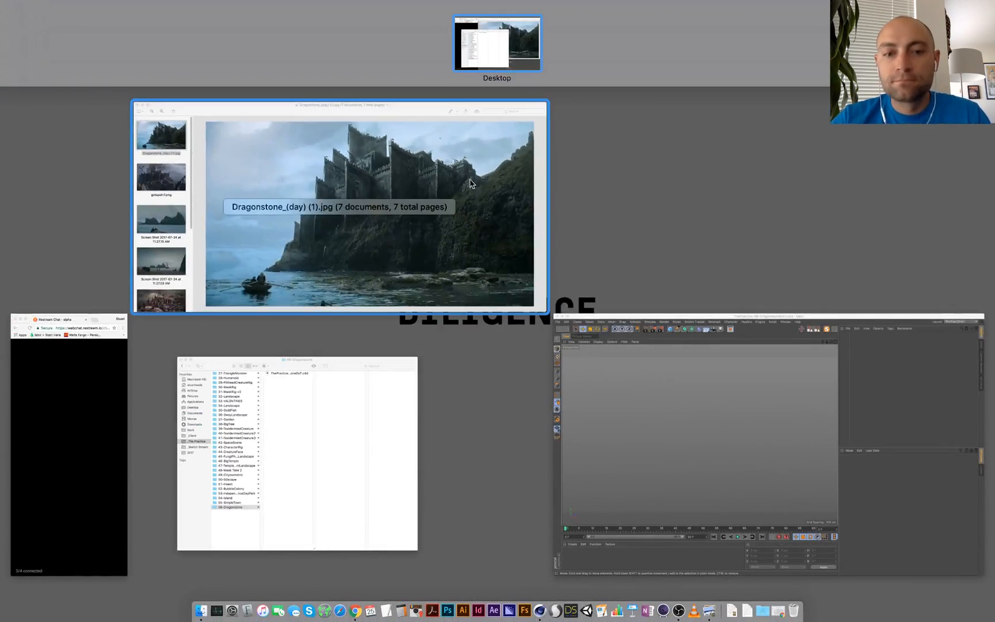
# Check the live chat and the empty Cinema 4D scene, and bring the Dragonstone reference images in Preview to the front
pyautogui.moveTo(994, 621)
pyautogui.press('super+o')
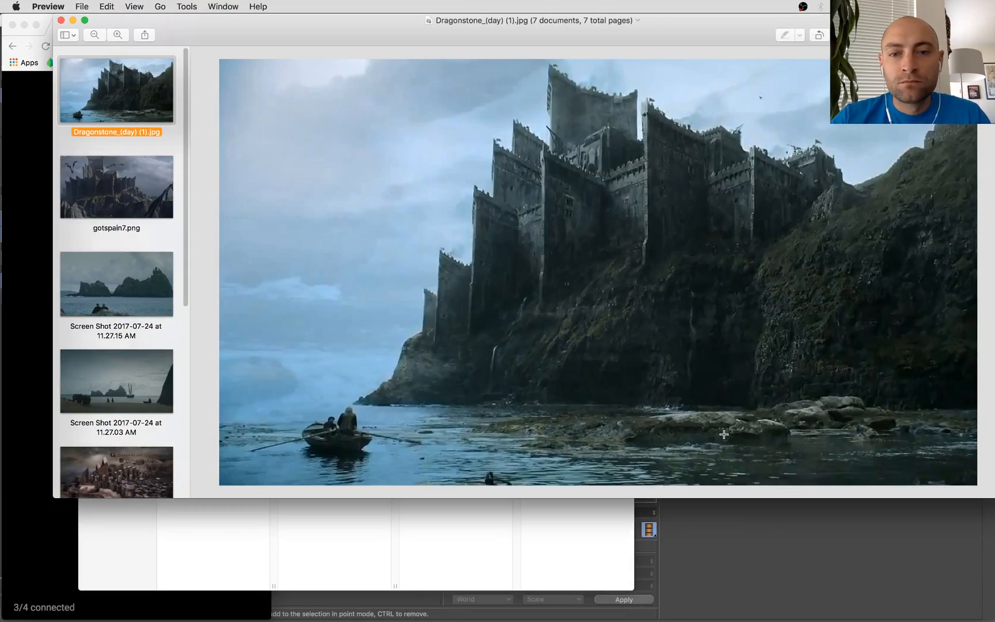
pyautogui.click(18, 554)
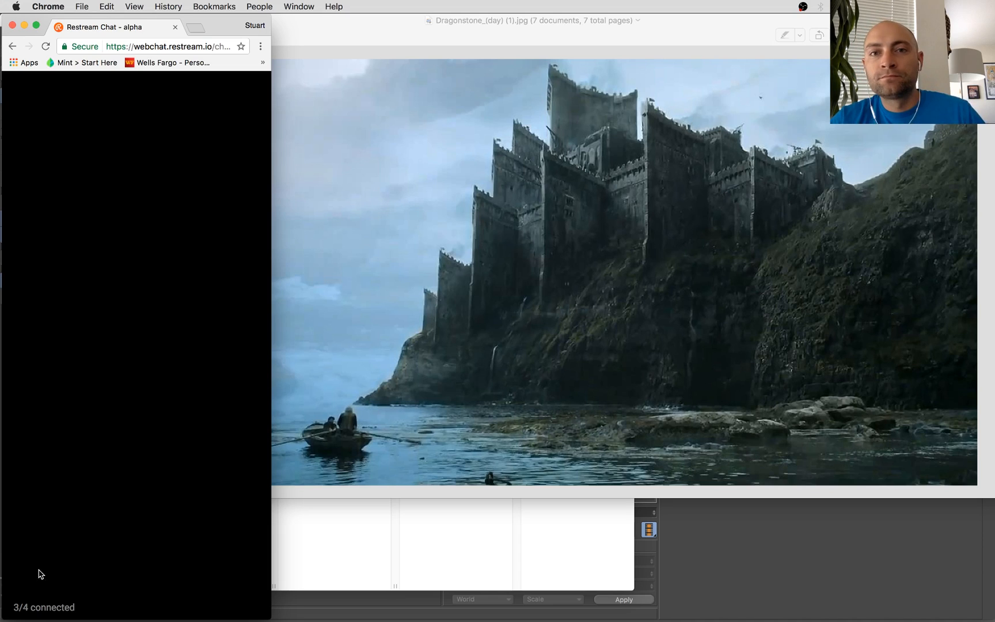
pyautogui.hotkey('ctrl', 'Up')
pyautogui.click(675, 355)
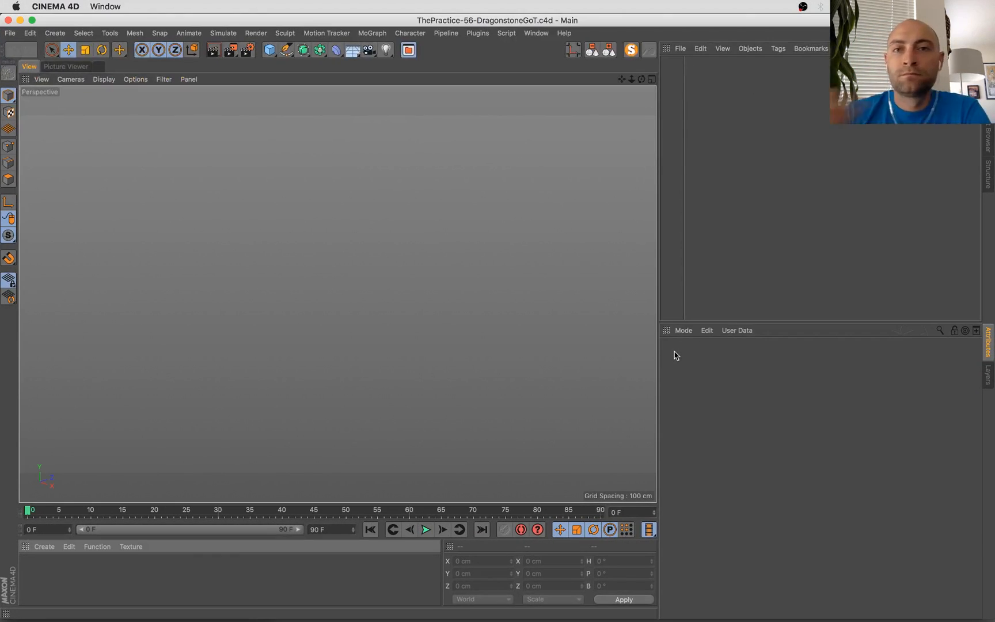
pyautogui.moveTo(3, 7)
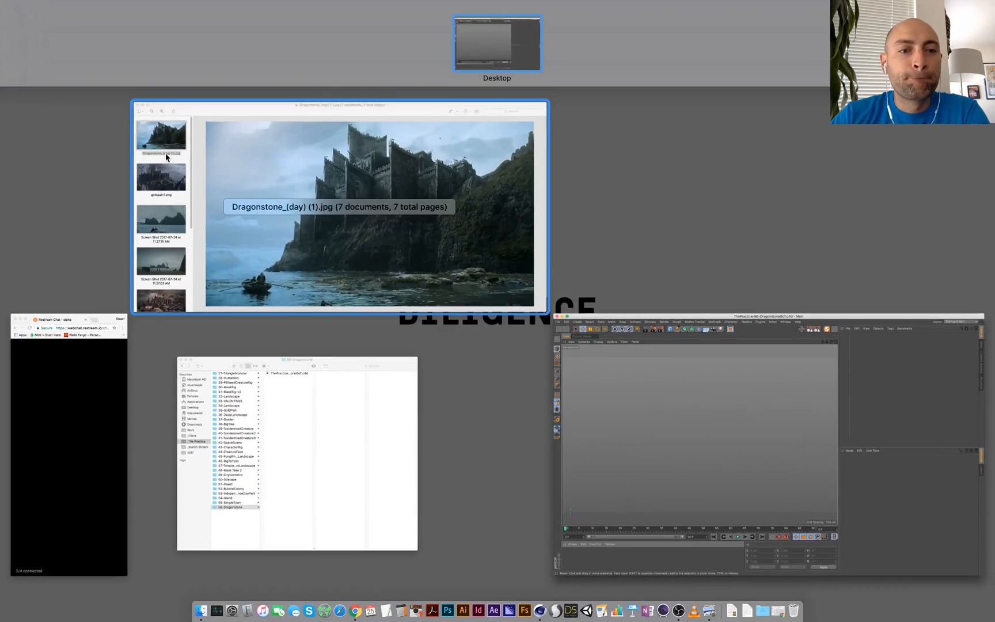
pyautogui.click(86, 346)
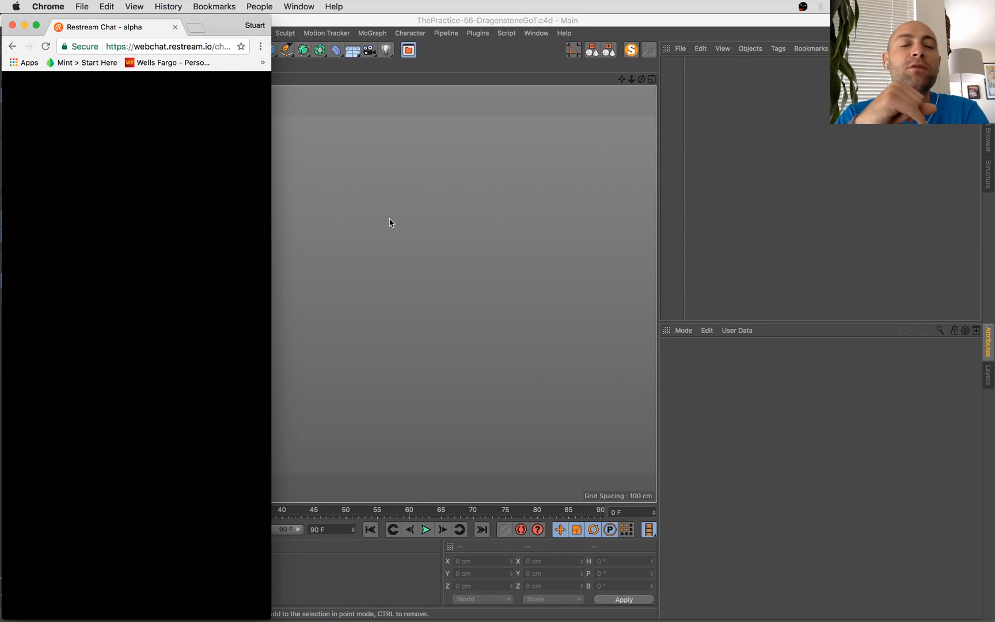
pyautogui.moveTo(2, 3)
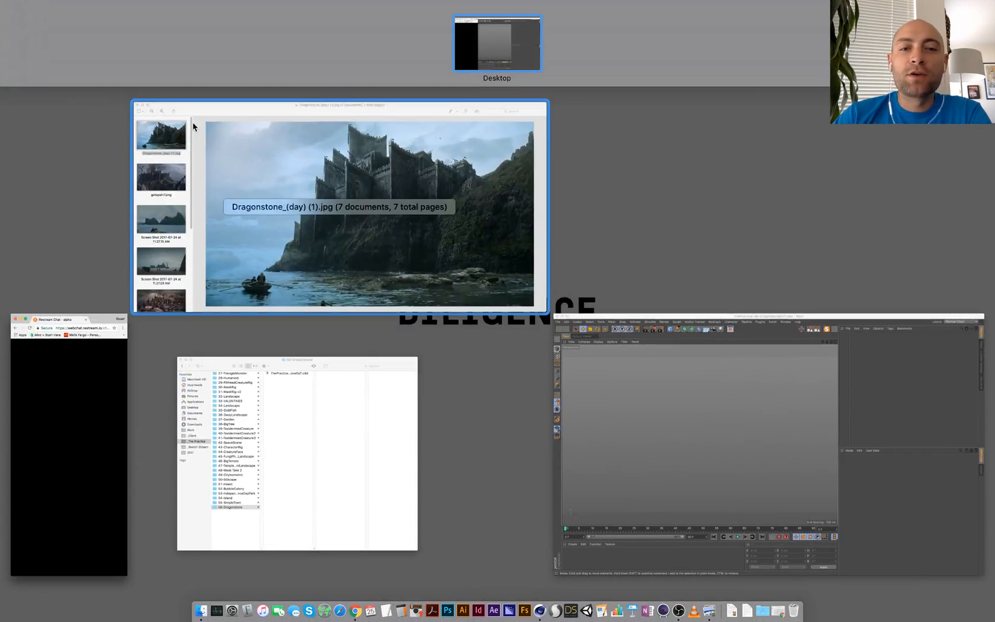
pyautogui.click(192, 122)
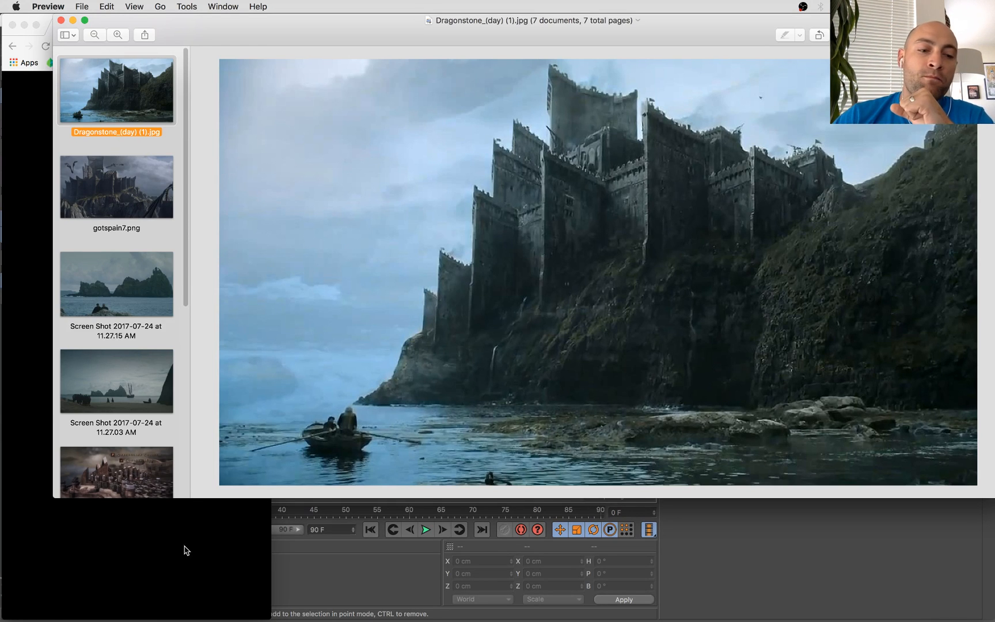
# Check the Restream chat window and return to the Dragonstone reference image in Preview
pyautogui.click(169, 562)
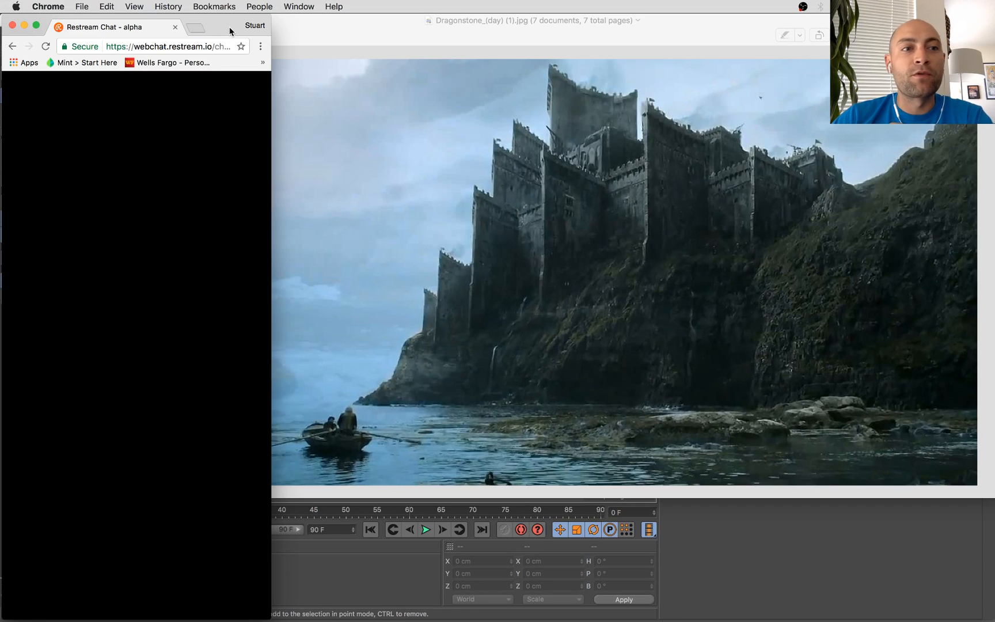
pyautogui.moveTo(230, 31); pyautogui.dragTo(228, 28)
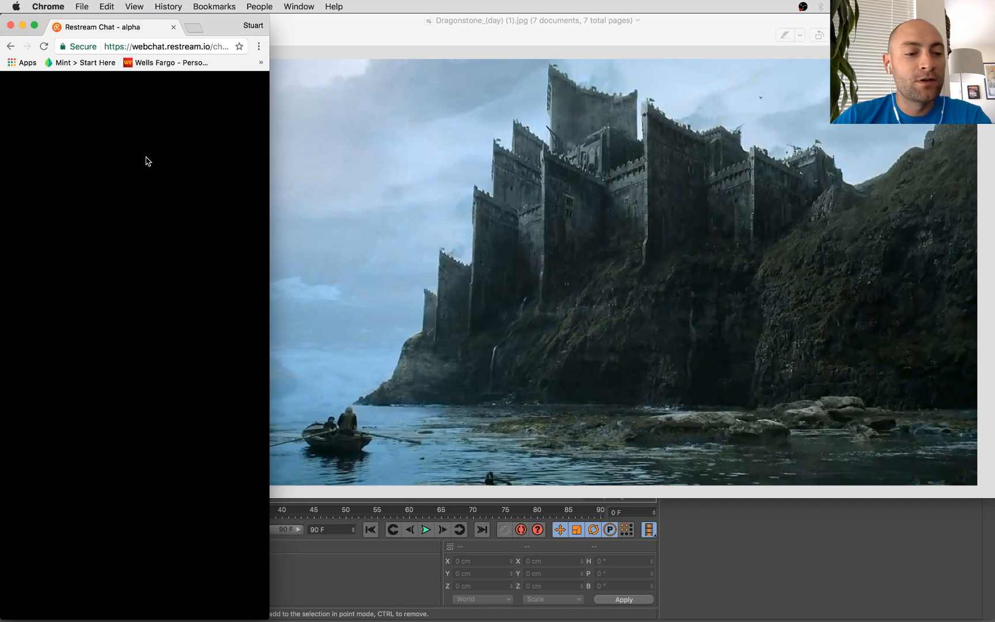
pyautogui.click(603, 280)
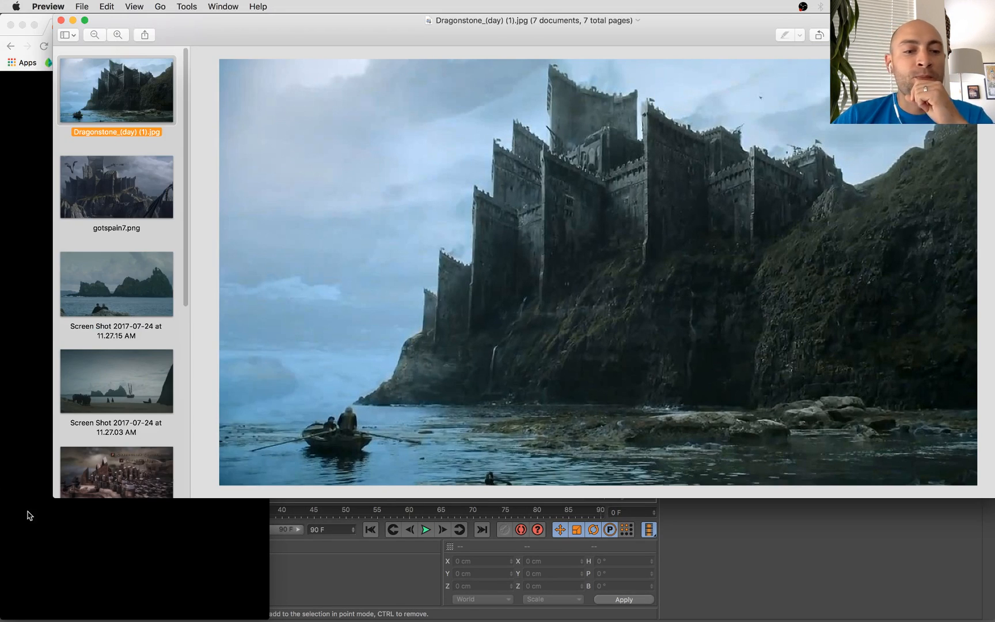
pyautogui.click(142, 576)
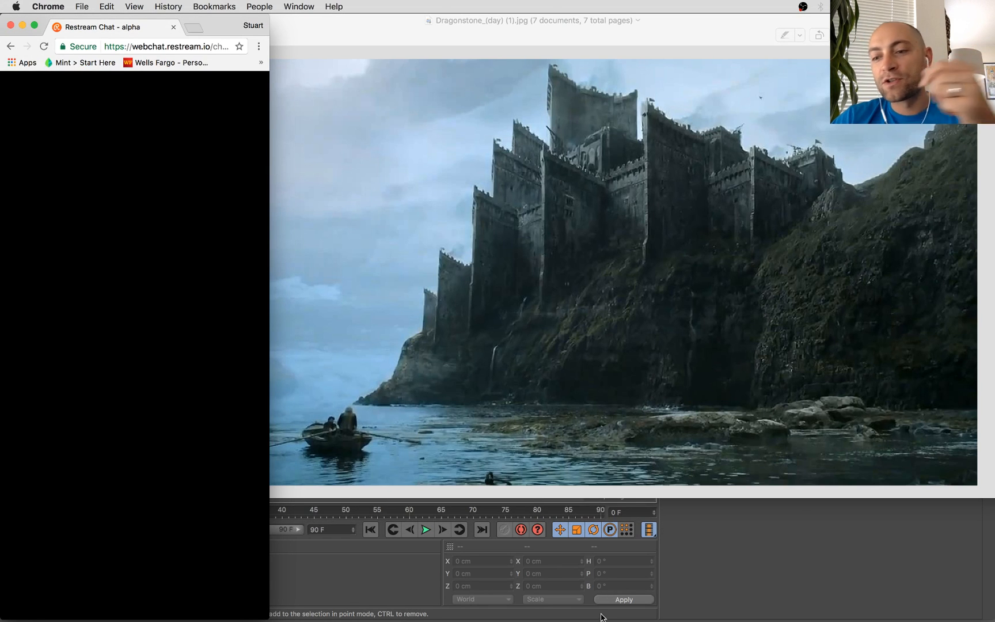
pyautogui.click(833, 431)
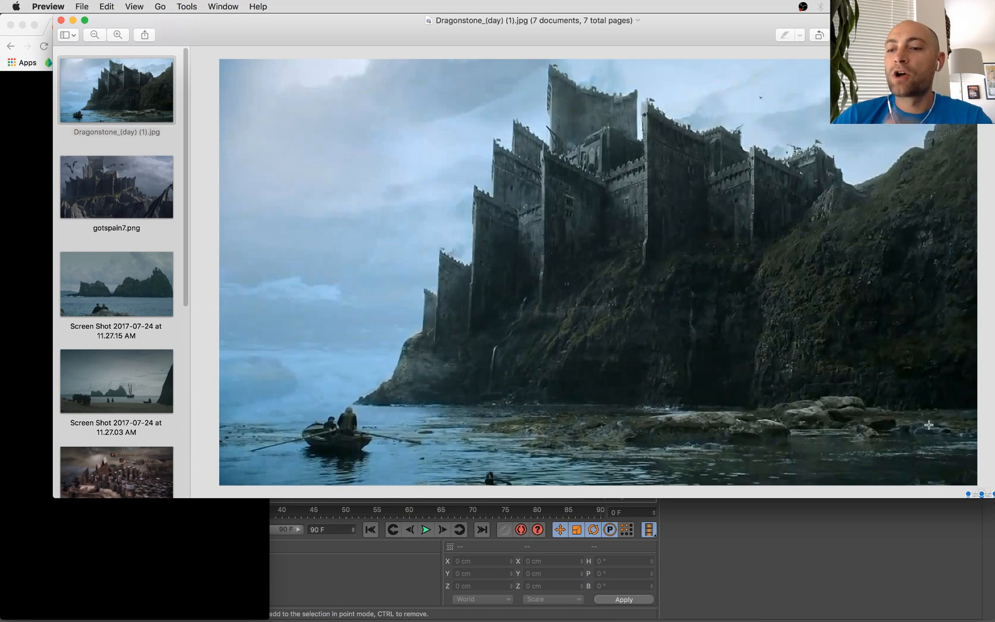
# Narrow the Preview window and shift it so that more of the chat window behind it stays uncovered
pyautogui.moveTo(992, 498); pyautogui.dragTo(932, 499)
pyautogui.moveTo(193, 38); pyautogui.dragTo(253, 8)
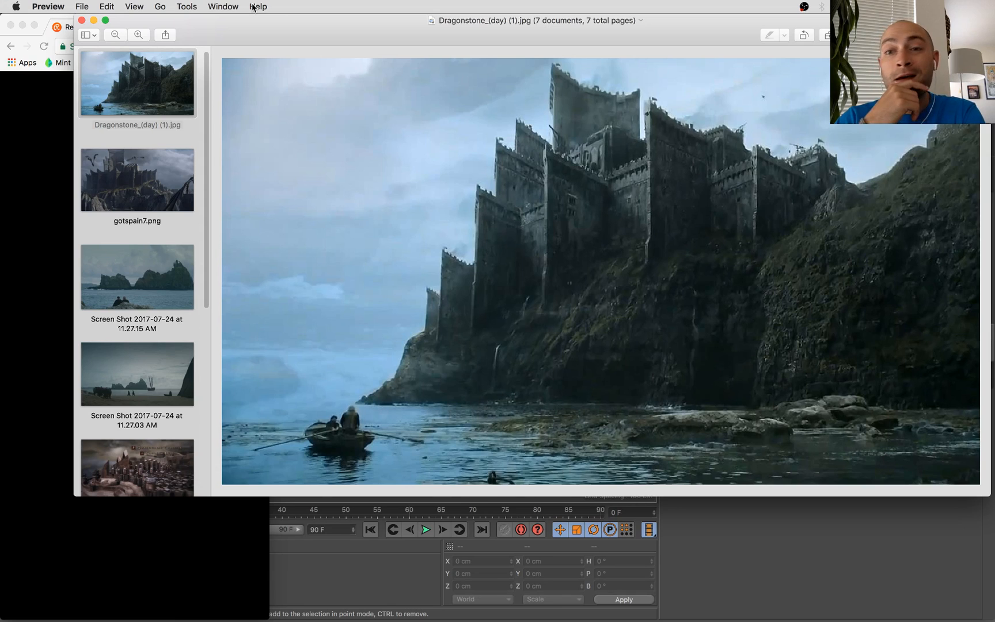
pyautogui.hotkey('ctrl', 'Up')
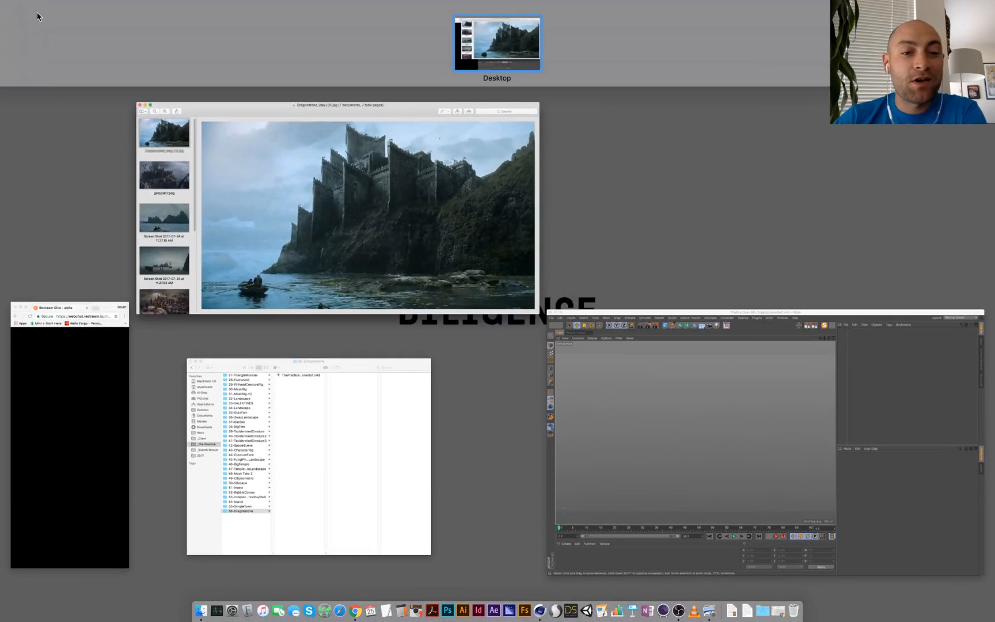
pyautogui.click(398, 279)
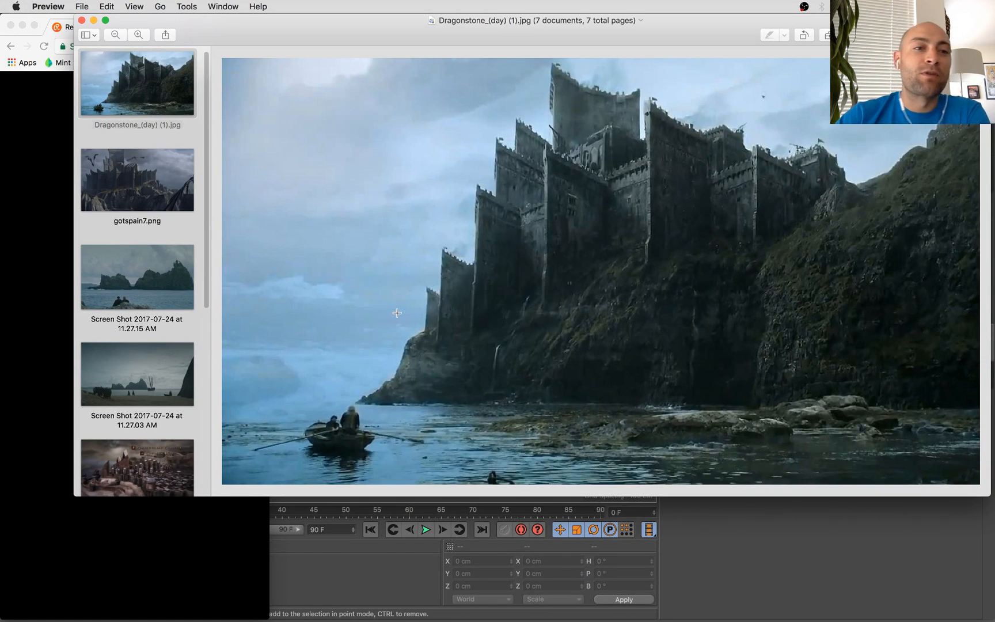
# Look through the references from gotspain7.png to the 11.14.09 AM title-sequence screenshot and back to the first castle image
pyautogui.click(123, 189)
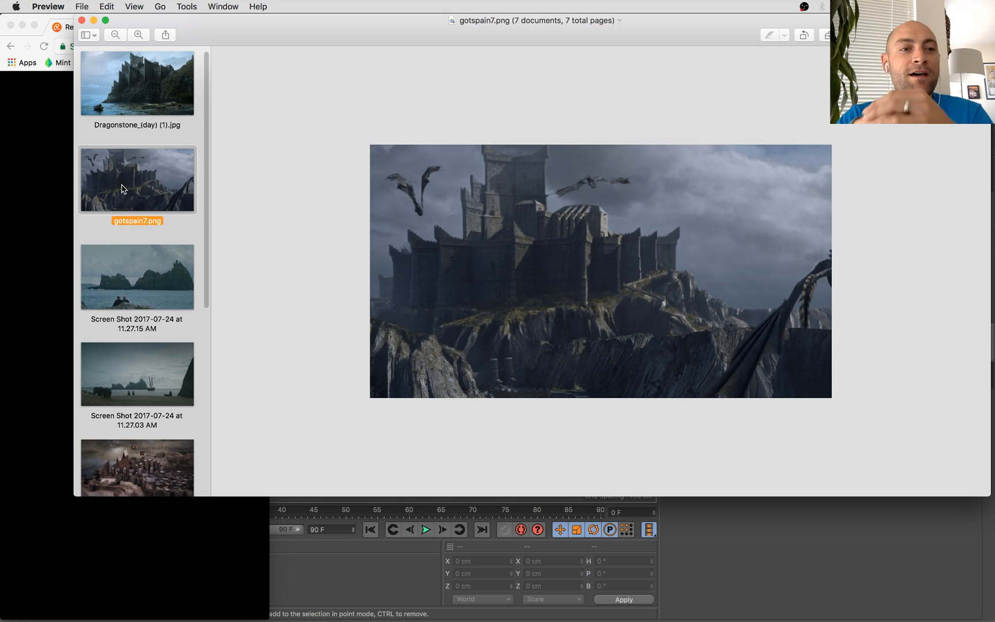
pyautogui.press('Down')
pyautogui.press('Down')
pyautogui.press('Down')
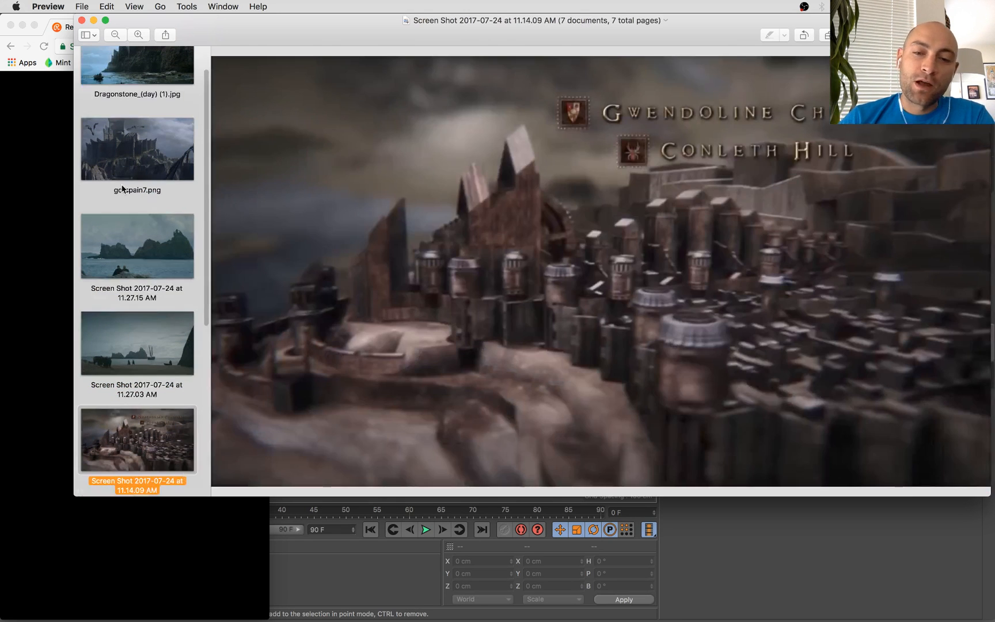
pyautogui.press('Up')
pyautogui.press('Up')
pyautogui.press('Up')
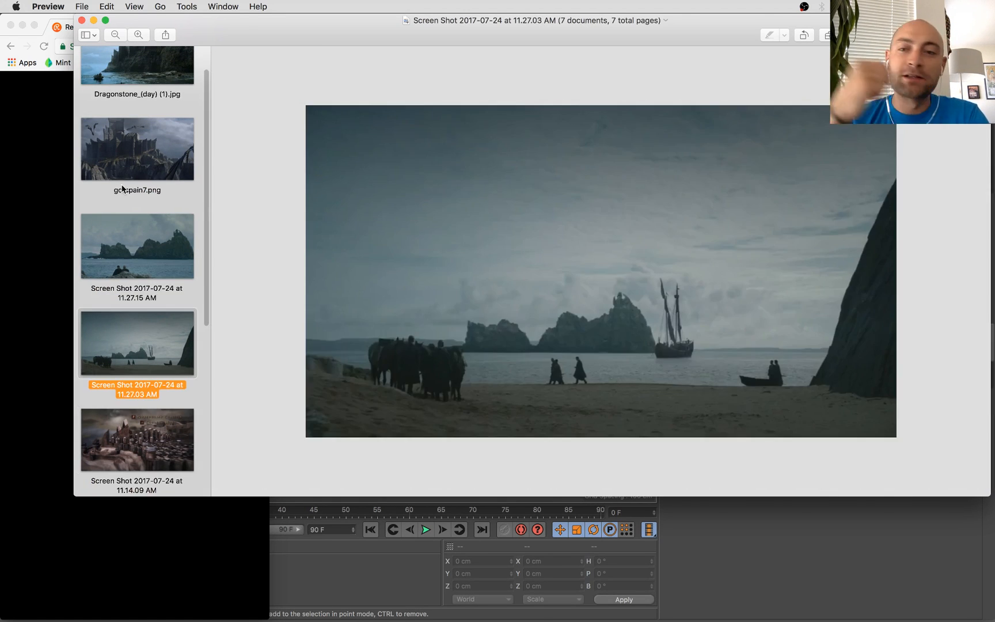
pyautogui.press('Up')
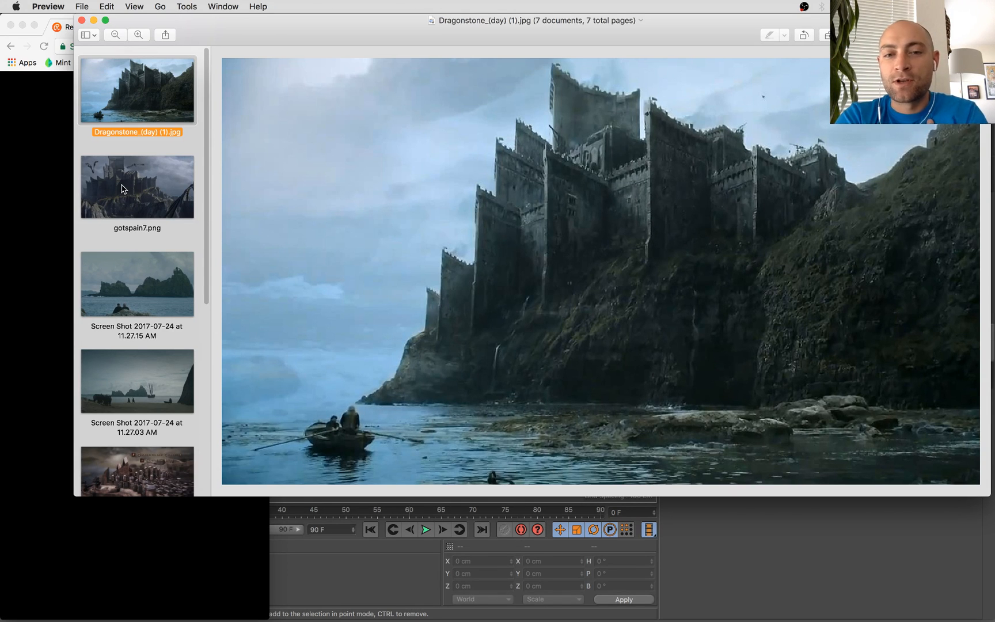
# Compare the castle images with the rocky island, beach and title-sequence screenshots, ending on Dragonstone_(day) (1).jpg
pyautogui.click(123, 189)
pyautogui.press('Down')
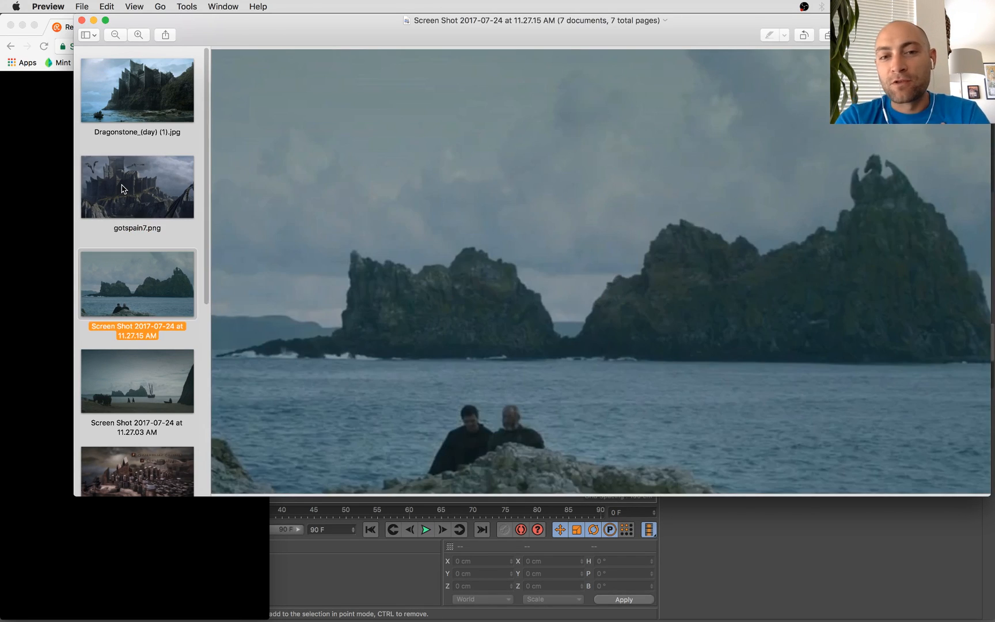
pyautogui.press('Up')
pyautogui.press('Up')
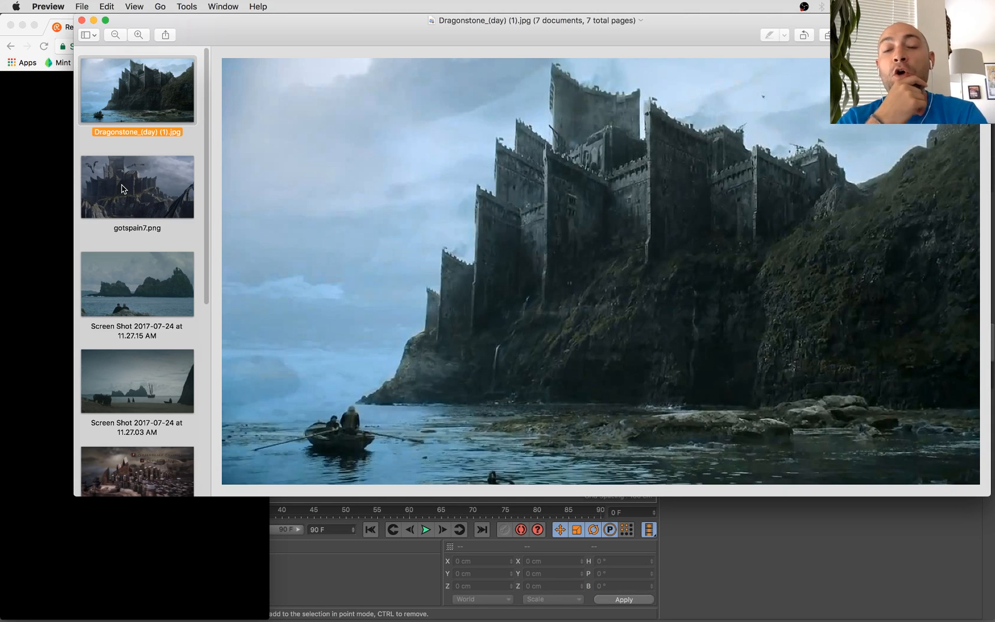
pyautogui.press('Down')
pyautogui.press('Down')
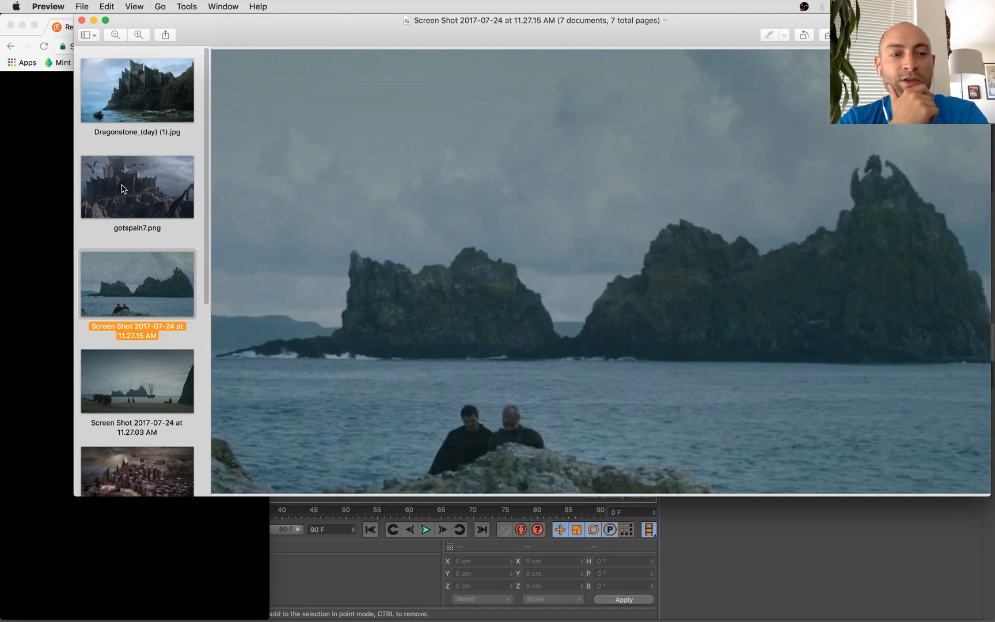
pyautogui.press('Down')
pyautogui.press('Down')
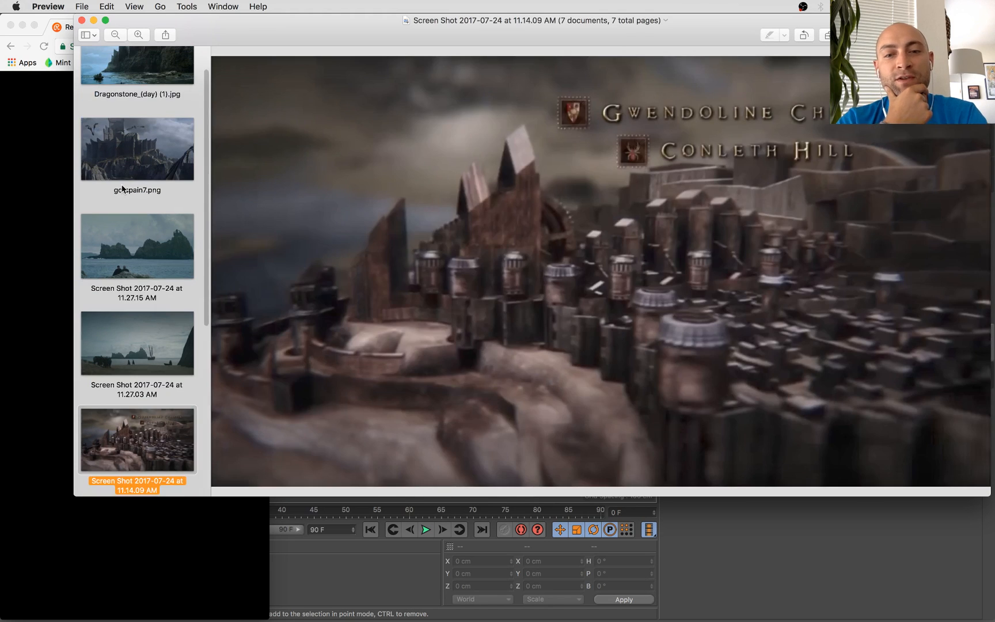
pyautogui.press('Up')
pyautogui.press('Up')
pyautogui.press('Up')
pyautogui.press('Up')
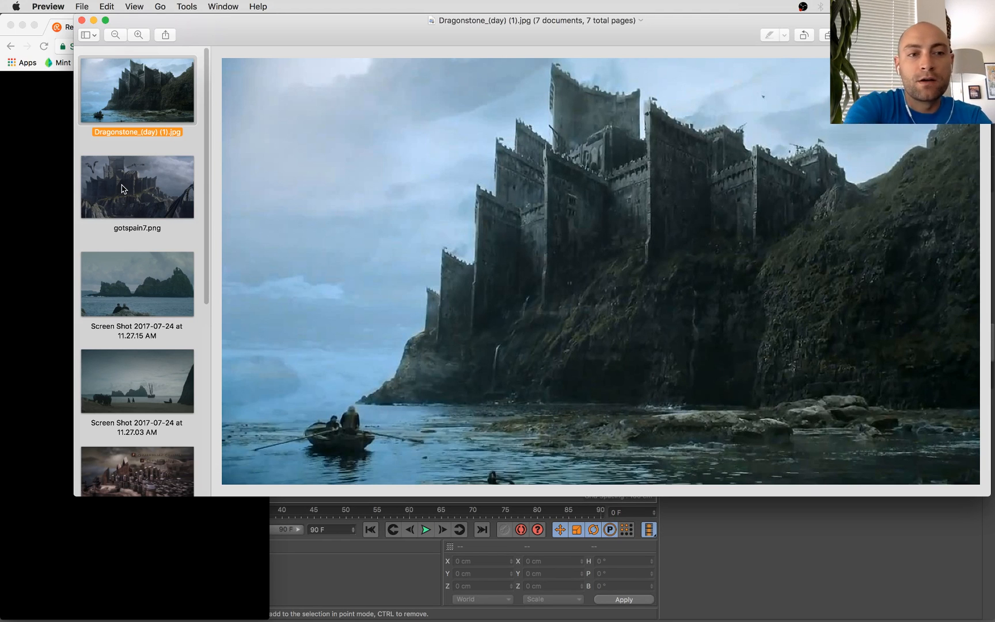
# Examine the castle and cliff shapes in gotspain7.png and Dragonstone_(day) (1).jpg against the 11.27.15 AM island screenshot
pyautogui.press('Down')
pyautogui.press('Down')
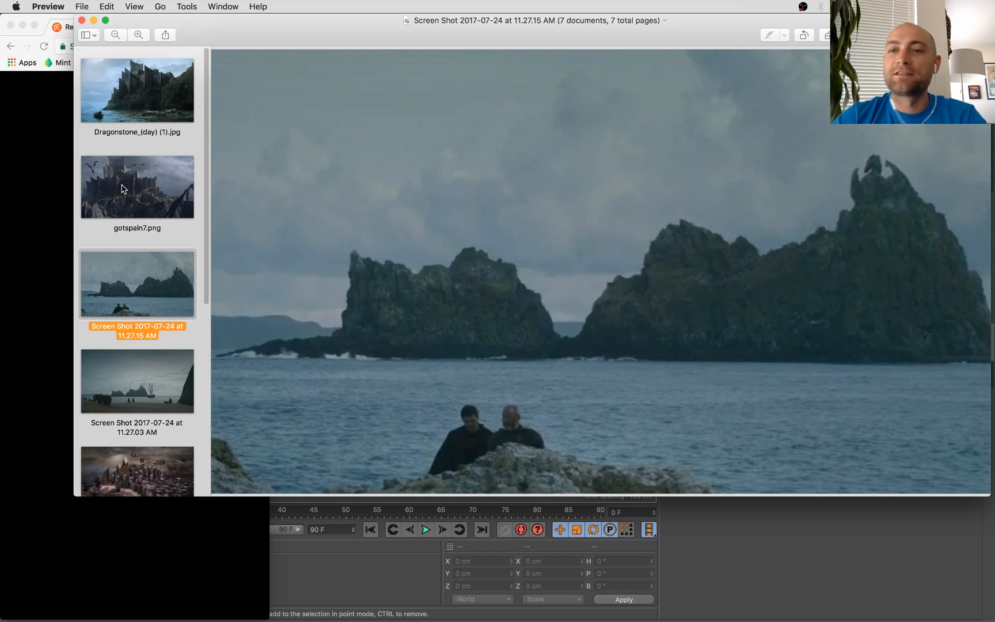
pyautogui.press('Up')
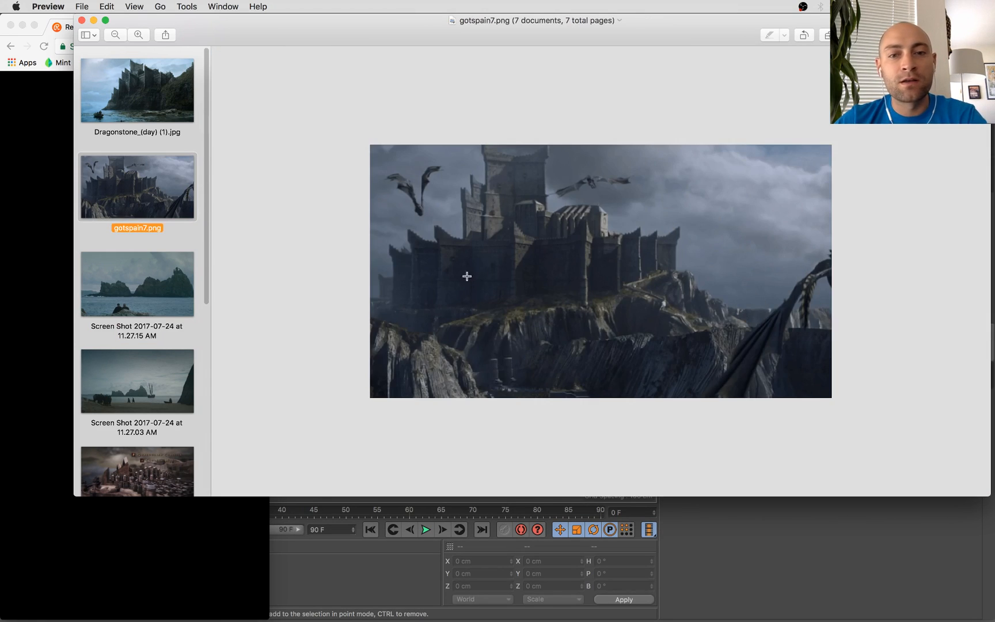
pyautogui.press('Up')
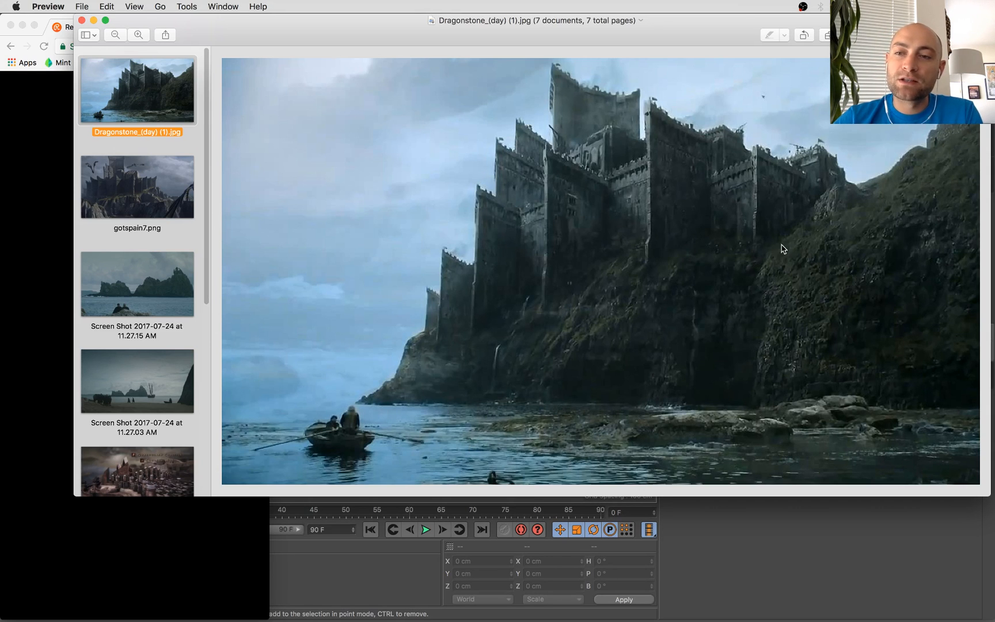
pyautogui.press('Down')
pyautogui.press('Down')
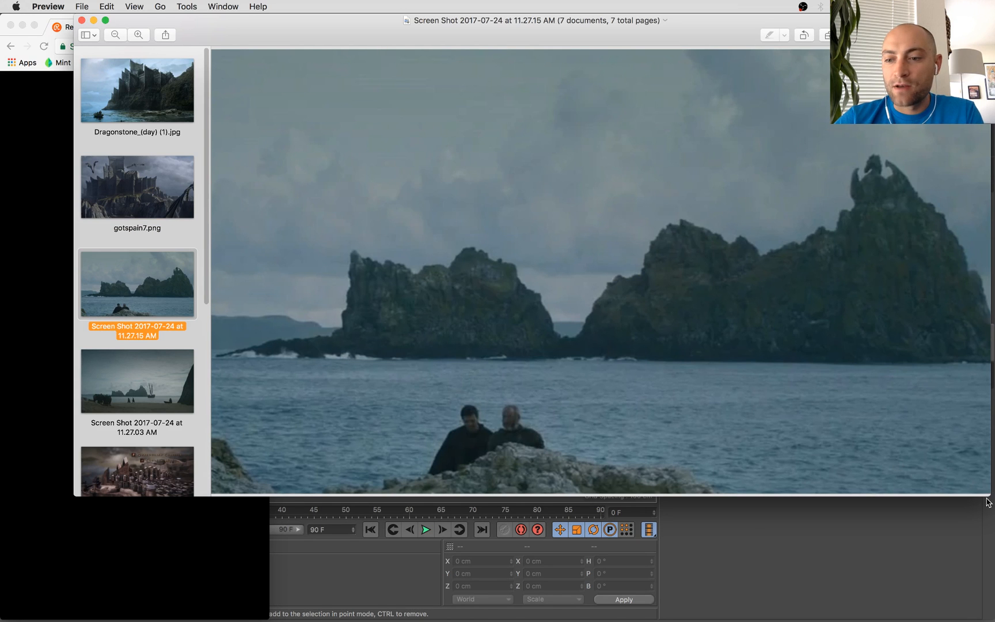
# Shrink the Preview window and view the remaining screenshots through the 11.13.21 AM Dragonstone map, returning to the first image
pyautogui.moveTo(984, 491); pyautogui.dragTo(934, 442)
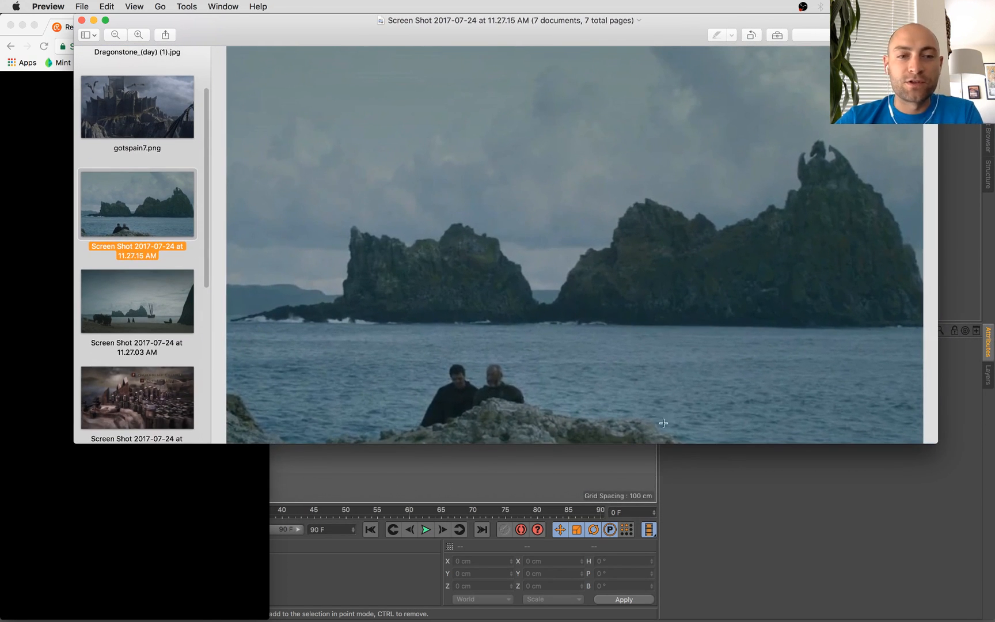
pyautogui.click(158, 303)
pyautogui.press('Down')
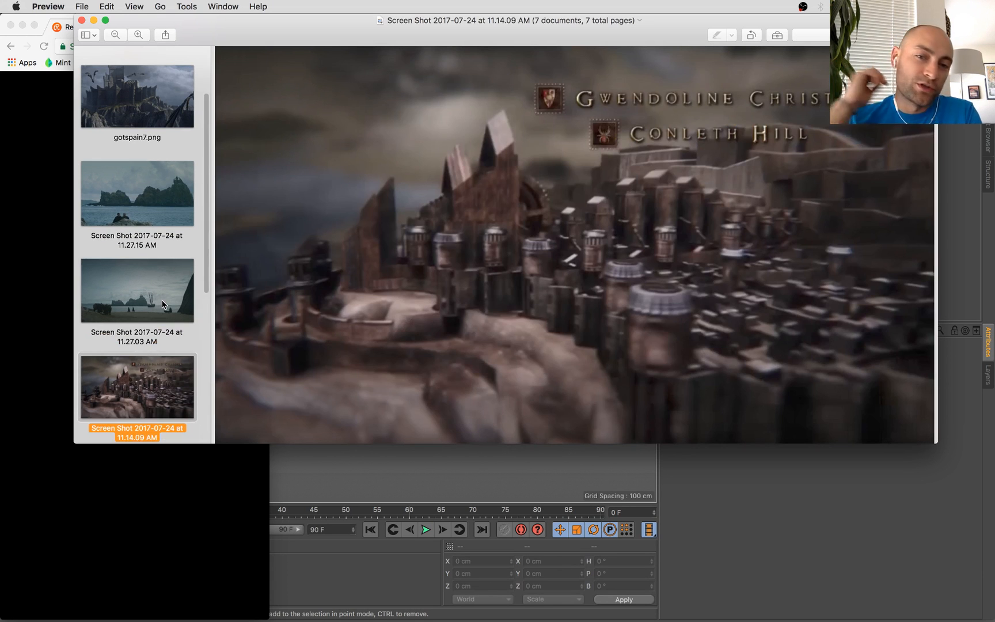
pyautogui.press('Down')
pyautogui.press('Down')
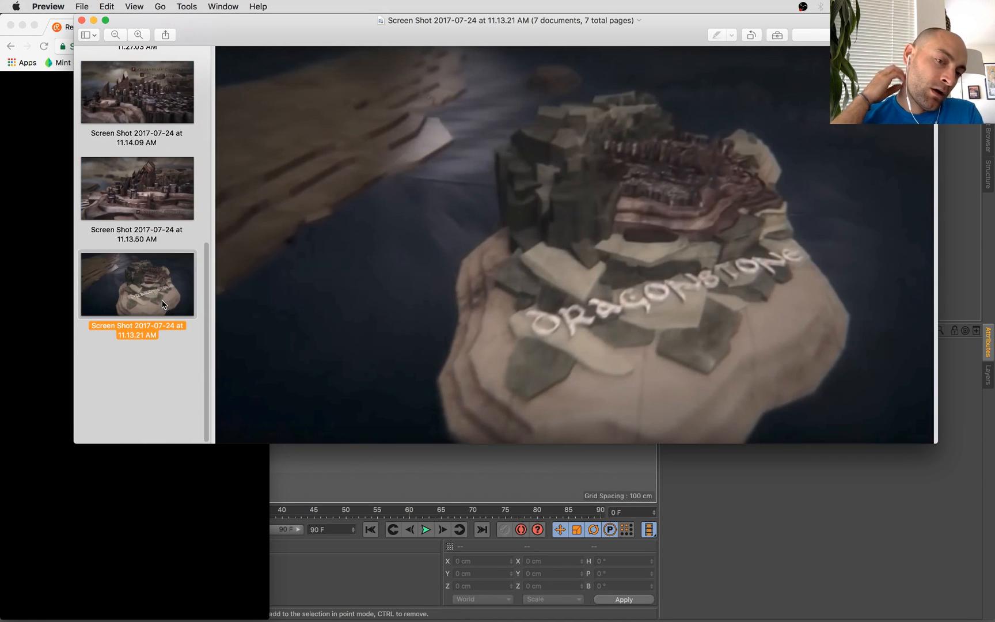
pyautogui.press('Up')
pyautogui.press('Up')
pyautogui.press('Up')
pyautogui.press('Up')
pyautogui.press('Up')
pyautogui.press('Up')
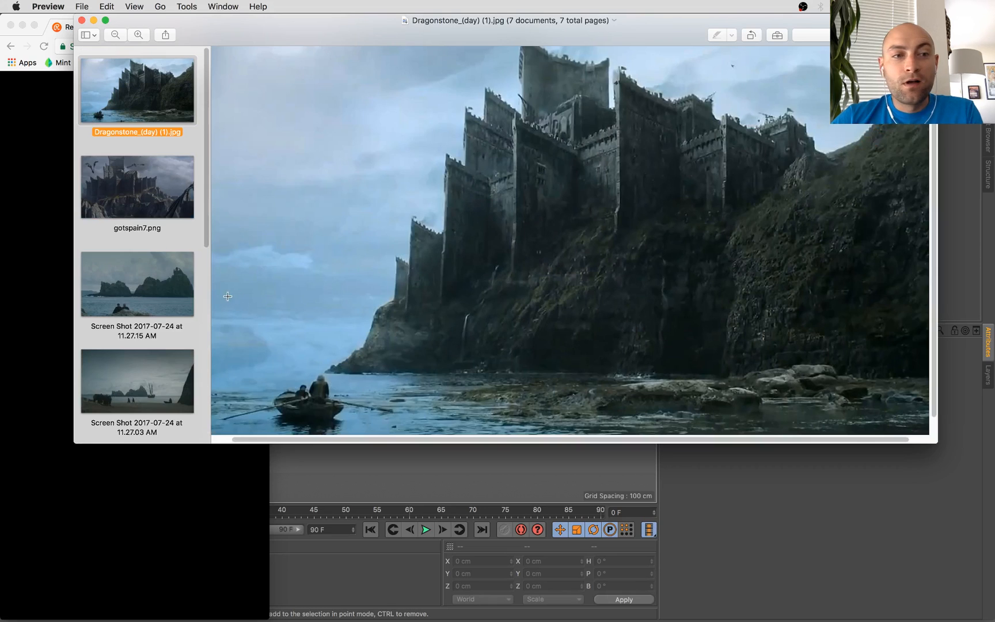
# Check the chat window and enlarge the Preview window to fit the whole Dragonstone_(day) (1).jpg image
pyautogui.click(18, 228)
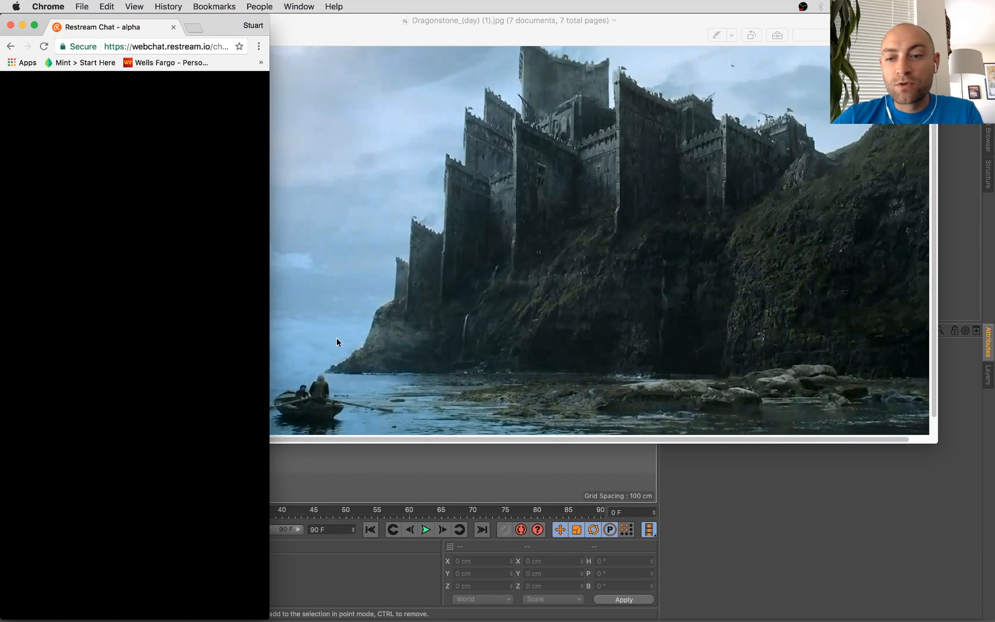
pyautogui.click(675, 404)
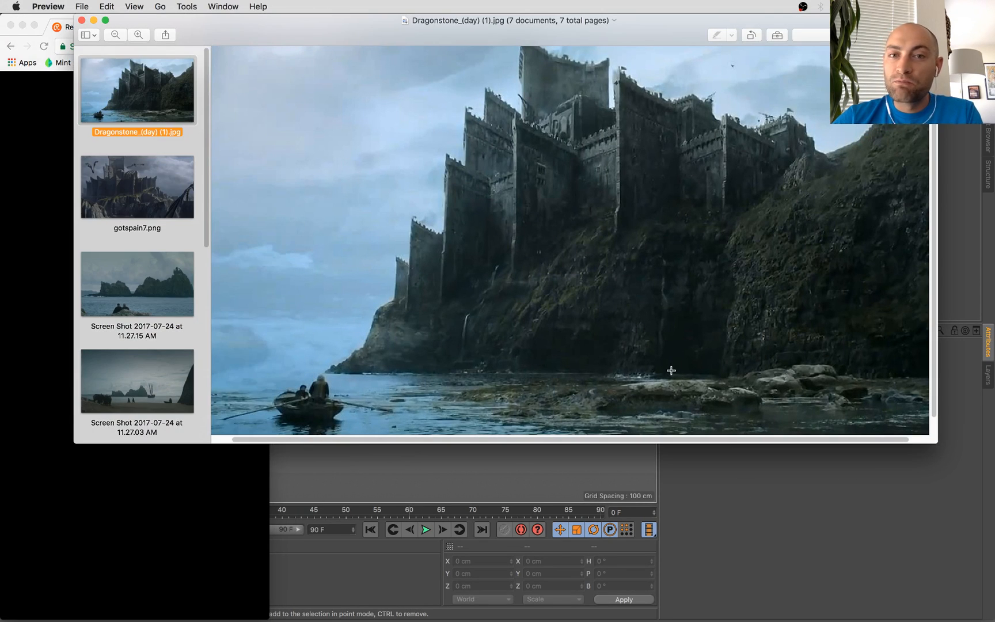
pyautogui.moveTo(938, 443); pyautogui.dragTo(971, 497)
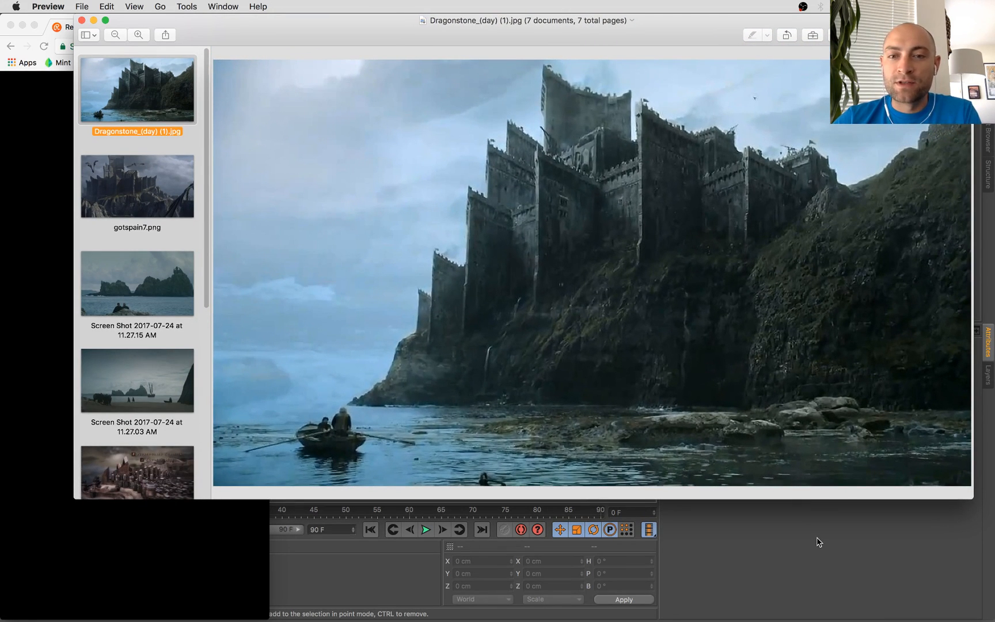
# Switch to the Dragonstone scene in Cinema 4D, add a Landscape object and raise its height to about 203 cm
pyautogui.click(59, 388)
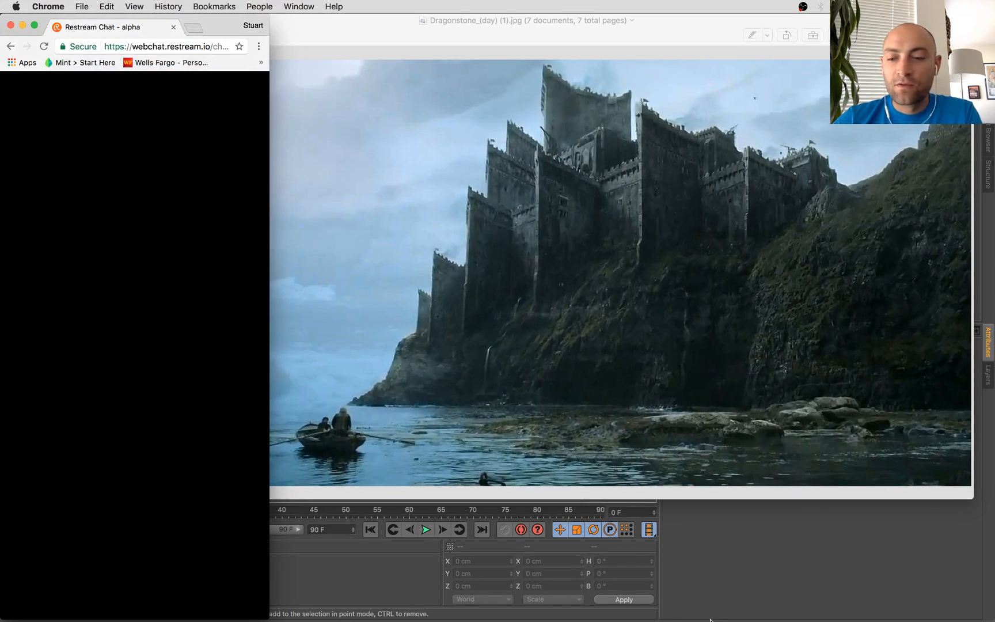
pyautogui.click(761, 569)
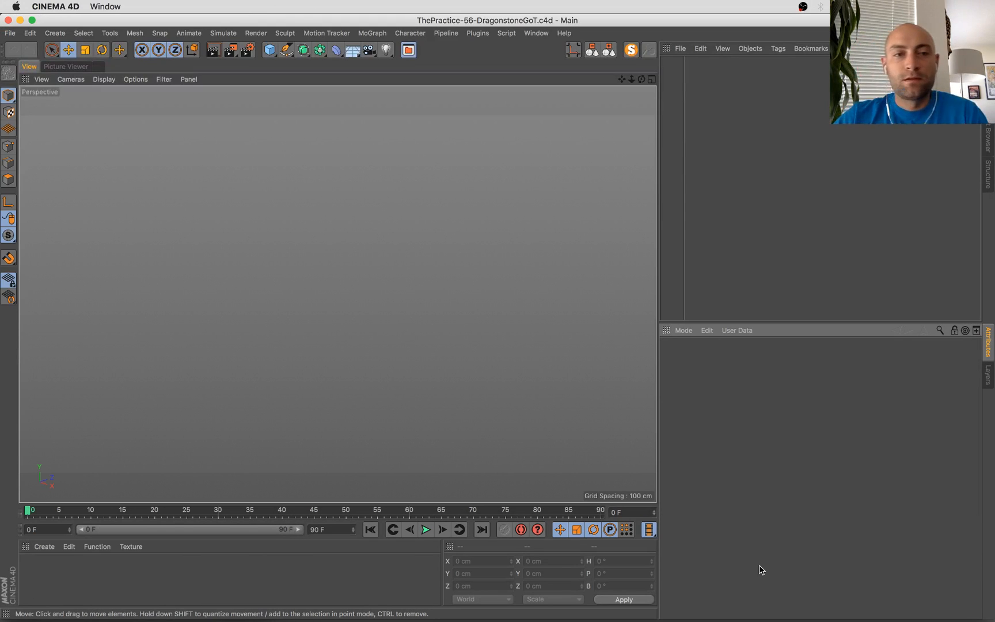
pyautogui.click(270, 50)
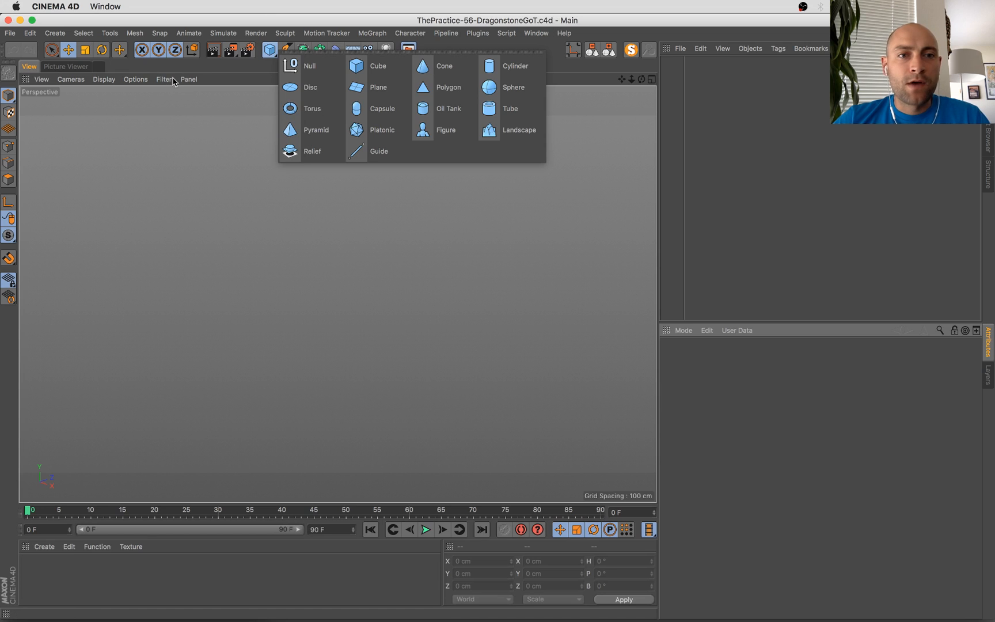
pyautogui.click(270, 49)
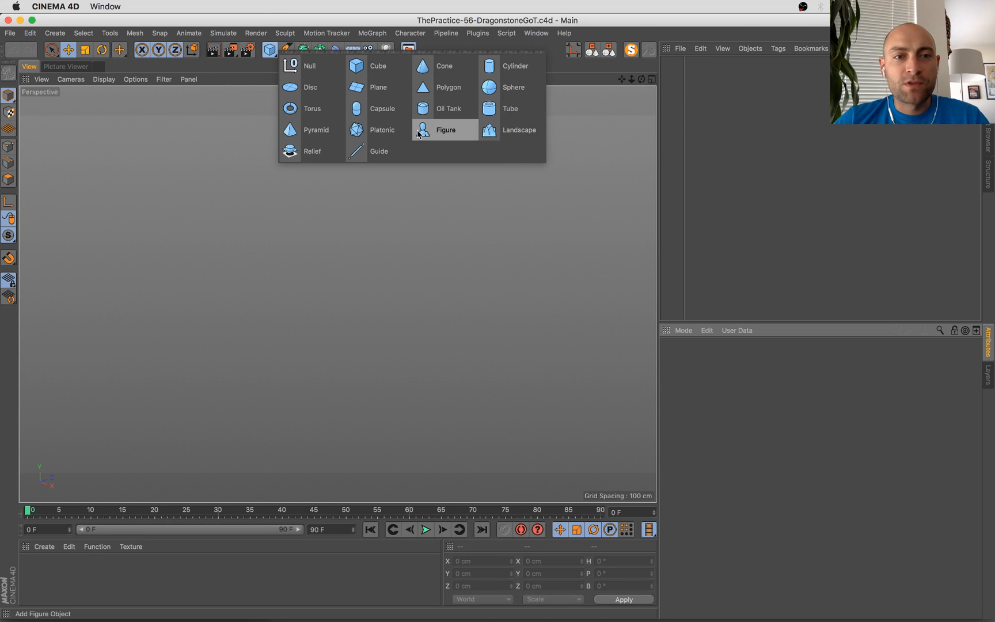
pyautogui.click(538, 122)
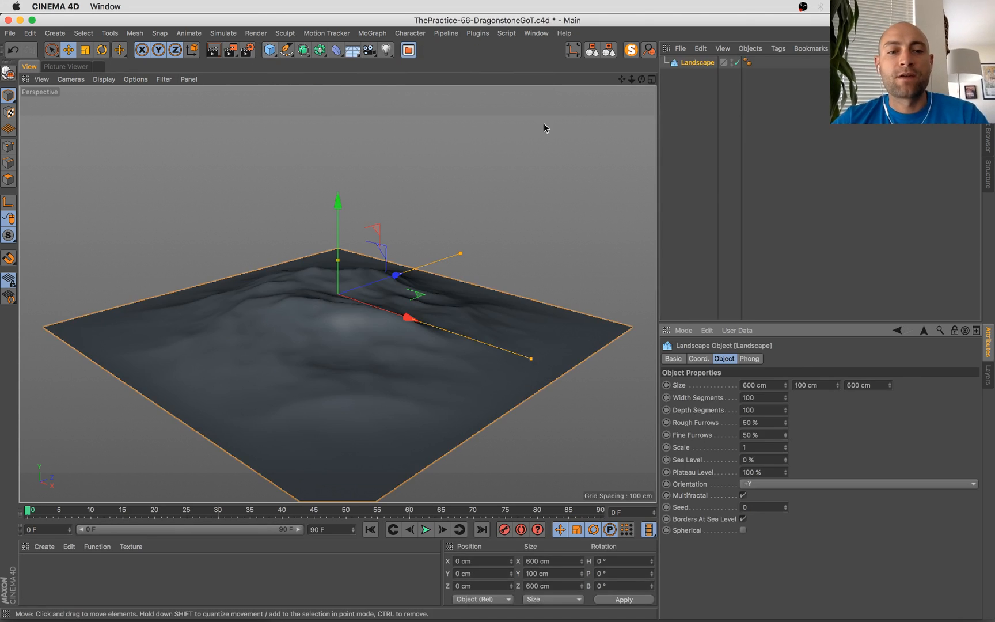
pyautogui.keyDown('alt'); pyautogui.moveTo(367, 293); pyautogui.dragTo(342, 241); pyautogui.keyUp('alt')
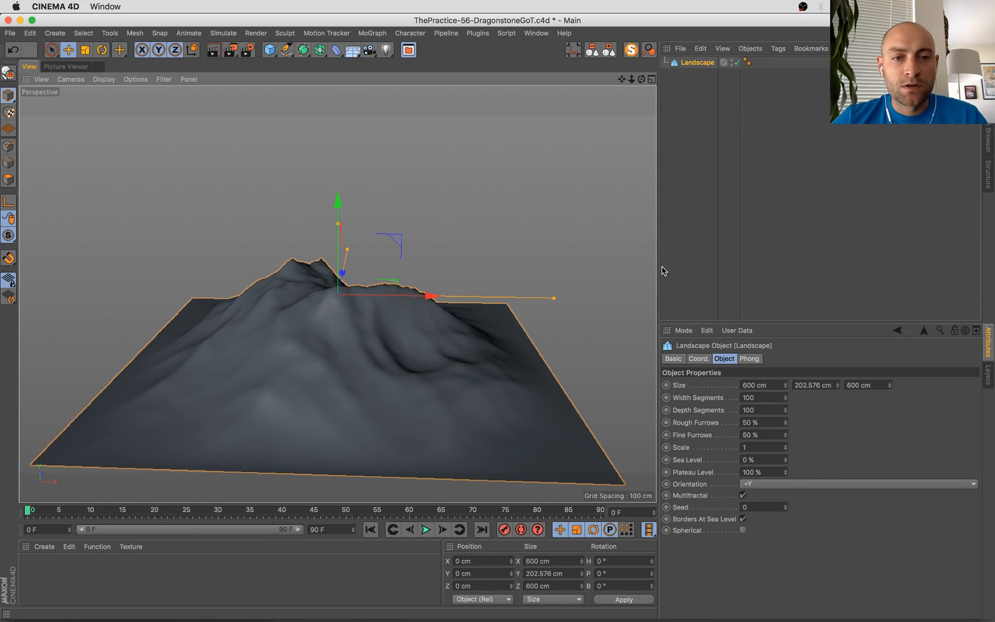
# Scale the landscape down proportionally to about 428 x 145 x 428 cm
pyautogui.press('t')
pyautogui.moveTo(496, 241); pyautogui.dragTo(465, 321)
pyautogui.press('e')
# Add a camera, zero its position and rotation, and move it back to about -550 cm on Z
pyautogui.moveTo(369, 50); pyautogui.dragTo(411, 64)
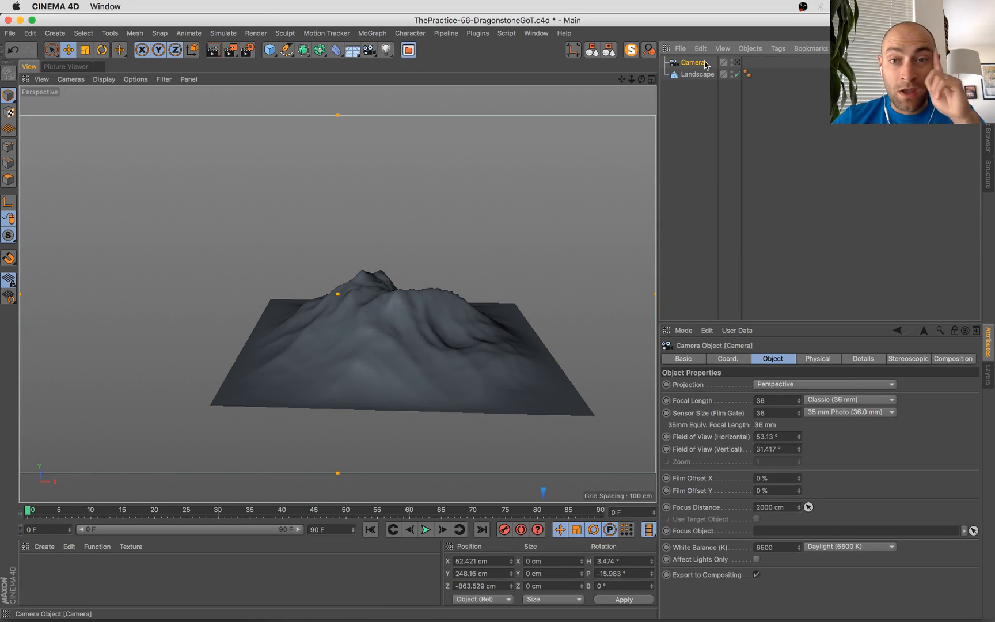
pyautogui.click(736, 63)
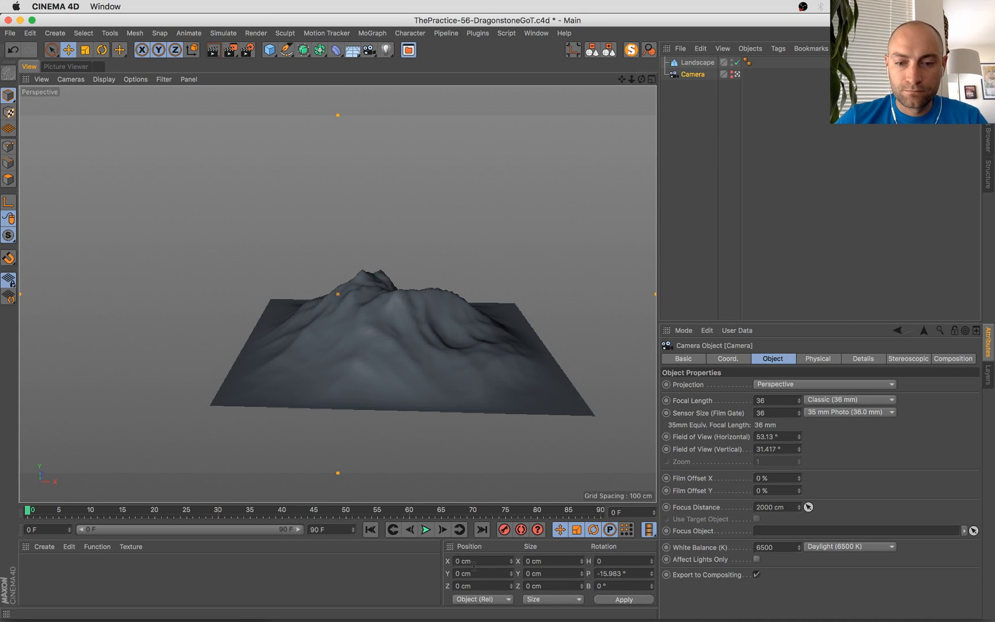
pyautogui.write('0')
pyautogui.press('Return')
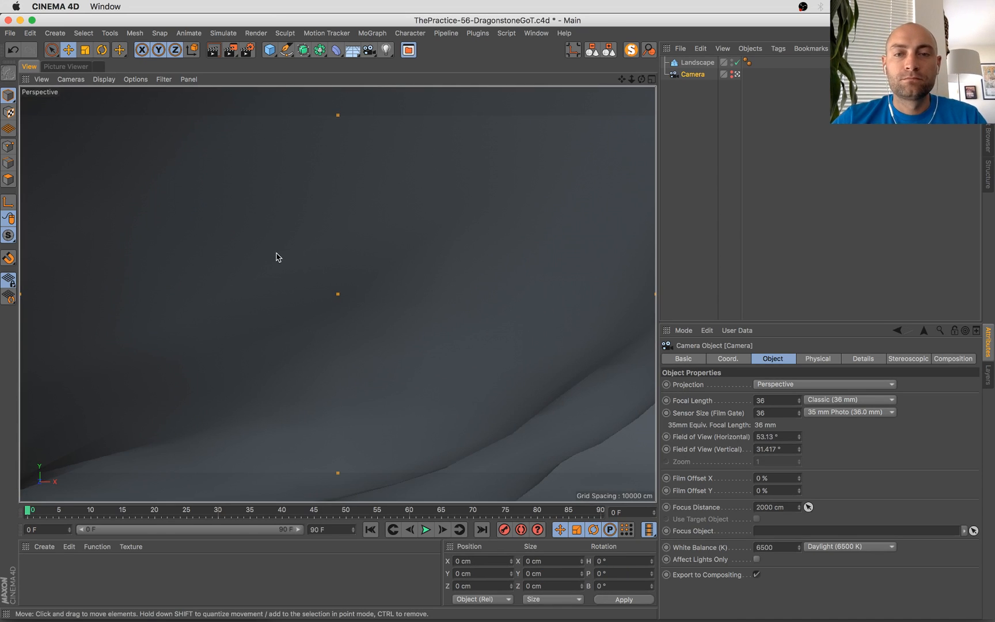
pyautogui.middleClick(277, 257)
pyautogui.moveTo(215, 407); pyautogui.dragTo(46, 428)
# Add a second Landscape object, flatten it to about 11 cm high and turn off Borders At Sea Level
pyautogui.click(269, 50)
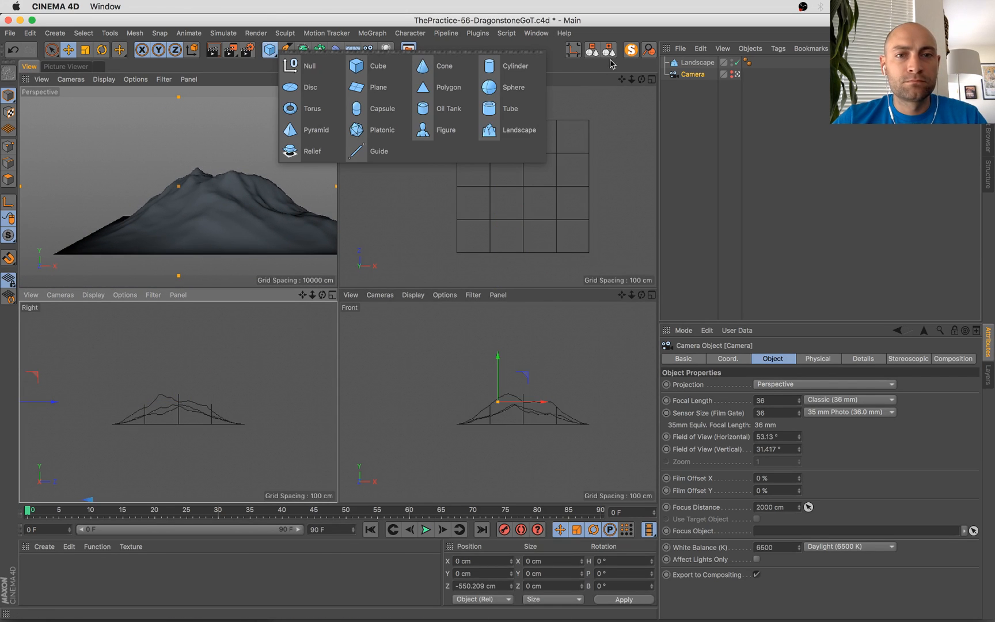
pyautogui.click(489, 130)
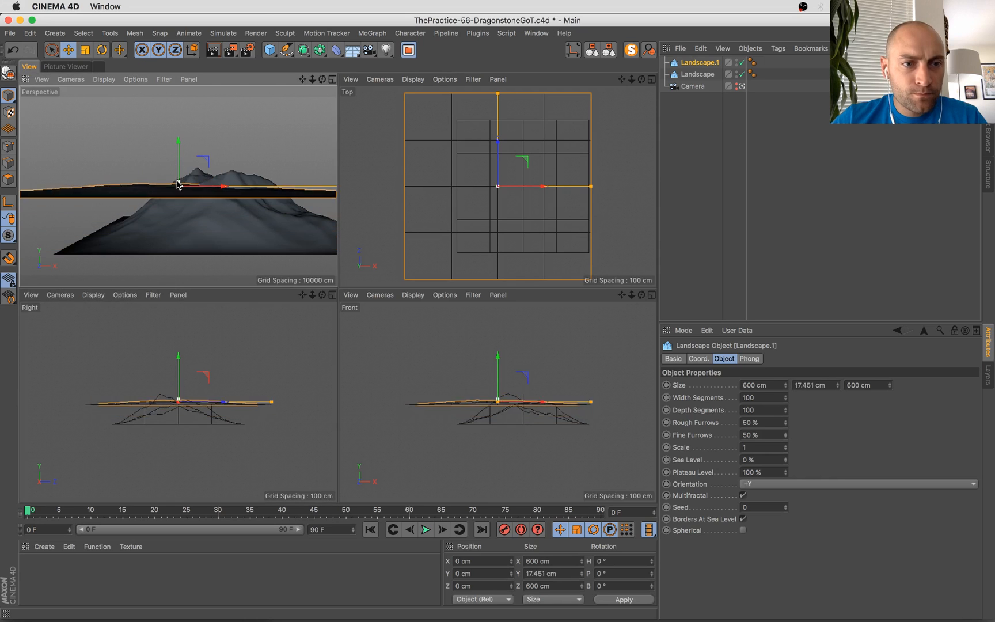
pyautogui.moveTo(178, 185); pyautogui.dragTo(178, 186)
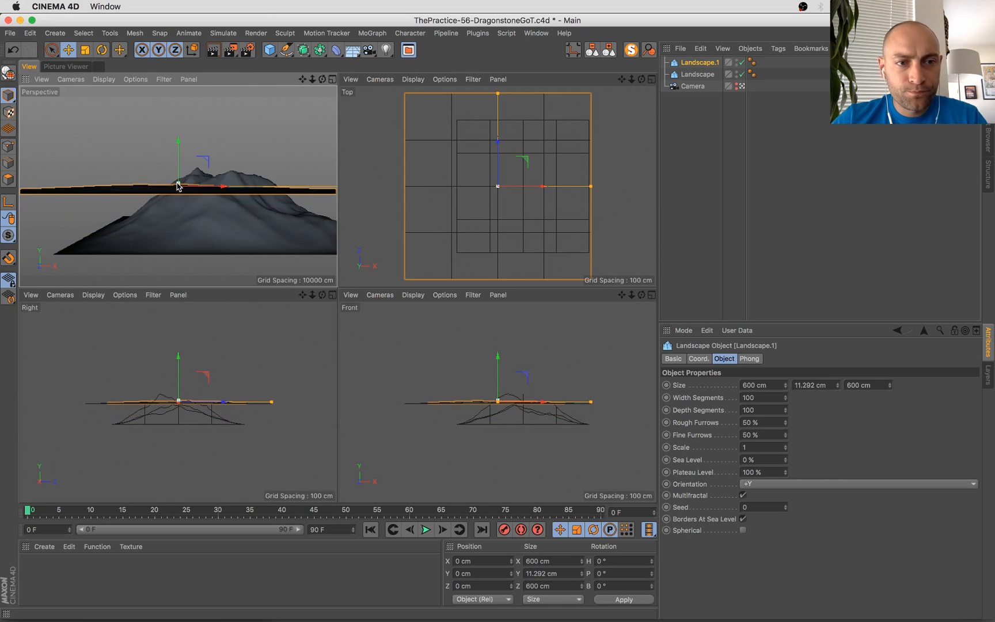
pyautogui.click(744, 521)
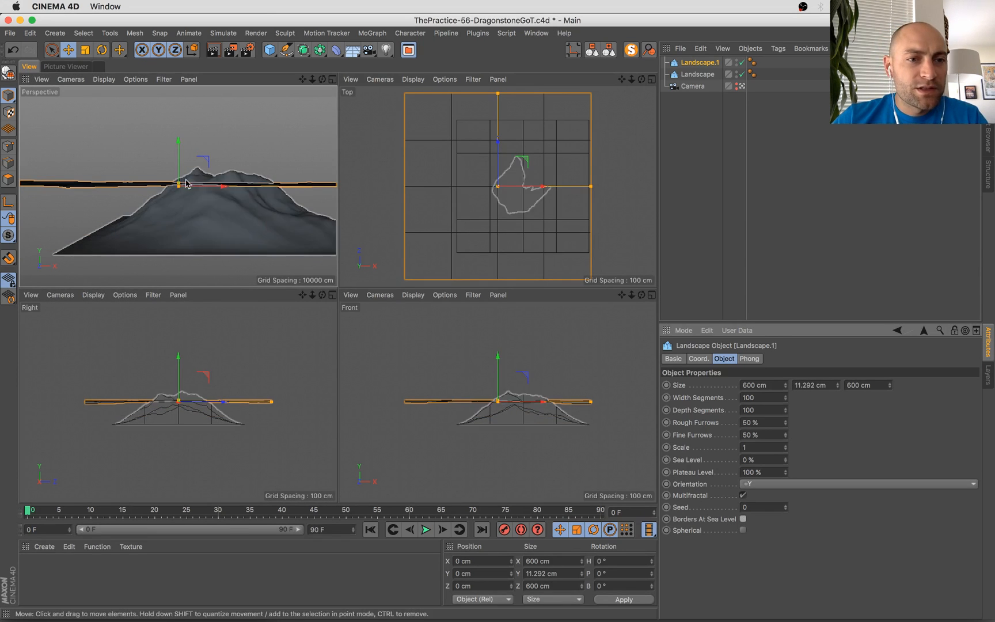
# Lower the flat landscape to about -78 cm on Y and resize it to about 1536 x 32 x 1536 cm
pyautogui.moveTo(178, 141); pyautogui.dragTo(175, 196)
pyautogui.press('t')
pyautogui.moveTo(109, 211); pyautogui.dragTo(176, 193)
pyautogui.press('e')
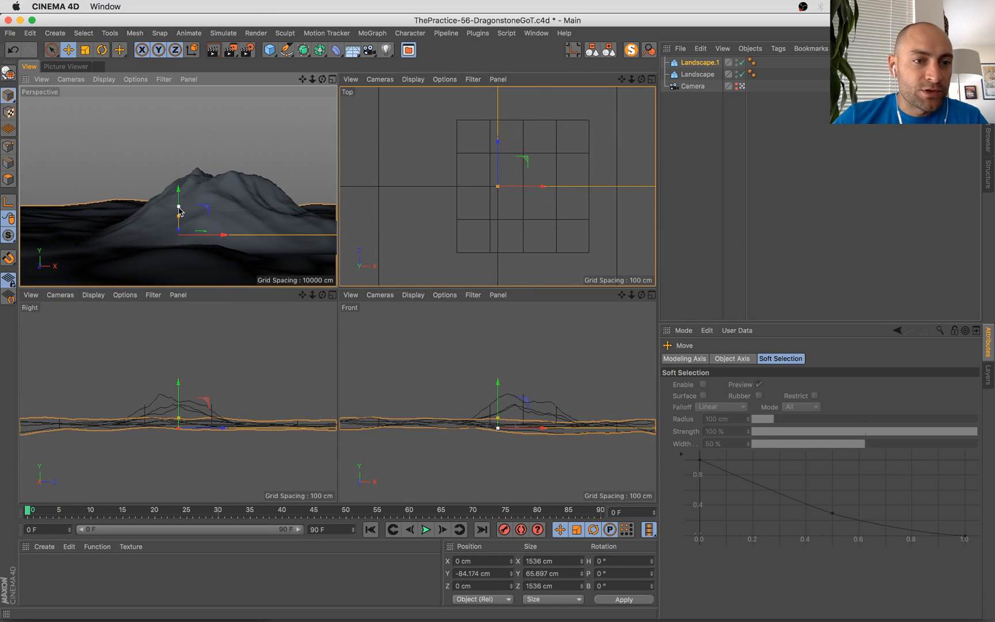
pyautogui.moveTo(179, 219); pyautogui.dragTo(180, 192)
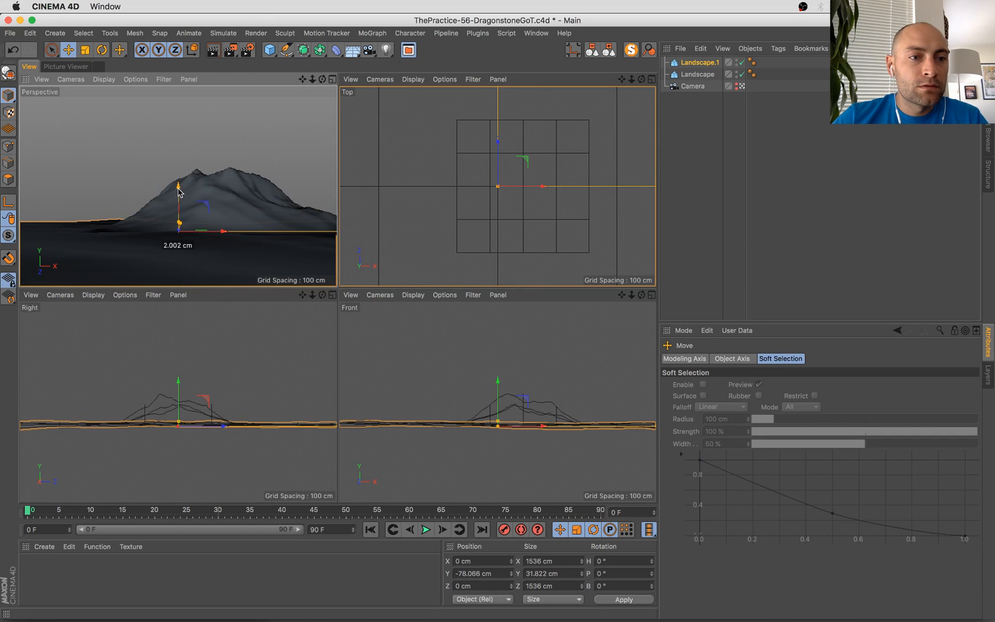
# Set the width and depth segments of both landscapes to 40
pyautogui.click(702, 62)
pyautogui.click(767, 398)
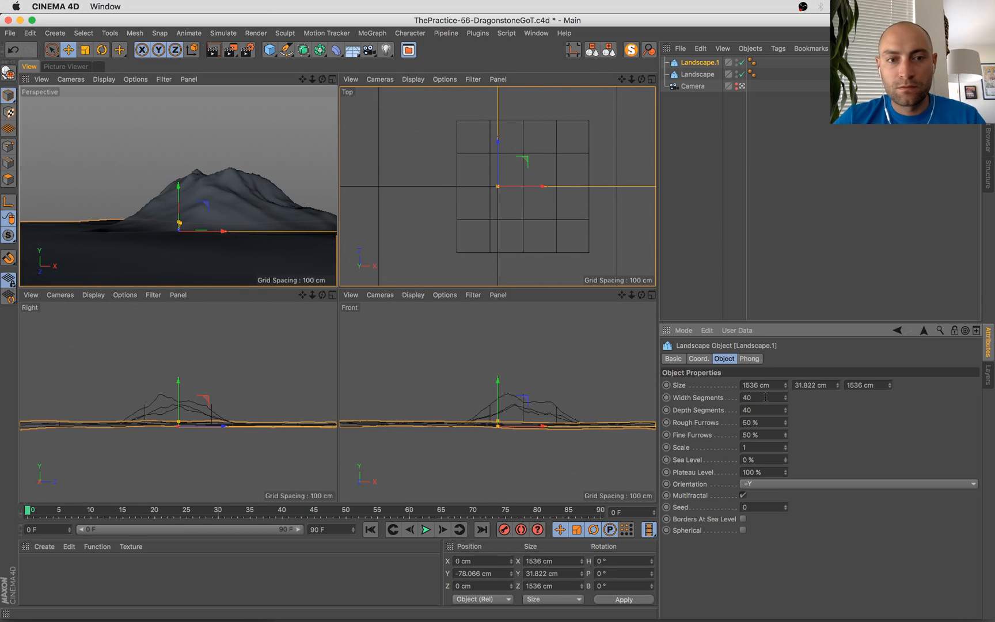
pyautogui.press('super+z')
pyautogui.press('super+z')
pyautogui.click(766, 397)
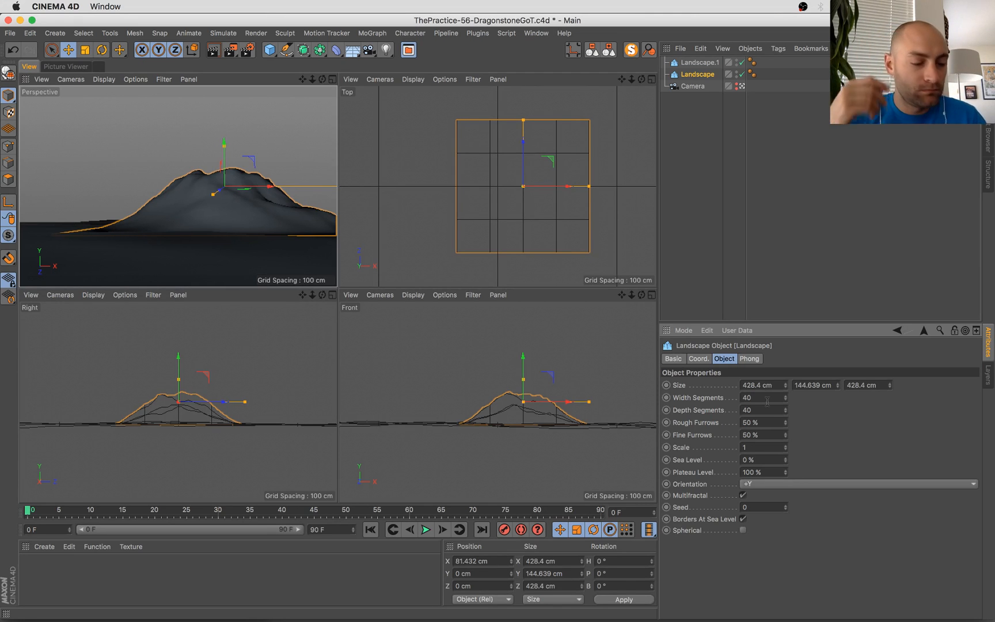
# Check the chat and the castle reference image, and raise the flat landscape to about -77 cm on Y
pyautogui.press('super+Tab')
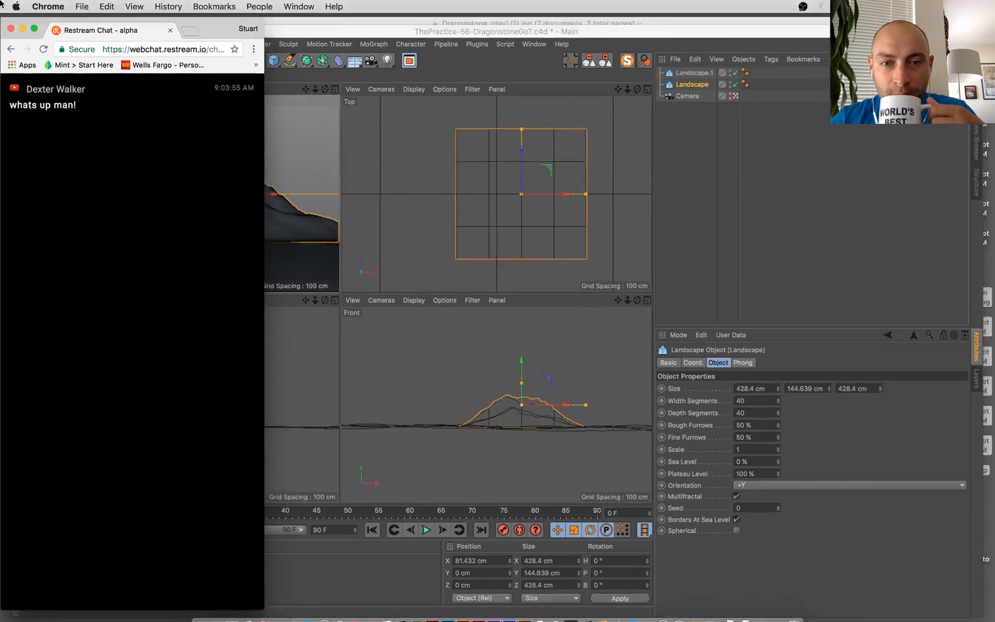
pyautogui.hotkey('ctrl', 'Up')
pyautogui.click(804, 222)
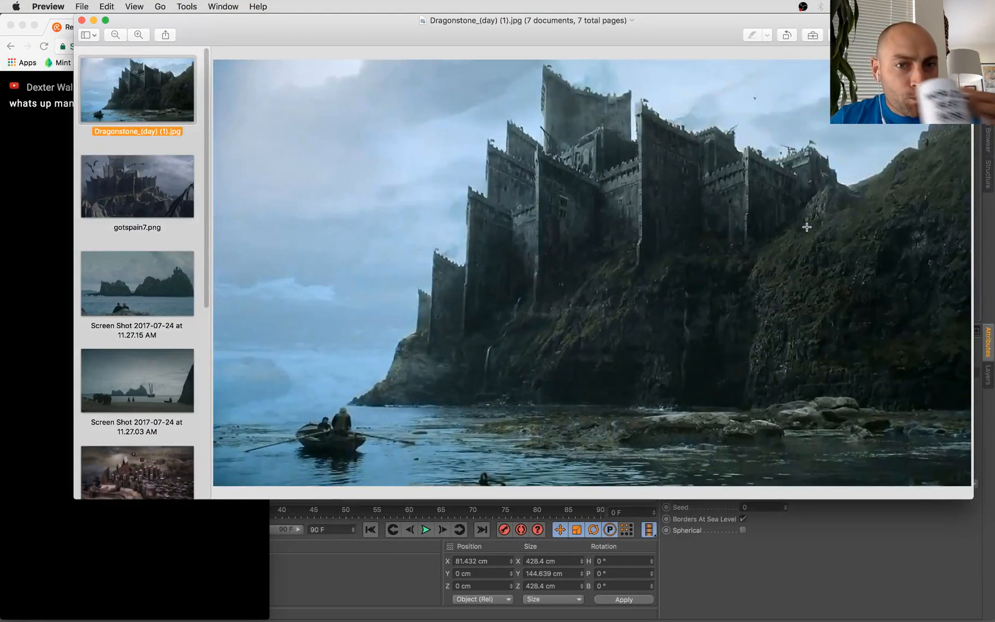
pyautogui.click(784, 609)
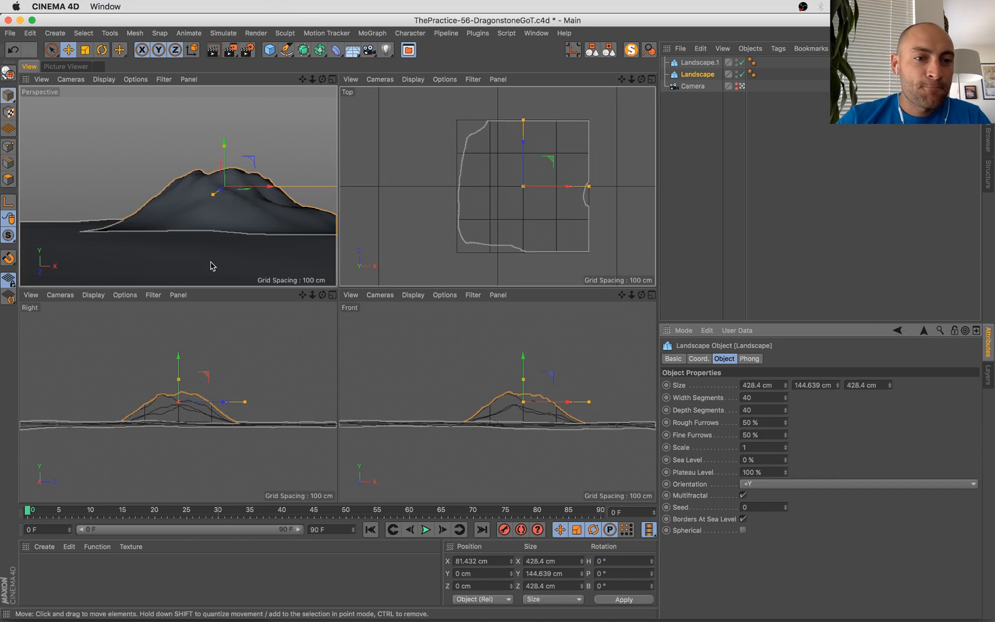
pyautogui.click(211, 218)
pyautogui.moveTo(178, 194); pyautogui.dragTo(178, 192)
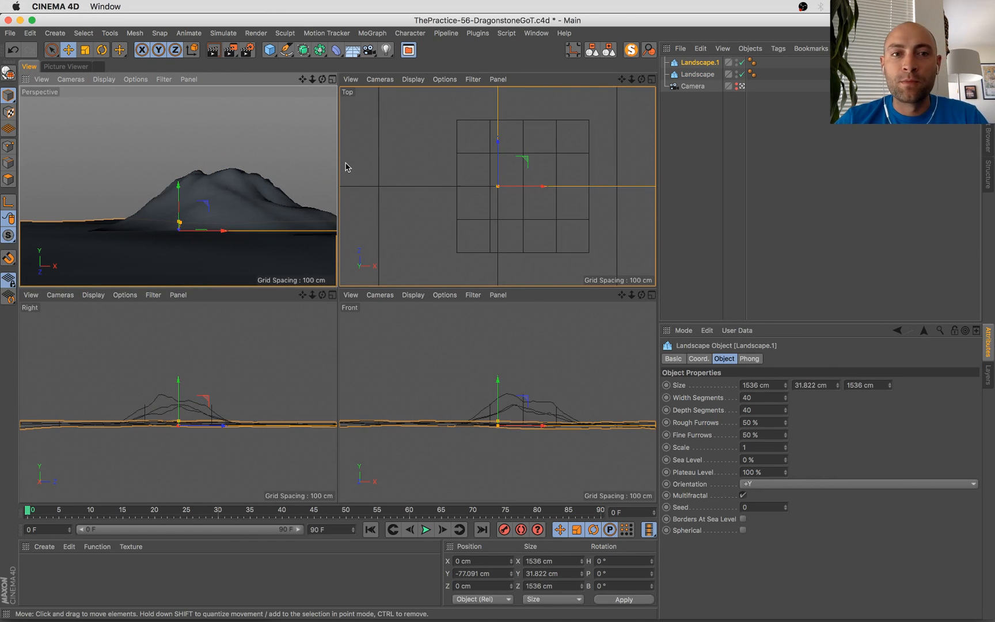
# Review the castle reference again, select the mountain landscape and display the enlarged Perspective view with Quick Shading (Lines)
pyautogui.press('super+Tab')
pyautogui.hotkey('ctrl', 'Up')
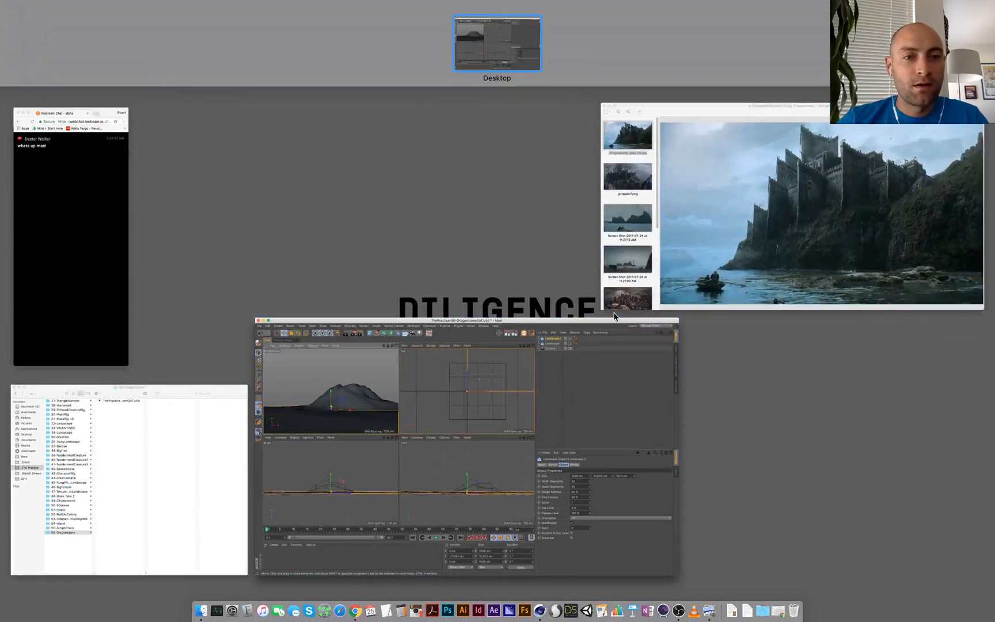
pyautogui.click(634, 274)
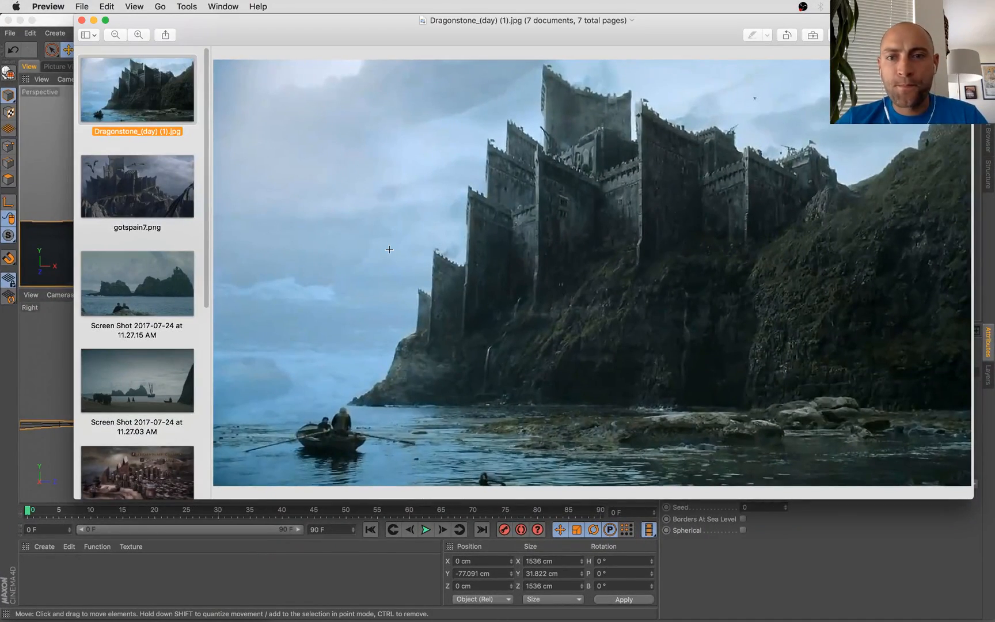
pyautogui.press('super+Tab')
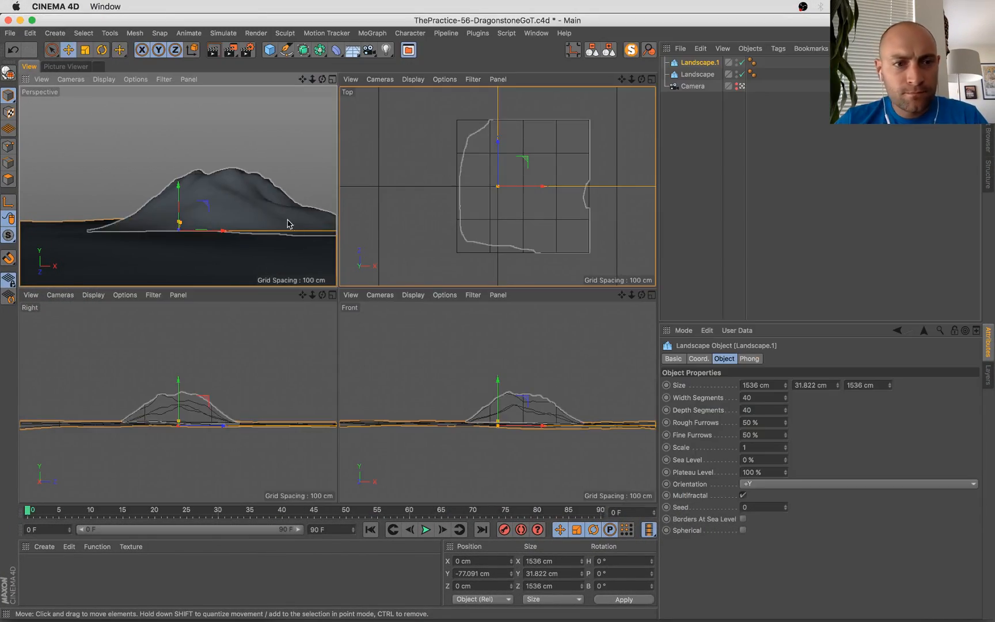
pyautogui.click(233, 196)
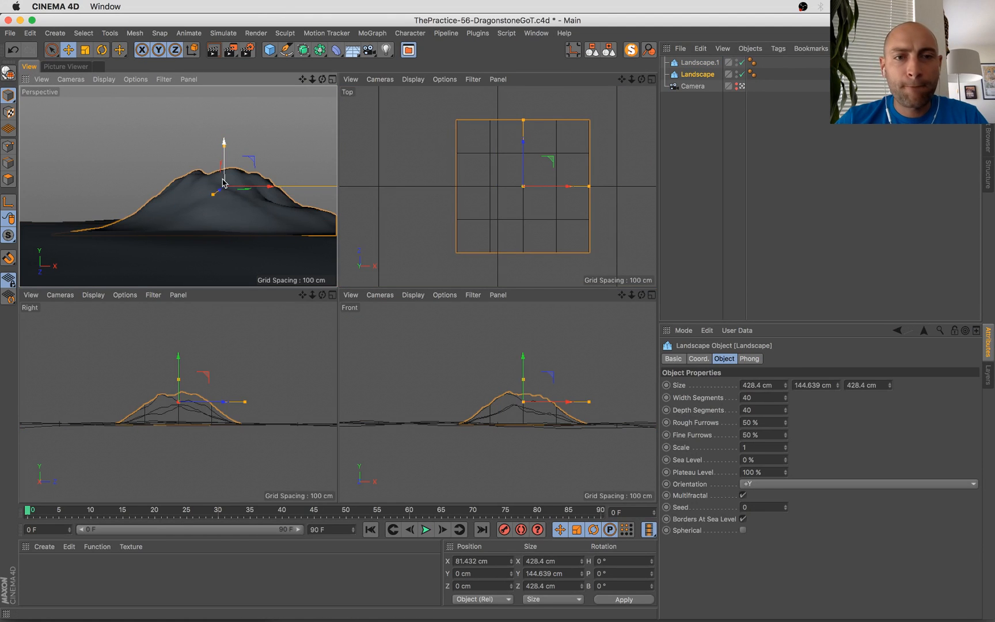
pyautogui.middleClick(225, 181)
pyautogui.click(104, 79)
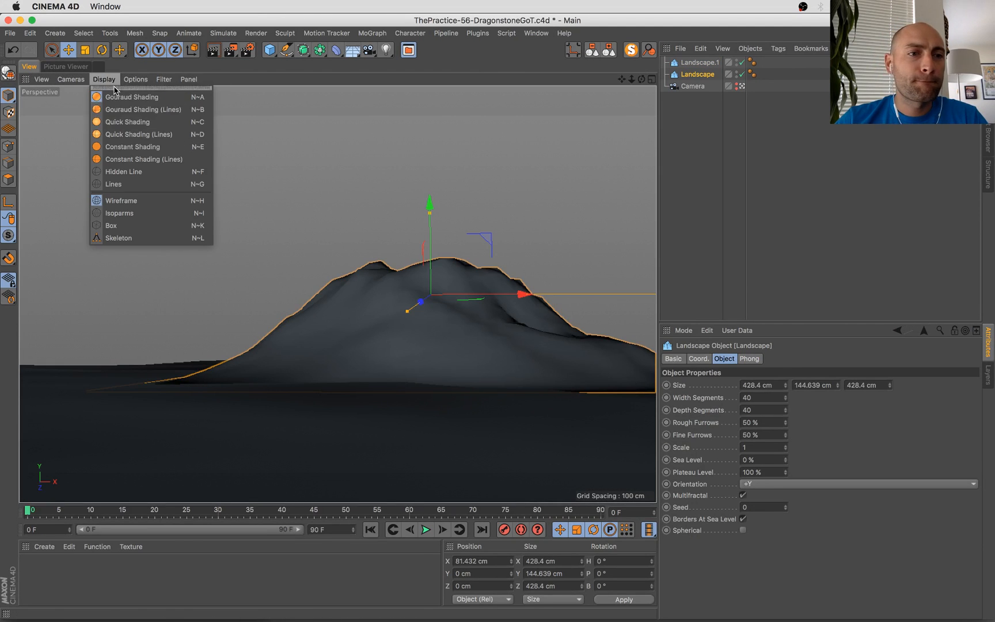
pyautogui.click(133, 133)
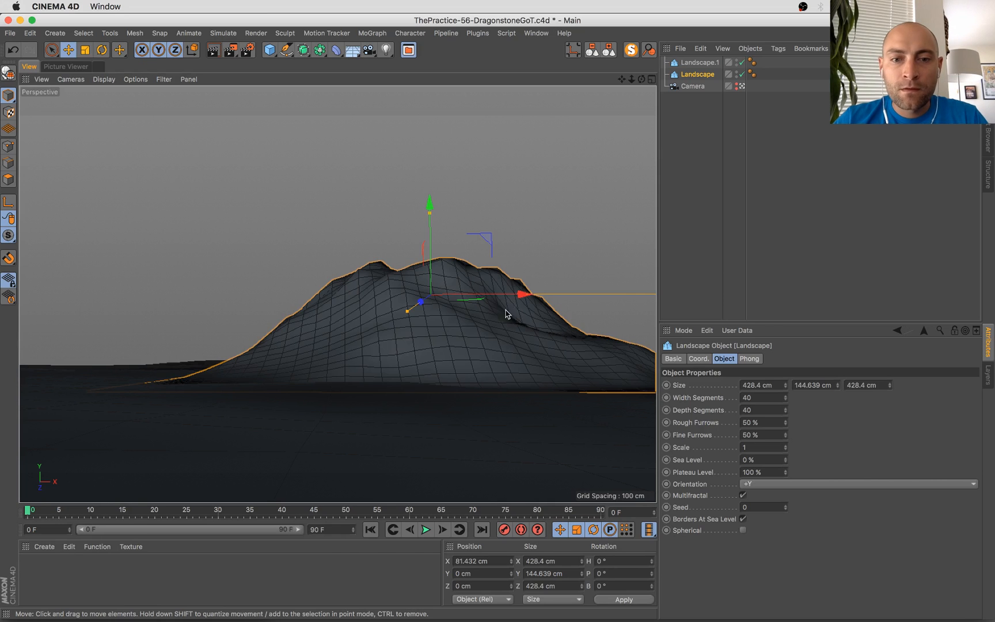
# Duplicate the mountain landscape to about 150 cm on X, make it about 200 cm high and raise it about 24 cm
pyautogui.keyDown('ctrl'); pyautogui.moveTo(519, 294); pyautogui.dragTo(597, 295); pyautogui.keyUp('ctrl')
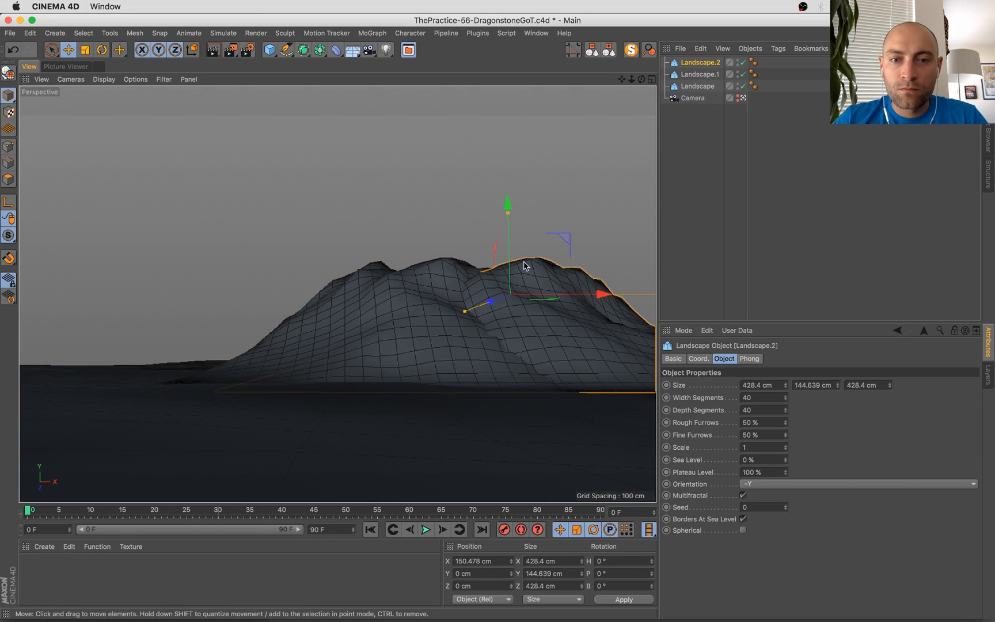
pyautogui.moveTo(508, 213); pyautogui.dragTo(509, 185)
pyautogui.moveTo(513, 265); pyautogui.dragTo(524, 236)
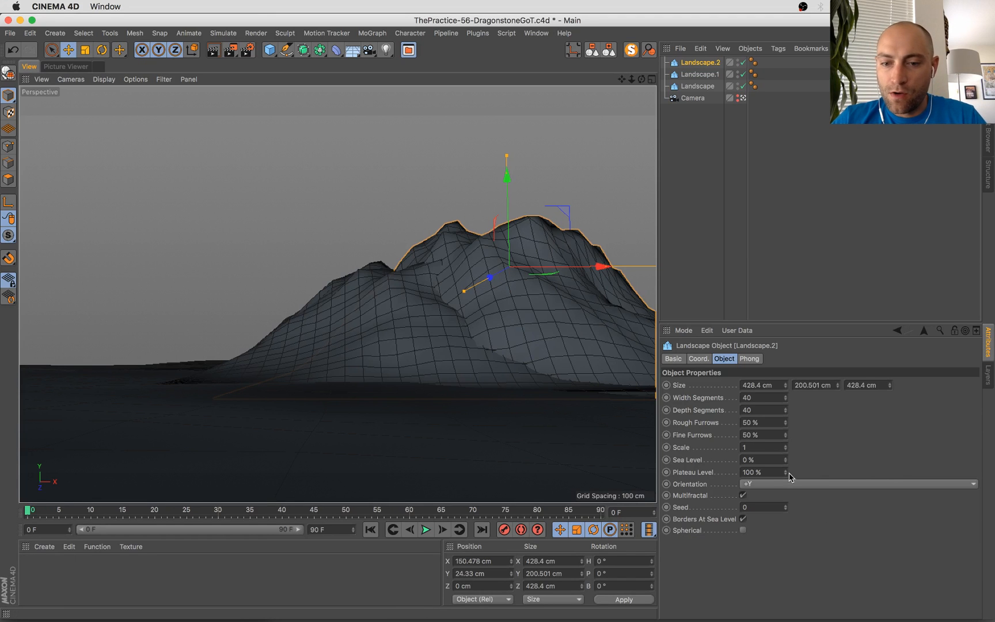
# Set the duplicate's plateau level to 52 %, reduce its height to about 133 cm and move it to about 209 cm on X
pyautogui.moveTo(787, 473)
pyautogui.mouseDown()
pyautogui.moveTo(788, 502)
pyautogui.moveTo(787, 464)
pyautogui.moveTo(788, 472)
pyautogui.mouseUp()
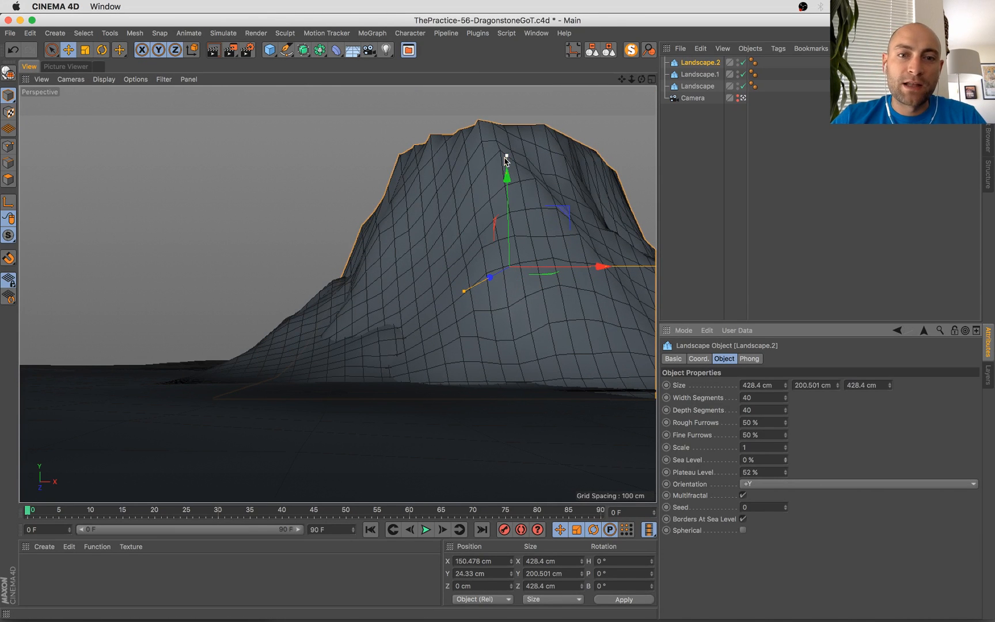
pyautogui.moveTo(506, 157); pyautogui.dragTo(522, 261)
pyautogui.moveTo(612, 309); pyautogui.dragTo(654, 311)
# Try to move the two mountain landscapes together along the depth axis
pyautogui.press('super+Tab')
pyautogui.press('super+Tab')
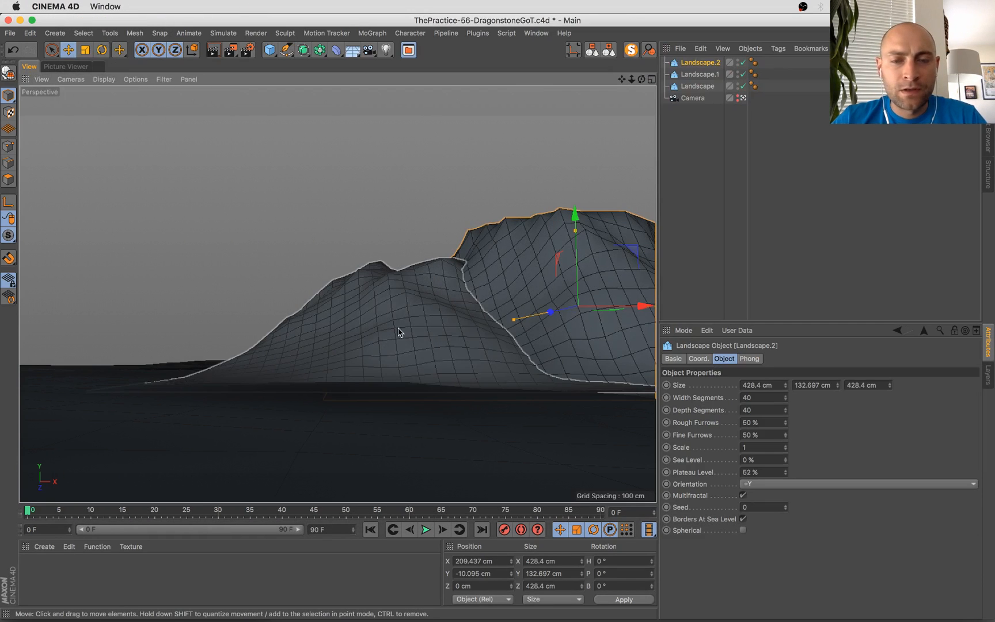
pyautogui.keyDown('shift'); pyautogui.click(428, 329); pyautogui.keyUp('shift')
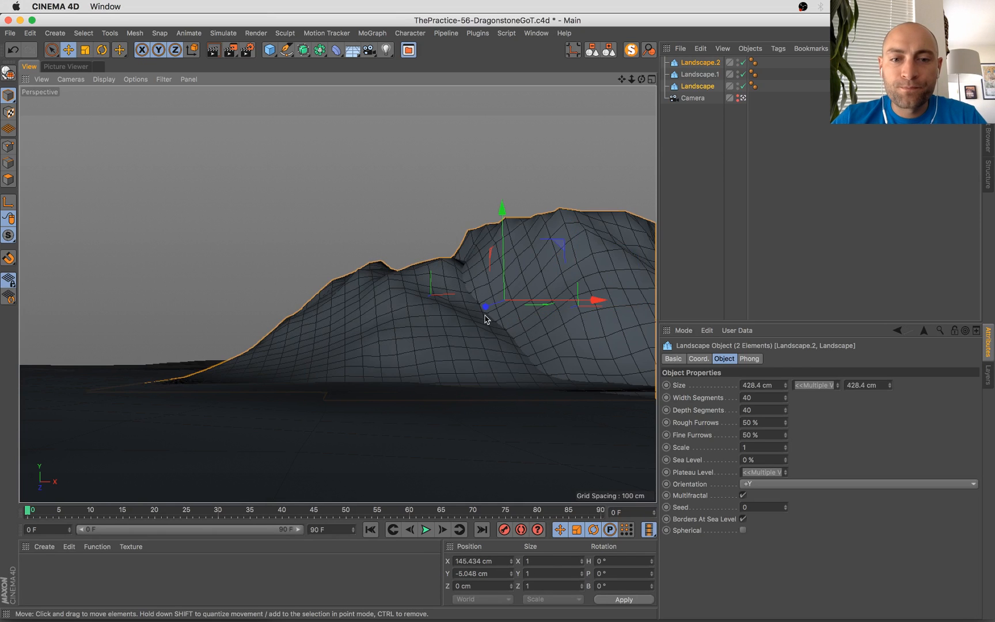
pyautogui.moveTo(485, 316)
pyautogui.mouseDown()
pyautogui.moveTo(462, 316)
pyautogui.moveTo(471, 313)
pyautogui.moveTo(460, 326)
pyautogui.moveTo(478, 303)
pyautogui.mouseUp()
# Pull the camera straight back along its viewing axis to about -601 cm on Z
pyautogui.click(693, 98)
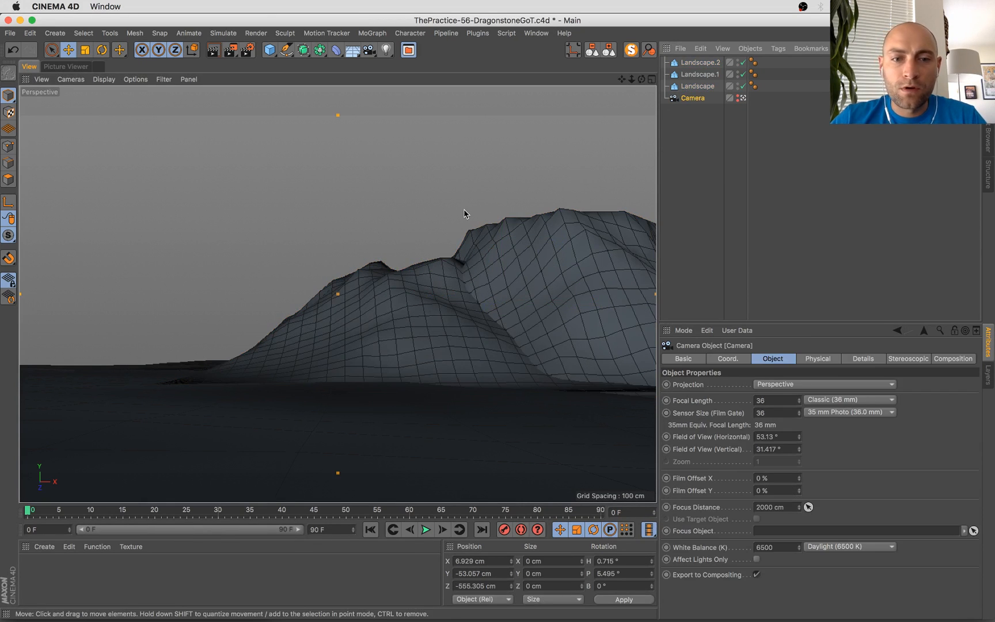
pyautogui.middleClick(465, 213)
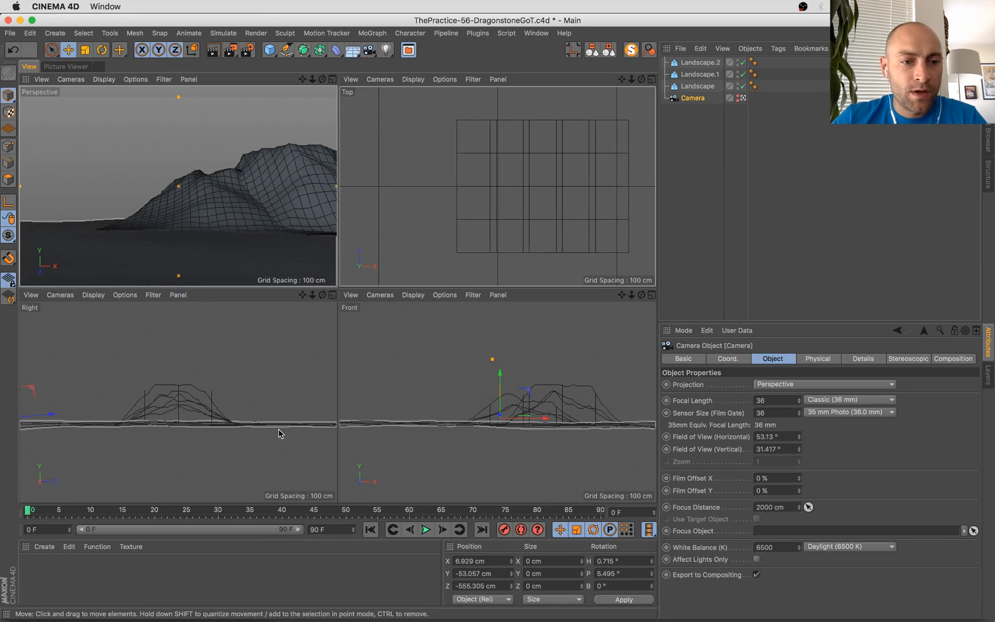
pyautogui.scroll(-3, 89, 408)
pyautogui.moveTo(89, 413); pyautogui.dragTo(80, 412)
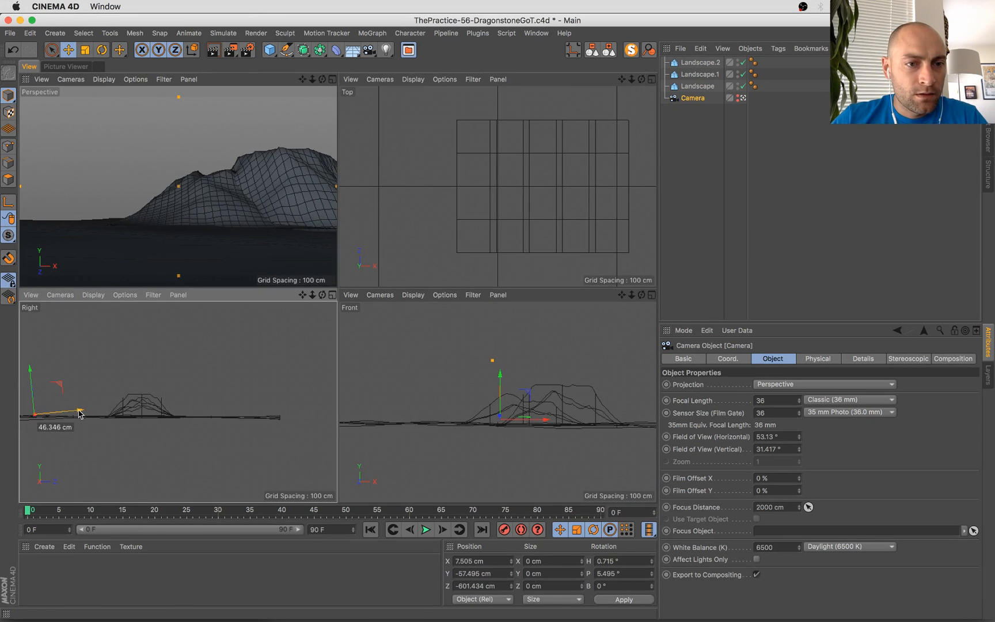
# Select both mountain landscapes, scale them down together to about 349 cm wide, and shift them further along X and down
pyautogui.click(228, 211)
pyautogui.keyDown('shift'); pyautogui.click(262, 187); pyautogui.keyUp('shift')
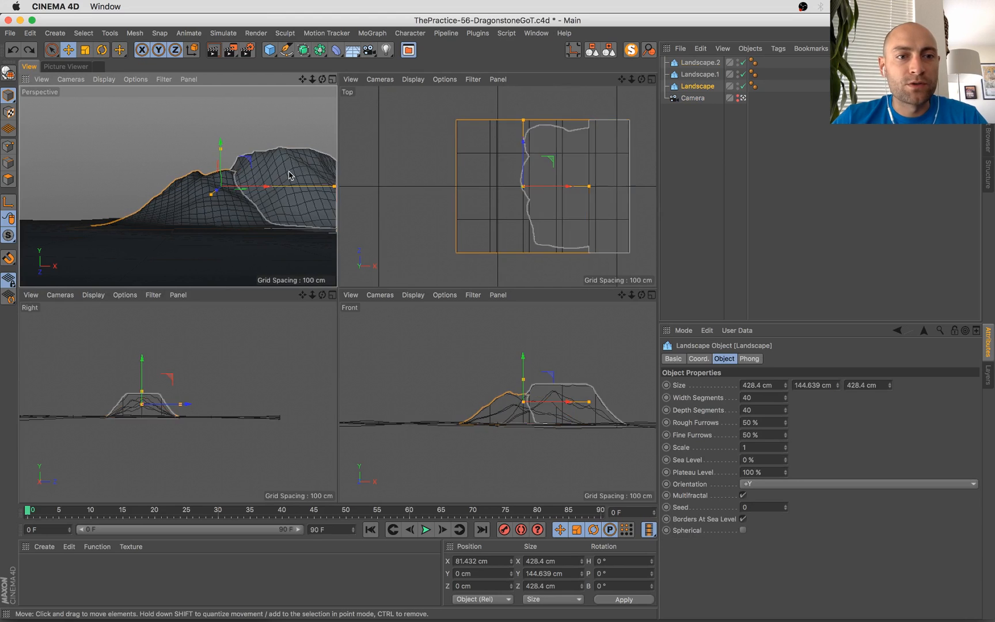
pyautogui.press('t')
pyautogui.middleClick(311, 185)
pyautogui.moveTo(548, 186); pyautogui.dragTo(578, 265)
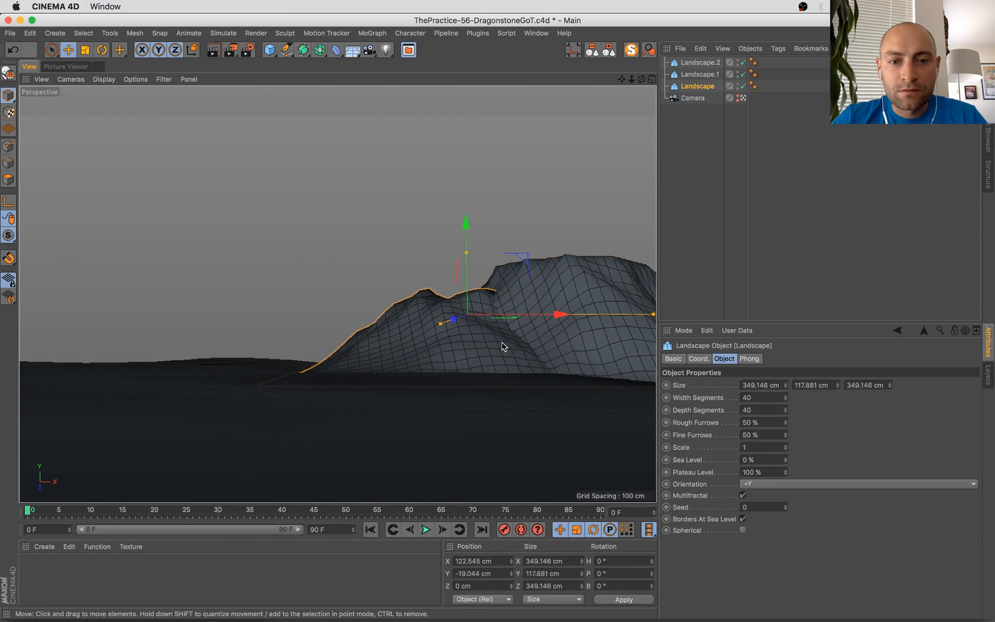
# Duplicate the front mountain landscape to about -136 cm on X and scale the copy down to about 175 cm wide
pyautogui.keyDown('ctrl'); pyautogui.moveTo(502, 344); pyautogui.dragTo(283, 347); pyautogui.keyUp('ctrl')
pyautogui.press('t')
pyautogui.moveTo(424, 246); pyautogui.dragTo(346, 248)
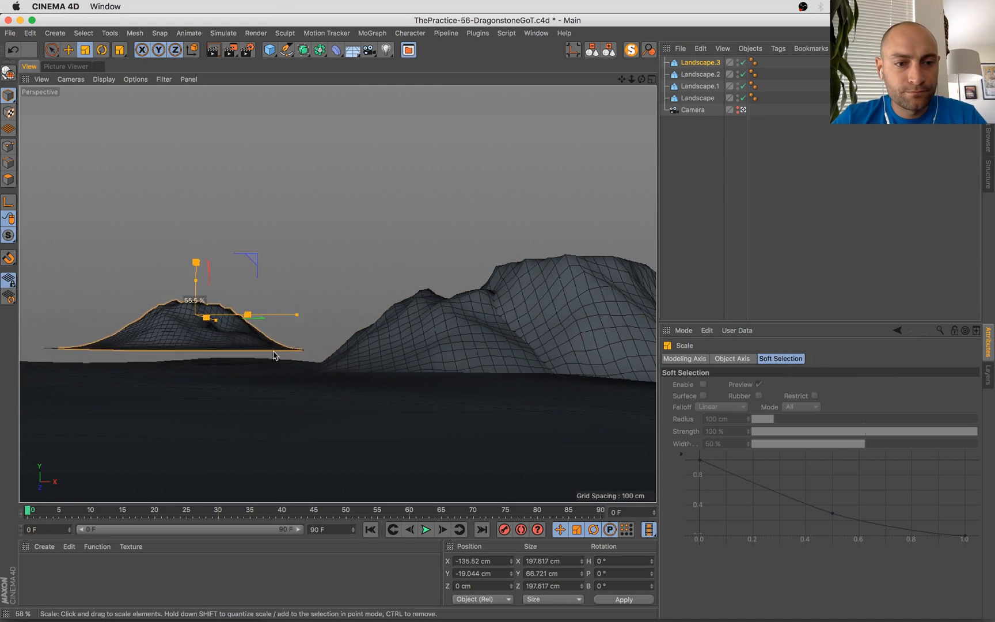
# Lower the small hill to about -45 cm on Y, then place it farther out along X and back in depth
pyautogui.press('e')
pyautogui.moveTo(186, 235); pyautogui.dragTo(186, 262)
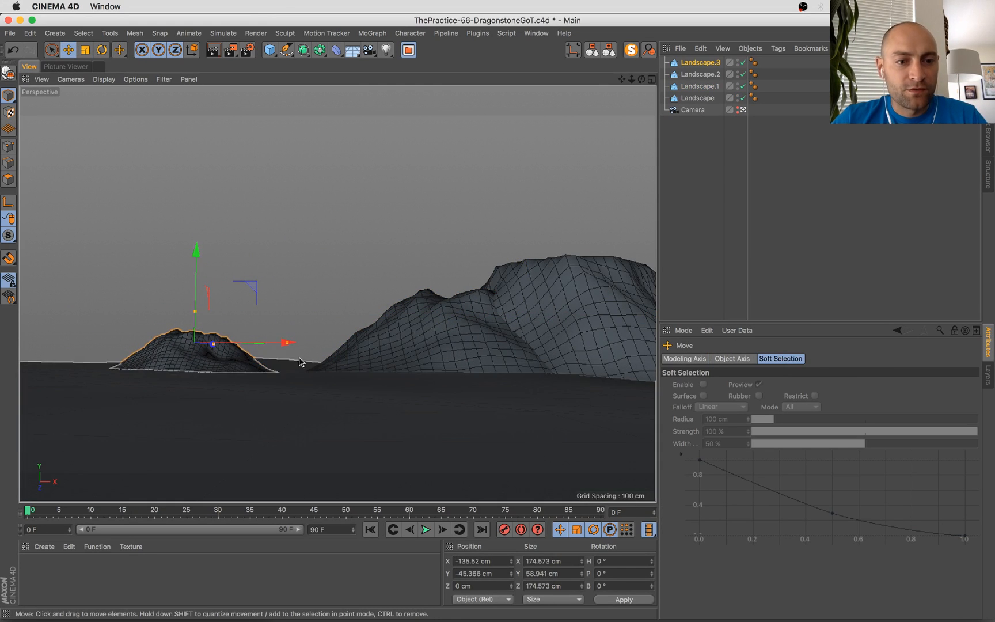
pyautogui.moveTo(284, 343); pyautogui.dragTo(178, 355)
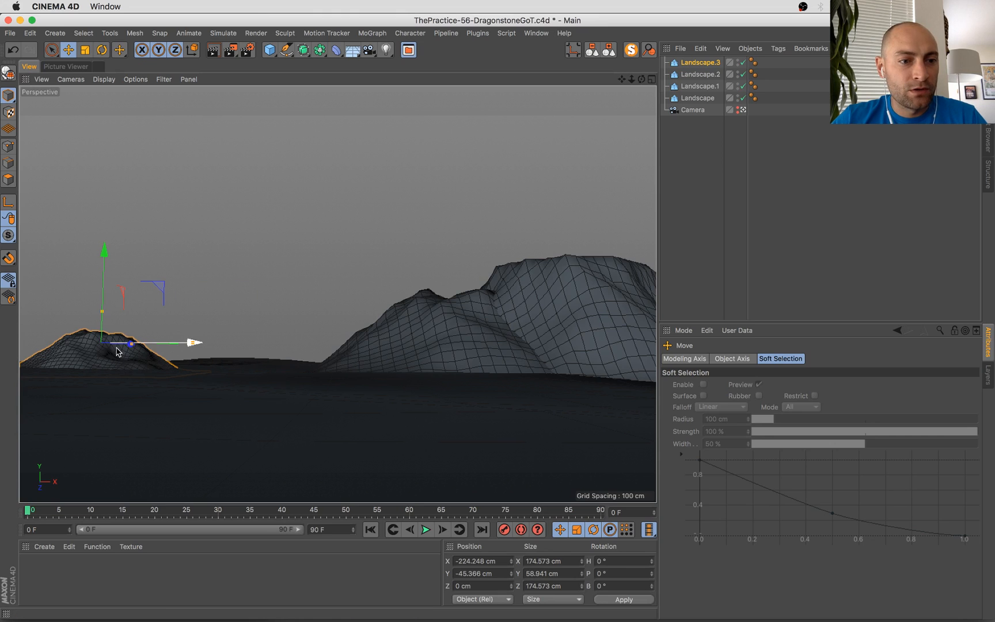
pyautogui.moveTo(122, 352); pyautogui.dragTo(222, 348)
pyautogui.click(370, 400)
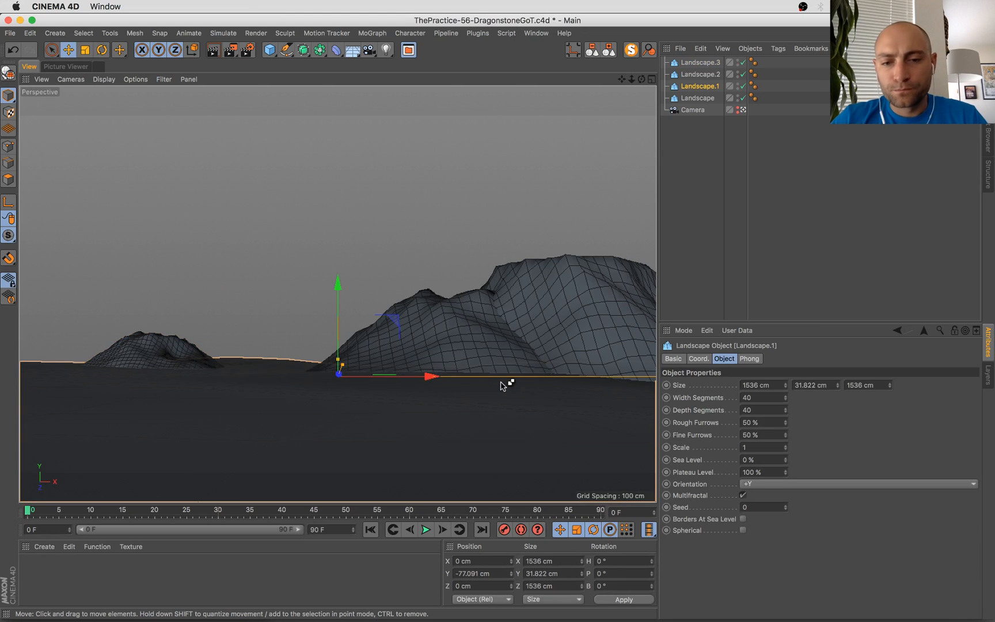
pyautogui.click(510, 349)
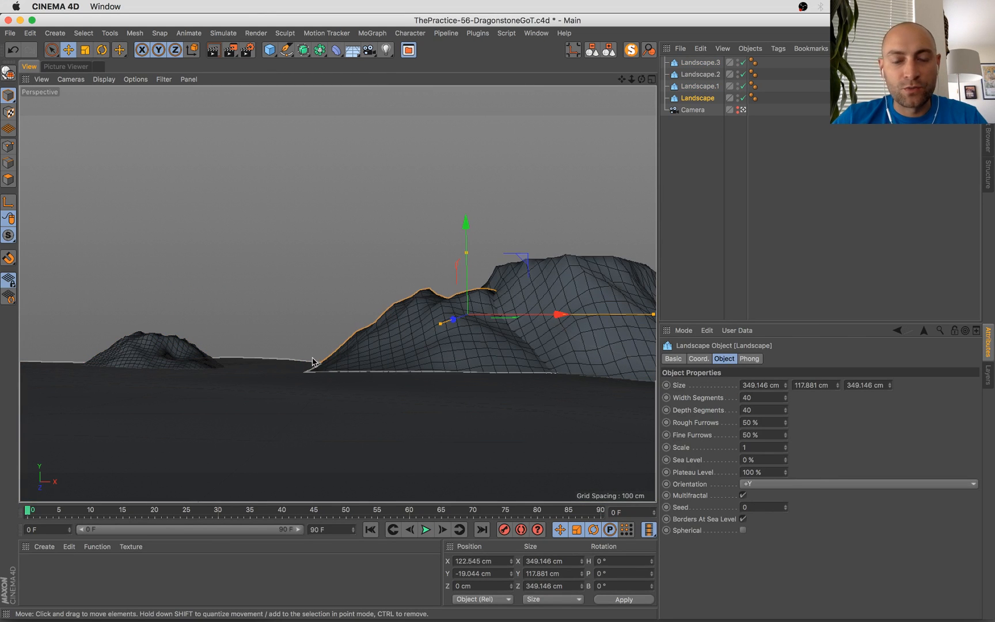
# Switch to the Restream Chat window in Chrome, read the viewers' messages, and return to Cinema 4D
pyautogui.press('super+Tab')
pyautogui.press('super+Tab')
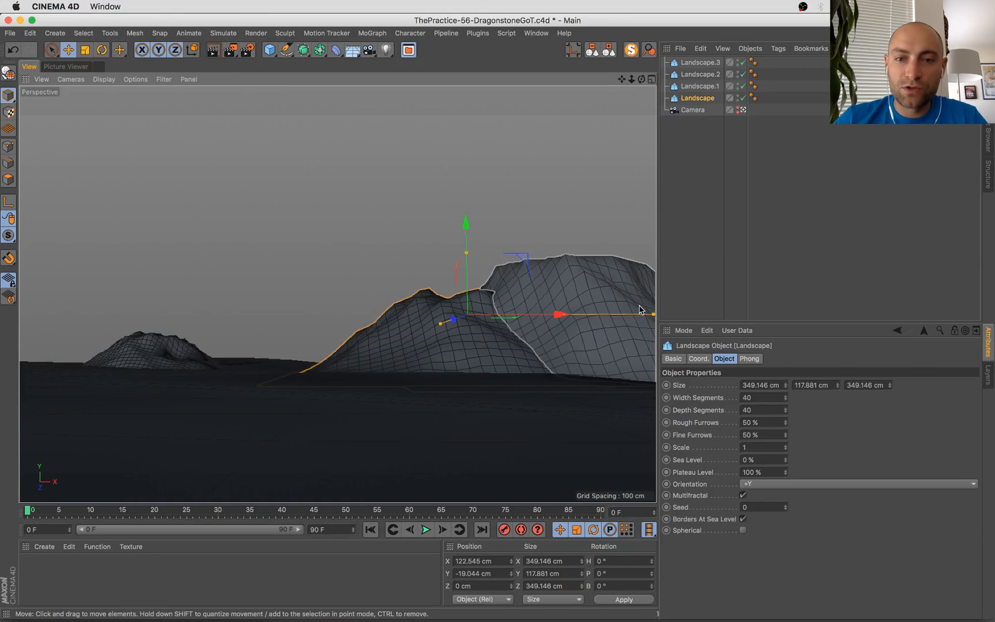
pyautogui.press('super+Tab')
pyautogui.hotkey('ctrl', 'Up')
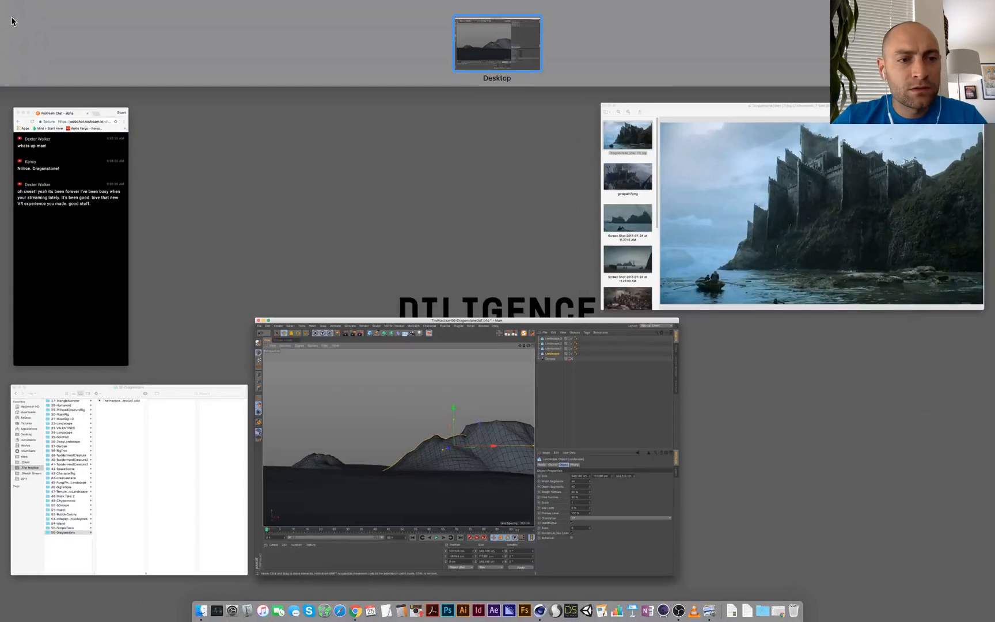
pyautogui.click(113, 265)
pyautogui.moveTo(153, 259); pyautogui.dragTo(10, 216)
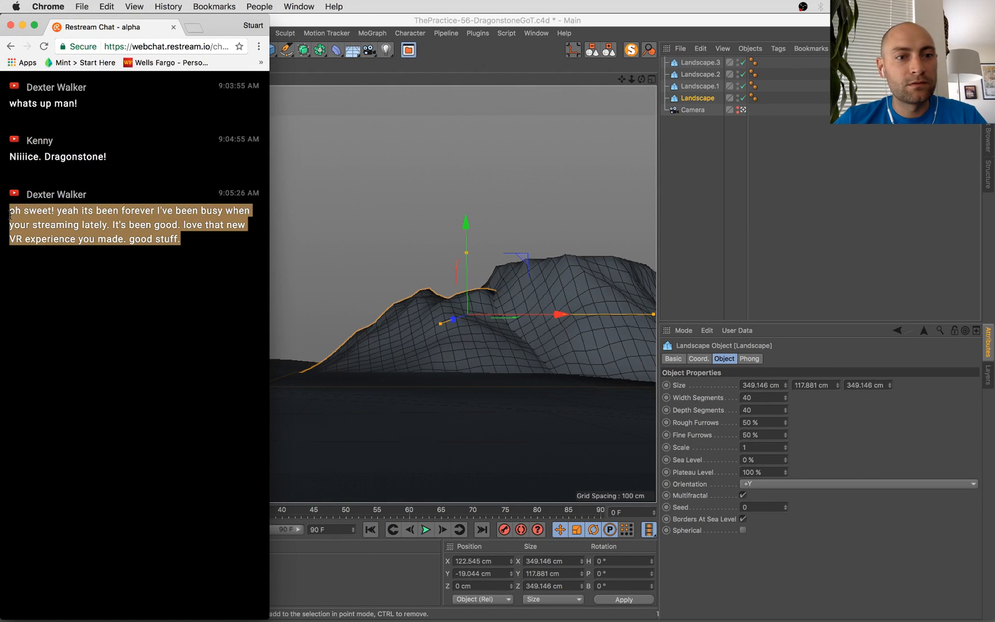
pyautogui.click(140, 267)
pyautogui.moveTo(166, 198); pyautogui.dragTo(184, 287)
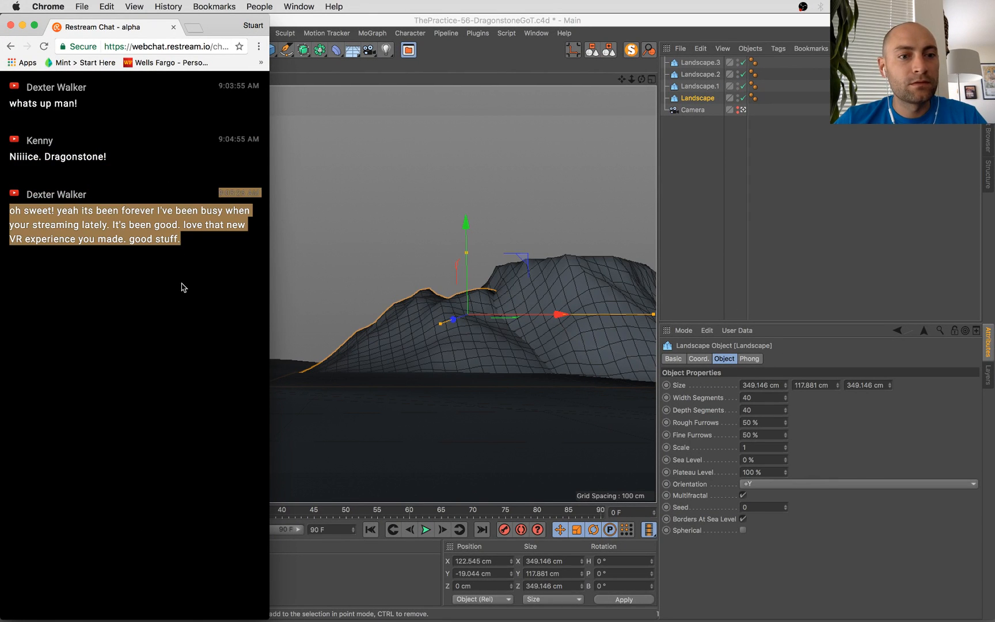
pyautogui.click(207, 263)
pyautogui.hotkey('ctrl', 'Up')
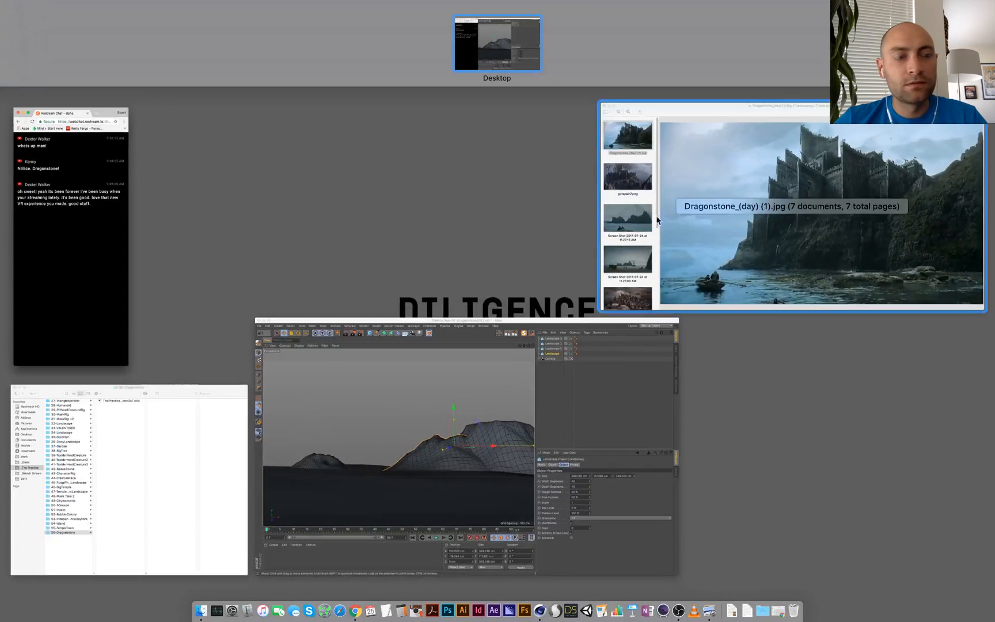
pyautogui.click(122, 282)
pyautogui.press('super+a')
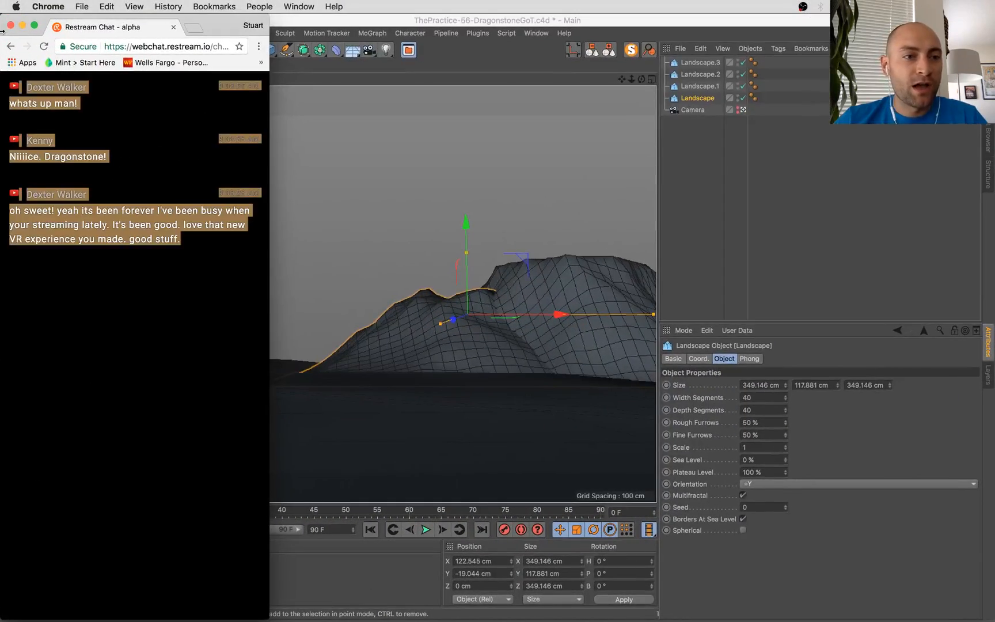
pyautogui.click(129, 292)
pyautogui.hotkey('ctrl', 'Up')
pyautogui.click(464, 406)
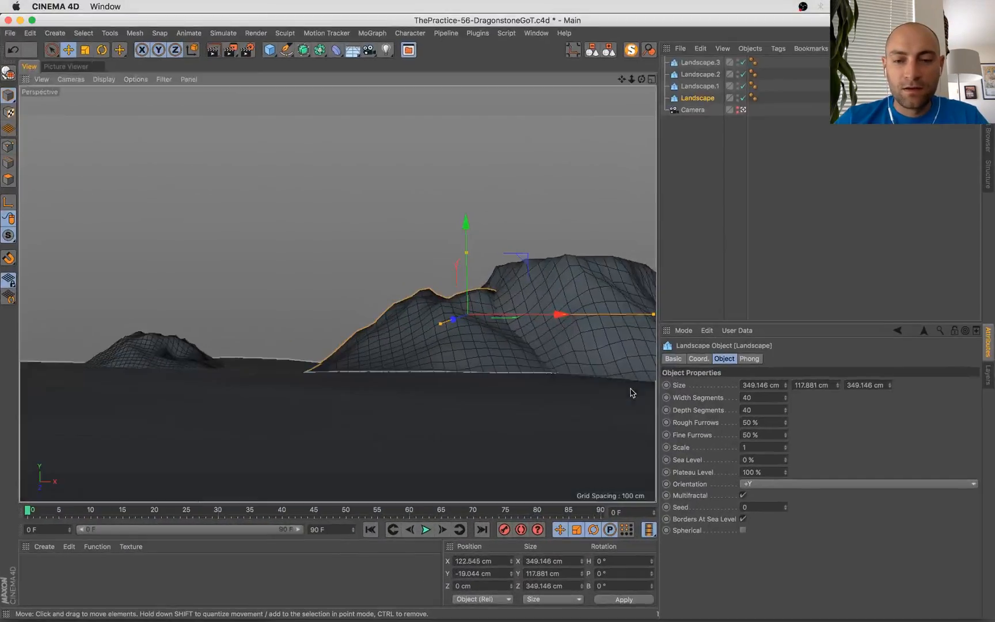
# Duplicate the rear mountain landscape to about 227 cm on X and 52 cm on Z, scaled to about 395 cm wide
pyautogui.click(583, 278)
pyautogui.moveTo(579, 243); pyautogui.dragTo(561, 315)
pyautogui.press('t')
pyautogui.moveTo(438, 451); pyautogui.dragTo(473, 449)
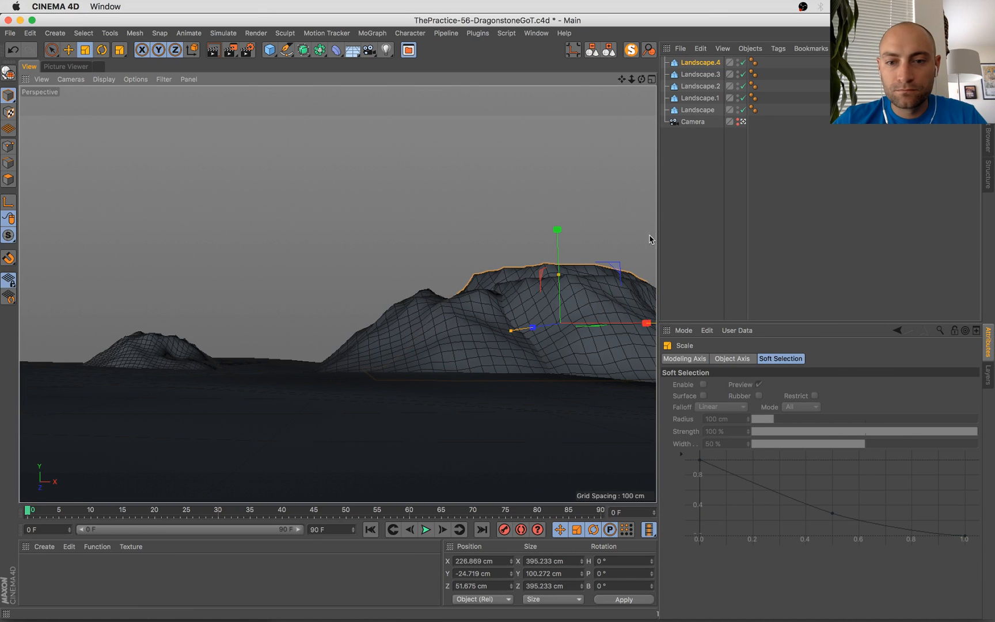
# Set the new landscape duplicate's seed to 2 and raise it to about 5 cm on Y
pyautogui.click(705, 62)
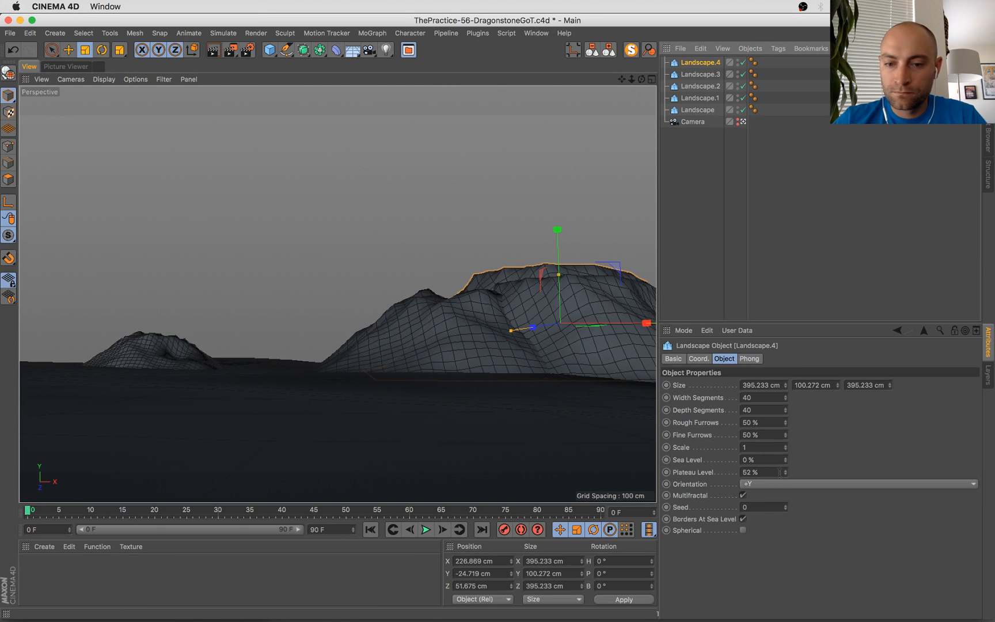
pyautogui.click(787, 504)
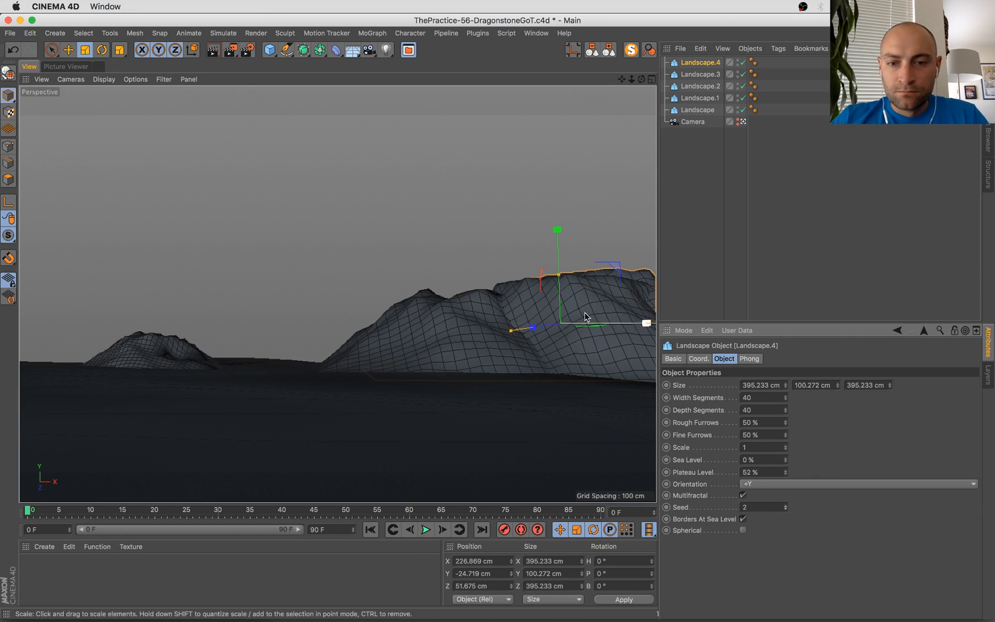
pyautogui.press('e')
pyautogui.moveTo(557, 230); pyautogui.dragTo(557, 208)
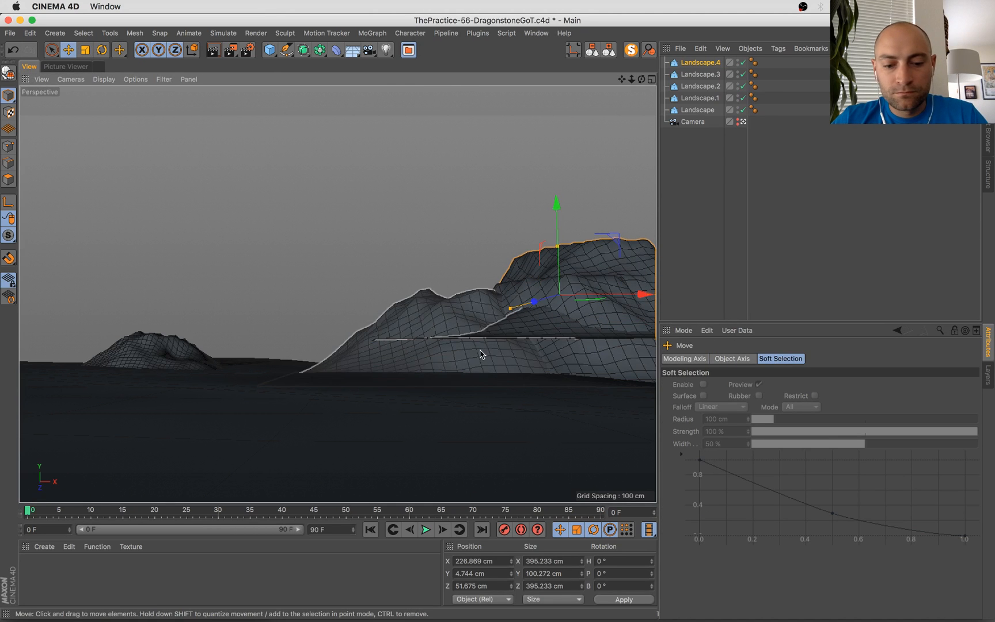
# Scale the duplicate up to about 504 cm wide and 128 cm high, and lower it to about -7 cm on Y
pyautogui.press('t')
pyautogui.moveTo(496, 346); pyautogui.dragTo(513, 315)
pyautogui.press('e')
pyautogui.moveTo(552, 211); pyautogui.dragTo(553, 229)
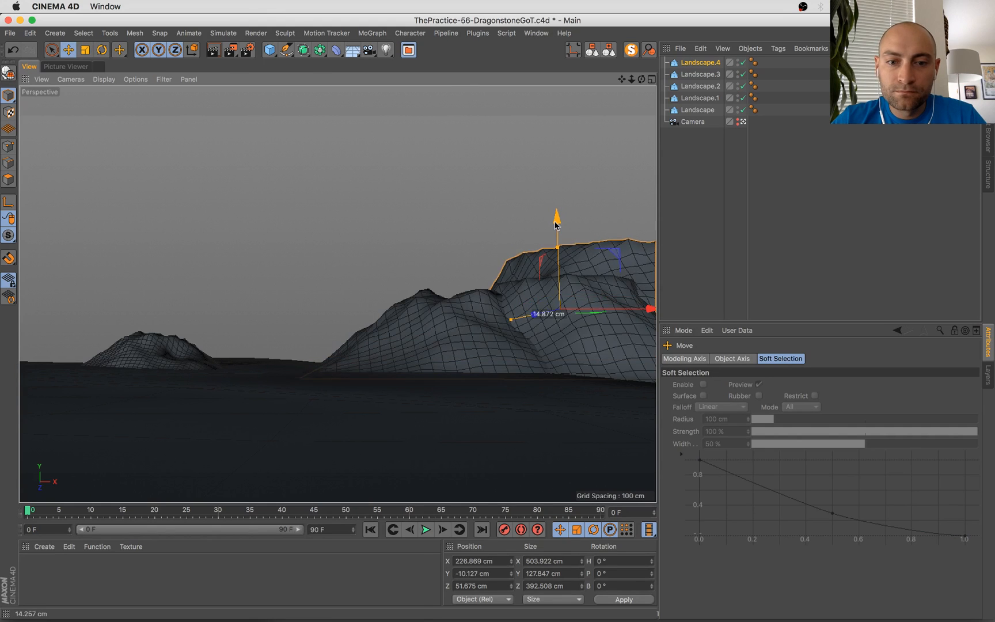
# Move the duplicate to about 126 cm on Z and 36 cm on X, and stretch its width to about 774 cm
pyautogui.moveTo(540, 311); pyautogui.dragTo(523, 317)
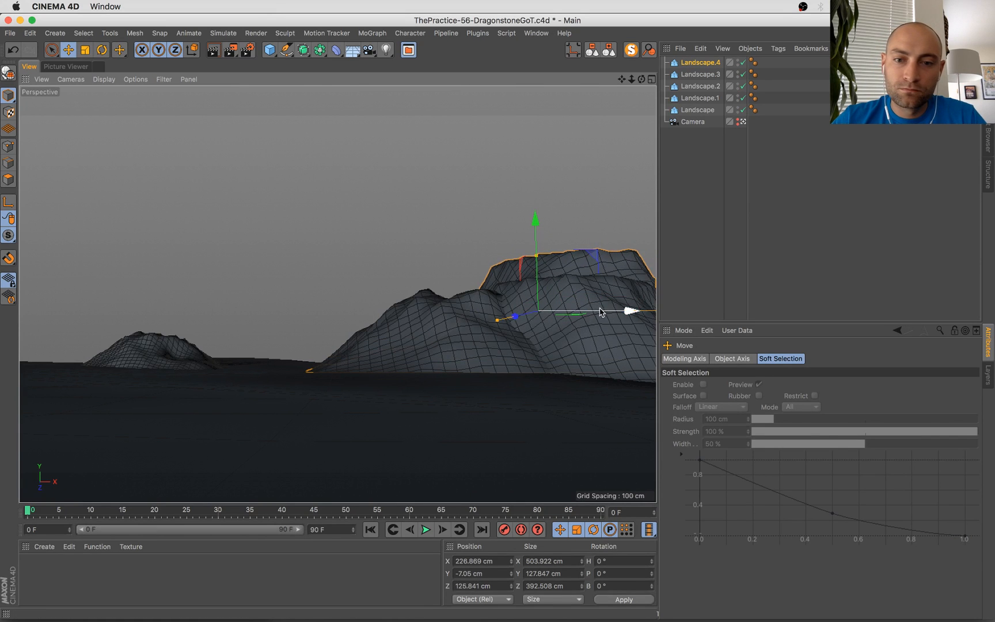
pyautogui.moveTo(607, 315); pyautogui.dragTo(429, 318)
pyautogui.moveTo(591, 315); pyautogui.dragTo(663, 315)
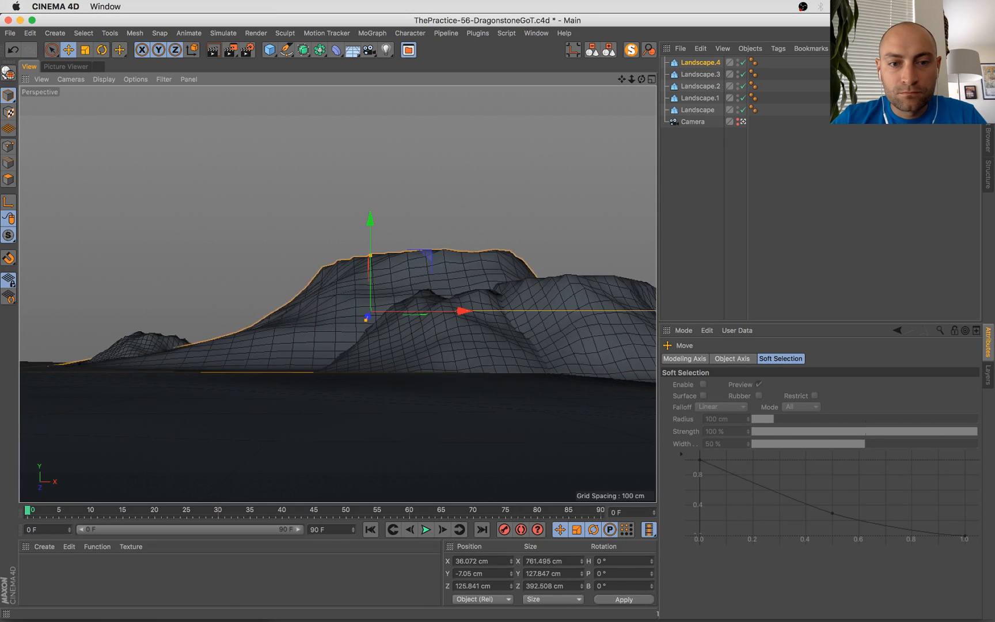
# Set the wide landscape's seed to 4 and its plateau level to 47 %
pyautogui.click(699, 61)
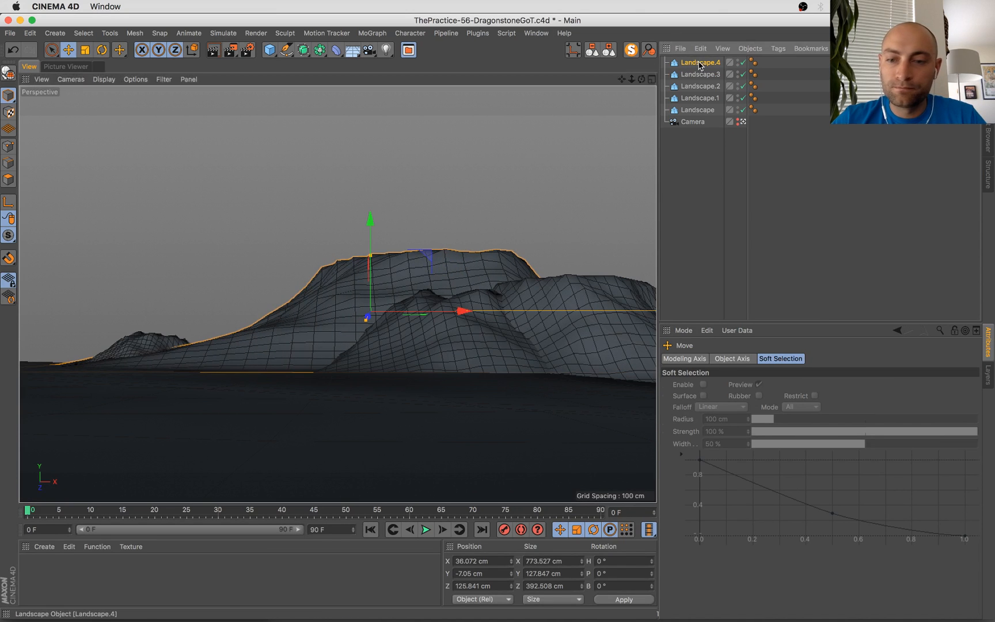
pyautogui.click(786, 506)
pyautogui.click(786, 506)
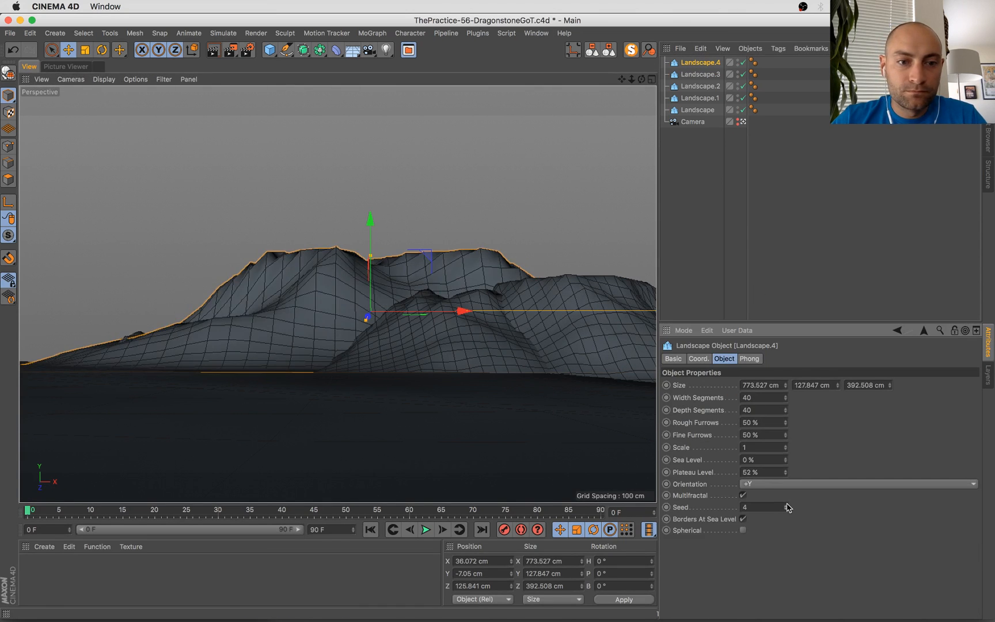
pyautogui.moveTo(785, 472)
pyautogui.mouseDown()
pyautogui.moveTo(785, 444)
pyautogui.moveTo(785, 476)
pyautogui.mouseUp()
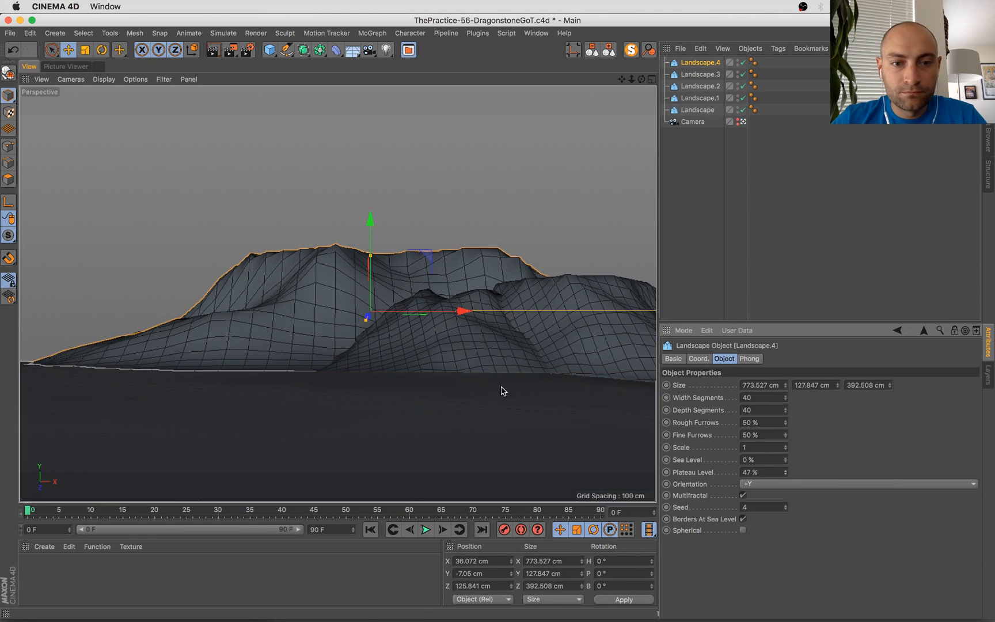
# Move the wide landscape to about 386 cm on X and check the composition against the Dragonstone castle reference image
pyautogui.moveTo(440, 317); pyautogui.dragTo(452, 312)
pyautogui.moveTo(405, 313); pyautogui.dragTo(445, 313)
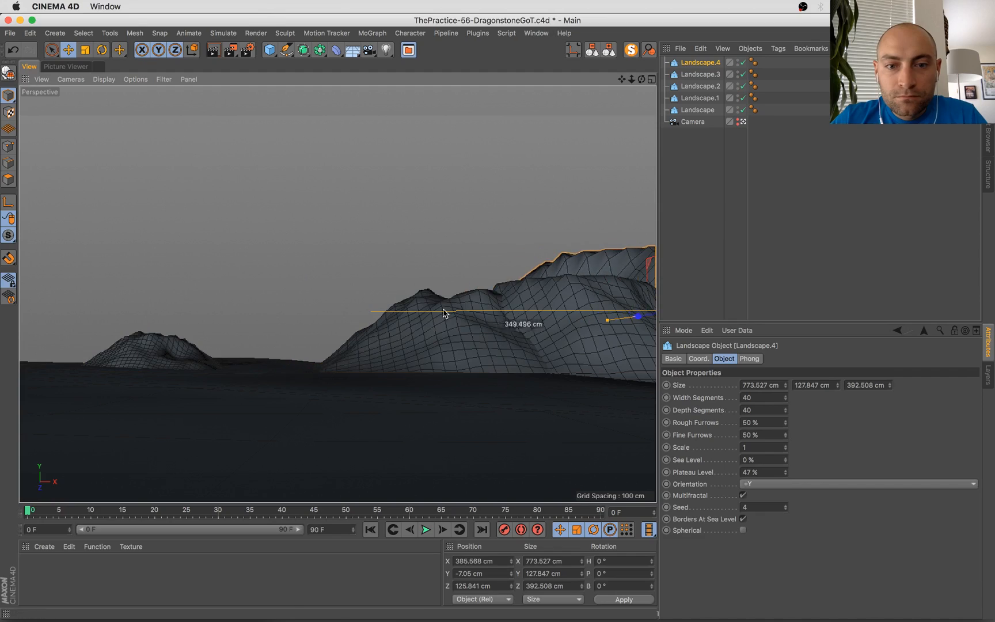
pyautogui.press('super+Tab')
pyautogui.hotkey('ctrl', 'Up')
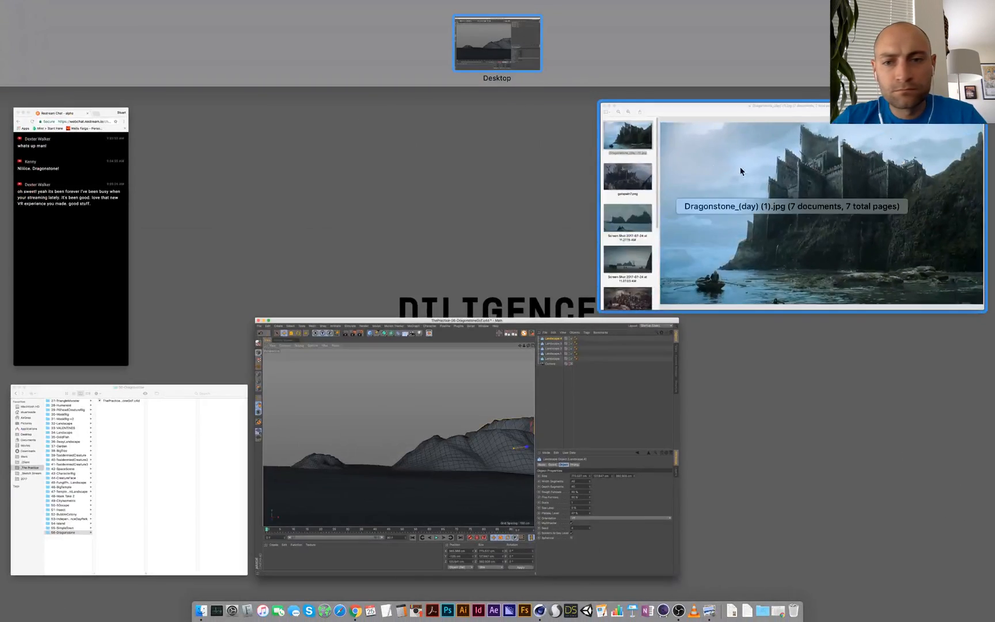
pyautogui.click(720, 265)
pyautogui.click(830, 605)
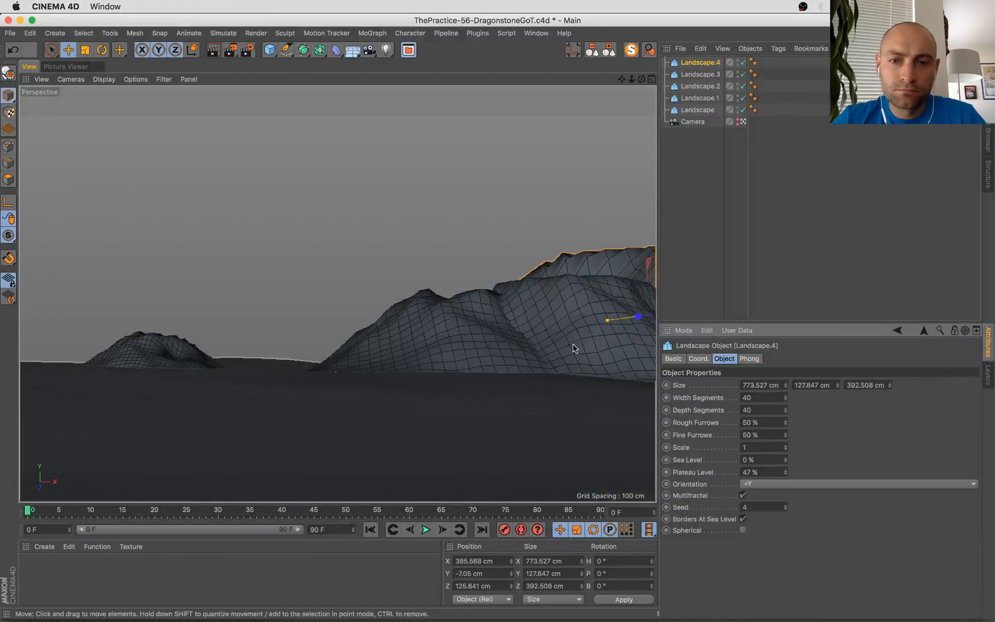
# Move the wide landscape to about 310 cm on X and 32 cm on Z, and scale it down to about 678 cm wide
pyautogui.moveTo(642, 316); pyautogui.dragTo(569, 308)
pyautogui.middleClick(569, 308)
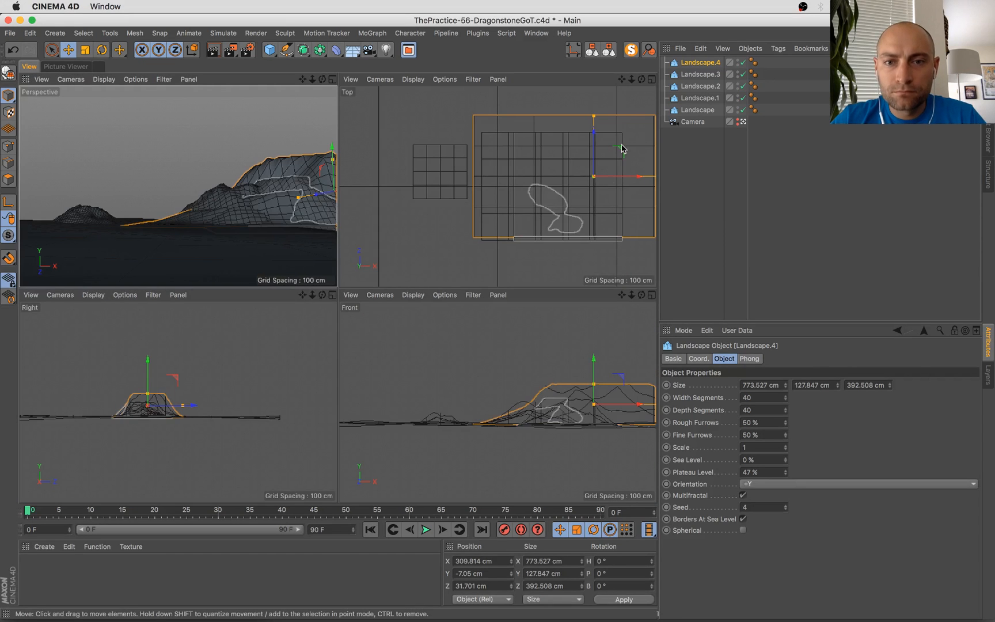
pyautogui.press('t')
pyautogui.moveTo(633, 133); pyautogui.dragTo(617, 157)
pyautogui.press('e')
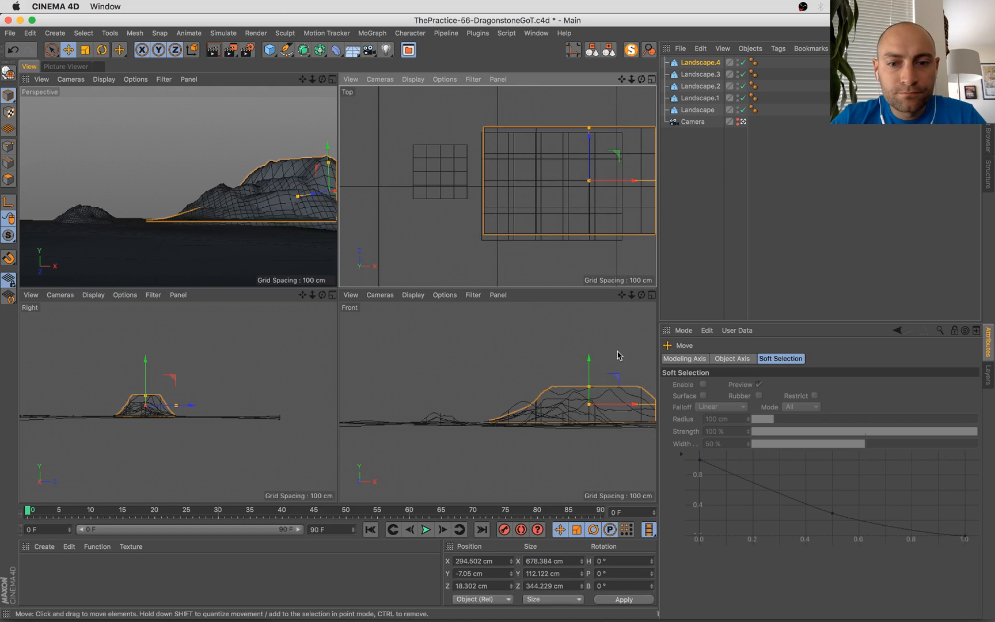
# Lower the wide landscape to about -19 cm on Y and shift it to about 283 cm on X
pyautogui.moveTo(590, 362); pyautogui.dragTo(592, 367)
pyautogui.moveTo(635, 412); pyautogui.dragTo(635, 413)
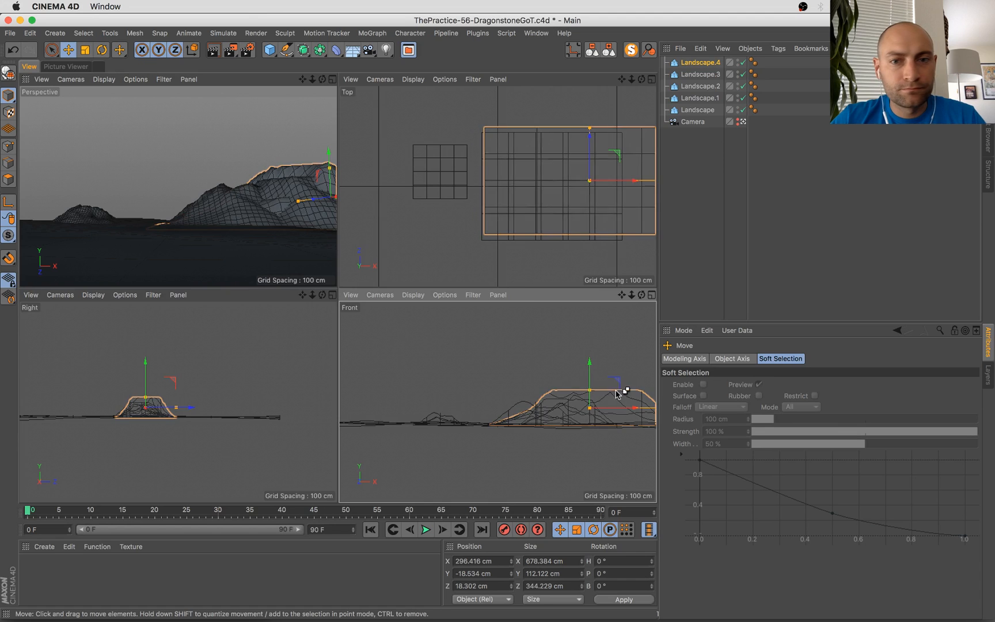
pyautogui.middleClick(326, 202)
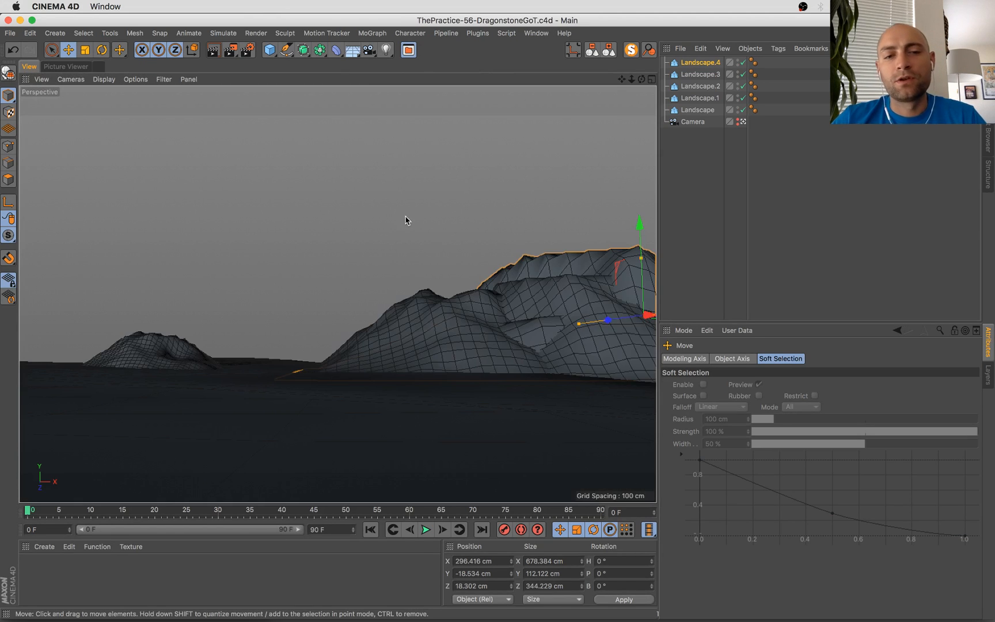
pyautogui.moveTo(632, 320)
pyautogui.mouseDown()
pyautogui.moveTo(622, 320)
pyautogui.moveTo(635, 319)
pyautogui.mouseUp()
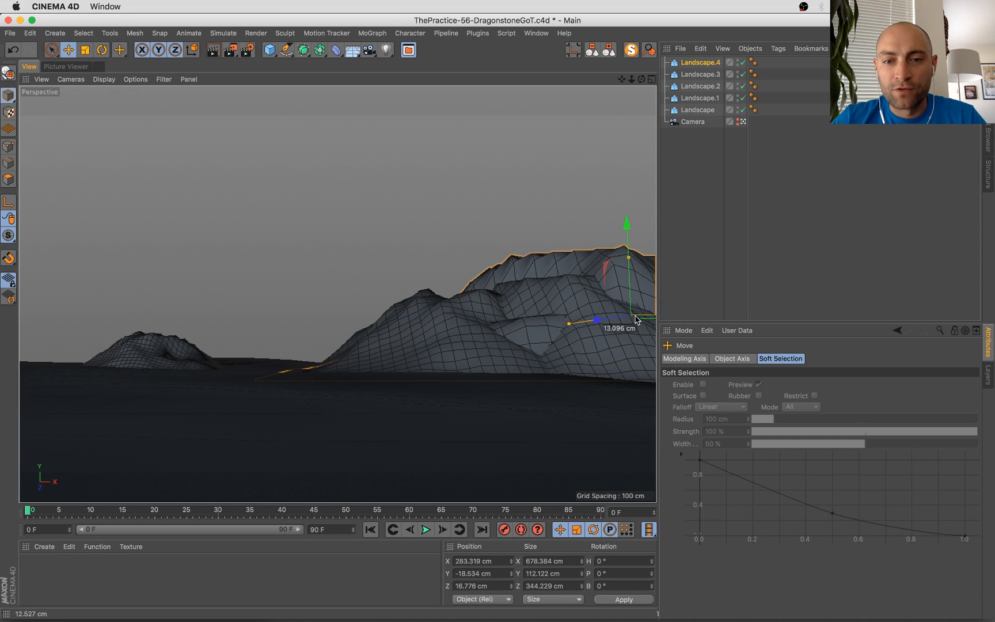
# Scale the wide landscape to about 660 cm wide and 116 cm high, shift it to about 269 cm on X, and save
pyautogui.press('t')
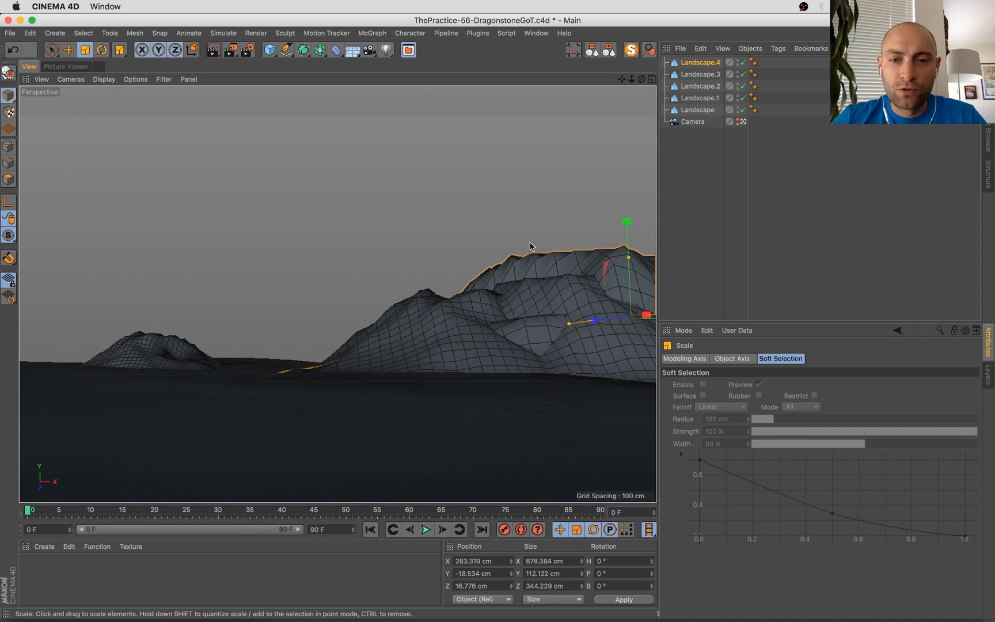
pyautogui.moveTo(531, 246); pyautogui.dragTo(522, 248)
pyautogui.moveTo(628, 264); pyautogui.dragTo(629, 260)
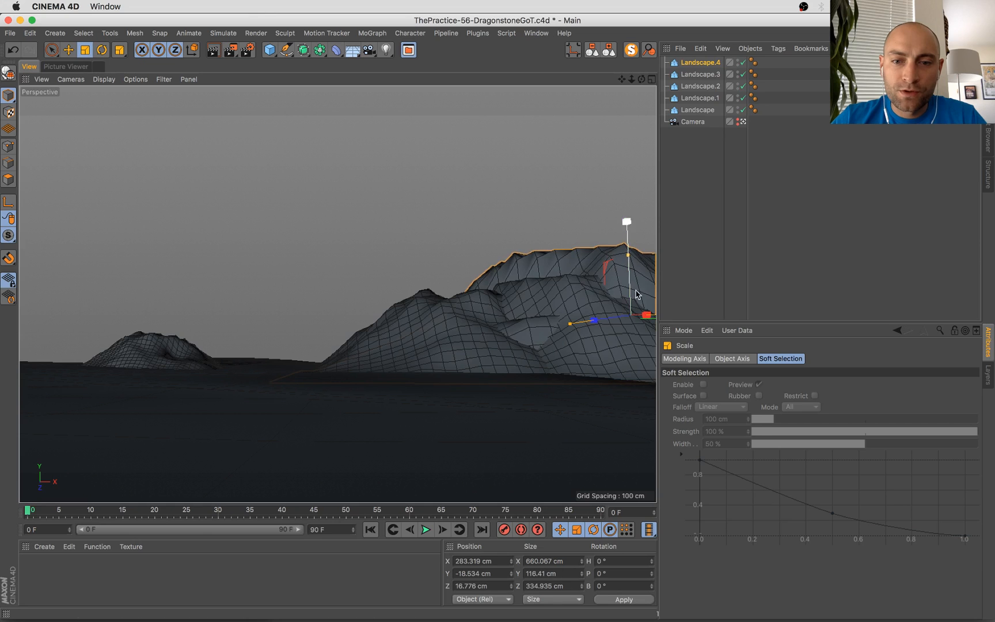
pyautogui.press('e')
pyautogui.moveTo(645, 315); pyautogui.dragTo(630, 326)
pyautogui.keyDown('shift'); pyautogui.click(618, 354); pyautogui.keyUp('shift')
pyautogui.press('super+s')
# Shift the 52 % plateau landscape (Landscape.2) to about 216 cm on X and save the scene
pyautogui.click(504, 329)
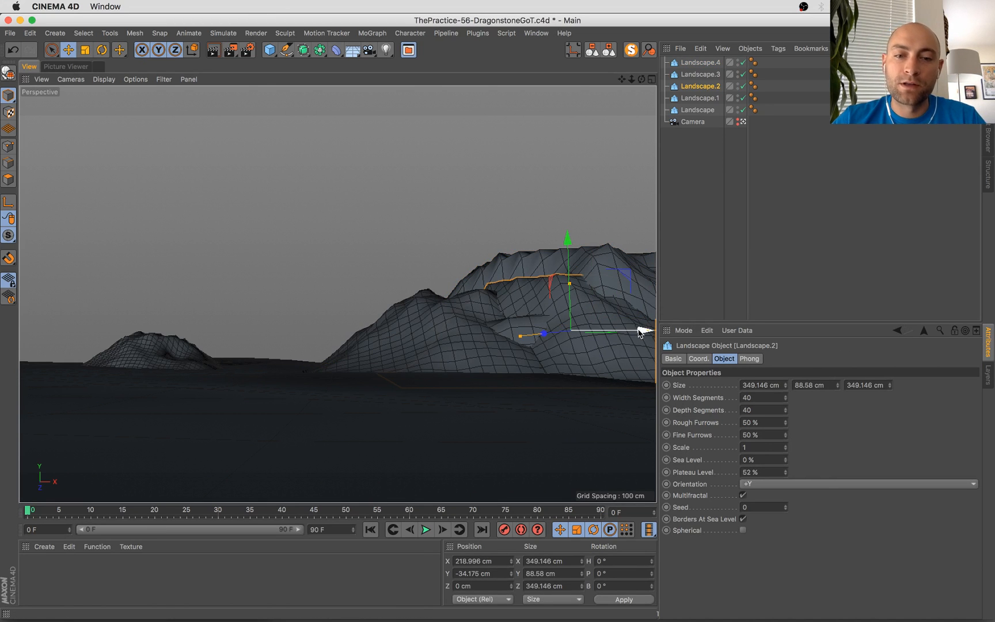
pyautogui.moveTo(639, 333); pyautogui.dragTo(636, 333)
pyautogui.press('super+s')
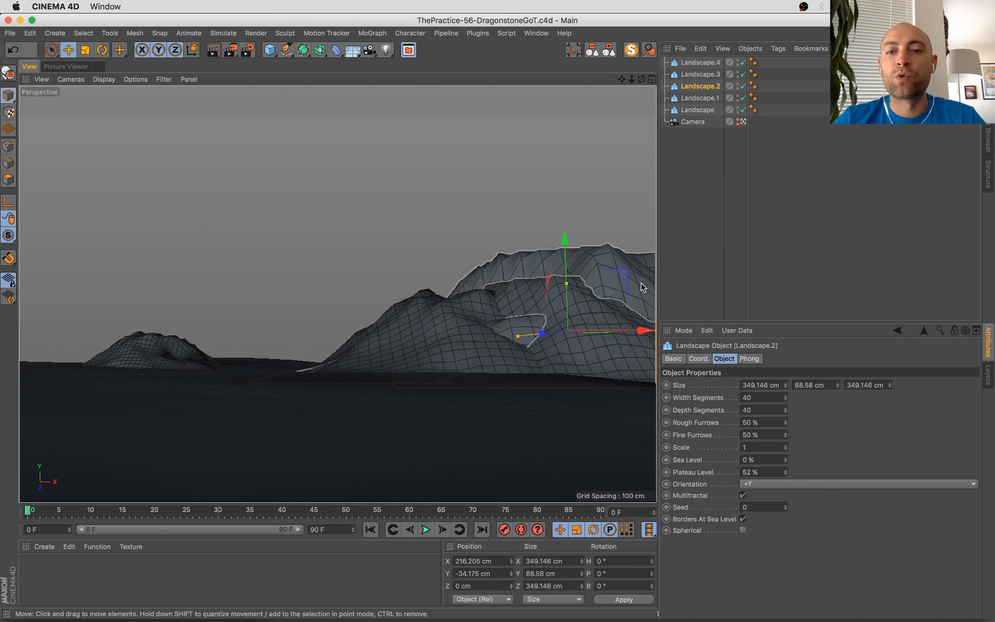
# Widen the landscape forming the island's near slope to about 384 cm on X and nudge its position slightly
pyautogui.click(383, 337)
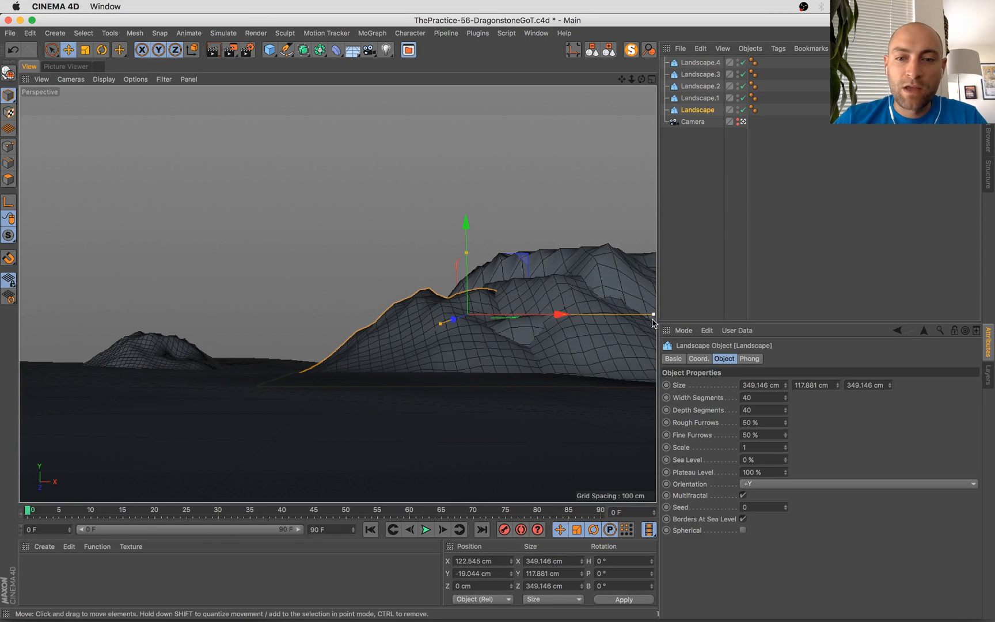
pyautogui.moveTo(654, 316); pyautogui.dragTo(669, 316)
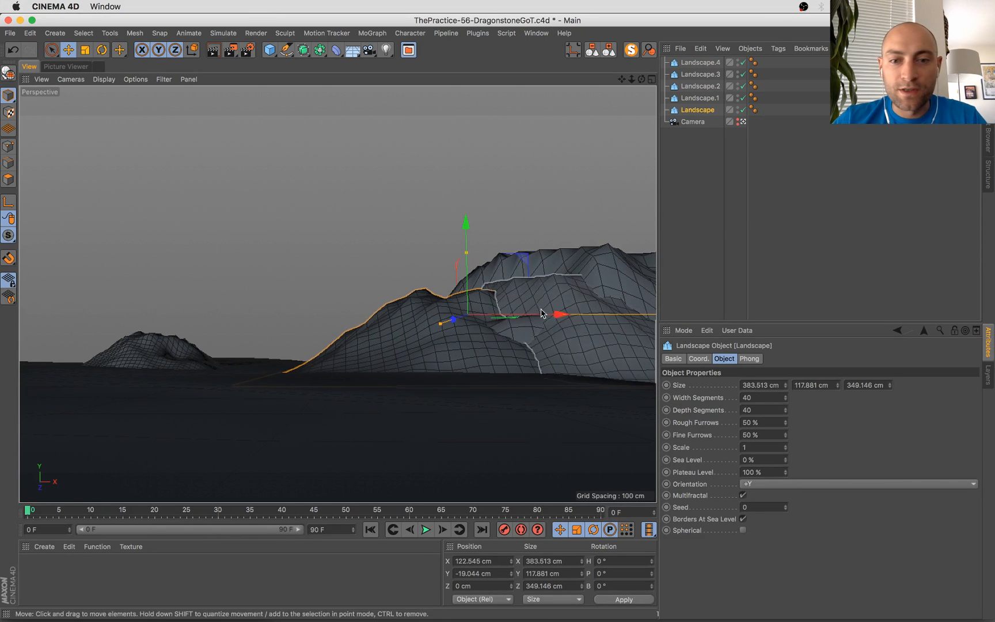
pyautogui.moveTo(473, 317)
pyautogui.mouseDown()
pyautogui.moveTo(482, 321)
pyautogui.moveTo(464, 323)
pyautogui.mouseUp()
# Duplicate the wide landscape toward the camera, scale the copy to about 388 cm wide, and place it near X 139, Y -39, Z -175 cm
pyautogui.click(649, 392)
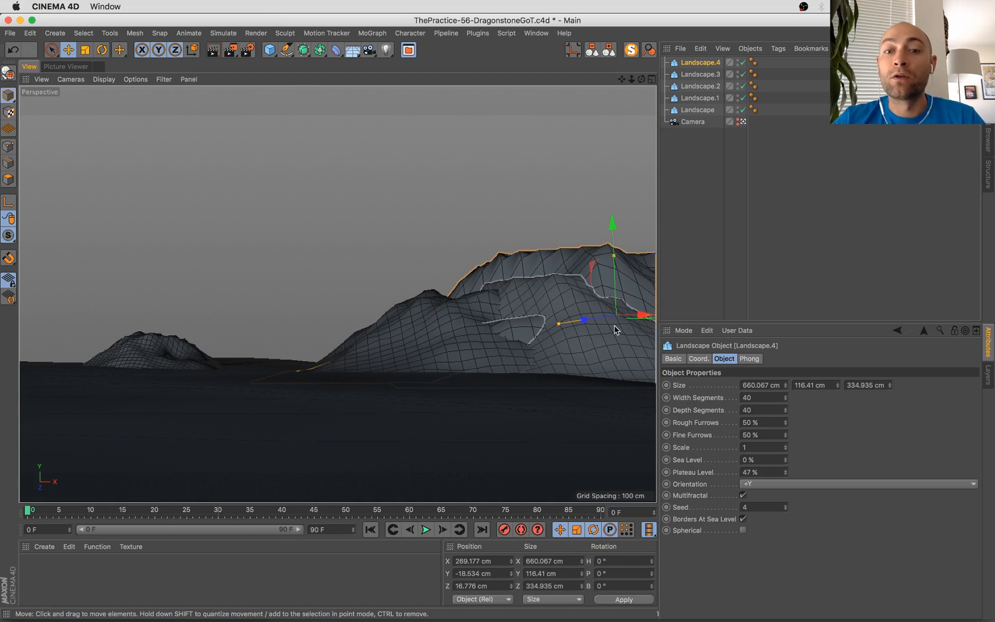
pyautogui.keyDown('ctrl'); pyautogui.moveTo(583, 319); pyautogui.dragTo(500, 336); pyautogui.keyUp('ctrl')
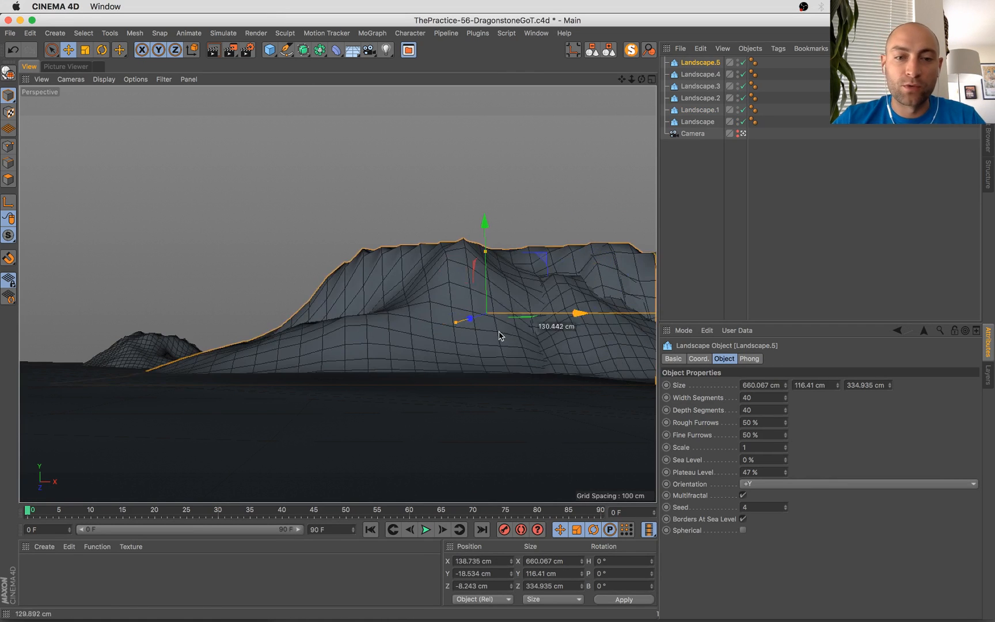
pyautogui.press('t')
pyautogui.moveTo(578, 238); pyautogui.dragTo(549, 291)
pyautogui.press('e')
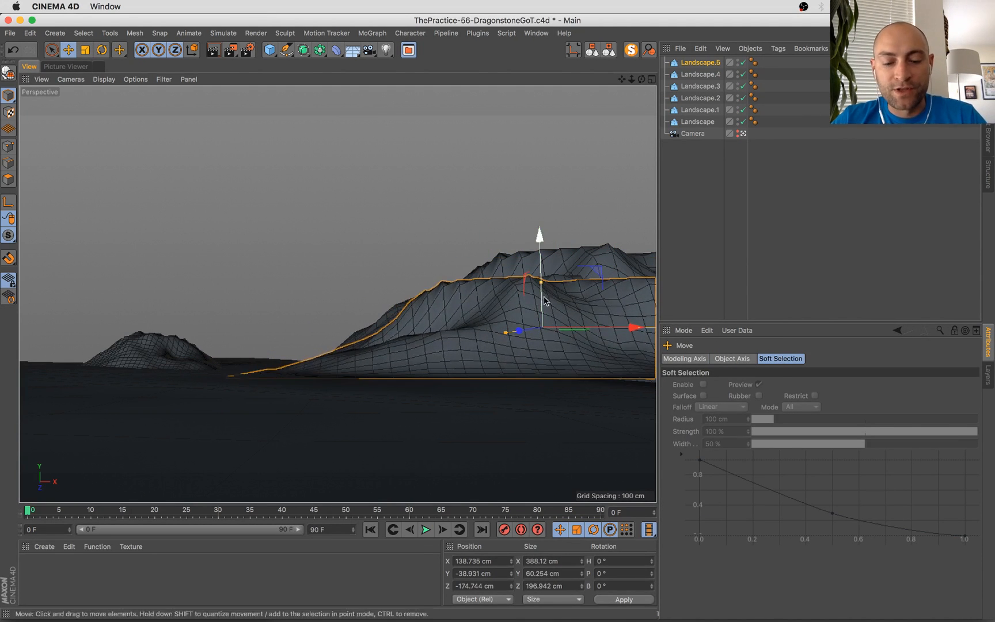
# Set the new foreground landscape's seed to 6
pyautogui.click(711, 65)
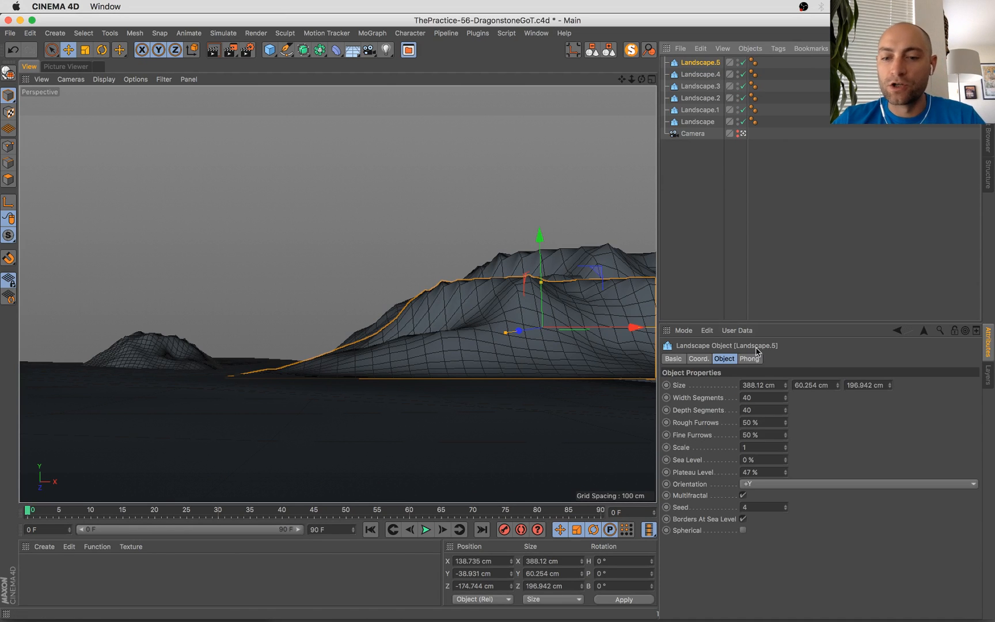
pyautogui.click(787, 504)
pyautogui.click(786, 505)
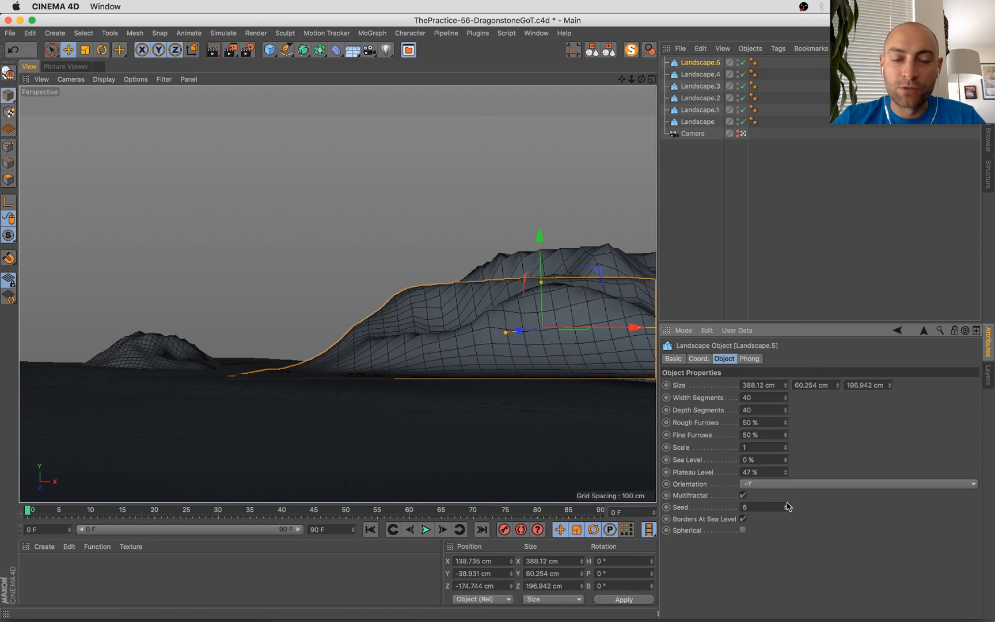
# Scale the foreground landscape to about 302 cm wide and move it to about X 203, Y -58, Z -134 cm
pyautogui.moveTo(540, 237); pyautogui.dragTo(540, 275)
pyautogui.moveTo(521, 351); pyautogui.dragTo(507, 375)
pyautogui.moveTo(597, 357); pyautogui.dragTo(666, 356)
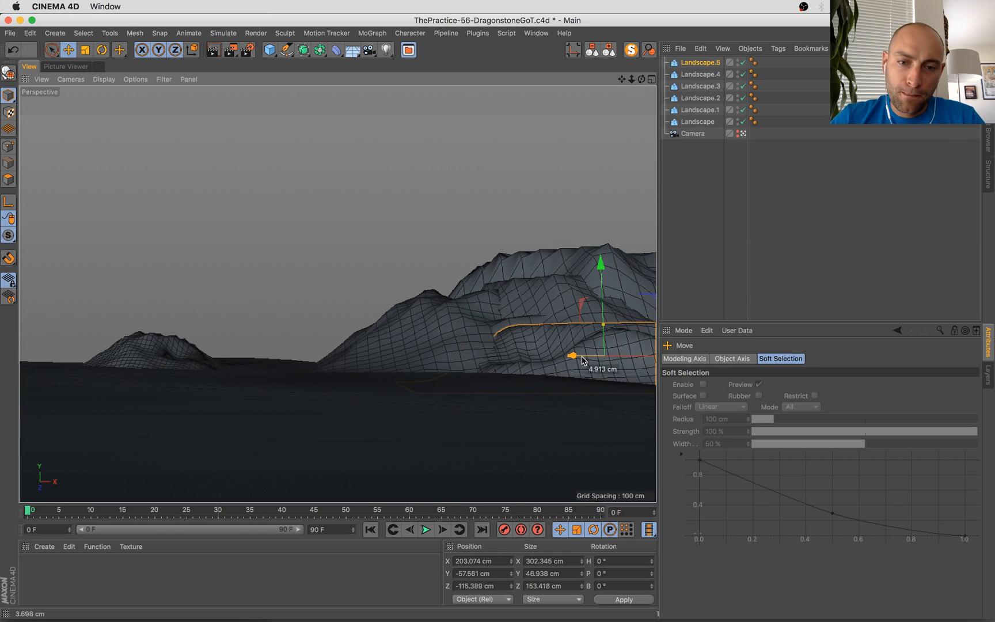
# Scale the foreground landscape down to about 245 cm wide, lower it to about -59 cm on Y, and save
pyautogui.press('t')
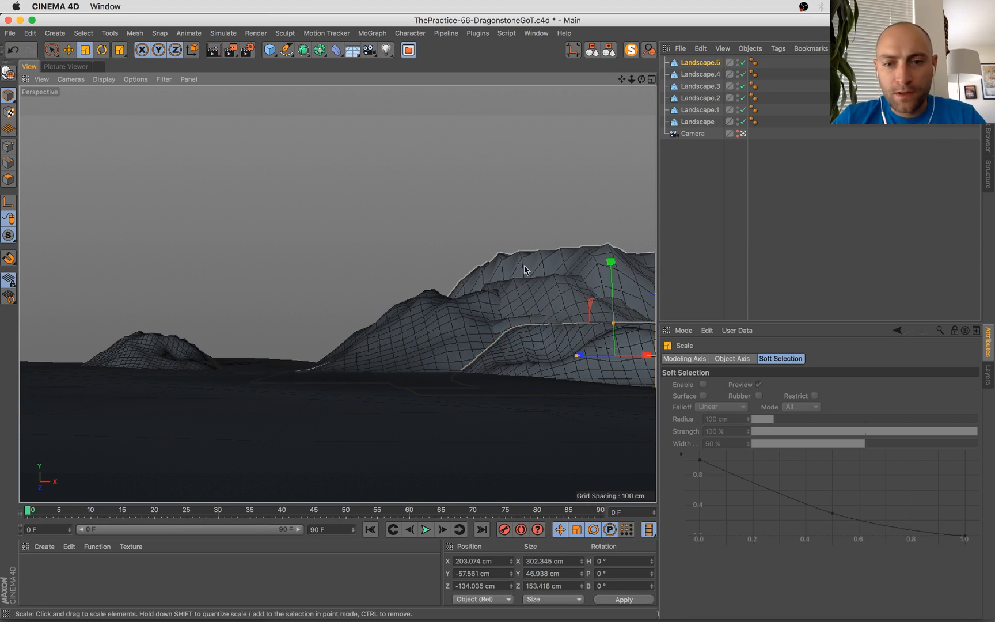
pyautogui.moveTo(550, 306); pyautogui.dragTo(527, 304)
pyautogui.press('e')
pyautogui.moveTo(611, 291); pyautogui.dragTo(522, 311)
pyautogui.press('t')
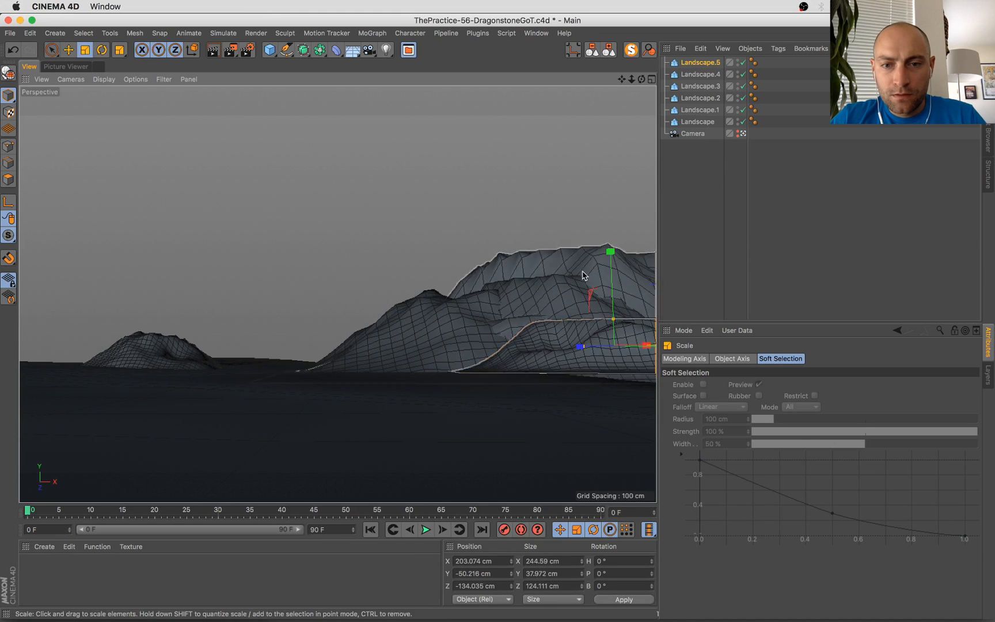
pyautogui.press('e')
pyautogui.moveTo(611, 256); pyautogui.dragTo(612, 269)
pyautogui.press('super+s')
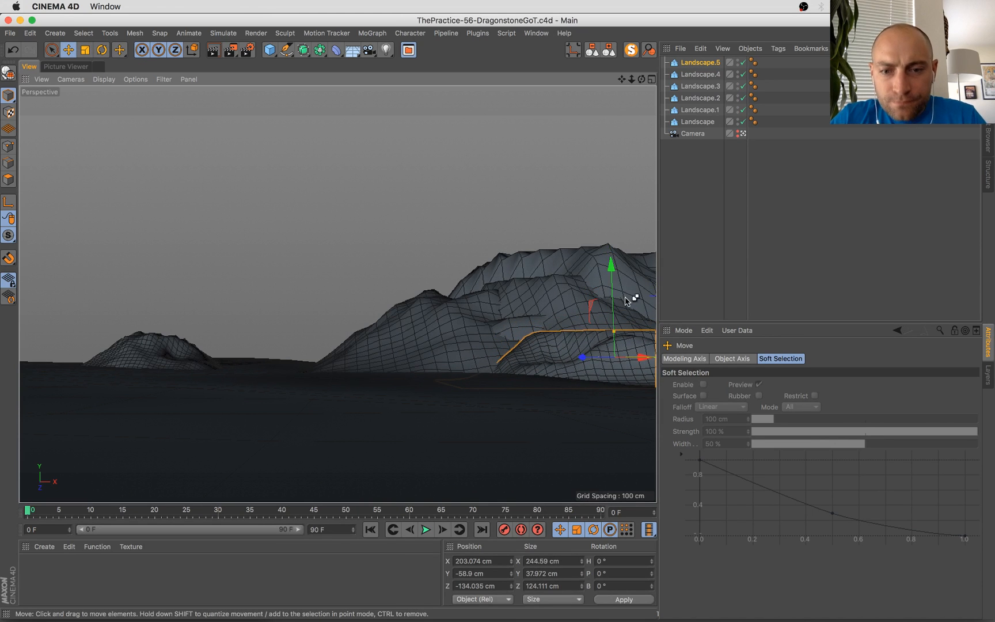
# Enlarge the foreground landscape to about 271 cm wide, shift it to about 201 cm on X, and save
pyautogui.press('t')
pyautogui.moveTo(462, 399); pyautogui.dragTo(533, 382)
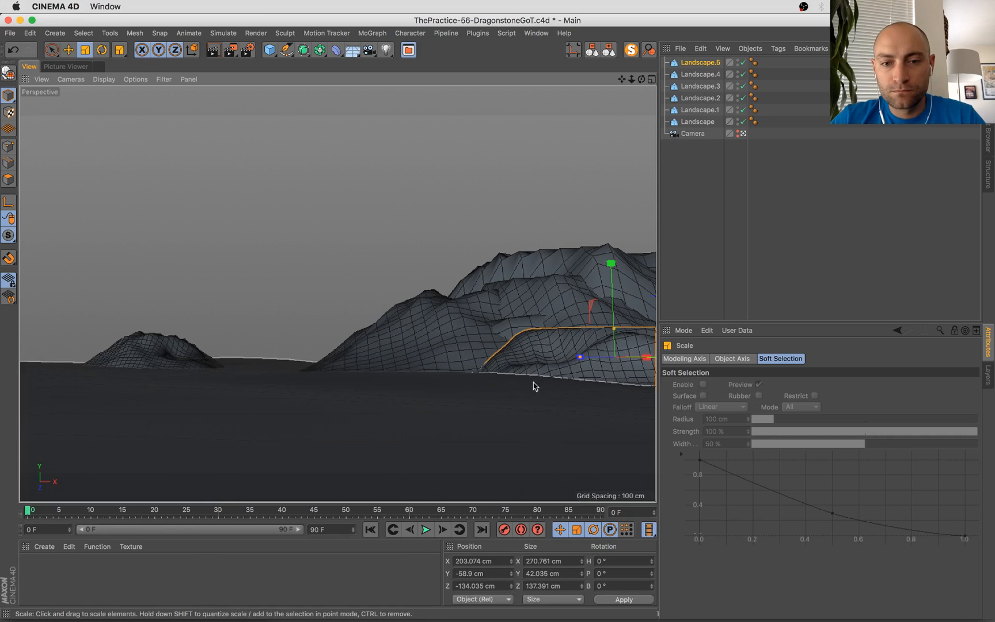
pyautogui.press('e')
pyautogui.moveTo(637, 360); pyautogui.dragTo(634, 367)
pyautogui.press('super+s')
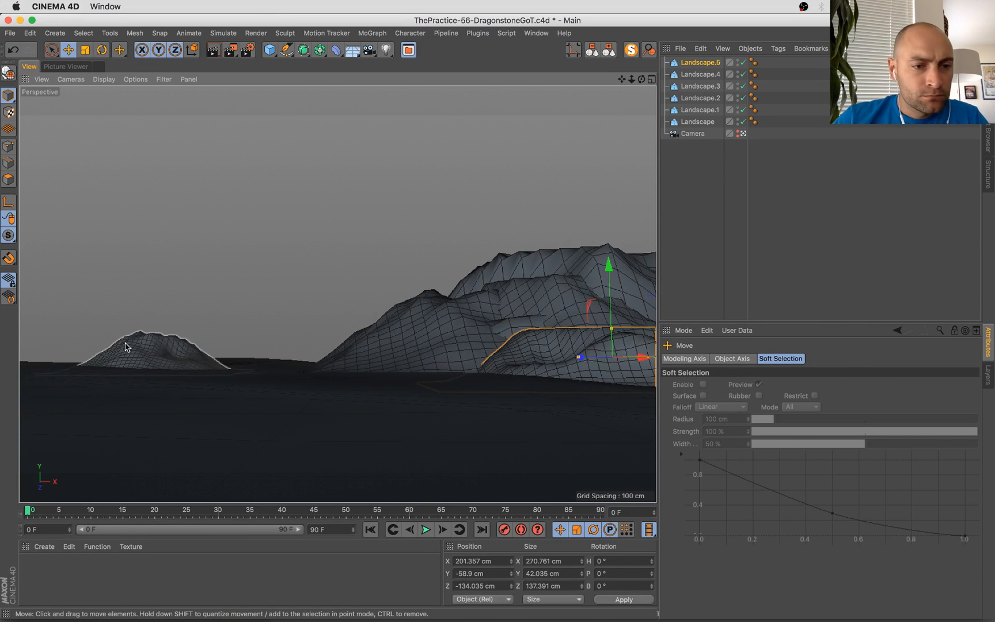
# Widen the small distant landscape to about 206 cm on X
pyautogui.click(127, 345)
pyautogui.press('t')
pyautogui.moveTo(243, 344); pyautogui.dragTo(219, 348)
# Switch to Preview and examine gotspain7.png and the island screenshots for the shape of the distant rocks
pyautogui.press('super+Tab')
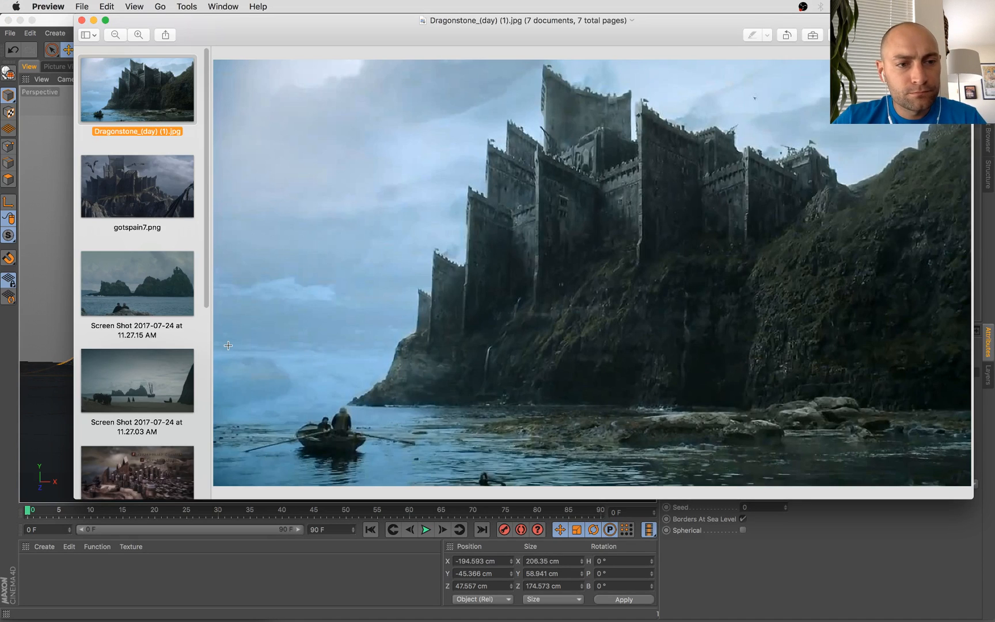
pyautogui.click(129, 184)
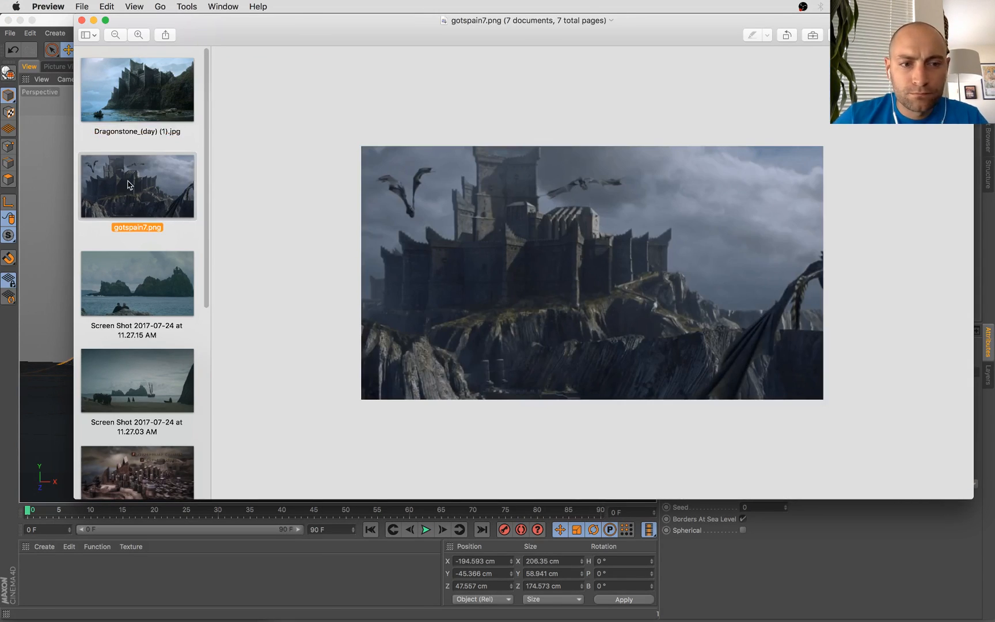
pyautogui.press('Down')
pyautogui.press('Down')
pyautogui.press('super+Tab')
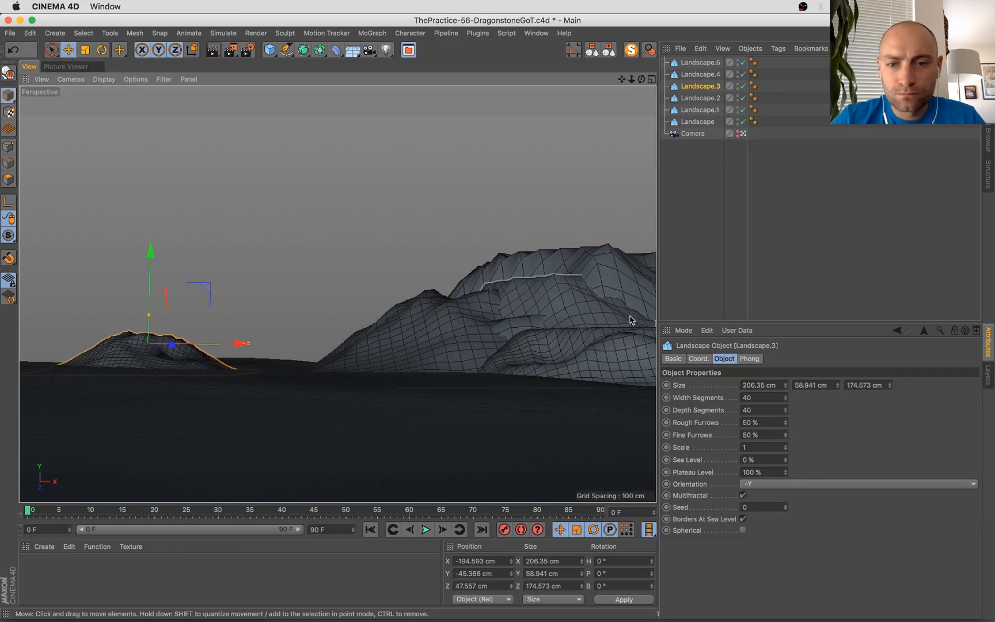
# Set the small distant landscape's seed to 4, shift it slightly away from the main island on X, and check it against the reference
pyautogui.click(786, 505)
pyautogui.click(786, 505)
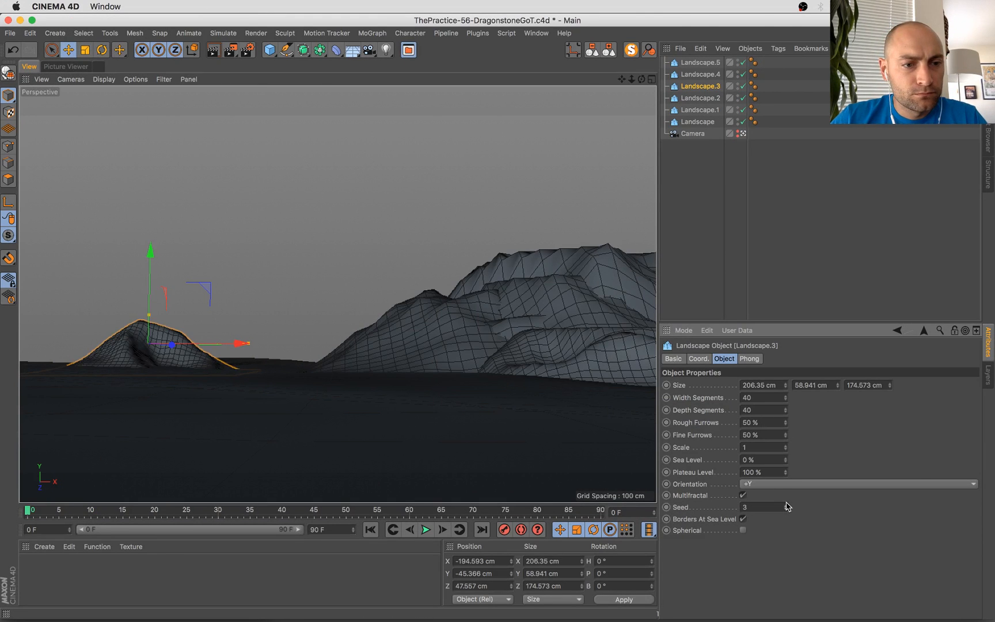
pyautogui.click(786, 505)
pyautogui.click(786, 505)
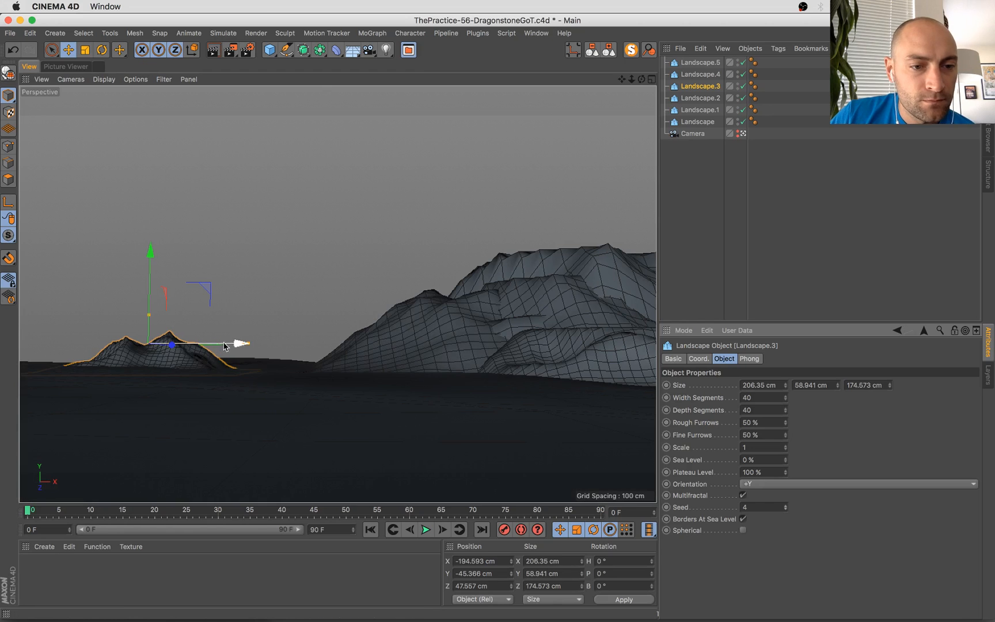
pyautogui.moveTo(249, 344); pyautogui.dragTo(222, 346)
pyautogui.press('super+Tab')
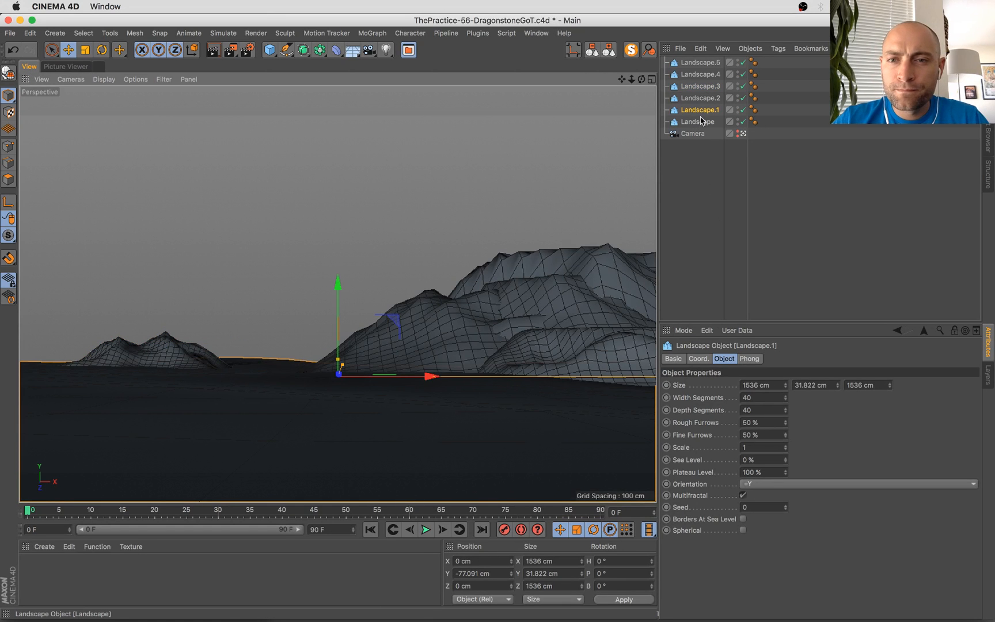
# Create a material with colour H 211°, S 29 %, V 45 % and apply it to the large ground landscape (Landscape.1)
pyautogui.doubleClick(115, 576)
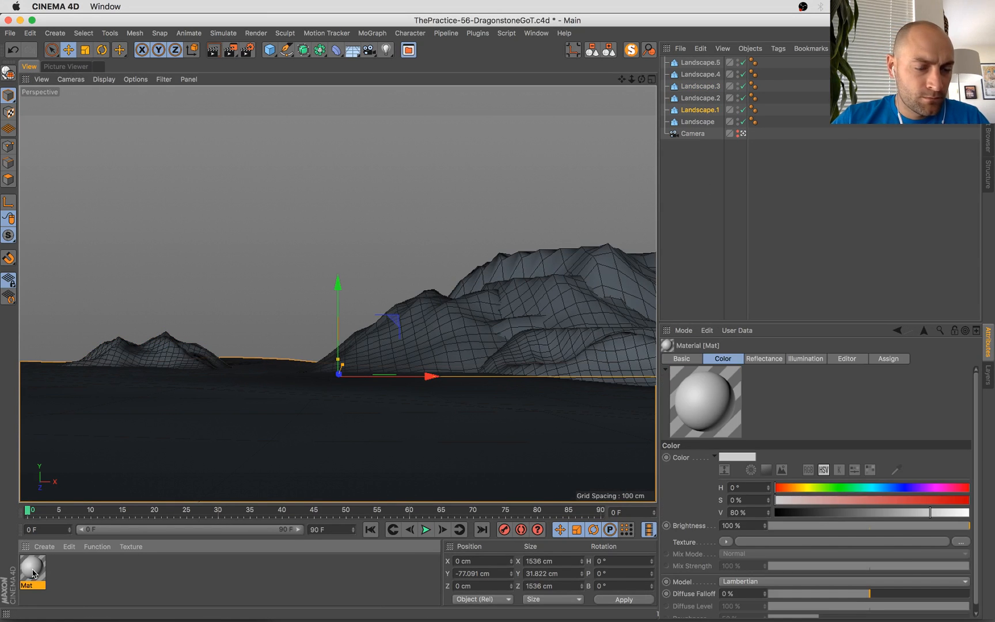
pyautogui.doubleClick(35, 570)
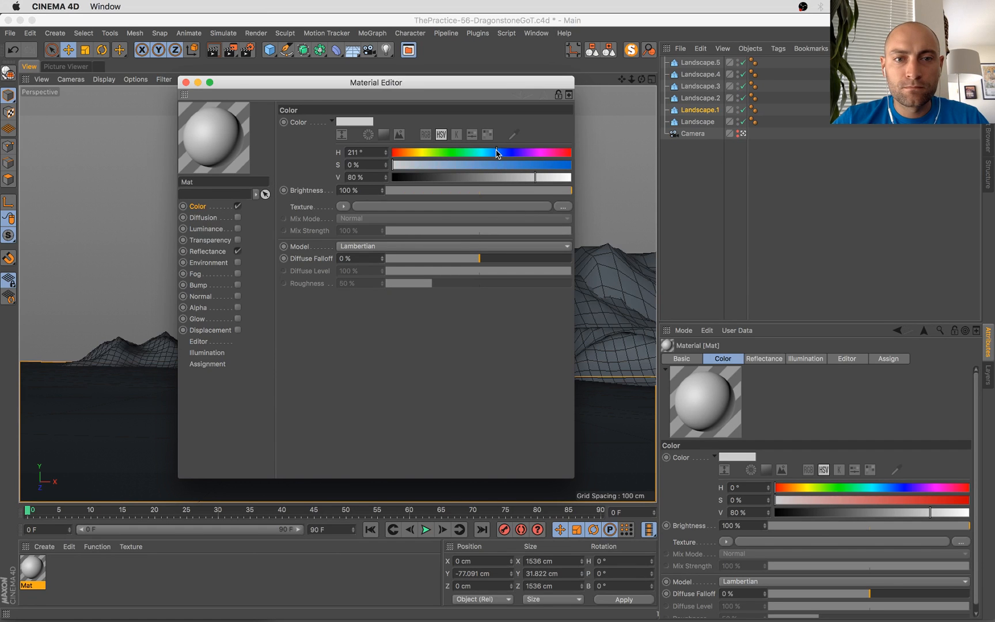
pyautogui.moveTo(494, 180); pyautogui.dragTo(468, 180)
pyautogui.click(457, 166)
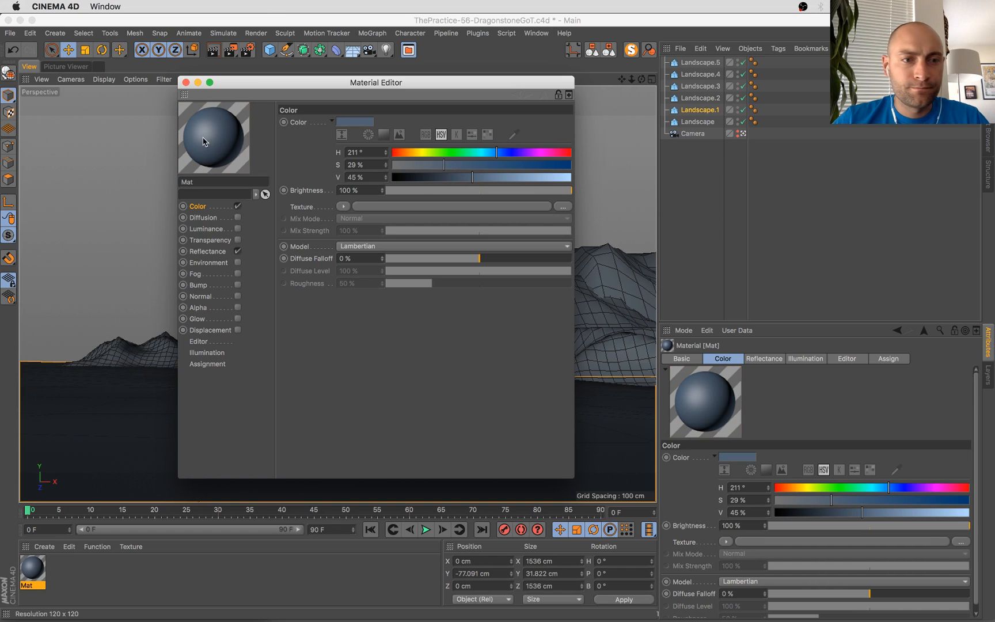
pyautogui.moveTo(205, 141); pyautogui.dragTo(129, 462)
pyautogui.click(186, 83)
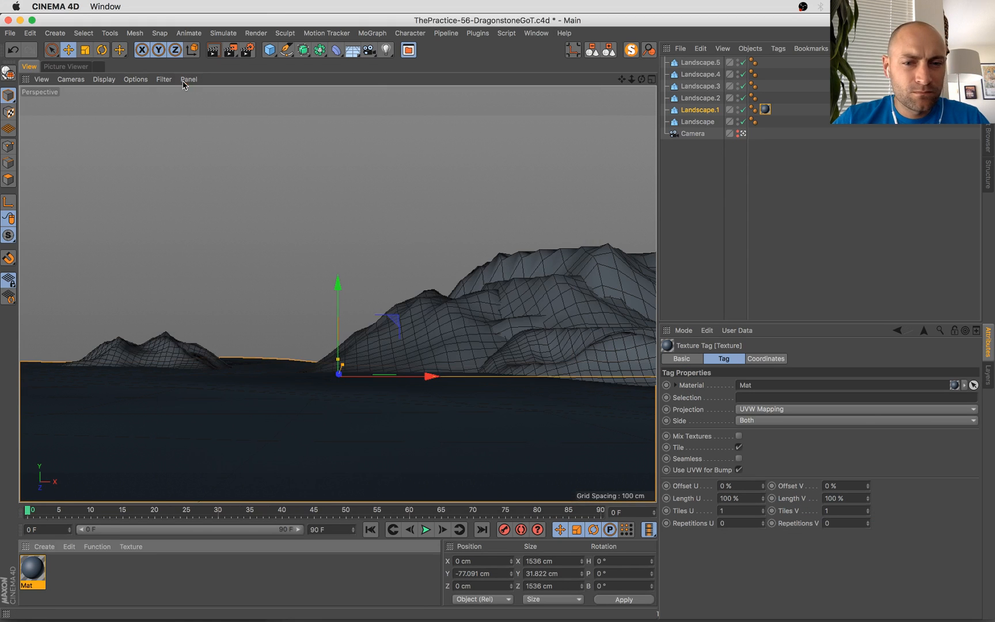
# Duplicate the ground landscape, order the copy just above Landscape.1, and lower it to about -80 cm on Y
pyautogui.keyDown('ctrl'); pyautogui.moveTo(338, 285); pyautogui.dragTo(339, 279); pyautogui.keyUp('ctrl')
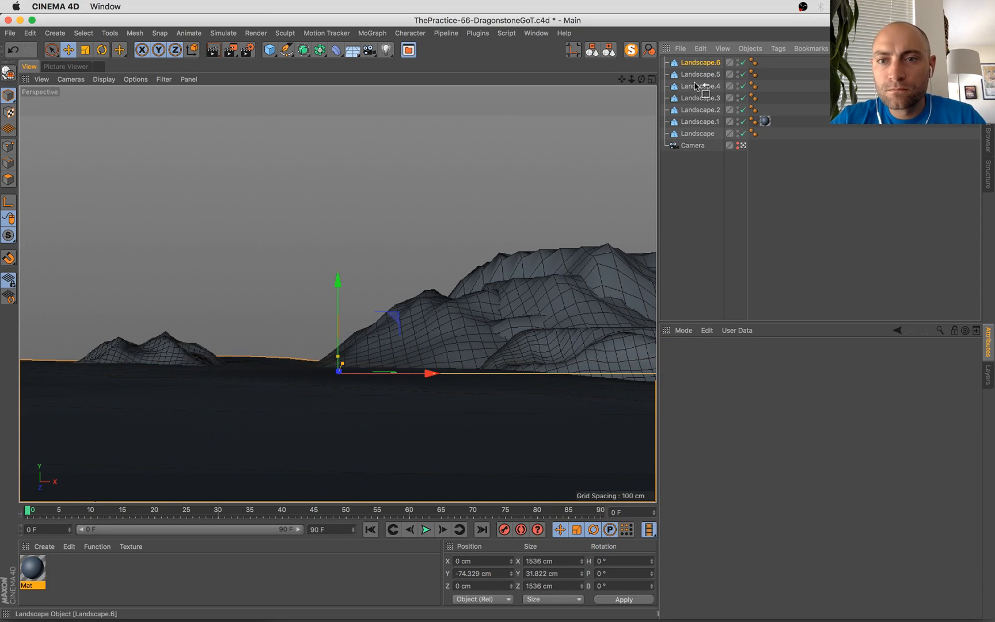
pyautogui.moveTo(694, 117); pyautogui.dragTo(694, 118)
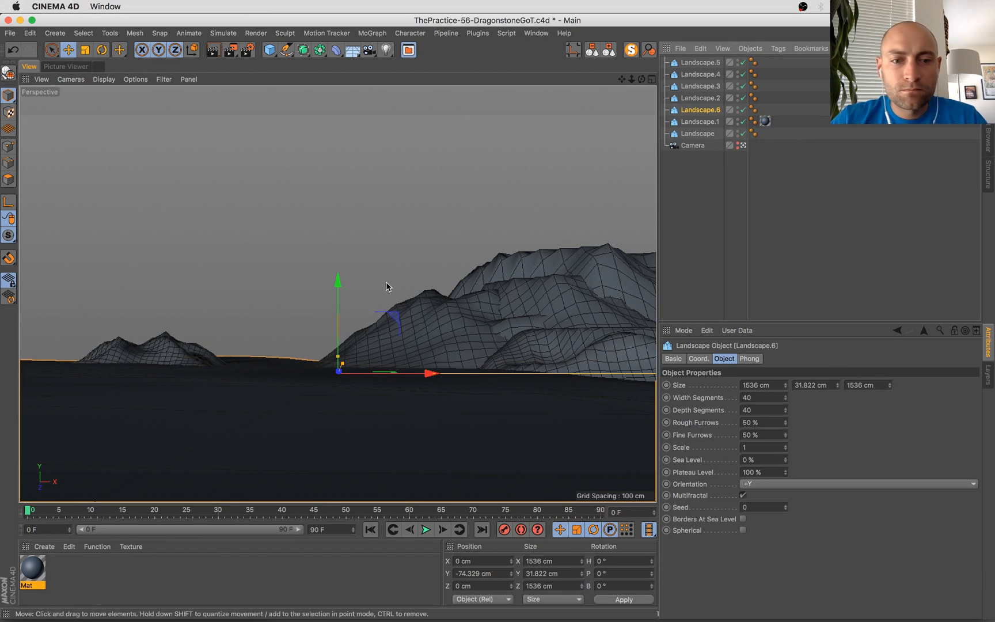
pyautogui.moveTo(338, 285); pyautogui.dragTo(340, 297)
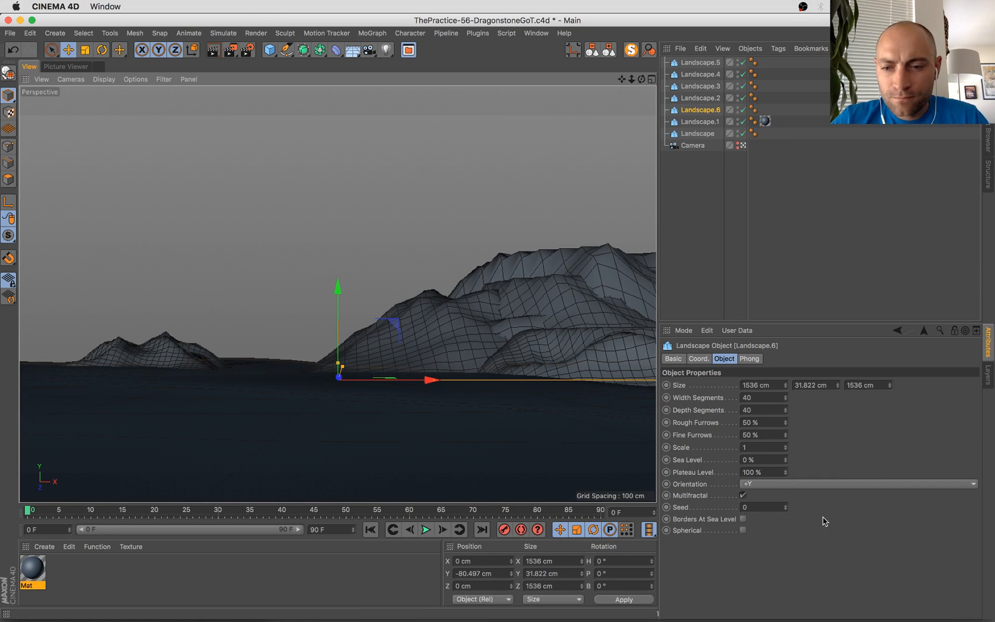
# Set the ground copy's seed to 5 and convert it to an editable polygon object
pyautogui.click(785, 506)
pyautogui.click(786, 506)
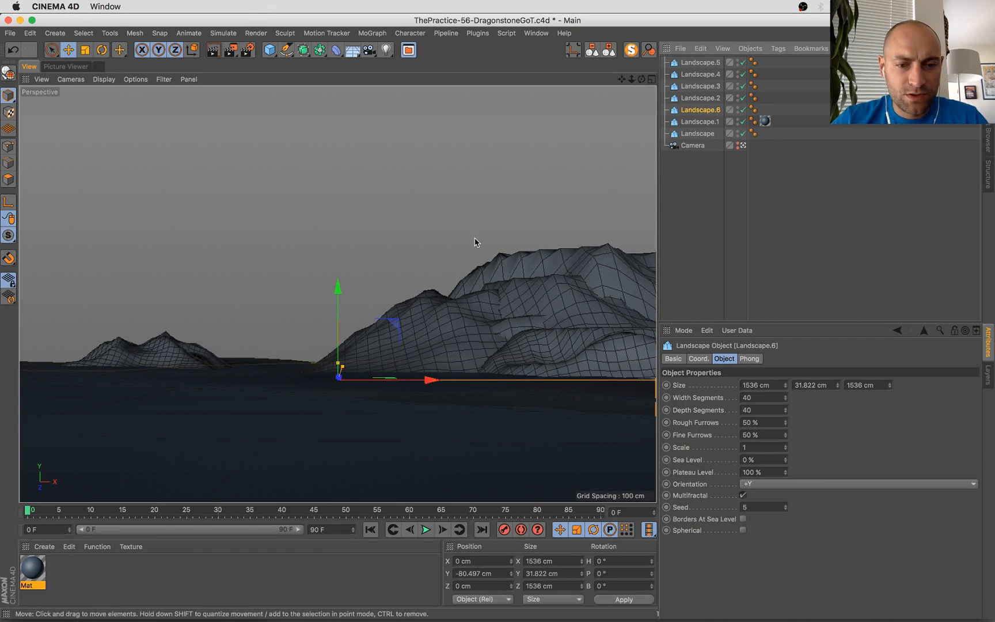
pyautogui.press('c')
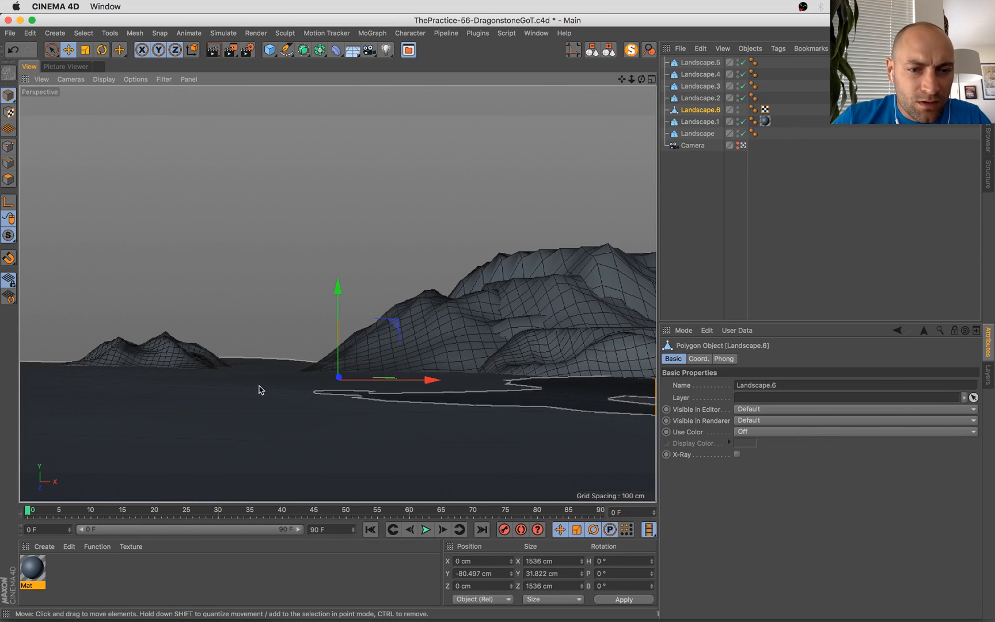
# Enable polygon soft selection with a 61 cm radius and lower the shoreline tip of Landscape.6 to about 3.3 cm on Y
pyautogui.press('Return')
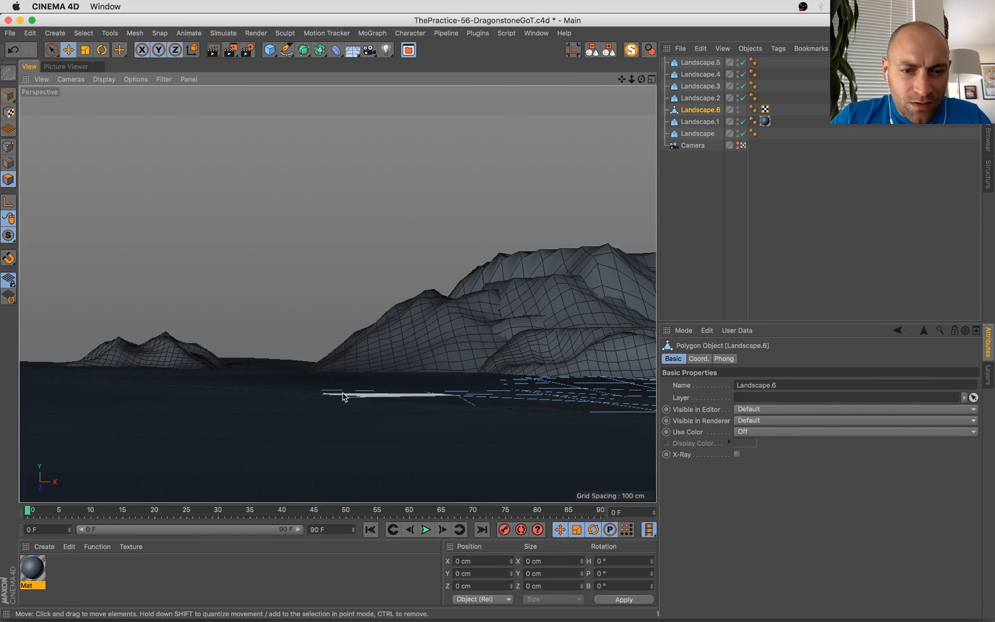
pyautogui.click(343, 397)
pyautogui.press('space')
pyautogui.click(790, 432)
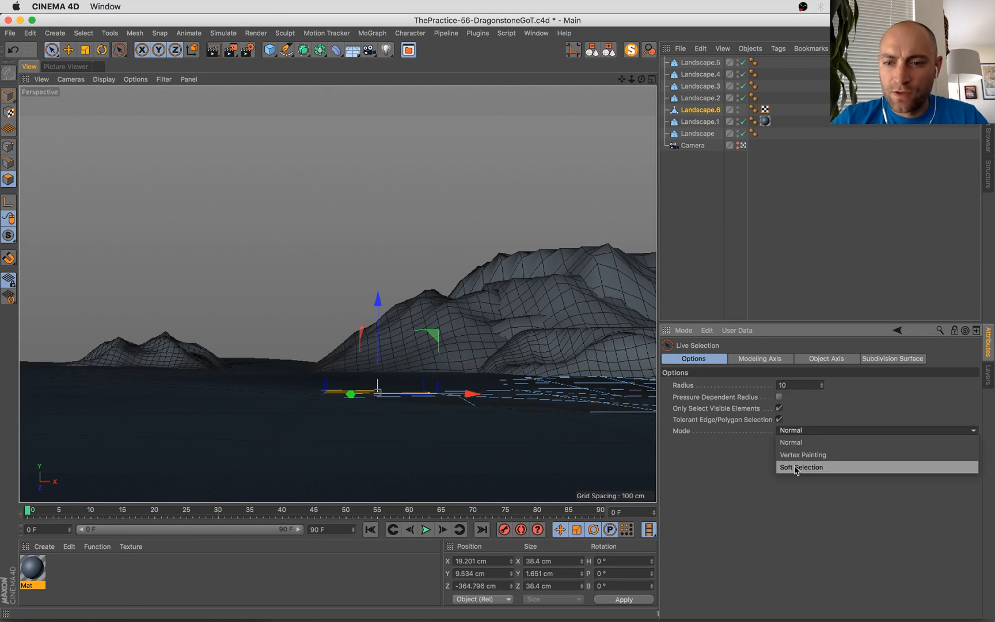
pyautogui.click(789, 468)
pyautogui.click(242, 393)
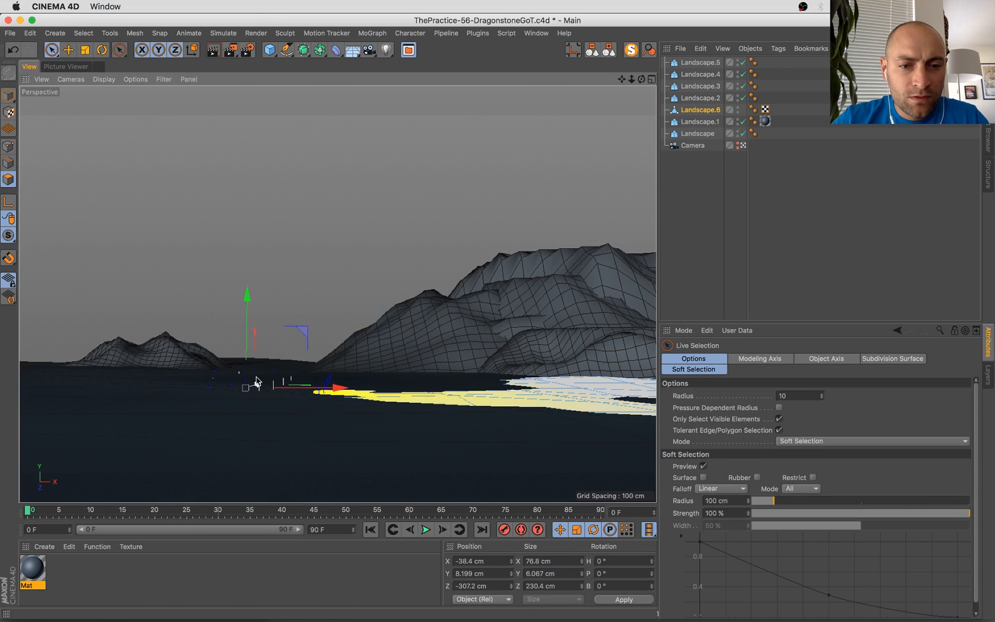
pyautogui.moveTo(779, 503); pyautogui.dragTo(766, 502)
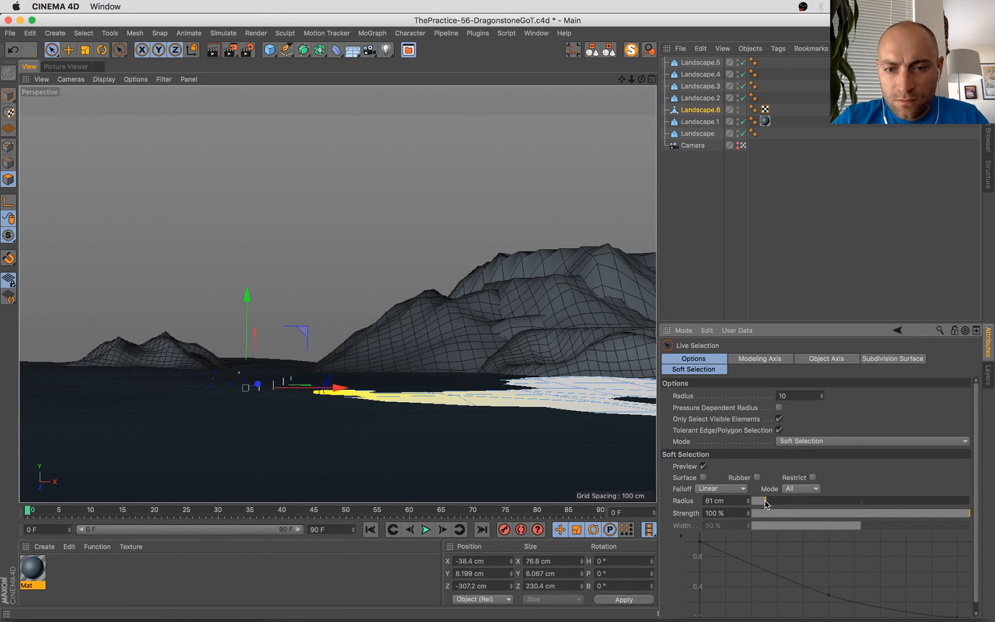
pyautogui.moveTo(246, 291); pyautogui.dragTo(247, 306)
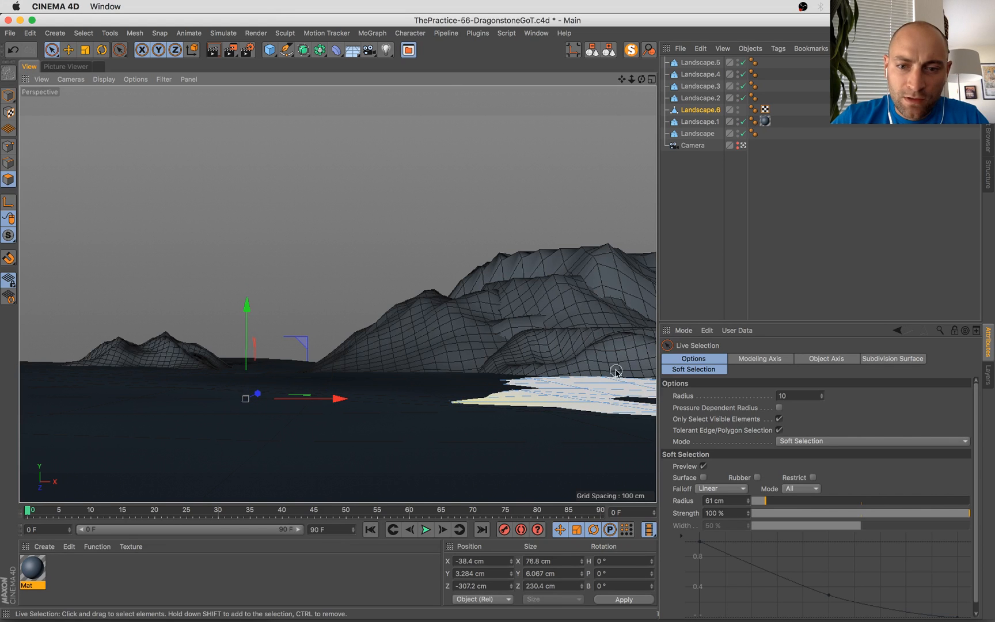
# Raise the soft-selected ground polygons at the mountain's foot to about 9.9 cm on Y and lift the near shoreline edge slightly
pyautogui.click(494, 375)
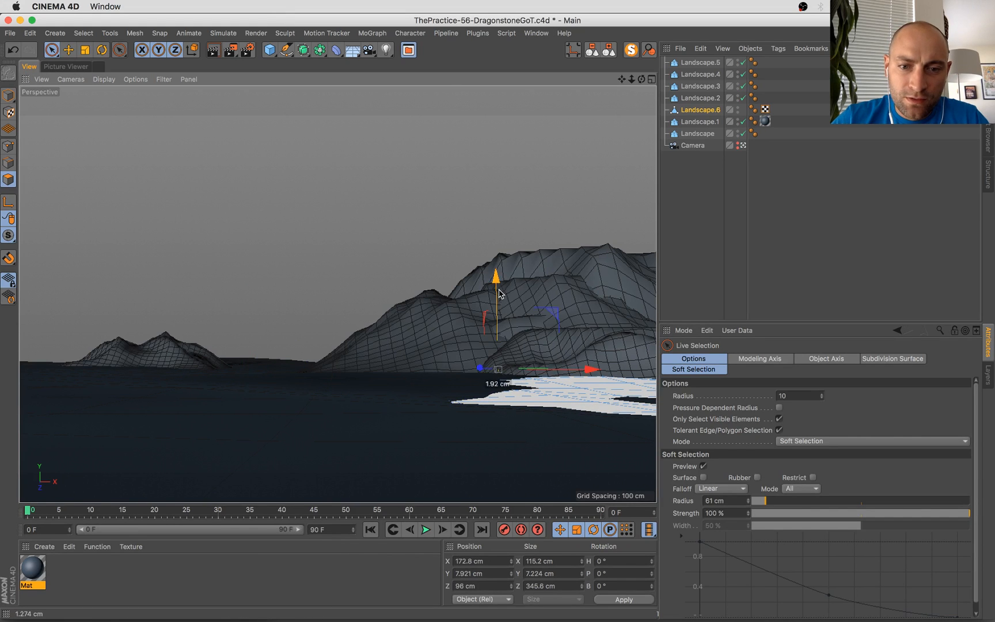
pyautogui.moveTo(500, 294); pyautogui.dragTo(500, 292)
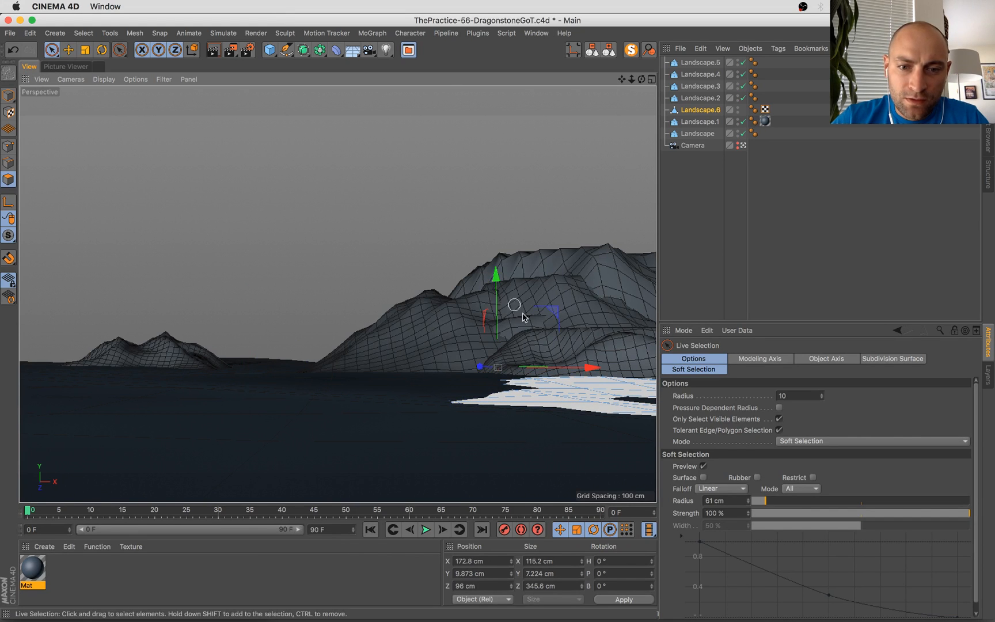
pyautogui.click(542, 375)
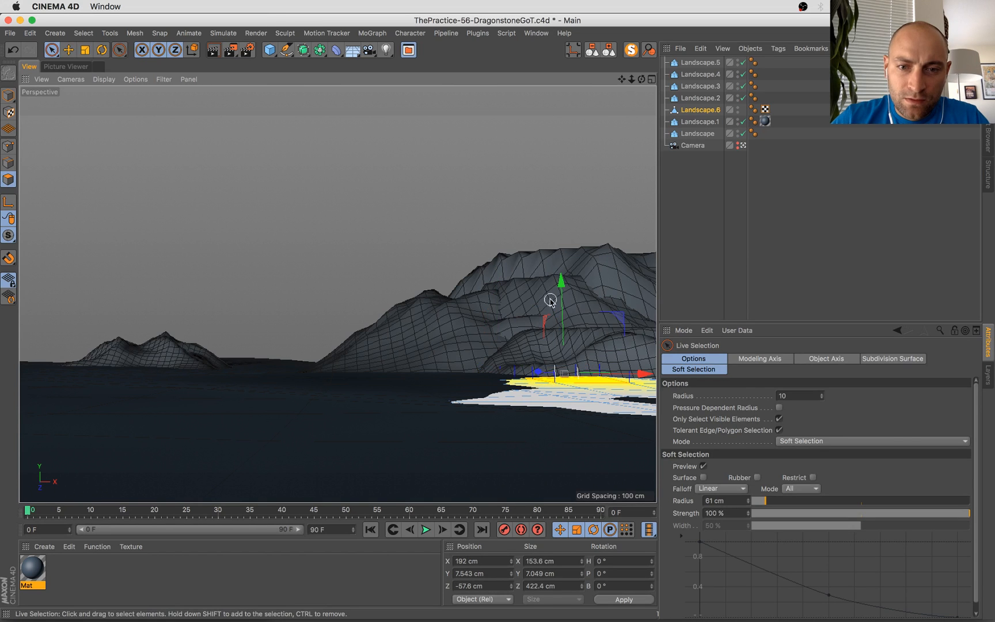
pyautogui.click(639, 396)
pyautogui.moveTo(639, 326); pyautogui.dragTo(640, 319)
pyautogui.click(651, 400)
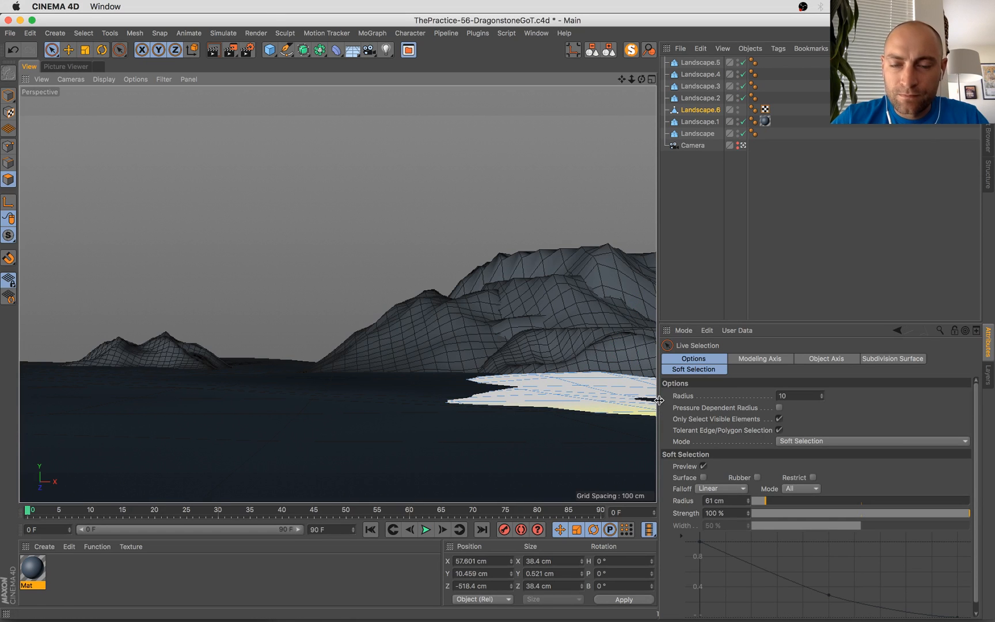
# Show the four-view layout and frame the whole ground mesh in the top view
pyautogui.middleClick(576, 337)
pyautogui.scroll(8, 550, 156)
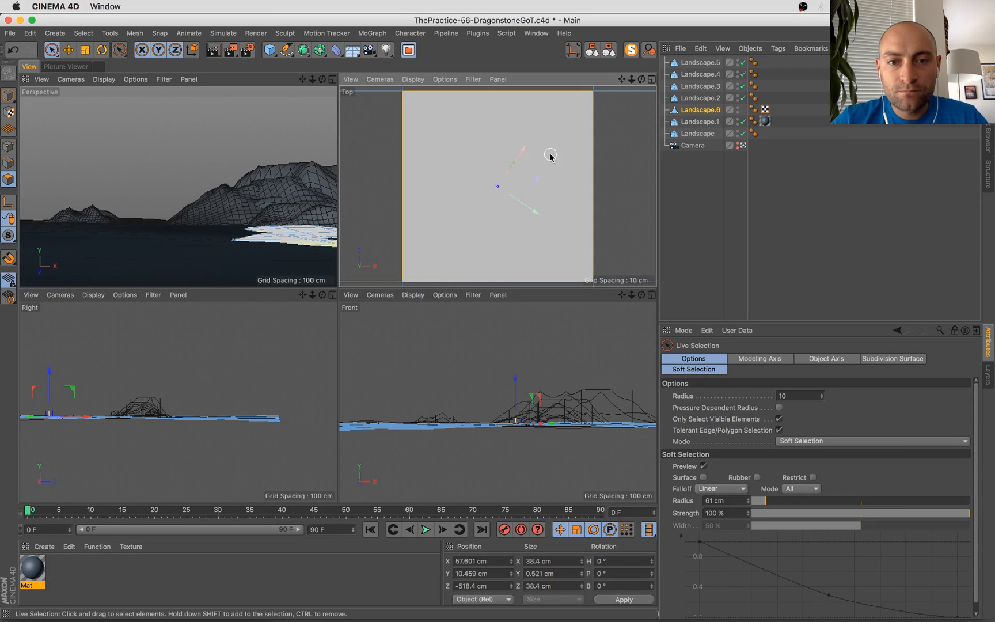
pyautogui.scroll(-12, 555, 161)
pyautogui.keyDown('alt'); pyautogui.moveTo(570, 210); pyautogui.dragTo(519, 229, button='middle'); pyautogui.keyUp('alt')
pyautogui.click(511, 168)
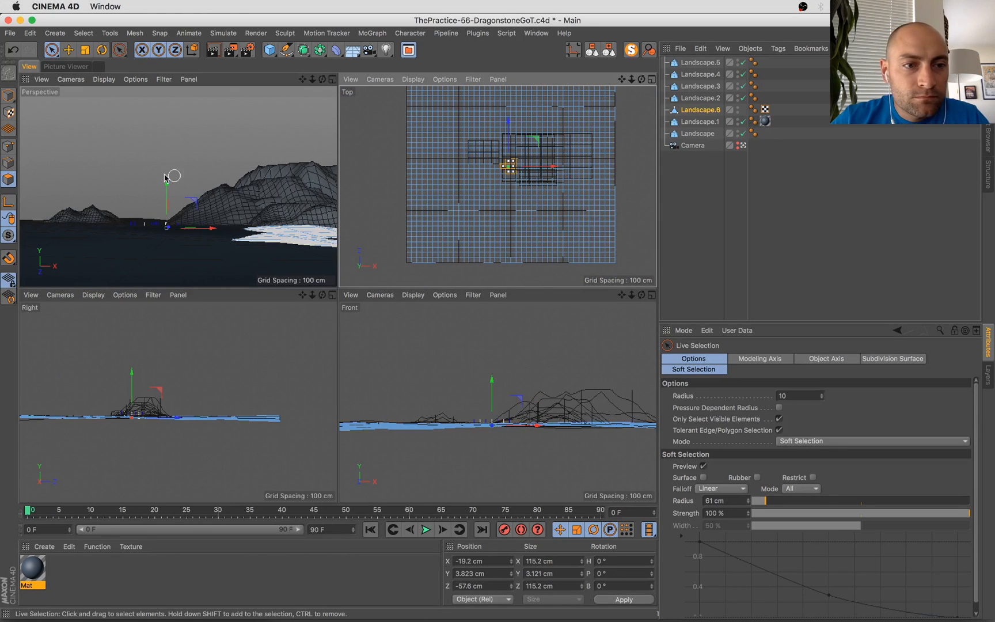
pyautogui.moveTo(167, 187); pyautogui.dragTo(169, 184)
pyautogui.press('super+z')
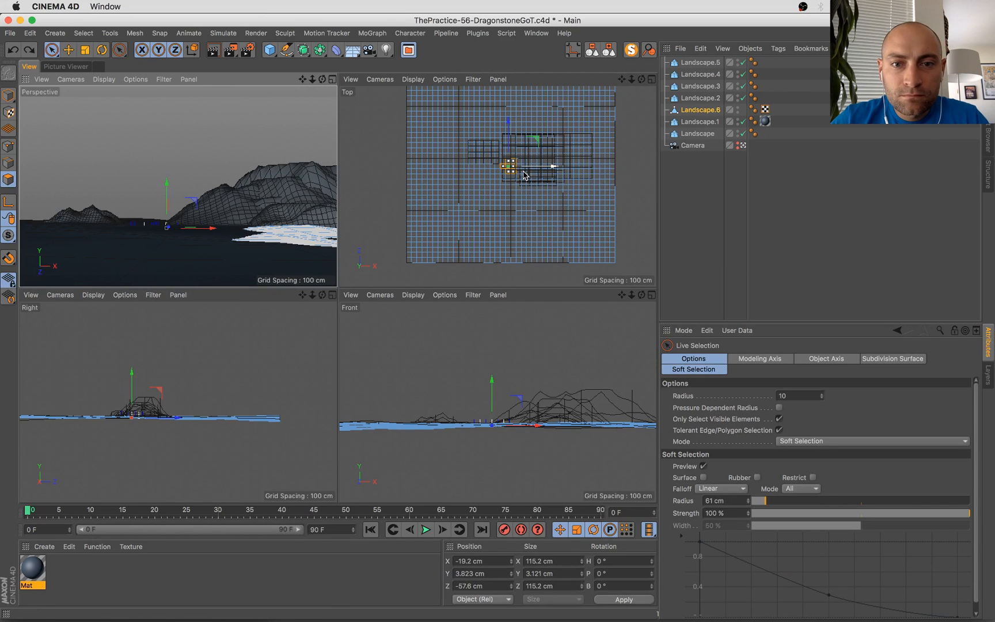
# Raise the ground patches at X 96, Z -96 cm and X 211, Z -211 cm to about 15.7 and 14.2 cm on Y
pyautogui.click(523, 173)
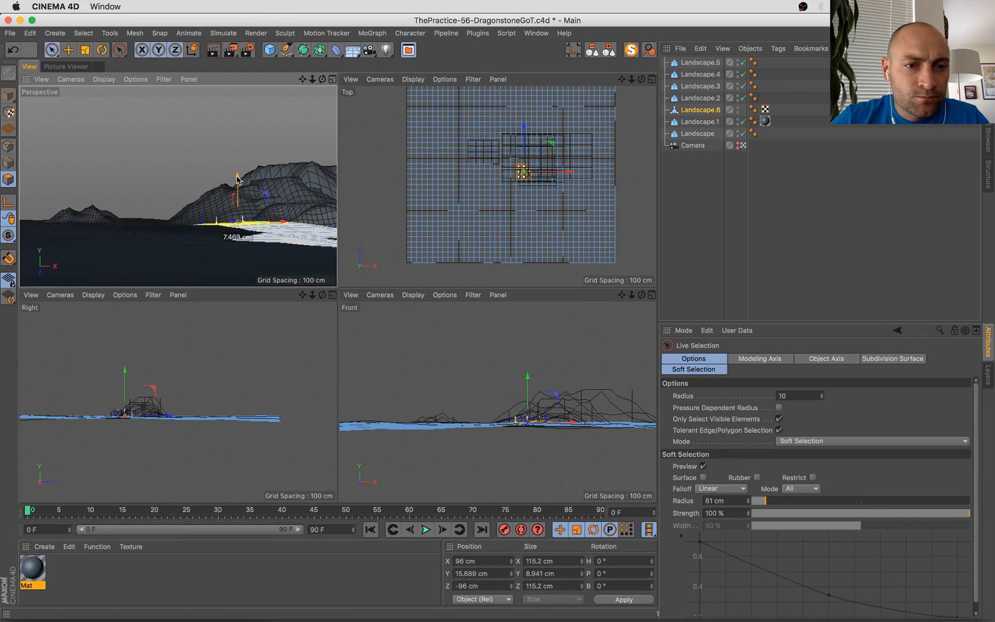
pyautogui.moveTo(237, 180); pyautogui.dragTo(238, 180)
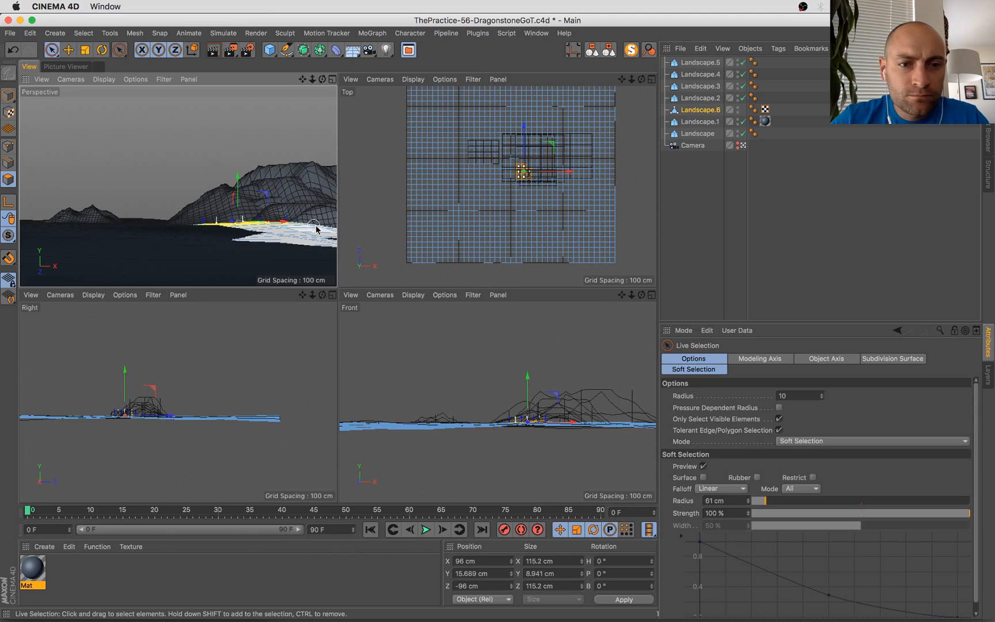
pyautogui.click(551, 186)
pyautogui.click(542, 190)
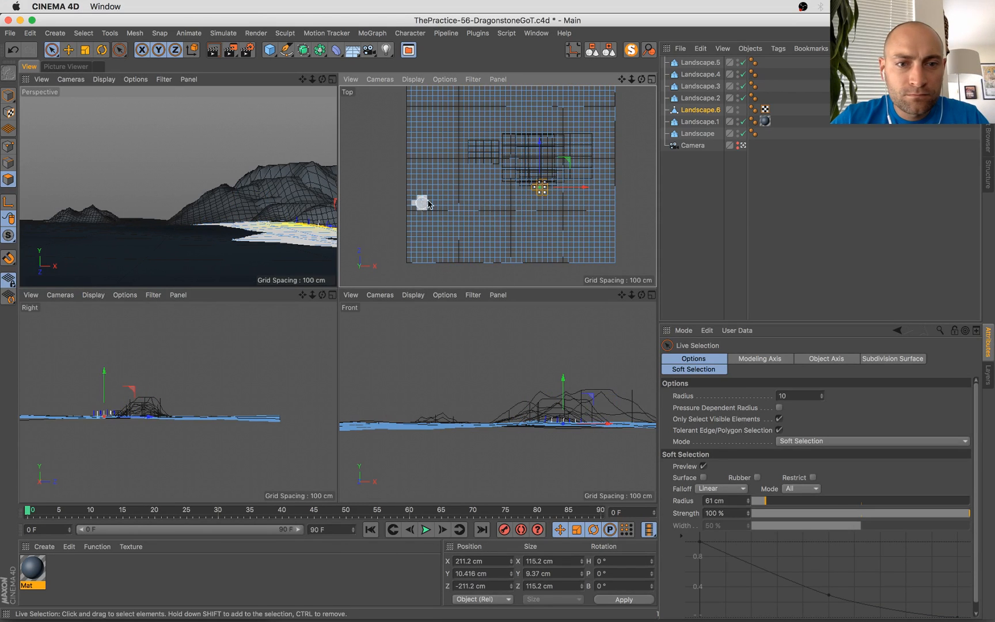
pyautogui.moveTo(564, 384); pyautogui.dragTo(565, 381)
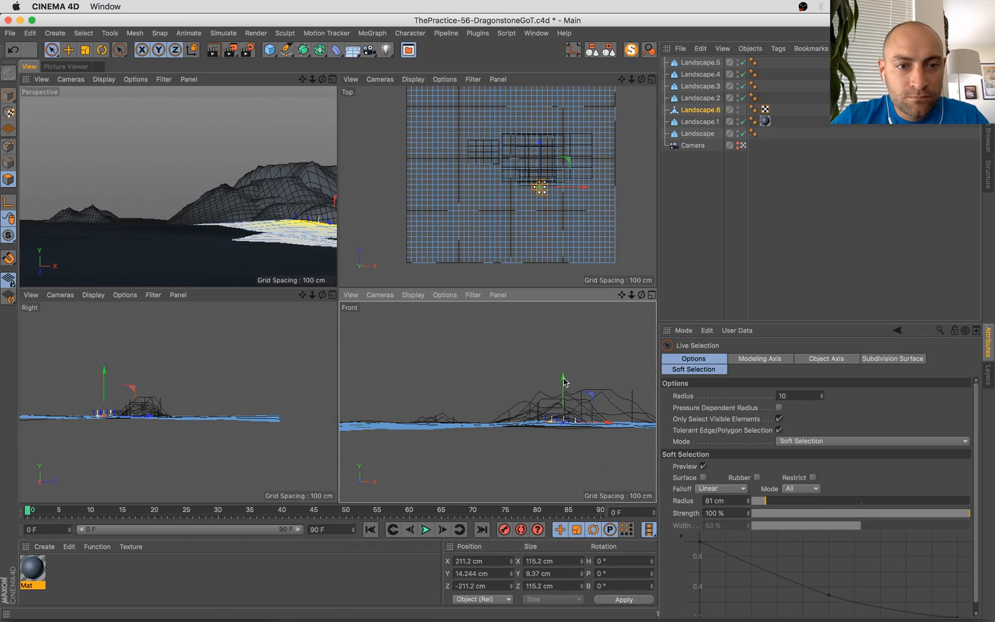
# Use Move to adjust the polygon at X 135, Z -211 cm to Y 14.2 cm and raise the one at X 173, Z -403 cm to Y 10 cm
pyautogui.press('e')
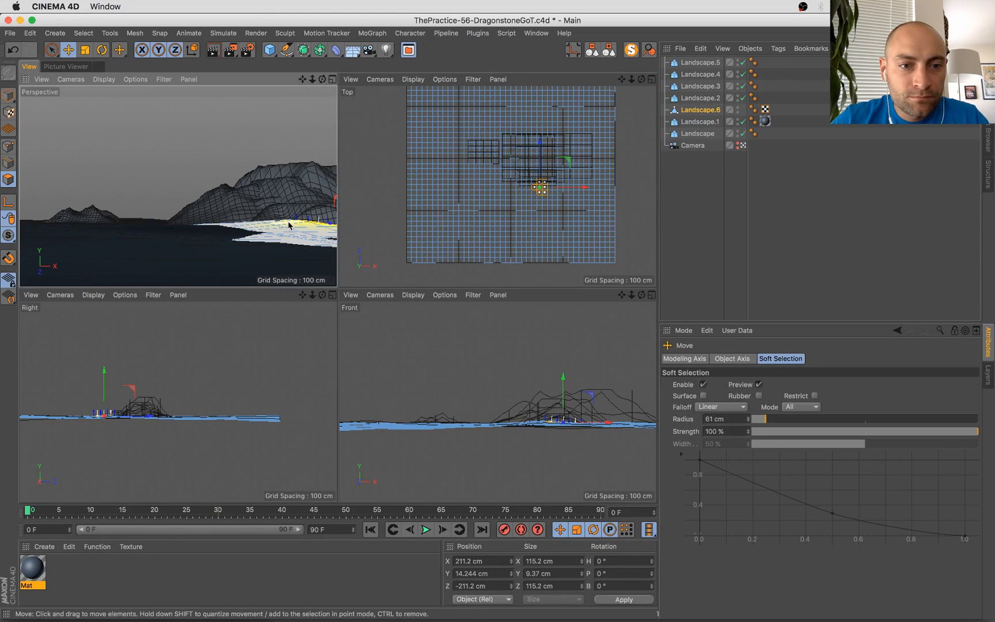
pyautogui.click(289, 225)
pyautogui.moveTo(279, 184); pyautogui.dragTo(278, 186)
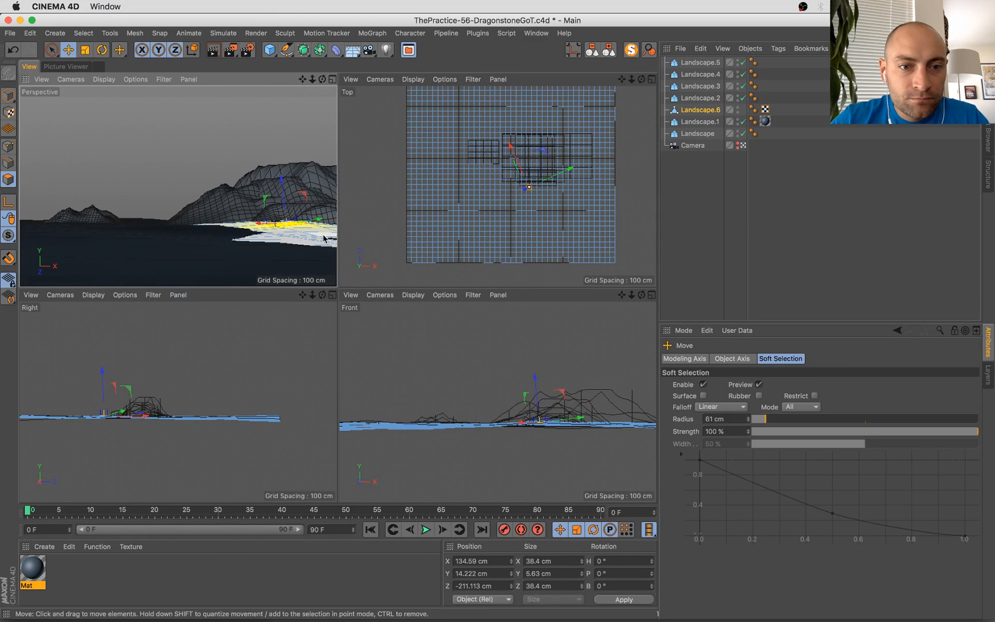
pyautogui.click(336, 243)
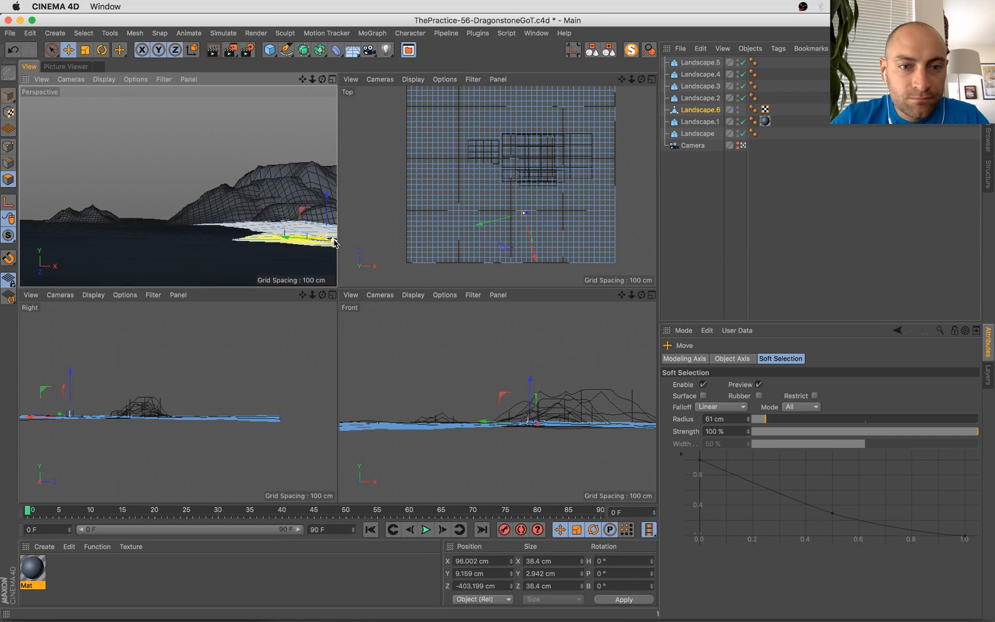
pyautogui.click(531, 218)
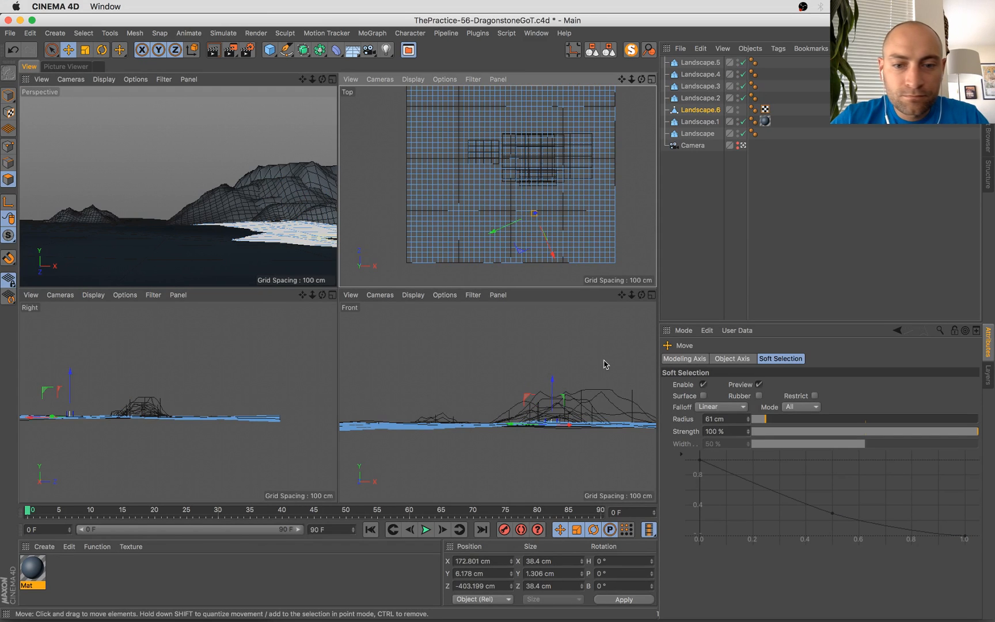
pyautogui.moveTo(553, 385); pyautogui.dragTo(552, 382)
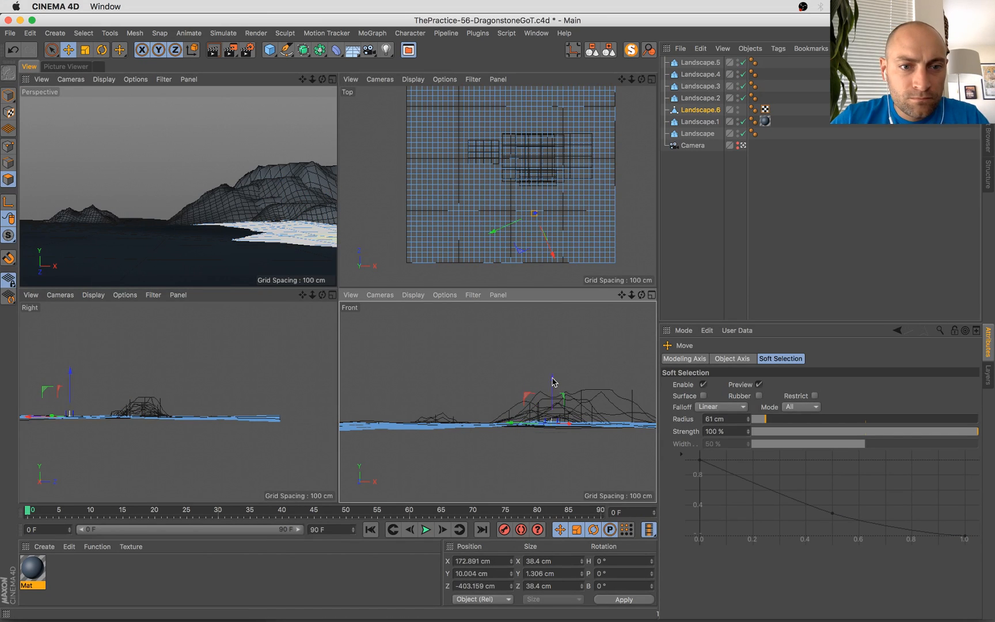
# Raise the foreground shore polygon at about X 58, Z -518 cm to about 14.9 cm on Y
pyautogui.click(307, 272)
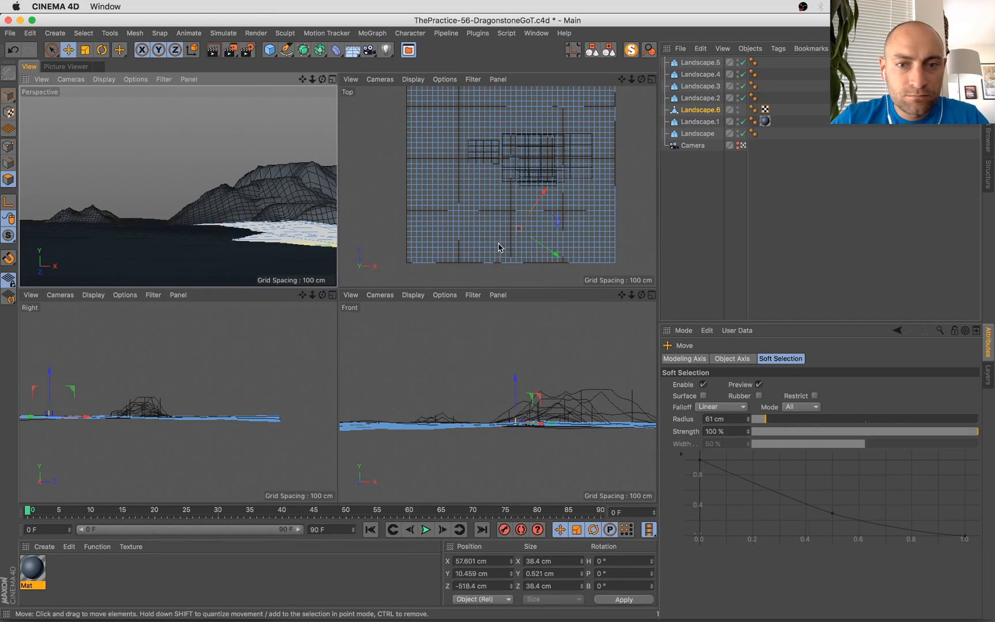
pyautogui.moveTo(515, 390); pyautogui.dragTo(516, 384)
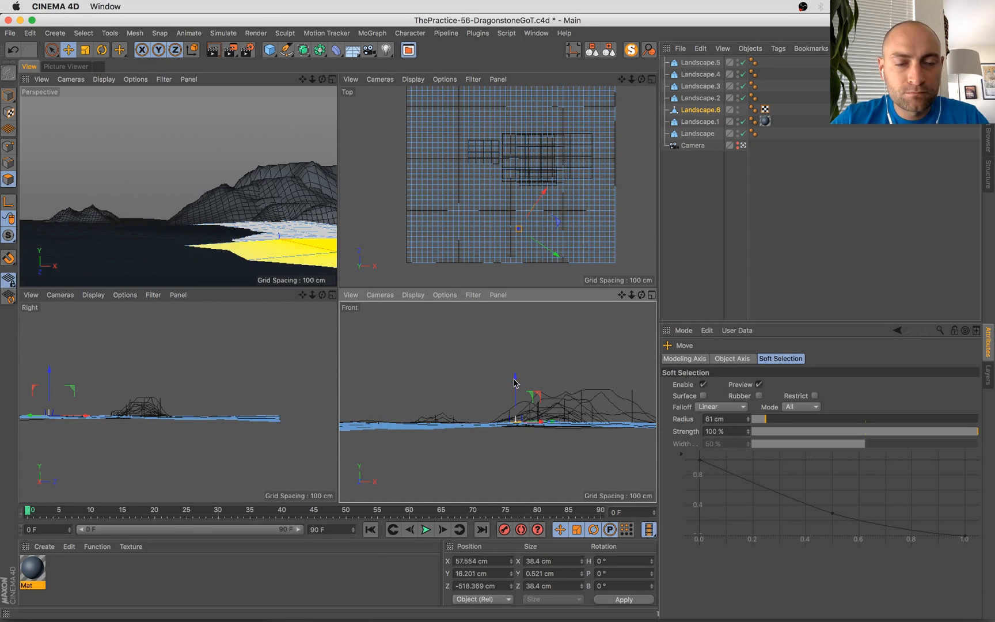
pyautogui.middleClick(311, 224)
pyautogui.middleClick(518, 440)
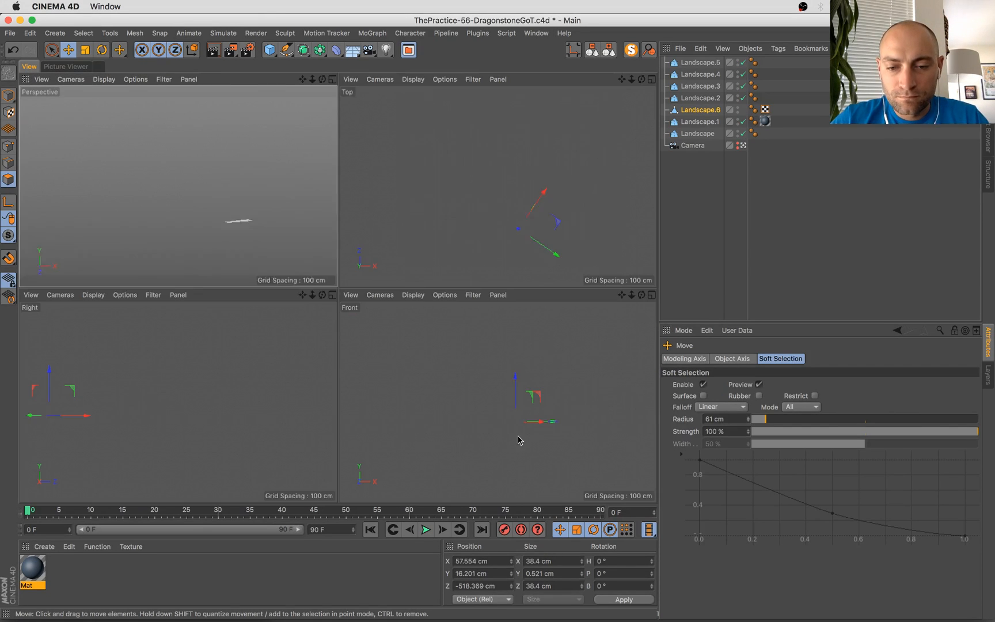
pyautogui.scroll(5, 536, 477)
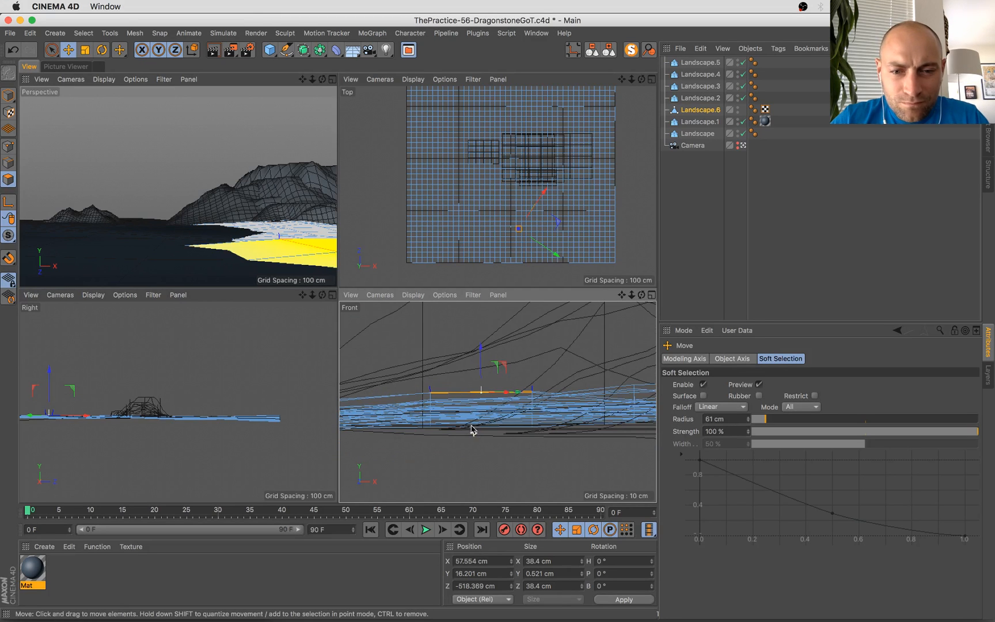
pyautogui.moveTo(480, 355); pyautogui.dragTo(477, 360)
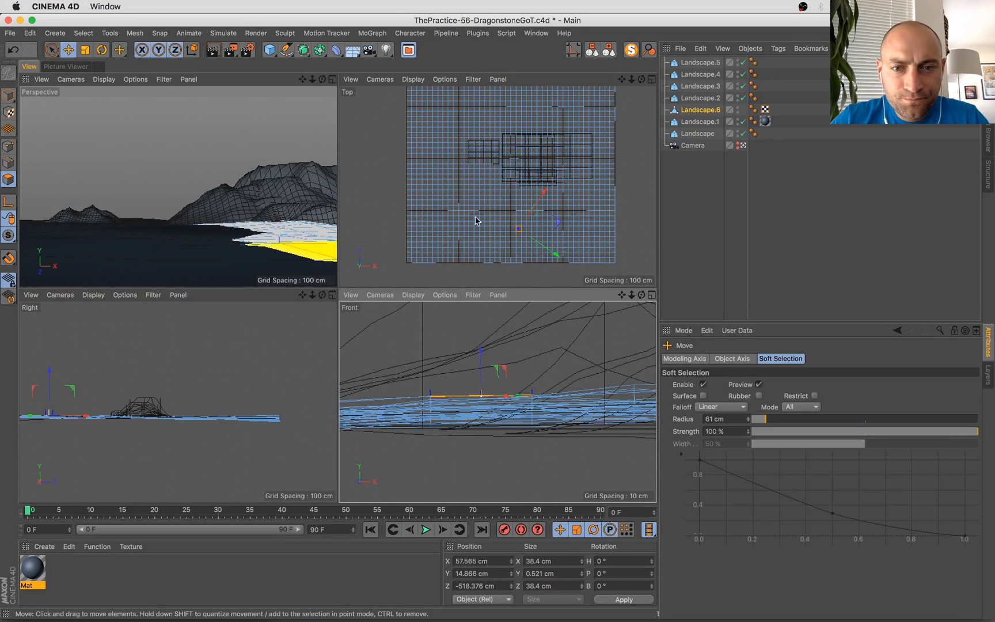
# Lift the ground polygon near X -19, Z -749 cm, and raise the one near X -58, Z -672 cm to about 6.8 cm on Y
pyautogui.click(509, 262)
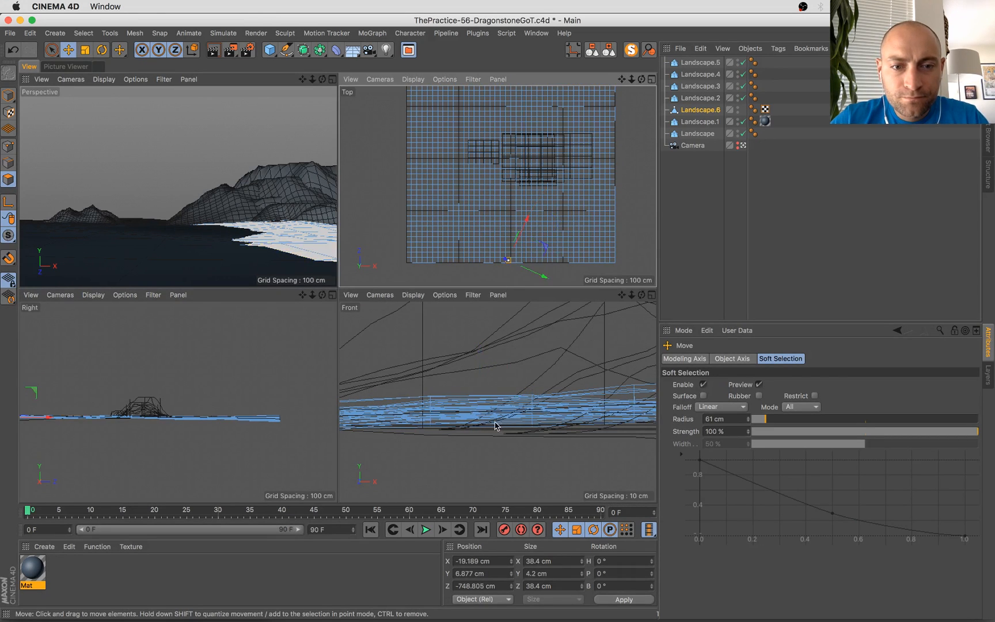
pyautogui.scroll(5, 495, 426)
pyautogui.moveTo(494, 362); pyautogui.dragTo(494, 348)
pyautogui.click(503, 249)
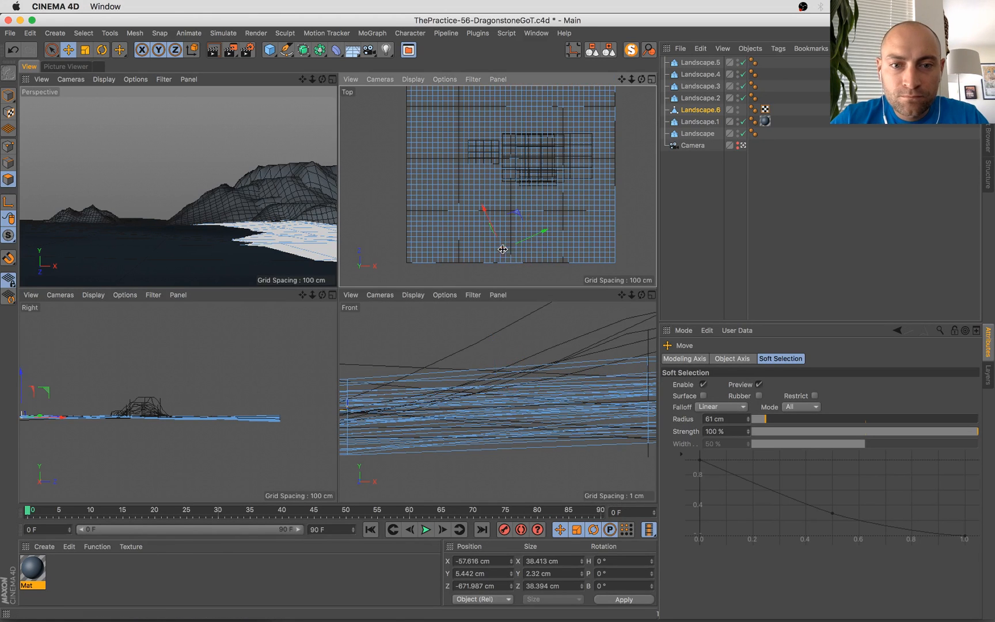
pyautogui.press('s')
pyautogui.moveTo(499, 357); pyautogui.dragTo(498, 349)
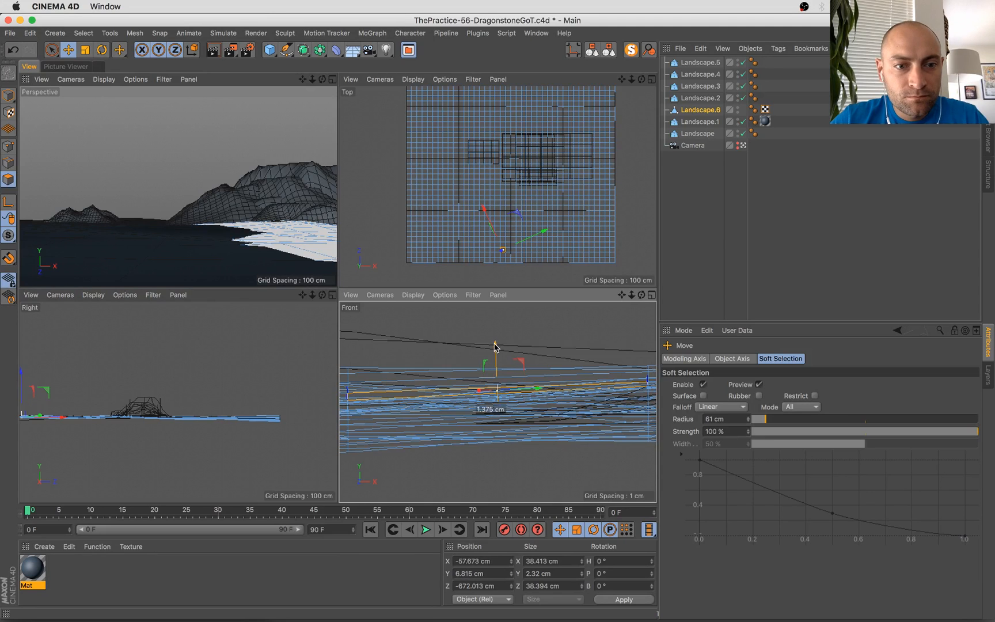
# Raise the foreground polygons near X 19, Z -557 cm and X -19, Z -595 cm to about 12.9 and 15.6 cm on Y
pyautogui.click(333, 269)
pyautogui.press('s')
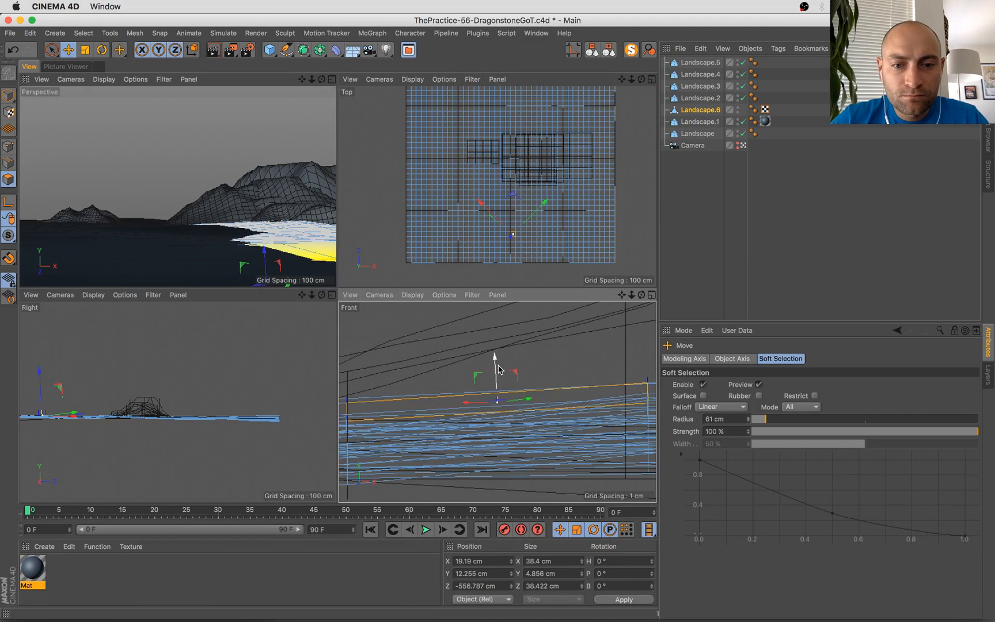
pyautogui.moveTo(495, 367); pyautogui.dragTo(494, 363)
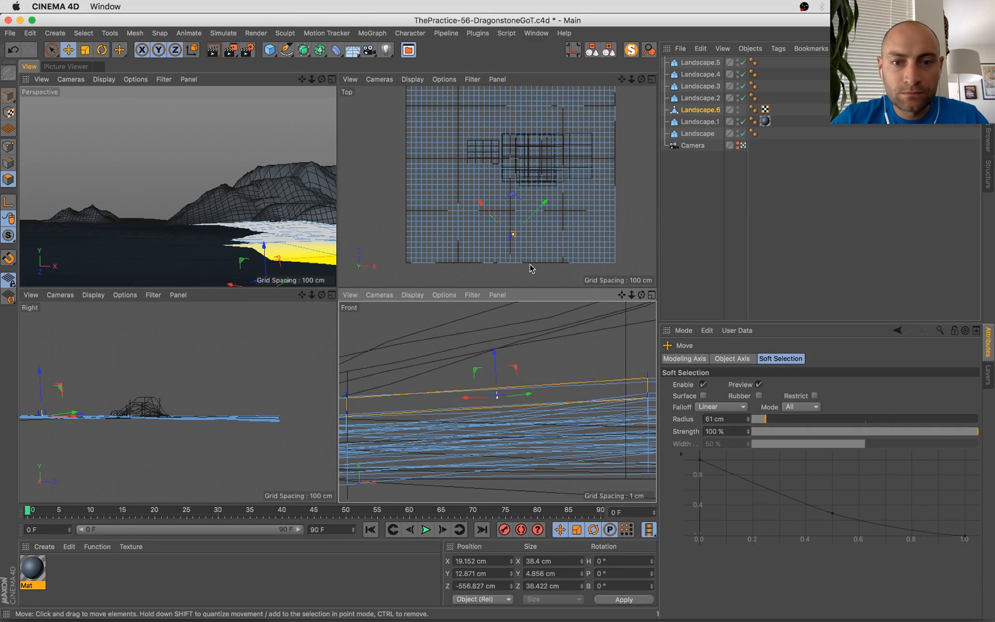
pyautogui.press('s')
pyautogui.click(483, 237)
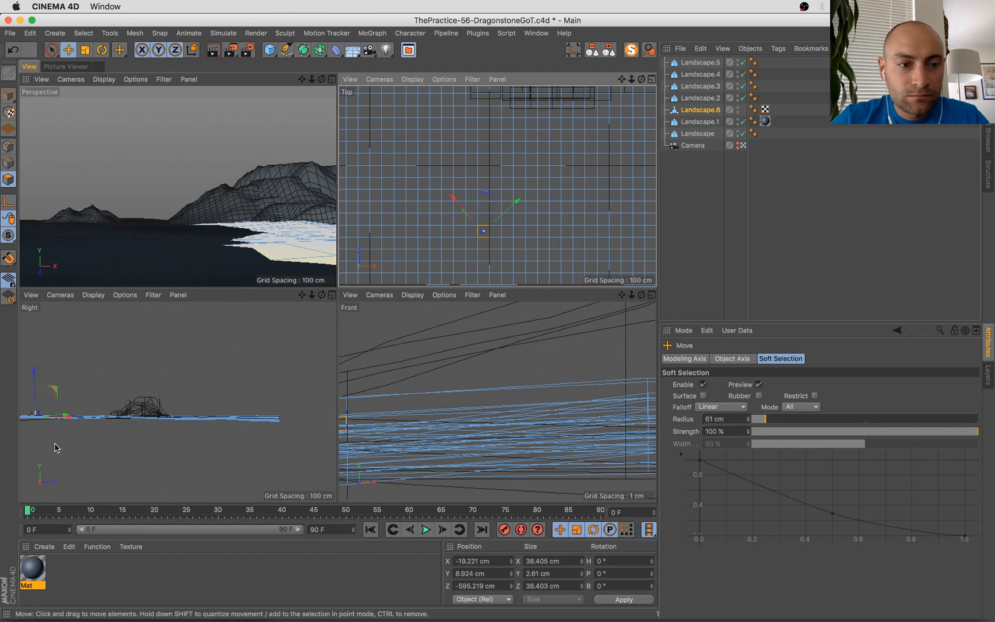
pyautogui.moveTo(34, 378); pyautogui.dragTo(34, 378)
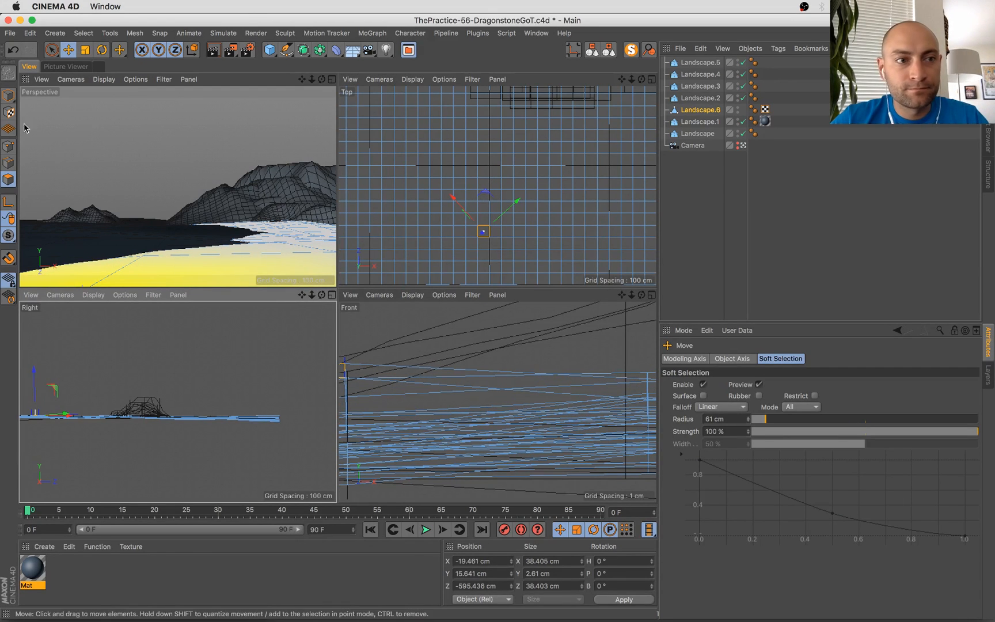
# Make a tan copy of the blue material with colour H 39°, S 38%, V 60% and Reflectance off, and assign it to Landscape.6
pyautogui.click(9, 95)
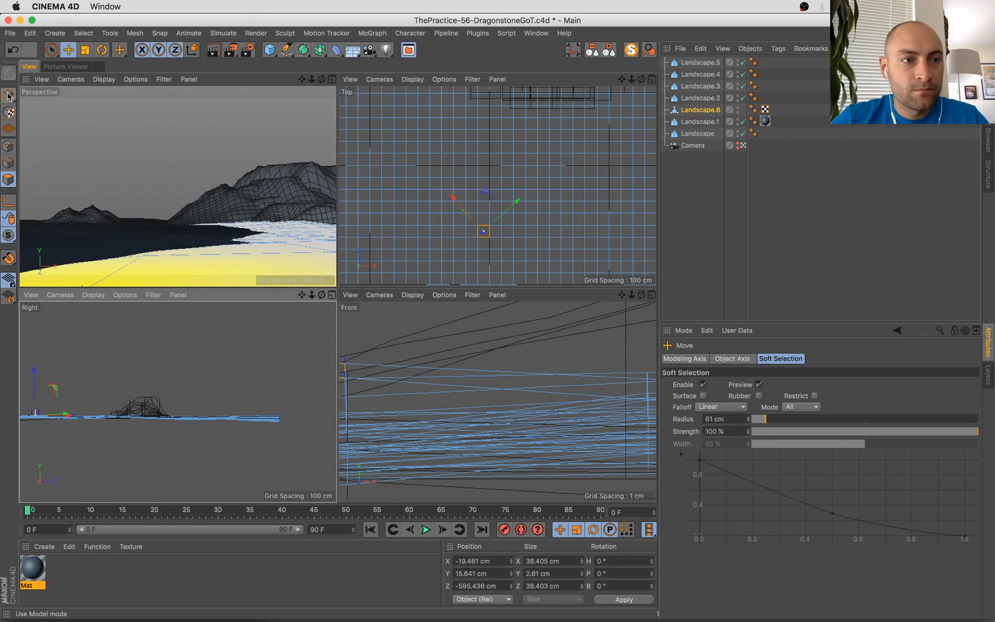
pyautogui.keyDown('ctrl'); pyautogui.moveTo(36, 573); pyautogui.dragTo(52, 572); pyautogui.keyUp('ctrl')
pyautogui.doubleClick(64, 570)
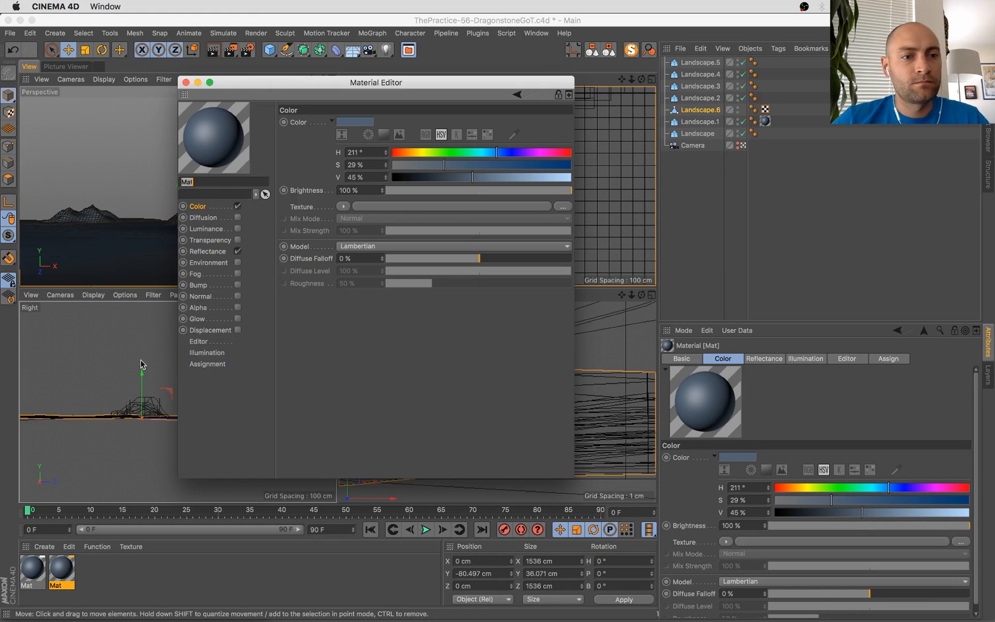
pyautogui.click(412, 152)
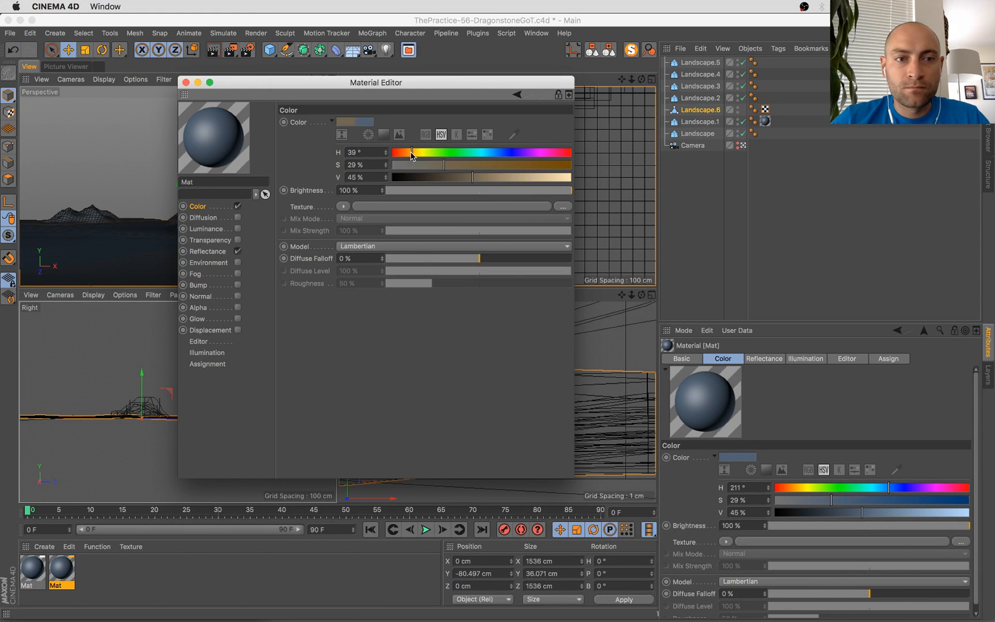
pyautogui.moveTo(528, 179)
pyautogui.mouseDown()
pyautogui.moveTo(461, 167)
pyautogui.moveTo(499, 178)
pyautogui.mouseUp()
pyautogui.click(237, 251)
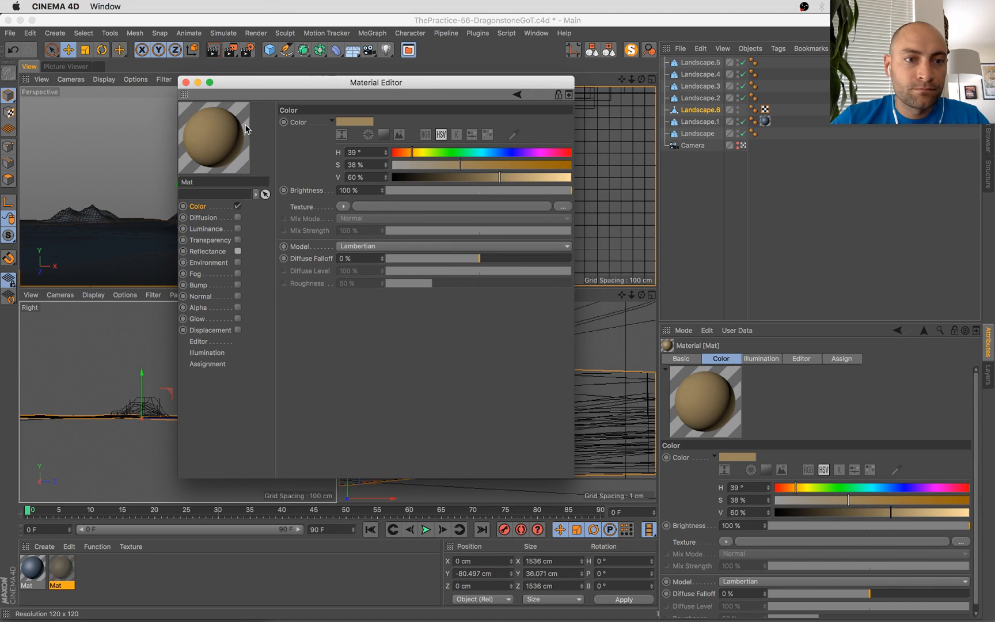
pyautogui.moveTo(687, 115); pyautogui.dragTo(688, 111)
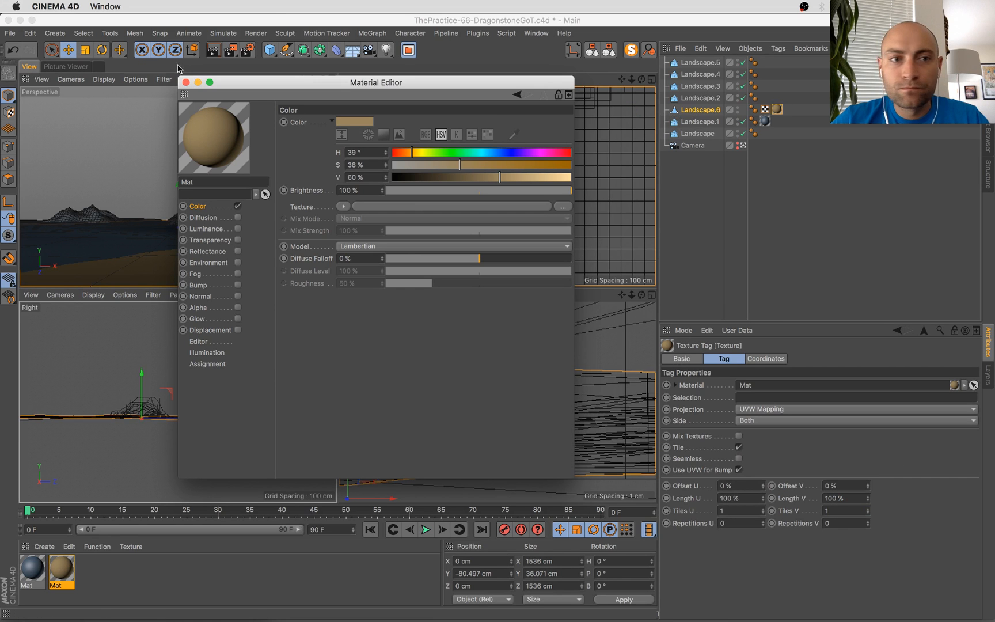
pyautogui.click(185, 82)
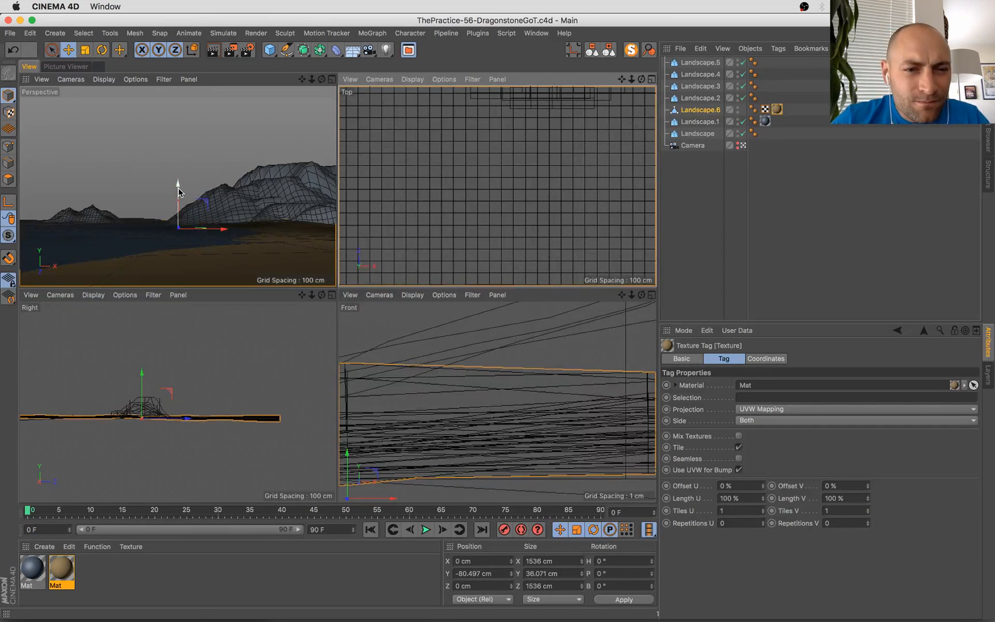
# Move the Landscape.6 shore to about X 15.5 cm, Y -81.7 cm and save the project
pyautogui.moveTo(178, 190); pyautogui.dragTo(230, 234)
pyautogui.press('t')
pyautogui.press('e')
pyautogui.hotkey('ctrl', 'z')
pyautogui.press('cmd+s')
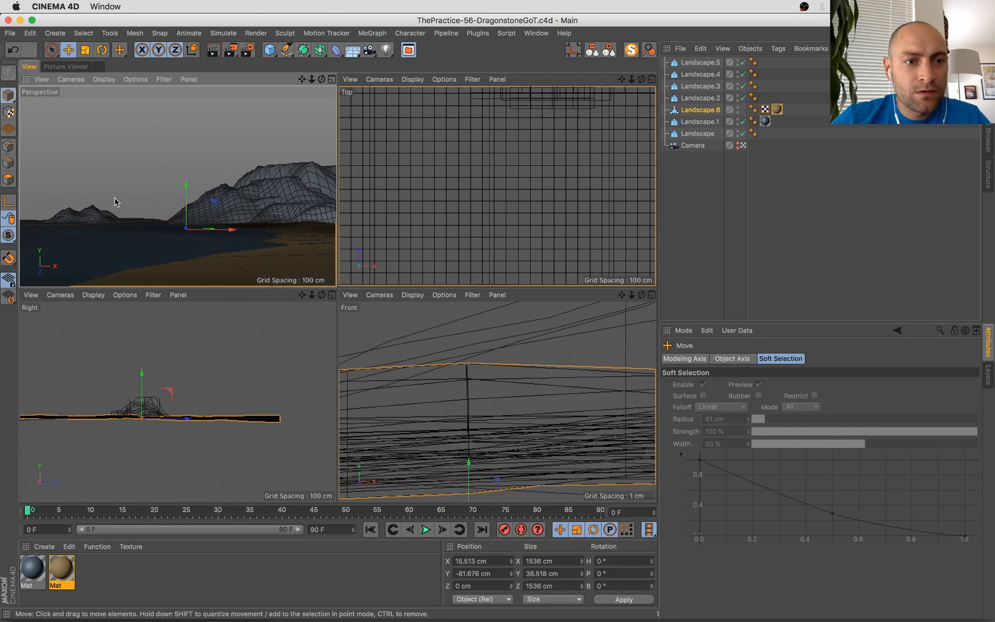
# Enlarge the Perspective view, select the Landscape.1 water surface, and switch briefly to Chrome to check the Restream chat
pyautogui.middleClick(116, 203)
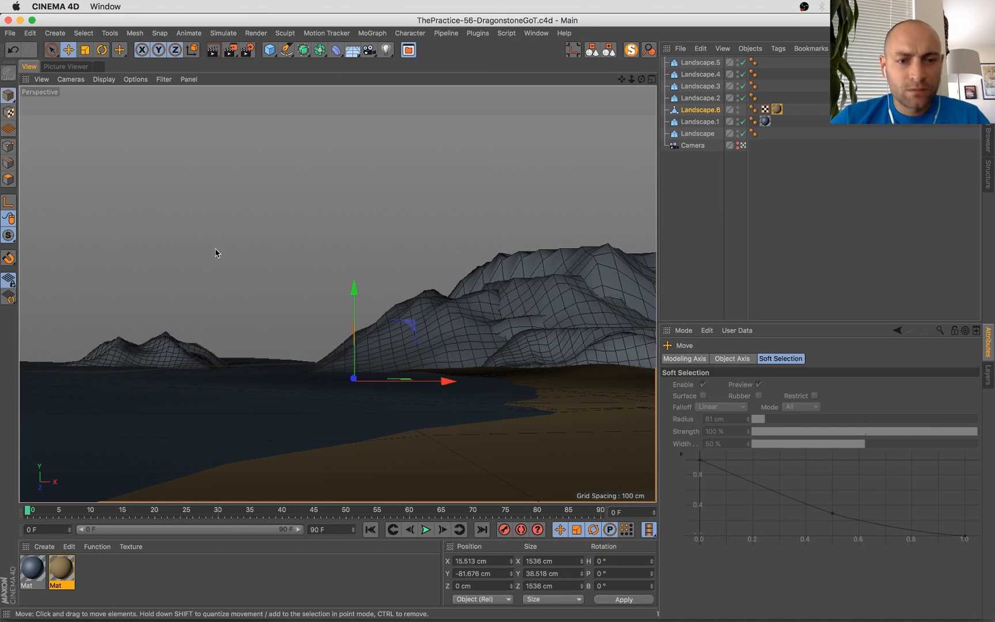
pyautogui.click(257, 402)
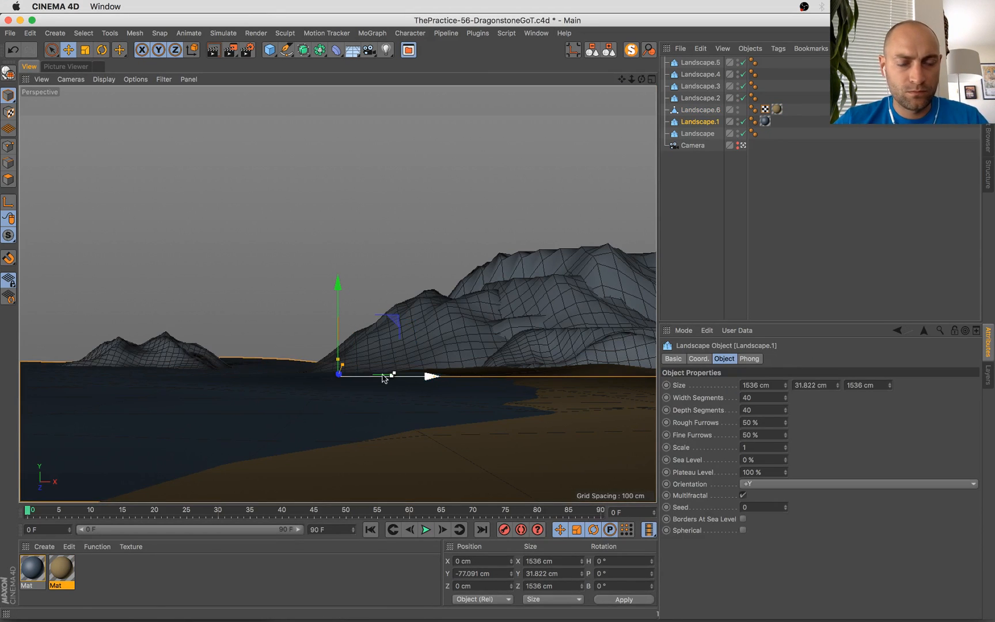
pyautogui.press('cmd+Tab')
pyautogui.hotkey('ctrl', 'Up')
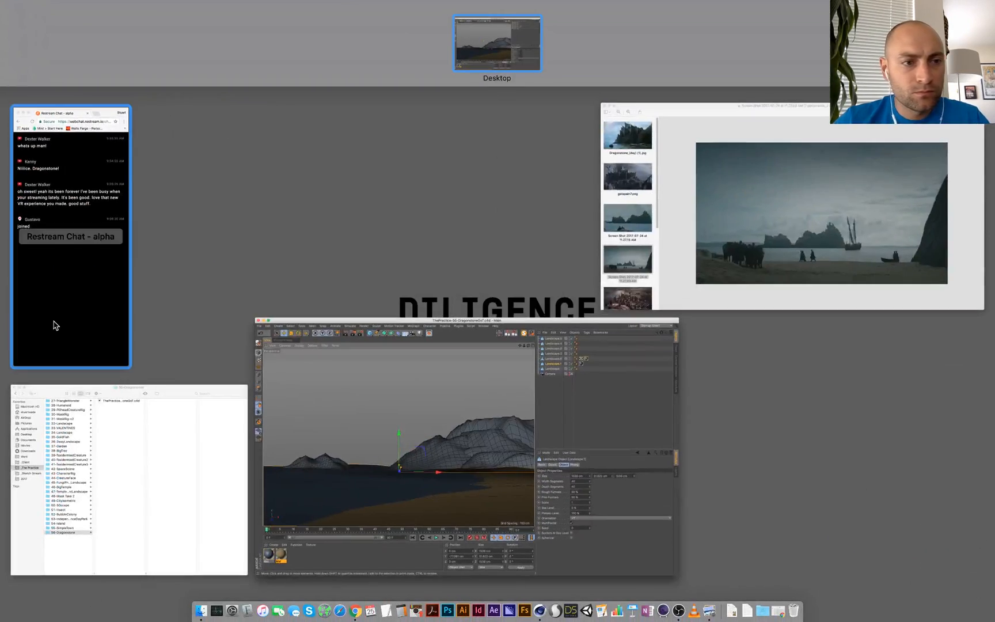
pyautogui.click(53, 327)
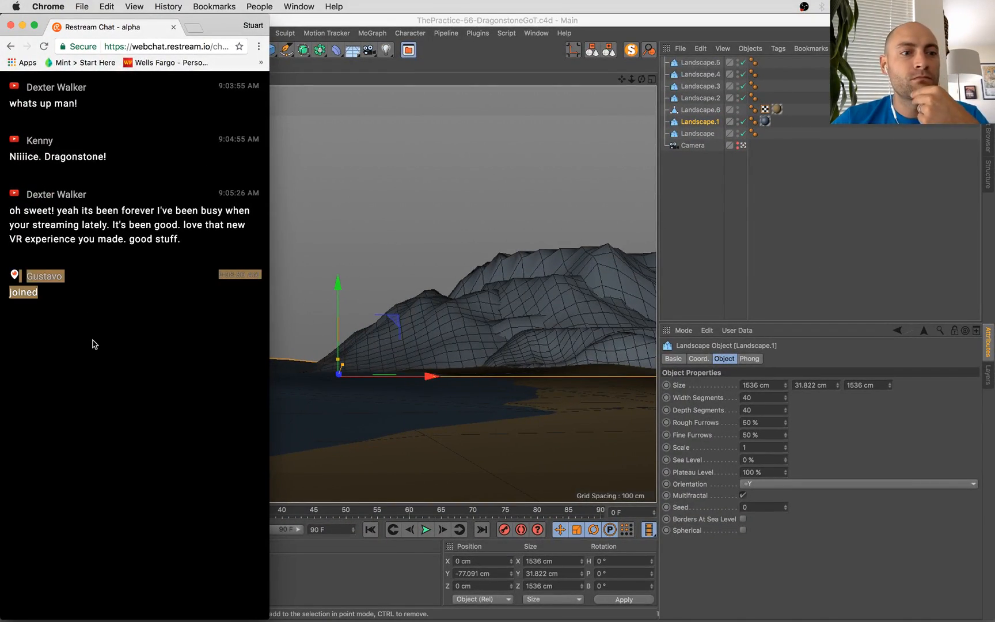
pyautogui.hotkey('ctrl', 'Up')
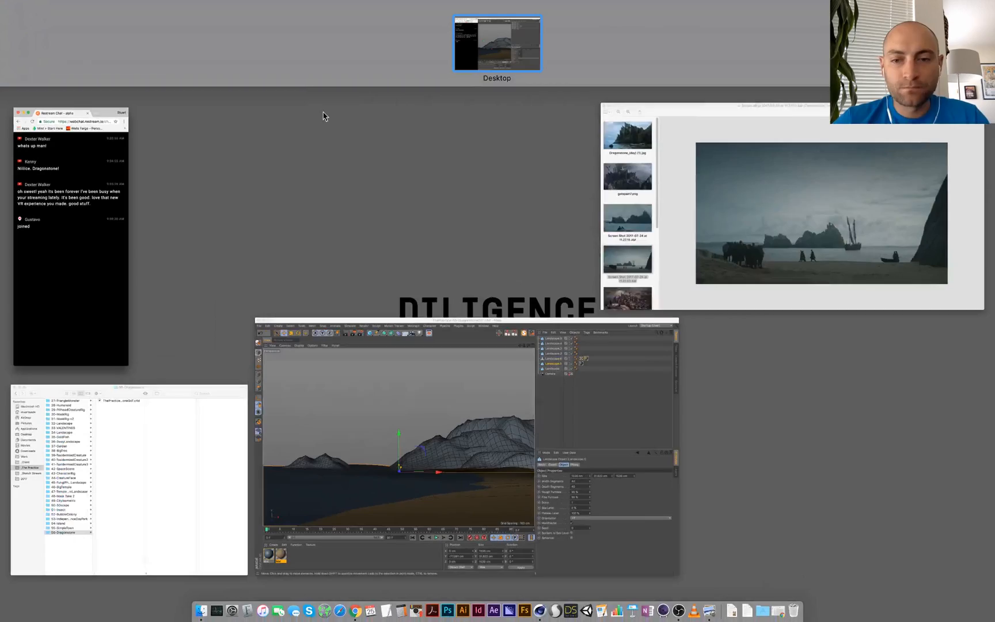
pyautogui.click(512, 410)
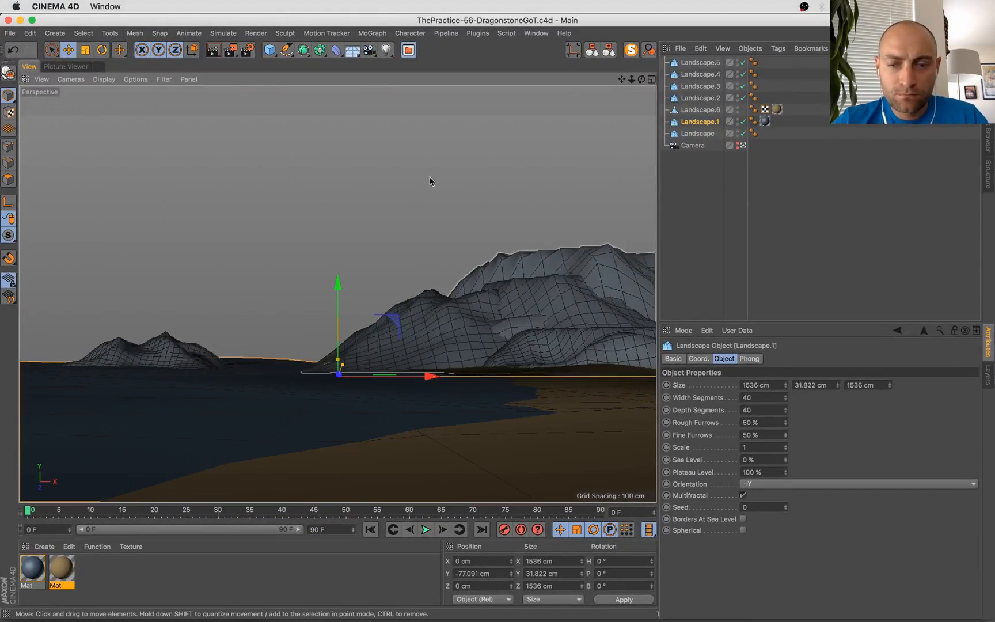
# Switch to Preview and study the Dragonstone_(day) (1).jpg reference of the castle cliffs before returning to Cinema 4D
pyautogui.hotkey('ctrl', 'Up')
pyautogui.click(908, 240)
pyautogui.press('Up')
pyautogui.press('Up')
pyautogui.press('Up')
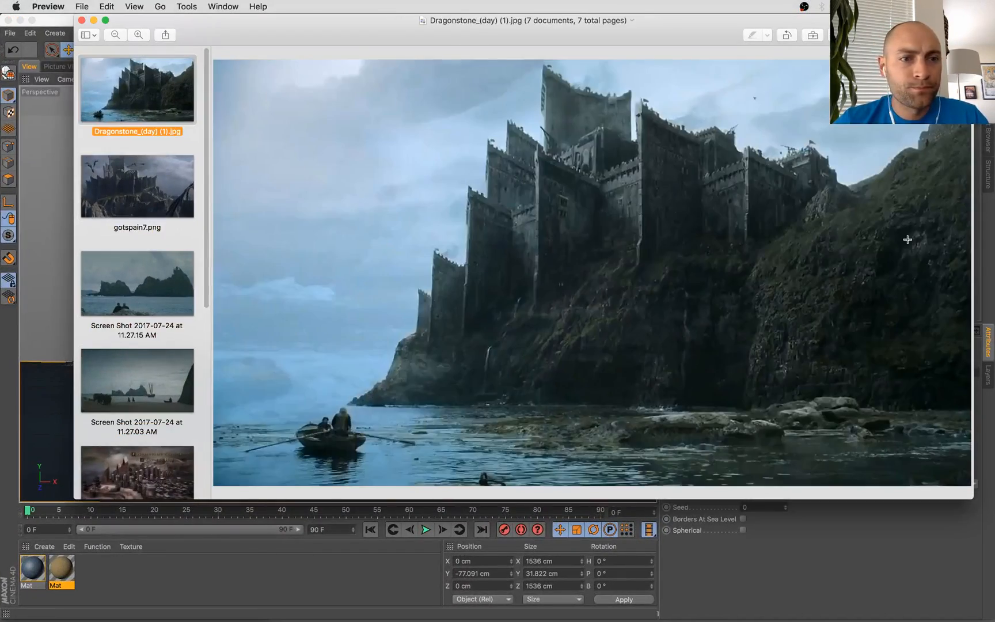
pyautogui.press('super+Tab')
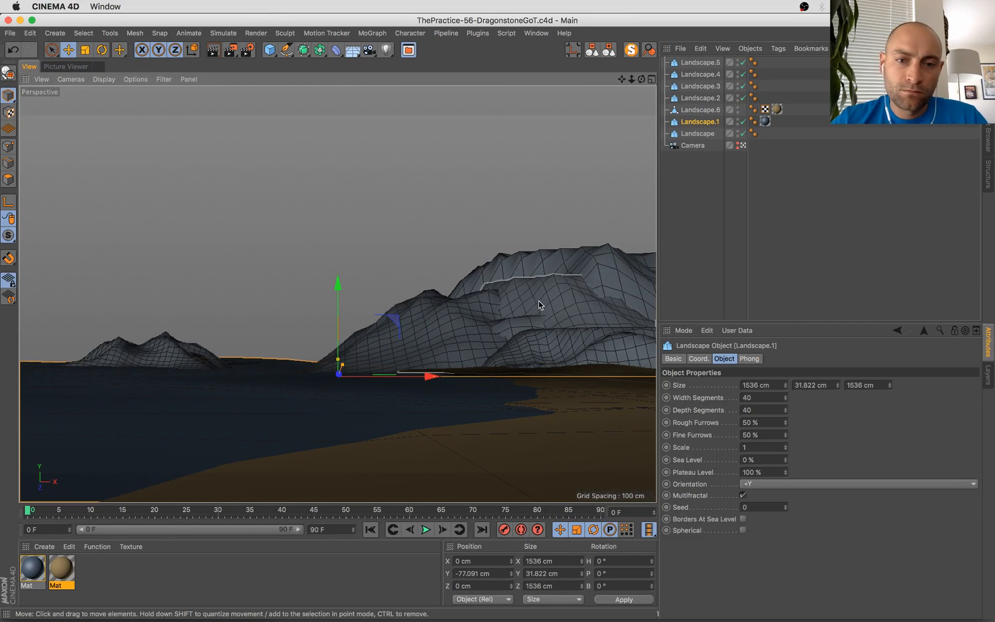
# Select the Landscape.4 cliff, save the scene and compare its shape with the castle reference in Preview
pyautogui.click(570, 259)
pyautogui.press('super+s')
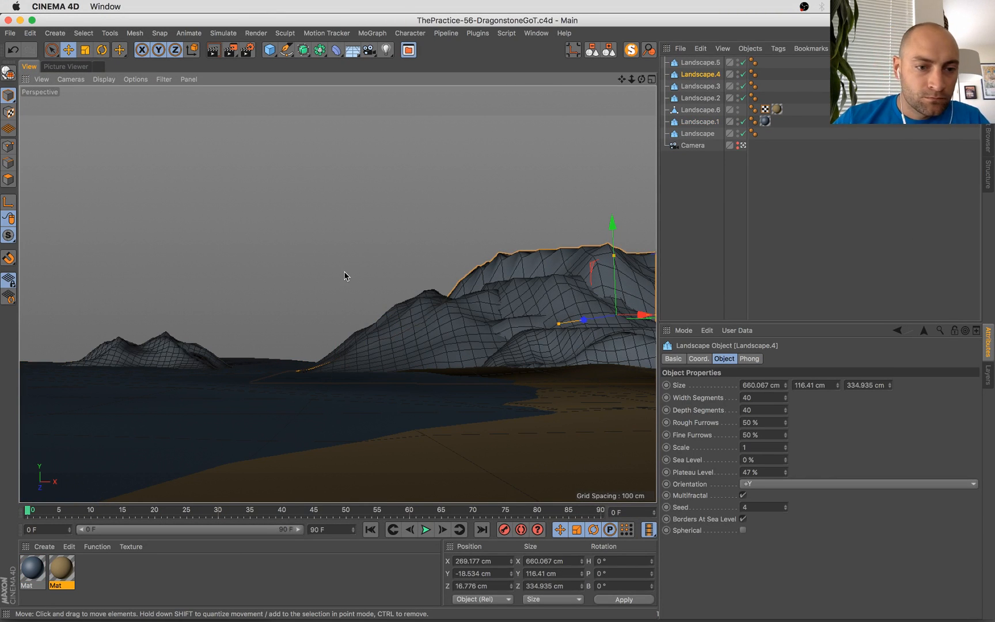
pyautogui.press('super+Tab')
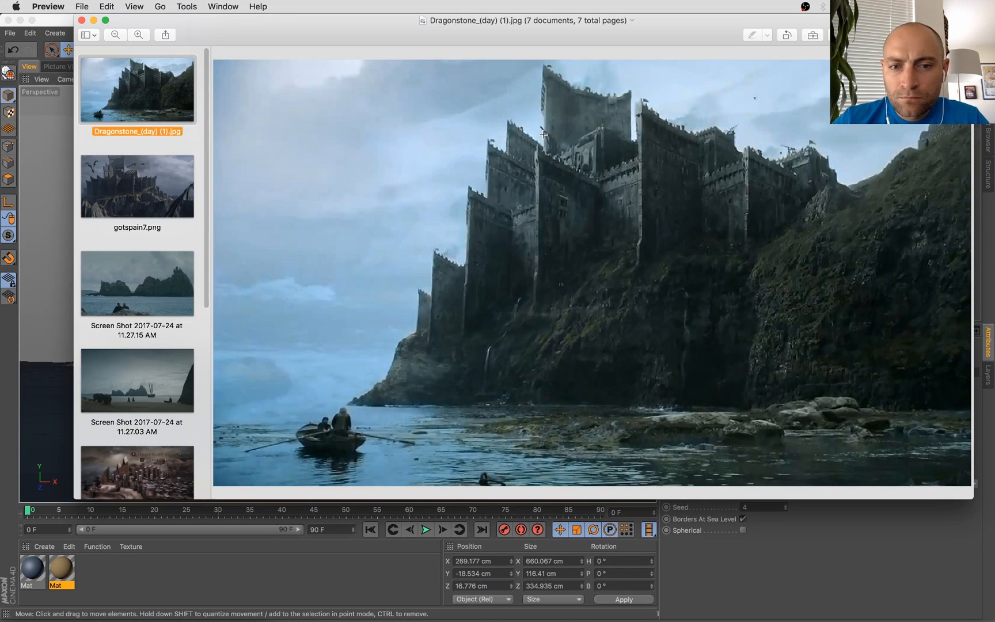
pyautogui.press('super+Tab')
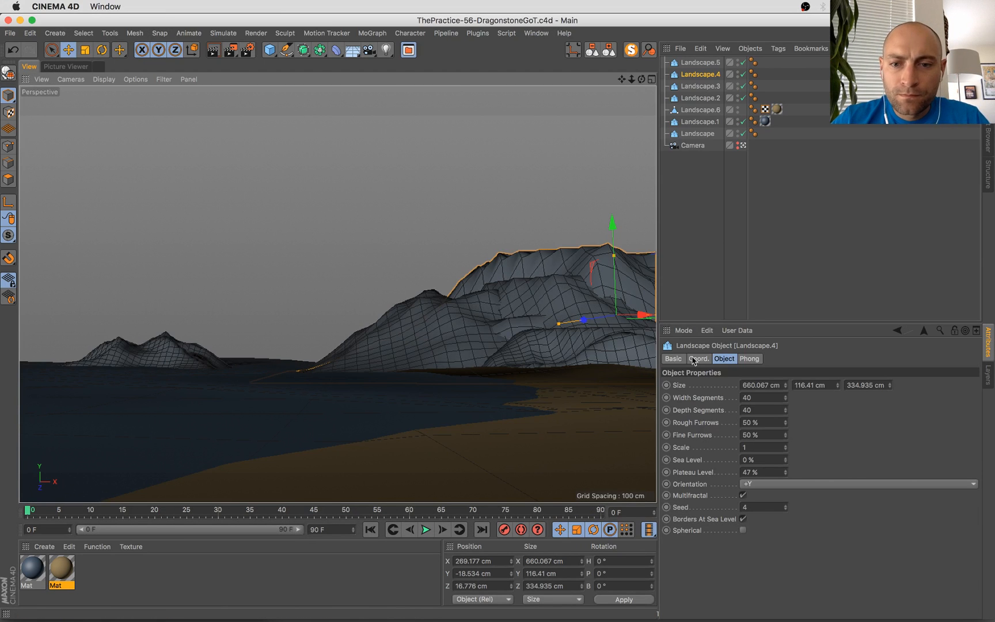
# Shift Landscape.4 to about X 254 cm and set its width and depth segments to 50 each
pyautogui.moveTo(632, 317); pyautogui.dragTo(616, 318)
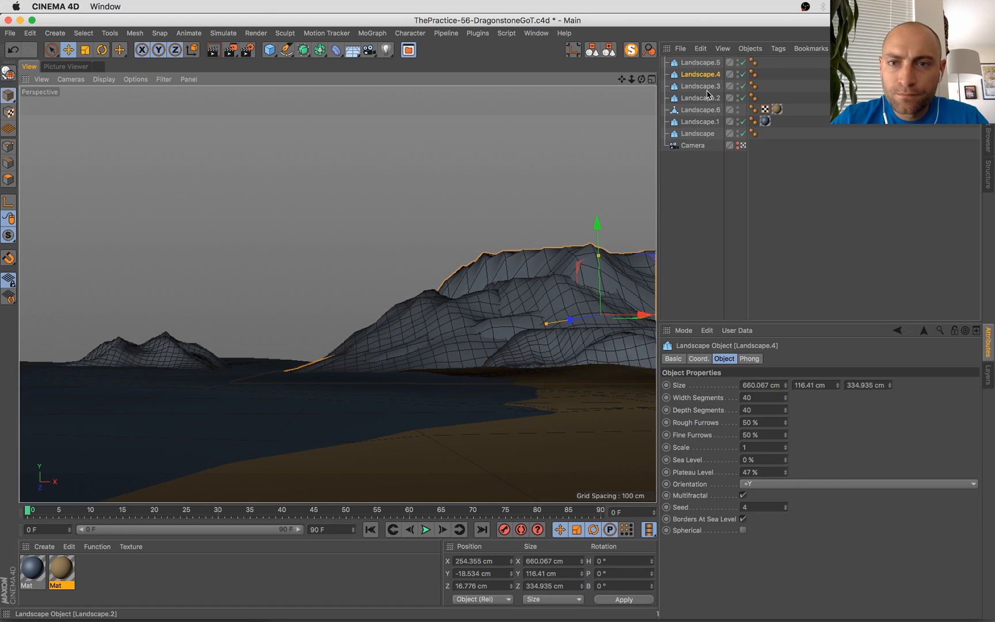
pyautogui.click(700, 76)
pyautogui.click(753, 397)
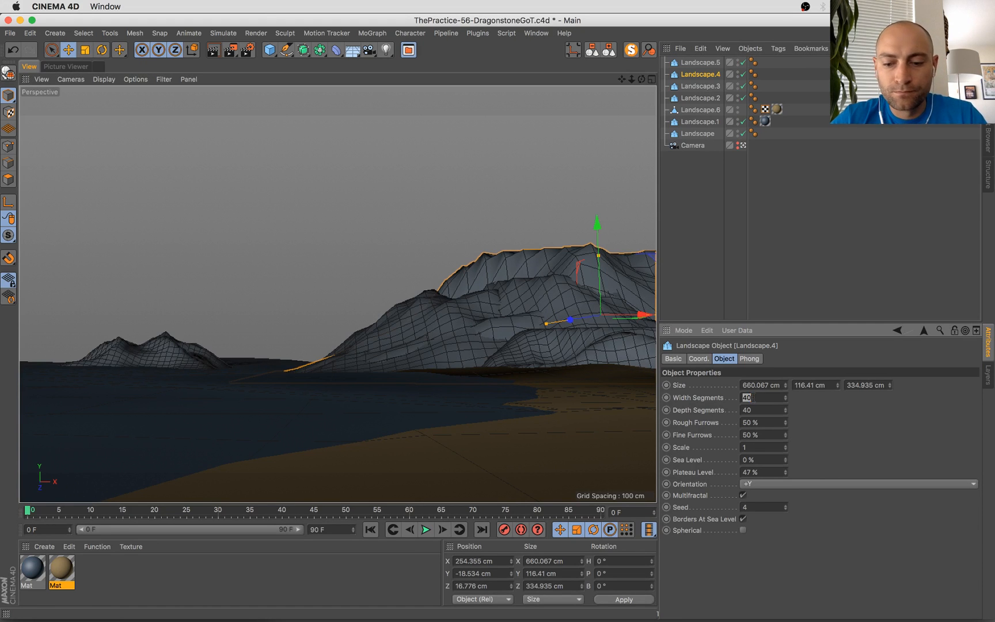
pyautogui.write('50')
pyautogui.press('Tab')
pyautogui.write('50')
pyautogui.press('Return')
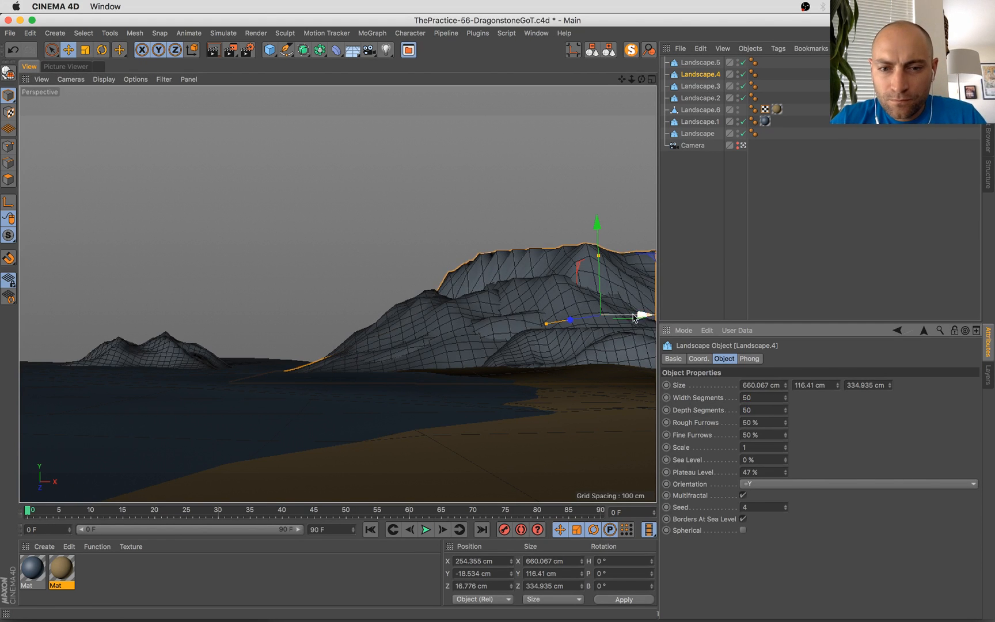
# Widen Landscape.4 to about 704 cm and move it to about X 261 cm, undoing a trial shift to the left
pyautogui.moveTo(633, 317); pyautogui.dragTo(590, 321)
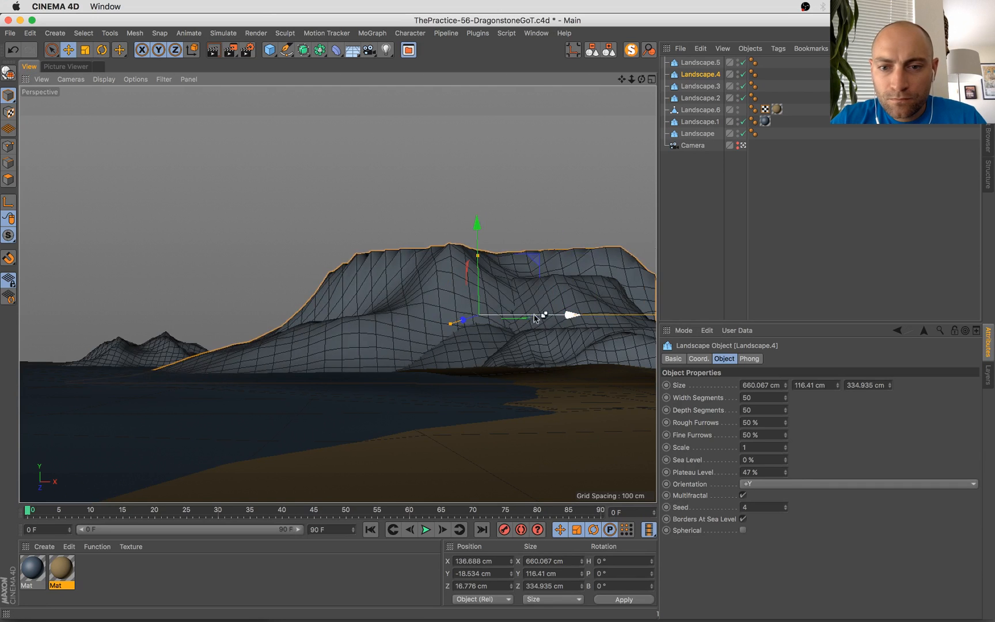
pyautogui.press('super+z')
pyautogui.middleClick(549, 314)
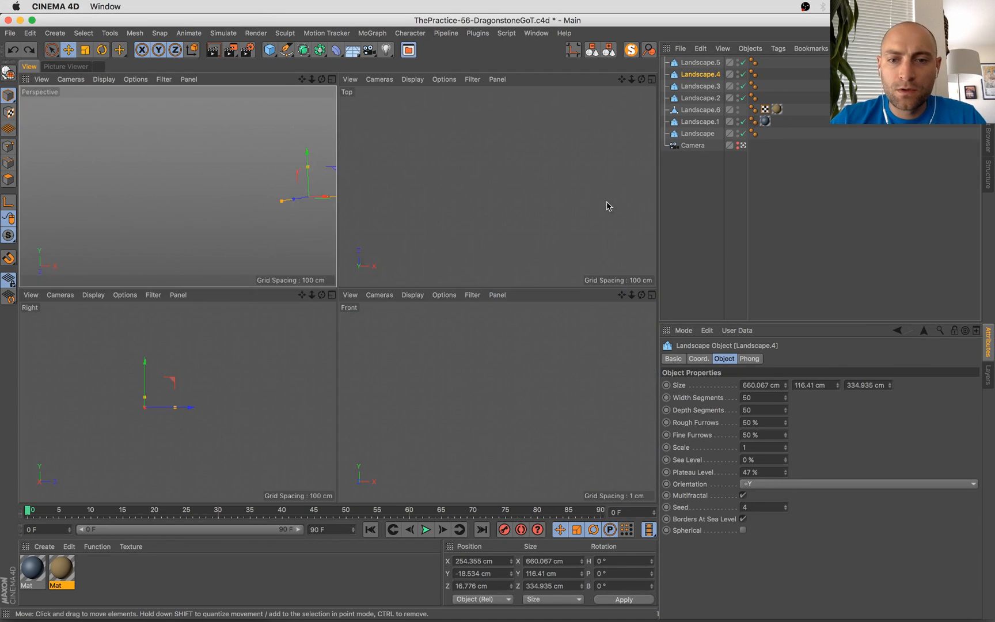
pyautogui.press('x')
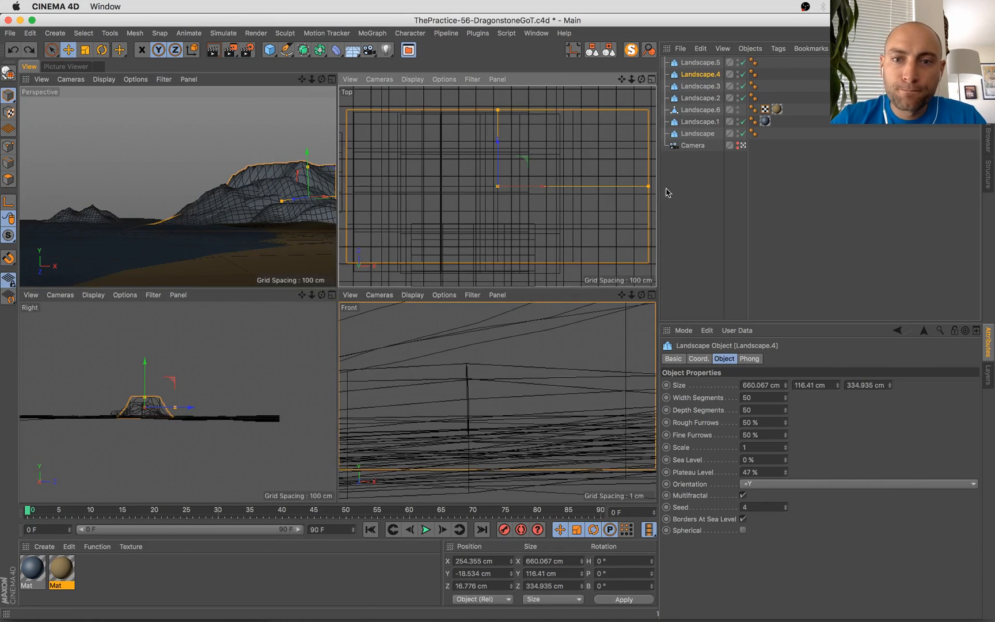
pyautogui.moveTo(646, 187); pyautogui.dragTo(659, 189)
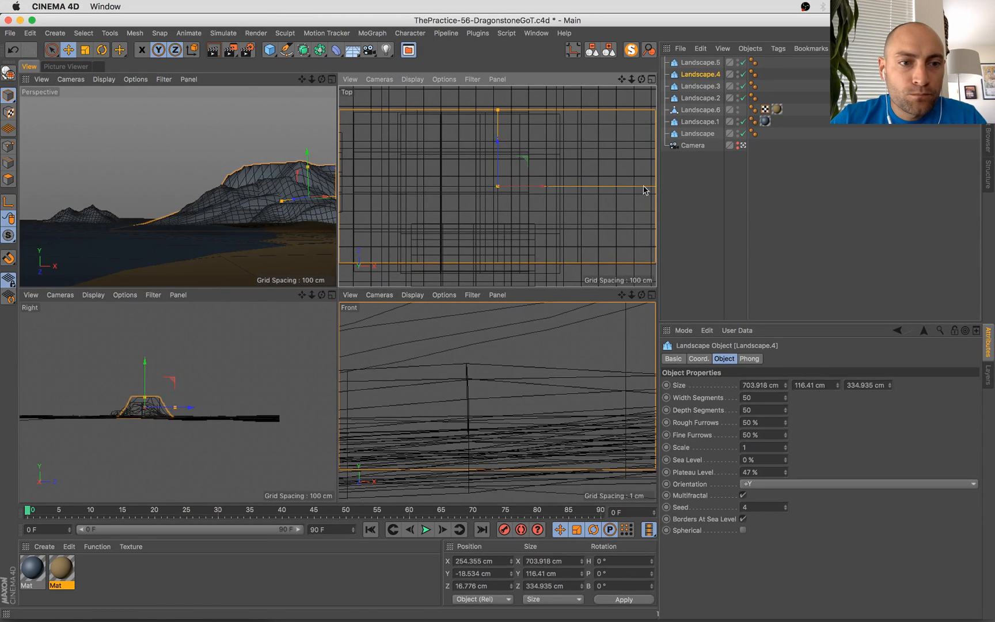
pyautogui.press('e')
pyautogui.moveTo(542, 187)
pyautogui.mouseDown()
pyautogui.moveTo(498, 195)
pyautogui.moveTo(545, 189)
pyautogui.mouseUp()
pyautogui.middleClick(178, 174)
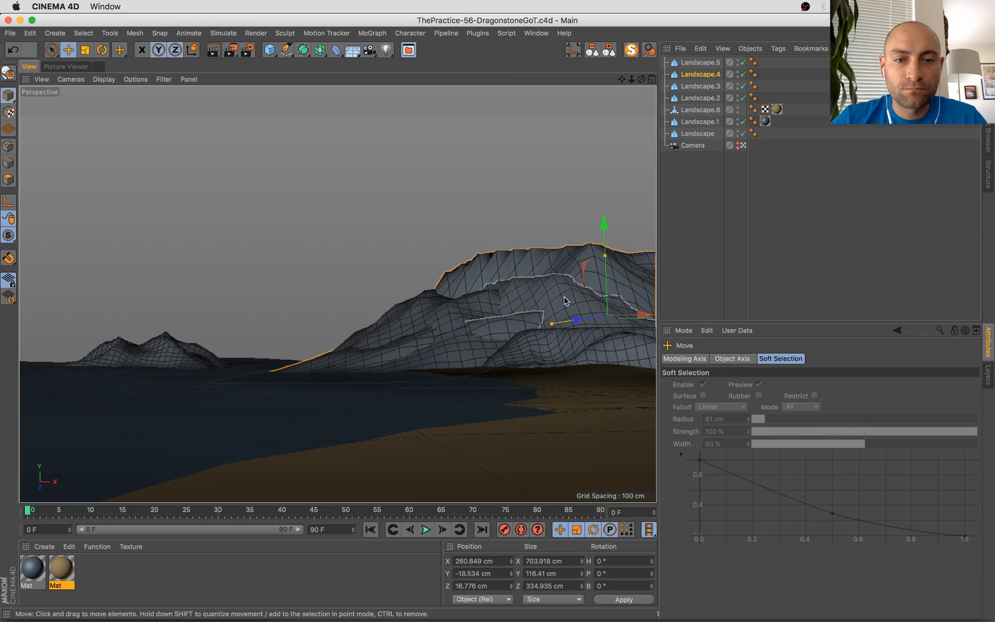
# Duplicate Landscape.4, resize the copy to about 423 cm wide and 93 cm high, and place it near X 97, Y -30, Z 109 cm
pyautogui.keyDown('ctrl'); pyautogui.moveTo(639, 317); pyautogui.dragTo(427, 337); pyautogui.keyUp('ctrl')
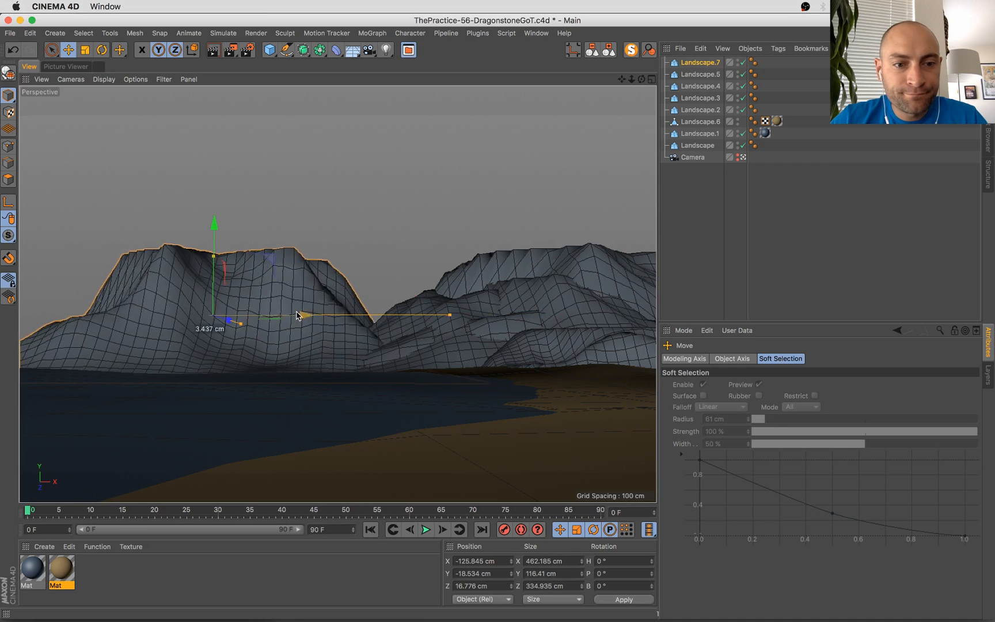
pyautogui.moveTo(299, 315); pyautogui.dragTo(506, 317)
pyautogui.moveTo(418, 258)
pyautogui.mouseDown()
pyautogui.moveTo(418, 270)
pyautogui.moveTo(418, 248)
pyautogui.mouseUp()
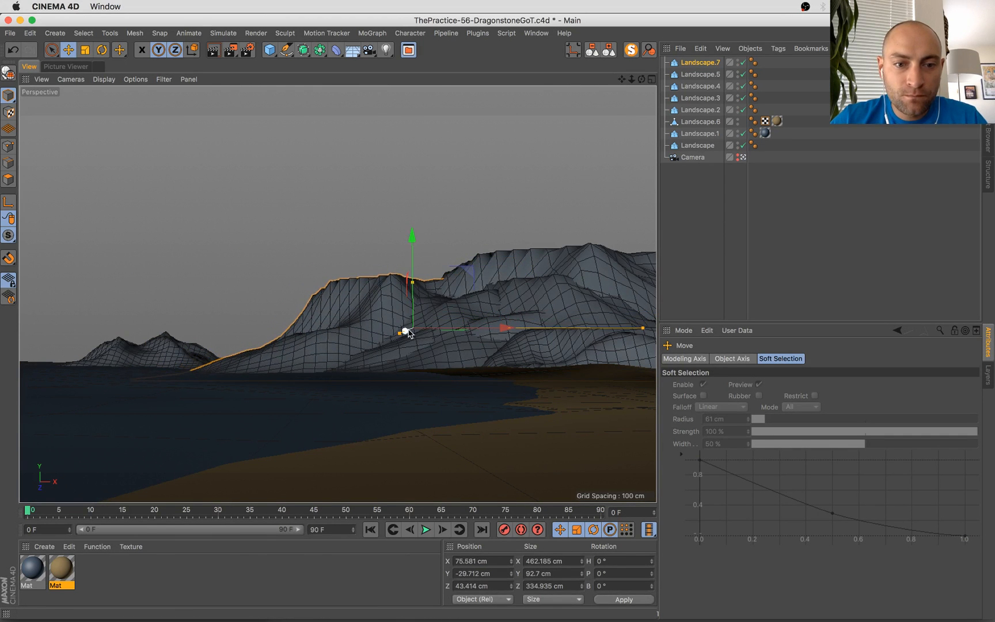
pyautogui.moveTo(408, 333); pyautogui.dragTo(619, 333)
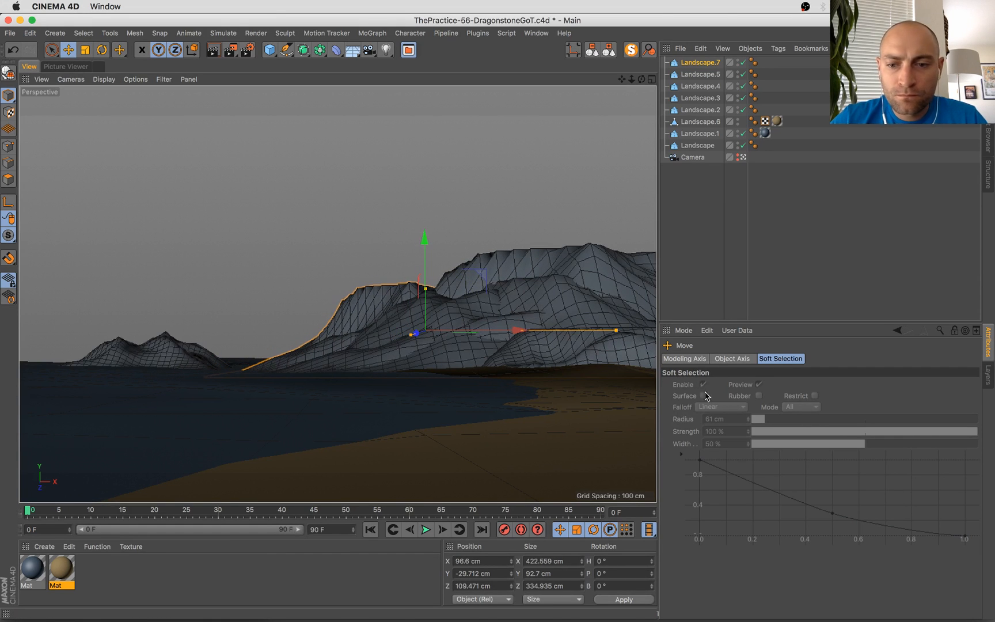
# Set the seed of Landscape.7 to 6 and move it to about X 134 cm
pyautogui.click(691, 62)
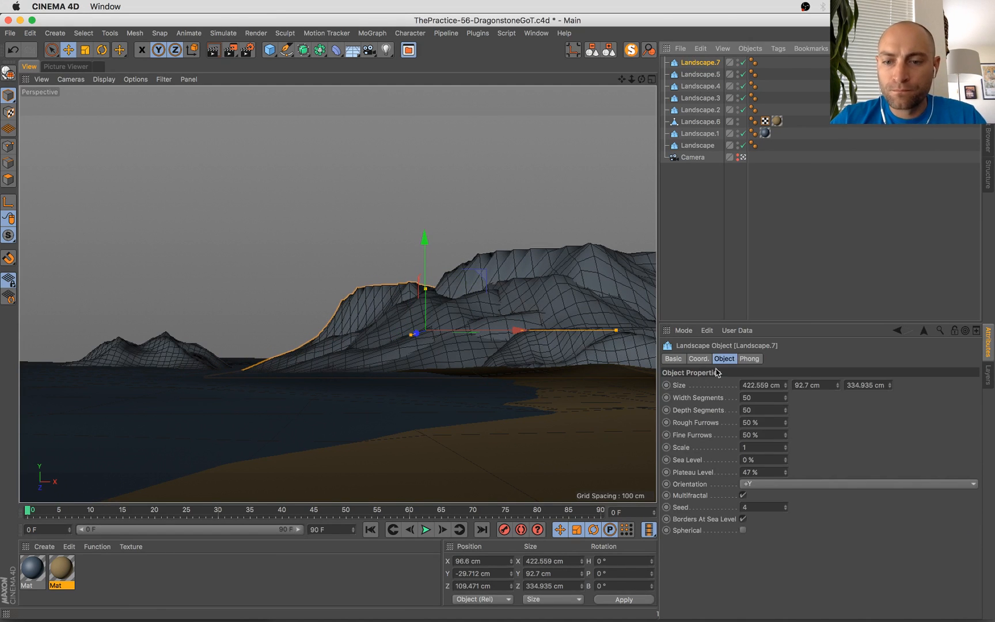
pyautogui.click(785, 505)
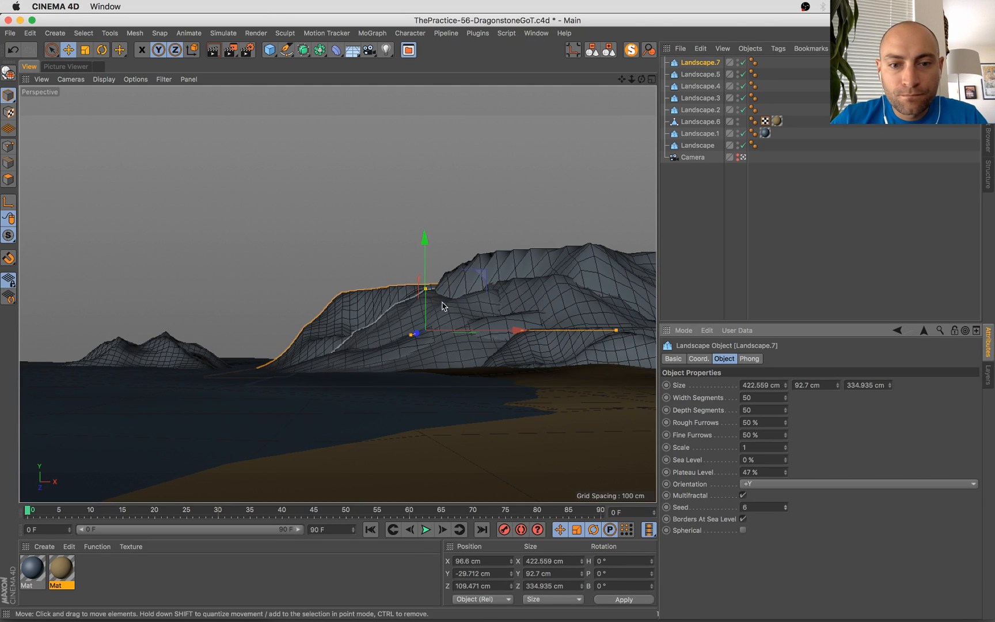
pyautogui.moveTo(506, 331); pyautogui.dragTo(540, 331)
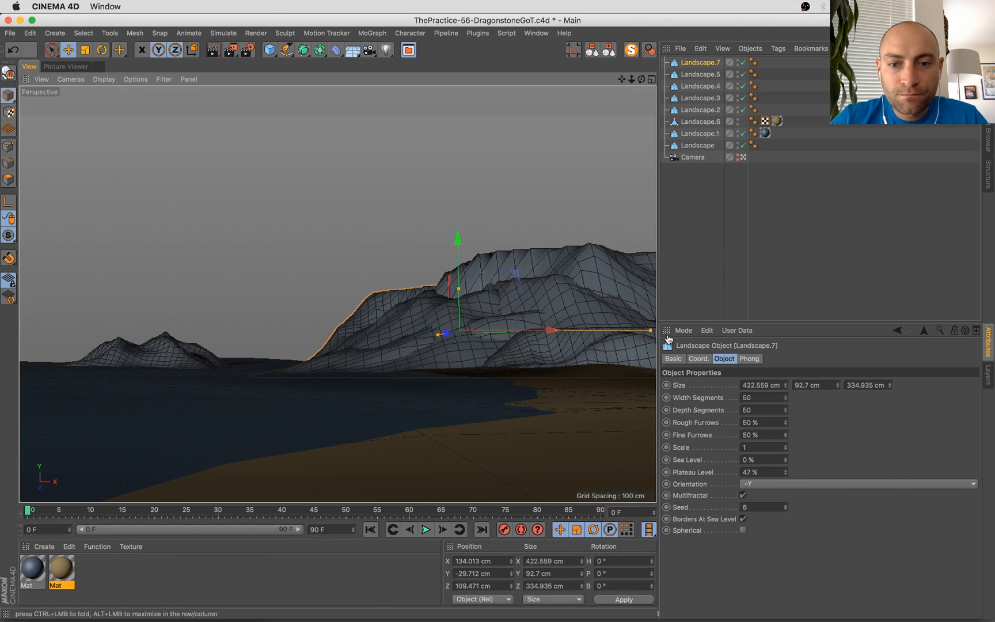
# Enlarge Landscape.7 to about 507 cm wide and 123 cm high, and move it to about X 188, Z 60 cm
pyautogui.moveTo(651, 331); pyautogui.dragTo(690, 331)
pyautogui.moveTo(443, 333); pyautogui.dragTo(466, 336)
pyautogui.moveTo(540, 335); pyautogui.dragTo(577, 334)
pyautogui.moveTo(503, 288); pyautogui.dragTo(504, 272)
pyautogui.moveTo(549, 338); pyautogui.dragTo(564, 339)
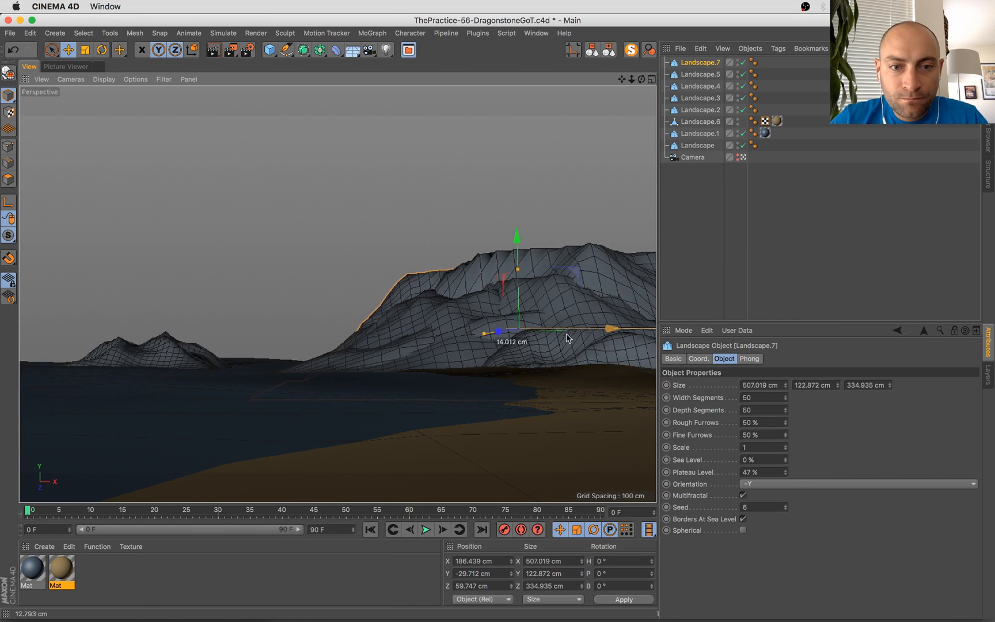
# Deepen Landscape.7 to about 400 cm and reposition it at about X 181, Y -25, Z 70 cm
pyautogui.moveTo(515, 246)
pyautogui.mouseDown()
pyautogui.moveTo(516, 236)
pyautogui.moveTo(517, 244)
pyautogui.mouseUp()
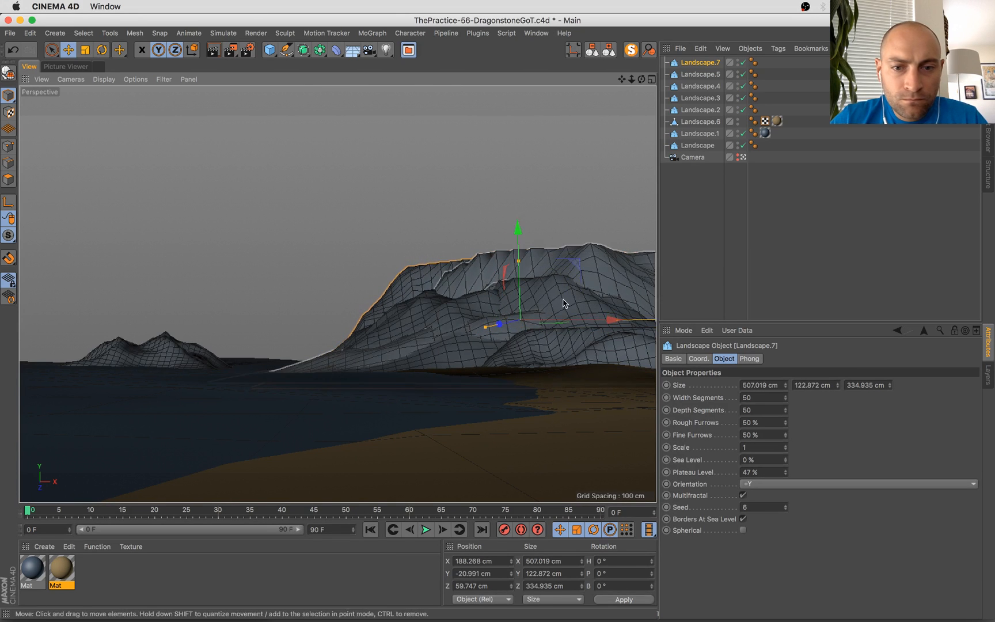
pyautogui.moveTo(567, 320)
pyautogui.mouseDown()
pyautogui.moveTo(571, 330)
pyautogui.moveTo(560, 331)
pyautogui.mouseUp()
pyautogui.moveTo(481, 329)
pyautogui.mouseDown()
pyautogui.moveTo(495, 329)
pyautogui.moveTo(456, 338)
pyautogui.moveTo(476, 337)
pyautogui.mouseUp()
pyautogui.moveTo(518, 280); pyautogui.dragTo(514, 290)
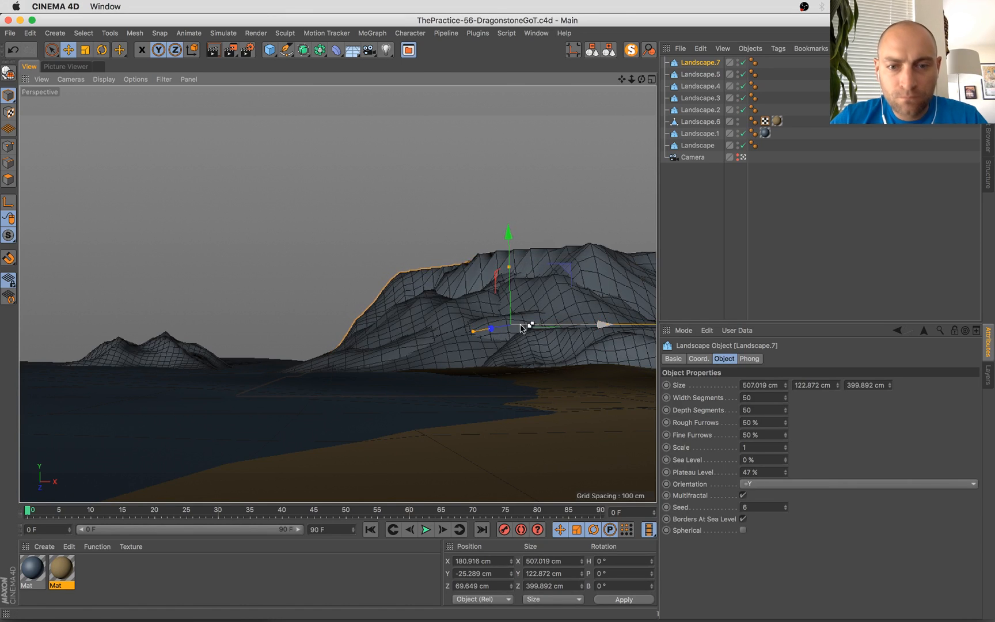
# Check the Dragonstone reference, then set Landscape.7's height to about 122 cm and move it to about X 181, Z 60 cm
pyautogui.press('super+Tab')
pyautogui.moveTo(33, 45)
pyautogui.click(91, 189)
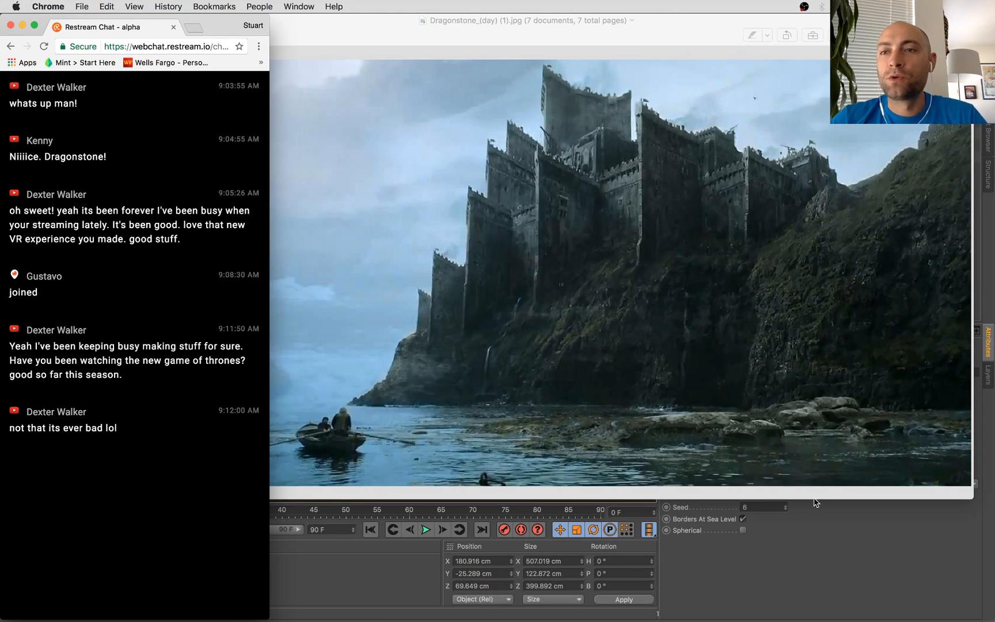
pyautogui.click(827, 539)
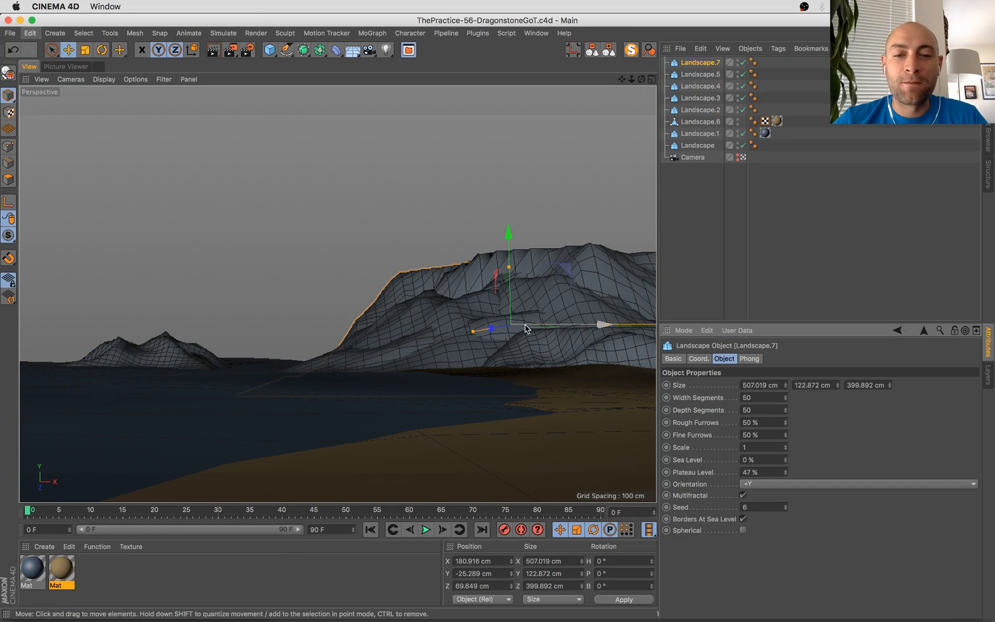
pyautogui.moveTo(604, 325); pyautogui.dragTo(606, 324)
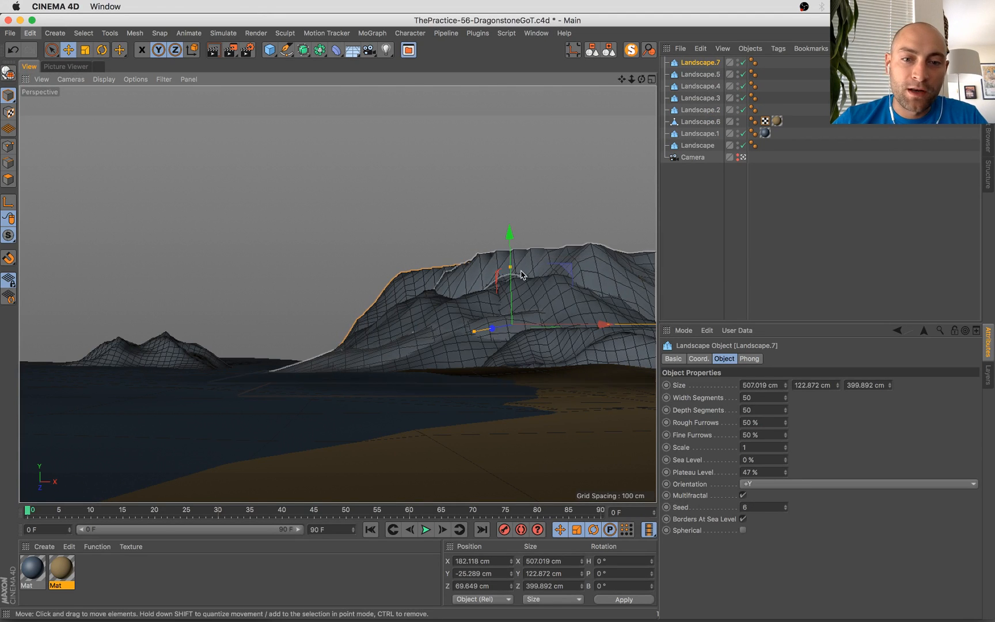
pyautogui.moveTo(512, 269); pyautogui.dragTo(511, 253)
pyautogui.press('super+z')
pyautogui.press('super+s')
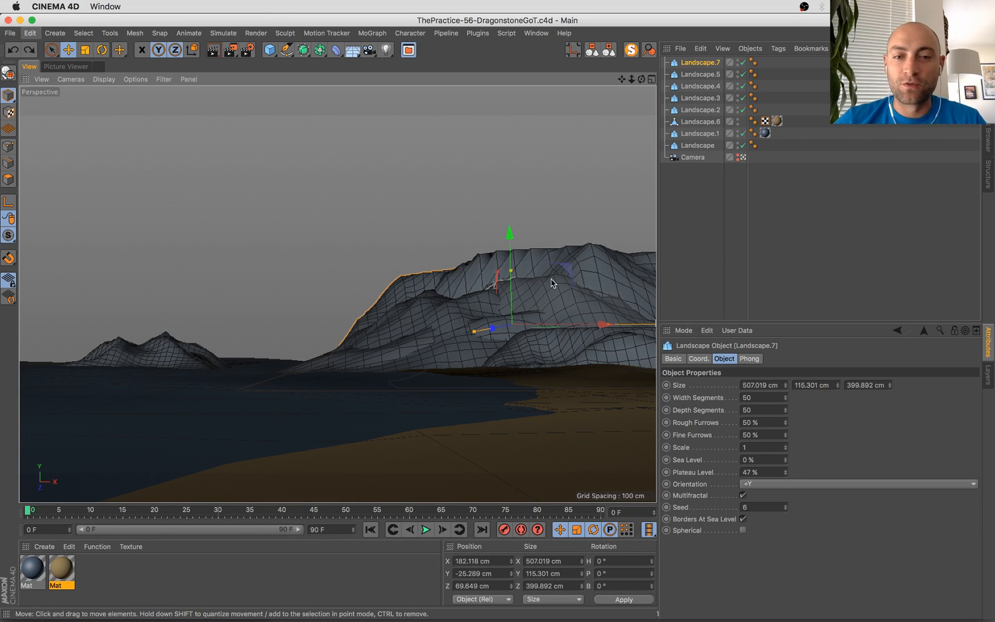
pyautogui.moveTo(512, 270); pyautogui.dragTo(511, 266)
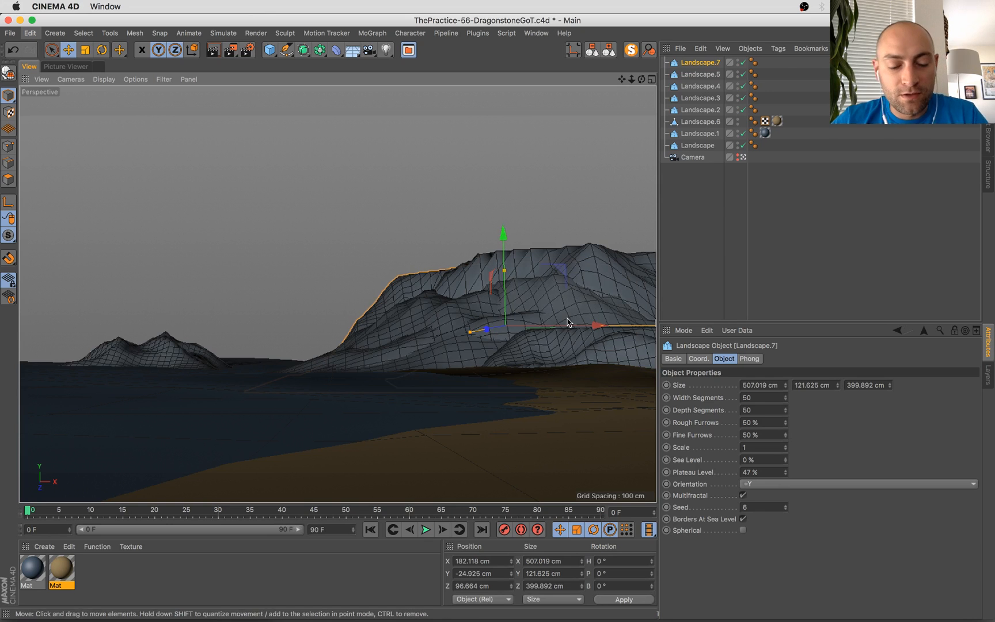
pyautogui.moveTo(503, 329); pyautogui.dragTo(505, 331)
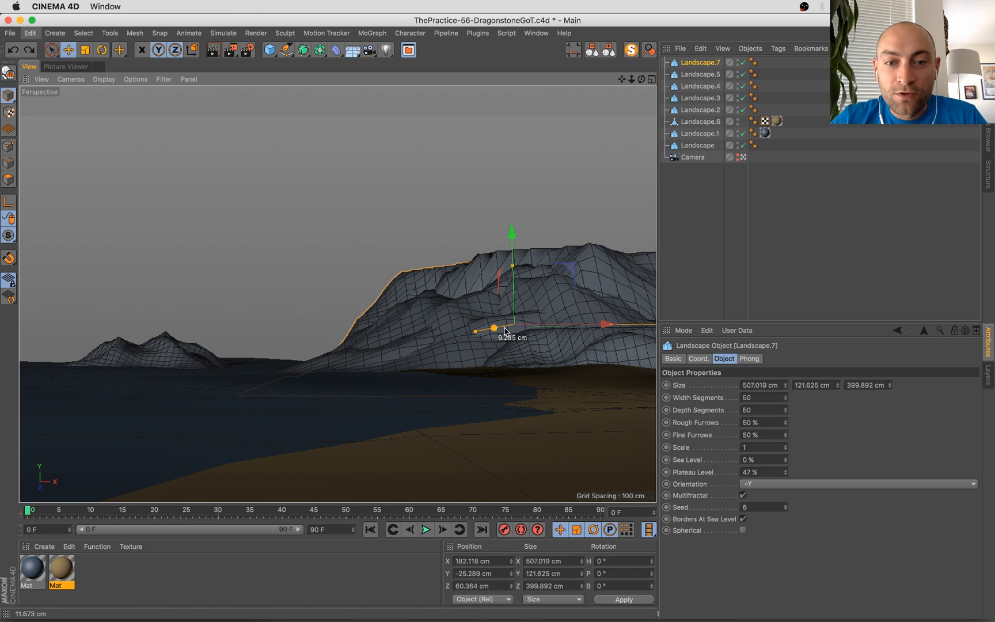
pyautogui.moveTo(606, 326); pyautogui.dragTo(605, 329)
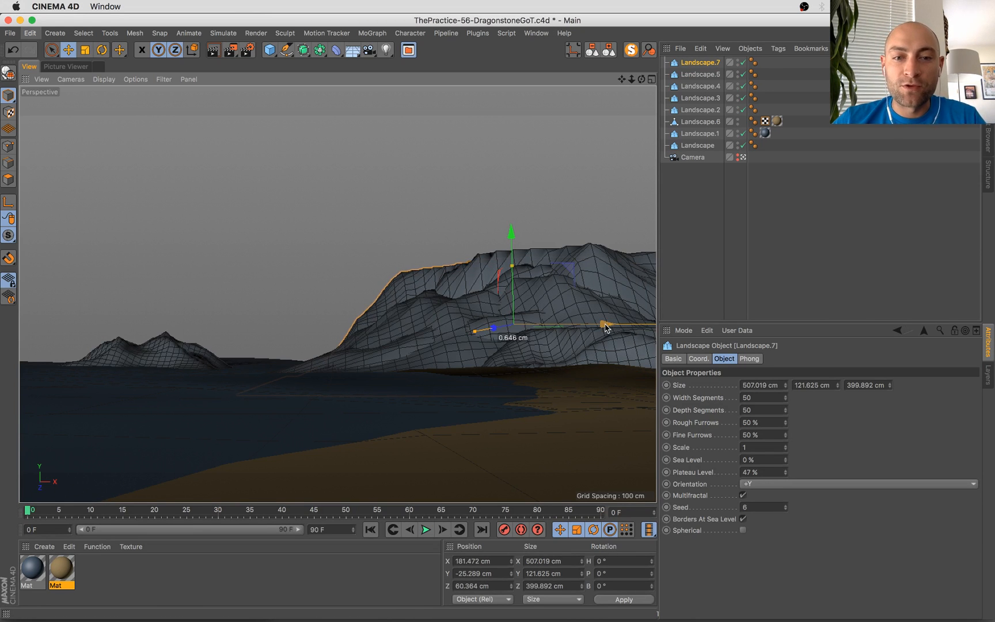
# Clear the object selection, unlock movement along the X axis, and glance at the open reference windows
pyautogui.press('super+Tab')
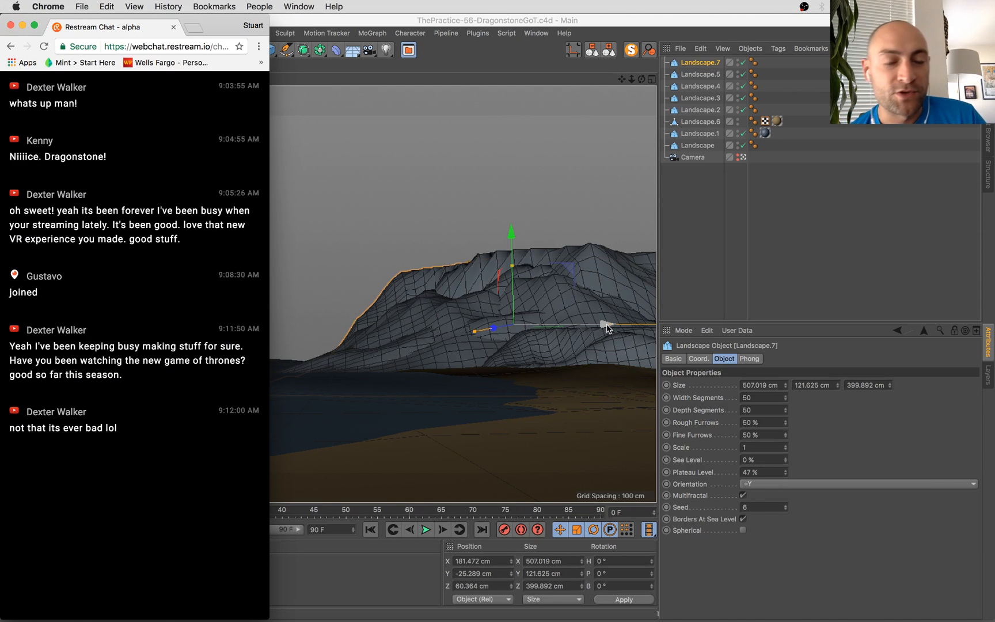
pyautogui.press('super+Tab')
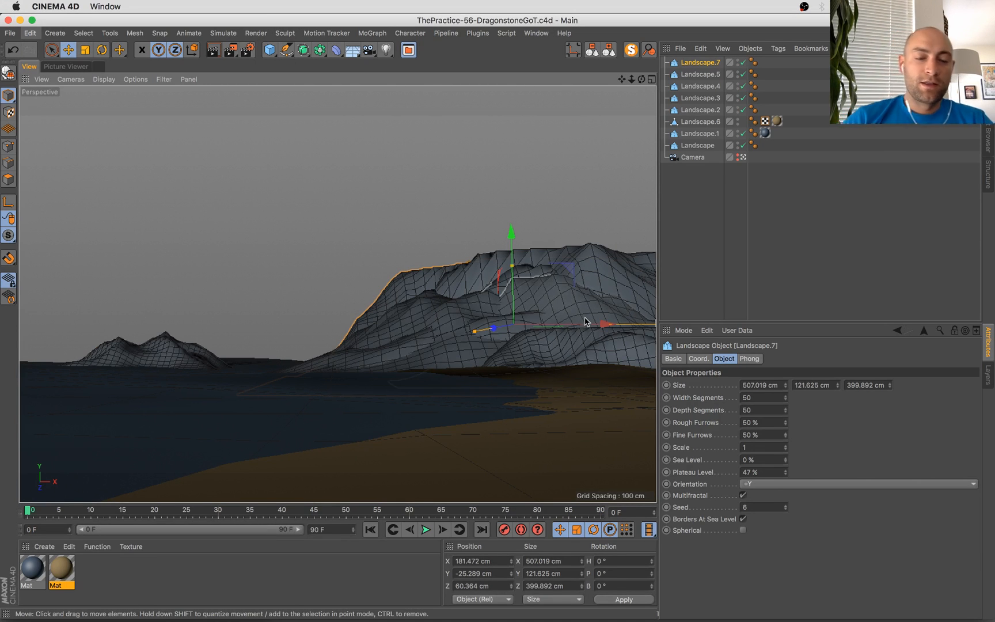
pyautogui.click(475, 273)
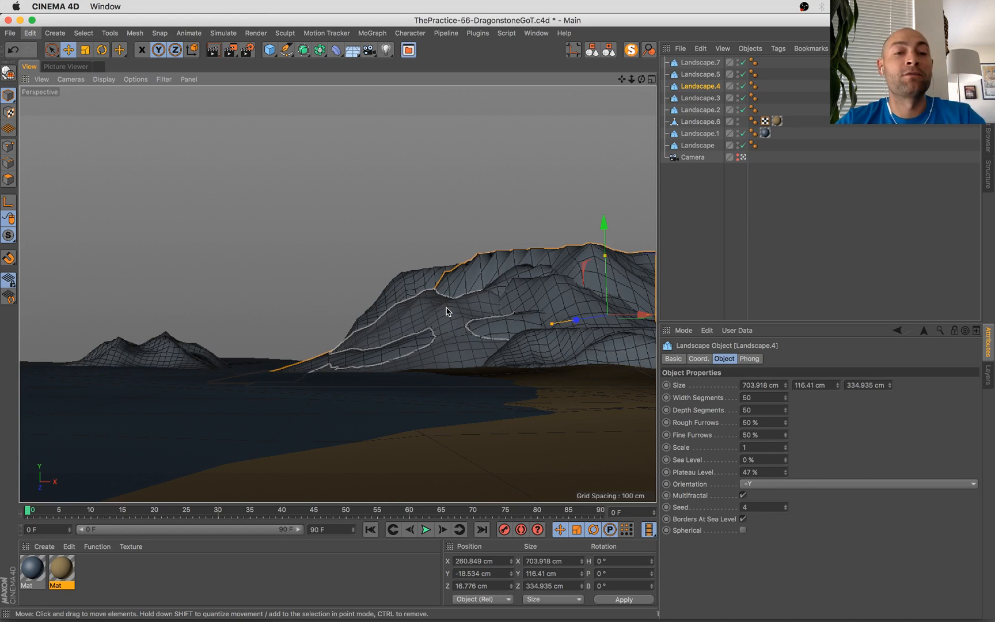
pyautogui.click(456, 216)
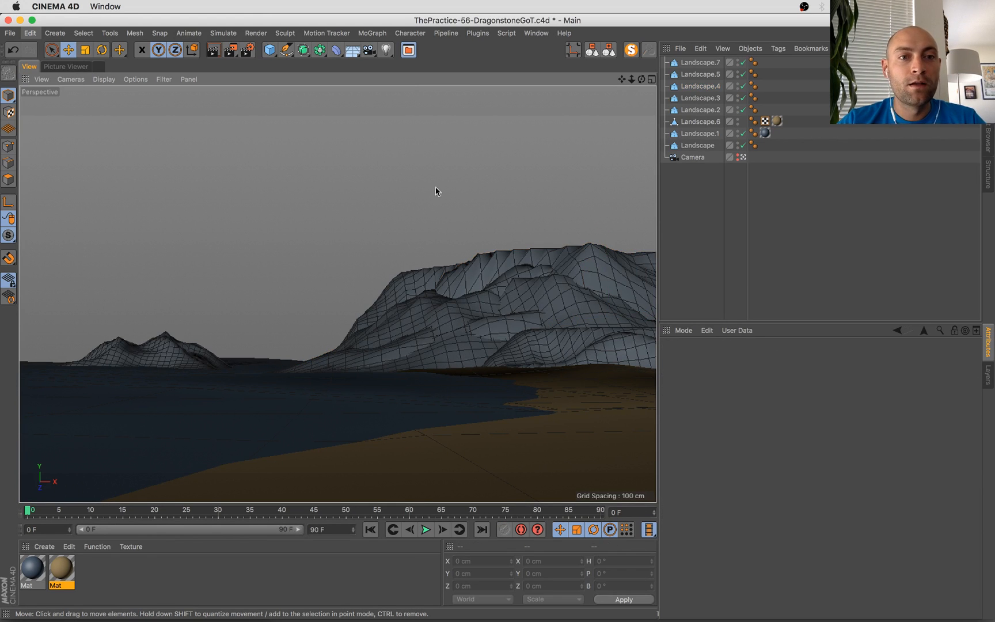
pyautogui.press('x')
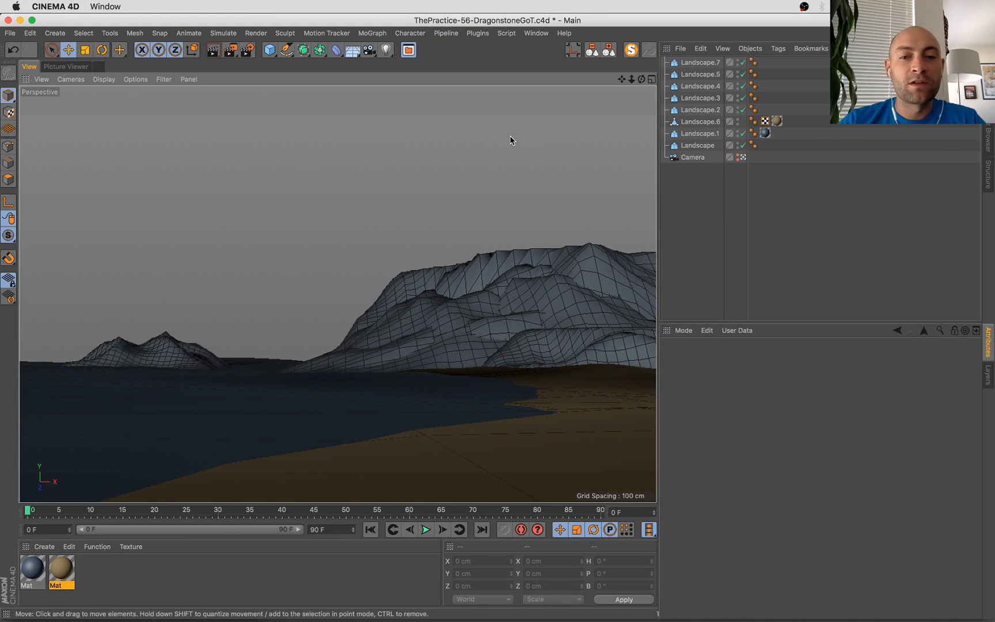
pyautogui.hotkey('ctrl', 'Up')
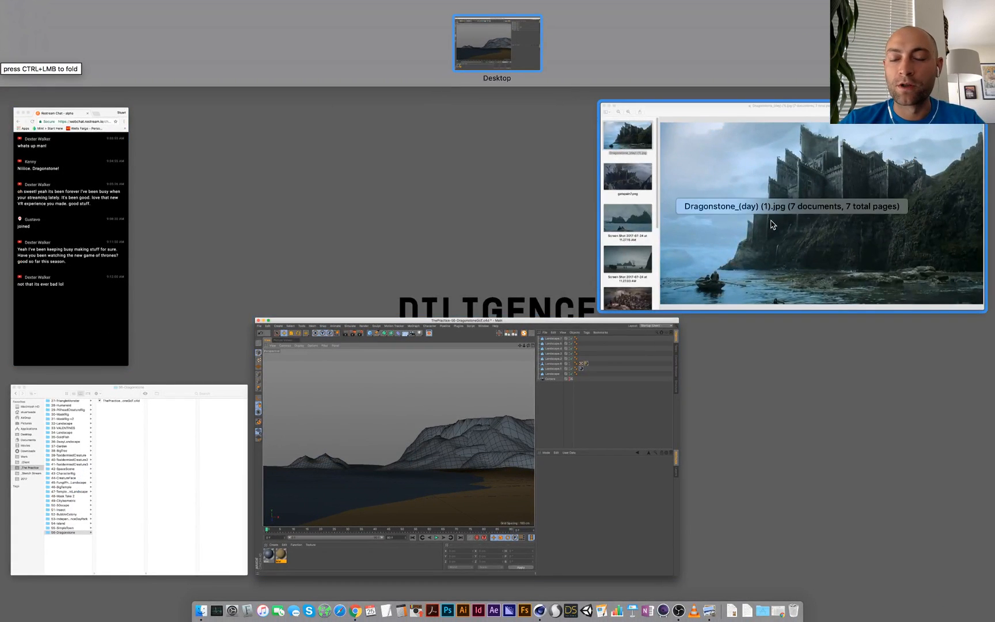
pyautogui.click(501, 423)
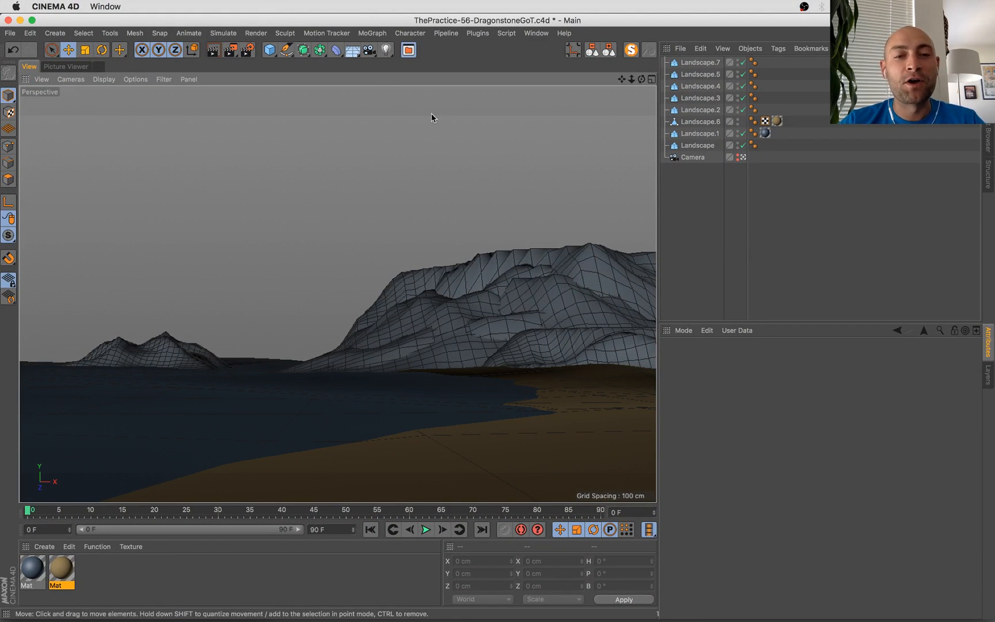
# Add a cube, scale it uniformly to about 111 cm, and place it on the cliff top near X 220, Y 82, Z 70 cm
pyautogui.click(269, 50)
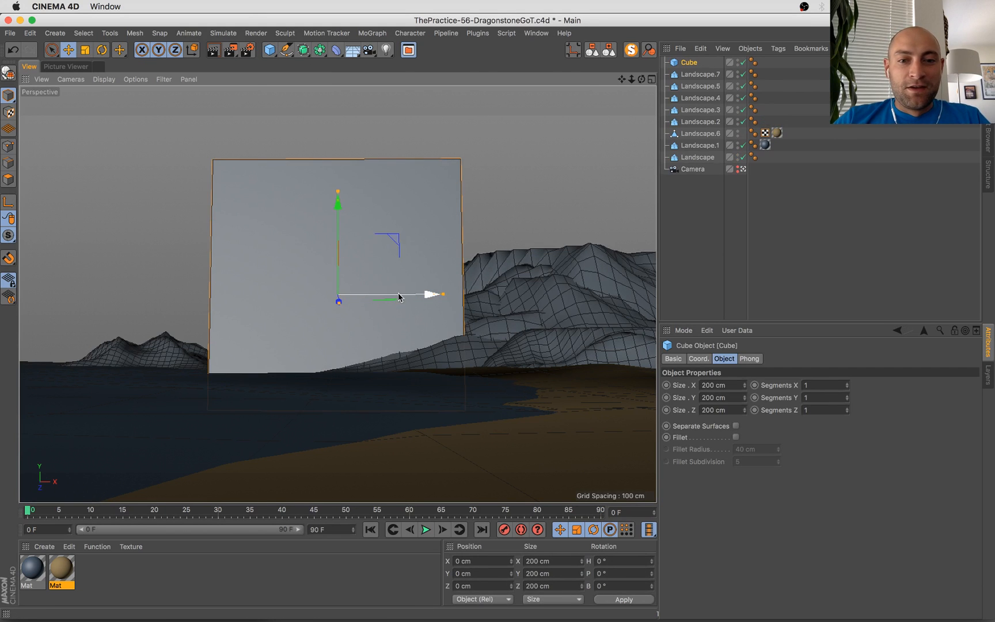
pyautogui.moveTo(399, 298); pyautogui.dragTo(576, 299)
pyautogui.moveTo(526, 249); pyautogui.dragTo(474, 280)
pyautogui.press('t')
pyautogui.press('e')
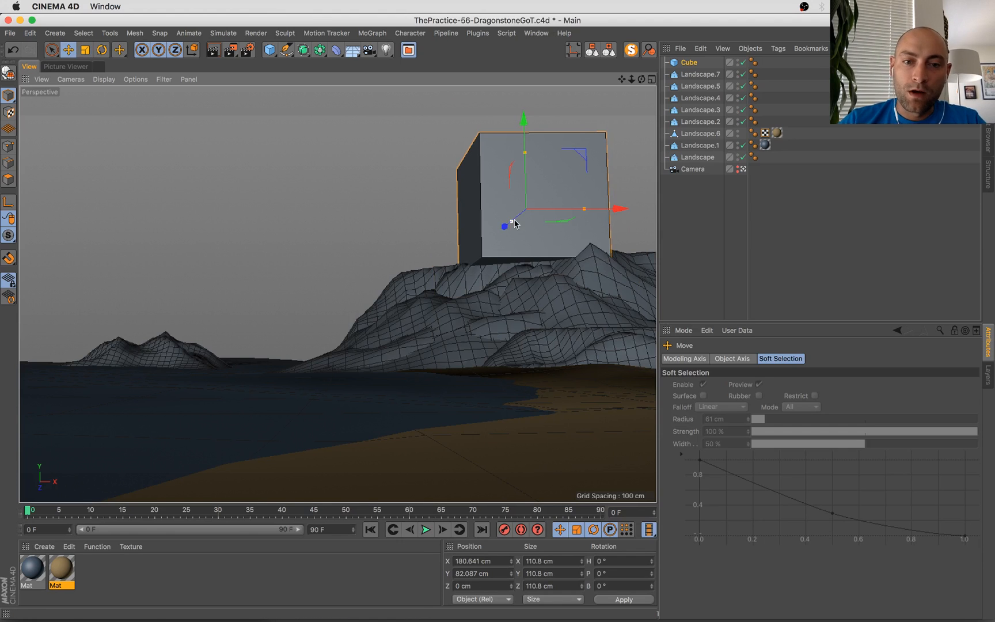
pyautogui.moveTo(519, 218); pyautogui.dragTo(516, 229)
pyautogui.moveTo(596, 222); pyautogui.dragTo(633, 222)
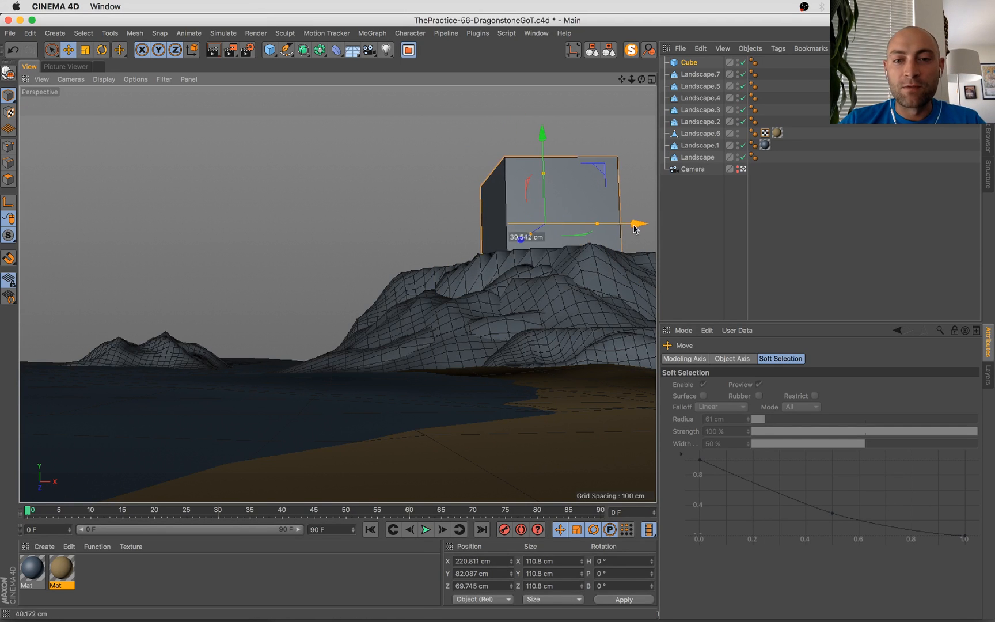
# Flatten the cube to about 61 cm high at about Y 63 cm and compare it with the Dragonstone castle reference
pyautogui.moveTo(545, 175); pyautogui.dragTo(545, 243)
pyautogui.press('super+Tab')
pyautogui.press('super+Tab')
pyautogui.press('super+Tab')
pyautogui.press('super+Tab')
pyautogui.hotkey('ctrl', 'Up')
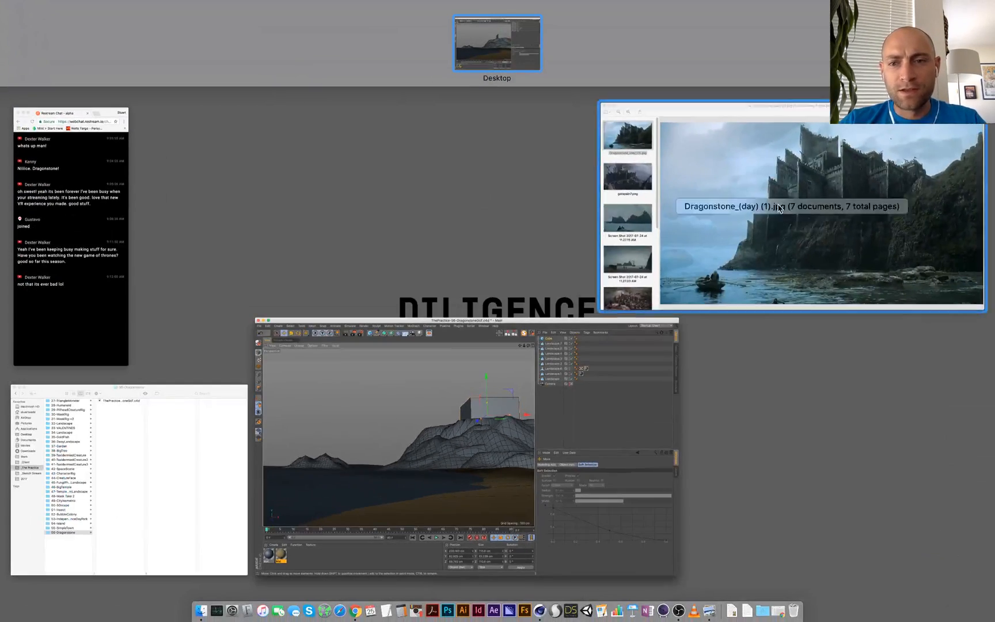
pyautogui.click(914, 218)
pyautogui.press('super+Tab')
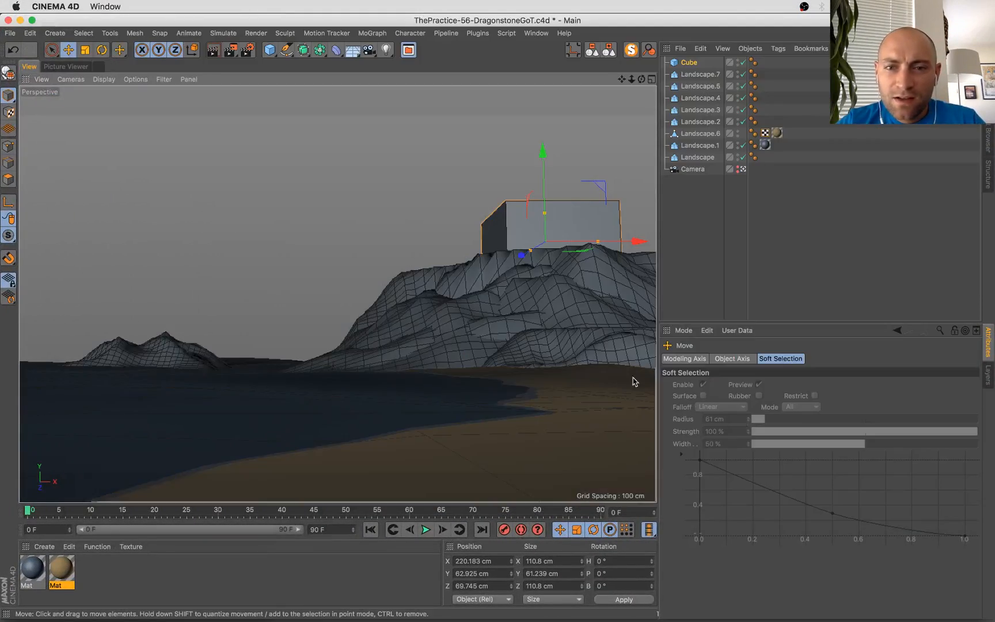
# Group Landscape, Landscape.2, .4, .5 and .7 in a null and smooth it with a Subdivision Surface at editor and renderer level 1
pyautogui.click(690, 75)
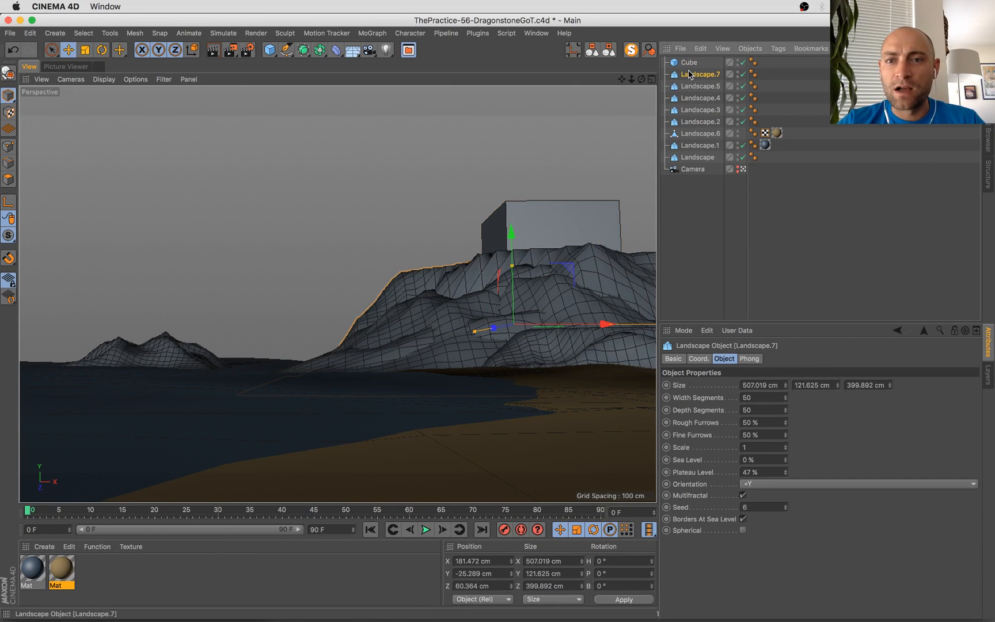
pyautogui.moveTo(297, 306); pyautogui.dragTo(657, 337)
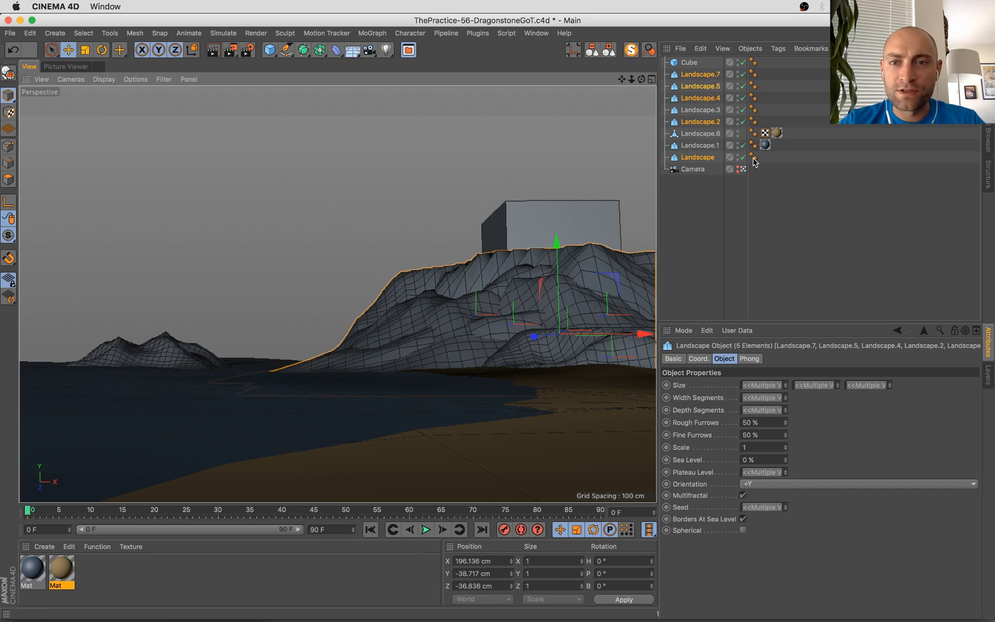
pyautogui.hotkey('alt', 'g')
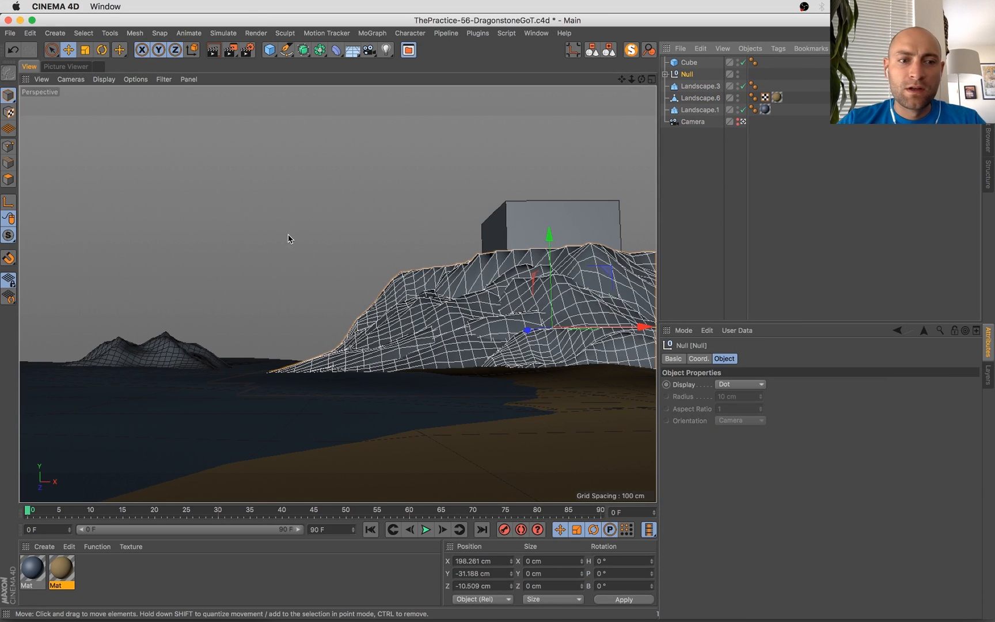
pyautogui.keyDown('alt'); pyautogui.click(304, 50); pyautogui.keyUp('alt')
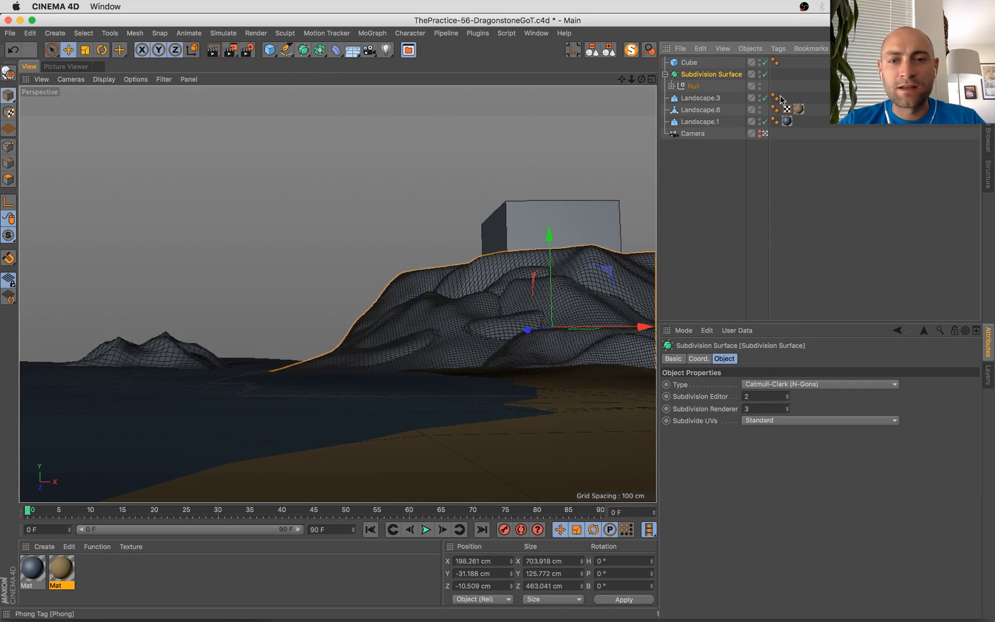
pyautogui.click(788, 399)
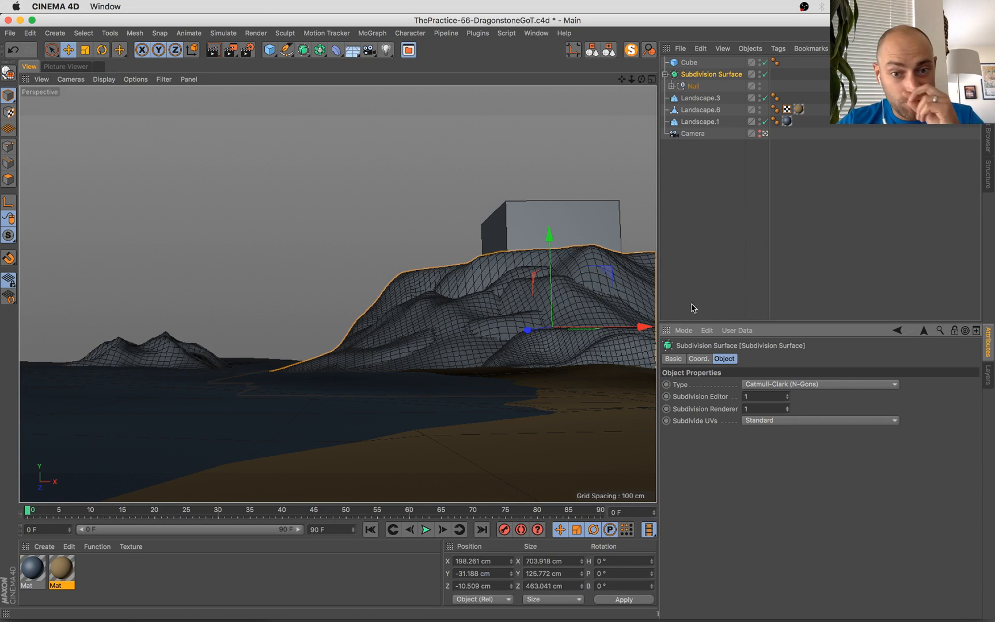
# Move the cube to about X 183 cm, activate Rotate, and check the castle's orientation in the reference image
pyautogui.click(540, 211)
pyautogui.moveTo(615, 249); pyautogui.dragTo(569, 260)
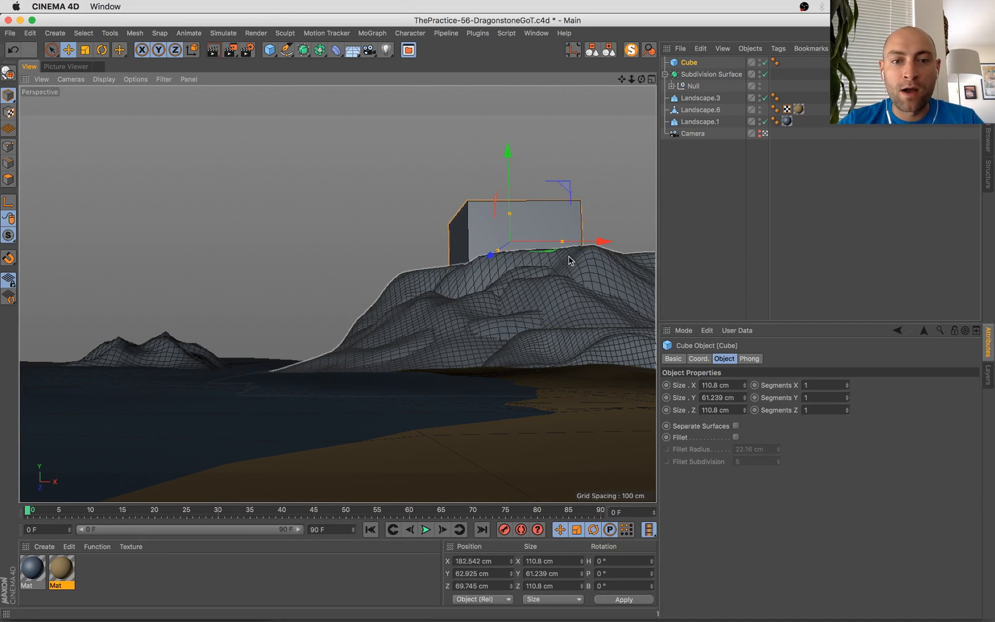
pyautogui.press('r')
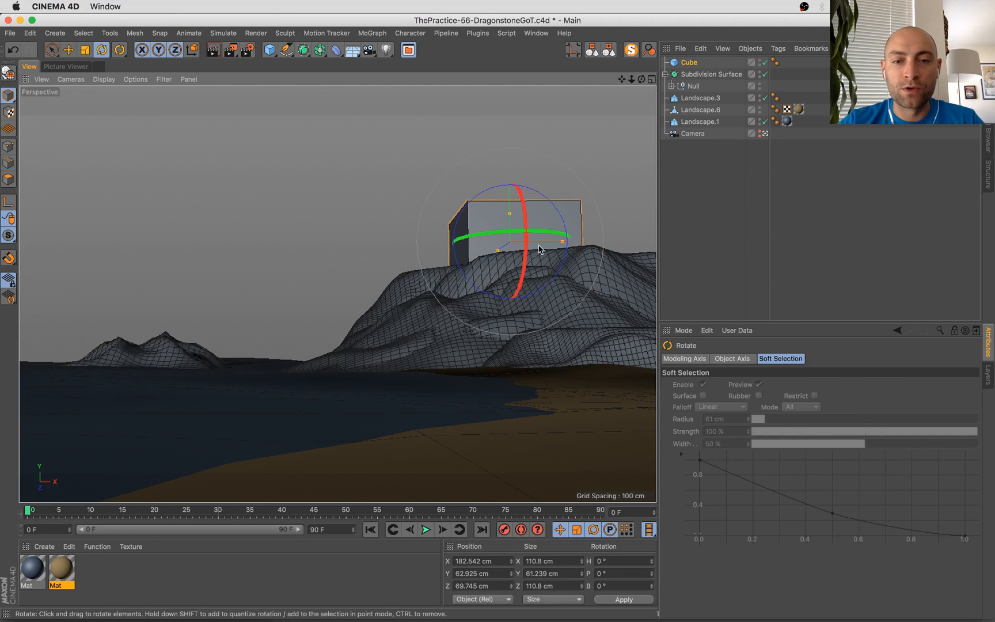
pyautogui.press('super+Tab')
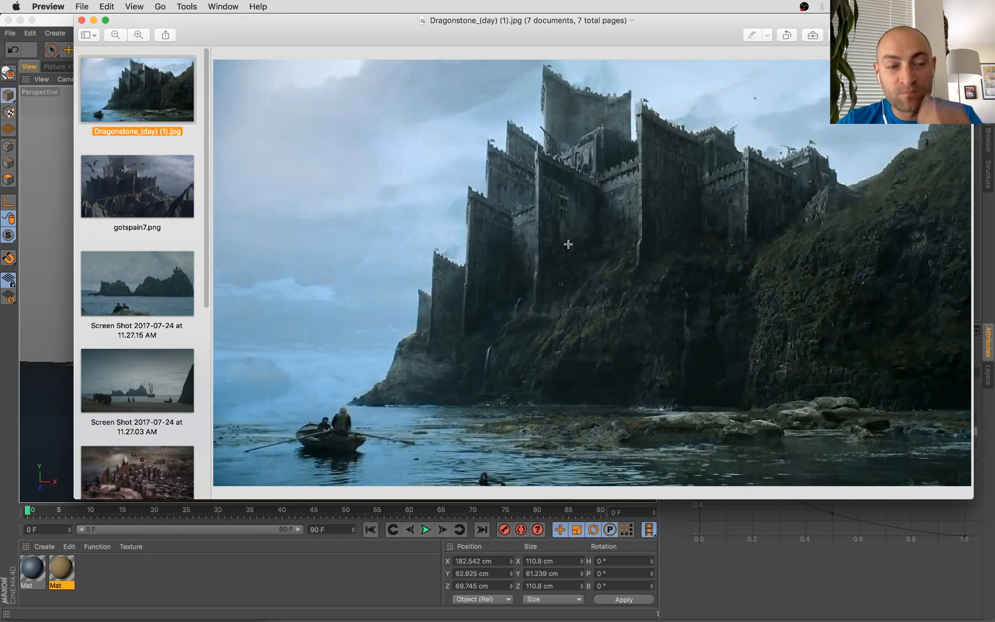
pyautogui.press('super+Tab')
pyautogui.moveTo(567, 242); pyautogui.dragTo(585, 246)
pyautogui.press('super+z')
pyautogui.moveTo(507, 230); pyautogui.dragTo(522, 234)
pyautogui.press('super+z')
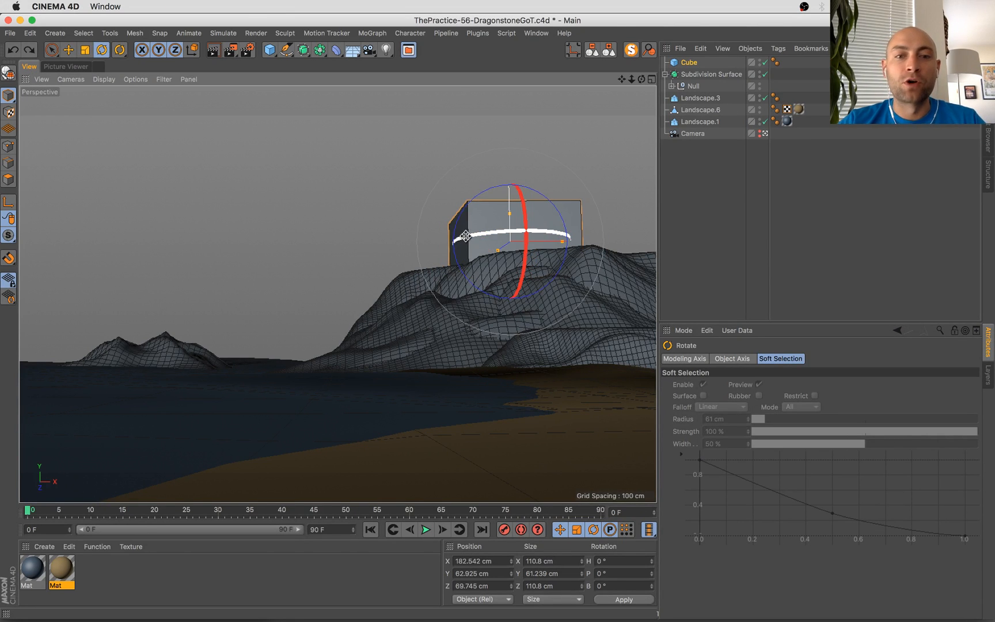
# Rotate the cube to a heading of about 6.8° to match the castle's angle in the reference image
pyautogui.press('super+Tab')
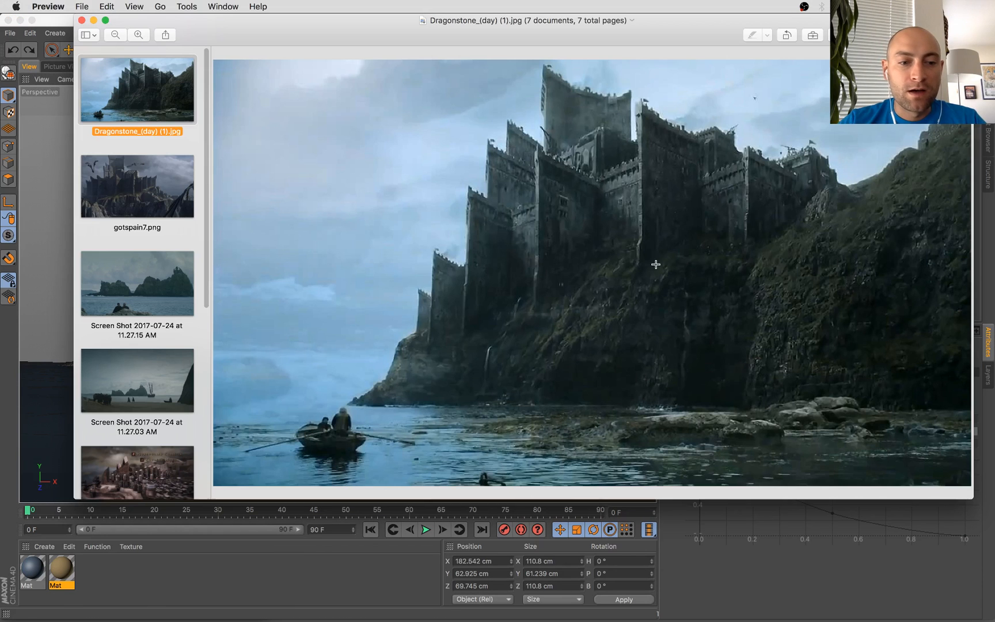
pyautogui.press('super+Tab')
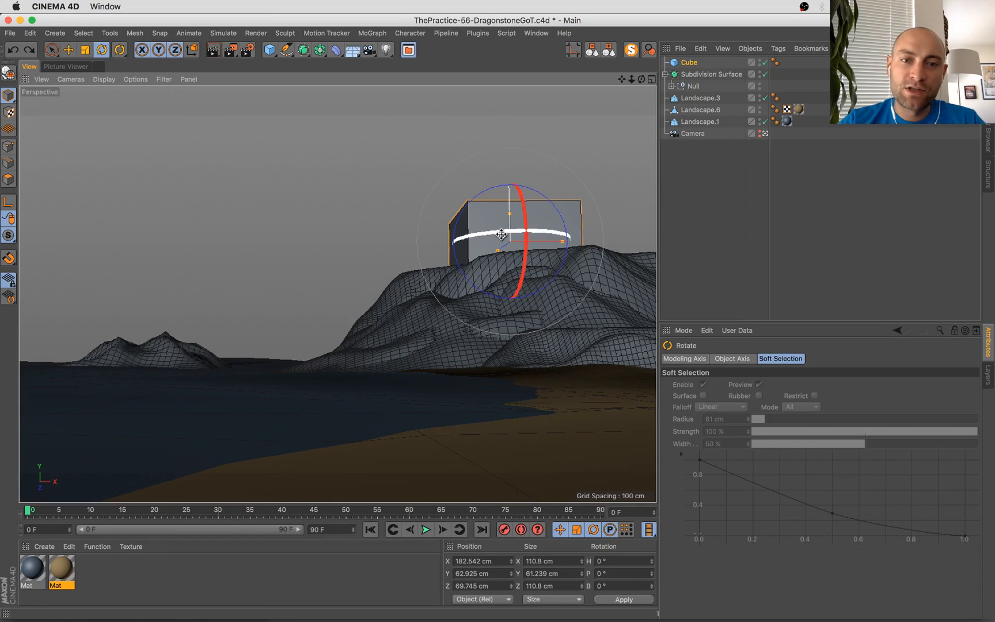
pyautogui.moveTo(502, 230); pyautogui.dragTo(512, 233)
pyautogui.press('super+Tab')
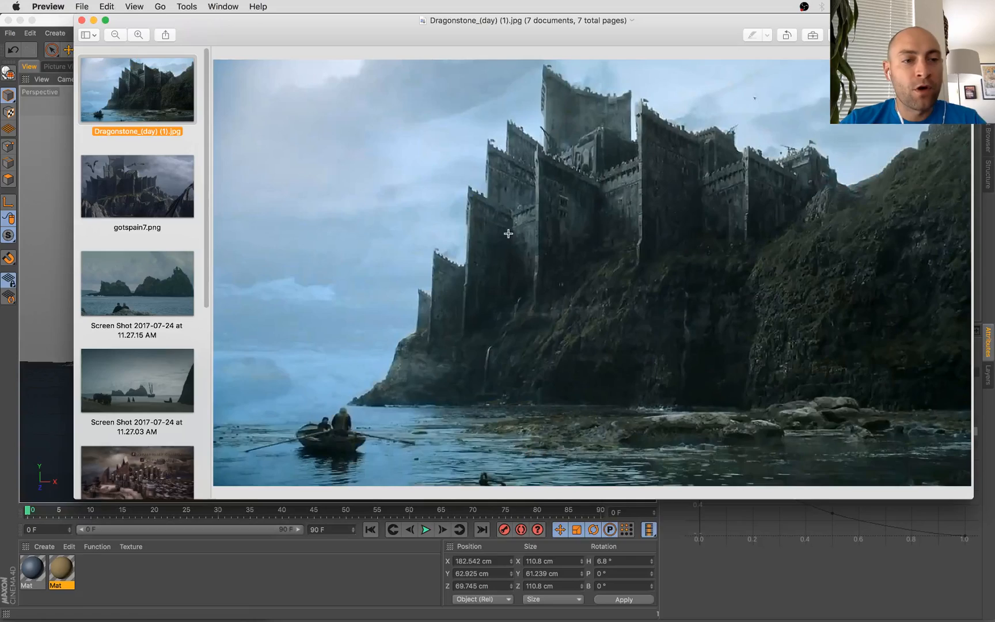
pyautogui.press('super+Tab')
pyautogui.hotkey('ctrl', 'Up')
pyautogui.hotkey('ctrl', 'Up')
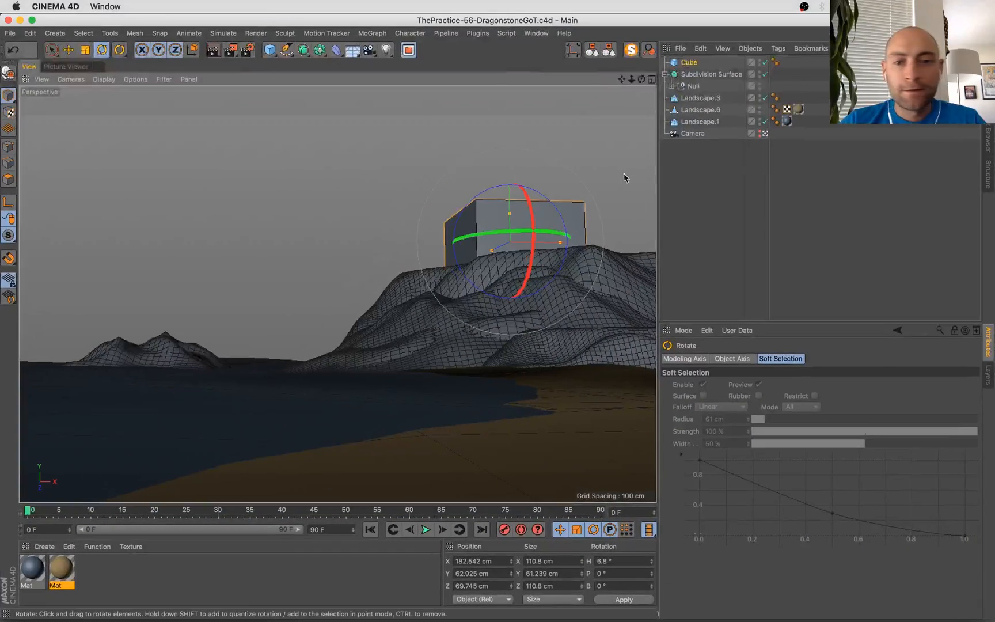
# Duplicate the cube upward as a second castle tier and scale the copy to about 83 × 46 × 83 cm
pyautogui.press('e')
pyautogui.moveTo(510, 196); pyautogui.dragTo(507, 162)
pyautogui.press('super+Tab')
pyautogui.press('super+Tab')
pyautogui.press('t')
pyautogui.moveTo(610, 154); pyautogui.dragTo(579, 153)
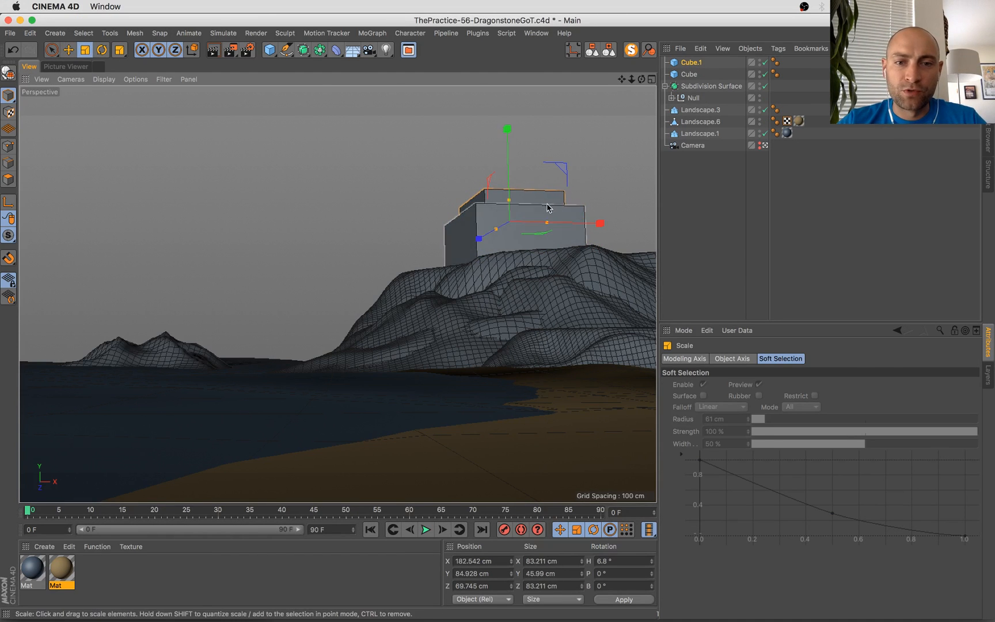
# Raise the smaller upper cube to about Y 93 cm and compare the two castle tiers with the reference image
pyautogui.press('e')
pyautogui.moveTo(508, 167); pyautogui.dragTo(507, 152)
pyautogui.press('super+Tab')
pyautogui.press('super+Tab')
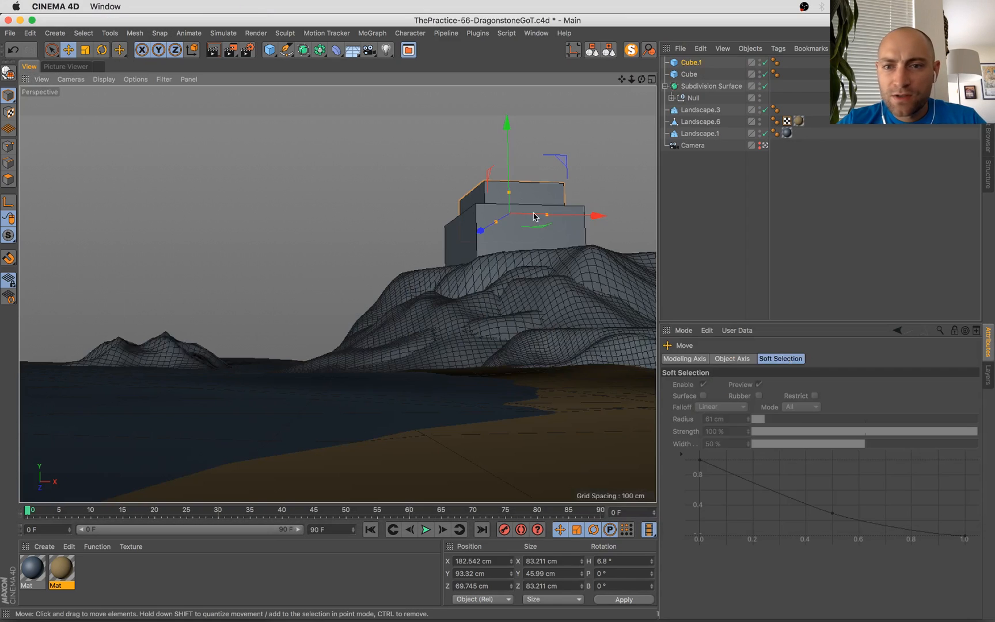
pyautogui.click(526, 237)
pyautogui.click(531, 193)
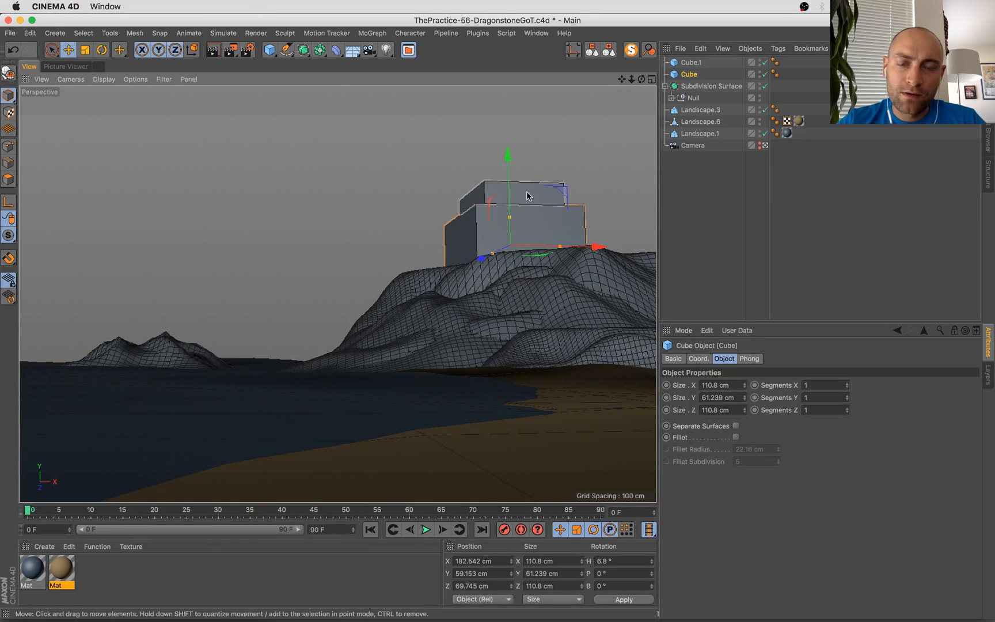
# Rotate both castle tiers to a heading of about 21.6° and select the lower cube
pyautogui.press('r')
pyautogui.moveTo(498, 218); pyautogui.dragTo(513, 218)
pyautogui.click(538, 241)
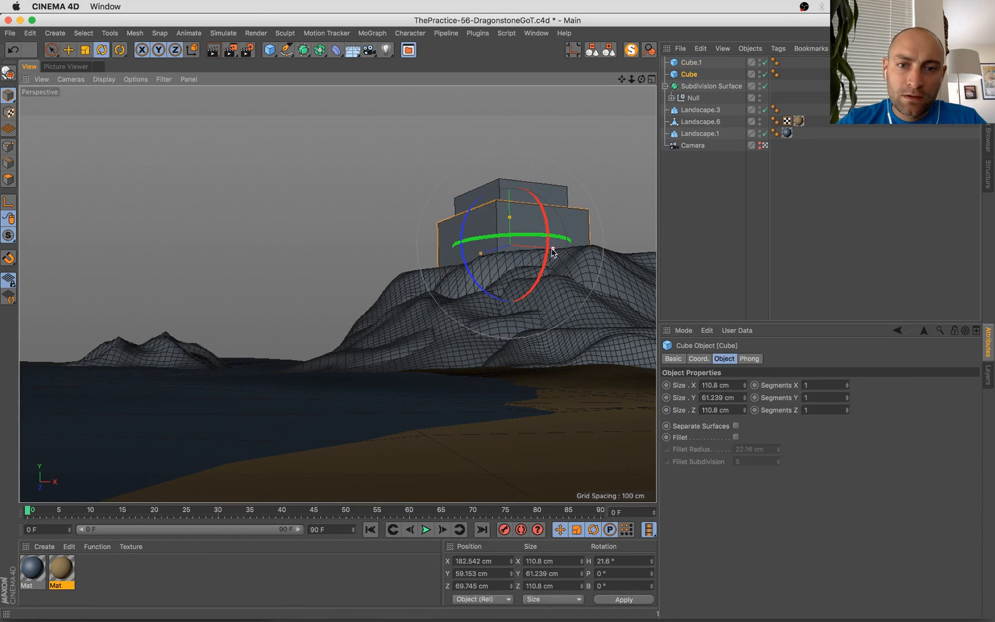
pyautogui.press('super+z')
pyautogui.press('super+shift+z')
# Widen the lower castle cube to about 141 cm in X and 161 cm in Z
pyautogui.moveTo(482, 256); pyautogui.dragTo(471, 267)
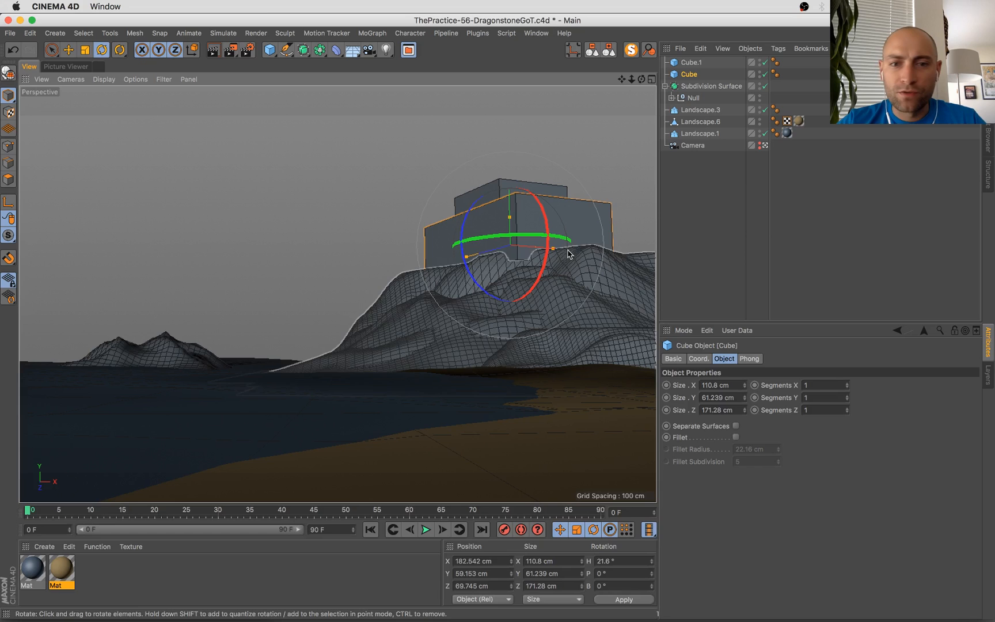
pyautogui.press('super+z')
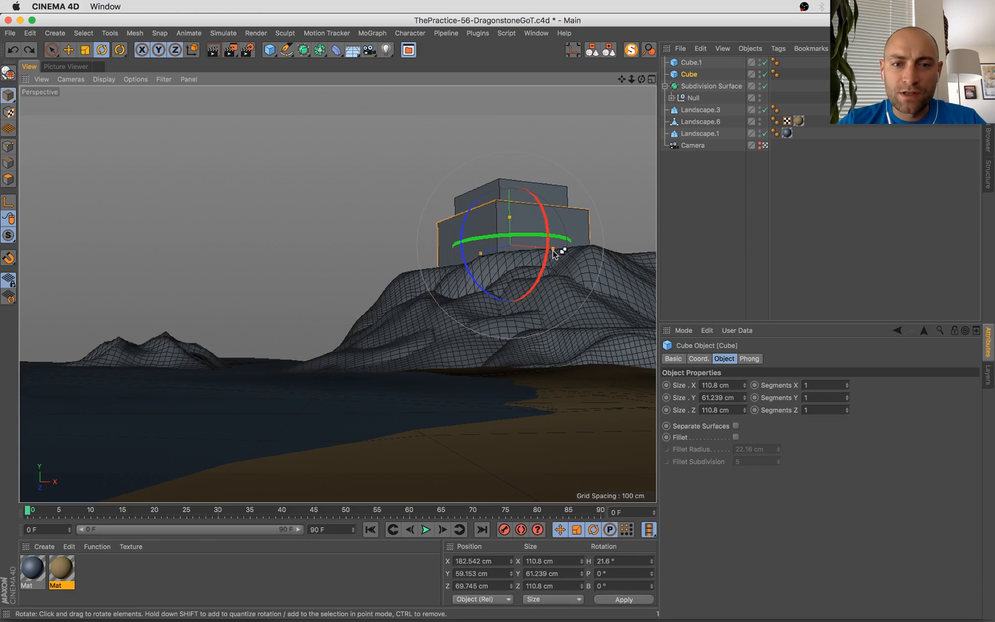
pyautogui.moveTo(554, 250); pyautogui.dragTo(564, 250)
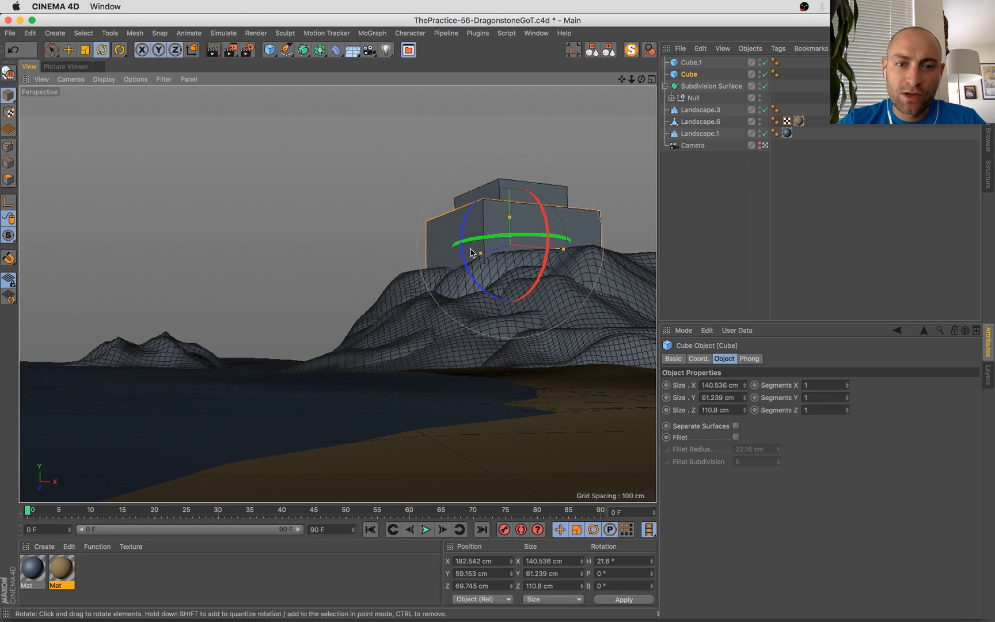
pyautogui.moveTo(470, 253); pyautogui.dragTo(470, 257)
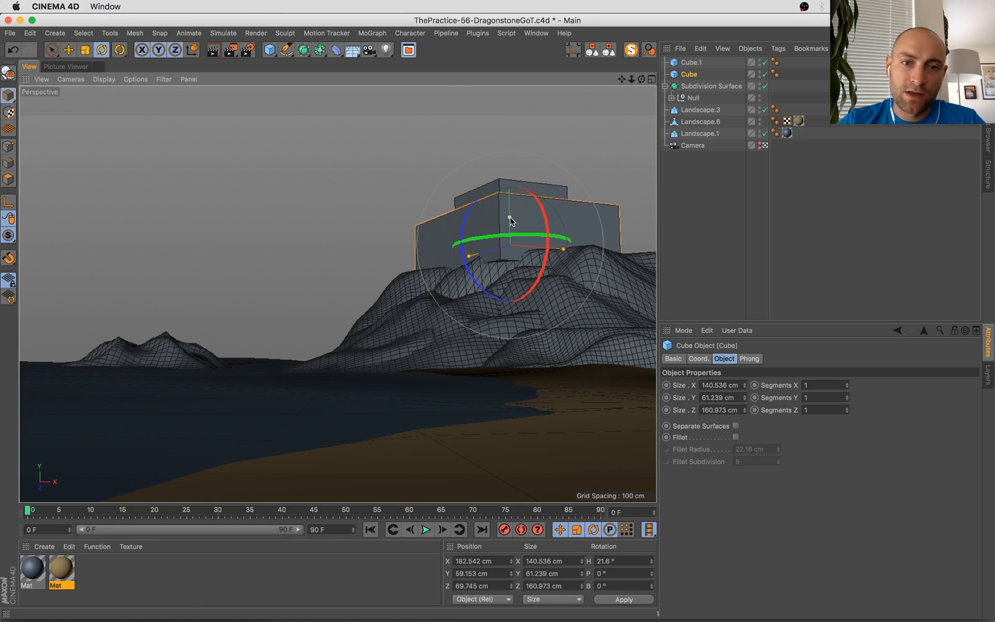
# Make the lower cube about 98 cm tall and sink it to about X 173, Y 32, Z 66 cm, checking the reference image
pyautogui.press('e')
pyautogui.moveTo(510, 171); pyautogui.dragTo(507, 197)
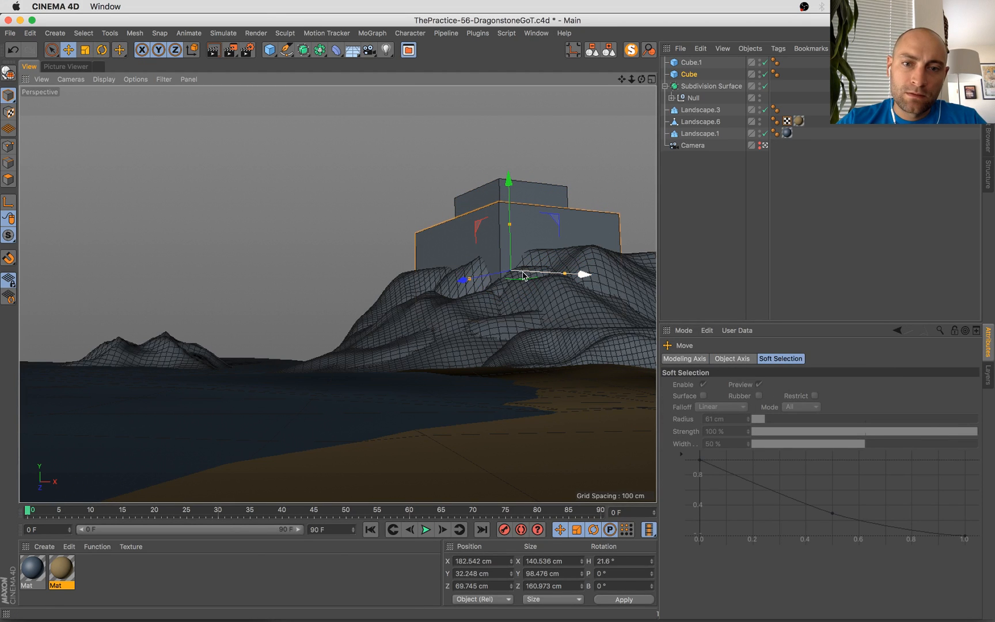
pyautogui.moveTo(524, 276)
pyautogui.mouseDown()
pyautogui.moveTo(504, 278)
pyautogui.moveTo(514, 278)
pyautogui.mouseUp()
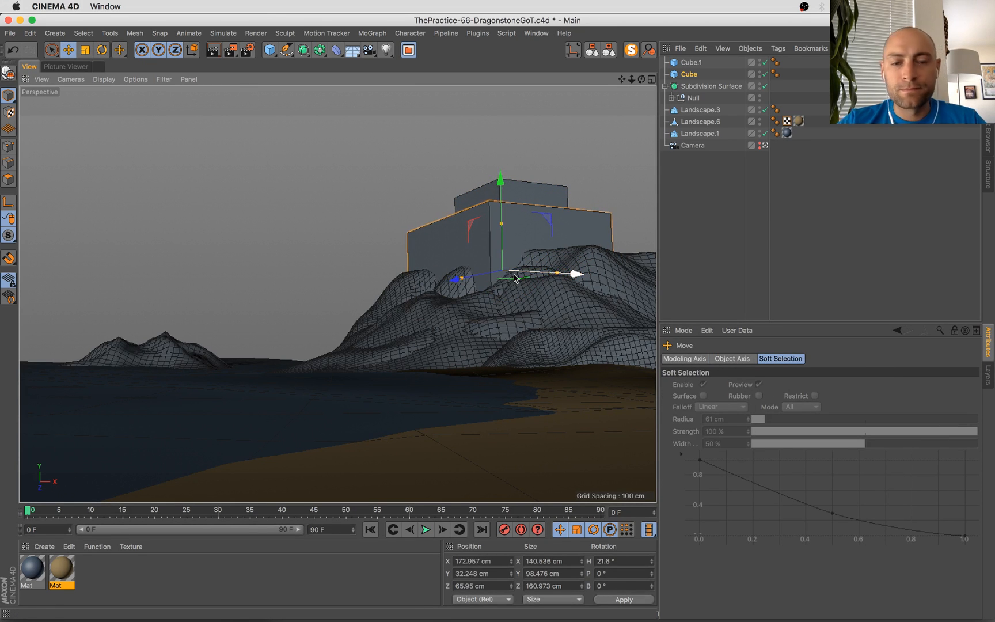
pyautogui.press('super+Tab')
pyautogui.press('super+Tab')
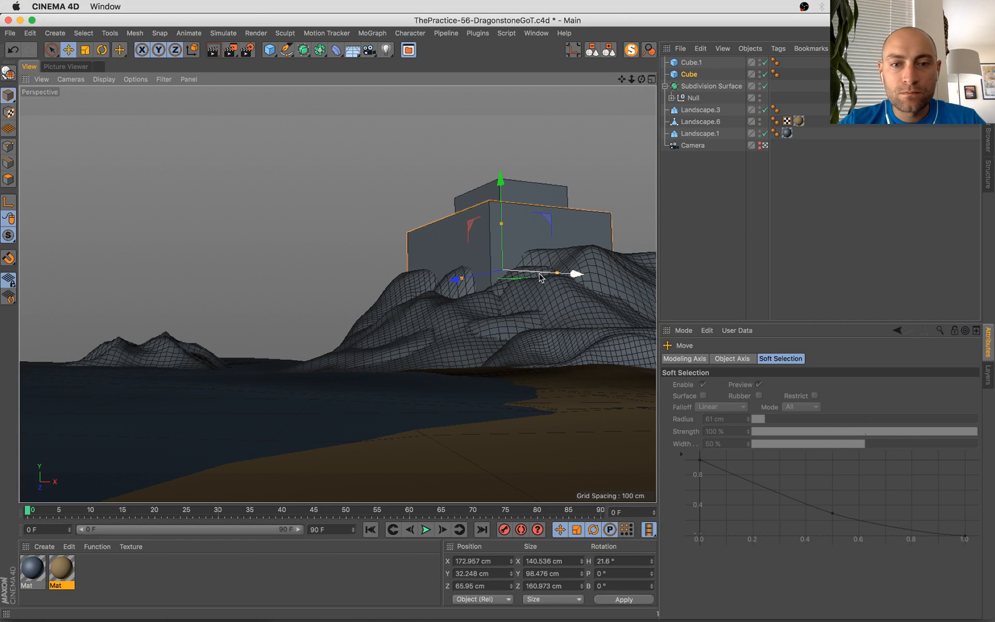
# Scale the upper cube to about 91 × 50 × 91 cm and reposition it near X 157, Y 95, Z 60 cm, checking the reference image
pyautogui.click(529, 190)
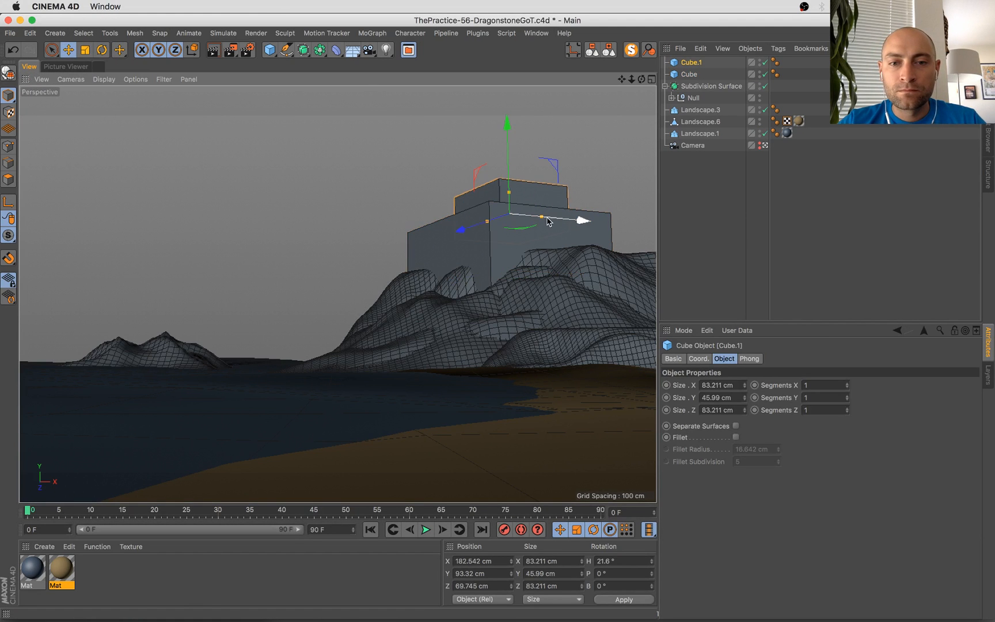
pyautogui.press('super+Tab')
pyautogui.press('super+Tab')
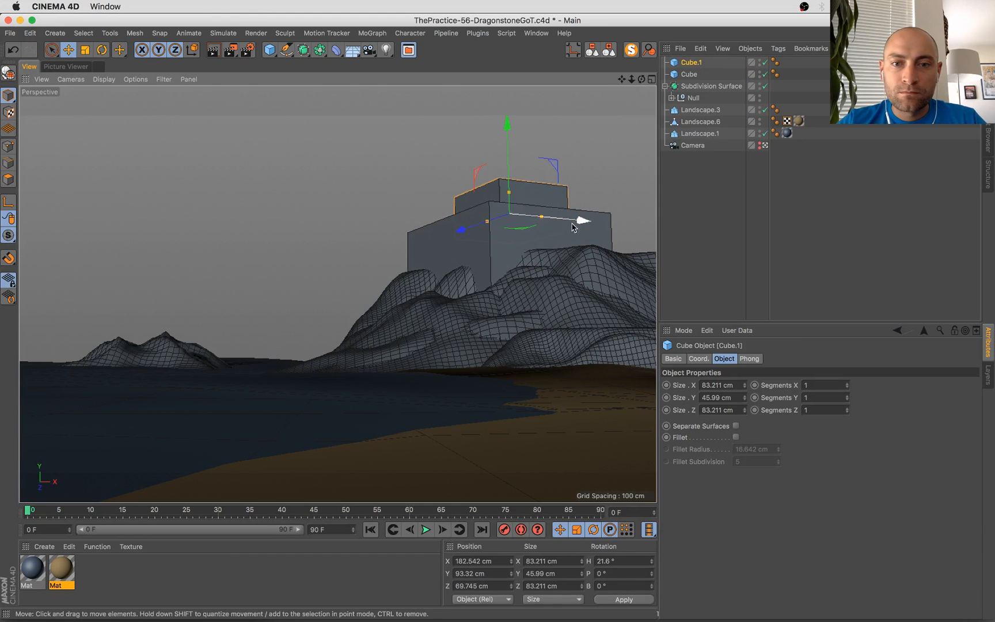
pyautogui.moveTo(582, 219); pyautogui.dragTo(550, 220)
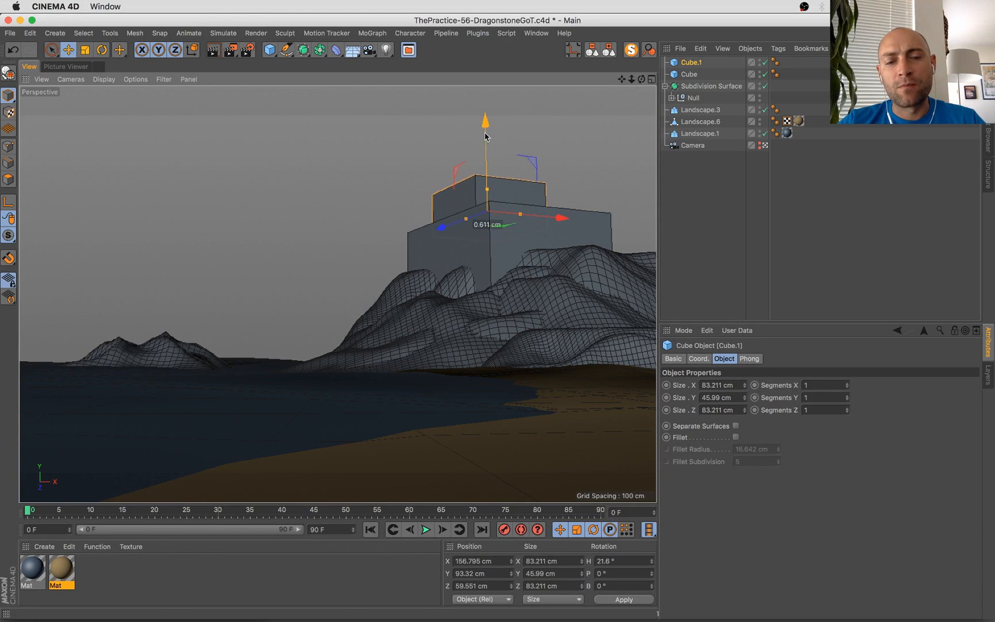
pyautogui.press('t')
pyautogui.moveTo(582, 175); pyautogui.dragTo(616, 156)
pyautogui.press('e')
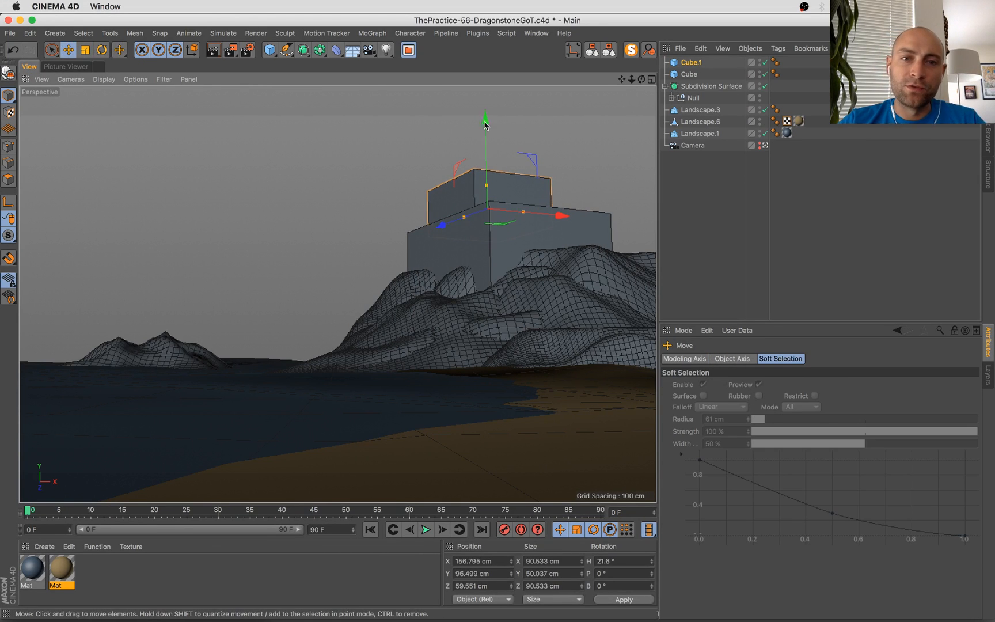
pyautogui.moveTo(484, 130); pyautogui.dragTo(484, 128)
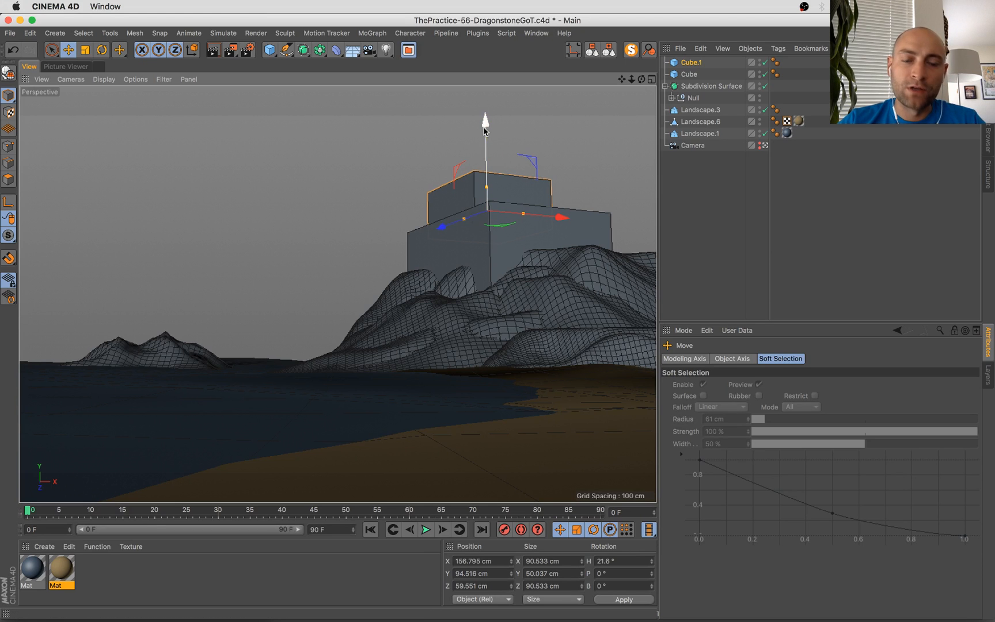
pyautogui.press('super+Tab')
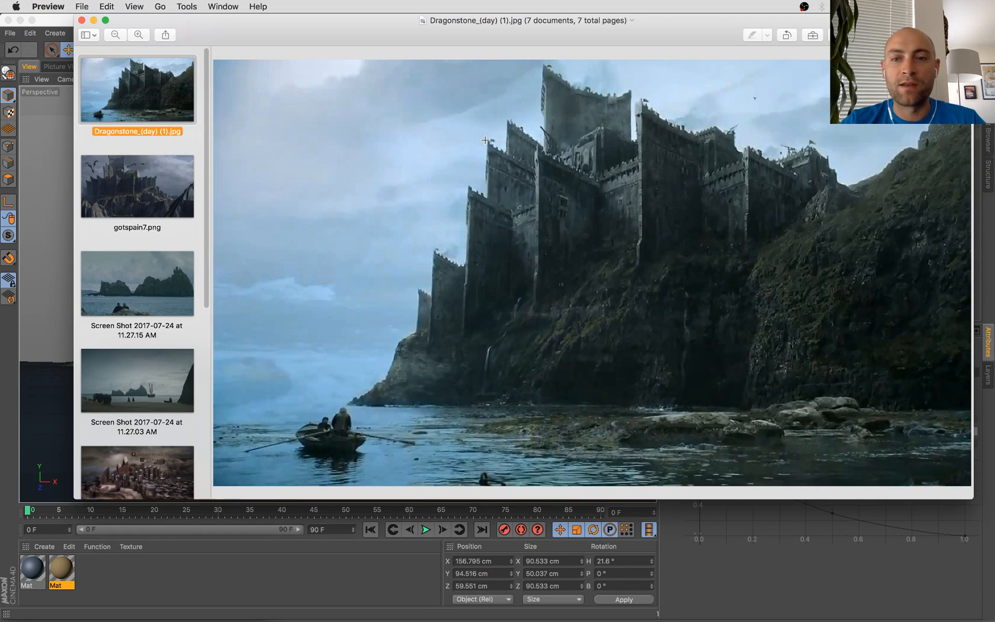
pyautogui.press('super+Tab')
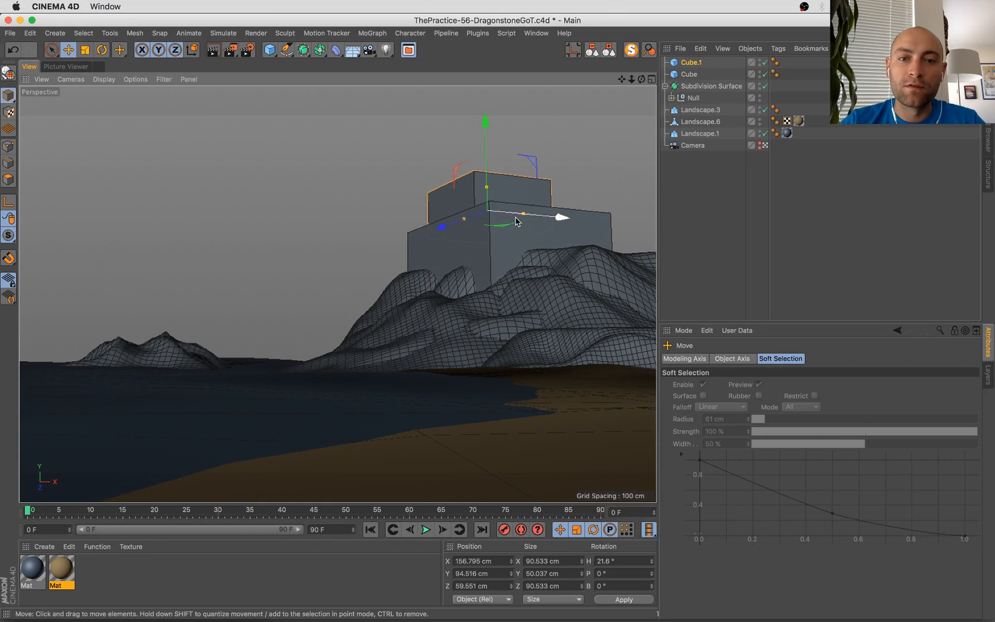
# Narrow the upper cube to about 77 cm in X and shift it to about X 151, Y 92, Z 61 cm
pyautogui.moveTo(519, 214); pyautogui.dragTo(557, 217)
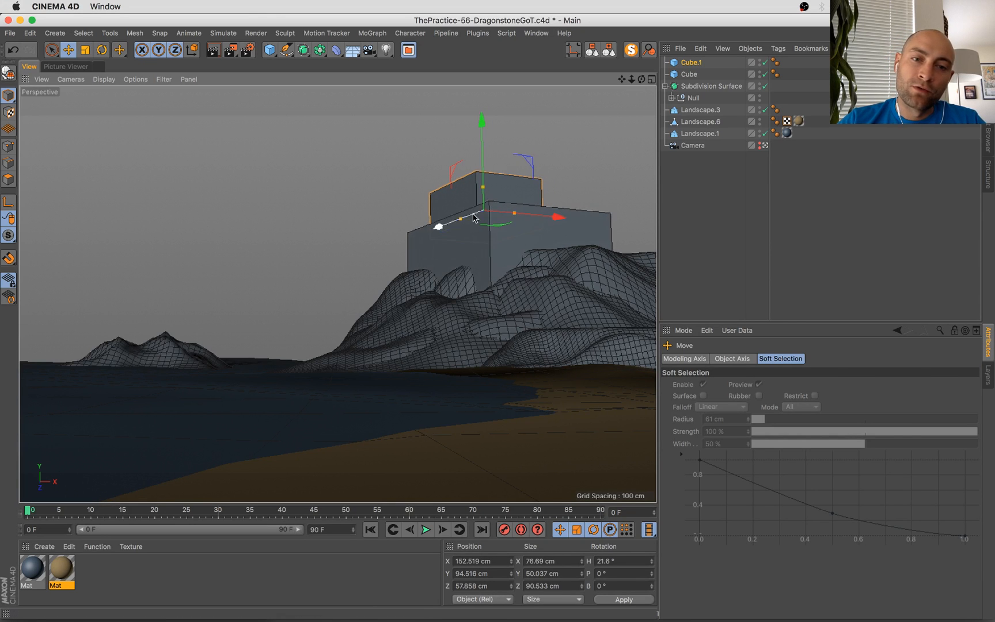
pyautogui.moveTo(484, 147); pyautogui.dragTo(483, 151)
pyautogui.moveTo(463, 222); pyautogui.dragTo(473, 216)
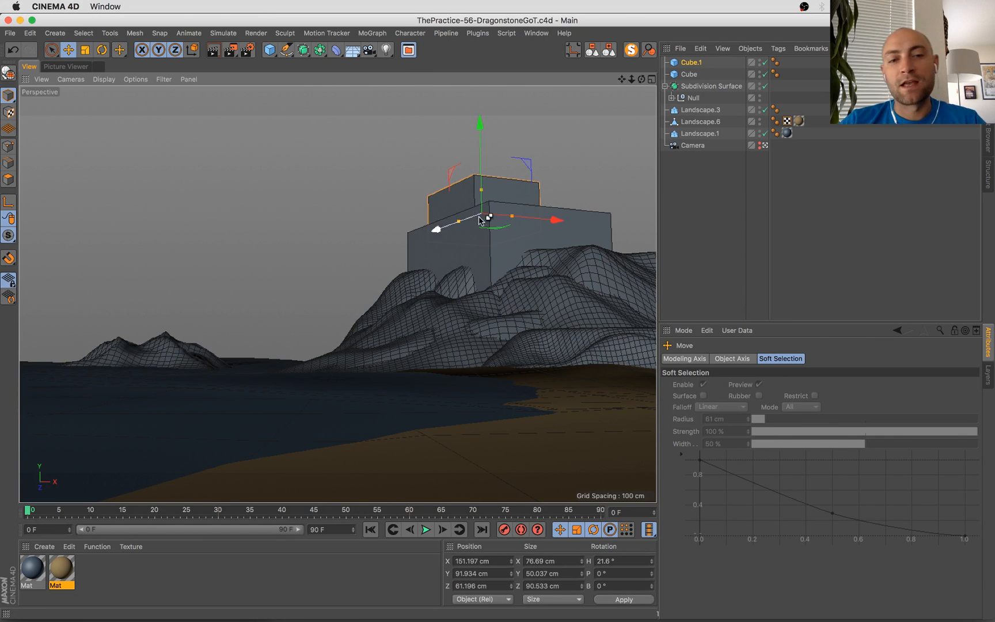
# Compare the stacked castle tiers and shoreline with the daytime Dragonstone reference image
pyautogui.press('super+Tab')
pyautogui.press('super+Tab')
pyautogui.press('super+Tab')
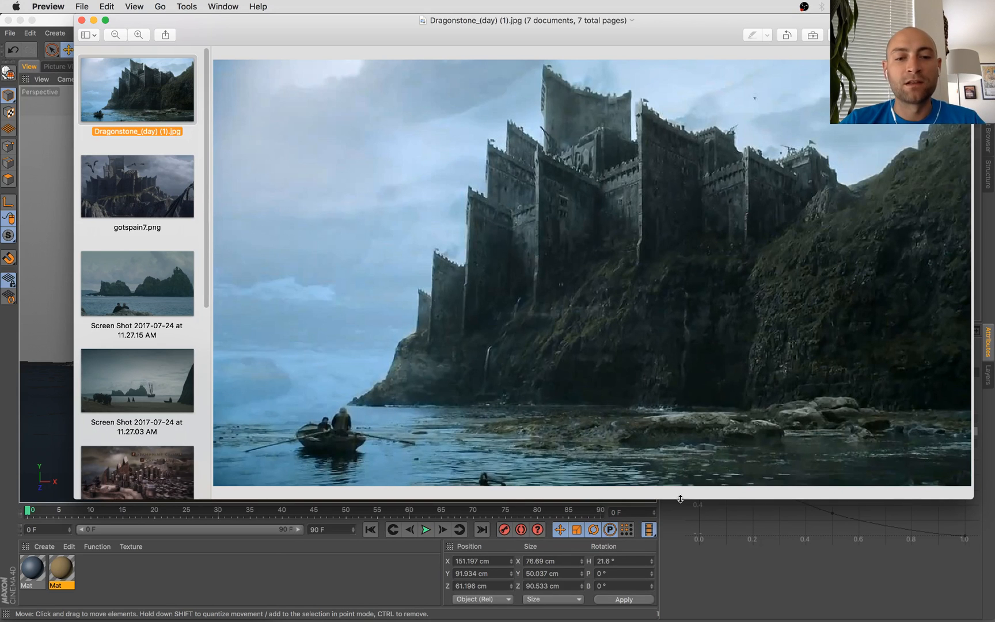
pyautogui.press('super+Tab')
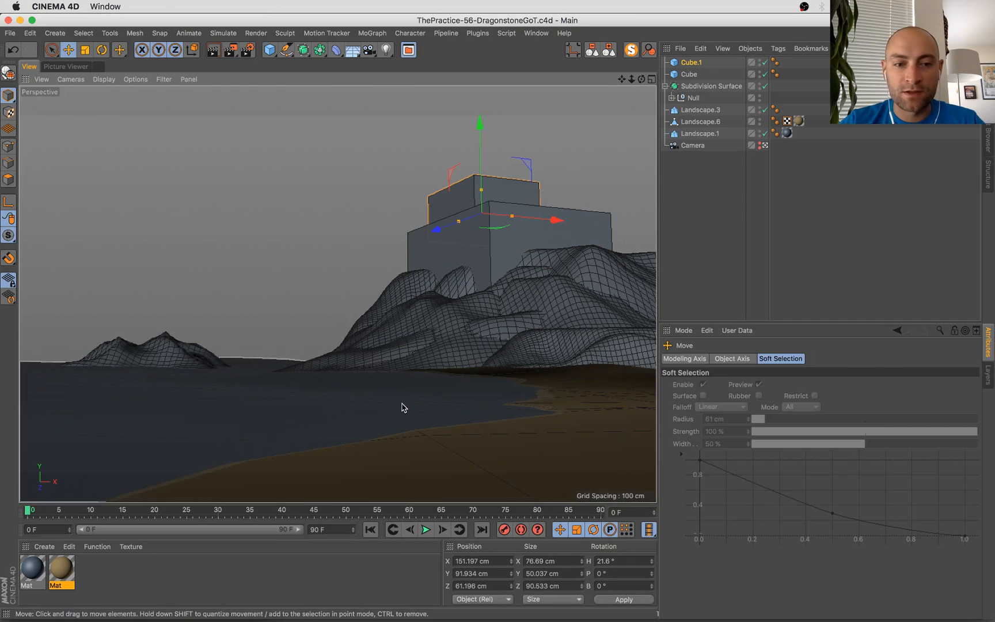
pyautogui.click(622, 460)
pyautogui.press('super+Tab')
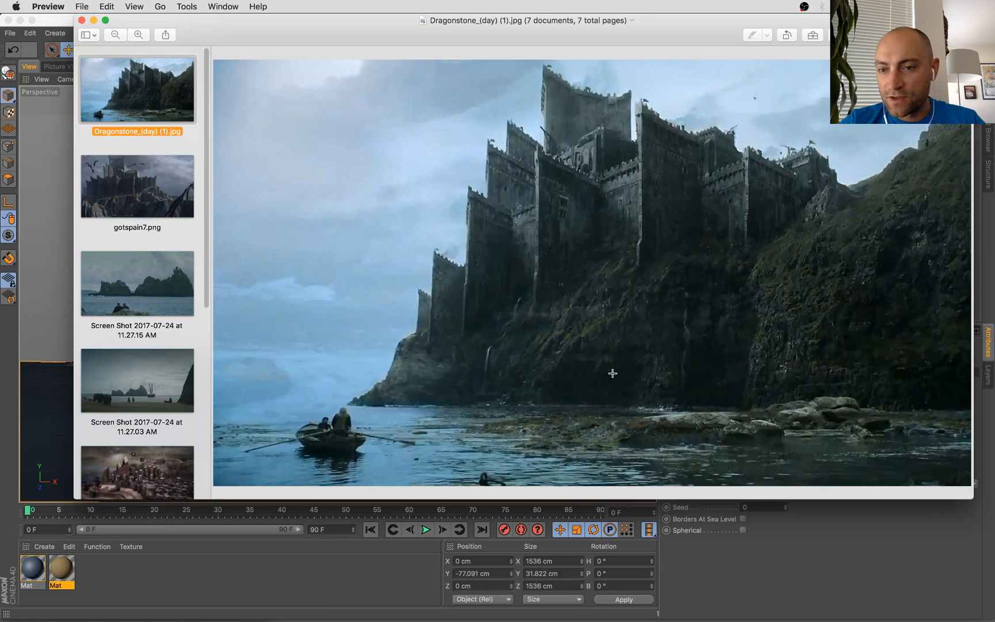
pyautogui.press('super+Tab')
pyautogui.press('super+Tab')
pyautogui.press('super+Tab')
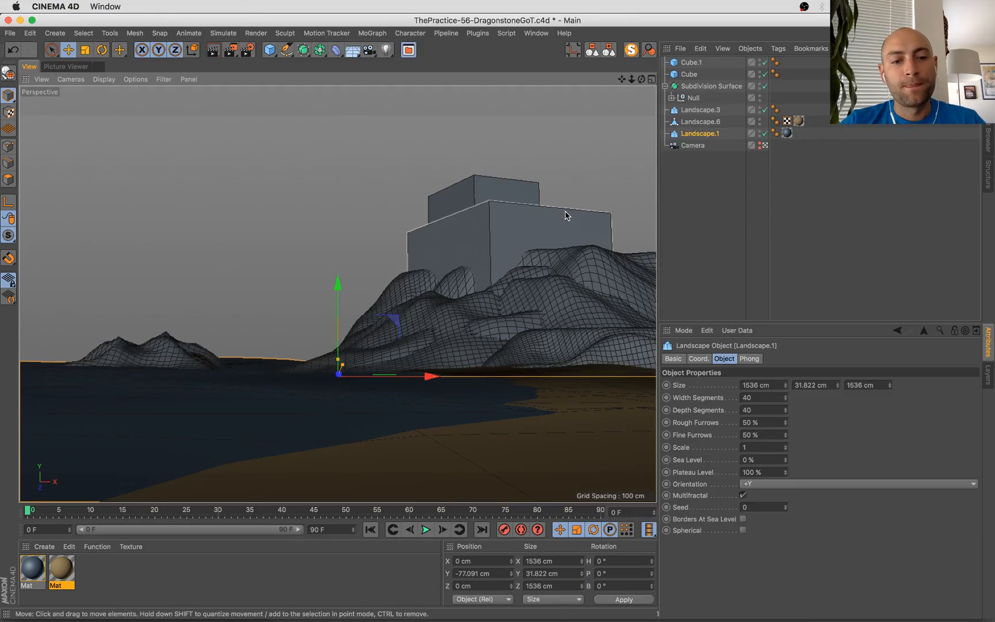
# Switch to the livestream chat in Chrome, read the latest message, and return to Cinema 4D
pyautogui.hotkey('ctrl', 'Up')
pyautogui.click(109, 216)
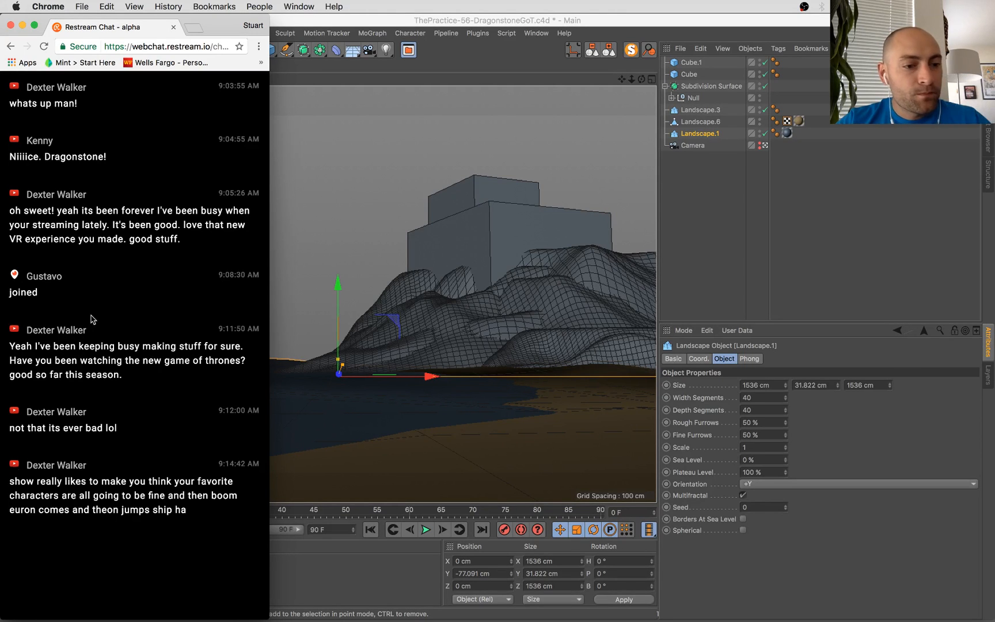
pyautogui.moveTo(215, 521); pyautogui.dragTo(1, 458)
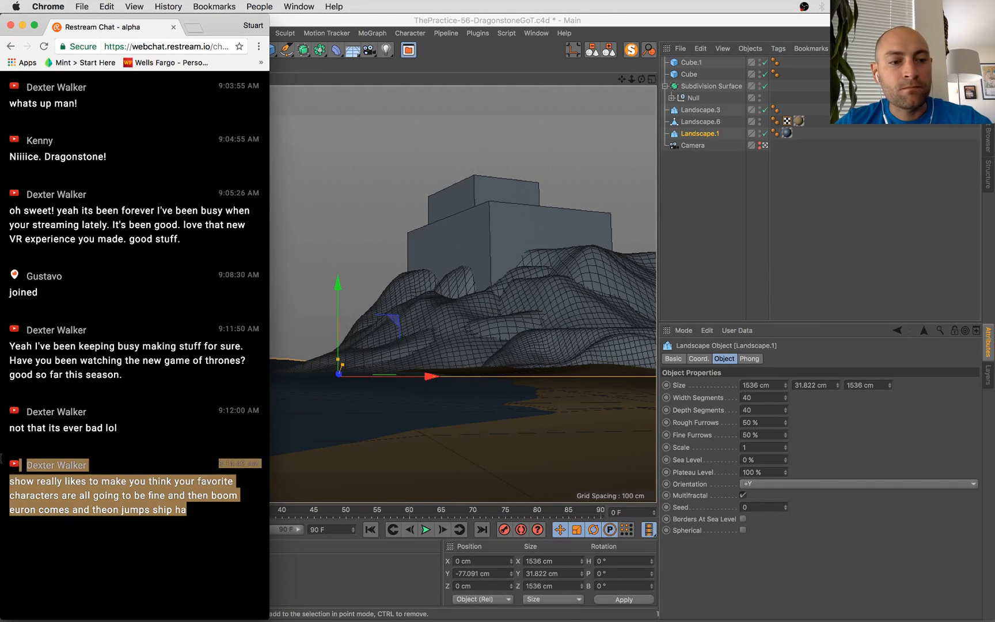
pyautogui.click(137, 451)
pyautogui.hotkey('ctrl', 'Up')
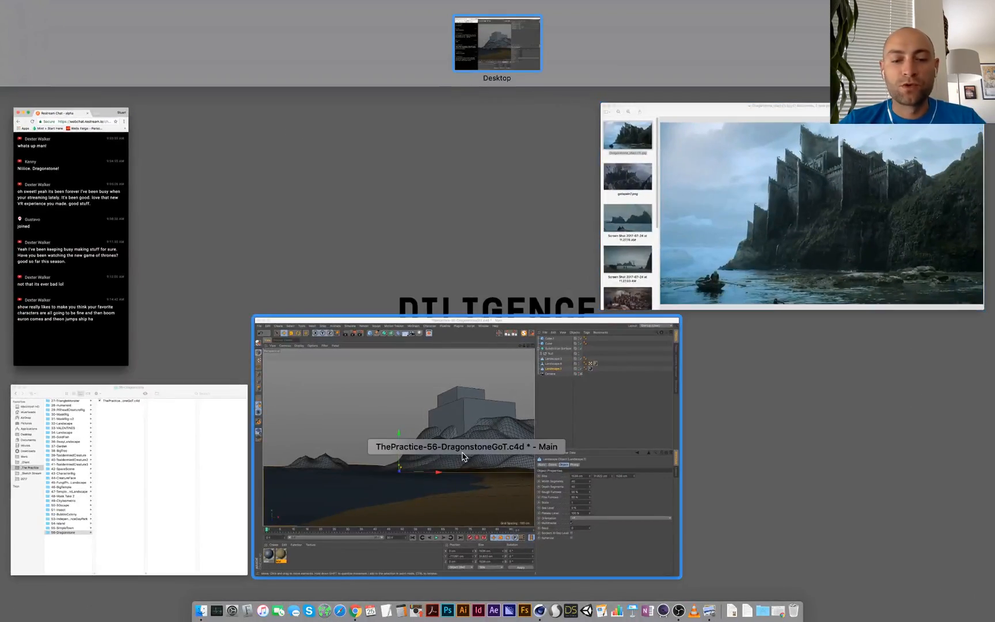
pyautogui.click(463, 457)
# Duplicate the lower castle cube along its X axis to about X 151, Z 57 cm and check the reference image
pyautogui.click(522, 242)
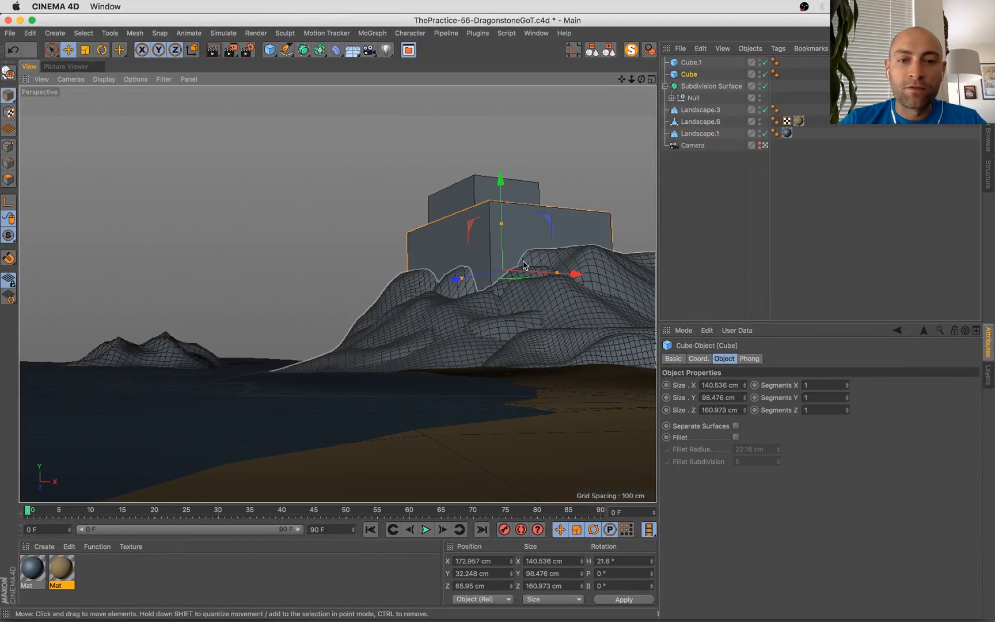
pyautogui.press('super+Tab')
pyautogui.press('super+Tab')
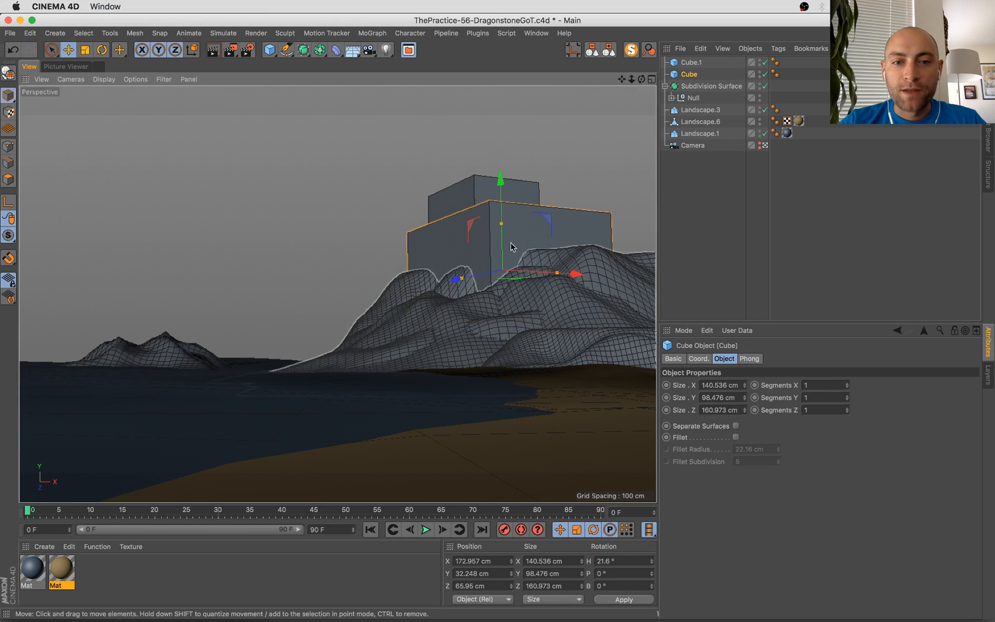
pyautogui.keyDown('ctrl'); pyautogui.moveTo(533, 275); pyautogui.dragTo(512, 272); pyautogui.keyUp('ctrl')
pyautogui.press('super+Tab')
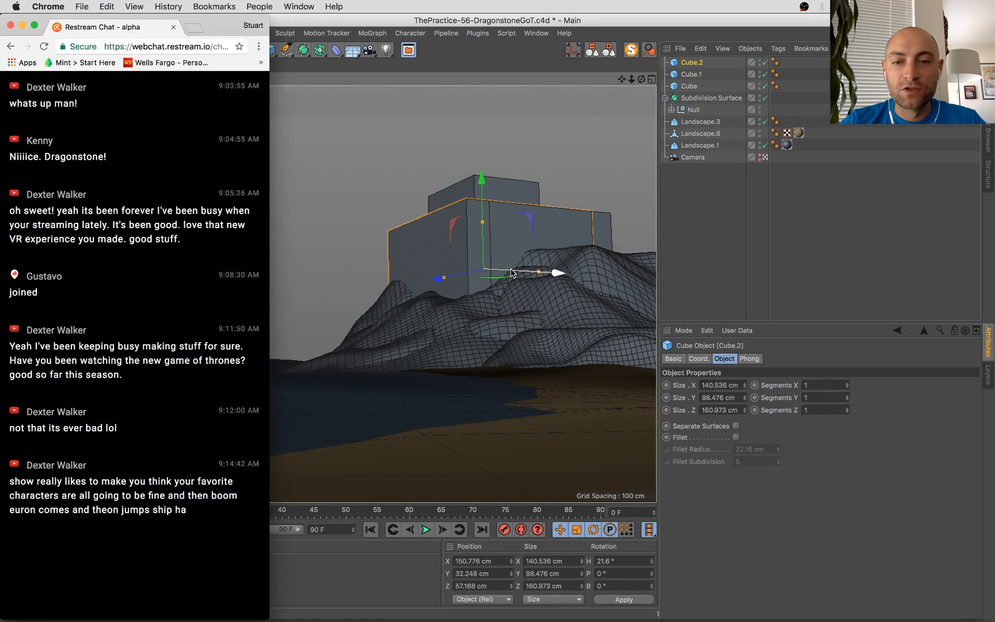
pyautogui.hotkey('ctrl', 'Up')
pyautogui.click(920, 295)
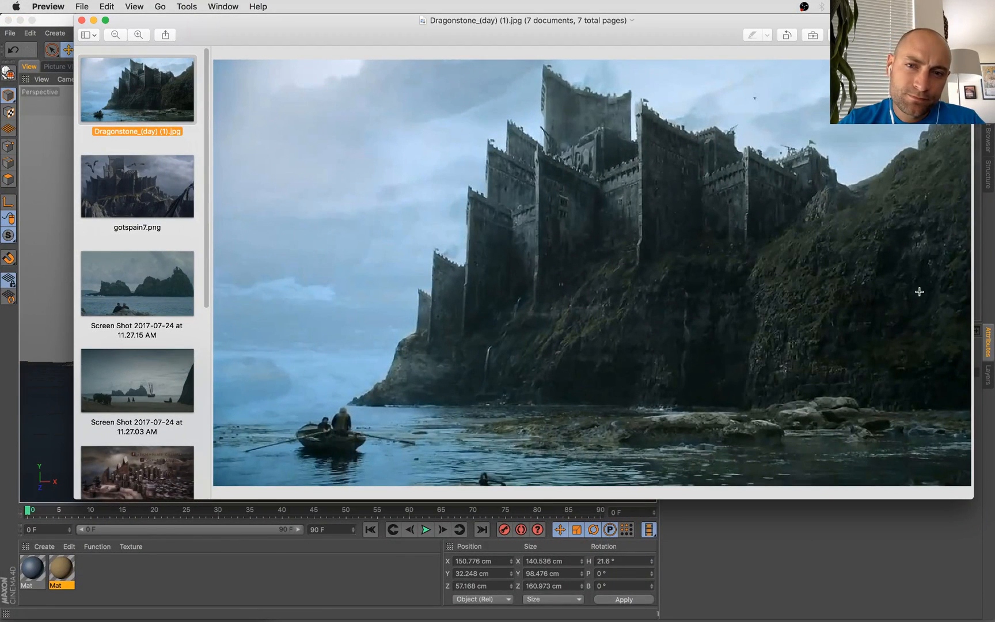
pyautogui.press('super+Tab')
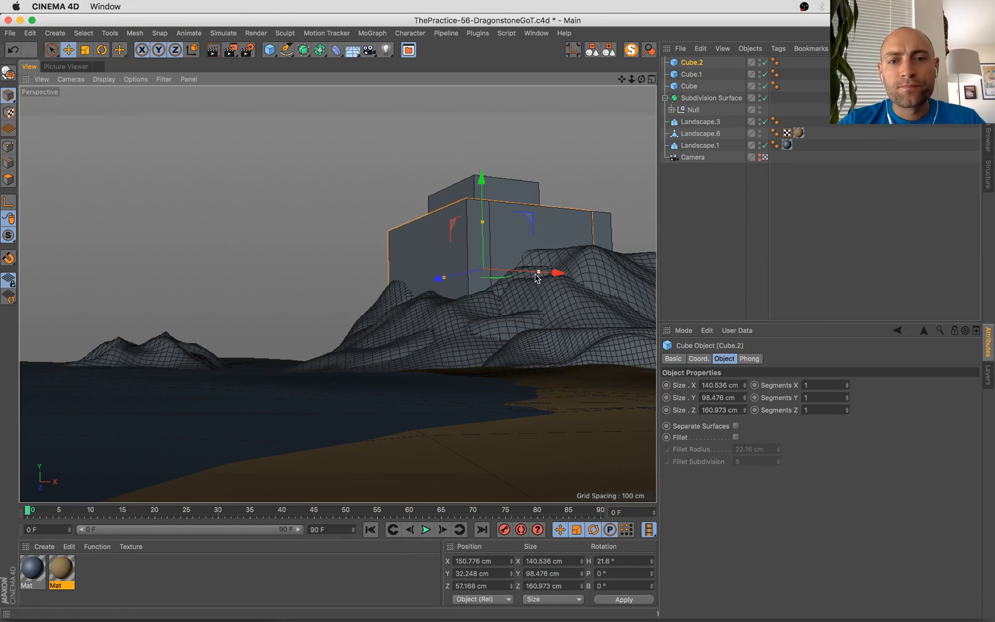
# Reshape the duplicate into a thin wall about 115 × 98 × 7 cm near X 123, Z 46 cm and compare it with the reference image
pyautogui.moveTo(442, 277); pyautogui.dragTo(480, 269)
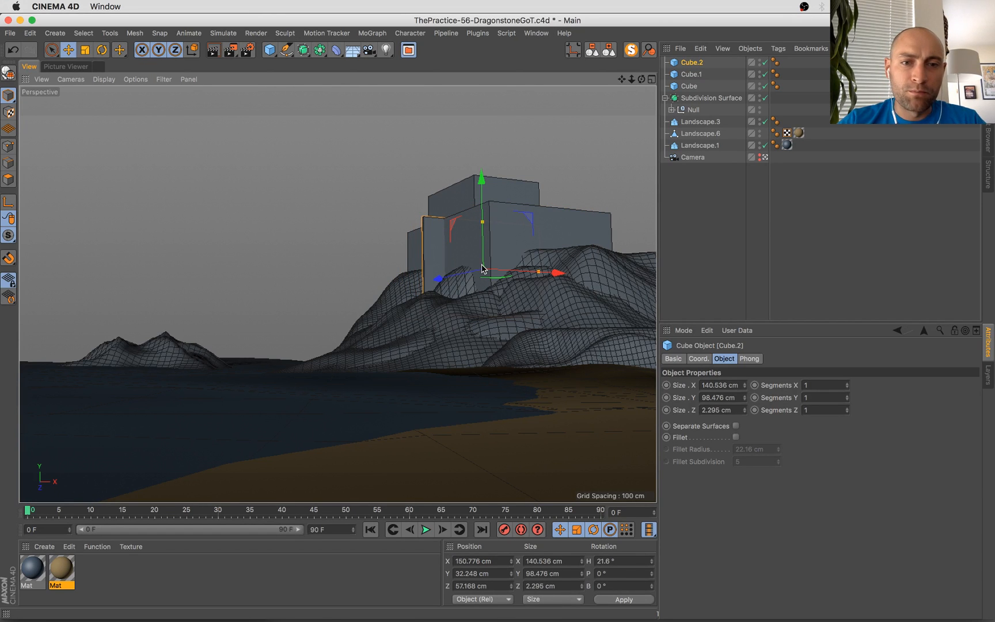
pyautogui.moveTo(482, 271); pyautogui.dragTo(538, 272)
pyautogui.press('super+Tab')
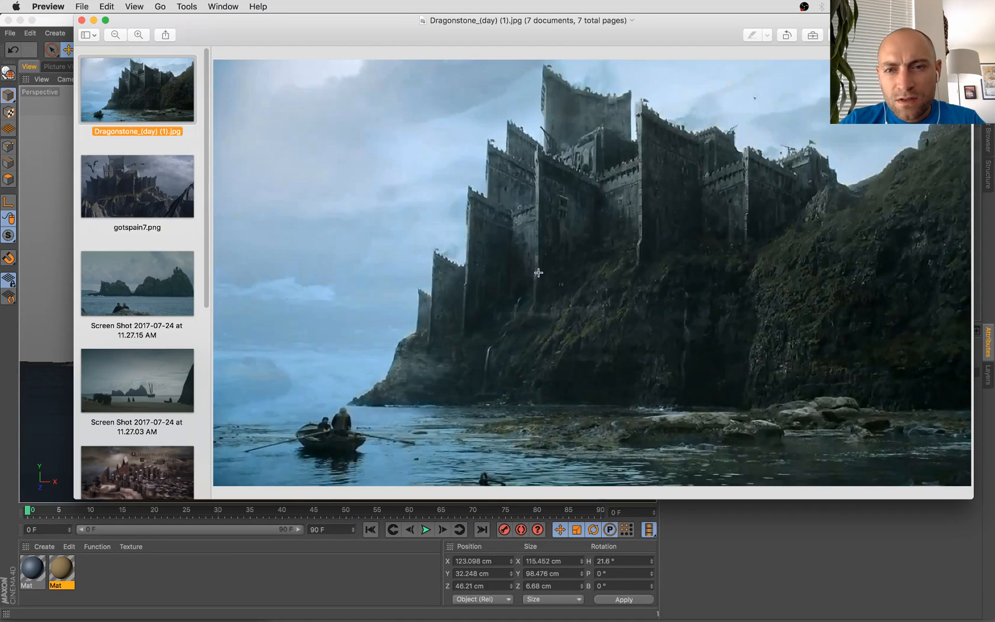
pyautogui.press('super+Tab')
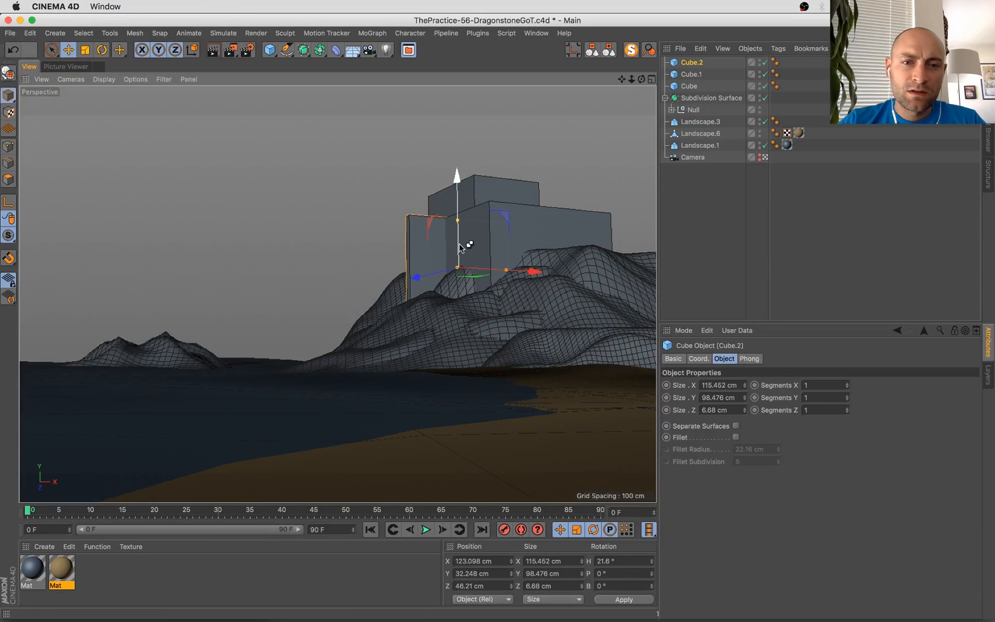
# Duplicate the thin wall as a smaller top block about 69 × 21 × 16 cm and place it near X 98, Y 78, Z 36 cm
pyautogui.keyDown('super'); pyautogui.moveTo(461, 248); pyautogui.dragTo(507, 214); pyautogui.keyUp('super')
pyautogui.press('t')
pyautogui.moveTo(568, 121); pyautogui.dragTo(506, 251)
pyautogui.press('e')
pyautogui.moveTo(525, 210); pyautogui.dragTo(501, 217)
pyautogui.moveTo(435, 183); pyautogui.dragTo(429, 214)
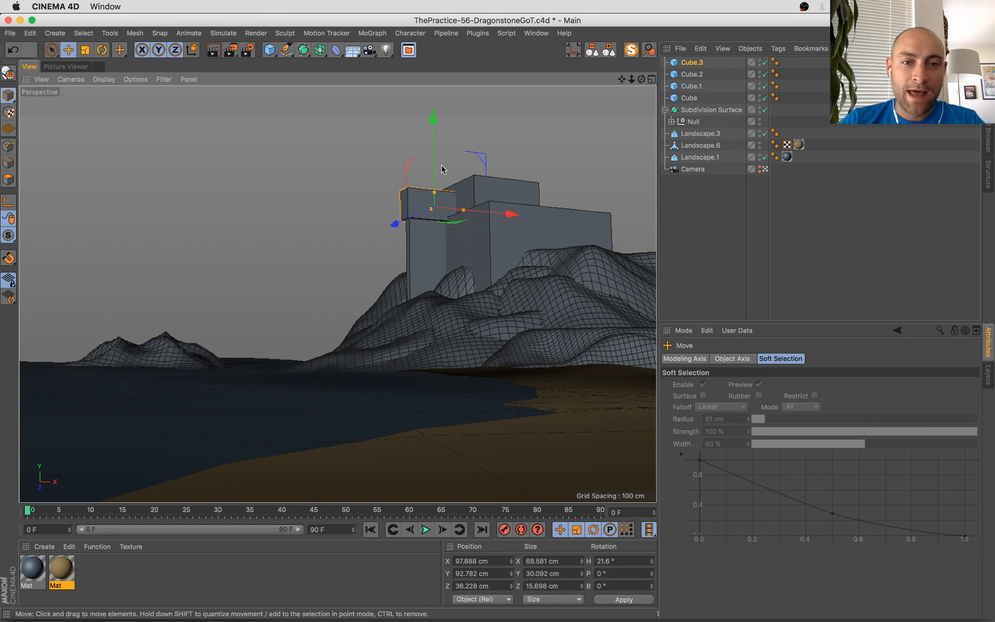
pyautogui.moveTo(434, 190); pyautogui.dragTo(435, 200)
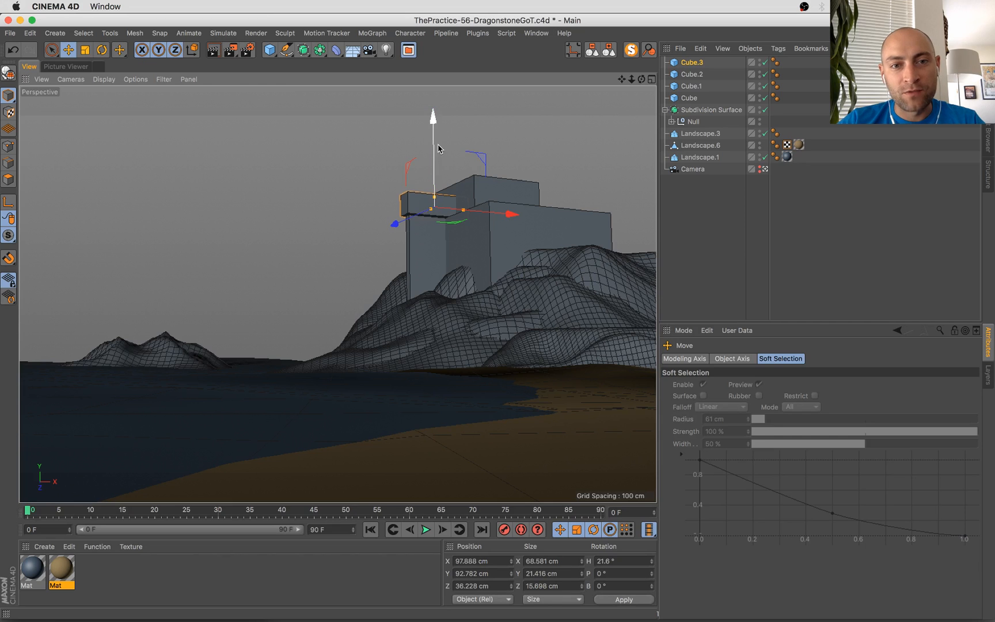
pyautogui.moveTo(438, 149)
pyautogui.mouseDown()
pyautogui.moveTo(438, 198)
pyautogui.moveTo(438, 161)
pyautogui.mouseUp()
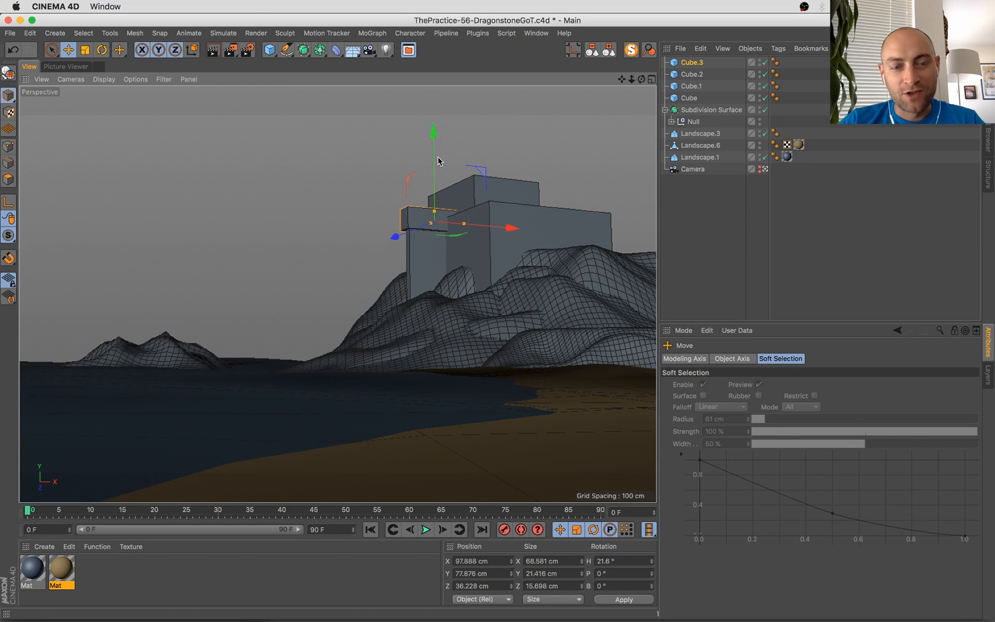
# Save the scene, check the reference image, and lower the thin wall together with its top block, bringing the block to about Y 74 cm
pyautogui.press('super+s')
pyautogui.press('super+Tab')
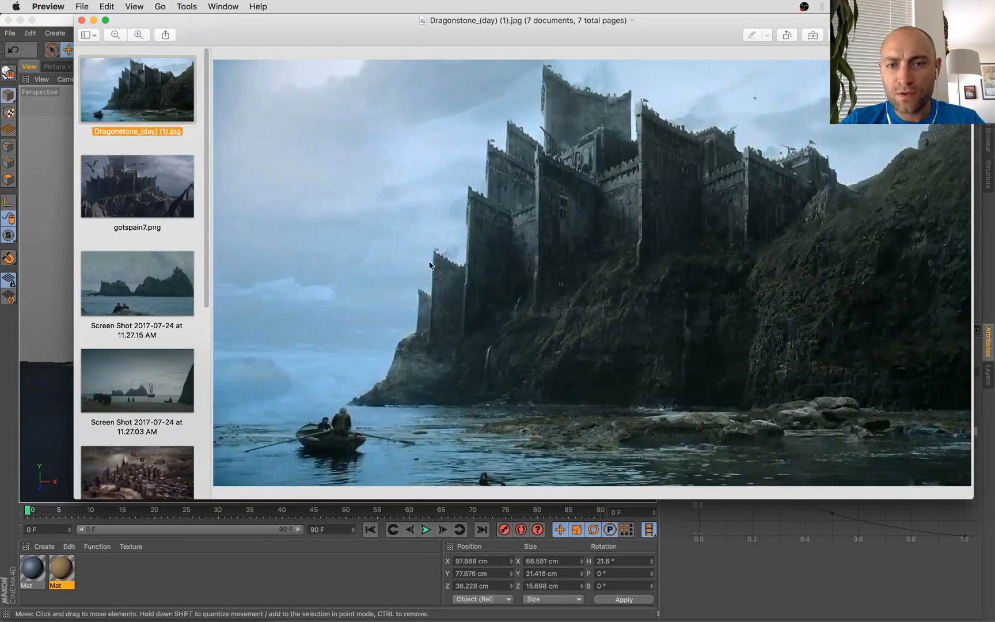
pyautogui.press('super+Tab')
pyautogui.keyDown('shift'); pyautogui.click(431, 266); pyautogui.keyUp('shift')
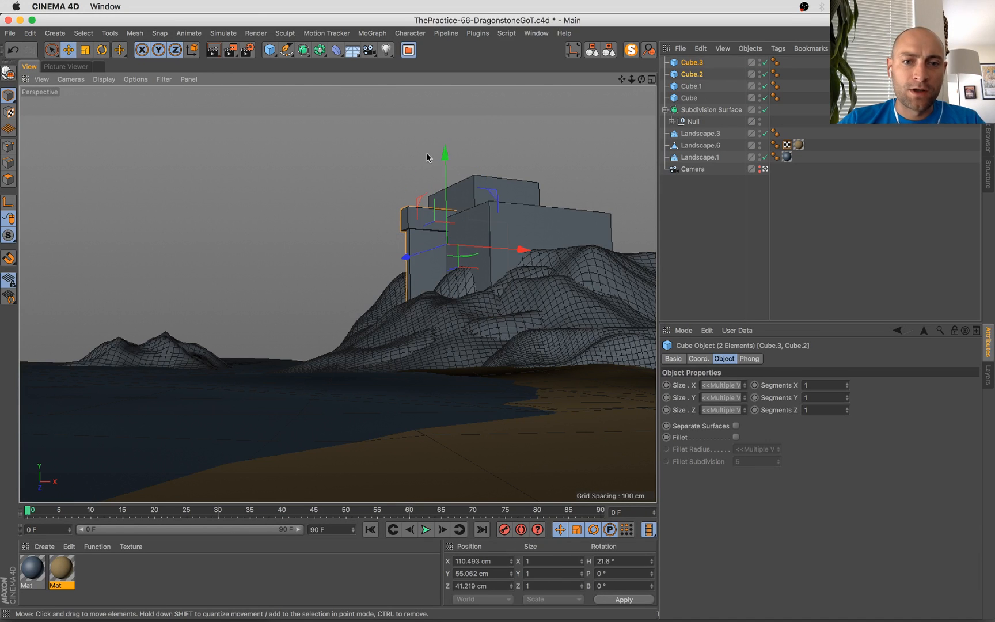
pyautogui.moveTo(443, 164); pyautogui.dragTo(442, 161)
# Duplicate the main castle cube as a flat slab about 147 × 17 × 169 cm and raise it to about Y 76 cm
pyautogui.click(501, 230)
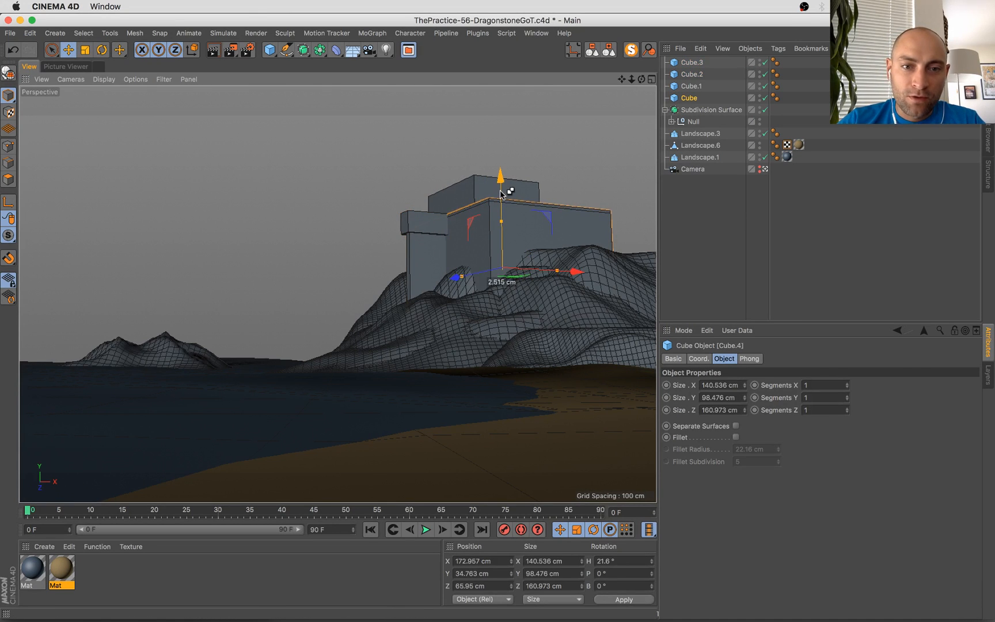
pyautogui.moveTo(501, 195); pyautogui.dragTo(502, 260)
pyautogui.press('e')
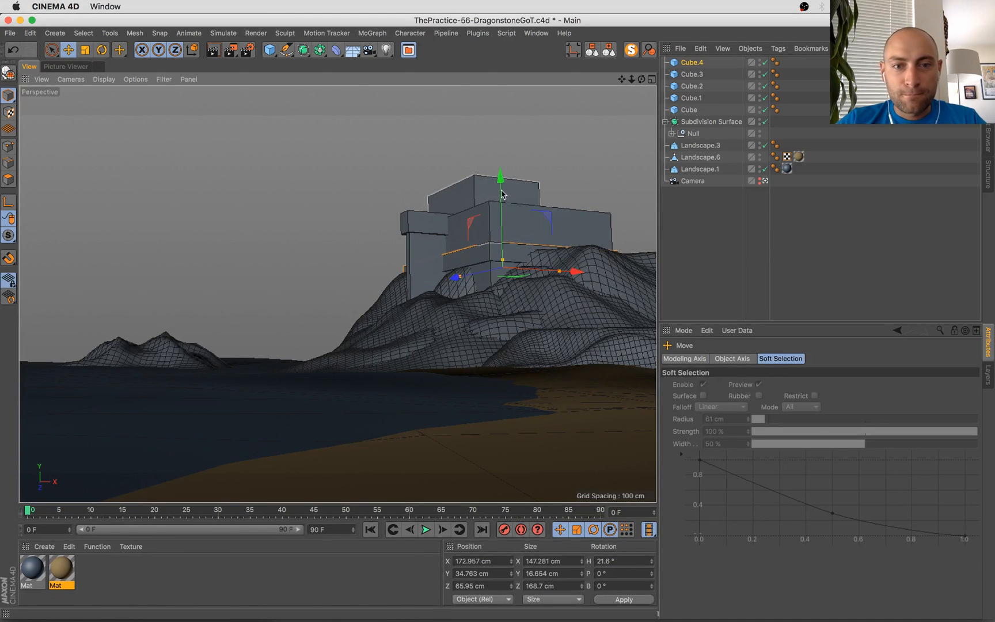
pyautogui.moveTo(501, 194); pyautogui.dragTo(507, 161)
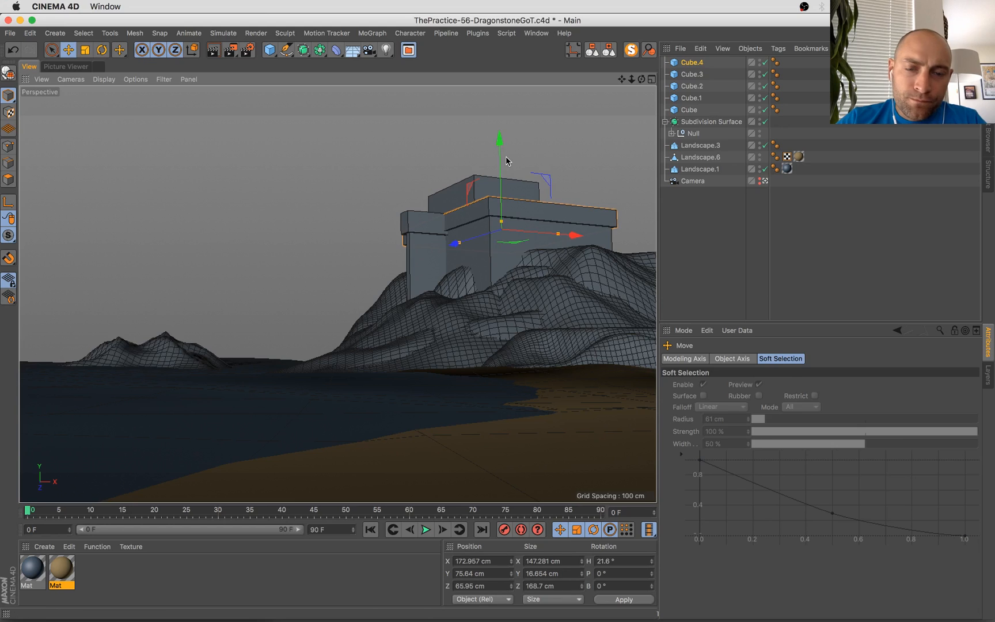
# Check the reference image and thin the rooftop slab to about 14 cm high at Y 76 cm
pyautogui.press('super+Tab')
pyautogui.press('super+Tab')
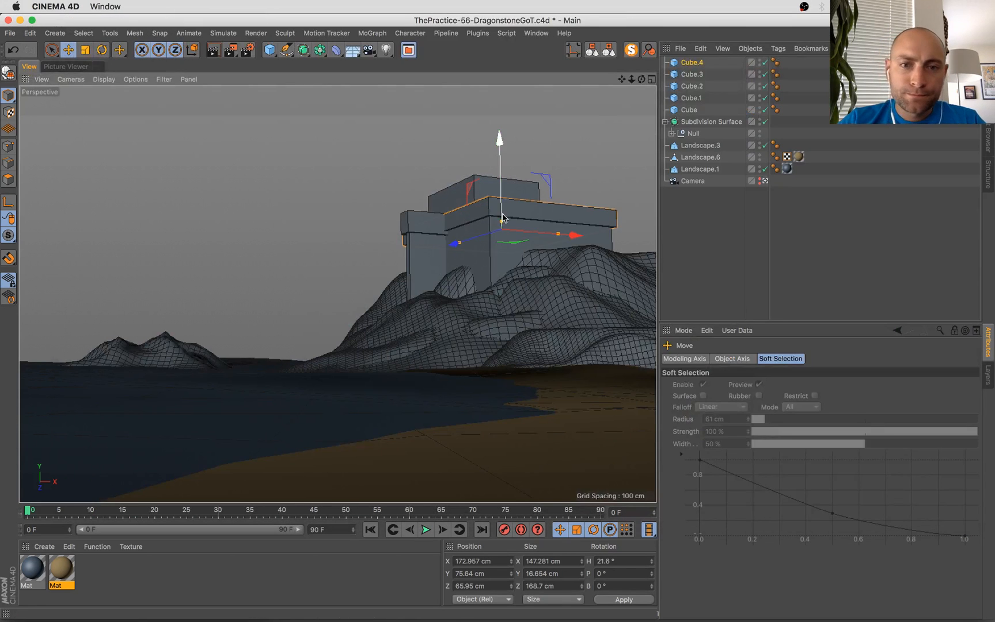
pyautogui.moveTo(500, 223); pyautogui.dragTo(501, 225)
pyautogui.moveTo(503, 185)
pyautogui.mouseDown()
pyautogui.moveTo(503, 173)
pyautogui.moveTo(503, 184)
pyautogui.mouseUp()
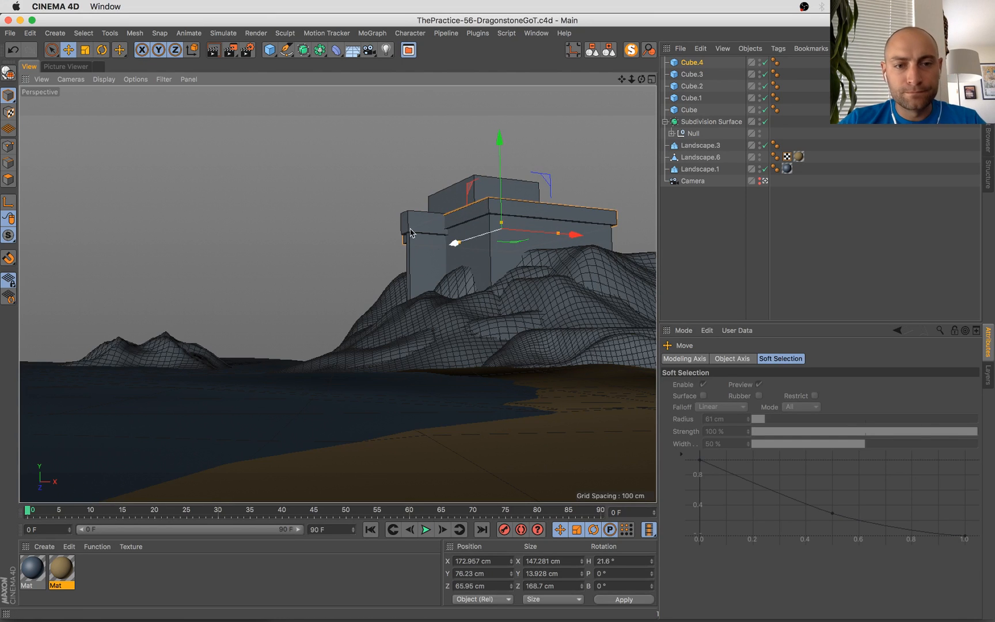
# Group the thin wall and its top block under a null
pyautogui.keyDown('shift'); pyautogui.click(421, 267); pyautogui.keyUp('shift')
pyautogui.keyDown('shift'); pyautogui.click(455, 270); pyautogui.keyUp('shift')
pyautogui.press('t')
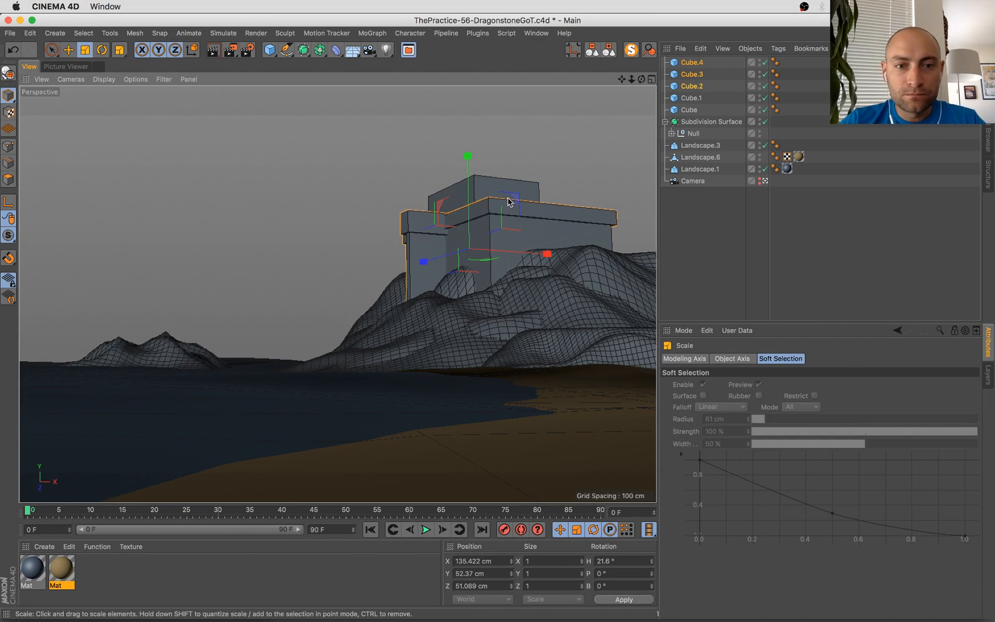
pyautogui.keyDown('ctrl'); pyautogui.click(451, 251); pyautogui.keyUp('ctrl')
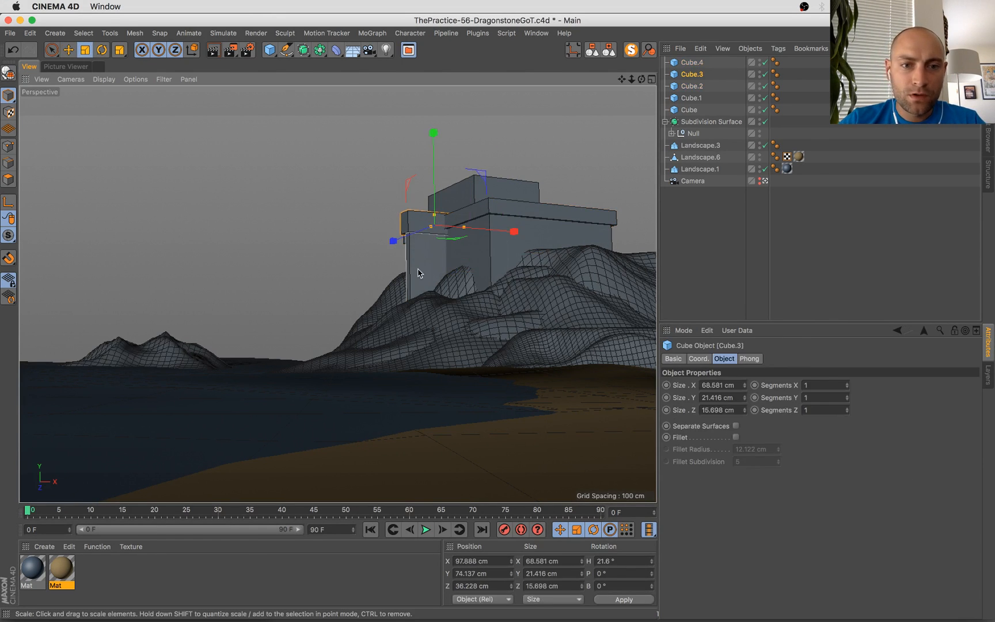
pyautogui.hotkey('alt', 'g')
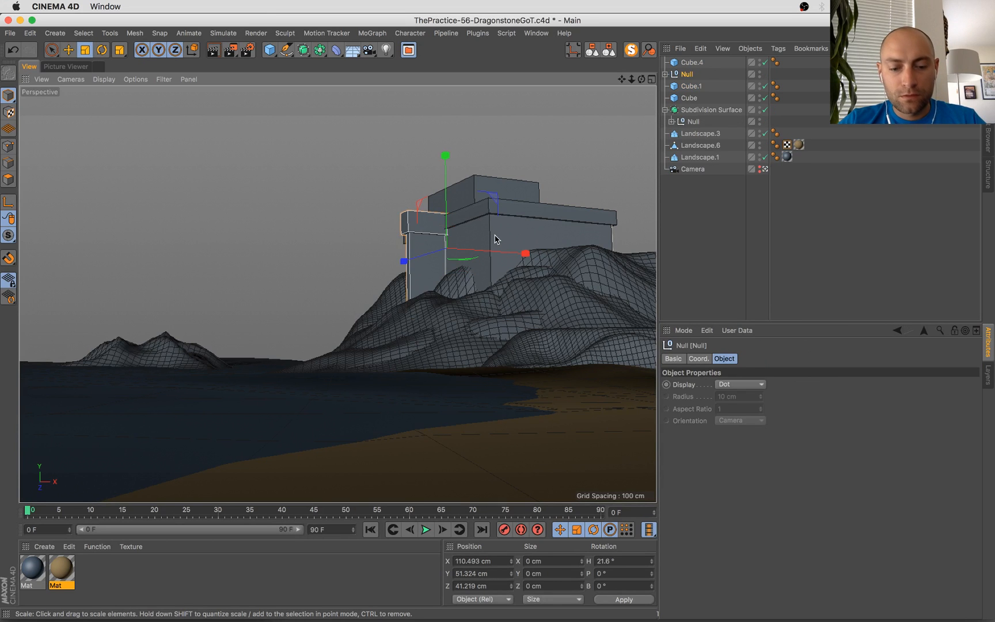
# Scale the wall group down slightly and move it along its X axis to about X 113, Z 42 cm
pyautogui.press('t')
pyautogui.press('e')
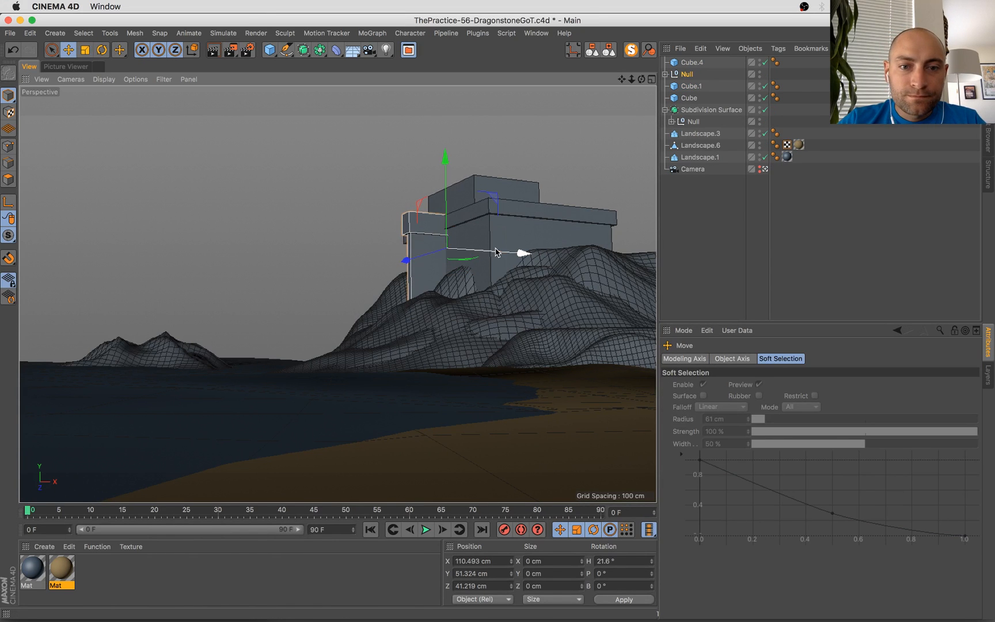
pyautogui.moveTo(522, 252); pyautogui.dragTo(528, 253)
# Reshape the thin wall's top block to about 65 × 8 × 16 cm and raise it to about Y 24 cm within its group
pyautogui.press('t')
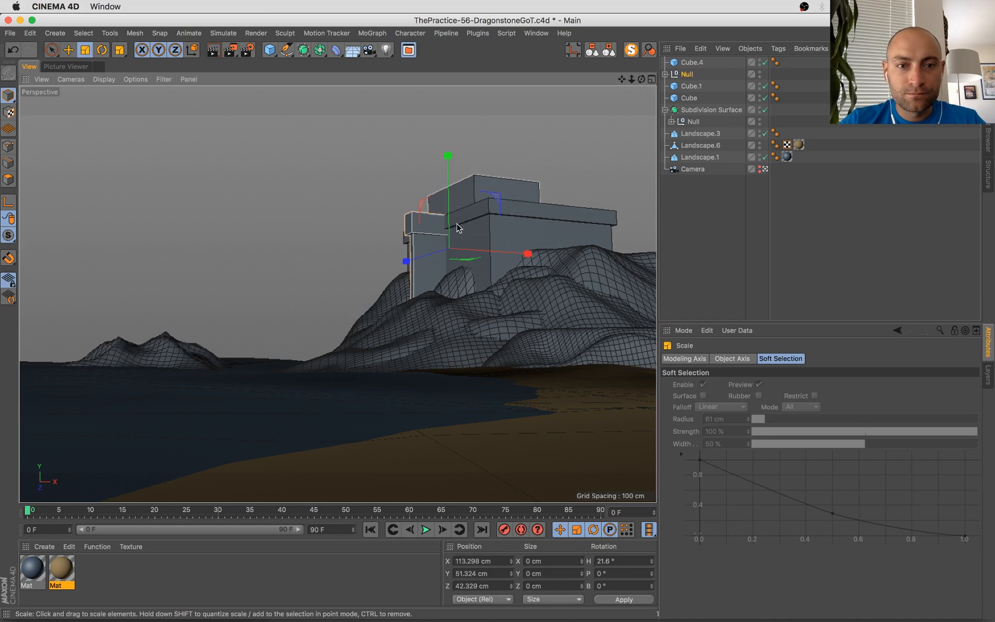
pyautogui.click(439, 225)
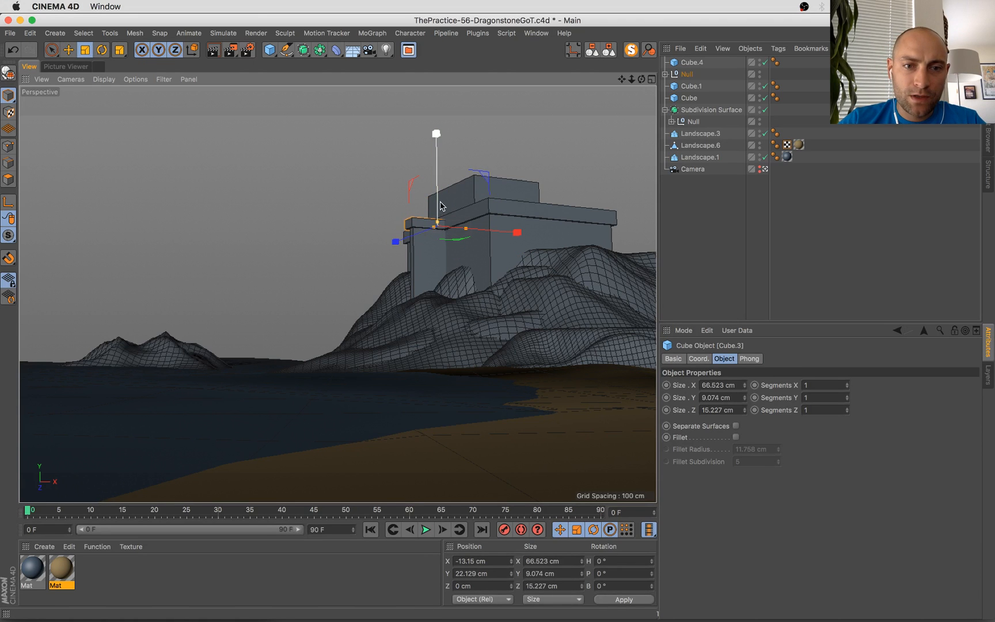
pyautogui.moveTo(423, 234); pyautogui.dragTo(451, 241)
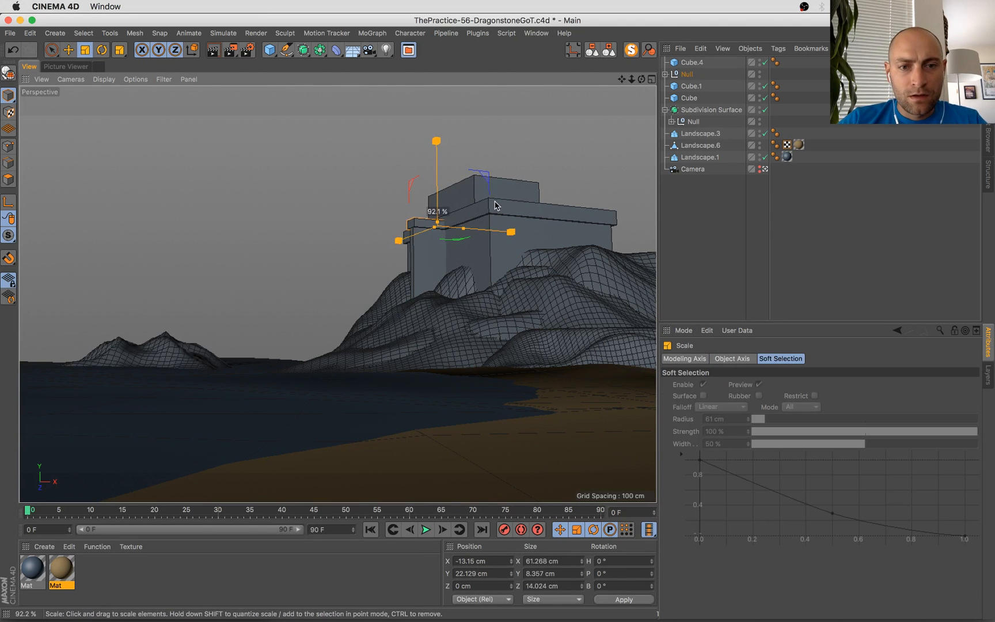
pyautogui.press('e')
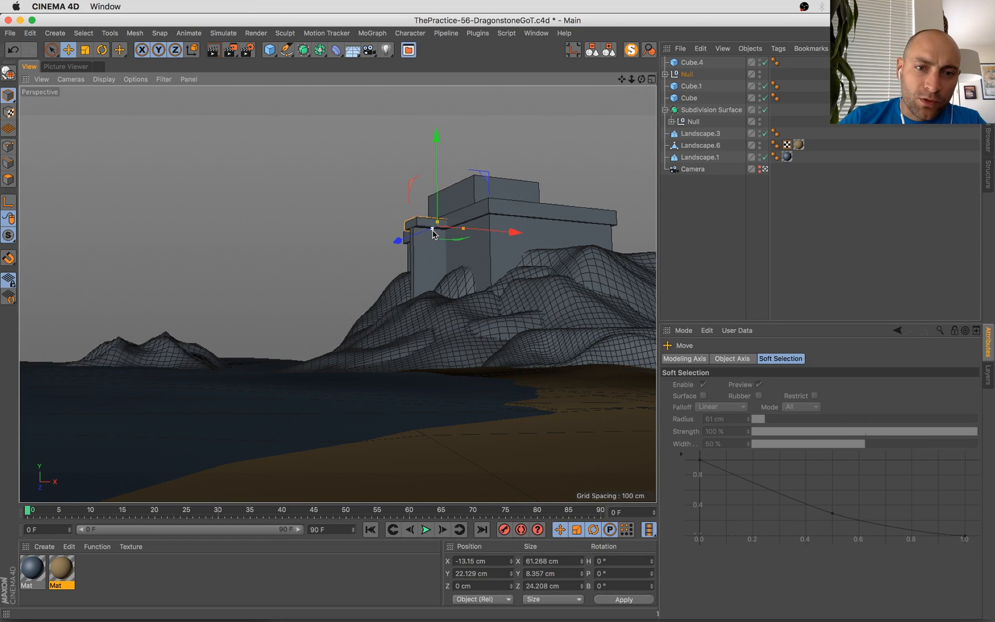
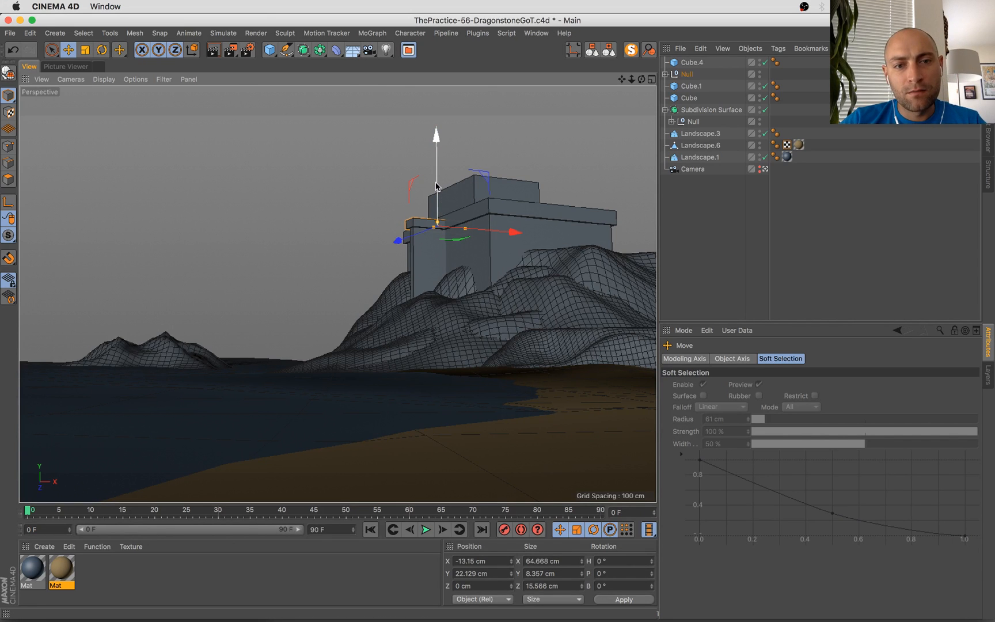
pyautogui.moveTo(436, 186); pyautogui.dragTo(437, 182)
# Reduce the thin wall's thickness in Z to about 2.6 cm
pyautogui.click(438, 260)
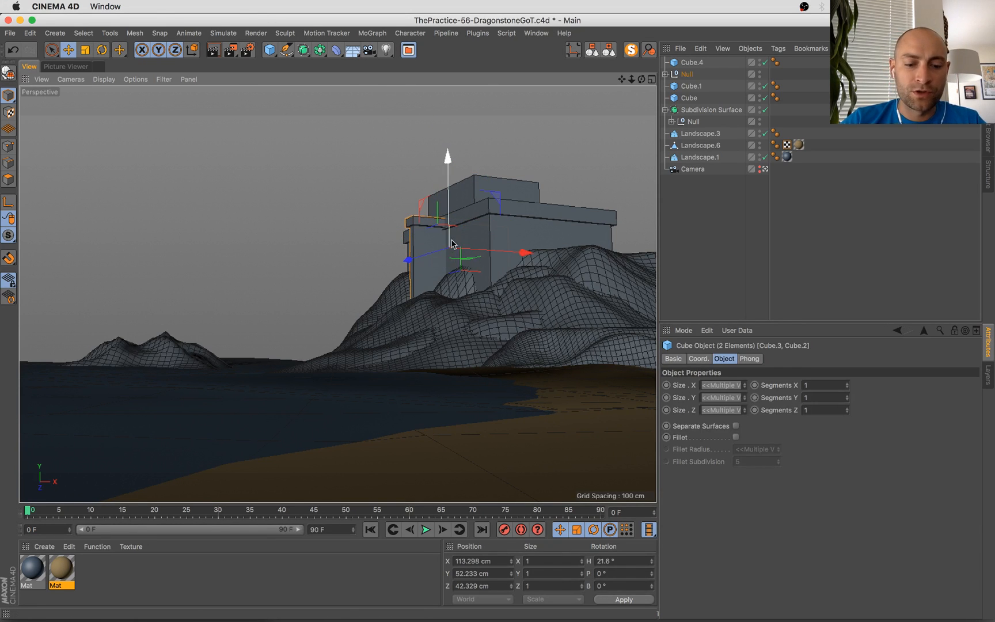
pyautogui.press('t')
pyautogui.click(460, 267)
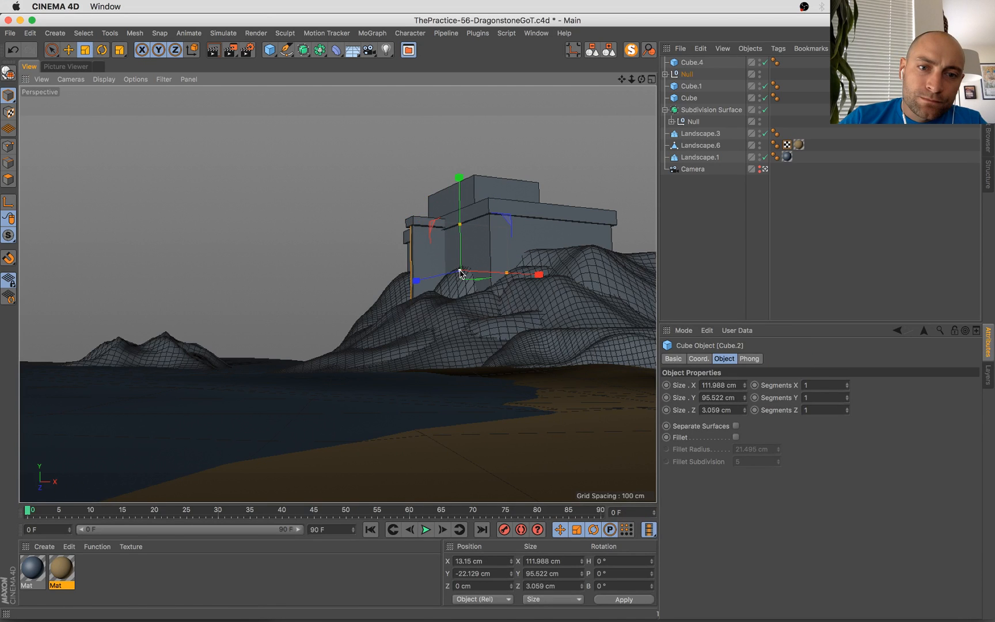
pyautogui.moveTo(460, 273); pyautogui.dragTo(441, 277)
# Shrink the thin wall's top block to about 60 × 7 × 6 cm so it sits as a narrow cap on the wall
pyautogui.keyDown('alt'); pyautogui.moveTo(518, 248); pyautogui.dragTo(575, 236); pyautogui.keyUp('alt')
pyautogui.scroll(10, 575, 237)
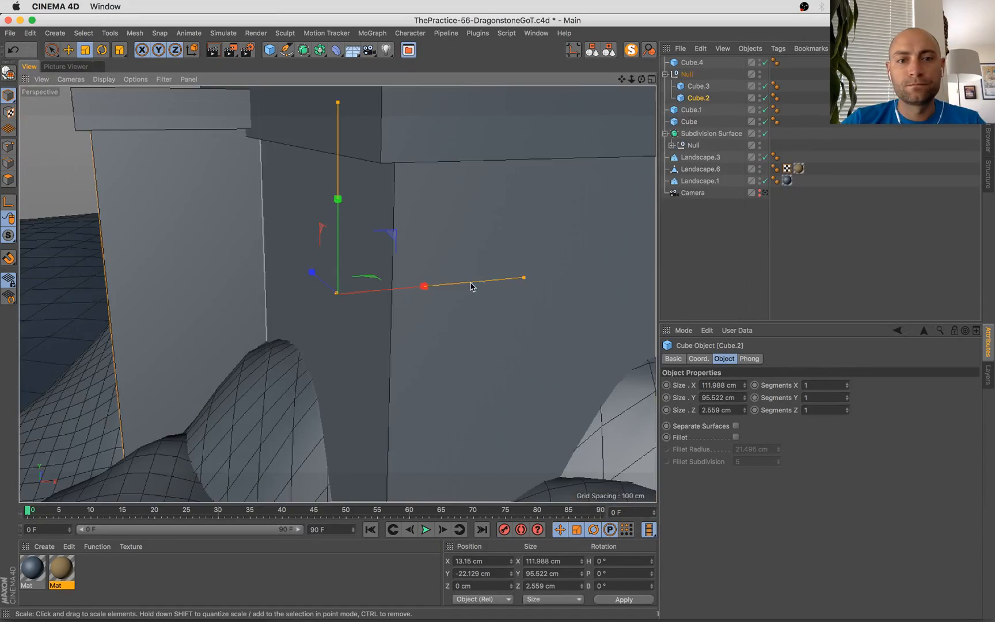
pyautogui.keyDown('alt'); pyautogui.moveTo(471, 285); pyautogui.dragTo(414, 267); pyautogui.keyUp('alt')
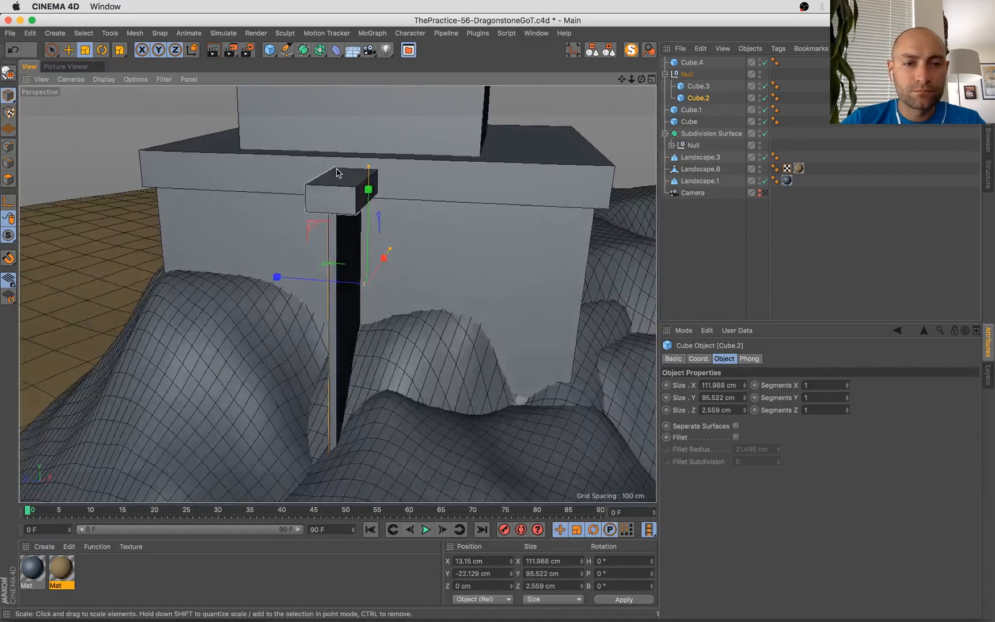
pyautogui.click(360, 180)
pyautogui.moveTo(337, 182); pyautogui.dragTo(303, 148)
pyautogui.press('t')
pyautogui.moveTo(482, 151)
pyautogui.mouseDown()
pyautogui.moveTo(454, 173)
pyautogui.moveTo(469, 162)
pyautogui.mouseUp()
pyautogui.press('r')
pyautogui.press('t')
pyautogui.press('e')
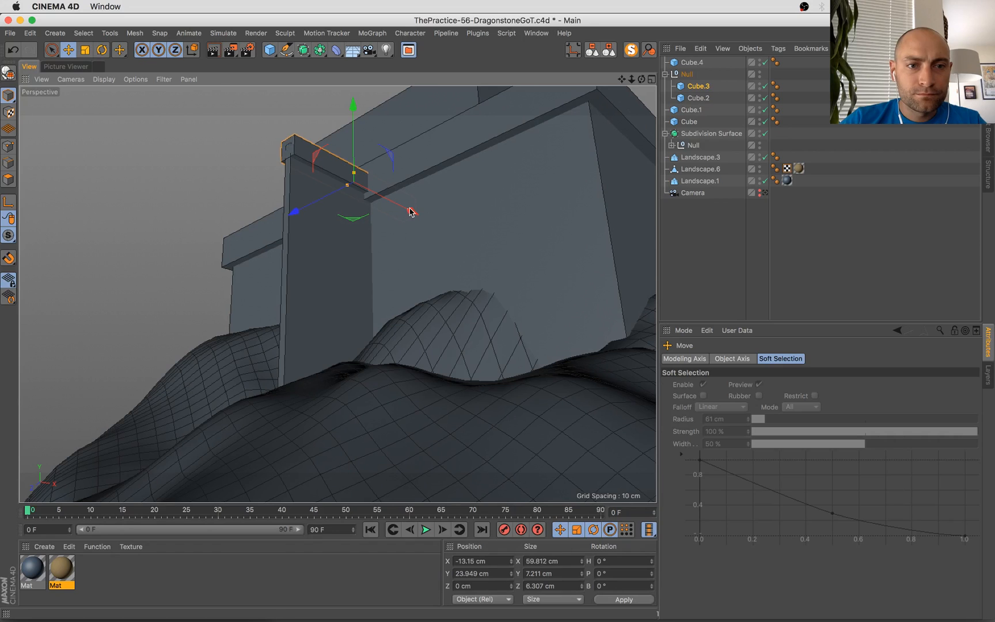
# Return to the scene camera view and compare the wall group with the Dragonstone reference image
pyautogui.click(328, 269)
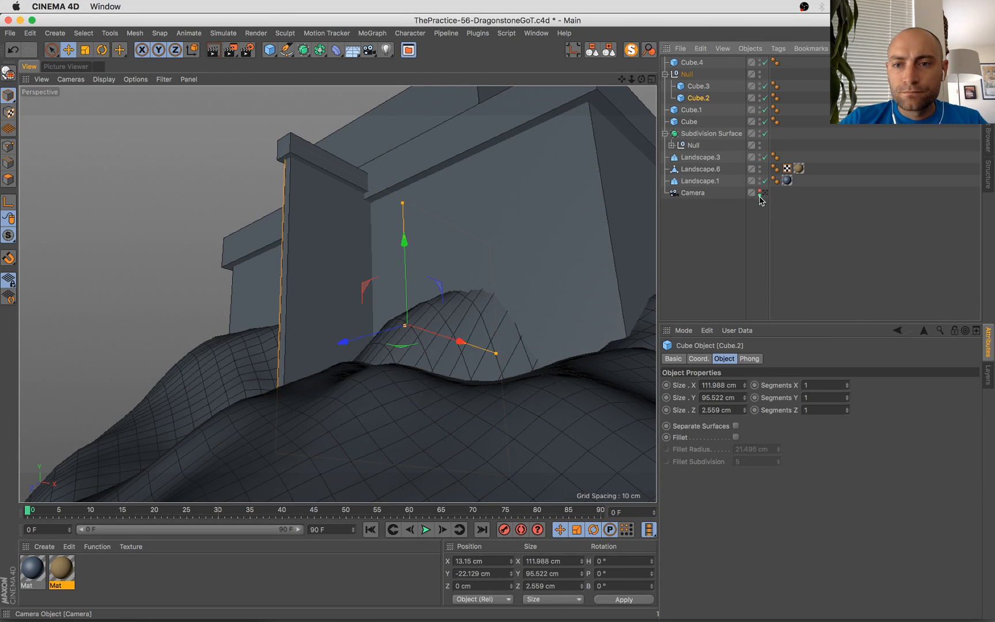
pyautogui.click(760, 195)
pyautogui.press('super+Tab')
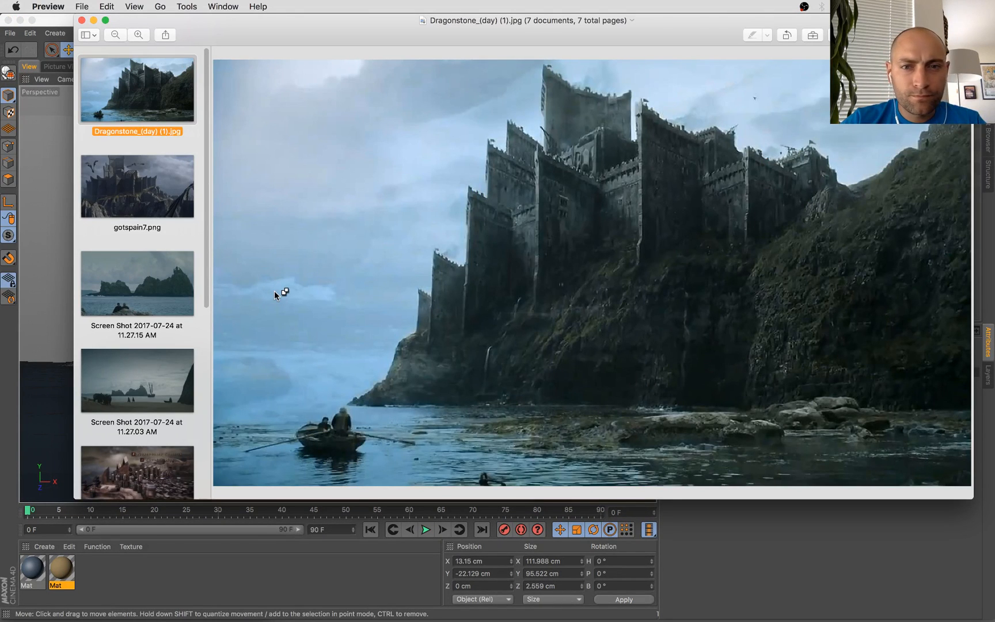
pyautogui.press('super+Tab')
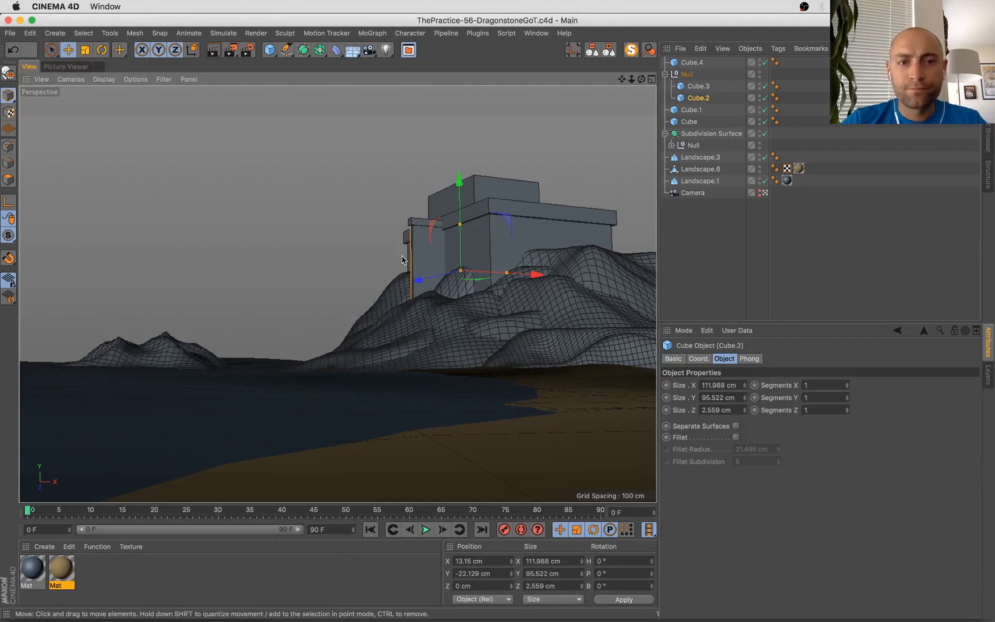
pyautogui.keyDown('shift'); pyautogui.click(425, 222); pyautogui.keyUp('shift')
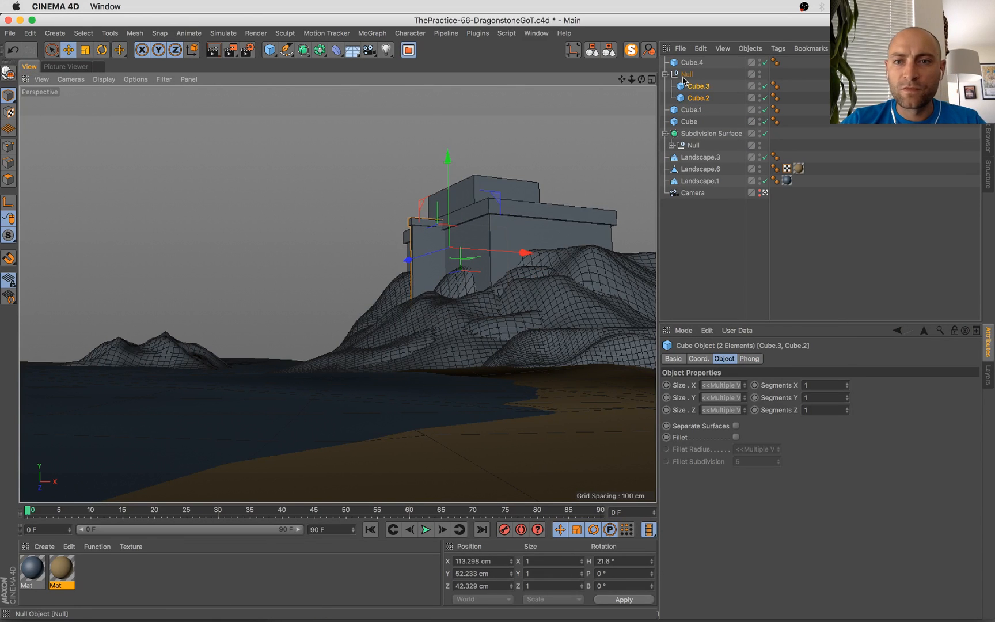
pyautogui.press('super+Tab')
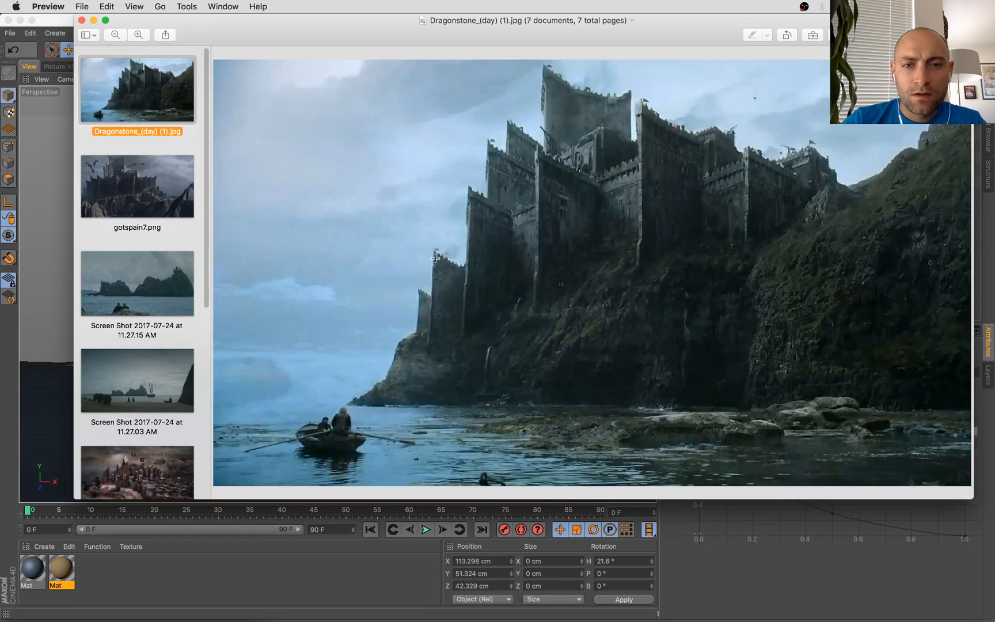
pyautogui.press('super+Tab')
# Group the main cube, the upper cube, the rooftop slab and the wall group under one null
pyautogui.click(509, 234)
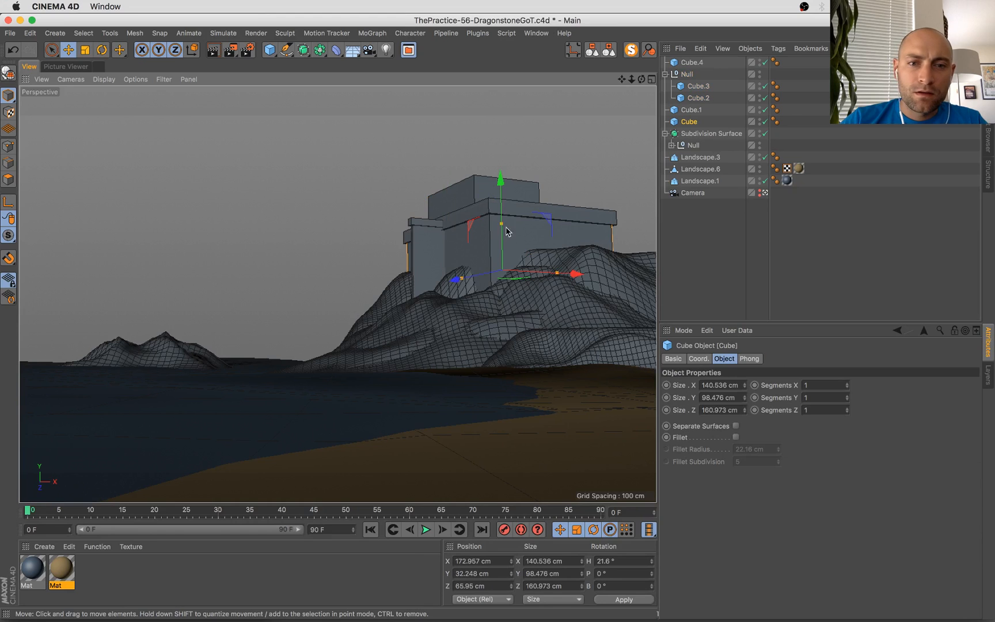
pyautogui.keyDown('shift'); pyautogui.click(476, 213); pyautogui.keyUp('shift')
pyautogui.keyDown('shift'); pyautogui.click(462, 197); pyautogui.keyUp('shift')
pyautogui.keyDown('shift'); pyautogui.click(433, 251); pyautogui.keyUp('shift')
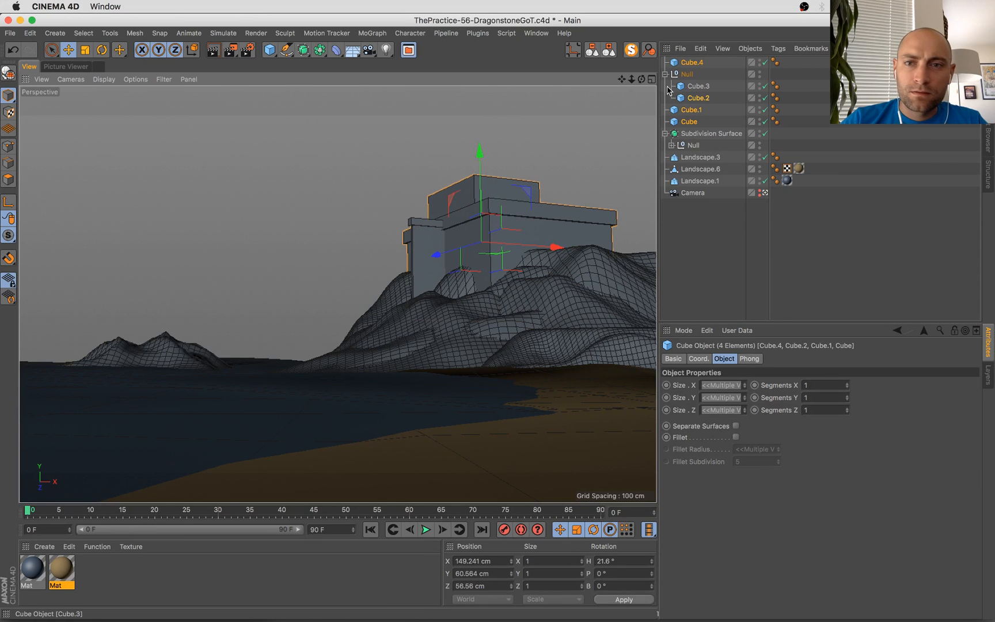
pyautogui.click(610, 49)
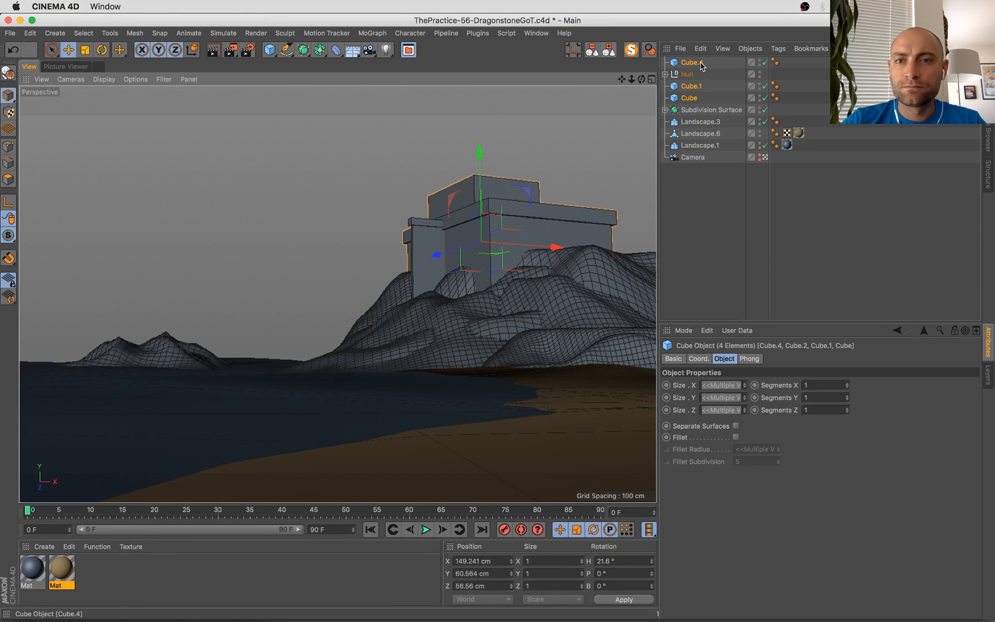
pyautogui.keyDown('shift'); pyautogui.click(693, 98); pyautogui.keyUp('shift')
pyautogui.hotkey('alt', 'g')
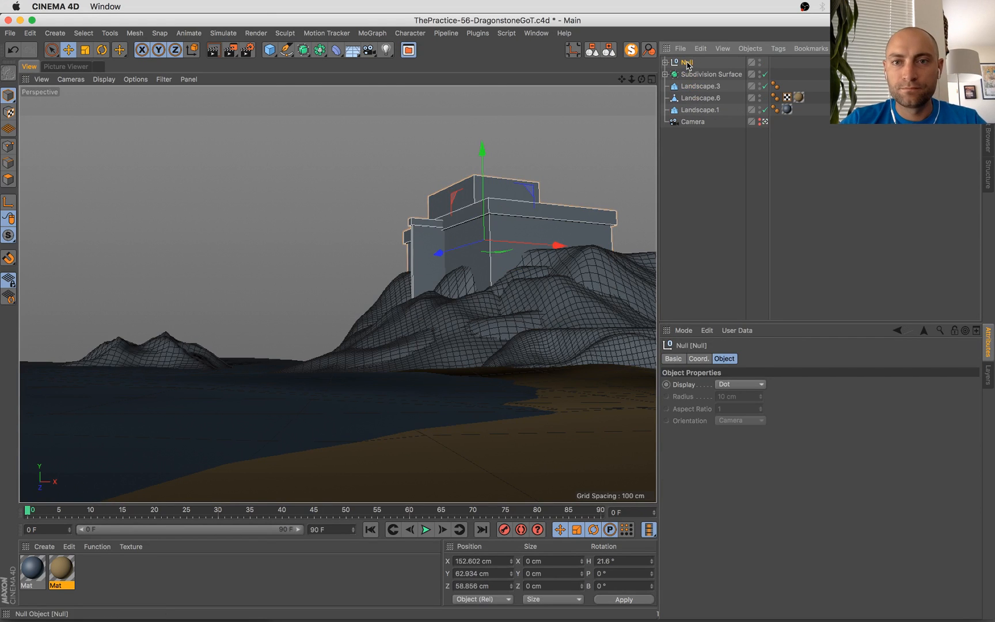
# Rename the new group to Castle and raise it slightly on the cliff
pyautogui.doubleClick(689, 63)
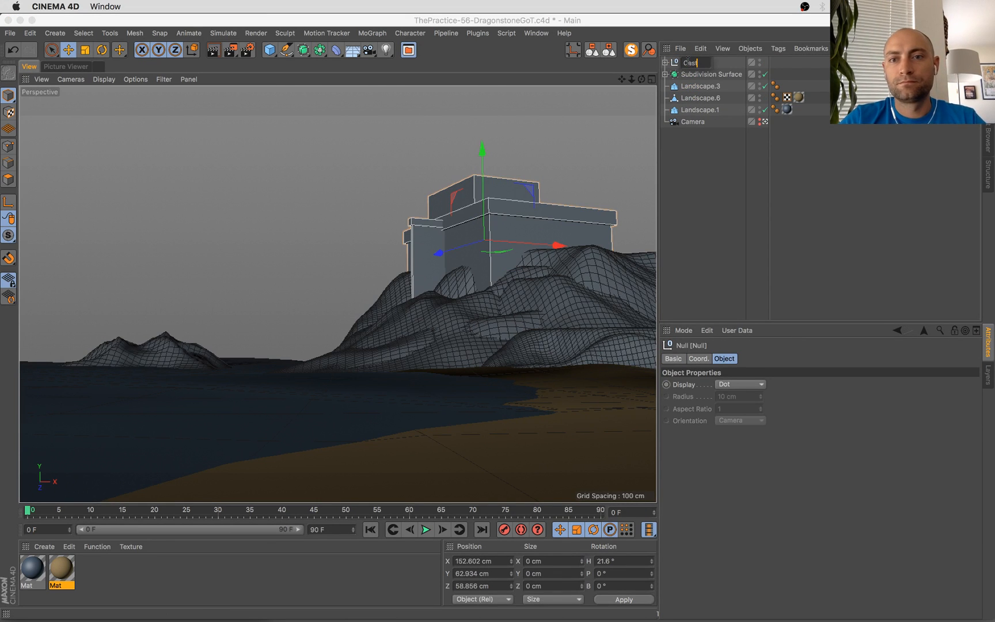
pyautogui.write('Castle')
pyautogui.press('Return')
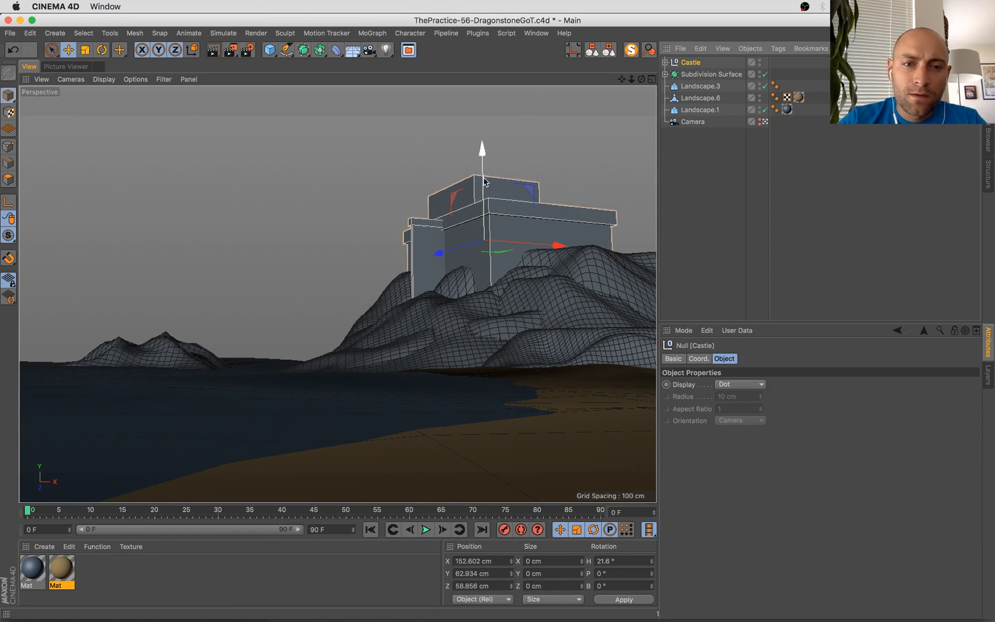
pyautogui.moveTo(484, 180); pyautogui.dragTo(484, 176)
# Try deepening the main castle cube to about 168 cm in Z, undo it, and check the reference image
pyautogui.click(504, 219)
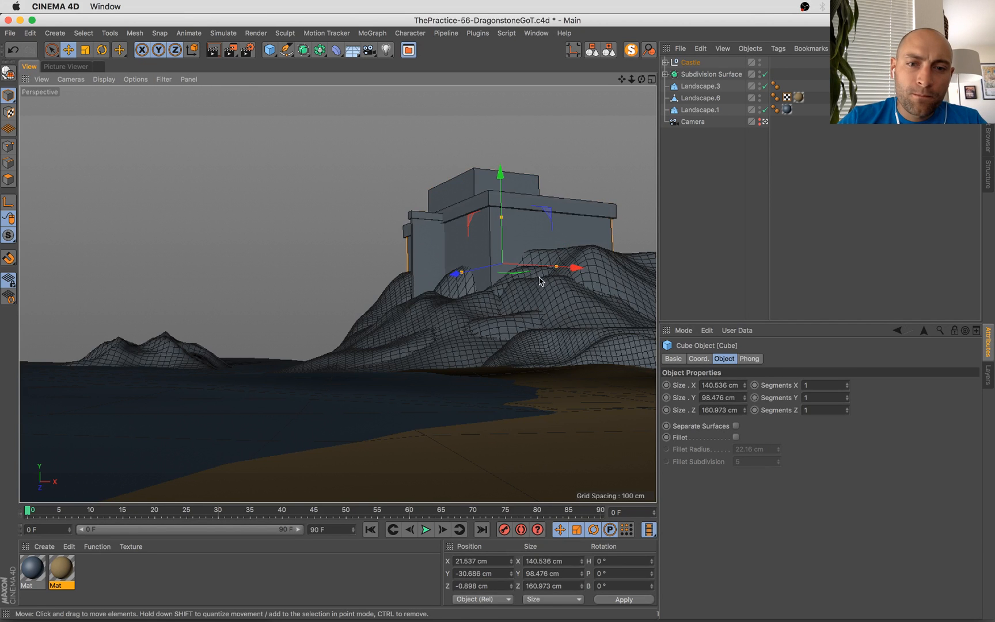
pyautogui.moveTo(461, 275); pyautogui.dragTo(461, 274)
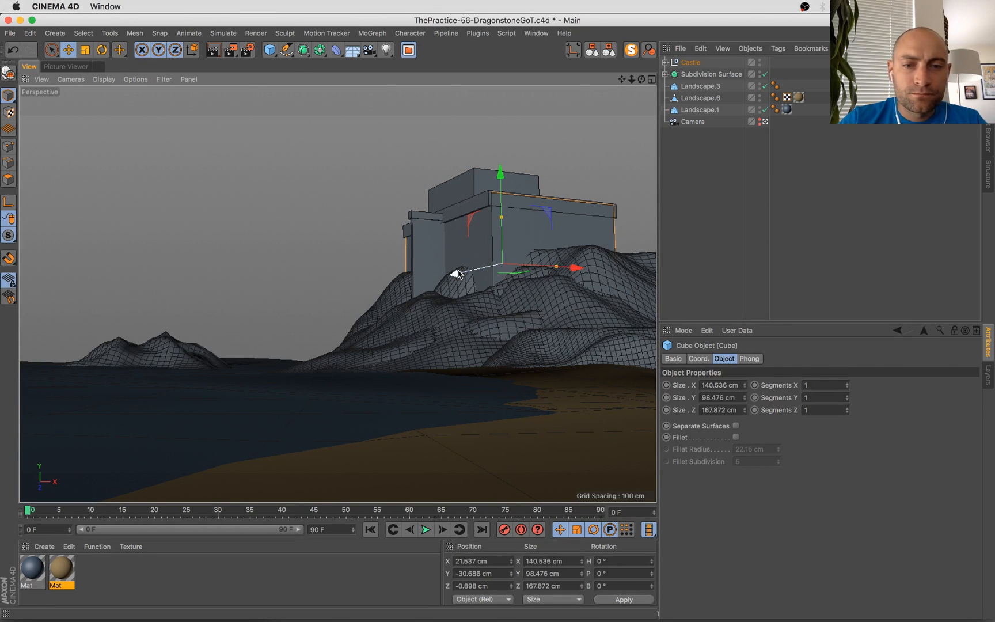
pyautogui.press('super+z')
pyautogui.press('super+Tab')
pyautogui.press('super+Tab')
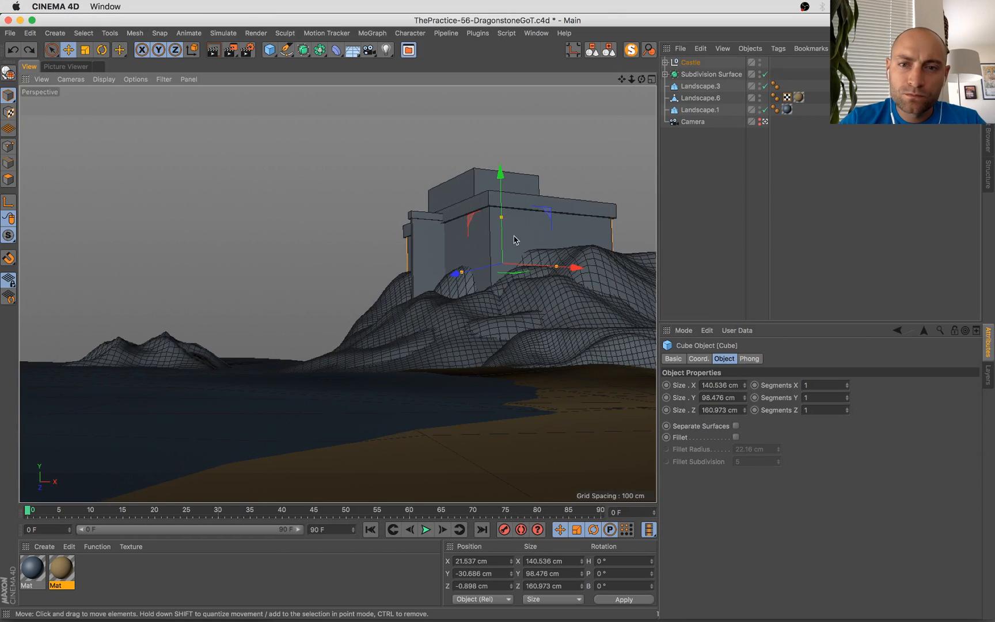
# Duplicate the main castle cube with its rooftop slab, scale the copies down and place them lower at the castle's front corner
pyautogui.keyDown('shift'); pyautogui.click(530, 202); pyautogui.keyUp('shift')
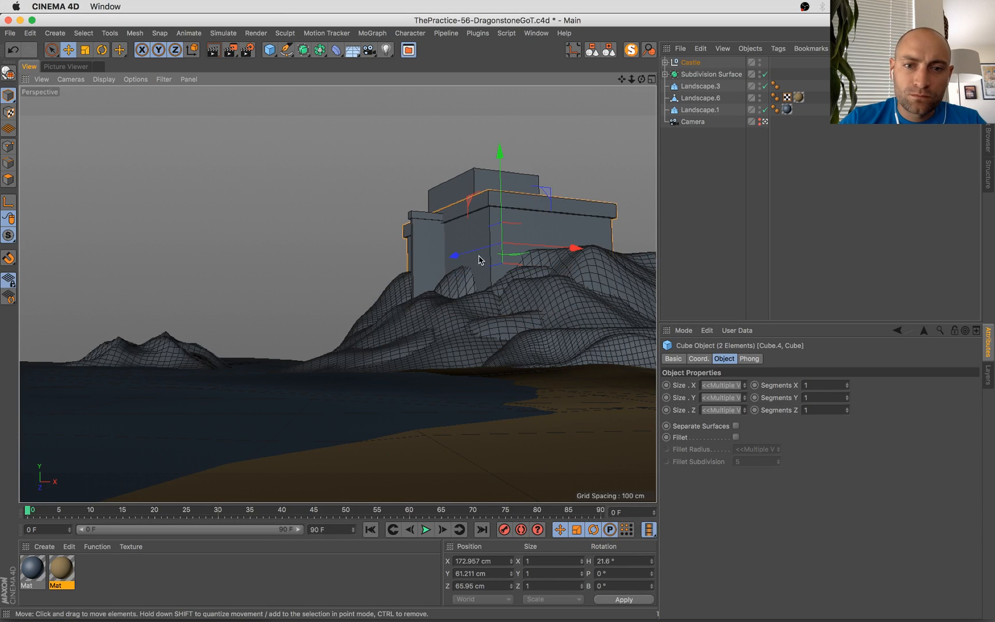
pyautogui.keyDown('ctrl'); pyautogui.moveTo(484, 254); pyautogui.dragTo(510, 251); pyautogui.keyUp('ctrl')
pyautogui.press('t')
pyautogui.moveTo(587, 204); pyautogui.dragTo(526, 264)
pyautogui.press('e')
pyautogui.moveTo(535, 170); pyautogui.dragTo(533, 194)
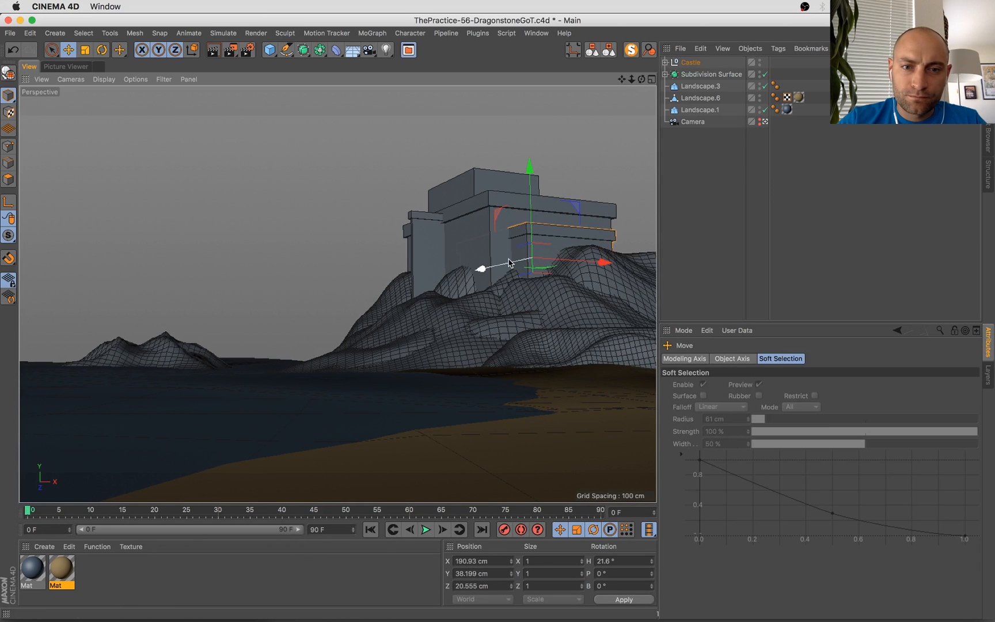
pyautogui.moveTo(507, 266); pyautogui.dragTo(527, 270)
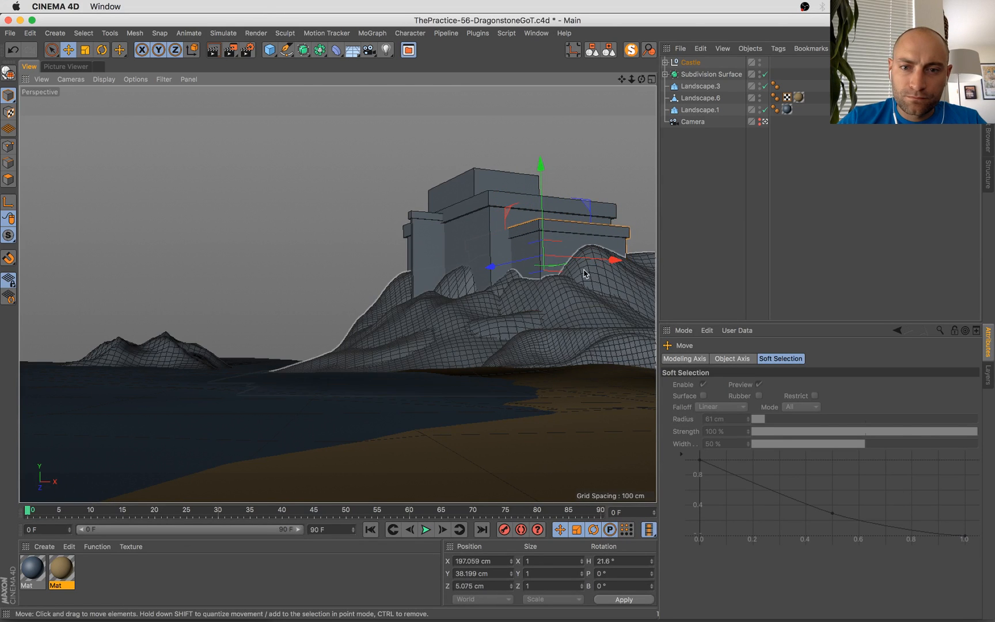
pyautogui.moveTo(600, 268); pyautogui.dragTo(608, 269)
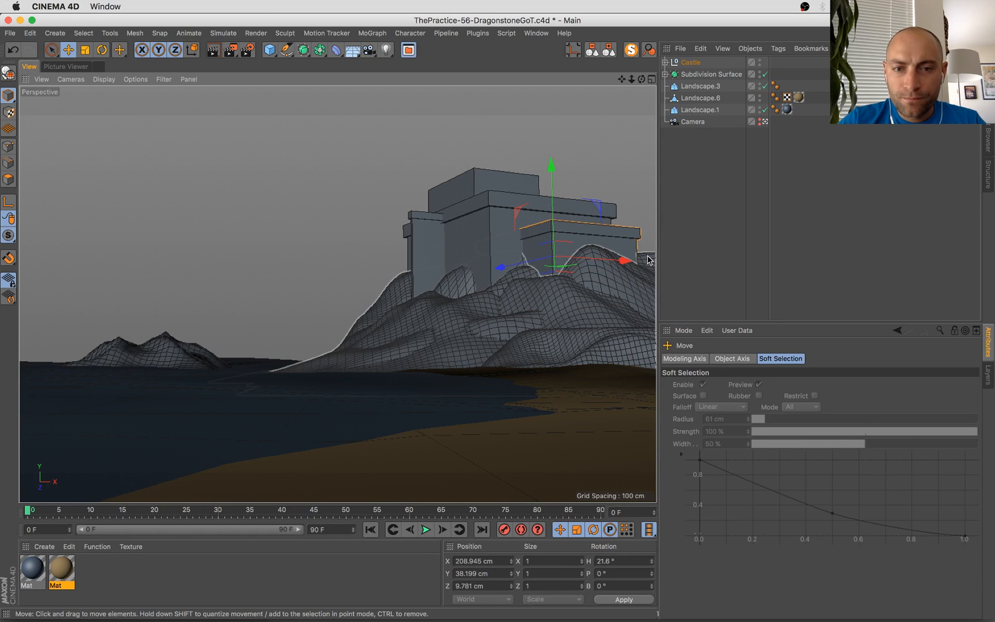
# With the Subdivision Surface temporarily disabled, shift the cliff landscape behind the new block to about 57 cm in X and adjust its Z position
pyautogui.click(648, 261)
pyautogui.click(667, 75)
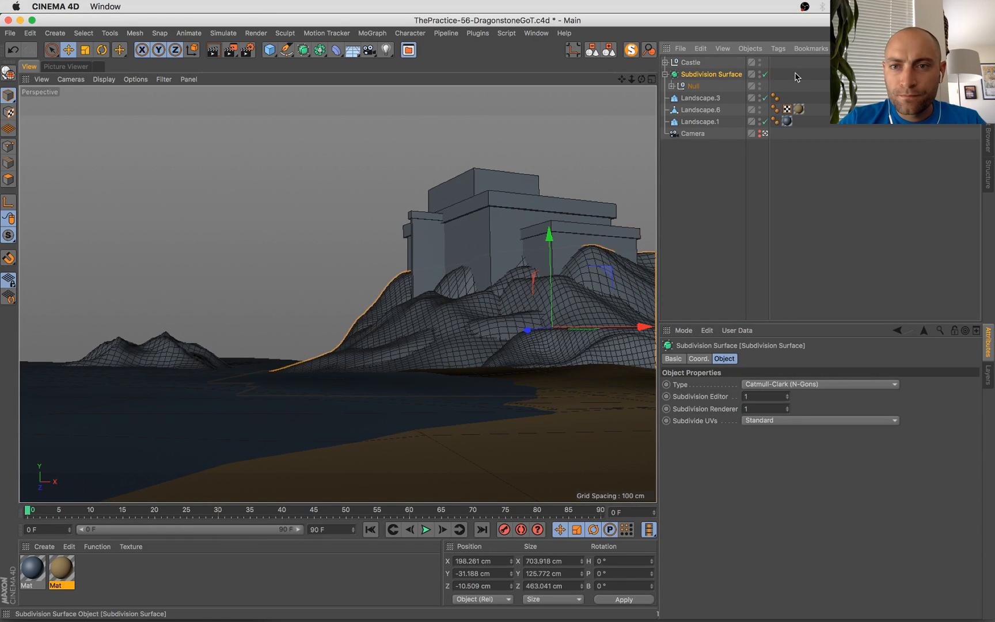
pyautogui.click(766, 75)
pyautogui.click(651, 261)
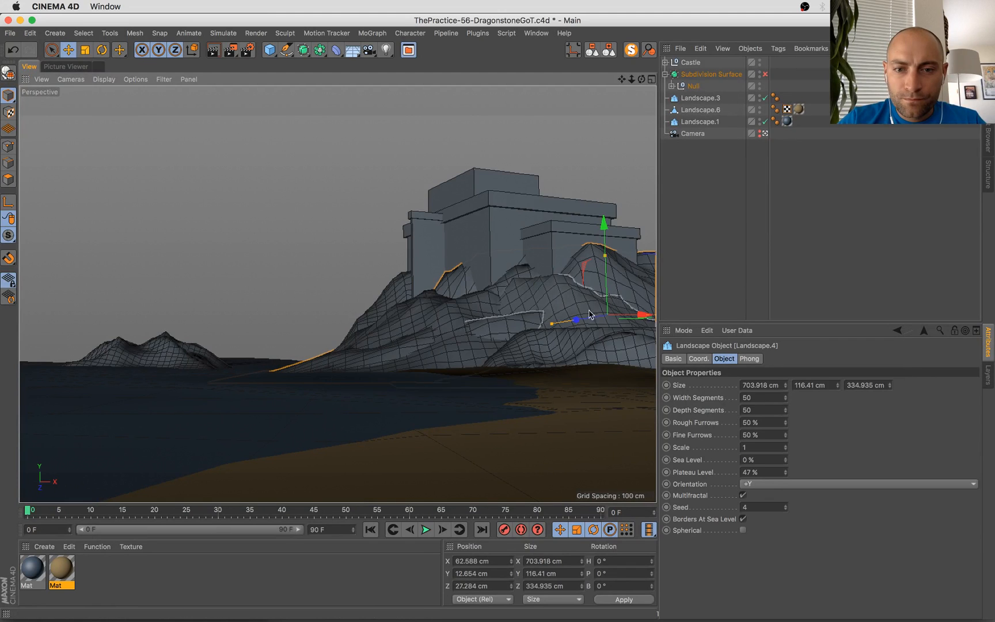
pyautogui.moveTo(643, 315); pyautogui.dragTo(637, 320)
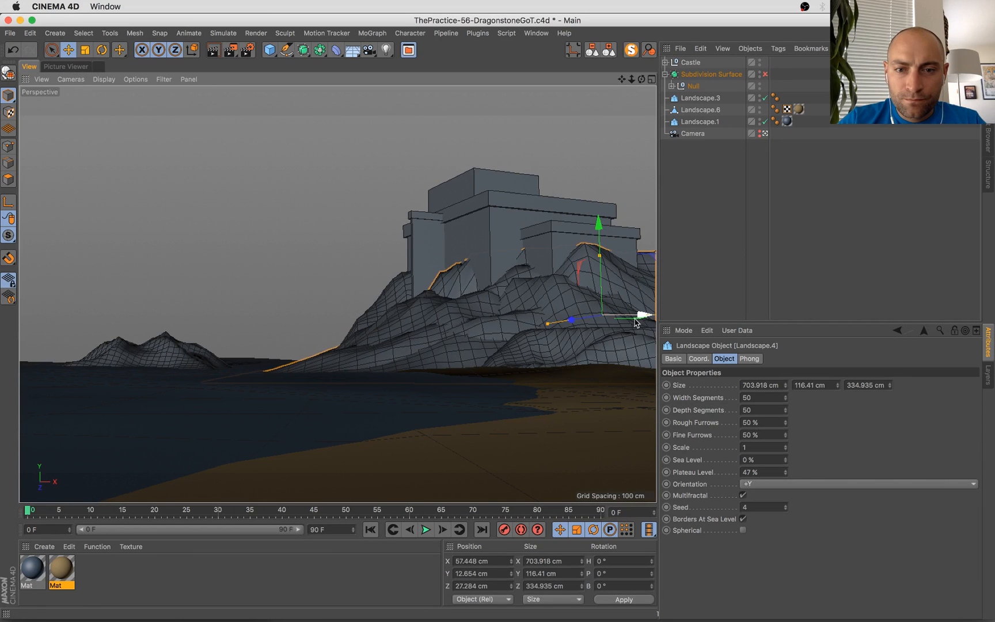
pyautogui.moveTo(571, 320); pyautogui.dragTo(591, 340)
pyautogui.keyDown('shift'); pyautogui.click(584, 326); pyautogui.keyUp('shift')
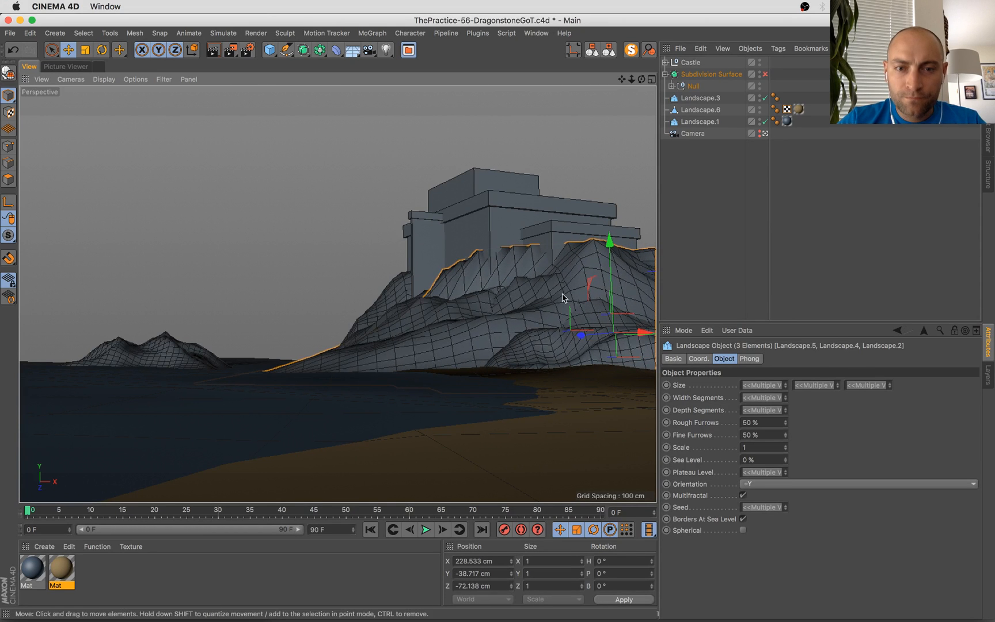
pyautogui.click(765, 73)
# Save the scene and compare the castle with the Dragonstone reference image
pyautogui.hotkey('ctrl', 's')
pyautogui.click(579, 142)
pyautogui.press('super+Tab')
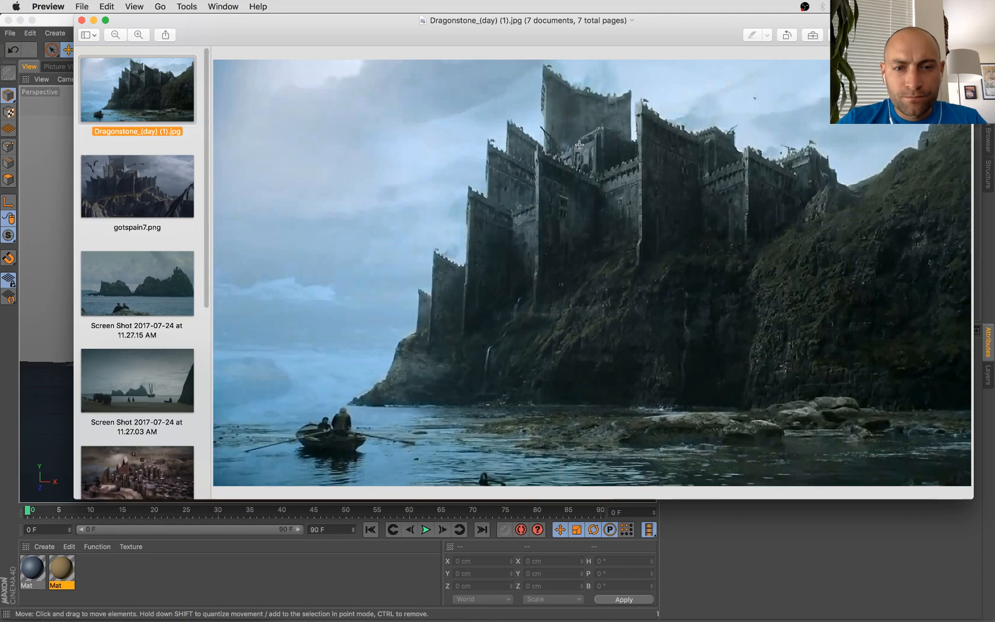
pyautogui.press('super+Tab')
# Rotate the whole Castle group slightly around its vertical axis
pyautogui.click(429, 230)
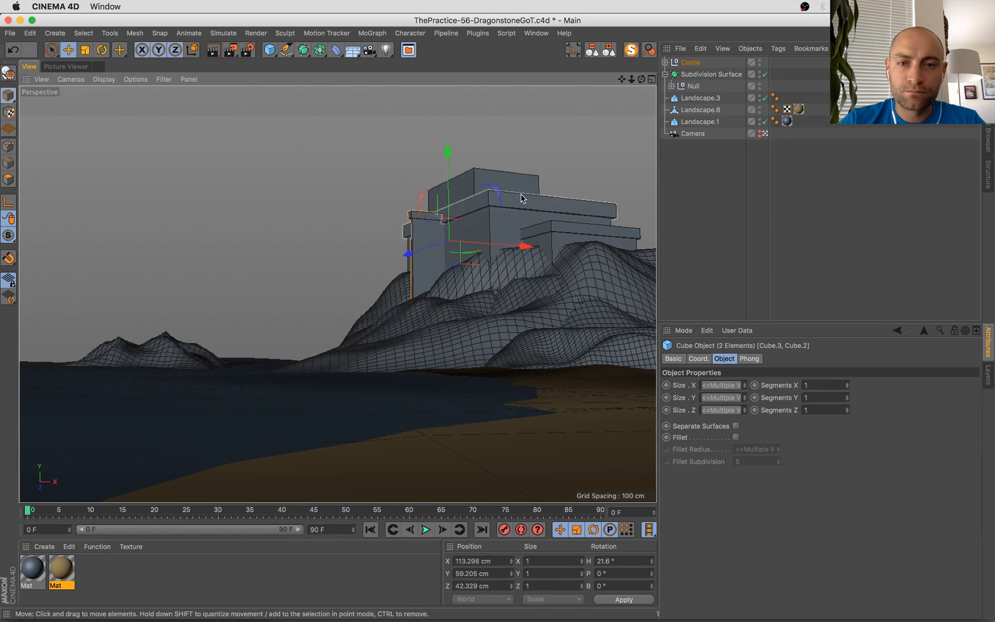
pyautogui.click(692, 64)
pyautogui.press('r')
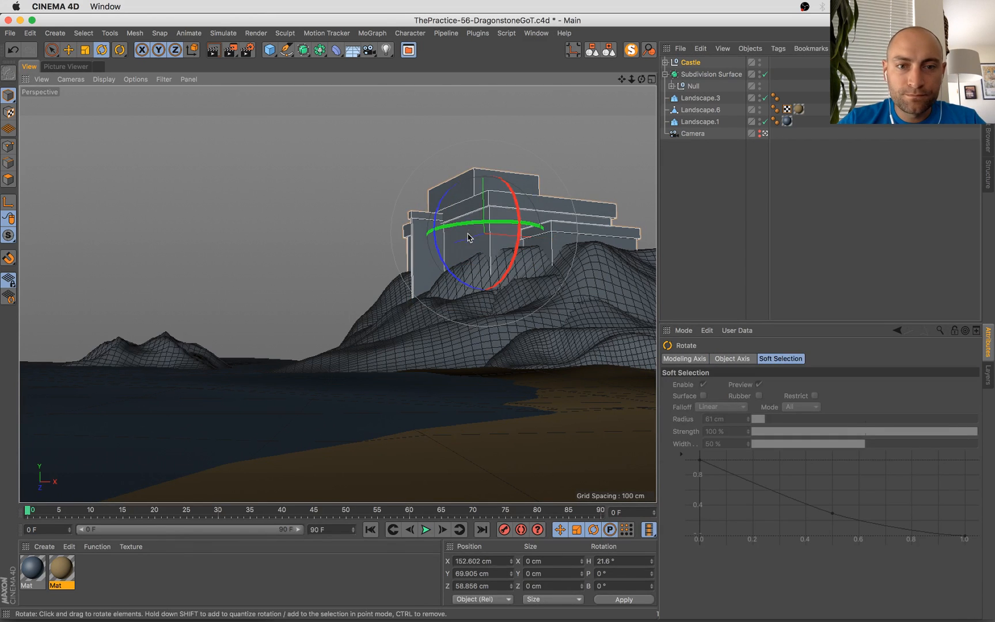
pyautogui.moveTo(466, 226); pyautogui.dragTo(479, 223)
# Move the thin wall cube outward along X and lengthen its cap to about 111 cm in X to cover it
pyautogui.click(428, 226)
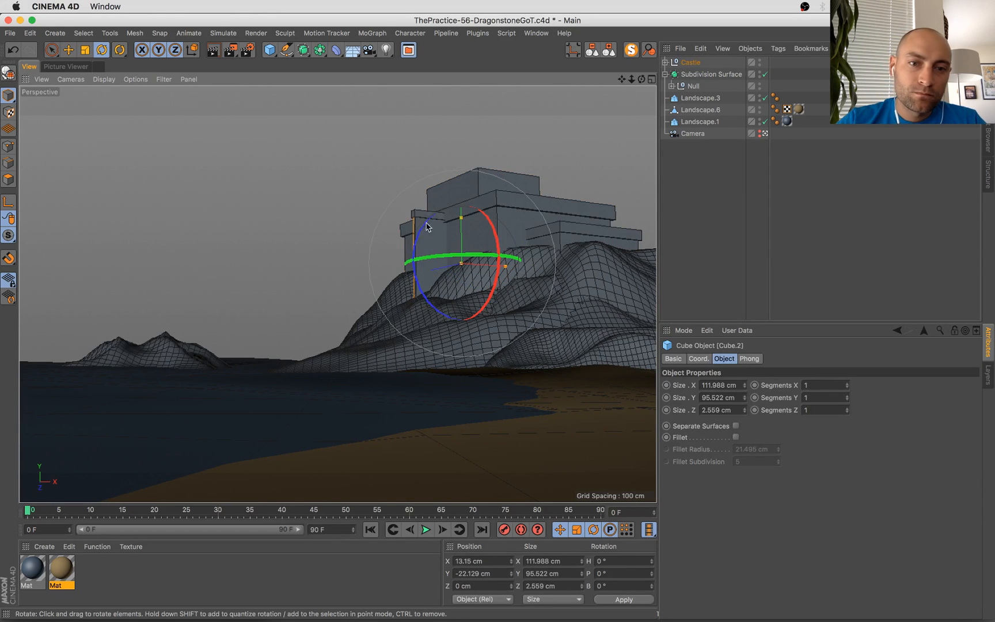
pyautogui.press('e')
pyautogui.moveTo(507, 247); pyautogui.dragTo(467, 242)
pyautogui.click(378, 214)
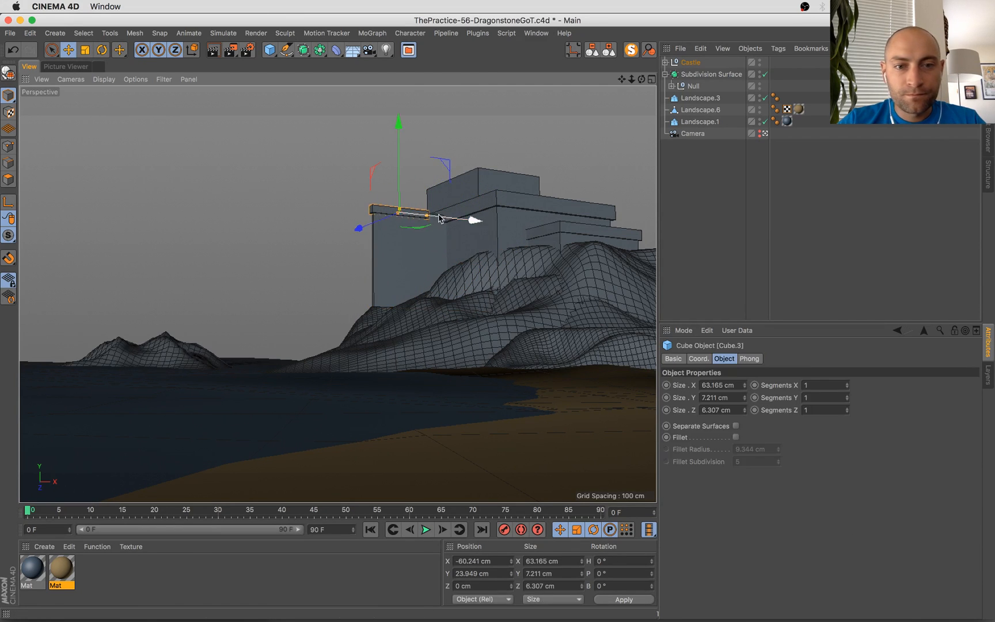
pyautogui.moveTo(472, 222); pyautogui.dragTo(497, 224)
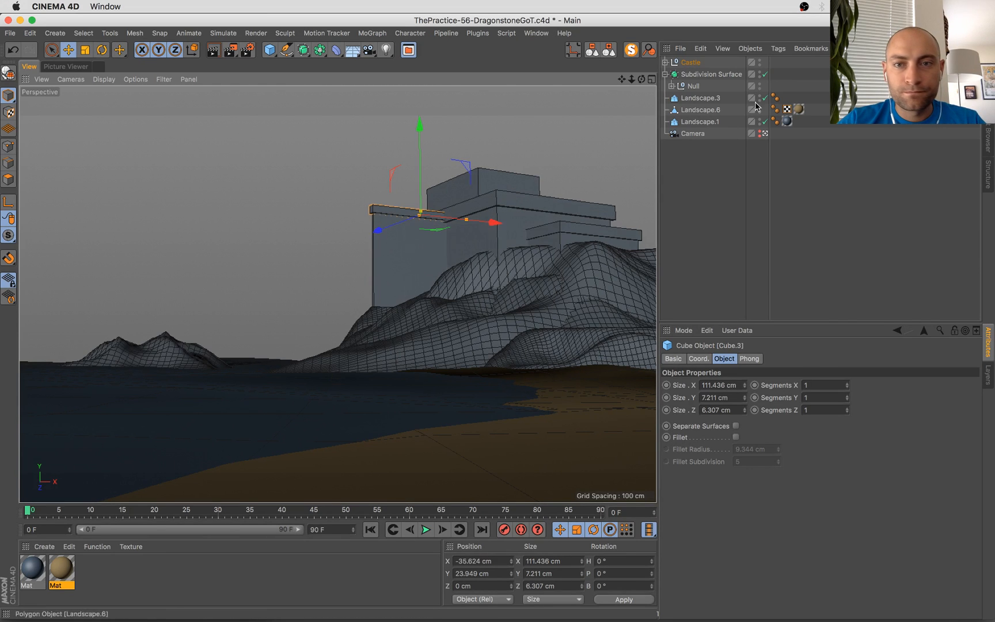
# Check the reference image and move the capped wall group back toward the castle to about -1 cm in X
pyautogui.click(677, 70)
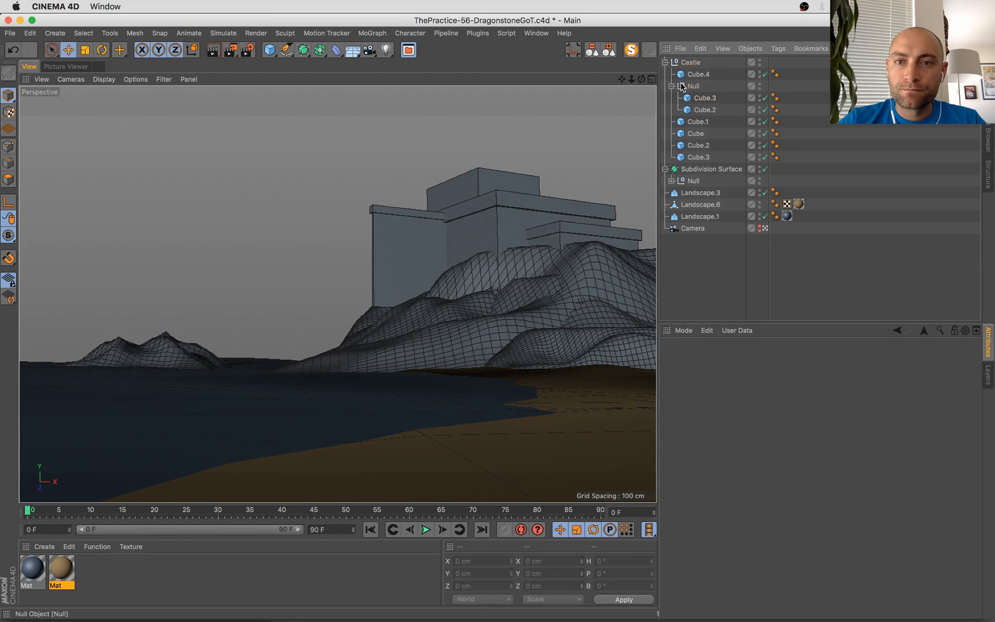
pyautogui.click(671, 86)
pyautogui.click(694, 86)
pyautogui.moveTo(449, 155); pyautogui.dragTo(448, 158)
pyautogui.press('super+Tab')
pyautogui.press('super+Tab')
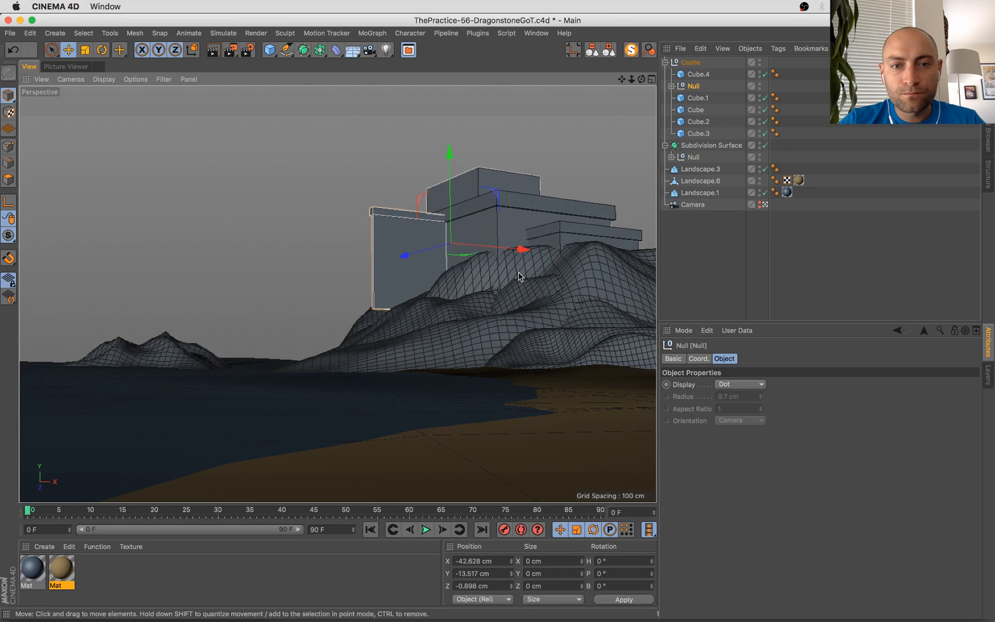
pyautogui.moveTo(516, 251); pyautogui.dragTo(550, 256)
# Lower the capped wall group to about -14.2 cm in Y and compare it with the reference image
pyautogui.press('super+Tab')
pyautogui.press('super+Tab')
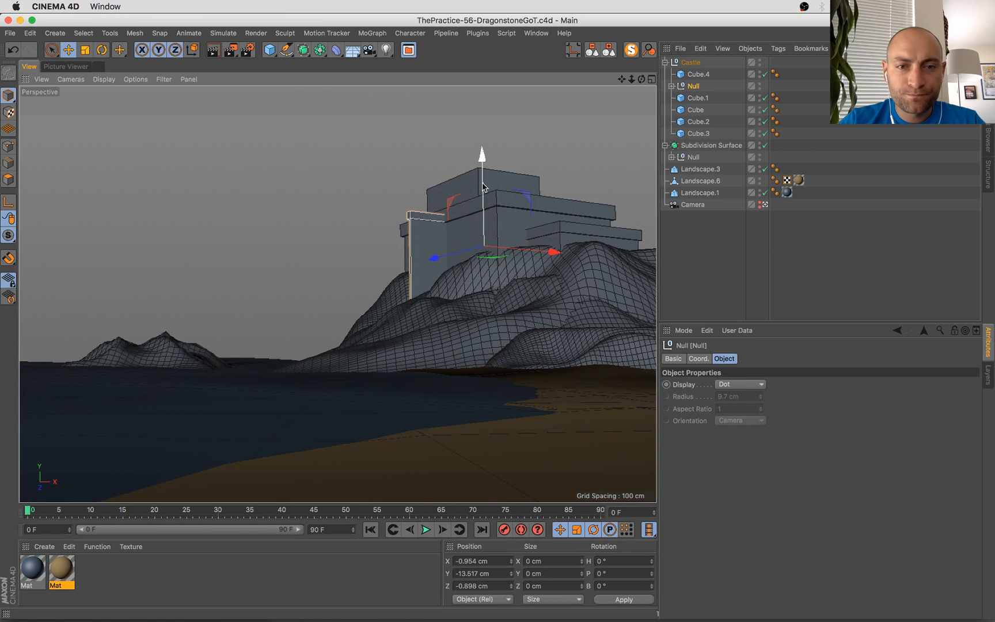
pyautogui.moveTo(483, 187); pyautogui.dragTo(484, 188)
pyautogui.press('super+Tab')
pyautogui.hotkey('ctrl', 'Up')
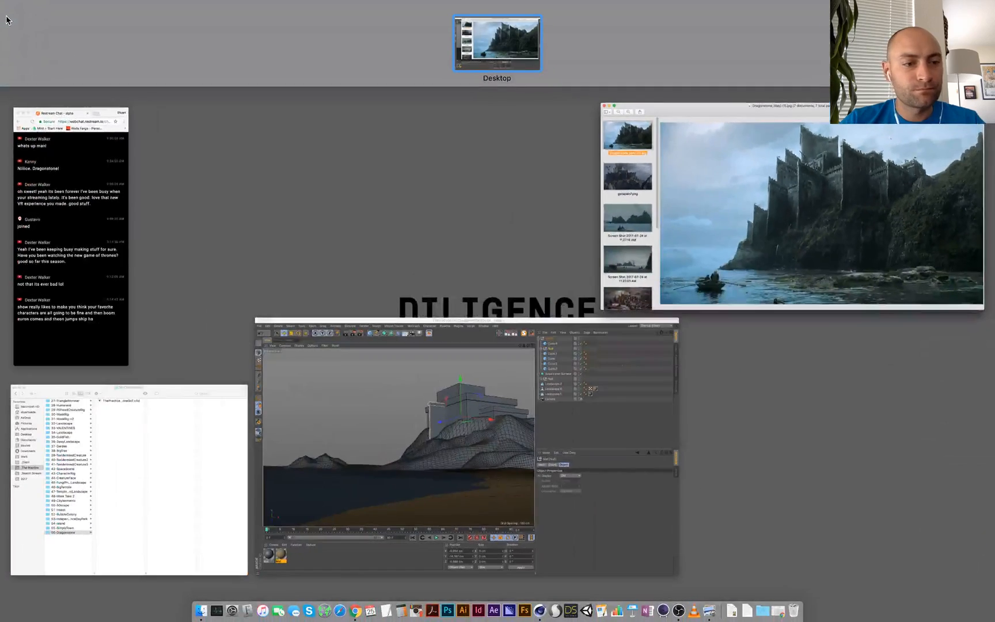
pyautogui.click(705, 236)
pyautogui.press('super+Tab')
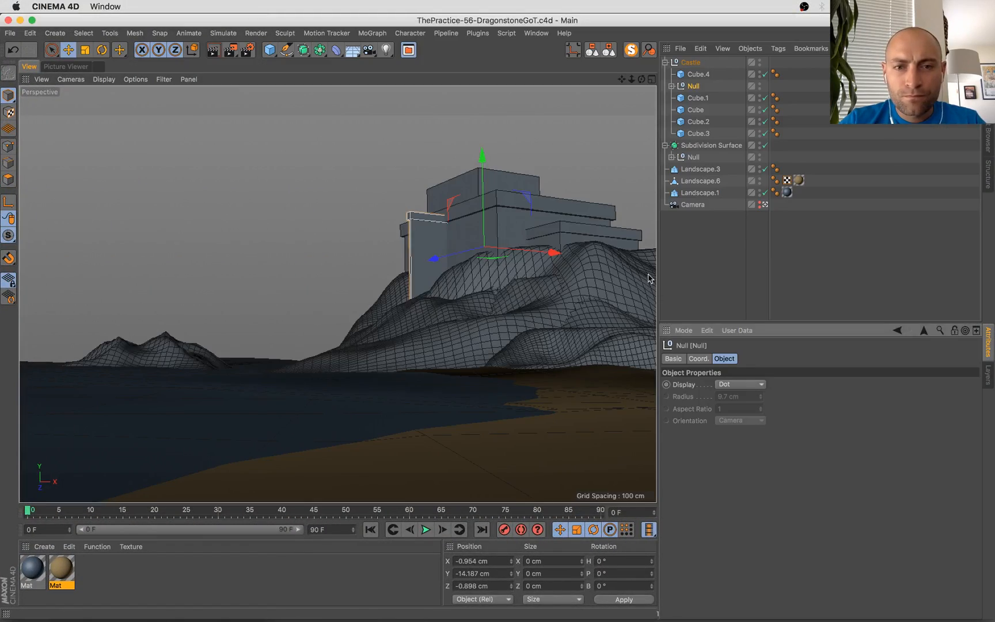
# Duplicate the capped wall group, place the copy at about 59.5 cm in Z, and check the reference image
pyautogui.moveTo(444, 259); pyautogui.dragTo(408, 269)
pyautogui.press('super+Tab')
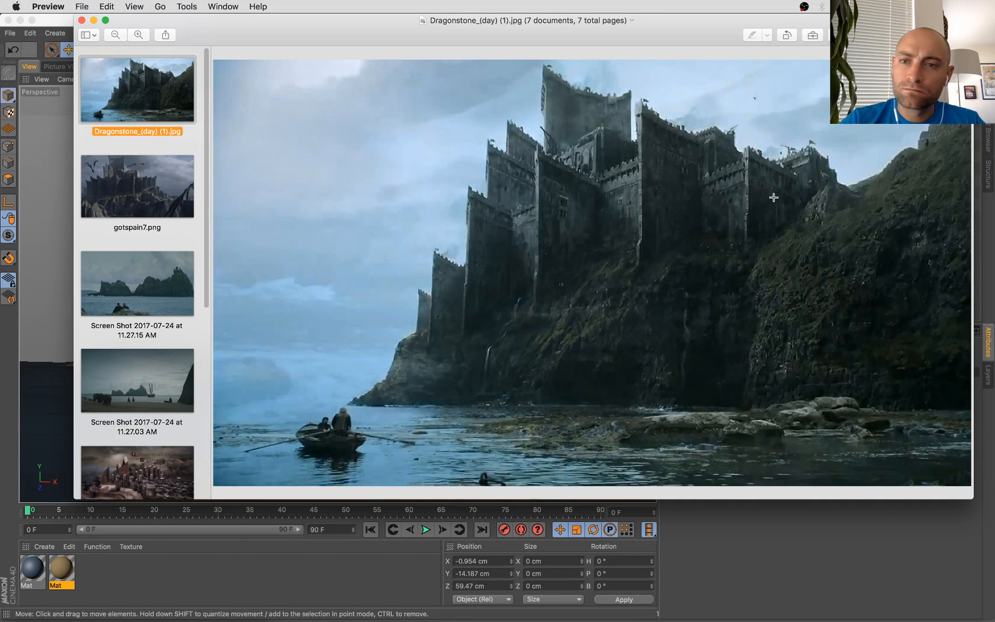
pyautogui.press('super+Tab')
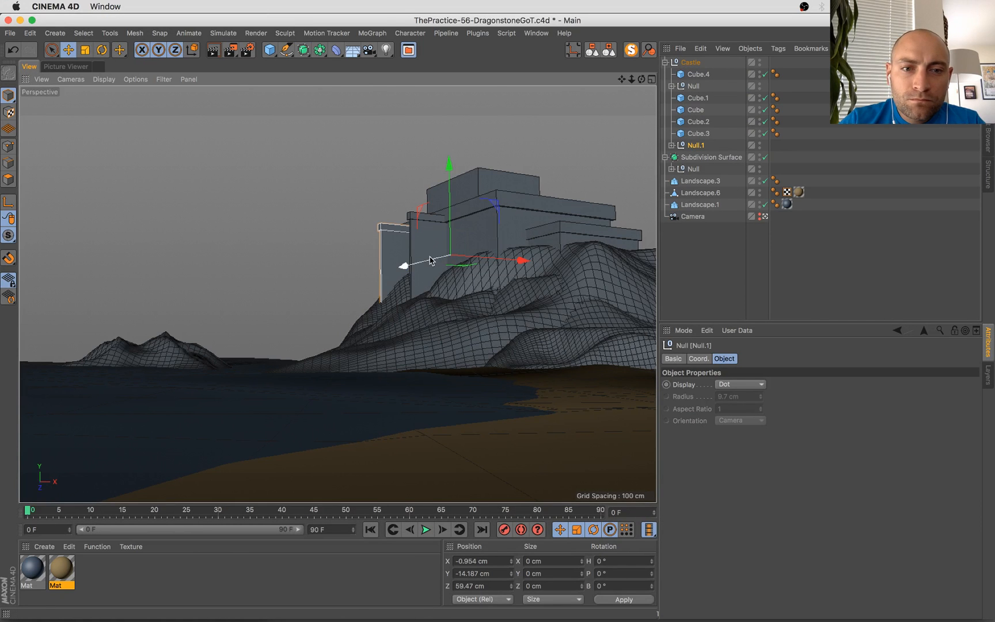
# Duplicate the wall group again, scale the copy down and place it at about X 44, Y -32, Z -124 cm before the lower block
pyautogui.keyDown('ctrl'); pyautogui.moveTo(429, 261); pyautogui.dragTo(569, 278); pyautogui.keyUp('ctrl')
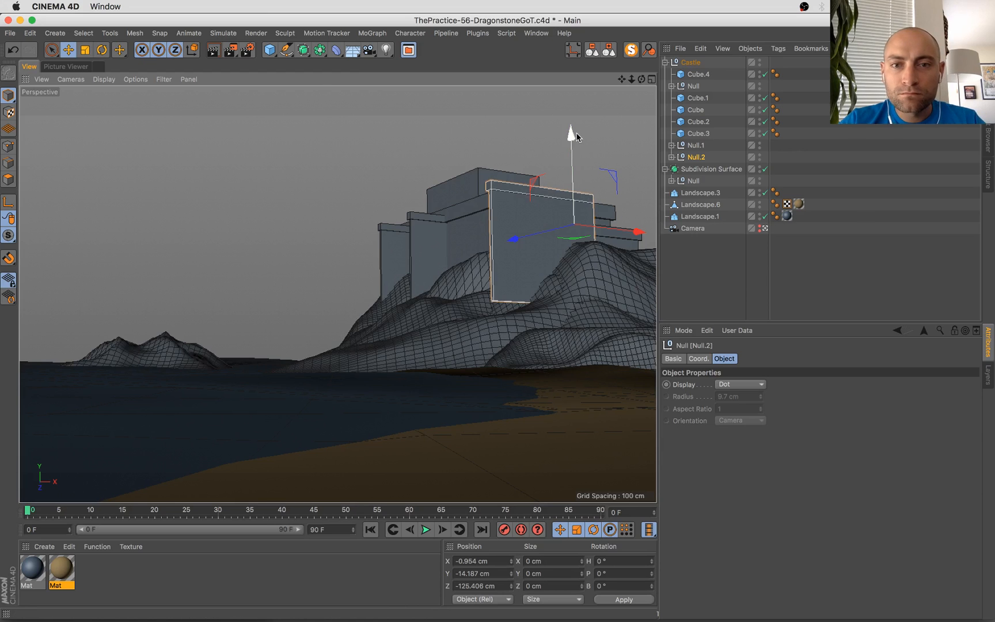
pyautogui.press('y')
pyautogui.moveTo(607, 135); pyautogui.dragTo(566, 176)
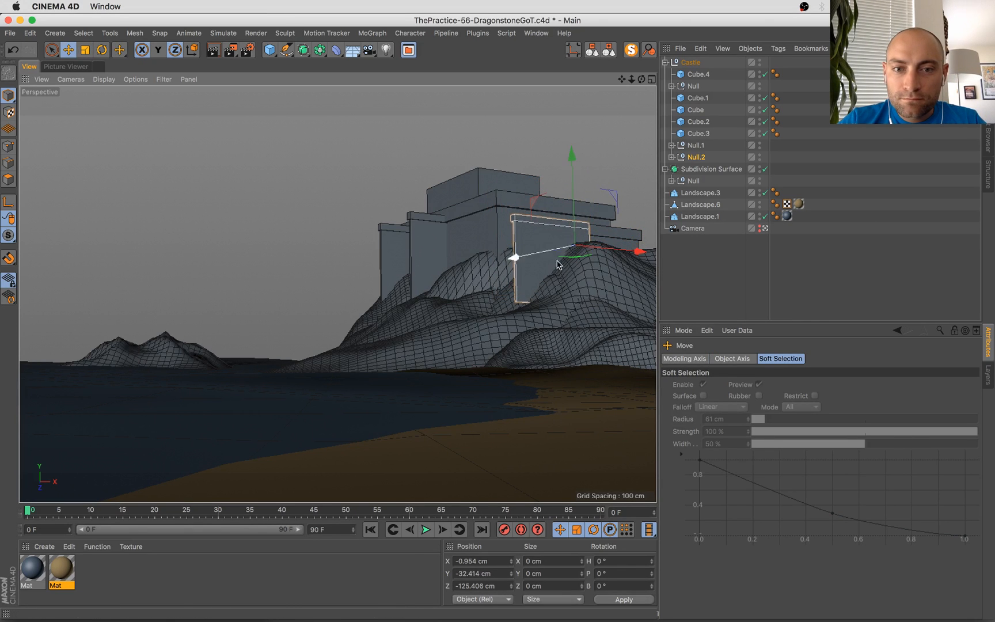
pyautogui.moveTo(557, 265); pyautogui.dragTo(591, 263)
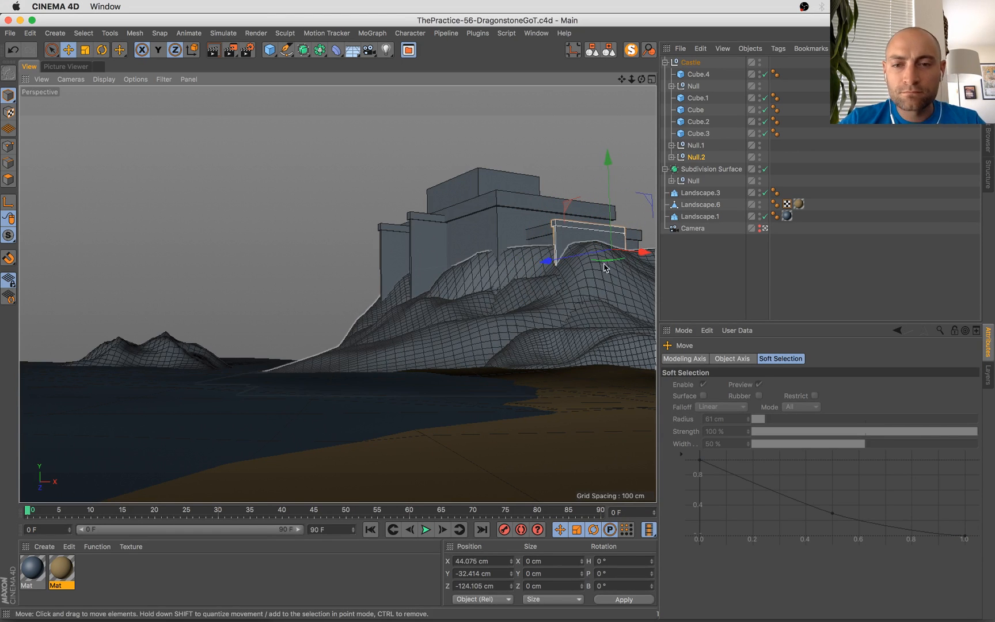
pyautogui.press('super+Tab')
pyautogui.press('super+Tab')
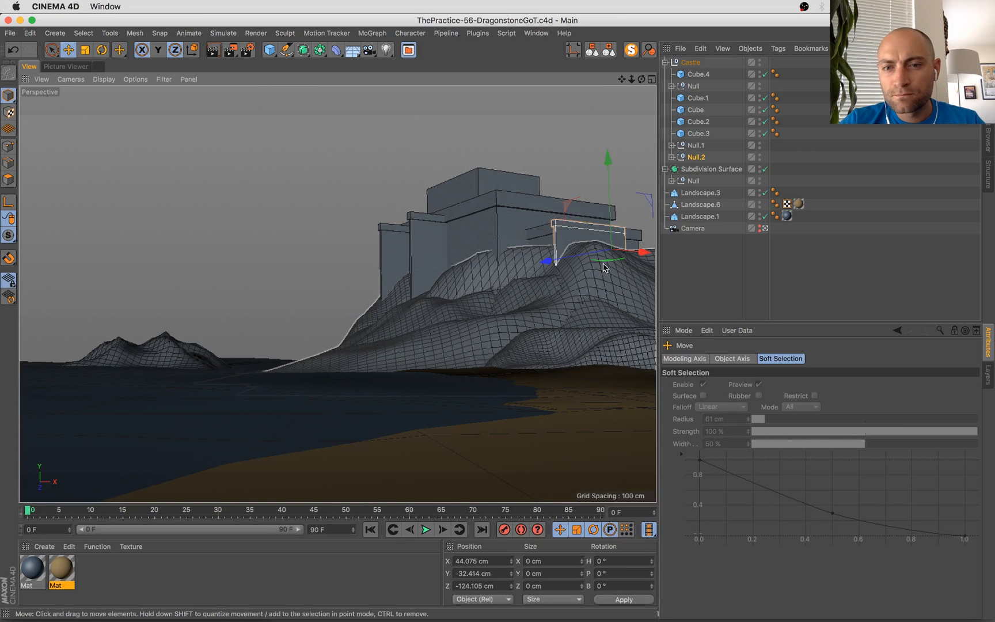
# Narrow the lower block's cap to about 86 cm in X and move the small front wall group to about X 56 cm, Y -30 cm
pyautogui.click(634, 247)
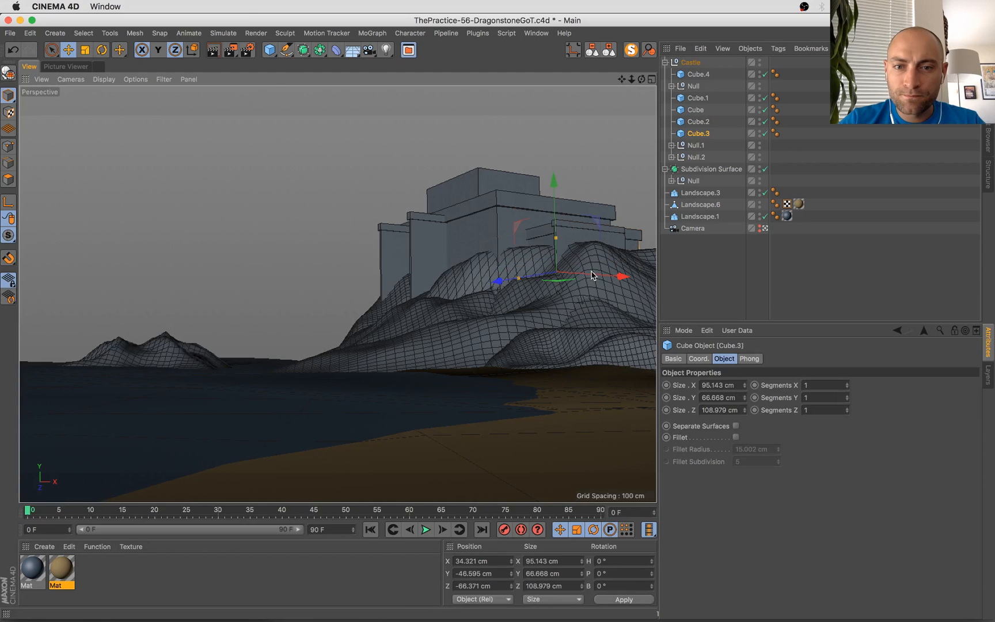
pyautogui.click(625, 246)
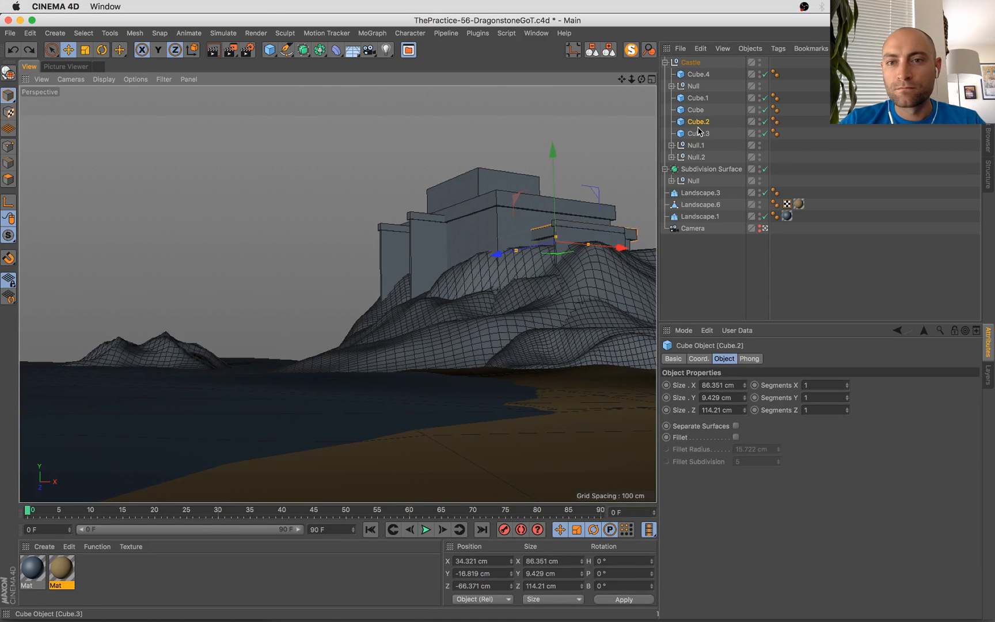
pyautogui.click(697, 146)
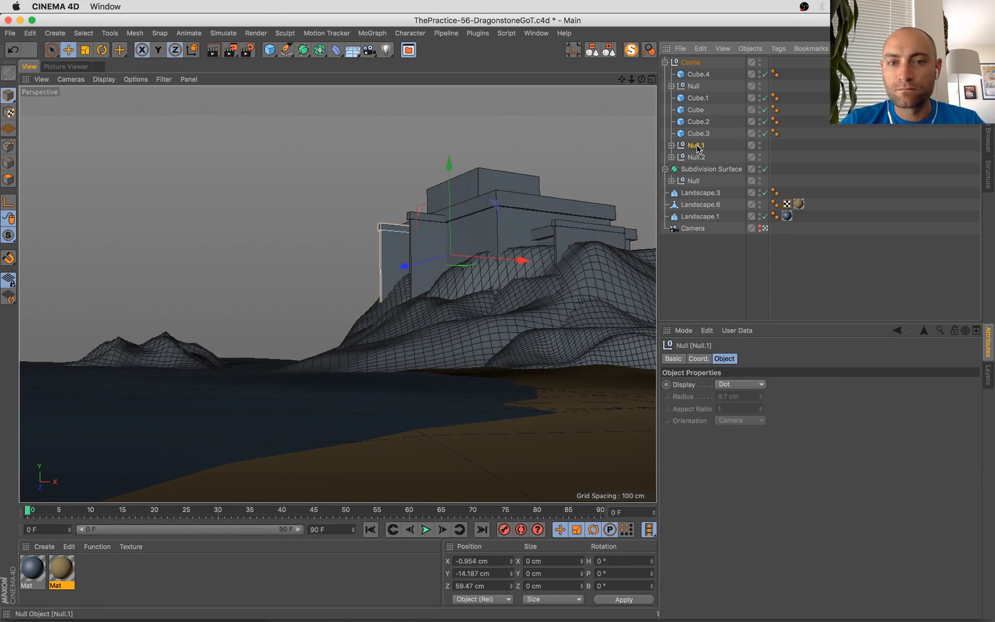
pyautogui.click(567, 238)
pyautogui.click(696, 158)
pyautogui.moveTo(644, 256)
pyautogui.mouseDown()
pyautogui.moveTo(661, 258)
pyautogui.moveTo(652, 260)
pyautogui.mouseUp()
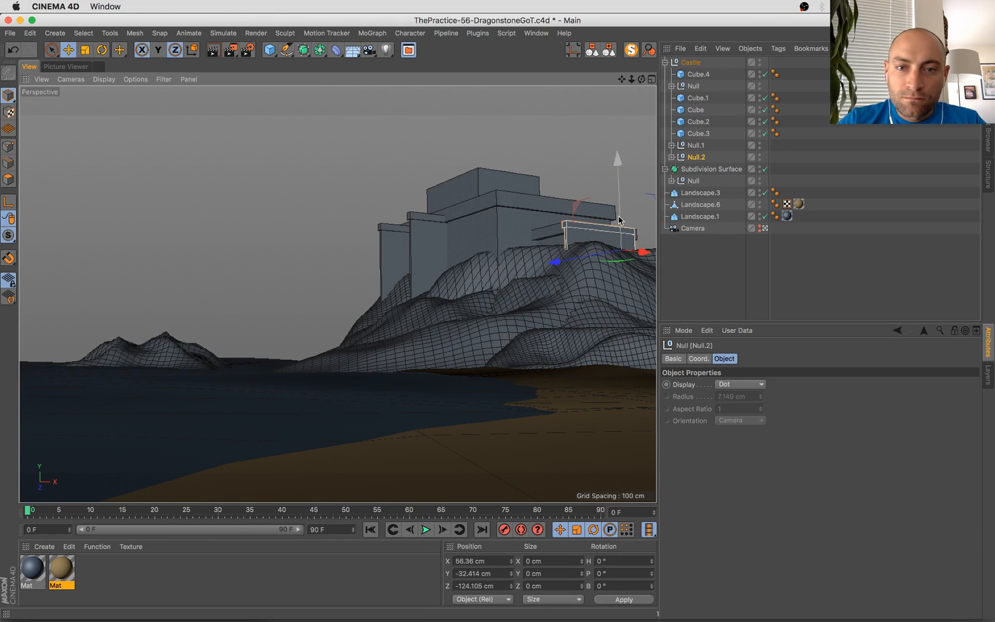
pyautogui.moveTo(619, 223); pyautogui.dragTo(619, 218)
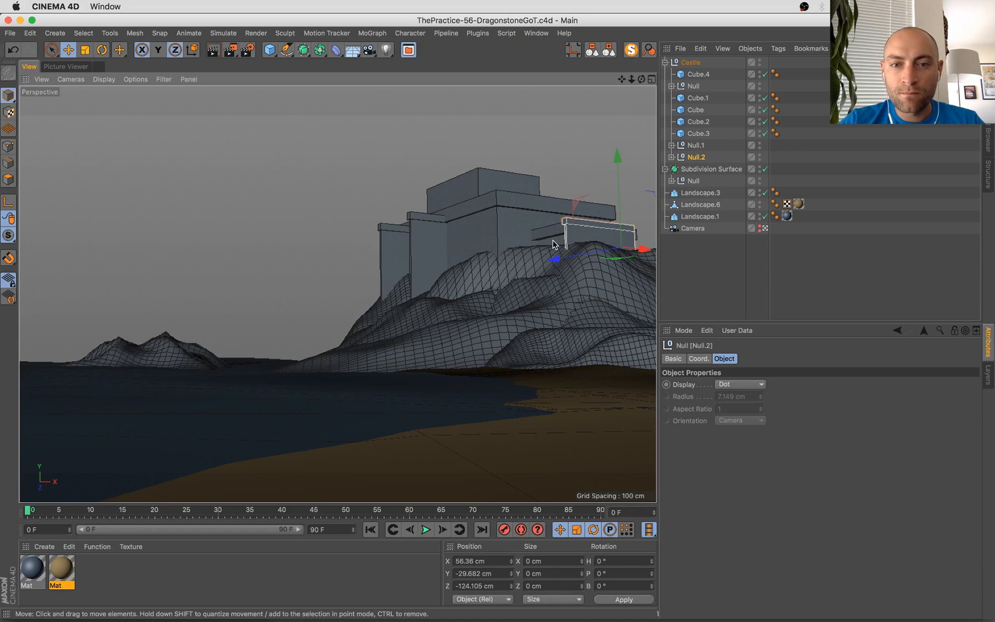
# Duplicate the lower block's cube, resize the copy to about 36 × 67 × 25 cm and place it at about X 129, Y -24, Z -76 cm
pyautogui.click(548, 252)
pyautogui.keyDown('ctrl'); pyautogui.moveTo(539, 279); pyautogui.dragTo(597, 280); pyautogui.keyUp('ctrl')
pyautogui.moveTo(536, 275); pyautogui.dragTo(564, 192)
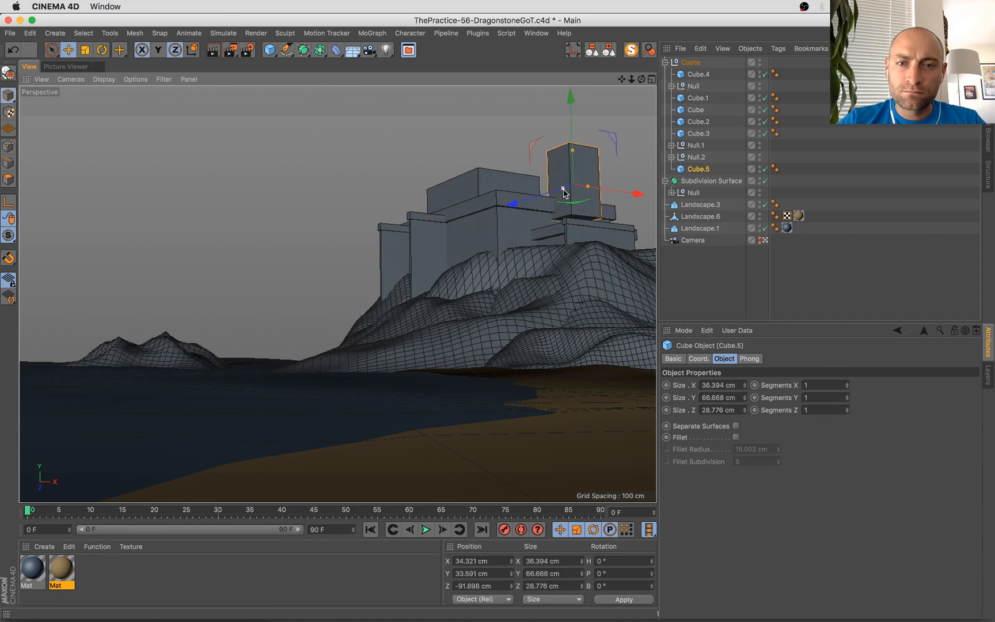
pyautogui.moveTo(572, 100); pyautogui.dragTo(574, 154)
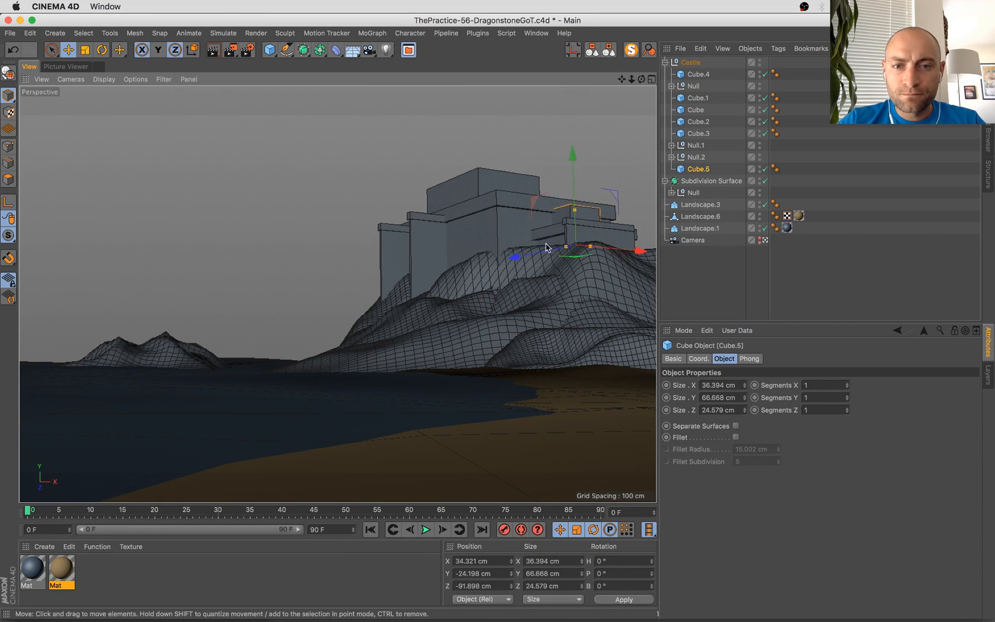
pyautogui.moveTo(607, 245); pyautogui.dragTo(633, 253)
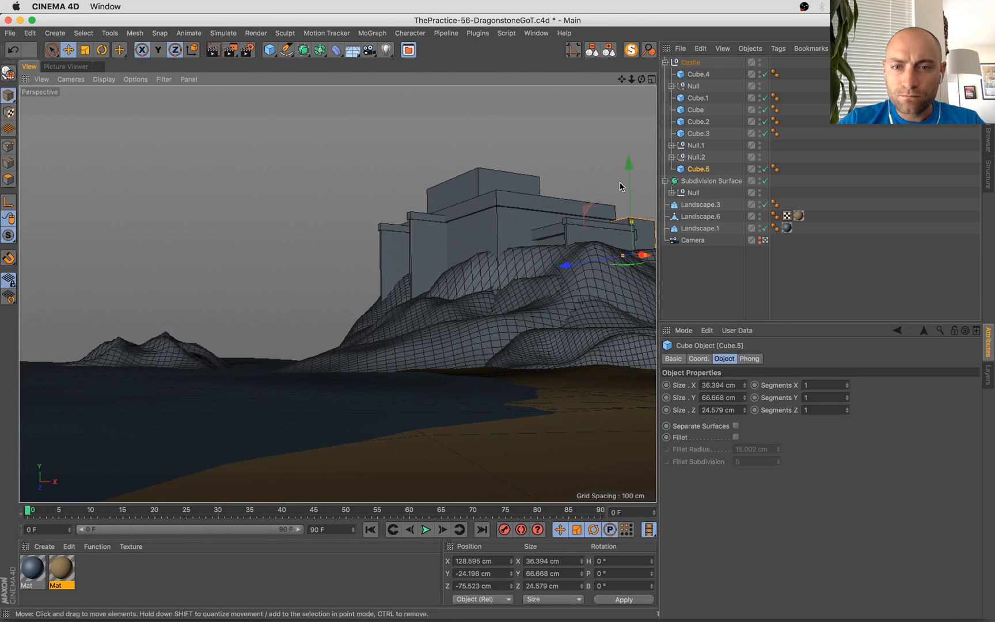
# Reposition the Cube.5 block at the castle's far end and scale it down to about 25 × 47 × 17 cm
pyautogui.moveTo(628, 198); pyautogui.dragTo(625, 175)
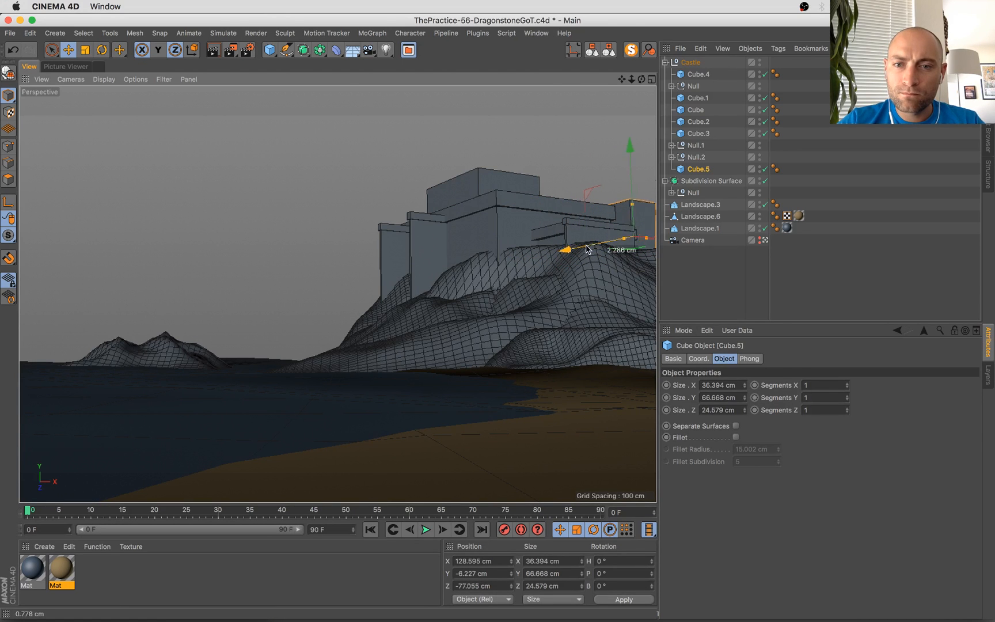
pyautogui.moveTo(587, 248); pyautogui.dragTo(609, 228)
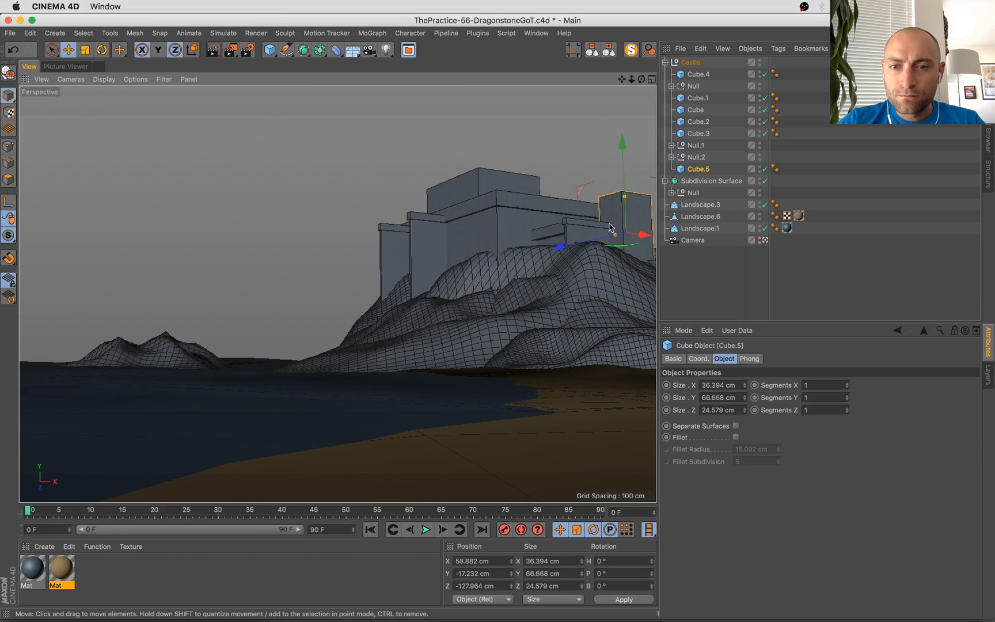
pyautogui.press('t')
pyautogui.moveTo(573, 149); pyautogui.dragTo(534, 249)
# Check the Dragonstone reference image in Preview, move Cube.5 to about X 80, Y -24 cm, and save the project
pyautogui.press('super+Tab')
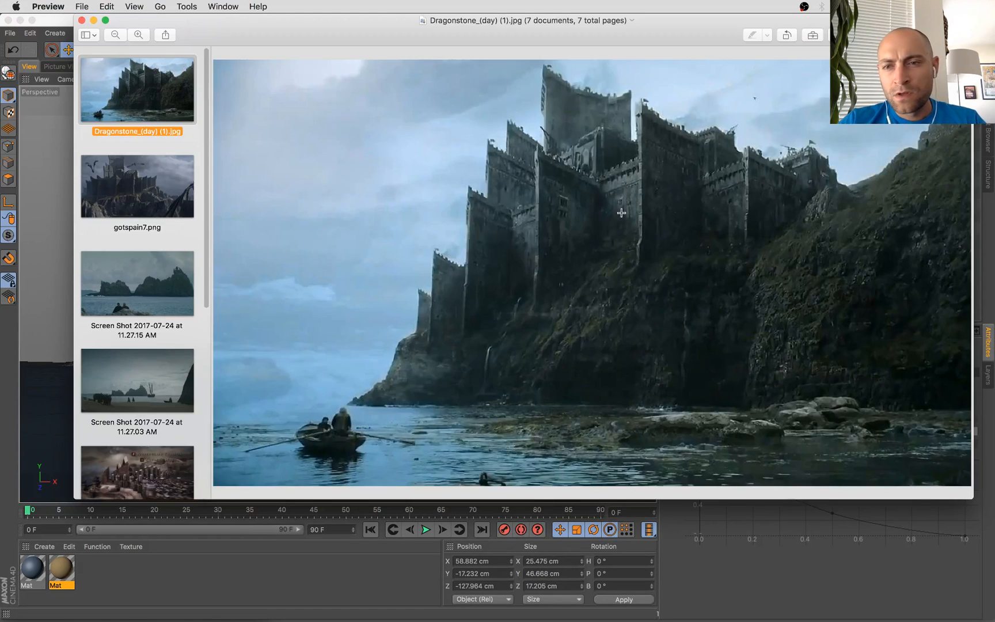
pyautogui.press('super+Tab')
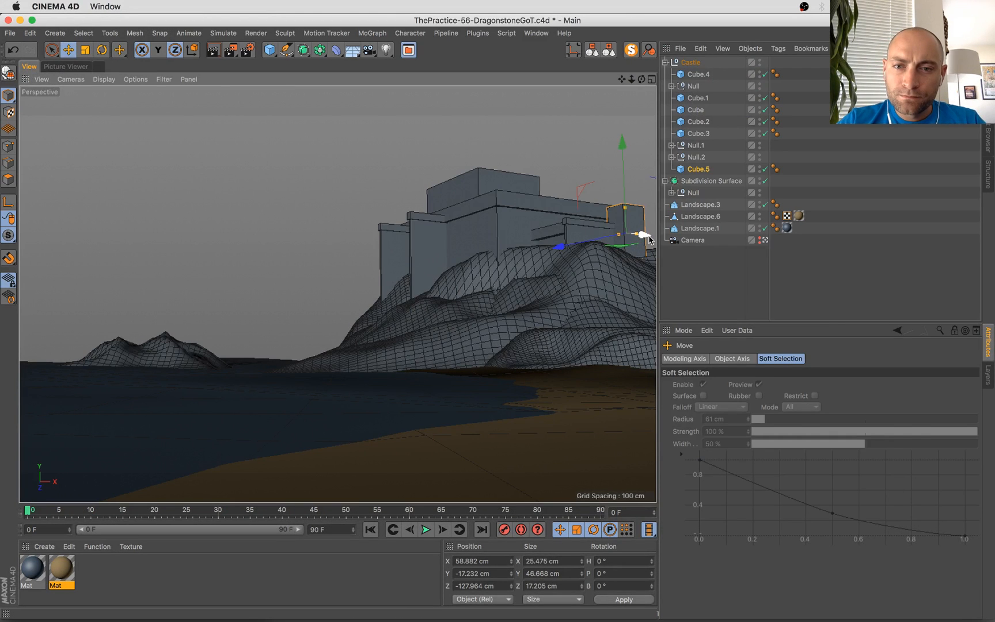
pyautogui.moveTo(649, 238); pyautogui.dragTo(664, 236)
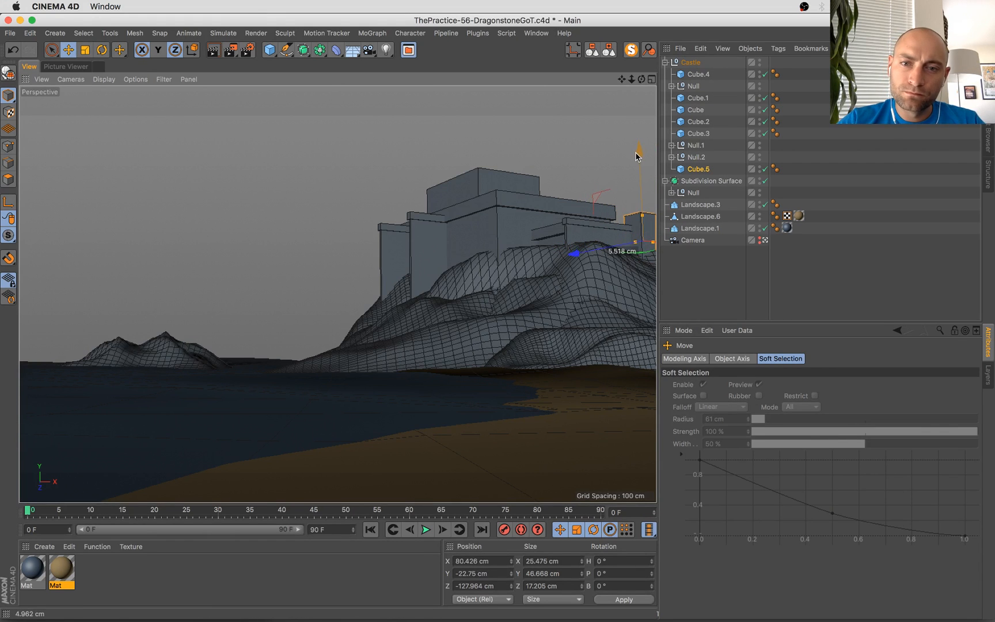
pyautogui.press('super+s')
# Duplicate the Null.1 wall group as a lower outer tower at about Y -43, Z 108 cm, comparing it with the reference image in Preview
pyautogui.click(397, 251)
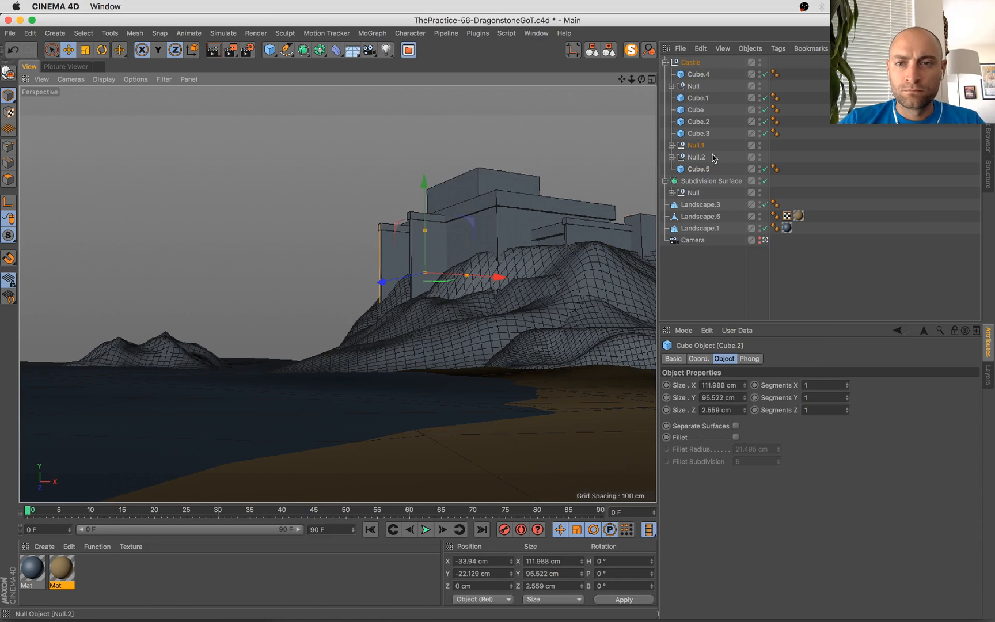
pyautogui.click(696, 146)
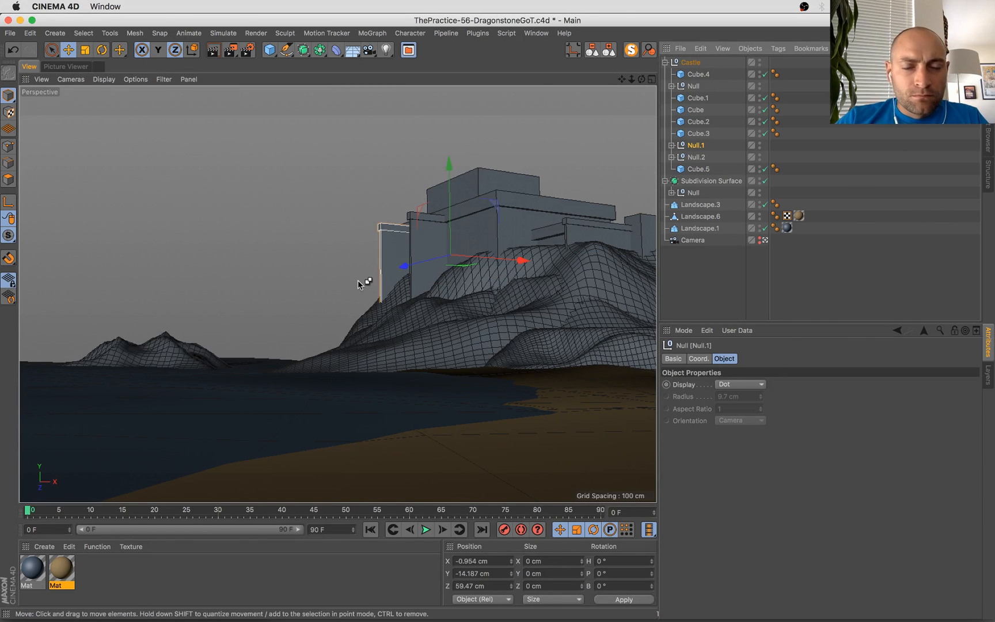
pyautogui.press('super+Tab')
pyautogui.press('super+Tab')
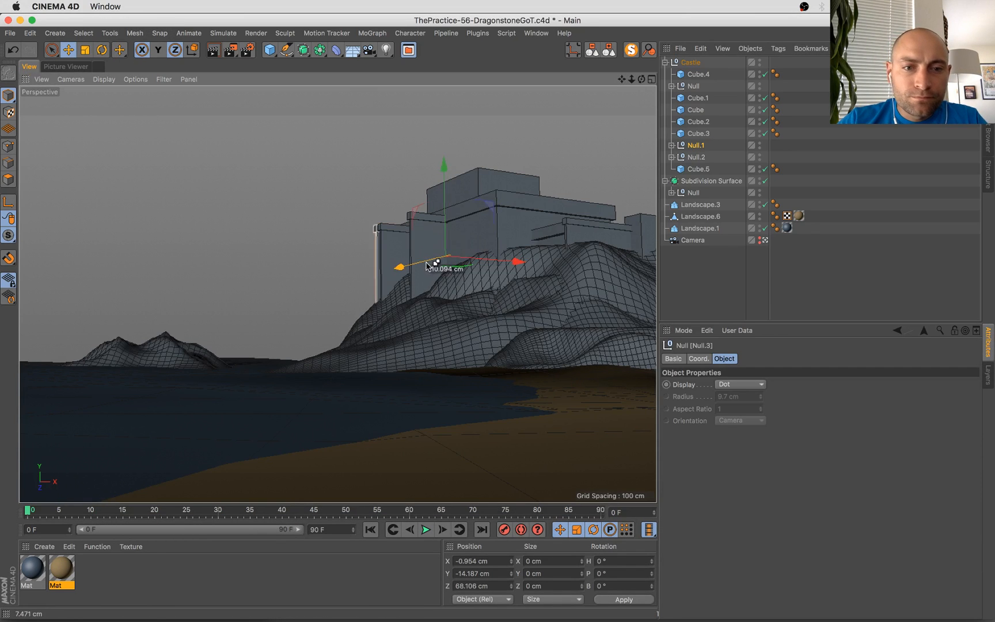
pyautogui.moveTo(438, 265); pyautogui.dragTo(411, 272)
pyautogui.moveTo(427, 174); pyautogui.dragTo(427, 198)
pyautogui.press('super+Tab')
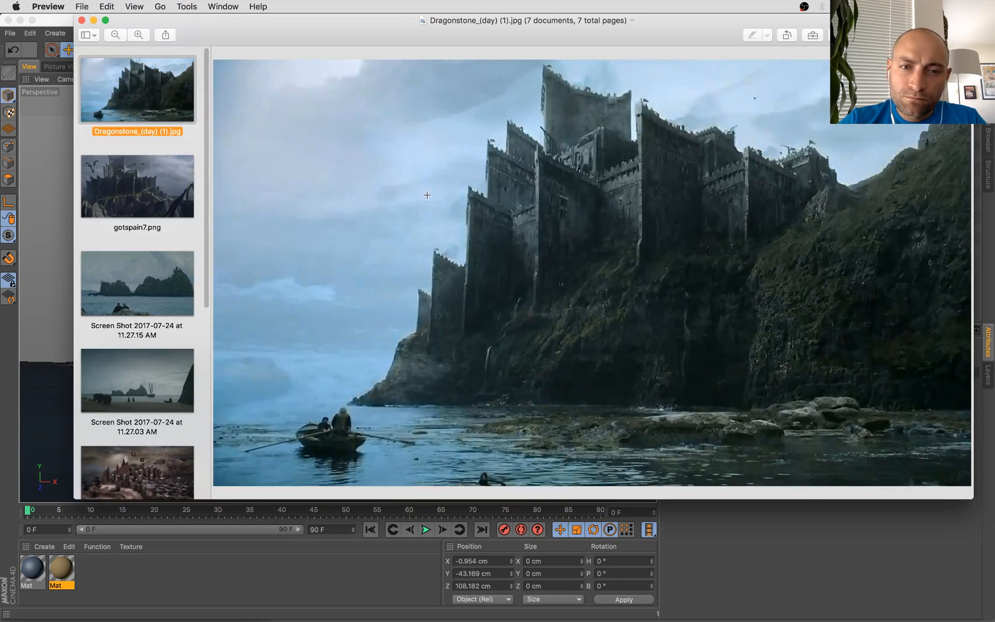
pyautogui.press('super+Tab')
pyautogui.press('super+Tab')
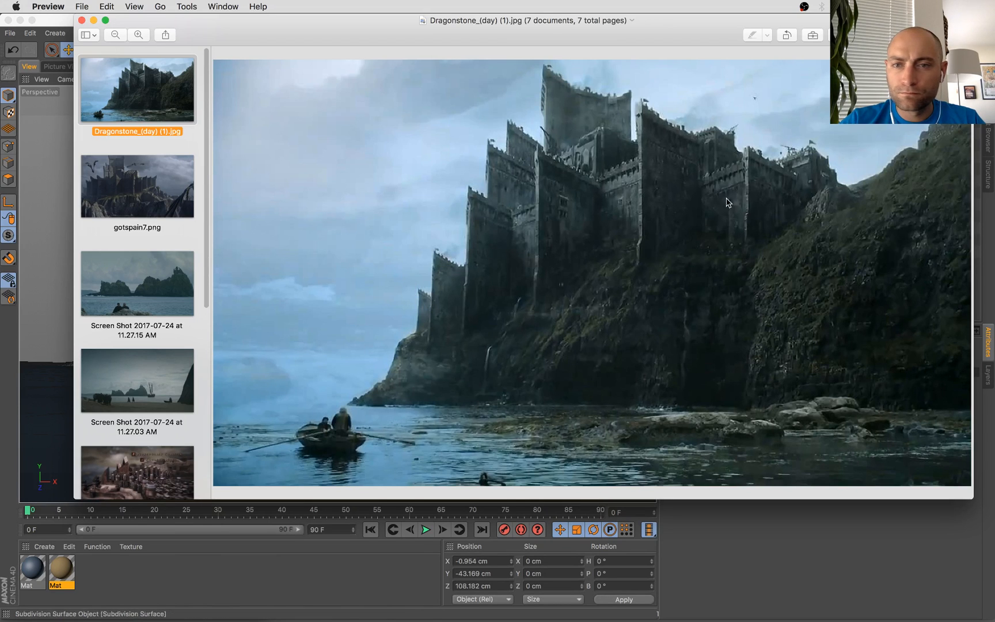
pyautogui.press('super+Tab')
# Reorder the Castle hierarchy so the null groups sit below all the cubes
pyautogui.click(401, 248)
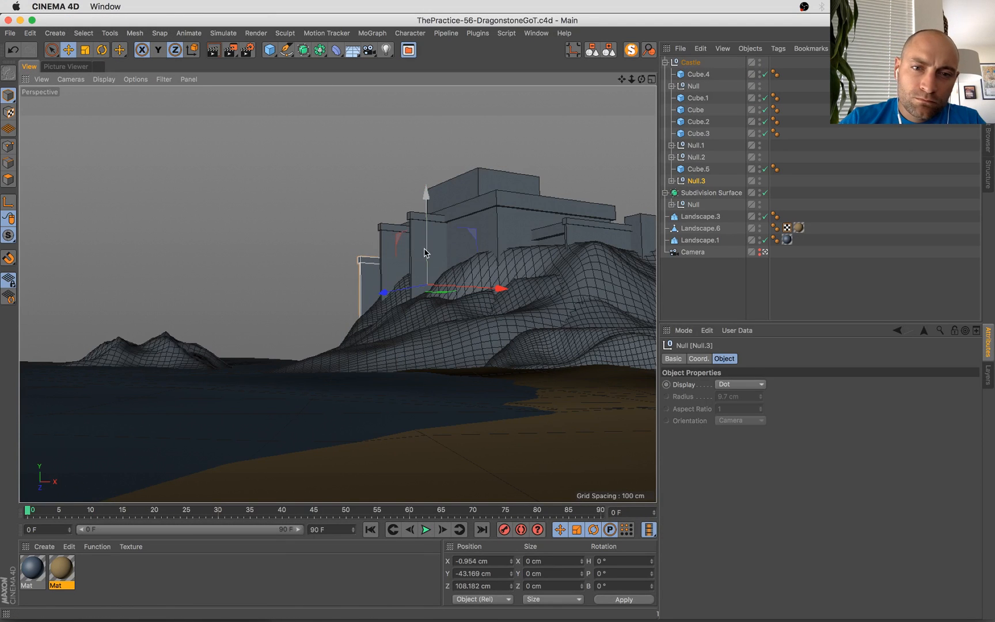
pyautogui.moveTo(697, 90); pyautogui.dragTo(697, 131)
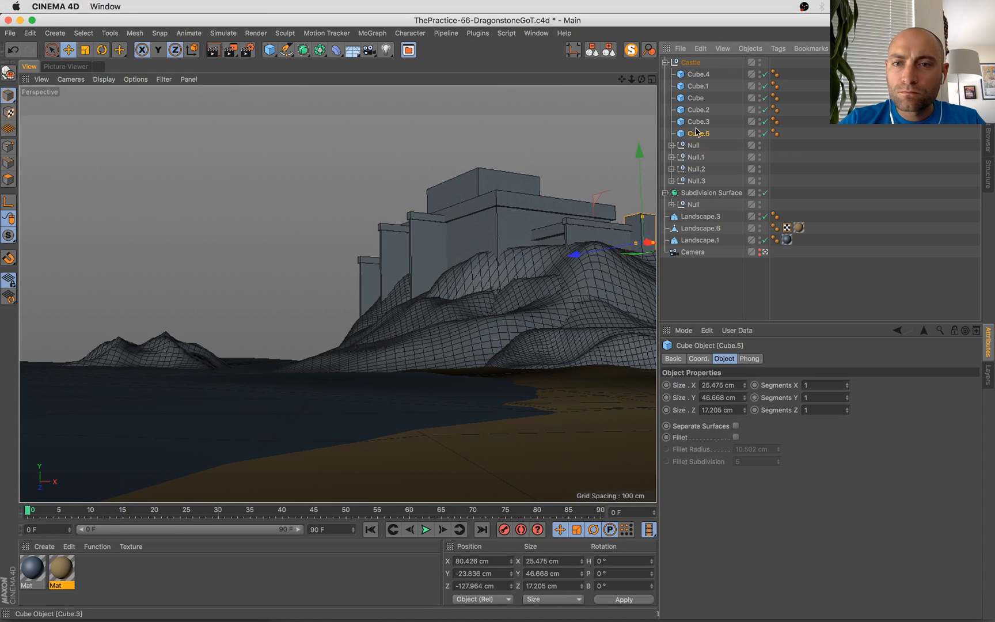
# Select the upper castle blocks Cube, Cube.1 and Cube.4 together and raise them about 5 cm
pyautogui.keyDown('shift'); pyautogui.click(550, 237); pyautogui.keyUp('shift')
pyautogui.keyDown('shift'); pyautogui.click(547, 233); pyautogui.keyUp('shift')
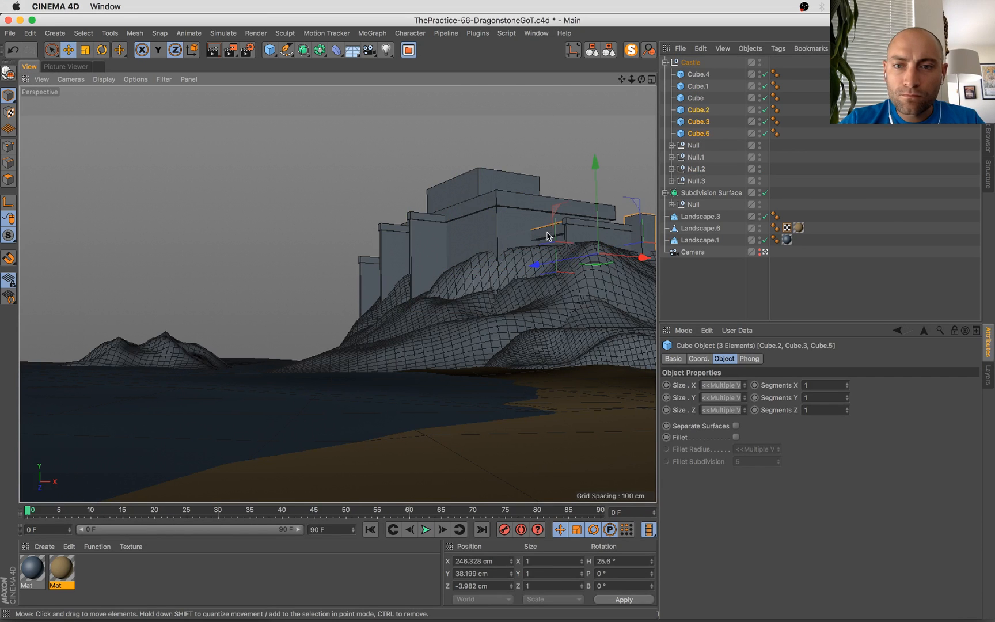
pyautogui.click(637, 223)
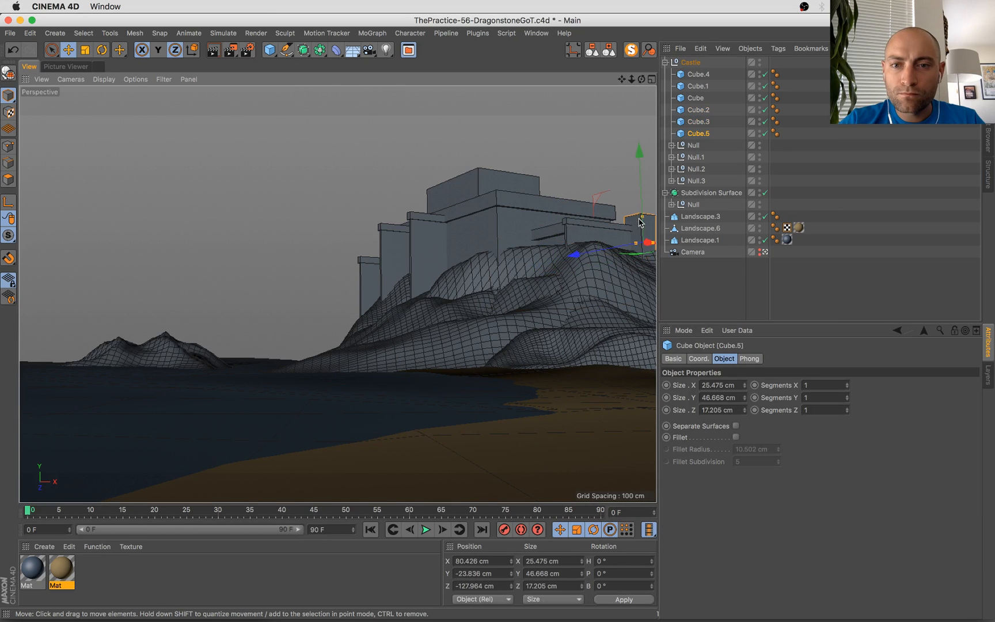
pyautogui.click(518, 207)
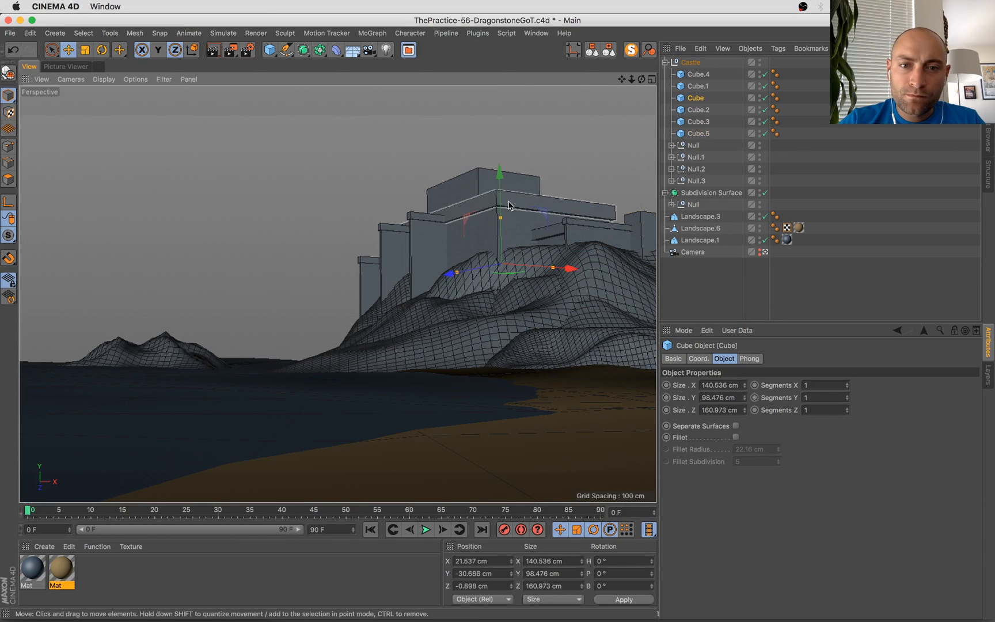
pyautogui.keyDown('shift'); pyautogui.click(513, 205); pyautogui.keyUp('shift')
pyautogui.keyDown('shift'); pyautogui.click(490, 178); pyautogui.keyUp('shift')
pyautogui.moveTo(489, 154); pyautogui.dragTo(492, 149)
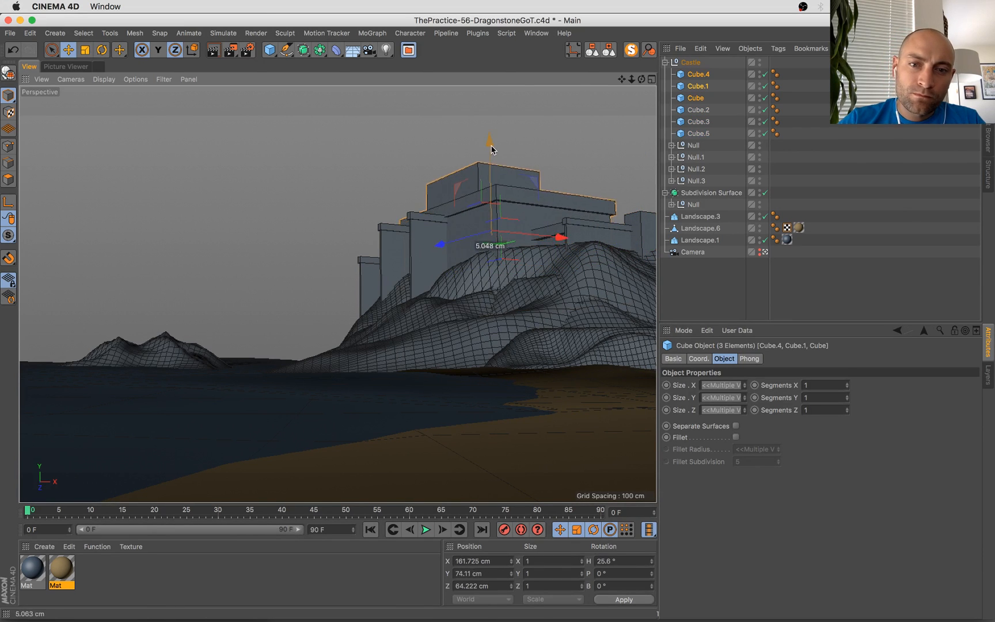
# Compare the castle's silhouette with the Dragonstone reference image in Preview and look over the open windows, including the stream chat
pyautogui.press('super+Tab')
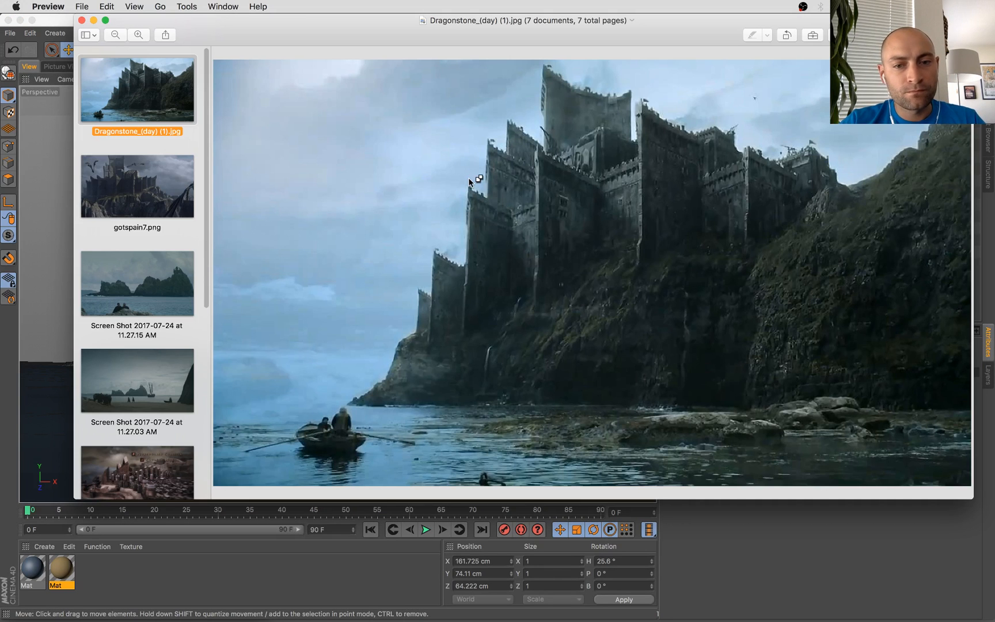
pyautogui.press('super+Tab')
pyautogui.press('super+Tab')
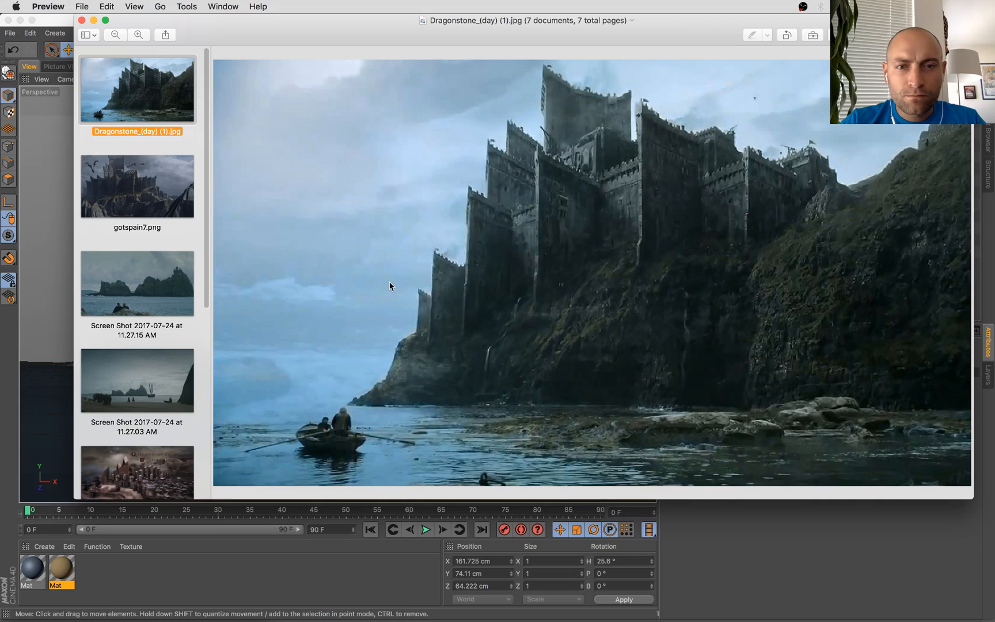
pyautogui.press('super+Tab')
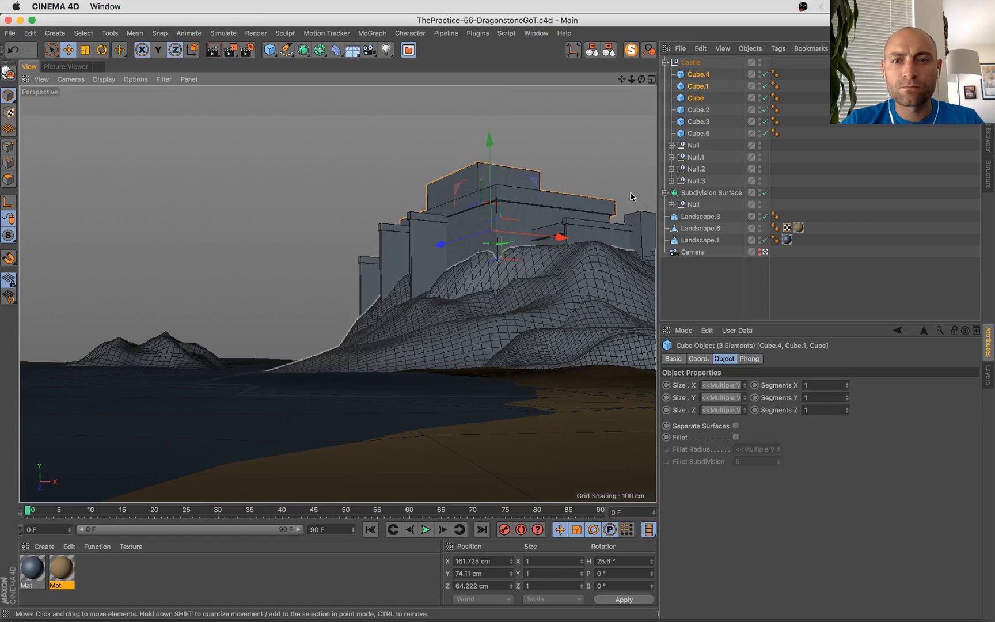
pyautogui.click(665, 62)
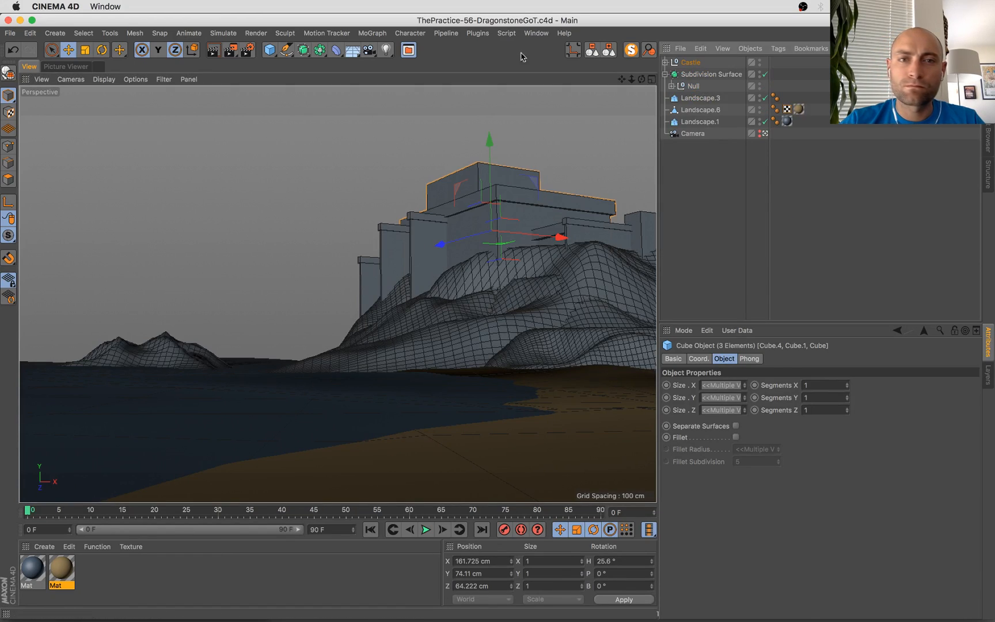
pyautogui.hotkey('ctrl', 'Up')
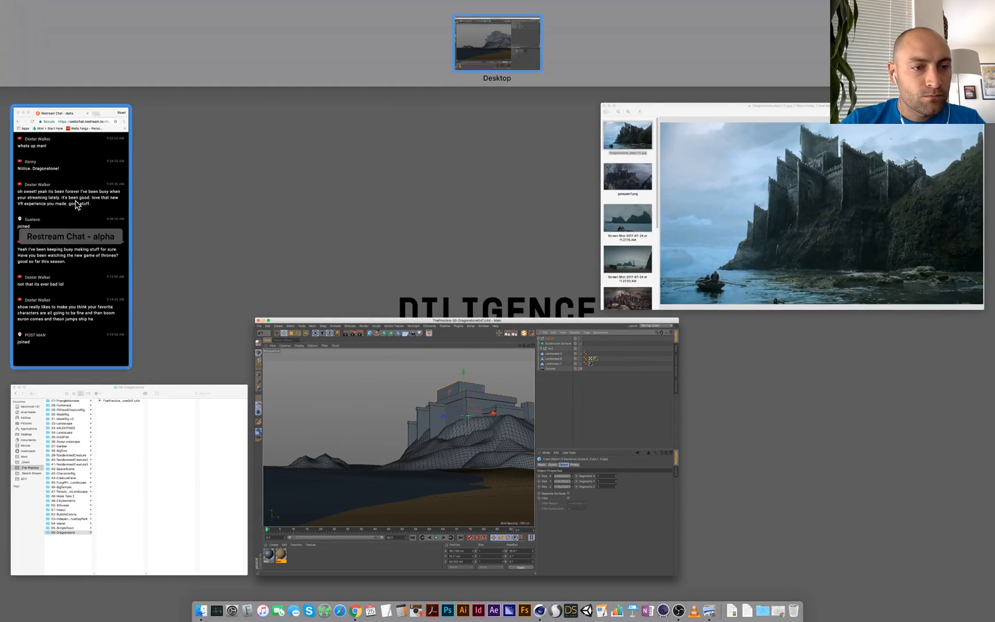
pyautogui.click(635, 230)
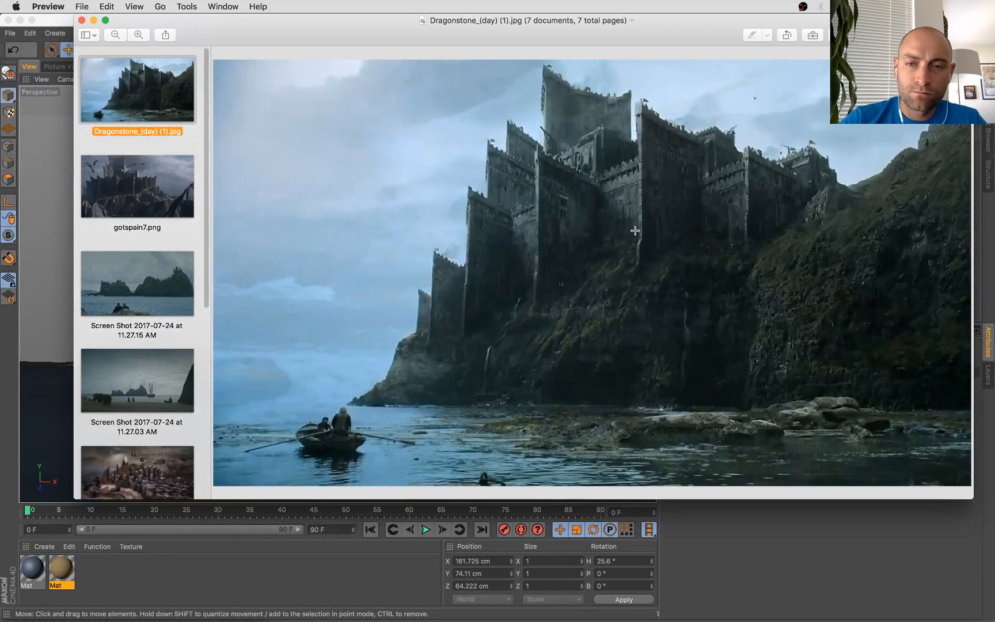
pyautogui.click(737, 489)
pyautogui.click(750, 561)
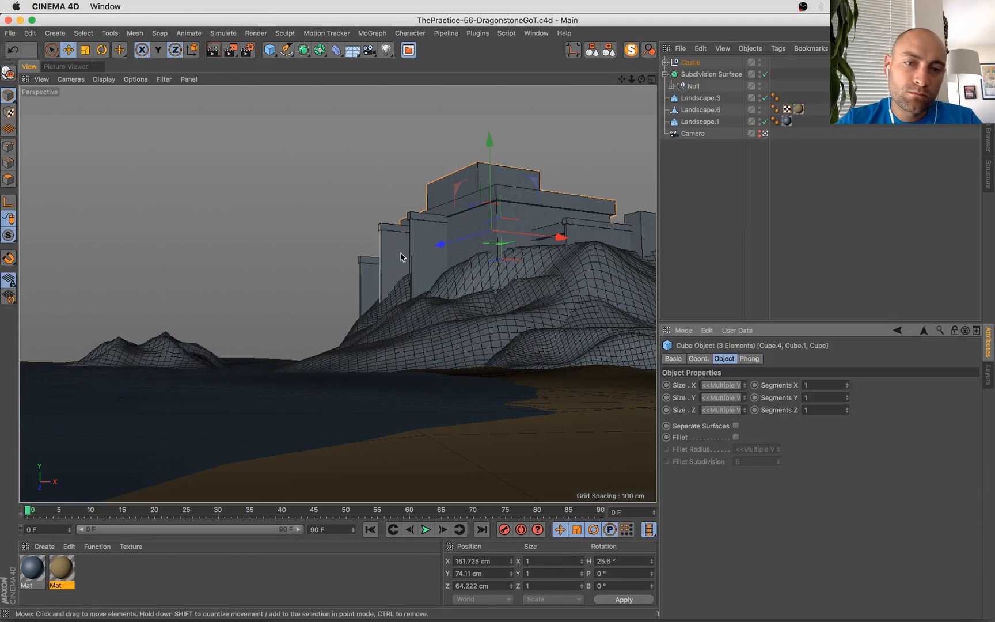
# Duplicate the Null wall group inside Castle and move the copy along the castle front to about Z -62 cm
pyautogui.click(424, 245)
pyautogui.press('s')
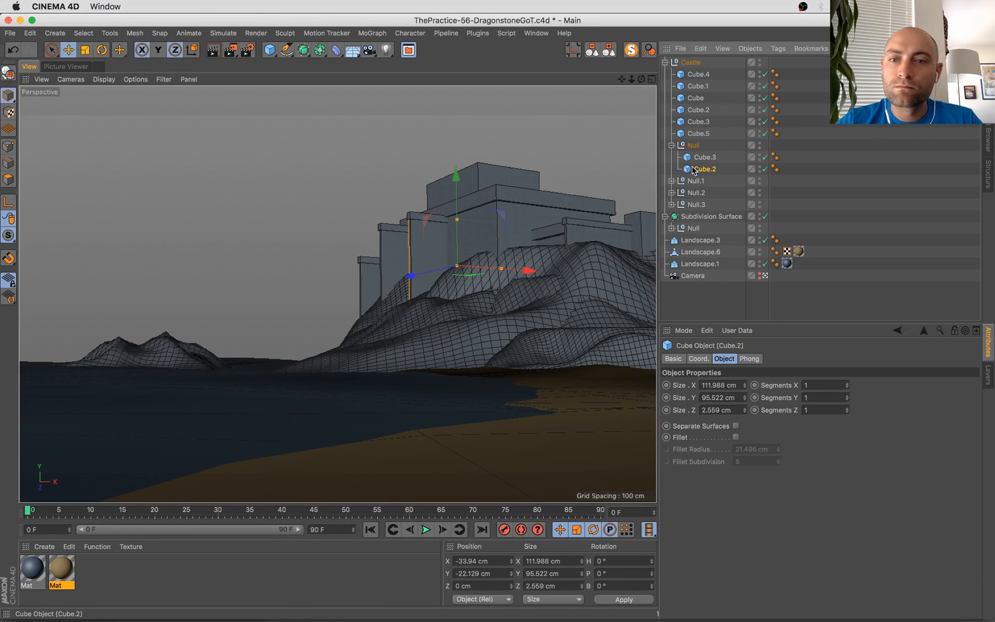
pyautogui.click(670, 146)
pyautogui.moveTo(423, 257); pyautogui.dragTo(494, 256)
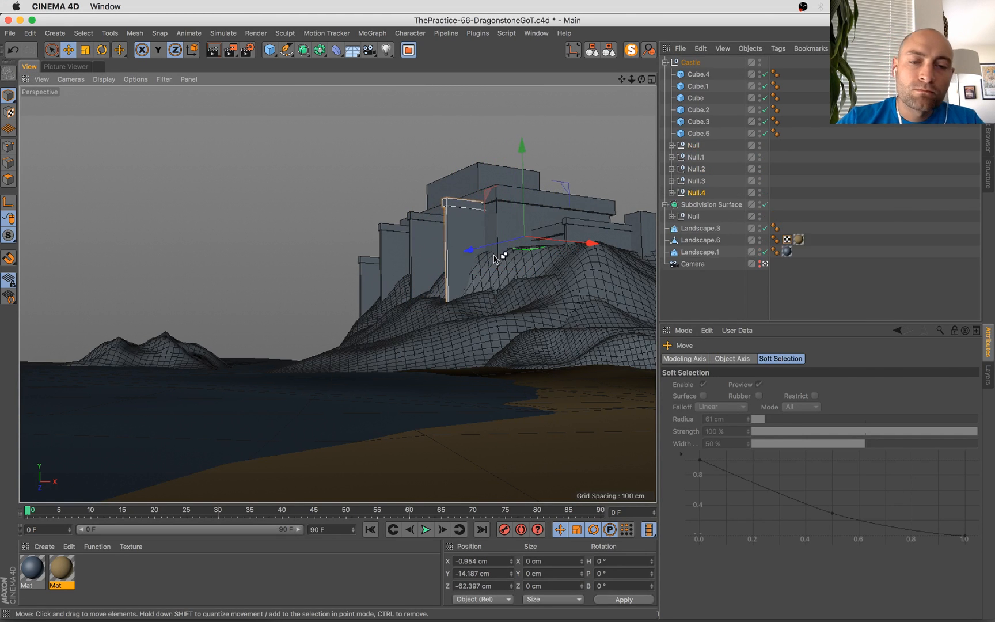
# Shift the Null.4 wall group to about Z -56 cm, comparing its placement with the reference image in Preview
pyautogui.press('super+Tab')
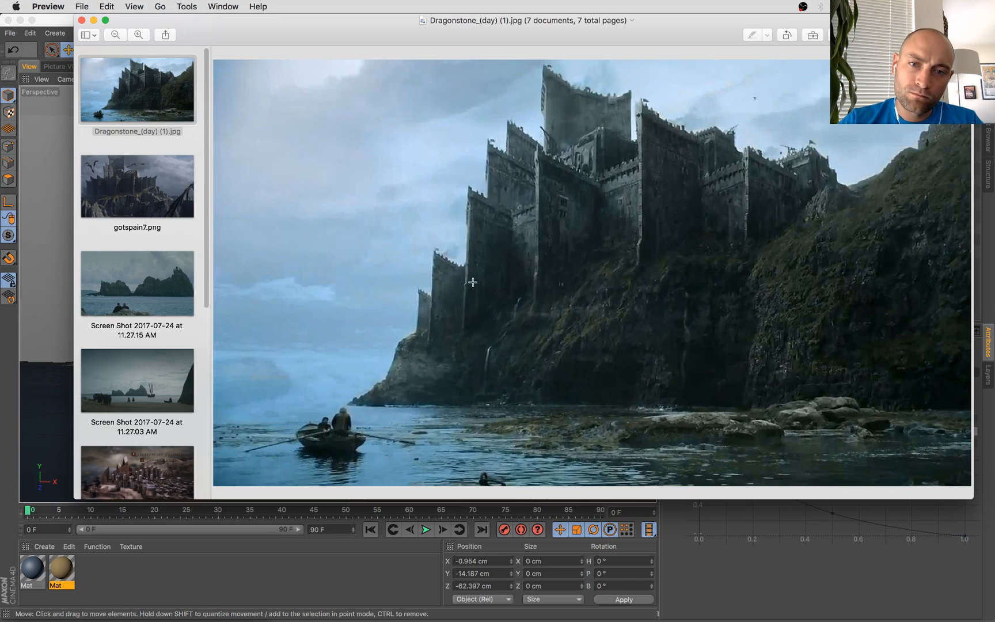
pyautogui.press('super+Tab')
pyautogui.press('super+Tab')
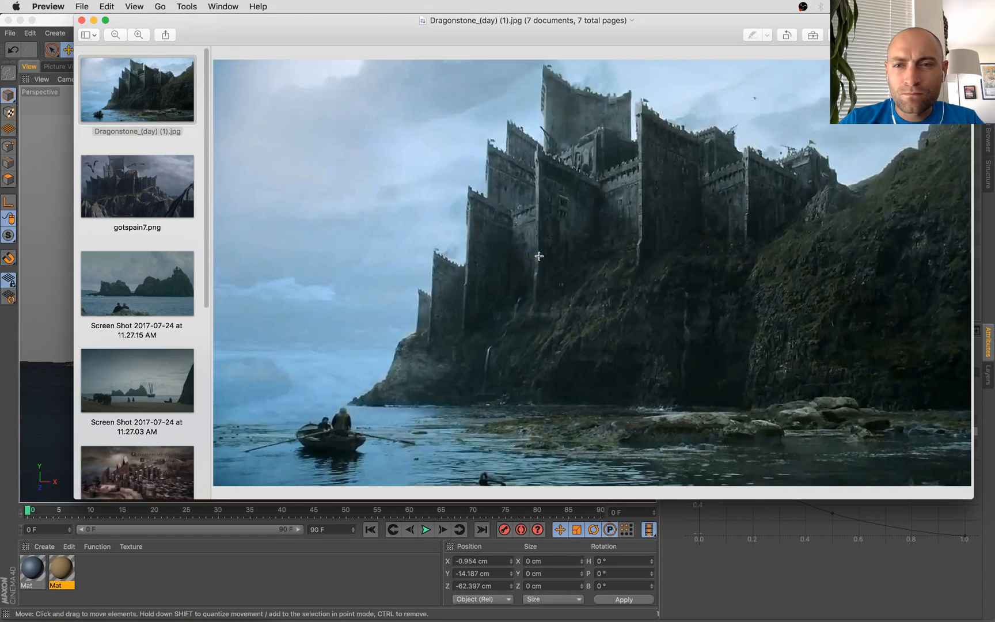
pyautogui.press('super+Tab')
pyautogui.moveTo(498, 246); pyautogui.dragTo(493, 247)
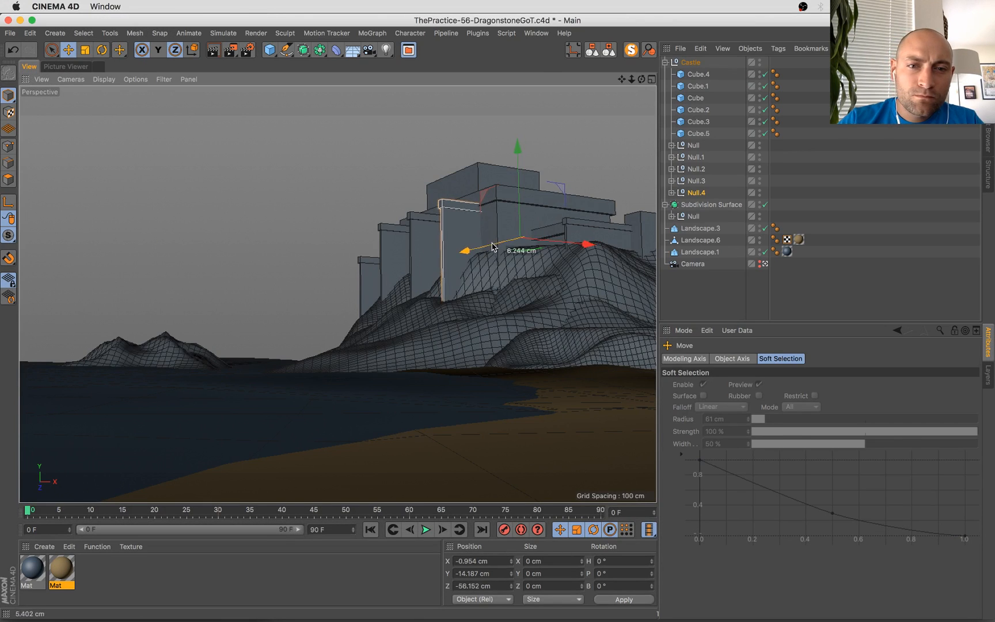
pyautogui.press('super+Tab')
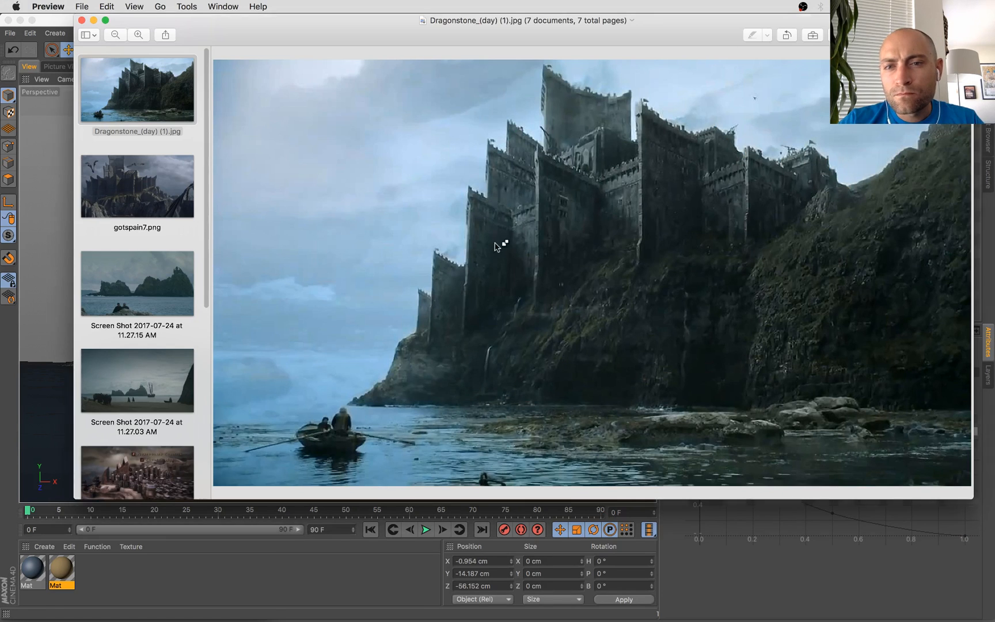
pyautogui.press('super+Tab')
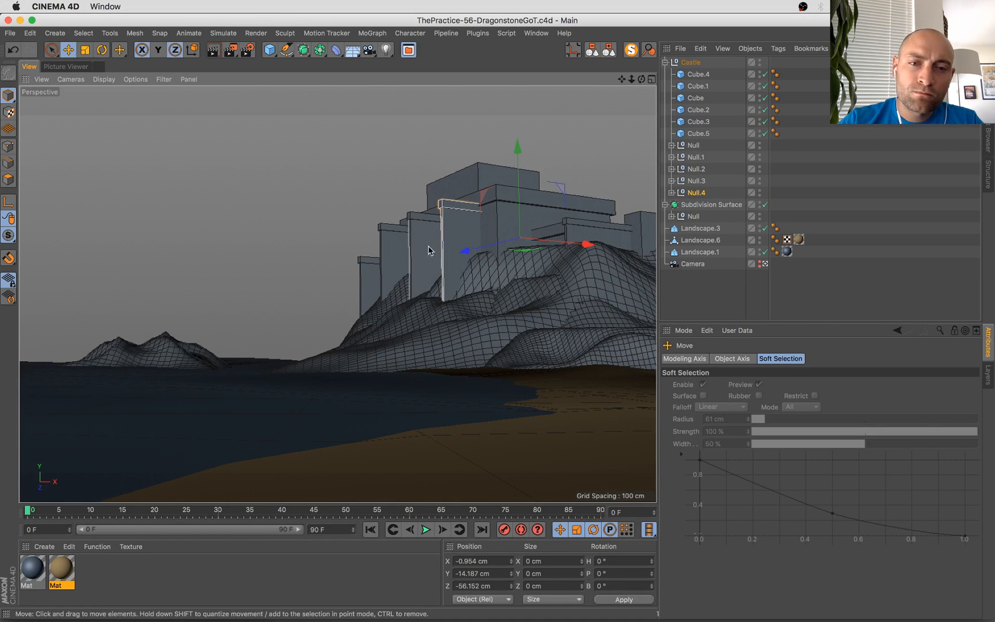
# Move the Null wall group outward to about X -8 cm and check it against the reference image in Preview
pyautogui.click(482, 249)
pyautogui.click(693, 149)
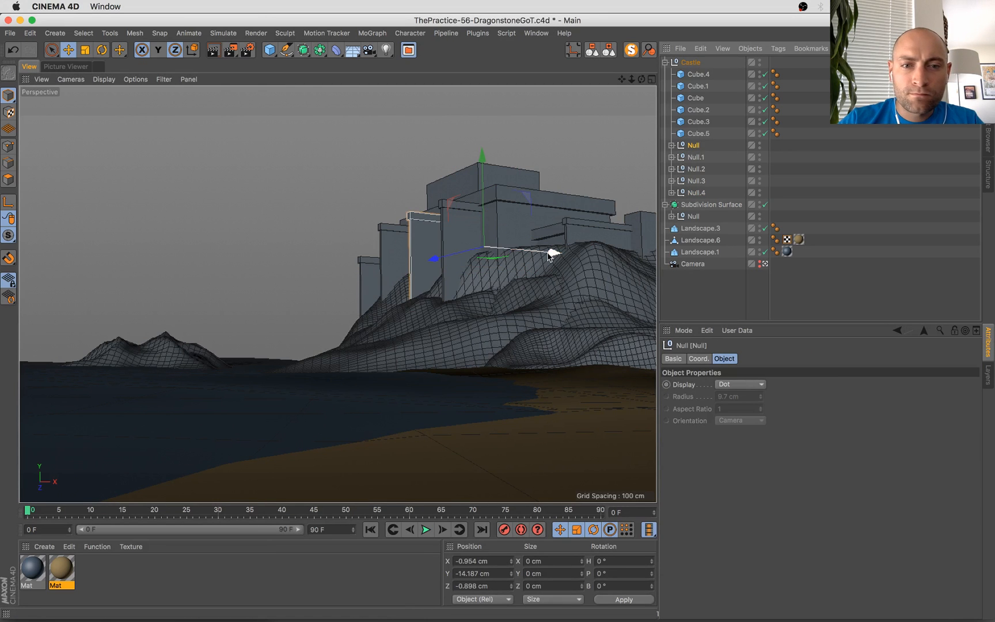
pyautogui.moveTo(543, 252); pyautogui.dragTo(543, 258)
pyautogui.press('super+Tab')
pyautogui.press('super+Tab')
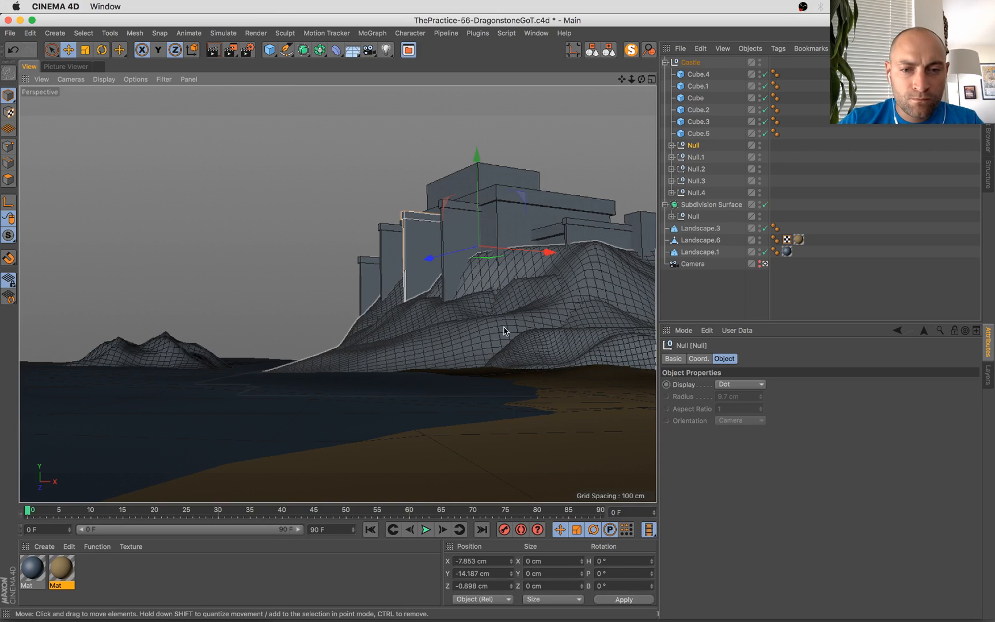
# Expand the Null inside Subdivision Surface and examine its landscapes one by one, ending on Landscape.5
pyautogui.click(665, 205)
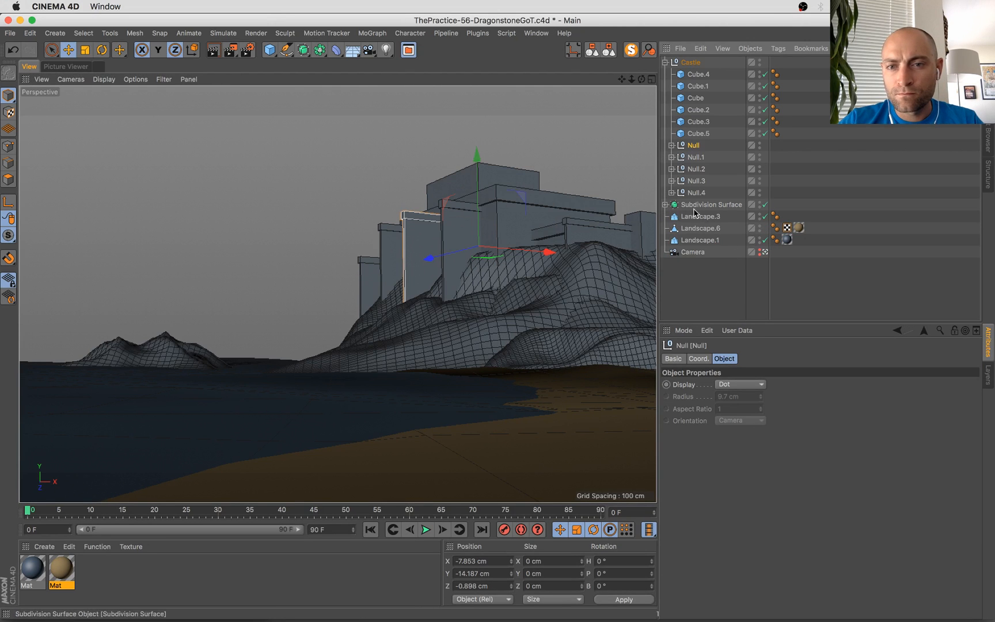
pyautogui.click(665, 205)
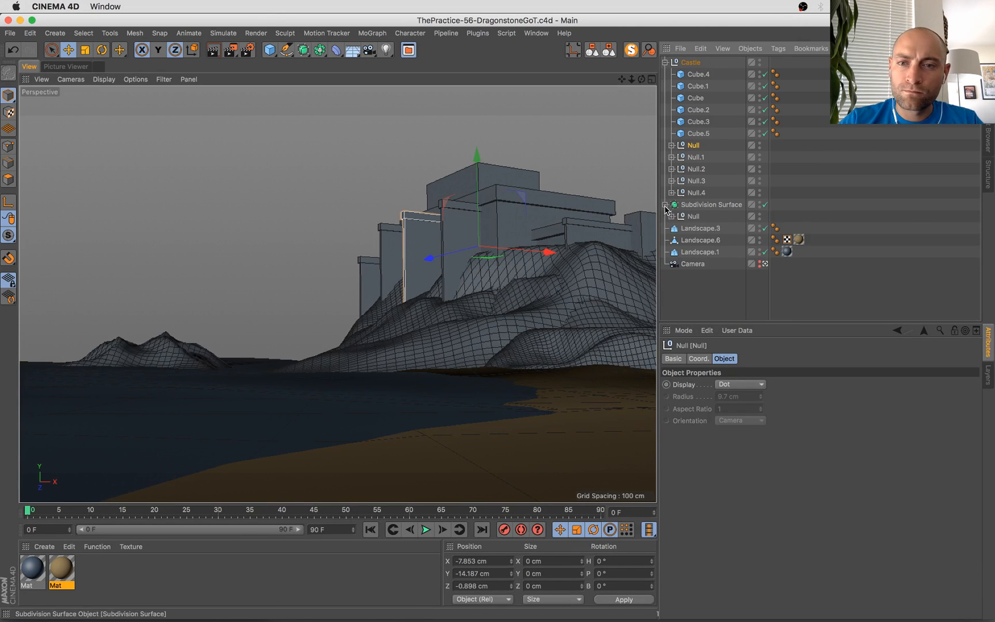
pyautogui.click(672, 216)
pyautogui.click(727, 229)
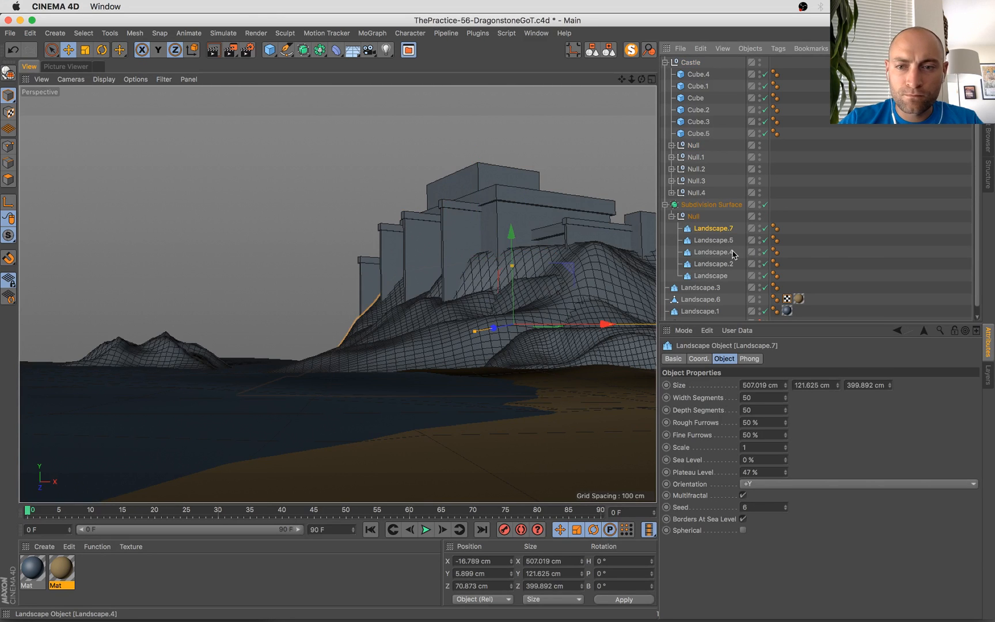
pyautogui.click(715, 276)
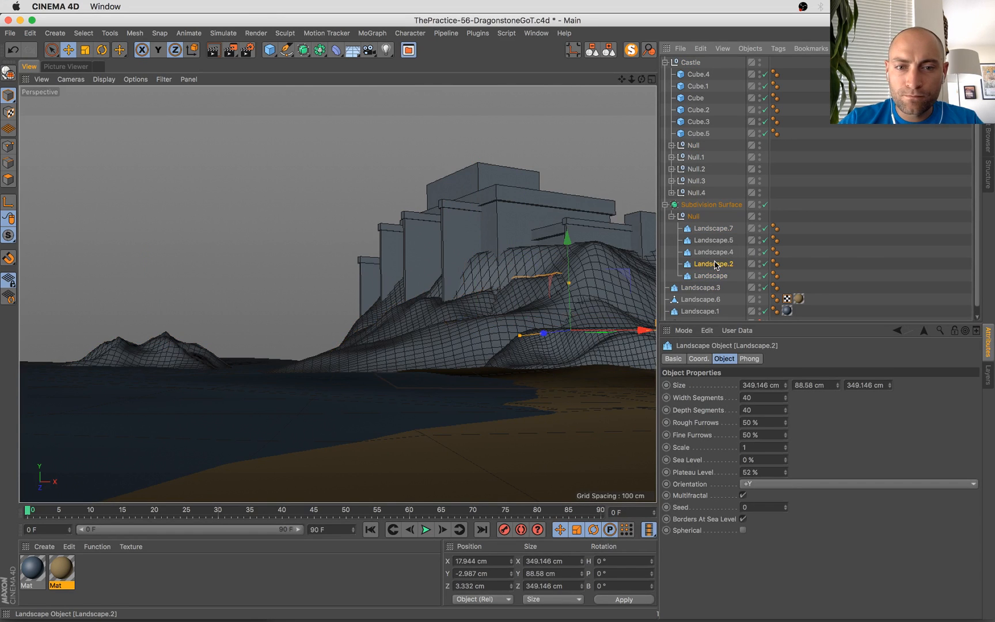
pyautogui.click(717, 253)
pyautogui.click(717, 242)
pyautogui.moveTo(700, 311); pyautogui.dragTo(712, 282)
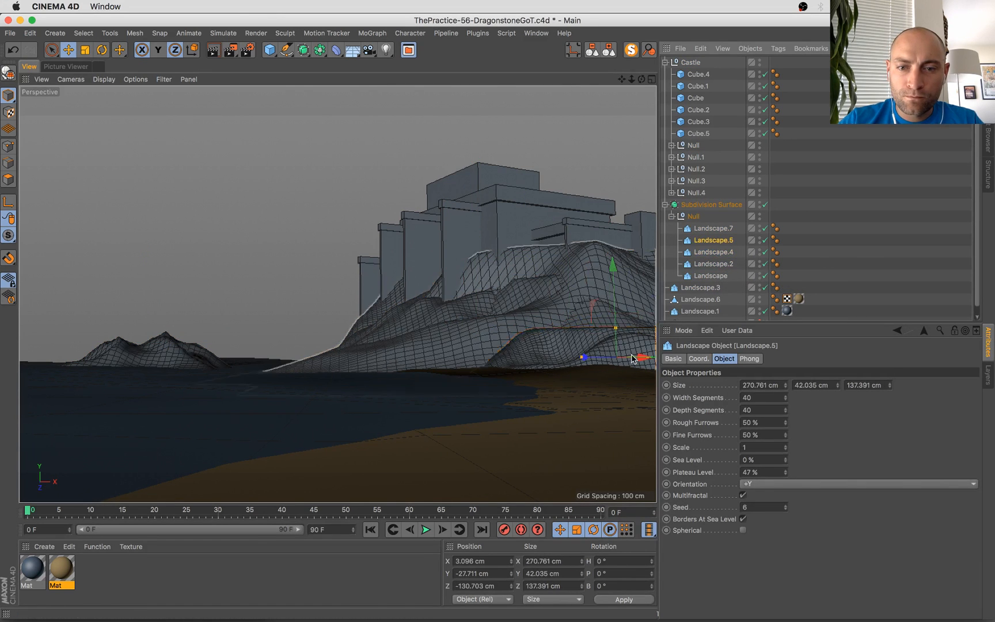
pyautogui.moveTo(639, 353); pyautogui.dragTo(350, 358)
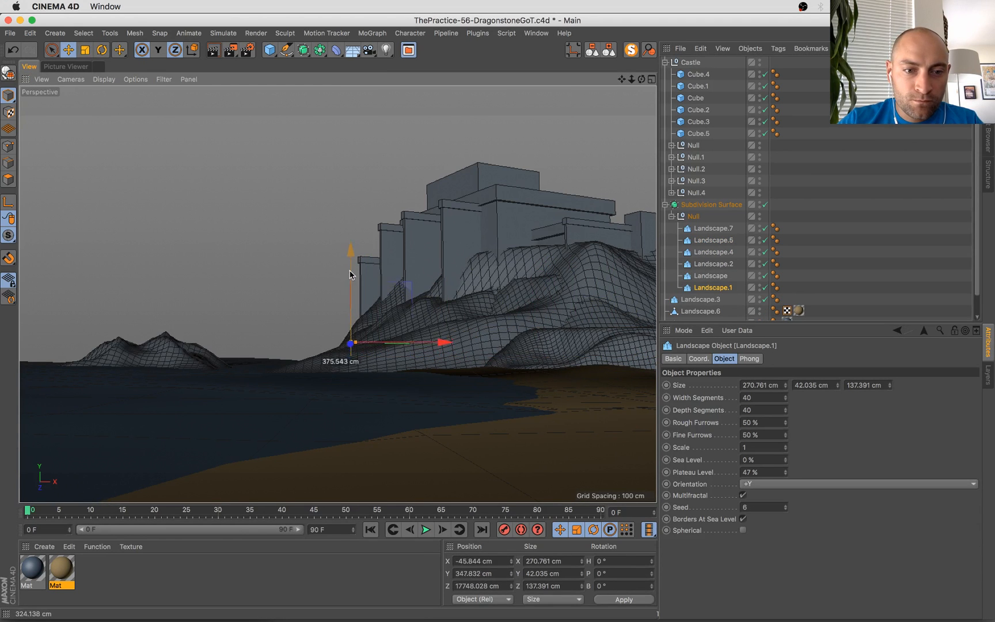
pyautogui.press('super+z')
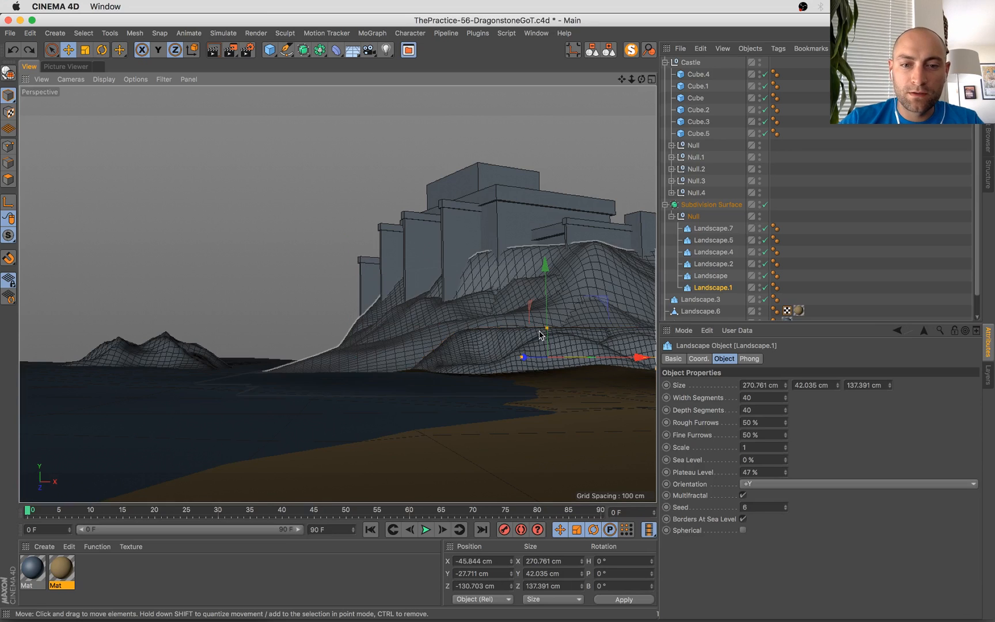
pyautogui.moveTo(523, 357); pyautogui.dragTo(397, 357)
pyautogui.moveTo(456, 346); pyautogui.dragTo(289, 404)
pyautogui.scroll(-2, 779, 293)
pyautogui.press('o')
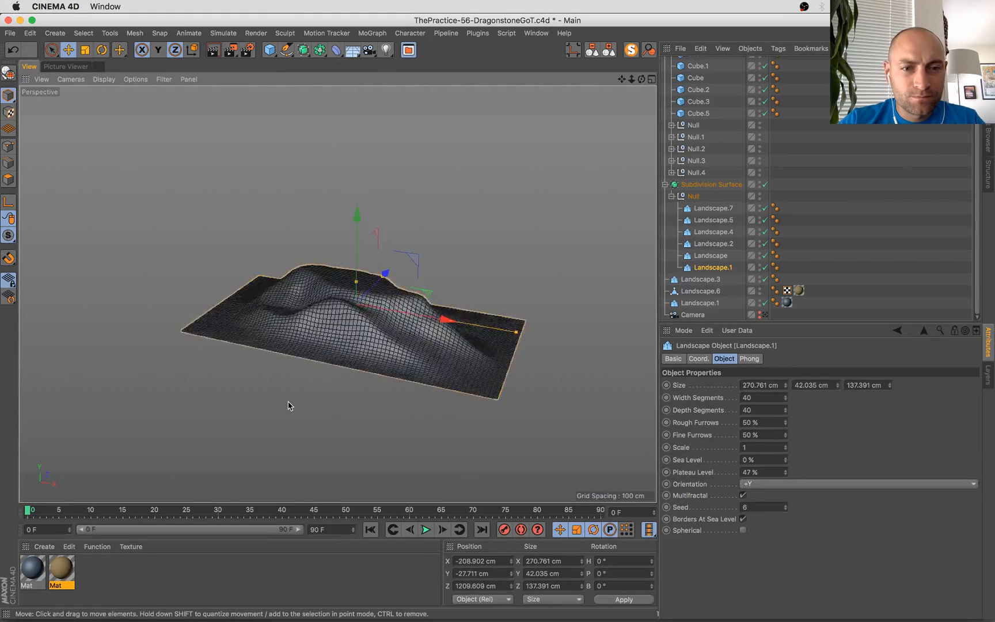
pyautogui.keyDown('alt'); pyautogui.moveTo(289, 404); pyautogui.dragTo(355, 482, button='right'); pyautogui.keyUp('alt')
pyautogui.keyDown('alt'); pyautogui.moveTo(355, 483); pyautogui.dragTo(402, 192); pyautogui.keyUp('alt')
pyautogui.press('Delete')
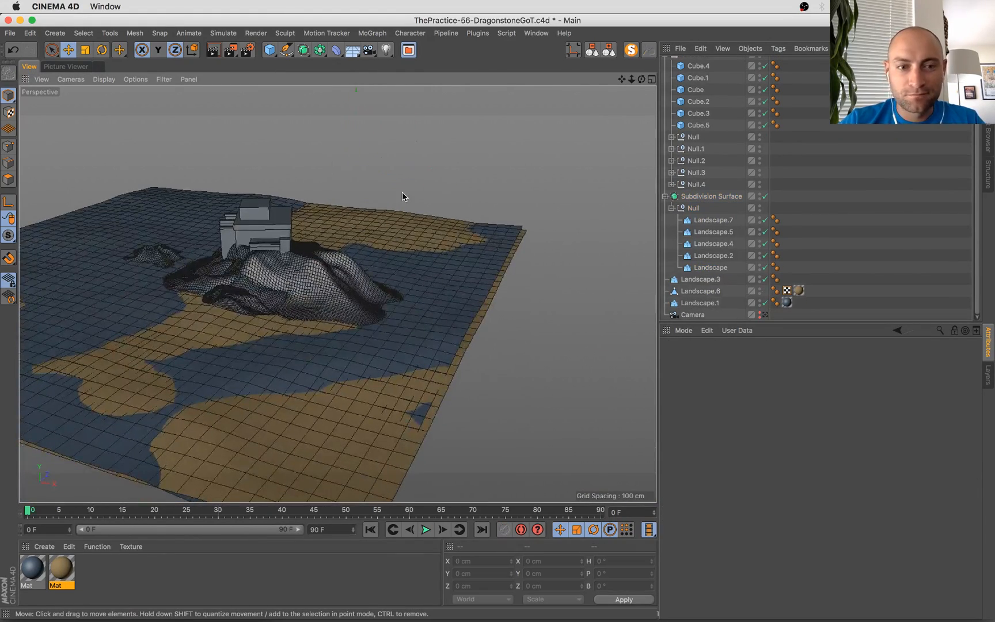
# Duplicate Landscape.5, place the copy at the cliff's seaward end near X -161, Z 142 cm, and enlarge it to about 55 cm high and 244 cm deep
pyautogui.click(714, 244)
pyautogui.press('o')
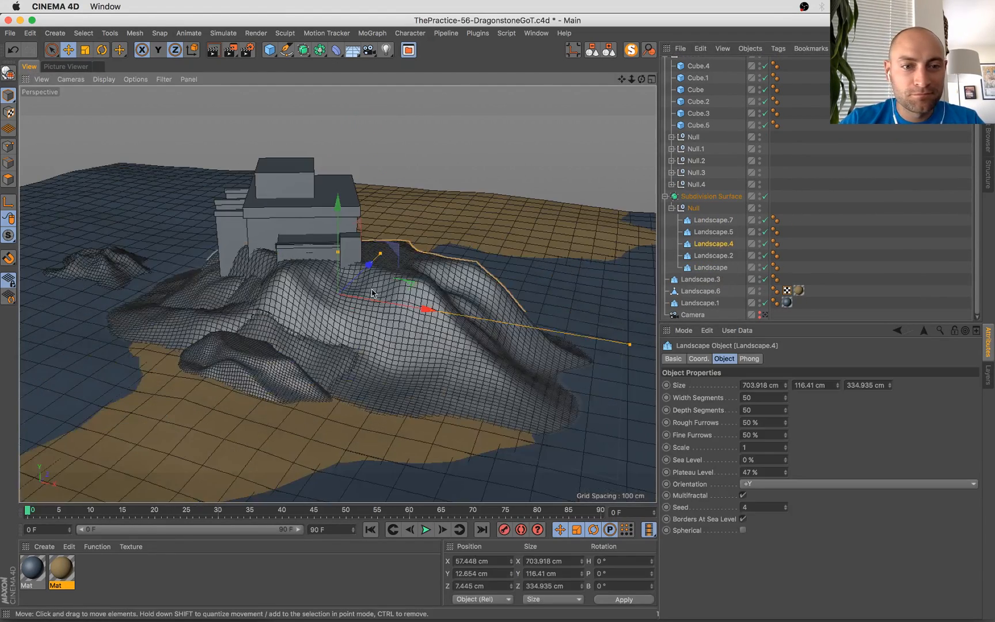
pyautogui.keyDown('alt'); pyautogui.moveTo(374, 291); pyautogui.dragTo(518, 381); pyautogui.keyUp('alt')
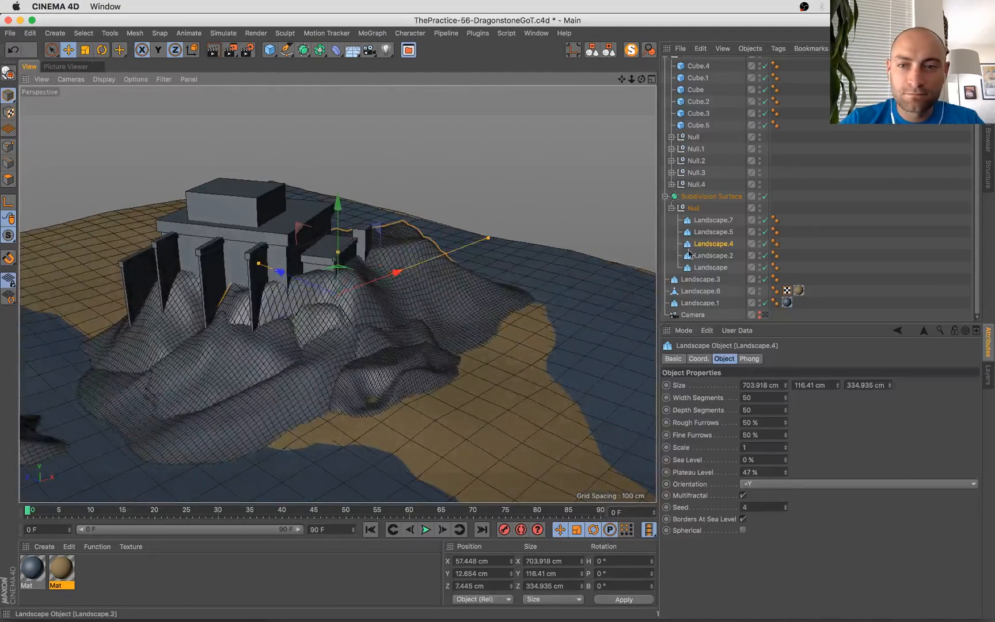
pyautogui.press('Up')
pyautogui.keyDown('ctrl'); pyautogui.moveTo(333, 345); pyautogui.dragTo(142, 302); pyautogui.keyUp('ctrl')
pyautogui.moveTo(129, 350); pyautogui.dragTo(98, 327)
pyautogui.moveTo(177, 326); pyautogui.dragTo(194, 321)
pyautogui.scroll(-1, 789, 291)
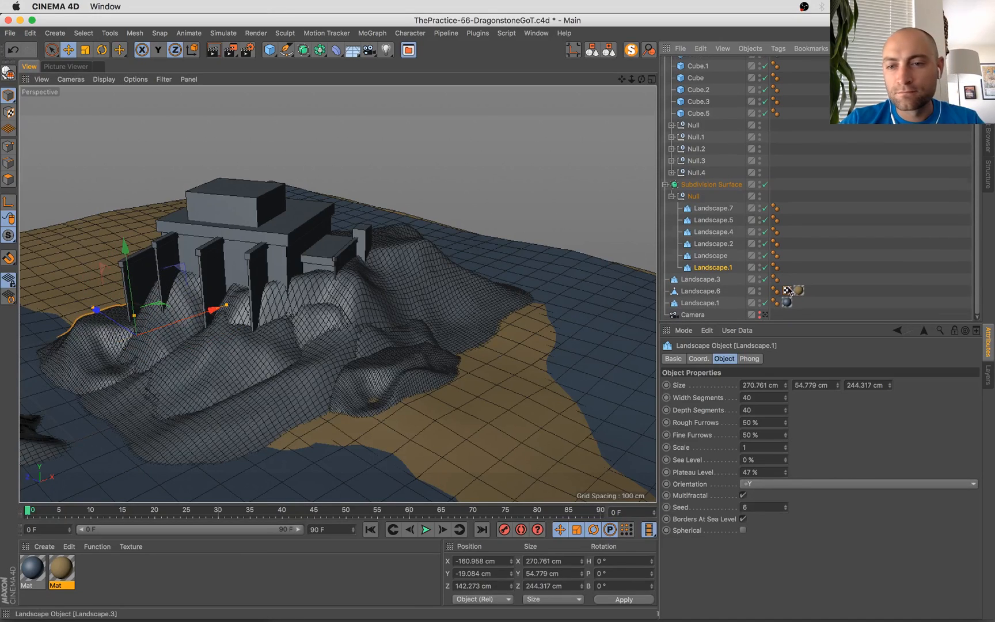
# Look through the scene camera and nudge the new Landscape.1 inward and lower so it blends into the cliff's shoreline
pyautogui.click(766, 315)
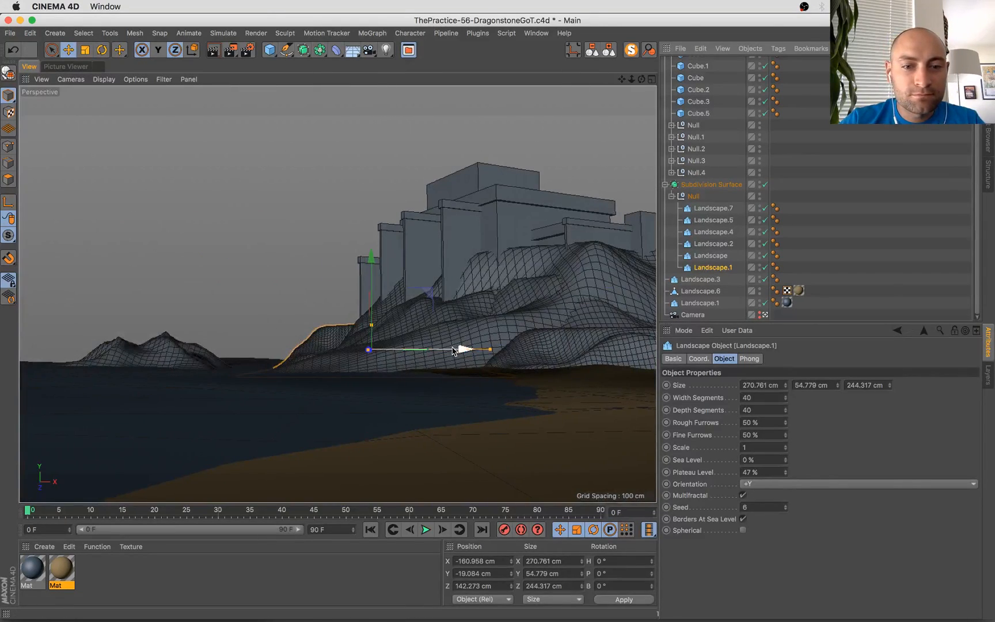
pyautogui.moveTo(456, 350); pyautogui.dragTo(475, 350)
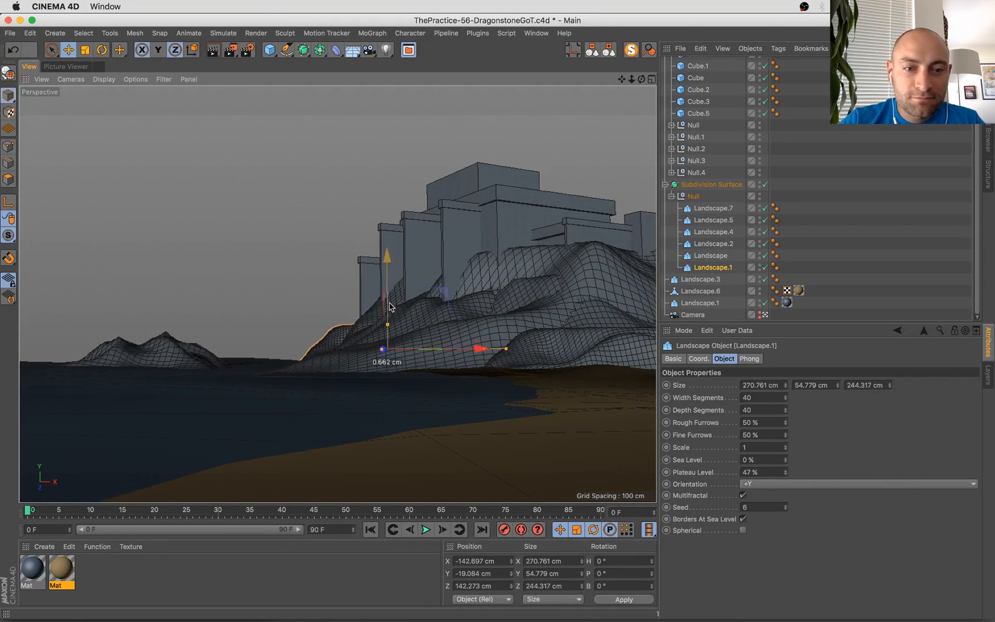
pyautogui.moveTo(386, 308); pyautogui.dragTo(388, 348)
pyautogui.press('r')
pyautogui.press('e')
pyautogui.moveTo(454, 341); pyautogui.dragTo(489, 344)
# Shift the small distant island, Landscape.3, farther from the cliff to about X -210 cm
pyautogui.click(136, 346)
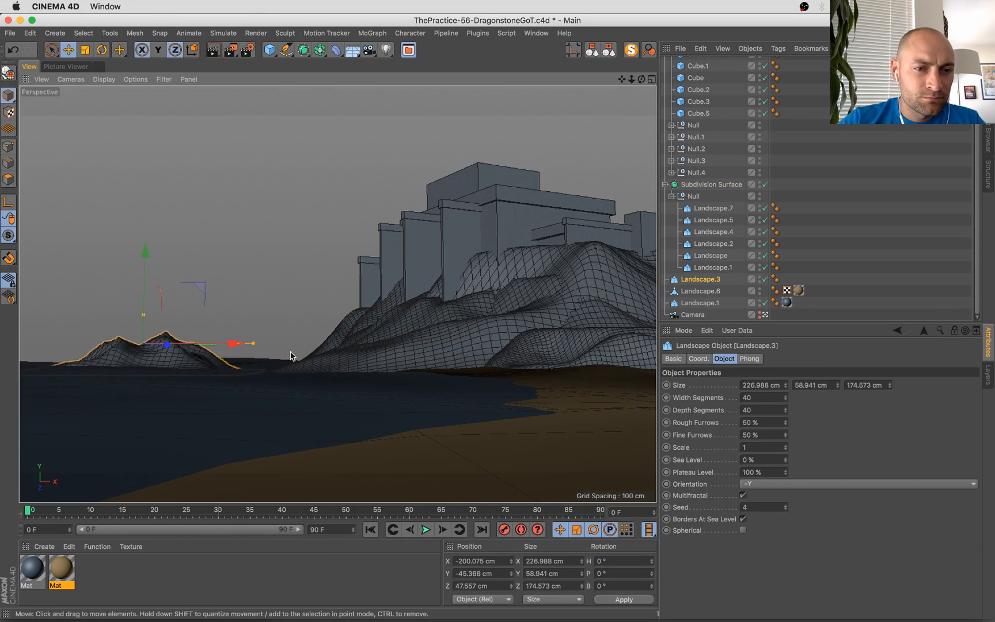
pyautogui.moveTo(241, 350); pyautogui.dragTo(219, 347)
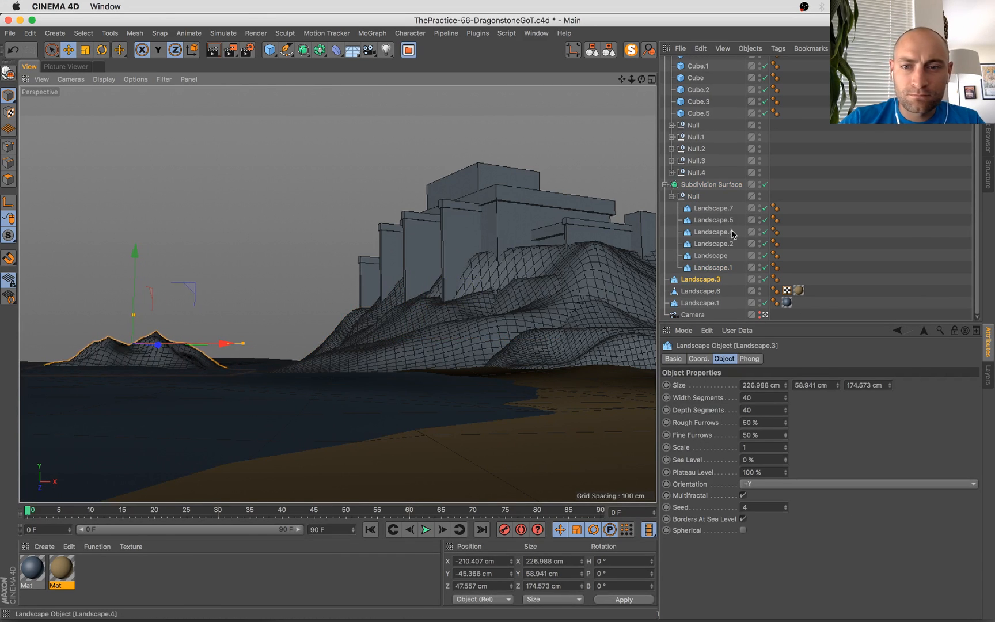
# Put Landscape.3 into the Null inside Subdivision Surface and rename it ISLAND
pyautogui.moveTo(713, 281); pyautogui.dragTo(709, 276)
pyautogui.doubleClick(714, 280)
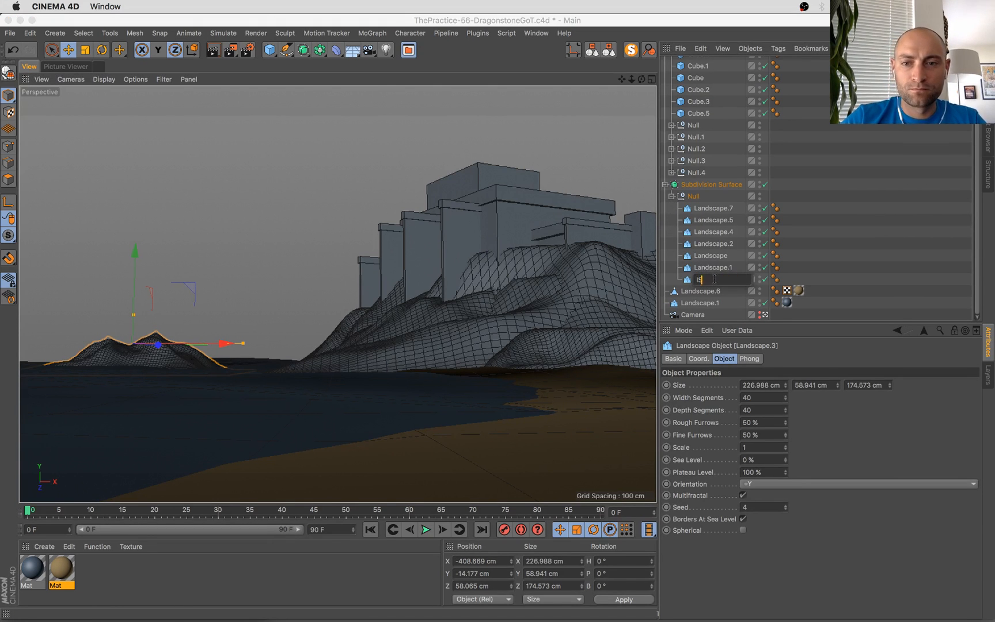
pyautogui.press('Return')
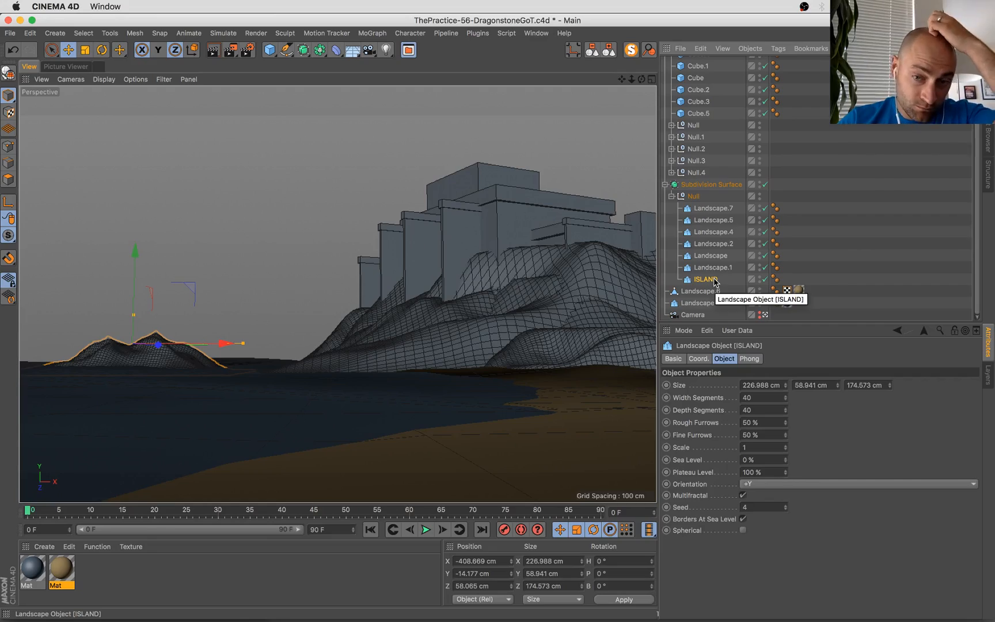
# Check the Dragonstone reference image in Preview and read the latest message in the Restream chat
pyautogui.press('super+Tab')
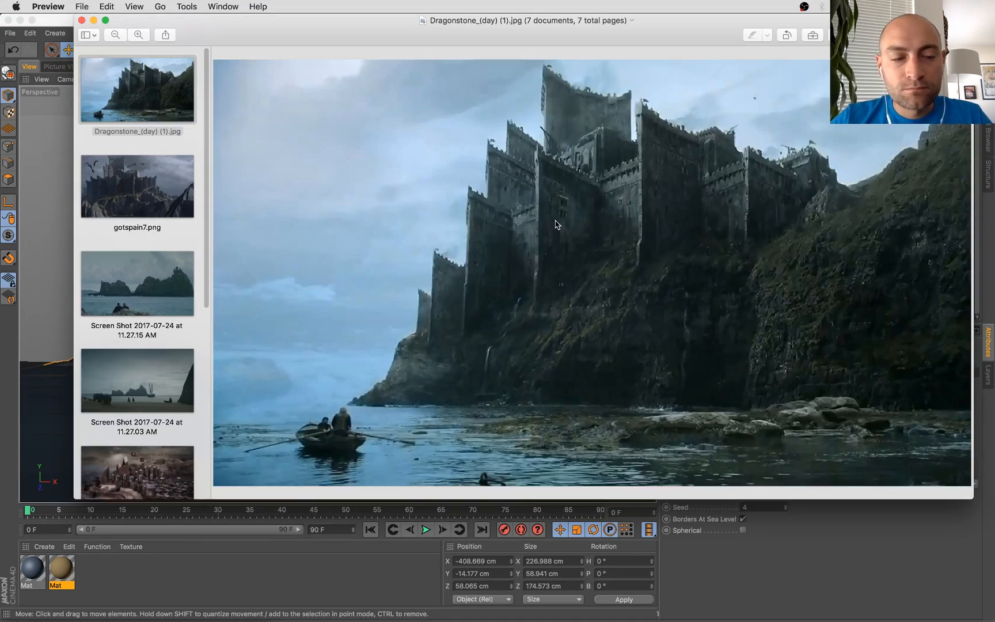
pyautogui.hotkey('ctrl', 'Up')
pyautogui.click(72, 242)
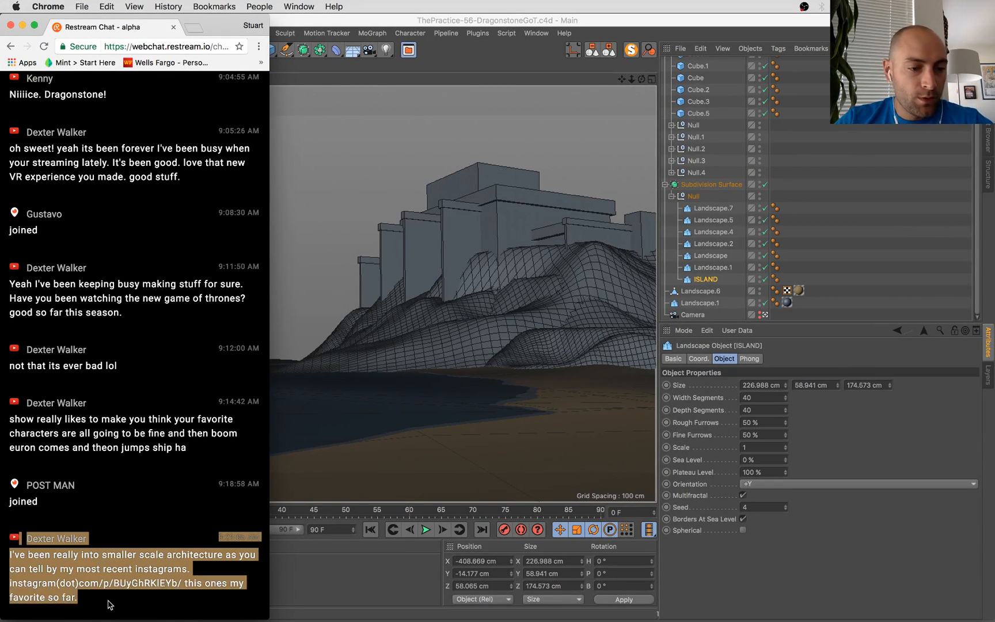
pyautogui.click(385, 574)
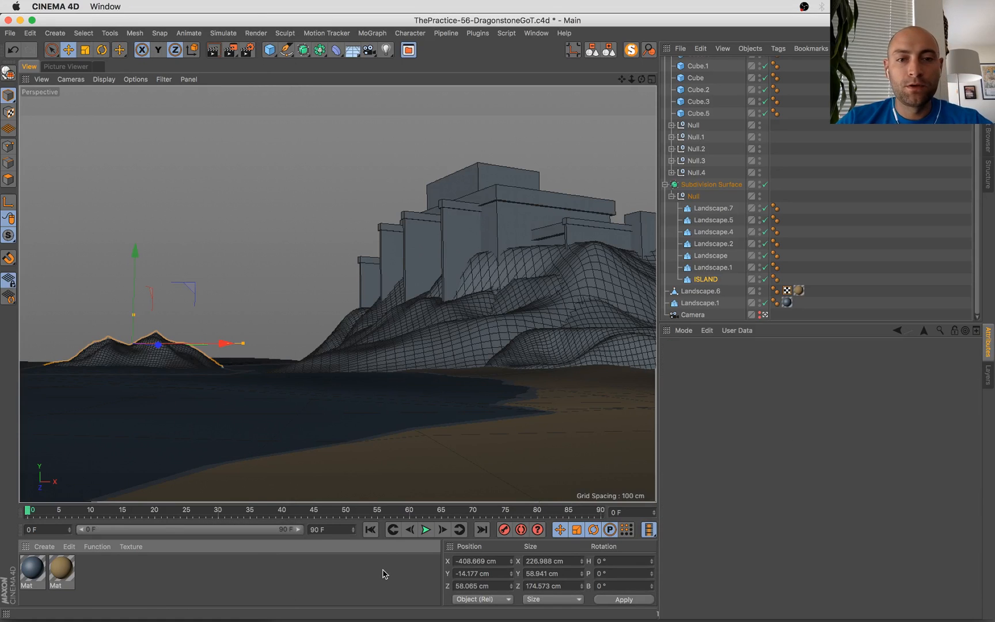
# Collapse the Subdivision Surface and Castle hierarchies and rotate the whole Castle group to a heading of about 27.6°
pyautogui.click(666, 184)
pyautogui.click(666, 62)
pyautogui.click(690, 62)
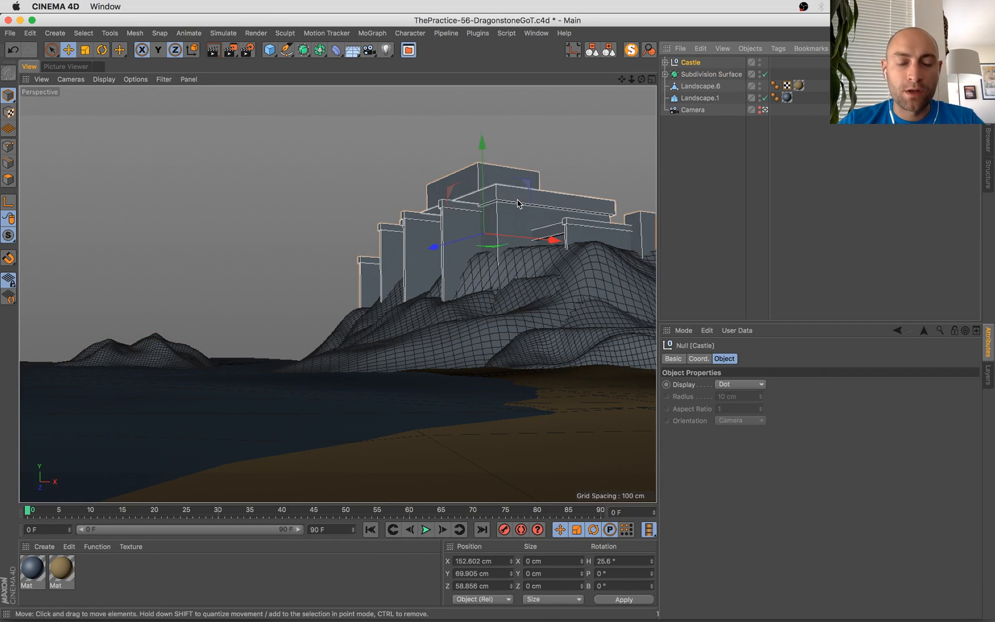
pyautogui.press('r')
pyautogui.moveTo(522, 220); pyautogui.dragTo(518, 222)
pyautogui.click(496, 174)
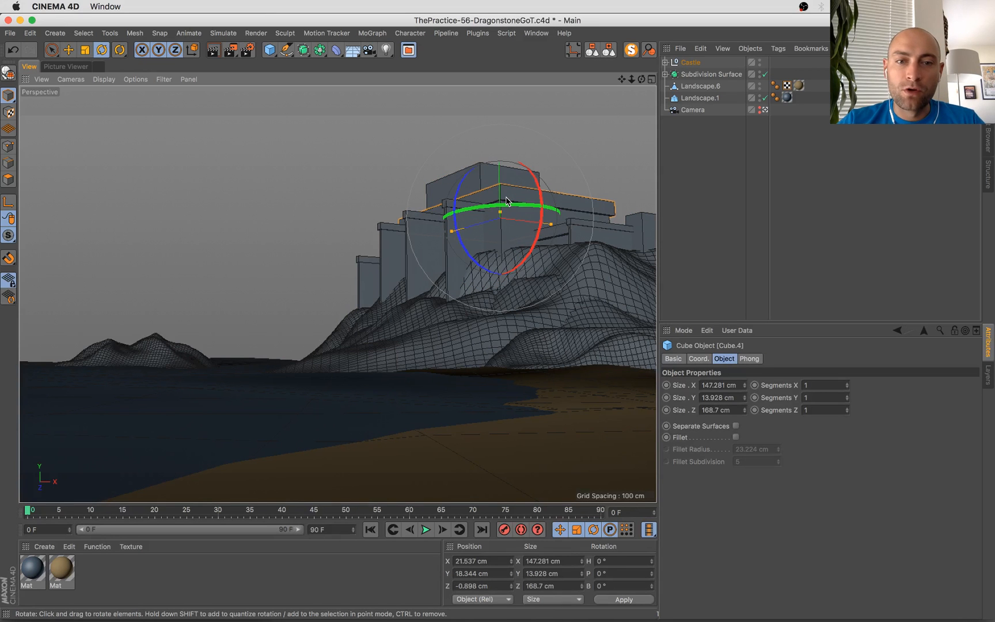
# Check the Restream chat for messages and look over the open windows, including the Dragonstone reference image
pyautogui.press('super+Tab')
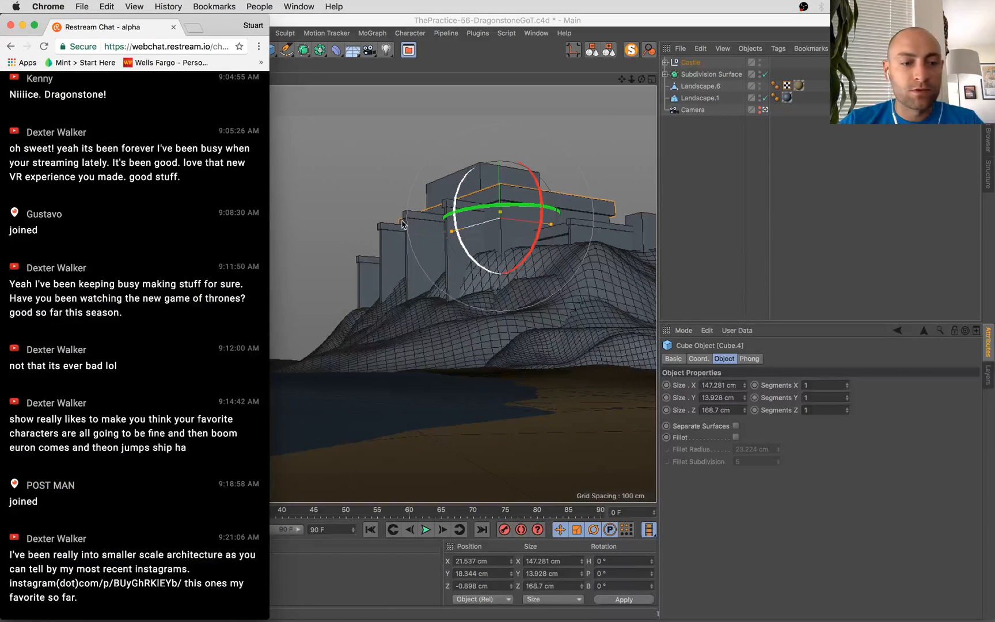
pyautogui.press('super+Tab')
pyautogui.click(706, 154)
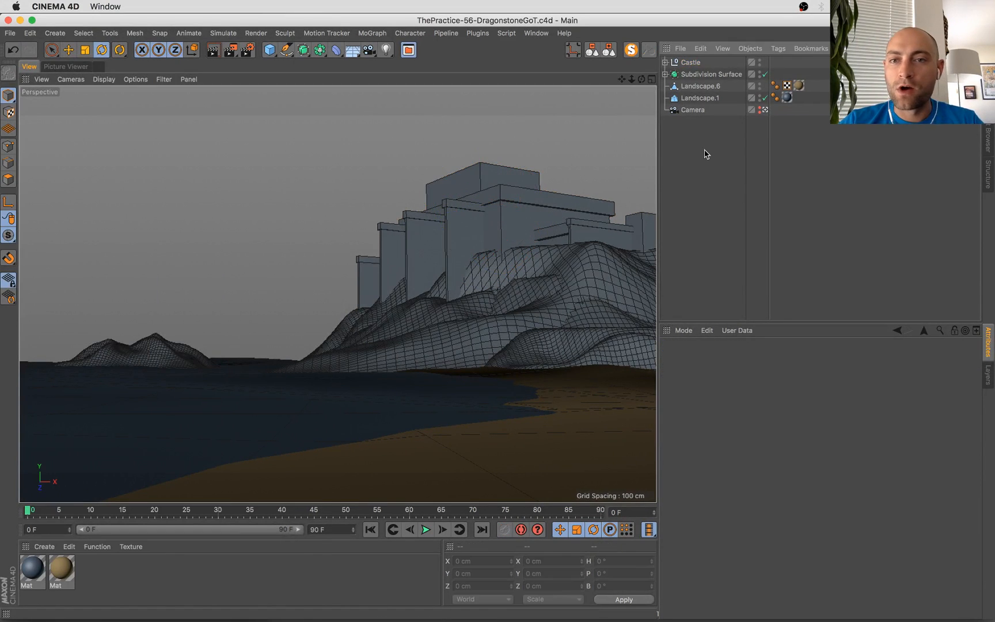
pyautogui.hotkey('ctrl', 'Up')
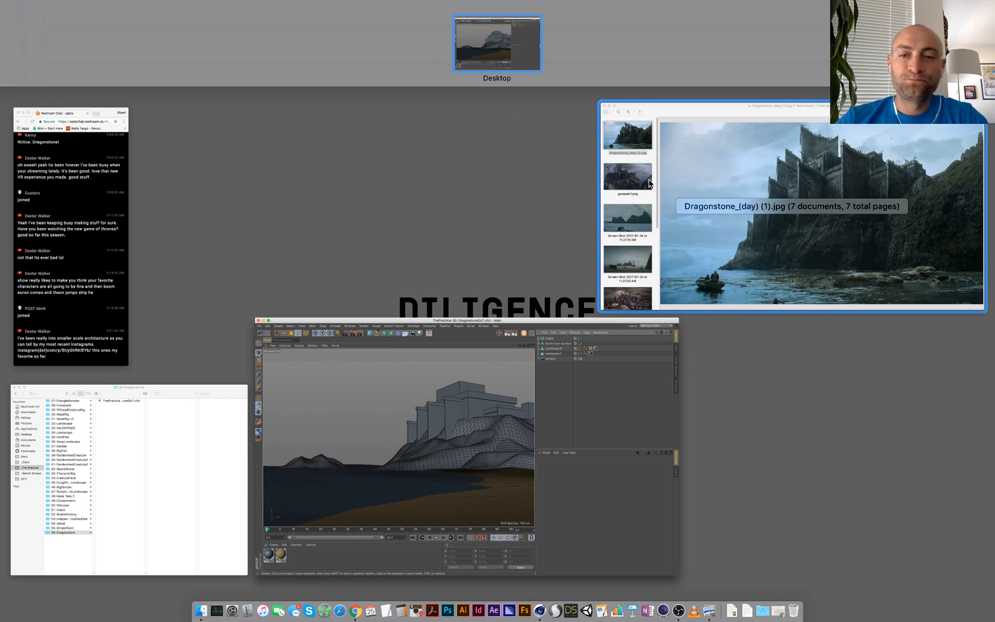
pyautogui.click(365, 361)
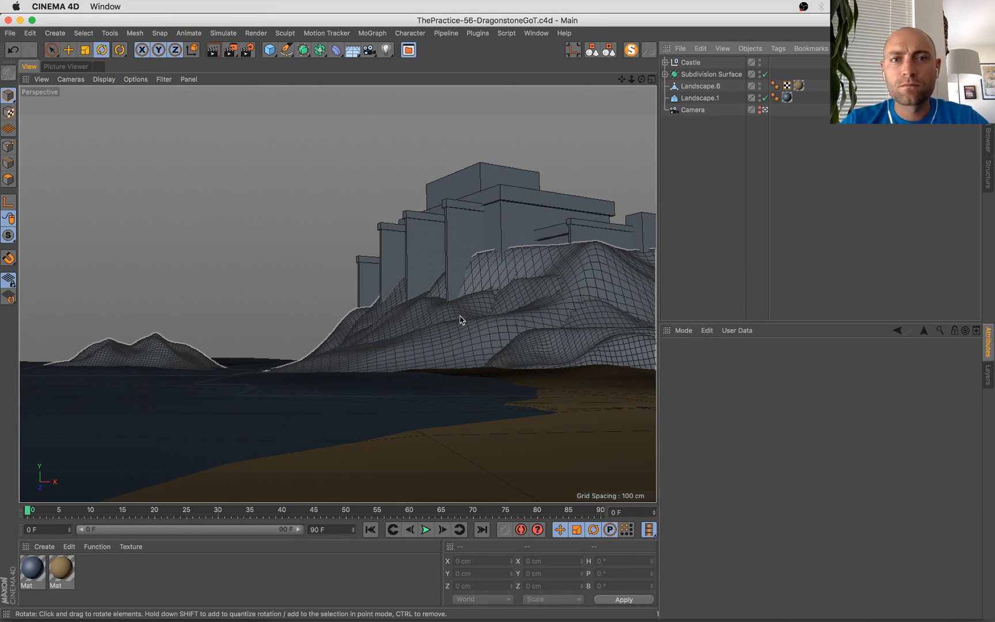
pyautogui.press('super+Tab')
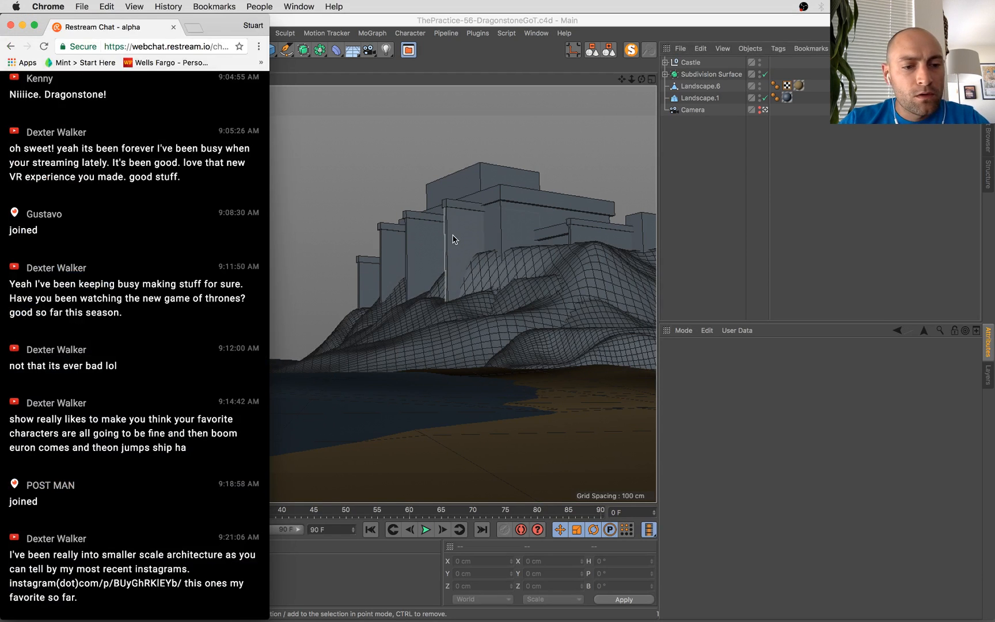
pyautogui.press('super+Tab')
# Duplicate the Null.4 wall group and place the copy farther along the castle front at about X 18 cm, Z -84 cm
pyautogui.click(455, 230)
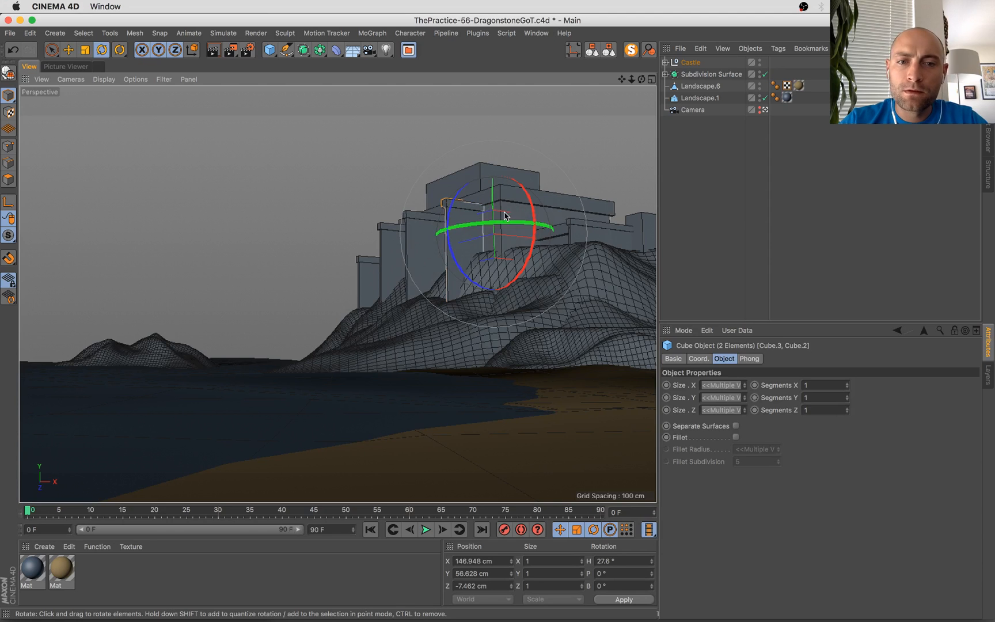
pyautogui.press('e')
pyautogui.press('s')
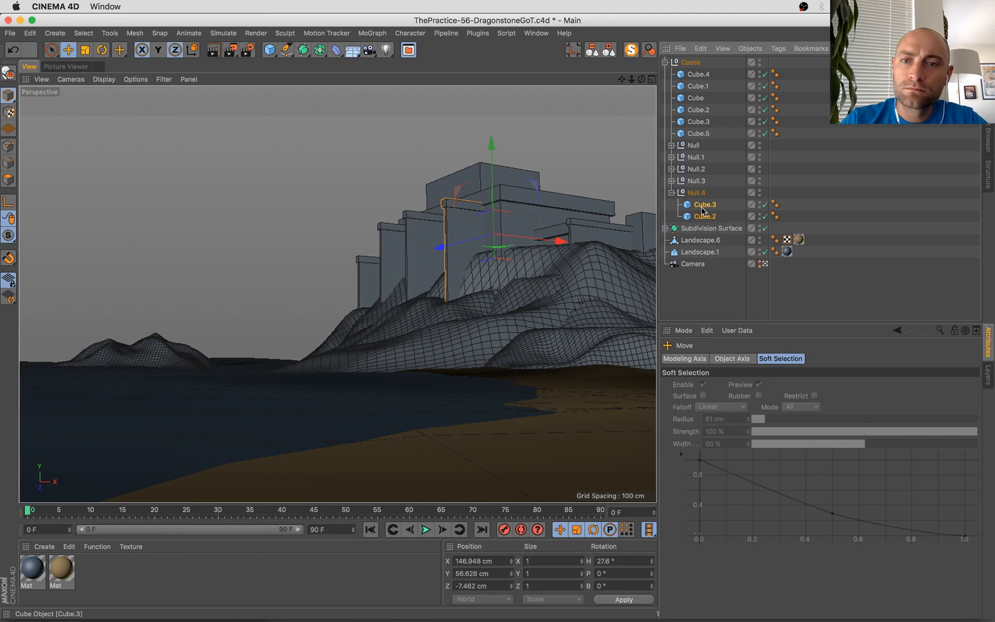
pyautogui.click(697, 193)
pyautogui.moveTo(474, 250); pyautogui.dragTo(525, 250)
pyautogui.keyDown('ctrl'); pyautogui.moveTo(599, 241); pyautogui.dragTo(609, 241); pyautogui.keyUp('ctrl')
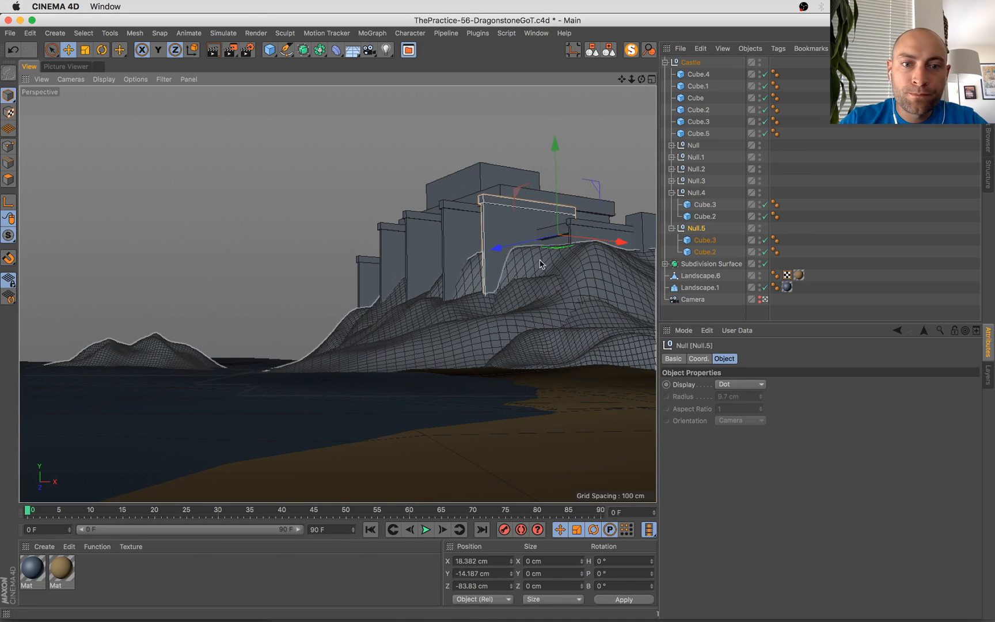
# Nudge the Null wall group slightly outward from the castle along its X axis
pyautogui.click(437, 250)
pyautogui.click(693, 145)
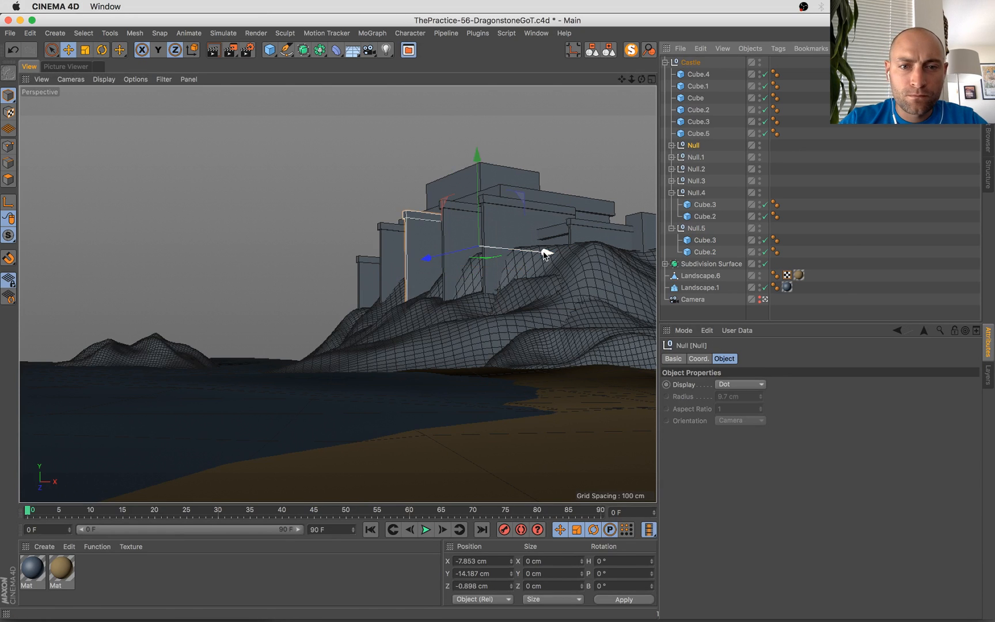
pyautogui.moveTo(545, 255); pyautogui.dragTo(538, 256)
# Move the Null.3 wall group outward to about X -7 cm and bring up the overview of open windows with the reference image
pyautogui.click(369, 282)
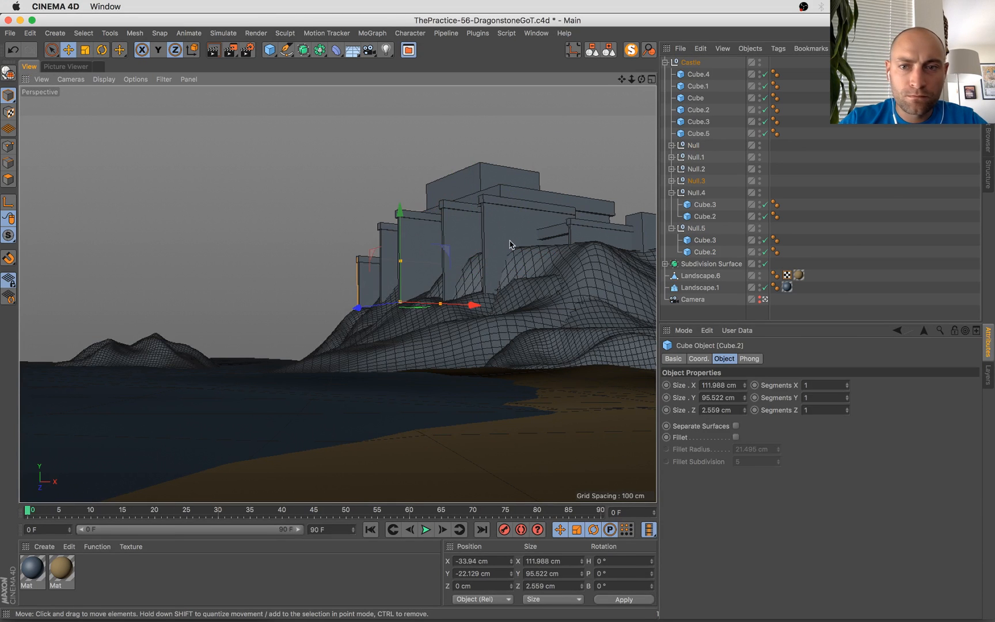
pyautogui.click(696, 181)
pyautogui.moveTo(493, 287); pyautogui.dragTo(488, 289)
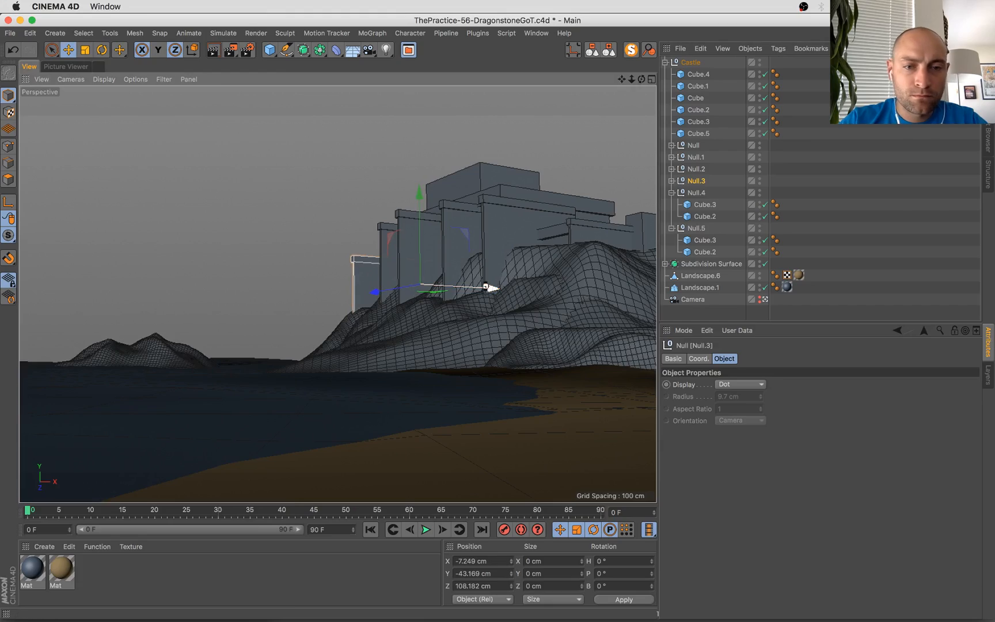
pyautogui.hotkey('ctrl', 'Up')
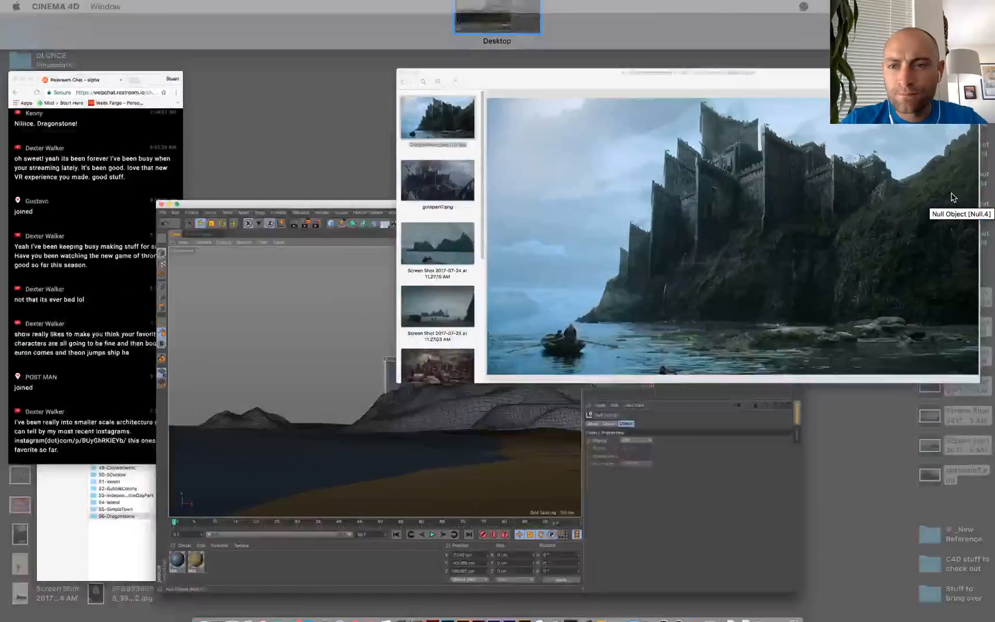
# Check the reference image, return to Cinema 4D and raise Cube and Cube.4 slightly to about world Y 68 cm
pyautogui.click(953, 198)
pyautogui.press('super+Tab')
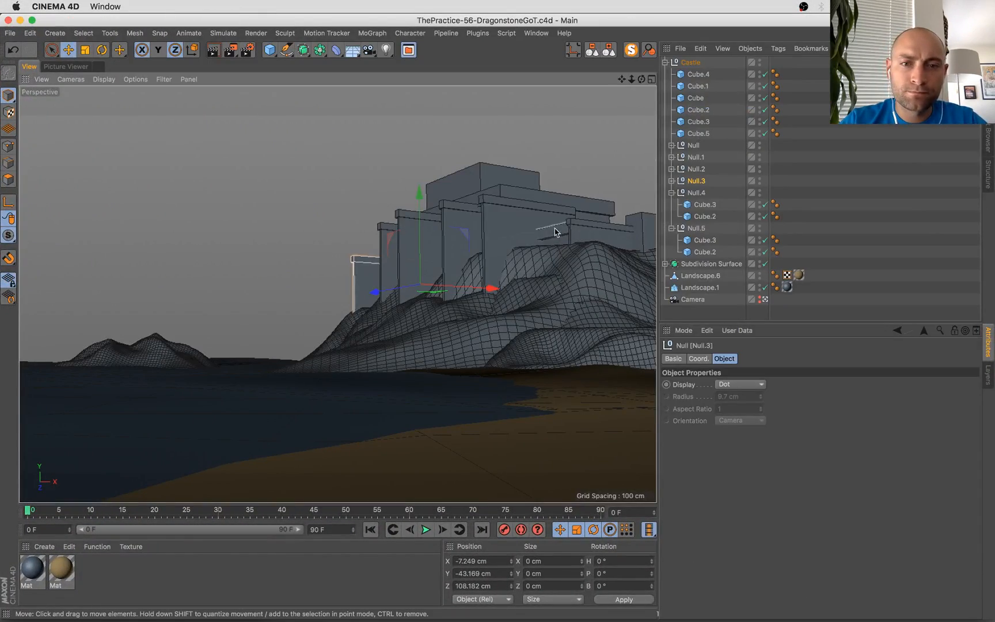
pyautogui.click(605, 223)
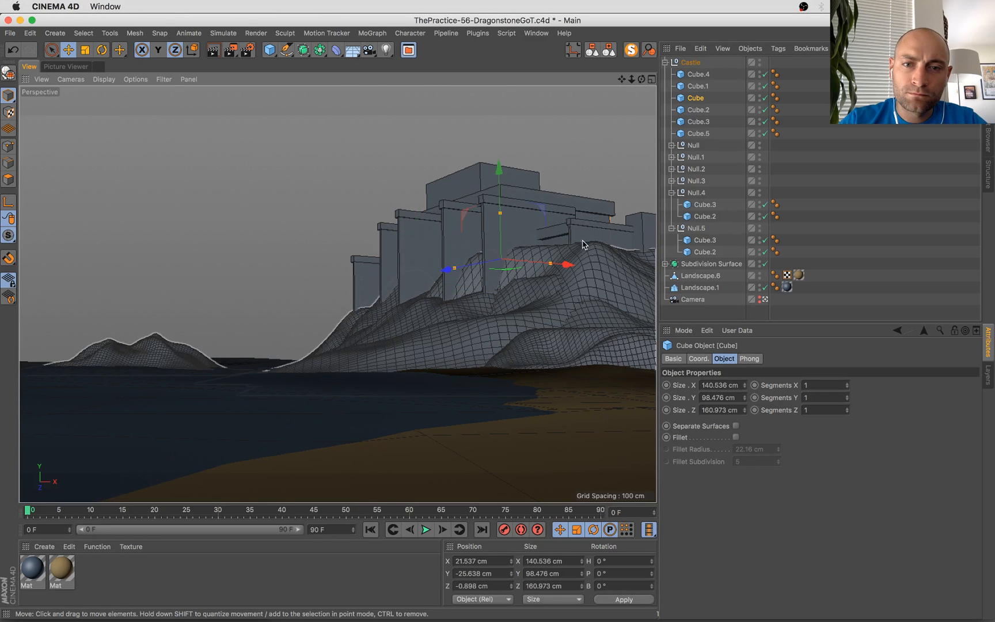
pyautogui.keyDown('shift'); pyautogui.click(576, 207); pyautogui.keyUp('shift')
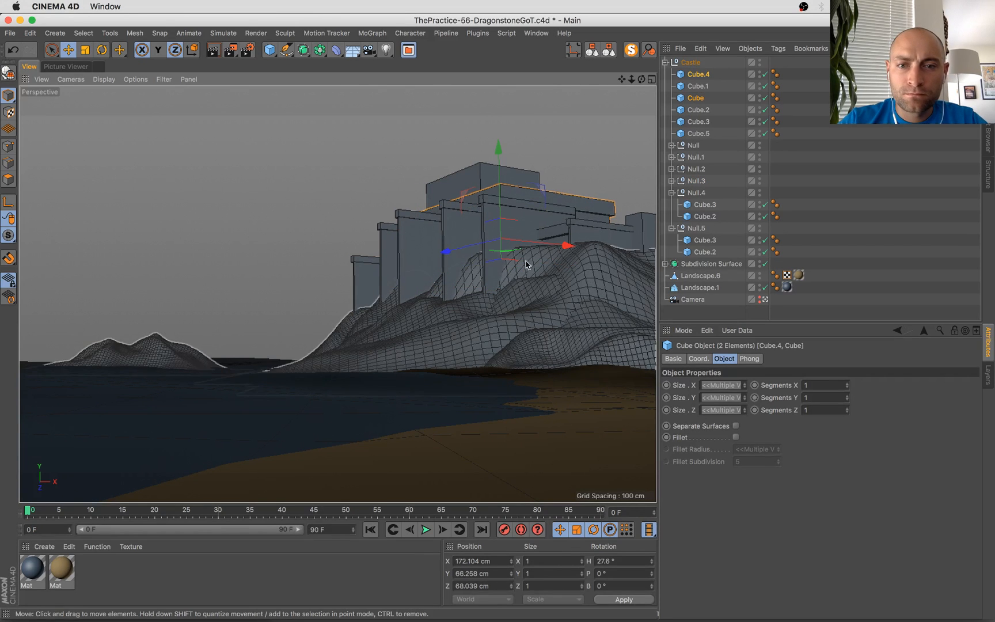
pyautogui.moveTo(505, 214); pyautogui.dragTo(501, 205)
# Shift the Null.1 wall group to about X -6 cm, Y -26 cm, Z 59 cm and save the scene
pyautogui.click(388, 265)
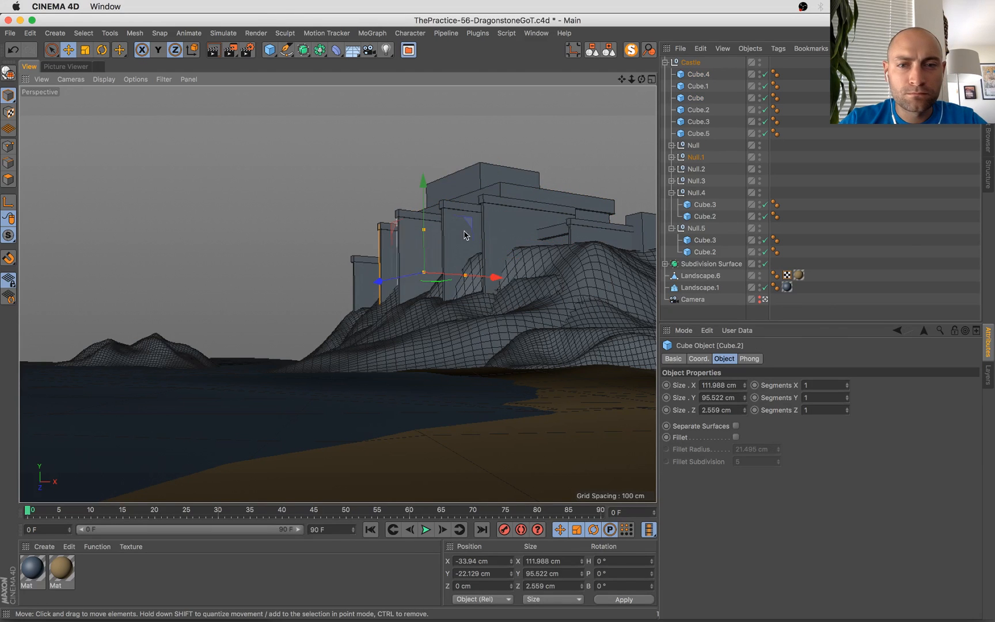
pyautogui.click(696, 156)
pyautogui.moveTo(518, 260); pyautogui.dragTo(507, 260)
pyautogui.moveTo(444, 173); pyautogui.dragTo(444, 189)
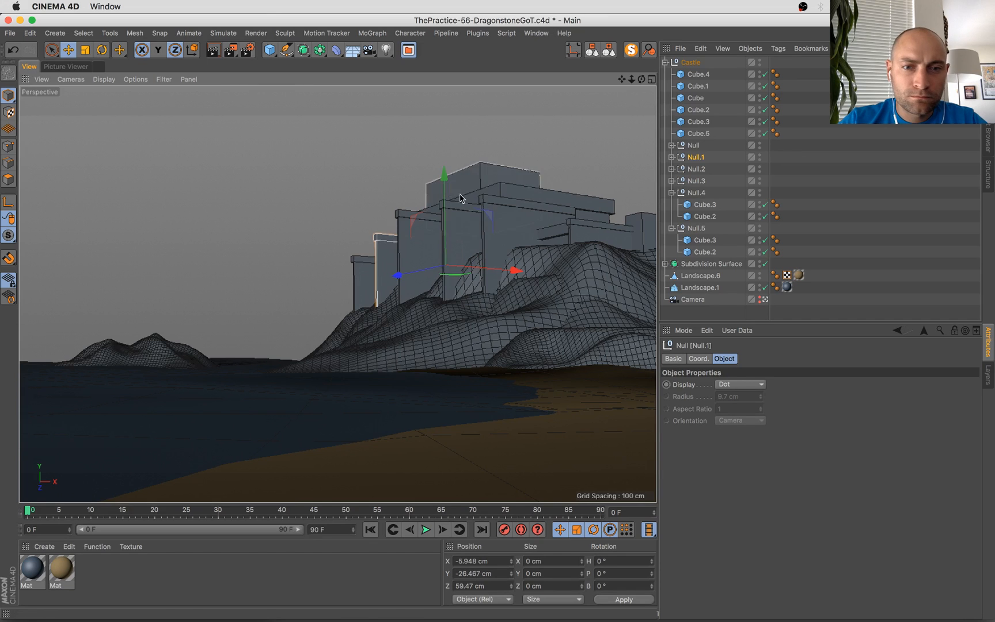
pyautogui.press('super+s')
# Raise Cube, Cube.4 and Cube.1 together to about world Y 83 cm
pyautogui.click(586, 215)
pyautogui.keyDown('shift'); pyautogui.click(464, 183); pyautogui.keyUp('shift')
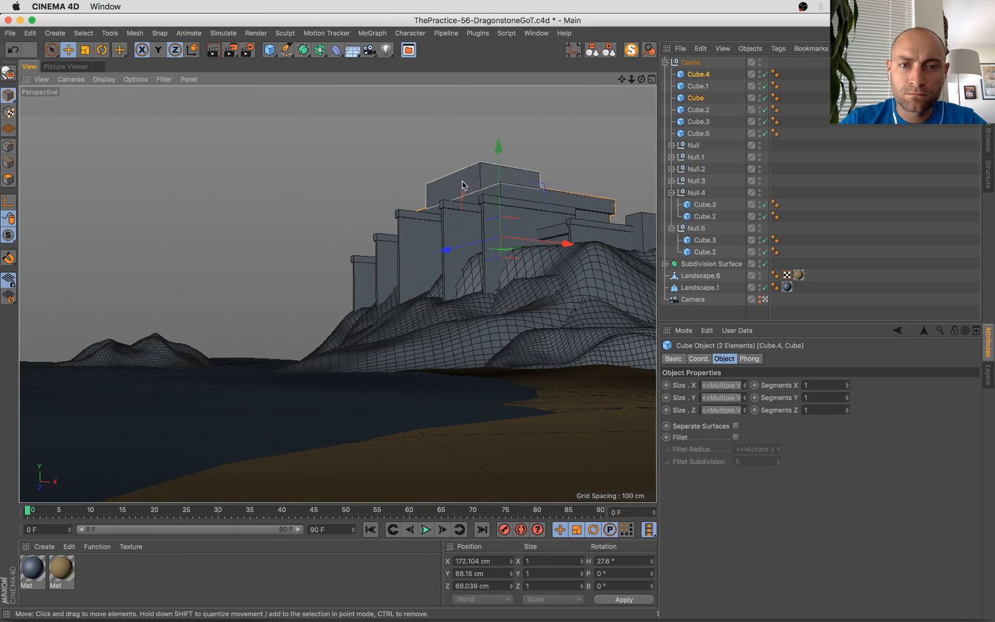
pyautogui.keyDown('shift'); pyautogui.click(486, 187); pyautogui.keyUp('shift')
pyautogui.moveTo(488, 186); pyautogui.dragTo(487, 179)
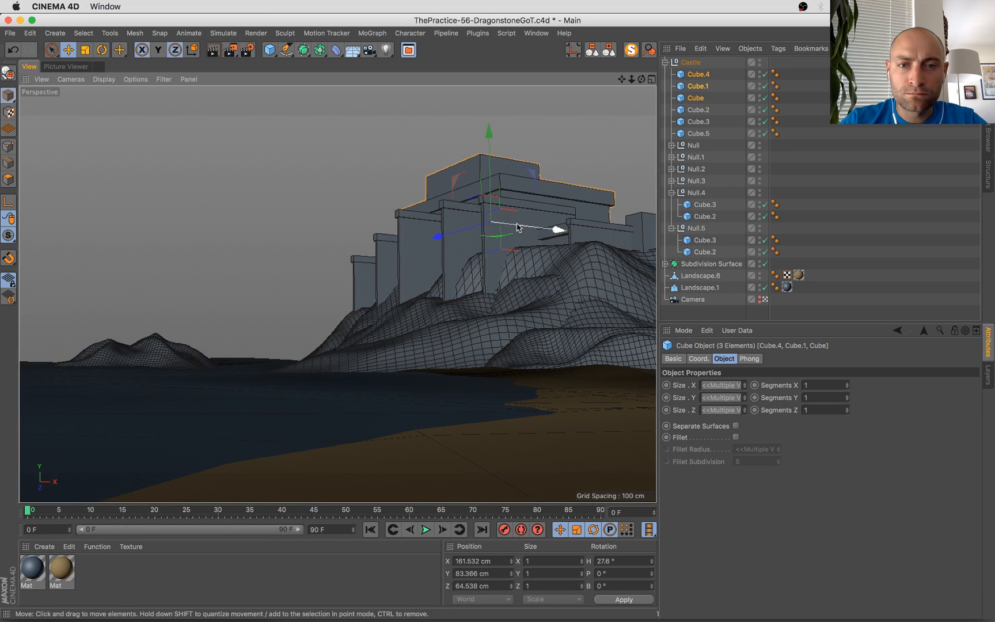
# Stretch Cube along Z to about 193 cm and its Cube.4 cap slab to about 198 cm
pyautogui.click(591, 212)
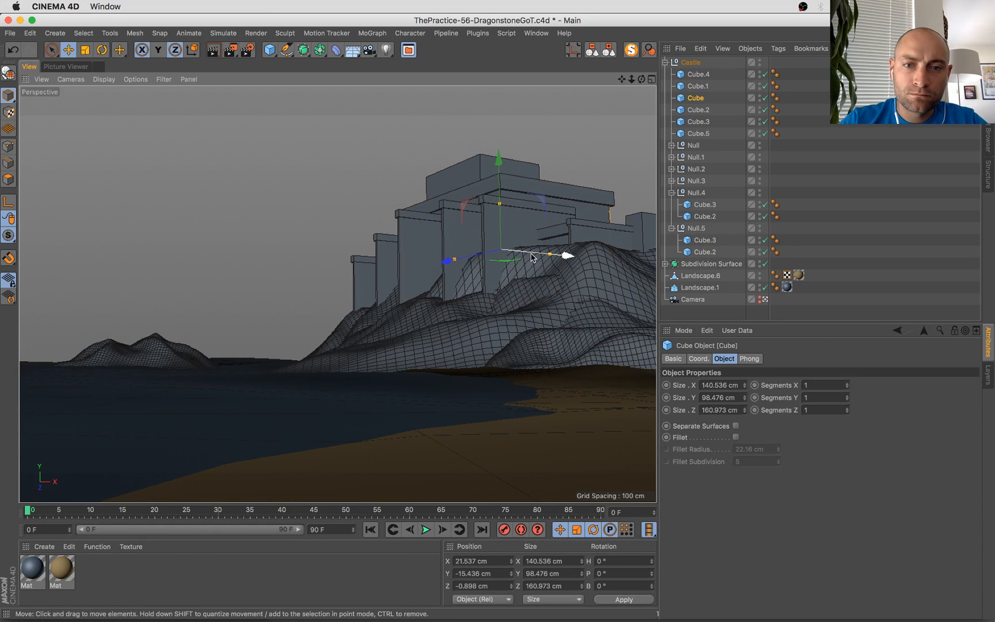
pyautogui.moveTo(455, 263); pyautogui.dragTo(447, 266)
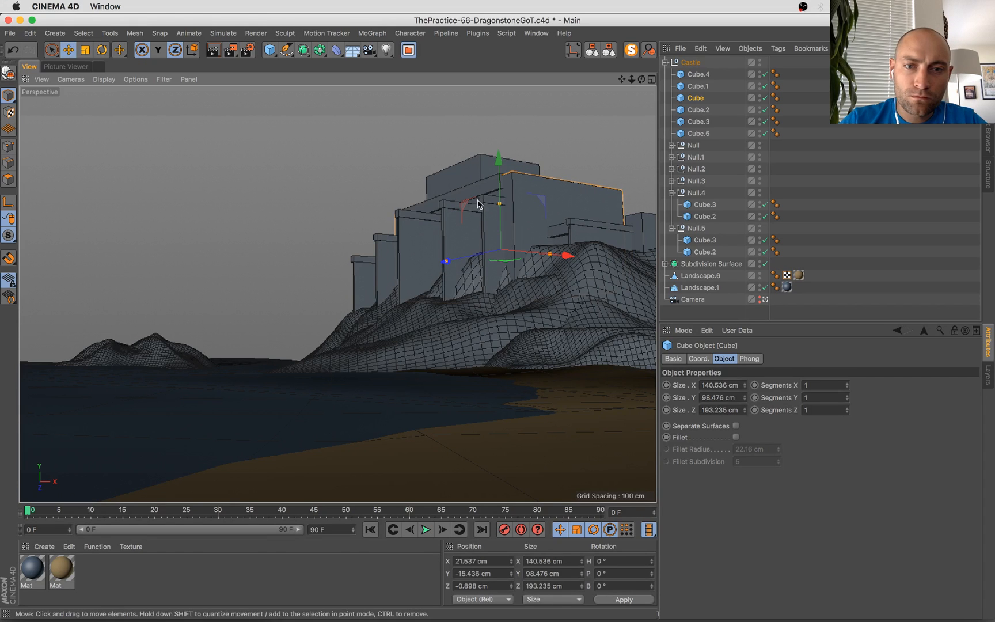
pyautogui.click(436, 213)
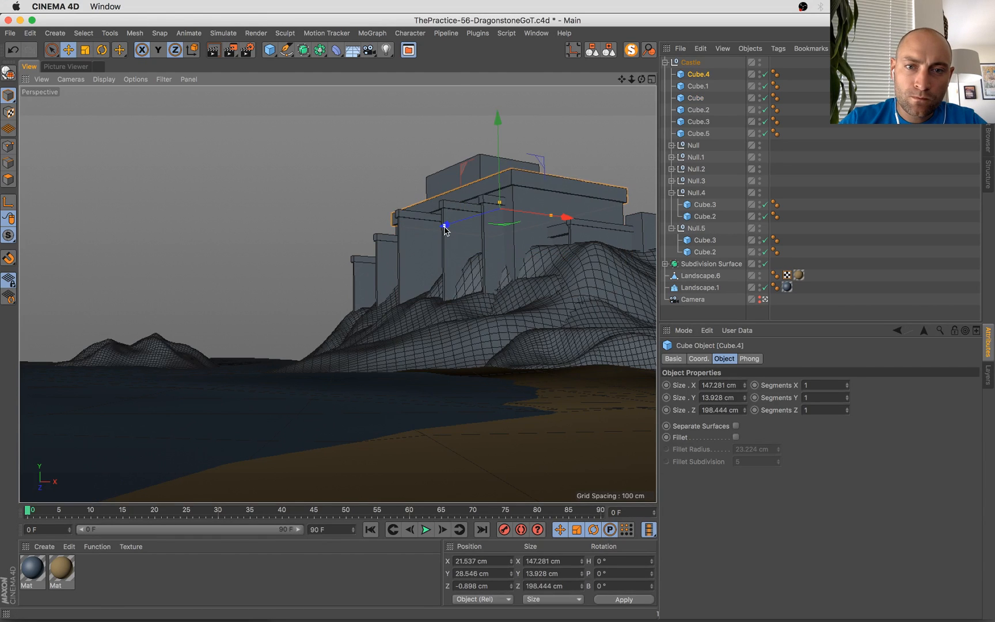
# Slide Cube and Cube.4 together along their Z axis and lower them to about world X 165 cm, Y 69 cm, Z 82 cm
pyautogui.keyDown('shift'); pyautogui.click(486, 226); pyautogui.keyUp('shift')
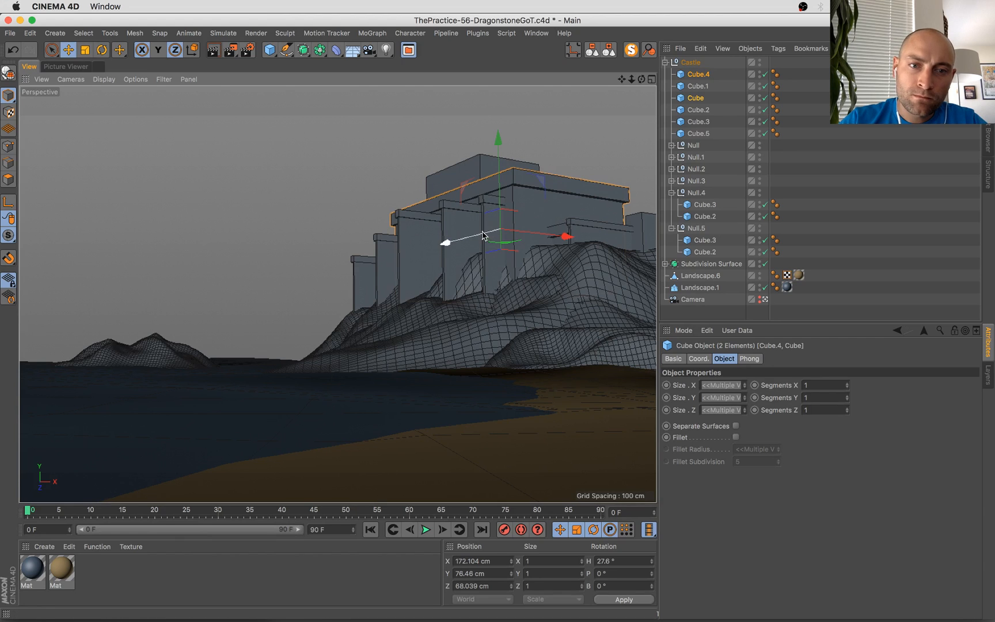
pyautogui.moveTo(486, 236); pyautogui.dragTo(473, 238)
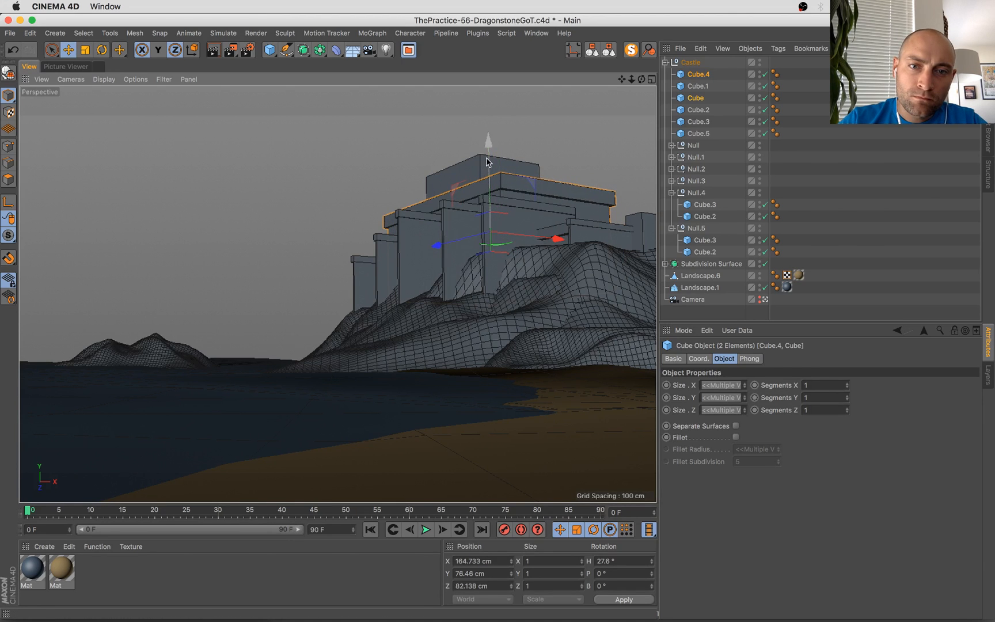
pyautogui.moveTo(487, 162); pyautogui.dragTo(485, 168)
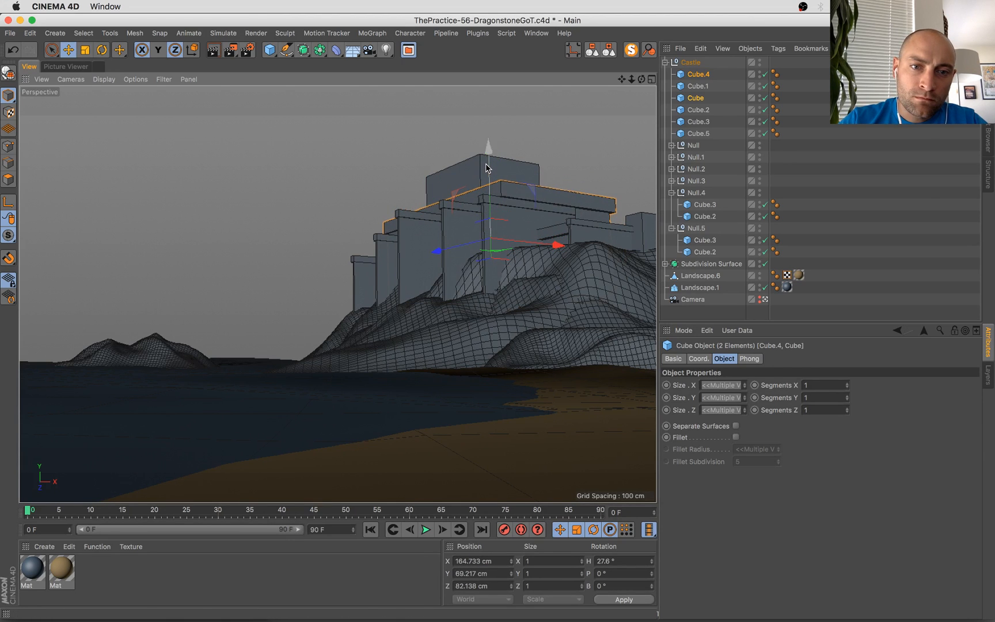
# Duplicate Cube and Cube.4 and move the copies lower on the castle to about world X 151 cm, Y 24 cm, Z 75 cm
pyautogui.keyDown('ctrl'); pyautogui.moveTo(554, 242); pyautogui.dragTo(530, 242); pyautogui.keyUp('ctrl')
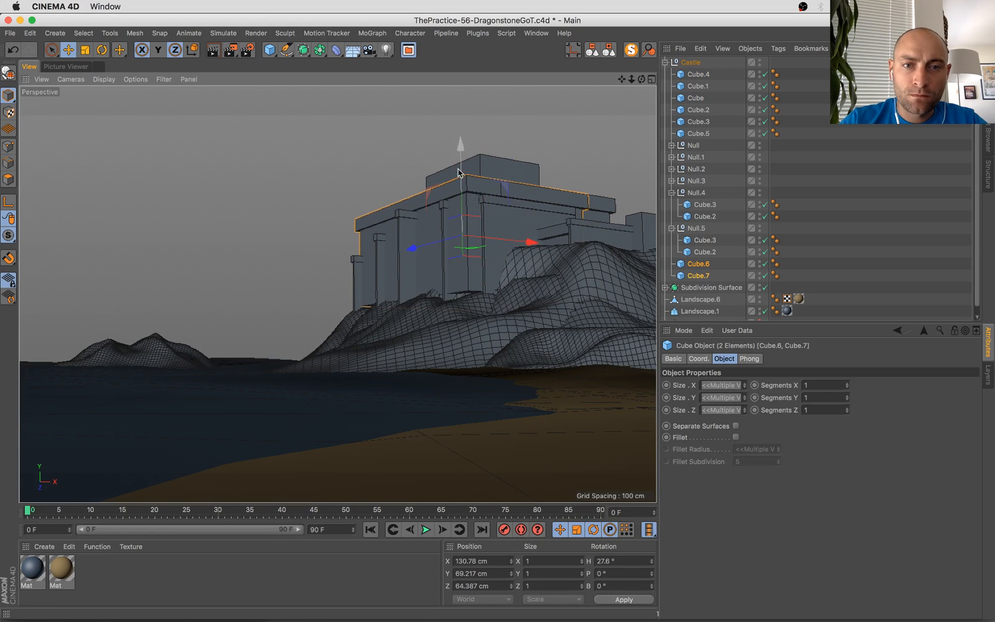
pyautogui.moveTo(459, 172); pyautogui.dragTo(459, 231)
pyautogui.moveTo(521, 303); pyautogui.dragTo(539, 301)
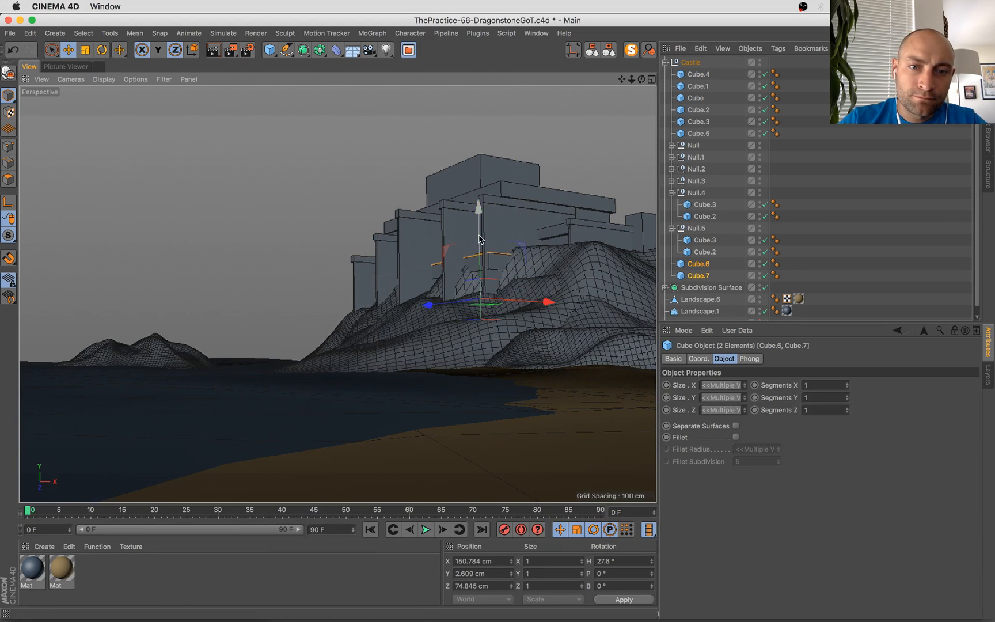
pyautogui.moveTo(481, 239); pyautogui.dragTo(481, 222)
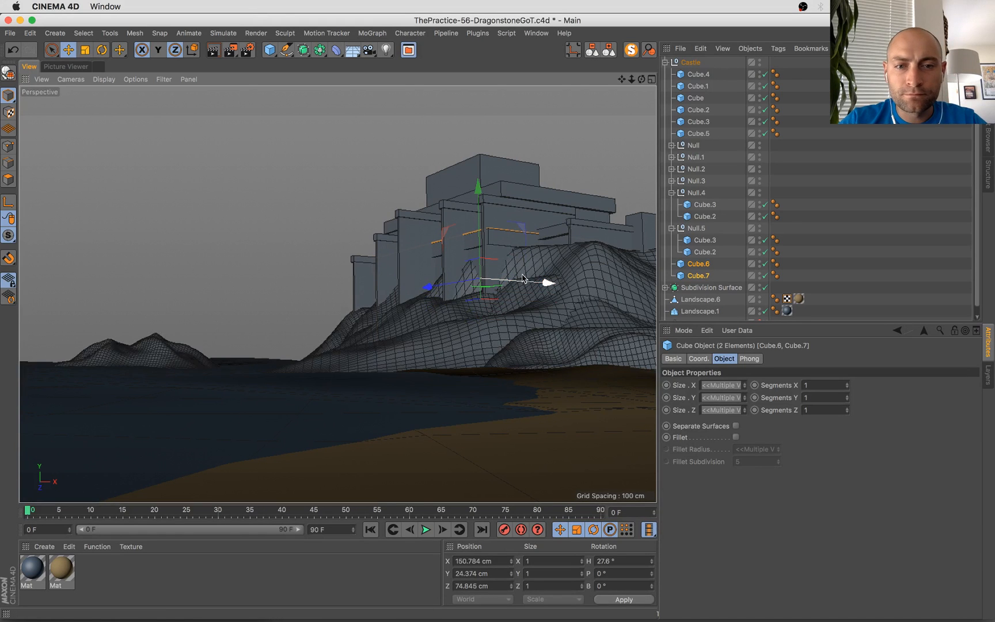
pyautogui.press('e')
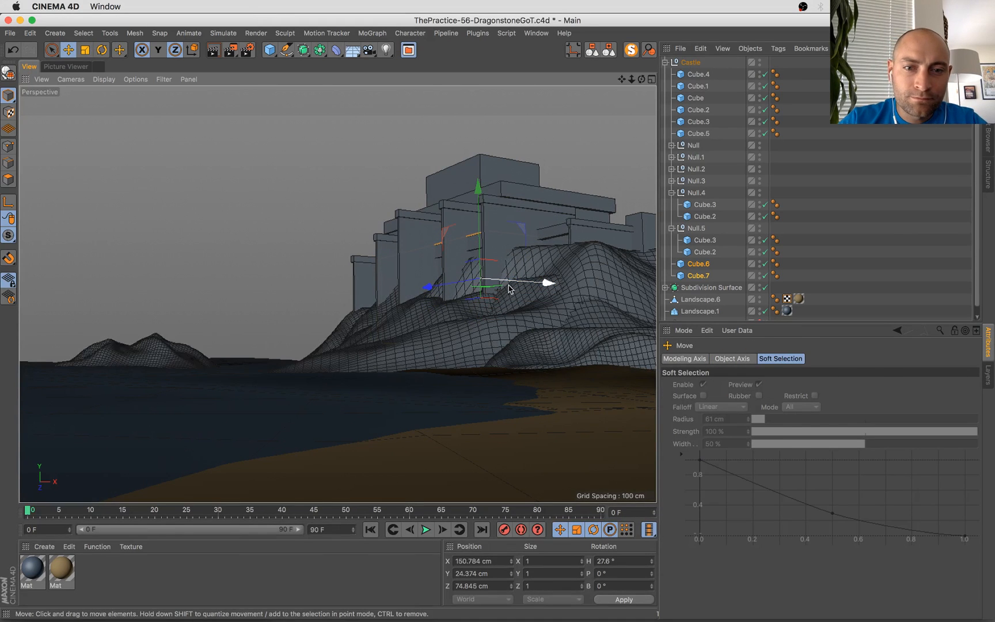
# Compare with the reference image and move Cube.6 and Cube.7 behind the seaward walls to about world X 123 cm, Y 9 cm, Z 104 cm
pyautogui.press('super+Tab')
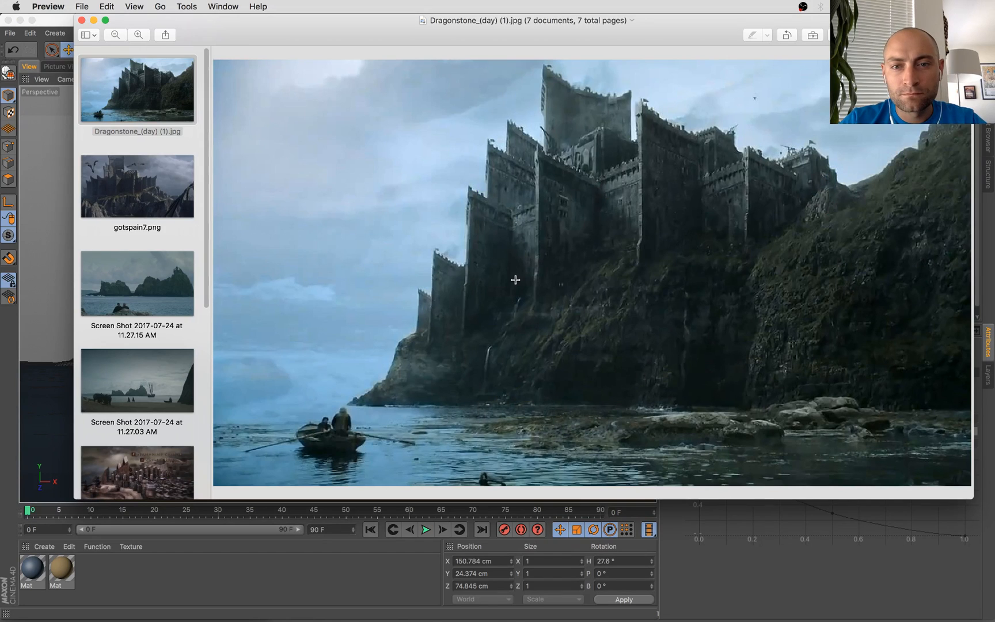
pyautogui.press('super+Tab')
pyautogui.moveTo(544, 282); pyautogui.dragTo(438, 295)
pyautogui.moveTo(509, 294); pyautogui.dragTo(497, 294)
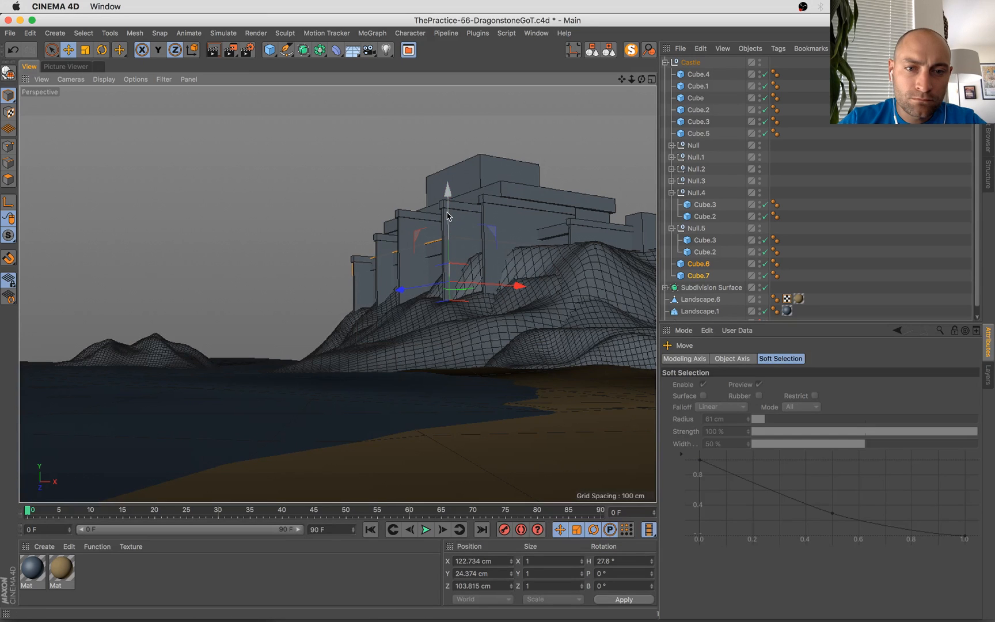
pyautogui.moveTo(446, 214); pyautogui.dragTo(445, 232)
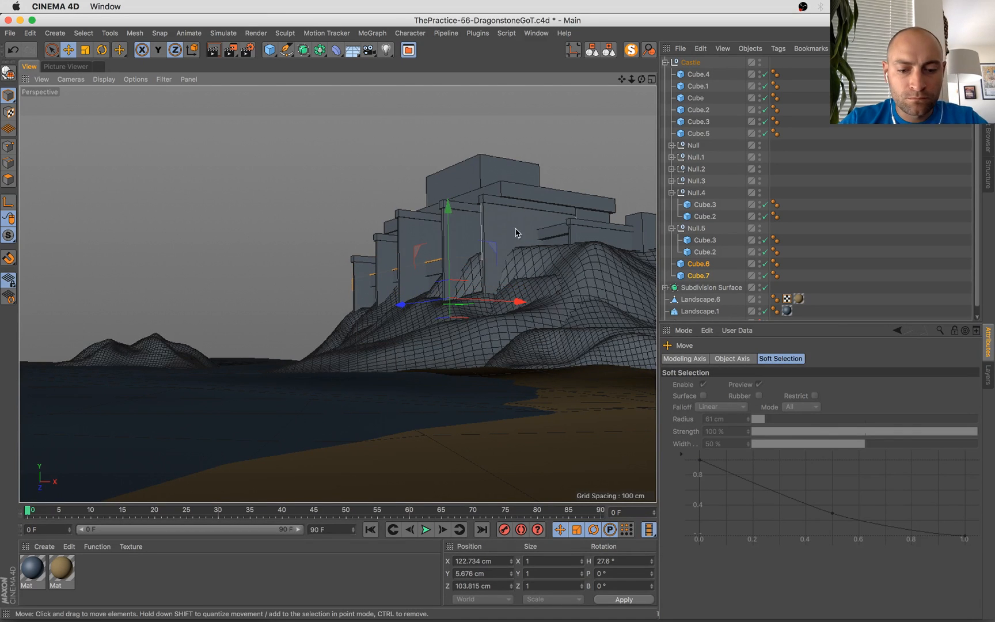
pyautogui.moveTo(450, 238); pyautogui.dragTo(450, 235)
# Scale Cube.6 and Cube.7 to about 94% and reposition them at about world X 118 cm, Z 93 cm, comparing with the reference image
pyautogui.moveTo(517, 299); pyautogui.dragTo(496, 299)
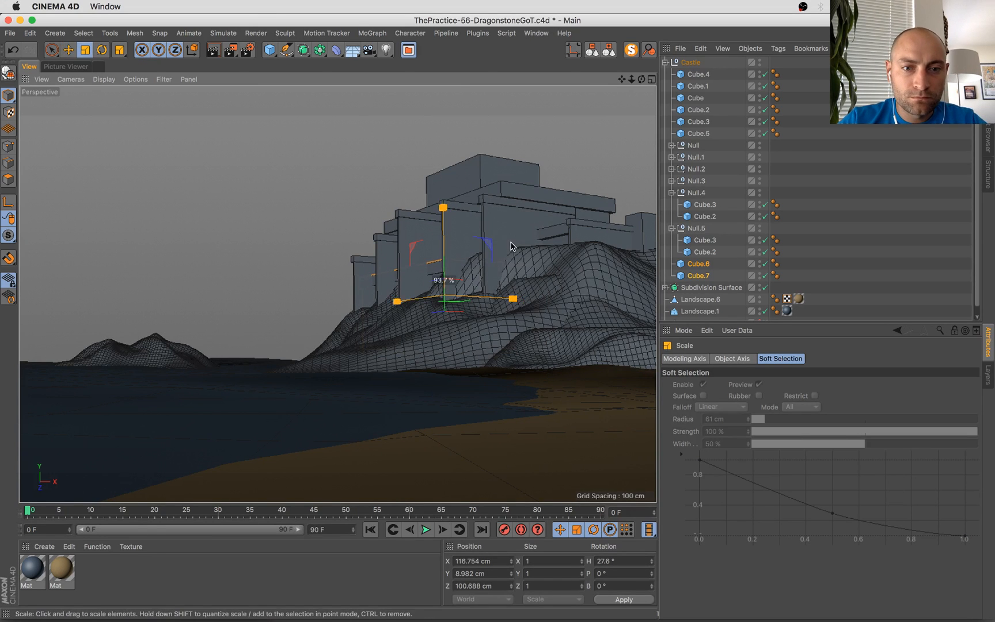
pyautogui.moveTo(414, 306); pyautogui.dragTo(441, 300)
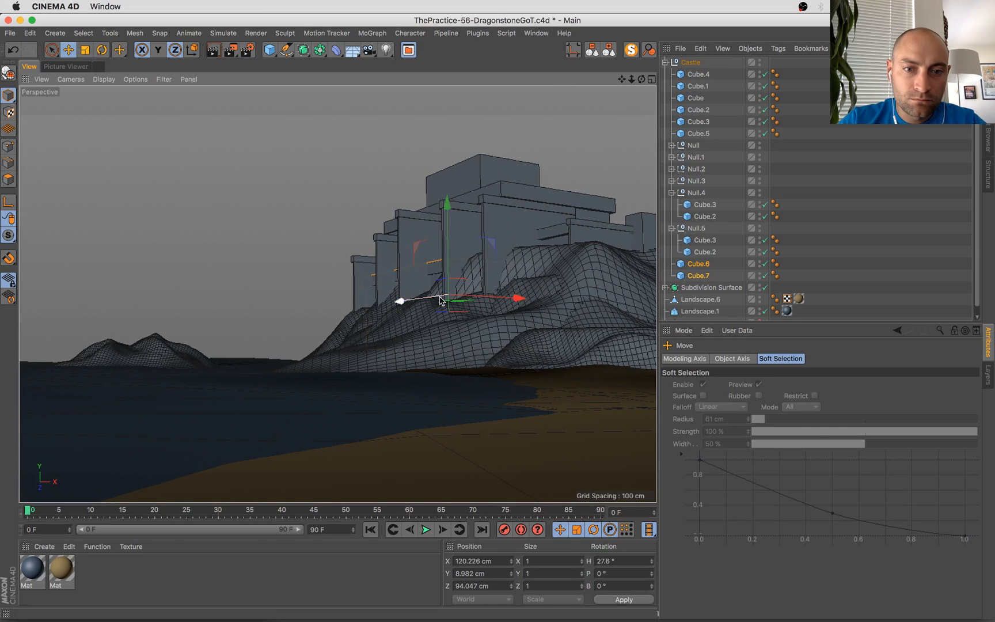
pyautogui.moveTo(508, 299); pyautogui.dragTo(511, 296)
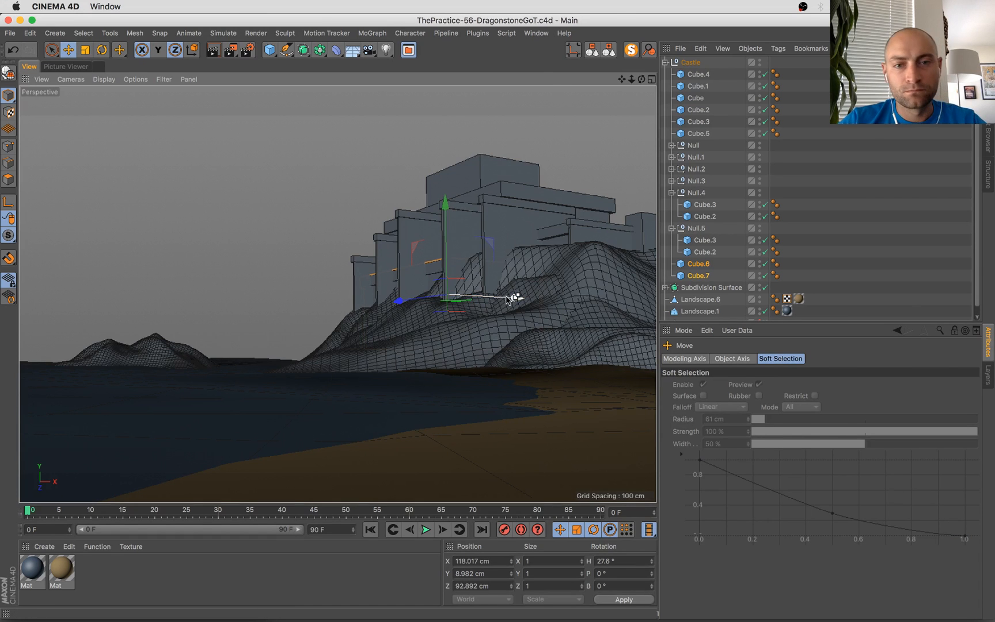
pyautogui.press('super+Tab')
pyautogui.press('super+Tab')
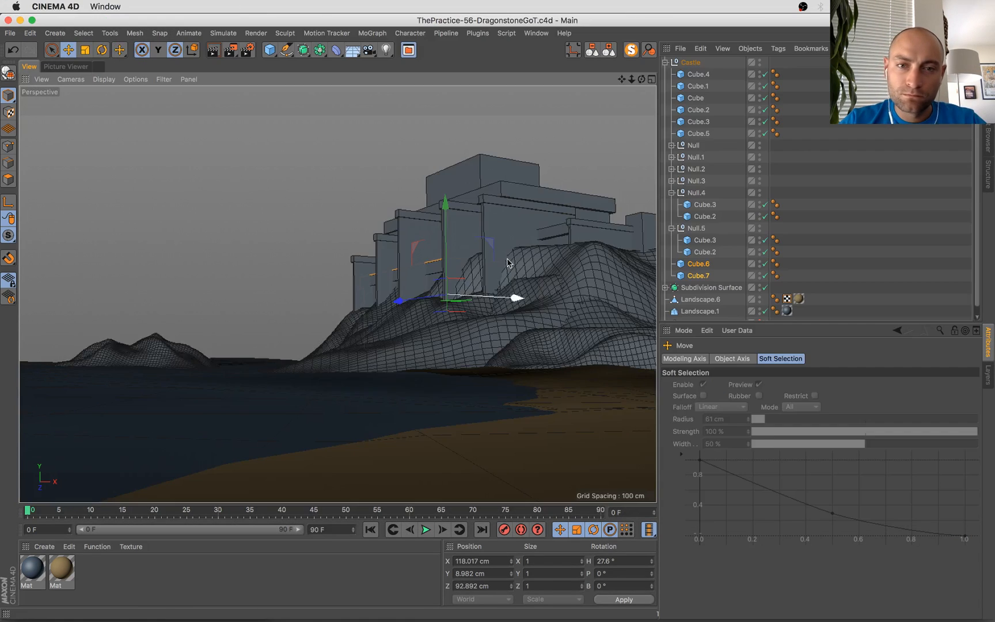
# Lower the topmost block, Cube.1, to about Y 35 cm and shift it to about Z 13 cm, checking it against the reference image
pyautogui.click(533, 209)
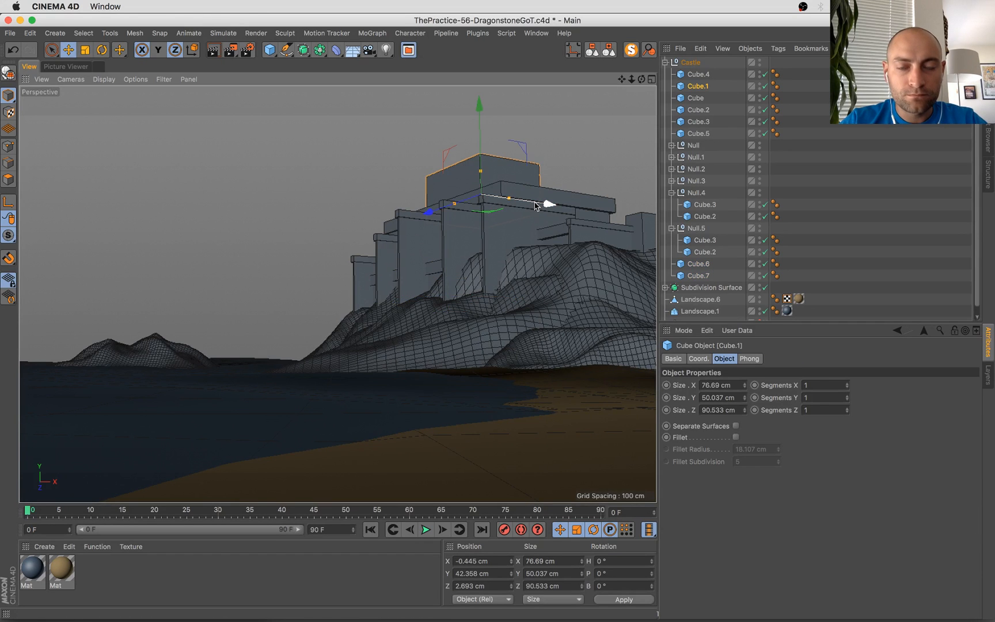
pyautogui.press('super+Tab')
pyautogui.press('super+Tab')
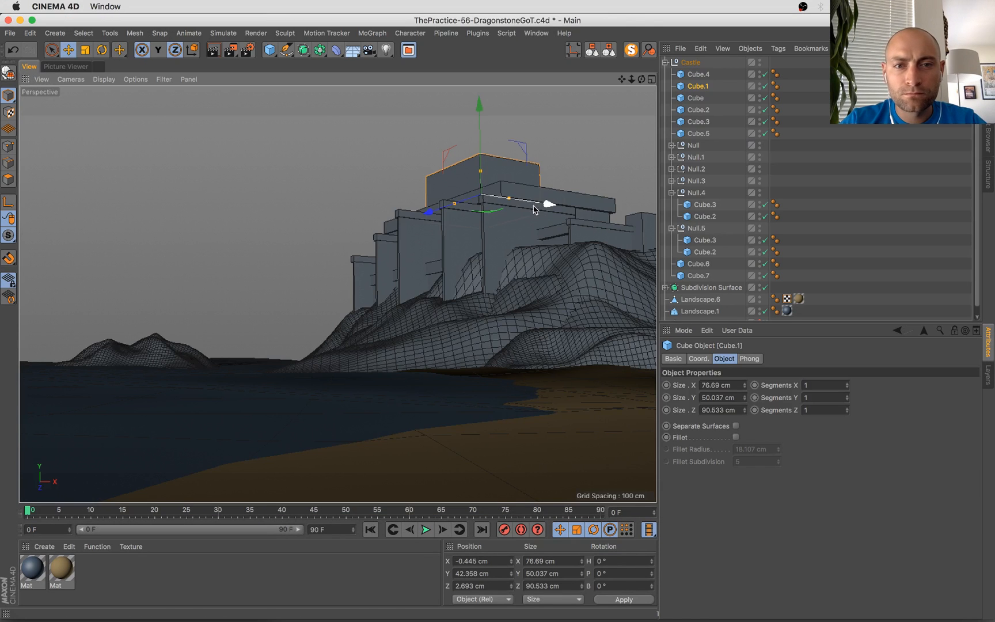
pyautogui.moveTo(467, 205); pyautogui.dragTo(471, 147)
pyautogui.press('super+Tab')
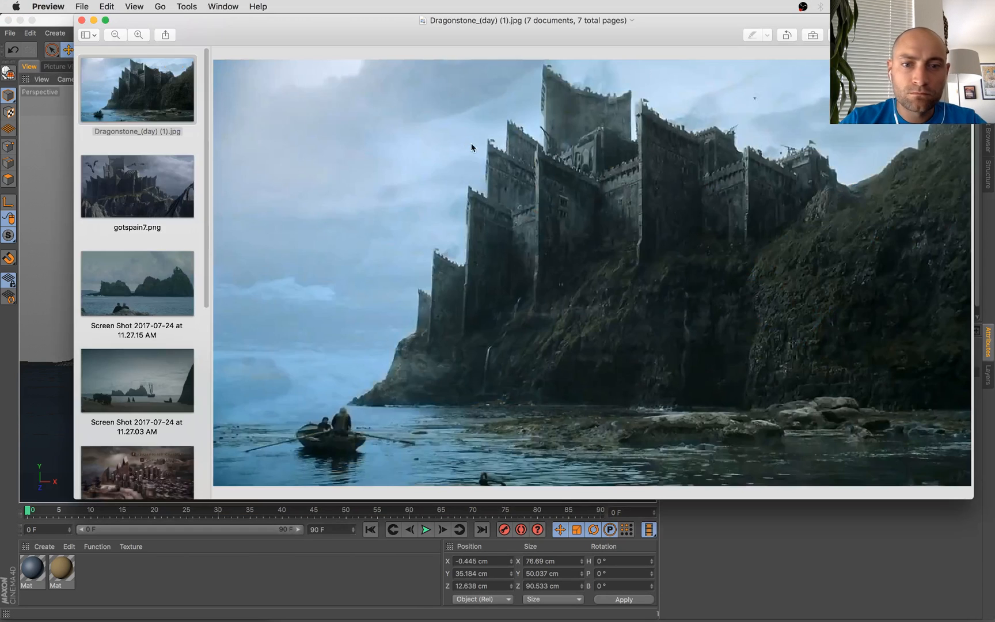
pyautogui.press('super+Tab')
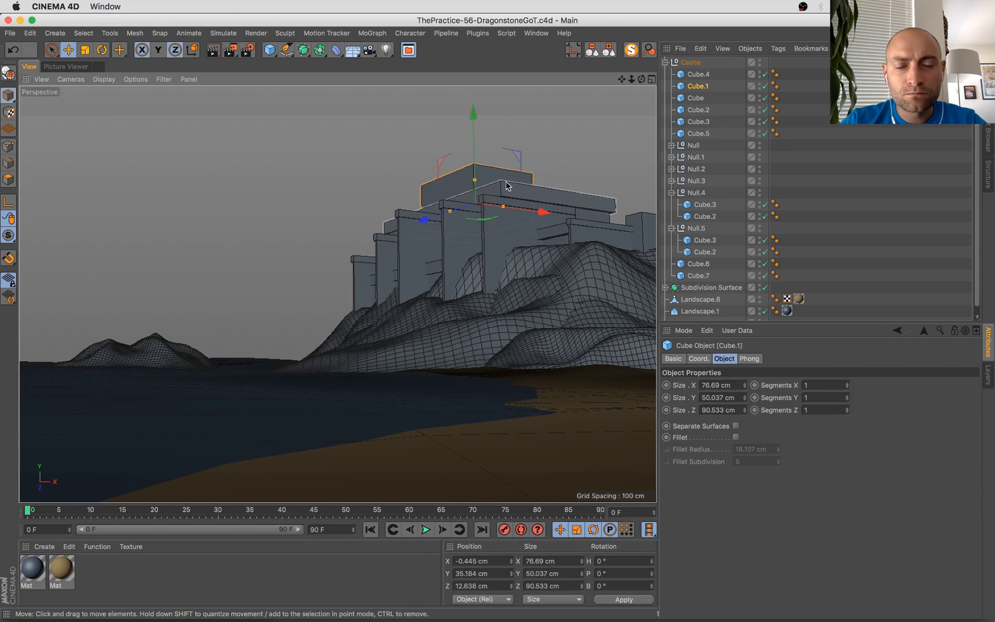
pyautogui.press('super+Tab')
pyautogui.press('super+Tab')
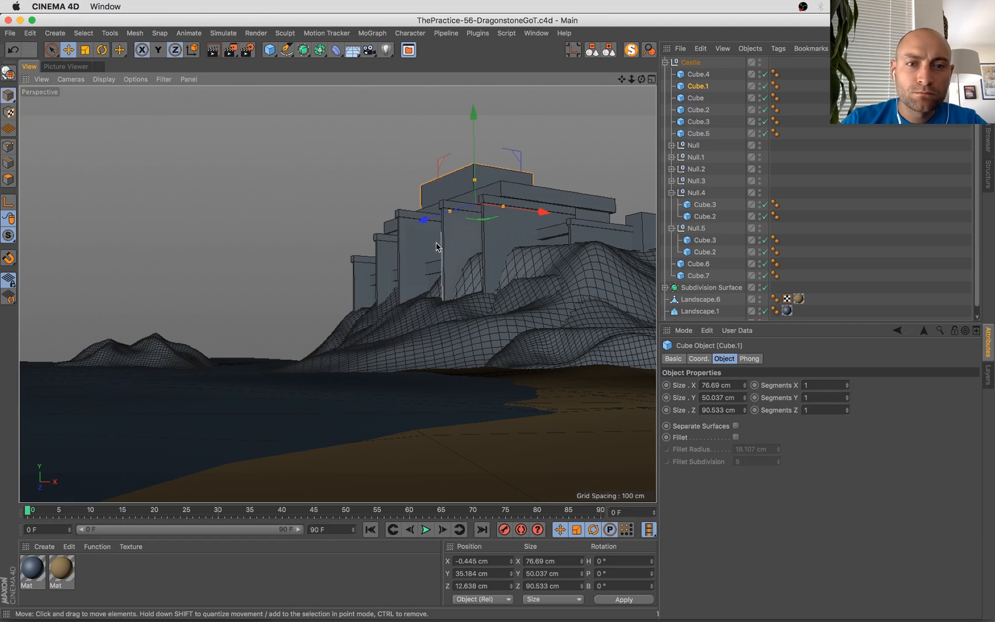
# Duplicate the Null wall group and place the copy on the upper tier at about X 17 cm, Y 20 cm, Z -1 cm, using the reference image
pyautogui.click(422, 251)
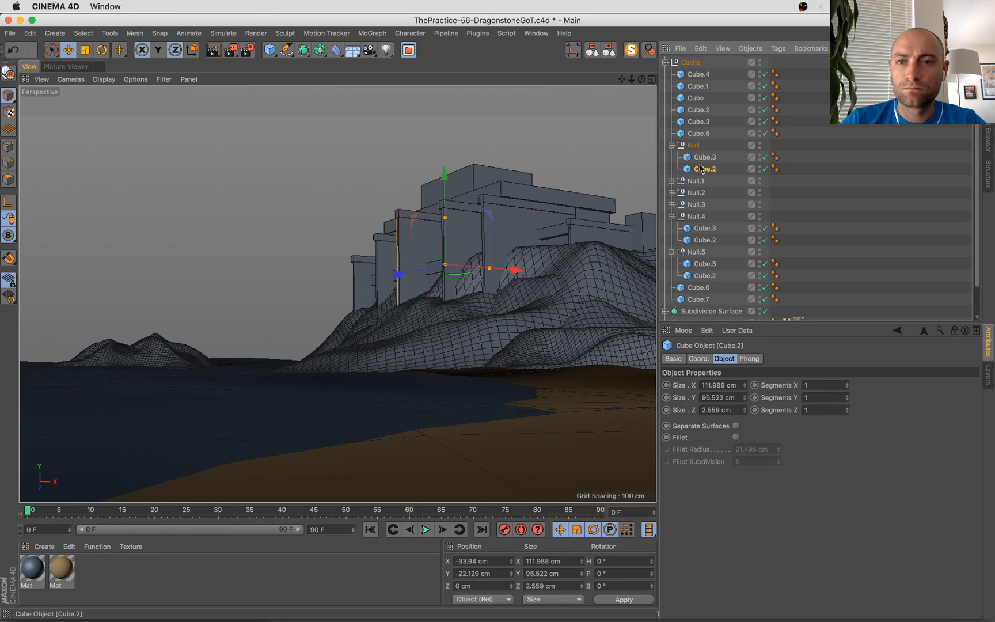
pyautogui.click(672, 146)
pyautogui.click(697, 144)
pyautogui.press('e')
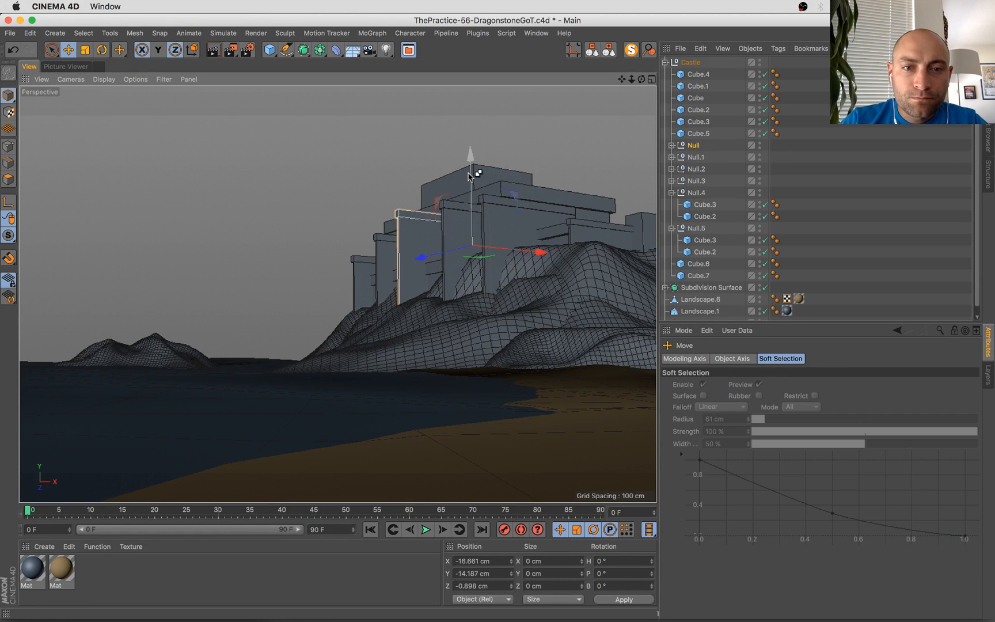
pyautogui.moveTo(469, 176); pyautogui.dragTo(467, 135)
pyautogui.press('super+Tab')
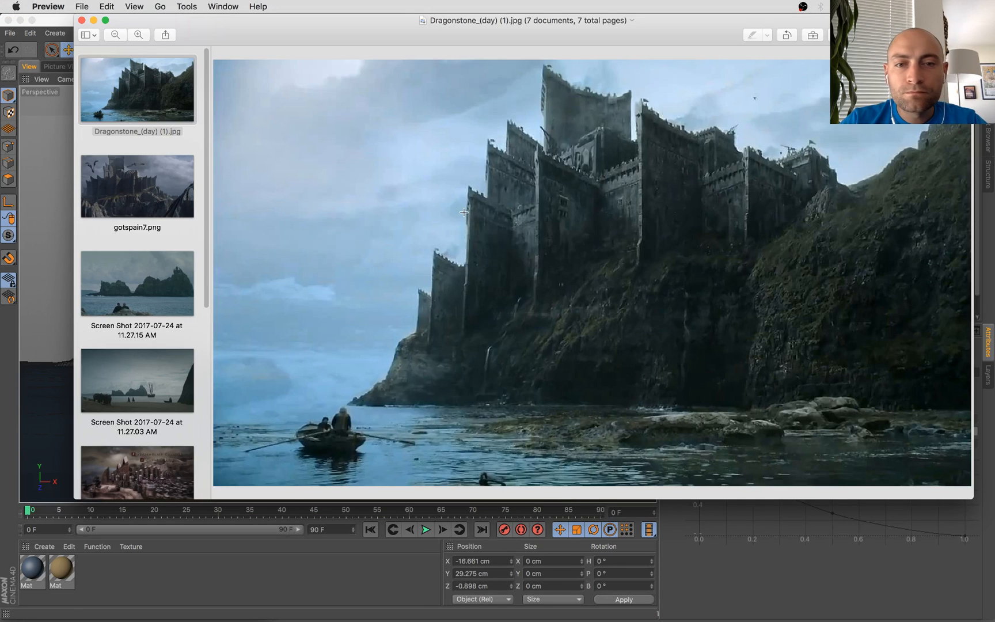
pyautogui.press('super+Tab')
pyautogui.moveTo(498, 210); pyautogui.dragTo(520, 214)
pyautogui.moveTo(506, 154); pyautogui.dragTo(495, 161)
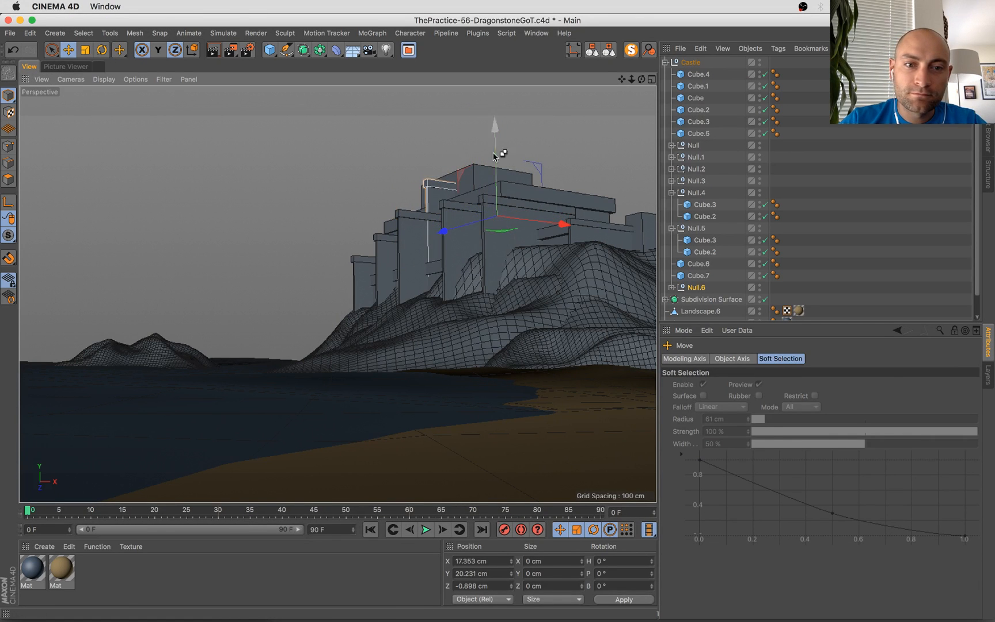
# Compare the castle with the reference image and switch to Chrome to check the Restream chat
pyautogui.press('super+Tab')
pyautogui.press('super+Tab')
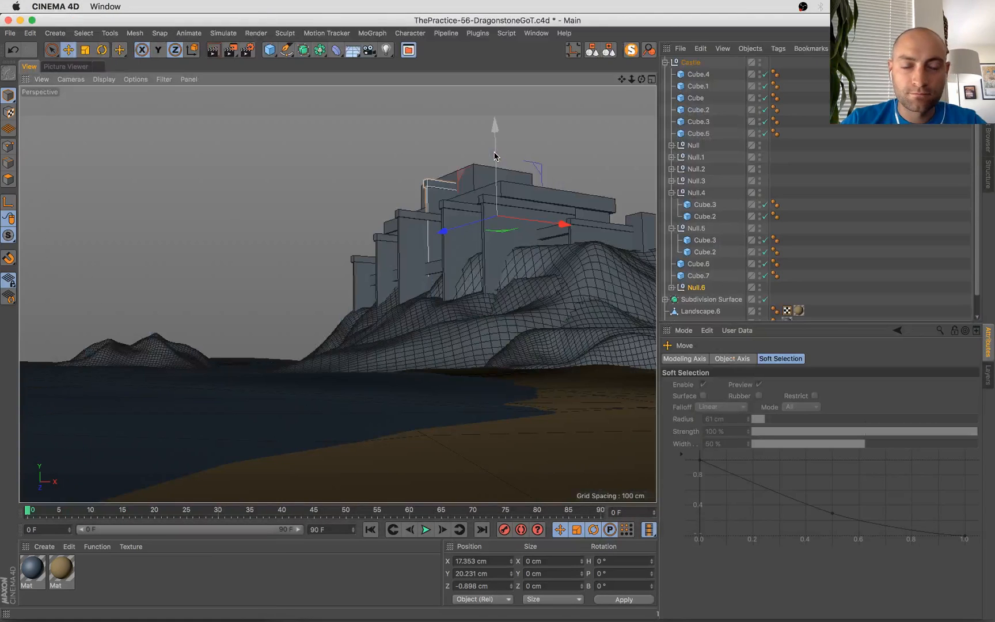
pyautogui.press('super+Tab')
pyautogui.press('super+Tab')
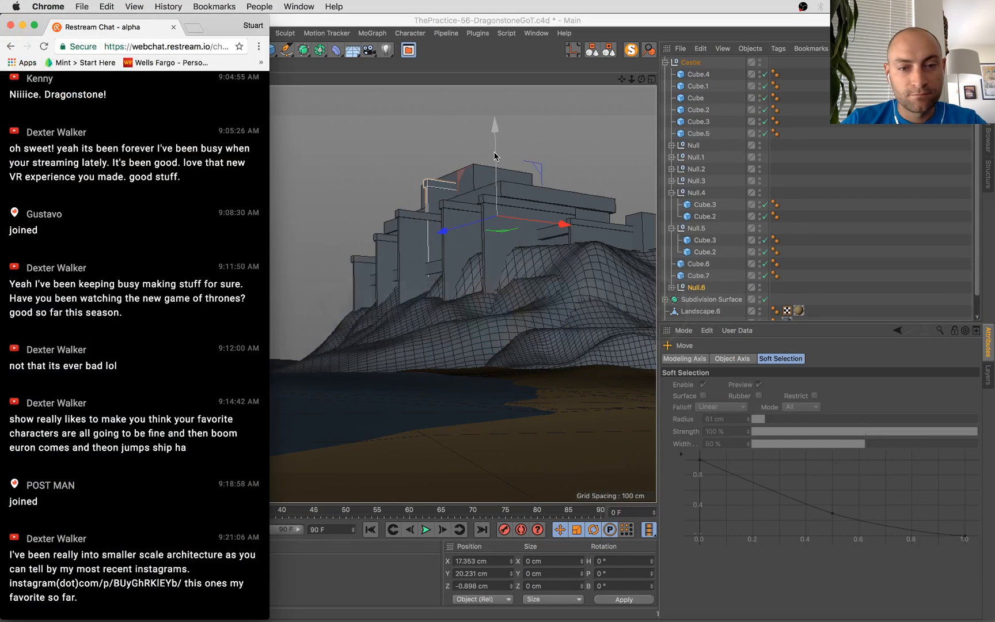
# Switch back to CINEMA 4D, reposition the Null.6 wall group at about Y 32 cm, Z 1 cm, and save the scene
pyautogui.press('super+Tab')
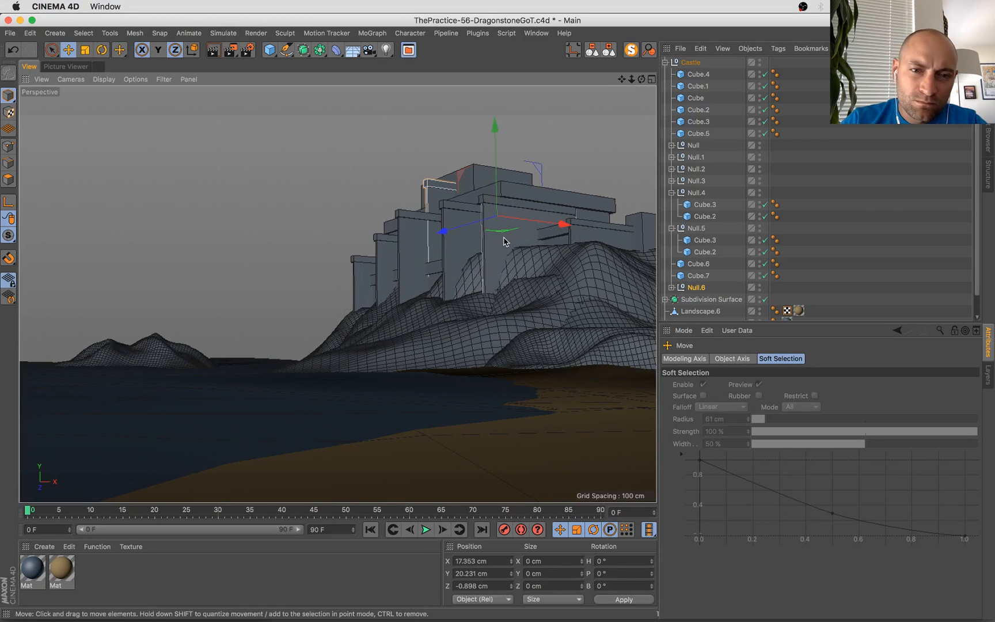
pyautogui.press('t')
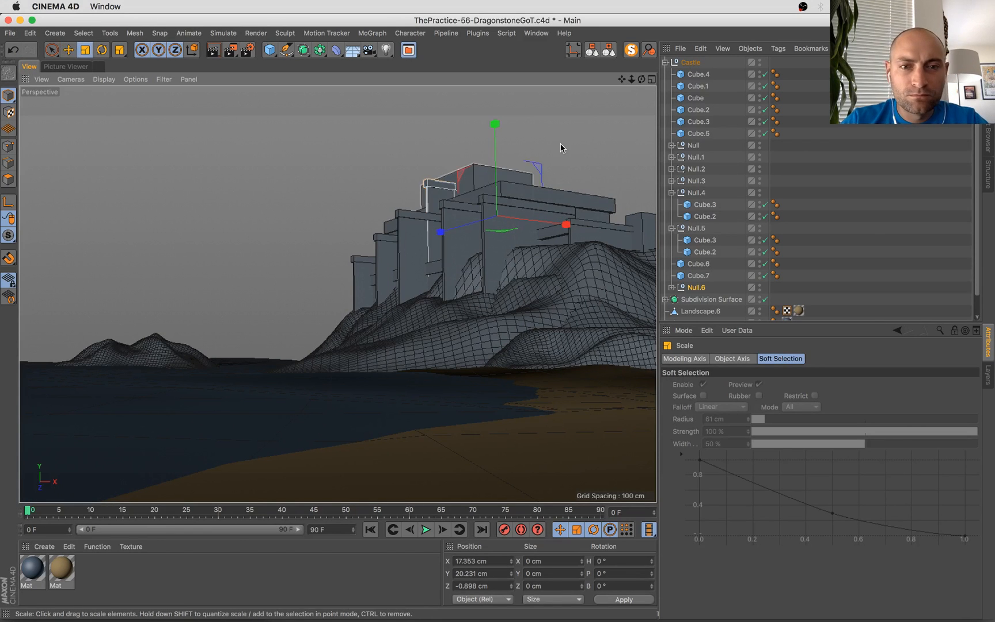
pyautogui.moveTo(560, 151); pyautogui.dragTo(558, 154)
pyautogui.press('e')
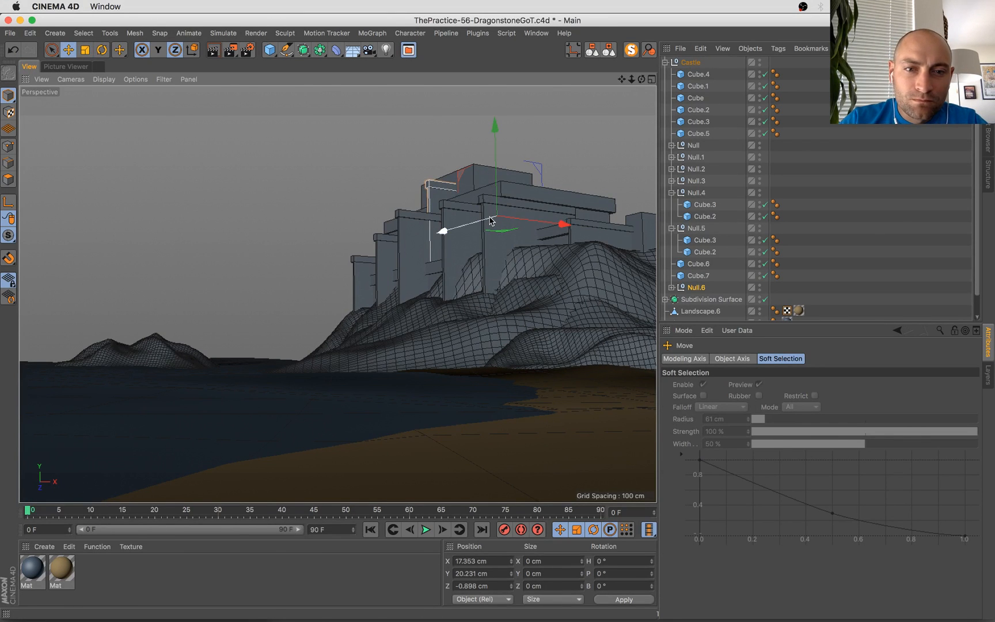
pyautogui.moveTo(490, 220); pyautogui.dragTo(489, 221)
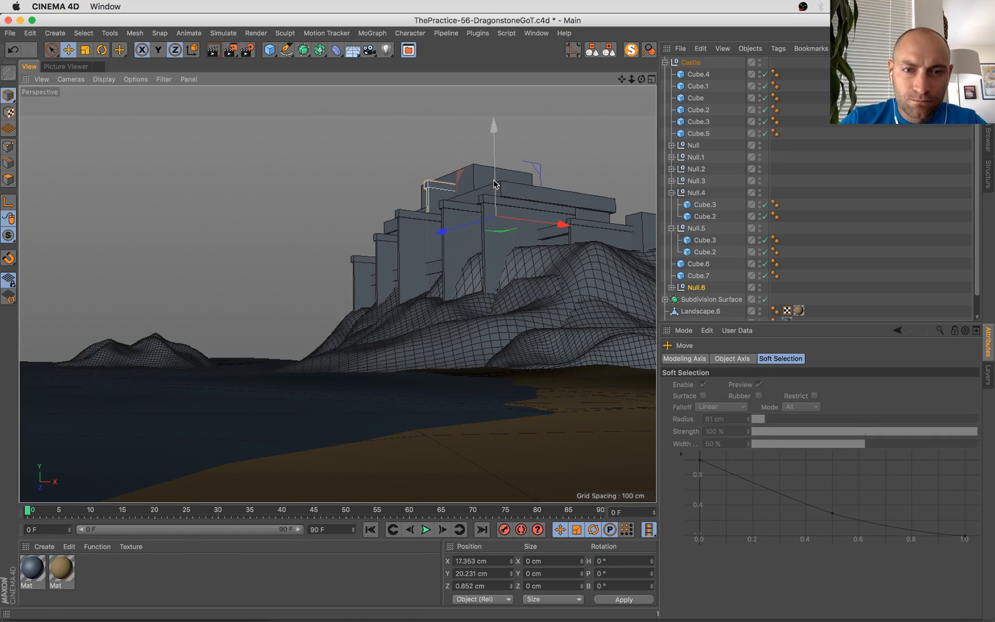
pyautogui.moveTo(494, 183); pyautogui.dragTo(494, 173)
pyautogui.press('super+s')
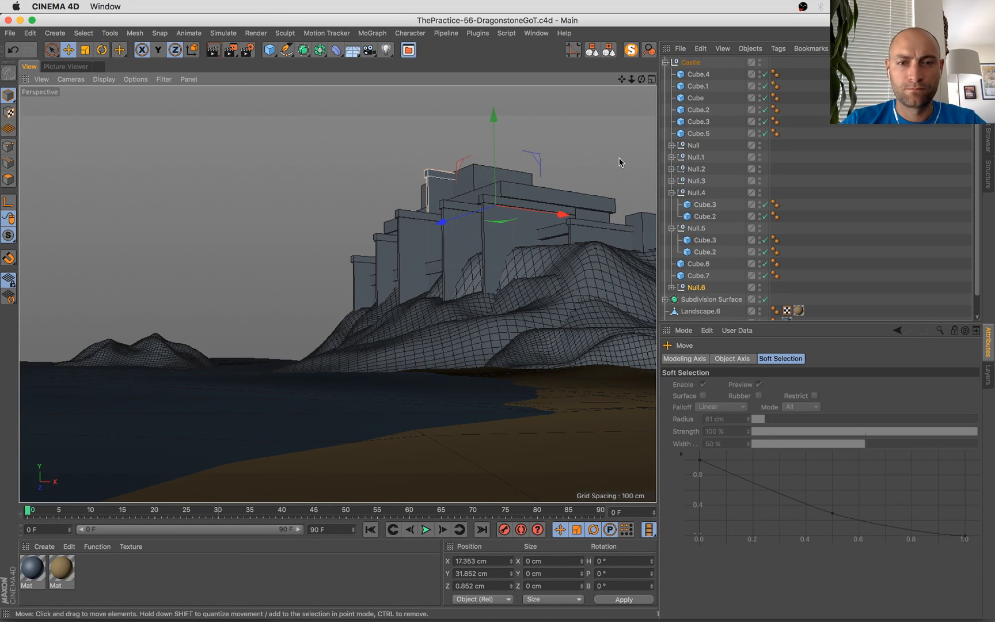
# Scale the whole Castle group to about 93% and place it at about X 144 cm, Y 64 cm, Z 54 cm
pyautogui.click(687, 60)
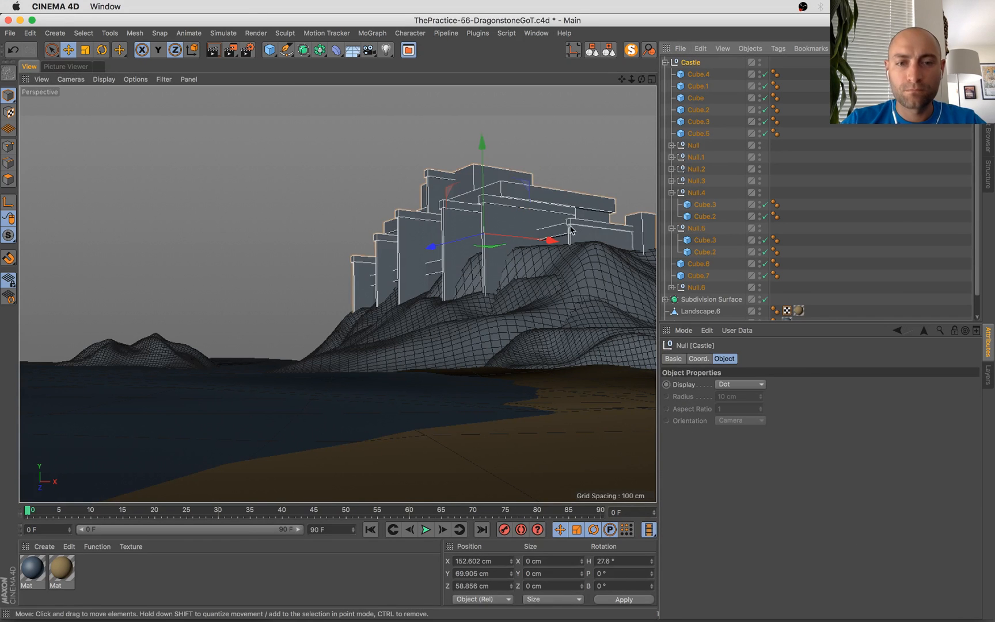
pyautogui.press('t')
pyautogui.moveTo(570, 202); pyautogui.dragTo(554, 236)
pyautogui.press('e')
pyautogui.moveTo(475, 160); pyautogui.dragTo(473, 167)
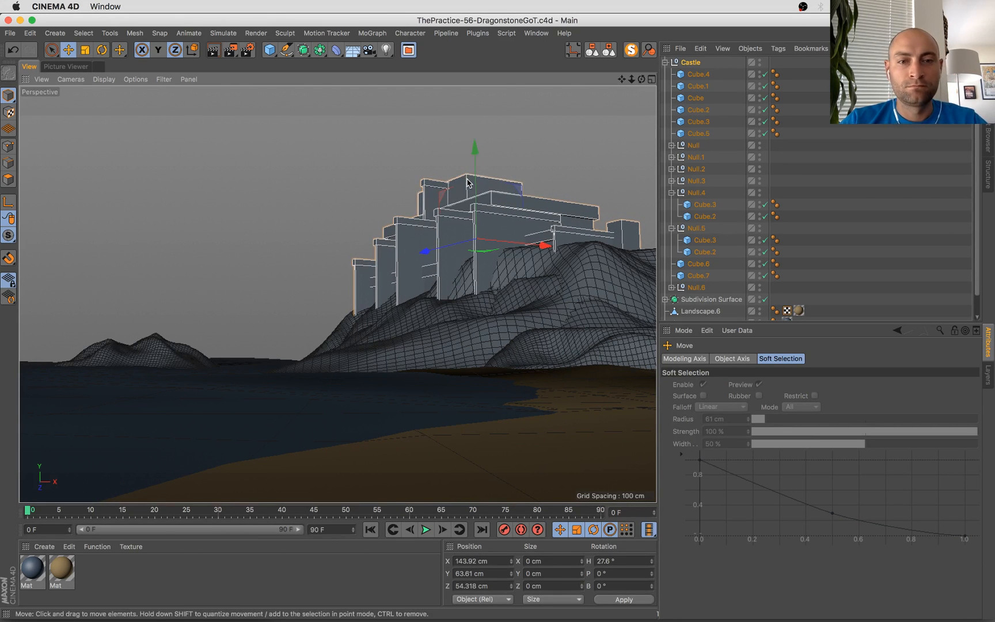
# Duplicate the Null.6 wall group and place the copy at about X 36 cm, Y 53 cm, Z 3 cm, checking the reference image
pyautogui.click(466, 185)
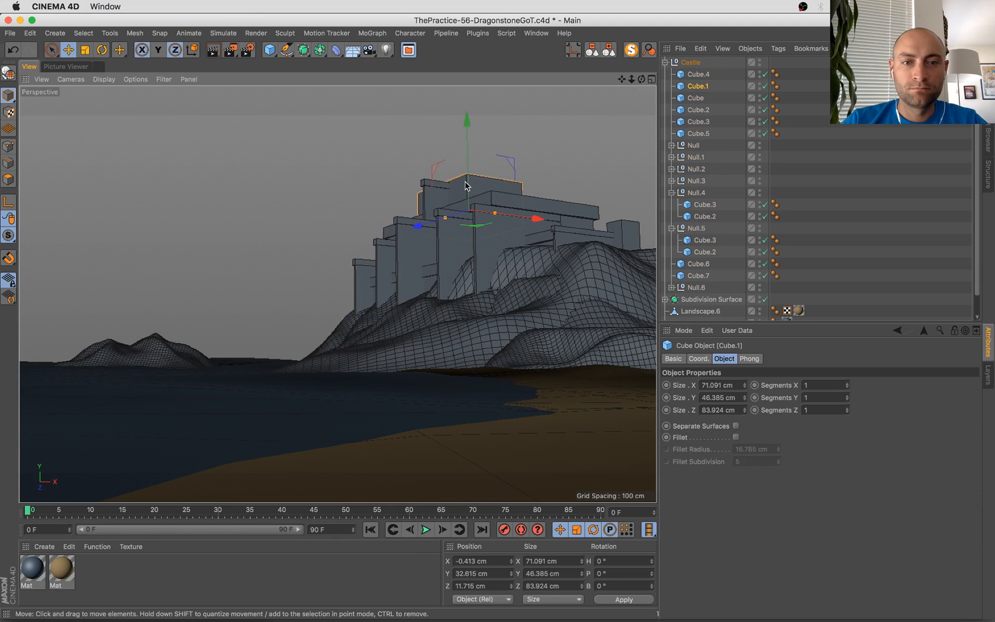
pyautogui.click(438, 199)
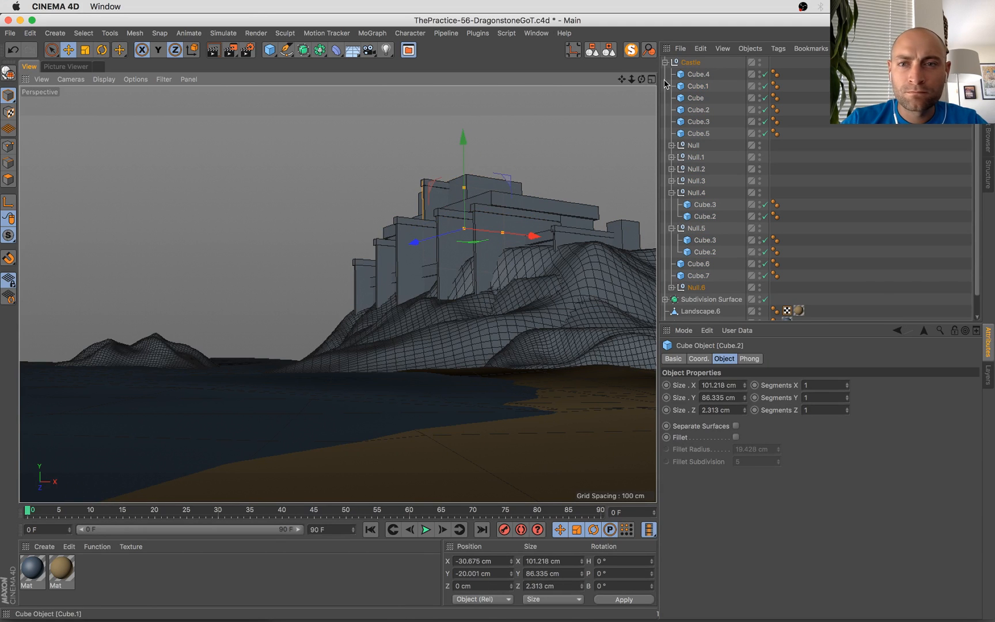
pyautogui.click(696, 288)
pyautogui.press('e')
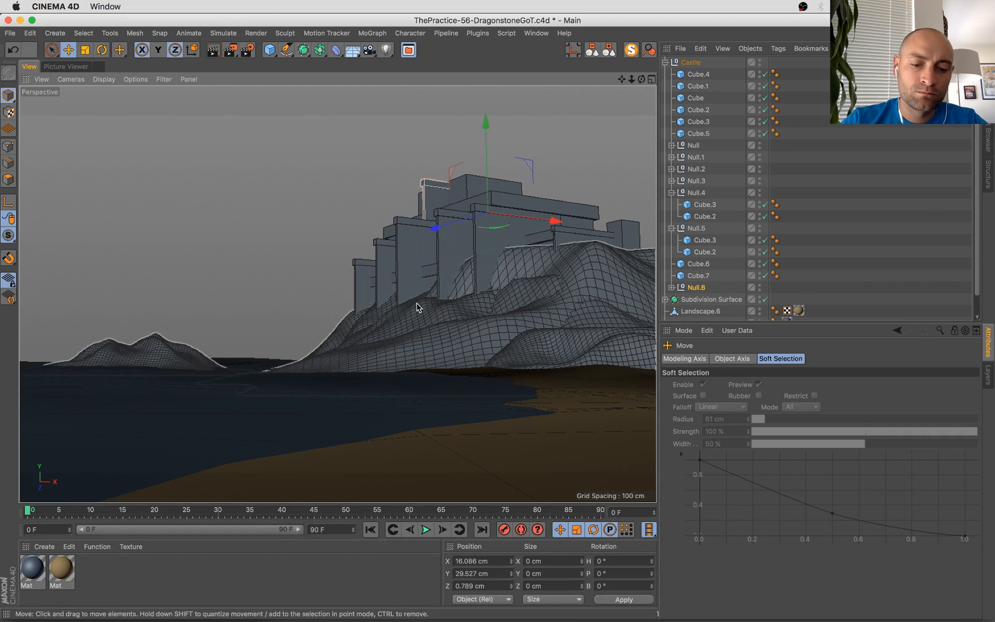
pyautogui.keyDown('ctrl'); pyautogui.moveTo(487, 173); pyautogui.dragTo(494, 130); pyautogui.keyUp('ctrl')
pyautogui.moveTo(522, 203); pyautogui.dragTo(557, 208)
pyautogui.moveTo(501, 142); pyautogui.dragTo(504, 138)
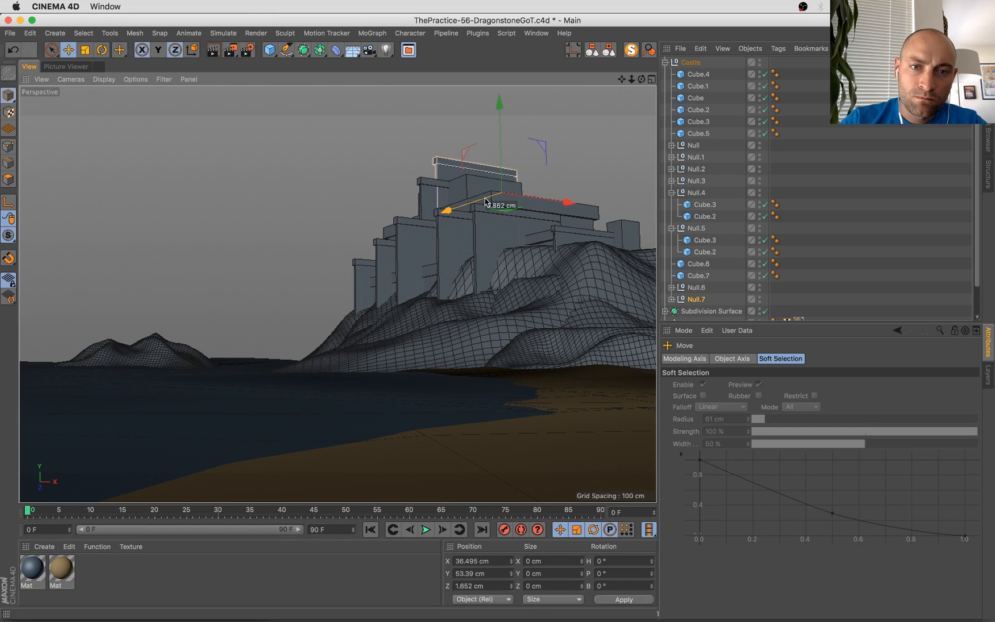
pyautogui.press('super+Tab')
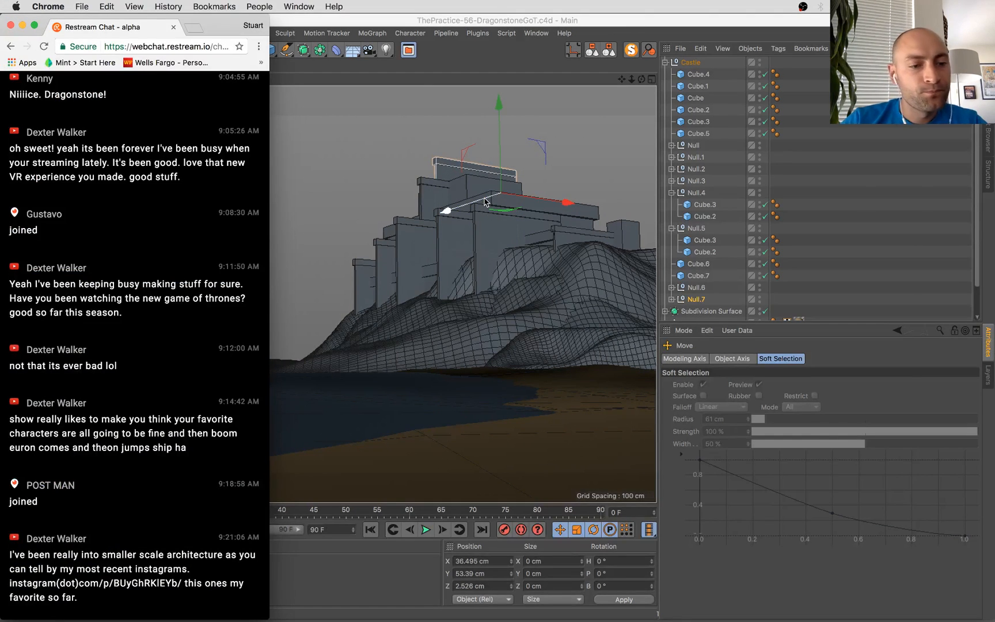
pyautogui.hotkey('ctrl', 'Up')
pyautogui.click(807, 244)
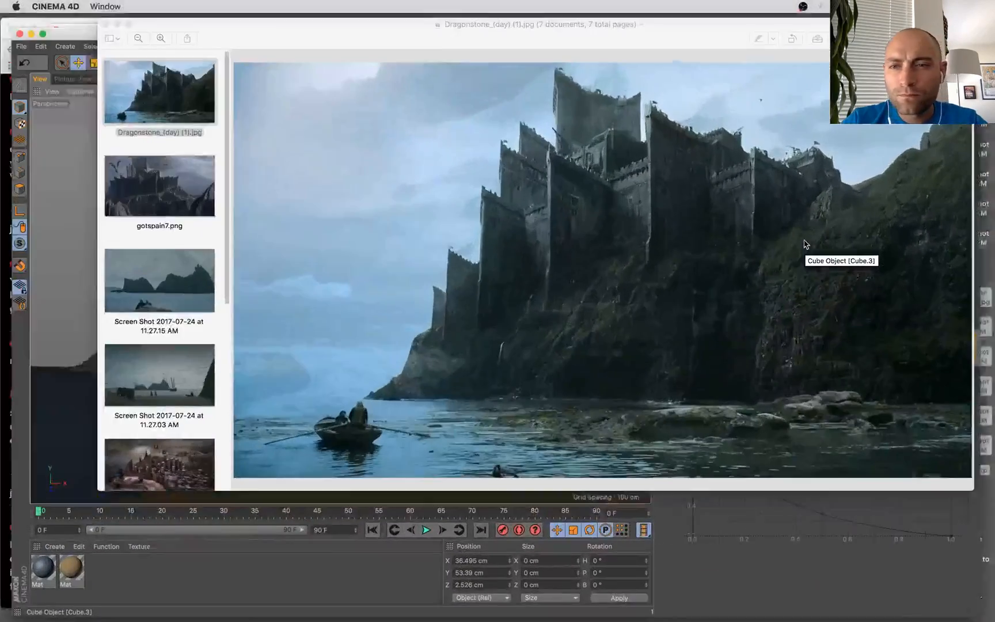
pyautogui.press('super+Tab')
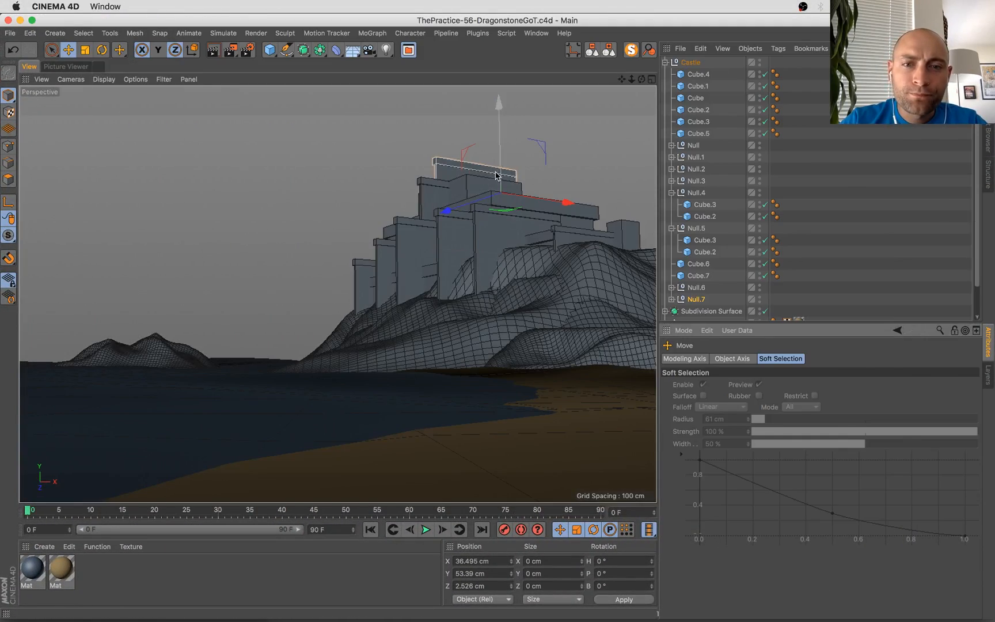
# Resize the upper block, Cube.1, to about 61 cm in X and 63 cm in Y at about Y 24 cm, using the reference image
pyautogui.press('super+Tab')
pyautogui.press('super+Tab')
pyautogui.click(468, 156)
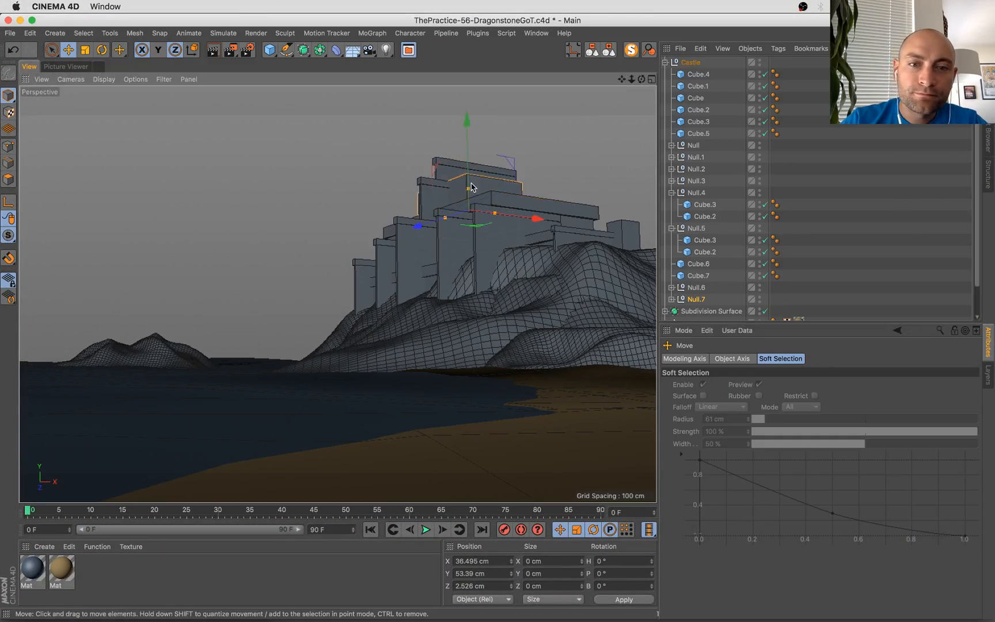
pyautogui.moveTo(465, 154); pyautogui.dragTo(464, 156)
pyautogui.press('super+Tab')
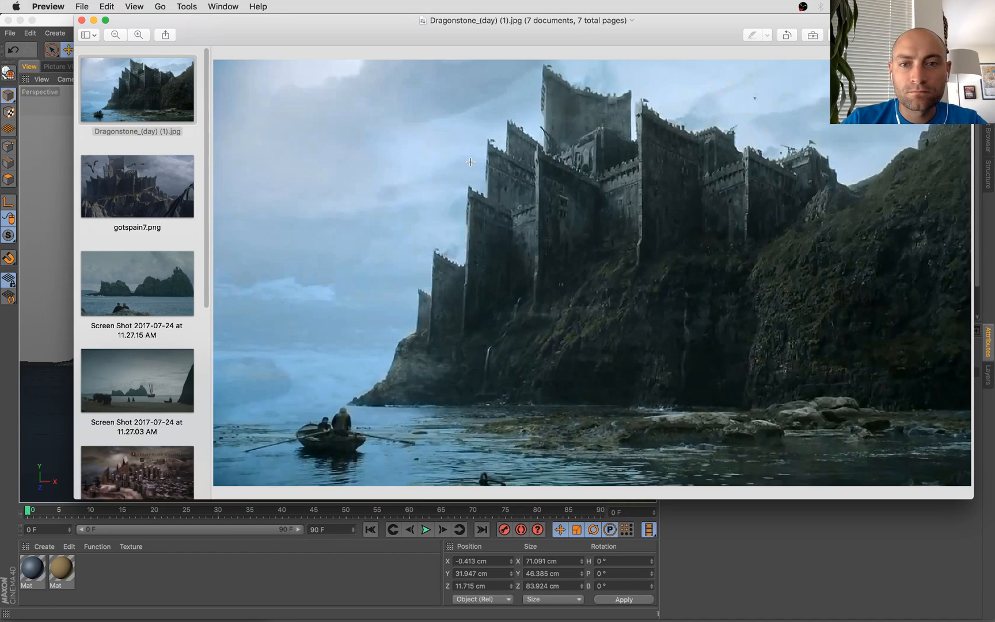
pyautogui.press('super+Tab')
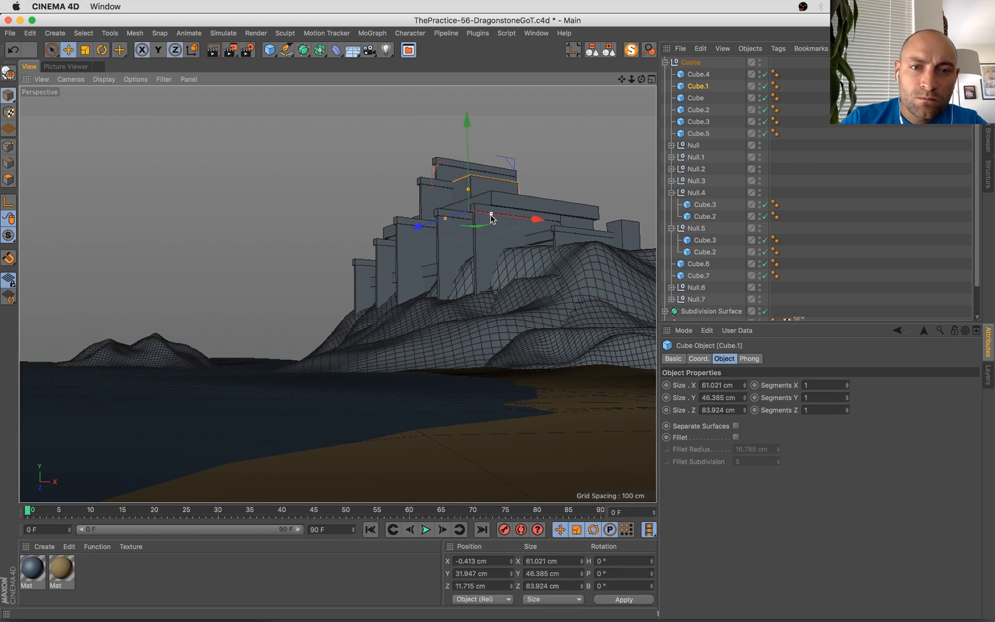
pyautogui.moveTo(469, 190); pyautogui.dragTo(467, 150)
pyautogui.press('super+Tab')
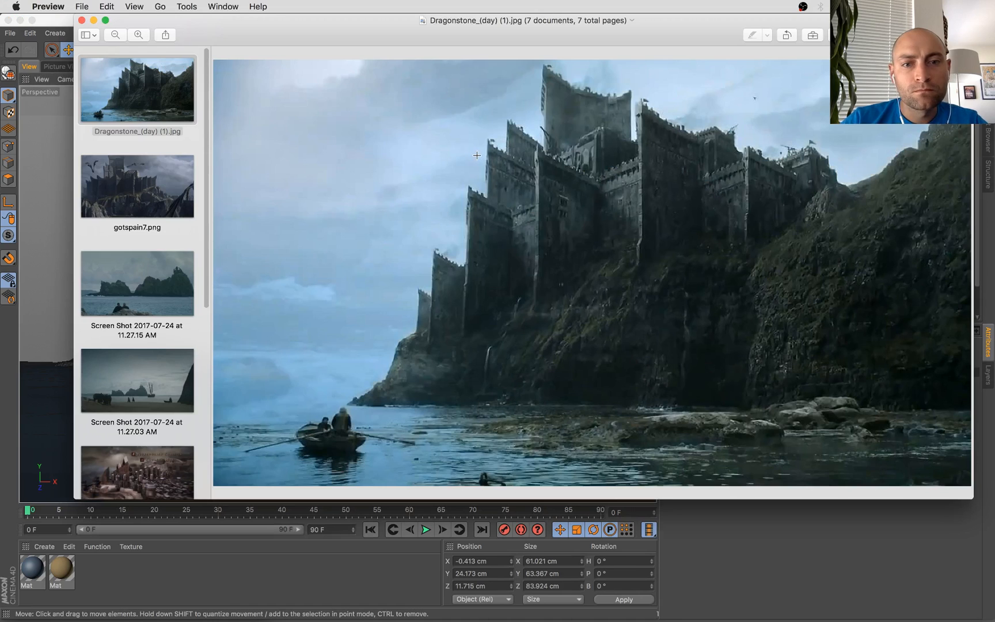
pyautogui.press('super+Tab')
# Try a lowered duplicate of the Cube.4 slab at about Y 4 cm, discard it, and undo the deletion of Cube.4
pyautogui.click(483, 199)
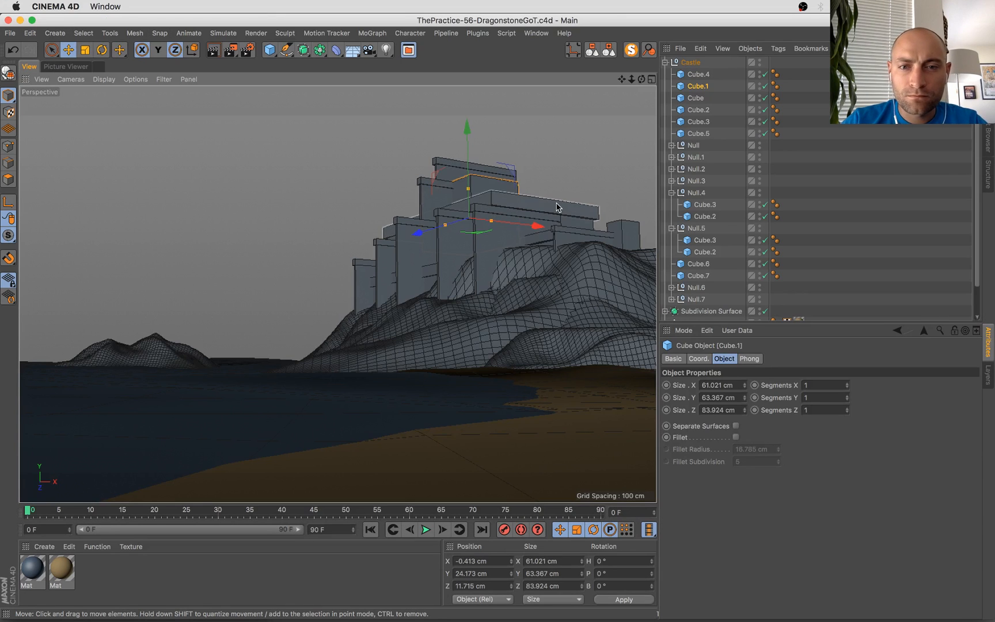
pyautogui.keyDown('ctrl'); pyautogui.moveTo(483, 162); pyautogui.dragTo(487, 173); pyautogui.keyUp('ctrl')
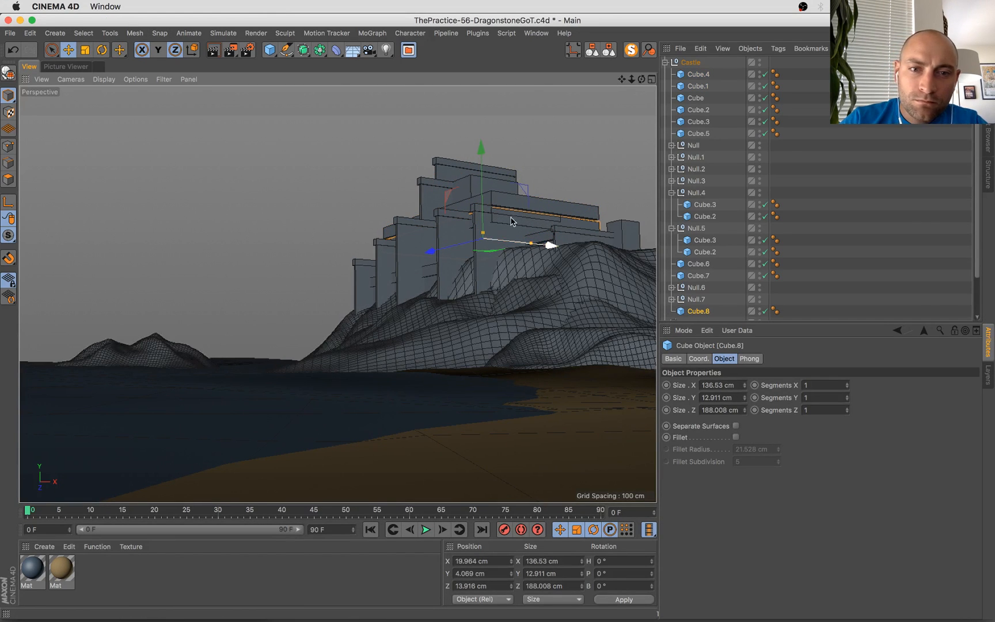
pyautogui.press('Delete')
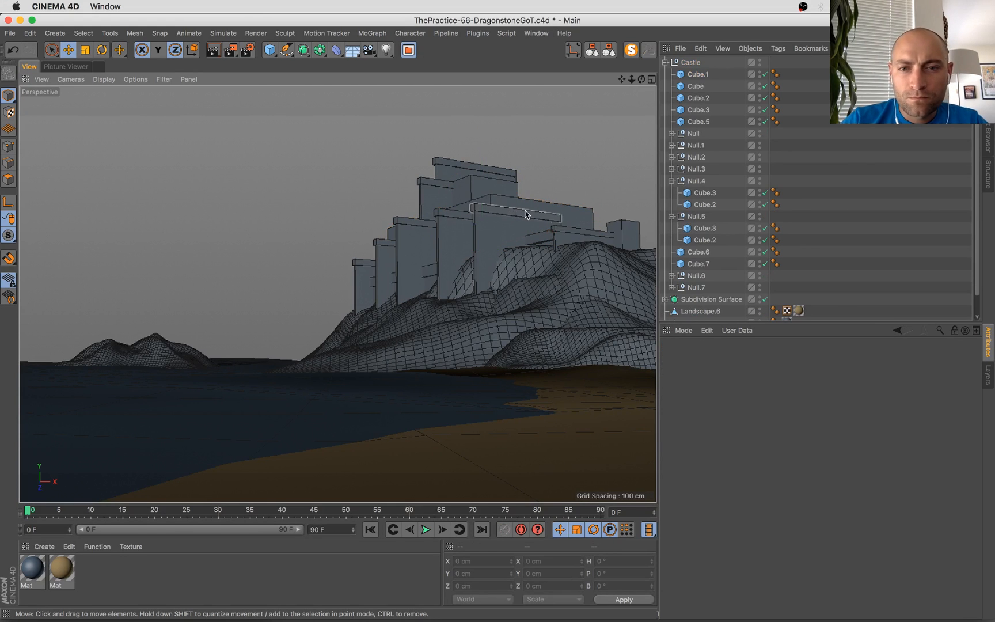
pyautogui.press('super+z')
# Try widening the main block, Cube, to about 153 cm in X, compare with the reference image, and undo the resize
pyautogui.click(535, 266)
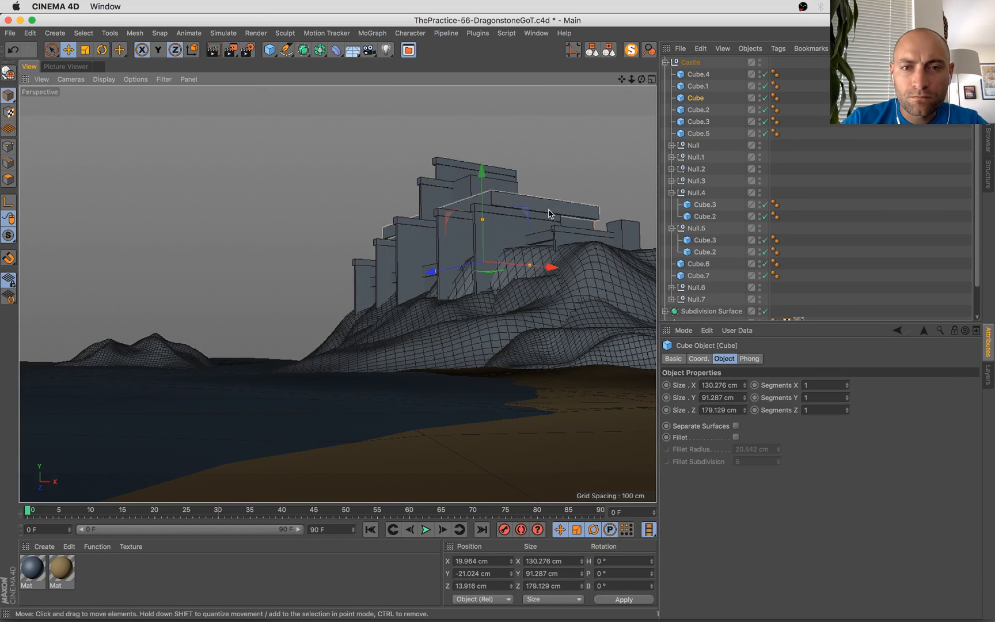
pyautogui.moveTo(538, 269); pyautogui.dragTo(541, 269)
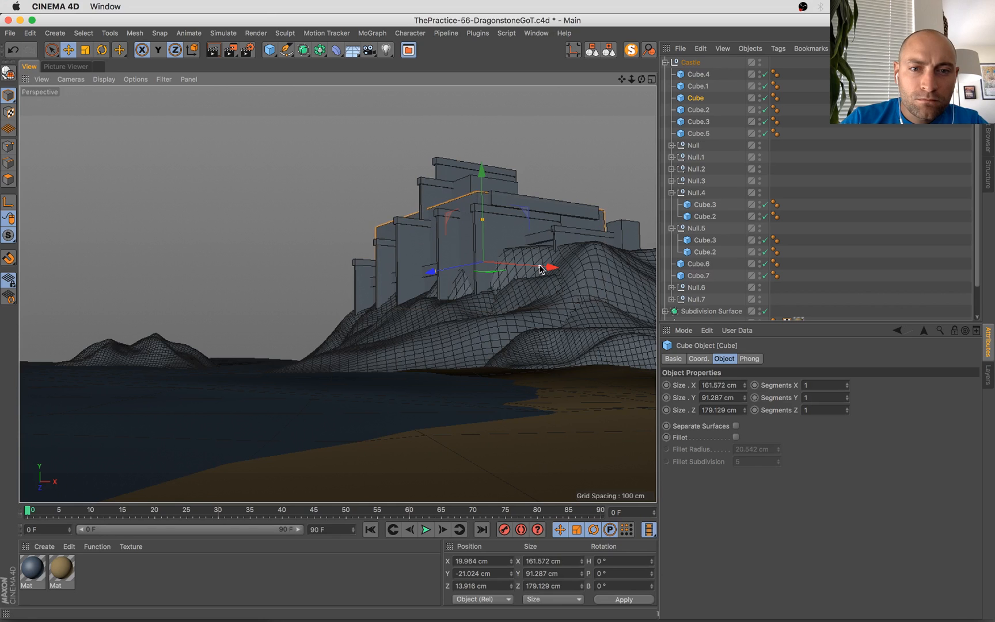
pyautogui.press('super+Tab')
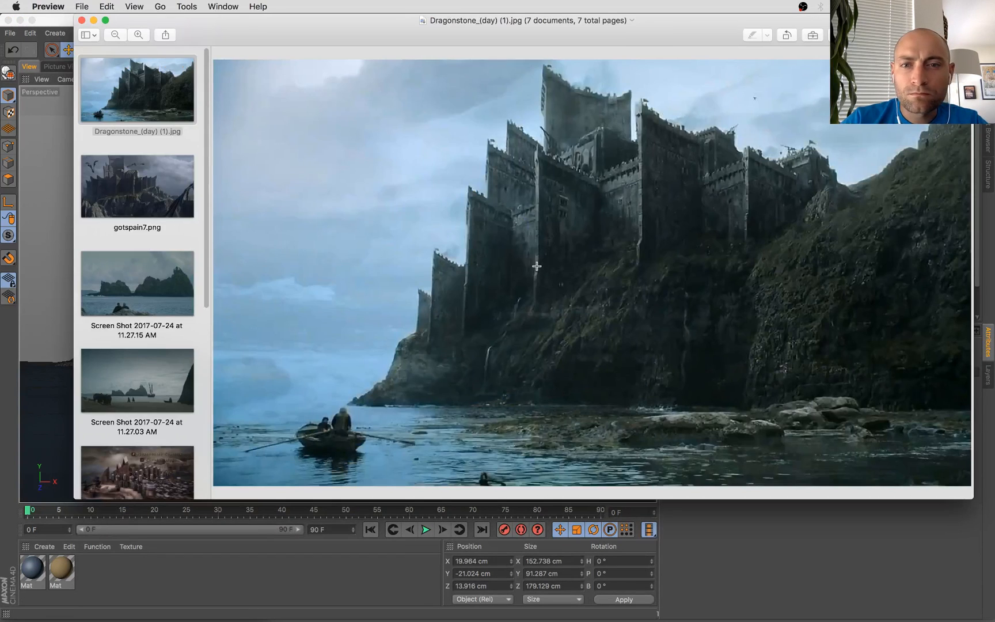
pyautogui.press('super+Tab')
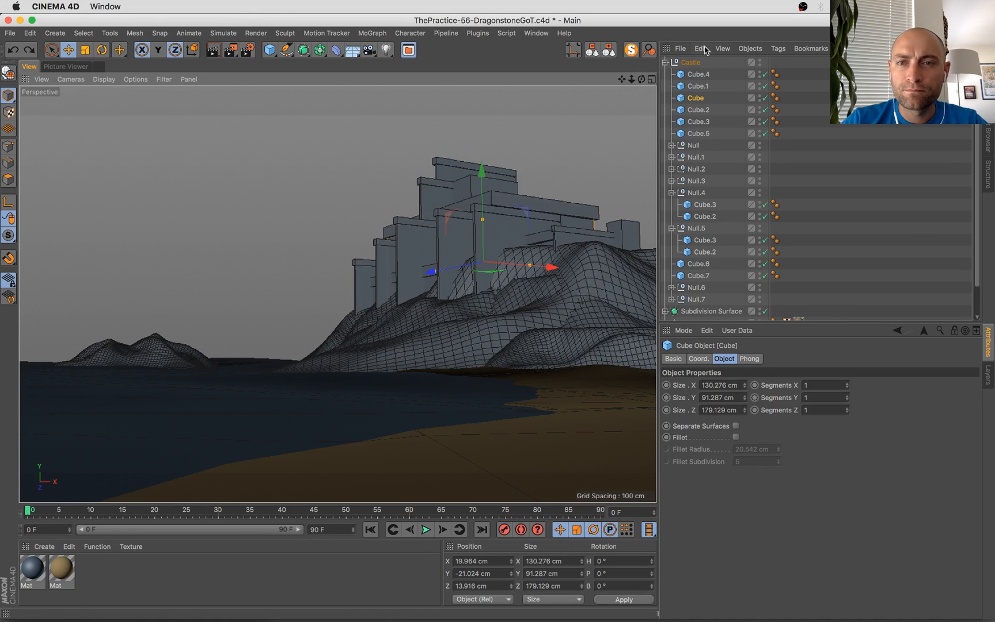
# Shift the whole Castle group to about X 147 cm, Z 56 cm, rotate it to heading 31.2°, and adjust its height slightly
pyautogui.click(535, 246)
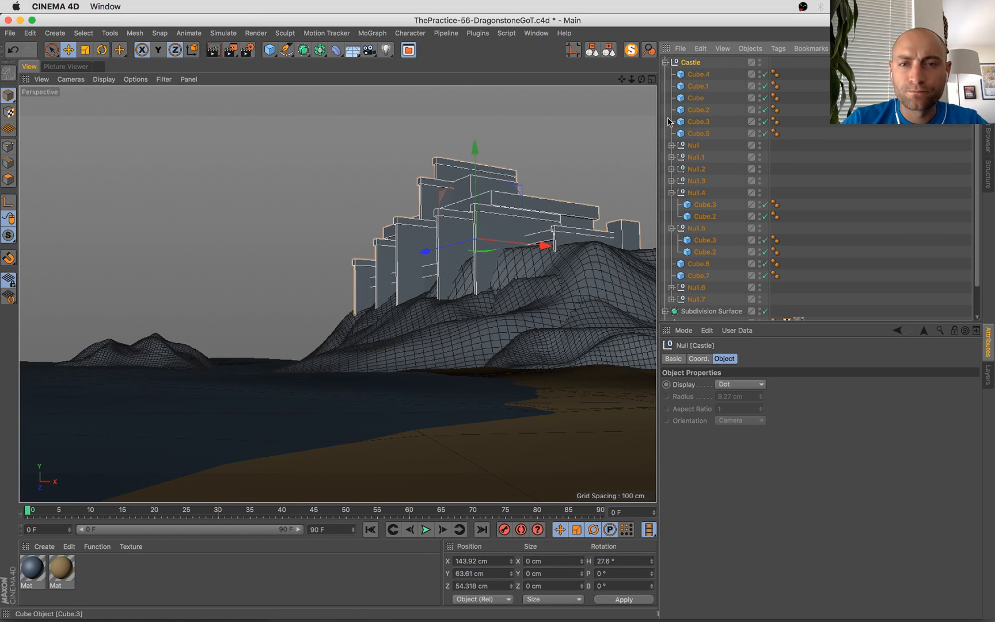
pyautogui.moveTo(521, 245); pyautogui.dragTo(545, 244)
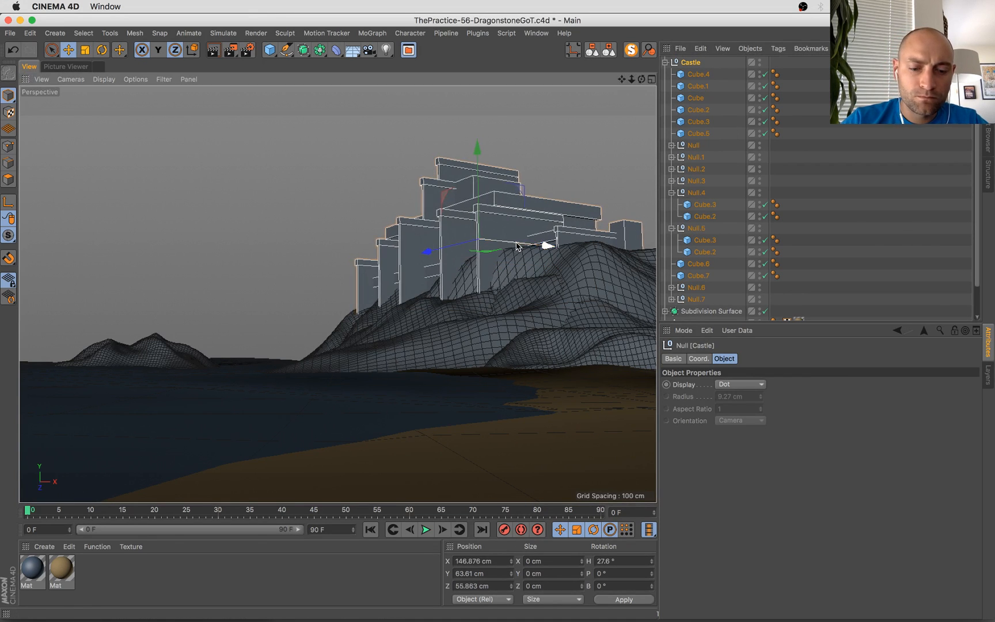
pyautogui.press('r')
pyautogui.moveTo(490, 229); pyautogui.dragTo(509, 230)
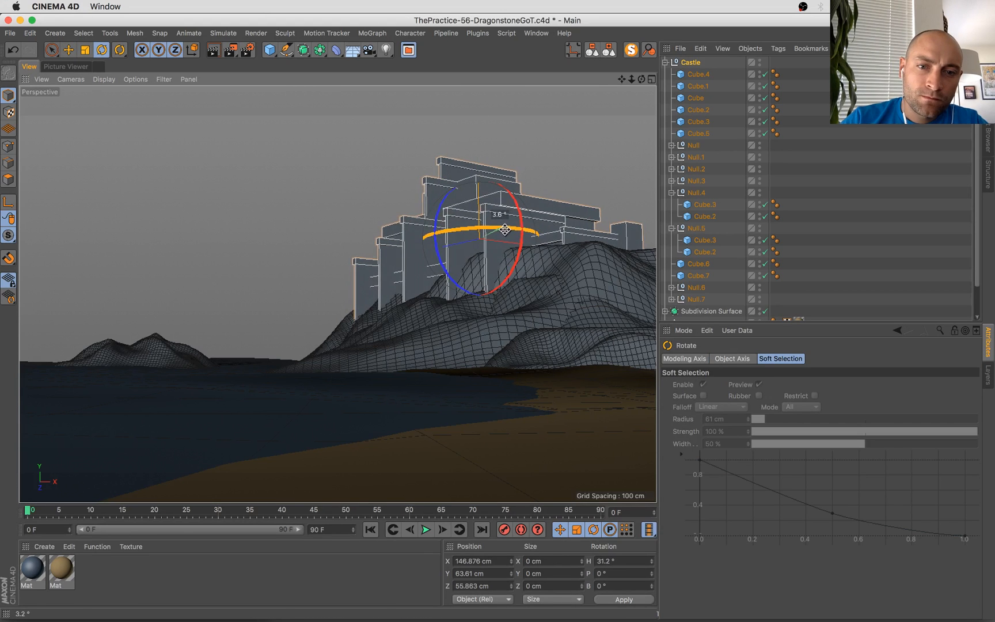
pyautogui.press('e')
pyautogui.moveTo(477, 186); pyautogui.dragTo(478, 189)
# Raise Cube.6 and Cube.7 together to about world Y 10 cm and save the scene
pyautogui.click(433, 278)
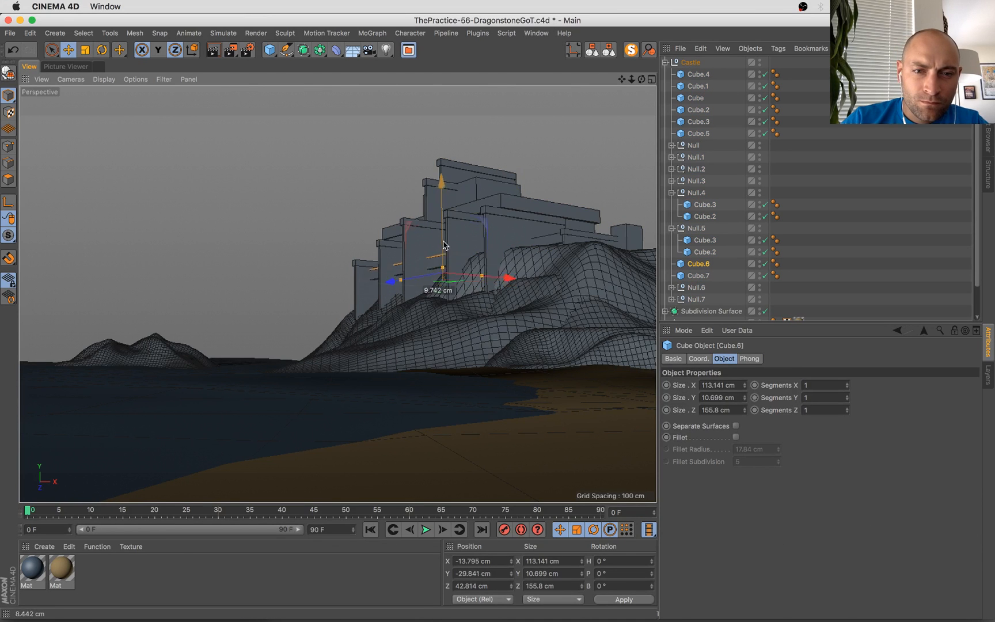
pyautogui.click(506, 218)
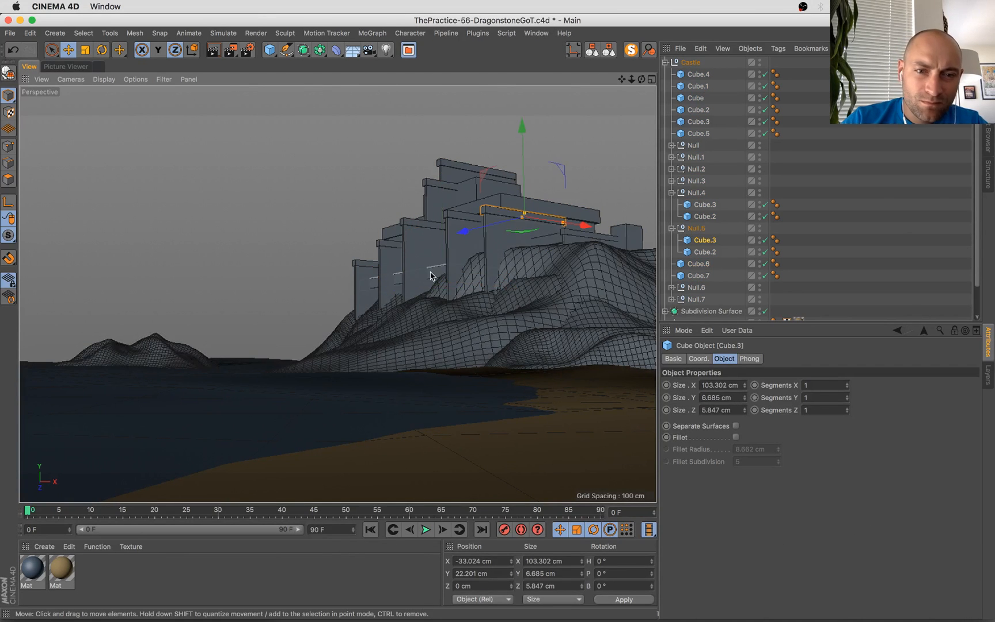
pyautogui.click(433, 283)
pyautogui.keyDown('shift'); pyautogui.click(374, 277); pyautogui.keyUp('shift')
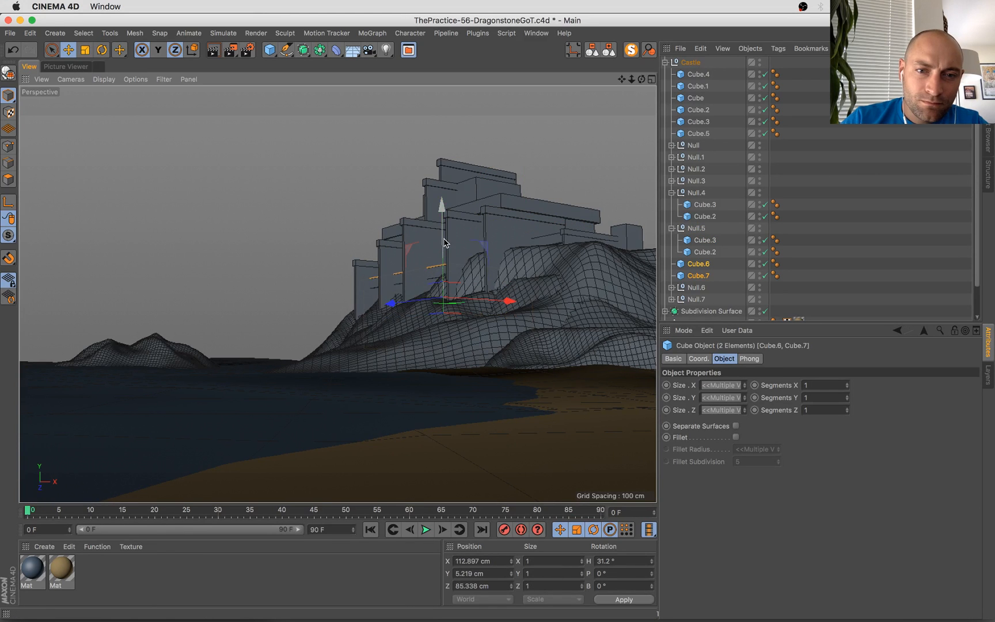
pyautogui.moveTo(443, 246); pyautogui.dragTo(443, 238)
pyautogui.press('cmd+s')
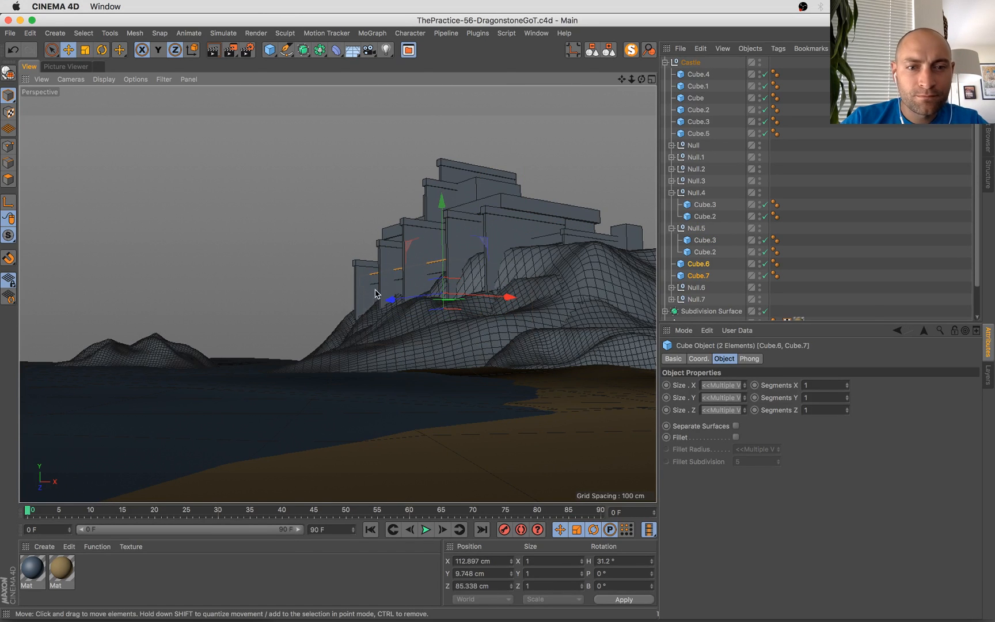
# Lower the Null.3 wall group to about Y -44 cm and nudge it slightly in depth and sideways
pyautogui.click(403, 226)
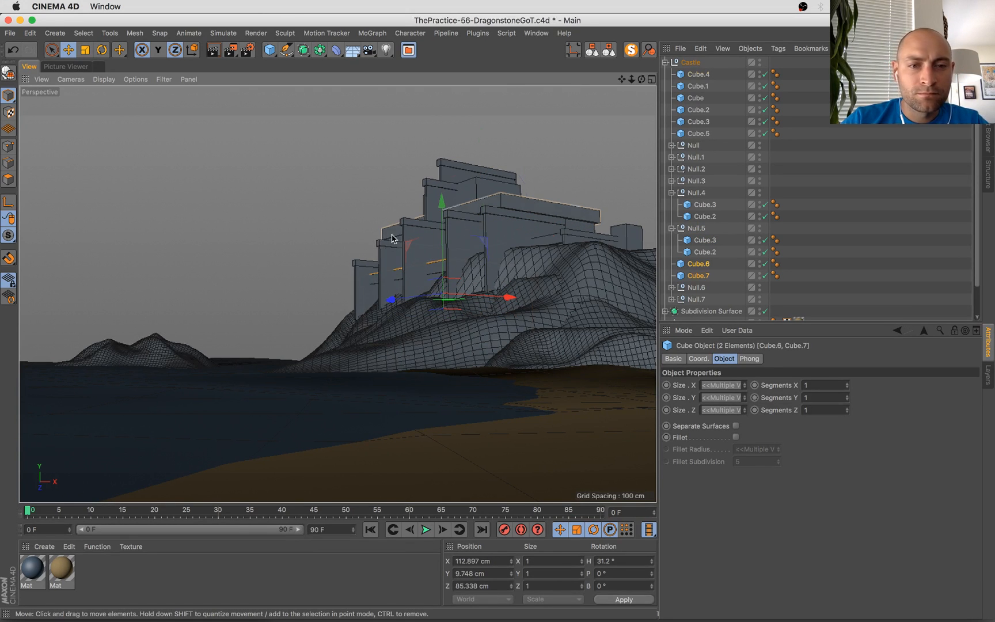
pyautogui.click(365, 288)
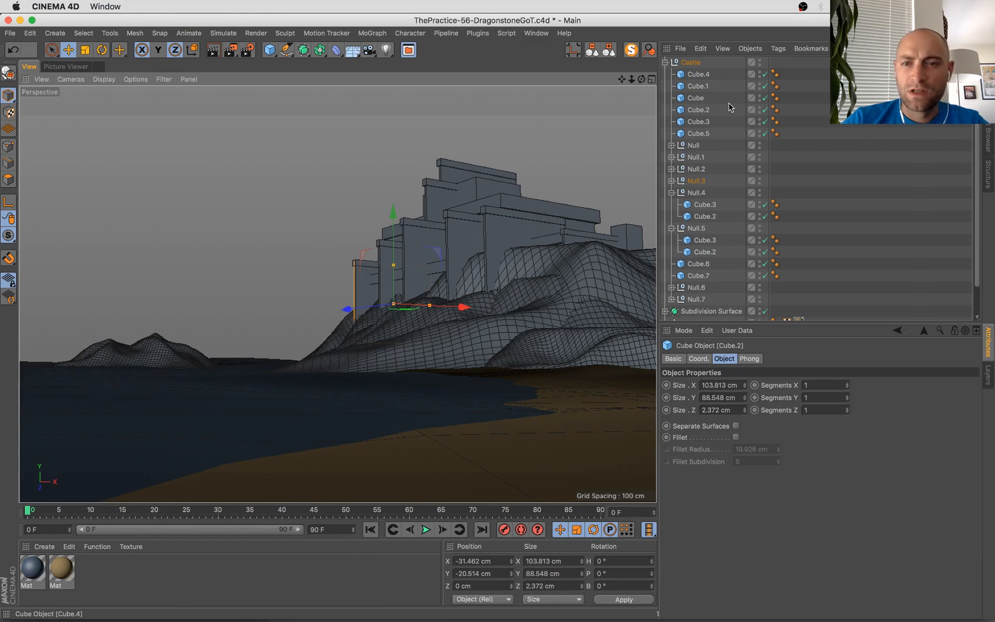
pyautogui.click(703, 182)
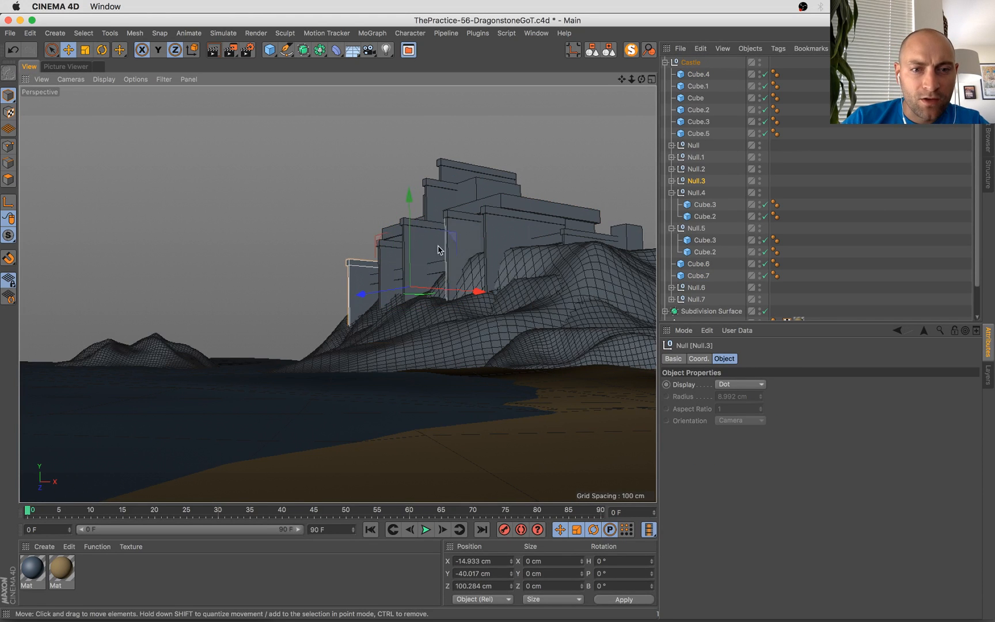
pyautogui.moveTo(409, 235); pyautogui.dragTo(428, 257)
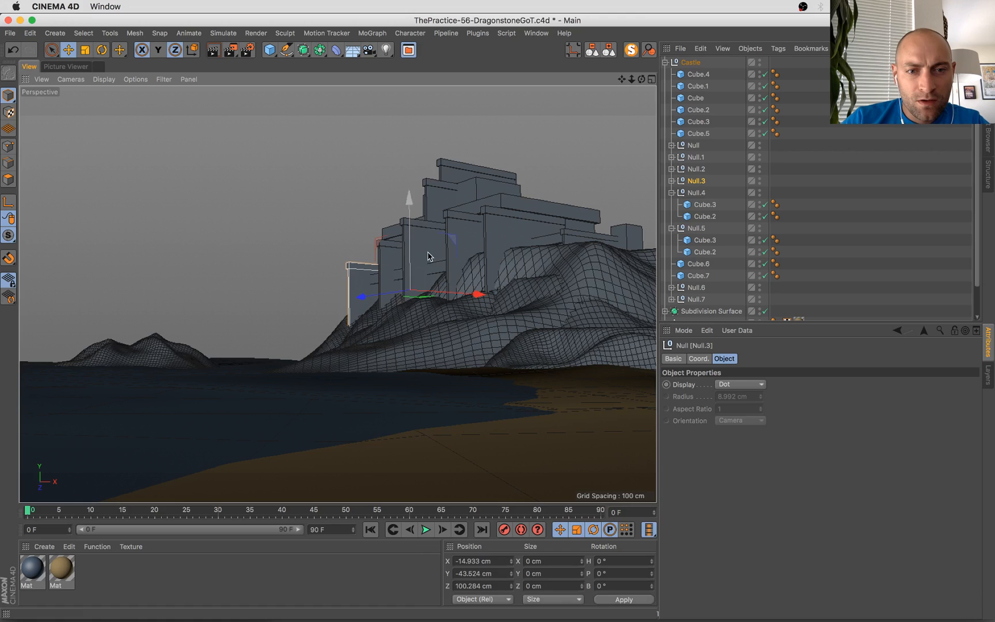
pyautogui.moveTo(474, 296); pyautogui.dragTo(478, 292)
# Shift the Null.1 wall group to about X -9 cm, Y -25 cm, Z 55 cm and compare it with the reference image
pyautogui.click(469, 291)
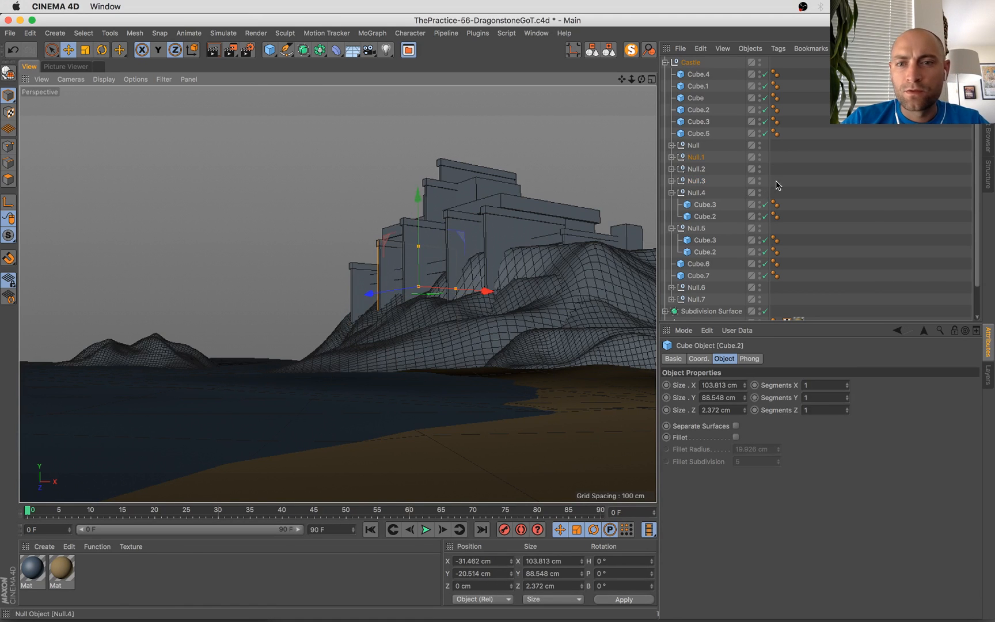
pyautogui.click(696, 157)
pyautogui.moveTo(507, 275); pyautogui.dragTo(501, 278)
pyautogui.press('super+Tab')
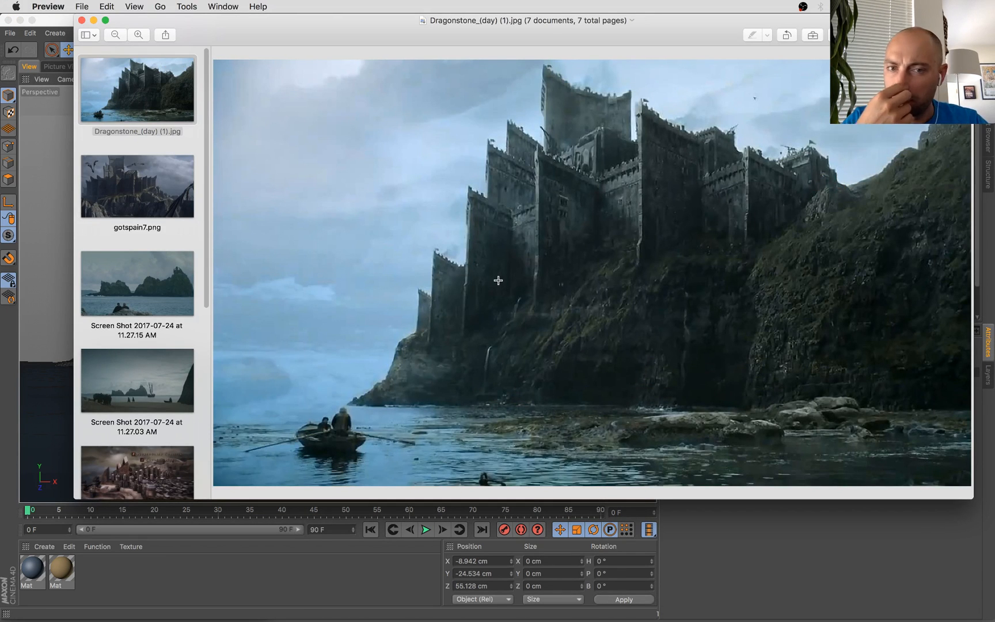
pyautogui.press('super+Tab')
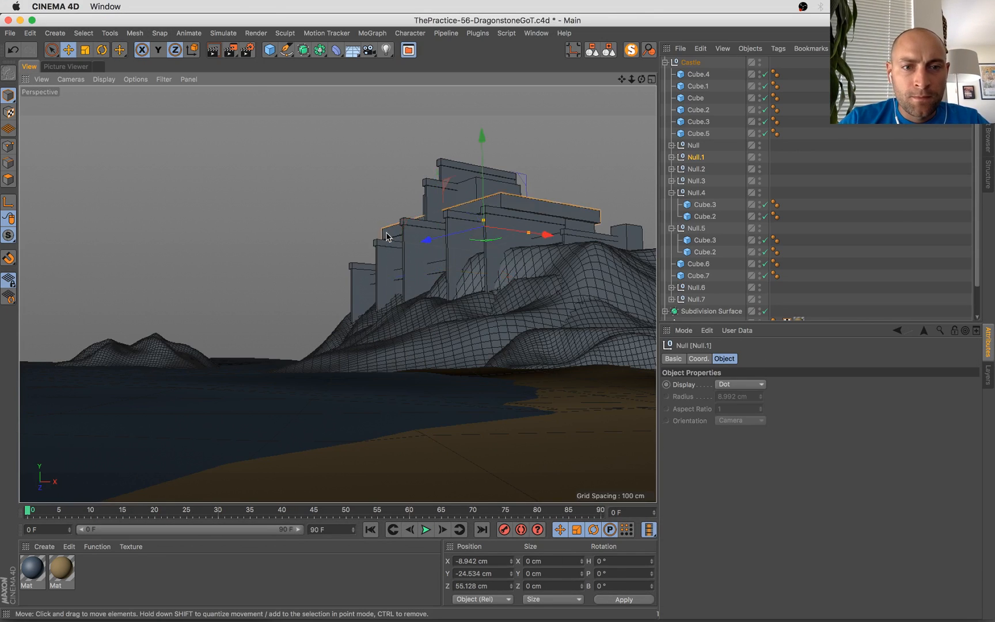
# Move Cube.4 and Cube together to about world X 159 cm, Y 53 cm, Z 75 cm and compare with the reference image
pyautogui.click(386, 236)
pyautogui.keyDown('shift'); pyautogui.click(458, 245); pyautogui.keyUp('shift')
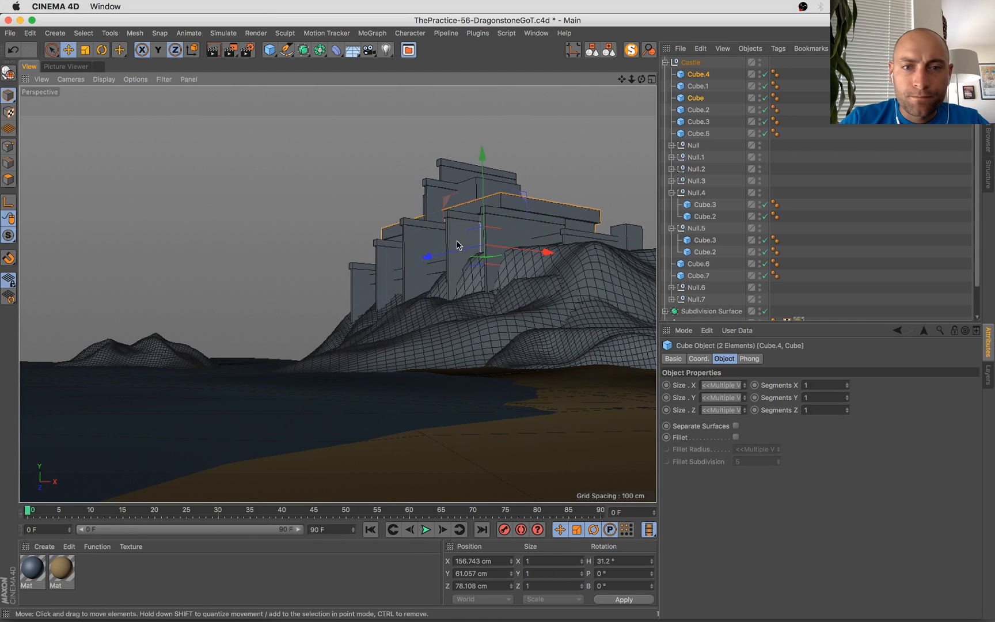
pyautogui.moveTo(455, 256); pyautogui.dragTo(457, 255)
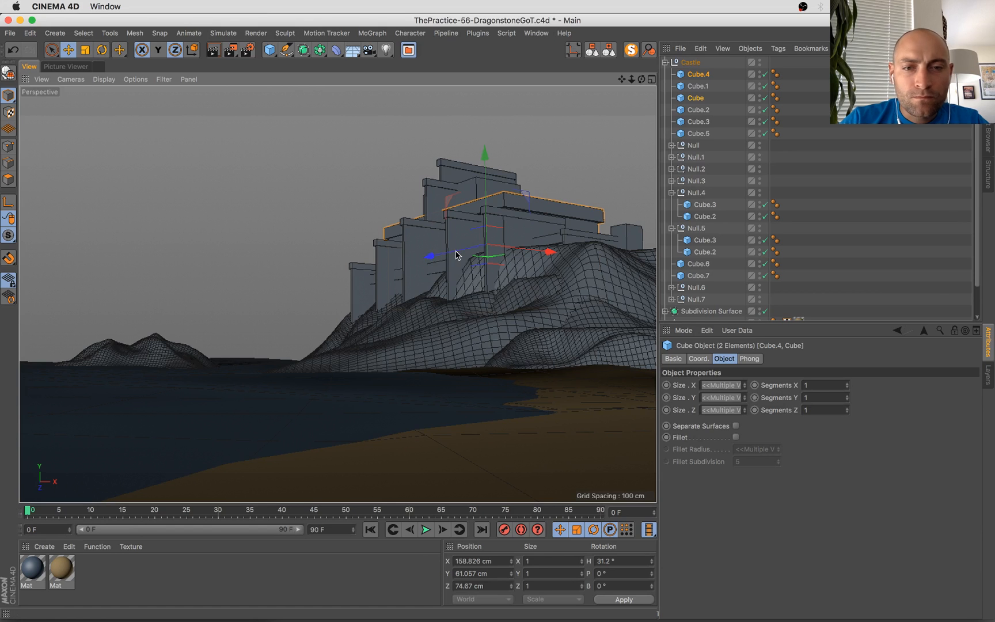
pyautogui.moveTo(486, 157); pyautogui.dragTo(486, 176)
pyautogui.press('super+Tab')
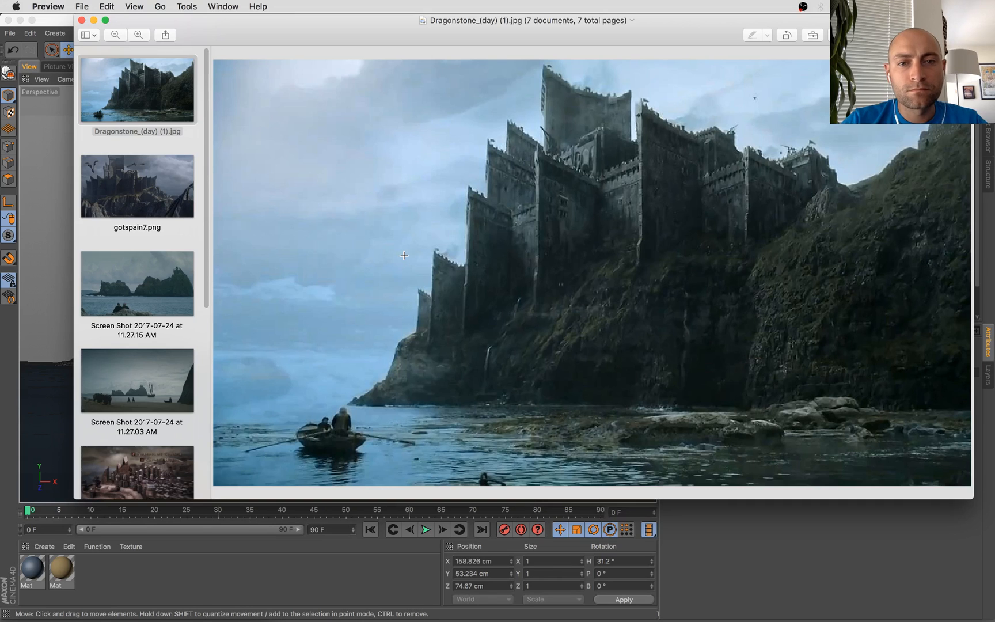
pyautogui.press('super+Tab')
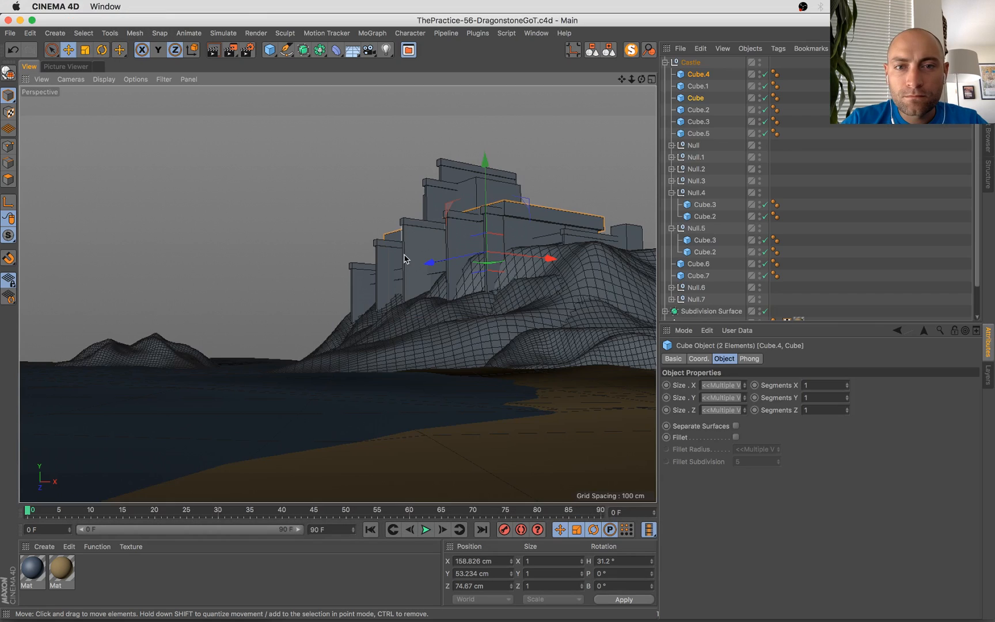
pyautogui.press('super+Tab')
pyautogui.press('super+Tab')
# Move the upper wall groups Null.6 and Null.7 together to about world X 173 cm, Y 93 cm, Z 73 cm
pyautogui.click(439, 184)
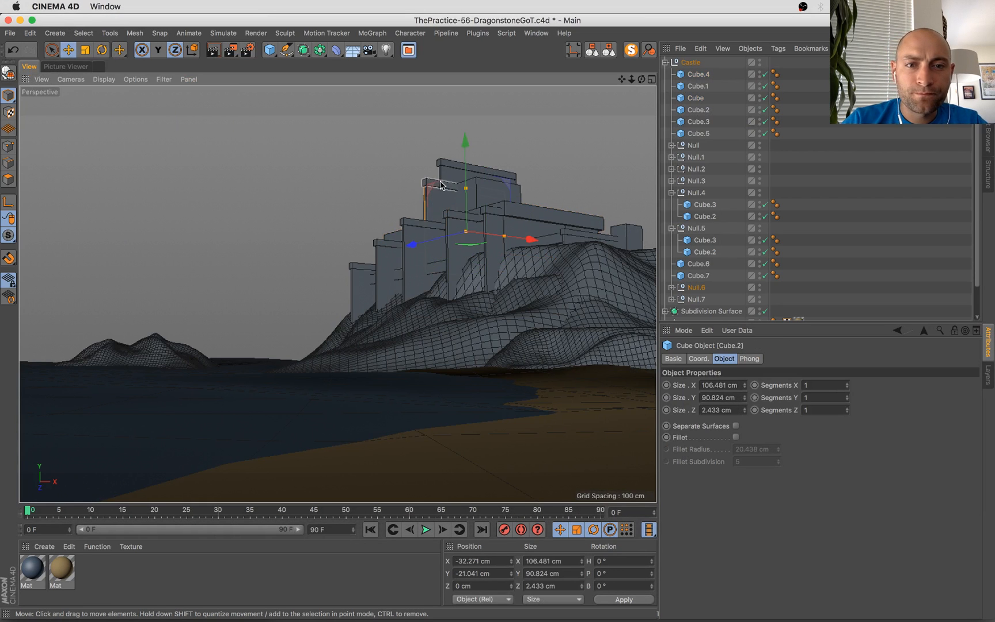
pyautogui.keyDown('shift'); pyautogui.click(441, 184); pyautogui.keyUp('shift')
pyautogui.keyDown('shift'); pyautogui.click(447, 173); pyautogui.keyUp('shift')
pyautogui.keyDown('shift'); pyautogui.click(452, 166); pyautogui.keyUp('shift')
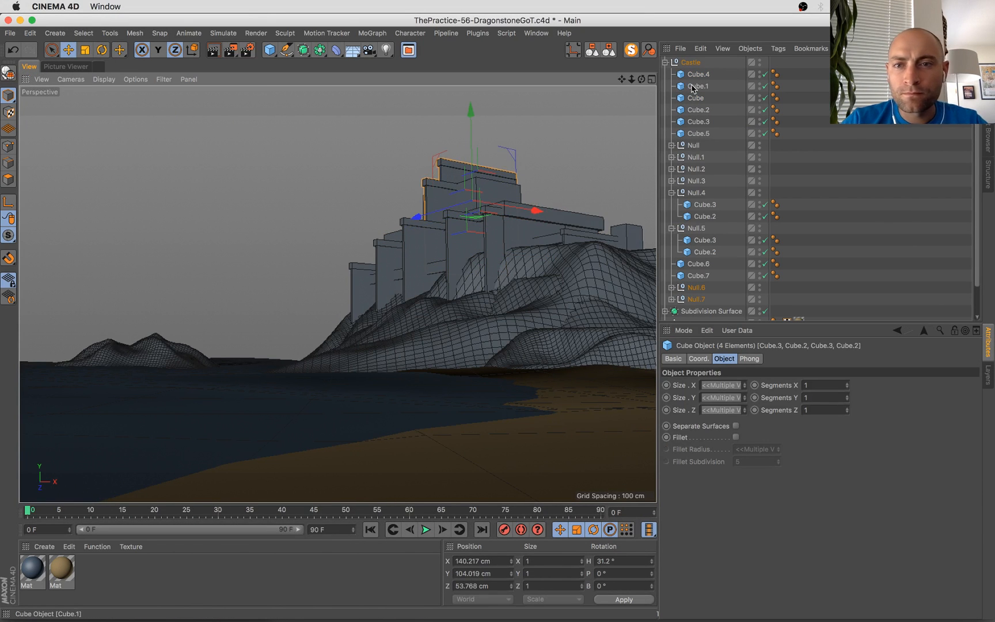
pyautogui.click(695, 288)
pyautogui.keyDown('shift'); pyautogui.click(696, 299); pyautogui.keyUp('shift')
pyautogui.moveTo(556, 215); pyautogui.dragTo(551, 217)
pyautogui.moveTo(487, 137); pyautogui.dragTo(487, 145)
pyautogui.moveTo(552, 223); pyautogui.dragTo(560, 224)
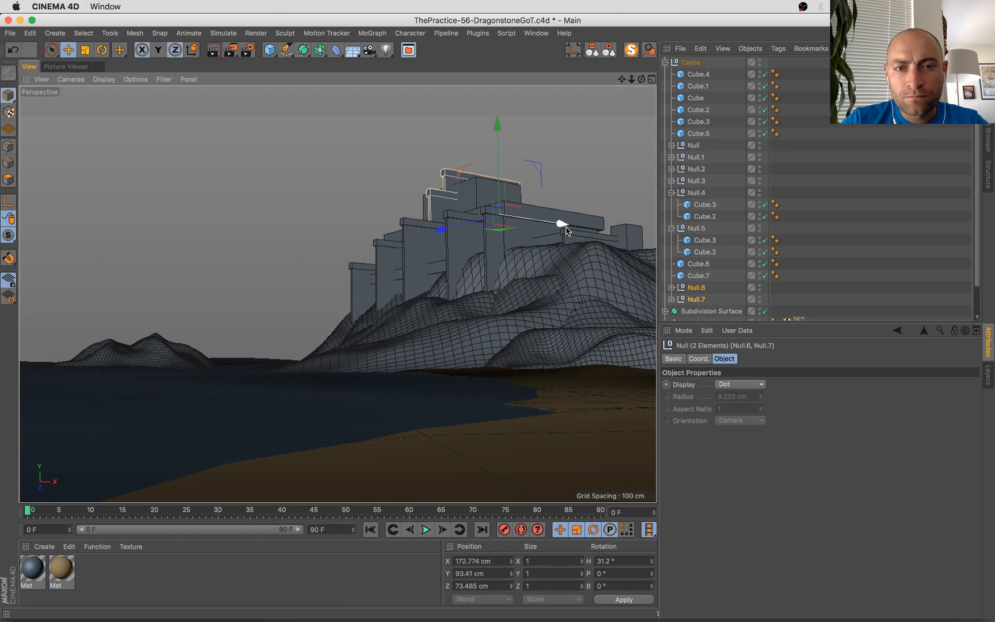
# Compare with the reference image and shift Null.6 and Null.7 to about world X 167 cm, Z 70 cm
pyautogui.press('super+Tab')
pyautogui.press('super+Tab')
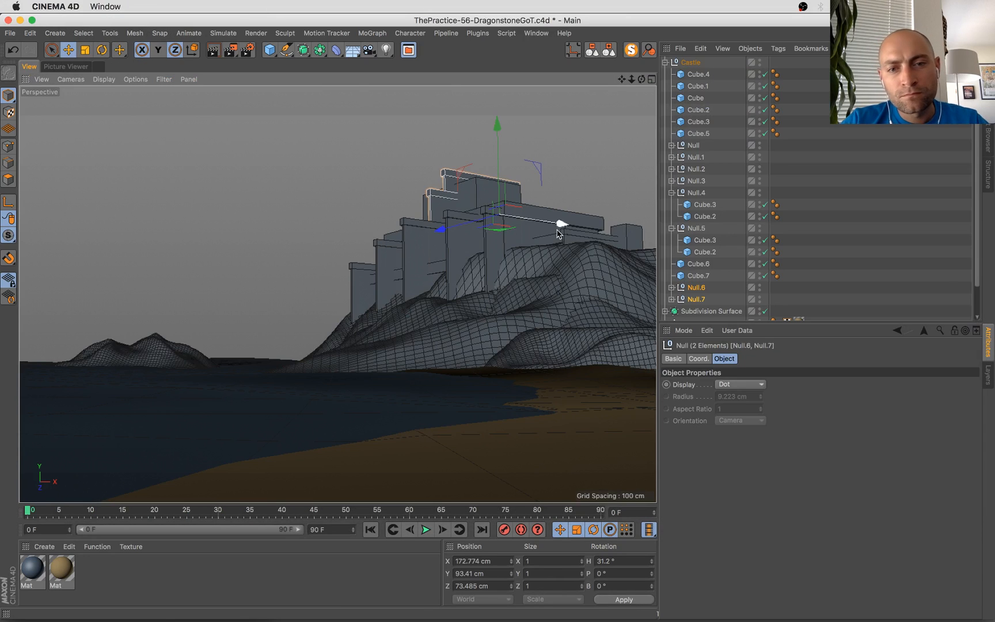
pyautogui.moveTo(560, 224); pyautogui.dragTo(557, 225)
pyautogui.press('super+Tab')
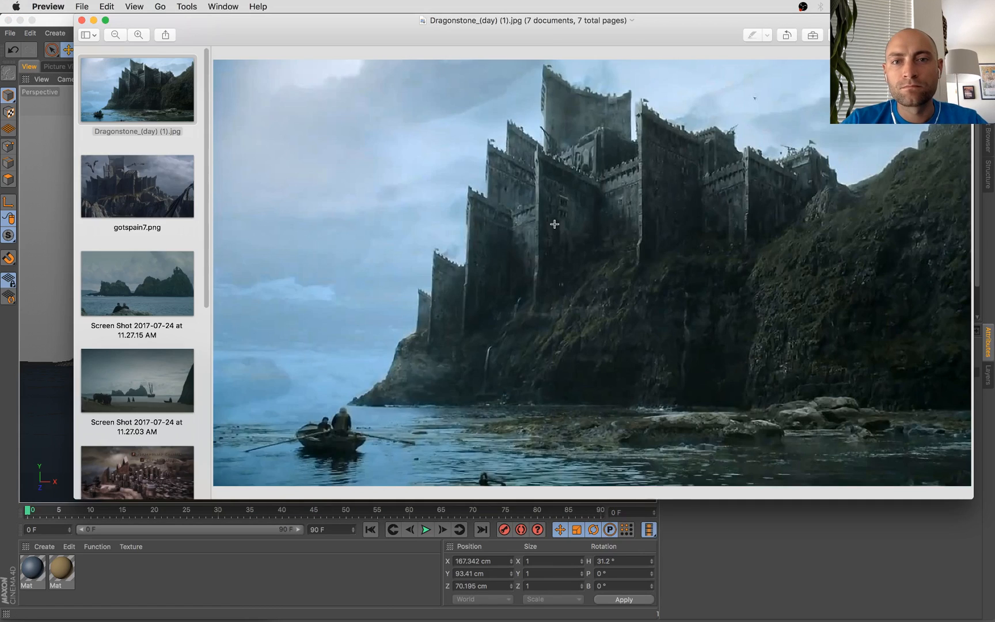
pyautogui.press('super+Tab')
# Duplicate the Cube.1 block upward to about Y 47 cm and compare the new tier with the reference image
pyautogui.click(481, 195)
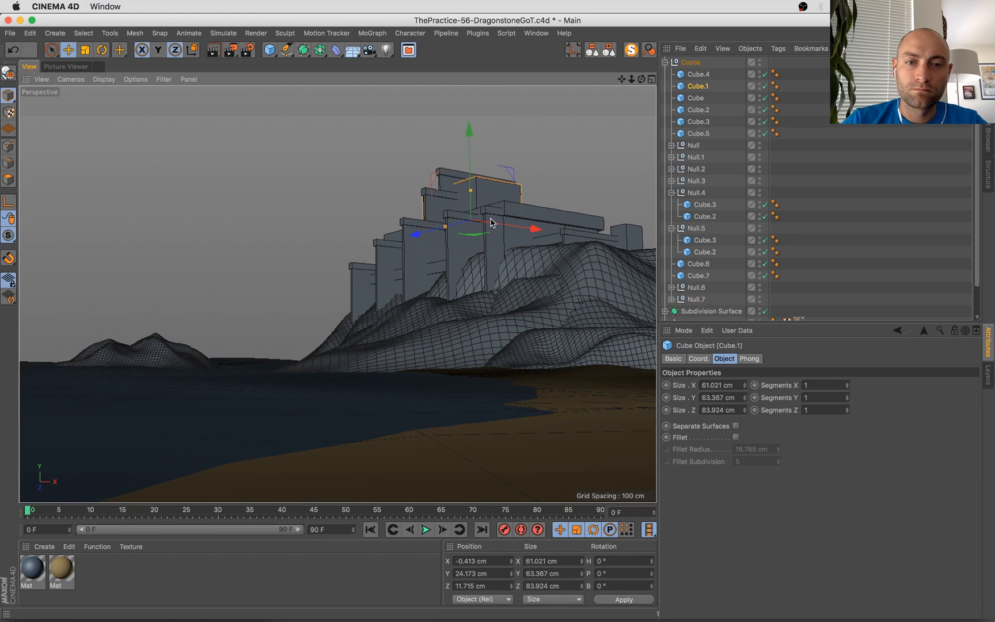
pyautogui.moveTo(472, 167); pyautogui.dragTo(472, 145)
pyautogui.press('super+Tab')
pyautogui.press('super+Tab')
pyautogui.press('super+Tab')
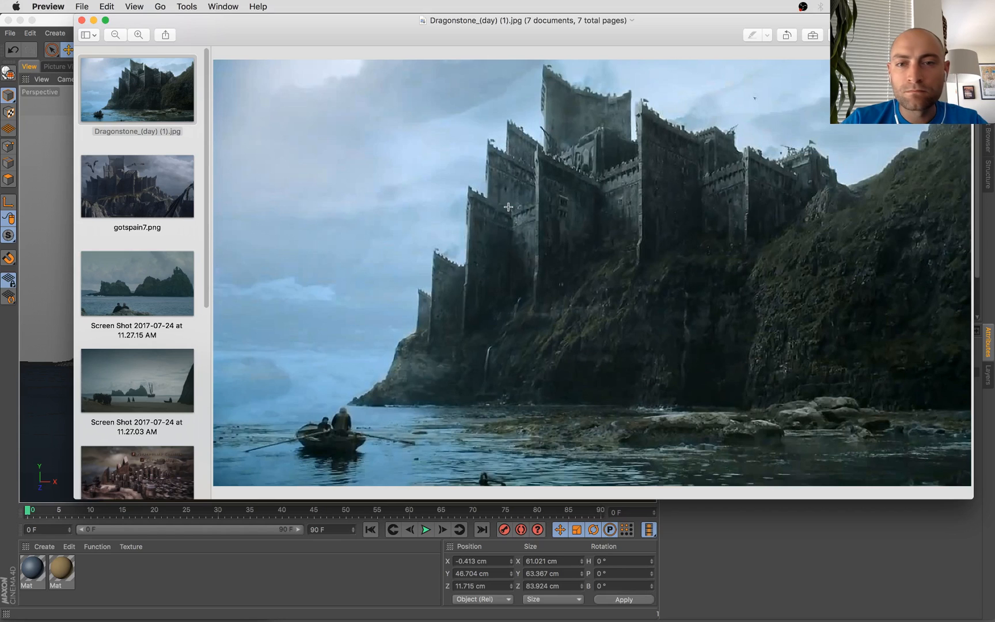
pyautogui.press('super+Tab')
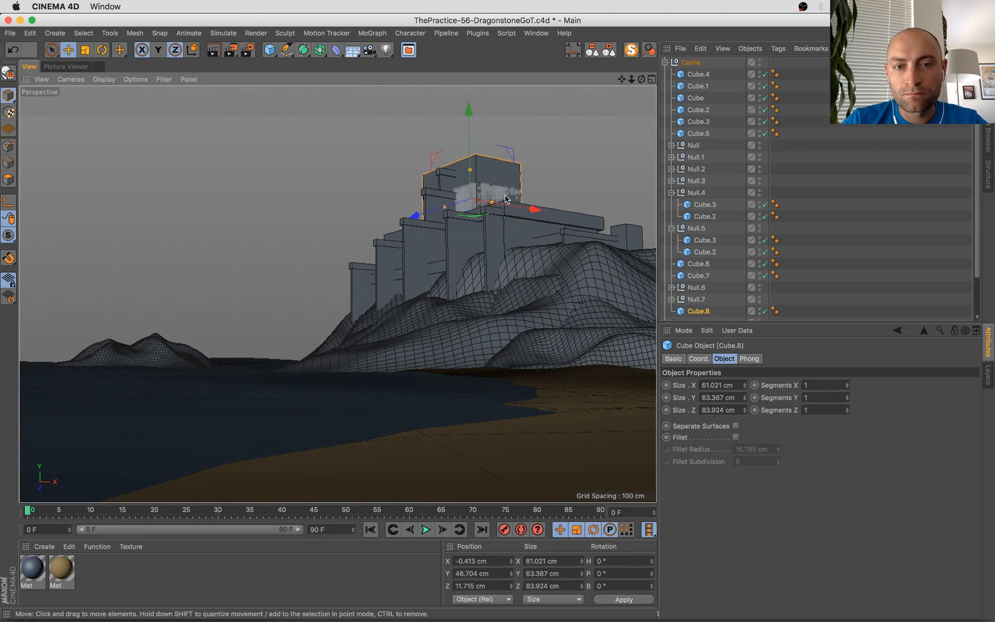
# Lower Cube.1 to about Y 19 cm, widen it to about 115.5 cm in X and 90.5 cm in Z, and shift it along X
pyautogui.press('super+z')
pyautogui.moveTo(439, 230); pyautogui.dragTo(518, 232)
pyautogui.press('super+z')
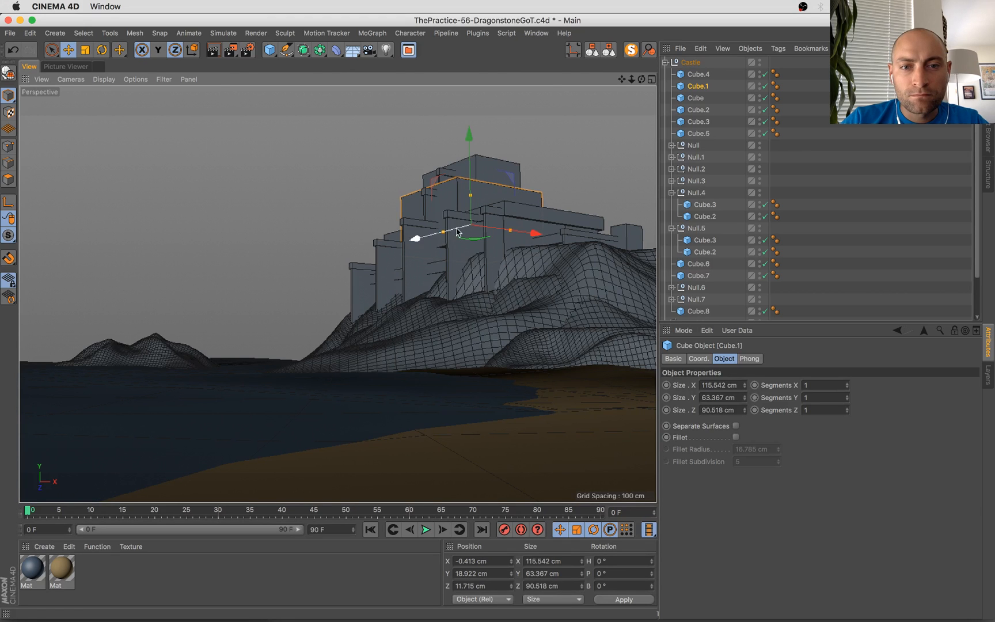
pyautogui.press('e')
pyautogui.moveTo(458, 232); pyautogui.dragTo(505, 237)
# Reshape Cube.8 to about 99.6 cm high and 62.7 cm in Z, move it to about X 51 cm, Y 59 cm, and check the reference
pyautogui.click(476, 172)
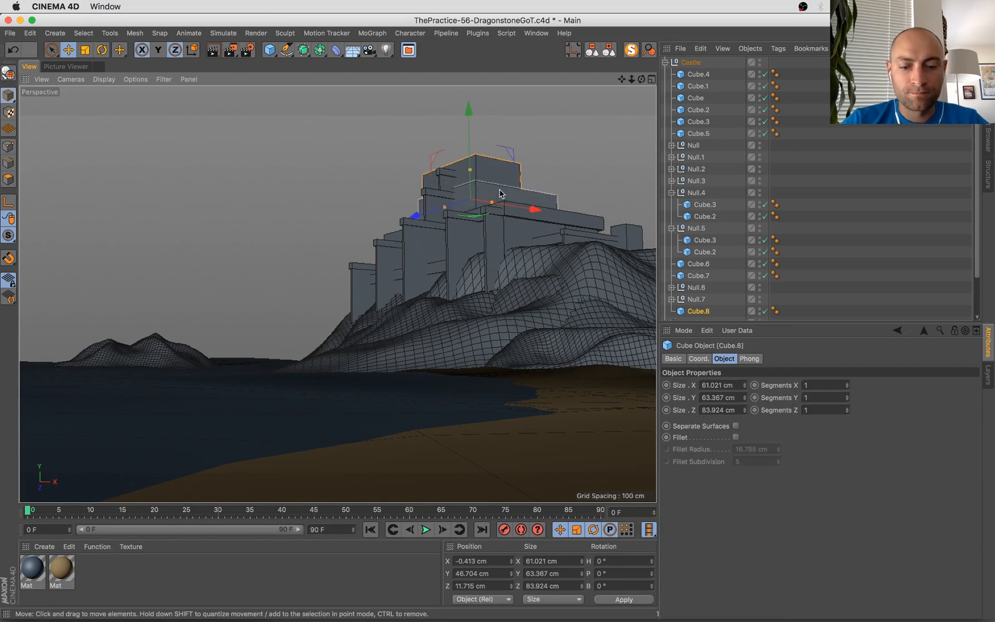
pyautogui.moveTo(440, 207); pyautogui.dragTo(452, 204)
pyautogui.moveTo(529, 212); pyautogui.dragTo(561, 214)
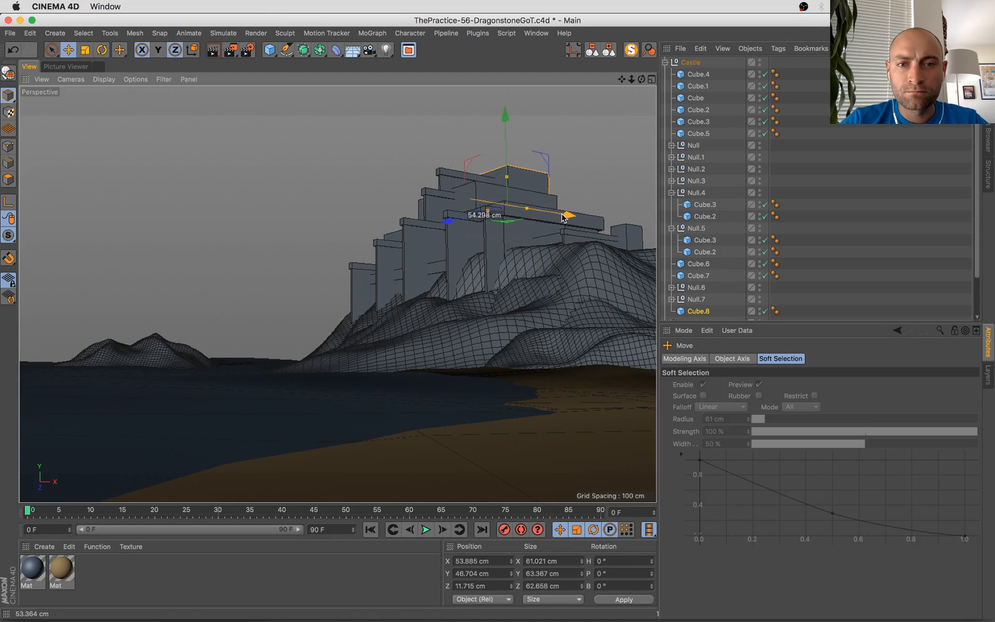
pyautogui.moveTo(507, 182); pyautogui.dragTo(508, 173)
pyautogui.moveTo(566, 205); pyautogui.dragTo(562, 203)
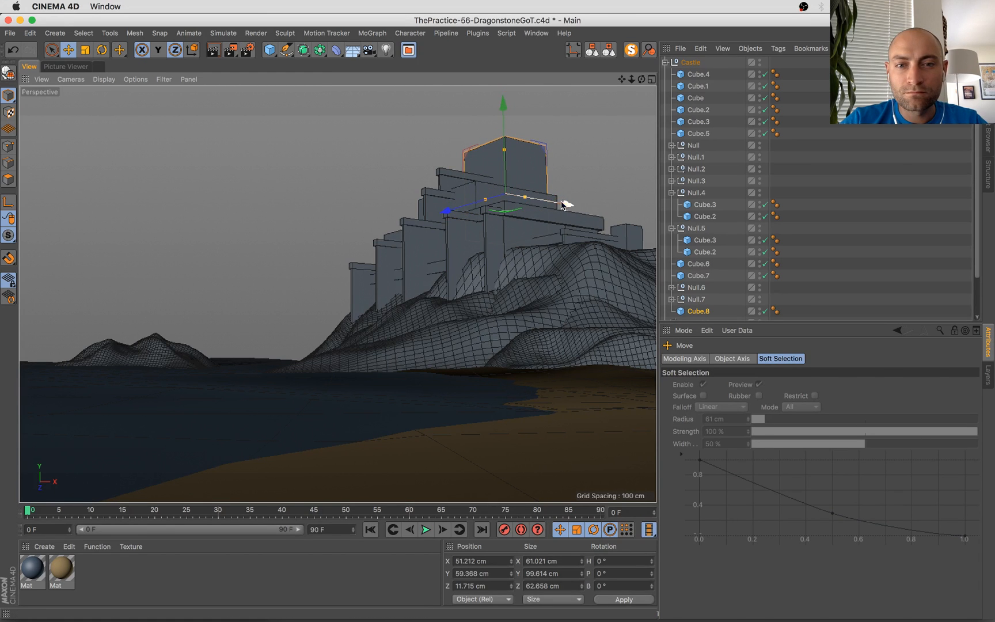
pyautogui.press('super+Tab')
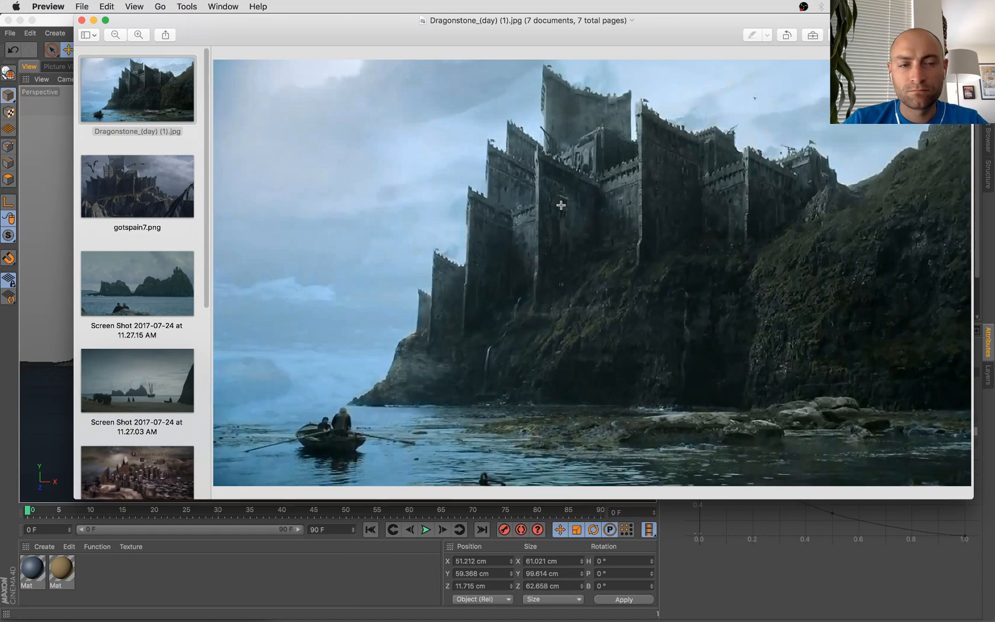
pyautogui.press('super+Tab')
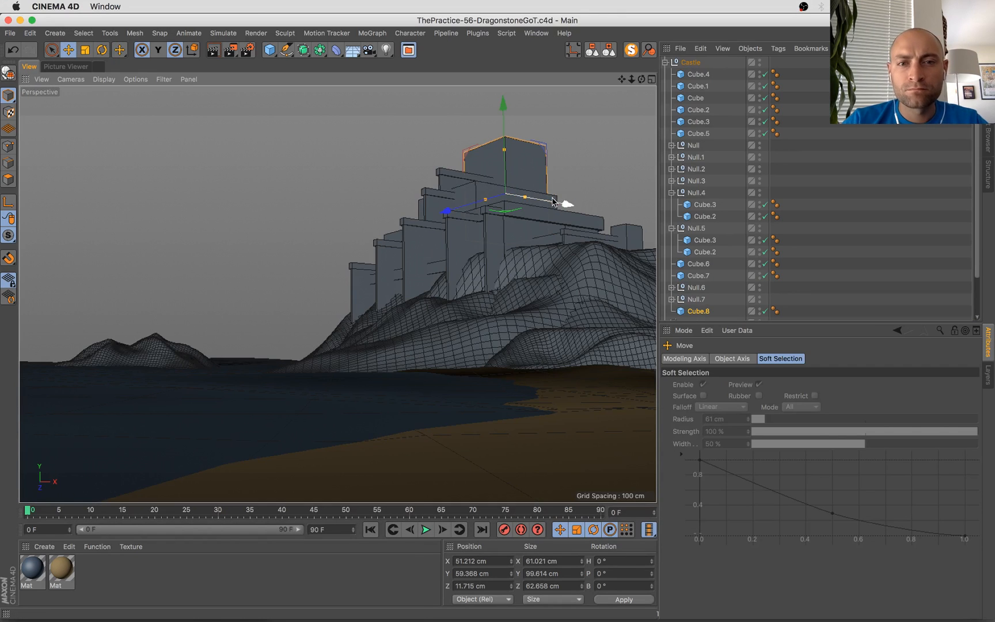
# Narrow Cube.8 to about 50.6 cm in Z, raise it to about Y 63 cm, and compare with the reference image
pyautogui.moveTo(526, 200); pyautogui.dragTo(508, 171)
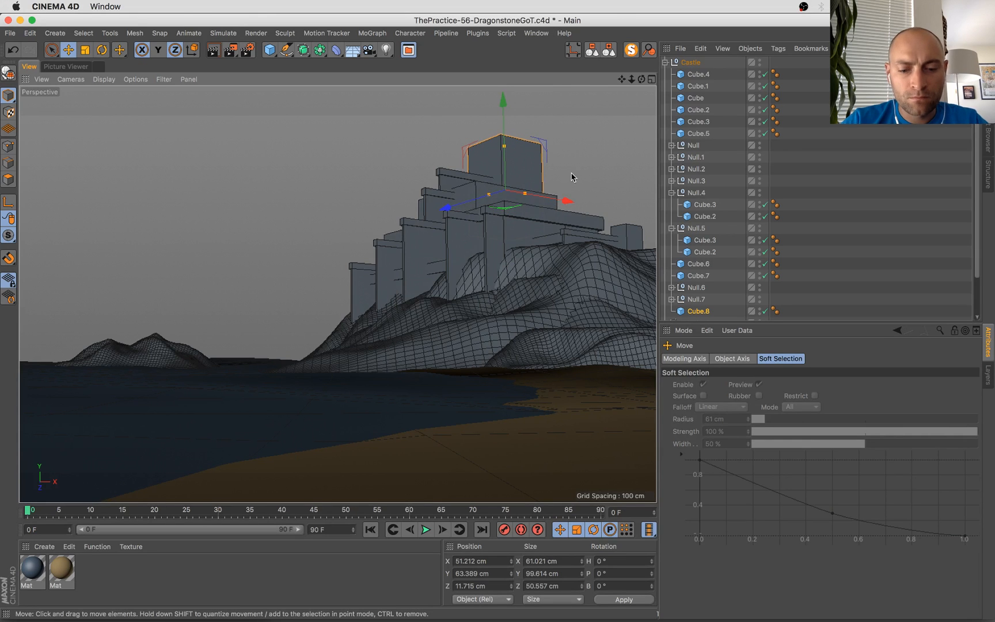
pyautogui.press('super+Tab')
pyautogui.press('super+Tab')
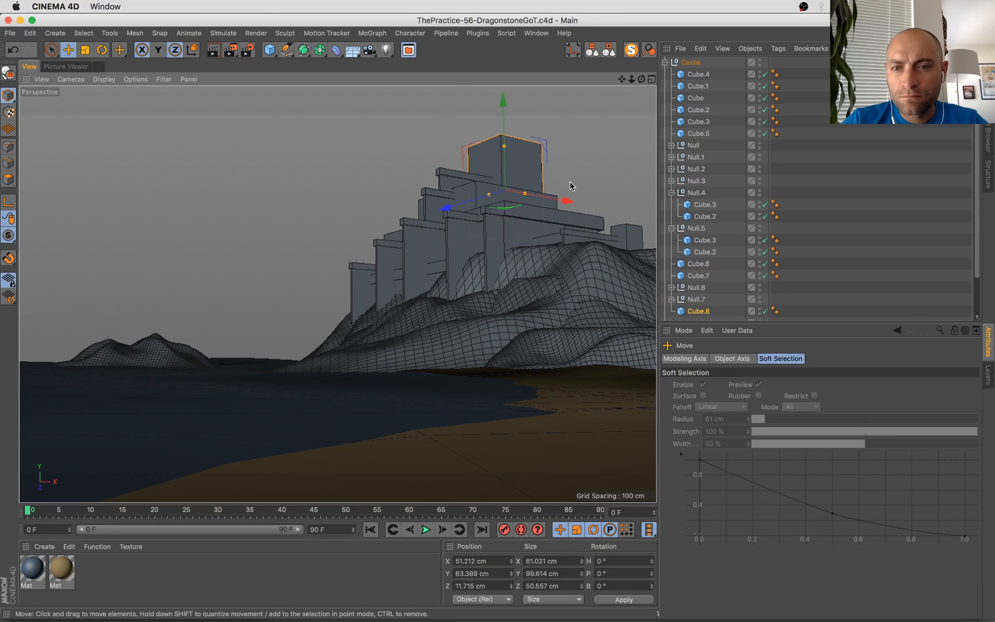
# Duplicate the small tower Cube.5 as a flat cap about 27.5 × 6.4 × 18.5 cm, raised to about Y 2 cm
pyautogui.click(639, 235)
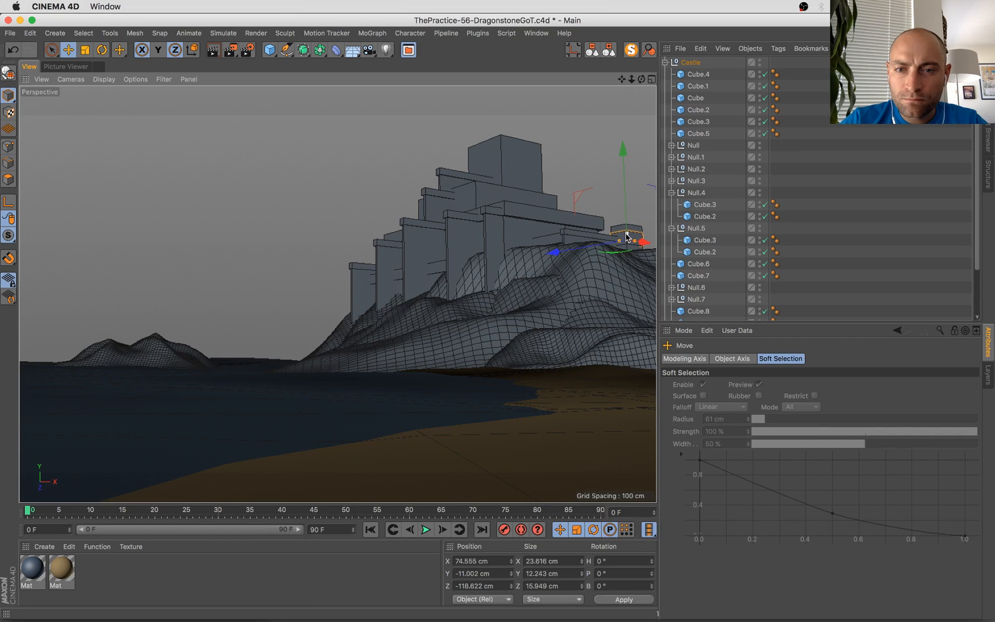
pyautogui.press('t')
pyautogui.moveTo(608, 276); pyautogui.dragTo(641, 259)
pyautogui.press('e')
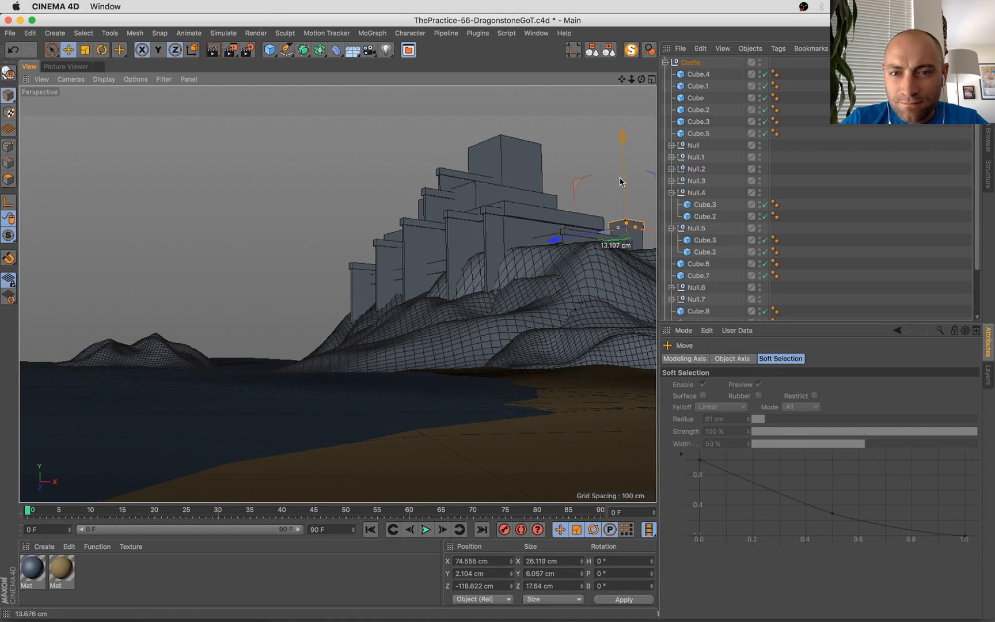
pyautogui.press('t')
pyautogui.moveTo(565, 340); pyautogui.dragTo(576, 240)
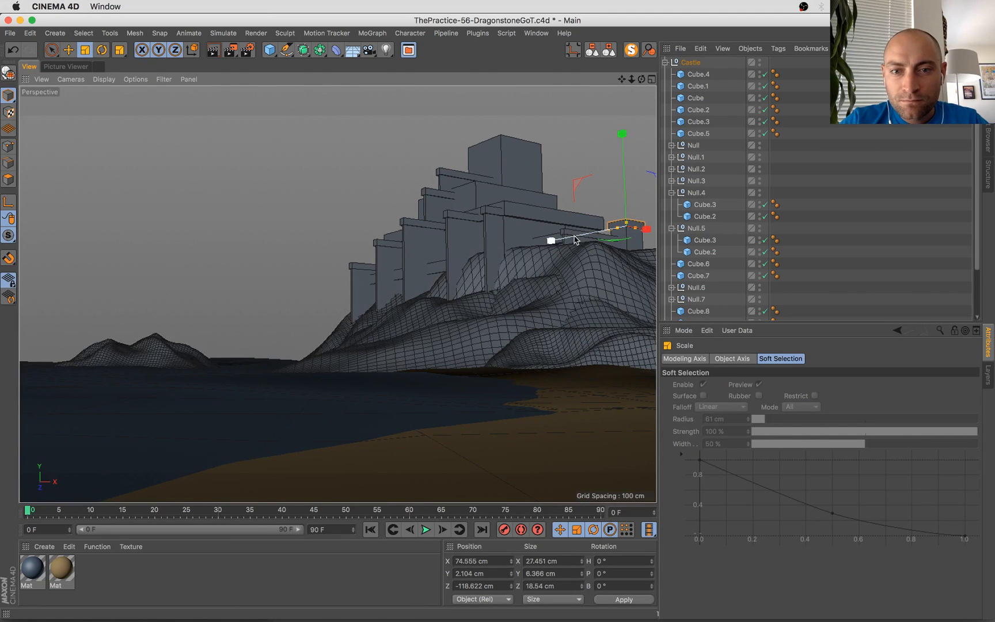
pyautogui.hotkey('ctrl', 'z')
pyautogui.hotkey('ctrl', 'z')
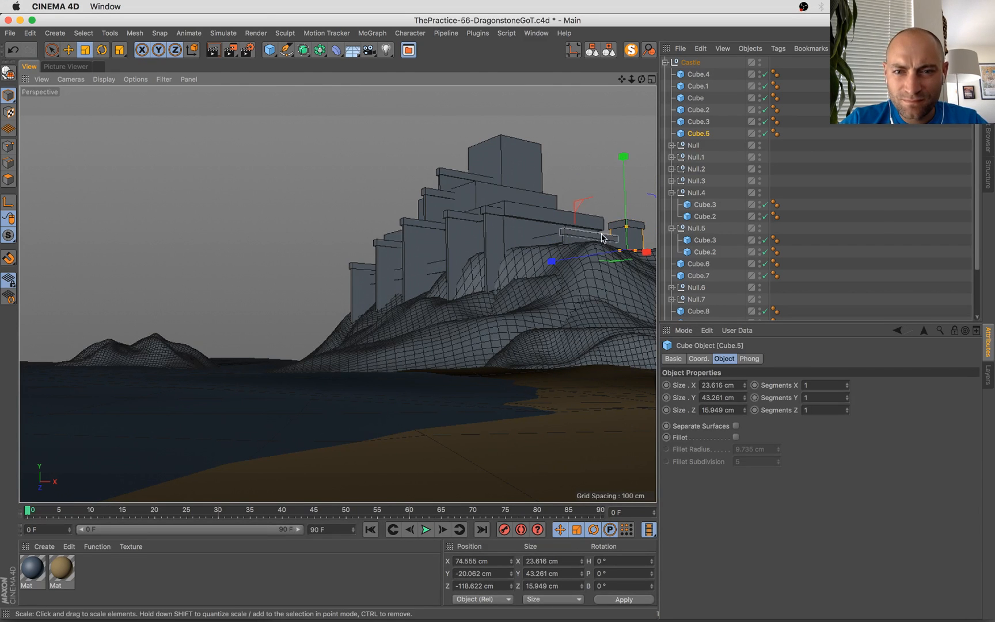
# Move Cube.5, its cap Cube.9 and the Null.2 wall group together to about world X 261 cm, Y 51 cm, Z -33 cm
pyautogui.keyDown('shift'); pyautogui.click(602, 238); pyautogui.keyUp('shift')
pyautogui.press('e')
pyautogui.moveTo(568, 261); pyautogui.dragTo(591, 263)
pyautogui.moveTo(626, 226); pyautogui.dragTo(628, 219)
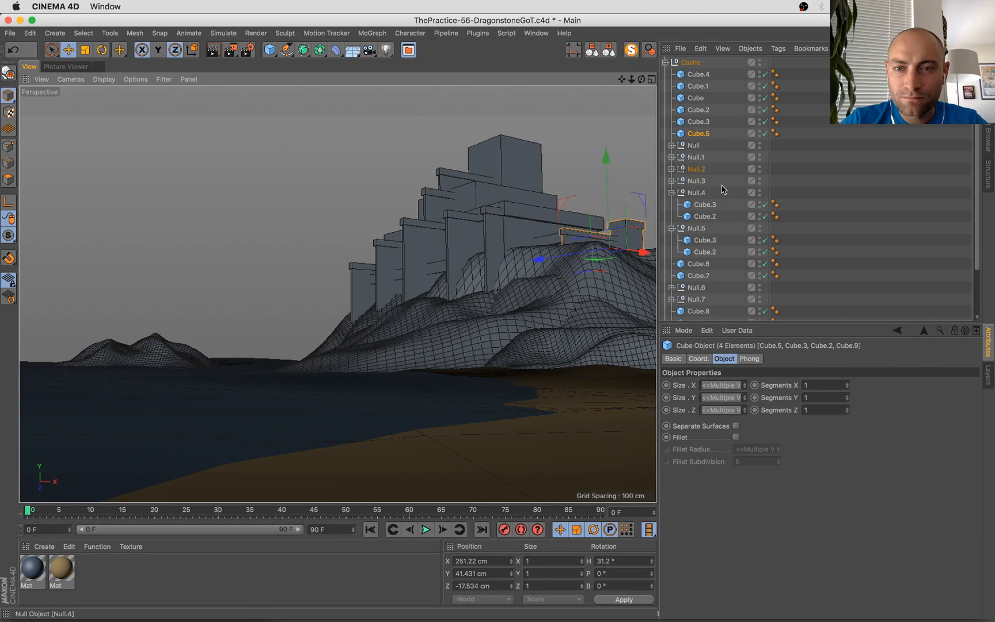
pyautogui.keyDown('shift'); pyautogui.click(697, 169); pyautogui.keyUp('shift')
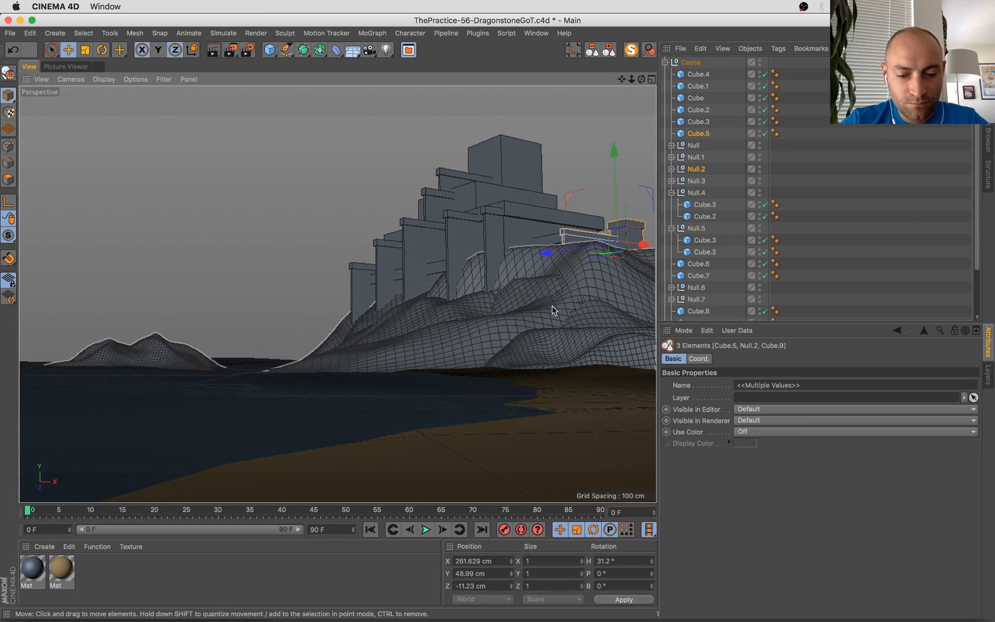
pyautogui.press('e')
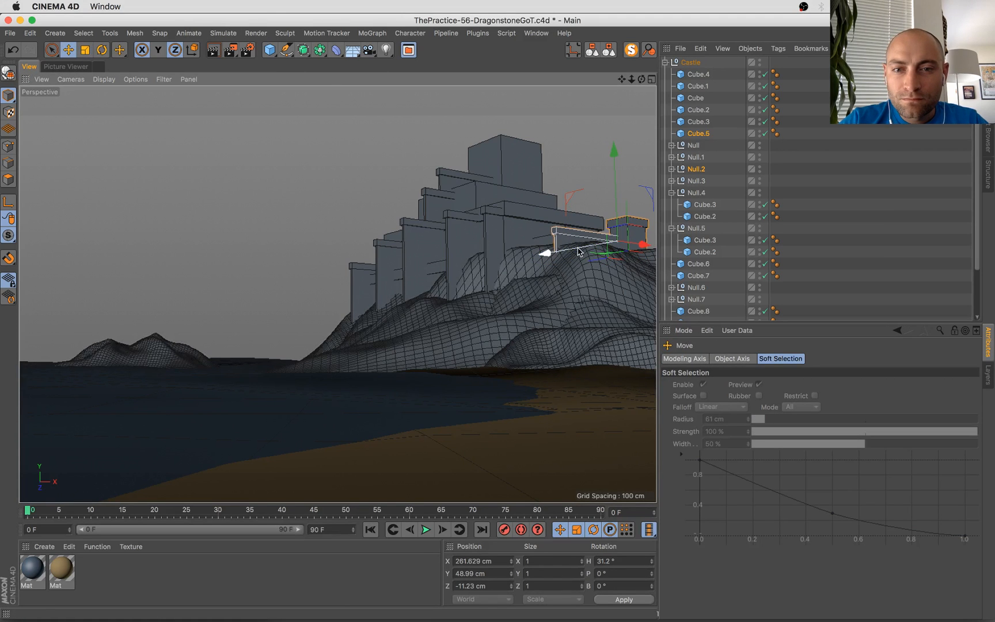
pyautogui.moveTo(579, 252); pyautogui.dragTo(605, 242)
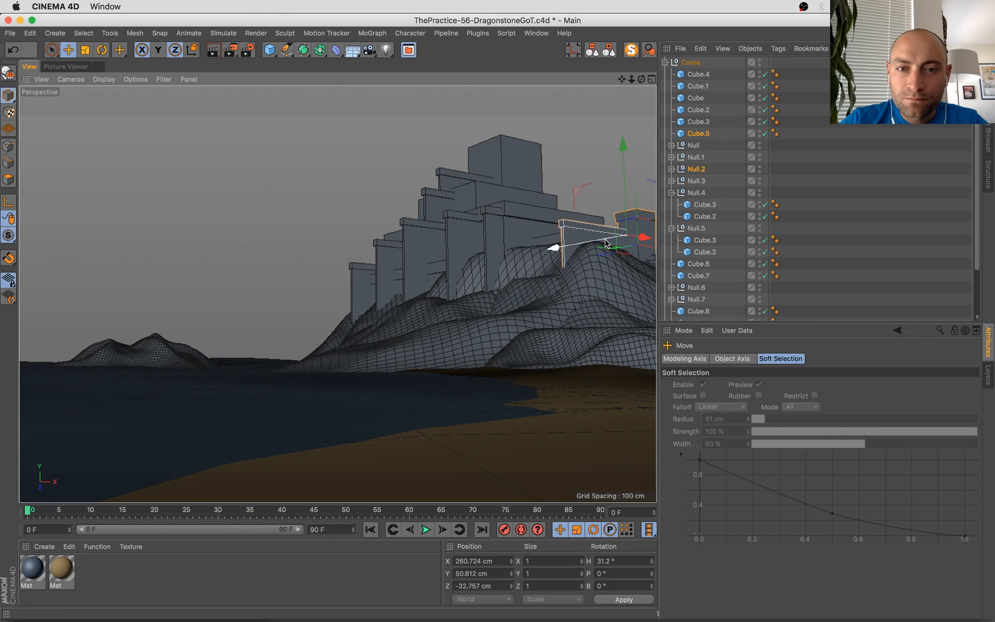
# Save the project and shift the Null.5 wall group to about X 17 cm, Y -15 cm, Z -83 cm
pyautogui.press('super+s')
pyautogui.click(490, 237)
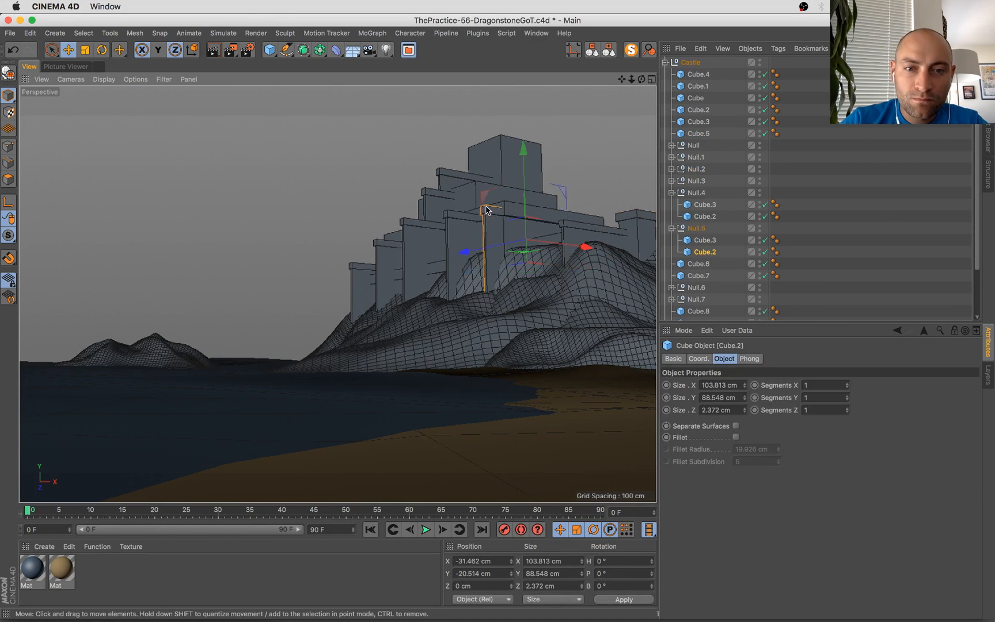
pyautogui.click(696, 231)
pyautogui.moveTo(512, 253); pyautogui.dragTo(517, 256)
pyautogui.moveTo(555, 174); pyautogui.dragTo(552, 172)
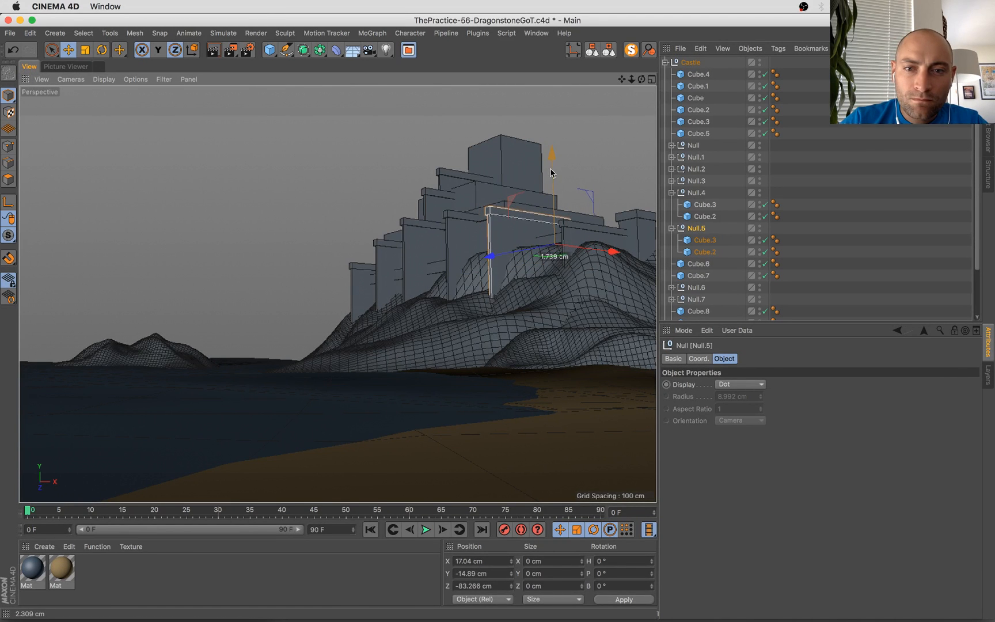
# Lengthen the wall slab Cube.2 in Null.5 to about 134.2 cm in X and its cap Cube.3 to about 140.1 cm
pyautogui.click(525, 236)
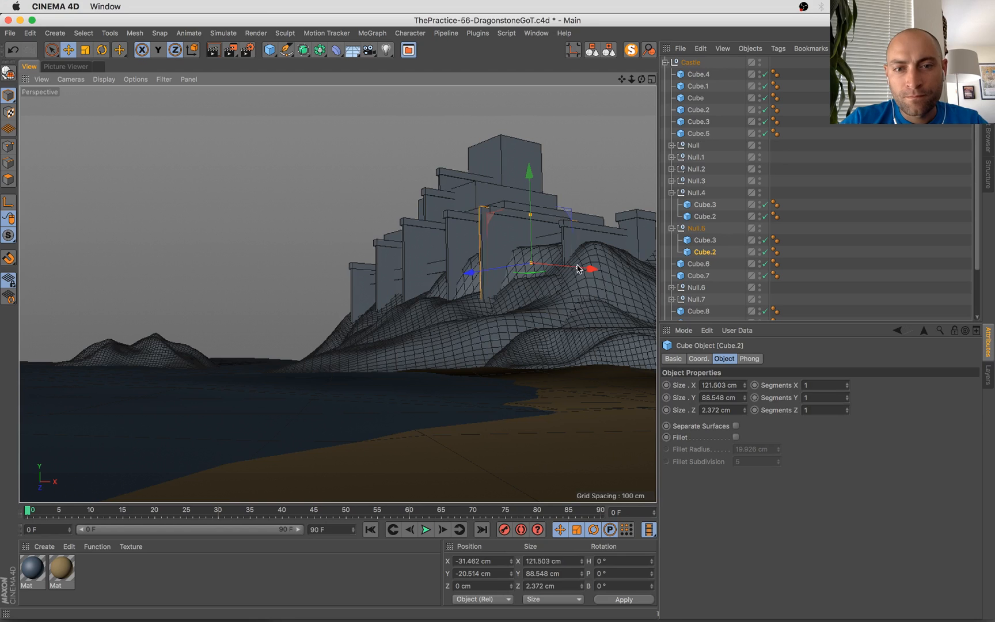
pyautogui.moveTo(578, 269); pyautogui.dragTo(582, 272)
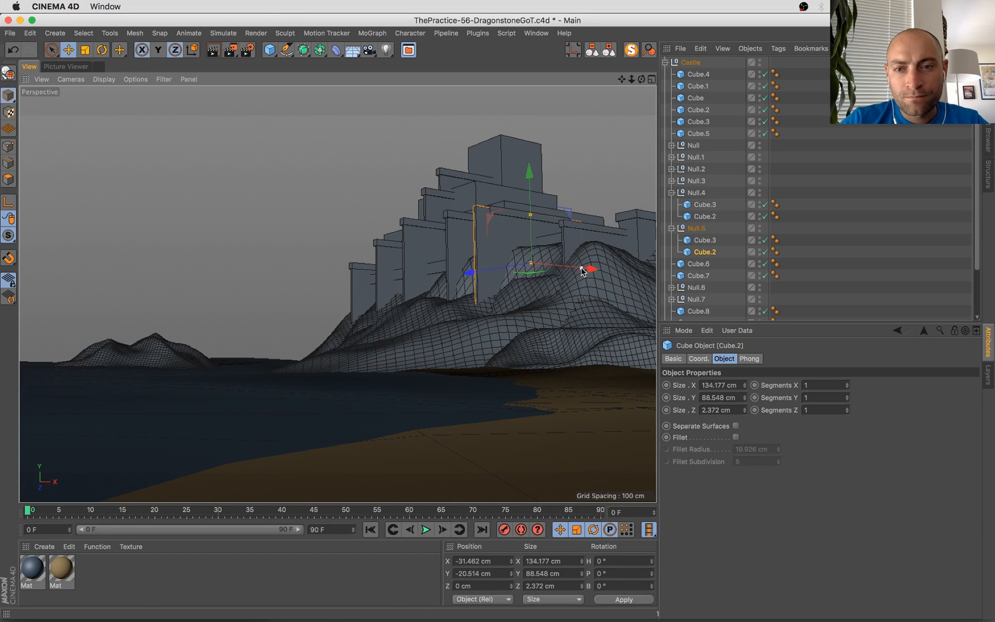
pyautogui.click(516, 215)
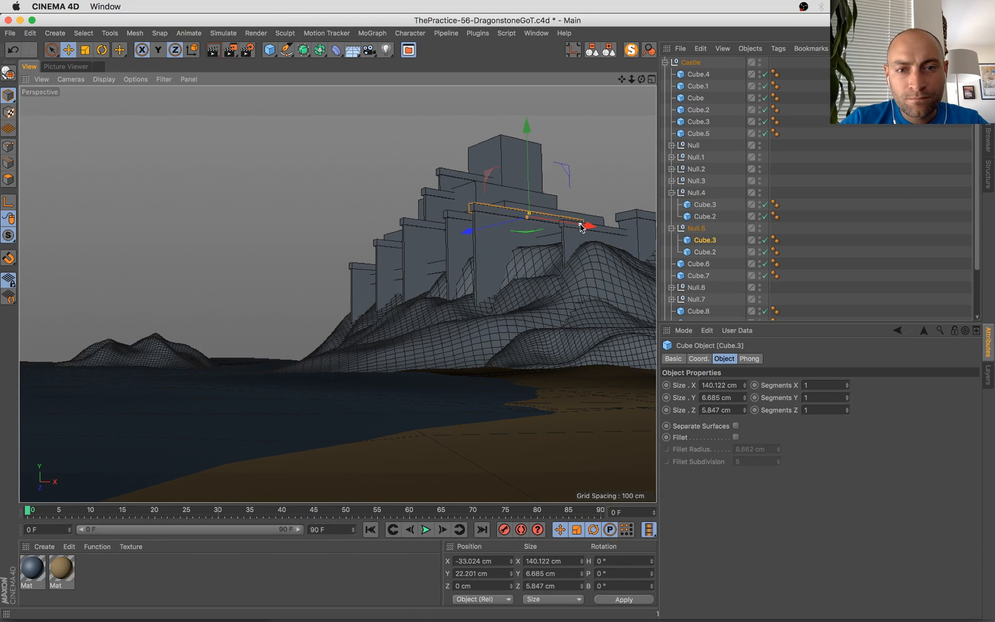
# Move the Null.5 wall group to about X 47.7 cm, Y -14.9 cm, save the project and compare with the reference image
pyautogui.click(696, 228)
pyautogui.moveTo(577, 254); pyautogui.dragTo(627, 257)
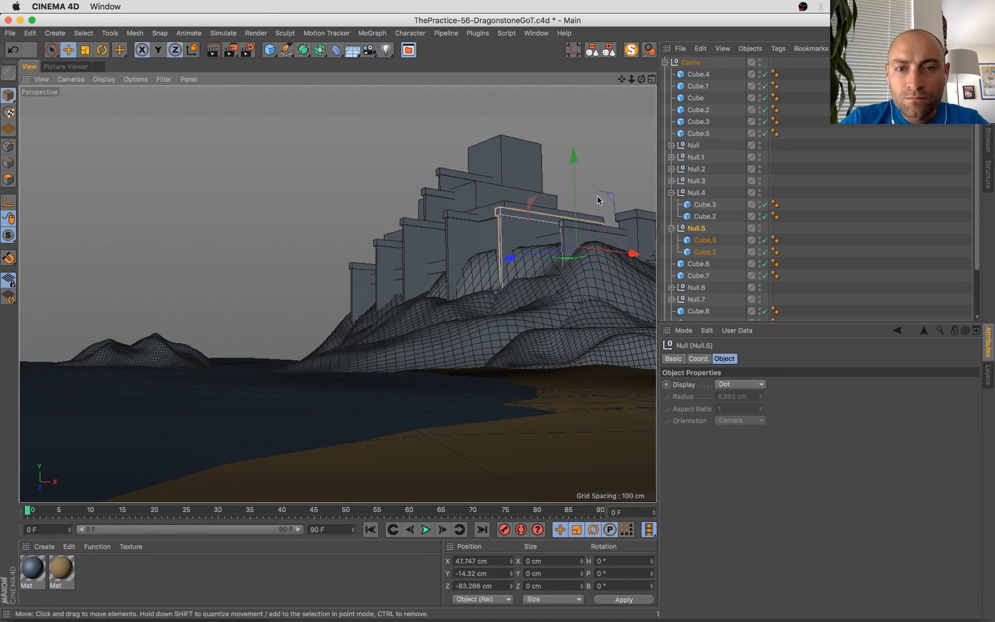
pyautogui.moveTo(575, 181); pyautogui.dragTo(577, 179)
pyautogui.press('super+s')
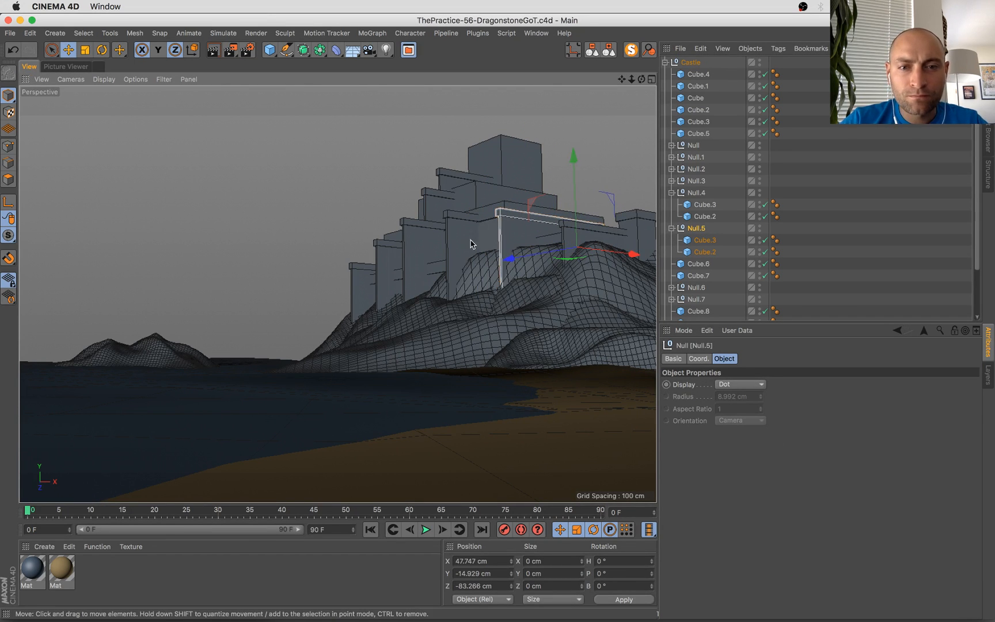
pyautogui.press('super+Tab')
pyautogui.press('super+Tab')
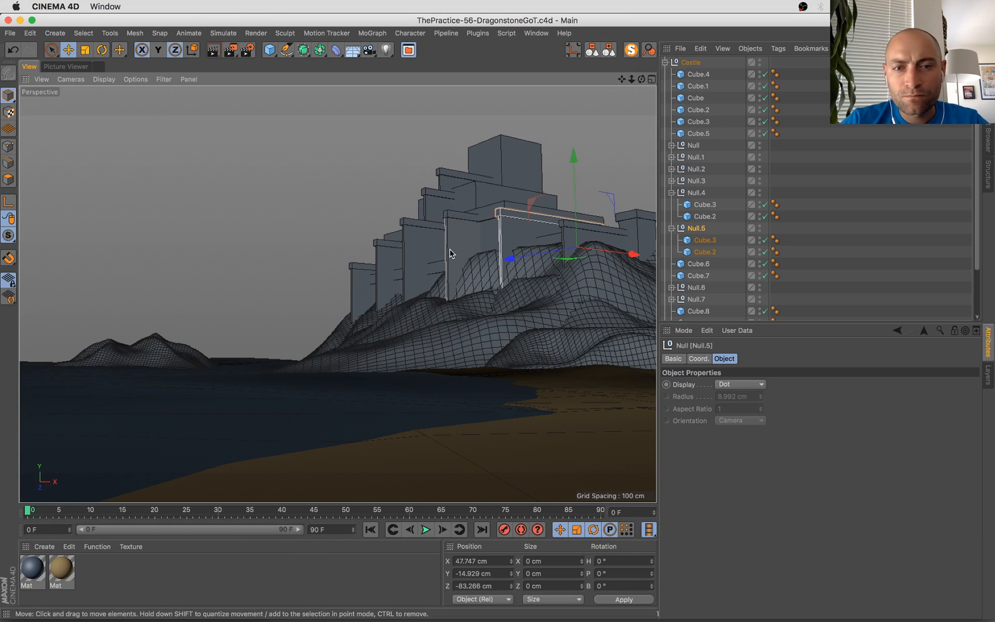
# Lower the neighbouring Null.4 wall group to about Y -19 cm
pyautogui.click(470, 242)
pyautogui.click(696, 193)
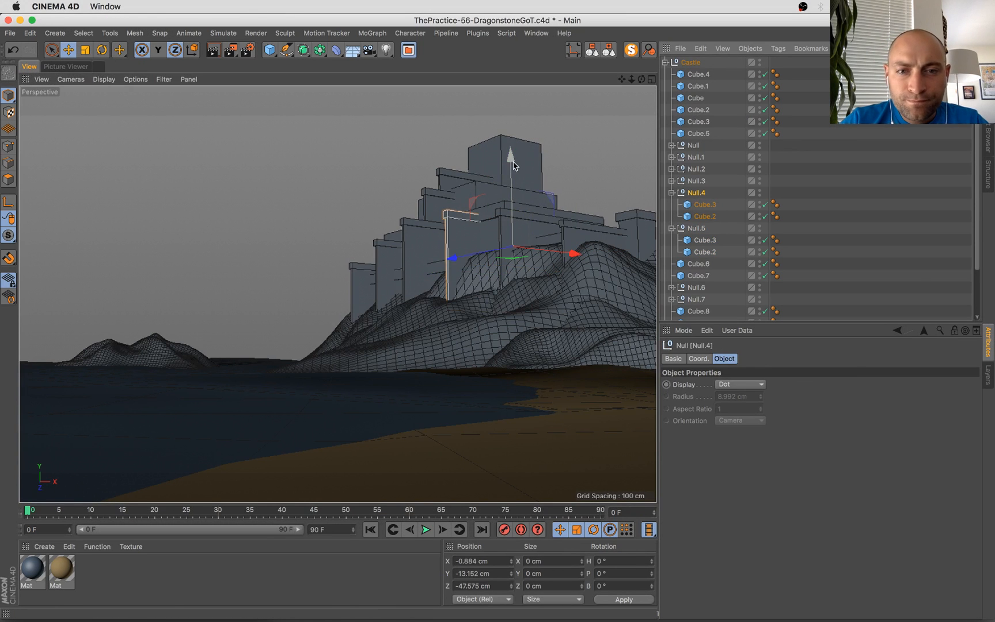
pyautogui.moveTo(511, 165); pyautogui.dragTo(515, 170)
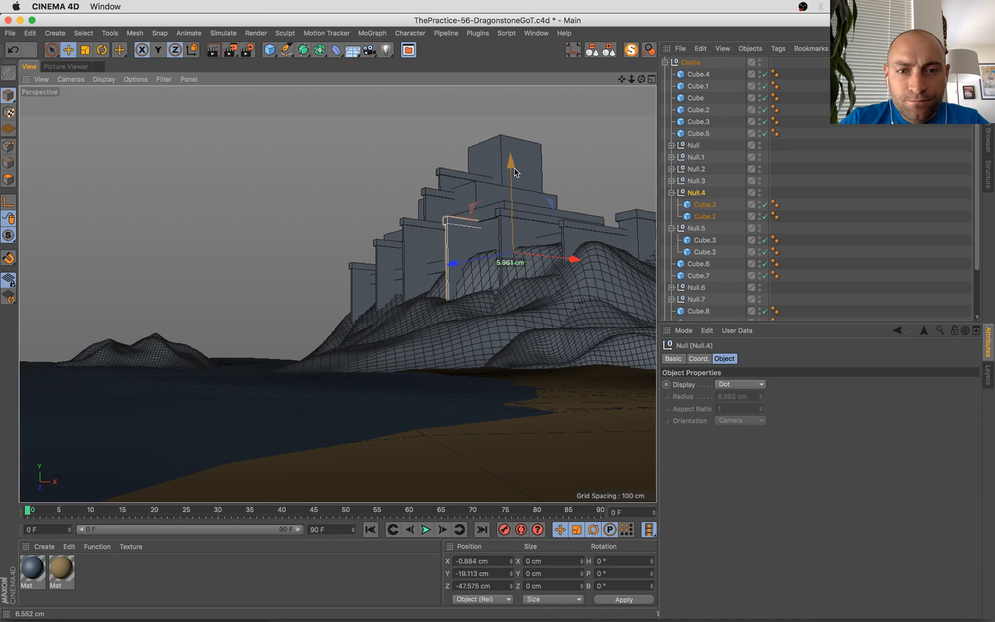
# Nudge the wall groups Null.3 and Null.1 slightly outward at the castle's lowest tiers and save the project
pyautogui.click(695, 181)
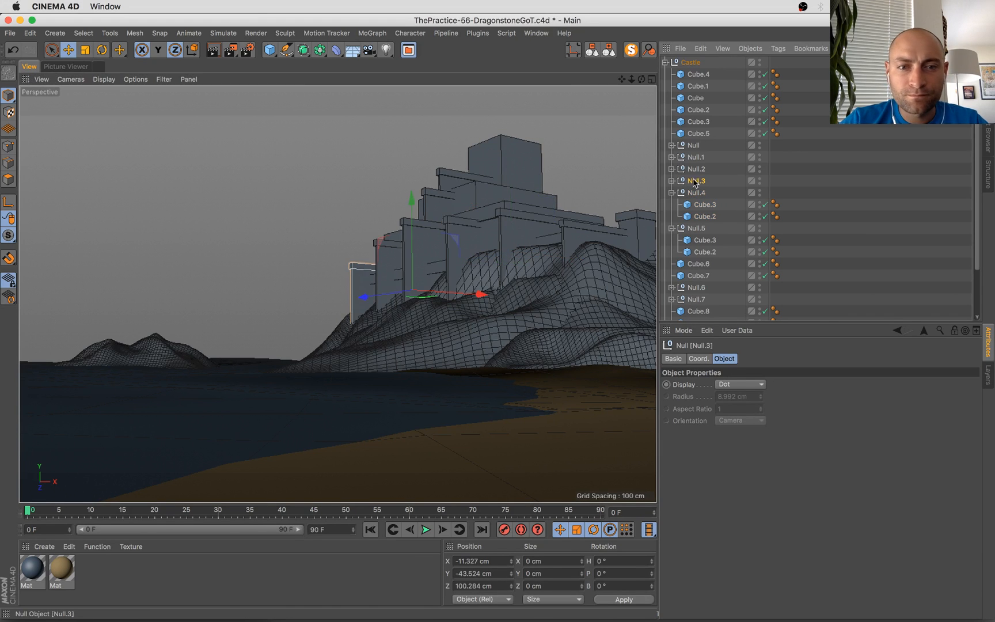
pyautogui.moveTo(403, 294)
pyautogui.mouseDown()
pyautogui.moveTo(394, 294)
pyautogui.moveTo(420, 274)
pyautogui.moveTo(403, 277)
pyautogui.mouseUp()
pyautogui.click(696, 157)
pyautogui.press('super+s')
# Widen the upper-tier block Cube.1 to about 109.4 cm in Z
pyautogui.click(419, 208)
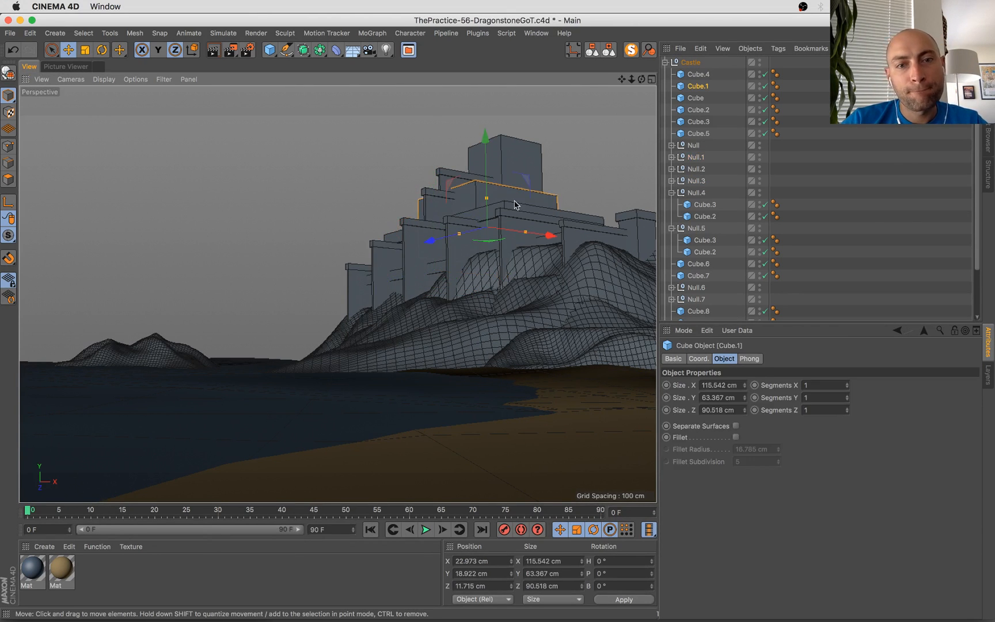
pyautogui.moveTo(459, 236); pyautogui.dragTo(455, 237)
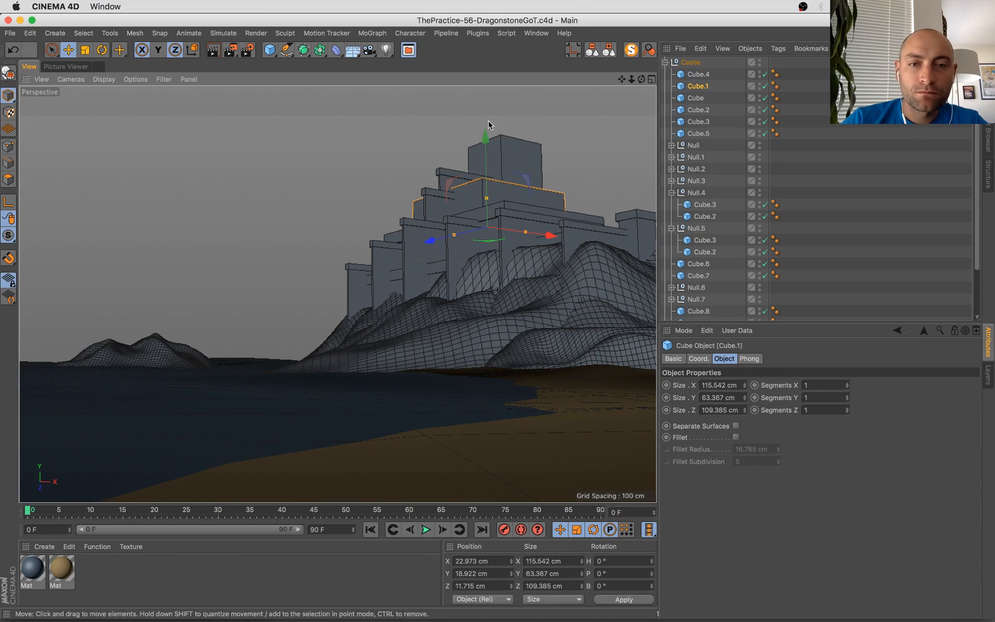
pyautogui.click(490, 143)
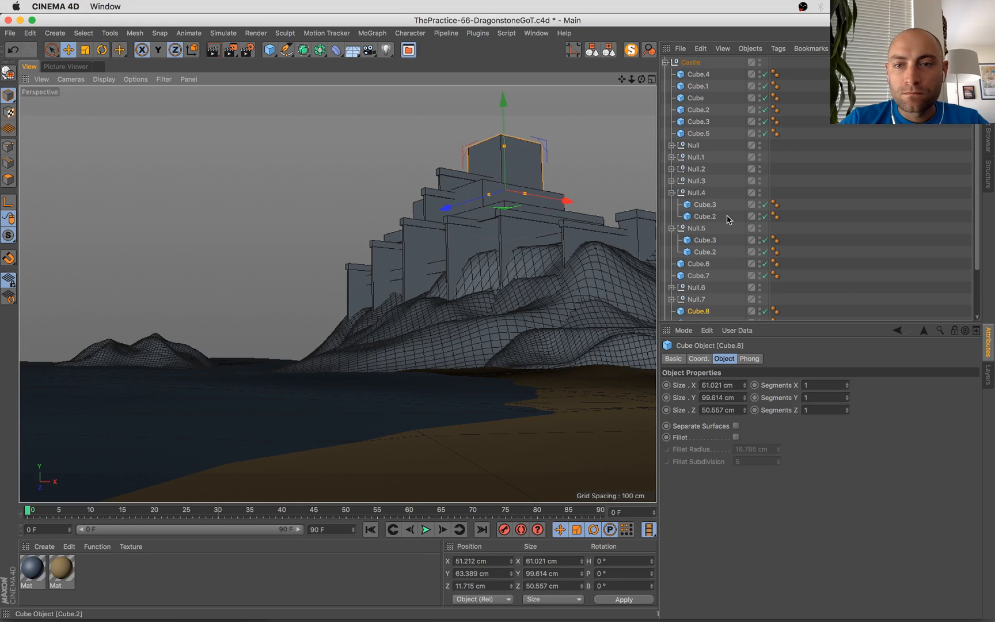
# Collapse the wall groups in the object hierarchy while keeping the Castle group expanded
pyautogui.click(696, 147)
pyautogui.click(446, 182)
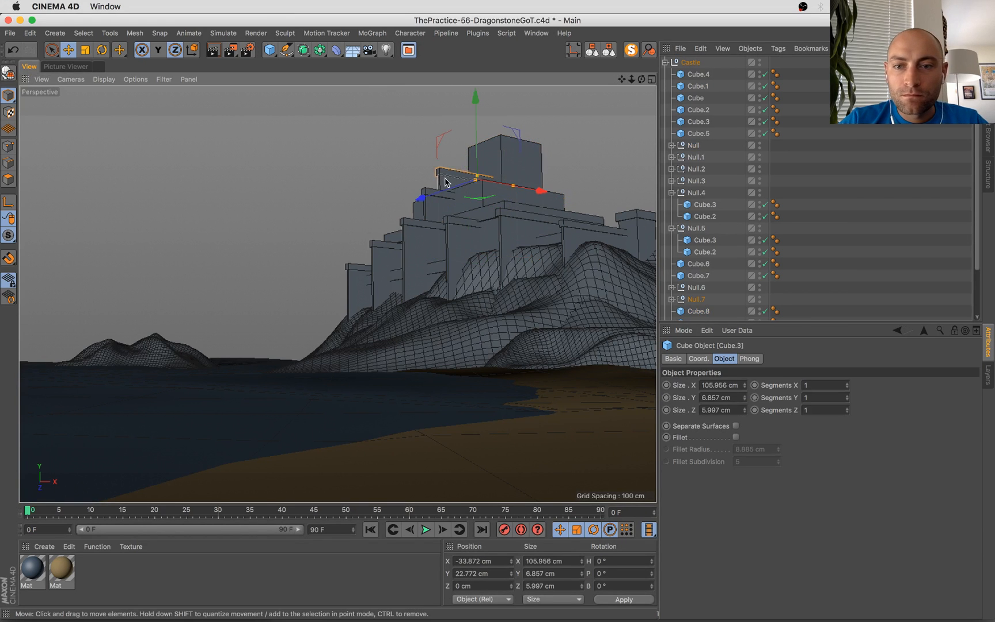
pyautogui.click(609, 51)
pyautogui.click(666, 61)
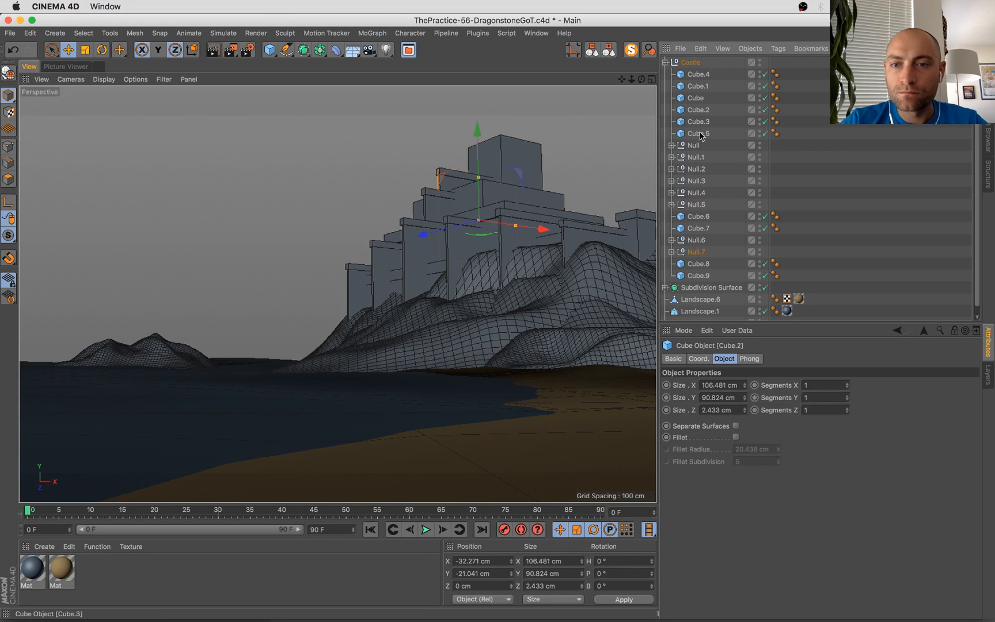
# Duplicate the Null.7 wall group against the top keep at about X 84.2 cm, Y 87.1 cm, check the reference and save the project
pyautogui.click(699, 218)
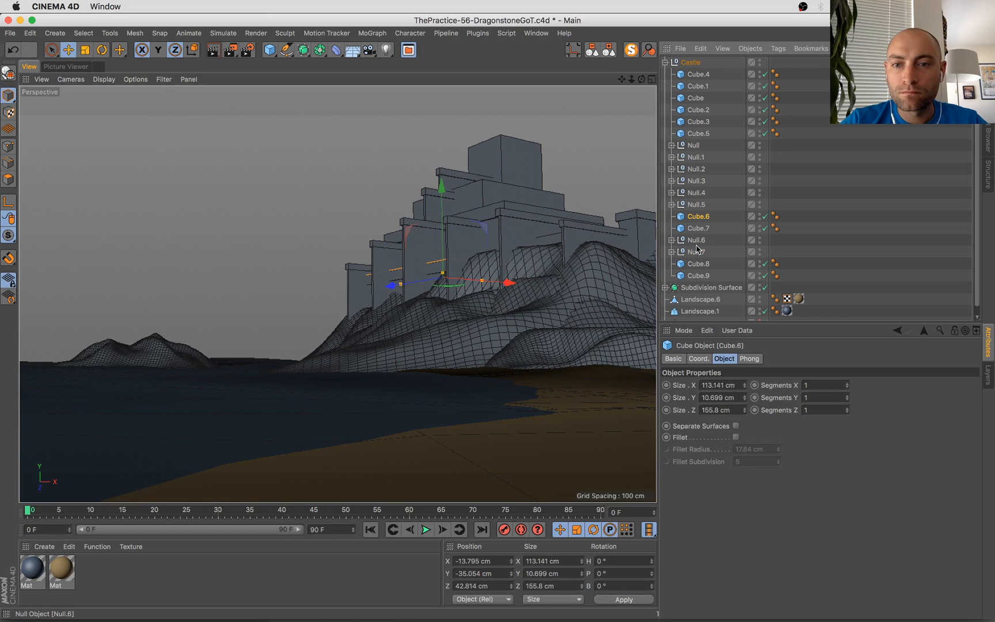
pyautogui.click(697, 241)
pyautogui.click(697, 253)
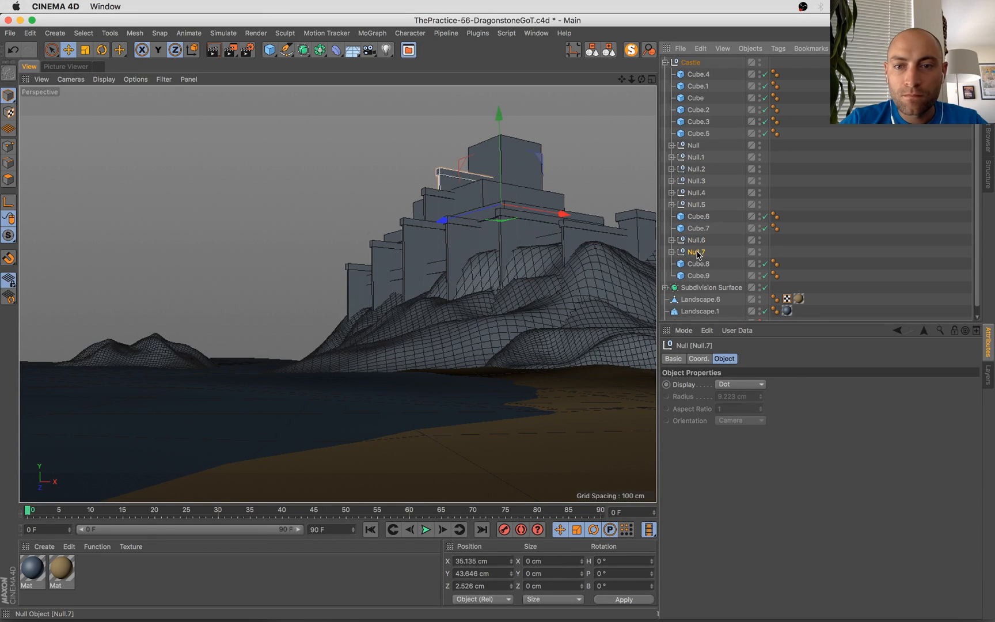
pyautogui.keyDown('ctrl'); pyautogui.moveTo(698, 254); pyautogui.dragTo(698, 259); pyautogui.keyUp('ctrl')
pyautogui.moveTo(501, 186); pyautogui.dragTo(501, 147)
pyautogui.moveTo(538, 180); pyautogui.dragTo(568, 188)
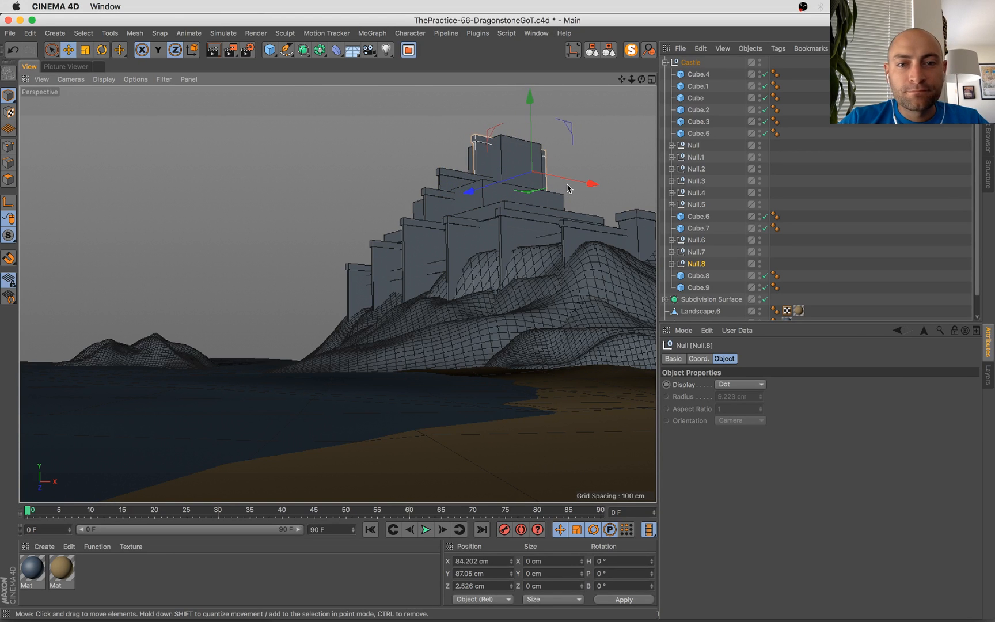
pyautogui.press('super+Tab')
pyautogui.press('super+Tab')
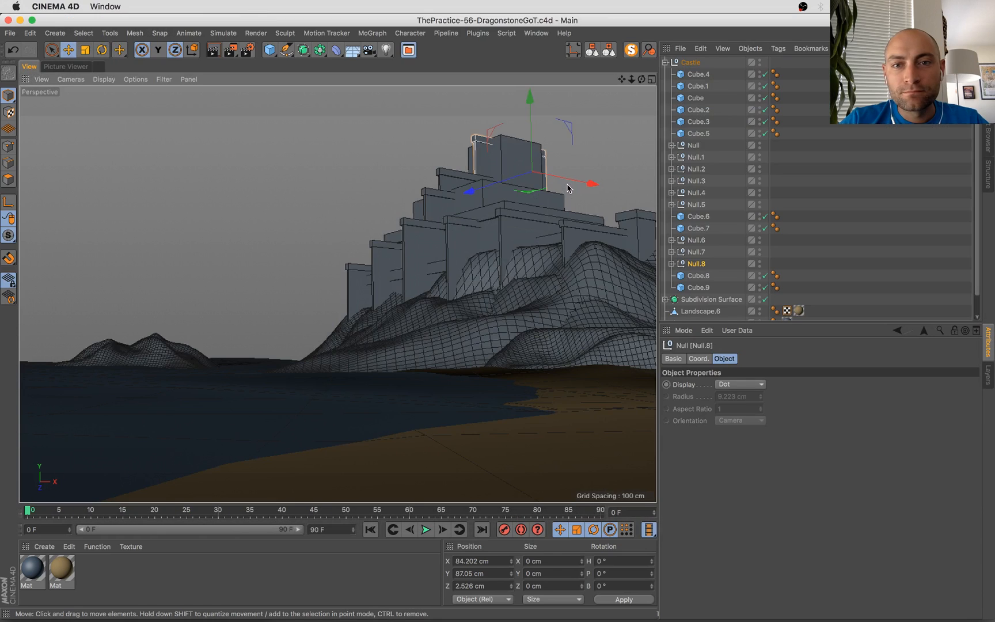
pyautogui.click(499, 150)
pyautogui.press('super+s')
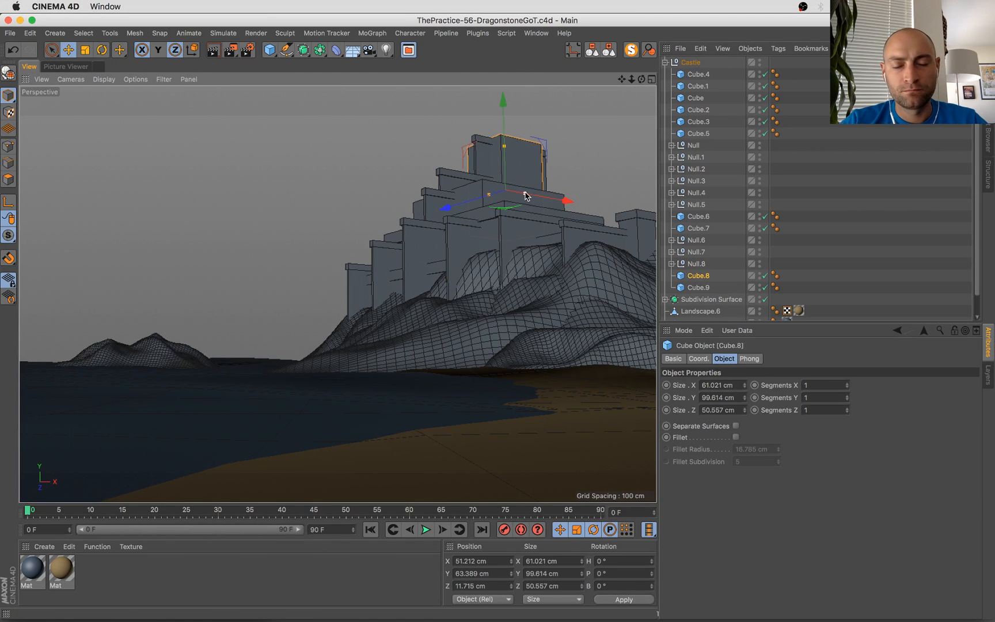
# Examine the keep Cube.8 from several angles outside the scene camera and compare its shape with the reference image
pyautogui.scroll(-3, 831, 297)
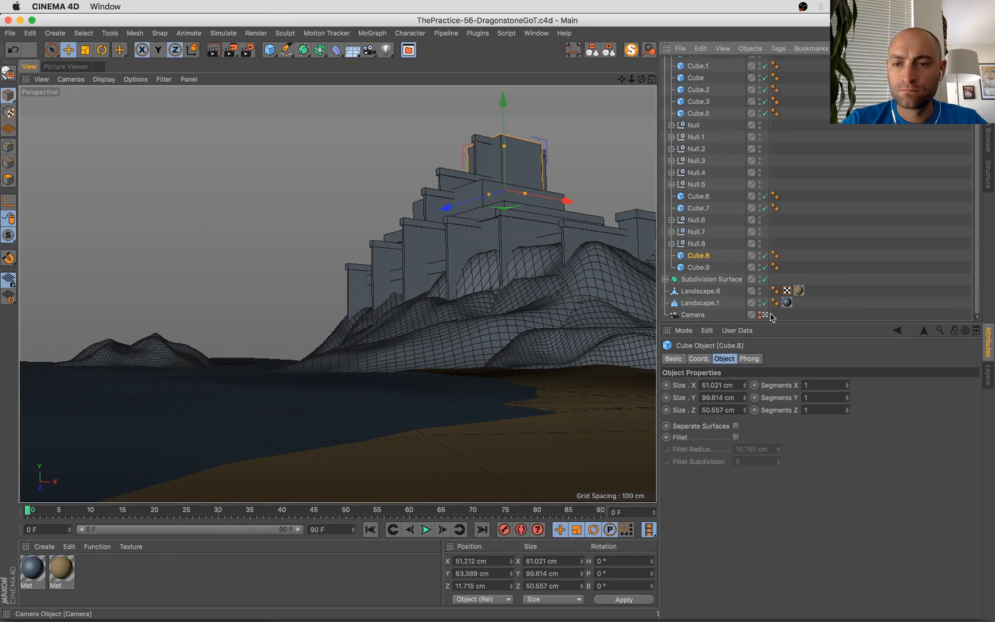
pyautogui.click(765, 315)
pyautogui.press('s')
pyautogui.keyDown('alt'); pyautogui.moveTo(329, 191); pyautogui.dragTo(460, 301); pyautogui.keyUp('alt')
pyautogui.scroll(-3, 460, 299)
pyautogui.press('super+Tab')
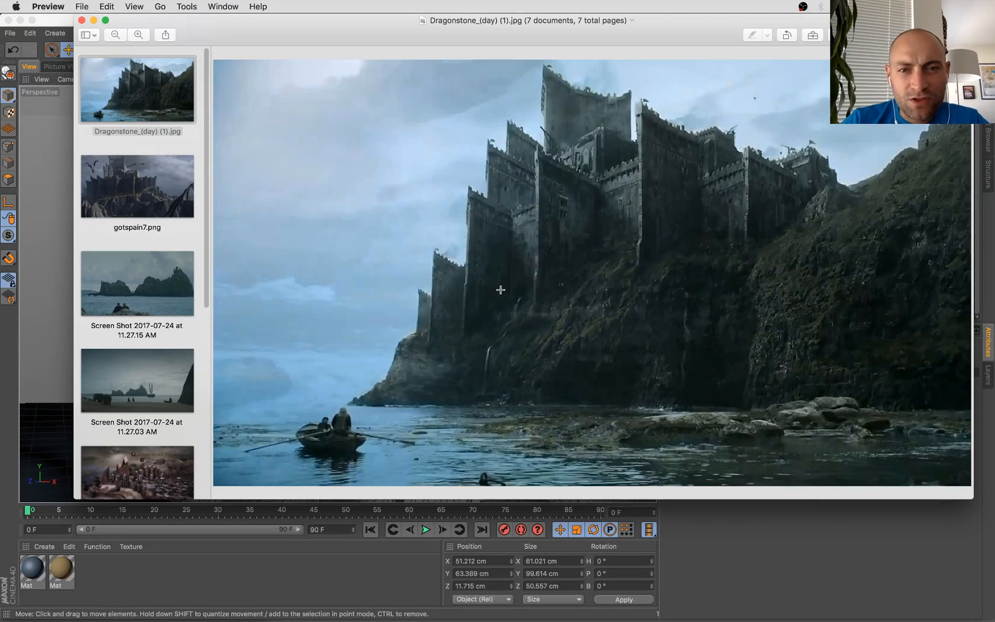
pyautogui.press('super+Tab')
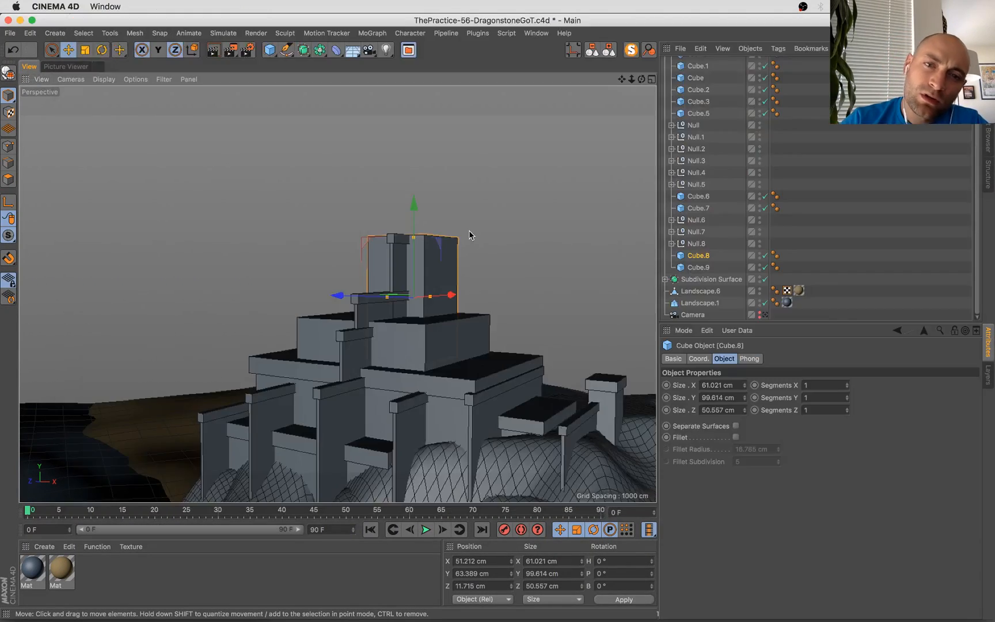
pyautogui.keyDown('alt'); pyautogui.moveTo(466, 233); pyautogui.dragTo(275, 41); pyautogui.keyUp('alt')
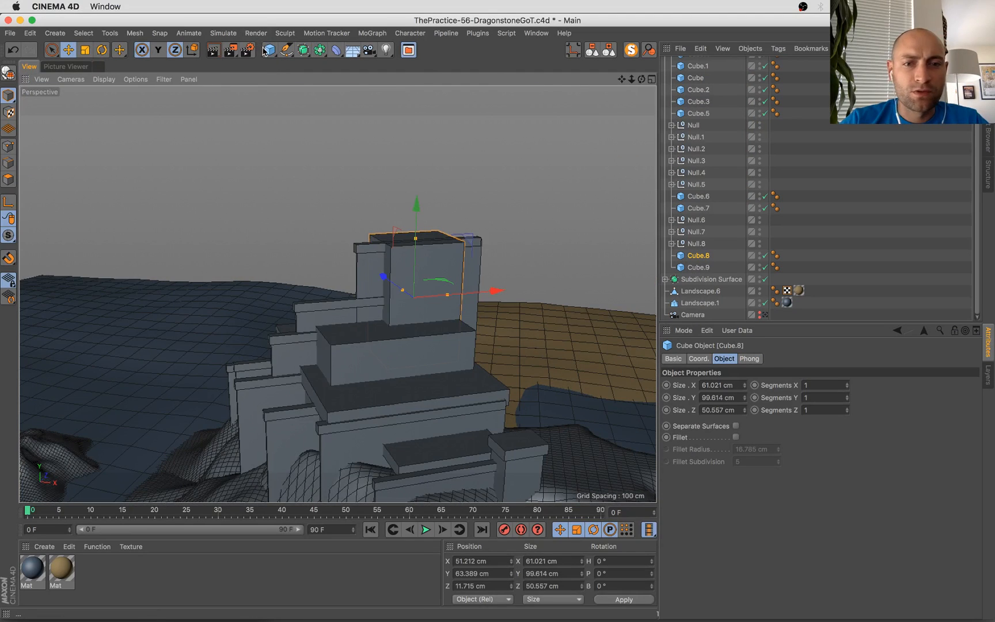
pyautogui.click(269, 51)
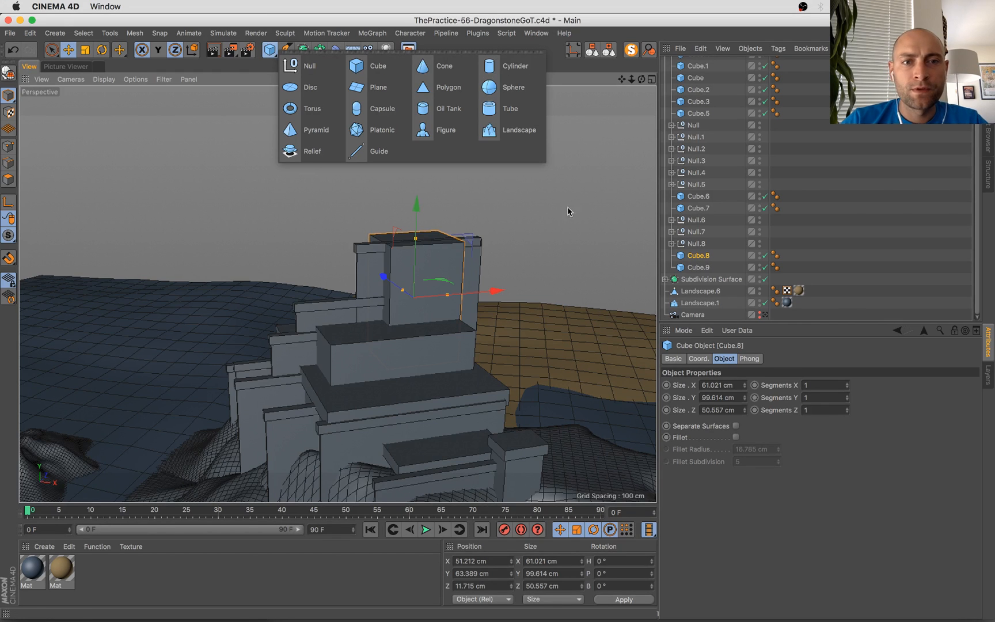
pyautogui.click(514, 67)
pyautogui.press('super+z')
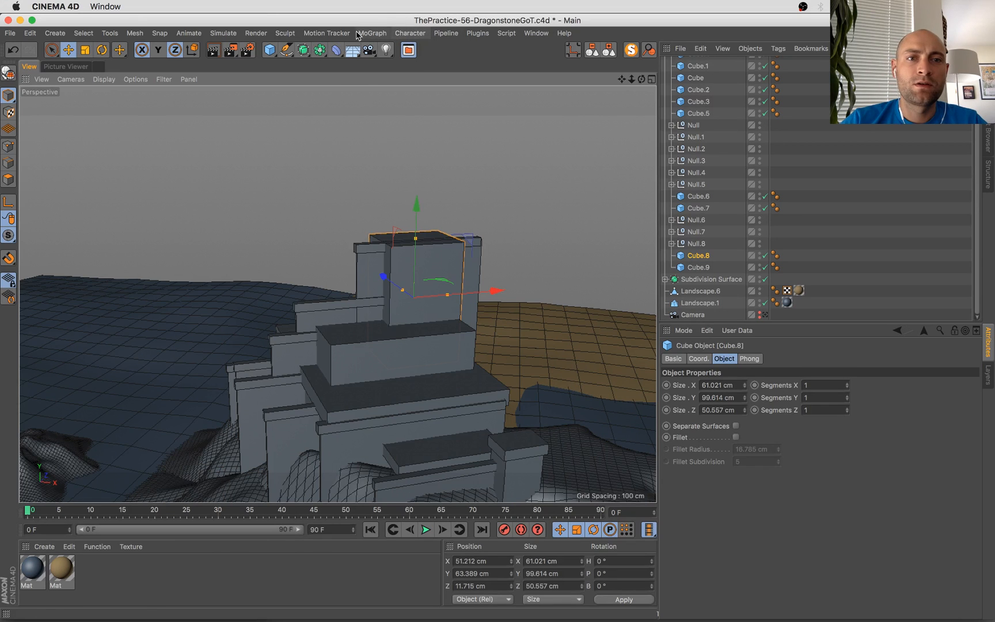
# Create a cylinder at the position of the keep Cube.8, take Cube.8 out of its hierarchy and delete Cube.8
pyautogui.click(269, 50)
pyautogui.keyDown('alt'); pyautogui.click(514, 66); pyautogui.keyUp('alt')
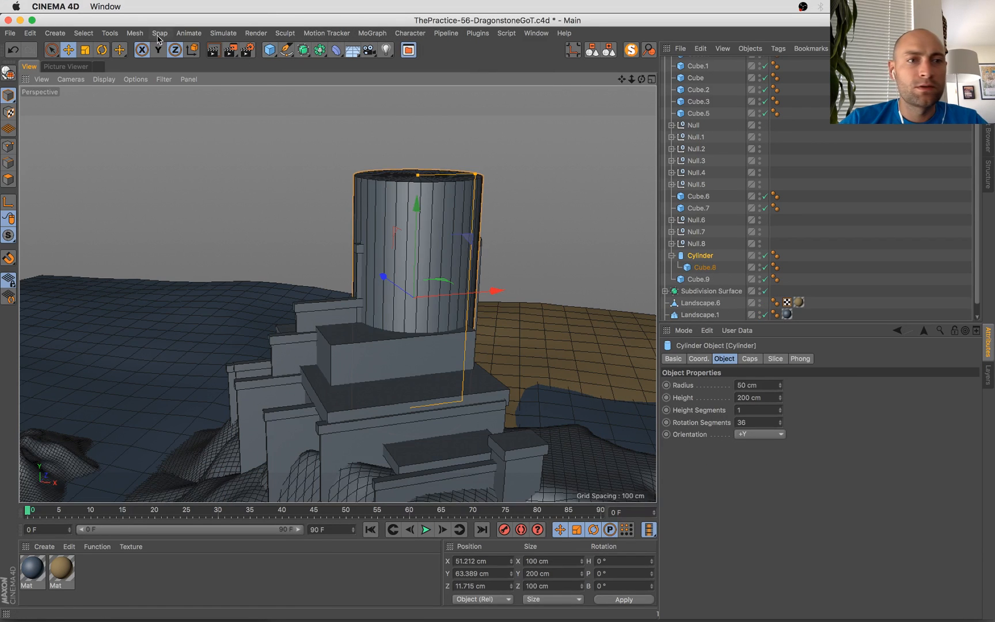
pyautogui.moveTo(705, 267); pyautogui.dragTo(700, 251)
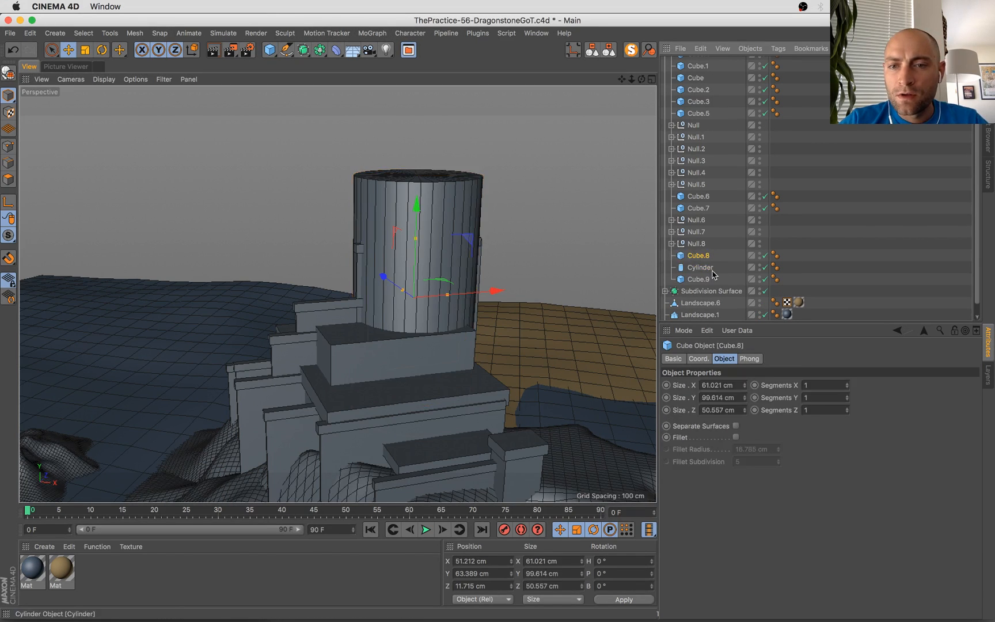
pyautogui.click(704, 270)
pyautogui.click(700, 256)
pyautogui.press('Delete')
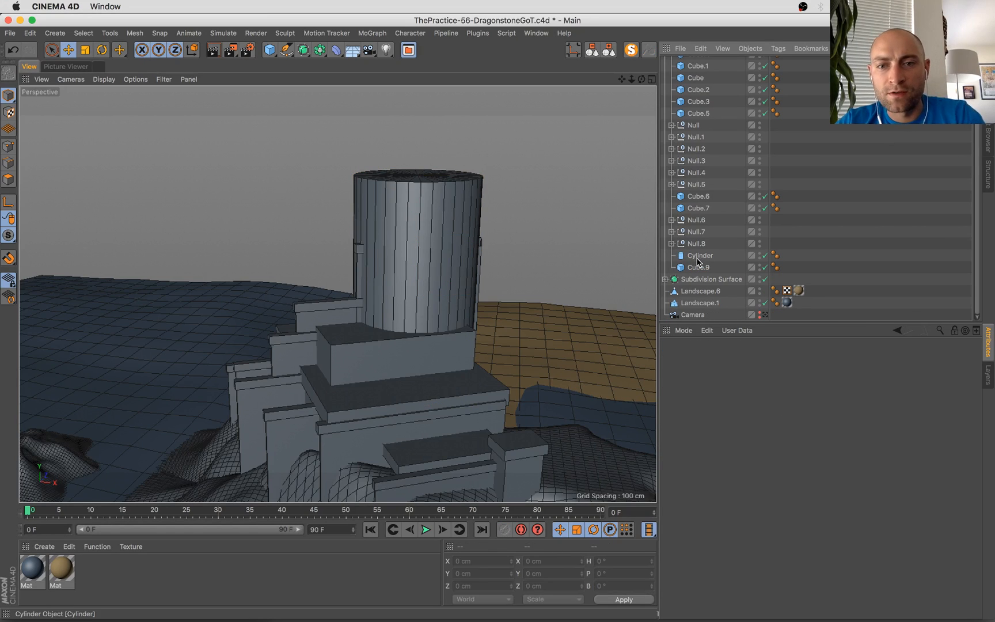
# Reduce the cylinder to 3 rotation segments and rotate it to a heading of -180°
pyautogui.click(698, 257)
pyautogui.moveTo(781, 424); pyautogui.dragTo(749, 426)
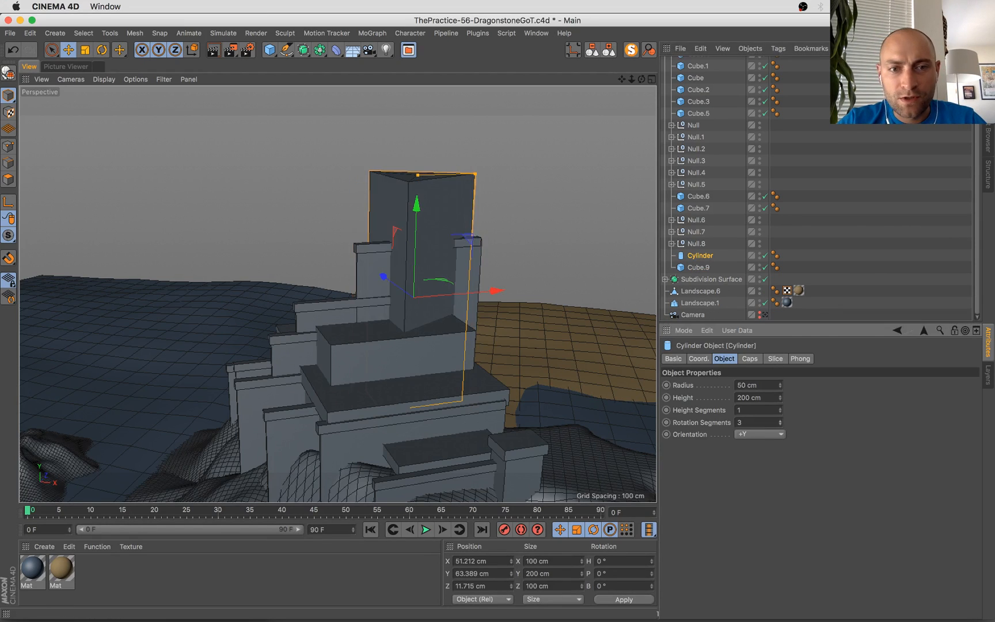
pyautogui.keyDown('alt'); pyautogui.moveTo(628, 291); pyautogui.dragTo(358, 99); pyautogui.keyUp('alt')
pyautogui.press('r')
pyautogui.press('e')
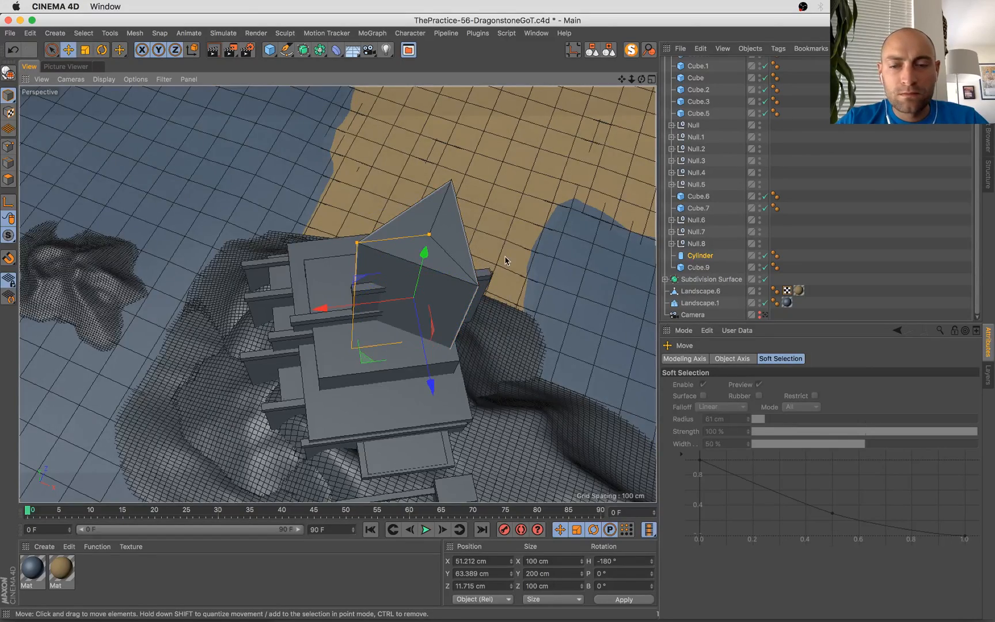
# Check the triangular keep's orientation in the top view and through the scene camera
pyautogui.middleClick(487, 282)
pyautogui.middleClick(469, 182)
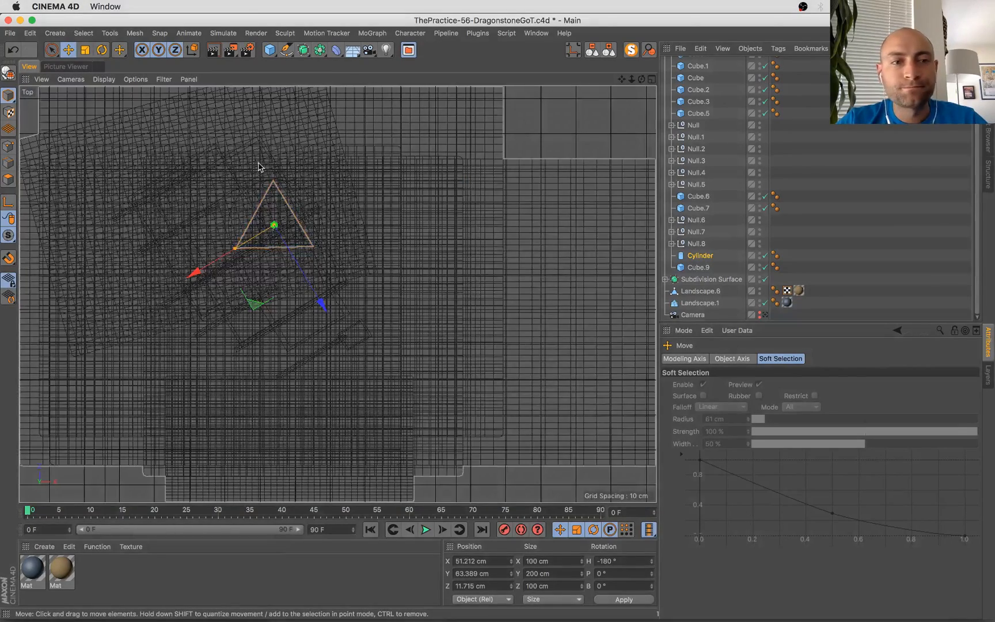
pyautogui.middleClick(256, 160)
pyautogui.middleClick(323, 89)
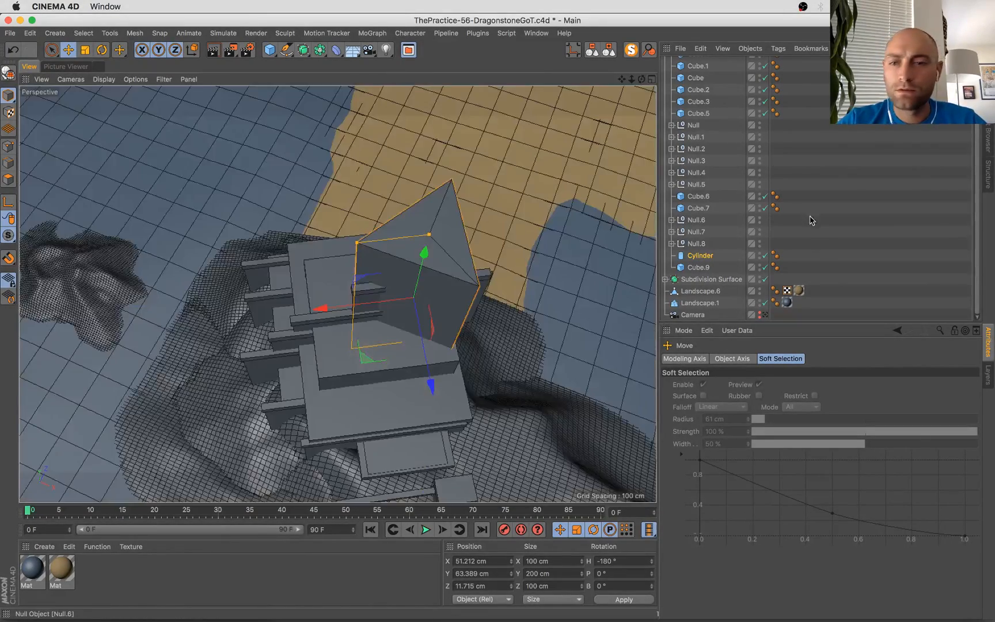
pyautogui.click(766, 315)
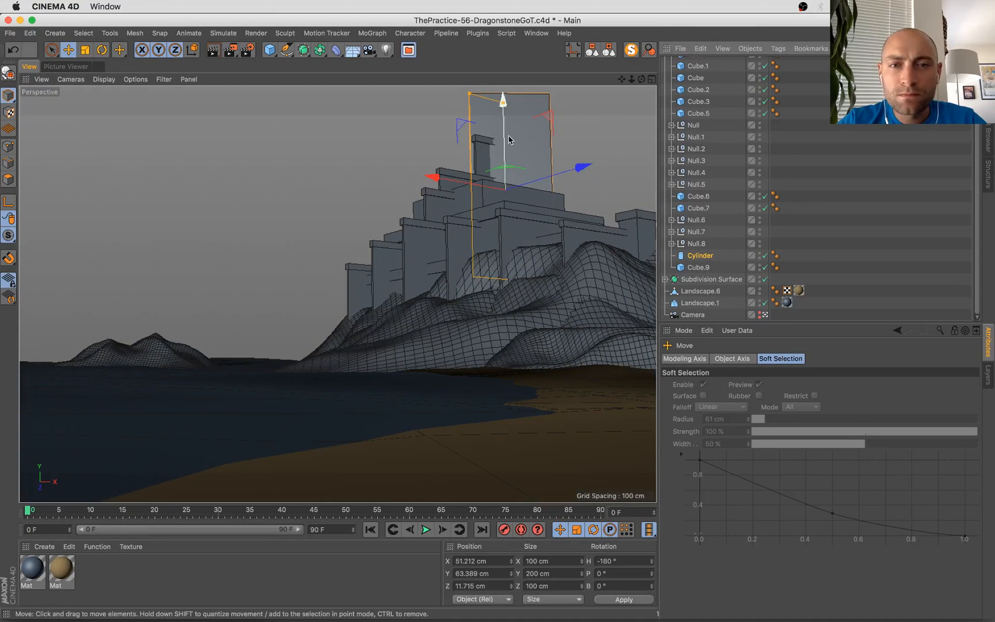
# Scale the triangular keep down to about 72.8 cm wide and 145.6 cm tall, positioned at a height of about Y 59.3 cm
pyautogui.moveTo(506, 137); pyautogui.dragTo(507, 166)
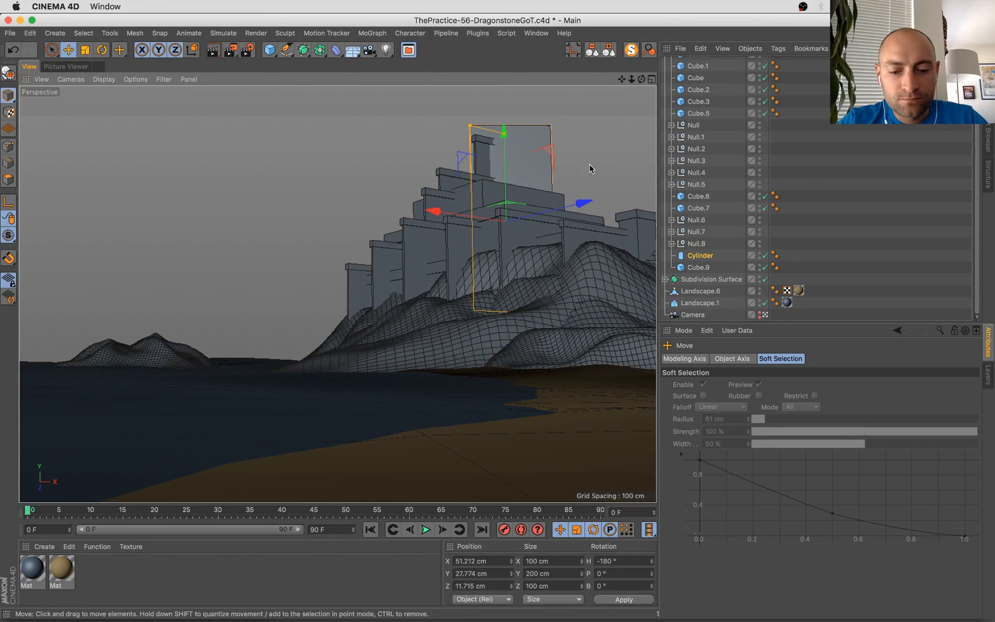
pyautogui.press('t')
pyautogui.moveTo(591, 169); pyautogui.dragTo(519, 189)
pyautogui.press('e')
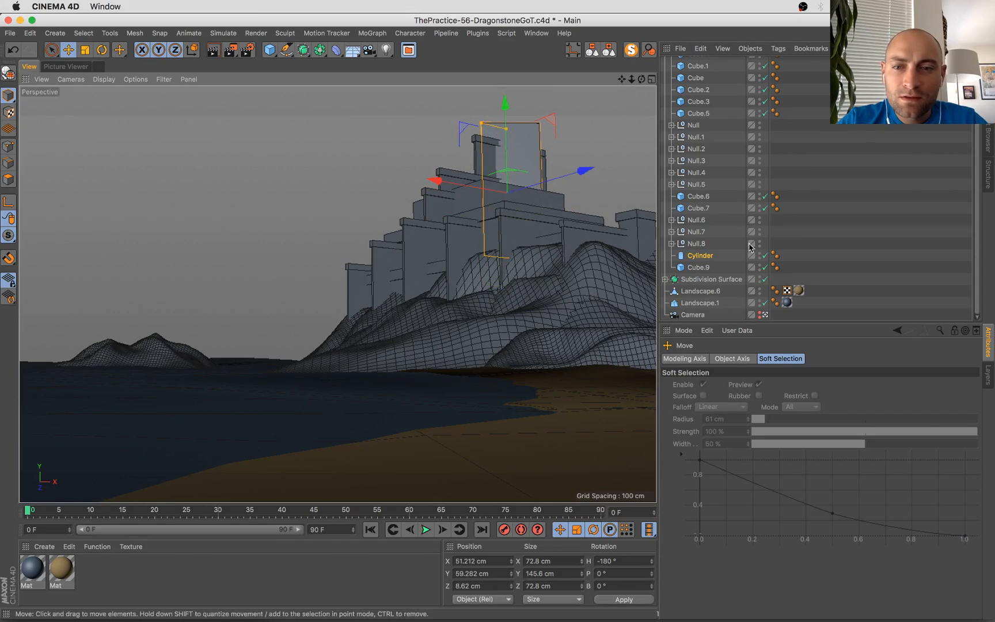
# Centre the keep on its platform at about Z 2.8 cm and lower it to about Y 55.3 cm, viewed through the scene camera
pyautogui.click(766, 314)
pyautogui.click(765, 315)
pyautogui.keyDown('alt'); pyautogui.moveTo(508, 288); pyautogui.dragTo(321, 303); pyautogui.keyUp('alt')
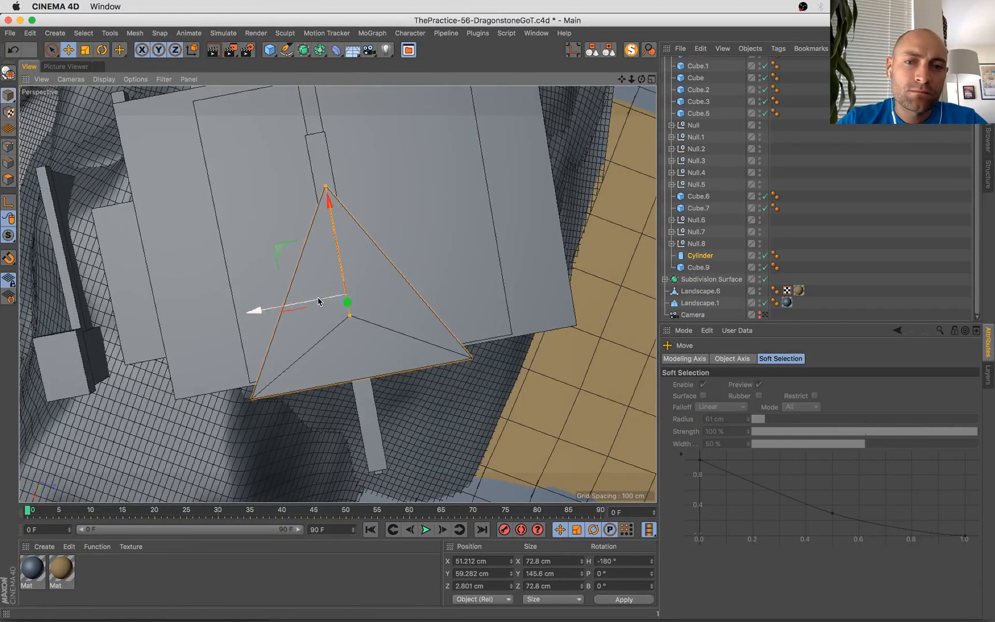
pyautogui.click(765, 315)
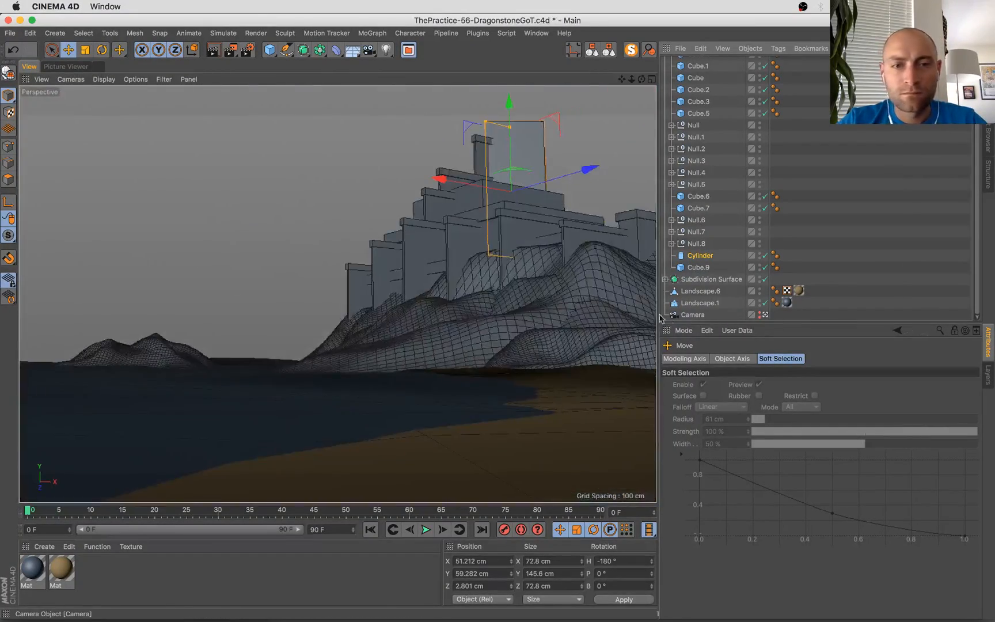
pyautogui.moveTo(515, 155); pyautogui.dragTo(511, 160)
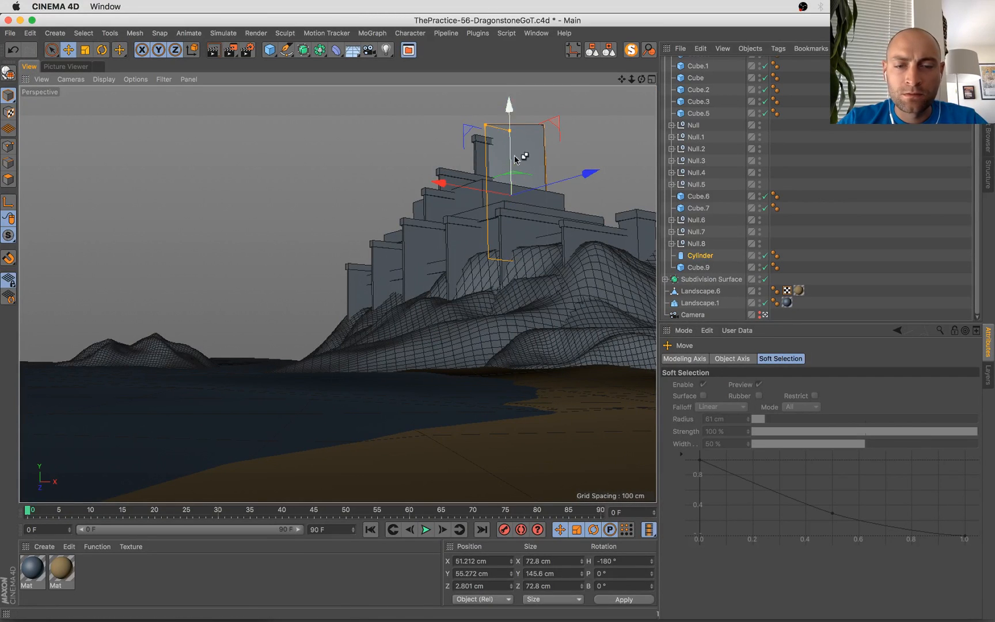
# Raise the scene camera to about Y -53.7 cm, pitch it to about 7.4° and pull it back to about Z -635 cm
pyautogui.middleClick(516, 162)
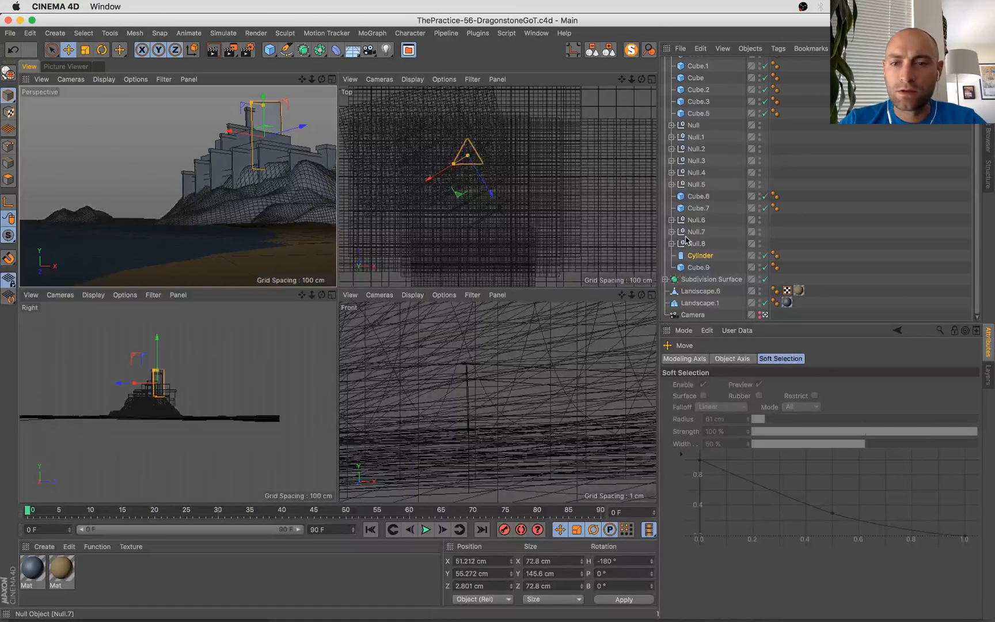
pyautogui.click(692, 315)
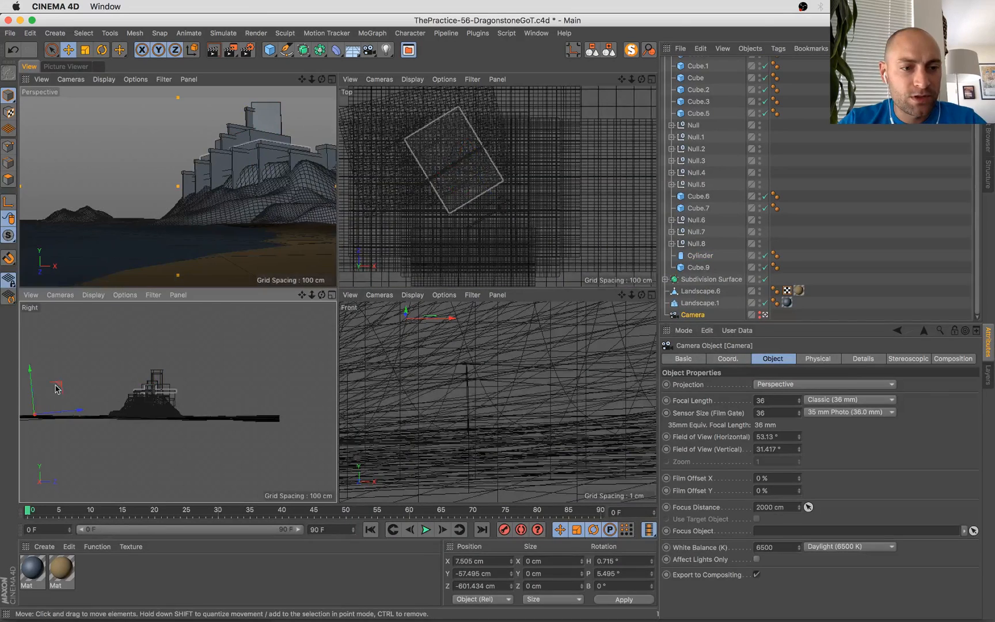
pyautogui.moveTo(31, 381); pyautogui.dragTo(52, 396)
pyautogui.press('r')
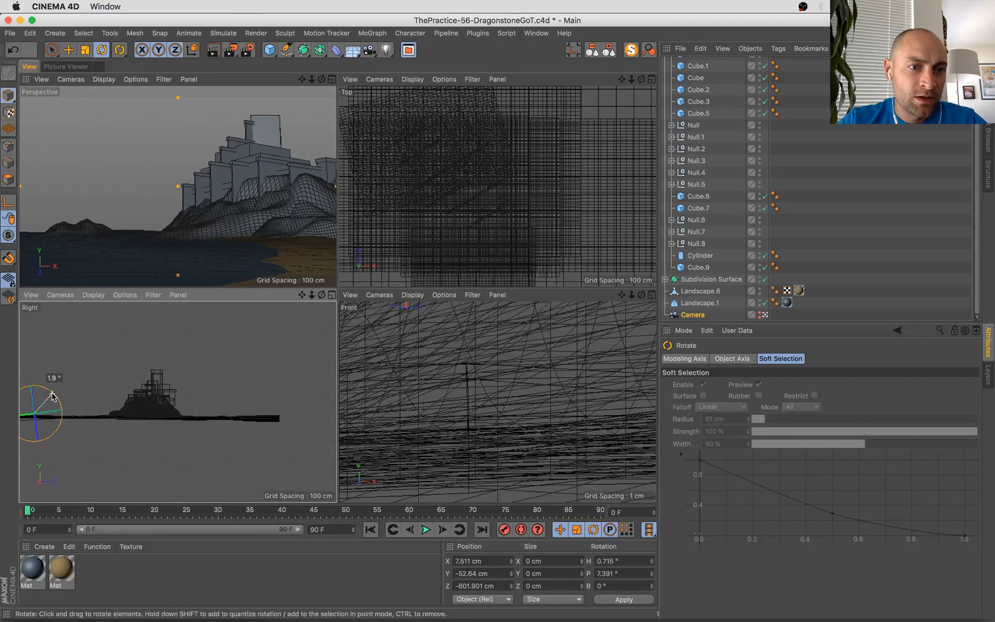
pyautogui.press('e')
pyautogui.moveTo(51, 396); pyautogui.dragTo(71, 415)
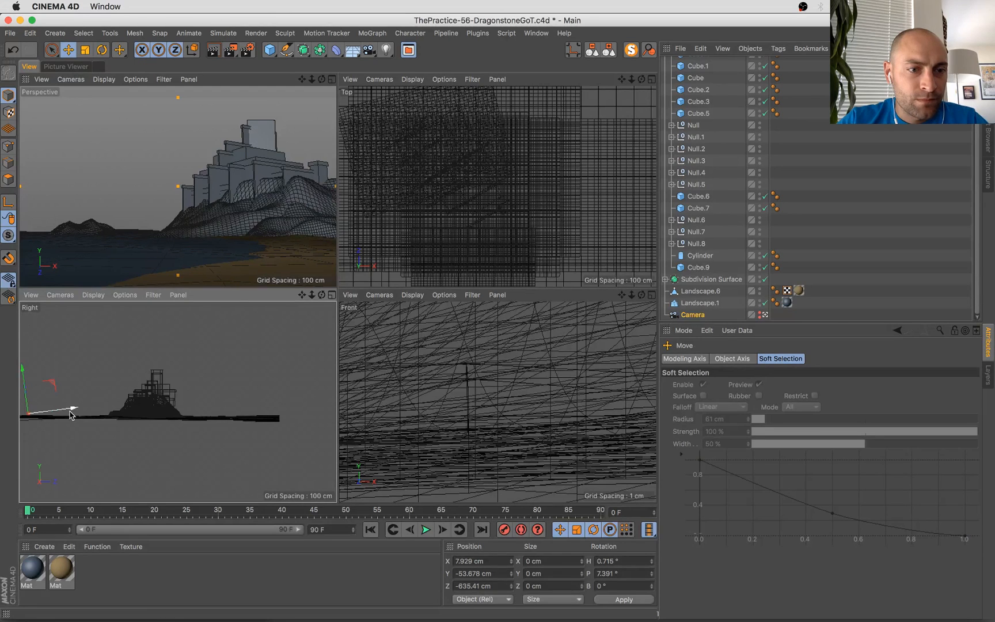
pyautogui.middleClick(216, 228)
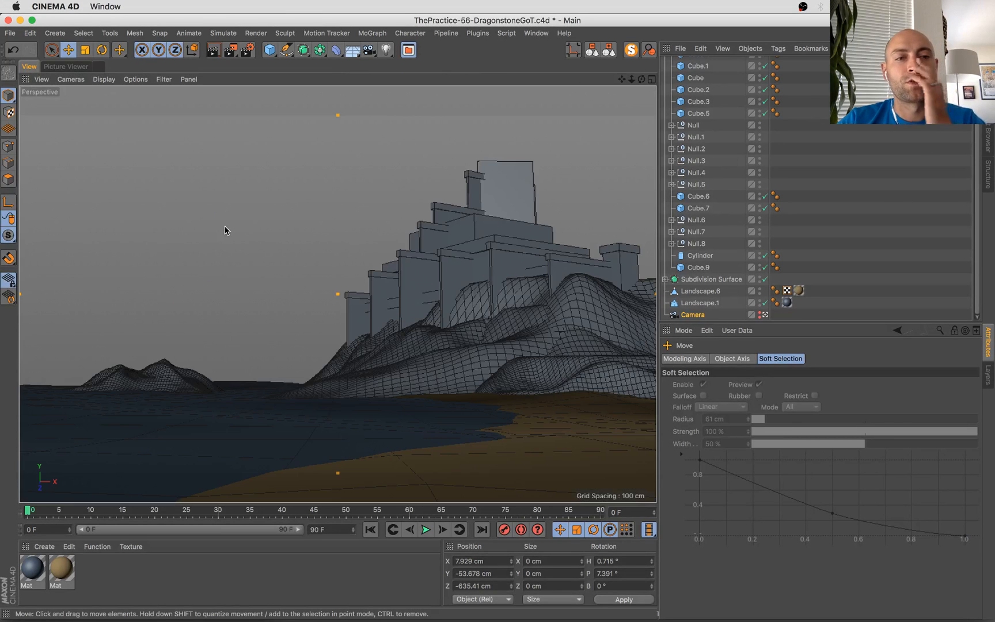
# Move the triangular keep to about X 63.7 cm and Y 65.1 cm, comparing its placement with the reference image
pyautogui.click(517, 183)
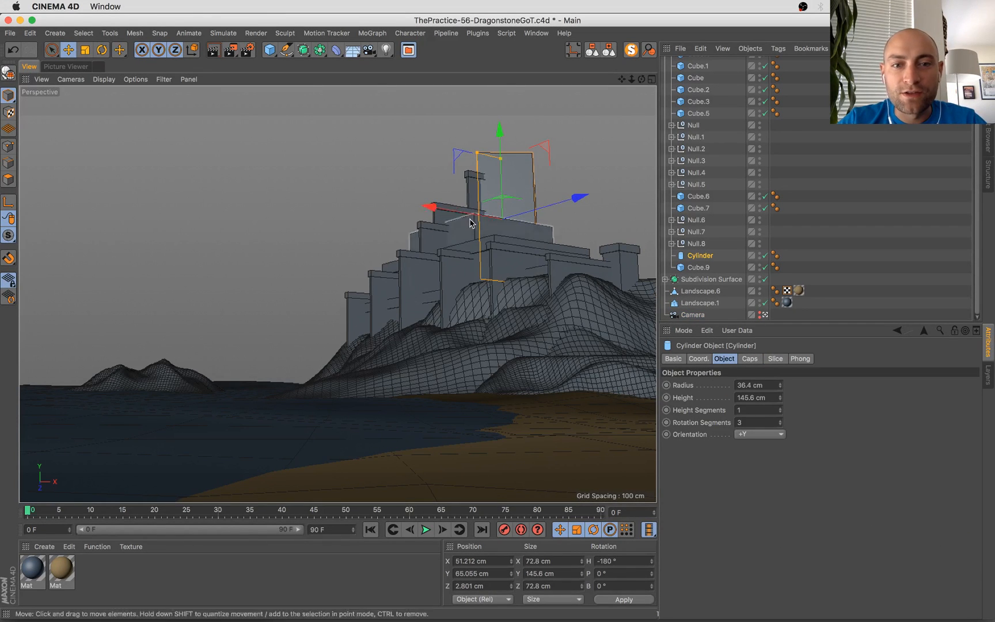
pyautogui.moveTo(471, 223); pyautogui.dragTo(455, 221)
pyautogui.press('super+Tab')
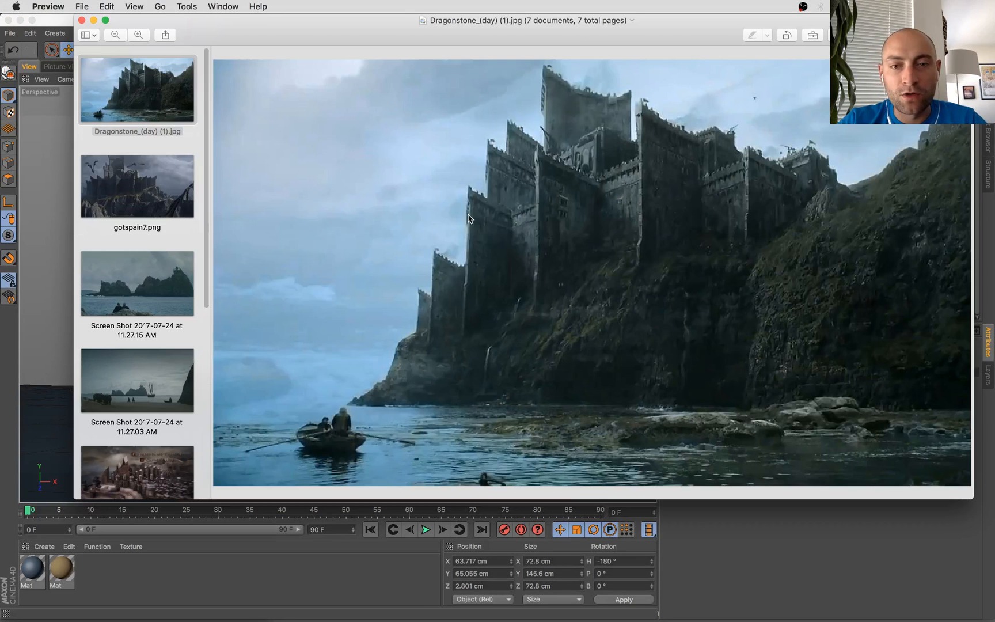
pyautogui.press('super+Tab')
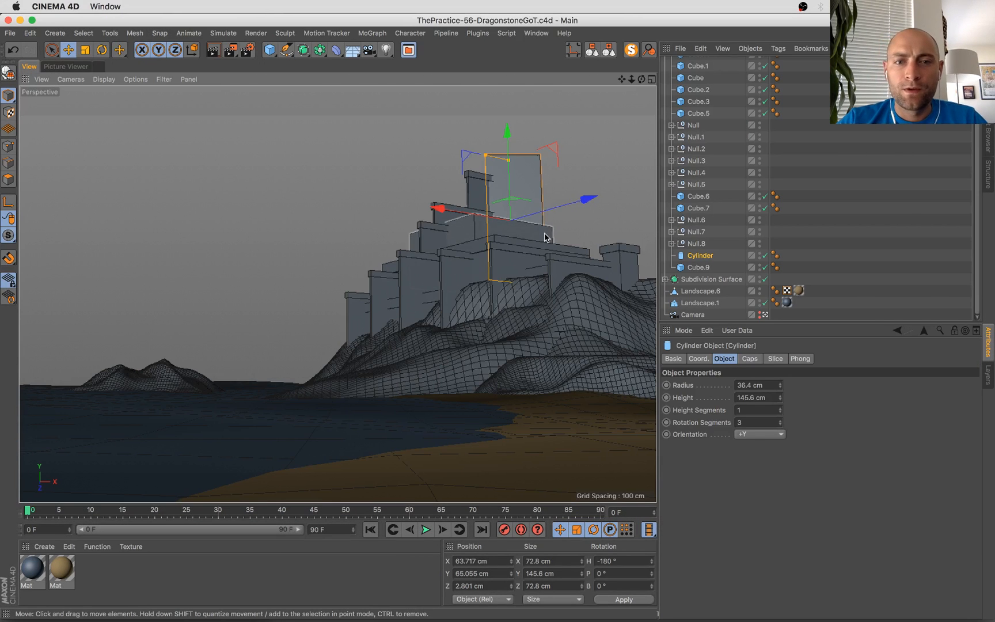
# Duplicate the tier block below the keep along X and shrink the copy to about 67.6 × 35.9 × 61.9 cm, raised to Y 29 cm
pyautogui.click(464, 228)
pyautogui.keyDown('ctrl'); pyautogui.moveTo(496, 266); pyautogui.dragTo(535, 266); pyautogui.keyUp('ctrl')
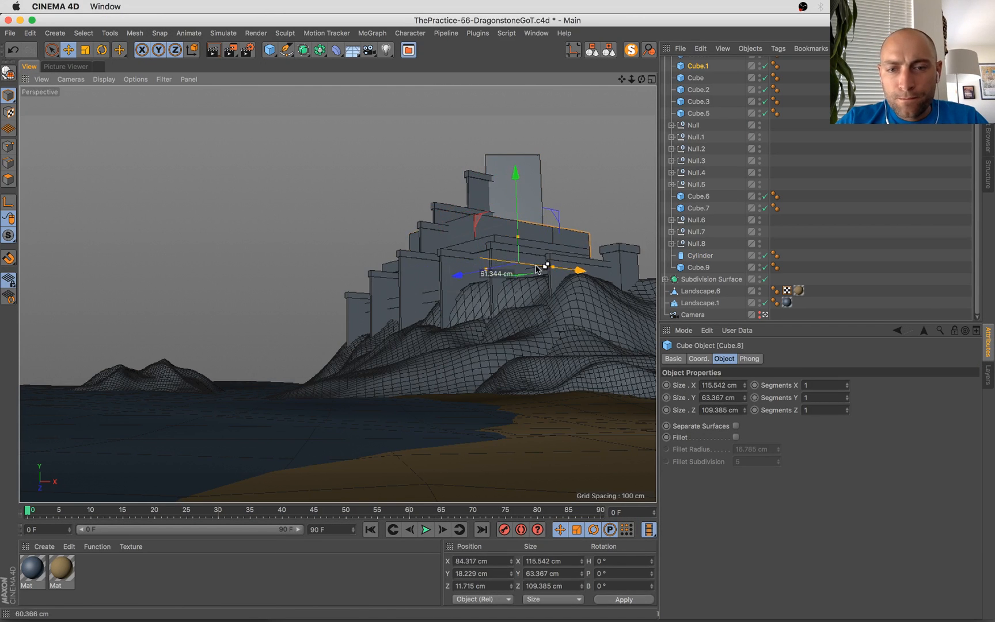
pyautogui.press('t')
pyautogui.moveTo(600, 166); pyautogui.dragTo(588, 265)
pyautogui.press('e')
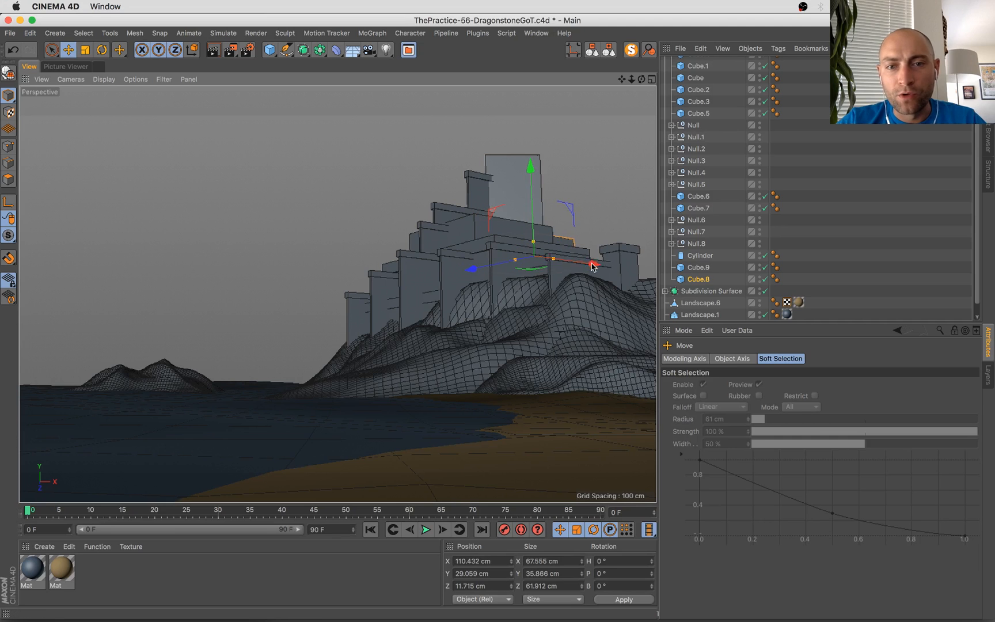
pyautogui.click(555, 277)
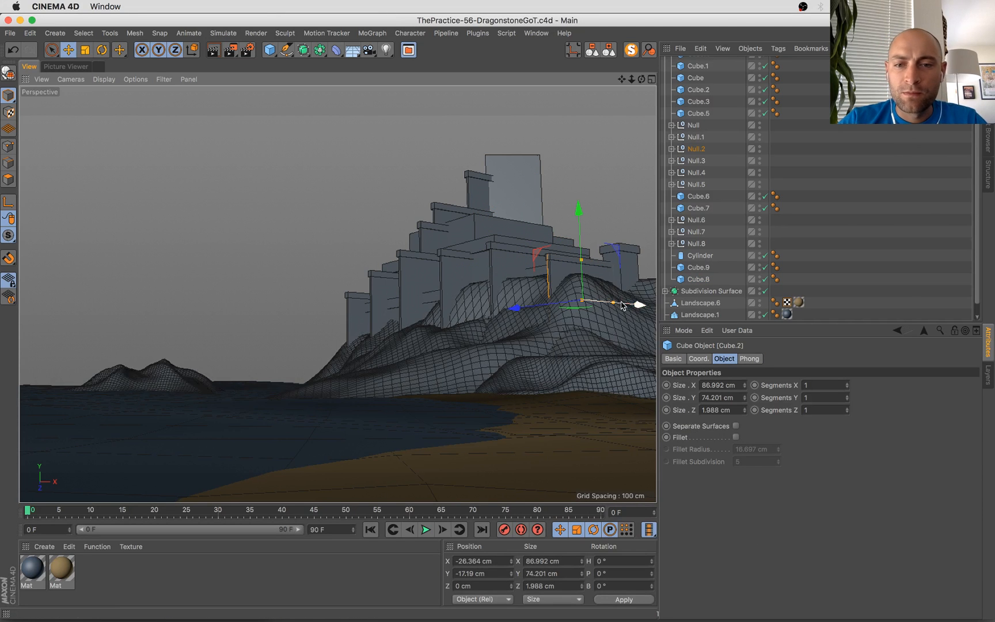
pyautogui.click(637, 185)
# Scale the keep to about 52.4 cm wide and 119.5 cm tall following the reference image, place it at about X 71.4 cm, and save
pyautogui.press('super+Tab')
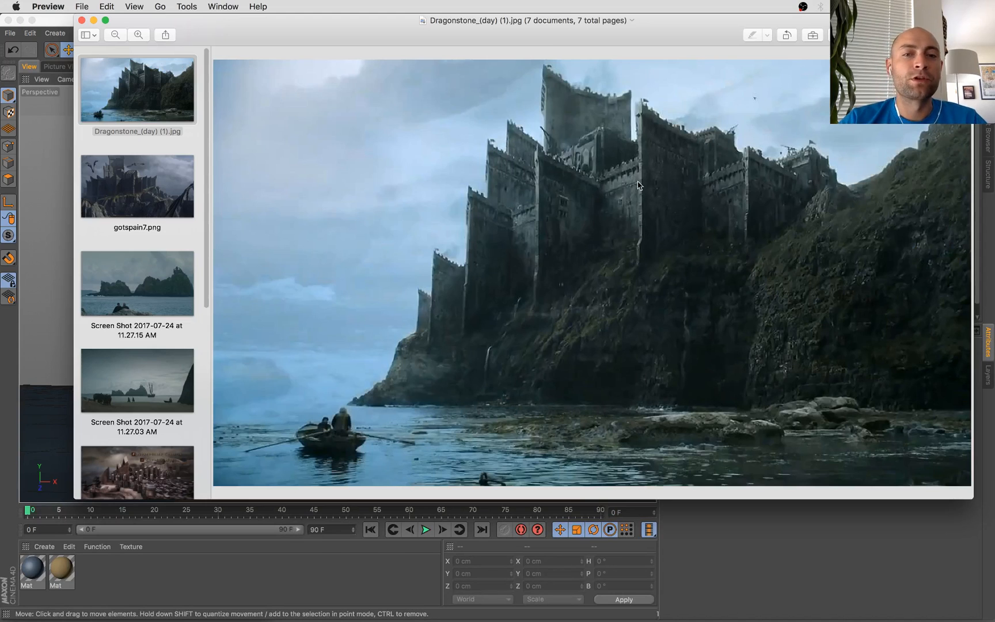
pyautogui.press('super+Tab')
pyautogui.click(537, 175)
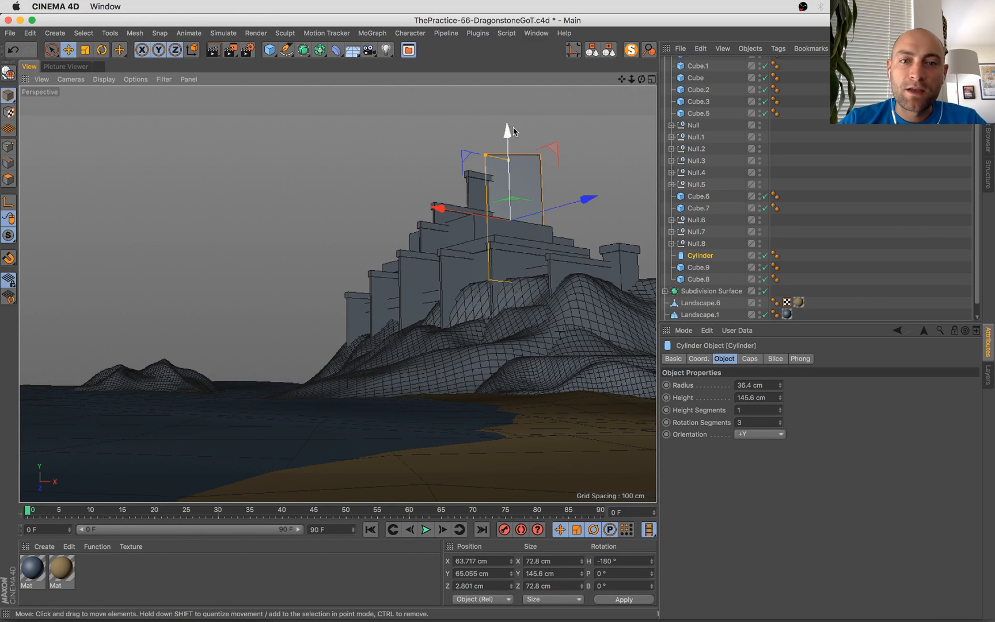
pyautogui.moveTo(515, 131); pyautogui.dragTo(514, 124)
pyautogui.press('t')
pyautogui.moveTo(596, 162); pyautogui.dragTo(541, 201)
pyautogui.press('e')
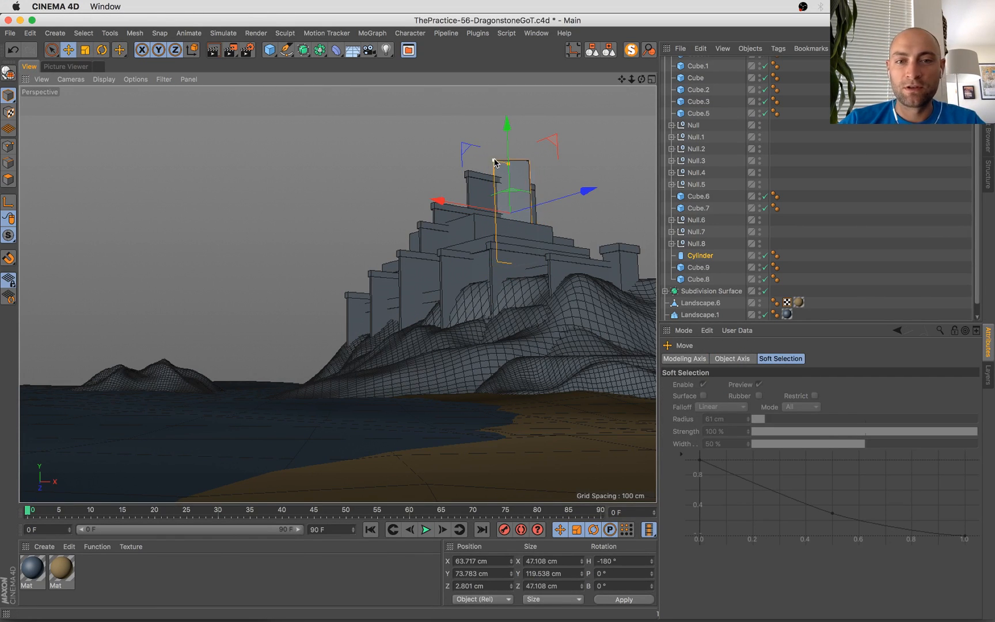
pyautogui.moveTo(482, 211); pyautogui.dragTo(485, 214)
pyautogui.press('super+s')
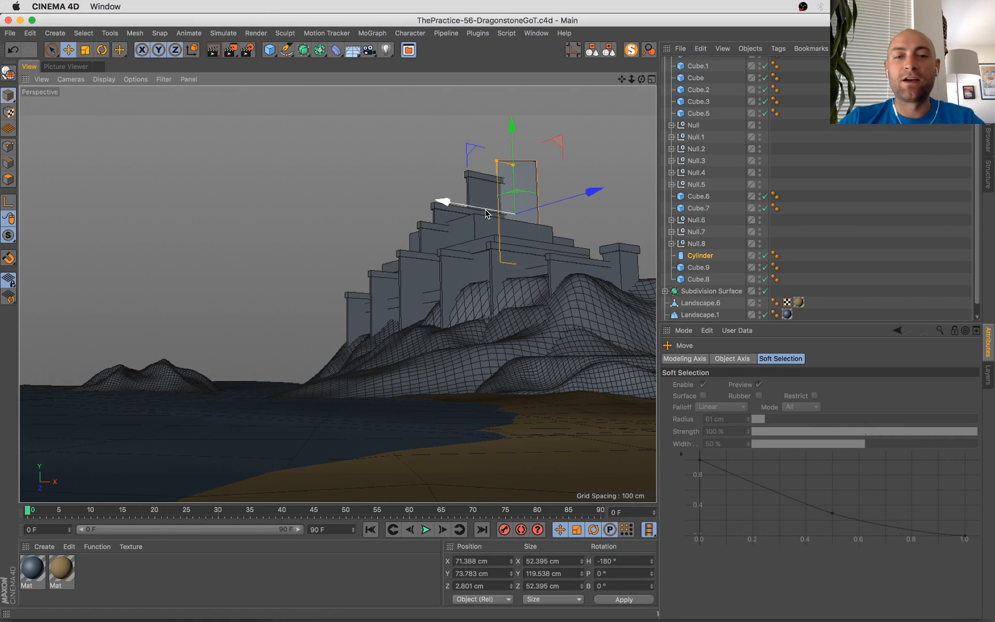
# Shift the triangular keep back from the top wall to about X 80 cm and Y 76.7 cm
pyautogui.click(575, 170)
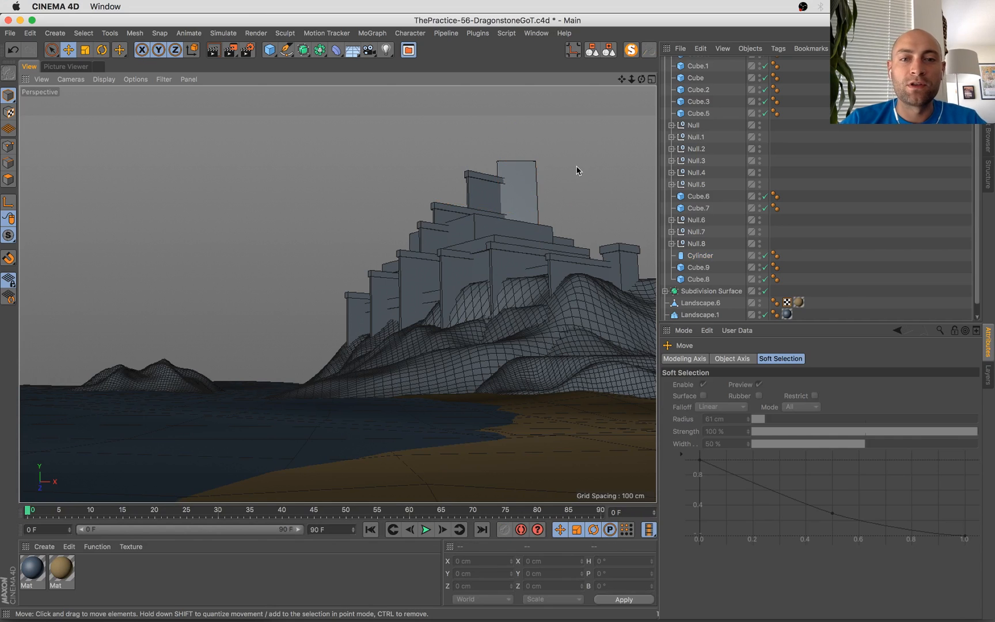
pyautogui.click(519, 175)
pyautogui.moveTo(482, 212); pyautogui.dragTo(485, 189)
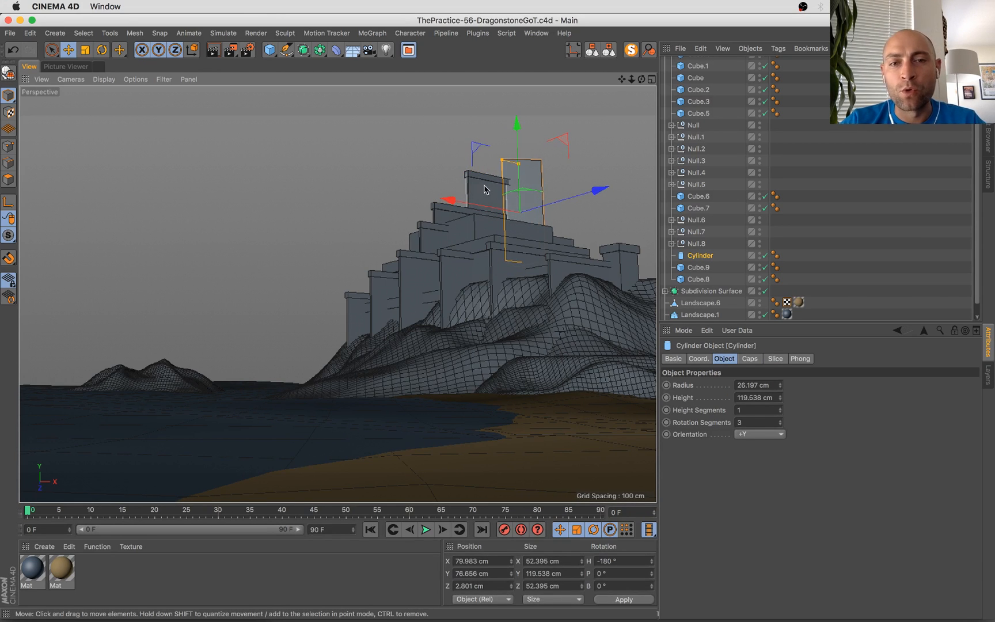
# Inspect the top wall group Null.8 and its cap, and compare the wall's proportions with the reference image
pyautogui.click(474, 192)
pyautogui.click(446, 140)
pyautogui.click(479, 174)
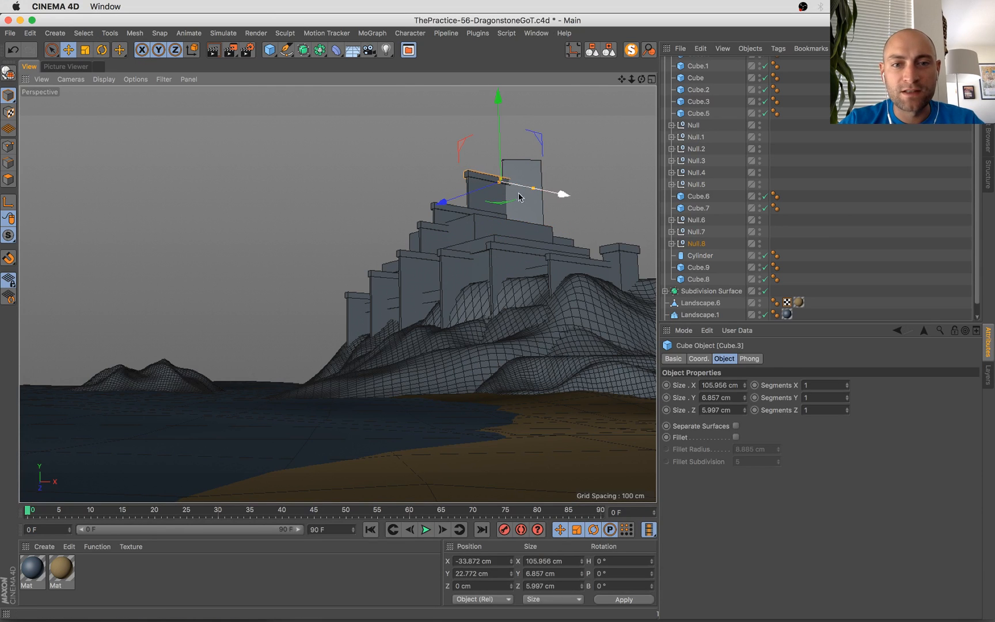
pyautogui.press('super+Tab')
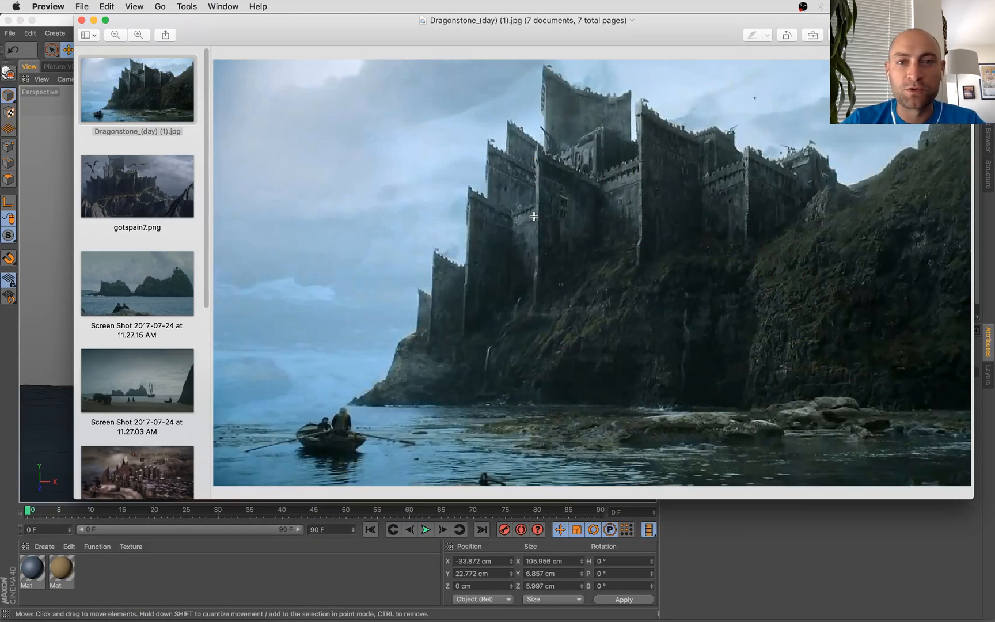
pyautogui.press('super+Tab')
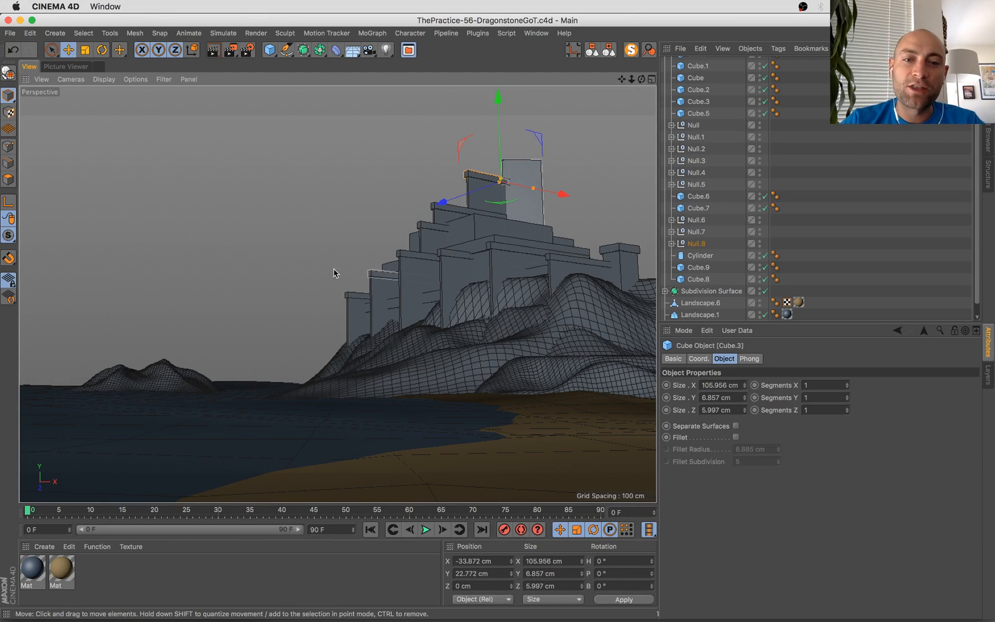
pyautogui.press('super+Tab')
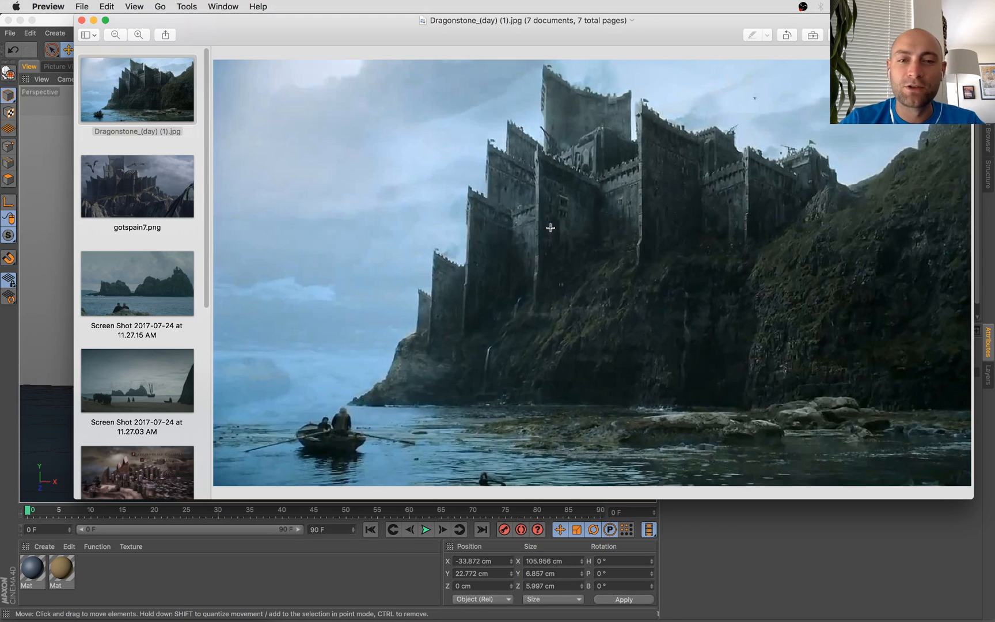
pyautogui.press('super+Tab')
# Raise the triangular keep to about Y 79.6 cm and check its top against the reference image
pyautogui.click(520, 176)
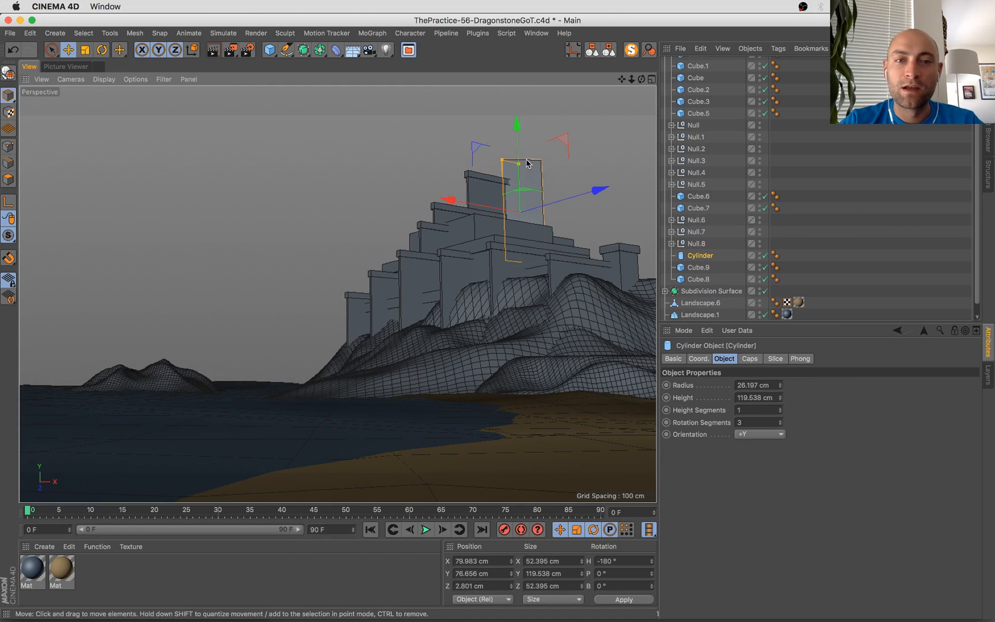
pyautogui.moveTo(518, 142); pyautogui.dragTo(516, 141)
pyautogui.press('super+Tab')
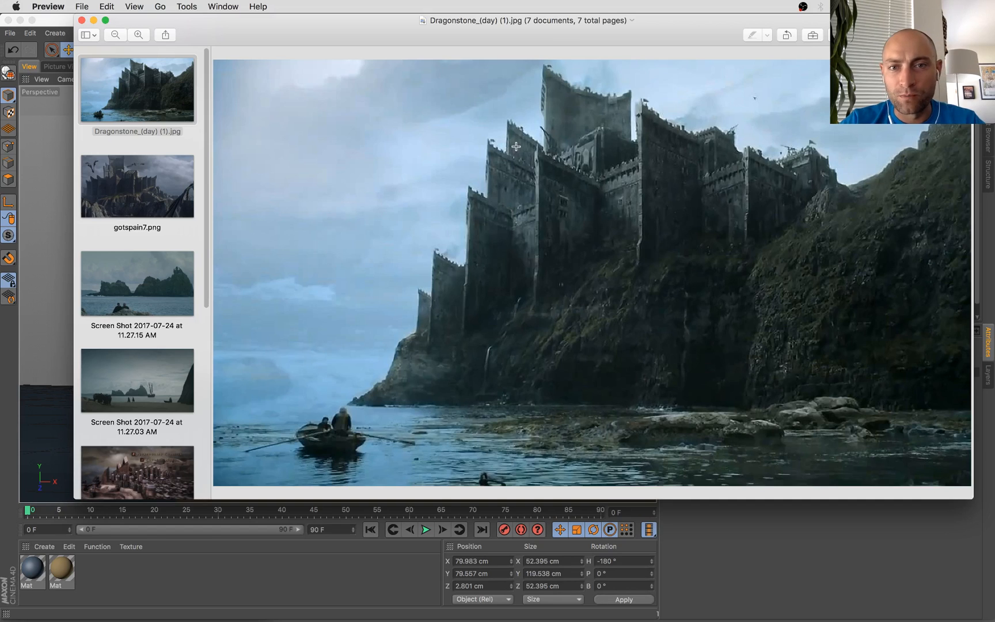
pyautogui.press('super+Tab')
# Duplicate the keep as a cap about 61.4 cm wide and 11.5 cm tall, and set it on the keep's top at about Y 141.8 cm
pyautogui.keyDown('ctrl'); pyautogui.moveTo(519, 167); pyautogui.dragTo(580, 145); pyautogui.keyUp('ctrl')
pyautogui.press('t')
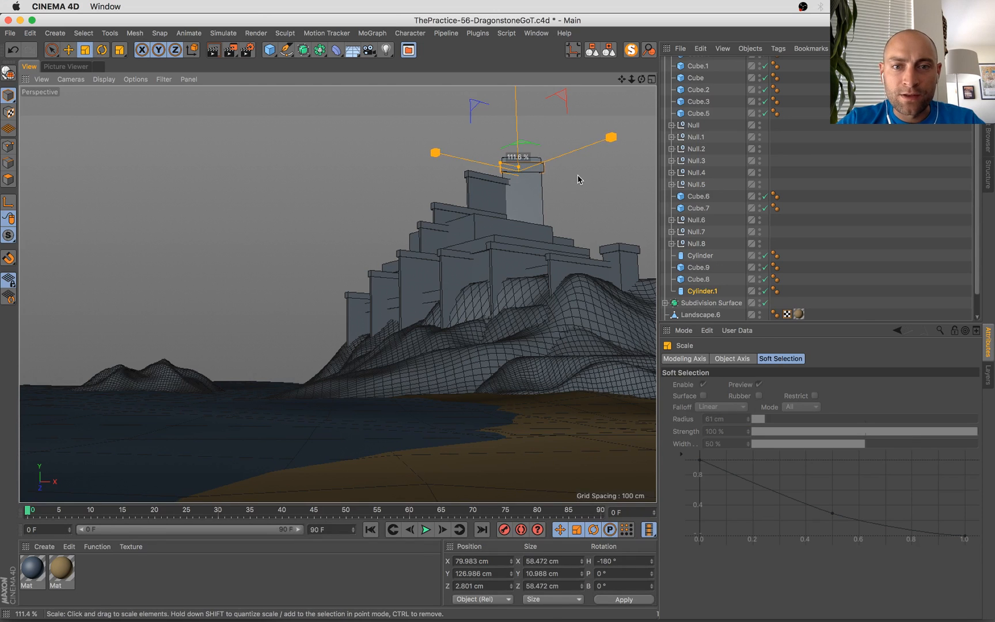
pyautogui.press('e')
pyautogui.moveTo(517, 124); pyautogui.dragTo(517, 114)
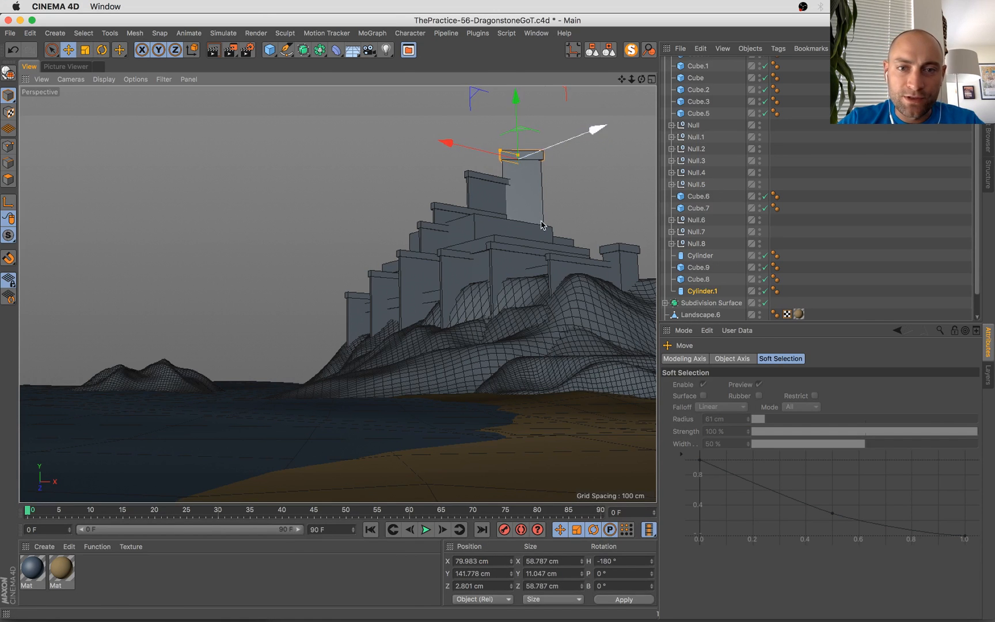
pyautogui.press('t')
pyautogui.moveTo(540, 217); pyautogui.dragTo(555, 205)
# Check the reference image, then raise and scale down the top wall group Null.8, placing it at about X 100.6 cm and Y 114.1 cm
pyautogui.press('super+Tab')
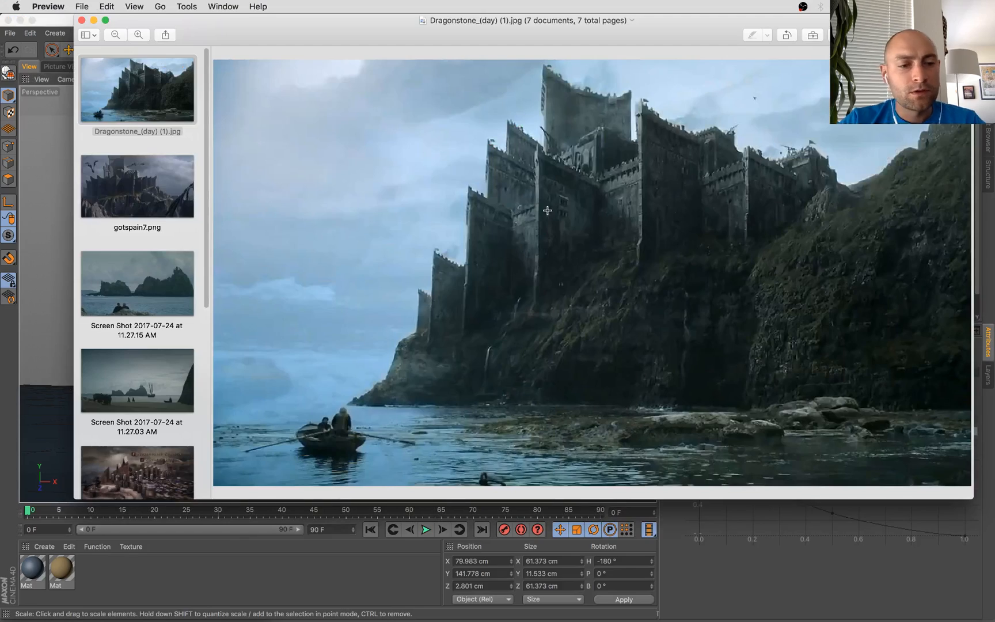
pyautogui.press('super+Tab')
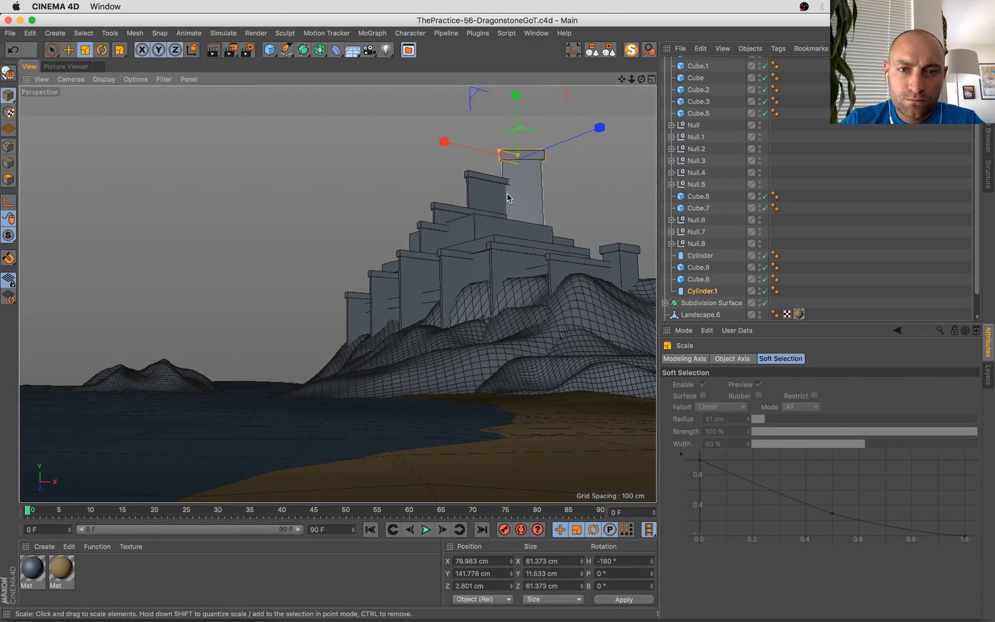
pyautogui.press('super+Tab')
pyautogui.press('super+Tab')
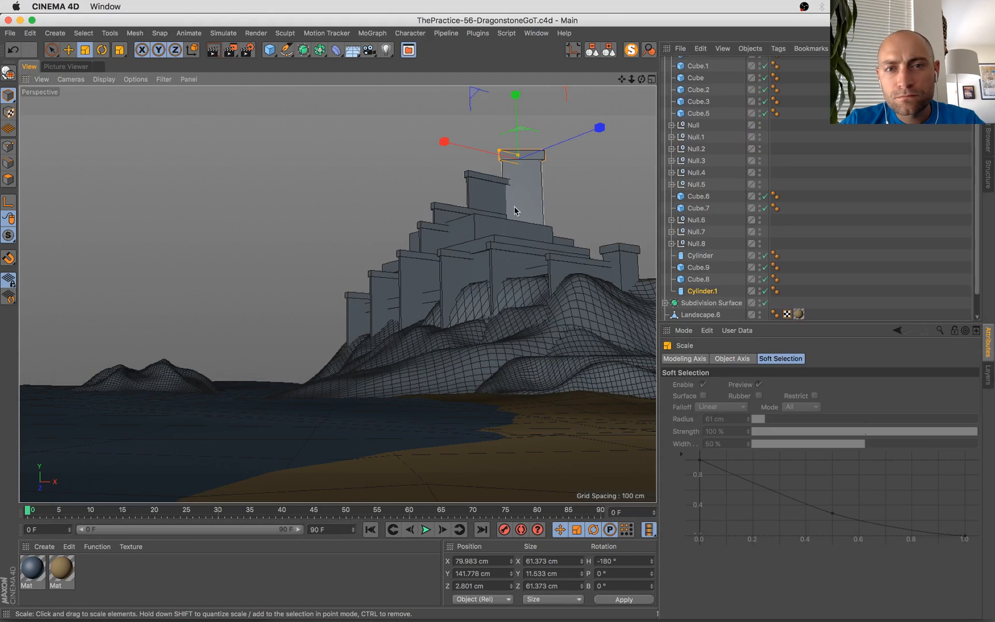
pyautogui.click(514, 209)
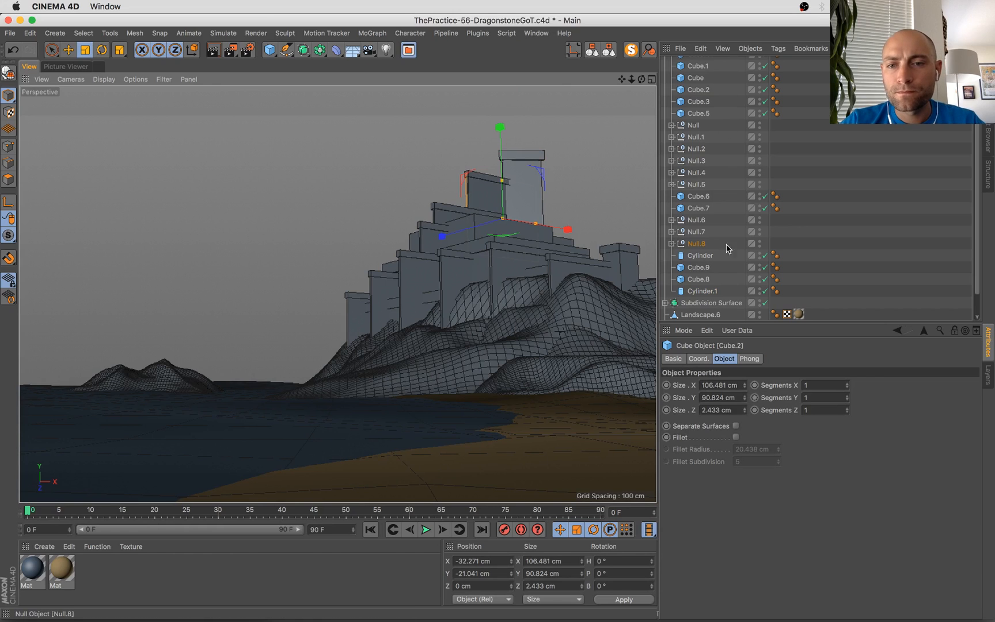
pyautogui.click(697, 244)
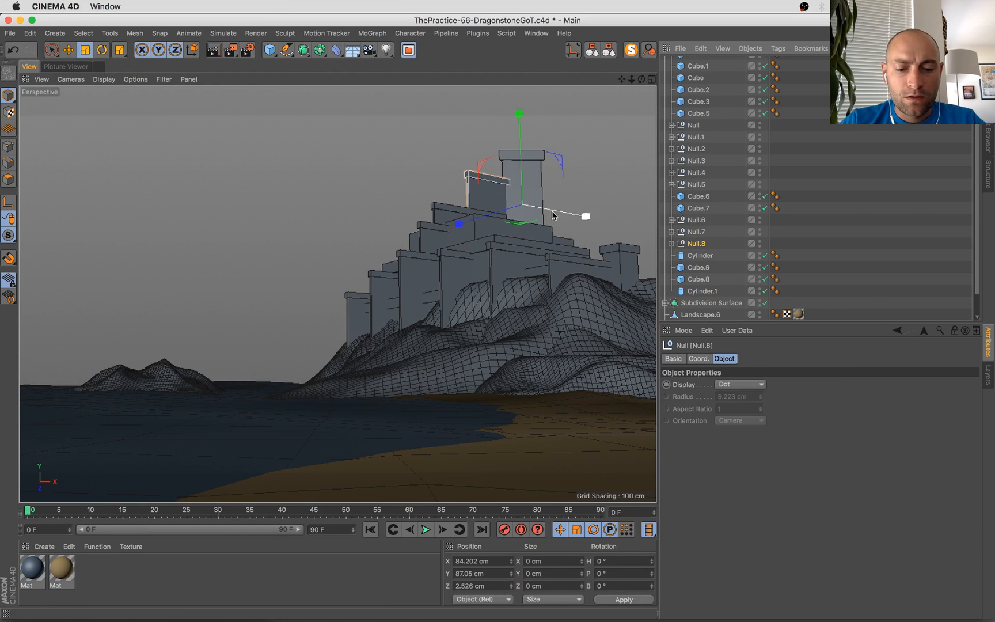
pyautogui.press('t')
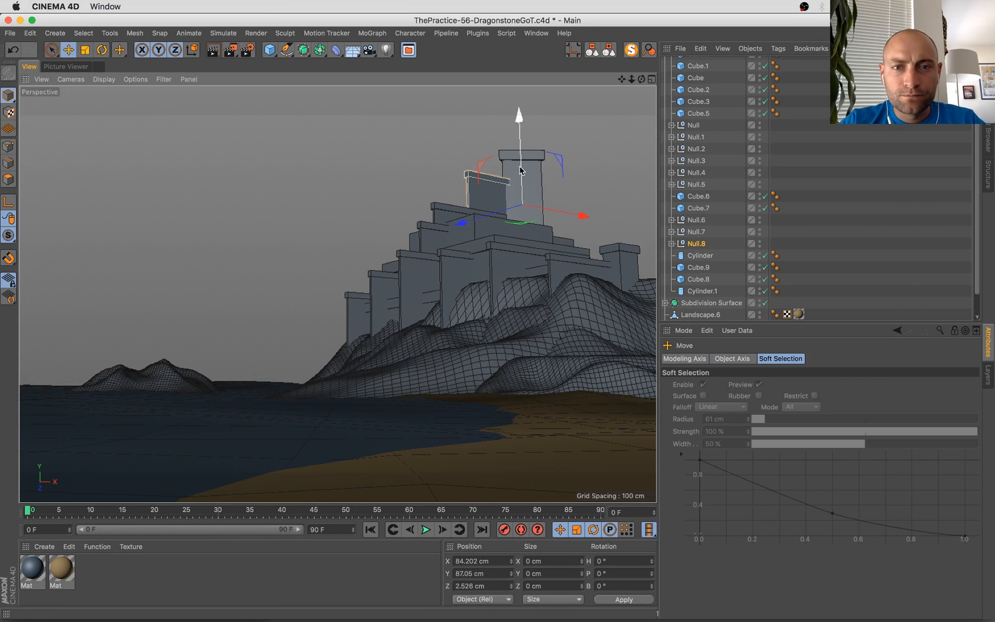
pyautogui.moveTo(573, 161); pyautogui.dragTo(568, 159)
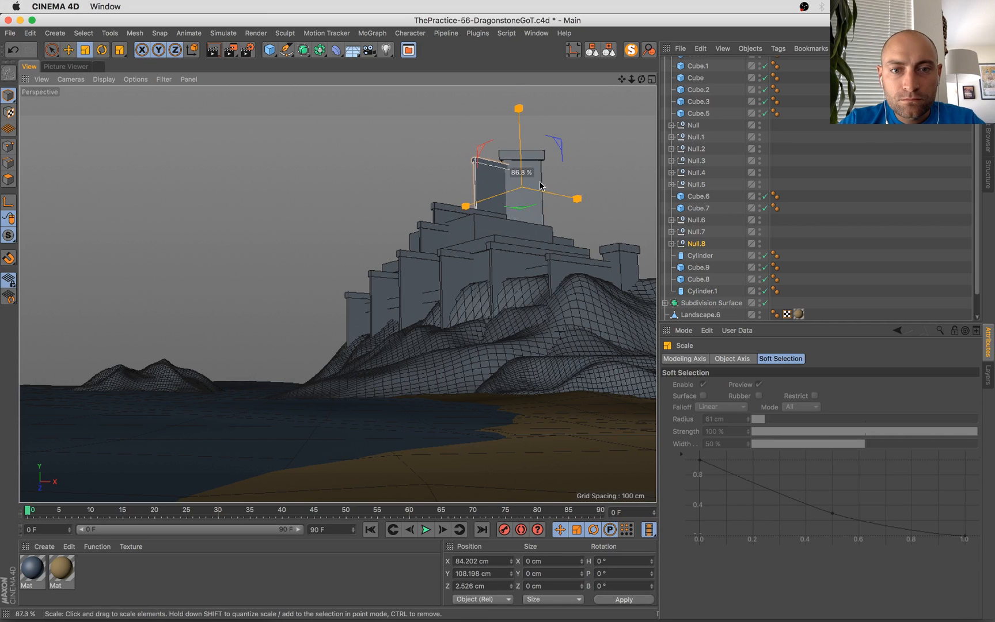
pyautogui.press('e')
pyautogui.moveTo(573, 197); pyautogui.dragTo(595, 196)
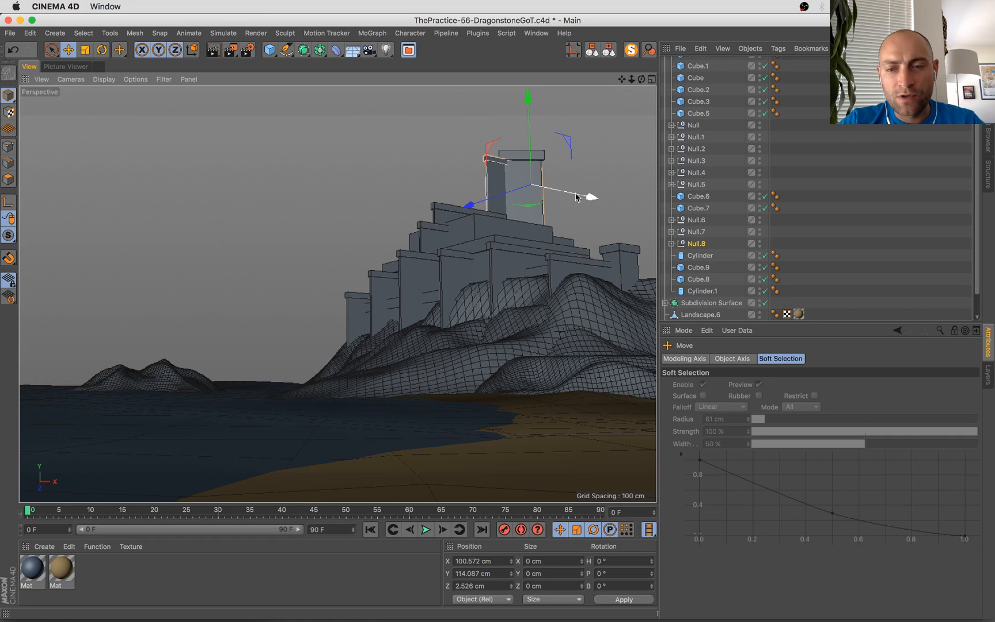
# Inspect the cubes in Null.8, shift the group to about X 102.8 cm, and compare the castle with the reference image
pyautogui.click(671, 244)
pyautogui.click(699, 257)
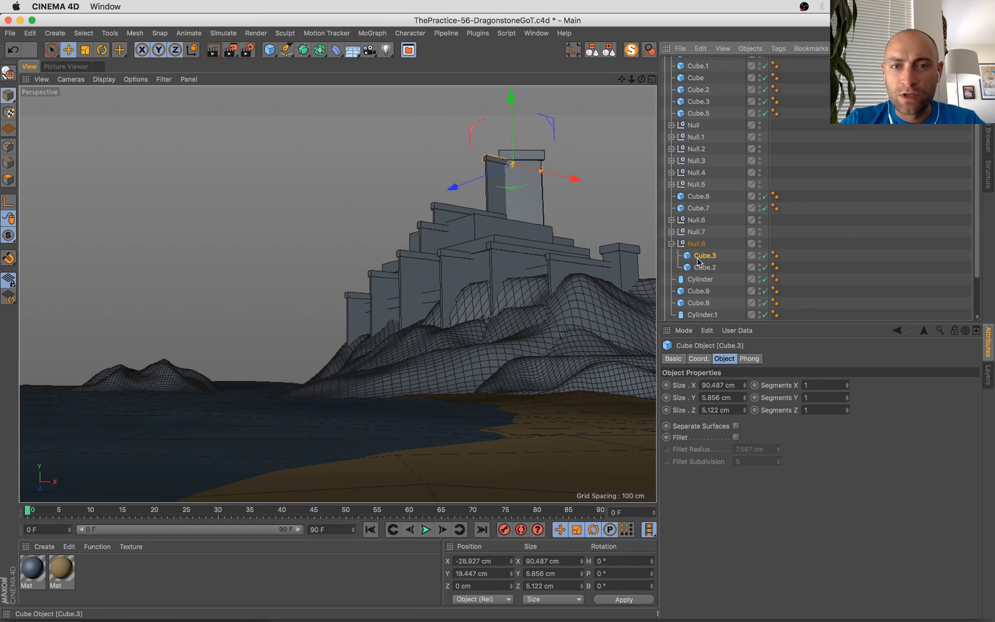
pyautogui.click(535, 173)
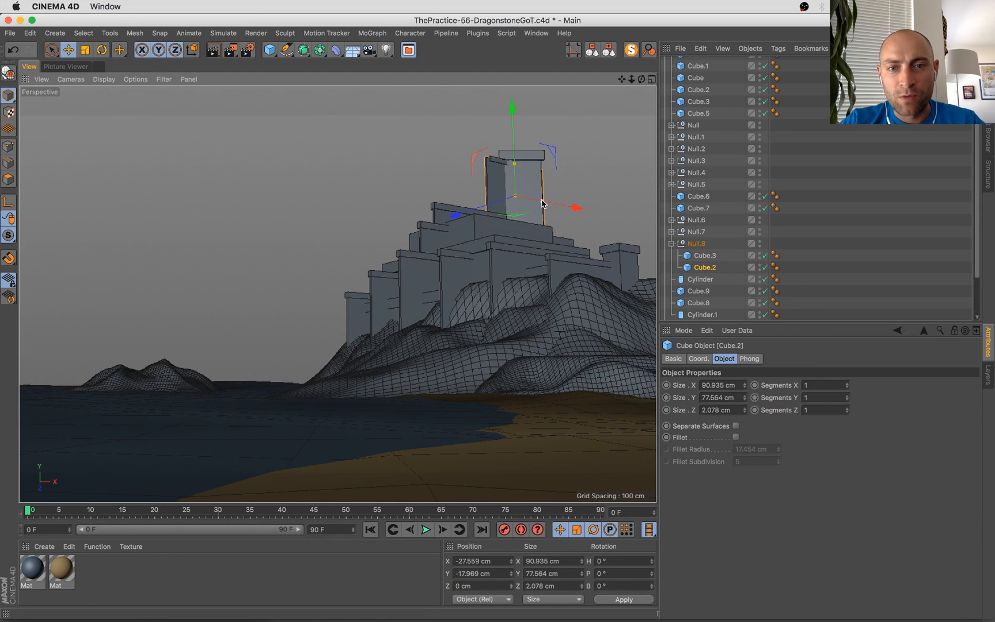
pyautogui.moveTo(544, 202); pyautogui.dragTo(572, 196)
pyautogui.click(696, 244)
pyautogui.press('super+Tab')
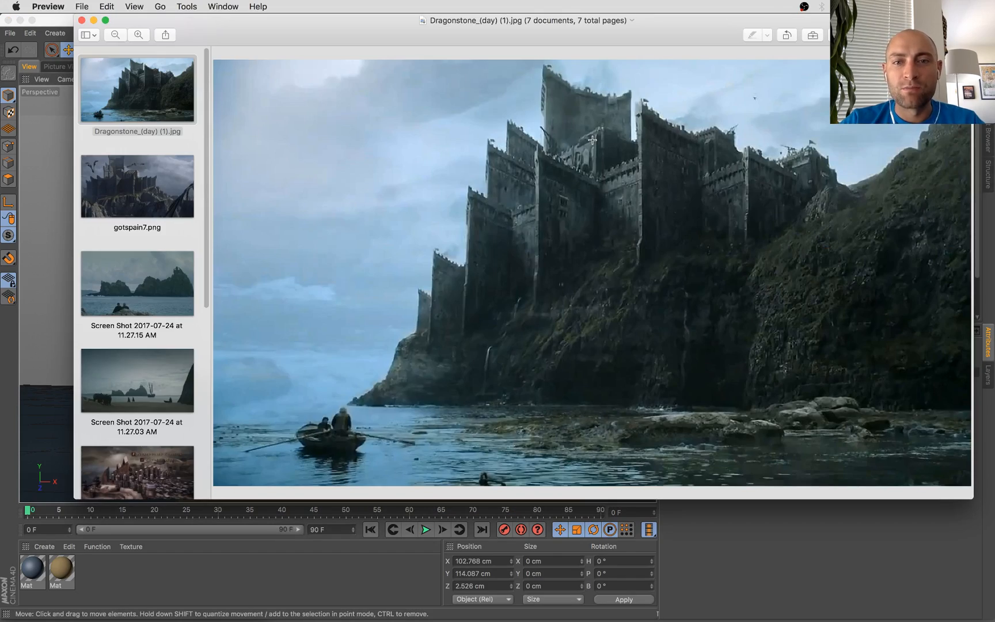
pyautogui.press('super+Tab')
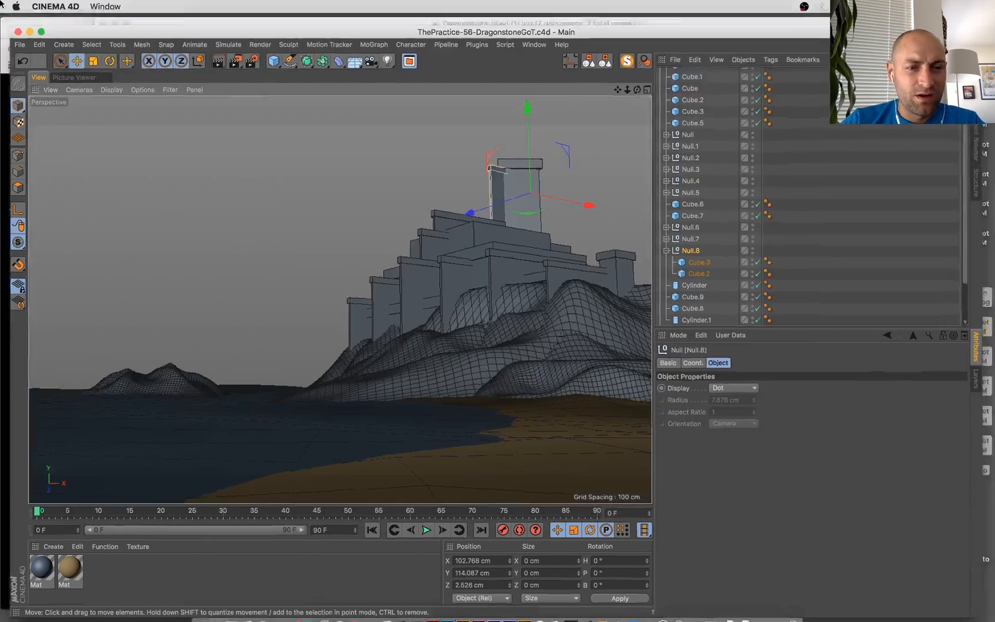
# Switch to Chrome, read the latest messages in the Restream chat, and return to Cinema 4D
pyautogui.hotkey('ctrl', 'Up')
pyautogui.click(85, 264)
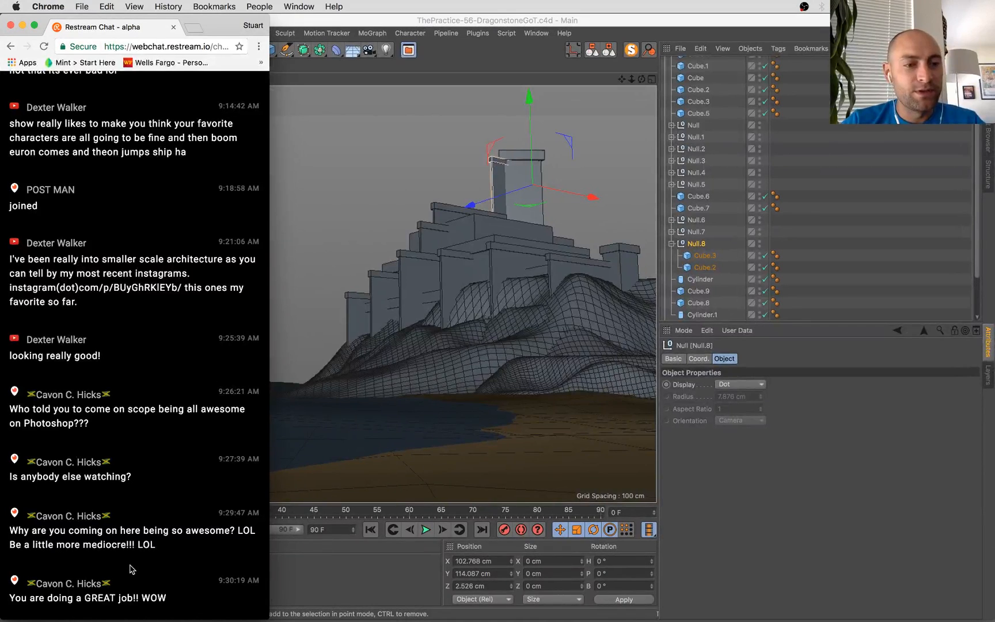
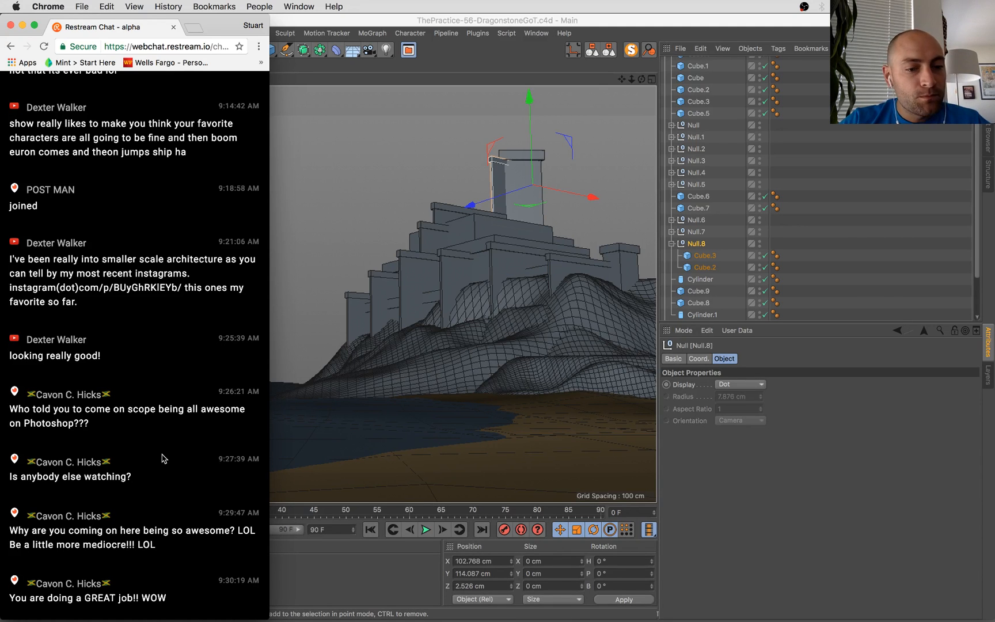
pyautogui.moveTo(192, 557); pyautogui.dragTo(196, 597)
pyautogui.click(187, 598)
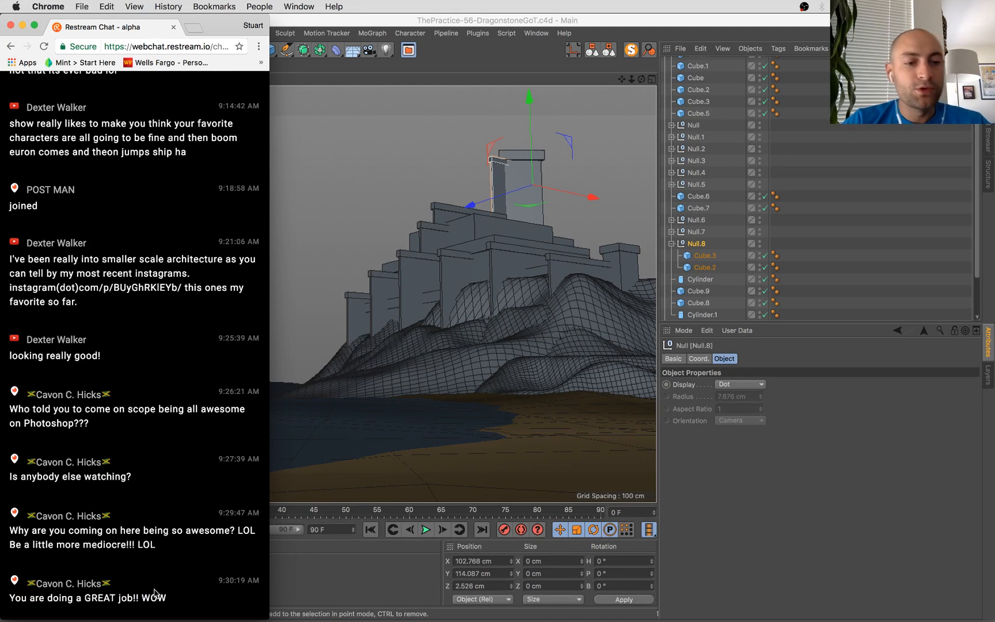
pyautogui.click(786, 505)
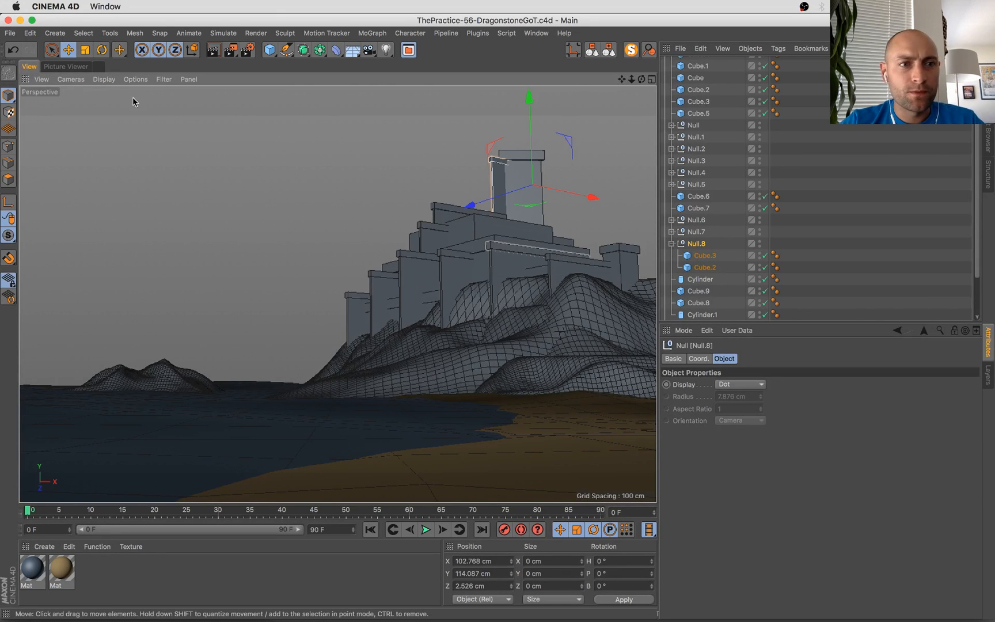
# Add a Physical Sky to the castle scene
pyautogui.click(67, 67)
pyautogui.click(29, 66)
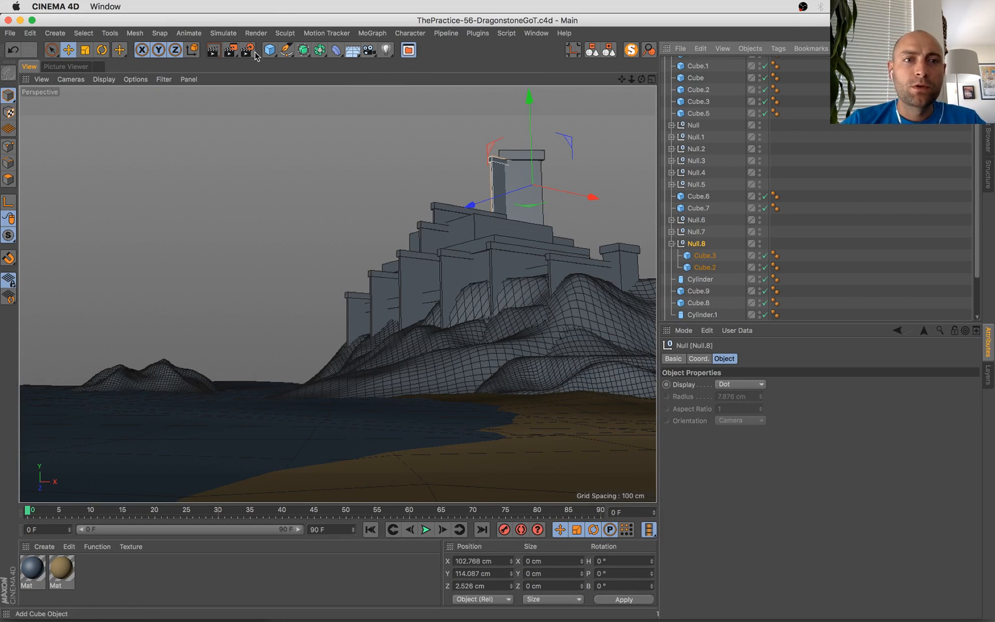
pyautogui.click(386, 50)
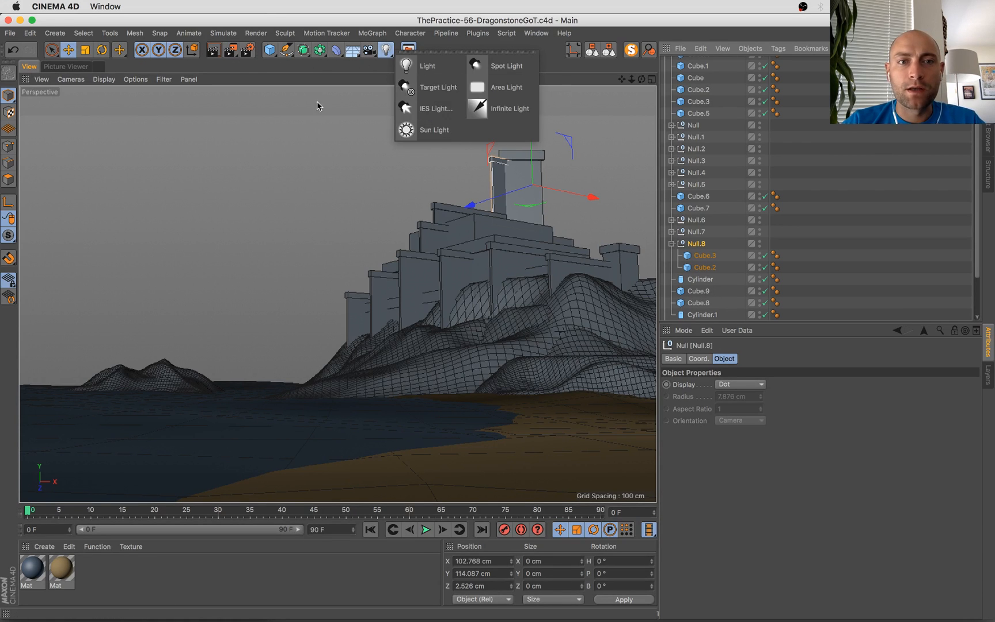
pyautogui.click(353, 49)
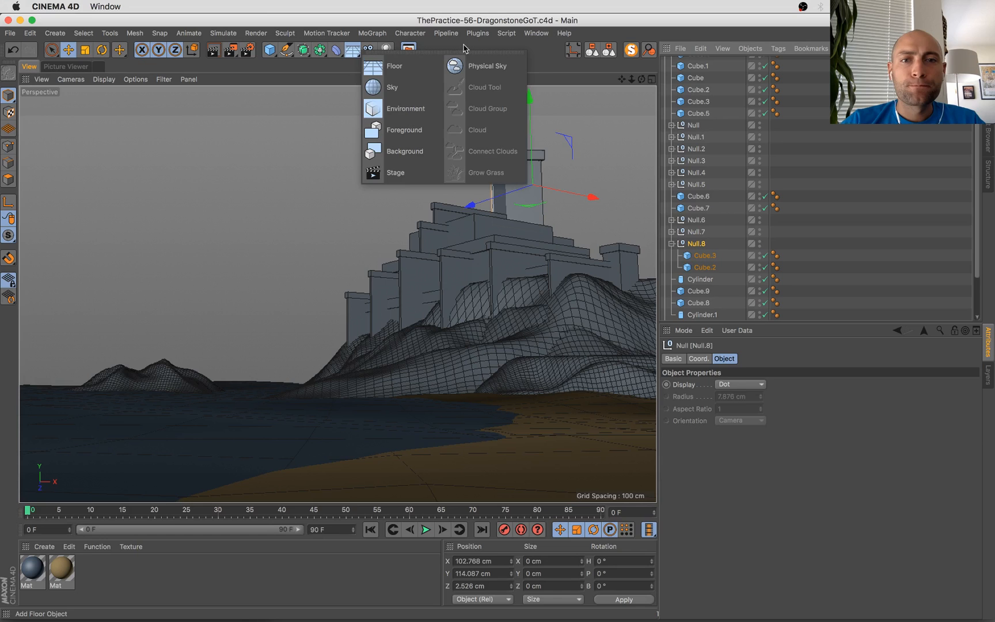
pyautogui.click(487, 70)
pyautogui.click(612, 51)
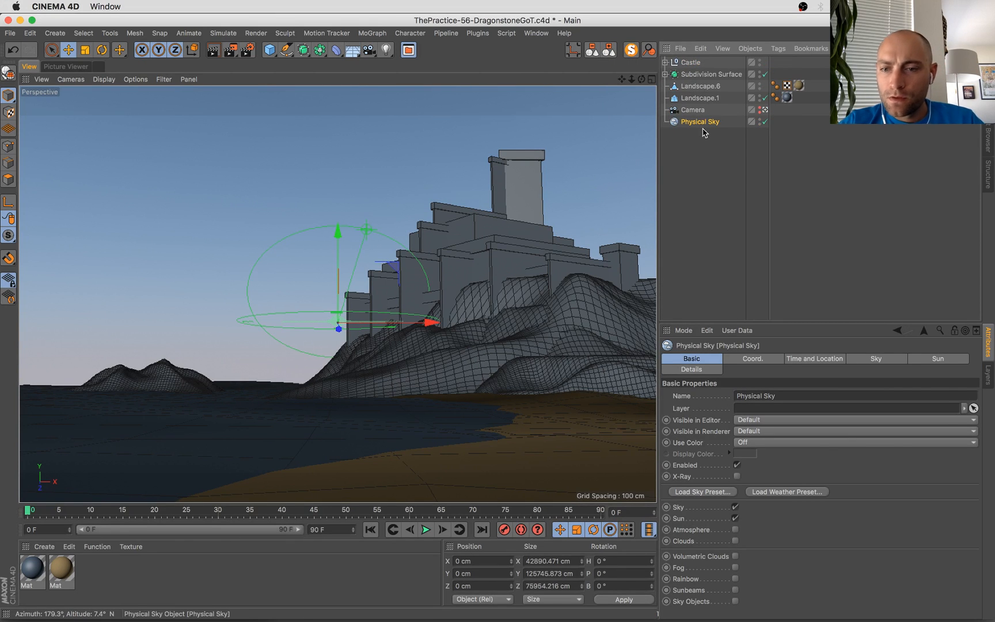
# Try a Physical Sky time of 05:11 and render the scene to the Picture Viewer
pyautogui.click(897, 360)
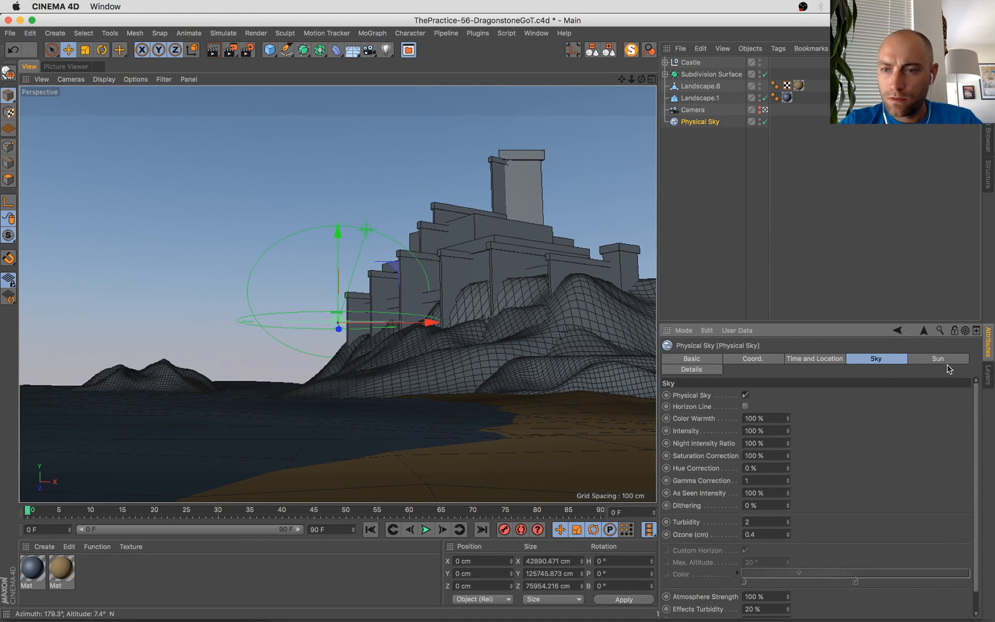
pyautogui.click(939, 360)
pyautogui.click(834, 360)
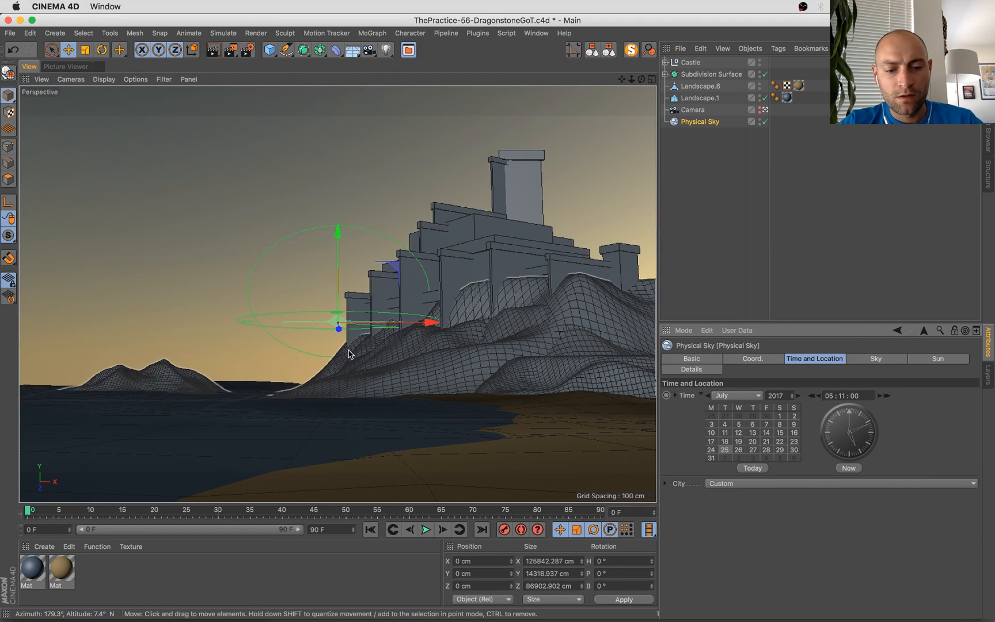
pyautogui.hotkey('shift', 'r')
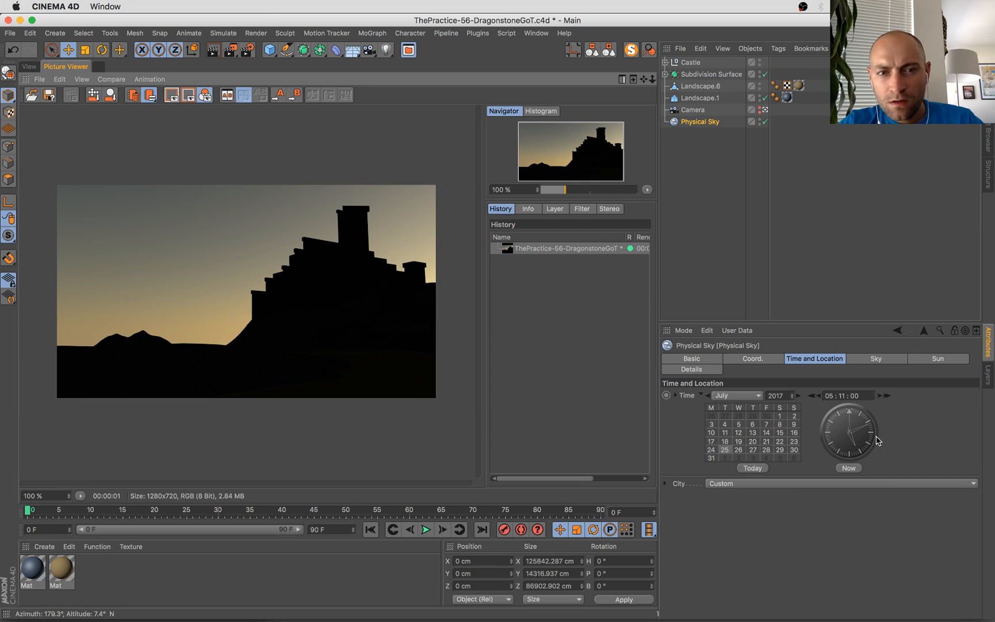
# Try Physical Sky times of 07:21 and 07:32, rendering each one, and compare the last render with the viewport
pyautogui.moveTo(848, 442); pyautogui.dragTo(847, 413)
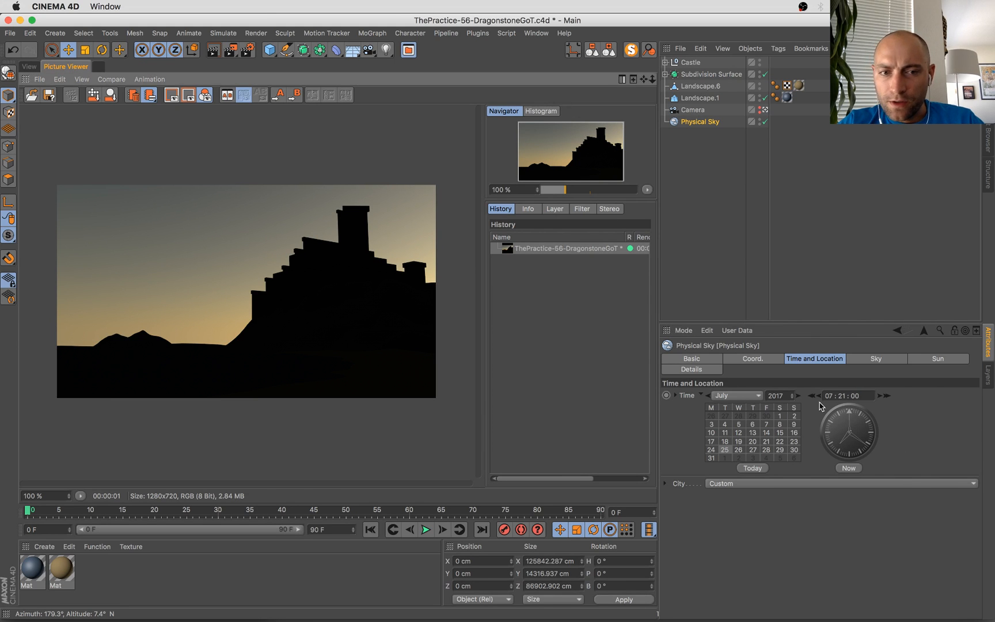
pyautogui.hotkey('shift', 'r')
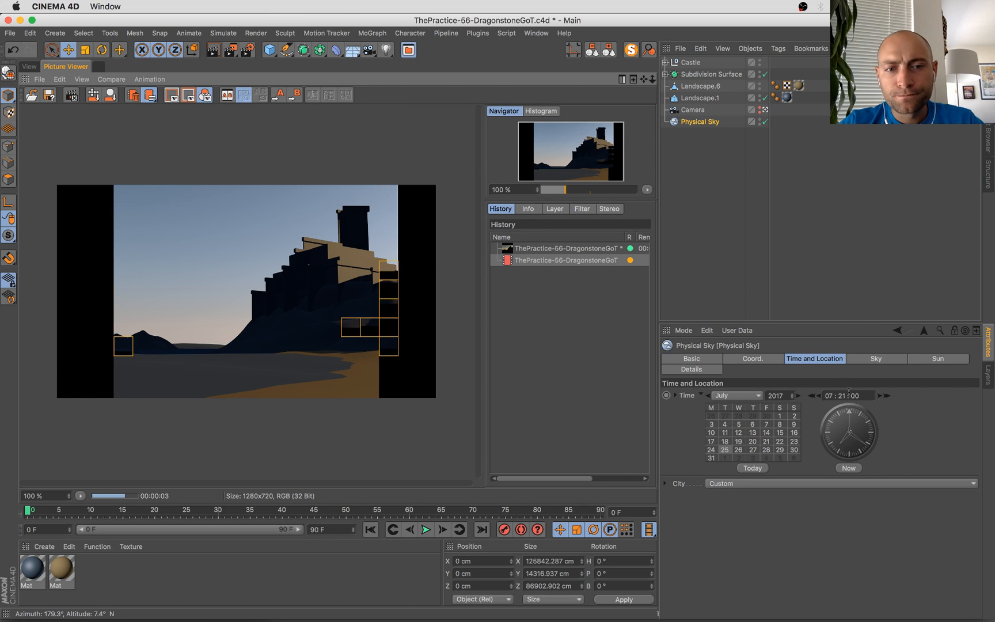
pyautogui.moveTo(824, 414); pyautogui.dragTo(821, 406)
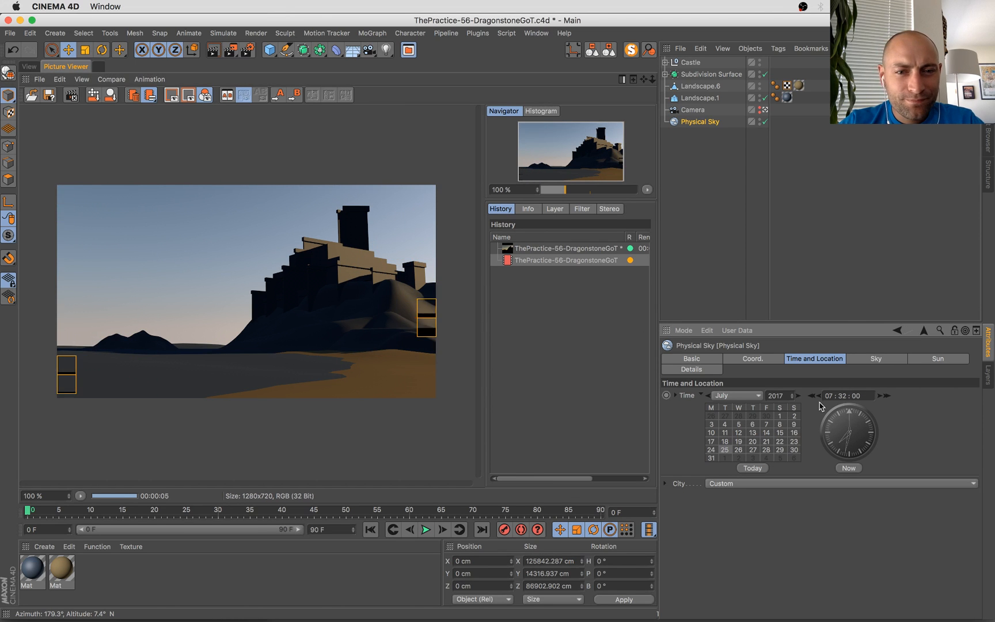
pyautogui.hotkey('shift', 'r')
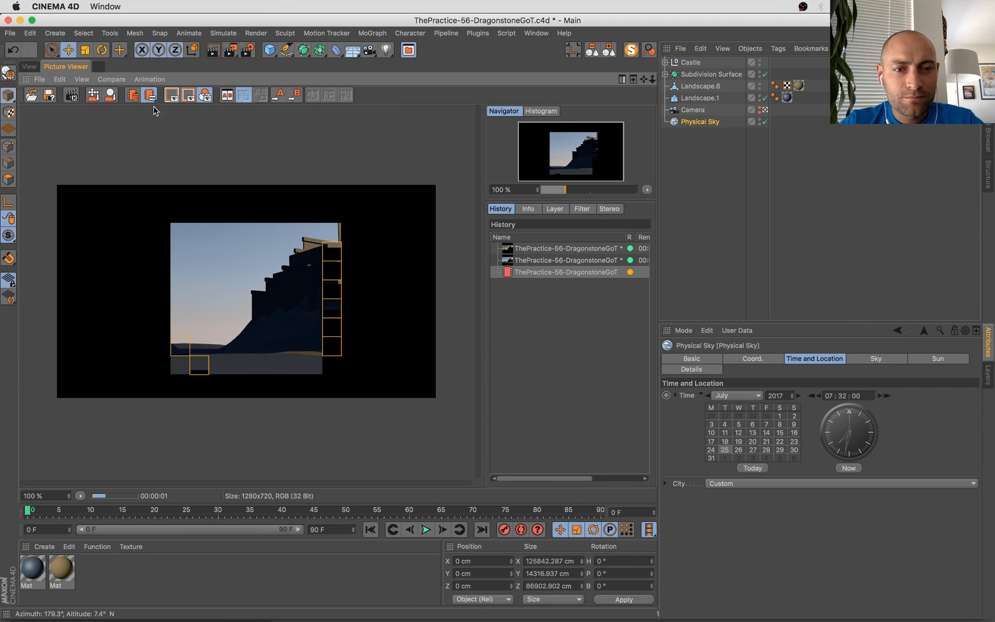
pyautogui.click(28, 66)
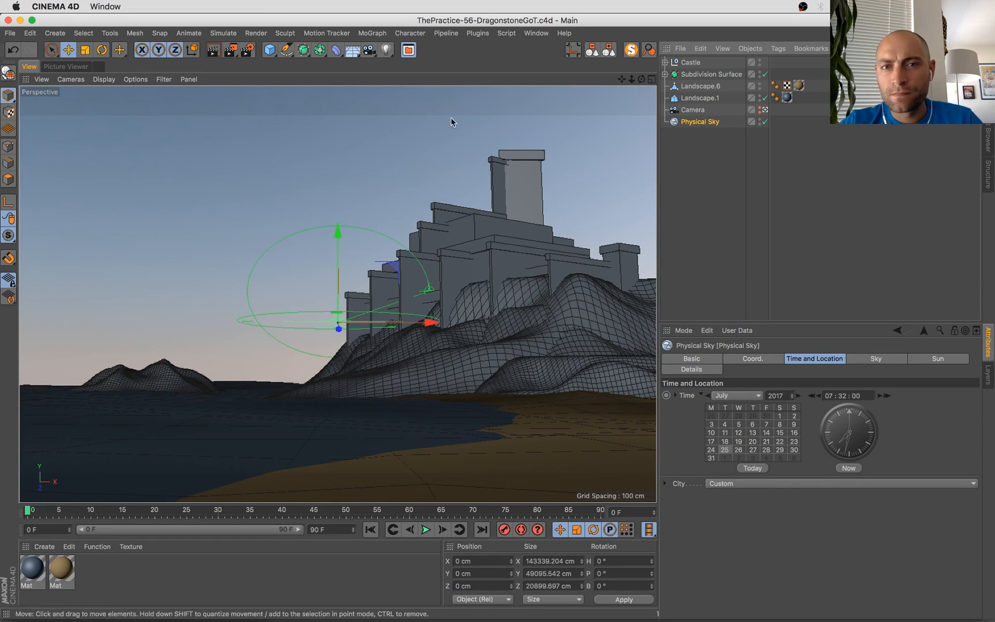
pyautogui.click(75, 68)
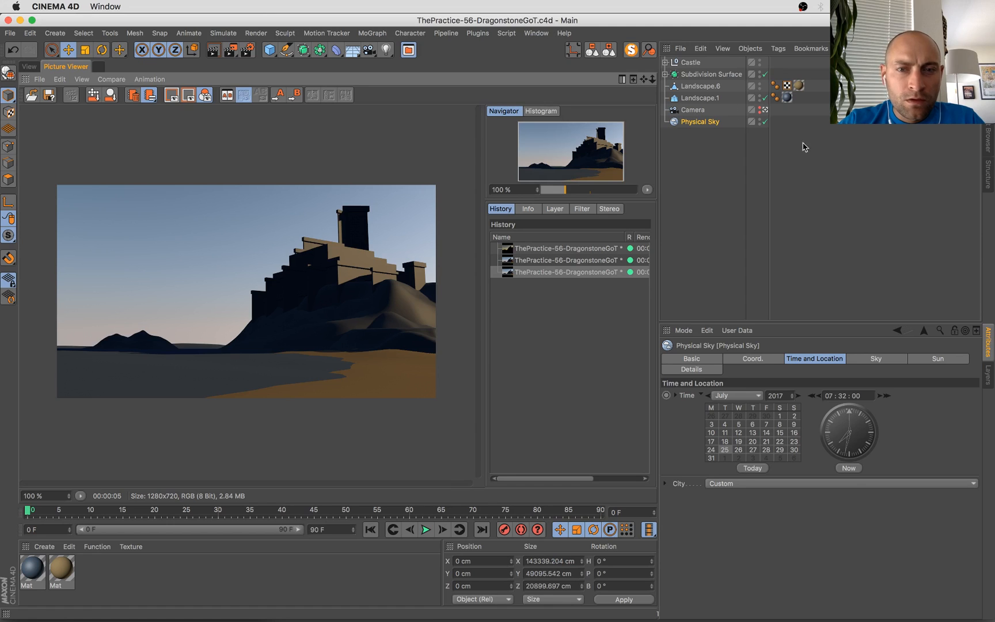
# Set the Physical Sky's time to 06:32 and render the scene again
pyautogui.moveTo(849, 447); pyautogui.dragTo(866, 431)
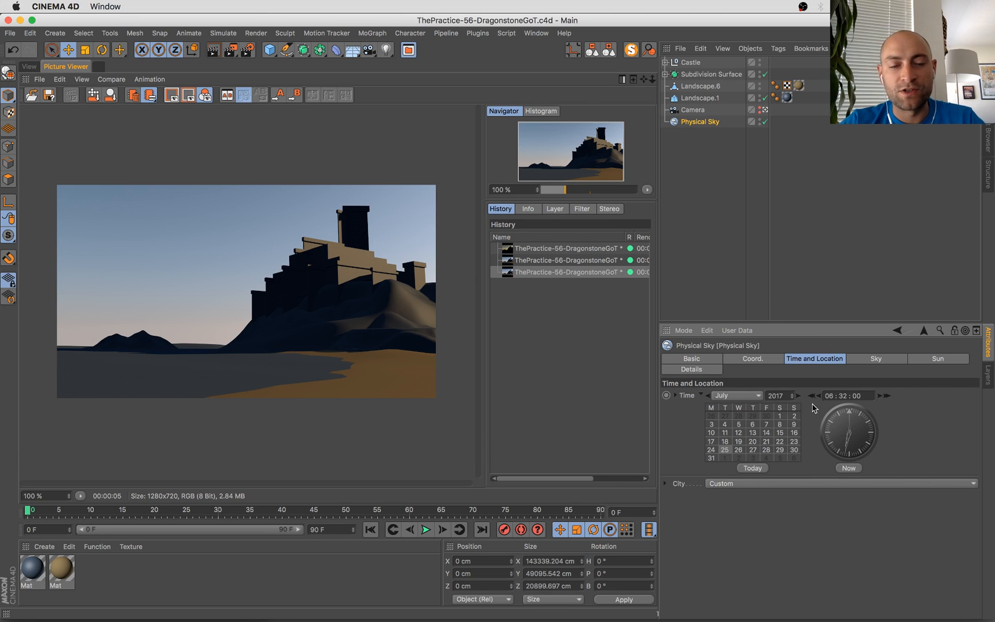
pyautogui.hotkey('shift', 'r')
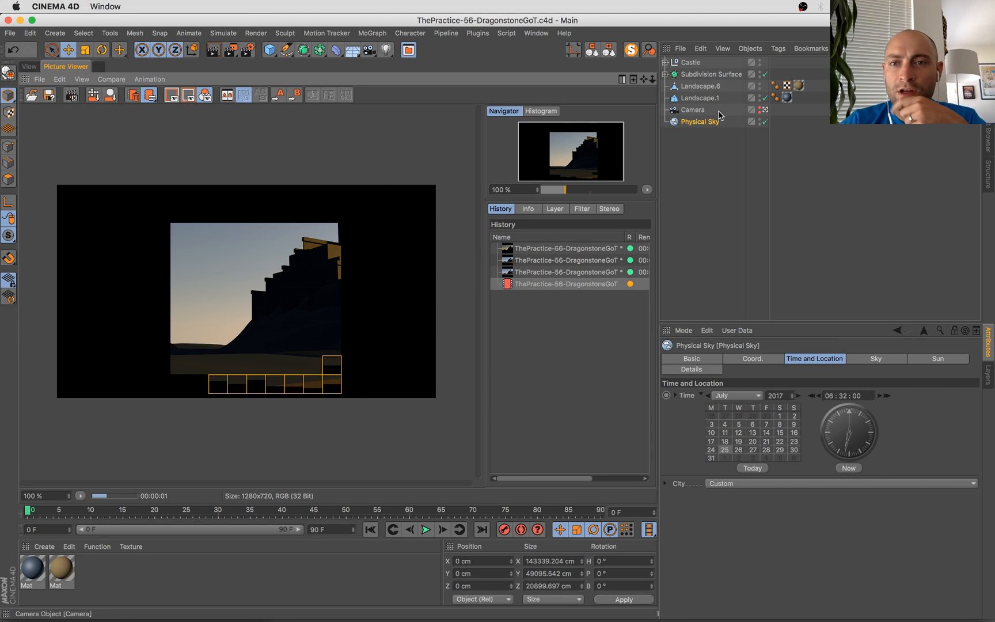
# Change the Physical Sky sun's preview color to pale cyan with hue 189°, saturation 18% and value 100%
pyautogui.click(954, 358)
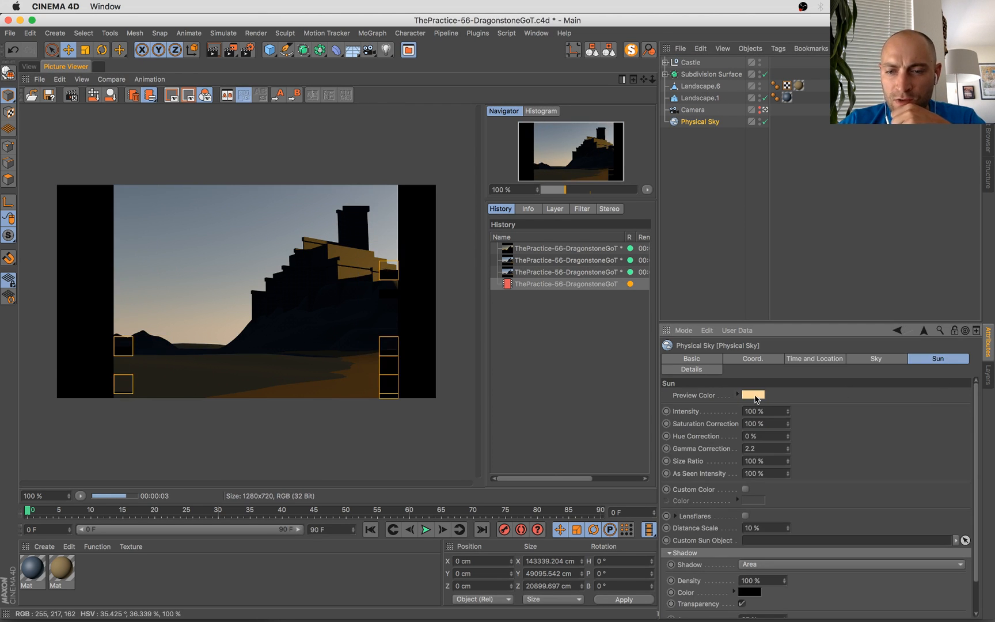
pyautogui.click(754, 395)
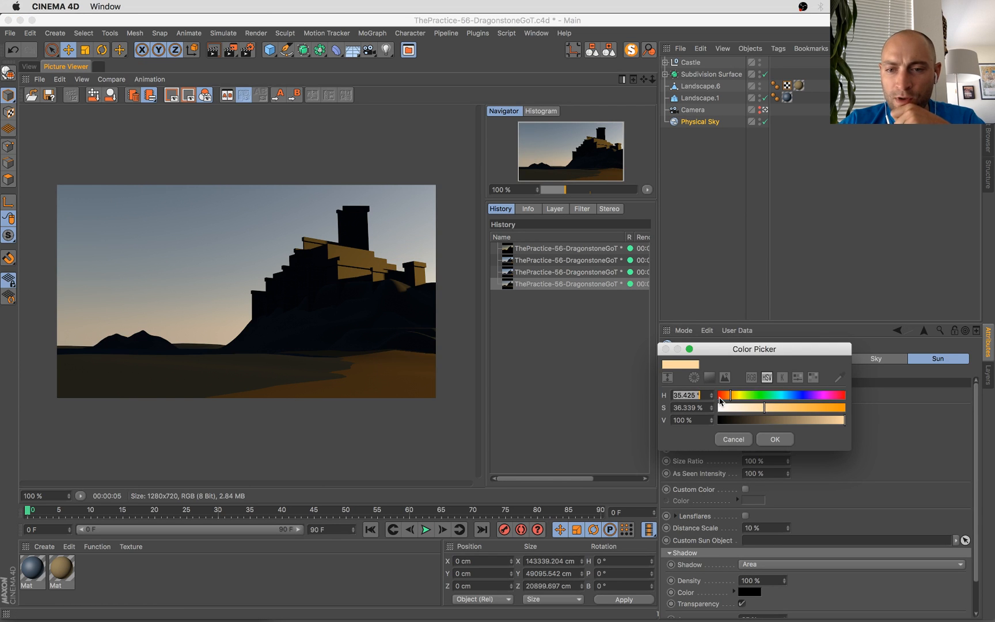
pyautogui.click(785, 395)
pyautogui.click(742, 408)
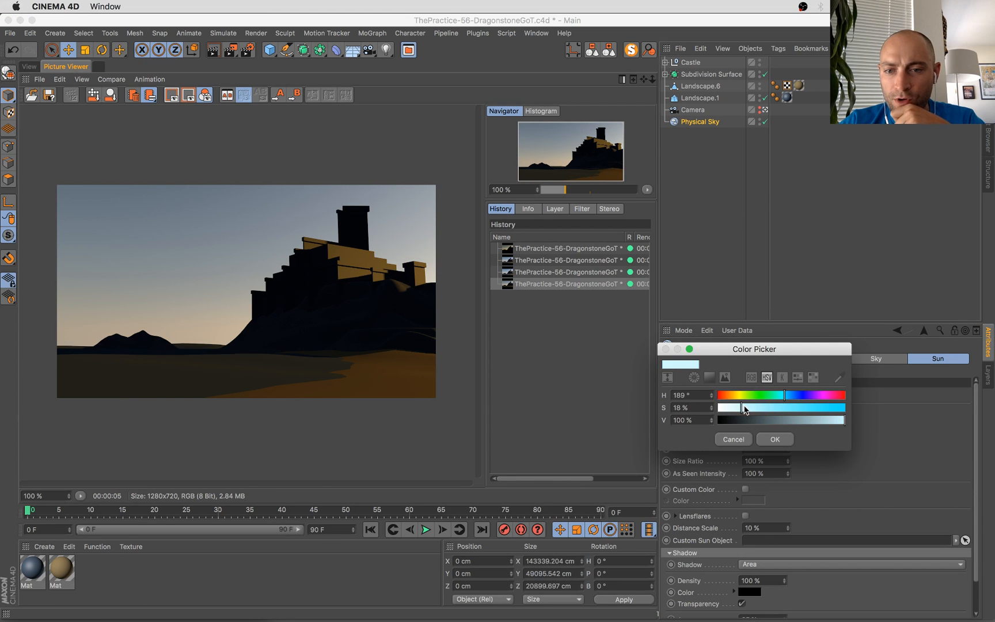
pyautogui.click(776, 439)
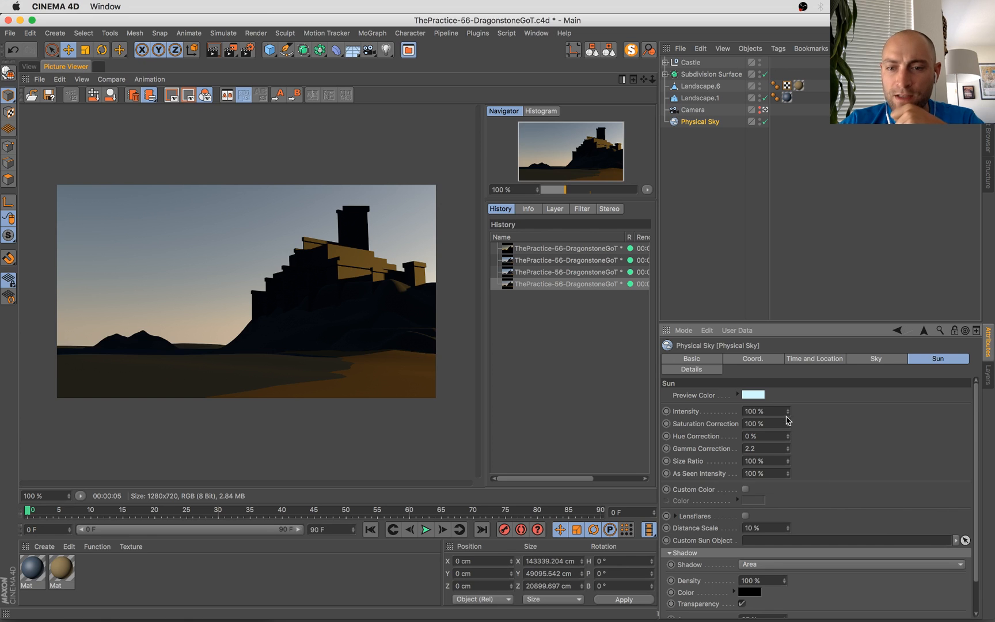
# Set the Physical Sky sun's intensity to 36% and saturation correction to 6%, and render the scene to the Picture Viewer
pyautogui.click(788, 410)
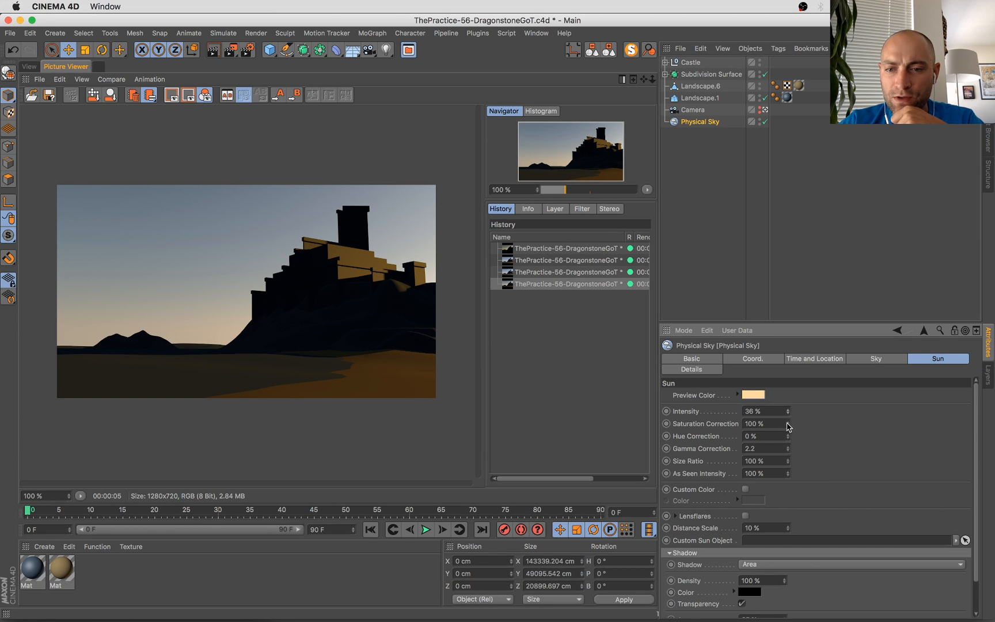
pyautogui.moveTo(787, 427); pyautogui.dragTo(759, 427)
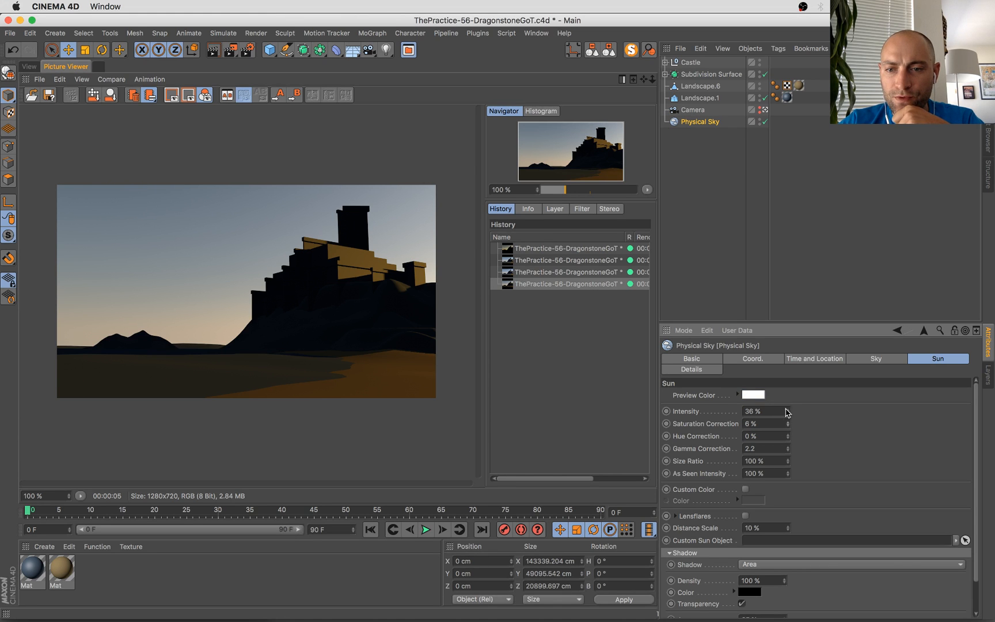
pyautogui.hotkey('shift', 'r')
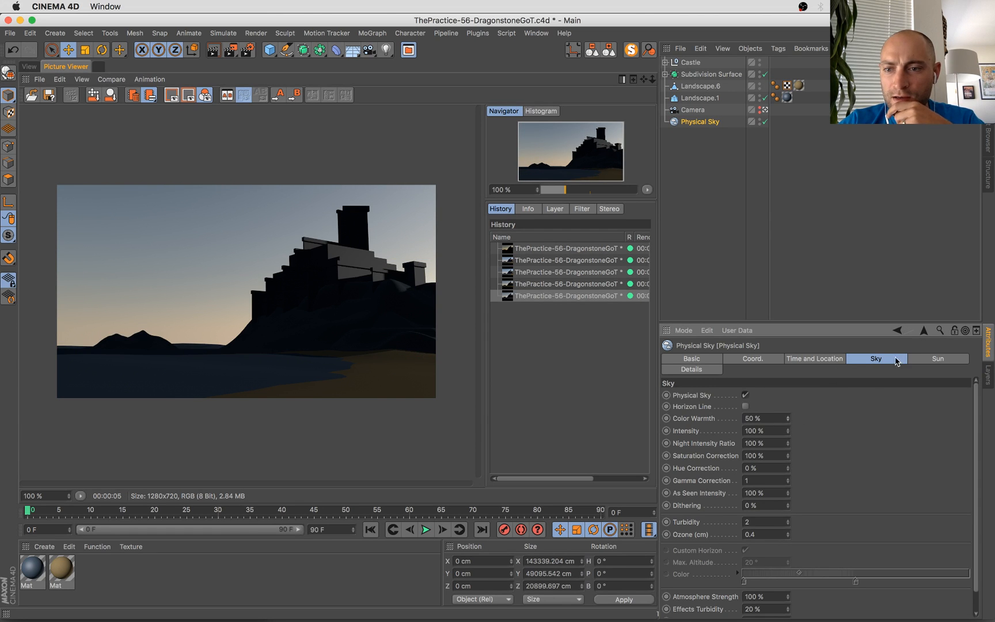
# Set the Physical Sky's time to 07:05, render the scene again and save the project
pyautogui.click(787, 359)
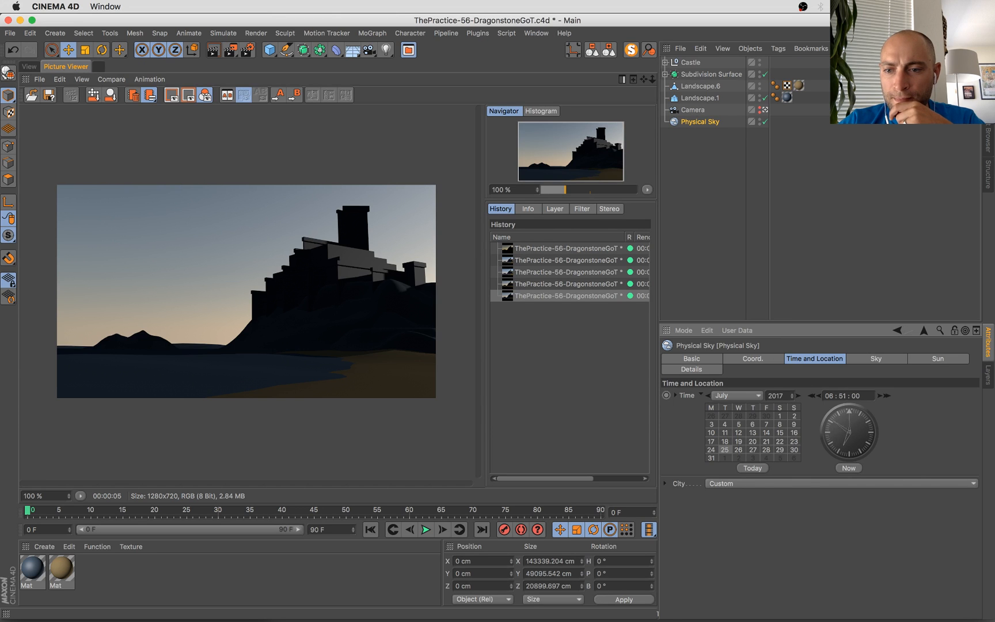
pyautogui.hotkey('shift', 'r')
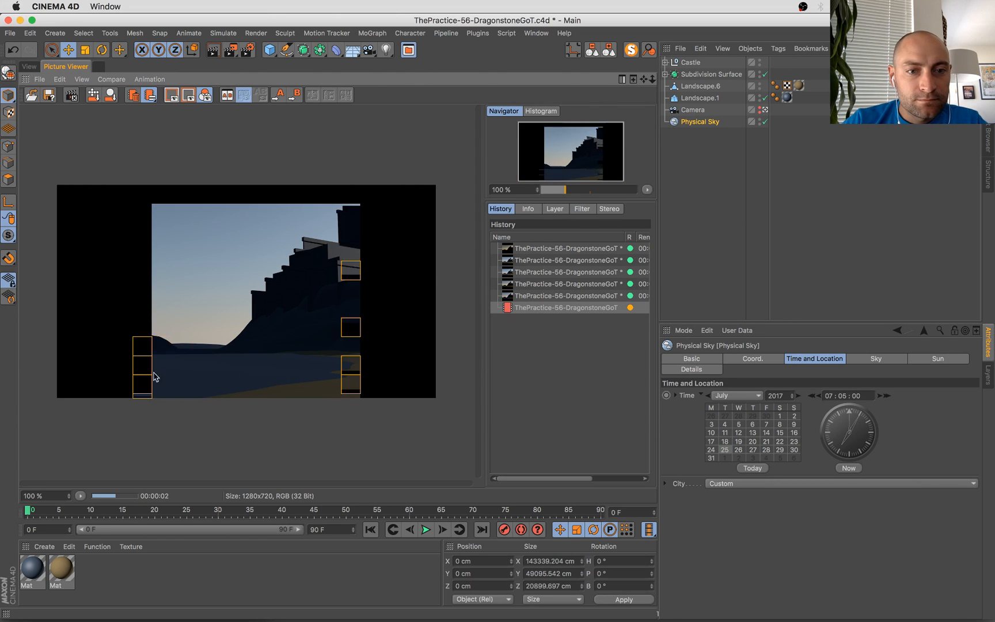
pyautogui.press('super+s')
pyautogui.press('super+Tab')
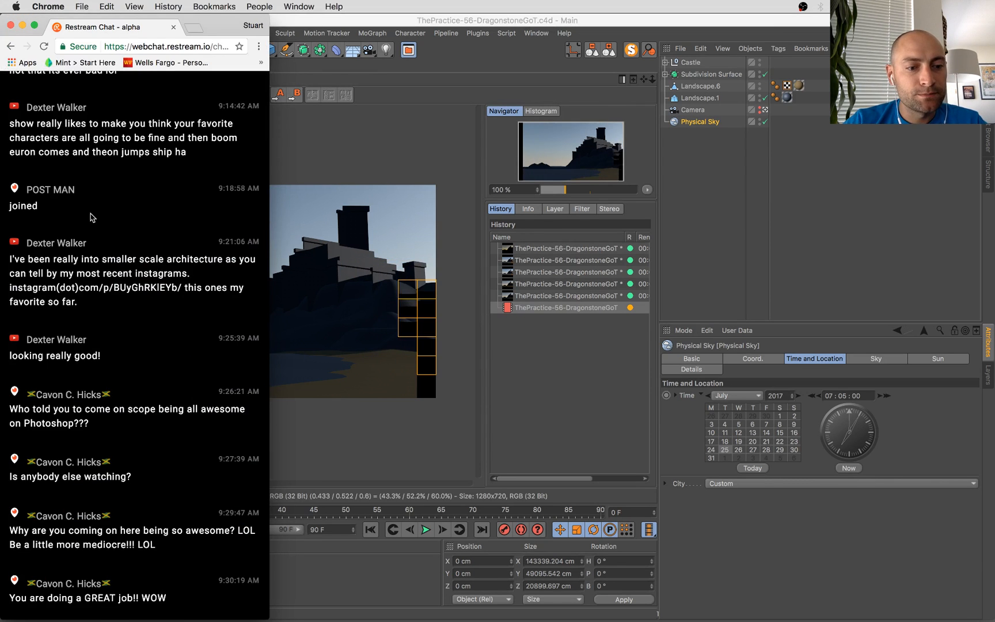
pyautogui.press('super+Tab')
# Rotate the Physical Sky to a heading of about -160.4° and render the scene, checking it against the reference image
pyautogui.click(29, 66)
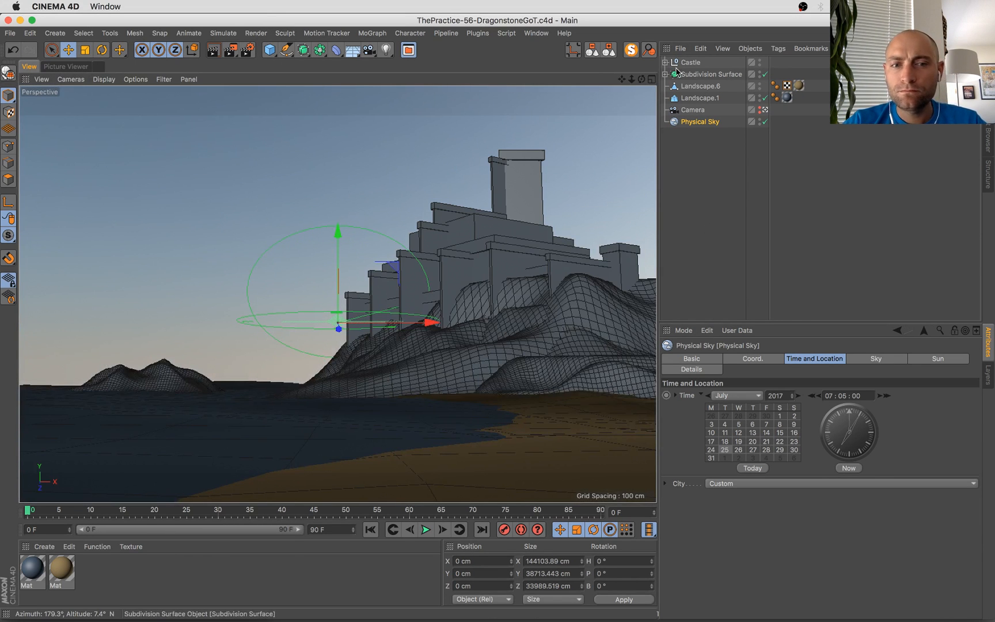
pyautogui.click(701, 122)
pyautogui.press('r')
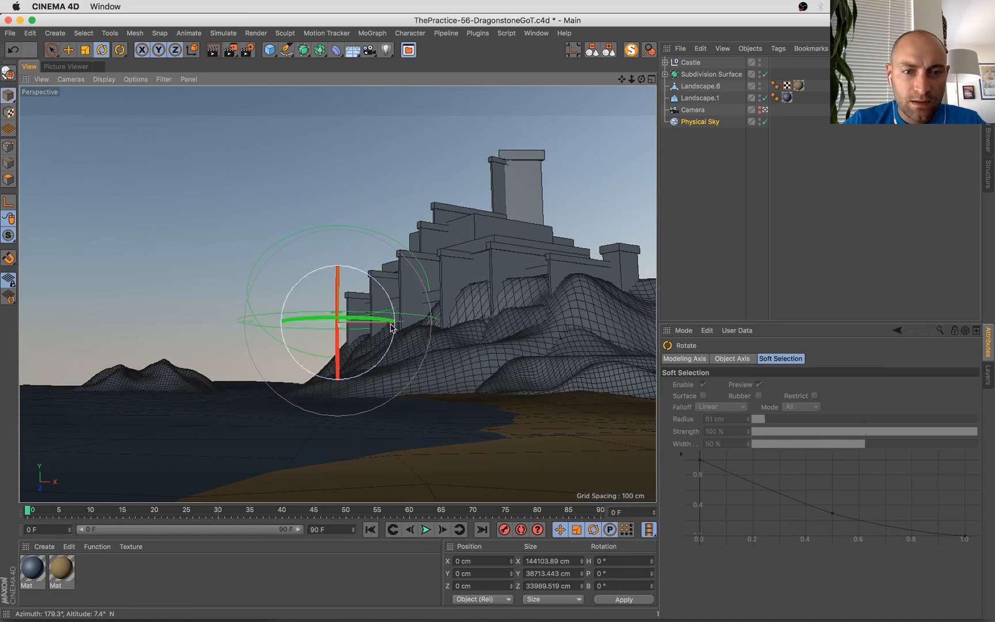
pyautogui.moveTo(369, 320); pyautogui.dragTo(140, 334)
pyautogui.hotkey('shift', 'r')
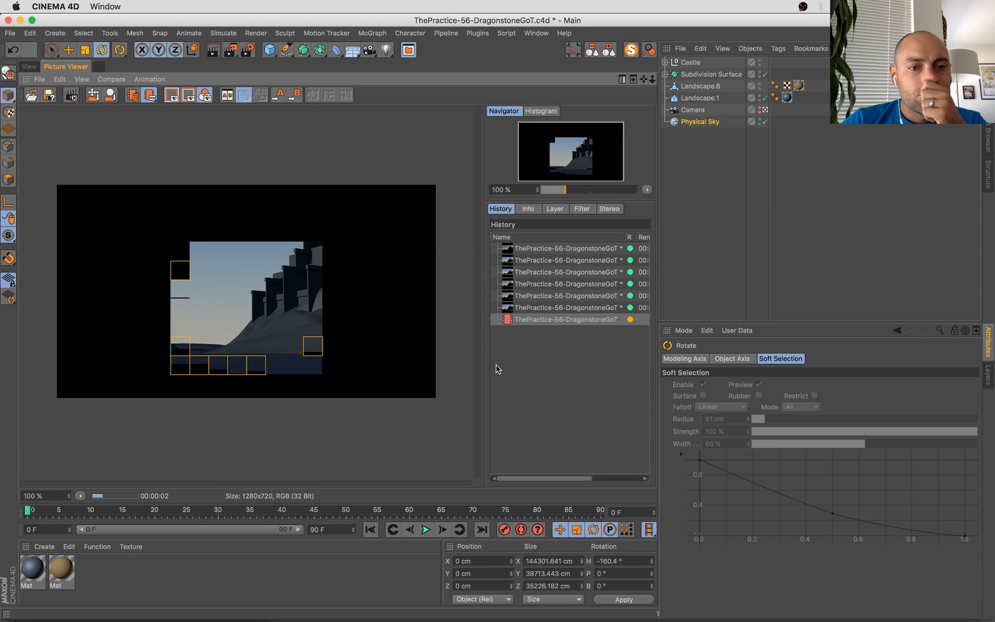
pyautogui.hotkey('ctrl', 'Up')
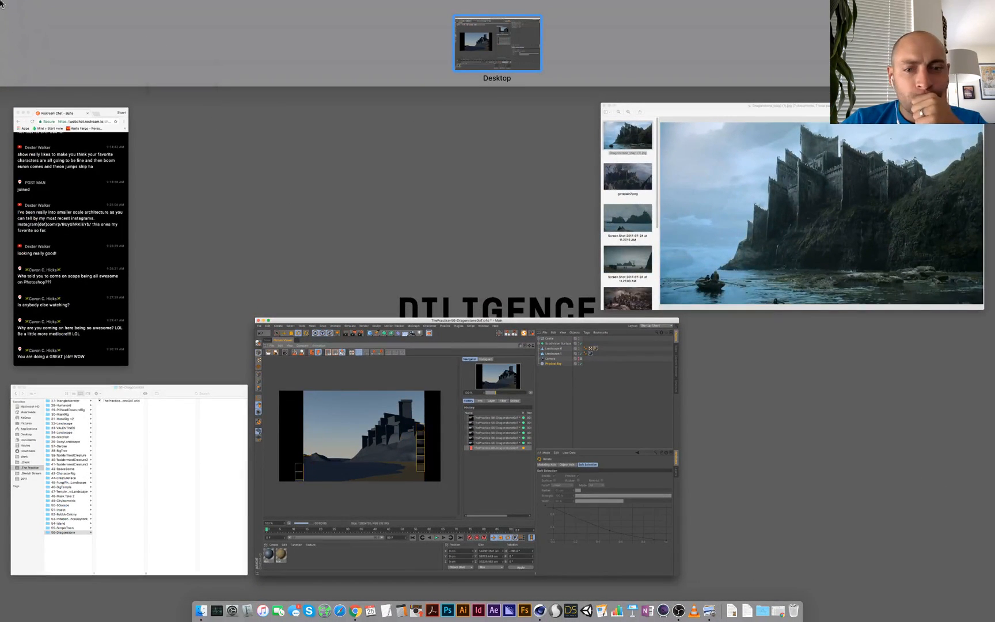
pyautogui.hotkey('ctrl', 'Up')
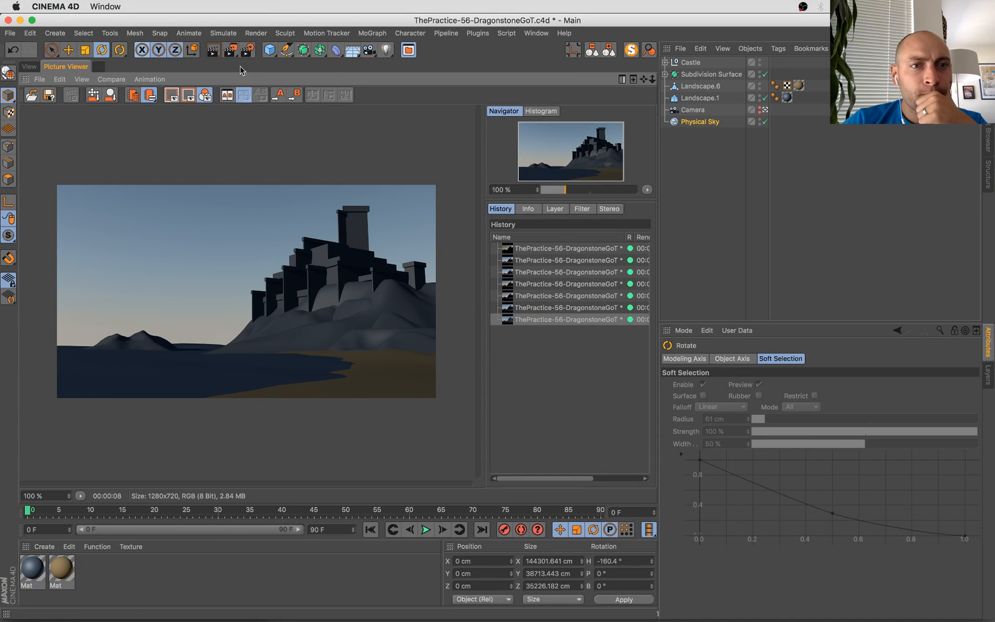
# Add the Ambient Occlusion effect to the render settings and render the scene with it
pyautogui.click(248, 50)
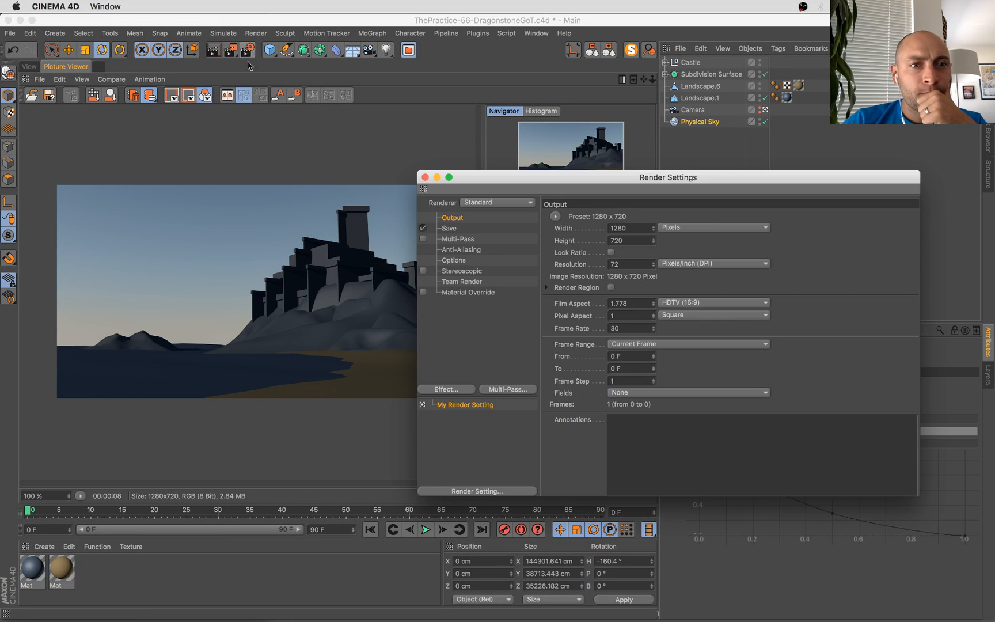
pyautogui.click(460, 394)
pyautogui.click(498, 313)
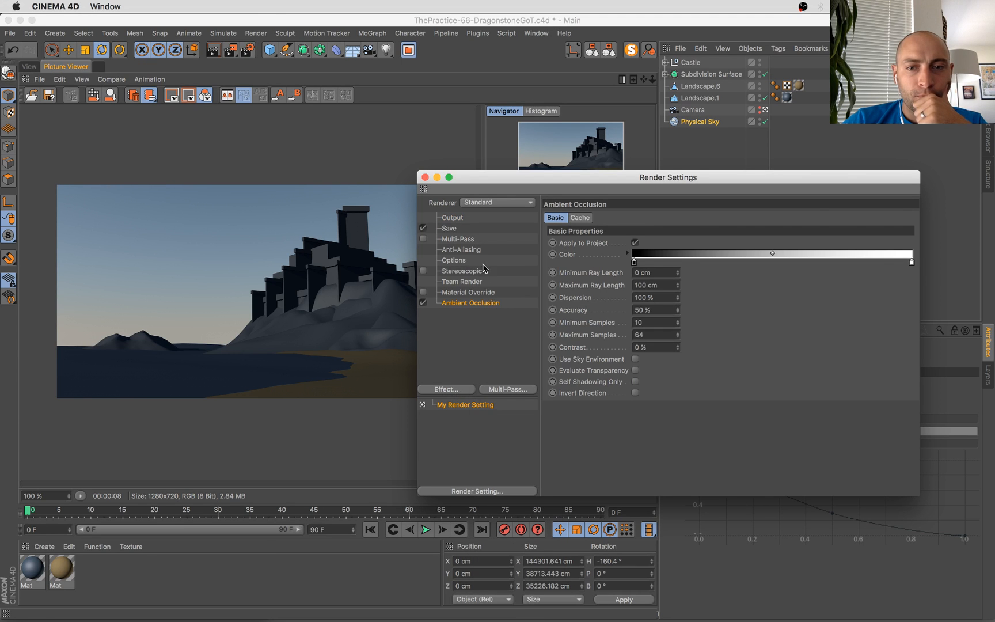
pyautogui.click(425, 177)
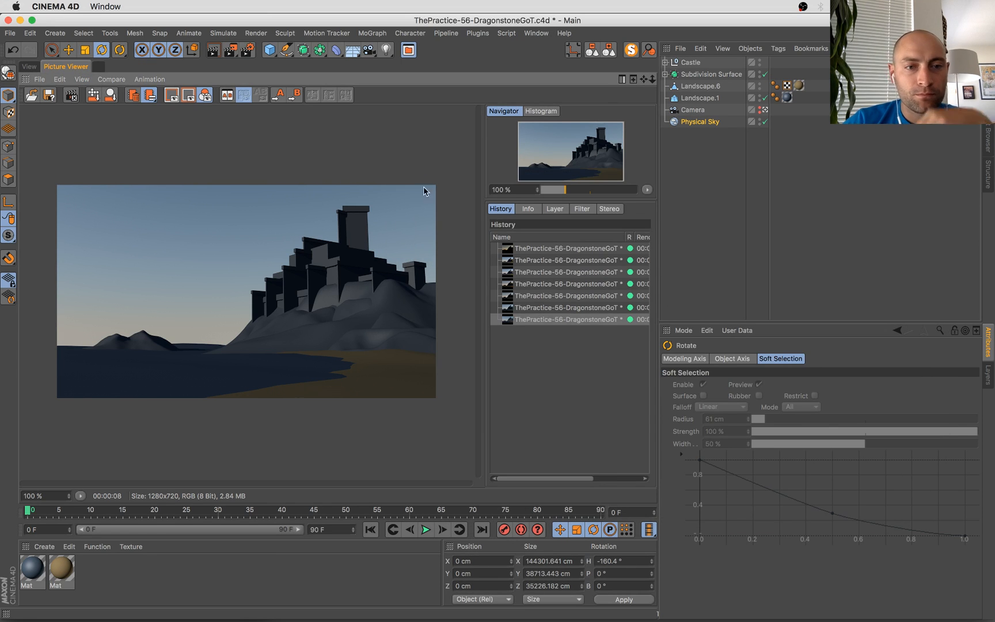
pyautogui.hotkey('shift', 'r')
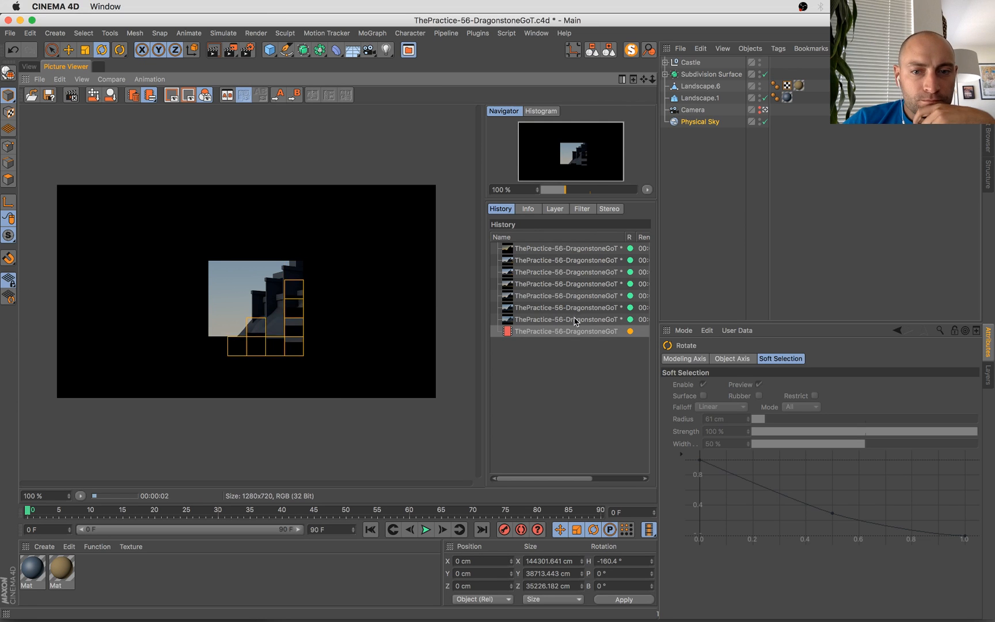
# Compare the Ambient Occlusion render with the previous render in the render history
pyautogui.click(574, 320)
pyautogui.press('Down')
pyautogui.press('Up')
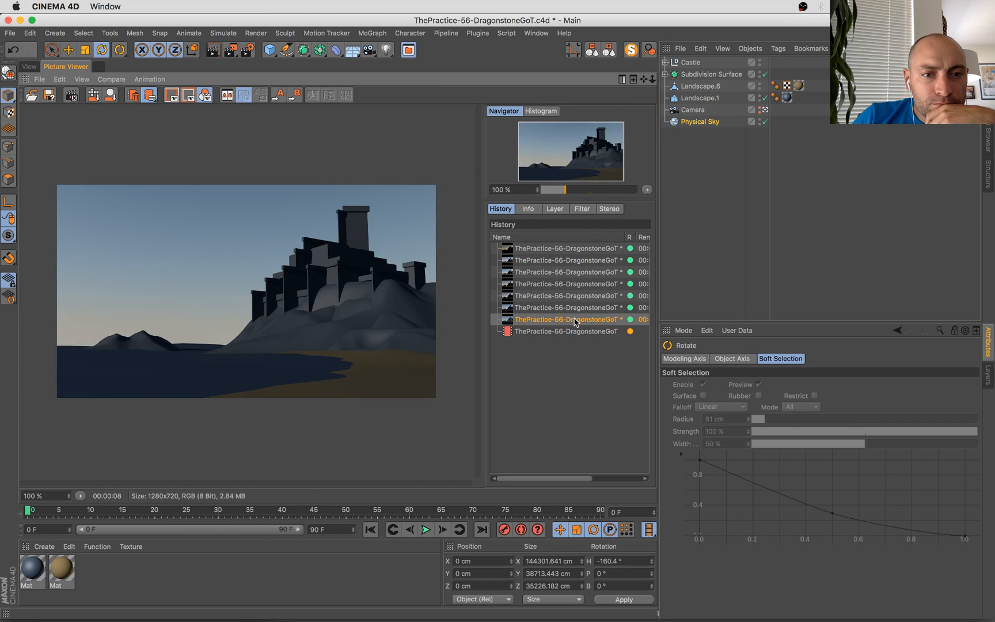
pyautogui.press('Down')
pyautogui.press('Up')
pyautogui.press('Down')
pyautogui.press('Up')
pyautogui.press('Down')
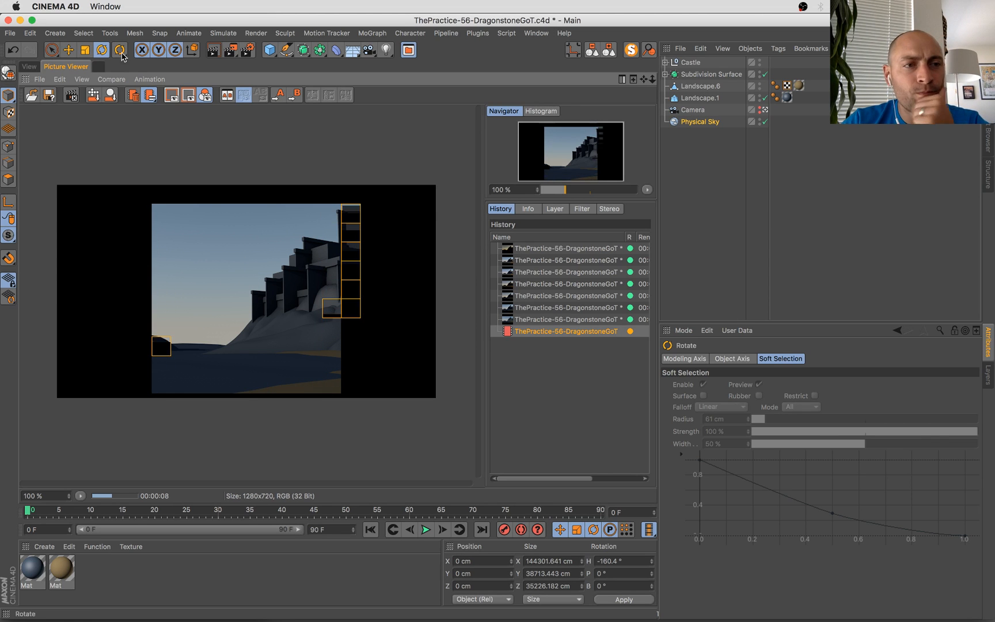
# Return from the render to the perspective viewport and select the Castle null
pyautogui.click(32, 68)
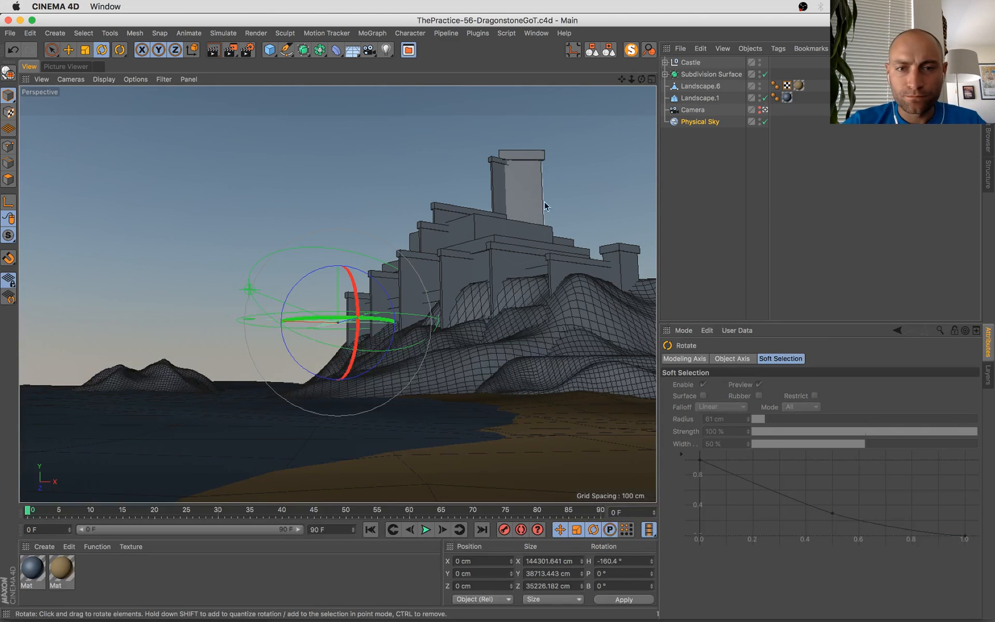
pyautogui.click(516, 197)
pyautogui.click(598, 273)
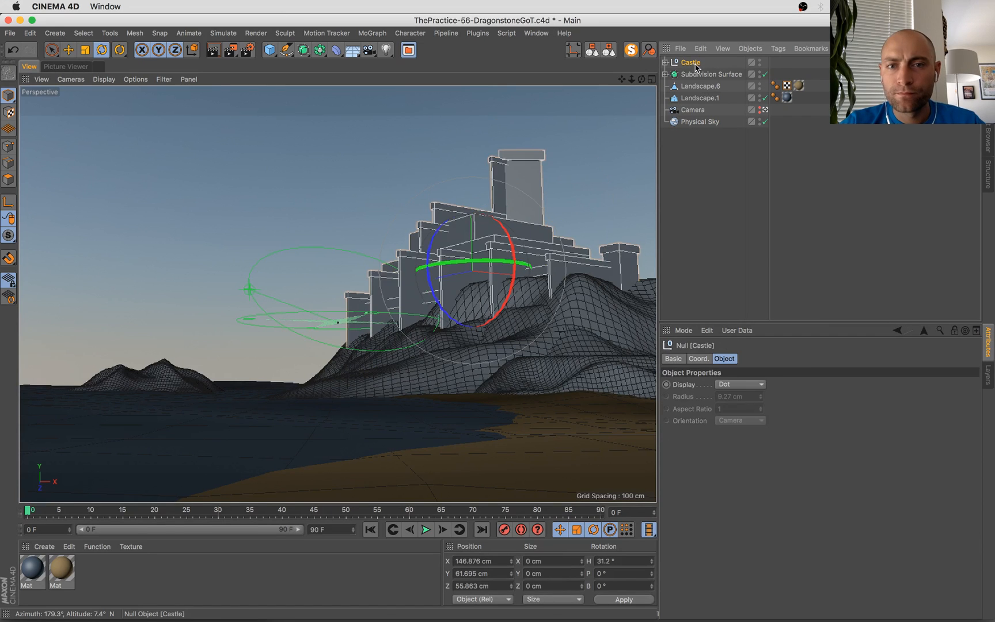
pyautogui.press('super+Tab')
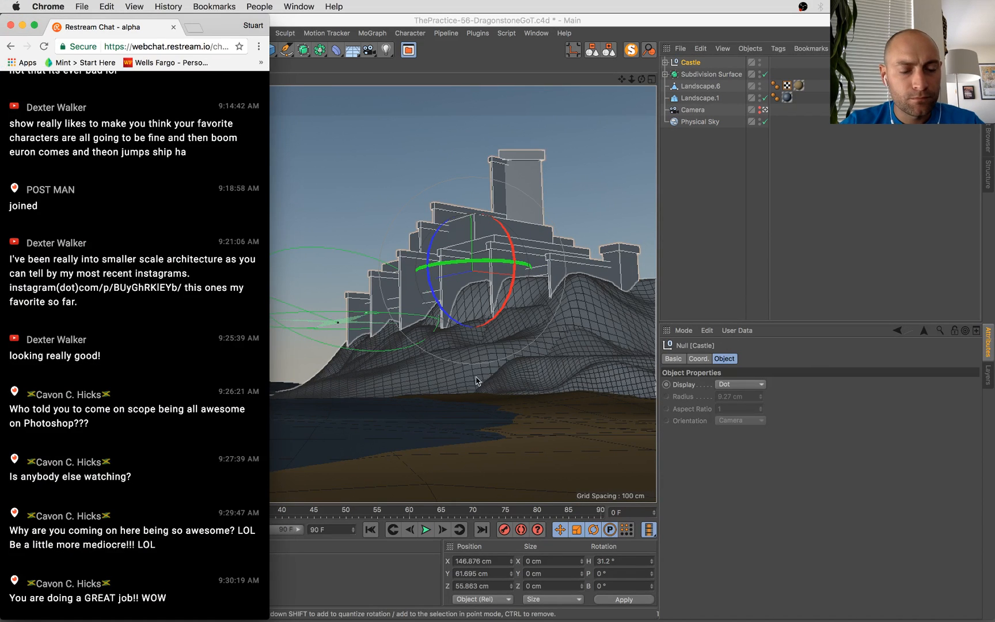
pyautogui.press('super+Tab')
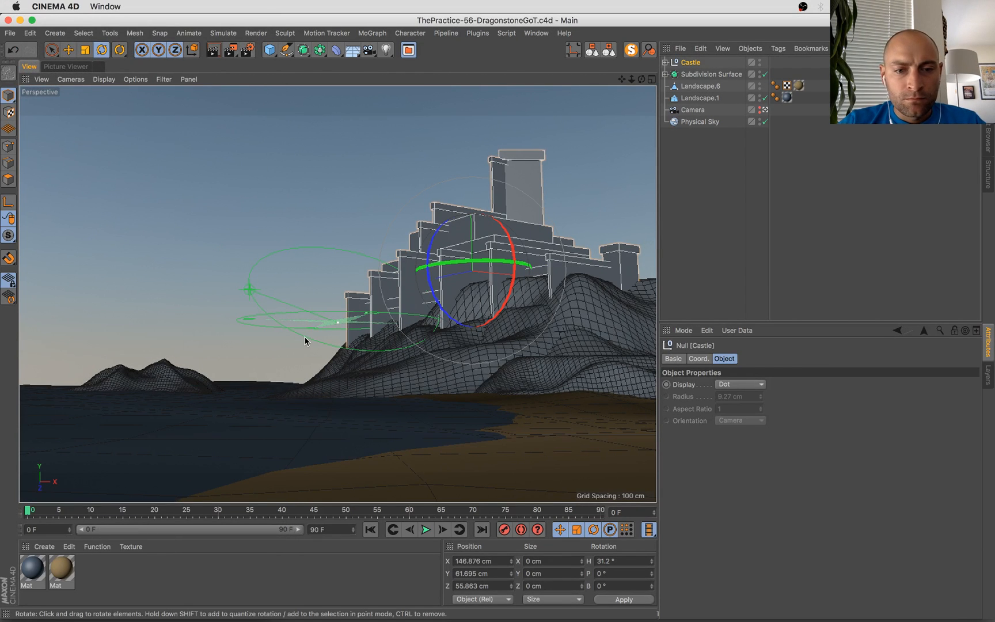
# Set the blue material's color saturation to 42% and tint its default specular layer color pale blue
pyautogui.doubleClick(33, 569)
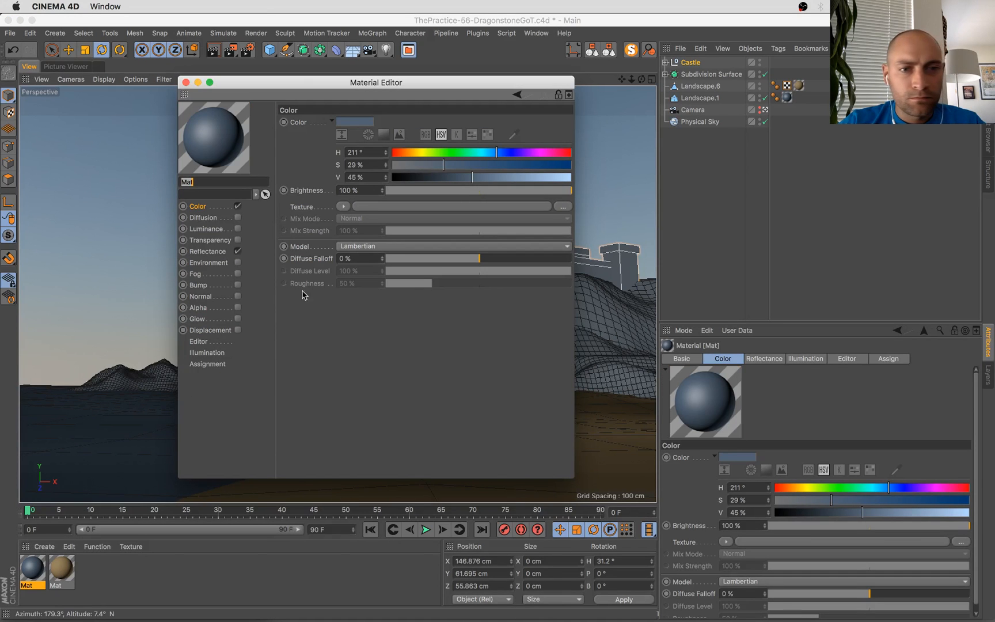
pyautogui.click(467, 165)
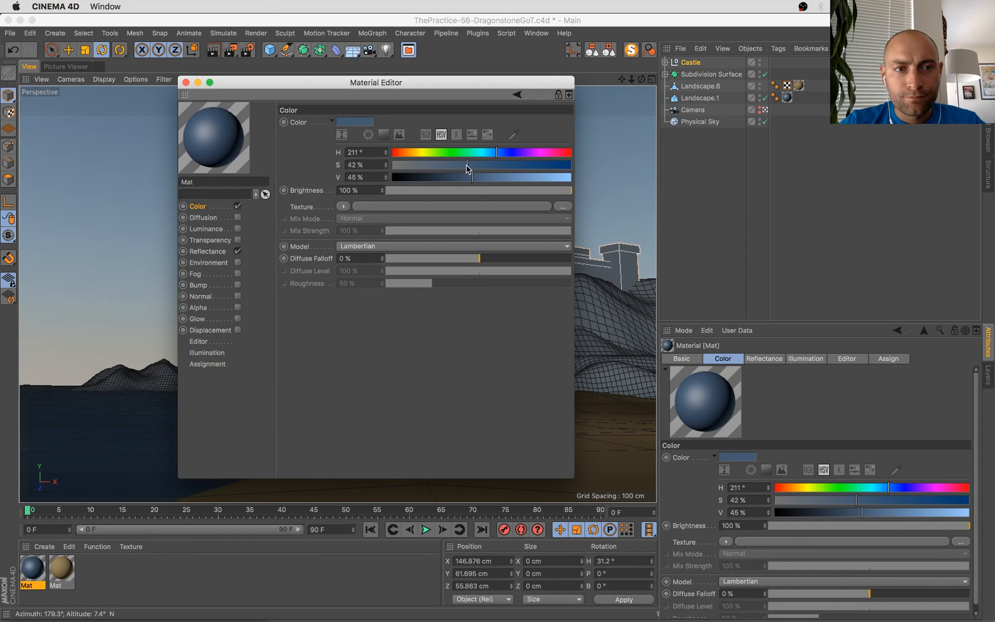
pyautogui.click(208, 251)
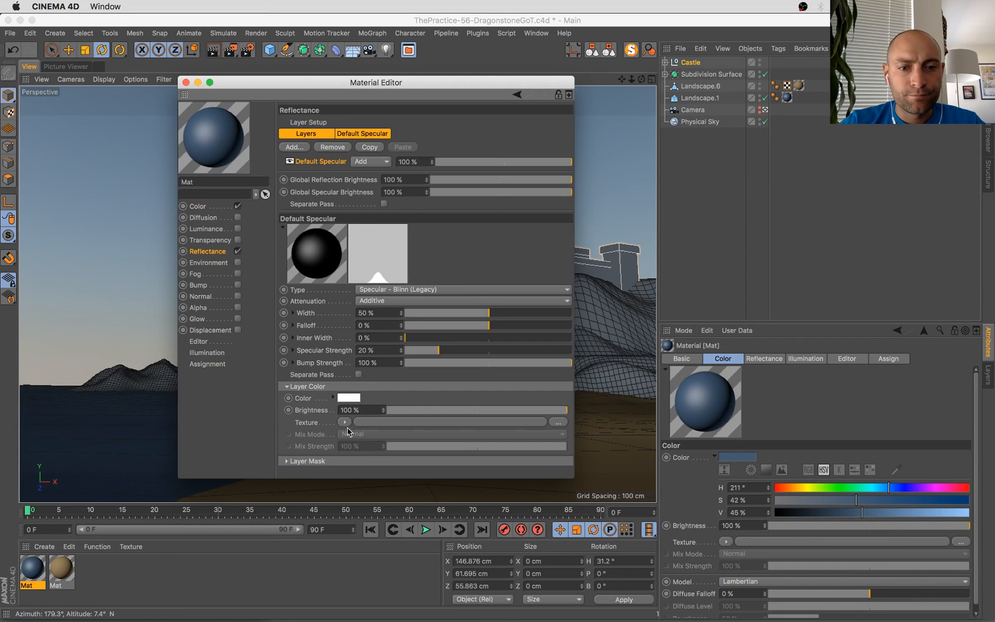
pyautogui.click(351, 398)
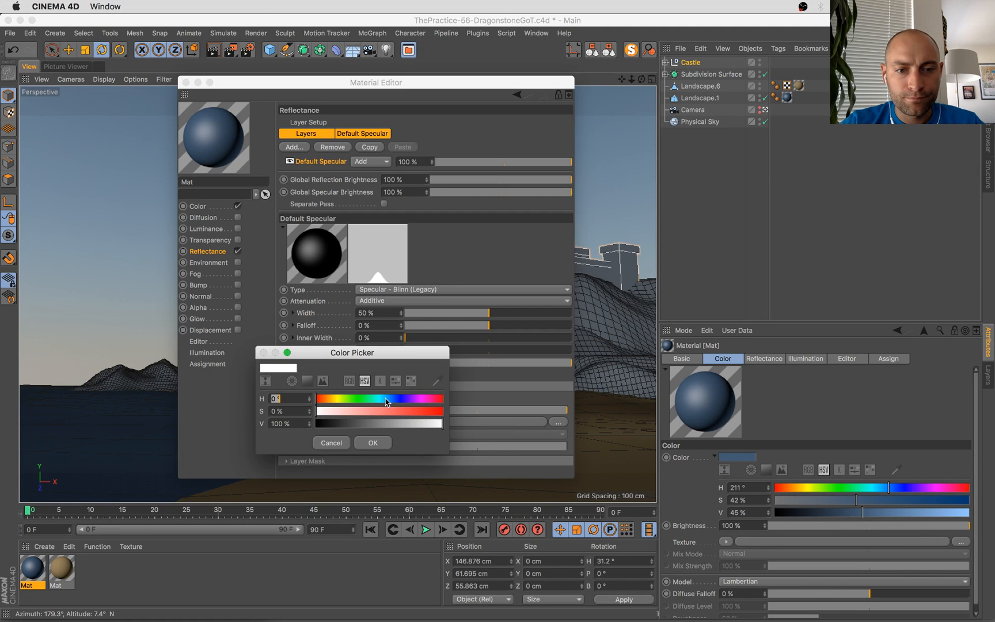
pyautogui.click(386, 402)
pyautogui.click(339, 412)
pyautogui.click(373, 443)
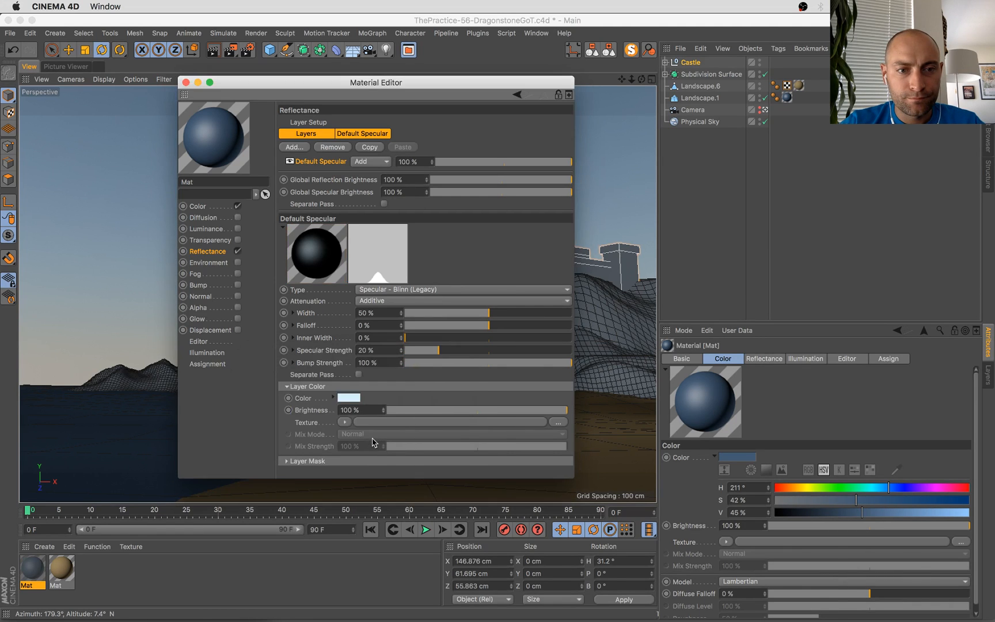
pyautogui.click(186, 83)
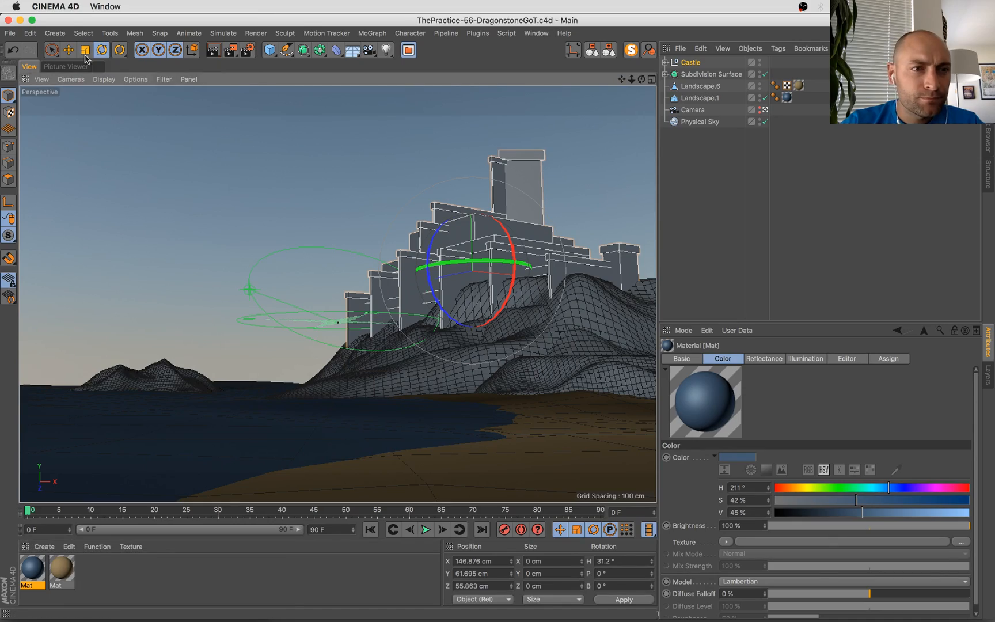
# Look at the Dragonstone reference image again and return to the scene
pyautogui.press('super+Tab')
pyautogui.press('super+Tab')
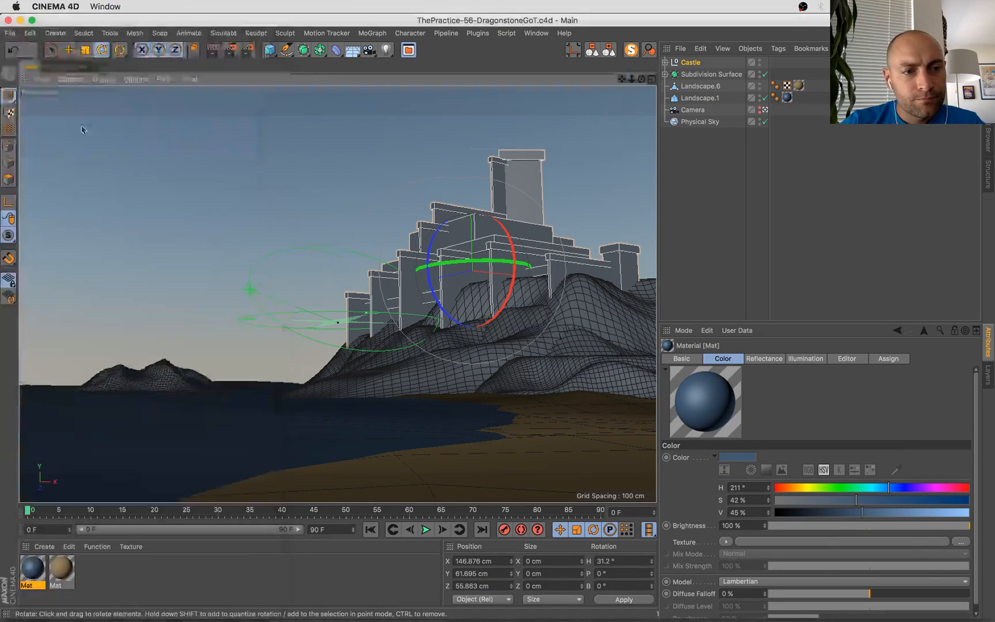
pyautogui.hotkey('ctrl', 'Up')
pyautogui.click(780, 249)
pyautogui.press('super+Tab')
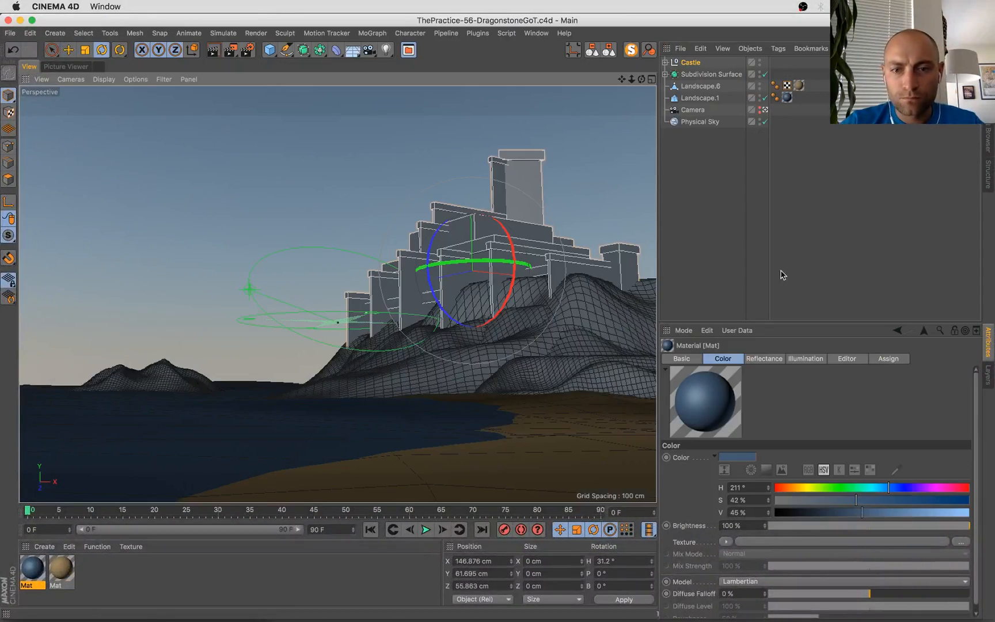
# Find Landscape.5 in the null under the Subdivision Surface and place a duplicate of it outside the hierarchy, above Landscape.6
pyautogui.click(527, 380)
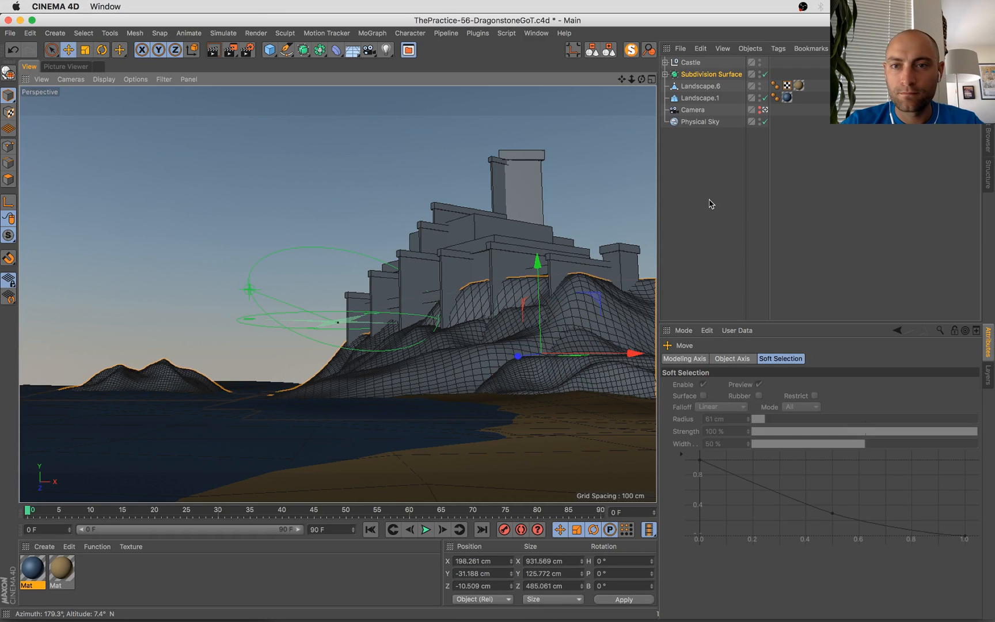
pyautogui.hotkey('alt', 'g')
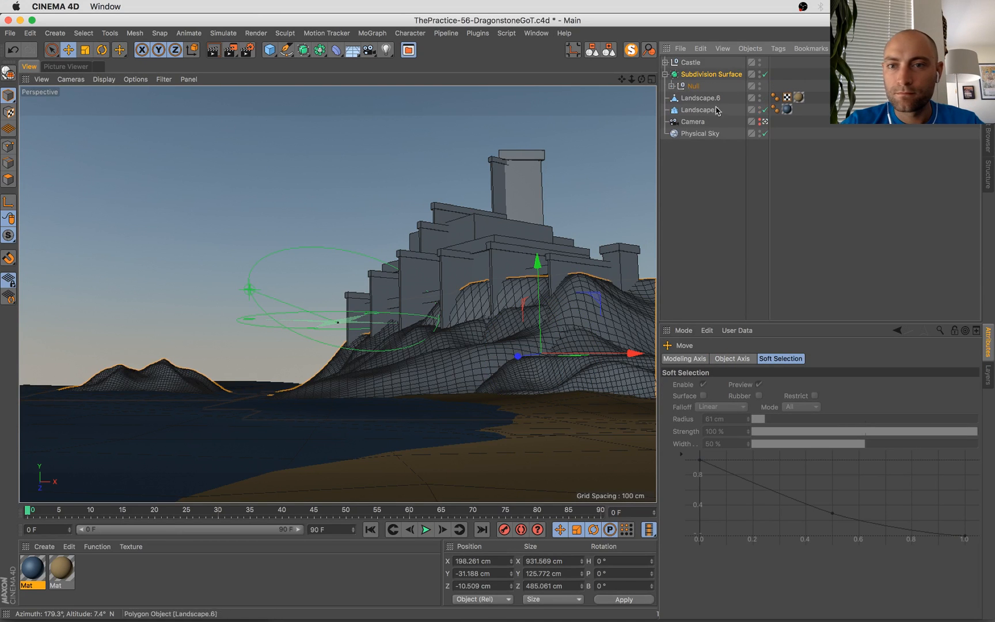
pyautogui.click(670, 85)
pyautogui.click(713, 157)
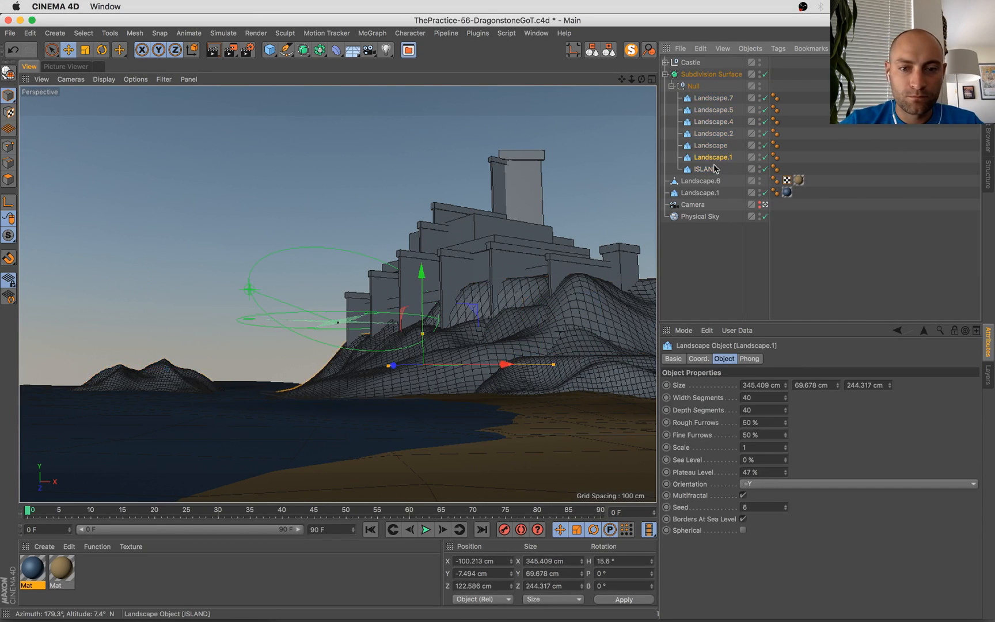
pyautogui.press('Up')
pyautogui.press('Up')
pyautogui.press('Up')
pyautogui.press('Up')
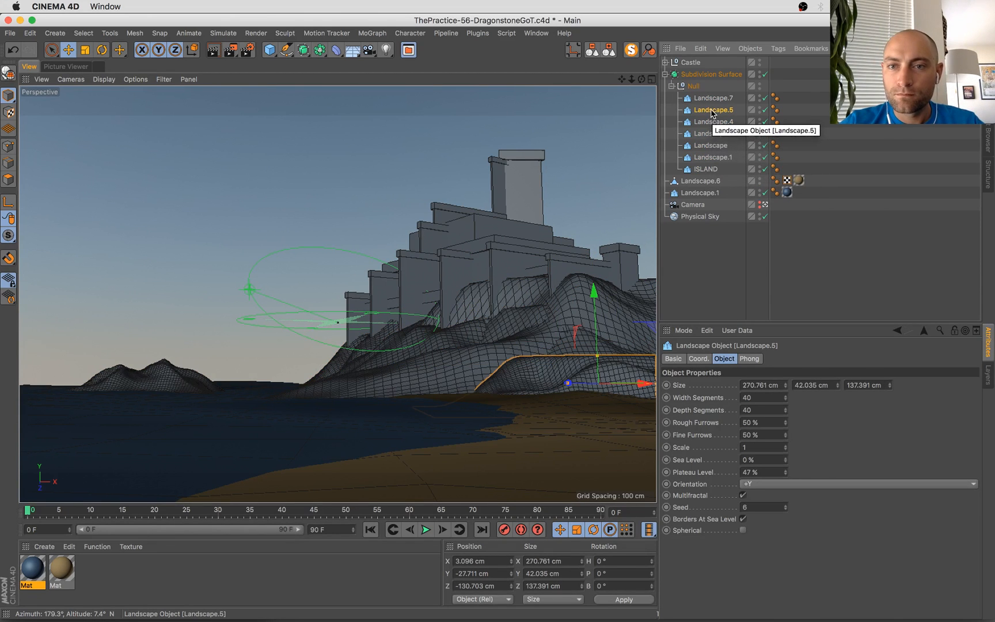
pyautogui.moveTo(714, 110); pyautogui.dragTo(698, 180)
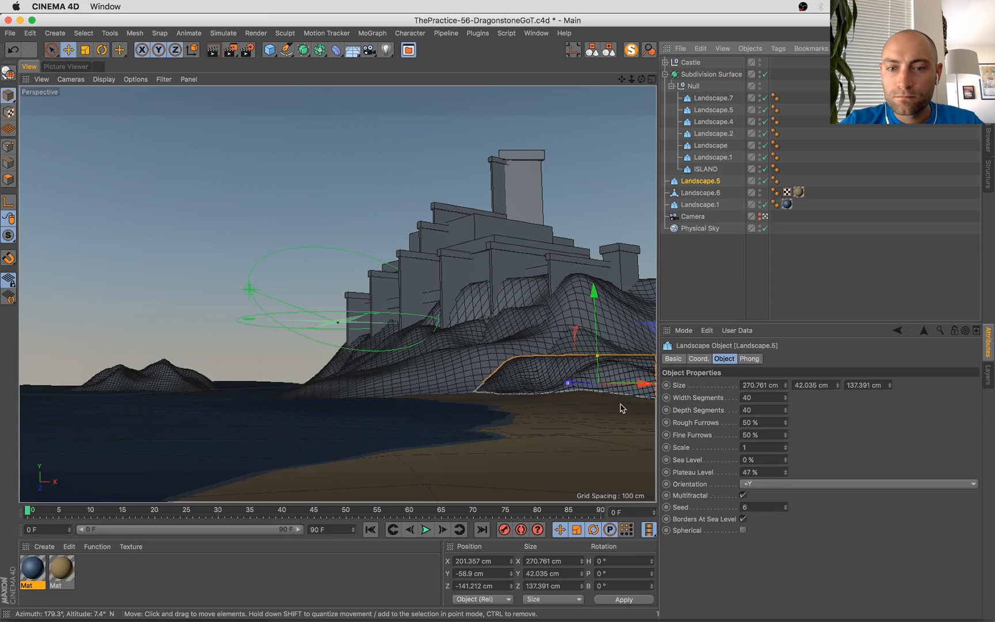
# Move the Landscape.5 copy along X to about 6.7 cm at the cliff's foot and scale it to about 141 × 22 × 72 cm
pyautogui.moveTo(619, 407); pyautogui.dragTo(369, 373)
pyautogui.press('t')
pyautogui.click(710, 182)
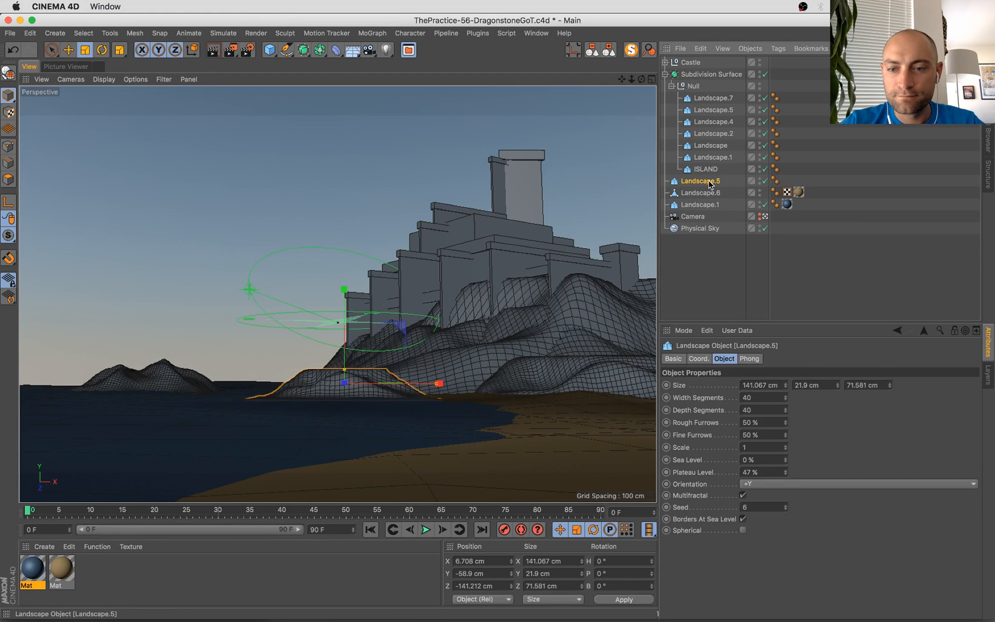
# Set the Landscape.5 copy's plateau level to 84%, bring it forward to about X 25.9, Z -359.6 cm and flatten it to about 6.3 cm
pyautogui.moveTo(787, 477); pyautogui.dragTo(788, 452)
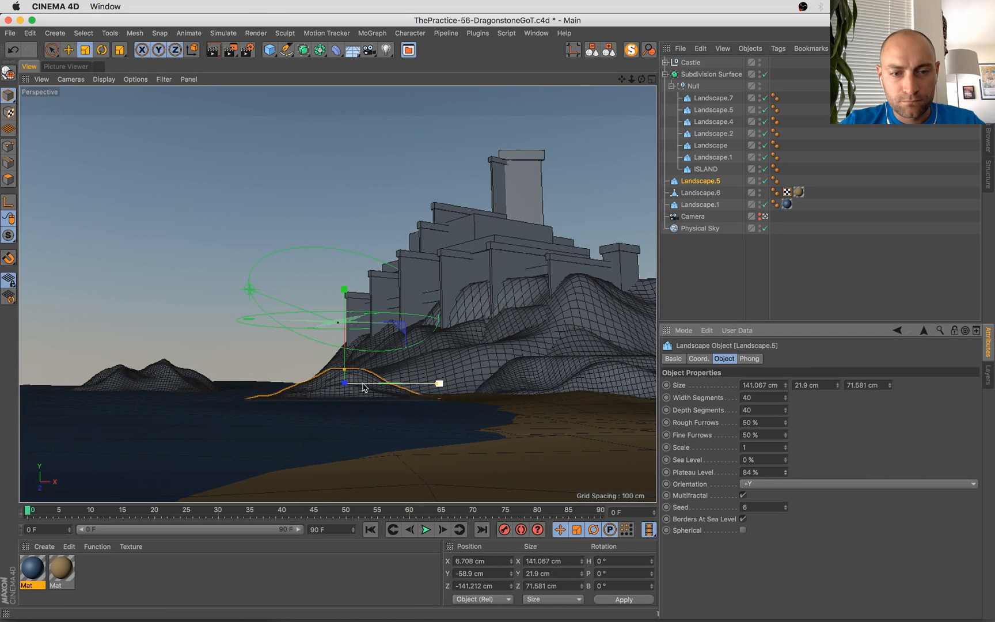
pyautogui.press('e')
pyautogui.moveTo(355, 387); pyautogui.dragTo(400, 397)
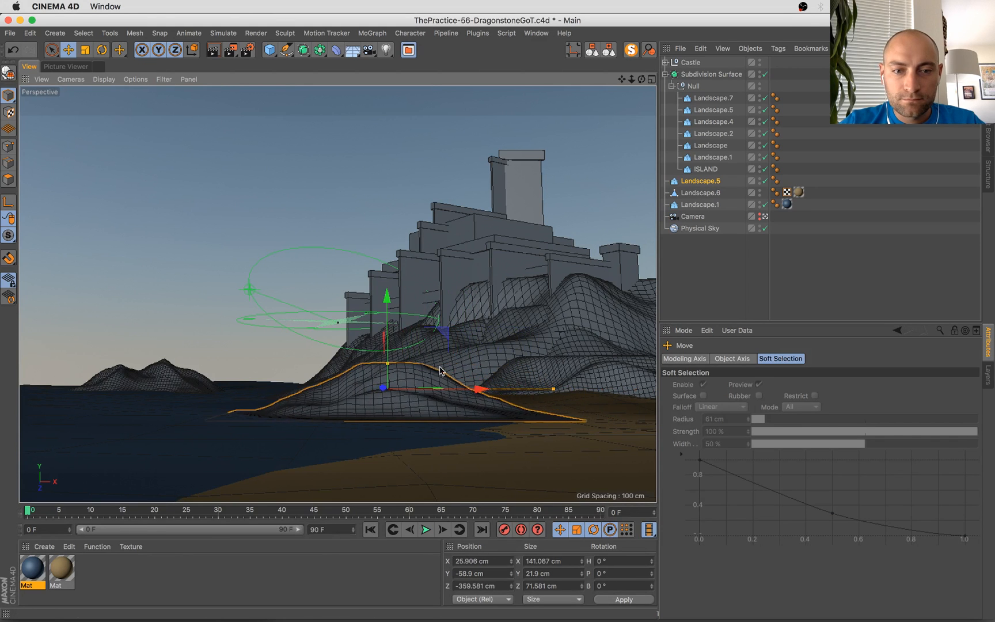
pyautogui.moveTo(385, 303); pyautogui.dragTo(391, 375)
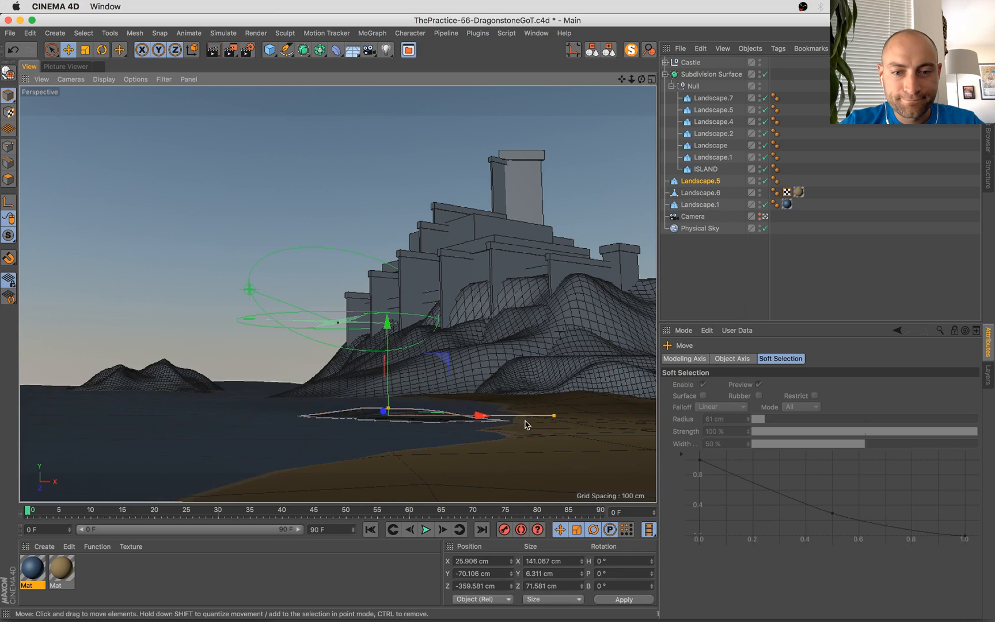
# Widen the Landscape.5 copy to 151 cm and rotate its heading to about 13.2°, with Y at about -69.9 cm
pyautogui.moveTo(577, 418); pyautogui.dragTo(437, 428)
pyautogui.press('r')
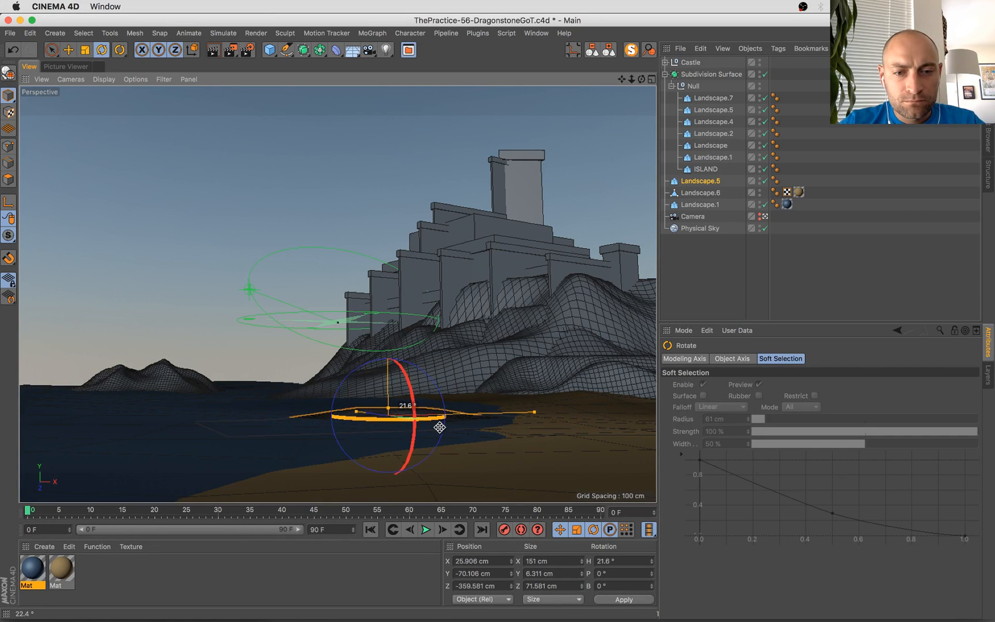
pyautogui.press('e')
pyautogui.moveTo(387, 356); pyautogui.dragTo(387, 346)
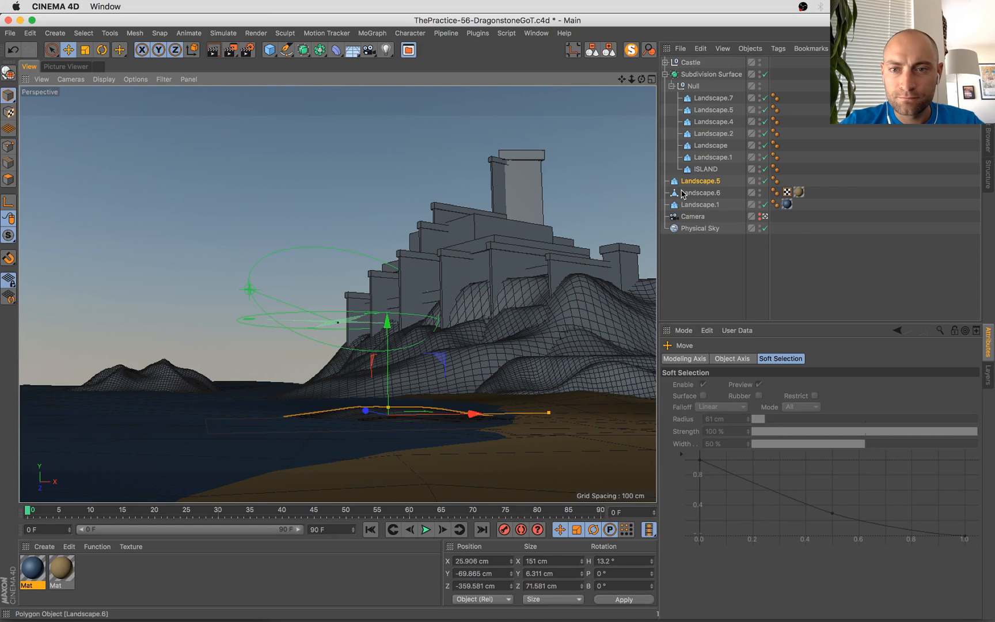
# Give the Landscape.5 copy 30 width and 30 depth segments, a height of about 8.8 cm and a 100% plateau level
pyautogui.click(691, 182)
pyautogui.doubleClick(770, 397)
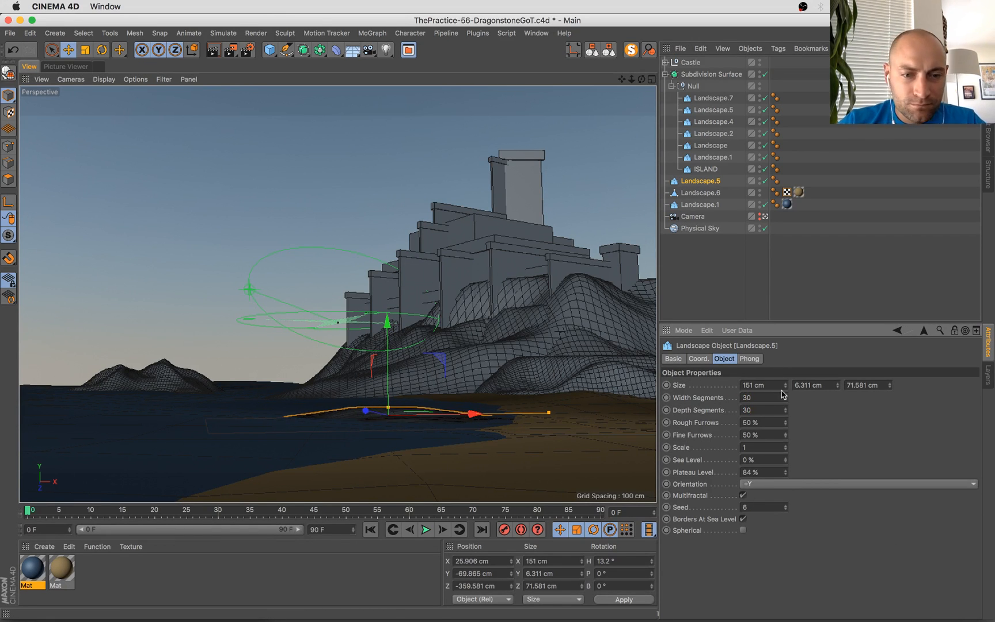
pyautogui.moveTo(389, 408); pyautogui.dragTo(389, 406)
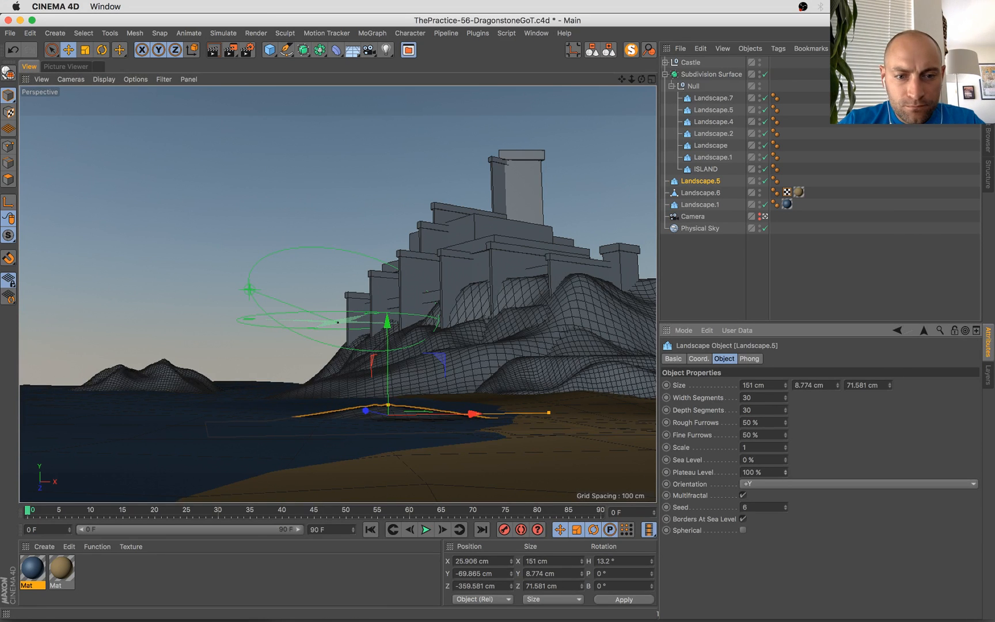
pyautogui.moveTo(787, 472); pyautogui.dragTo(787, 455)
# Set the Landscape.5 copy's seed to 10 and reshape it about 17.8 cm tall at about X 35.9, Z -402.3 cm
pyautogui.click(786, 506)
pyautogui.click(786, 505)
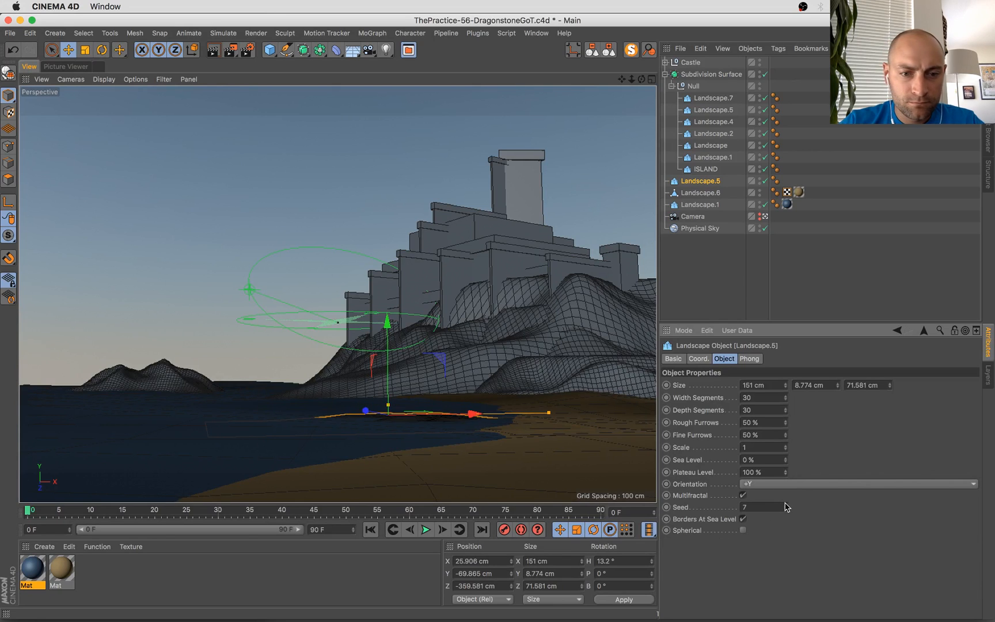
pyautogui.click(786, 506)
pyautogui.click(786, 505)
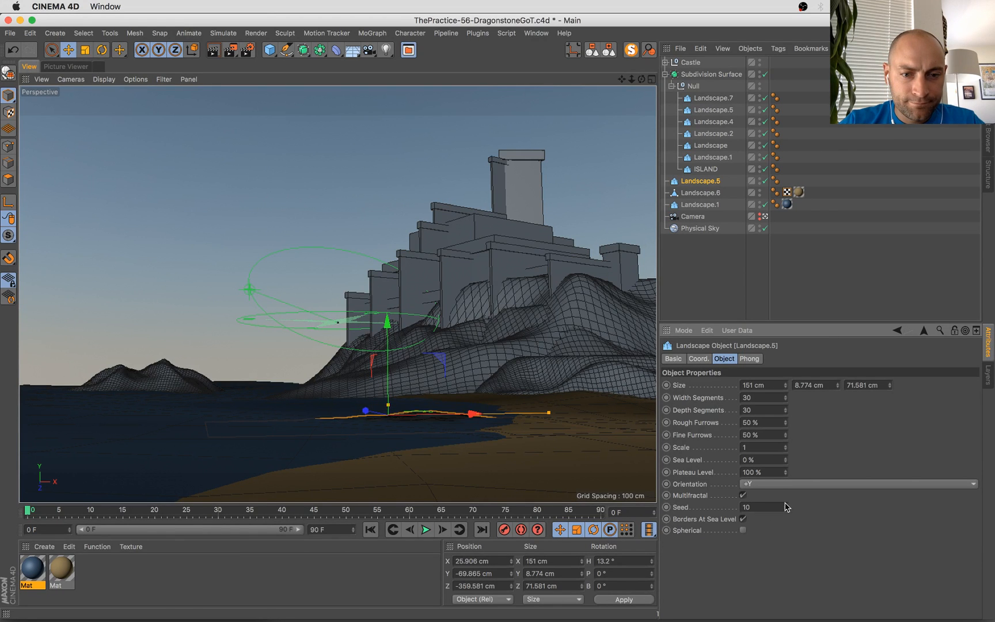
pyautogui.moveTo(388, 406); pyautogui.dragTo(409, 427)
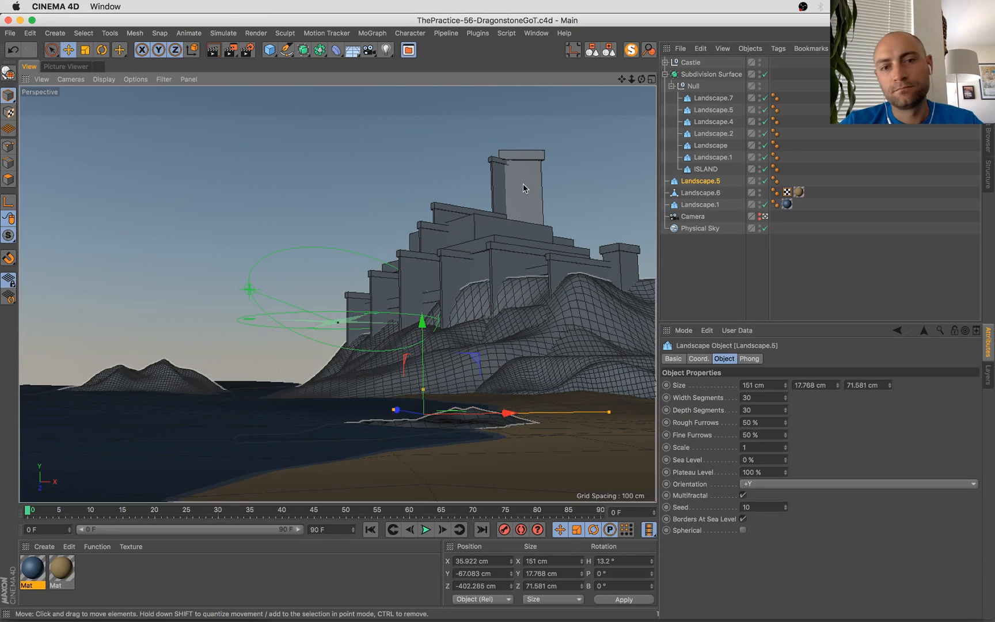
# Check the Dragonstone reference image and widen the tall tower's main cylinder to a radius of about 30.8 cm
pyautogui.press('super+Tab')
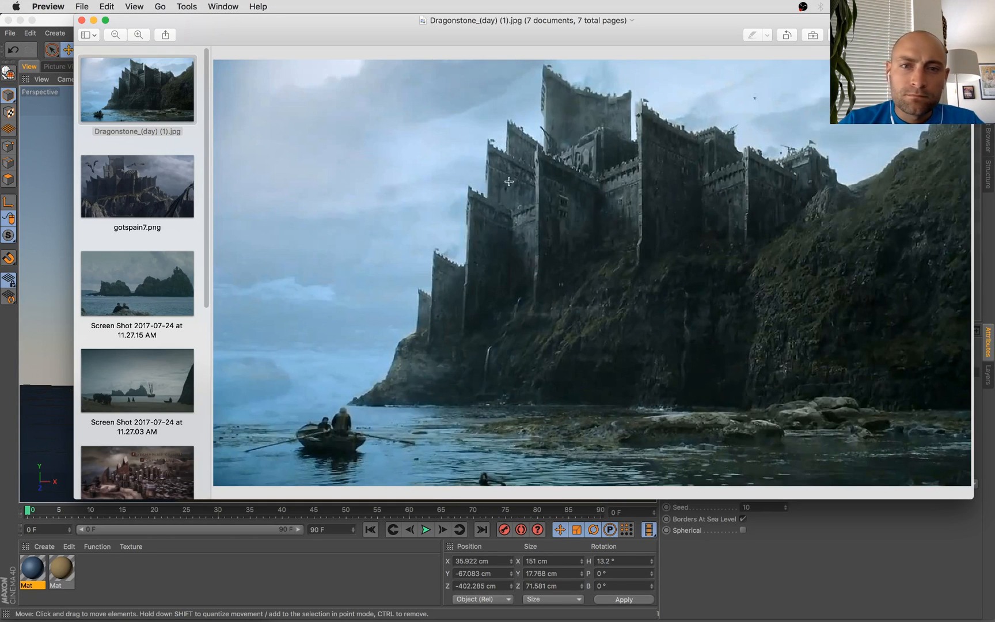
pyautogui.press('super+Tab')
pyautogui.click(533, 180)
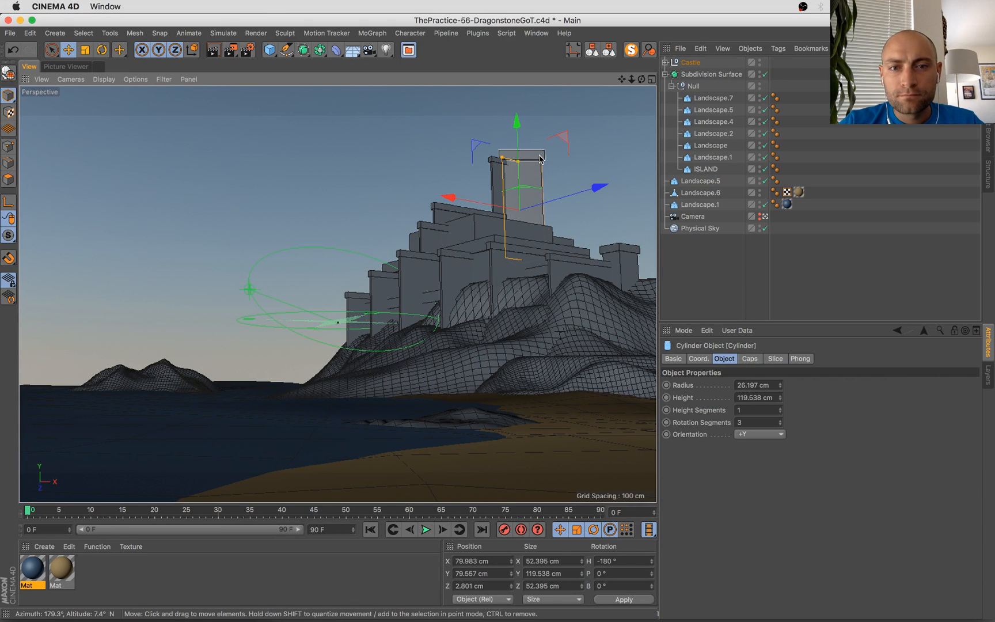
pyautogui.keyDown('shift'); pyautogui.click(511, 168); pyautogui.keyUp('shift')
pyautogui.click(536, 201)
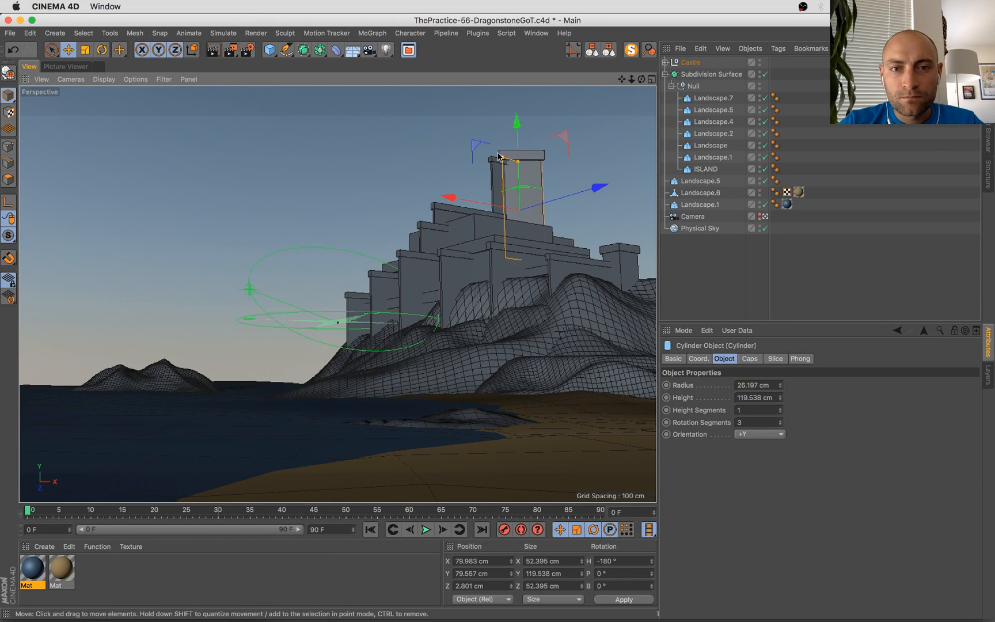
pyautogui.moveTo(499, 156); pyautogui.dragTo(546, 152)
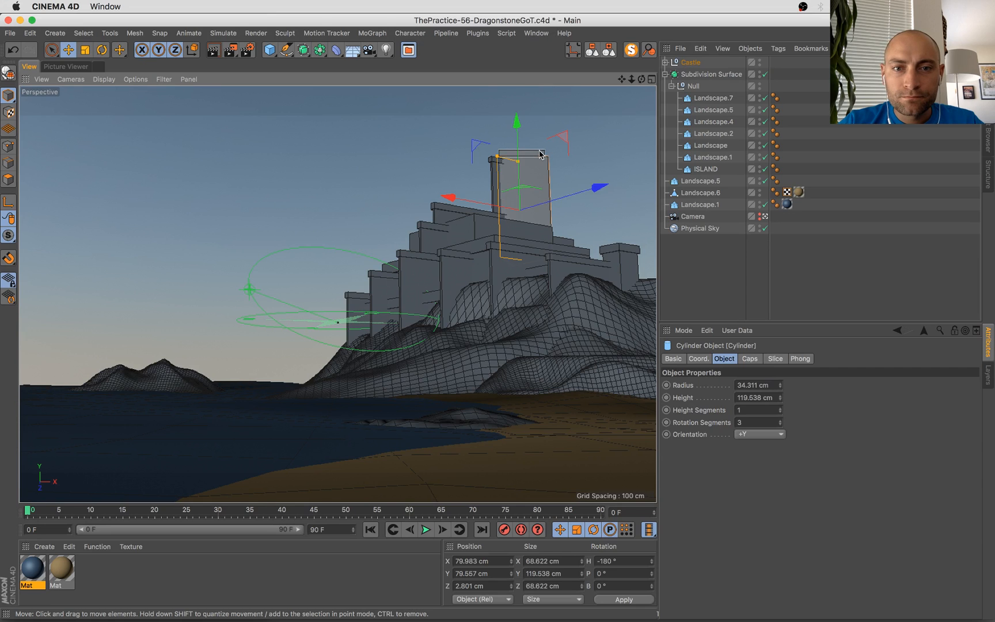
# Enlarge the tall tower's cap cylinder to a radius of about 35.4 cm and a height of about 14.4 cm
pyautogui.click(503, 153)
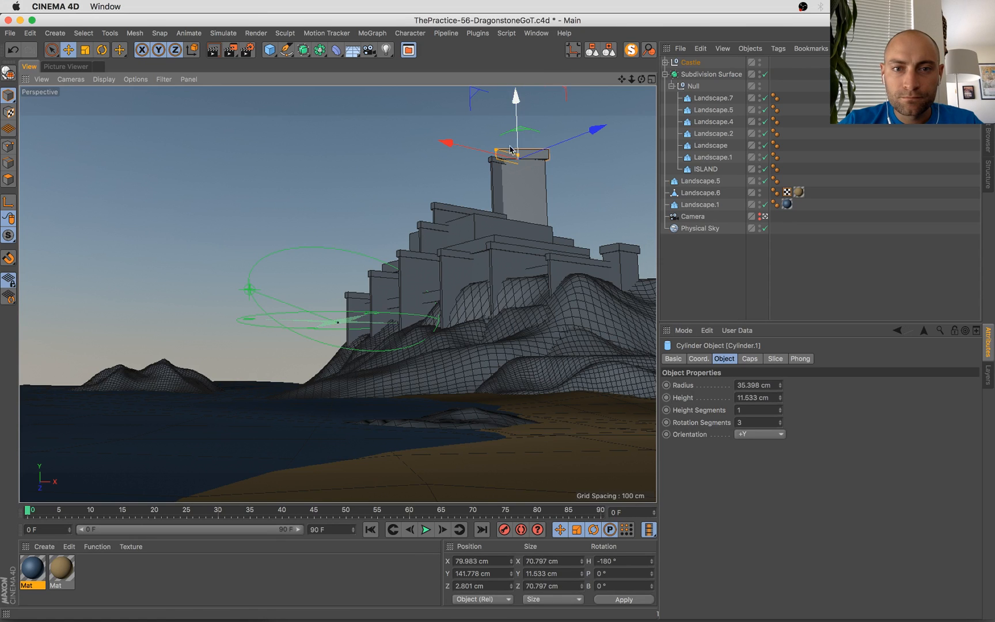
pyautogui.moveTo(521, 157); pyautogui.dragTo(519, 156)
pyautogui.click(610, 190)
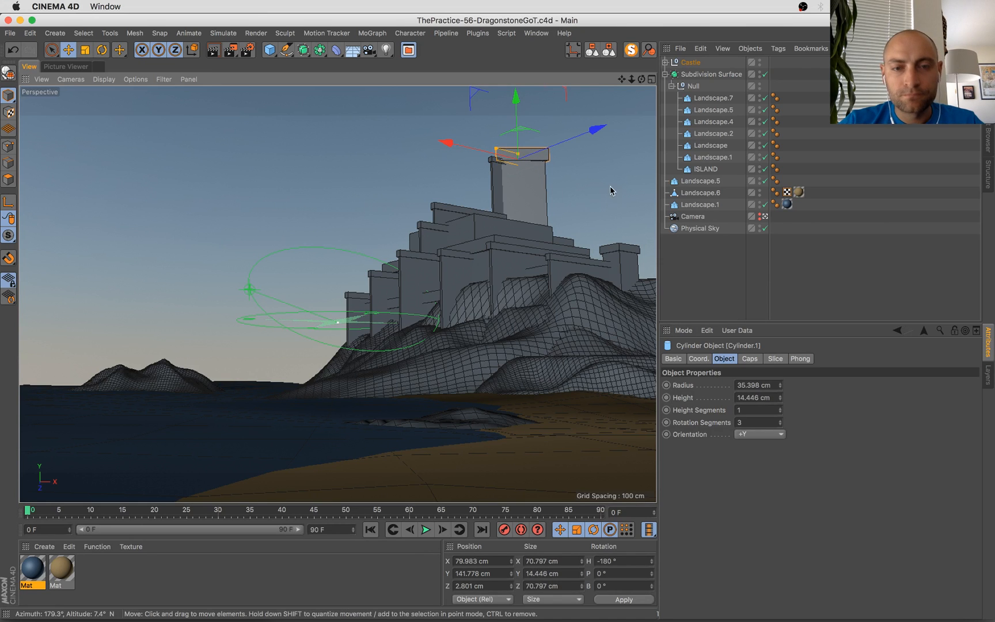
# Move Null.8, the narrow wall and cap beside the tall tower, along X to about 95.3 cm
pyautogui.click(499, 185)
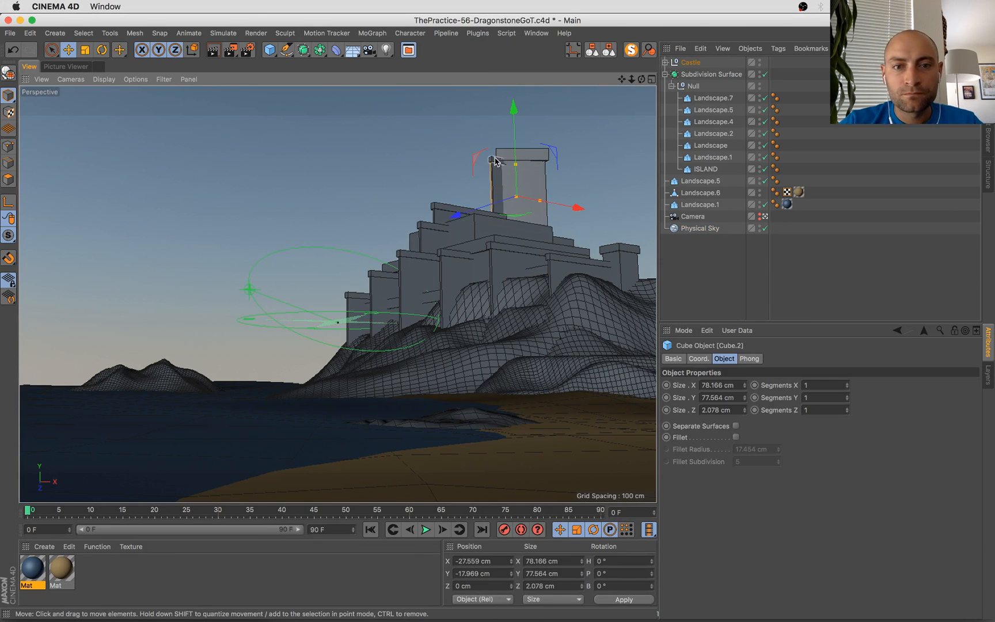
pyautogui.keyDown('shift'); pyautogui.click(495, 161); pyautogui.keyUp('shift')
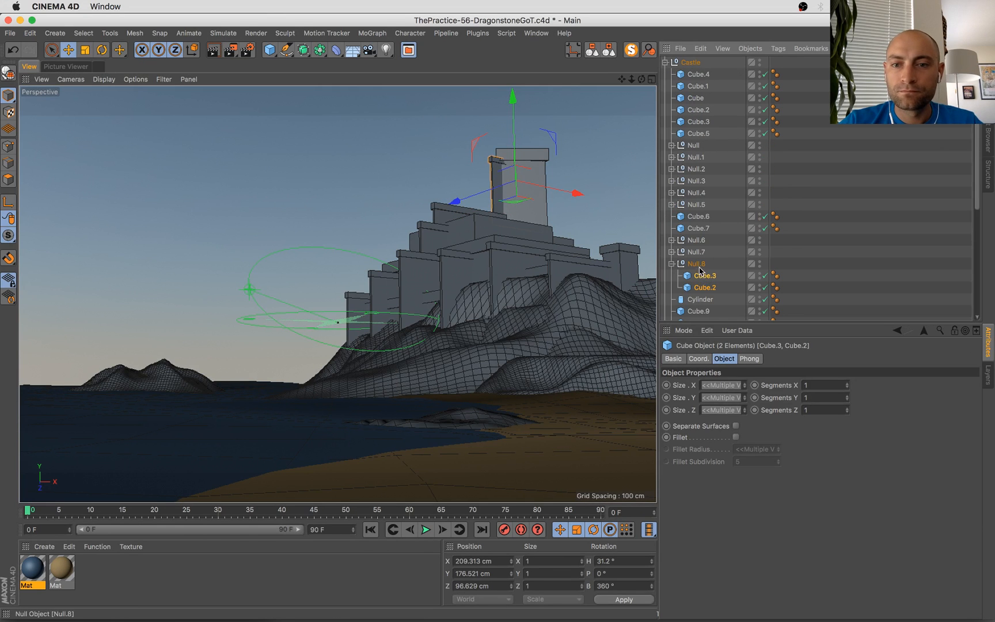
pyautogui.click(697, 264)
pyautogui.moveTo(590, 196); pyautogui.dragTo(578, 200)
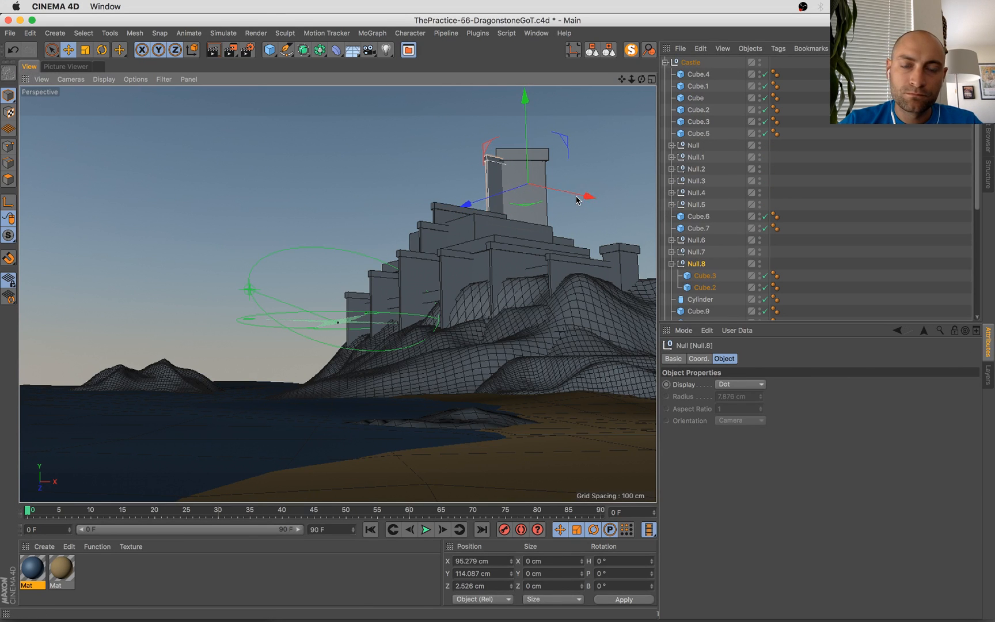
# Compare with the reference image and place a duplicate of Null.8 across the tower at about X 139.9, Y 72.2 cm
pyautogui.press('super+Tab')
pyautogui.press('super+Tab')
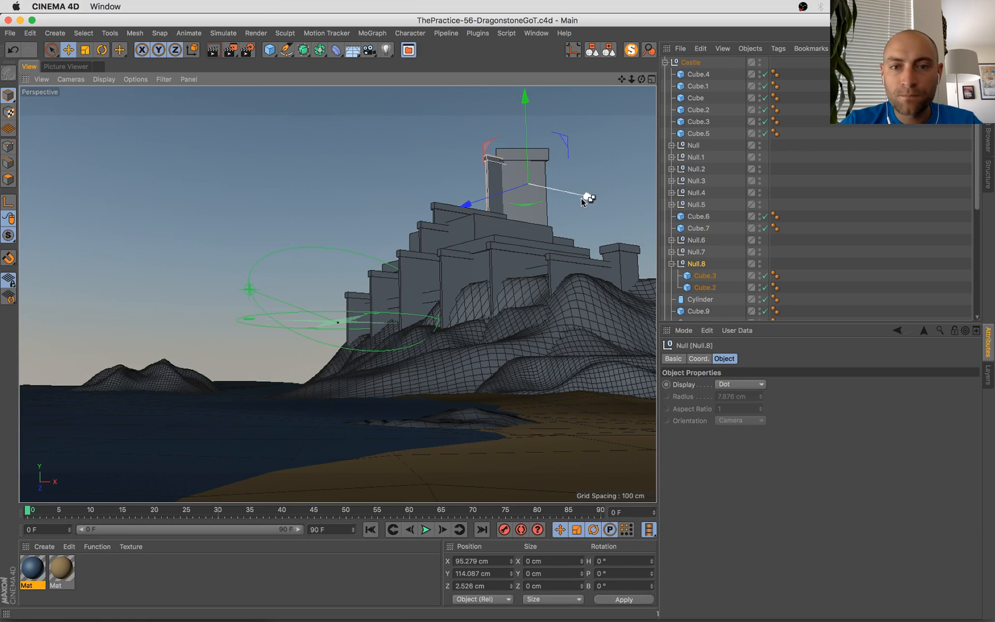
pyautogui.moveTo(578, 197); pyautogui.dragTo(603, 199)
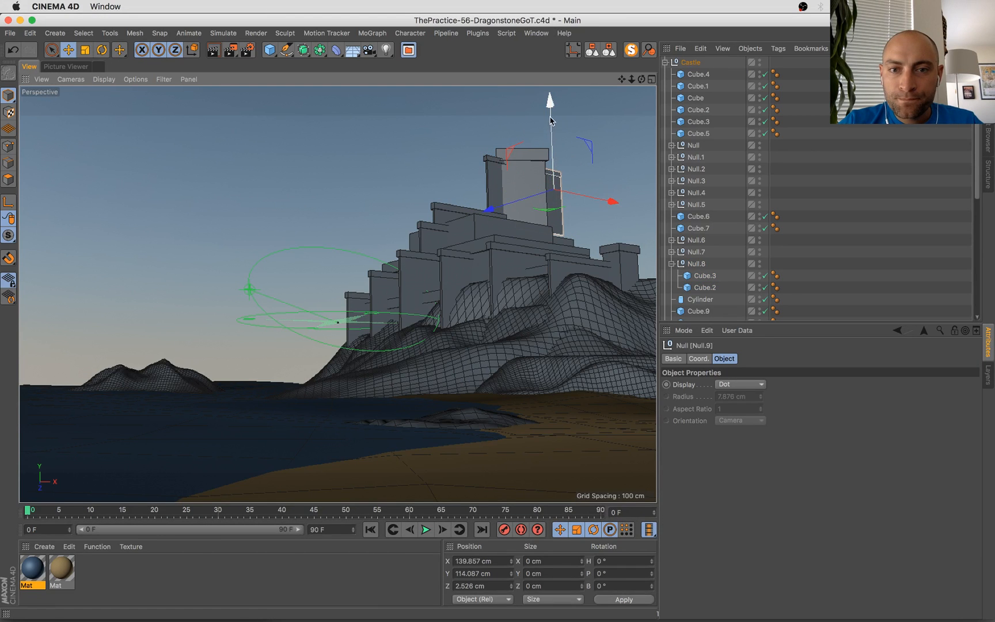
pyautogui.moveTo(551, 121); pyautogui.dragTo(554, 152)
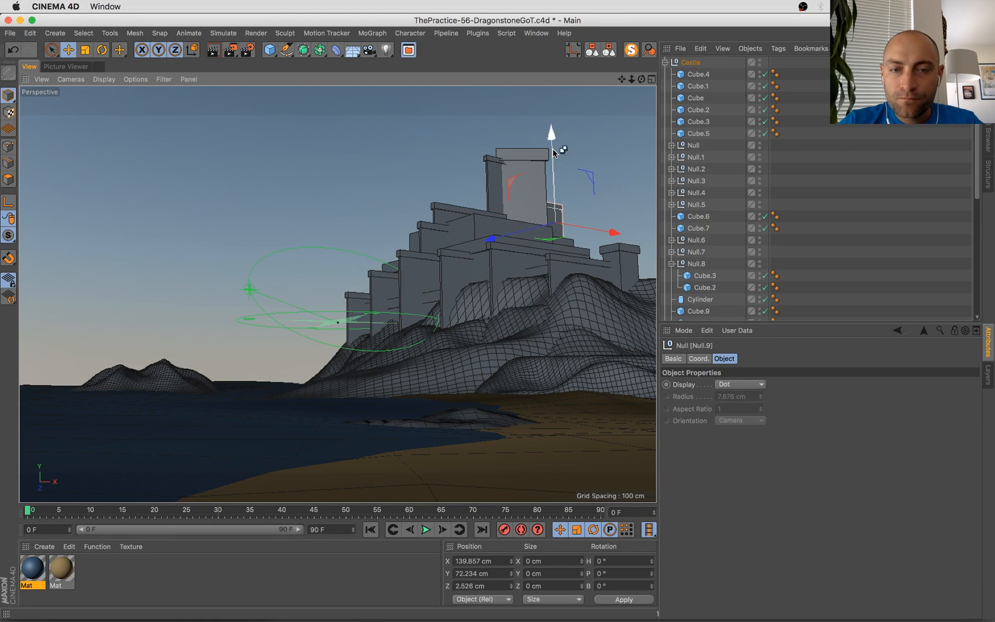
pyautogui.press('super+Tab')
pyautogui.press('super+Tab')
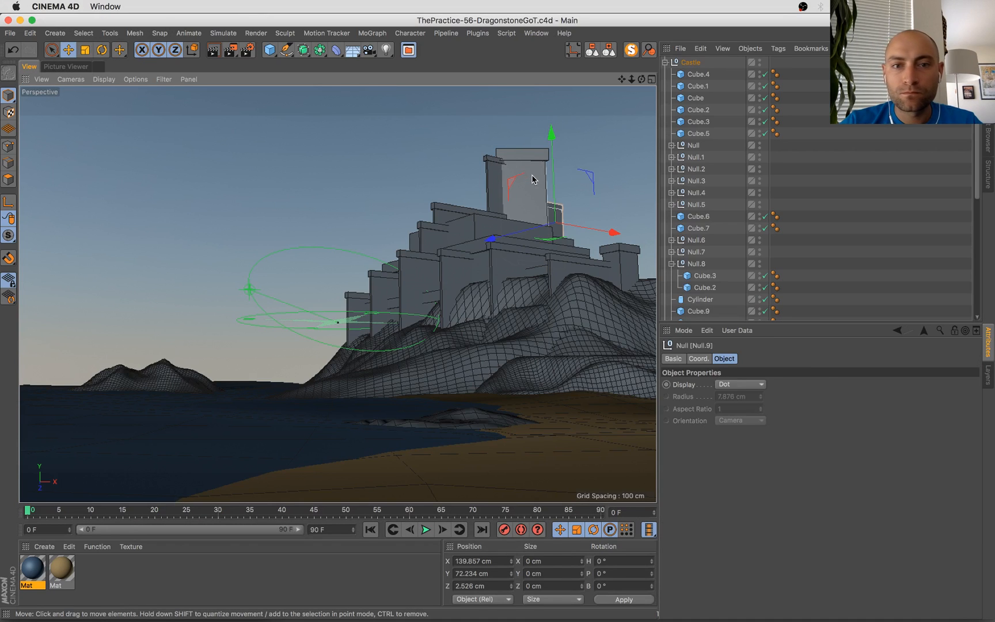
# Try 5 rotation segments on the tall tower's main cylinder
pyautogui.click(532, 179)
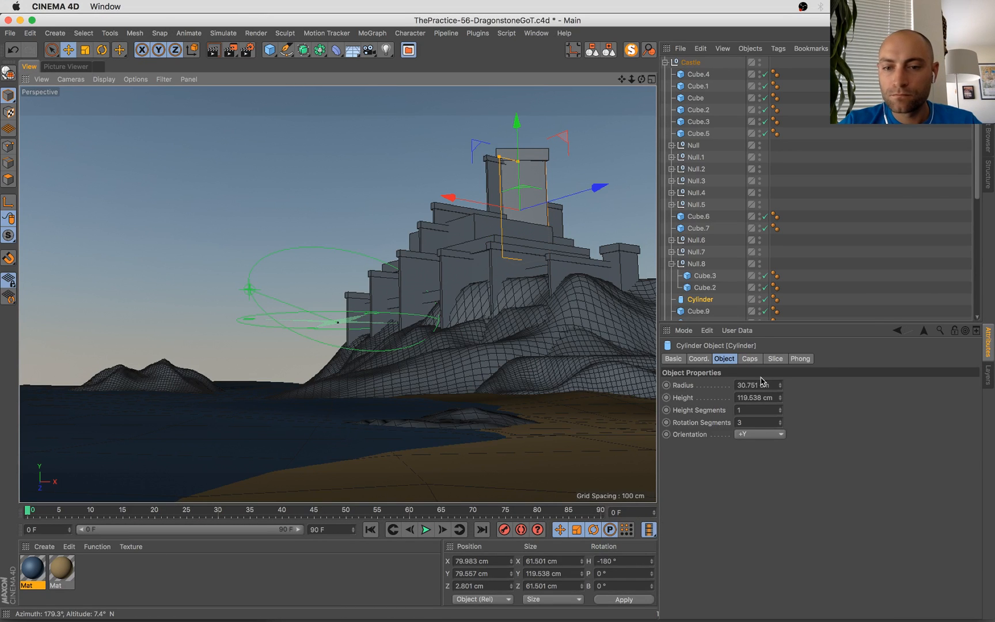
pyautogui.click(782, 422)
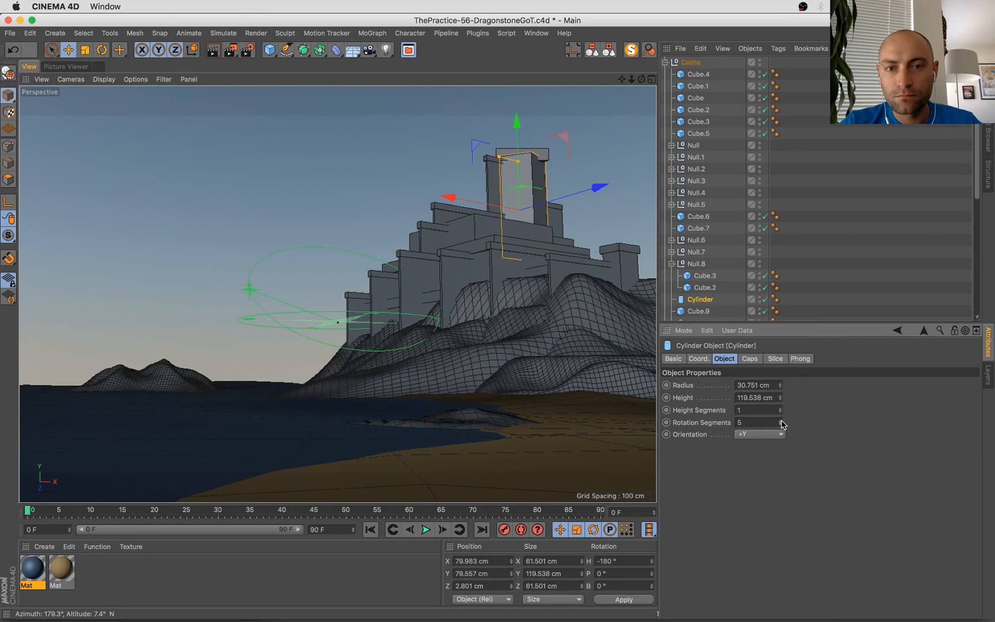
pyautogui.press('super+z')
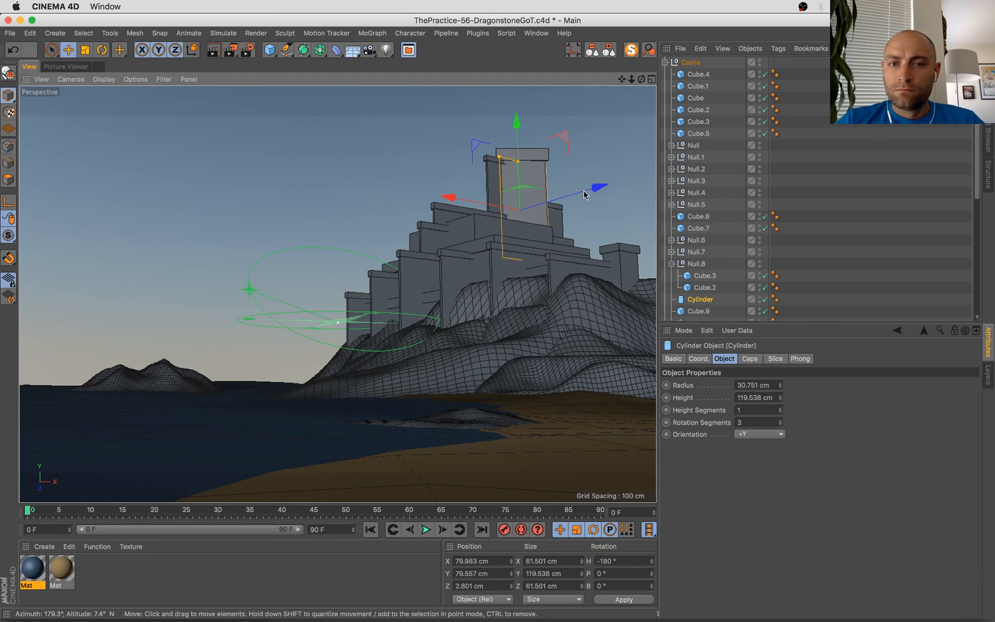
# Leave the Camera view to examine the tall tower up close and compare its shape with the Dragonstone reference image
pyautogui.scroll(-6, 716, 263)
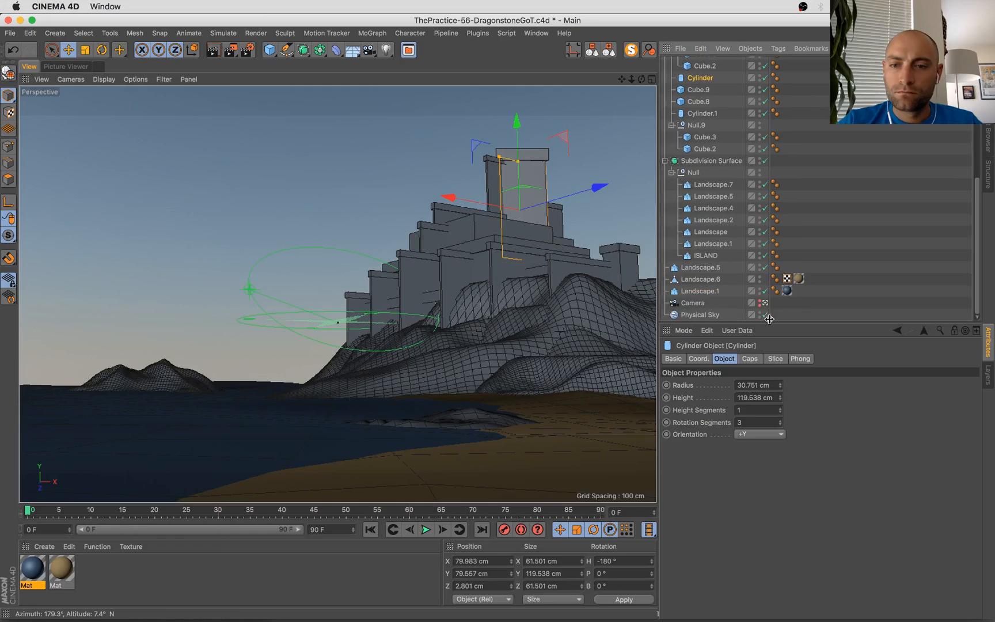
pyautogui.click(765, 304)
pyautogui.keyDown('alt'); pyautogui.moveTo(377, 294); pyautogui.dragTo(379, 340); pyautogui.keyUp('alt')
pyautogui.press('super+Tab')
pyautogui.press('super+Tab')
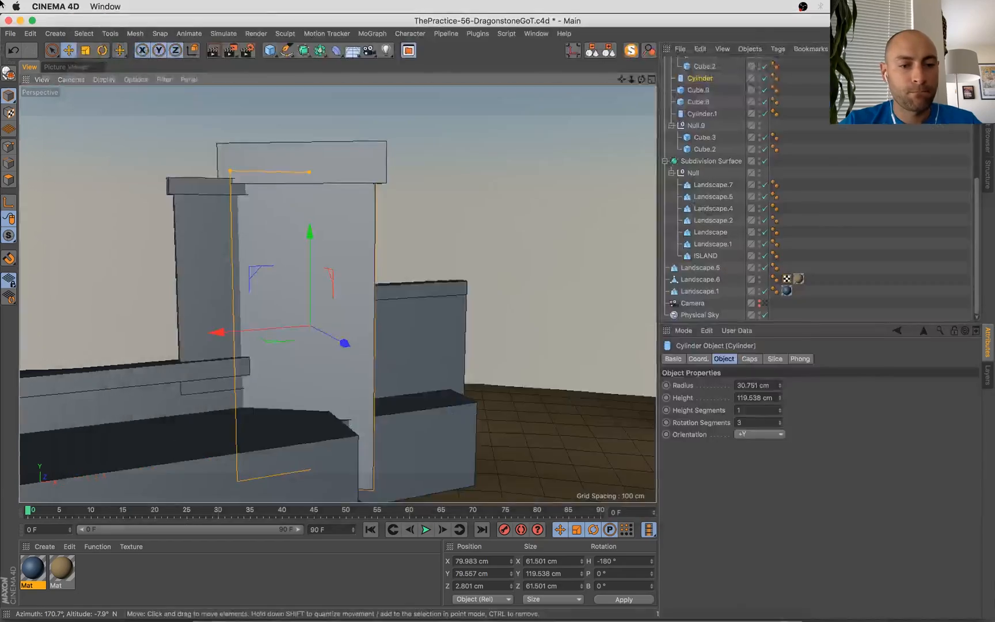
pyautogui.moveTo(18, 26)
pyautogui.click(422, 400)
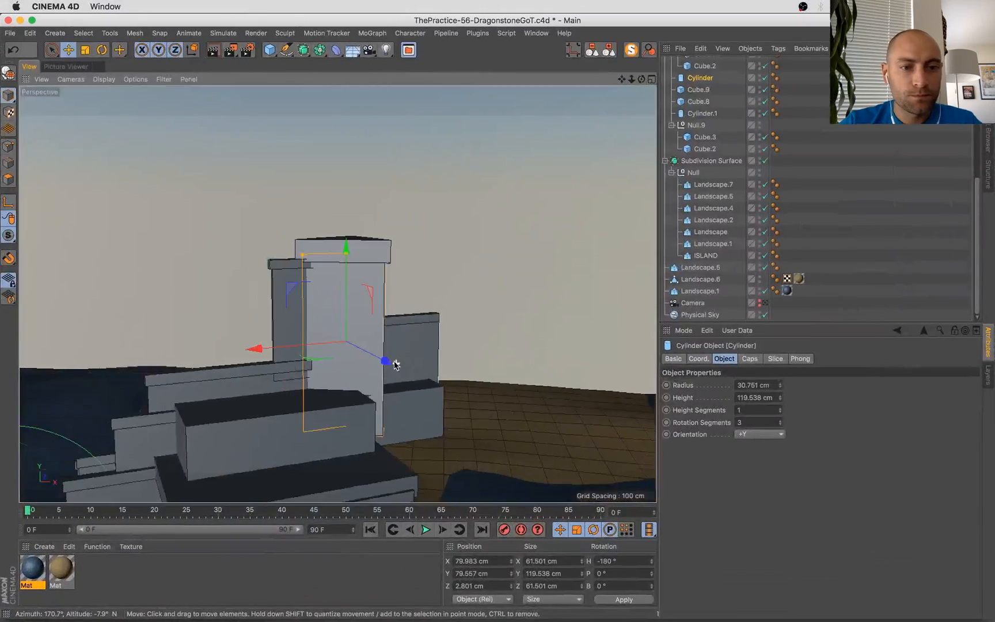
pyautogui.keyDown('alt'); pyautogui.moveTo(422, 400); pyautogui.dragTo(325, 292); pyautogui.keyUp('alt')
pyautogui.press('super+z')
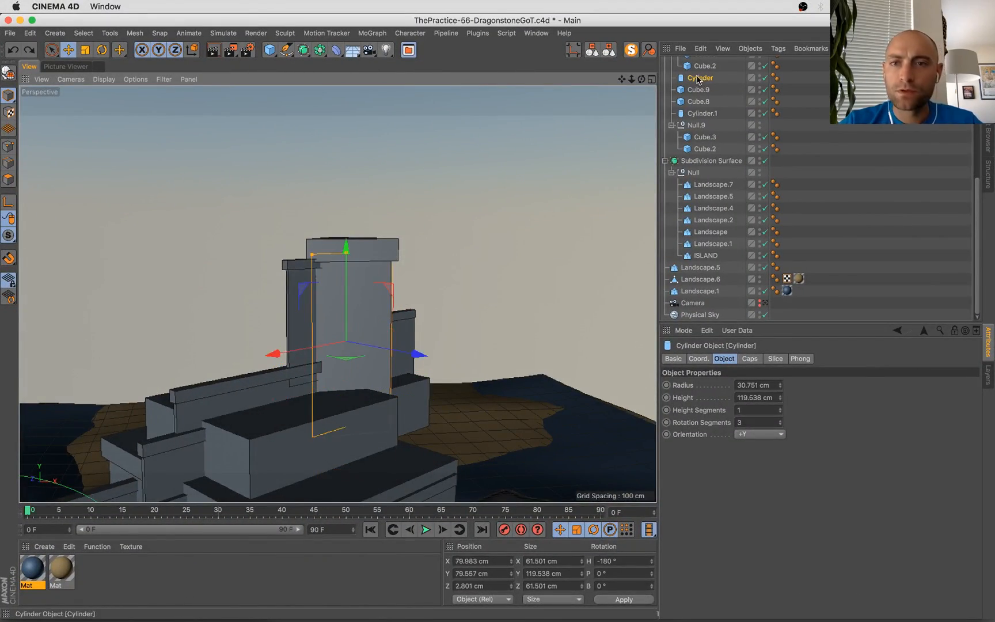
# Place a duplicate of the tall tower's Cylinder outside the Castle group and wrap it in a null
pyautogui.scroll(6, 762, 157)
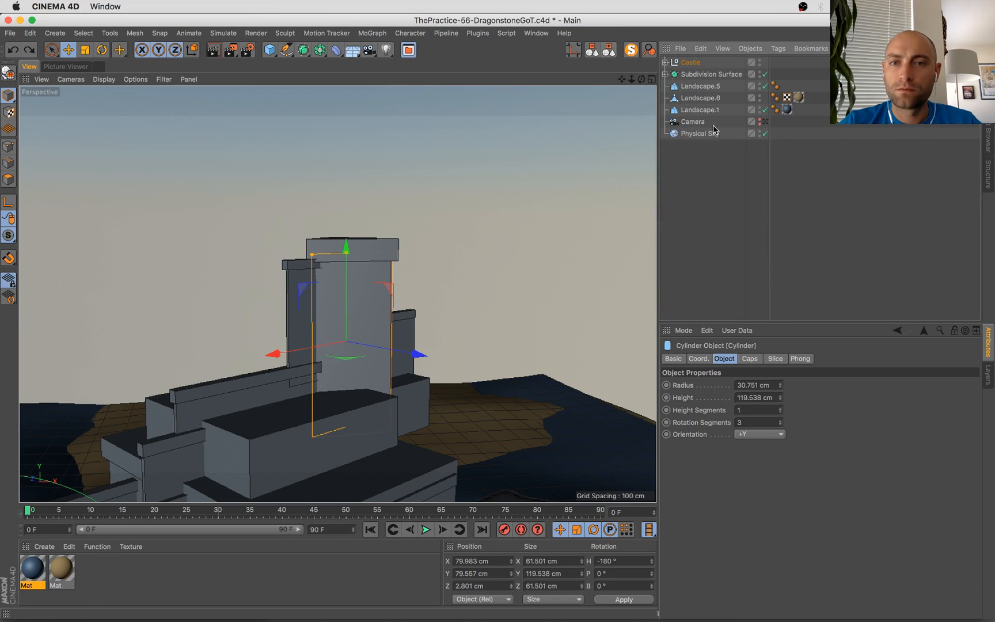
pyautogui.click(672, 263)
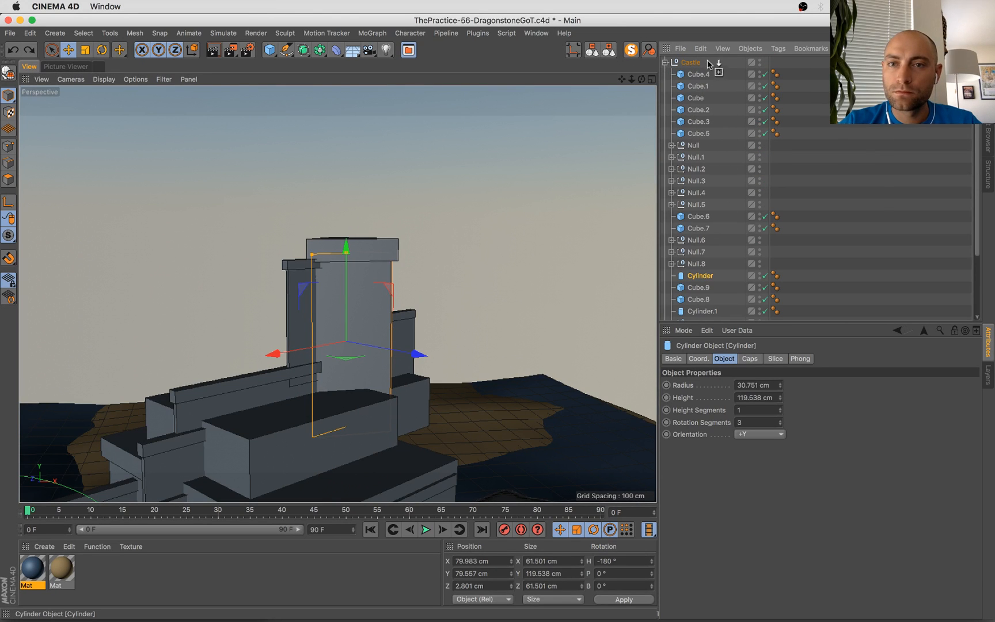
pyautogui.moveTo(706, 60); pyautogui.dragTo(691, 63)
pyautogui.click(666, 74)
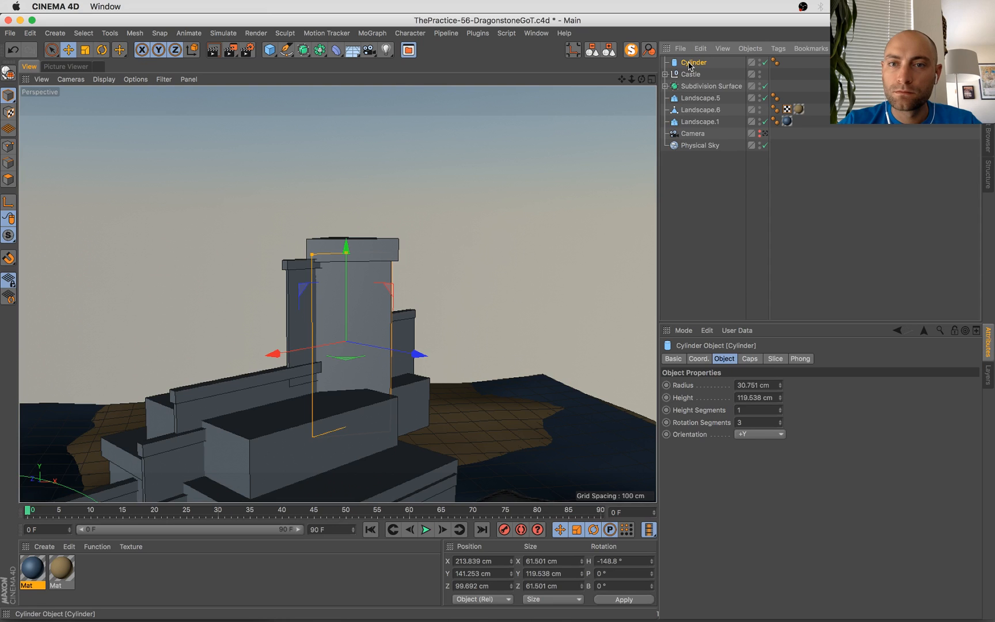
pyautogui.hotkey('alt', 'g')
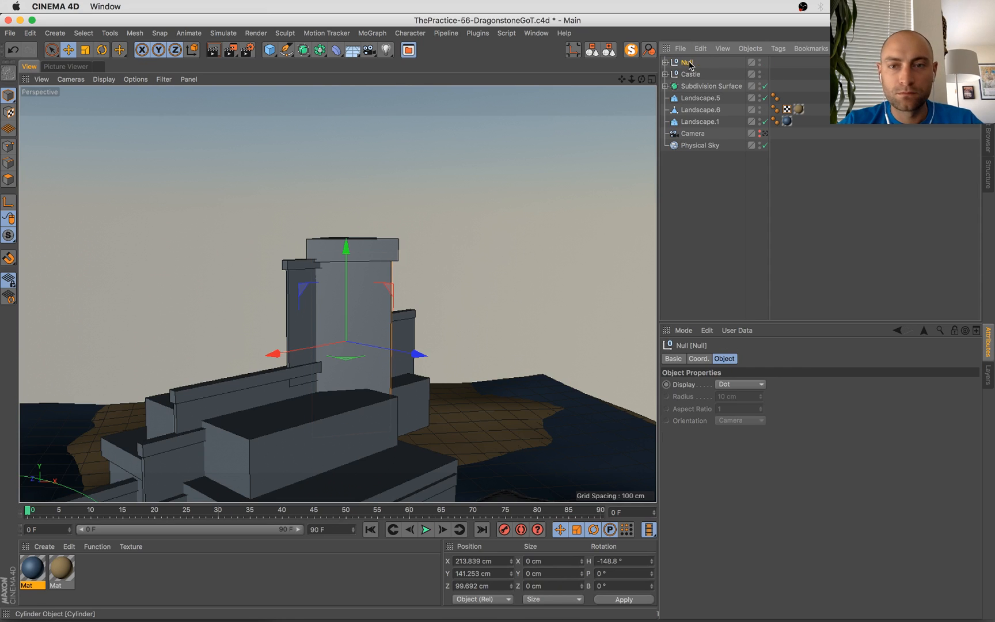
# Turn the duplicate's null into a hidden backup named OFF and place it below Physical Sky in the hierarchy
pyautogui.click(760, 61)
pyautogui.doubleClick(687, 63)
pyautogui.write('OF')
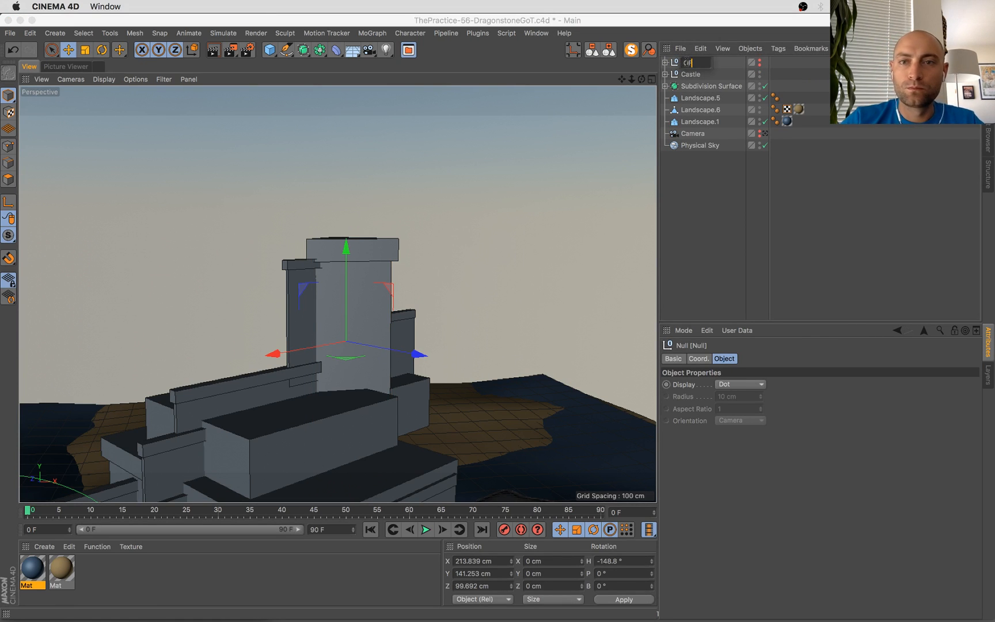
pyautogui.write('F')
pyautogui.press('Return')
pyautogui.moveTo(687, 65); pyautogui.dragTo(710, 205)
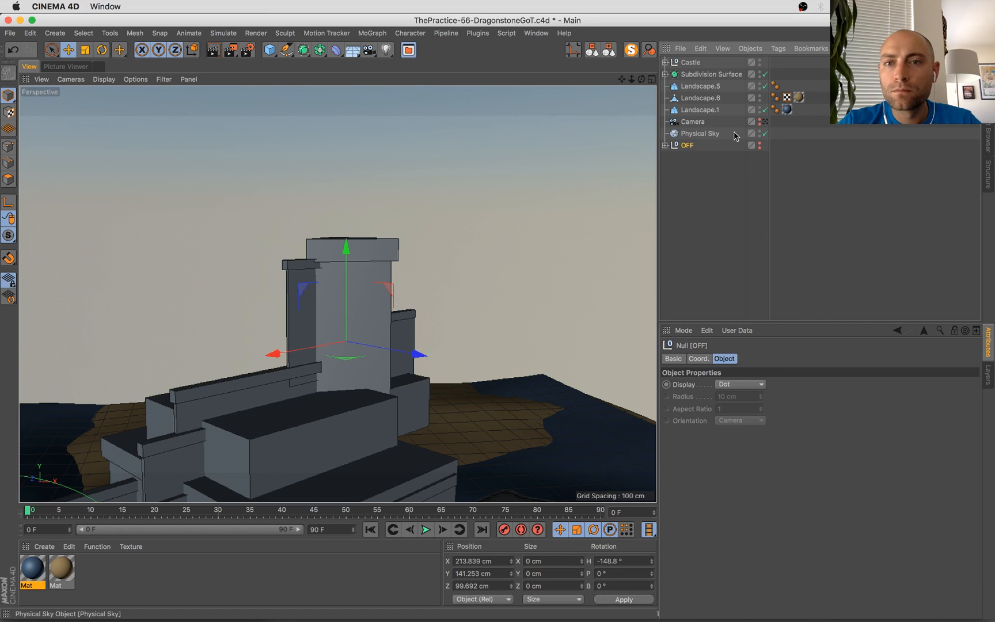
# Make the tower cylinder in the Castle group editable and subdivide its side polygons
pyautogui.click(665, 62)
pyautogui.click(379, 291)
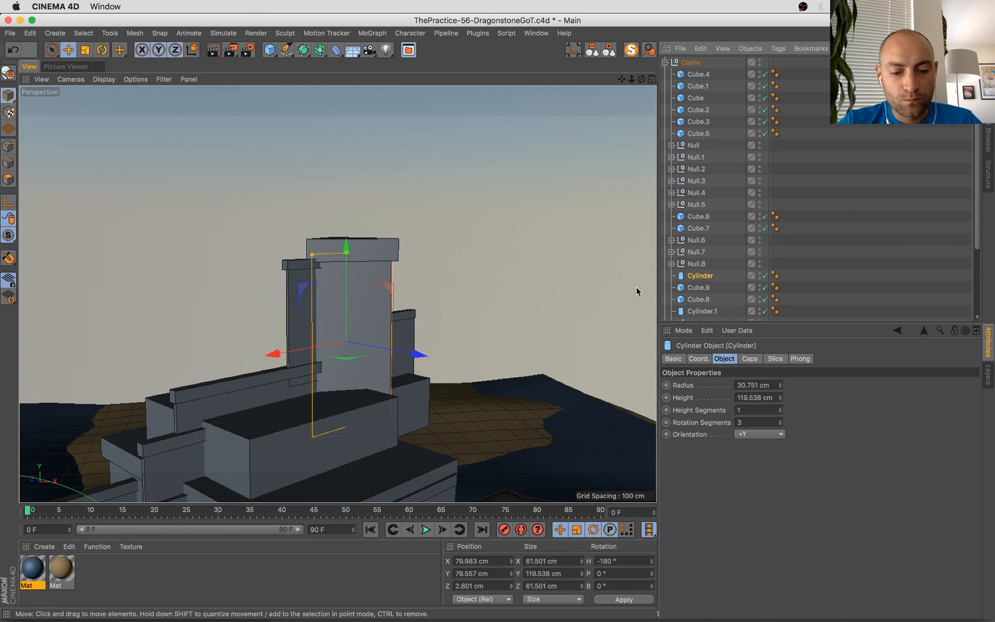
pyautogui.press('c')
pyautogui.click(8, 179)
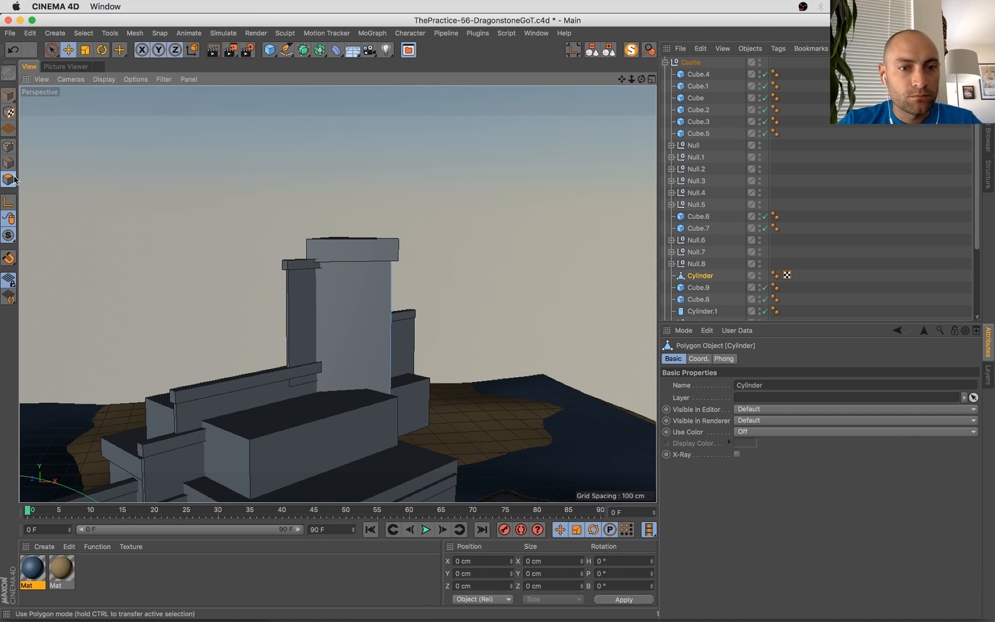
pyautogui.click(352, 323)
pyautogui.rightClick(345, 319)
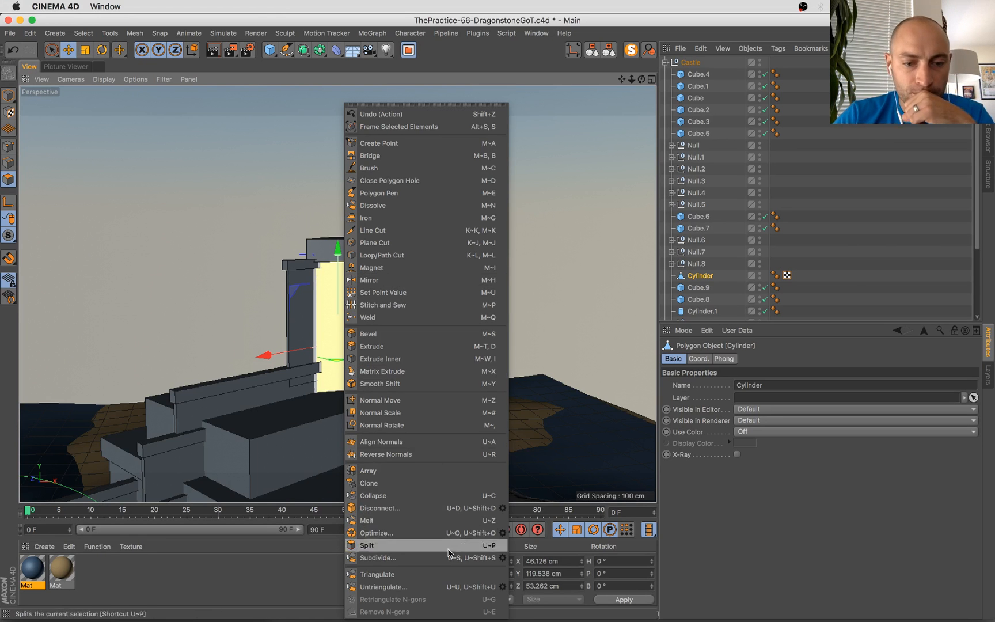
pyautogui.click(433, 560)
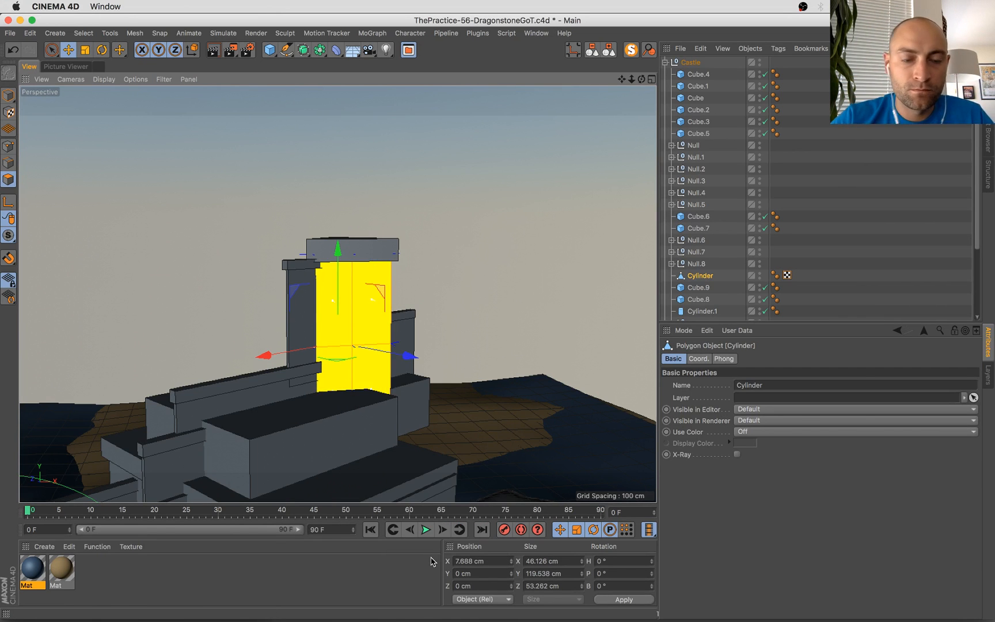
# In edge mode, set Live Selection to Normal and select the middle vertical edges on one side of the tower
pyautogui.keyDown('alt'); pyautogui.moveTo(444, 262); pyautogui.dragTo(636, 285); pyautogui.keyUp('alt')
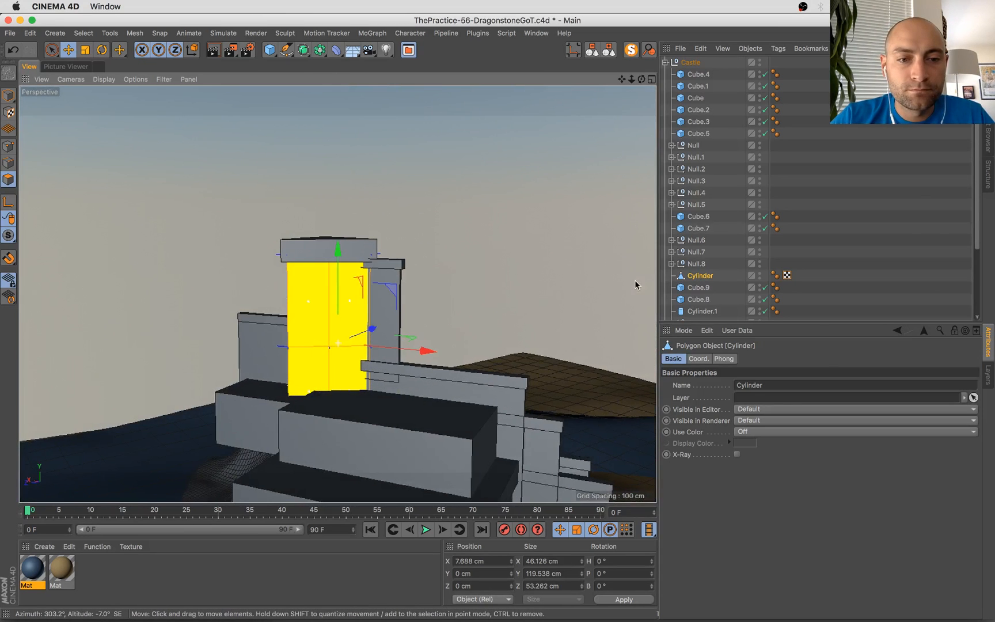
pyautogui.press('space')
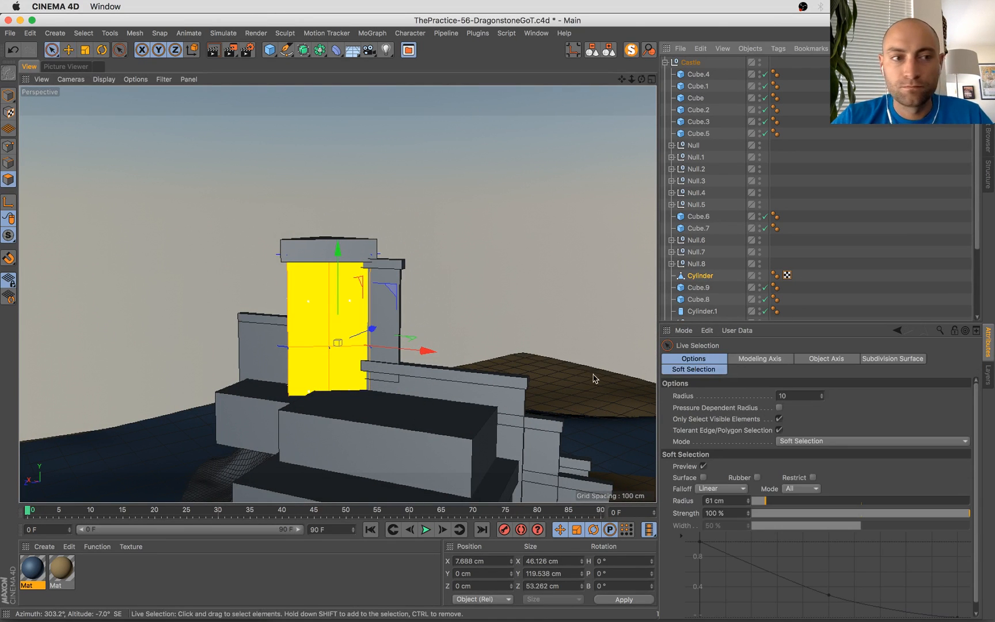
pyautogui.click(9, 162)
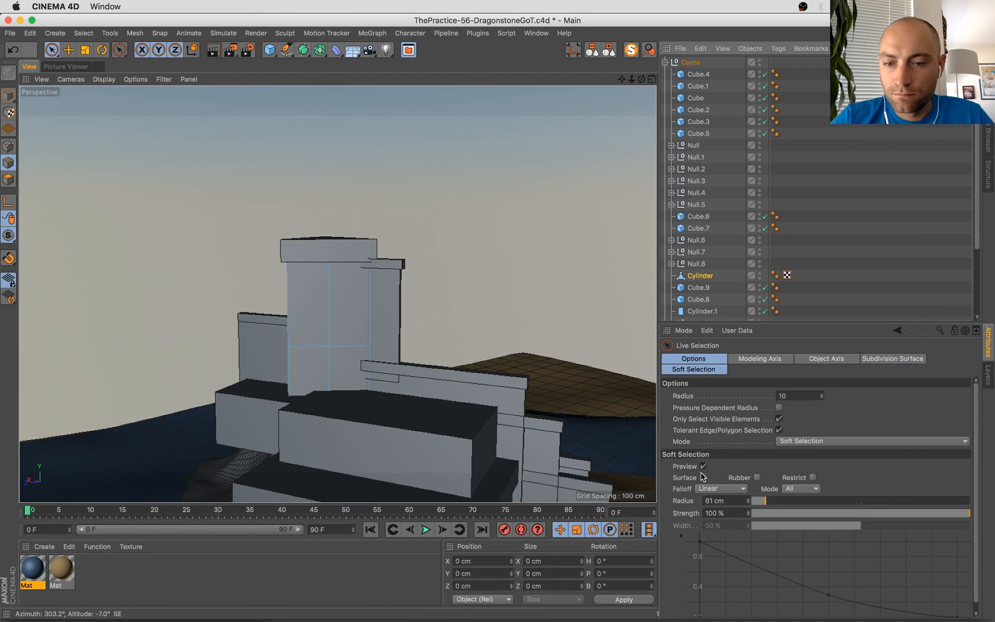
pyautogui.click(795, 441)
pyautogui.click(787, 451)
pyautogui.click(327, 356)
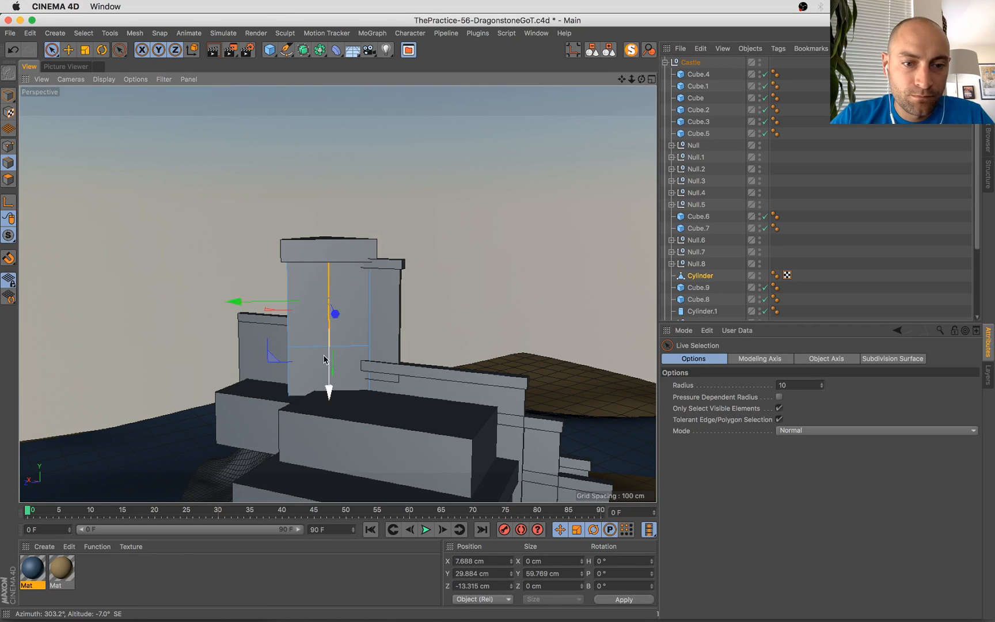
pyautogui.keyDown('shift'); pyautogui.click(329, 371); pyautogui.keyUp('shift')
# Isolate the tower cylinder and add the middle vertical edges of its other two sides to the selection
pyautogui.click(632, 50)
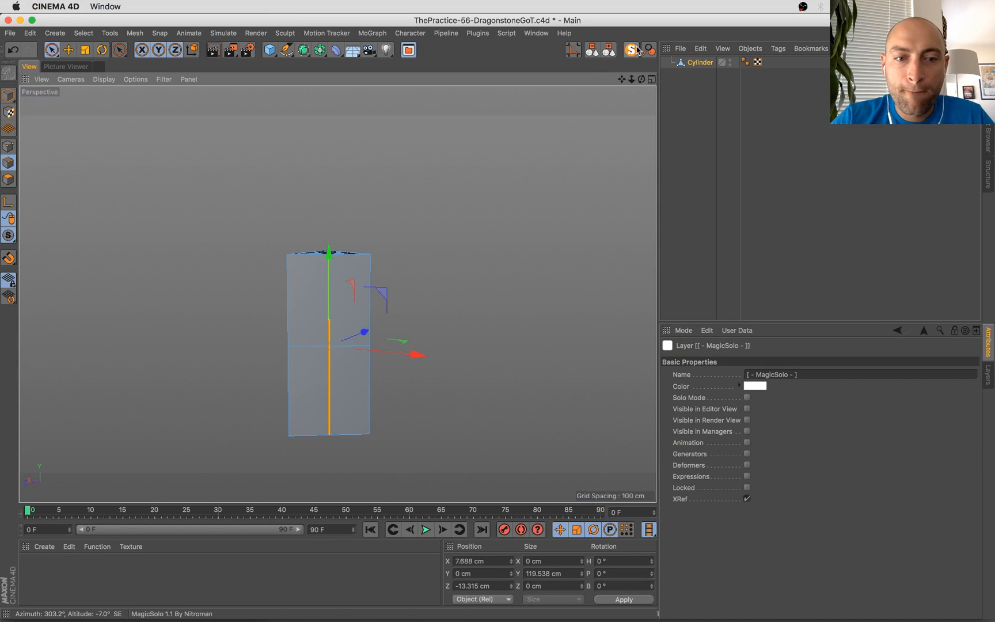
pyautogui.keyDown('alt'); pyautogui.moveTo(528, 321); pyautogui.dragTo(231, 313); pyautogui.keyUp('alt')
pyautogui.keyDown('shift'); pyautogui.click(360, 327); pyautogui.keyUp('shift')
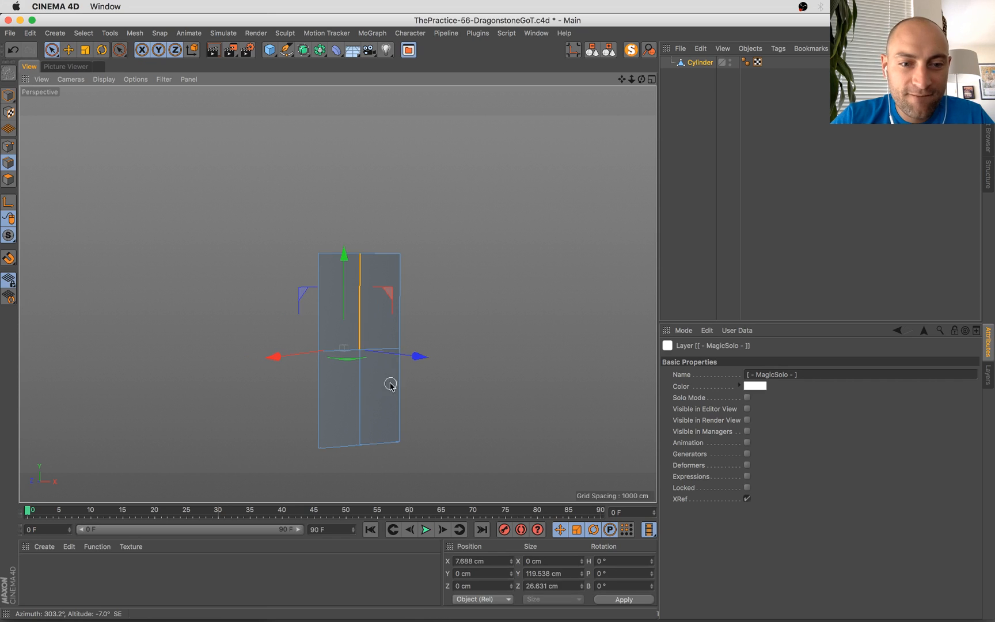
pyautogui.keyDown('shift'); pyautogui.click(360, 404); pyautogui.keyUp('shift')
pyautogui.keyDown('alt'); pyautogui.moveTo(476, 392); pyautogui.dragTo(252, 404); pyautogui.keyUp('alt')
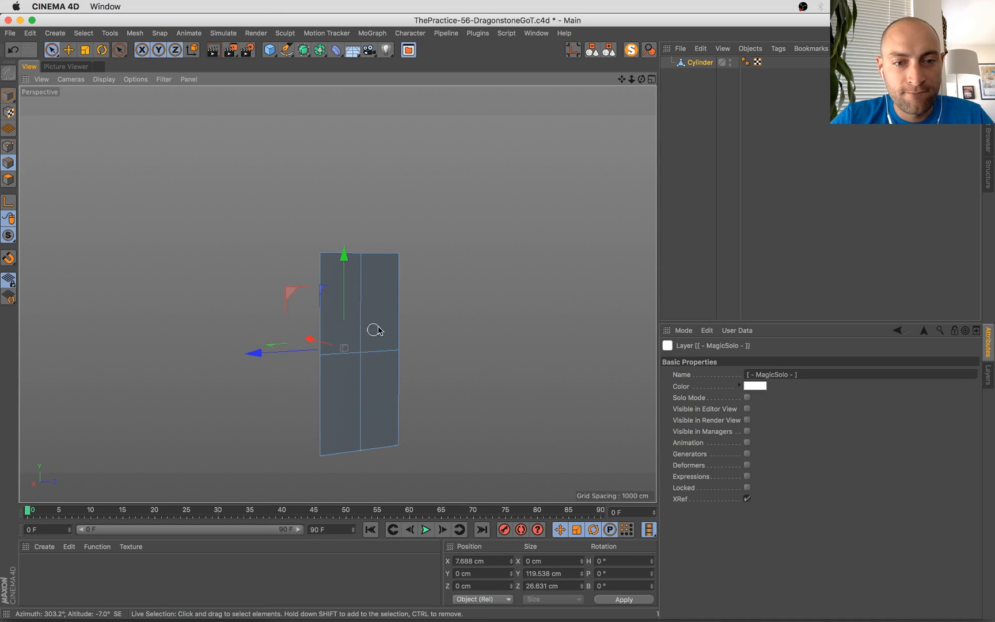
pyautogui.keyDown('shift'); pyautogui.click(367, 313); pyautogui.keyUp('shift')
pyautogui.keyDown('shift'); pyautogui.click(370, 402); pyautogui.keyUp('shift')
pyautogui.keyDown('alt'); pyautogui.moveTo(371, 402); pyautogui.dragTo(178, 396); pyautogui.keyUp('alt')
# Try to scale the selected middle edges inward on all axes
pyautogui.press('t')
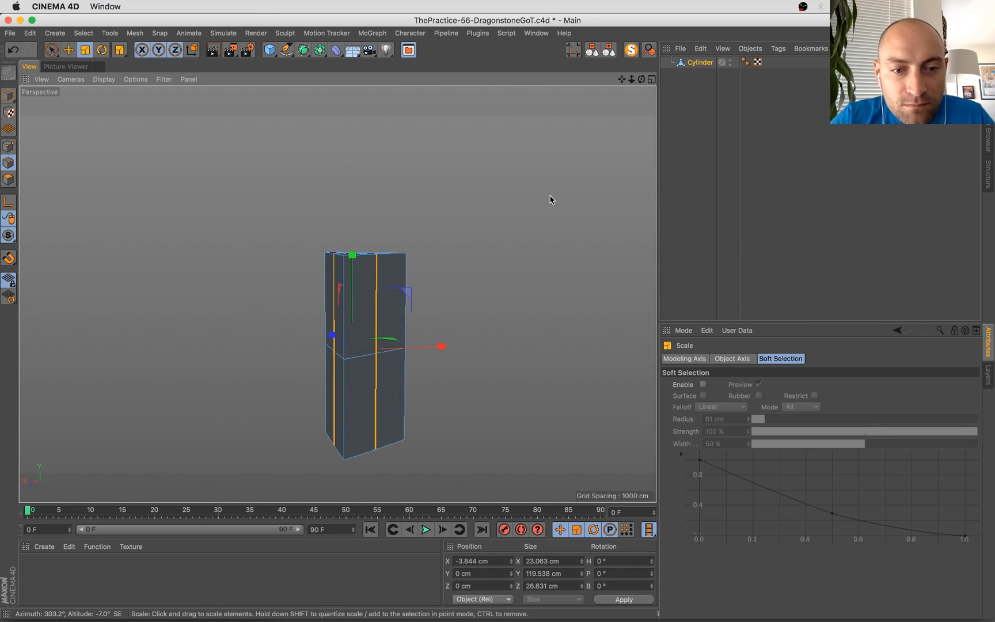
pyautogui.keyDown('alt'); pyautogui.moveTo(550, 200); pyautogui.dragTo(527, 179); pyautogui.keyUp('alt')
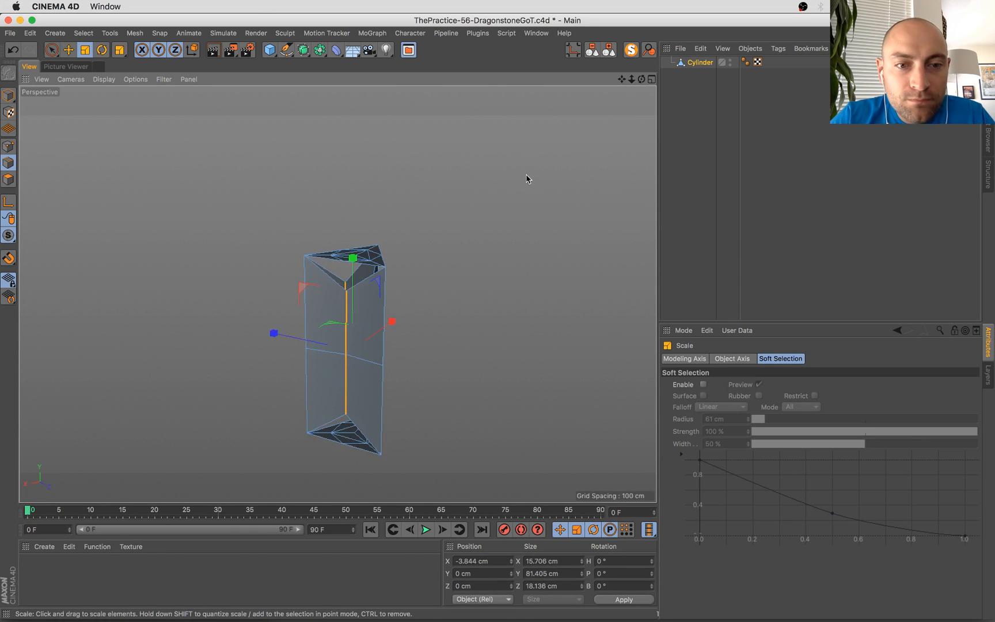
pyautogui.press('super+z')
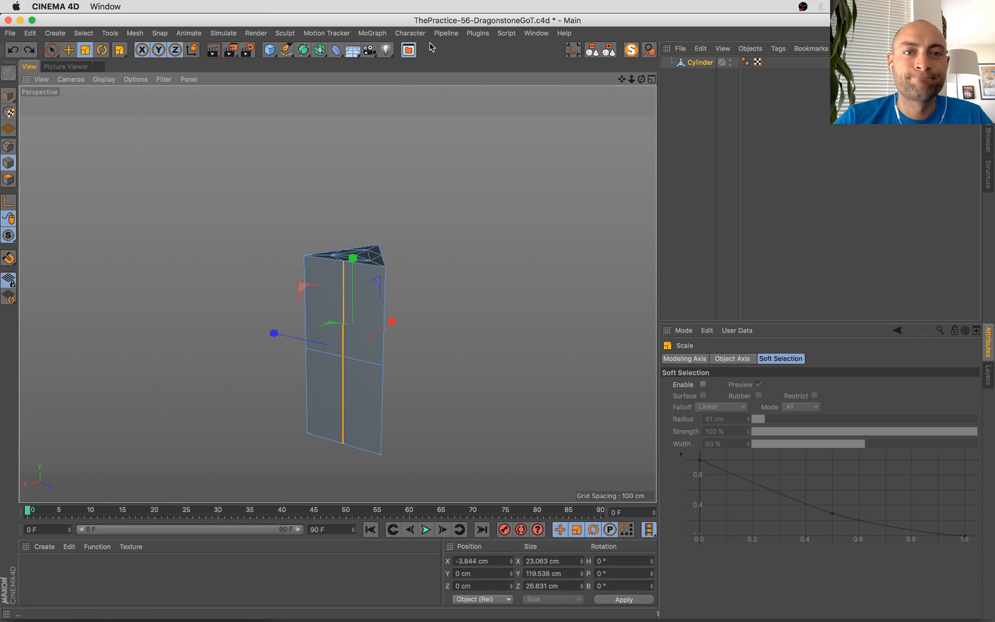
# Weld the tower cylinder into one editable mesh with a Connect object and set its Phong angle to 80°
pyautogui.click(410, 33)
pyautogui.click(290, 81)
pyautogui.click(303, 49)
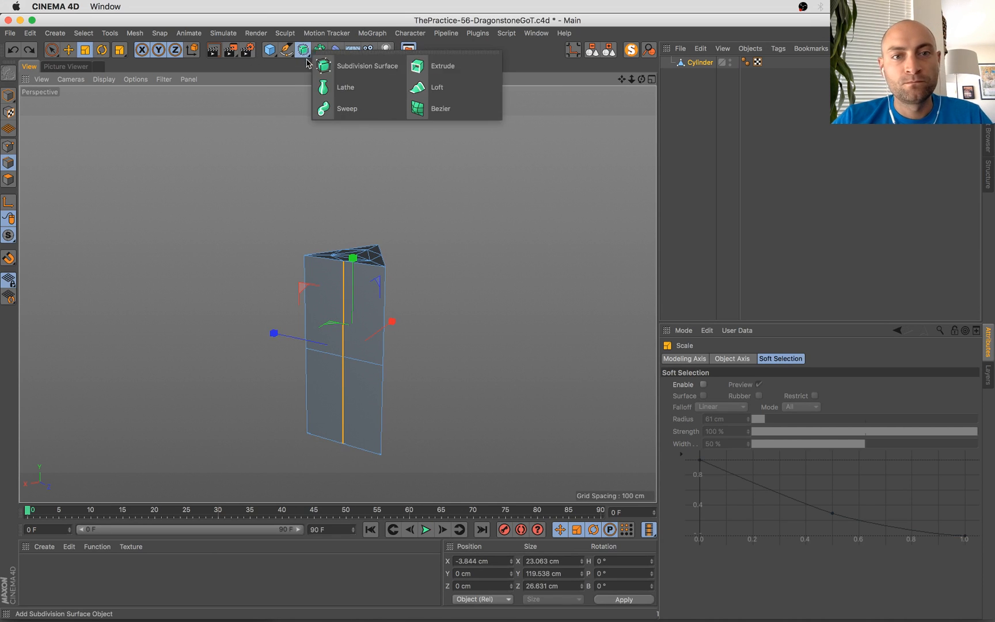
pyautogui.moveTo(319, 50); pyautogui.dragTo(453, 87)
pyautogui.press('c')
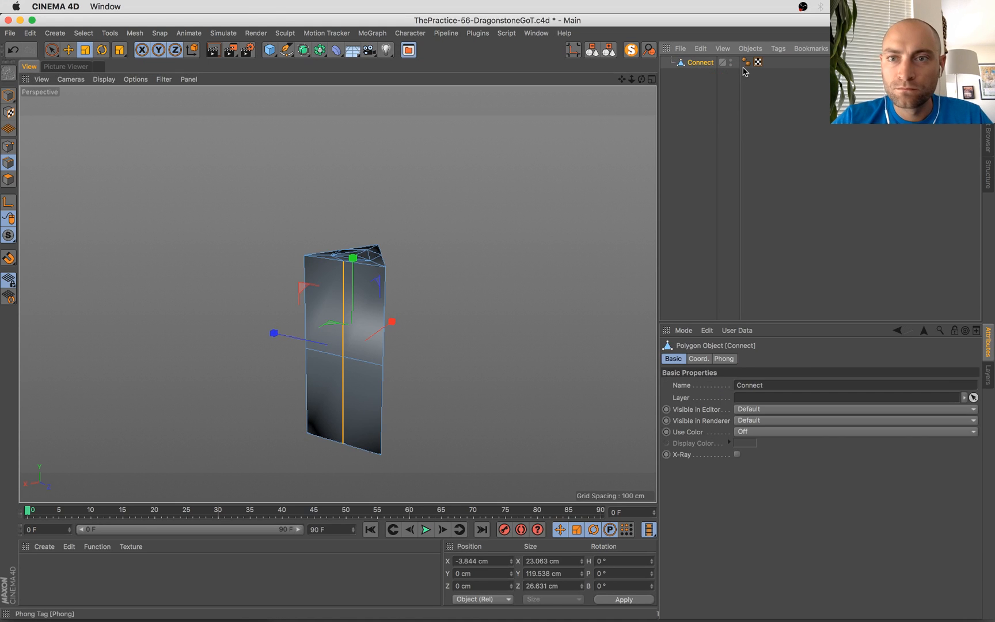
pyautogui.click(746, 62)
pyautogui.moveTo(775, 402); pyautogui.dragTo(766, 427)
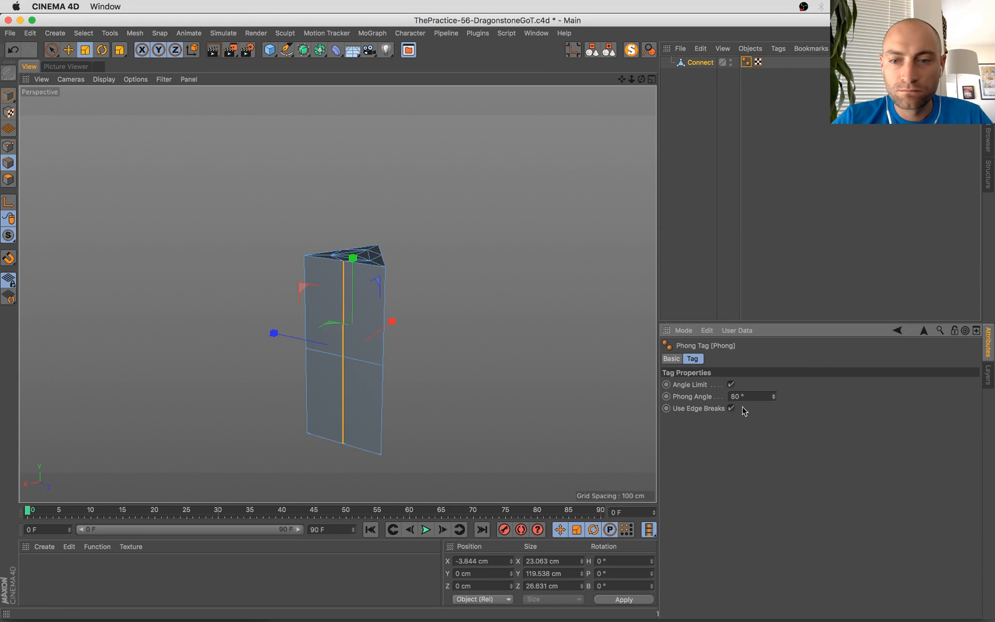
# Scale the middle edges inward on X and Z only to about 17.2 × 19.9 cm, and end the tower's isolation
pyautogui.keyDown('alt'); pyautogui.moveTo(506, 350); pyautogui.dragTo(429, 342); pyautogui.keyUp('alt')
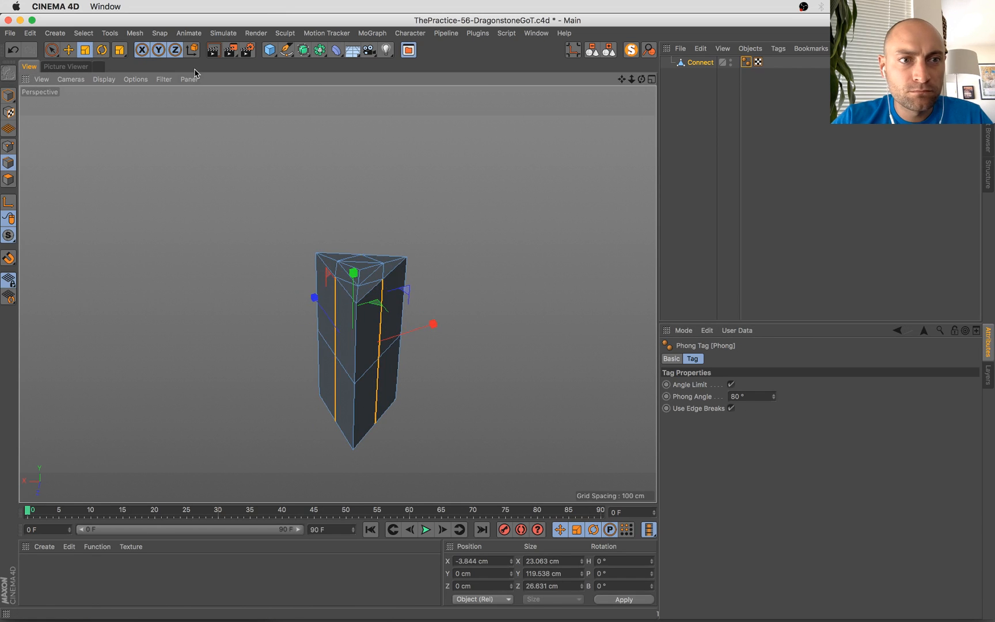
pyautogui.moveTo(574, 176); pyautogui.dragTo(452, 202)
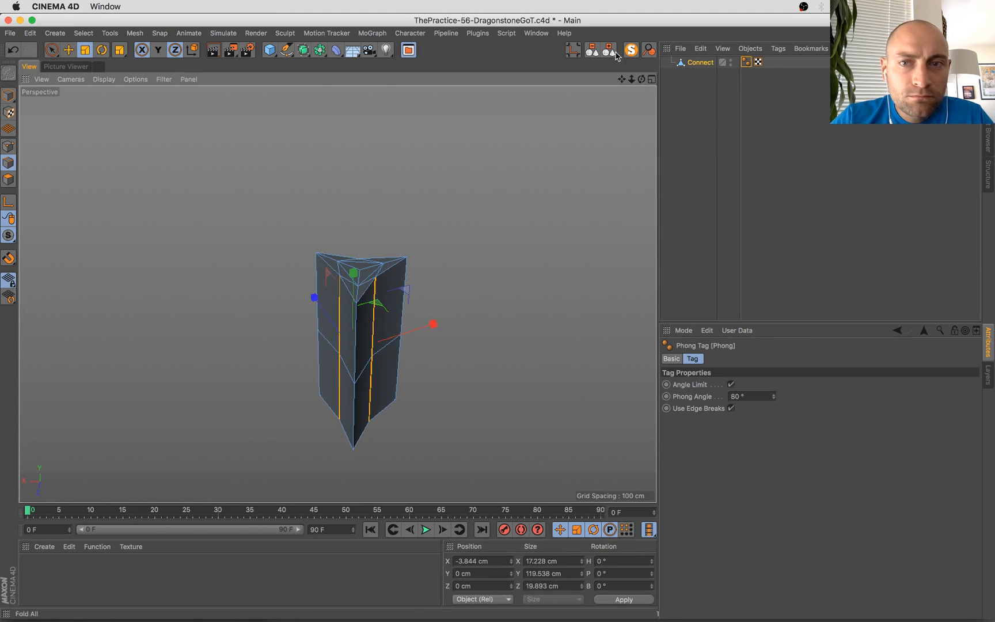
pyautogui.click(632, 50)
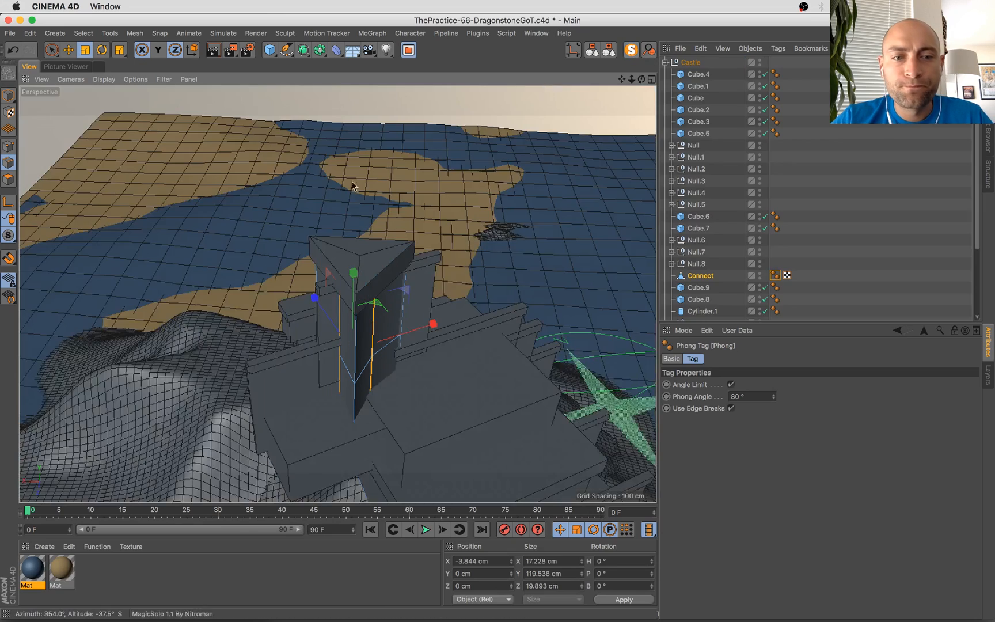
# Return to model mode and the scene camera view, and delete the old cylinder cap on top of the tower
pyautogui.click(9, 96)
pyautogui.scroll(-5, 788, 248)
pyautogui.click(766, 291)
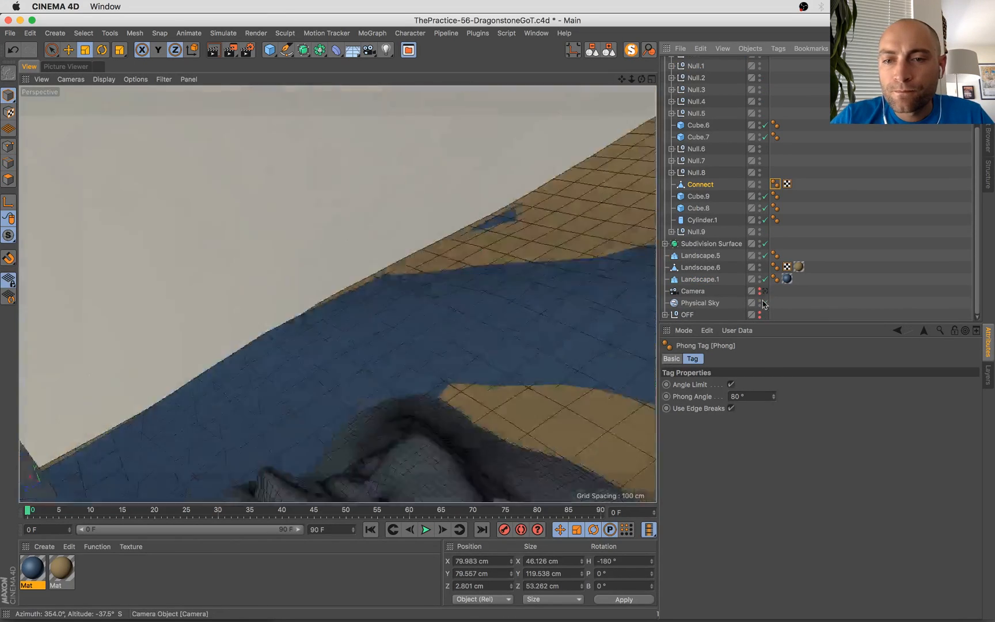
pyautogui.click(511, 153)
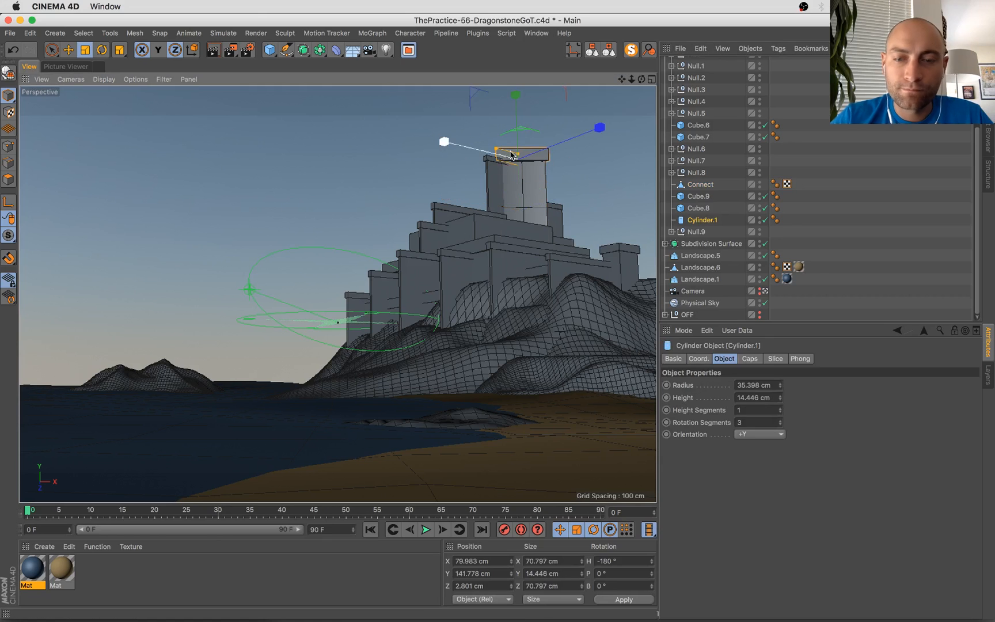
pyautogui.press('Delete')
# Set the tower's Phong angle to 62° and duplicate the tower as a flattened cap about 54 × 17 × 63 cm on top
pyautogui.click(775, 196)
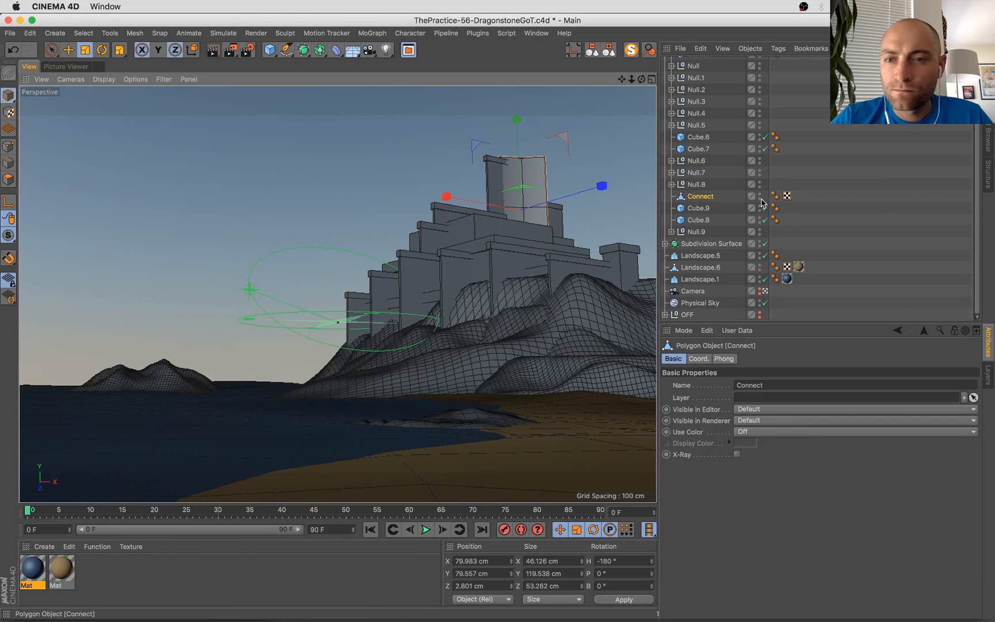
pyautogui.moveTo(773, 398); pyautogui.dragTo(774, 405)
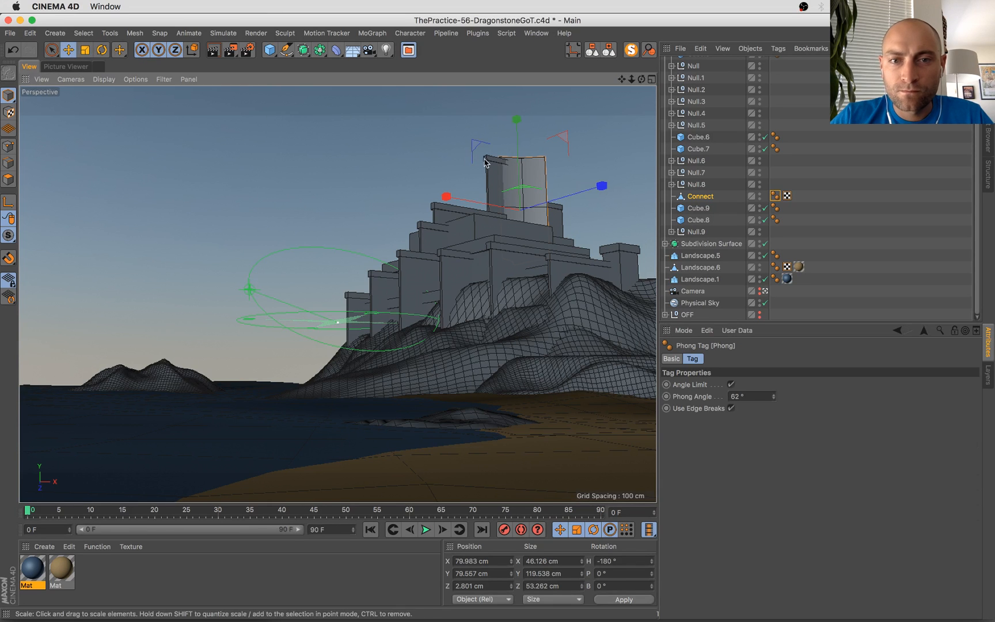
pyautogui.press('e')
pyautogui.moveTo(526, 156)
pyautogui.keyDown('ctrl'); pyautogui.mouseDown()
pyautogui.moveTo(519, 123)
pyautogui.moveTo(517, 167)
pyautogui.mouseUp(); pyautogui.keyUp('ctrl')
pyautogui.press('t')
pyautogui.press('y')
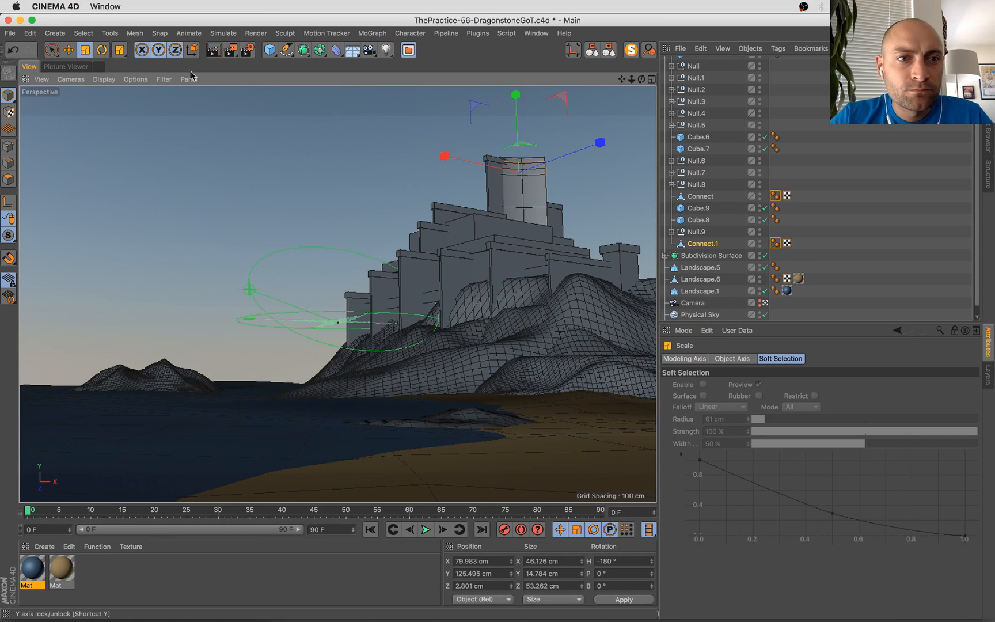
pyautogui.moveTo(299, 219); pyautogui.dragTo(517, 113)
pyautogui.press('e')
# Check the Dragonstone reference in Preview, and in Cinema 4D duplicate the castle's upper block as a small turret about 18 × 47 × 18 cm
pyautogui.press('super+Tab')
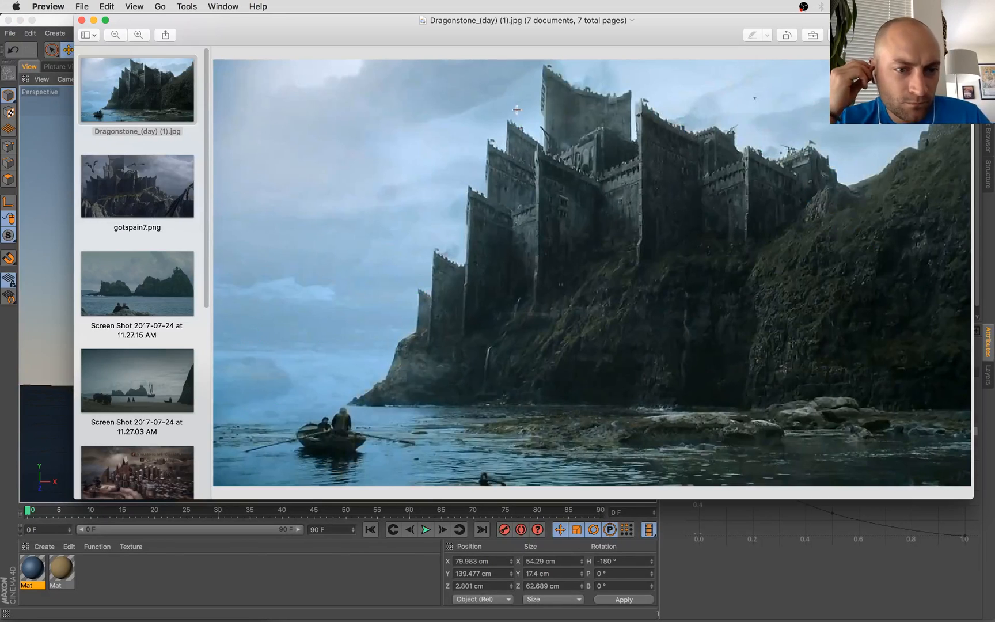
pyautogui.press('super+Tab')
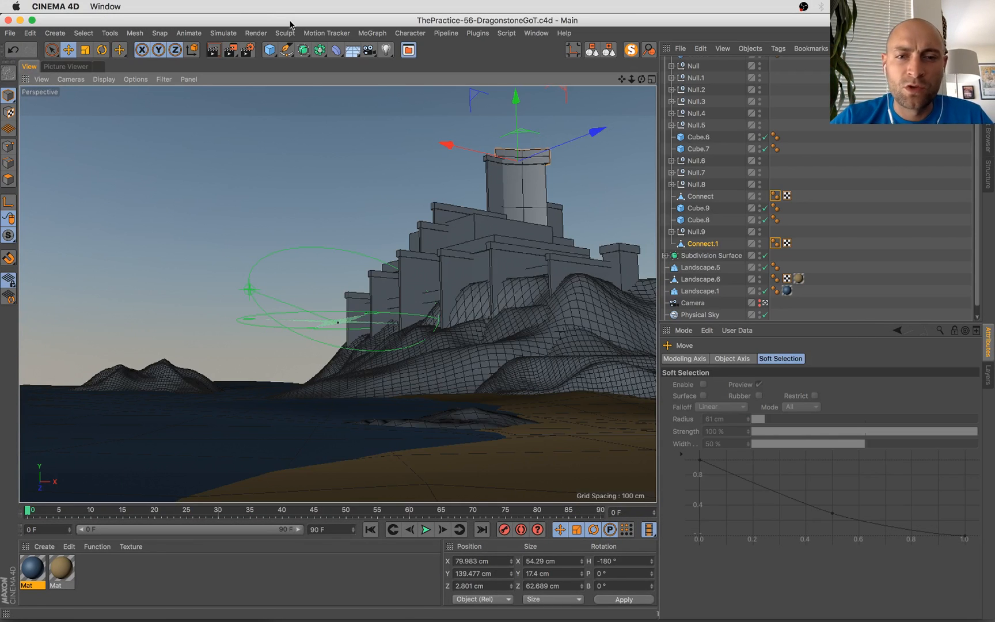
pyautogui.click(474, 223)
pyautogui.press('super+Tab')
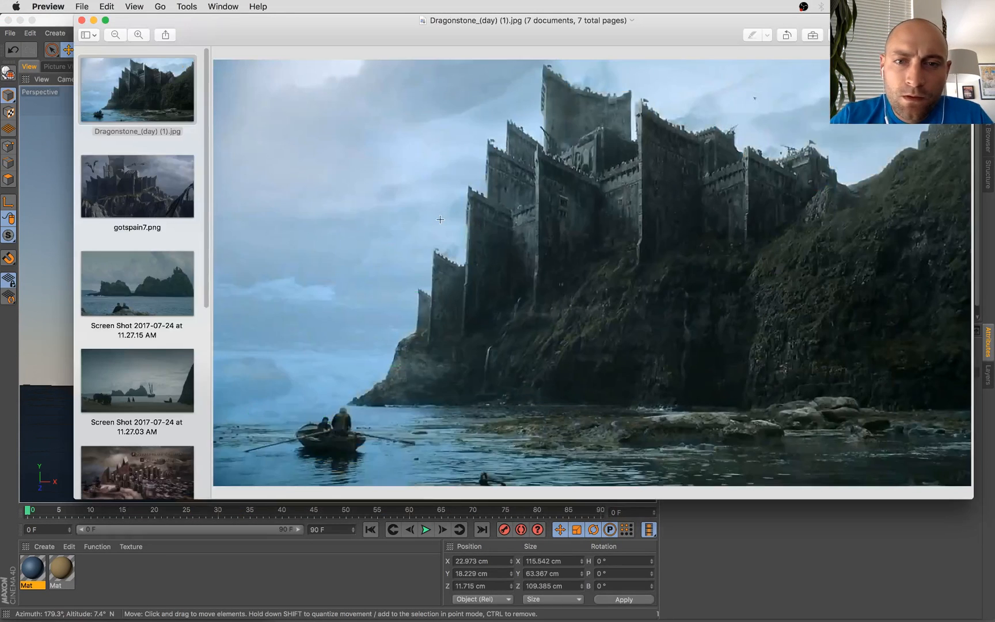
pyautogui.press('super+Tab')
pyautogui.press('e')
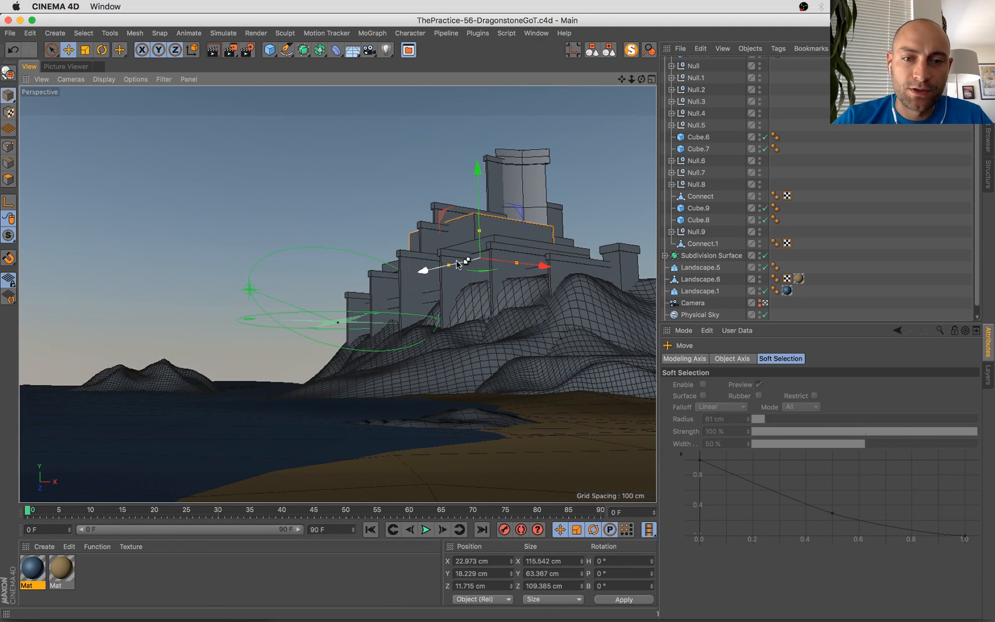
pyautogui.keyDown('ctrl'); pyautogui.moveTo(469, 263); pyautogui.dragTo(517, 256); pyautogui.keyUp('ctrl')
pyautogui.press('t')
pyautogui.press('e')
pyautogui.moveTo(510, 190); pyautogui.dragTo(509, 170)
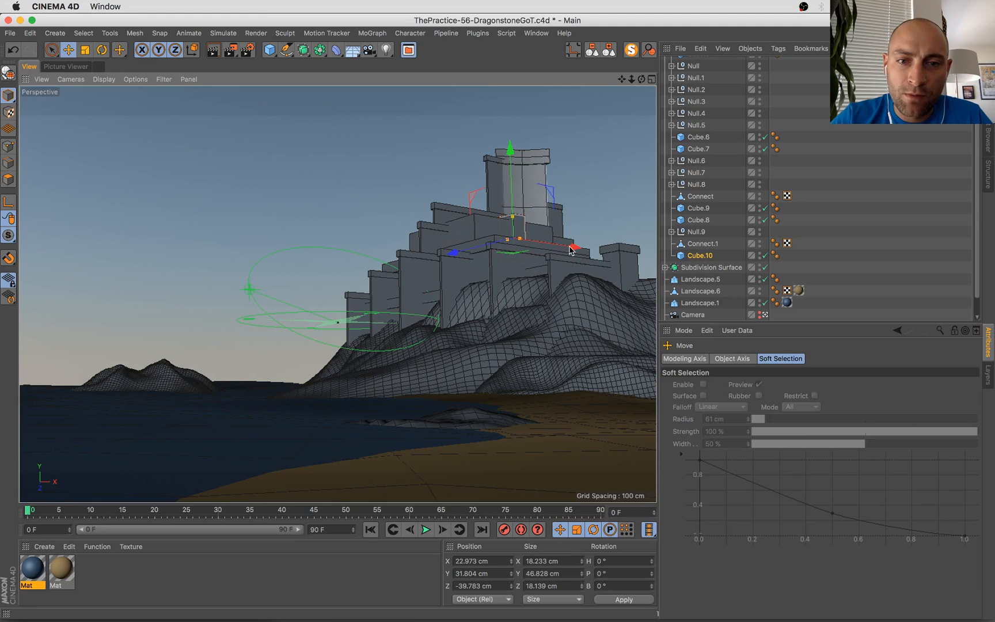
# Move the small turret along the upper terrace to X -31.57 cm and place a copy nearer the castle's seaward end
pyautogui.moveTo(559, 246); pyautogui.dragTo(532, 247)
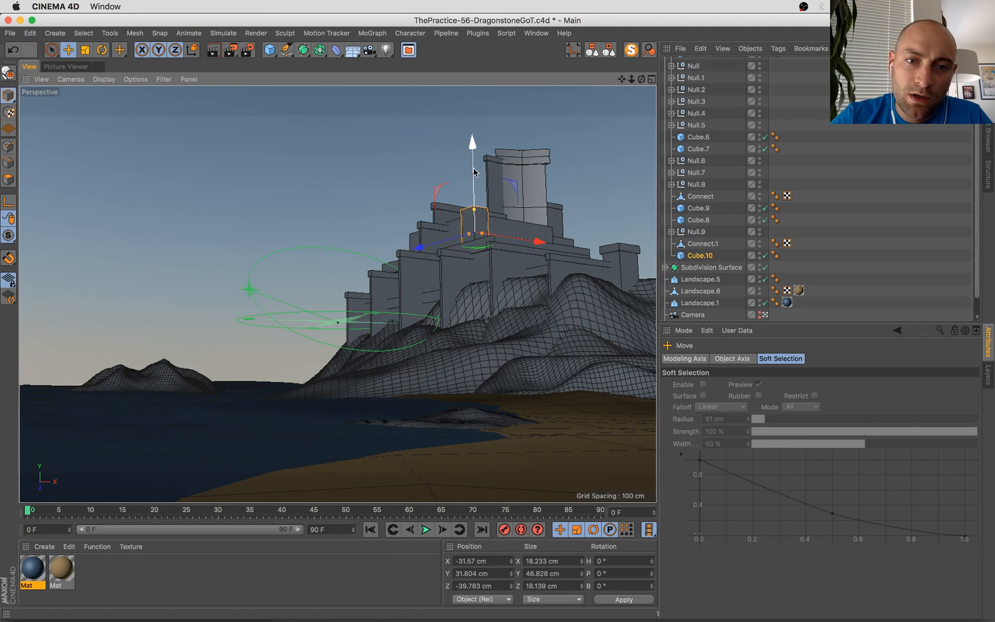
pyautogui.moveTo(473, 171); pyautogui.dragTo(474, 179)
pyautogui.moveTo(419, 251); pyautogui.dragTo(393, 288)
# Scale both small turrets down together to about 16.4 × 42.1 × 16.3 cm and adjust their height
pyautogui.keyDown('shift'); pyautogui.click(476, 231); pyautogui.keyUp('shift')
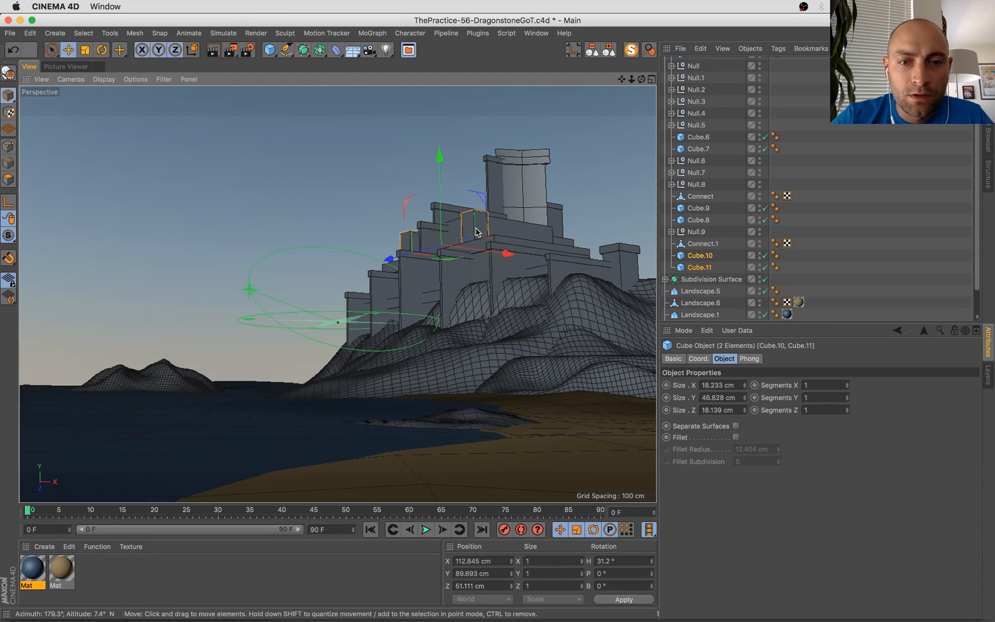
pyautogui.press('e')
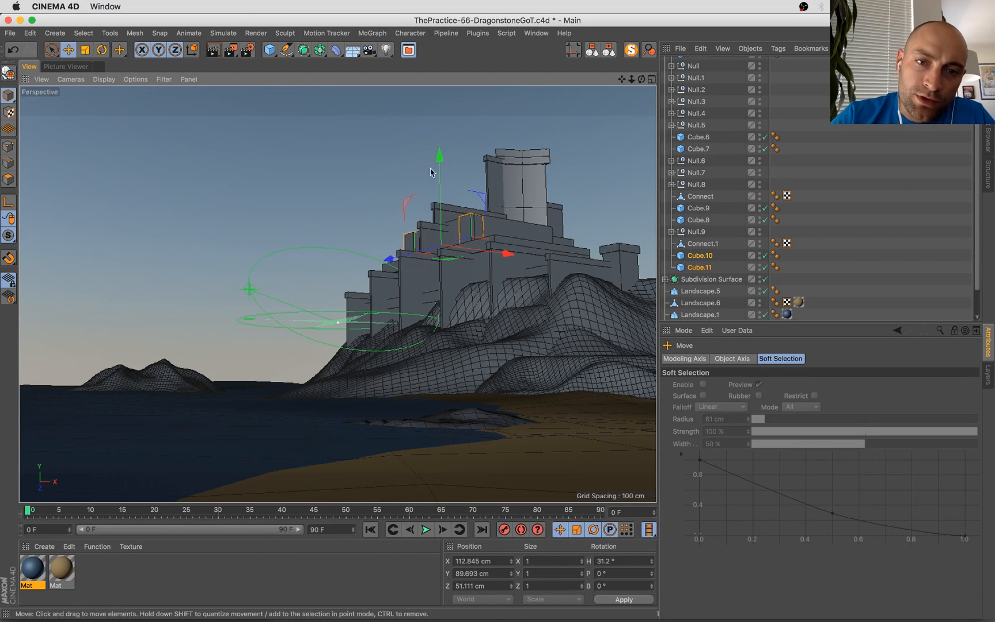
pyautogui.moveTo(439, 172); pyautogui.dragTo(403, 160)
pyautogui.click(386, 161)
# Reposition the two turrets individually, placing the one nearer the main tower at Z -37.847 cm, and save the project
pyautogui.click(413, 242)
pyautogui.moveTo(396, 268); pyautogui.dragTo(382, 264)
pyautogui.click(472, 226)
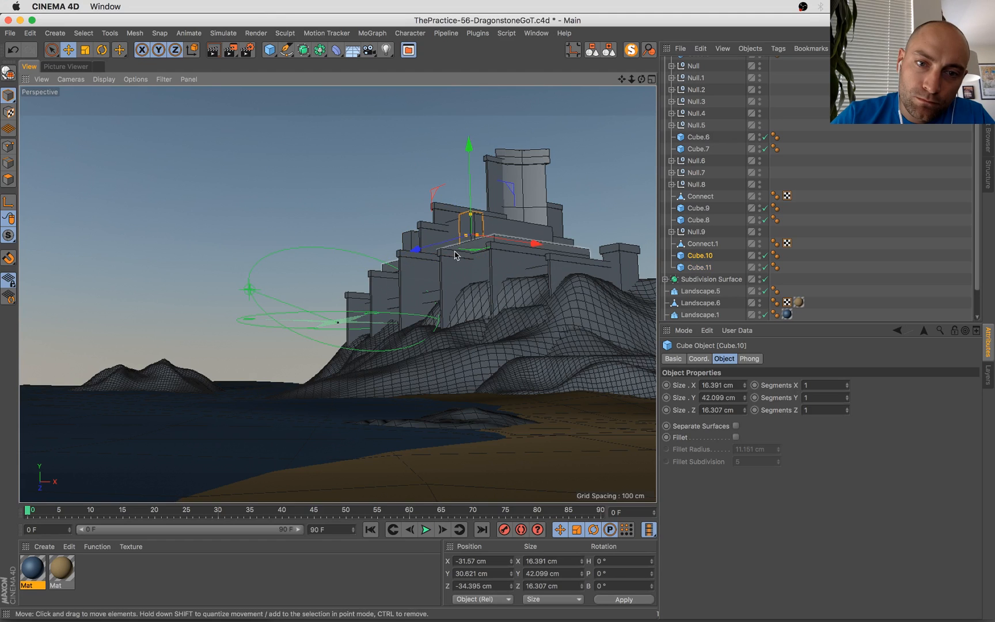
pyautogui.moveTo(479, 236); pyautogui.dragTo(453, 245)
pyautogui.press('super+s')
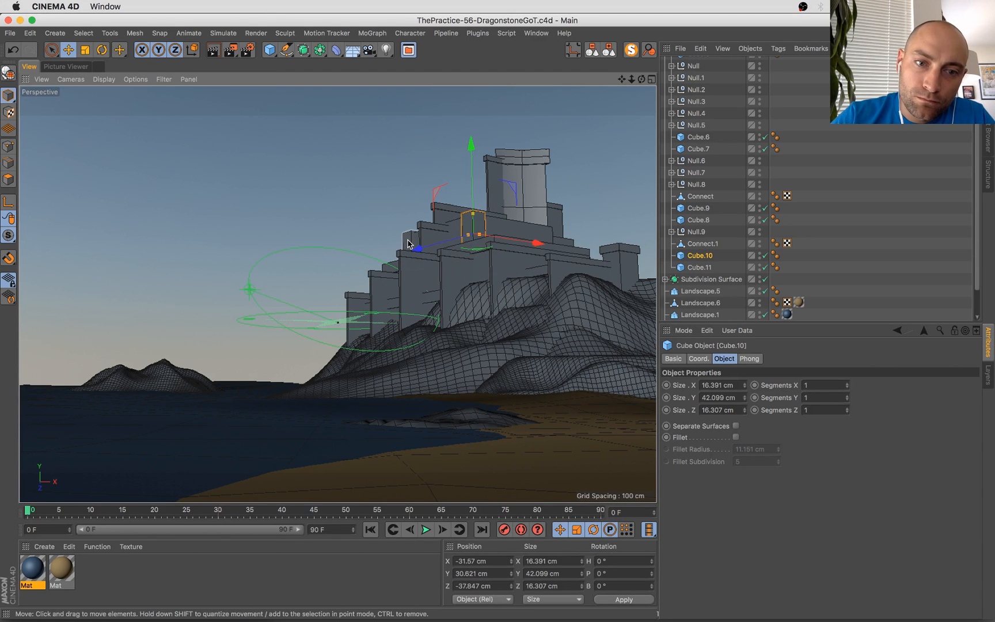
# Render the castle scene, compare it with the Dragonstone reference image among the open windows, and return to Cinema 4D
pyautogui.keyDown('shift'); pyautogui.click(408, 243); pyautogui.keyUp('shift')
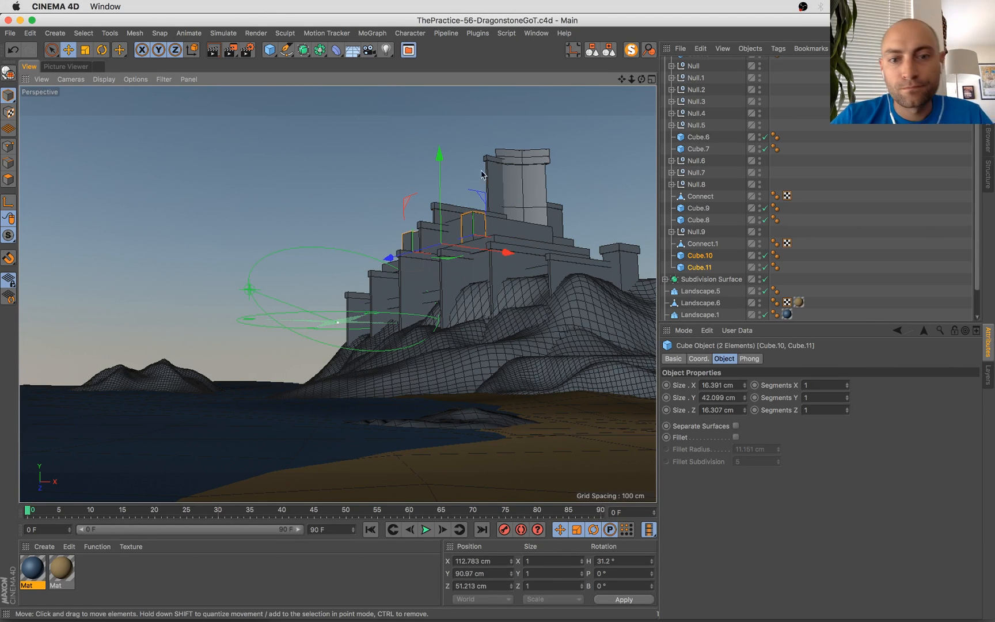
pyautogui.click(341, 139)
pyautogui.hotkey('shift', 'r')
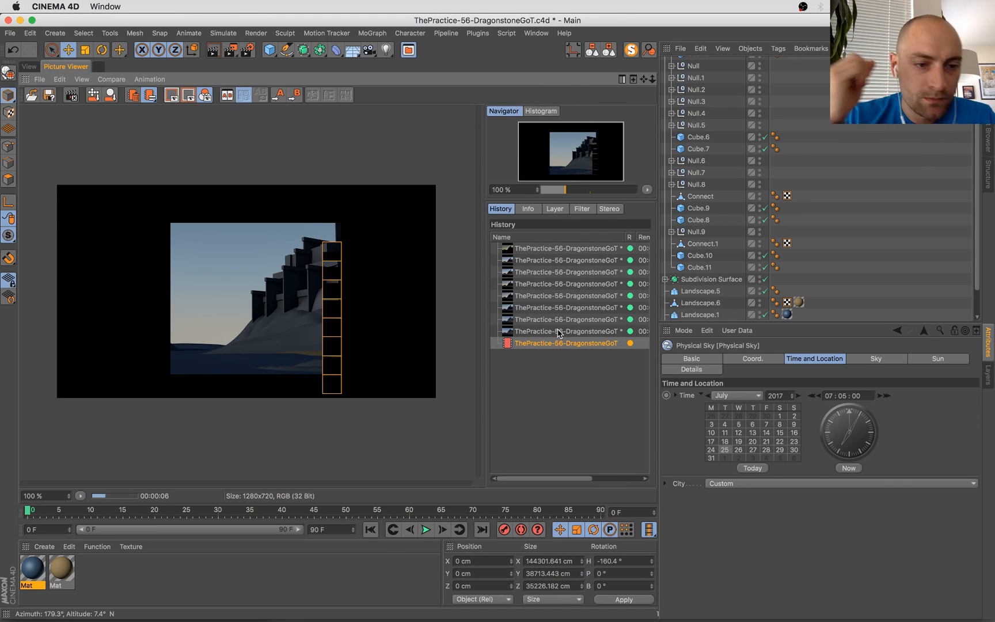
pyautogui.press('super+Tab')
pyautogui.moveTo(1, 21)
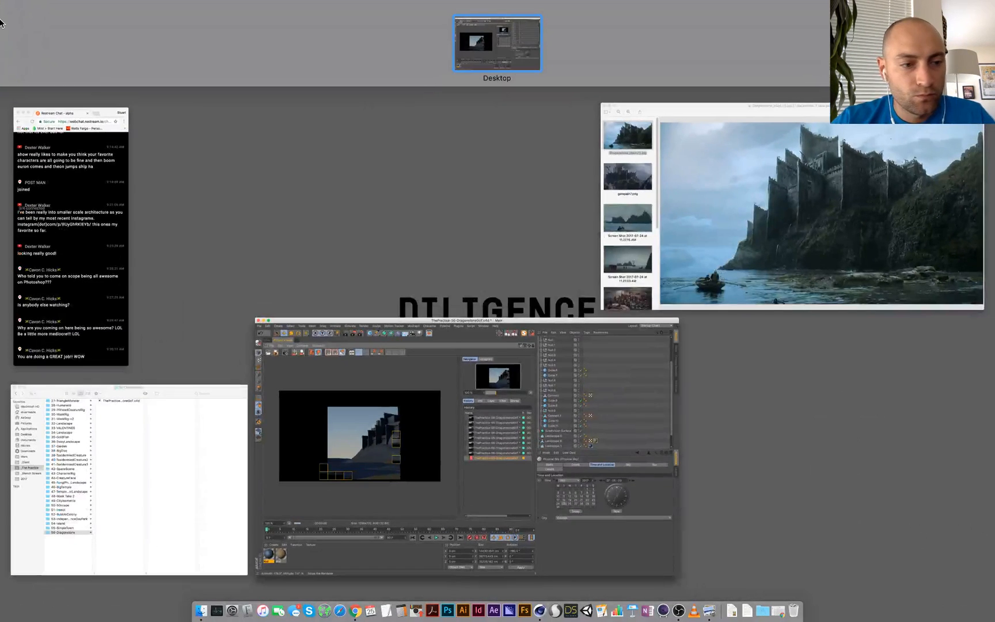
pyautogui.moveTo(1, 1)
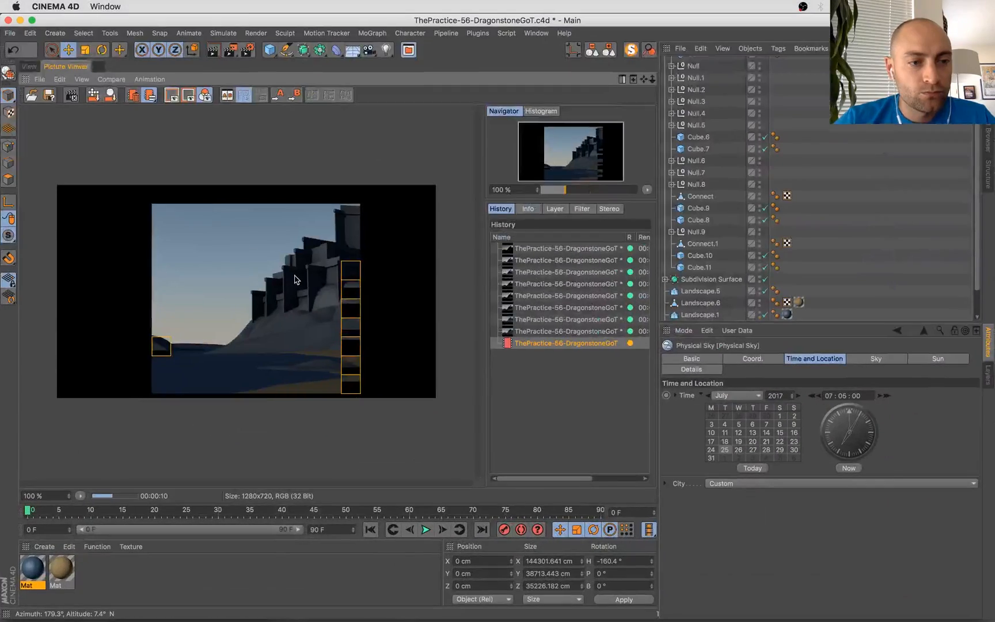
pyautogui.press('super+Tab')
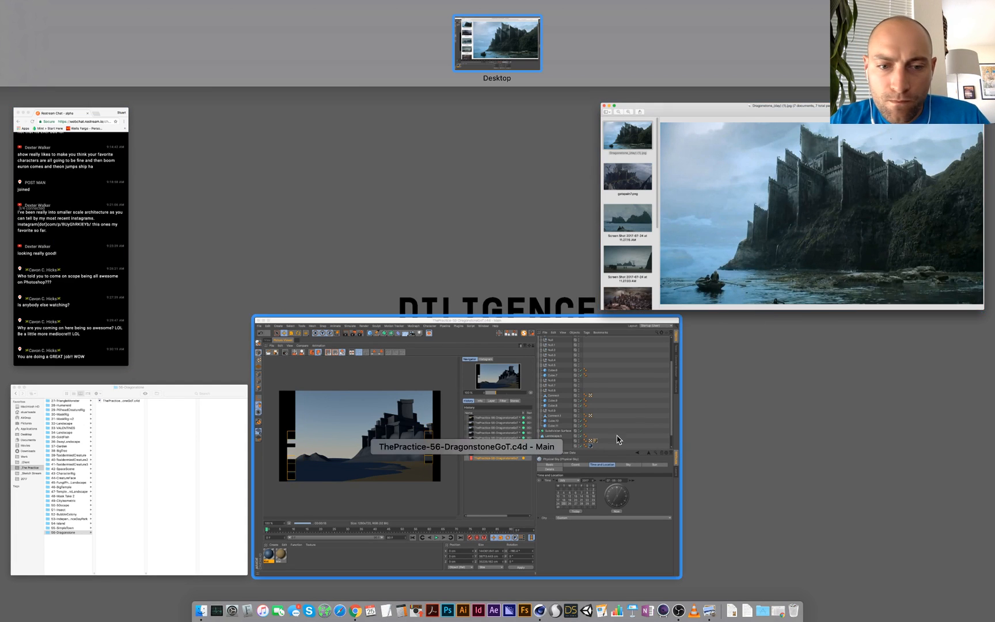
pyautogui.click(582, 411)
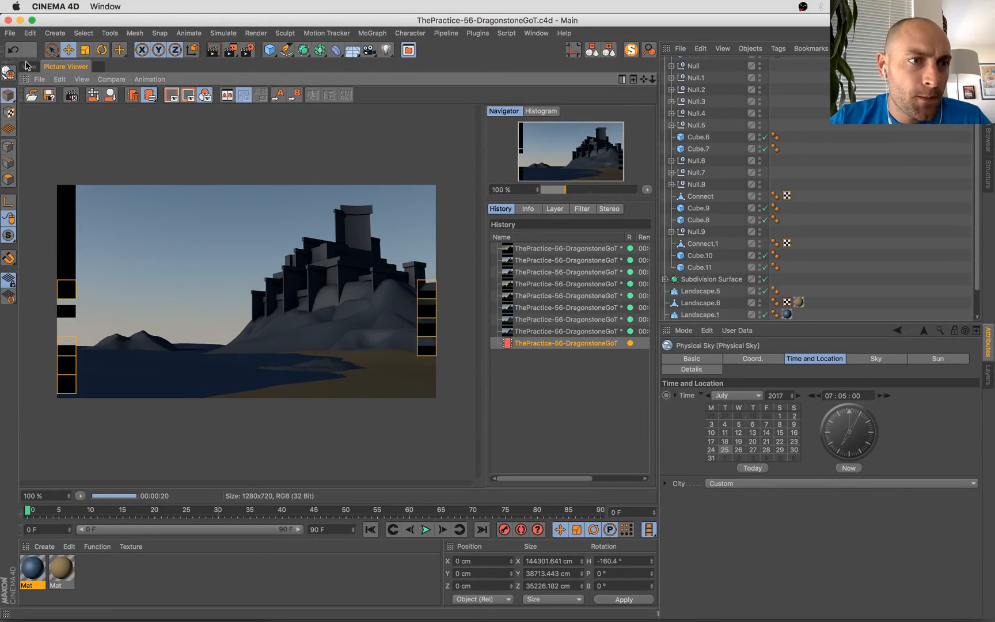
# Move the OFF group above the Camera in the object hierarchy and set the Physical Sky time to 06:47
pyautogui.click(29, 67)
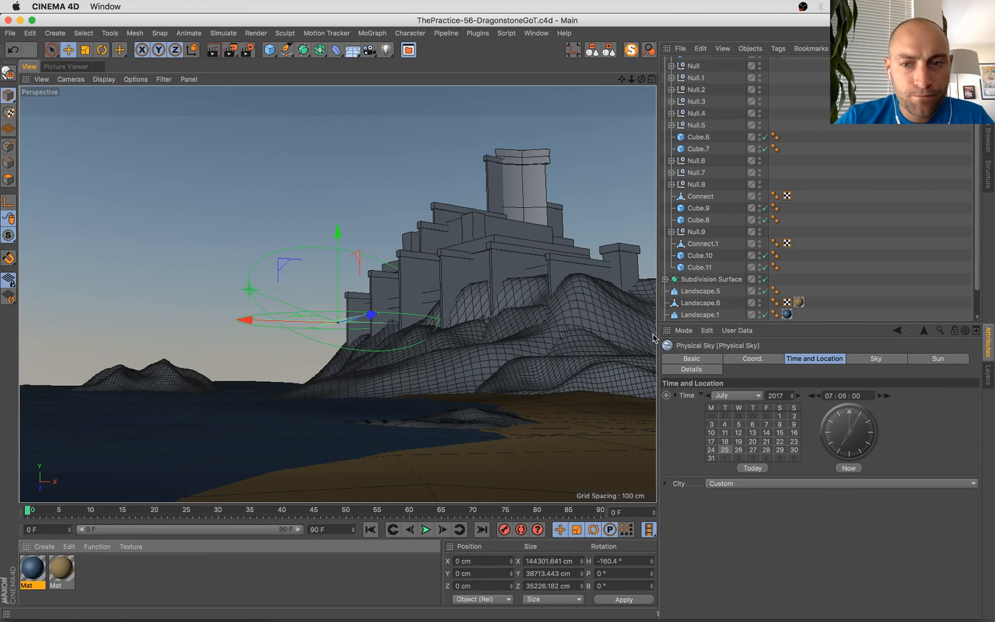
pyautogui.click(649, 52)
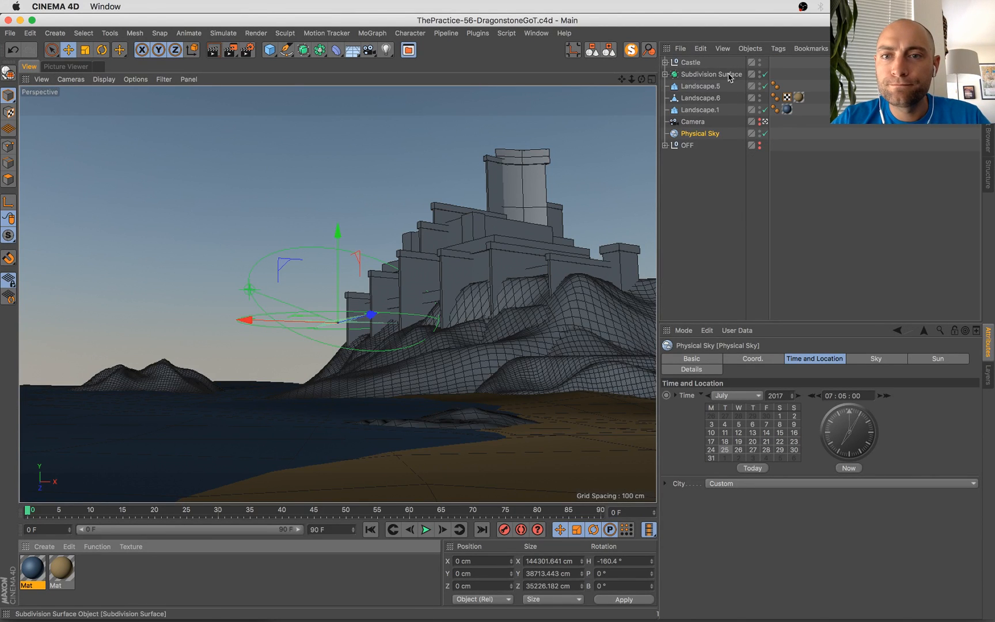
pyautogui.moveTo(700, 133)
pyautogui.mouseDown()
pyautogui.moveTo(696, 151)
pyautogui.moveTo(687, 123)
pyautogui.mouseUp()
pyautogui.click(699, 146)
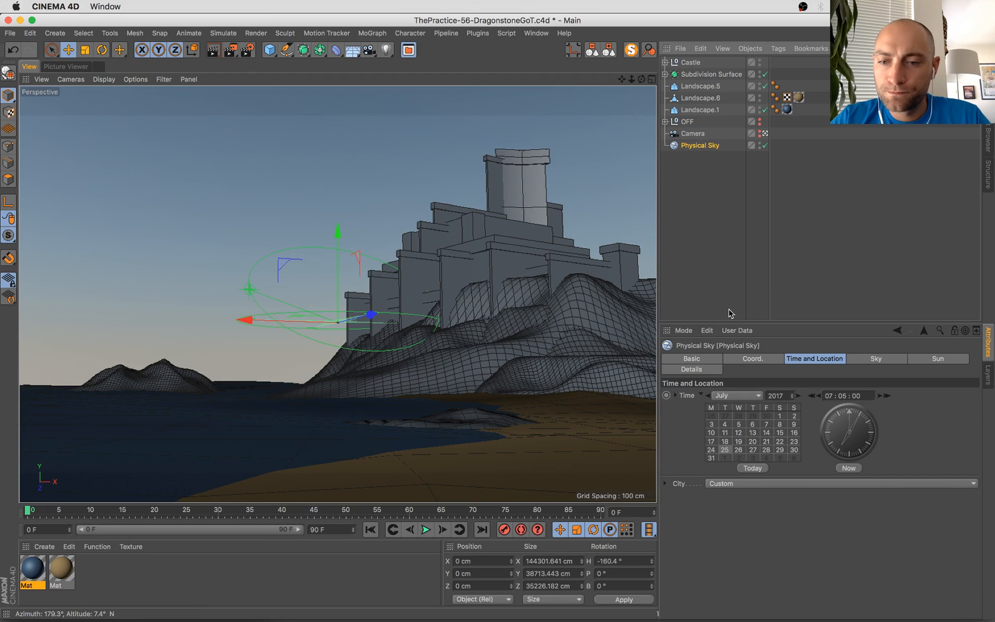
pyautogui.moveTo(839, 436); pyautogui.dragTo(867, 431)
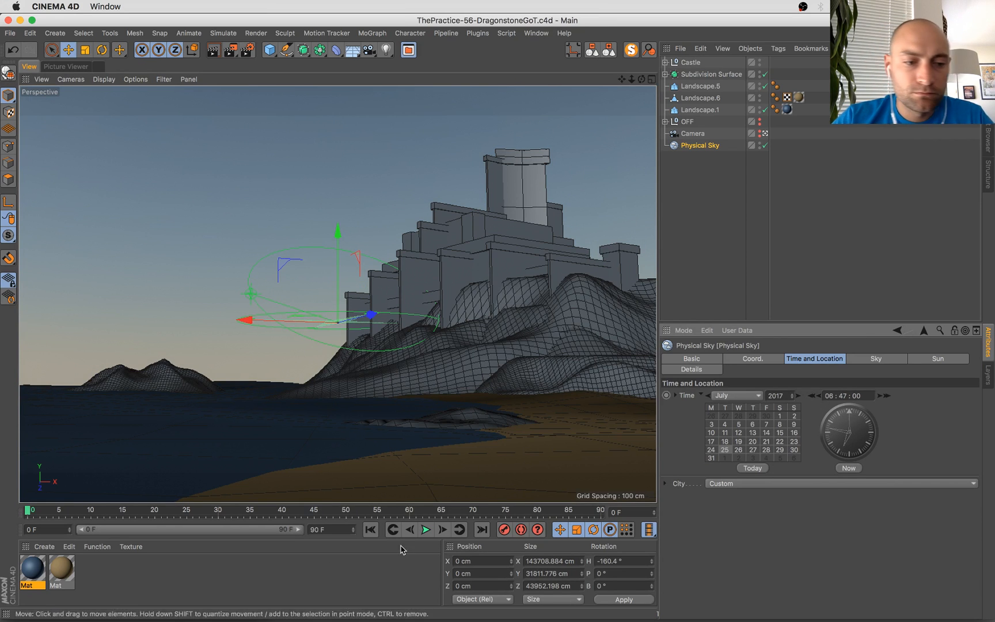
# Create a new material with reflectance disabled and, checking the reference, a blue-grey colour of H 211°, S 24%, V 53%
pyautogui.click(107, 577)
pyautogui.doubleClick(108, 576)
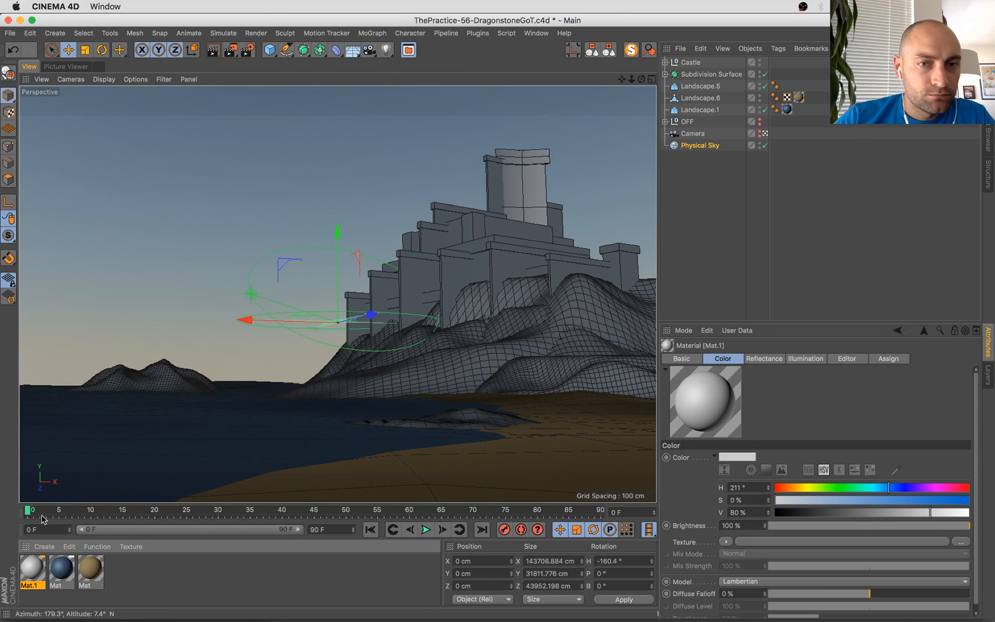
pyautogui.doubleClick(33, 568)
pyautogui.click(212, 201)
pyautogui.press('super+Tab')
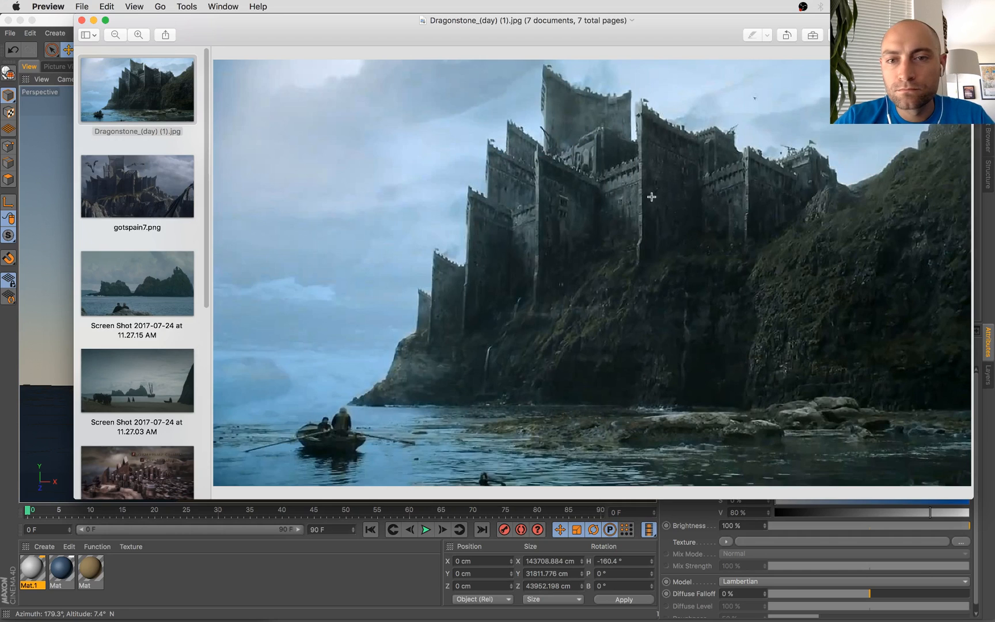
pyautogui.press('super+Tab')
pyautogui.click(495, 176)
pyautogui.click(444, 165)
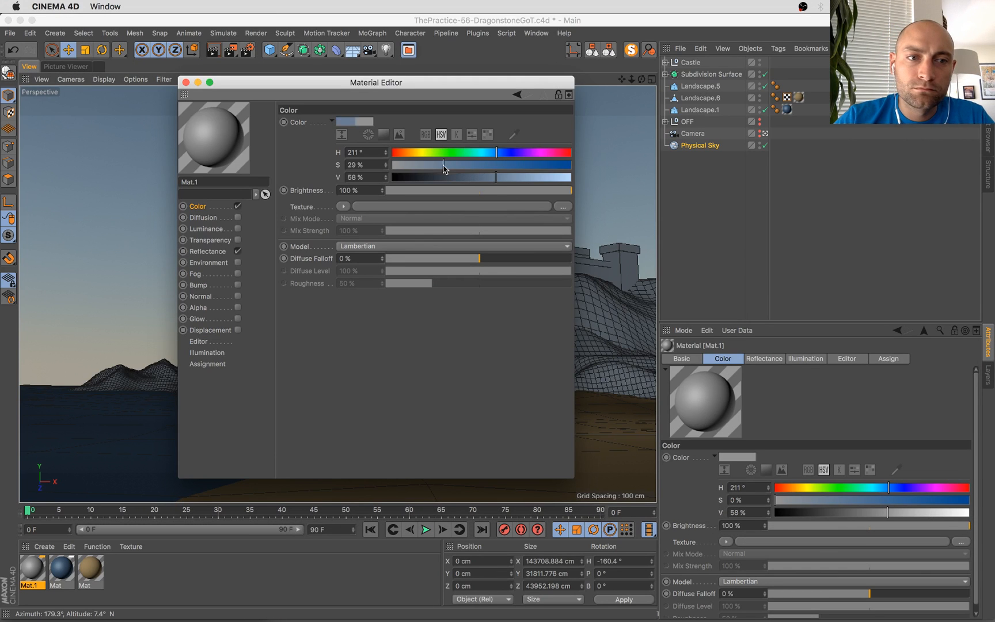
pyautogui.click(238, 252)
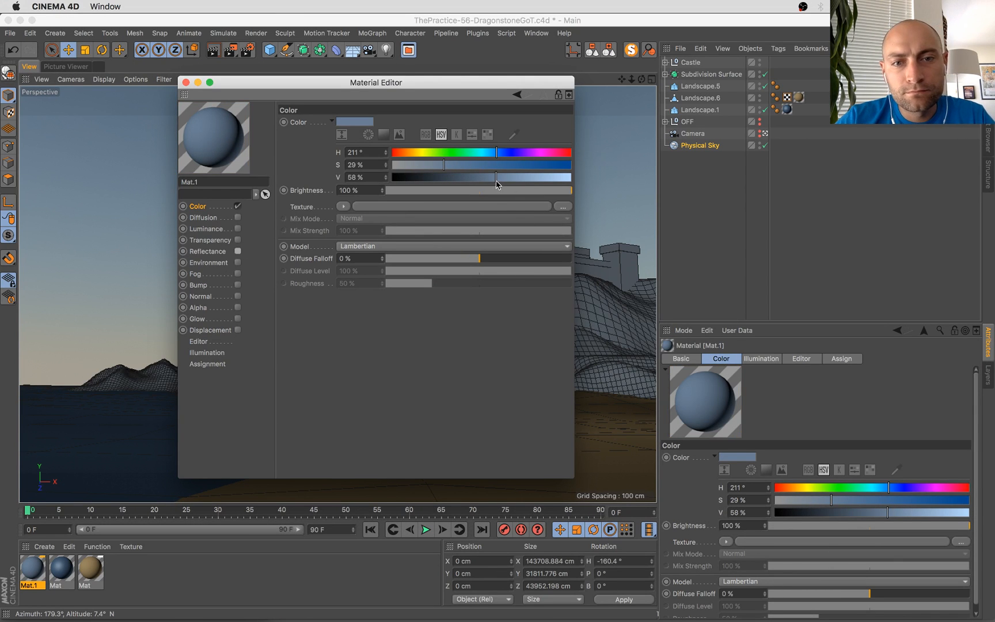
pyautogui.click(434, 165)
pyautogui.click(488, 176)
# Add a Noise shader to the material's colour, using Electric noise with 176% global scale and 227% relative Y scale
pyautogui.click(343, 206)
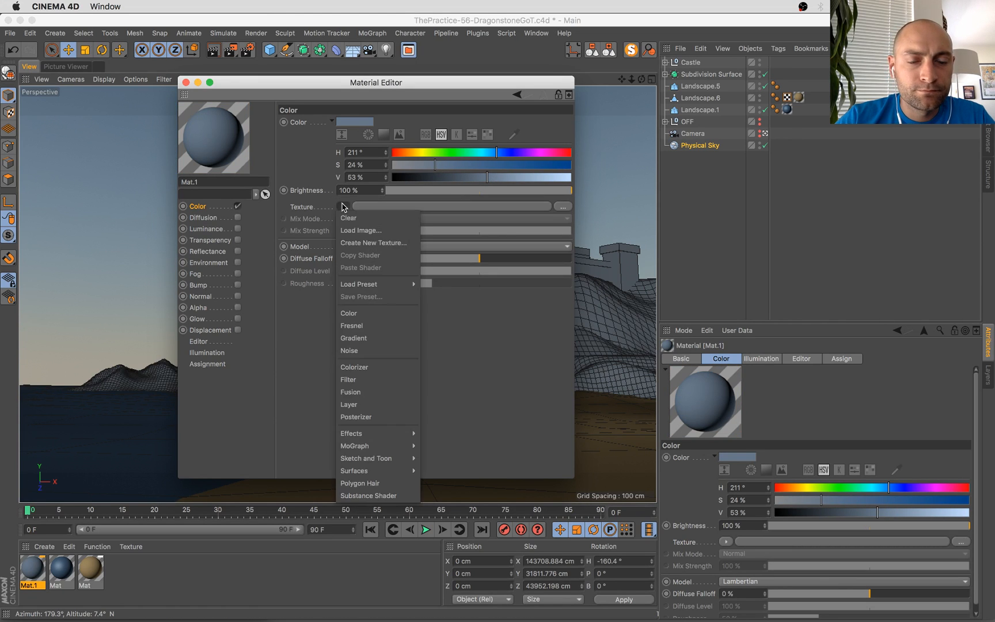
pyautogui.click(397, 351)
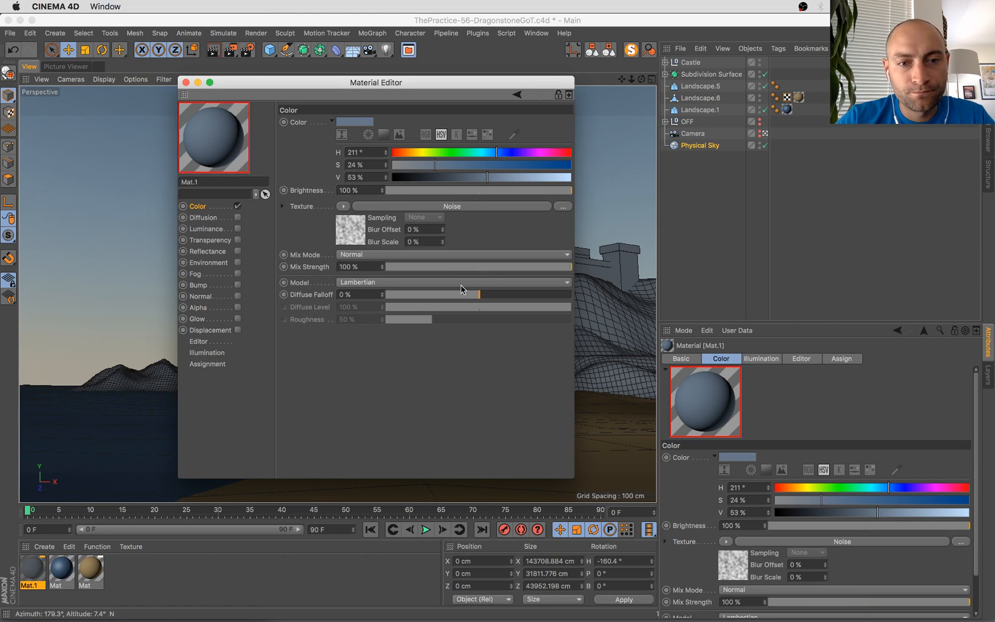
pyautogui.click(361, 241)
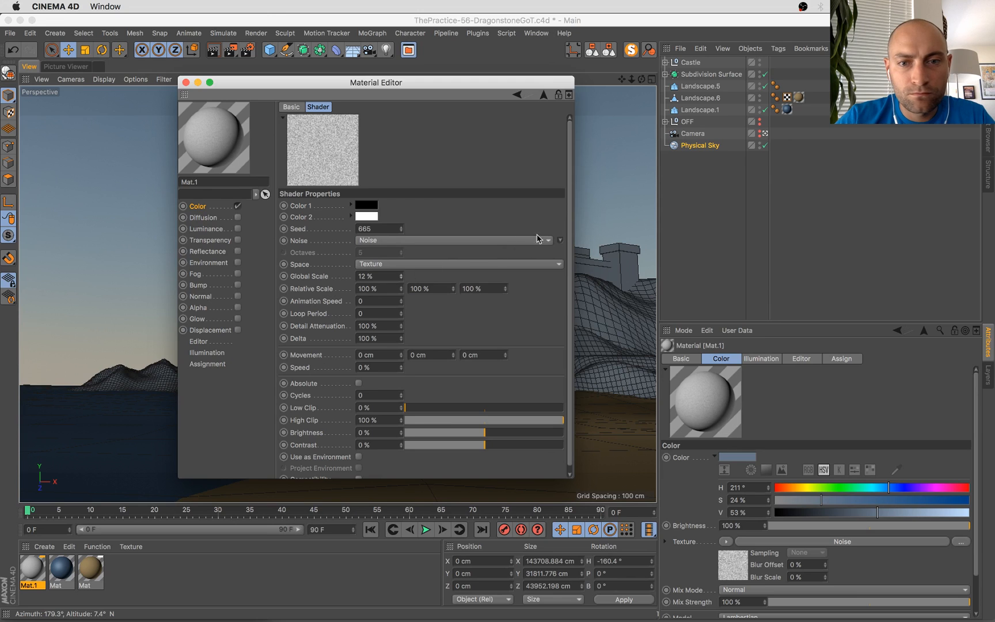
pyautogui.click(558, 242)
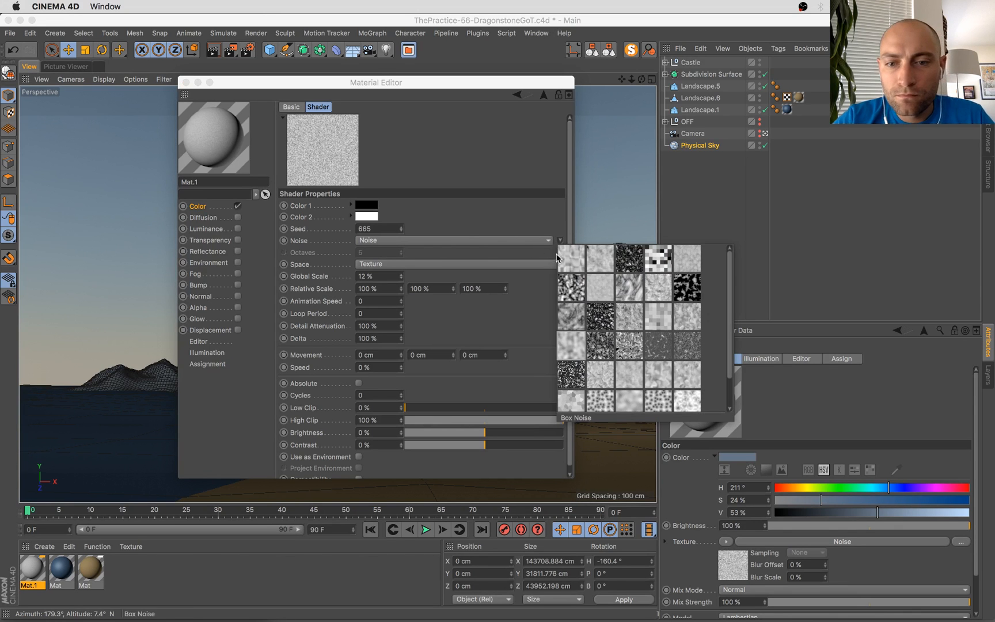
pyautogui.click(632, 293)
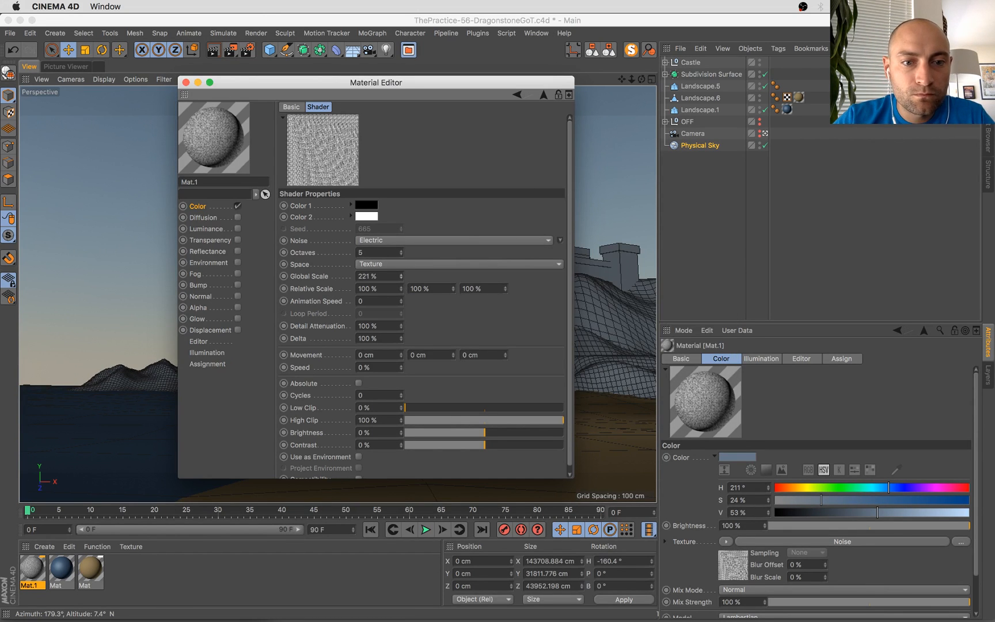
pyautogui.moveTo(401, 276); pyautogui.dragTo(412, 276)
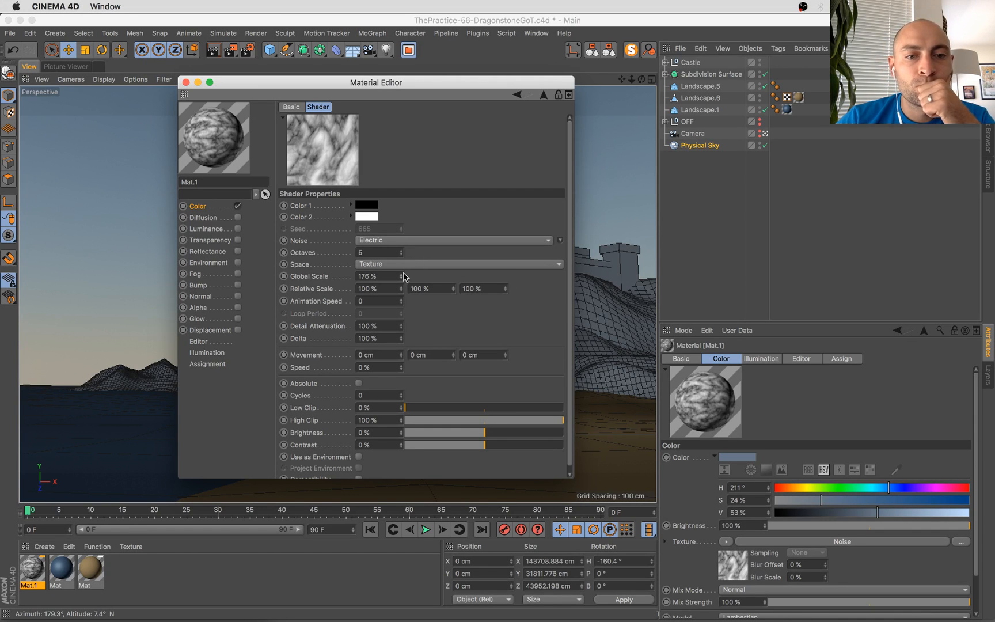
pyautogui.moveTo(454, 289); pyautogui.dragTo(456, 292)
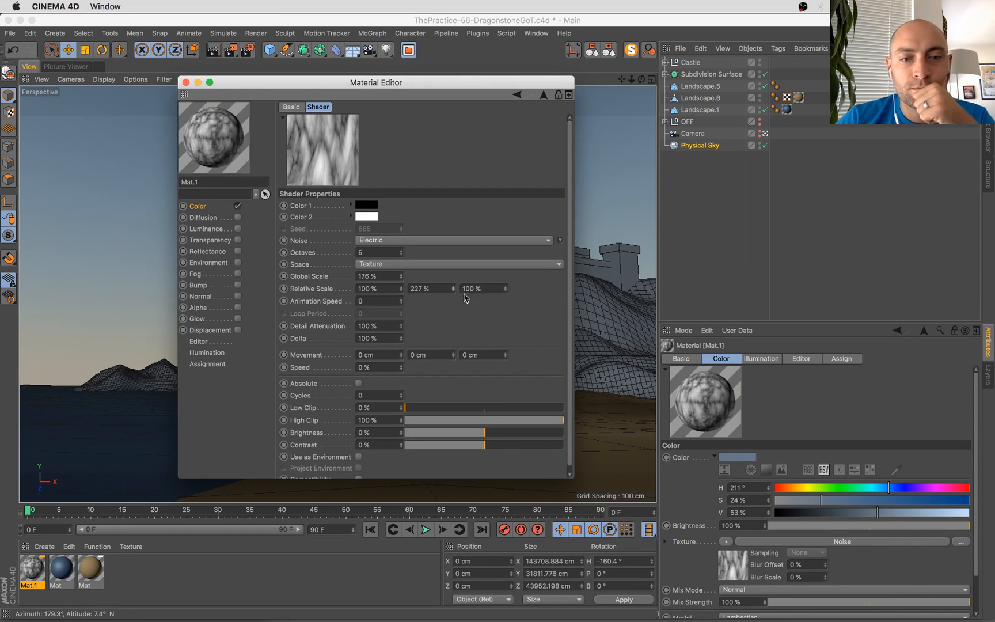
# Blend the noise into the material's base colour with a mix strength of 9%
pyautogui.click(216, 207)
pyautogui.click(418, 254)
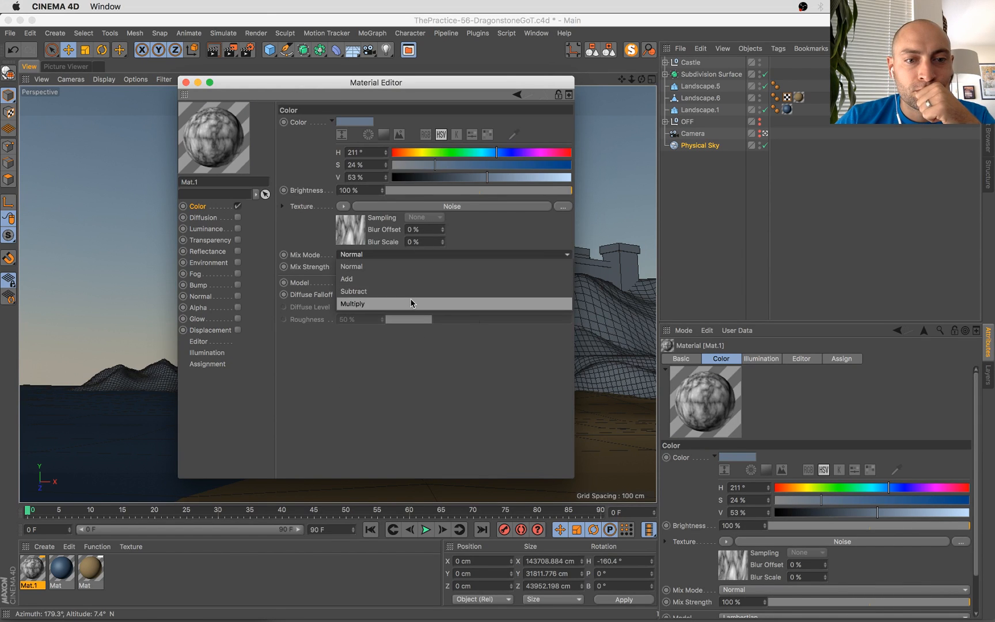
pyautogui.click(428, 388)
pyautogui.click(423, 268)
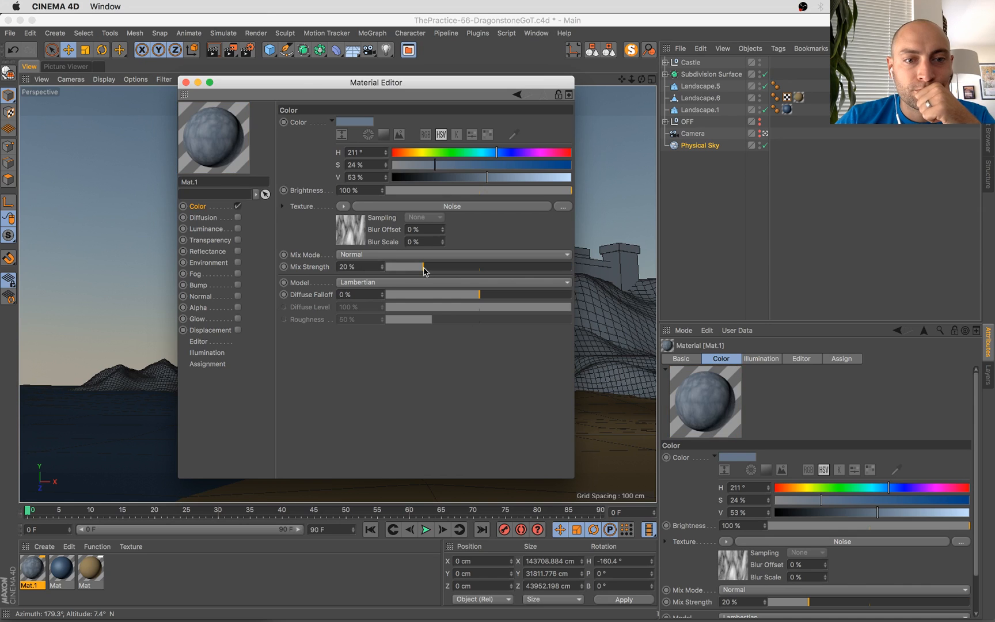
pyautogui.moveTo(412, 269); pyautogui.dragTo(407, 270)
# Enable the material's Diffusion channel with a Noise texture and move the Material Editor aside to uncover the castle
pyautogui.click(206, 218)
pyautogui.click(238, 218)
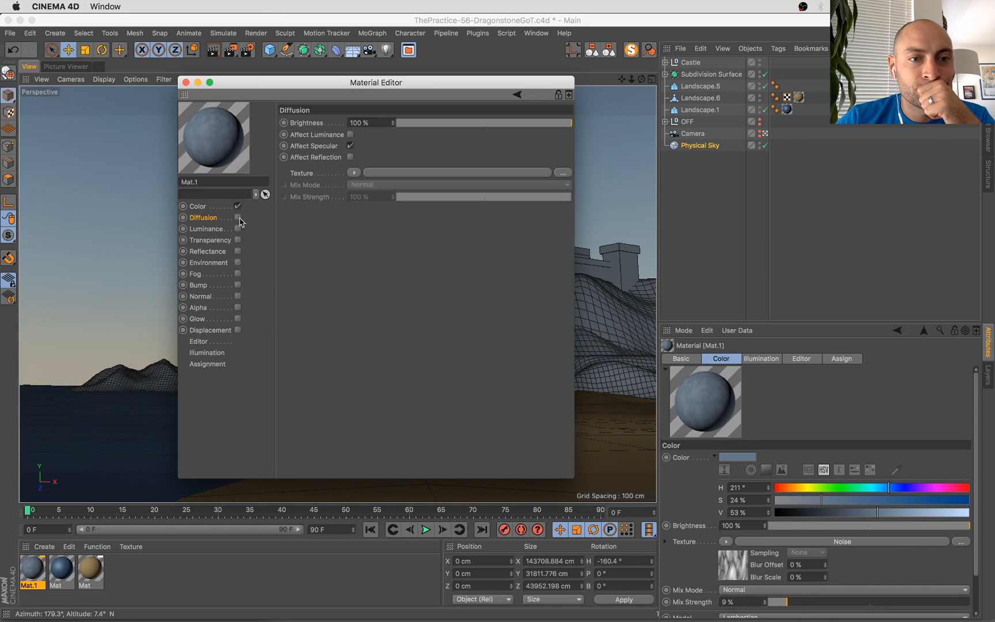
pyautogui.click(354, 173)
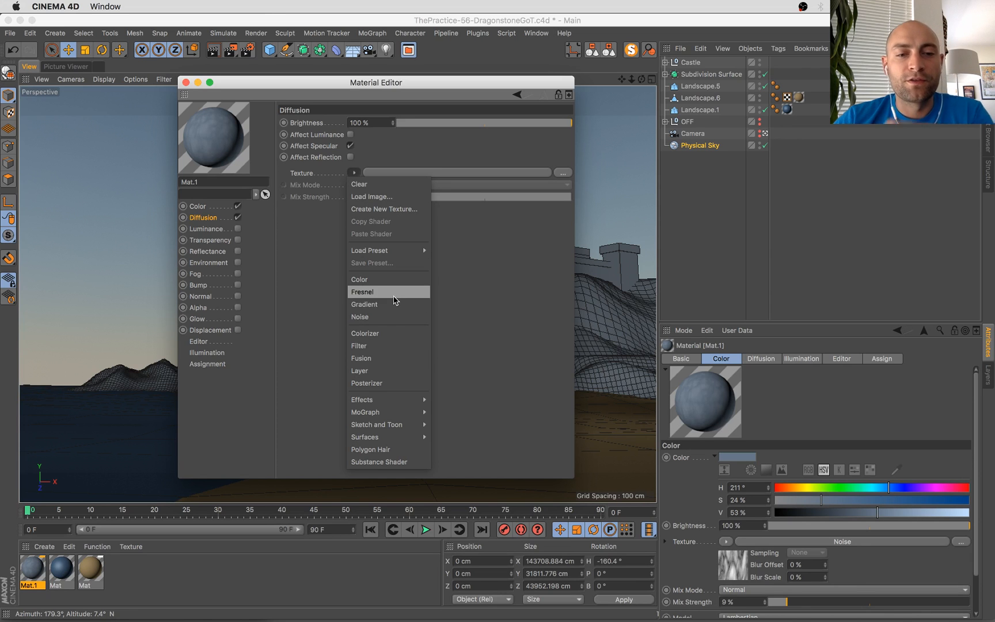
pyautogui.click(406, 317)
pyautogui.moveTo(356, 84); pyautogui.dragTo(684, 208)
# Set the diffusion noise to 21% global scale, 6% low clip and 63% high clip
pyautogui.click(693, 327)
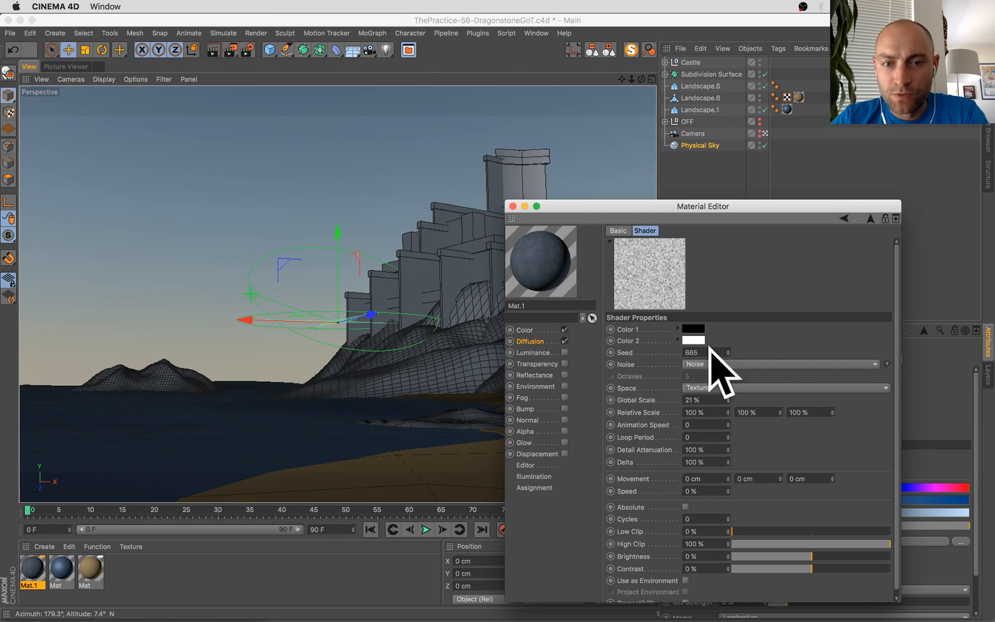
pyautogui.click(746, 536)
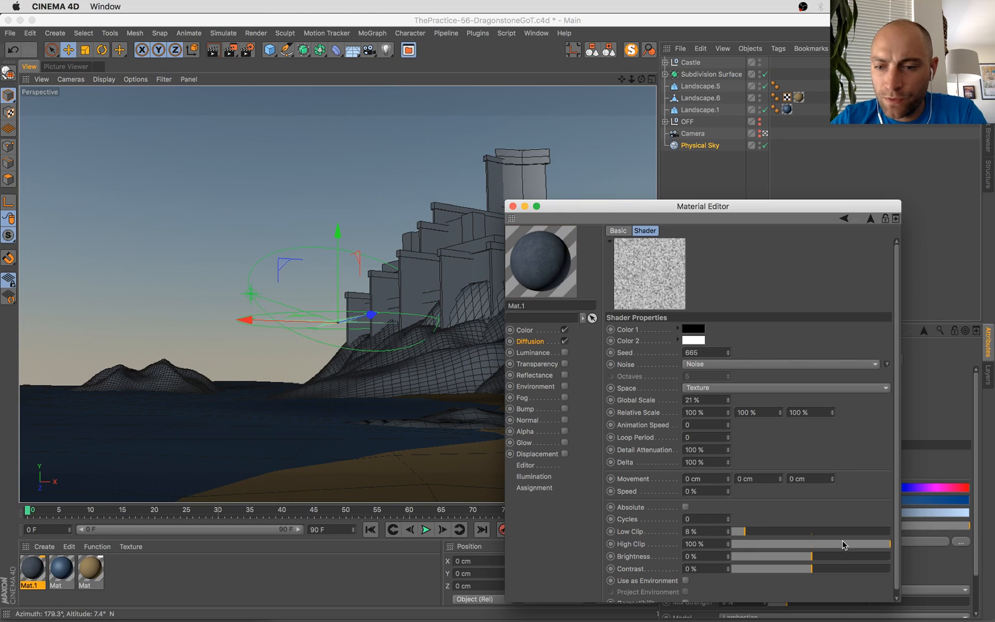
pyautogui.moveTo(845, 544)
pyautogui.mouseDown()
pyautogui.moveTo(800, 548)
pyautogui.moveTo(827, 545)
pyautogui.mouseUp()
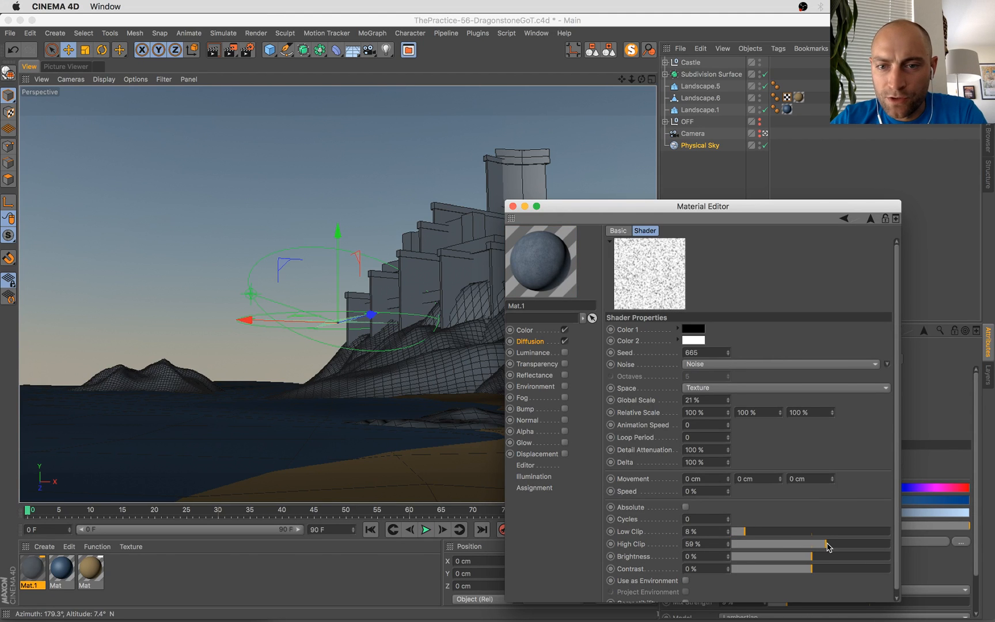
pyautogui.click(741, 534)
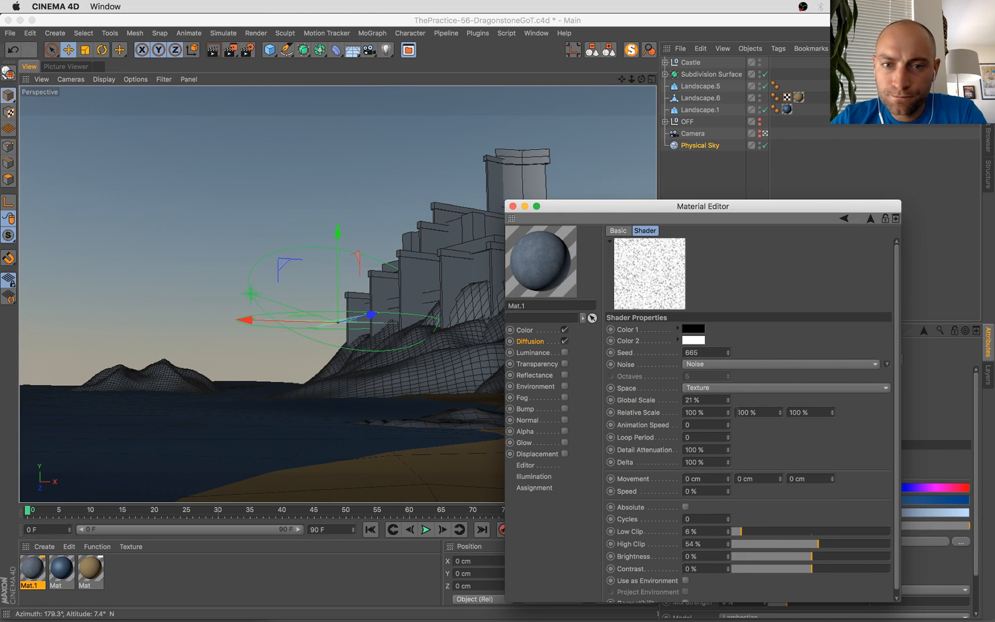
pyautogui.click(833, 544)
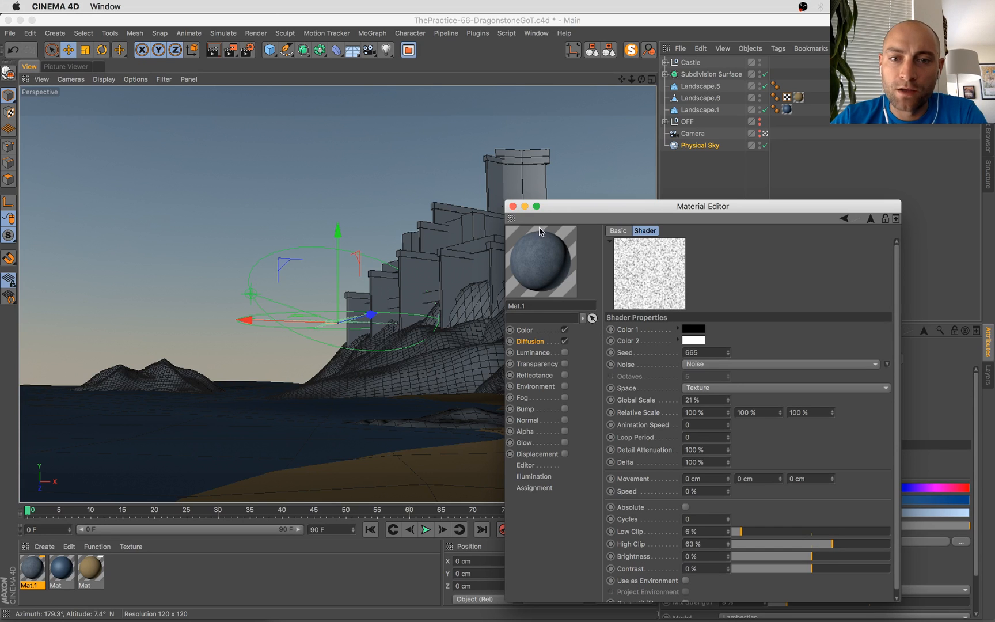
# Apply the new blue-grey material to the Castle group and render the scene
pyautogui.moveTo(692, 65); pyautogui.dragTo(692, 64)
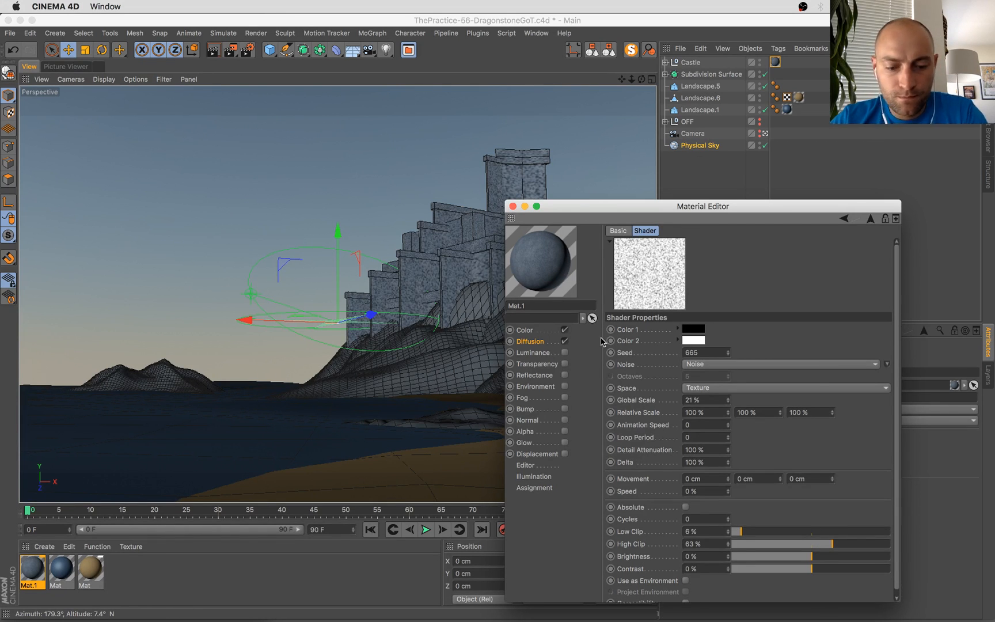
pyautogui.hotkey('shift', 'r')
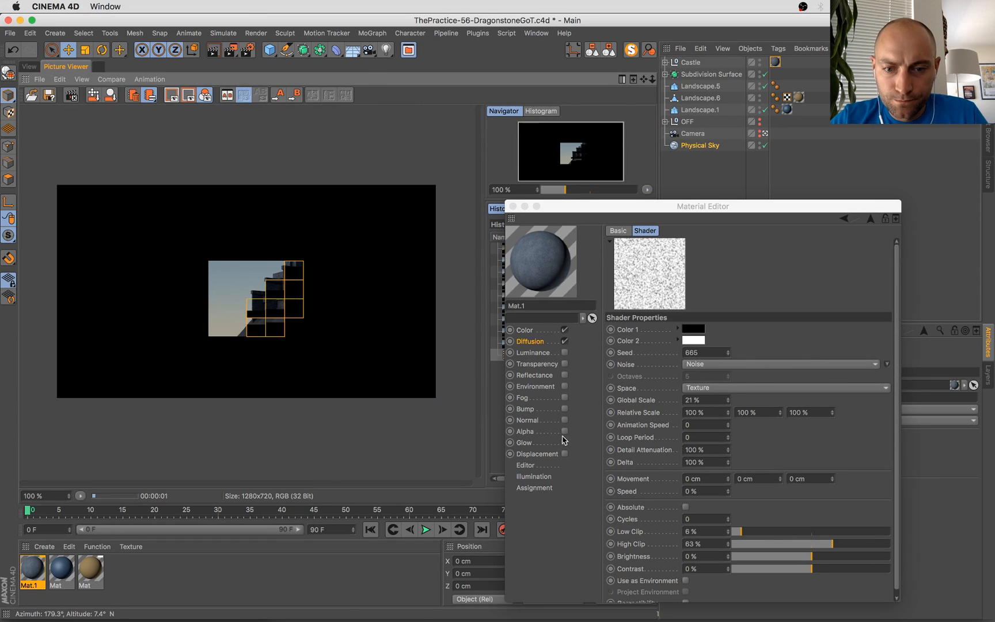
# Enable the material's Bump channel and reuse the Color channel's Noise texture in it
pyautogui.click(564, 408)
pyautogui.click(525, 330)
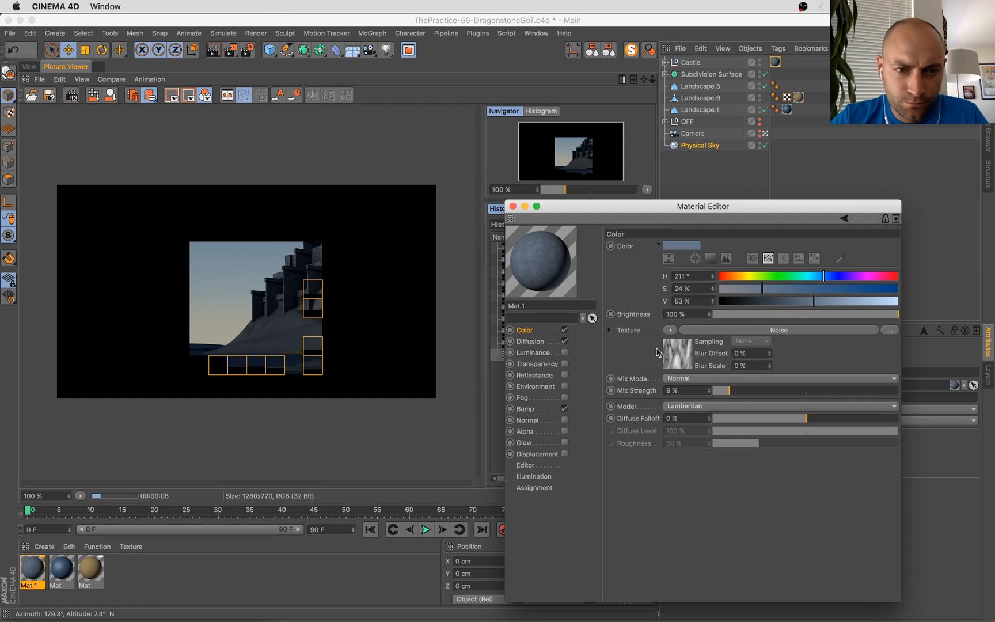
pyautogui.click(523, 411)
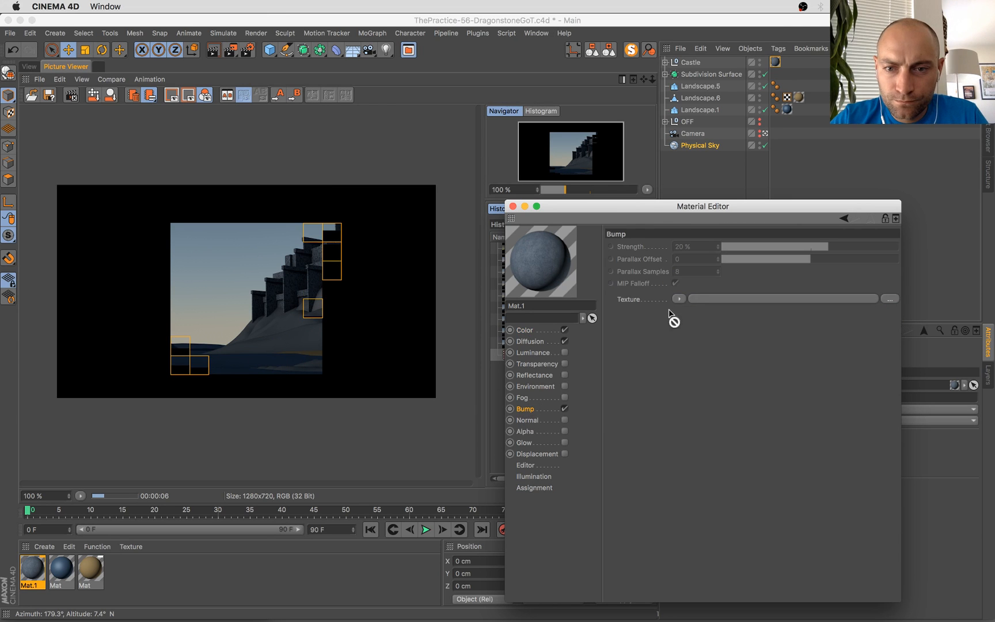
pyautogui.moveTo(683, 300); pyautogui.dragTo(684, 299)
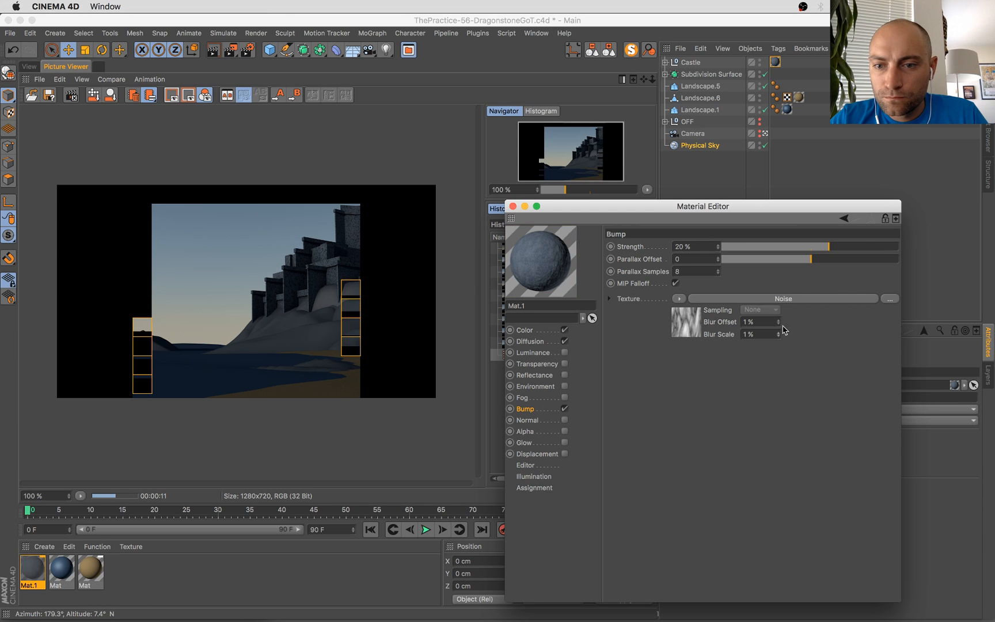
# Set the bump noise to 101% global scale and 24% high clip, and render the scene
pyautogui.click(693, 325)
pyautogui.moveTo(728, 400); pyautogui.dragTo(728, 409)
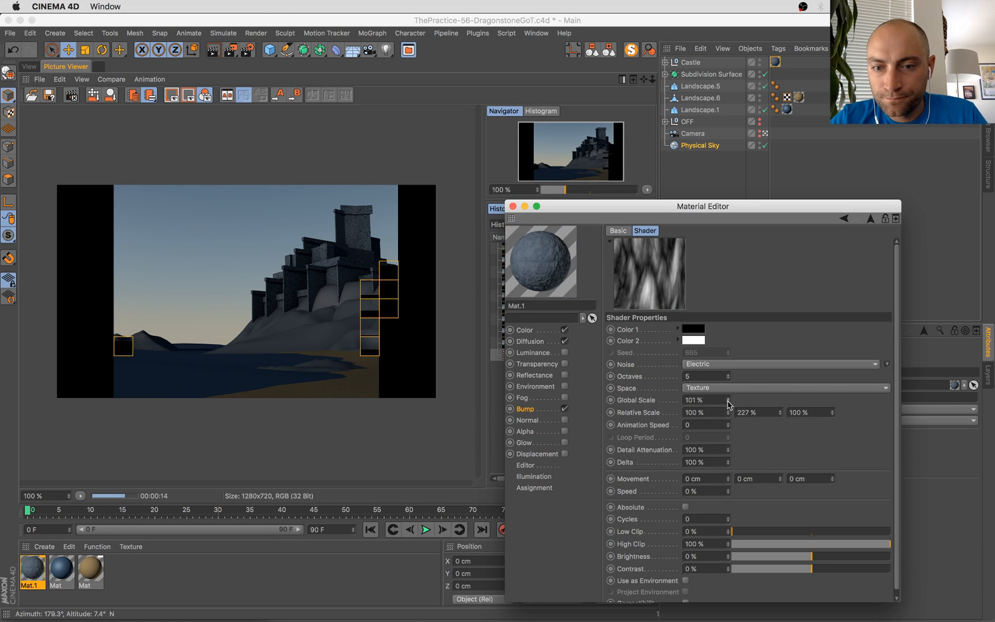
pyautogui.moveTo(824, 544); pyautogui.dragTo(772, 545)
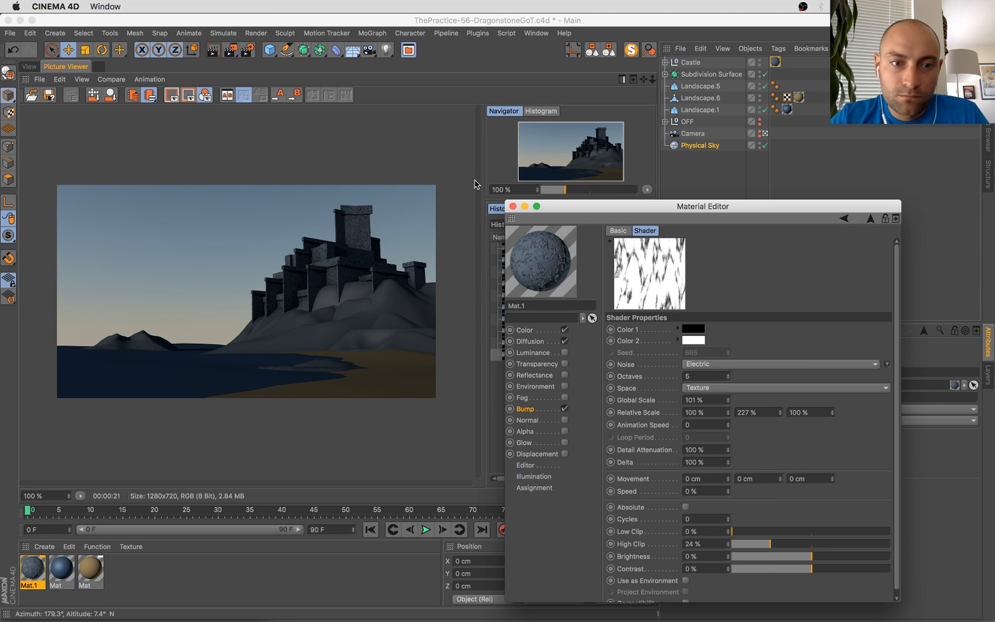
pyautogui.click(513, 206)
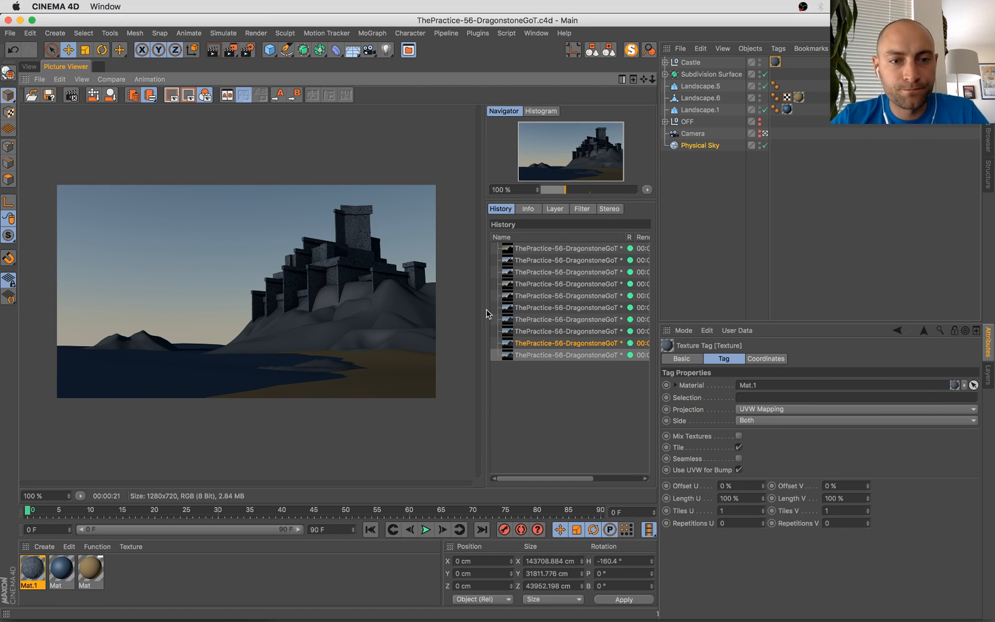
pyautogui.hotkey('shift', 'r')
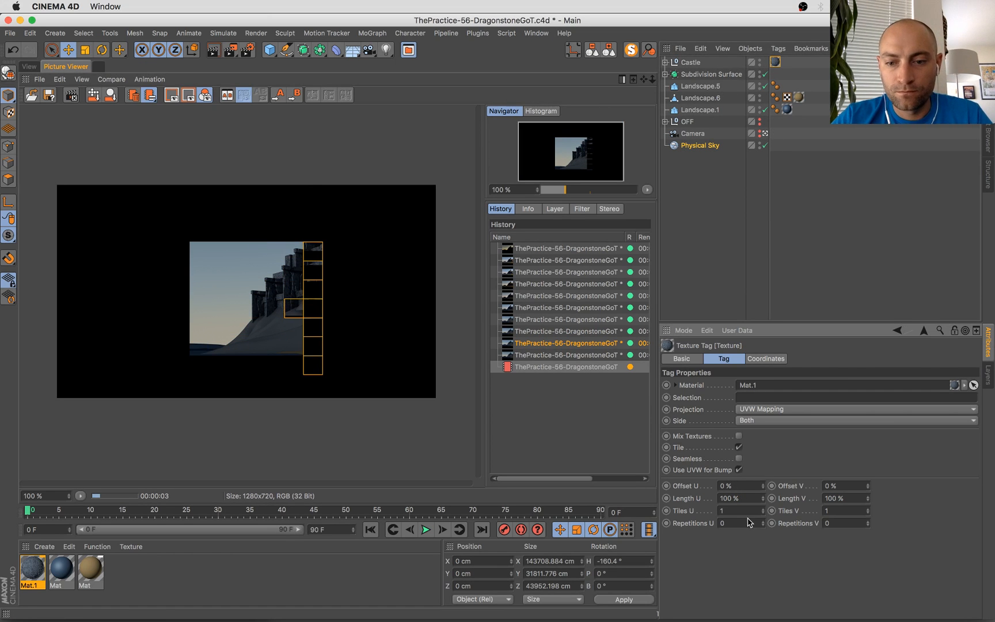
# Compare the castle's surface in the running render with the previous render in the history
pyautogui.click(625, 354)
pyautogui.press('Down')
pyautogui.press('Up')
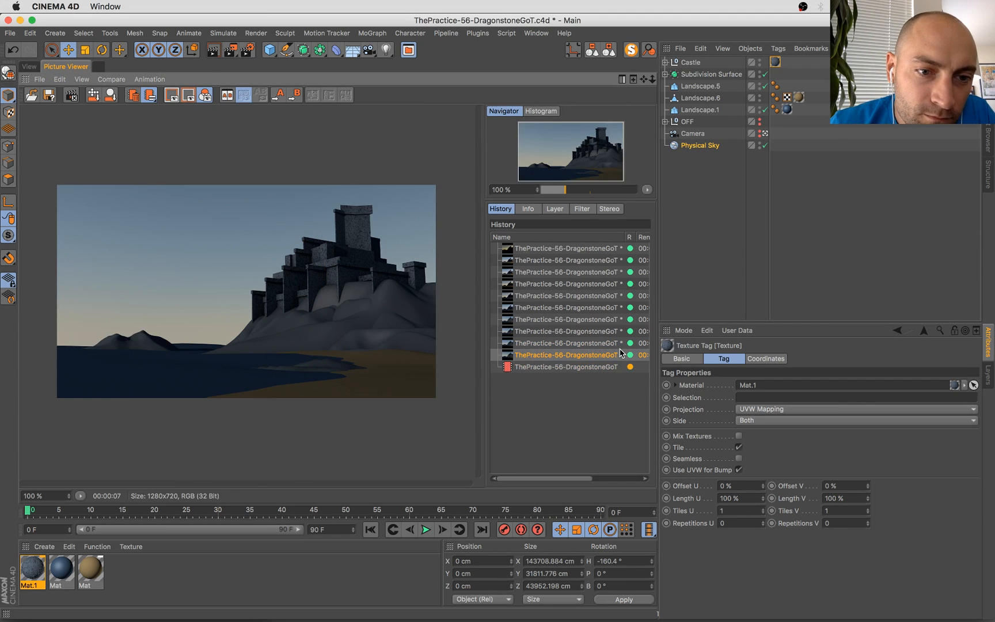
pyautogui.press('Down')
pyautogui.scroll(4, 129, 223)
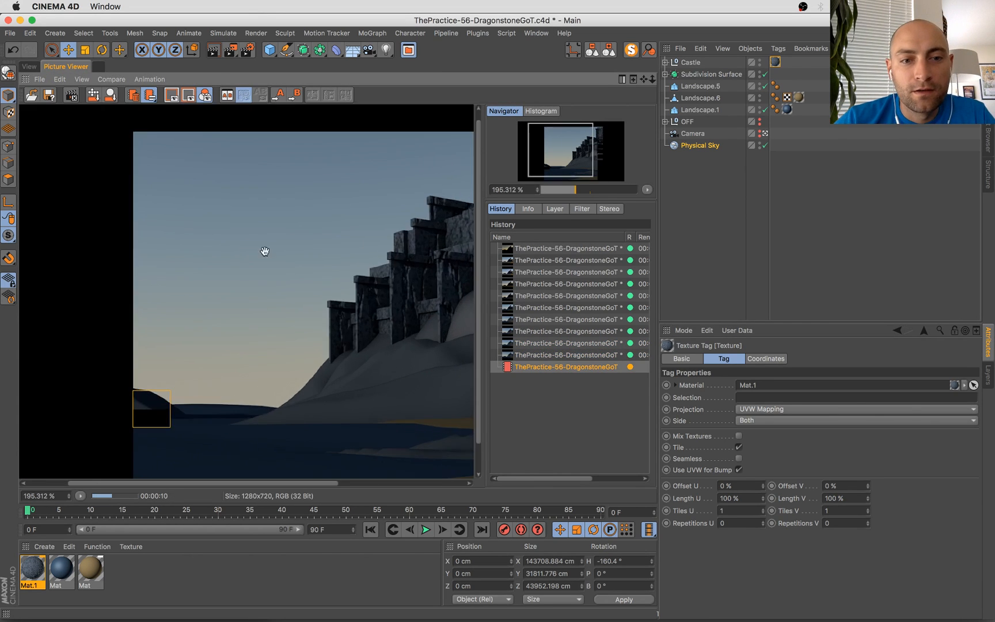
pyautogui.scroll(-4, 320, 293)
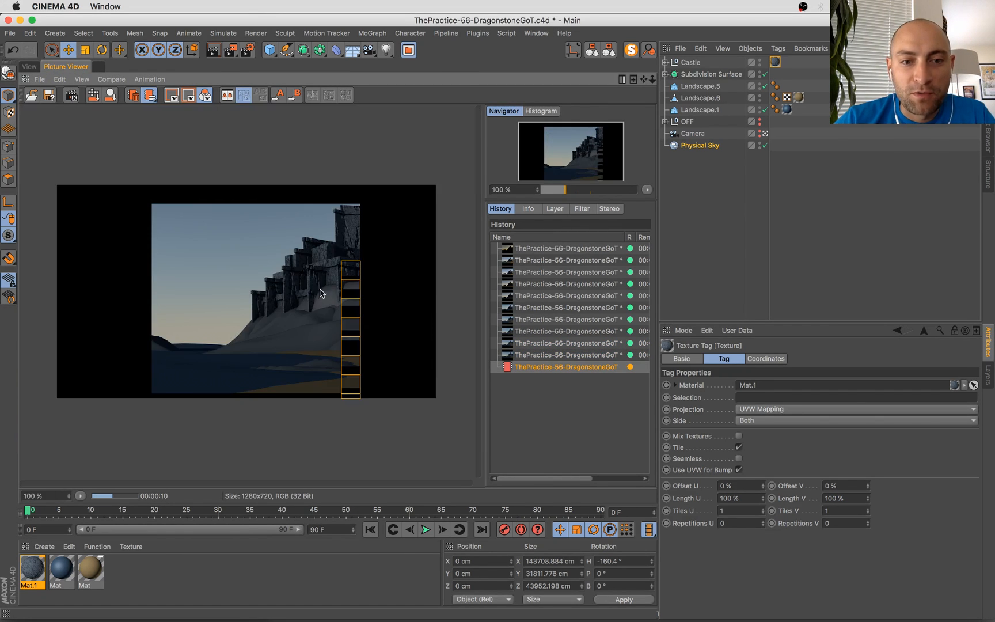
pyautogui.click(564, 356)
pyautogui.press('Down')
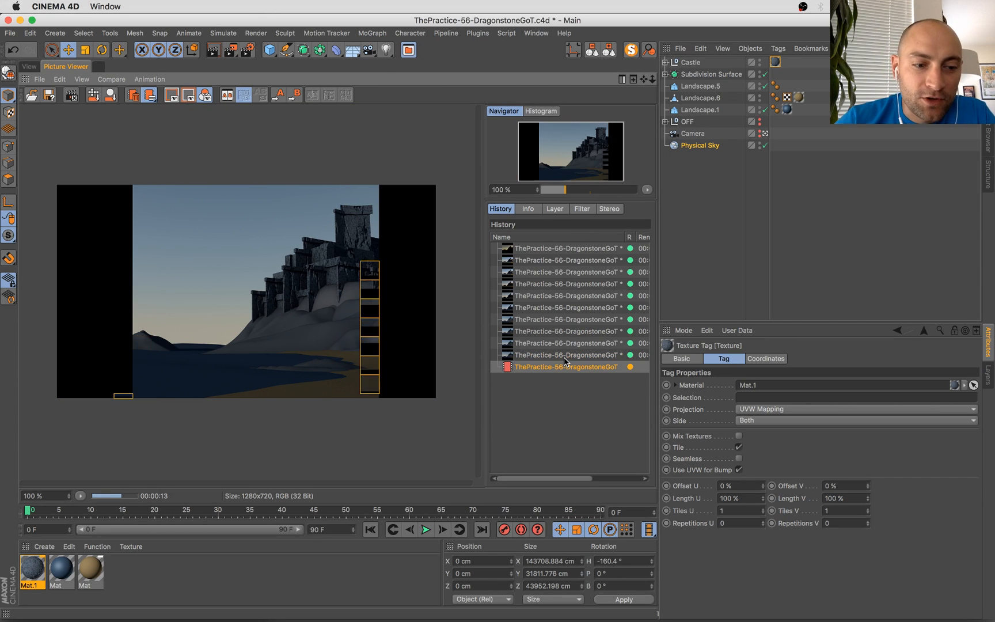
# Reopen the castle material and set its bump strength to 22% and the bump noise's global scale to 54%
pyautogui.click(35, 570)
pyautogui.doubleClick(35, 569)
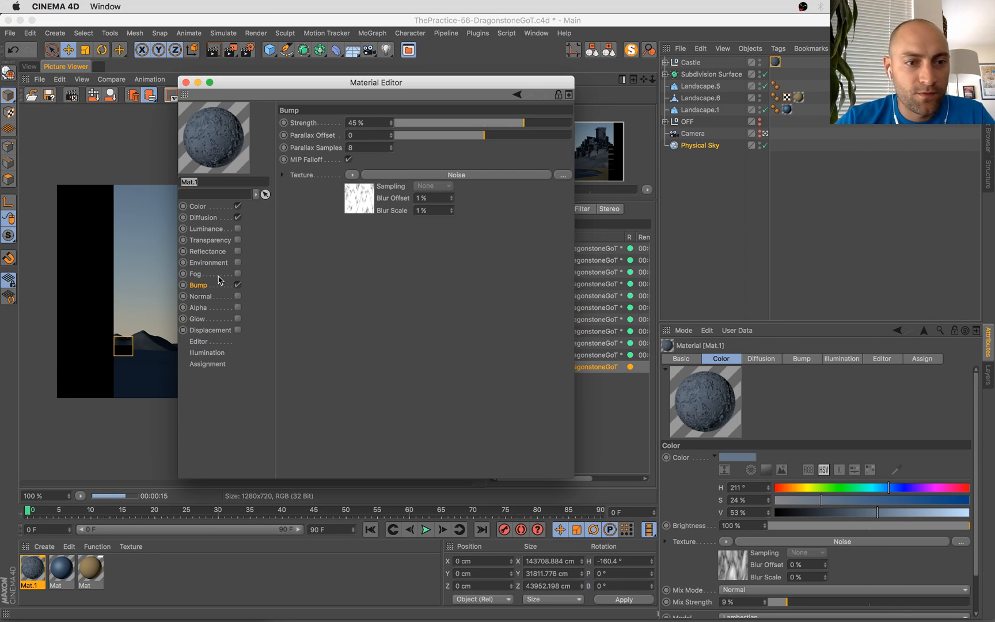
pyautogui.moveTo(518, 124); pyautogui.dragTo(500, 131)
pyautogui.moveTo(442, 86); pyautogui.dragTo(625, 144)
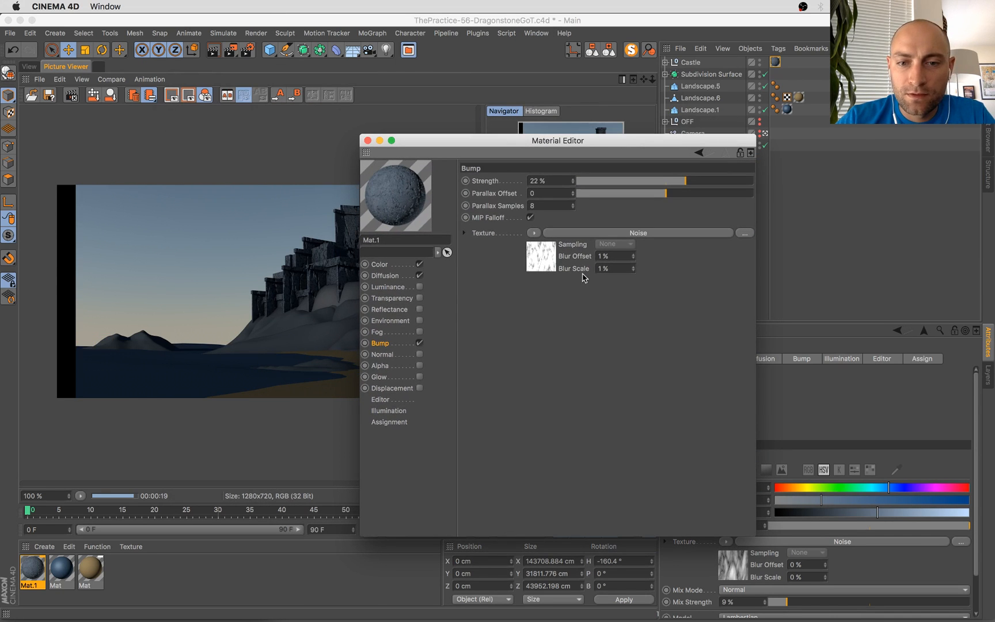
pyautogui.click(542, 252)
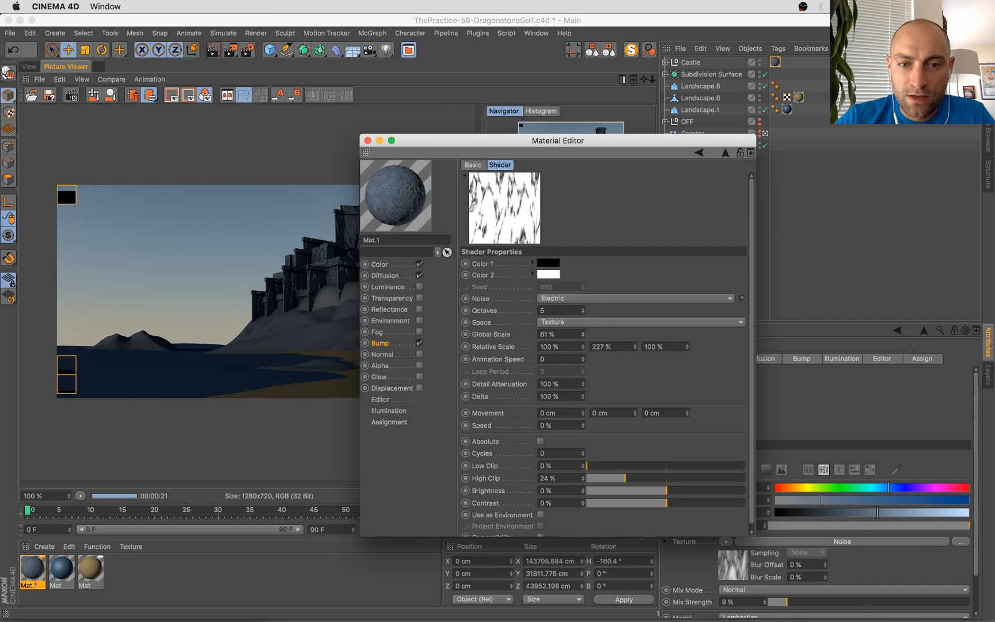
pyautogui.moveTo(583, 334); pyautogui.dragTo(583, 336)
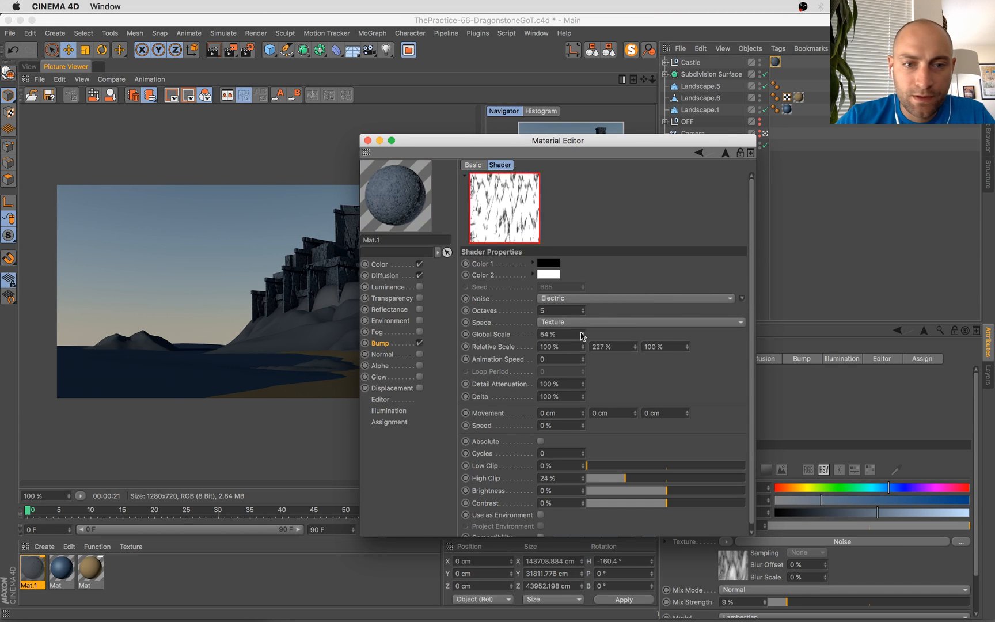
# Set the Diffusion channel's noise to 8% global scale and 55% high clip
pyautogui.click(403, 276)
pyautogui.click(541, 257)
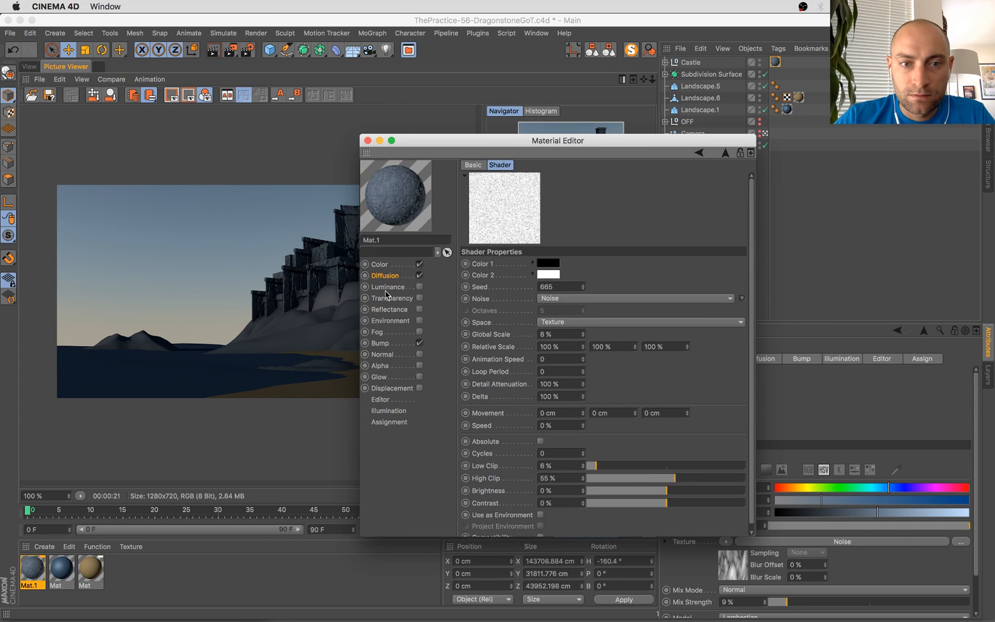
# Set the Color channel's mix strength to 15% and its noise's global scale to 93%, and render the scene
pyautogui.click(388, 265)
pyautogui.click(536, 288)
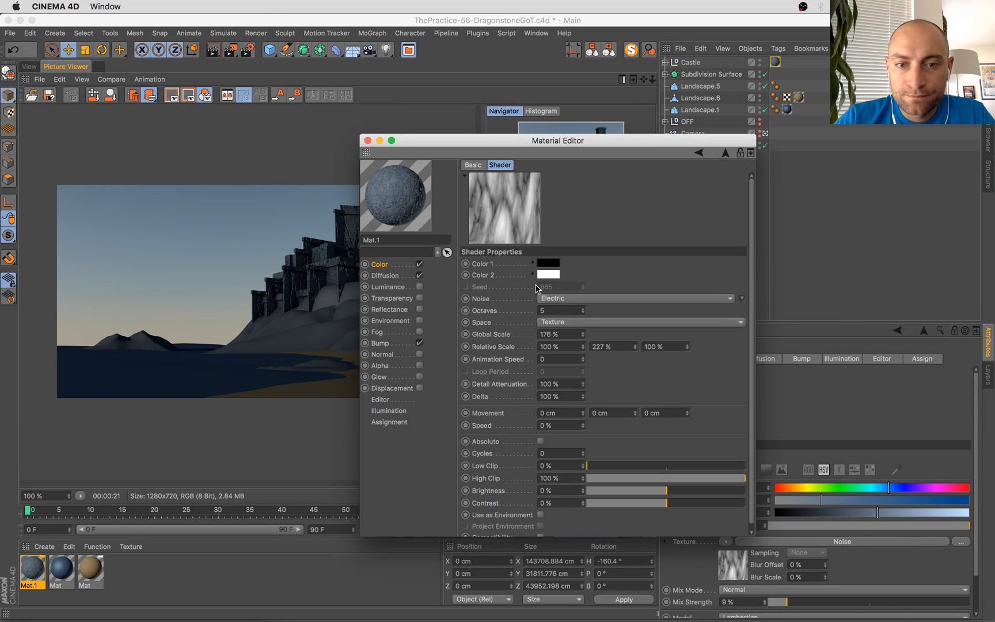
pyautogui.click(389, 264)
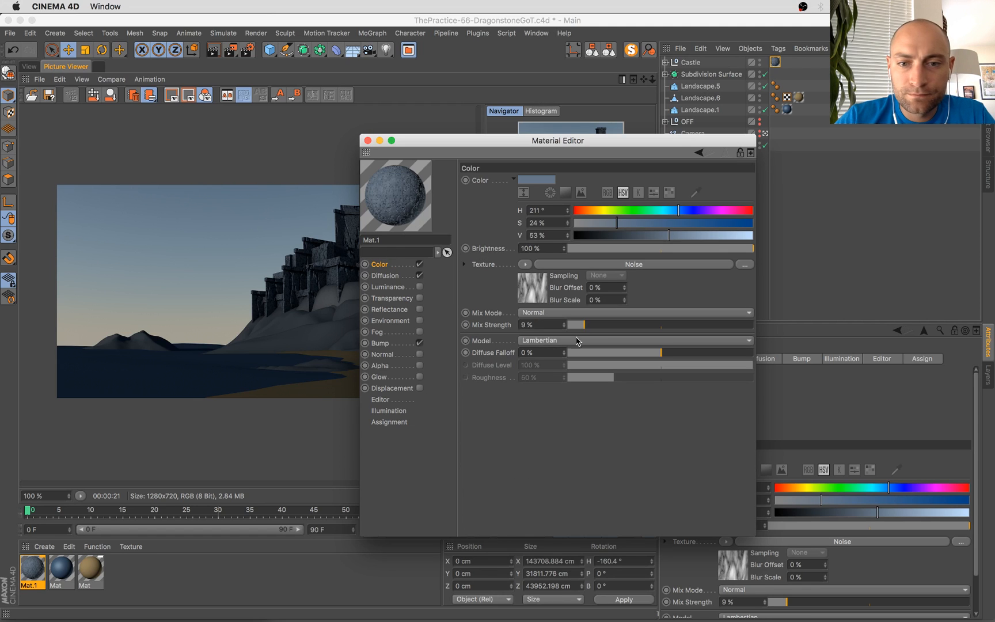
pyautogui.click(596, 325)
pyautogui.click(542, 297)
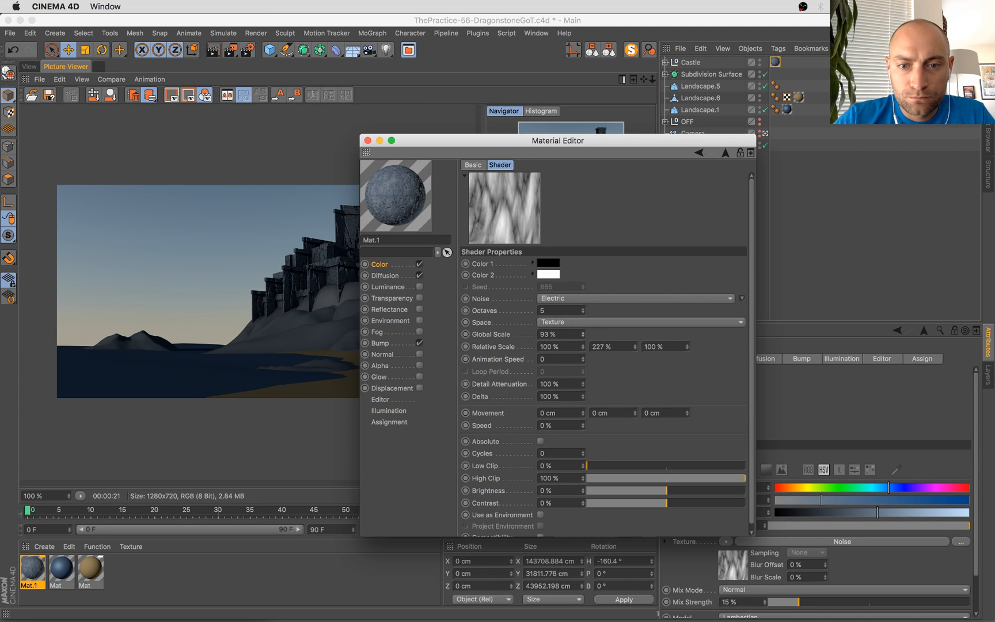
pyautogui.click(367, 141)
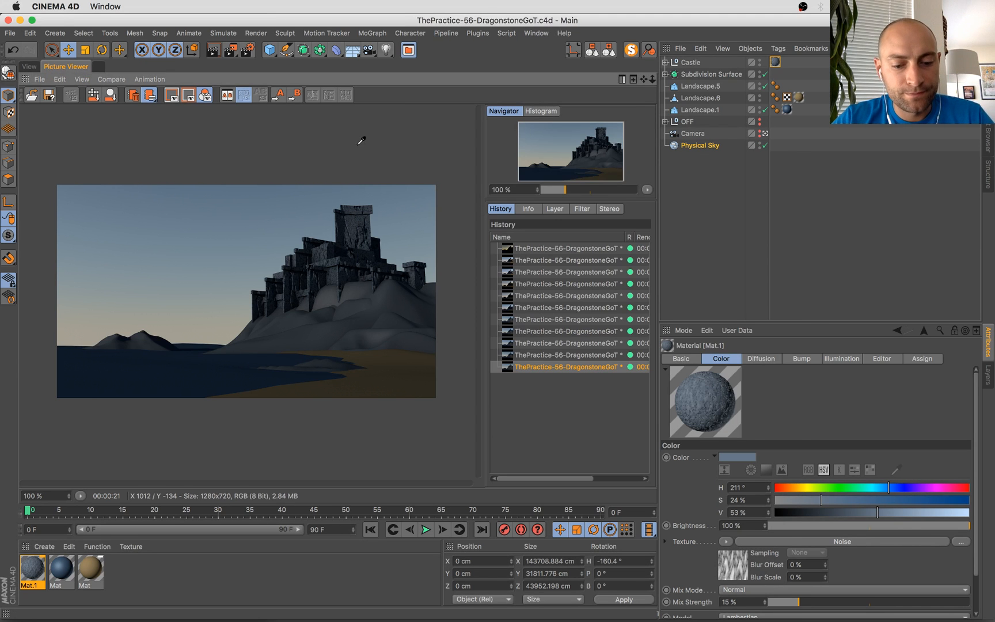
pyautogui.hotkey('shift', 'r')
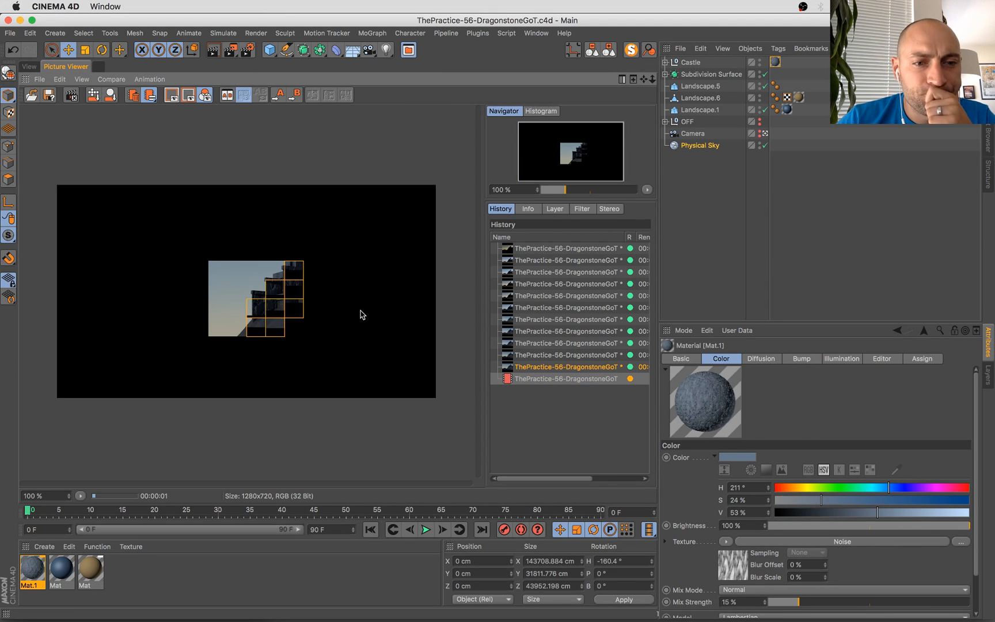
# Compare the Dragonstone reference image in Preview with a close-up of the castle in the newest Cinema 4D render
pyautogui.hotkey('ctrl', 'Up')
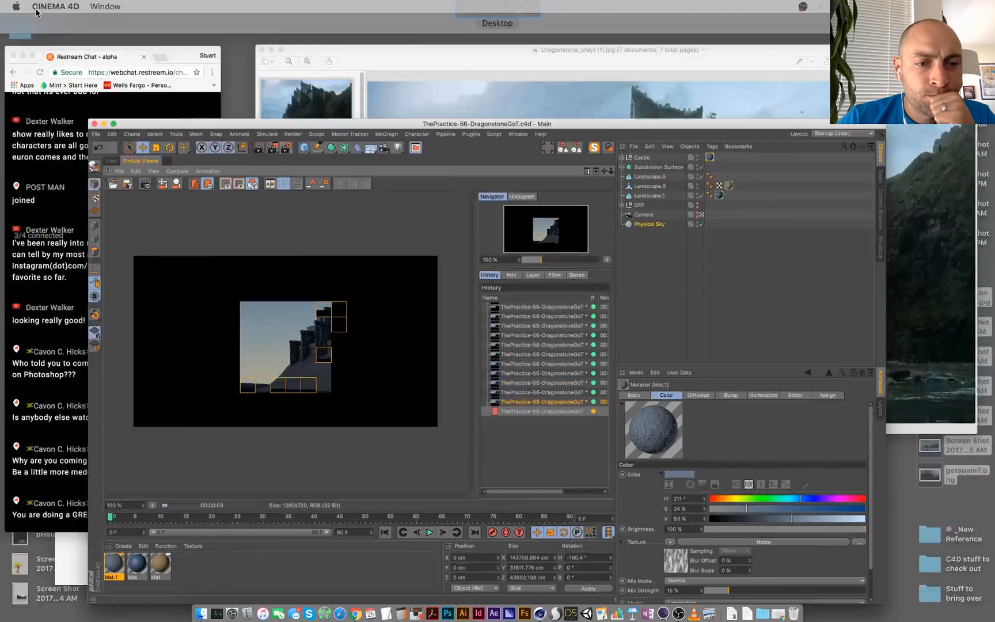
pyautogui.click(689, 231)
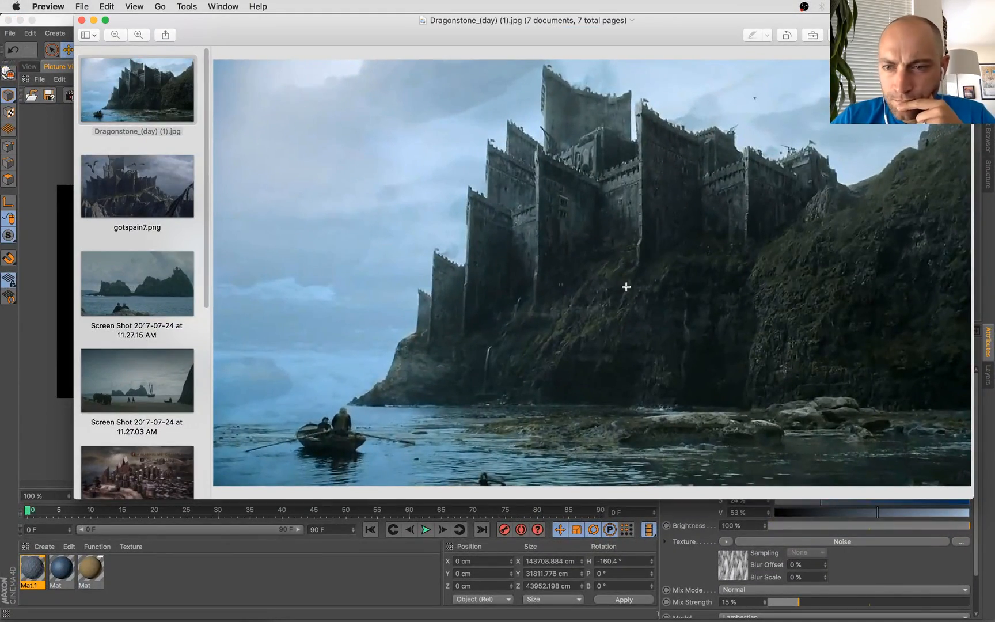
pyautogui.click(298, 564)
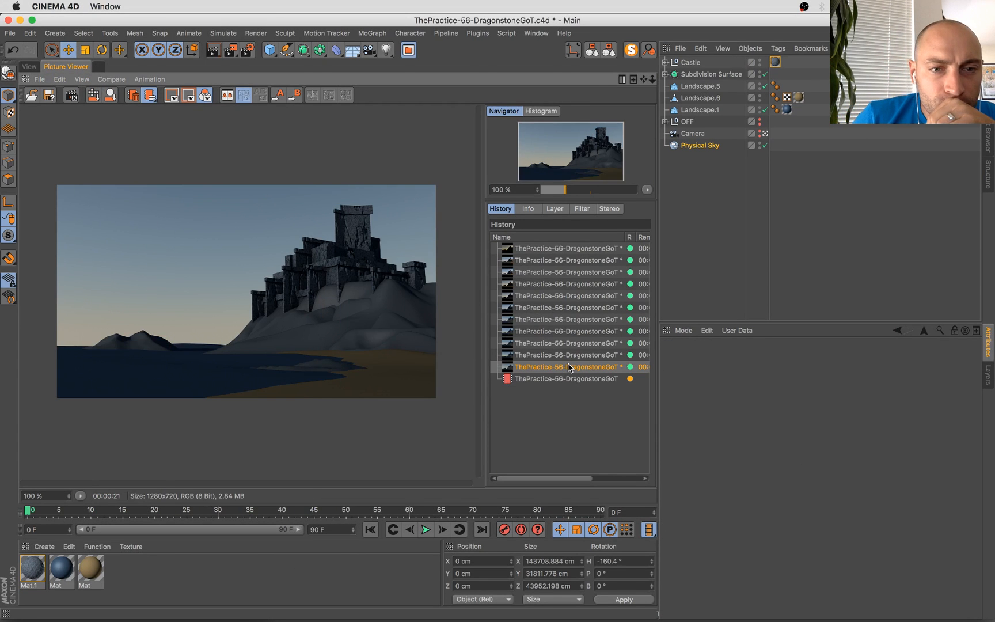
pyautogui.click(567, 378)
pyautogui.scroll(5, 402, 268)
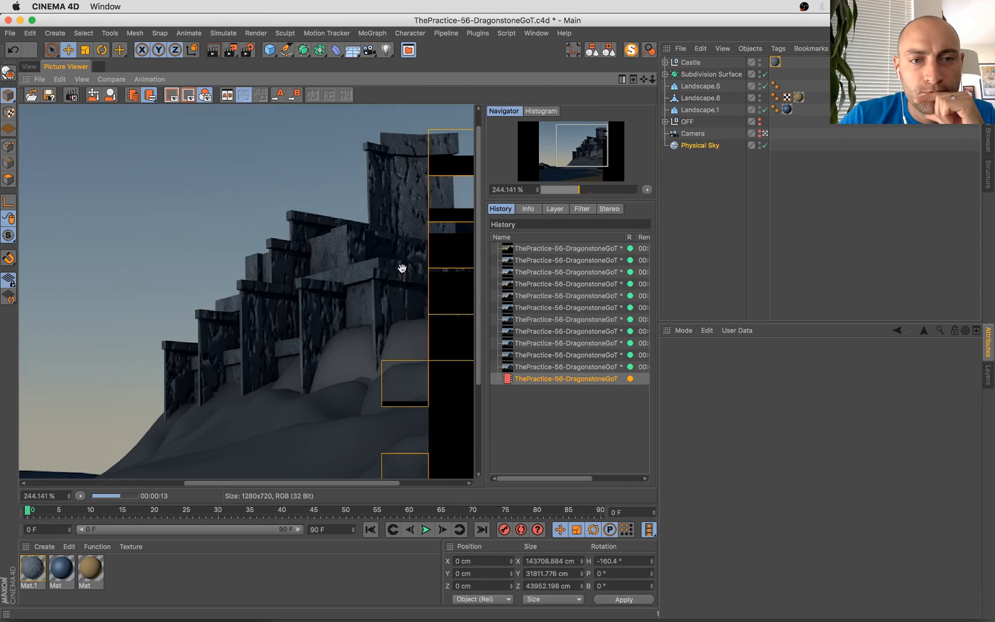
pyautogui.scroll(1, 402, 268)
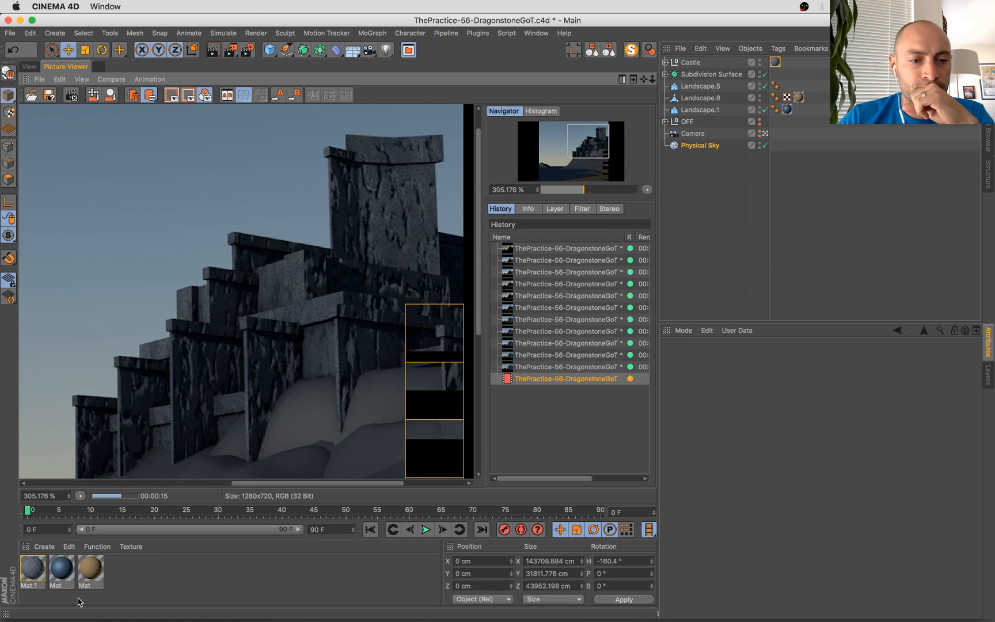
# Set the castle material's bump noise to 38% high clip and change its Color 1 to a grey of 30% value
pyautogui.doubleClick(32, 569)
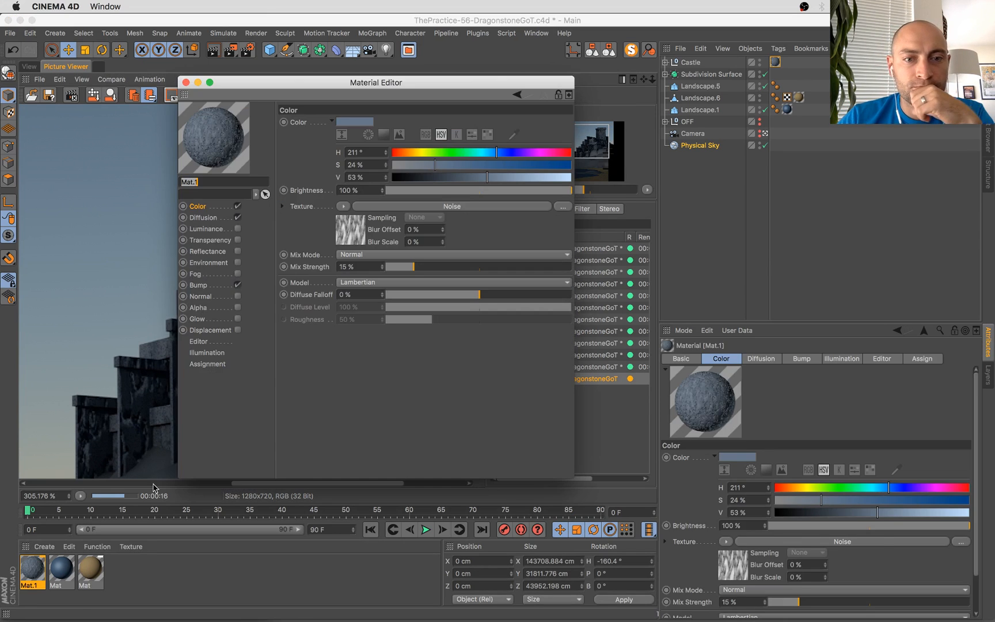
pyautogui.click(199, 285)
pyautogui.click(356, 197)
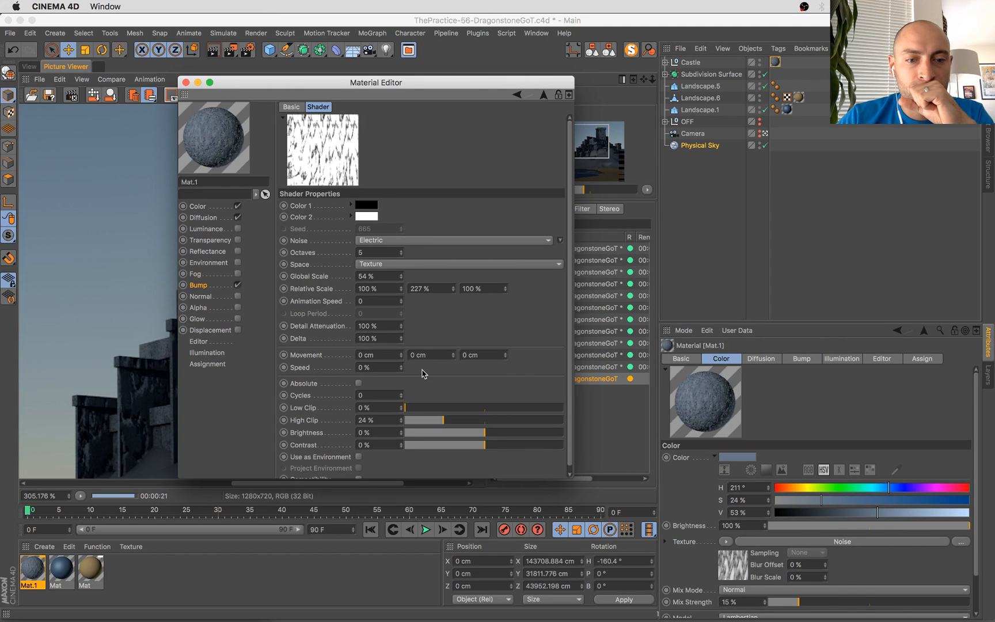
pyautogui.click(473, 422)
pyautogui.moveTo(470, 423); pyautogui.dragTo(465, 421)
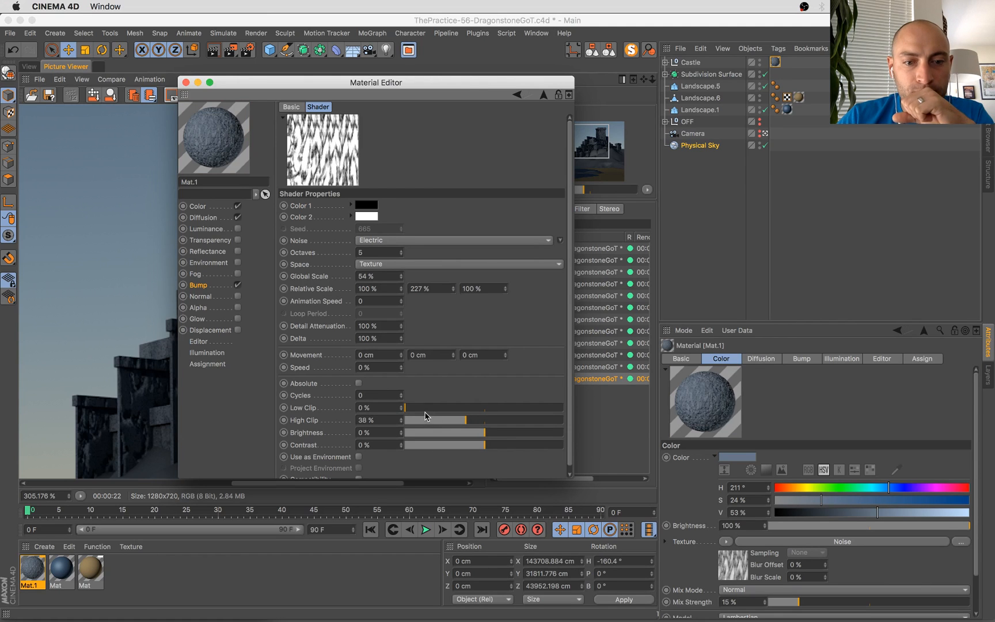
pyautogui.click(367, 205)
pyautogui.click(378, 230)
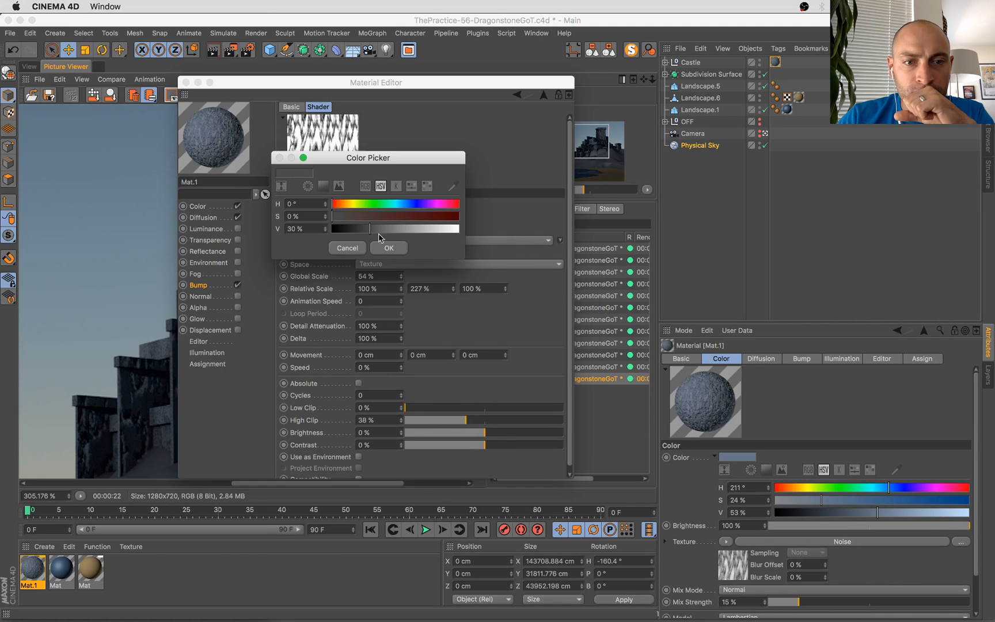
pyautogui.click(391, 247)
# Set the bump strength to 13% and the bump texture's blur offset and blur scale to 2% each
pyautogui.click(221, 286)
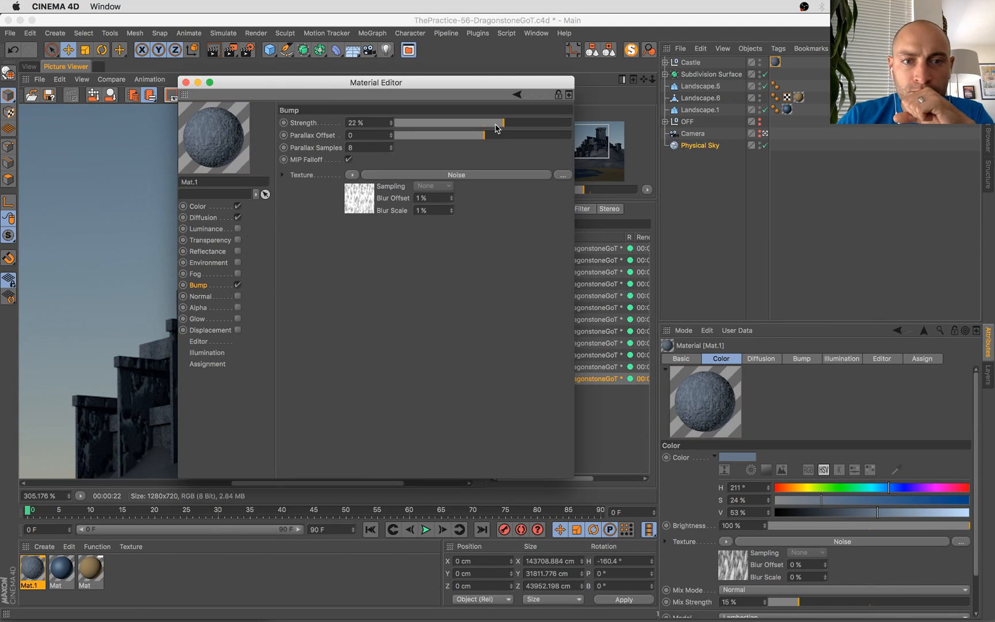
pyautogui.moveTo(498, 128); pyautogui.dragTo(490, 128)
pyautogui.click(451, 196)
pyautogui.click(452, 208)
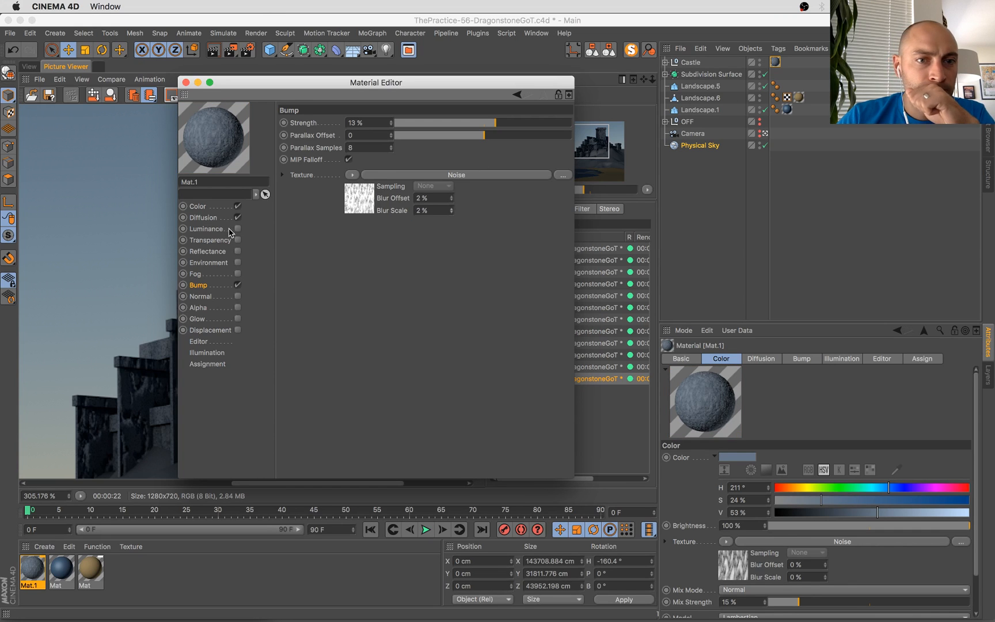
pyautogui.click(366, 175)
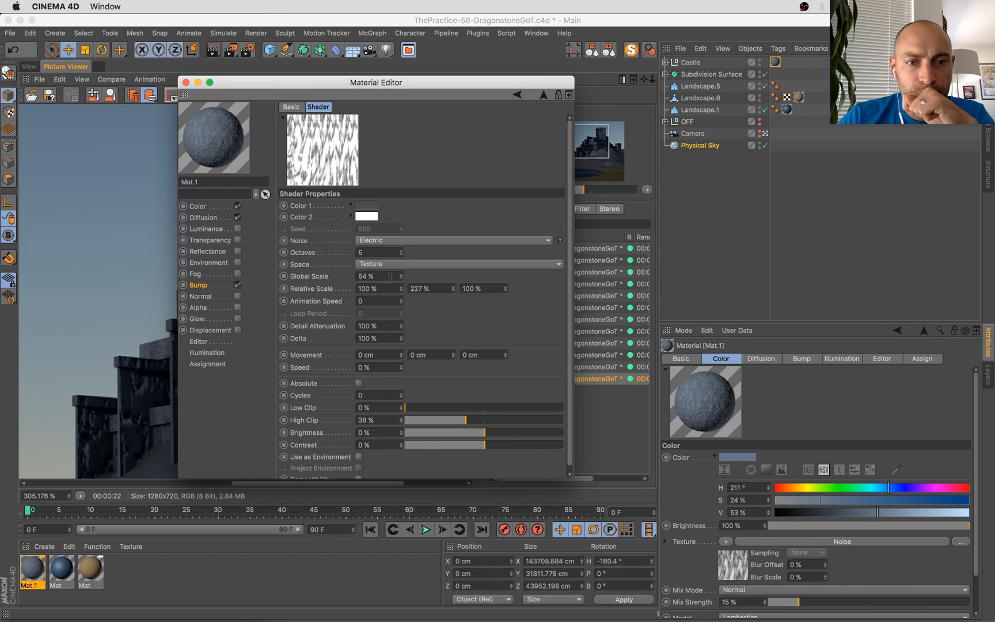
# Set the Diffusion channel's noise to 6% global scale
pyautogui.click(214, 220)
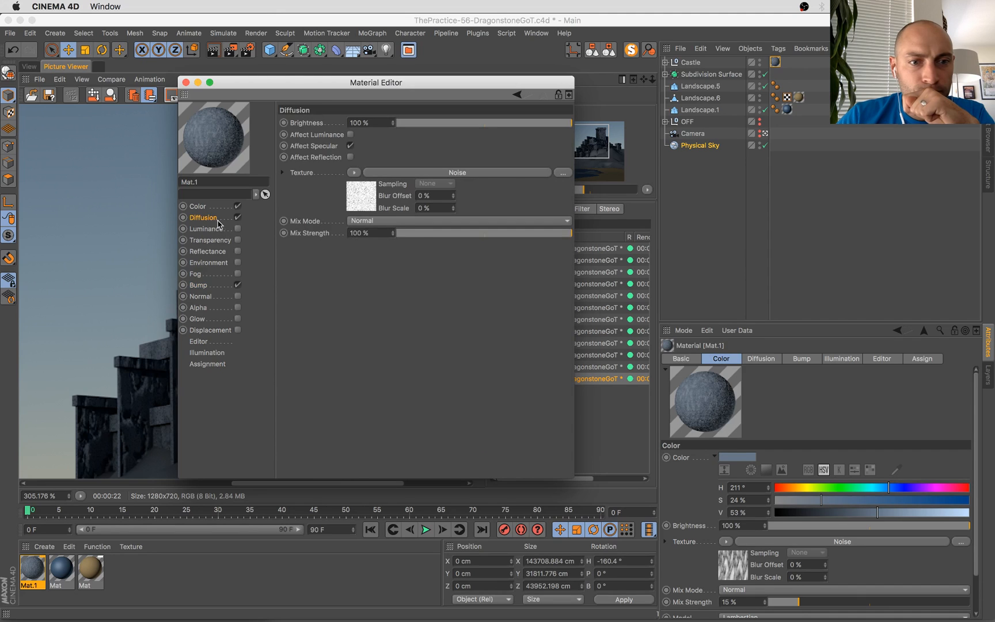
pyautogui.click(362, 195)
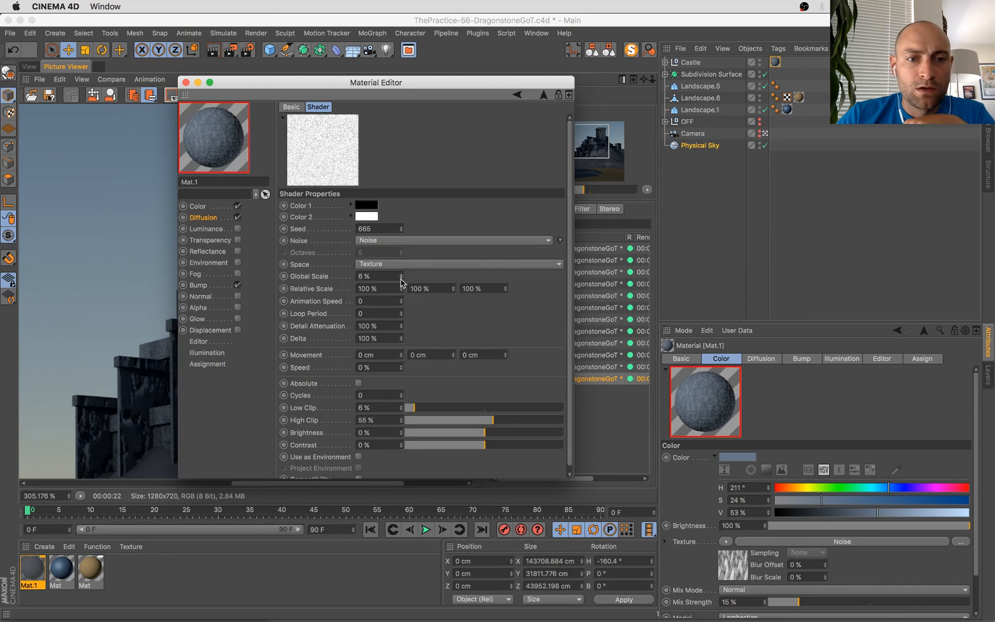
pyautogui.click(238, 218)
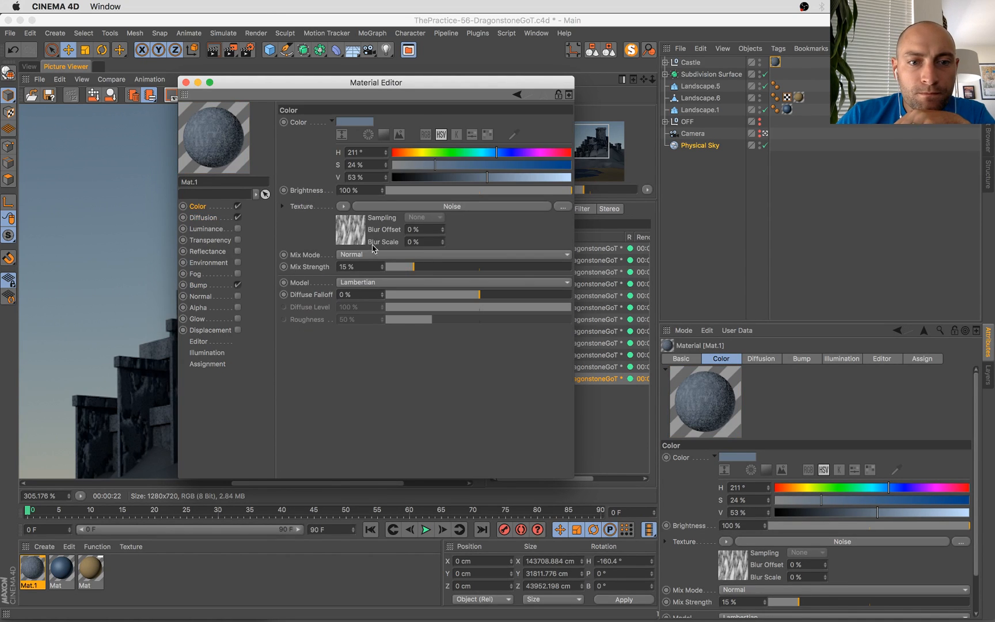
# Set the Color channel's noise to 78% global scale and render the scene
pyautogui.click(356, 234)
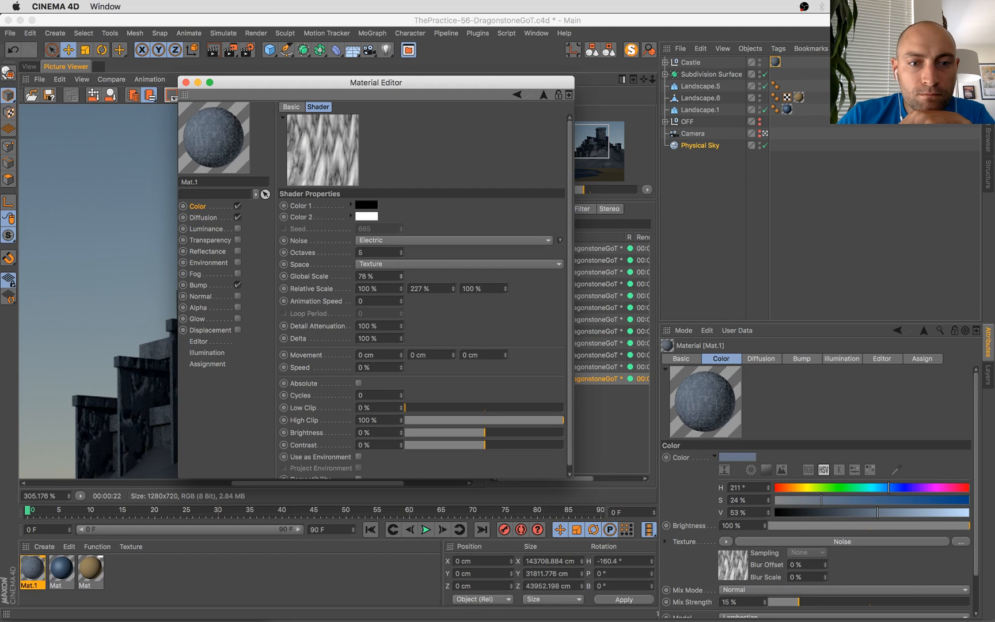
pyautogui.click(185, 83)
pyautogui.hotkey('shift', 'r')
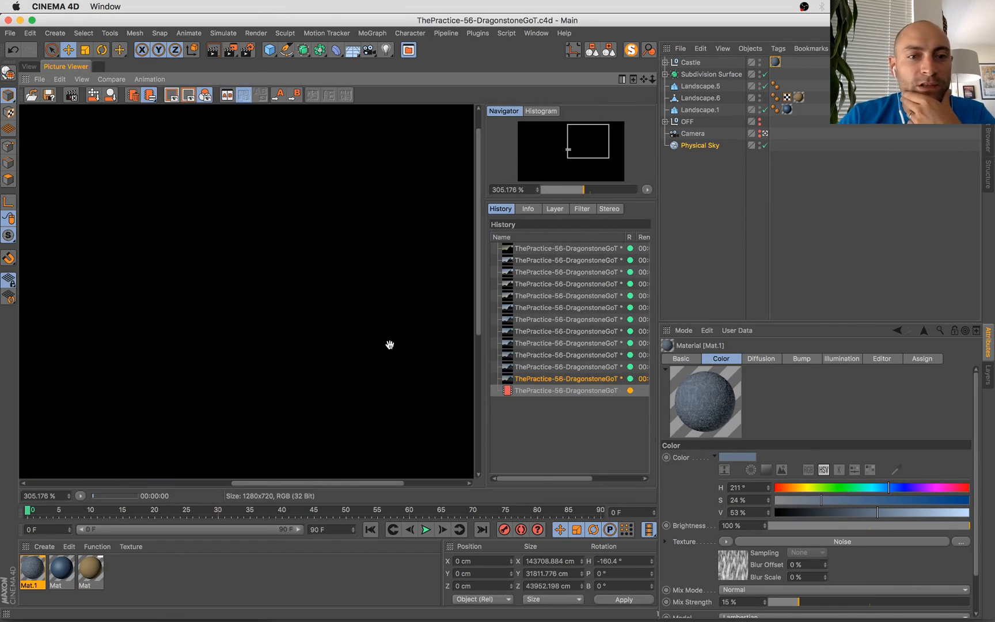
# Set Color 1 of the castle material's Color channel noise to a dark grey of 29% value
pyautogui.scroll(5, 340, 285)
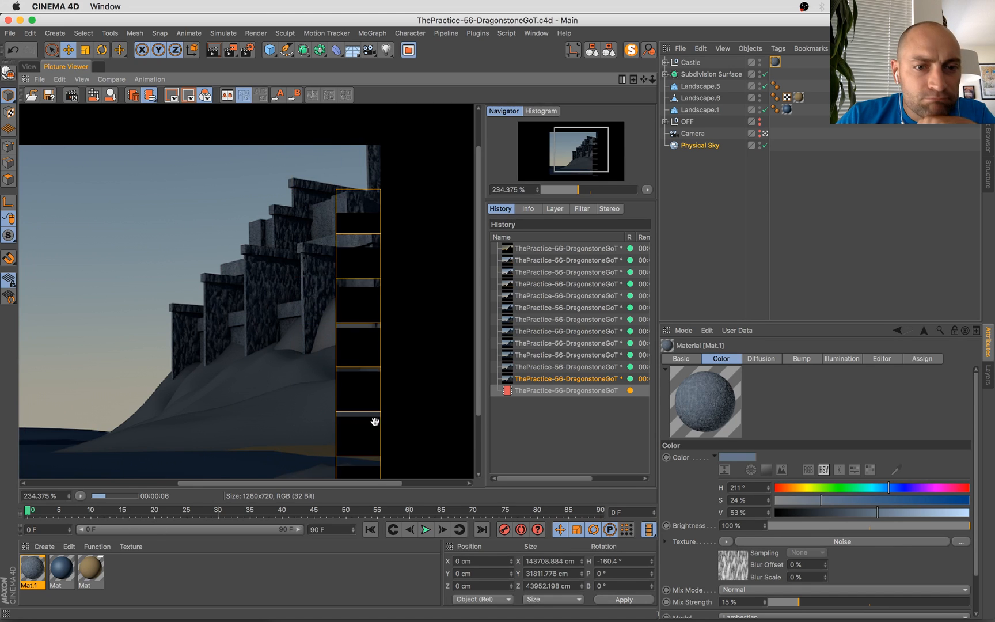
pyautogui.doubleClick(38, 567)
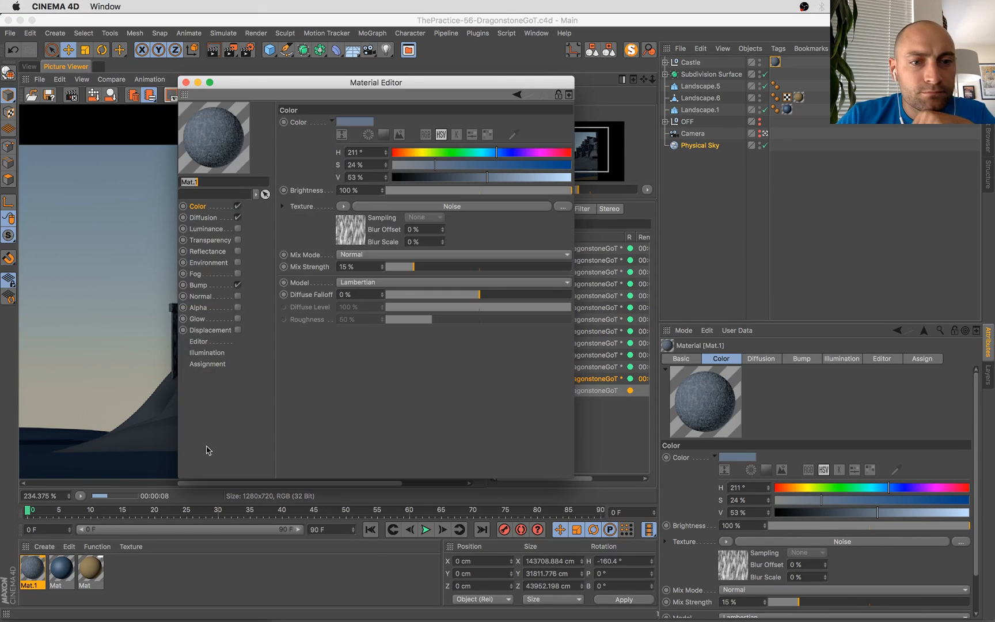
pyautogui.click(343, 236)
pyautogui.click(363, 205)
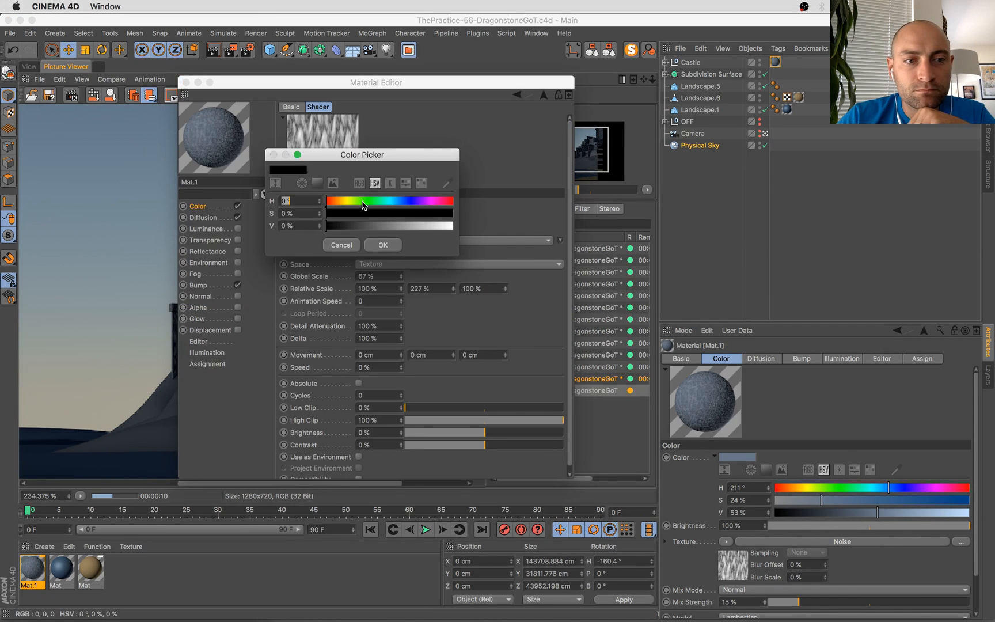
pyautogui.click(363, 225)
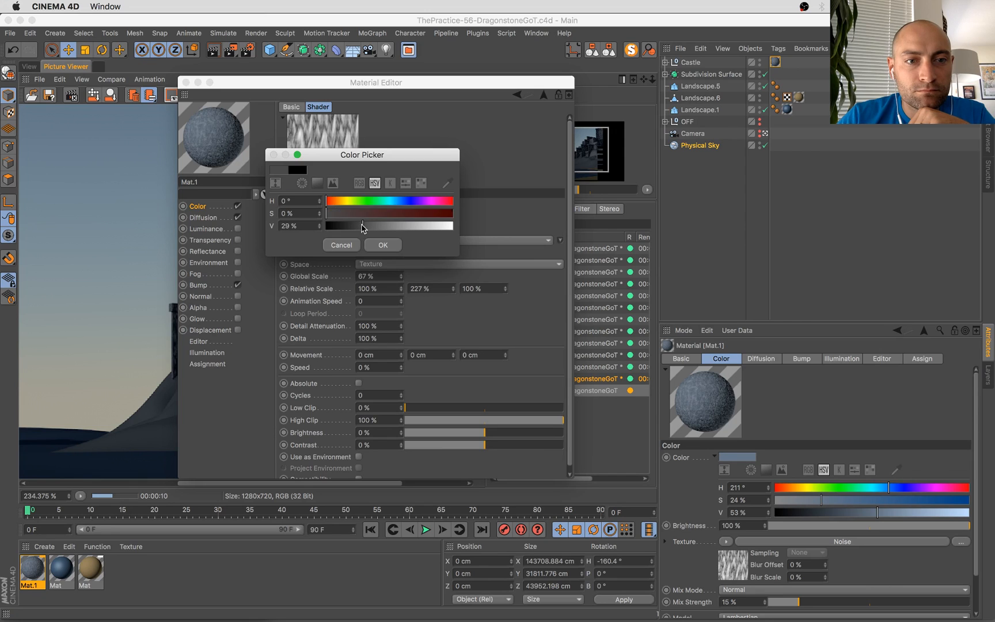
pyautogui.click(384, 245)
# Lighten Color 1 of the Diffusion channel's noise from black to a dark grey
pyautogui.click(203, 217)
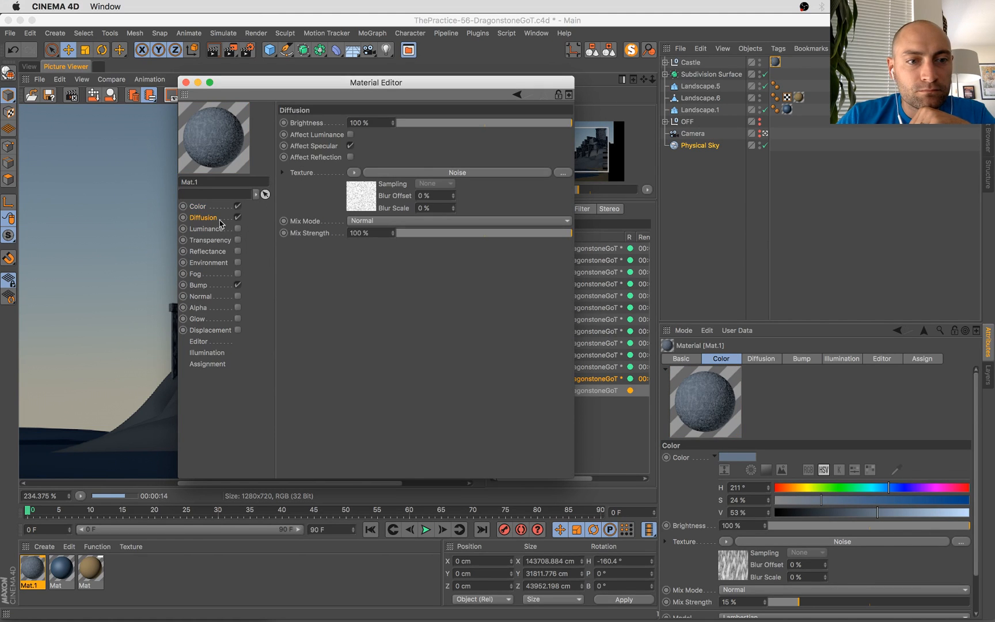
pyautogui.click(356, 207)
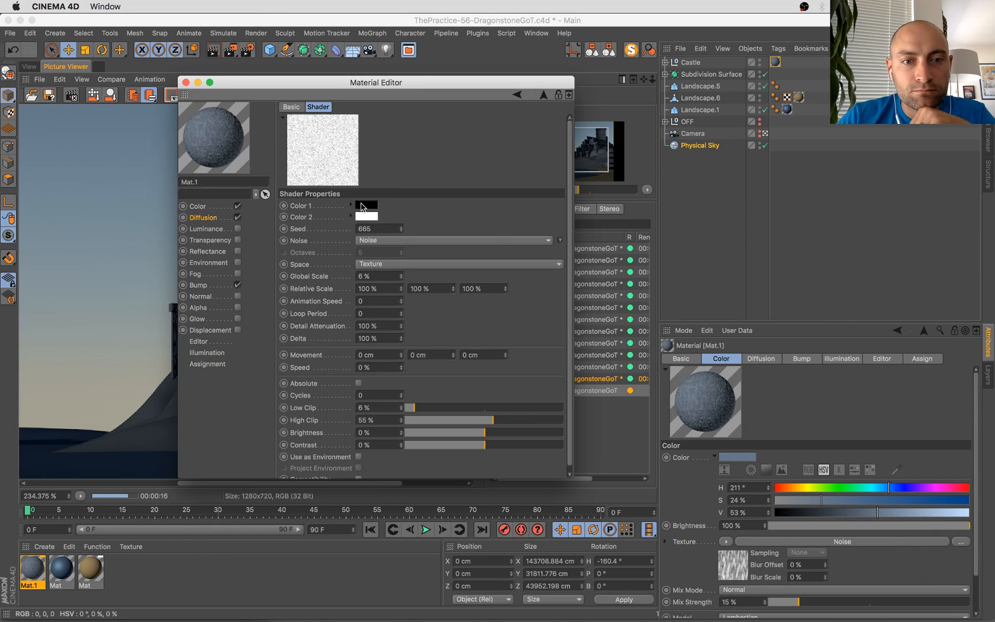
pyautogui.click(363, 205)
pyautogui.click(346, 228)
pyautogui.click(384, 247)
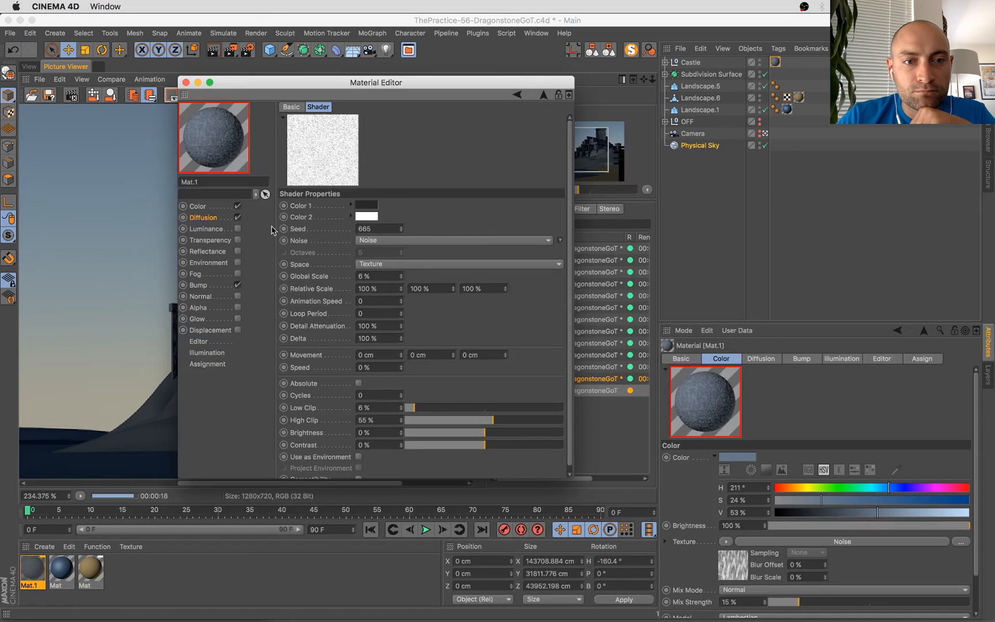
# Set the Diffusion channel's mix strength to 73% and its brightness to 50%
pyautogui.click(196, 218)
pyautogui.click(495, 233)
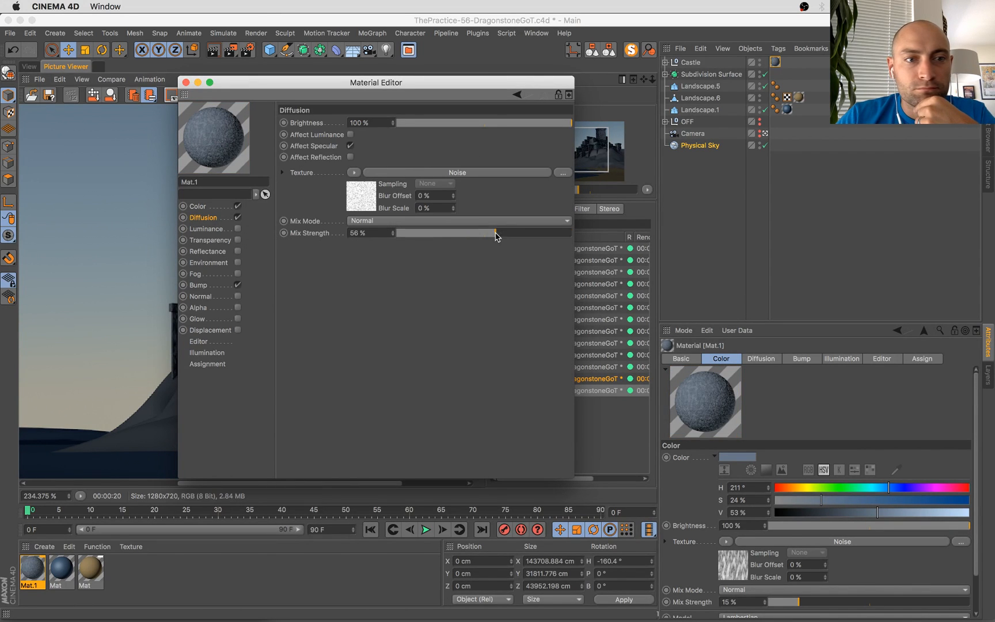
pyautogui.click(526, 233)
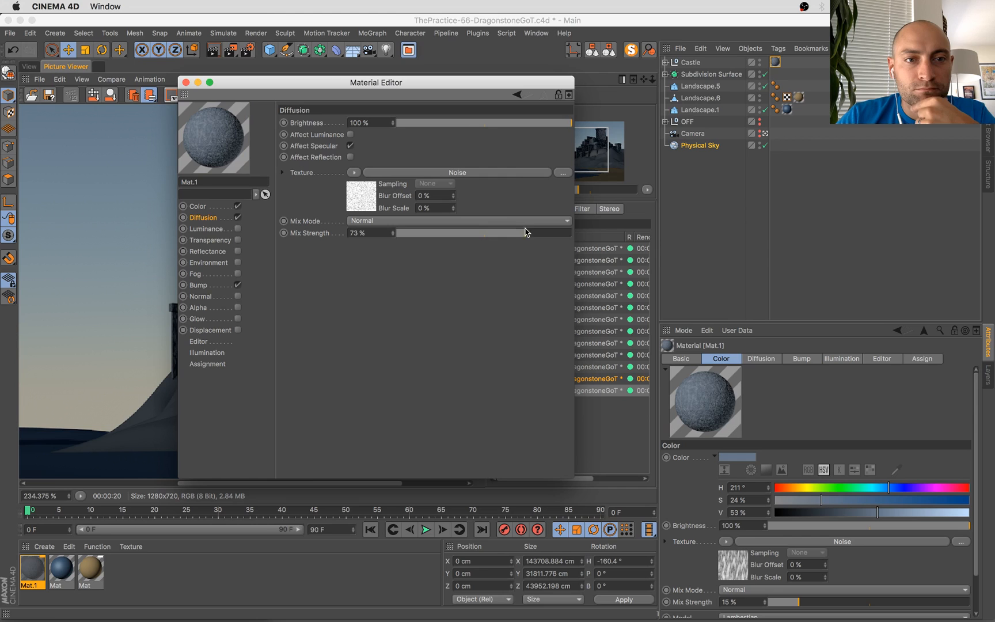
pyautogui.moveTo(495, 122); pyautogui.dragTo(397, 122)
pyautogui.click(485, 123)
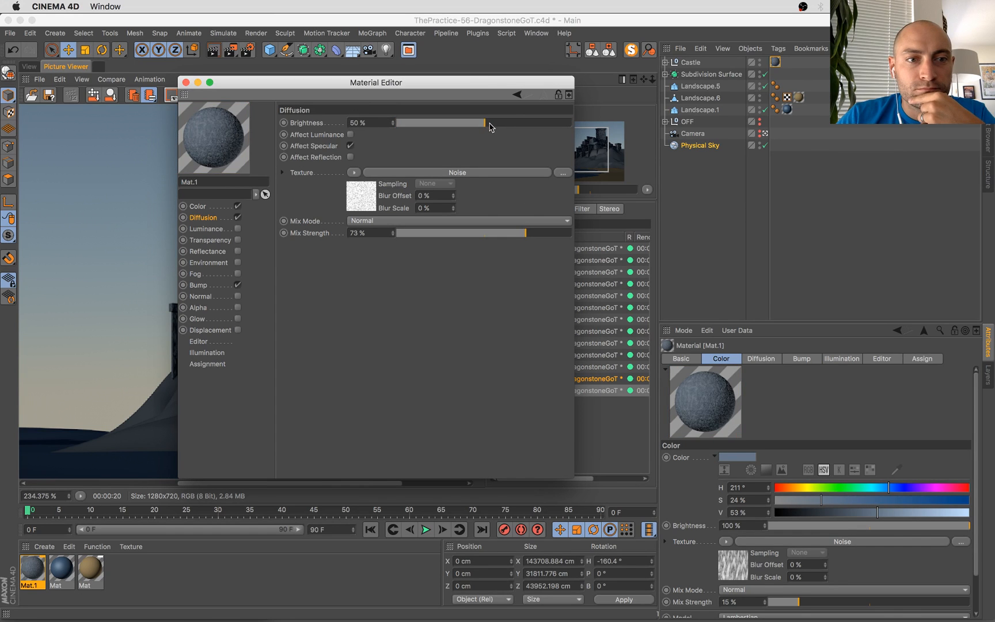
# Set the bump strength to 9% and the bump noise's global scale to 14%, and close the material editor
pyautogui.click(199, 285)
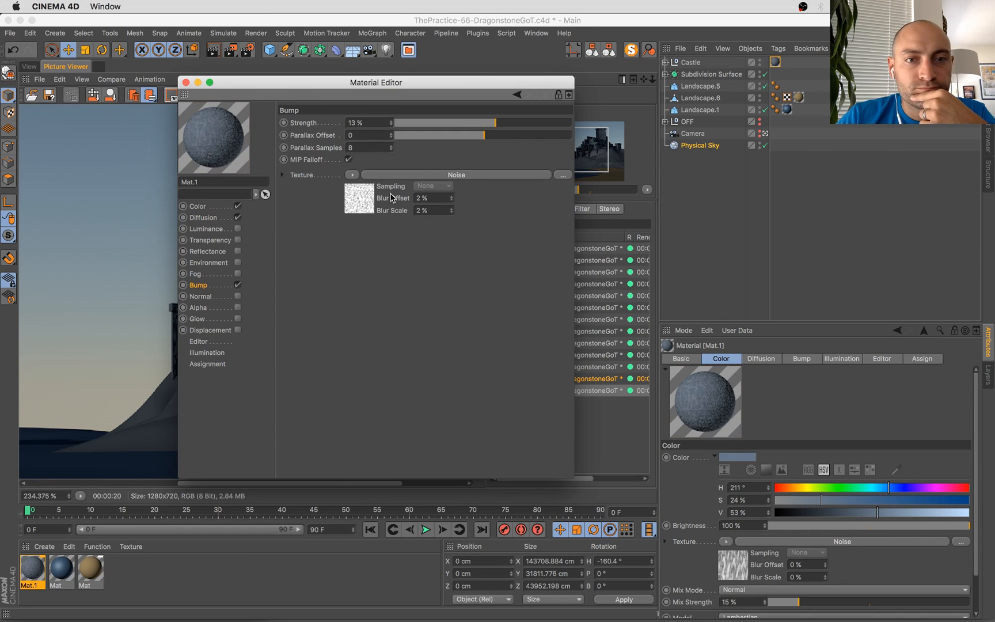
pyautogui.click(491, 124)
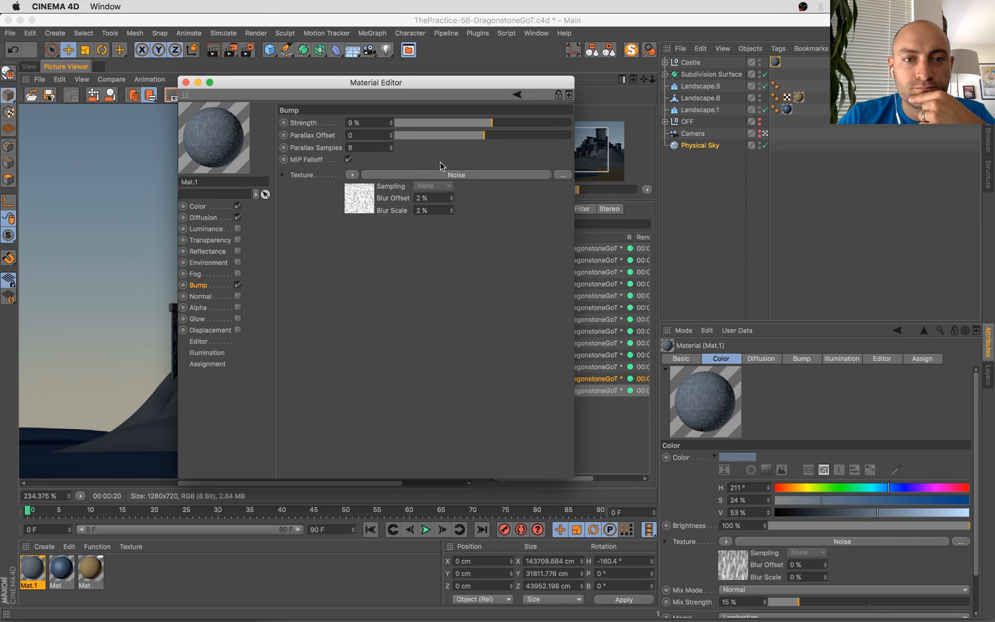
pyautogui.click(367, 200)
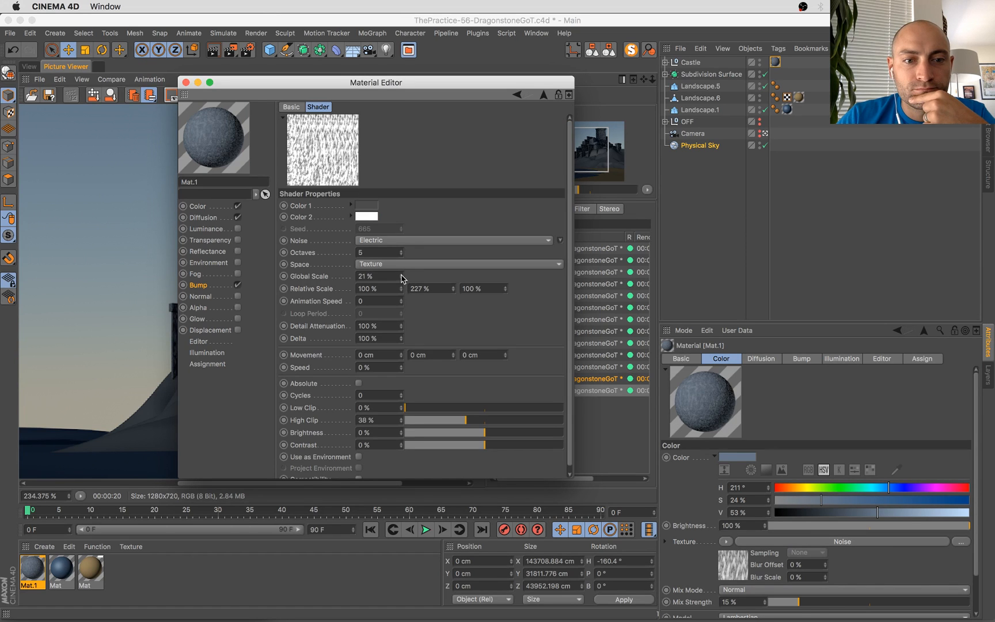
pyautogui.moveTo(402, 275); pyautogui.dragTo(402, 272)
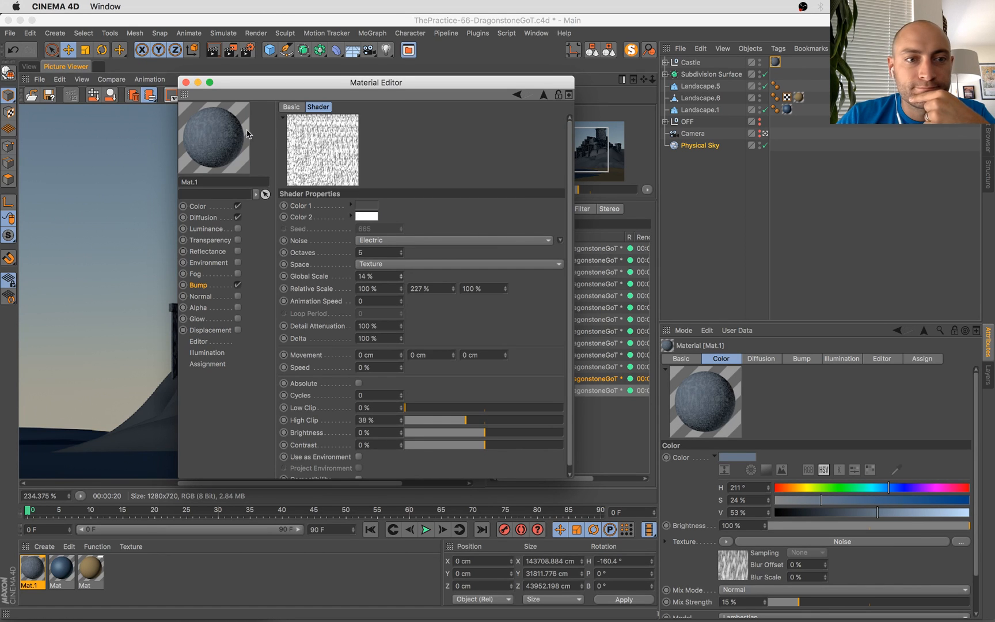
pyautogui.click(185, 82)
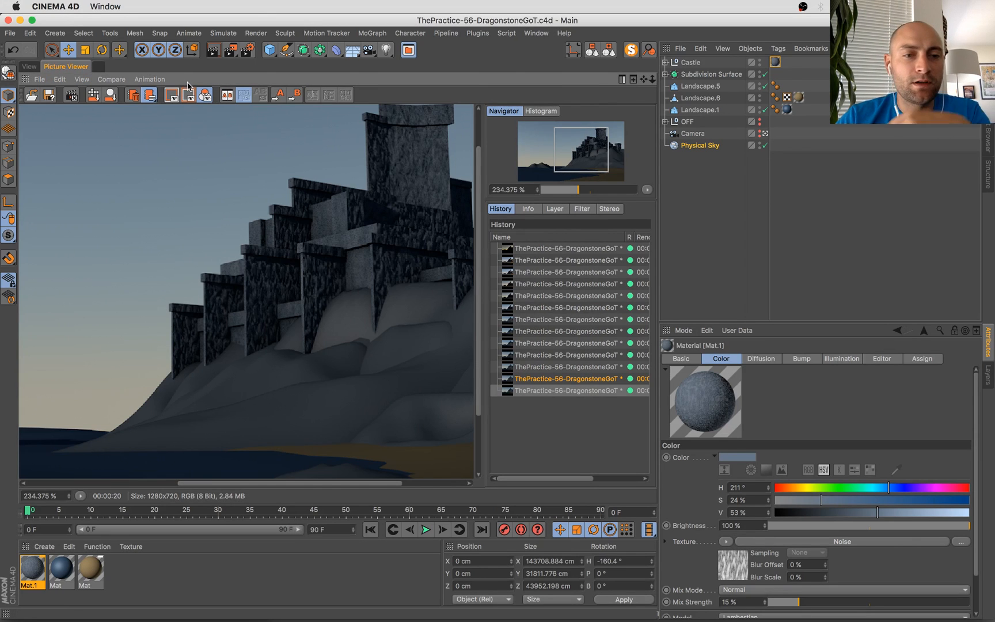
# Render the scene to check the revised castle stone and look over the reference image
pyautogui.hotkey('shift', 'r')
pyautogui.moveTo(371, 280); pyautogui.dragTo(309, 285)
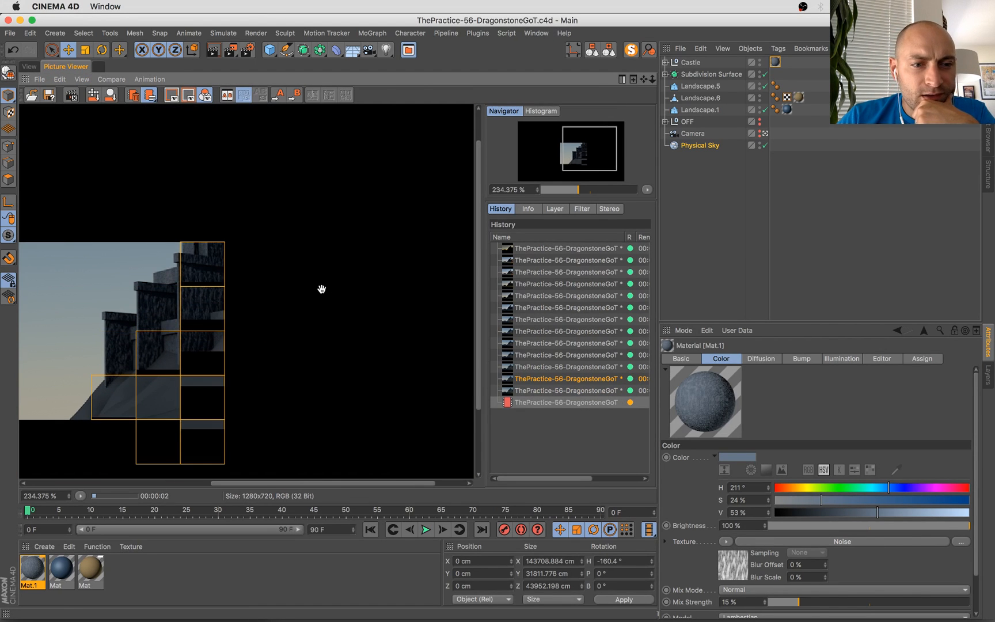
pyautogui.scroll(-5, 309, 253)
pyautogui.hotkey('ctrl', 'Up')
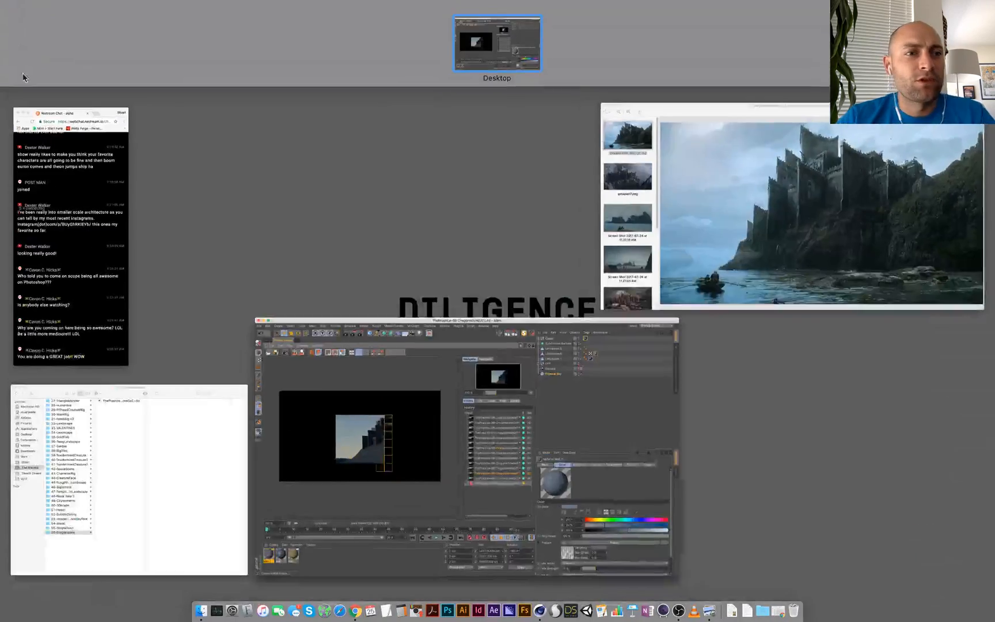
pyautogui.hotkey('ctrl', 'Up')
# Rotate the Physical Sky to a heading of about -178° and save the project
pyautogui.click(29, 66)
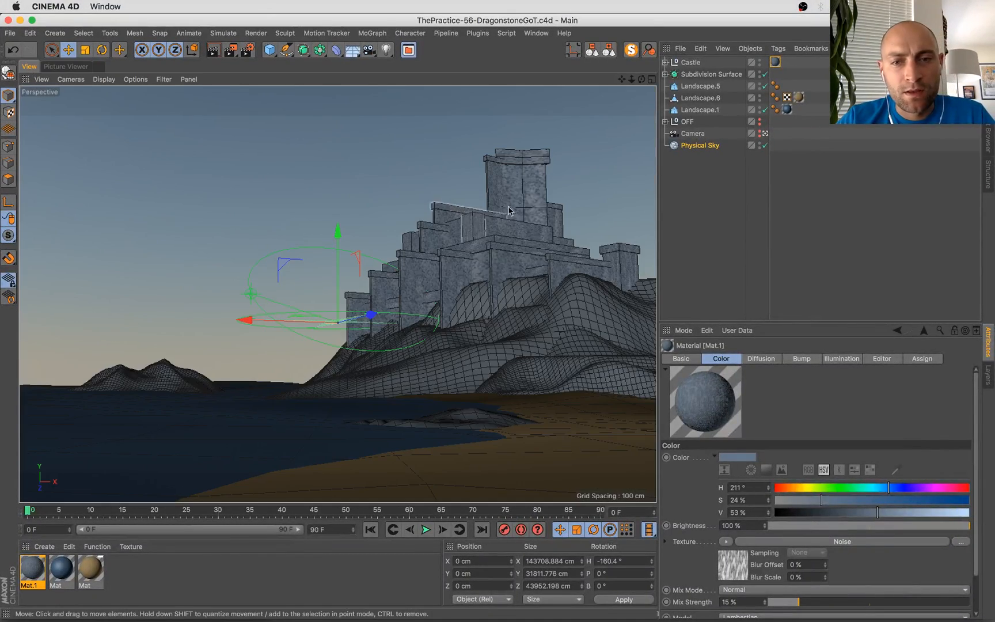
pyautogui.click(722, 144)
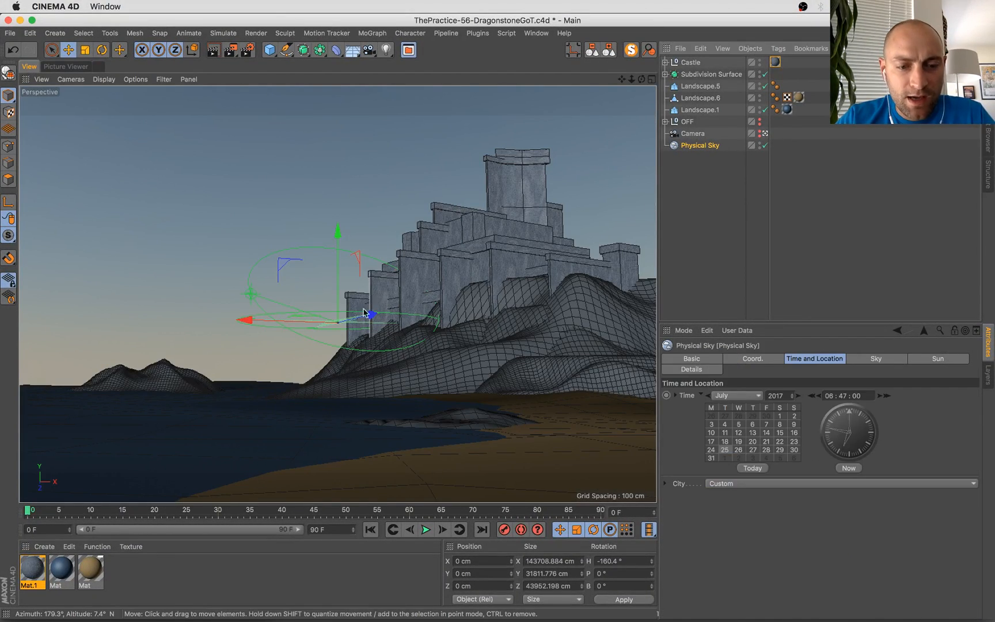
pyautogui.press('r')
pyautogui.moveTo(351, 318); pyautogui.dragTo(318, 325)
pyautogui.press('super+s')
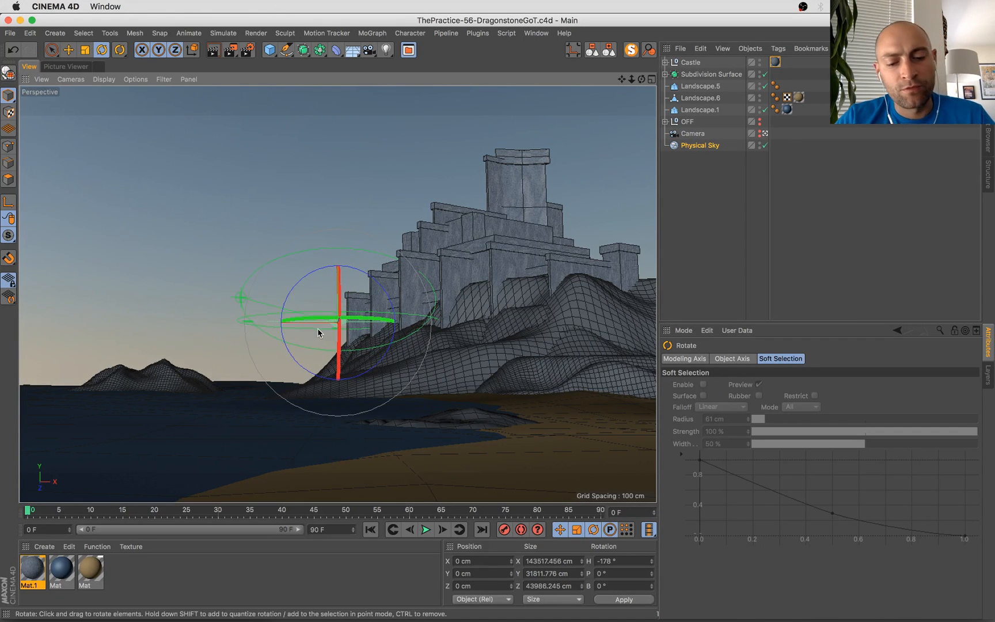
# Render the scene and examine how the new sun direction lights the castle walls
pyautogui.click(604, 217)
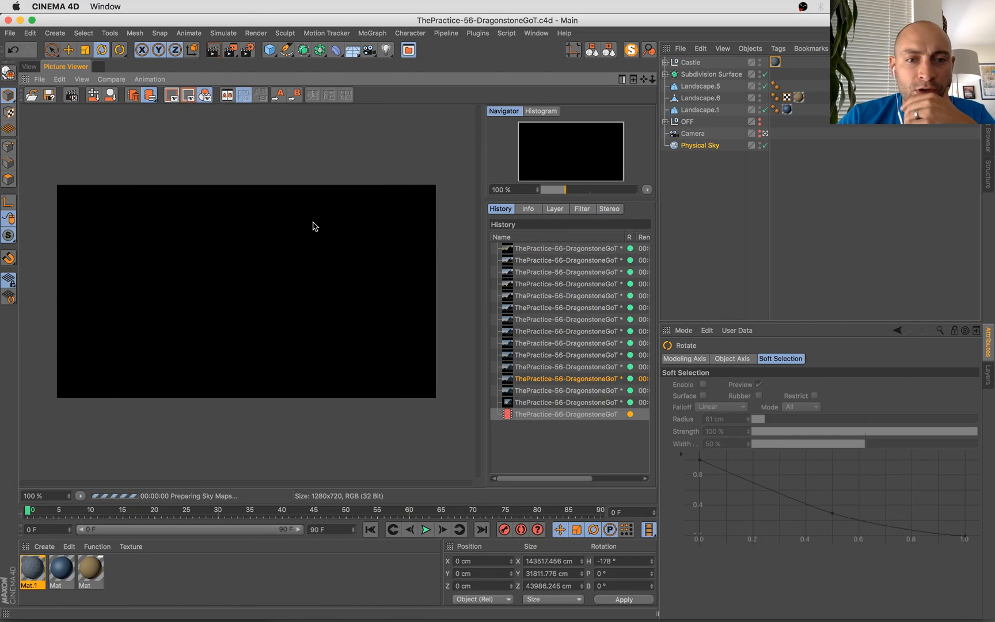
pyautogui.scroll(4, 323, 285)
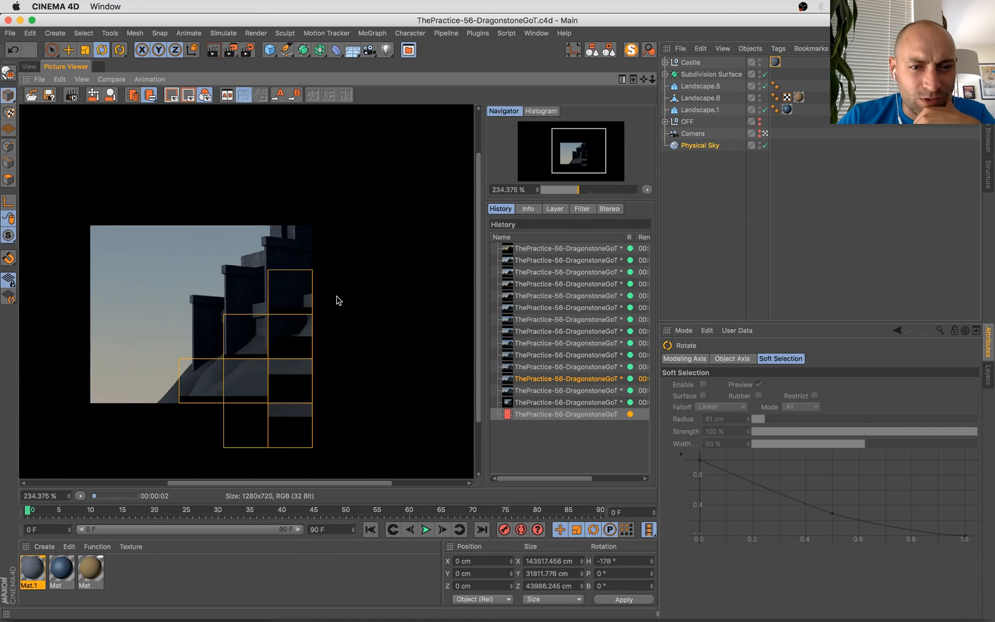
pyautogui.click(540, 403)
pyautogui.click(540, 403)
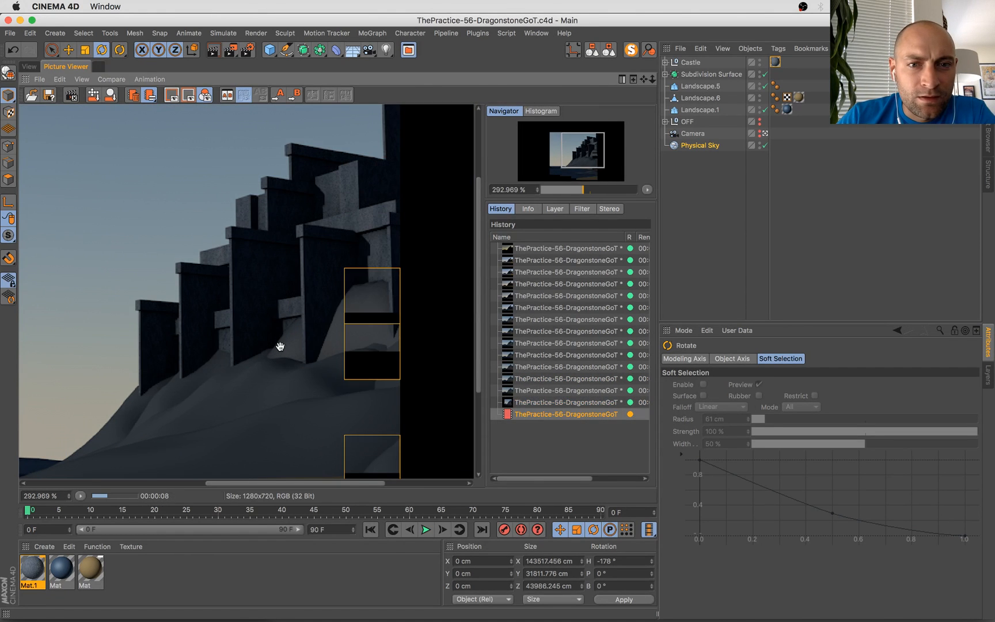
pyautogui.scroll(-5, 282, 348)
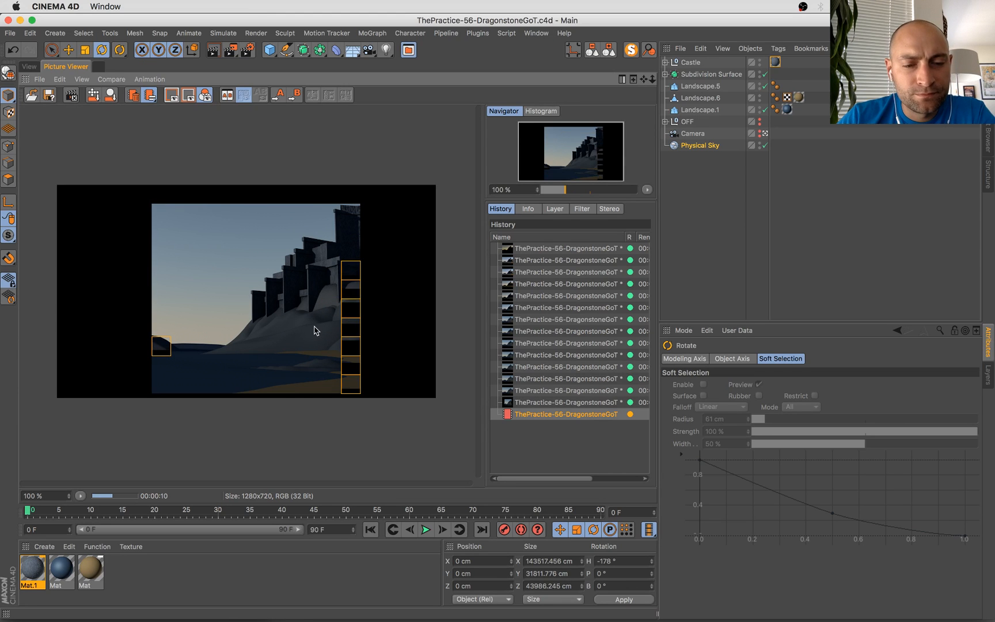
# Duplicate the small shoreline landscape, move the copy into the water near the castle hill, and place it below Landscape.5 in the object list
pyautogui.click(28, 66)
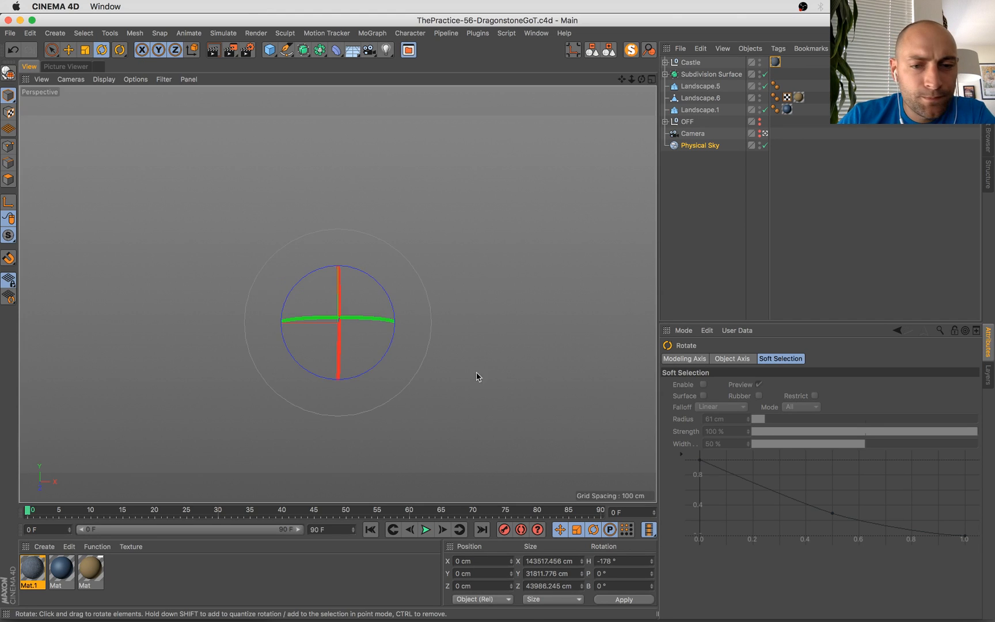
pyautogui.click(415, 421)
pyautogui.press('e')
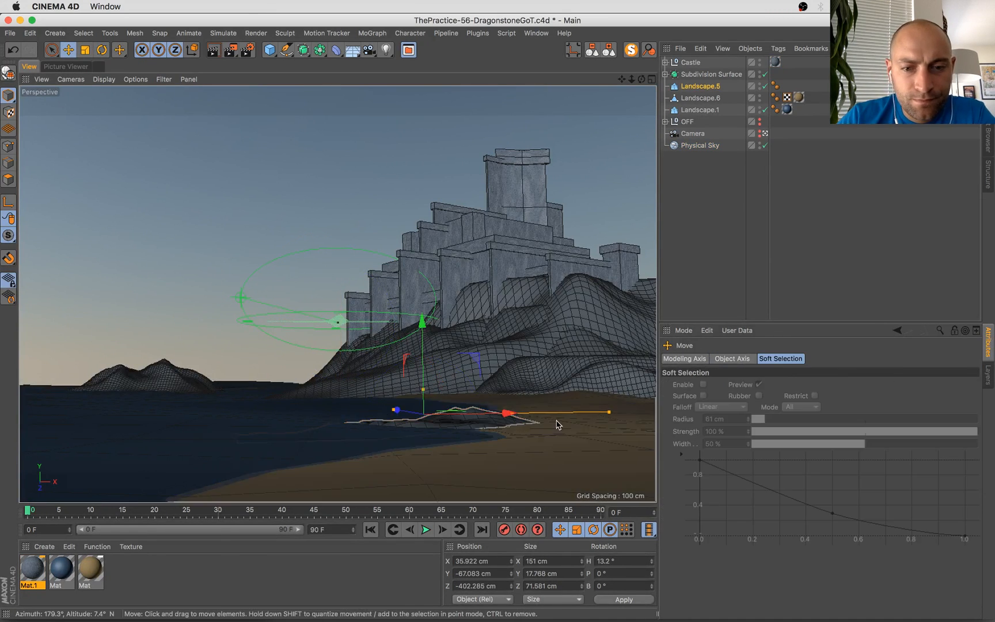
pyautogui.moveTo(506, 413); pyautogui.dragTo(327, 413)
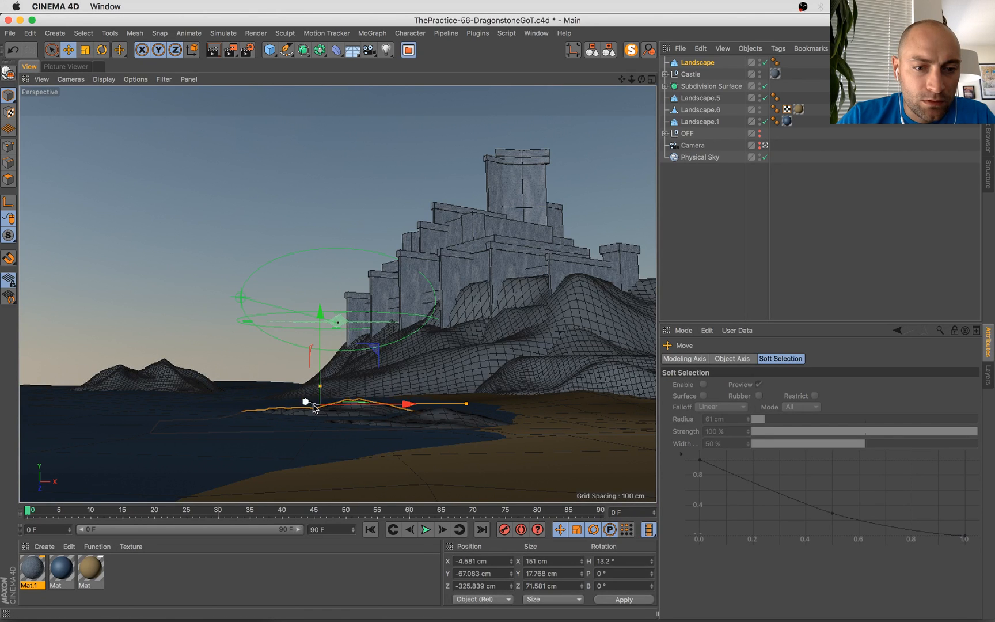
pyautogui.moveTo(312, 405); pyautogui.dragTo(291, 400)
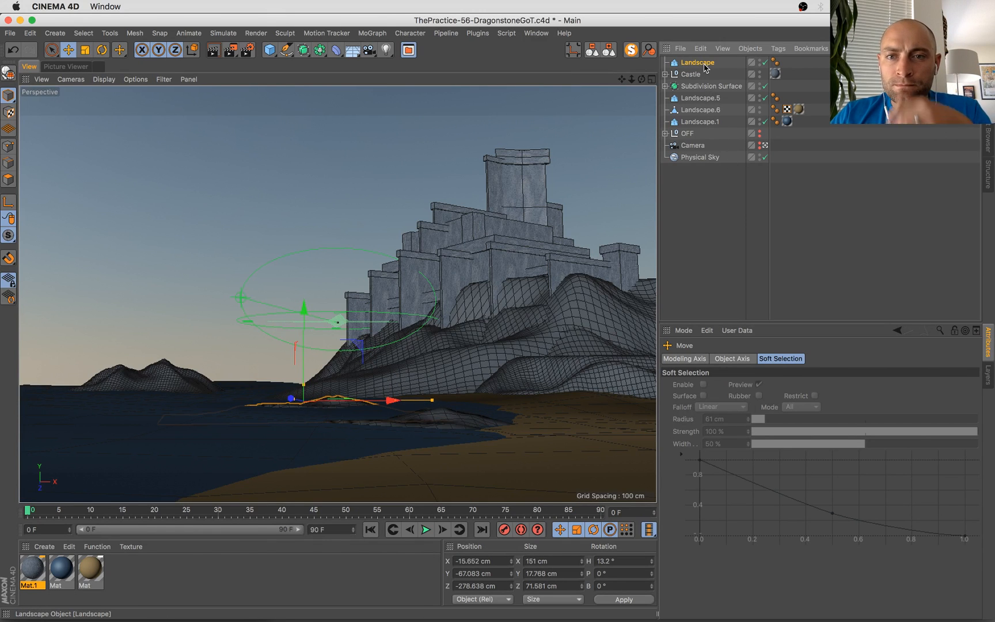
pyautogui.moveTo(702, 107); pyautogui.dragTo(703, 104)
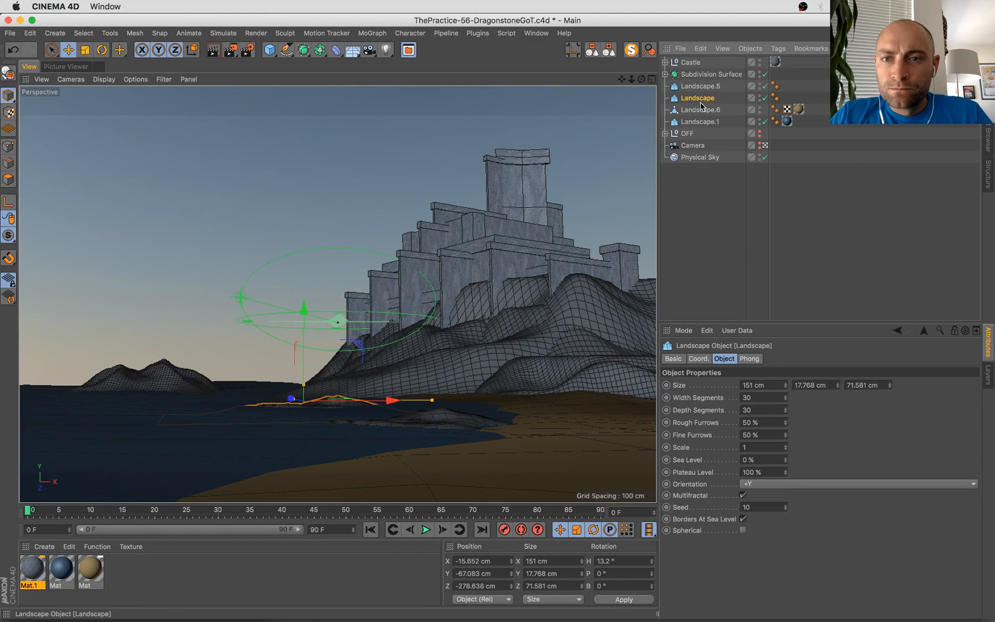
# Set the copied landscape's seed to 11 and resize it to about 107 cm wide and 12 cm high
pyautogui.click(785, 505)
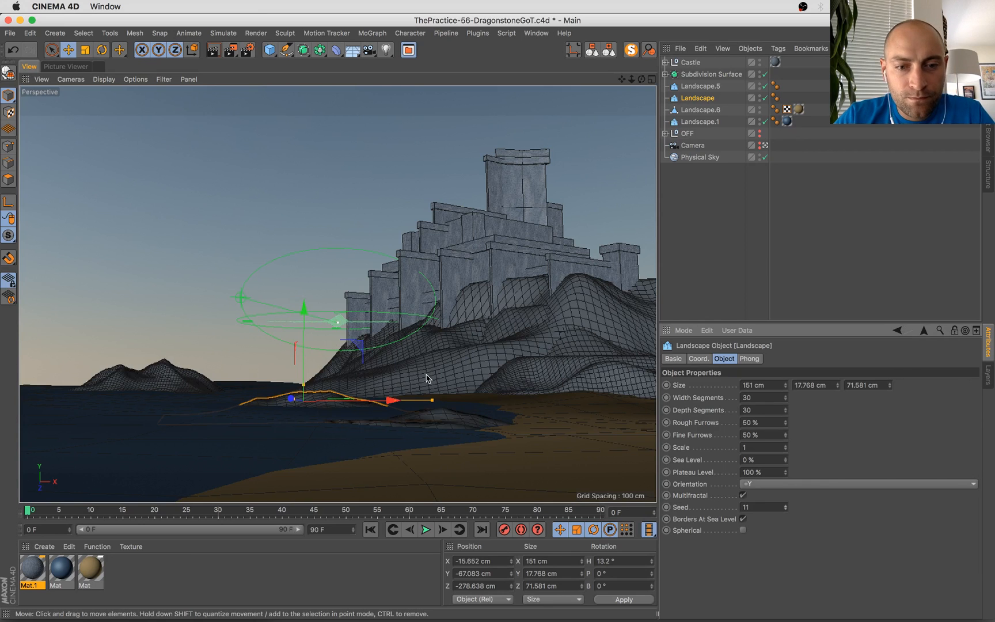
pyautogui.moveTo(432, 399); pyautogui.dragTo(395, 403)
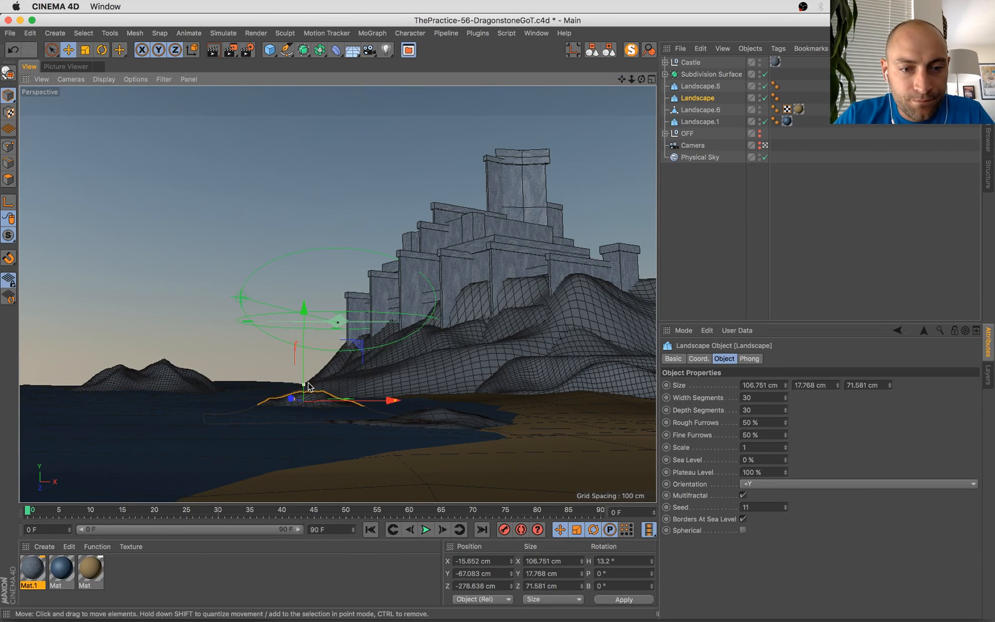
pyautogui.moveTo(304, 385)
pyautogui.mouseDown()
pyautogui.moveTo(306, 394)
pyautogui.moveTo(304, 368)
pyautogui.mouseUp()
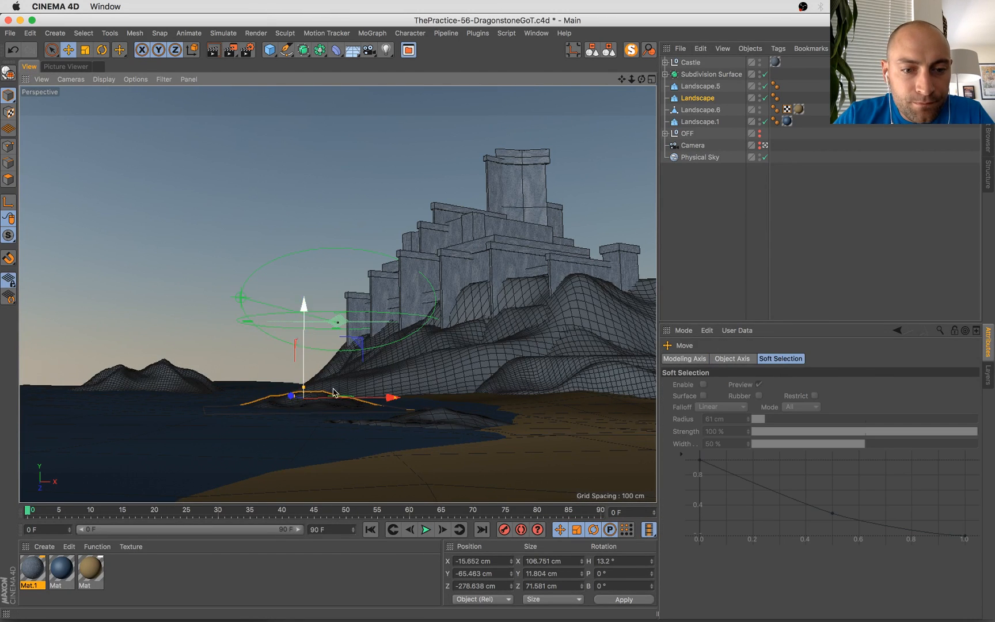
# Shift the copied landscape further out into the water and scale it down uniformly to about 72 cm wide
pyautogui.moveTo(375, 401); pyautogui.dragTo(347, 399)
pyautogui.press('t')
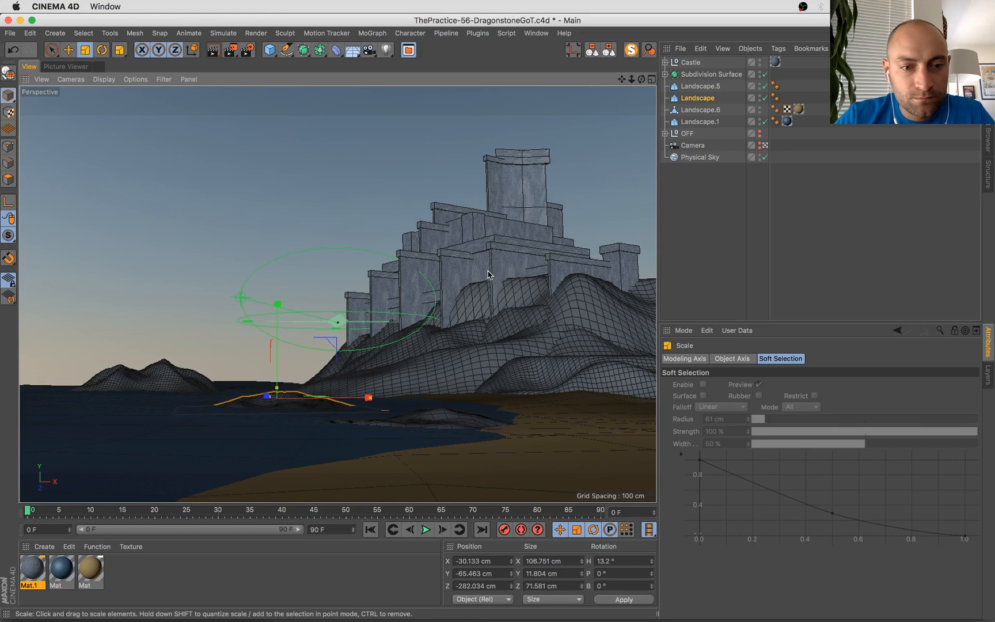
pyautogui.moveTo(489, 276); pyautogui.dragTo(368, 342)
# Lower and reposition the copied landscape at about X -23, Y -69, Z -311 cm, and render the scene
pyautogui.press('e')
pyautogui.moveTo(265, 400); pyautogui.dragTo(277, 402)
pyautogui.moveTo(290, 316); pyautogui.dragTo(290, 328)
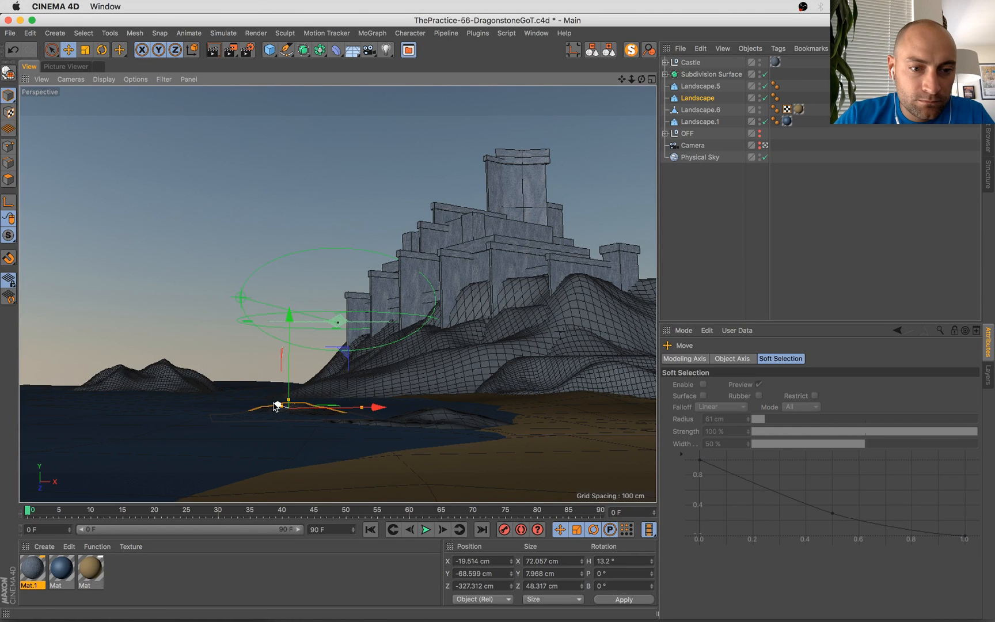
pyautogui.moveTo(279, 406); pyautogui.dragTo(278, 405)
pyautogui.hotkey('shift', 'r')
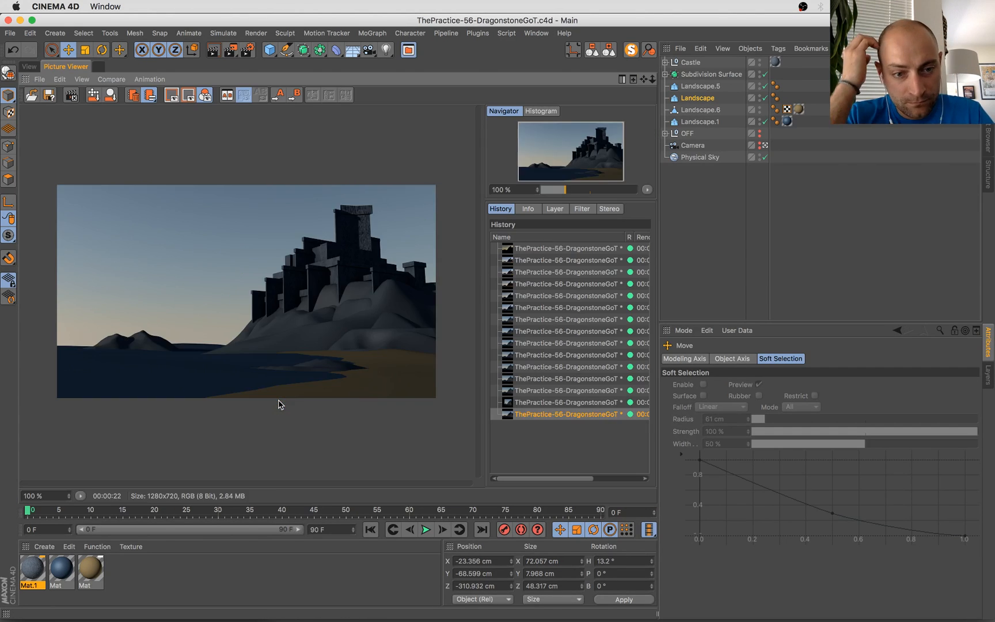
# Return to the 3D viewport and compare the castle's blocks and towers with the Dragonstone reference image
pyautogui.hotkey('ctrl', 'Up')
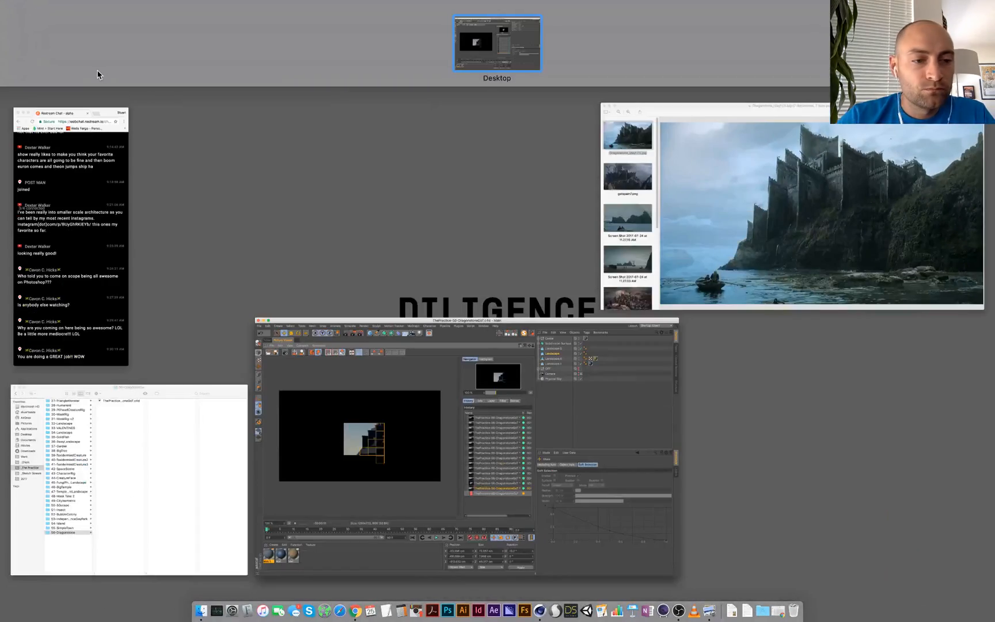
pyautogui.click(416, 527)
pyautogui.click(30, 67)
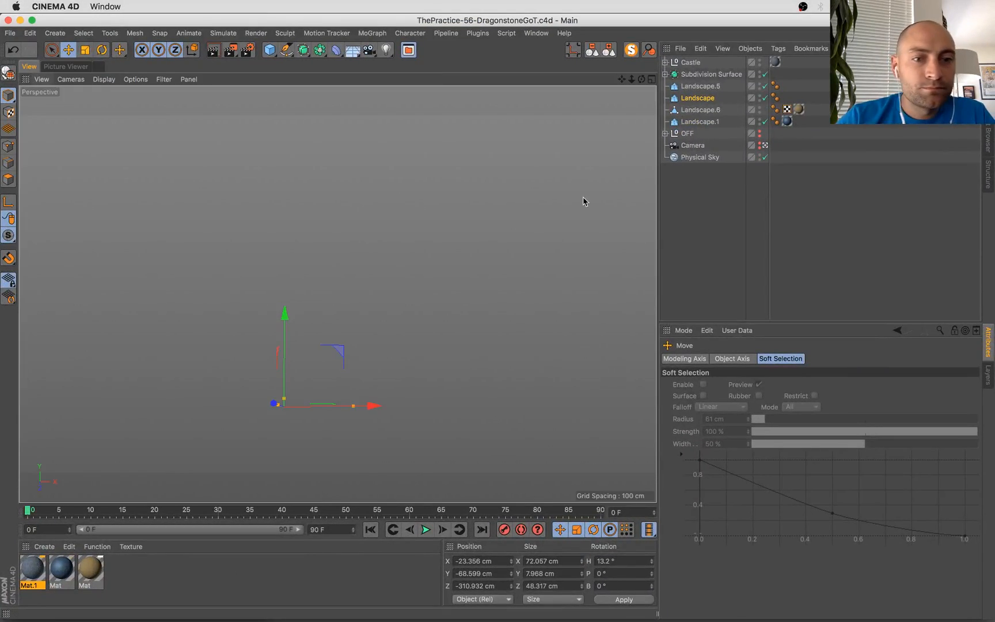
pyautogui.click(473, 224)
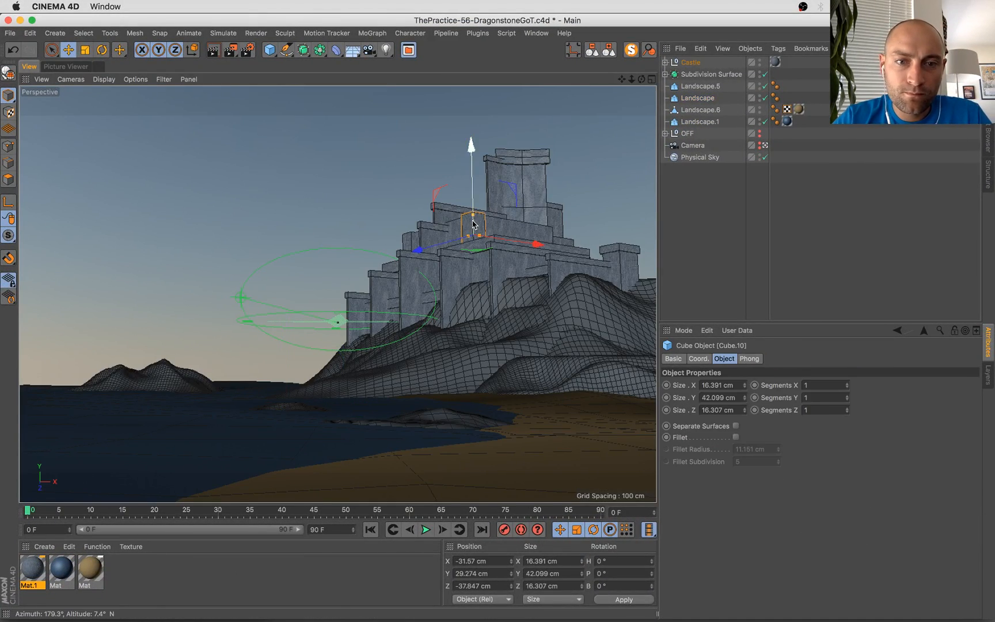
pyautogui.click(630, 273)
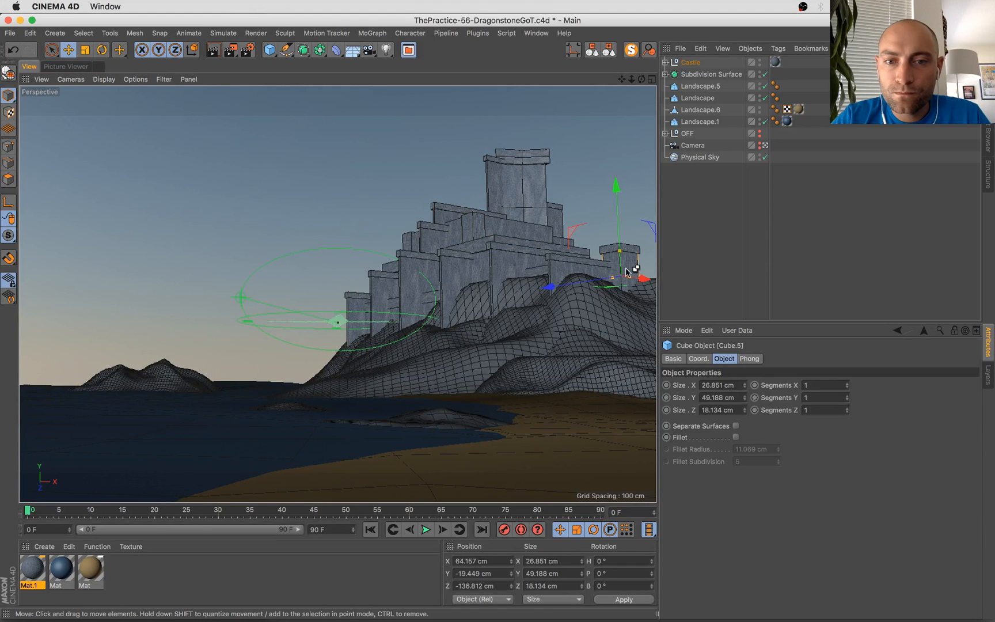
pyautogui.press('super+Tab')
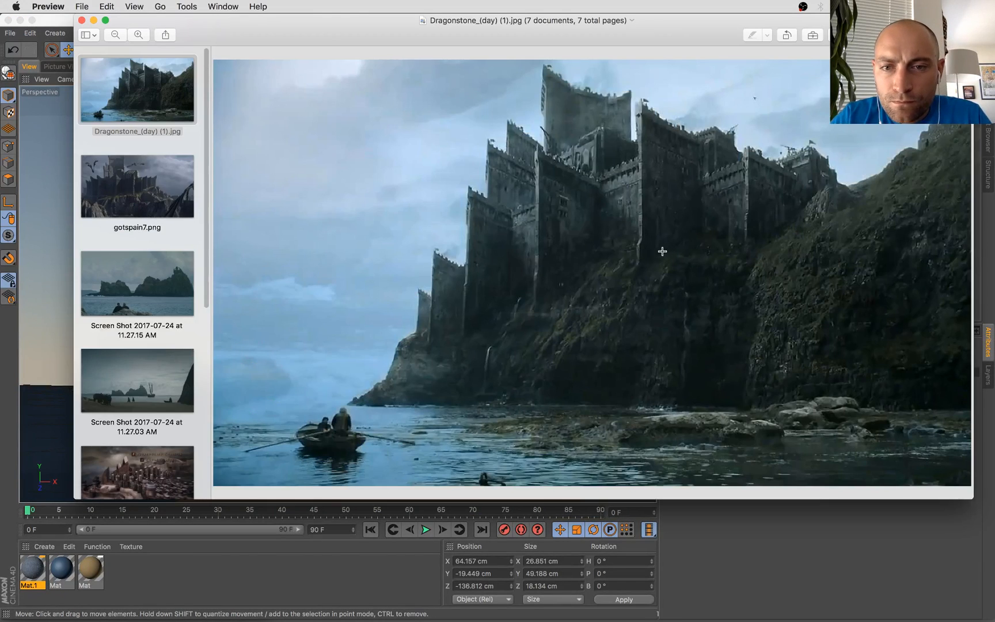
pyautogui.press('super+Tab')
# Duplicate the thin front wall slab and scale the copy down to a small block about 18 × 16 × 7 cm
pyautogui.click(452, 281)
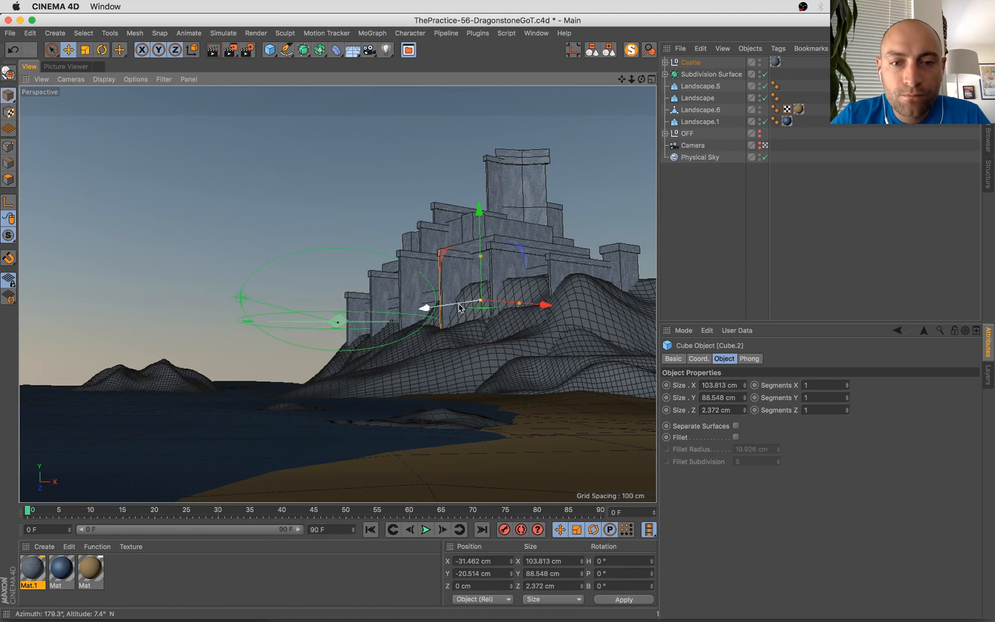
pyautogui.click(545, 256)
pyautogui.press('t')
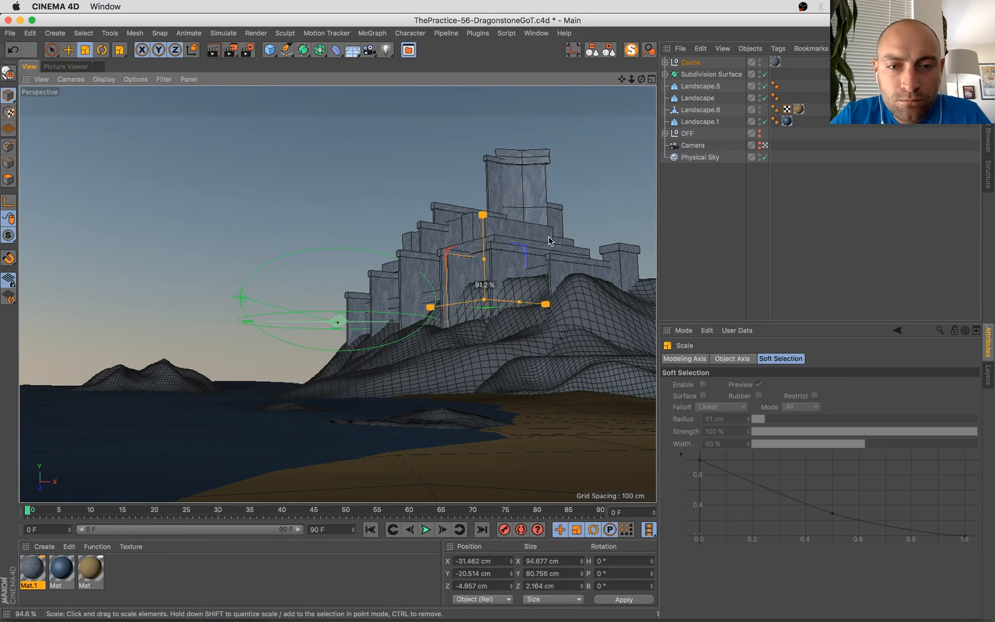
pyautogui.moveTo(548, 236); pyautogui.dragTo(458, 354)
pyautogui.press('e')
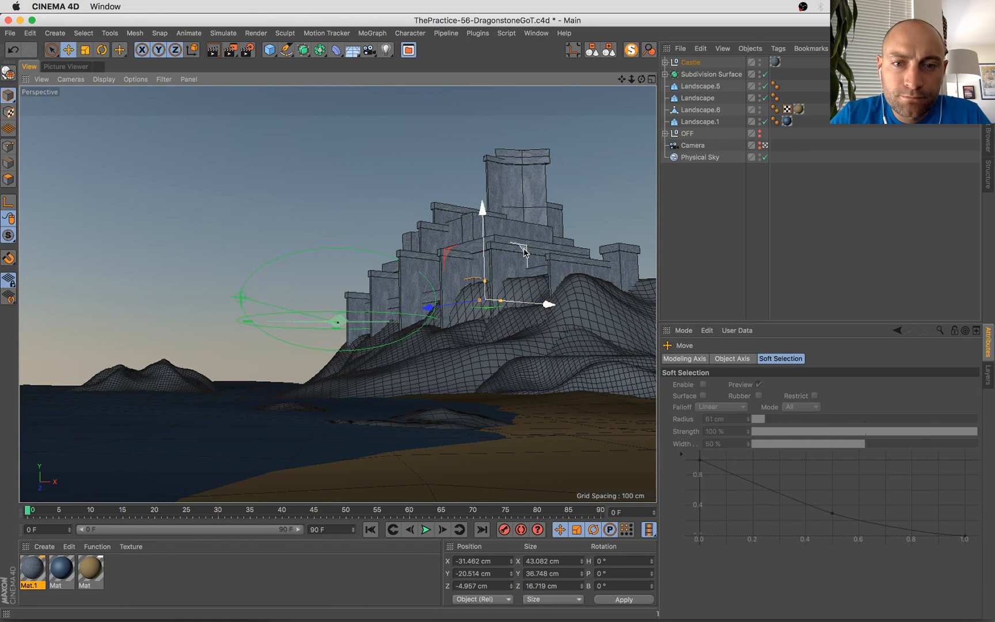
pyautogui.moveTo(510, 291); pyautogui.dragTo(495, 275)
pyautogui.press('t')
pyautogui.moveTo(593, 198); pyautogui.dragTo(389, 356)
# Move the small block onto the front wall at about X -65, Y 4, Z 1 cm
pyautogui.press('e')
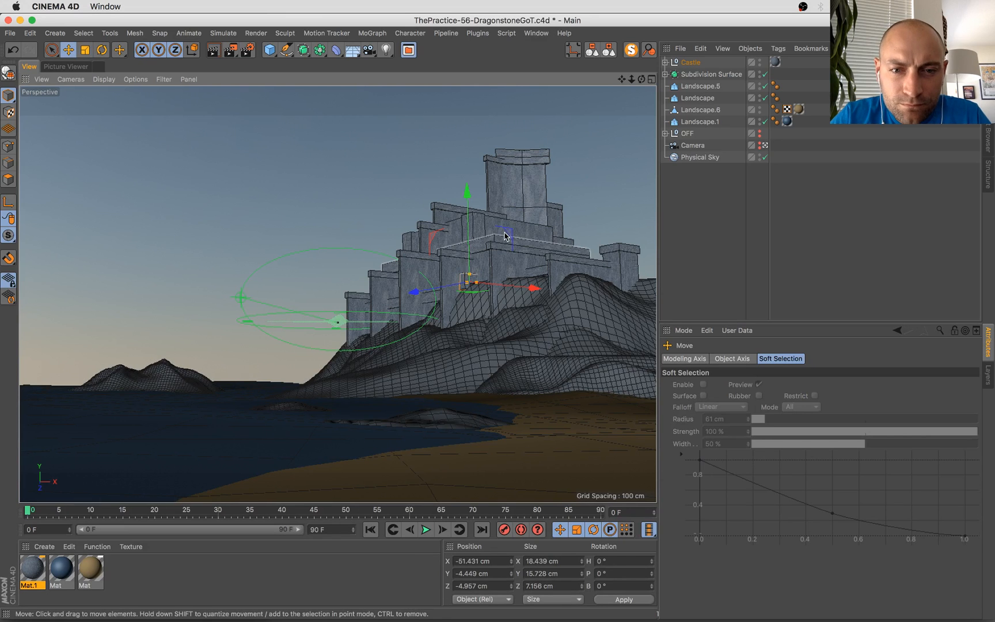
pyautogui.moveTo(507, 234); pyautogui.dragTo(500, 218)
pyautogui.moveTo(445, 269); pyautogui.dragTo(455, 270)
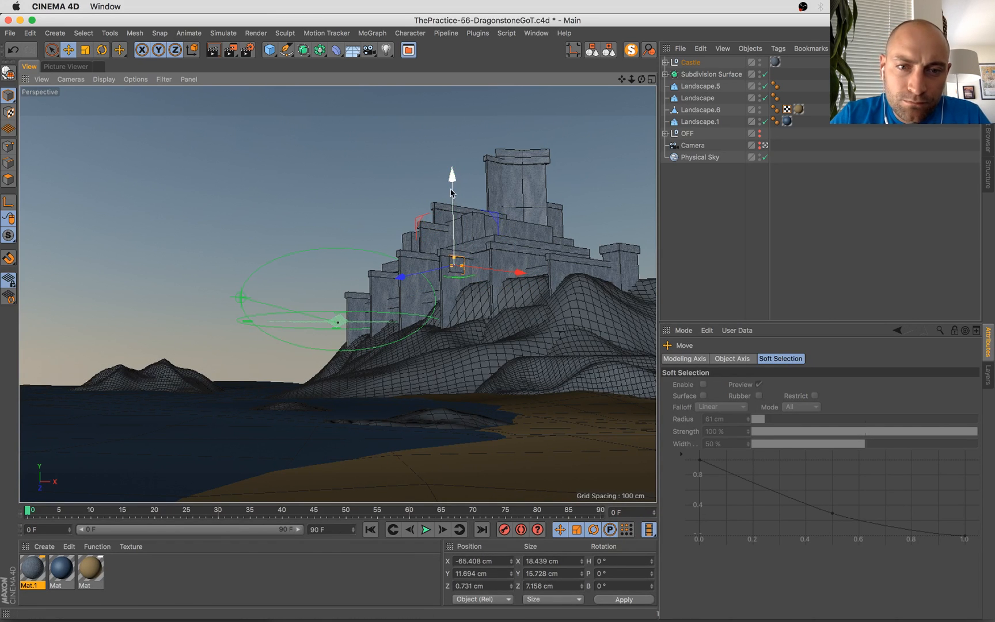
pyautogui.moveTo(452, 192); pyautogui.dragTo(453, 202)
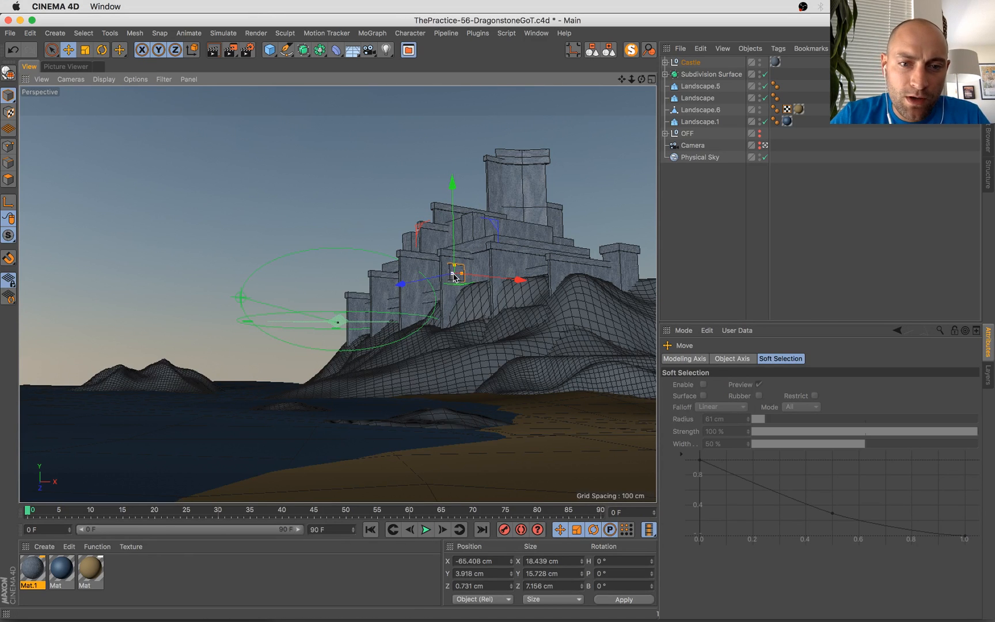
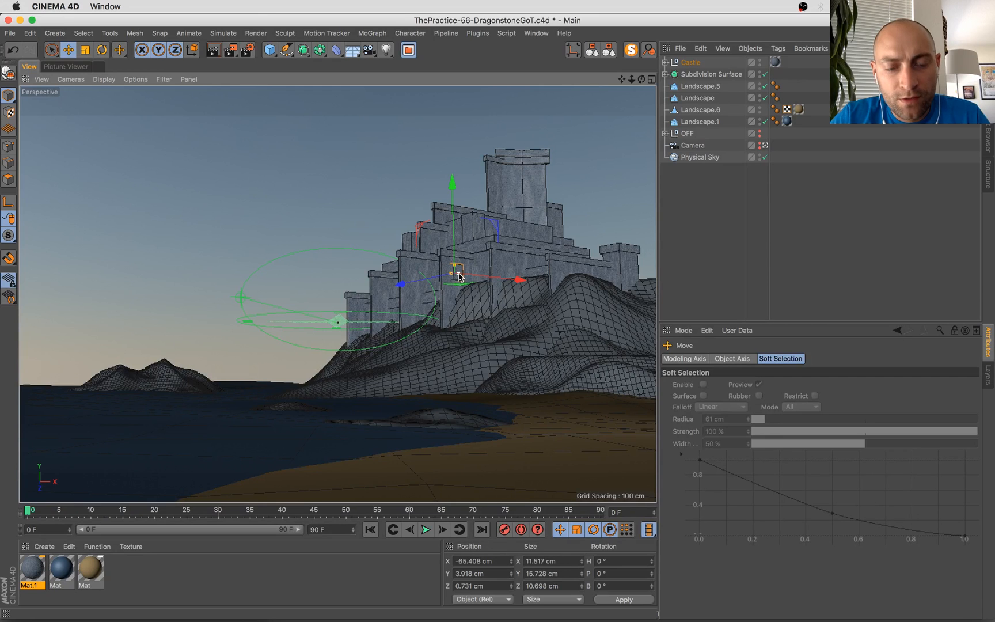
# Scale the wall block to a window about 5.5 × 10.6 × 7.2 cm, set it at about Z 1.8 cm, and save
pyautogui.press('t')
pyautogui.moveTo(460, 274); pyautogui.dragTo(474, 293)
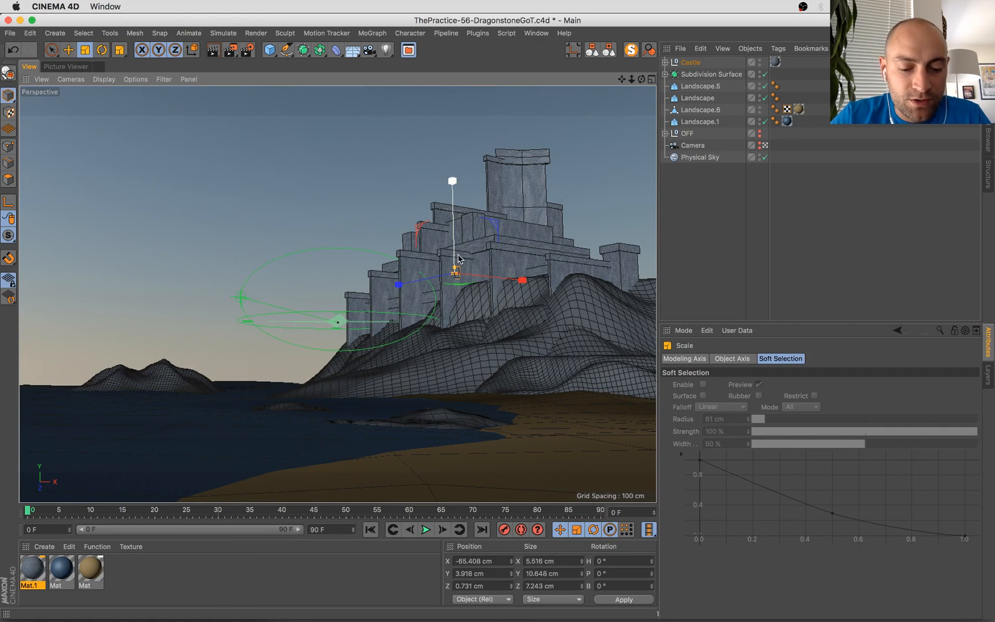
pyautogui.press('e')
pyautogui.moveTo(429, 278); pyautogui.dragTo(441, 293)
pyautogui.press('super+s')
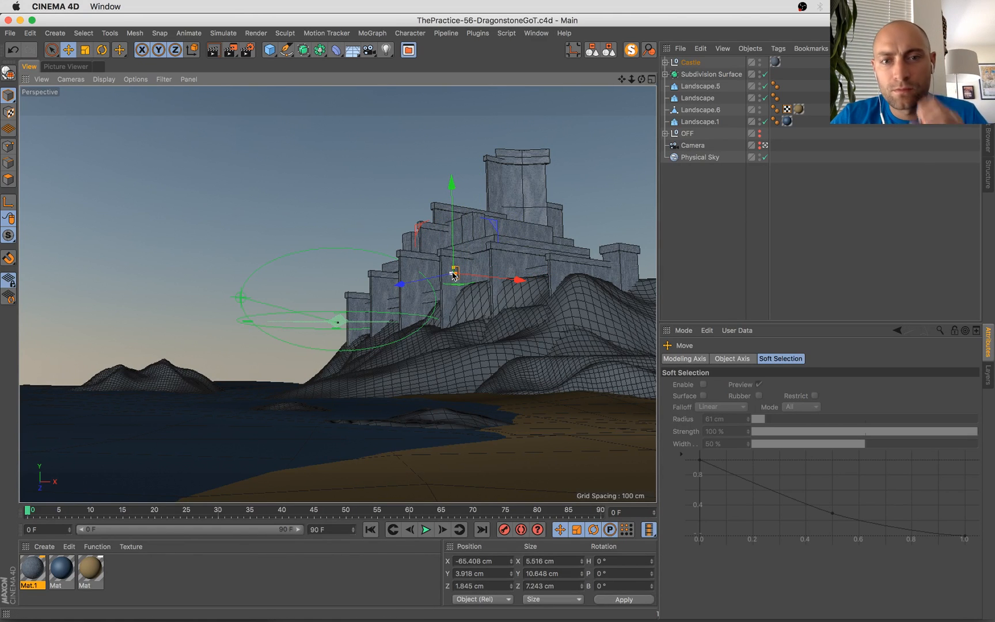
# Shift the tall tower's wall group, Null.8, to about X 87, Y 111 cm and save the scene
pyautogui.click(525, 176)
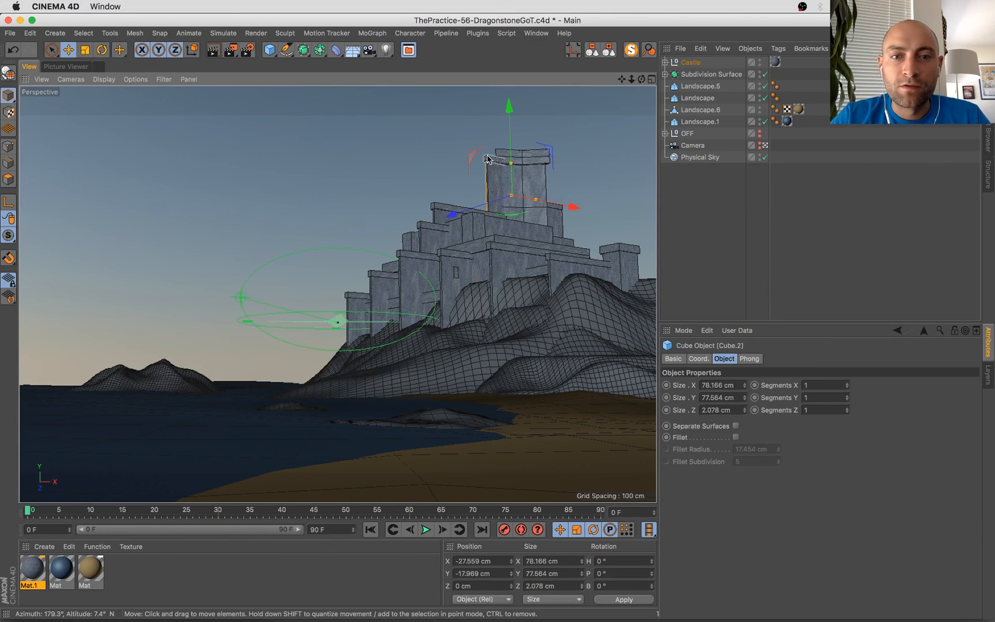
pyautogui.press('s')
pyautogui.click(696, 263)
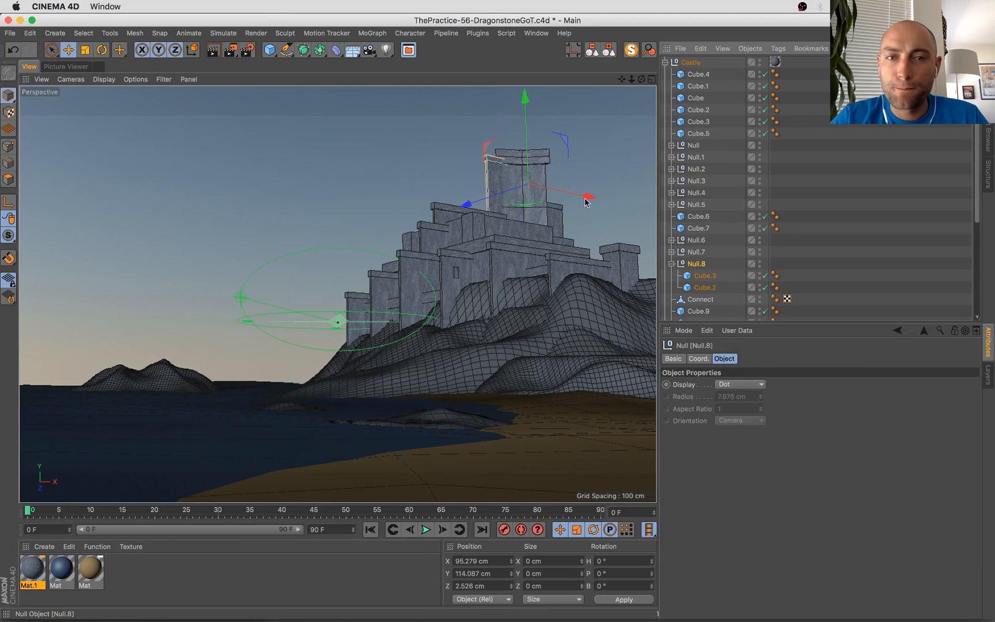
pyautogui.moveTo(520, 100); pyautogui.dragTo(522, 111)
pyautogui.press('super+s')
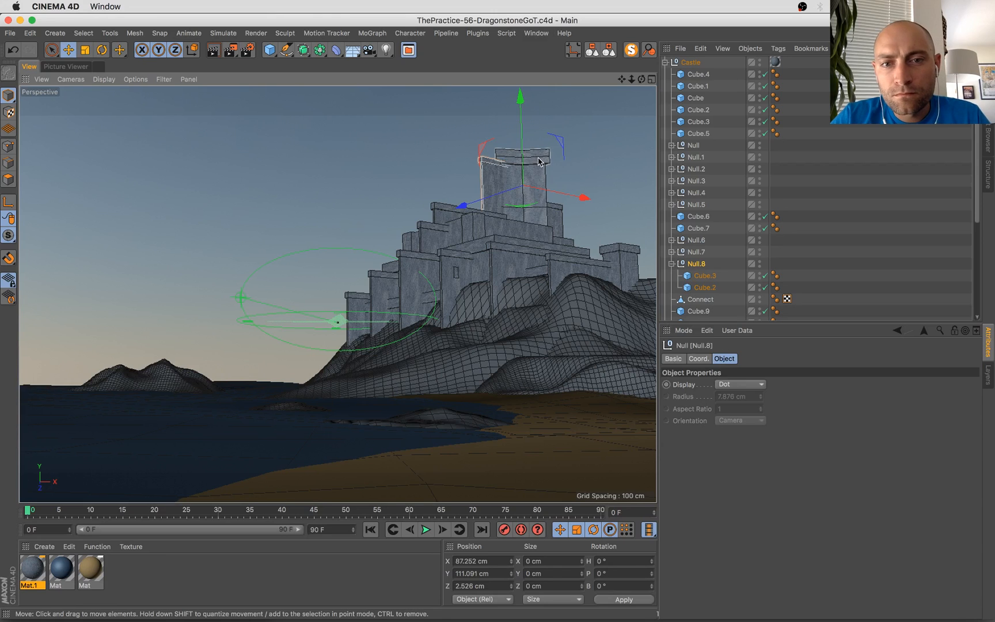
pyautogui.click(539, 161)
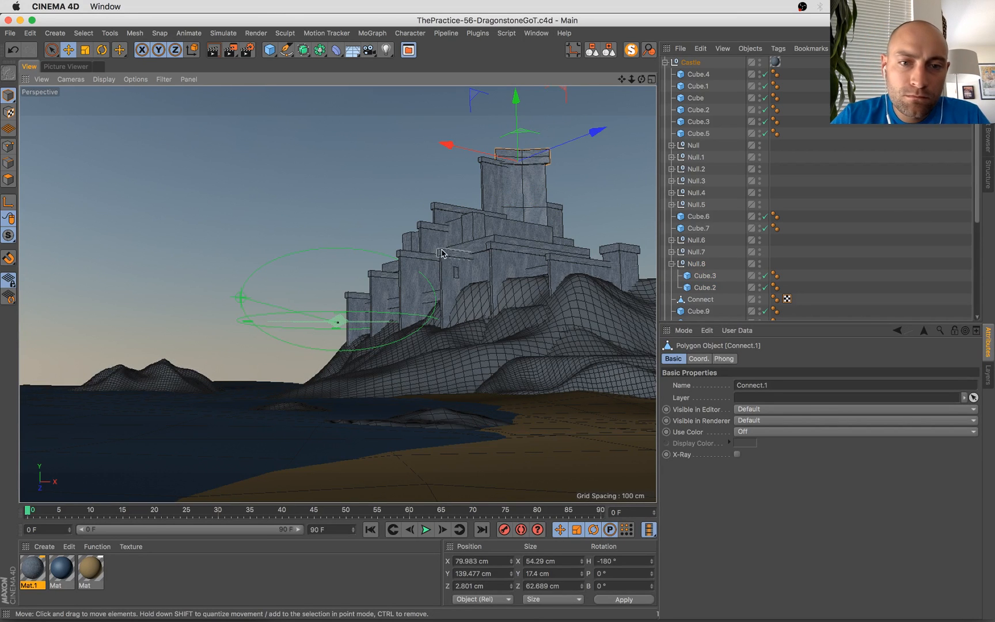
pyautogui.moveTo(471, 223); pyautogui.dragTo(607, 251)
pyautogui.press('super+z')
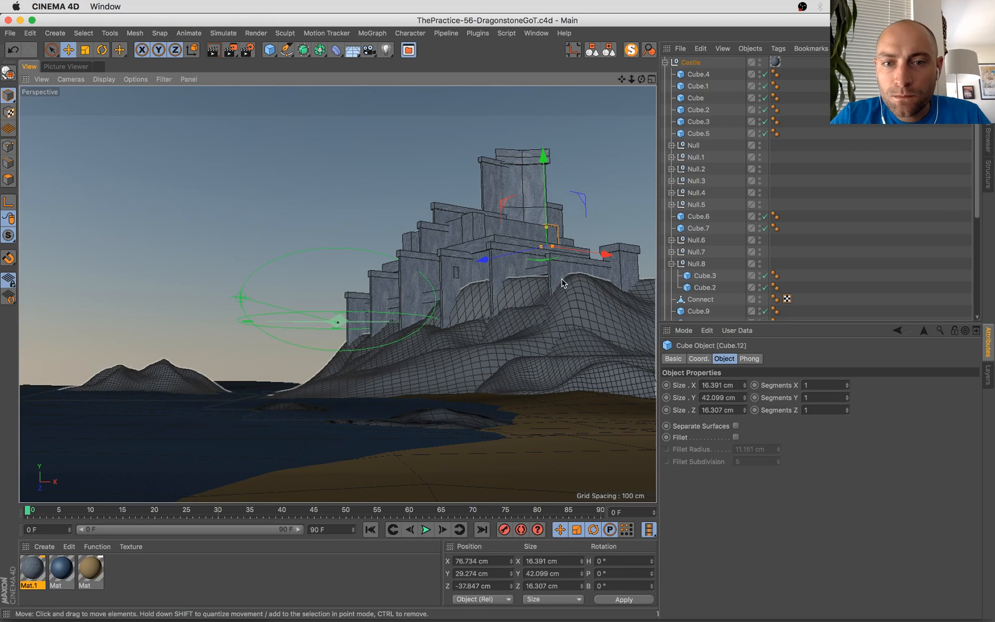
# Duplicate the end tower's block, scale the copy to about 17 × 32 × 12 cm, place it at about Y -40, Z -148 cm, and save
pyautogui.click(621, 280)
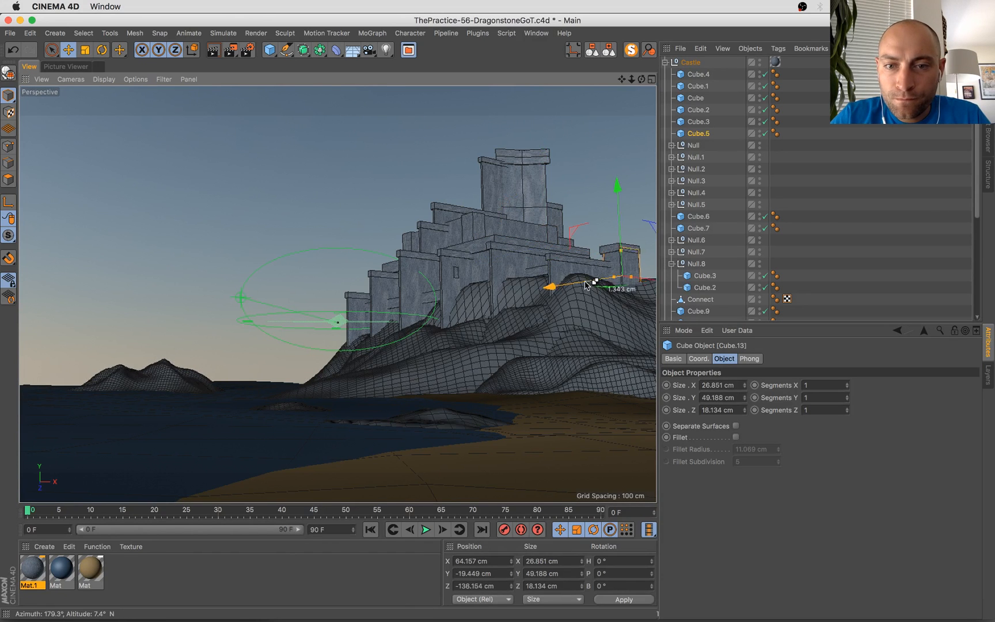
pyautogui.press('t')
pyautogui.moveTo(622, 207); pyautogui.dragTo(599, 305)
pyautogui.press('e')
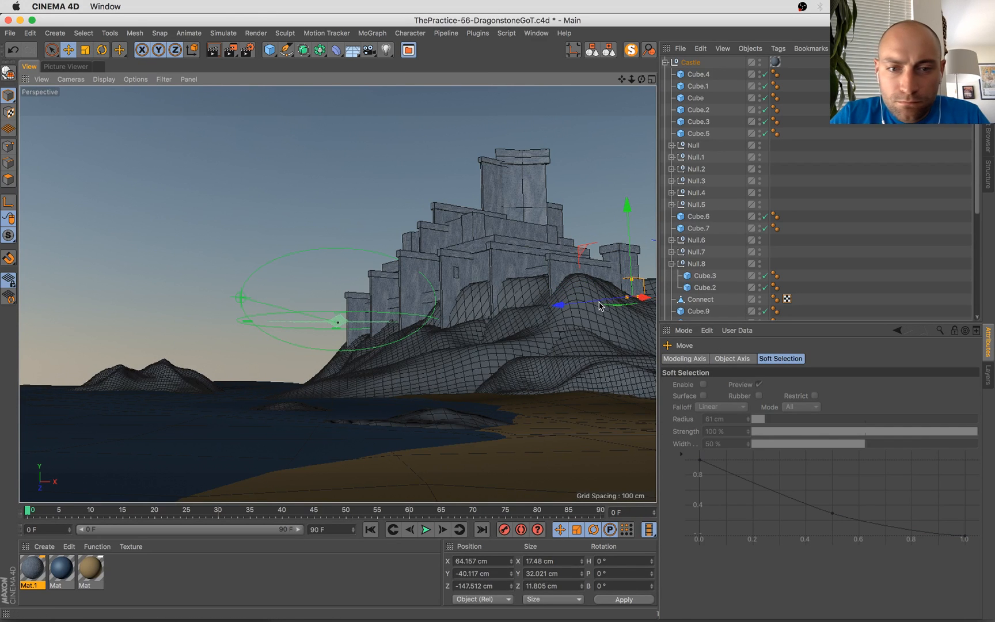
pyautogui.press('super+s')
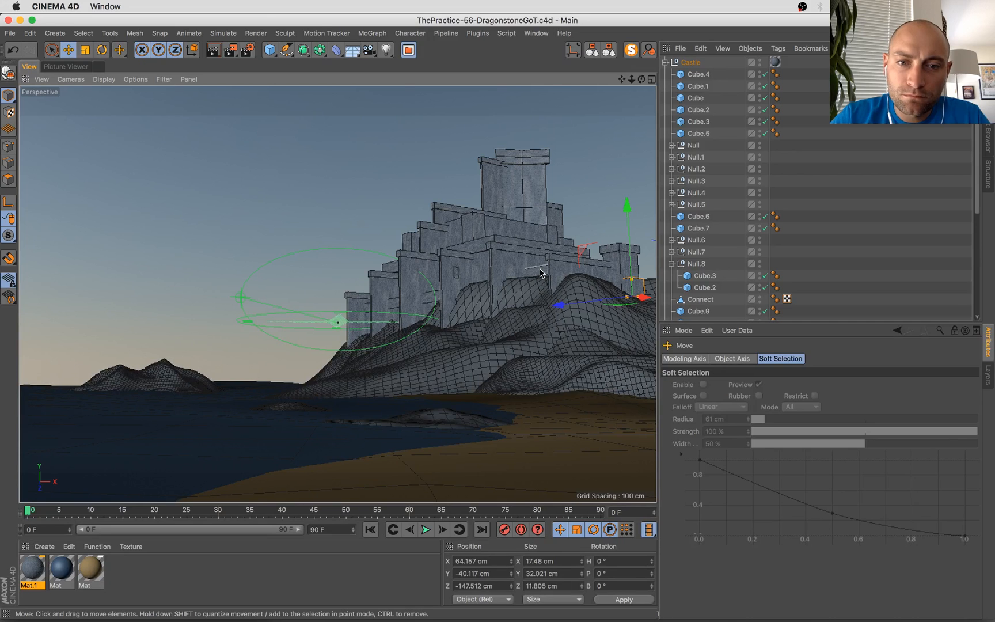
pyautogui.click(541, 273)
pyautogui.moveTo(588, 289); pyautogui.dragTo(536, 286)
pyautogui.press('super+z')
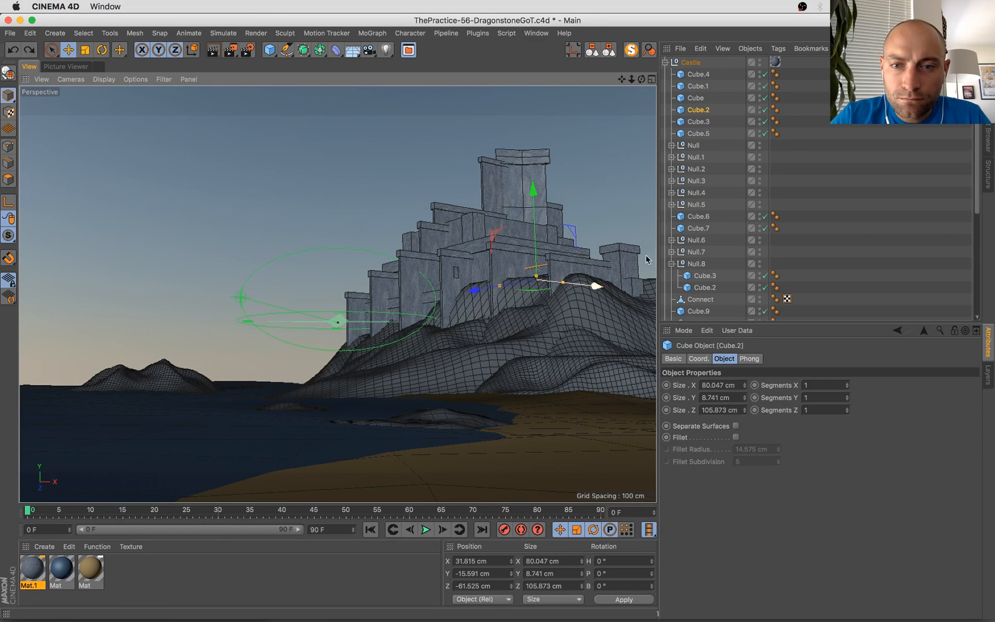
# Raise the lower wall block Cube.3 to about Y -39 cm and duplicate it along its X axis
pyautogui.click(540, 260)
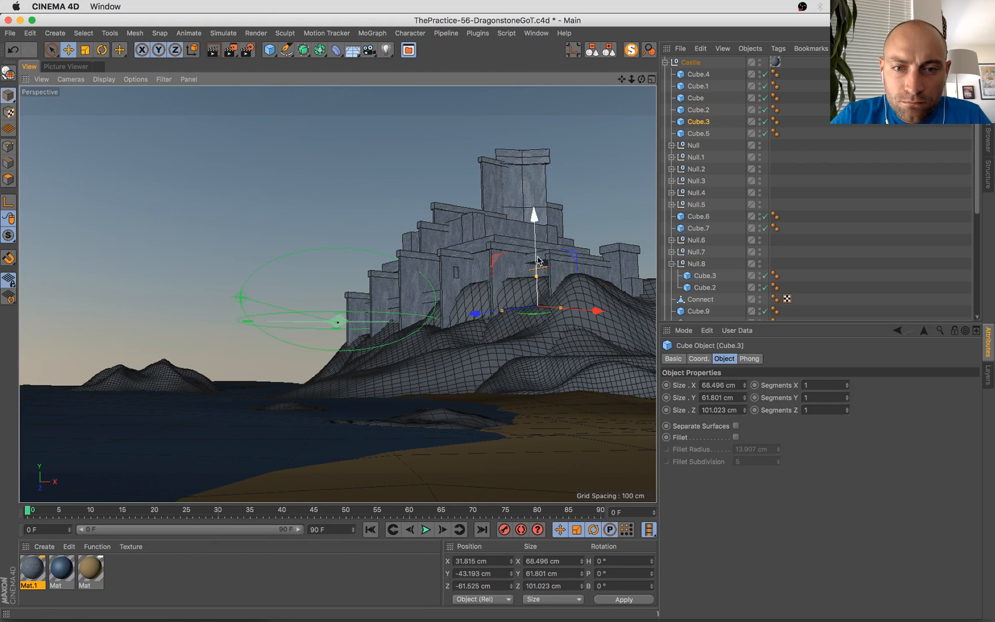
pyautogui.moveTo(539, 261); pyautogui.dragTo(532, 223)
pyautogui.keyDown('shift'); pyautogui.click(528, 260); pyautogui.keyUp('shift')
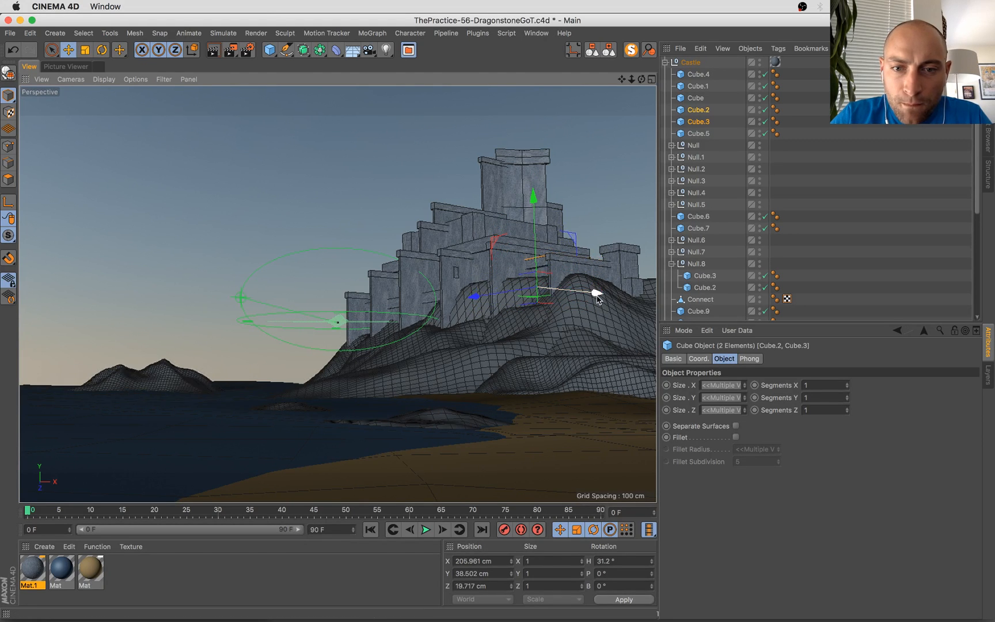
pyautogui.moveTo(595, 292); pyautogui.dragTo(562, 305)
pyautogui.click(545, 273)
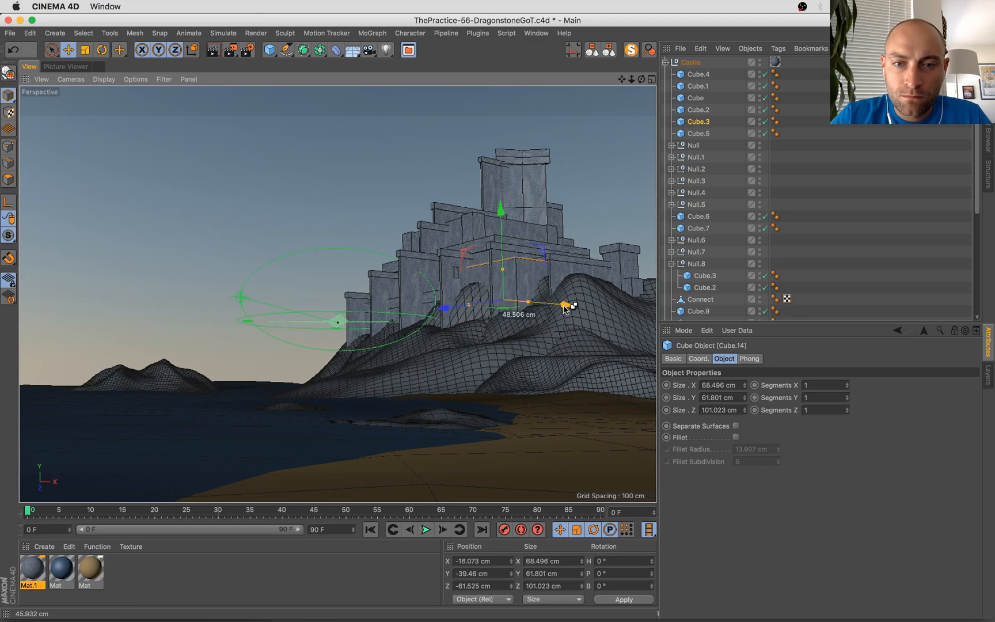
# Shorten the duplicated wall block to about 22 cm in Z and place it at about X 0.5, Y -52, Z -121 cm
pyautogui.moveTo(465, 307); pyautogui.dragTo(481, 308)
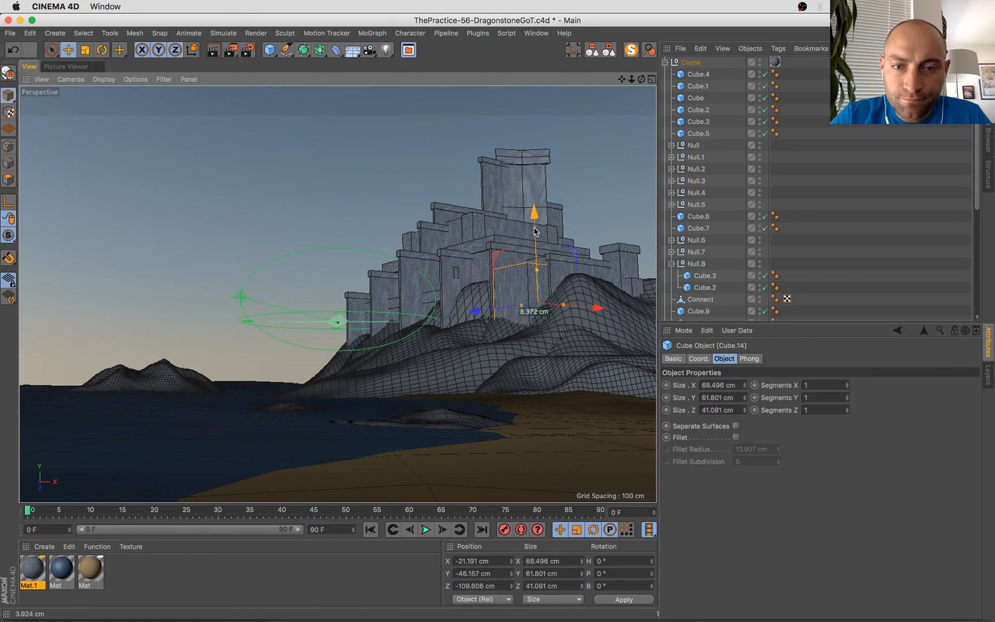
pyautogui.moveTo(582, 331); pyautogui.dragTo(599, 323)
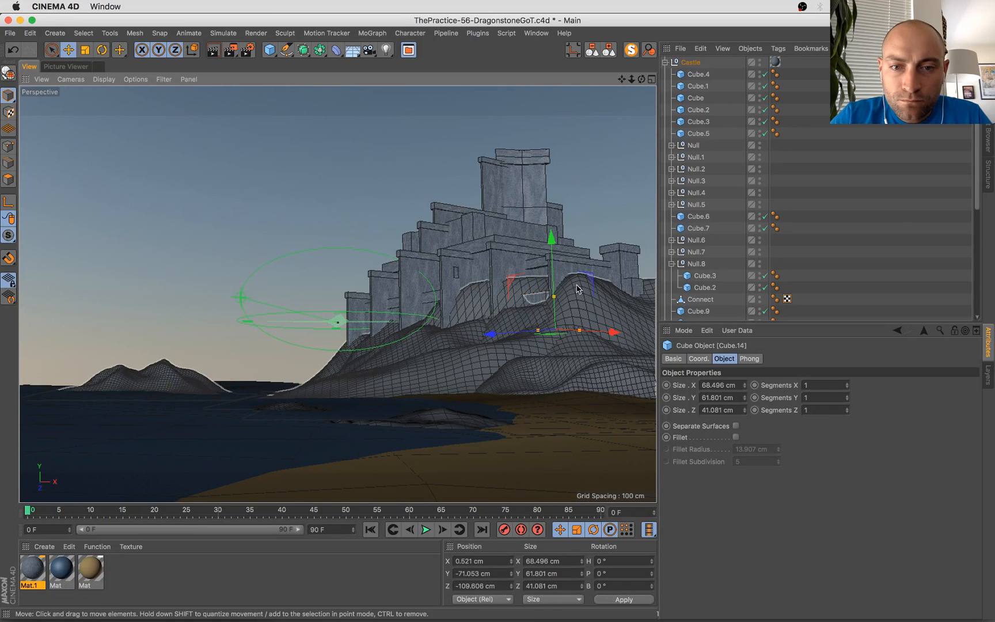
pyautogui.moveTo(553, 279); pyautogui.dragTo(553, 257)
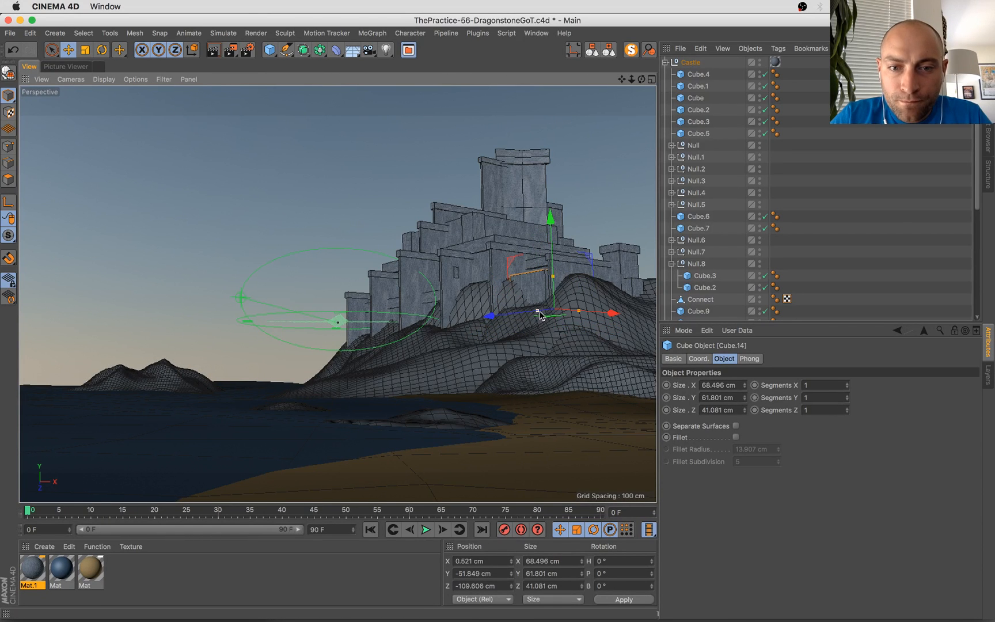
pyautogui.moveTo(499, 322); pyautogui.dragTo(507, 322)
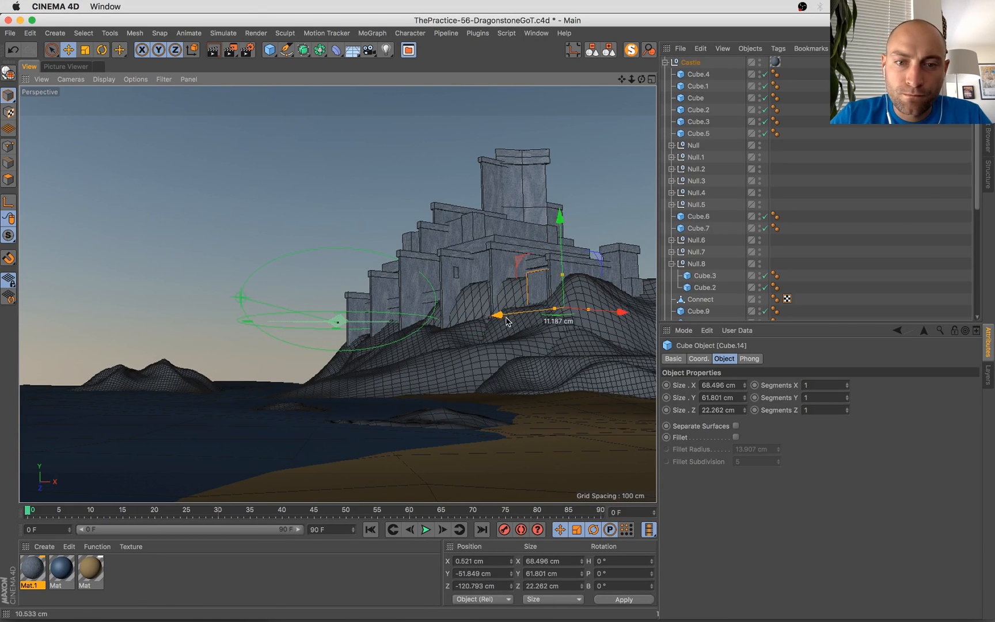
# Resize the duplicated block to about 12 cm in Z and reposition it at about X 8, Y -61, Z -125 cm
pyautogui.moveTo(608, 316); pyautogui.dragTo(613, 321)
pyautogui.moveTo(544, 314); pyautogui.dragTo(542, 314)
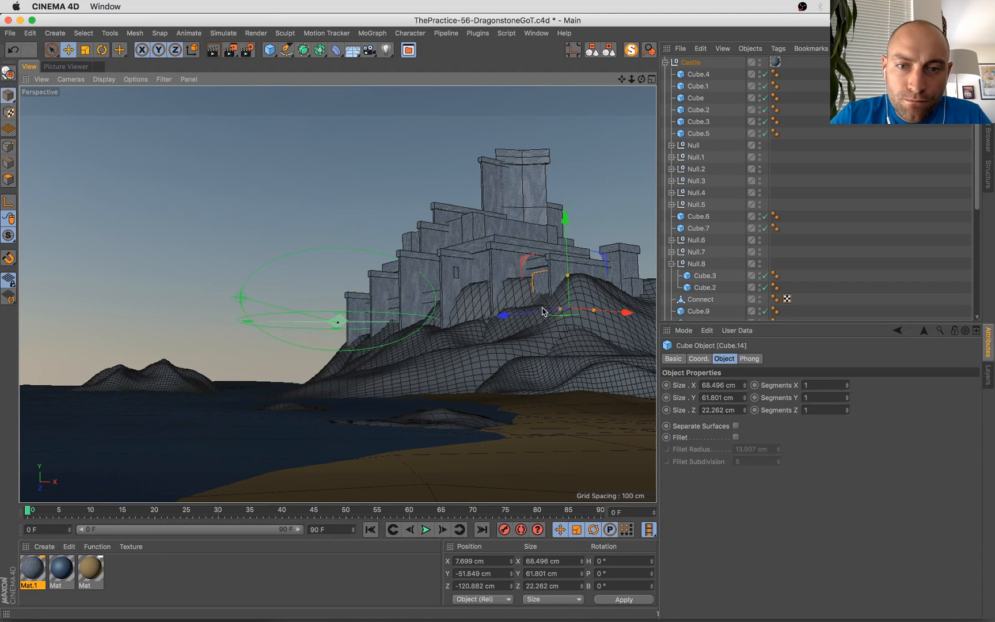
pyautogui.moveTo(566, 229); pyautogui.dragTo(565, 241)
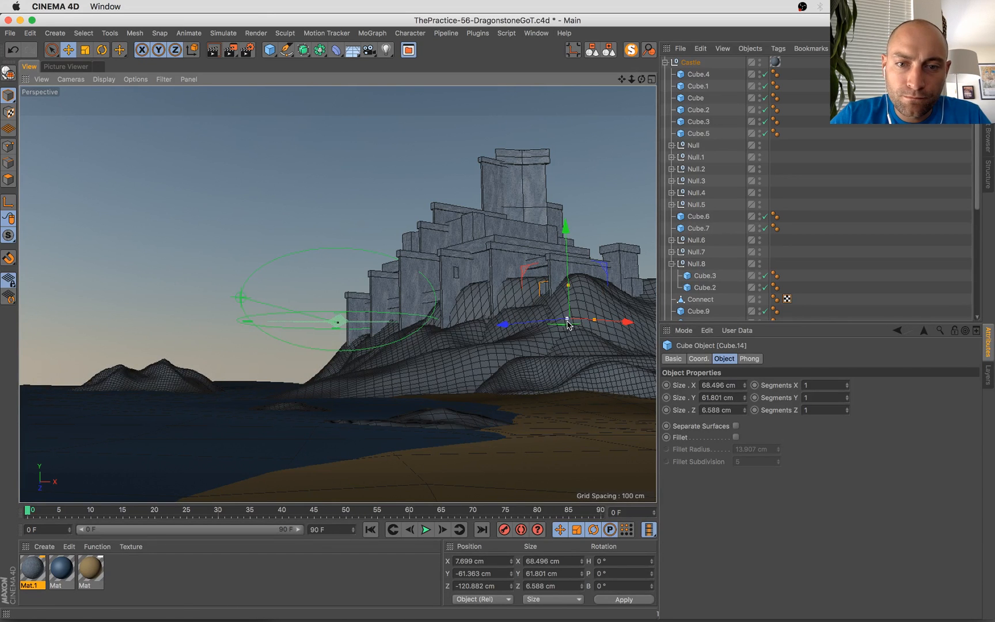
pyautogui.moveTo(539, 329); pyautogui.dragTo(542, 329)
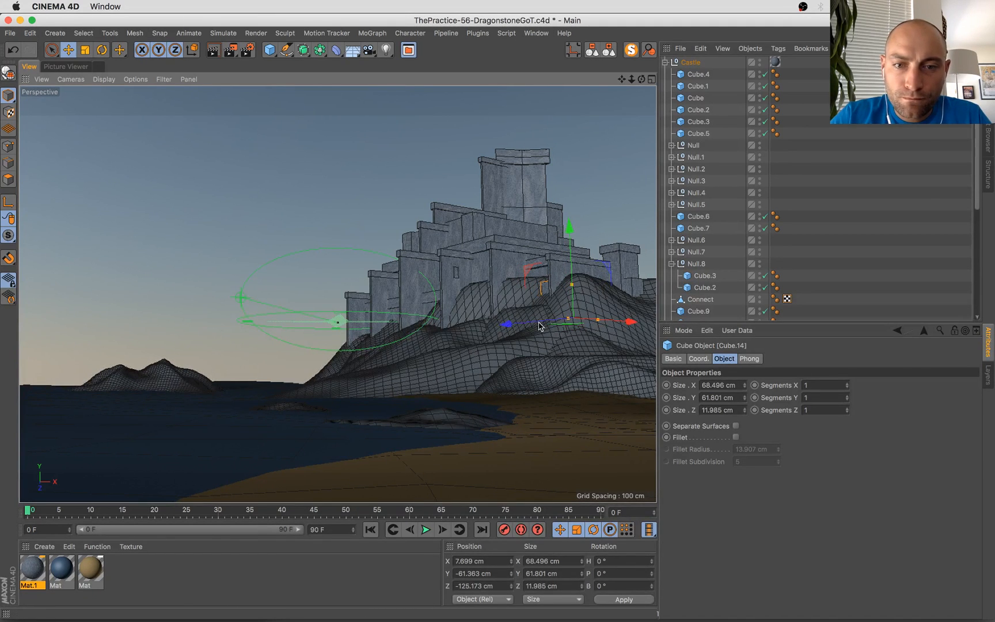
# Switch to Chrome, open a separate enlarged browser window, and search Google for "targaryen sigil"
pyautogui.hotkey('ctrl', 'Up')
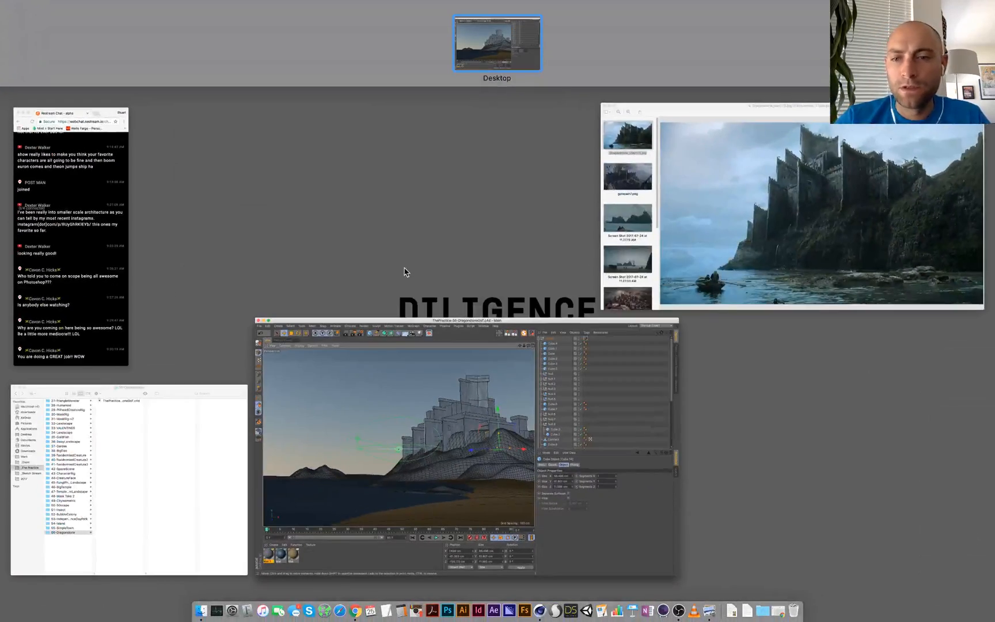
pyautogui.click(59, 272)
pyautogui.press('super+n')
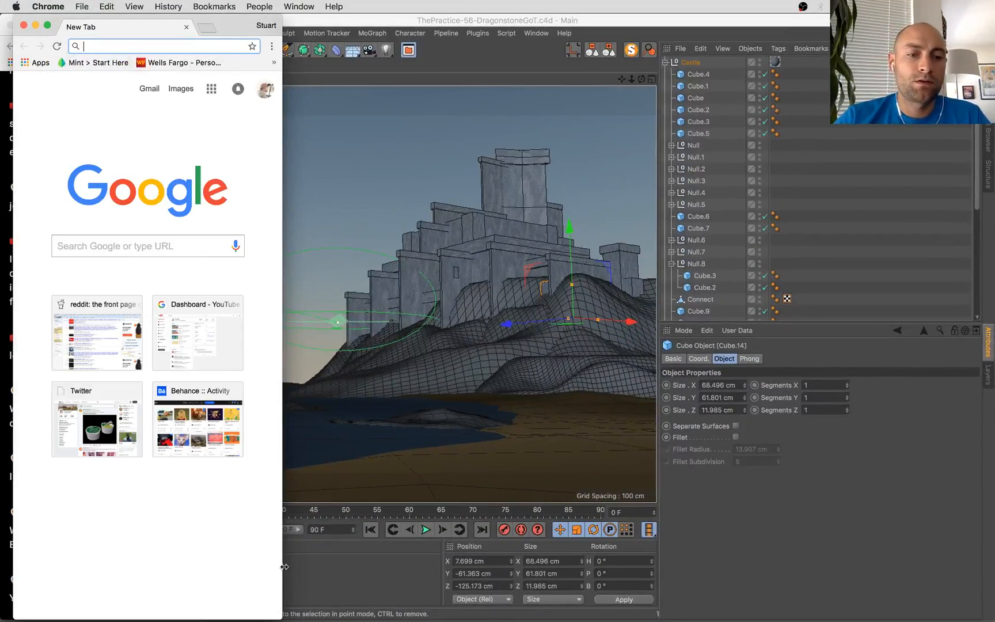
pyautogui.moveTo(285, 567); pyautogui.dragTo(518, 567)
pyautogui.moveTo(309, 21); pyautogui.dragTo(597, 20)
pyautogui.write('tar')
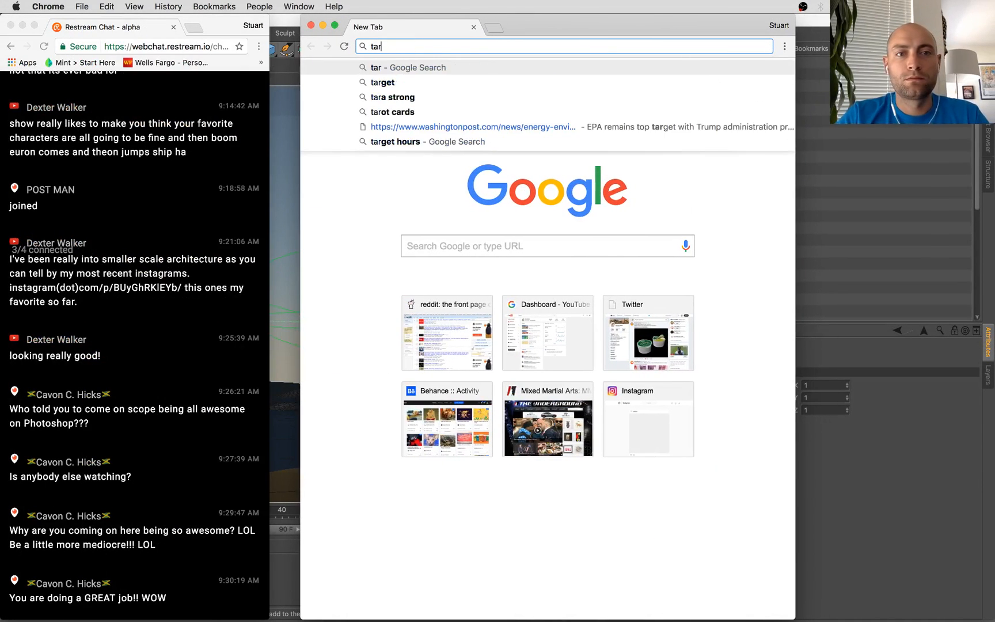
pyautogui.write('garyen si')
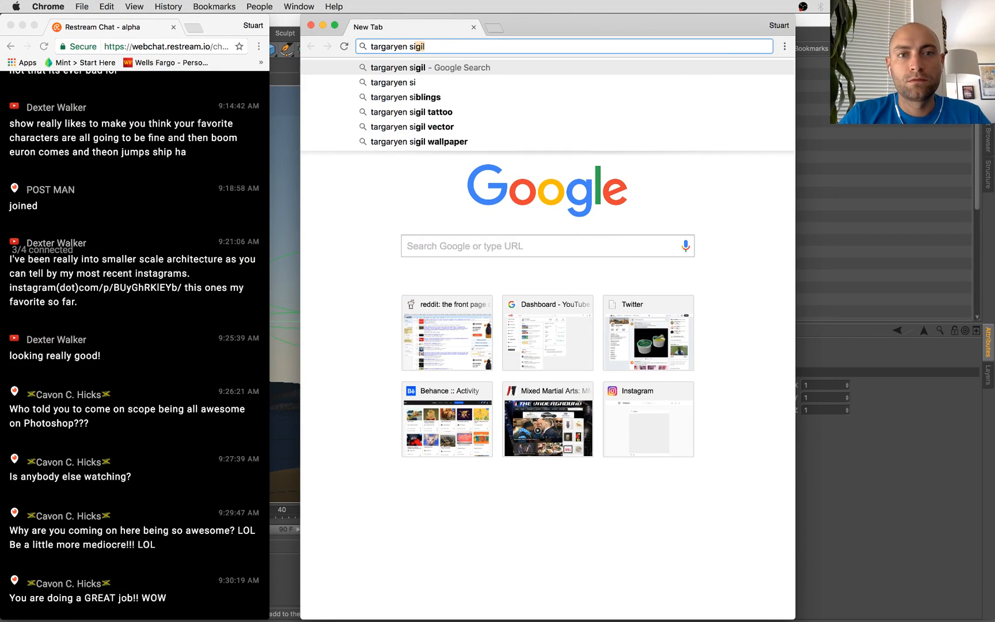
pyautogui.write('gil')
pyautogui.press('Return')
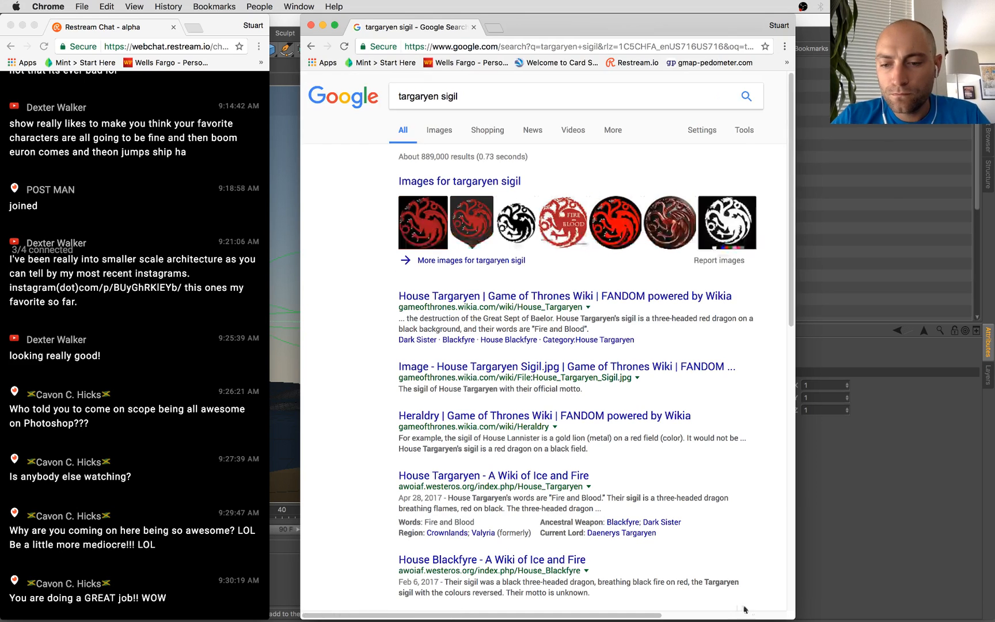
pyautogui.moveTo(795, 620); pyautogui.dragTo(936, 568)
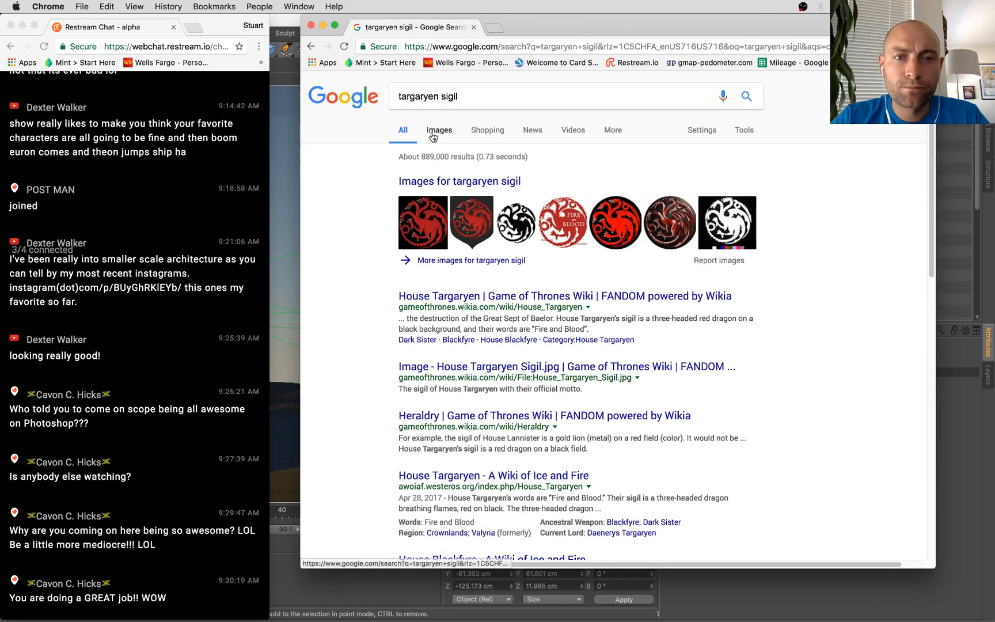
# Open the full-size red-on-black House Targaryen sigil from the image results and save it to Downloads as House-Targaryen-heraldry
pyautogui.click(433, 133)
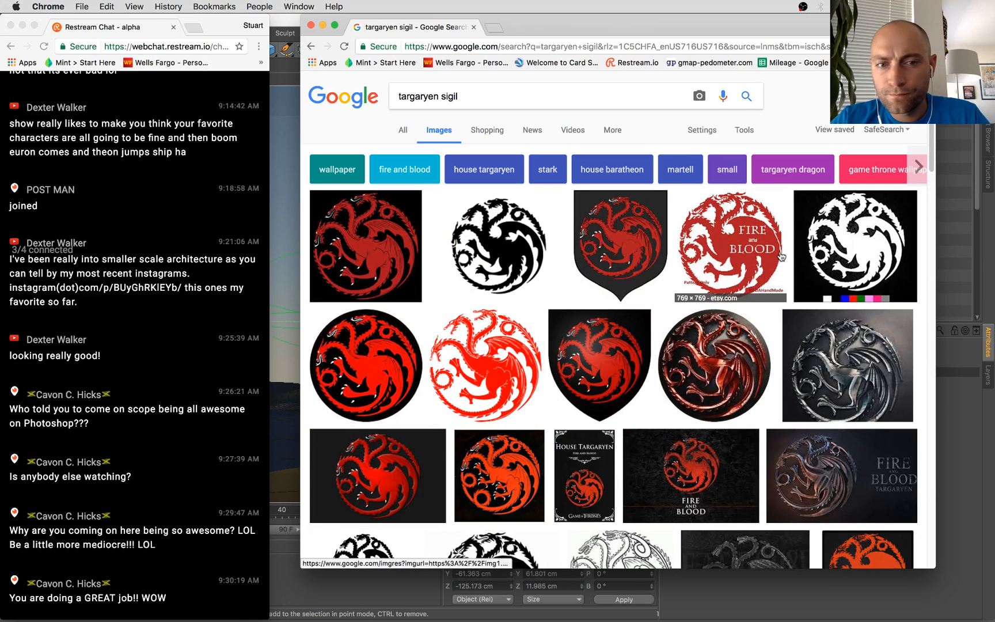
pyautogui.click(369, 249)
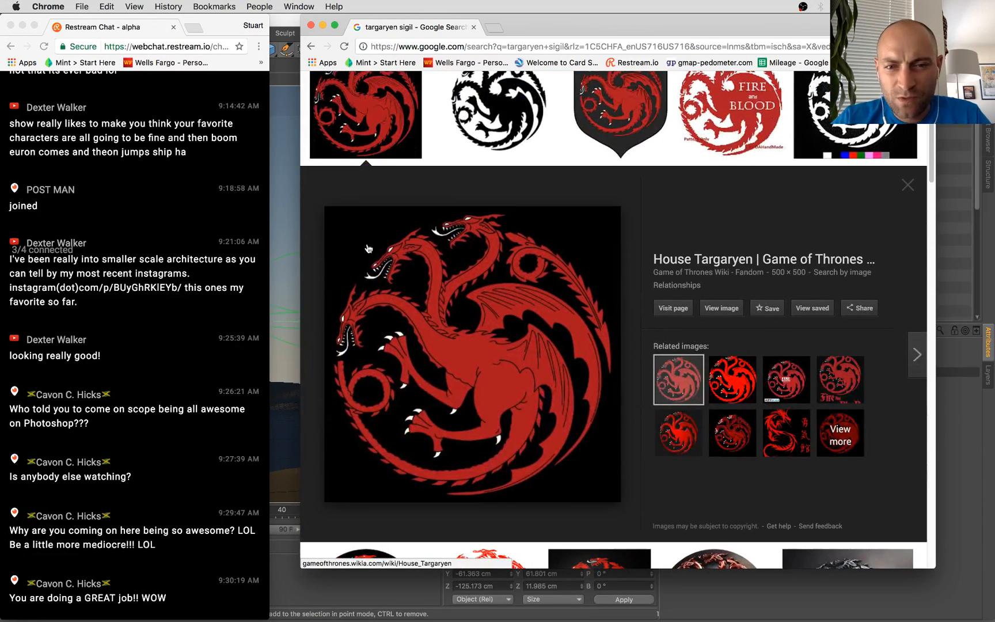
pyautogui.click(717, 308)
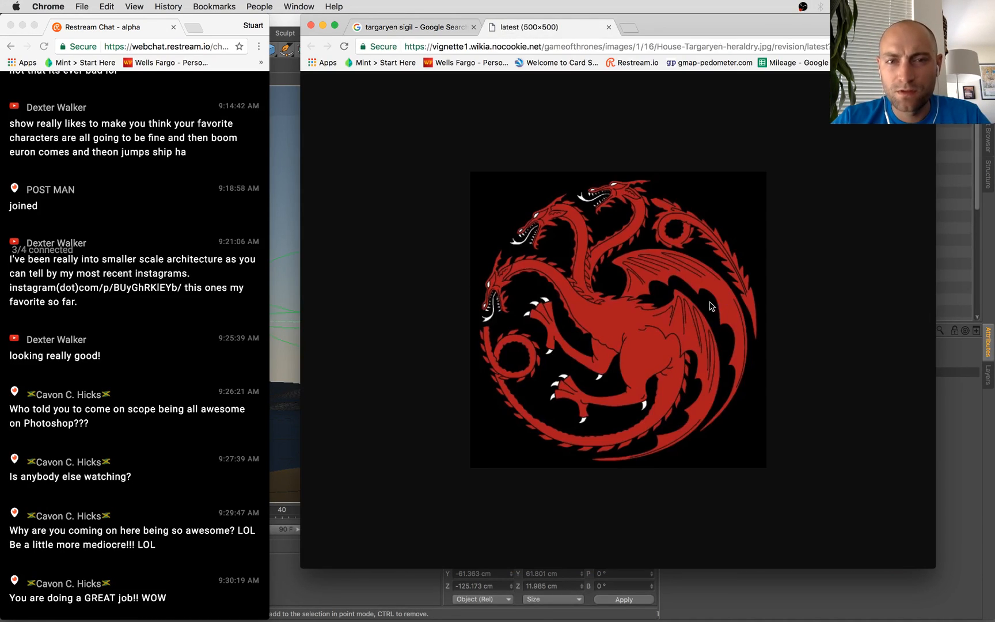
pyautogui.rightClick(613, 265)
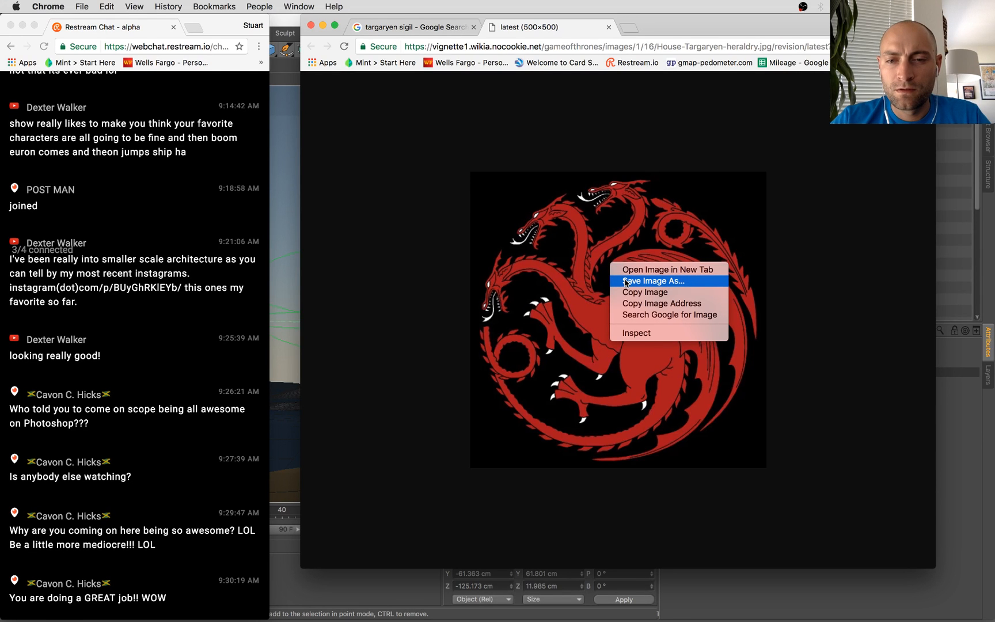
pyautogui.click(615, 281)
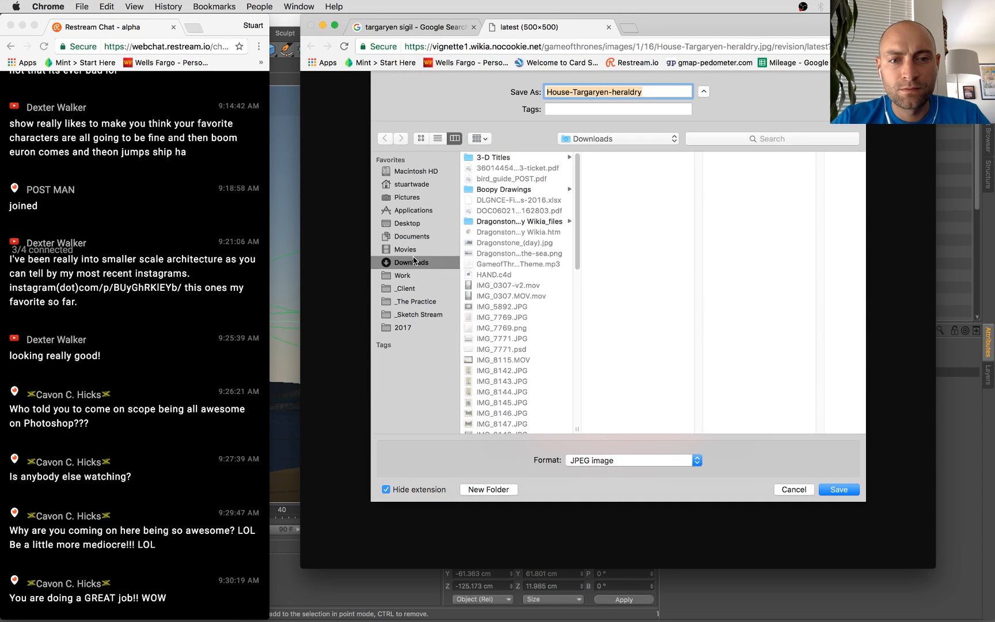
pyautogui.click(838, 489)
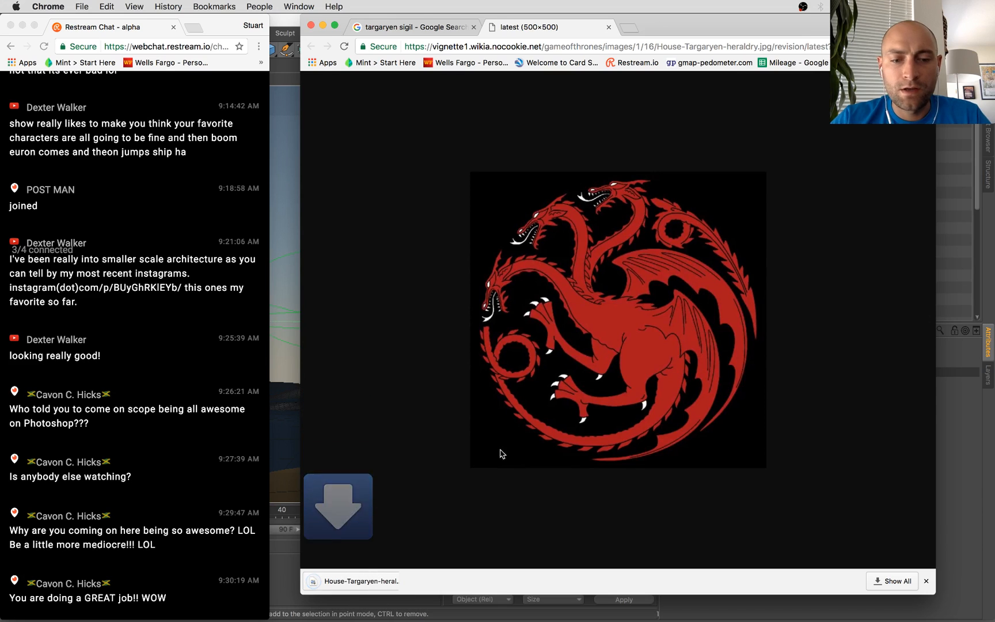
# Reveal the downloaded sigil image in Finder, move it into the 56-Dragonstone folder, and close the Downloads window
pyautogui.rightClick(421, 583)
pyautogui.click(442, 590)
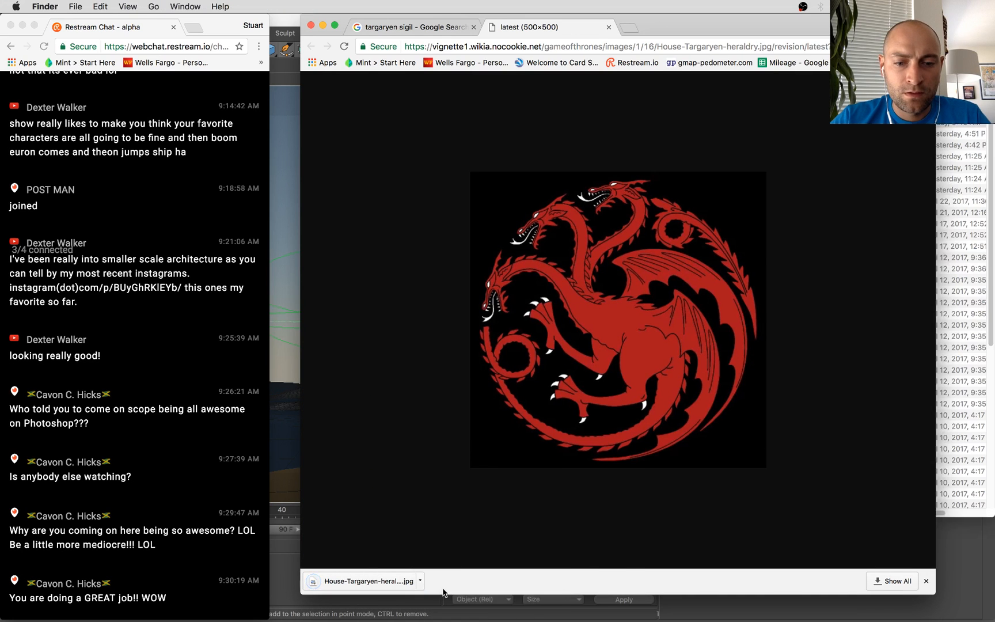
pyautogui.moveTo(565, 120); pyautogui.dragTo(345, 242)
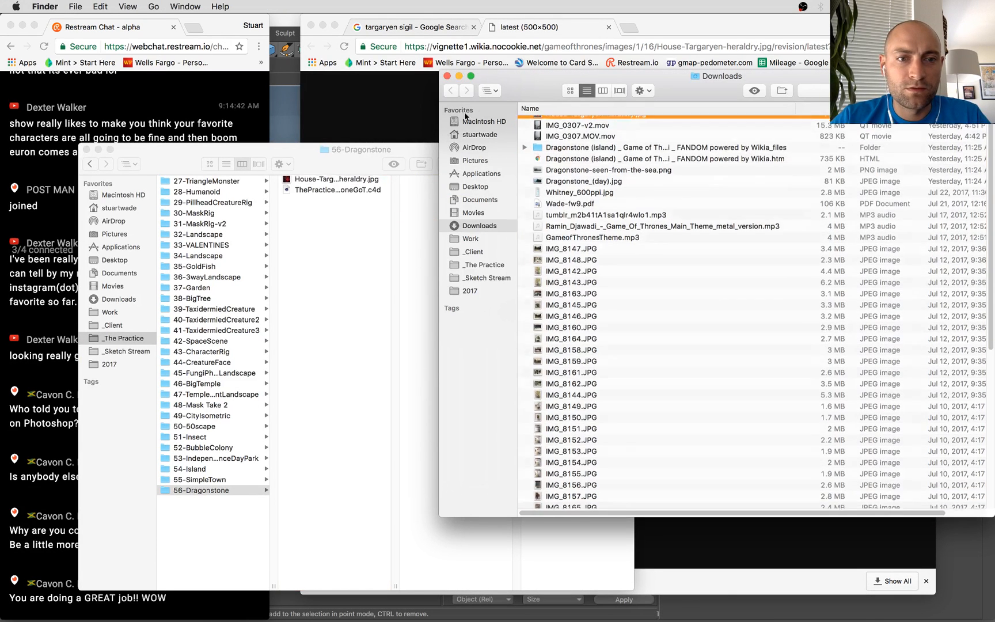
pyautogui.press('super+w')
# Create a folder named tex inside 56-Dragonstone and move the House-Targaryen-heraldry.jpg image into it
pyautogui.rightClick(333, 280)
pyautogui.click(360, 280)
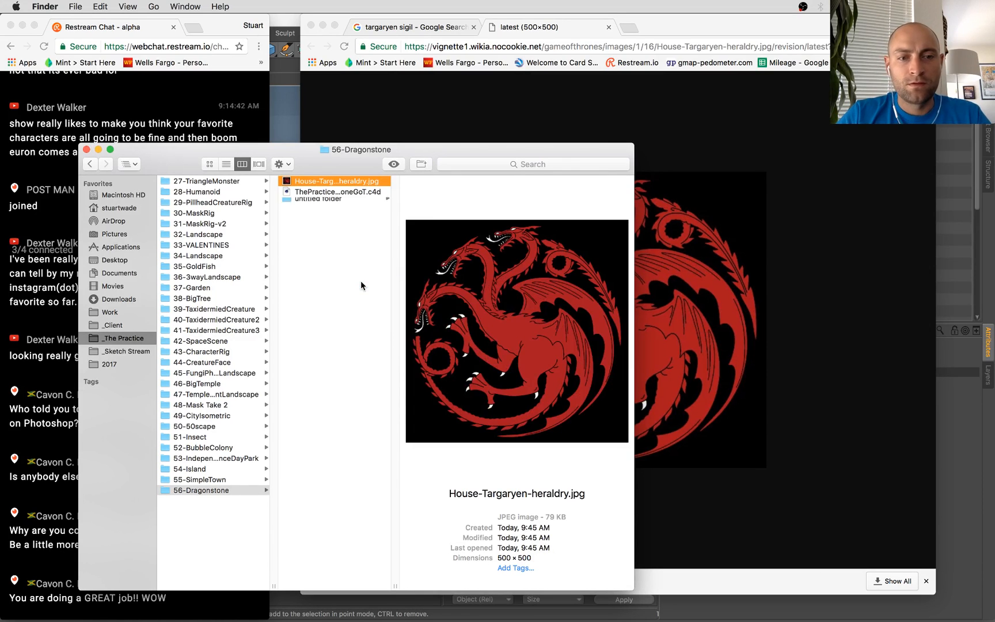
pyautogui.write('x')
pyautogui.press('Return')
pyautogui.write('tes')
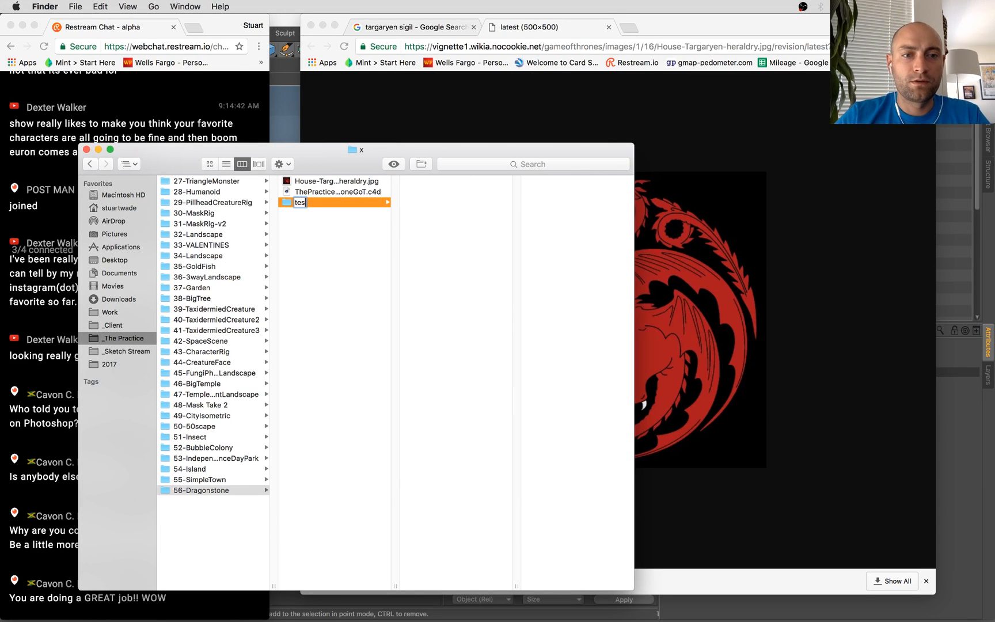
pyautogui.press('BackSpace')
pyautogui.write('x')
pyautogui.press('Return')
pyautogui.moveTo(362, 182); pyautogui.dragTo(296, 192)
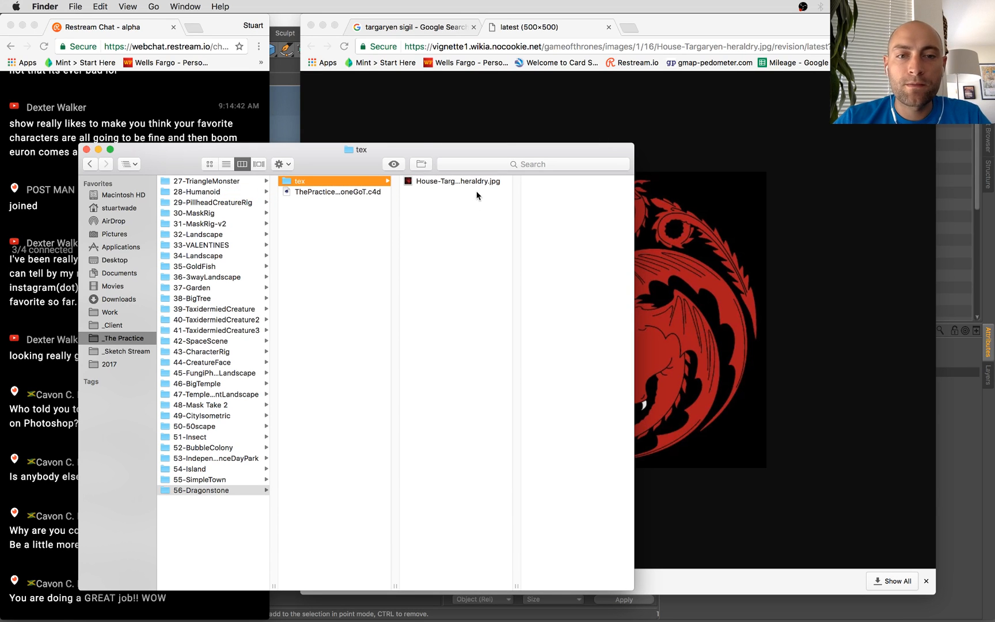
# Switch back to Cinema 4D and create a new empty project, removing any material added by mistake
pyautogui.click(291, 24)
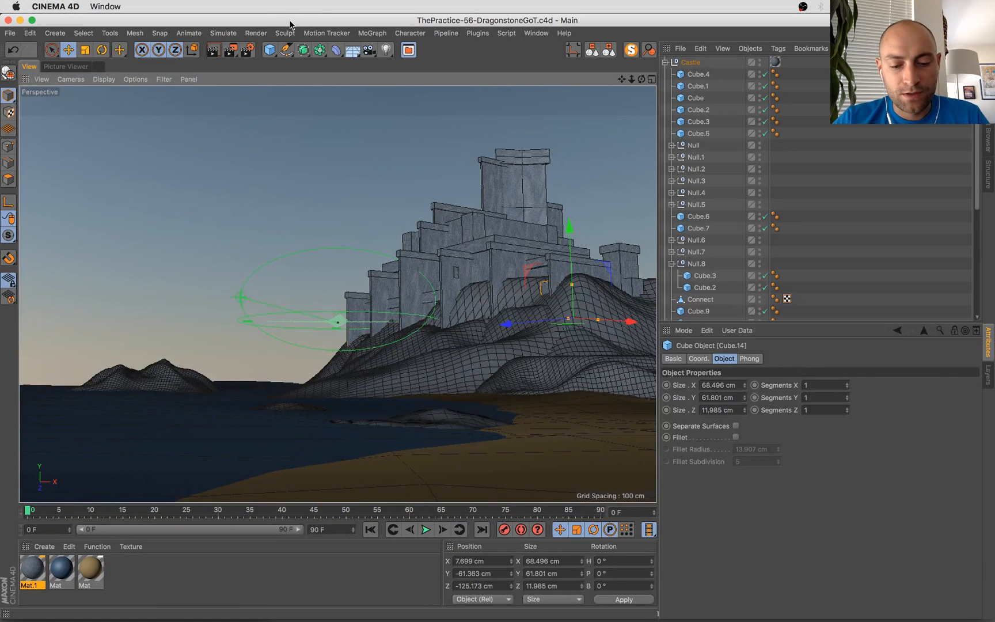
pyautogui.press('super+n')
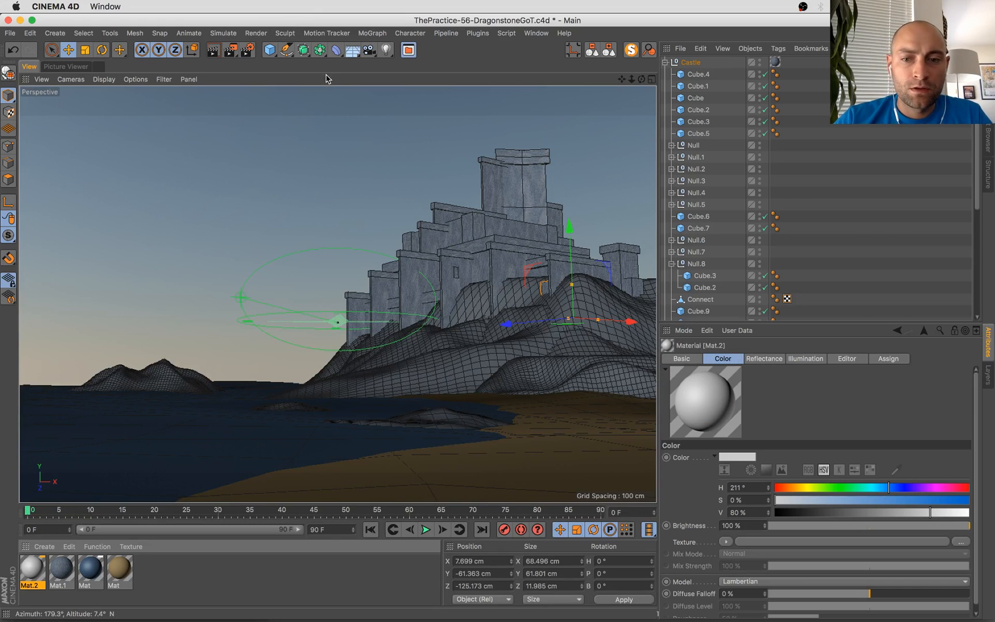
pyautogui.press('Delete')
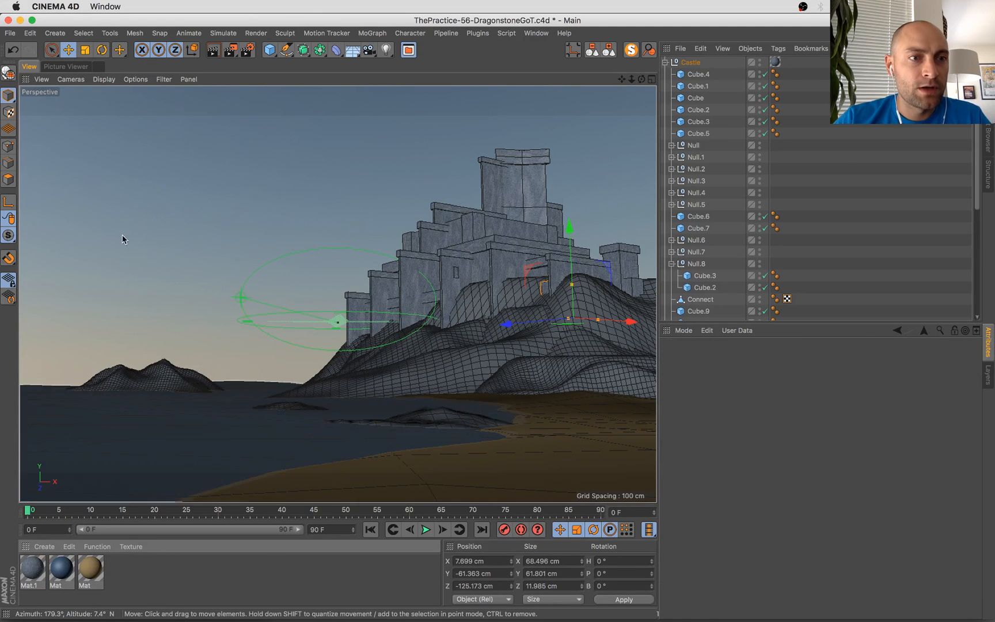
pyautogui.press('super+n')
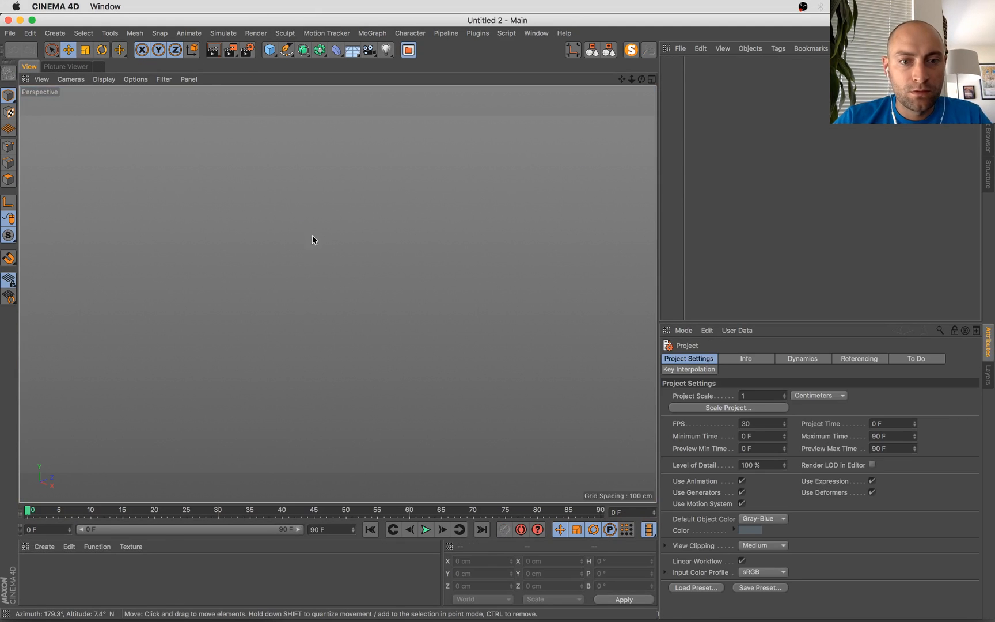
# Add a cube and reshape it into a tall thin panel of about 200 × 455 × 6.7 cm
pyautogui.moveTo(270, 49); pyautogui.dragTo(362, 128)
pyautogui.moveTo(385, 279); pyautogui.dragTo(341, 295)
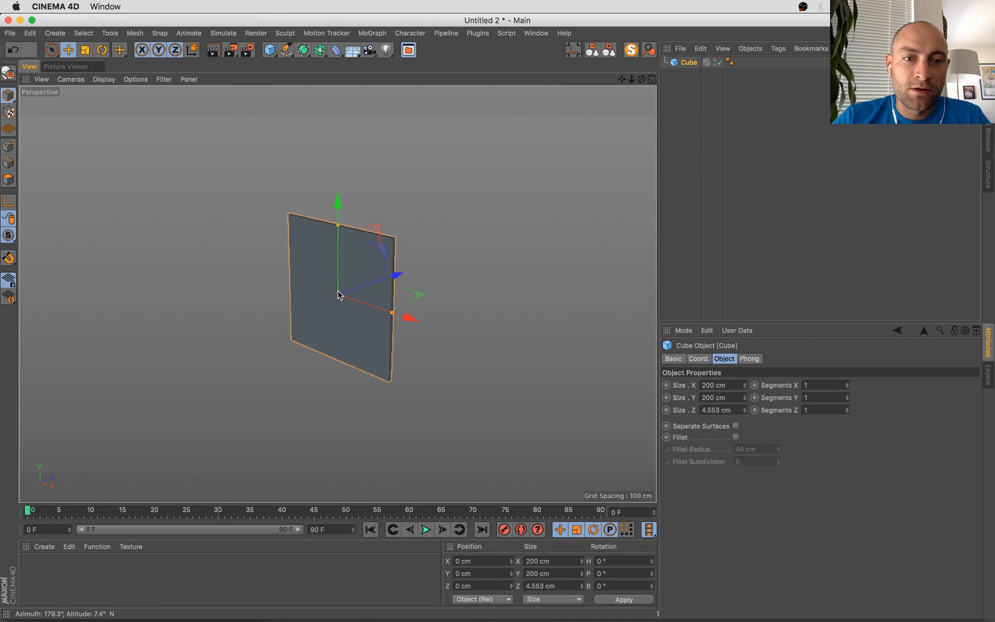
pyautogui.moveTo(338, 225); pyautogui.dragTo(338, 128)
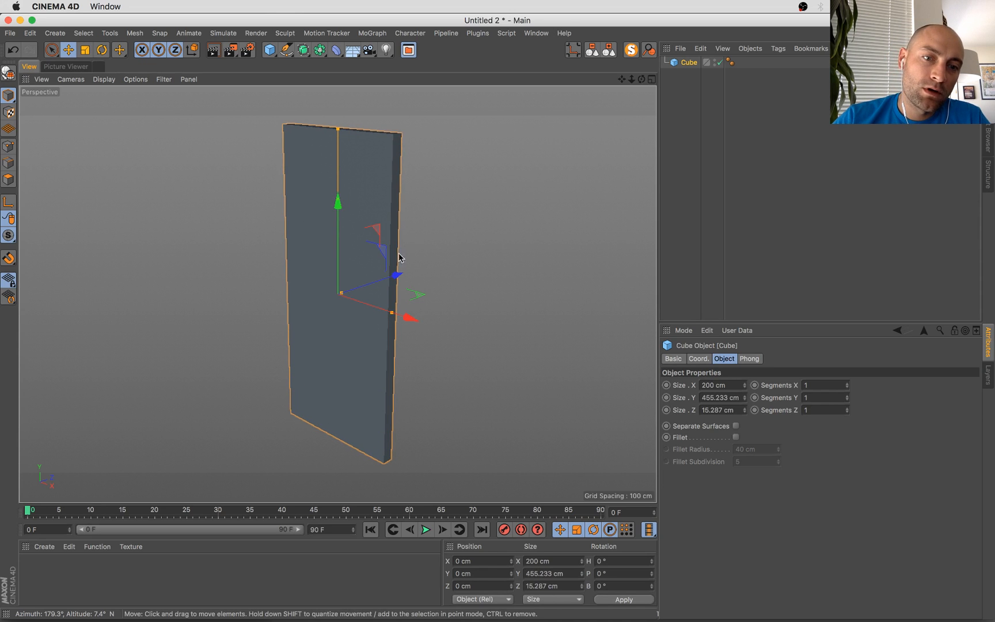
pyautogui.moveTo(342, 296); pyautogui.dragTo(542, 327)
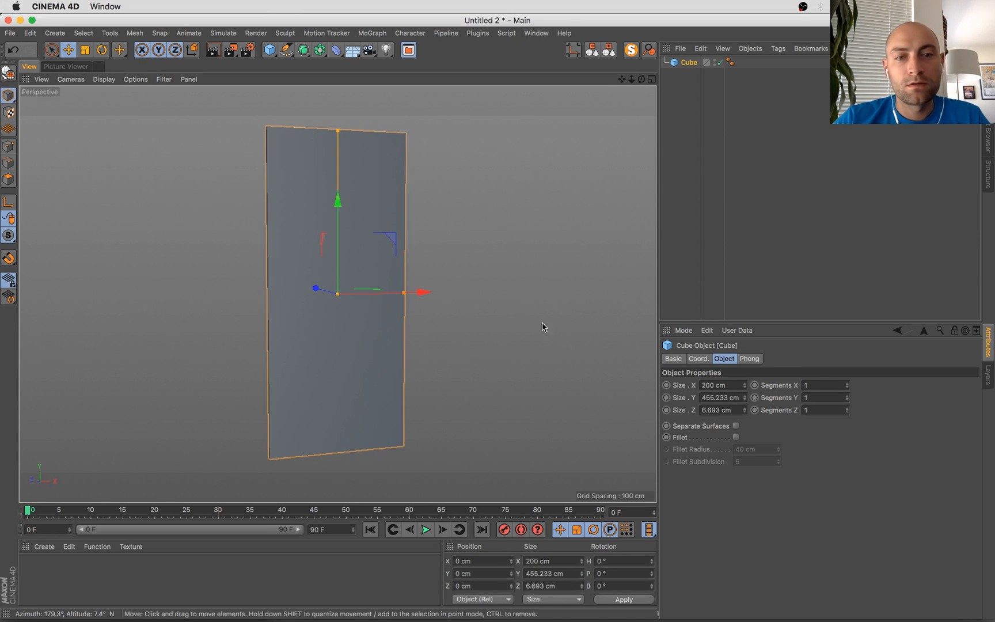
# Display the viewport in Gouraud Shading (Lines) so the panel's segment lines are drawn
pyautogui.click(847, 396)
pyautogui.press('super+z')
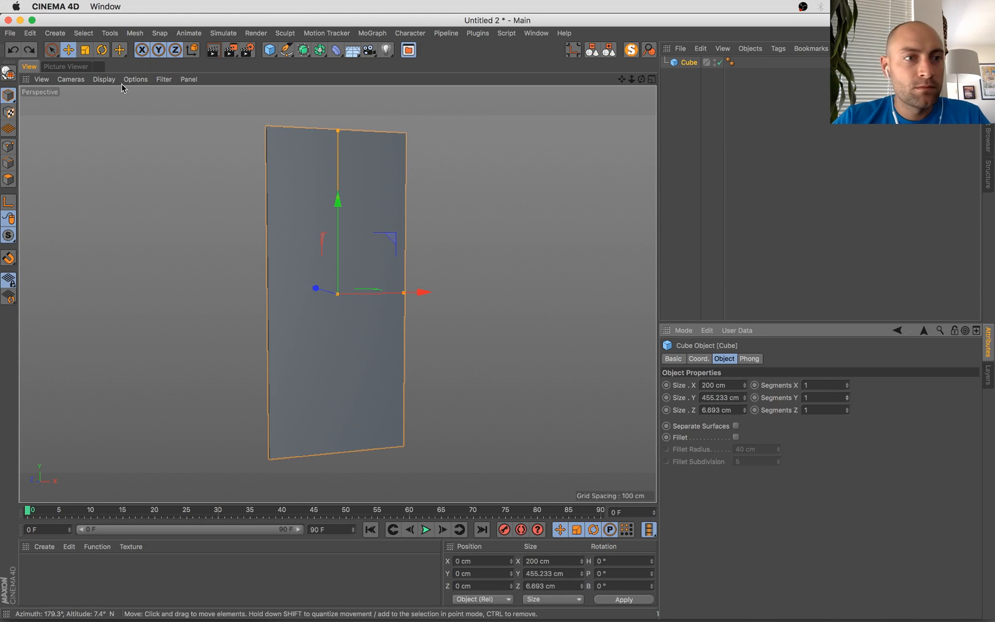
pyautogui.click(101, 79)
pyautogui.click(116, 116)
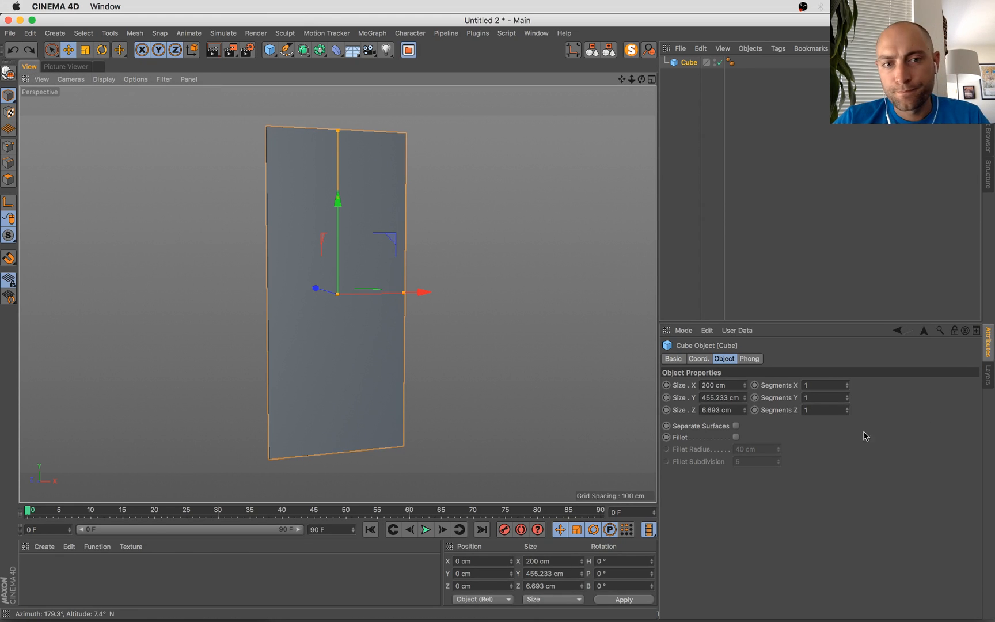
pyautogui.click(847, 396)
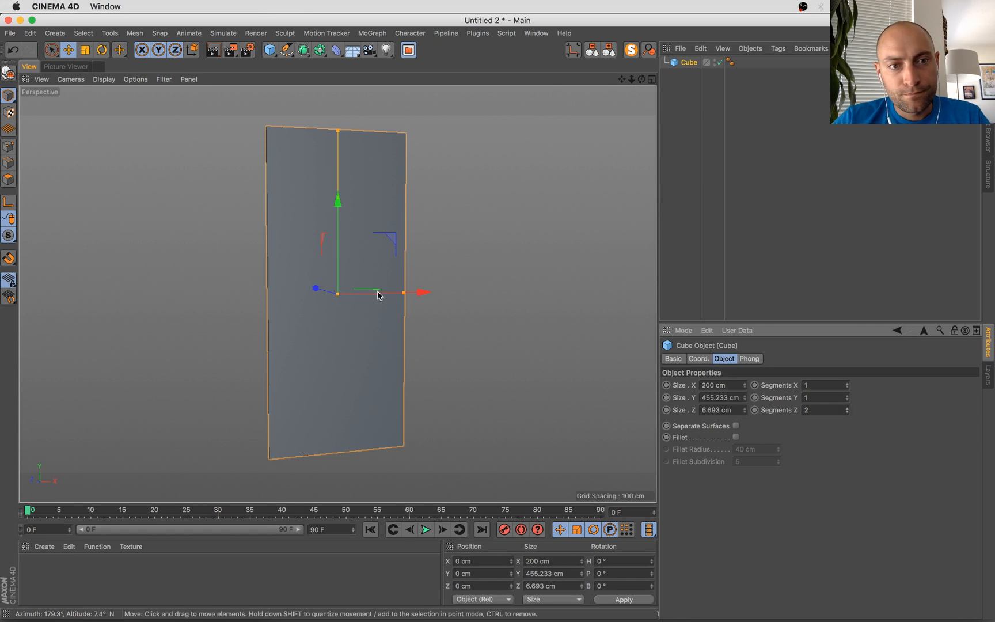
pyautogui.keyDown('alt'); pyautogui.moveTo(378, 293); pyautogui.dragTo(86, 153); pyautogui.keyUp('alt')
pyautogui.click(102, 78)
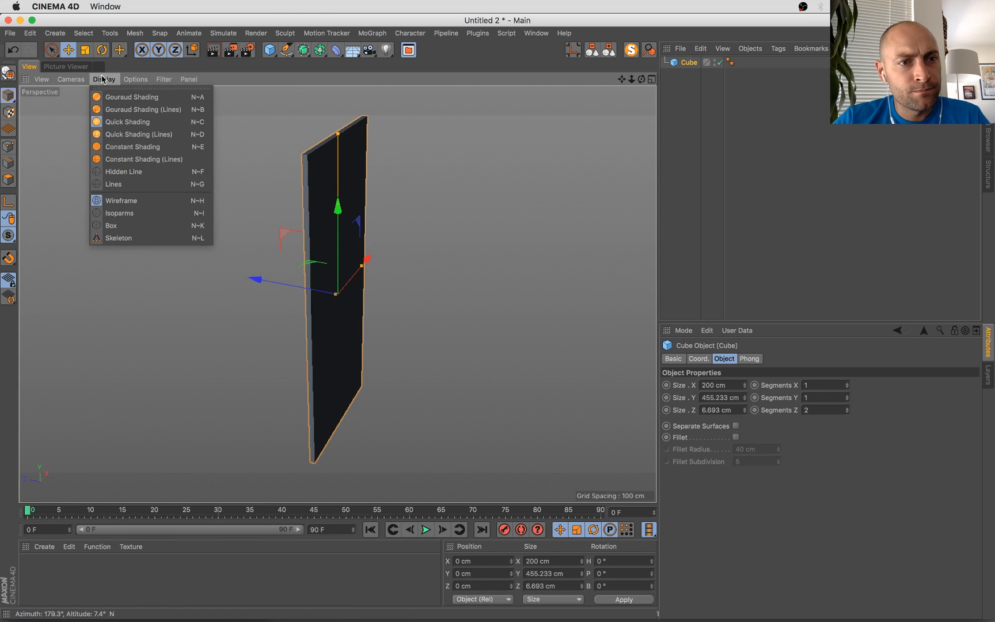
pyautogui.click(138, 110)
pyautogui.moveTo(241, 190)
pyautogui.keyDown('alt'); pyautogui.mouseDown()
pyautogui.moveTo(441, 360)
pyautogui.moveTo(818, 467)
pyautogui.mouseUp(); pyautogui.keyUp('alt')
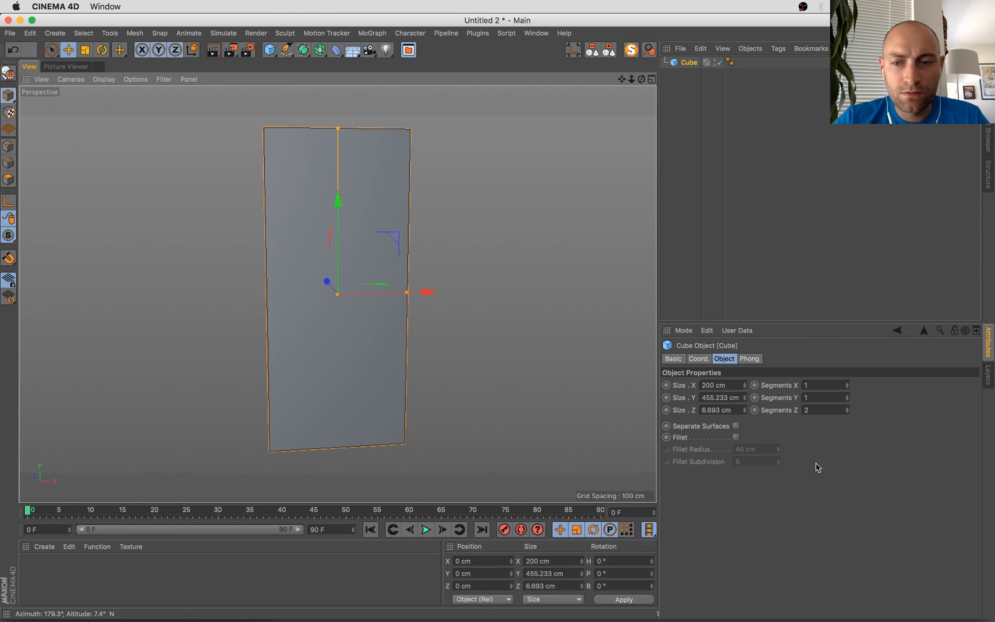
# Set the panel's segments to 2 along X and 1 along Z, and inspect it from both sides
pyautogui.click(847, 411)
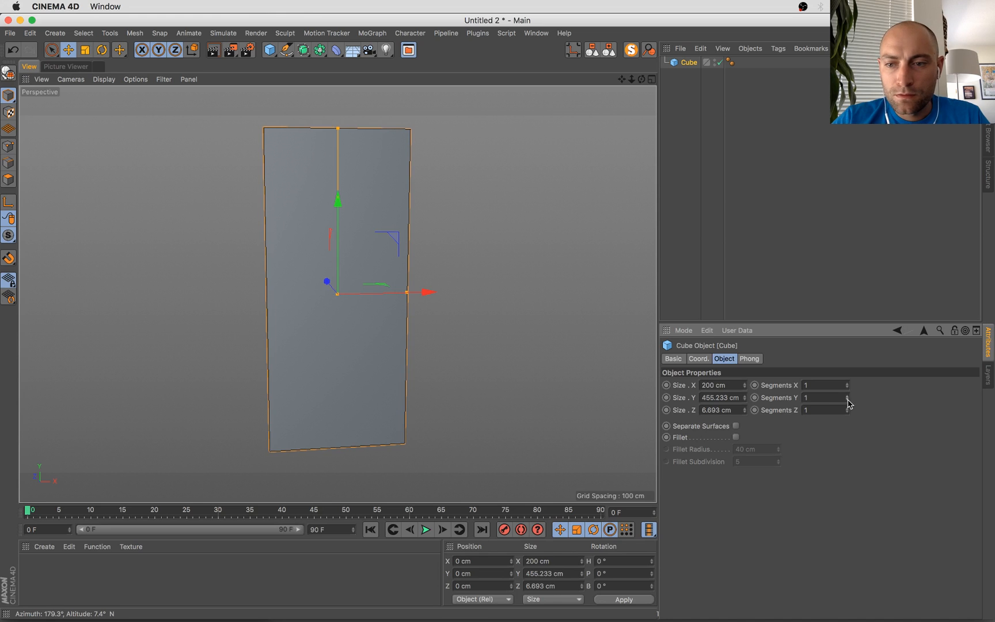
pyautogui.press('super+Tab')
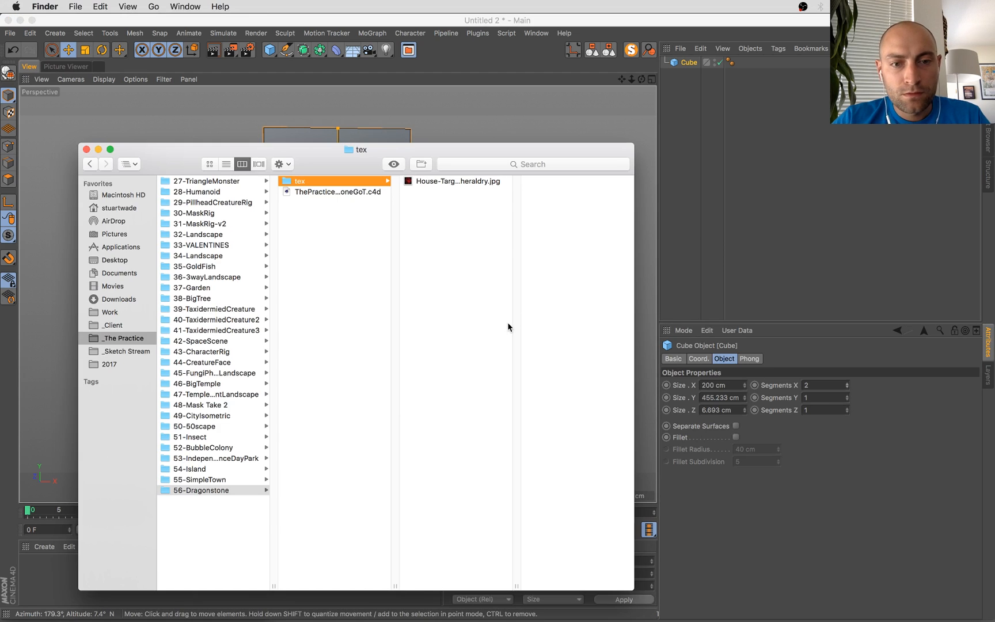
pyautogui.press('super+Tab')
pyautogui.keyDown('alt'); pyautogui.moveTo(491, 353); pyautogui.dragTo(395, 364); pyautogui.keyUp('alt')
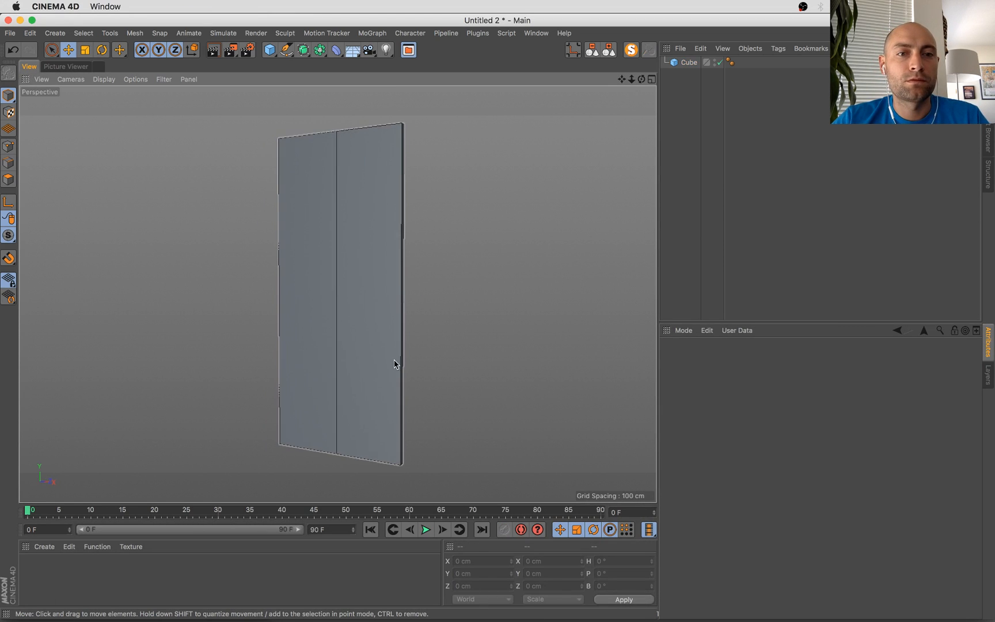
pyautogui.keyDown('alt'); pyautogui.moveTo(527, 319); pyautogui.dragTo(311, 369); pyautogui.keyUp('alt')
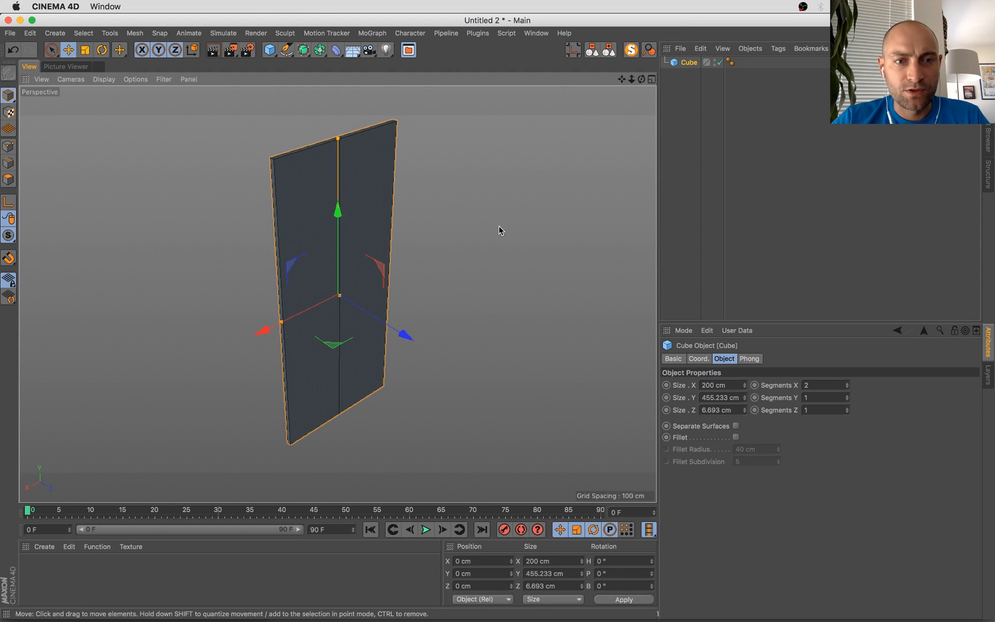
# Make the panel editable and switch to polygon editing with Live Selection, leaving no polygons selected
pyautogui.press('c')
pyautogui.keyDown('alt'); pyautogui.moveTo(480, 327); pyautogui.dragTo(403, 323); pyautogui.keyUp('alt')
pyautogui.click(9, 179)
pyautogui.click(51, 49)
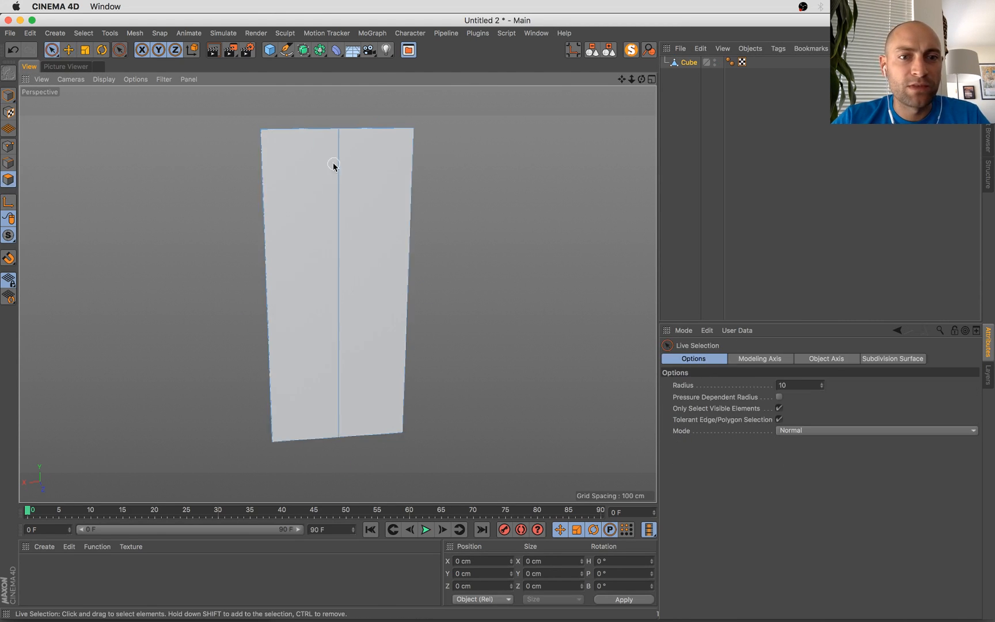
pyautogui.click(322, 173)
pyautogui.press('super+z')
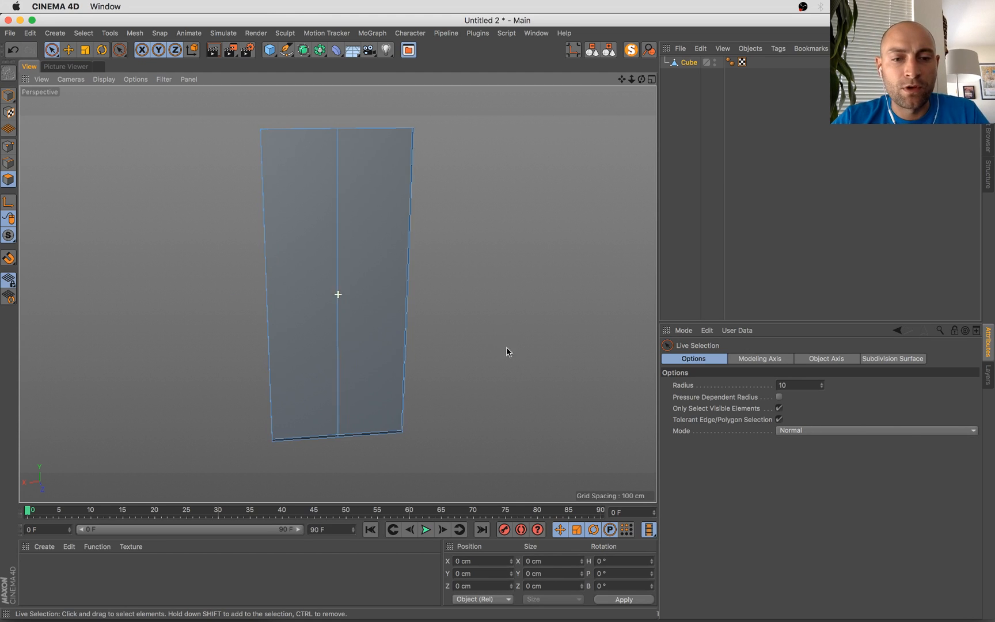
# Delete the panel's thin side walls using a loop selection, keeping only the flat front face, and return to model mode
pyautogui.keyDown('alt'); pyautogui.moveTo(509, 349); pyautogui.dragTo(365, 431); pyautogui.keyUp('alt')
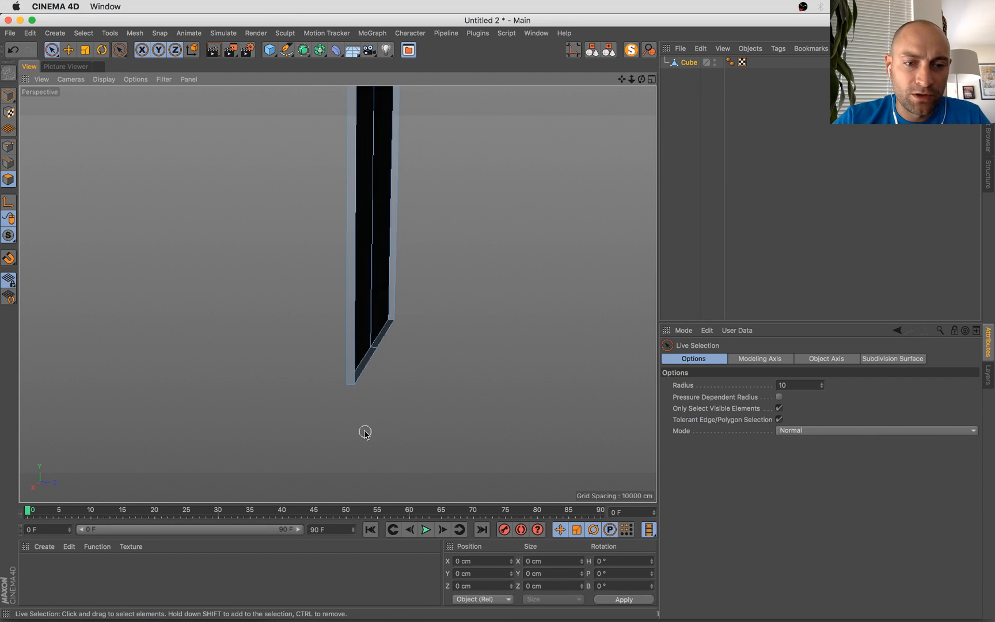
pyautogui.rightClick(367, 422)
pyautogui.click(260, 441)
pyautogui.press('u')
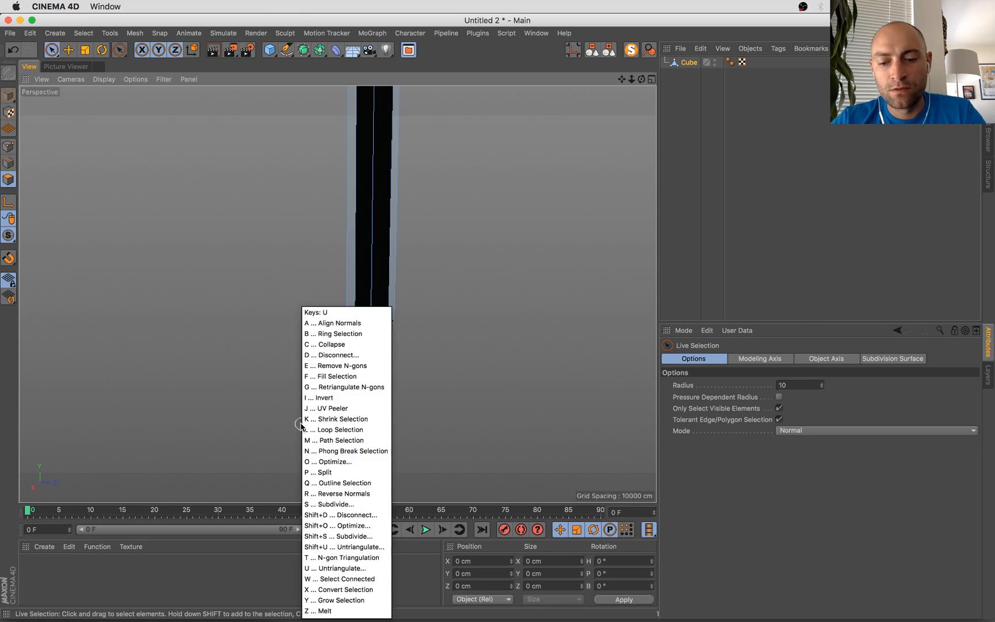
pyautogui.click(345, 401)
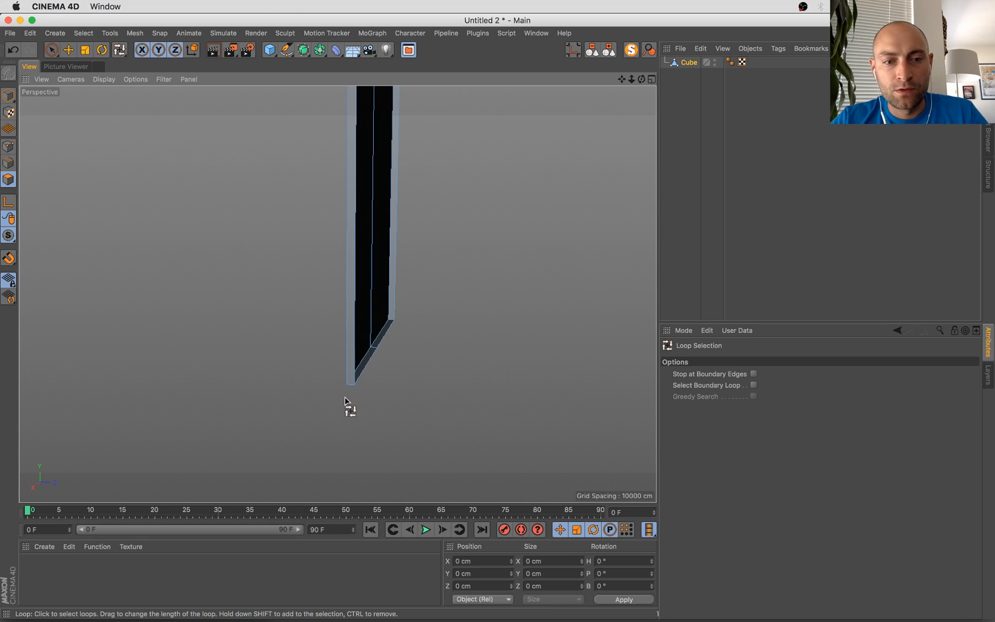
pyautogui.click(396, 415)
pyautogui.click(10, 148)
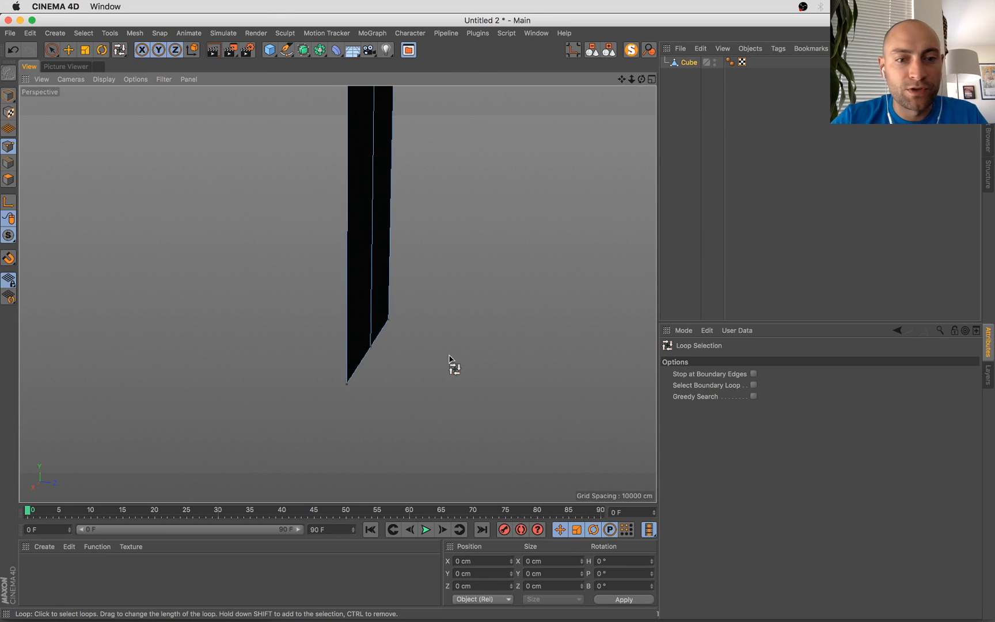
pyautogui.keyDown('alt'); pyautogui.moveTo(448, 355); pyautogui.dragTo(591, 375); pyautogui.keyUp('alt')
pyautogui.click(9, 96)
pyautogui.press('e')
pyautogui.keyDown('alt'); pyautogui.moveTo(419, 183); pyautogui.dragTo(391, 363, button='middle'); pyautogui.keyUp('alt')
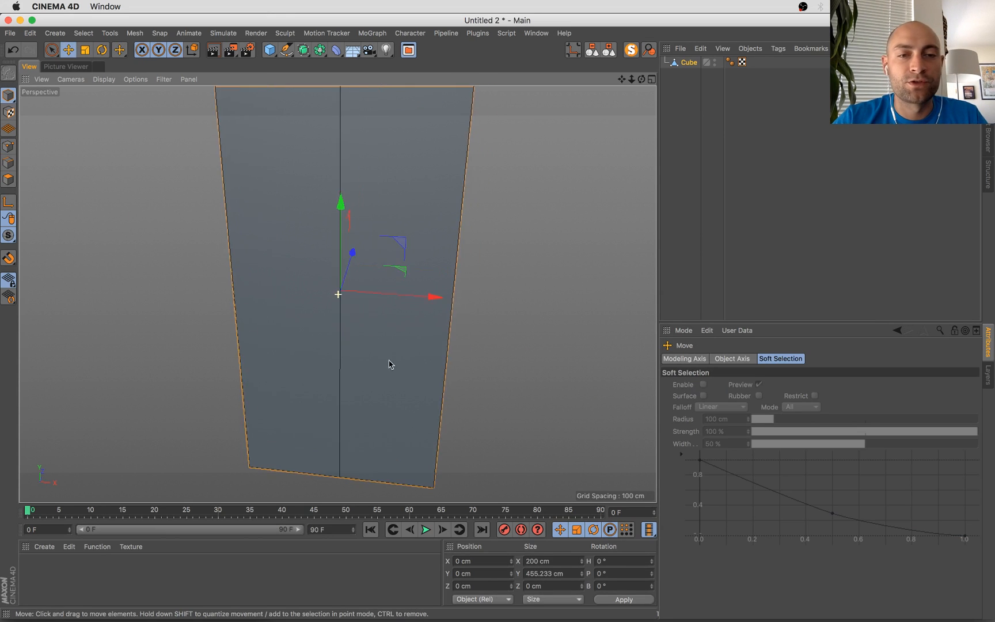
# Raise the bottom middle point of the panel to Y about -148 cm, cutting a V-shaped notch into the lower edge
pyautogui.scroll(-5, 392, 364)
pyautogui.keyDown('alt'); pyautogui.moveTo(394, 373); pyautogui.dragTo(355, 352); pyautogui.keyUp('alt')
pyautogui.keyDown('alt'); pyautogui.moveTo(355, 352); pyautogui.dragTo(344, 279, button='middle'); pyautogui.keyUp('alt')
pyautogui.click(9, 147)
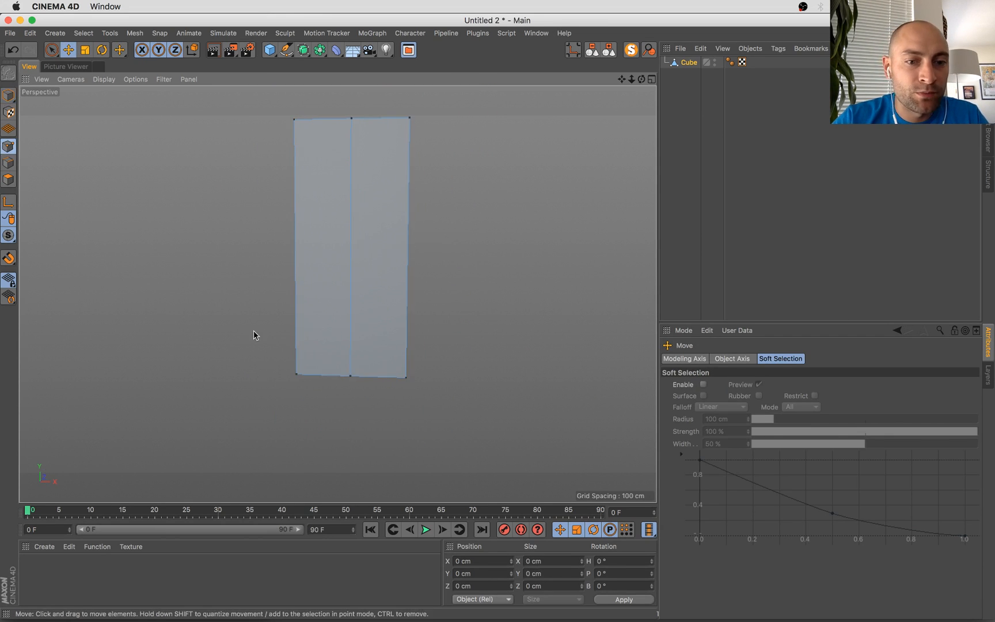
pyautogui.press('9')
pyautogui.scroll(3, 318, 402)
pyautogui.click(327, 356)
pyautogui.keyDown('alt'); pyautogui.moveTo(339, 358); pyautogui.dragTo(332, 392, button='middle'); pyautogui.keyUp('alt')
pyautogui.scroll(-3, 331, 393)
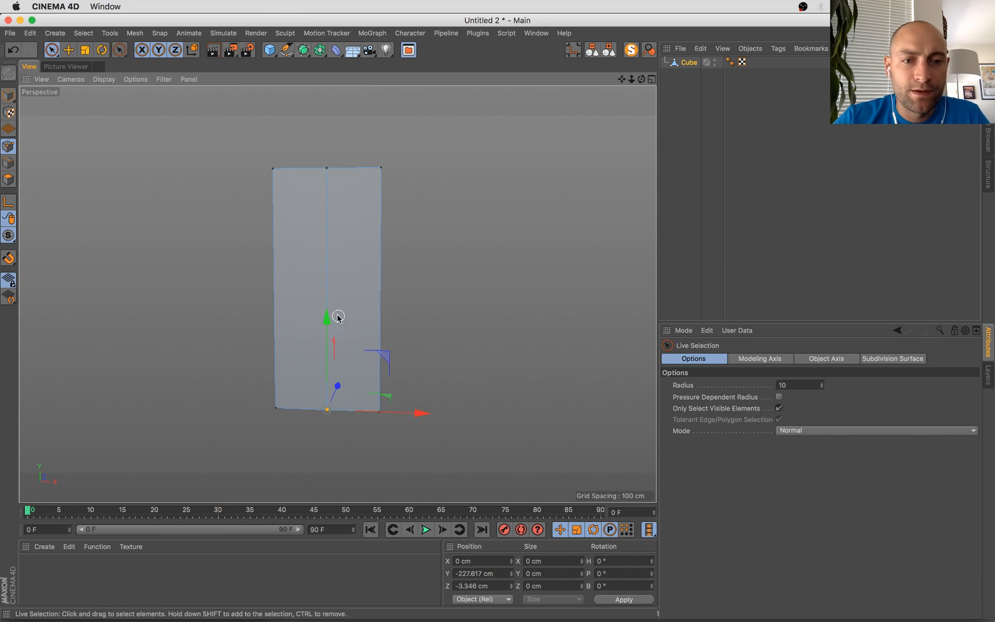
pyautogui.moveTo(326, 319); pyautogui.dragTo(329, 284)
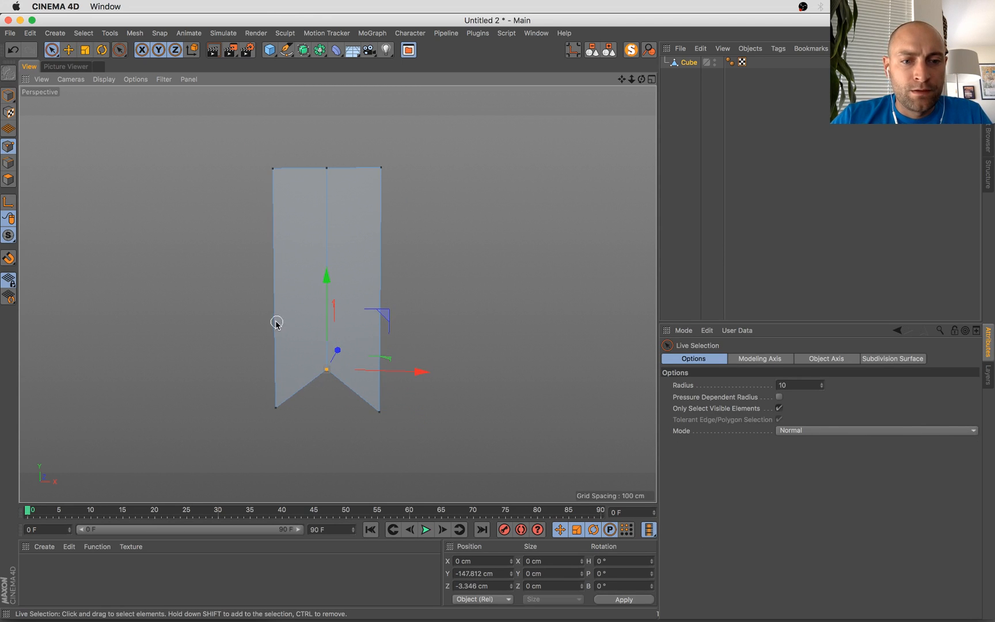
# Move the three bottom points of the banner down so its overall height is about 560 cm
pyautogui.moveTo(262, 338); pyautogui.dragTo(455, 453)
pyautogui.moveTo(336, 304); pyautogui.dragTo(334, 358)
pyautogui.click(8, 128)
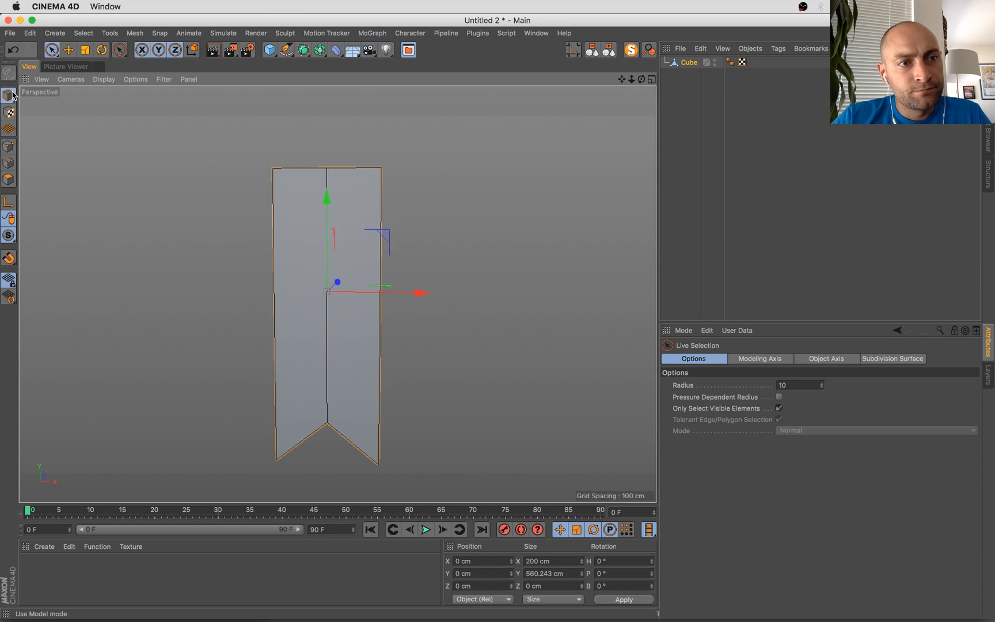
# Save the project as Banner in the 56-Dragonstone folder
pyautogui.press('super+s')
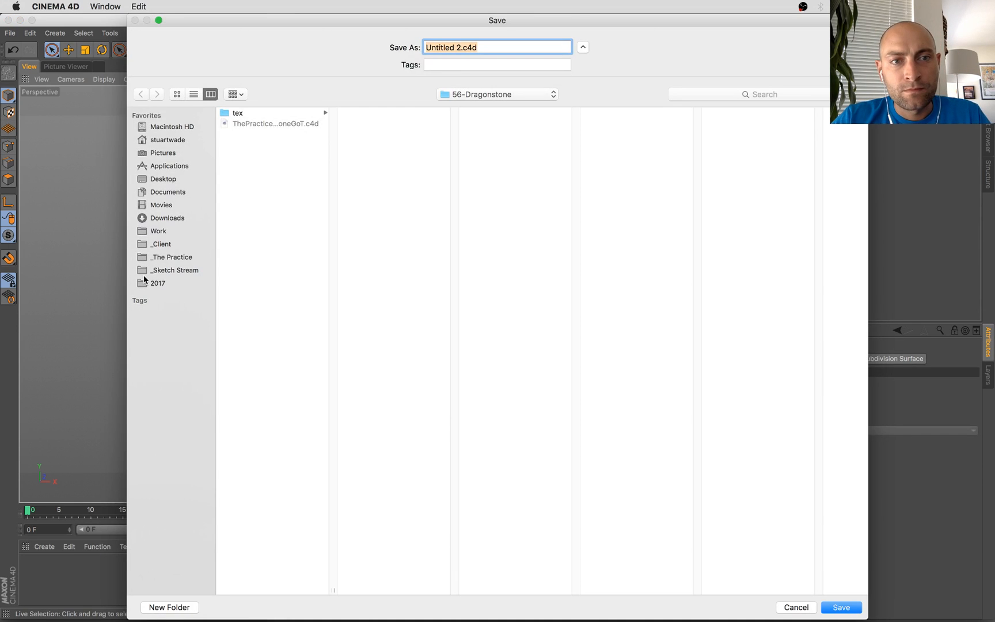
pyautogui.write('Banner')
pyautogui.press('Return')
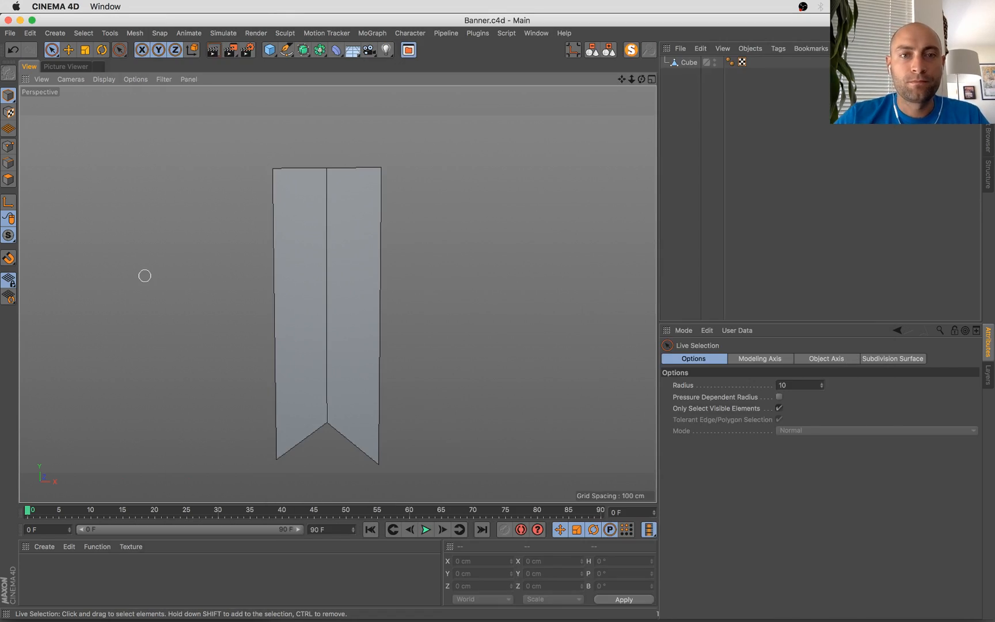
# Switch to Finder and preview House-Targaryen-heraldry.jpg in the project's tex folder
pyautogui.hotkey('ctrl', 'Up')
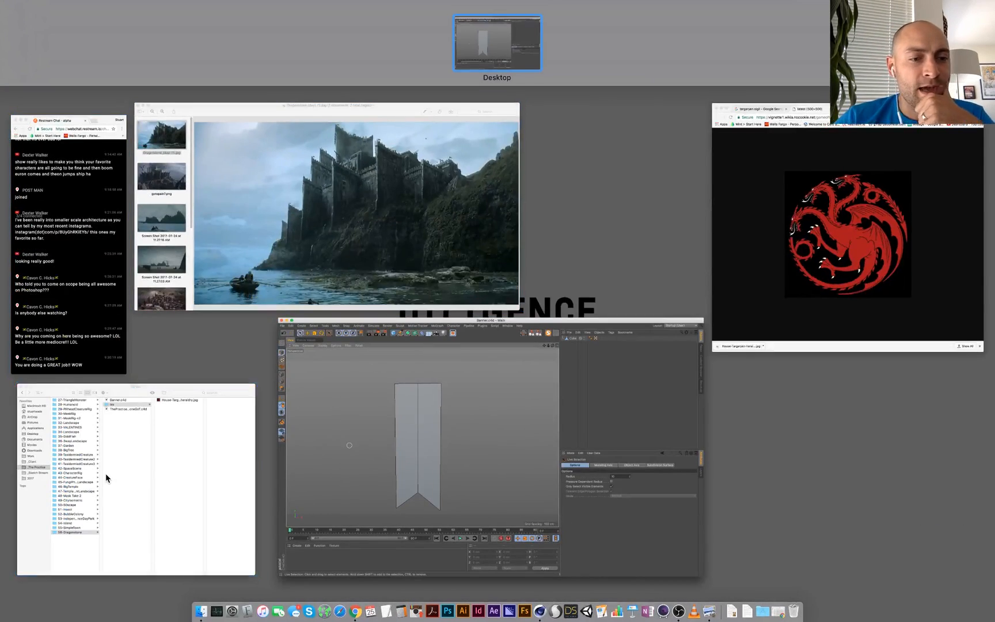
pyautogui.click(107, 472)
pyautogui.click(464, 182)
pyautogui.press('space')
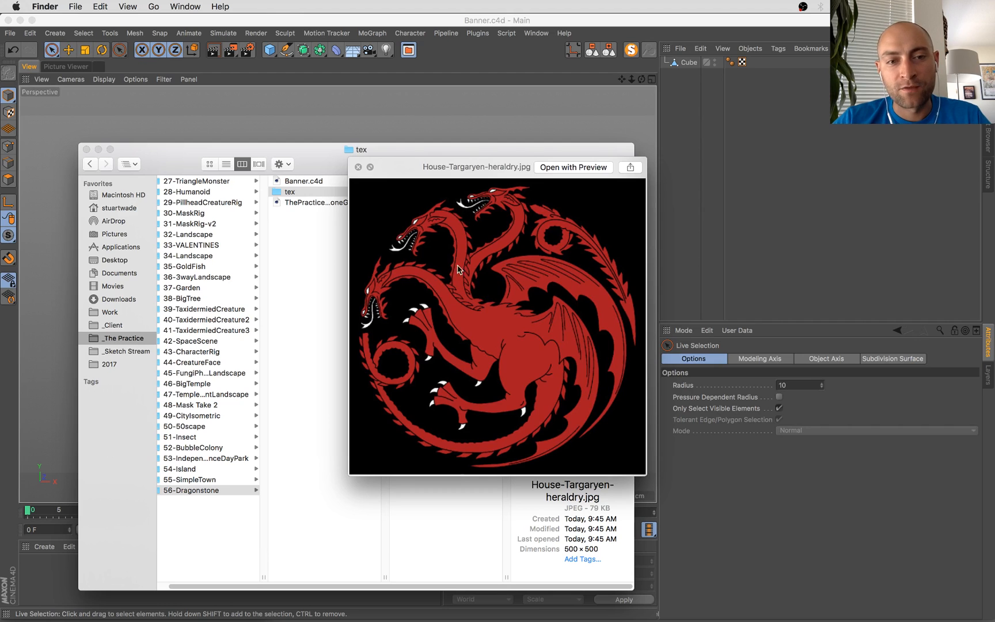
pyautogui.press('space')
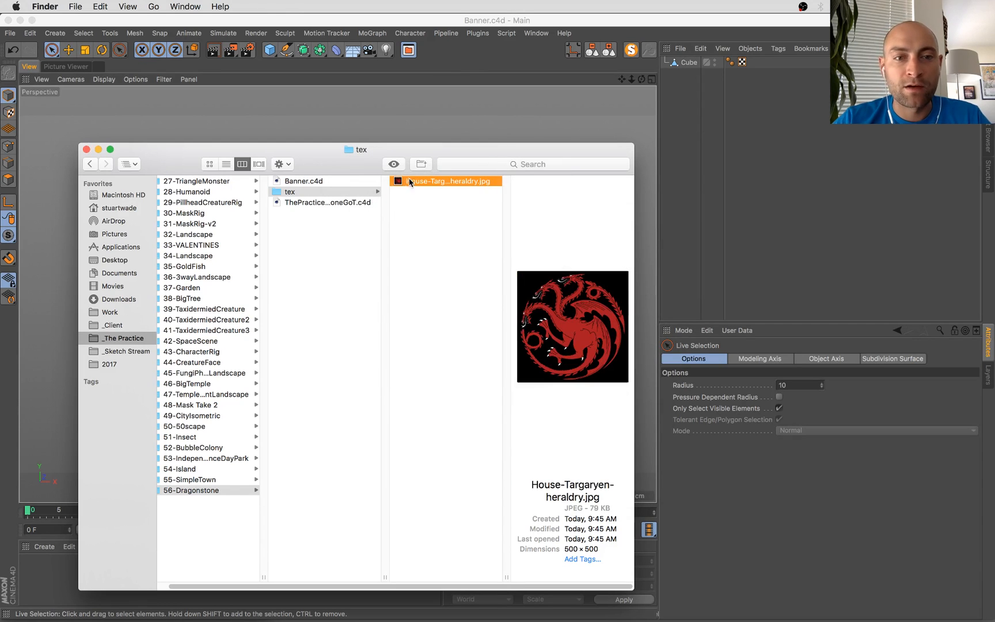
# Create a new material in Cinema 4D, disable its Reflectance and show its Color channel settings
pyautogui.click(51, 578)
pyautogui.doubleClick(35, 569)
pyautogui.doubleClick(29, 572)
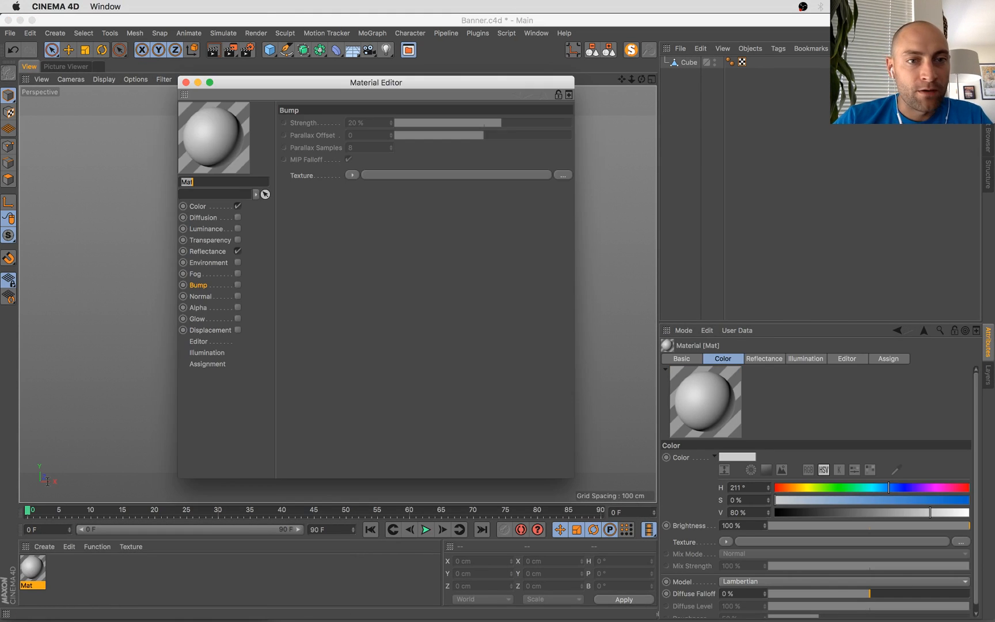
pyautogui.moveTo(291, 96); pyautogui.dragTo(512, 165)
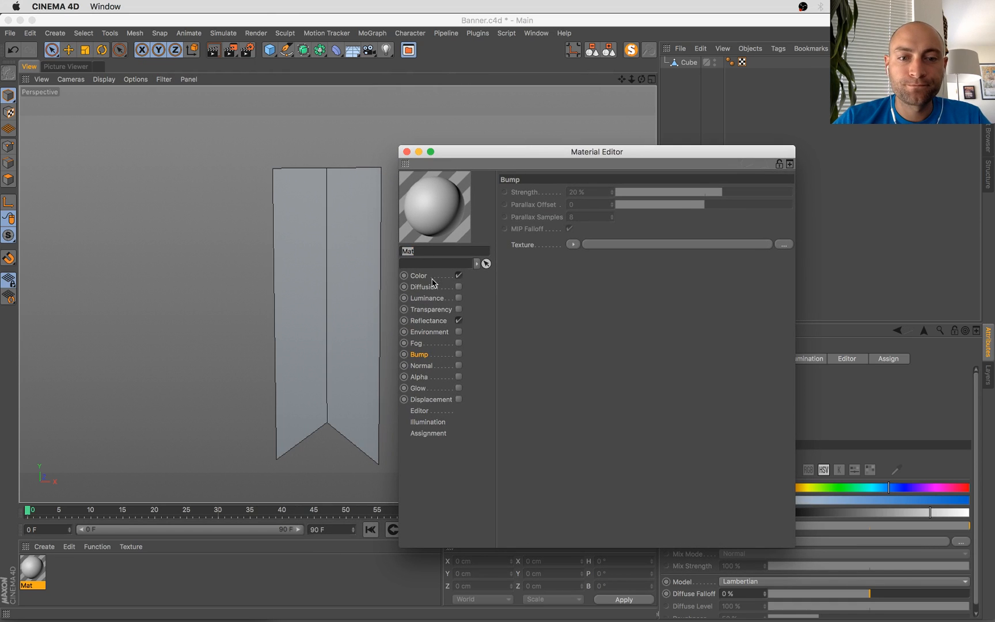
pyautogui.click(418, 276)
pyautogui.click(459, 320)
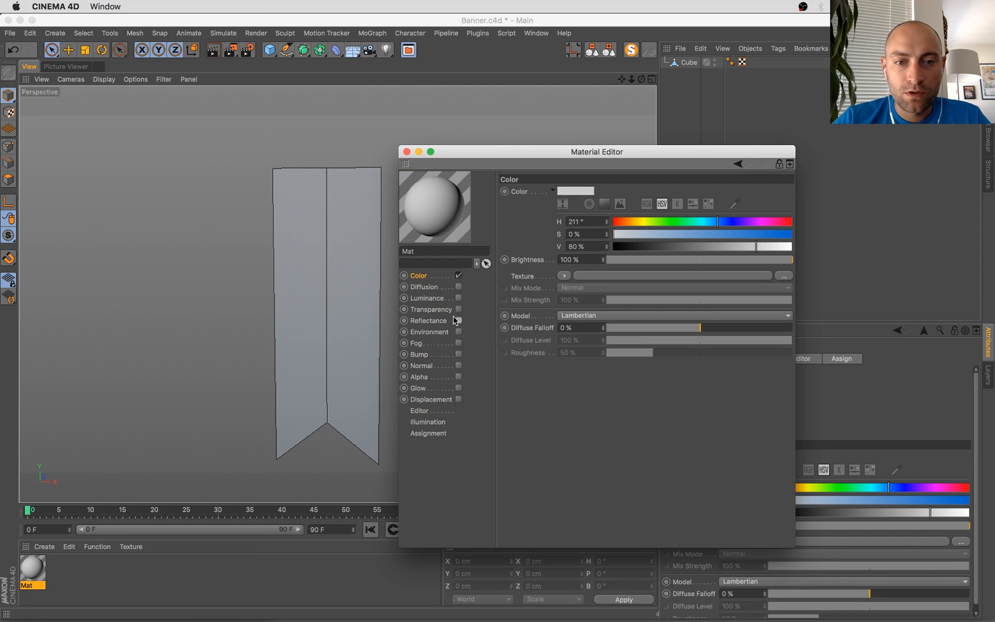
# Load House-Targaryen-heraldry.jpg from the 56-Dragonstone tex folder as the material's Color texture
pyautogui.click(785, 275)
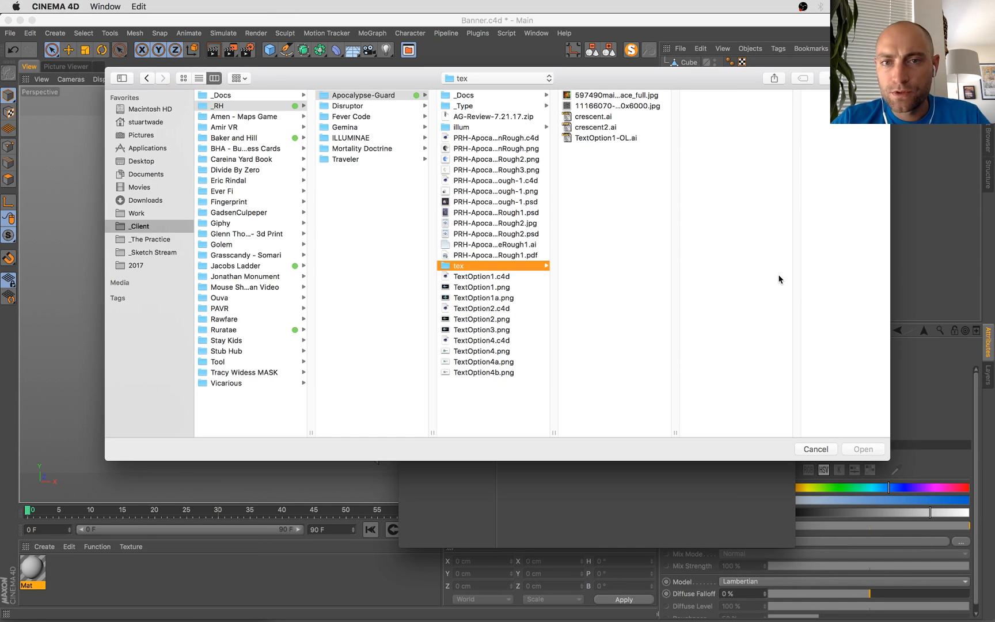
pyautogui.click(391, 307)
pyautogui.click(131, 264)
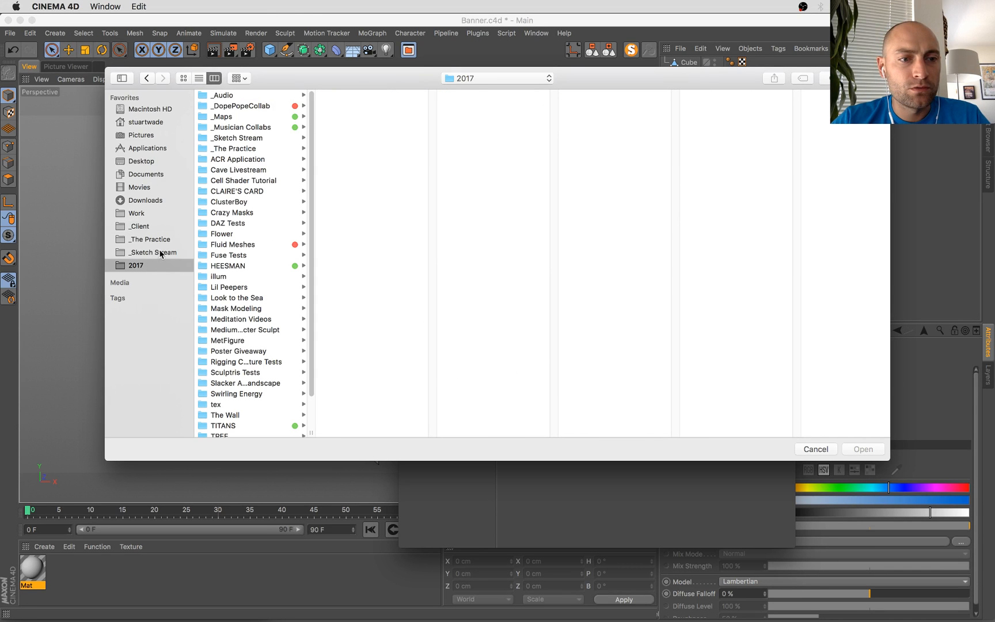
pyautogui.click(159, 242)
pyautogui.click(262, 405)
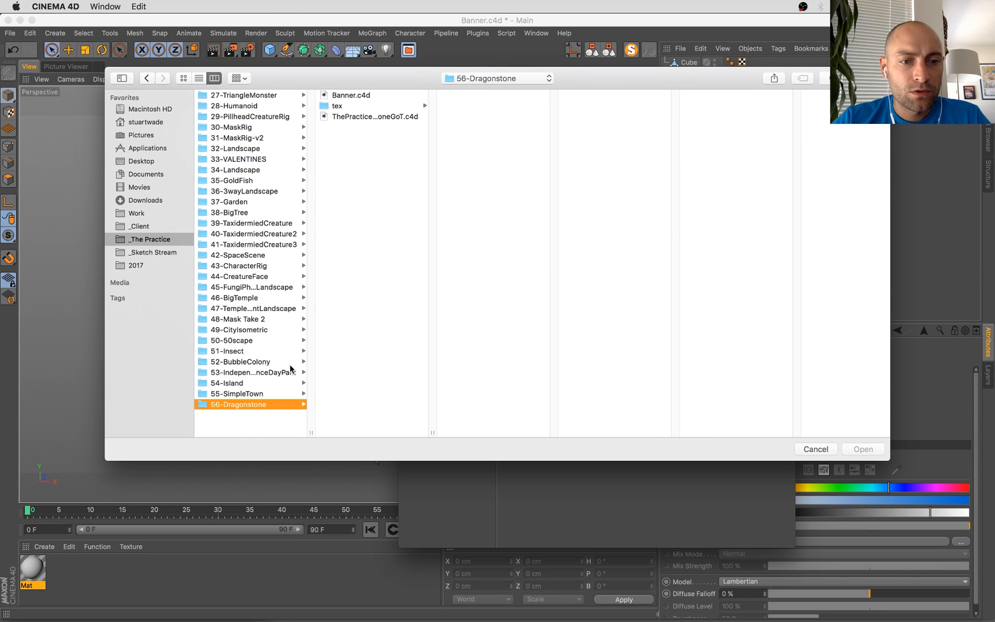
pyautogui.click(337, 106)
pyautogui.click(490, 94)
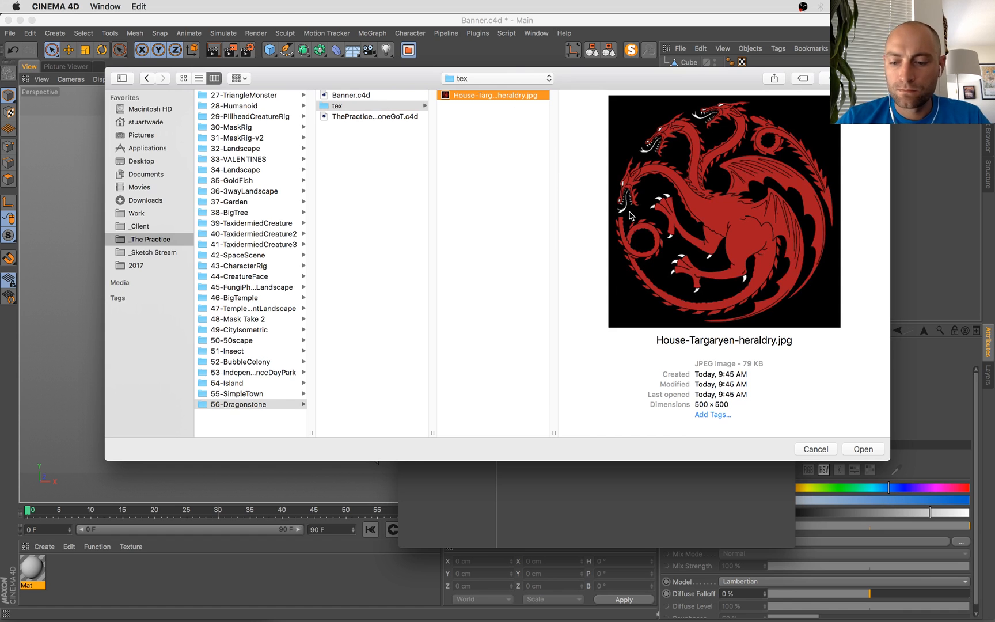
pyautogui.press('Return')
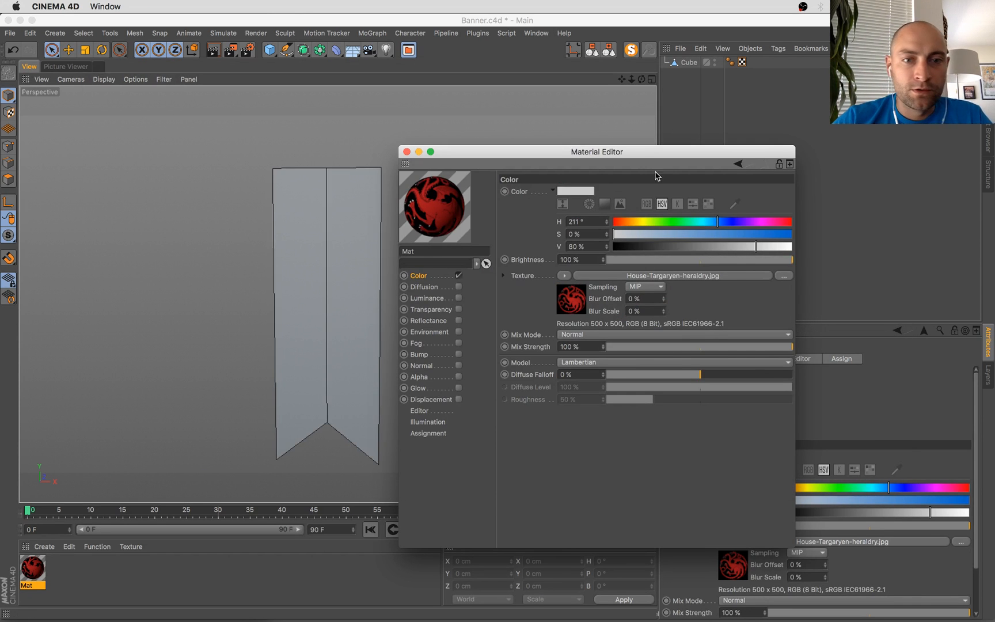
# Apply the sigil material to the banner and disable tiling on its texture tag
pyautogui.moveTo(415, 196); pyautogui.dragTo(367, 274)
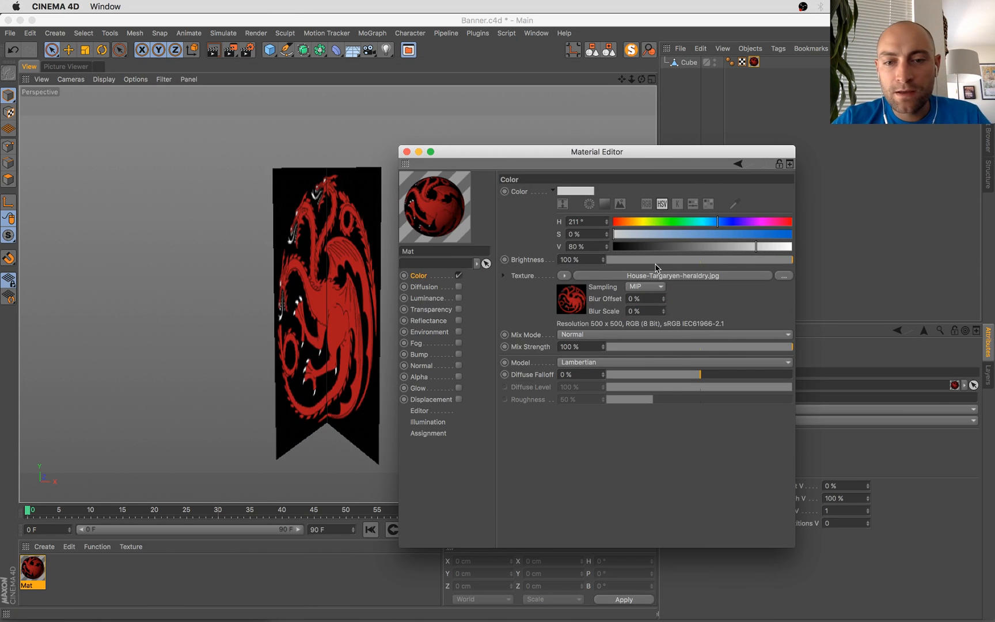
pyautogui.click(407, 152)
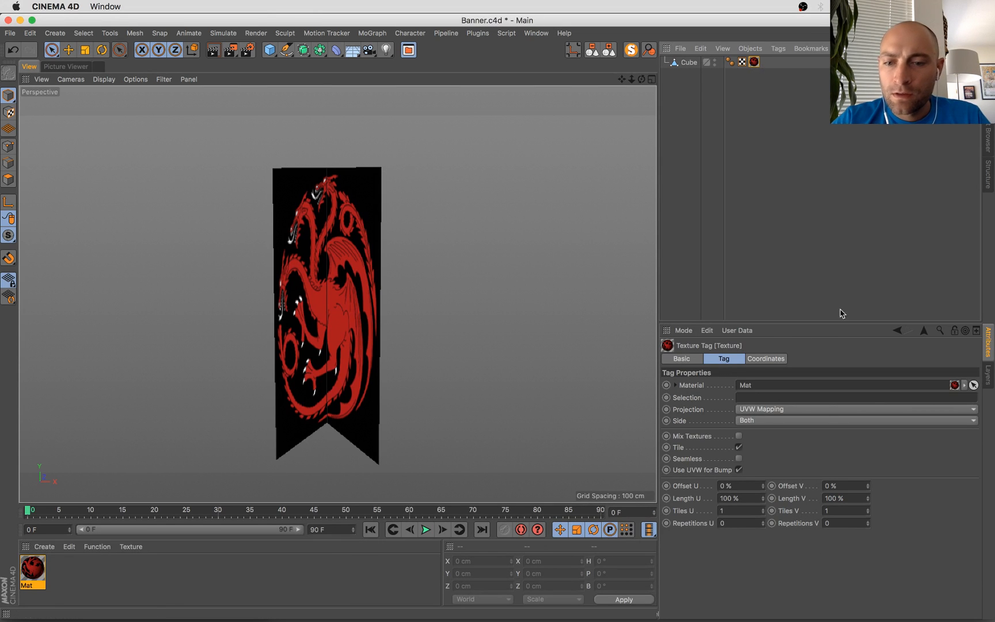
pyautogui.click(739, 448)
# Change the sigil texture's projection to Flat and set its Length V to 101 %
pyautogui.moveTo(868, 498)
pyautogui.mouseDown()
pyautogui.moveTo(836, 501)
pyautogui.moveTo(869, 498)
pyautogui.moveTo(838, 500)
pyautogui.moveTo(853, 499)
pyautogui.mouseUp()
pyautogui.hotkey('ctrl', 'z')
pyautogui.click(801, 410)
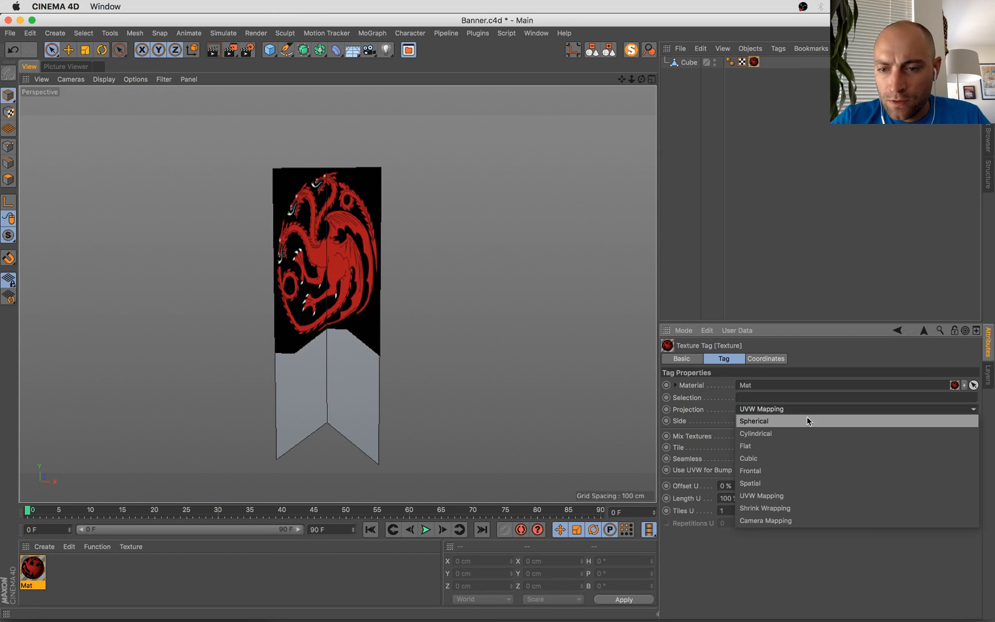
pyautogui.click(800, 448)
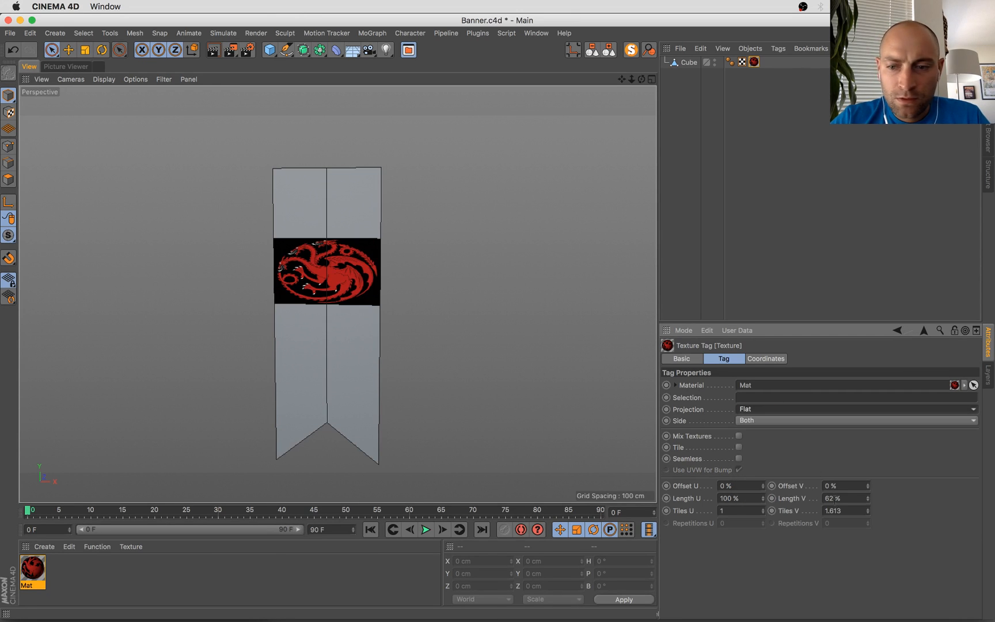
pyautogui.moveTo(868, 500); pyautogui.dragTo(886, 500)
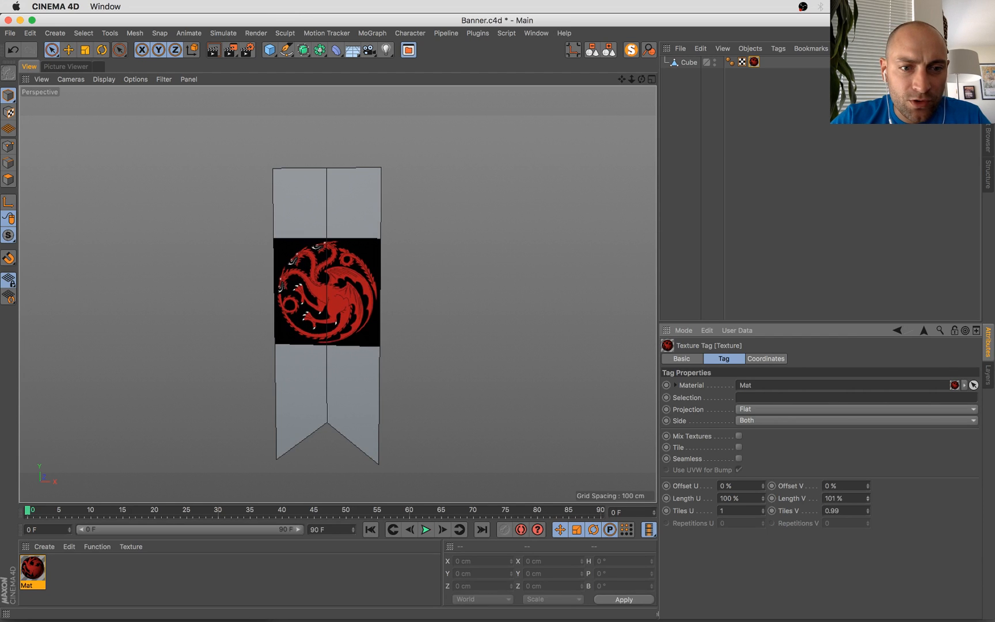
# Scale the banner's width to about 240 cm and set the sigil texture's Length V to 121 %
pyautogui.click(690, 63)
pyautogui.press('t')
pyautogui.moveTo(424, 291); pyautogui.dragTo(438, 293)
pyautogui.click(755, 62)
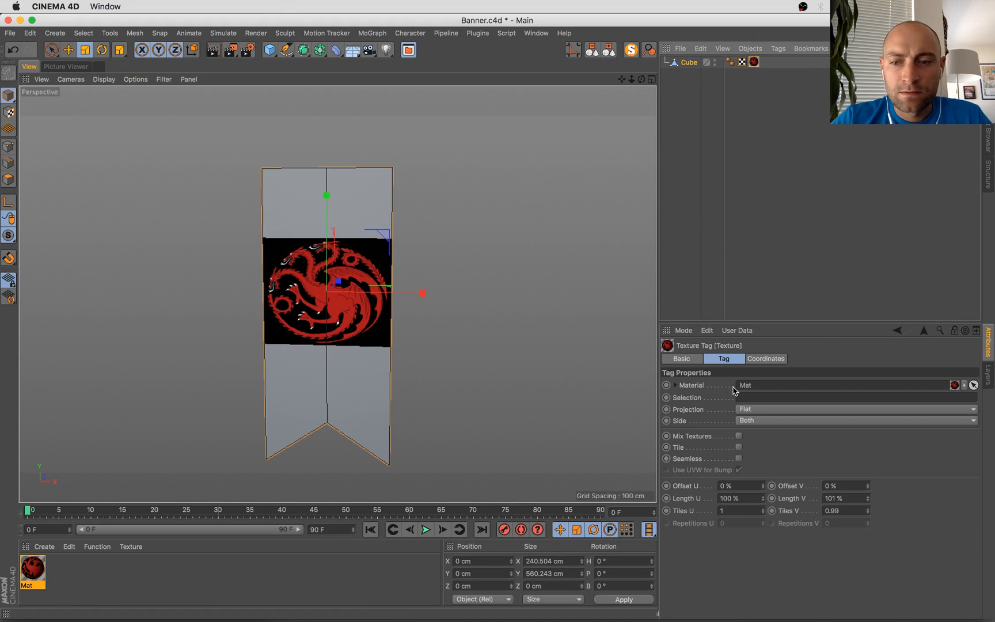
pyautogui.moveTo(868, 499); pyautogui.dragTo(880, 499)
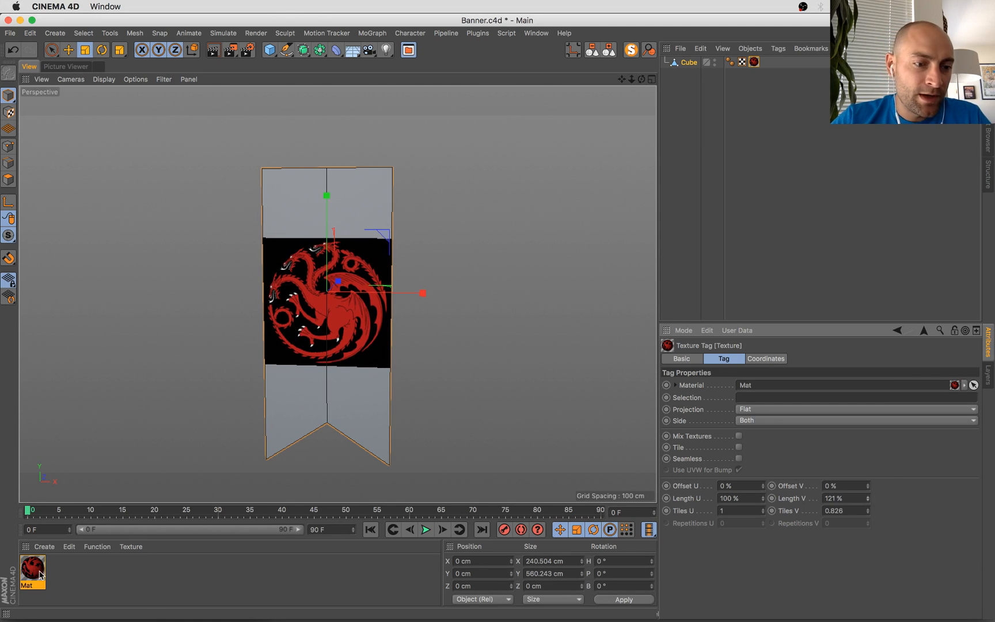
# Duplicate the sigil material and clear the image texture from the copy's Color channel
pyautogui.doubleClick(35, 570)
pyautogui.moveTo(468, 86); pyautogui.dragTo(807, 135)
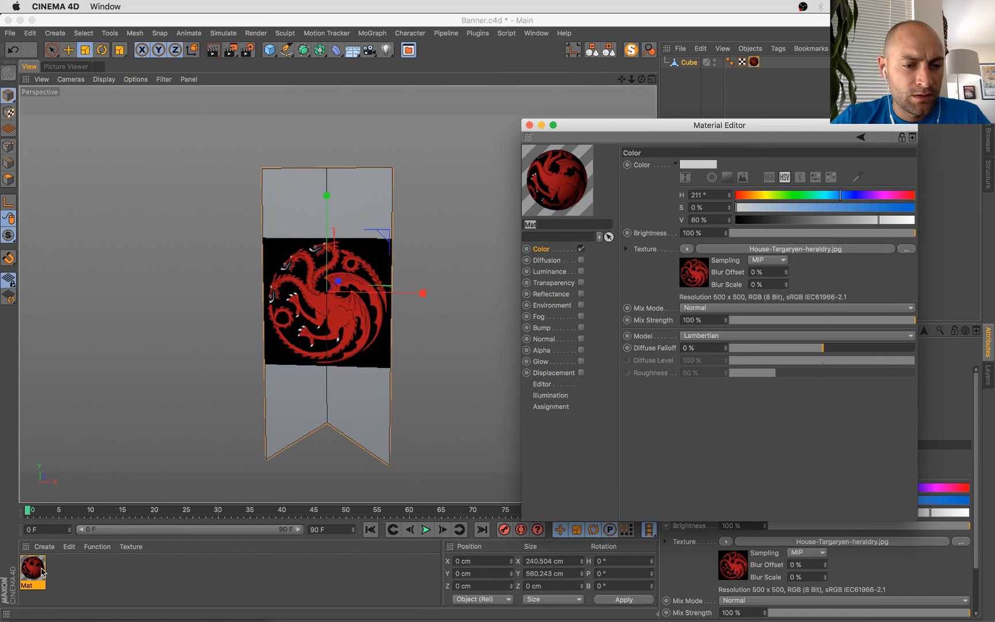
pyautogui.keyDown('ctrl'); pyautogui.moveTo(42, 572); pyautogui.dragTo(71, 578); pyautogui.keyUp('ctrl')
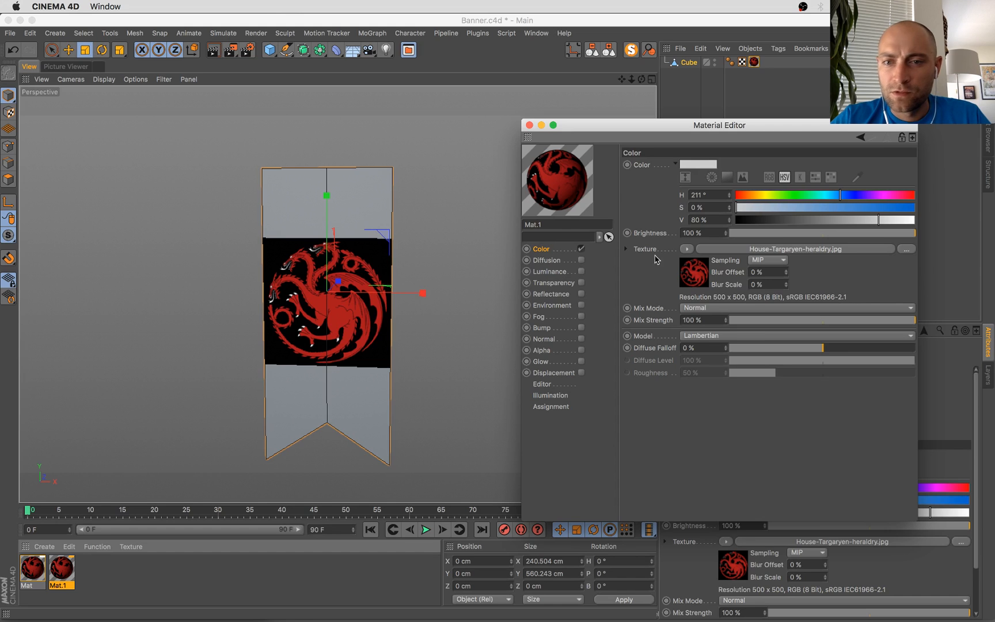
pyautogui.click(686, 249)
pyautogui.click(699, 259)
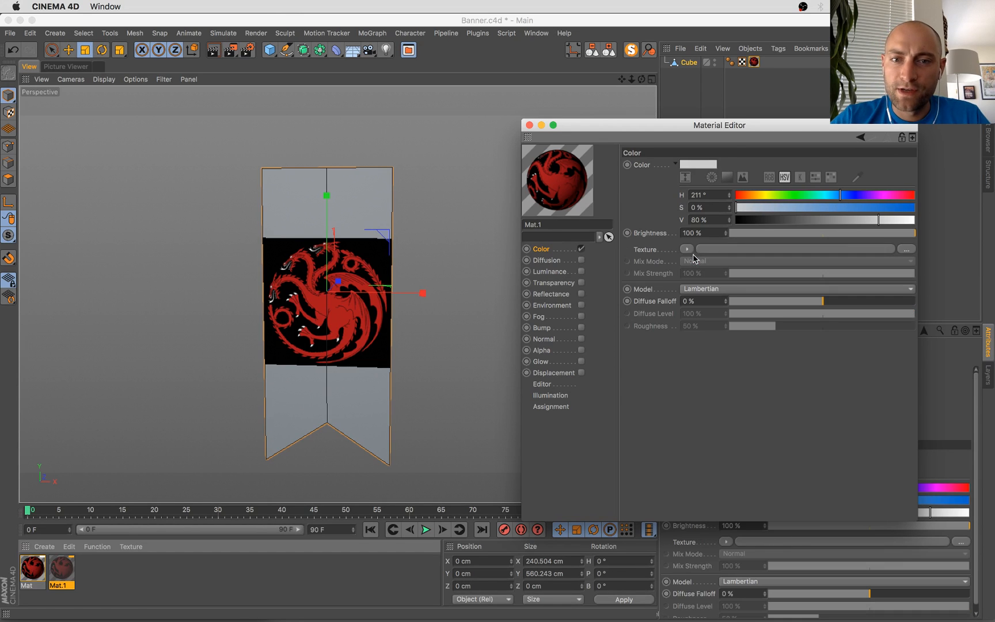
# Set the copied material's color to black by sampling the sigil's background, and apply it to the banner
pyautogui.click(701, 165)
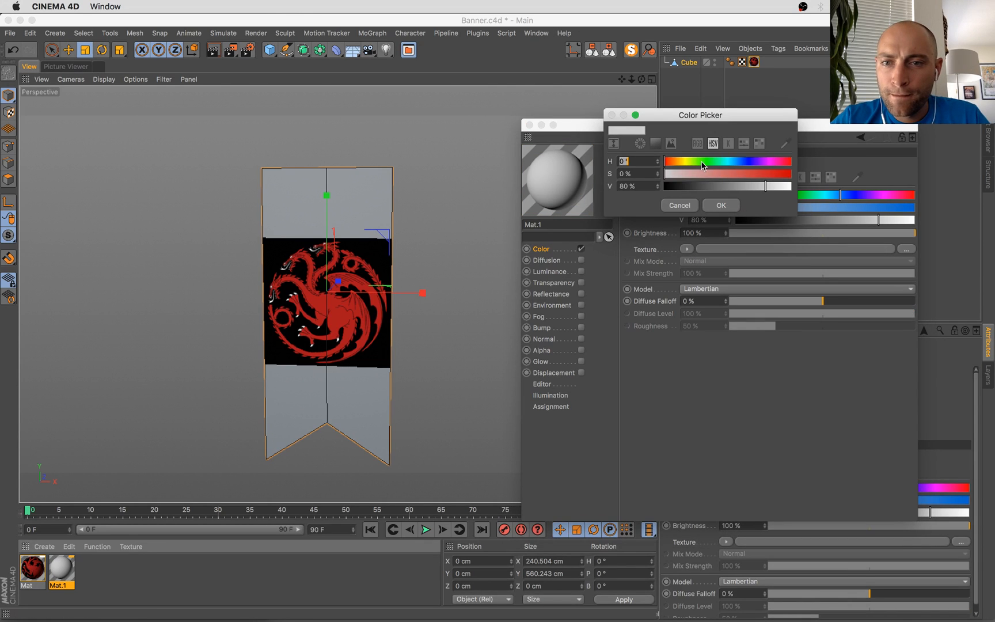
pyautogui.click(276, 243)
pyautogui.click(722, 209)
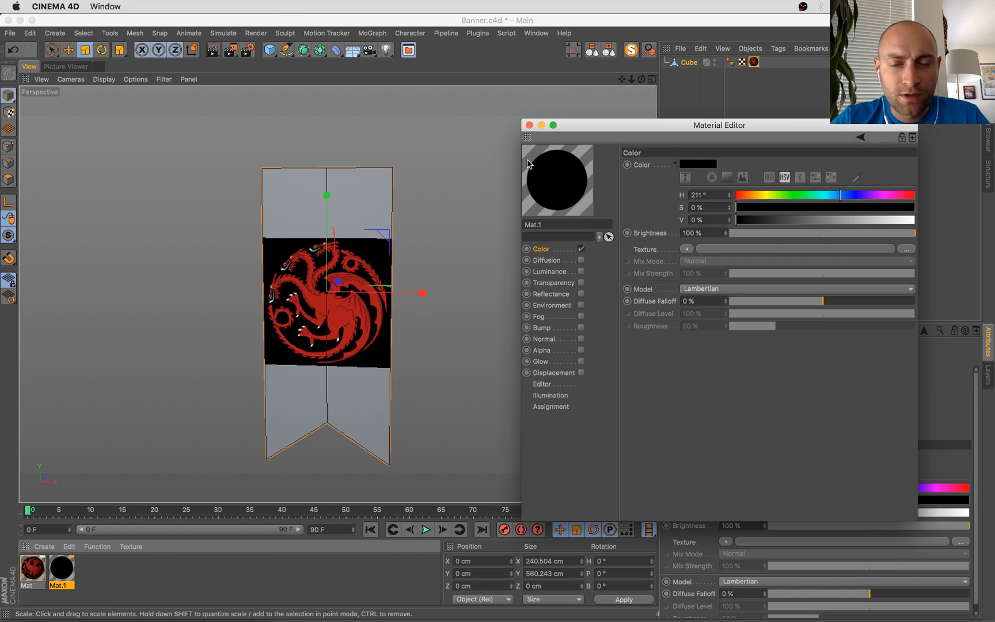
pyautogui.moveTo(679, 66); pyautogui.dragTo(680, 66)
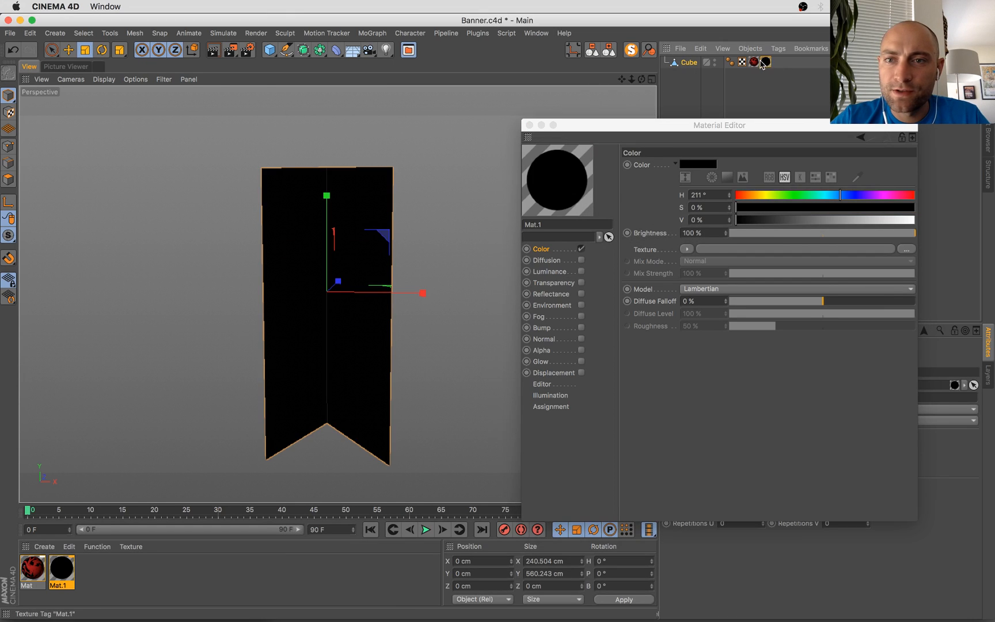
# Reorder the banner's texture tags so the sigil lies over the black material, and render a preview in the viewport
pyautogui.moveTo(752, 65); pyautogui.dragTo(772, 63)
pyautogui.click(529, 125)
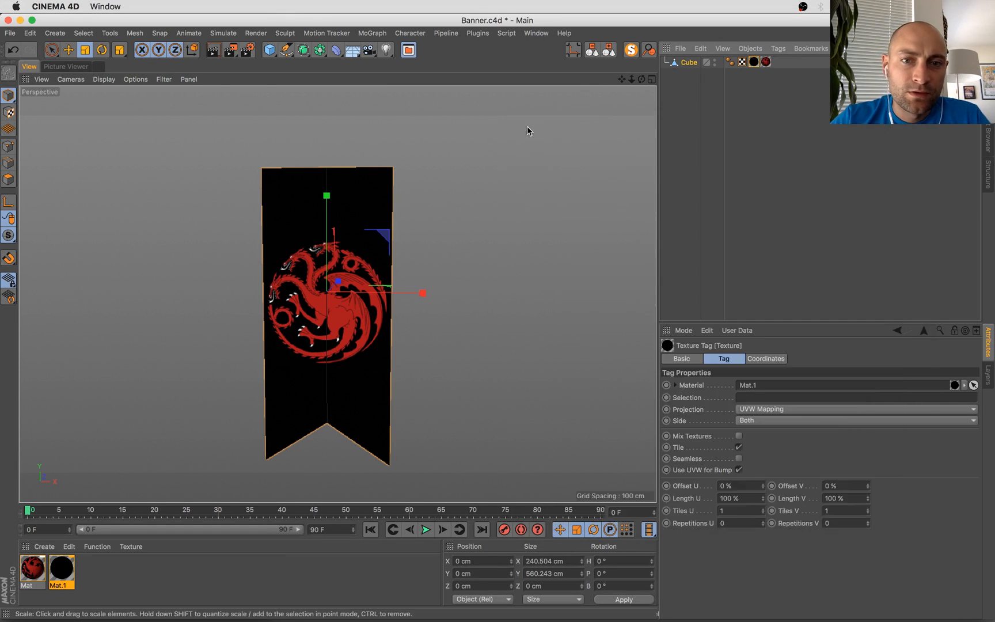
pyautogui.keyDown('alt'); pyautogui.moveTo(504, 352); pyautogui.dragTo(450, 332); pyautogui.keyUp('alt')
pyautogui.hotkey('ctrl', 'r')
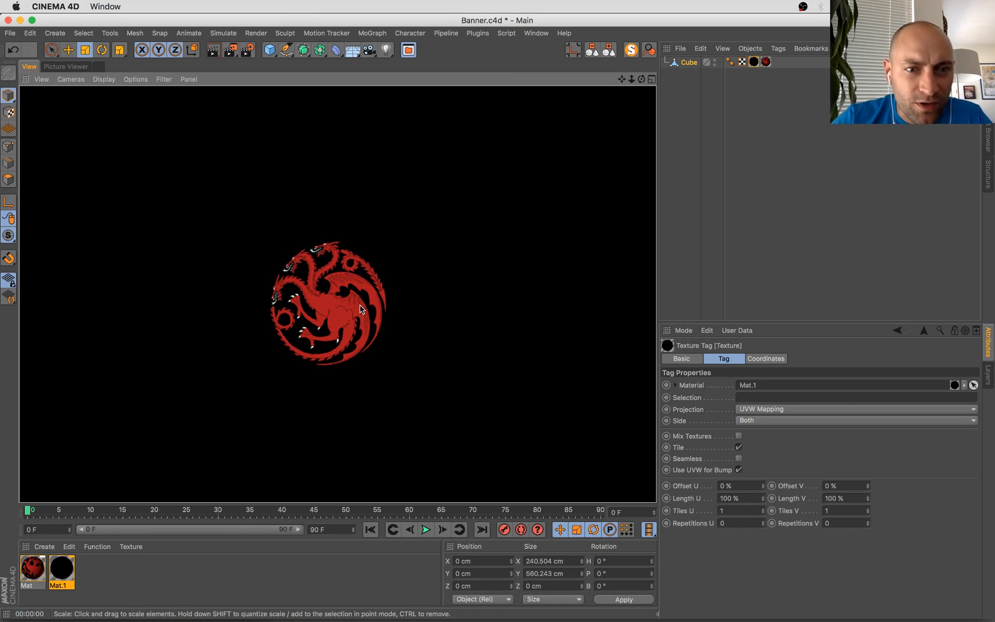
pyautogui.click(588, 251)
# Add a light in front of the banner at about Y 147 cm, Z -182 cm, and render a viewport preview
pyautogui.keyDown('alt'); pyautogui.moveTo(354, 265); pyautogui.dragTo(414, 282); pyautogui.keyUp('alt')
pyautogui.scroll(8, 240, 234)
pyautogui.scroll(-2, 319, 269)
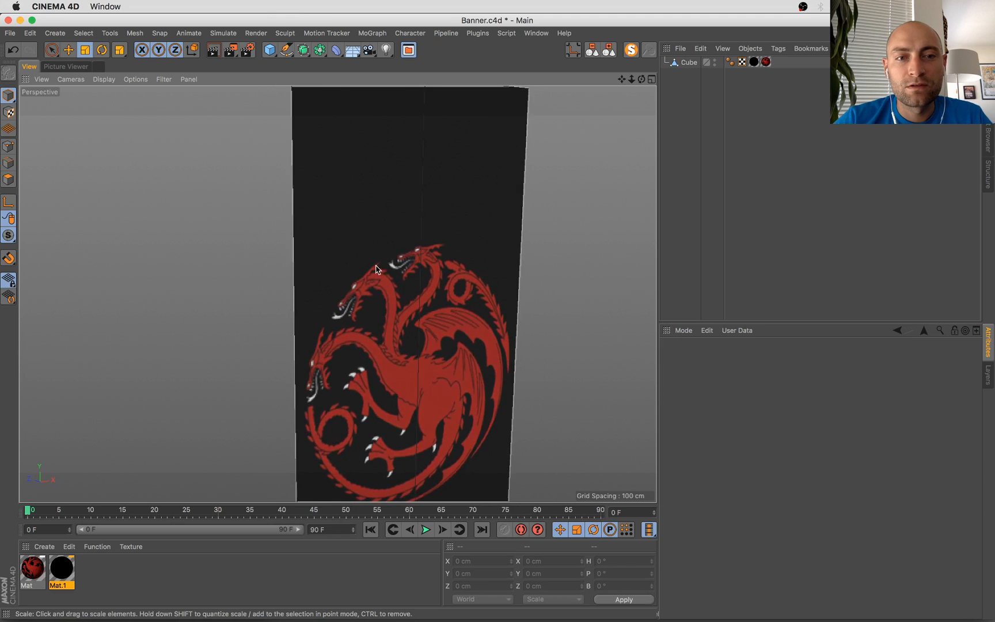
pyautogui.click(386, 50)
pyautogui.press('e')
pyautogui.moveTo(378, 347); pyautogui.dragTo(552, 181)
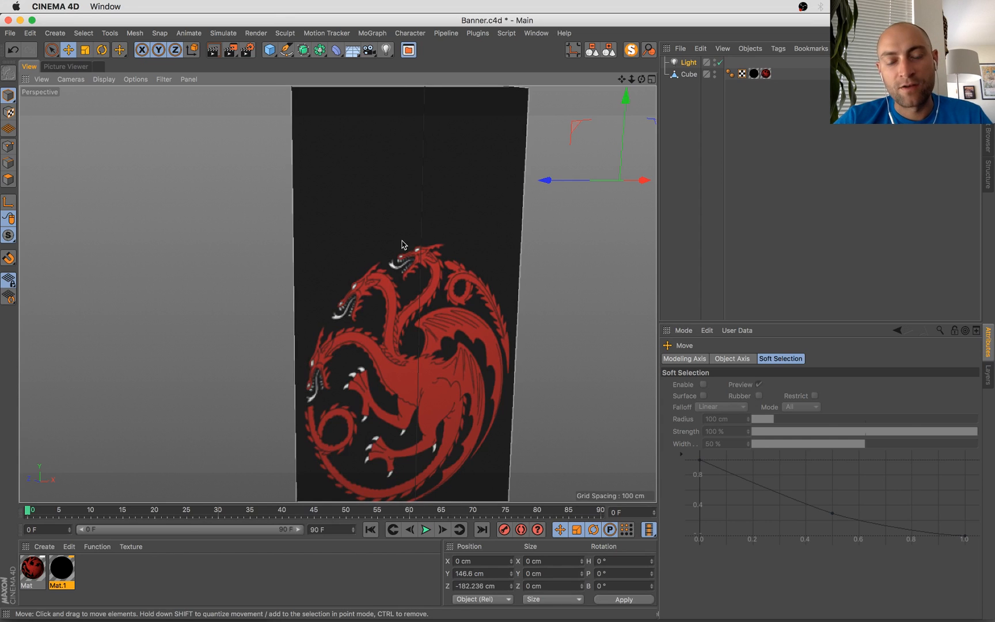
pyautogui.press('super+r')
pyautogui.click(409, 323)
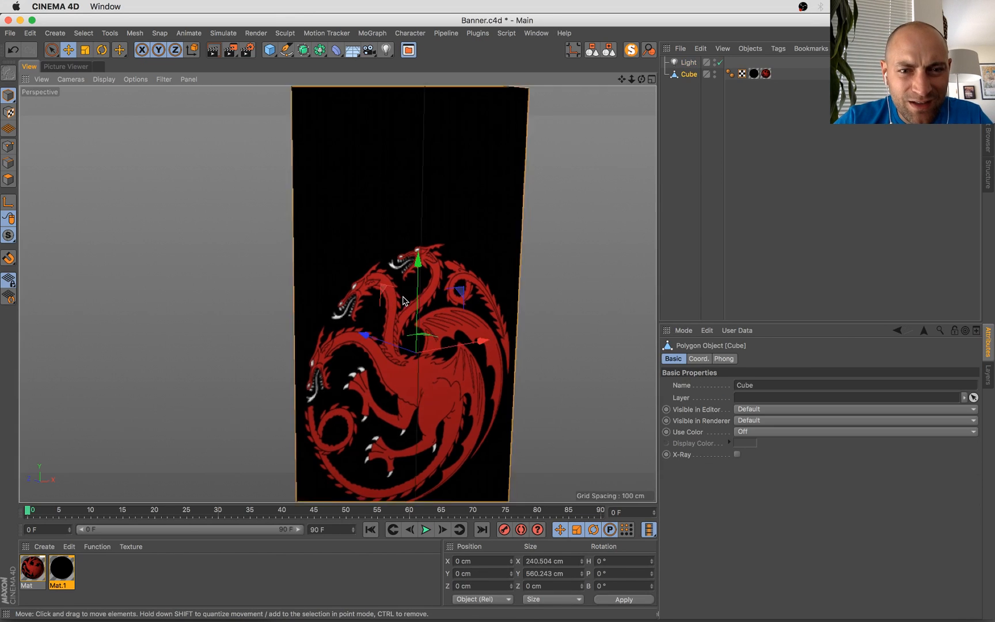
# Delete the test light from the banner project
pyautogui.keyDown('alt'); pyautogui.moveTo(409, 324); pyautogui.dragTo(328, 311); pyautogui.keyUp('alt')
pyautogui.click(689, 62)
pyautogui.press('Delete')
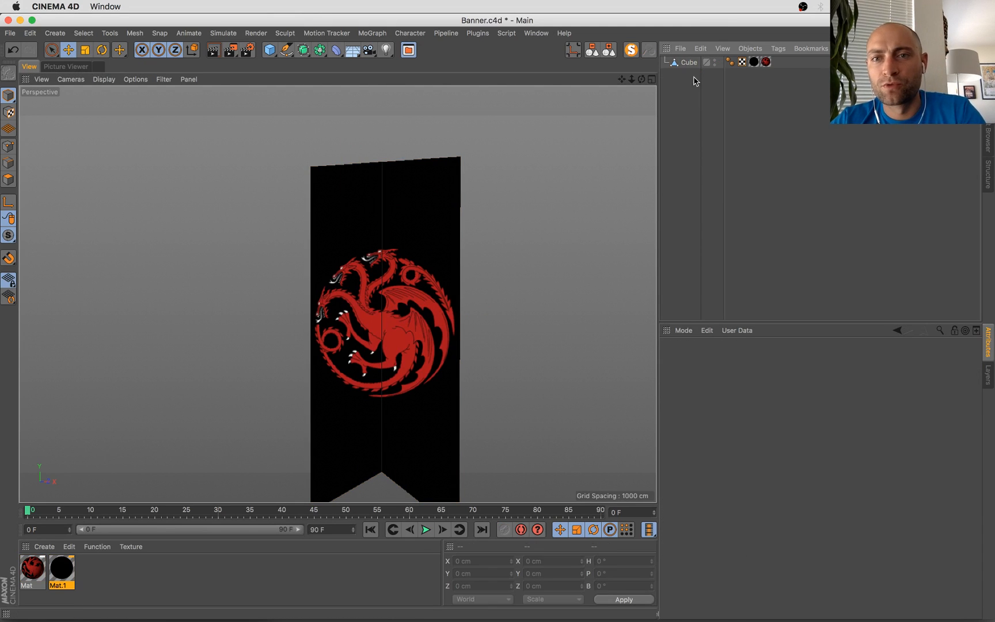
# Copy the finished banner into the ThePractice-56-DragonstoneGoT.c4d project
pyautogui.click(687, 63)
pyautogui.click(564, 33)
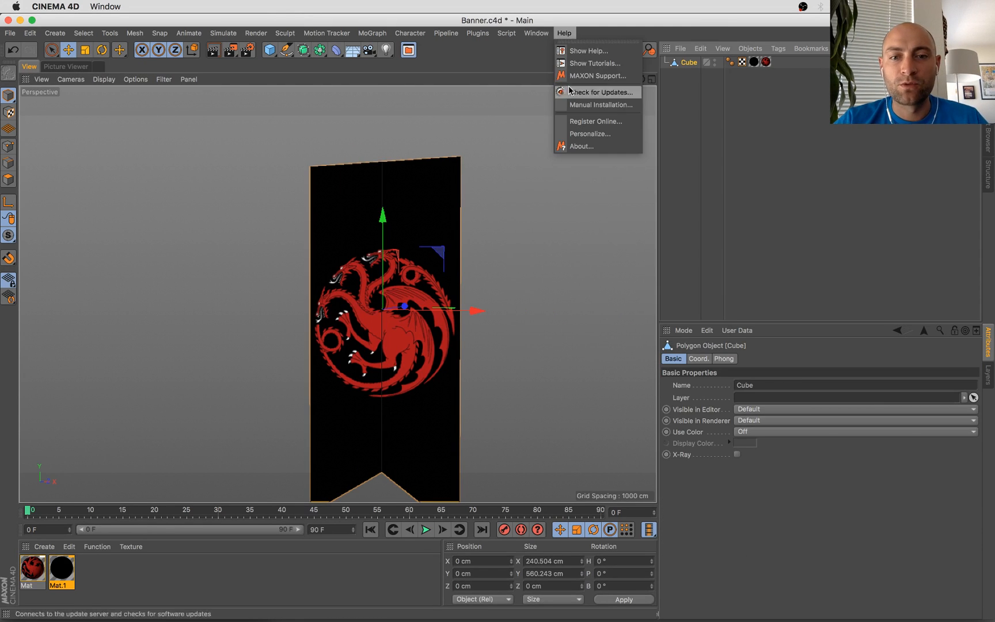
pyautogui.moveTo(536, 32)
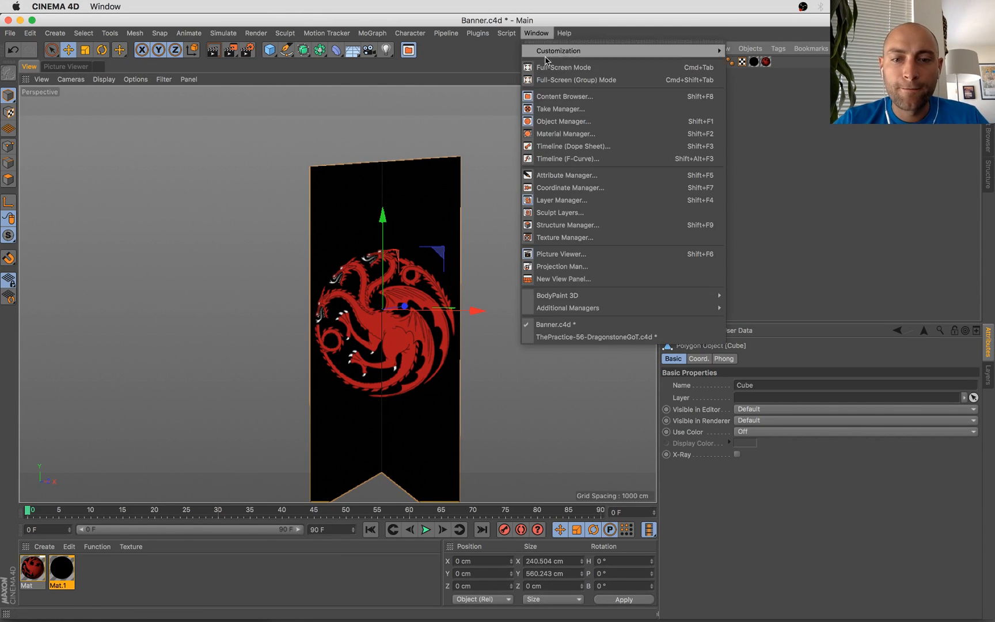
pyautogui.click(596, 337)
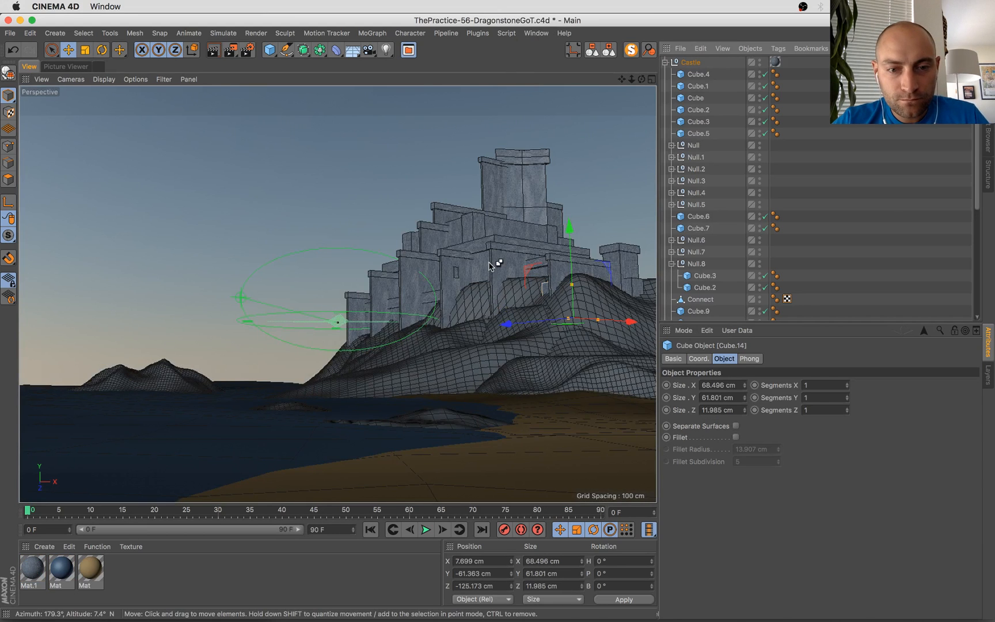
pyautogui.press('super+v')
# Scale the pasted banner to about 14.4 × 33.6 cm and move it up to the main tower at about X 192, Y 145 cm
pyautogui.press('t')
pyautogui.moveTo(606, 156); pyautogui.dragTo(274, 377)
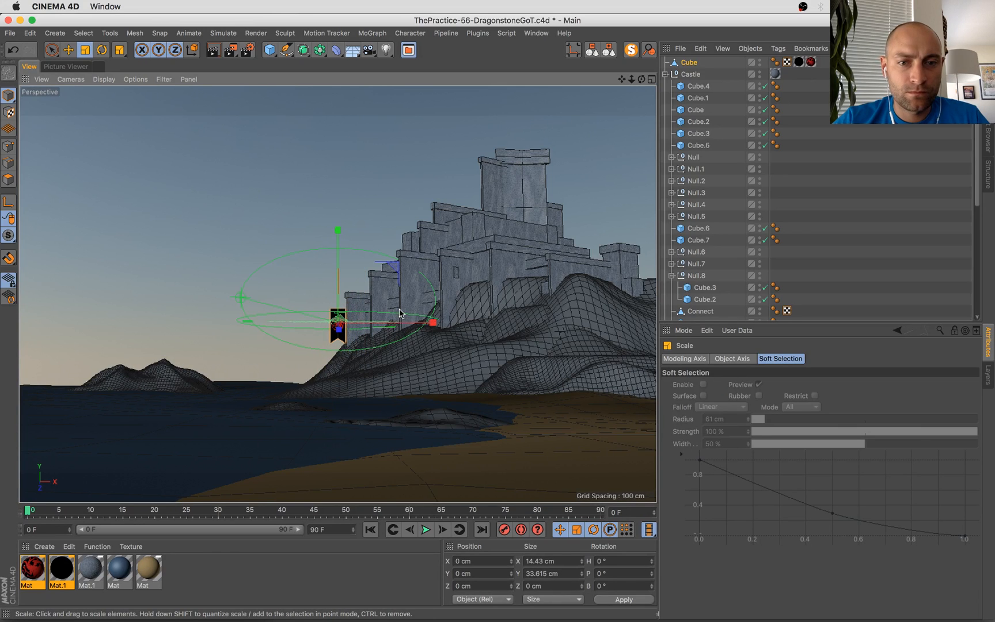
pyautogui.press('e')
pyautogui.moveTo(385, 329); pyautogui.dragTo(575, 330)
pyautogui.moveTo(528, 271); pyautogui.dragTo(548, 209)
# Leave the scene camera, frame the banner up close, and move it back toward the tower to about Z 65 cm
pyautogui.scroll(-6, 668, 93)
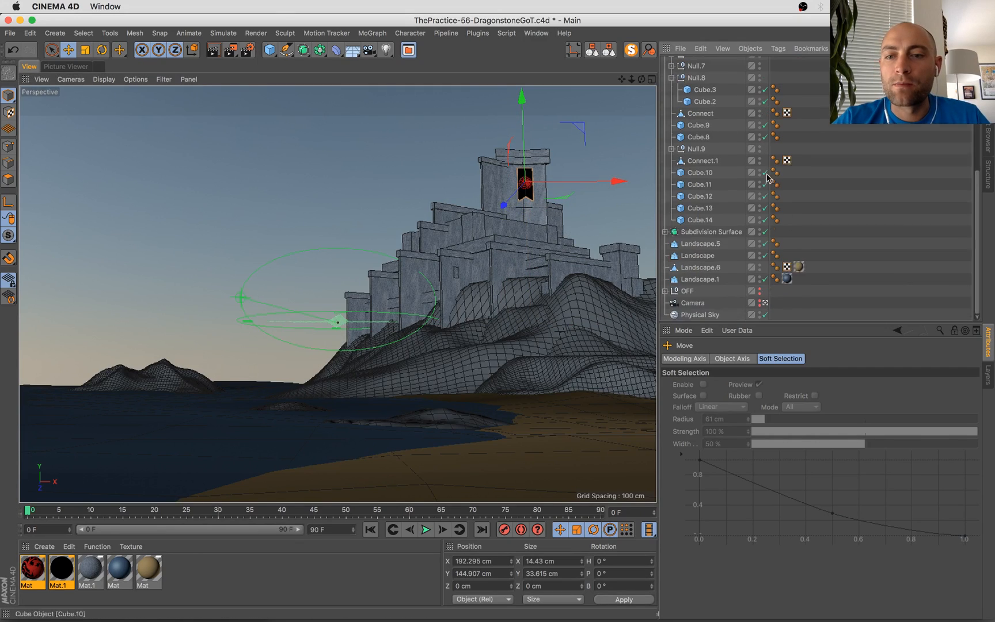
pyautogui.click(606, 49)
pyautogui.click(765, 158)
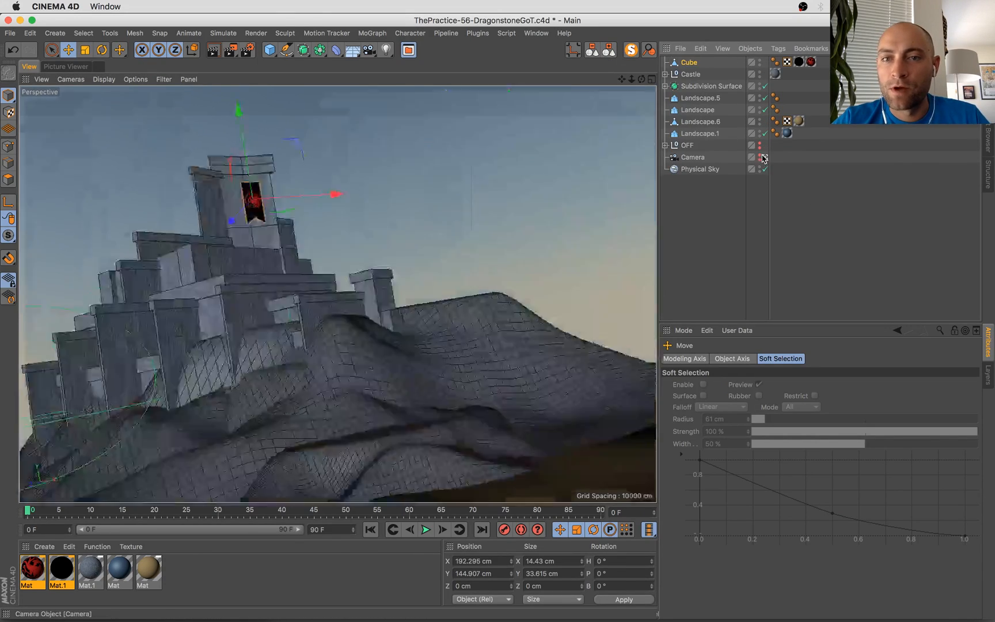
pyautogui.press('s')
pyautogui.keyDown('alt'); pyautogui.moveTo(408, 267); pyautogui.dragTo(327, 219); pyautogui.keyUp('alt')
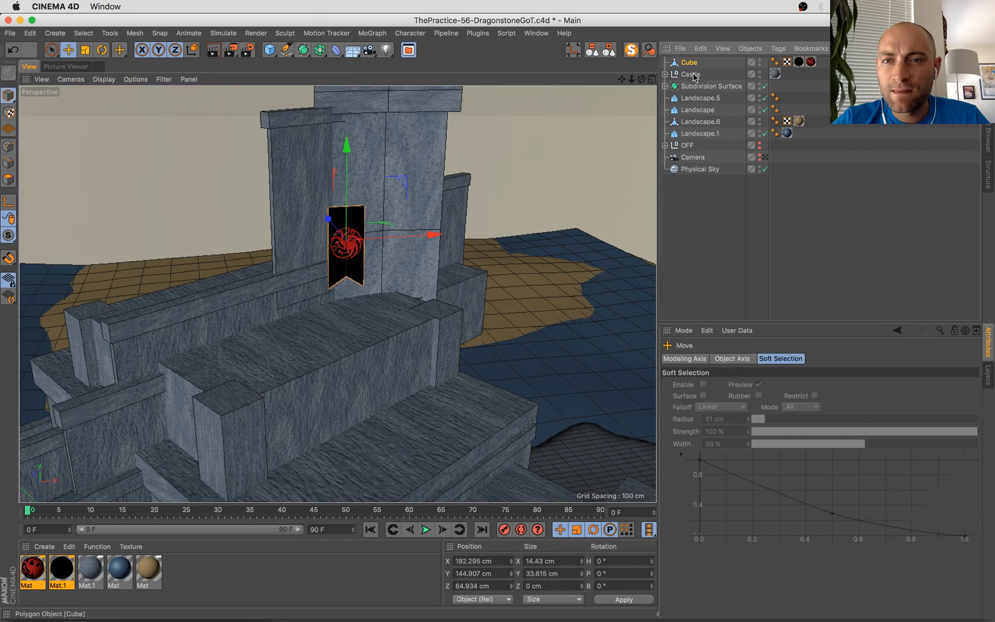
# Make the banner a child of the Castle null and set its H rotation to 0°
pyautogui.moveTo(690, 62); pyautogui.dragTo(696, 75)
pyautogui.doubleClick(623, 561)
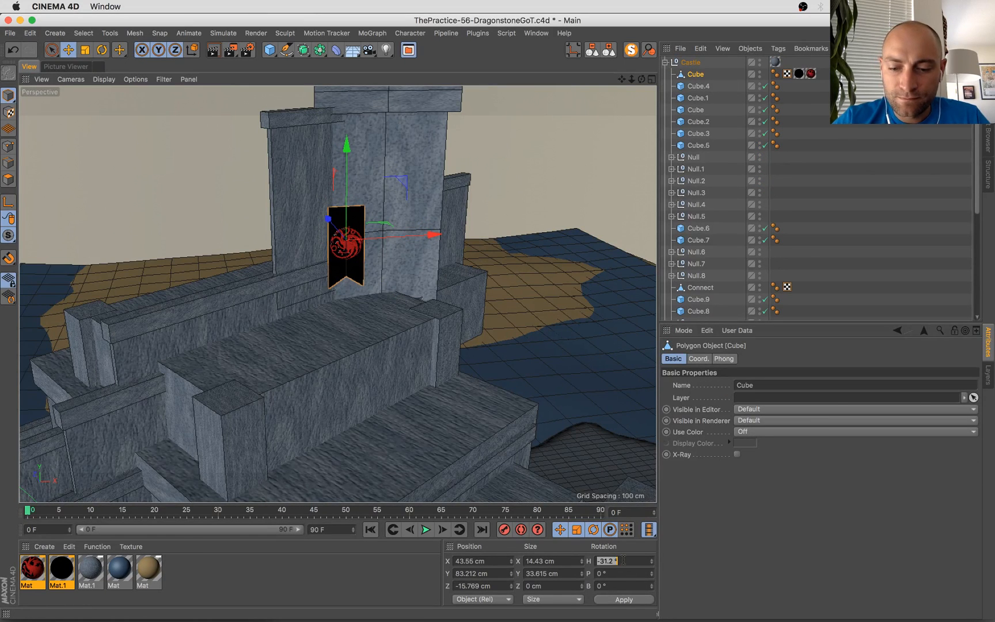
pyautogui.write('0')
pyautogui.press('Return')
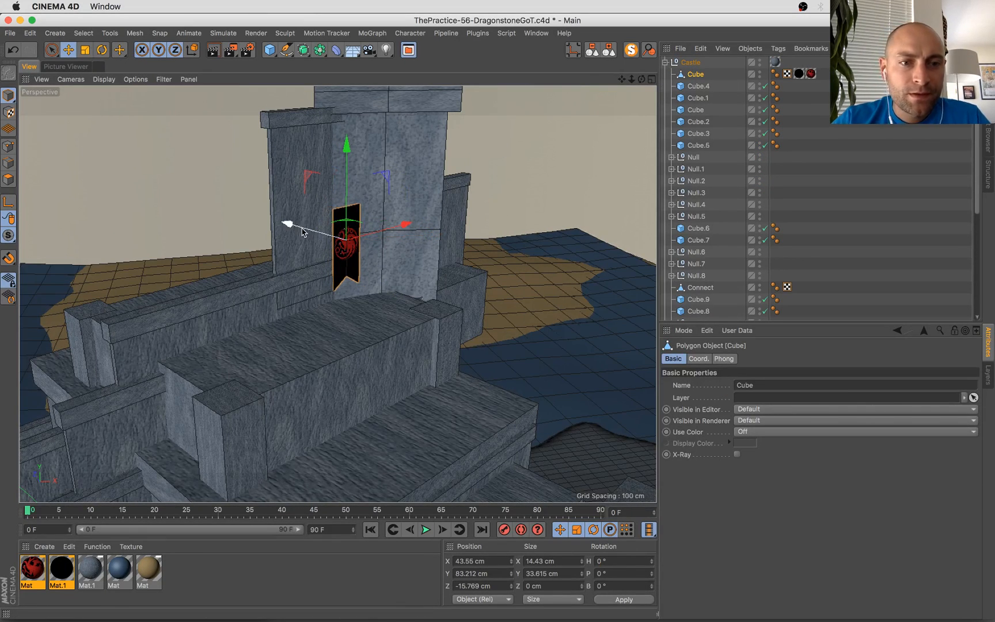
# Move the banner onto the upper wall of the narrower tower and scale it down to about 10.7 × 24.9 cm
pyautogui.moveTo(289, 222)
pyautogui.mouseDown()
pyautogui.moveTo(260, 216)
pyautogui.moveTo(275, 227)
pyautogui.mouseUp()
pyautogui.moveTo(317, 173); pyautogui.dragTo(317, 98)
pyautogui.moveTo(366, 155); pyautogui.dragTo(347, 153)
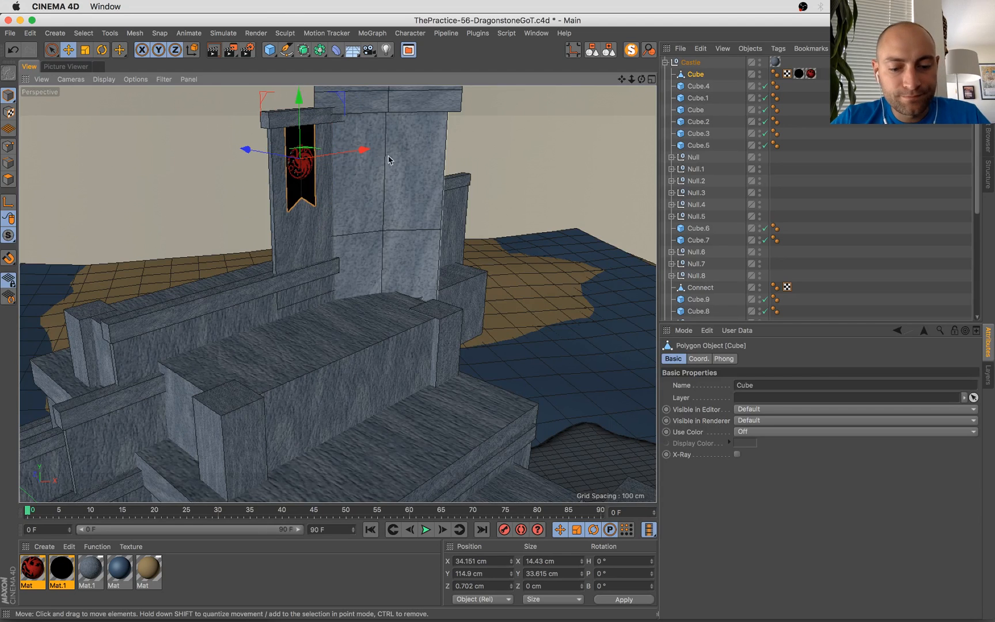
pyautogui.press('t')
pyautogui.moveTo(429, 147); pyautogui.dragTo(328, 196)
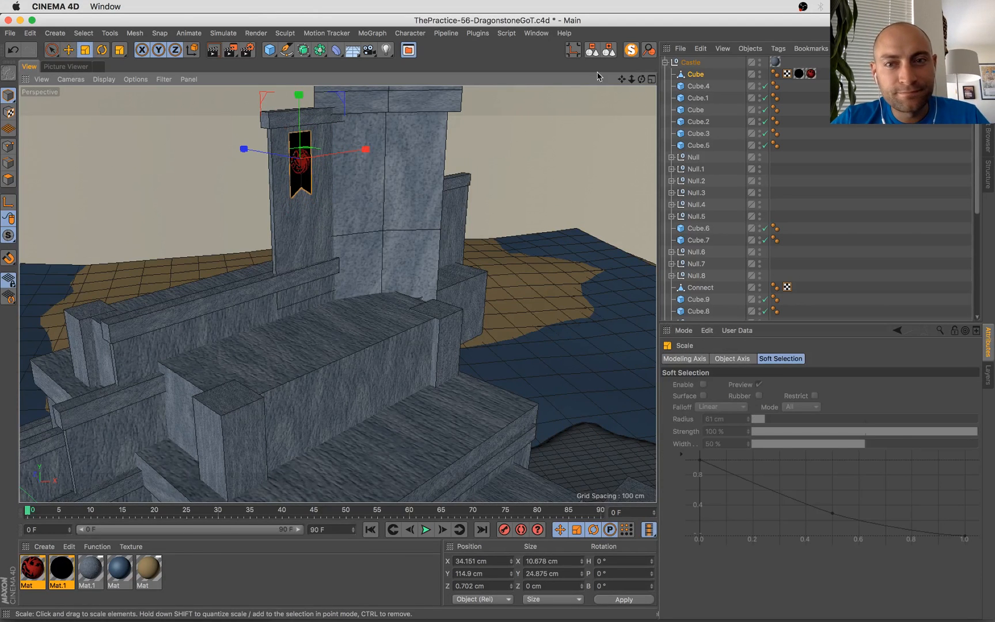
# Set the sigil texture's Offset V to 44 %
pyautogui.click(697, 75)
pyautogui.click(811, 73)
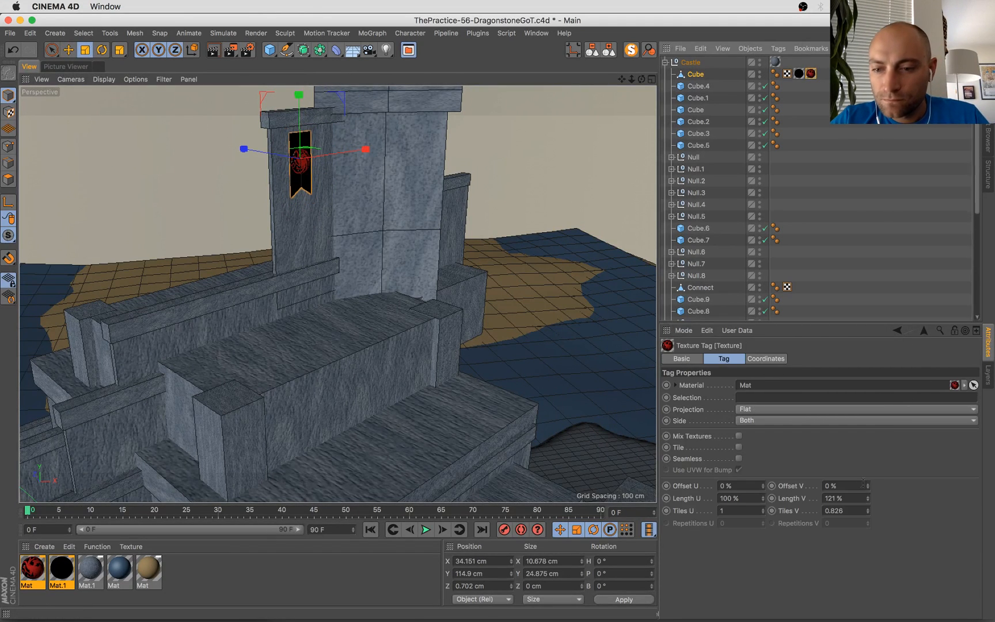
pyautogui.moveTo(868, 487); pyautogui.dragTo(868, 477)
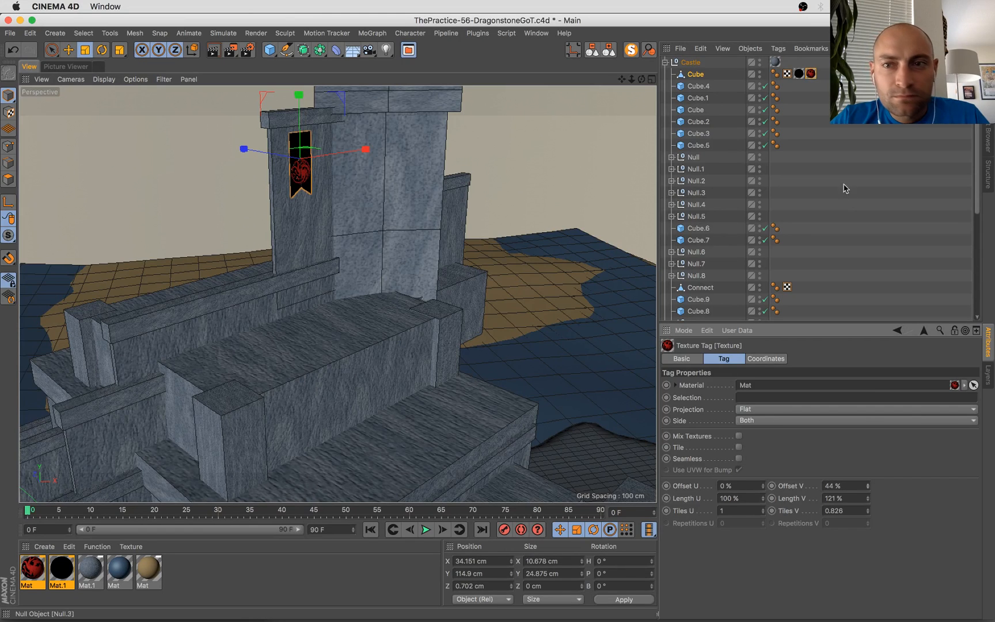
# Lower the banner's bottom points to lengthen it to about 28.8 cm, and set the sigil texture's Offset V to 97 %
pyautogui.click(9, 146)
pyautogui.press('e')
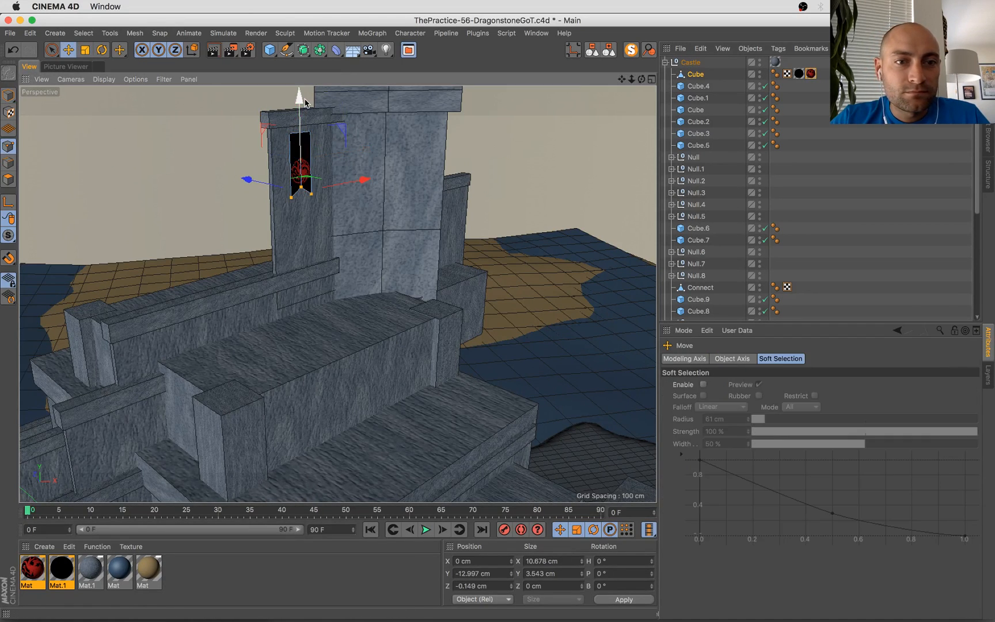
pyautogui.moveTo(301, 95); pyautogui.dragTo(304, 118)
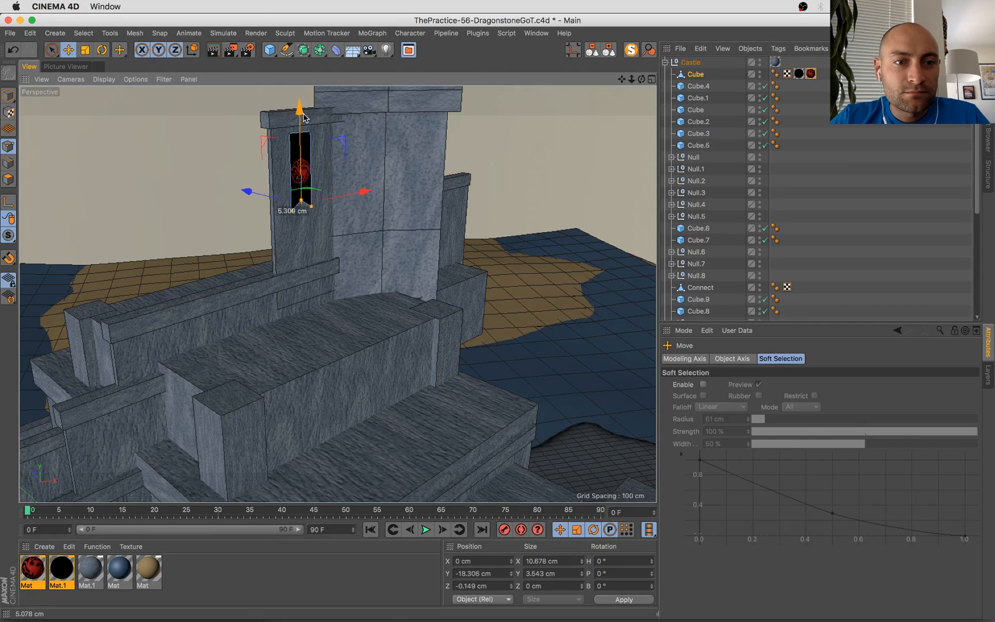
pyautogui.click(9, 95)
pyautogui.click(811, 74)
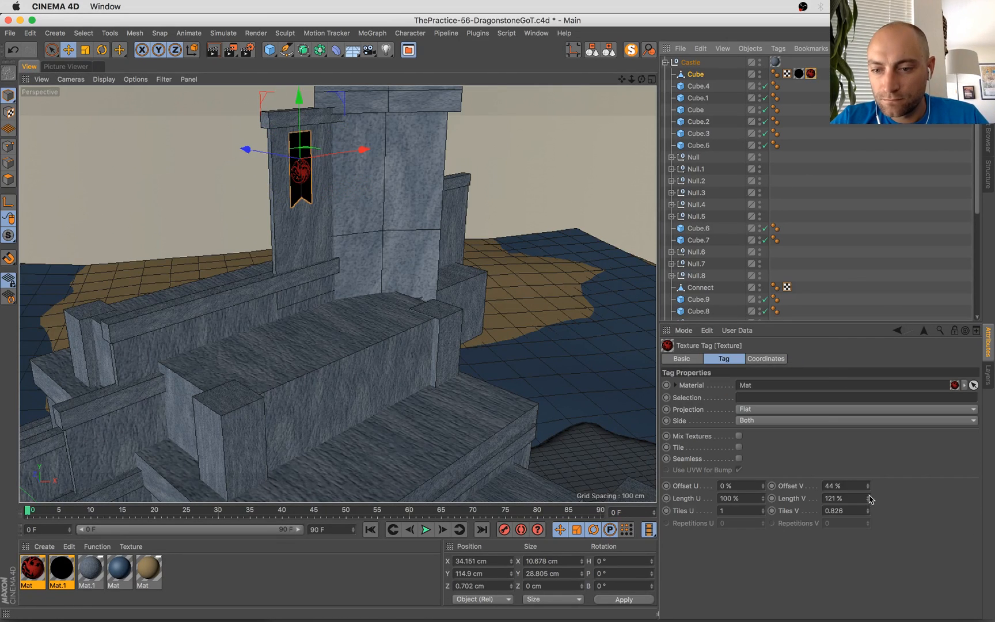
pyautogui.click(869, 489)
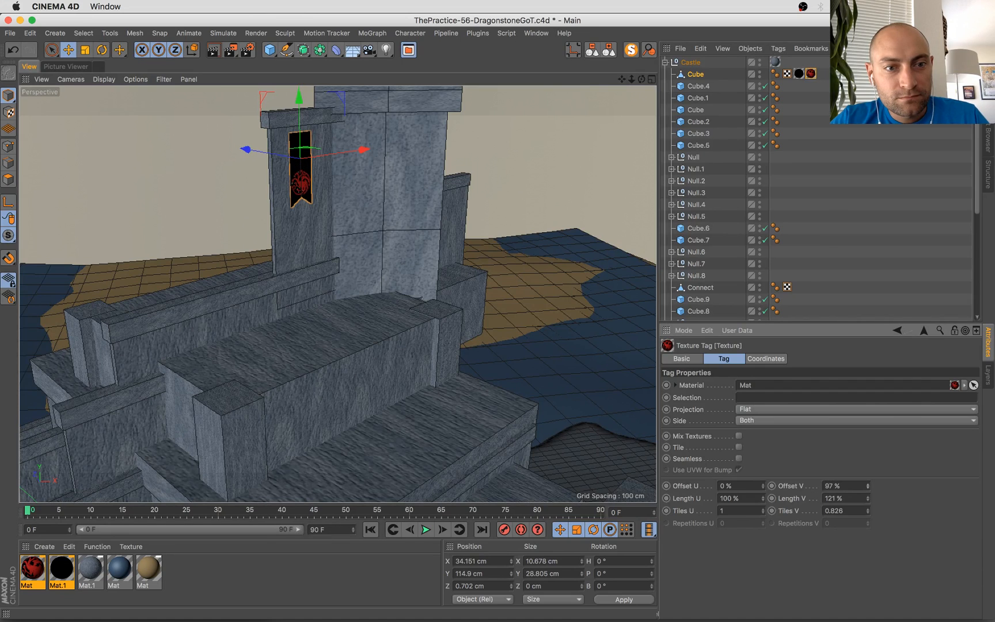
# Scale the banner to about 8.4 × 22.8 cm and place it below the tower's ledge at about X 28, Y 119, Z 1 cm
pyautogui.click(696, 73)
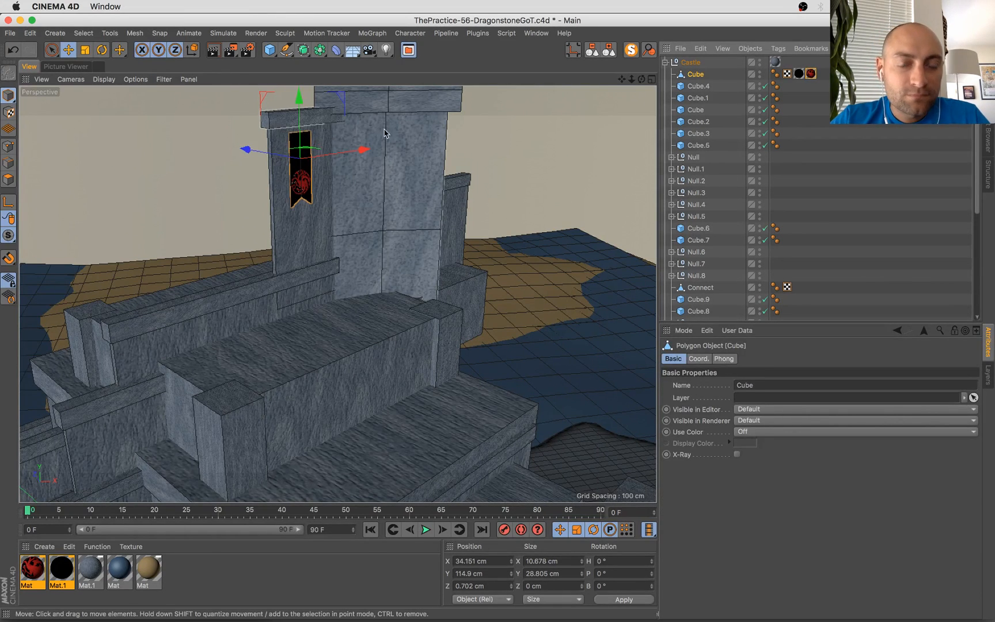
pyautogui.press('t')
pyautogui.moveTo(470, 177); pyautogui.dragTo(401, 223)
pyautogui.press('e')
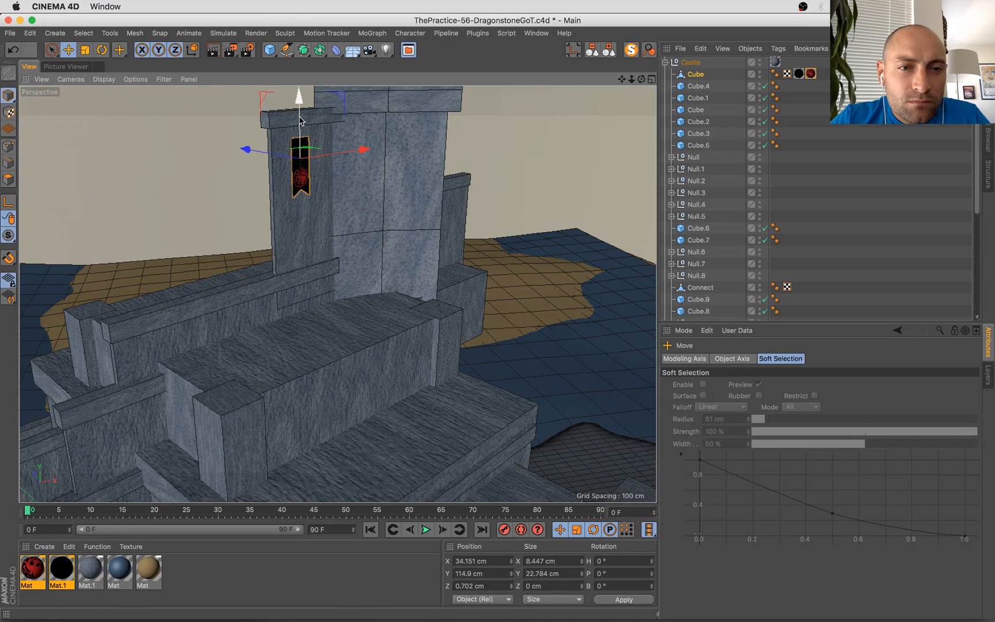
pyautogui.moveTo(300, 120); pyautogui.dragTo(300, 108)
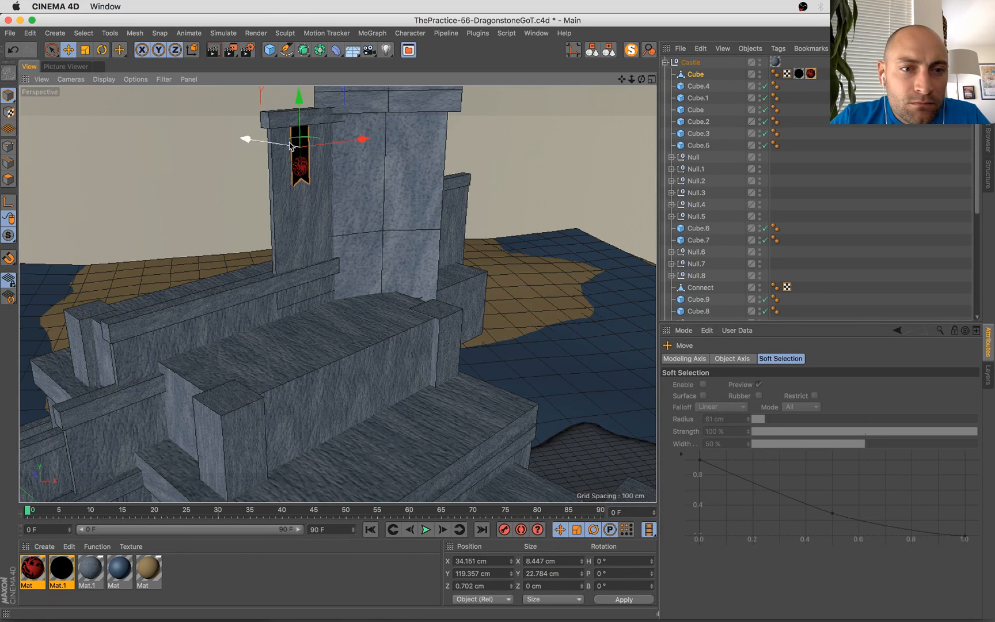
pyautogui.moveTo(290, 145); pyautogui.dragTo(352, 146)
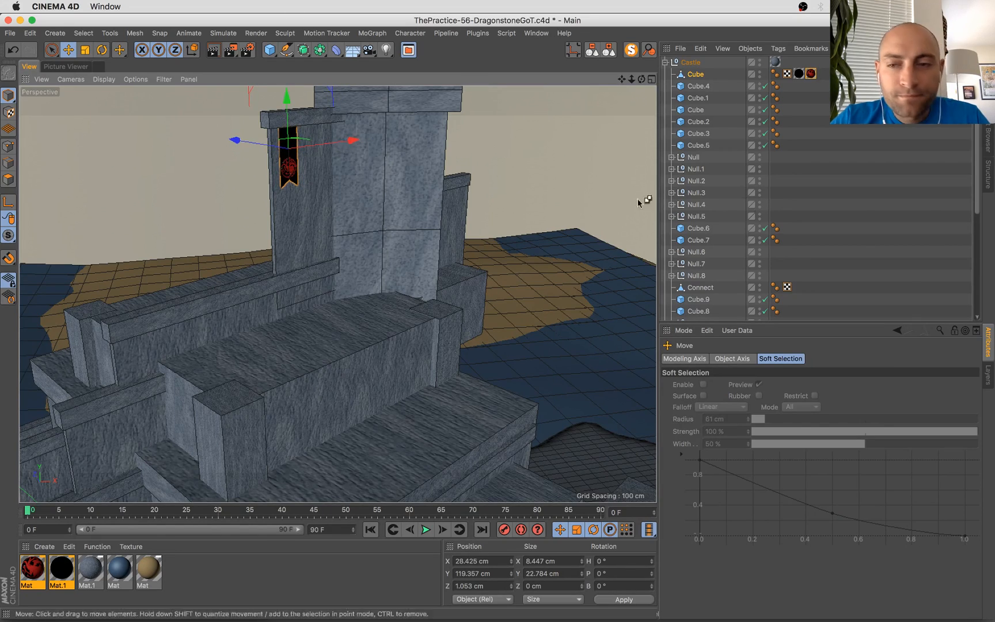
# Return to the scene camera and duplicate the banner onto a lower castle tower at about X -90, Y -8 cm
pyautogui.scroll(-5, 749, 260)
pyautogui.click(765, 303)
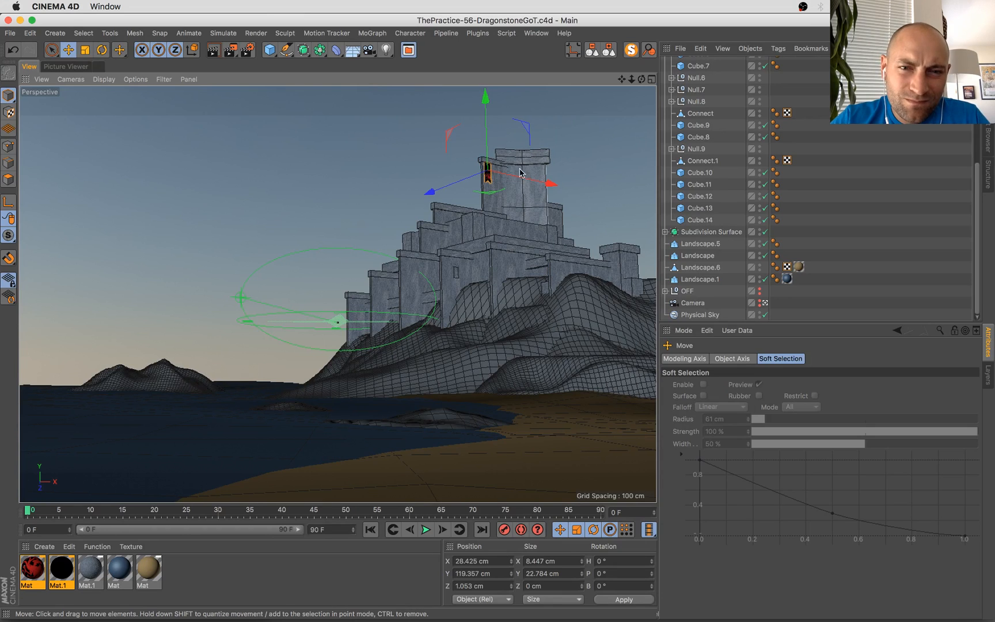
pyautogui.moveTo(533, 179); pyautogui.dragTo(448, 183)
pyautogui.moveTo(406, 109); pyautogui.dragTo(386, 282)
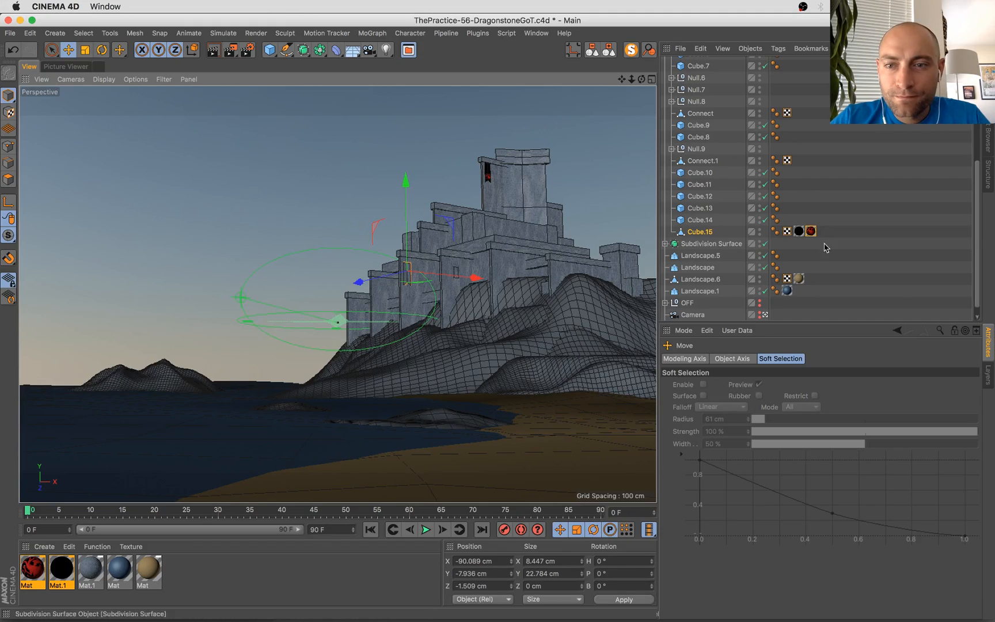
# Leave the scene camera and fit the duplicated banner against the wall under its ledge, at about Y -1.8, Z -2.1 cm
pyautogui.click(766, 315)
pyautogui.press('s')
pyautogui.keyDown('alt'); pyautogui.moveTo(266, 341); pyautogui.dragTo(329, 297); pyautogui.keyUp('alt')
pyautogui.moveTo(305, 241); pyautogui.dragTo(315, 244)
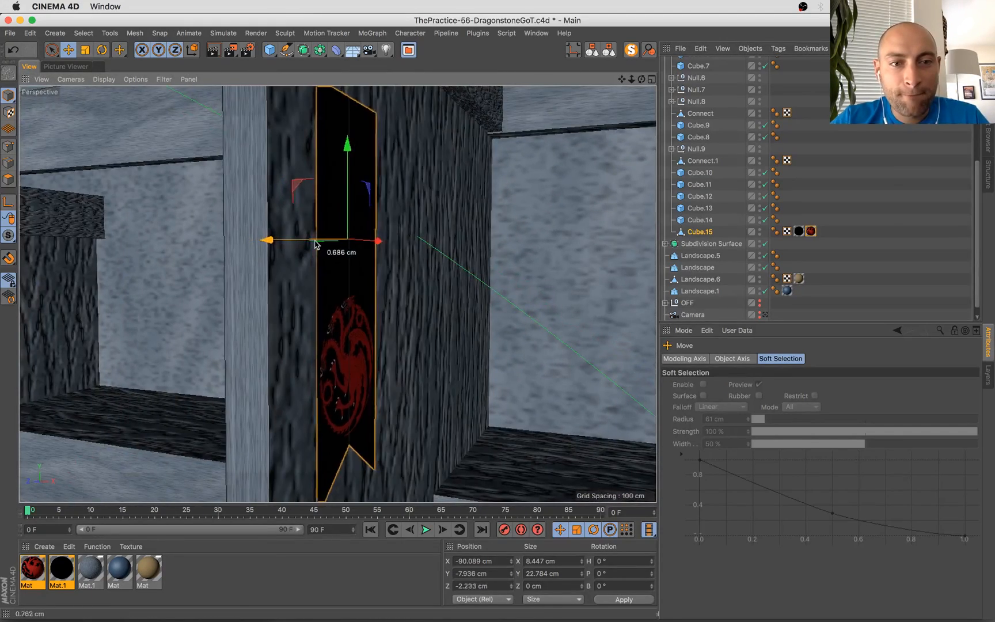
pyautogui.keyDown('alt'); pyautogui.moveTo(403, 305); pyautogui.dragTo(451, 311); pyautogui.keyUp('alt')
pyautogui.keyDown('alt'); pyautogui.moveTo(451, 311); pyautogui.dragTo(391, 311, button='right'); pyautogui.keyUp('alt')
pyautogui.keyDown('alt'); pyautogui.moveTo(380, 333); pyautogui.dragTo(354, 160); pyautogui.keyUp('alt')
pyautogui.moveTo(332, 243)
pyautogui.mouseDown()
pyautogui.moveTo(341, 245)
pyautogui.moveTo(331, 243)
pyautogui.mouseUp()
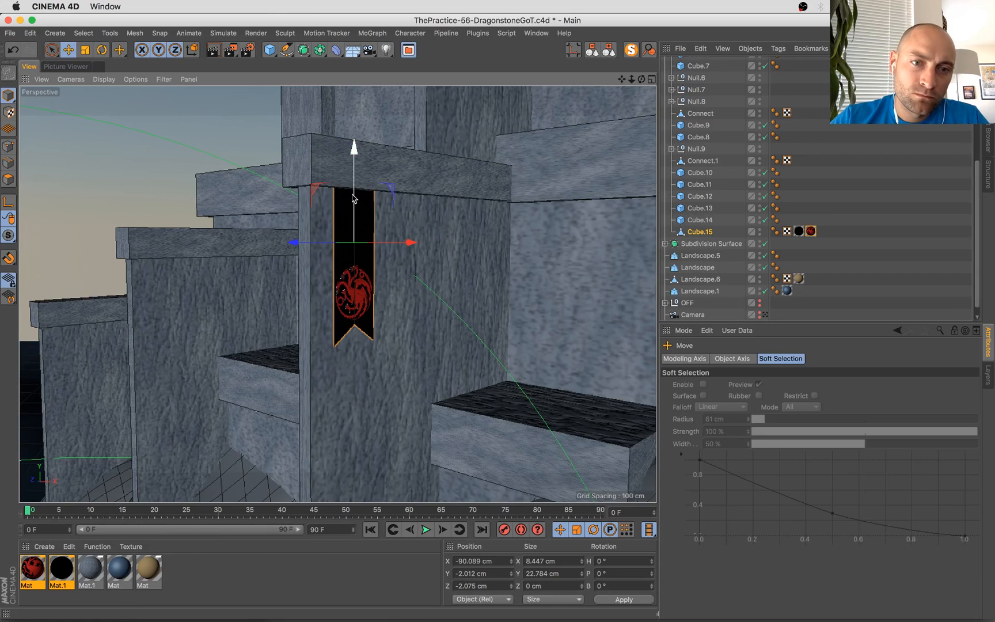
pyautogui.moveTo(354, 199); pyautogui.dragTo(354, 197)
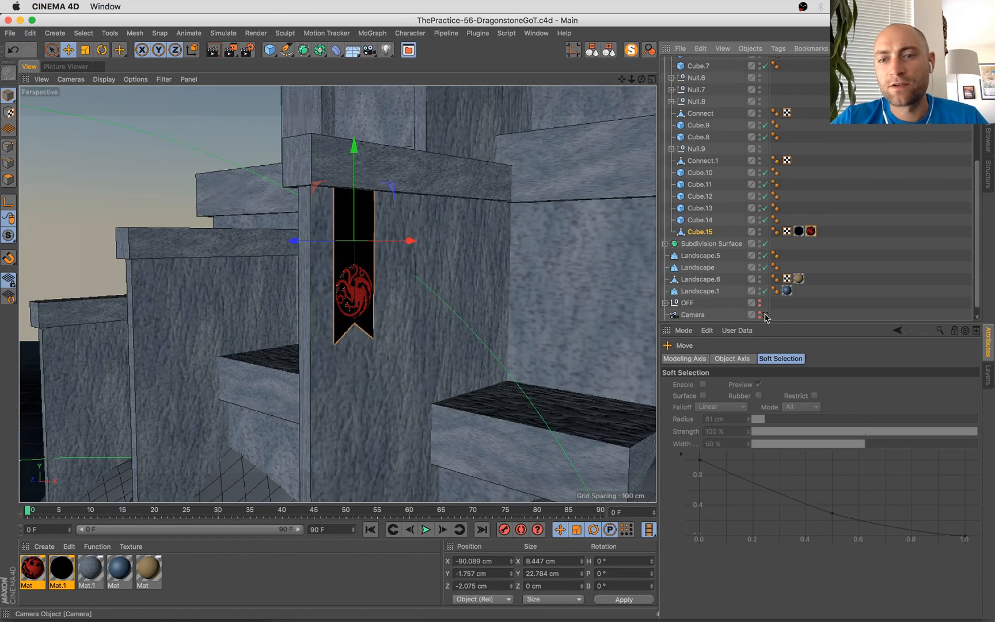
# Render the scene camera's view to the Picture Viewer and add the Global Illumination effect in the render settings
pyautogui.click(766, 315)
pyautogui.hotkey('shift', 'r')
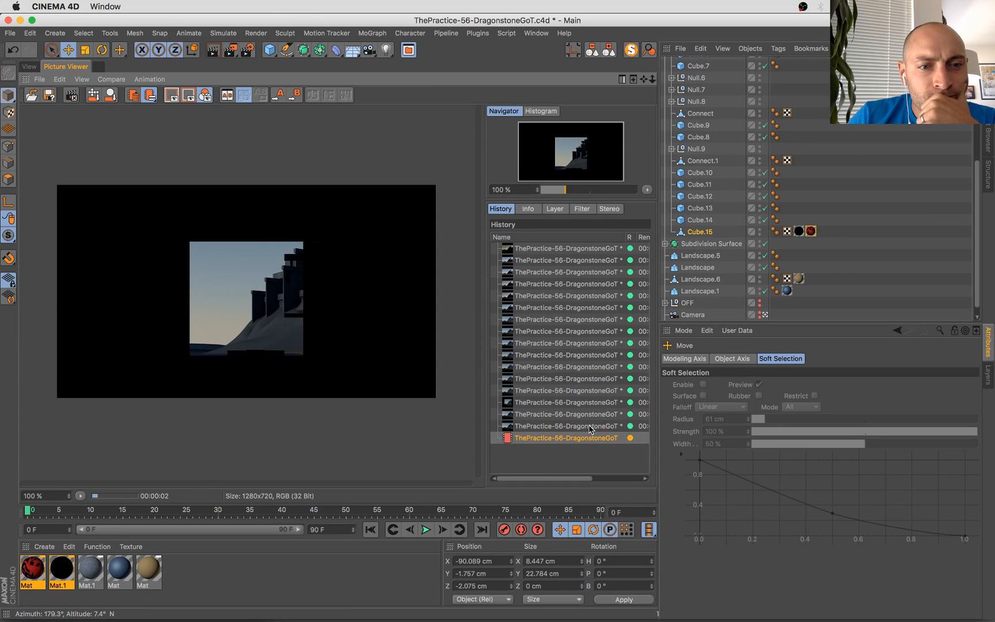
pyautogui.click(247, 49)
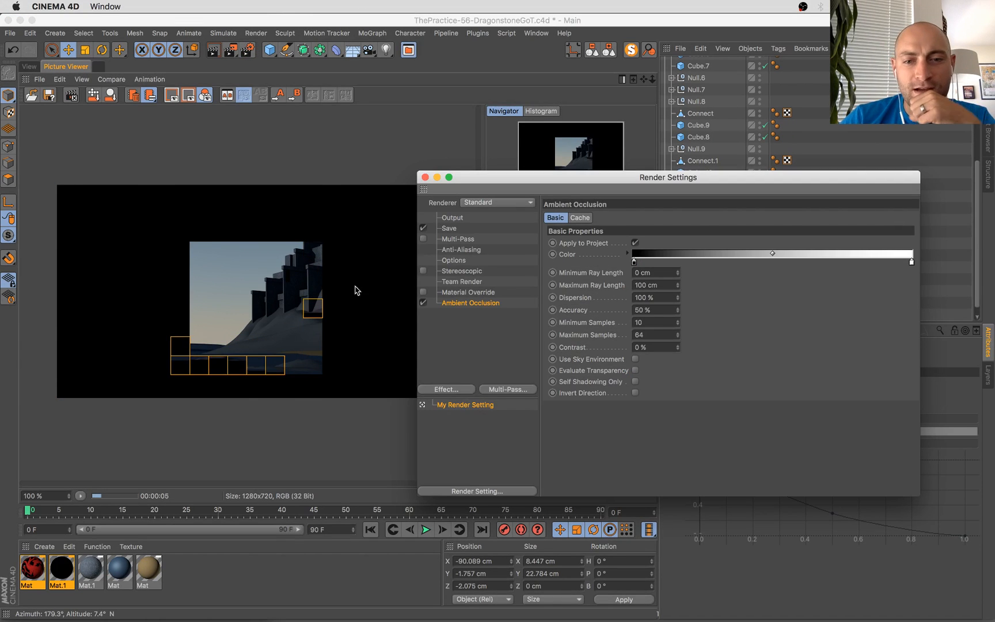
pyautogui.click(446, 390)
pyautogui.click(535, 413)
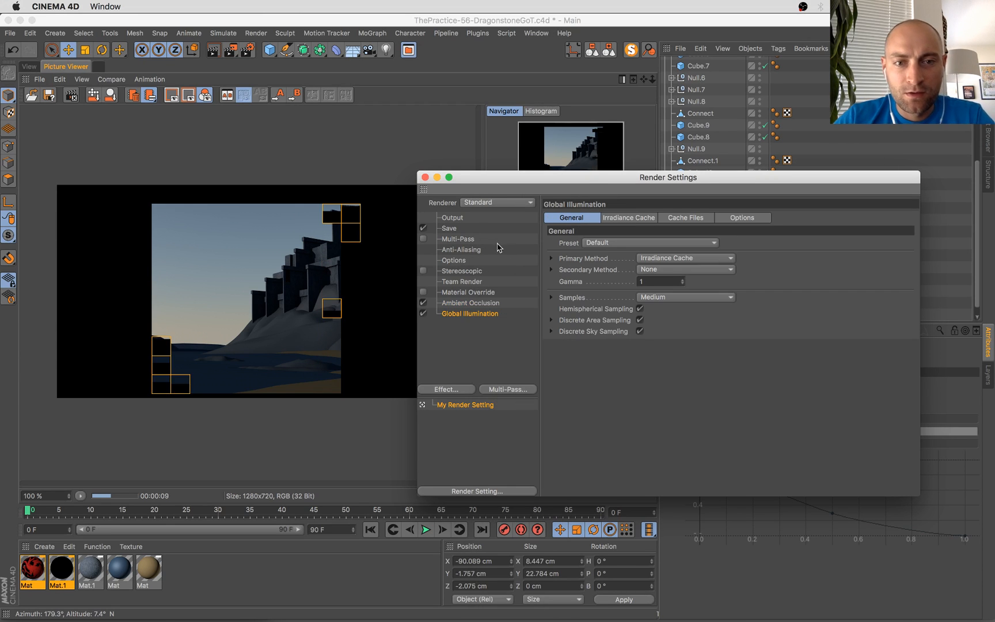
# Set Global Illumination's secondary method to Quasi-Monte Carlo (QMC), samples to Low, and irradiance cache record density to Low
pyautogui.click(672, 269)
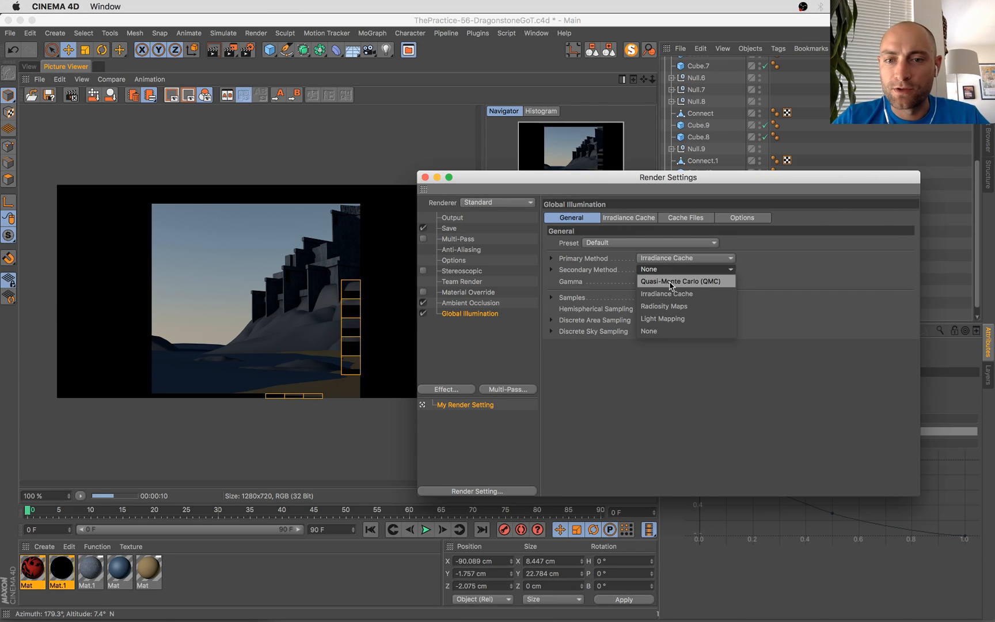
pyautogui.click(672, 281)
pyautogui.click(689, 310)
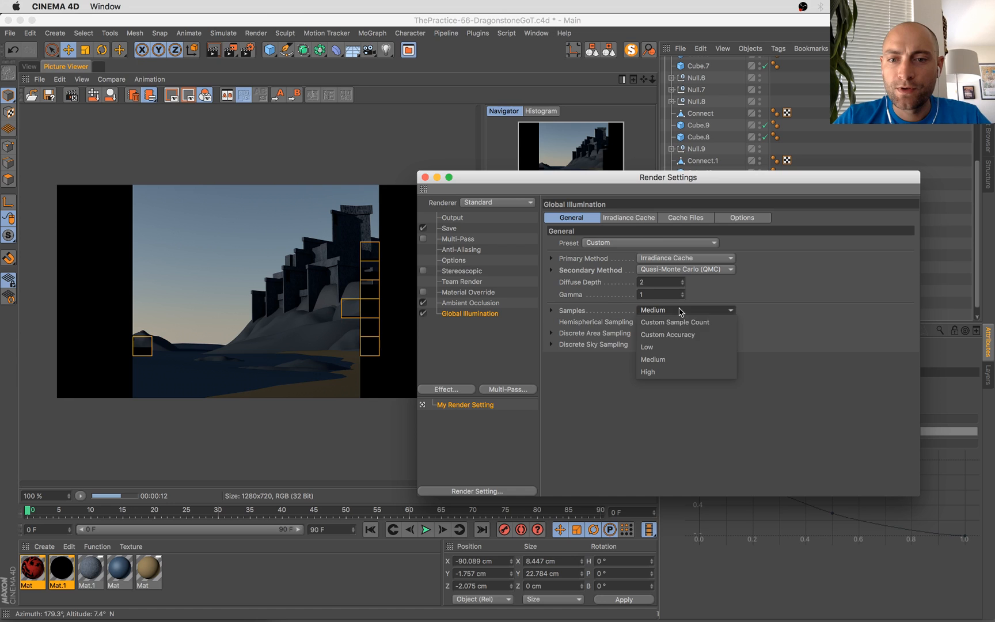
pyautogui.click(679, 344)
pyautogui.click(629, 218)
pyautogui.click(639, 243)
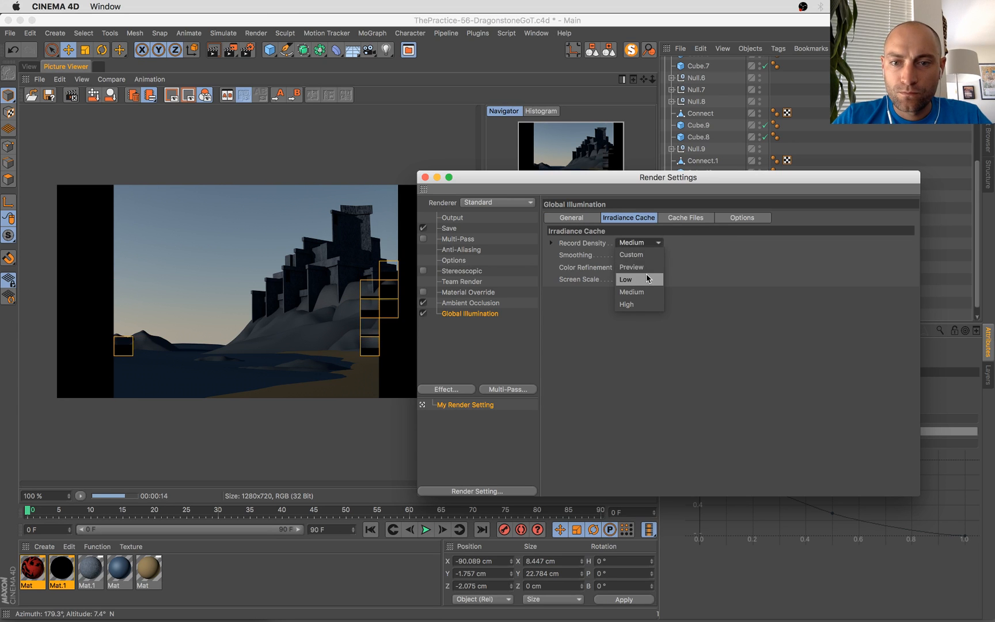
pyautogui.click(634, 280)
# Set the output size to 1920 × 1080 pixels with the ratio locked, and render to the Picture Viewer
pyautogui.click(452, 218)
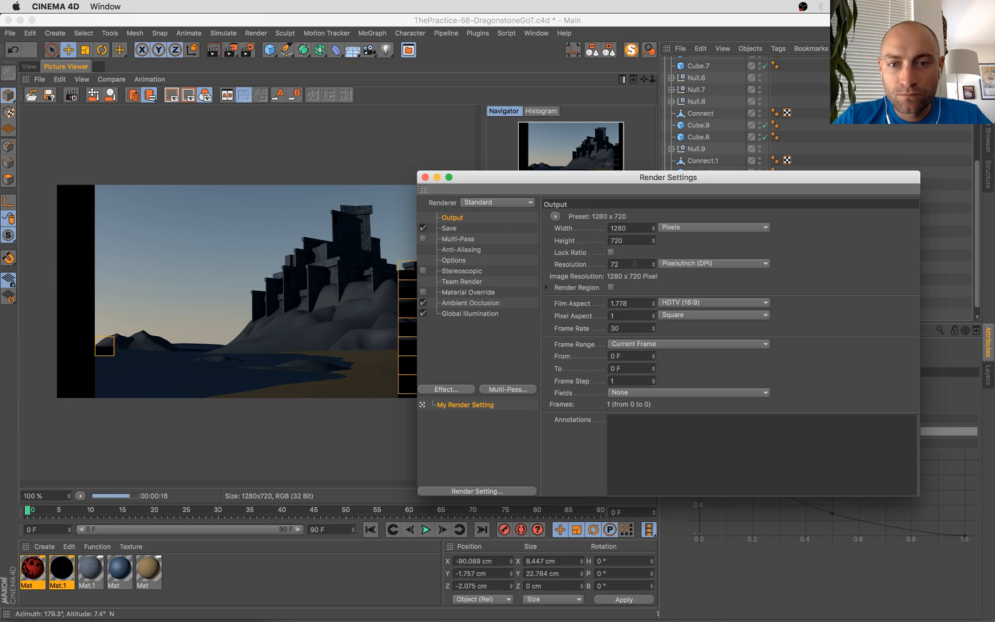
pyautogui.click(639, 228)
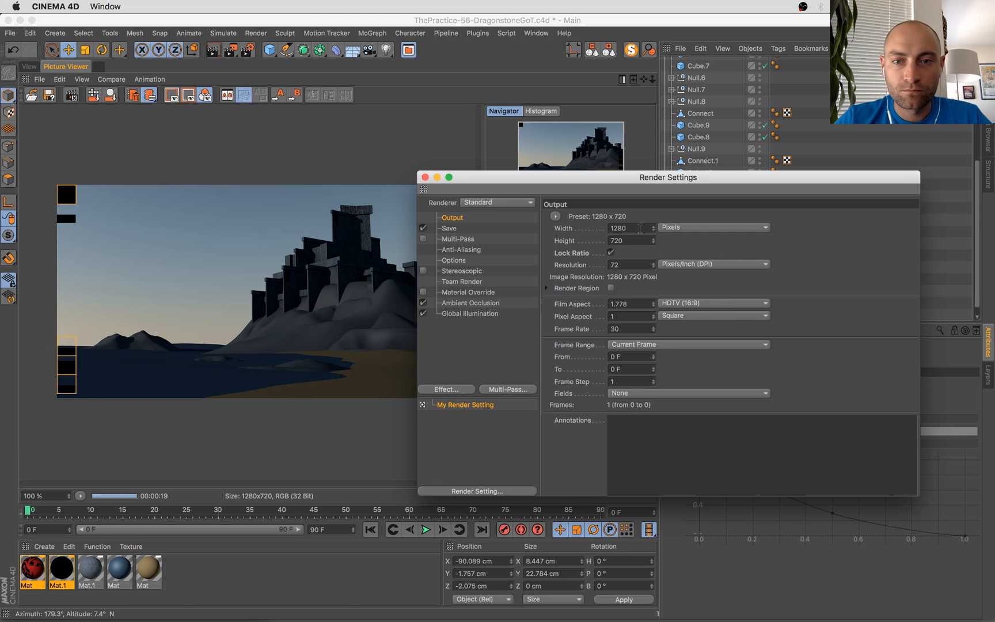
pyautogui.press('BackSpace')
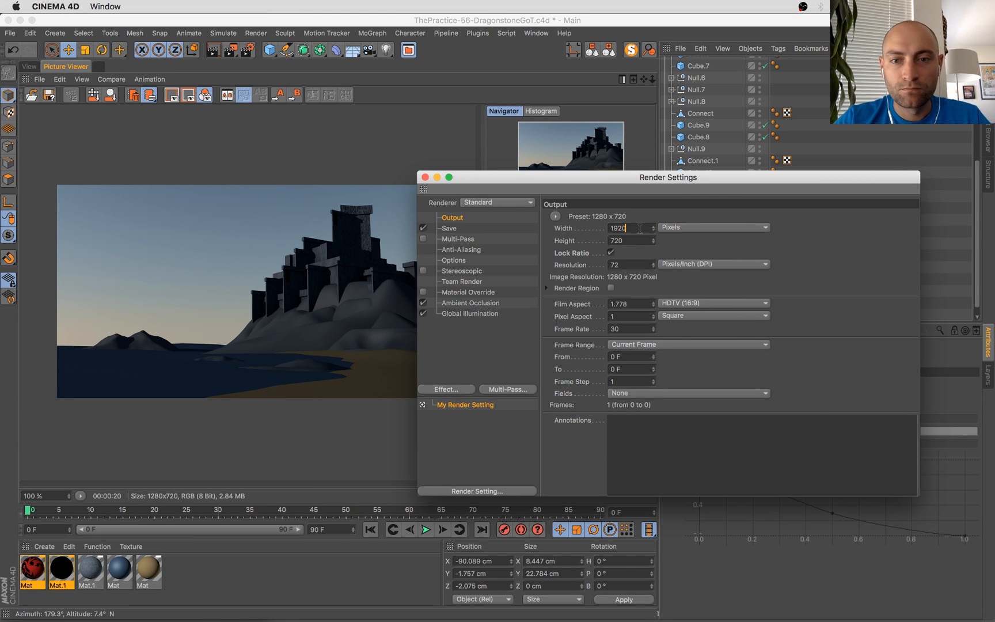
pyautogui.write('920')
pyautogui.press('Return')
pyautogui.hotkey('shift', 'r')
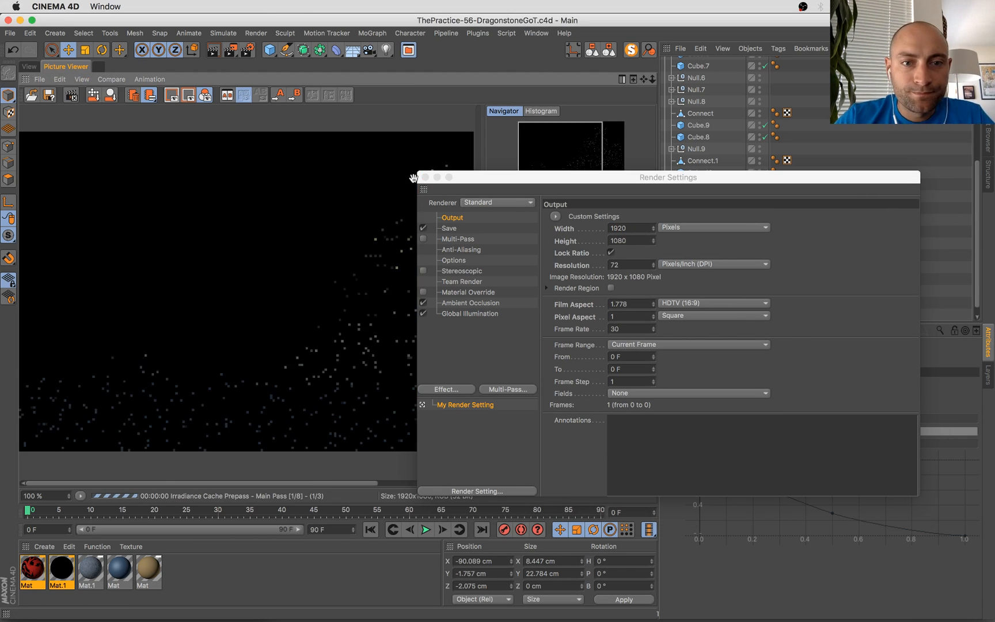
pyautogui.click(425, 177)
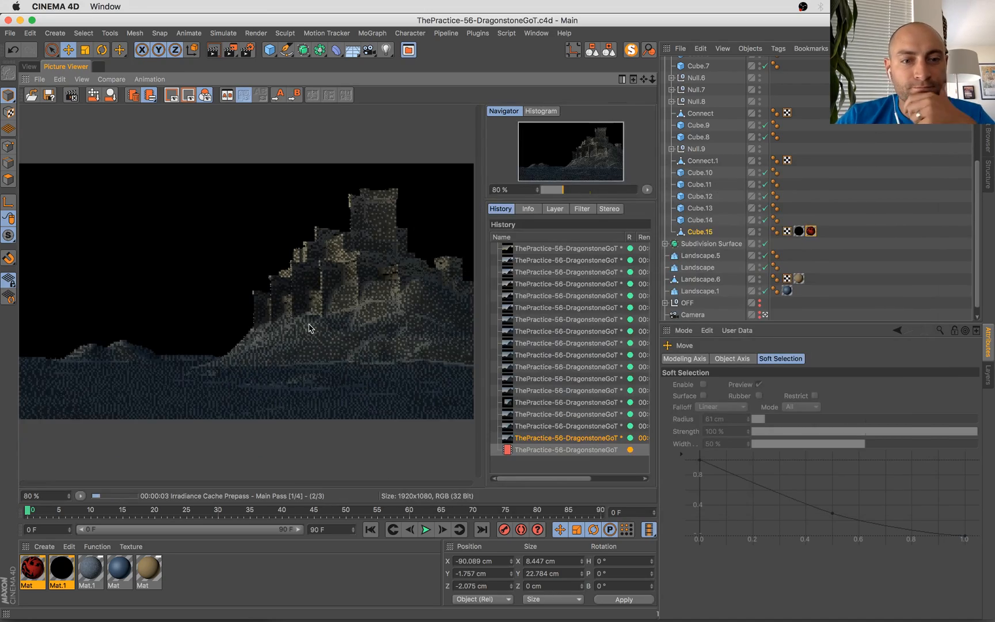
# Switch to the Chrome window showing the Targaryen sigil image and close it
pyautogui.hotkey('ctrl', 'Up')
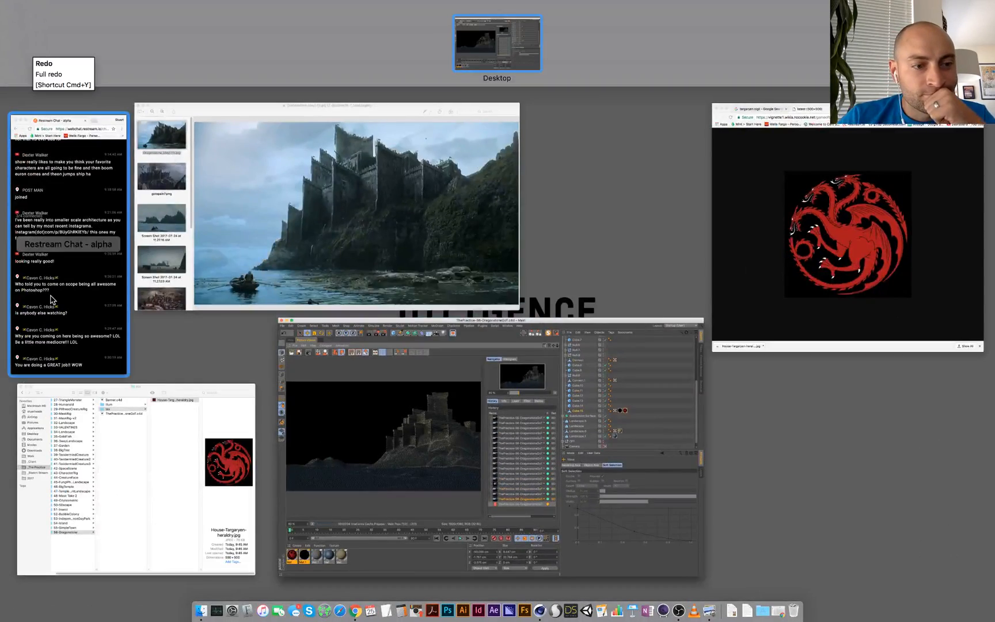
pyautogui.click(423, 401)
pyautogui.hotkey('ctrl', 'Up')
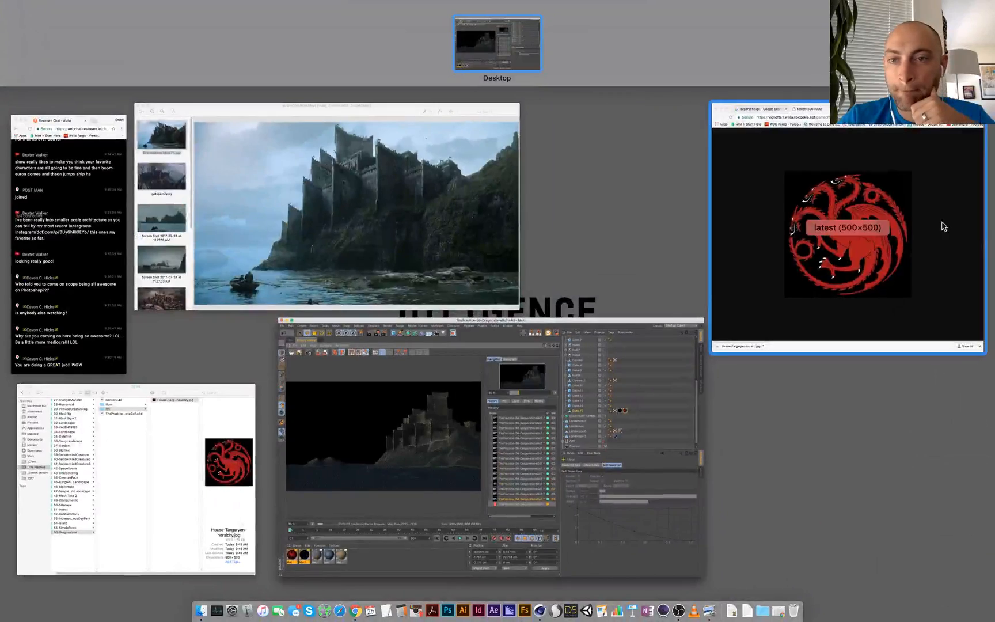
pyautogui.click(941, 224)
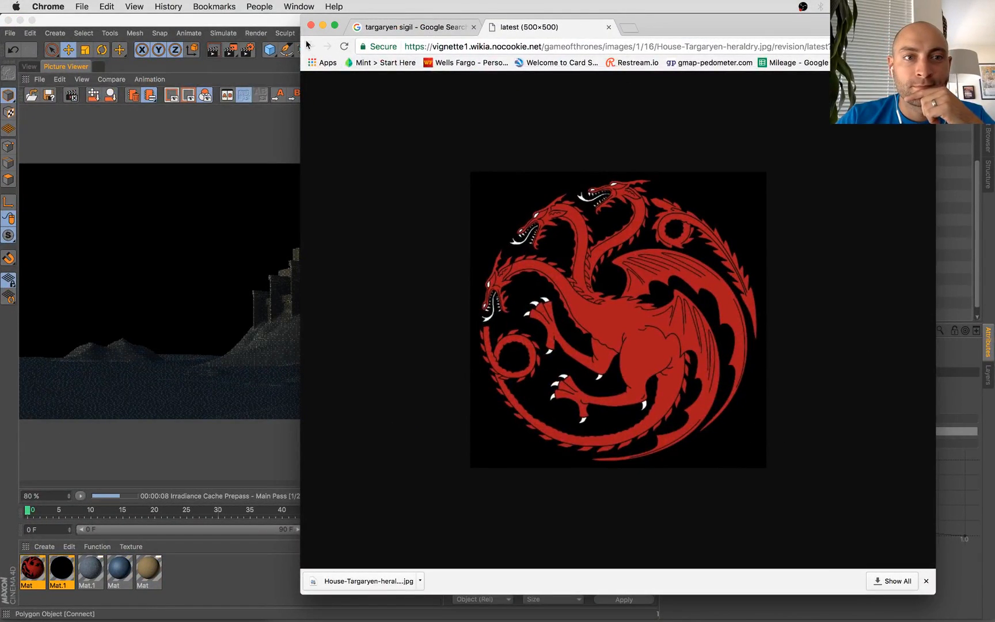
pyautogui.click(309, 24)
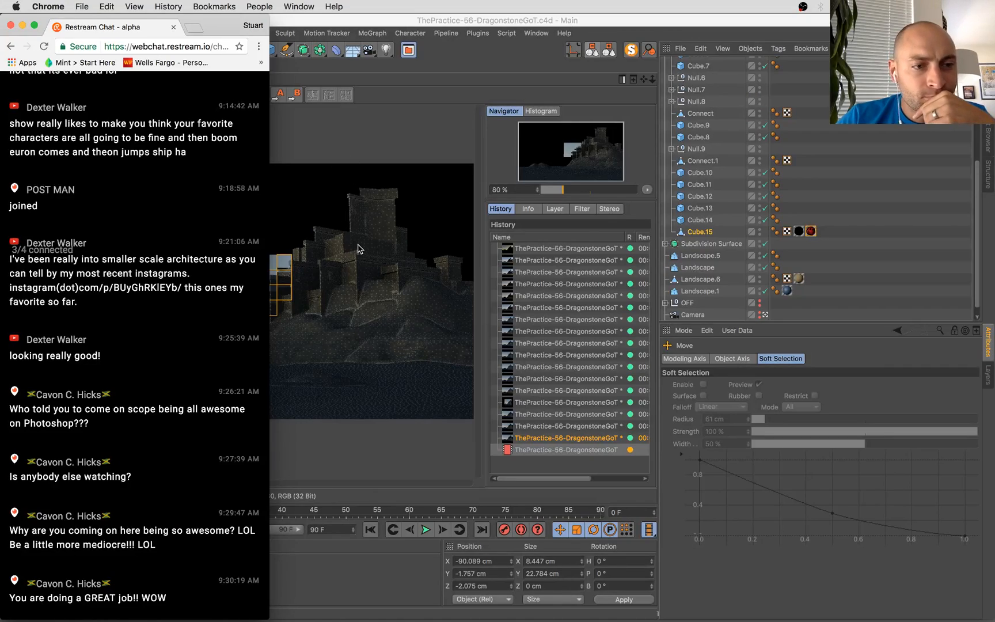
# Read through the latest viewer messages in the Restream Chat window in Chrome
pyautogui.click(327, 309)
pyautogui.hotkey('ctrl', 'Up')
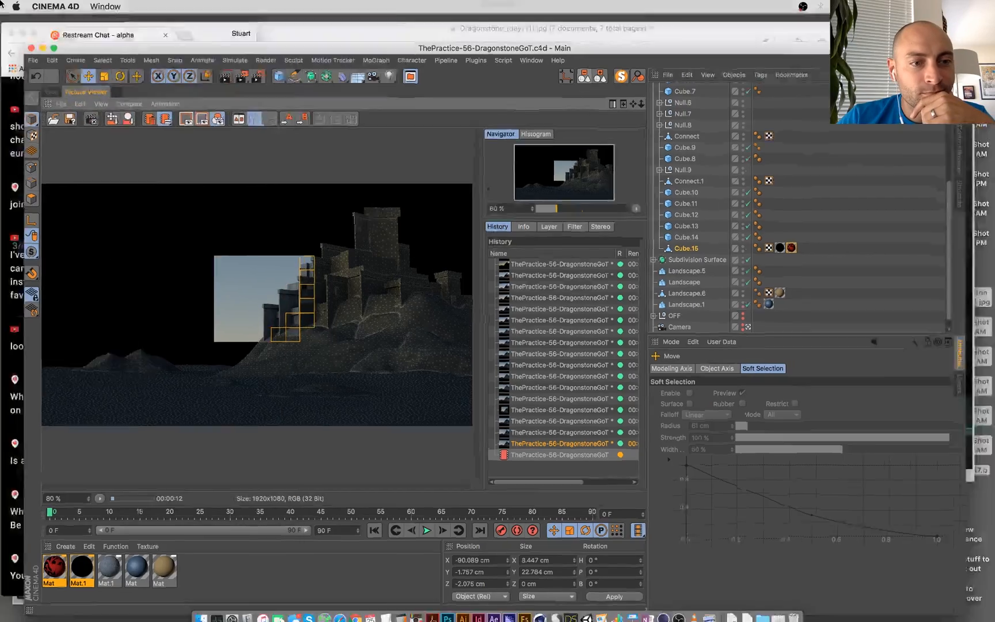
pyautogui.click(96, 281)
pyautogui.moveTo(12, 240); pyautogui.dragTo(163, 499)
pyautogui.scroll(5, 164, 499)
pyautogui.scroll(-5, 167, 518)
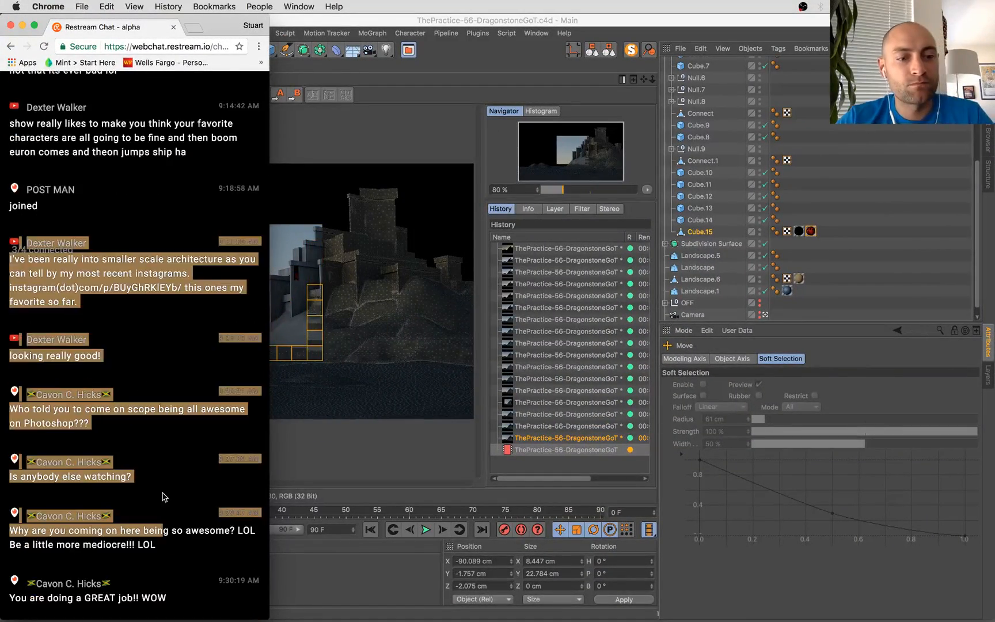
pyautogui.click(182, 584)
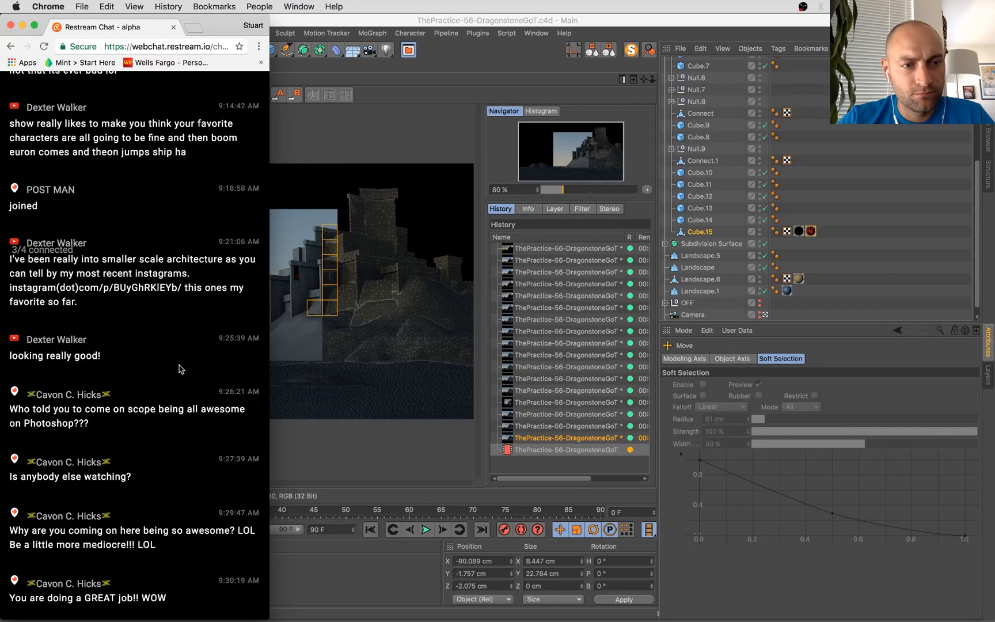
# Return to Cinema 4D and inspect the banners on the castle towers close up in the running render
pyautogui.click(393, 138)
pyautogui.scroll(3, 331, 299)
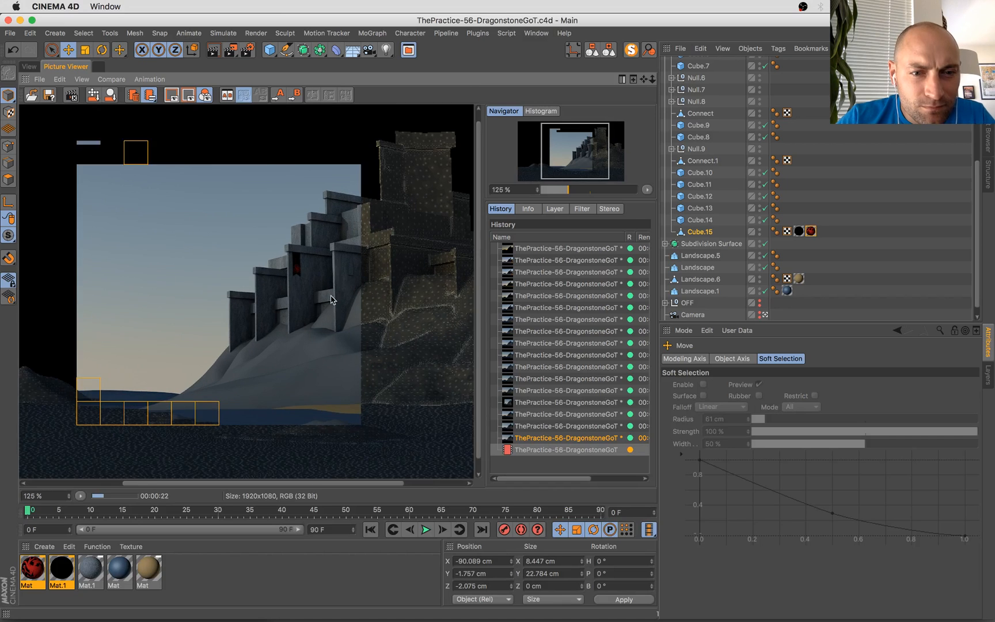
pyautogui.scroll(2, 331, 299)
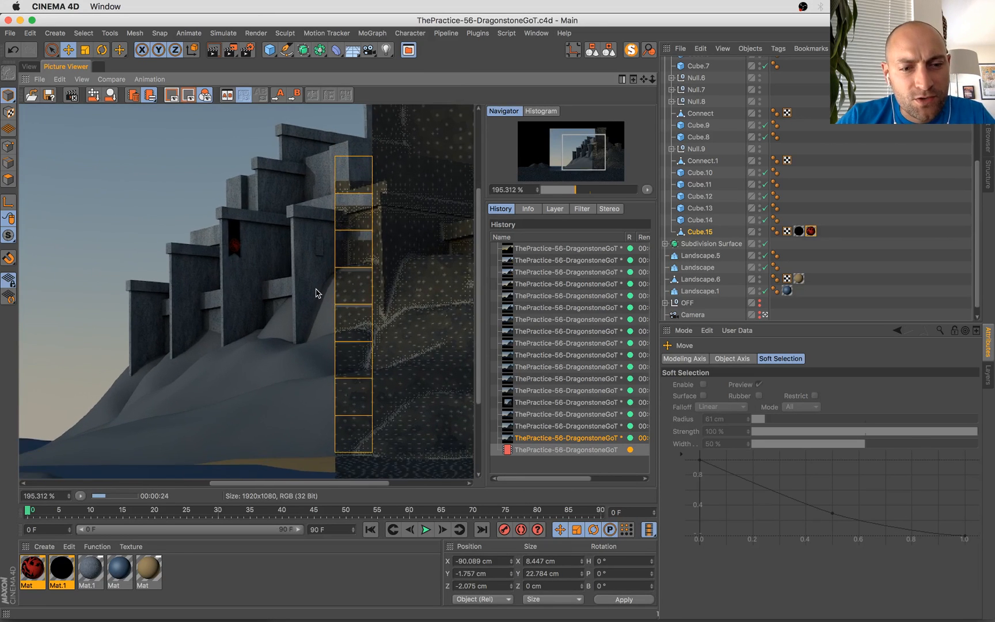
pyautogui.scroll(-3, 298, 311)
pyautogui.scroll(-1, 298, 335)
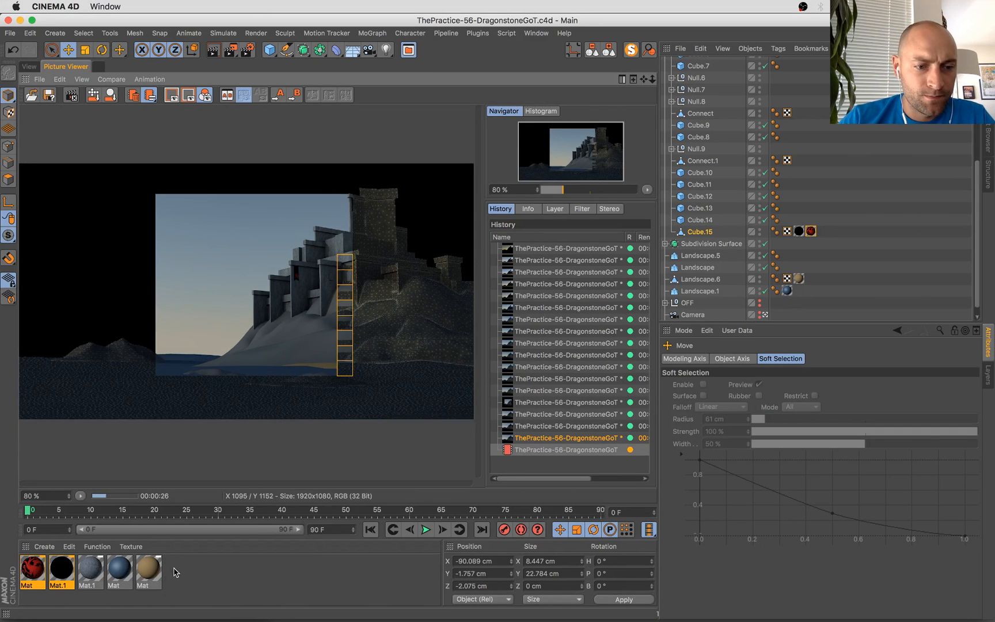
pyautogui.click(101, 583)
pyautogui.hotkey('ctrl', 'Up')
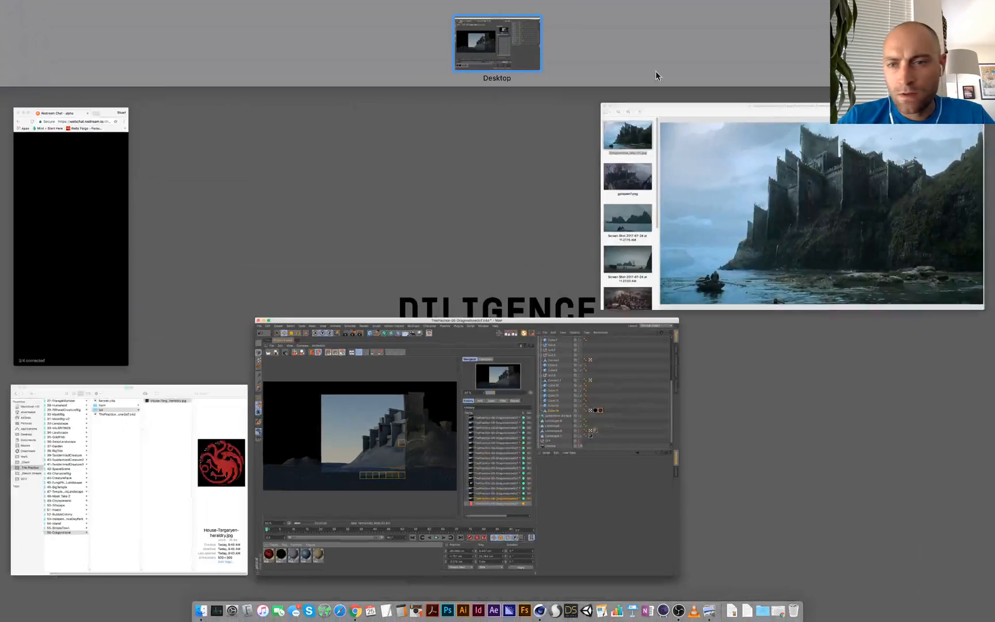
pyautogui.hotkey('ctrl', 'Up')
pyautogui.hotkey('ctrl', 'Up')
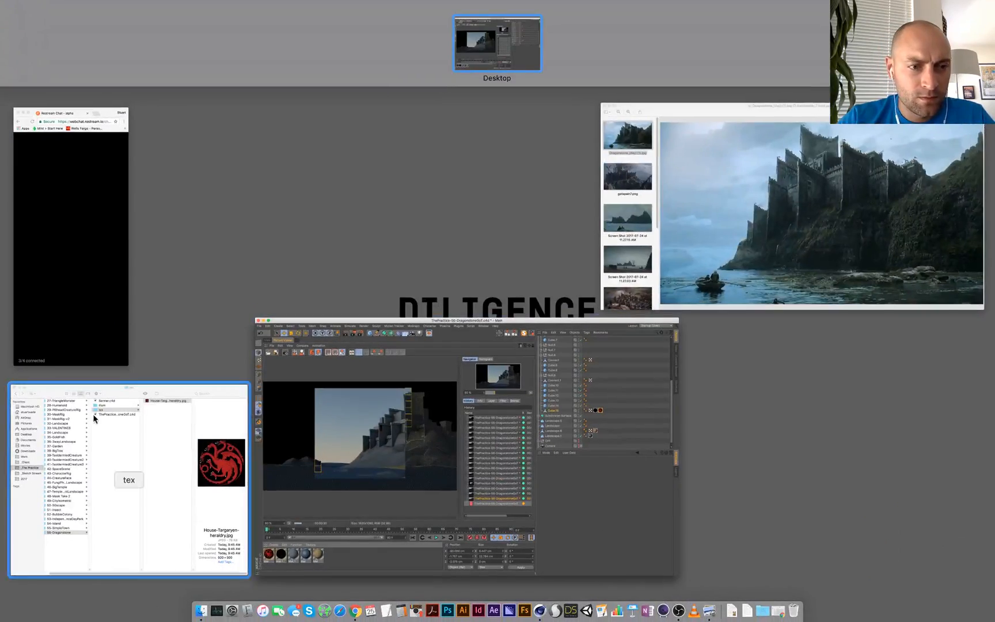
pyautogui.click(392, 538)
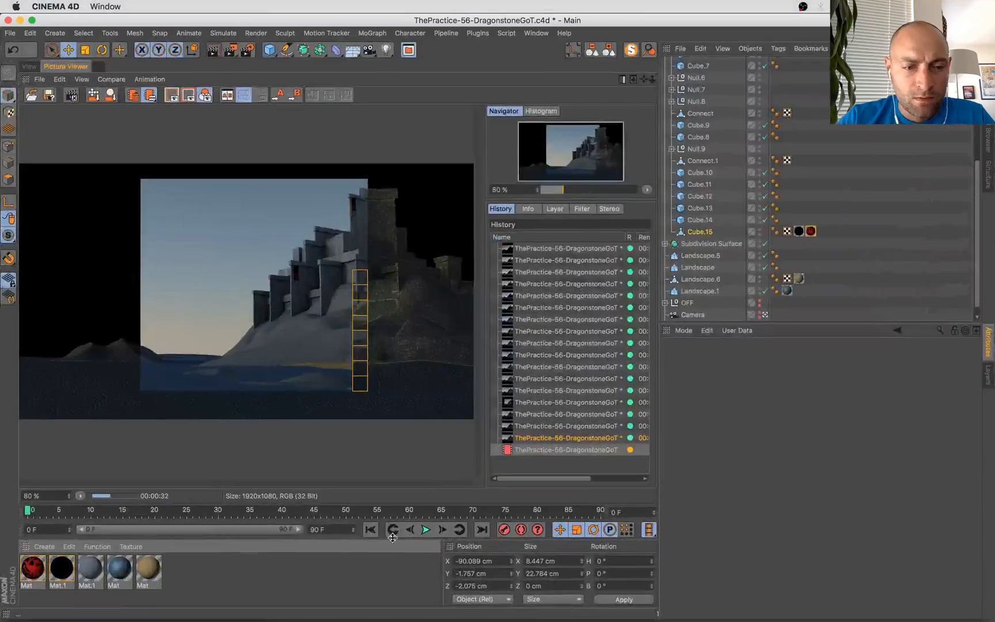
# Duplicate the blue-grey stone material Mat.1 and open the copy for editing in the Material Editor
pyautogui.click(87, 572)
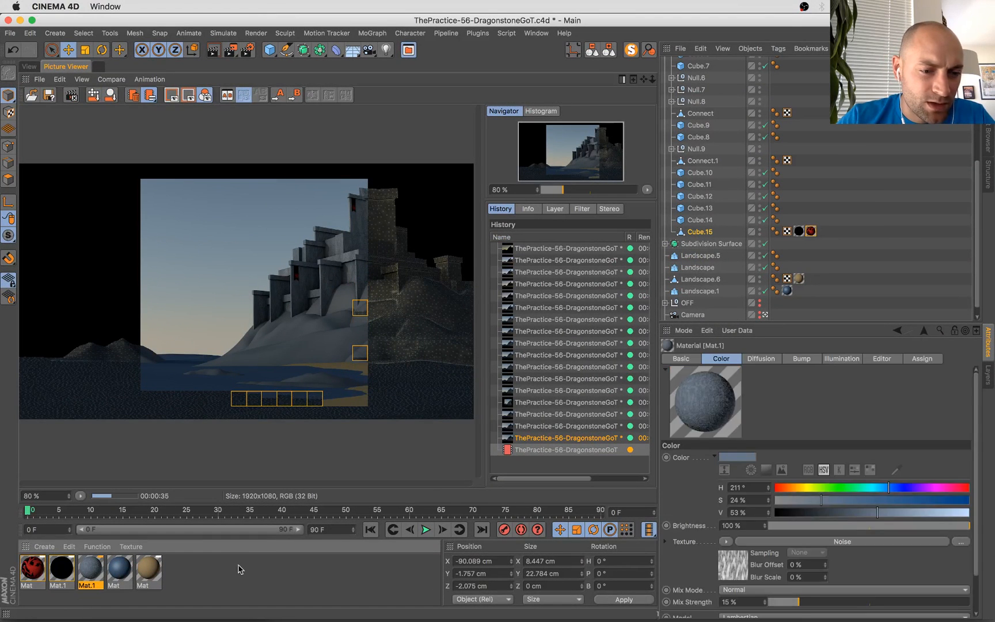
pyautogui.click(76, 588)
pyautogui.moveTo(76, 587); pyautogui.dragTo(104, 574)
pyautogui.doubleClick(119, 570)
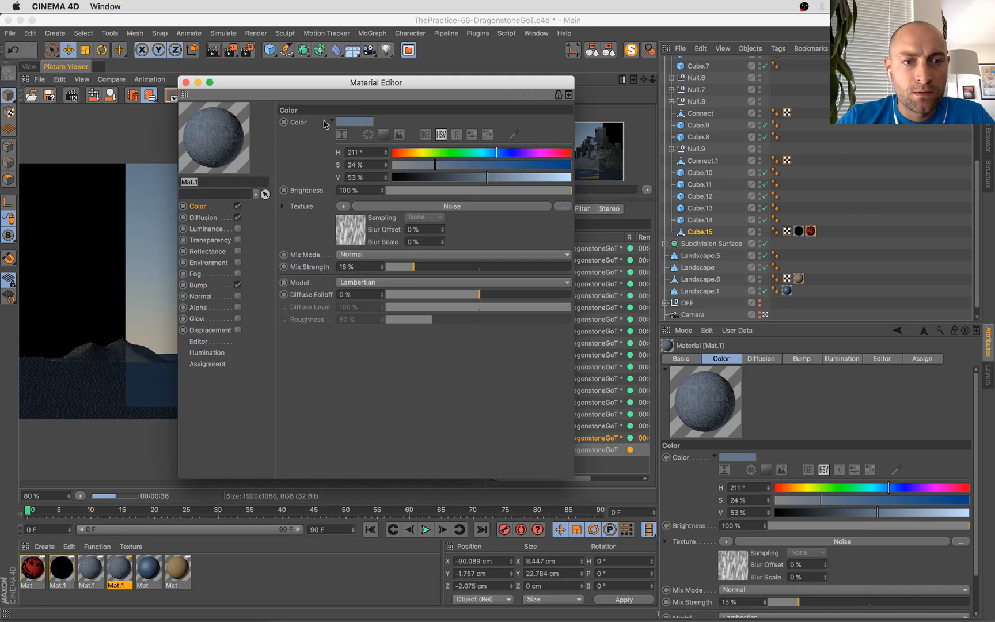
pyautogui.moveTo(349, 82); pyautogui.dragTo(438, 155)
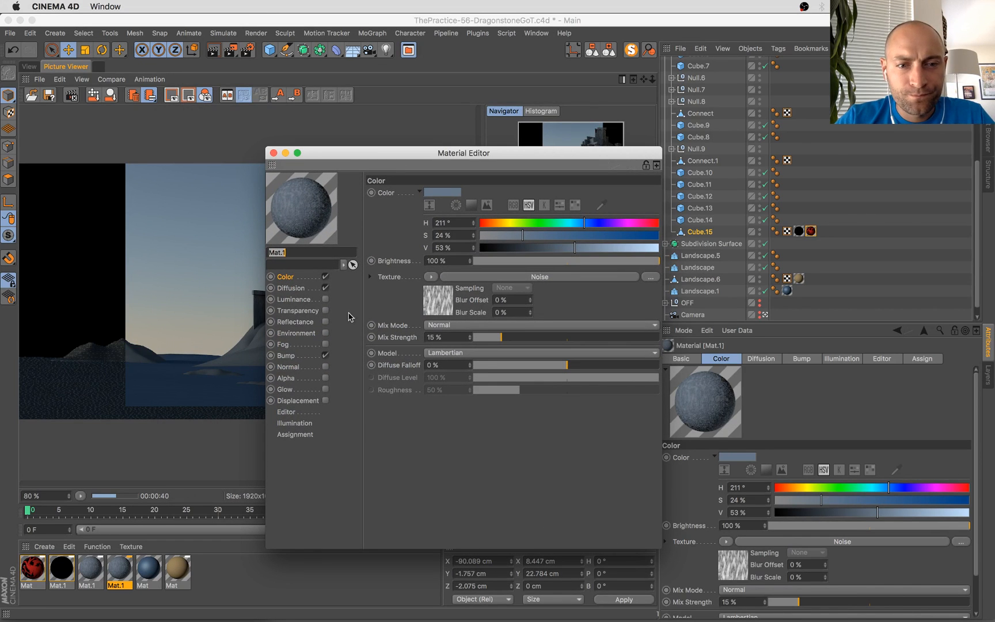
# Darken the duplicated stone material's base color to H 220°, S 20%, V 35%
pyautogui.click(291, 288)
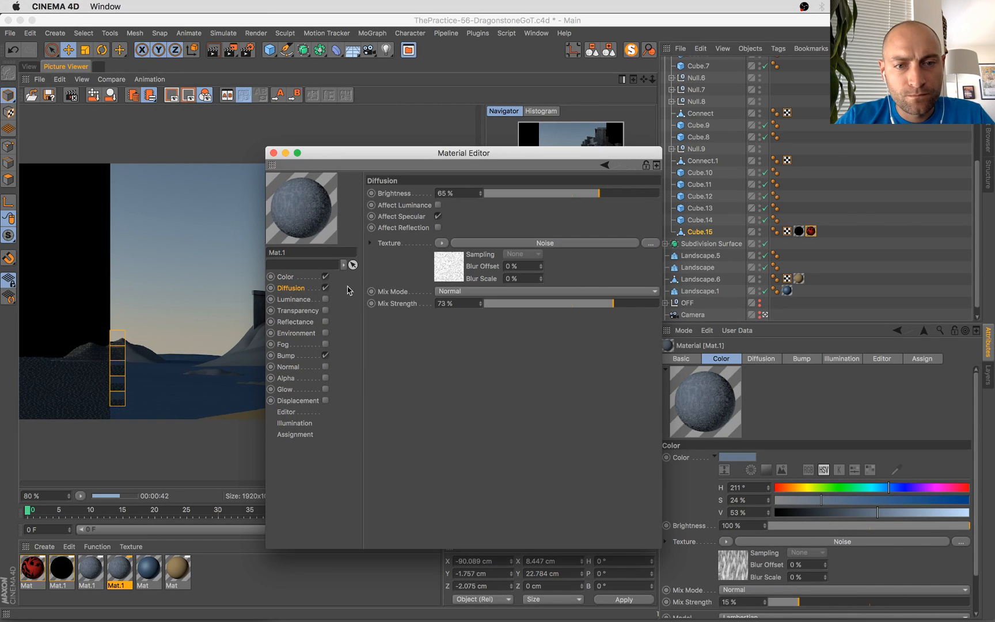
pyautogui.click(285, 277)
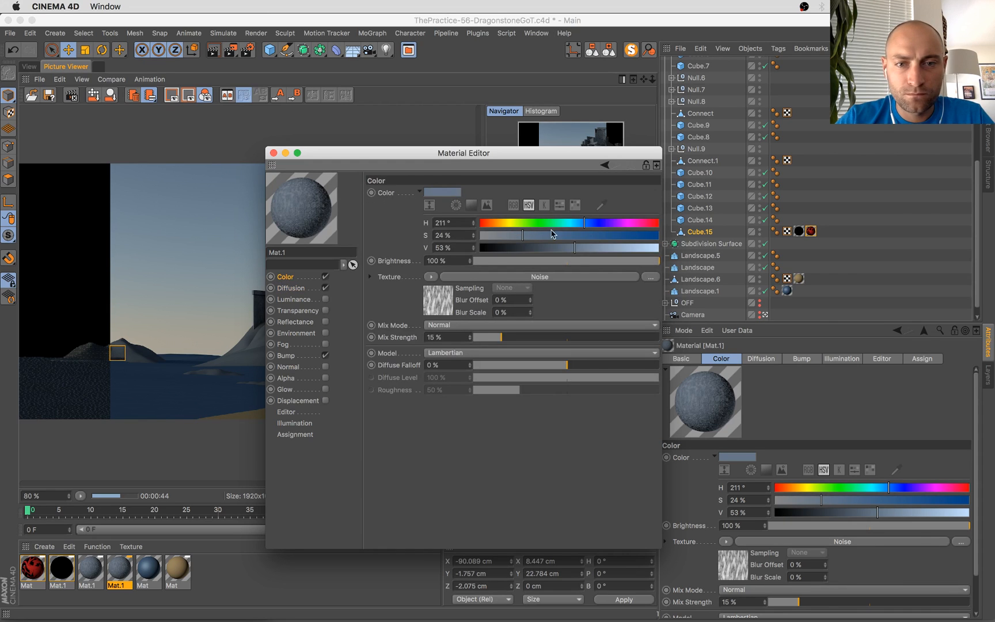
pyautogui.click(562, 248)
pyautogui.click(589, 223)
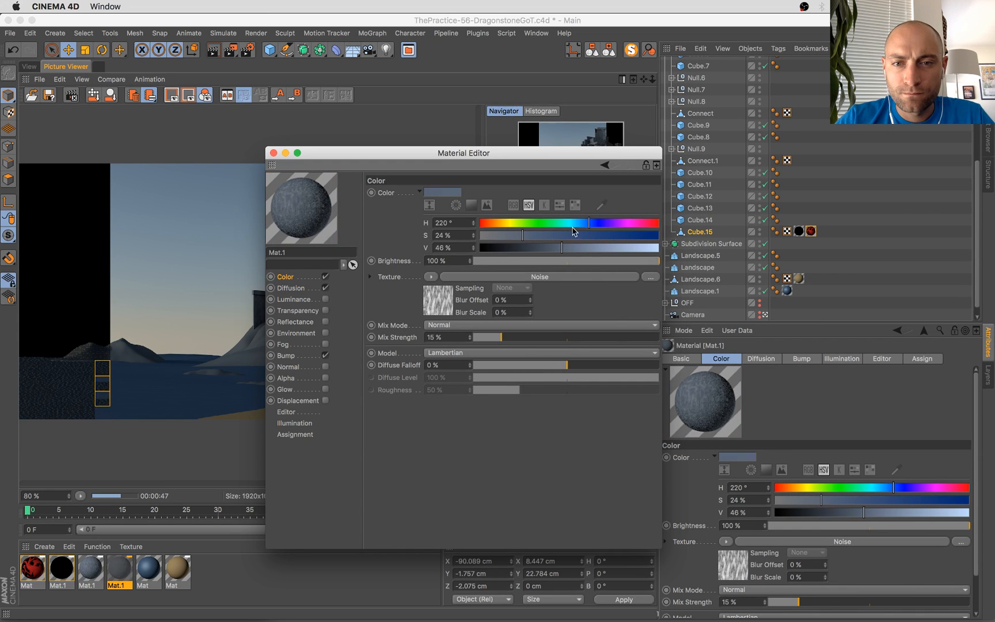
pyautogui.click(541, 248)
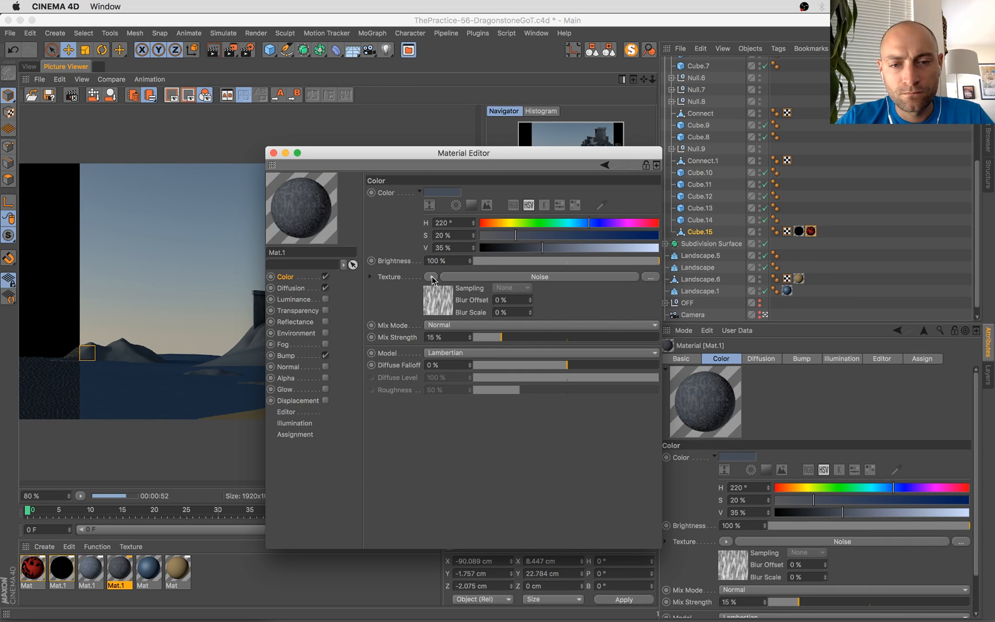
# Set Color 1 of the color channel's Noise shader to a dark grey with 14% value
pyautogui.click(439, 298)
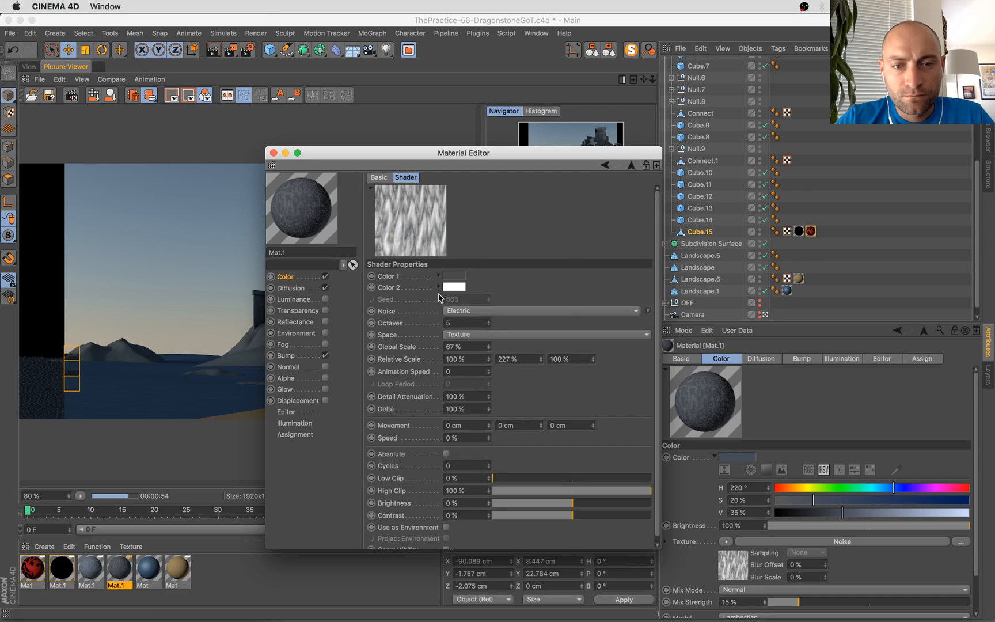
pyautogui.click(459, 281)
pyautogui.click(440, 300)
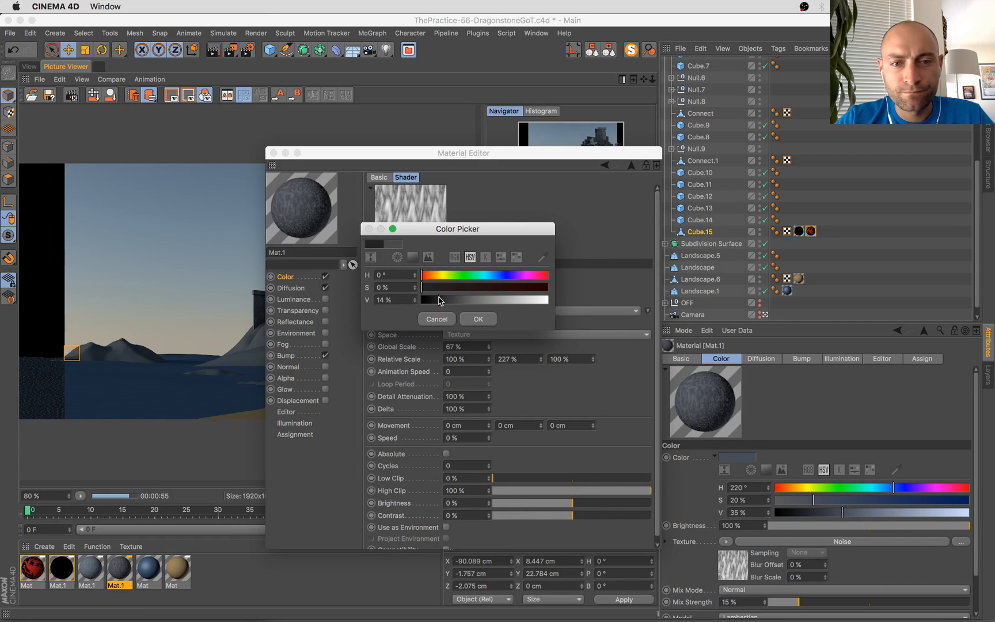
pyautogui.click(481, 318)
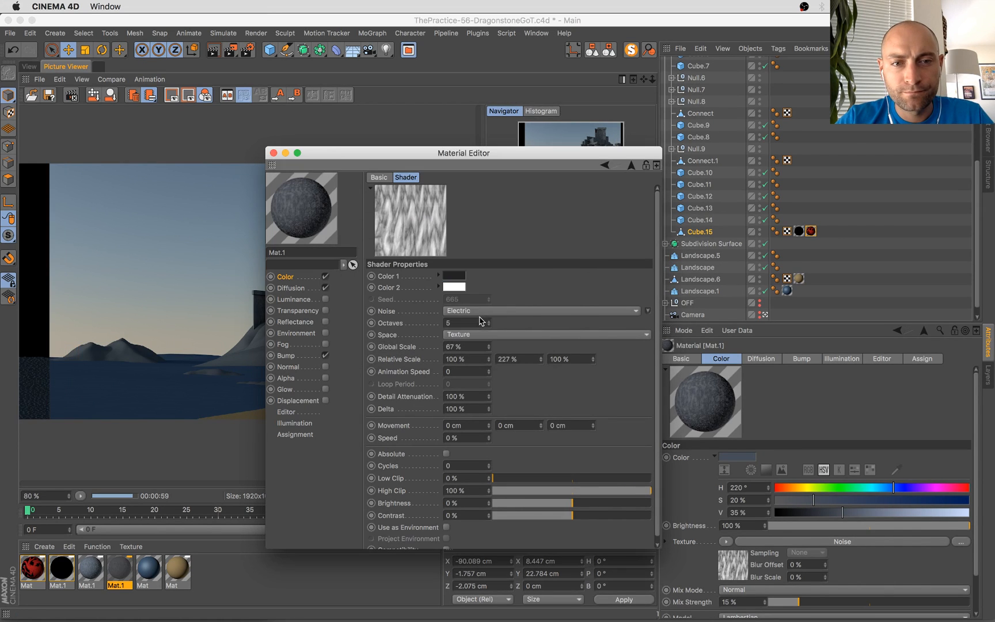
# Set the Noise shader's Color 2 to a dark green of about H 104°, S 85%, V 36%
pyautogui.click(459, 290)
pyautogui.click(456, 287)
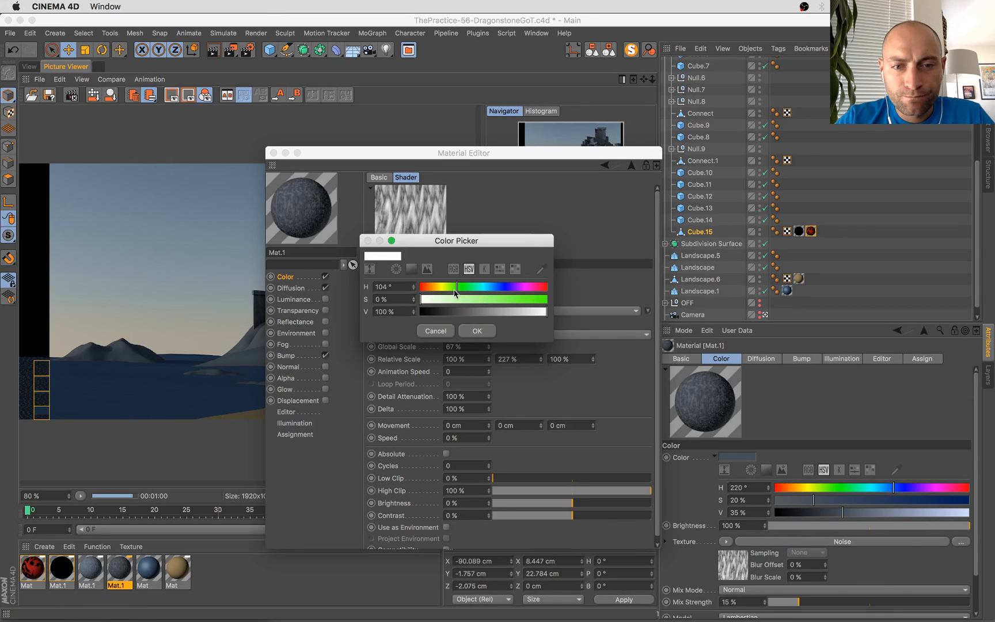
pyautogui.click(530, 300)
pyautogui.click(469, 311)
pyautogui.click(478, 330)
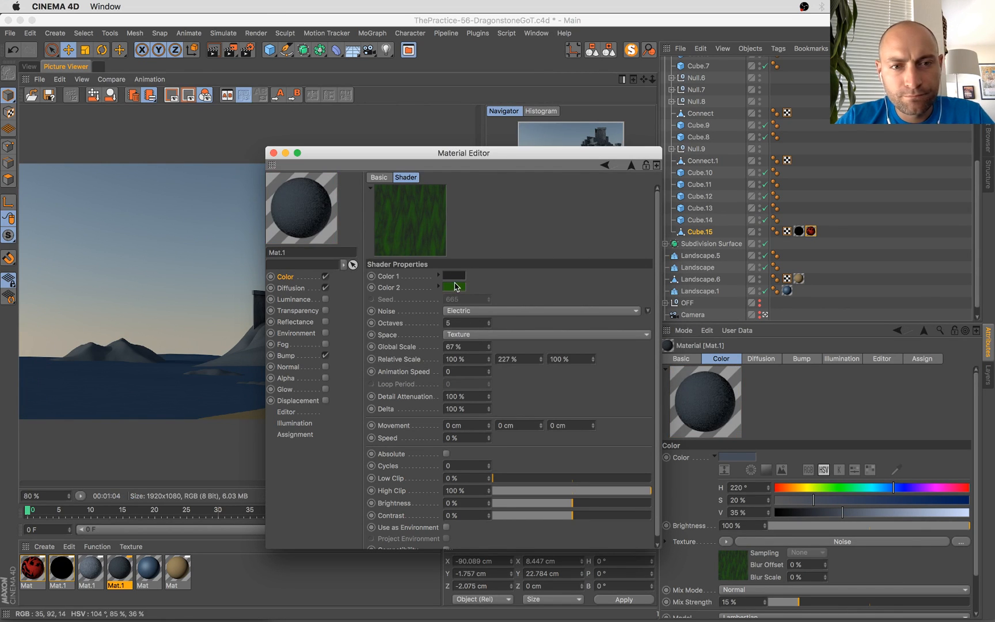
# Raise the Noise texture's mix strength in the material's color channel to 61%
pyautogui.click(285, 277)
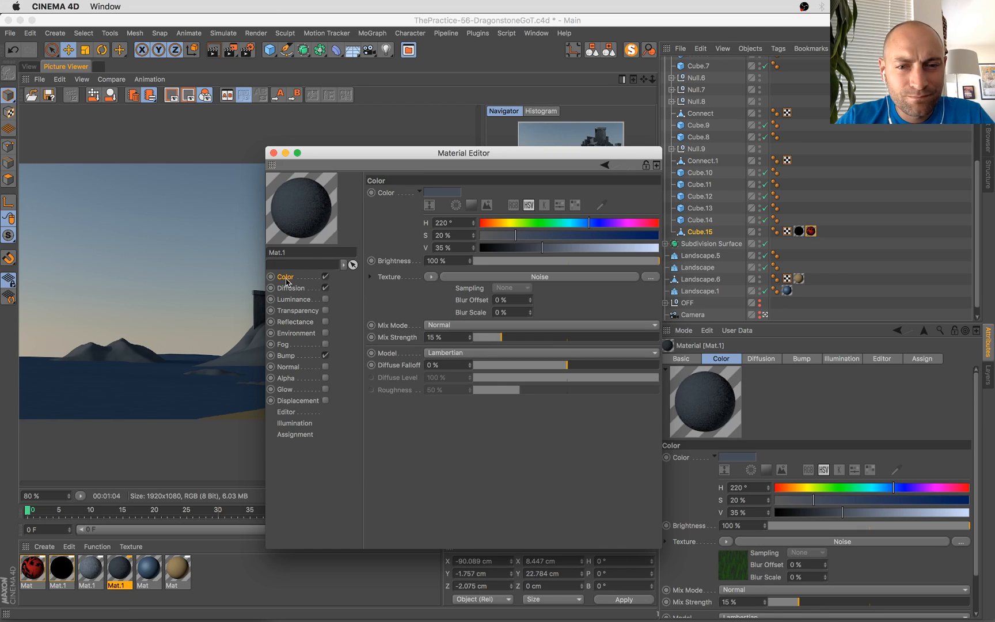
pyautogui.click(565, 338)
pyautogui.click(586, 337)
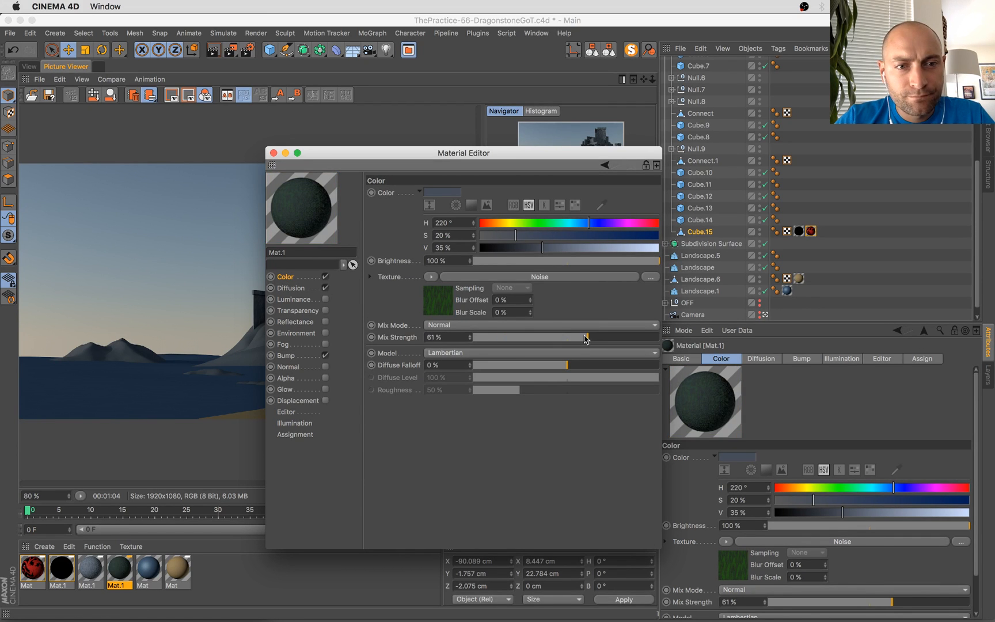
# Lower the Noise texture's mix strength in the green stone material's color channel to 54%
pyautogui.click(575, 338)
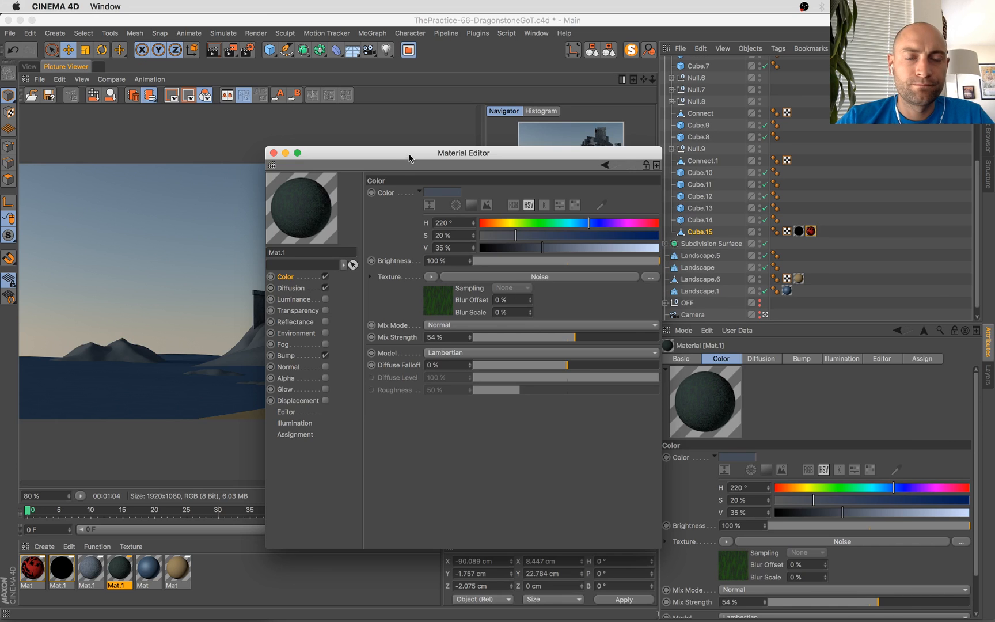
pyautogui.moveTo(409, 158); pyautogui.dragTo(673, 251)
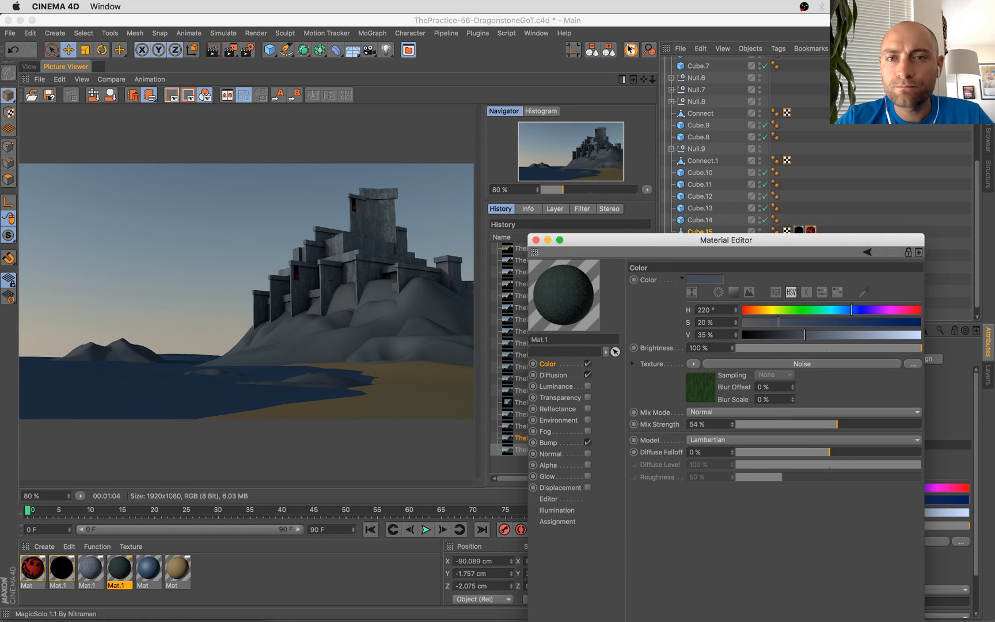
# Apply the green stone material to the Subdivision Surface island and to the separate Landscape.5 and Landscape objects
pyautogui.click(632, 82)
pyautogui.moveTo(585, 265); pyautogui.dragTo(677, 115)
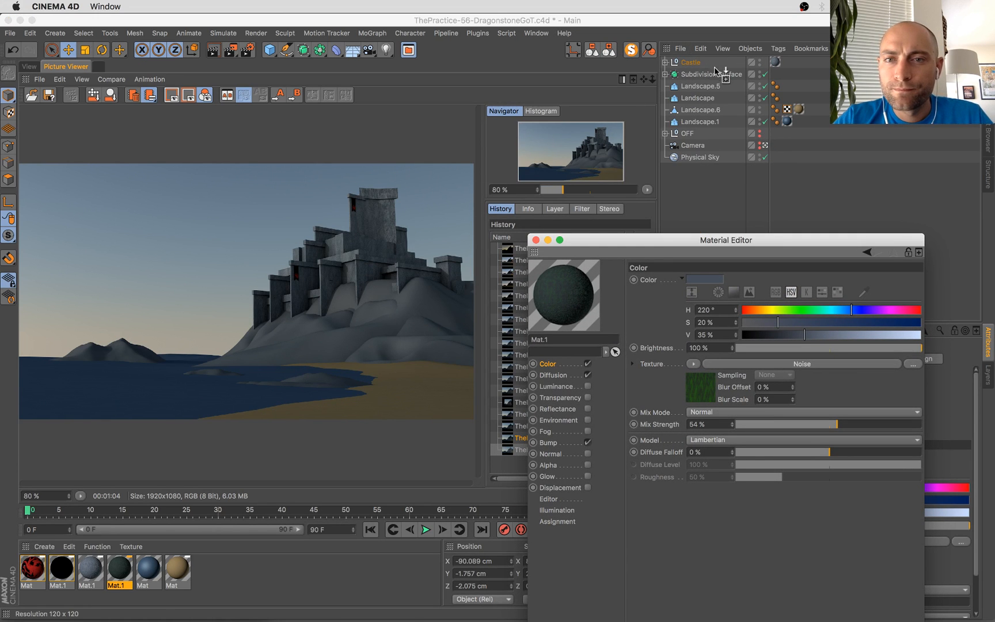
pyautogui.moveTo(716, 69); pyautogui.dragTo(716, 74)
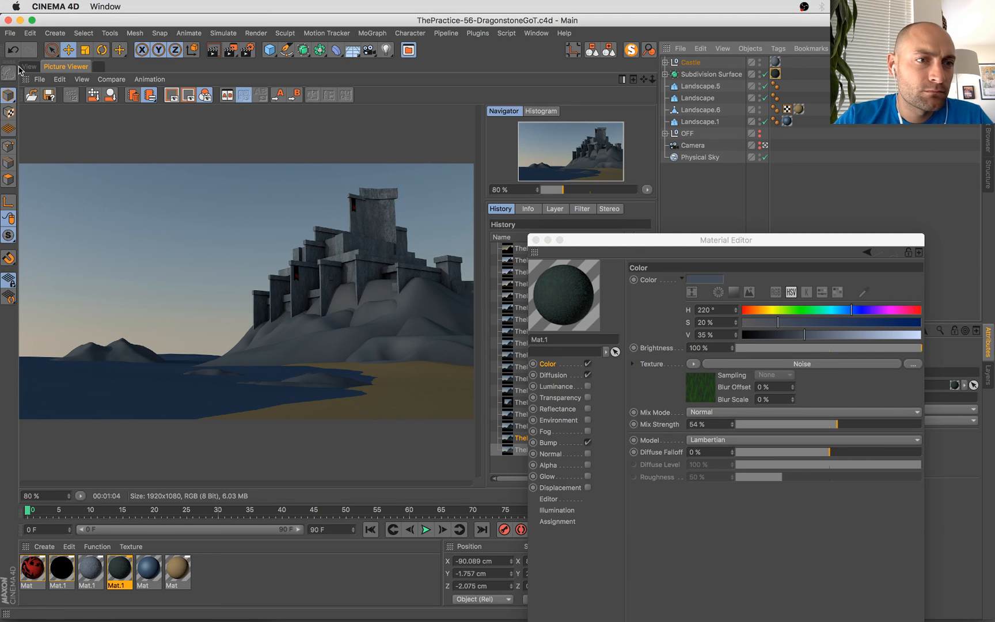
pyautogui.click(30, 67)
pyautogui.moveTo(576, 302); pyautogui.dragTo(444, 417)
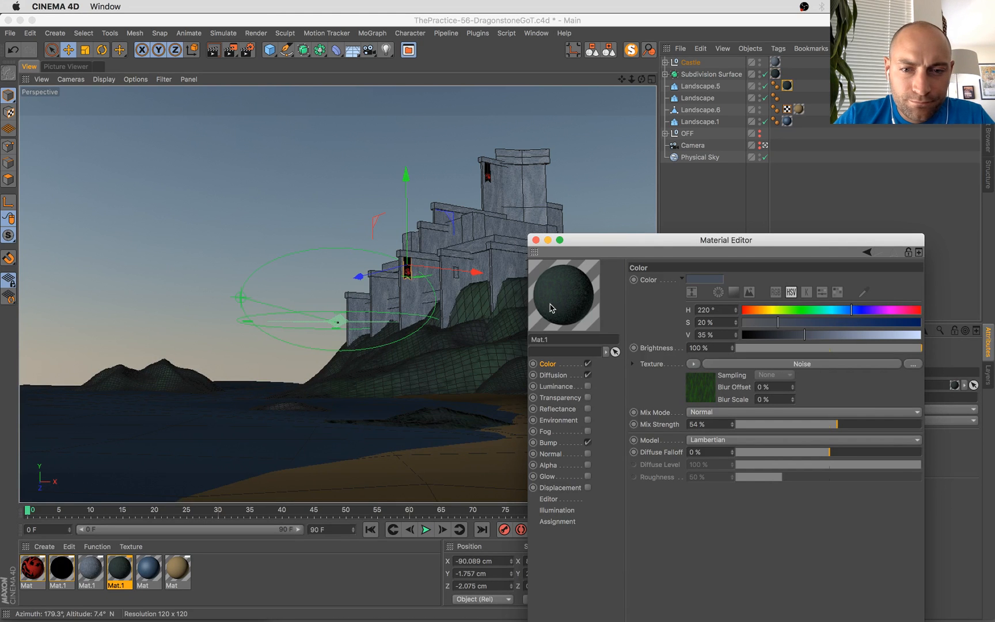
pyautogui.click(291, 407)
# Render the scene with the green landscape material and inspect the castle and rocks in the previous render meanwhile
pyautogui.hotkey('shift', 'r')
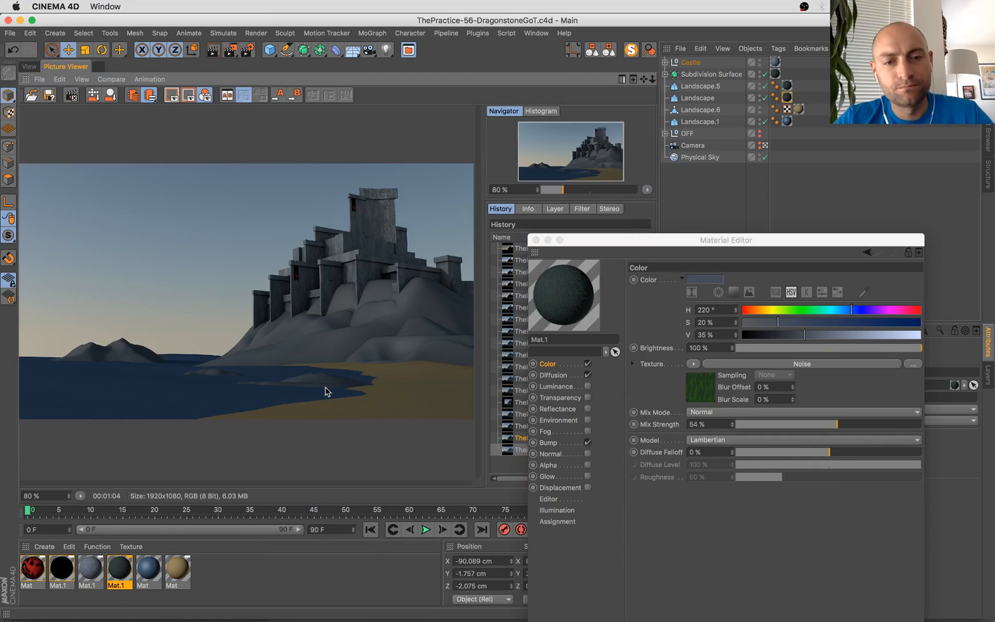
pyautogui.click(535, 239)
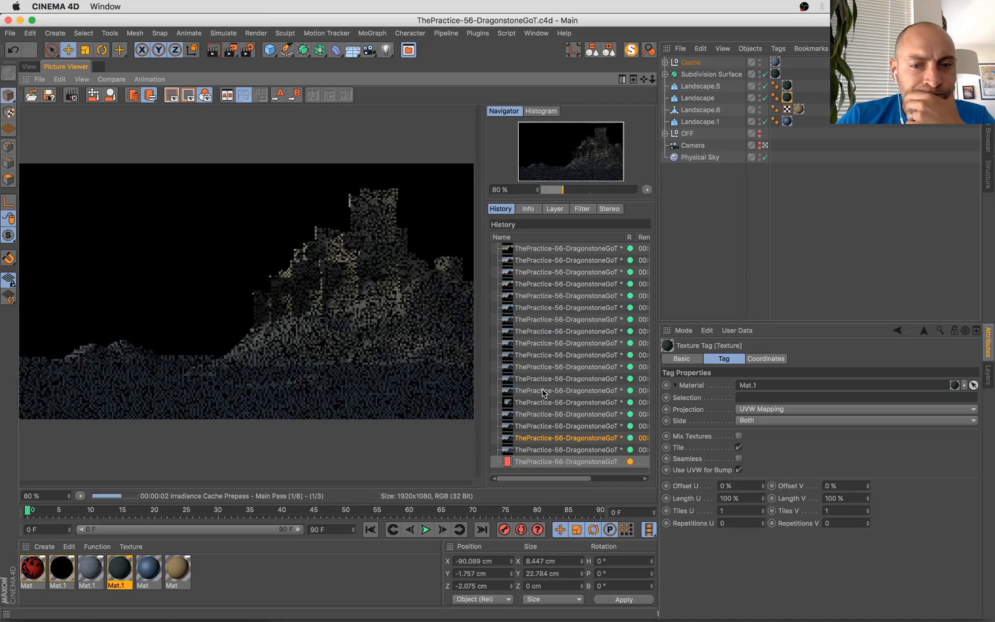
pyautogui.click(555, 451)
pyautogui.scroll(5, 374, 201)
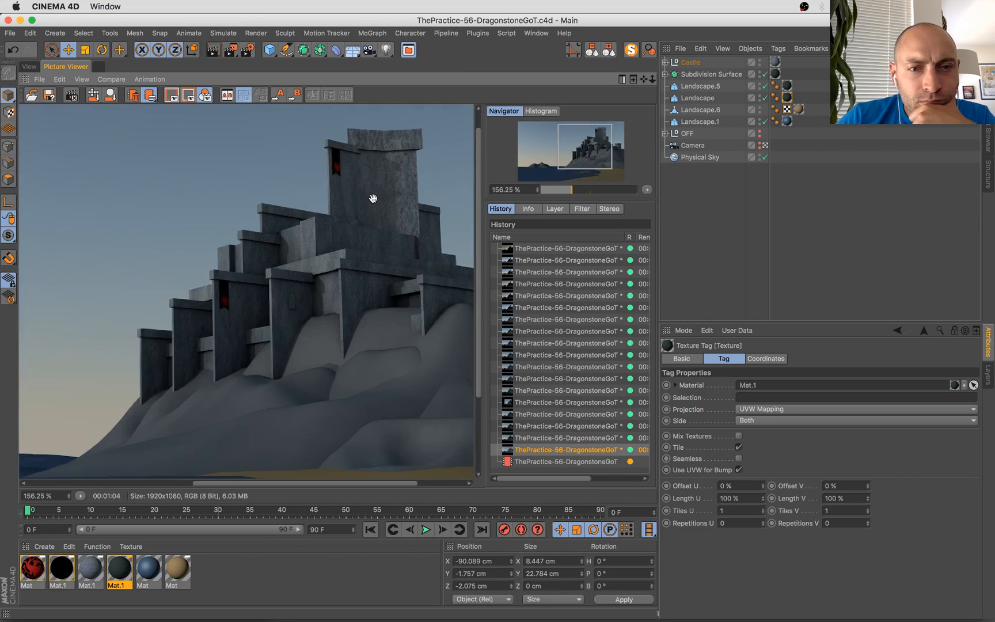
pyautogui.scroll(-4, 331, 225)
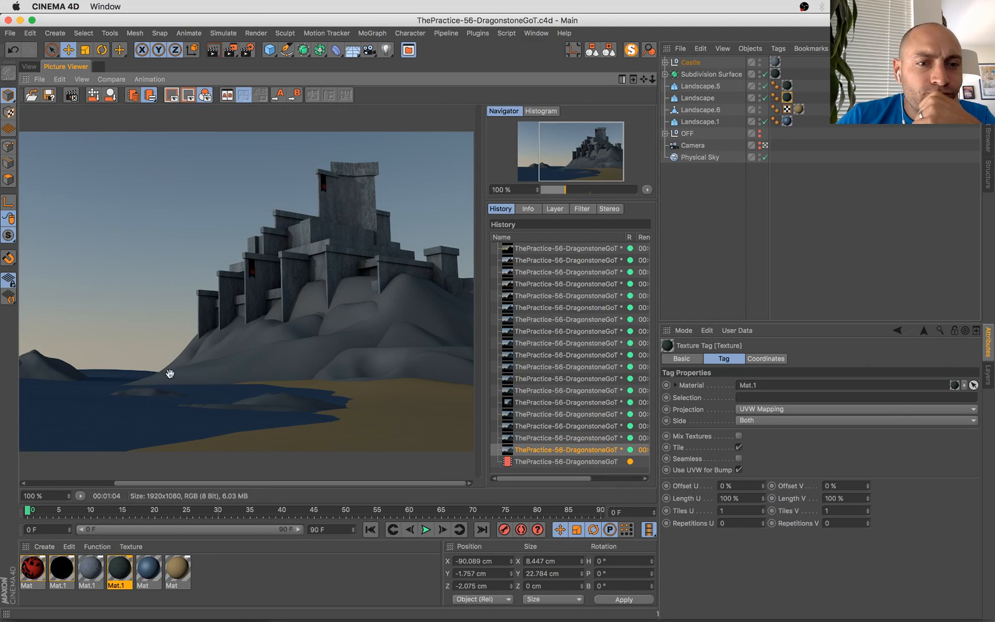
pyautogui.scroll(-1, 224, 343)
# Examine the daytime Dragonstone reference image in Preview for its rock and castle colors, and return to Cinema 4D
pyautogui.hotkey('ctrl', 'Up')
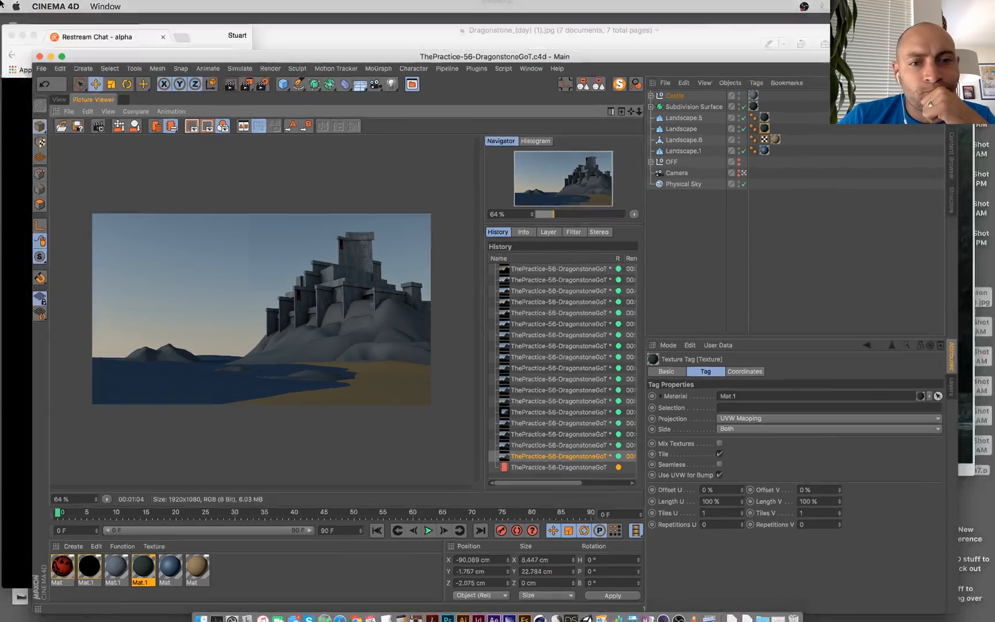
pyautogui.click(226, 265)
pyautogui.hotkey('ctrl', 'Up')
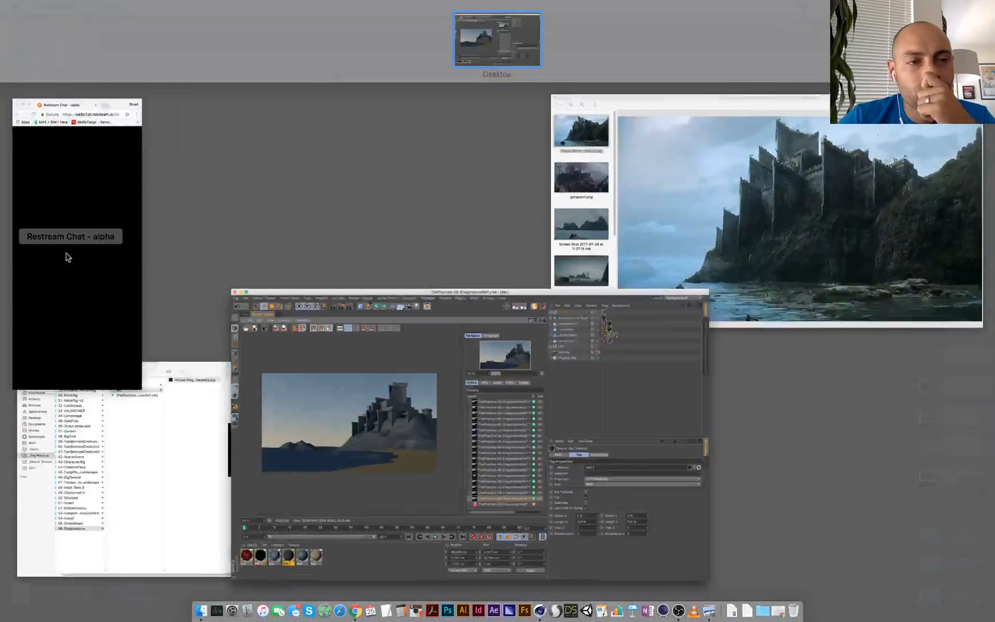
pyautogui.click(66, 256)
pyautogui.click(452, 163)
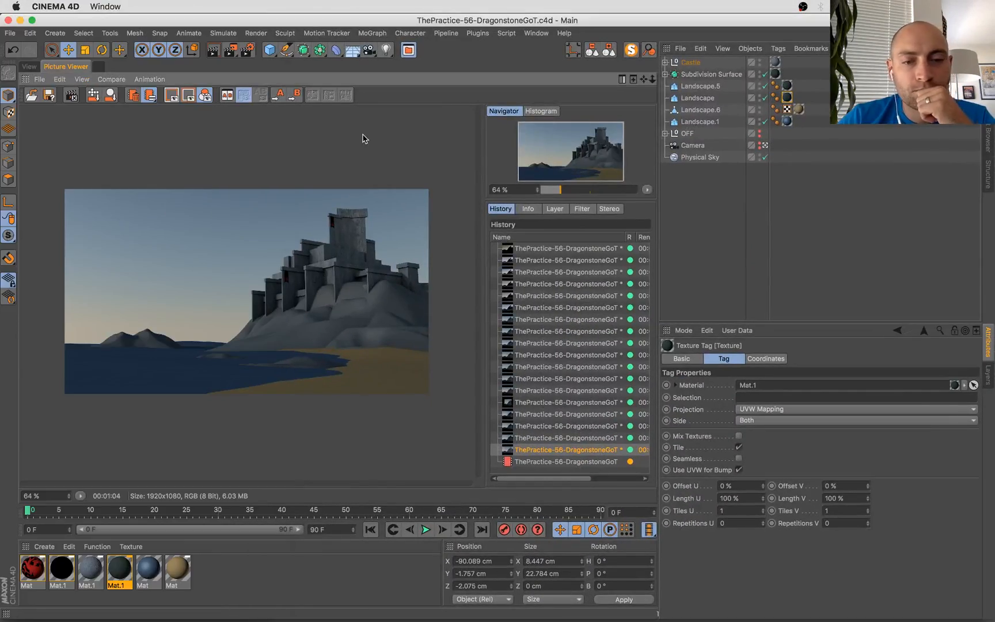
pyautogui.hotkey('ctrl', 'Up')
pyautogui.click(867, 223)
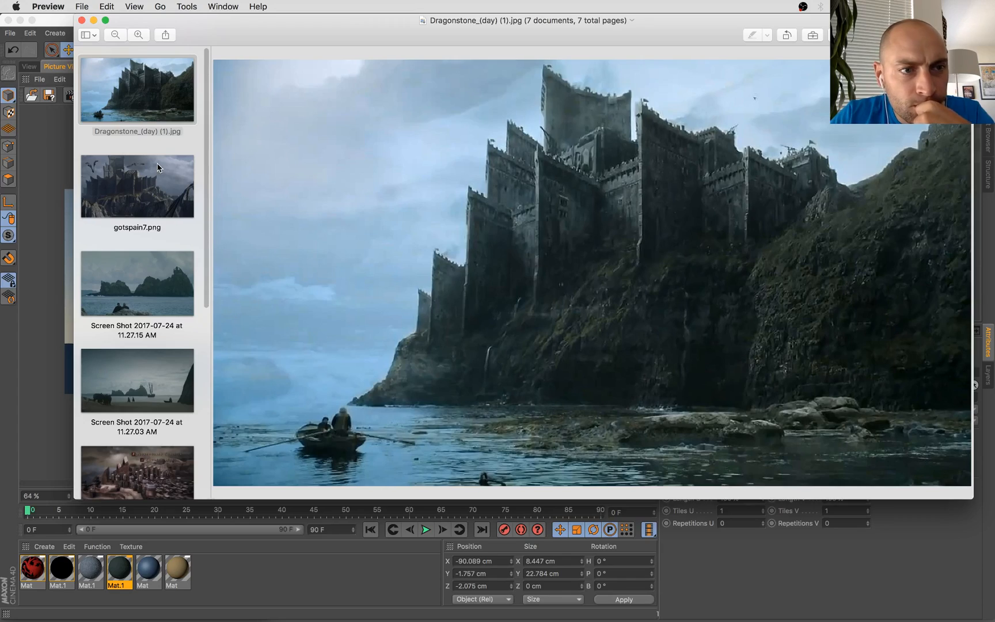
pyautogui.hotkey('ctrl', 'Up')
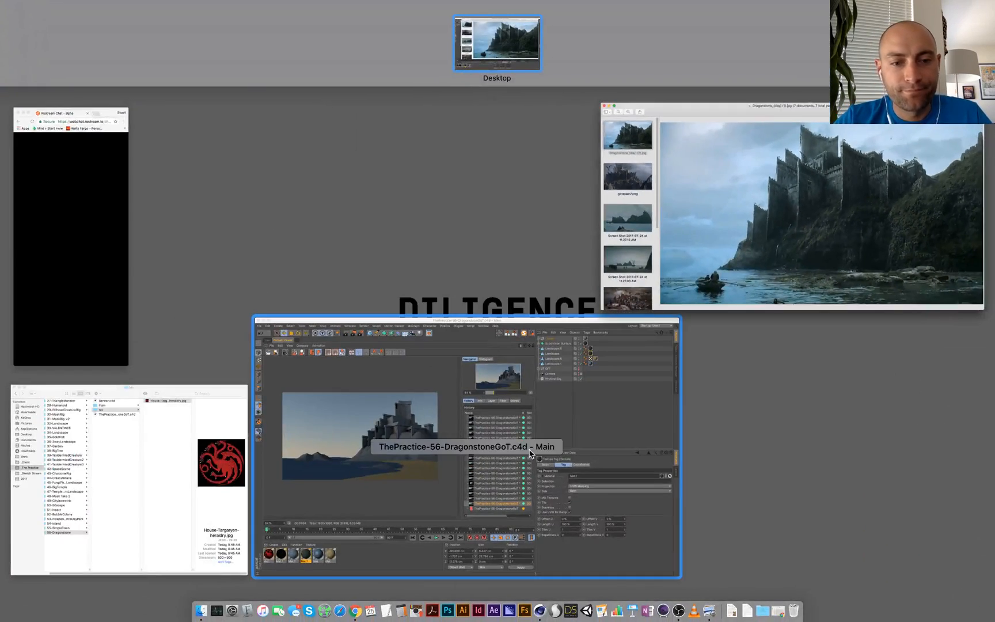
pyautogui.click(512, 443)
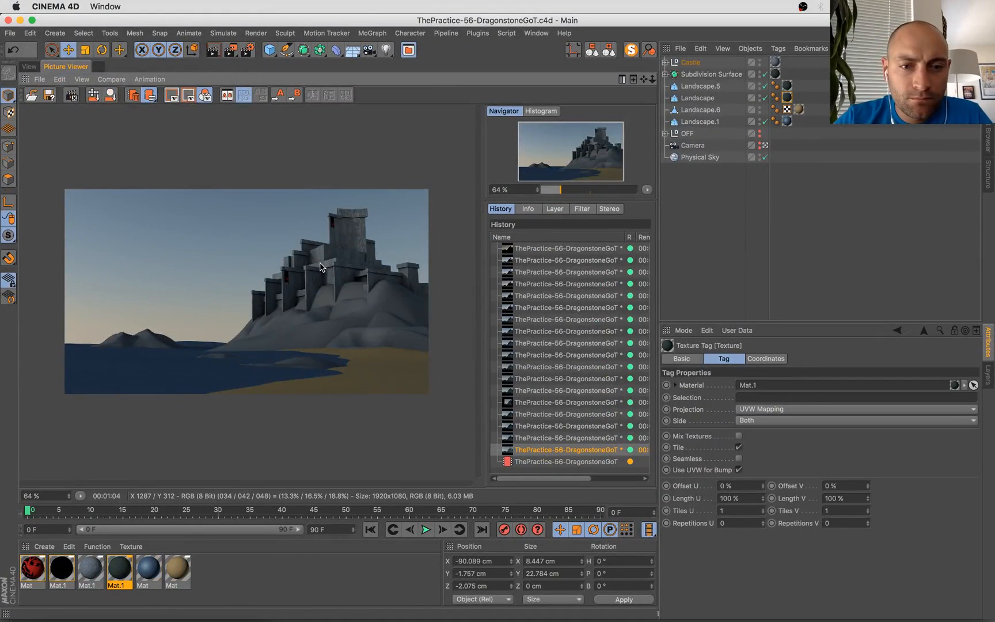
# Compare the in-progress render with the previous one, looking at the color of the rocks
pyautogui.scroll(1, 322, 266)
pyautogui.click(539, 463)
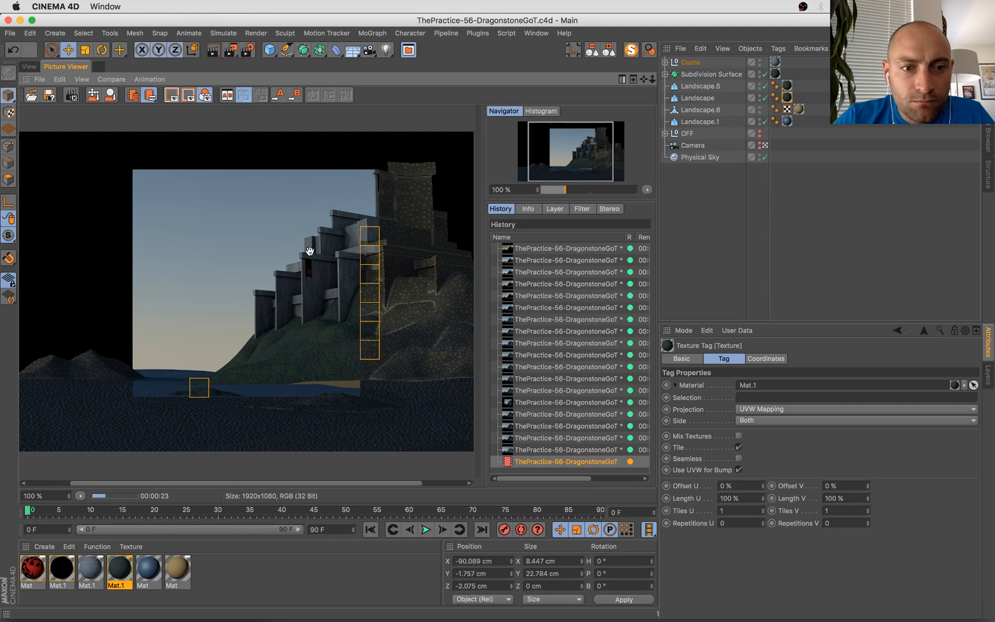
pyautogui.click(537, 450)
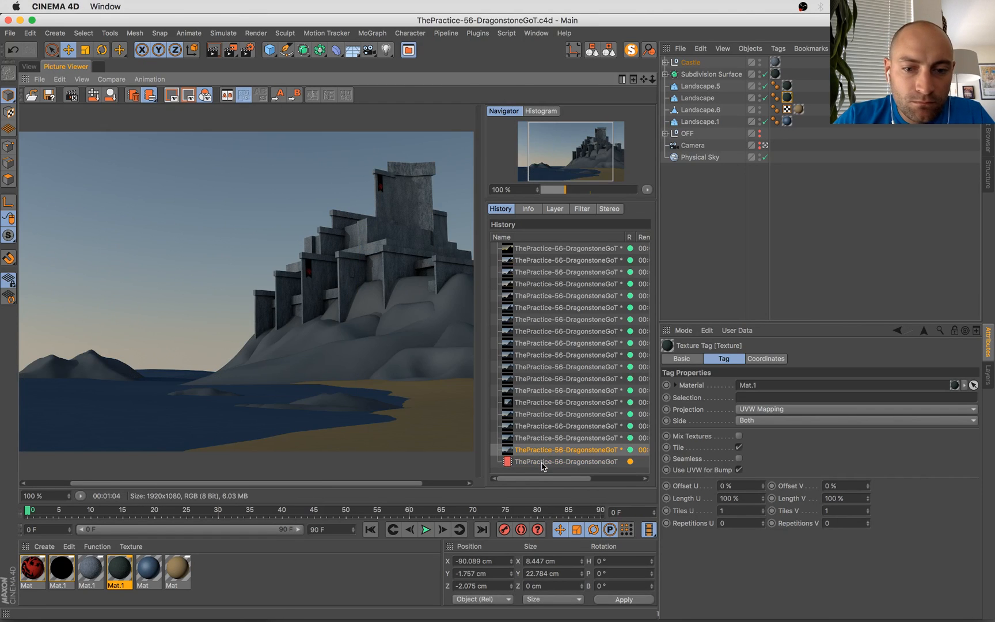
pyautogui.click(541, 462)
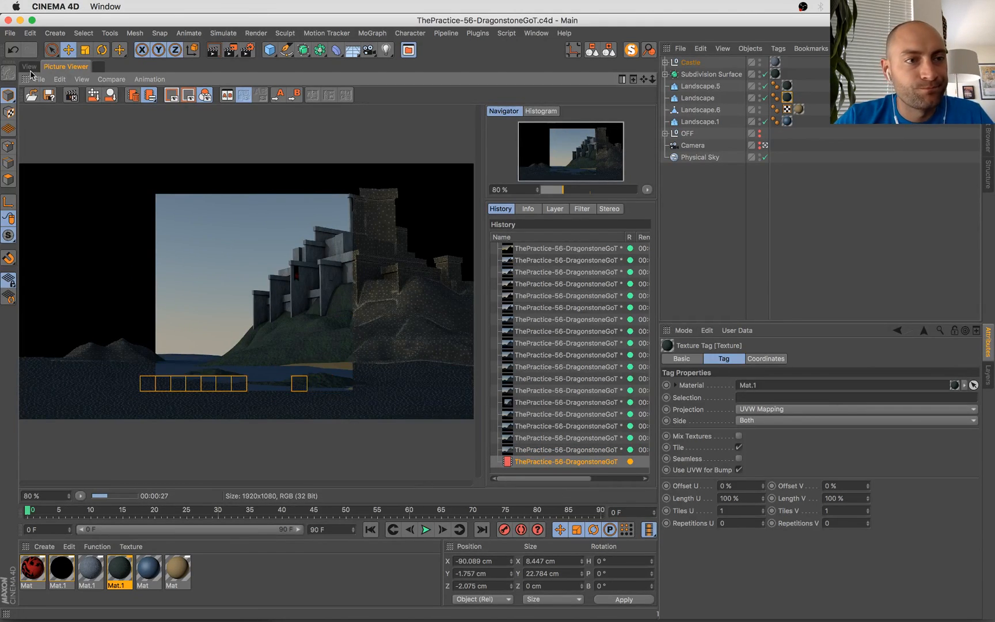
# Duplicate the green stone material, clear the copy's color texture and set its base color to S 24%, V 32%
pyautogui.click(29, 67)
pyautogui.click(118, 578)
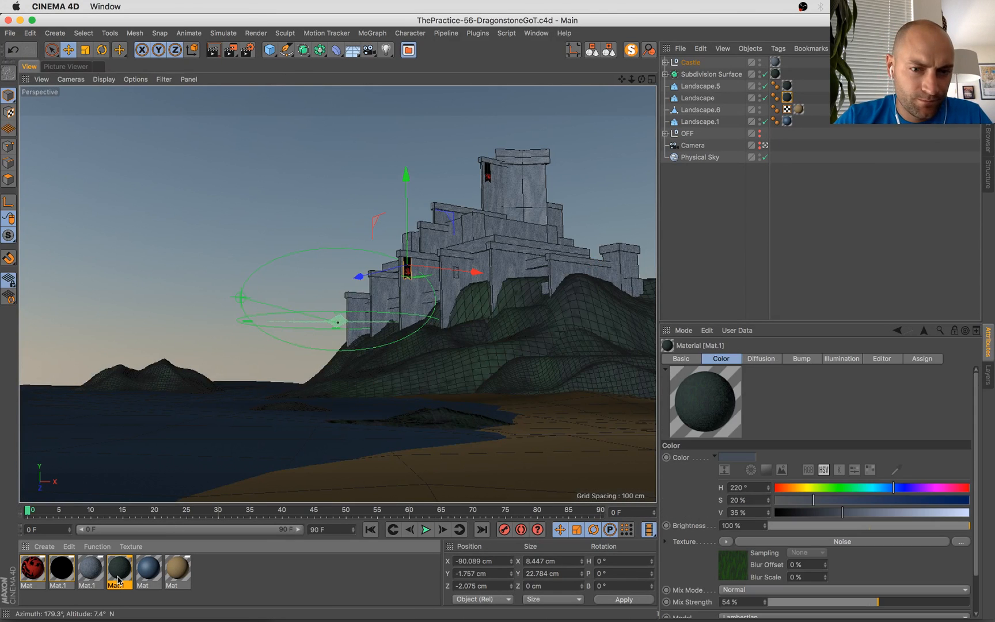
pyautogui.keyDown('ctrl'); pyautogui.moveTo(121, 573); pyautogui.dragTo(145, 573); pyautogui.keyUp('ctrl')
pyautogui.doubleClick(148, 573)
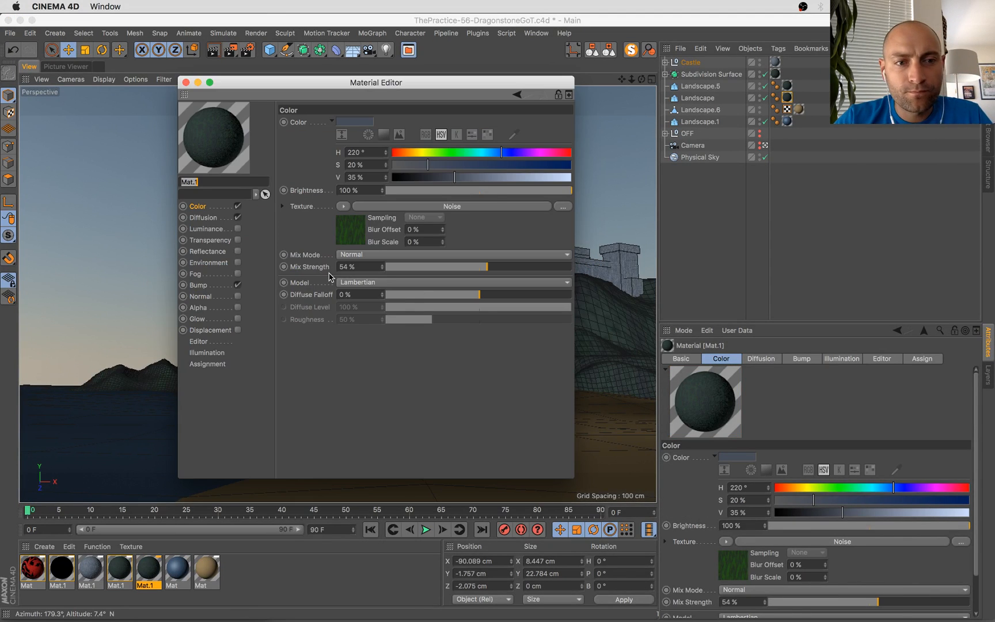
pyautogui.click(343, 207)
pyautogui.click(351, 221)
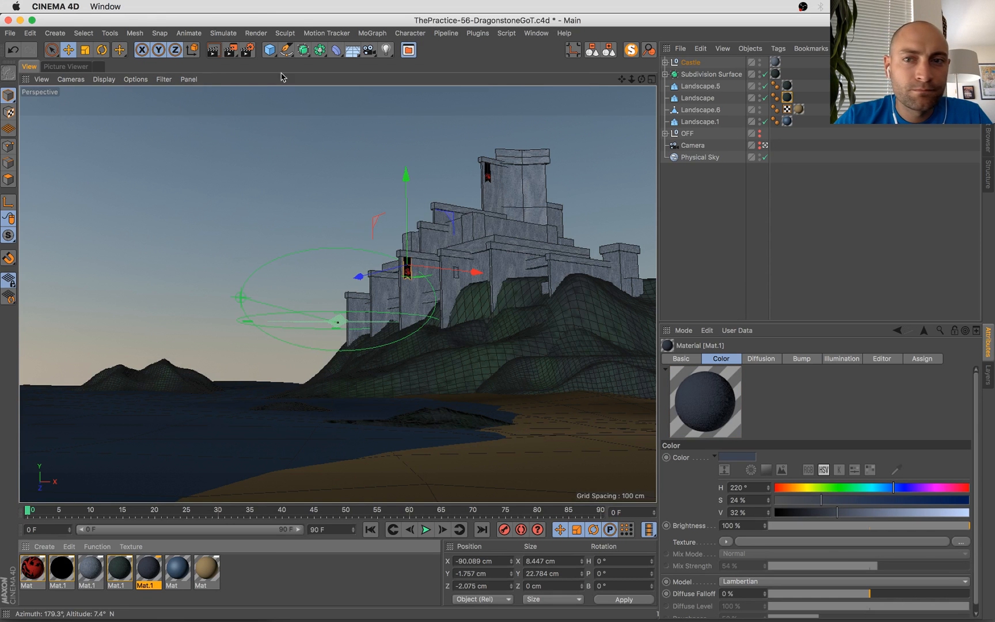
pyautogui.click(185, 82)
# Expand the island's Subdivision Surface hierarchy to show its landscape objects, and disable the subdivision
pyautogui.click(665, 74)
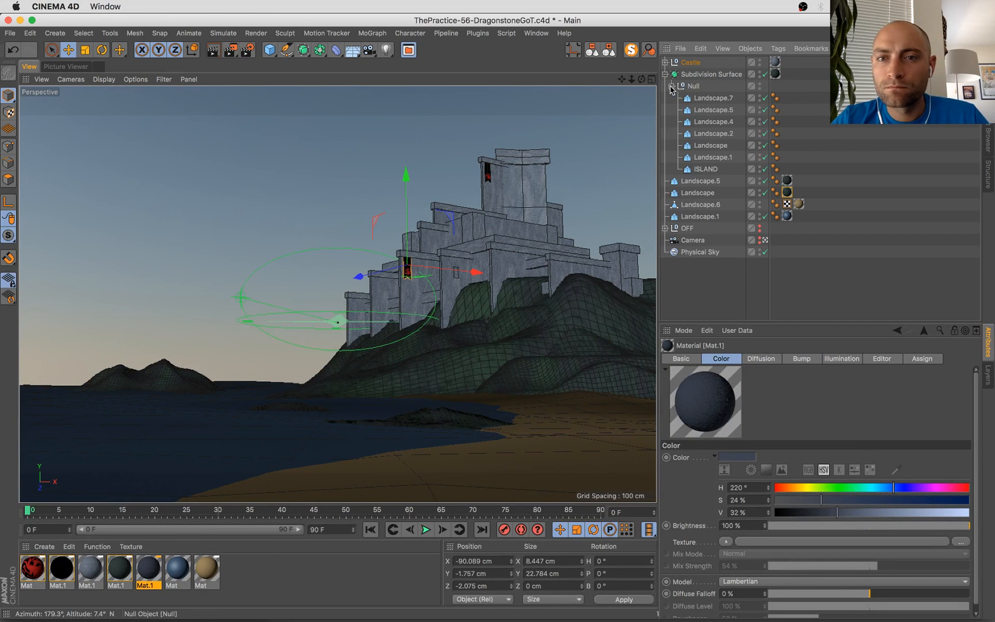
pyautogui.click(451, 373)
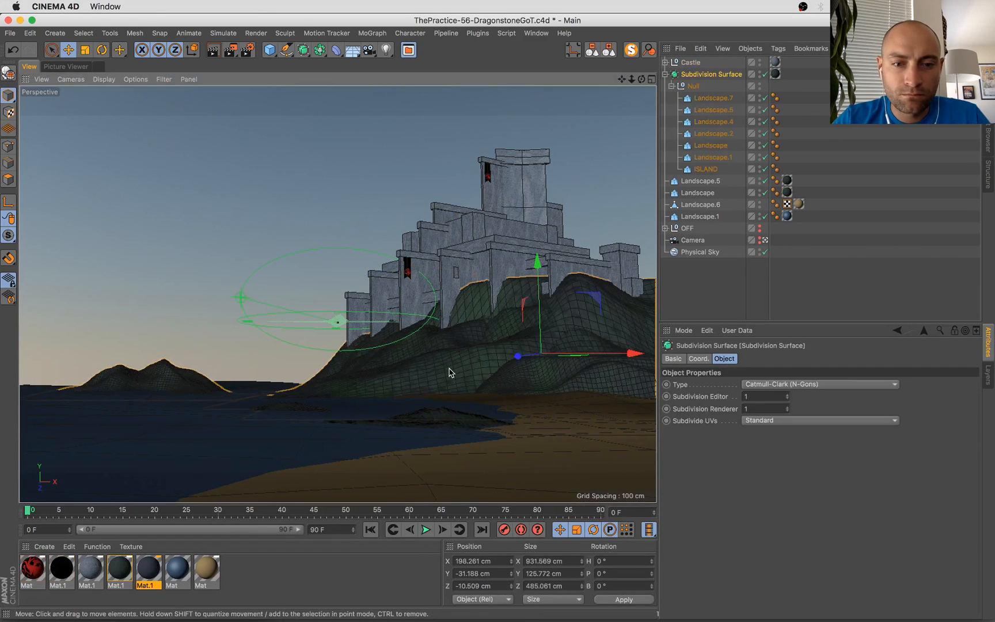
pyautogui.click(765, 74)
# Apply the dark blue-grey stone material to Landscape, Landscape.1 and Landscape.5 inside the island's Null group
pyautogui.click(153, 572)
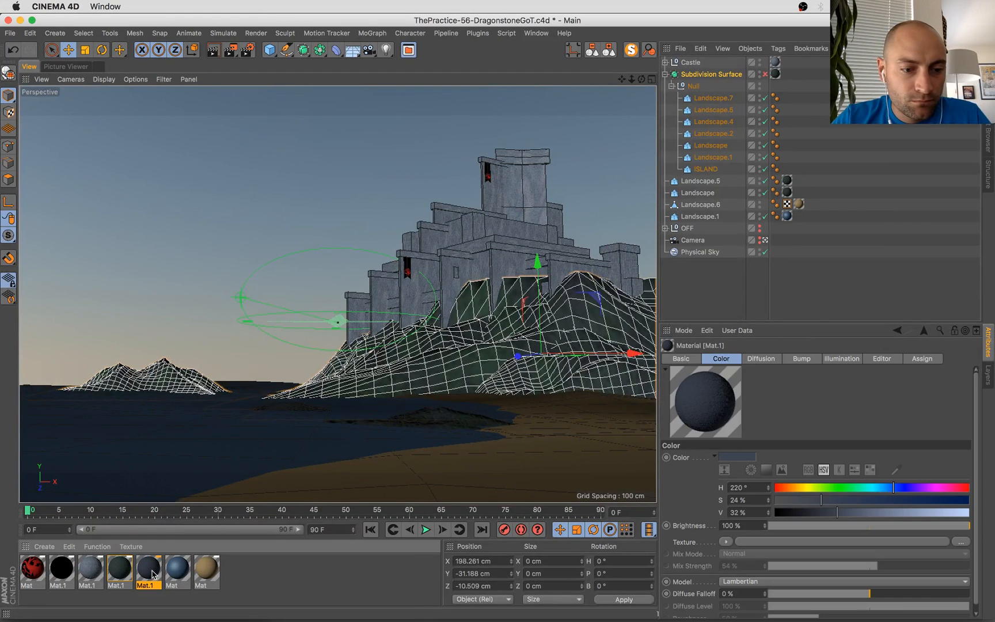
pyautogui.moveTo(224, 505); pyautogui.dragTo(411, 359)
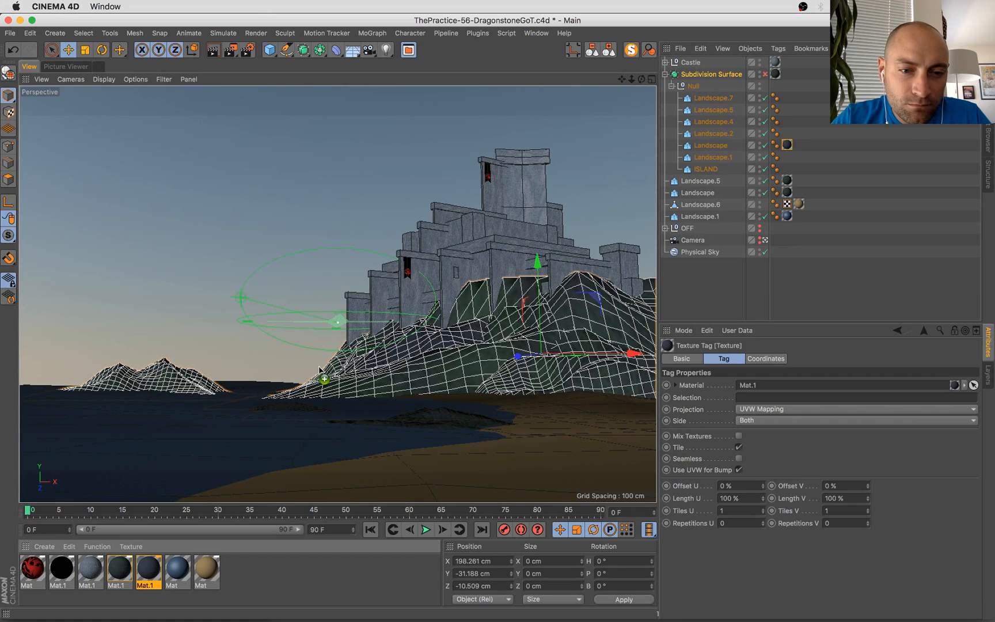
pyautogui.moveTo(321, 370); pyautogui.dragTo(340, 372)
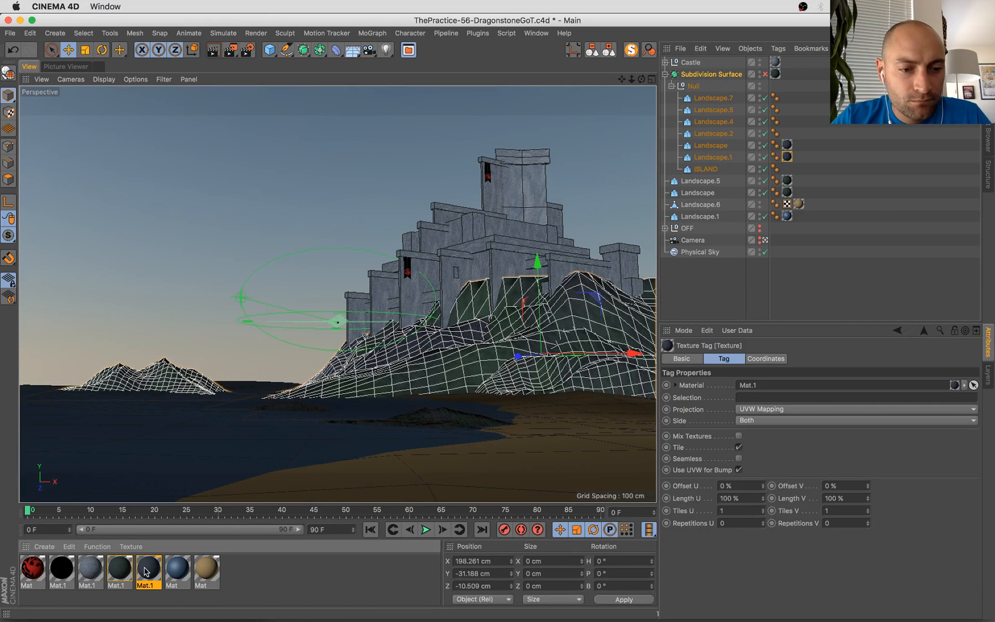
pyautogui.moveTo(145, 571); pyautogui.dragTo(599, 375)
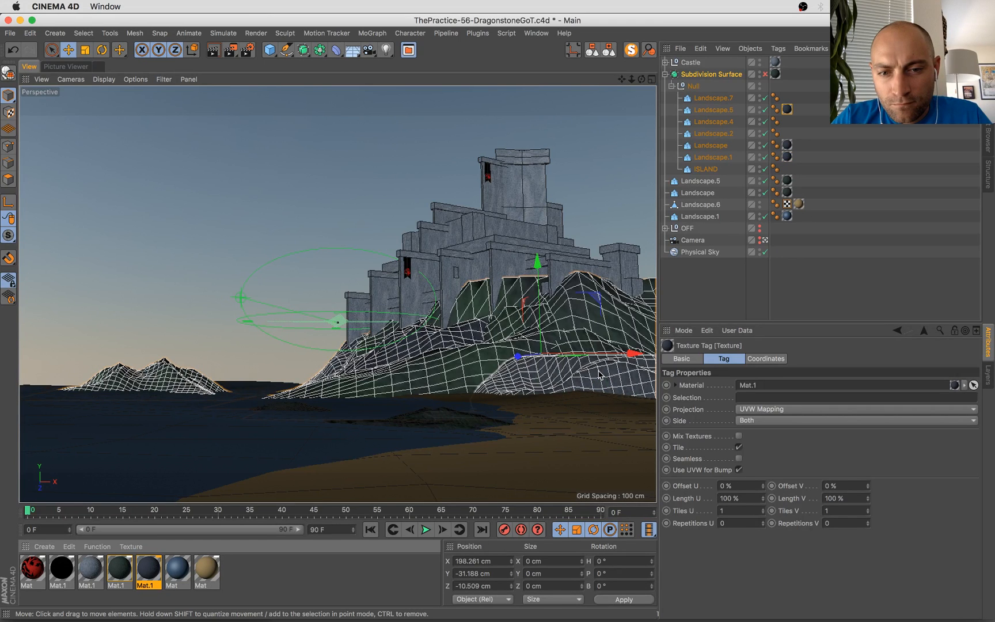
# Save the project and apply the selected dark Mat.1 material to Landscape.2, leaving the Subdivision Surface enabled
pyautogui.press('super+s')
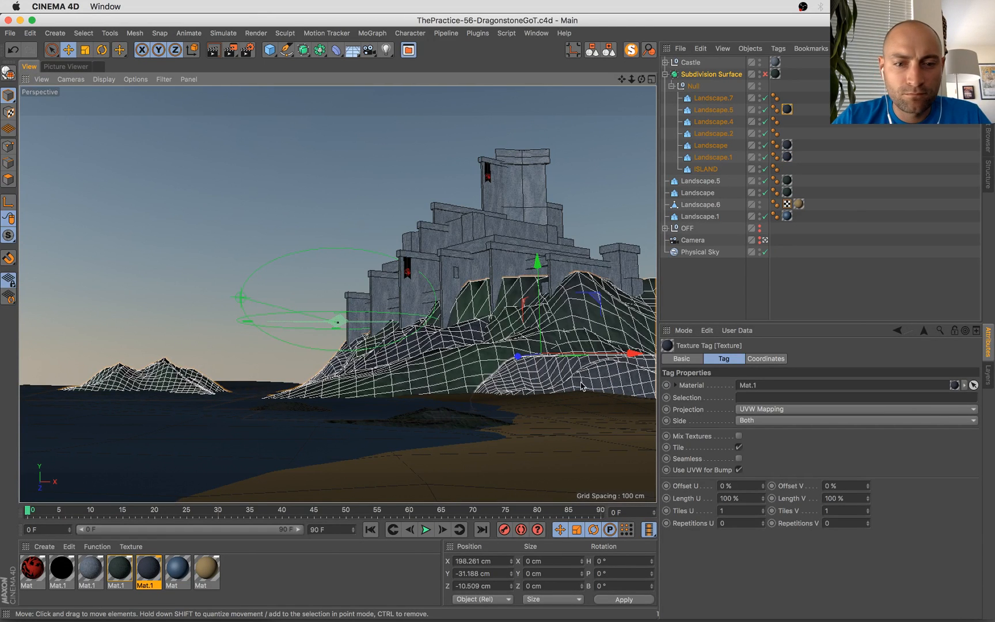
pyautogui.click(765, 74)
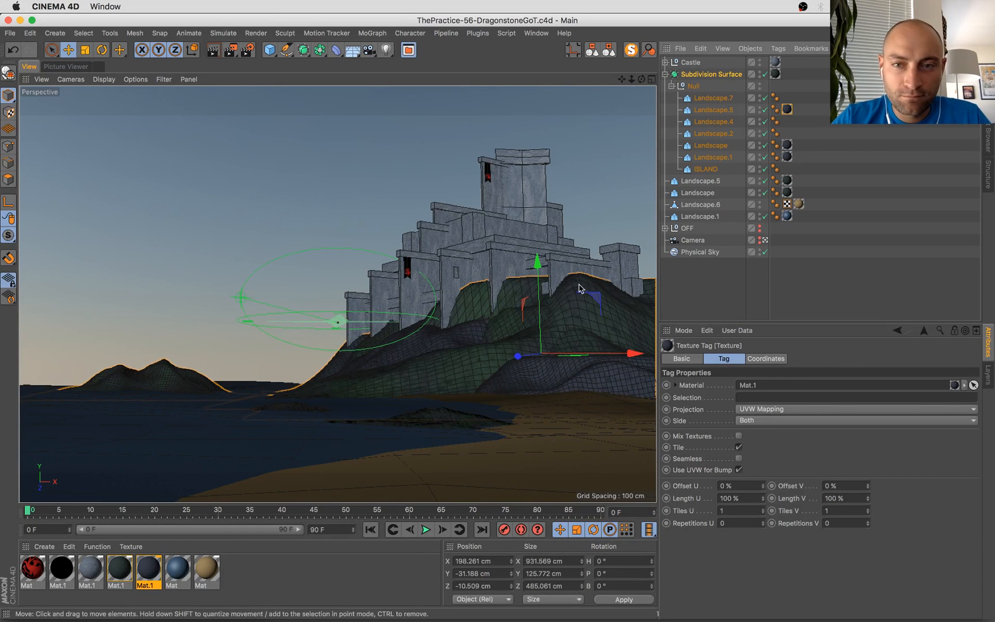
pyautogui.click(764, 74)
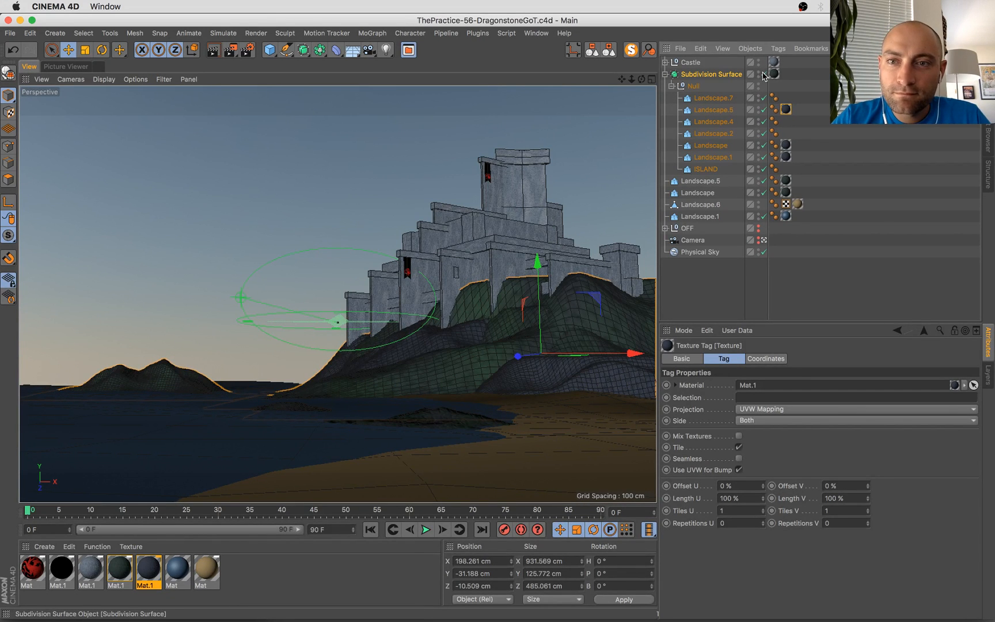
pyautogui.click(487, 335)
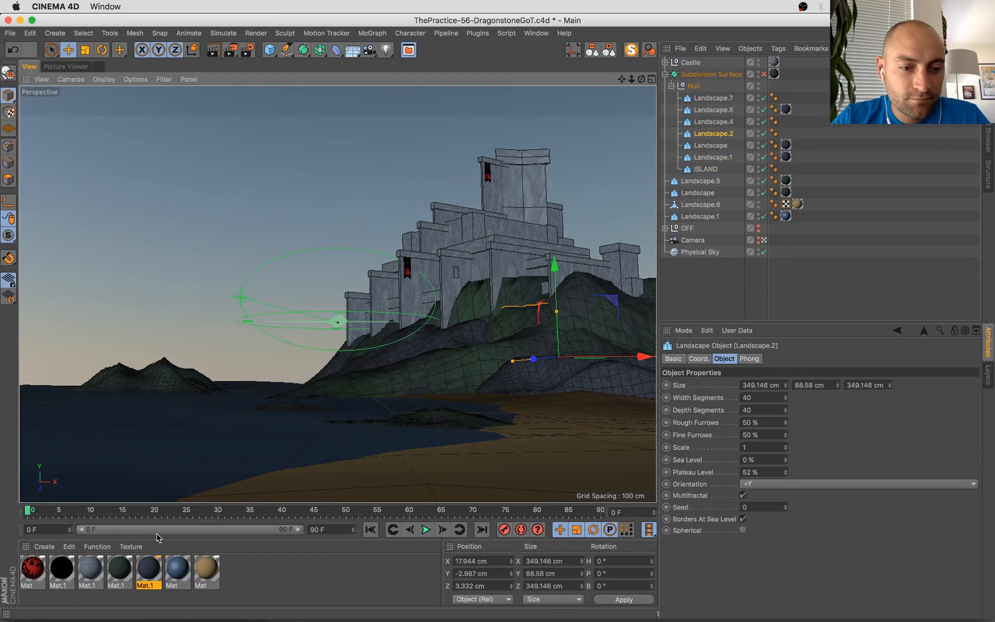
pyautogui.moveTo(143, 576); pyautogui.dragTo(507, 326)
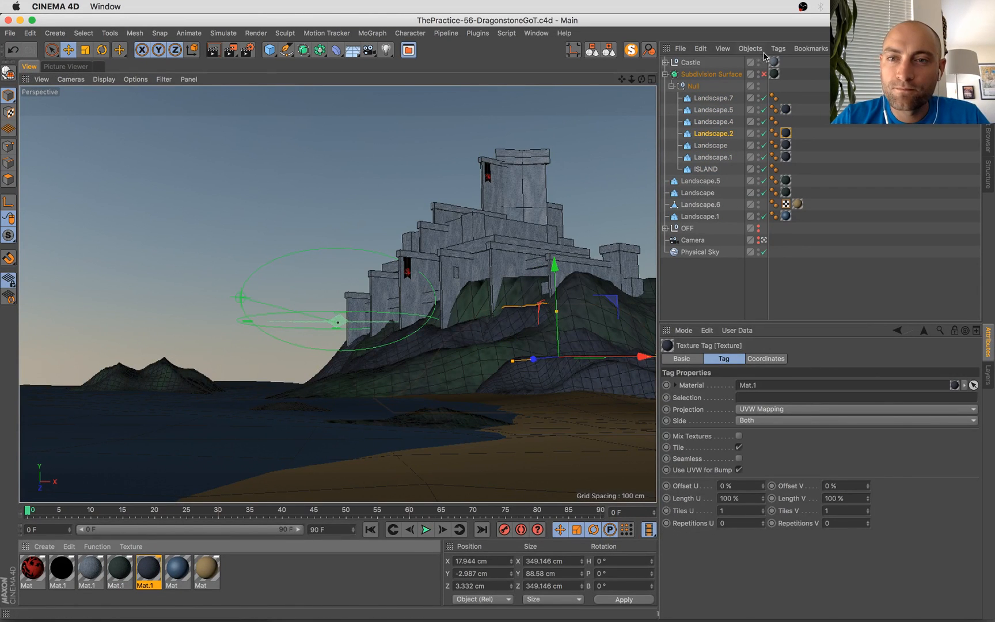
pyautogui.click(764, 74)
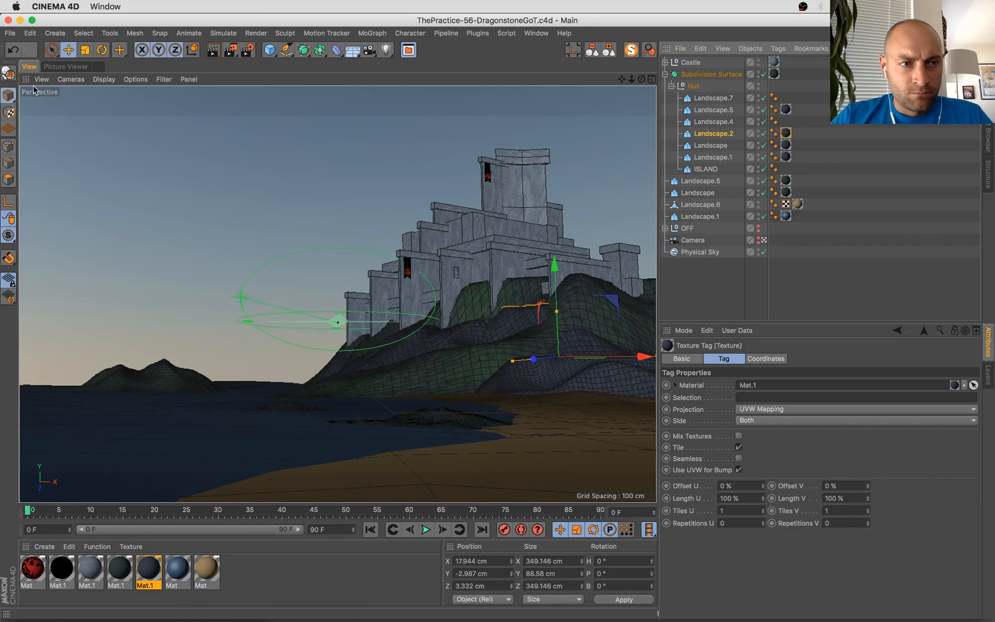
# Render the scene to the Picture Viewer
pyautogui.click(60, 66)
pyautogui.press('super+Tab')
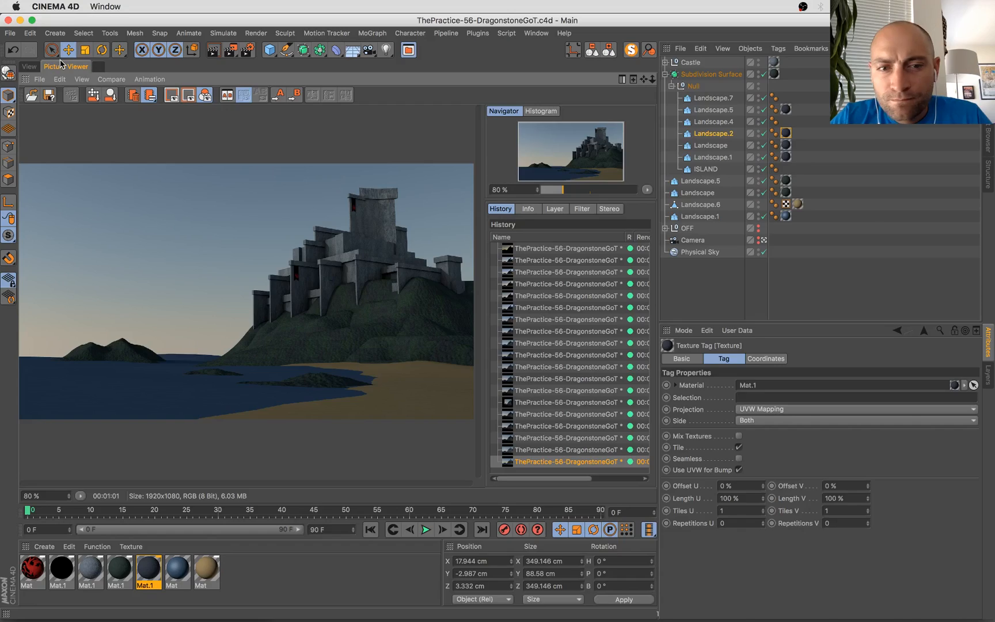
pyautogui.hotkey('shift', 'r')
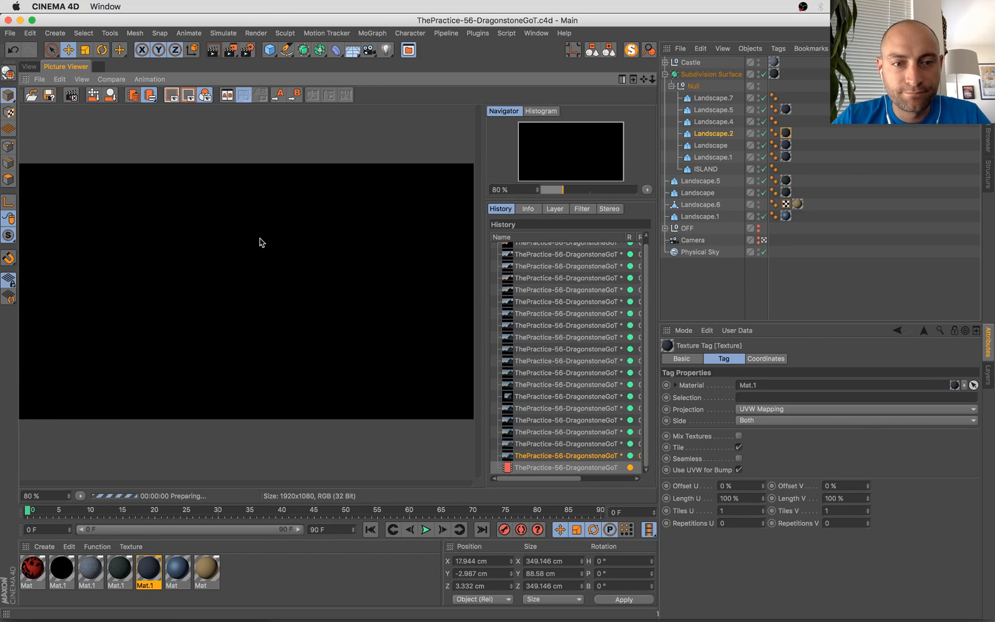
# Duplicate the castle's Cube.4 slab in the viewport scene and shrink the copy to about 30 × 13 × 13 cm
pyautogui.click(32, 67)
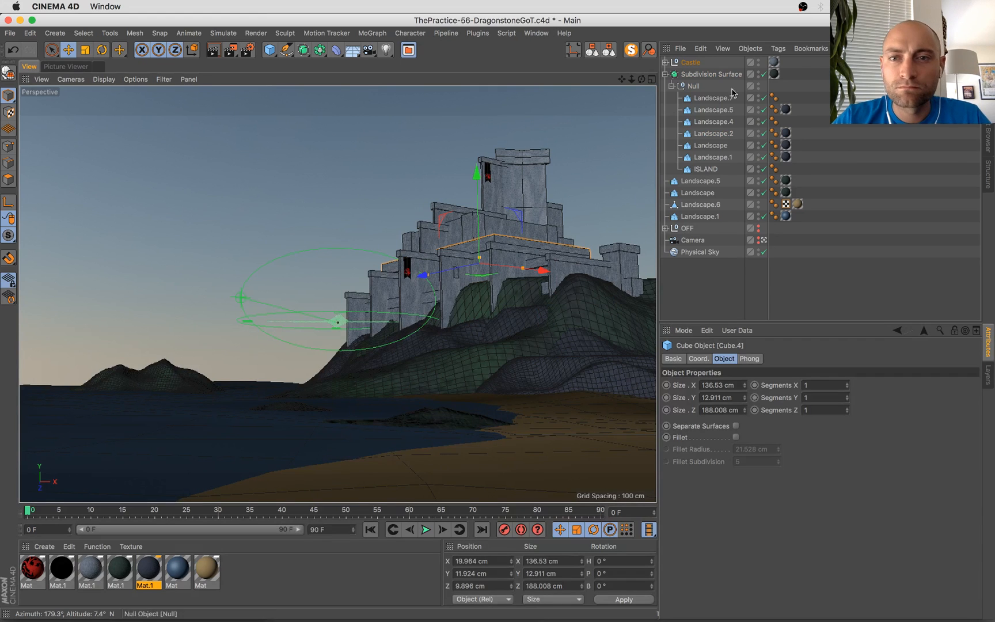
pyautogui.press('s')
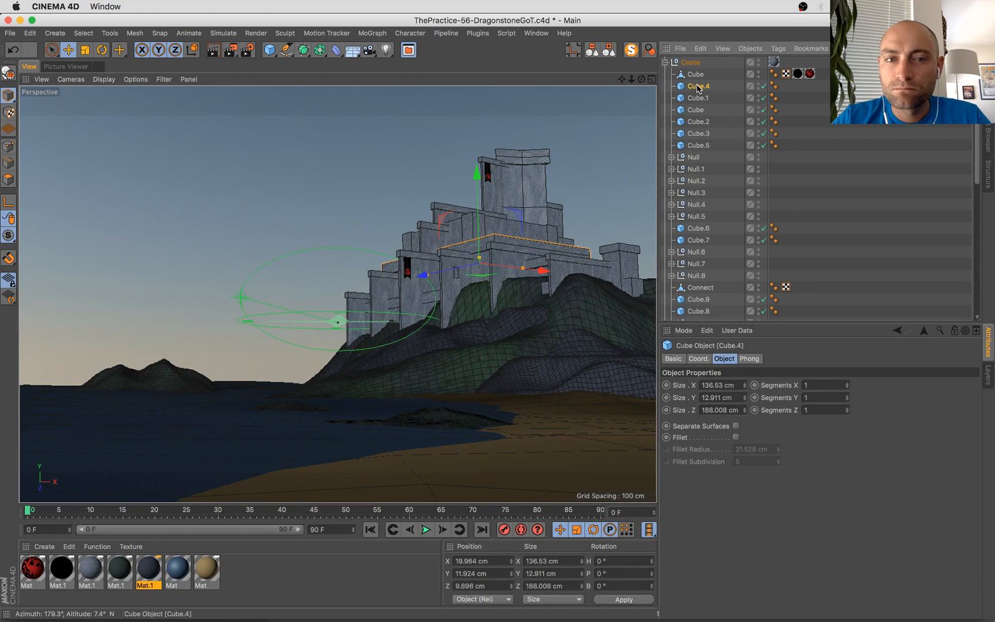
pyautogui.keyDown('ctrl'); pyautogui.moveTo(697, 86); pyautogui.dragTo(696, 81); pyautogui.keyUp('ctrl')
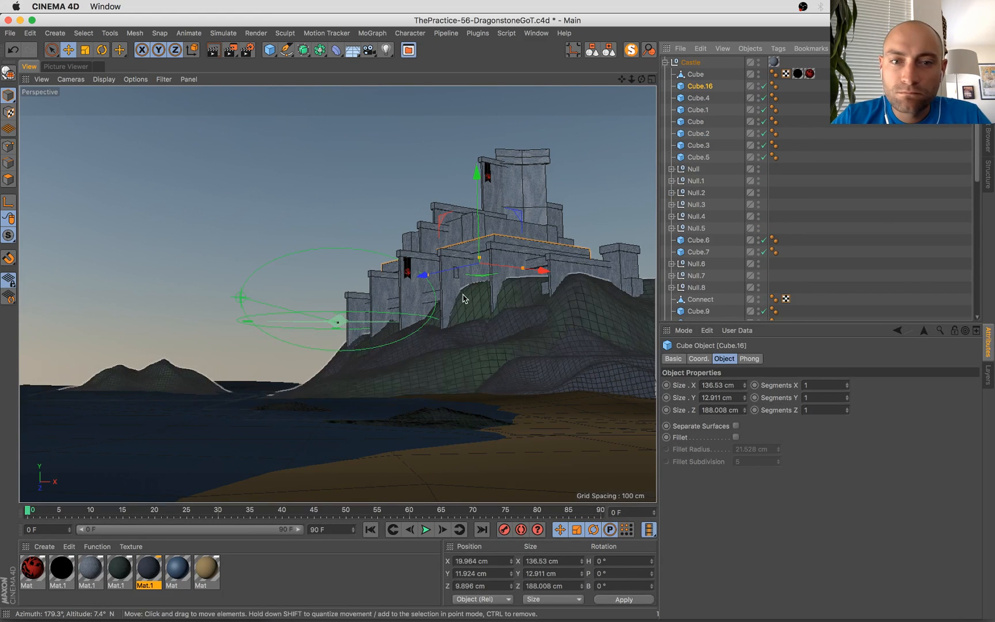
pyautogui.moveTo(430, 279); pyautogui.dragTo(456, 270)
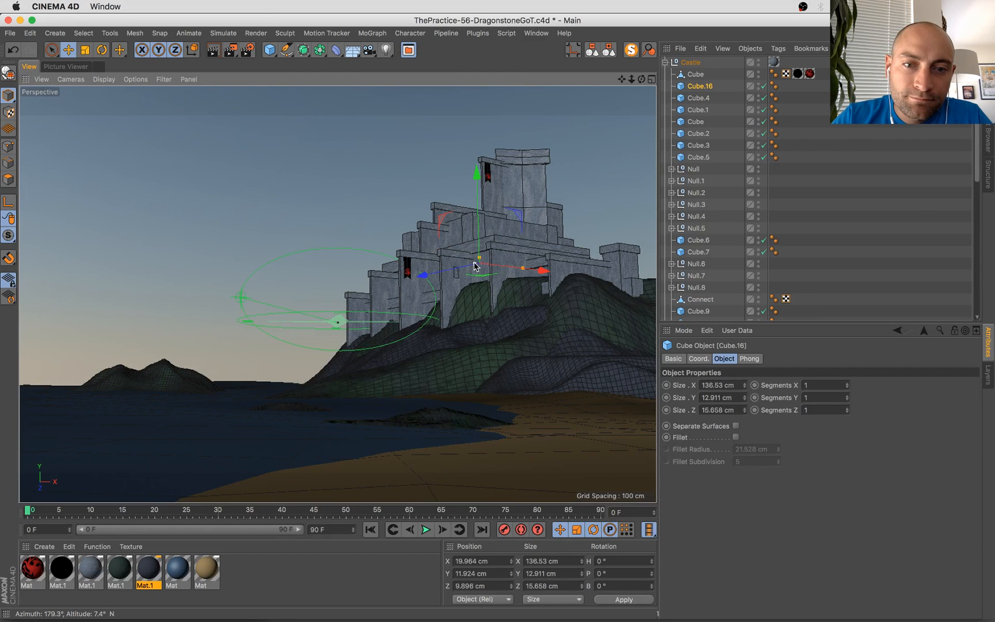
pyautogui.moveTo(490, 267); pyautogui.dragTo(487, 266)
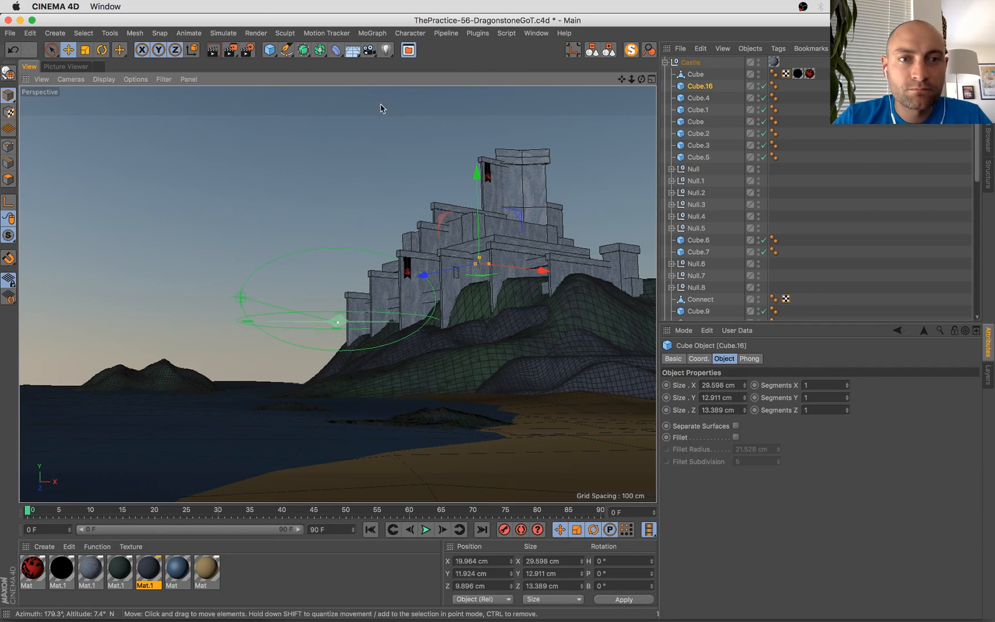
# Place the small block in a linear Cloner with per-step offsets of 0 cm in Y and 8 cm in Z
pyautogui.click(373, 33)
pyautogui.keyDown('alt'); pyautogui.click(387, 168); pyautogui.keyUp('alt')
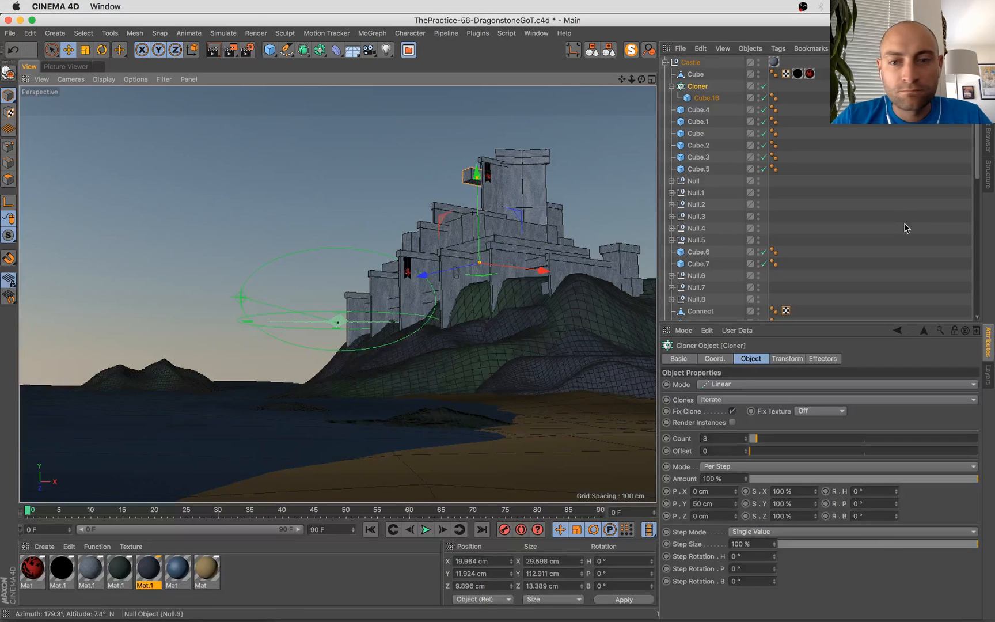
pyautogui.click(718, 501)
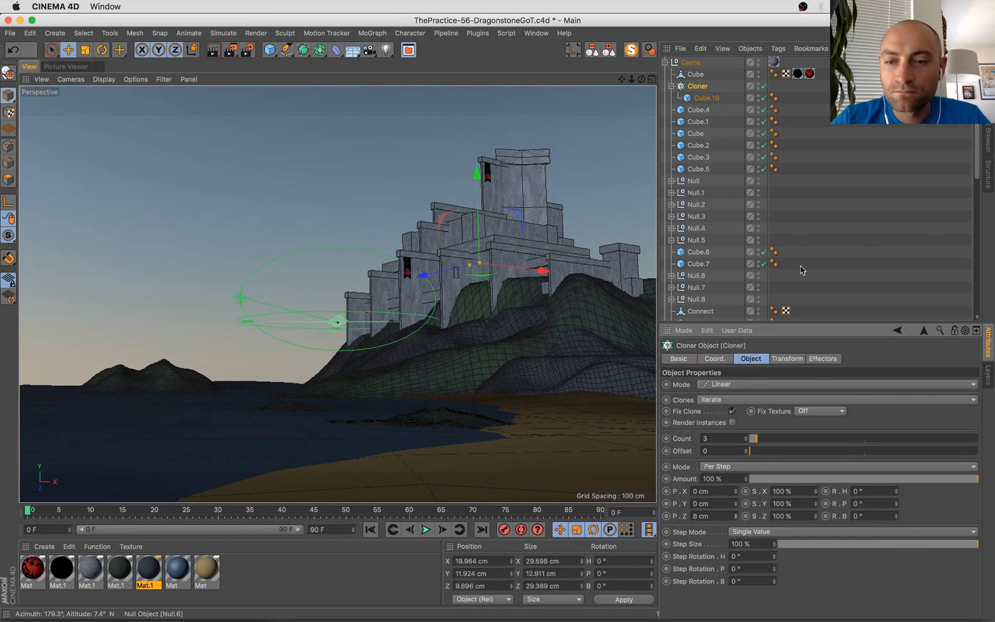
# Leave the camera view and move the Cloner under the castle's front ledge, to about X -41, Y 5, Z -72 cm
pyautogui.scroll(-10, 801, 270)
pyautogui.press('s')
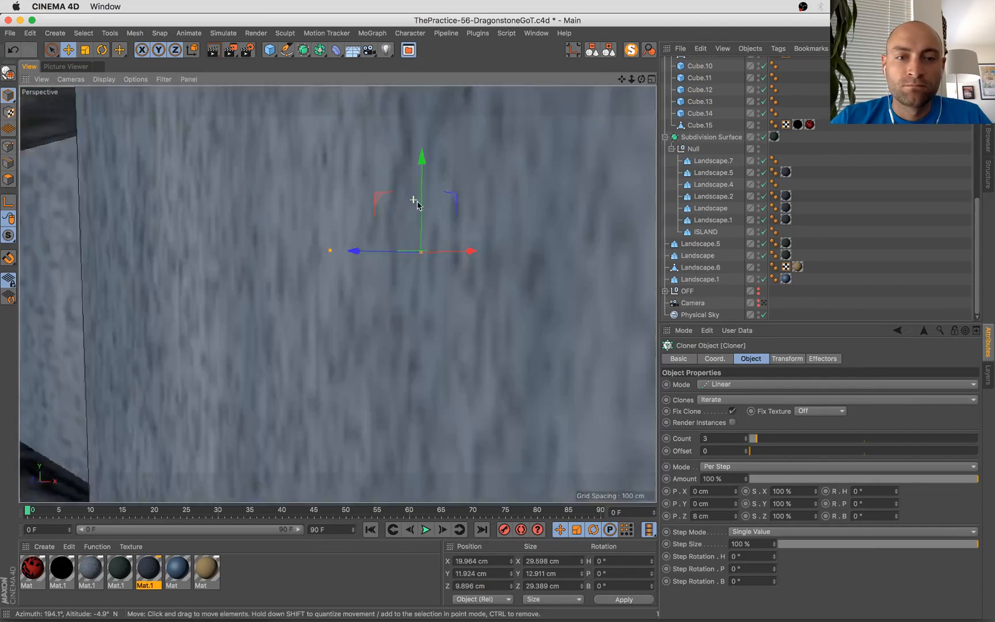
pyautogui.keyDown('alt'); pyautogui.moveTo(418, 204); pyautogui.dragTo(518, 267); pyautogui.keyUp('alt')
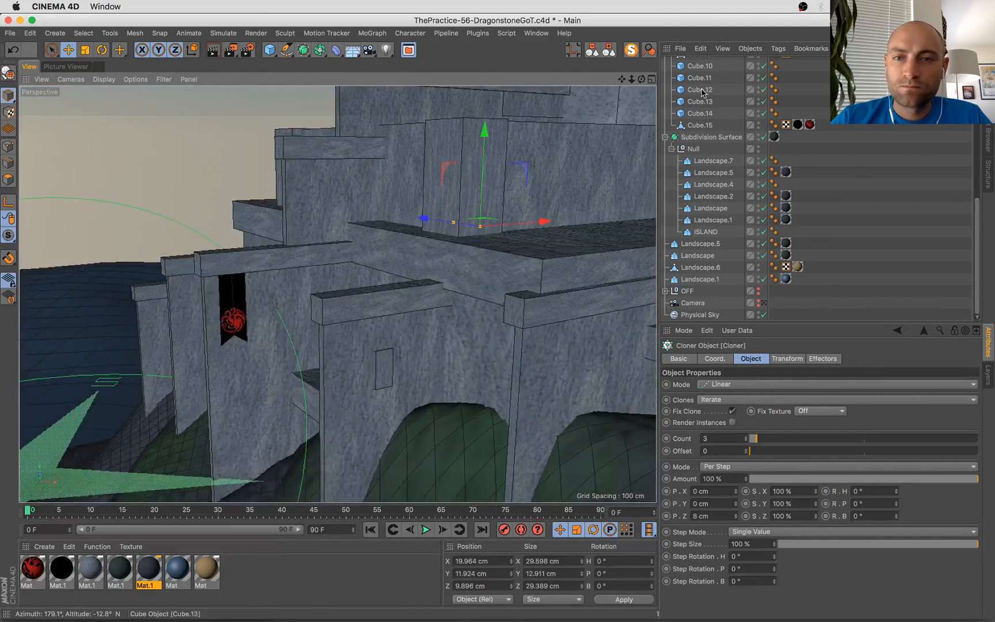
pyautogui.scroll(8, 708, 109)
pyautogui.click(614, 48)
pyautogui.click(665, 63)
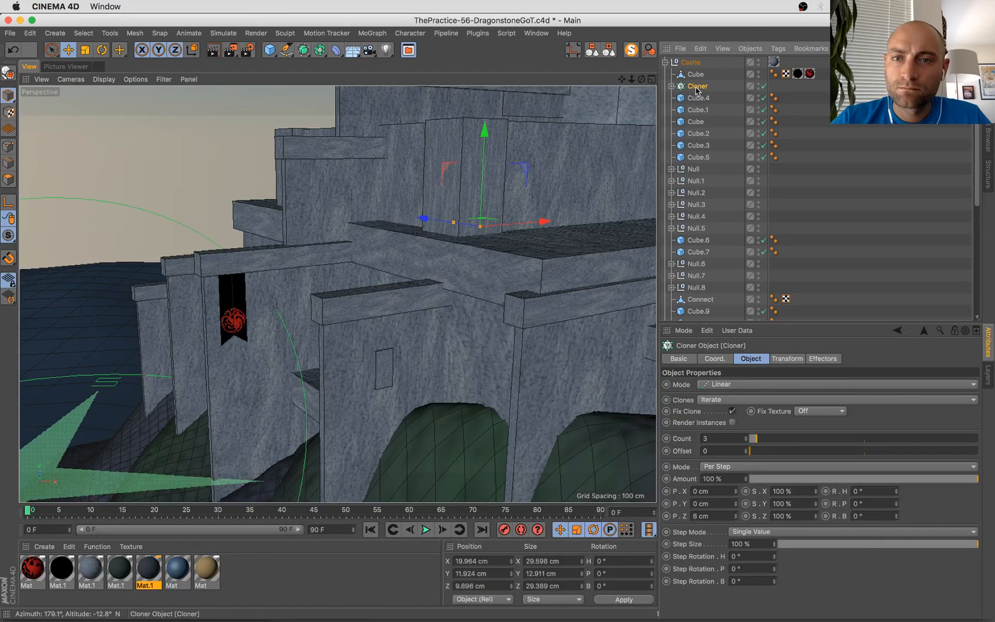
pyautogui.moveTo(544, 224); pyautogui.dragTo(340, 311)
pyautogui.moveTo(563, 145); pyautogui.dragTo(564, 166)
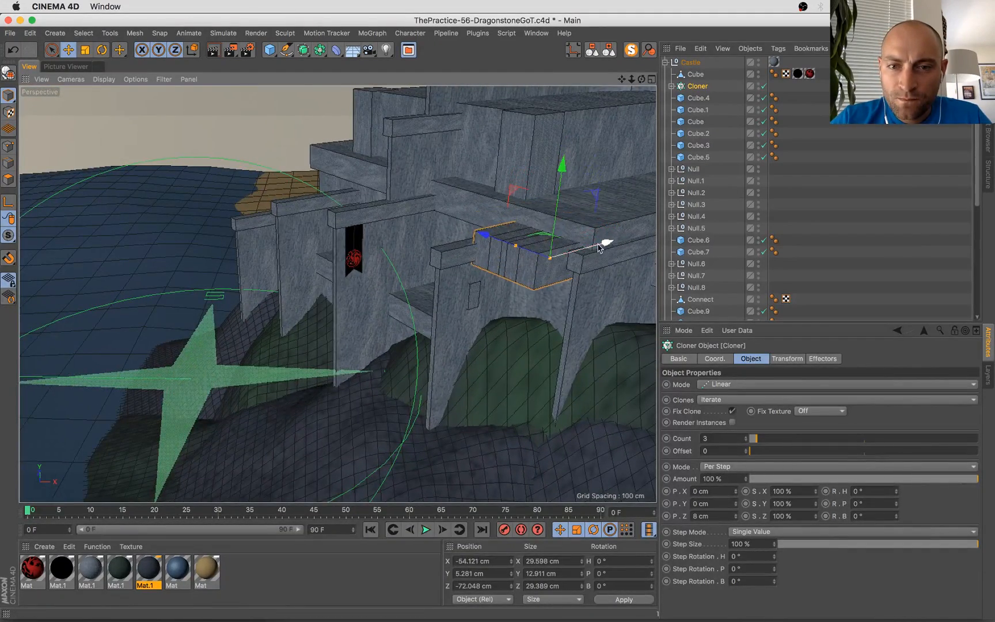
pyautogui.moveTo(599, 247)
pyautogui.mouseDown()
pyautogui.moveTo(629, 238)
pyautogui.moveTo(570, 256)
pyautogui.mouseUp()
# Resize the cloned cube into a thin bracket of about 12 × 11 × 2 cm
pyautogui.click(672, 85)
pyautogui.click(699, 99)
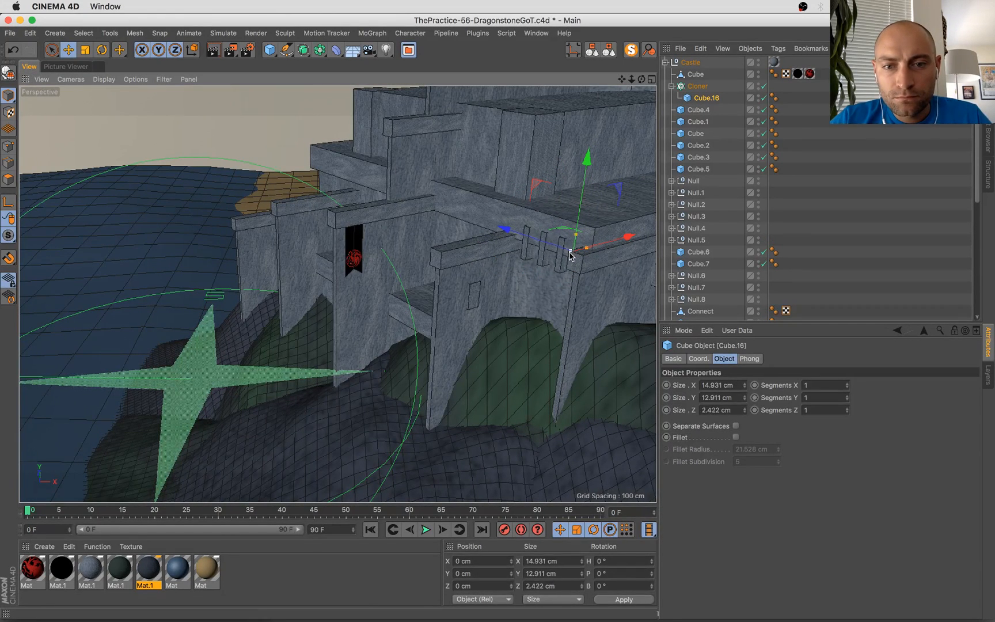
pyautogui.click(697, 86)
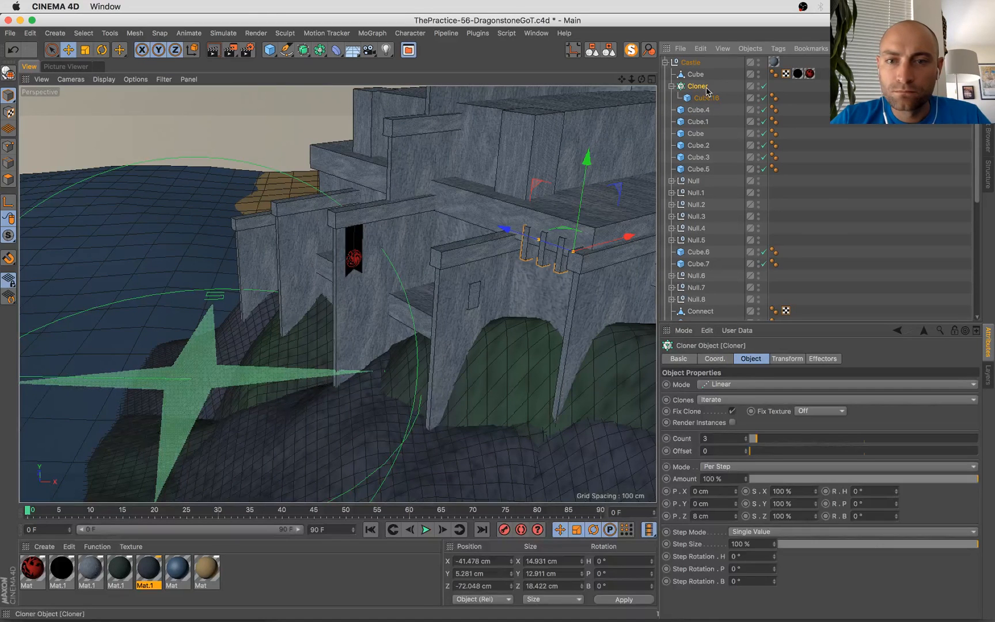
pyautogui.click(692, 110)
pyautogui.click(710, 98)
pyautogui.press('t')
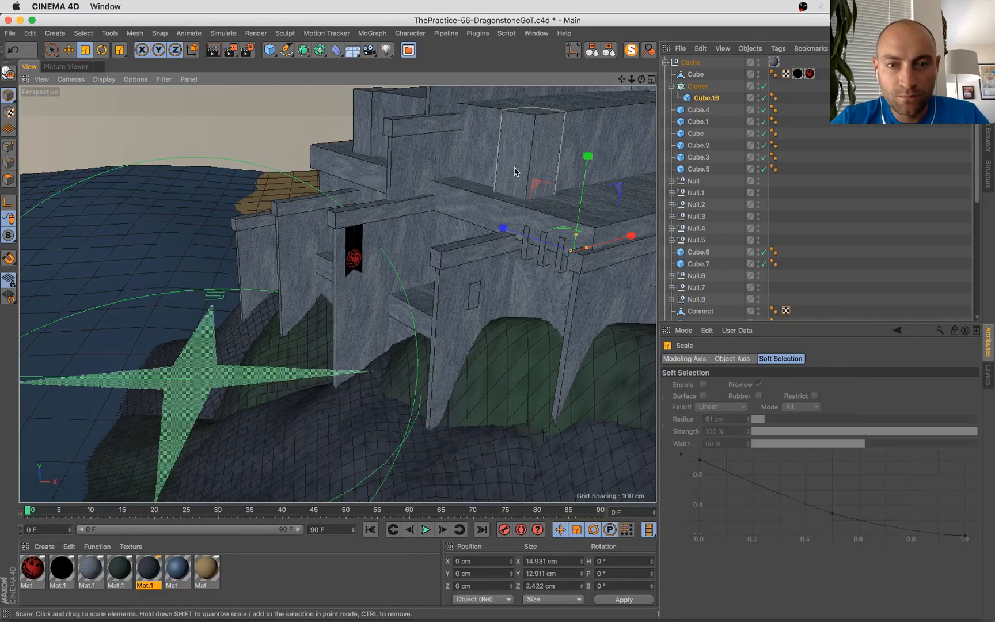
pyautogui.moveTo(514, 167); pyautogui.dragTo(470, 230)
pyautogui.press('e')
# Reposition the Cloner against the ledge's underside and near its corner, at about Y 3 cm and Z -77 cm
pyautogui.keyDown('alt'); pyautogui.moveTo(470, 230); pyautogui.dragTo(572, 174); pyautogui.keyUp('alt')
pyautogui.click(698, 88)
pyautogui.press('e')
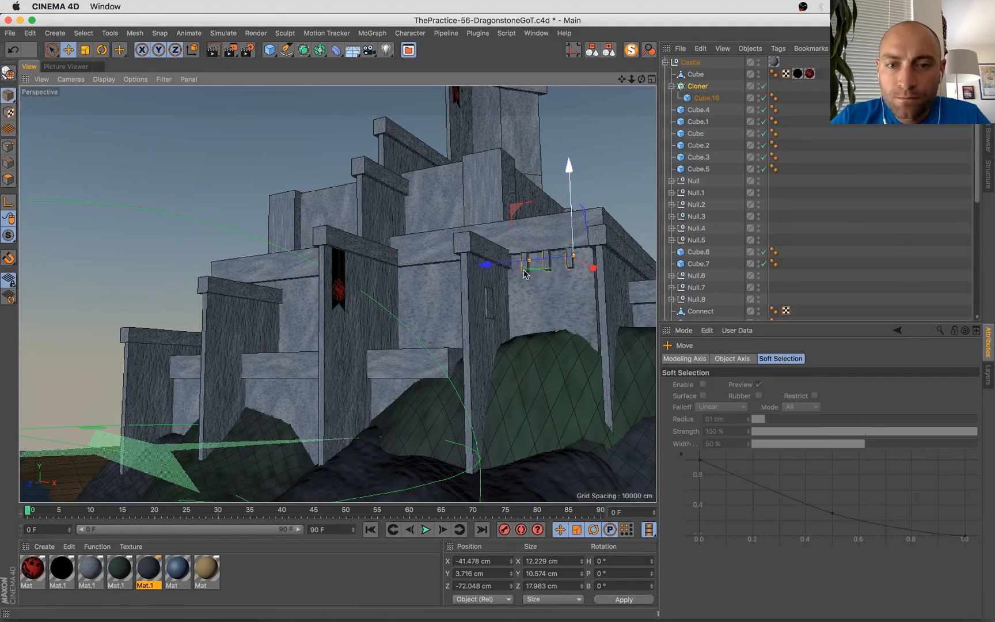
pyautogui.moveTo(525, 274)
pyautogui.mouseDown()
pyautogui.moveTo(550, 273)
pyautogui.moveTo(478, 304)
pyautogui.moveTo(540, 283)
pyautogui.mouseUp()
pyautogui.moveTo(591, 178); pyautogui.dragTo(591, 184)
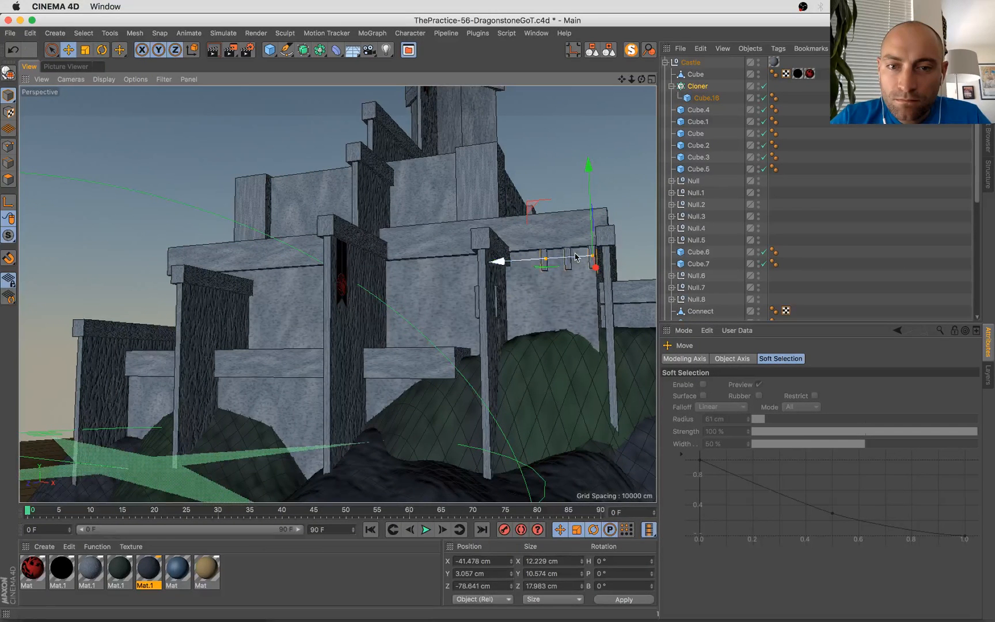
pyautogui.moveTo(576, 257); pyautogui.dragTo(569, 258)
# Set the Cloner's Z spacing to 6 cm and its count to 30 so the brackets span the ledge
pyautogui.click(693, 87)
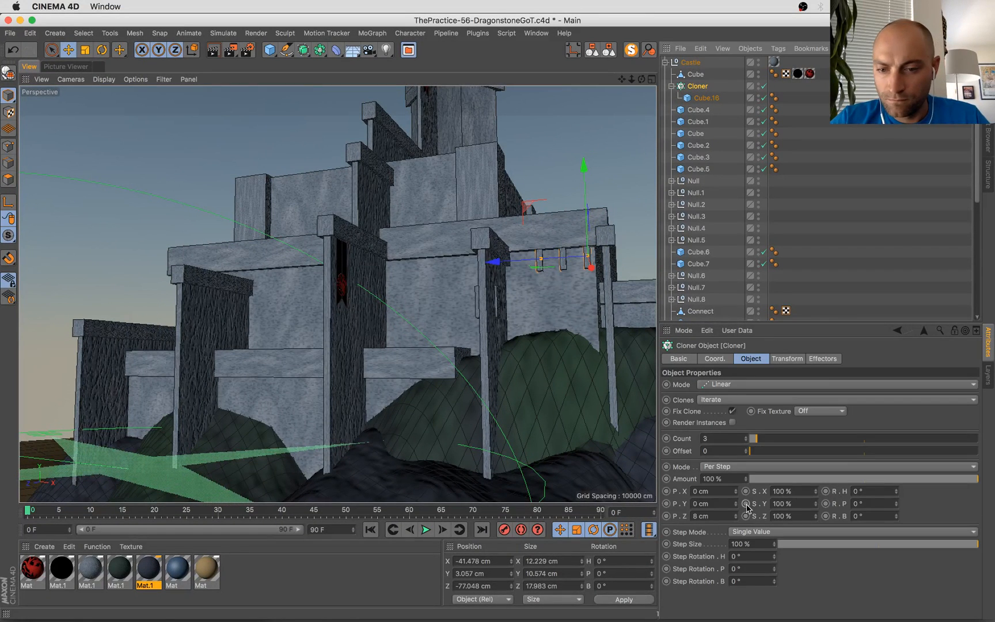
pyautogui.click(736, 518)
pyautogui.click(736, 518)
pyautogui.moveTo(753, 439); pyautogui.dragTo(813, 443)
pyautogui.keyDown('alt'); pyautogui.moveTo(576, 403); pyautogui.dragTo(651, 426); pyautogui.keyUp('alt')
pyautogui.moveTo(743, 440); pyautogui.dragTo(745, 439)
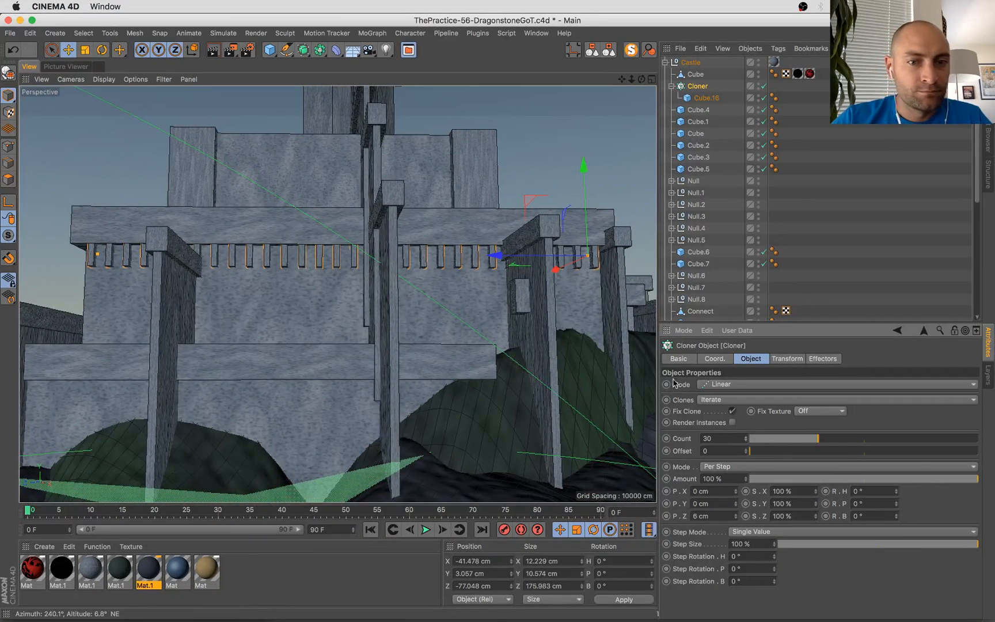
# Look through the scene Camera again and nudge the bracket row along X to about -40.7 cm
pyautogui.click(610, 51)
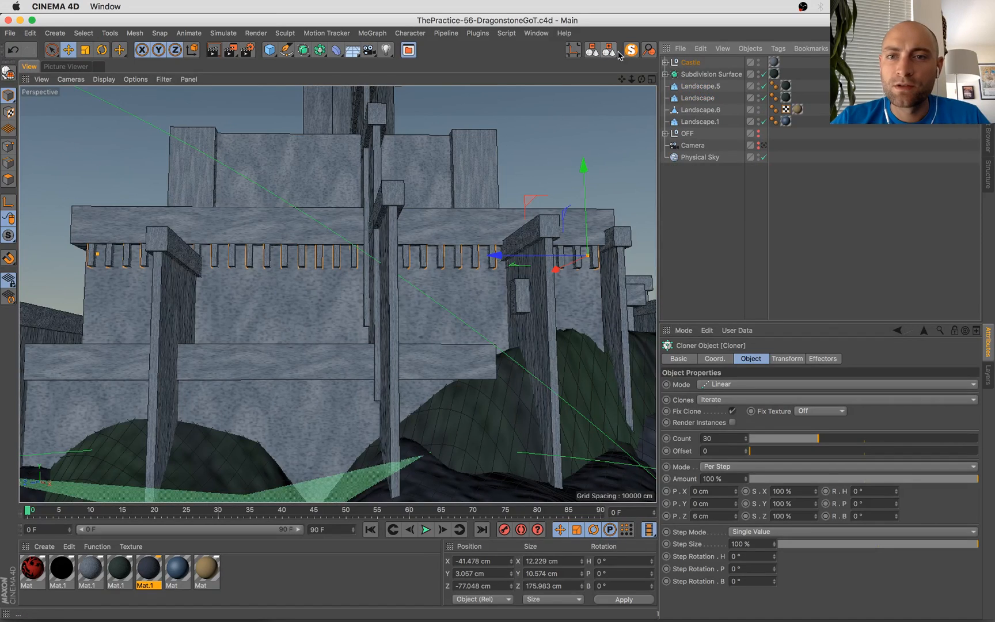
pyautogui.click(631, 50)
pyautogui.click(631, 51)
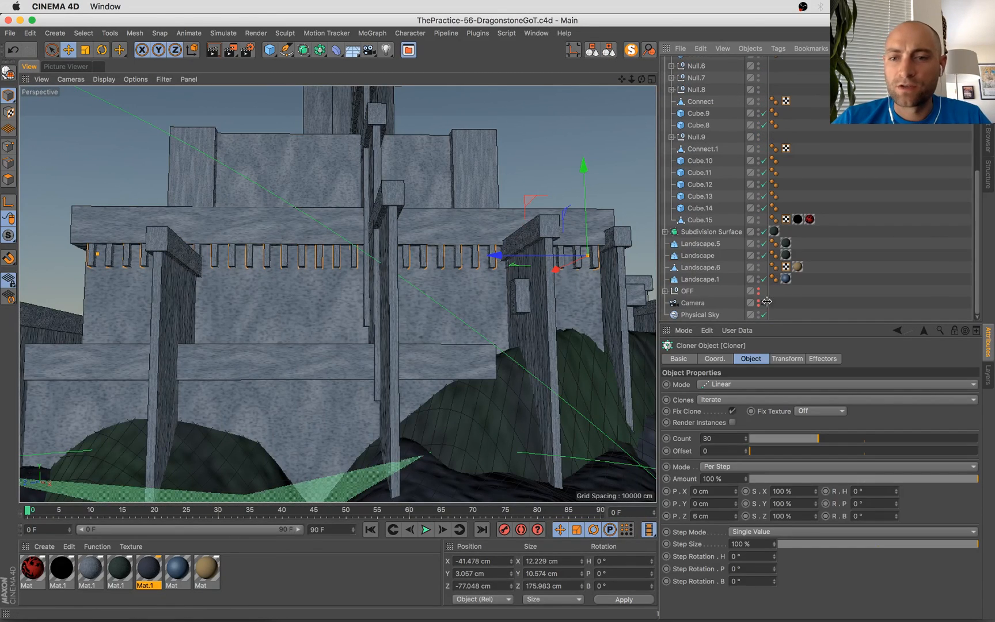
pyautogui.click(767, 302)
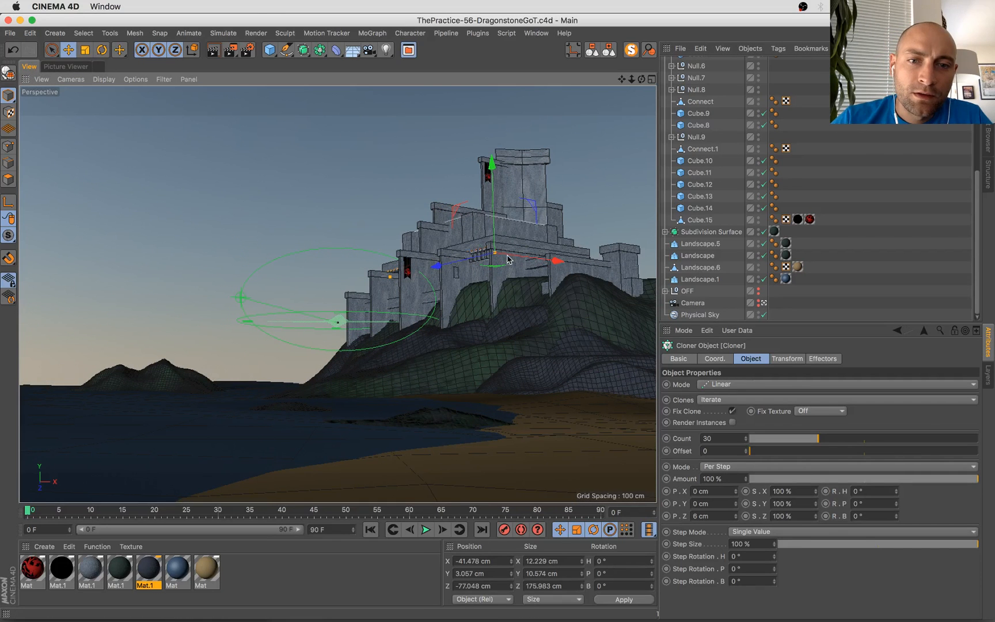
pyautogui.moveTo(535, 262); pyautogui.dragTo(537, 262)
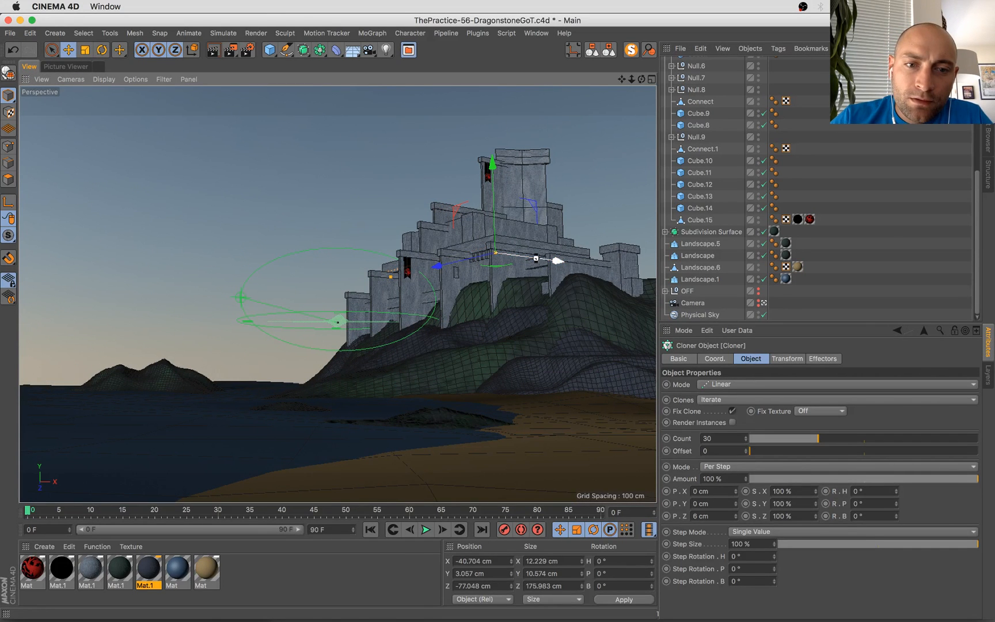
# Duplicate the bracket row and position the copy on the lower castle wall, at about X -62.9, Y -42.8, Z -42.9 cm
pyautogui.keyDown('ctrl'); pyautogui.moveTo(494, 218); pyautogui.dragTo(496, 262); pyautogui.keyUp('ctrl')
pyautogui.moveTo(565, 305); pyautogui.dragTo(540, 314)
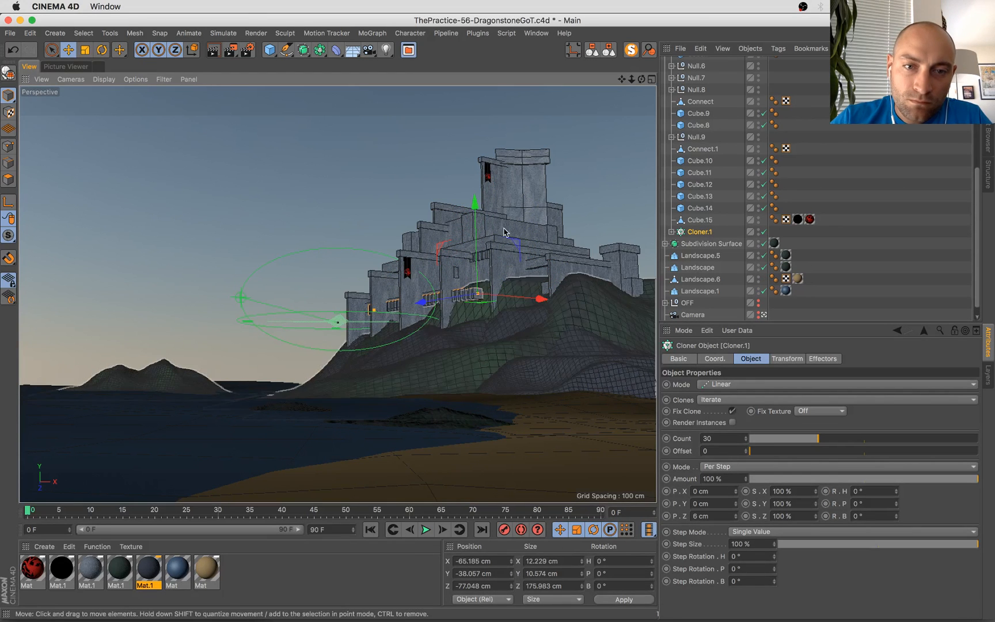
pyautogui.moveTo(478, 212); pyautogui.dragTo(478, 216)
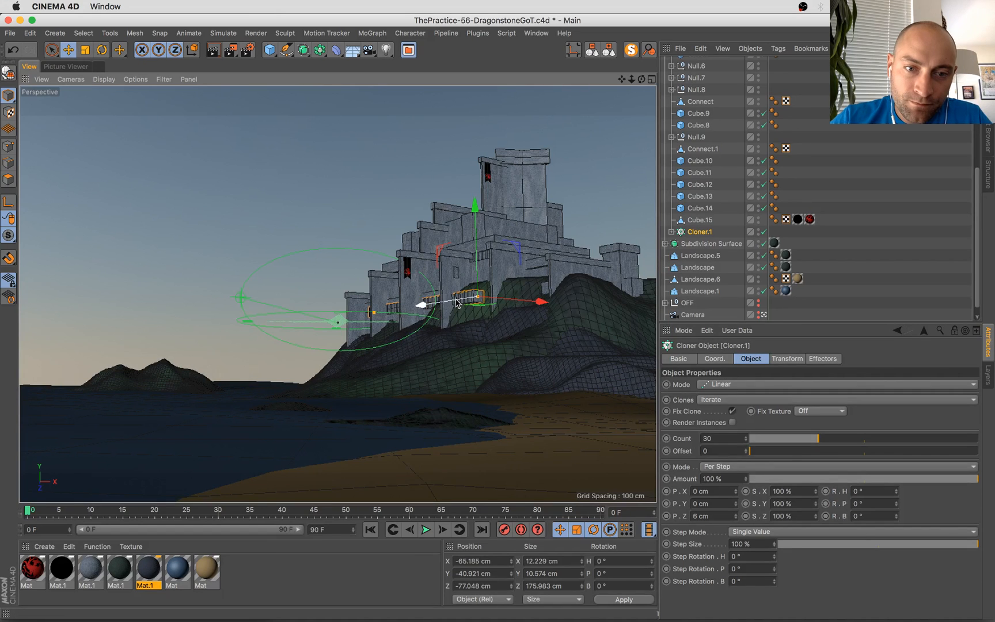
pyautogui.moveTo(461, 304); pyautogui.dragTo(430, 313)
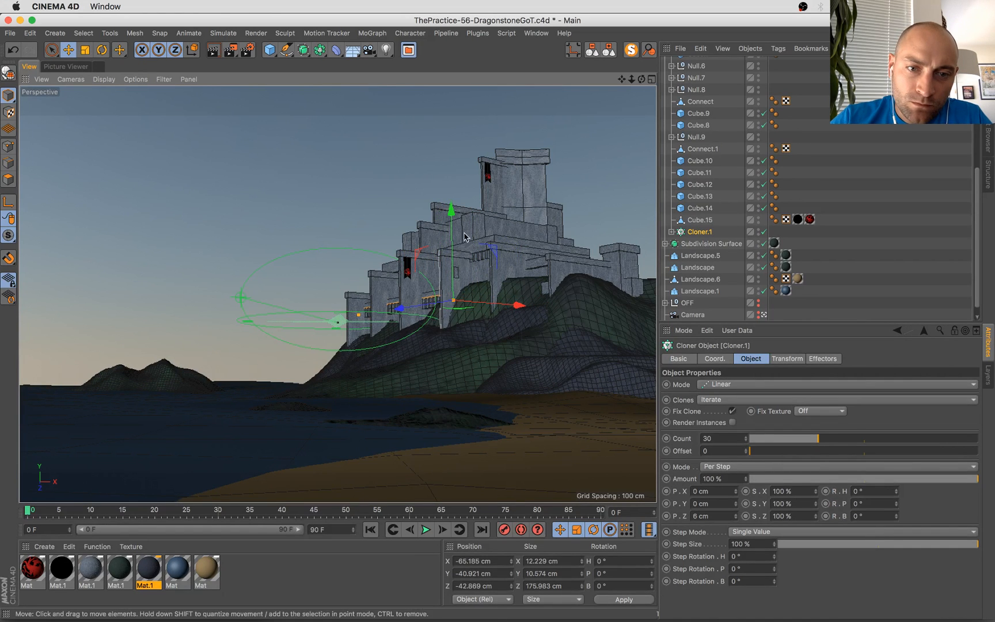
pyautogui.moveTo(451, 215); pyautogui.dragTo(453, 226)
pyautogui.moveTo(486, 300); pyautogui.dragTo(490, 307)
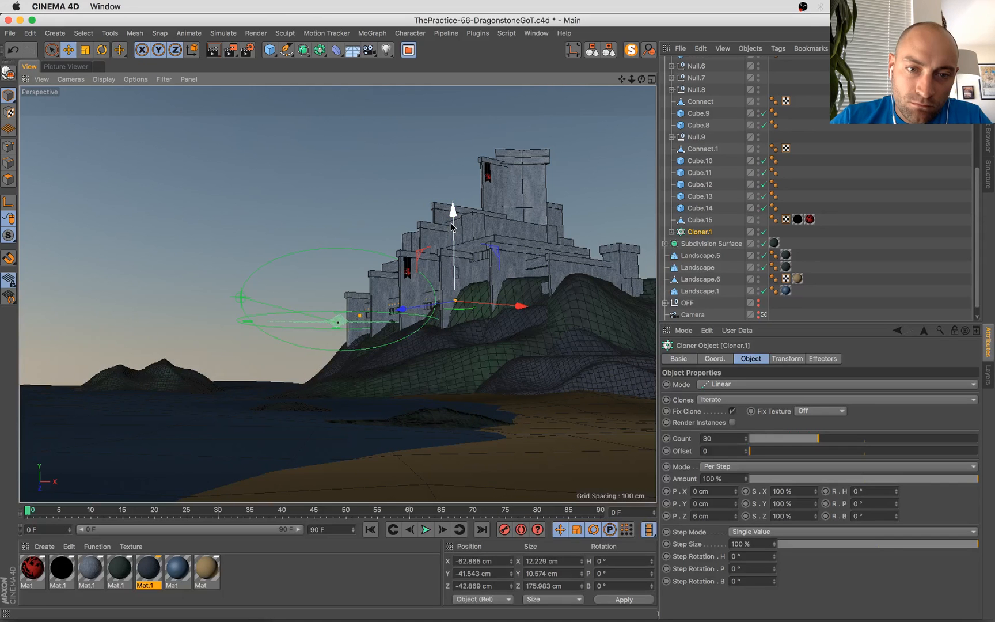
pyautogui.moveTo(453, 227); pyautogui.dragTo(454, 236)
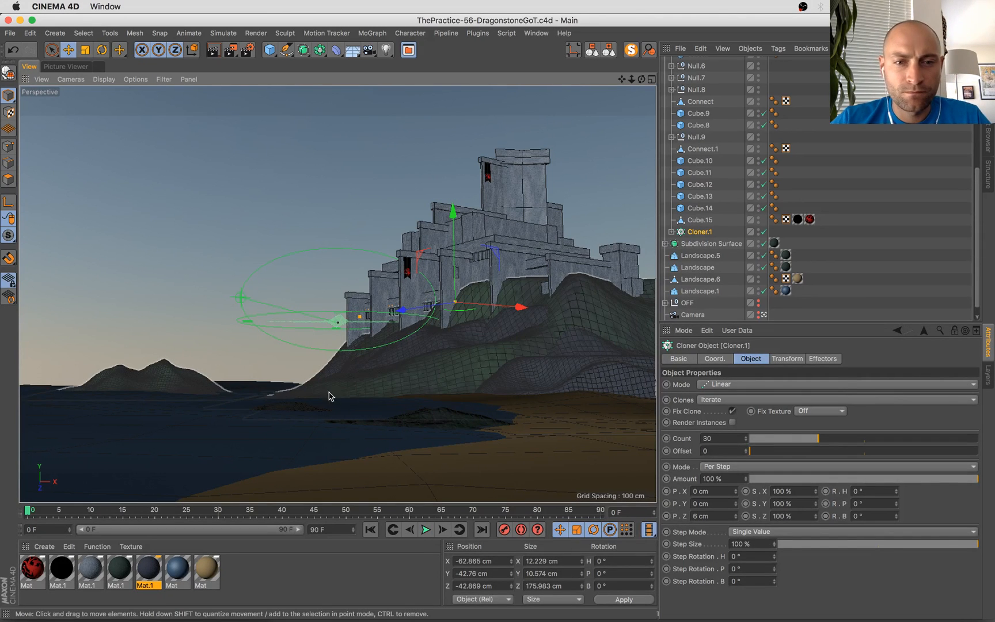
# Leave the scene Camera view and set the lower bracket row's clone count to 27 so it ends at the ledge's corner
pyautogui.click(484, 261)
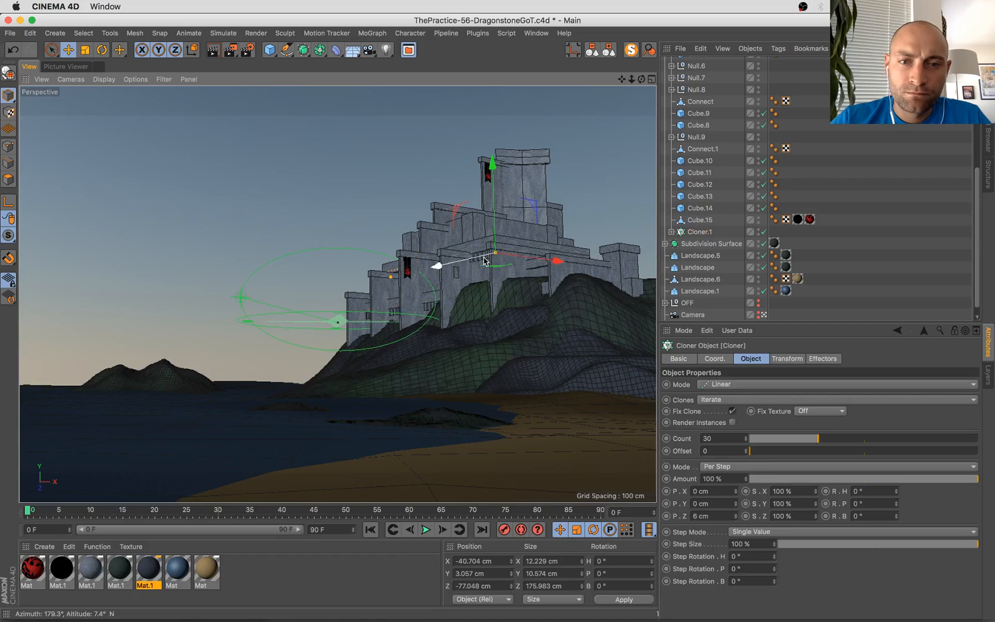
pyautogui.click(765, 315)
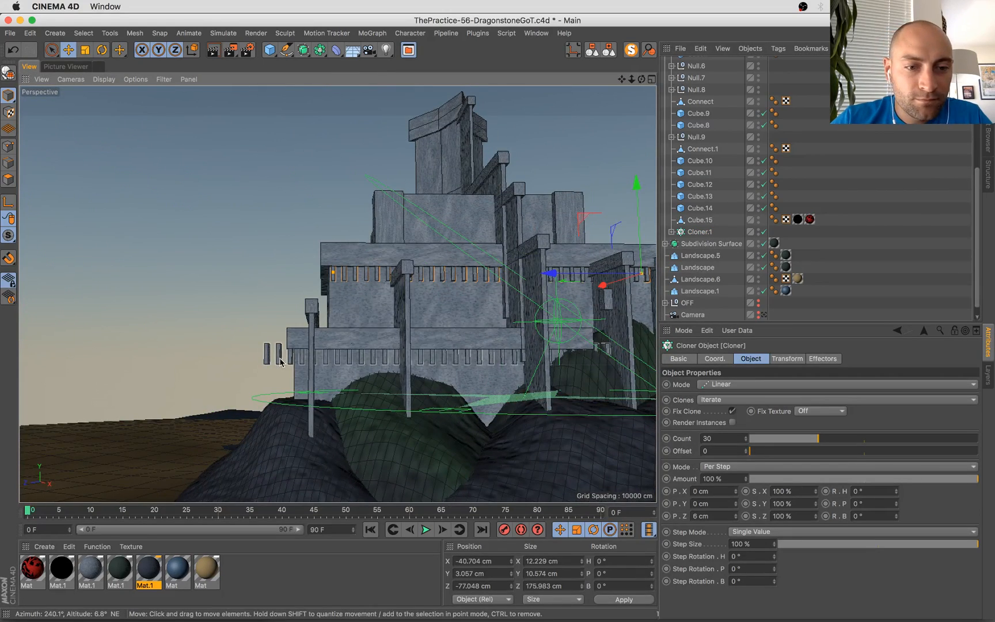
pyautogui.click(280, 362)
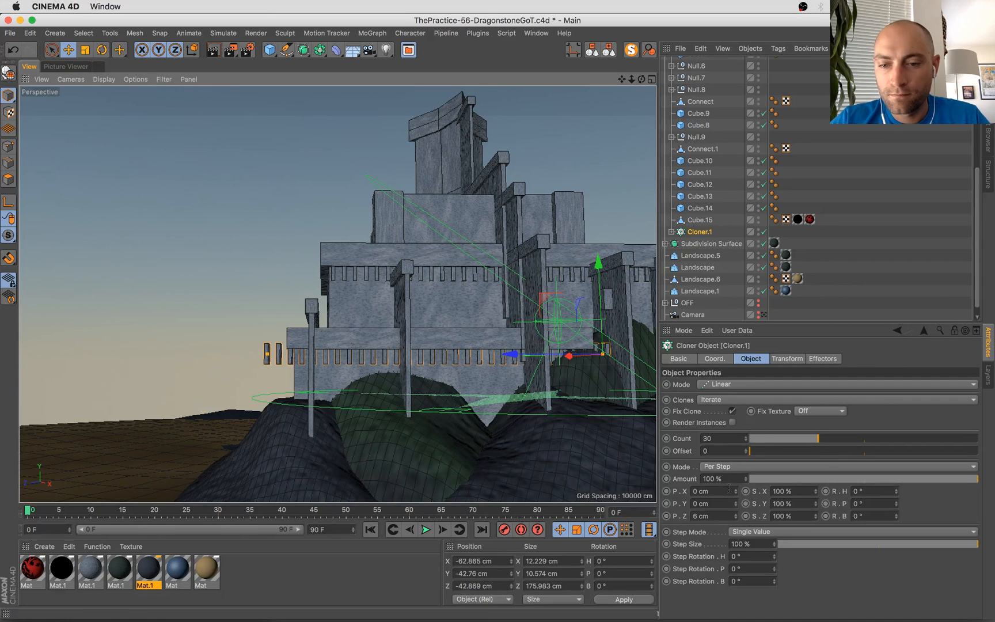
pyautogui.click(746, 441)
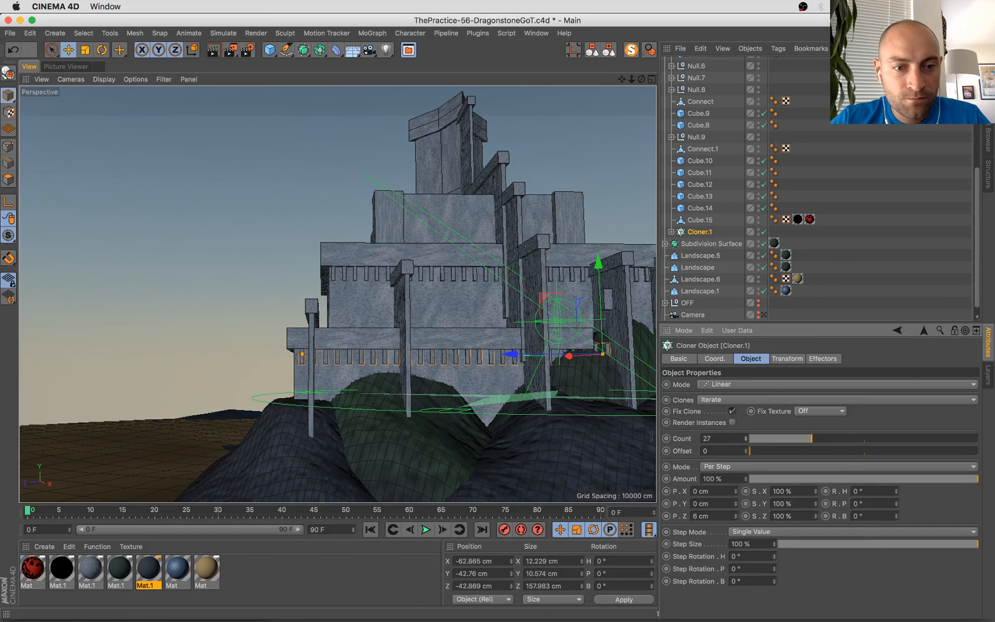
# Move the upper ledge's Cloner beside Cloner.1 in the object hierarchy and duplicate it
pyautogui.keyDown('alt'); pyautogui.moveTo(651, 436); pyautogui.dragTo(518, 282); pyautogui.keyUp('alt')
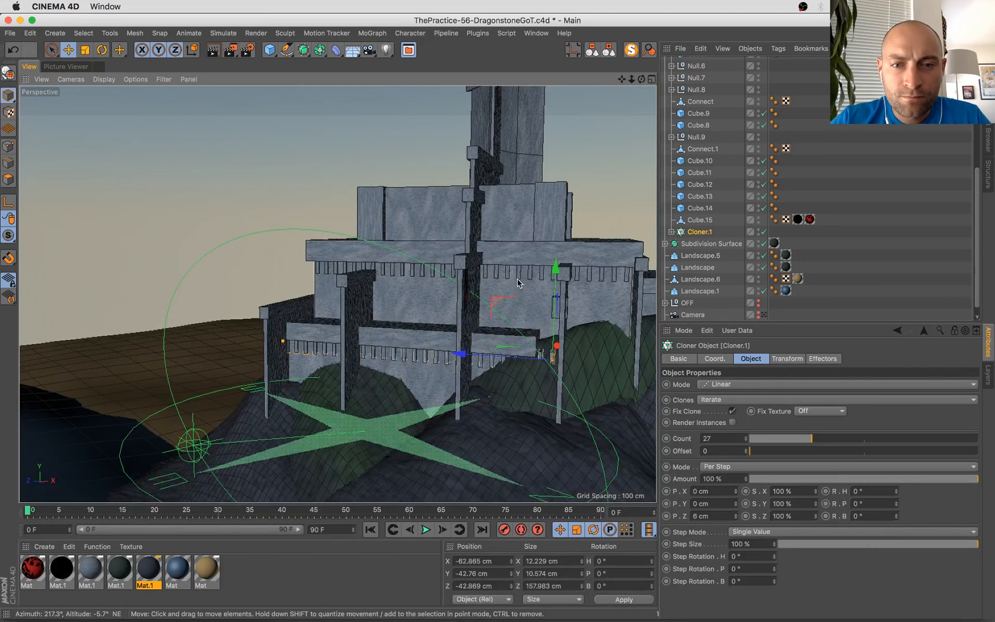
pyautogui.click(517, 282)
pyautogui.click(518, 281)
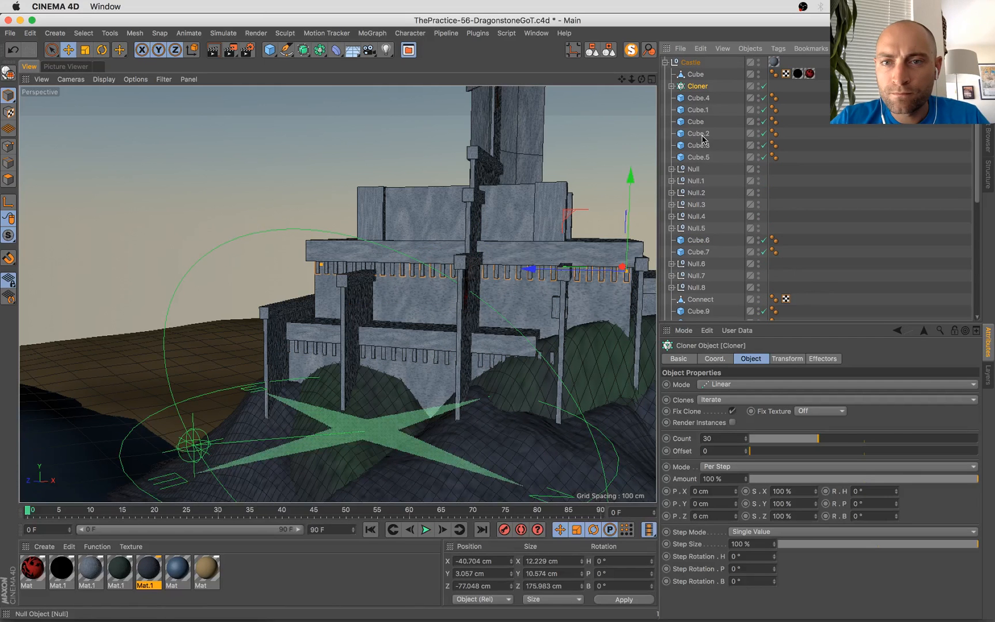
pyautogui.moveTo(725, 208); pyautogui.dragTo(698, 266)
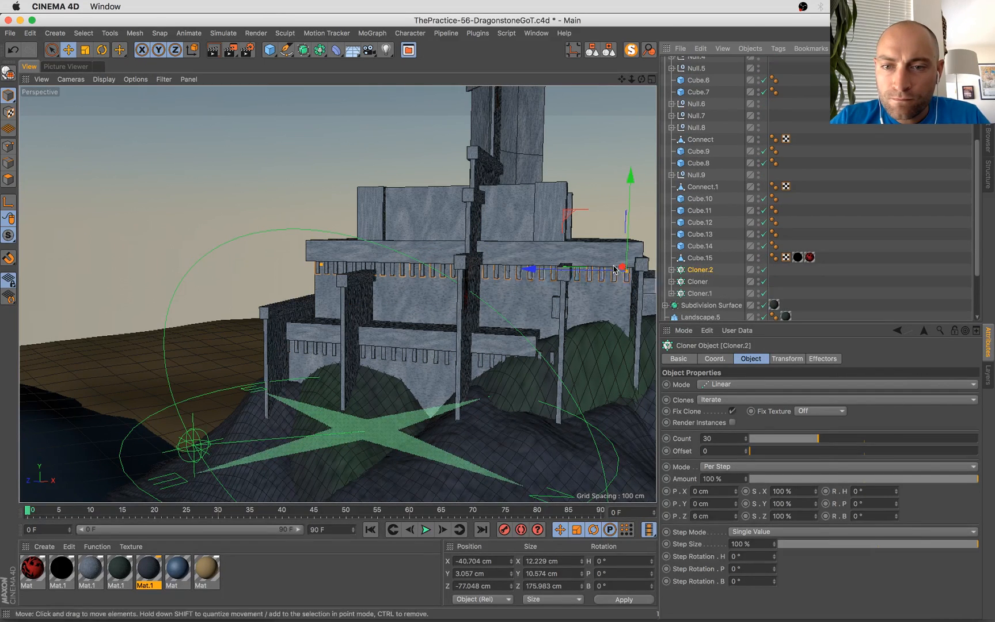
# Position the duplicated bracket row on the next higher wall, at about X -32.6, Y 46.7, Z -37 cm
pyautogui.moveTo(583, 263); pyautogui.dragTo(502, 191)
pyautogui.keyDown('alt'); pyautogui.moveTo(502, 190); pyautogui.dragTo(430, 248); pyautogui.keyUp('alt')
pyautogui.moveTo(594, 182); pyautogui.dragTo(608, 183)
pyautogui.keyDown('alt'); pyautogui.moveTo(609, 183); pyautogui.dragTo(563, 125); pyautogui.keyUp('alt')
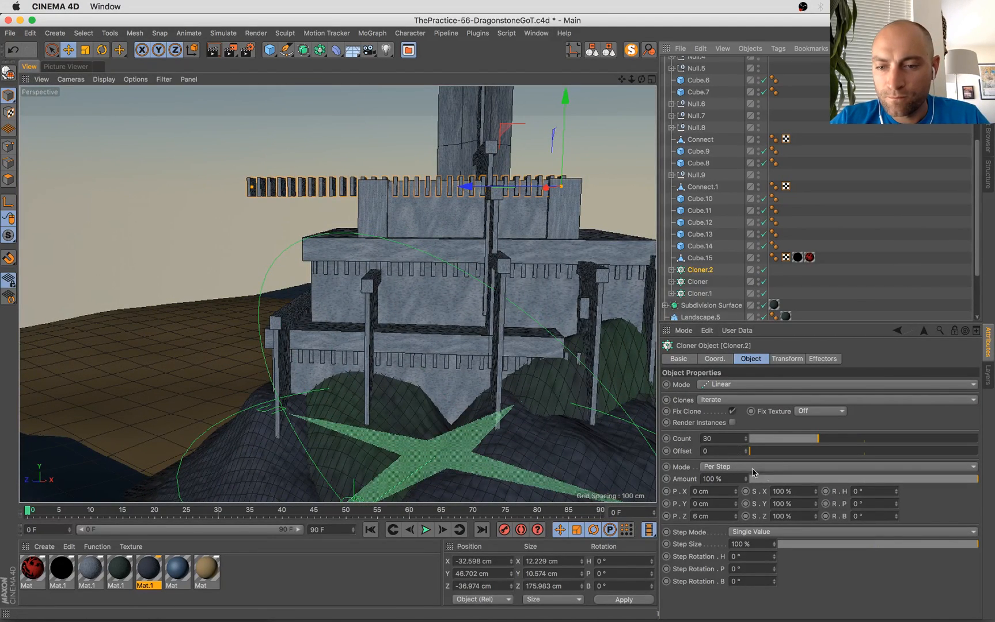
# Shift the new bracket row to about Z -44.6 cm, save the scene, and set its clone count to 21
pyautogui.moveTo(747, 443); pyautogui.dragTo(746, 443)
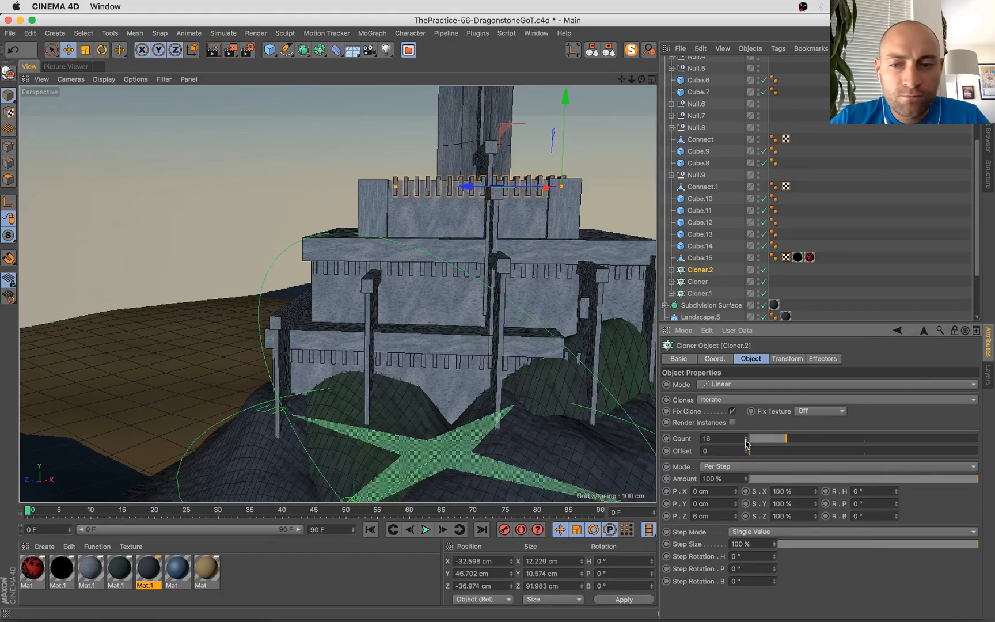
pyautogui.keyDown('alt'); pyautogui.moveTo(495, 241); pyautogui.dragTo(544, 265); pyautogui.keyUp('alt')
pyautogui.moveTo(521, 180); pyautogui.dragTo(533, 189)
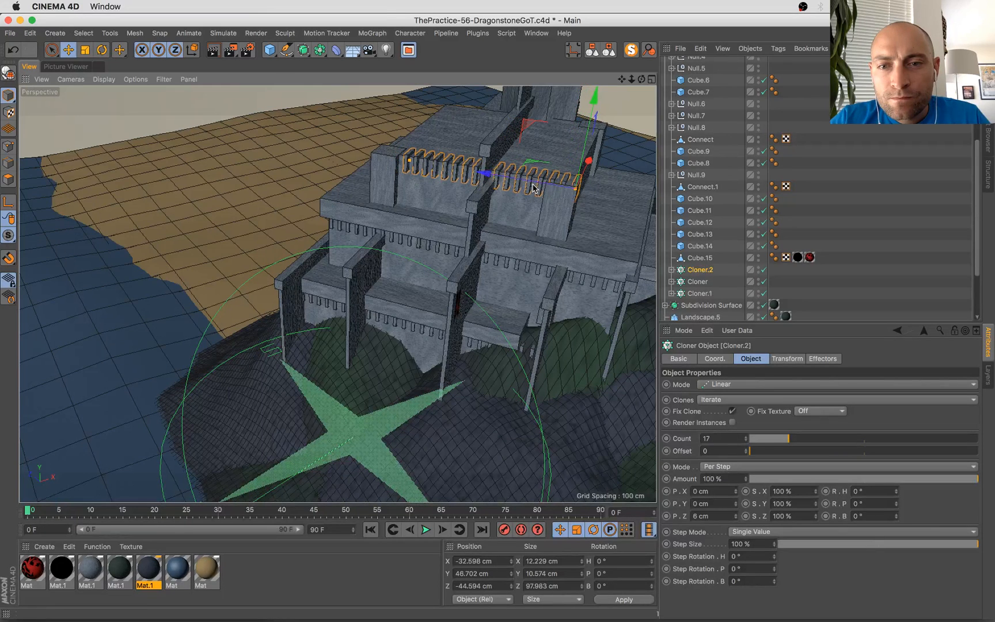
pyautogui.press('super+s')
pyautogui.click(747, 436)
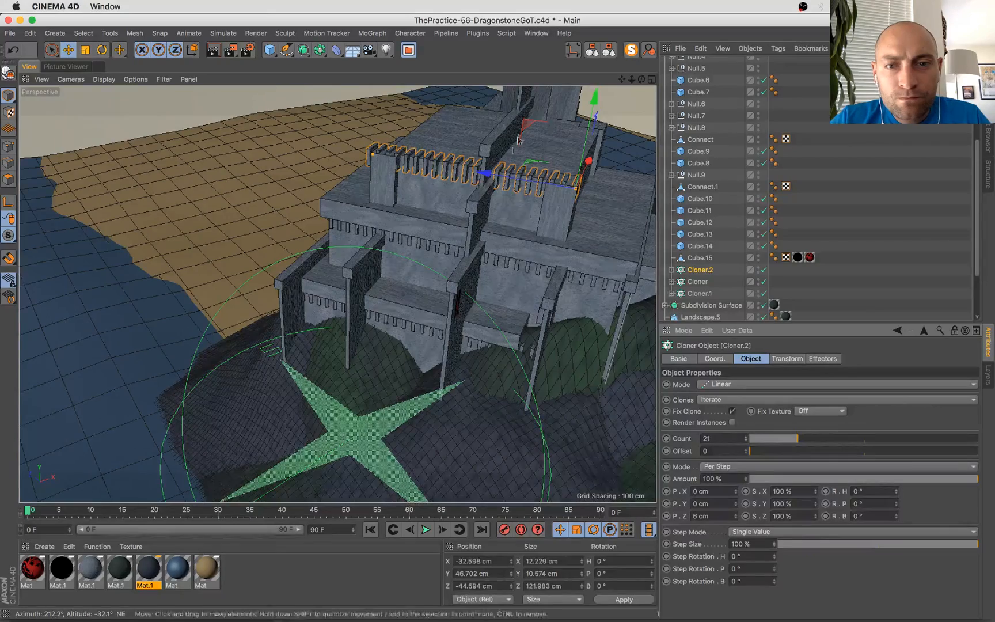
pyautogui.keyDown('alt'); pyautogui.moveTo(495, 253); pyautogui.dragTo(553, 259); pyautogui.keyUp('alt')
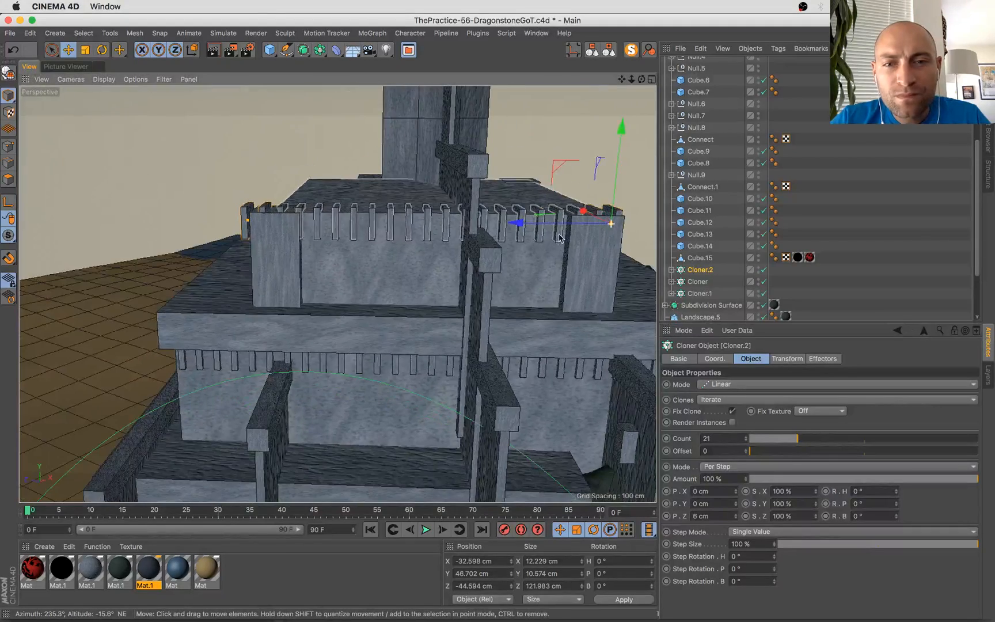
# Set the new row's Z spacing to 5.5 cm and shift the row to about Z -43.5 cm
pyautogui.click(736, 518)
pyautogui.doubleClick(722, 515)
pyautogui.write('6')
pyautogui.press('Return')
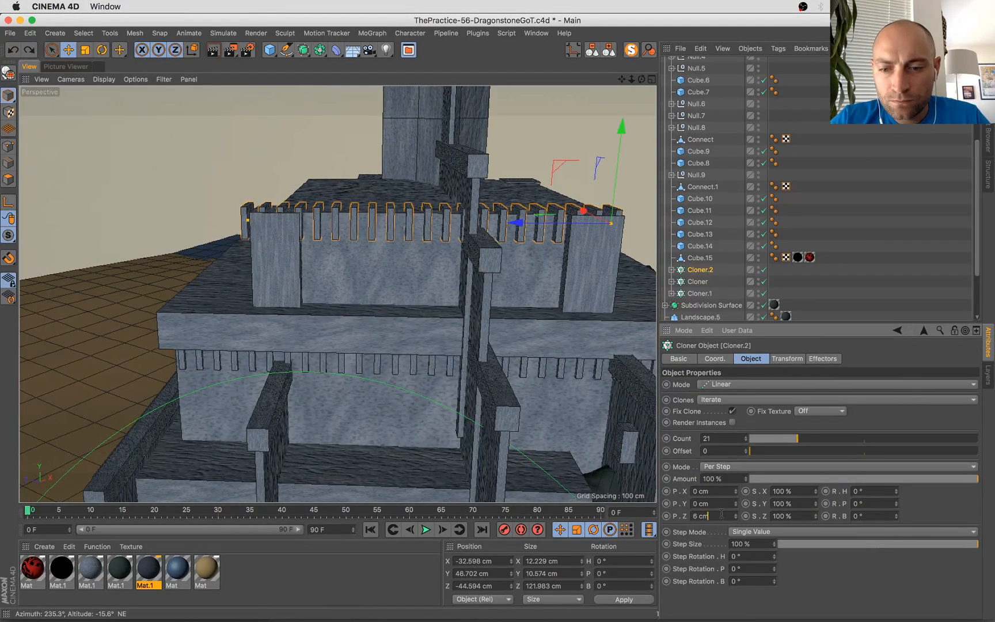
pyautogui.write('5.5')
pyautogui.press('Return')
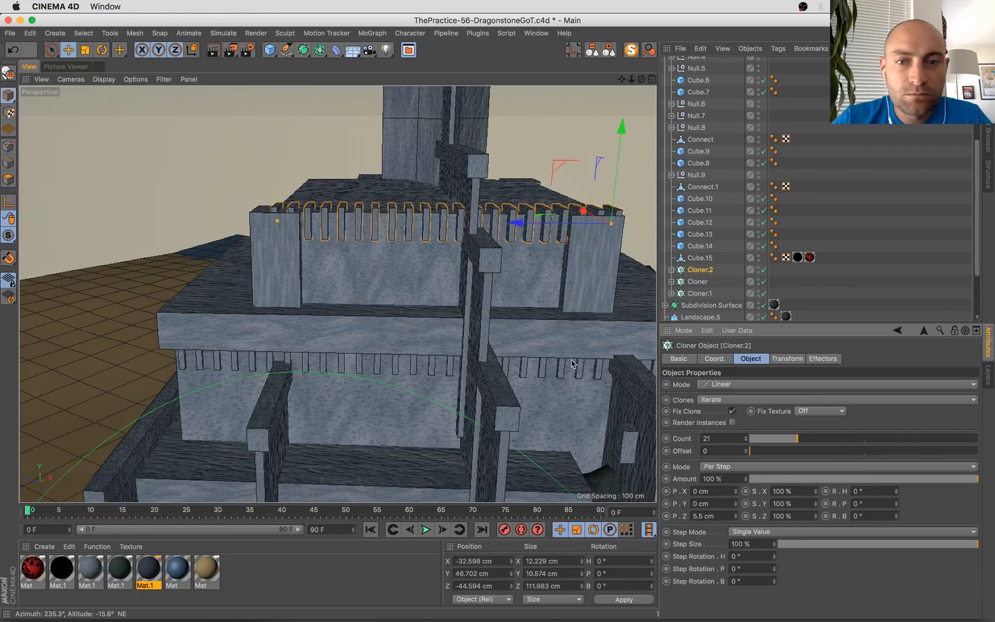
pyautogui.moveTo(572, 363)
pyautogui.keyDown('alt'); pyautogui.mouseDown()
pyautogui.moveTo(338, 329)
pyautogui.moveTo(516, 204)
pyautogui.moveTo(553, 214)
pyautogui.mouseUp(); pyautogui.keyUp('alt')
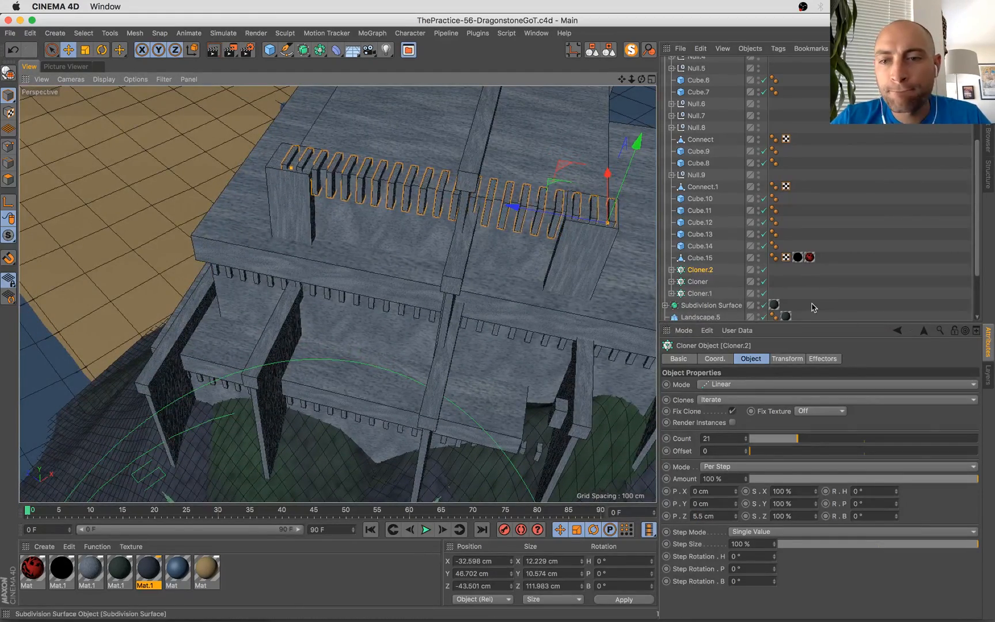
# Look through the scene Camera, duplicate the bracket row toward the adjoining side wall, and rotate the copy to a heading of 90°
pyautogui.scroll(-4, 813, 308)
pyautogui.click(764, 303)
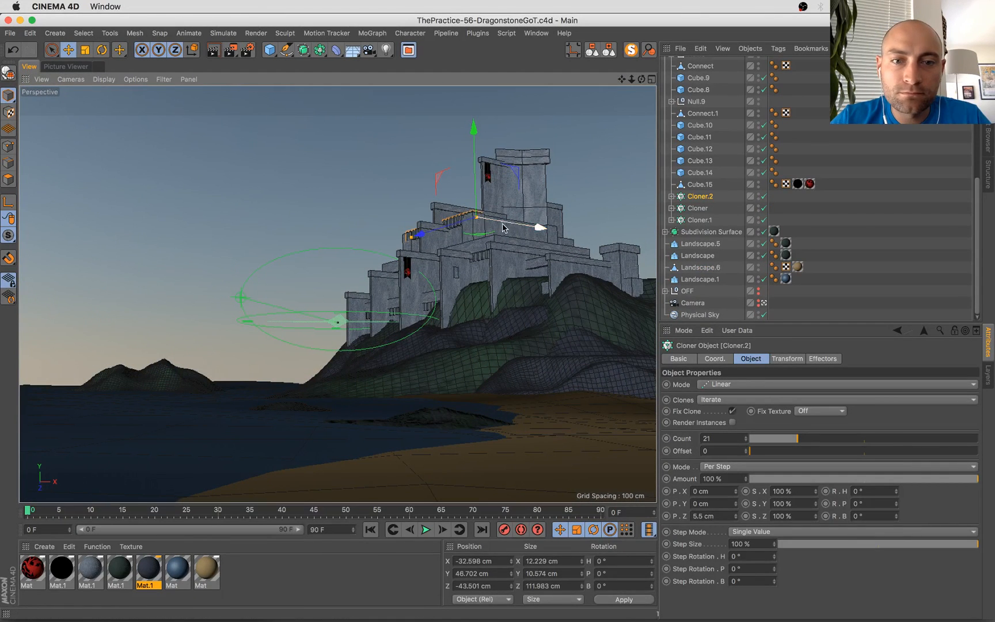
pyautogui.keyDown('ctrl'); pyautogui.moveTo(517, 229); pyautogui.dragTo(605, 228); pyautogui.keyUp('ctrl')
pyautogui.press('r')
pyautogui.press('e')
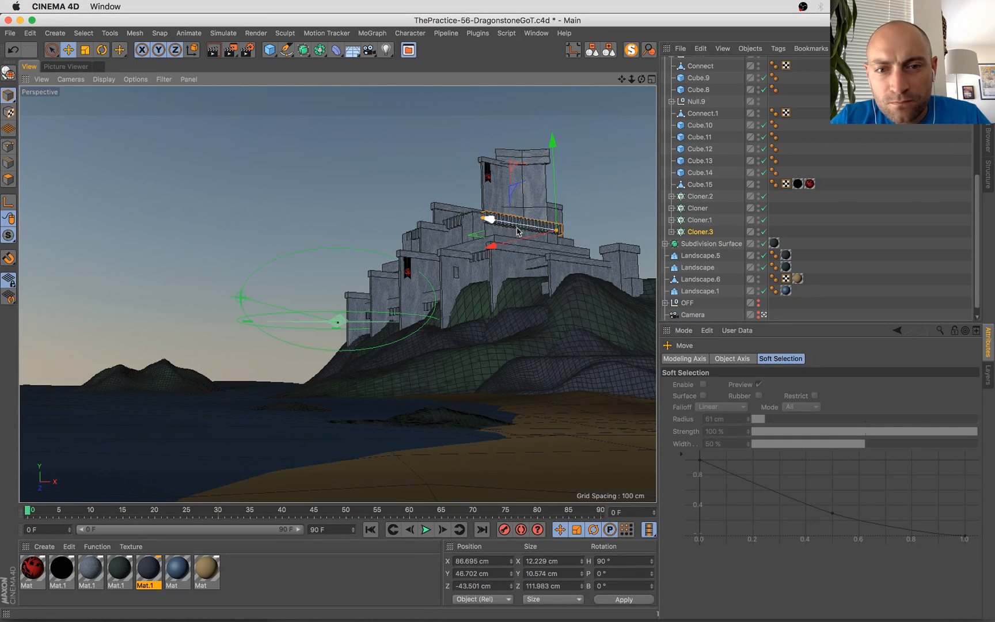
# Shift the rotated bracket row to about X 80.4 cm, undo the extra Z move, and nudge the row inward against the wall
pyautogui.moveTo(531, 229); pyautogui.dragTo(517, 240)
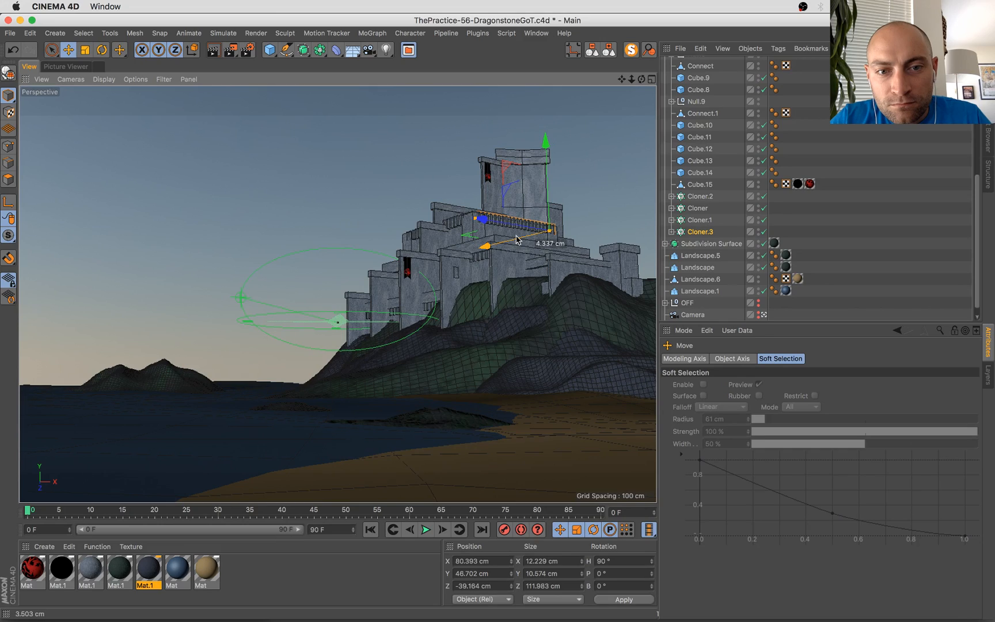
pyautogui.press('super+z')
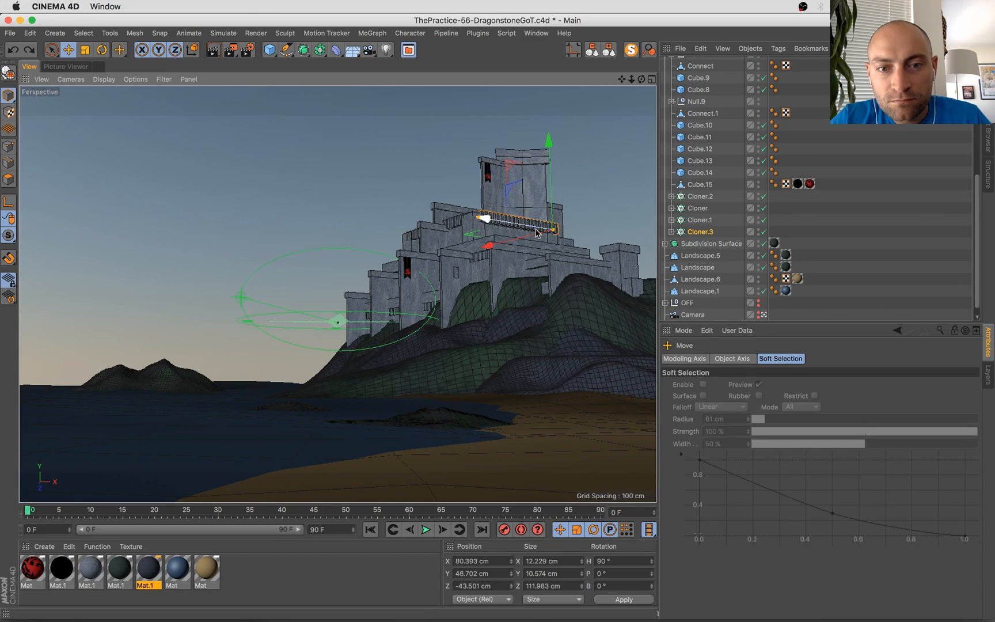
pyautogui.scroll(5, 537, 232)
pyautogui.keyDown('alt'); pyautogui.moveTo(537, 232); pyautogui.dragTo(526, 280); pyautogui.keyUp('alt')
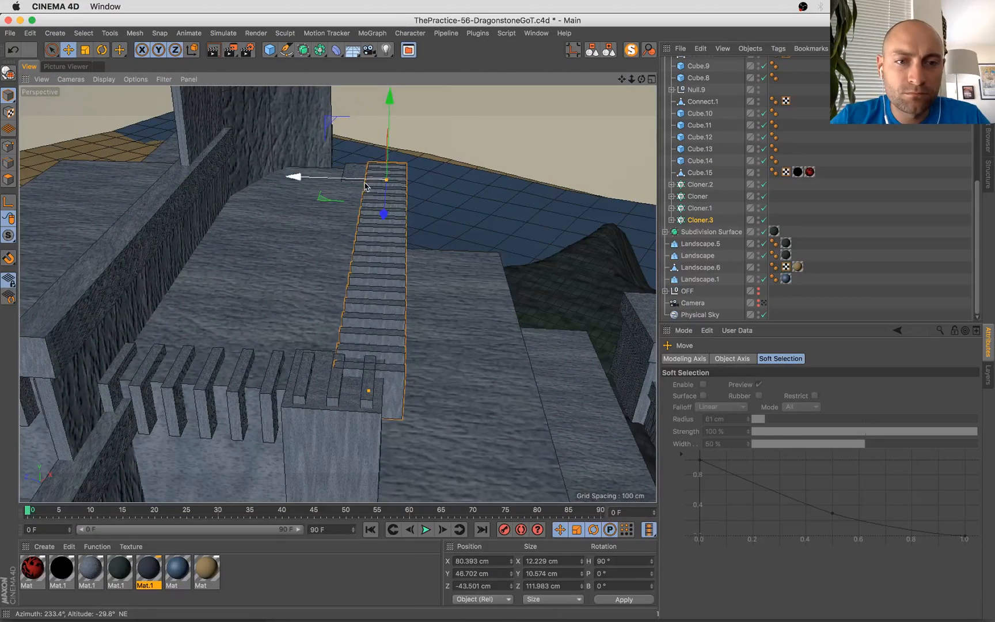
pyautogui.moveTo(364, 186); pyautogui.dragTo(354, 188)
# Select the corner blocks Cube.10 and Cube.12 and shift them slightly outward along Z to line up with the side bracket row
pyautogui.click(357, 439)
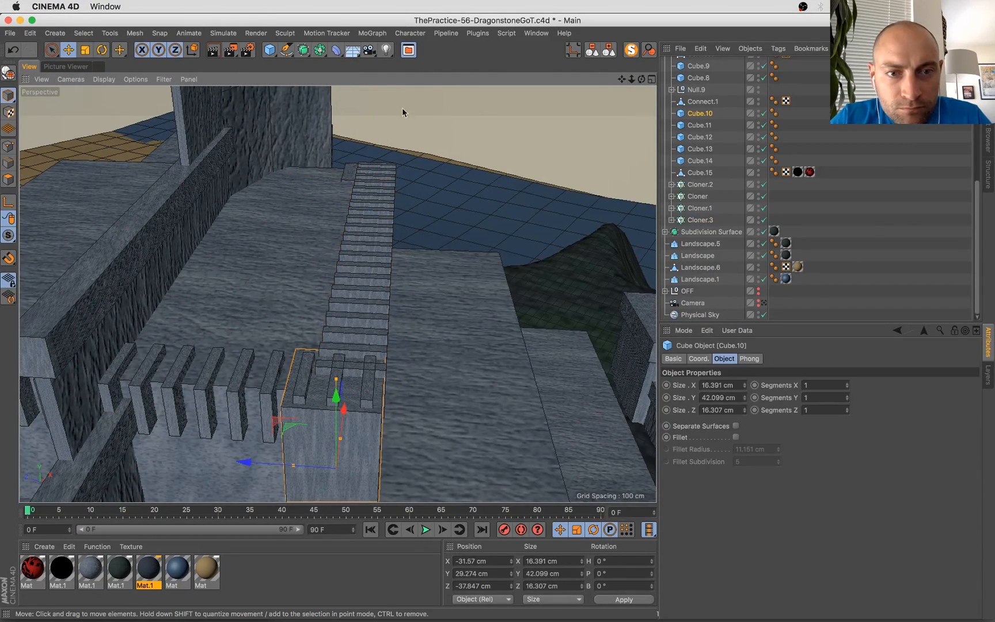
pyautogui.keyDown('shift'); pyautogui.click(349, 168); pyautogui.keyUp('shift')
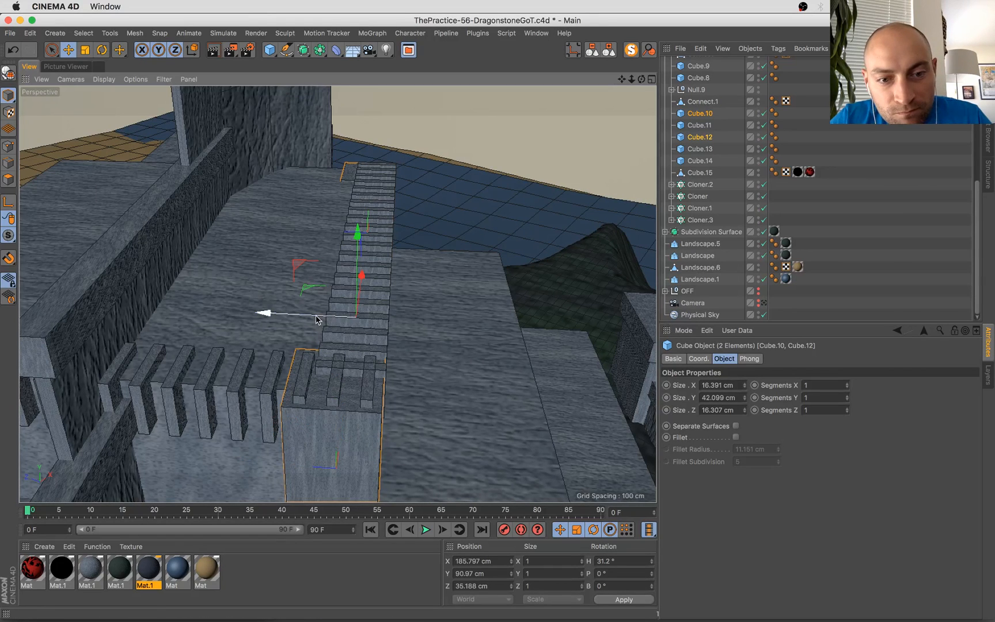
pyautogui.moveTo(316, 320); pyautogui.dragTo(324, 321)
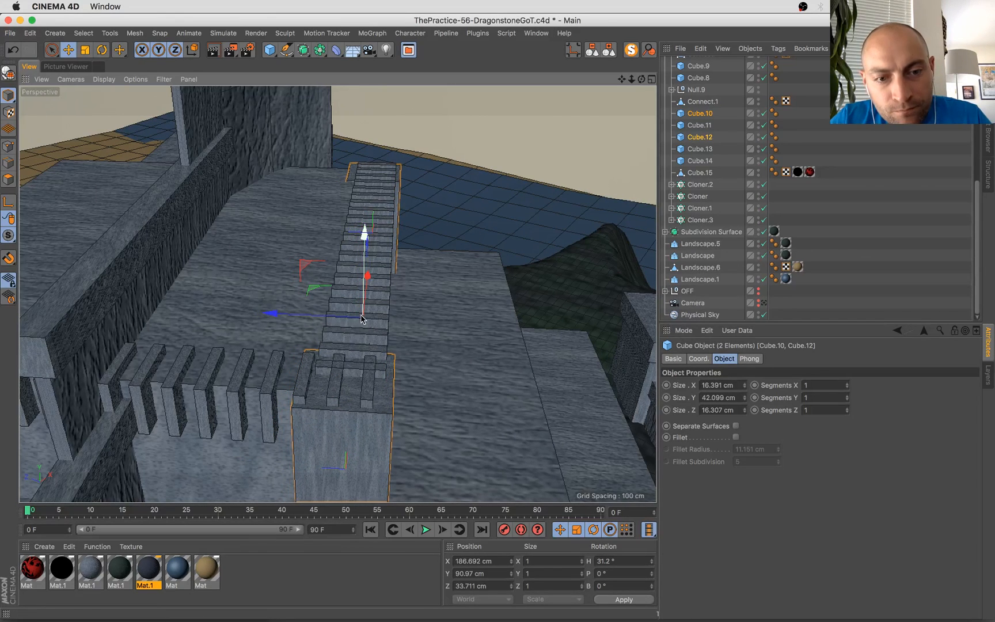
# Through the scene Camera, duplicate the ledge's Cloner to about X 0.1, Y -15, Z -127.6 cm with a count of 9
pyautogui.click(764, 303)
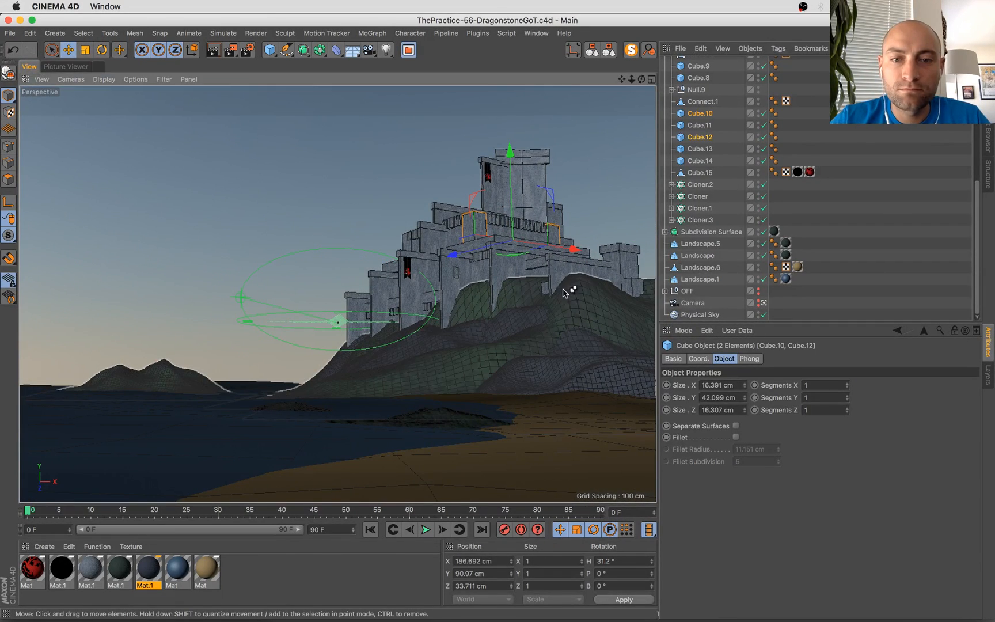
pyautogui.click(478, 260)
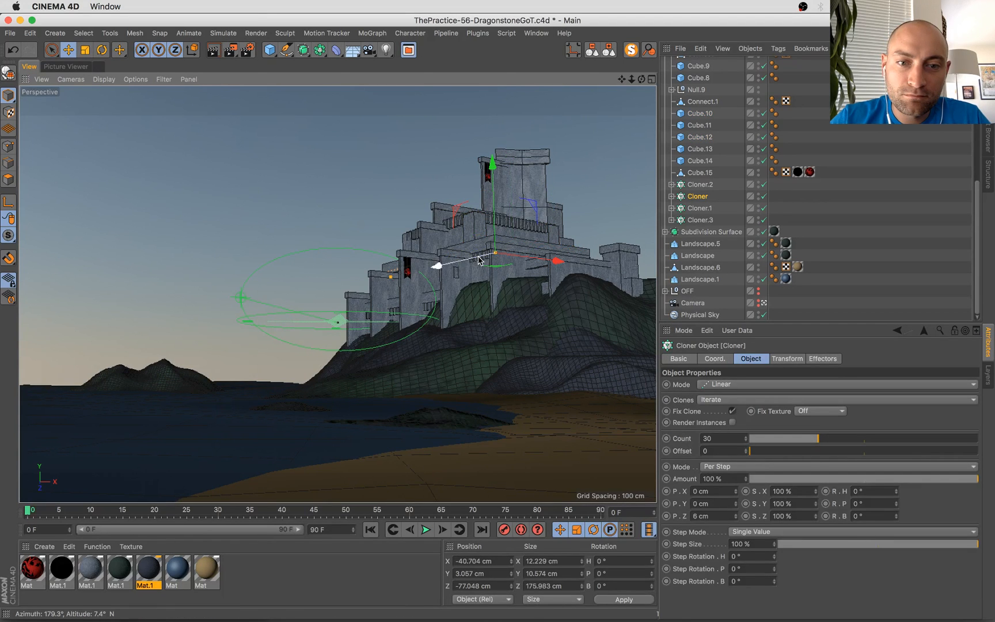
pyautogui.keyDown('ctrl'); pyautogui.moveTo(496, 210); pyautogui.dragTo(622, 276); pyautogui.keyUp('ctrl')
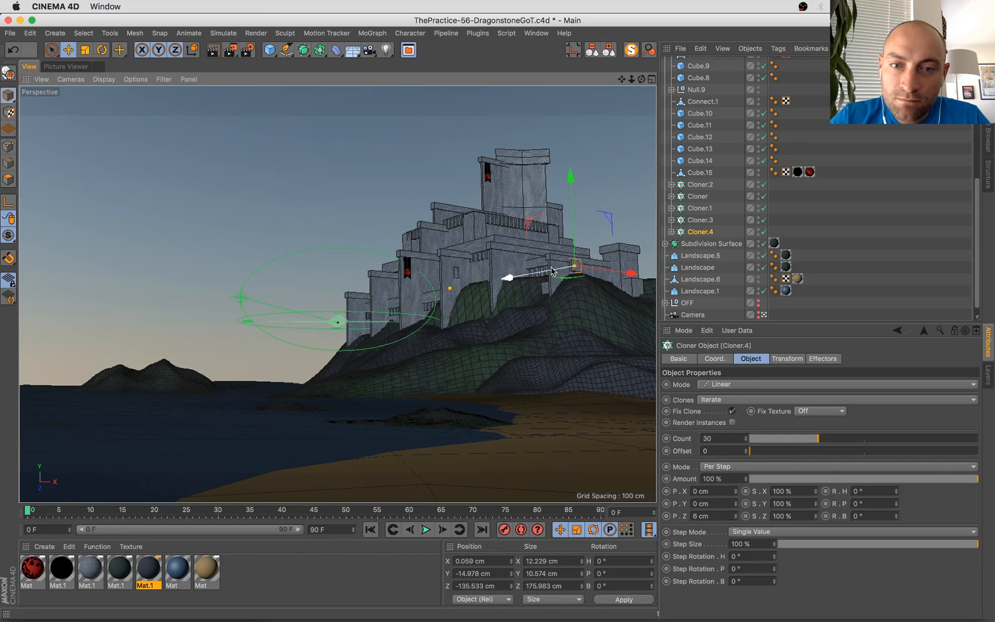
pyautogui.moveTo(506, 277); pyautogui.dragTo(499, 279)
pyautogui.click(766, 439)
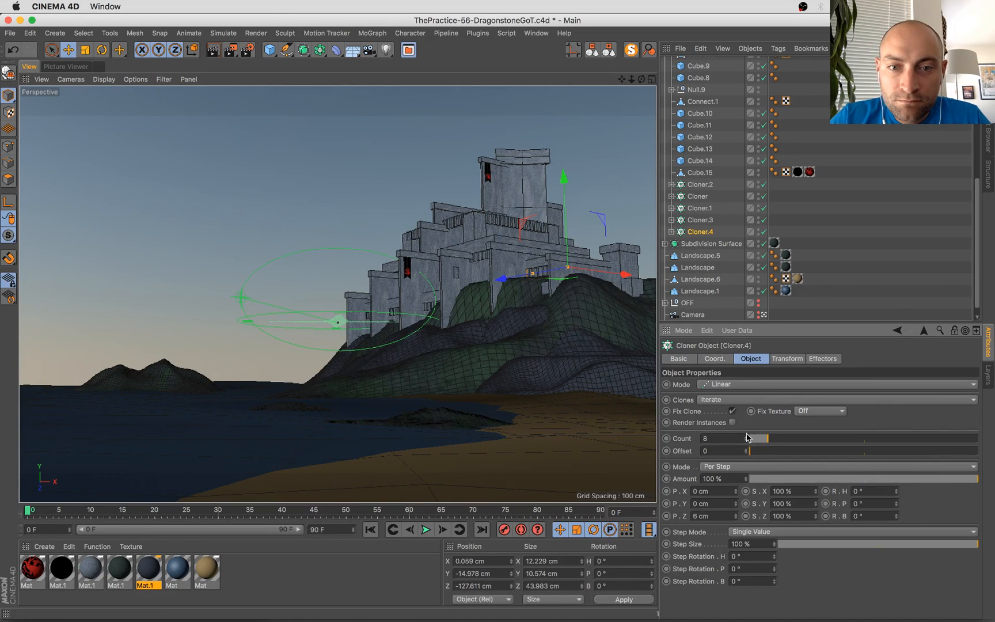
# Render the scene to the Picture Viewer and compare the new render with the previous one in the history
pyautogui.click(609, 50)
pyautogui.hotkey('shift', 'r')
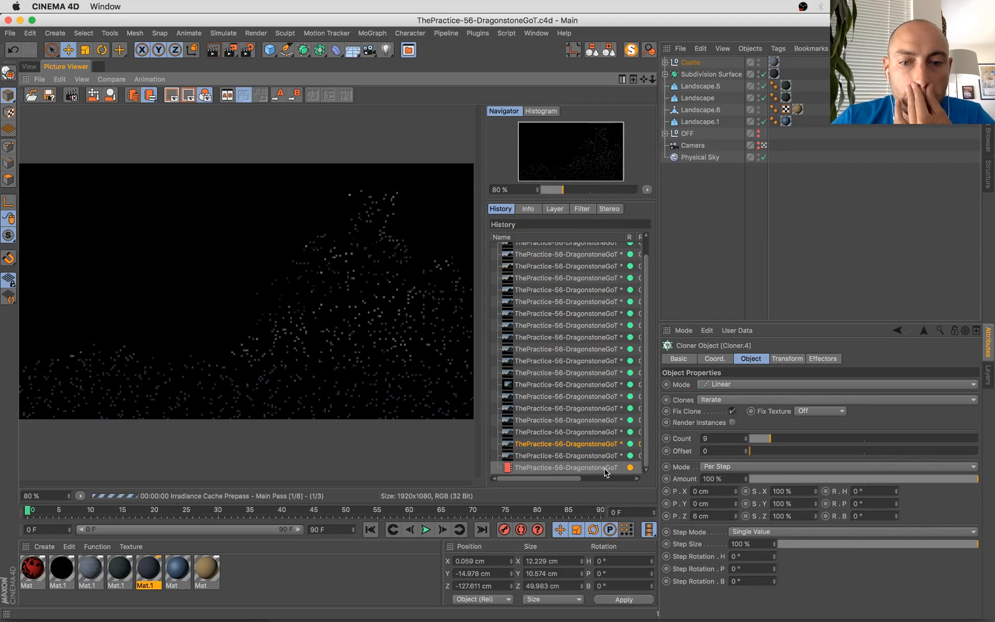
pyautogui.click(600, 455)
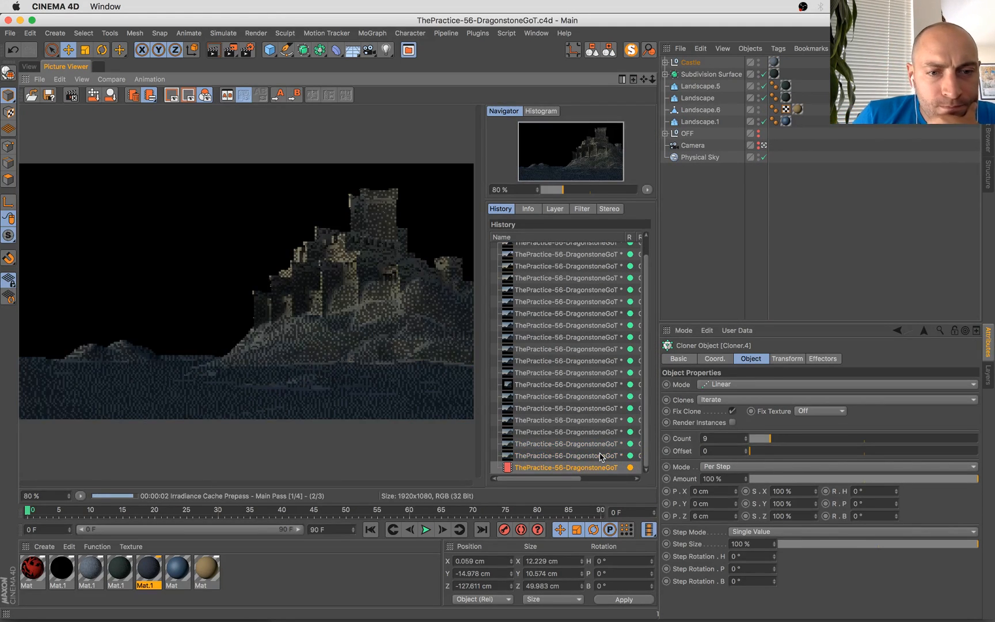
pyautogui.press('Up')
pyautogui.press('Down')
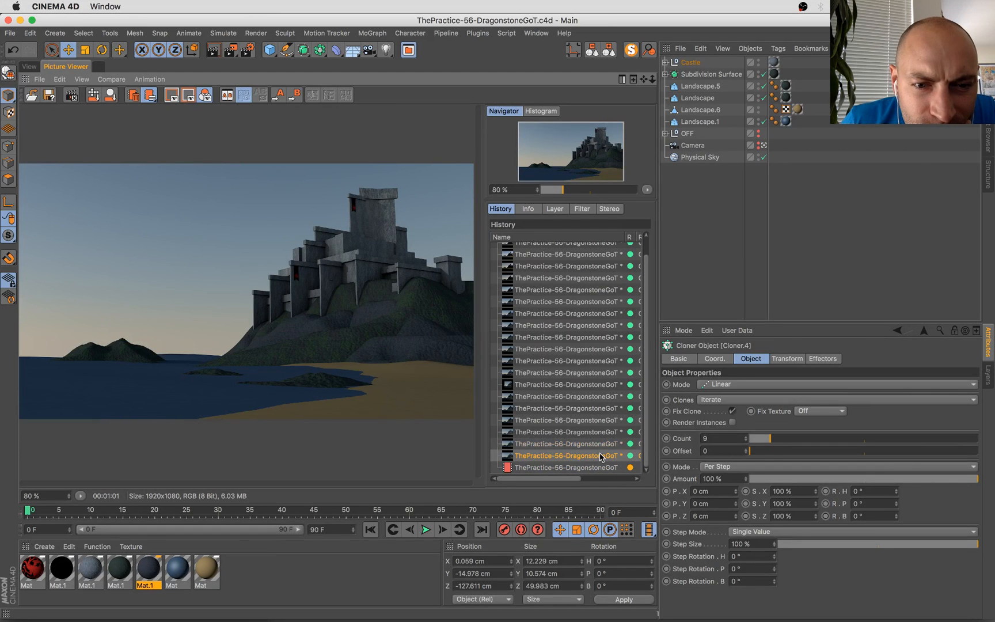
pyautogui.press('Down')
pyautogui.press('Up')
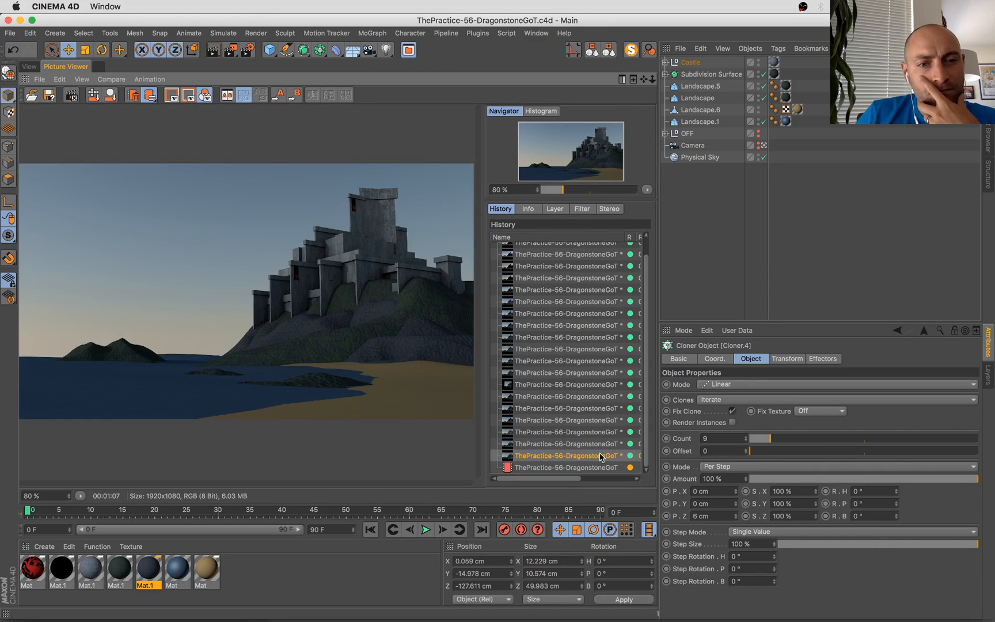
pyautogui.press('Down')
# Switch to Preview to examine the Dragonstone_(day) (1).jpg reference, and bring up the Restream Chat window in Chrome
pyautogui.press('super+Tab')
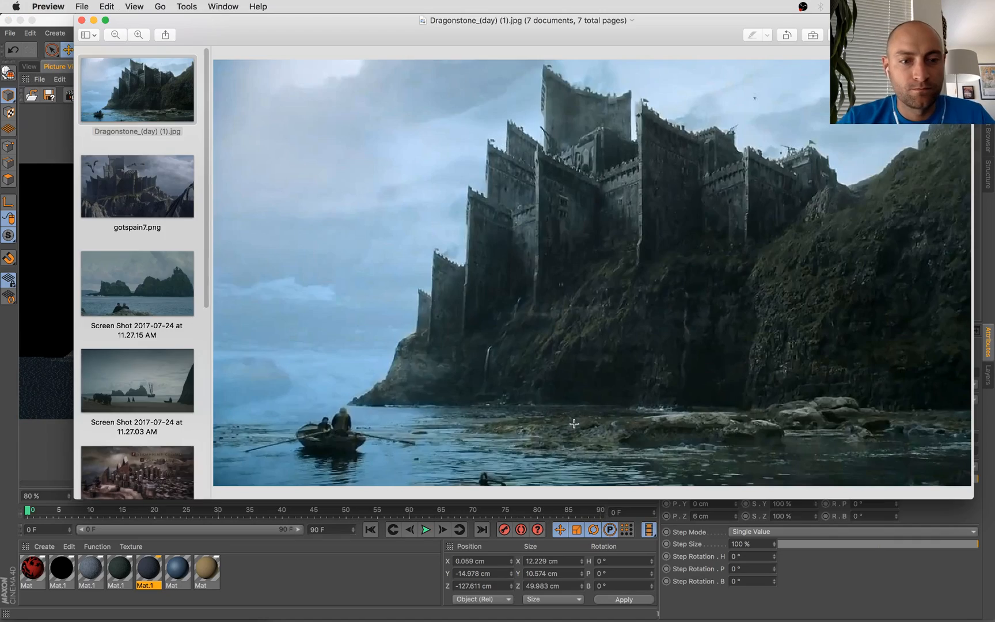
pyautogui.click(156, 89)
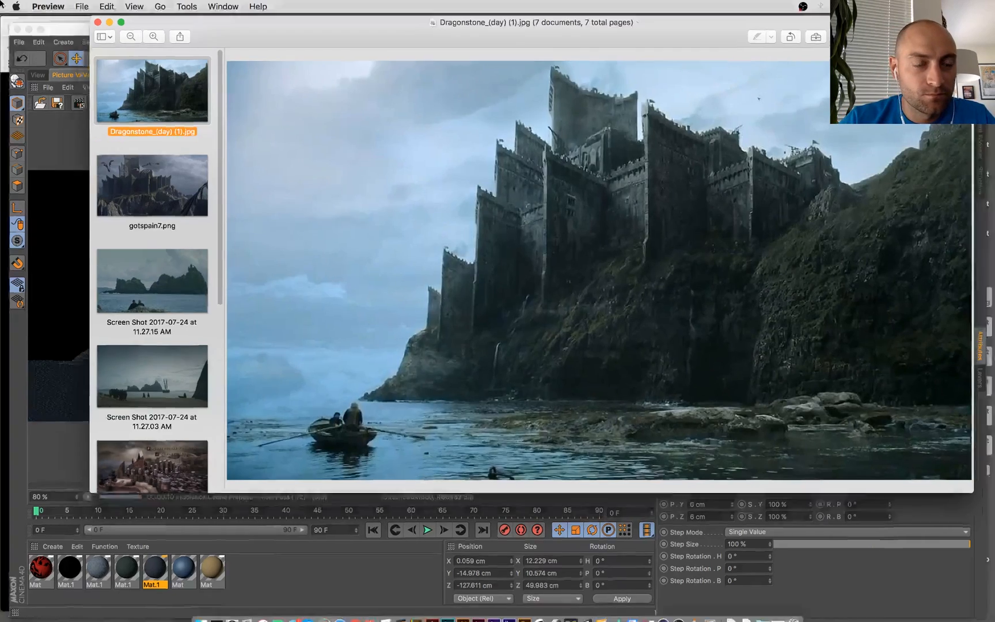
pyautogui.hotkey('ctrl', 'Up')
pyautogui.click(88, 227)
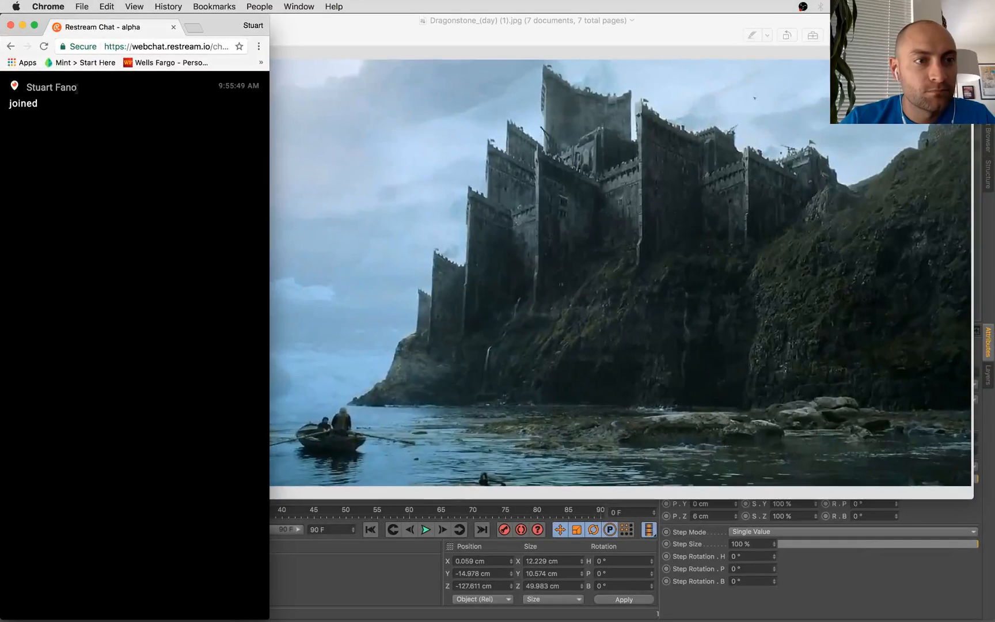
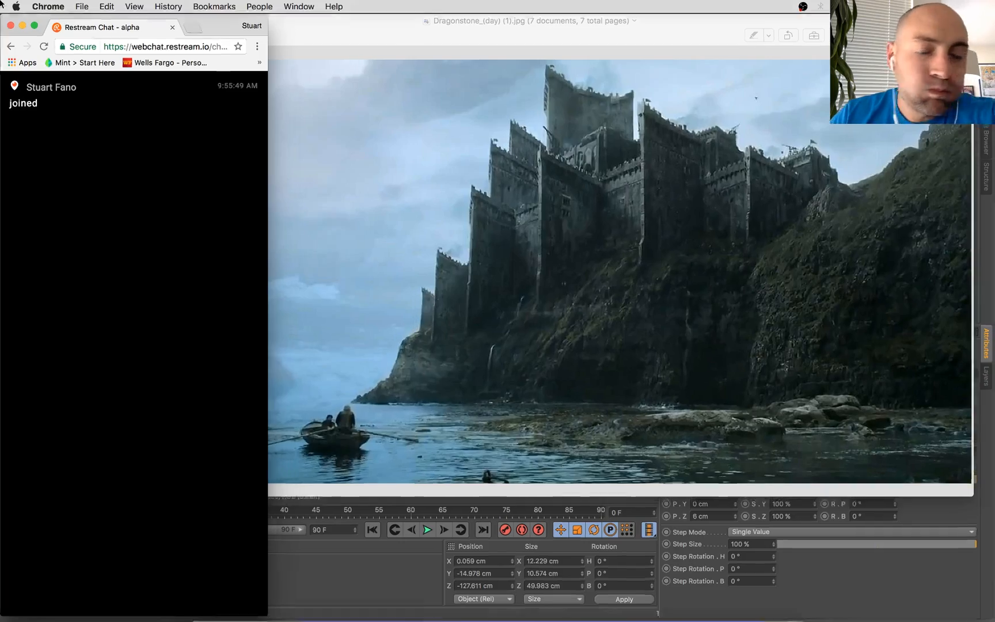
# Return to Cinema 4D and examine the in-progress render of the castle, magnified up close and at 100 %
pyautogui.hotkey('ctrl', 'Up')
pyautogui.click(321, 443)
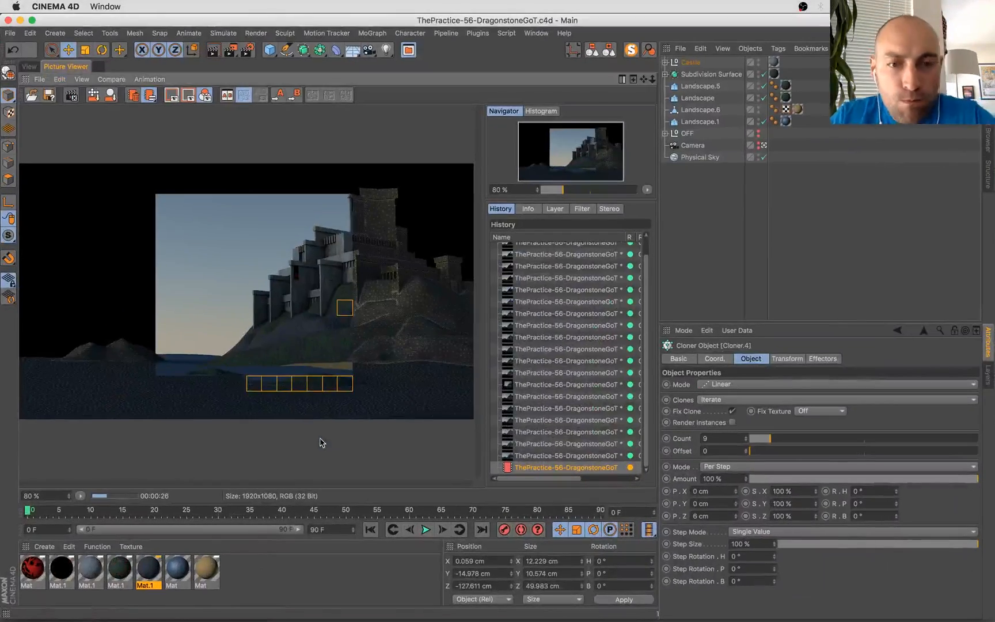
pyautogui.scroll(8, 182, 329)
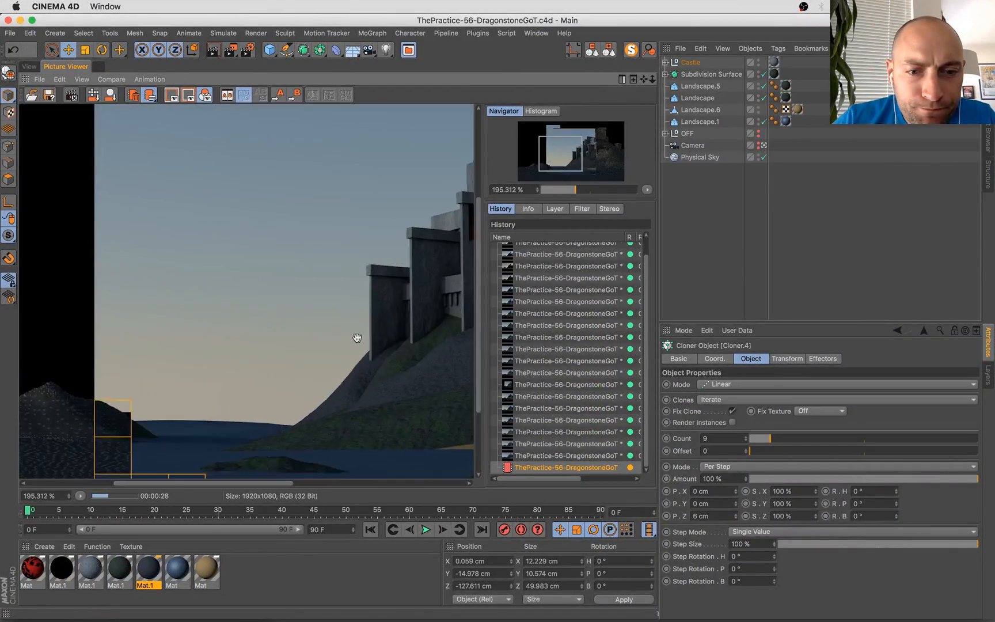
pyautogui.moveTo(92, 235); pyautogui.dragTo(89, 230)
pyautogui.doubleClick(179, 267)
pyautogui.moveTo(361, 305); pyautogui.dragTo(280, 303)
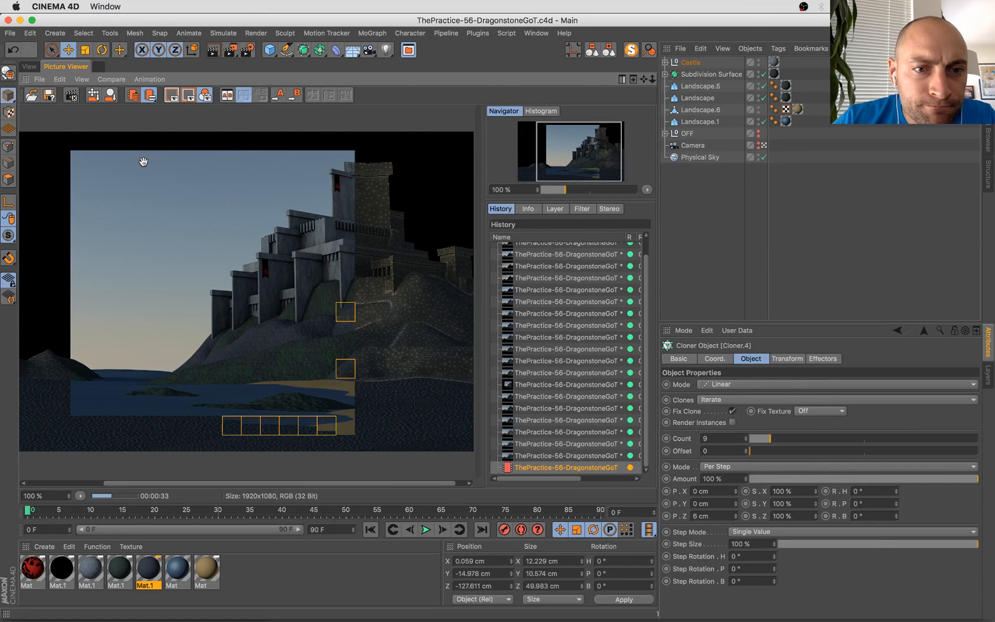
# In the scene view, reduce the Y size of the bracket cubes inside Cloner.2 and Cloner.3 to 6.574 cm
pyautogui.click(29, 67)
pyautogui.click(455, 226)
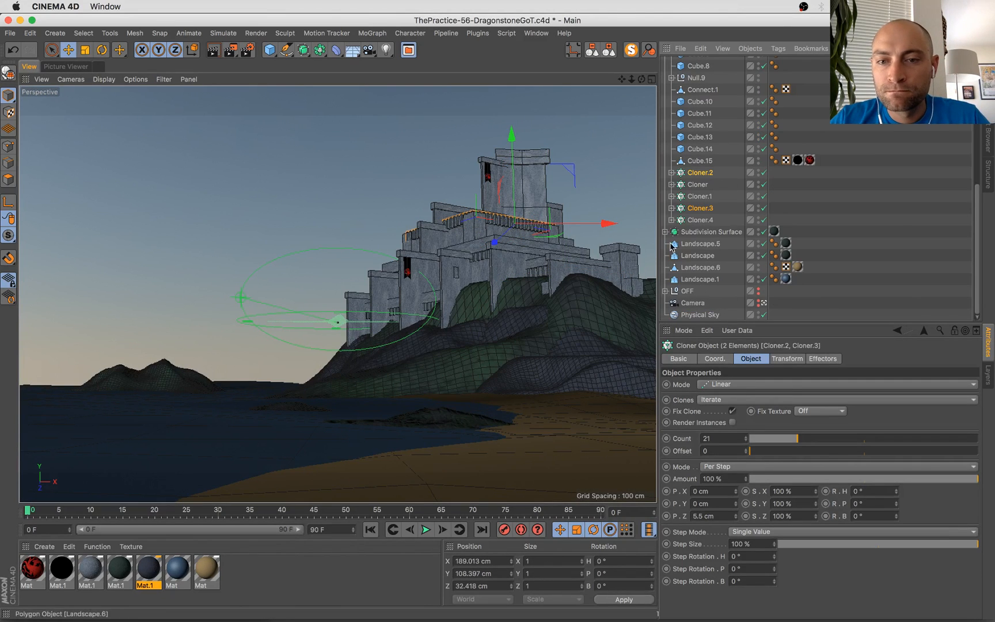
pyautogui.click(672, 172)
pyautogui.click(672, 220)
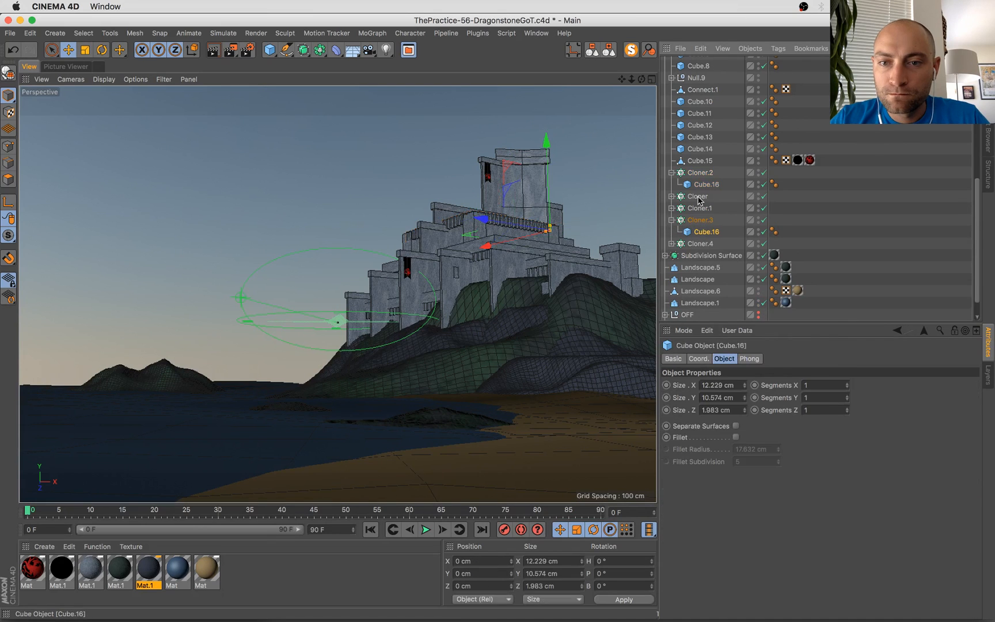
pyautogui.click(707, 232)
pyautogui.keyDown('ctrl'); pyautogui.click(706, 184); pyautogui.keyUp('ctrl')
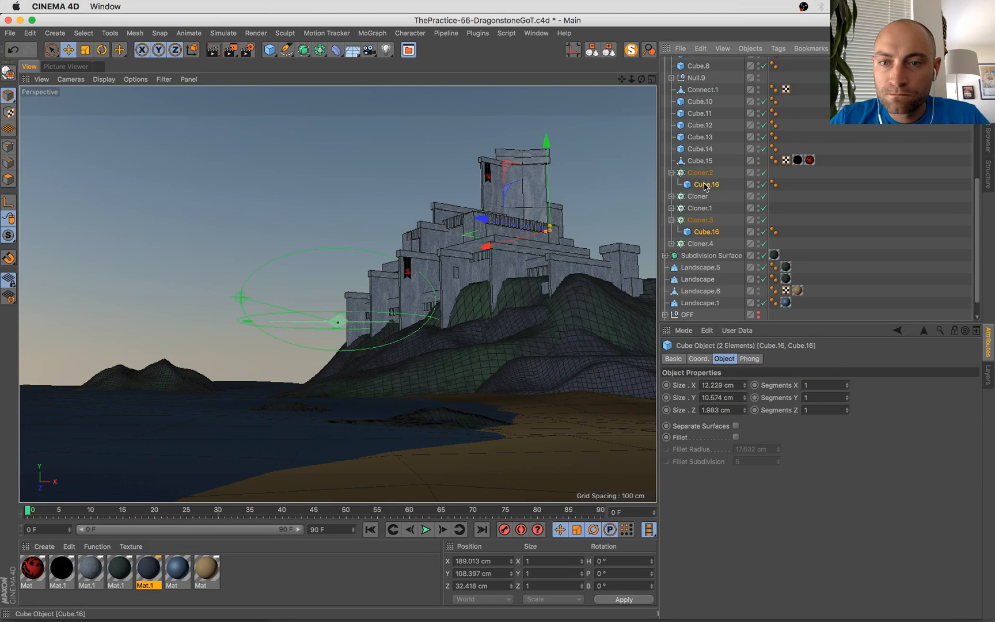
pyautogui.click(744, 400)
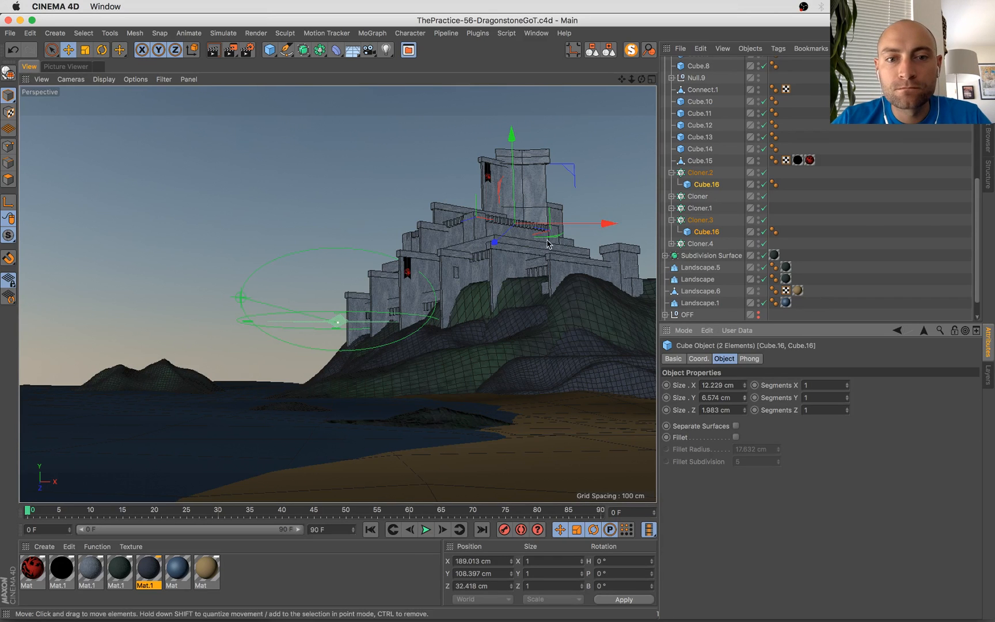
# Raise the upper-tier parapet wall with its ledge, shift it along X, and scale it to about 110 %
pyautogui.click(469, 175)
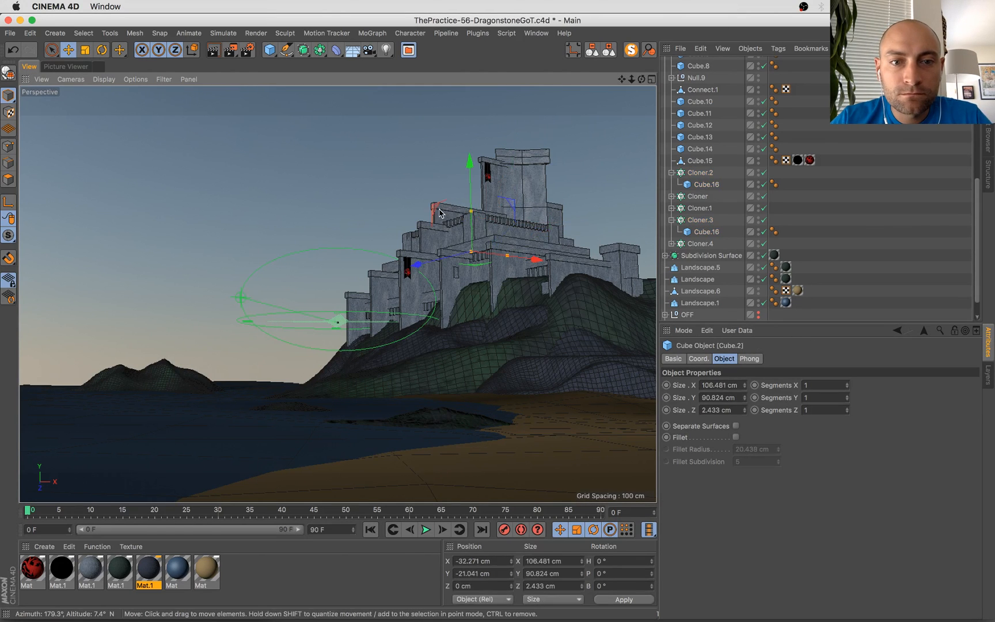
pyautogui.moveTo(470, 175); pyautogui.dragTo(467, 144)
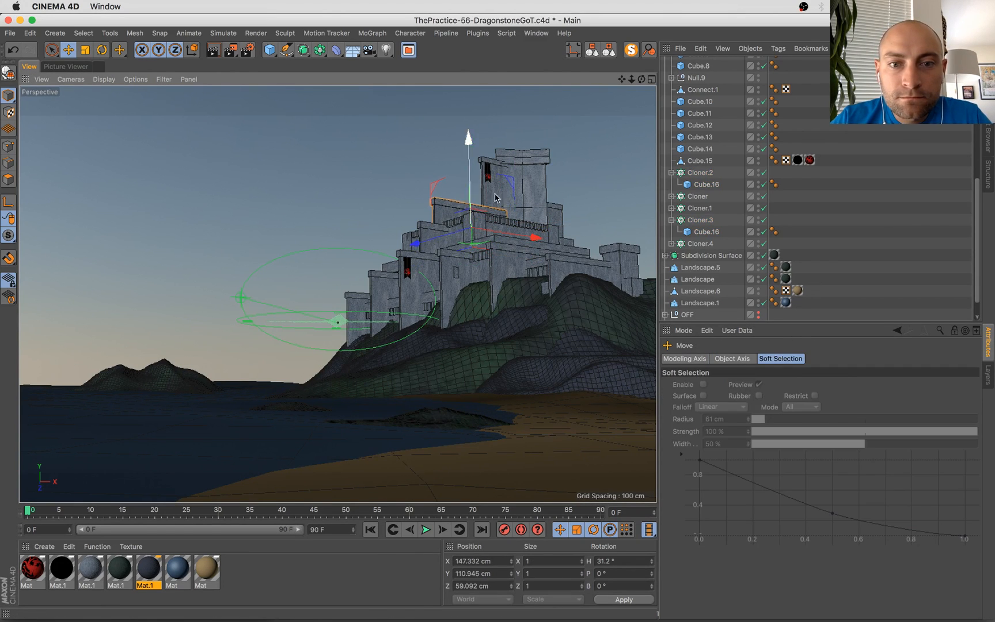
pyautogui.moveTo(533, 233); pyautogui.dragTo(533, 240)
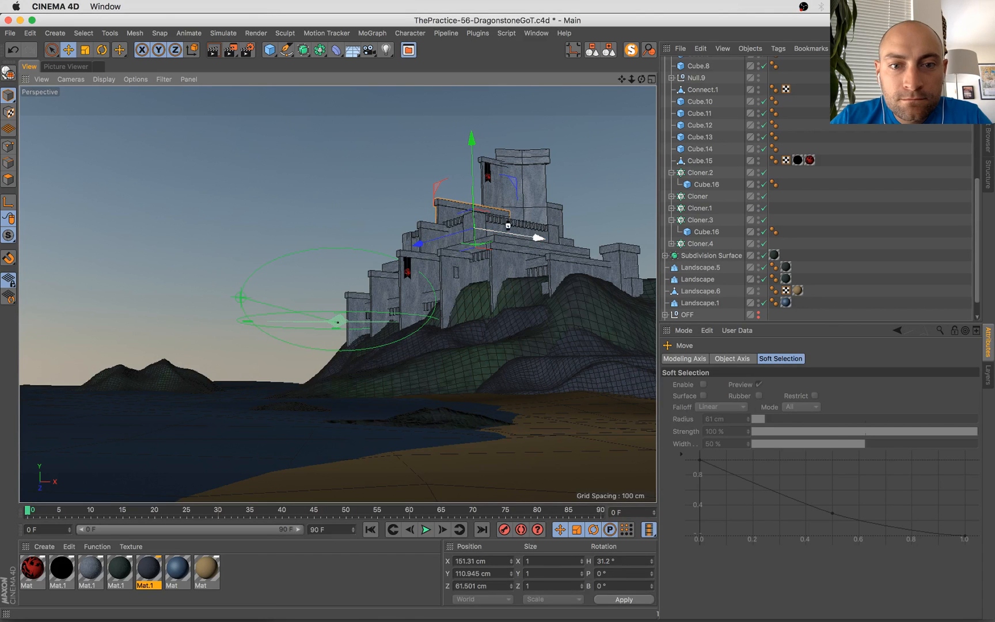
pyautogui.press('t')
pyautogui.moveTo(439, 273); pyautogui.dragTo(456, 274)
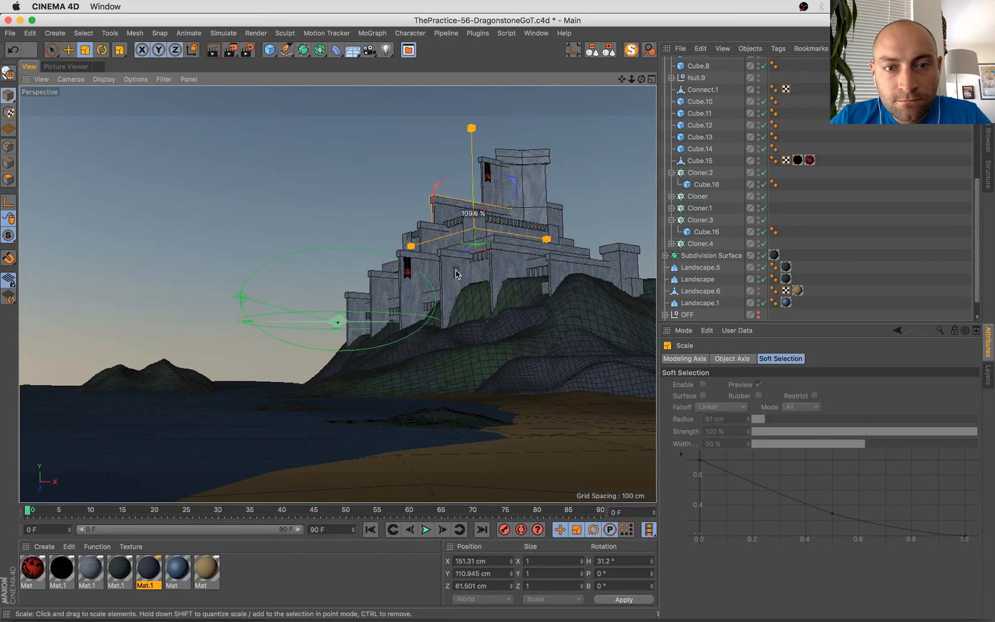
# Lower and shift the scaled parapet wall to about world X 155.4, Y 106.8, Z 64 cm, and save the scene
pyautogui.press('e')
pyautogui.moveTo(471, 144); pyautogui.dragTo(473, 149)
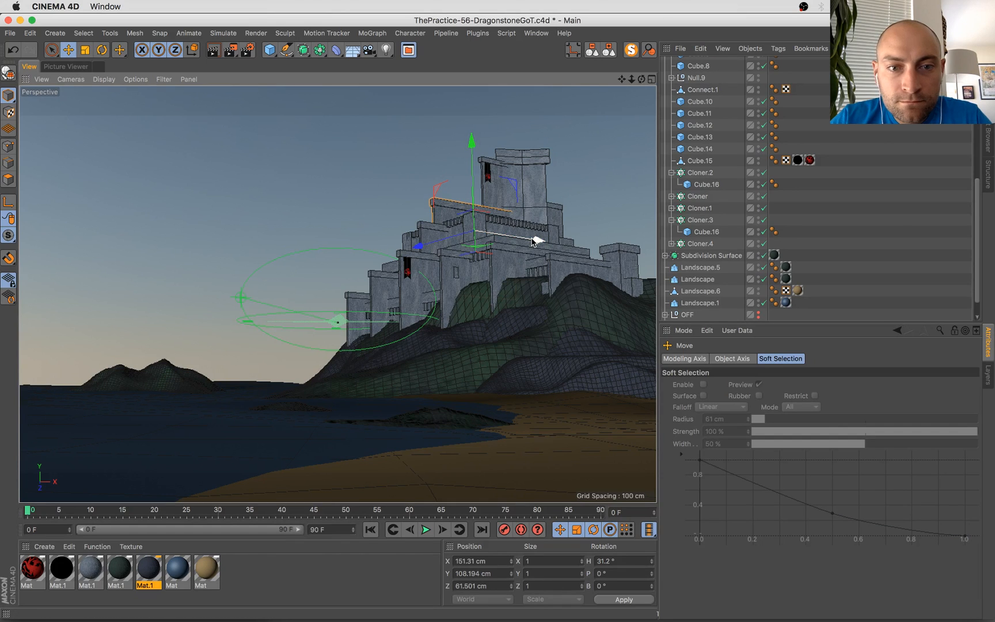
pyautogui.moveTo(533, 240); pyautogui.dragTo(537, 241)
pyautogui.moveTo(474, 194); pyautogui.dragTo(473, 198)
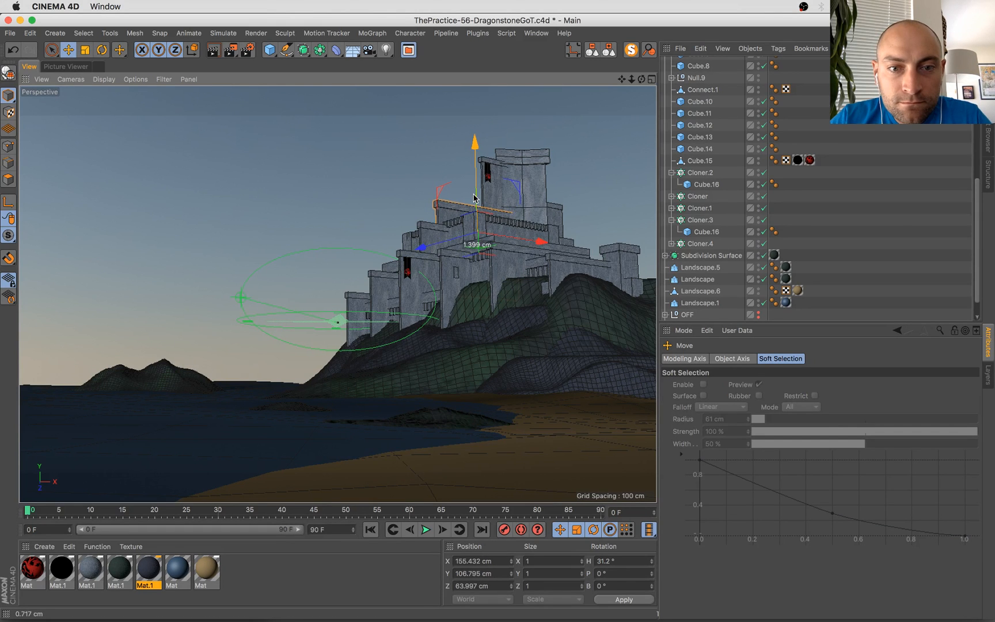
pyautogui.press('super+s')
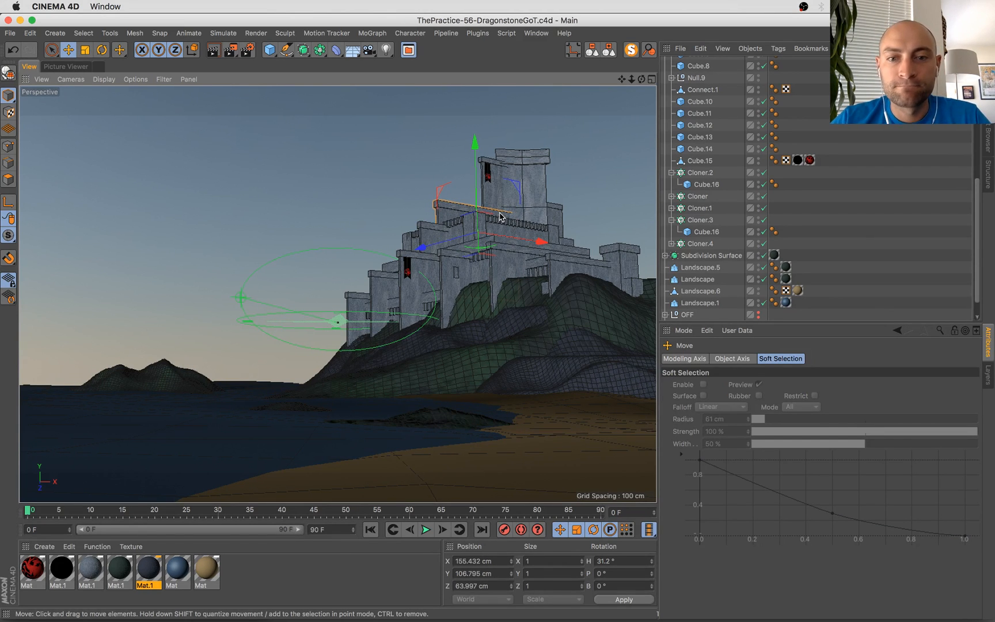
# Duplicate the dragon banner onto the low far-right tower at about X 60.2, Y -2.5, Z -146.5 cm
pyautogui.keyDown('ctrl'); pyautogui.moveTo(488, 177); pyautogui.dragTo(602, 249); pyautogui.keyUp('ctrl')
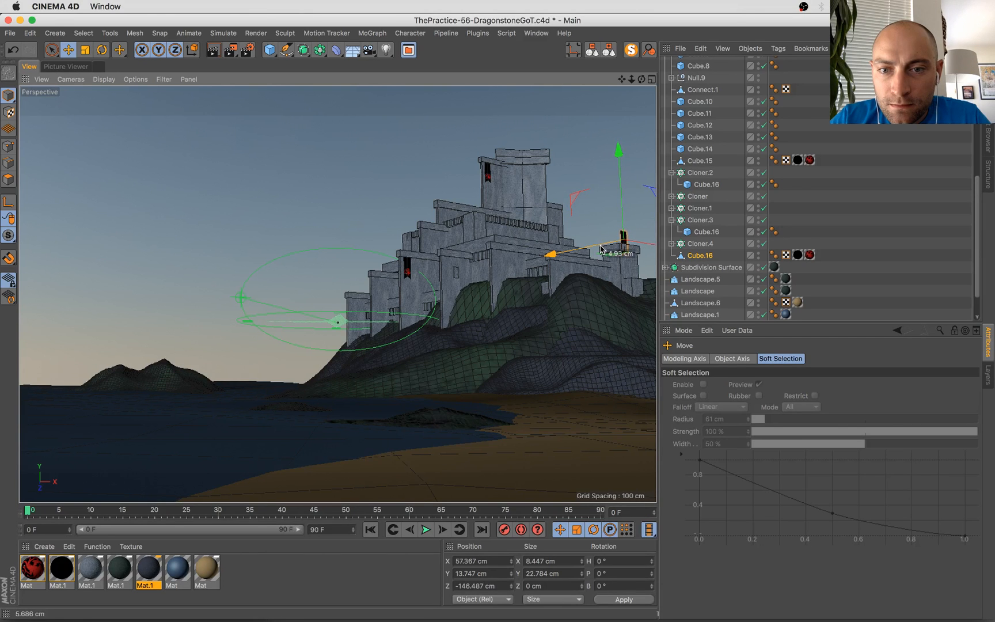
pyautogui.moveTo(619, 152); pyautogui.dragTo(620, 168)
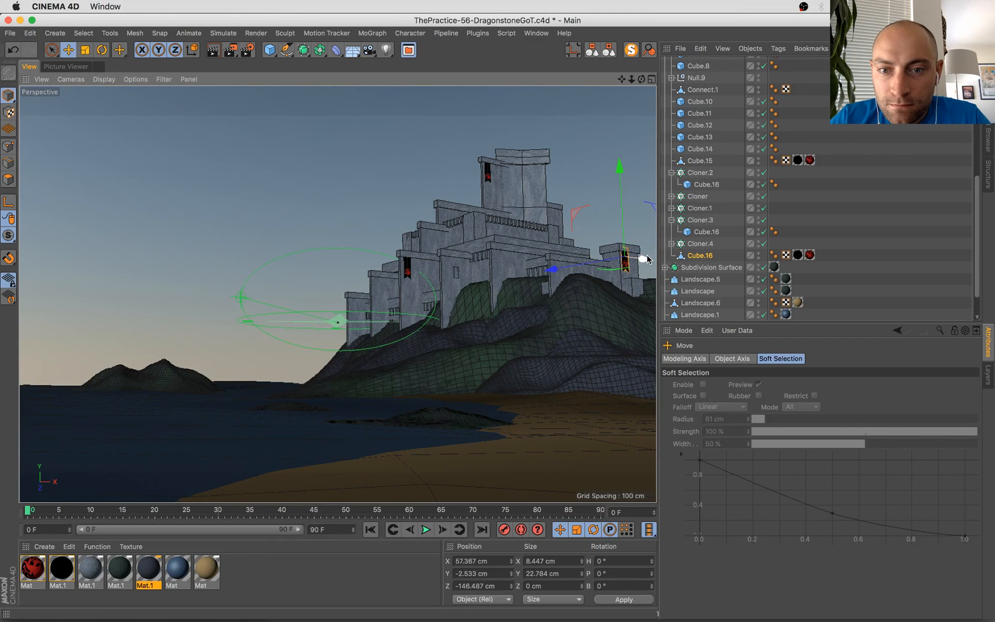
pyautogui.moveTo(648, 260); pyautogui.dragTo(651, 259)
# Outside the scene Camera, fit the copied banner to the tower face at about X 59.7, Z -146.4 cm, and restore the Camera view
pyautogui.scroll(-2, 748, 278)
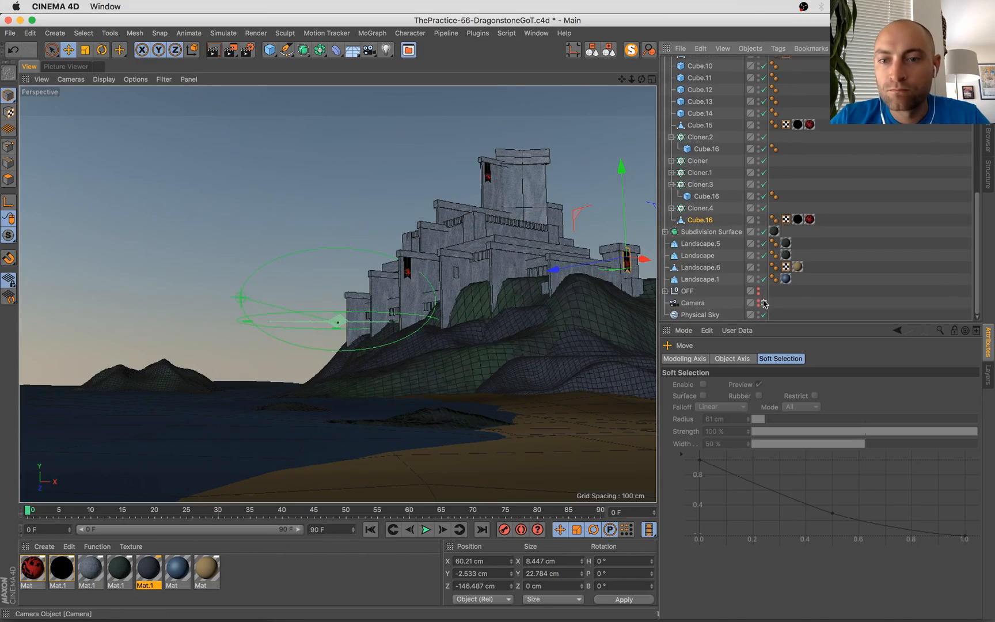
pyautogui.press('o')
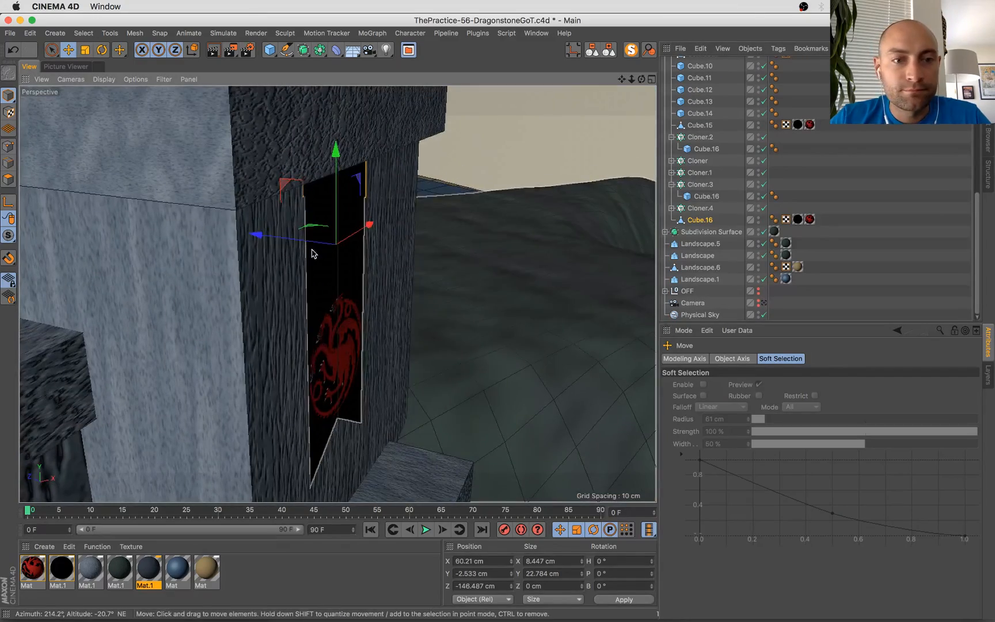
pyautogui.keyDown('alt'); pyautogui.moveTo(312, 254); pyautogui.dragTo(542, 257); pyautogui.keyUp('alt')
pyautogui.moveTo(289, 247); pyautogui.dragTo(374, 272)
pyautogui.click(762, 304)
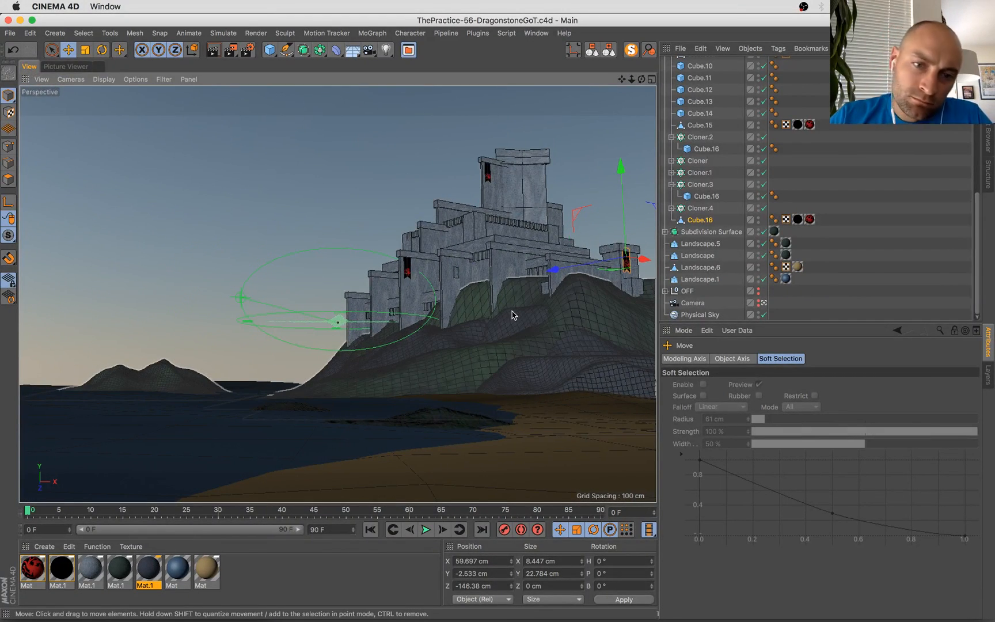
pyautogui.click(456, 273)
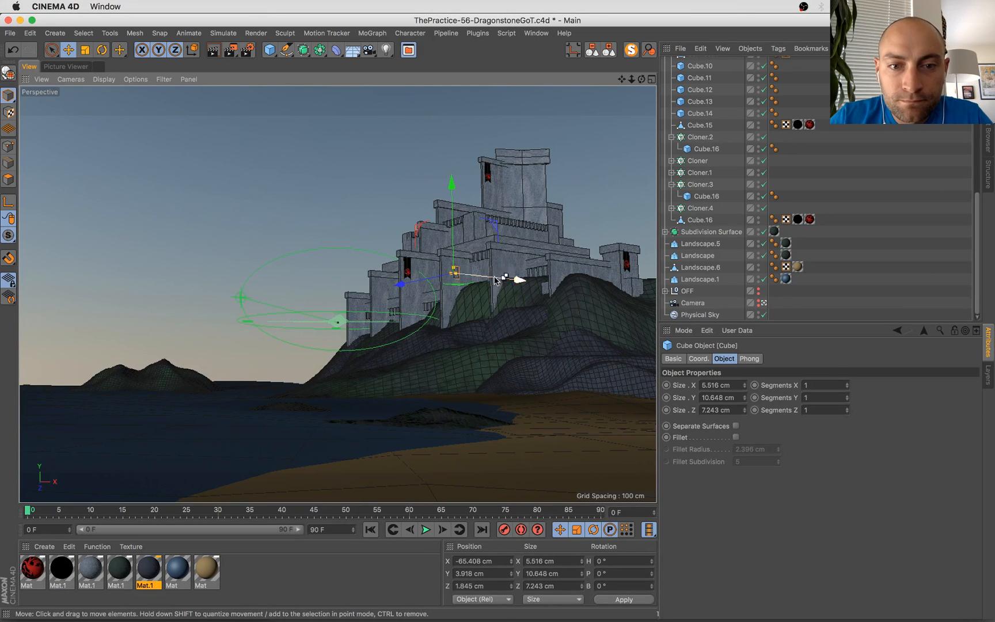
pyautogui.moveTo(452, 190); pyautogui.dragTo(453, 192)
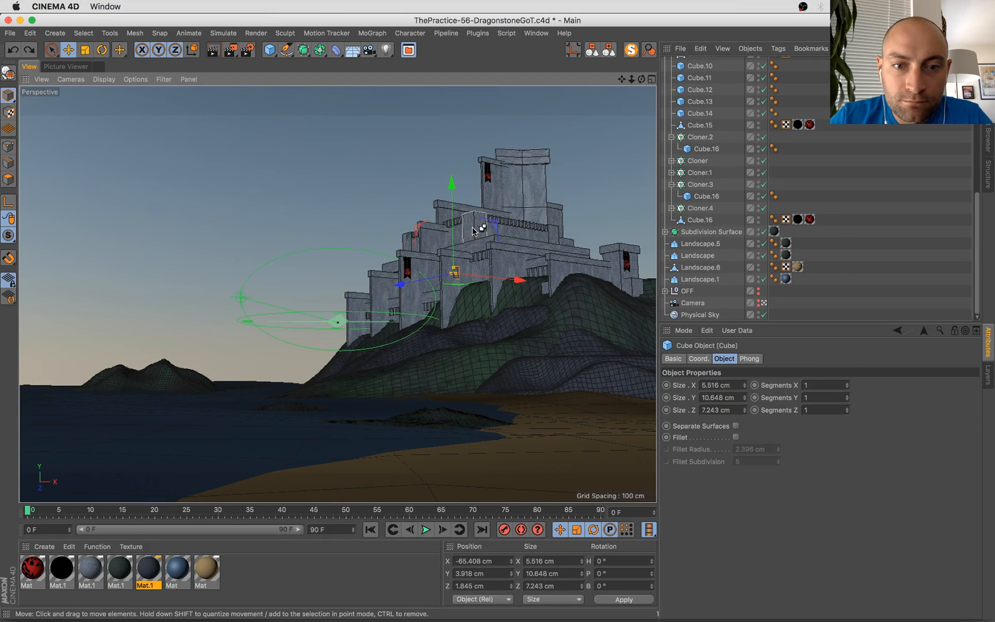
pyautogui.hotkey('ctrl', 'z')
# Duplicate the tall turret block on the upper tier, lower it, and place it at about X -34.2, Z -6 cm
pyautogui.click(473, 232)
pyautogui.moveTo(466, 237); pyautogui.dragTo(425, 247)
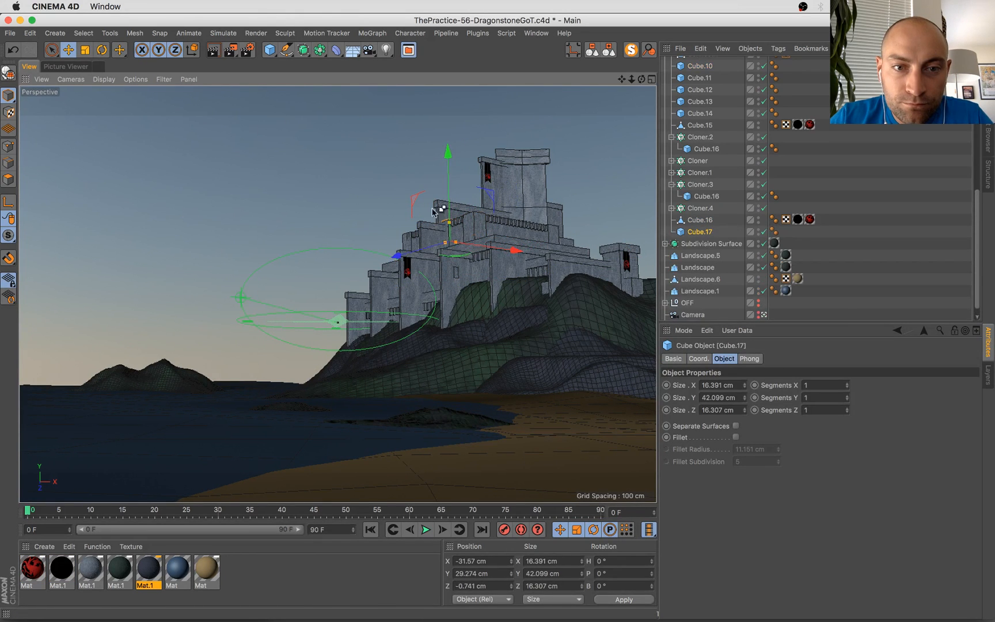
pyautogui.moveTo(448, 153); pyautogui.dragTo(446, 186)
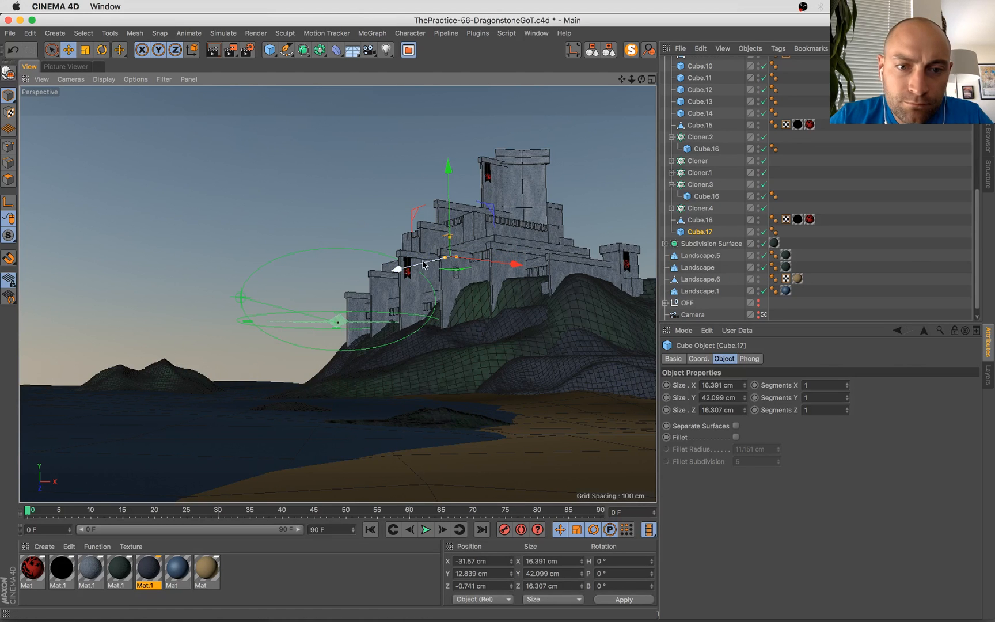
pyautogui.moveTo(423, 263); pyautogui.dragTo(427, 262)
pyautogui.moveTo(515, 265); pyautogui.dragTo(510, 265)
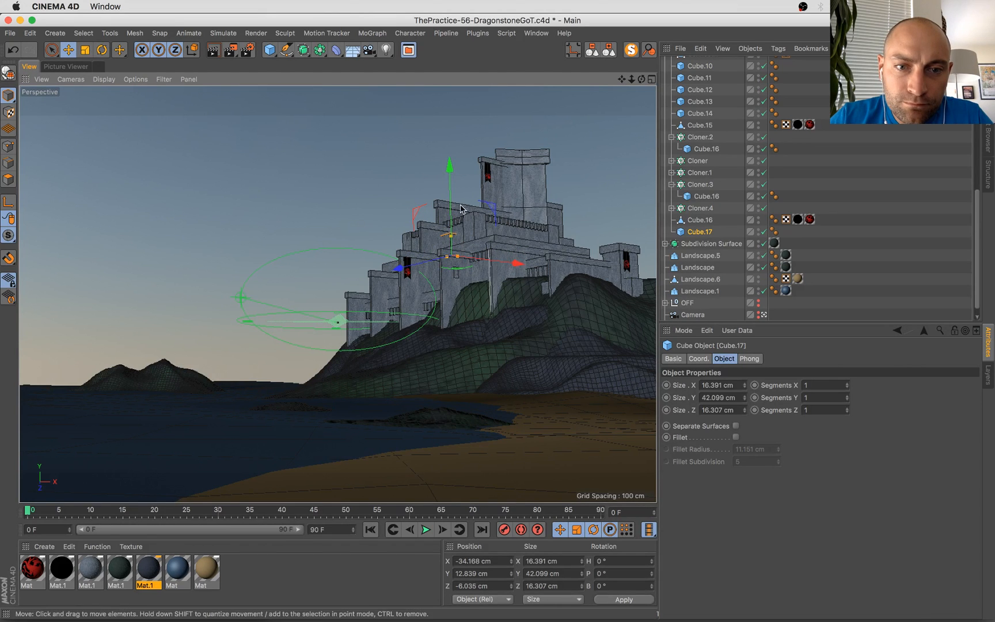
pyautogui.moveTo(449, 173); pyautogui.dragTo(450, 183)
# Nudge Cube.14 to about X 8.5, Y -60.8 cm and duplicate it to about X -0.3, Y -43.1, Z -84.8 cm below the ledge
pyautogui.click(602, 320)
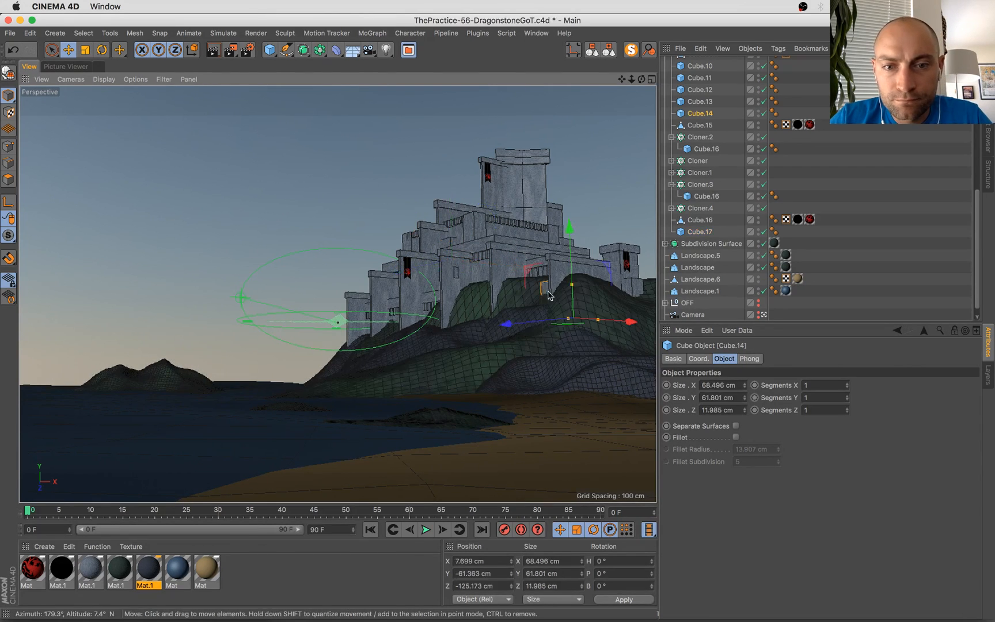
pyautogui.moveTo(573, 303); pyautogui.dragTo(621, 321)
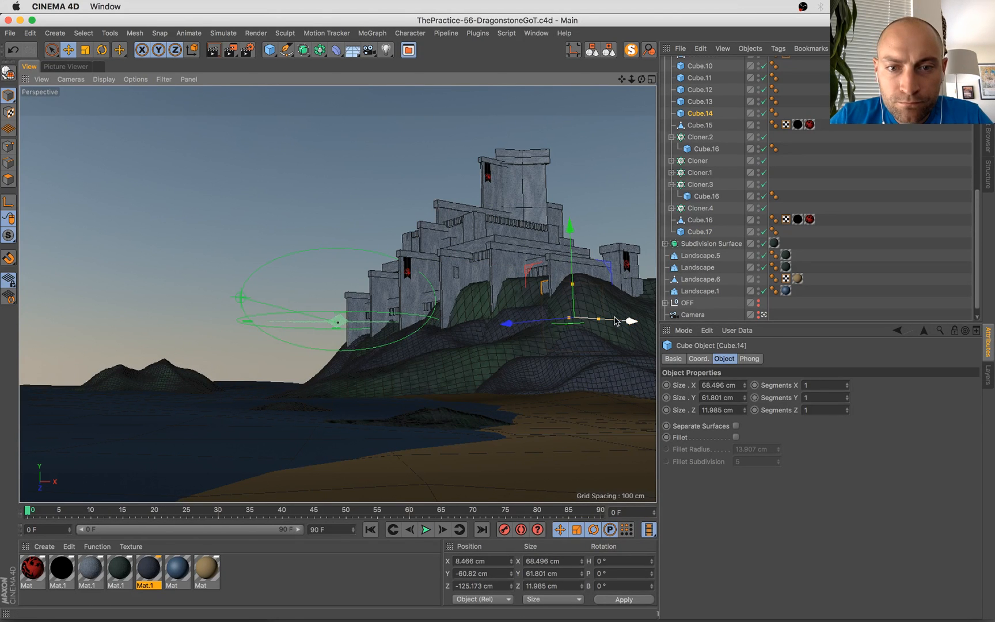
pyautogui.keyDown('ctrl'); pyautogui.moveTo(570, 273); pyautogui.dragTo(602, 304); pyautogui.keyUp('ctrl')
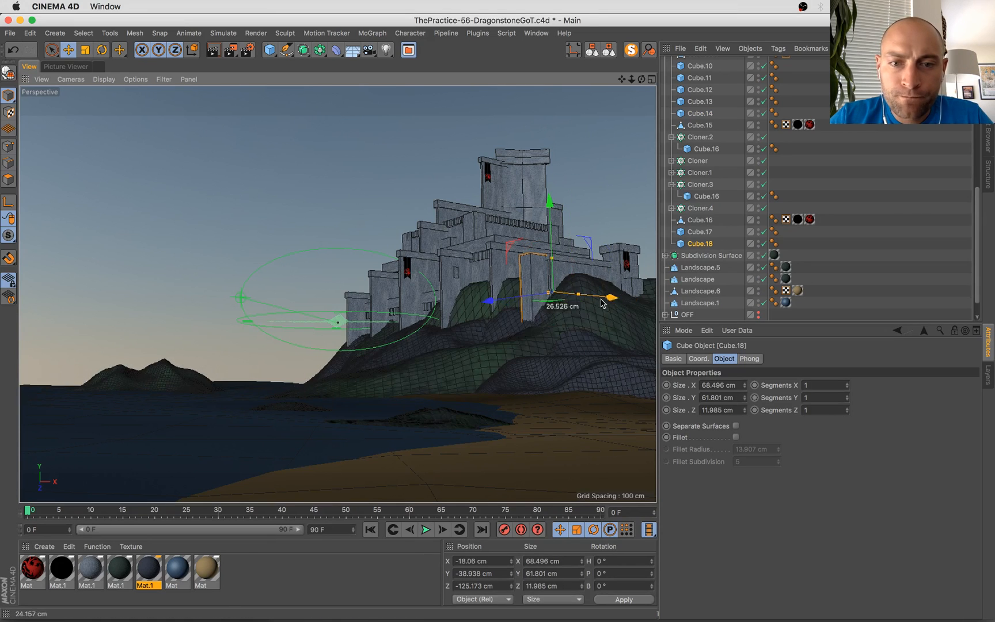
pyautogui.moveTo(538, 300); pyautogui.dragTo(494, 307)
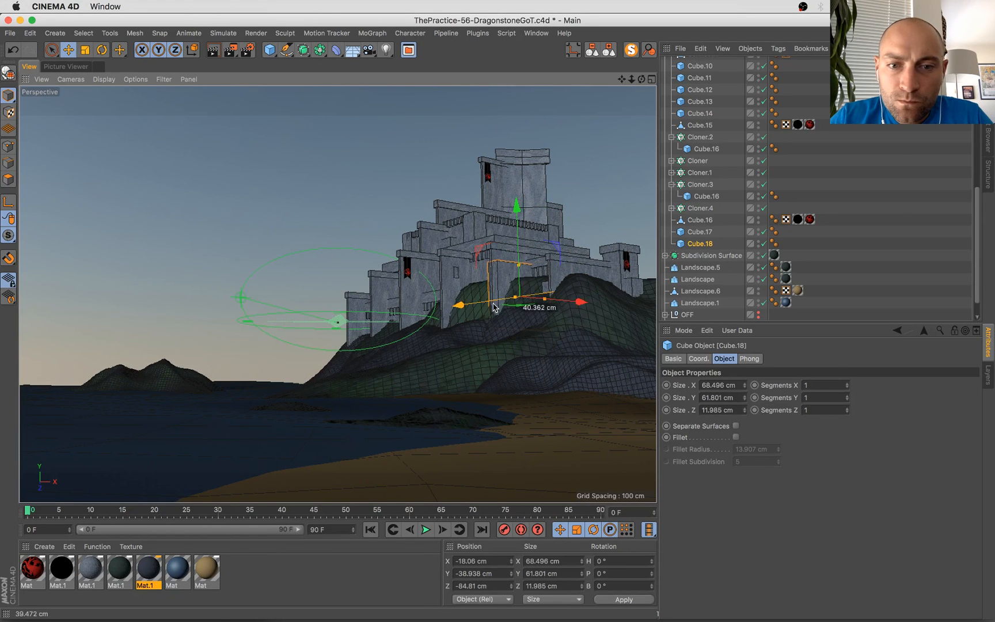
pyautogui.moveTo(591, 309)
pyautogui.mouseDown()
pyautogui.moveTo(581, 304)
pyautogui.moveTo(590, 304)
pyautogui.mouseUp()
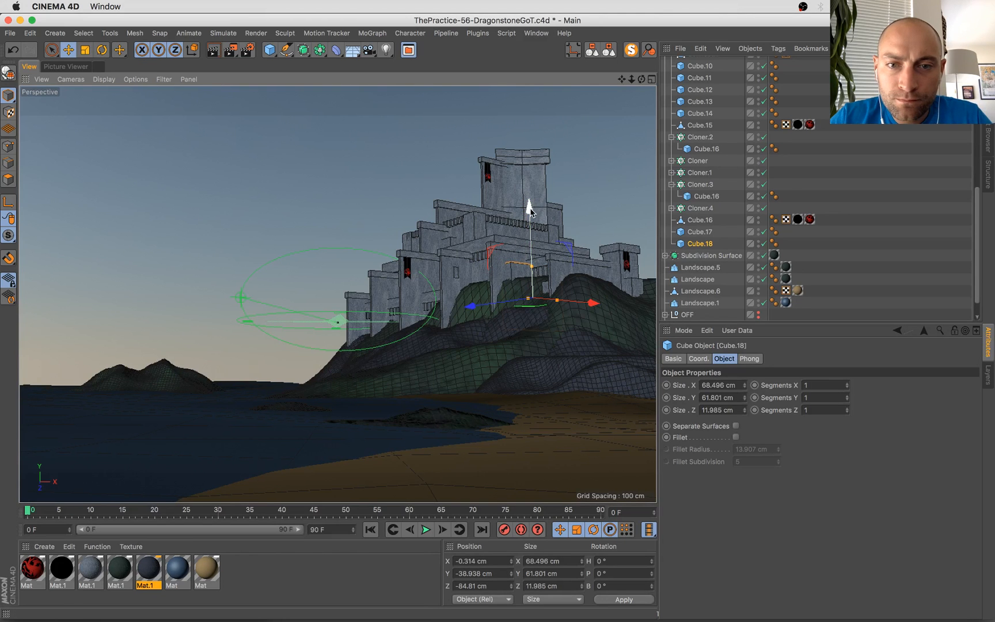
pyautogui.moveTo(530, 209); pyautogui.dragTo(530, 215)
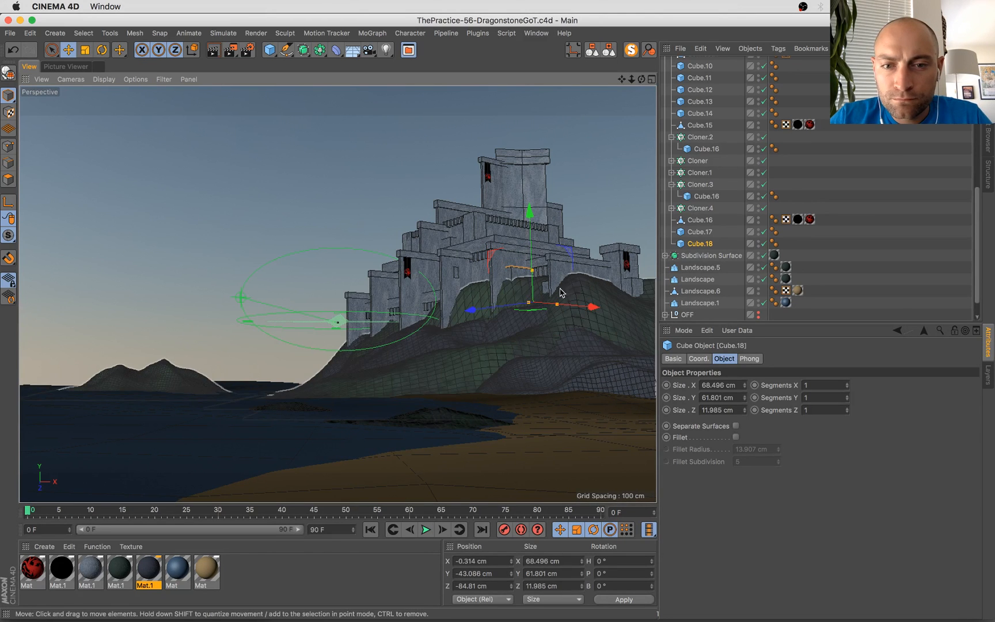
# Duplicate the small block Cube.13 to about X 8.3, Y -27, Z -137.3 cm, next to the right-hand tower
pyautogui.click(644, 303)
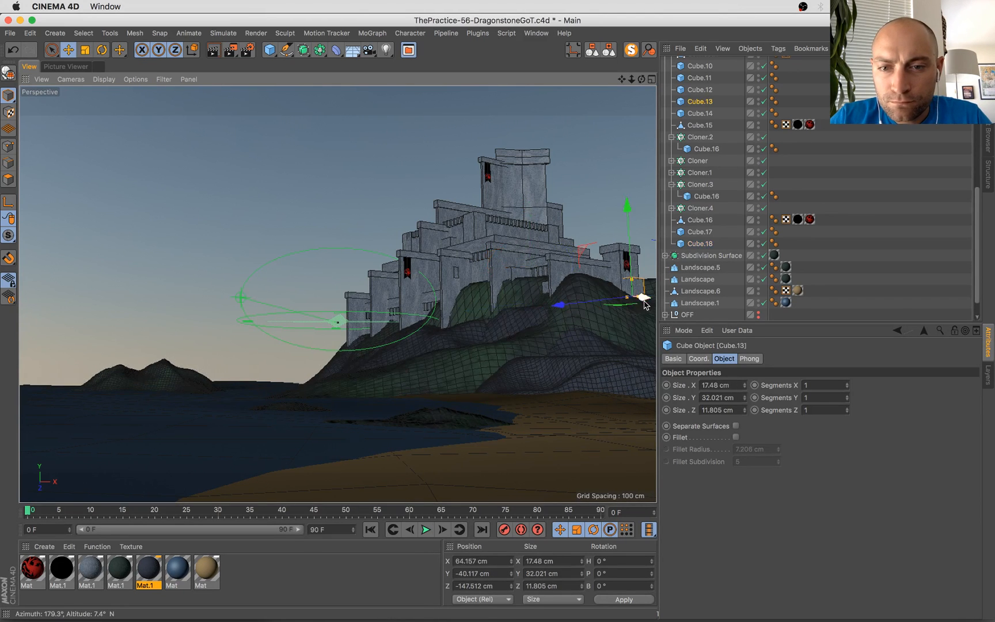
pyautogui.keyDown('super'); pyautogui.moveTo(647, 303); pyautogui.dragTo(606, 297); pyautogui.keyUp('super')
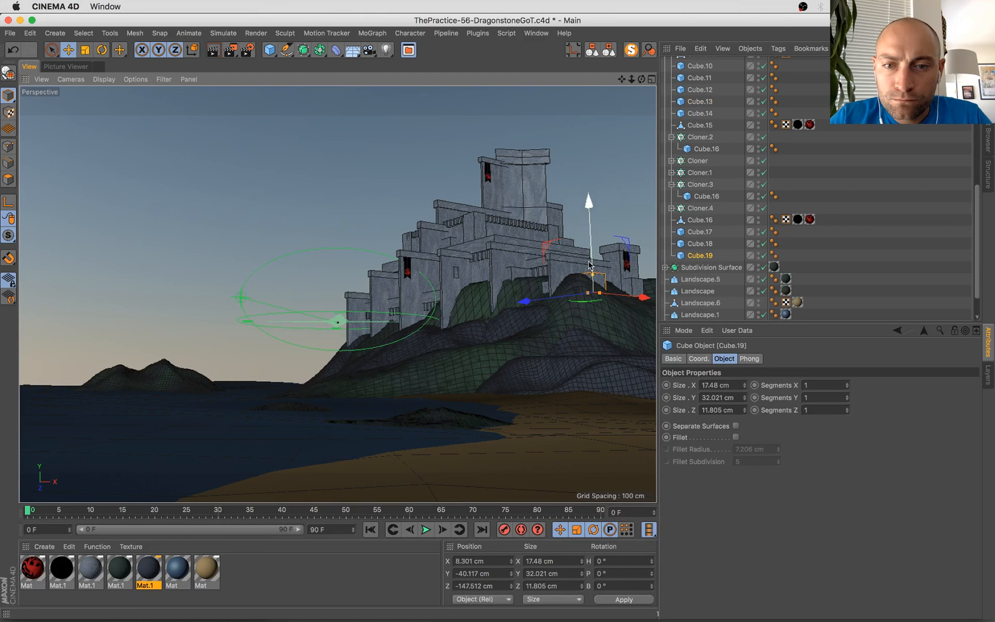
pyautogui.moveTo(591, 246); pyautogui.dragTo(590, 228)
pyautogui.moveTo(529, 286); pyautogui.dragTo(565, 291)
pyautogui.moveTo(586, 235); pyautogui.dragTo(580, 234)
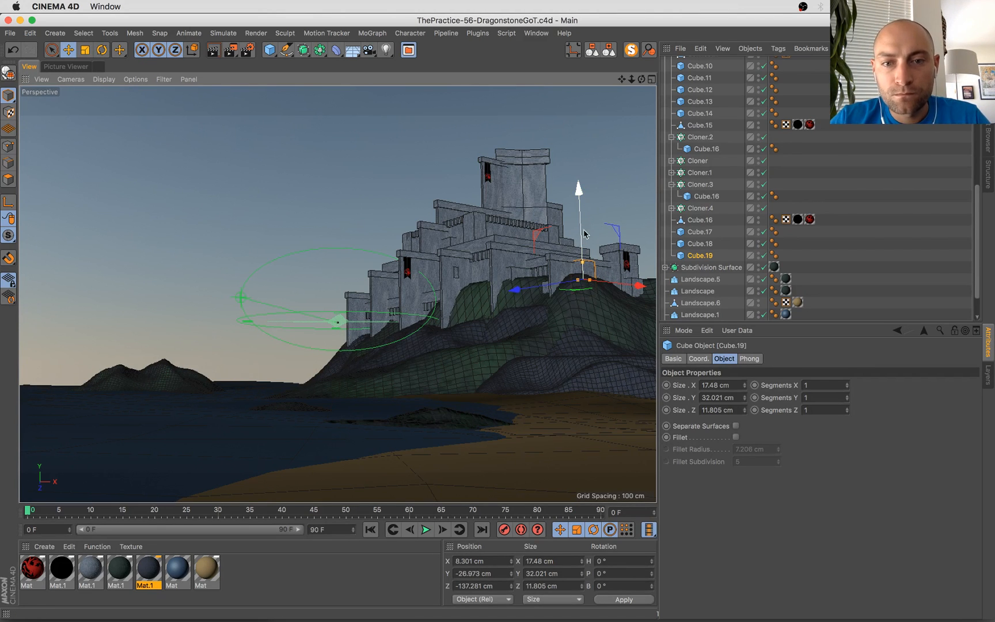
# Widen the wall slab Cube.4 to about 166.7 cm in X, centre it at about X 32.6 cm, and save the scene
pyautogui.click(517, 253)
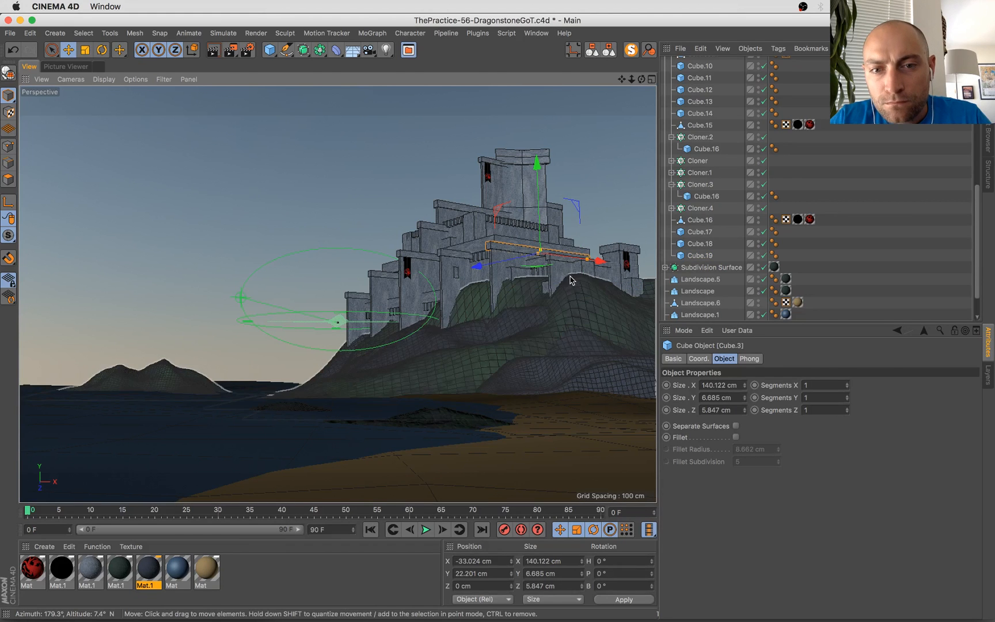
pyautogui.click(578, 252)
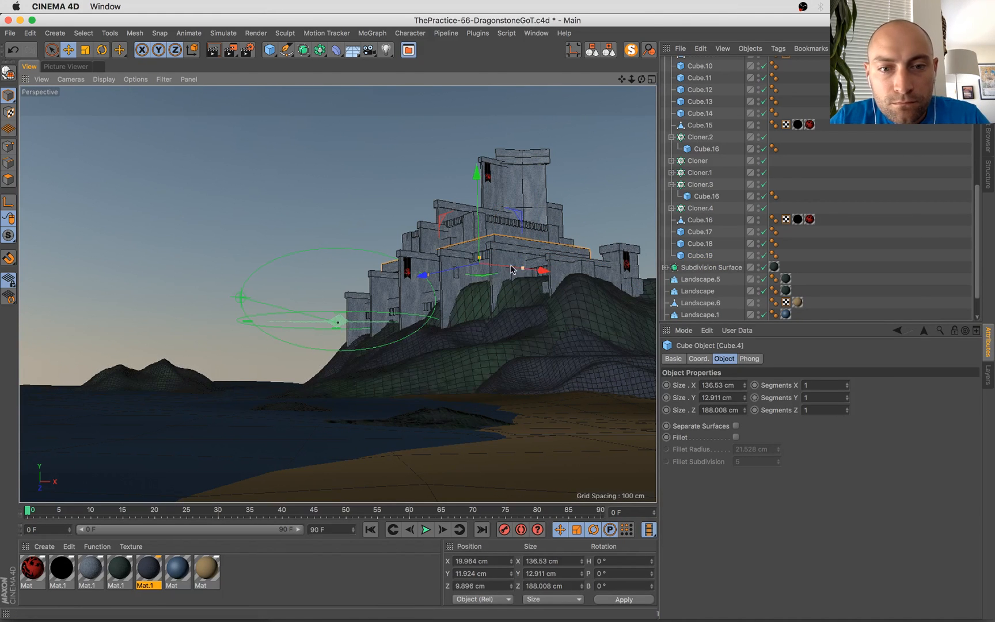
pyautogui.moveTo(527, 271); pyautogui.dragTo(513, 275)
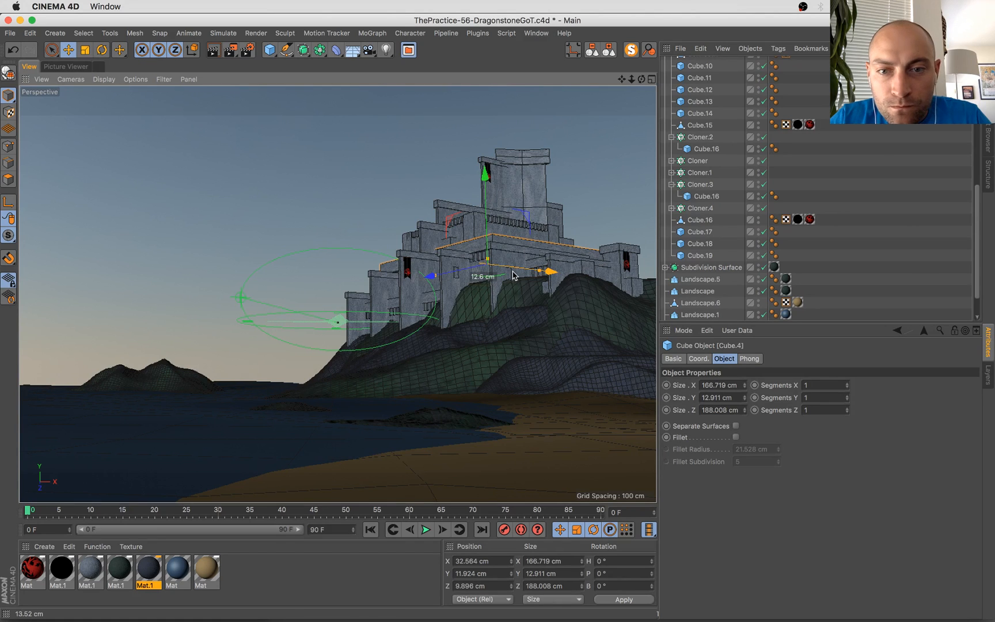
pyautogui.press('super+s')
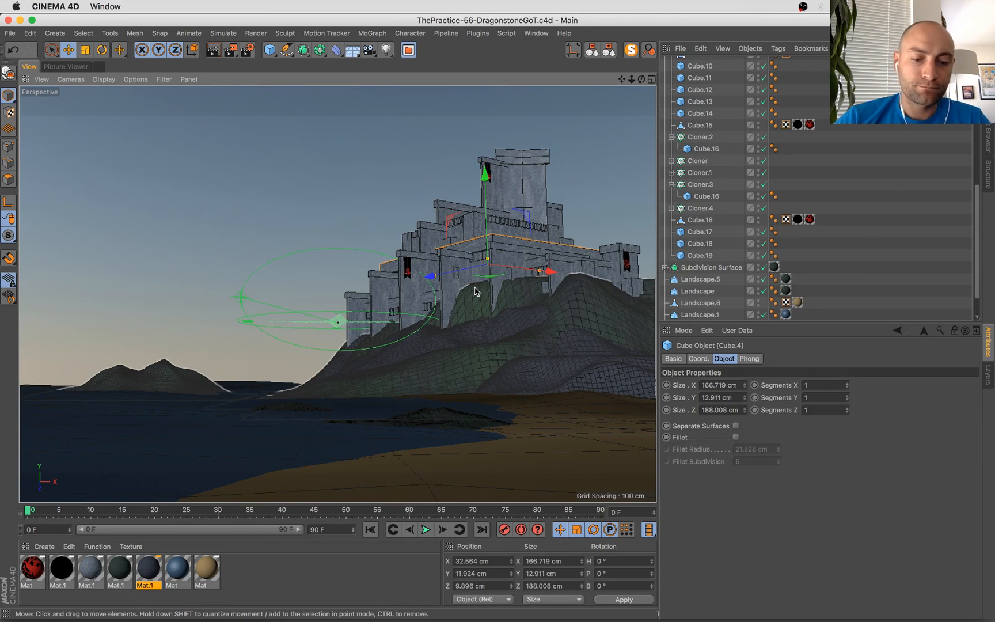
# Render the scene in the Picture Viewer and check the Dragonstone reference image in Preview while it renders
pyautogui.hotkey('shift', 'r')
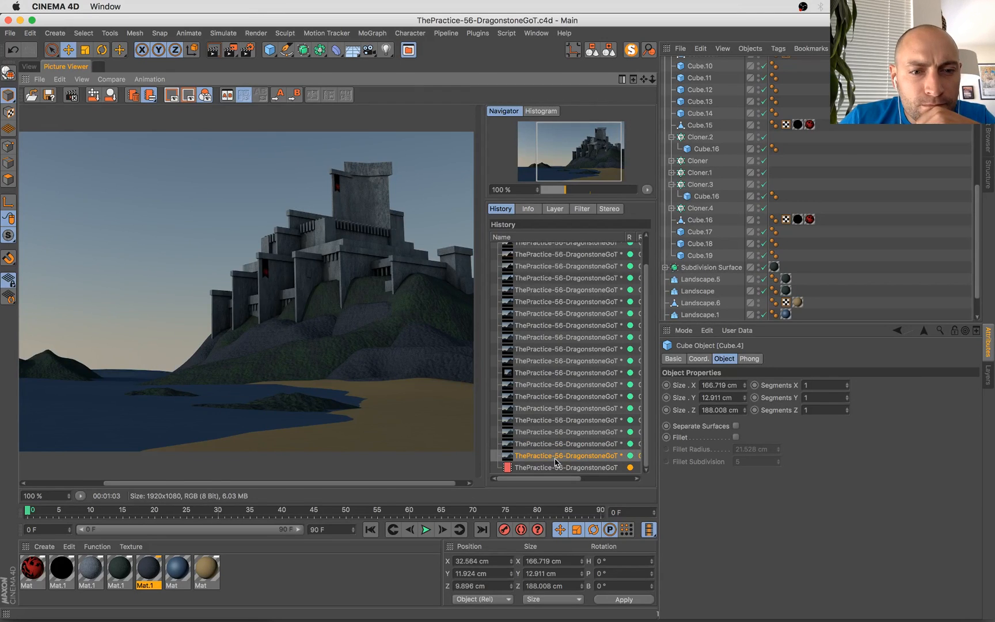
pyautogui.click(561, 467)
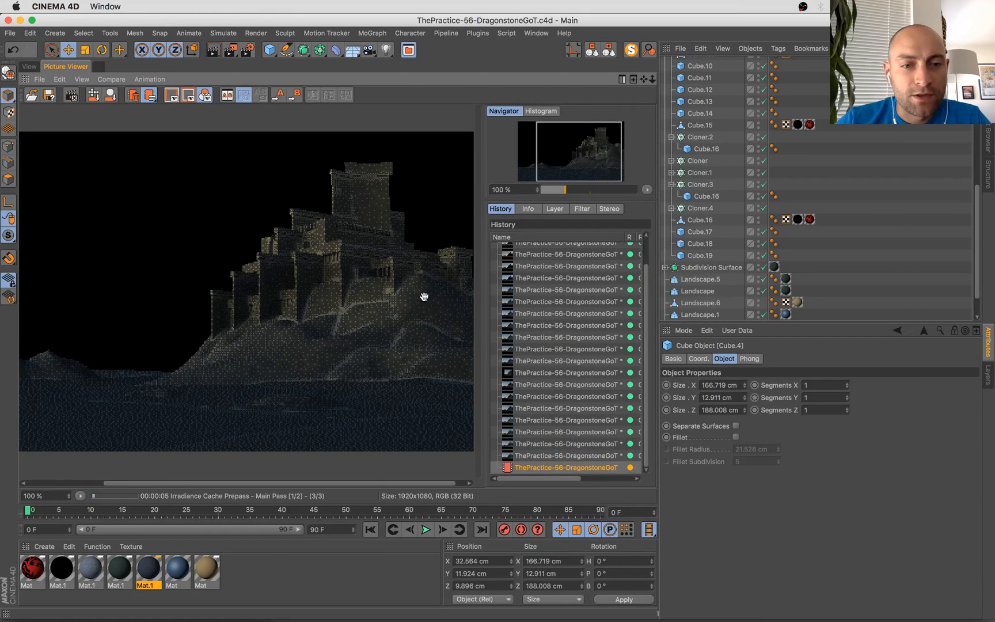
pyautogui.hotkey('ctrl', 'Up')
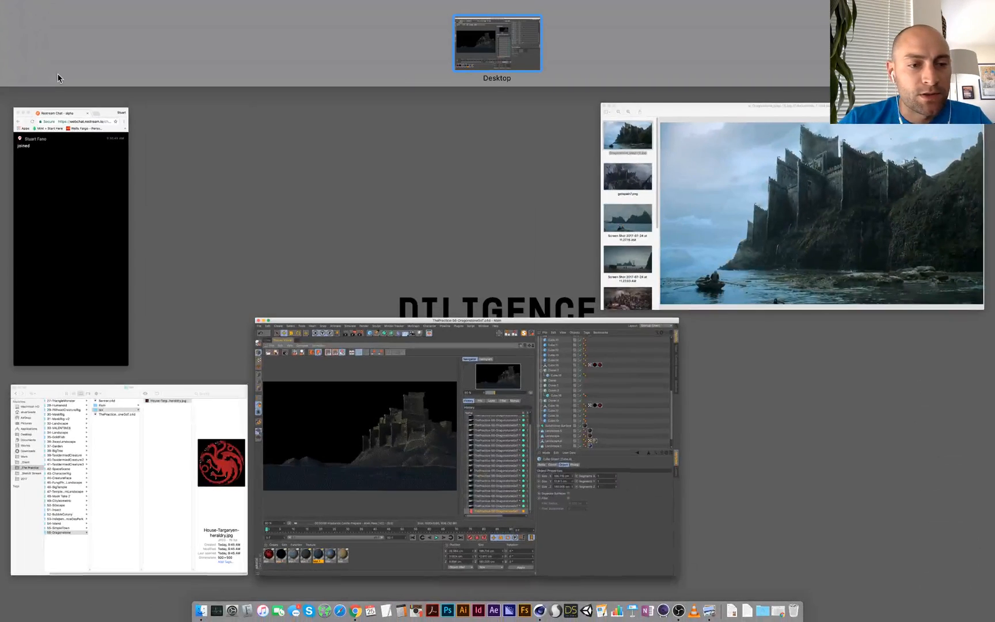
pyautogui.click(761, 236)
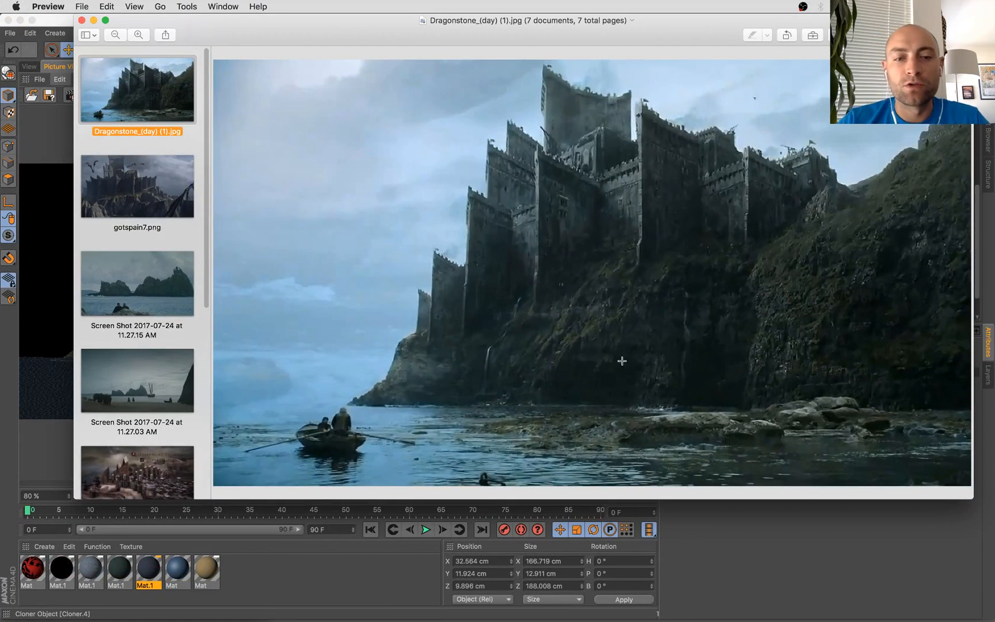
pyautogui.hotkey('ctrl', 'Up')
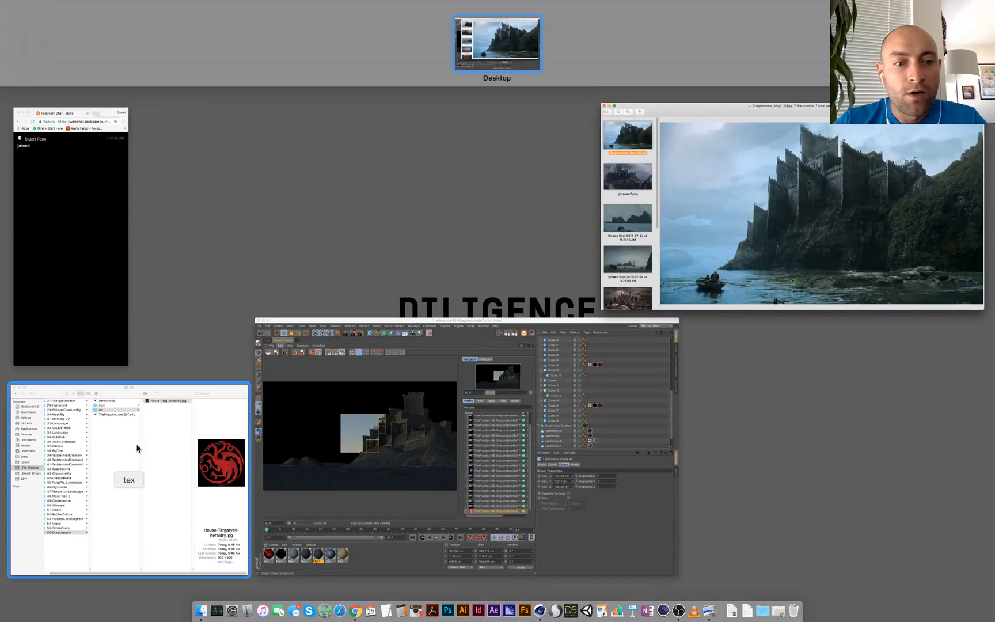
pyautogui.click(228, 456)
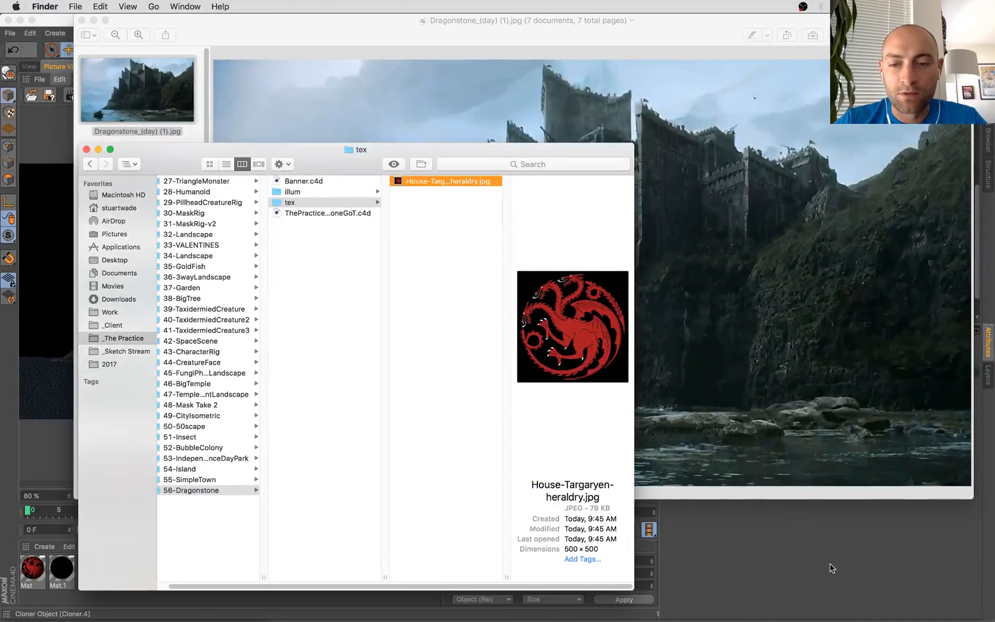
pyautogui.click(831, 569)
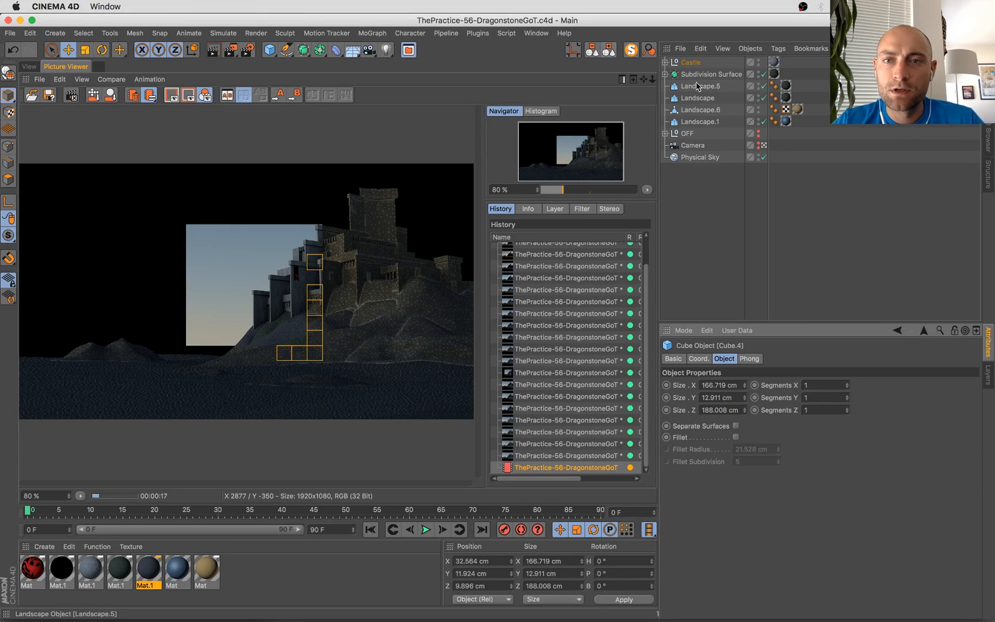
# Enable Fog on the Physical Sky and set its start height to about -123 cm and end height to 85 cm
pyautogui.click(700, 157)
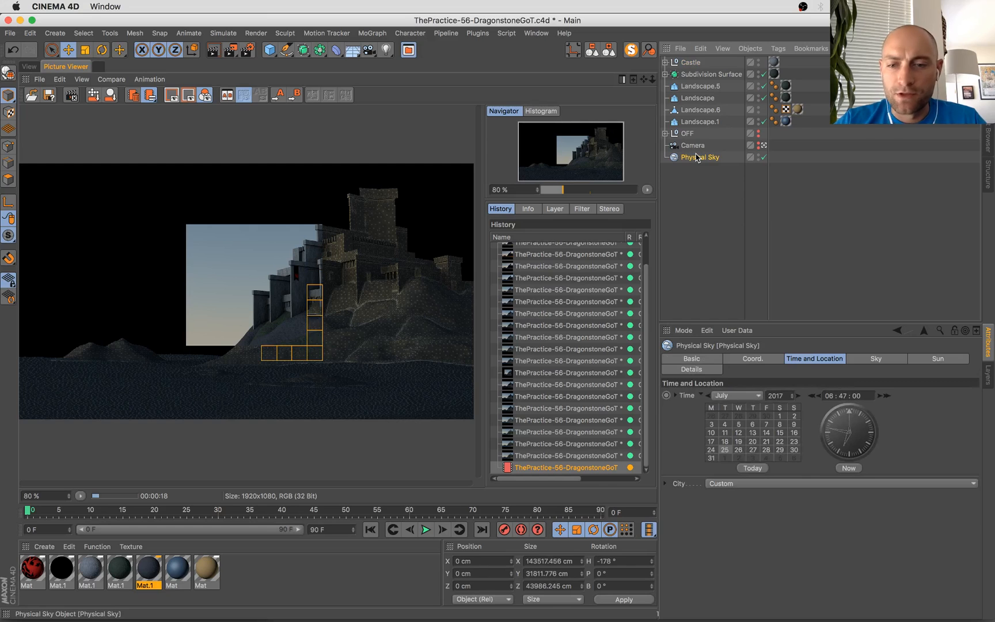
pyautogui.click(713, 363)
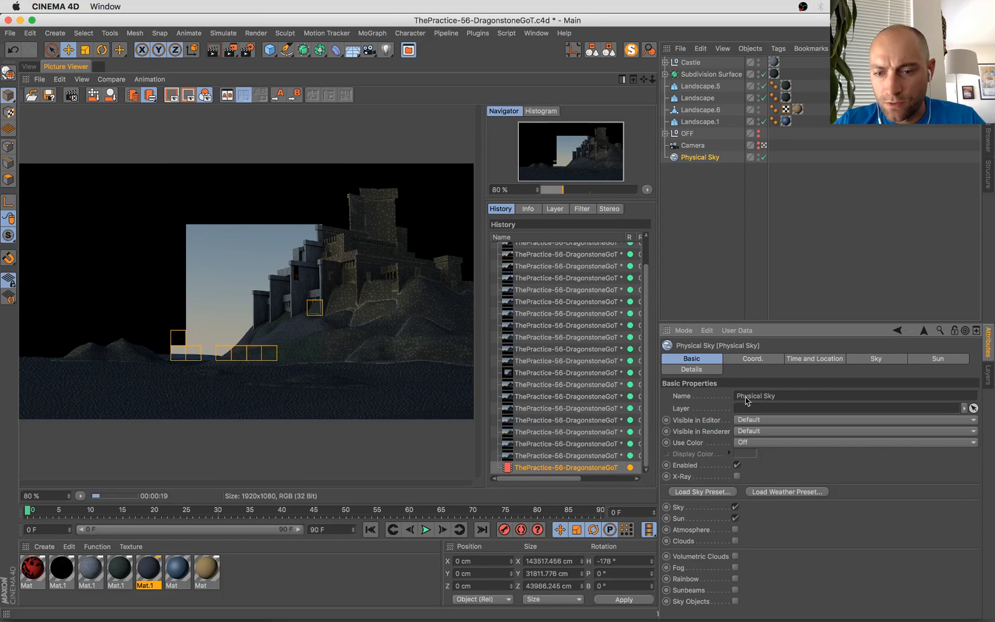
pyautogui.click(736, 568)
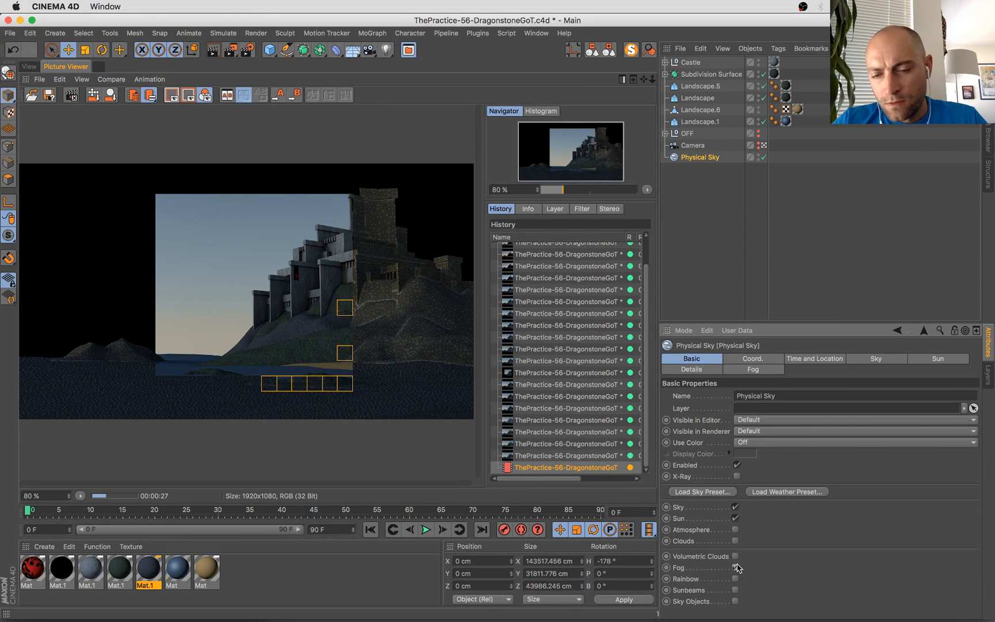
pyautogui.click(753, 369)
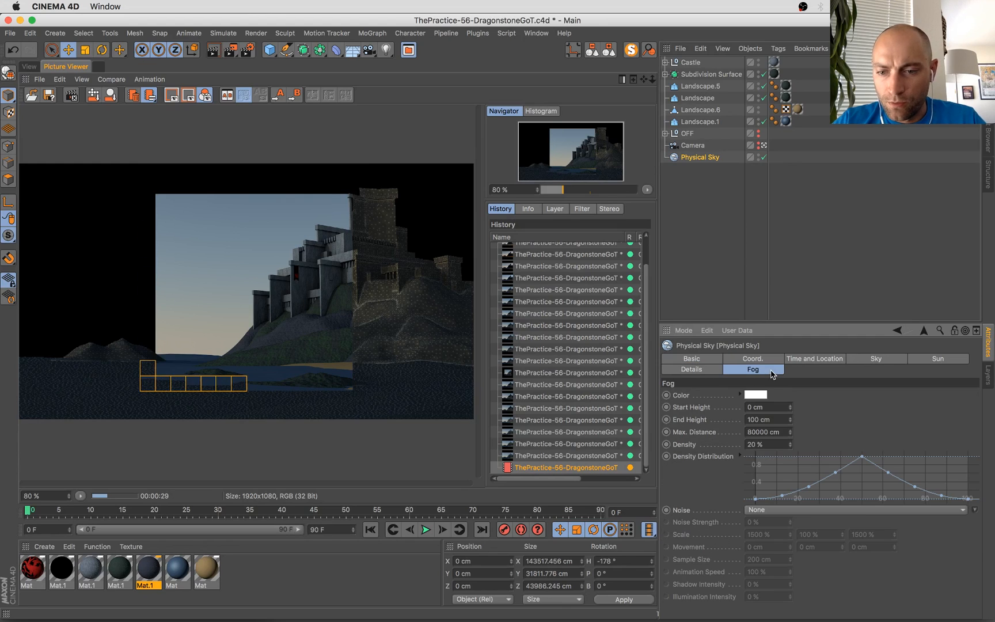
pyautogui.moveTo(790, 419)
pyautogui.mouseDown()
pyautogui.moveTo(769, 420)
pyautogui.moveTo(791, 418)
pyautogui.moveTo(791, 426)
pyautogui.mouseUp()
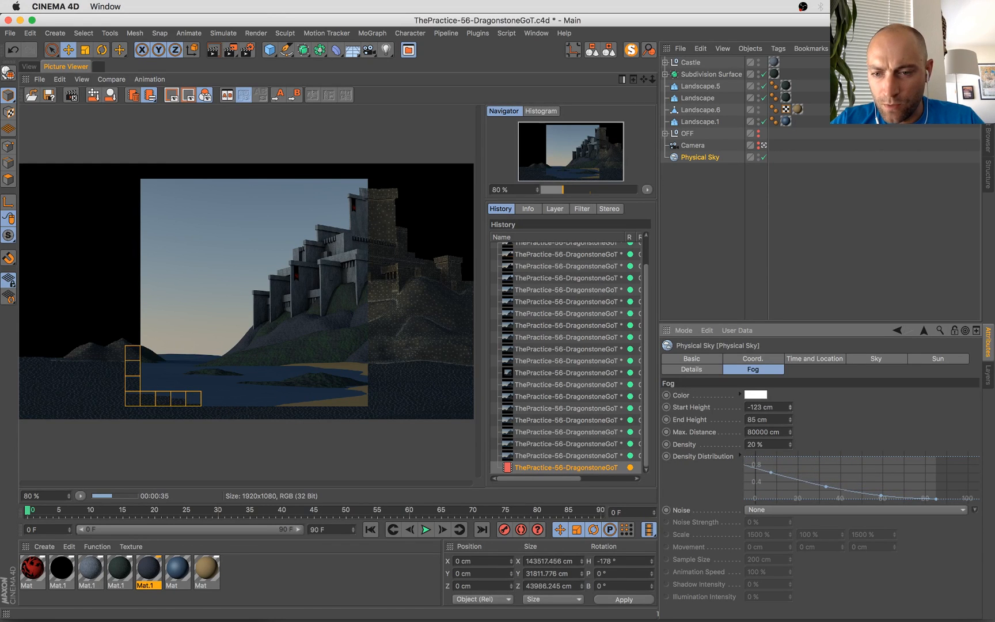
# Set the fog color to a light blue with hue 193° and value 83%, density to 51%, and start height to -175 cm
pyautogui.click(756, 395)
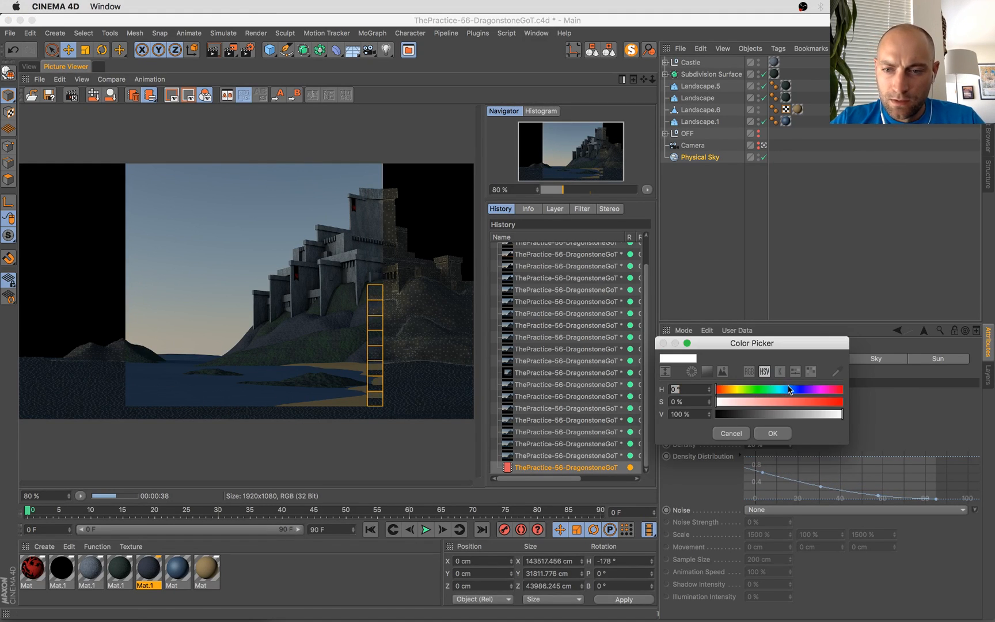
pyautogui.click(784, 390)
pyautogui.click(822, 414)
pyautogui.click(735, 403)
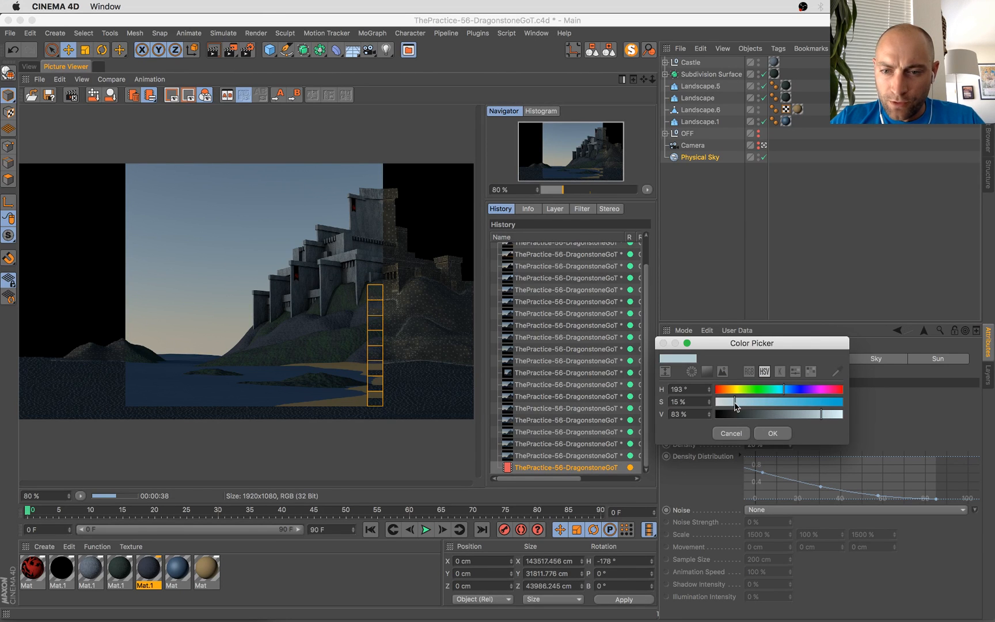
pyautogui.click(773, 433)
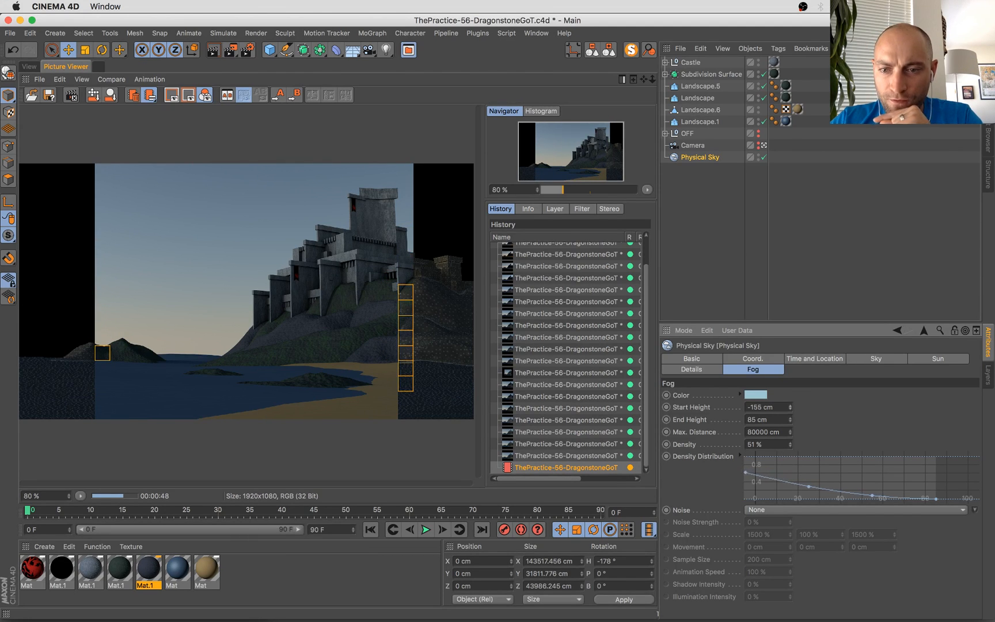
pyautogui.click(769, 408)
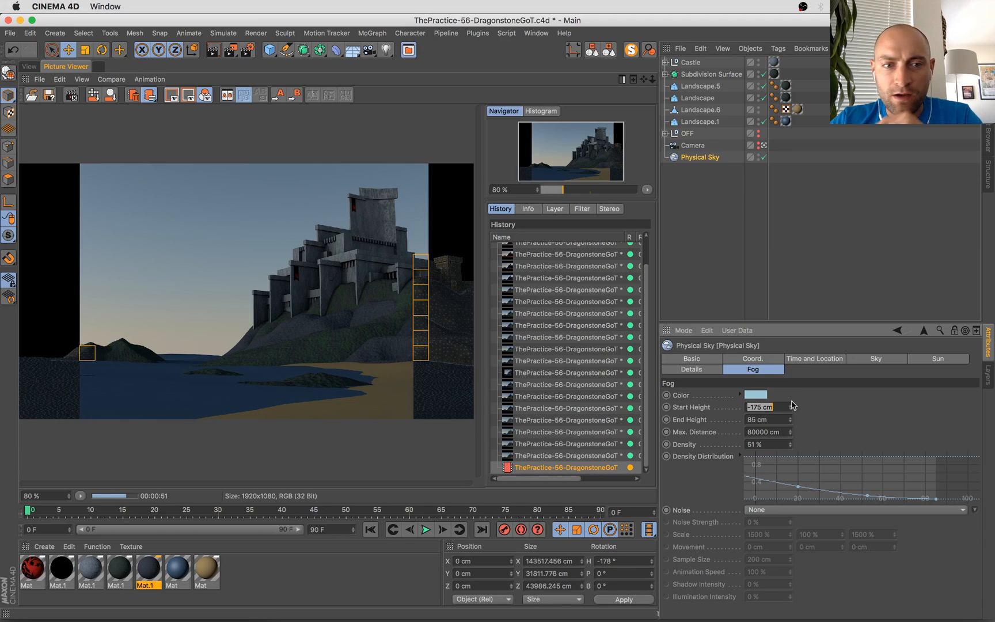
pyautogui.click(325, 365)
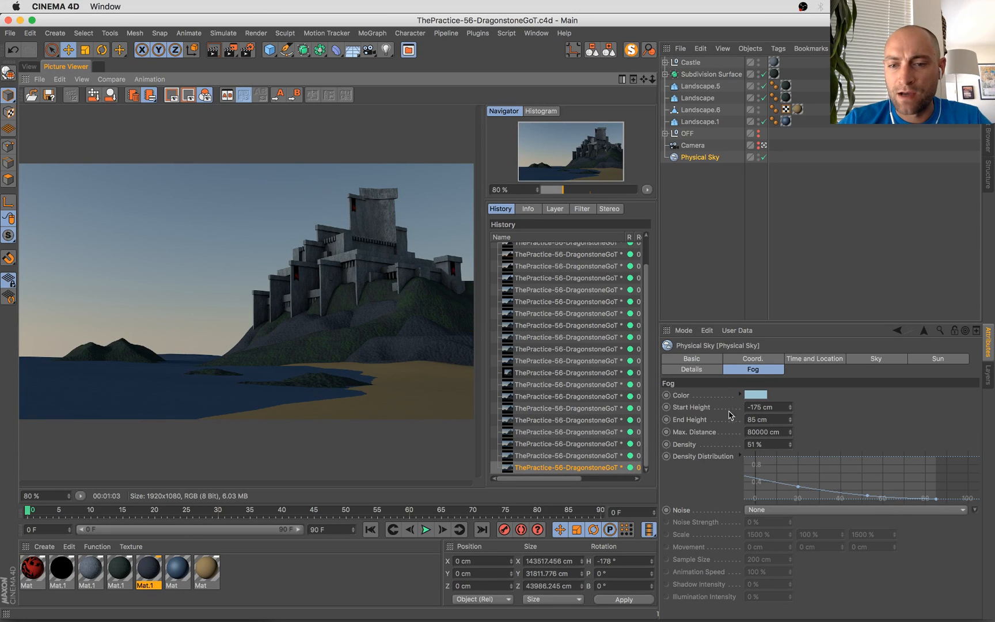
# Render the scene with fog and compare the new render with the previous one in the render history
pyautogui.hotkey('shift', 'r')
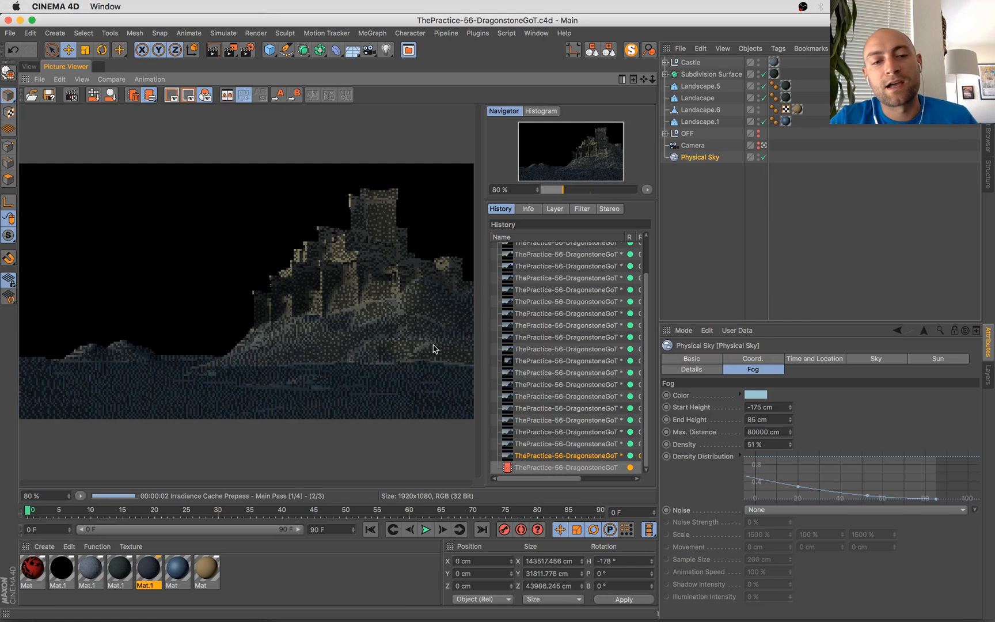
pyautogui.click(561, 455)
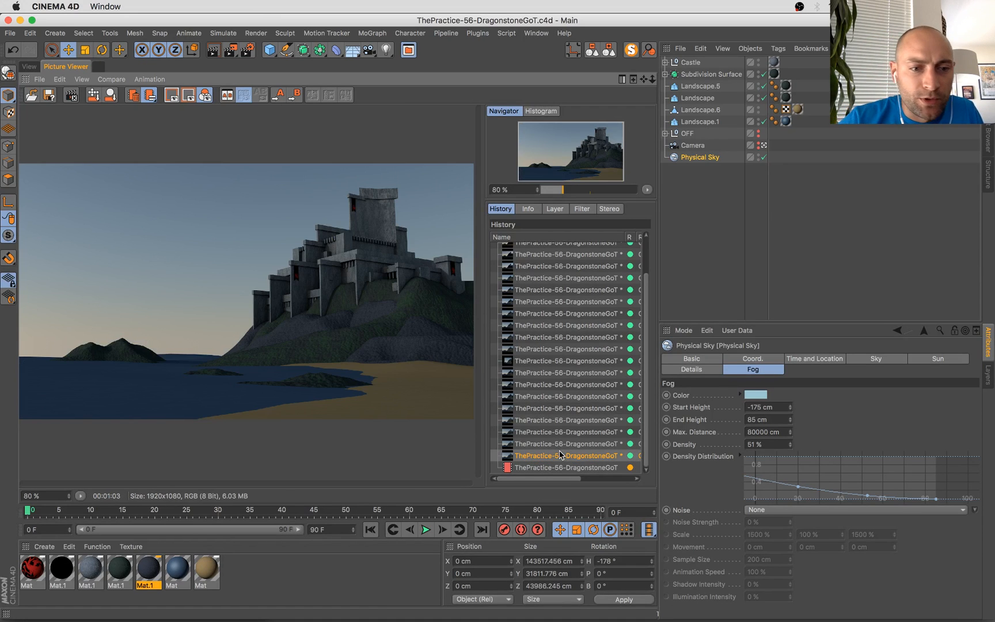
pyautogui.press('Down')
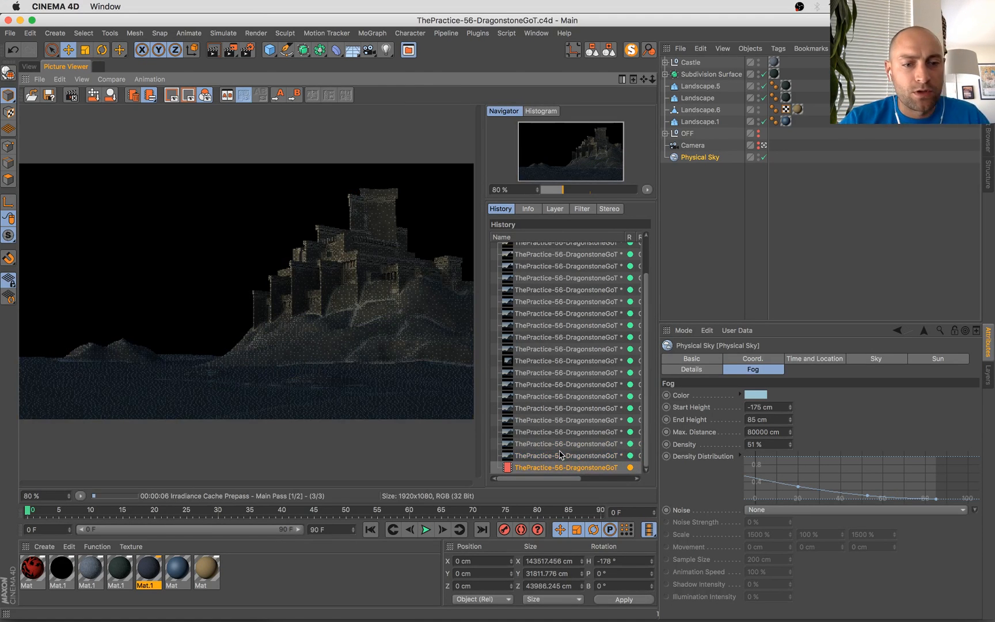
# Duplicate the water landscape Landscape.1, lower the copy to about Y -79.4 cm, and place it directly below Landscape.1 in the object hierarchy
pyautogui.click(29, 67)
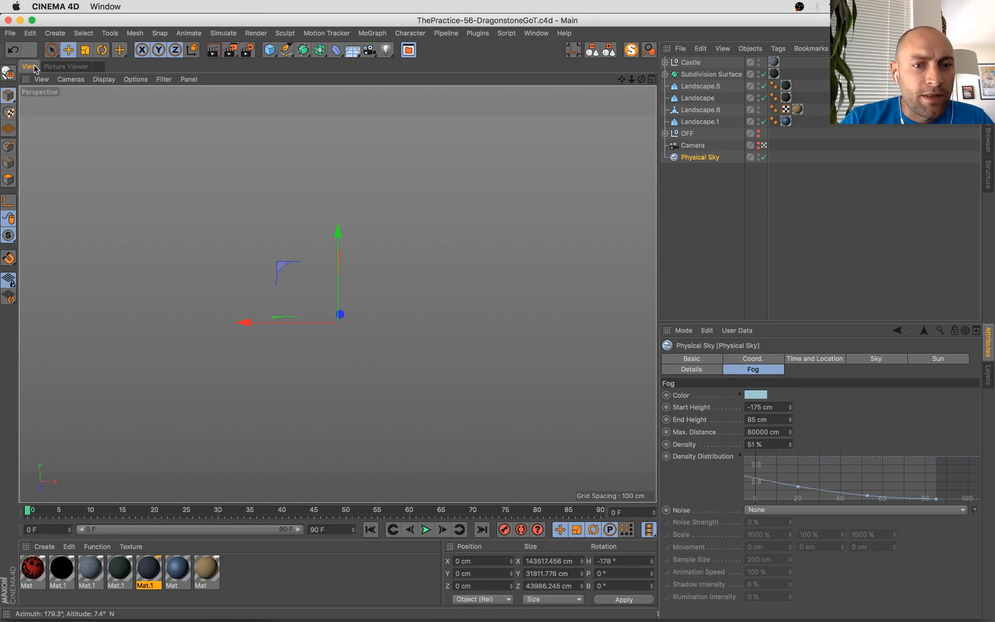
pyautogui.click(162, 449)
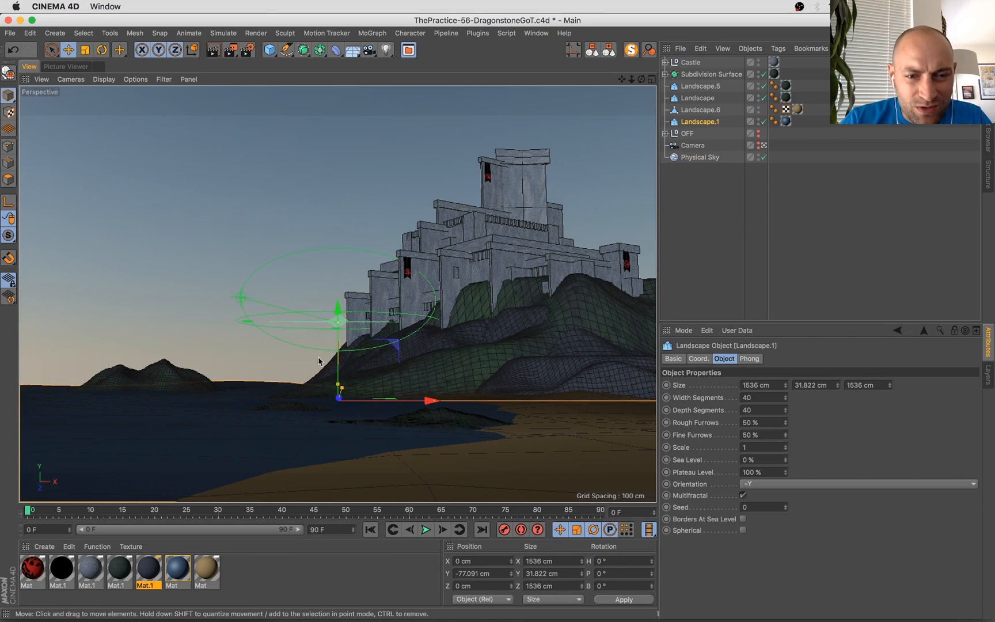
pyautogui.moveTo(336, 349)
pyautogui.keyDown('ctrl'); pyautogui.mouseDown()
pyautogui.moveTo(340, 400)
pyautogui.moveTo(341, 362)
pyautogui.mouseUp(); pyautogui.keyUp('ctrl')
pyautogui.press('super+z')
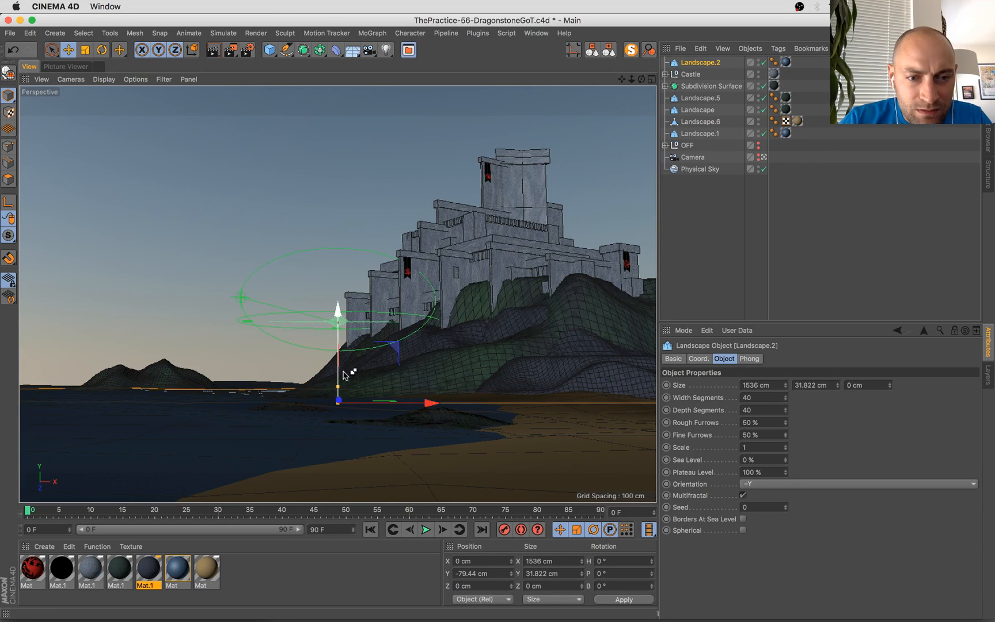
pyautogui.press('super+z')
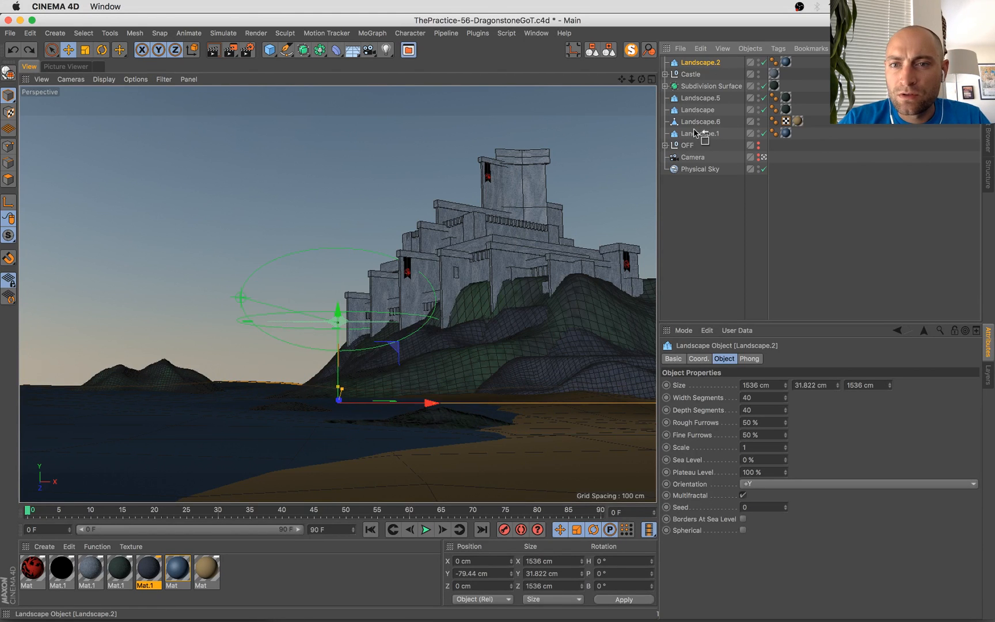
pyautogui.moveTo(695, 133); pyautogui.dragTo(697, 140)
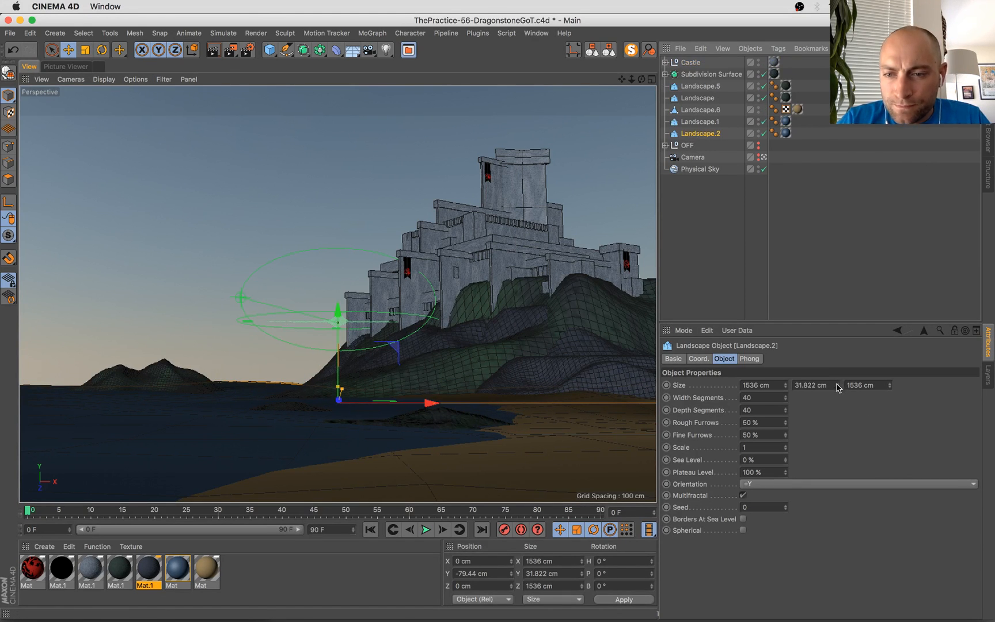
# Set the copied water landscape's height to about 39.8 cm and fine furrows to 100%, and lower it to about Y -82.4 cm
pyautogui.moveTo(838, 388); pyautogui.dragTo(838, 380)
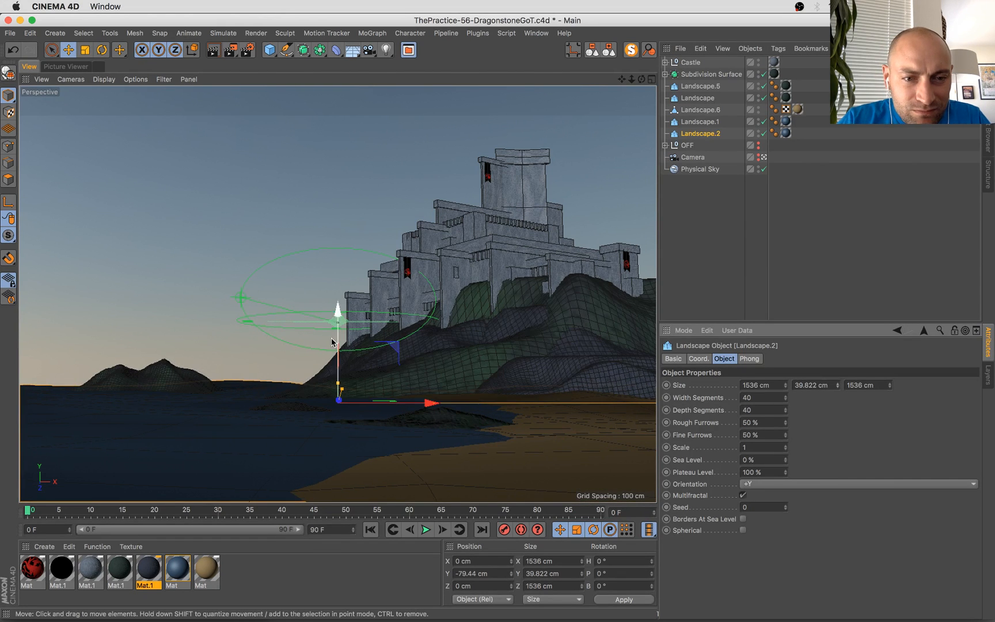
pyautogui.moveTo(336, 339); pyautogui.dragTo(337, 346)
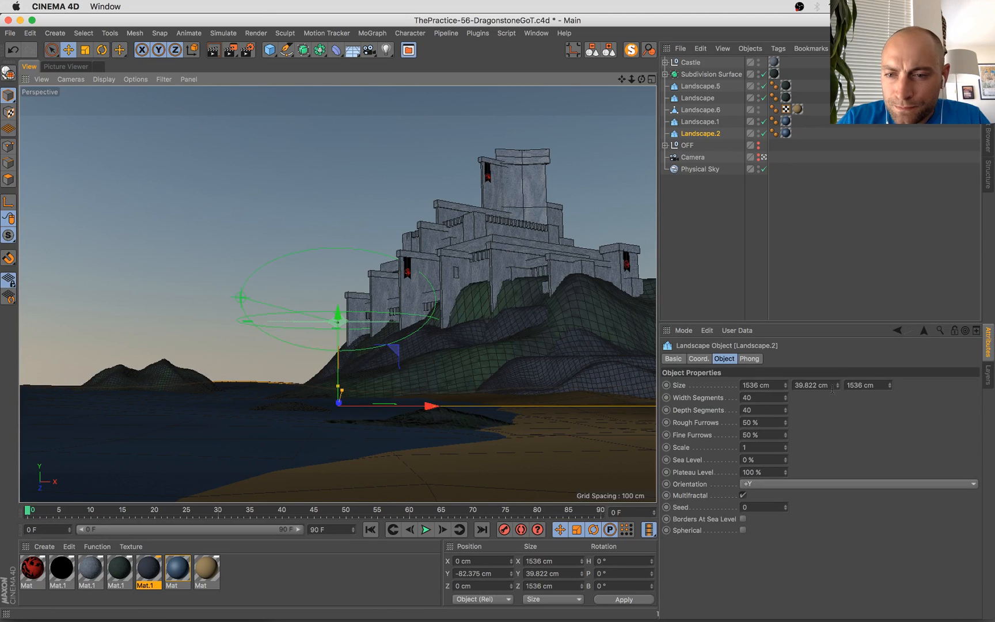
pyautogui.moveTo(786, 437); pyautogui.dragTo(786, 426)
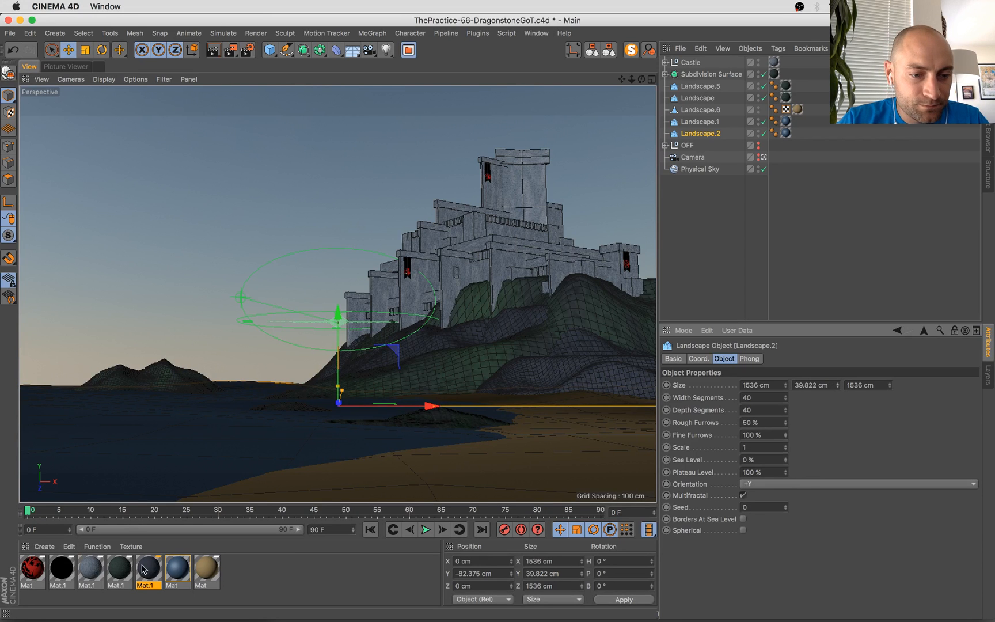
# Duplicate the blue water material and recolor the copy to a brighter blue at H 197°, S 58%, V 64%
pyautogui.click(174, 575)
pyautogui.keyDown('ctrl'); pyautogui.moveTo(174, 575); pyautogui.dragTo(202, 574); pyautogui.keyUp('ctrl')
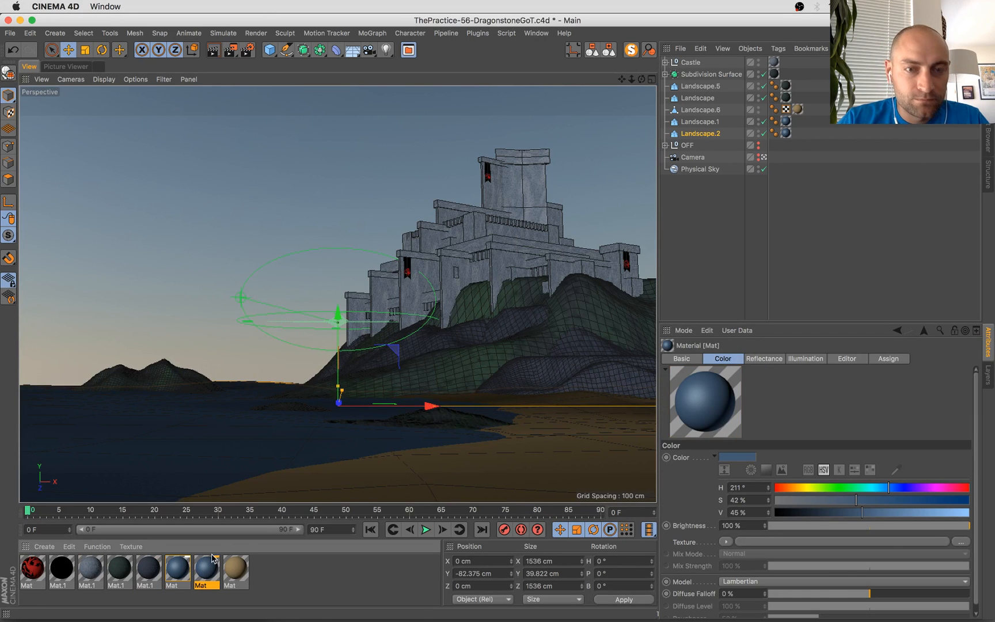
pyautogui.doubleClick(208, 570)
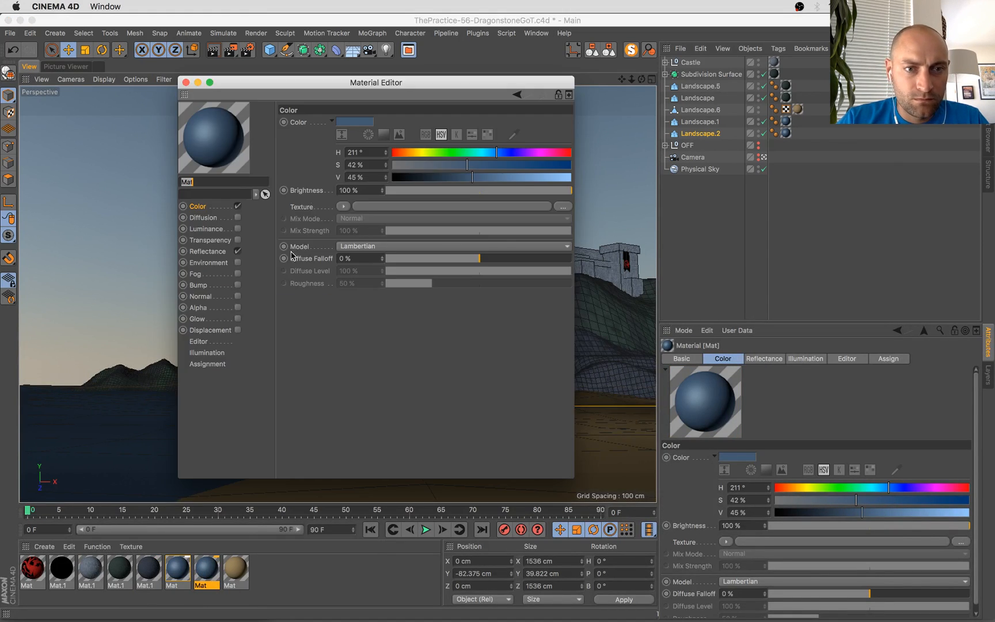
pyautogui.moveTo(500, 165); pyautogui.dragTo(495, 165)
pyautogui.click(505, 177)
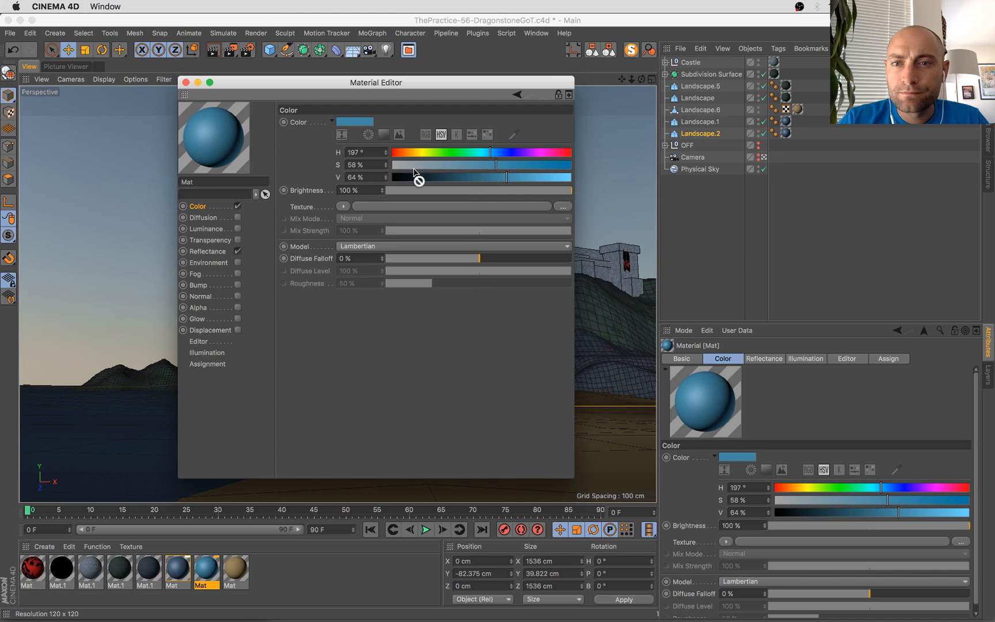
# Close the material settings and raise the Landscape.2 water surface to about Y -78.9 cm
pyautogui.click(185, 81)
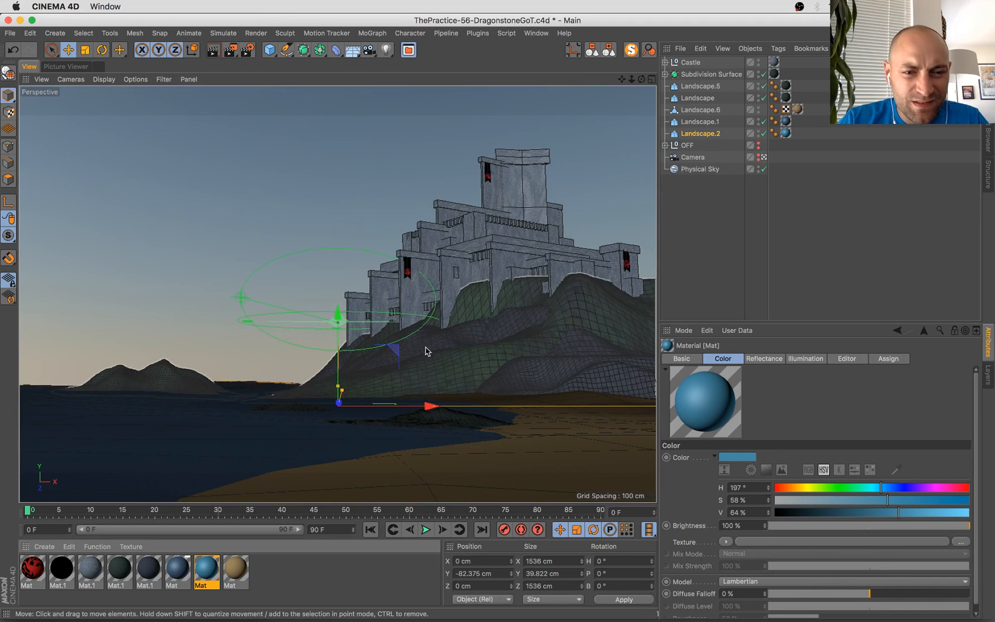
pyautogui.moveTo(344, 313); pyautogui.dragTo(340, 336)
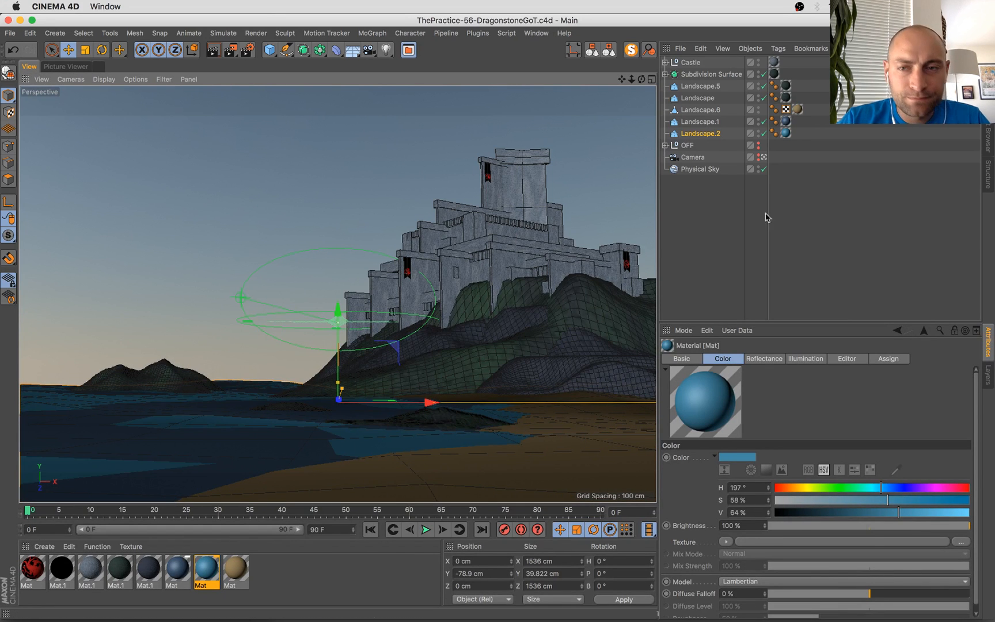
# Enable Alpha on the brighter blue water material and use a grey Color shader with V 49% as its texture
pyautogui.click(786, 133)
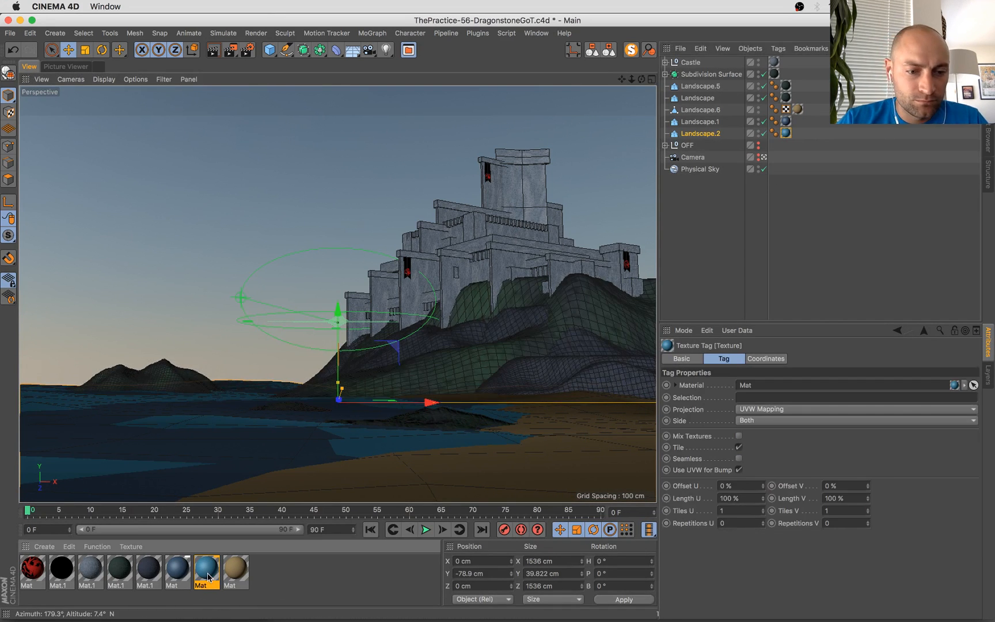
pyautogui.doubleClick(206, 568)
pyautogui.click(237, 308)
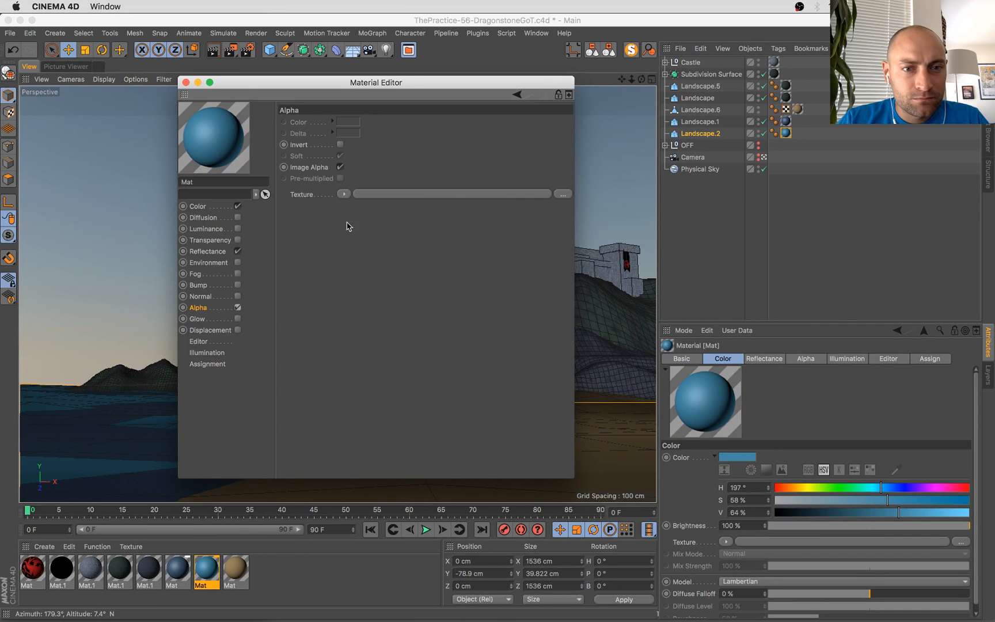
pyautogui.click(344, 194)
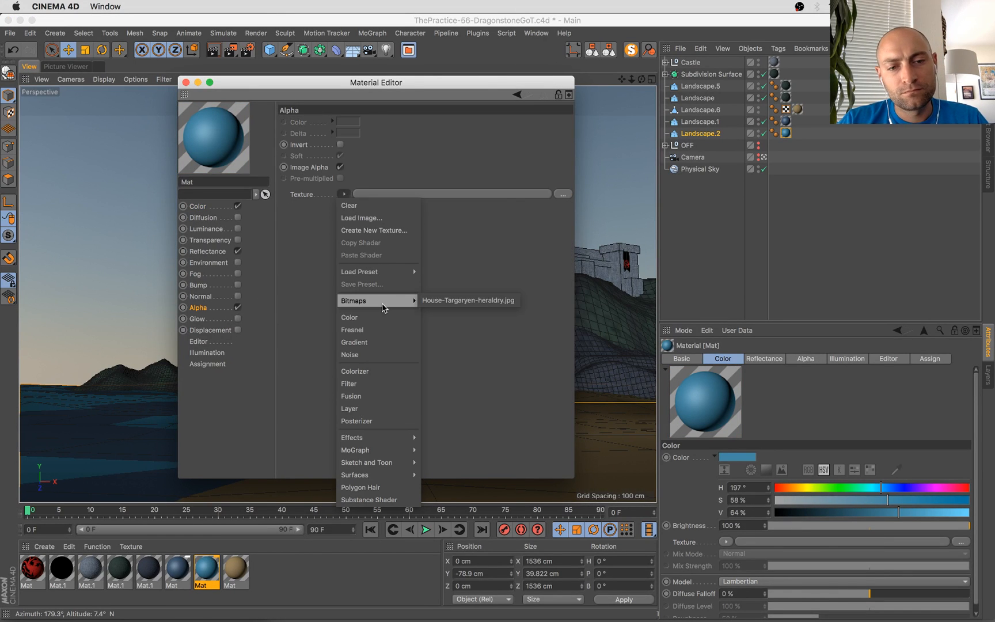
pyautogui.click(369, 318)
pyautogui.click(353, 222)
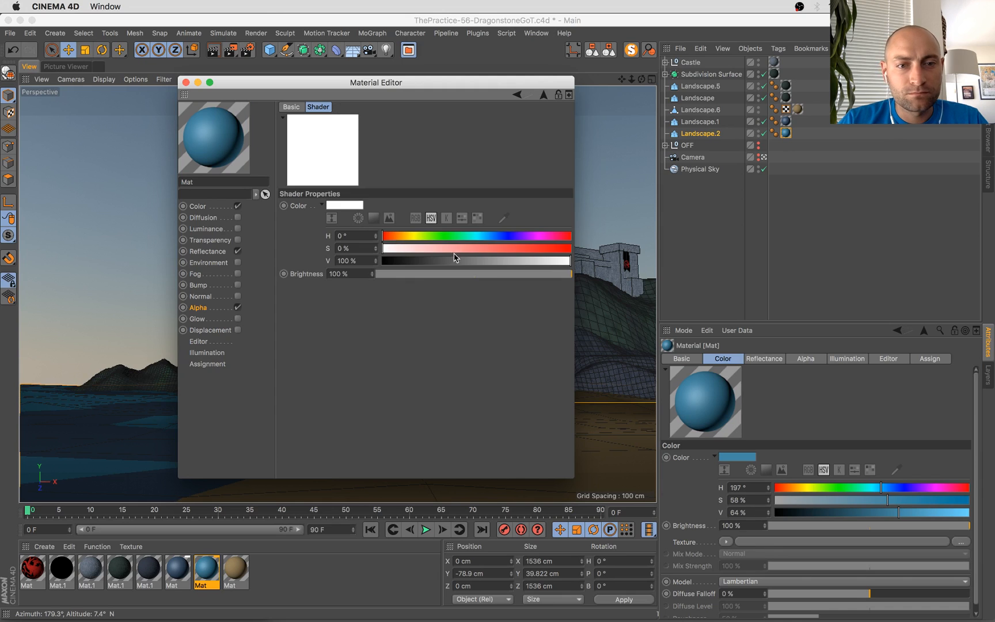
pyautogui.moveTo(507, 261); pyautogui.dragTo(475, 263)
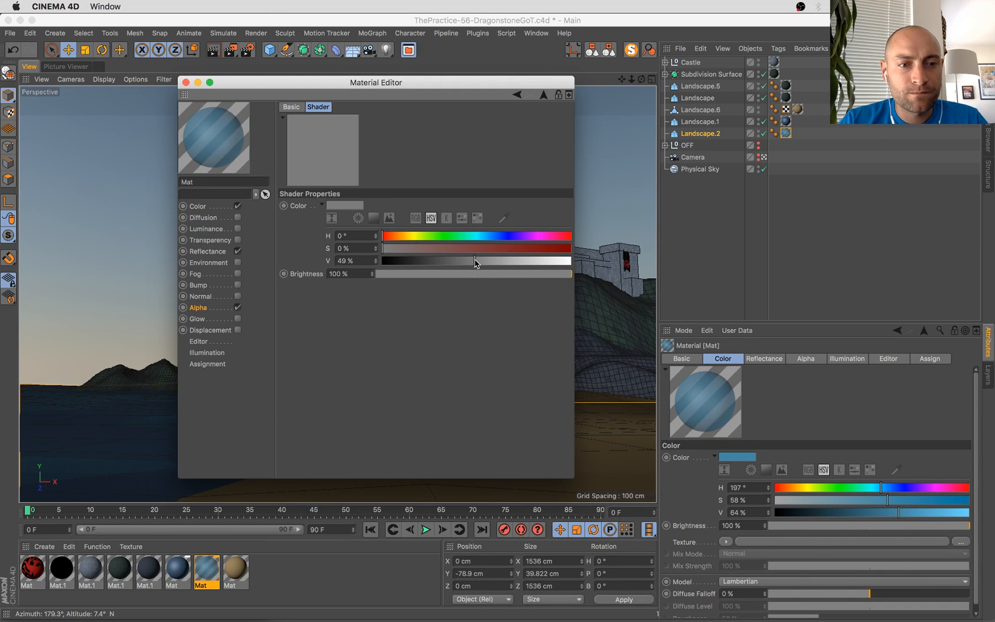
# Enable Evaluate Transparency for Ambient Occlusion in the render settings
pyautogui.press('super+b')
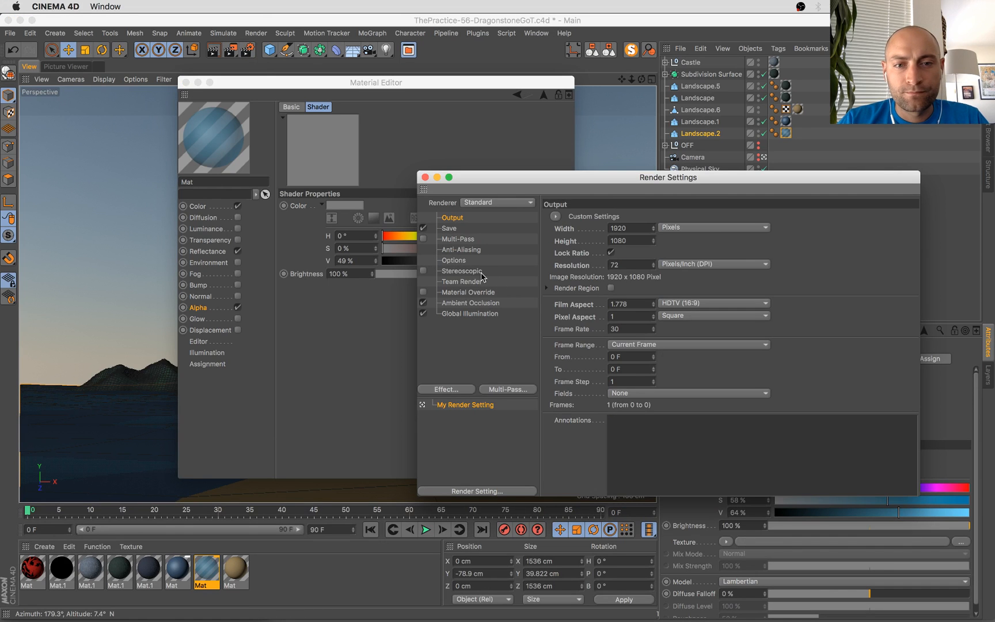
pyautogui.click(467, 303)
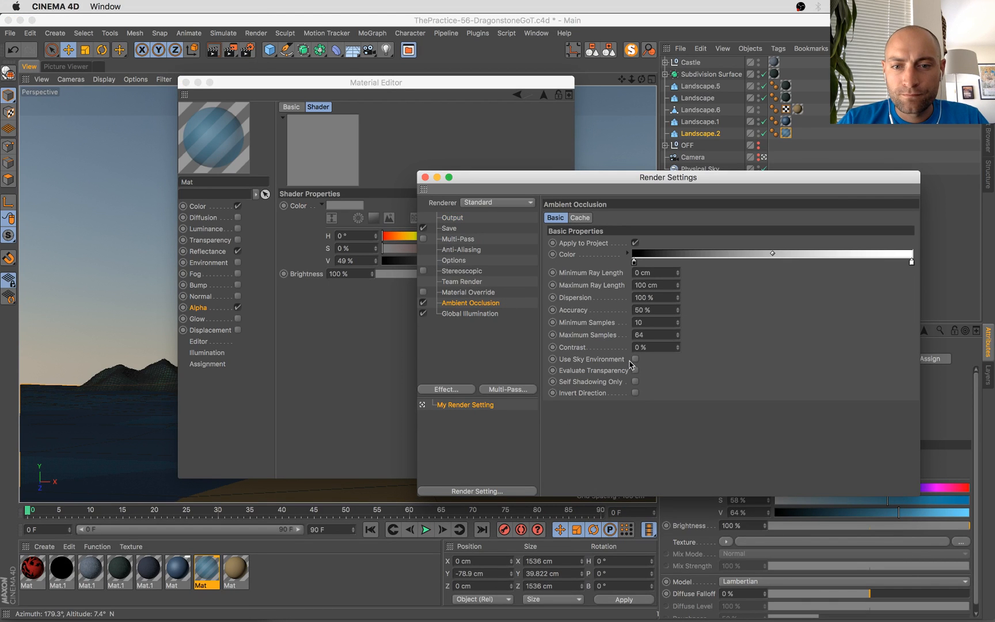
pyautogui.click(634, 369)
pyautogui.click(426, 177)
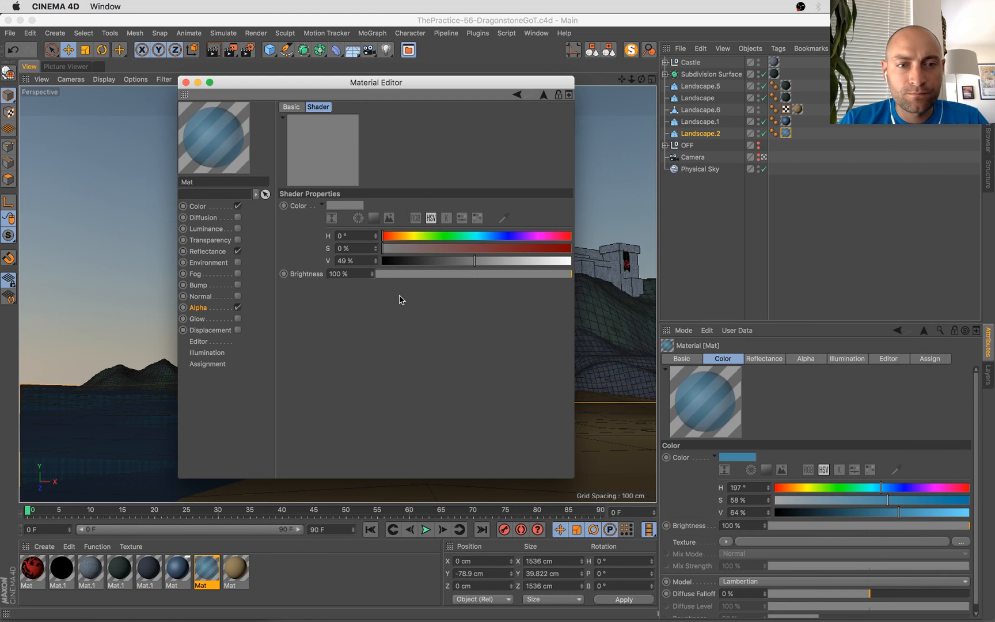
# Shift the semi-transparent water material's color to a brighter turquoise at H 188°, V 74%
pyautogui.click(212, 252)
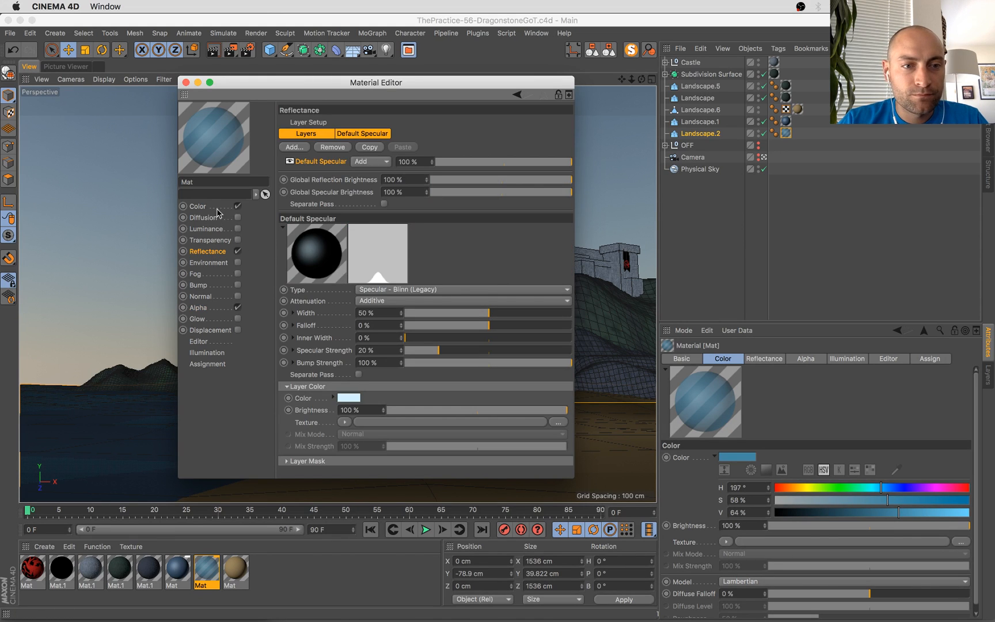
pyautogui.click(197, 207)
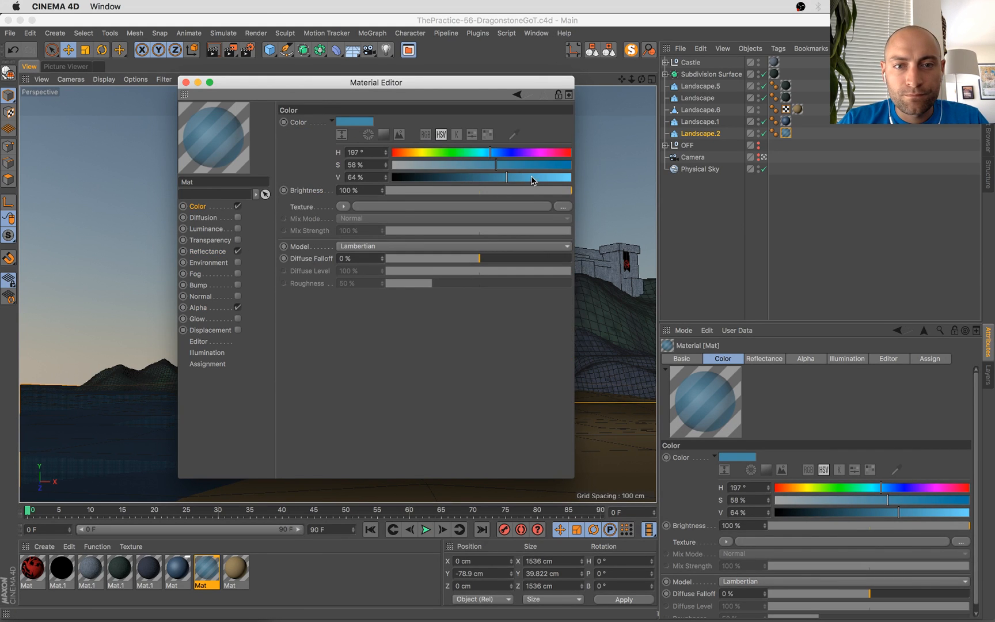
pyautogui.moveTo(531, 177); pyautogui.dragTo(485, 153)
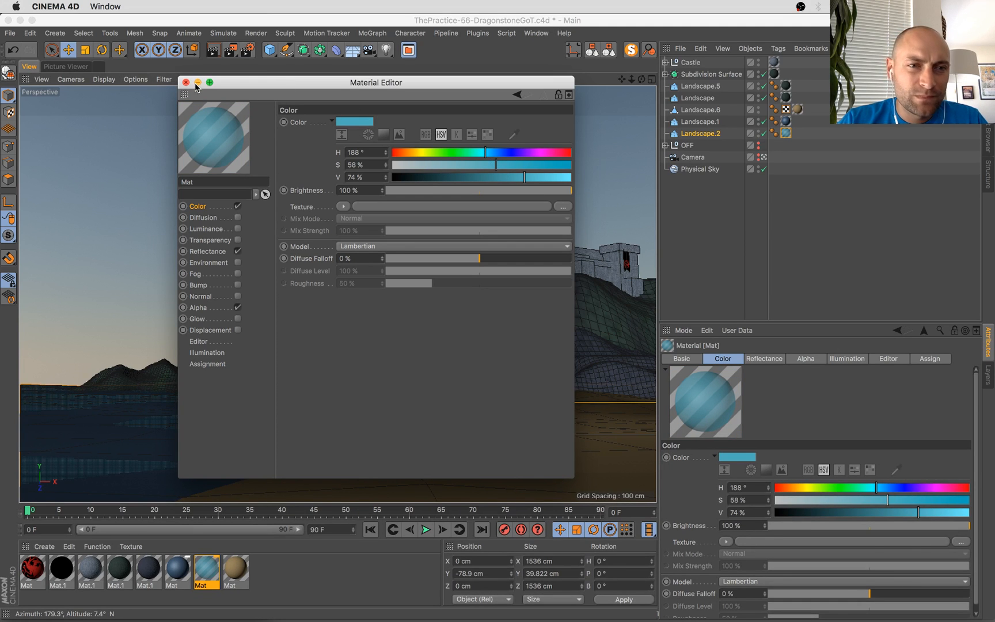
pyautogui.click(195, 84)
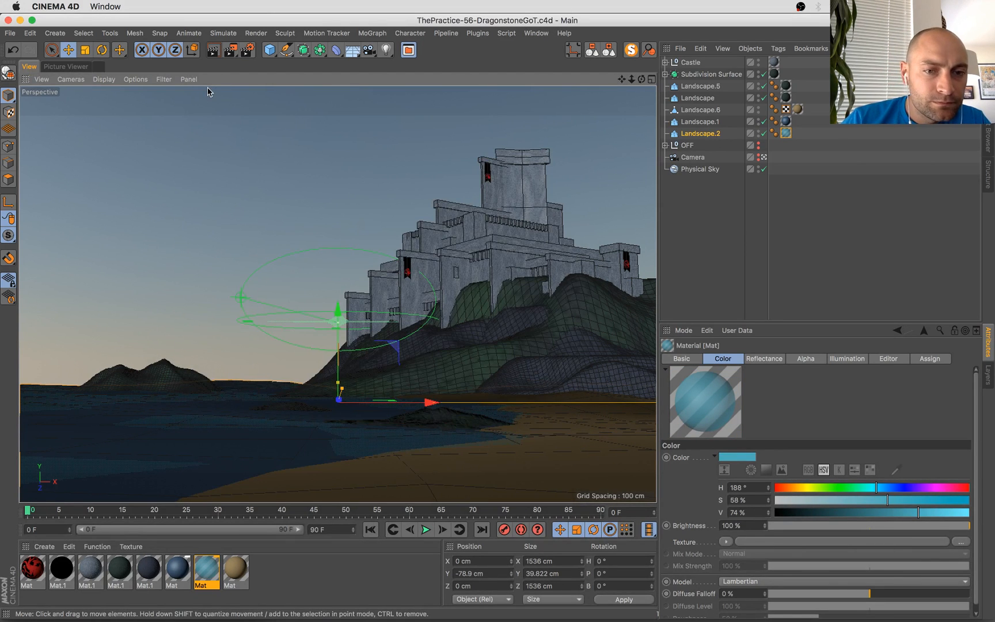
# Compare the two most recent renders in the render history, examining the fog around the castle, water and horizon
pyautogui.click(74, 67)
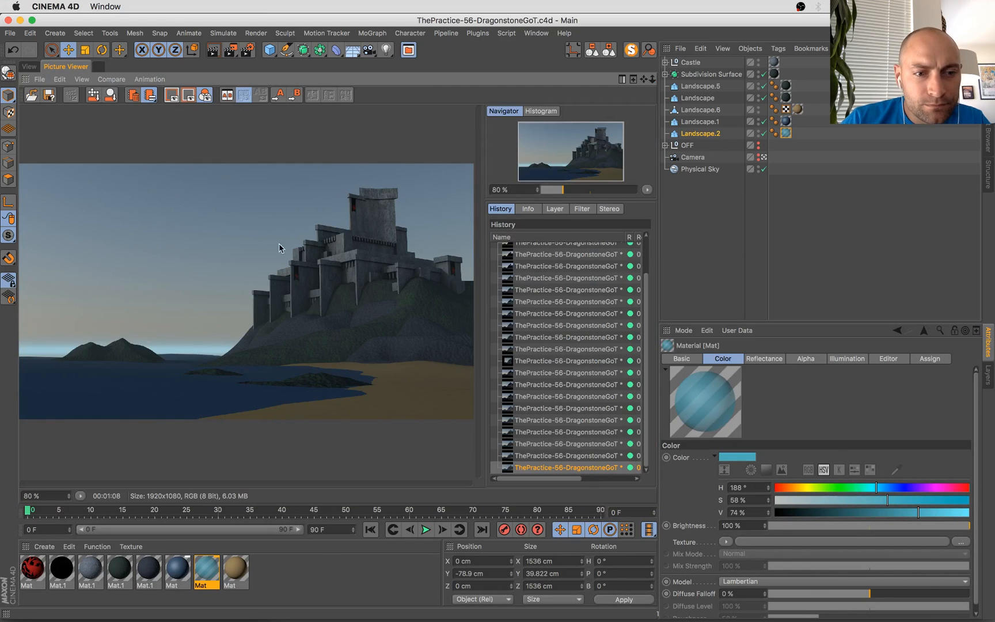
pyautogui.click(564, 456)
pyautogui.press('Down')
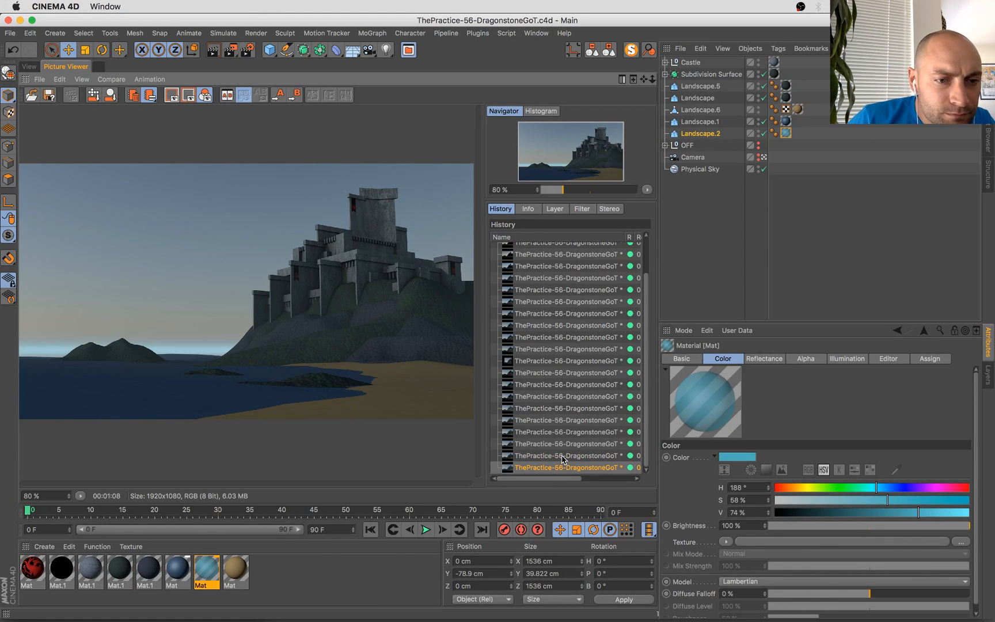
pyautogui.press('Up')
pyautogui.press('Down')
pyautogui.press('Up')
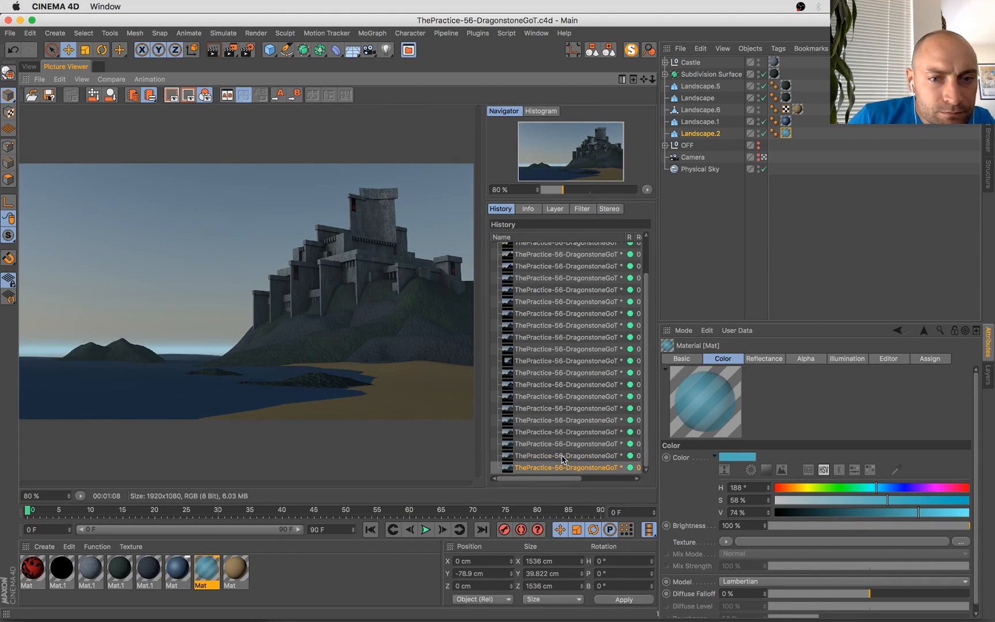
pyautogui.press('Down')
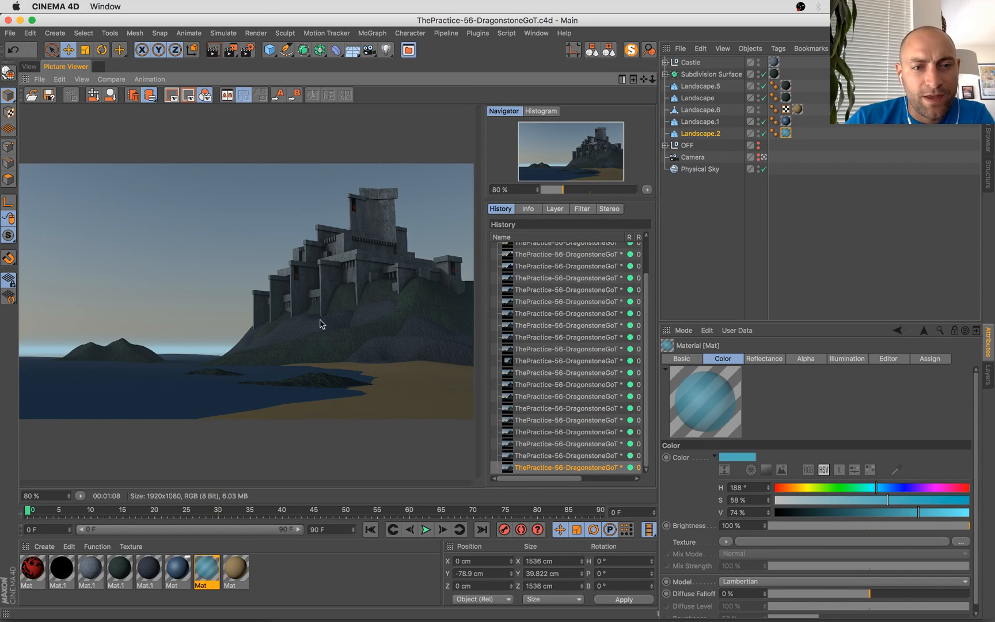
pyautogui.press('Up')
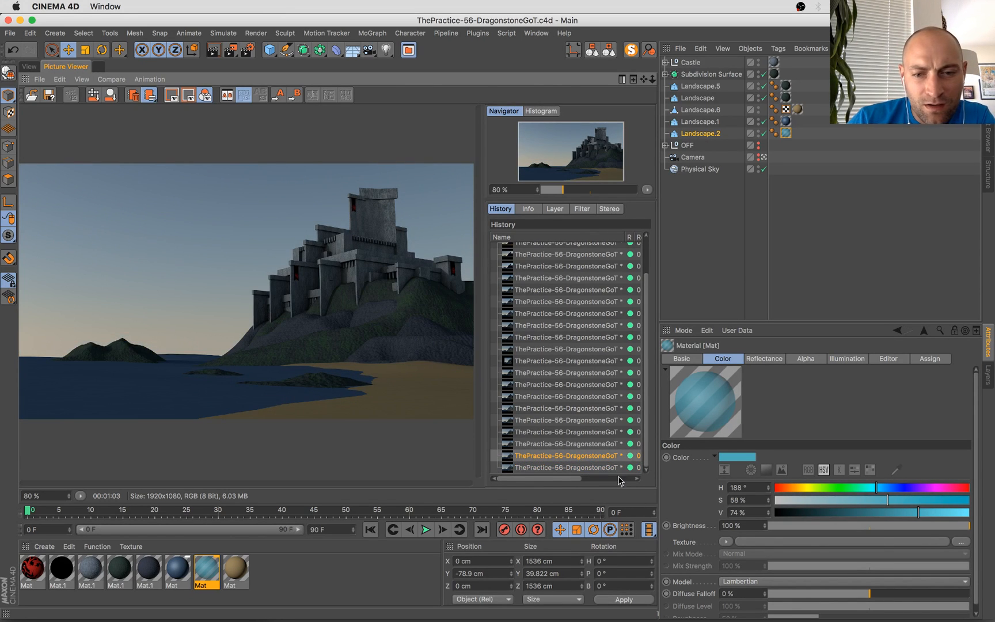
pyautogui.moveTo(549, 477)
pyautogui.mouseDown()
pyautogui.moveTo(620, 483)
pyautogui.moveTo(564, 481)
pyautogui.mouseUp()
pyautogui.press('Down')
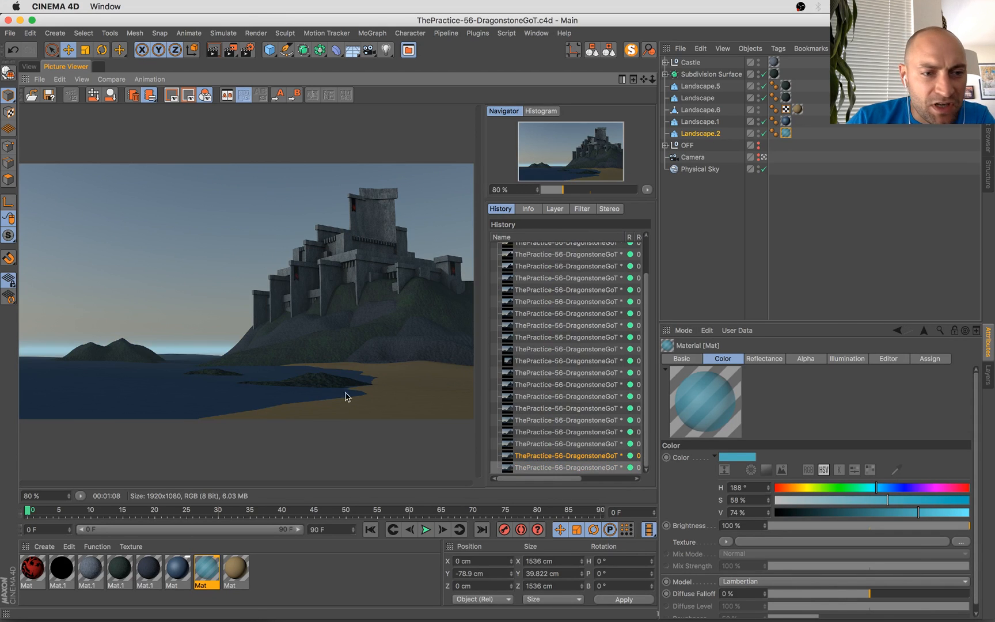
pyautogui.press('Up')
pyautogui.press('Down')
pyautogui.press('Up')
pyautogui.press('Down')
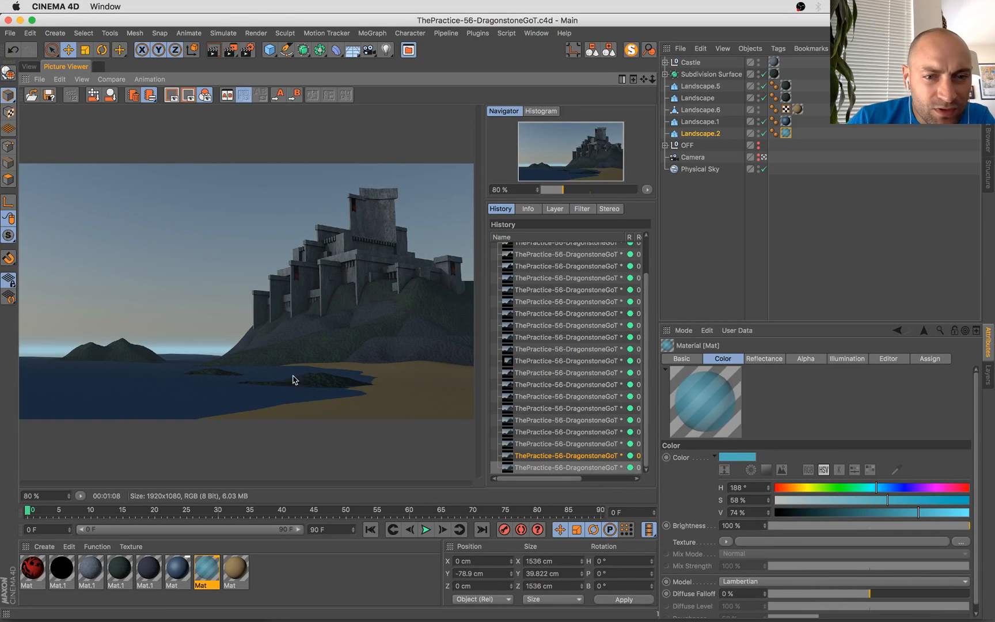
# Set the Physical Sky fog's end height to 68 cm and maximum distance to 8000 cm, and render the scene
pyautogui.click(700, 168)
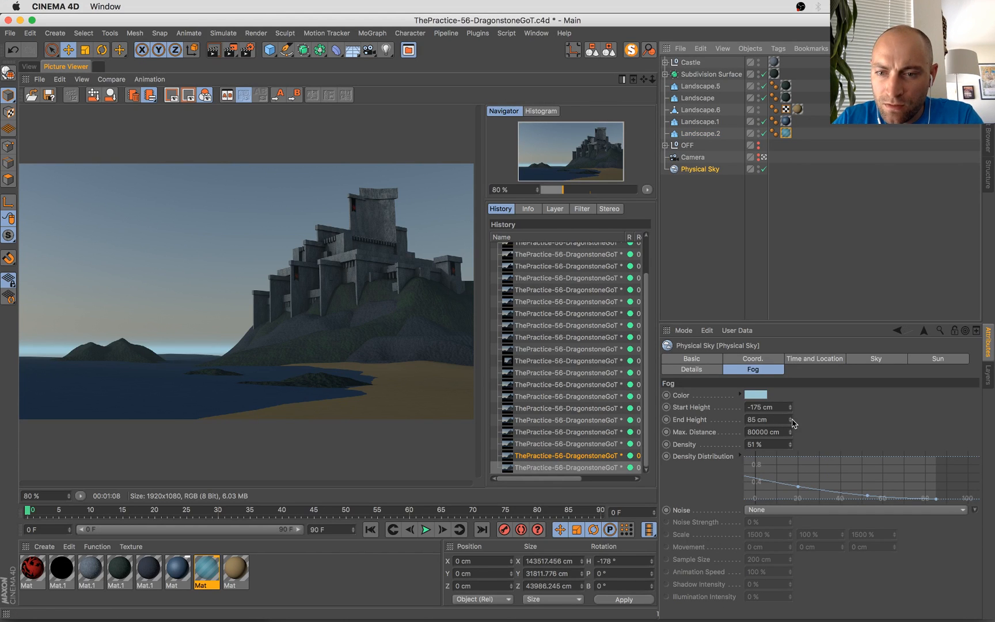
pyautogui.moveTo(791, 422); pyautogui.dragTo(791, 431)
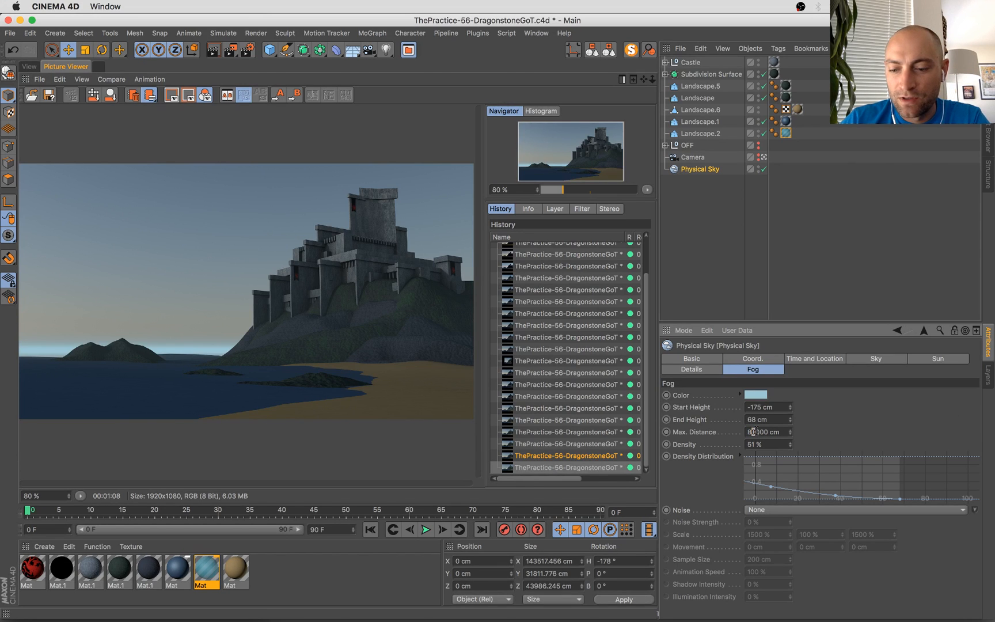
pyautogui.hotkey('shift', 'r')
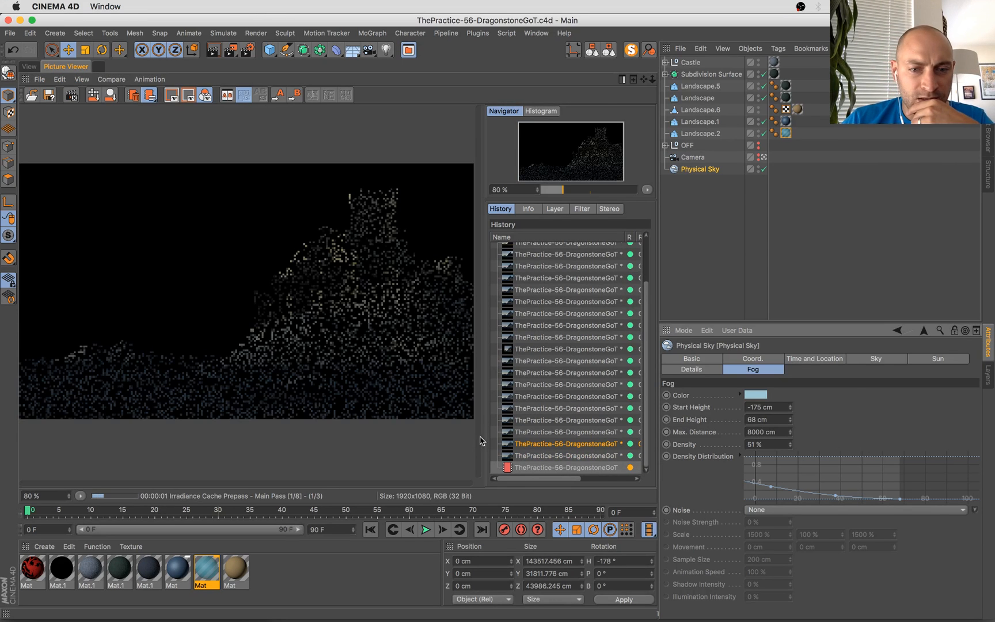
# Review the earlier castle renders in the render history and return to the render in progress
pyautogui.click(521, 455)
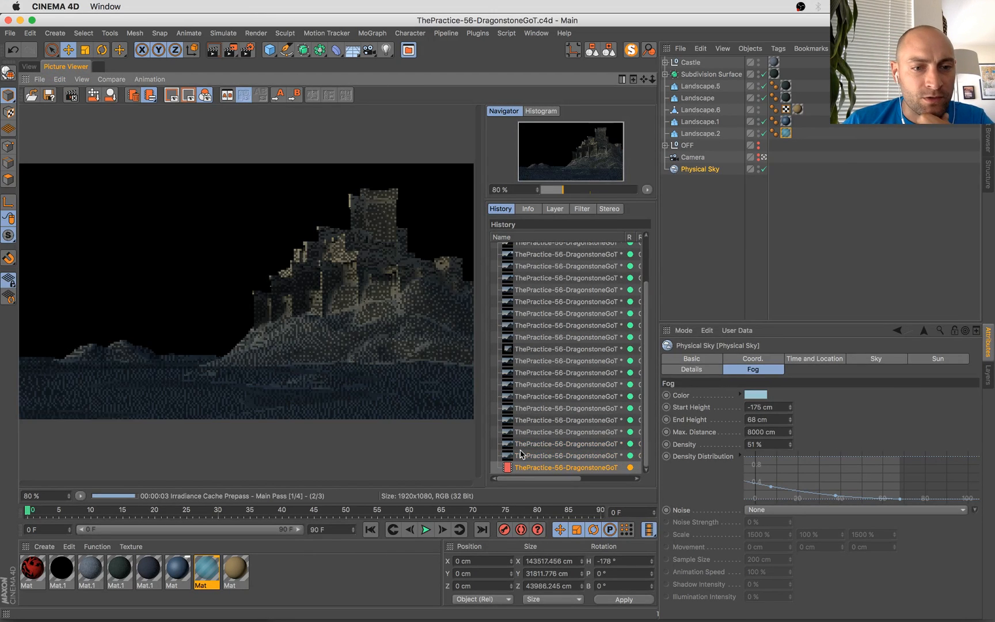
pyautogui.press('Up')
pyautogui.press('Down')
pyautogui.press('Down')
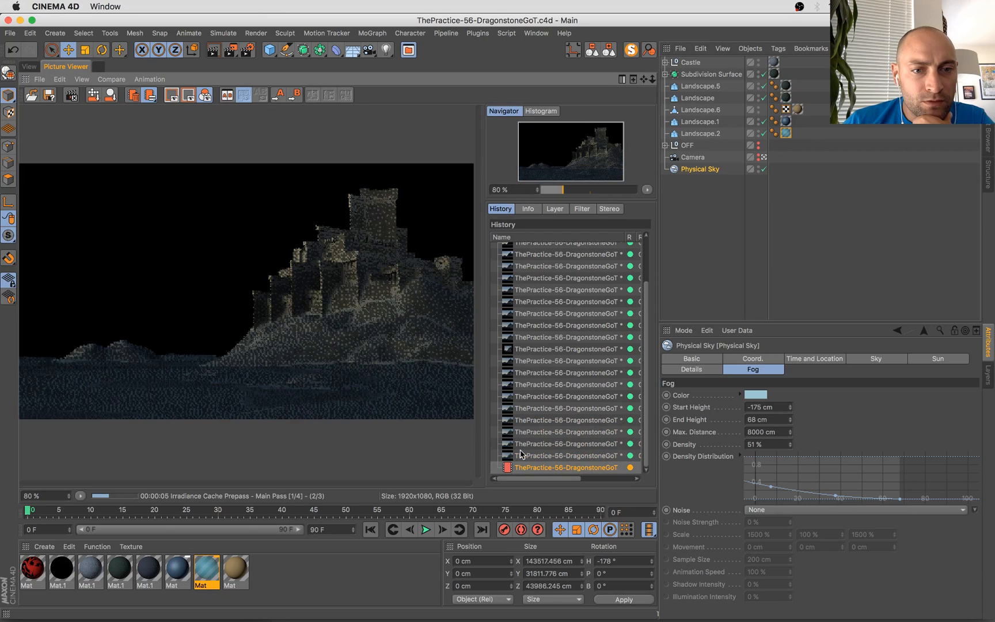
pyautogui.press('Up')
pyautogui.press('Up')
pyautogui.press('Up')
pyautogui.press('Up')
pyautogui.press('Up')
pyautogui.press('Up')
pyautogui.press('Up')
pyautogui.press('Up')
pyautogui.press('Up')
pyautogui.press('Up')
pyautogui.press('Up')
pyautogui.press('Up')
pyautogui.press('Up')
pyautogui.press('Up')
pyautogui.press('Up')
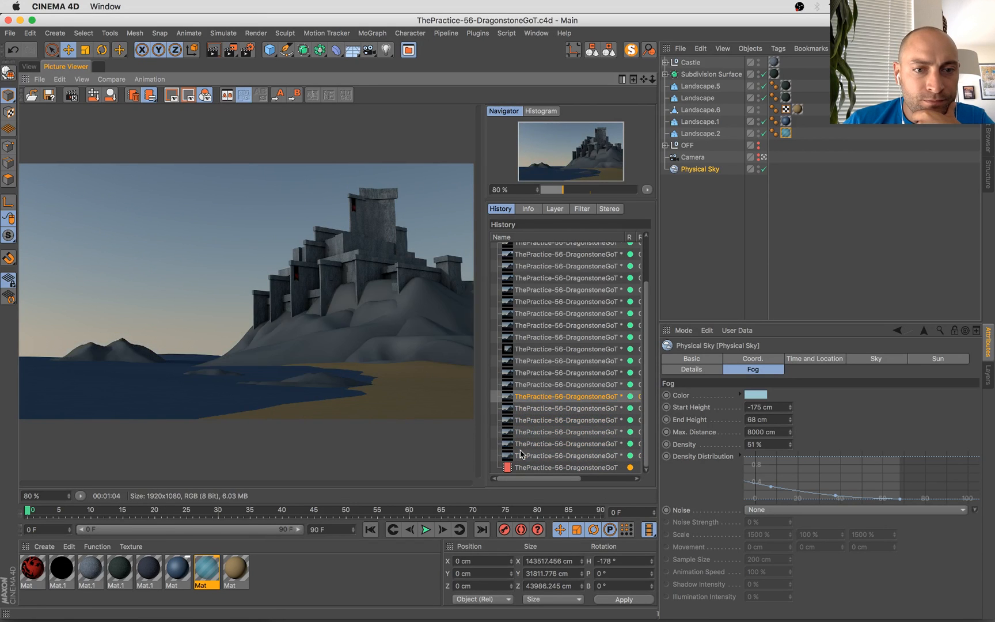
pyautogui.press('Up')
pyautogui.press('Up')
pyautogui.press('Up')
pyautogui.press('Up')
pyautogui.press('Up')
pyautogui.press('Up')
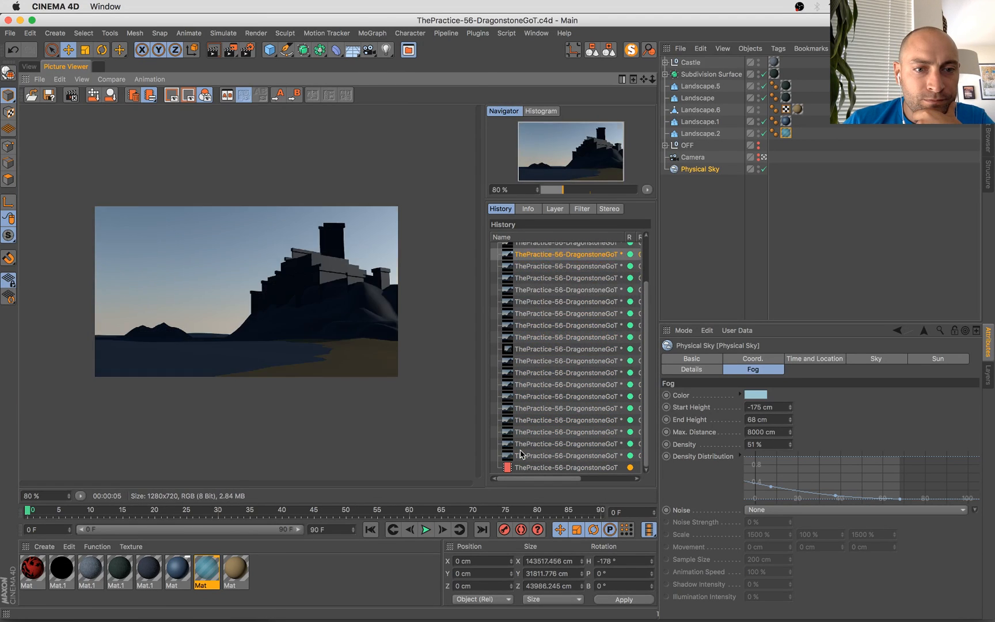
pyautogui.press('Down')
pyautogui.press('Down')
pyautogui.press('Down')
pyautogui.press('Down')
pyautogui.press('Down')
pyautogui.press('Down')
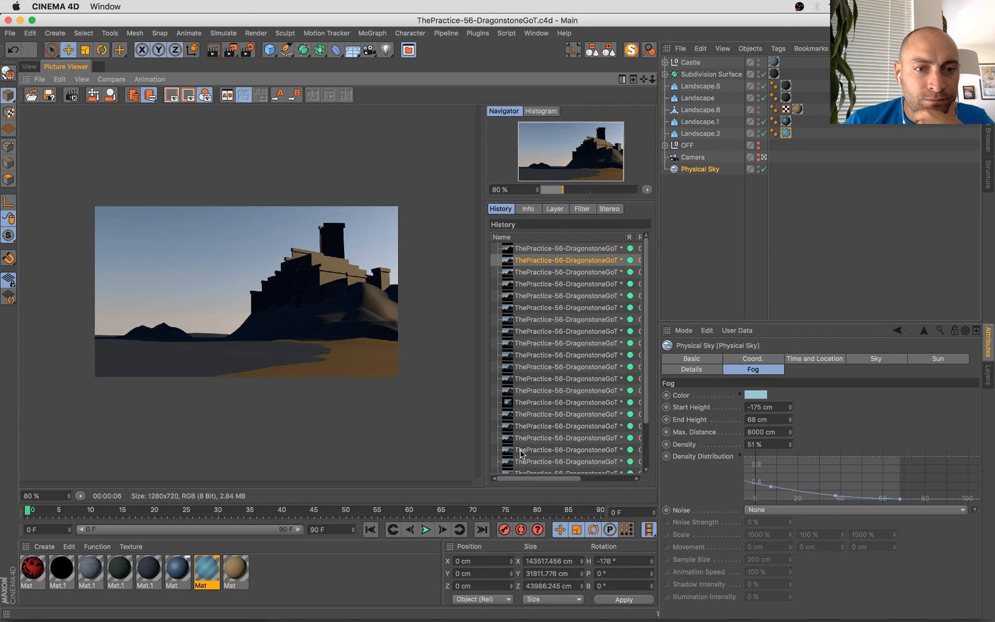
pyautogui.press('Down')
pyautogui.press('Down')
pyautogui.press('Down')
pyautogui.press('Down')
pyautogui.press('Down')
pyautogui.press('Down')
pyautogui.press('Down')
pyautogui.press('Down')
pyautogui.press('Down')
pyautogui.press('Down')
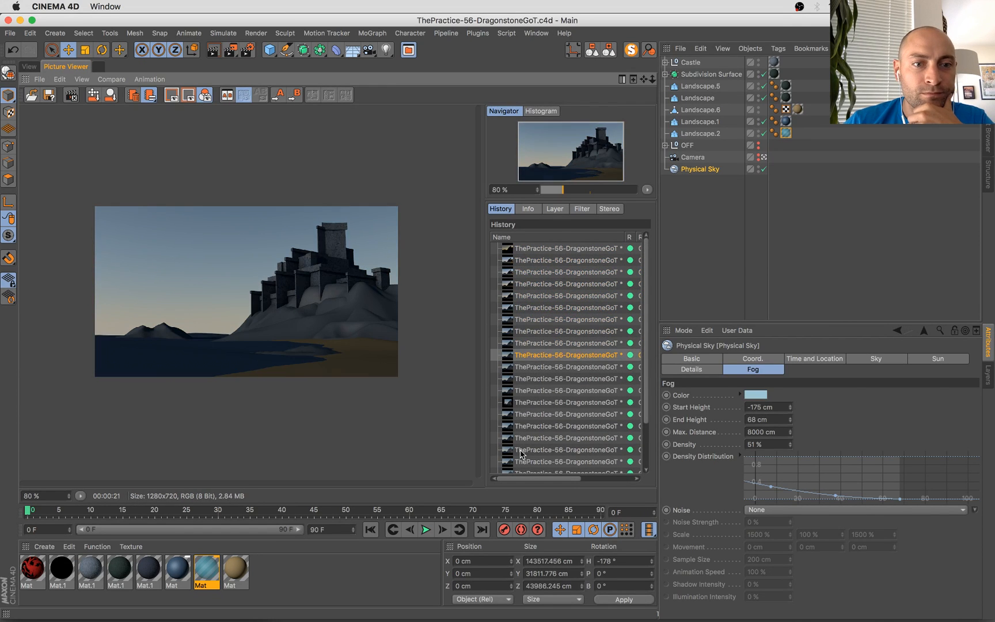
pyautogui.press('Down')
pyautogui.press('Down')
pyautogui.press('Down')
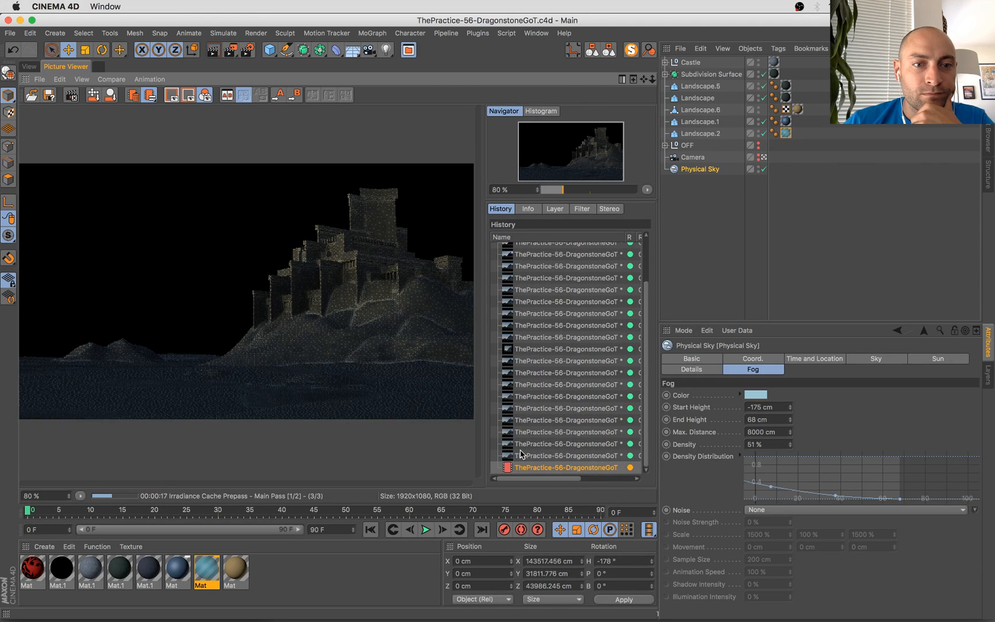
# Show all open windows to examine the Dragonstone reference image, and return to the render in Cinema 4D
pyautogui.press('super+Tab')
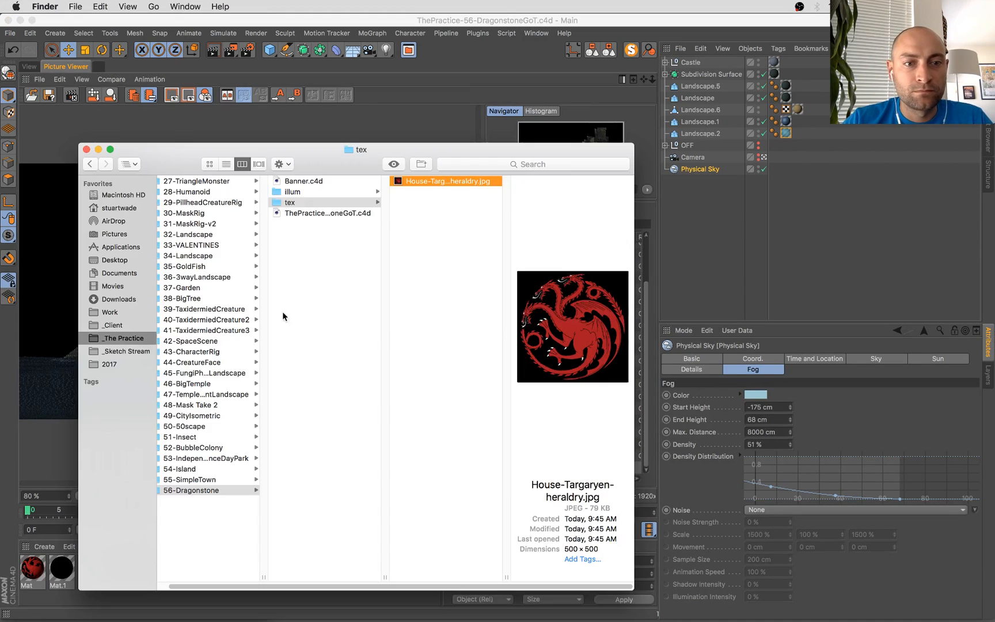
pyautogui.hotkey('ctrl', 'Up')
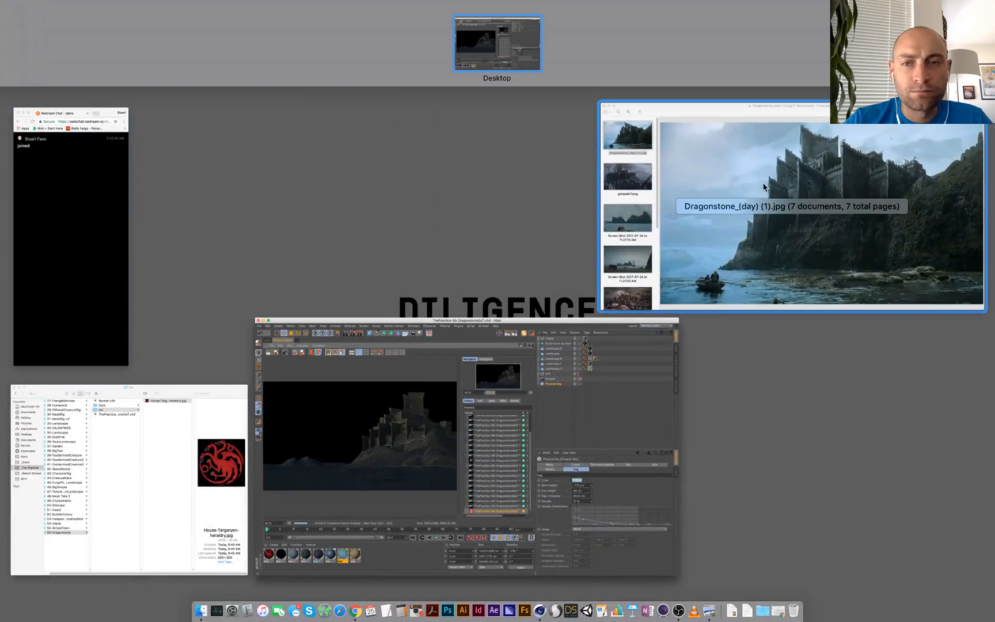
pyautogui.click(626, 380)
pyautogui.hotkey('ctrl', 'Up')
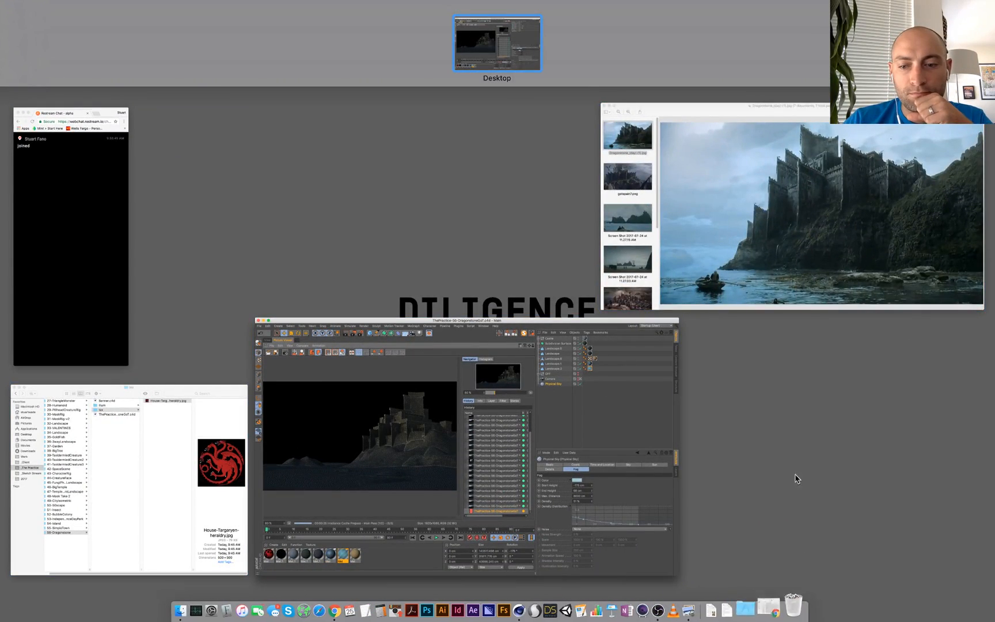
pyautogui.click(583, 416)
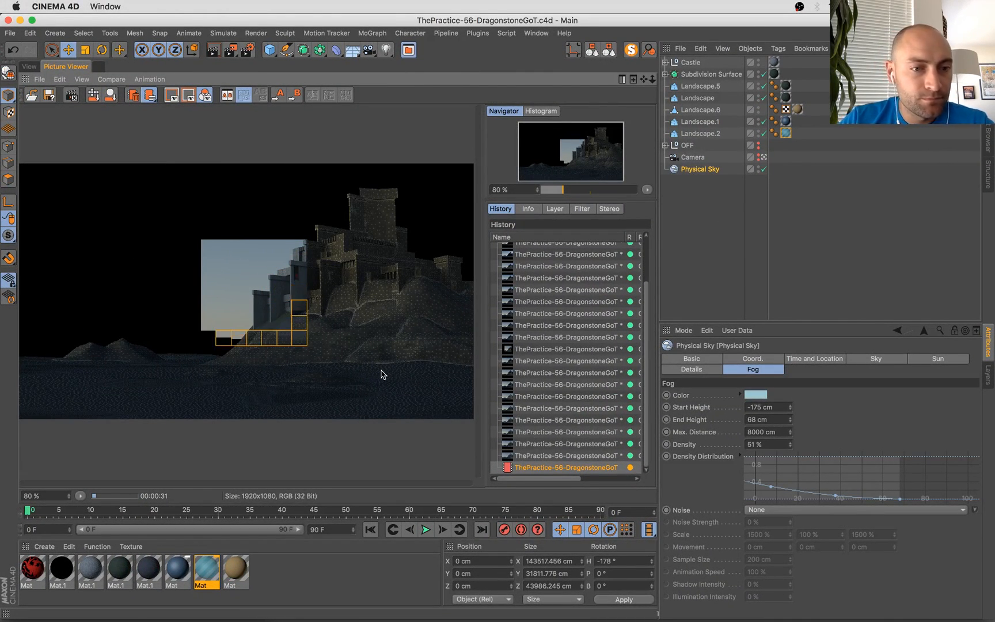
# Step through the earlier castle renders in the render history to compare the hill materials, and return to the render in progress
pyautogui.click(556, 455)
pyautogui.press('Up')
pyautogui.press('Up')
pyautogui.press('Up')
pyautogui.press('Up')
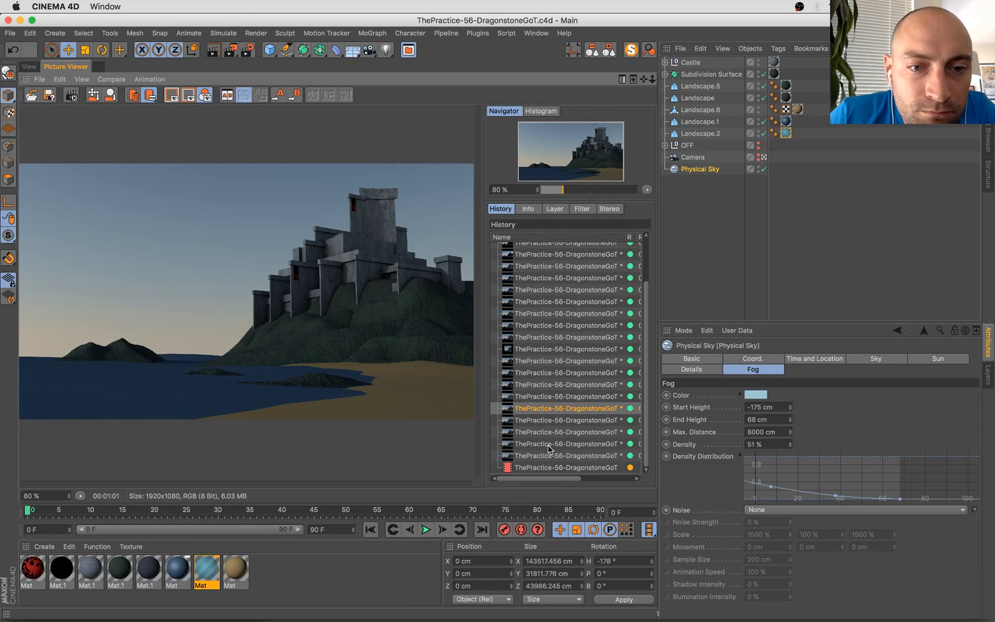
pyautogui.press('Down')
pyautogui.press('Down')
pyautogui.press('Down')
pyautogui.press('Down')
pyautogui.press('Down')
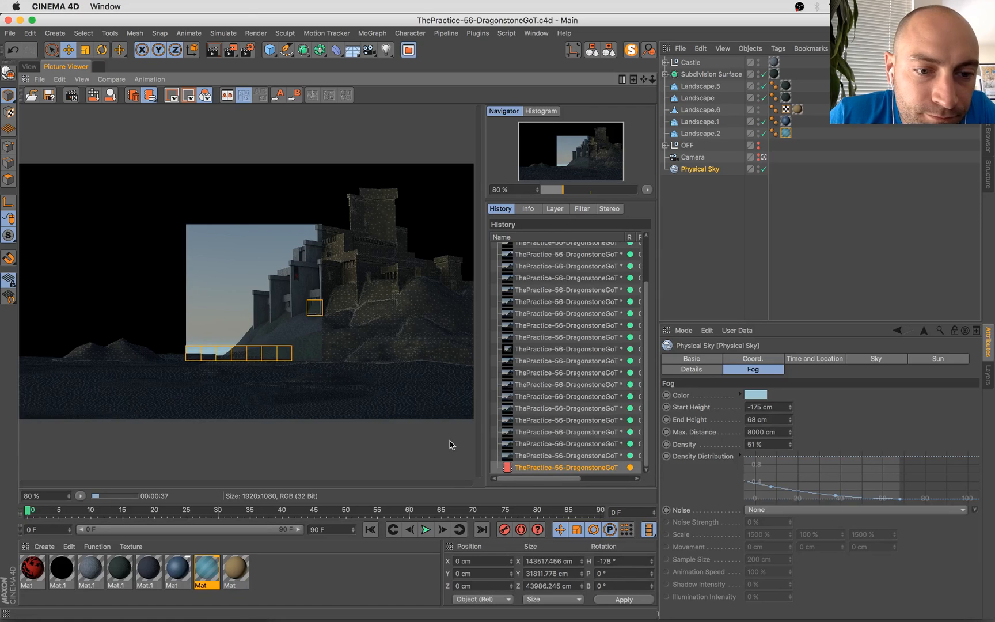
pyautogui.press('Up')
pyautogui.press('Up')
pyautogui.press('Up')
pyautogui.press('Up')
pyautogui.press('Up')
pyautogui.press('Up')
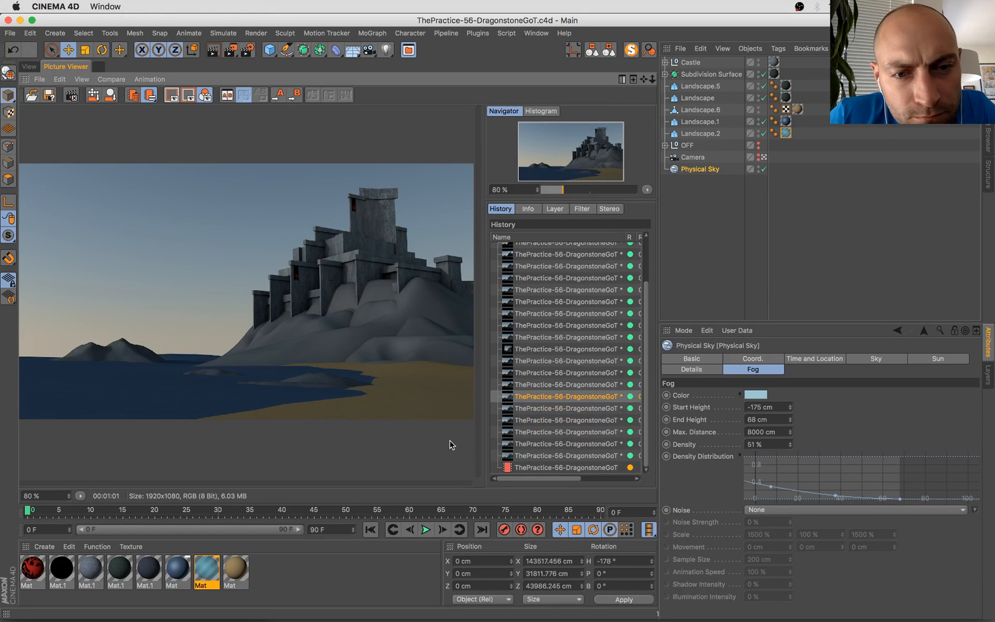
pyautogui.press('Up')
pyautogui.press('Up')
pyautogui.press('Down')
pyautogui.press('Down')
pyautogui.press('Down')
pyautogui.press('Down')
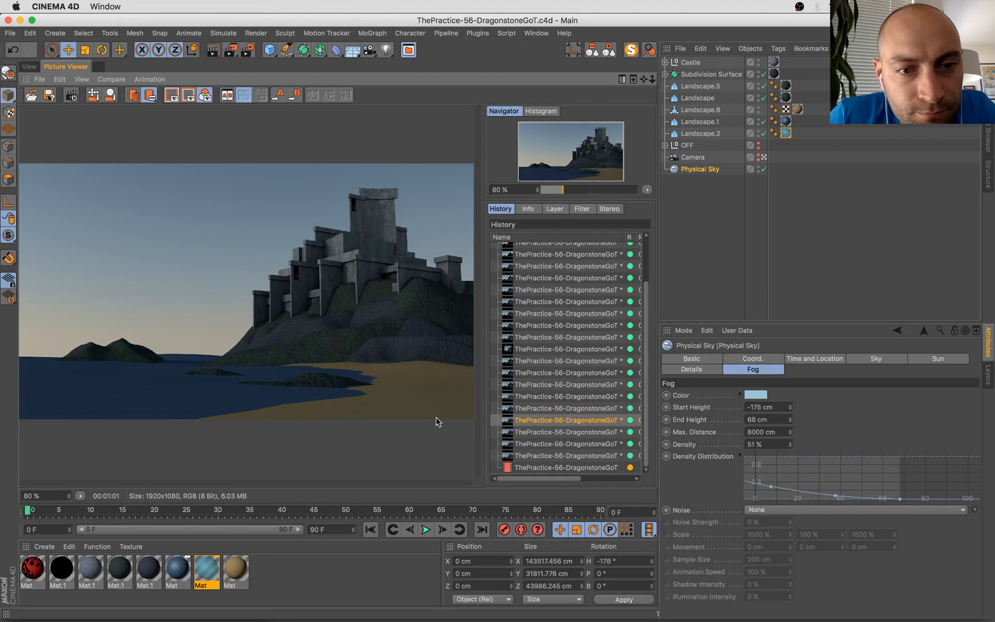
pyautogui.press('Down')
pyautogui.press('Down')
pyautogui.press('Down')
pyautogui.press('Down')
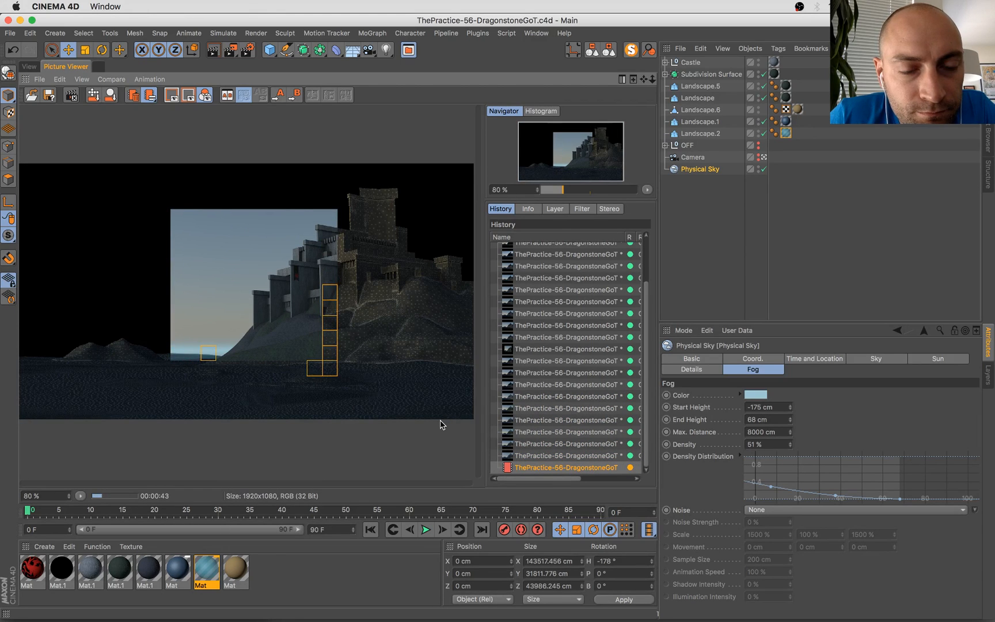
# Return to the perspective view, select the Castle group, and disable the Subdivision Surface
pyautogui.click(28, 66)
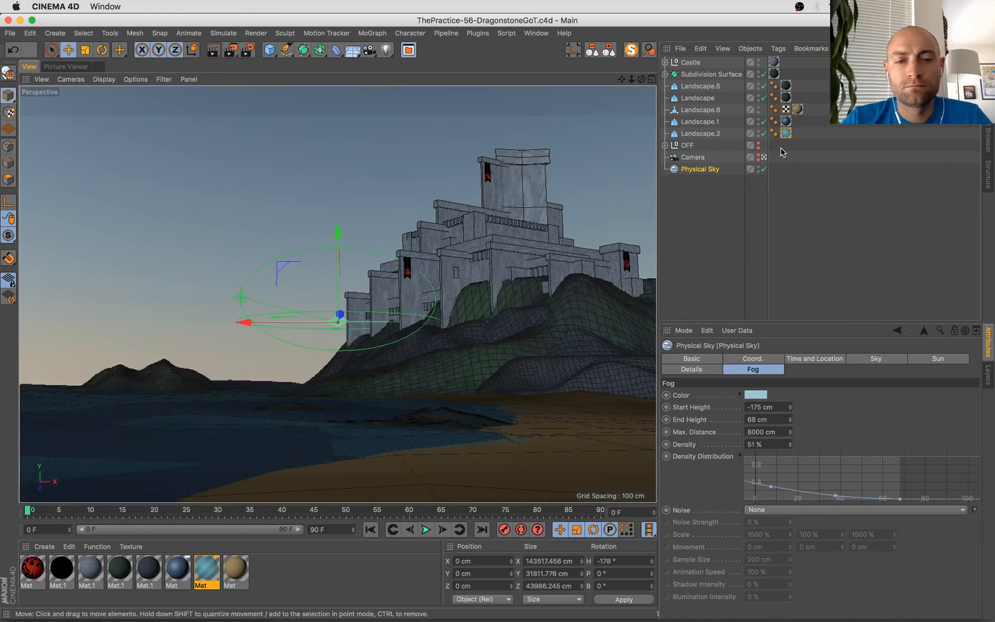
pyautogui.click(700, 64)
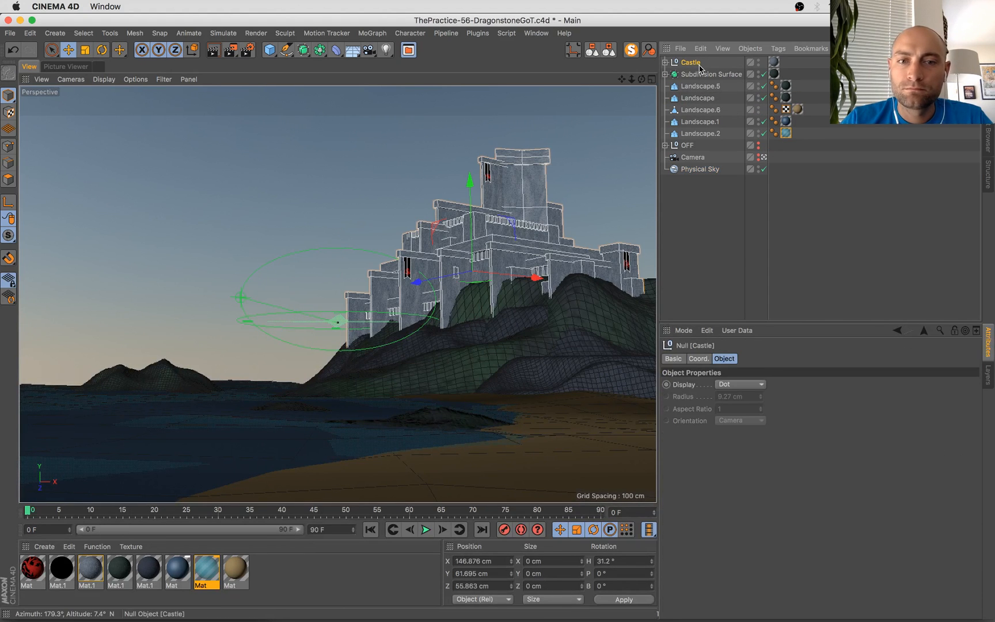
pyautogui.click(764, 73)
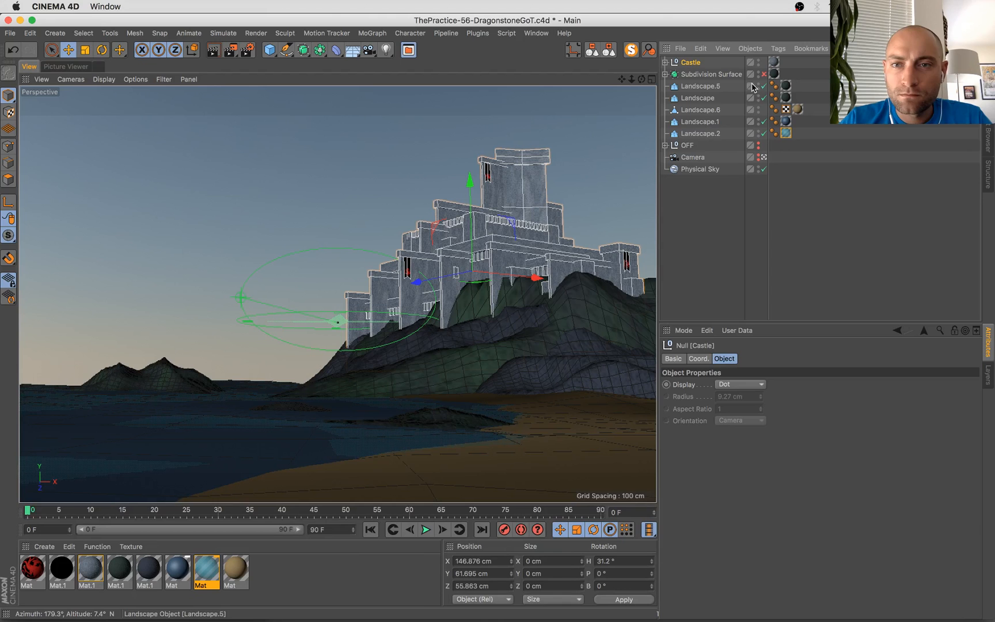
# Add the landscape hills beneath the castle to the selection, rotate everything about 3.6° in heading, and save the scene
pyautogui.keyDown('shift'); pyautogui.click(494, 310); pyautogui.keyUp('shift')
pyautogui.keyDown('shift'); pyautogui.click(389, 334); pyautogui.keyUp('shift')
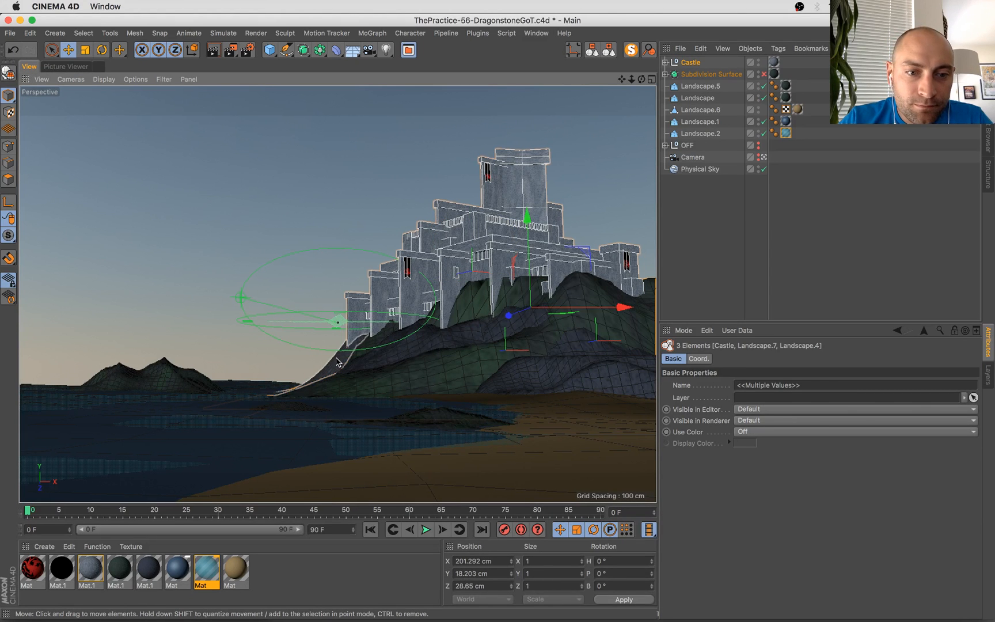
pyautogui.keyDown('shift'); pyautogui.click(404, 346); pyautogui.keyUp('shift')
pyautogui.keyDown('shift'); pyautogui.click(434, 377); pyautogui.keyUp('shift')
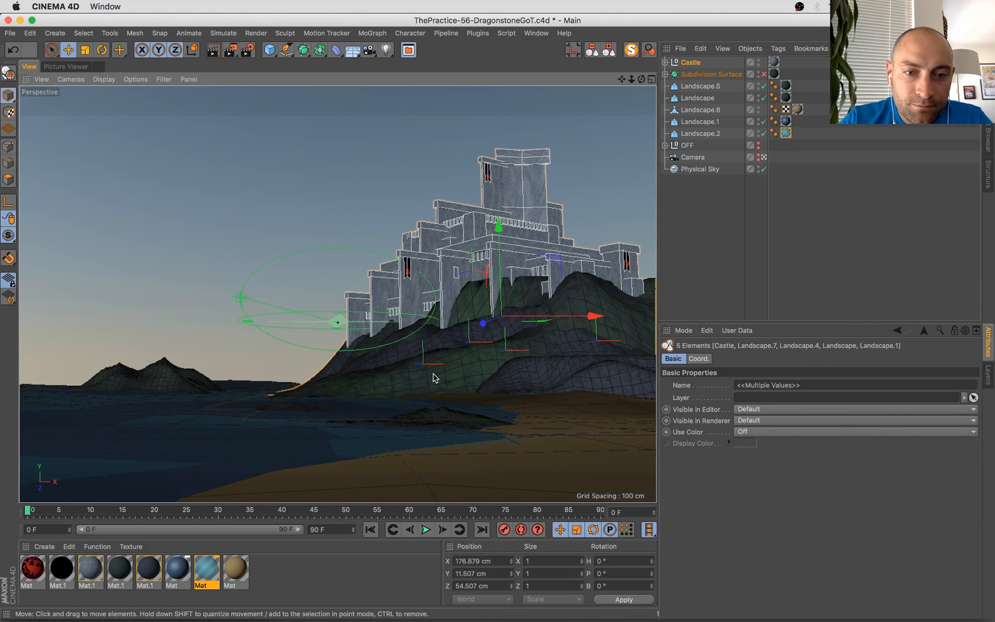
pyautogui.keyDown('shift'); pyautogui.click(602, 381); pyautogui.keyUp('shift')
pyautogui.keyDown('shift'); pyautogui.click(574, 344); pyautogui.keyUp('shift')
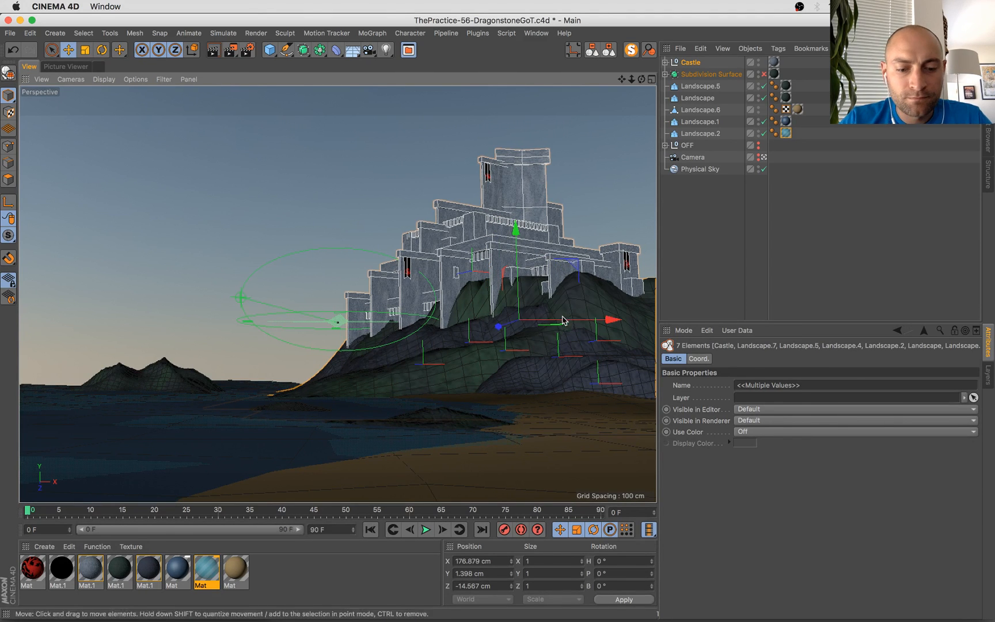
pyautogui.press('r')
pyautogui.moveTo(488, 315); pyautogui.dragTo(561, 323)
pyautogui.press('e')
pyautogui.press('super+s')
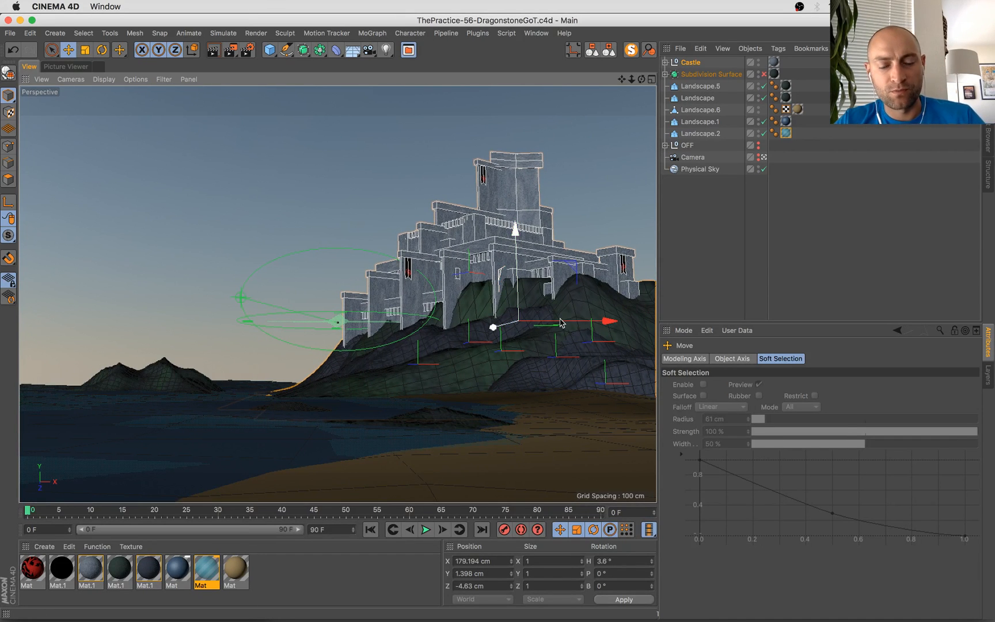
# Compare the render in progress with the two previous renders in the history, examining the fog at the horizon and the water
pyautogui.click(534, 219)
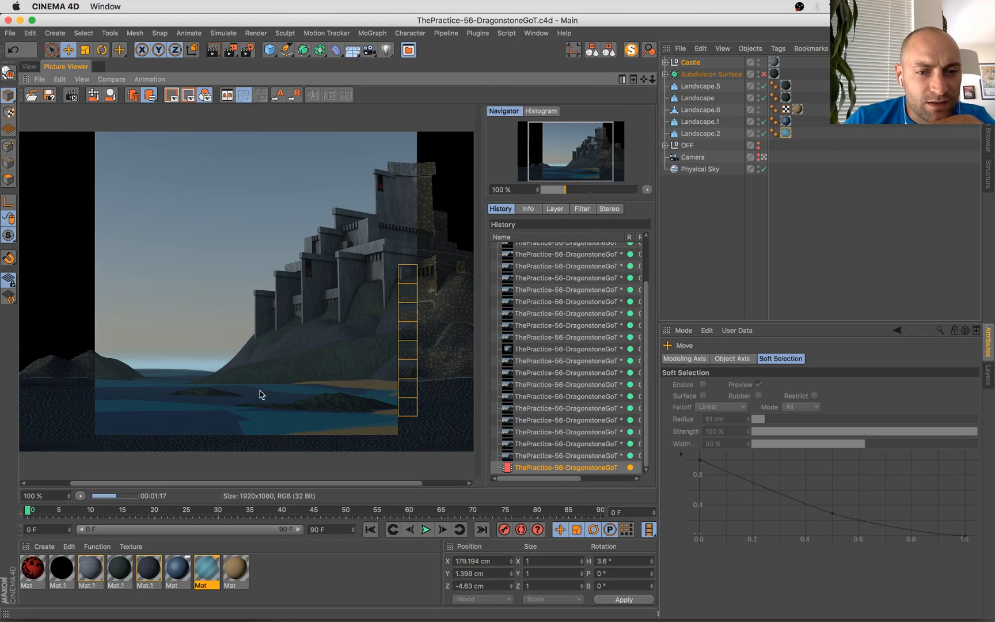
pyautogui.click(557, 455)
pyautogui.click(557, 467)
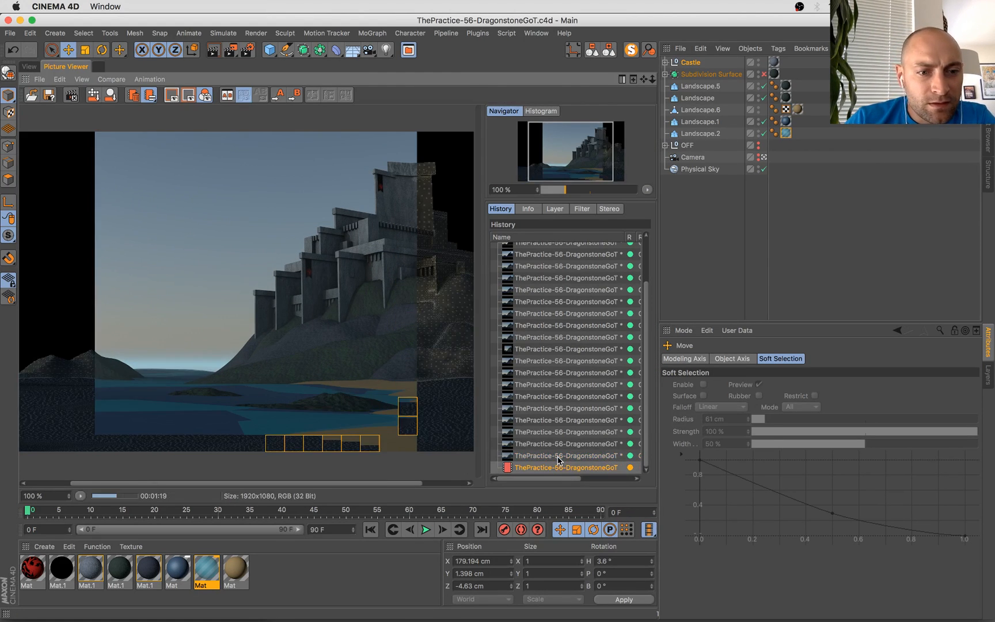
pyautogui.press('Up')
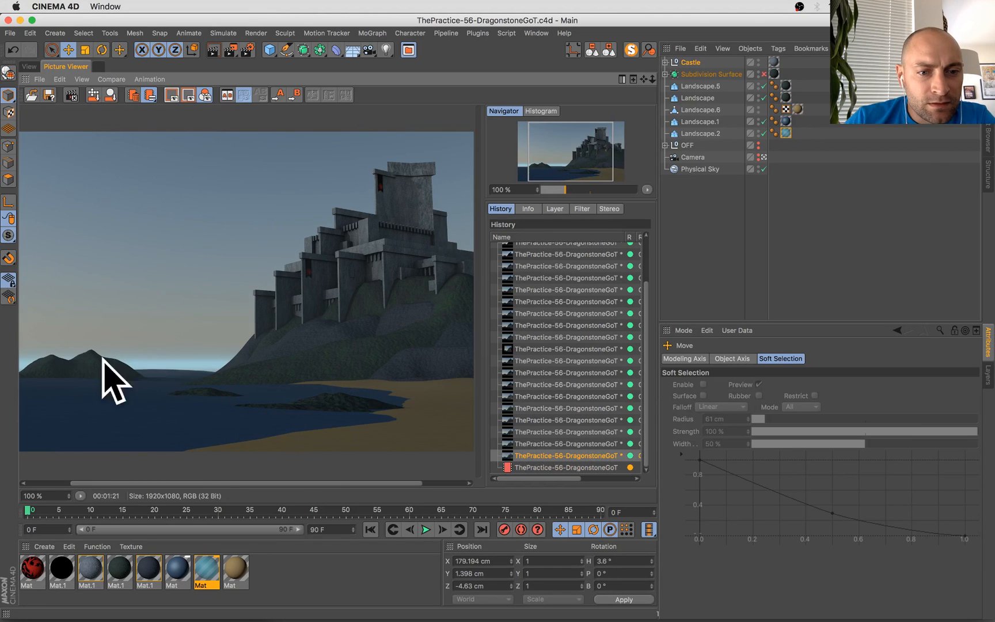
pyautogui.press('Down')
pyautogui.press('Up')
pyautogui.press('Up')
pyautogui.press('Down')
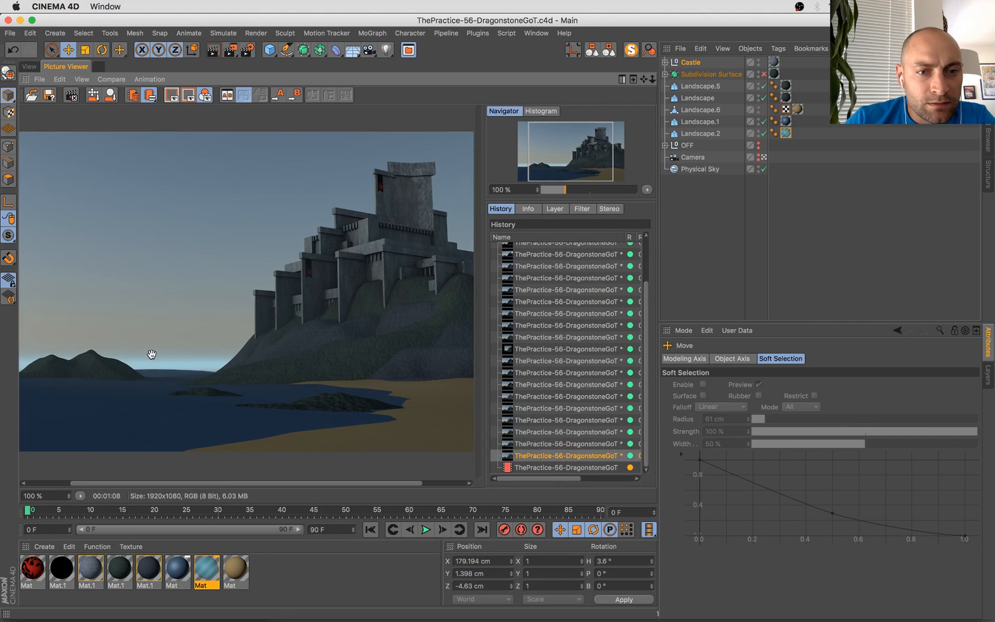
pyautogui.press('Up')
pyautogui.press('Down')
pyautogui.press('Down')
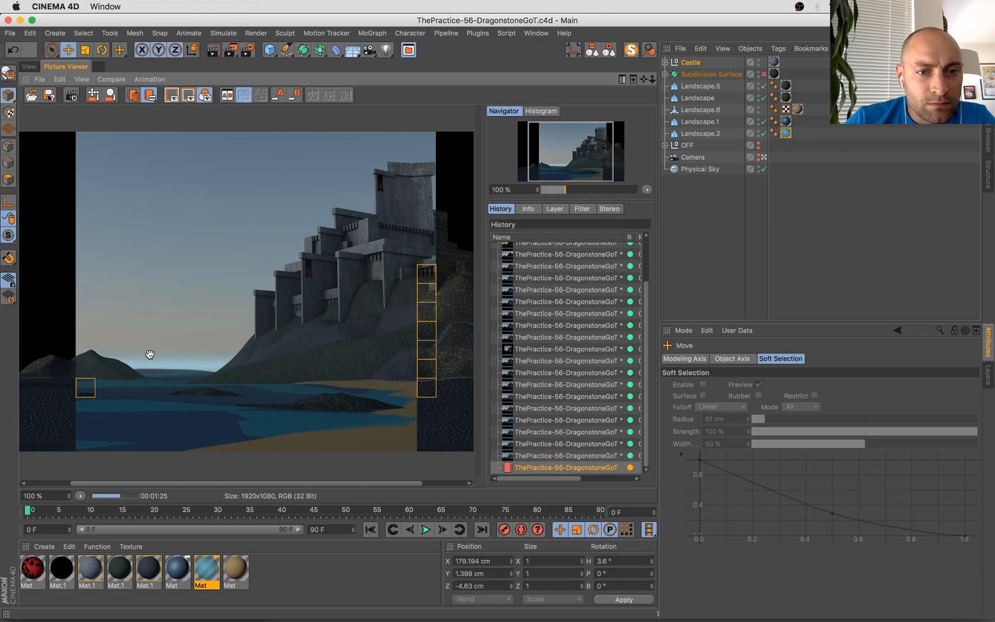
pyautogui.press('Up')
pyautogui.press('Down')
pyautogui.press('Up')
pyautogui.press('Up')
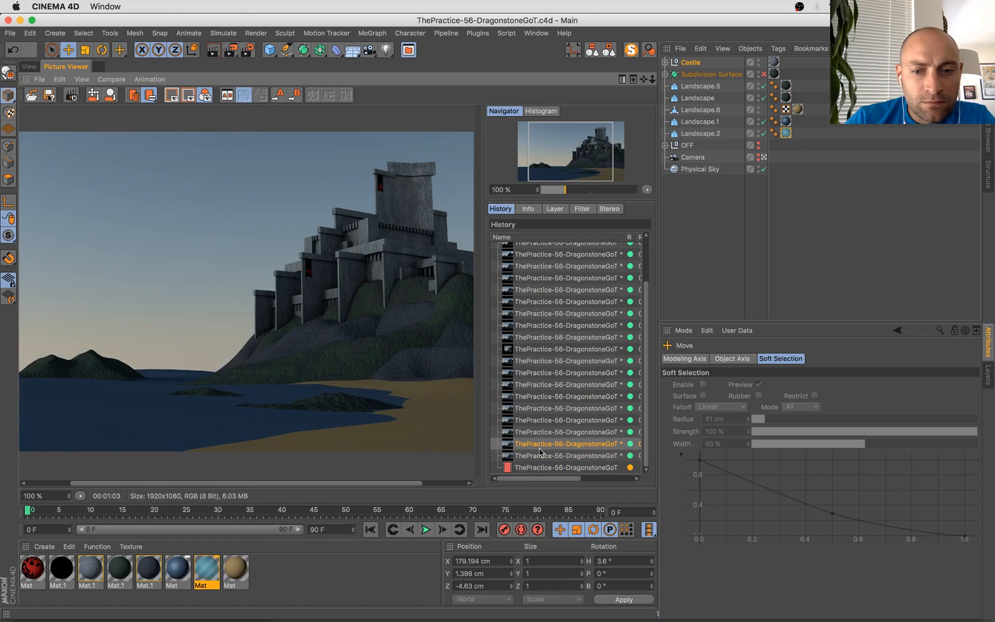
pyautogui.press('Down')
pyautogui.press('Down')
pyautogui.press('Up')
pyautogui.press('Up')
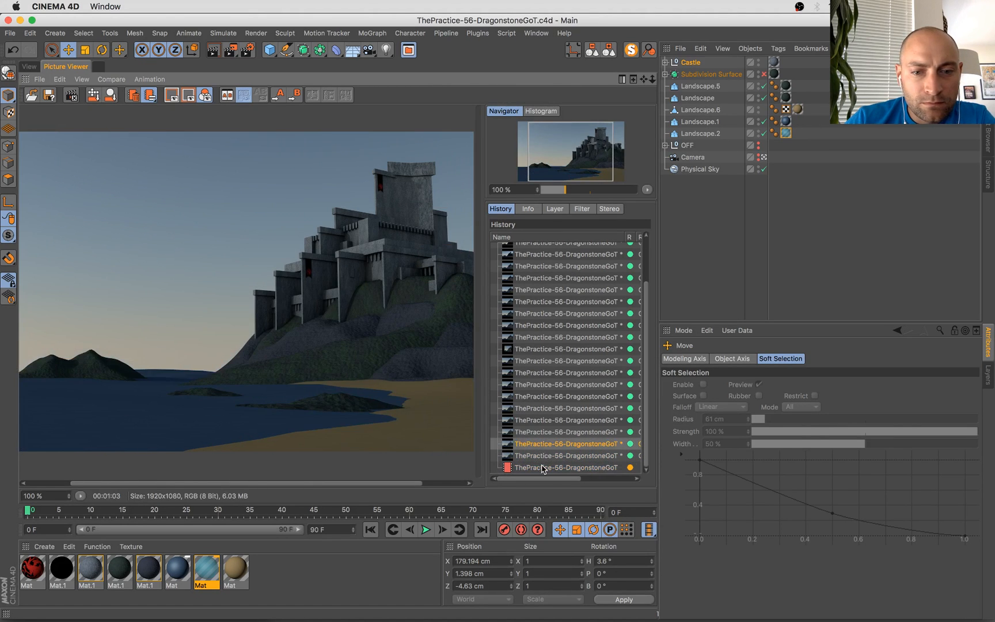
pyautogui.press('Down')
pyautogui.press('Down')
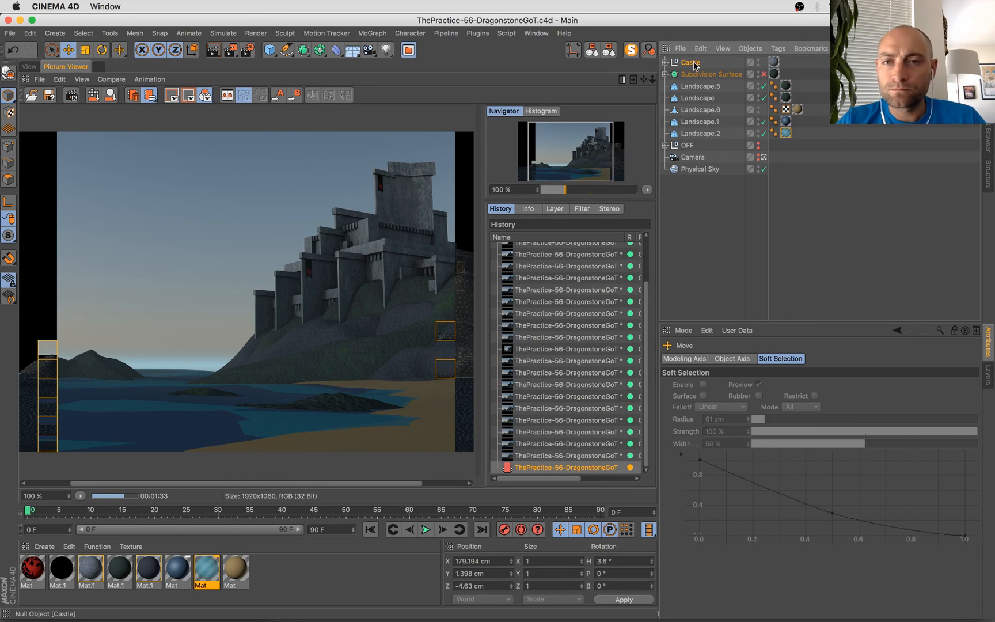
# Re-enable the Subdivision Surface, and set the Physical Sky fog's density to 82% and its color to H 199°, S 23%, V 80%
pyautogui.click(693, 63)
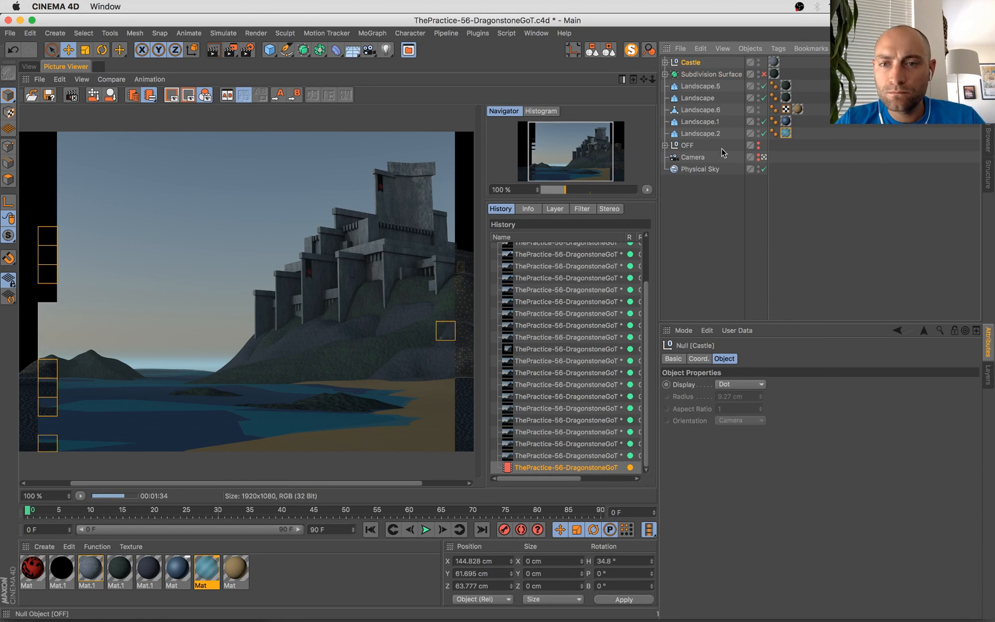
pyautogui.click(694, 158)
pyautogui.click(698, 169)
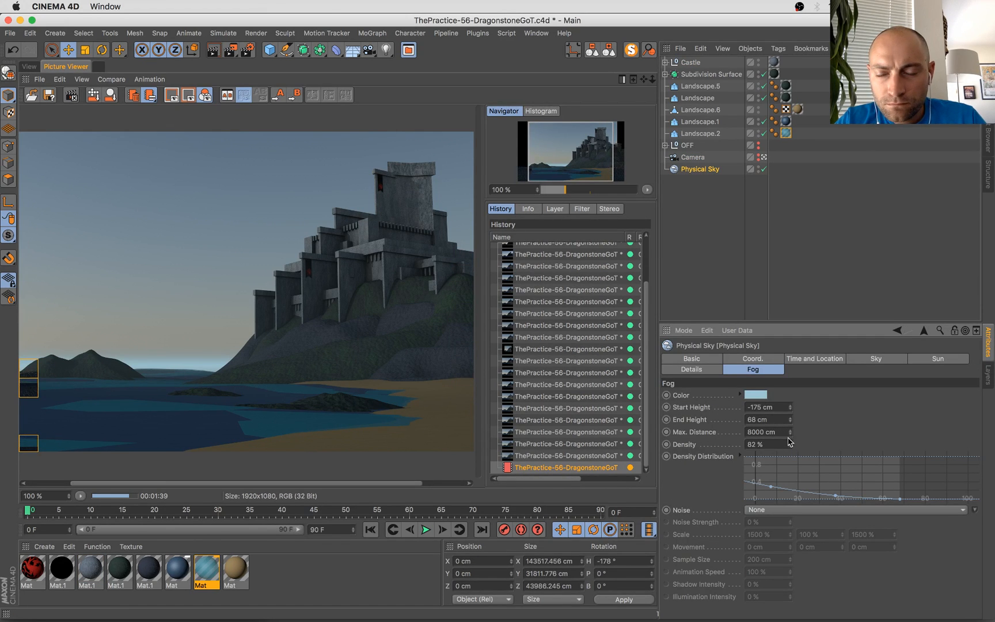
pyautogui.click(762, 395)
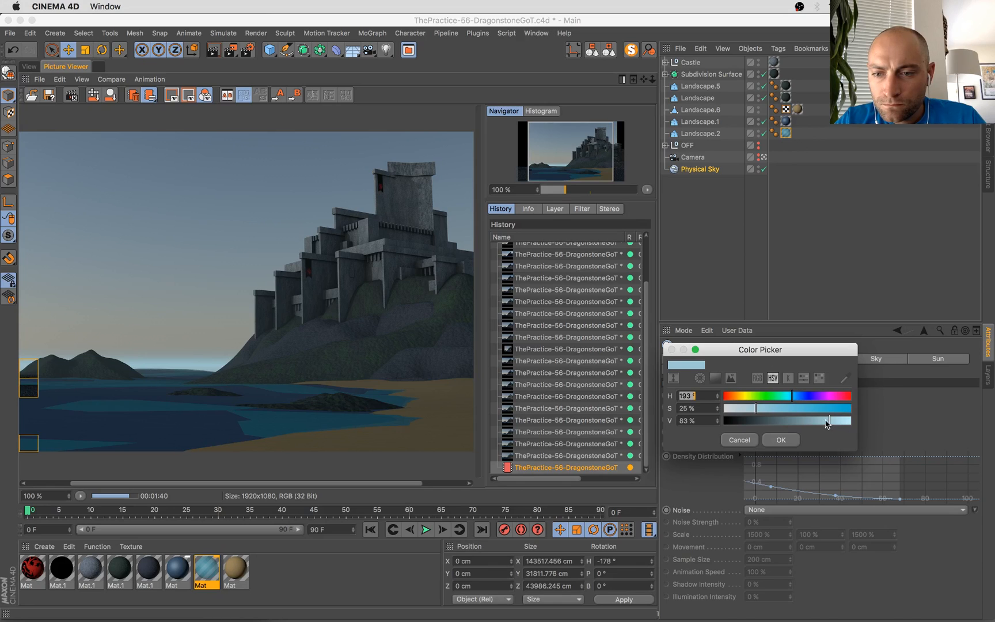
pyautogui.moveTo(756, 410); pyautogui.dragTo(753, 412)
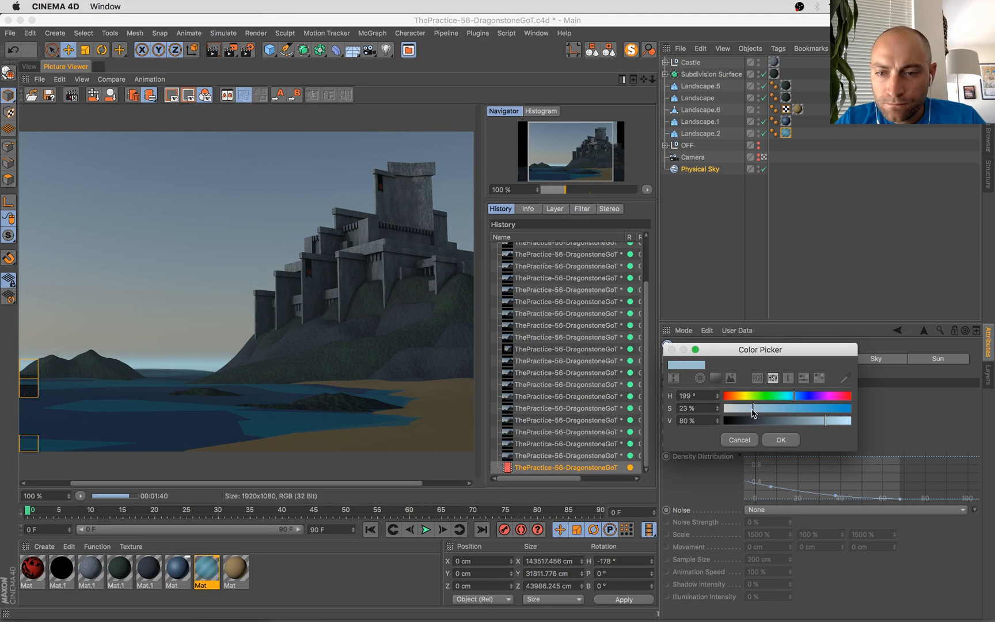
pyautogui.click(779, 439)
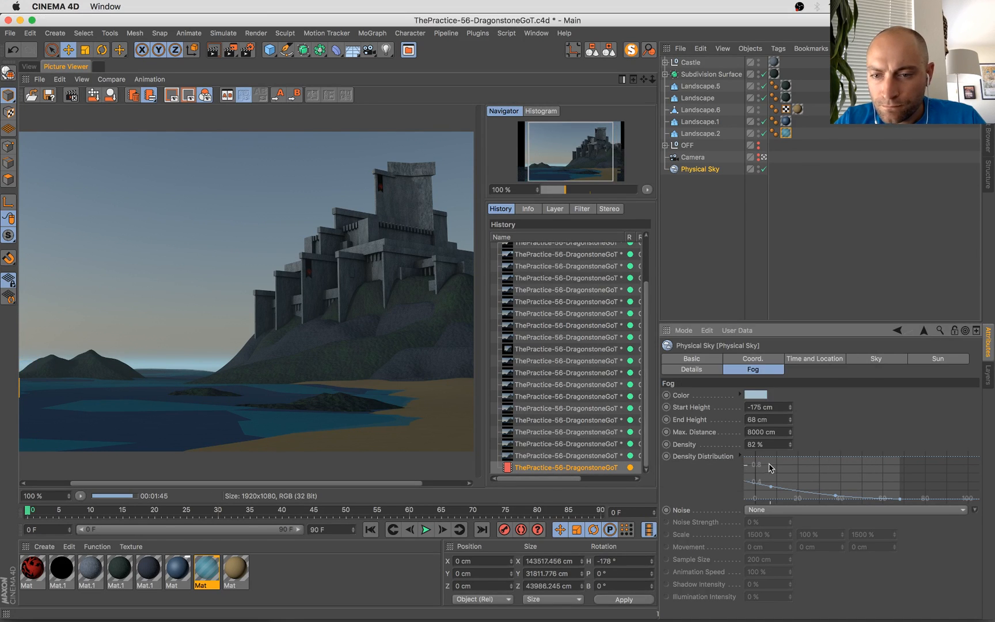
# Set the fog's end height to 57 cm and maximum distance to 2000 cm, and replace the running render with a new one
pyautogui.moveTo(791, 420); pyautogui.dragTo(790, 425)
pyautogui.moveTo(770, 421); pyautogui.dragTo(747, 435)
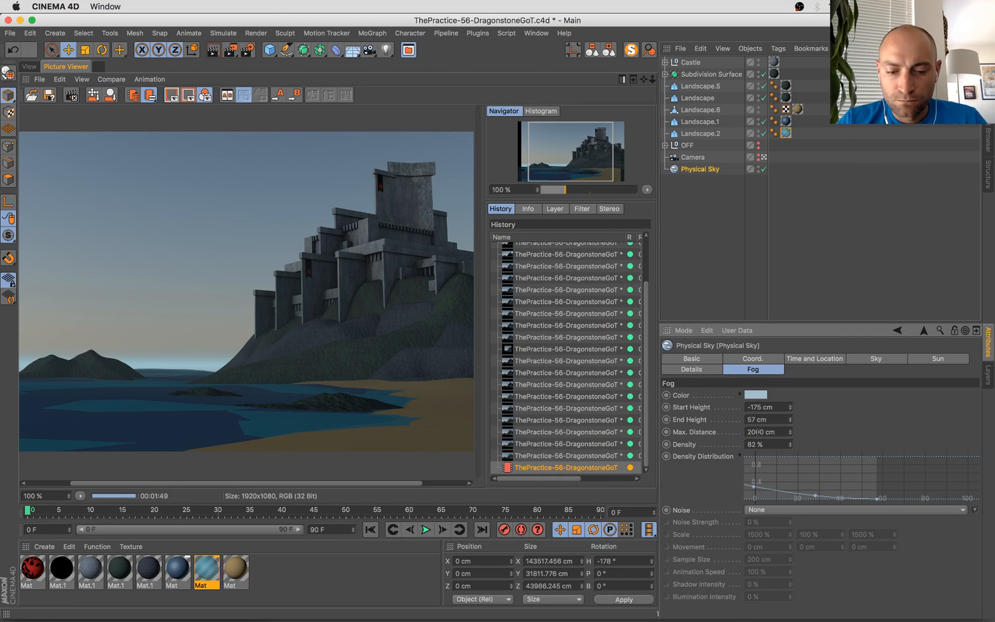
pyautogui.hotkey('shift', 'r')
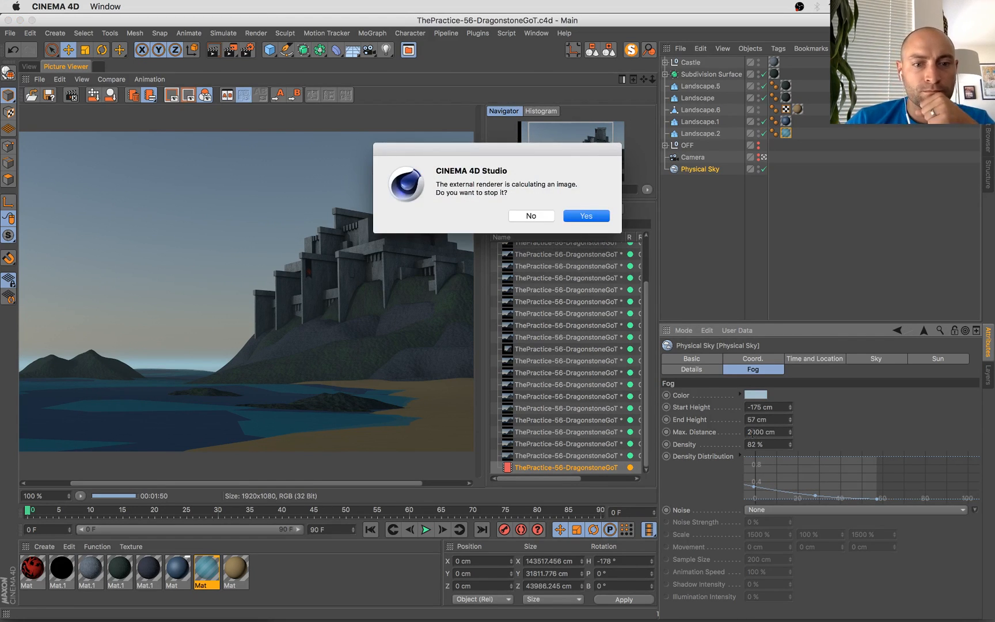
pyautogui.press('Return')
# Open the semi-transparent blue water material and darken the gray of its alpha Color shader to make the water more transparent
pyautogui.doubleClick(211, 574)
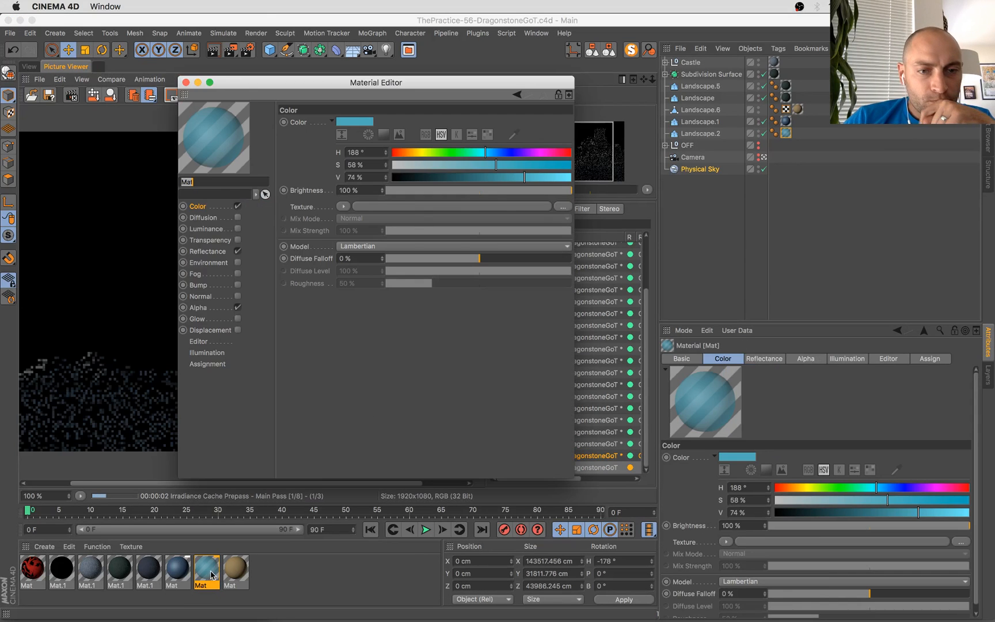
pyautogui.click(217, 208)
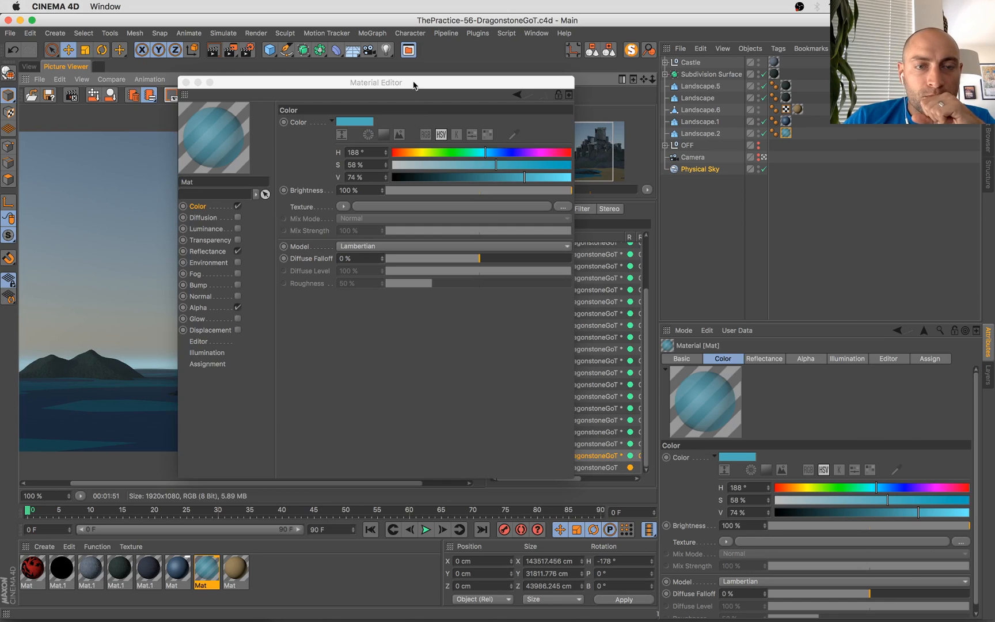
pyautogui.moveTo(413, 86); pyautogui.dragTo(731, 90)
pyautogui.scroll(5, 160, 418)
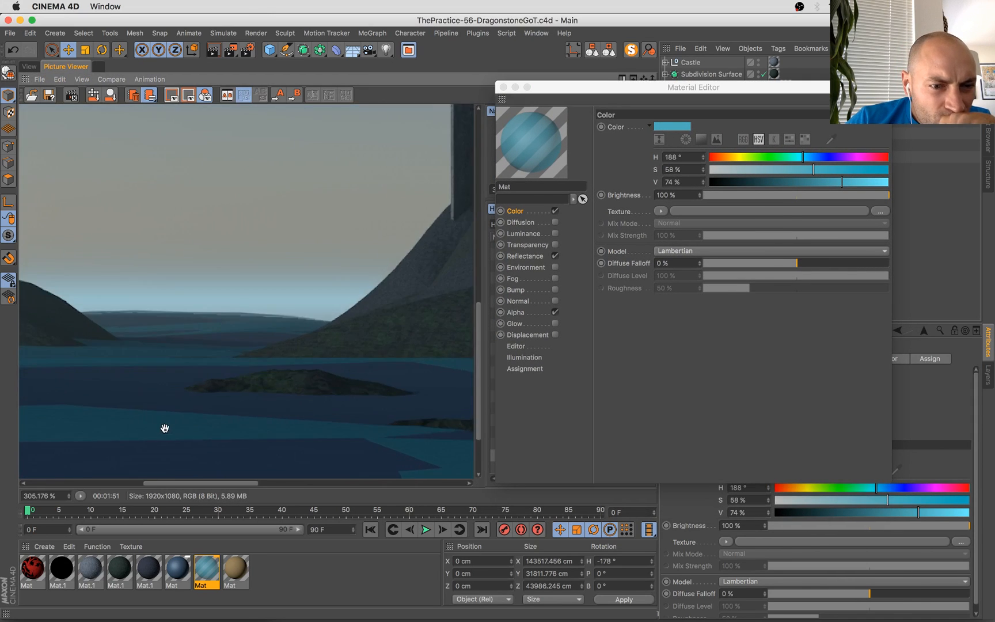
pyautogui.moveTo(164, 428); pyautogui.dragTo(456, 216)
pyautogui.scroll(-5, 213, 315)
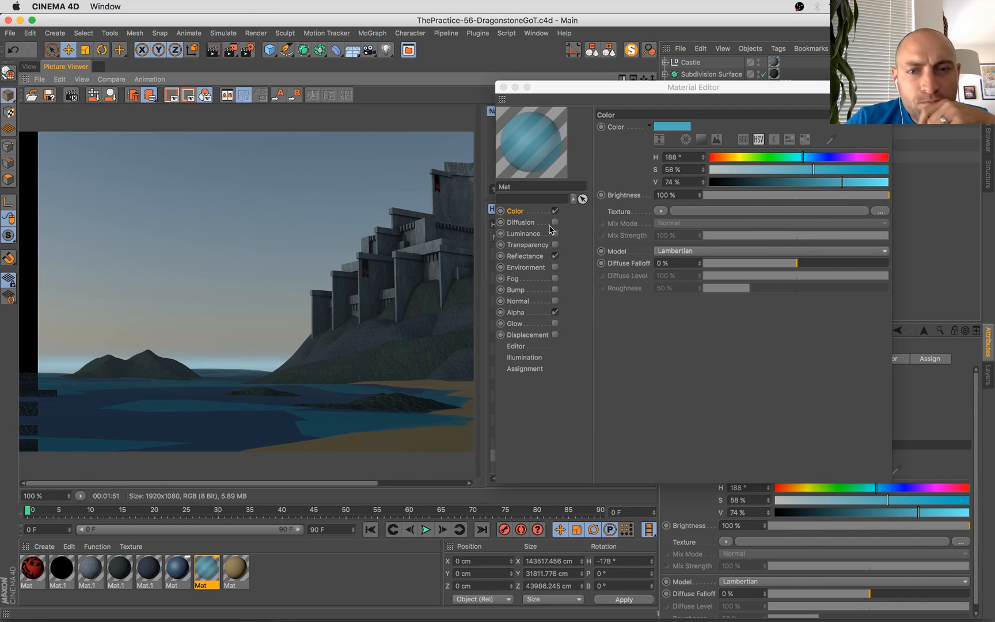
pyautogui.click(525, 313)
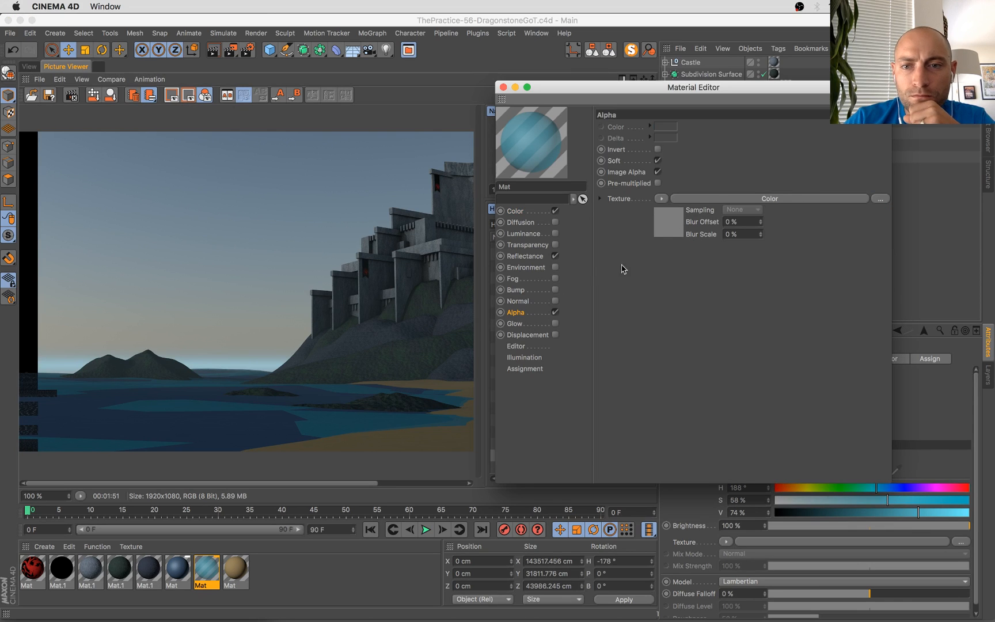
pyautogui.click(673, 226)
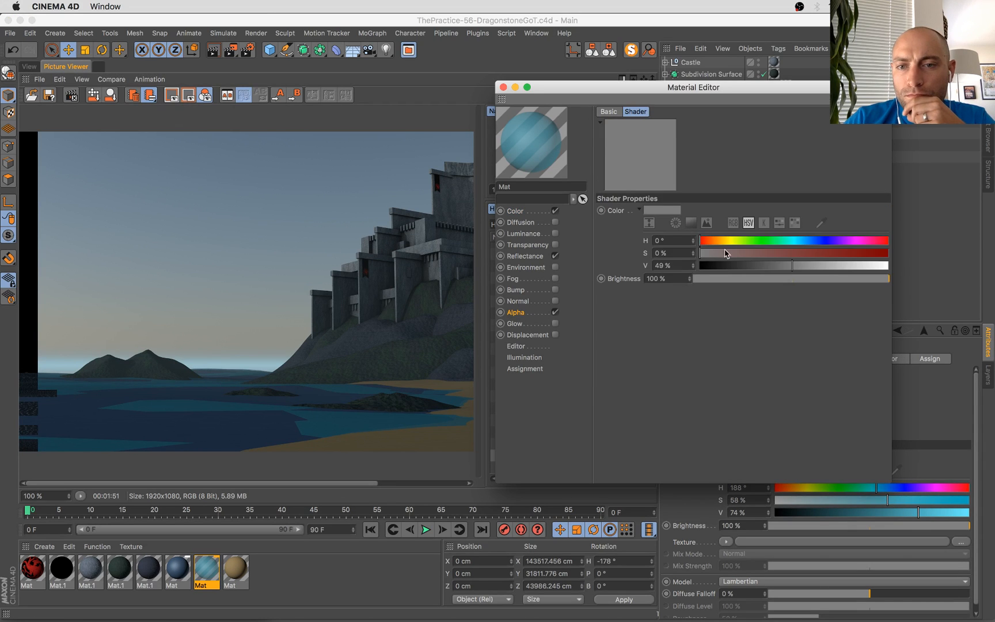
pyautogui.click(764, 270)
# Set the semi-transparent water material's color to saturation 52% and value 70%, and close its editor
pyautogui.click(528, 211)
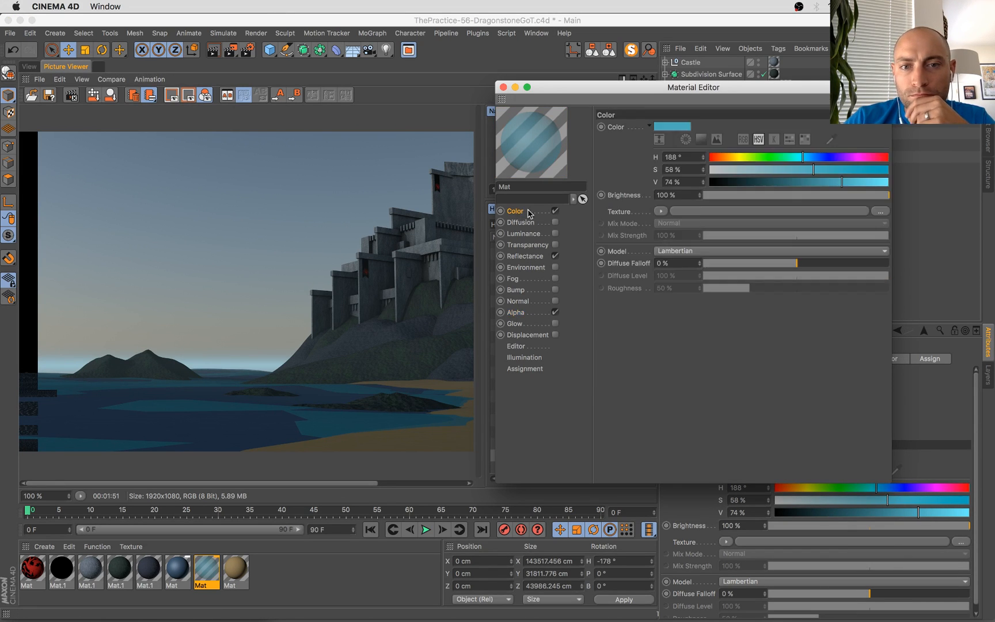
pyautogui.click(804, 170)
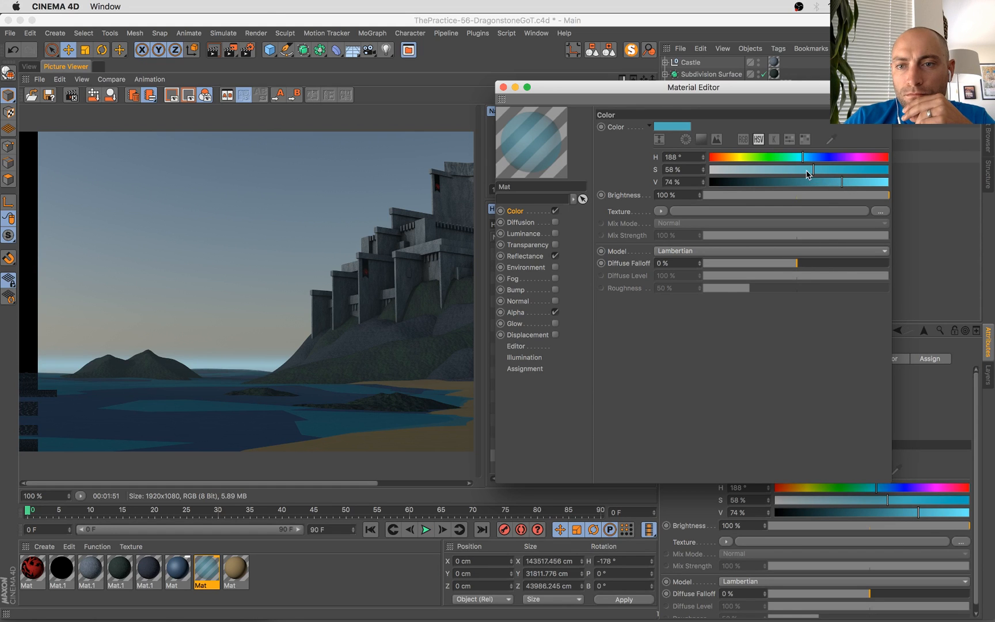
pyautogui.click(834, 183)
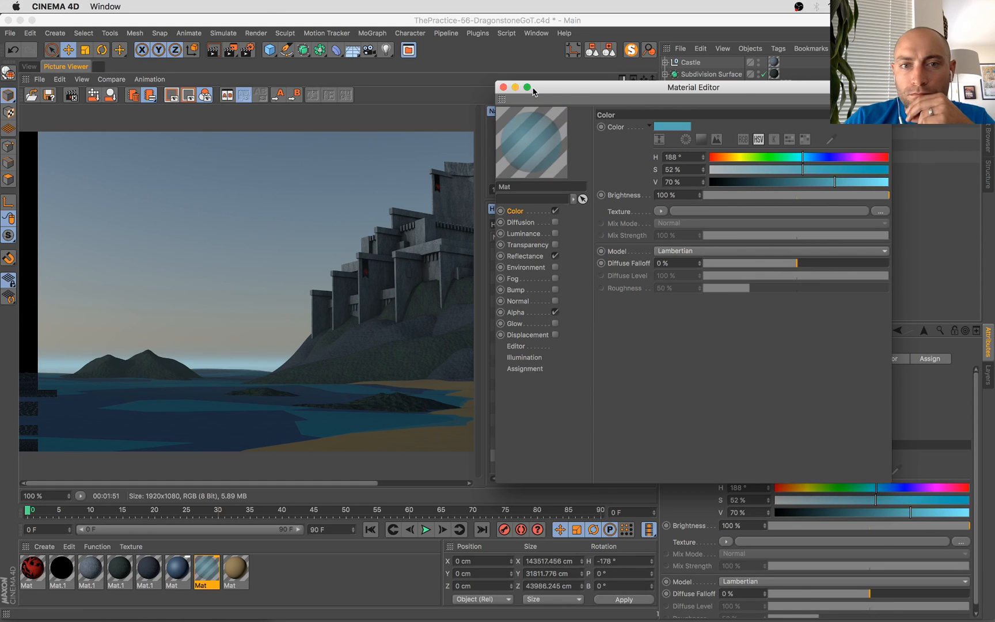
pyautogui.click(503, 87)
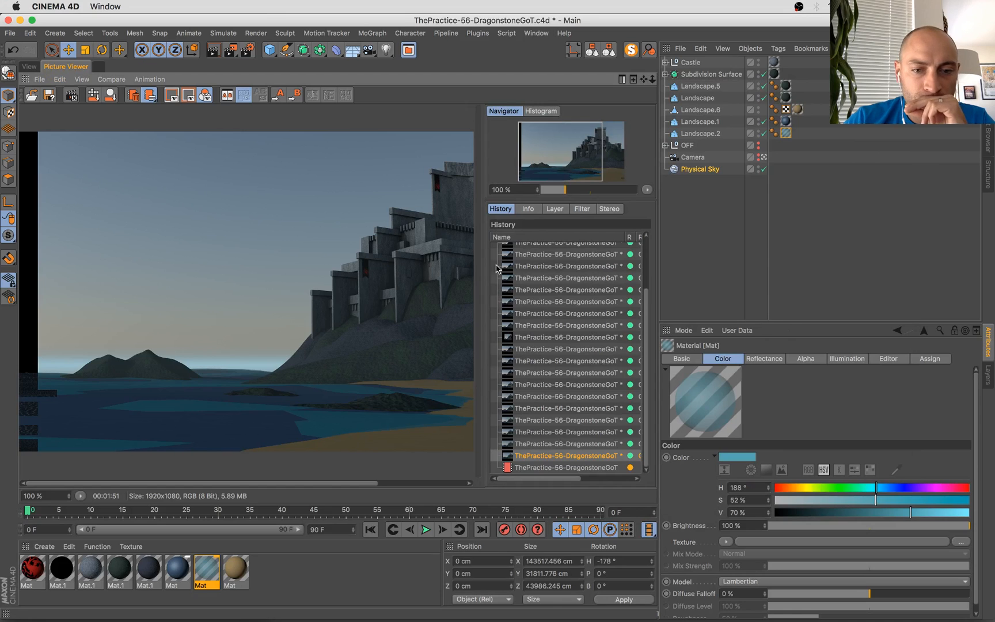
# Compare the render in progress with the earlier renders in the history, examining the hills, water and horizon fog
pyautogui.click(524, 467)
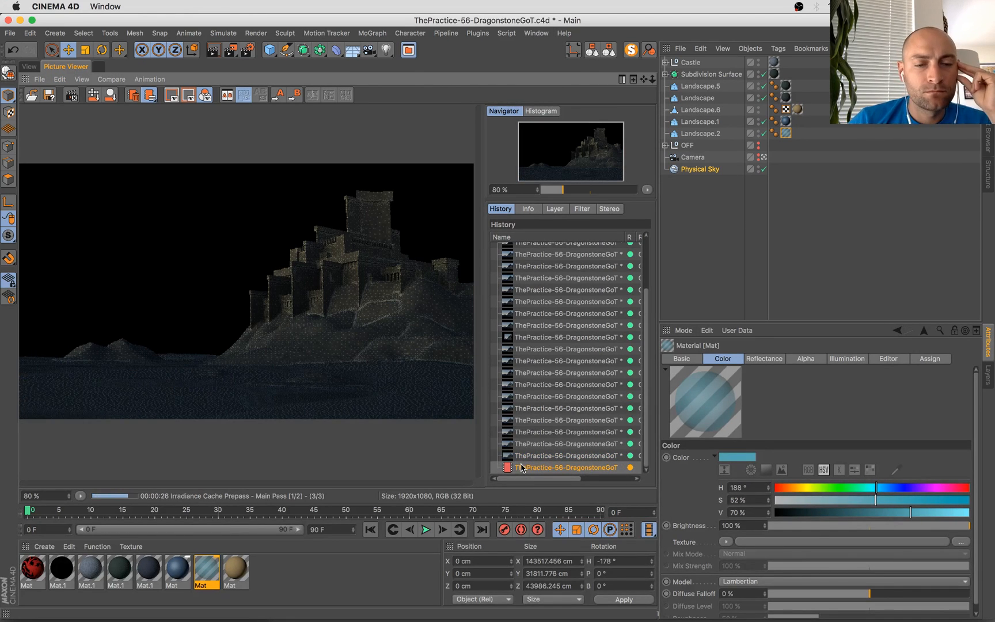
pyautogui.press('Up')
pyautogui.press('Up')
pyautogui.press('Up')
pyautogui.press('Up')
pyautogui.press('Up')
pyautogui.press('Up')
pyautogui.press('Up')
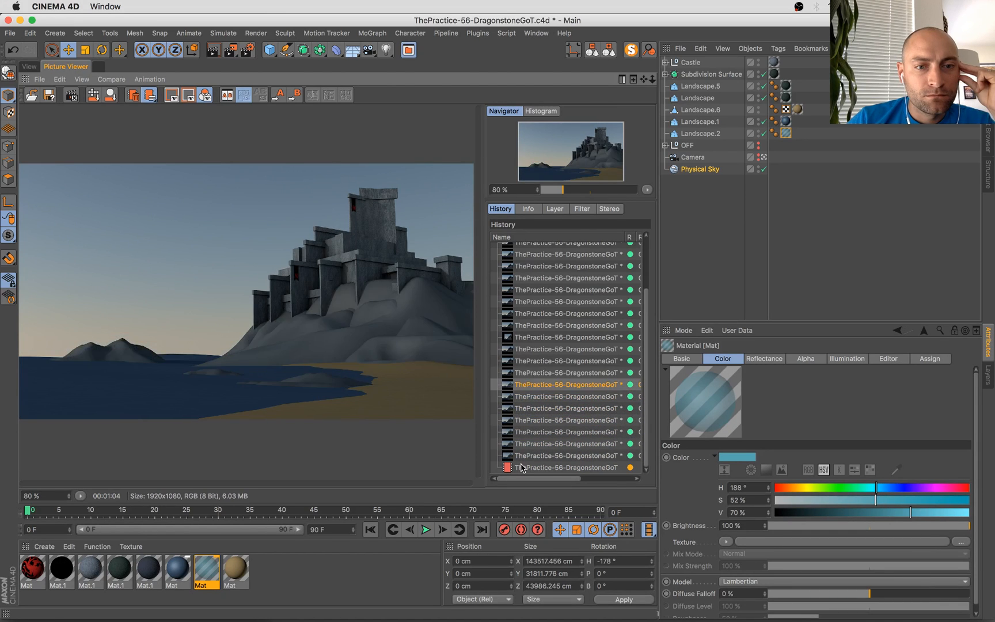
pyautogui.press('Down')
pyautogui.press('Down')
pyautogui.press('Down')
pyautogui.press('Down')
pyautogui.press('Down')
pyautogui.press('Down')
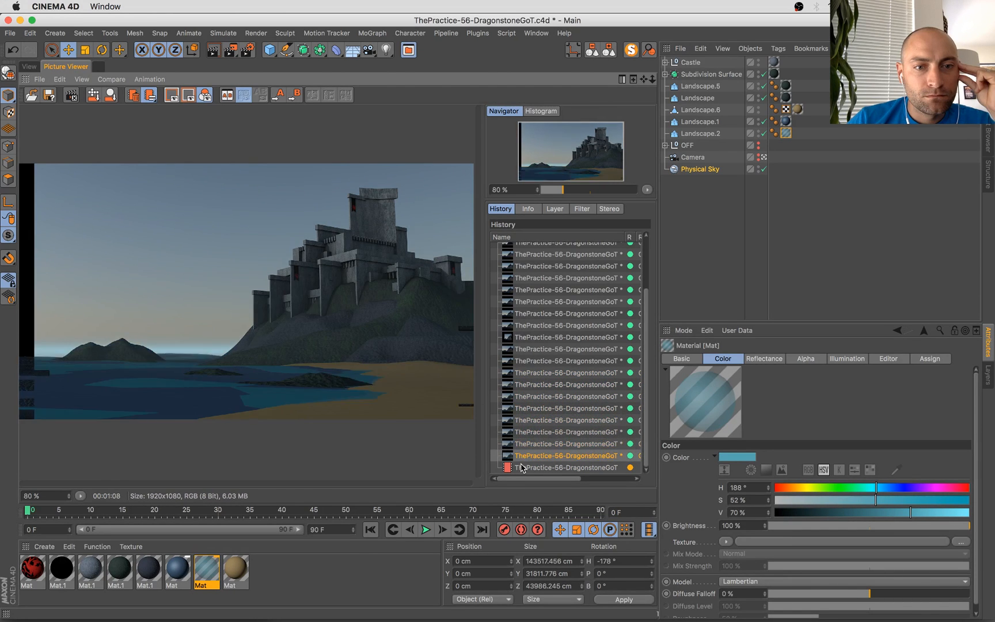
pyautogui.press('Down')
pyautogui.press('Up')
pyautogui.press('Down')
pyautogui.press('Up')
pyautogui.press('Down')
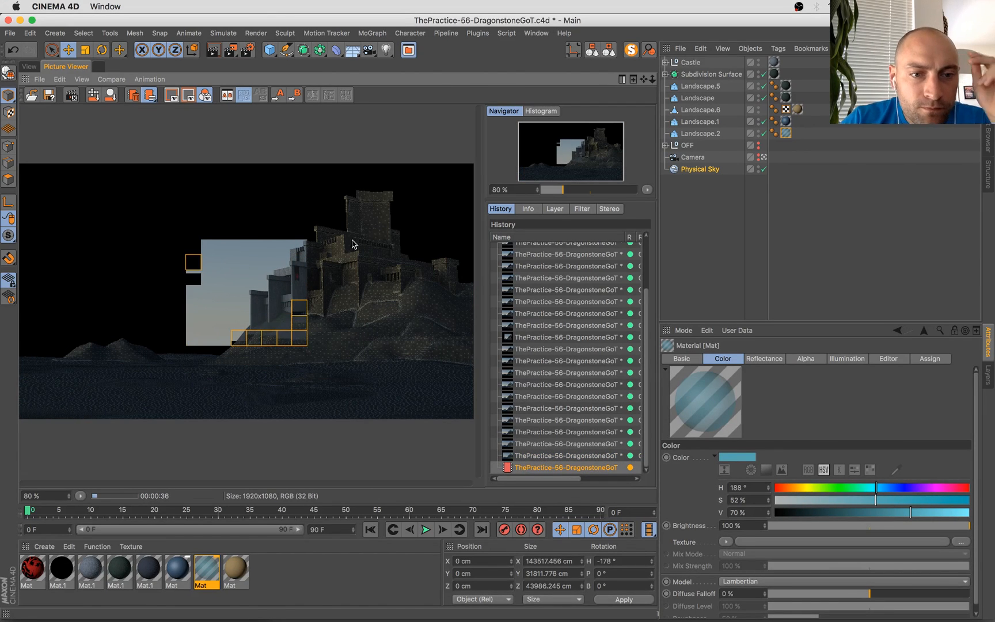
pyautogui.press('super+Tab')
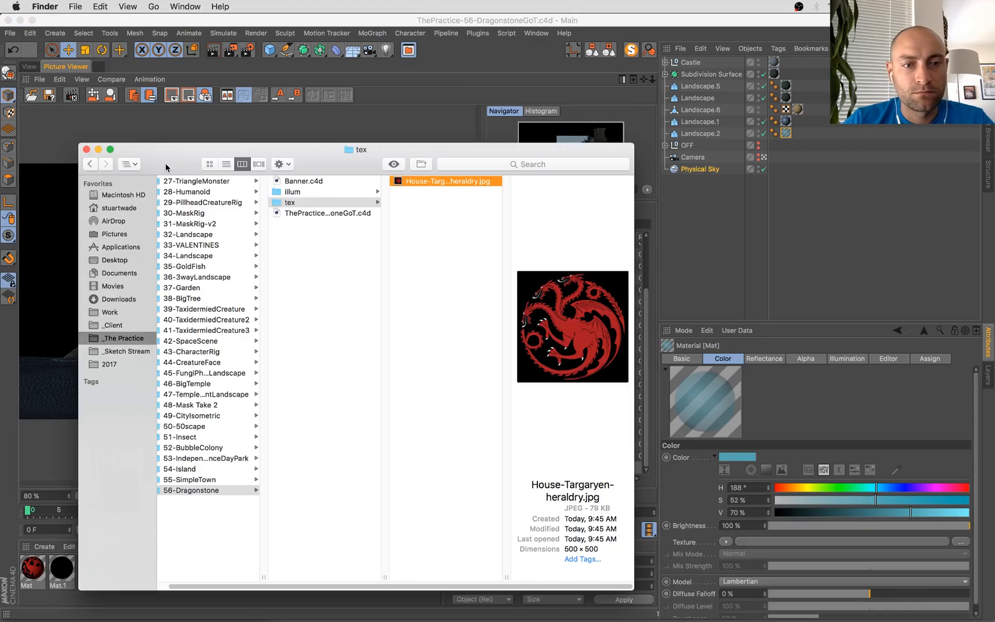
pyautogui.hotkey('ctrl', 'Up')
pyautogui.press('super+Tab')
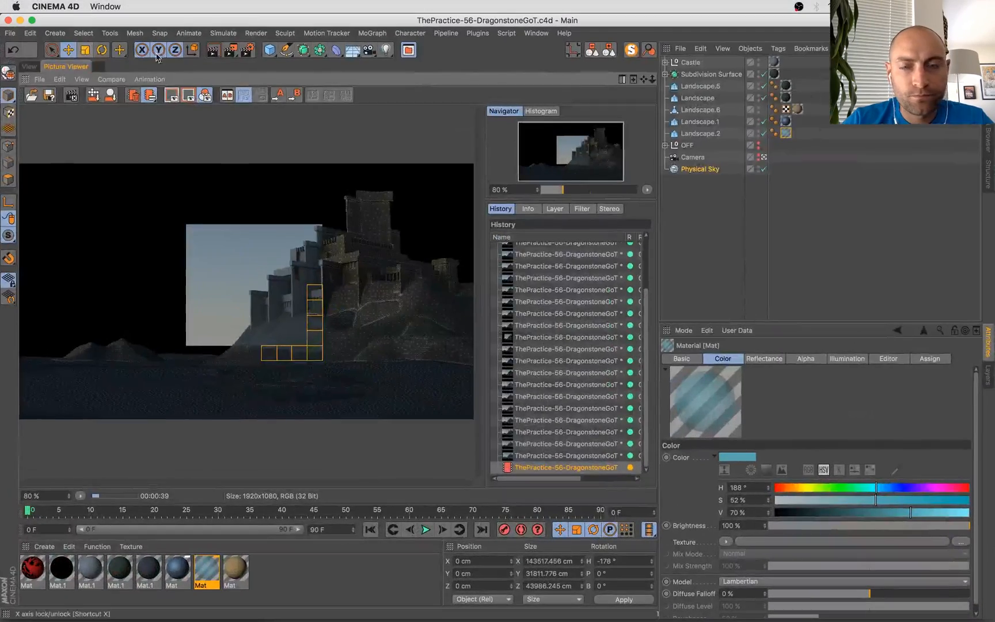
# Examine the castle walls, hill and waterline up close in the render in progress
pyautogui.scroll(3, 240, 357)
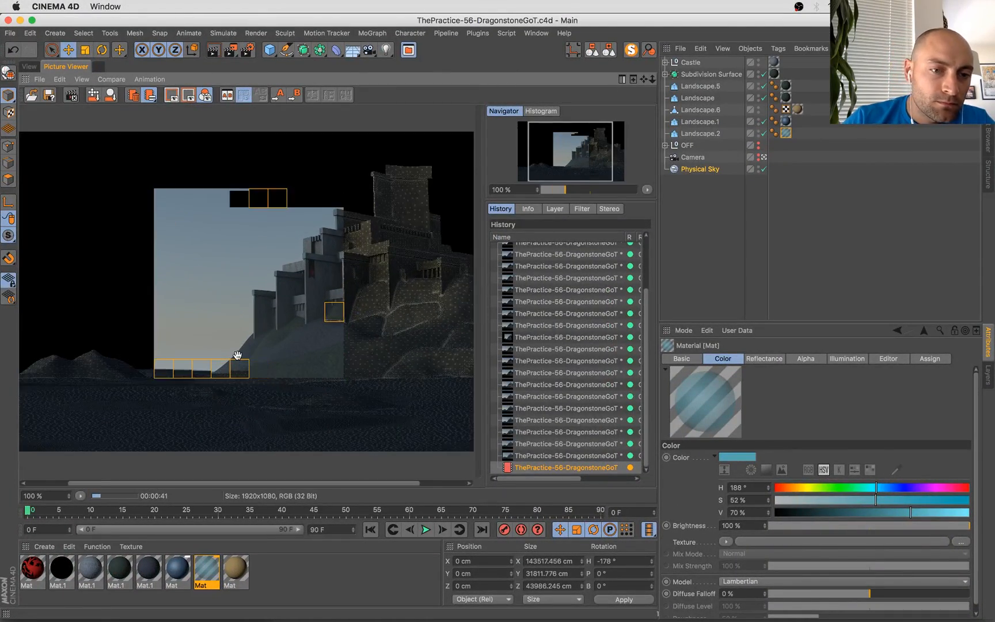
pyautogui.scroll(-2, 347, 387)
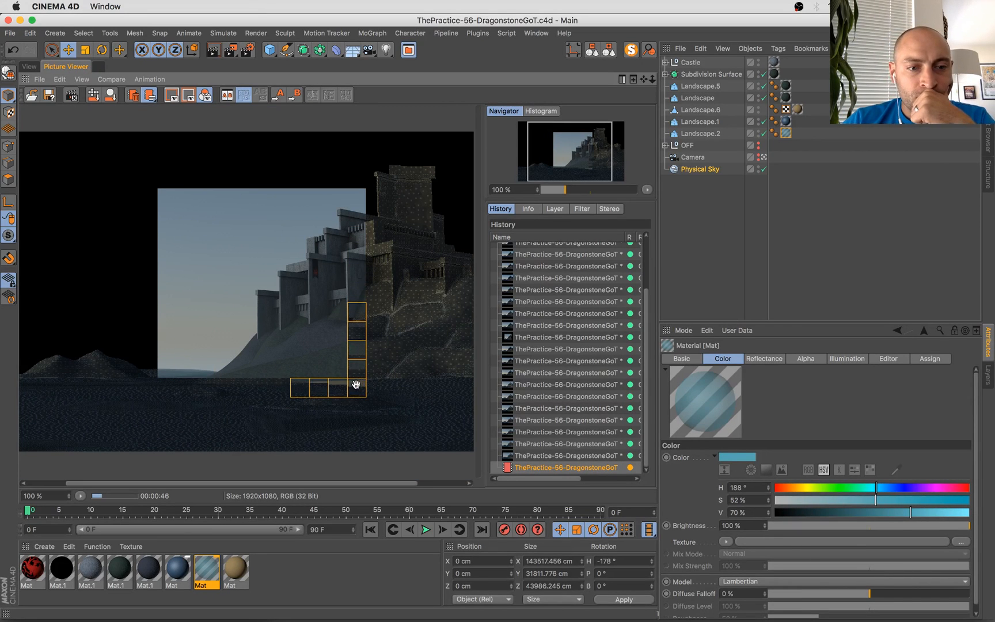
pyautogui.moveTo(302, 394); pyautogui.dragTo(149, 406)
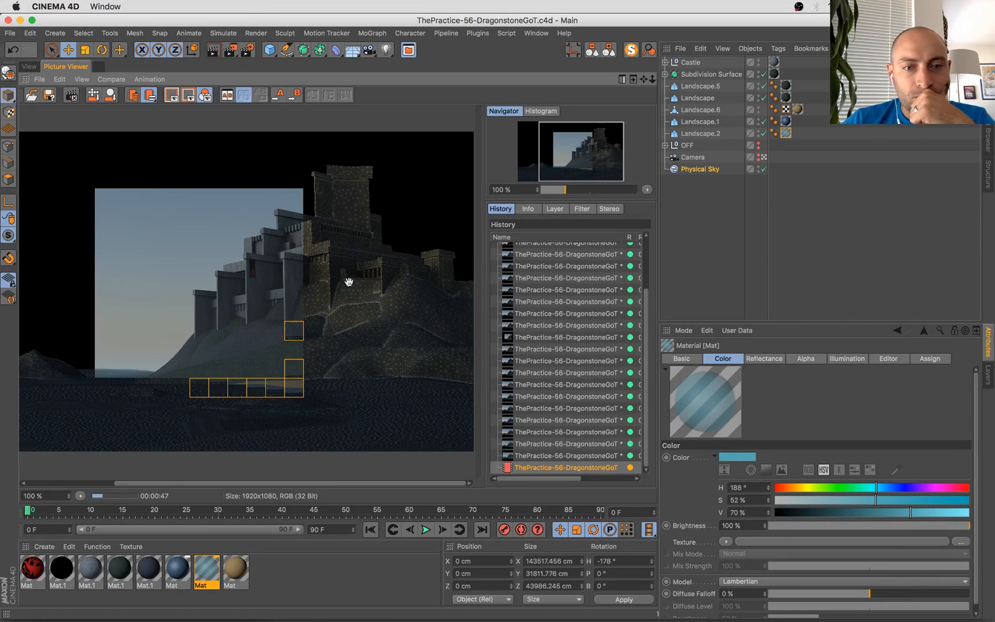
pyautogui.scroll(4, 322, 195)
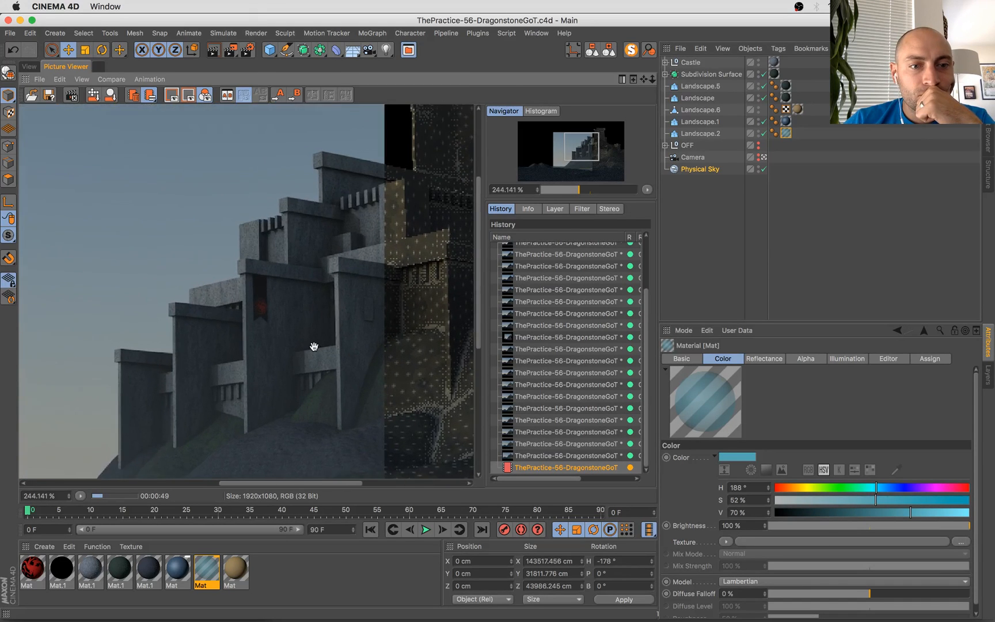
pyautogui.scroll(1, 314, 346)
pyautogui.scroll(-4, 376, 321)
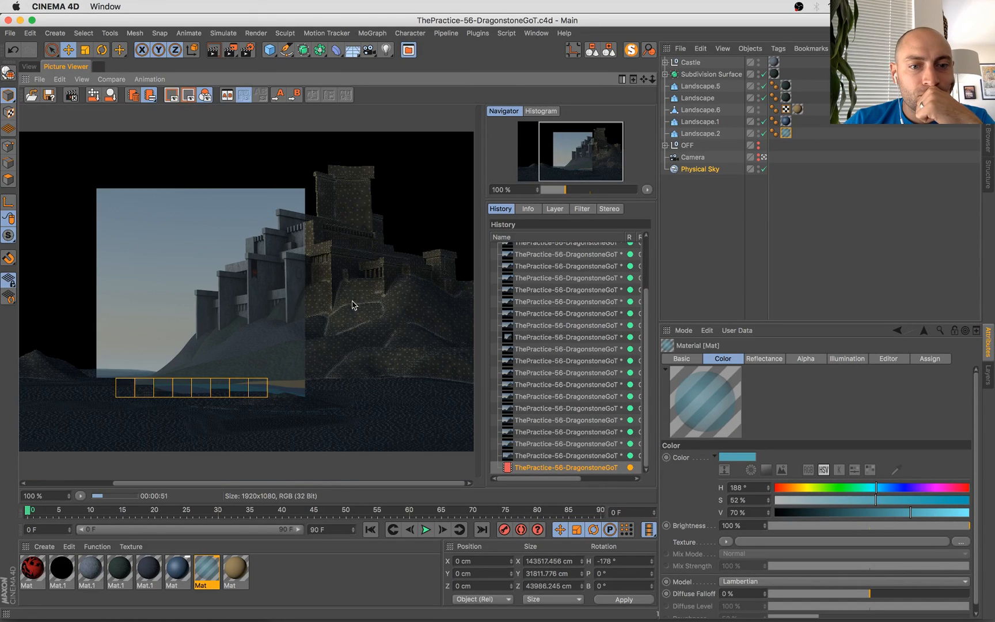
# Switch to the reference images in Preview and study the castle, coastline and title-sequence shots, ending on Dragonstone_(day) (1).jpg
pyautogui.click(29, 67)
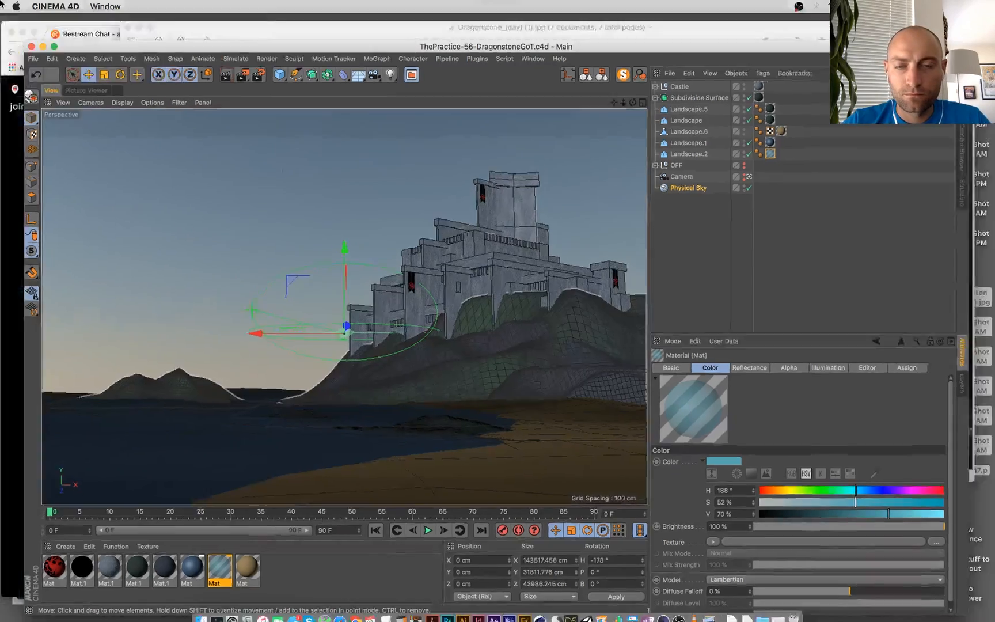
pyautogui.hotkey('ctrl', 'Up')
pyautogui.click(793, 205)
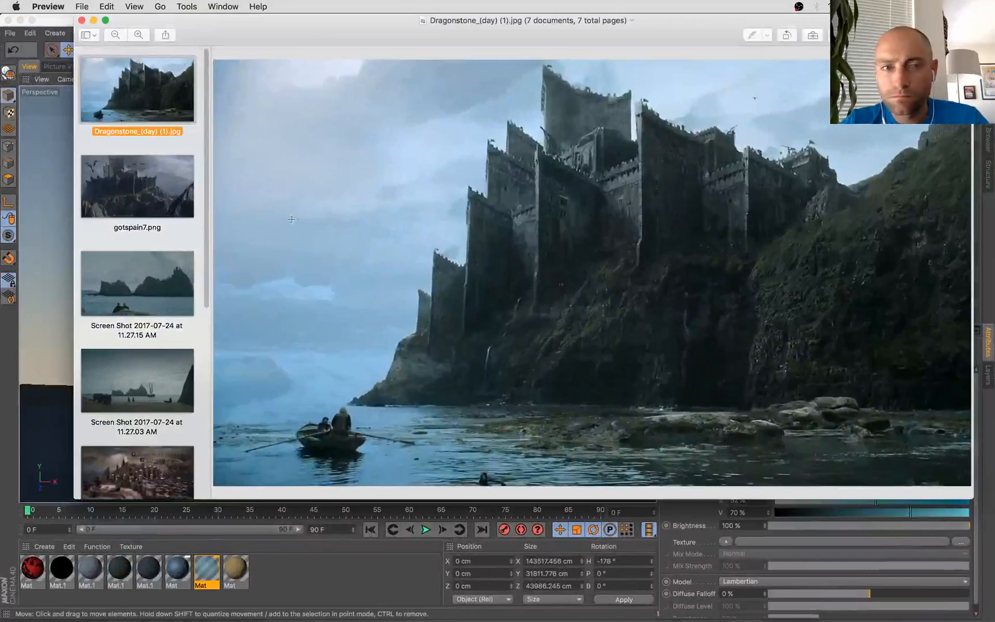
pyautogui.click(141, 174)
pyautogui.press('Up')
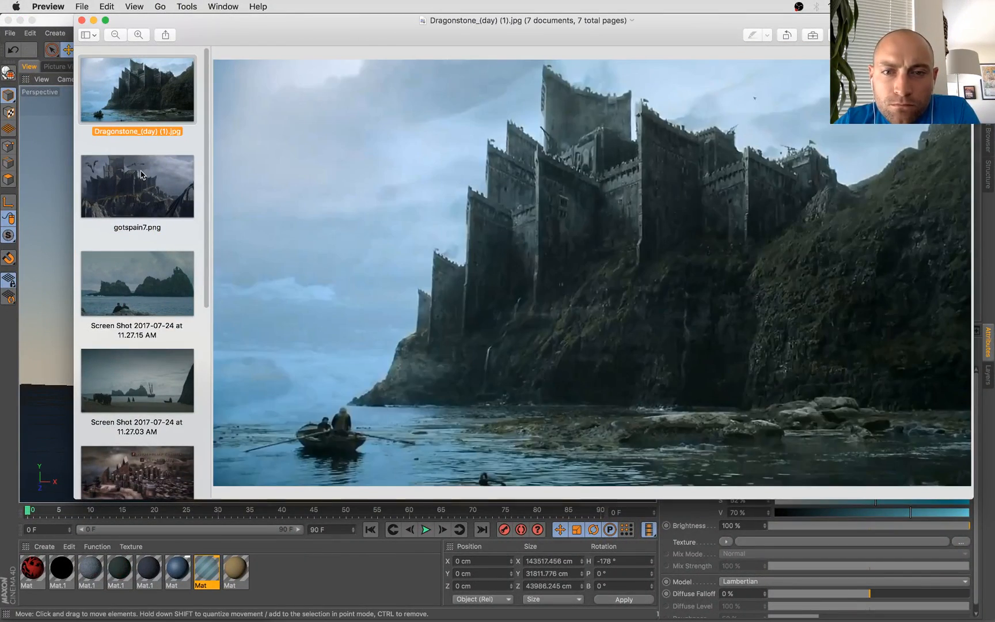
pyautogui.press('Down')
pyautogui.press('Down')
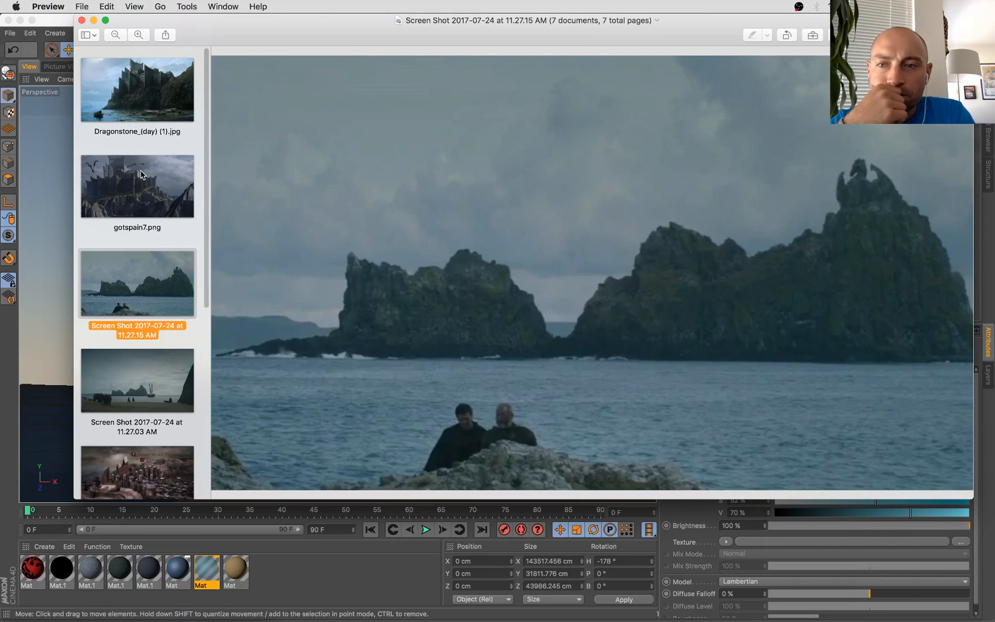
pyautogui.press('Down')
pyautogui.press('Down')
pyautogui.press('Down')
pyautogui.press('Down')
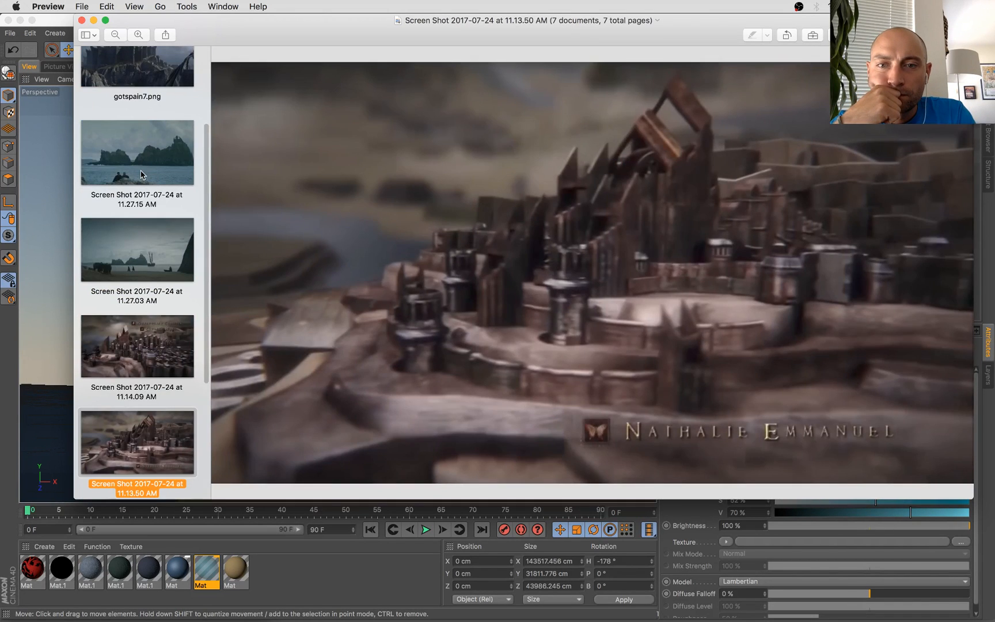
pyautogui.press('Up')
pyautogui.press('Up')
pyautogui.press('Up')
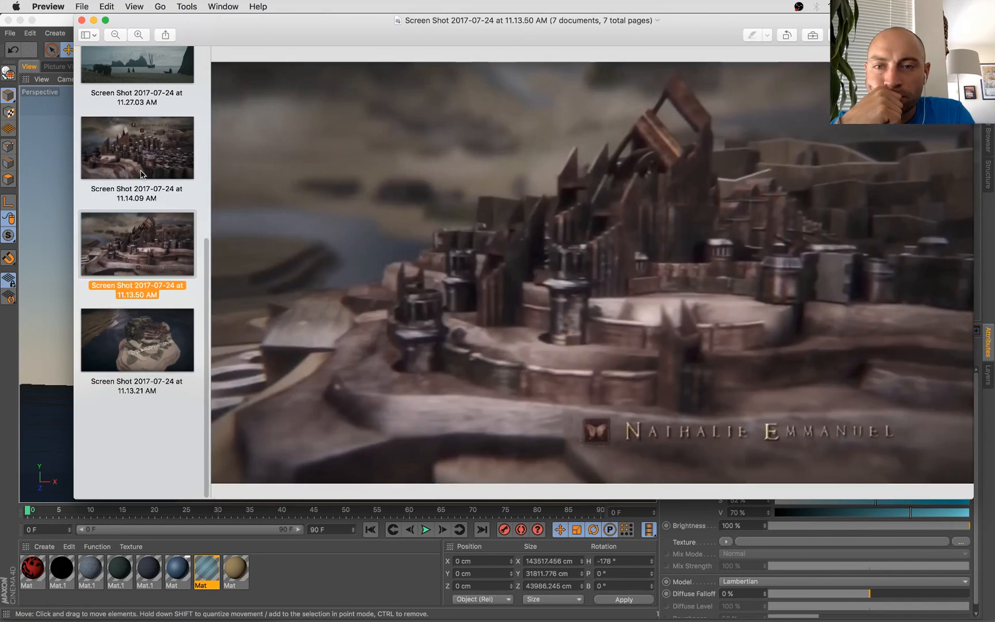
pyautogui.press('Down')
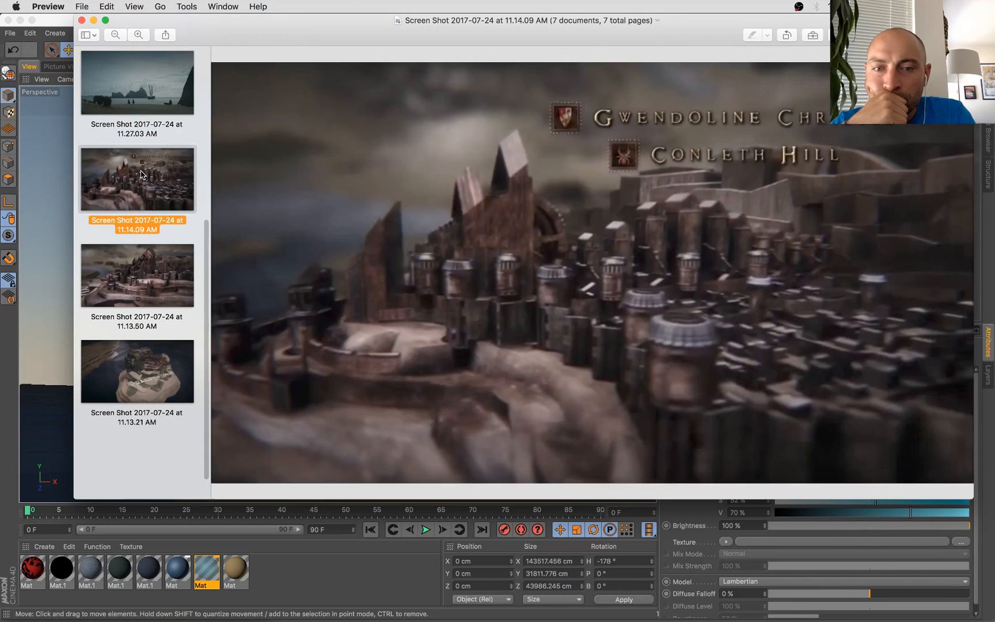
pyautogui.press('Up')
pyautogui.press('Up')
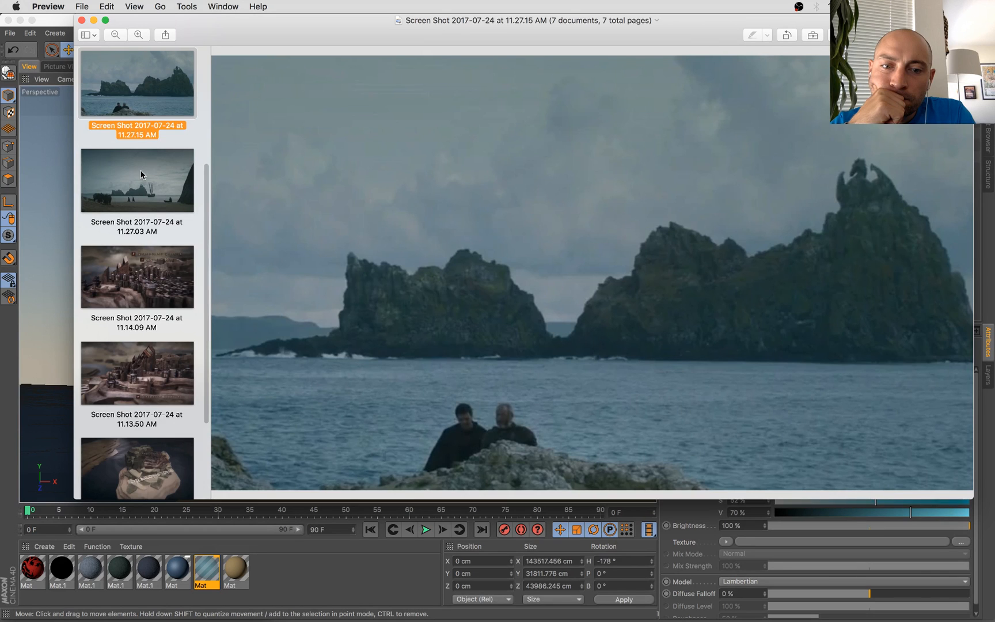
pyautogui.press('Up')
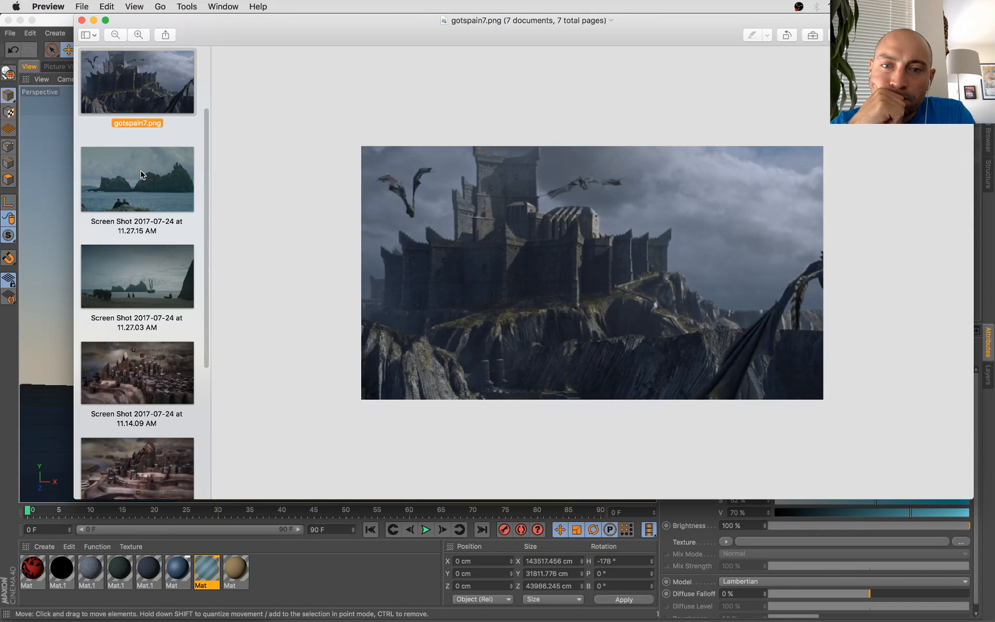
pyautogui.press('Up')
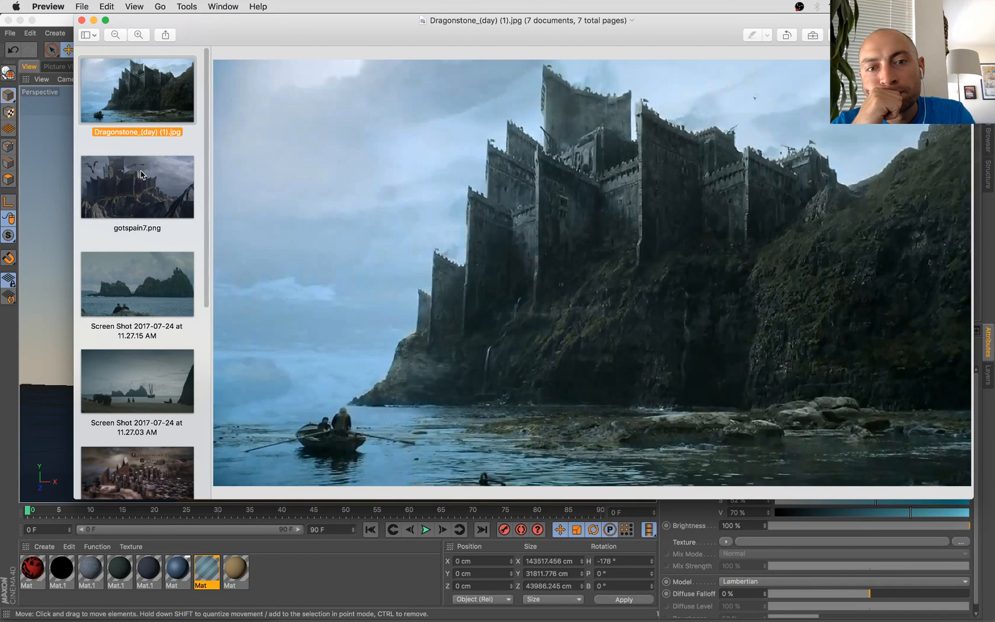
# Switch back to Cinema 4D, leave the scene camera, and select the cap beam above the dragon banner on the castle wall
pyautogui.press('super+Tab')
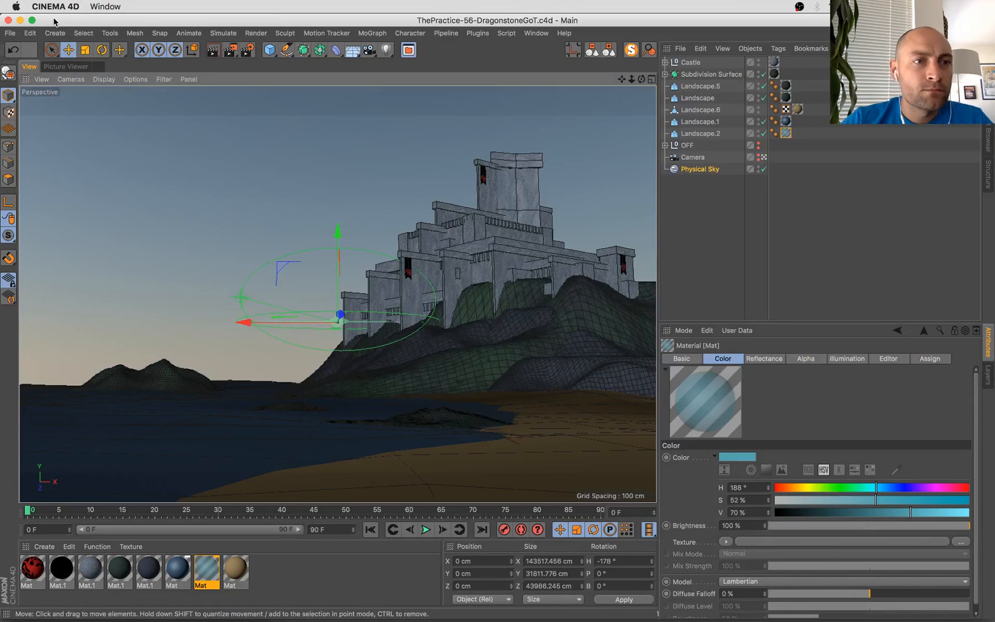
pyautogui.click(385, 289)
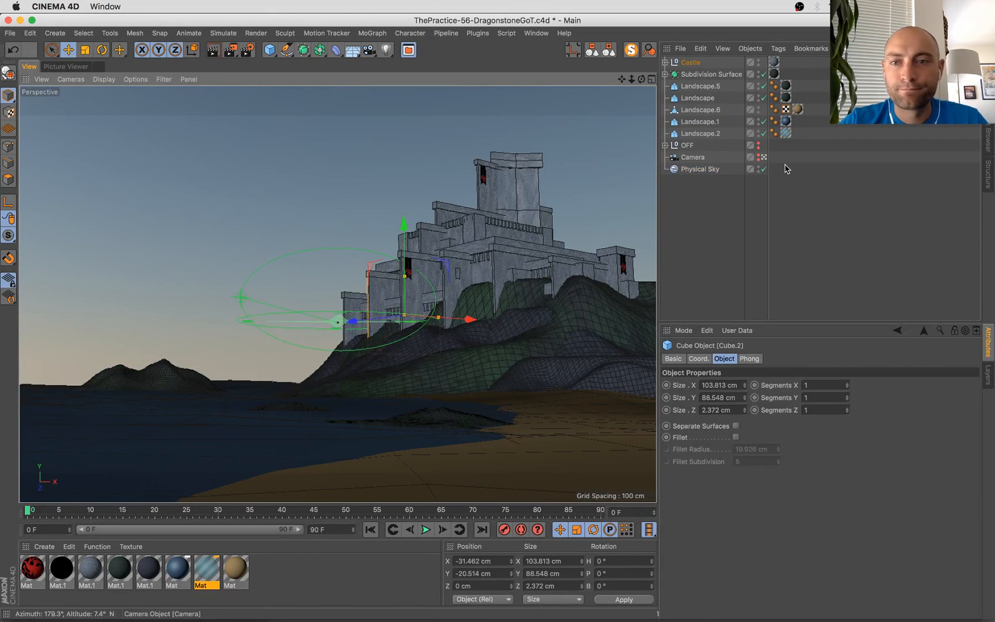
pyautogui.press('o')
pyautogui.keyDown('alt'); pyautogui.moveTo(283, 302); pyautogui.dragTo(345, 275); pyautogui.keyUp('alt')
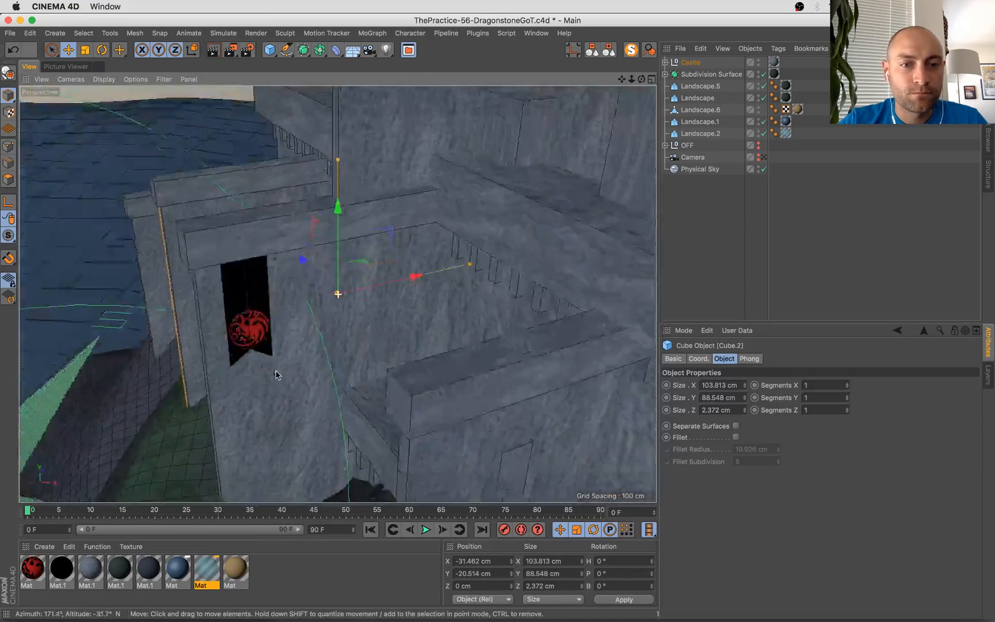
pyautogui.scroll(3, 473, 321)
pyautogui.click(387, 295)
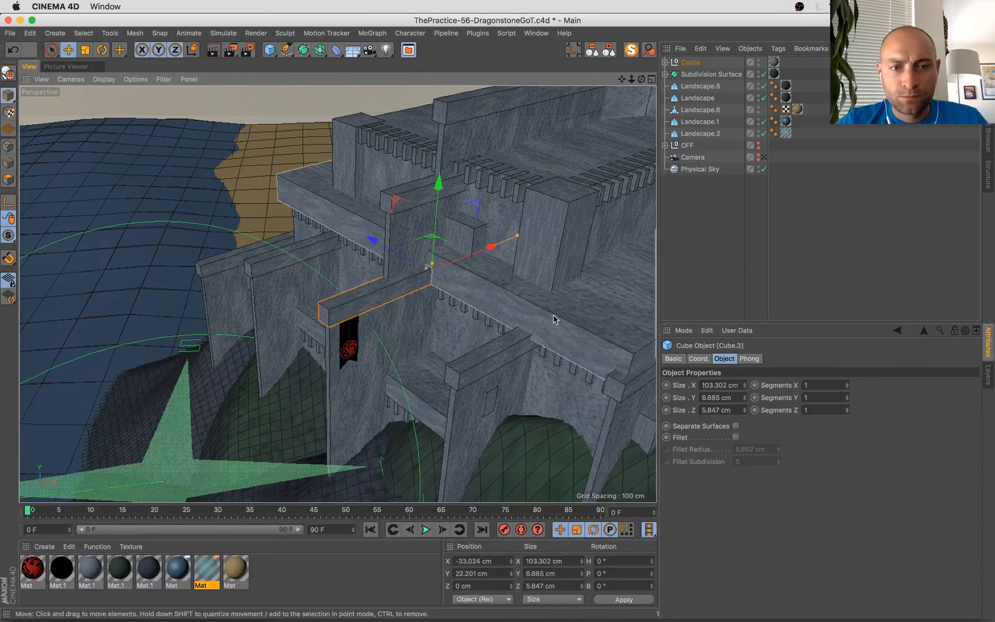
# Save the scene as a new version named ThePractice-56-DragonstoneGoT-2.c4d in the 56-Dragonstone folder
pyautogui.press('super+s')
pyautogui.press('super+shift+s')
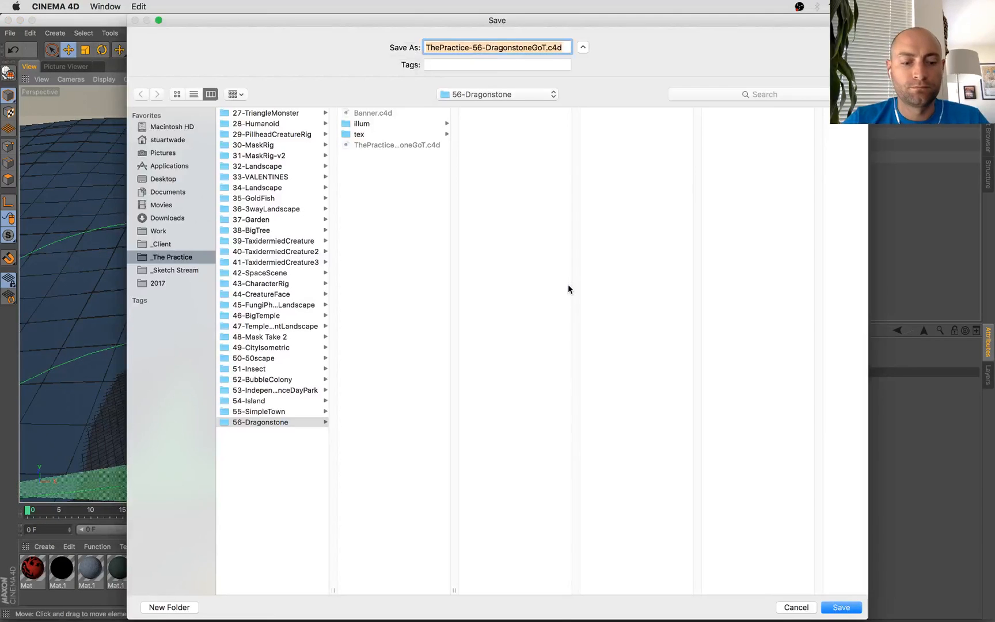
pyautogui.click(558, 47)
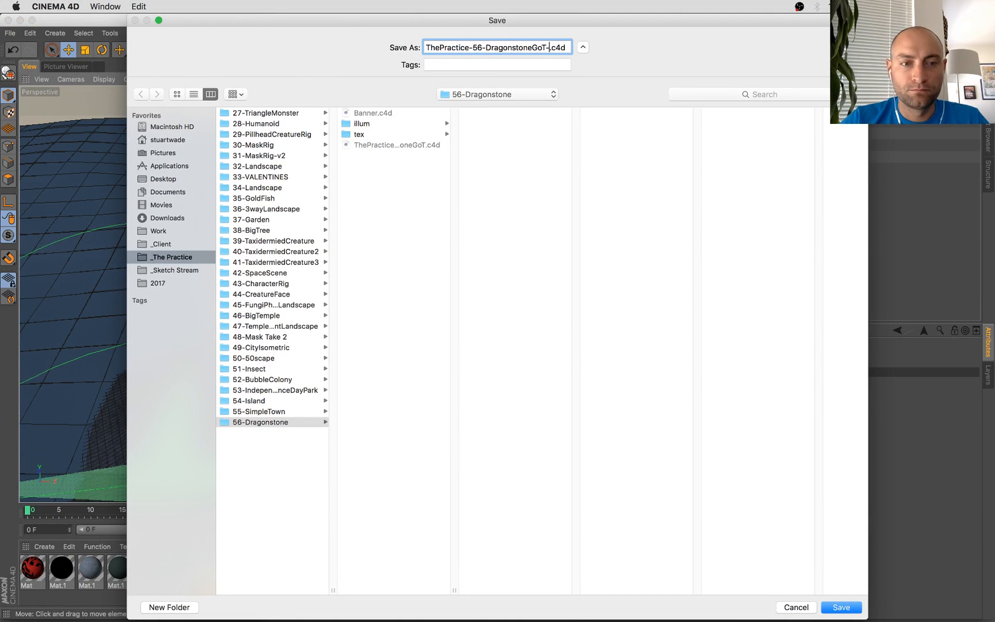
pyautogui.press('Return')
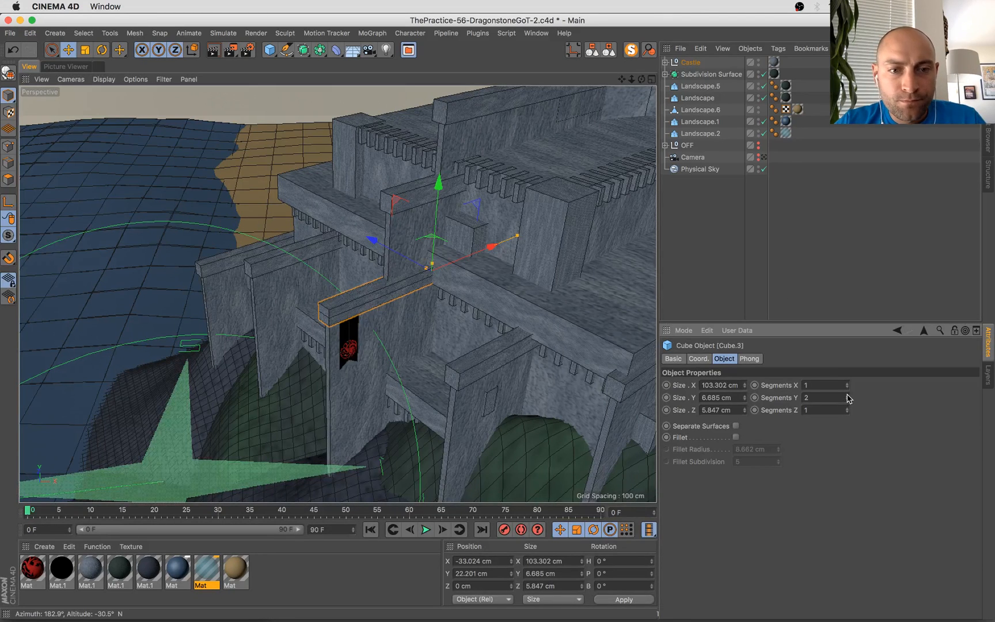
# Set the cap beam's X segments to 6, keep Y at 1, and make the beam editable for working on its edges
pyautogui.press('super+z')
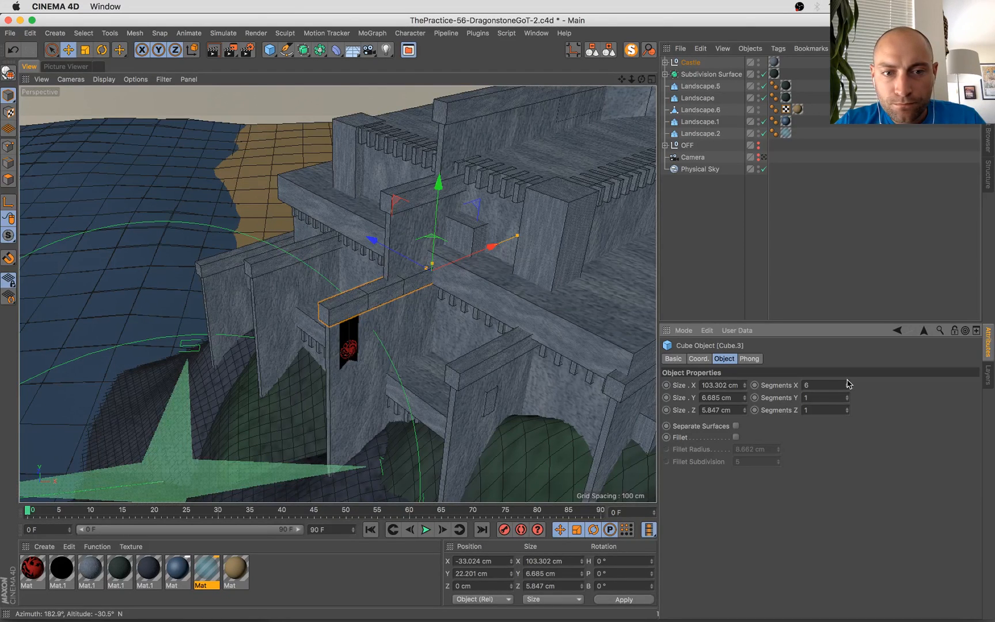
pyautogui.click(8, 163)
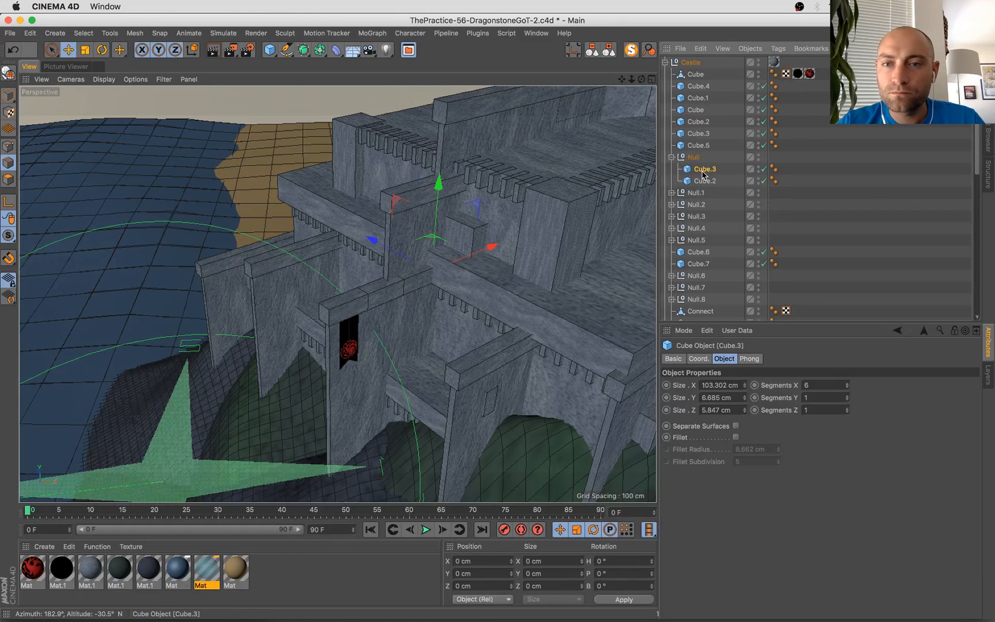
pyautogui.press('c')
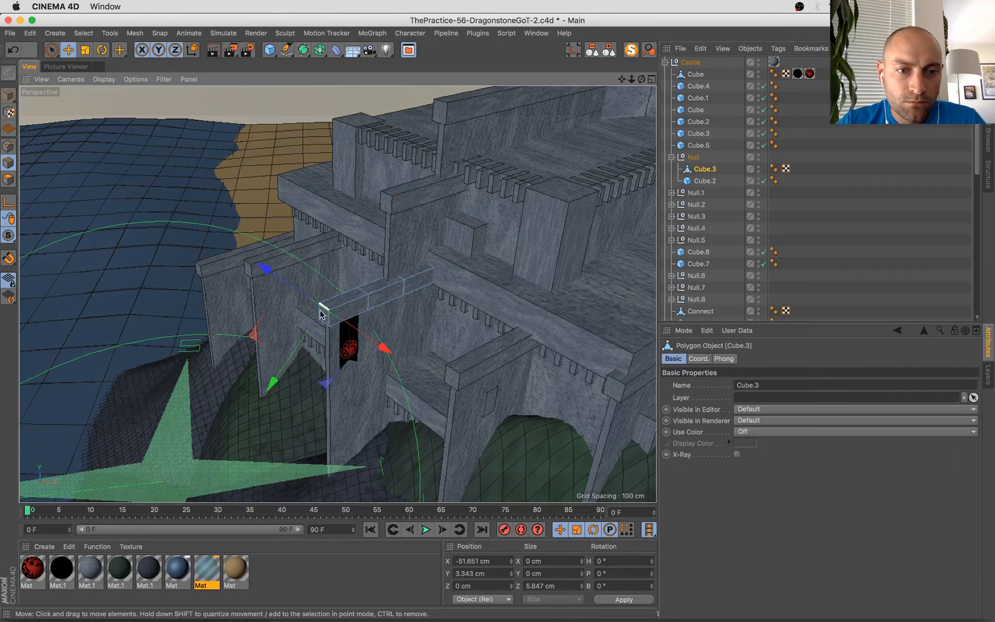
pyautogui.press('e')
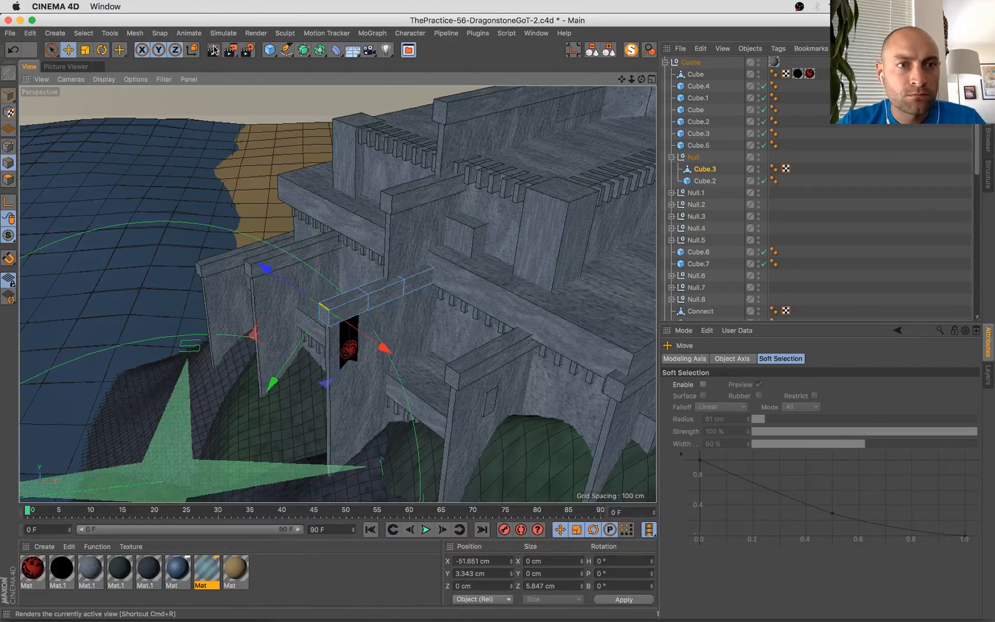
pyautogui.click(193, 51)
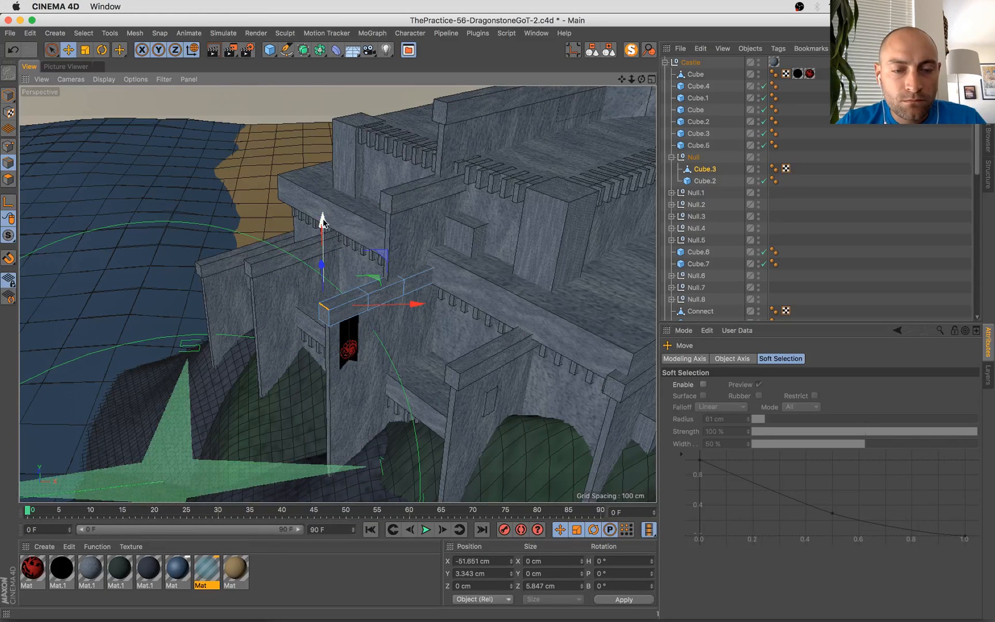
pyautogui.moveTo(323, 221); pyautogui.dragTo(327, 209)
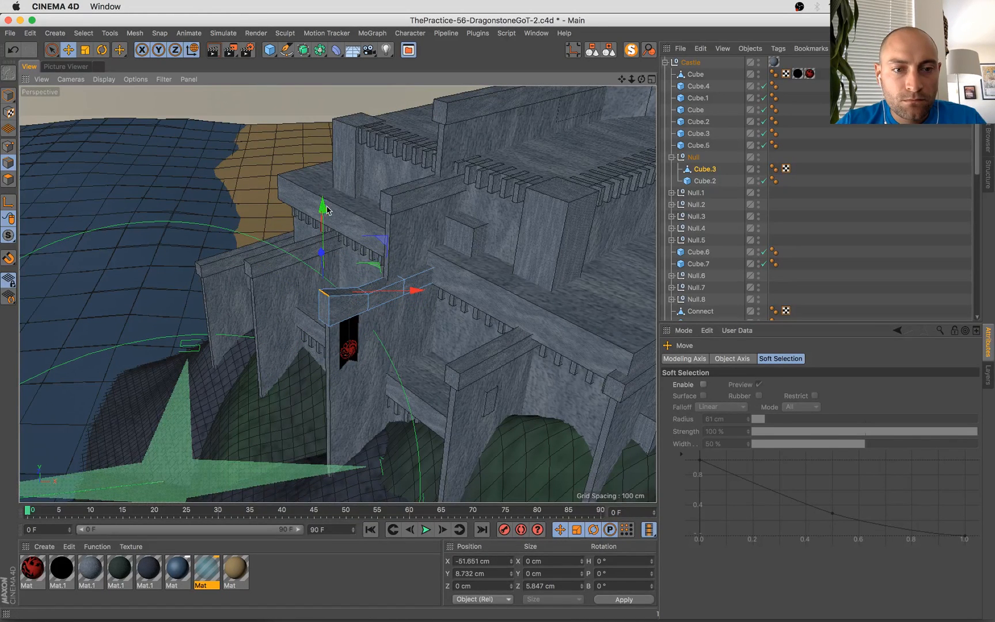
# Undo the end-edge raise and the cap beam's conversion to an editable object
pyautogui.press('super+z')
pyautogui.keyDown('alt'); pyautogui.moveTo(369, 253); pyautogui.dragTo(410, 360); pyautogui.keyUp('alt')
pyautogui.press('super+z')
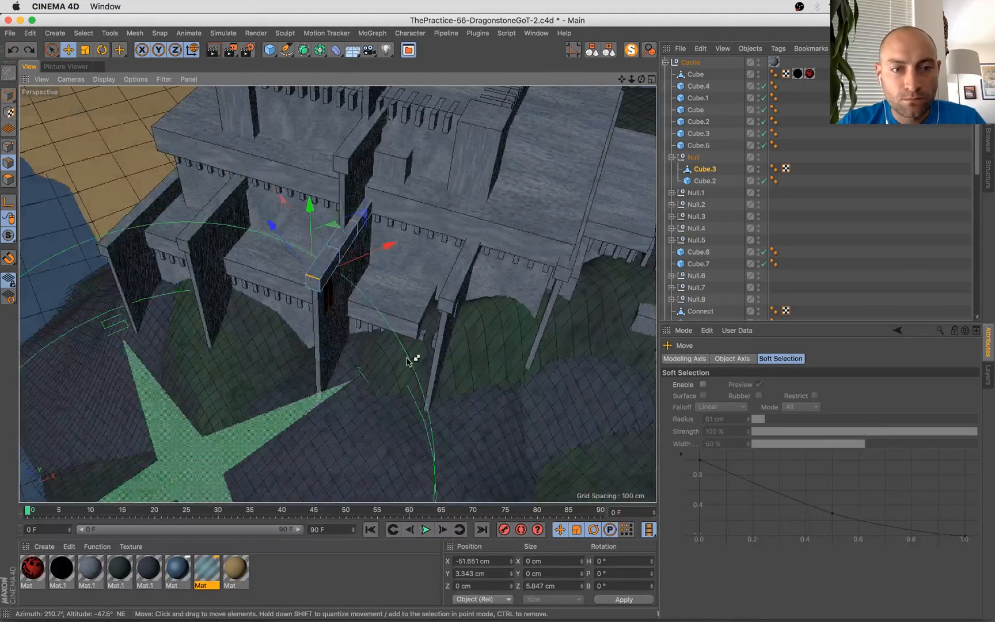
pyautogui.click(405, 358)
pyautogui.press('super+z')
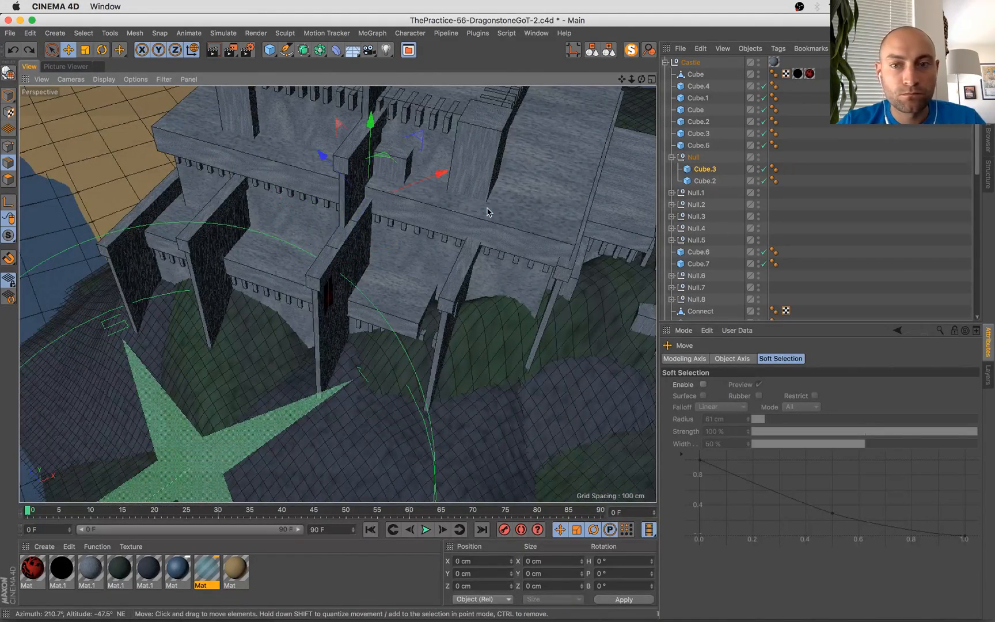
# In model mode, select the cap beams on the five lower buttress walls and the middle-tier wall together
pyautogui.keyDown('alt'); pyautogui.moveTo(444, 326); pyautogui.dragTo(397, 288); pyautogui.keyUp('alt')
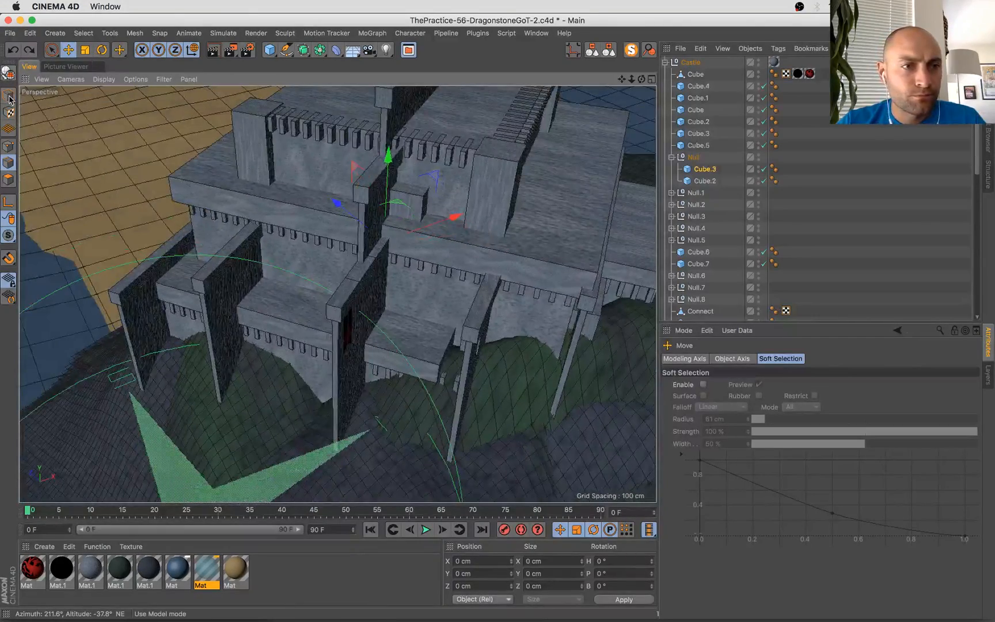
pyautogui.click(355, 282)
pyautogui.keyDown('shift'); pyautogui.click(465, 328); pyautogui.keyUp('shift')
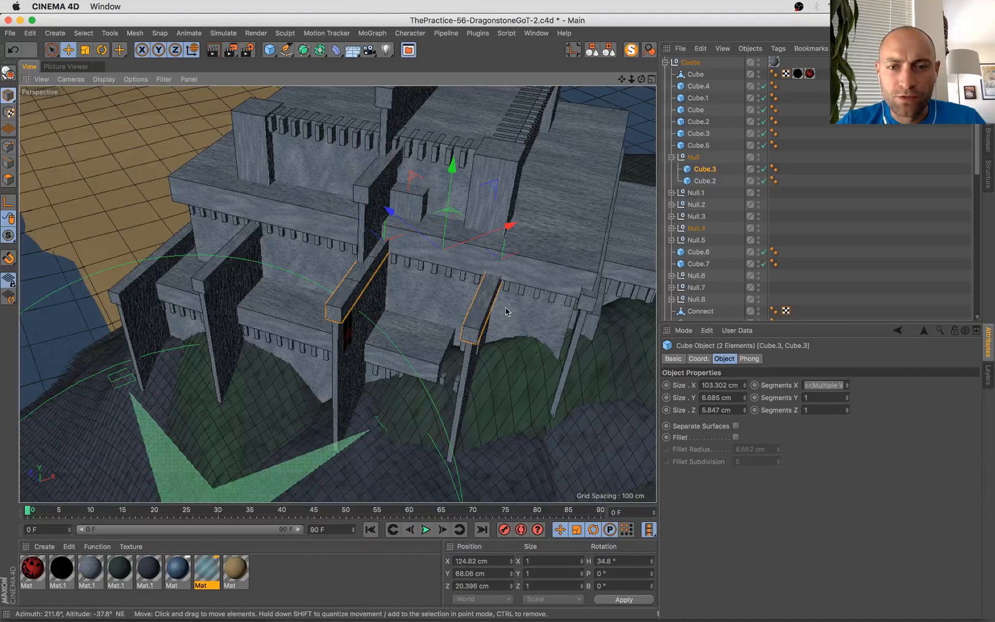
pyautogui.keyDown('shift'); pyautogui.click(579, 302); pyautogui.keyUp('shift')
pyautogui.keyDown('shift'); pyautogui.click(212, 272); pyautogui.keyUp('shift')
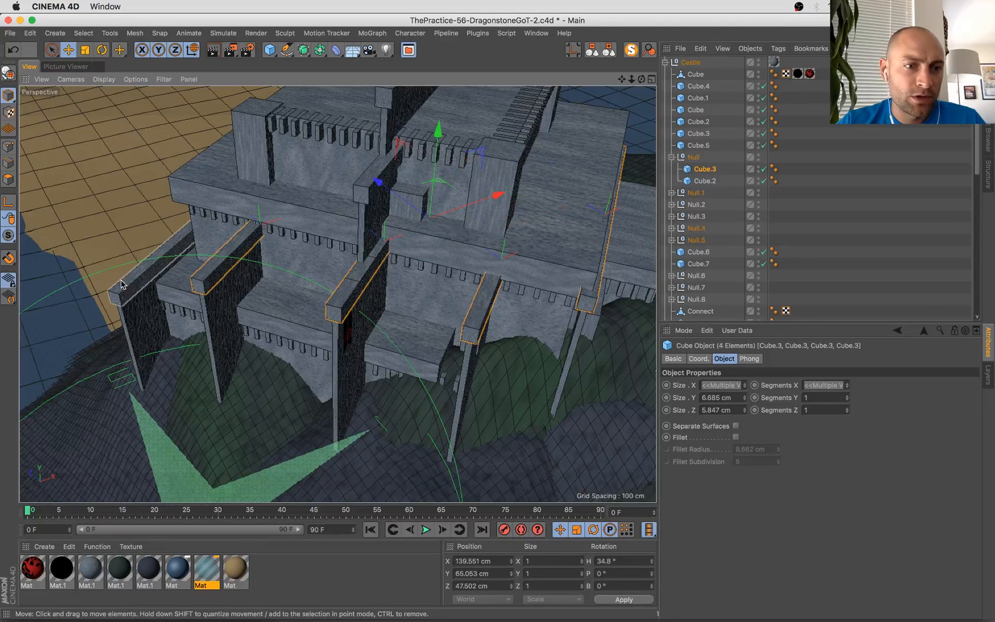
pyautogui.keyDown('shift'); pyautogui.click(127, 287); pyautogui.keyUp('shift')
pyautogui.keyDown('shift'); pyautogui.click(366, 190); pyautogui.keyUp('shift')
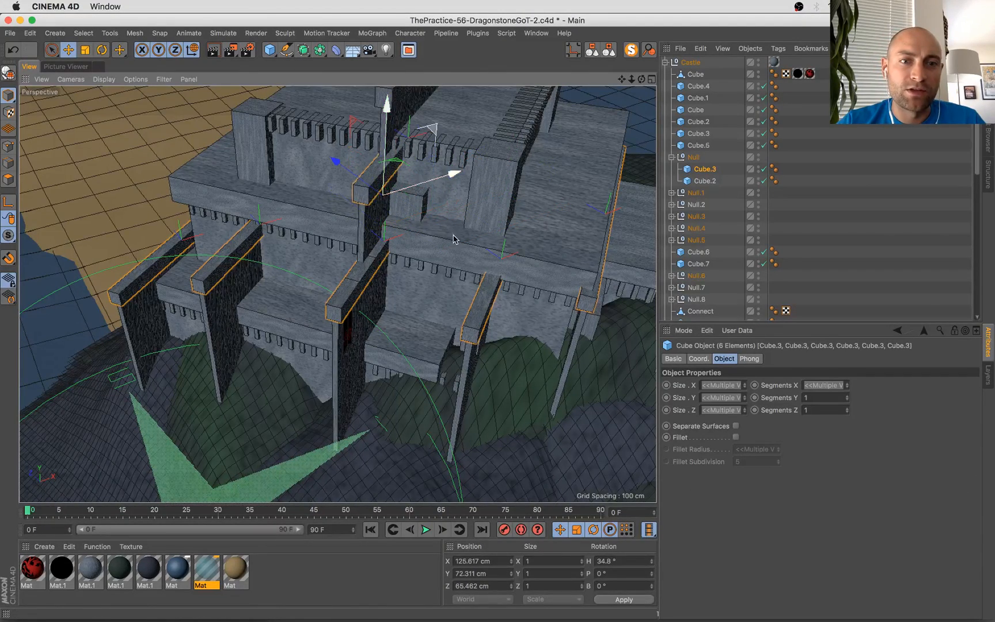
pyautogui.keyDown('alt'); pyautogui.moveTo(367, 190); pyautogui.dragTo(455, 329); pyautogui.keyUp('alt')
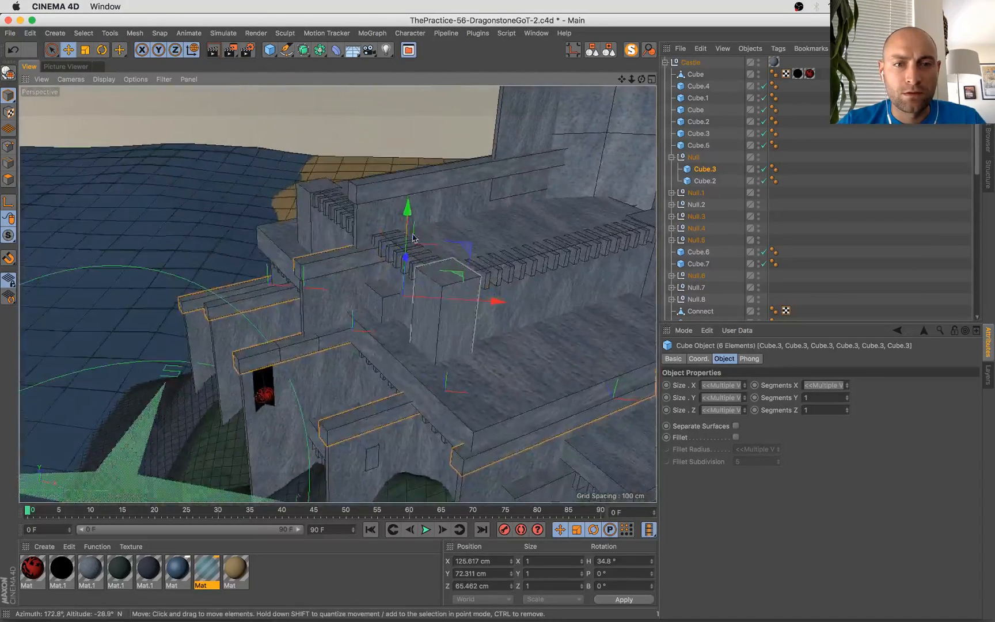
# Add the upper terrace wall's cap beam, the tower banner wall's cap beam and the remaining matching one to the selection
pyautogui.keyDown('shift'); pyautogui.click(463, 195); pyautogui.keyUp('shift')
pyautogui.keyDown('alt'); pyautogui.moveTo(464, 194); pyautogui.dragTo(450, 227); pyautogui.keyUp('alt')
pyautogui.keyDown('shift'); pyautogui.click(449, 227); pyautogui.keyUp('shift')
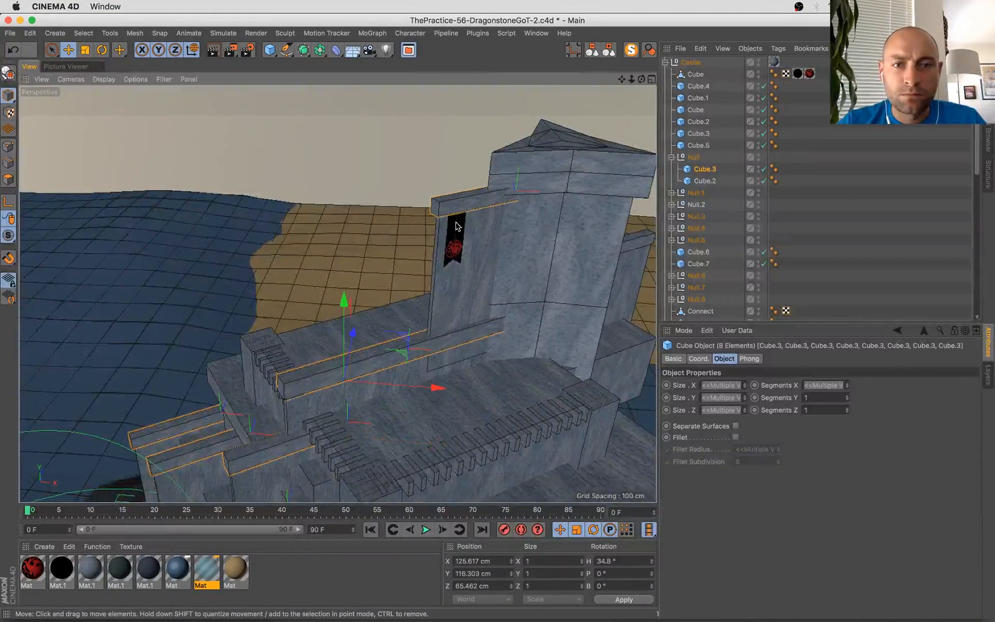
pyautogui.keyDown('alt'); pyautogui.moveTo(457, 361); pyautogui.dragTo(418, 358); pyautogui.keyUp('alt')
pyautogui.keyDown('shift'); pyautogui.click(331, 298); pyautogui.keyUp('shift')
pyautogui.keyDown('alt'); pyautogui.moveTo(331, 300); pyautogui.dragTo(386, 337); pyautogui.keyUp('alt')
pyautogui.keyDown('alt'); pyautogui.moveTo(538, 416); pyautogui.dragTo(508, 398); pyautogui.keyUp('alt')
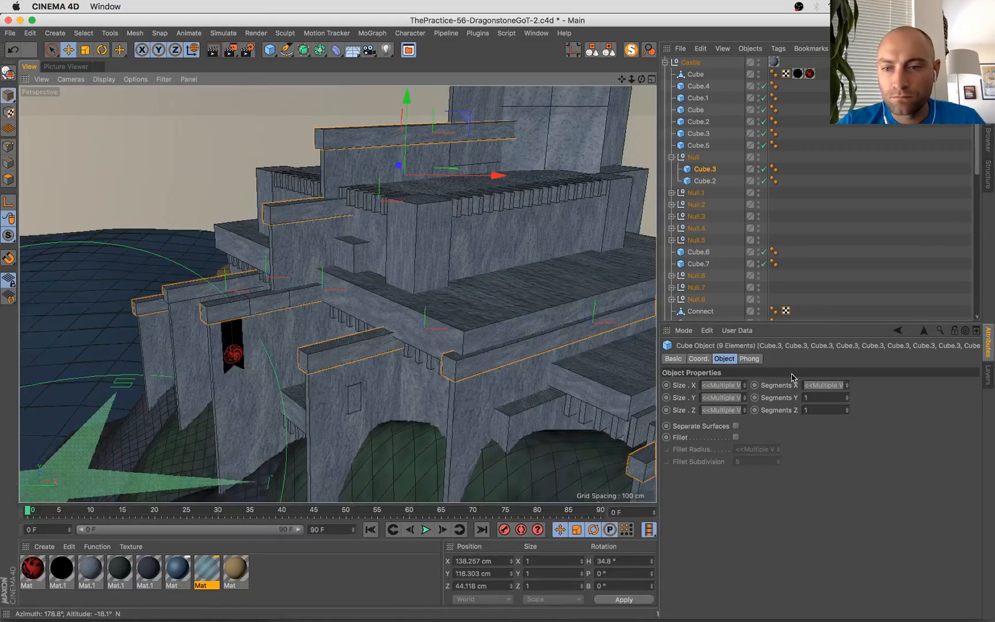
# Set the X segments of all nine selected cap beams to 7 and make them editable
pyautogui.write('2')
pyautogui.click(847, 383)
pyautogui.click(847, 384)
pyautogui.click(847, 384)
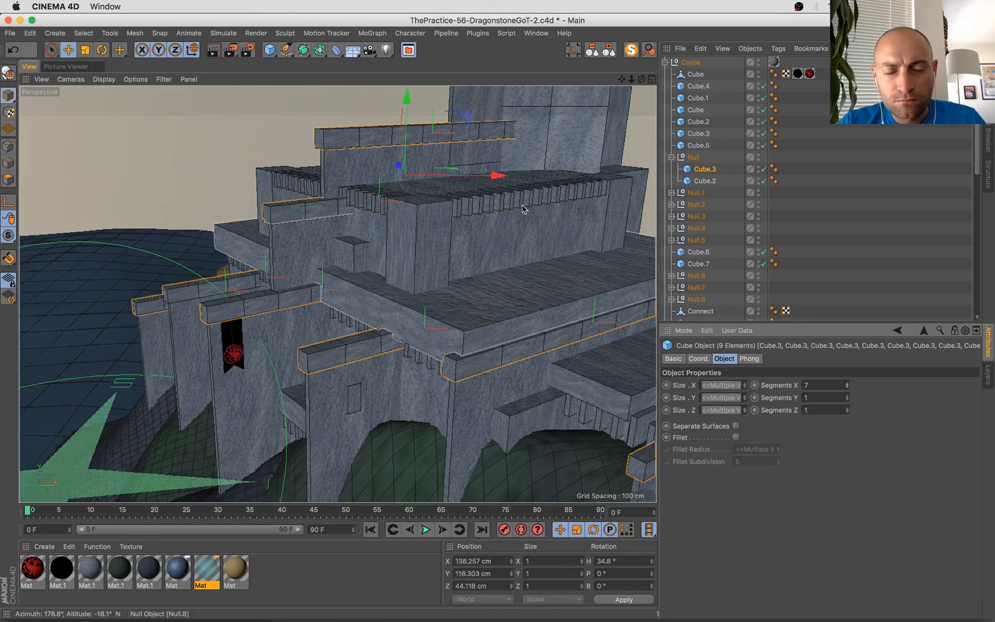
pyautogui.press('c')
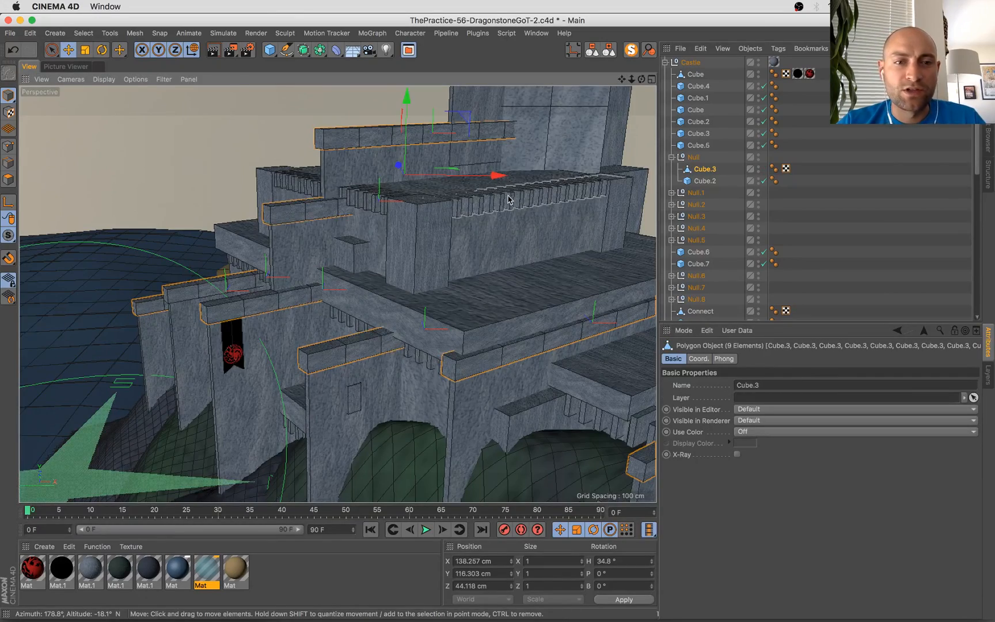
# In edge mode, select the outer top end edge of all nine cap beams and raise them together into peaked ends
pyautogui.keyDown('alt'); pyautogui.moveTo(509, 200); pyautogui.dragTo(500, 229); pyautogui.keyUp('alt')
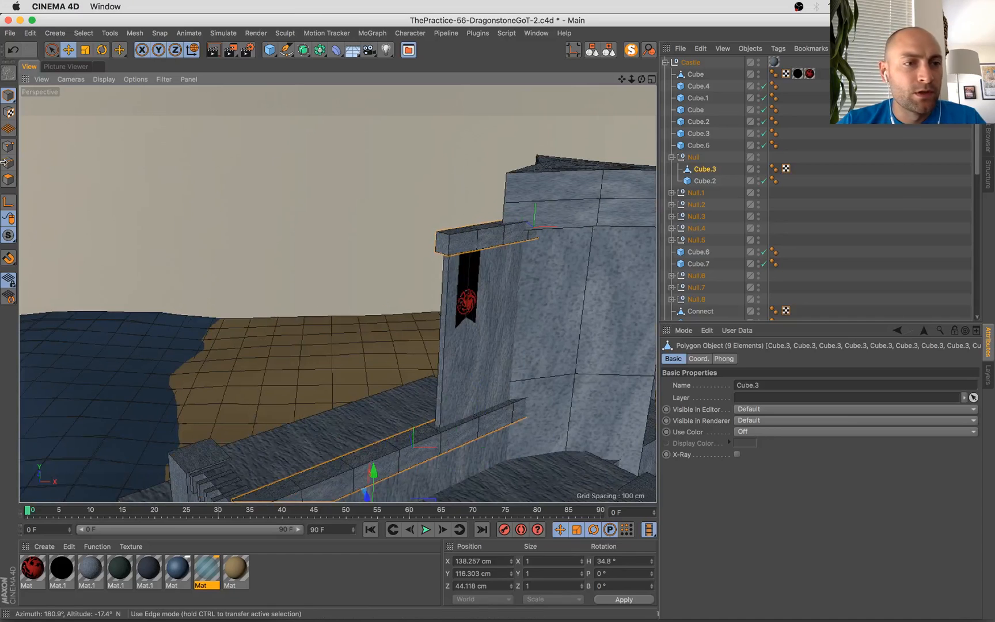
pyautogui.press('Return')
pyautogui.keyDown('alt'); pyautogui.moveTo(447, 235); pyautogui.dragTo(452, 162); pyautogui.keyUp('alt')
pyautogui.hotkey('ctrl', 'z')
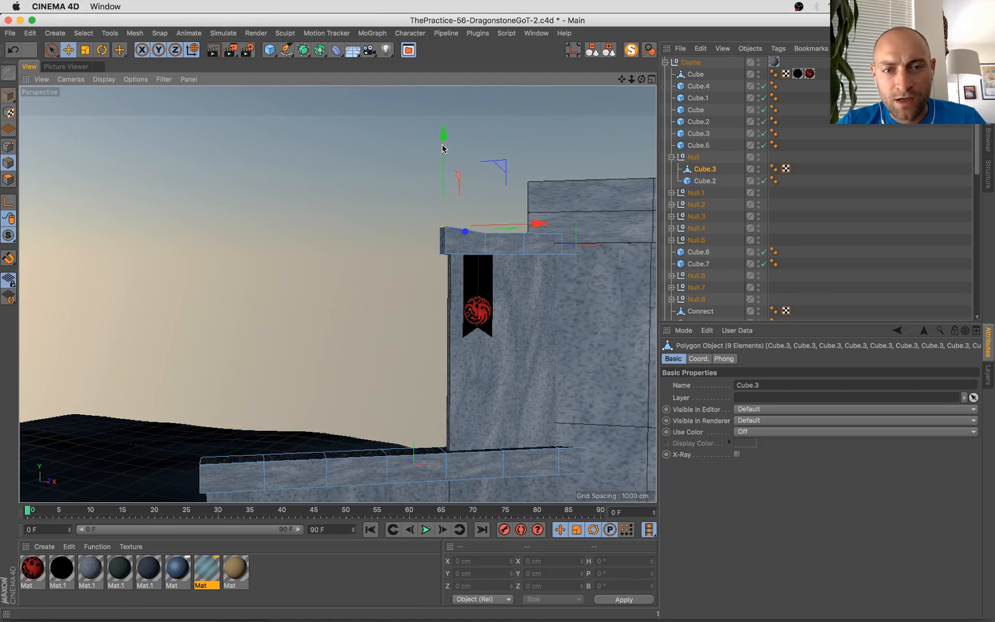
pyautogui.keyDown('alt'); pyautogui.moveTo(444, 357); pyautogui.dragTo(319, 303); pyautogui.keyUp('alt')
pyautogui.click(325, 246)
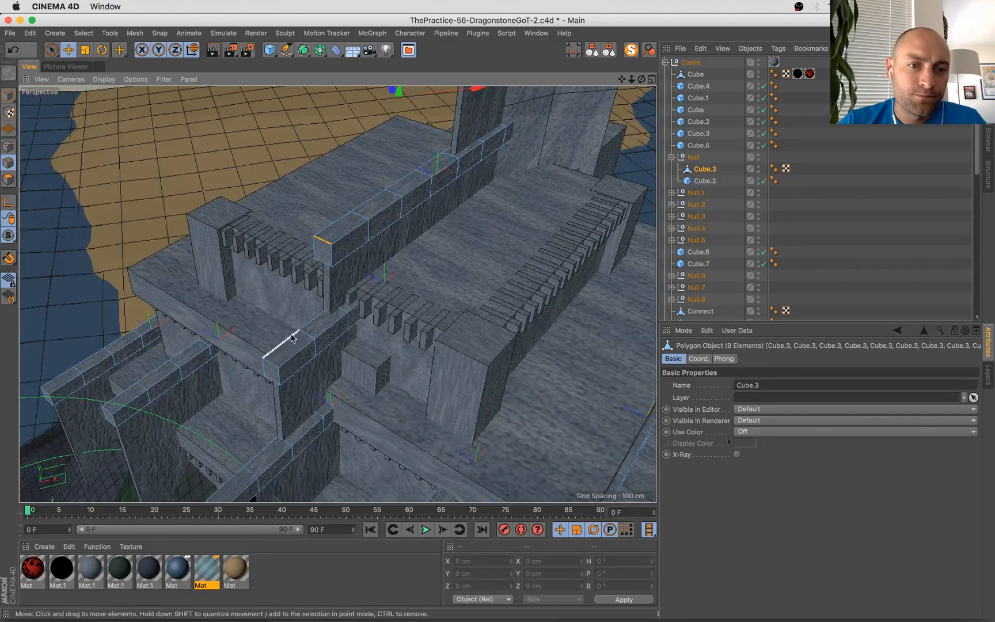
pyautogui.keyDown('shift'); pyautogui.click(272, 364); pyautogui.keyUp('shift')
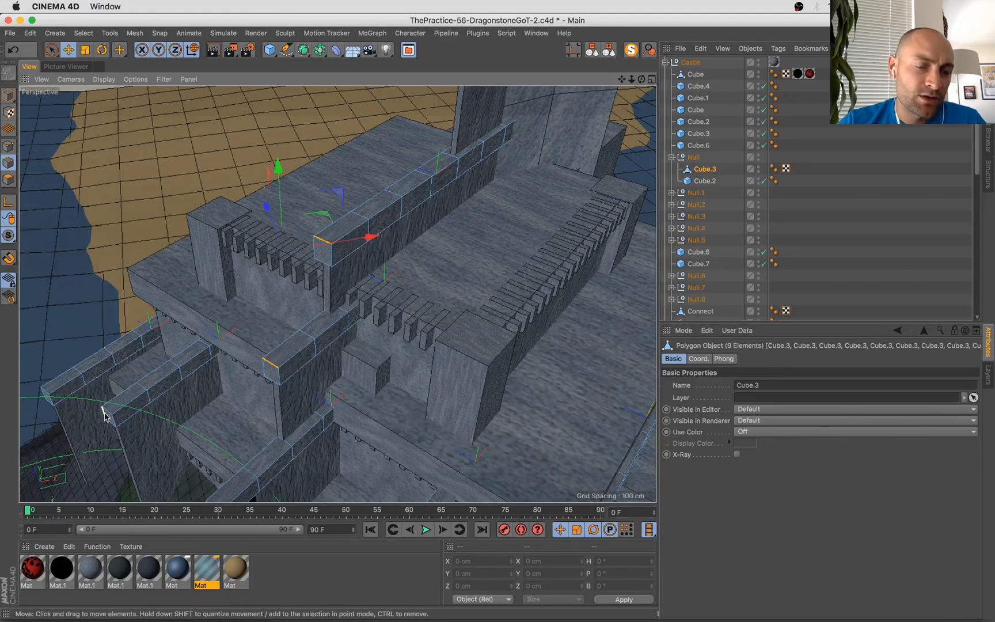
pyautogui.keyDown('shift'); pyautogui.click(101, 413); pyautogui.keyUp('shift')
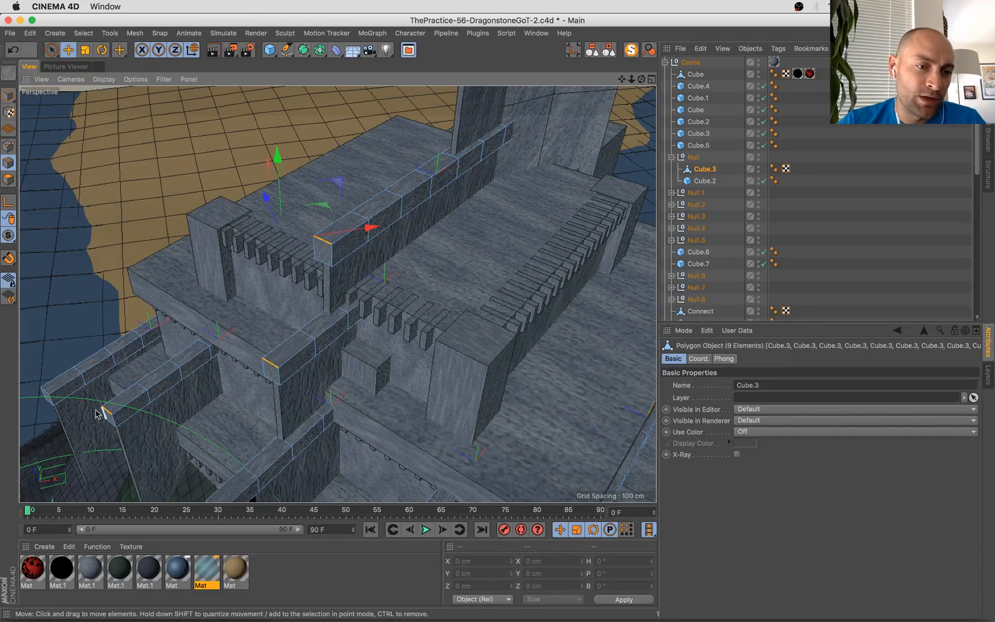
pyautogui.keyDown('alt'); pyautogui.moveTo(367, 378); pyautogui.dragTo(274, 244); pyautogui.keyUp('alt')
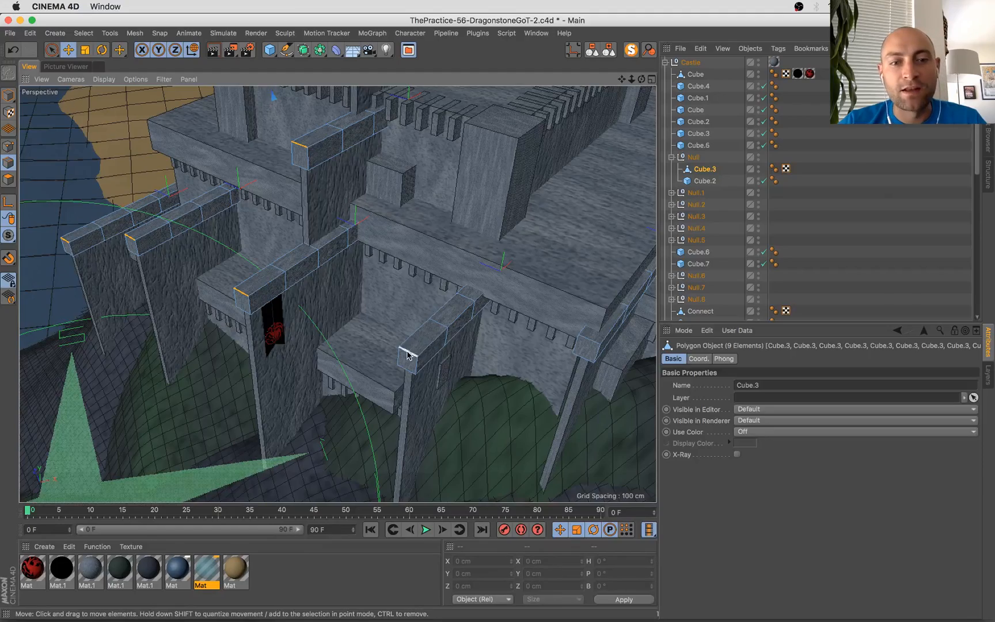
pyautogui.keyDown('alt'); pyautogui.moveTo(568, 301); pyautogui.dragTo(457, 327); pyautogui.keyUp('alt')
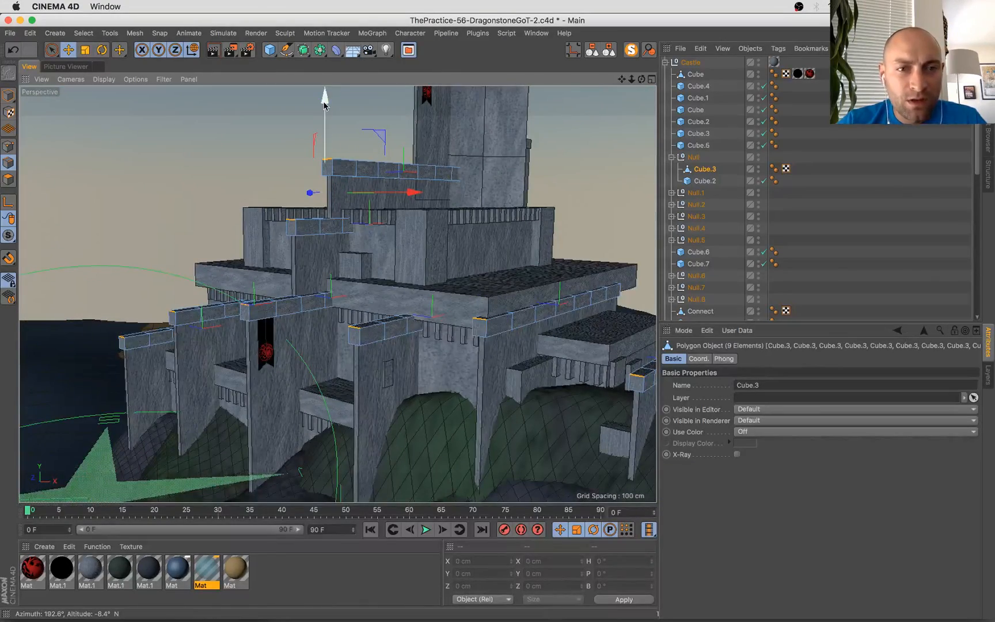
pyautogui.moveTo(325, 101); pyautogui.dragTo(325, 79)
pyautogui.keyDown('alt'); pyautogui.moveTo(355, 156); pyautogui.dragTo(302, 349); pyautogui.keyUp('alt')
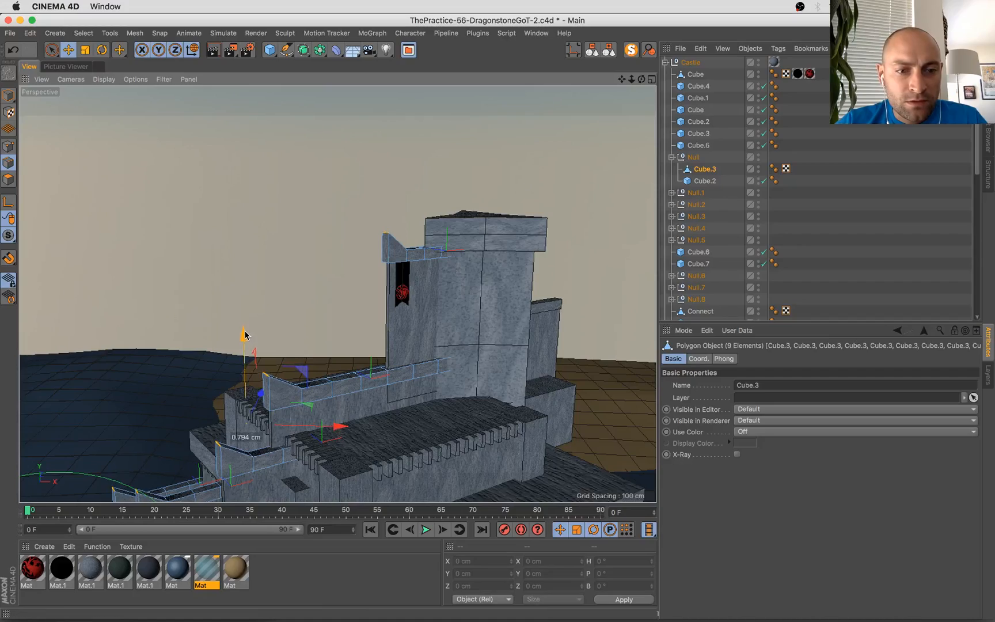
# Select the next top edge inward on all nine cap beams and raise them slightly to curve the slope behind each peak
pyautogui.keyDown('alt'); pyautogui.moveTo(247, 429); pyautogui.dragTo(280, 397); pyautogui.keyUp('alt')
pyautogui.click(447, 229)
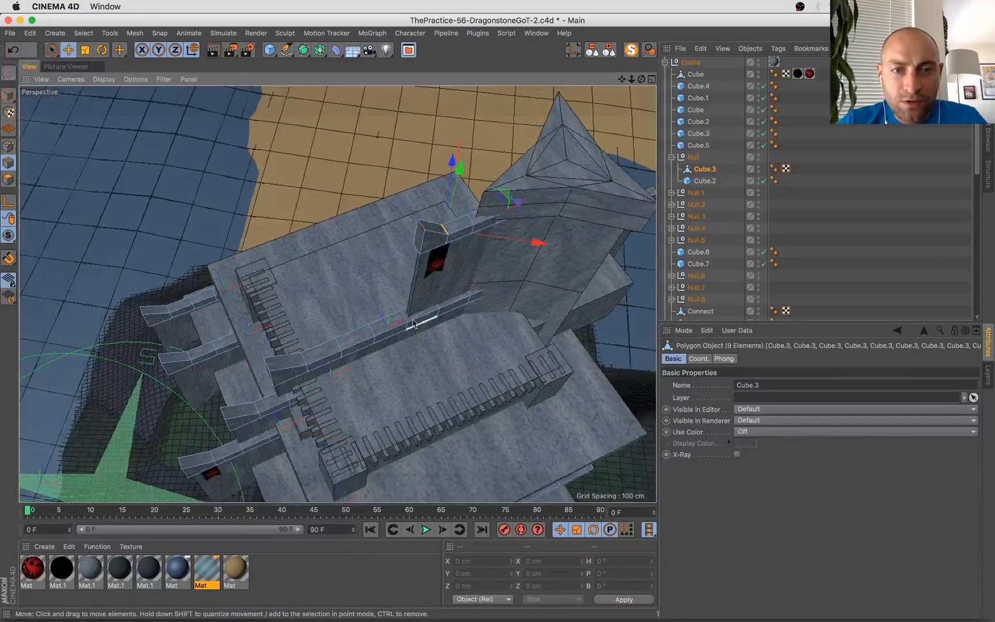
pyautogui.keyDown('alt'); pyautogui.moveTo(260, 307); pyautogui.dragTo(288, 195, button='middle'); pyautogui.keyUp('alt')
pyautogui.click(332, 233)
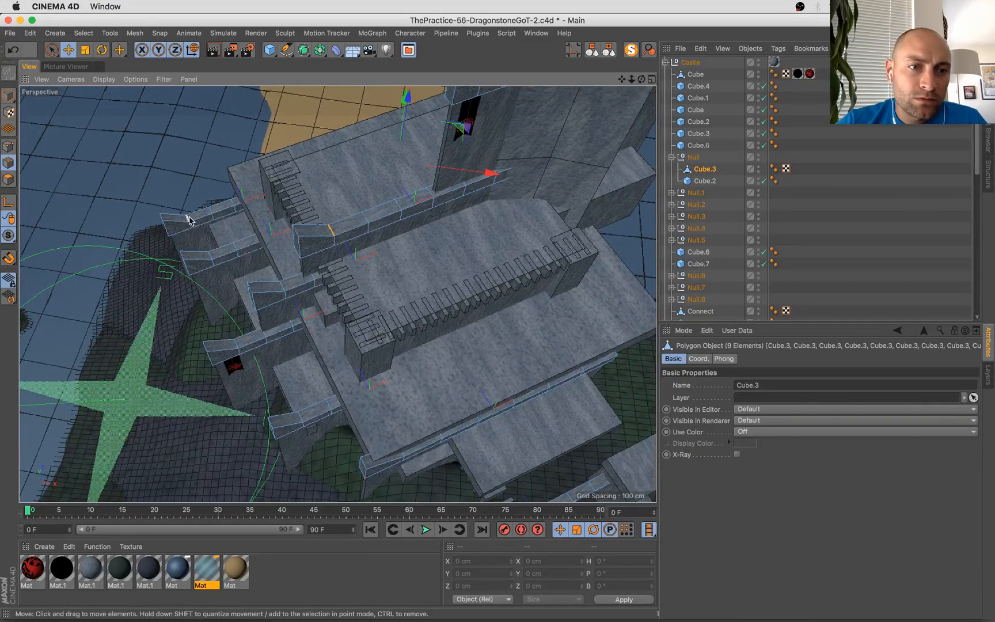
pyautogui.keyDown('shift'); pyautogui.click(189, 220); pyautogui.keyUp('shift')
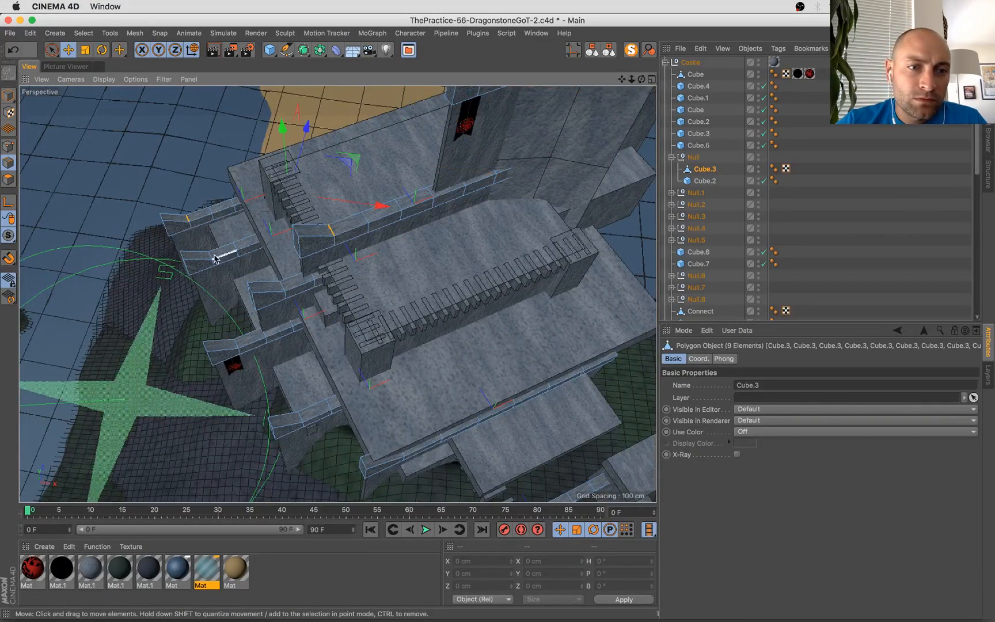
pyautogui.keyDown('shift'); pyautogui.click(284, 287); pyautogui.keyUp('shift')
pyautogui.keyDown('shift'); pyautogui.click(236, 344); pyautogui.keyUp('shift')
pyautogui.keyDown('shift'); pyautogui.click(304, 414); pyautogui.keyUp('shift')
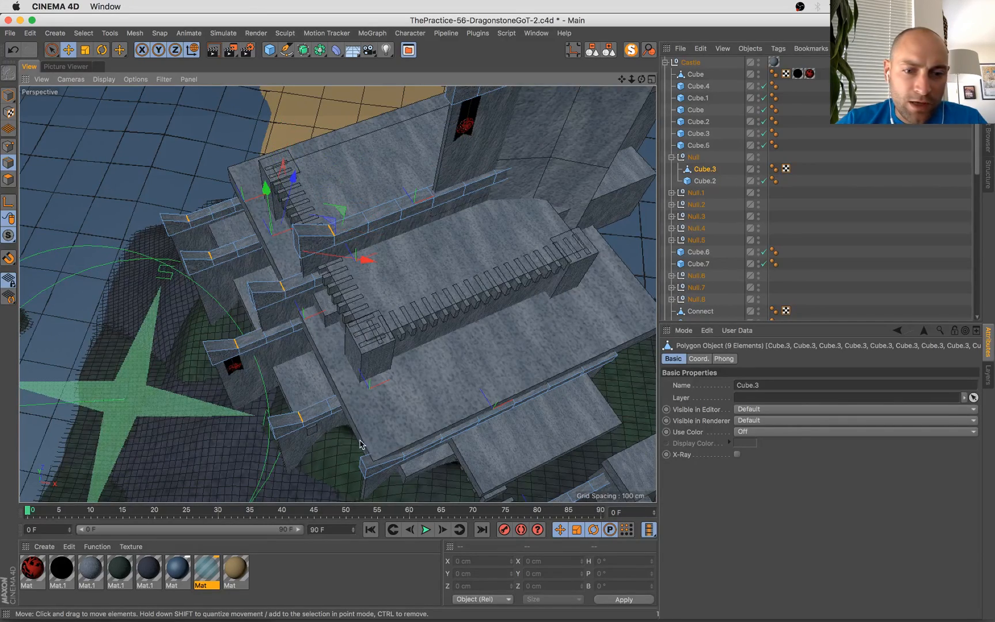
pyautogui.keyDown('alt'); pyautogui.moveTo(423, 452); pyautogui.dragTo(297, 299); pyautogui.keyUp('alt')
pyautogui.keyDown('alt'); pyautogui.moveTo(146, 458); pyautogui.dragTo(357, 222); pyautogui.keyUp('alt')
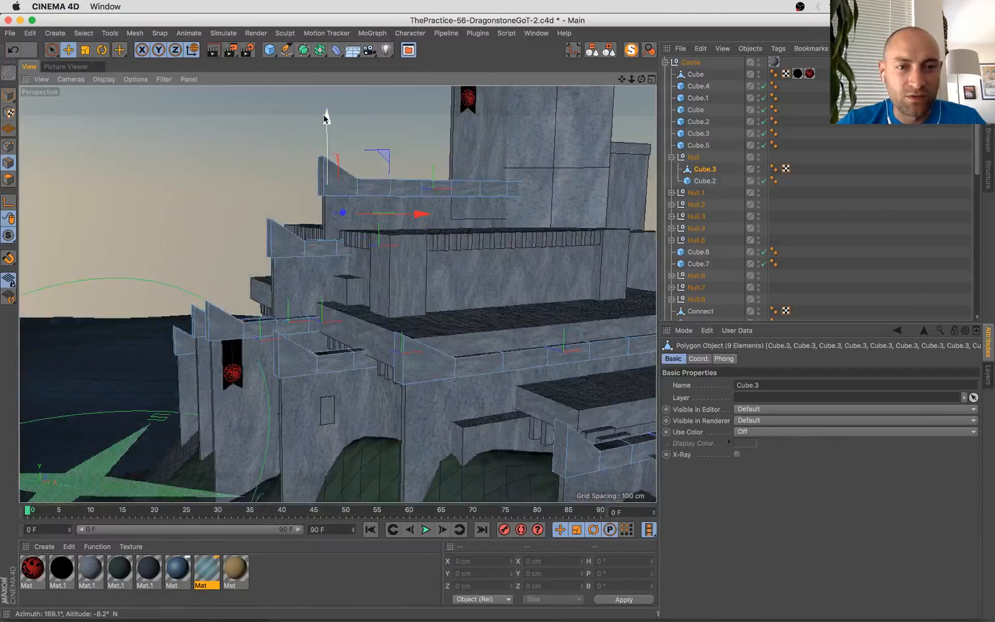
pyautogui.moveTo(326, 117); pyautogui.dragTo(329, 120)
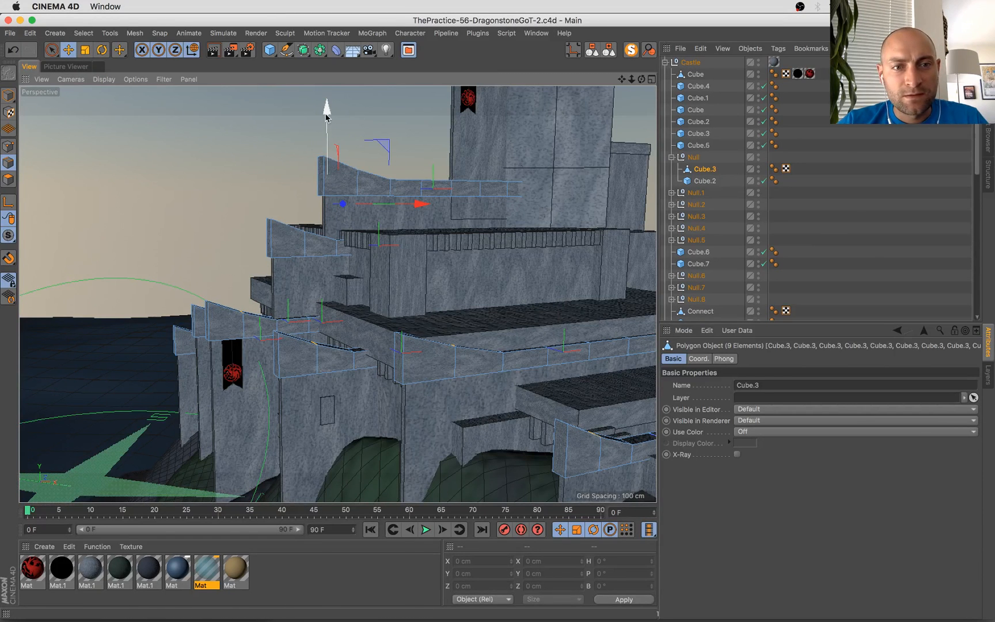
# Inspect the nine cap beams in isolation, and check the whole castle through the scene camera
pyautogui.click(648, 53)
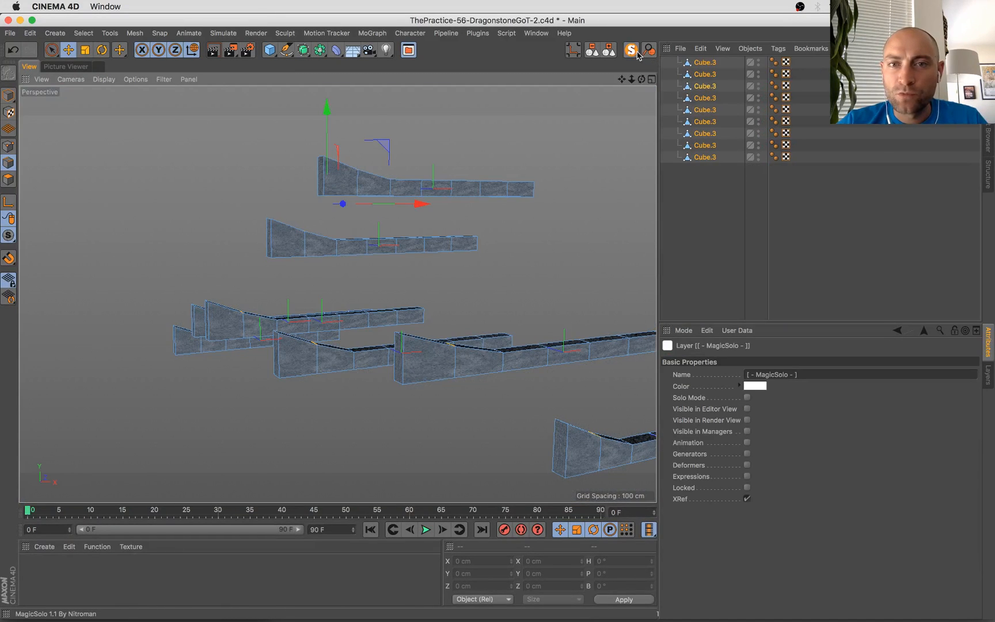
pyautogui.click(609, 53)
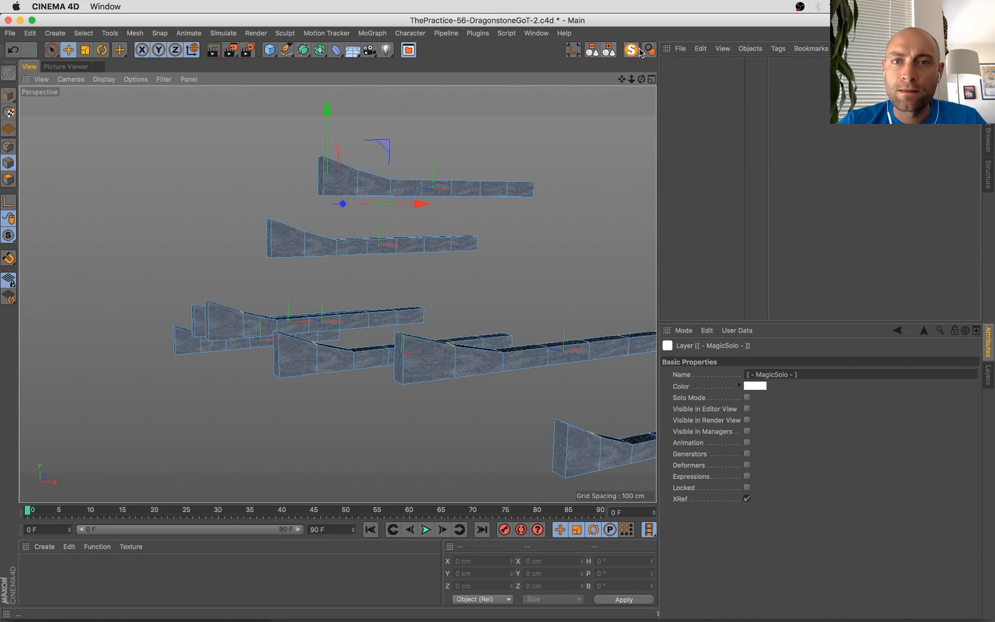
pyautogui.click(763, 158)
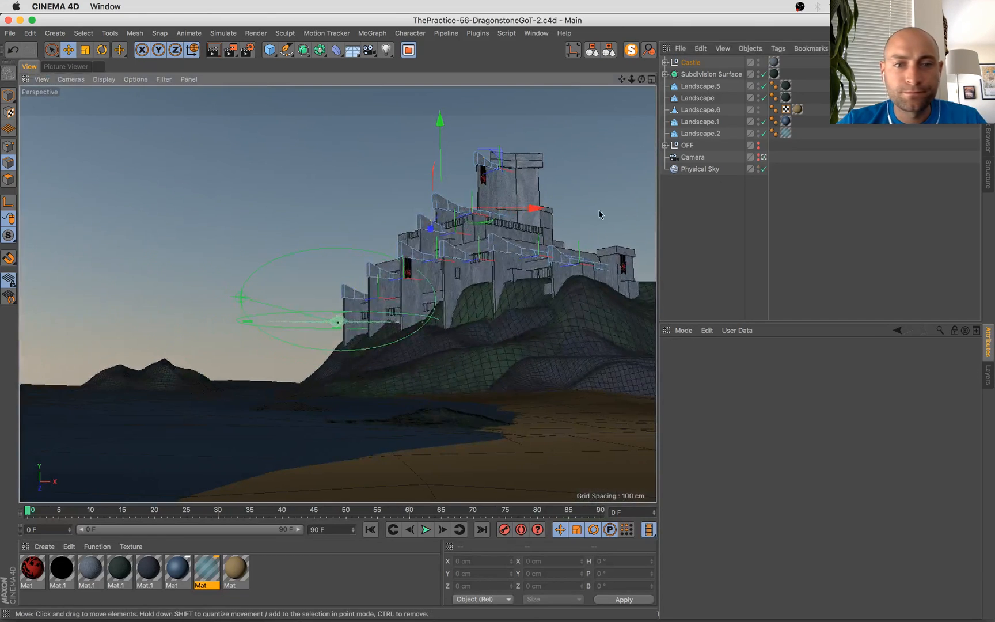
# Select the top corner points of the tower cap and raise them to about 17.7 cm in Y, forming peaked corners
pyautogui.click(485, 161)
pyautogui.scroll(-5, 596, 188)
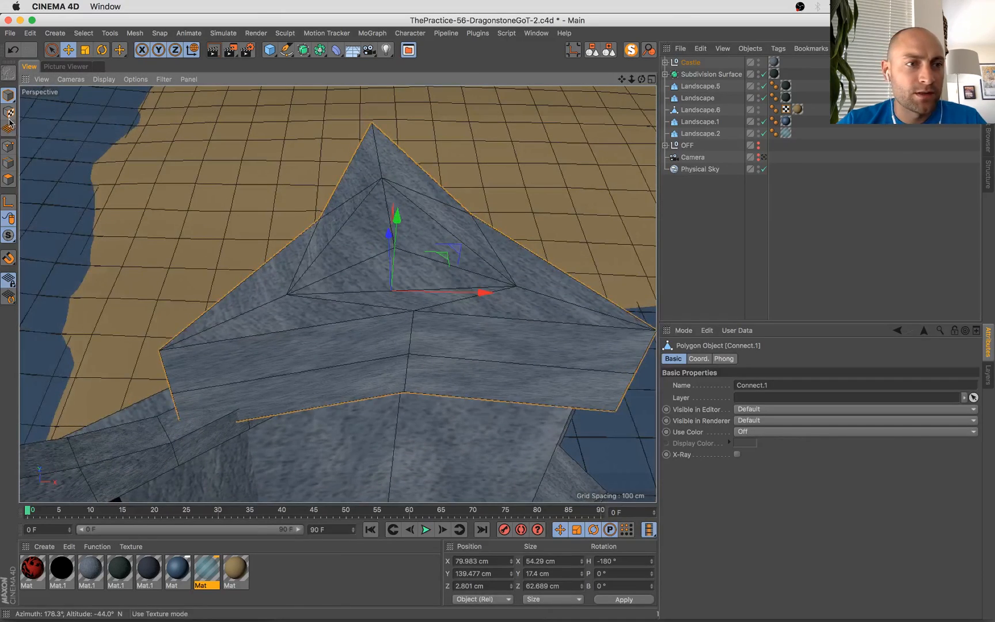
pyautogui.click(12, 145)
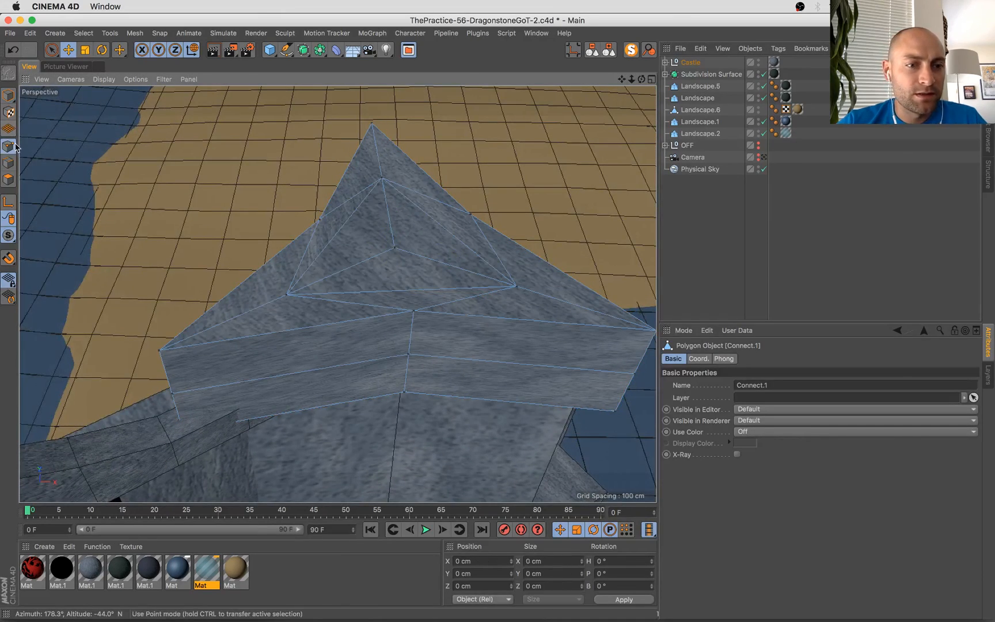
pyautogui.press('9')
pyautogui.click(159, 350)
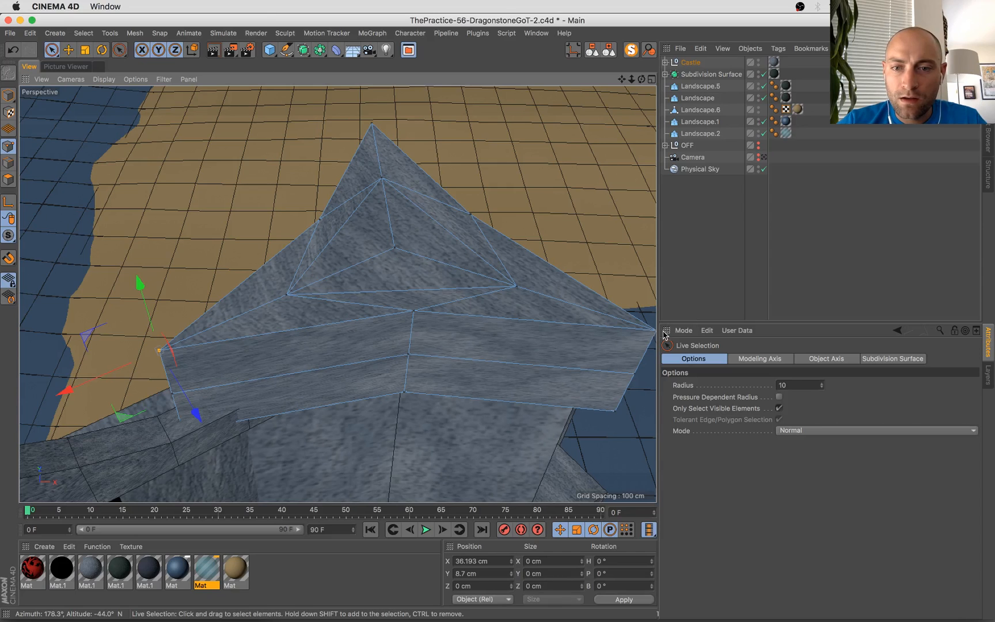
pyautogui.moveTo(376, 132)
pyautogui.mouseDown()
pyautogui.moveTo(629, 333)
pyautogui.moveTo(620, 307)
pyautogui.moveTo(482, 168)
pyautogui.mouseUp()
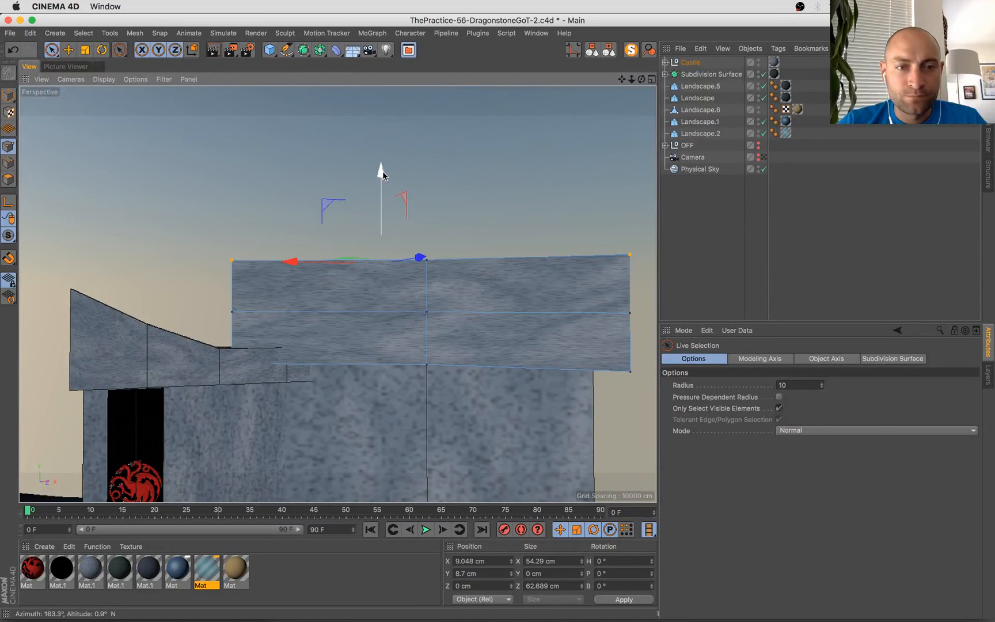
pyautogui.moveTo(382, 172); pyautogui.dragTo(390, 128)
pyautogui.click(764, 156)
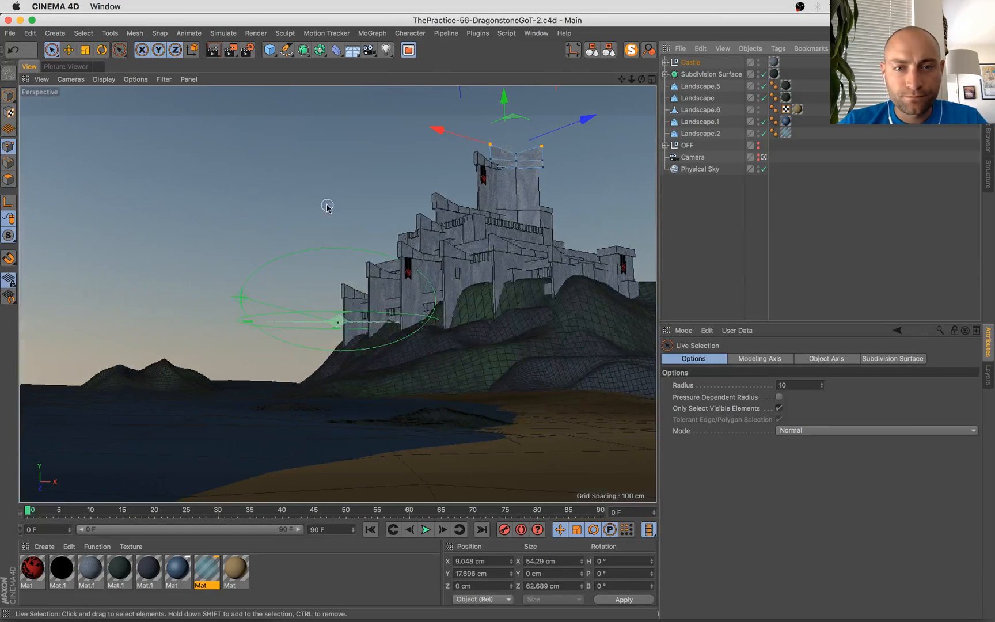
# Deselect the tower cap, save the project, and render the camera view, examining the previous render meanwhile
pyautogui.click(386, 177)
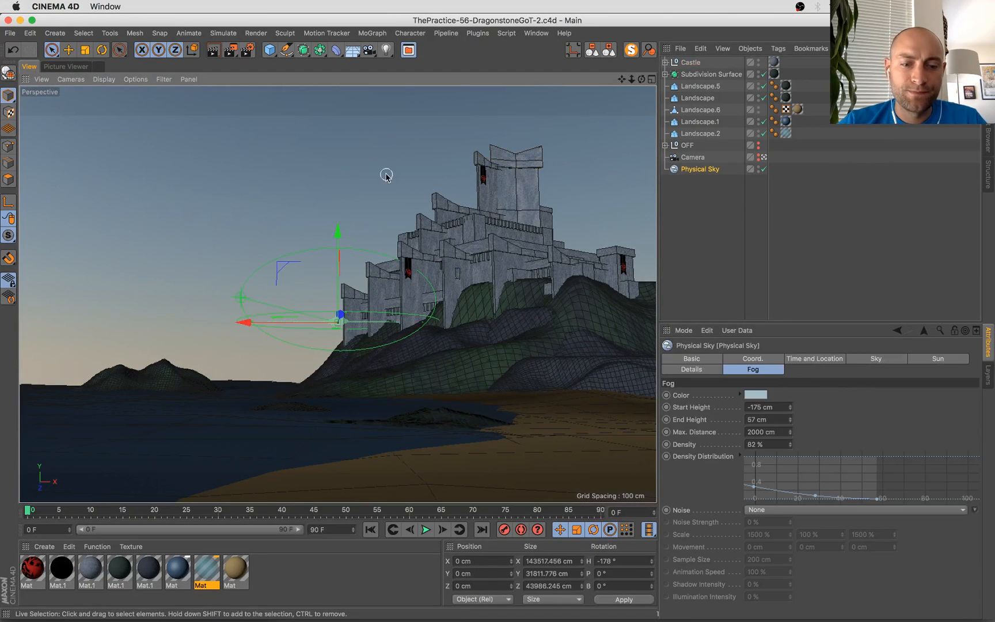
pyautogui.press('e')
pyautogui.click(395, 183)
pyautogui.press('super+s')
pyautogui.hotkey('shift', 'r')
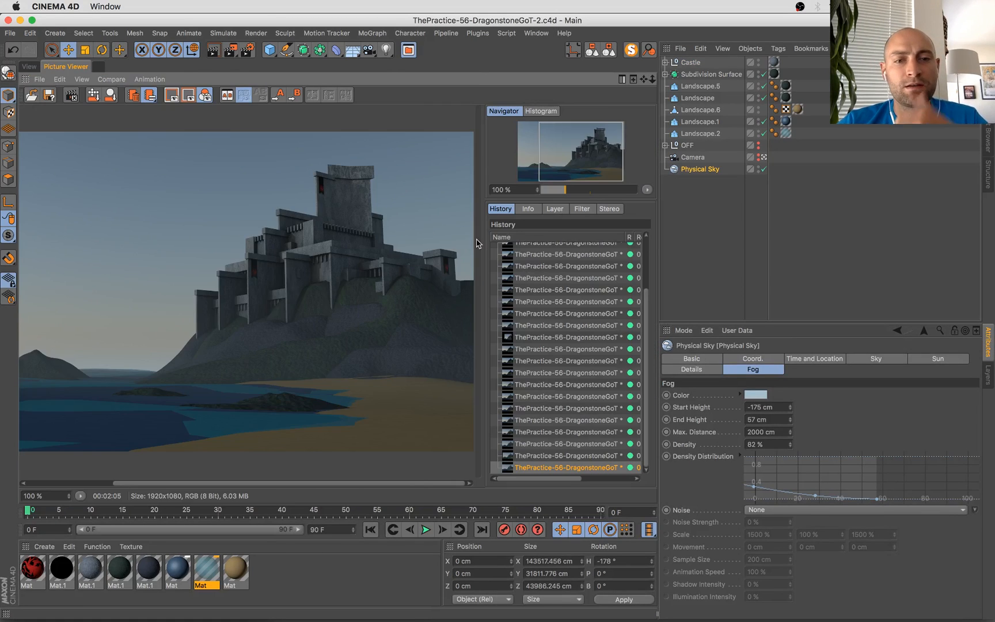
pyautogui.scroll(-1, 262, 358)
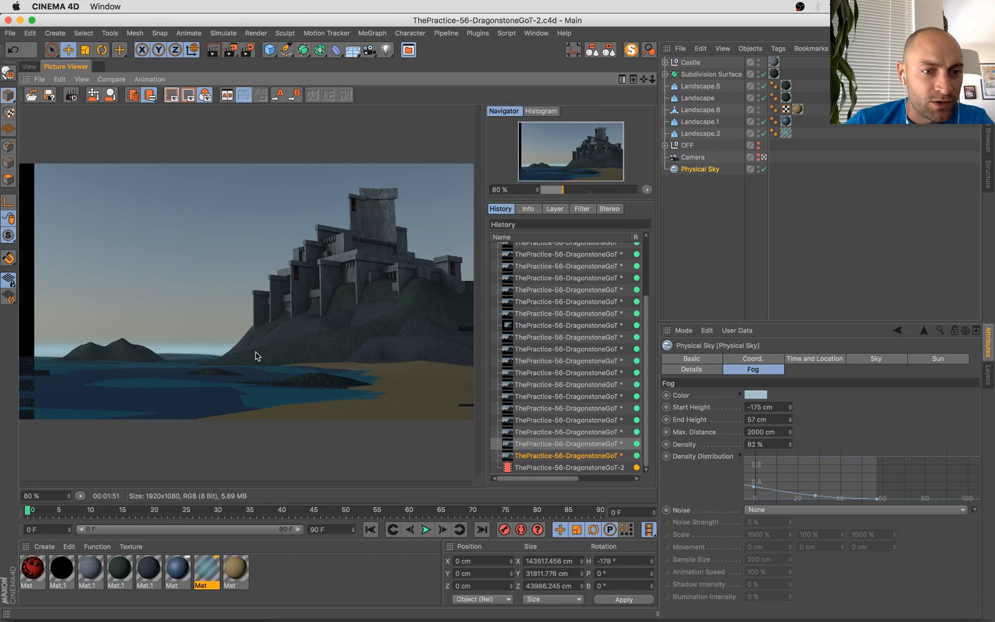
pyautogui.press('Up')
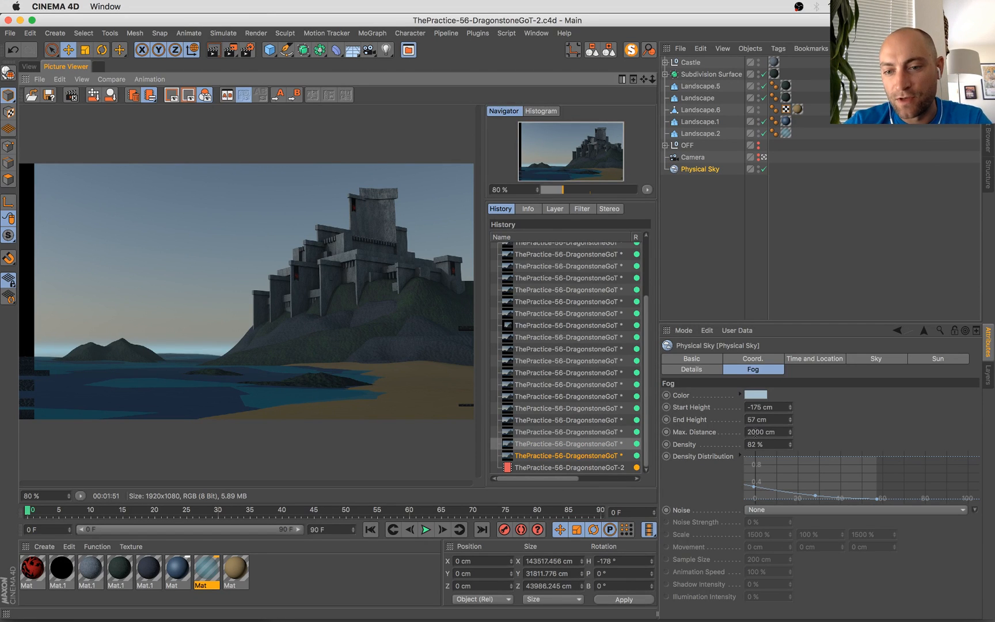
# Set the Physical Sky fog's start height to -95 cm and its density to 86%
pyautogui.click(750, 432)
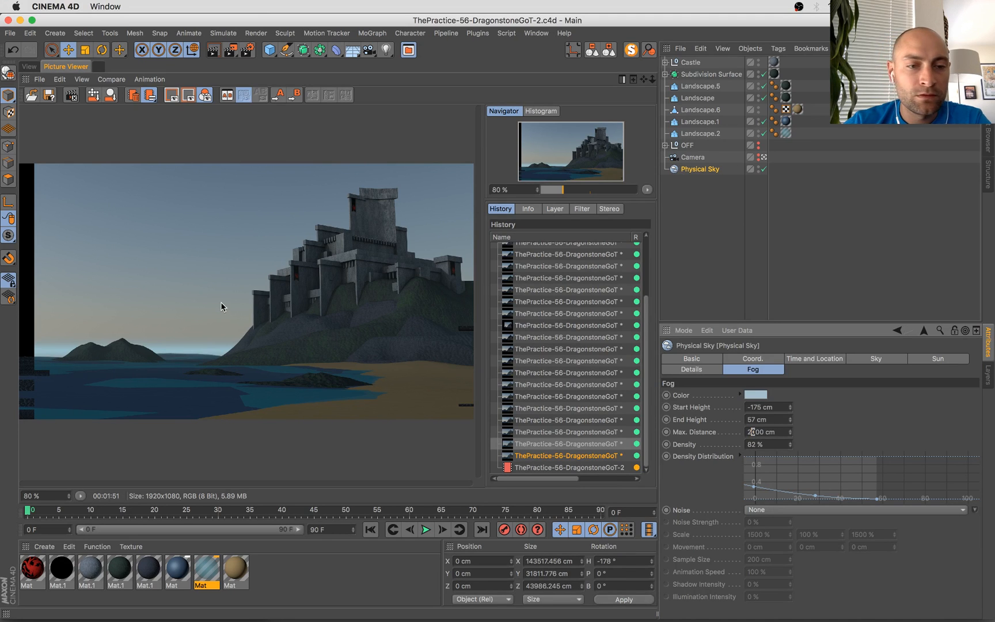
pyautogui.click(612, 467)
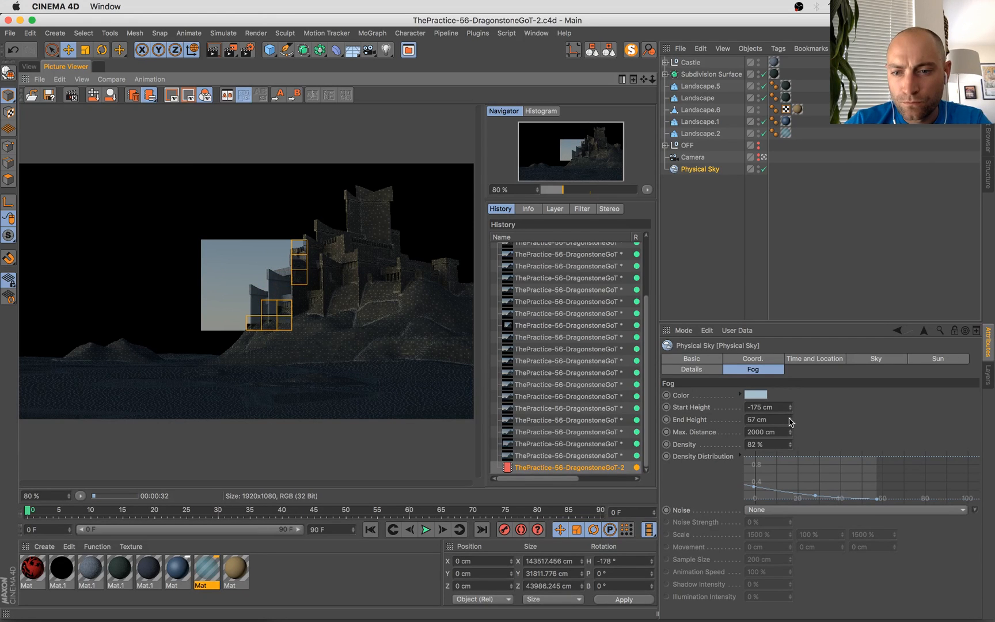
pyautogui.moveTo(790, 409); pyautogui.dragTo(791, 397)
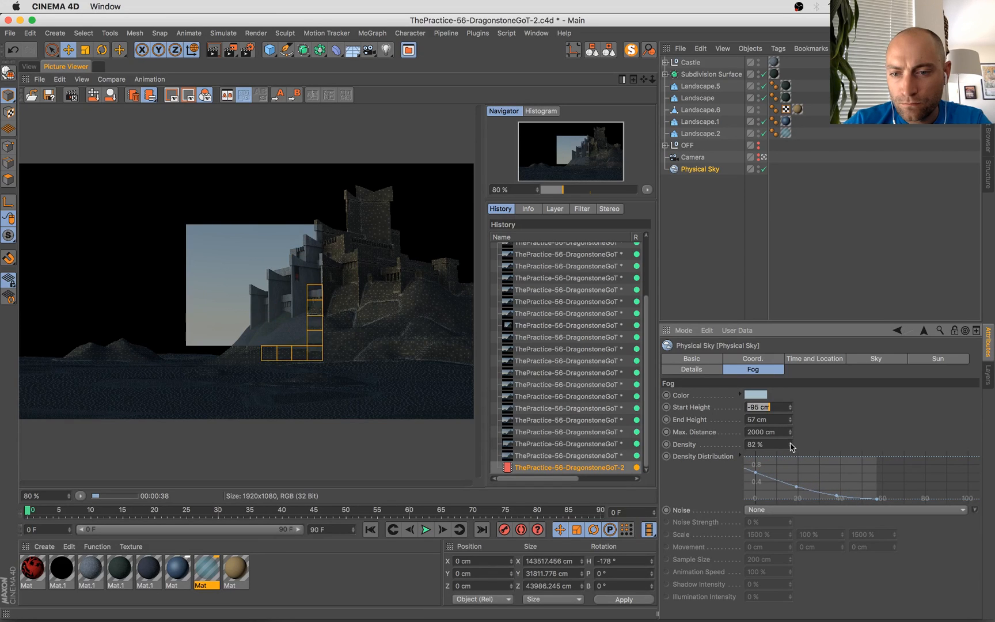
pyautogui.moveTo(793, 444); pyautogui.dragTo(793, 441)
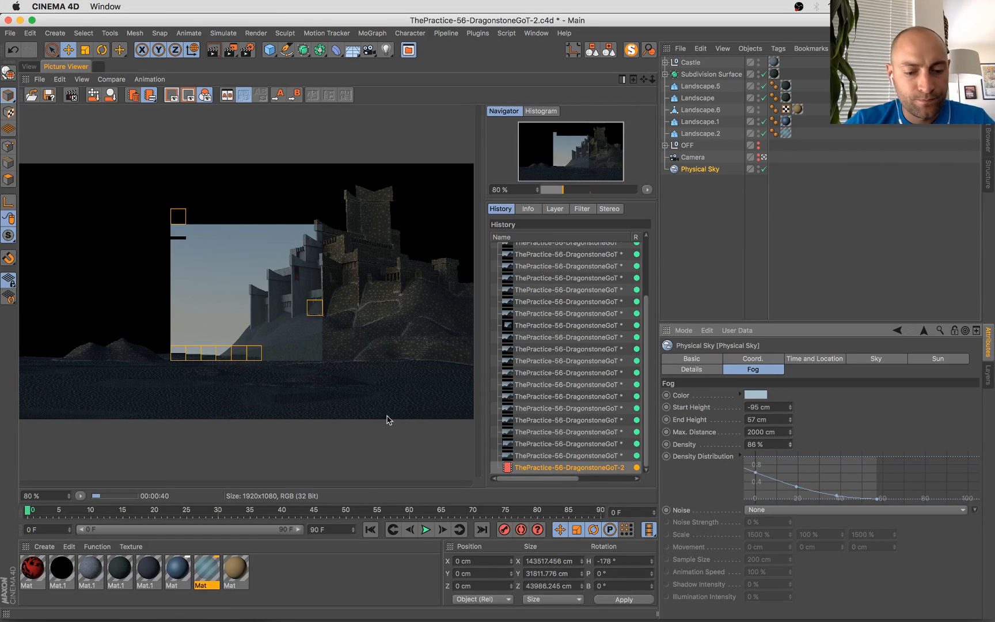
# Compare the render in progress with the previous render in the history, checking the castle's changed silhouette
pyautogui.click(544, 456)
pyautogui.press('Down')
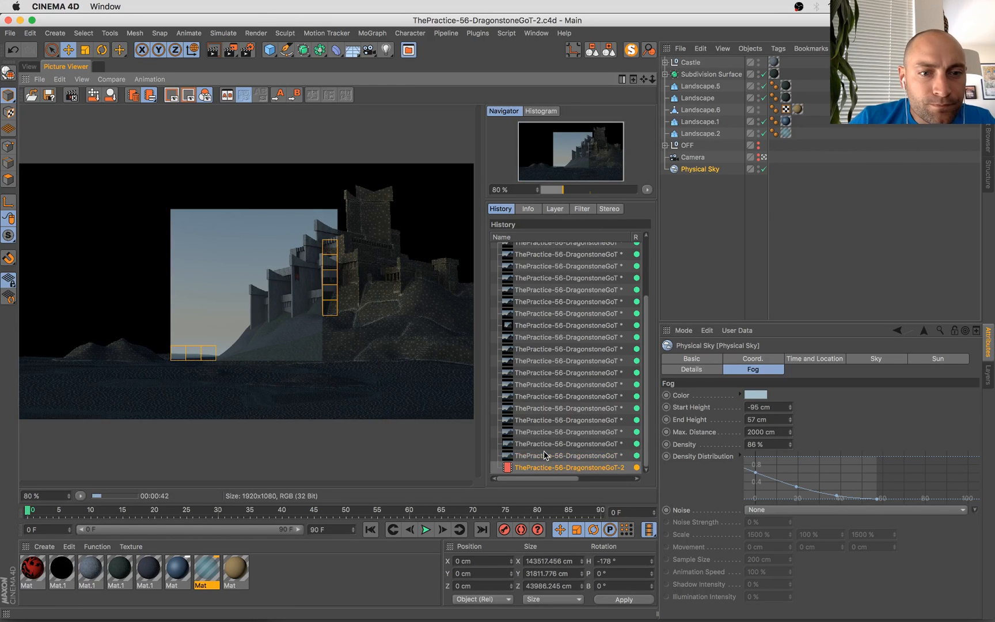
pyautogui.press('Up')
pyautogui.press('Down')
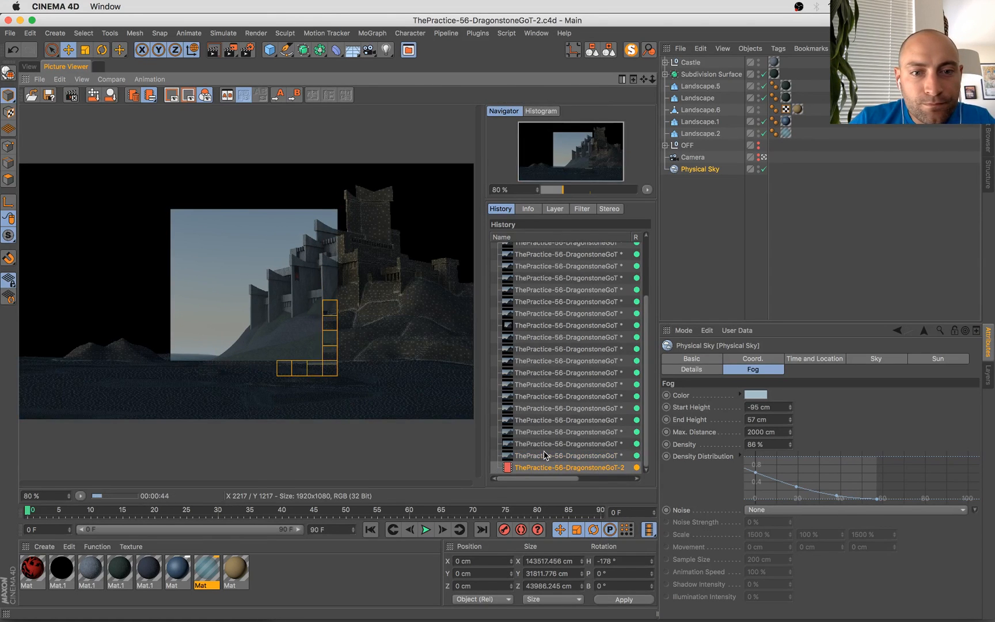
pyautogui.press('Up')
pyautogui.press('Down')
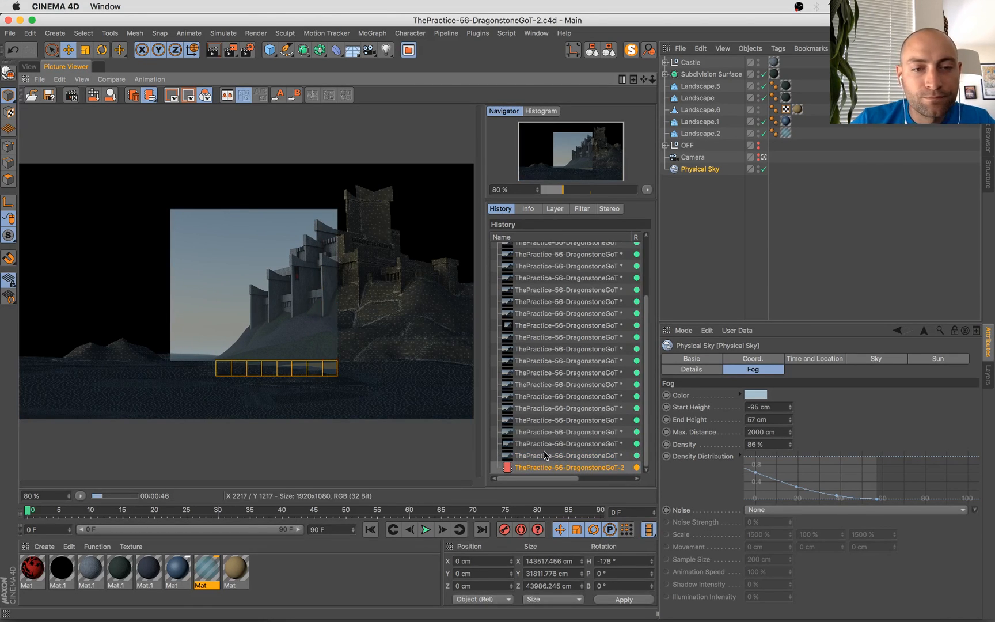
pyautogui.press('Up')
pyautogui.press('Down')
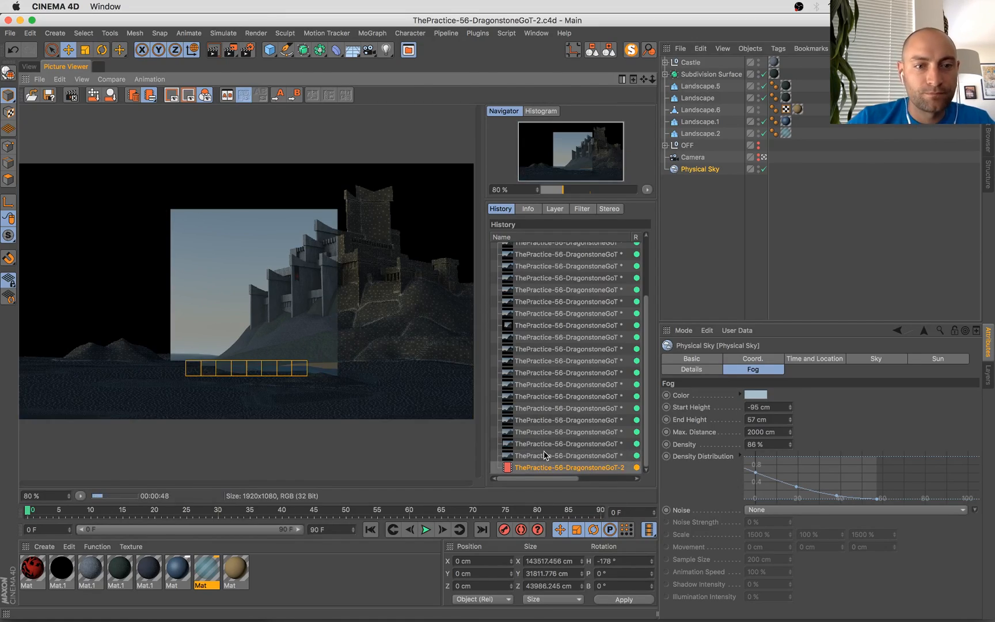
# Check the Dragonstone reference image, and examine the castle walls and cap beams up close in the current render
pyautogui.moveTo(1, 2)
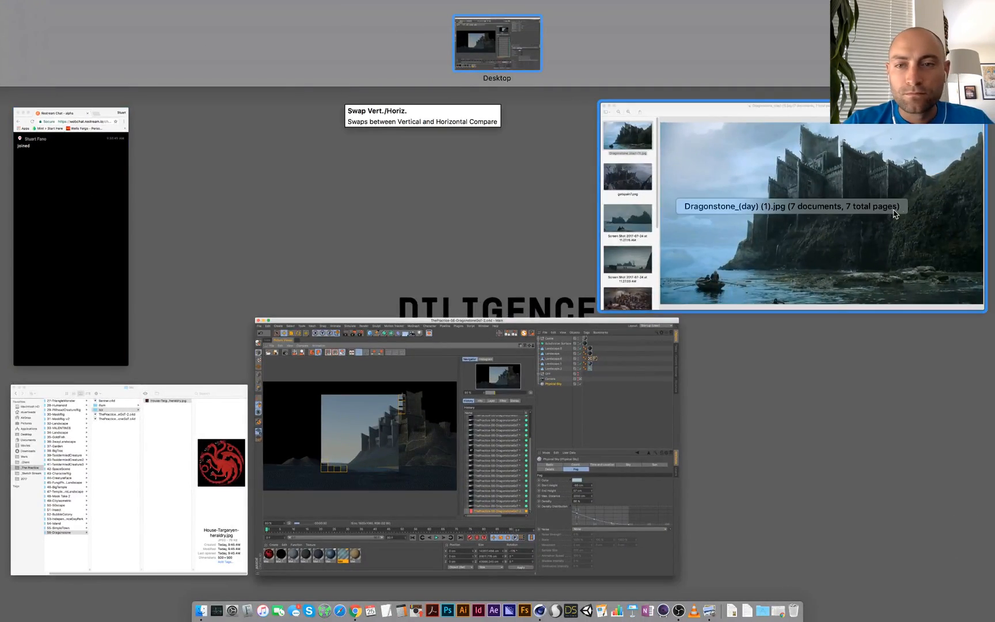
pyautogui.click(893, 211)
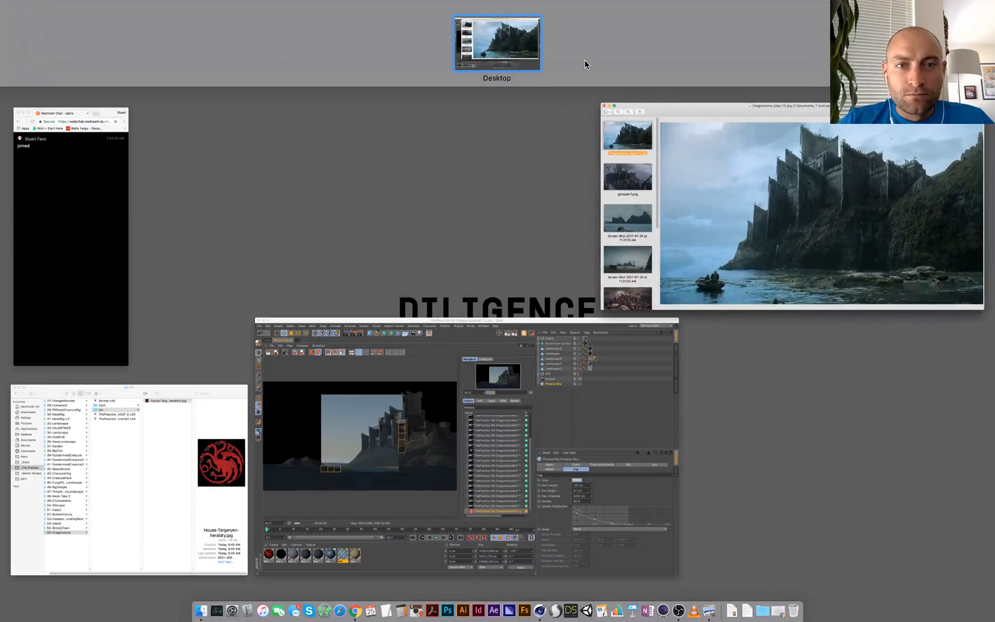
pyautogui.click(473, 444)
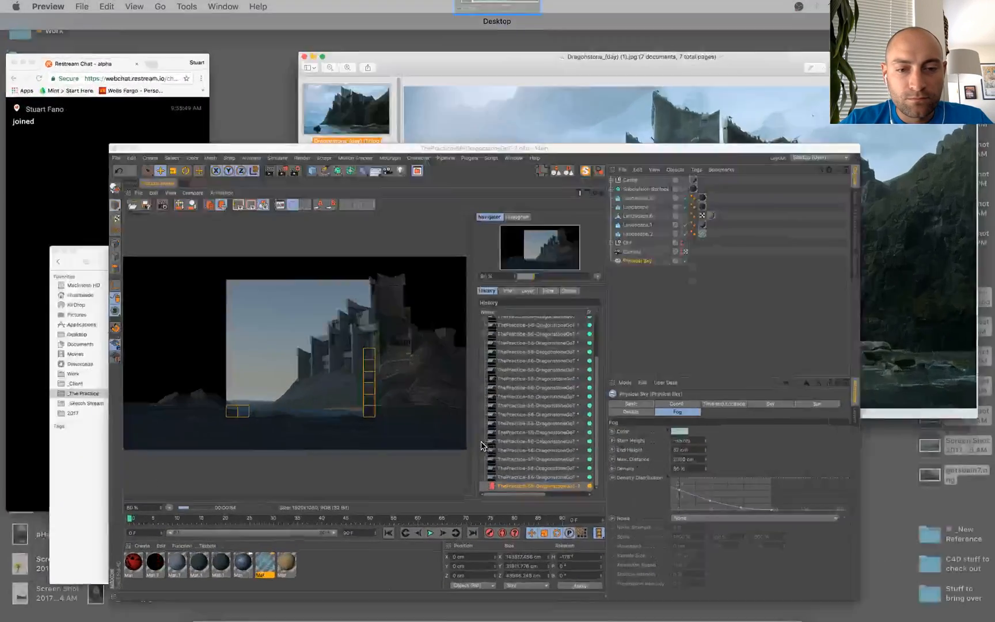
pyautogui.scroll(5, 300, 253)
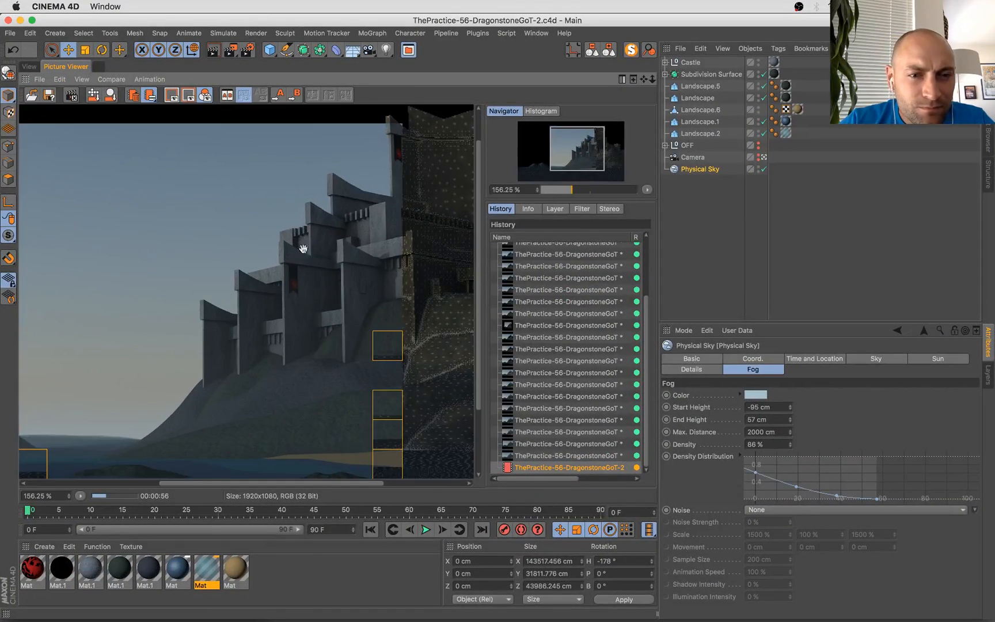
pyautogui.scroll(10, 300, 308)
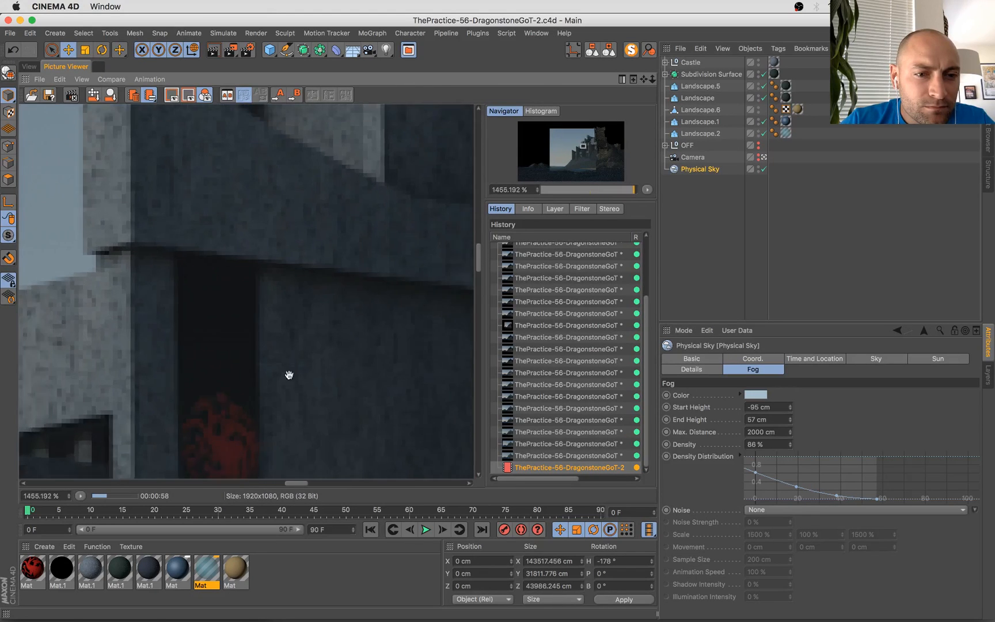
pyautogui.scroll(-12, 290, 375)
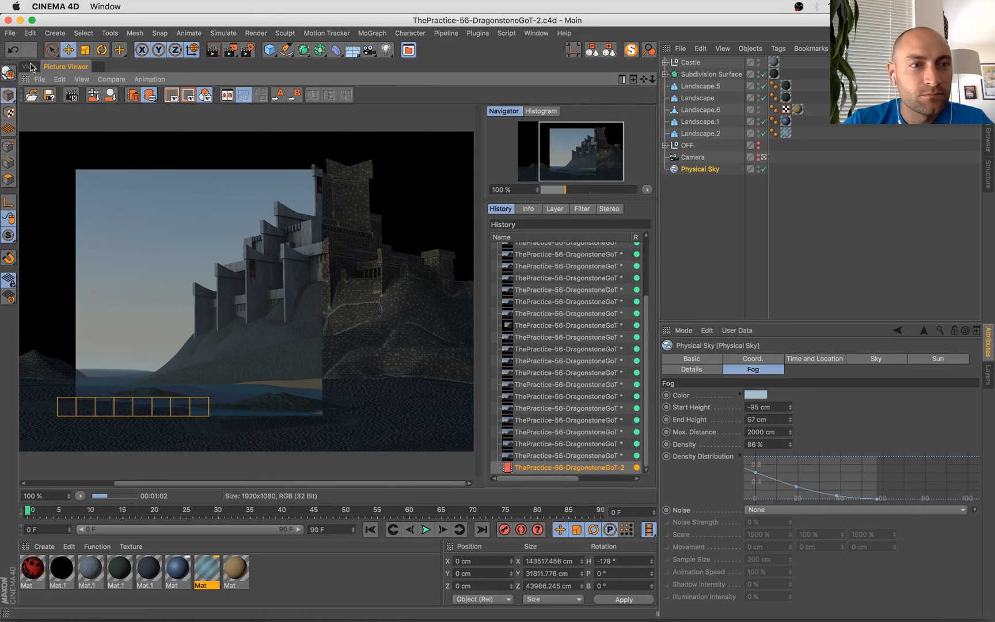
# Return to the scene view, and bring up the Dragonstone reference image in Preview and the stream chat in Chrome
pyautogui.click(29, 67)
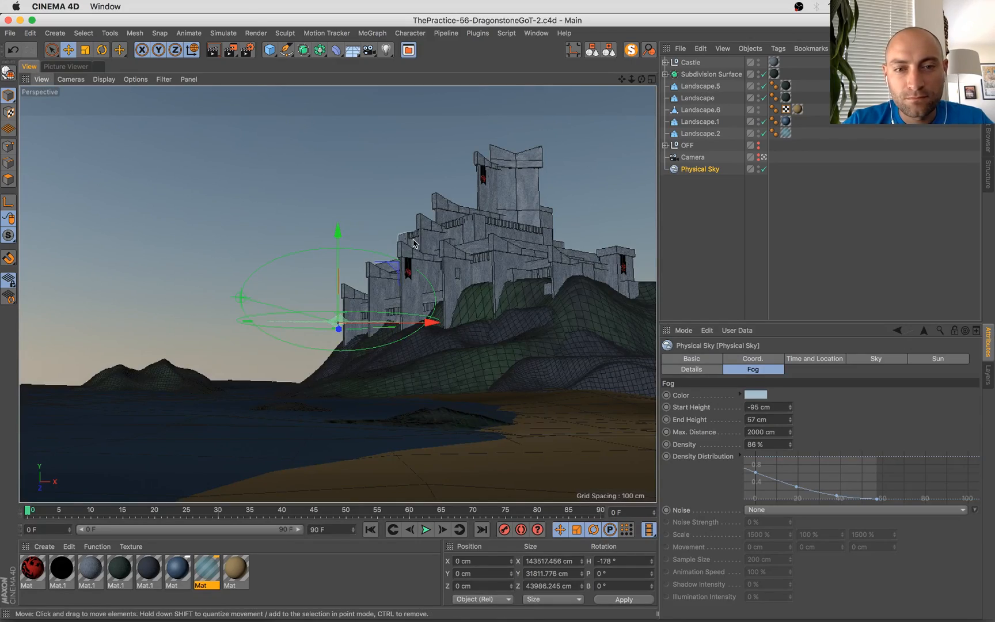
pyautogui.hotkey('ctrl', 'Up')
pyautogui.click(789, 190)
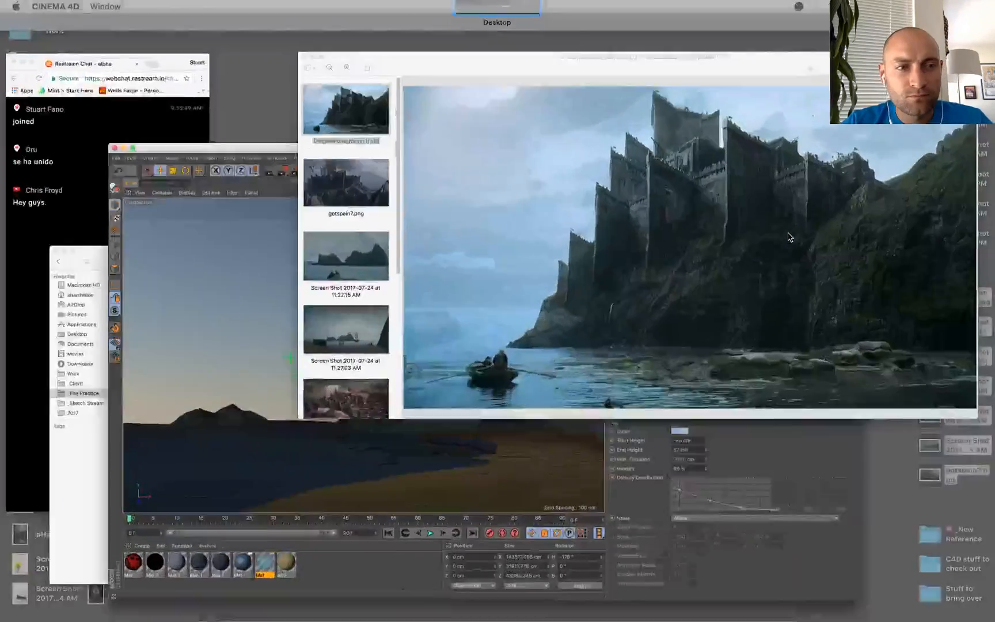
pyautogui.moveTo(2, 3)
pyautogui.click(120, 275)
pyautogui.moveTo(57, 214); pyautogui.dragTo(63, 173)
pyautogui.click(94, 197)
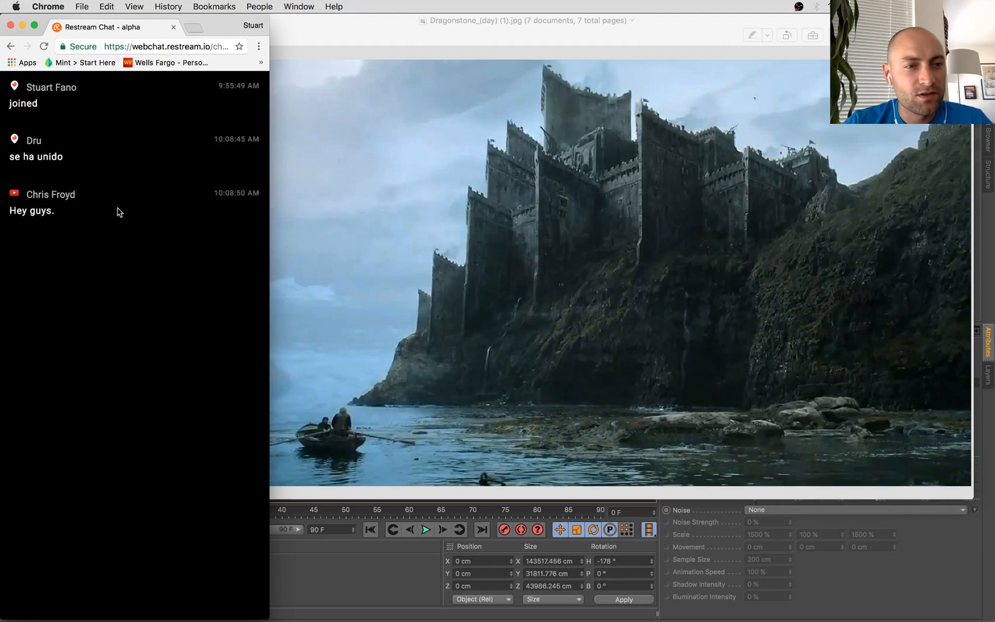
# Switch to Preview and browse the reference images from Dragonstone_(day) (1).jpg through the Dragonstone map screenshot
pyautogui.click(481, 209)
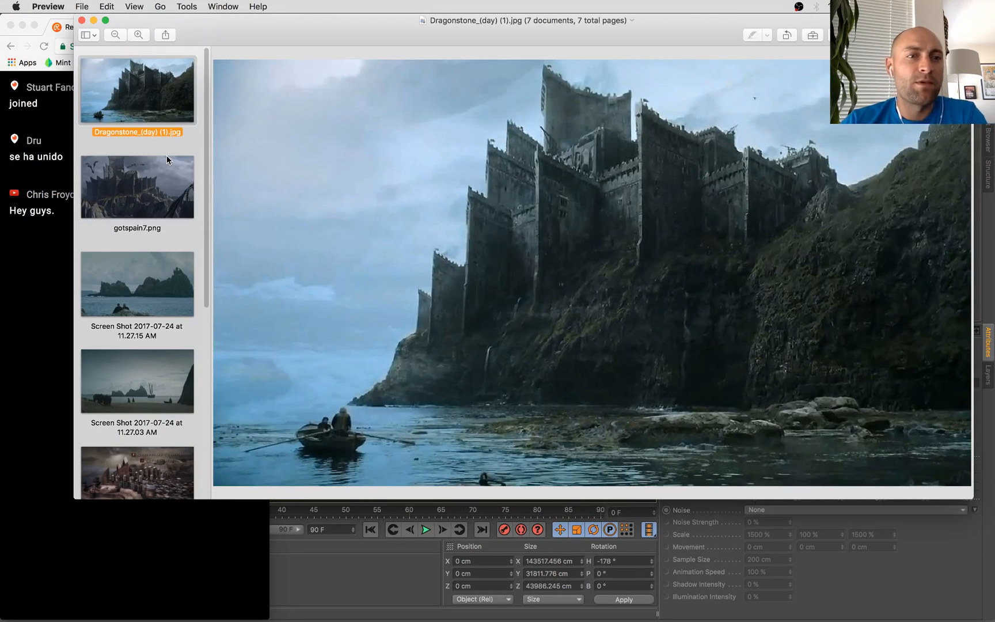
pyautogui.press('Down')
pyautogui.press('Down')
pyautogui.press('Down')
pyautogui.press('Up')
pyautogui.press('Up')
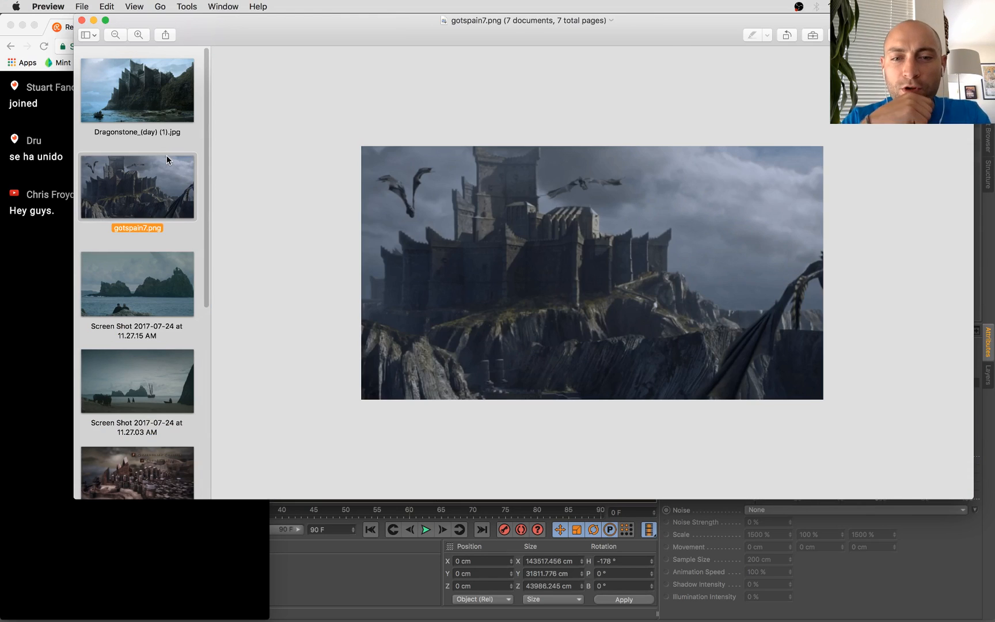
pyautogui.press('Up')
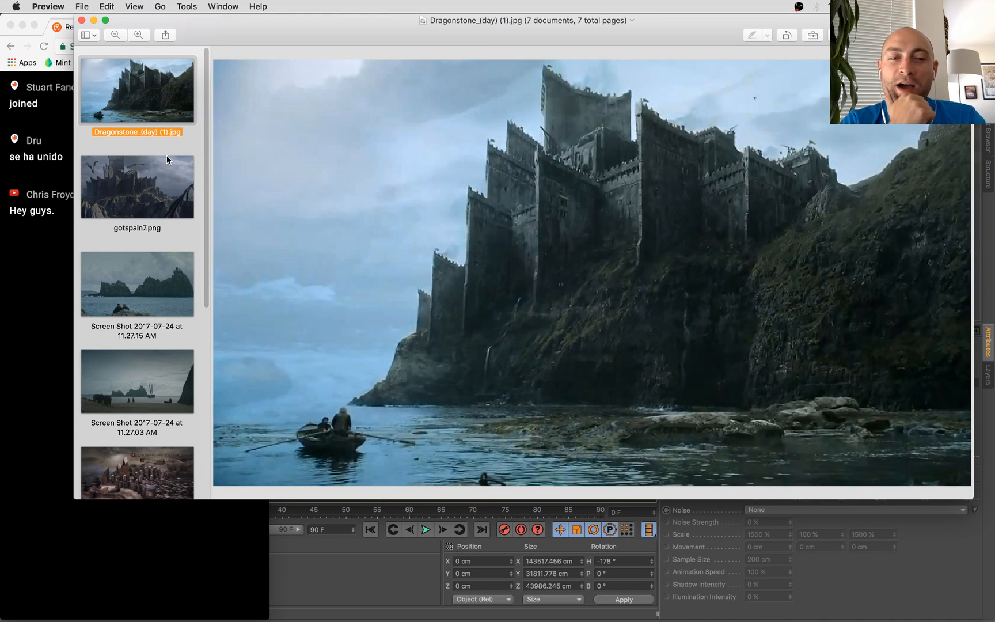
pyautogui.press('Down')
pyautogui.press('Down')
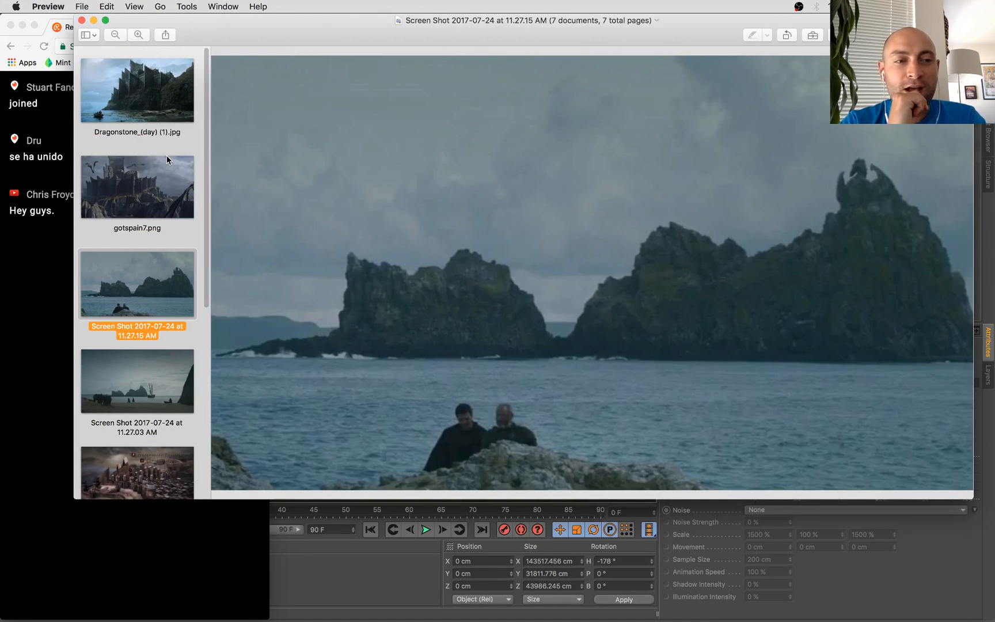
pyautogui.press('Down')
pyautogui.press('Down')
pyautogui.press('Down')
pyautogui.press('Down')
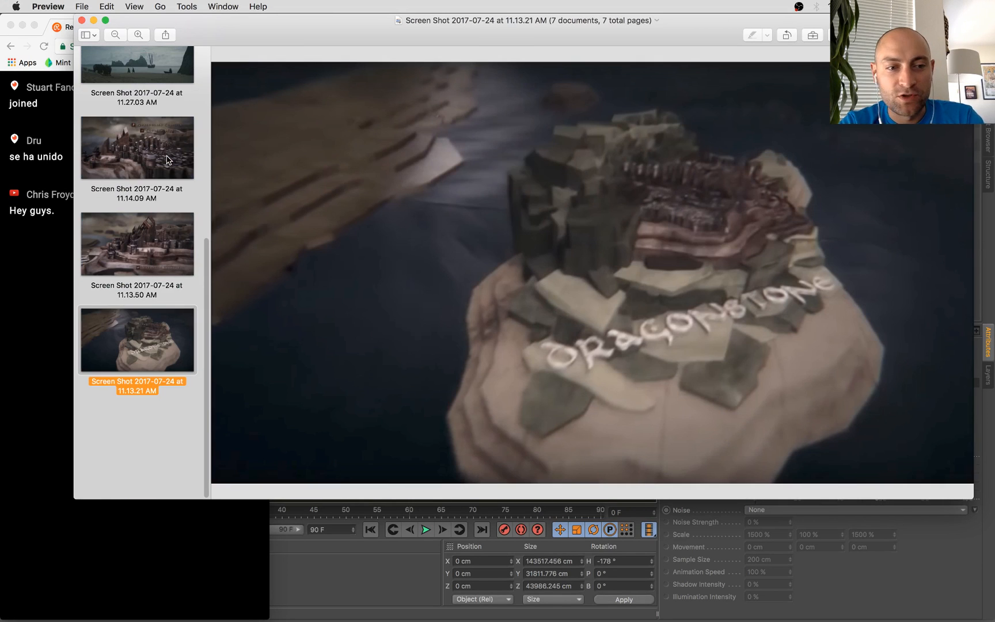
# Go back through the reference images and compare the castle in gotspain7.png with Dragonstone_(day) (1).jpg
pyautogui.press('Up')
pyautogui.press('Up')
pyautogui.press('Up')
pyautogui.press('Up')
pyautogui.press('Up')
pyautogui.press('Up')
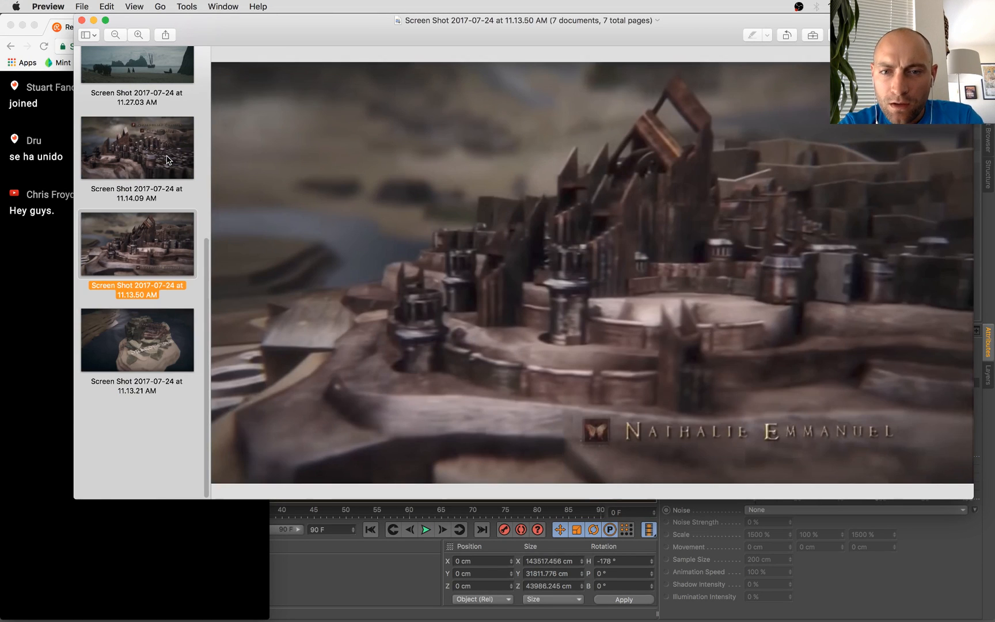
pyautogui.press('Down')
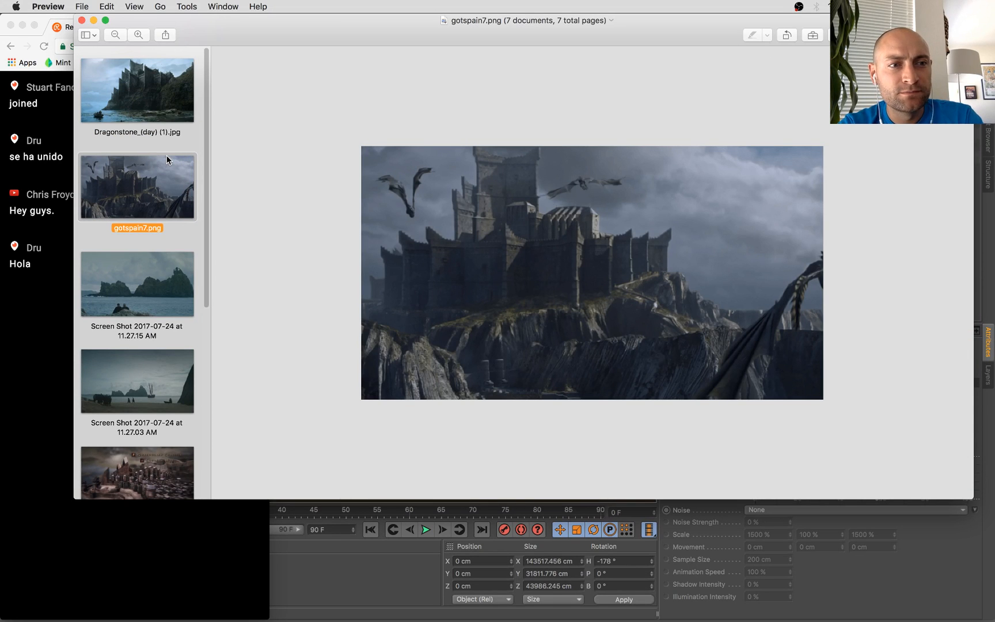
pyautogui.press('Up')
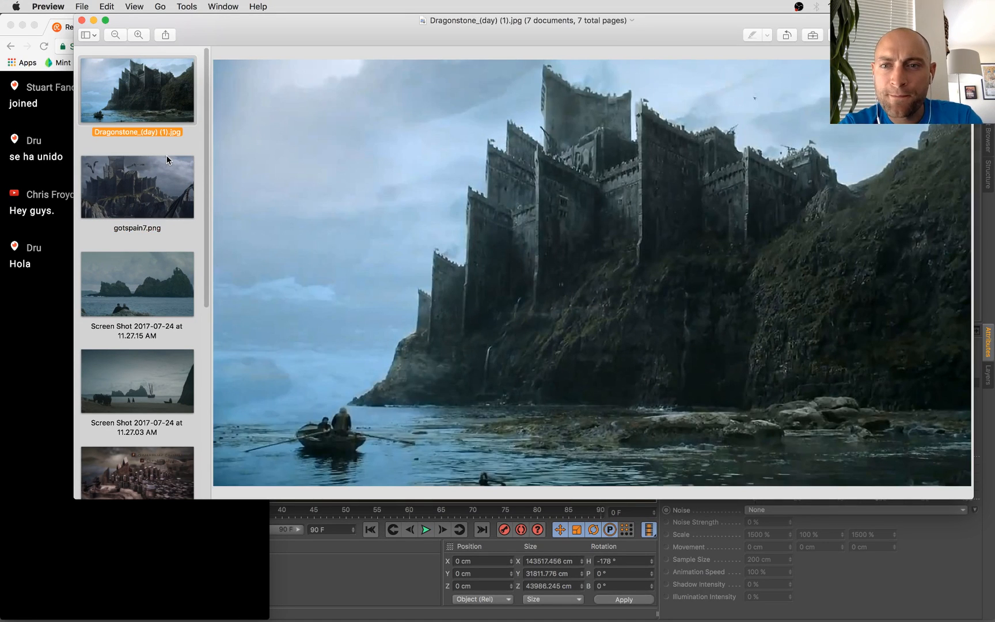
pyautogui.press('Down')
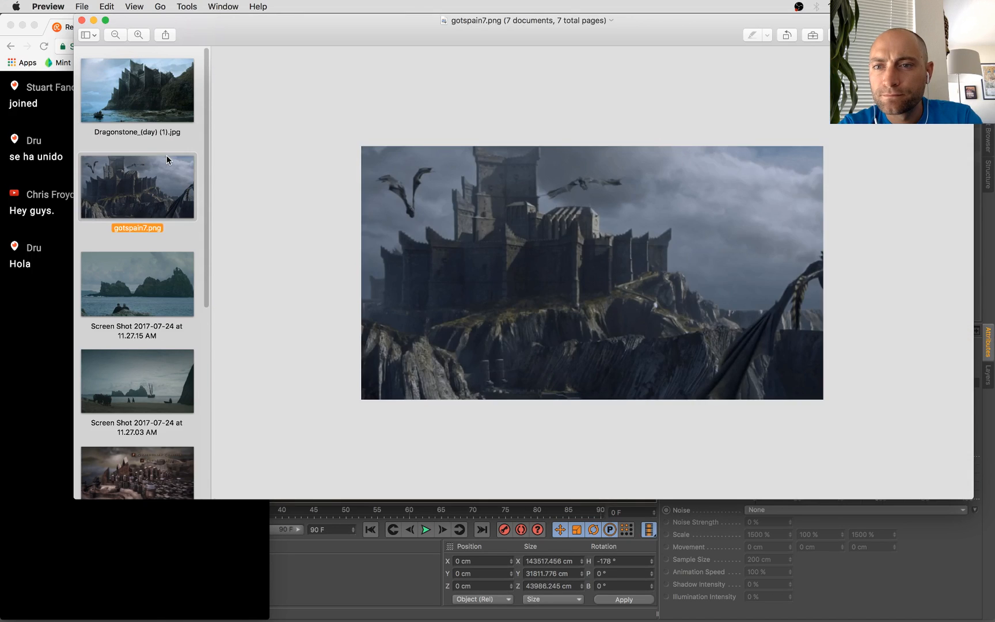
# View the Dragonstone_(day) (1).jpg reference once more and switch back to the Cinema 4D scene
pyautogui.press('Up')
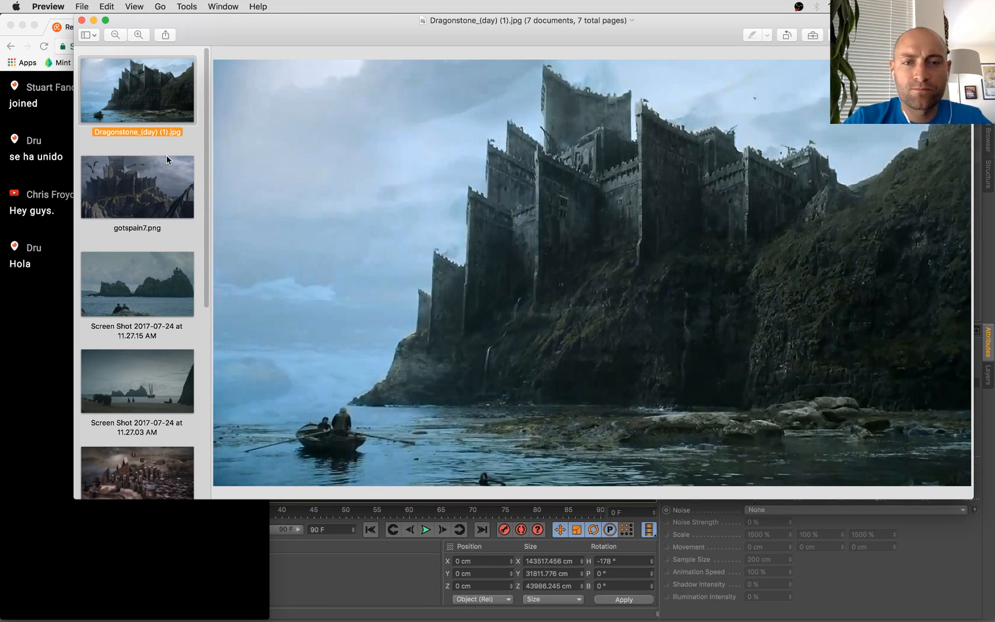
pyautogui.press('super+Tab')
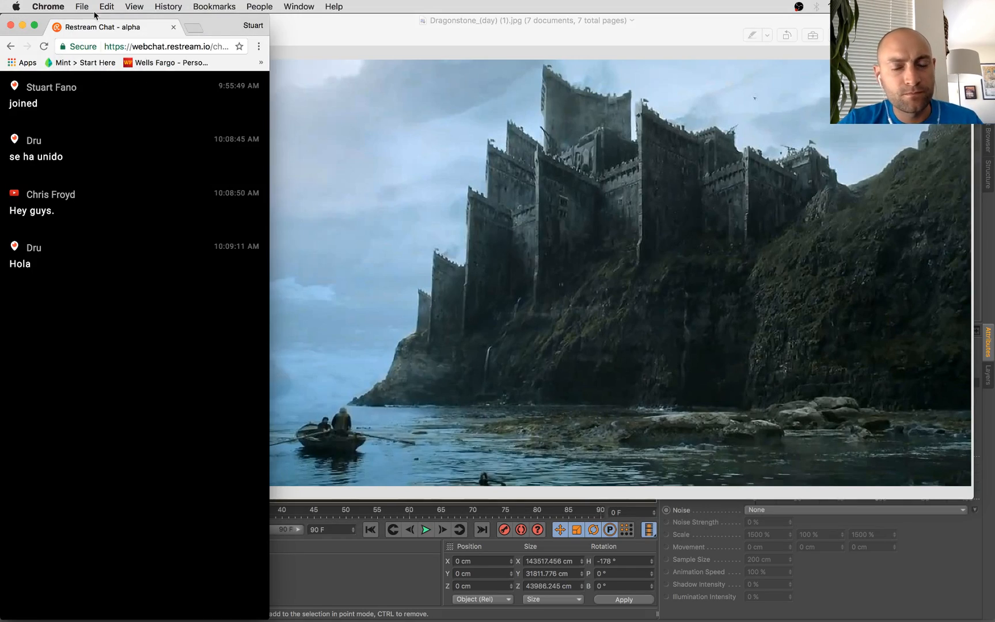
pyautogui.hotkey('ctrl', 'Up')
pyautogui.click(493, 369)
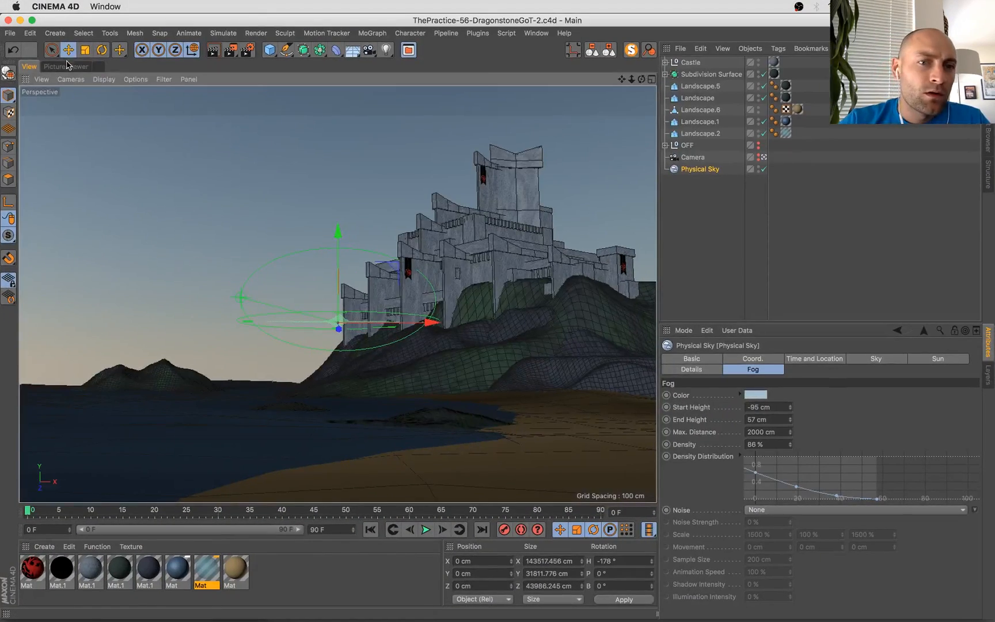
# Examine the castle, cliffs and shoreline up close in the render in progress
pyautogui.click(66, 69)
pyautogui.moveTo(284, 318); pyautogui.dragTo(298, 357)
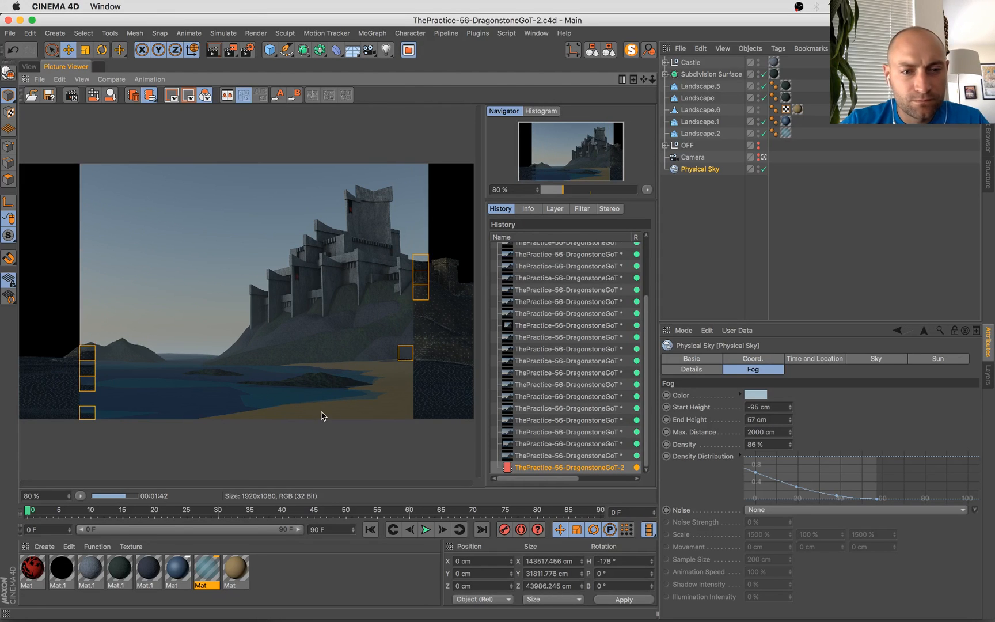
pyautogui.scroll(1, 336, 422)
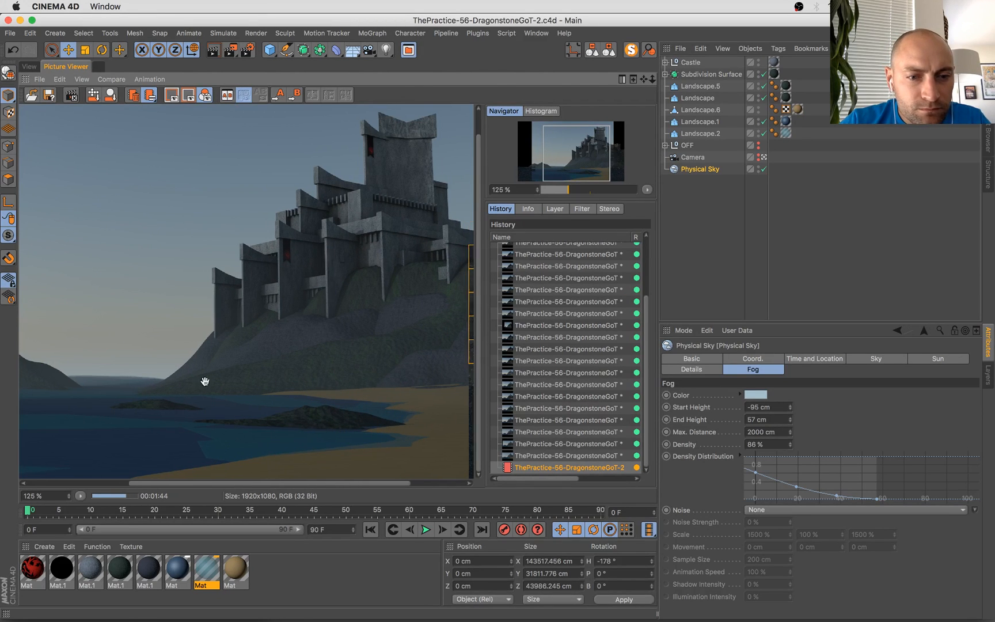
pyautogui.hscroll(-5, 205, 382)
pyautogui.scroll(-1, 229, 373)
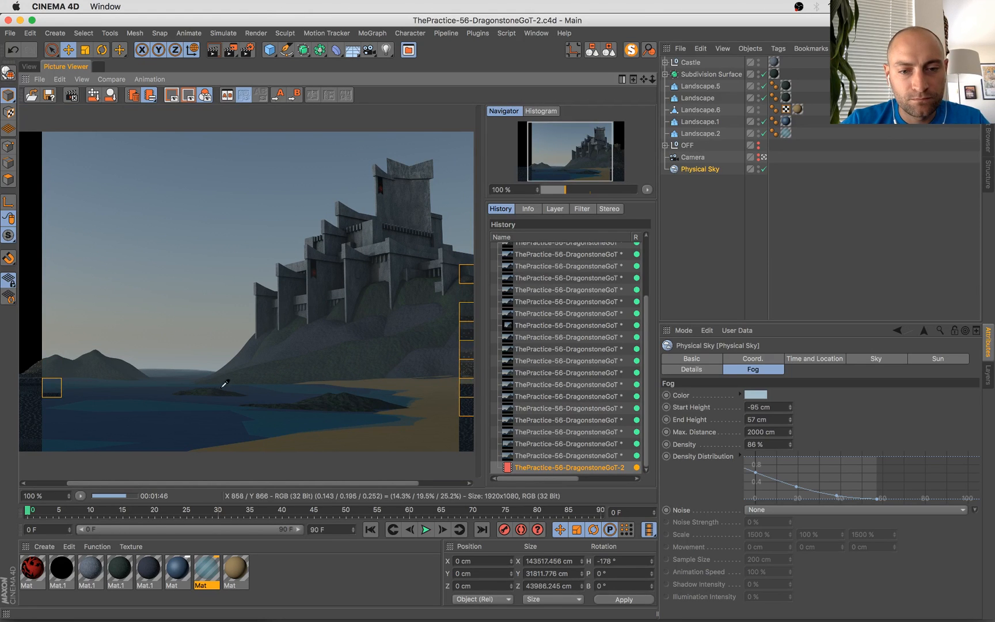
# Open the tan sand material and add a Noise shader as its colour texture
pyautogui.doubleClick(235, 570)
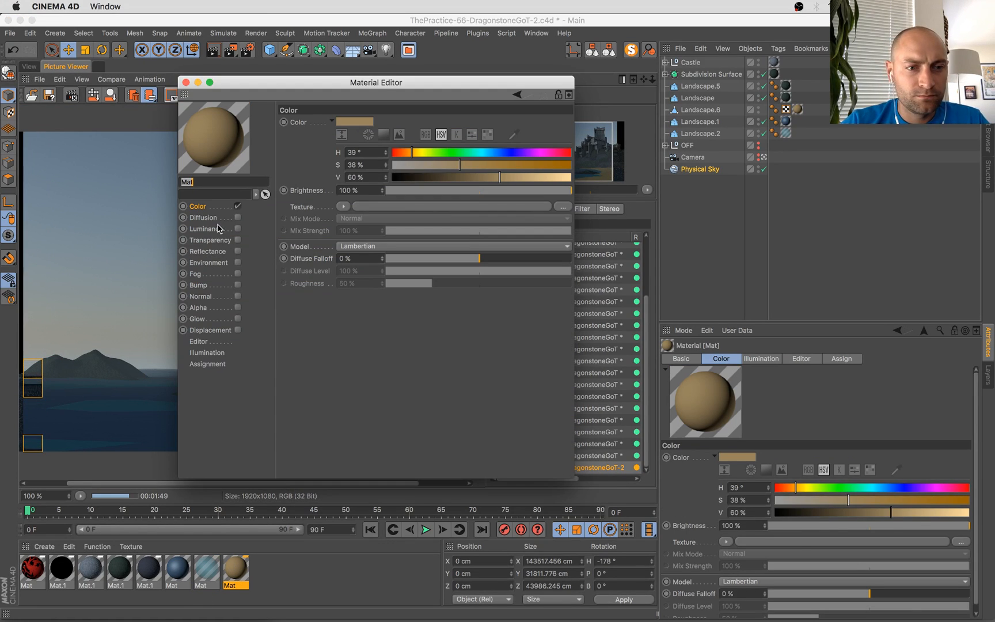
pyautogui.click(343, 207)
pyautogui.click(373, 367)
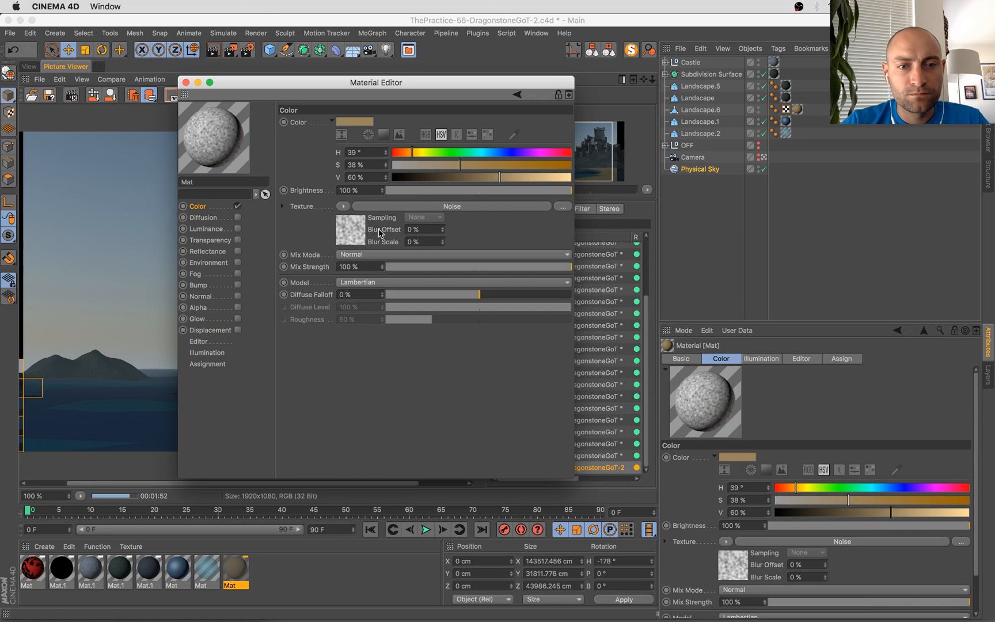
# Set Color 1 of the sand material's noise shader to a muted red
pyautogui.click(356, 229)
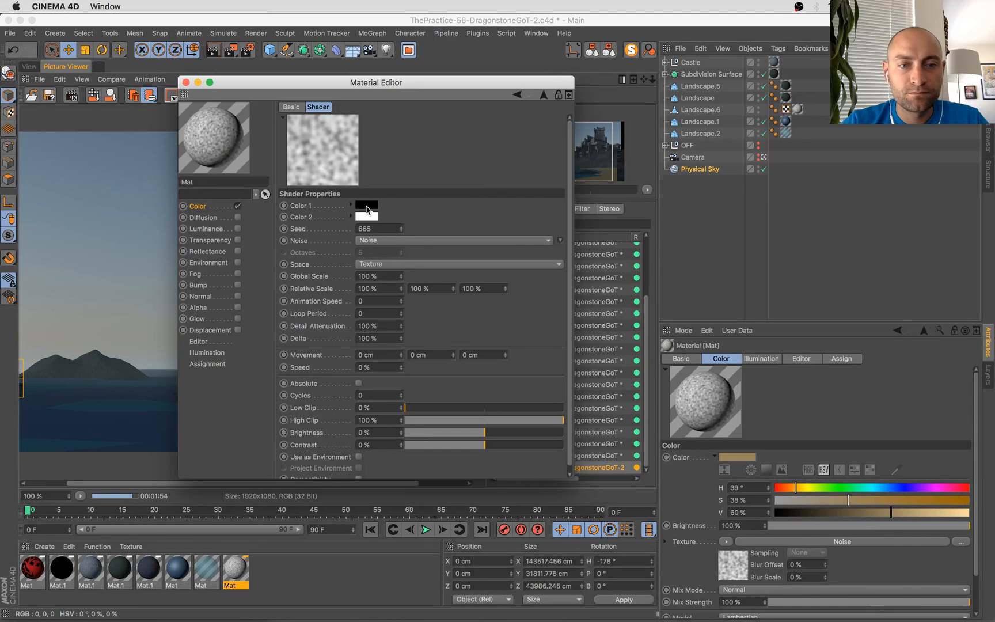
pyautogui.click(367, 208)
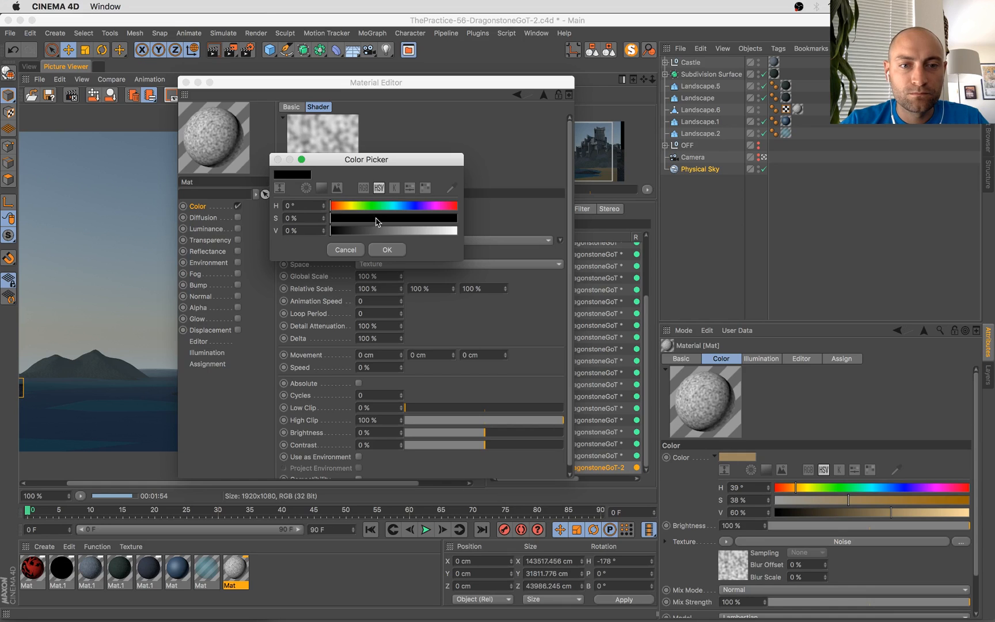
pyautogui.moveTo(376, 222); pyautogui.dragTo(406, 219)
pyautogui.click(410, 230)
pyautogui.click(387, 249)
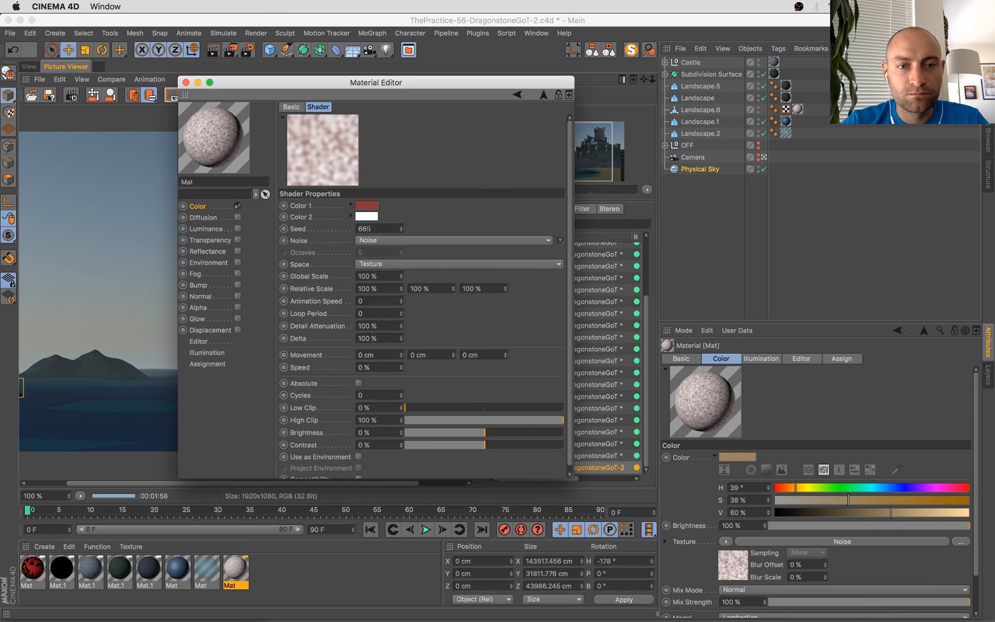
# Set the sand noise to 4% Global Scale, 13% Low Clip and 56% High Clip, and blend it at 20% Mix Strength
pyautogui.moveTo(402, 280); pyautogui.dragTo(402, 279)
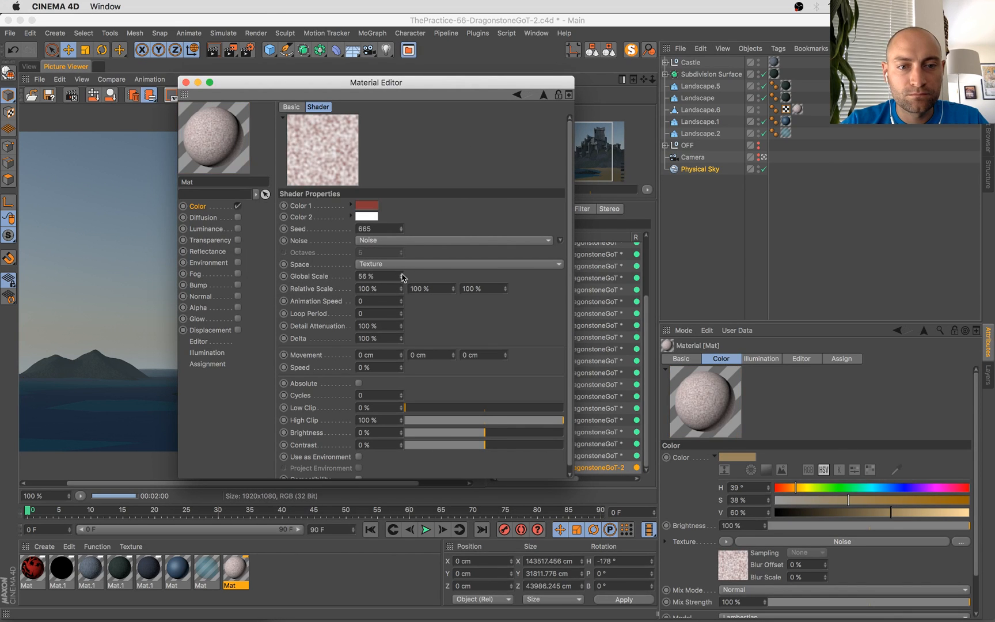
pyautogui.moveTo(405, 408); pyautogui.dragTo(426, 408)
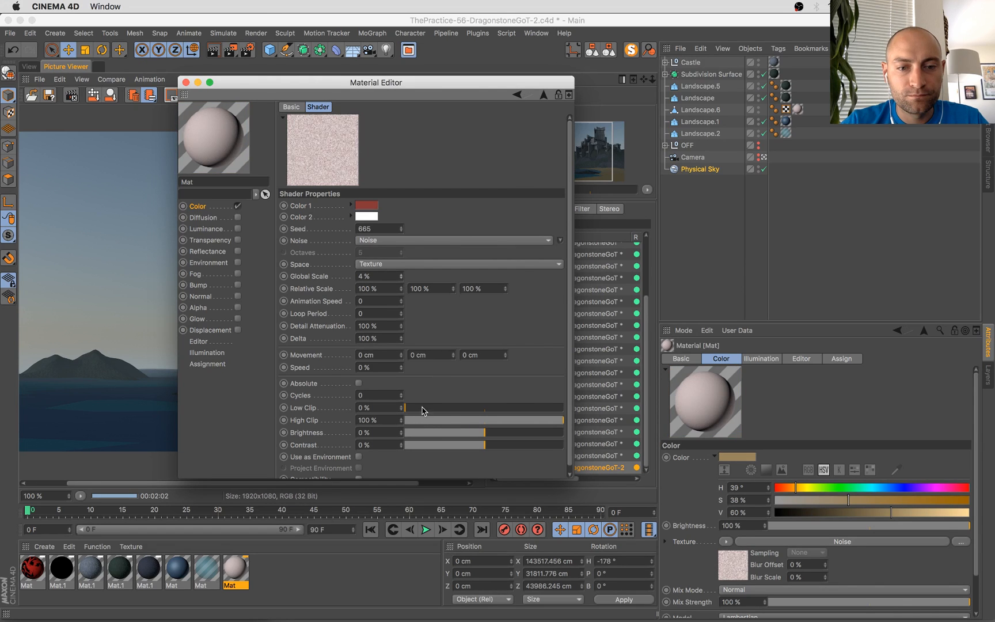
pyautogui.moveTo(562, 420); pyautogui.dragTo(510, 425)
pyautogui.moveTo(500, 424); pyautogui.dragTo(484, 424)
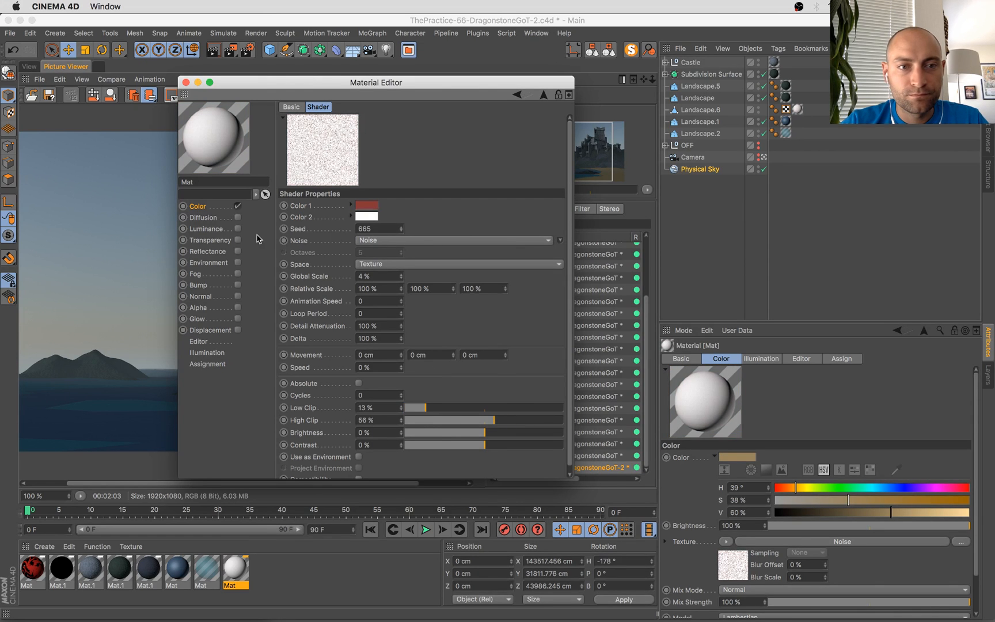
pyautogui.click(199, 207)
pyautogui.click(424, 267)
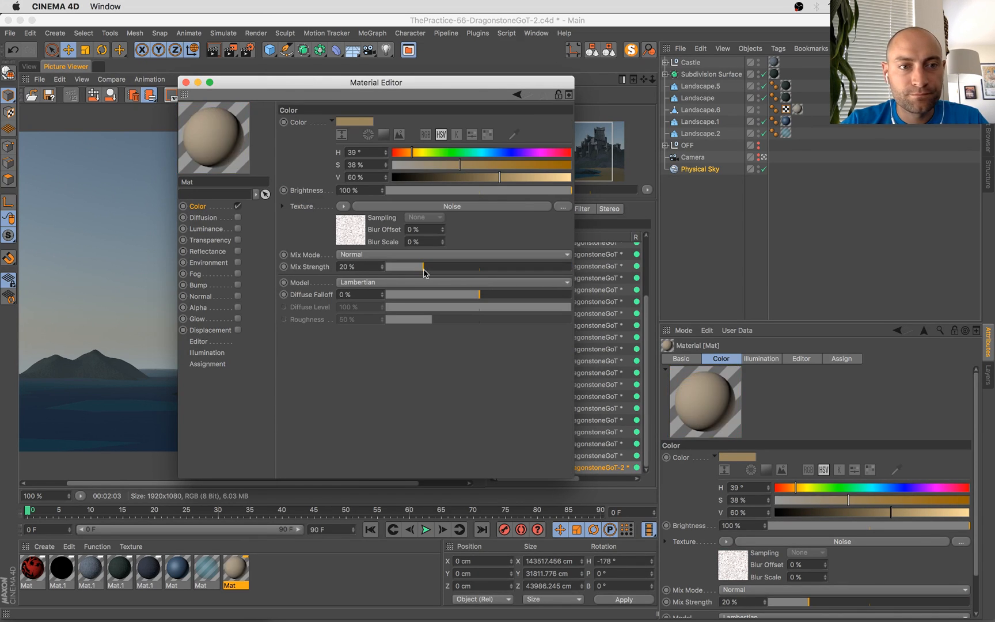
# Set the noise's Color 2 to a tan sampled from the sand material's preview sphere
pyautogui.click(363, 244)
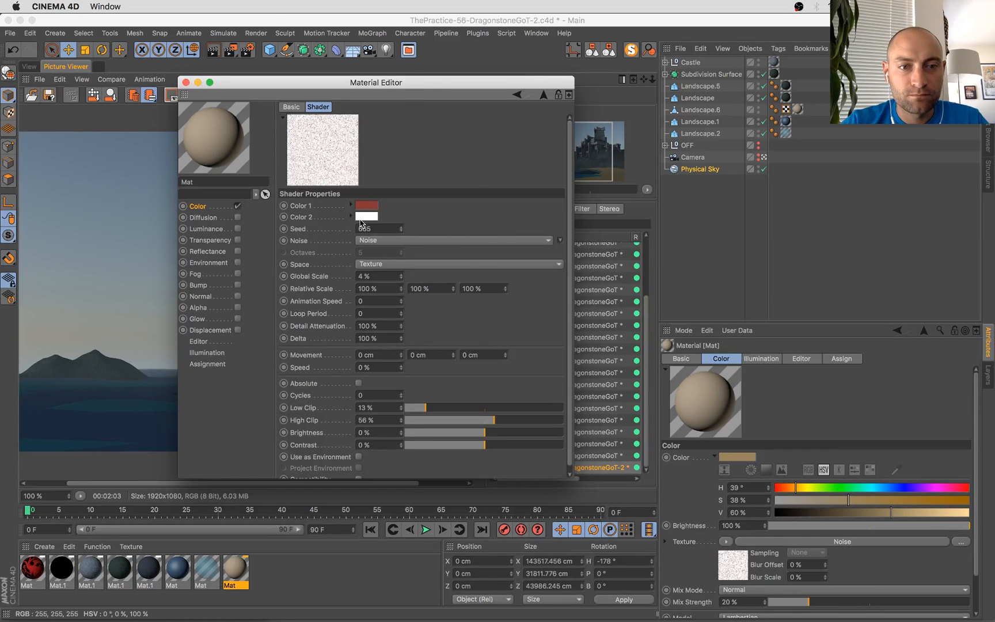
pyautogui.click(363, 217)
pyautogui.click(445, 200)
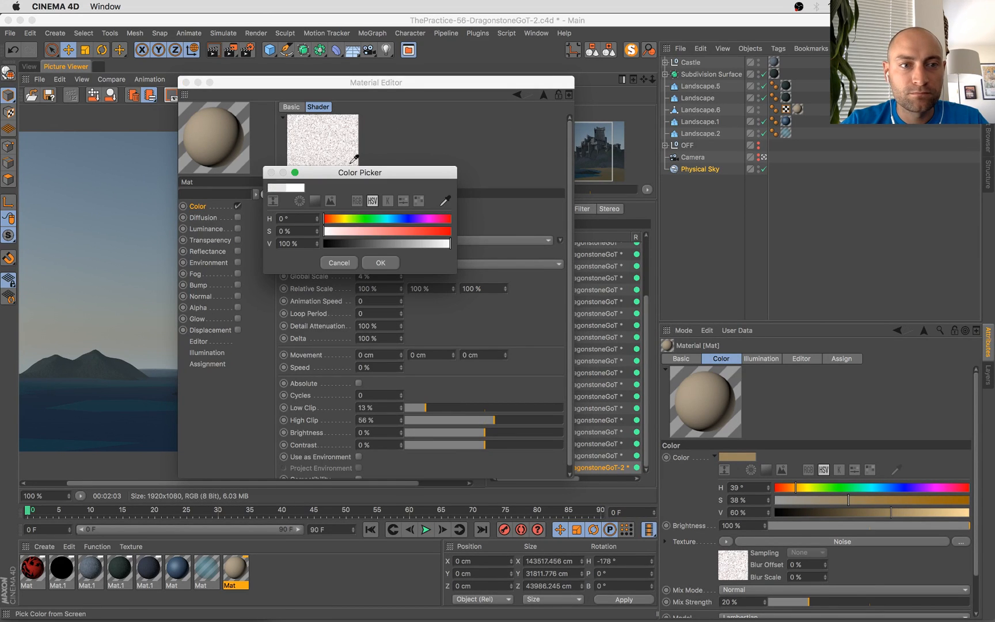
pyautogui.click(226, 123)
pyautogui.click(381, 263)
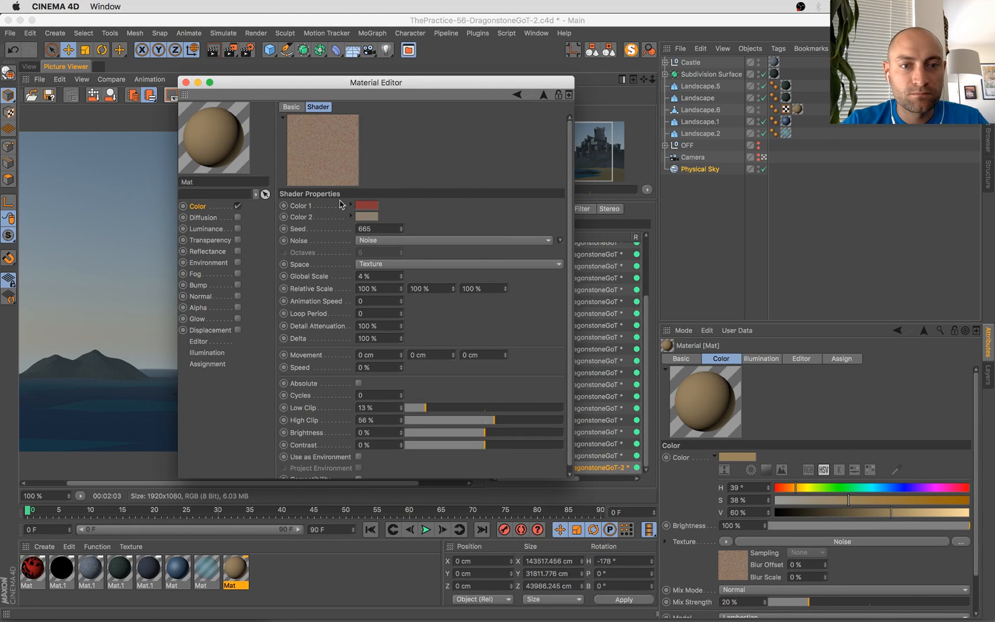
# Darken the noise's Color 1 to a deep red
pyautogui.click(366, 205)
pyautogui.click(389, 224)
pyautogui.click(396, 248)
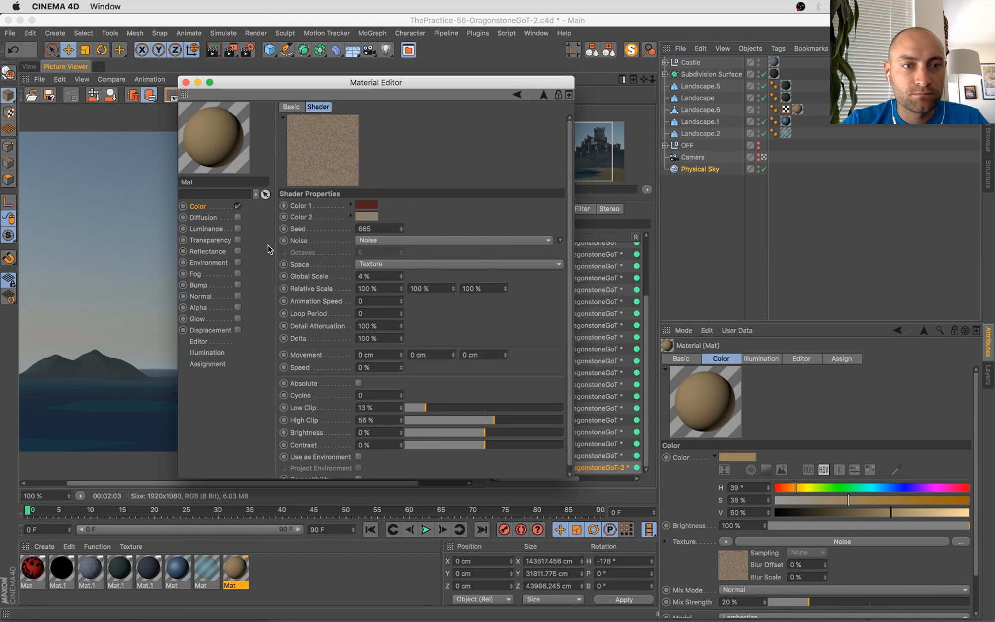
# Set the Global Scale of the sand material's colour noise to 6%
pyautogui.click(209, 208)
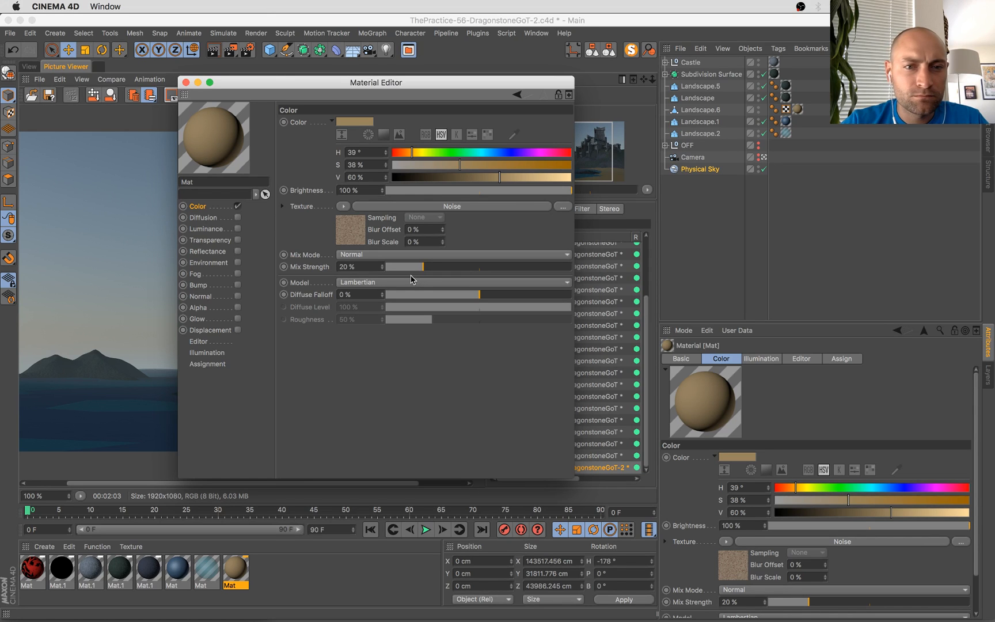
pyautogui.click(351, 239)
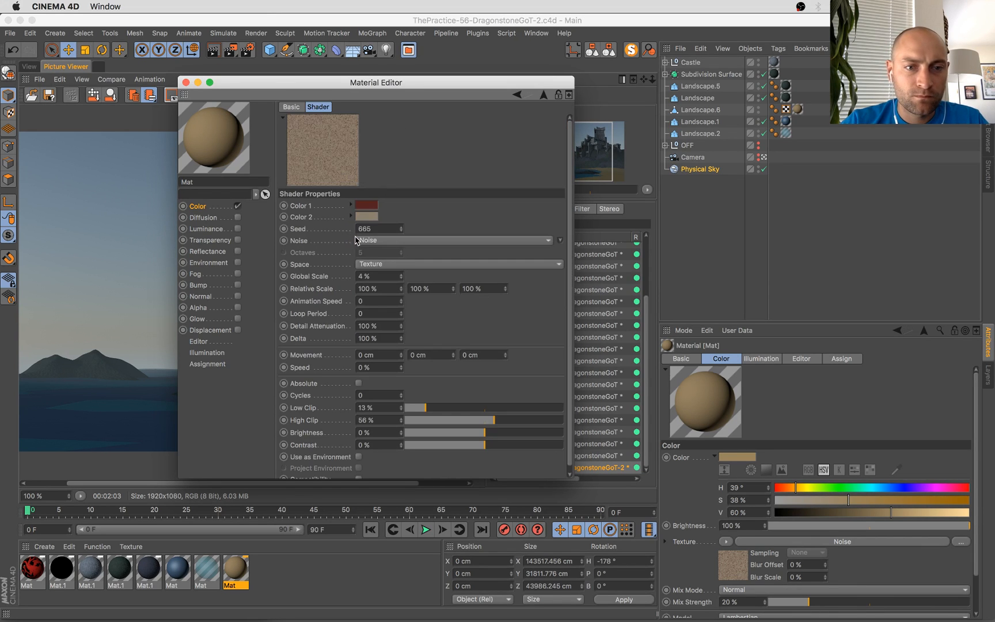
pyautogui.doubleClick(402, 275)
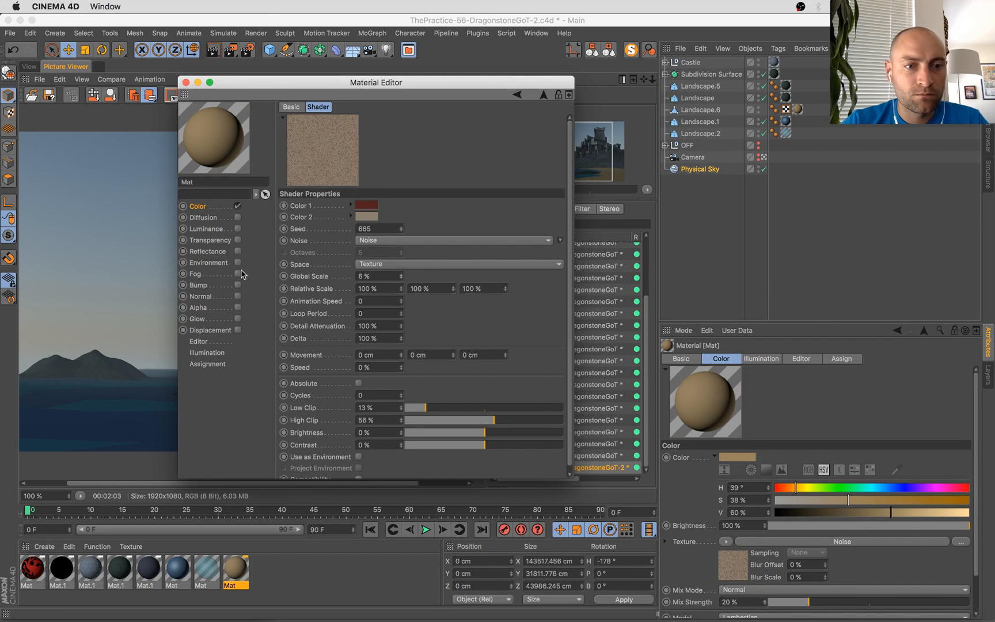
# Copy the noise texture from the sand material's Color channel into its Bump channel
pyautogui.click(213, 207)
pyautogui.moveTo(353, 228); pyautogui.dragTo(215, 283)
pyautogui.moveTo(350, 182); pyautogui.dragTo(350, 182)
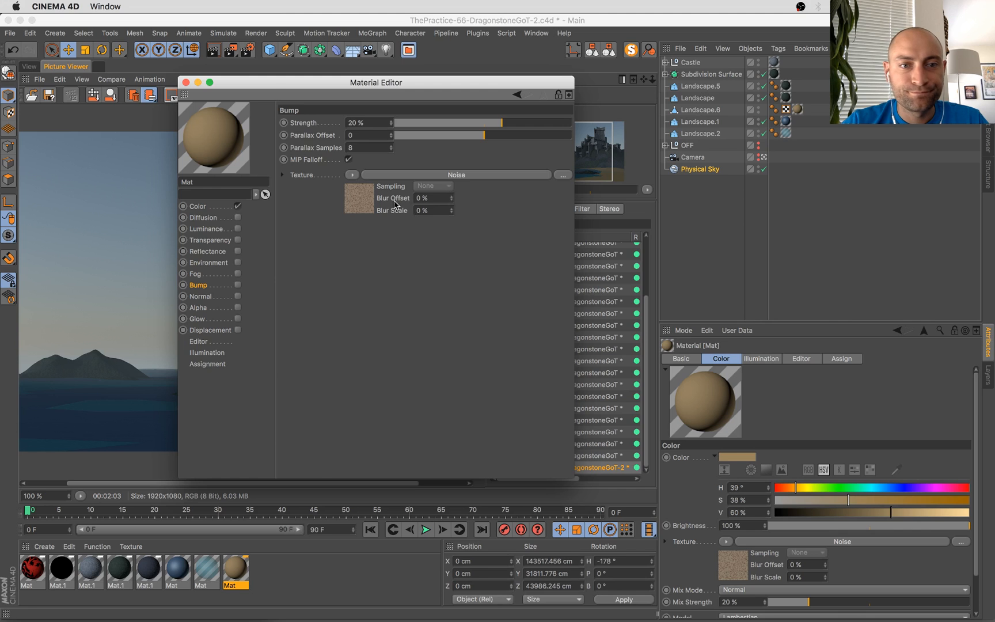
# In the bump noise, set Color 1 to black and brighten Color 2 to a much lighter tan
pyautogui.click(367, 207)
pyautogui.click(367, 208)
pyautogui.moveTo(339, 226); pyautogui.dragTo(329, 227)
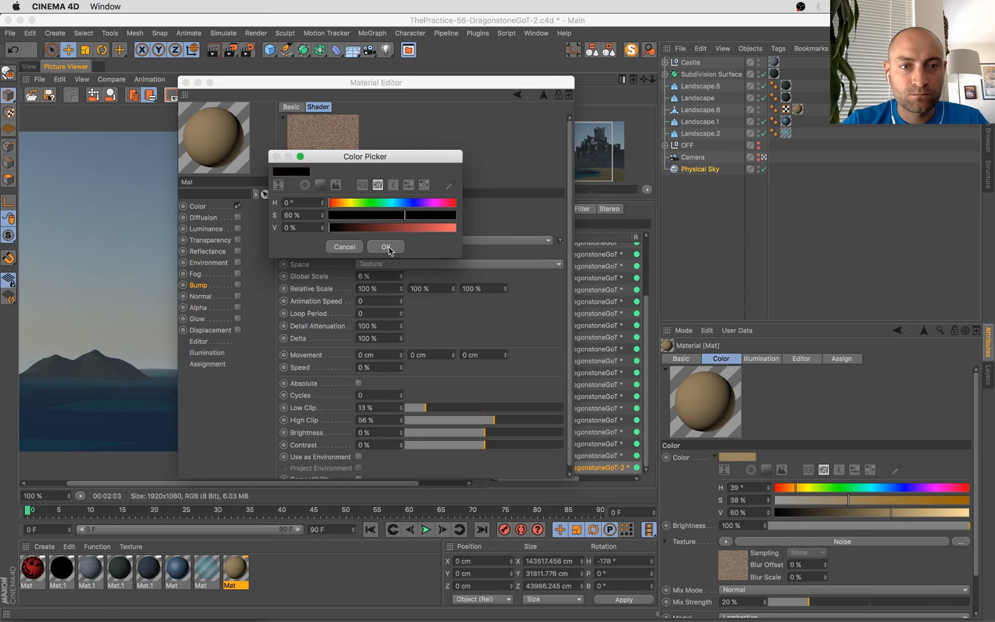
pyautogui.click(386, 246)
pyautogui.click(365, 221)
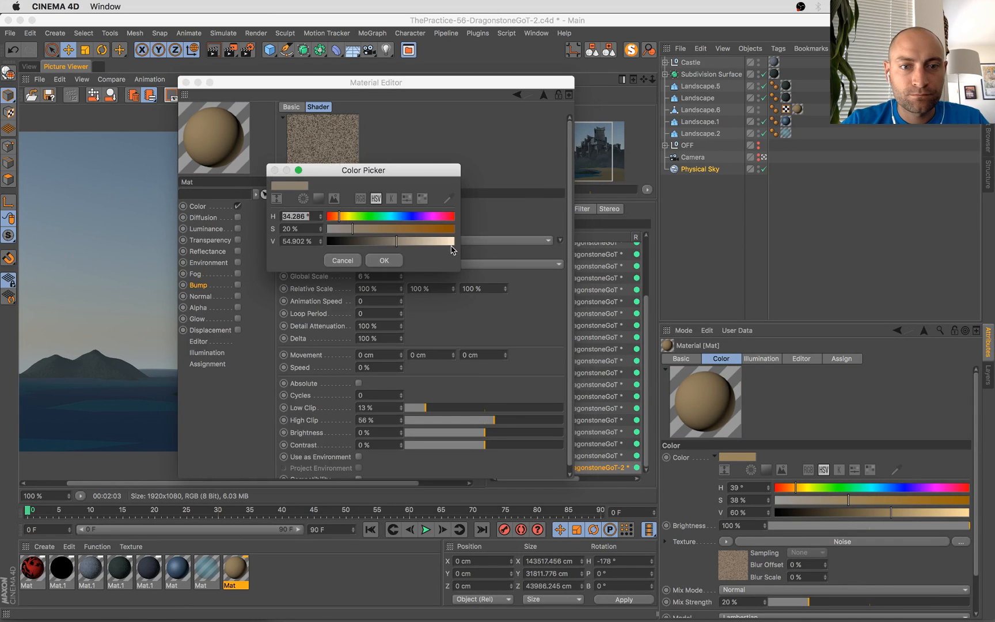
pyautogui.moveTo(452, 249); pyautogui.dragTo(451, 248)
pyautogui.click(371, 256)
# Set the sand material's Bump strength to 7% and close the Material Editor
pyautogui.click(216, 287)
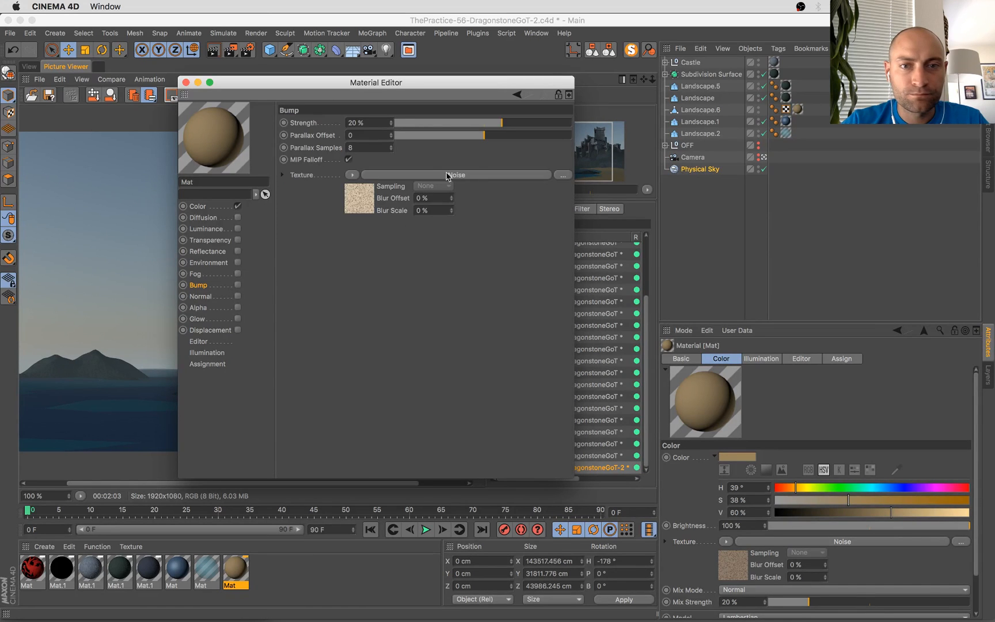
pyautogui.moveTo(494, 126); pyautogui.dragTo(490, 124)
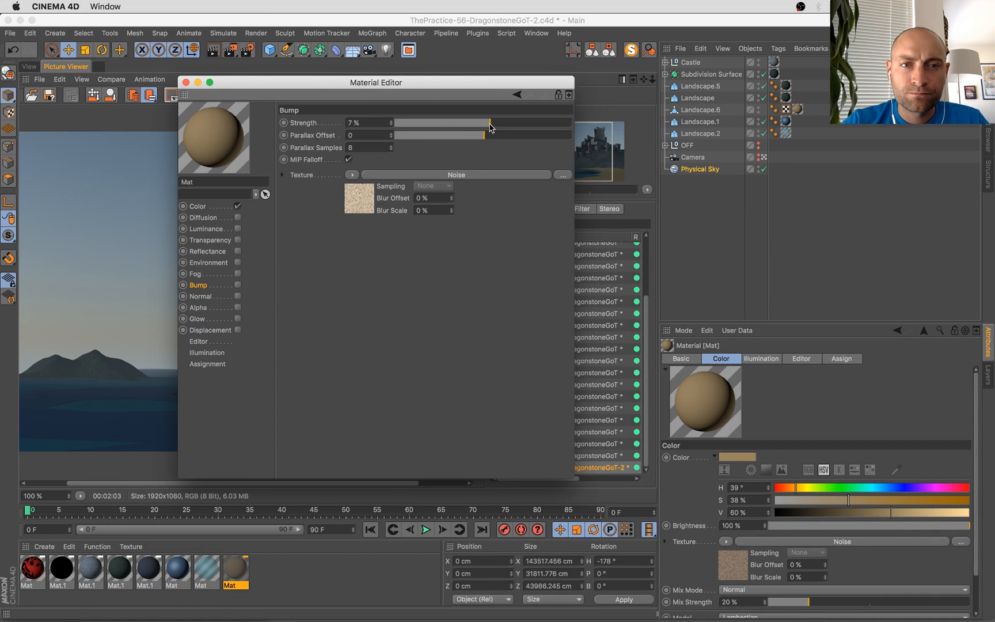
pyautogui.click(185, 82)
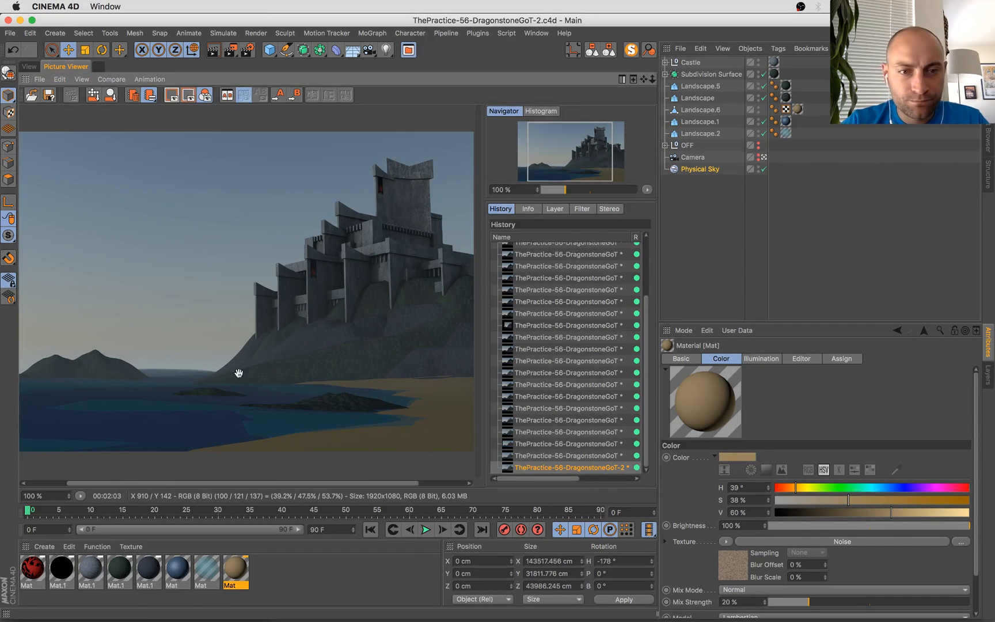
# Compare the latest castle render with the previous one in the render history
pyautogui.scroll(-1, 377, 357)
pyautogui.click(524, 456)
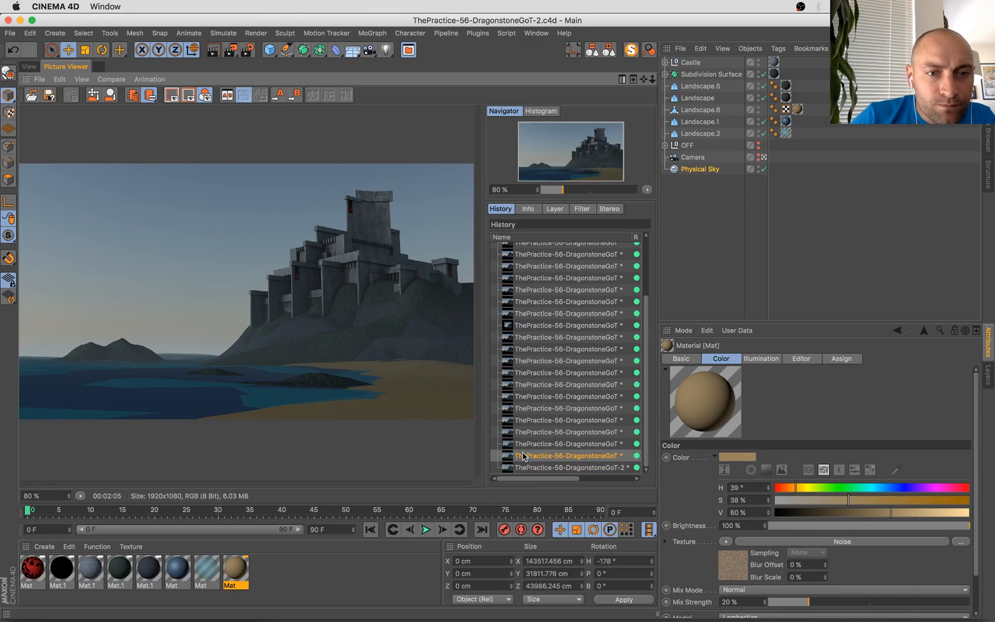
pyautogui.press('Down')
pyautogui.press('Up')
pyautogui.press('Down')
pyautogui.press('Up')
pyautogui.press('Down')
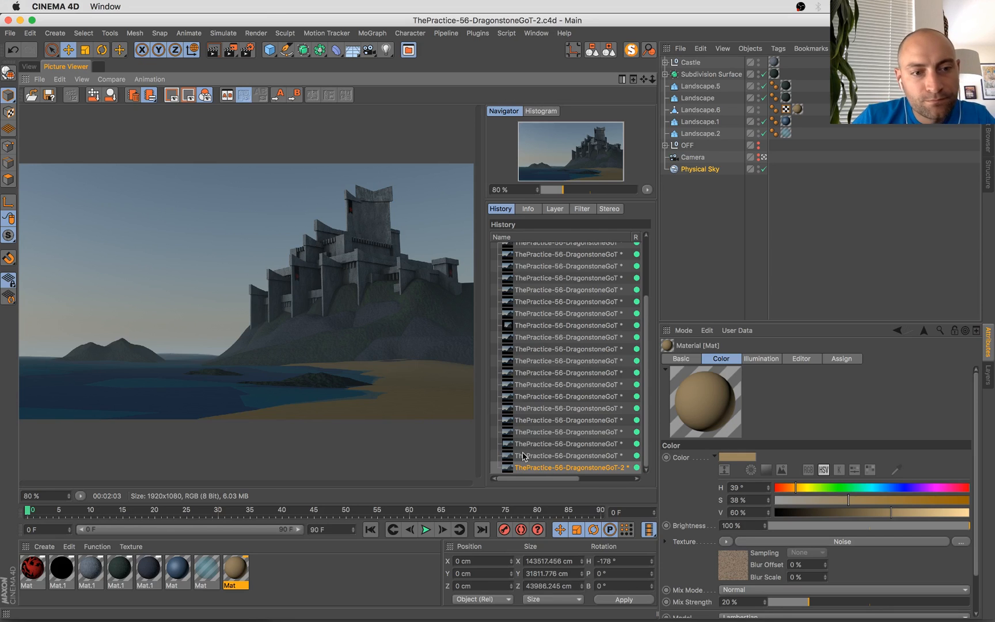
# Start a new render in the Picture Viewer and compare the latest finished renders with the earlier ones
pyautogui.hotkey('shift', 'r')
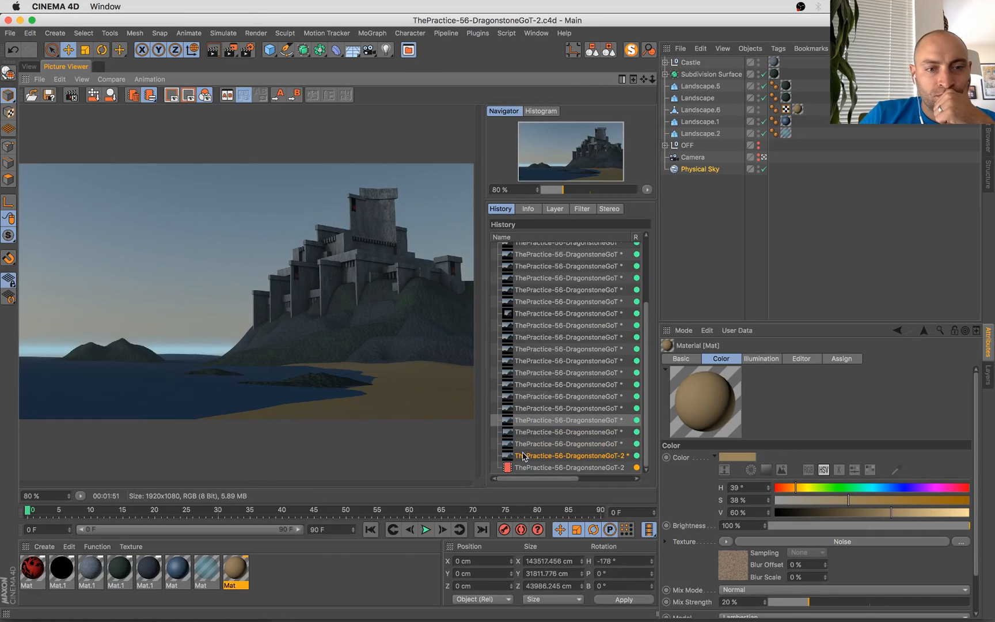
pyautogui.press('Up')
pyautogui.press('Up')
pyautogui.press('Down')
pyautogui.press('Down')
pyautogui.press('Down')
pyautogui.press('Down')
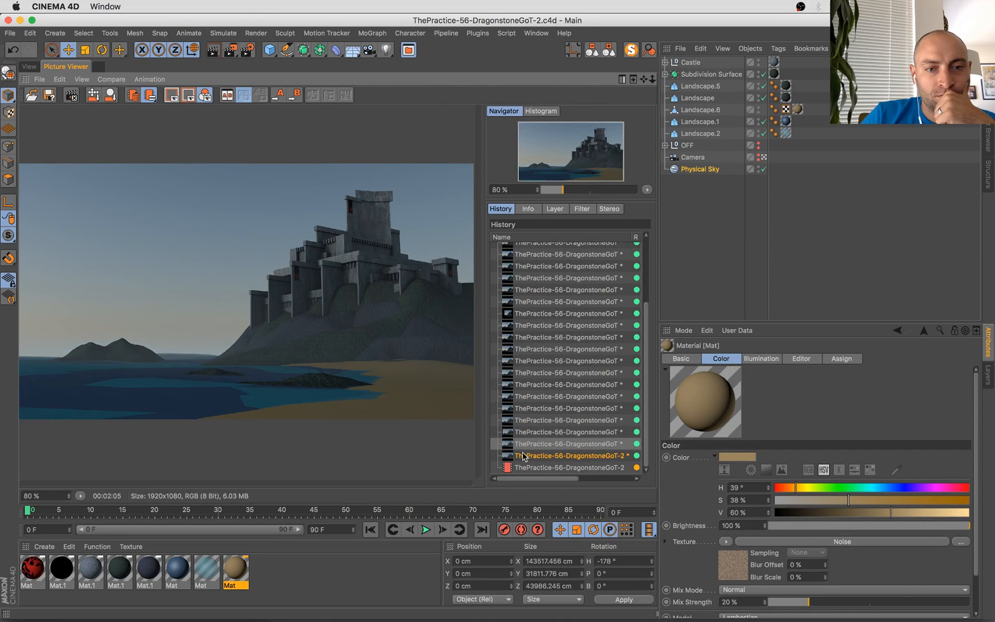
pyautogui.press('Down')
pyautogui.press('Up')
pyautogui.press('Up')
pyautogui.press('Down')
pyautogui.press('Down')
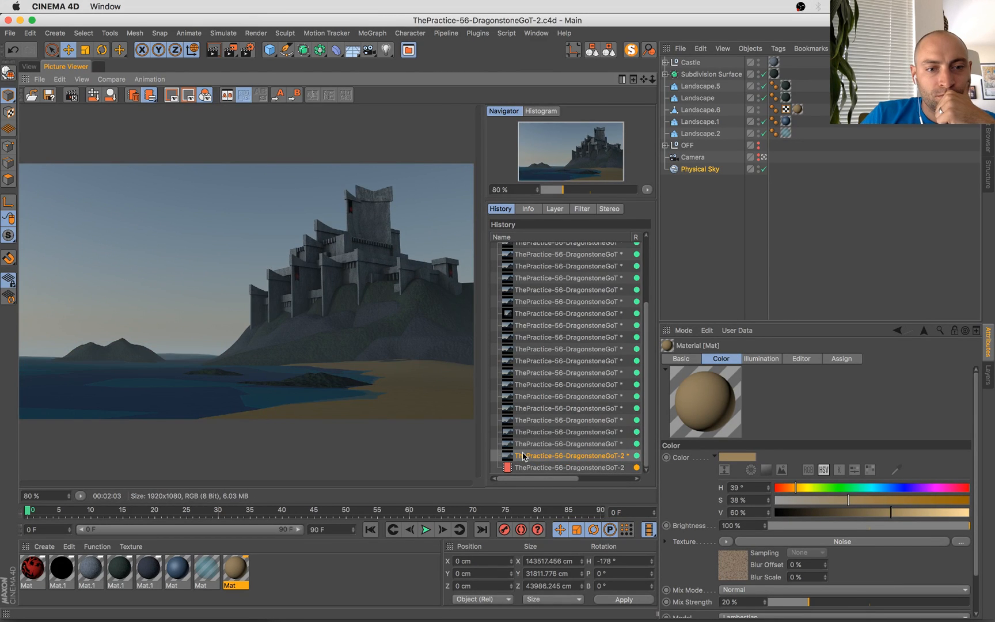
# Compare the previous finished render in the render history with the new one in progress
pyautogui.press('Down')
pyautogui.press('Up')
pyautogui.press('Down')
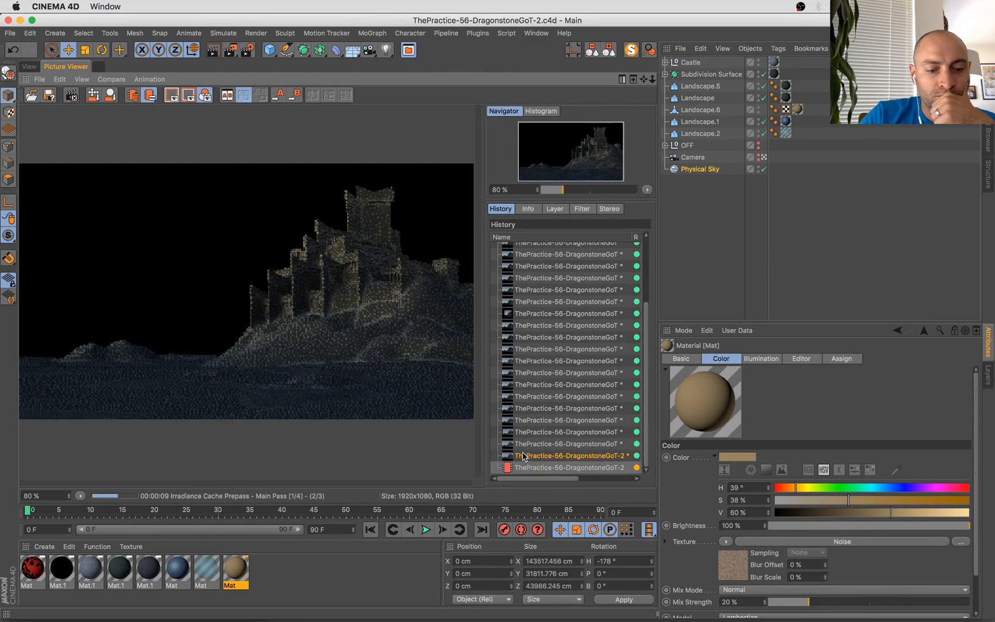
# Switch to the Restream Chat window in Chrome, read the viewer messages and return to Cinema 4D
pyautogui.hotkey('ctrl', 'Up')
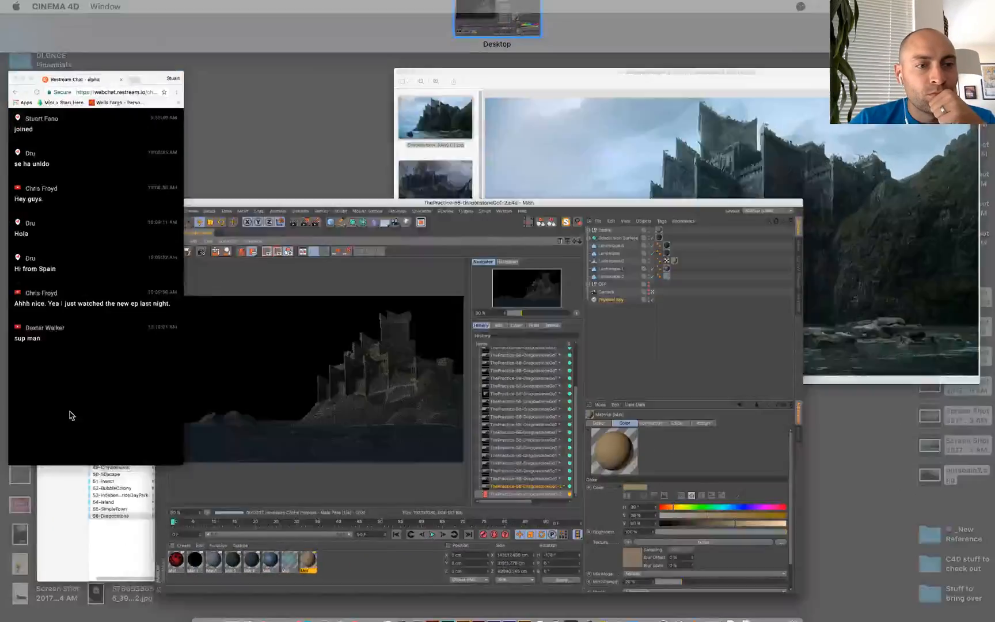
pyautogui.click(69, 415)
pyautogui.moveTo(84, 450); pyautogui.dragTo(117, 422)
pyautogui.click(120, 420)
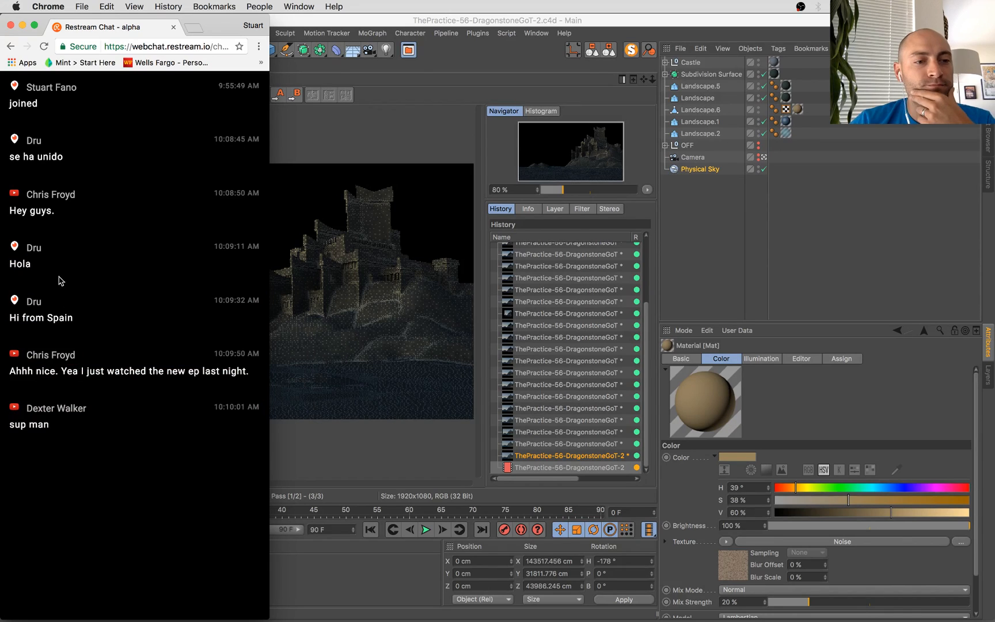
pyautogui.moveTo(61, 280); pyautogui.dragTo(102, 329)
pyautogui.click(101, 324)
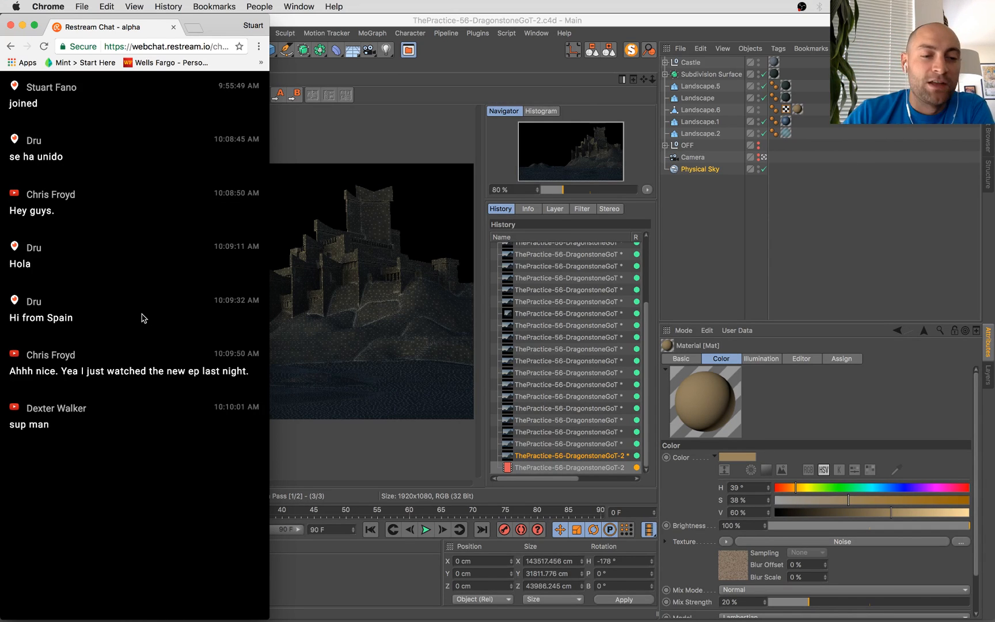
pyautogui.click(310, 233)
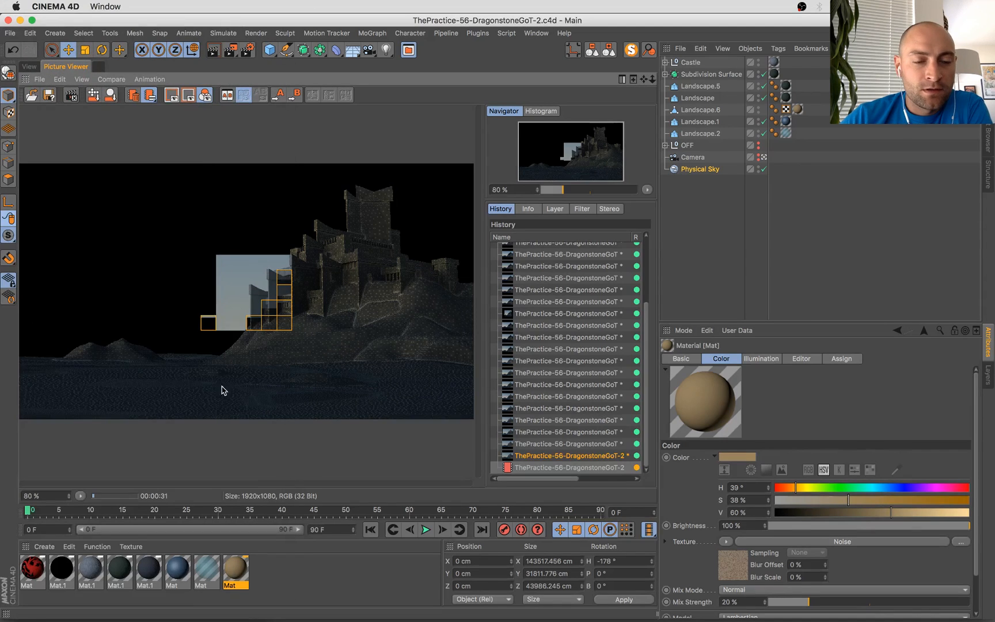
# Examine the castle walls, hillside and shoreline up close in the render in progress
pyautogui.scroll(3, 269, 333)
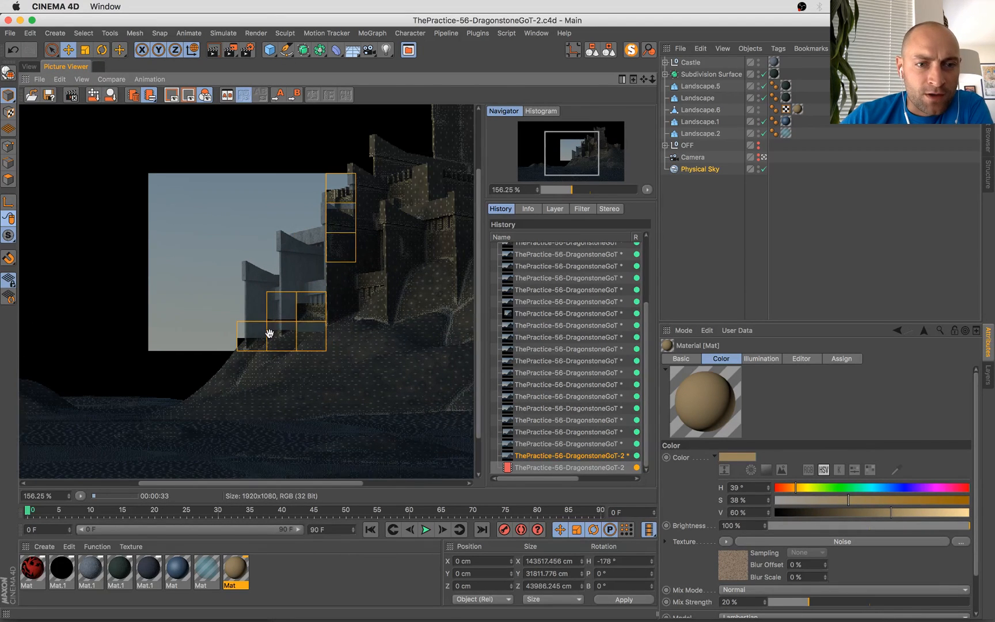
pyautogui.moveTo(269, 333); pyautogui.dragTo(248, 286)
pyautogui.scroll(-2, 267, 224)
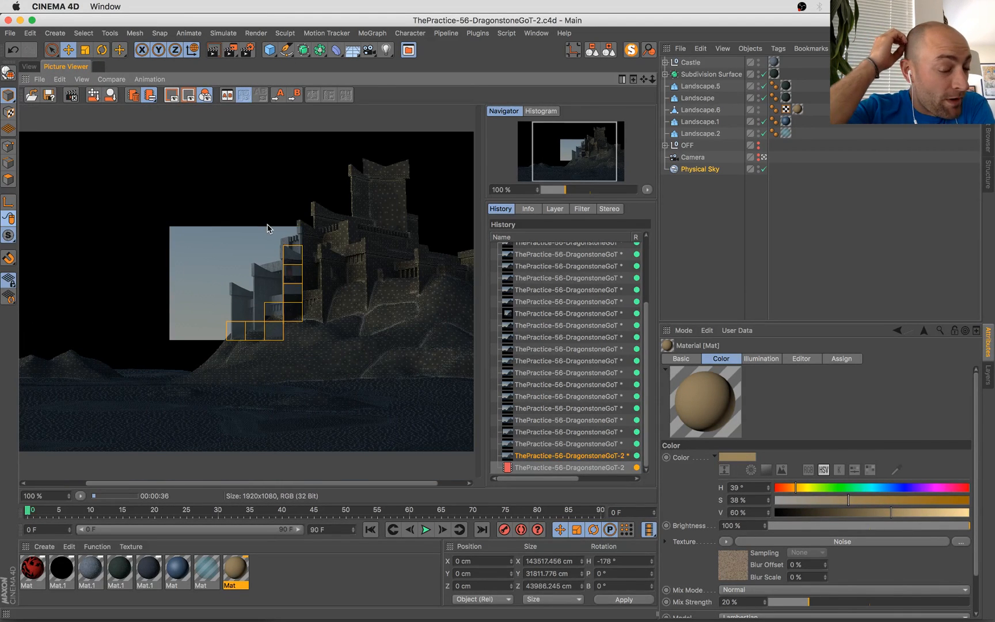
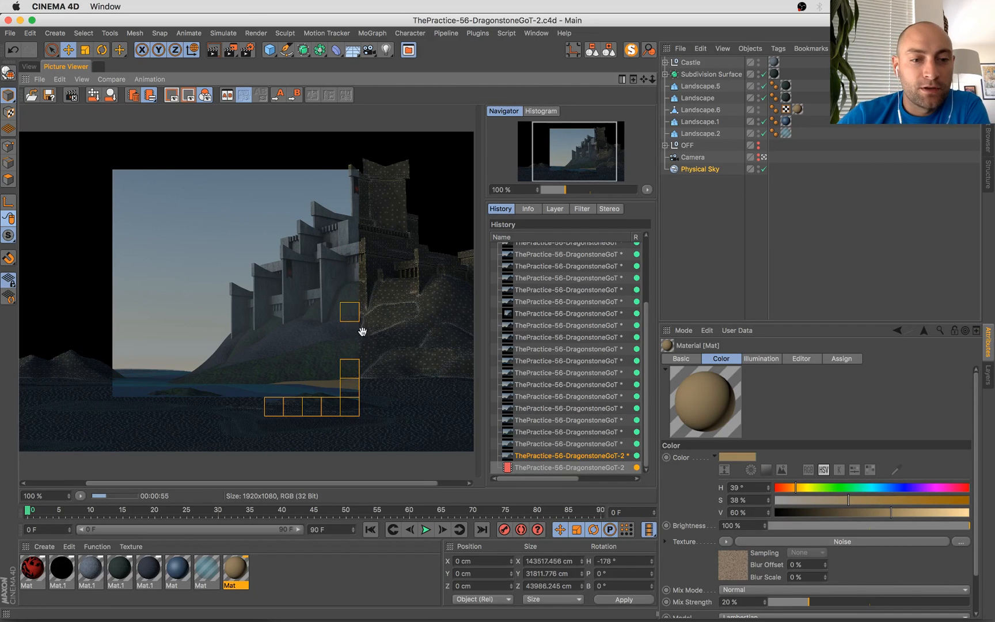
pyautogui.scroll(-1, 280, 357)
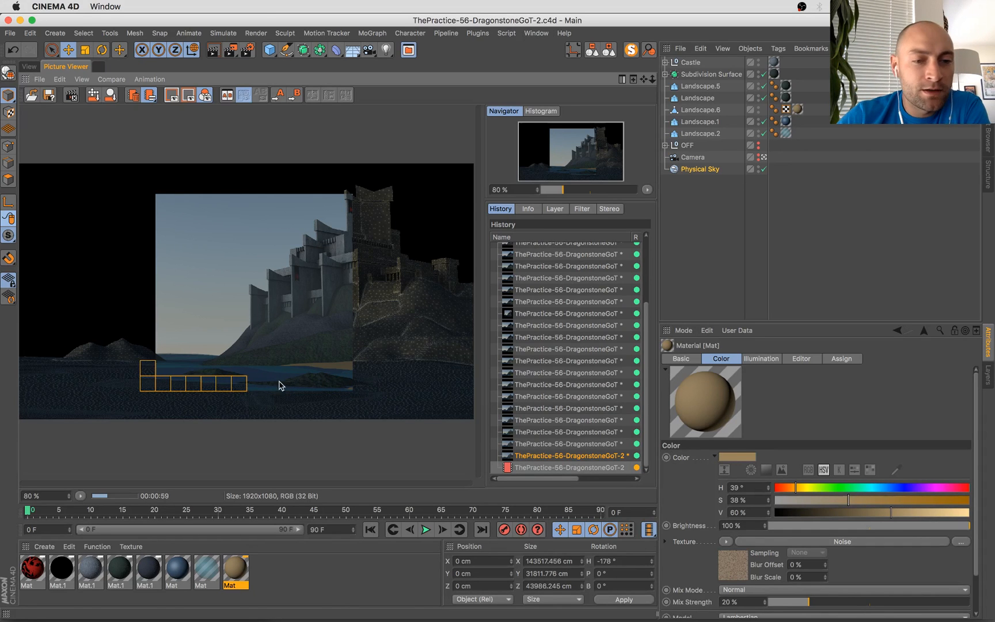
pyautogui.scroll(2, 240, 386)
pyautogui.moveTo(238, 389); pyautogui.dragTo(205, 262)
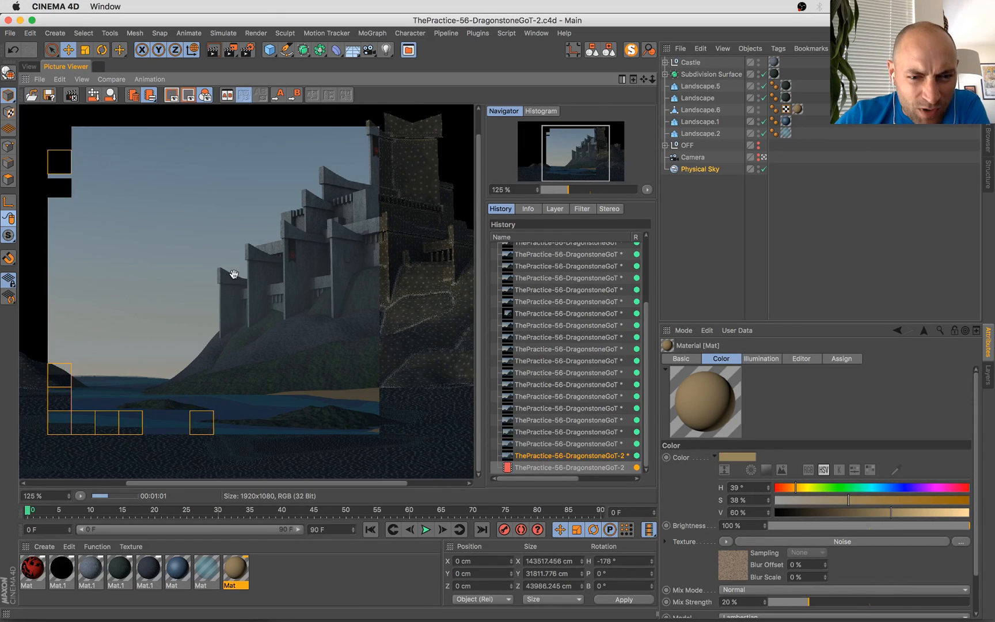
# Leave the render for the 3D view and study the Dragonstone_(day) (1).jpg and gotspain7.png references in Preview before returning to the scene
pyautogui.click(32, 68)
pyautogui.hotkey('ctrl', 'Up')
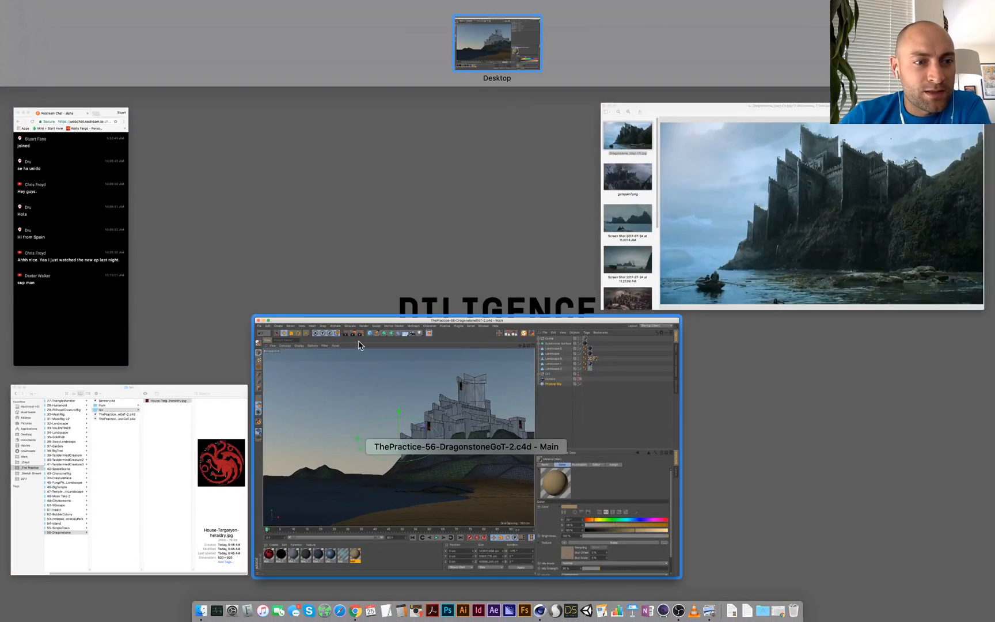
pyautogui.click(728, 213)
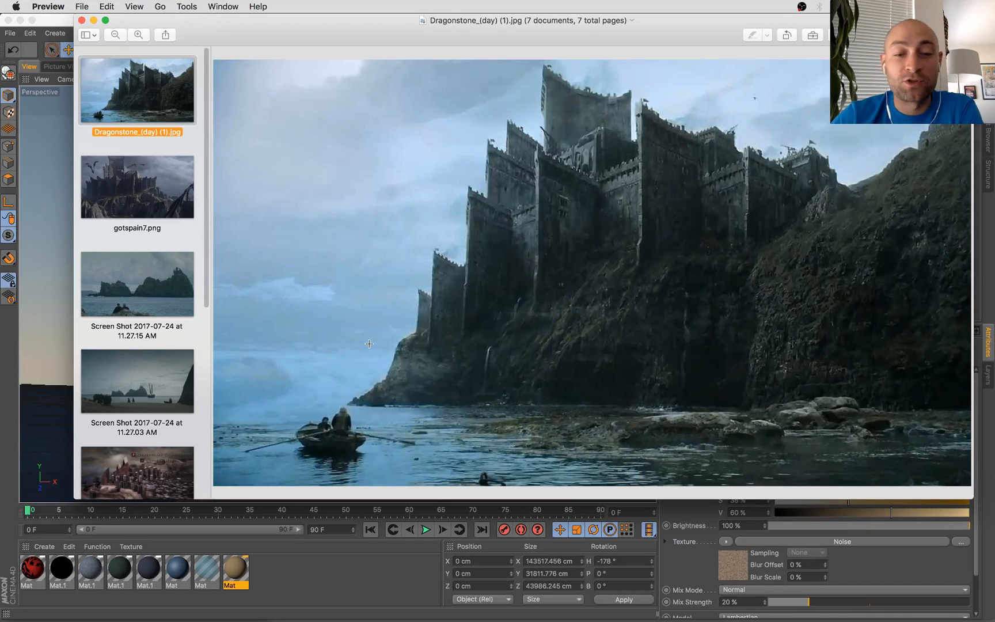
pyautogui.click(148, 180)
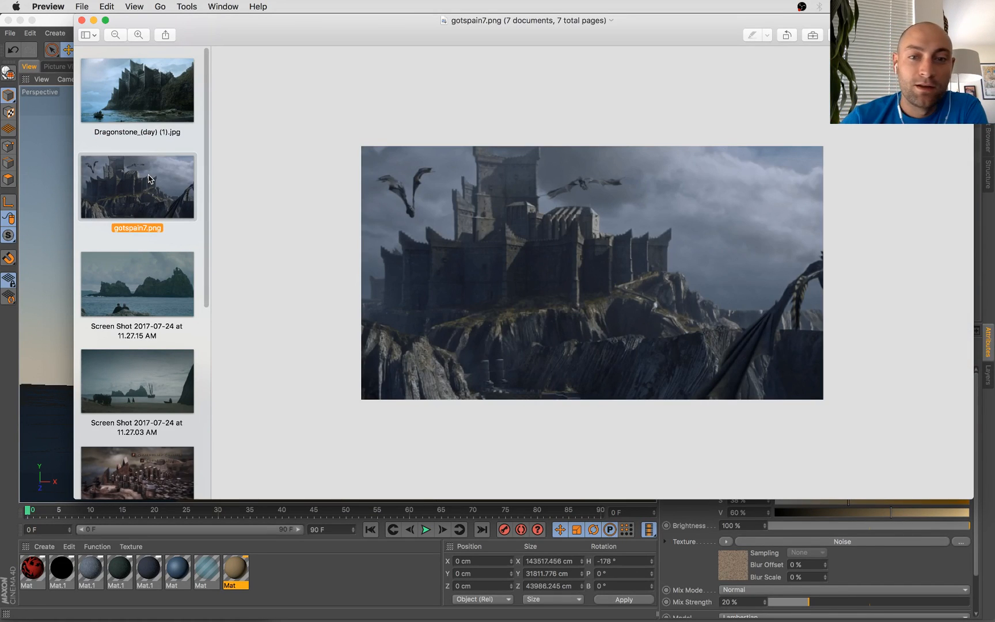
pyautogui.press('Up')
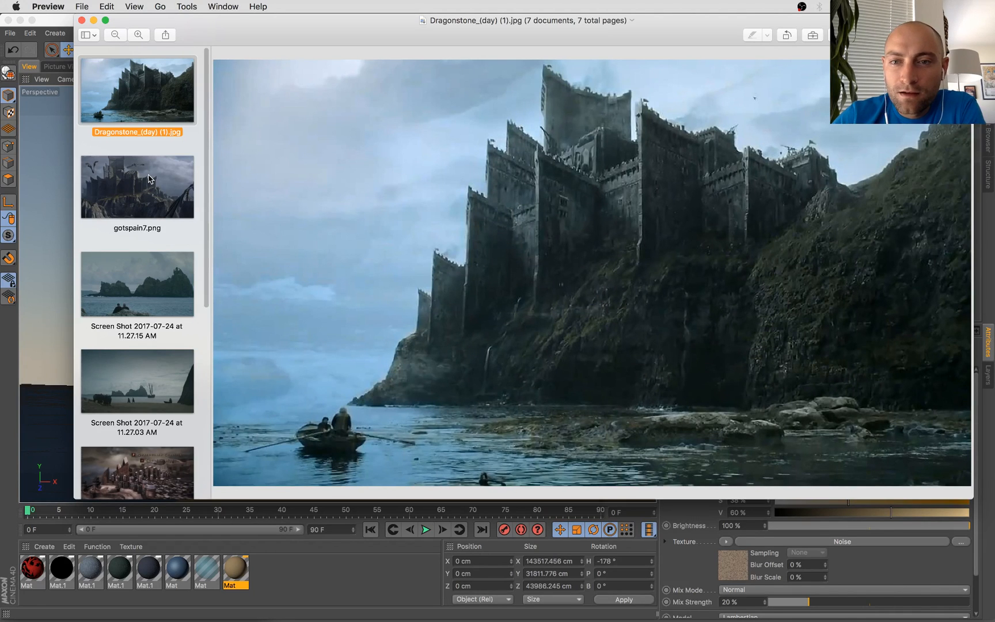
pyautogui.click(58, 23)
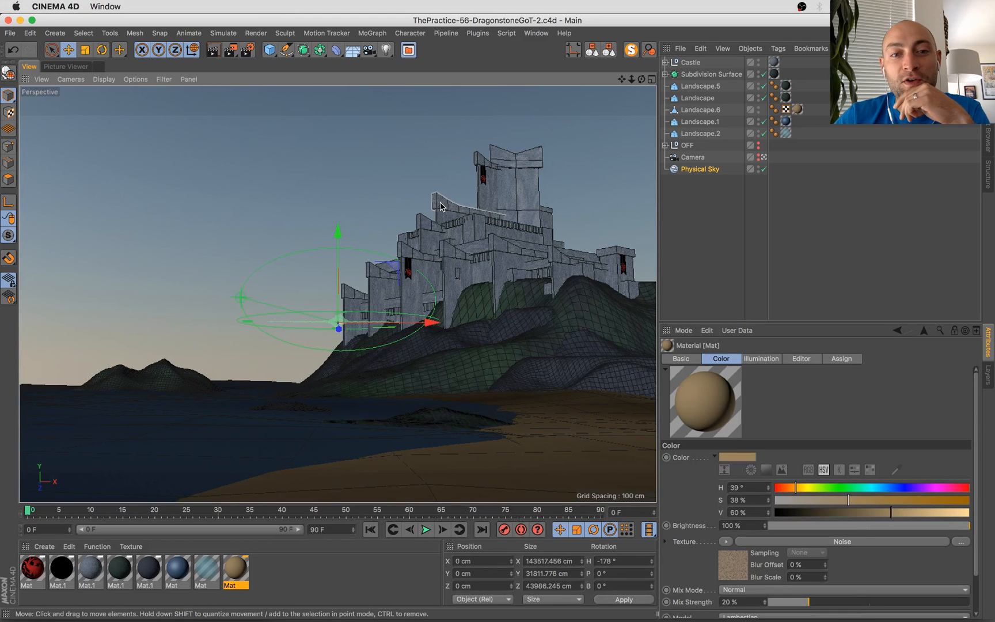
# Save the scene and duplicate the small cube beside the castle's right tower to the middle of its base, about X -45 cm, Z -49 cm
pyautogui.click(416, 237)
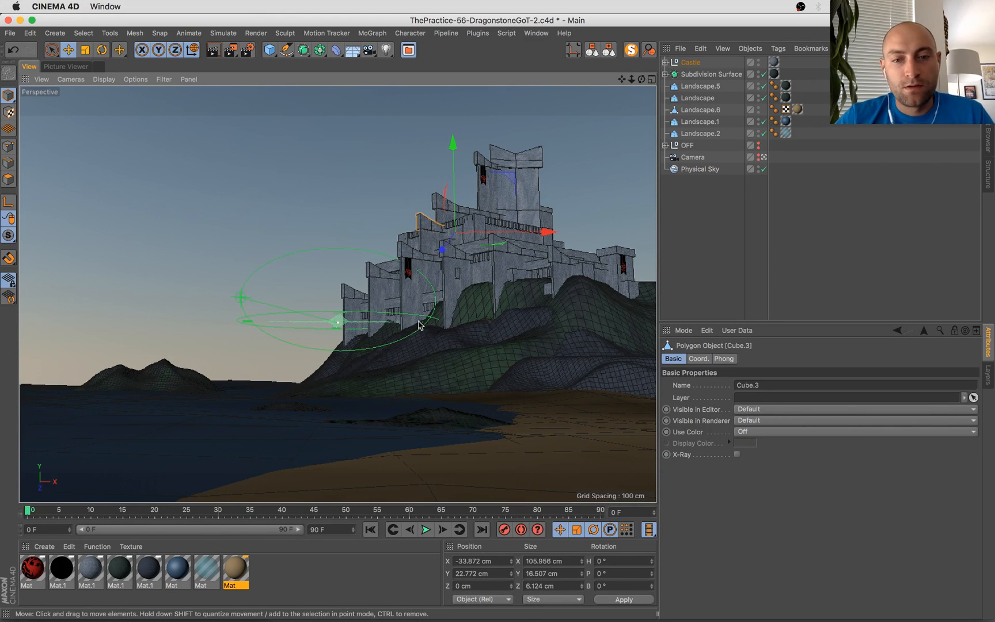
pyautogui.click(585, 280)
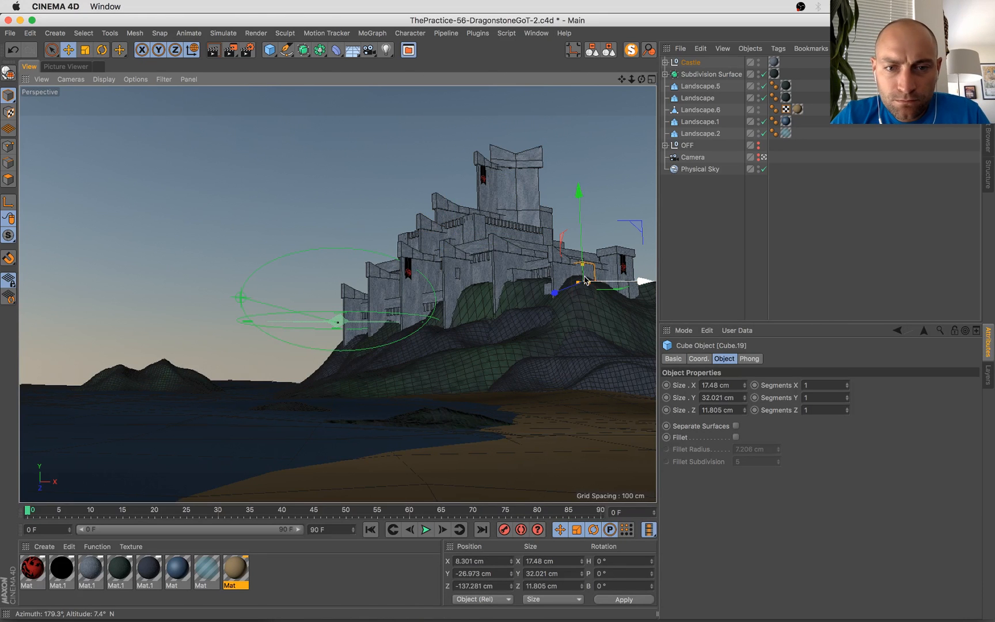
pyautogui.press('super+s')
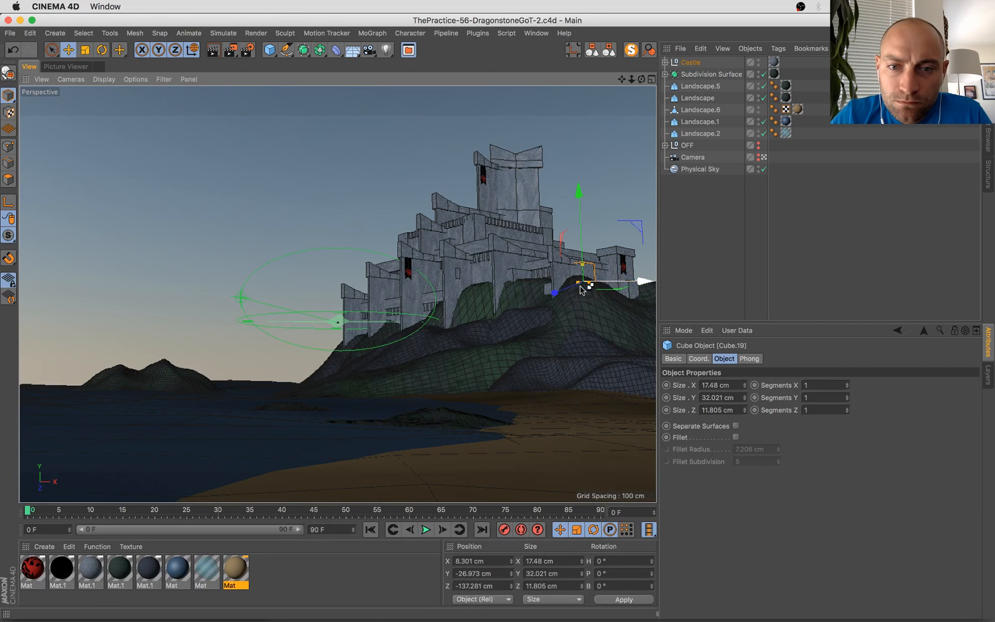
pyautogui.keyDown('ctrl'); pyautogui.moveTo(633, 282); pyautogui.dragTo(549, 299); pyautogui.keyUp('ctrl')
pyautogui.moveTo(481, 295); pyautogui.dragTo(470, 289)
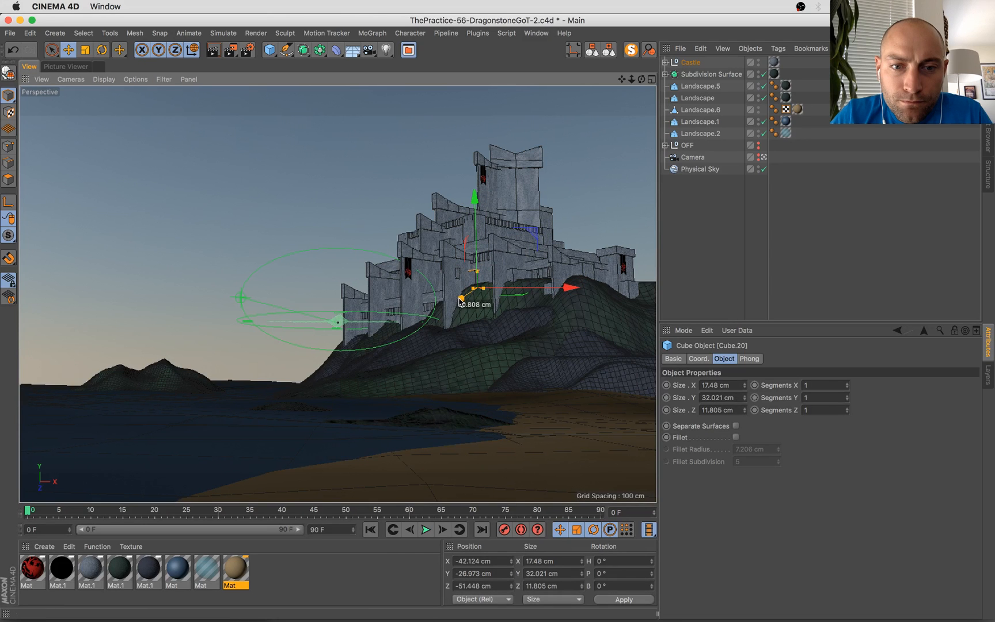
pyautogui.moveTo(538, 295); pyautogui.dragTo(533, 295)
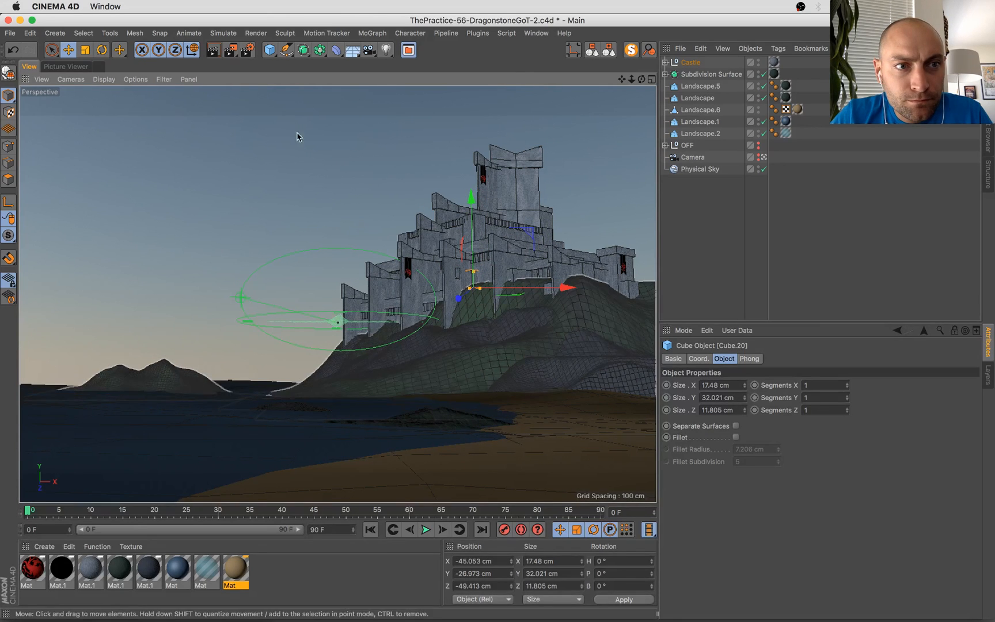
# Switch to the object coordinate system and lower the copied cube to about Y -35 cm
pyautogui.click(194, 49)
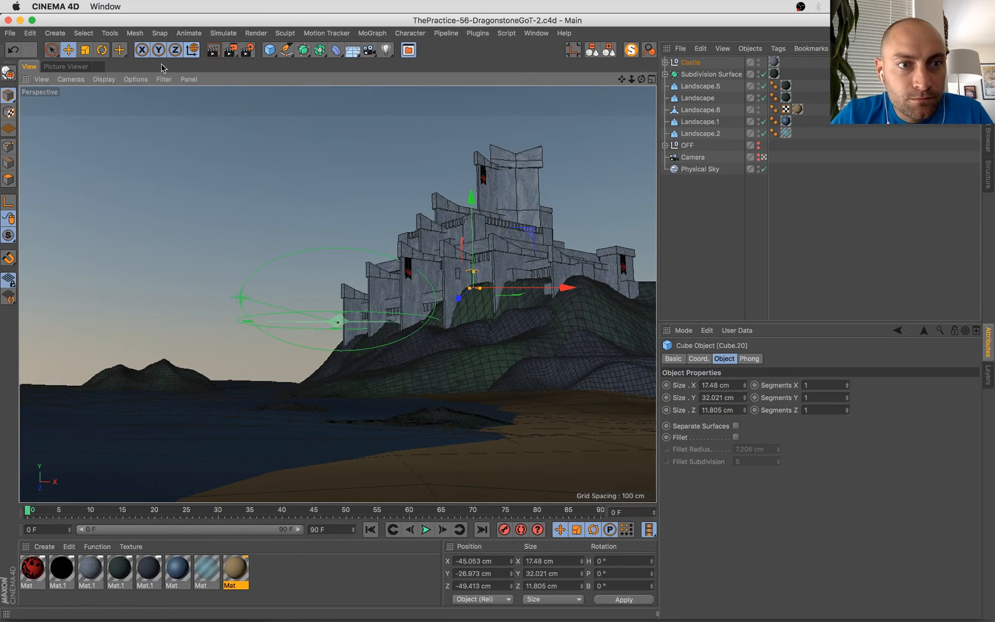
pyautogui.click(192, 49)
pyautogui.moveTo(473, 201); pyautogui.dragTo(473, 209)
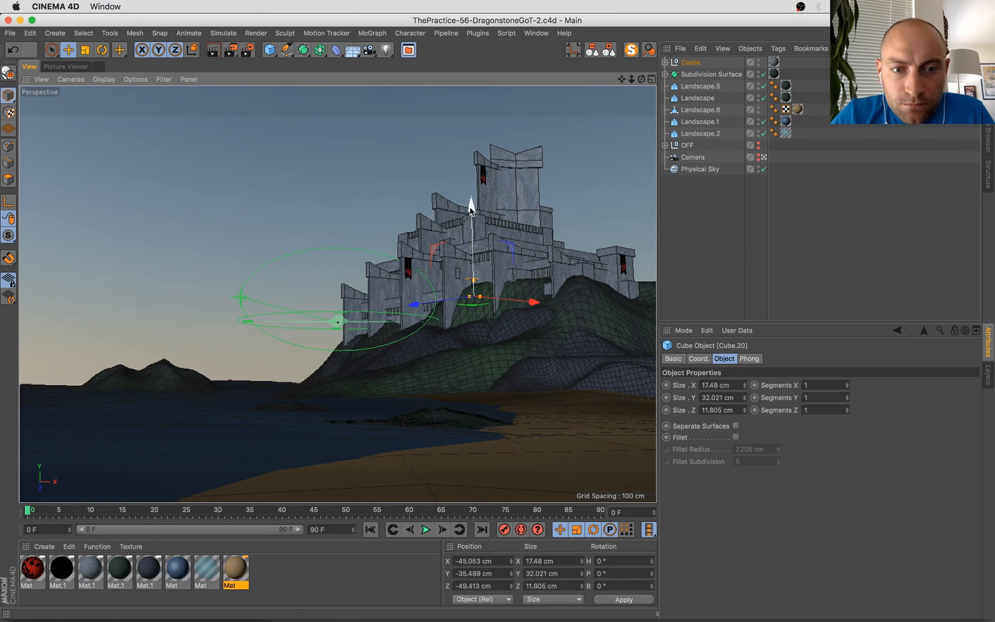
# Duplicate the cube to the castle's left walls at about X -53 cm, Y -38 cm, Z 60 cm and check the Dragonstone reference image
pyautogui.keyDown('ctrl'); pyautogui.moveTo(412, 303); pyautogui.dragTo(385, 311); pyautogui.keyUp('ctrl')
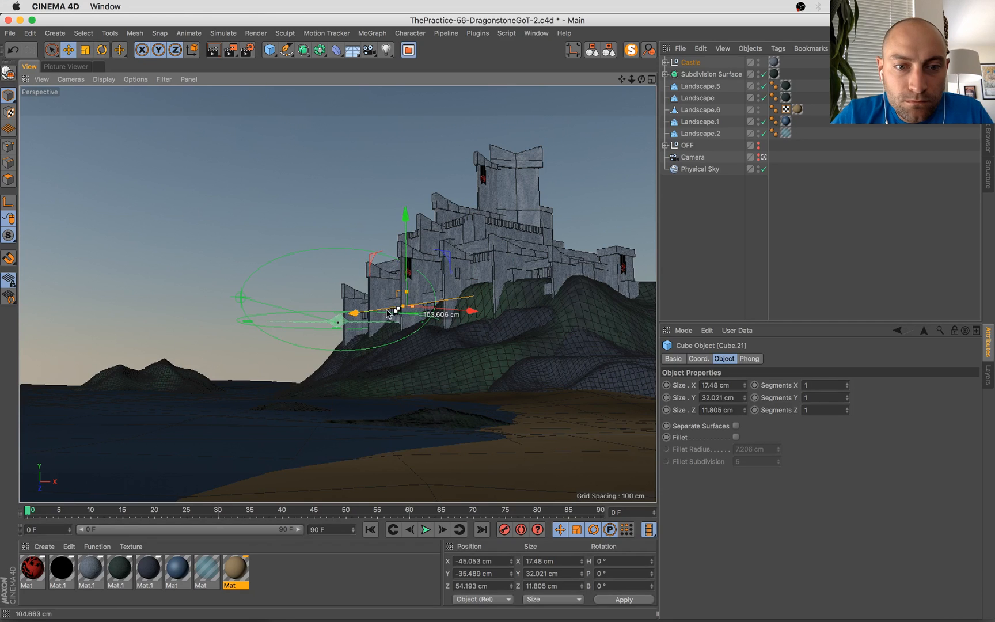
pyautogui.moveTo(469, 312); pyautogui.dragTo(451, 309)
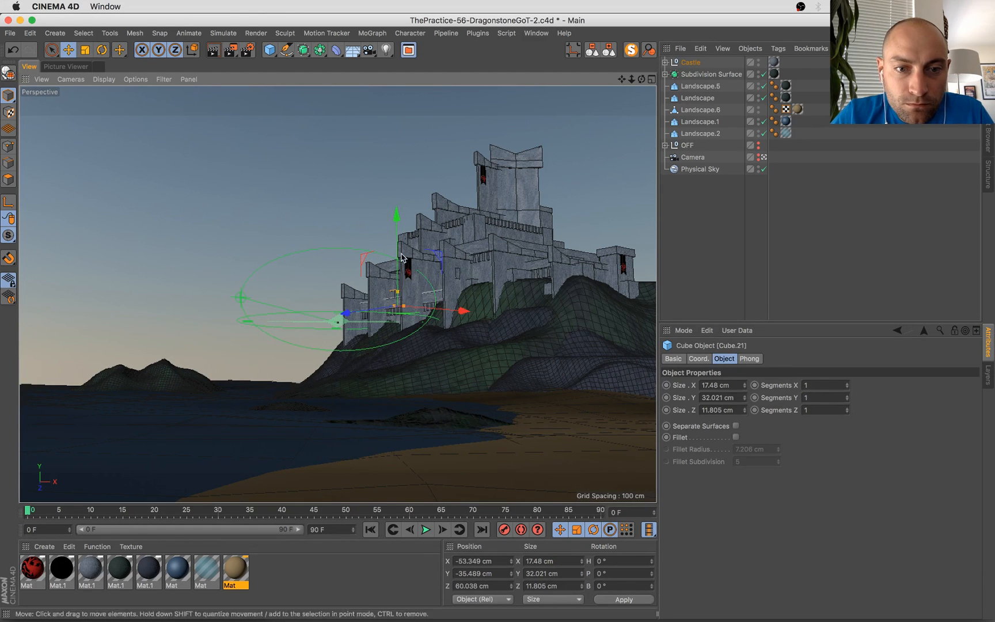
pyautogui.moveTo(397, 225); pyautogui.dragTo(399, 235)
pyautogui.press('super+Tab')
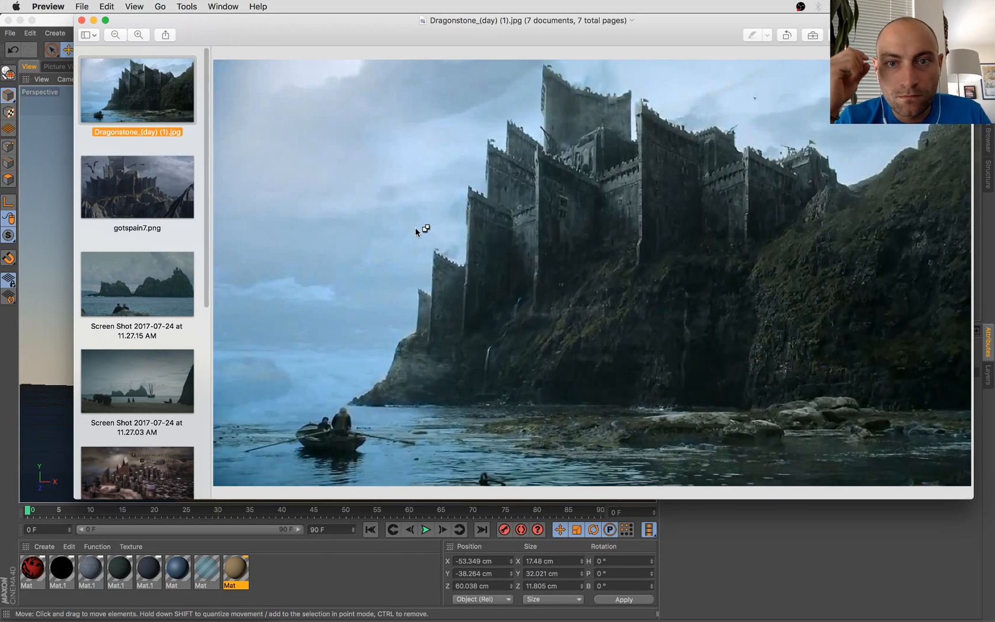
pyautogui.press('super+Tab')
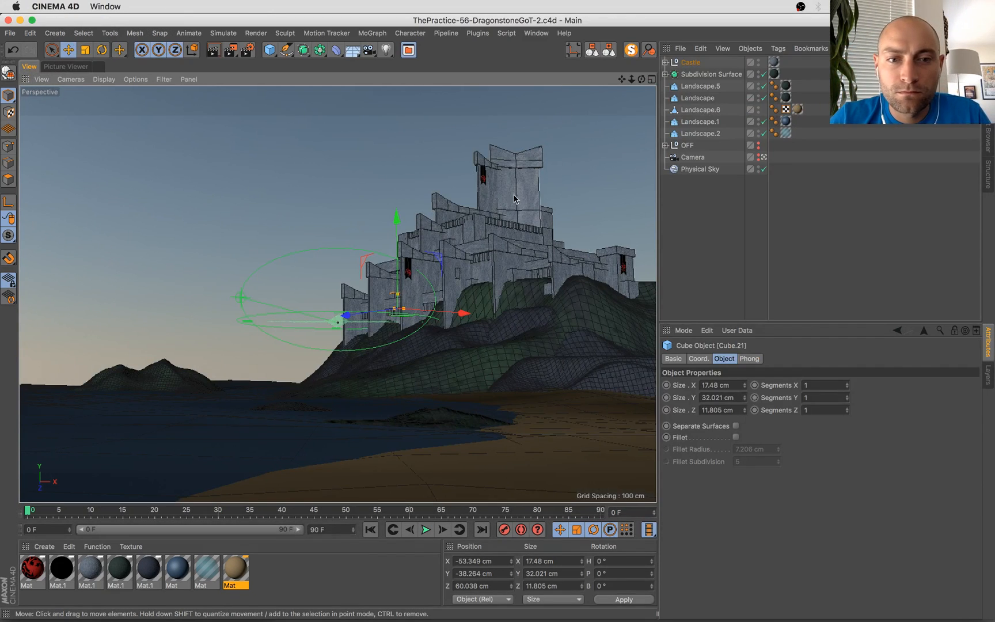
# Duplicate the left-wall cube upward and place the copy on the tallest tower at about X 133 cm, Y 183 cm, Z 59 cm
pyautogui.keyDown('ctrl'); pyautogui.moveTo(396, 218); pyautogui.dragTo(396, 40); pyautogui.keyUp('ctrl')
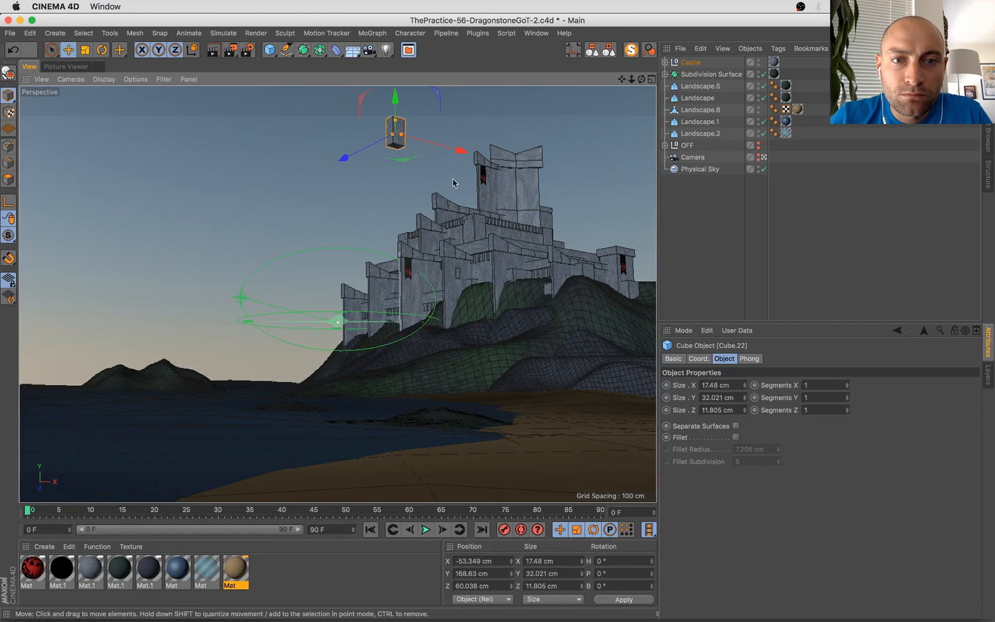
pyautogui.moveTo(460, 151); pyautogui.dragTo(467, 226)
pyautogui.press('t')
pyautogui.press('e')
pyautogui.moveTo(511, 131); pyautogui.dragTo(511, 122)
pyautogui.moveTo(455, 174); pyautogui.dragTo(477, 174)
pyautogui.moveTo(574, 171); pyautogui.dragTo(561, 174)
# Scale the tower-top cube down to about 3.3 × 17.6 × 2.2 cm and shift it along its X axis to about 126 cm
pyautogui.press('t')
pyautogui.moveTo(595, 137); pyautogui.dragTo(509, 154)
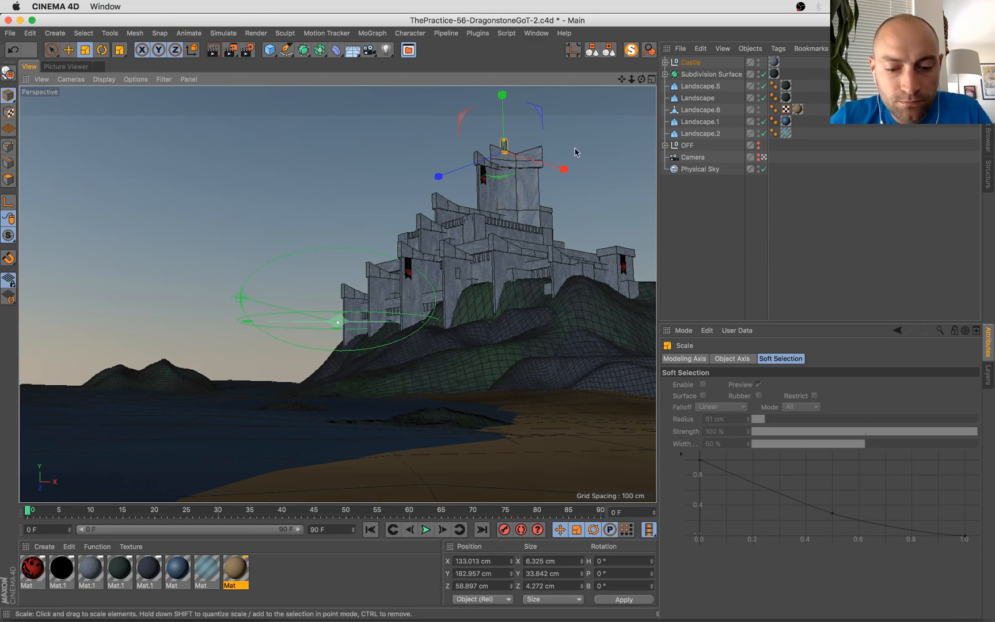
pyautogui.moveTo(588, 136); pyautogui.dragTo(331, 305)
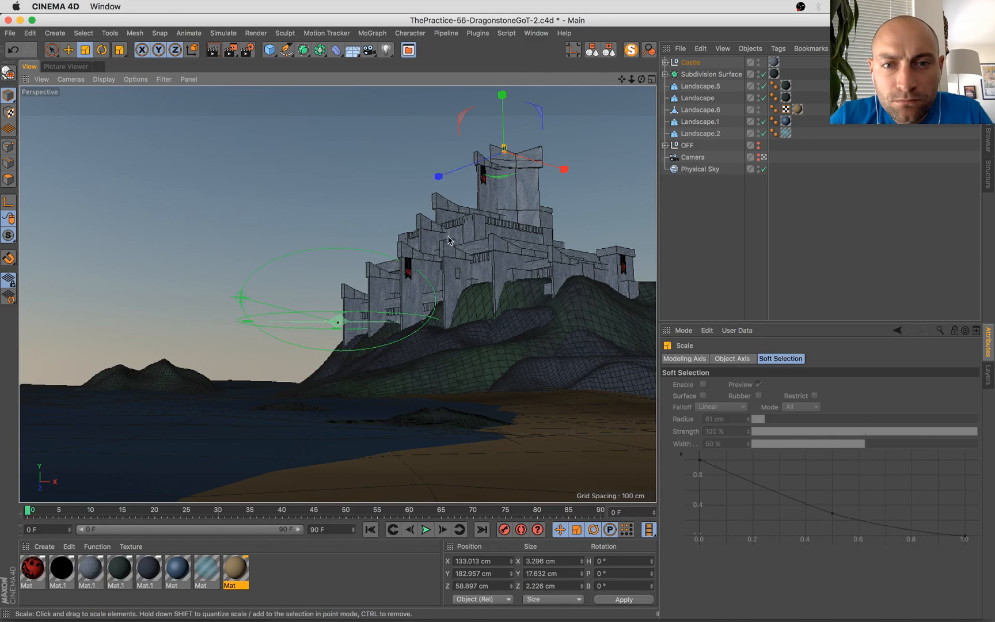
pyautogui.press('e')
pyautogui.moveTo(559, 167); pyautogui.dragTo(555, 164)
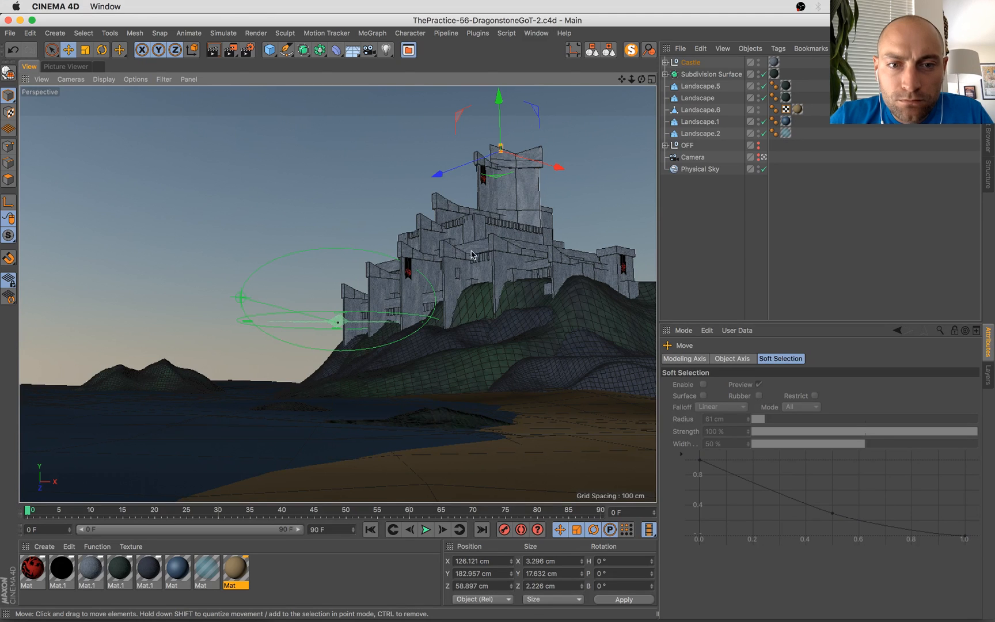
# Duplicate the thin front wall slab, shrink the copy to about 3 × 15 × 0.4 cm and place it at about X -76 cm, Y 32 cm
pyautogui.click(449, 293)
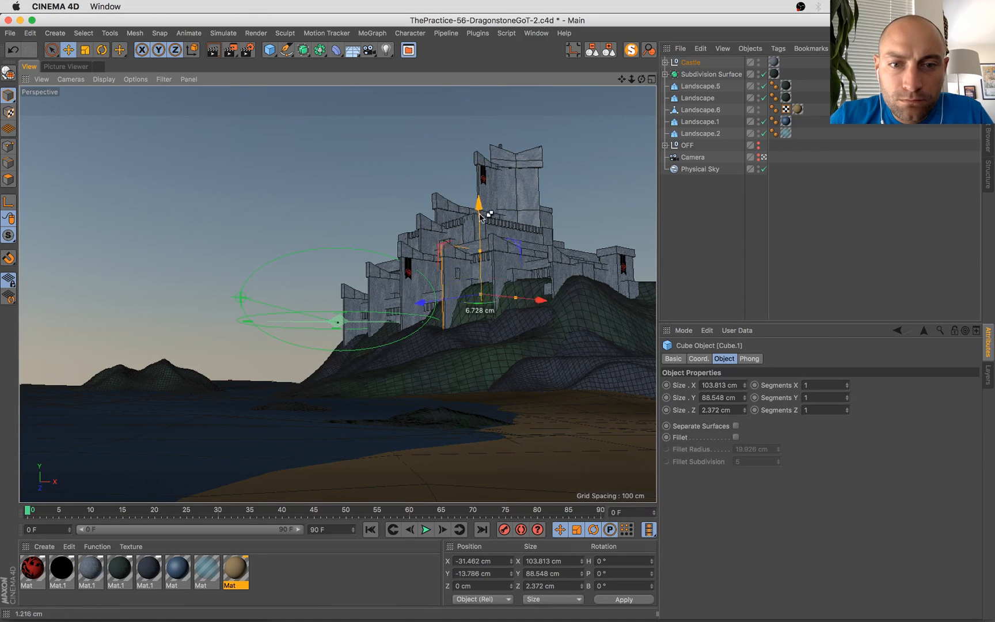
pyautogui.click(483, 237)
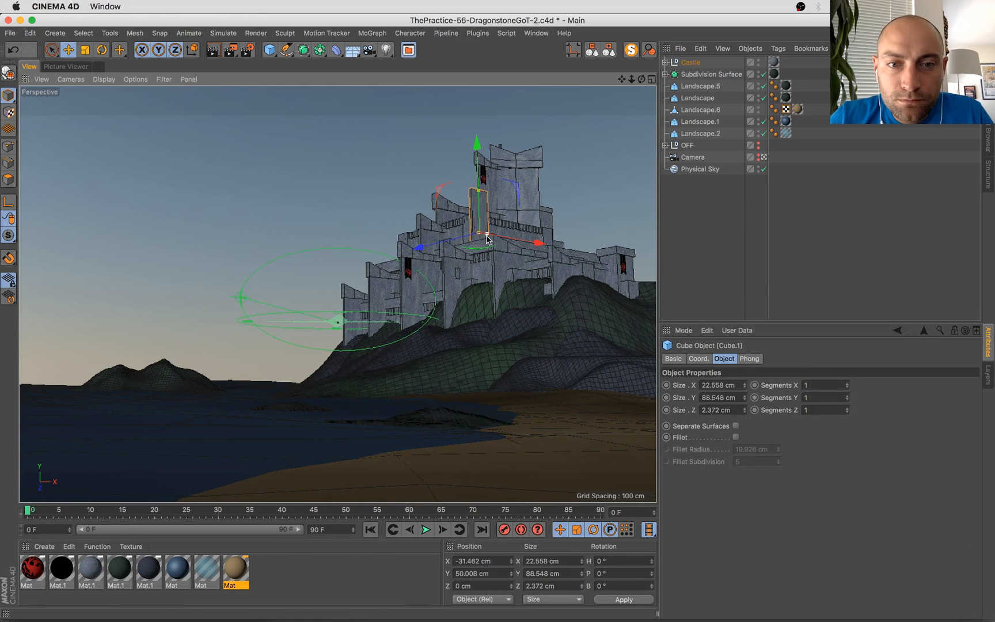
pyautogui.press('t')
pyautogui.moveTo(482, 237); pyautogui.dragTo(257, 351)
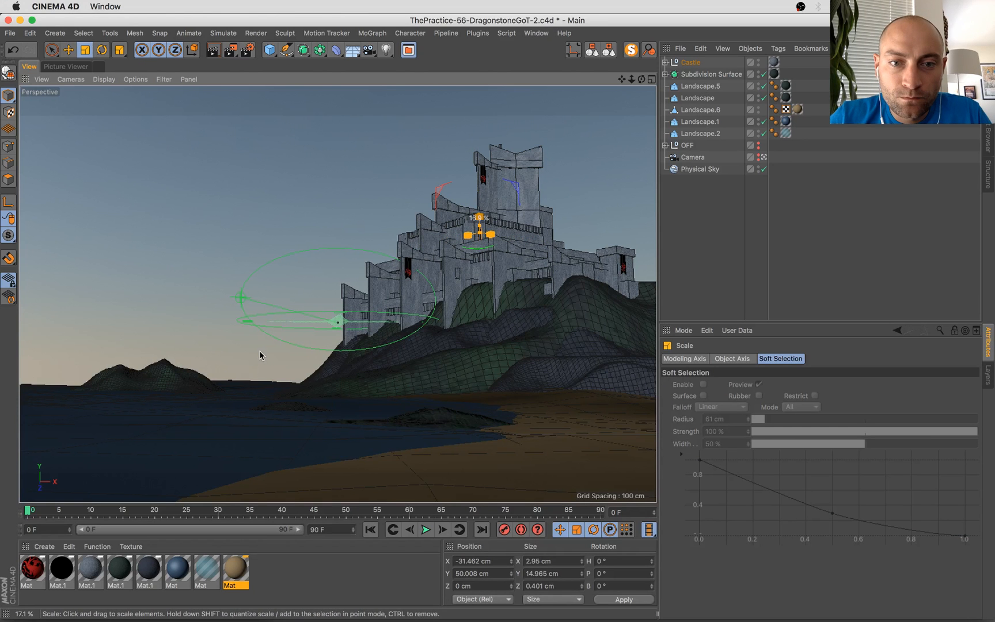
pyautogui.press('e')
pyautogui.moveTo(535, 240); pyautogui.dragTo(502, 249)
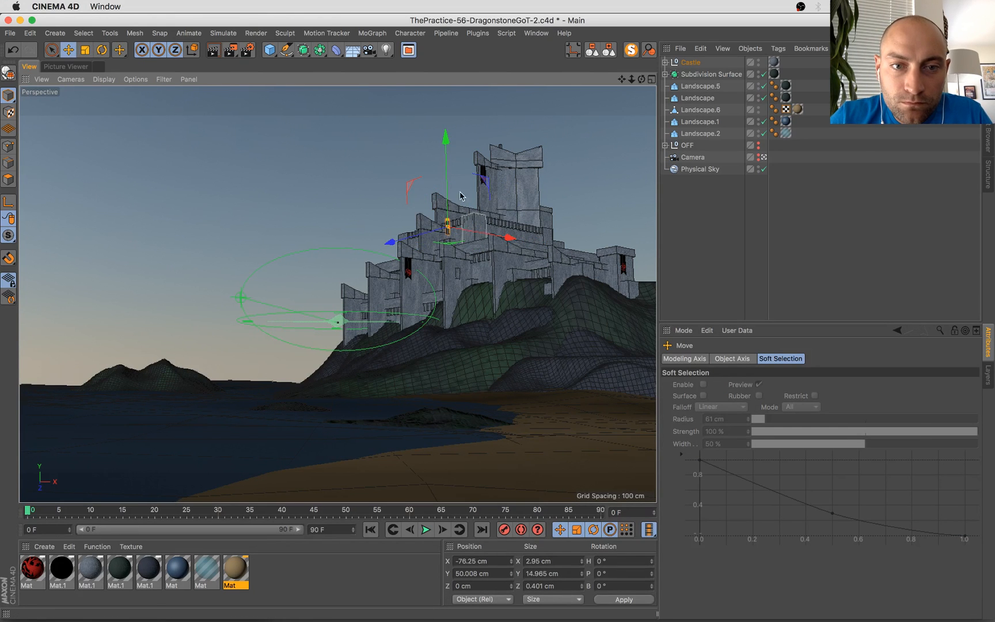
pyautogui.moveTo(447, 149); pyautogui.dragTo(449, 166)
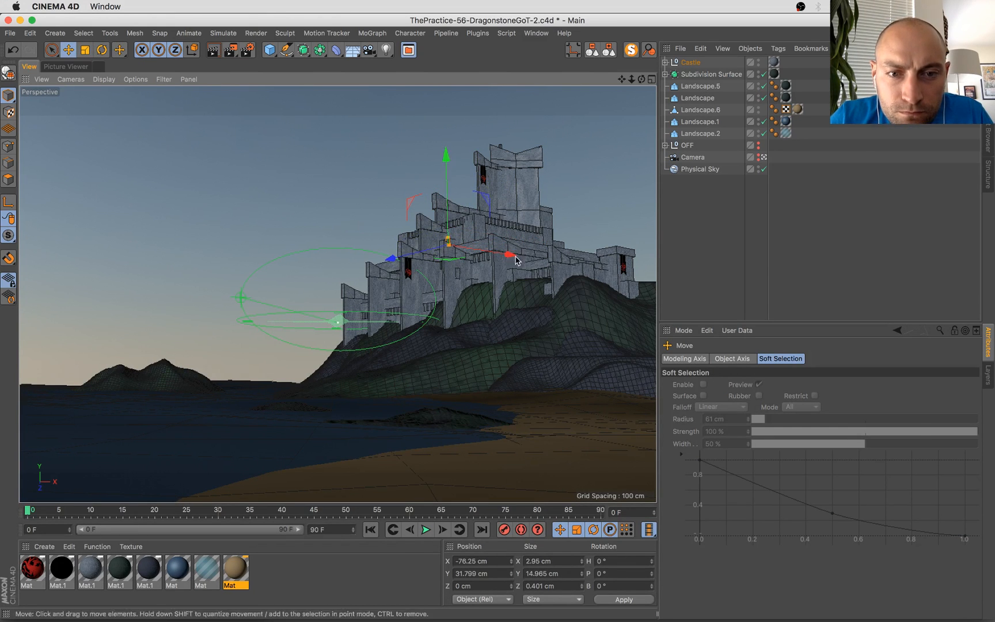
# Shift the small thin slab copy along its X axis to about -73 cm and save the scene
pyautogui.moveTo(508, 255); pyautogui.dragTo(511, 255)
pyautogui.press('super+s')
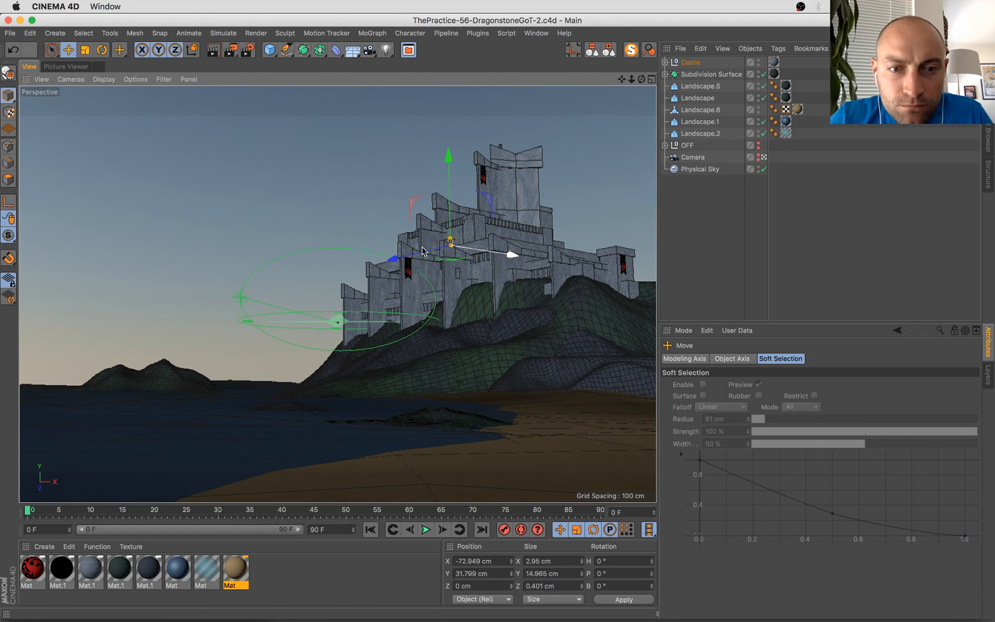
# Duplicate the castle's outermost left wall slab upward and scale the copy down to about 2.8 × 47 × 1.3 cm
pyautogui.click(403, 296)
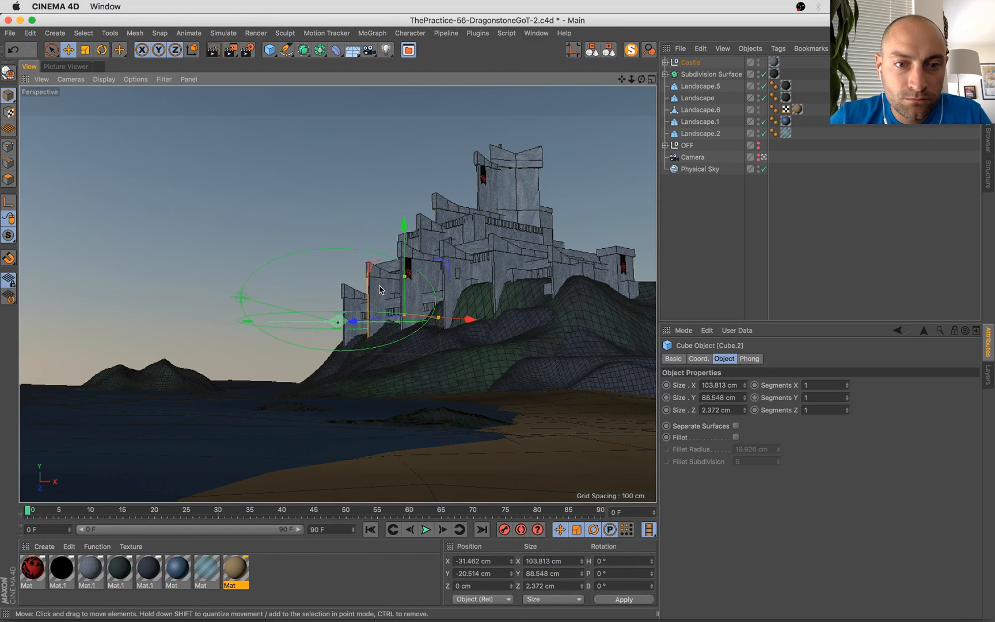
pyautogui.moveTo(380, 289); pyautogui.dragTo(353, 308)
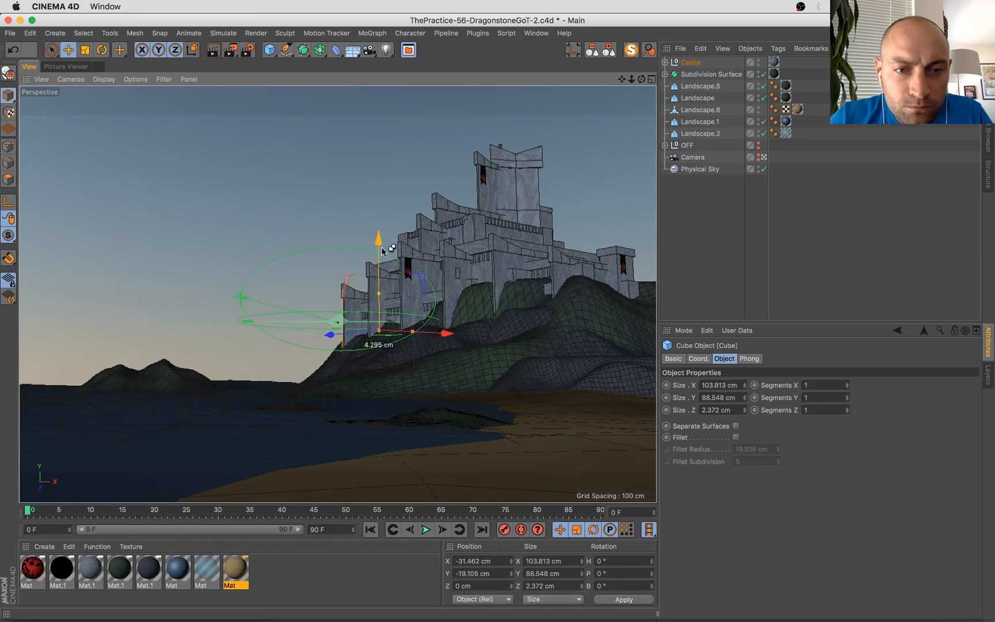
pyautogui.click(371, 268)
pyautogui.moveTo(387, 295); pyautogui.dragTo(368, 285)
pyautogui.press('t')
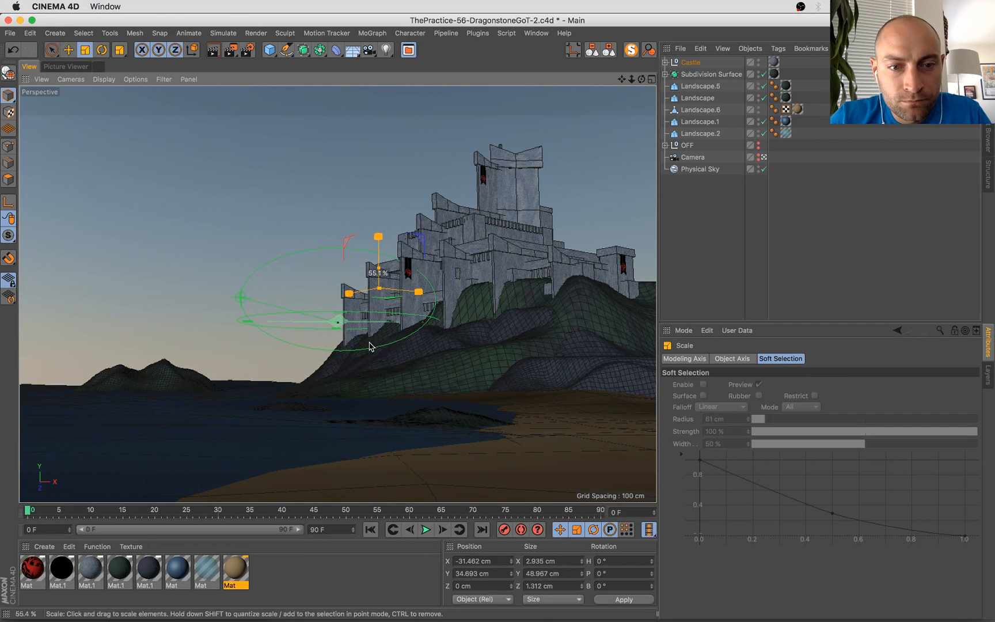
# Move the slab copy to about X -76 cm, Y 31 cm and shrink it to about 1.6 × 14.4 × 0.7 cm
pyautogui.press('e')
pyautogui.moveTo(390, 210); pyautogui.dragTo(391, 229)
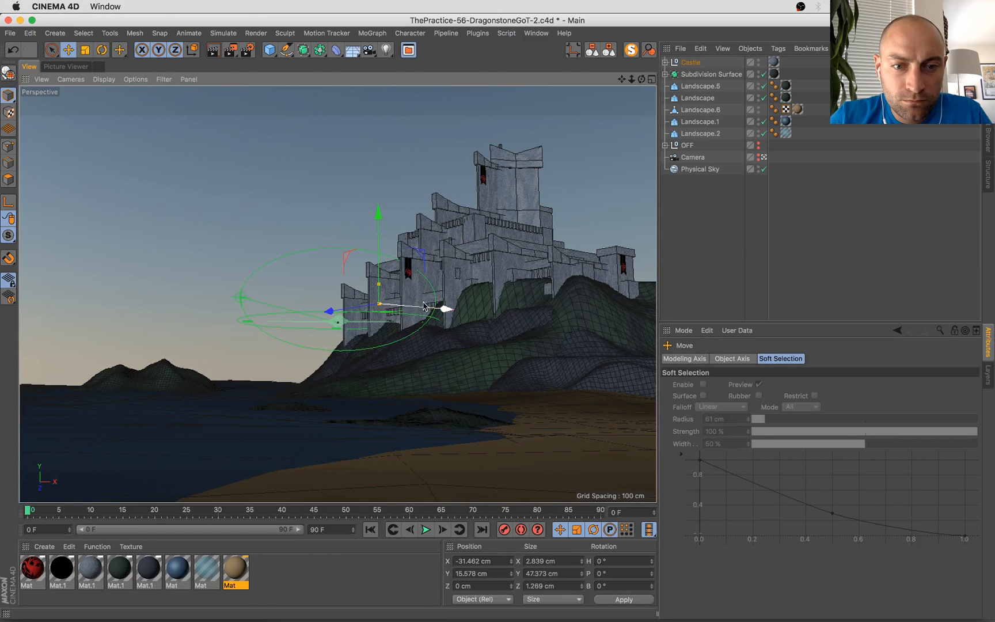
pyautogui.moveTo(433, 308); pyautogui.dragTo(401, 318)
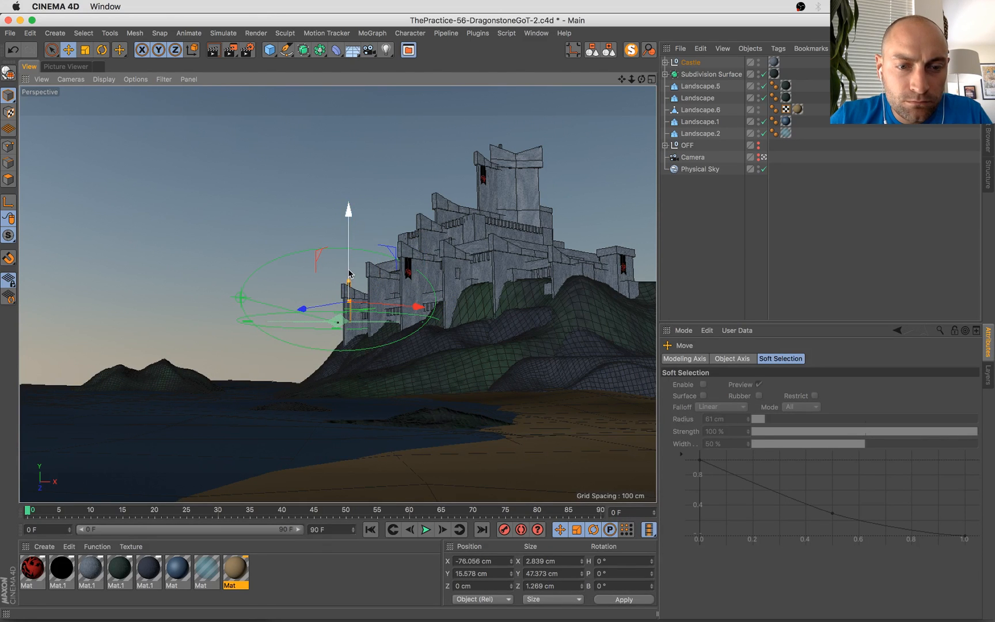
pyautogui.press('t')
pyautogui.moveTo(352, 280)
pyautogui.mouseDown()
pyautogui.moveTo(348, 242)
pyautogui.moveTo(349, 263)
pyautogui.mouseUp()
pyautogui.press('e')
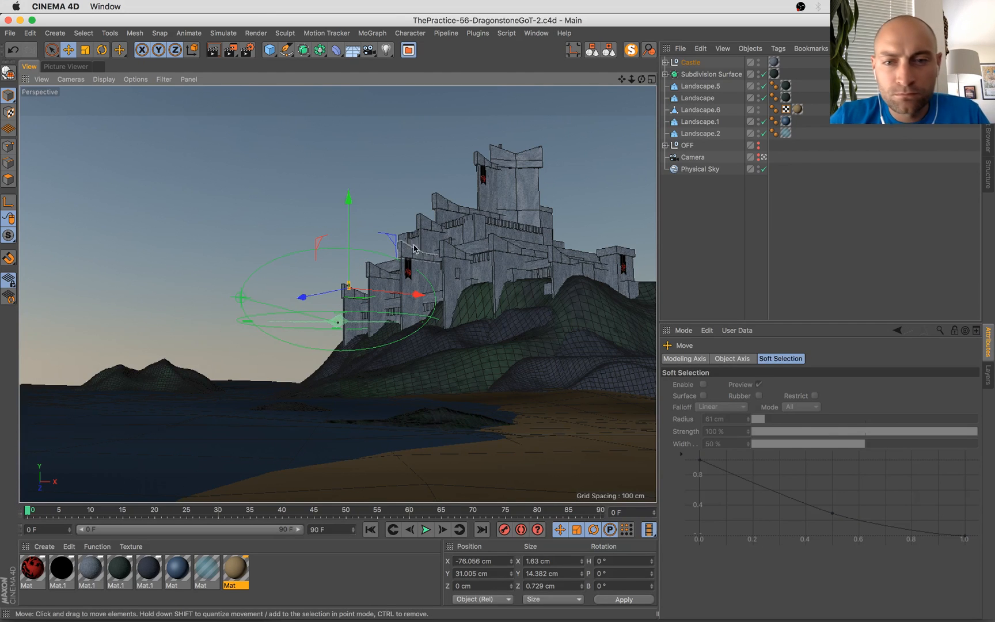
# Select the small right-hand tower's cubes together with its banner and shift them to about X 274 cm, Y 46 cm, Z -20 cm
pyautogui.click(627, 285)
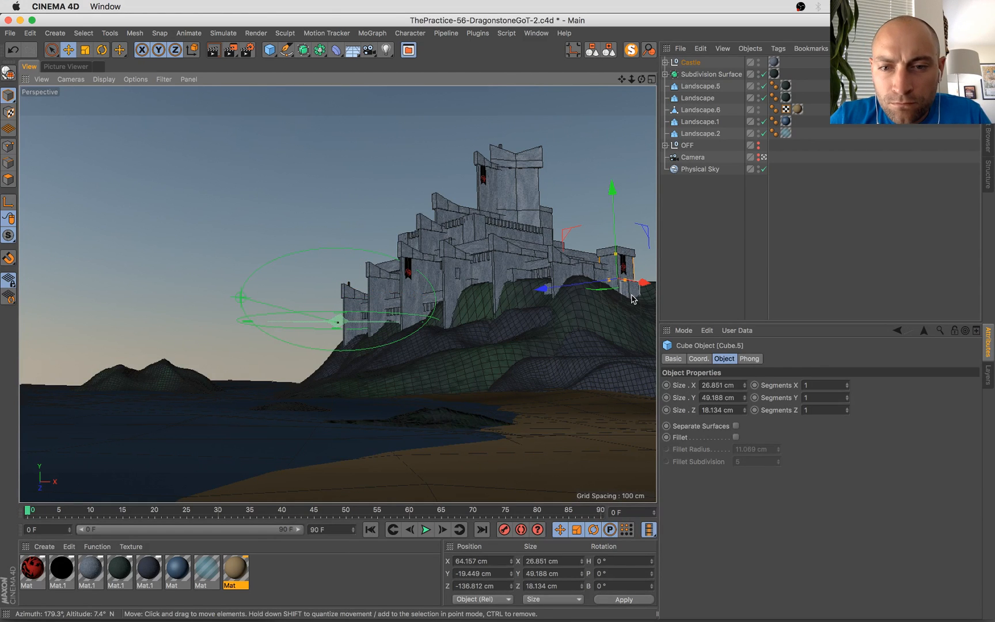
pyautogui.keyDown('shift'); pyautogui.click(624, 268); pyautogui.keyUp('shift')
pyautogui.keyDown('shift'); pyautogui.click(609, 254); pyautogui.keyUp('shift')
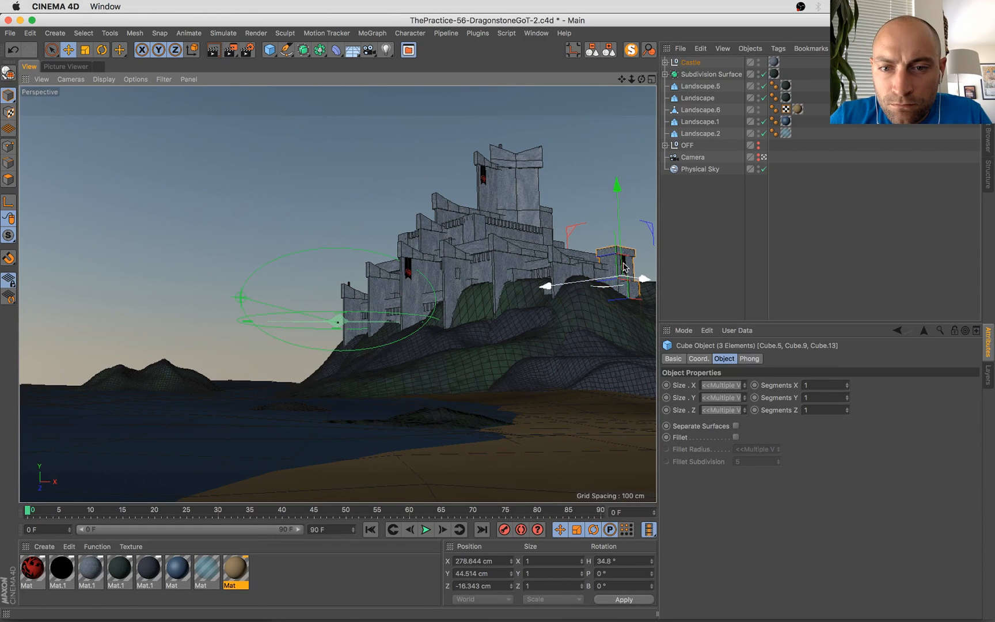
pyautogui.click(635, 189)
pyautogui.click(609, 253)
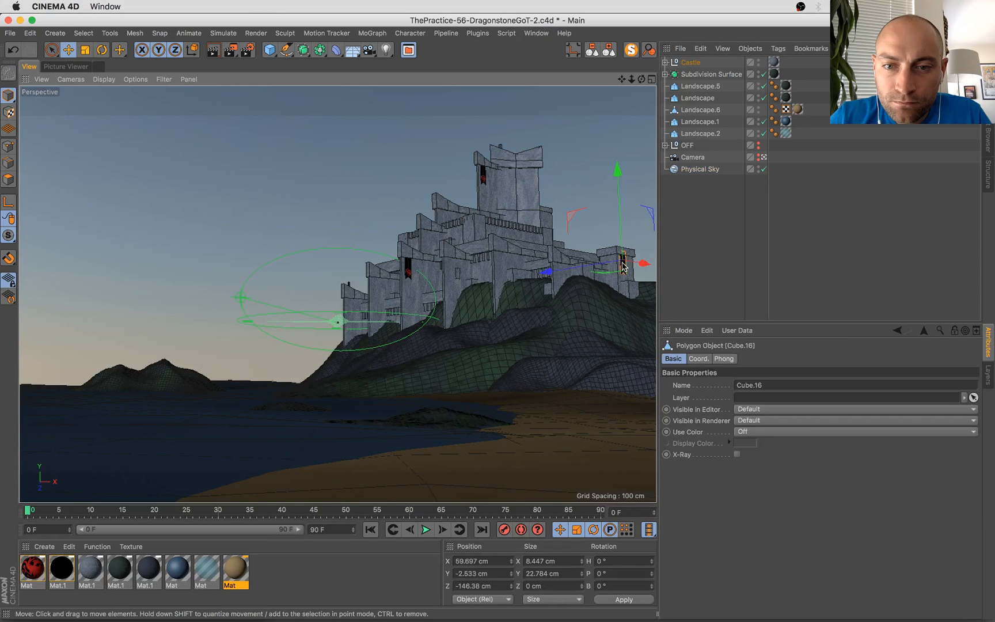
pyautogui.keyDown('shift'); pyautogui.click(612, 265); pyautogui.keyUp('shift')
pyautogui.keyDown('shift'); pyautogui.click(624, 270); pyautogui.keyUp('shift')
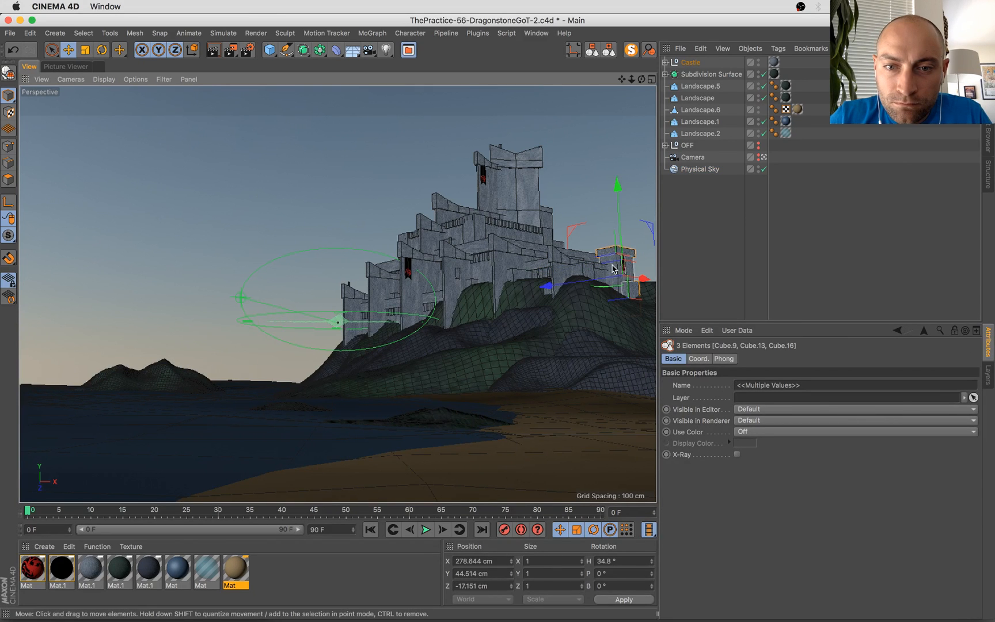
pyautogui.keyDown('shift'); pyautogui.click(639, 281); pyautogui.keyUp('shift')
pyautogui.moveTo(642, 280); pyautogui.dragTo(638, 284)
pyautogui.moveTo(617, 223); pyautogui.dragTo(616, 220)
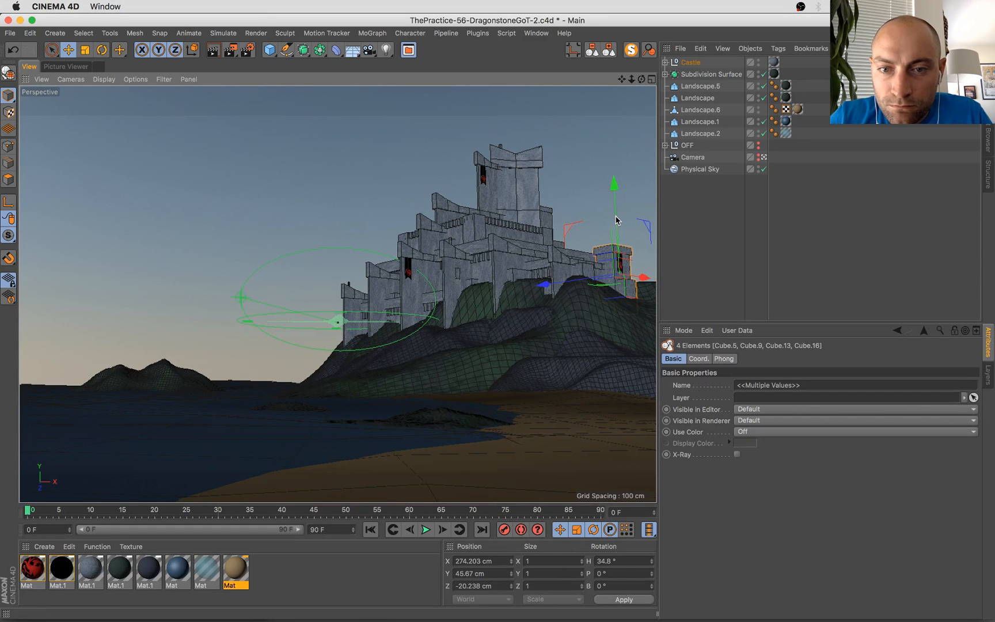
# Reposition the block at the foot of the small right-hand tower to about X 71 cm, Y -35 cm
pyautogui.click(642, 298)
pyautogui.moveTo(644, 300); pyautogui.dragTo(652, 304)
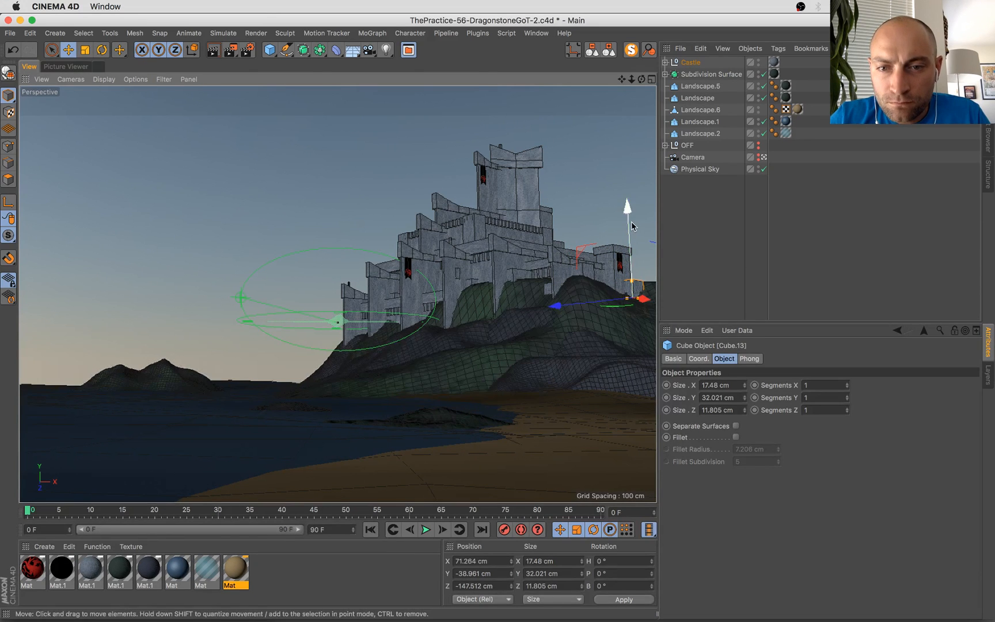
pyautogui.moveTo(629, 230); pyautogui.dragTo(629, 221)
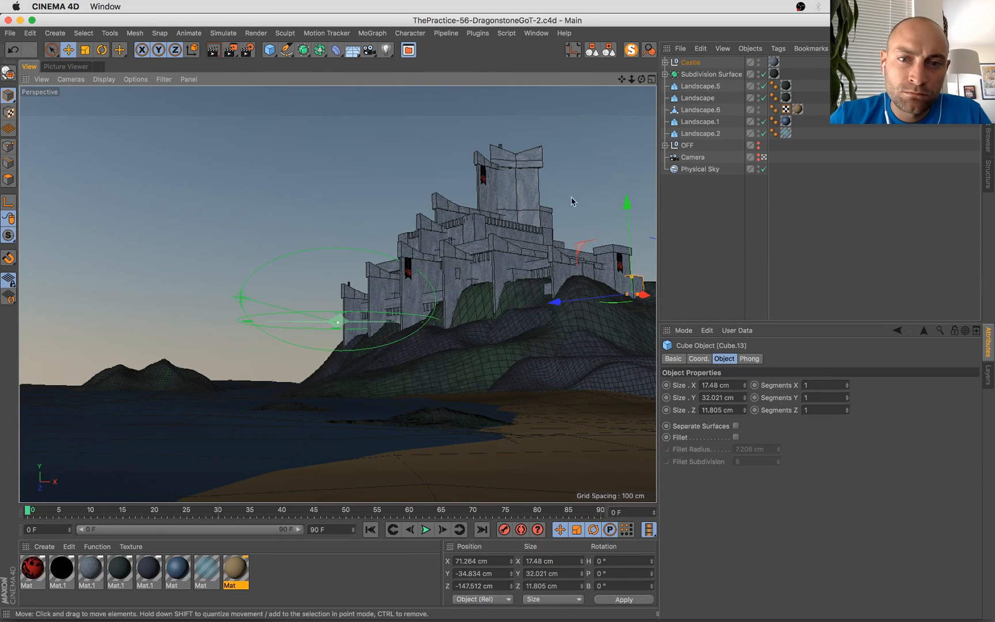
# Shift the small block below the tallest tower's right side along its X axis to about 80 cm
pyautogui.click(549, 222)
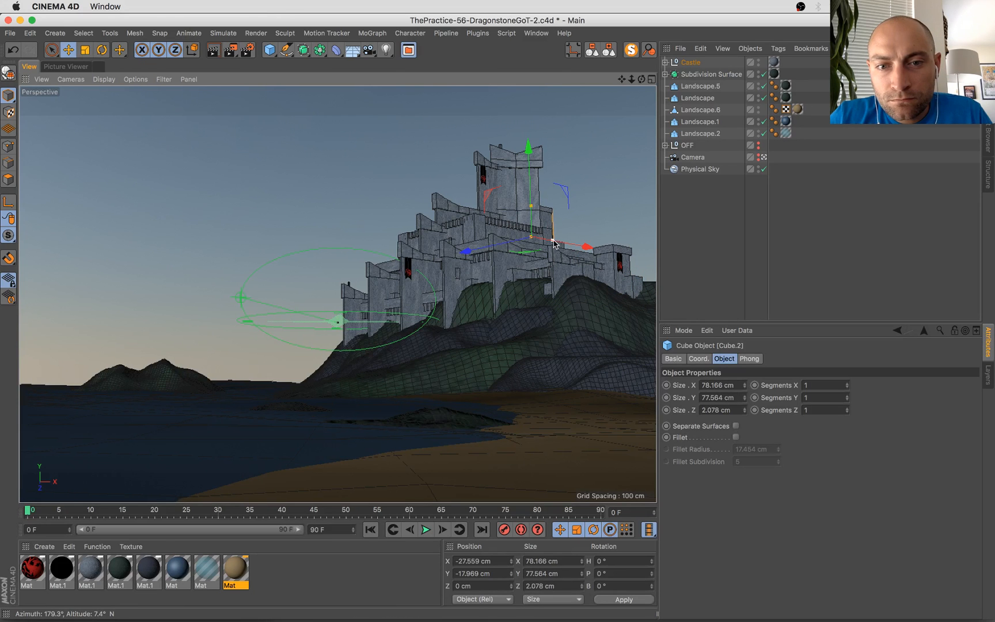
pyautogui.click(553, 238)
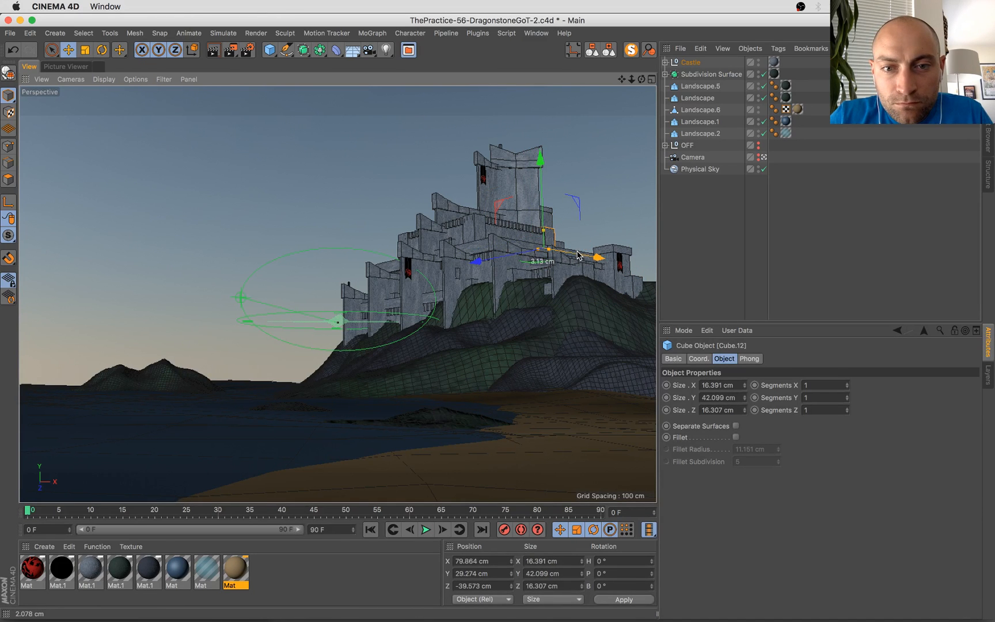
pyautogui.click(605, 206)
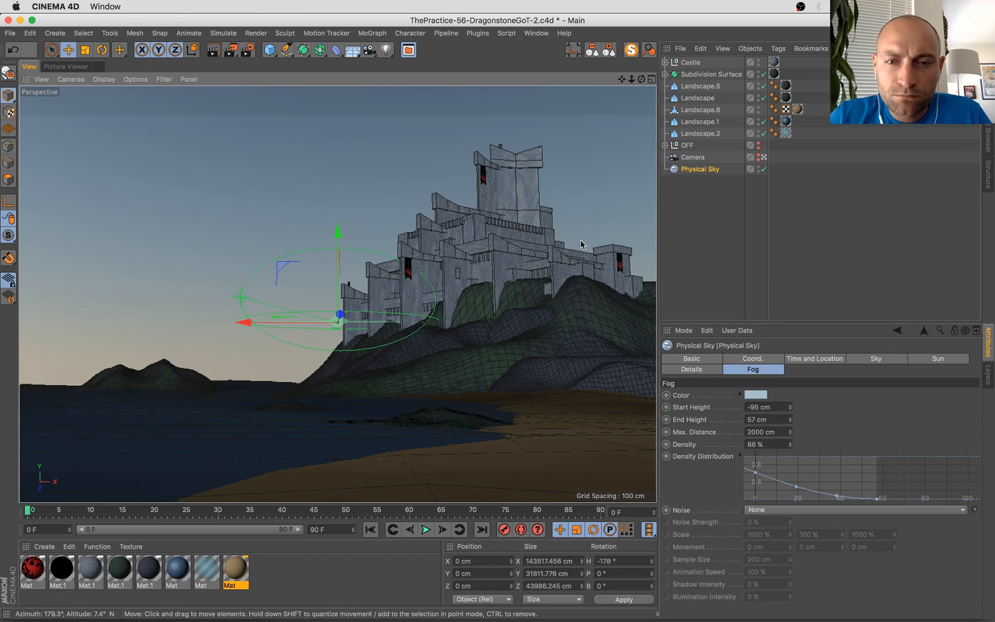
# Resize the wide block behind the right walls to about 81 × 43 × 44 cm and move it to about X 130 cm, Y 51 cm
pyautogui.click(562, 245)
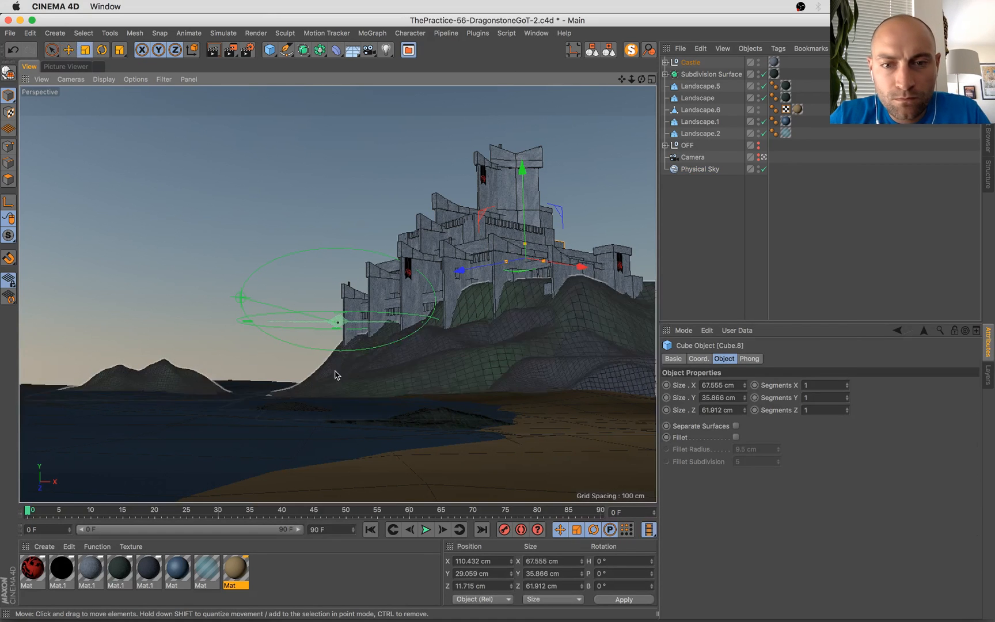
pyautogui.press('t')
pyautogui.moveTo(334, 373); pyautogui.dragTo(432, 346)
pyautogui.press('e')
pyautogui.moveTo(579, 273); pyautogui.dragTo(591, 269)
pyautogui.moveTo(534, 187); pyautogui.dragTo(551, 179)
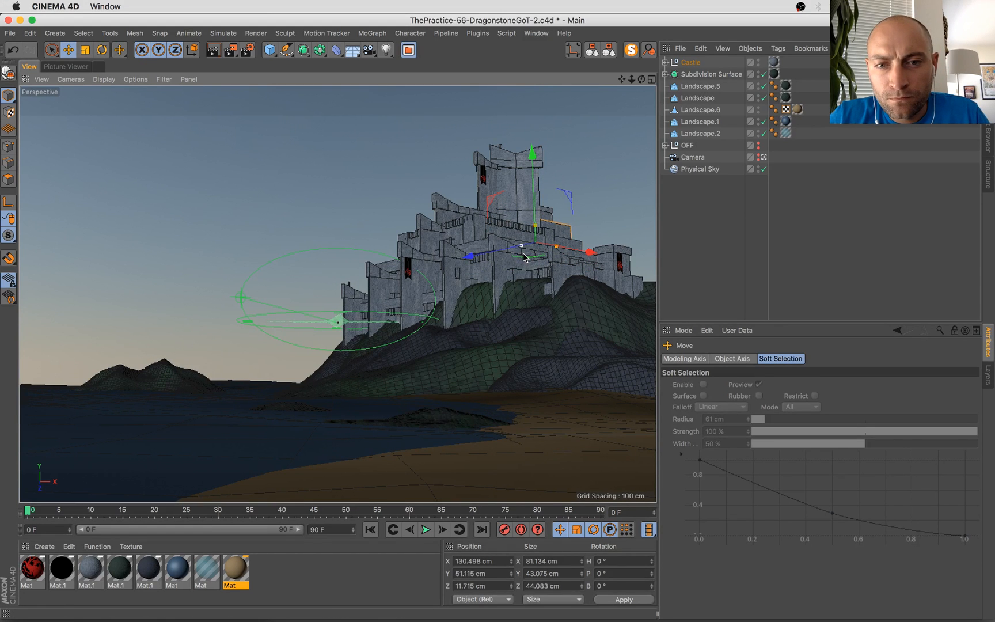
# Resize the raised block to about 16 × 43 × 55 cm, place it at about X 159 cm, Y 41 cm, and save the scene
pyautogui.moveTo(556, 247); pyautogui.dragTo(547, 247)
pyautogui.moveTo(534, 151); pyautogui.dragTo(557, 210)
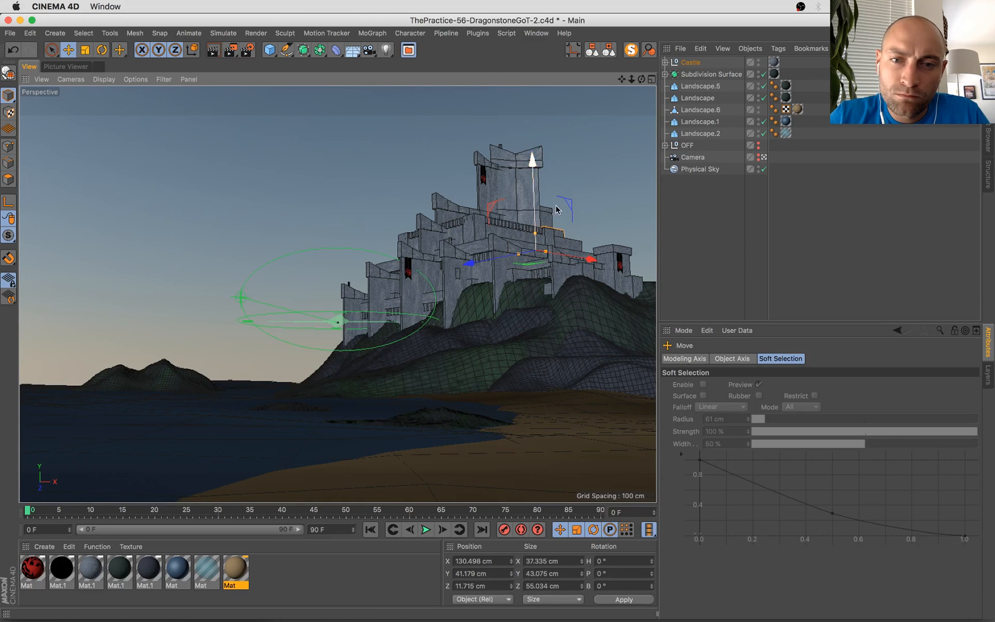
pyautogui.moveTo(527, 265); pyautogui.dragTo(597, 260)
pyautogui.press('super+s')
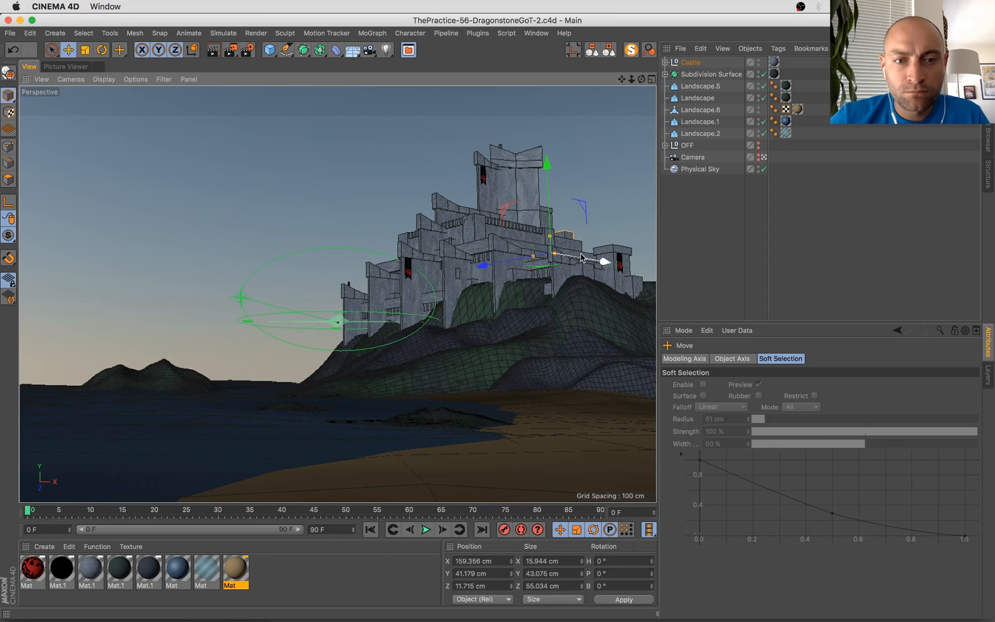
# Compare the two latest DragonstoneGoT-2 renders in the Picture Viewer, switching between them at full-frame size
pyautogui.click(72, 67)
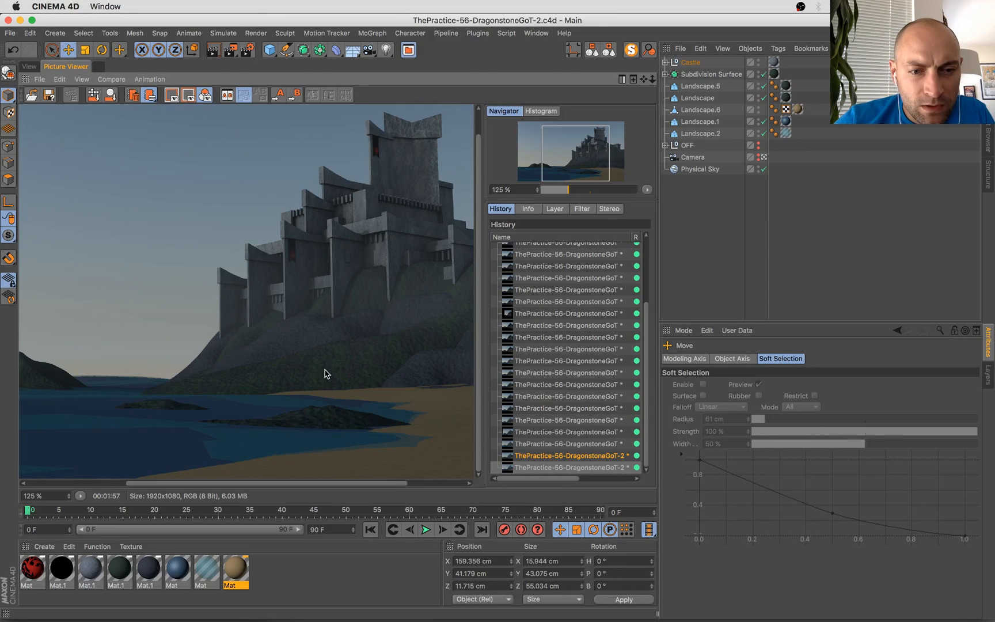
pyautogui.scroll(-1, 326, 374)
pyautogui.scroll(-3, 244, 347)
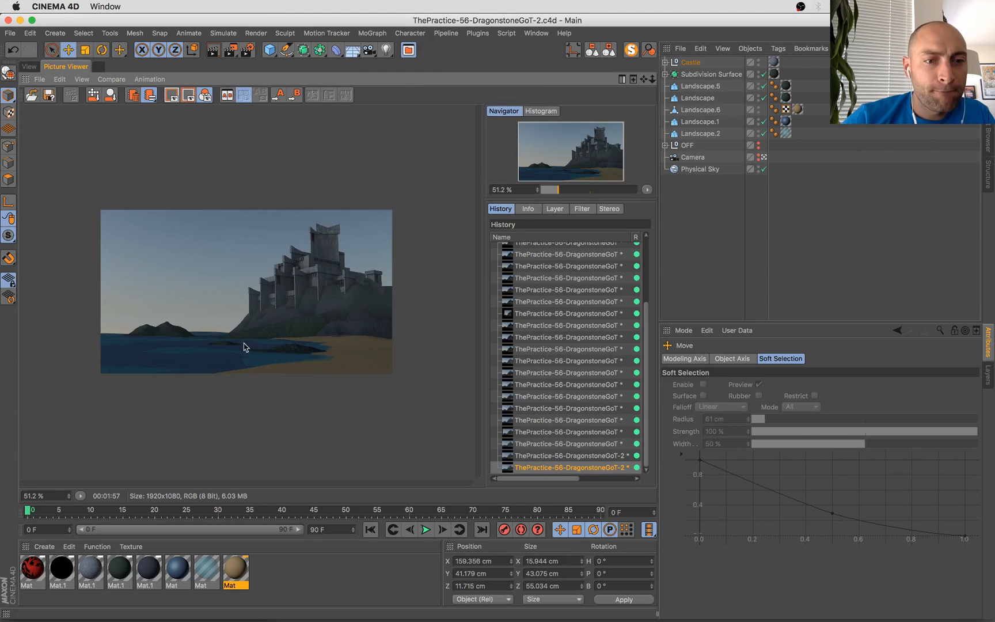
pyautogui.click(573, 456)
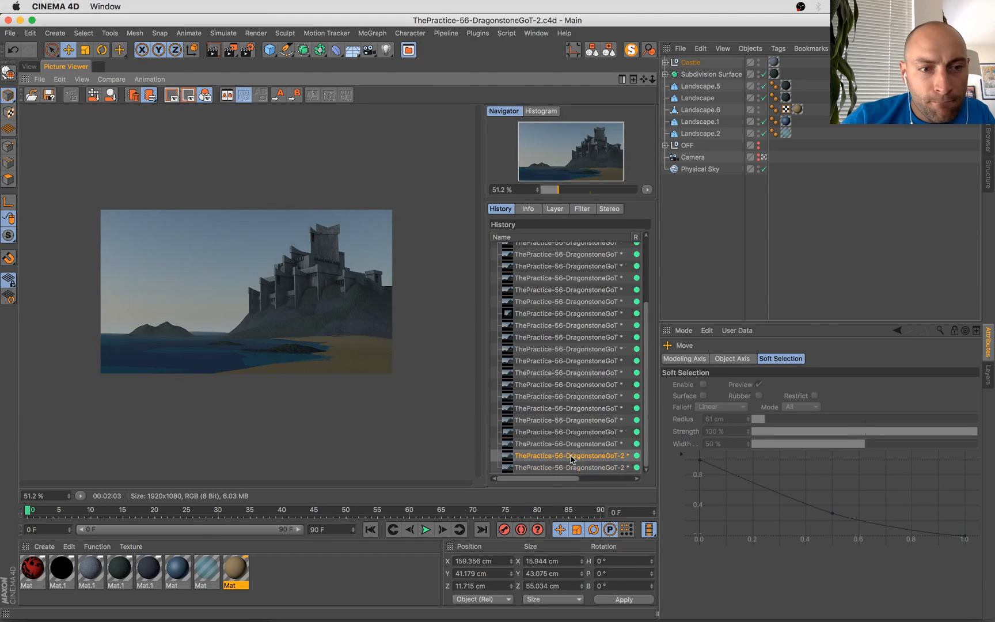
pyautogui.click(572, 467)
pyautogui.click(572, 455)
pyautogui.click(572, 467)
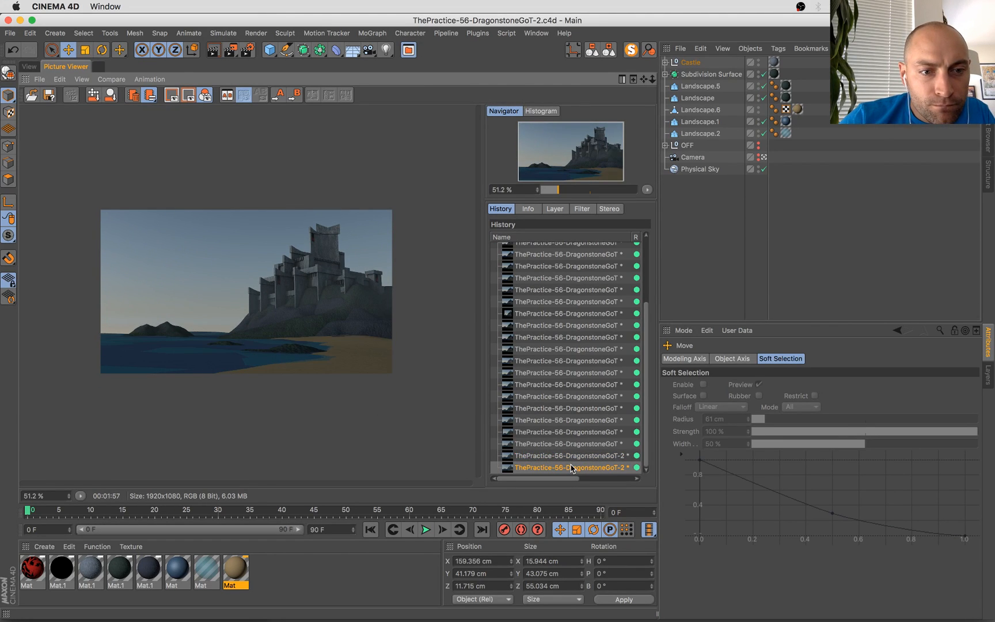
pyautogui.click(571, 456)
pyautogui.click(573, 467)
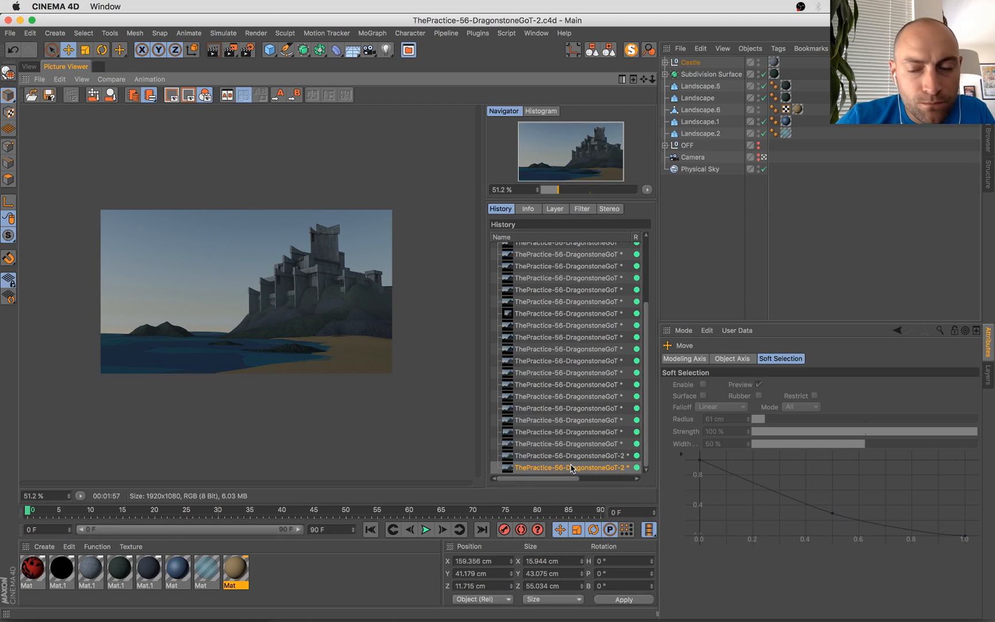
# Set the Physical Sky fog's start height to -173 cm and density to 96%, saving the scene
pyautogui.click(700, 169)
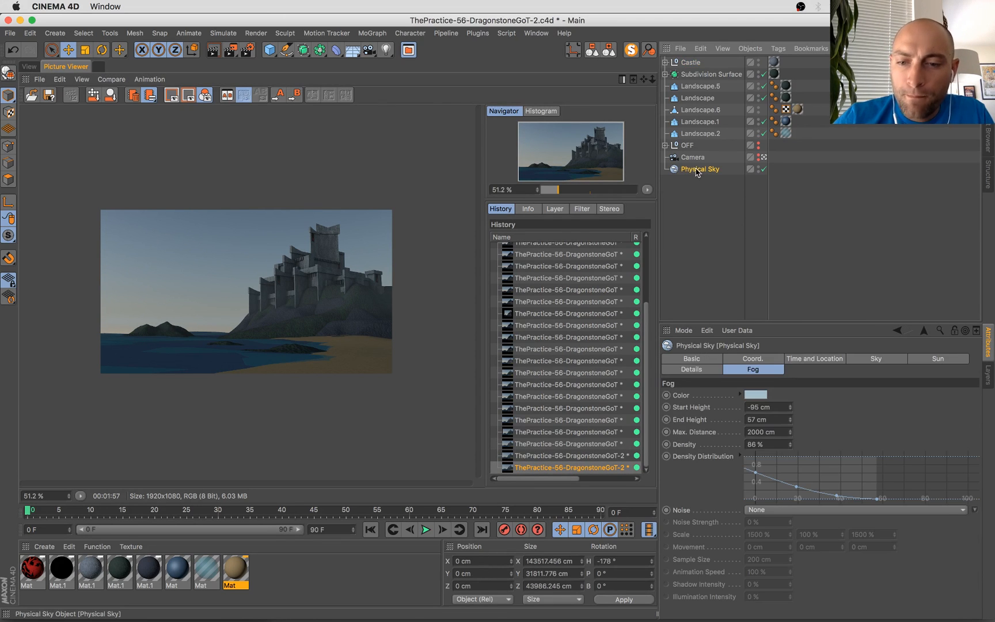
pyautogui.moveTo(790, 410); pyautogui.dragTo(791, 415)
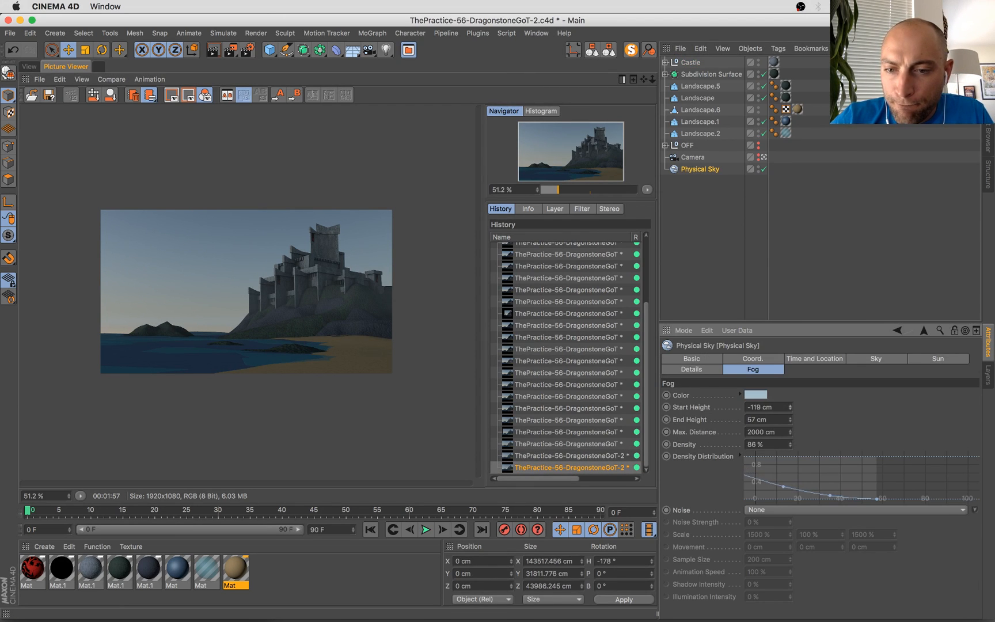
pyautogui.press('super+s')
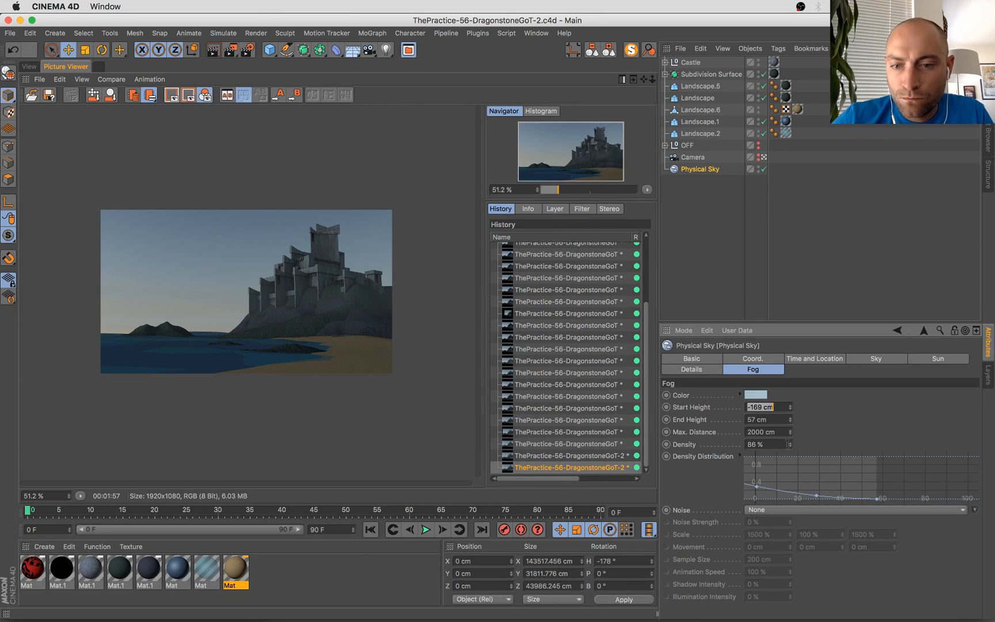
pyautogui.moveTo(792, 444); pyautogui.dragTo(792, 439)
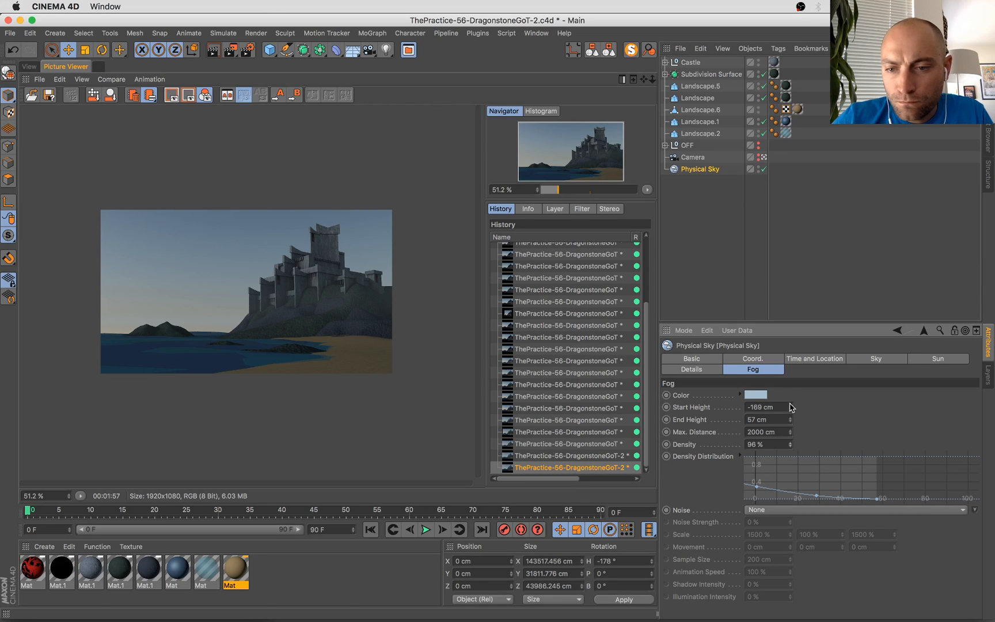
pyautogui.press('super+s')
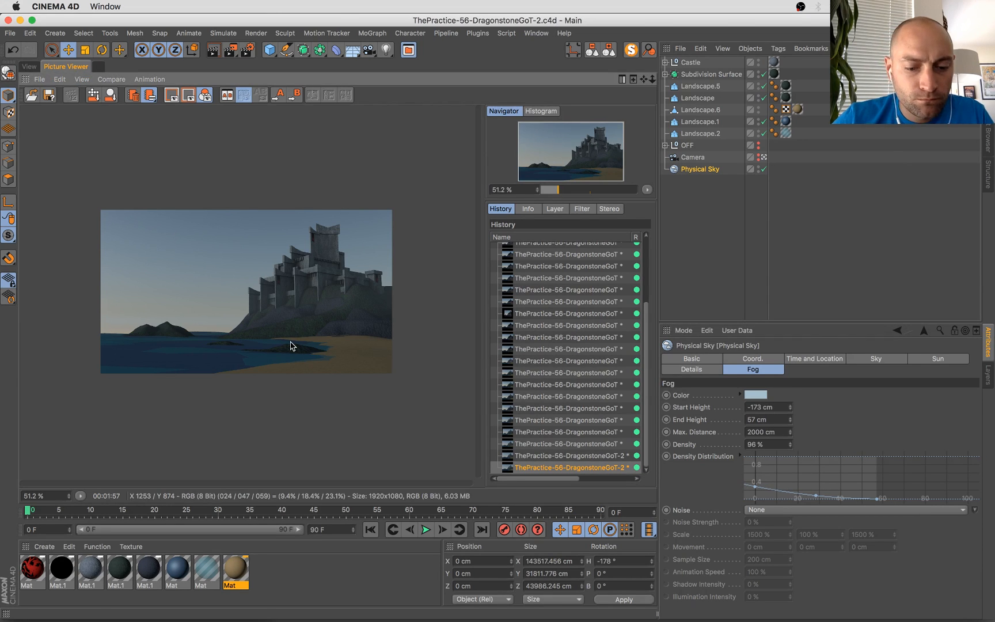
# Enable clouds on the Physical Sky and open the cloud layer settings
pyautogui.scroll(3, 296, 279)
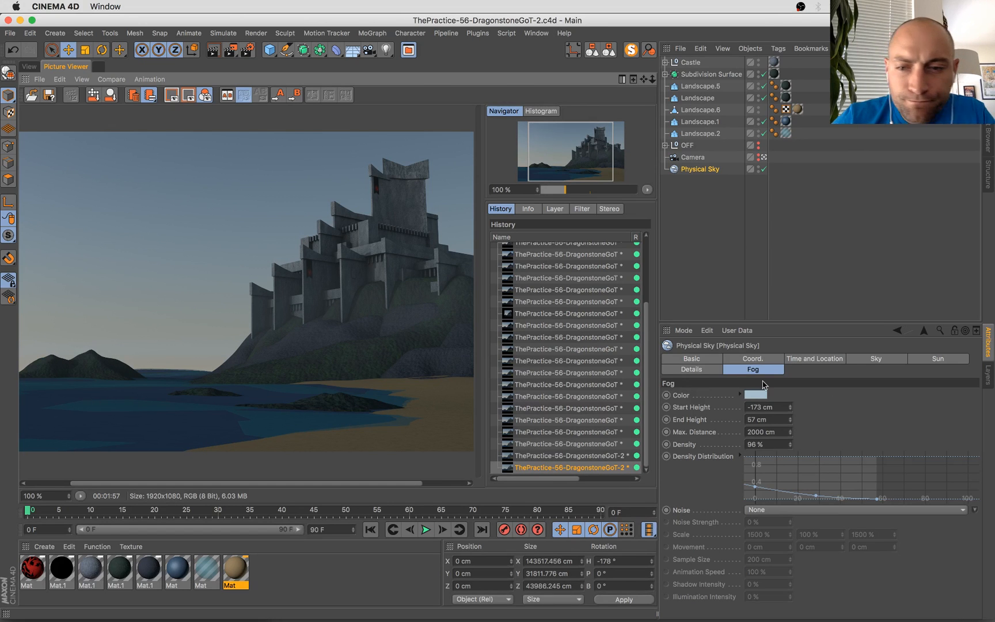
pyautogui.click(692, 360)
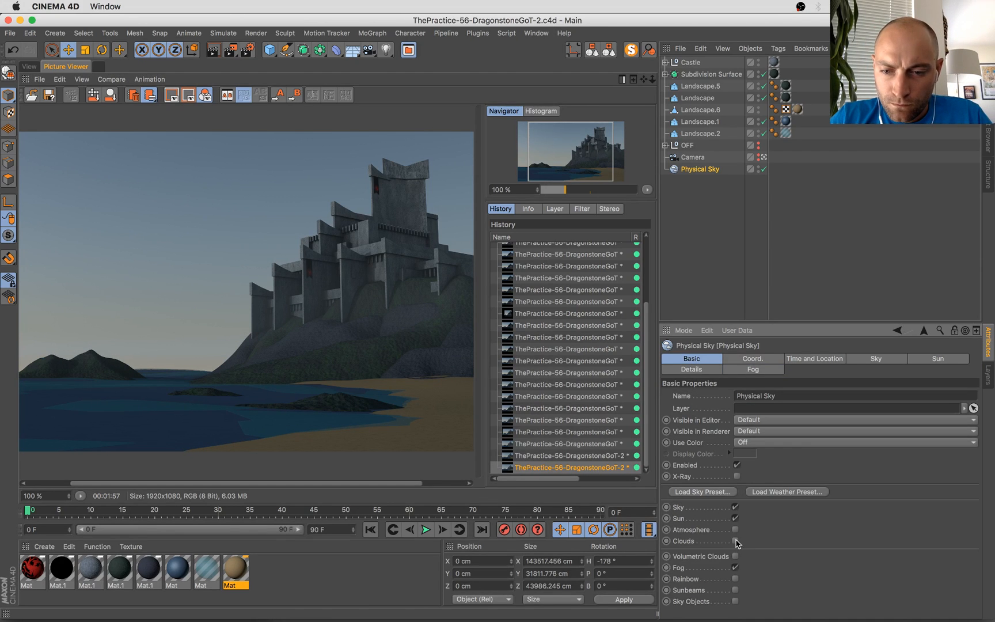
pyautogui.click(735, 541)
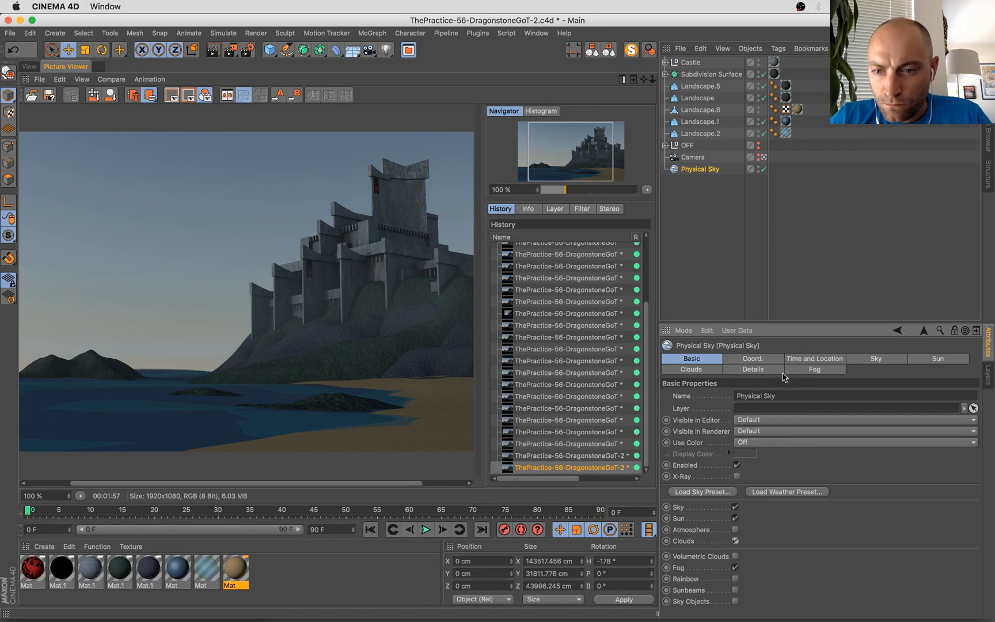
pyautogui.click(700, 372)
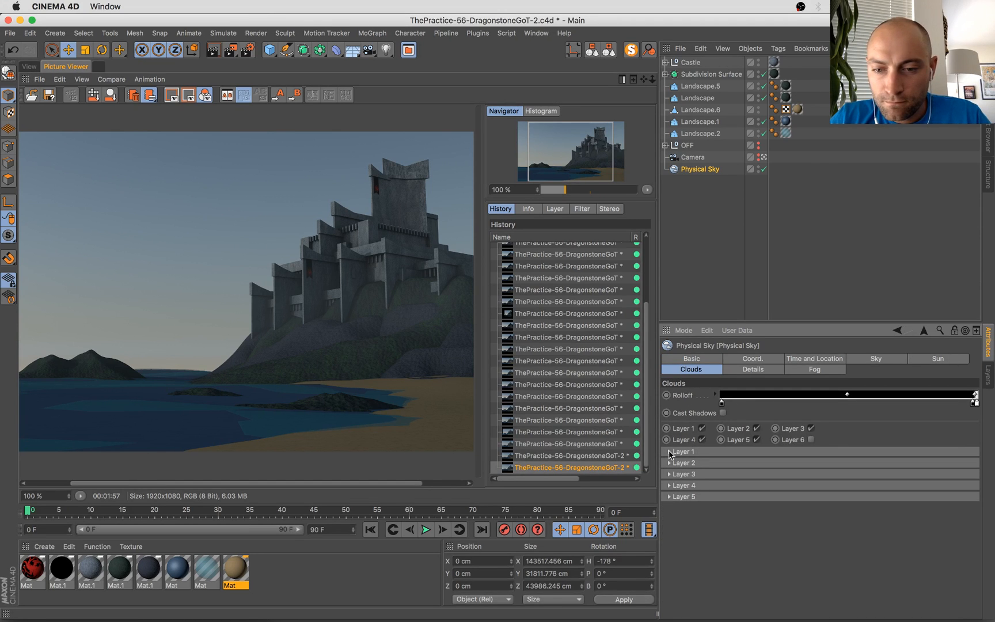
# Render the scene with clouds to the Picture Viewer and check the Dragonstone_(day) (1).jpg reference in Preview while it processes
pyautogui.scroll(-1, 316, 248)
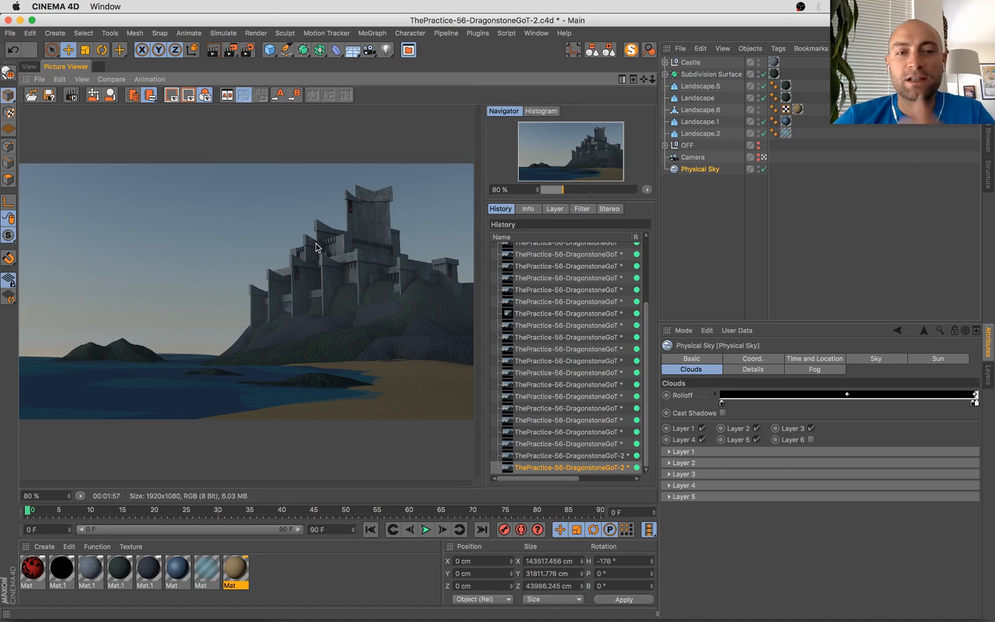
pyautogui.hotkey('shift', 'r')
pyautogui.hotkey('ctrl', 'Up')
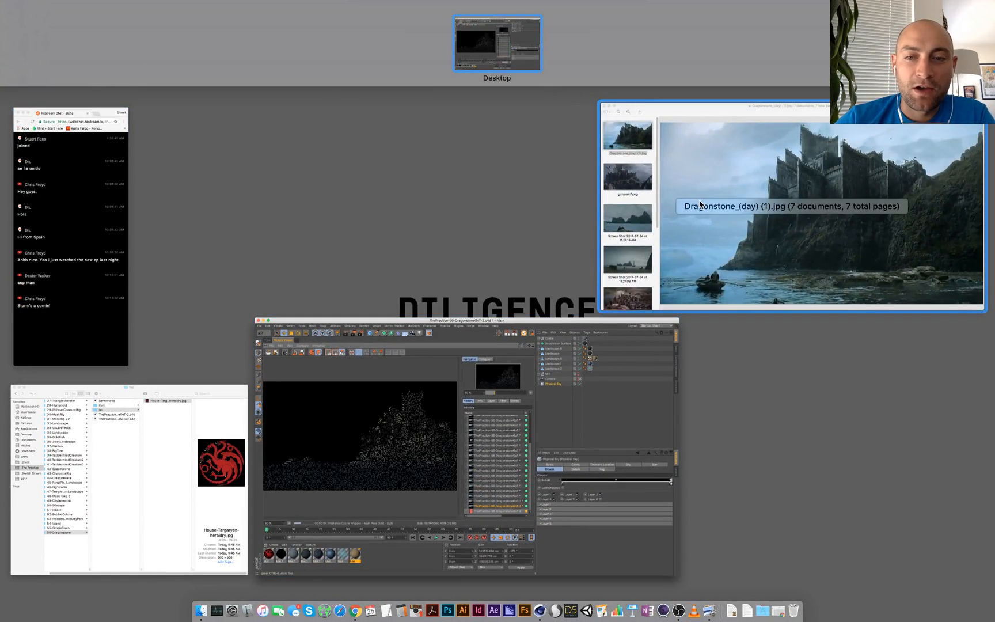
pyautogui.click(700, 202)
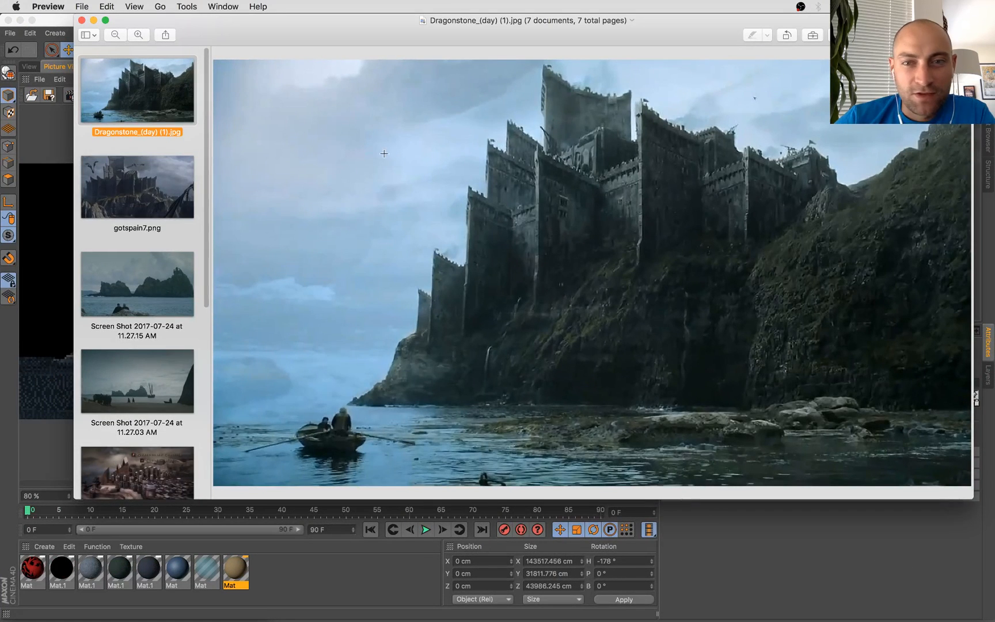
pyautogui.click(695, 510)
pyautogui.click(570, 457)
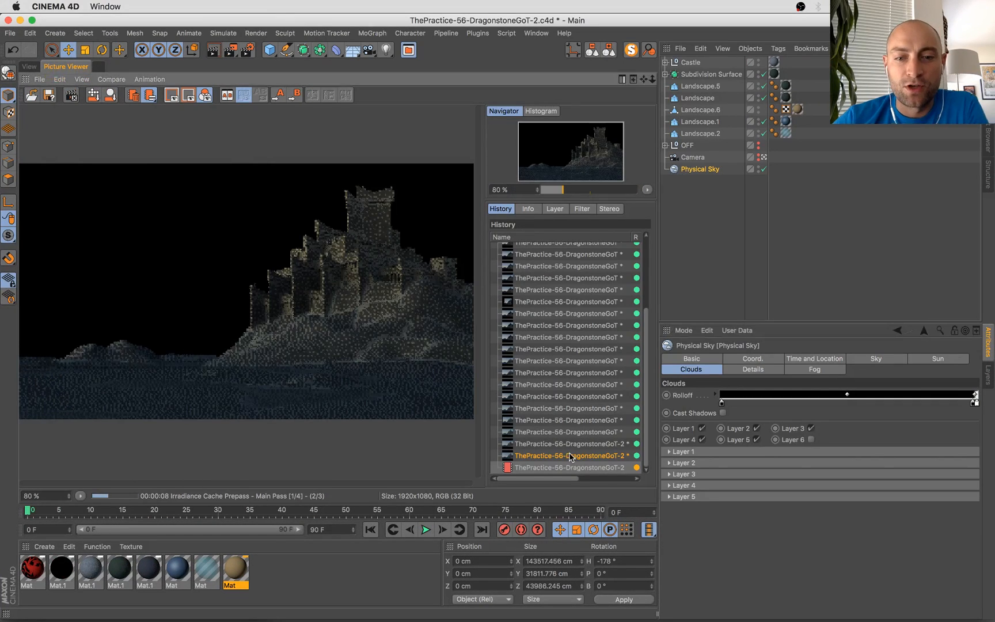
pyautogui.click(570, 467)
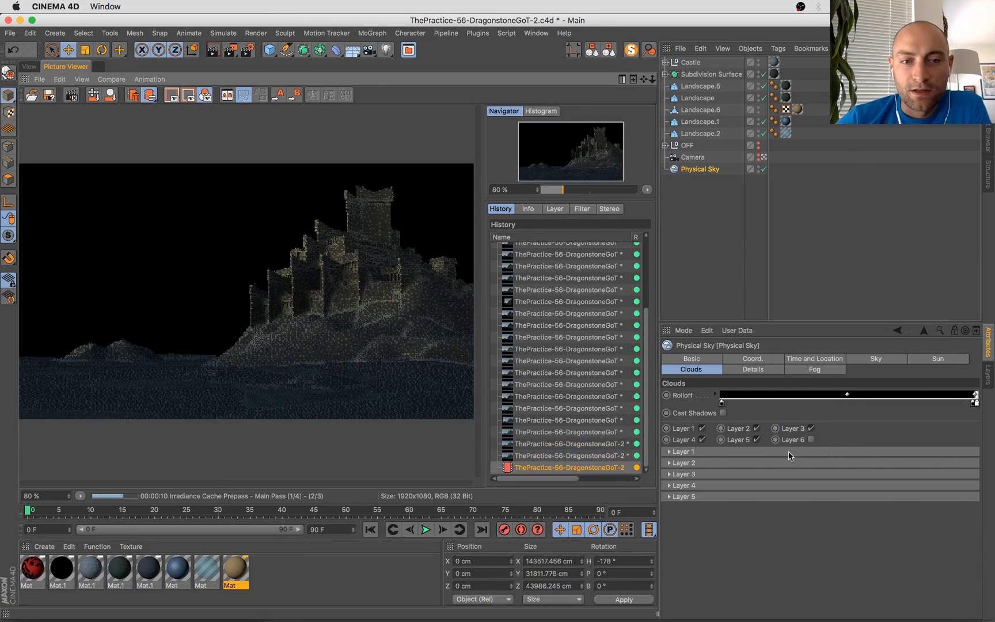
# Check the Restream chat in Chrome for new messages and return to Cinema 4D
pyautogui.hotkey('ctrl', 'Up')
pyautogui.click(104, 206)
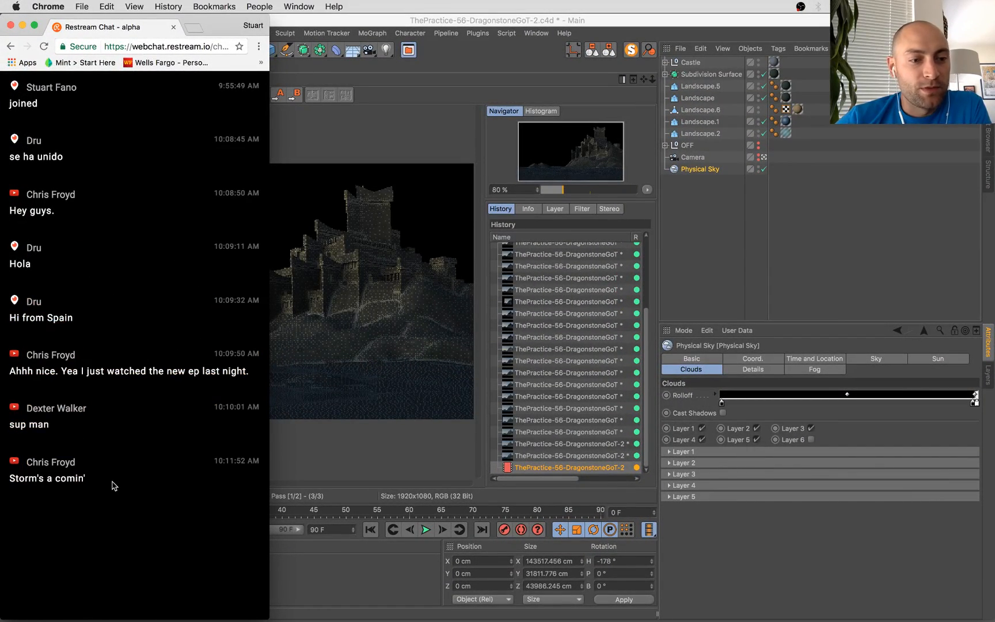
pyautogui.click(859, 543)
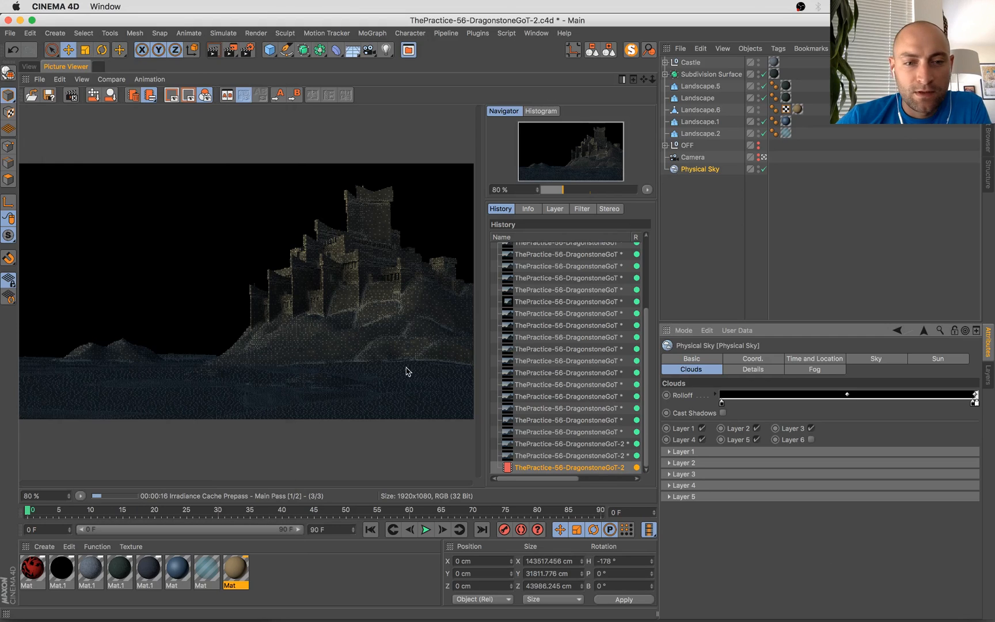
# Compare the earlier finished renders with the one in progress, switching back and forth through the Picture Viewer history
pyautogui.press('Up')
pyautogui.press('Up')
pyautogui.press('Up')
pyautogui.press('Up')
pyautogui.press('Down')
pyautogui.press('Down')
pyautogui.press('Down')
pyautogui.press('Down')
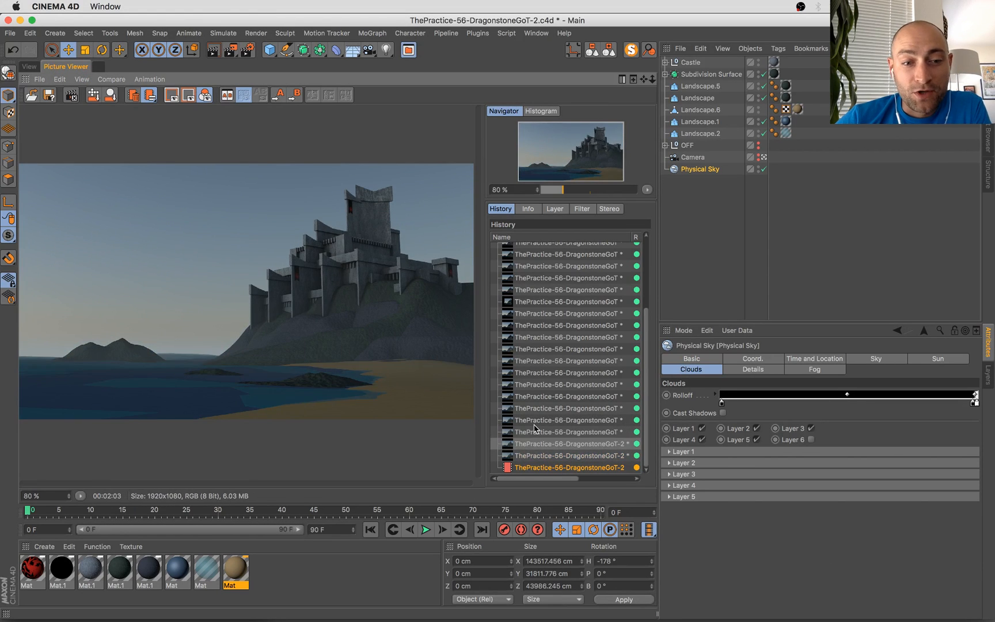
pyautogui.press('Up')
pyautogui.press('Up')
pyautogui.press('Up')
pyautogui.press('Up')
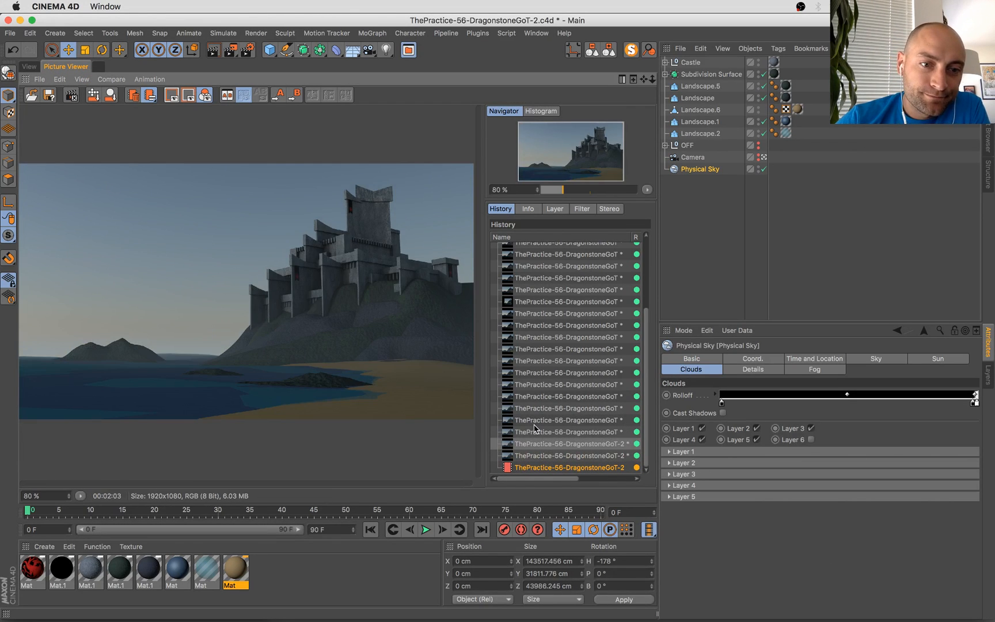
pyautogui.press('Down')
pyautogui.press('Down')
pyautogui.press('Down')
pyautogui.press('Down')
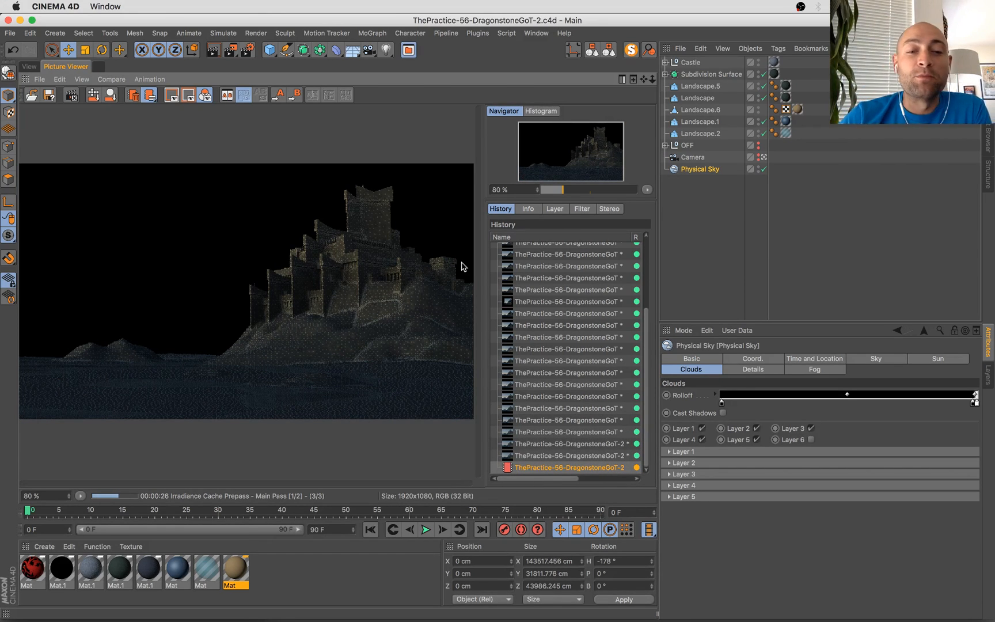
# Study the sky and mist in the Dragonstone_(day) (1).jpg reference in Preview and return to Cinema 4D
pyautogui.hotkey('ctrl', 'Up')
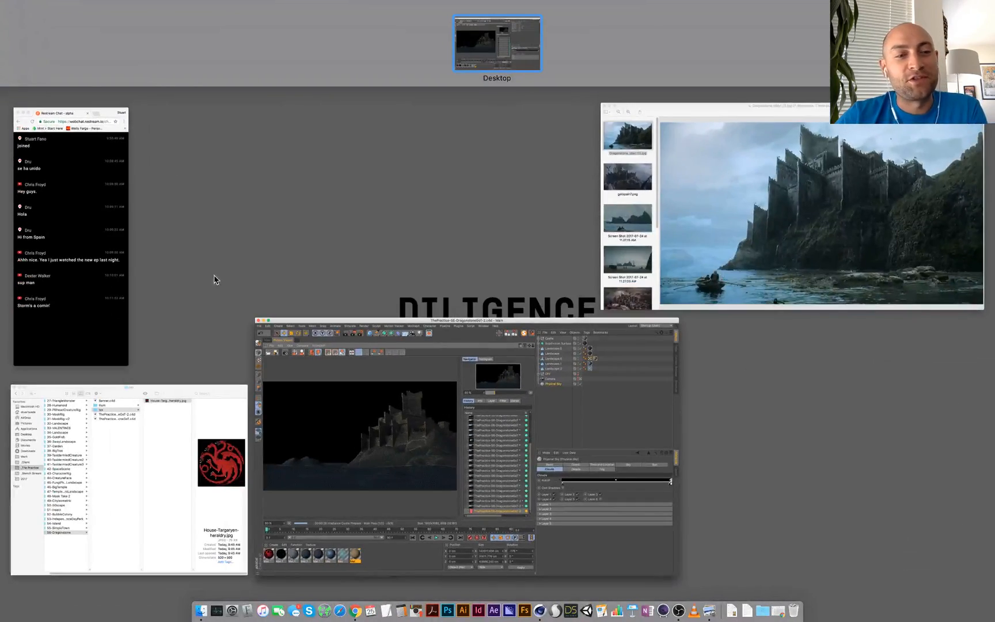
pyautogui.click(727, 226)
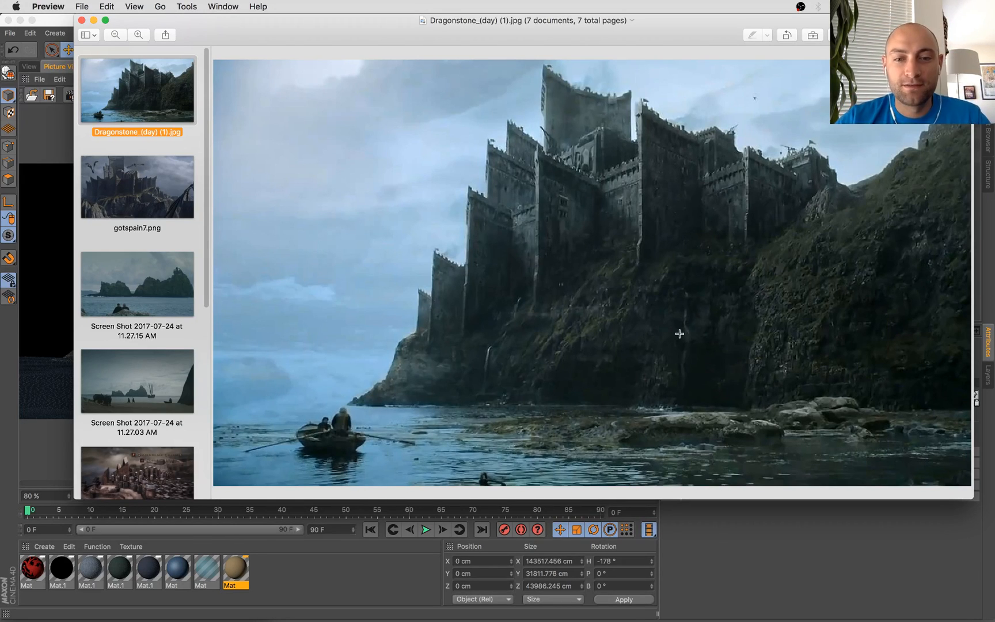
pyautogui.press('super+Tab')
pyautogui.press('super+Tab')
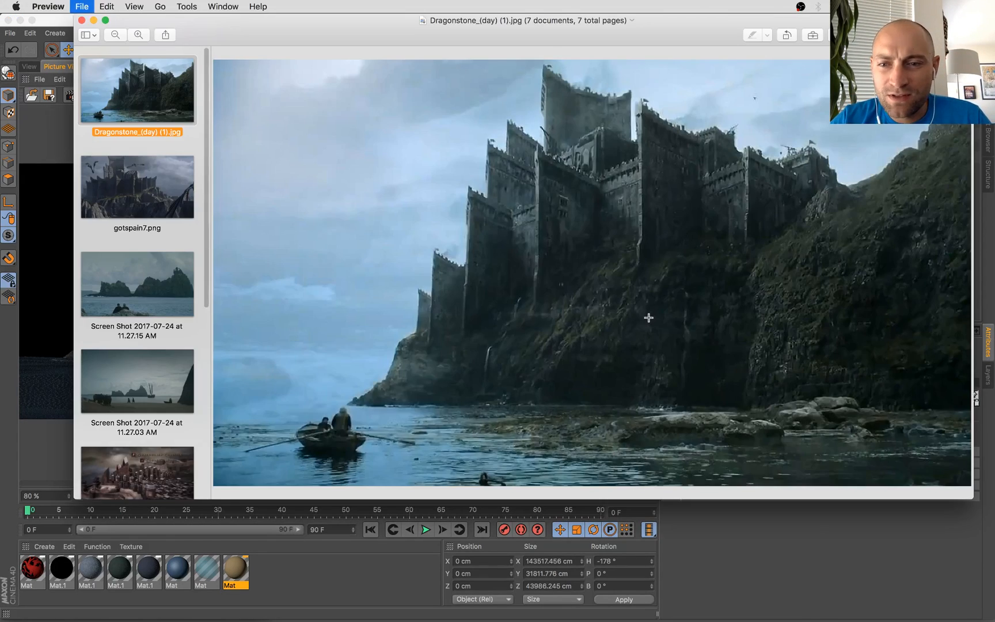
pyautogui.hotkey('ctrl', 'Up')
pyautogui.click(340, 374)
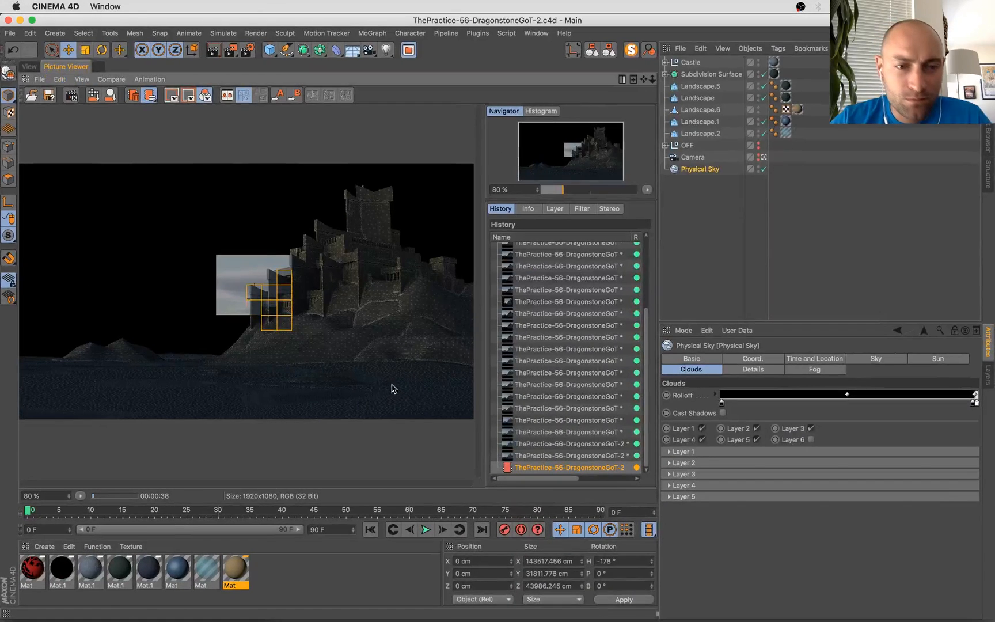
# Examine how the clouds and fog change the castle by alternating between the in-progress render and the preceding ones at 100% zoom
pyautogui.click(558, 457)
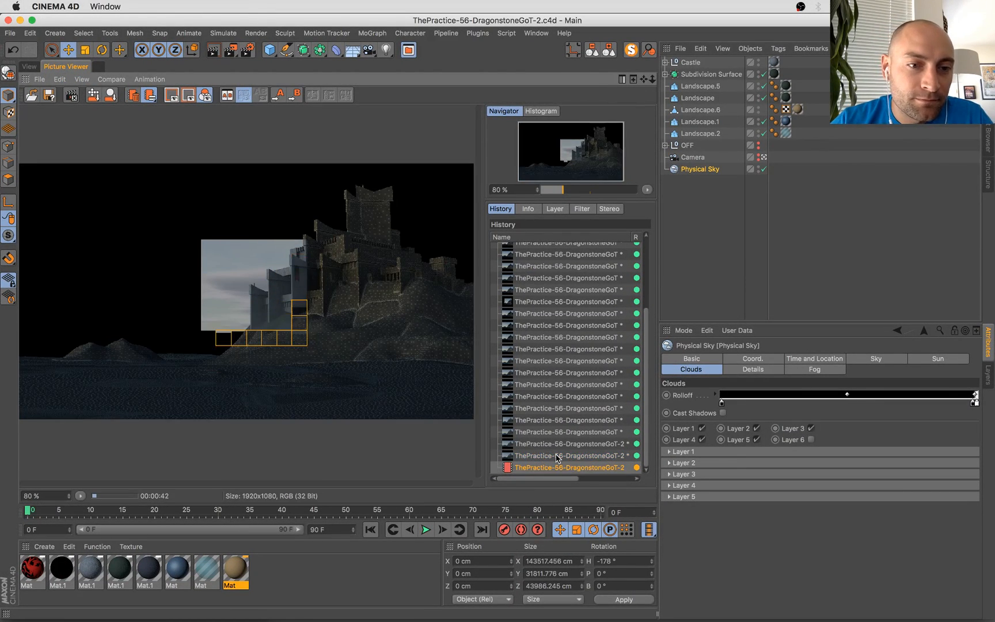
pyautogui.press('Up')
pyautogui.press('Down')
pyautogui.press('Down')
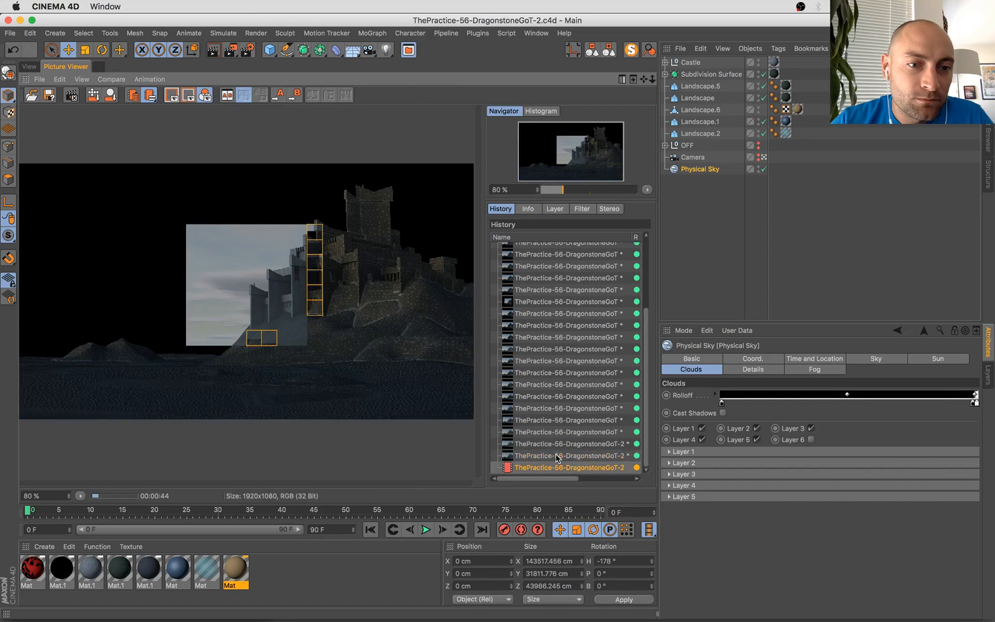
pyautogui.scroll(5, 283, 326)
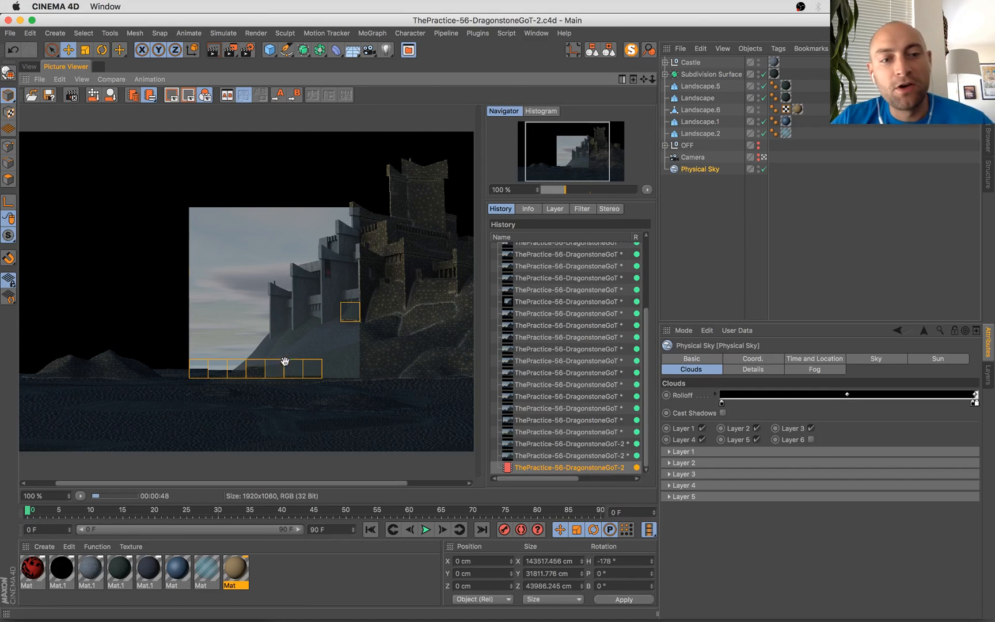
pyautogui.click(561, 457)
pyautogui.press('Down')
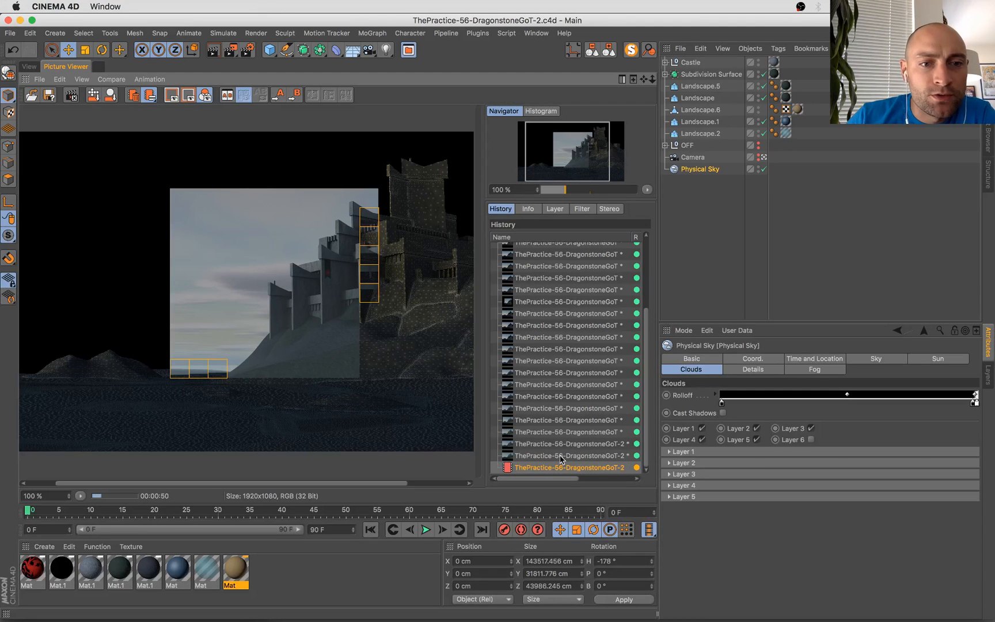
pyautogui.press('Up')
pyautogui.press('Up')
pyautogui.press('Up')
pyautogui.press('Up')
pyautogui.press('Down')
pyautogui.press('Down')
pyautogui.press('Down')
pyautogui.press('Down')
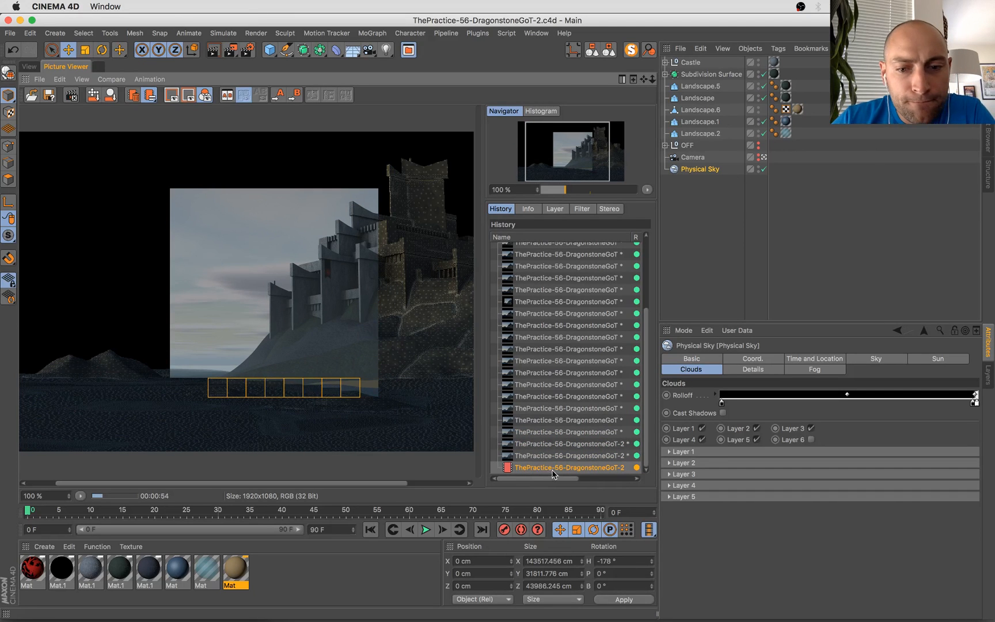
pyautogui.click(557, 456)
pyautogui.press('Down')
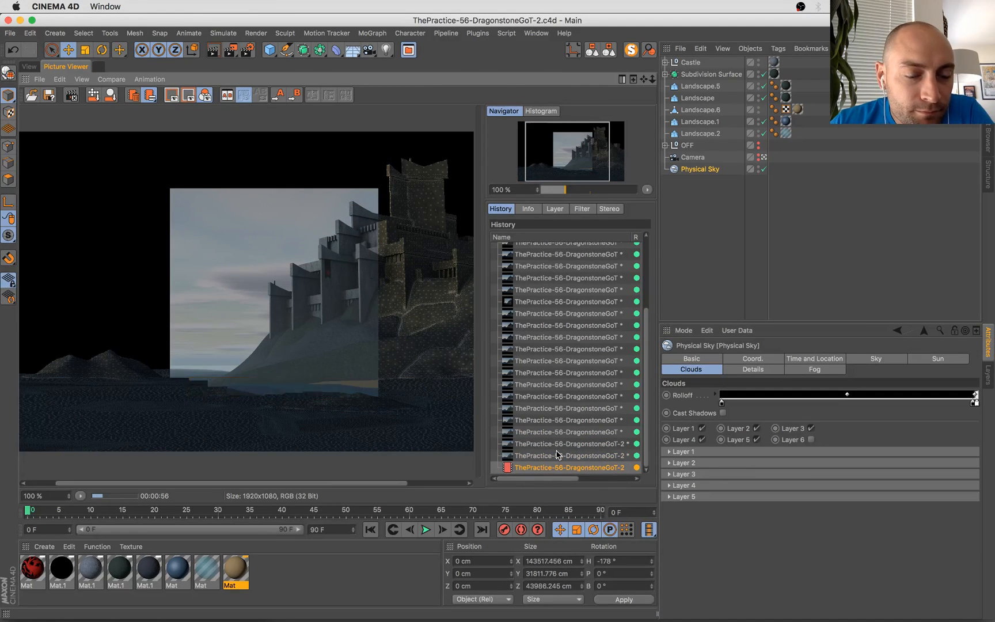
pyautogui.press('Up')
pyautogui.press('Down')
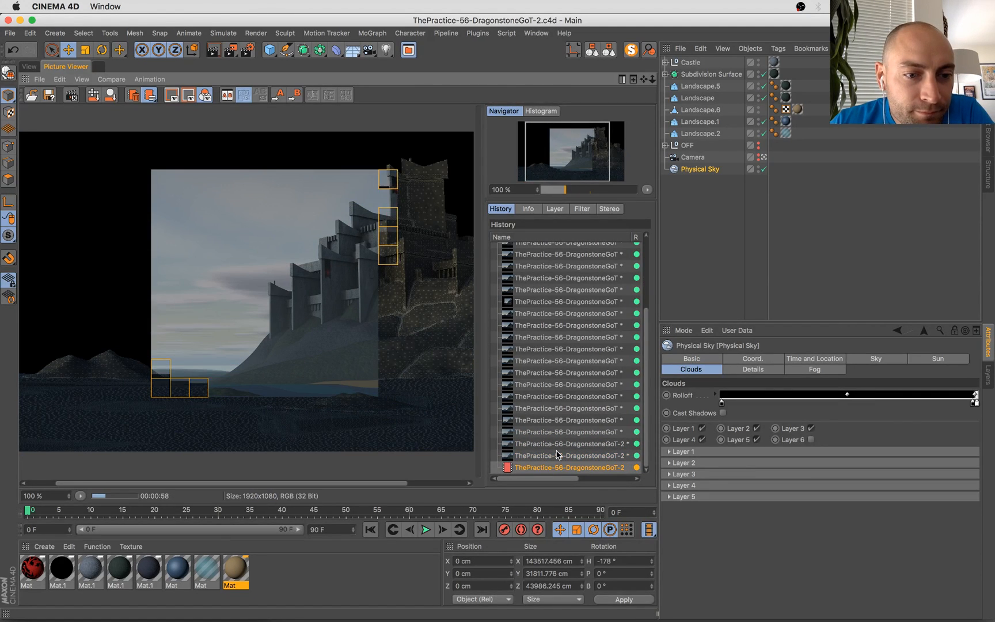
pyautogui.press('Up')
pyautogui.press('Down')
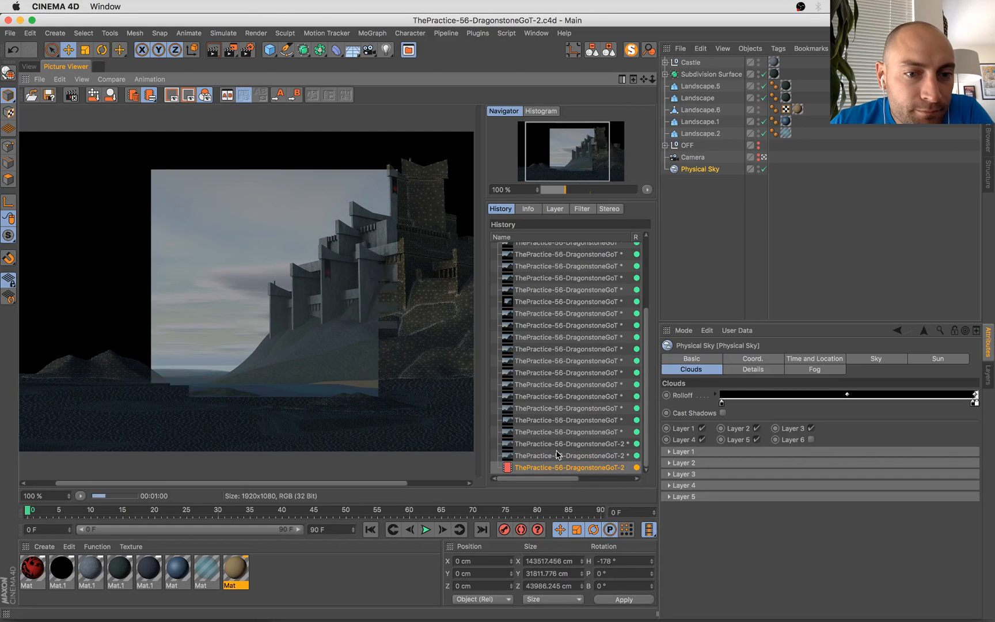
pyautogui.press('Up')
pyautogui.press('Down')
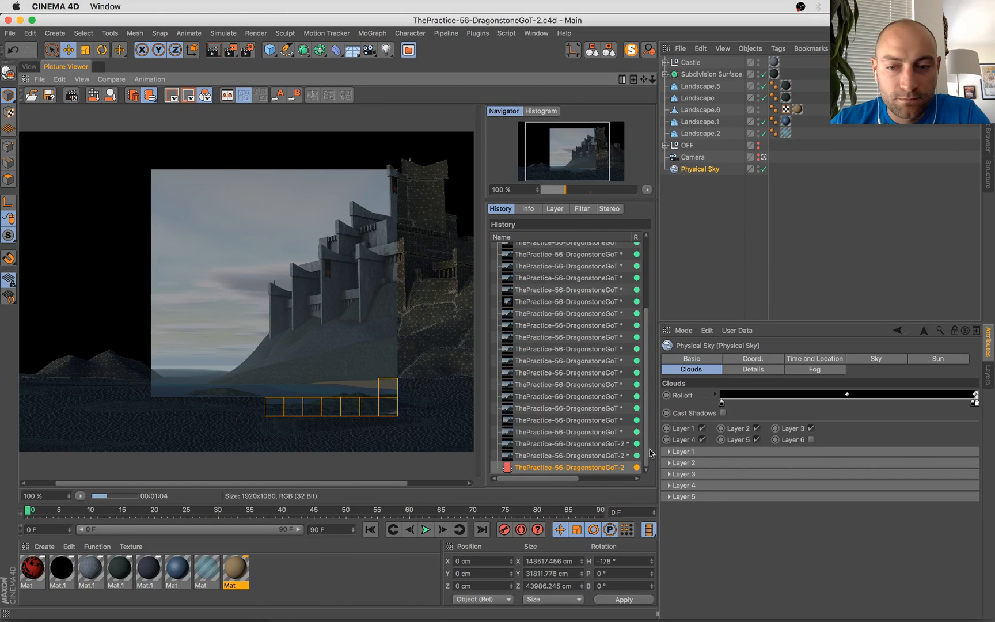
pyautogui.click(542, 457)
pyautogui.press('Down')
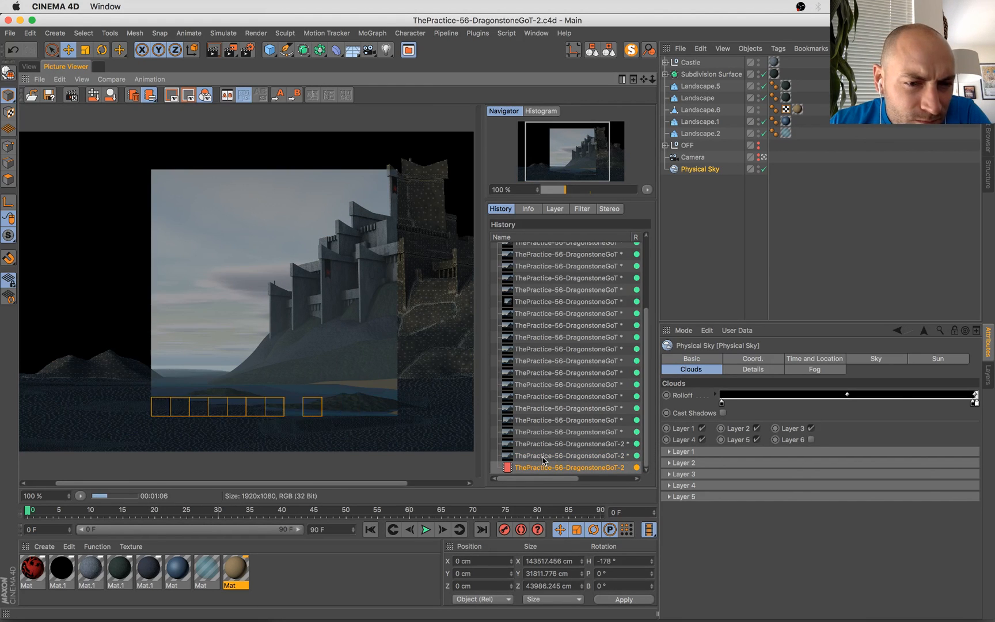
pyautogui.press('Up')
pyautogui.press('Down')
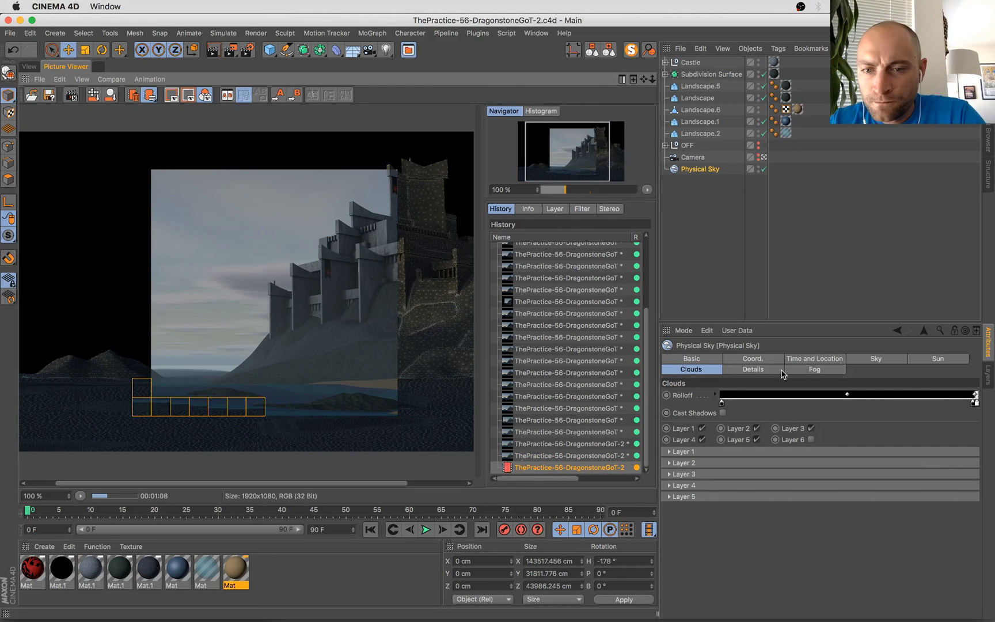
# Turn on Cast Shadows for the Physical Sky clouds and compare the render times and images of the latest history entries
pyautogui.click(723, 413)
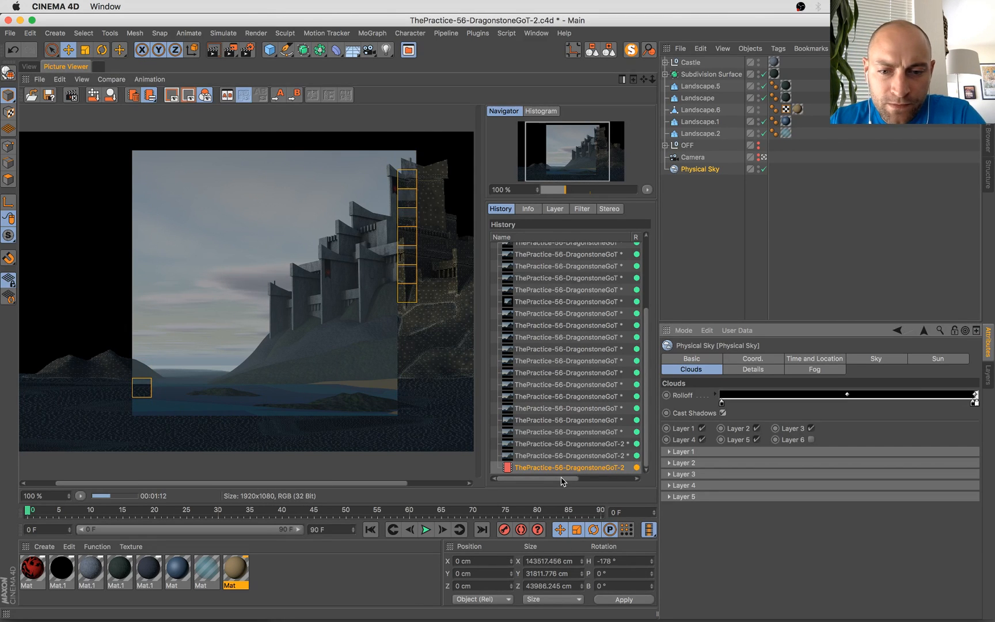
pyautogui.moveTo(564, 479); pyautogui.dragTo(621, 478)
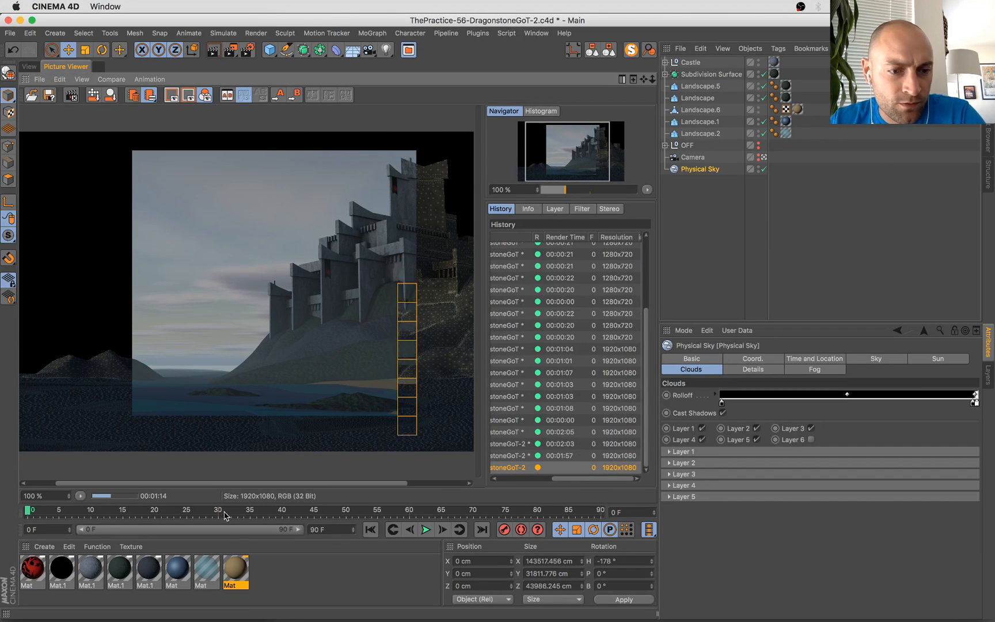
pyautogui.click(566, 445)
pyautogui.click(570, 433)
pyautogui.click(569, 419)
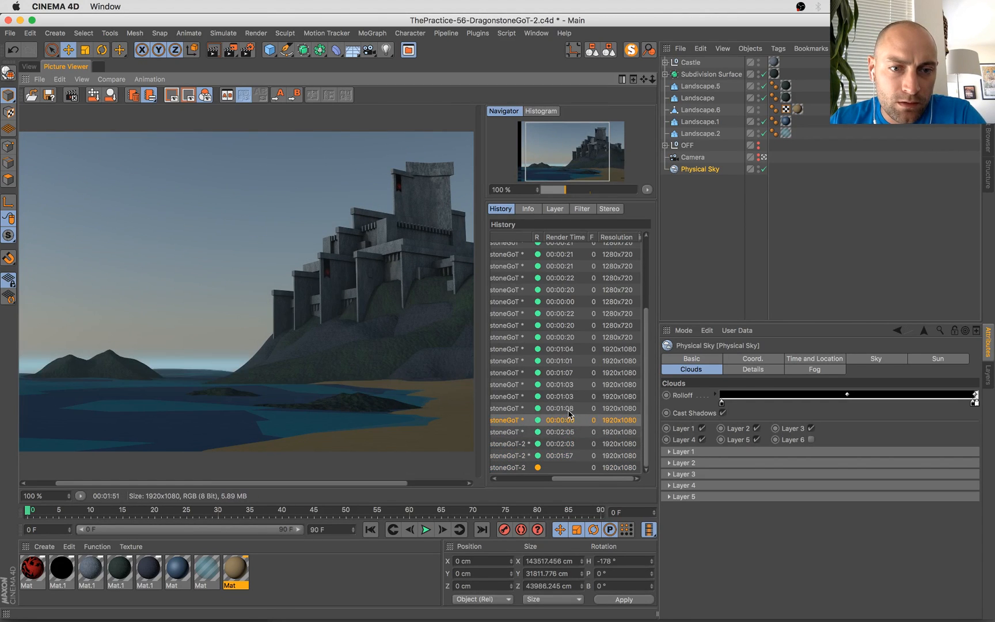
pyautogui.press('Down')
pyautogui.press('Down')
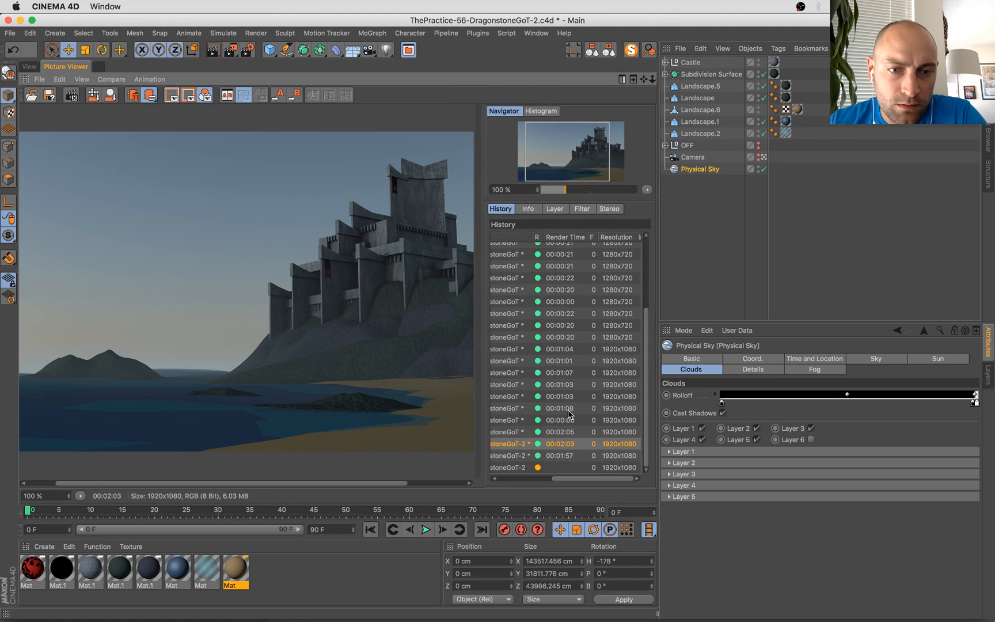
pyautogui.press('Down')
pyautogui.press('Down')
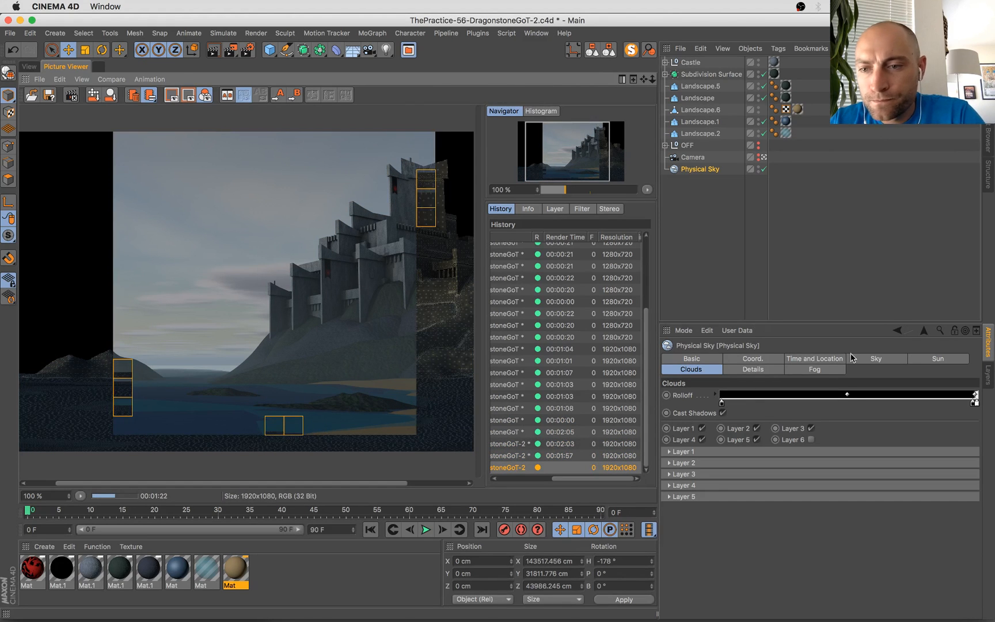
# Set the Physical Sky fog's start height to -188 cm and its density to 90%
pyautogui.click(815, 369)
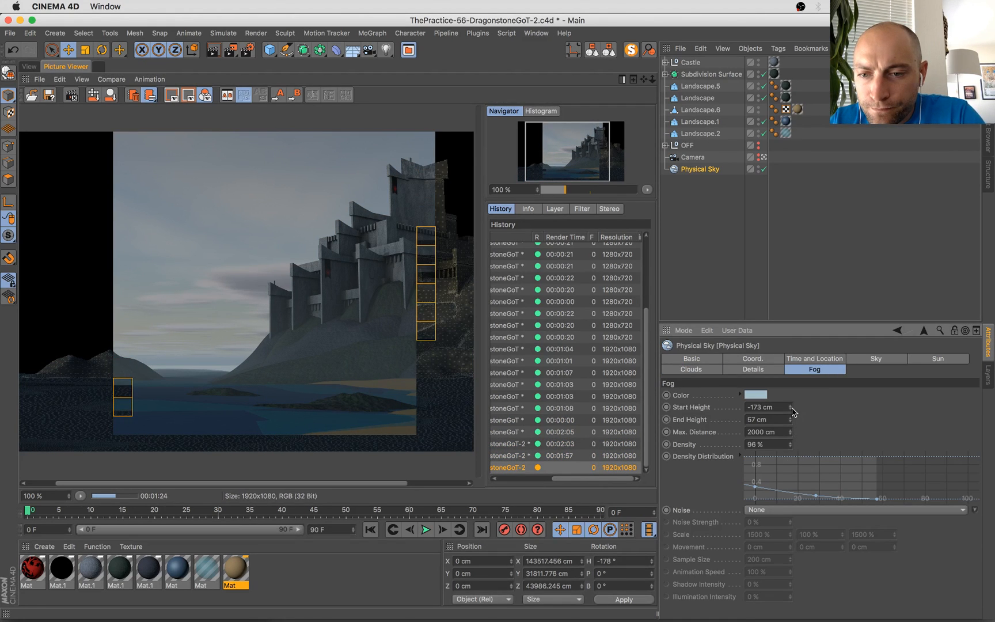
pyautogui.moveTo(790, 407); pyautogui.dragTo(787, 455)
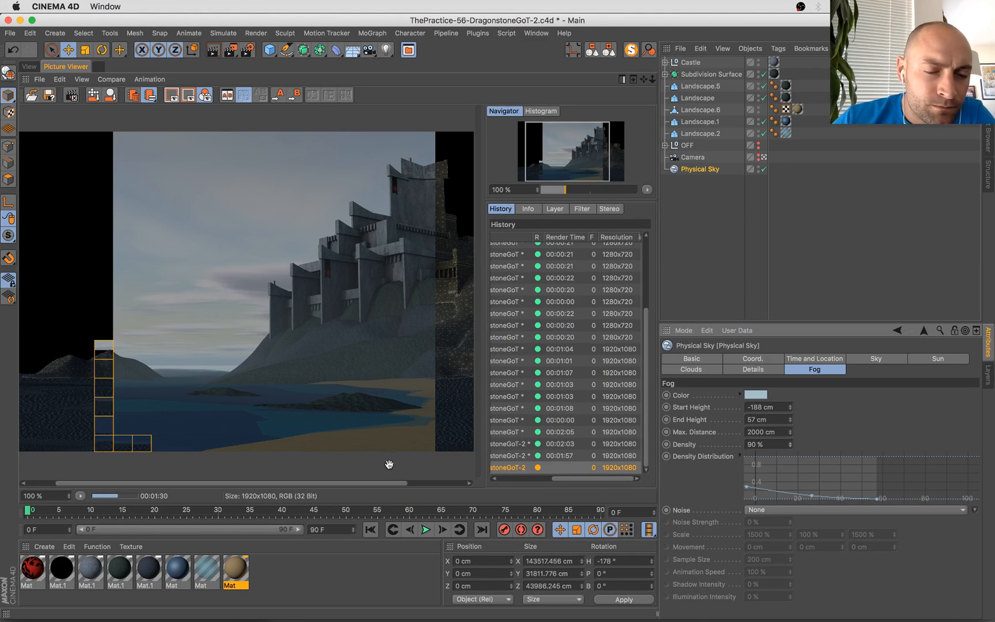
pyautogui.scroll(-1, 358, 371)
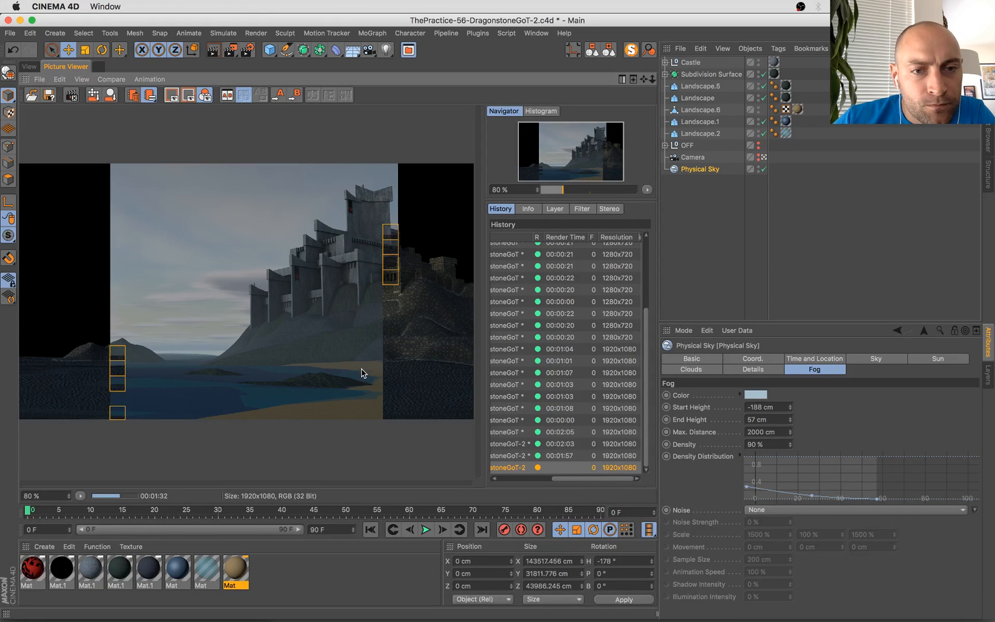
# Expand the settings of Layers 1 to 4 in the Physical Sky's clouds and look through them
pyautogui.click(704, 370)
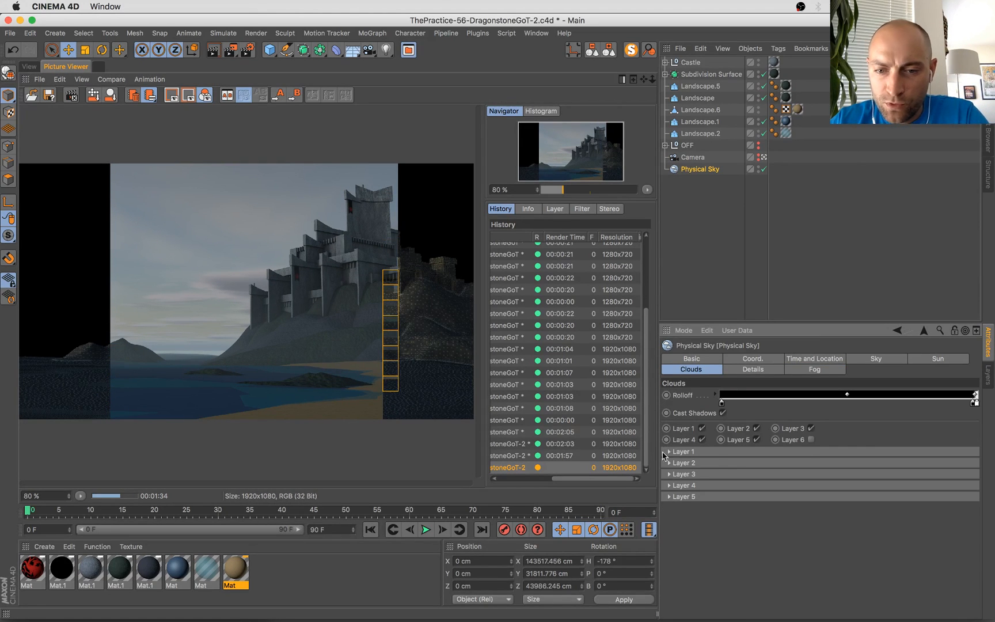
pyautogui.click(669, 452)
pyautogui.scroll(-3, 671, 581)
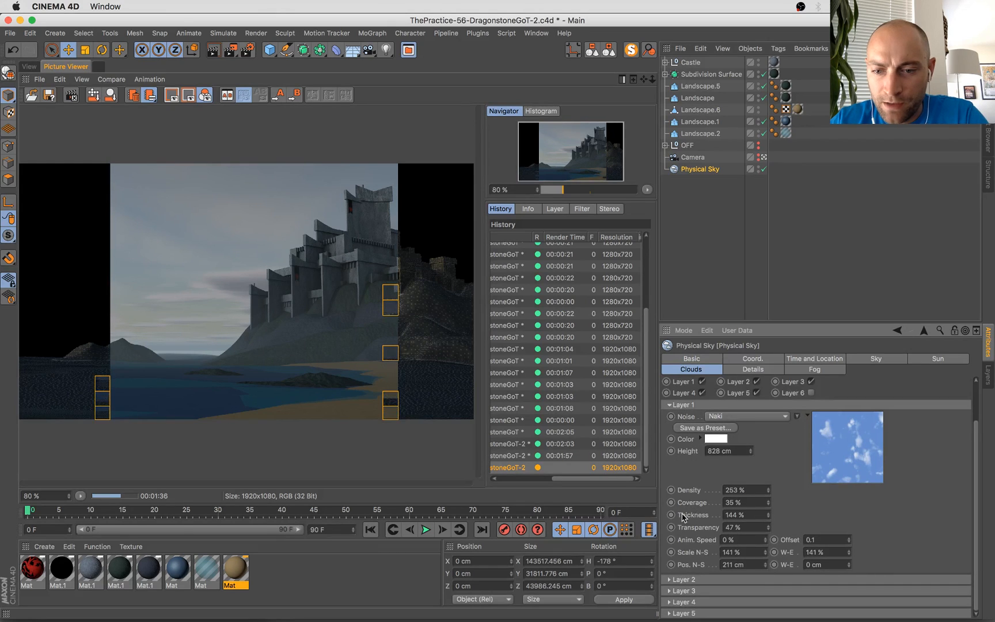
pyautogui.click(671, 580)
pyautogui.scroll(-4, 671, 580)
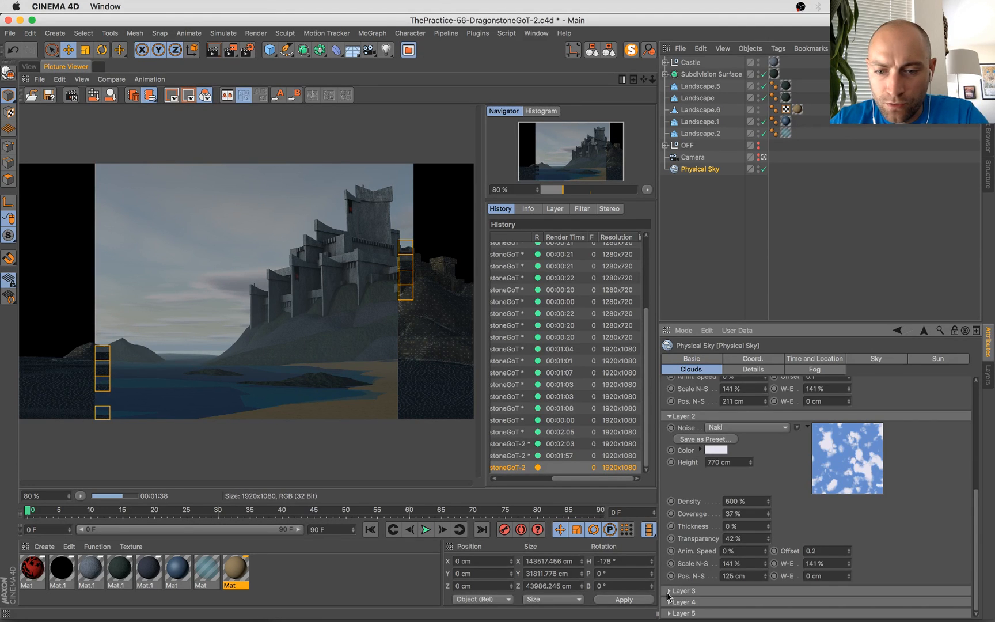
pyautogui.click(671, 577)
pyautogui.scroll(-3, 669, 596)
pyautogui.click(669, 602)
pyautogui.scroll(-5, 671, 596)
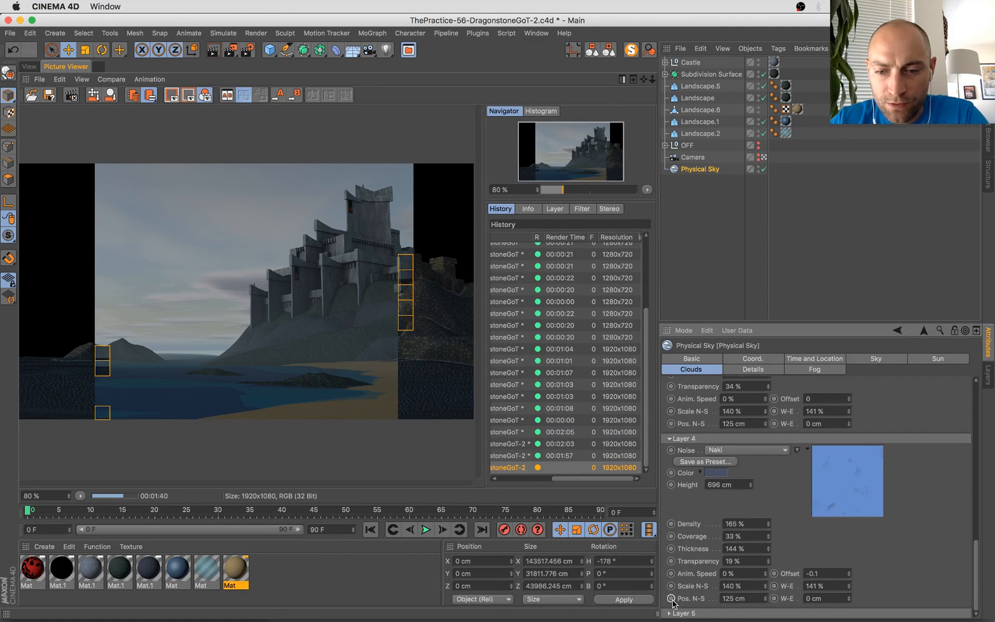
# Set the density of cloud Layer 1 to 163%, and give Layer 3 a density of 248% and a coverage of 33%
pyautogui.scroll(15, 691, 565)
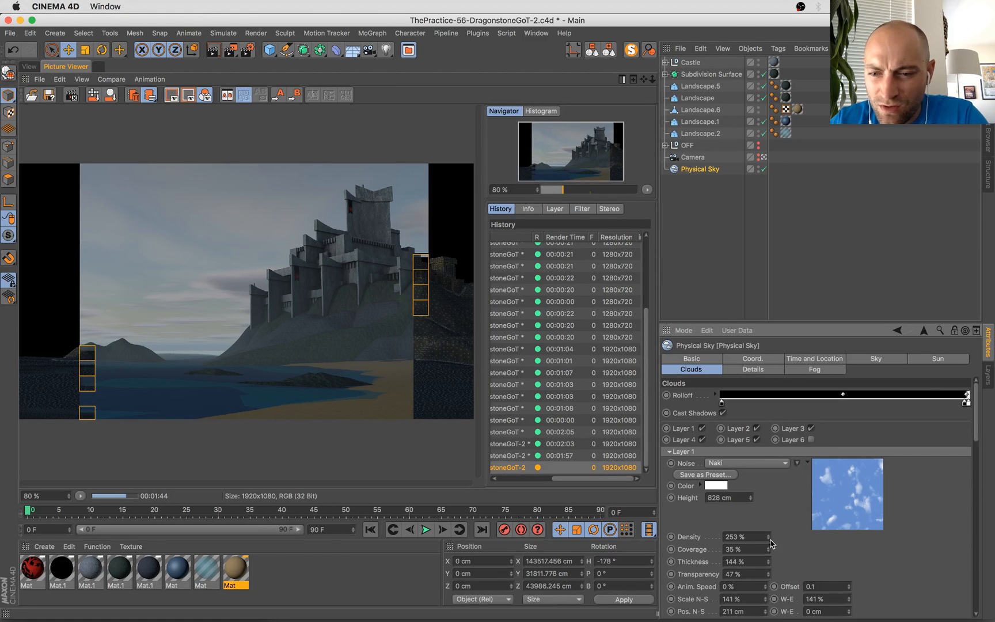
pyautogui.moveTo(768, 537); pyautogui.dragTo(767, 547)
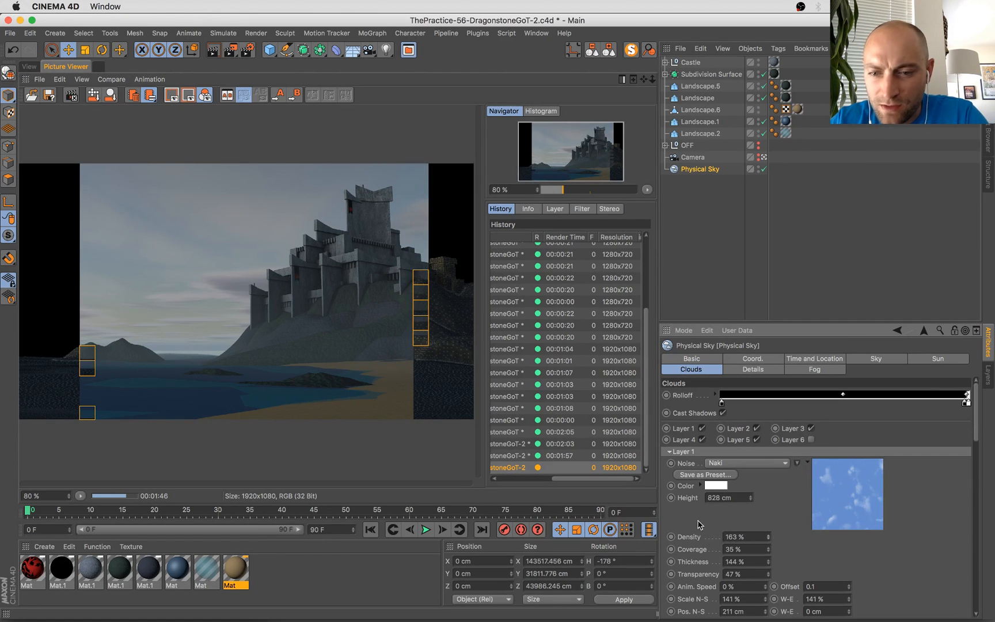
pyautogui.scroll(-10, 713, 522)
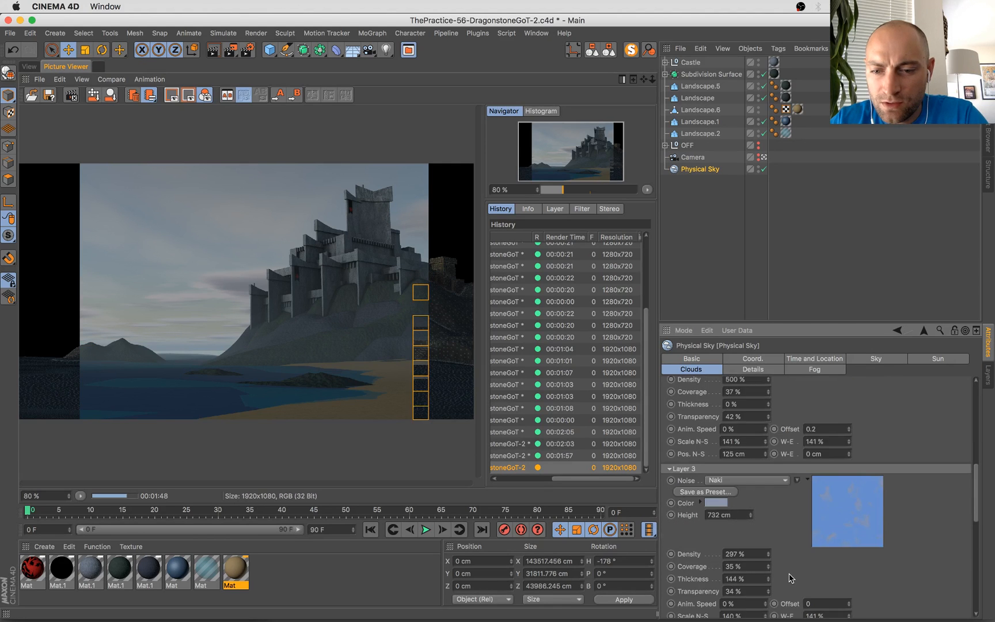
pyautogui.scroll(-5, 790, 578)
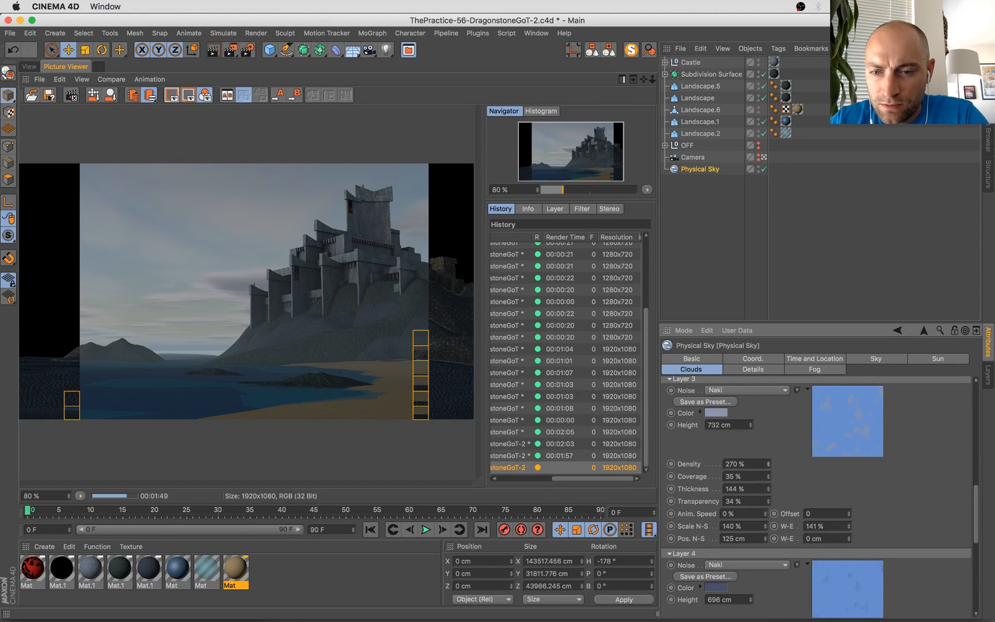
pyautogui.moveTo(769, 464); pyautogui.dragTo(768, 479)
pyautogui.scroll(-1, 789, 580)
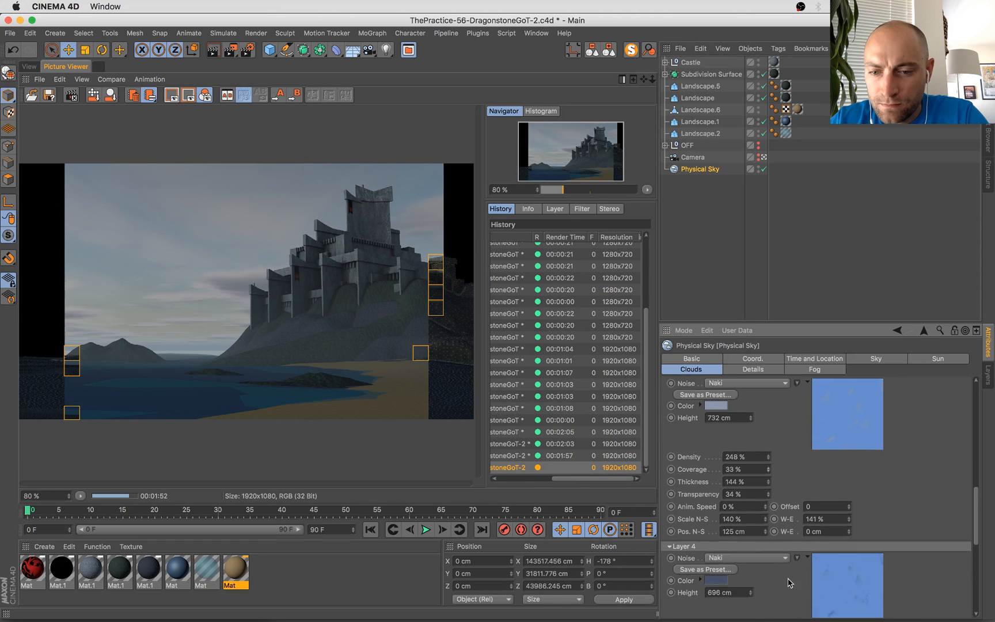
# Set the density of cloud Layer 4 to 92% and of cloud Layer 5 to 87%
pyautogui.scroll(-4, 790, 581)
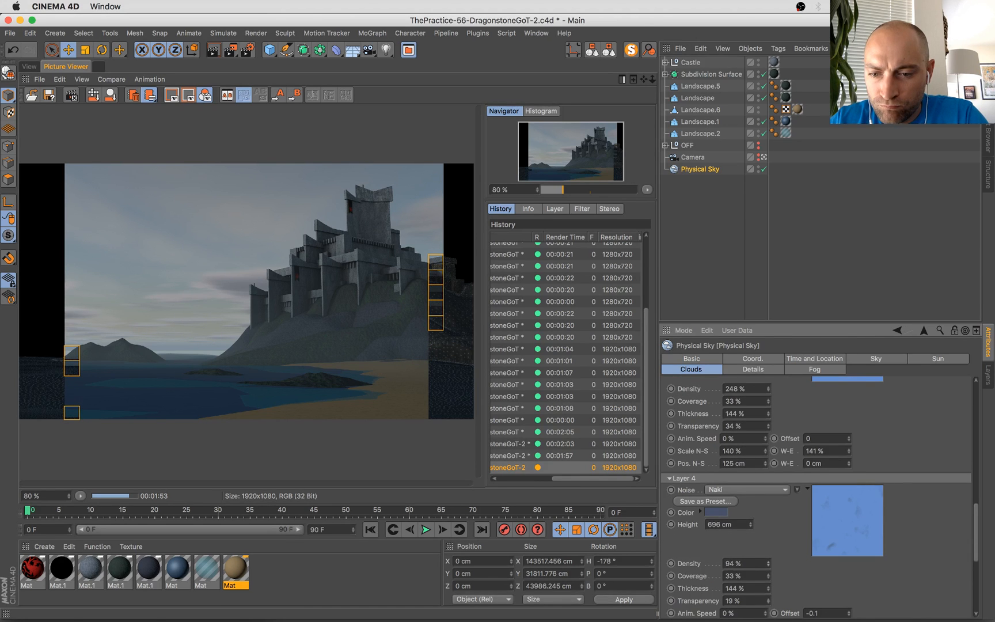
pyautogui.scroll(-11, 782, 551)
pyautogui.scroll(8, 778, 520)
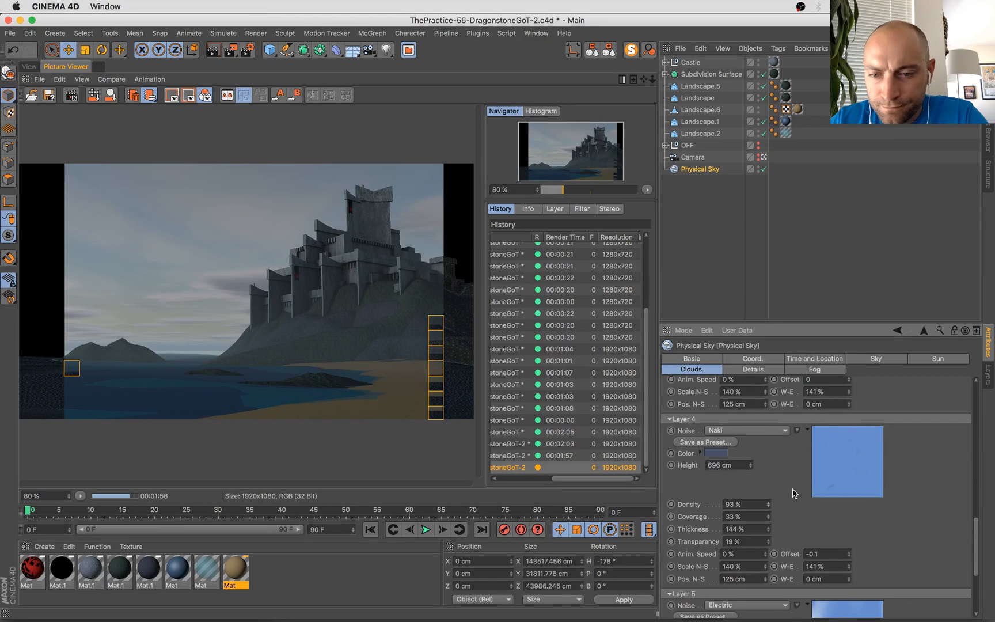
pyautogui.scroll(-3, 793, 493)
pyautogui.click(768, 455)
pyautogui.scroll(-2, 775, 557)
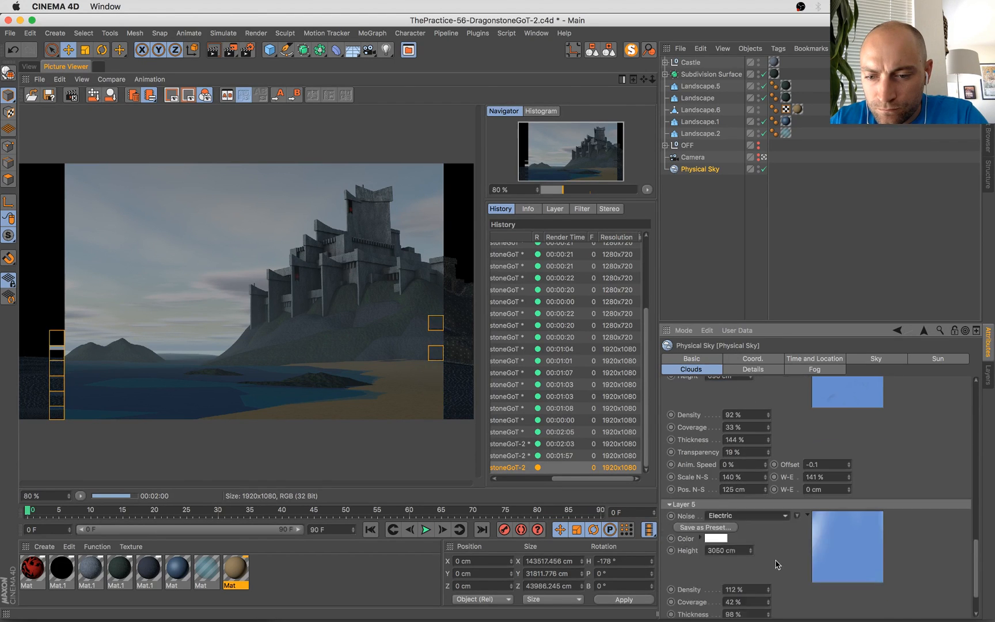
pyautogui.scroll(-3, 778, 573)
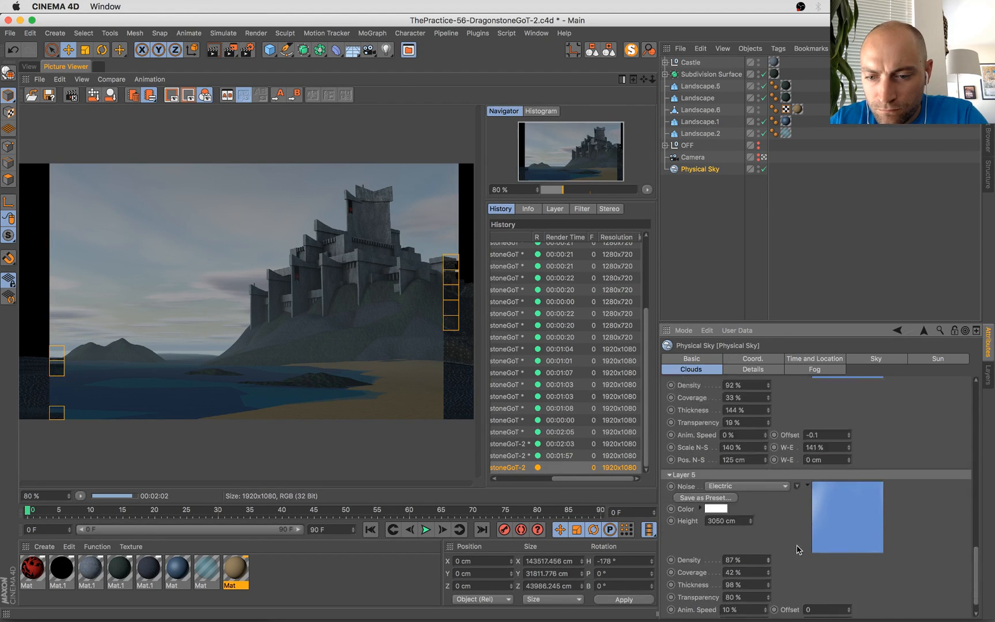
# Collapse the settings of all five cloud layers of the Physical Sky
pyautogui.scroll(20, 789, 508)
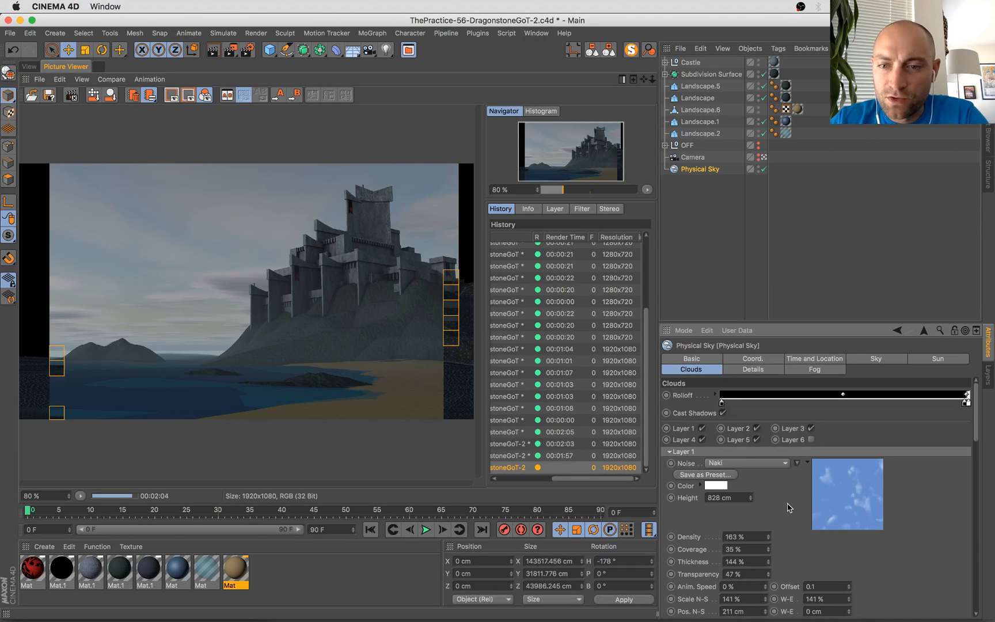
pyautogui.click(669, 451)
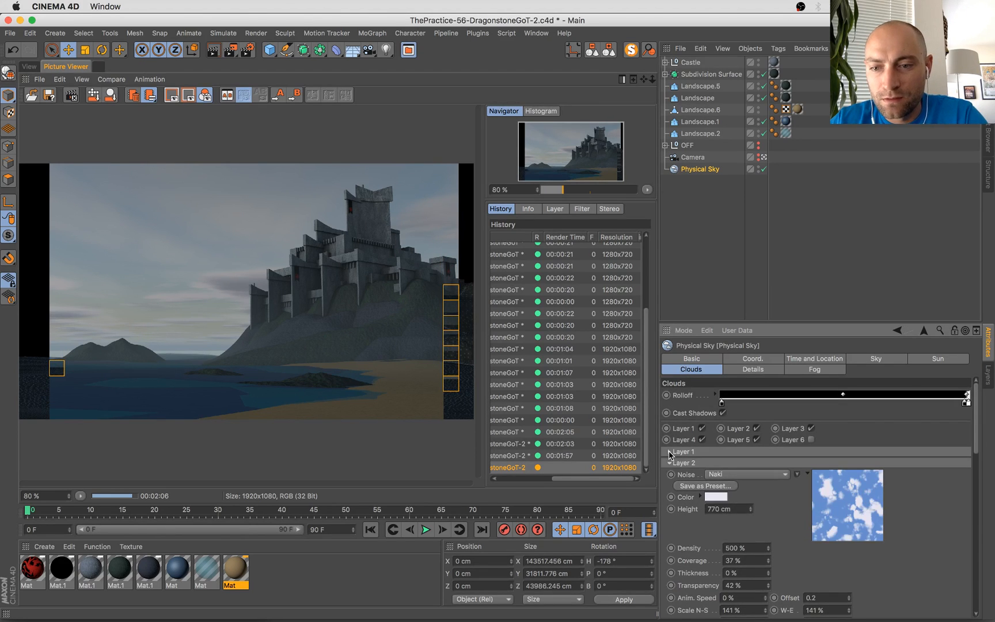
pyautogui.click(668, 464)
pyautogui.click(668, 474)
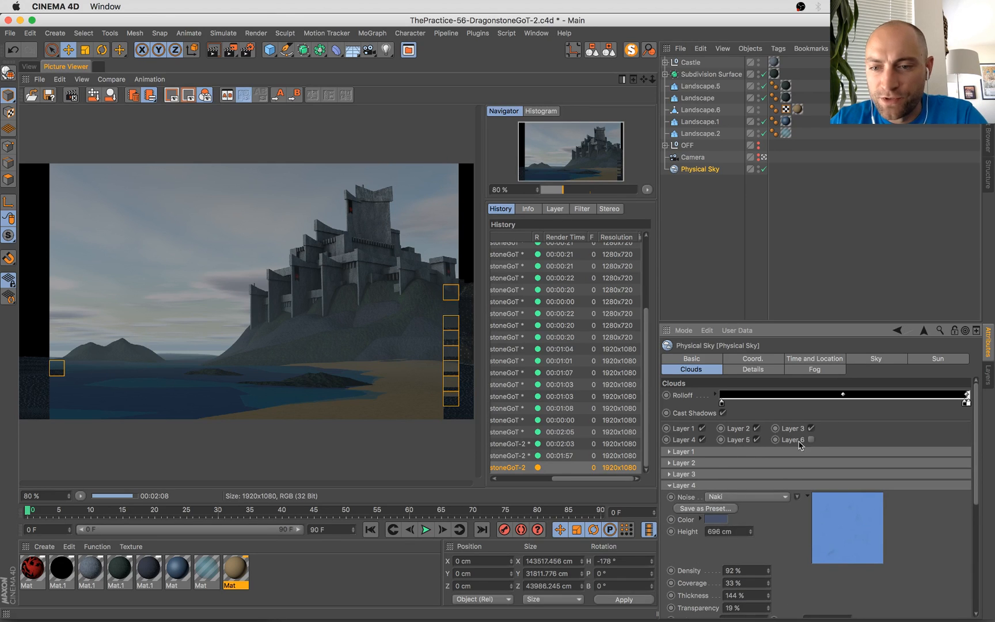
pyautogui.click(670, 485)
pyautogui.click(669, 496)
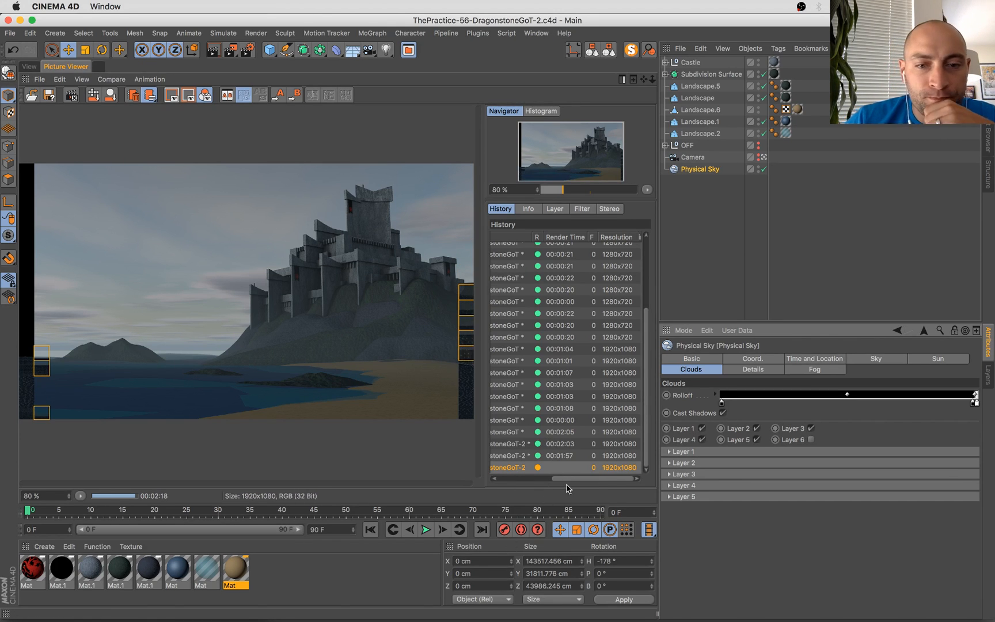
# Compare the newest render's clouds, fog and castle shading with the preceding renders in the history
pyautogui.click(512, 456)
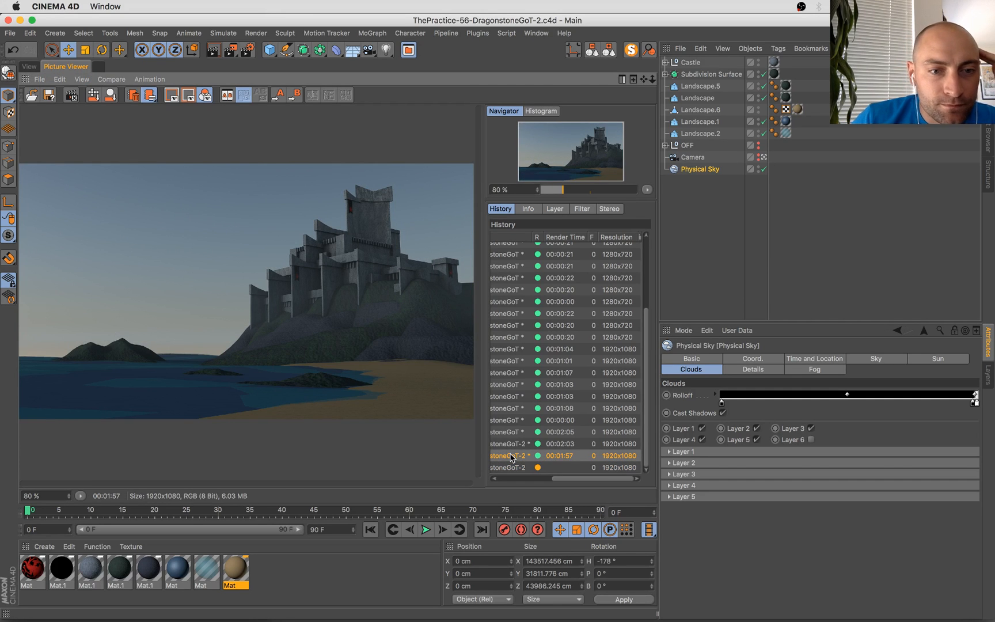
pyautogui.press('Down')
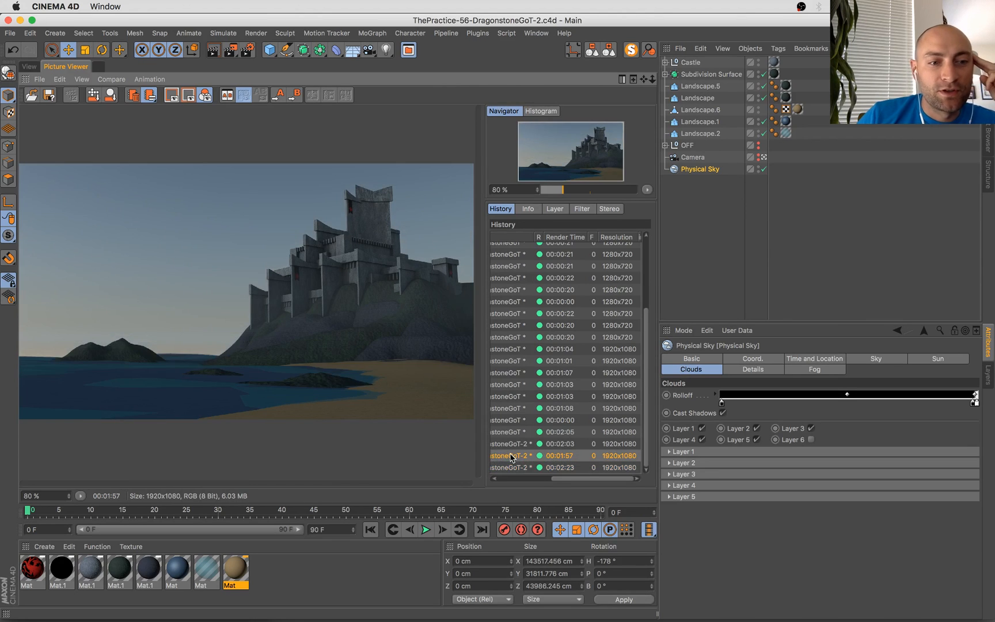
pyautogui.press('Up')
pyautogui.press('Down')
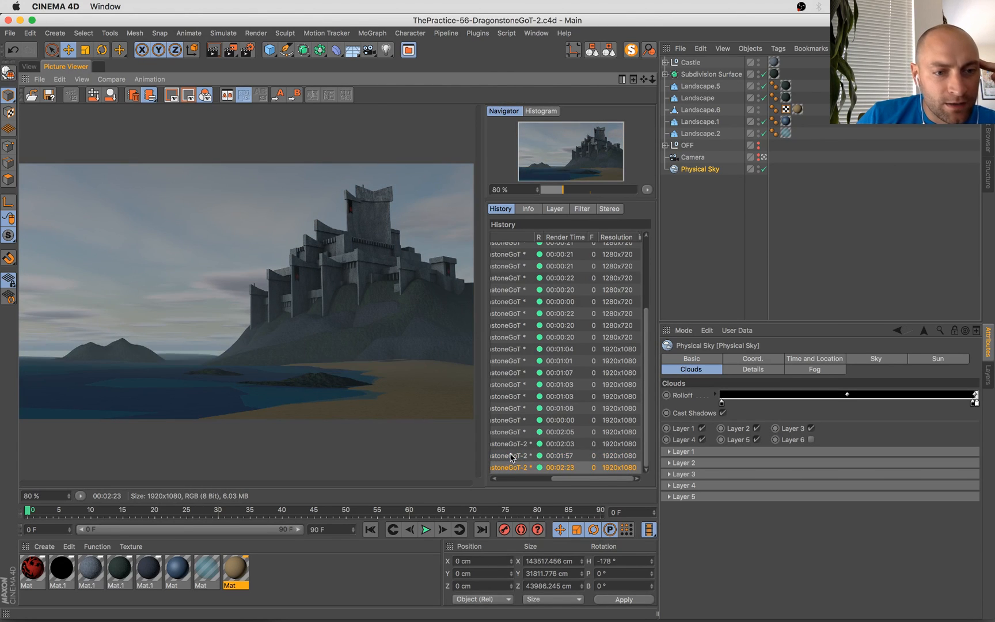
pyautogui.press('Up')
pyautogui.press('Down')
pyautogui.press('Up')
pyautogui.press('Down')
pyautogui.press('Up')
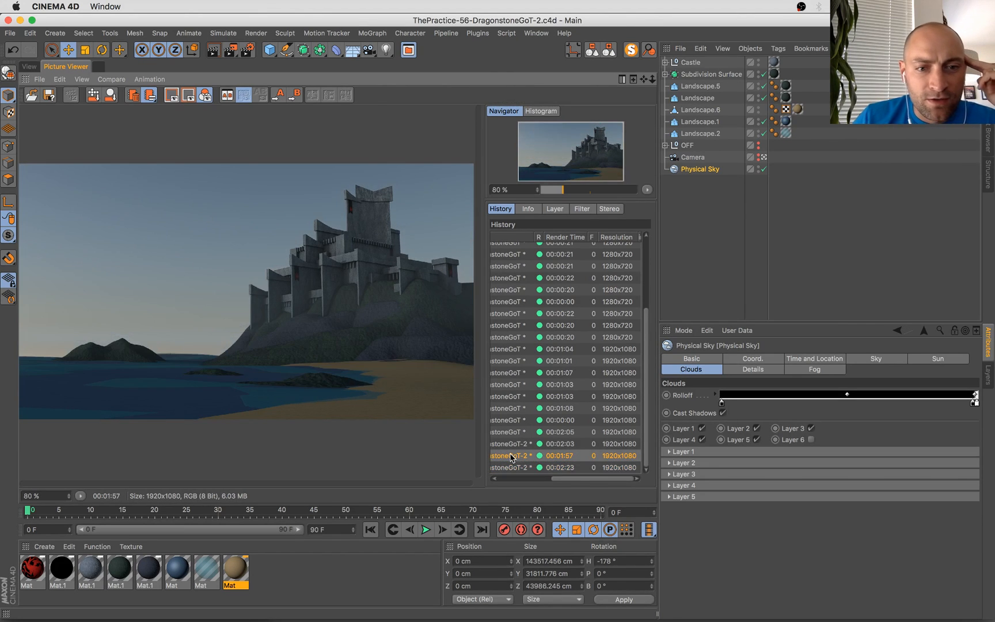
pyautogui.press('Down')
pyautogui.press('Up')
pyautogui.press('Down')
pyautogui.press('Up')
pyautogui.press('Up')
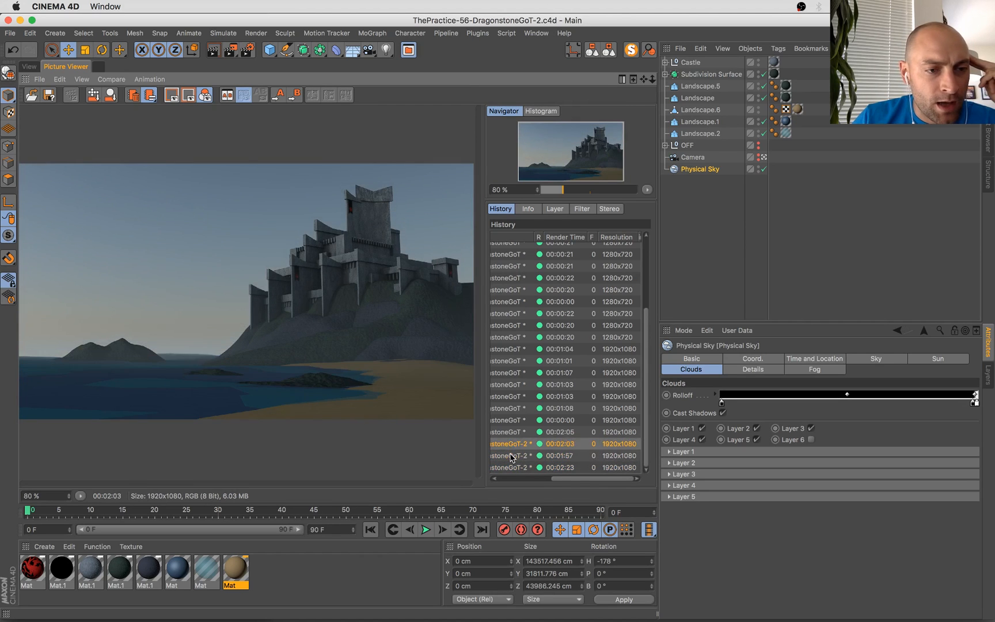
pyautogui.press('Up')
pyautogui.press('Down')
pyautogui.press('Down')
pyautogui.press('Down')
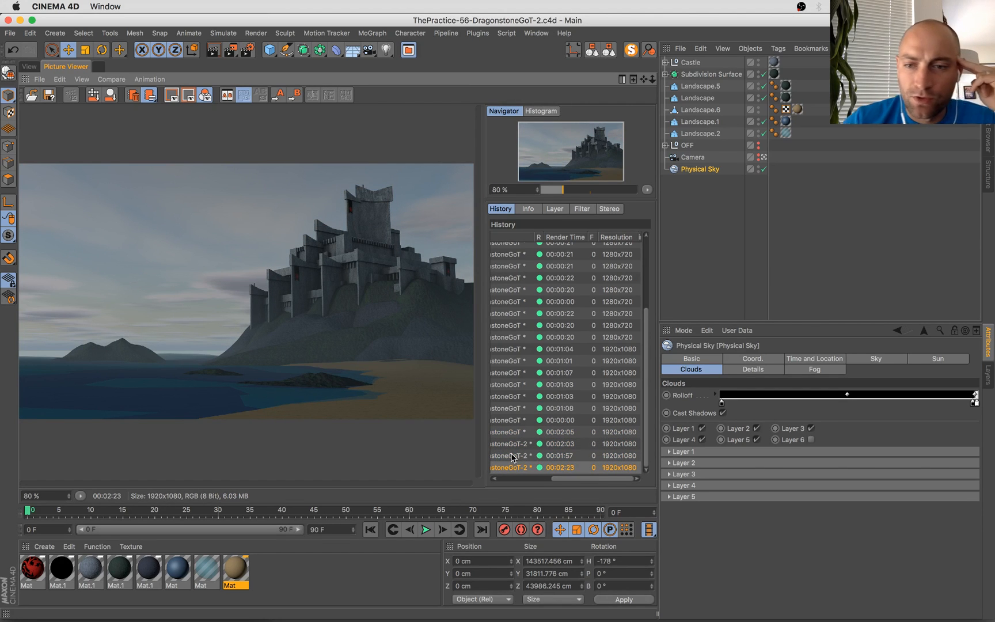
# Set the Physical Sky fog's density to 87%, end height to 50 cm and start height to -149 cm, and save the scene
pyautogui.click(830, 371)
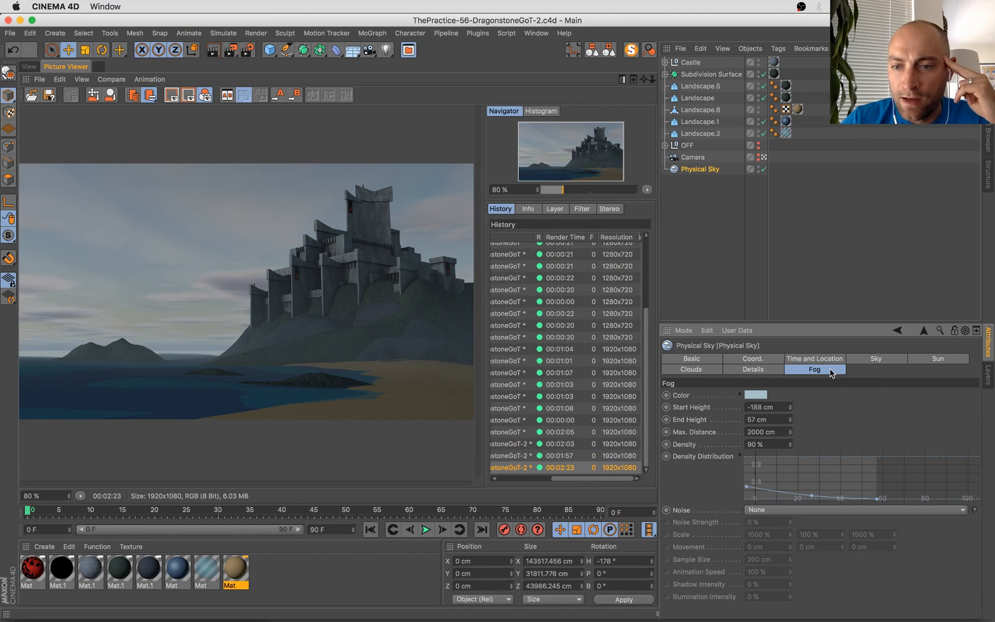
pyautogui.moveTo(790, 446); pyautogui.dragTo(792, 410)
pyautogui.click(791, 406)
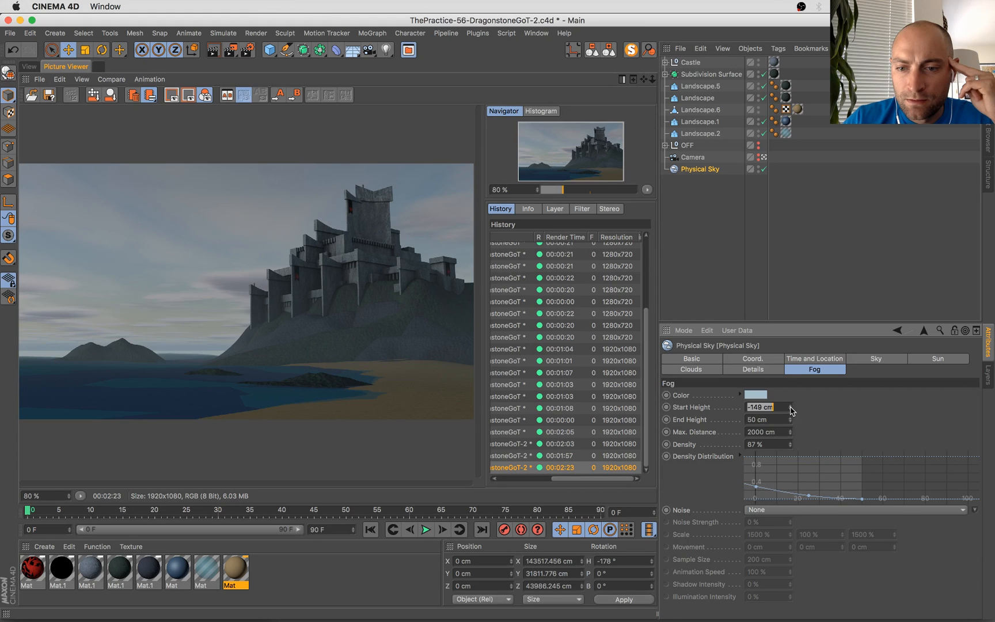
pyautogui.press('super+s')
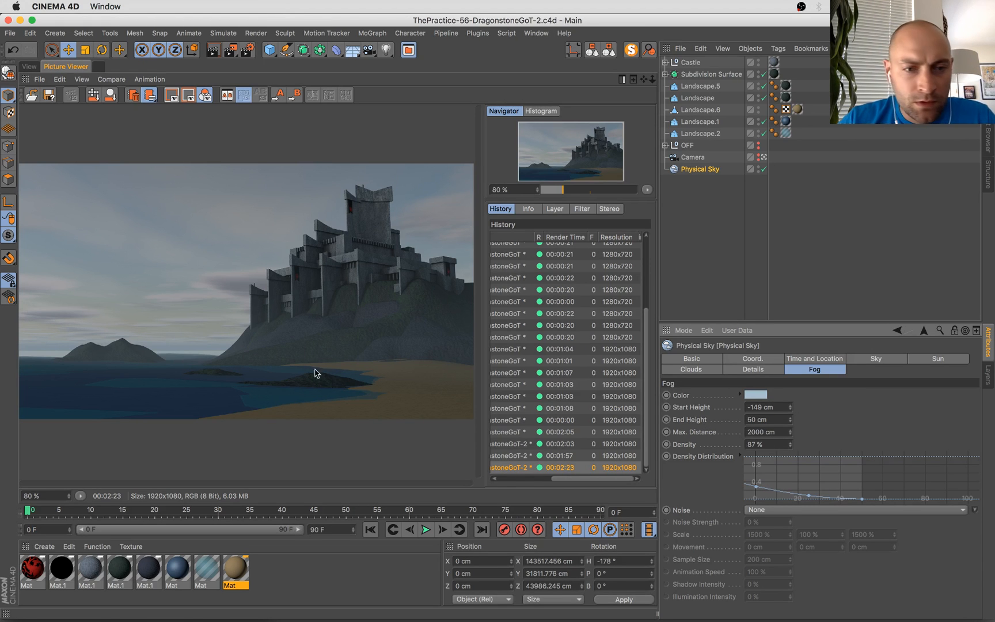
# Inspect the sky, shoreline and castle walls in the latest render at 100% zoom and return to the full image
pyautogui.click(571, 449)
pyautogui.press('Down')
pyautogui.press('Down')
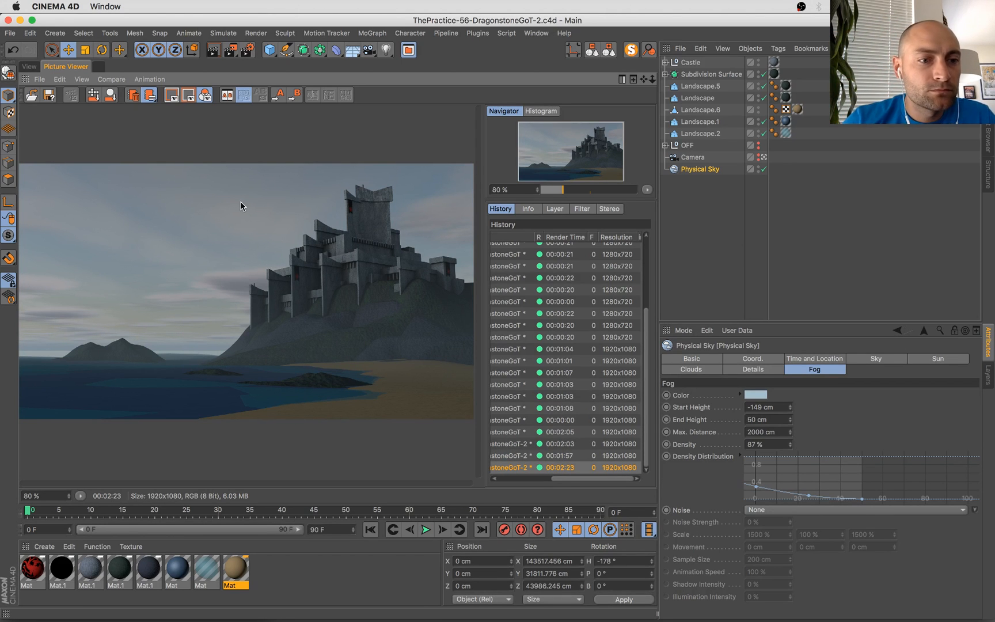
pyautogui.click(29, 67)
pyautogui.click(66, 67)
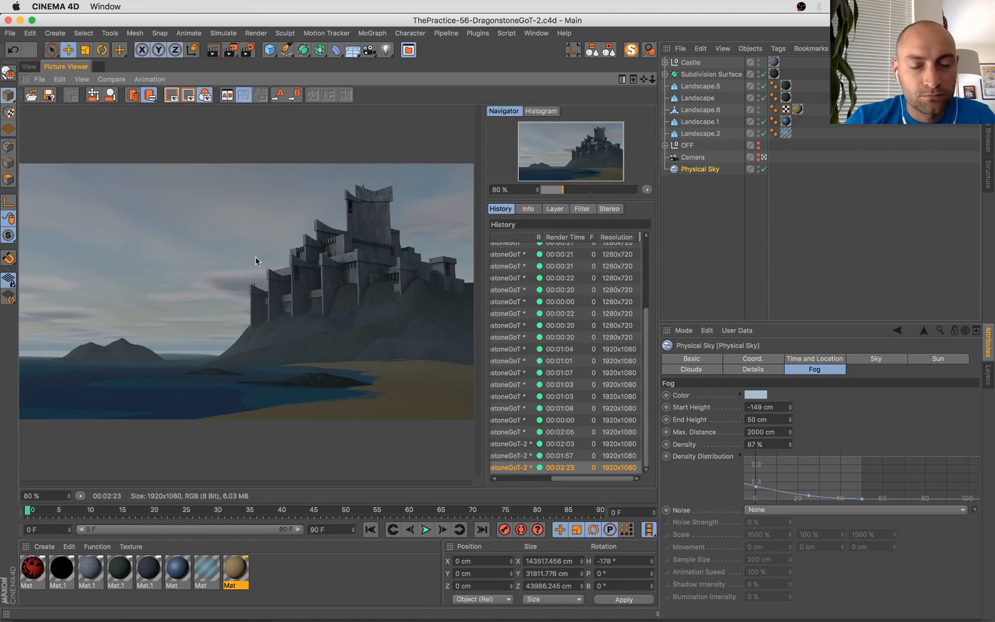
pyautogui.scroll(2, 288, 256)
pyautogui.hscroll(-5, 315, 251)
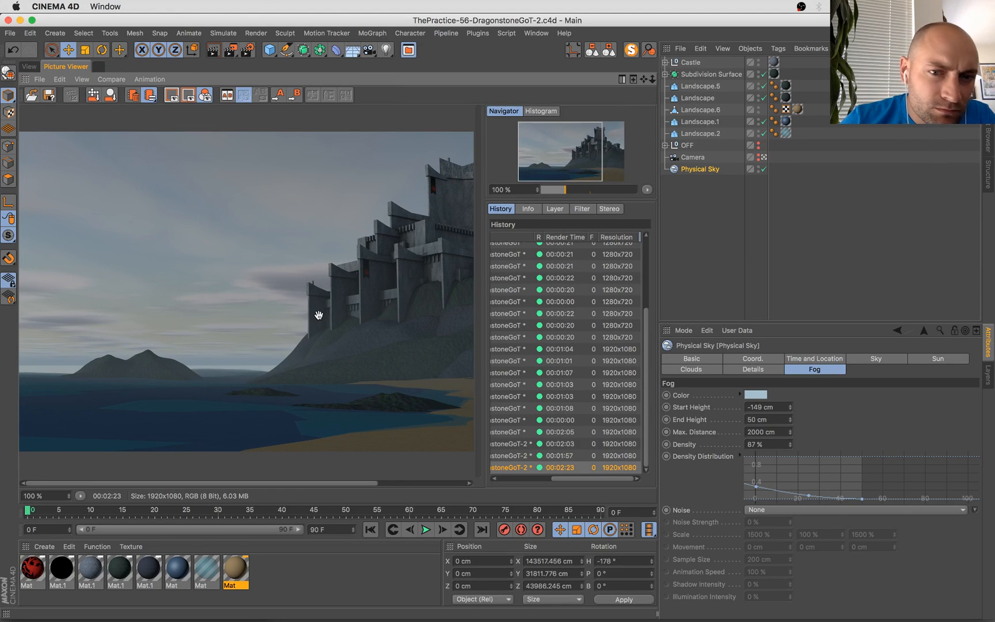
pyautogui.scroll(-2, 318, 315)
pyautogui.scroll(2, 338, 292)
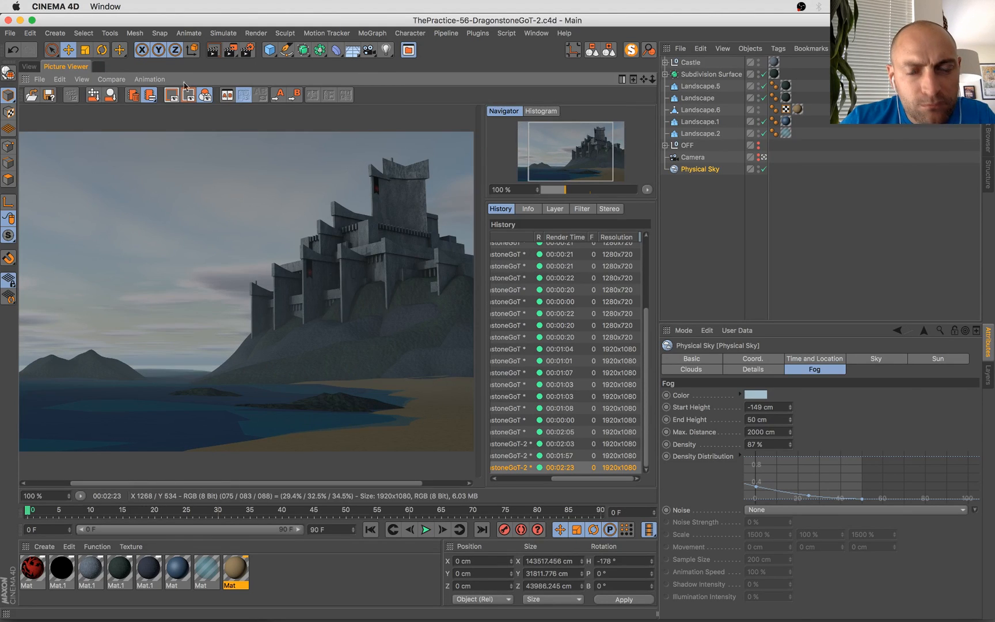
pyautogui.hotkey('ctrl', 'Up')
pyautogui.hotkey('ctrl', 'Up')
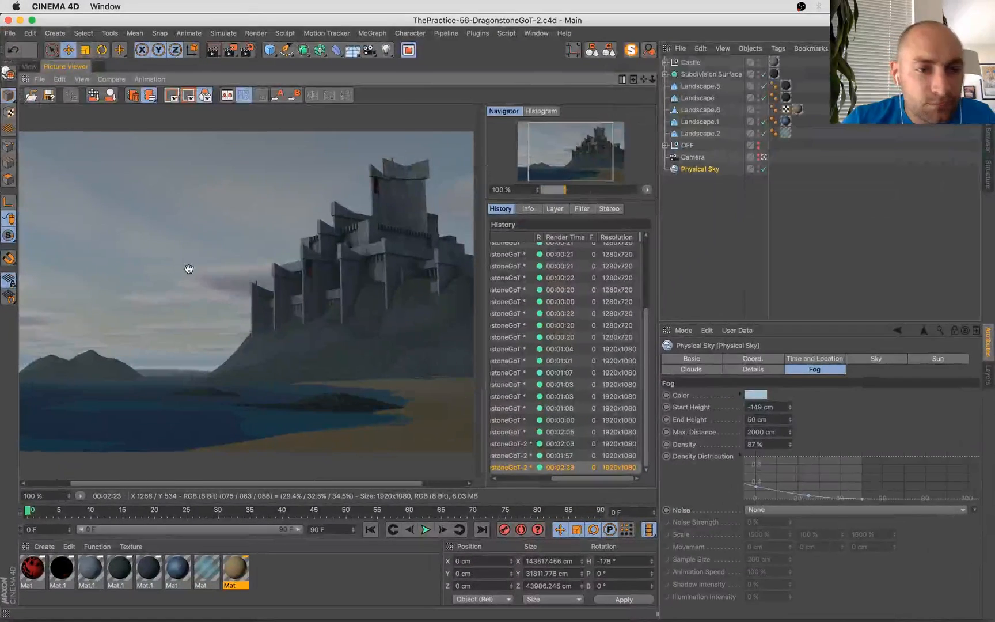
pyautogui.scroll(-2, 189, 271)
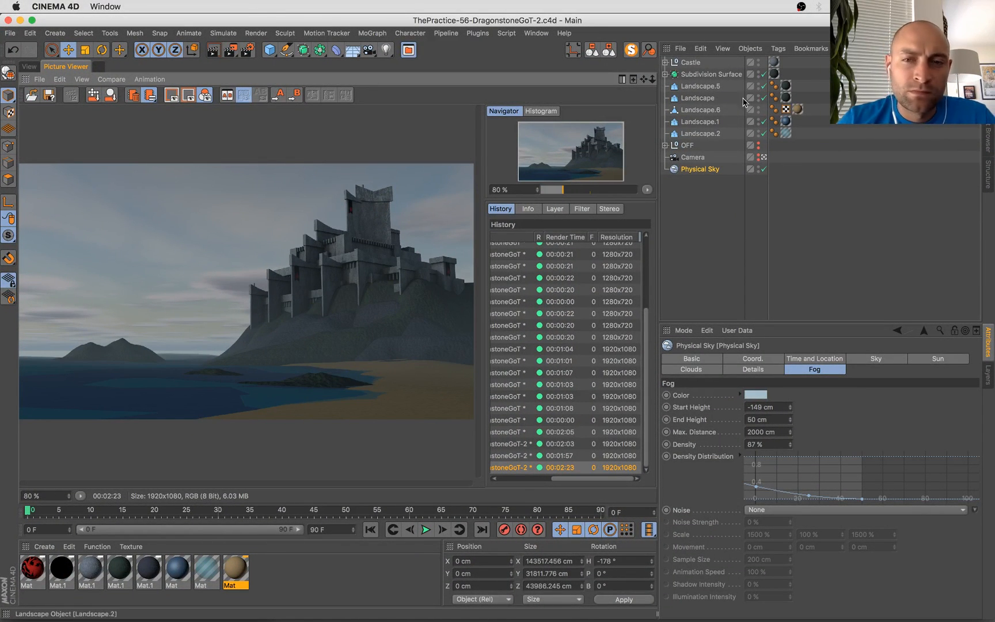
# Raise the Physical Sky's sky intensity to 105%
pyautogui.click(702, 170)
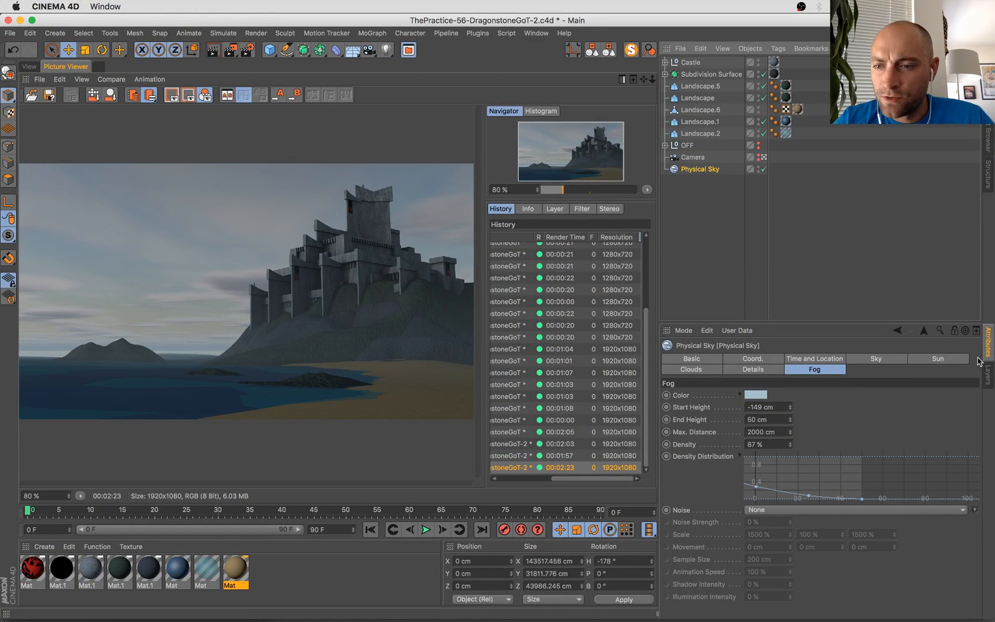
pyautogui.click(885, 359)
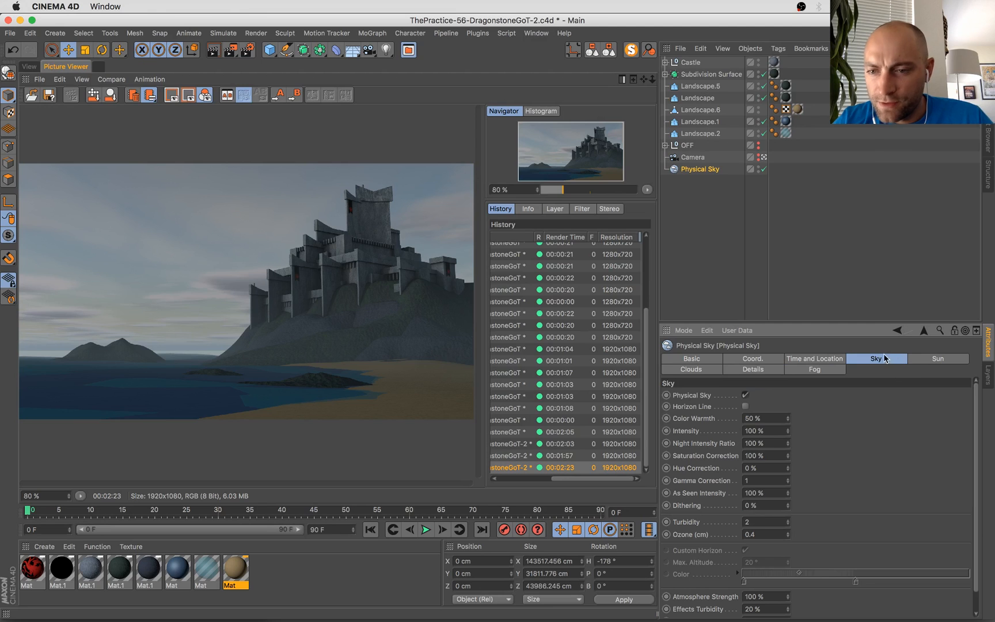
pyautogui.click(789, 429)
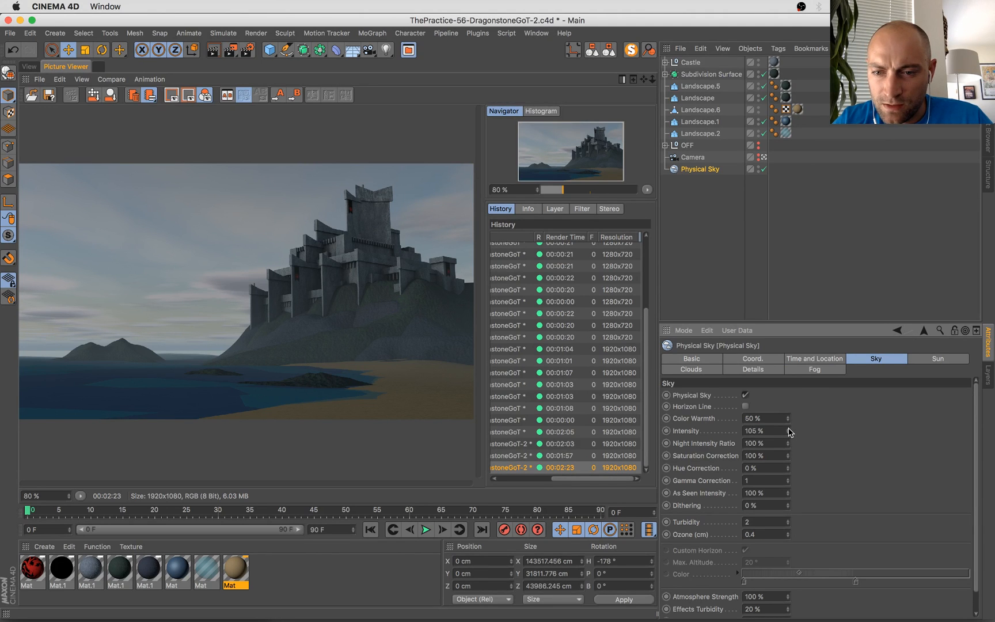
# Check the Physical Sky's sun settings, save the scene and render it to the Picture Viewer
pyautogui.click(929, 361)
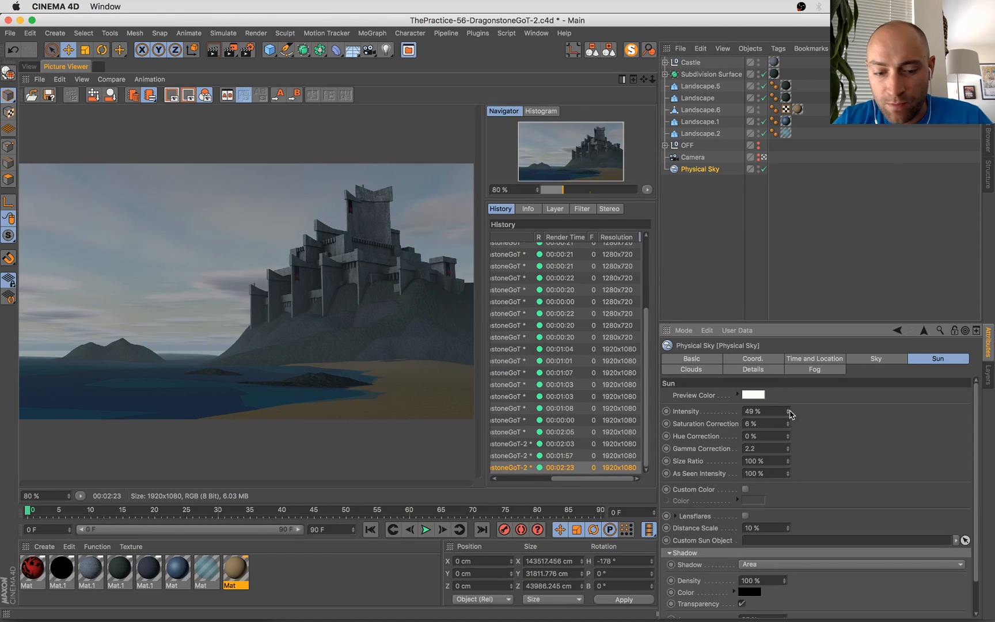
pyautogui.press('super+s')
pyautogui.hotkey('shift', 'r')
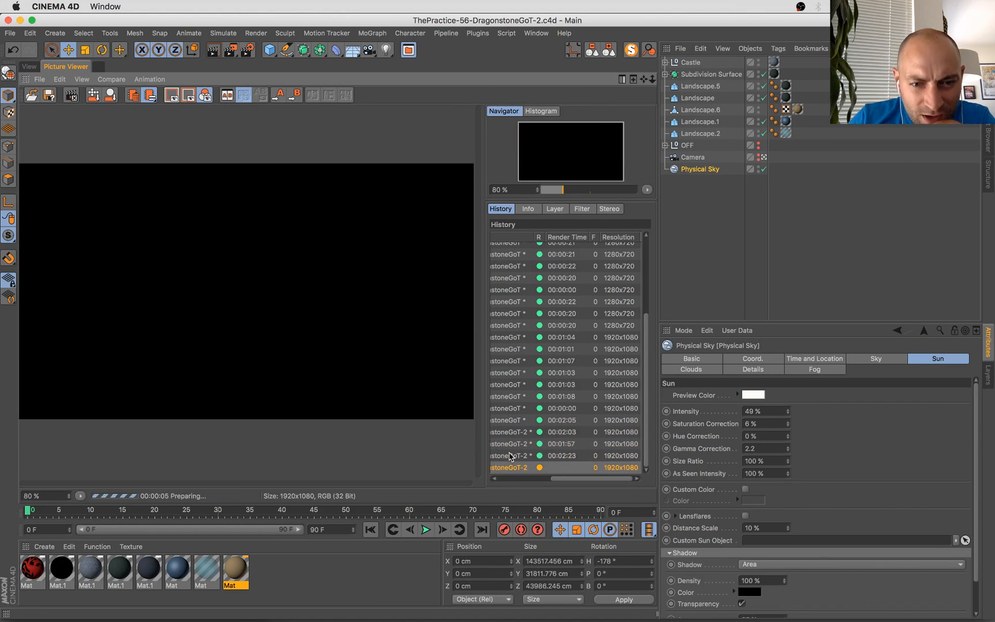
# Examine the beach and shoreline enlarged in the last finished render and compare them with the two renders before it
pyautogui.click(510, 457)
pyautogui.scroll(5, 441, 408)
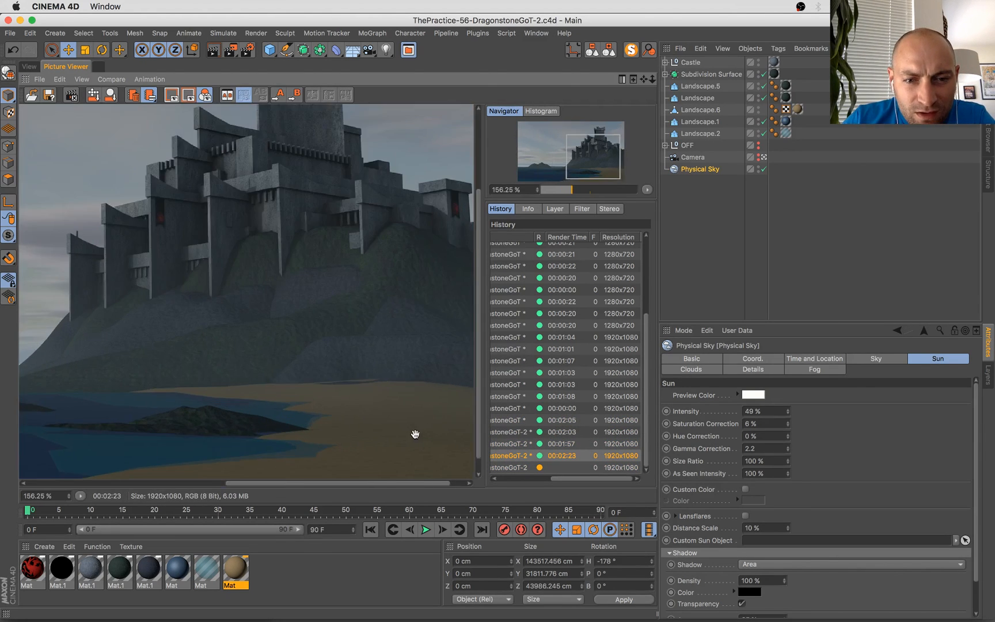
pyautogui.scroll(5, 393, 271)
pyautogui.moveTo(291, 444); pyautogui.dragTo(205, 229)
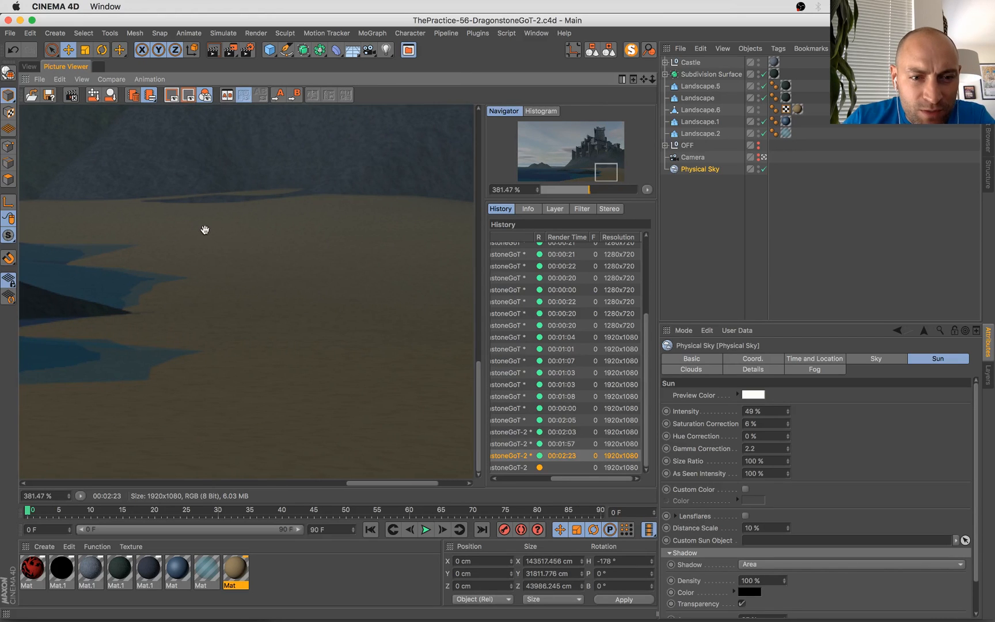
pyautogui.press('Up')
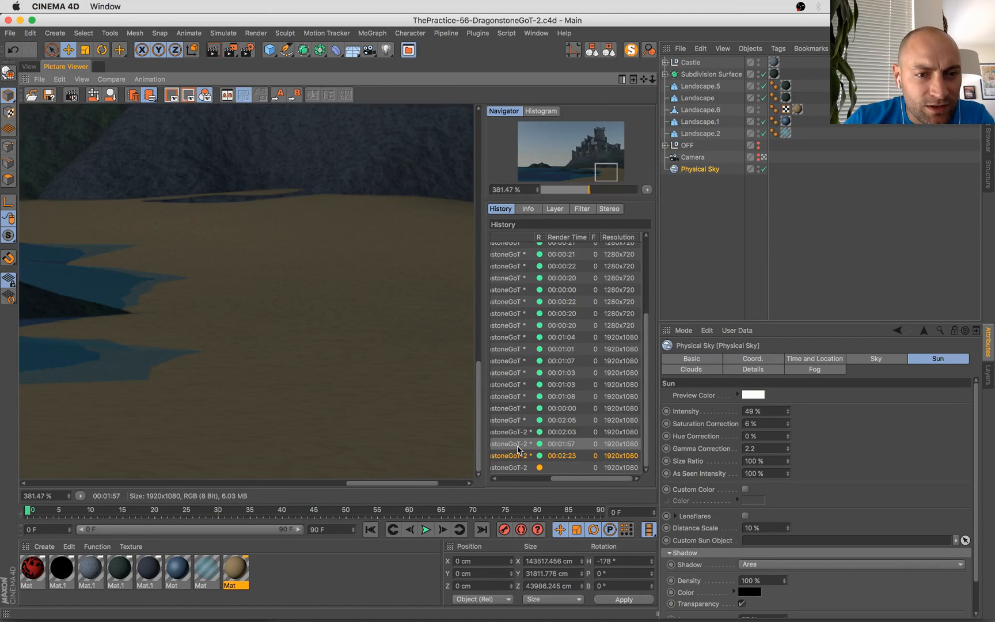
pyautogui.press('Up')
pyautogui.press('Down')
pyautogui.press('Up')
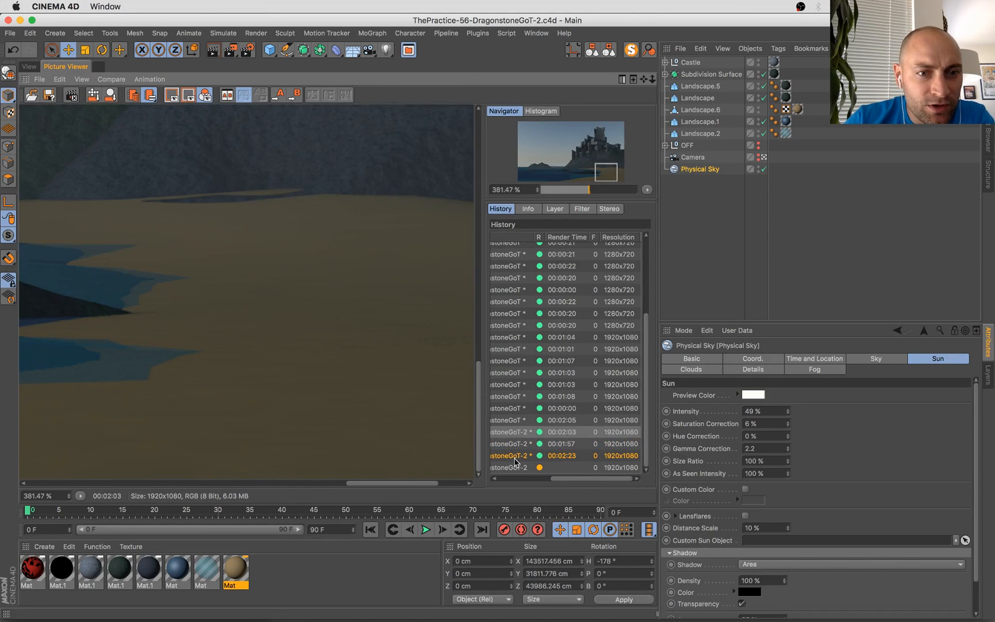
pyautogui.press('Down')
pyautogui.press('Down')
pyautogui.press('Down')
pyautogui.scroll(-10, 277, 307)
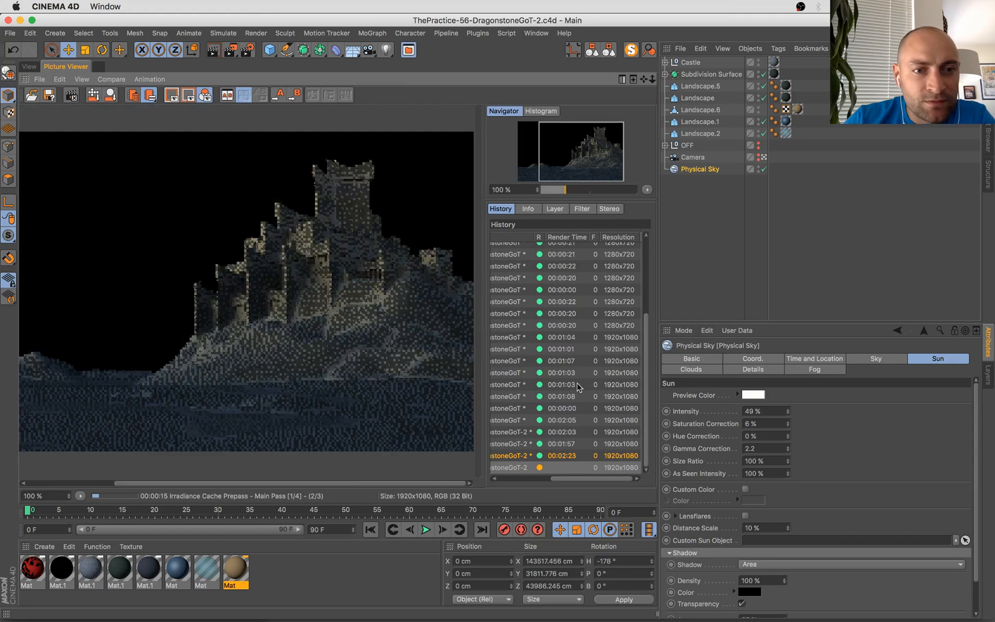
# Compare the whole image of the last finished render with its neighbours in the render history
pyautogui.press('Up')
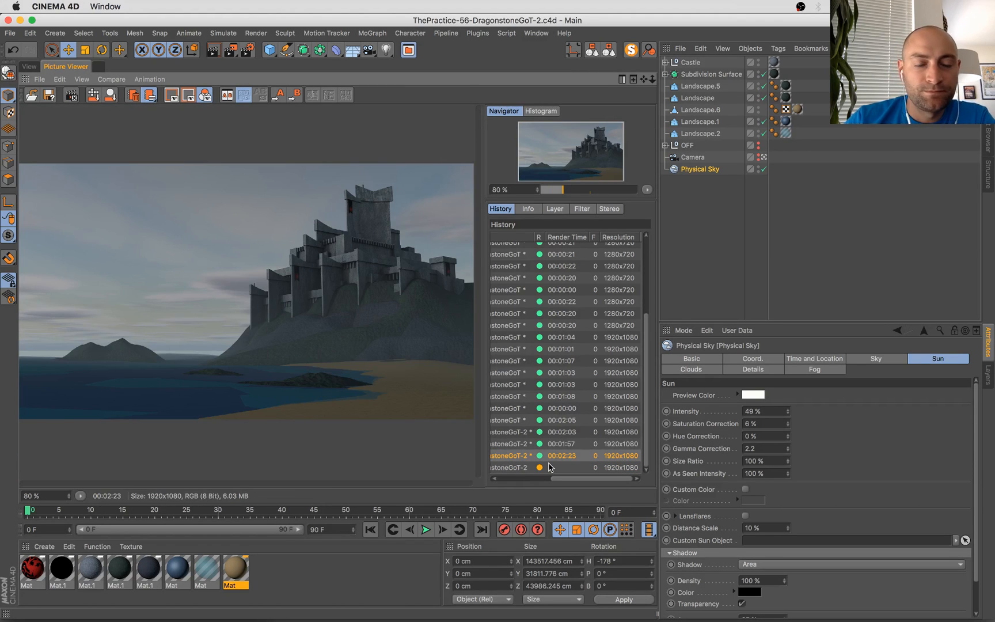
pyautogui.press('Up')
pyautogui.press('Down')
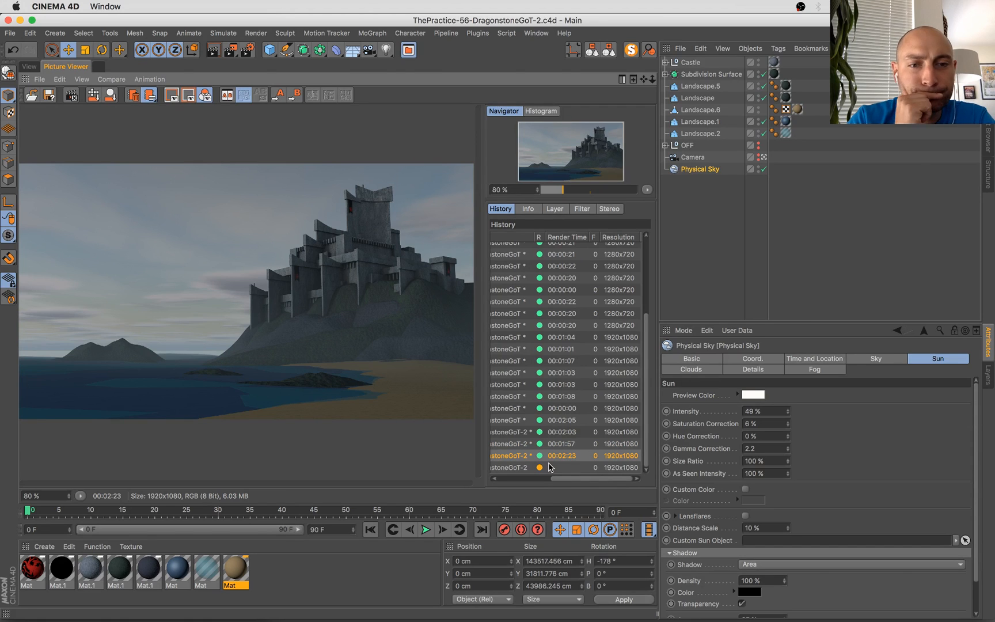
pyautogui.press('Down')
pyautogui.press('Up')
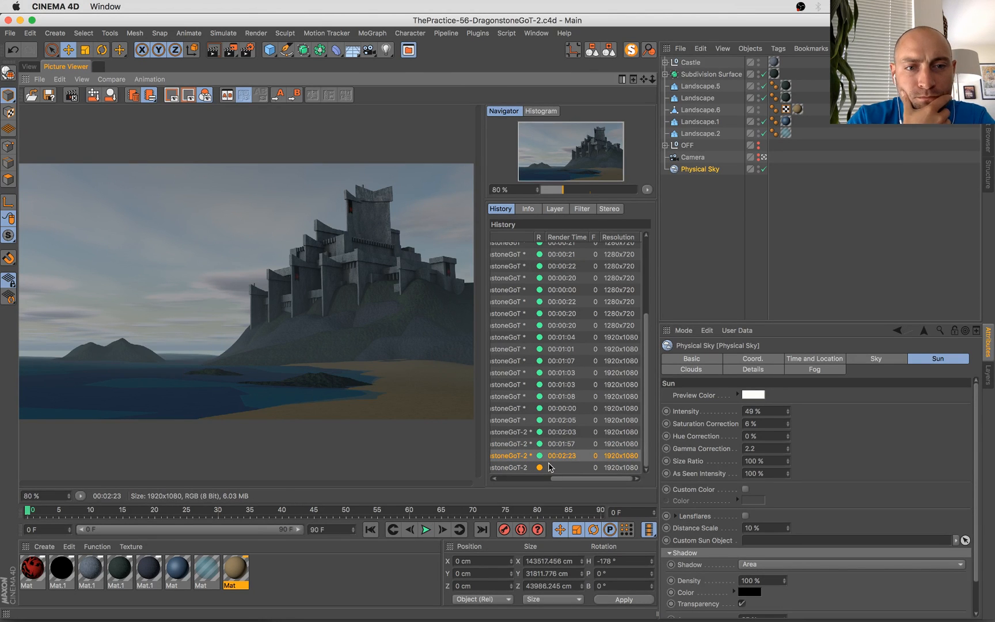
# Open House-Targaryen-heraldry.jpg from the project's tex folder in Photoshop
pyautogui.moveTo(1, 0)
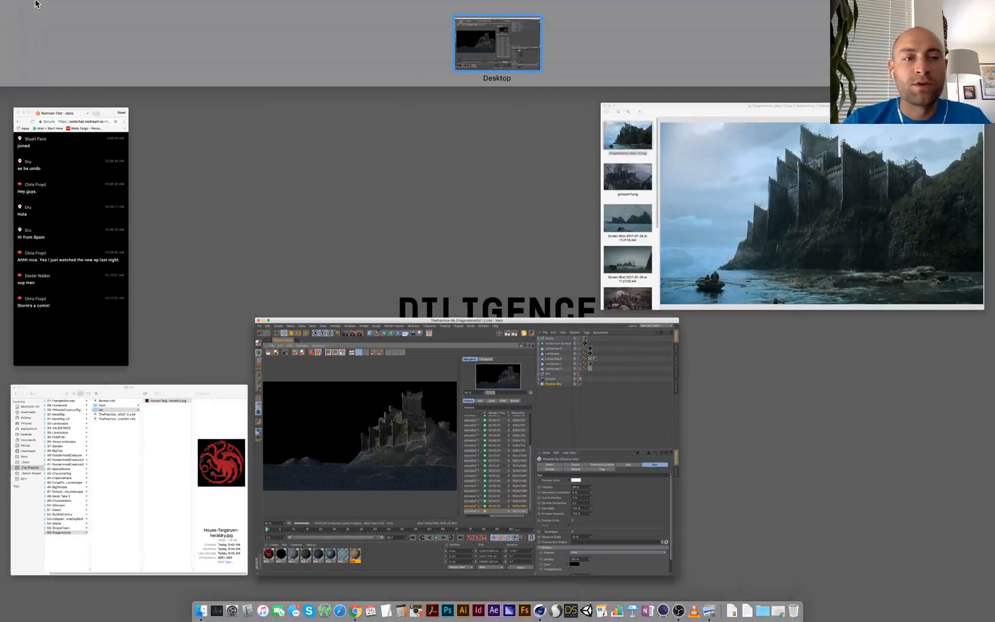
pyautogui.click(117, 456)
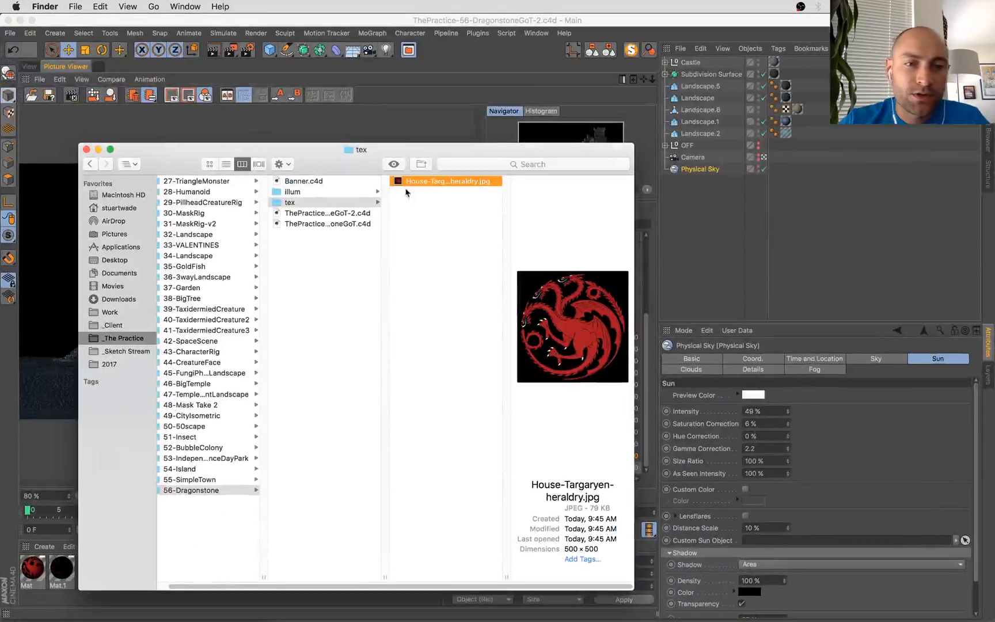
pyautogui.moveTo(427, 182); pyautogui.dragTo(432, 620)
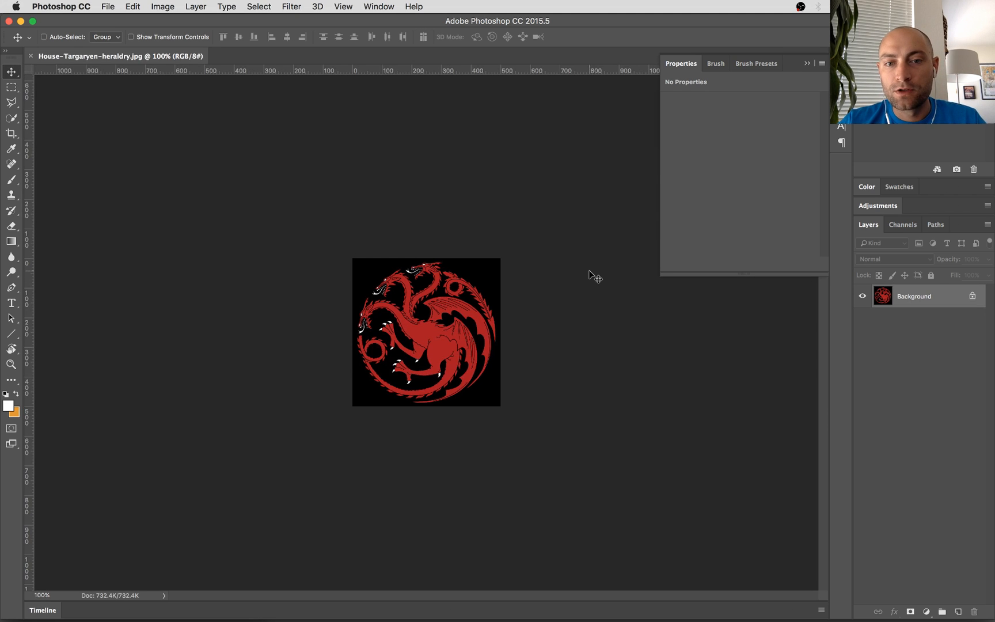
# Desaturate the dragon emblem and brighten it to light grey on black with a Levels adjustment
pyautogui.press('shift+super+u')
pyautogui.press('super+l')
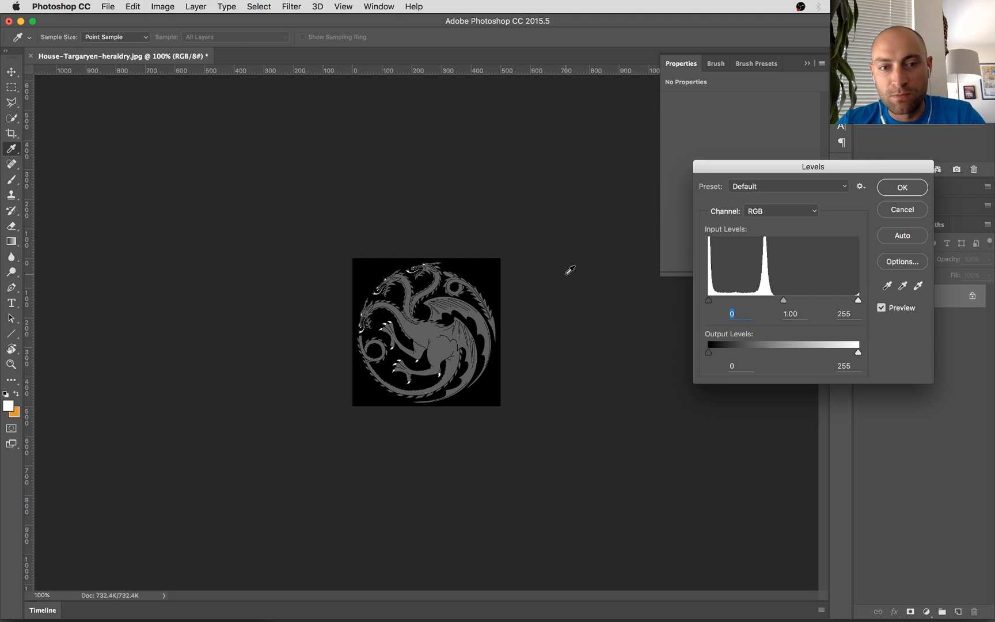
pyautogui.moveTo(859, 301); pyautogui.dragTo(728, 301)
pyautogui.moveTo(788, 300); pyautogui.dragTo(749, 305)
pyautogui.click(764, 301)
pyautogui.click(903, 188)
# Save the emblem as House-Targaryen-heraldry-BW.jpg at JPEG quality 11 in the tex folder and close the image
pyautogui.press('super+shift+s')
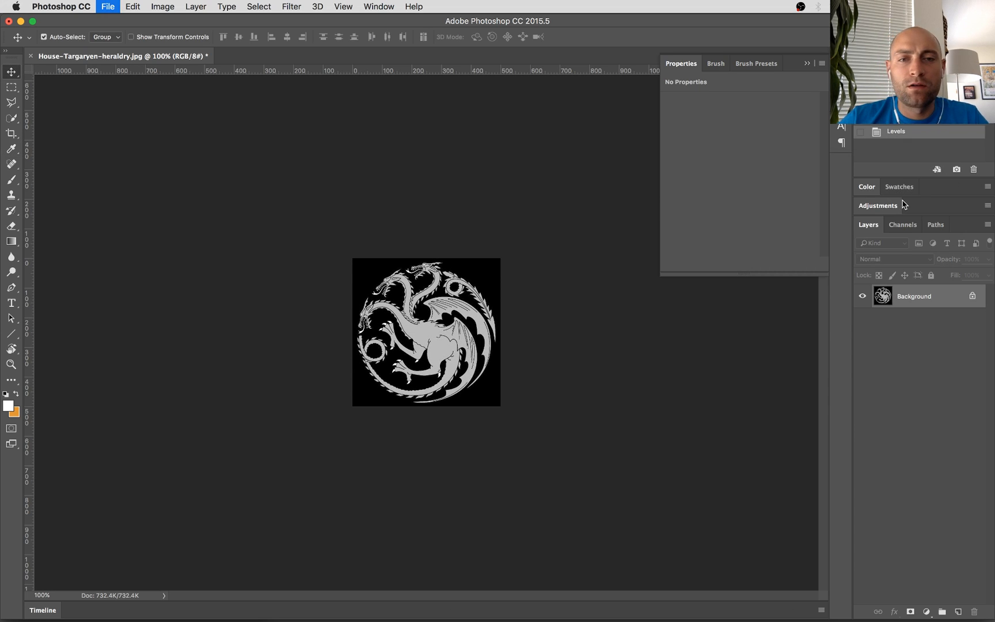
pyautogui.write('f.jpg')
pyautogui.press('super+z')
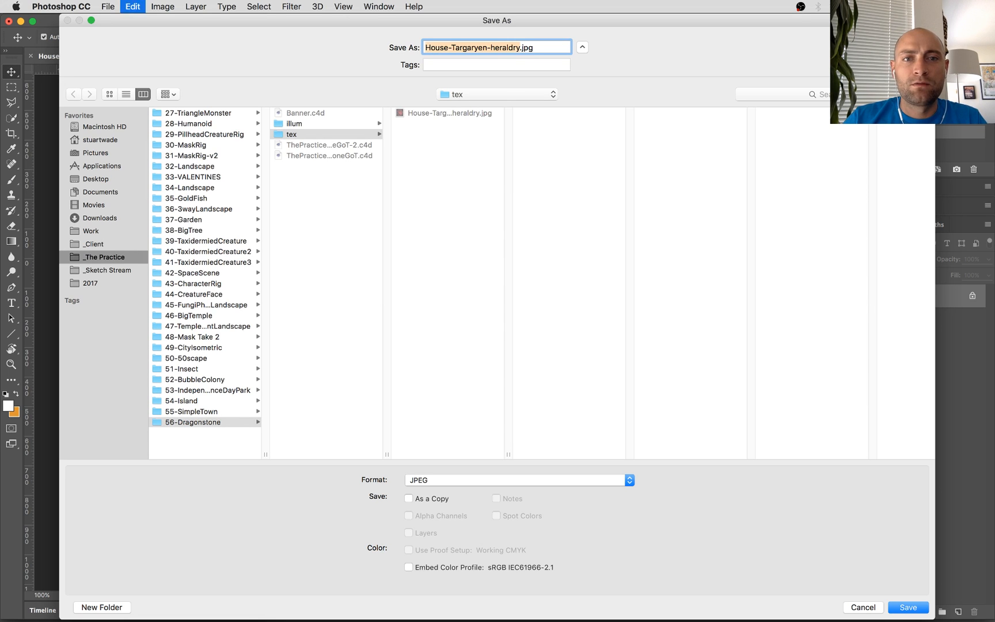
pyautogui.press('Right')
pyautogui.write('-BW')
pyautogui.press('Return')
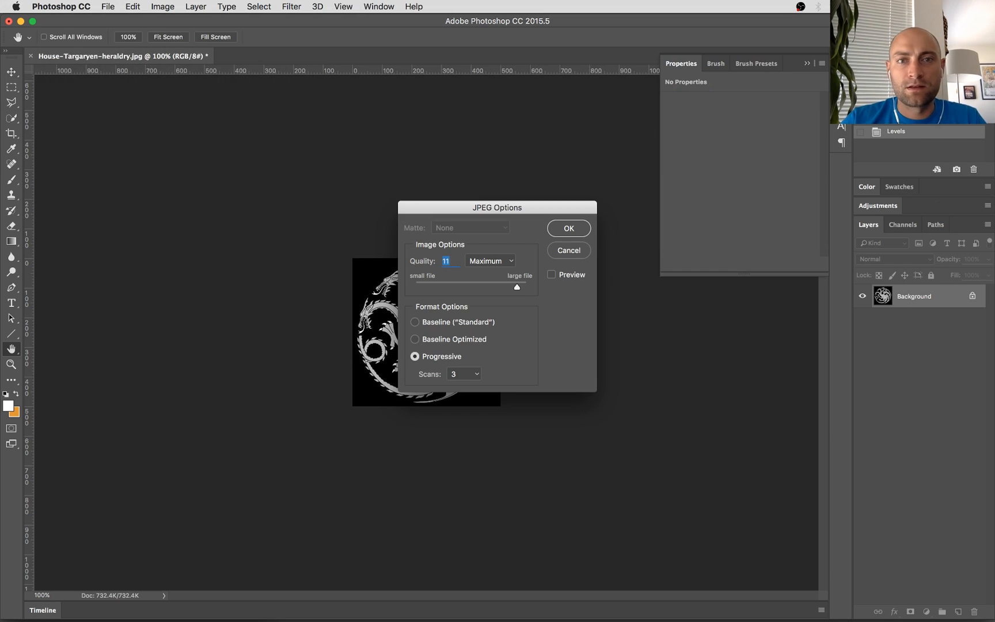
pyautogui.click(576, 228)
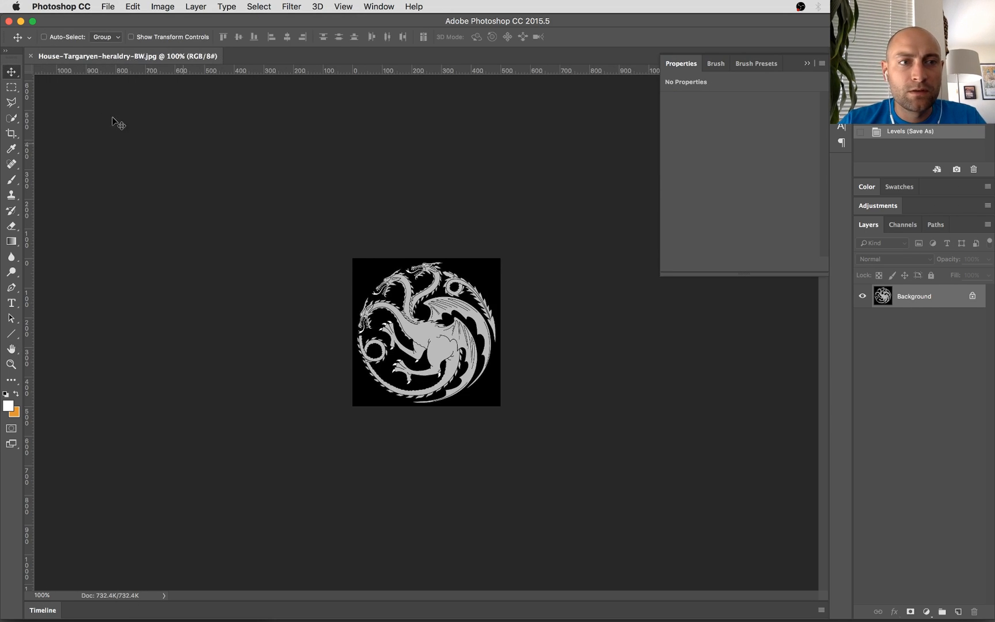
pyautogui.click(7, 21)
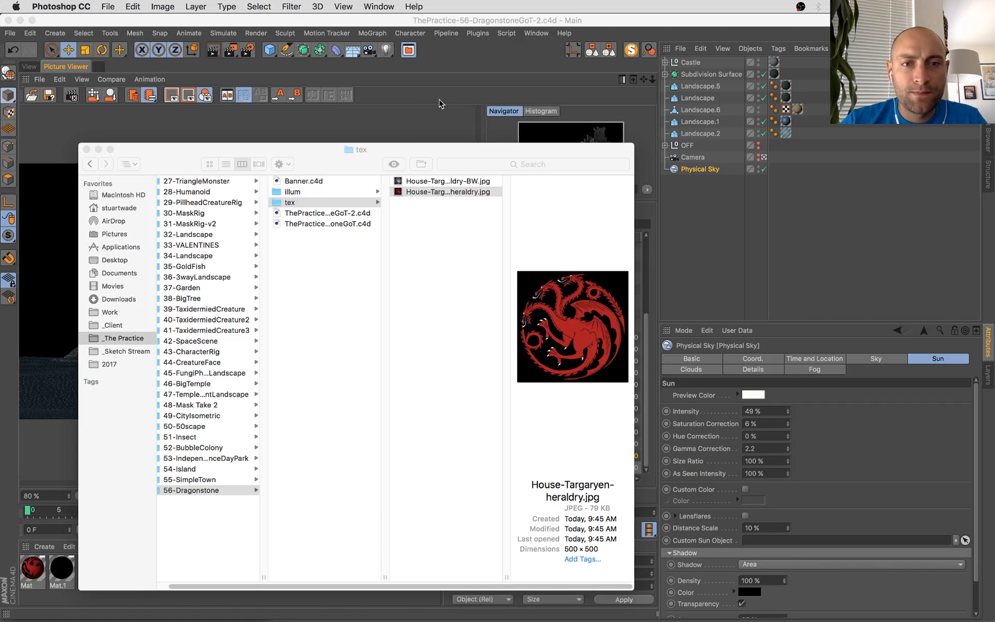
# Switch to Cinema 4D and create a new material with Color and Reflectance turned off and Bump turned on
pyautogui.click(408, 127)
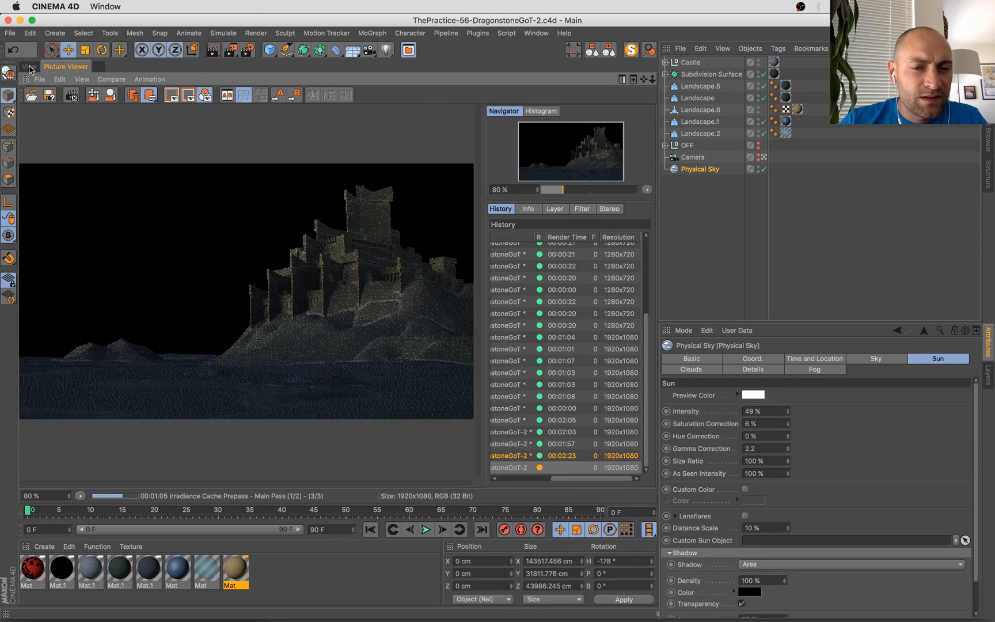
pyautogui.click(29, 67)
pyautogui.click(90, 570)
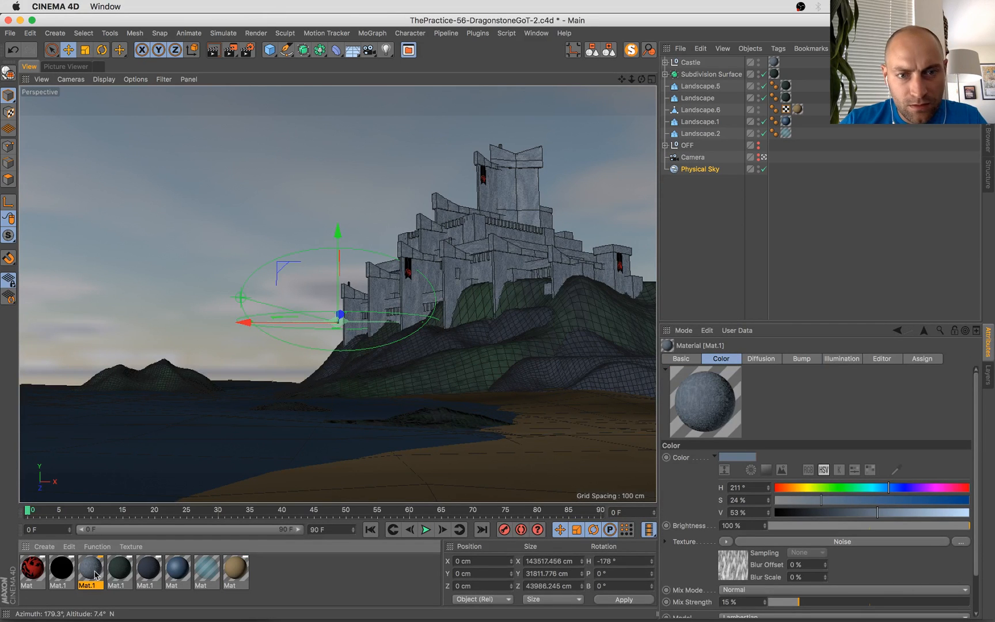
pyautogui.doubleClick(103, 601)
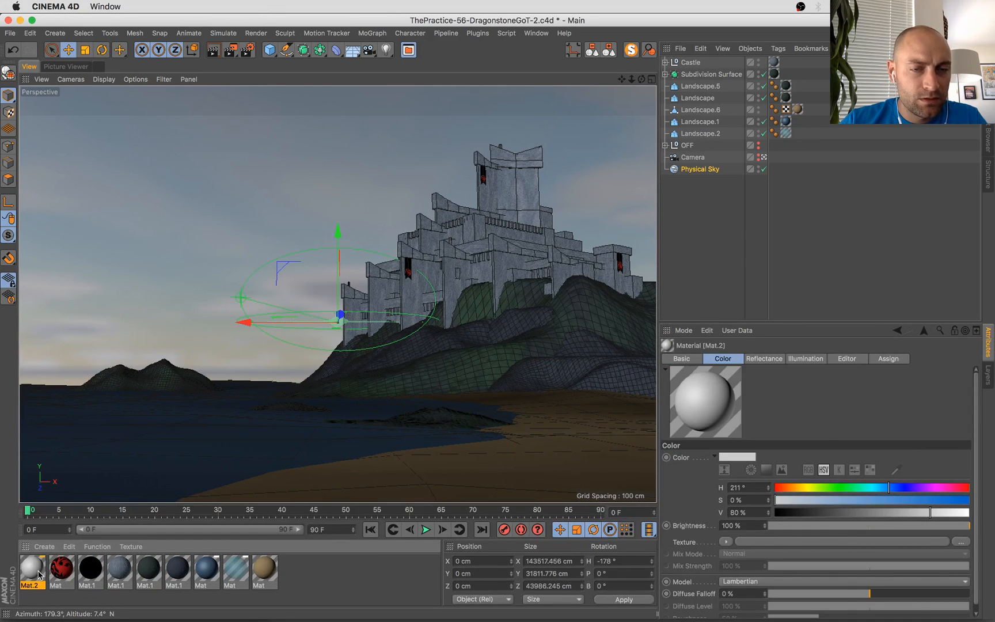
pyautogui.doubleClick(38, 573)
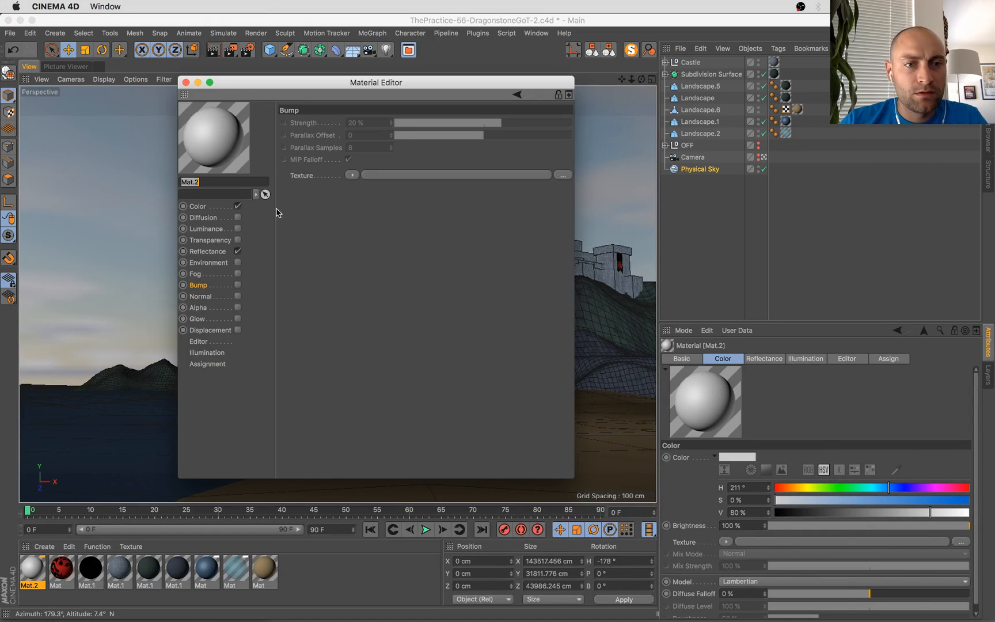
pyautogui.click(238, 205)
pyautogui.click(238, 251)
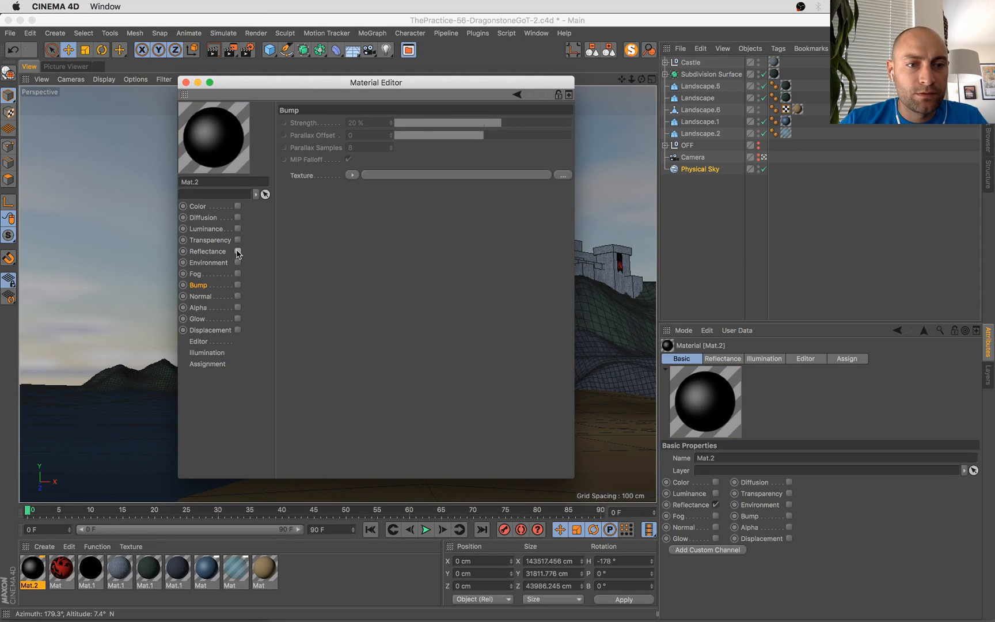
pyautogui.click(238, 284)
# Load House-Targaryen-heraldry-BW.jpg as the new material's bump texture and close the material editor
pyautogui.click(563, 174)
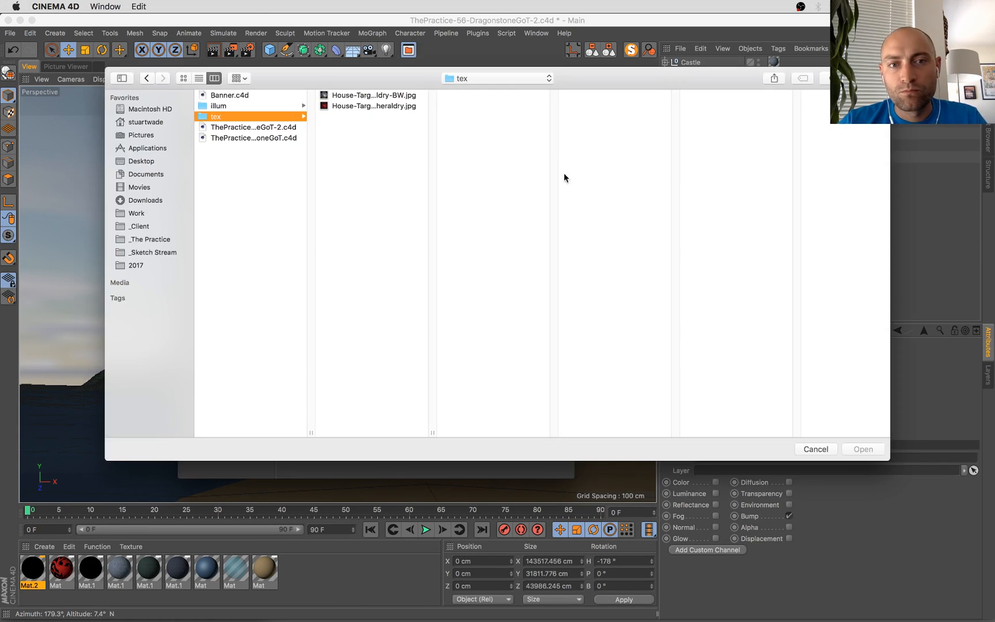
pyautogui.click(398, 97)
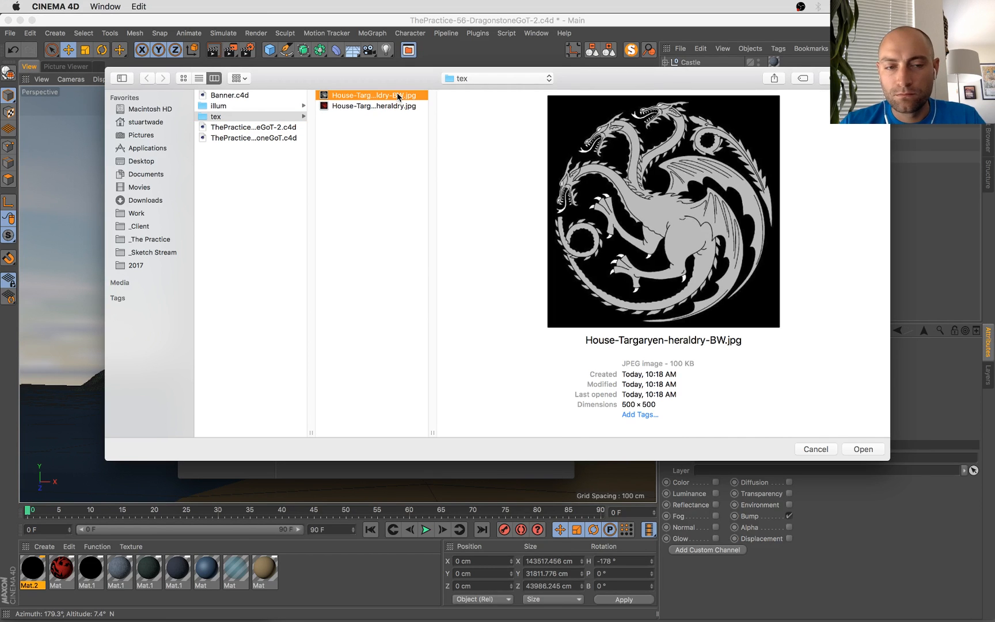
pyautogui.doubleClick(398, 96)
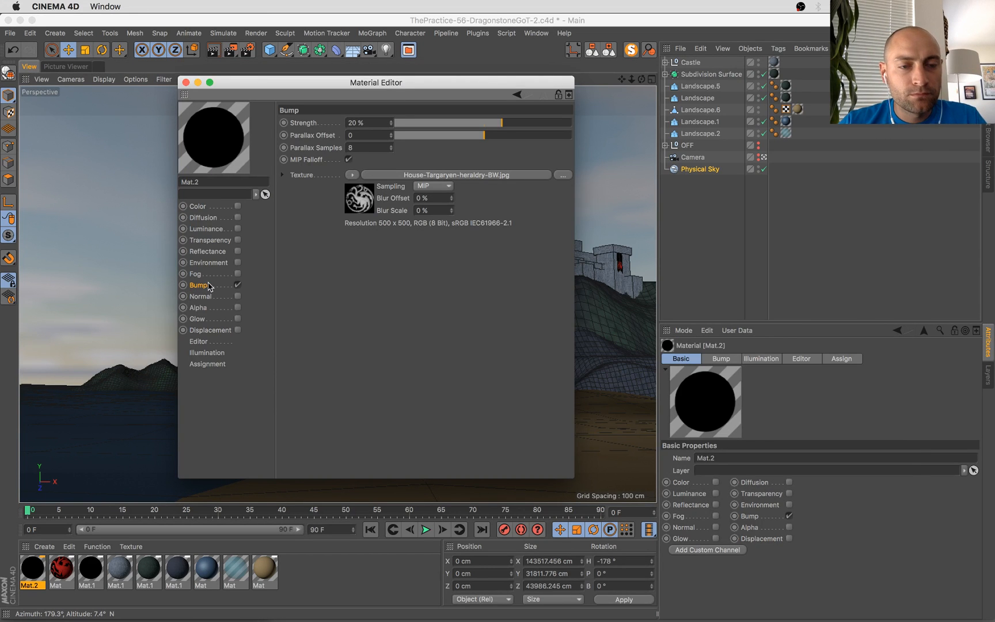
pyautogui.click(349, 211)
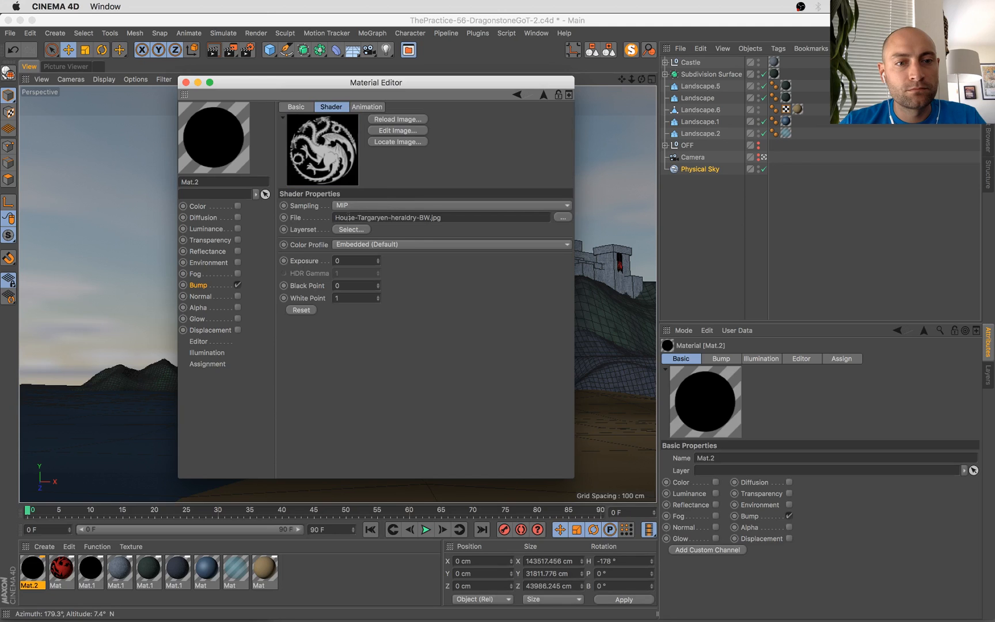
pyautogui.click(199, 285)
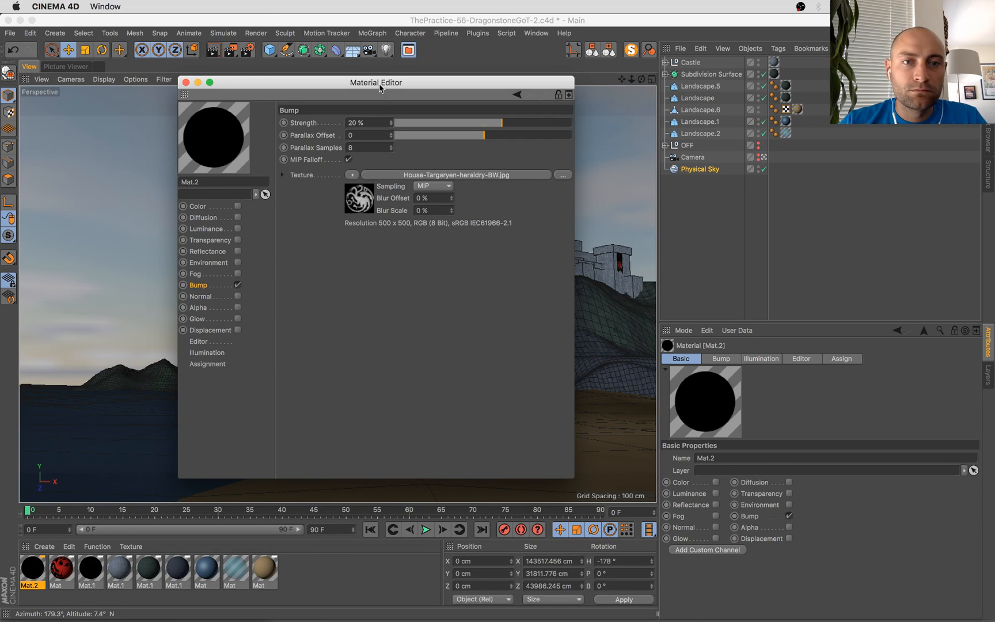
pyautogui.click(185, 82)
# Move the small box floating above the castle down onto the roof ridge of the tallest tower
pyautogui.click(537, 186)
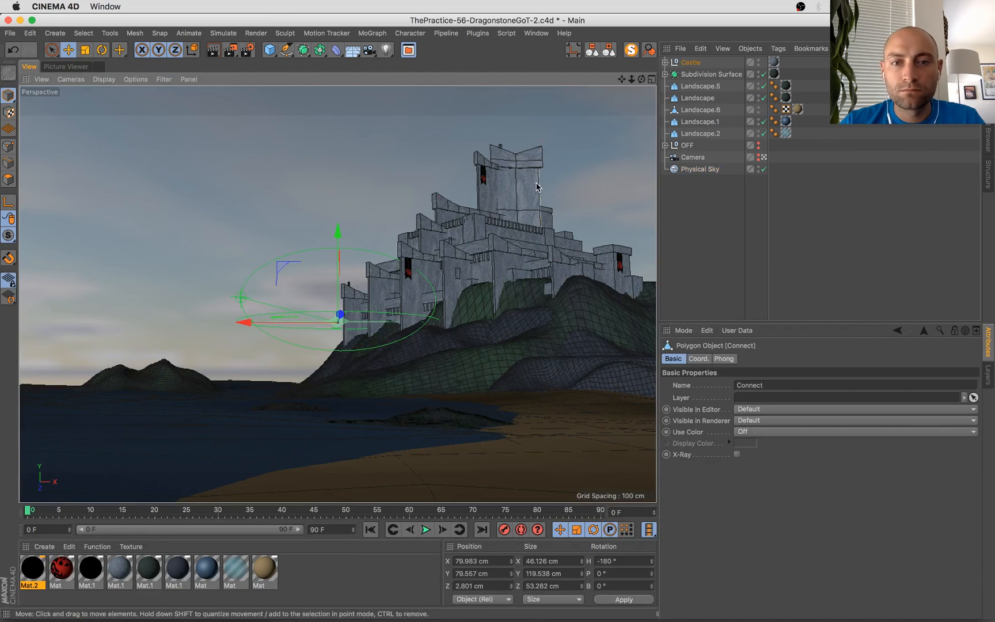
pyautogui.press('o')
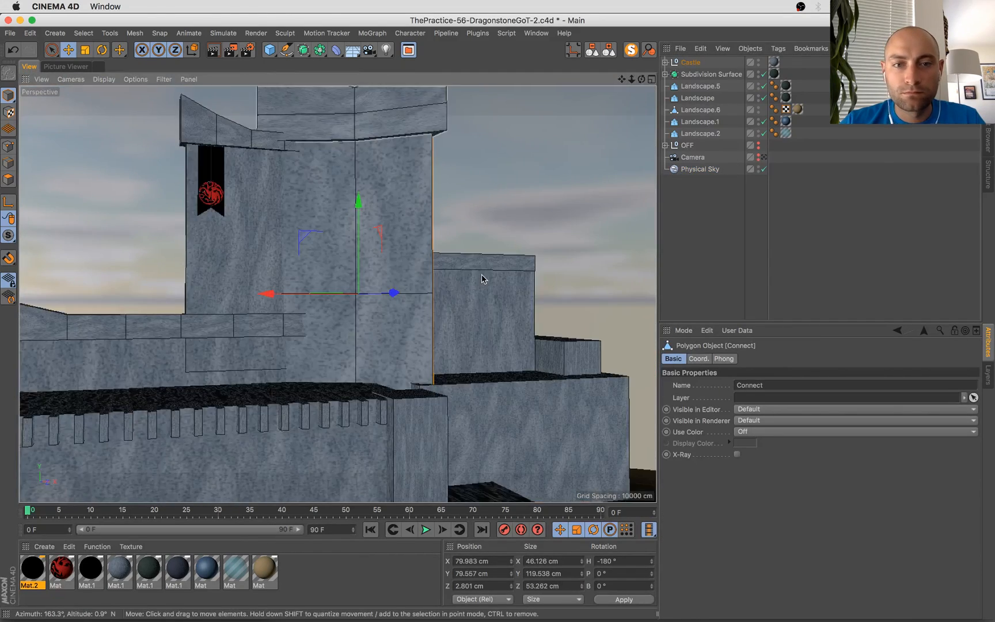
pyautogui.scroll(-5, 483, 279)
pyautogui.keyDown('alt'); pyautogui.moveTo(483, 279); pyautogui.dragTo(360, 304); pyautogui.keyUp('alt')
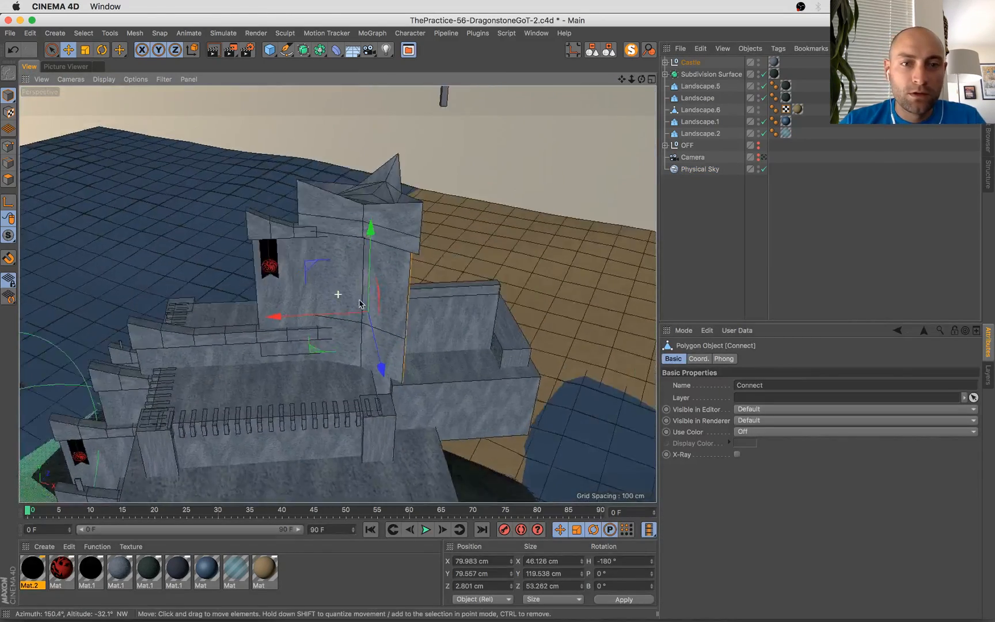
pyautogui.scroll(-3, 360, 304)
pyautogui.click(419, 161)
pyautogui.moveTo(426, 118); pyautogui.dragTo(429, 234)
pyautogui.moveTo(500, 268); pyautogui.dragTo(345, 260)
pyautogui.moveTo(349, 258); pyautogui.dragTo(304, 286)
pyautogui.moveTo(254, 206); pyautogui.dragTo(244, 123)
pyautogui.moveTo(315, 209); pyautogui.dragTo(398, 289)
# Scale the box on the tallest tower's roof ridge down uniformly to about 0.9 × 5 × 0.6 cm
pyautogui.press('s')
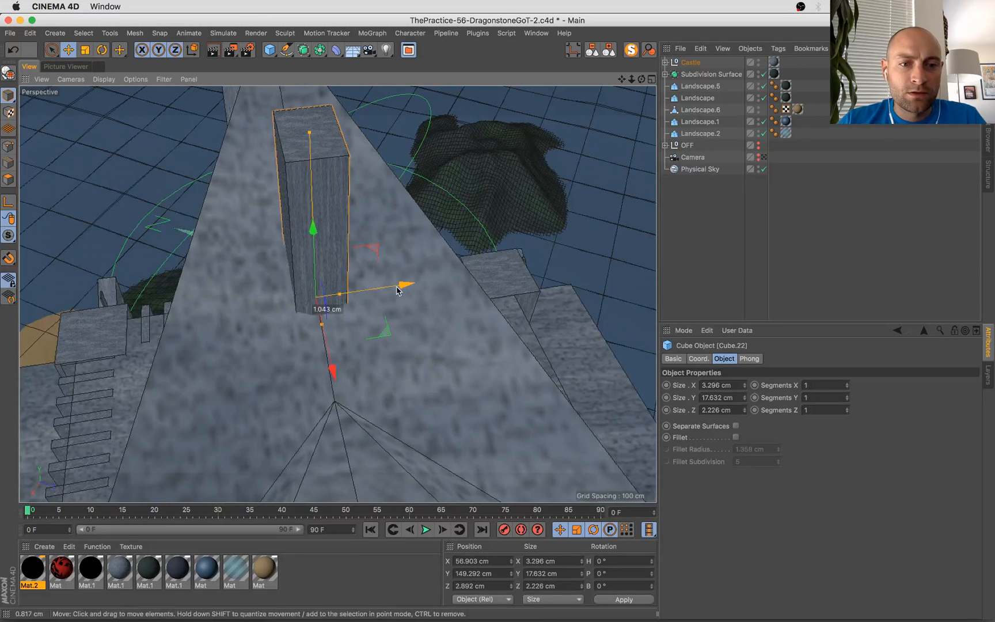
pyautogui.press('t')
pyautogui.moveTo(440, 251); pyautogui.dragTo(329, 311)
pyautogui.press('e')
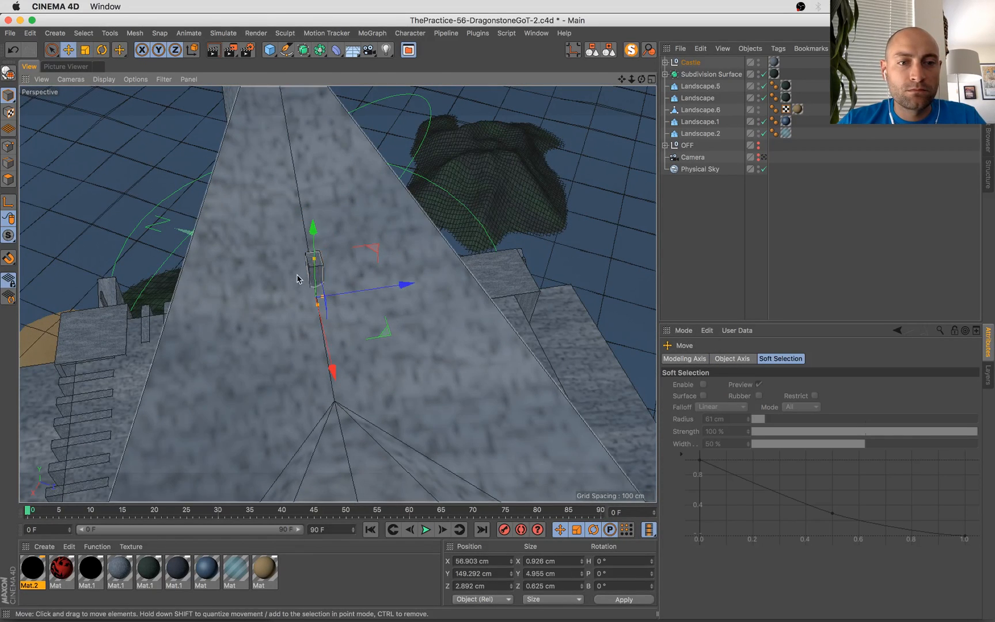
# Reshape the small box into a thin pole about 12.3 cm tall and 1.8 cm wide, standing on the tower's roof ridge
pyautogui.moveTo(319, 213); pyautogui.dragTo(456, 173)
pyautogui.moveTo(405, 193); pyautogui.dragTo(310, 197)
pyautogui.moveTo(314, 194); pyautogui.dragTo(315, 194)
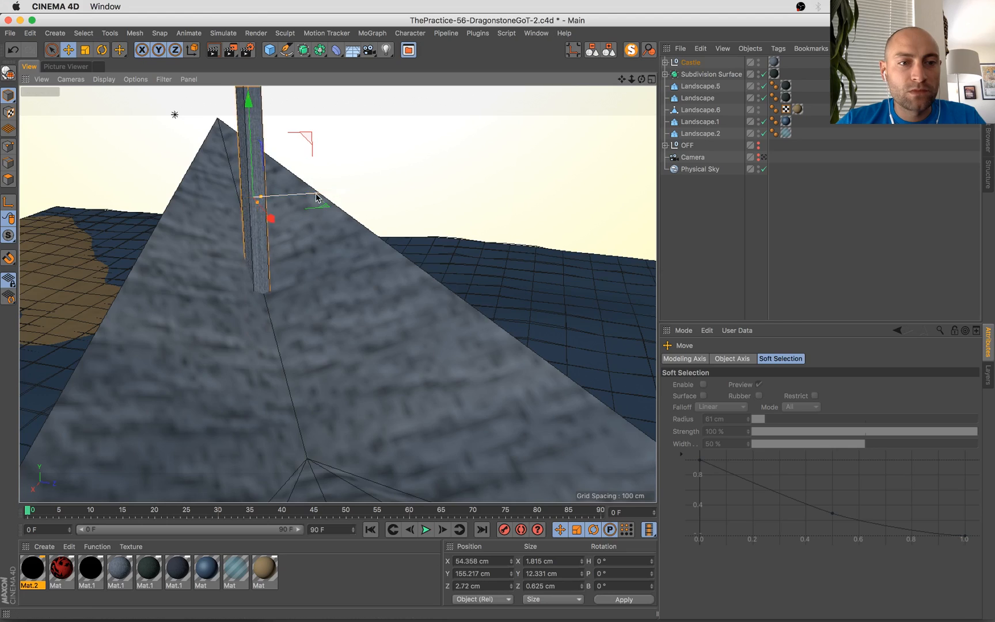
pyautogui.scroll(-8, 322, 201)
pyautogui.keyDown('alt'); pyautogui.moveTo(513, 331); pyautogui.dragTo(486, 406); pyautogui.keyUp('alt')
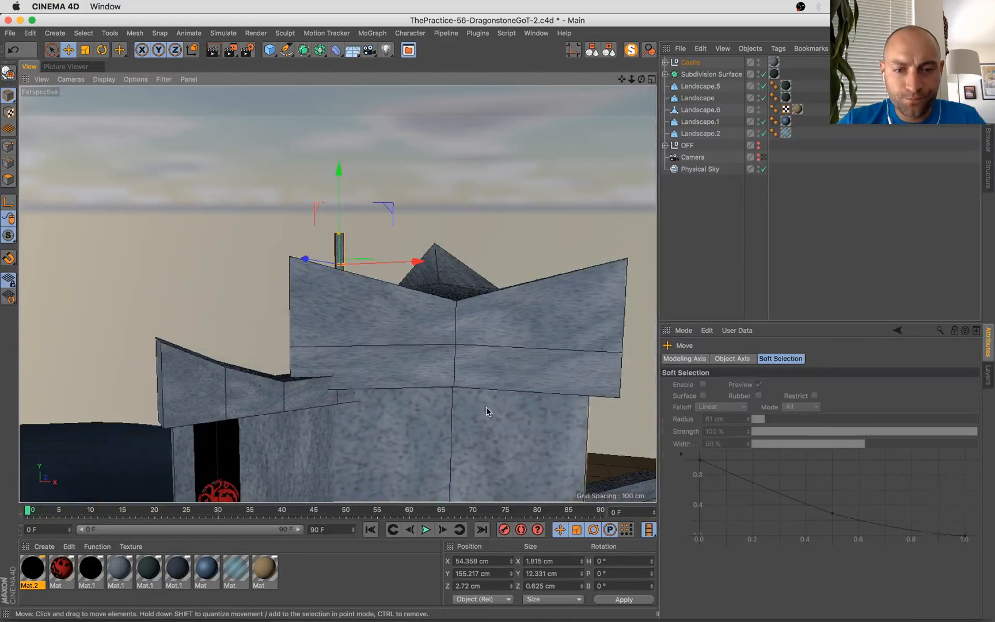
# Select the main body of the tallest tower and reveal it in the object hierarchy
pyautogui.click(486, 407)
pyautogui.press('s')
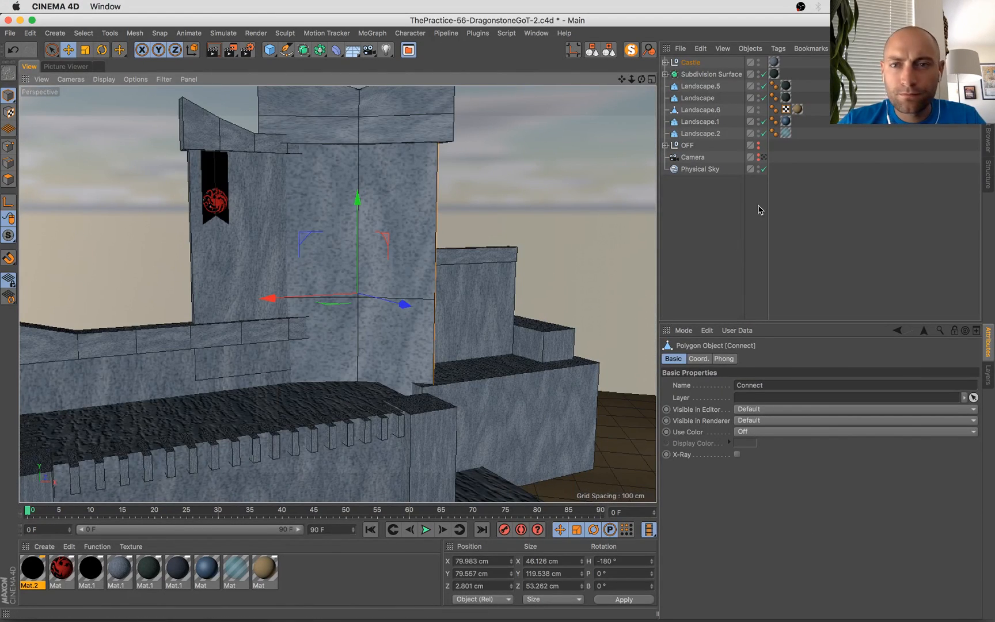
pyautogui.press('s')
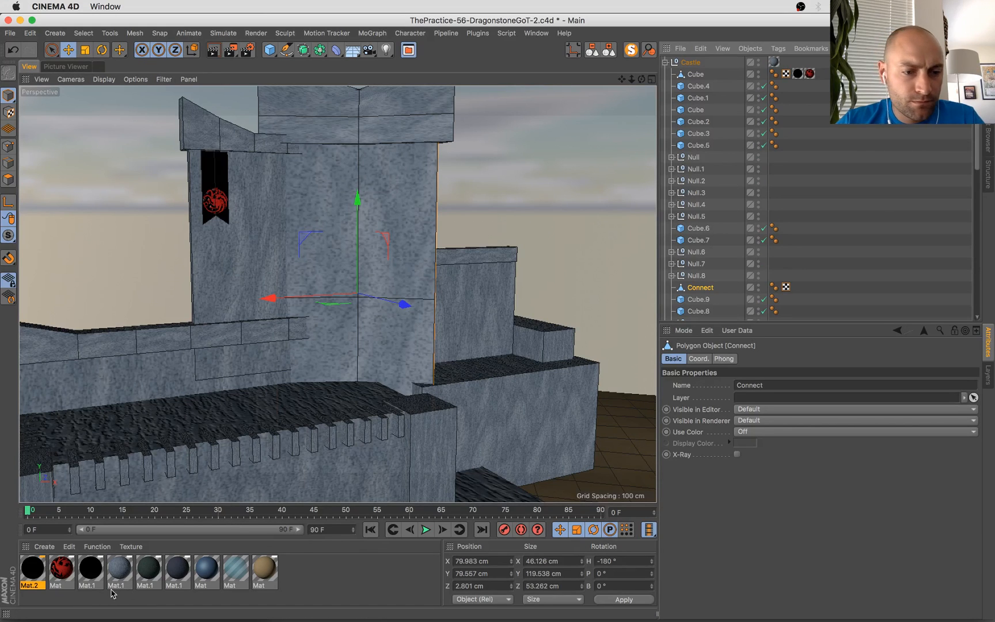
# Rename the emblem bump material Mat.2 as DRAGON BUMP and save the scene
pyautogui.doubleClick(34, 574)
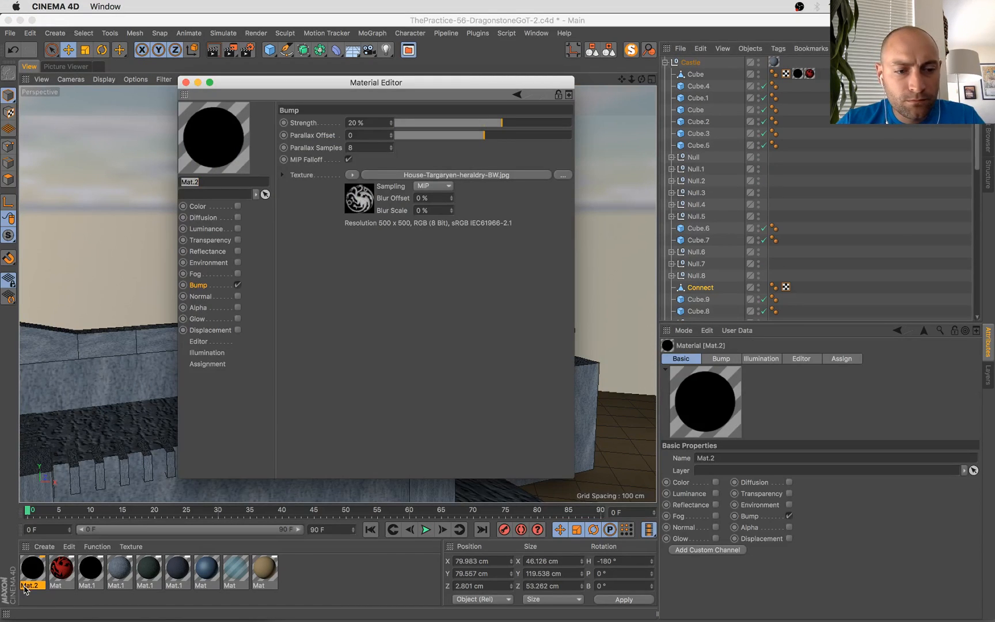
pyautogui.doubleClick(26, 587)
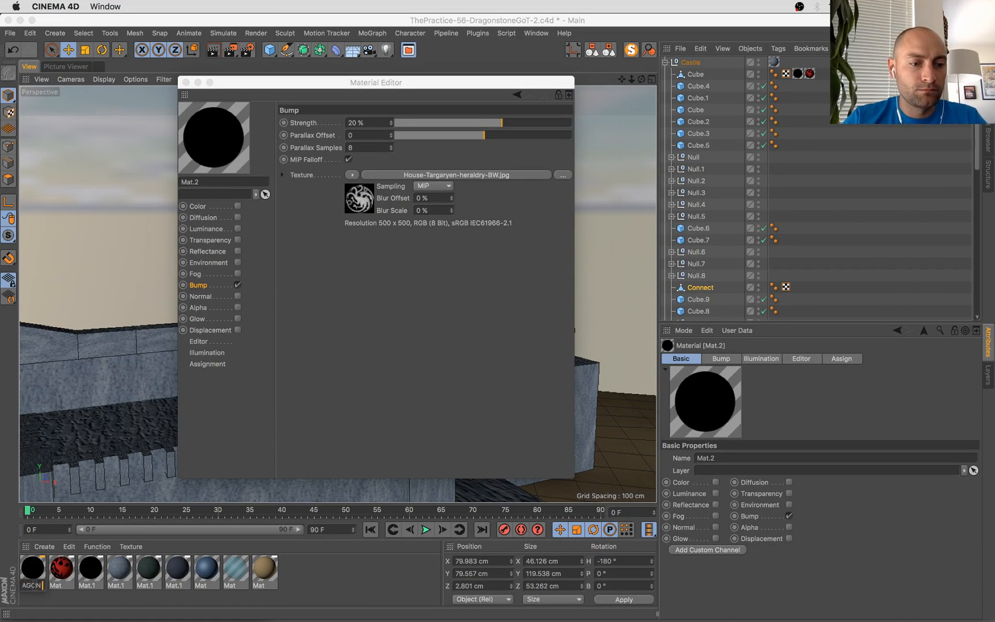
pyautogui.press('Return')
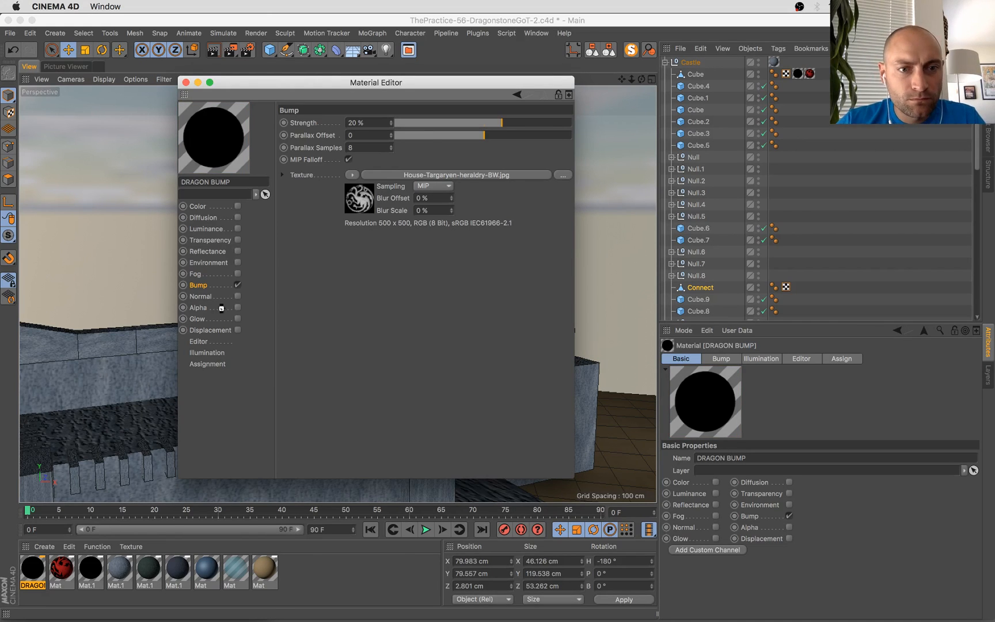
pyautogui.press('super+s')
# Set the DRAGON BUMP material's bump strength to 66 % and apply it to the tower body
pyautogui.click(542, 123)
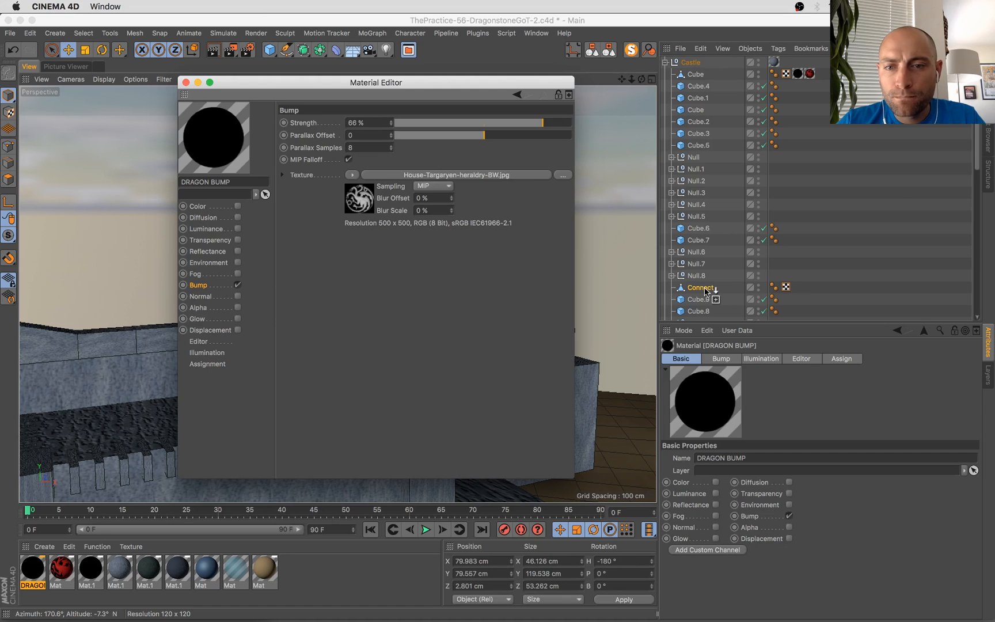
pyautogui.moveTo(706, 292); pyautogui.dragTo(704, 288)
pyautogui.click(186, 82)
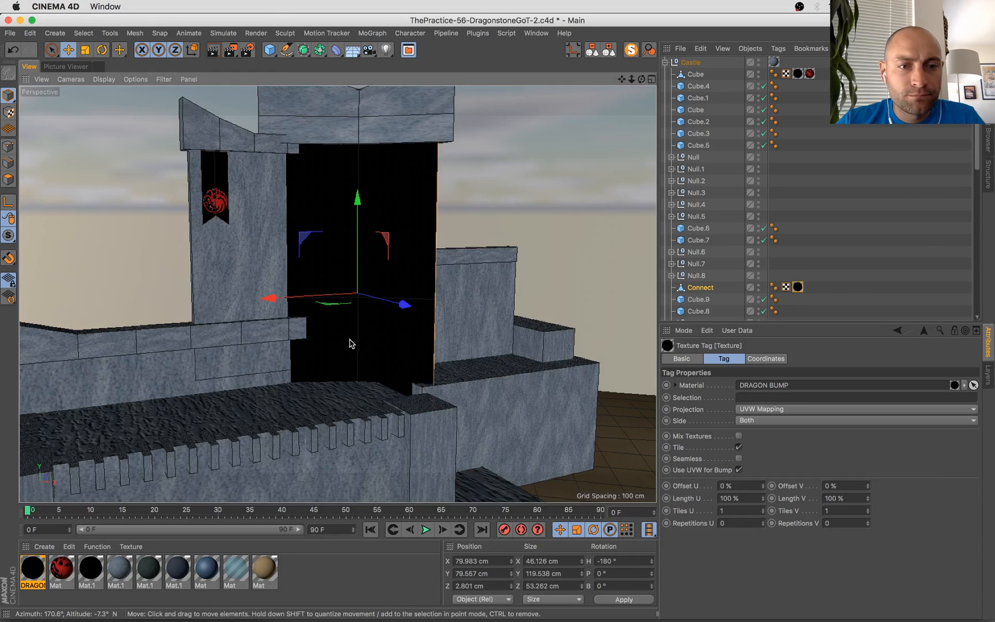
# Try mixing DRAGON BUMP with the stone material Mat.1 on the tower body, and remove both material tags
pyautogui.keyDown('alt'); pyautogui.moveTo(349, 340); pyautogui.dragTo(323, 394); pyautogui.keyUp('alt')
pyautogui.moveTo(203, 558); pyautogui.dragTo(809, 288)
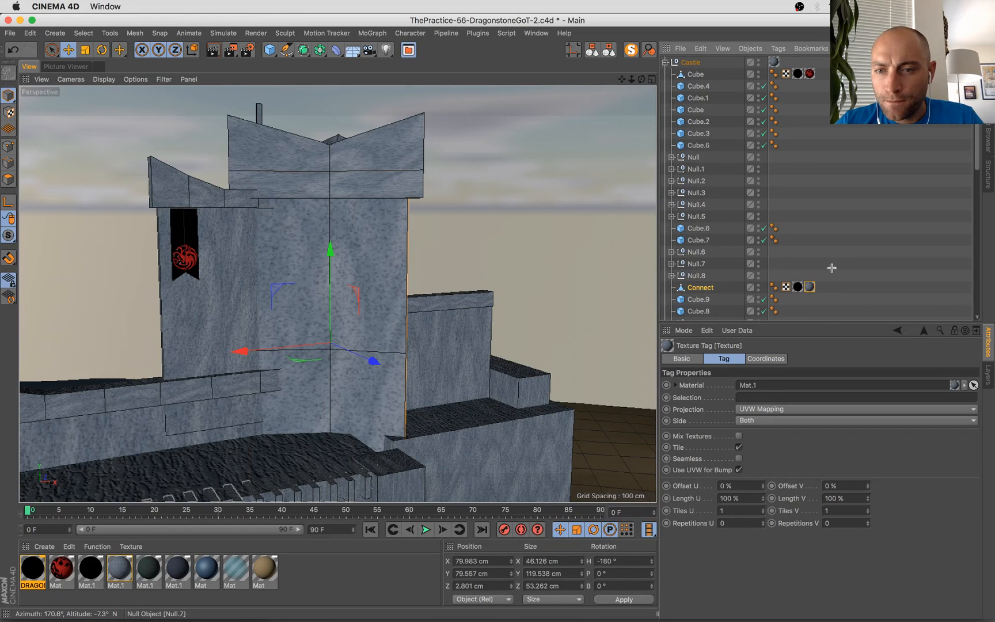
pyautogui.moveTo(832, 268)
pyautogui.mouseDown()
pyautogui.moveTo(796, 314)
pyautogui.moveTo(824, 288)
pyautogui.mouseUp()
pyautogui.click(799, 293)
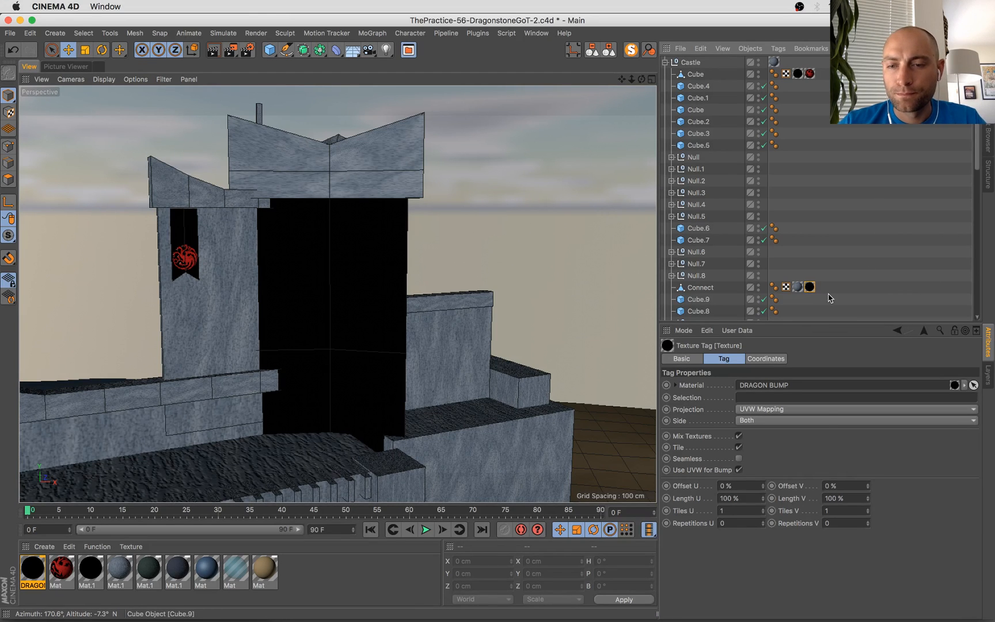
pyautogui.press('Delete')
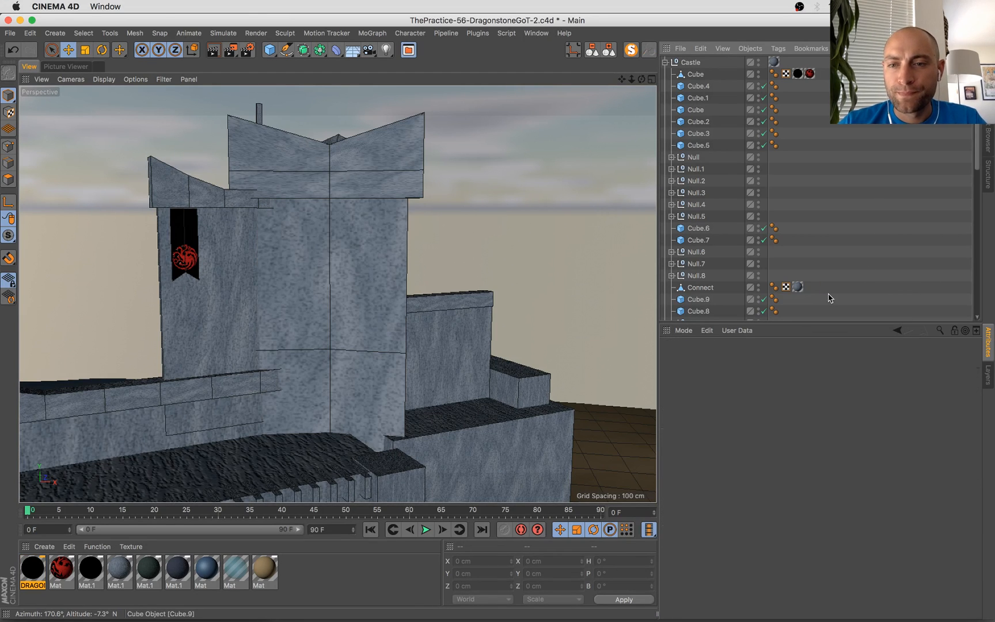
pyautogui.click(799, 287)
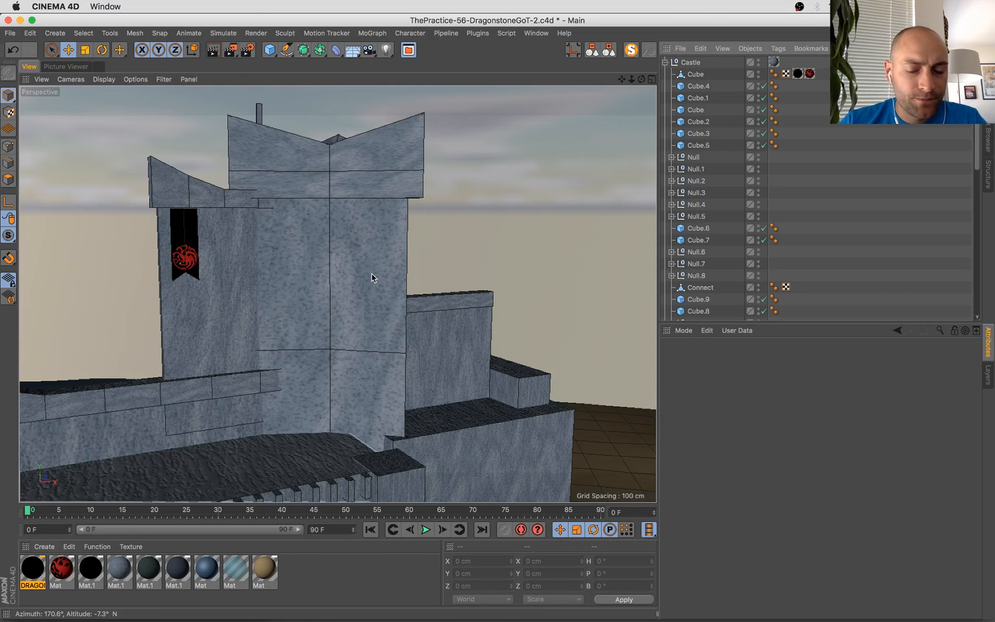
# Start a new project and add a cylinder
pyautogui.press('super+n')
pyautogui.click(277, 54)
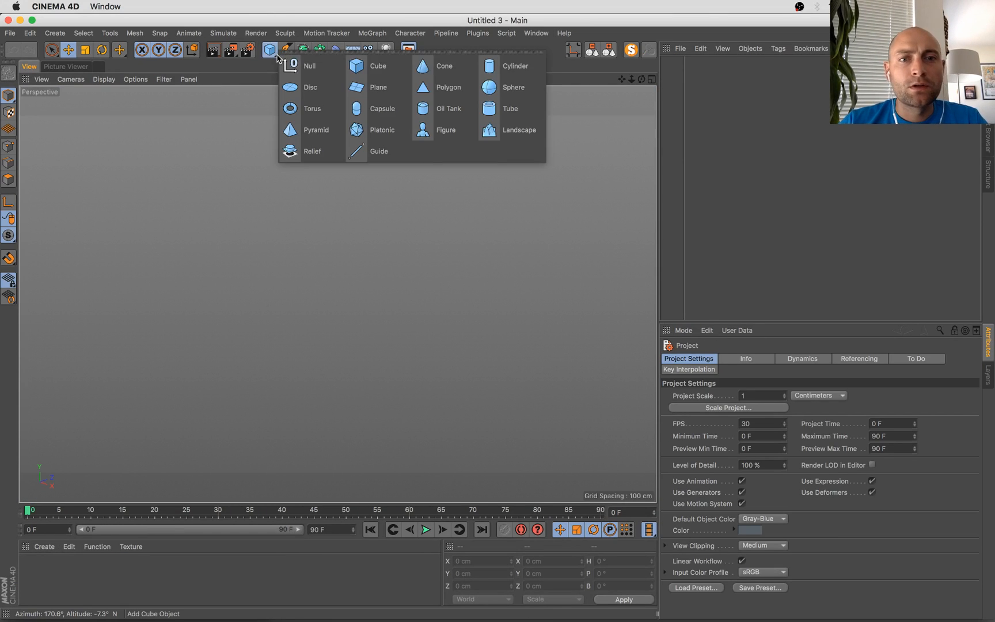
pyautogui.click(507, 60)
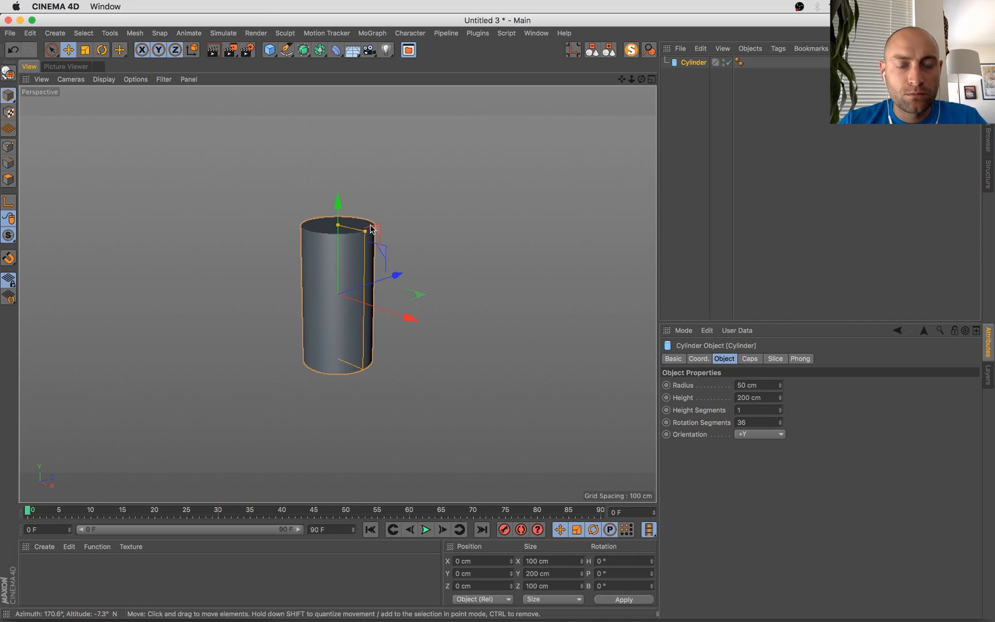
# Rotate the cylinder's pitch to 90° and flatten it into a disc about 6 cm thick
pyautogui.press('r')
pyautogui.moveTo(316, 265); pyautogui.dragTo(288, 372)
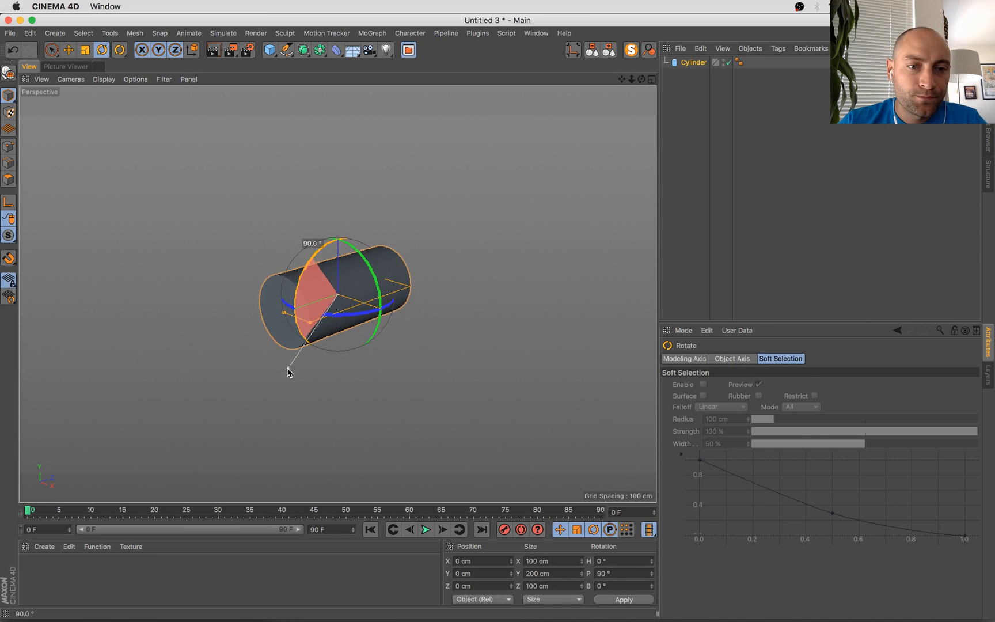
pyautogui.moveTo(284, 313); pyautogui.dragTo(337, 298)
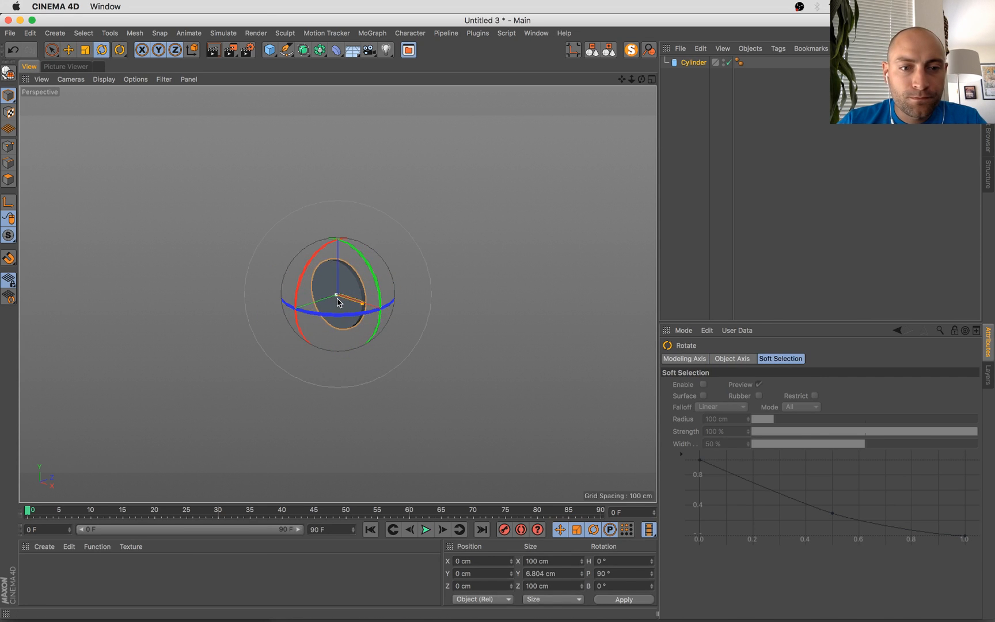
# Switch to ThePractice-56-DragonstoneGoT-2.c4d, select the DRAGON BUMP material for copying, and return to Untitled 3
pyautogui.click(530, 33)
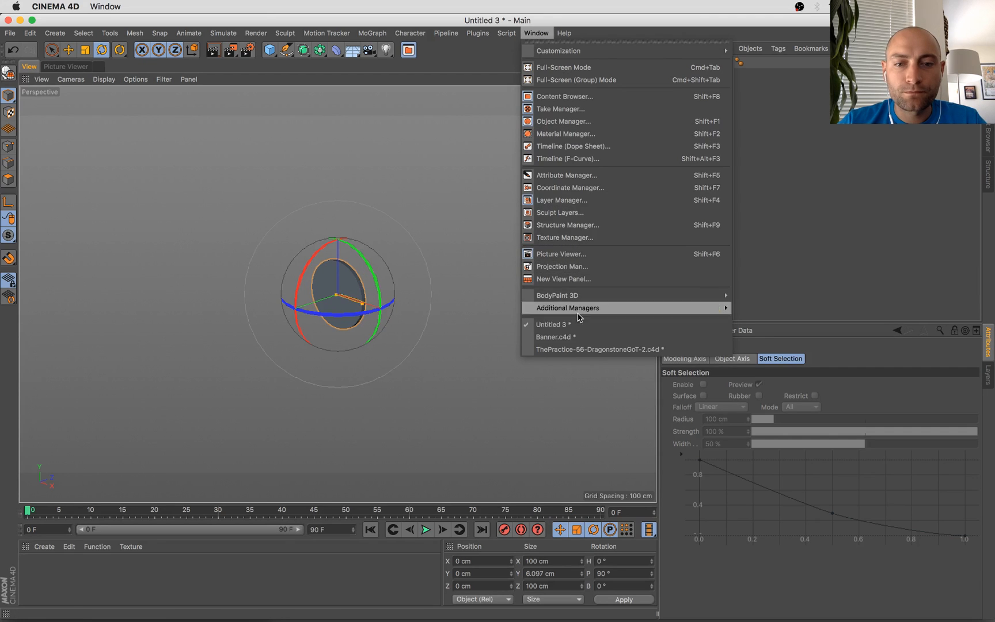
pyautogui.click(575, 349)
pyautogui.click(38, 567)
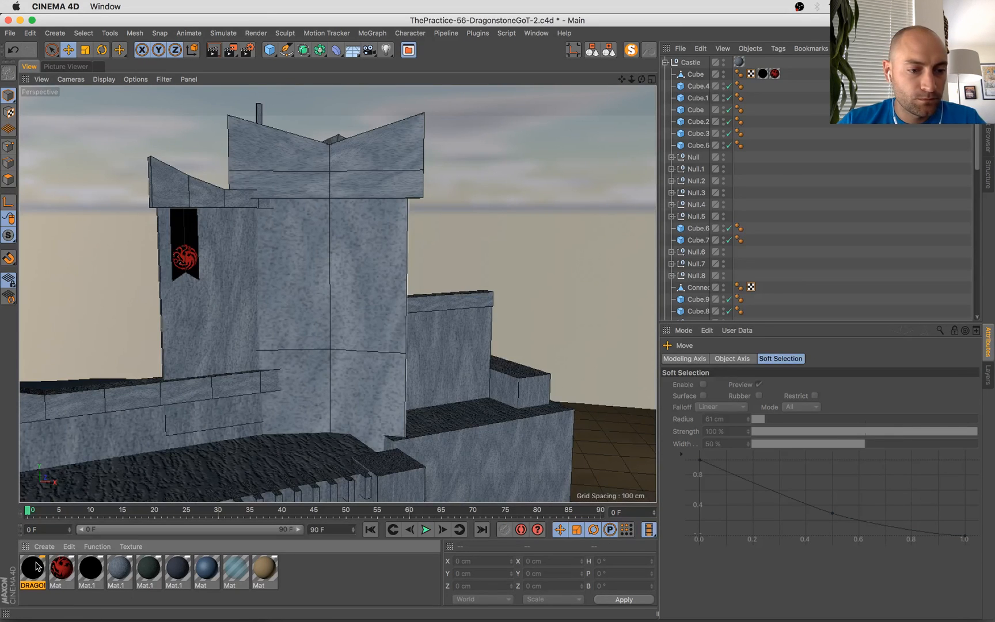
pyautogui.click(537, 34)
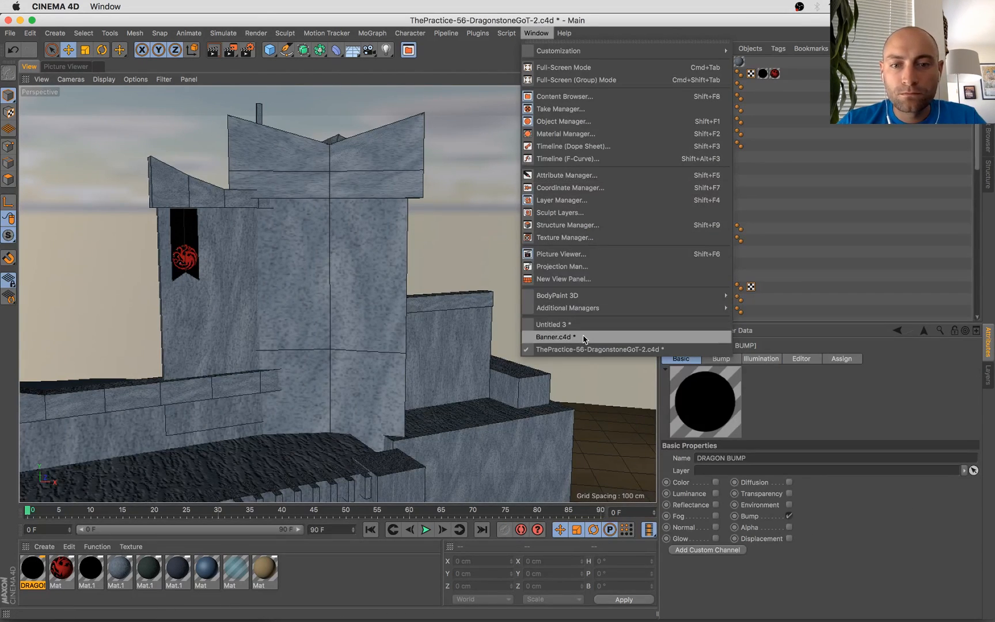
pyautogui.click(557, 322)
# Paste the dragon banner with its materials Mat and Mat.1 into the project, and delete the banner object
pyautogui.press('super+v')
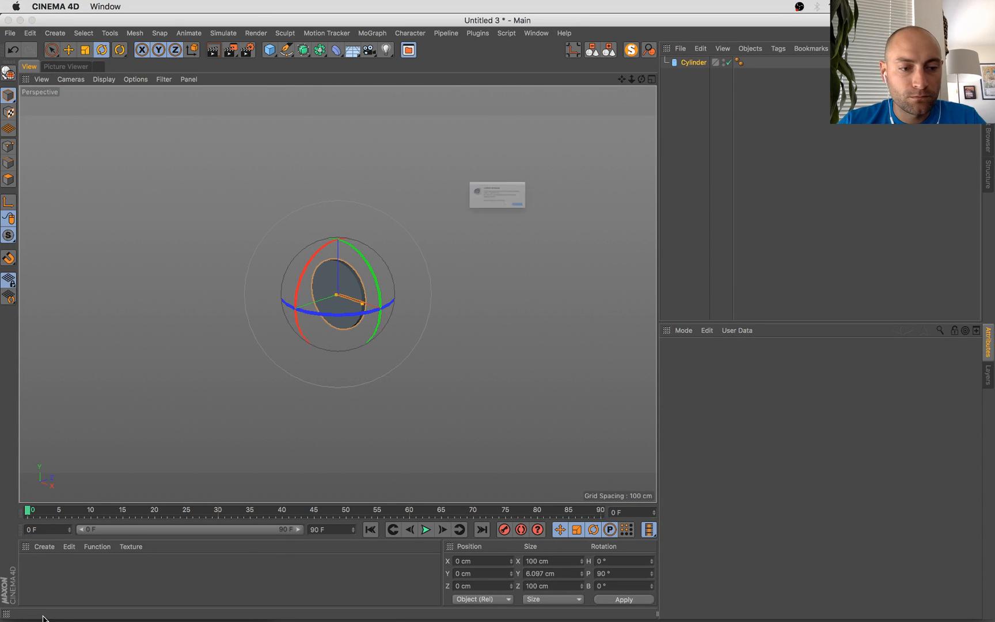
pyautogui.click(587, 236)
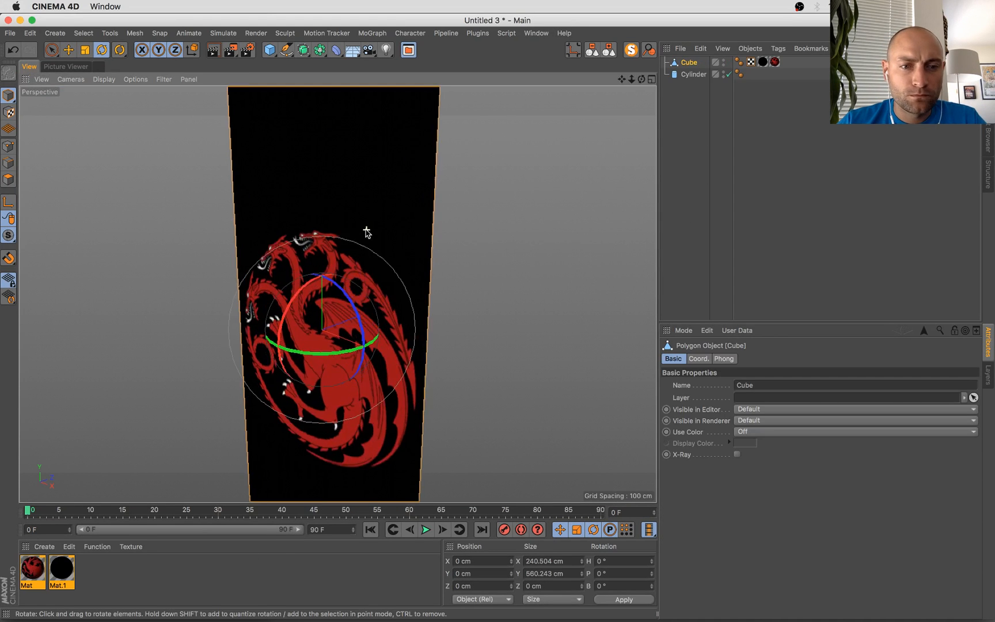
pyautogui.press('Delete')
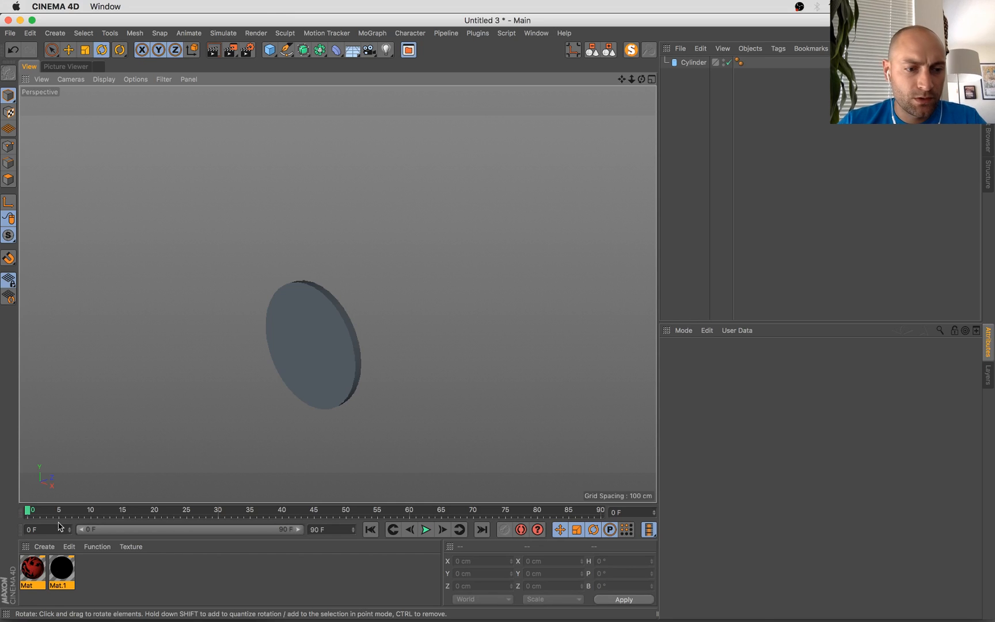
# Try the red dragon material Mat on the disc and undo it
pyautogui.moveTo(32, 569); pyautogui.dragTo(286, 347)
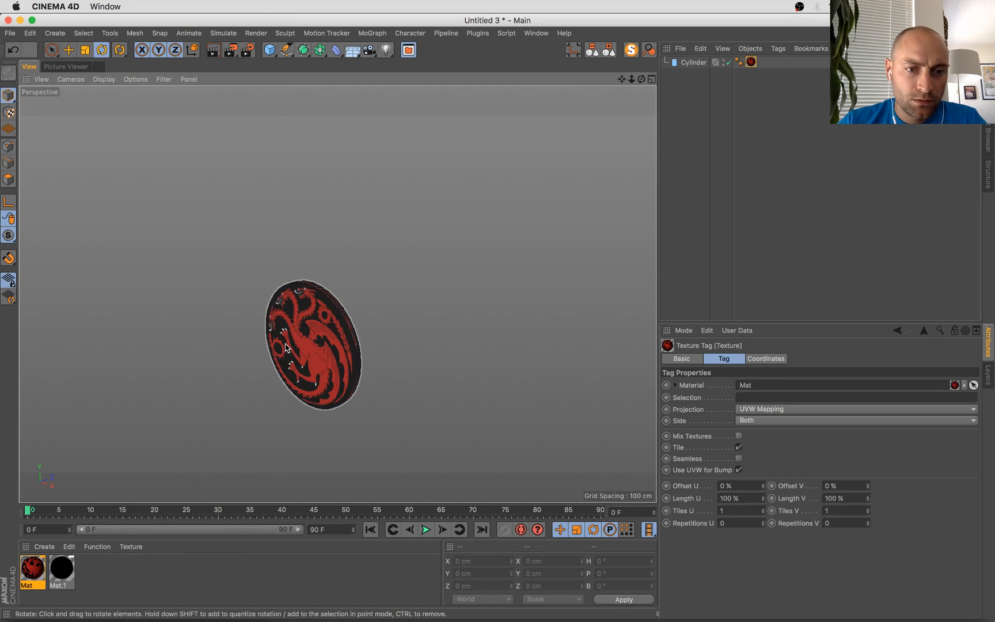
pyautogui.press('super+z')
pyautogui.press('super+z')
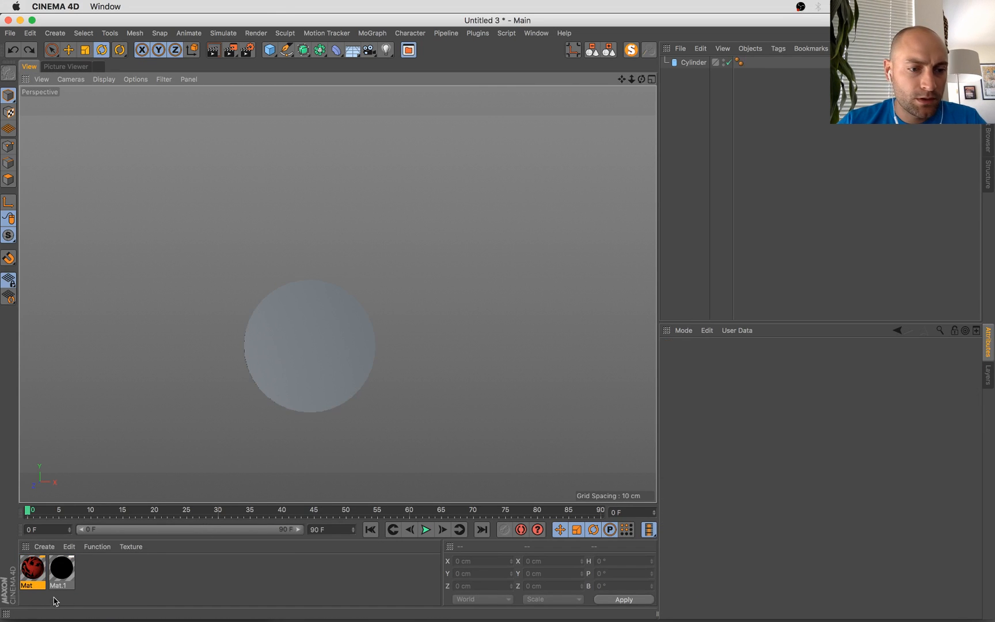
# Apply the black material Mat.1 to the disc and add a light positioned at about Y 100 cm and Z -100 cm
pyautogui.moveTo(63, 576); pyautogui.dragTo(328, 115)
pyautogui.press('super+r')
pyautogui.click(387, 50)
pyautogui.press('e')
pyautogui.moveTo(372, 169); pyautogui.dragTo(275, 138)
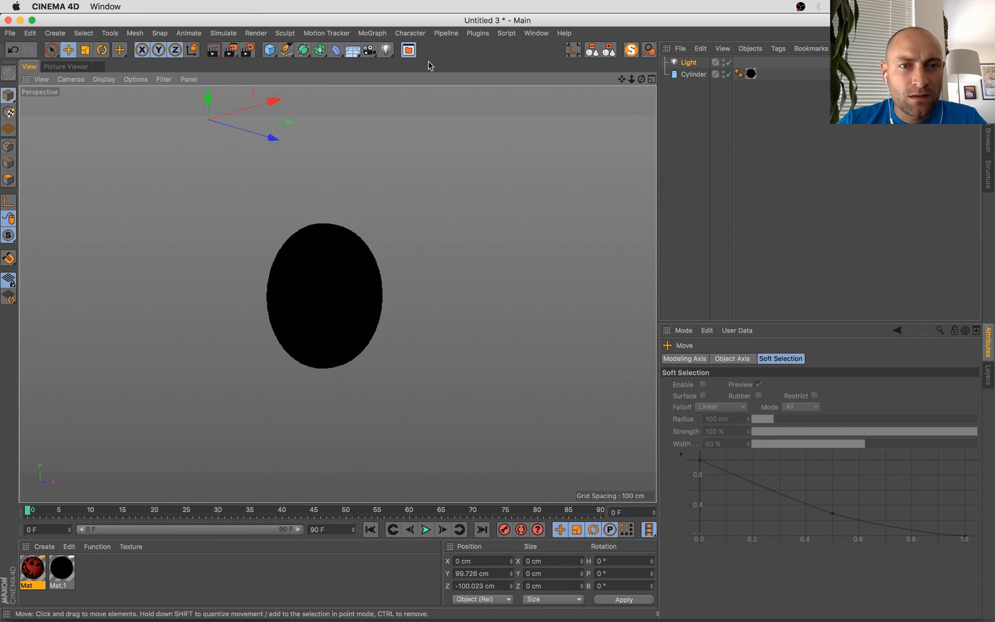
# Give the light Area shadows and a pale red tint with 12 % saturation, and render the view
pyautogui.click(688, 62)
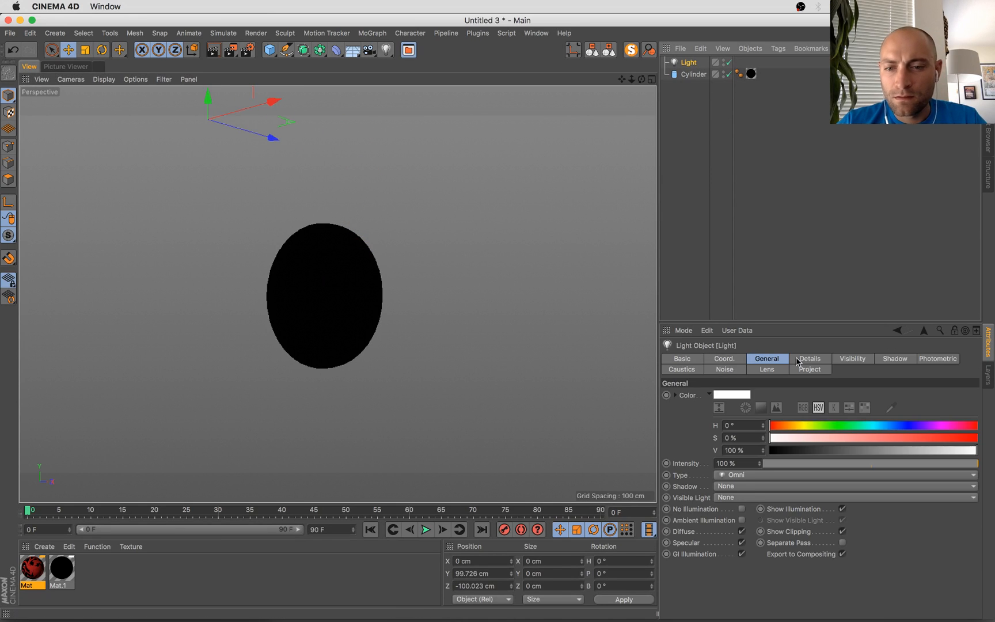
pyautogui.click(737, 487)
pyautogui.click(736, 535)
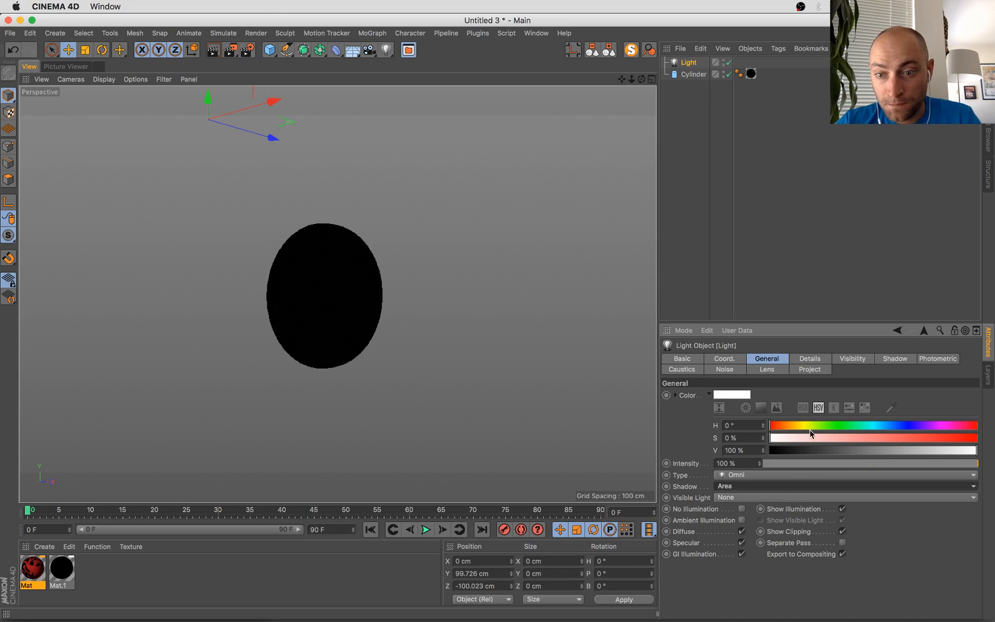
pyautogui.click(794, 438)
pyautogui.hotkey('ctrl', 'r')
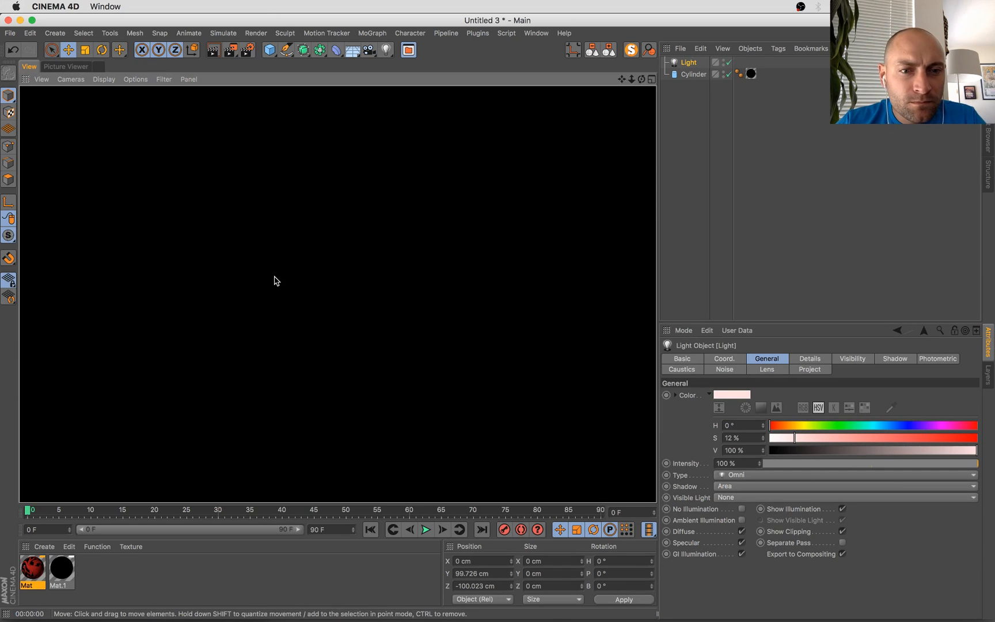
pyautogui.keyDown('alt'); pyautogui.moveTo(273, 281); pyautogui.dragTo(324, 356); pyautogui.keyUp('alt')
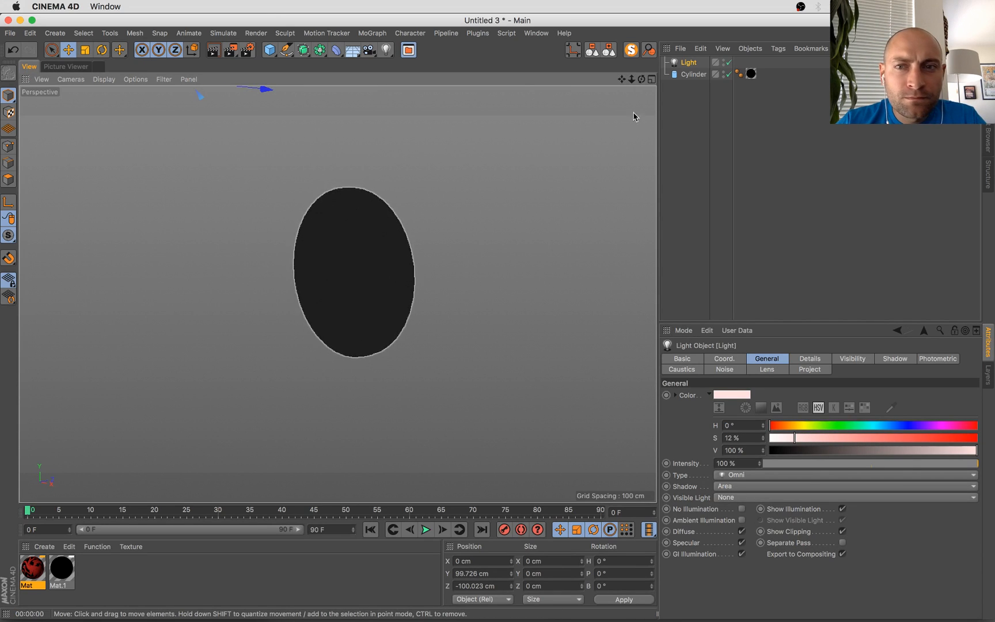
# Enable bump on Mat.1 and load the black-and-white House Targaryen heraldry image as its texture, without copying the file to the project location
pyautogui.doubleClick(62, 569)
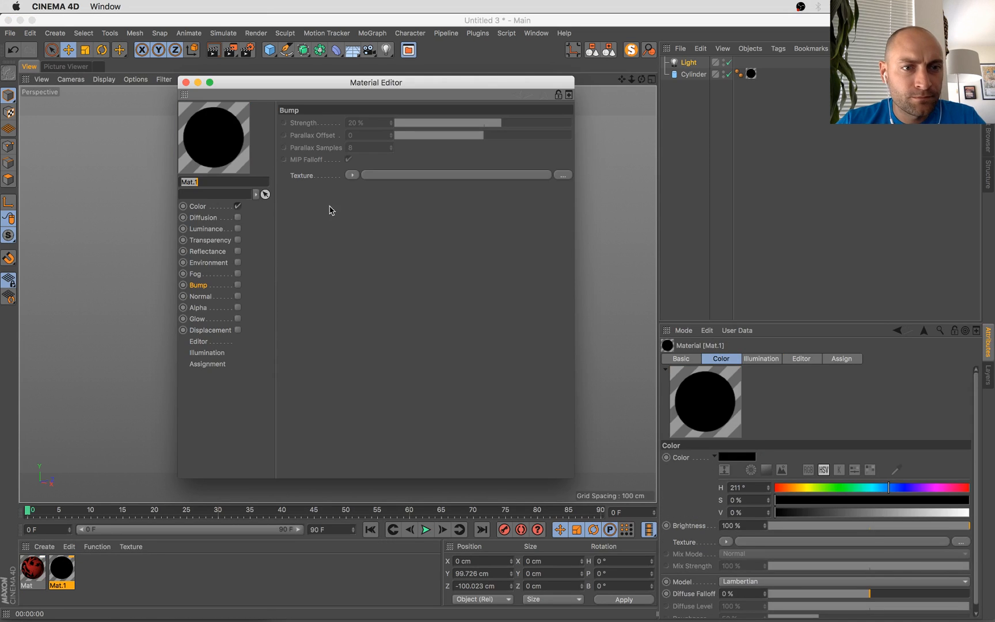
pyautogui.click(238, 285)
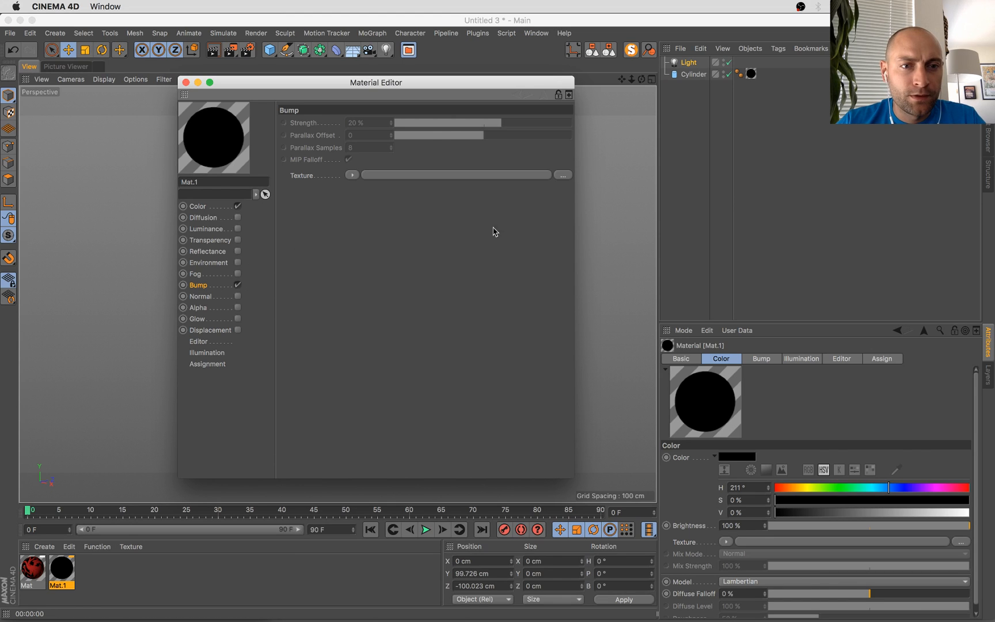
pyautogui.click(211, 206)
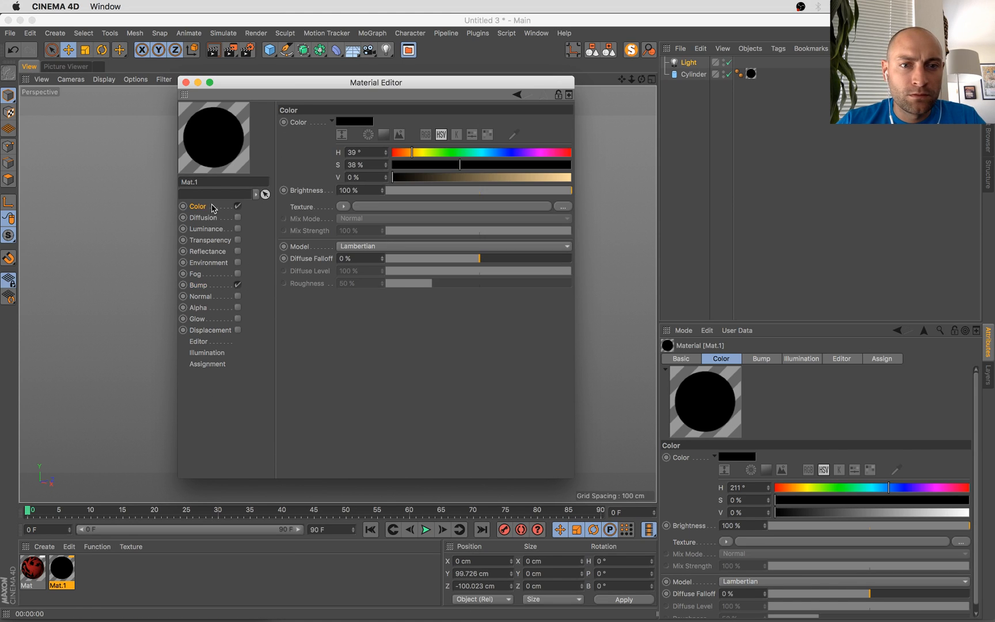
pyautogui.click(199, 285)
pyautogui.click(563, 175)
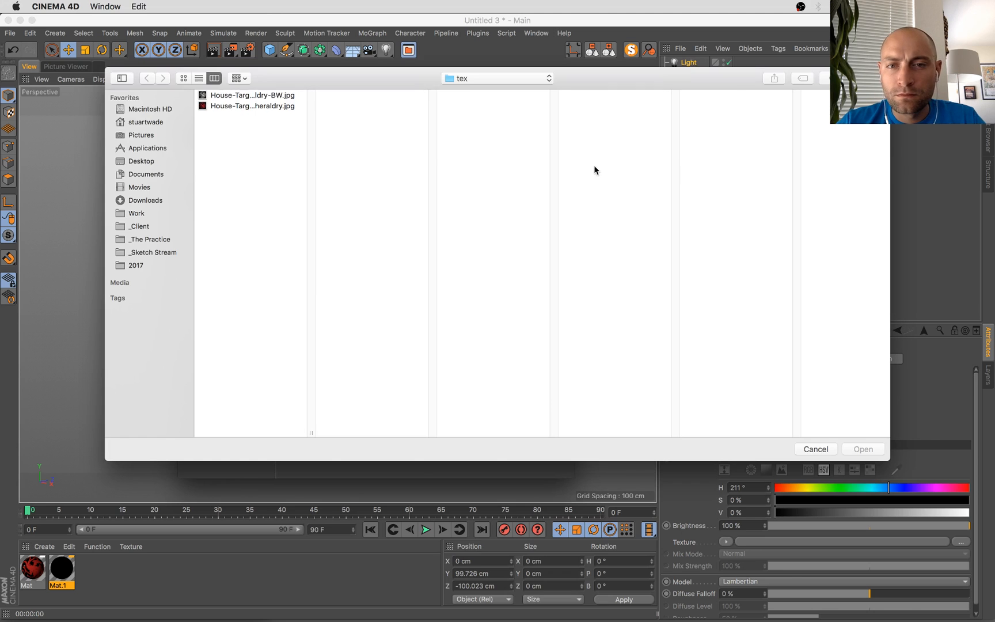
pyautogui.click(245, 96)
pyautogui.doubleClick(245, 96)
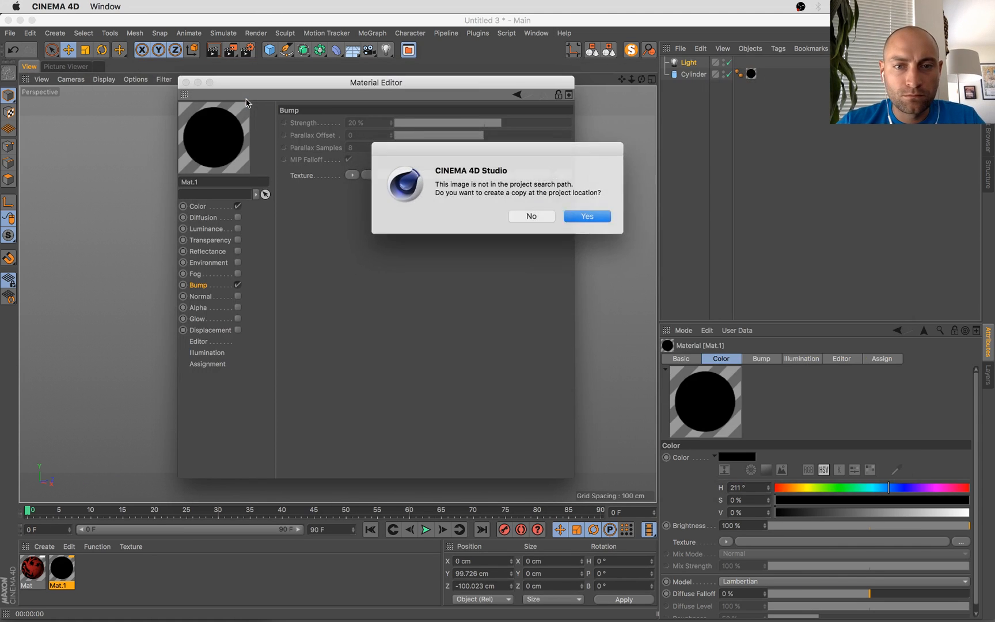
pyautogui.click(531, 216)
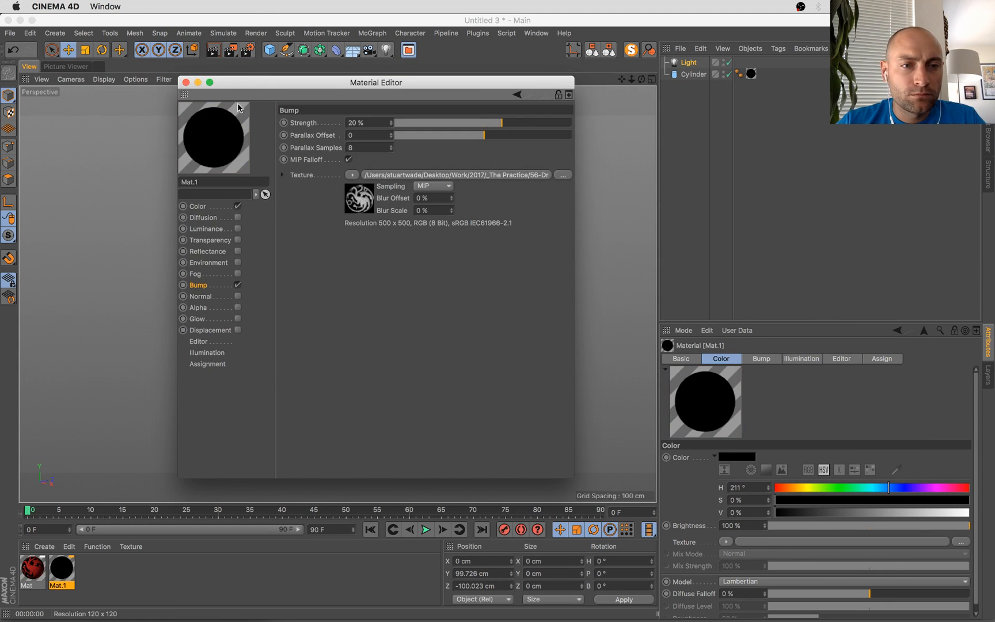
# Use the same black-and-white emblem image as Mat.1's color texture and render the disc in the view
pyautogui.moveTo(239, 82); pyautogui.dragTo(572, 153)
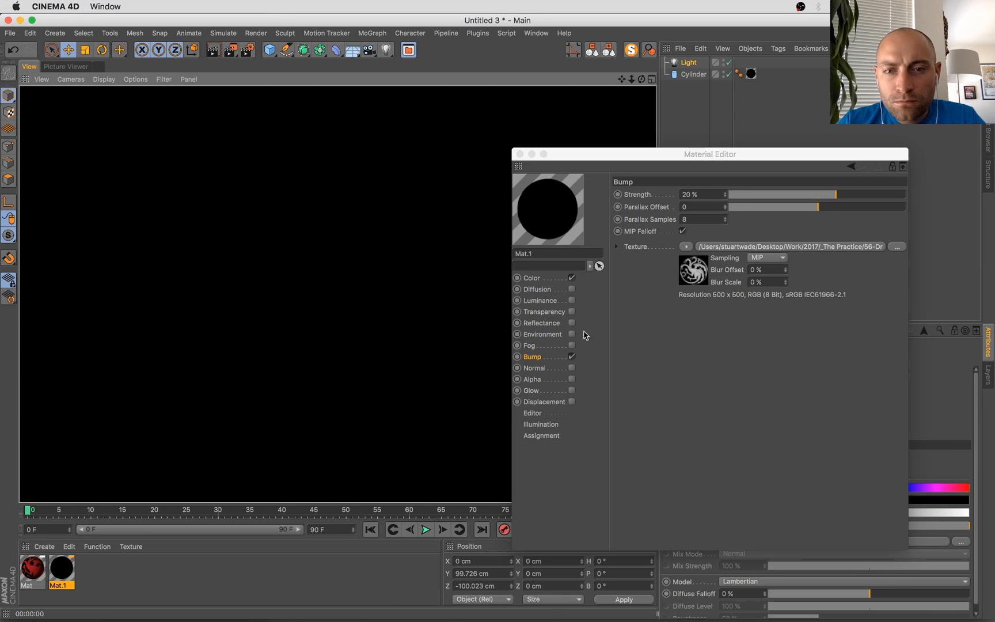
pyautogui.click(648, 326)
pyautogui.click(533, 278)
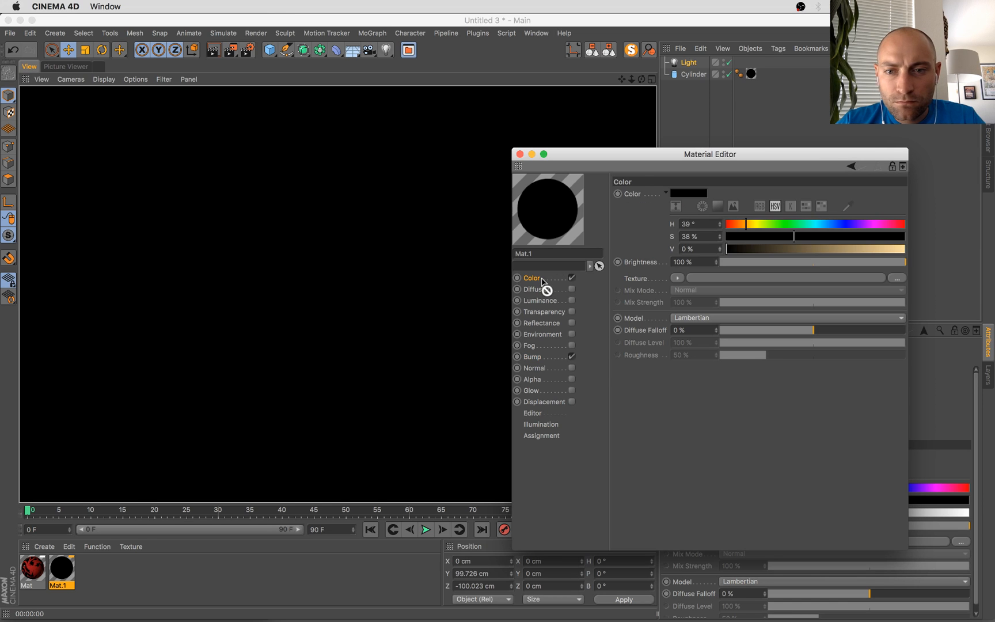
pyautogui.click(677, 278)
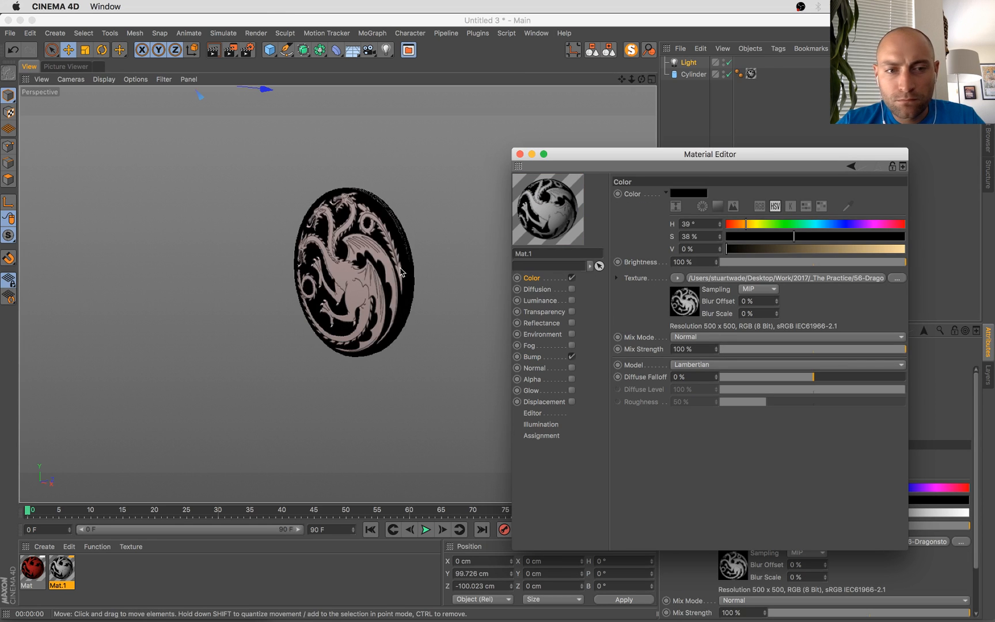
pyautogui.click(402, 273)
pyautogui.press('super+r')
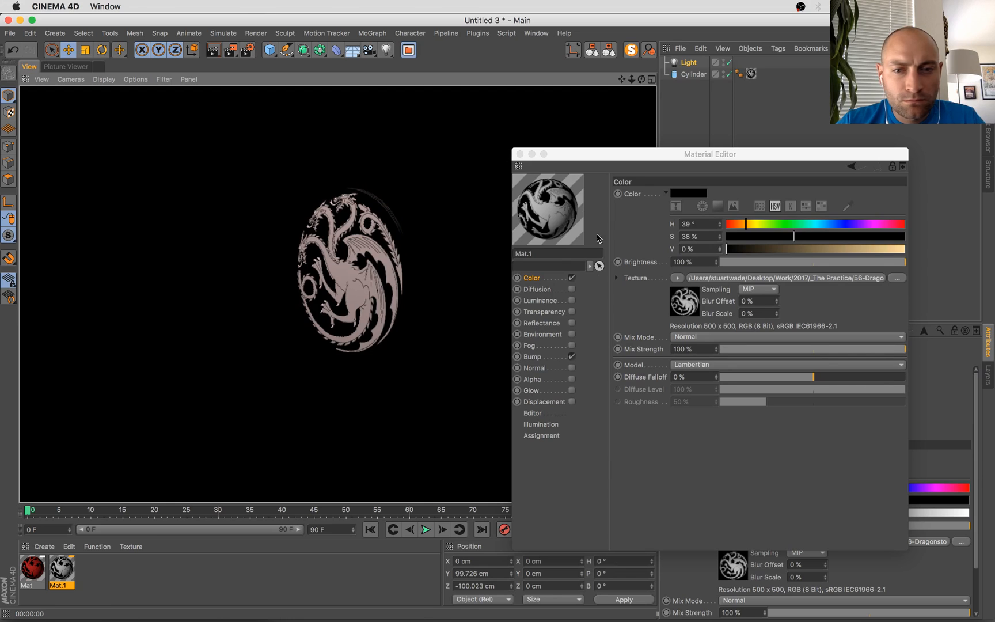
# Set the mix strength of Mat.1's color texture to 5 % and render the disc
pyautogui.moveTo(793, 349); pyautogui.dragTo(727, 351)
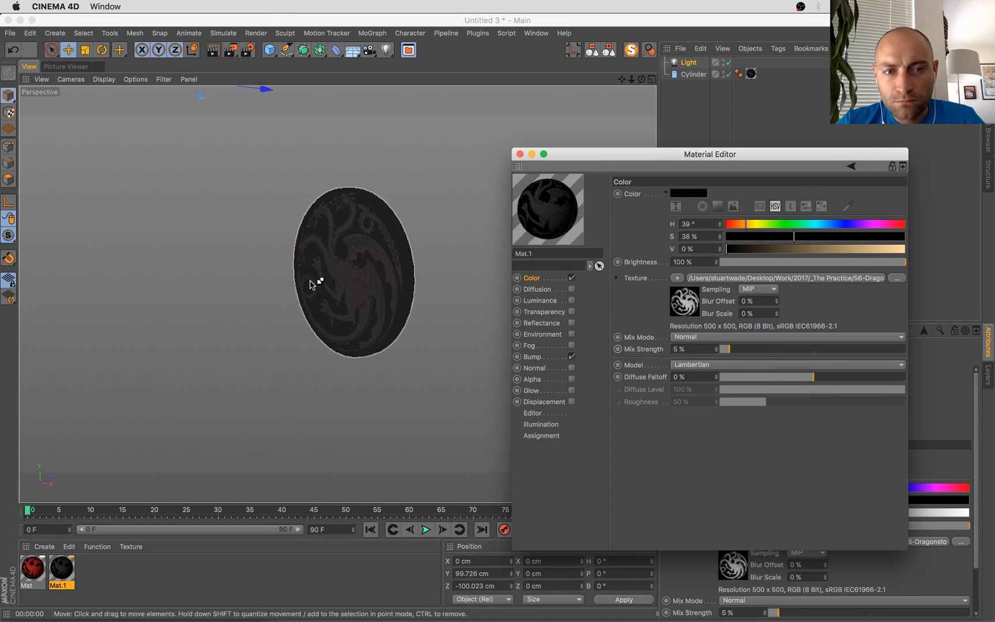
pyautogui.click(334, 283)
pyautogui.press('super+r')
pyautogui.keyDown('alt'); pyautogui.moveTo(427, 311); pyautogui.dragTo(374, 296); pyautogui.keyUp('alt')
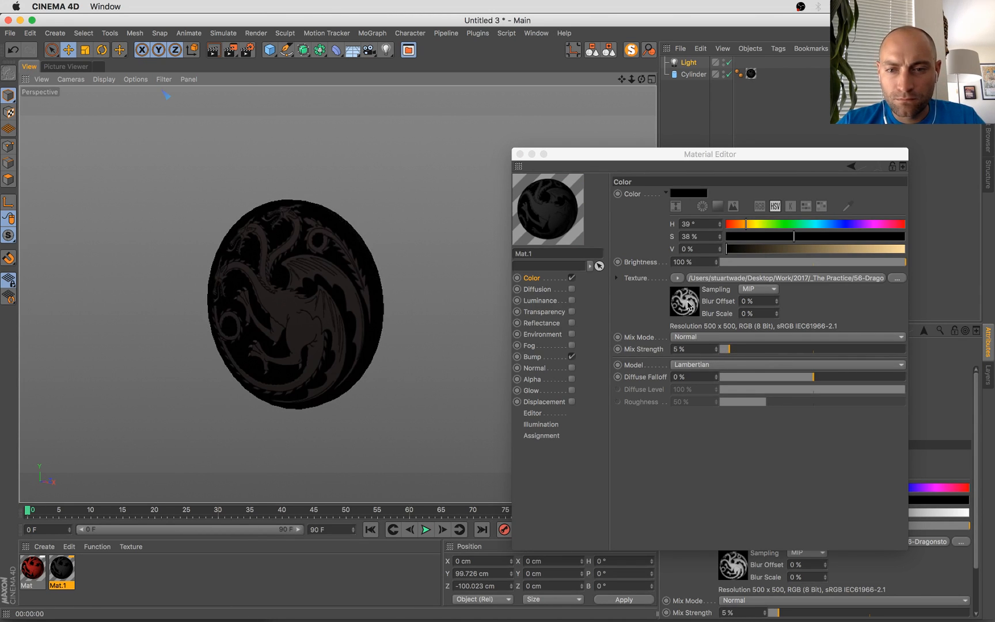
# Enable alpha on Mat.1 with the black-and-white emblem image as its texture and render the disc
pyautogui.moveTo(690, 306); pyautogui.dragTo(536, 385)
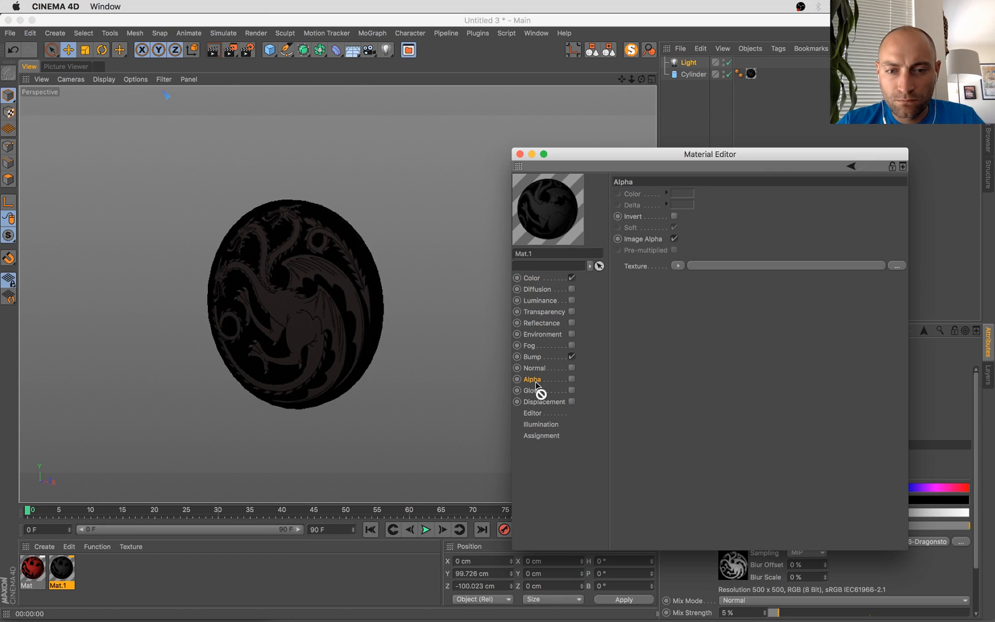
pyautogui.click(572, 379)
pyautogui.click(532, 356)
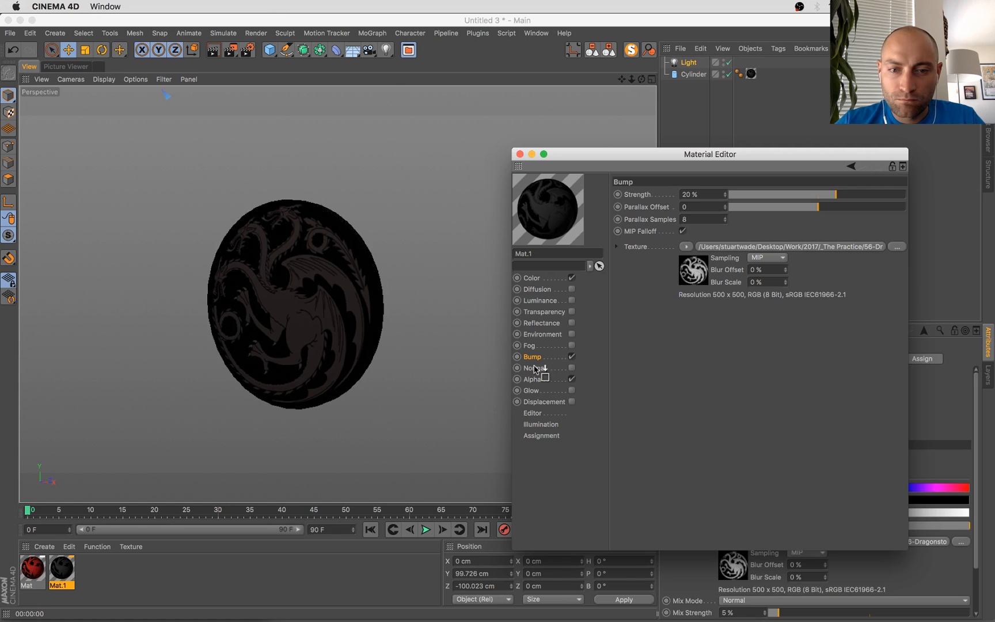
pyautogui.moveTo(535, 367); pyautogui.dragTo(533, 382)
pyautogui.moveTo(678, 266); pyautogui.dragTo(679, 266)
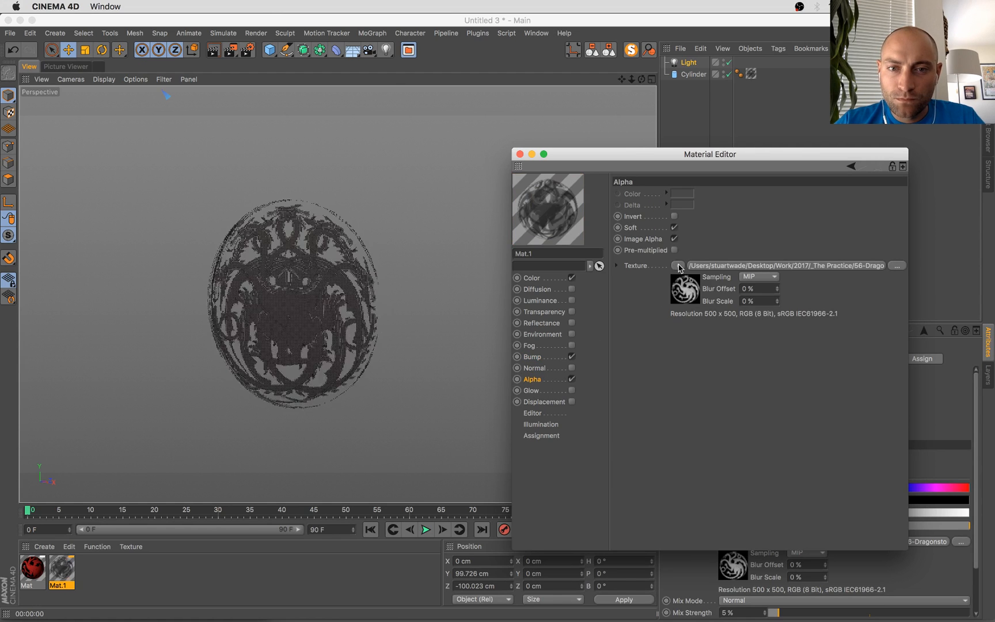
pyautogui.hotkey('ctrl', 'r')
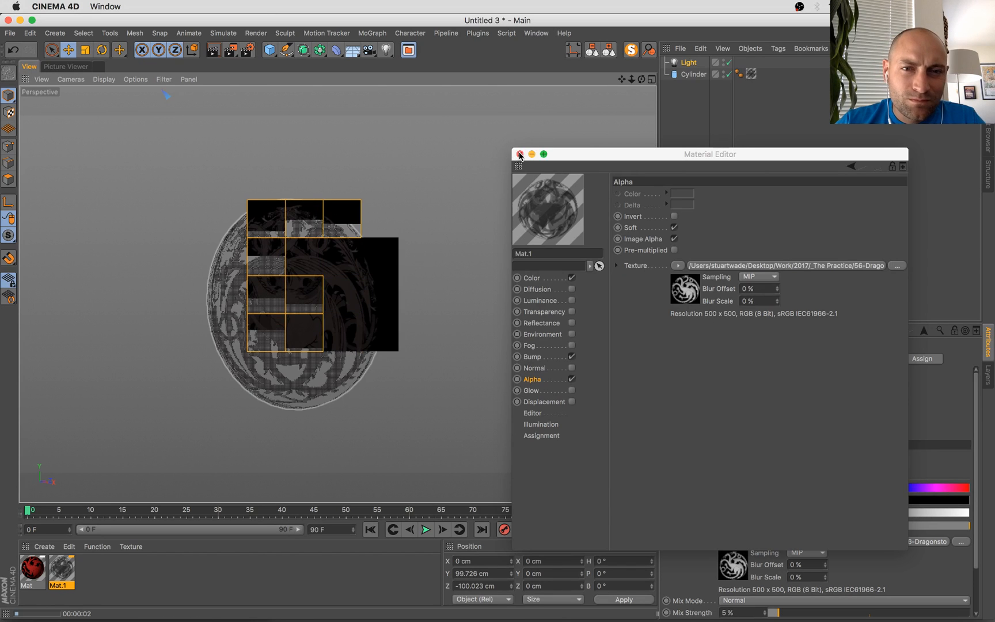
# Copy the emblem disc from the test project and paste it into ThePractice-56-DragonstoneGoT-2.c4d
pyautogui.click(520, 154)
pyautogui.click(309, 273)
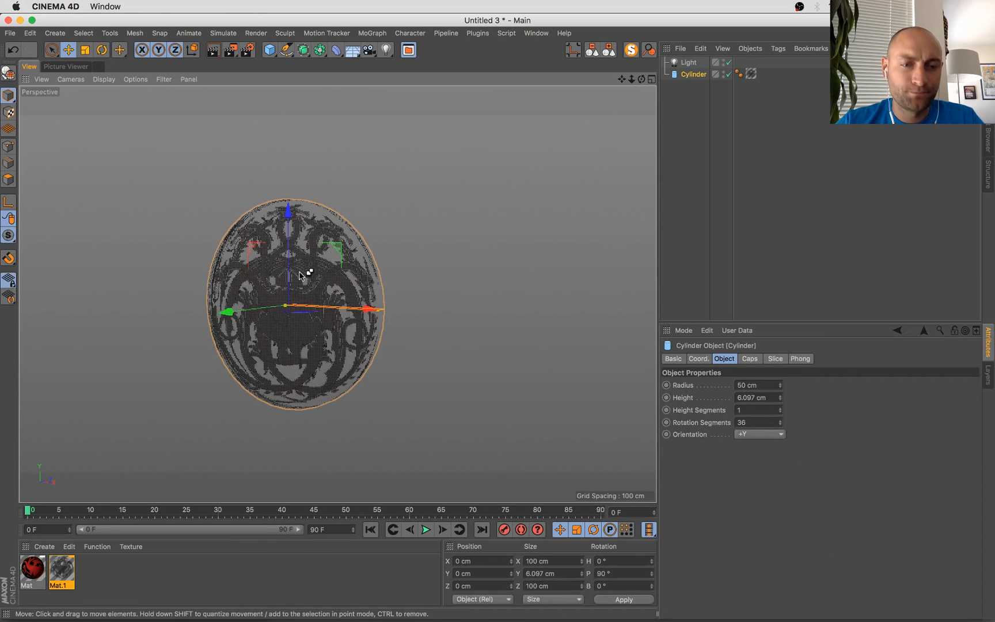
pyautogui.press('super+w')
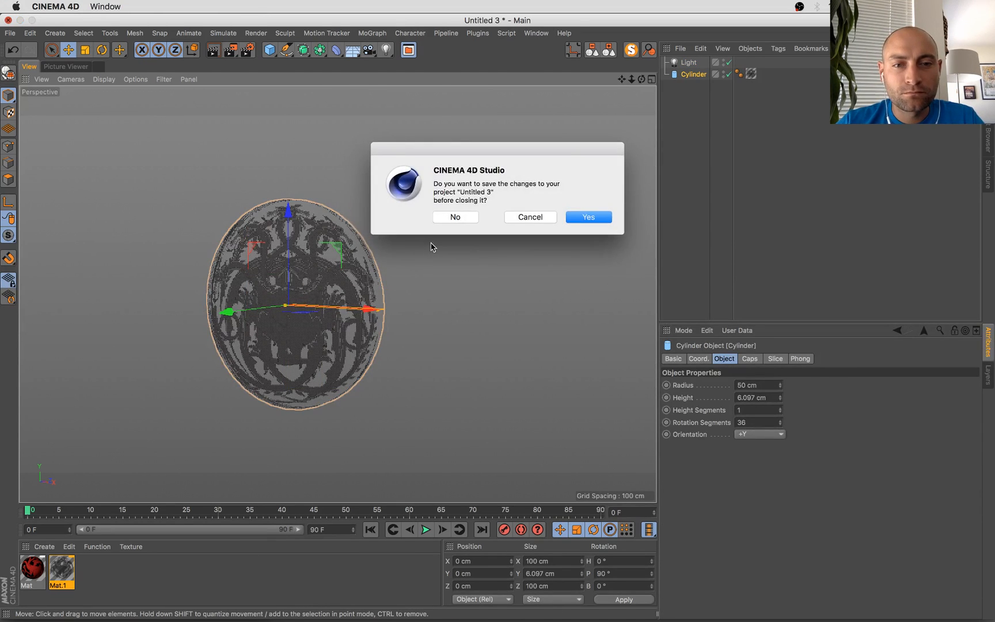
pyautogui.click(557, 219)
pyautogui.click(536, 33)
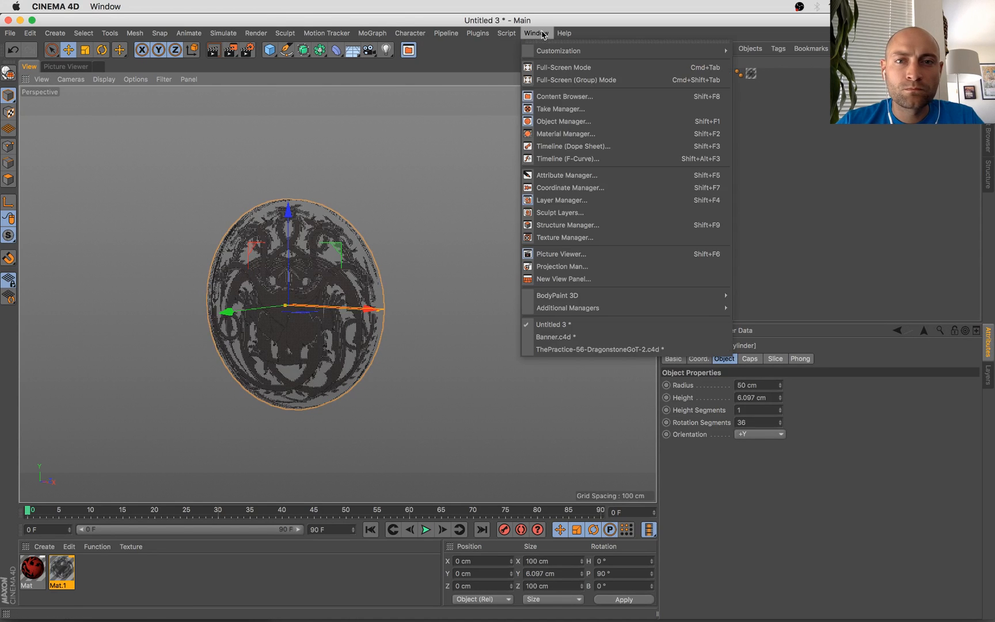
pyautogui.click(589, 348)
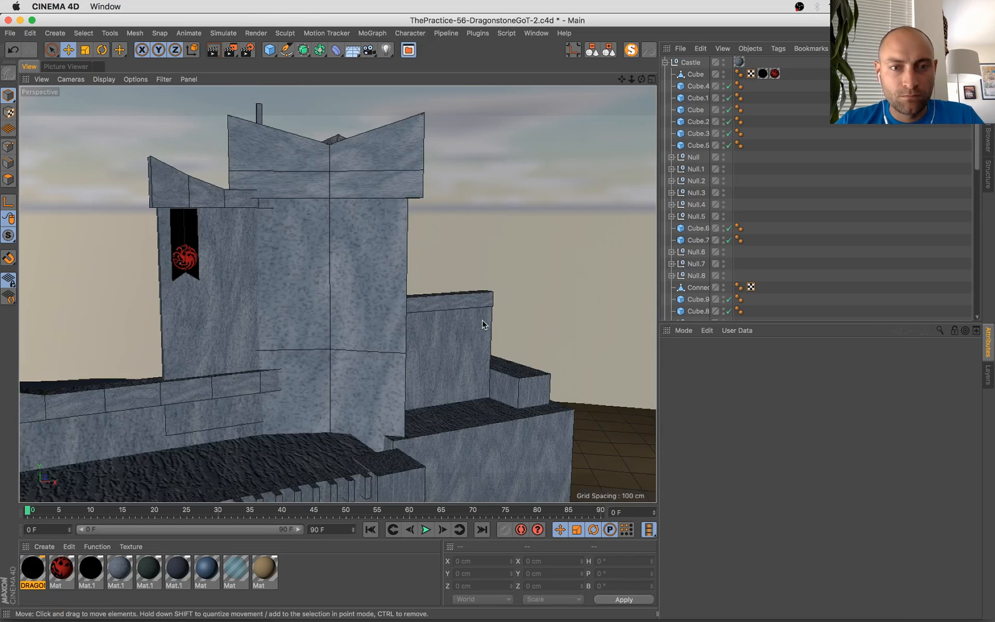
pyautogui.press('super+v')
# Move the emblem disc to the castle's main tower, at about X 204 cm, Y 118 cm and Z 108 cm
pyautogui.scroll(-10, 322, 311)
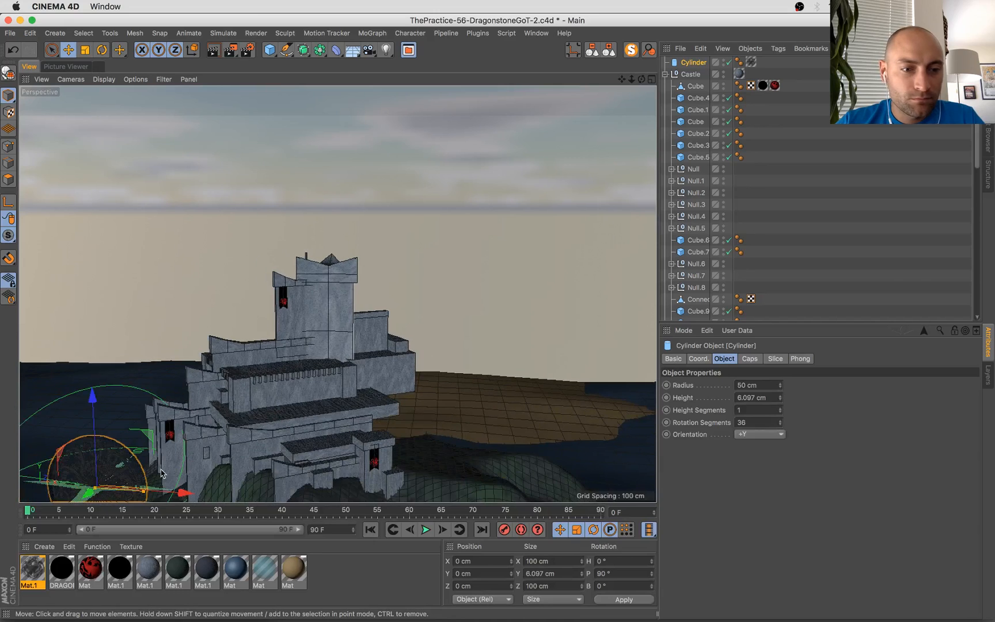
pyautogui.moveTo(95, 494); pyautogui.dragTo(340, 405)
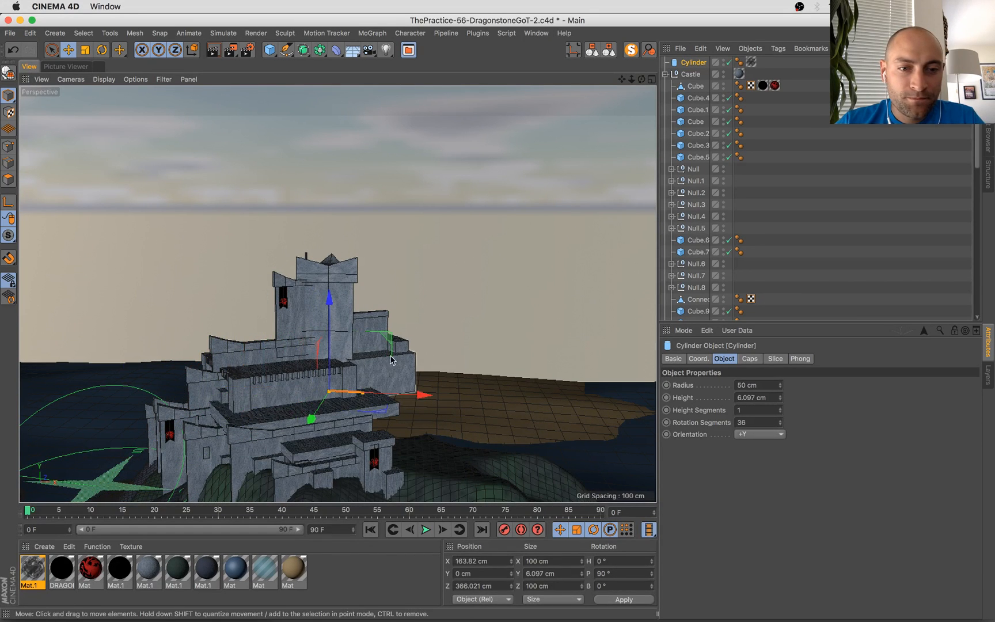
pyautogui.moveTo(333, 341); pyautogui.dragTo(326, 257)
pyautogui.moveTo(317, 321); pyautogui.dragTo(284, 396)
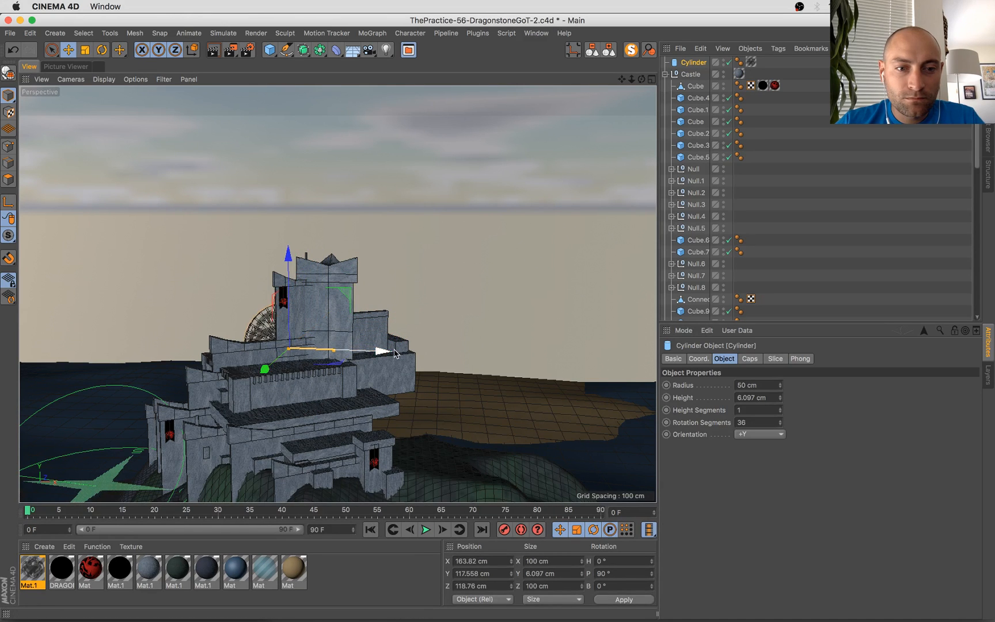
pyautogui.moveTo(385, 349); pyautogui.dragTo(424, 355)
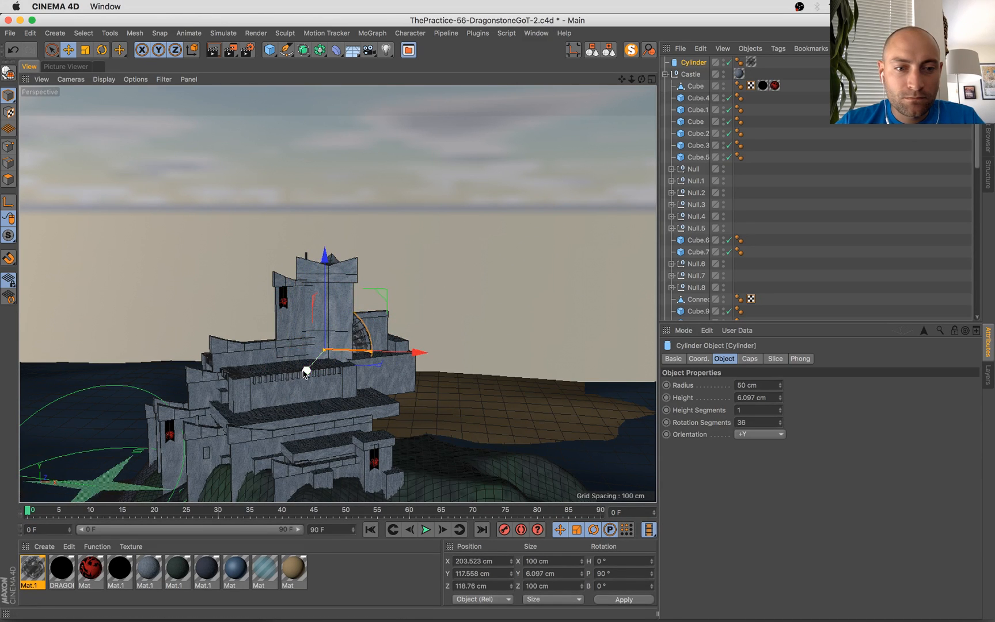
pyautogui.moveTo(307, 370); pyautogui.dragTo(313, 384)
# Scale the disc to 33.3 cm wide and about 8.2 cm thick, and move it to about Y 154 cm and Z 96 cm
pyautogui.press('e')
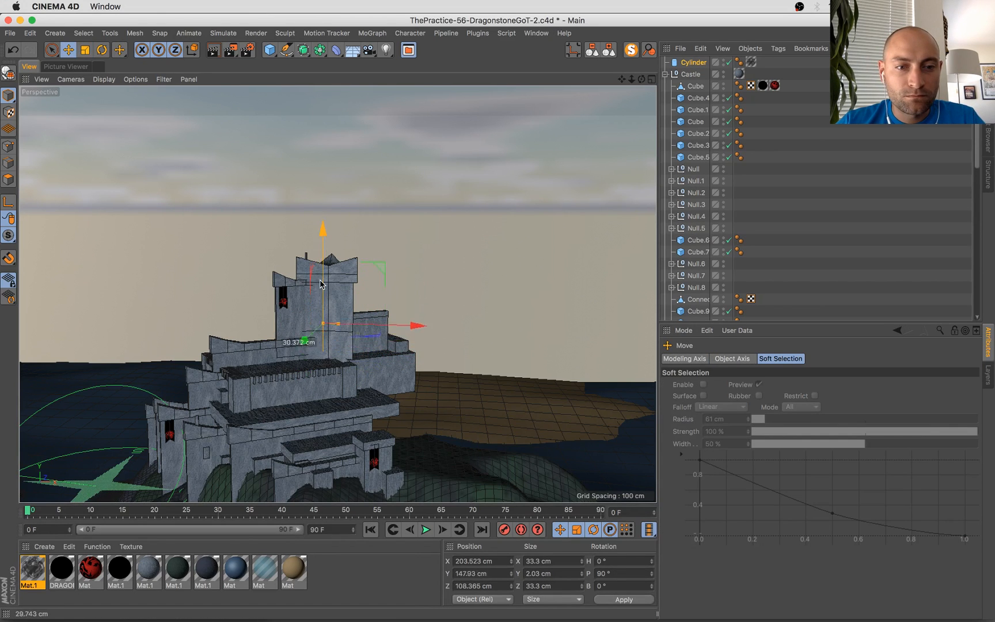
pyautogui.press('s')
pyautogui.scroll(-5, 326, 305)
pyautogui.moveTo(324, 316); pyautogui.dragTo(310, 333)
pyautogui.keyDown('alt'); pyautogui.moveTo(309, 334); pyautogui.dragTo(320, 322); pyautogui.keyUp('alt')
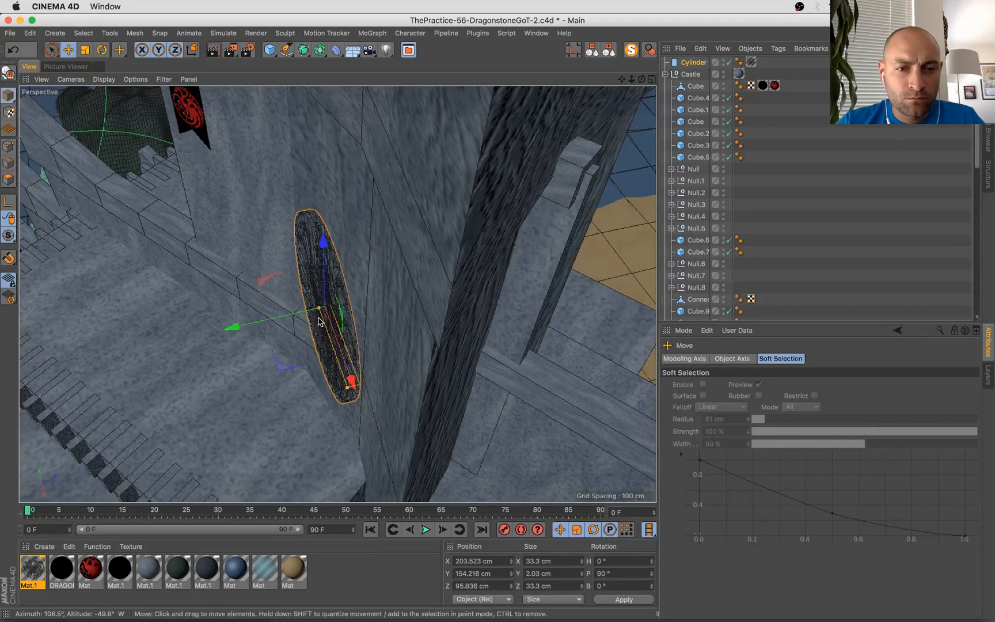
pyautogui.press('super+shift+z')
# Bank the disc about 8.6° and move it on the tower wall to about Y 168 cm and Z 98.5 cm
pyautogui.press('r')
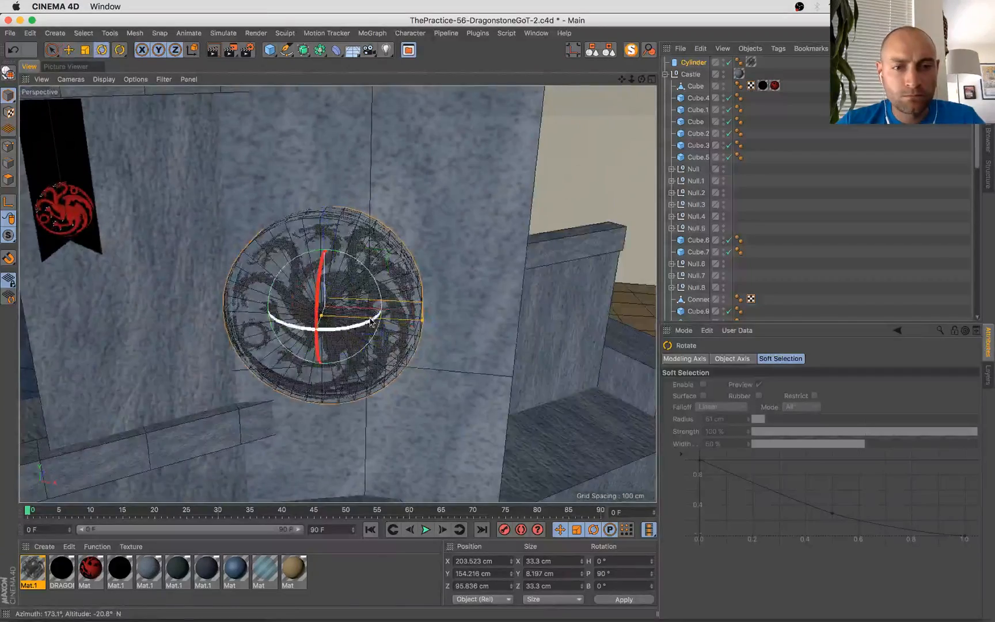
pyautogui.moveTo(377, 315); pyautogui.dragTo(369, 323)
pyautogui.press('e')
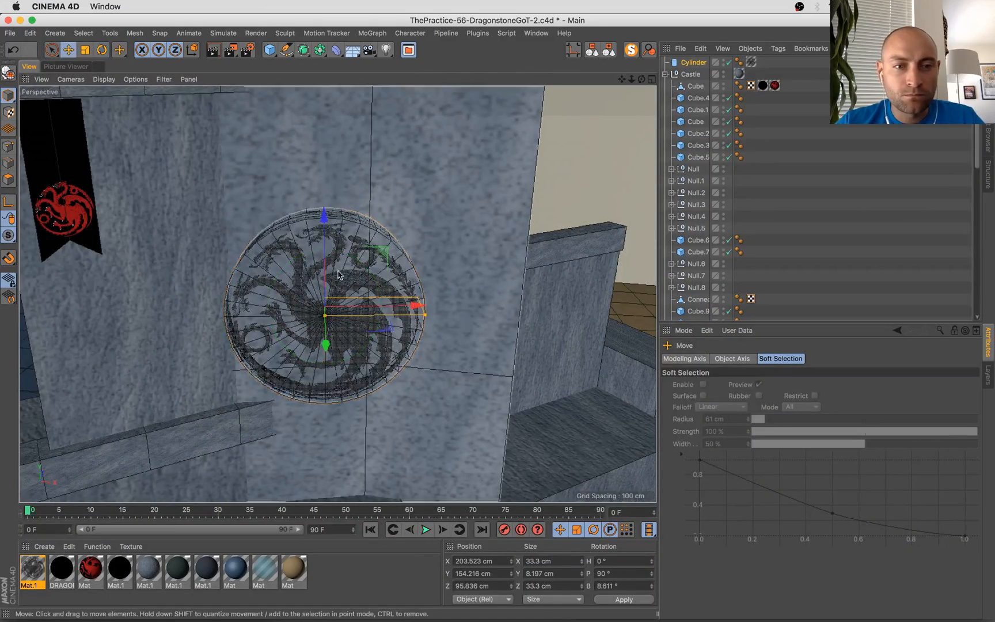
pyautogui.moveTo(374, 262); pyautogui.dragTo(253, 231)
pyautogui.press('super+shift+z')
pyautogui.press('super+shift+z')
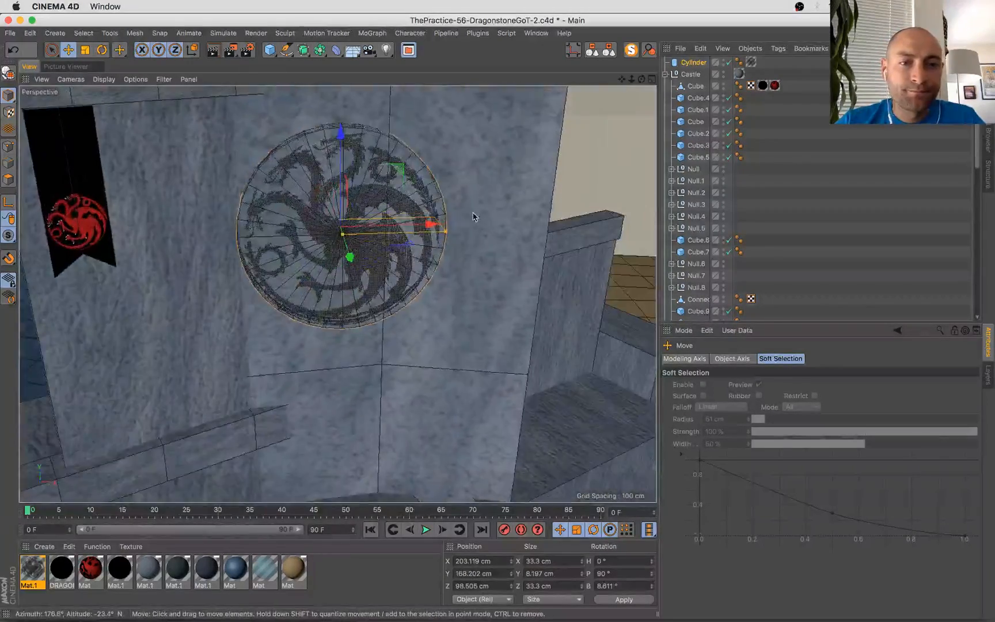
# Scale the disc to about 22 cm, set its bank to about 4.8°, and fit it against the tower wall near X 210.5 cm and Z 102 cm
pyautogui.press('t')
pyautogui.moveTo(490, 173); pyautogui.dragTo(233, 332)
pyautogui.press('e')
pyautogui.press('r')
pyautogui.press('e')
pyautogui.scroll(10, 409, 179)
pyautogui.press('r')
pyautogui.press('e')
pyautogui.moveTo(325, 382); pyautogui.dragTo(349, 350)
pyautogui.moveTo(348, 349); pyautogui.dragTo(345, 338)
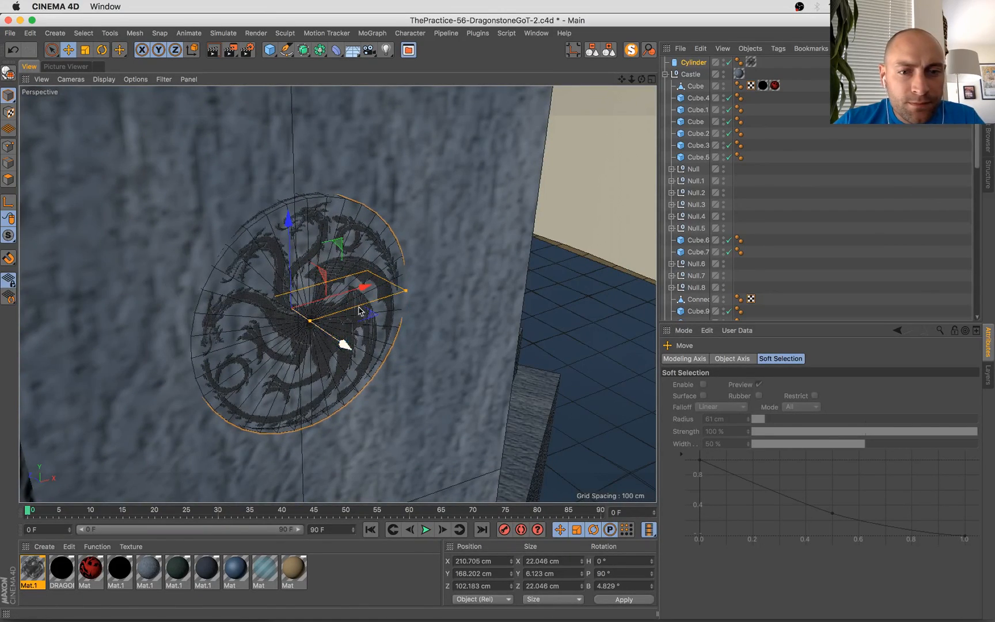
pyautogui.moveTo(362, 288); pyautogui.dragTo(353, 292)
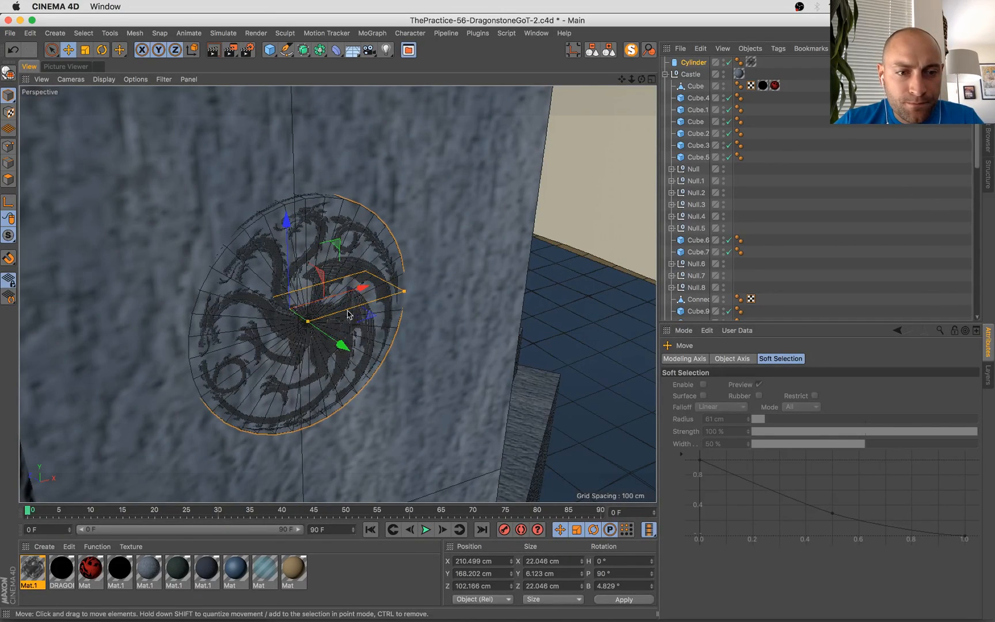
pyautogui.moveTo(339, 344); pyautogui.dragTo(338, 342)
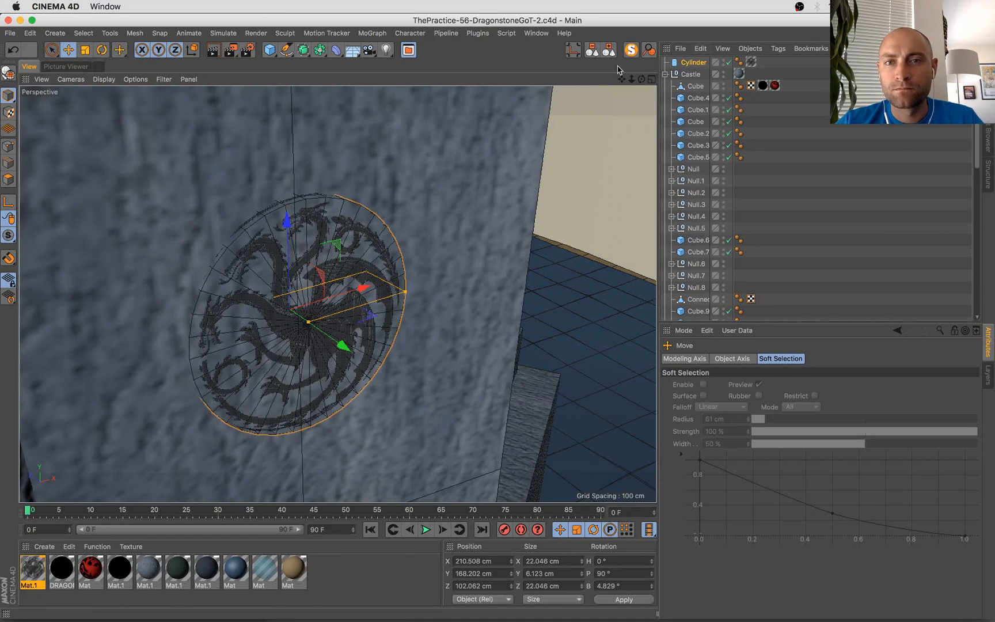
# Look through the scene camera and render the castle view to the Picture Viewer
pyautogui.click(632, 51)
pyautogui.click(632, 51)
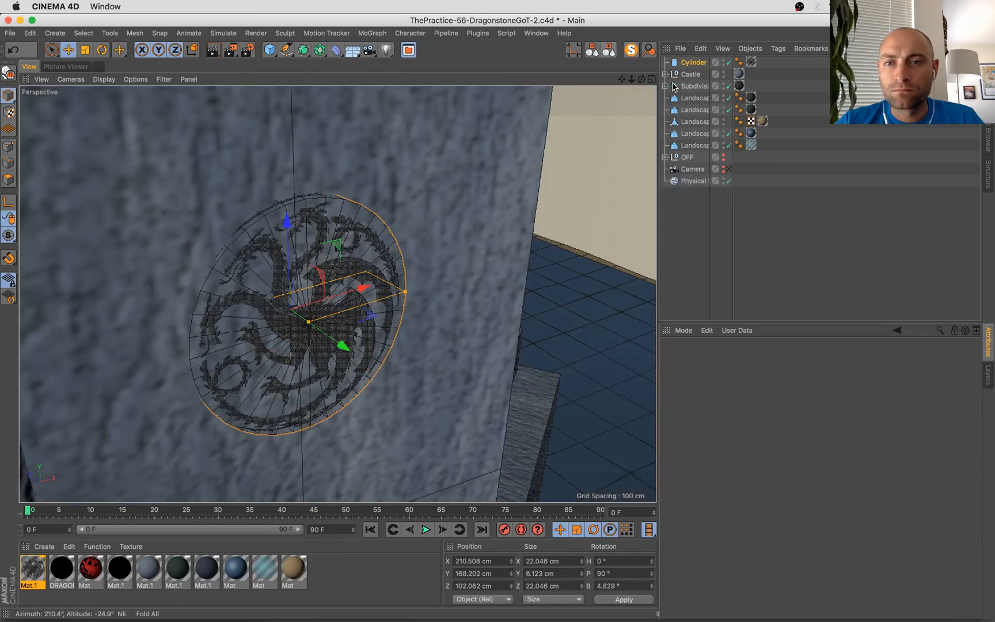
pyautogui.click(725, 169)
pyautogui.click(726, 169)
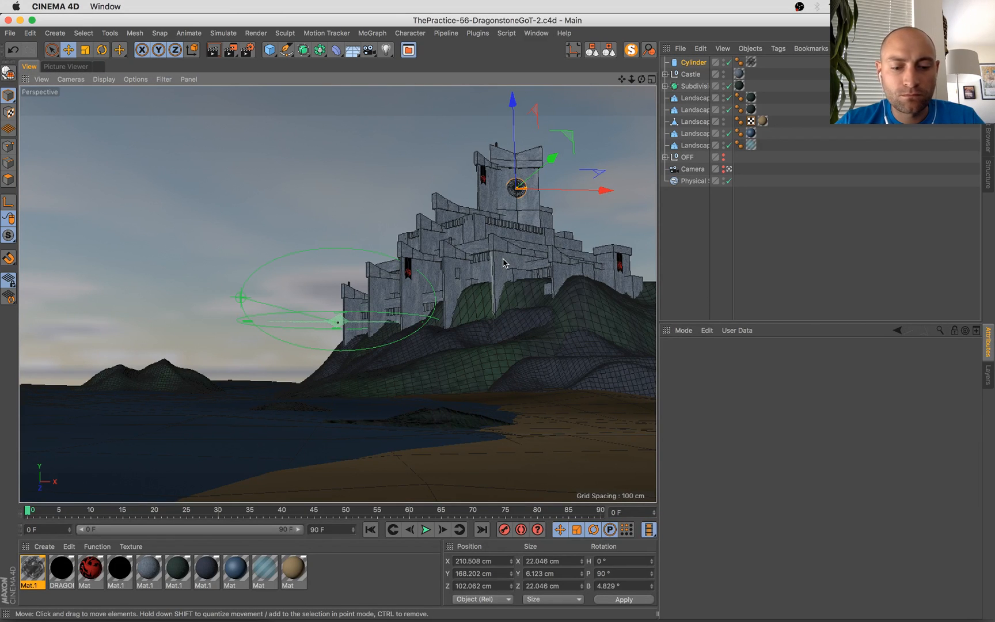
pyautogui.hotkey('shift', 'r')
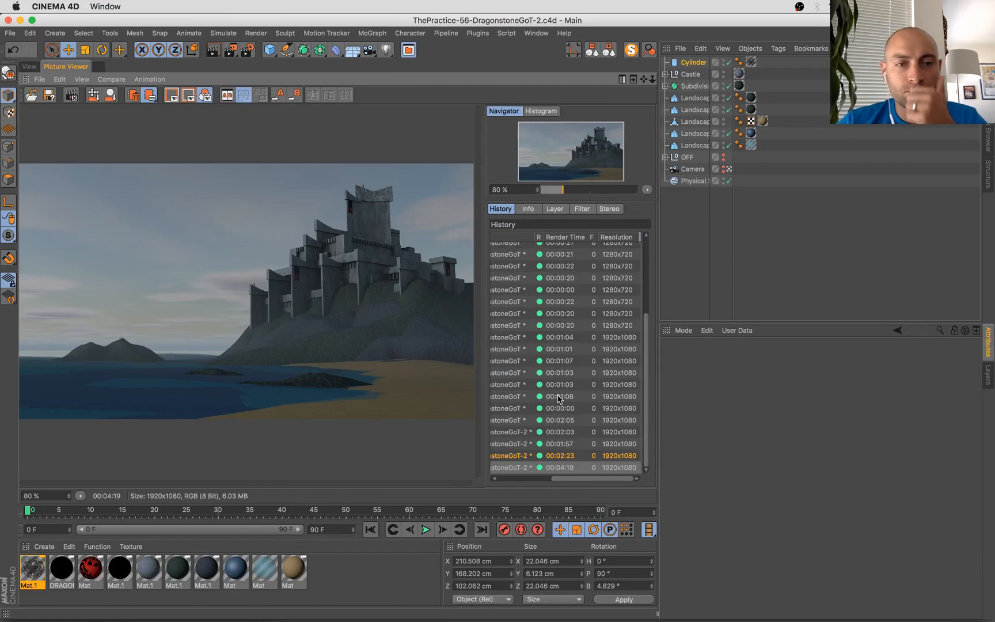
# Compare the recent castle renders in the Picture Viewer history with one another and with the render in progress
pyautogui.click(519, 456)
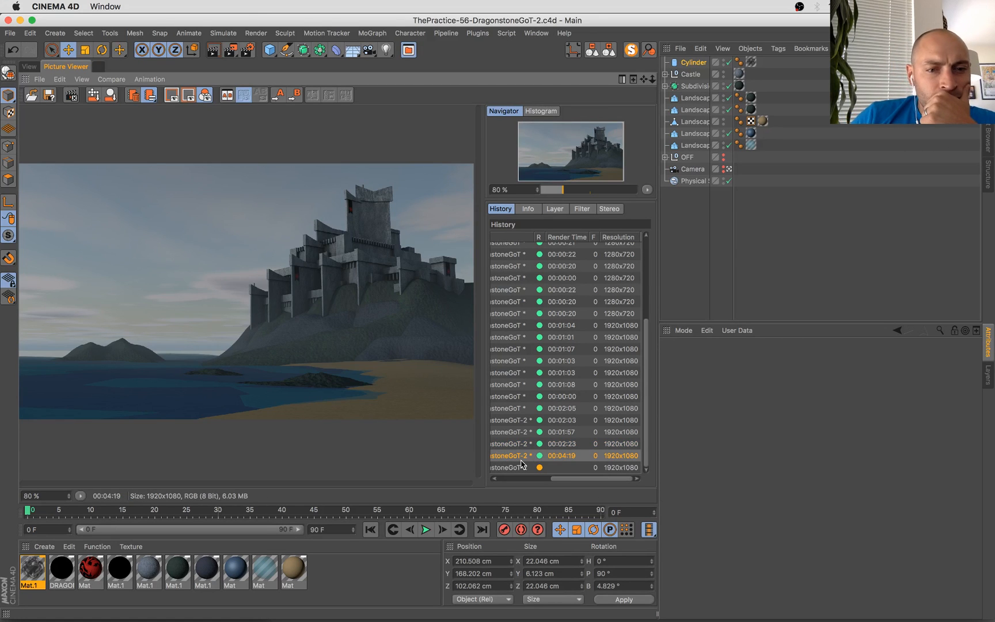
pyautogui.press('Up')
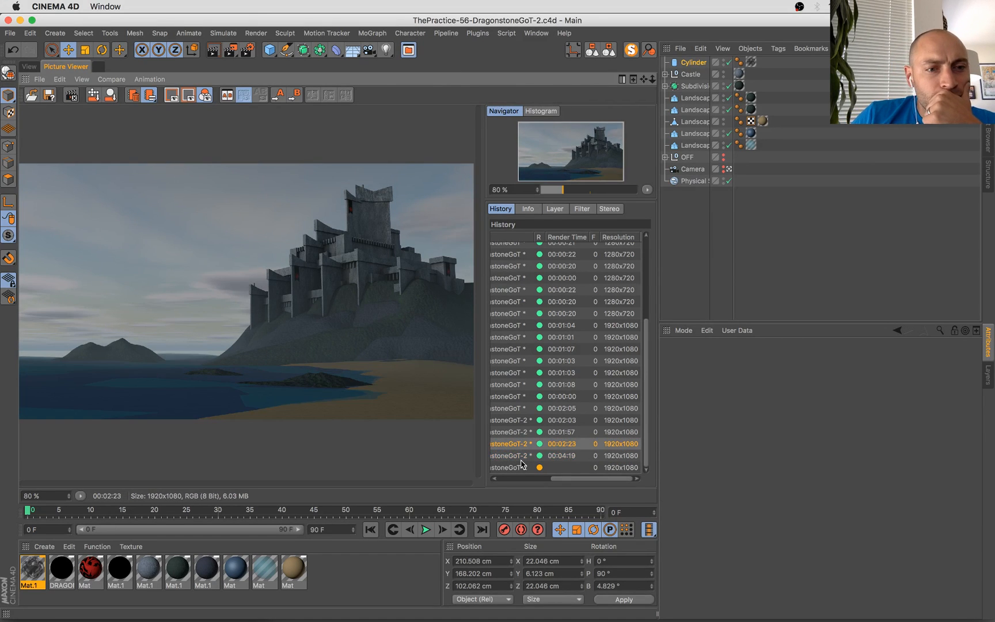
pyautogui.press('Down')
pyautogui.press('Up')
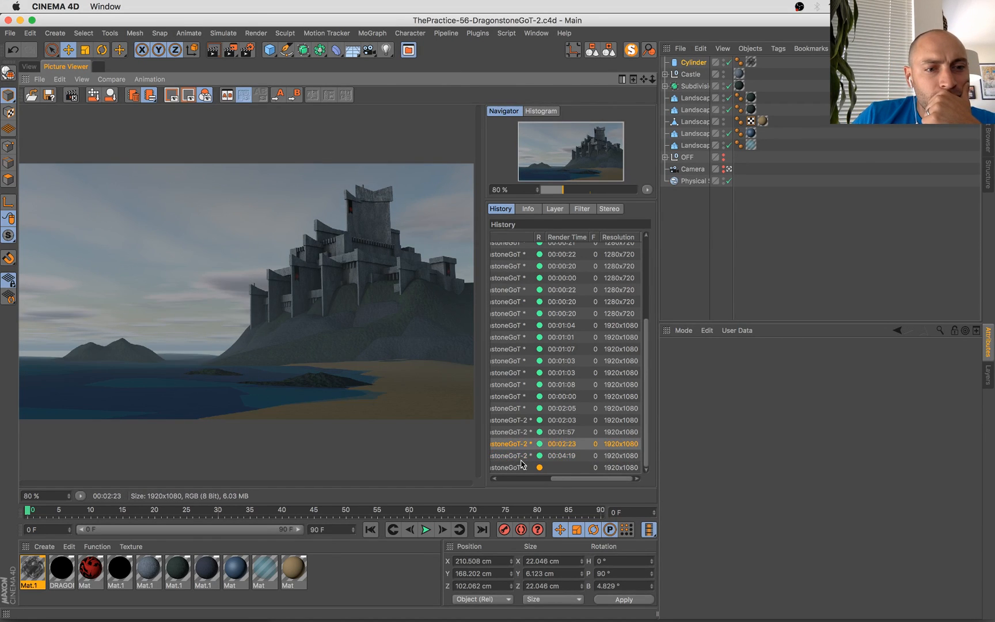
pyautogui.press('Down')
pyautogui.press('Up')
pyautogui.press('Down')
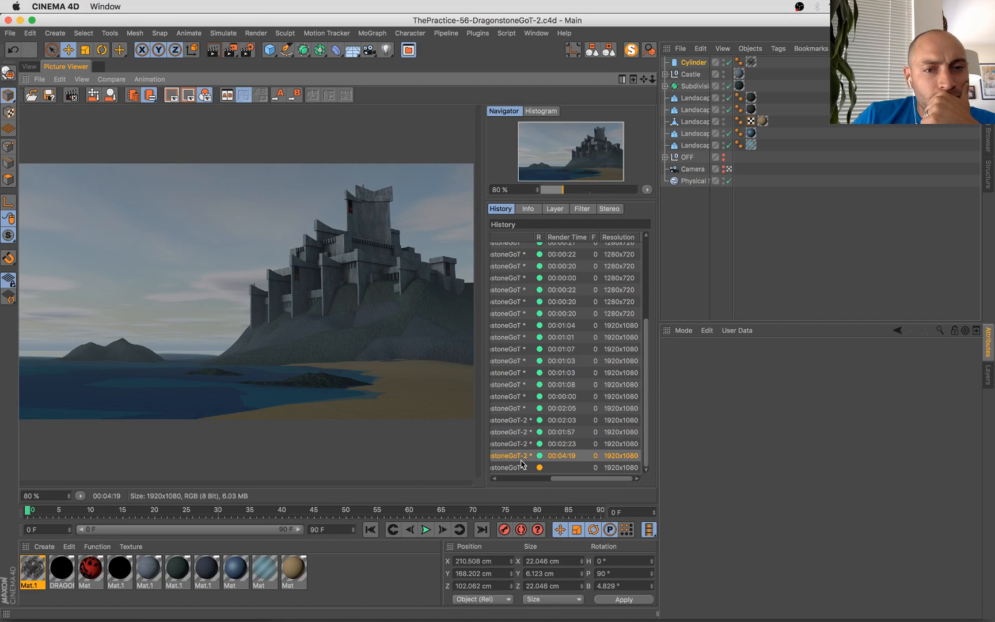
pyautogui.press('Up')
pyautogui.press('Down')
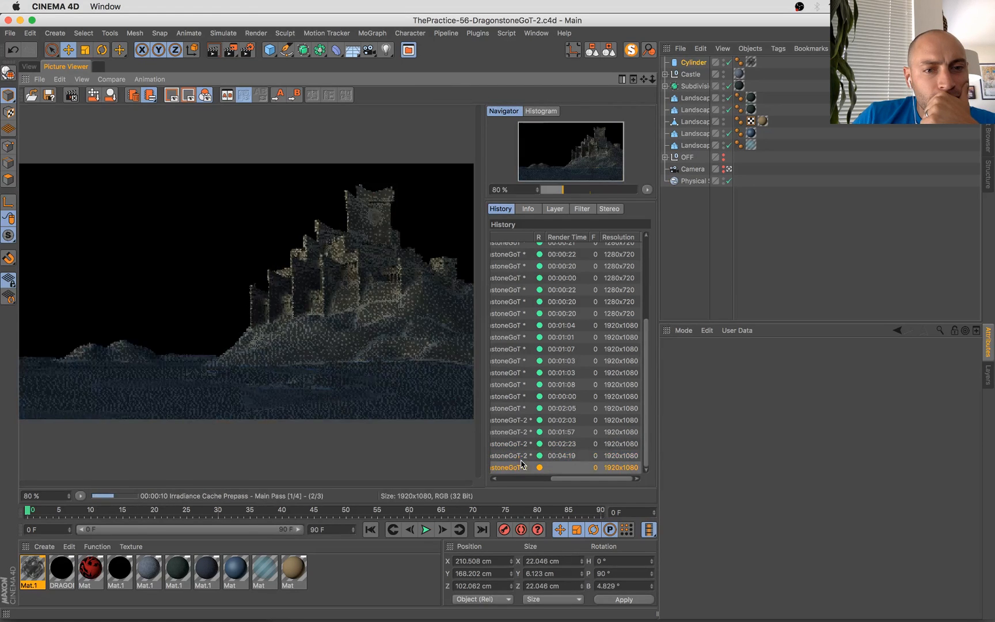
pyautogui.press('Up')
pyautogui.press('Down')
pyautogui.press('Up')
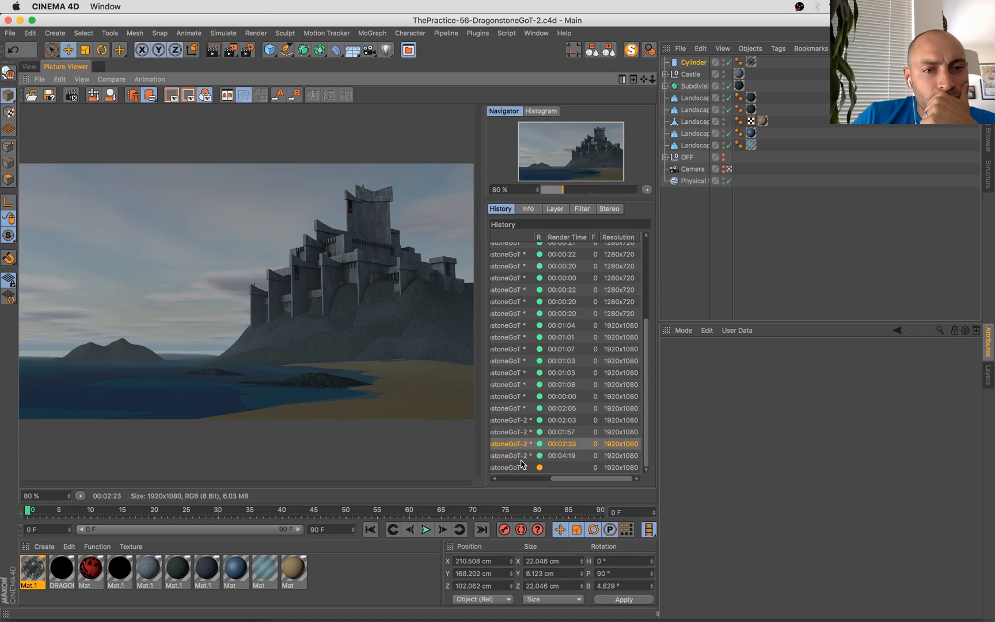
pyautogui.press('Down')
pyautogui.press('Up')
pyautogui.press('Down')
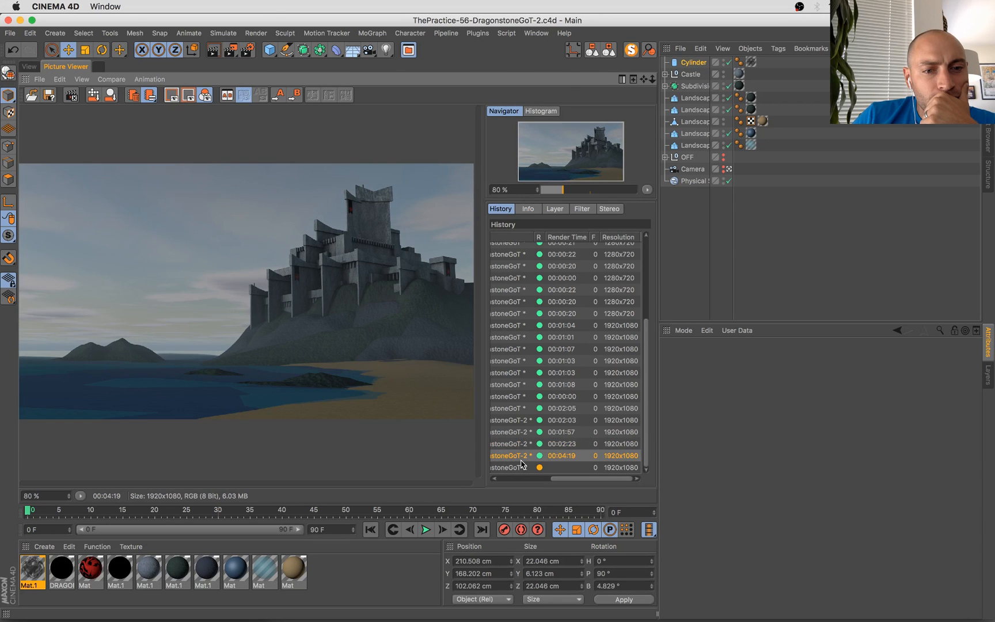
pyautogui.press('Up')
pyautogui.press('Down')
pyautogui.press('Up')
pyautogui.press('Up')
pyautogui.press('Up')
pyautogui.press('Up')
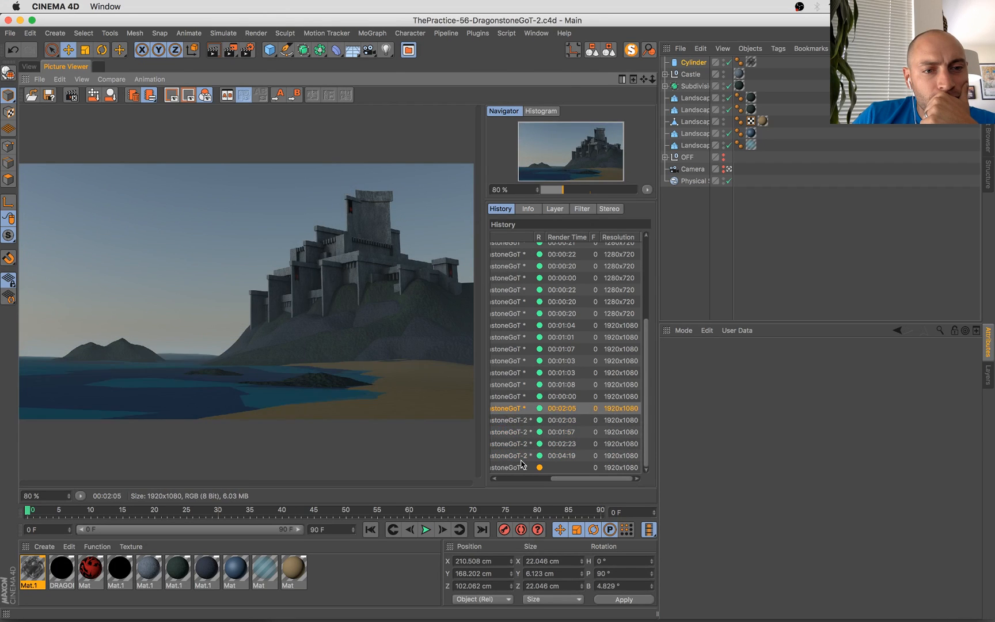
pyautogui.press('Down')
pyautogui.press('Down')
pyautogui.press('Down')
pyautogui.press('Down')
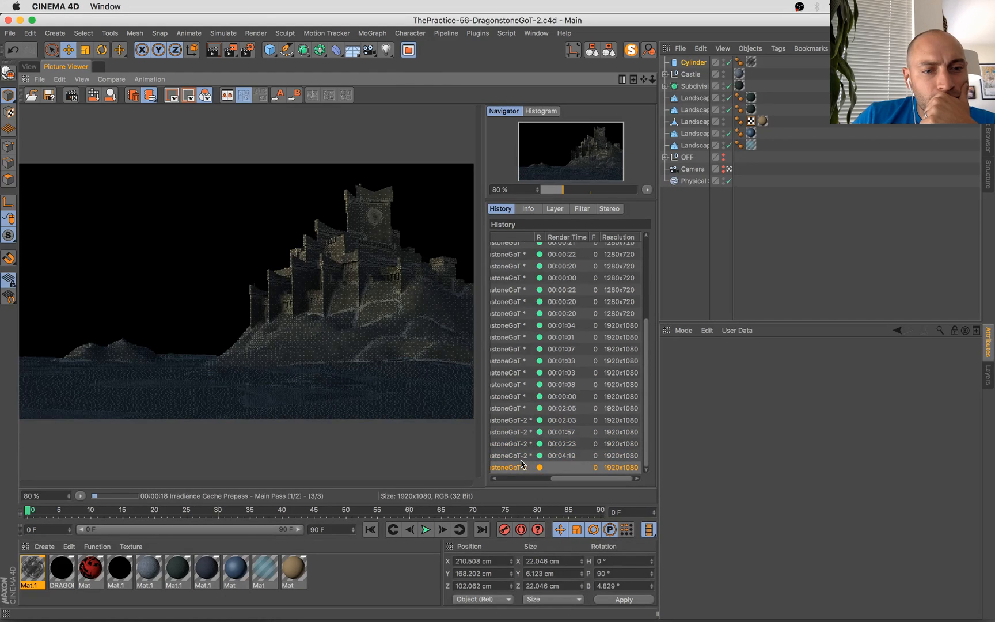
pyautogui.press('Up')
pyautogui.press('Up')
pyautogui.press('Down')
pyautogui.press('Up')
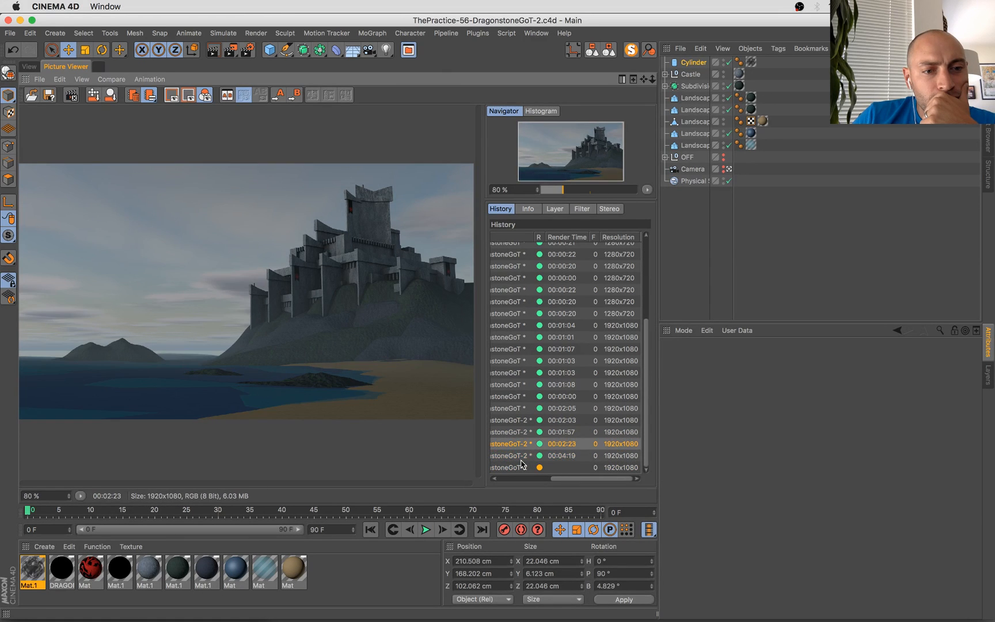
pyautogui.press('Down')
pyautogui.press('Down')
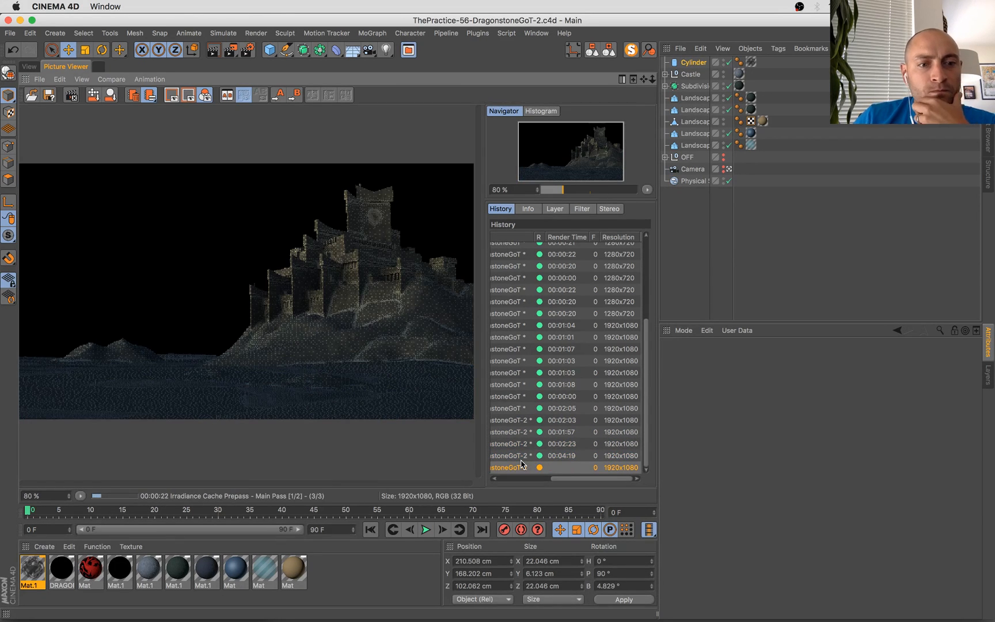
pyautogui.press('Up')
pyautogui.press('Up')
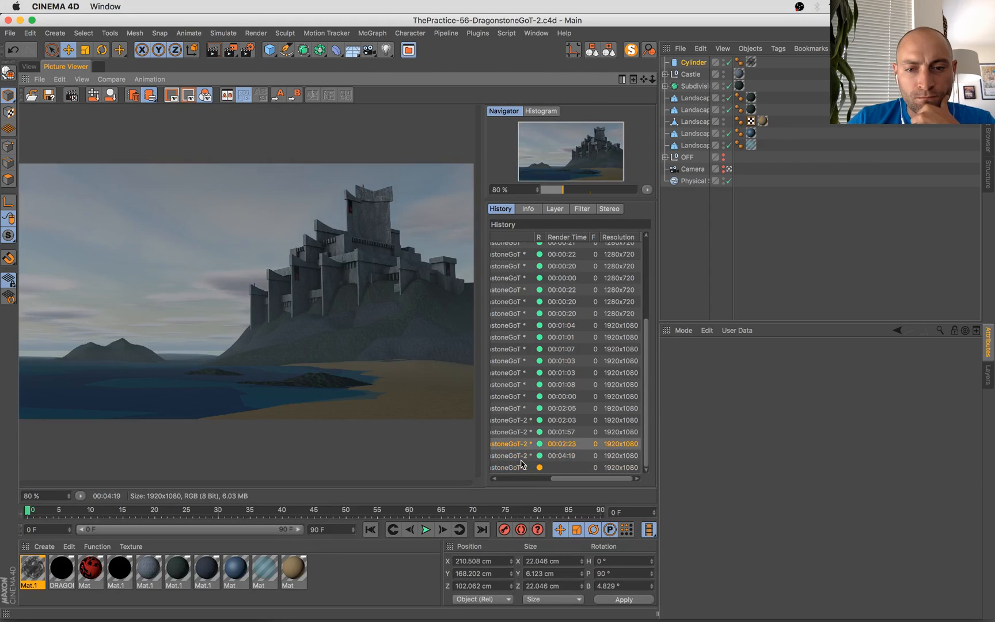
pyautogui.press('Down')
pyautogui.press('Up')
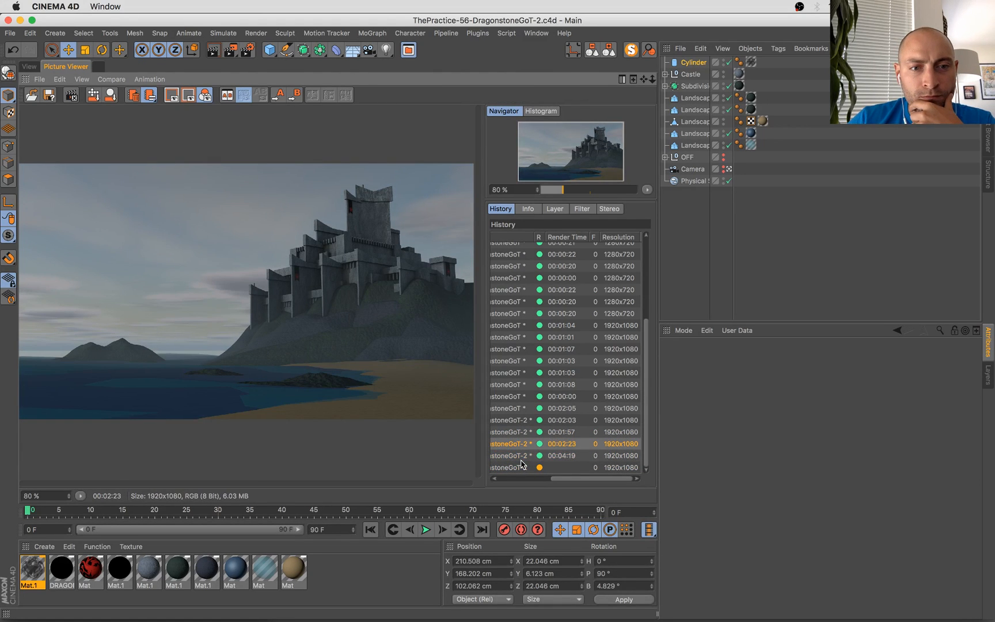
pyautogui.press('Down')
pyautogui.press('Up')
pyautogui.press('Up')
pyautogui.press('Up')
pyautogui.press('Up')
pyautogui.press('Up')
pyautogui.press('Up')
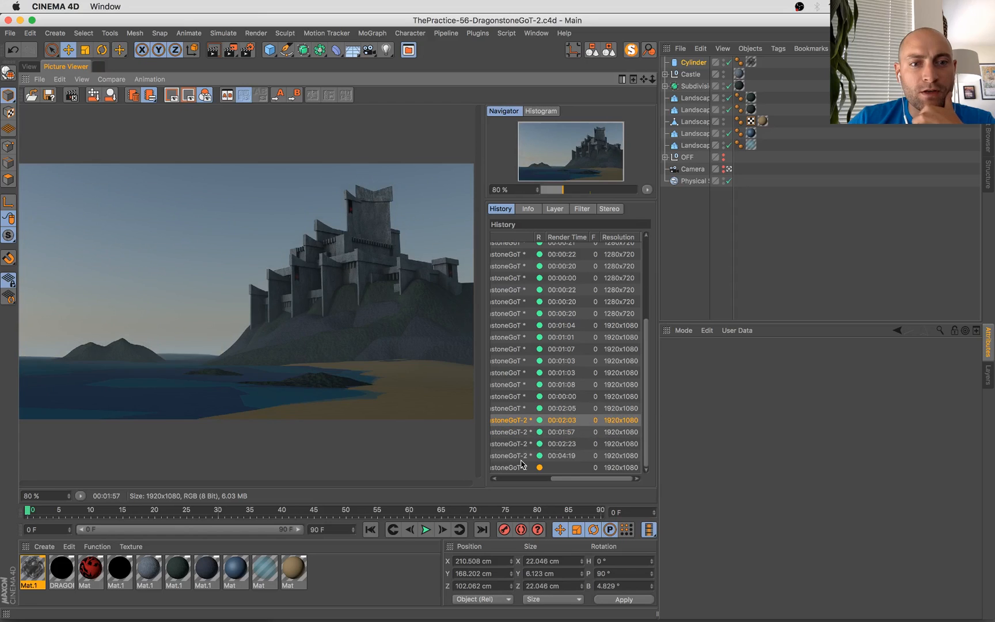
pyautogui.press('Down')
pyautogui.press('Down')
pyautogui.press('Down')
pyautogui.press('Down')
pyautogui.press('Down')
pyautogui.press('Down')
pyautogui.press('Down')
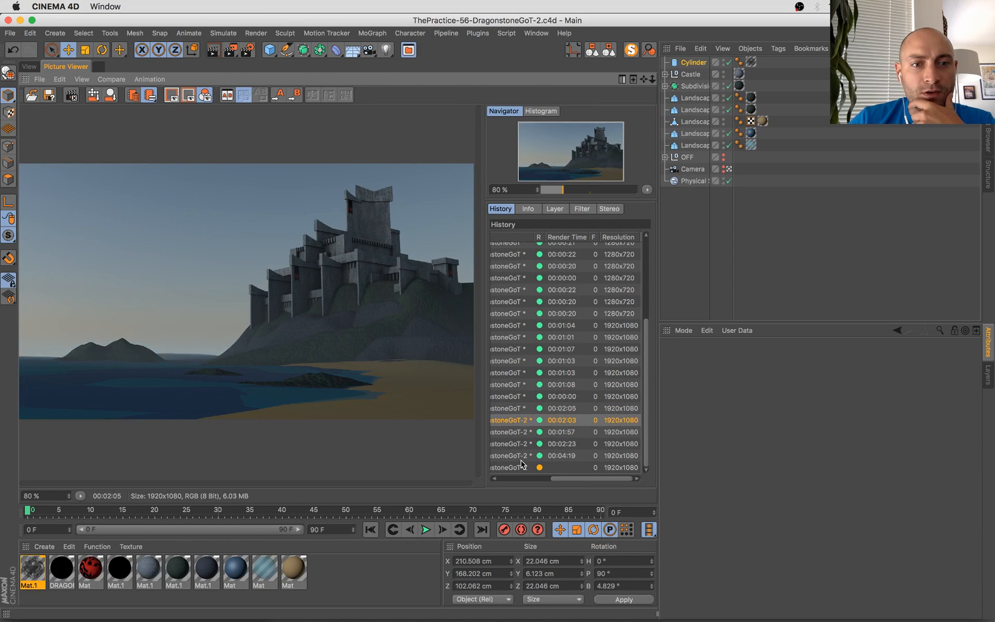
pyautogui.press('Up')
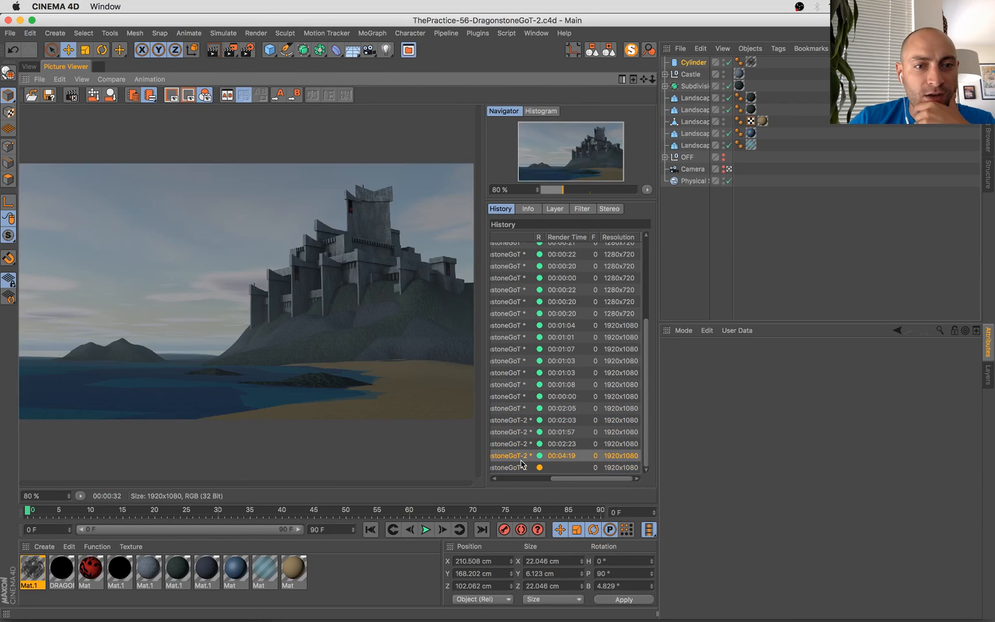
pyautogui.press('Up')
pyautogui.press('Down')
pyautogui.press('Up')
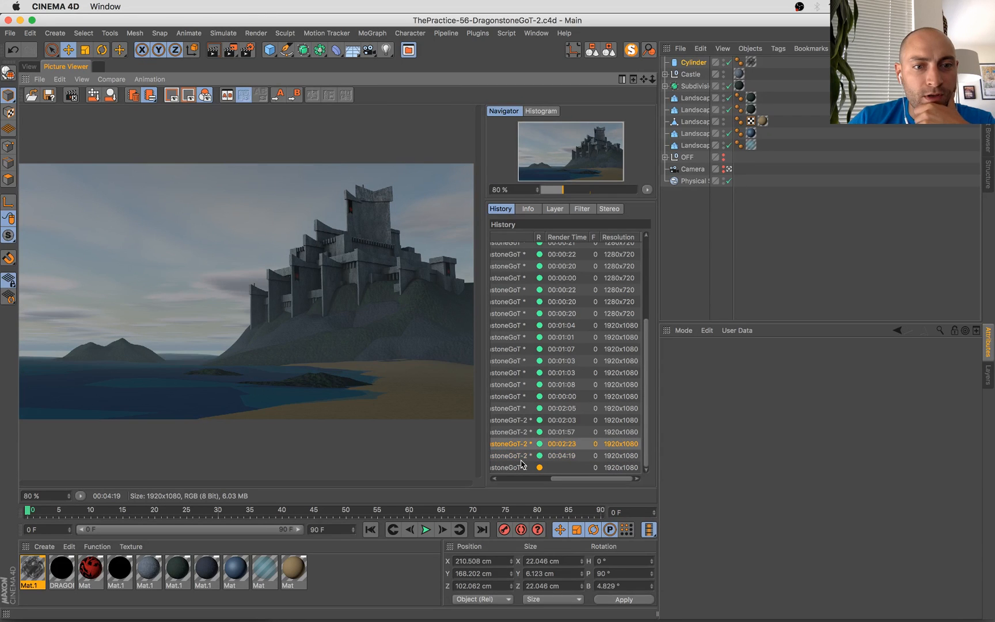
pyautogui.press('Down')
pyautogui.press('Up')
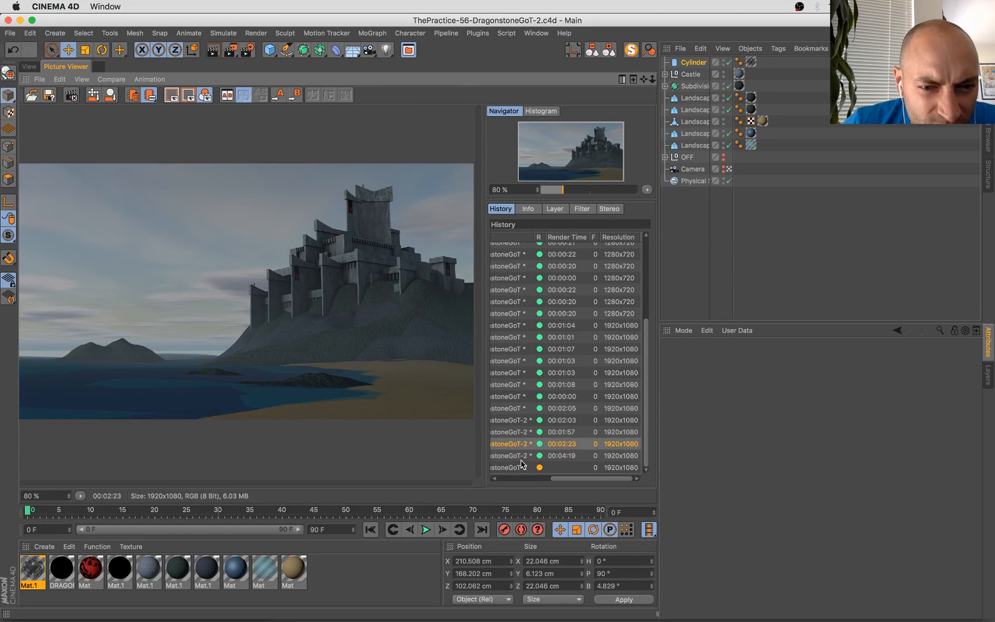
pyautogui.press('Down')
pyautogui.press('Down')
pyautogui.press('Up')
pyautogui.press('Up')
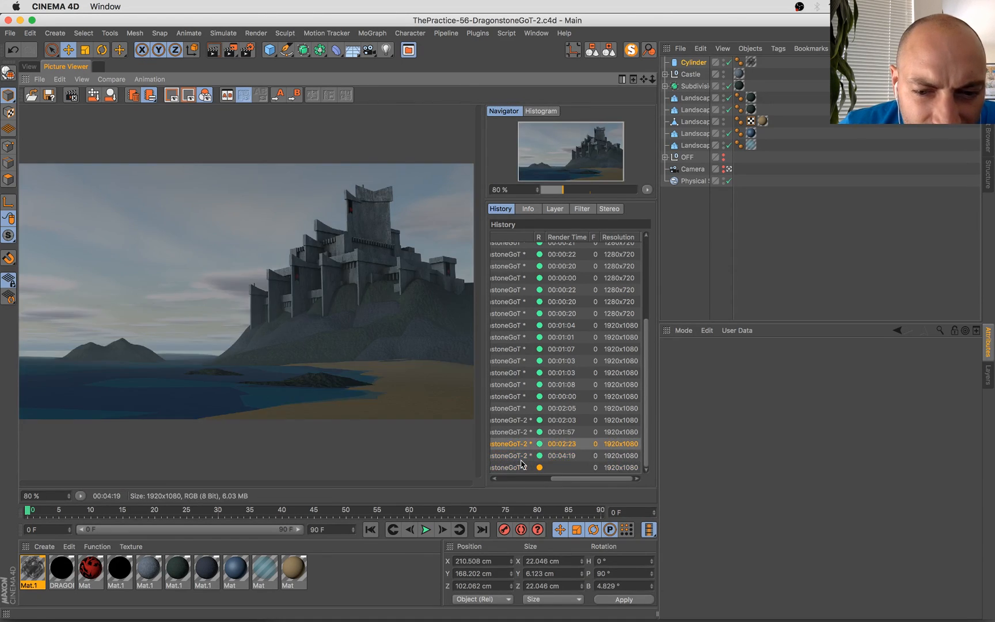
pyautogui.press('Down')
pyautogui.press('Down')
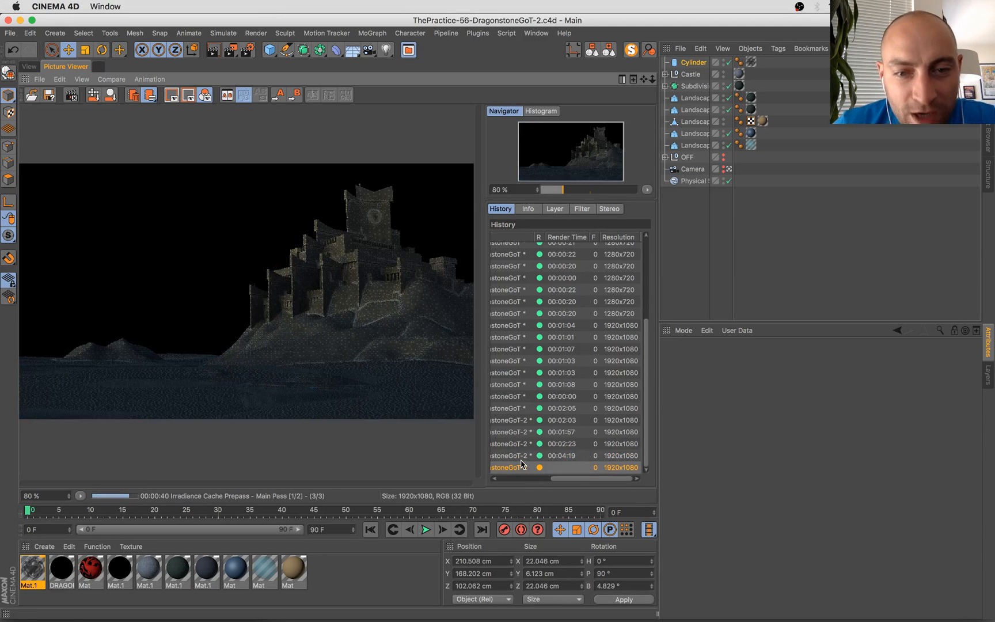
# Turn off Cast Shadows for the clouds of the Physical Sky object
pyautogui.click(694, 182)
pyautogui.scroll(-2, 870, 415)
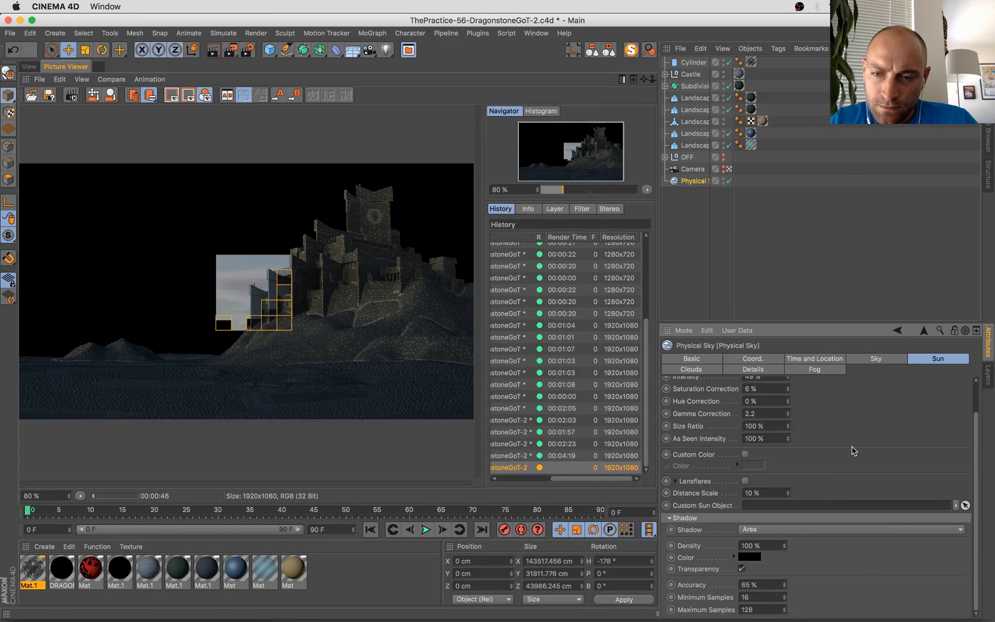
pyautogui.scroll(3, 851, 451)
pyautogui.click(691, 370)
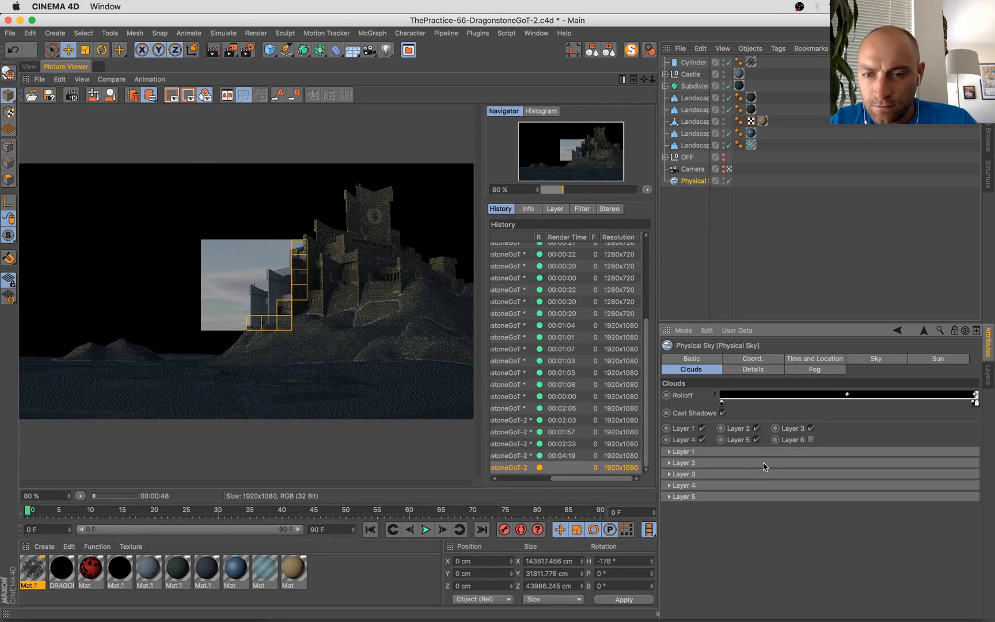
pyautogui.click(724, 413)
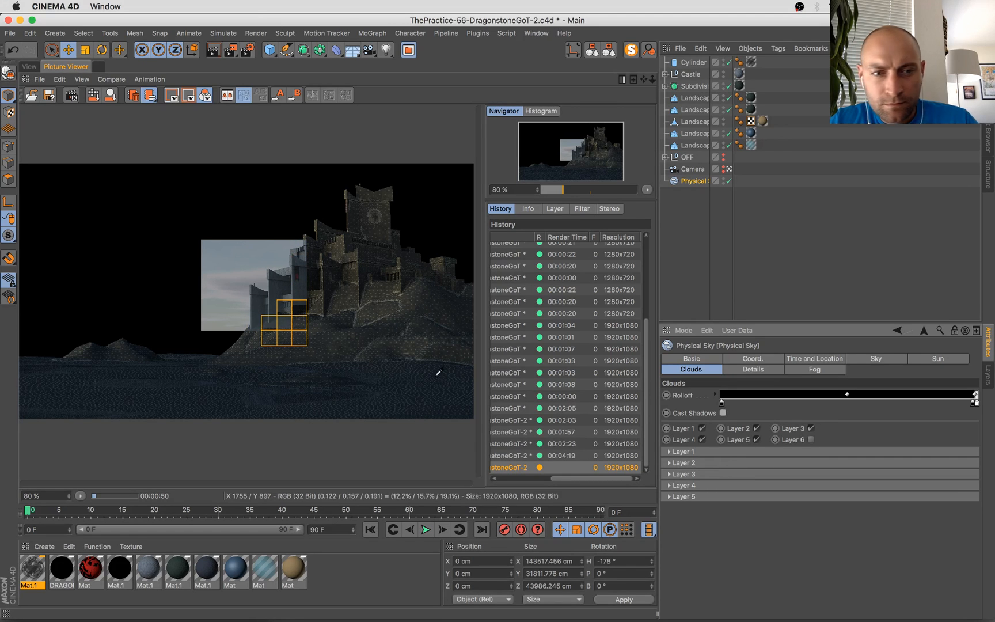
# Set the Physical Sky's cloud density to 142% for Layer 1 and 369% for Layer 2
pyautogui.click(670, 452)
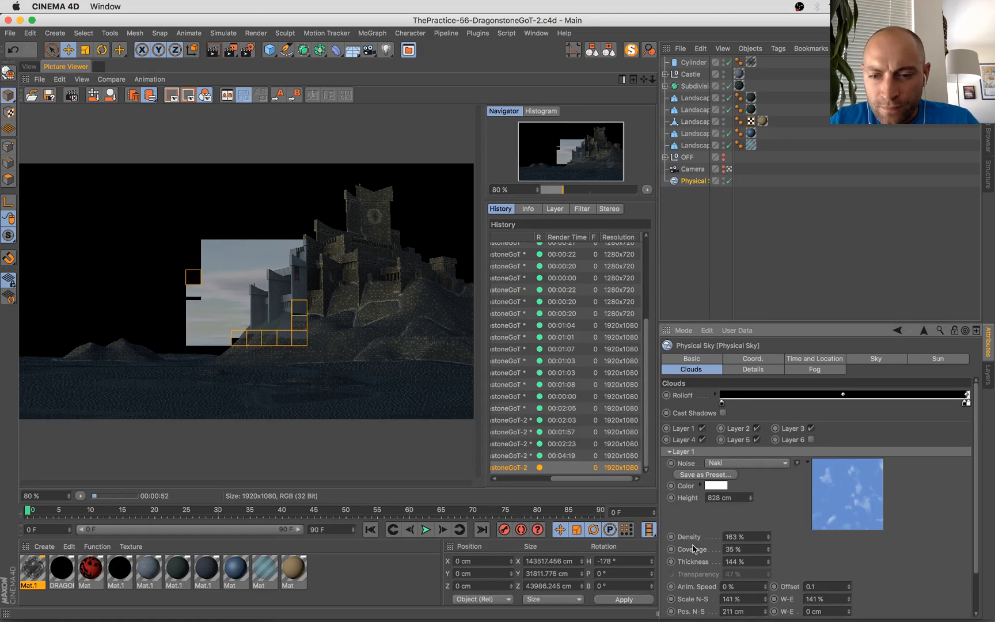
pyautogui.moveTo(768, 532); pyautogui.dragTo(709, 545)
pyautogui.scroll(-3, 679, 533)
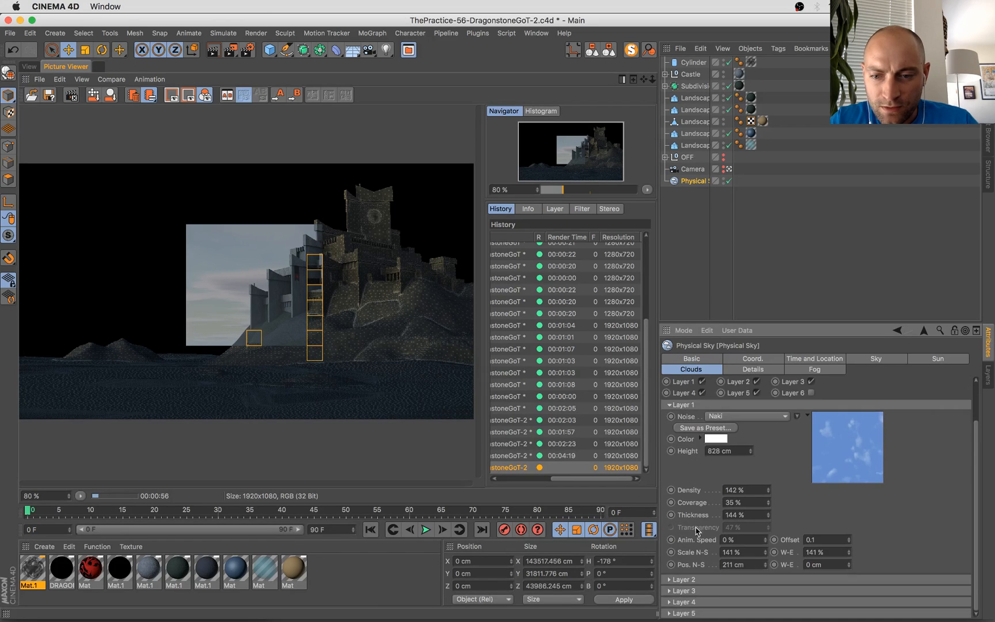
pyautogui.click(670, 580)
pyautogui.scroll(-5, 788, 560)
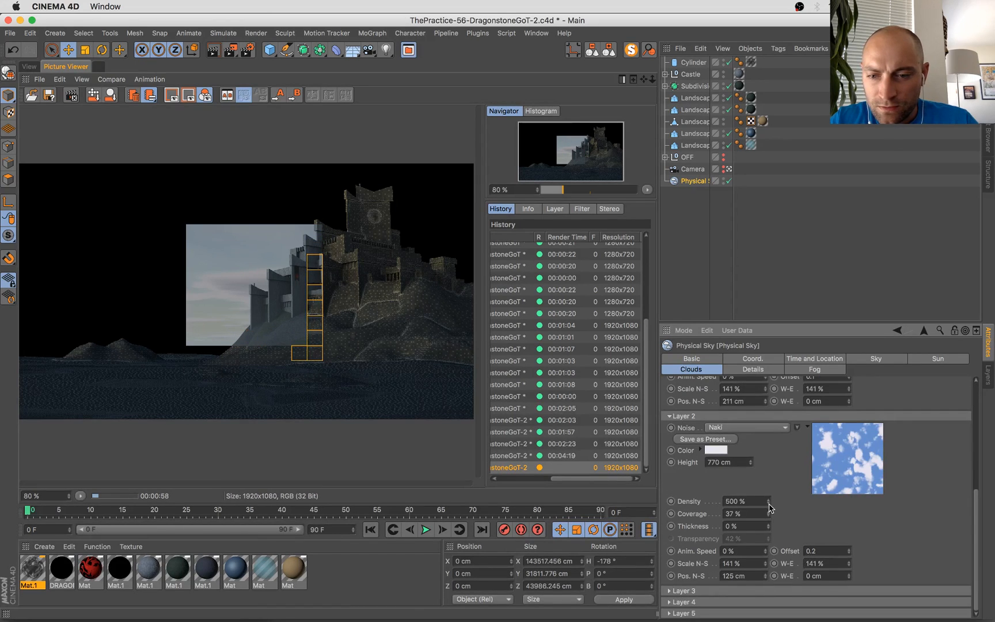
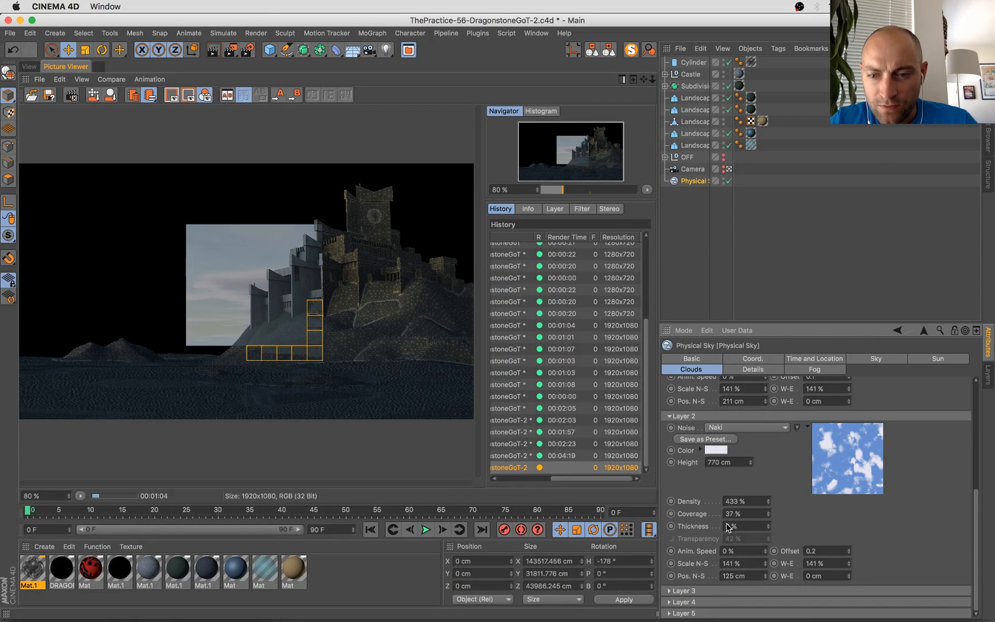
pyautogui.moveTo(768, 506); pyautogui.dragTo(767, 505)
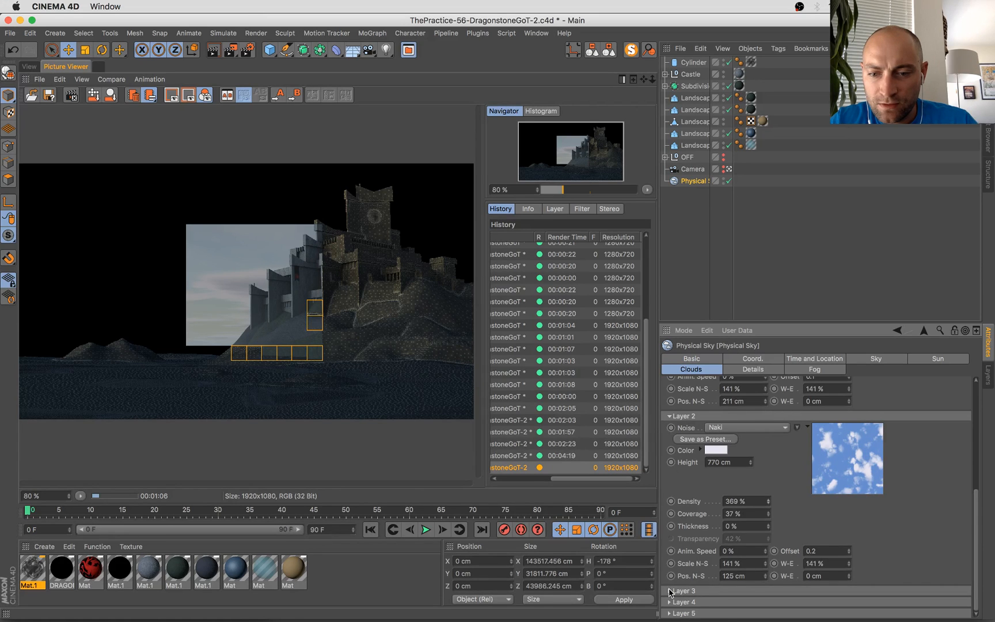
# Review the settings of cloud Layers 3, 4 and 5, and save the scene
pyautogui.click(670, 591)
pyautogui.scroll(-5, 773, 549)
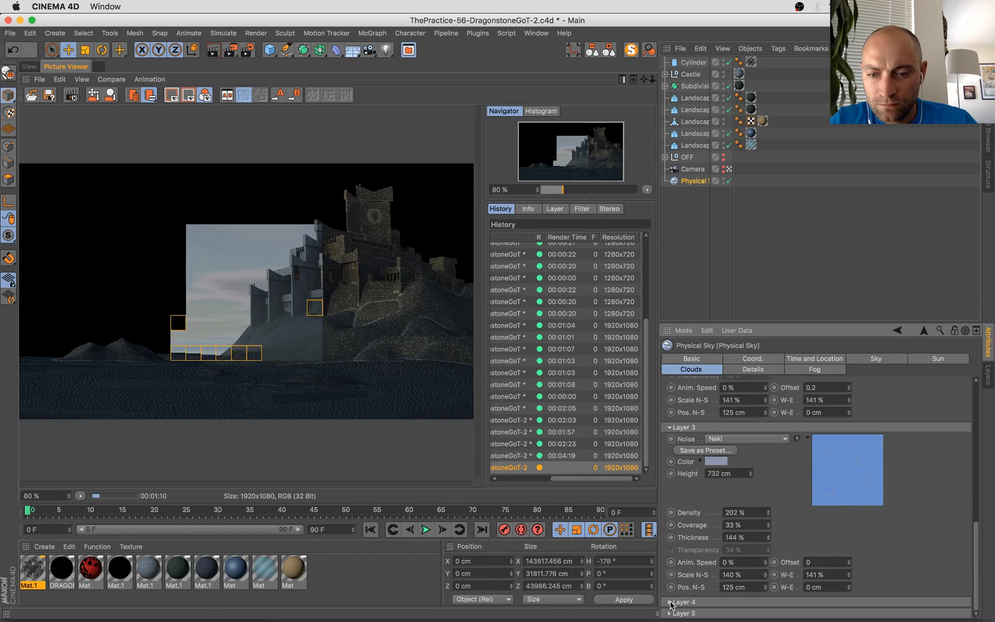
pyautogui.click(670, 602)
pyautogui.scroll(-5, 760, 585)
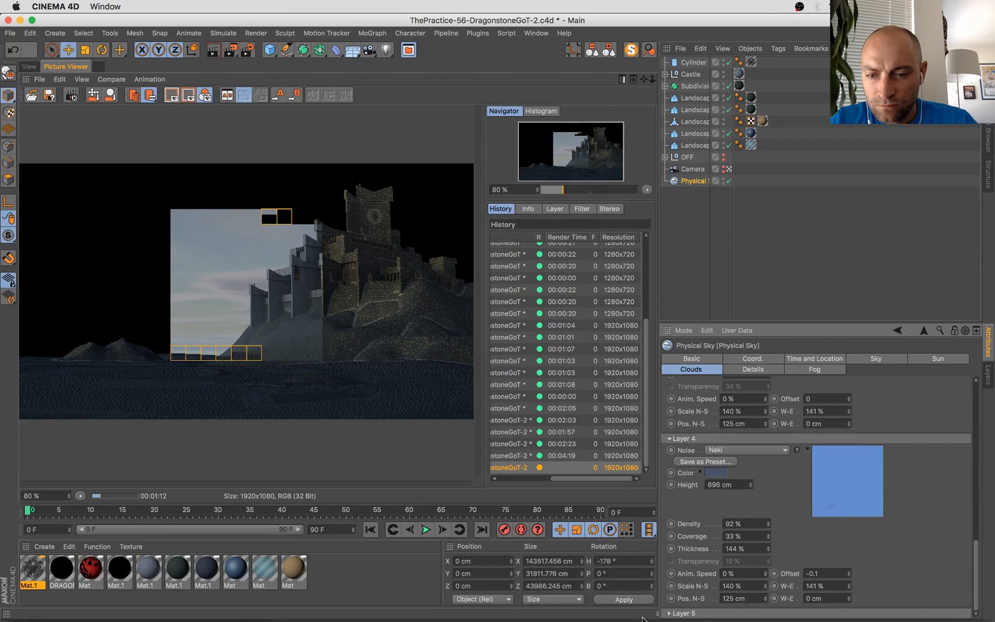
pyautogui.click(670, 613)
pyautogui.scroll(-5, 695, 572)
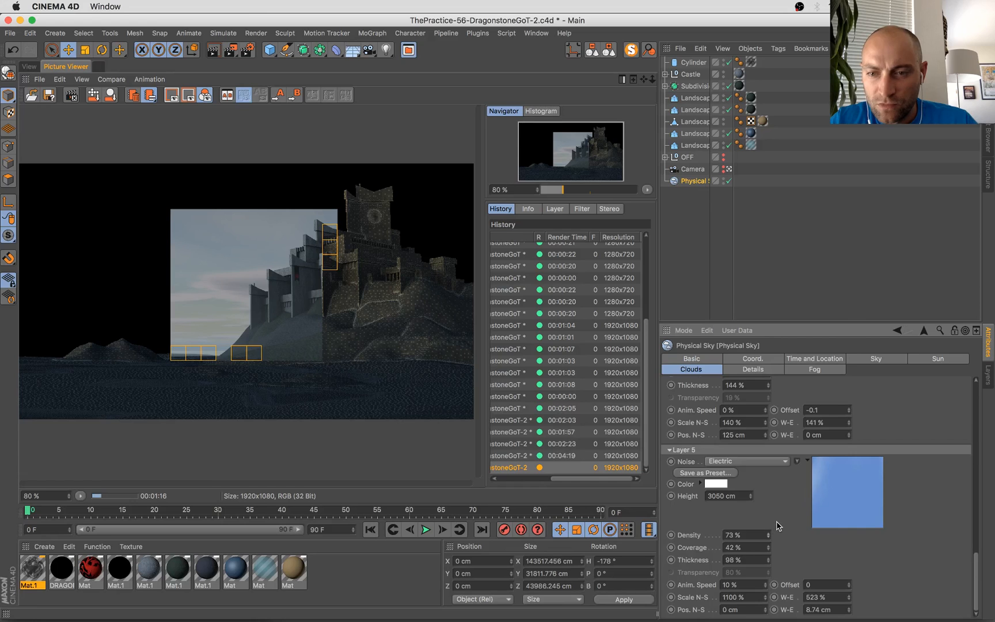
pyautogui.press('super+s')
# Set the Physical Sky's sun intensity to 50%
pyautogui.click(942, 360)
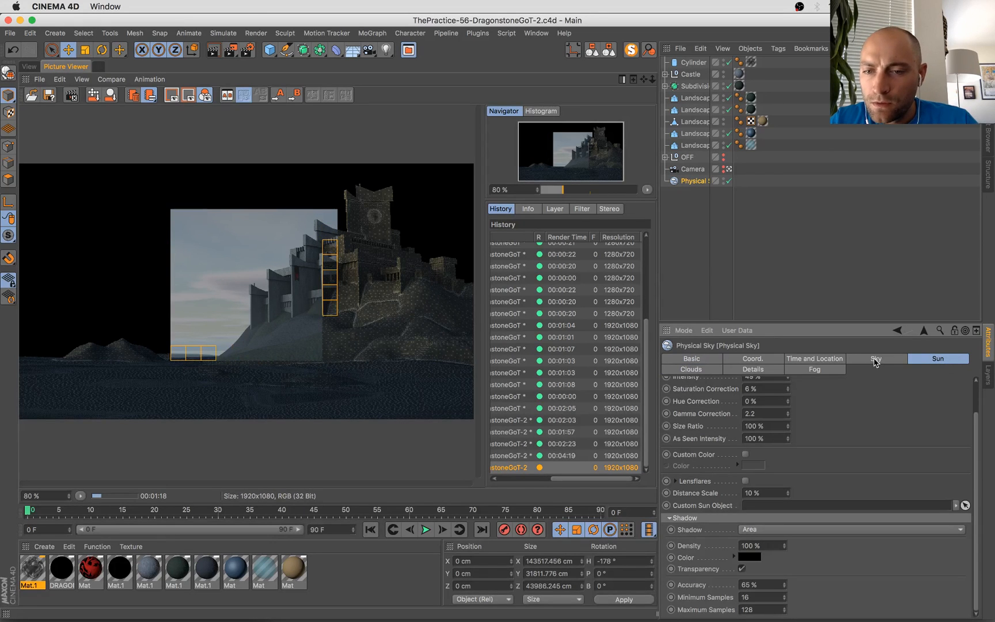
pyautogui.scroll(2, 923, 455)
pyautogui.moveTo(793, 411); pyautogui.dragTo(793, 408)
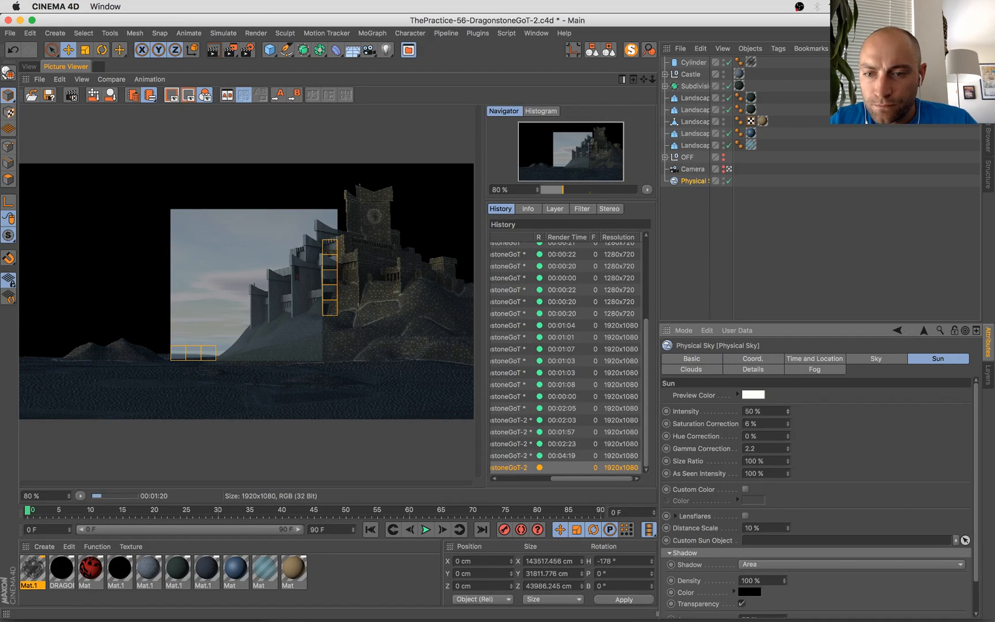
# Set the Physical Sky's sky color warmth to 45% and its sky intensity to 109%
pyautogui.click(876, 358)
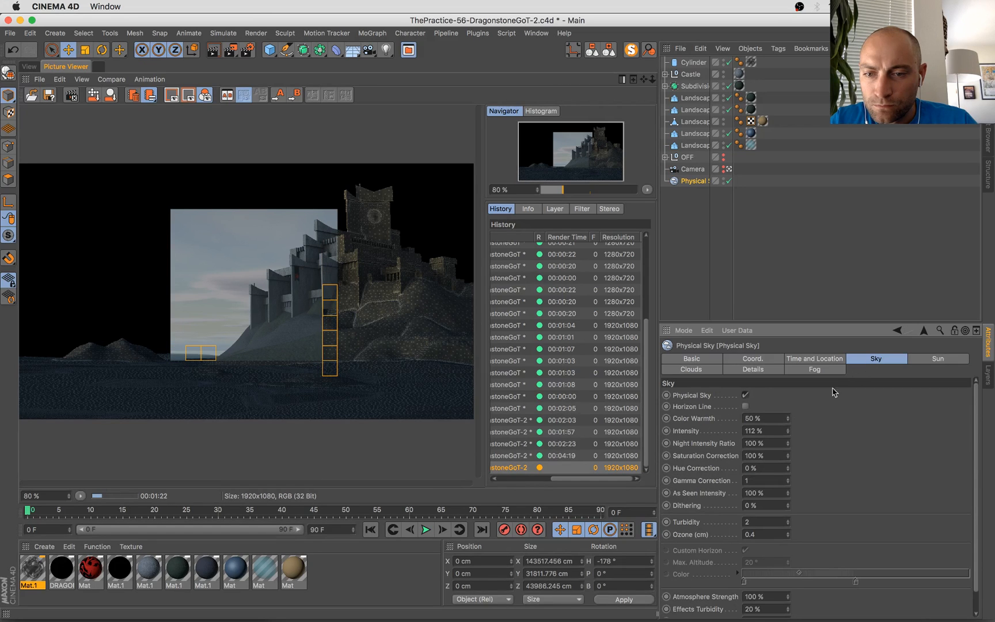
pyautogui.moveTo(788, 421); pyautogui.dragTo(789, 432)
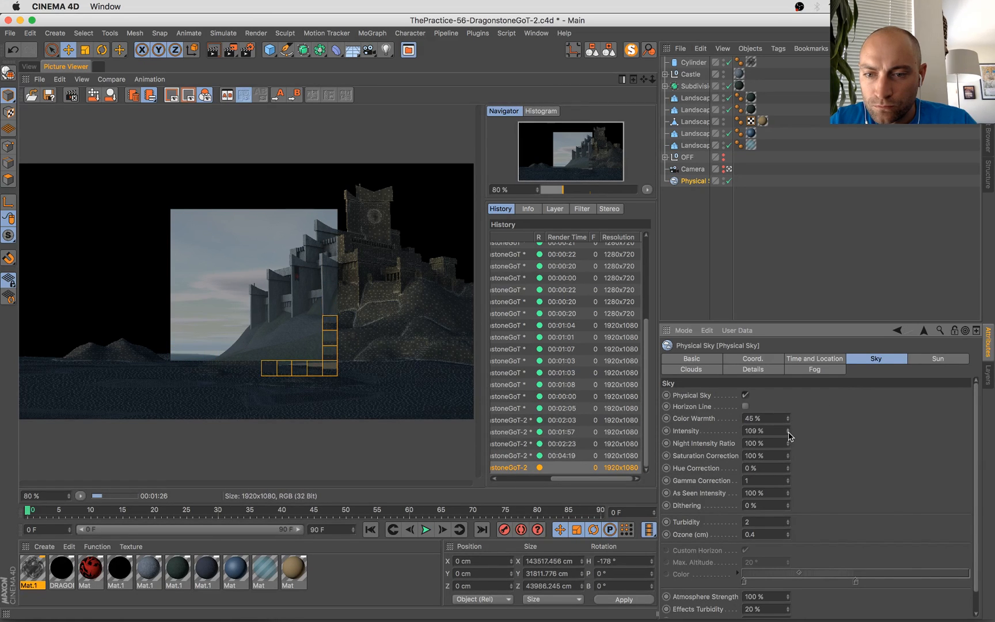
# Set the Physical Sky's sky intensity to 106%, save the scene, and inspect the render in progress
pyautogui.press('super+s')
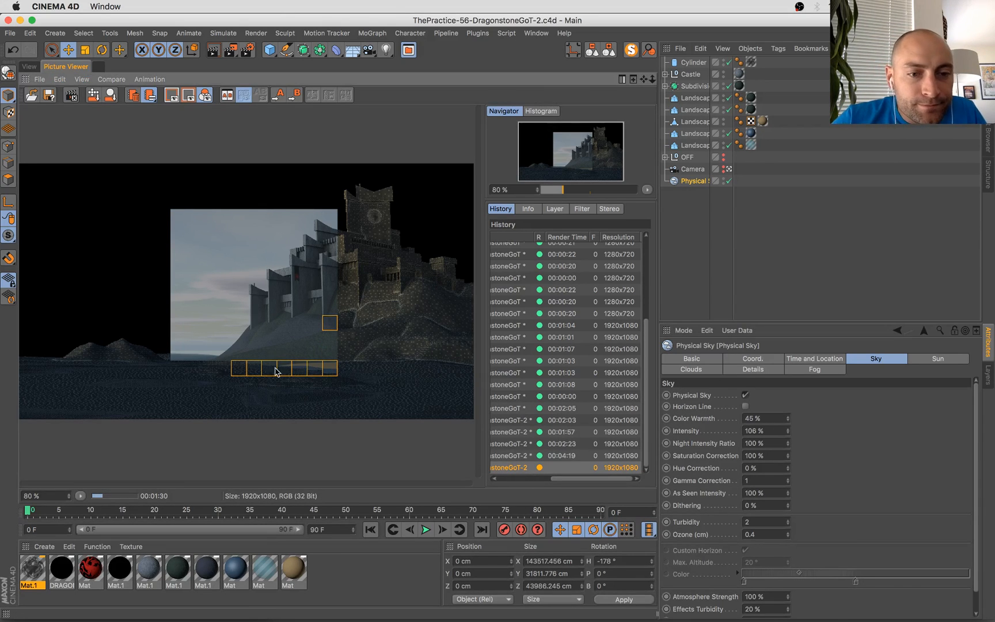
pyautogui.scroll(1, 268, 353)
pyautogui.moveTo(327, 313); pyautogui.dragTo(285, 327)
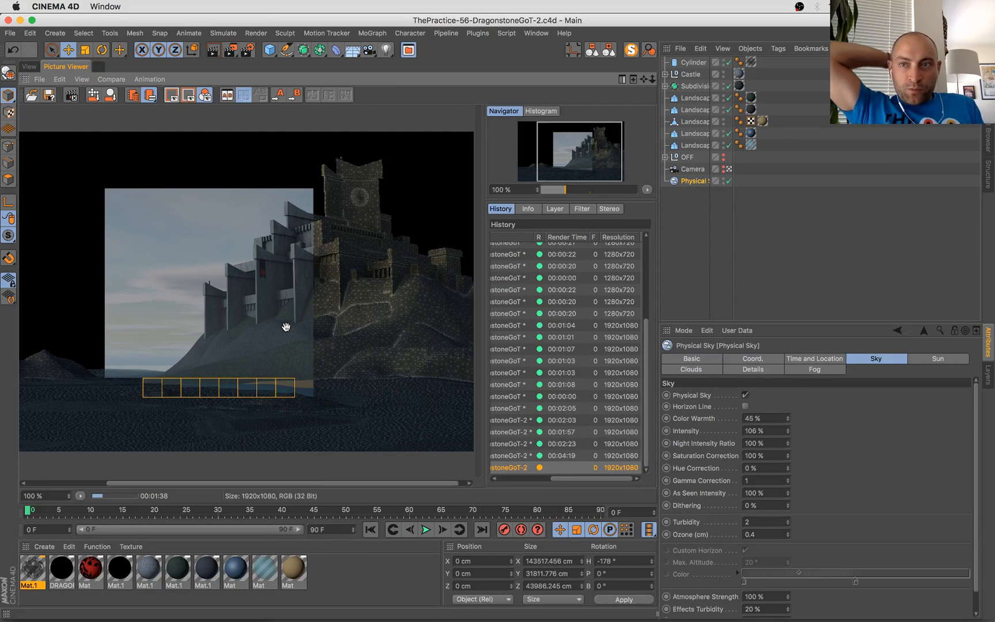
pyautogui.scroll(-1, 291, 249)
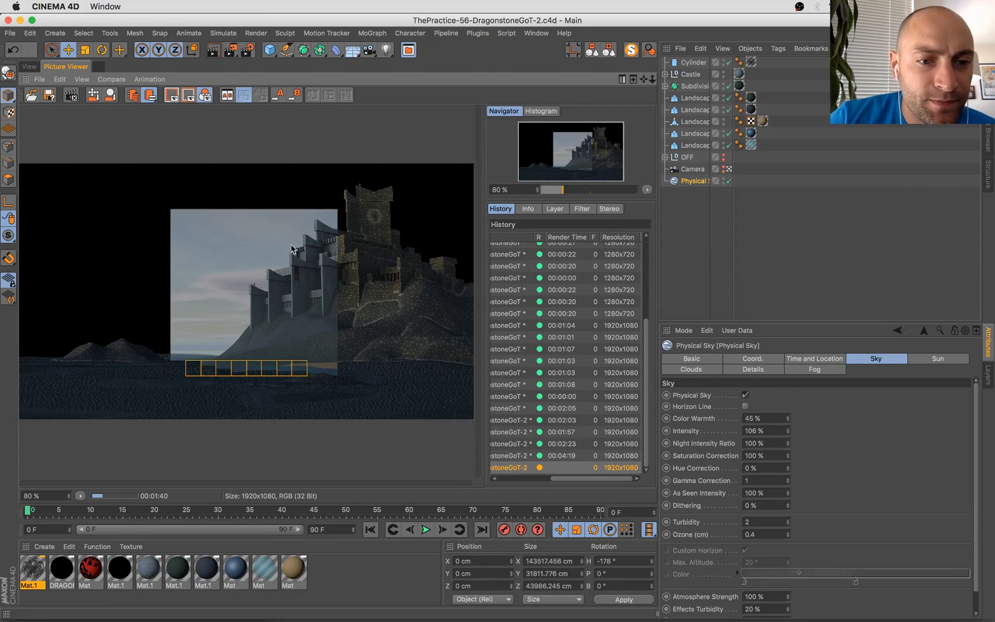
# Examine the Dragonstone reference images in Preview, including the rocky peak in the island screenshot, and compare them with the Cinema 4D render
pyautogui.hotkey('ctrl', 'Up')
pyautogui.click(790, 207)
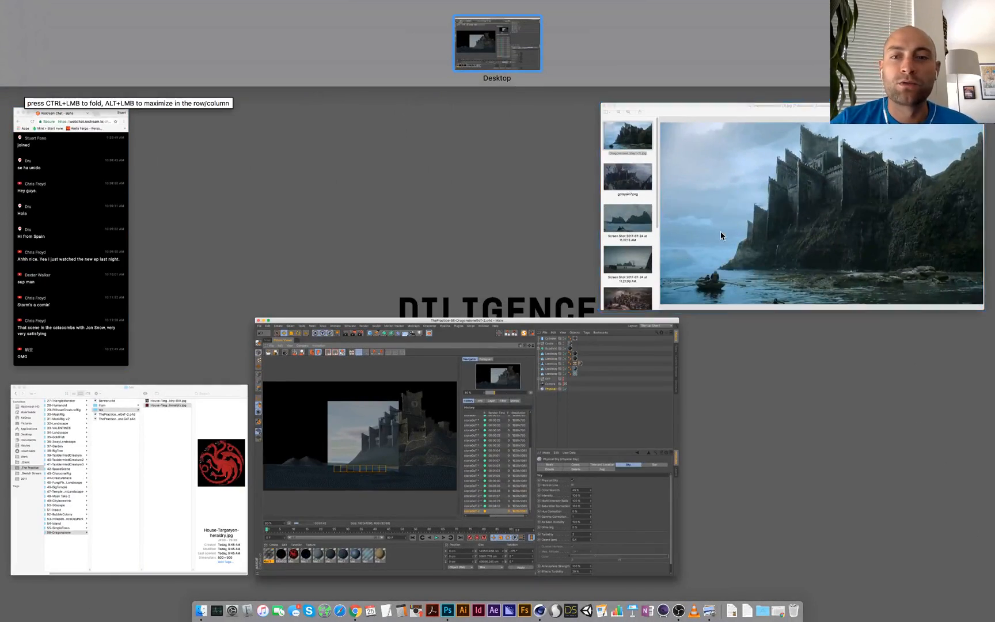
pyautogui.click(174, 217)
pyautogui.press('Up')
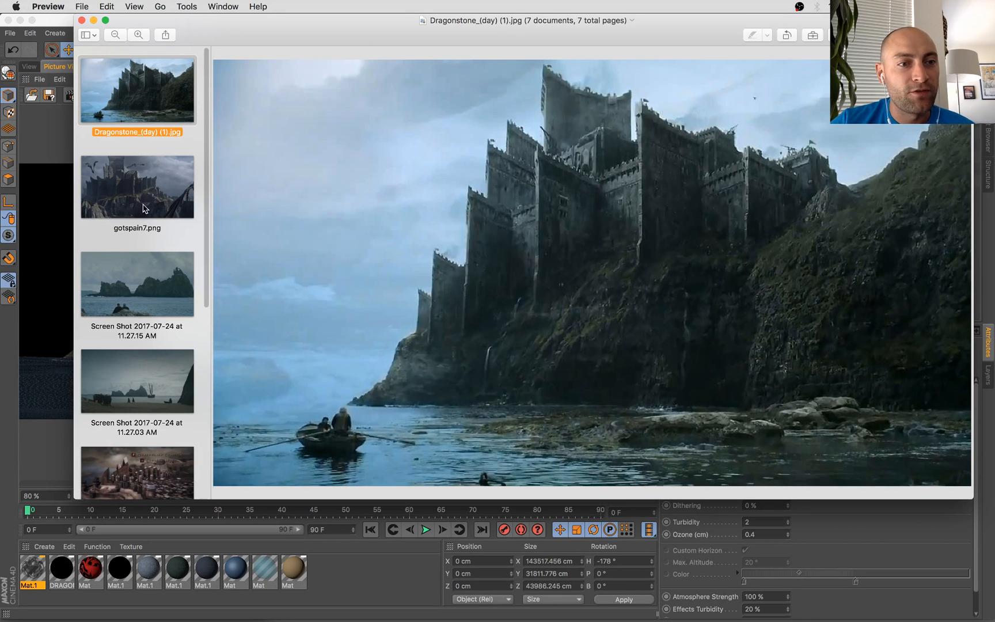
pyautogui.click(145, 291)
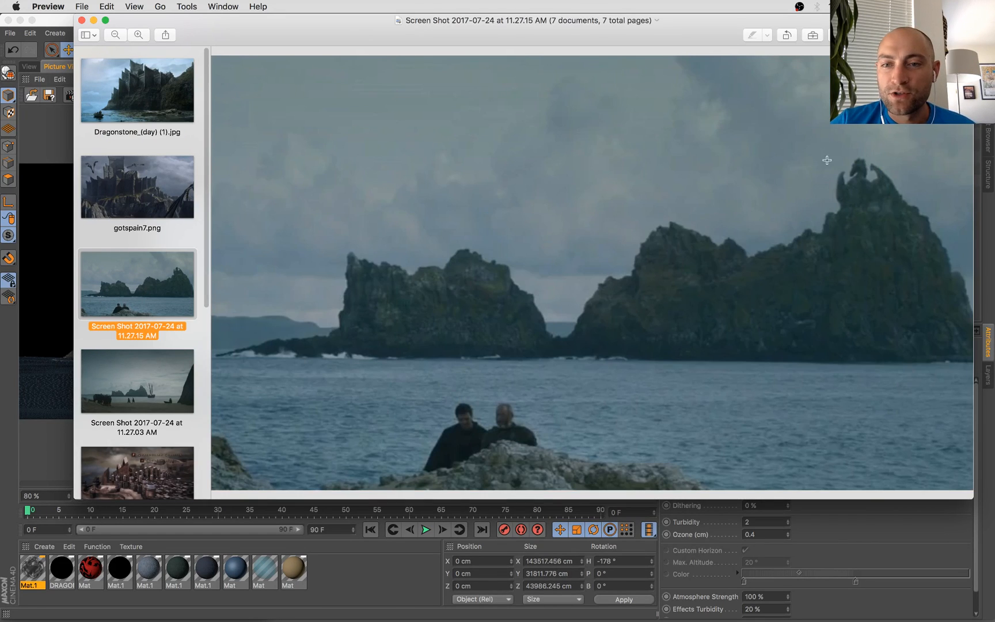
pyautogui.moveTo(2, 1)
pyautogui.click(856, 229)
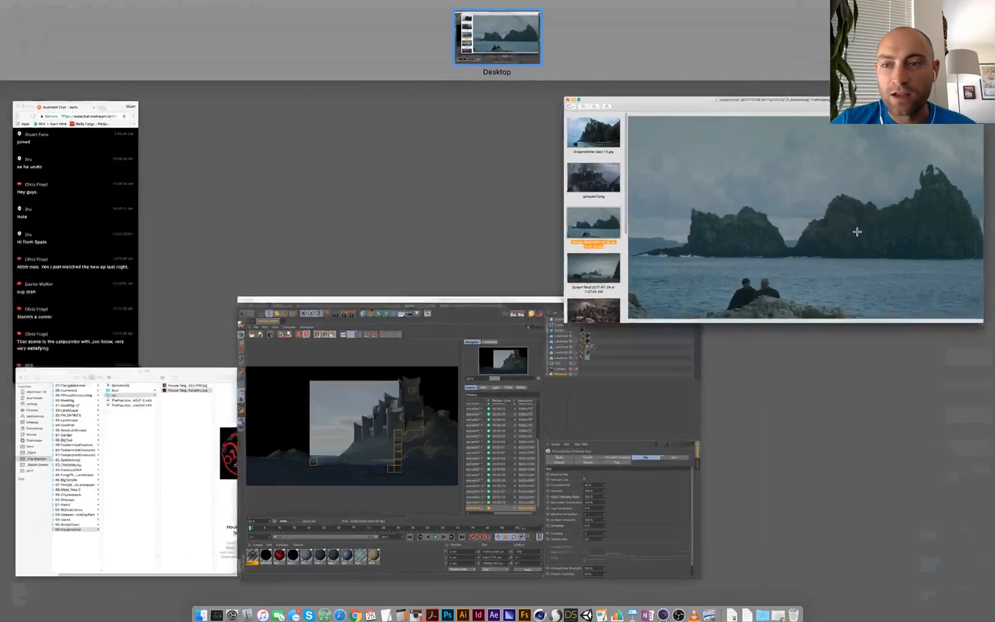
pyautogui.moveTo(817, 146); pyautogui.dragTo(939, 271)
pyautogui.moveTo(904, 231); pyautogui.dragTo(889, 220)
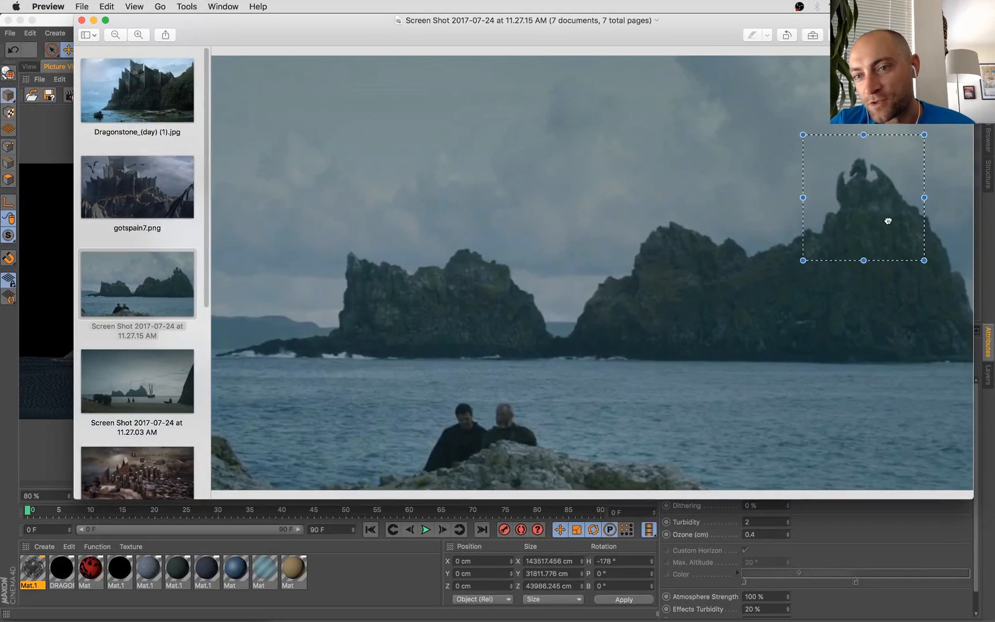
pyautogui.click(897, 301)
pyautogui.moveTo(1, 1)
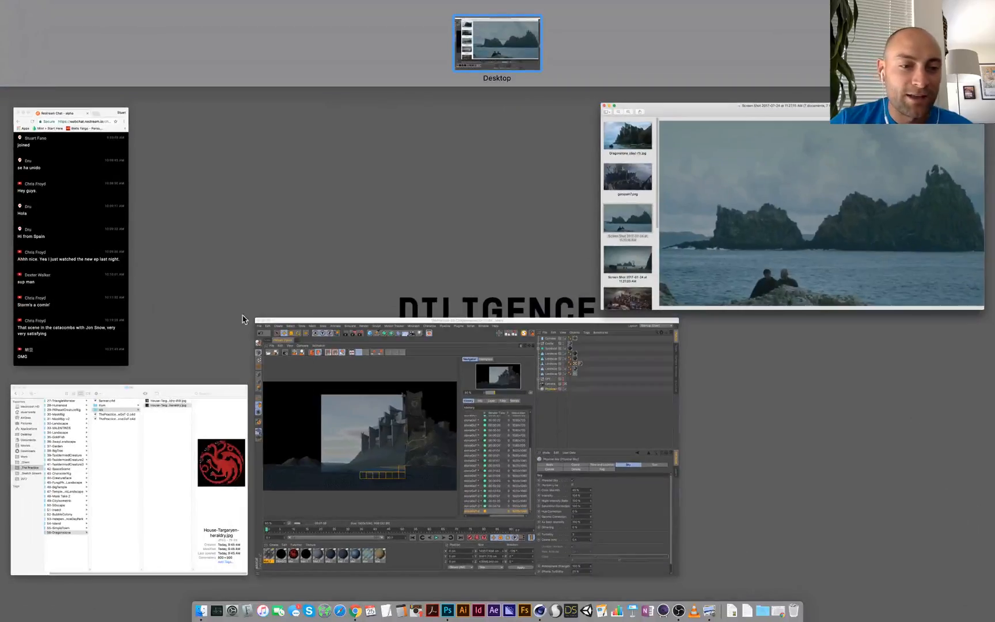
pyautogui.click(383, 368)
pyautogui.scroll(1, 91, 275)
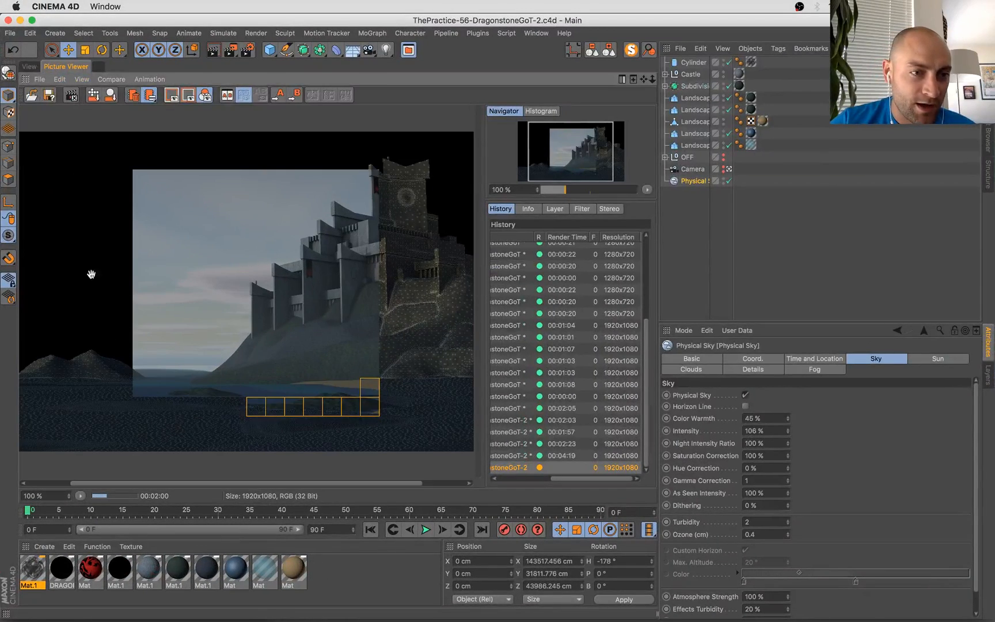
# Return to the perspective view and expand the Subdivision Surface and its Null so the landscape names show in full
pyautogui.click(33, 66)
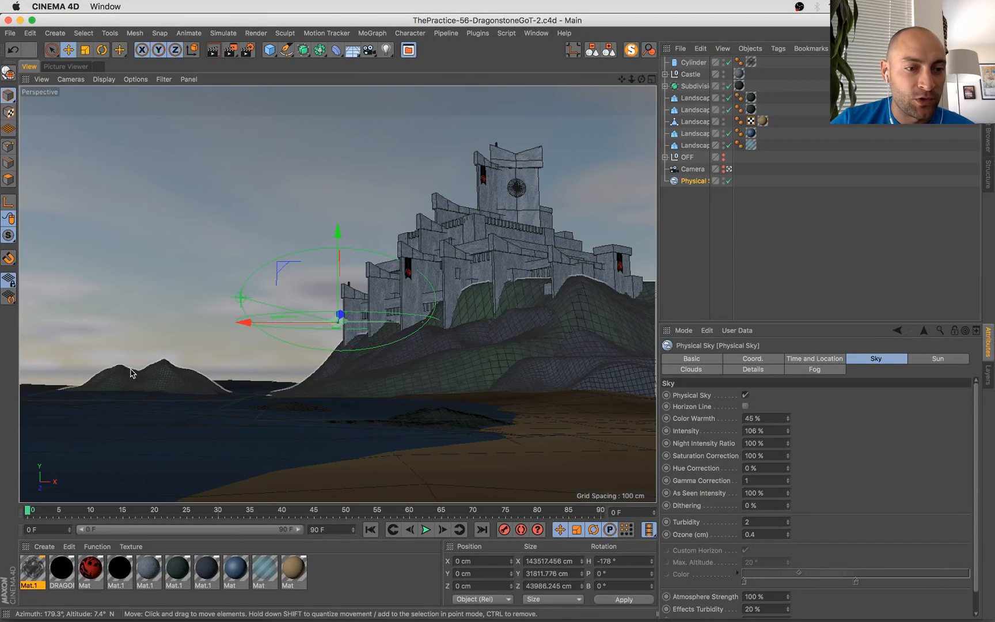
pyautogui.click(195, 411)
pyautogui.click(665, 86)
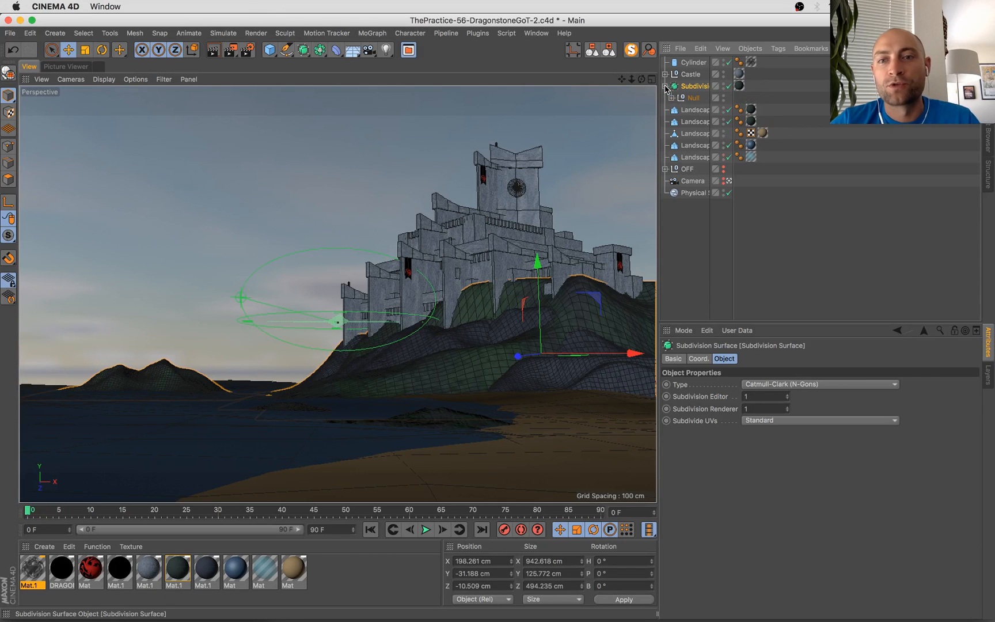
pyautogui.click(672, 97)
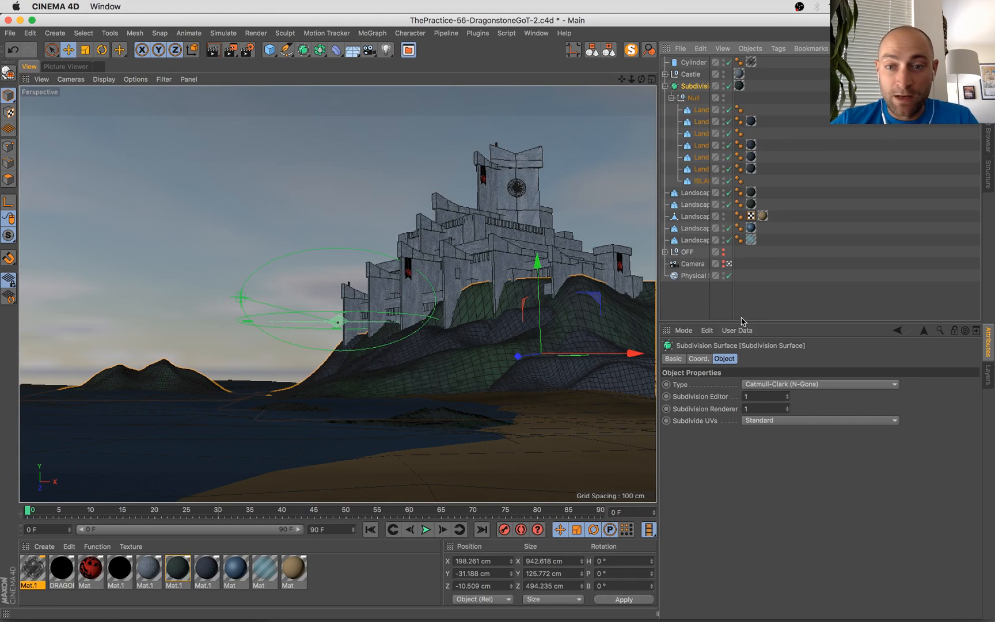
pyautogui.moveTo(733, 308); pyautogui.dragTo(786, 288)
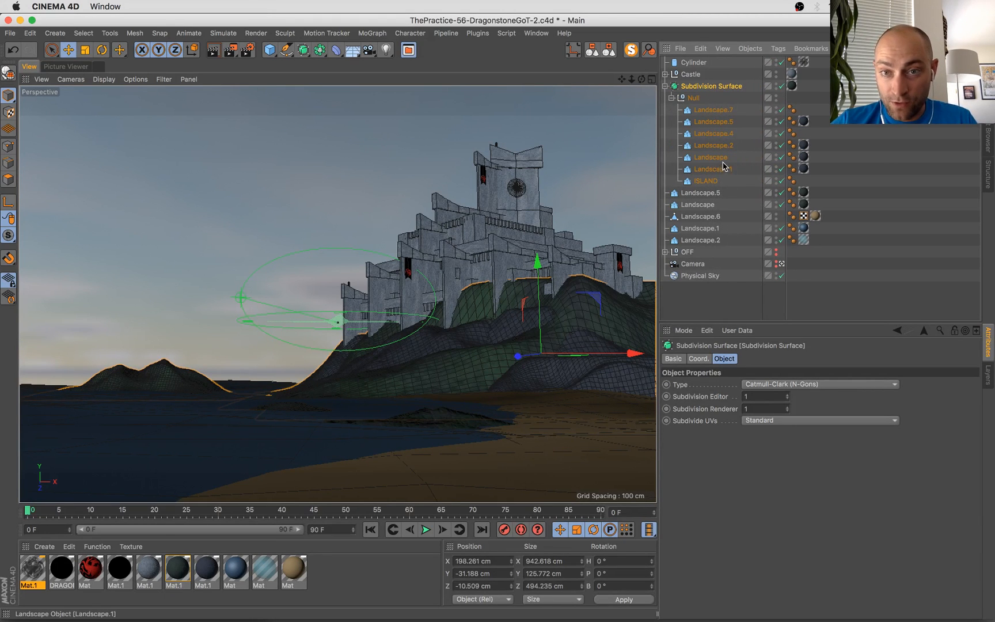
# Move the ISLAND landscape to about -416 cm in X, save the scene, and rotate its heading to 10°
pyautogui.click(720, 111)
pyautogui.click(723, 120)
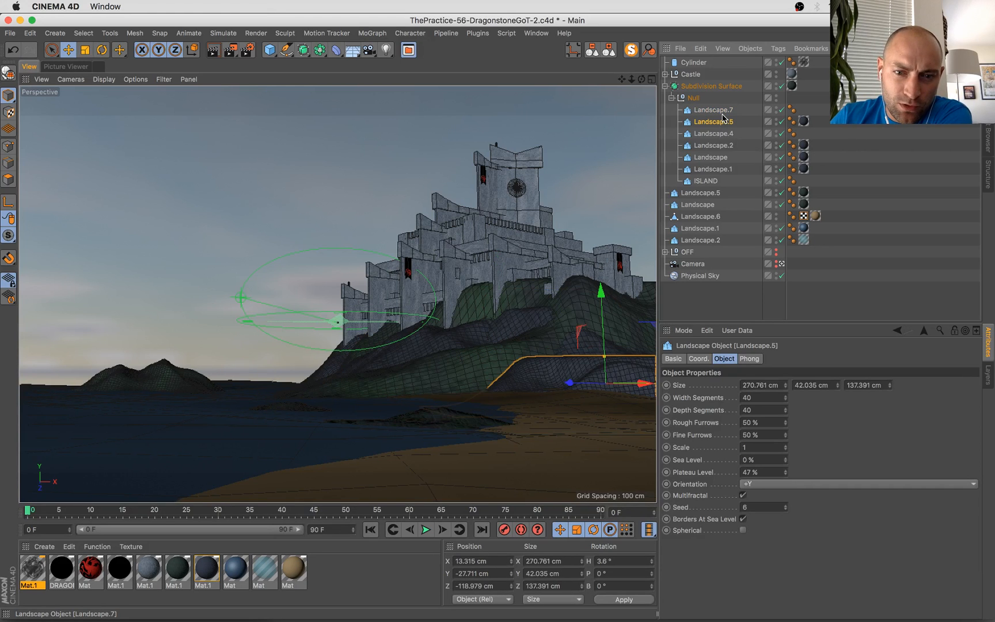
pyautogui.press('Down')
pyautogui.press('Down')
pyautogui.press('Down')
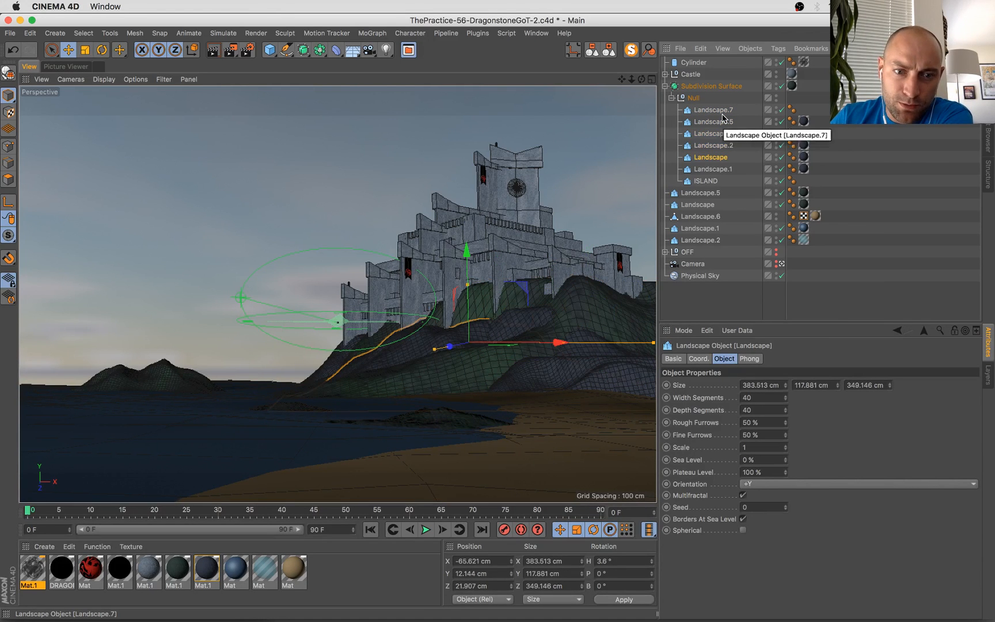
pyautogui.press('Down')
pyautogui.press('Down')
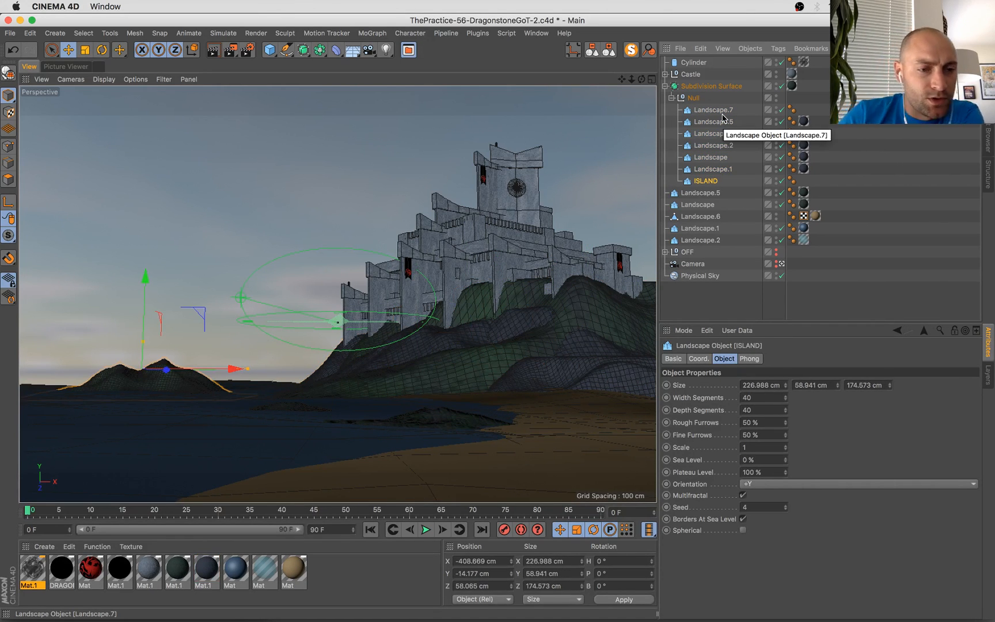
pyautogui.moveTo(207, 369); pyautogui.dragTo(198, 372)
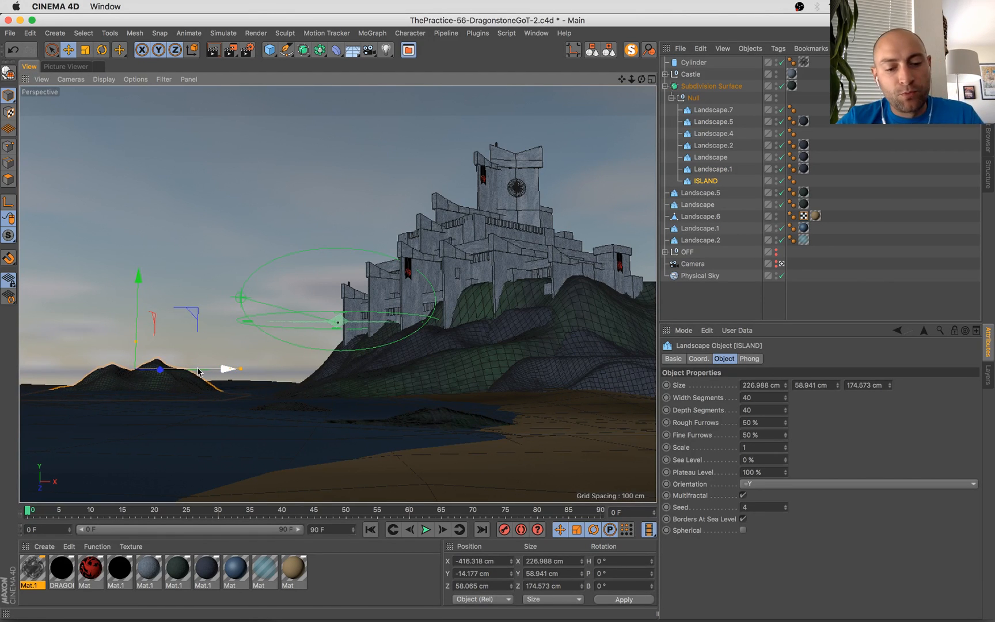
pyautogui.press('super+s')
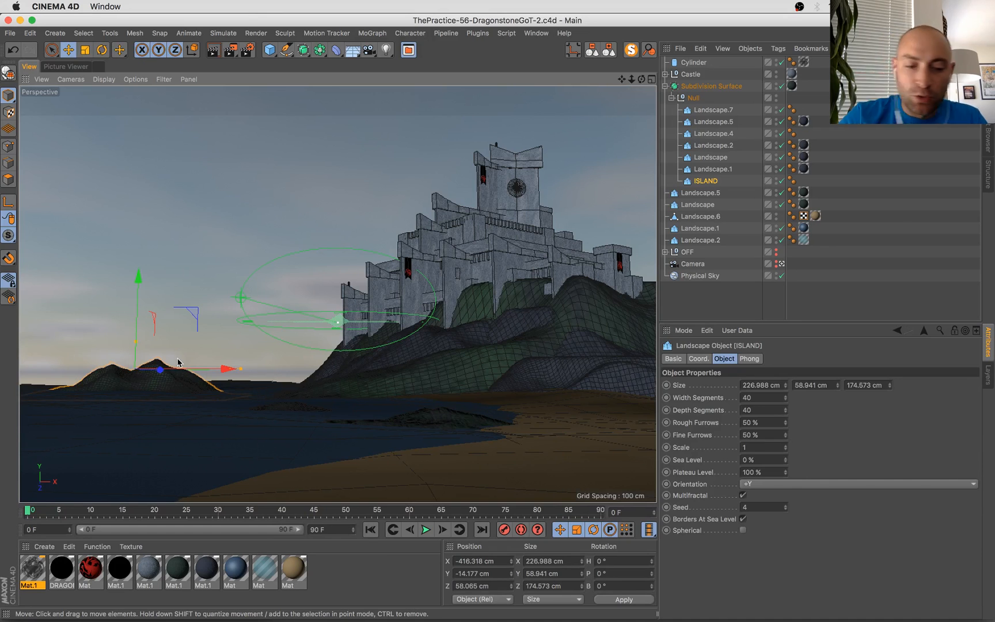
pyautogui.press('r')
pyautogui.moveTo(180, 369); pyautogui.dragTo(189, 375)
# Check the island reference screenshot in Preview again and return to the Cinema 4D scene
pyautogui.press('super+Tab')
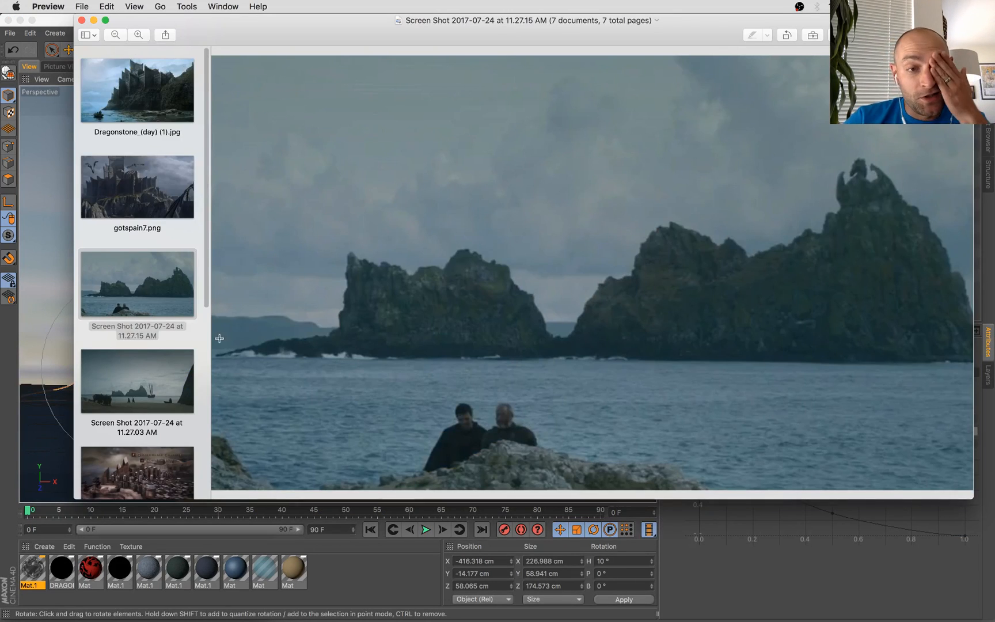
pyautogui.moveTo(1, 1)
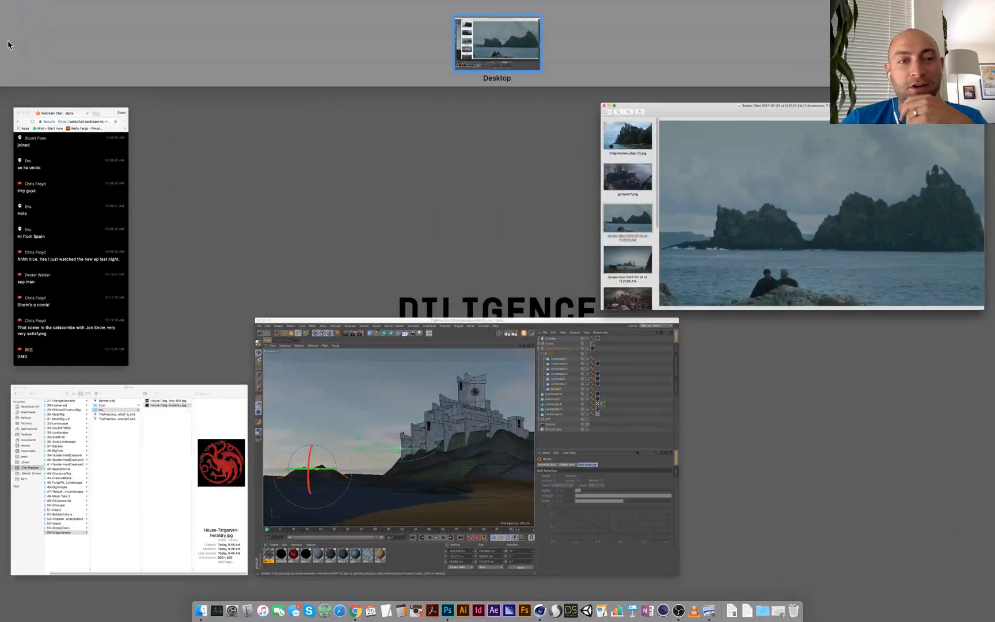
pyautogui.click(650, 432)
# Read the recent viewer messages in the Restream chat and return to Cinema 4D
pyautogui.moveTo(1, 1)
pyautogui.click(97, 233)
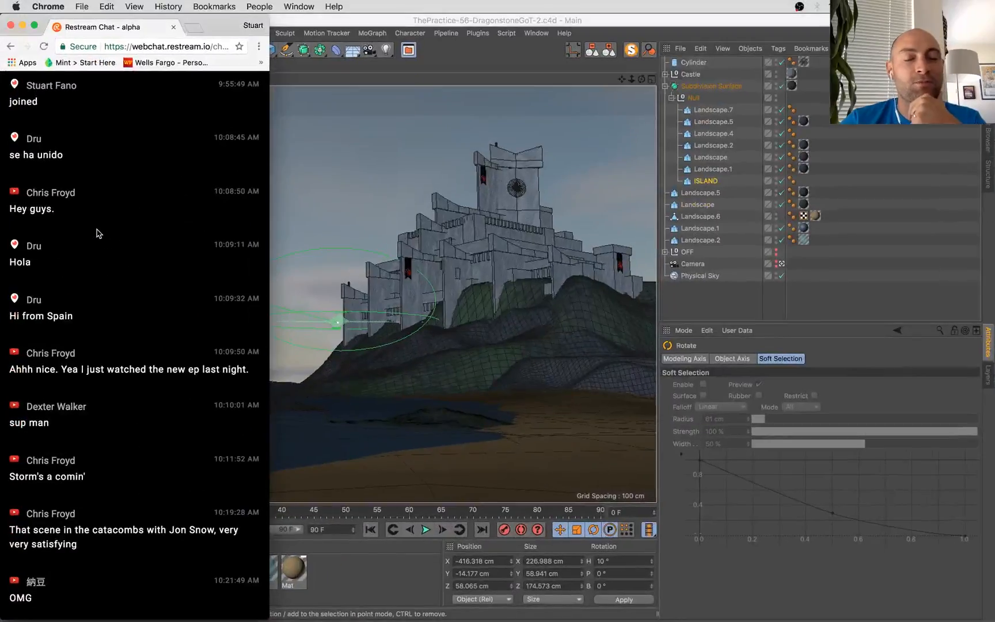
pyautogui.moveTo(121, 494); pyautogui.dragTo(139, 545)
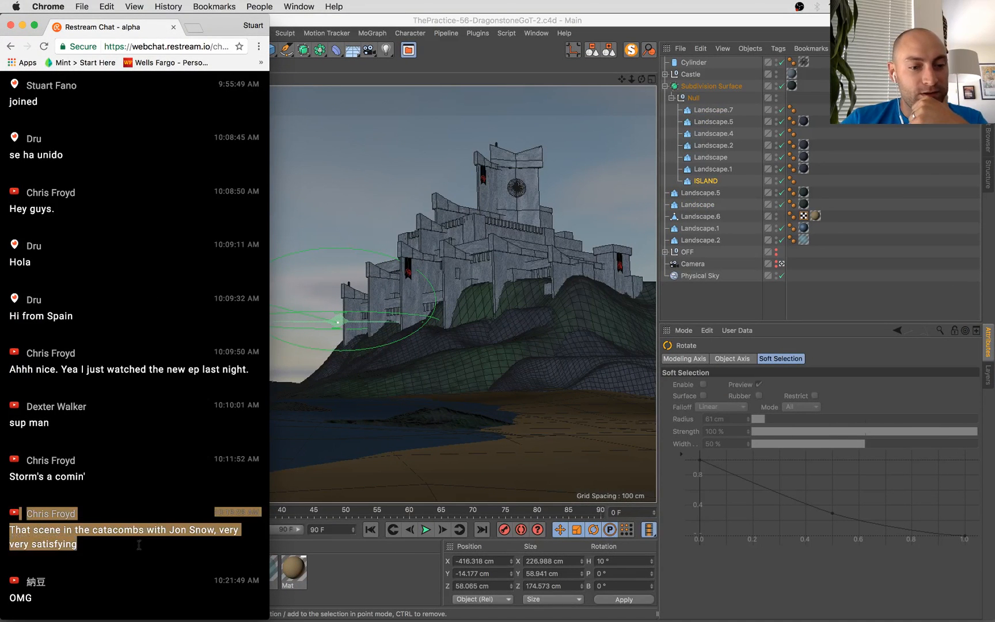
pyautogui.click(138, 542)
pyautogui.moveTo(85, 610); pyautogui.dragTo(78, 456)
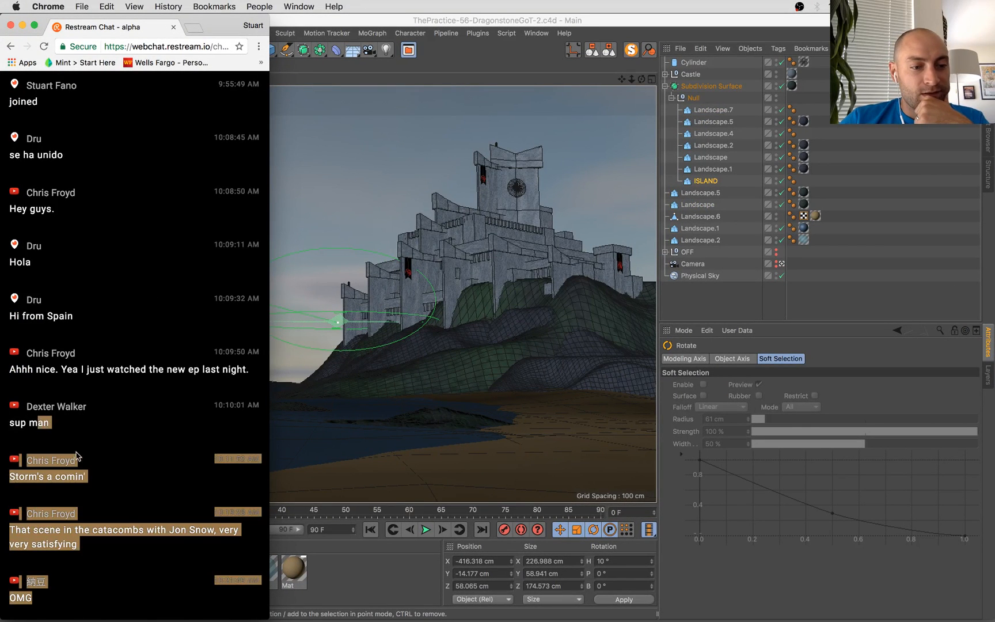
pyautogui.click(106, 495)
pyautogui.moveTo(126, 489); pyautogui.dragTo(135, 596)
pyautogui.click(122, 604)
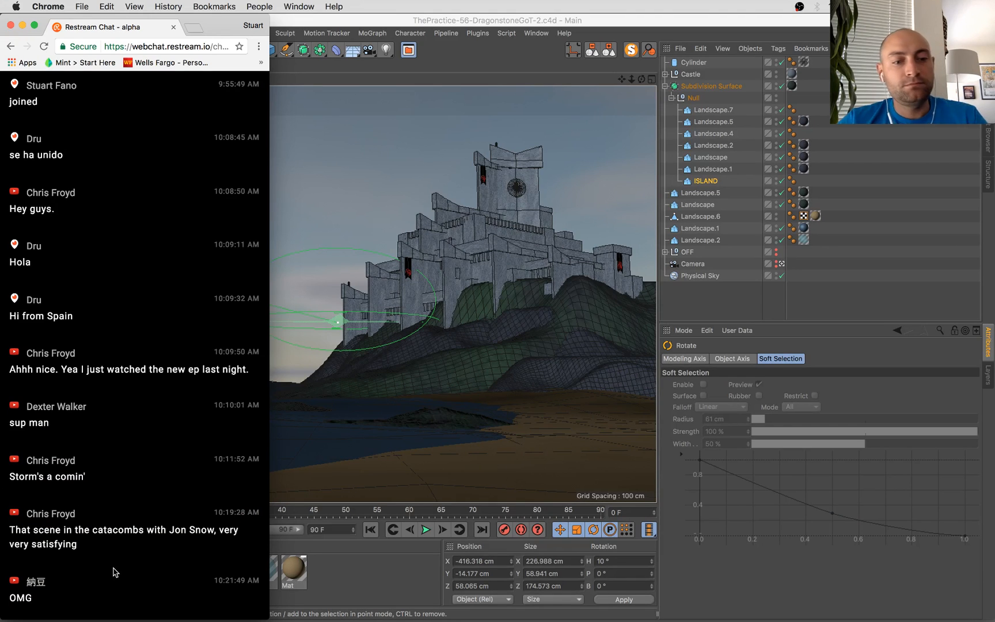
pyautogui.press('super+s')
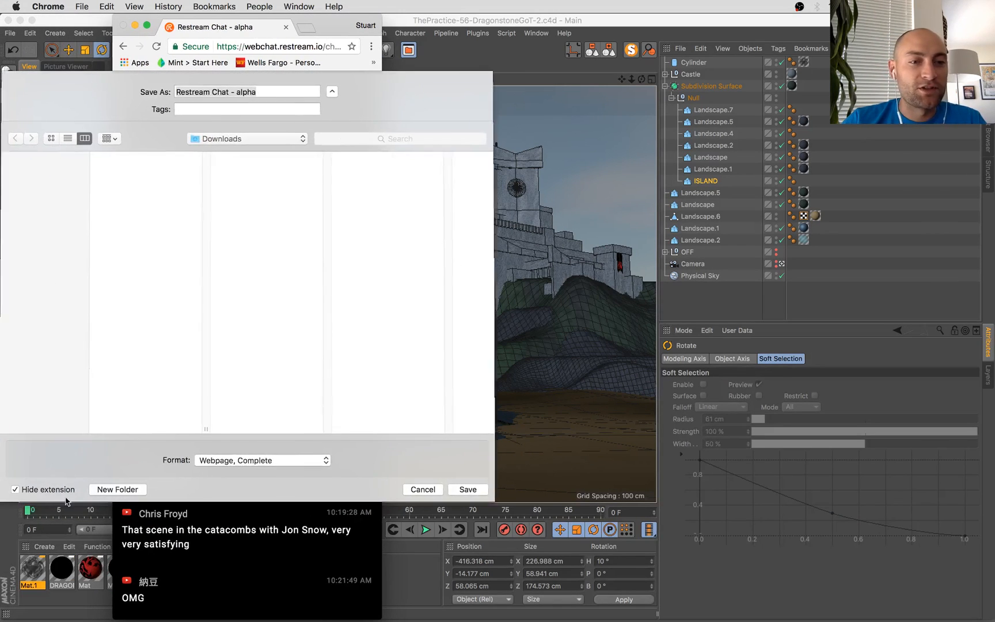
pyautogui.click(424, 489)
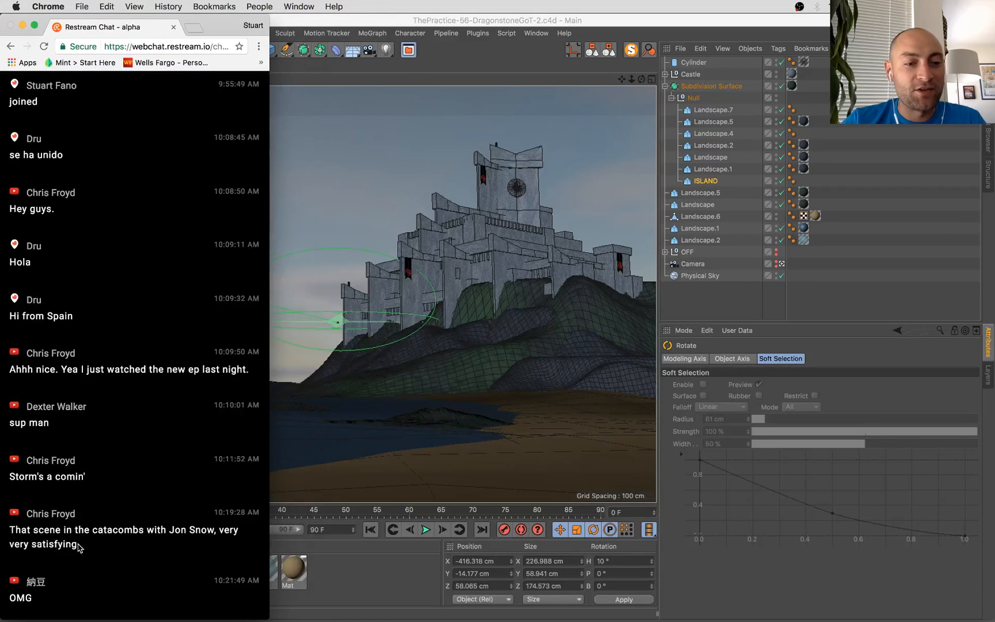
pyautogui.moveTo(115, 537); pyautogui.dragTo(89, 489)
pyautogui.click(89, 488)
pyautogui.click(372, 588)
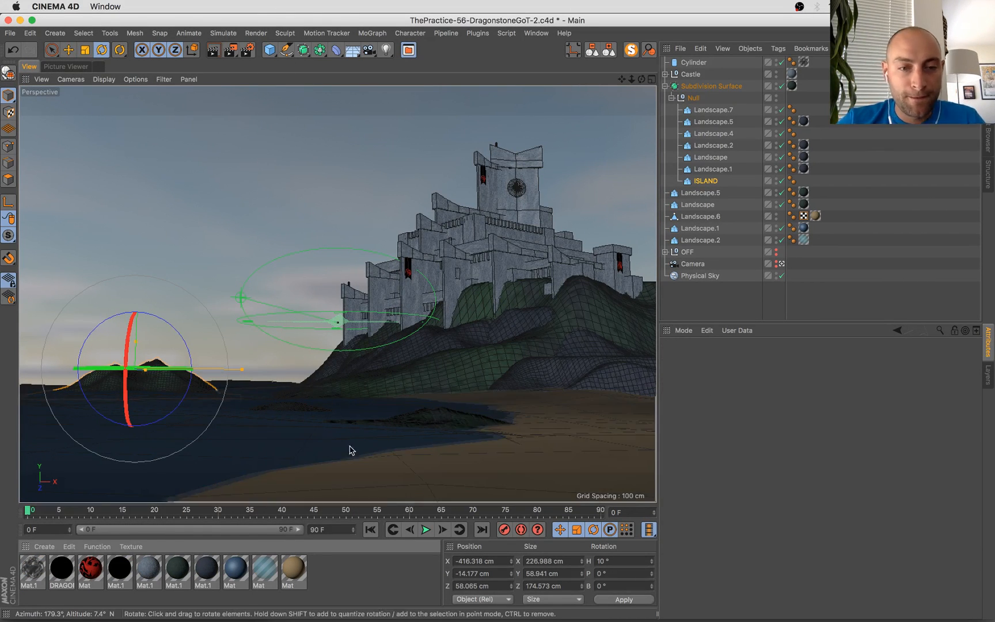
# Copy the small cube atop the main tower onto the lower neighbouring tower at about X -33 cm, Y 79 cm, and save the scene
pyautogui.click(499, 145)
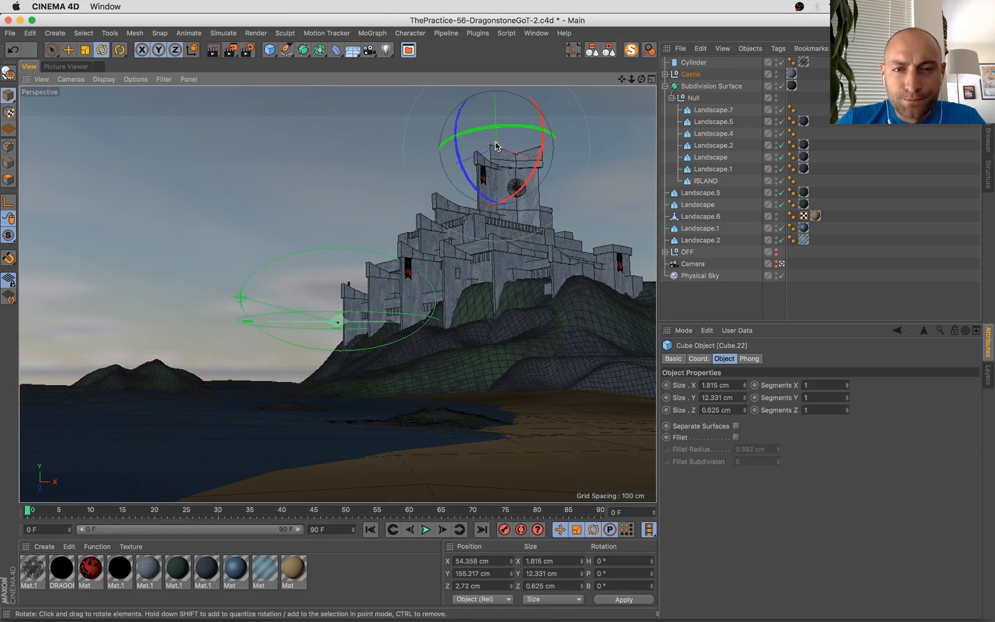
pyautogui.press('e')
pyautogui.moveTo(527, 161); pyautogui.dragTo(460, 161)
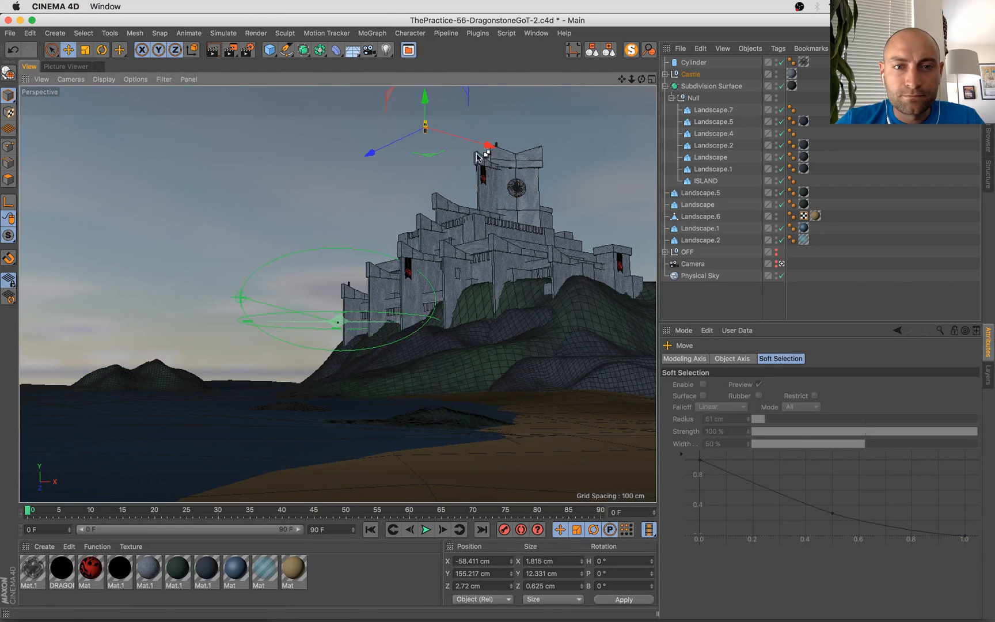
pyautogui.moveTo(437, 118); pyautogui.dragTo(439, 172)
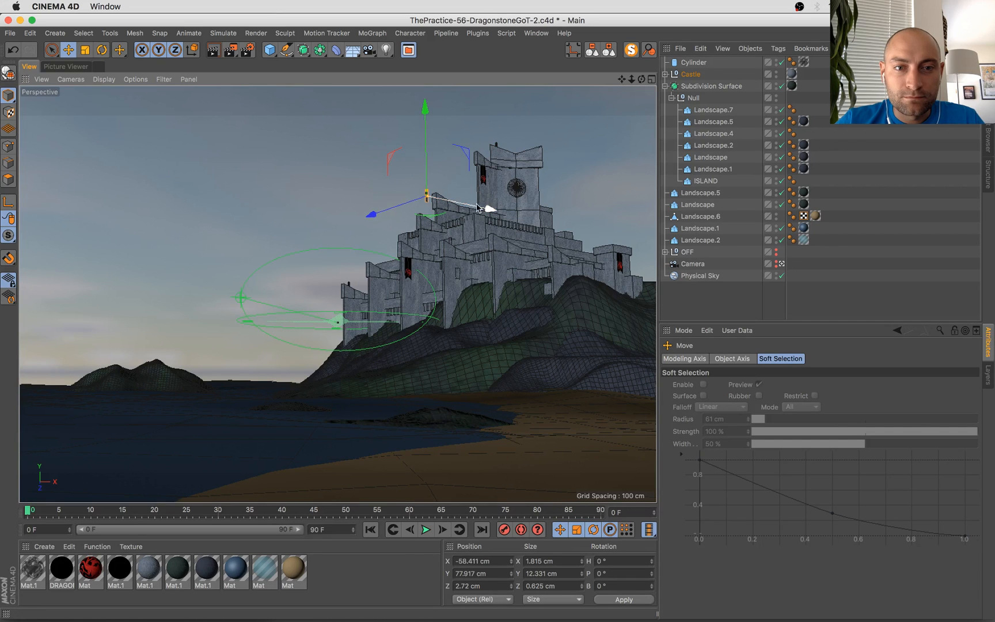
pyautogui.moveTo(480, 207); pyautogui.dragTo(491, 209)
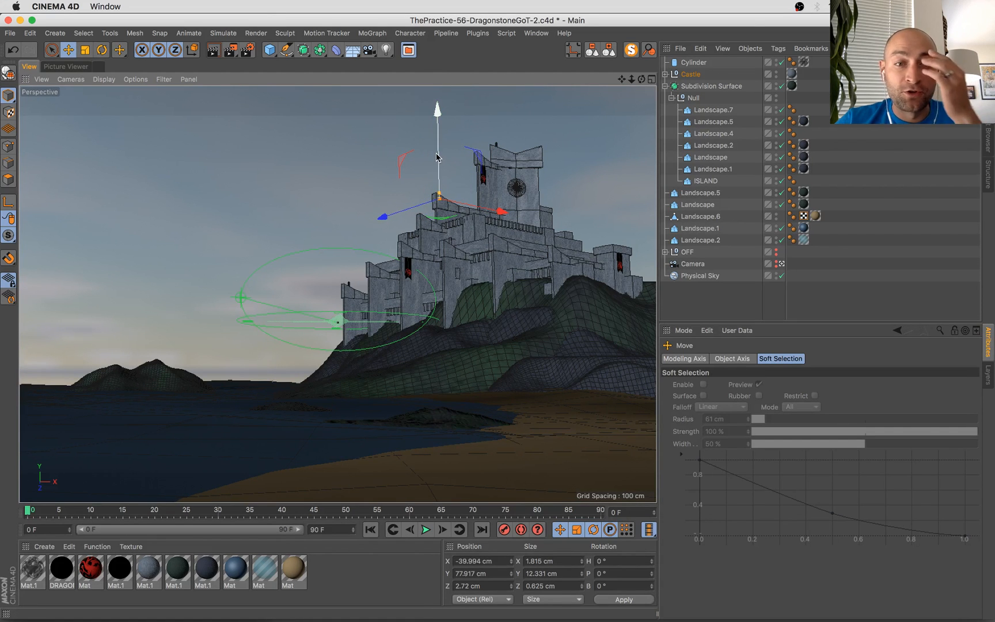
pyautogui.moveTo(439, 162); pyautogui.dragTo(440, 158)
pyautogui.moveTo(487, 207); pyautogui.dragTo(492, 207)
pyautogui.moveTo(442, 149); pyautogui.dragTo(443, 150)
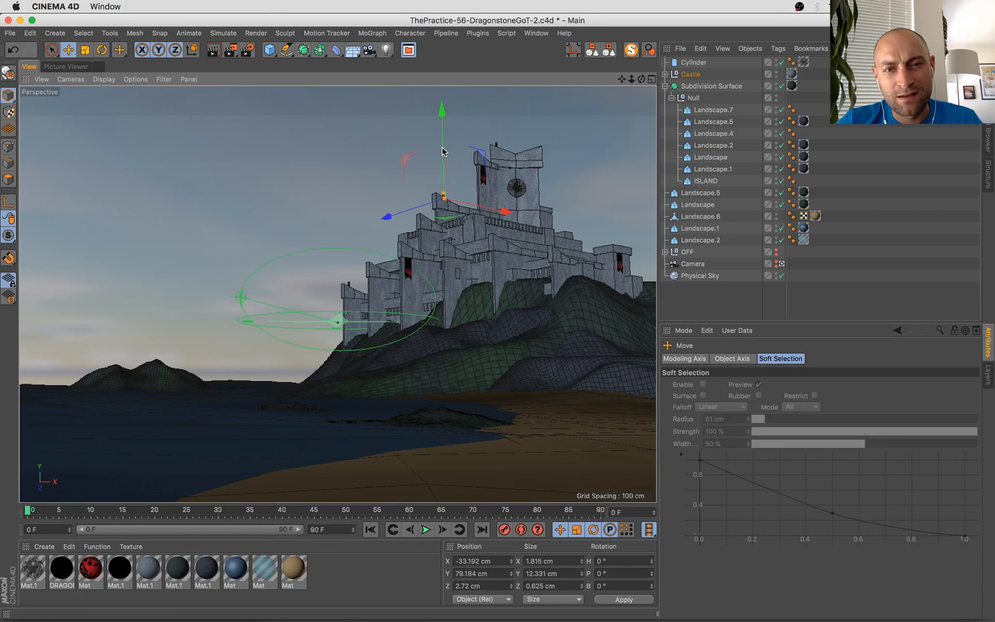
pyautogui.press('super+s')
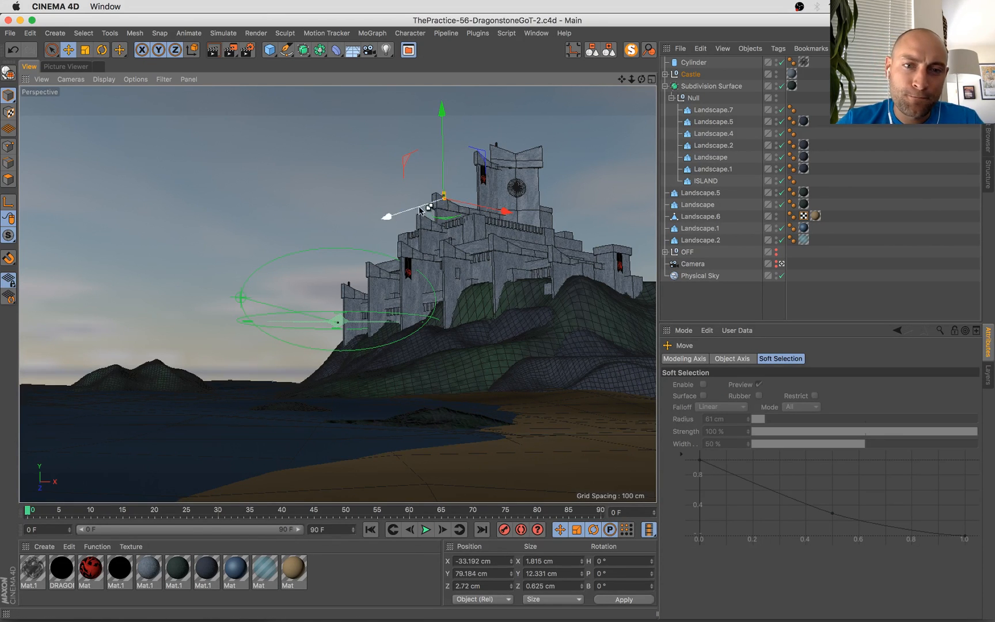
# Place the small cube on the terrace below the main tower at about X 64 cm, Y 54 cm, Z -27 cm, about 15 cm high, and save
pyautogui.moveTo(387, 217); pyautogui.dragTo(407, 210)
pyautogui.moveTo(461, 131); pyautogui.dragTo(462, 155)
pyautogui.moveTo(511, 226); pyautogui.dragTo(565, 228)
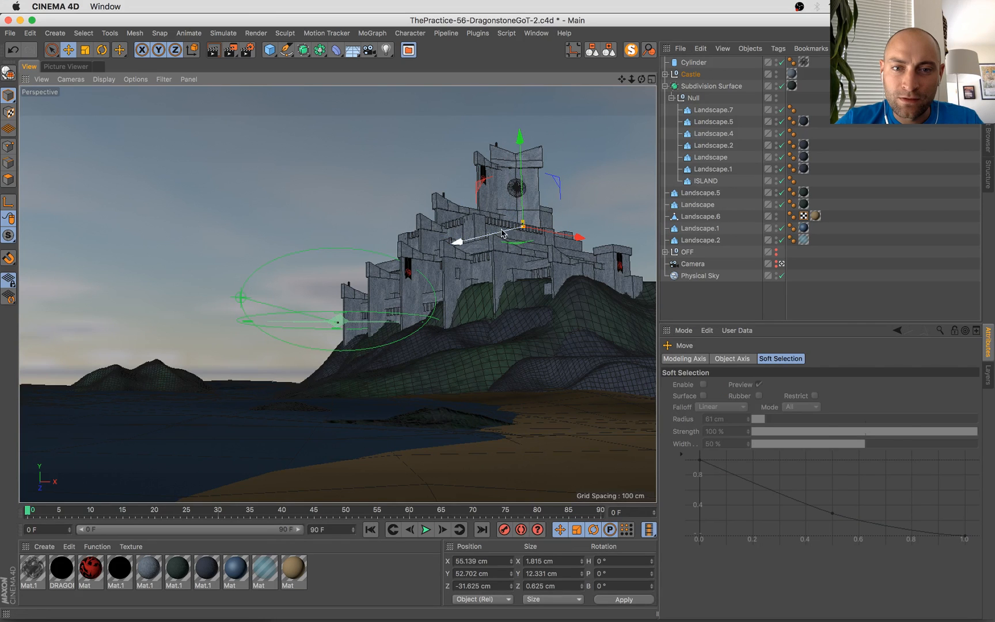
pyautogui.moveTo(500, 231); pyautogui.dragTo(549, 235)
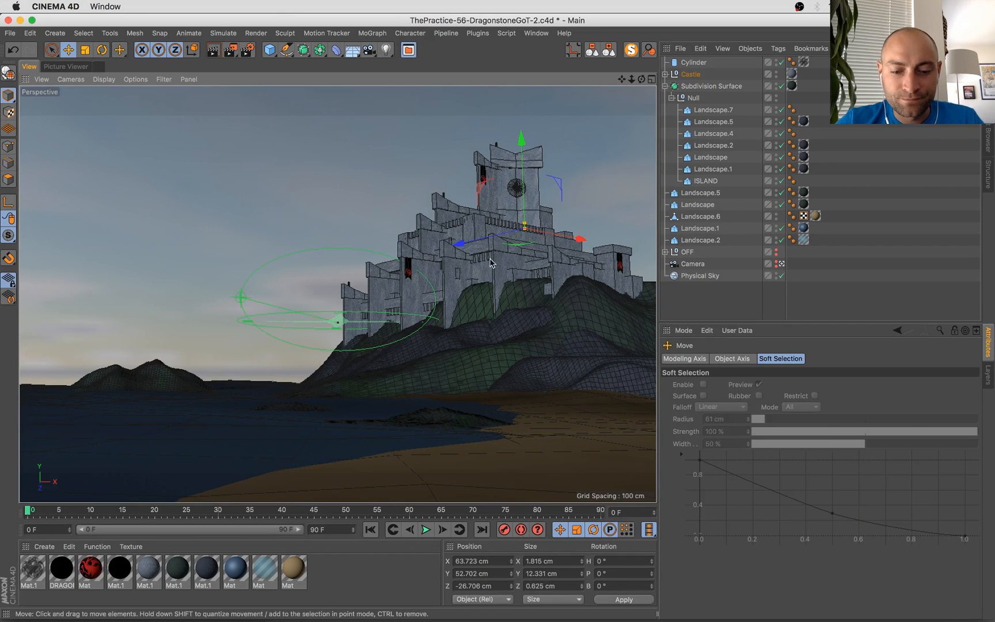
pyautogui.moveTo(523, 190); pyautogui.dragTo(524, 183)
pyautogui.press('super+s')
# Inspect the main tower's dragon emblem and the surrounding castle walls up close in the render in progress
pyautogui.click(59, 69)
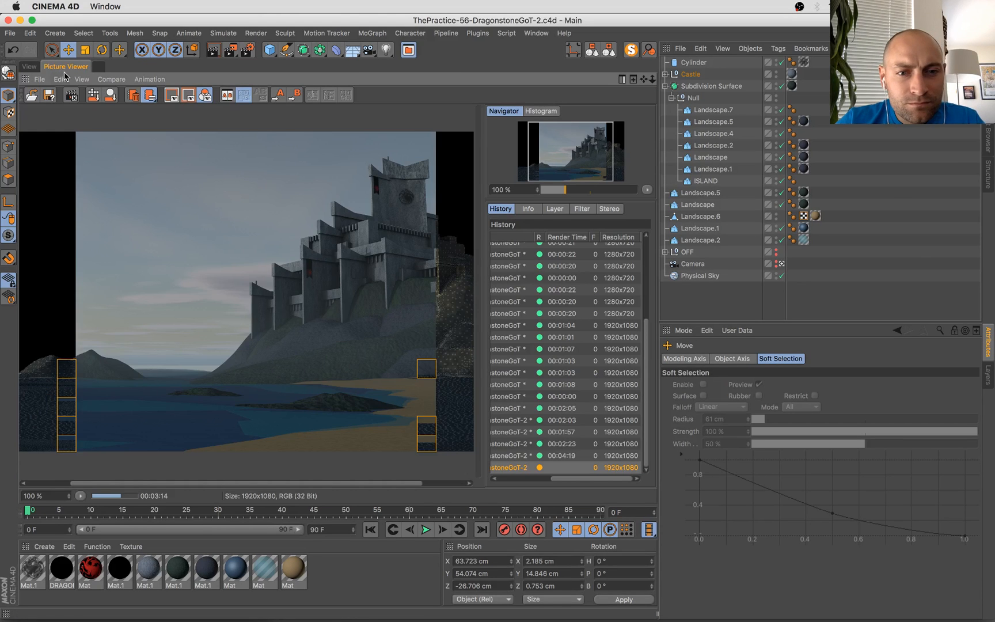
pyautogui.scroll(4, 415, 204)
pyautogui.scroll(5, 408, 128)
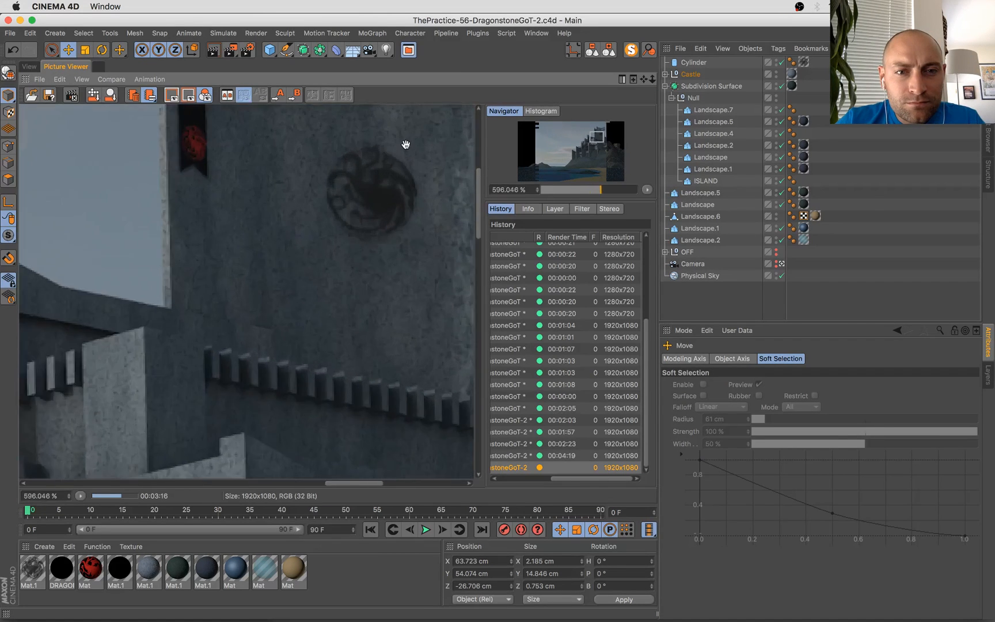
pyautogui.scroll(-8, 324, 288)
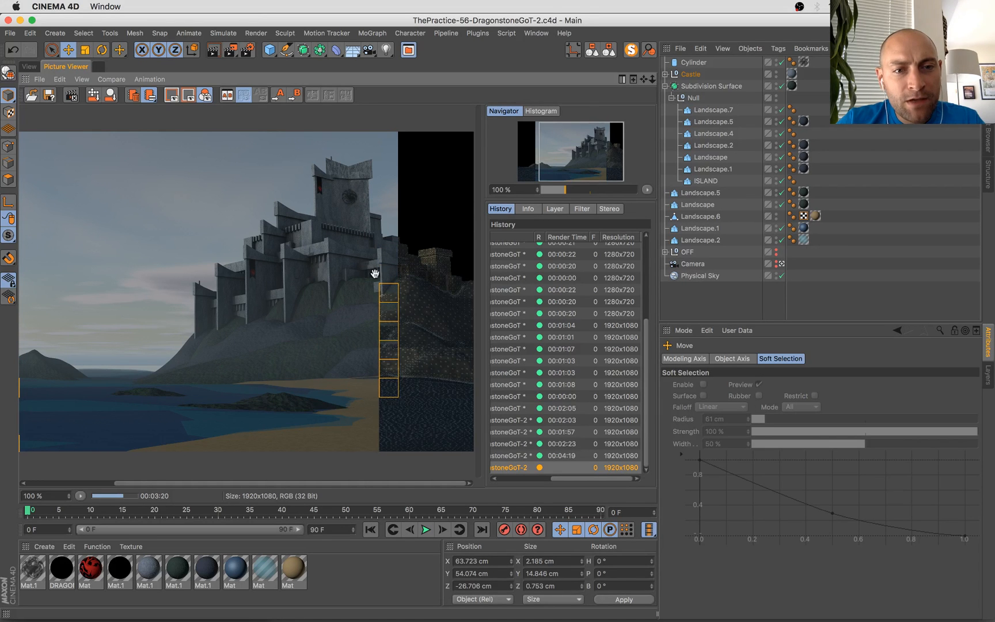
pyautogui.scroll(2, 334, 192)
pyautogui.scroll(6, 378, 151)
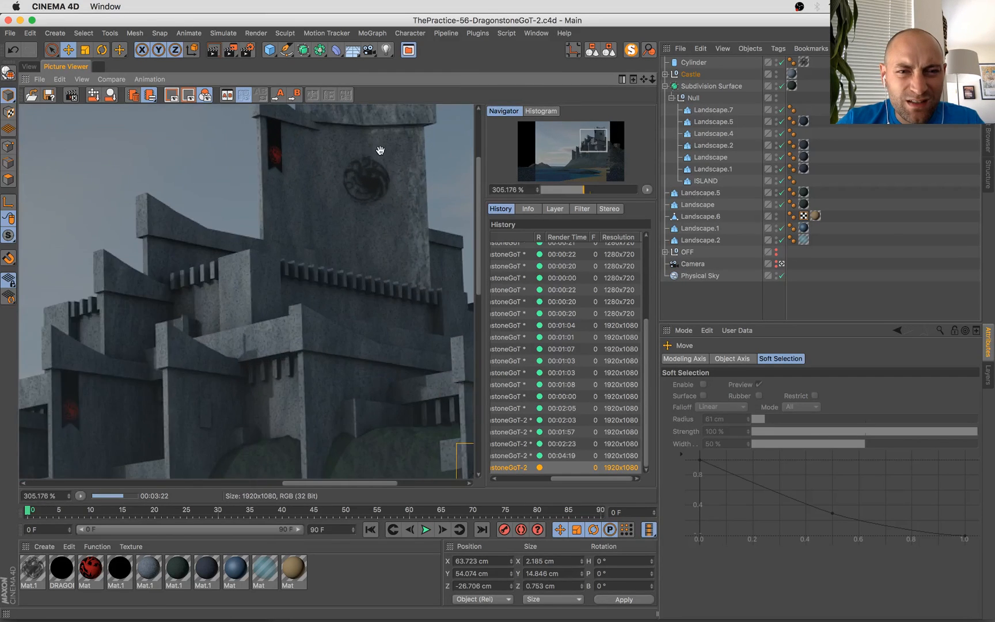
pyautogui.scroll(-8, 366, 200)
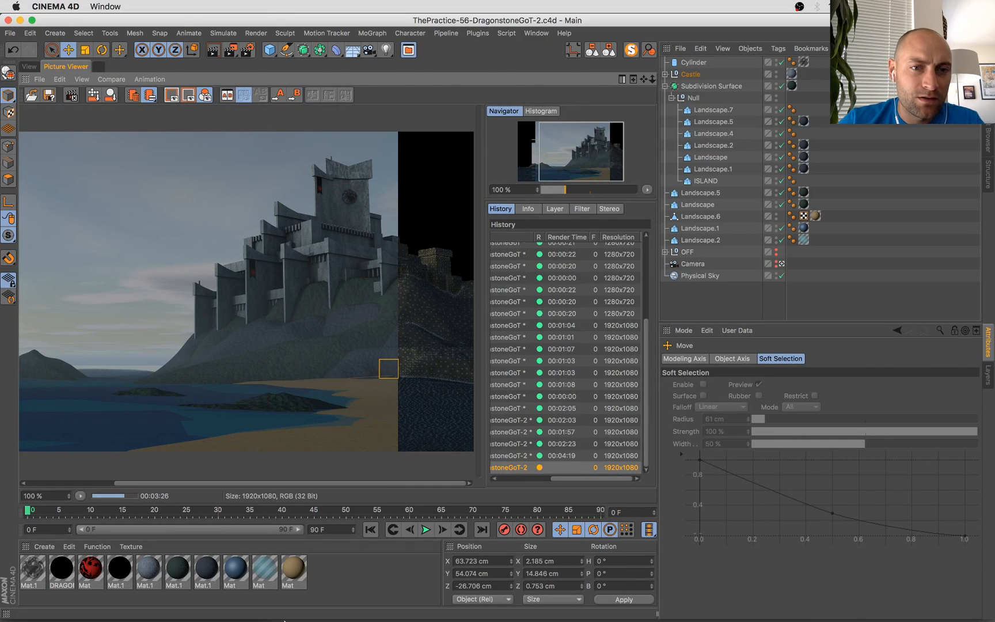
# Disable the Bump channel of the dragon emblem material Mat.1
pyautogui.click(32, 569)
pyautogui.doubleClick(32, 569)
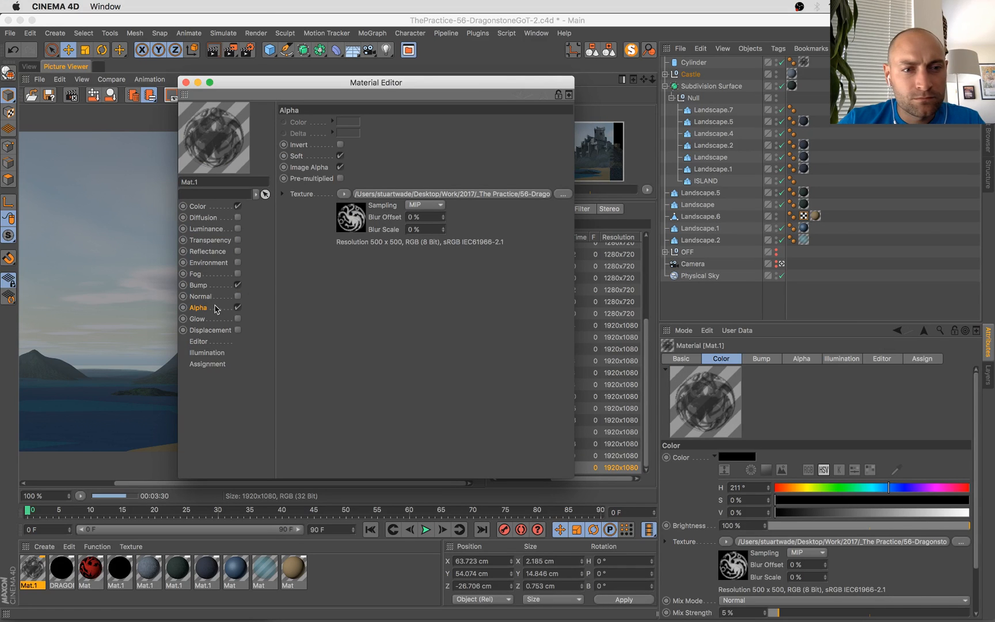
pyautogui.click(238, 285)
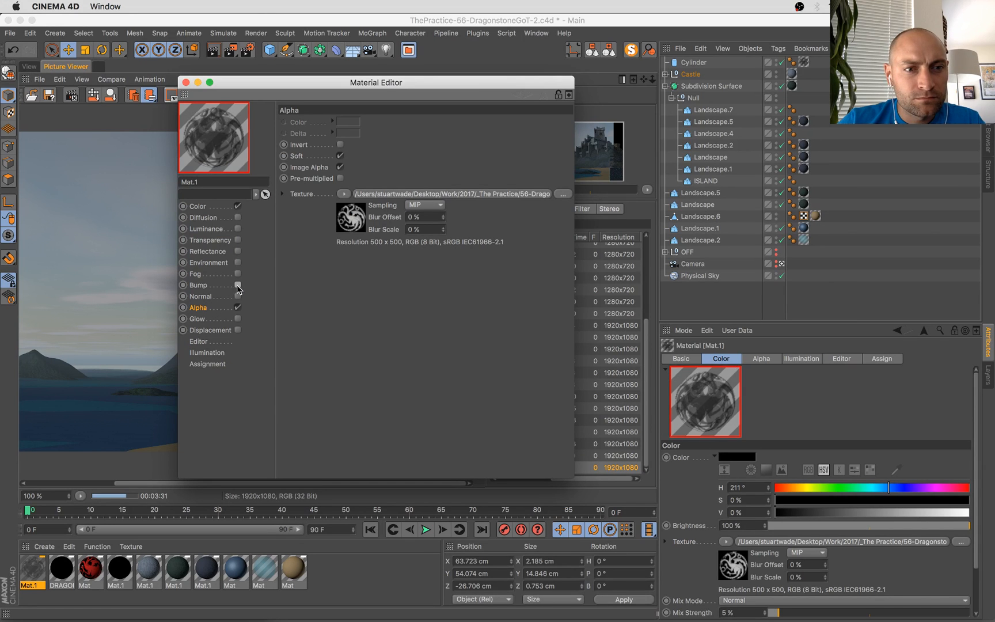
# Set the mix strength of the dragon emblem material's color texture to 31 %, keeping the Color channel enabled
pyautogui.click(198, 206)
pyautogui.click(238, 206)
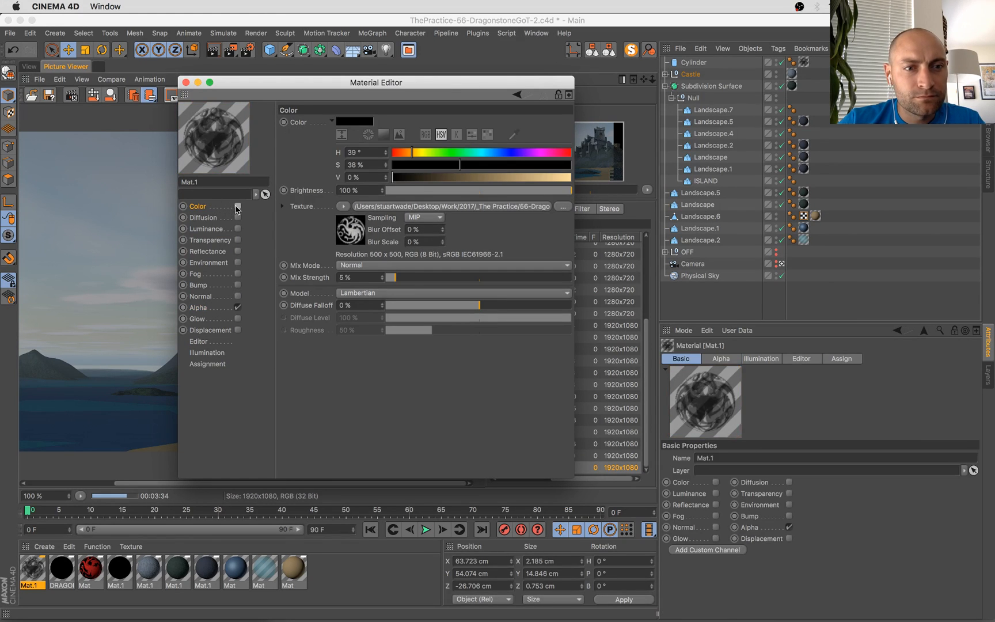
pyautogui.click(238, 207)
pyautogui.click(436, 278)
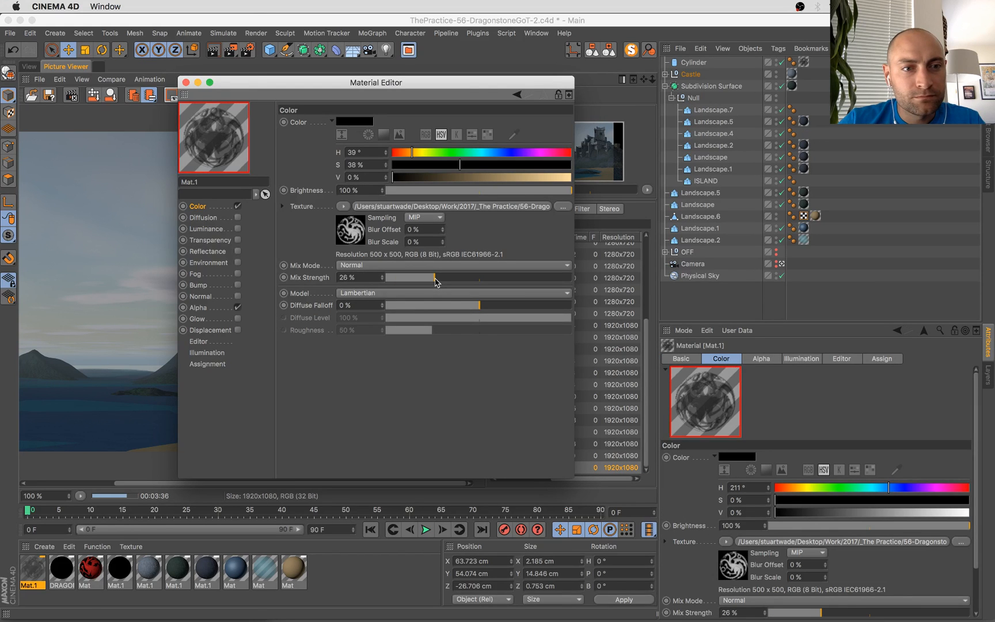
pyautogui.moveTo(436, 278); pyautogui.dragTo(760, 283)
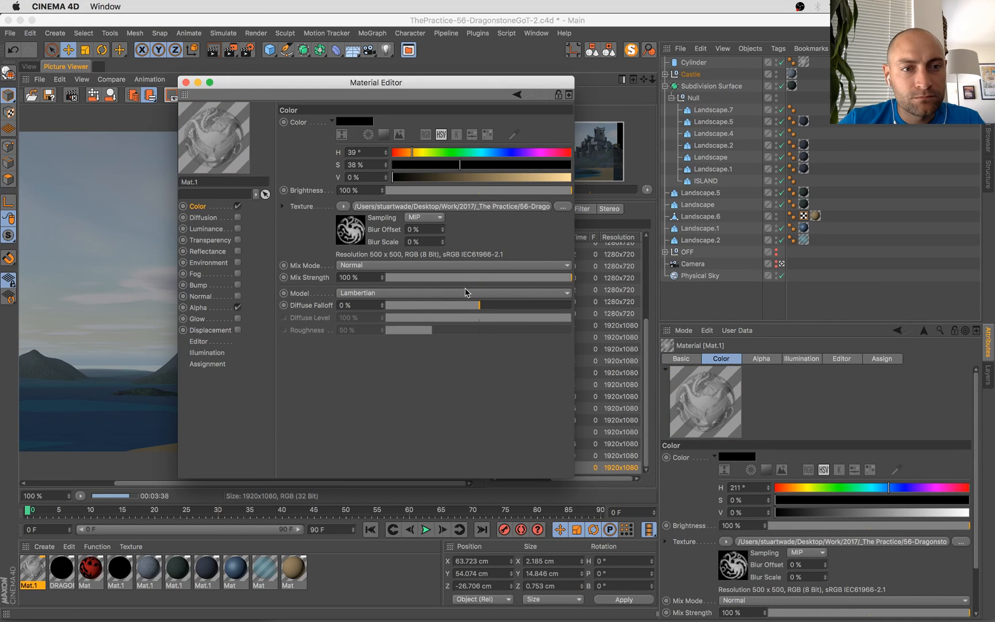
pyautogui.moveTo(523, 281); pyautogui.dragTo(424, 278)
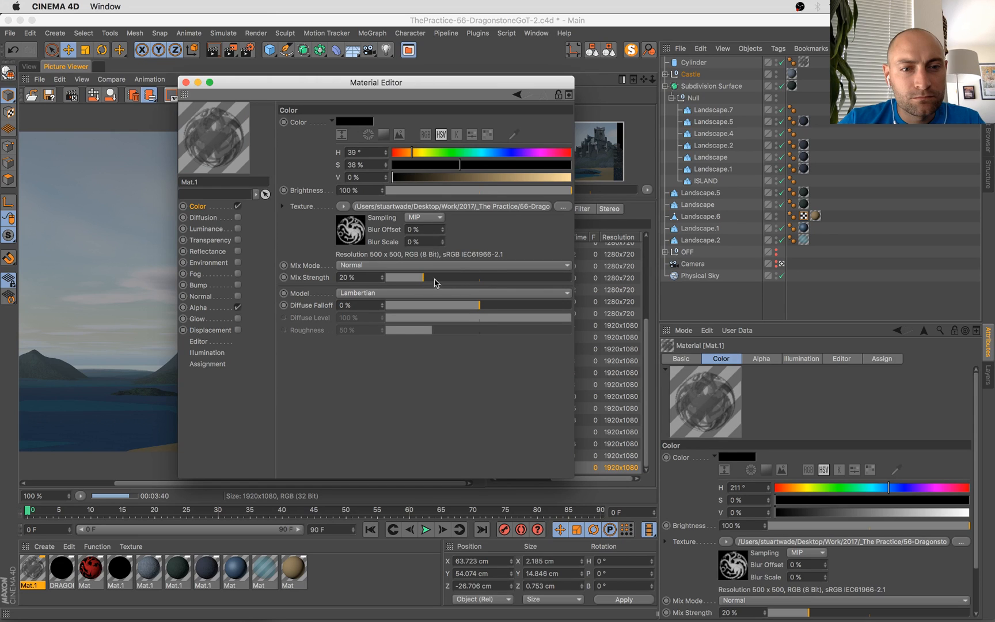
pyautogui.click(454, 279)
pyautogui.moveTo(448, 279); pyautogui.dragTo(441, 279)
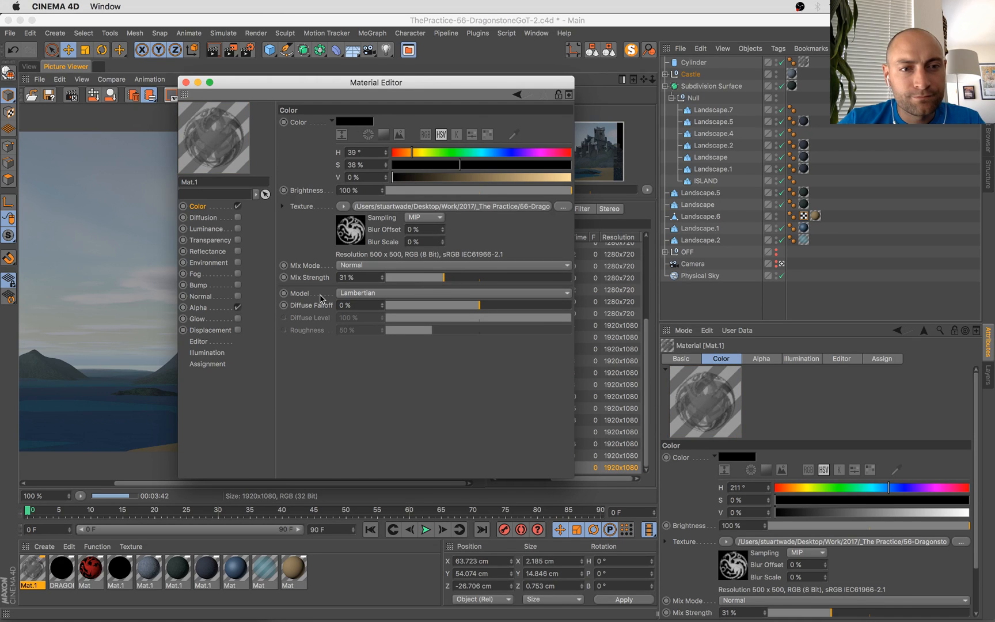
# Try the Image Alpha, Soft and Invert options in the emblem material's Alpha channel, and close the Material Editor
pyautogui.click(217, 308)
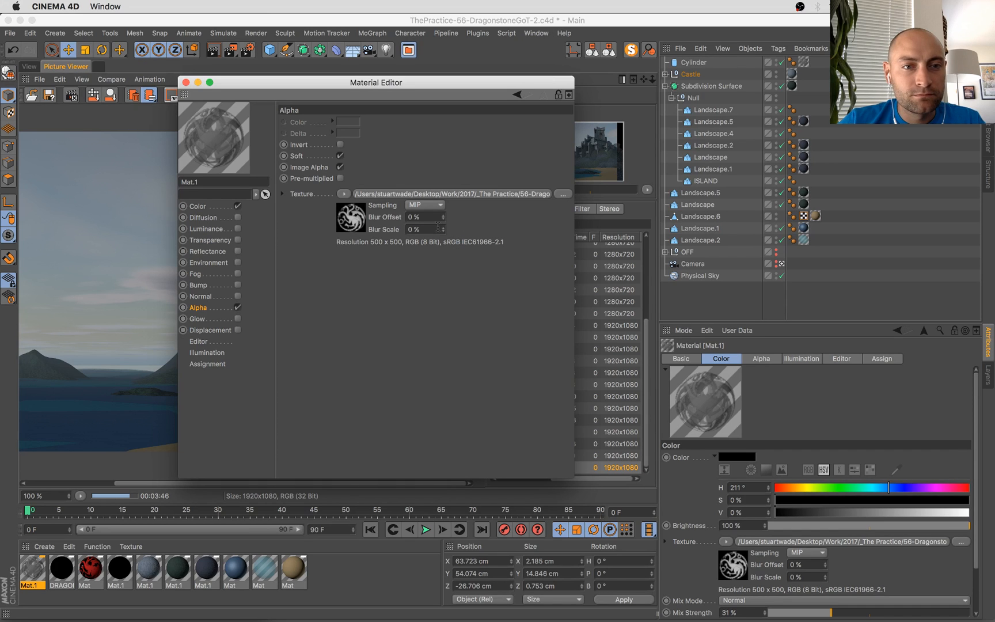
pyautogui.click(340, 167)
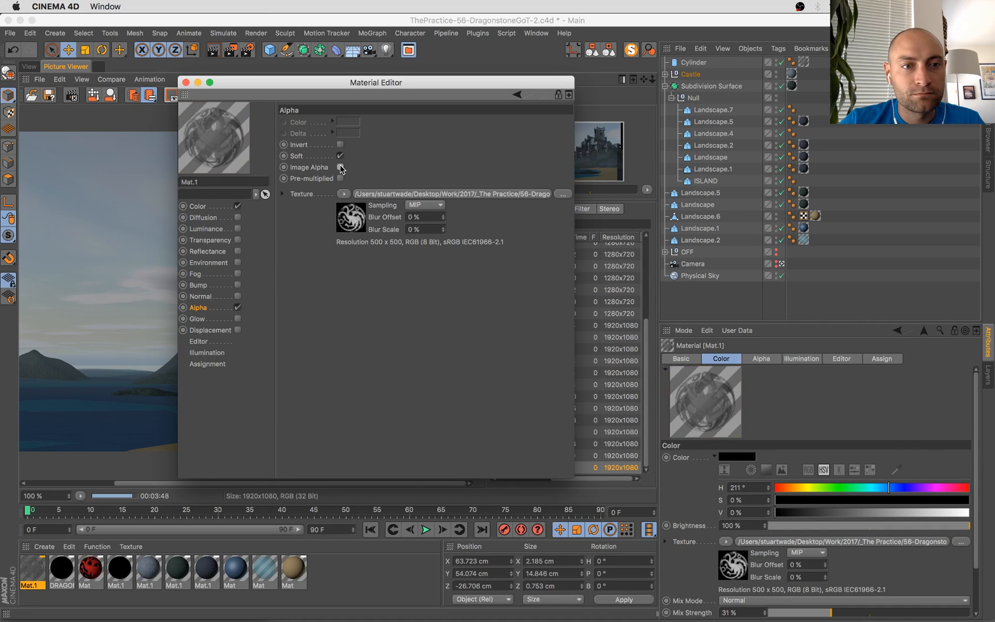
pyautogui.click(340, 156)
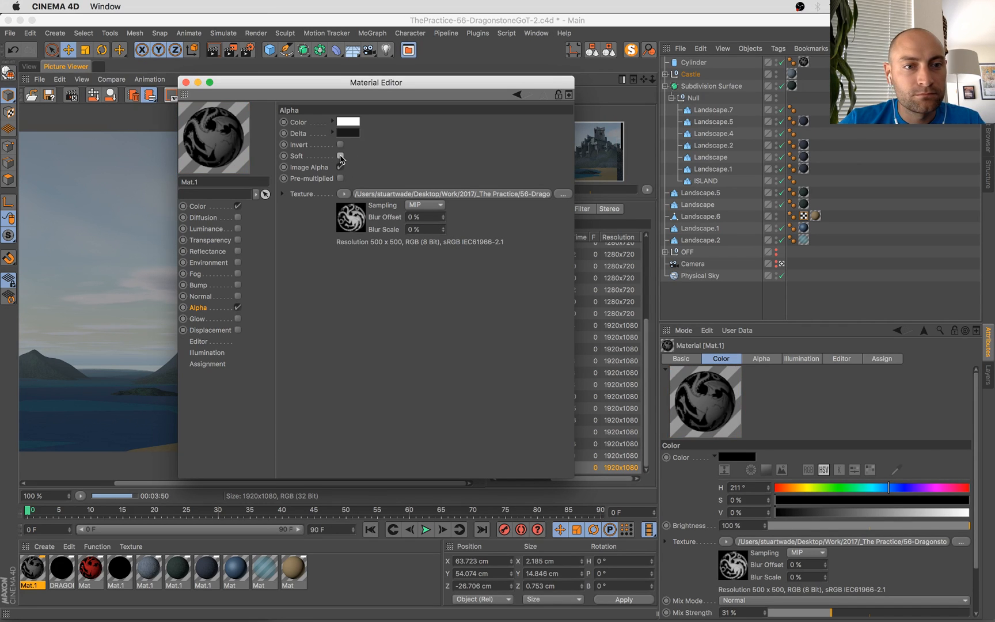
pyautogui.click(341, 156)
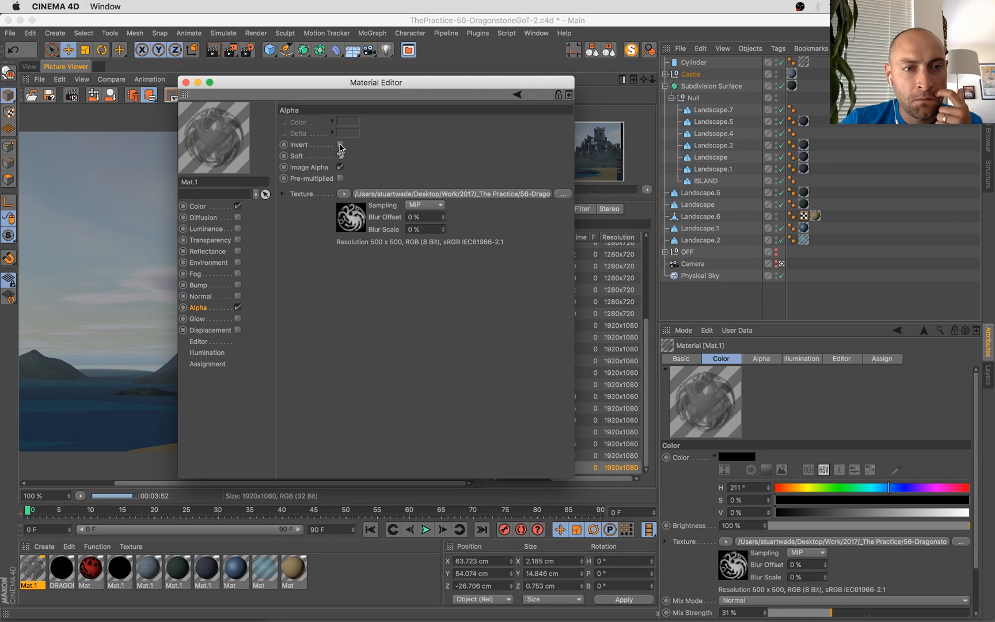
pyautogui.click(341, 146)
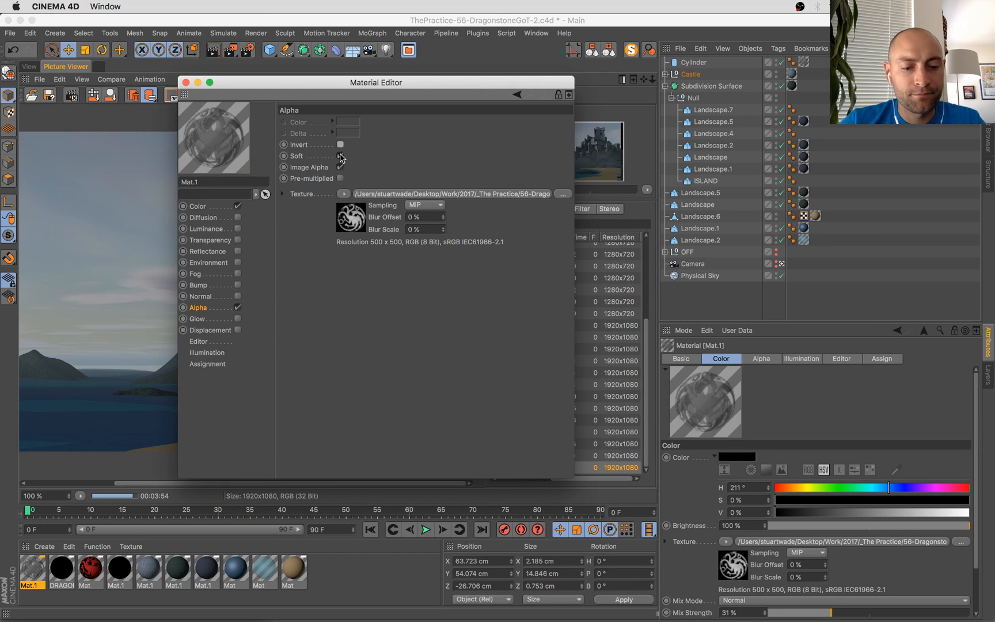
pyautogui.click(185, 82)
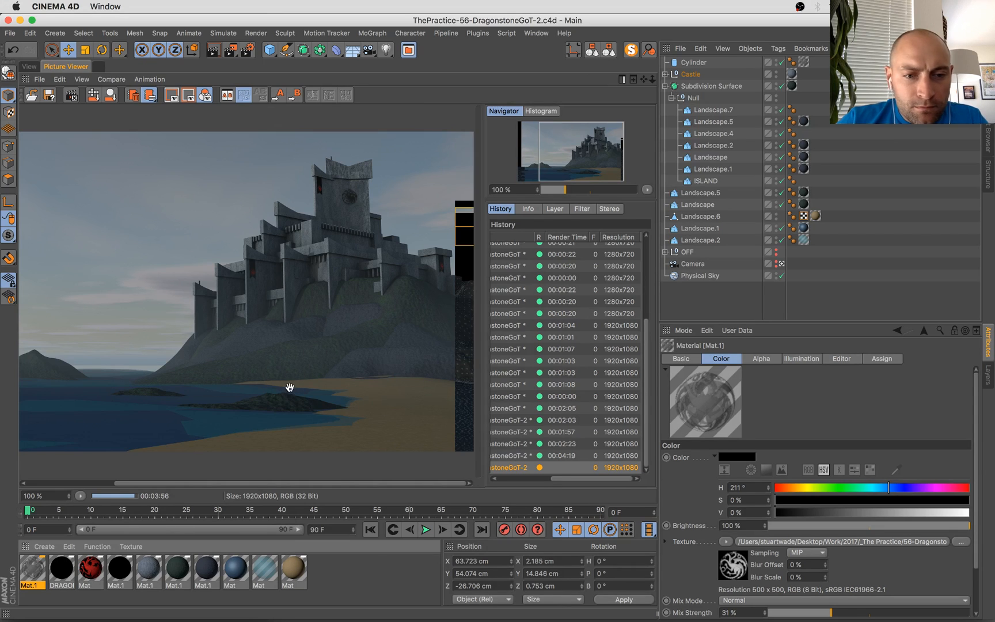
# Wrap the bump textures of the dark blue and dark green Mat.1 materials in a Layer shader and open its layers
pyautogui.scroll(-1, 290, 387)
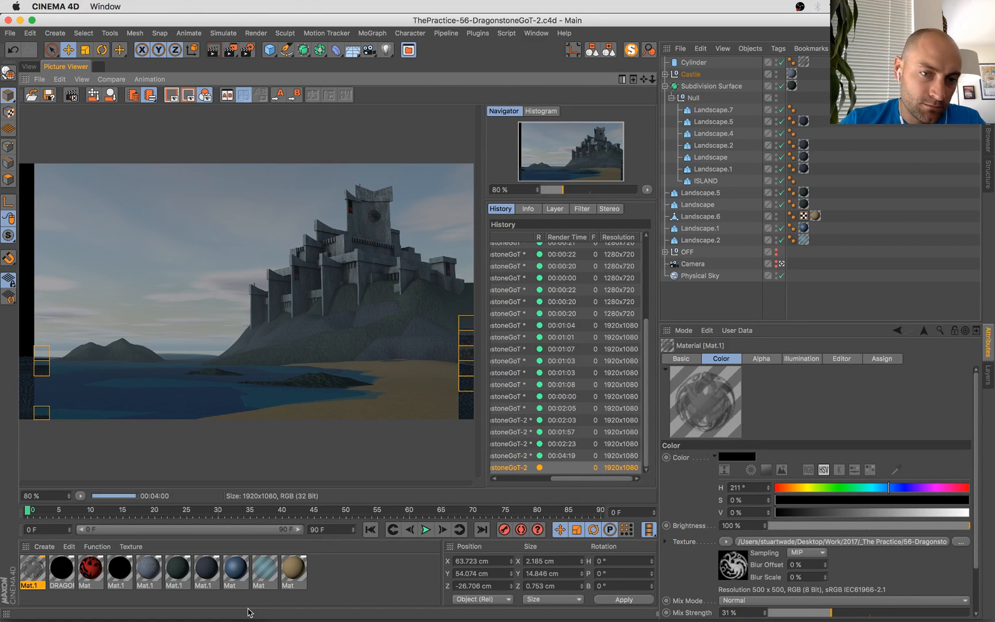
pyautogui.doubleClick(201, 569)
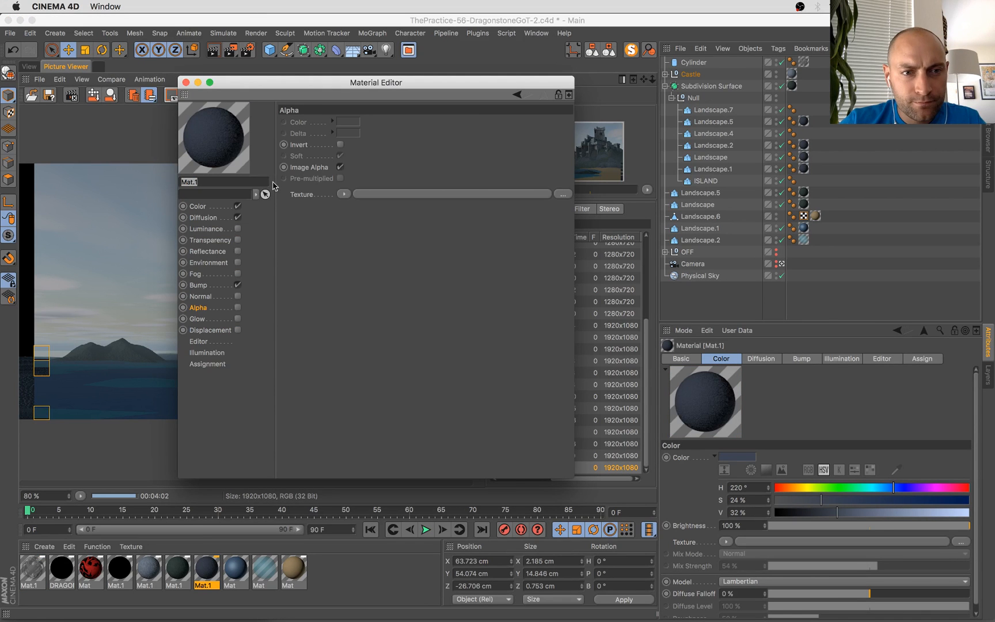
pyautogui.moveTo(317, 85); pyautogui.dragTo(670, 116)
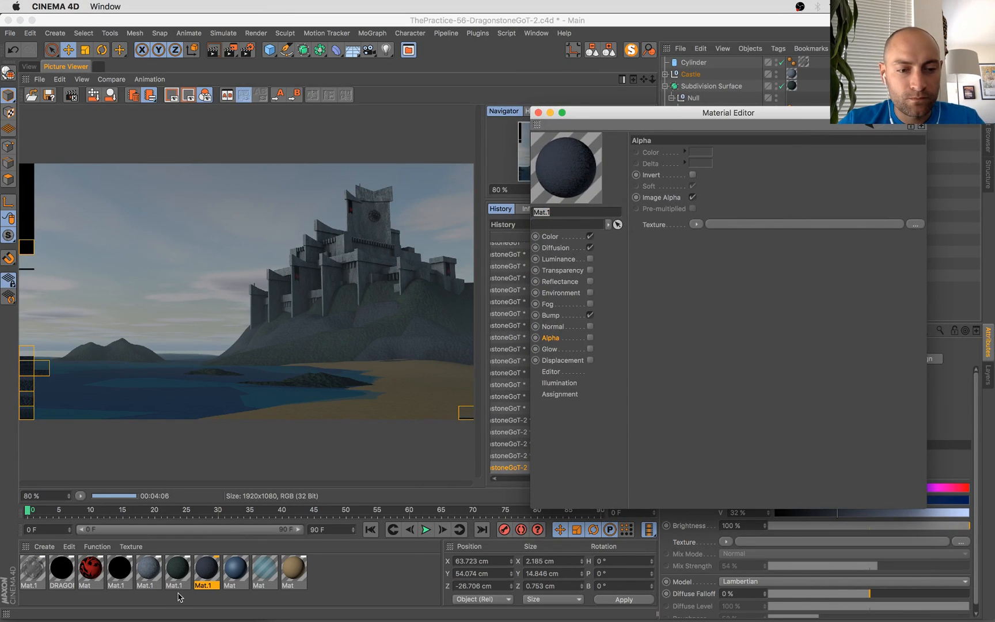
pyautogui.click(551, 316)
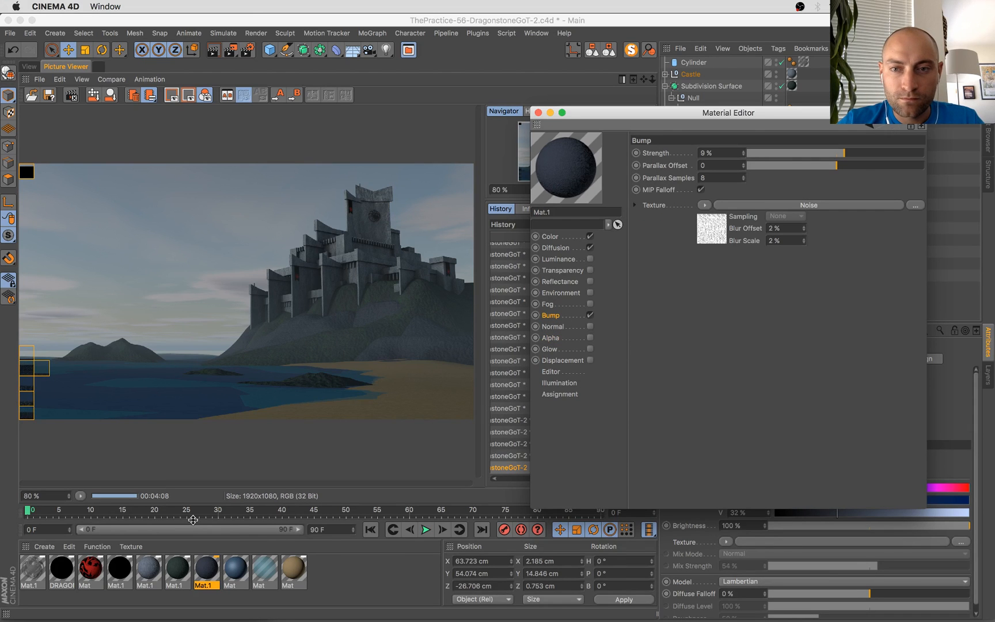
pyautogui.keyDown('shift'); pyautogui.click(177, 571); pyautogui.keyUp('shift')
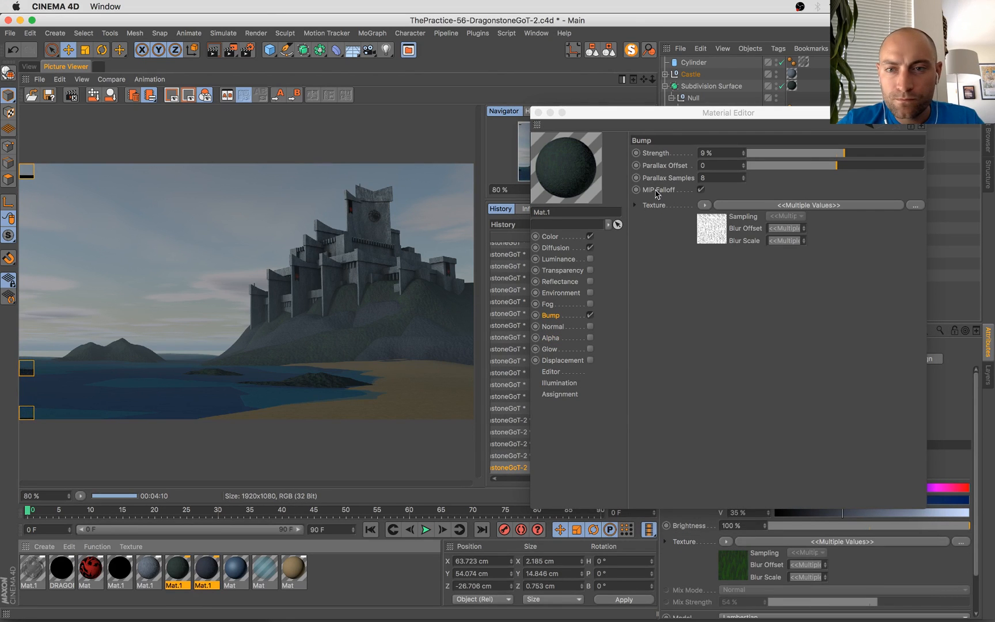
pyautogui.moveTo(681, 120); pyautogui.dragTo(606, 163)
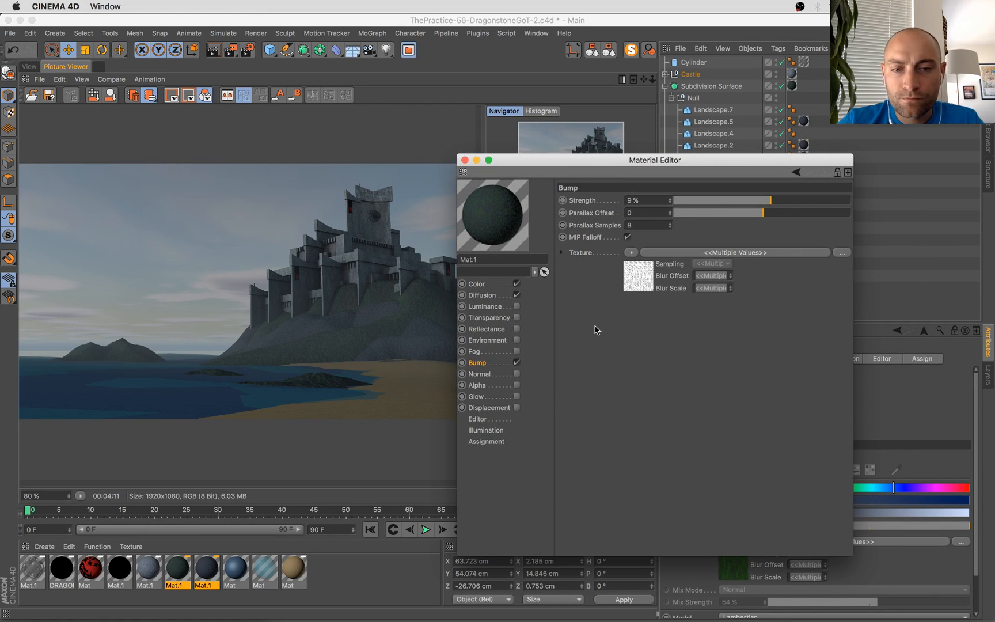
pyautogui.click(631, 254)
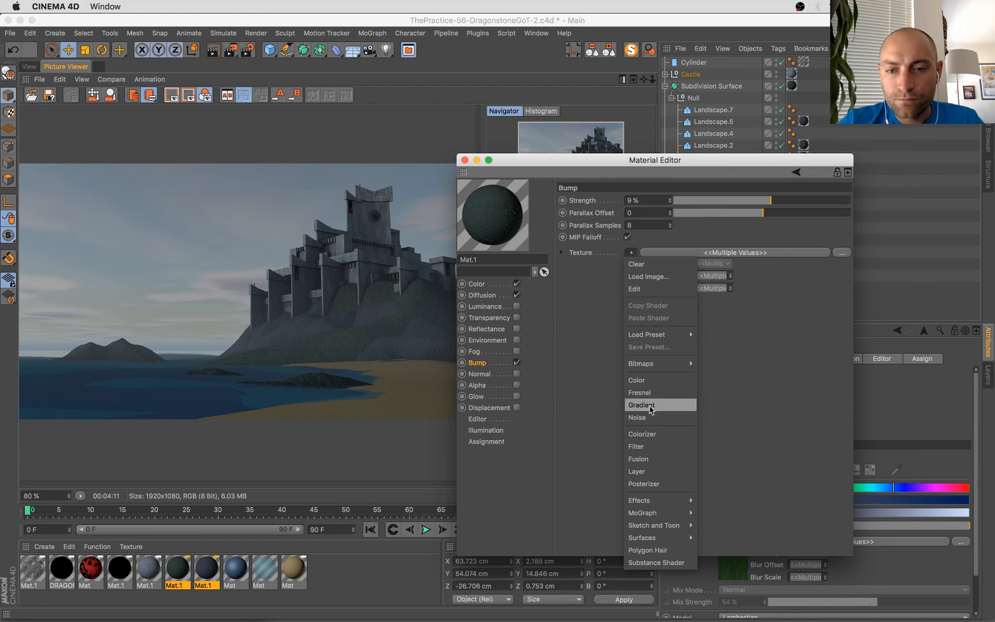
pyautogui.click(653, 471)
pyautogui.click(633, 283)
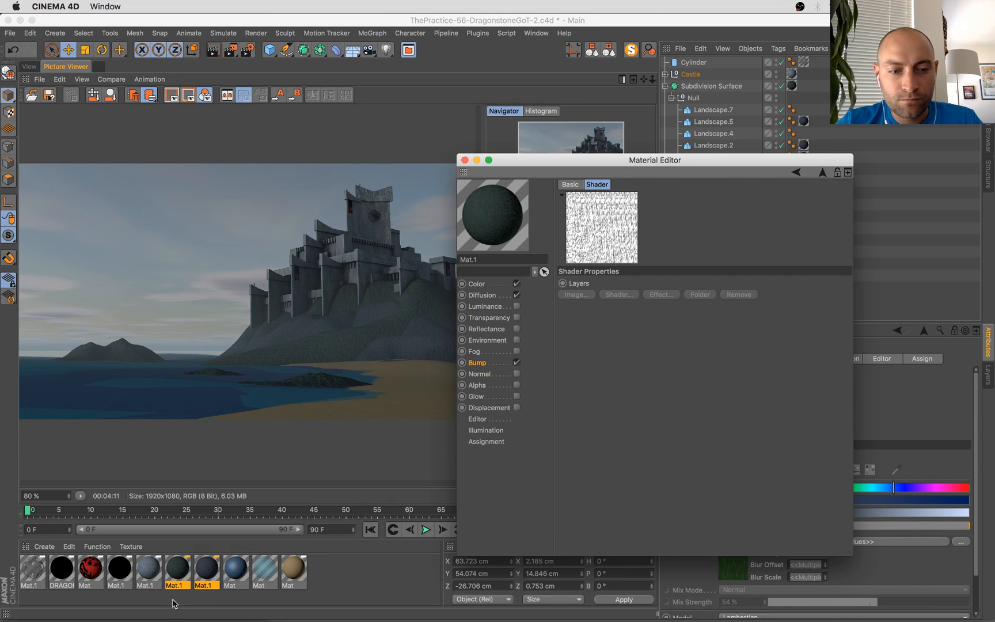
# Add a second Noise shader to the bump Layer shader of the dark blue Mat.1 material
pyautogui.click(216, 568)
pyautogui.click(626, 286)
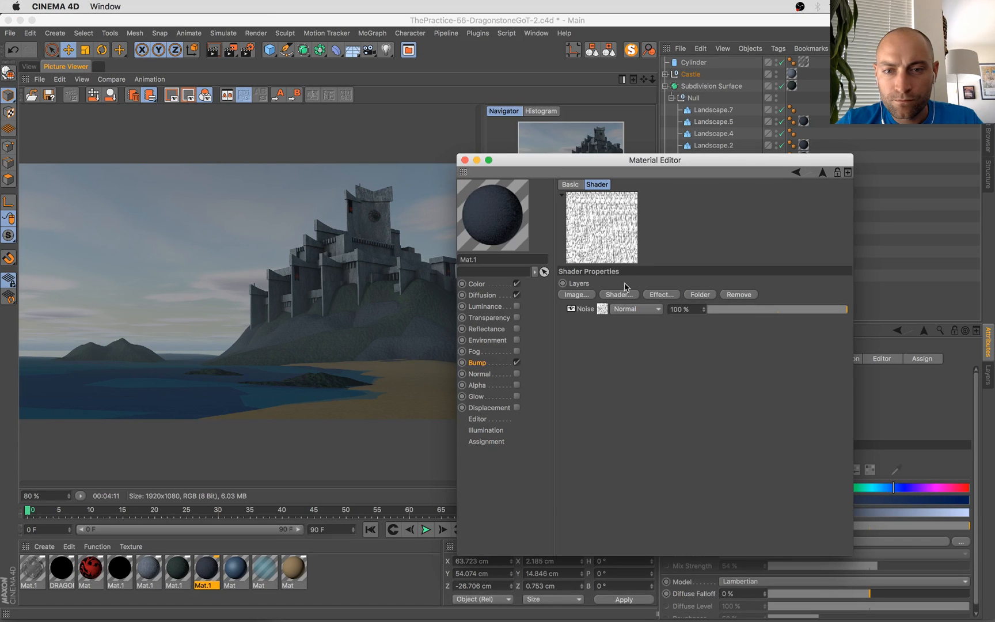
pyautogui.click(576, 295)
pyautogui.click(818, 450)
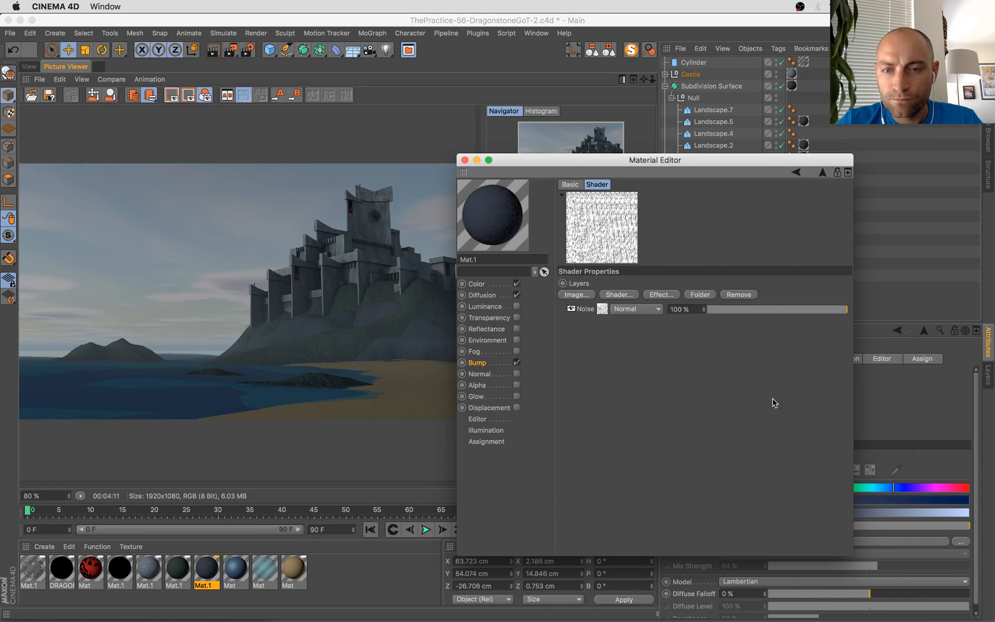
pyautogui.click(630, 299)
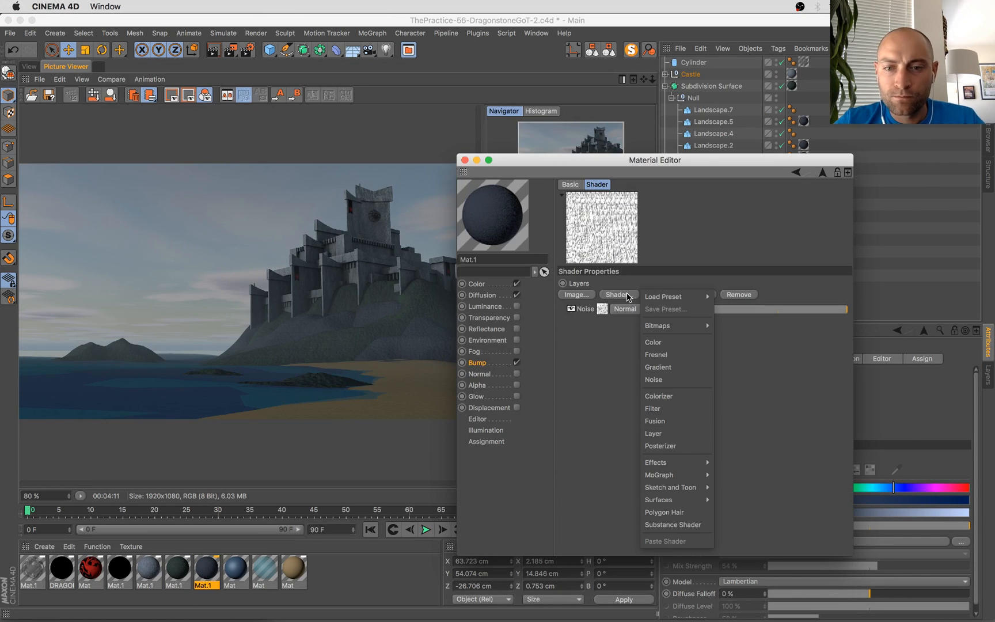
pyautogui.click(666, 382)
# Check the hillside texture in the render and open the noise type previews for the newly added noise layer
pyautogui.click(327, 342)
pyautogui.scroll(5, 355, 308)
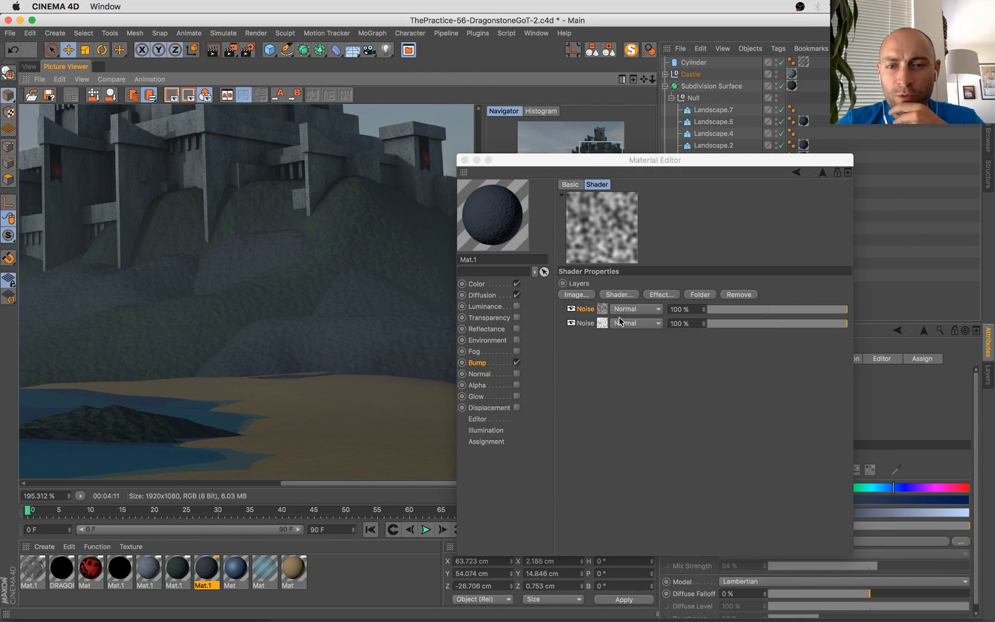
pyautogui.click(604, 310)
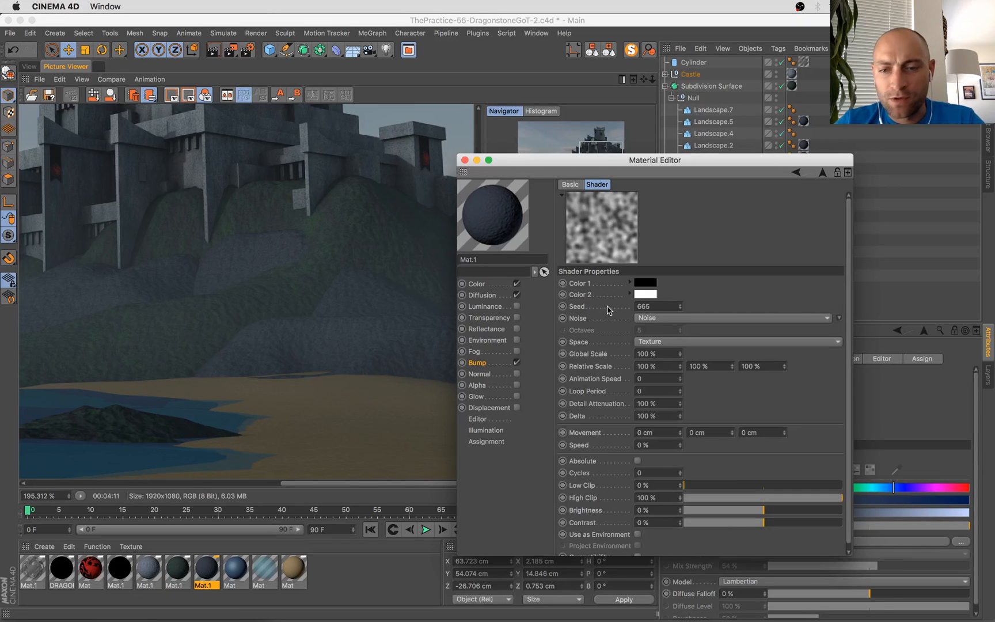
pyautogui.click(841, 317)
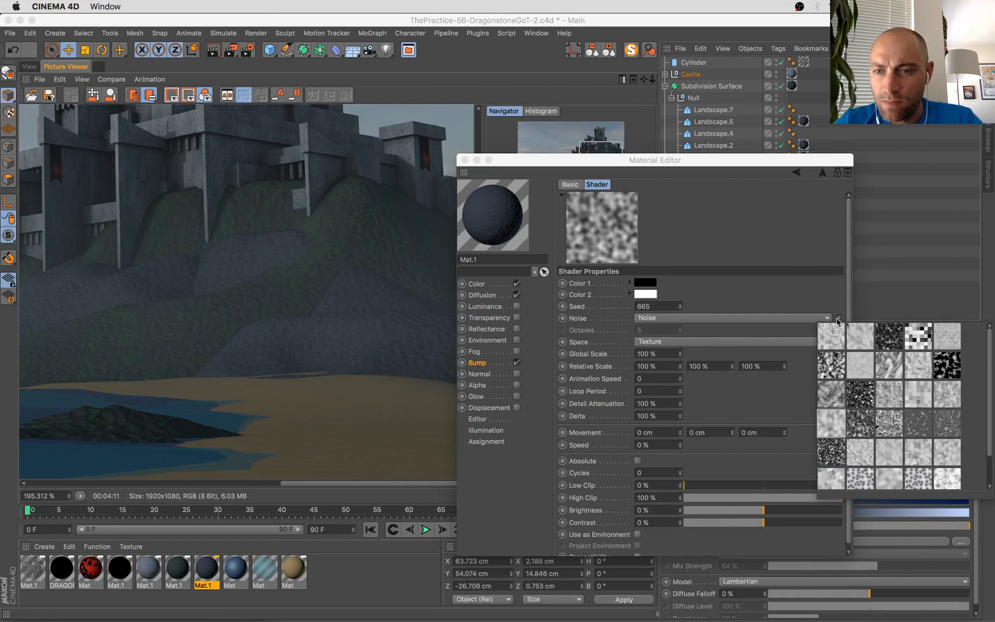
# Set the bump noise shader of Mat.1 to the Sema type with a global scale of 543 %
pyautogui.scroll(-1, 891, 381)
pyautogui.scroll(-1, 890, 382)
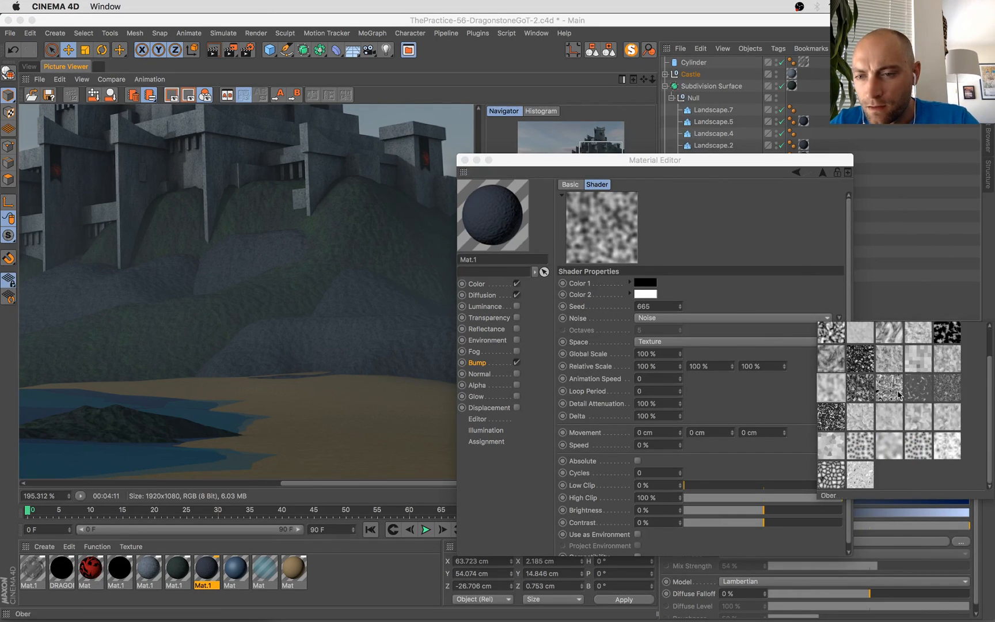
pyautogui.click(832, 417)
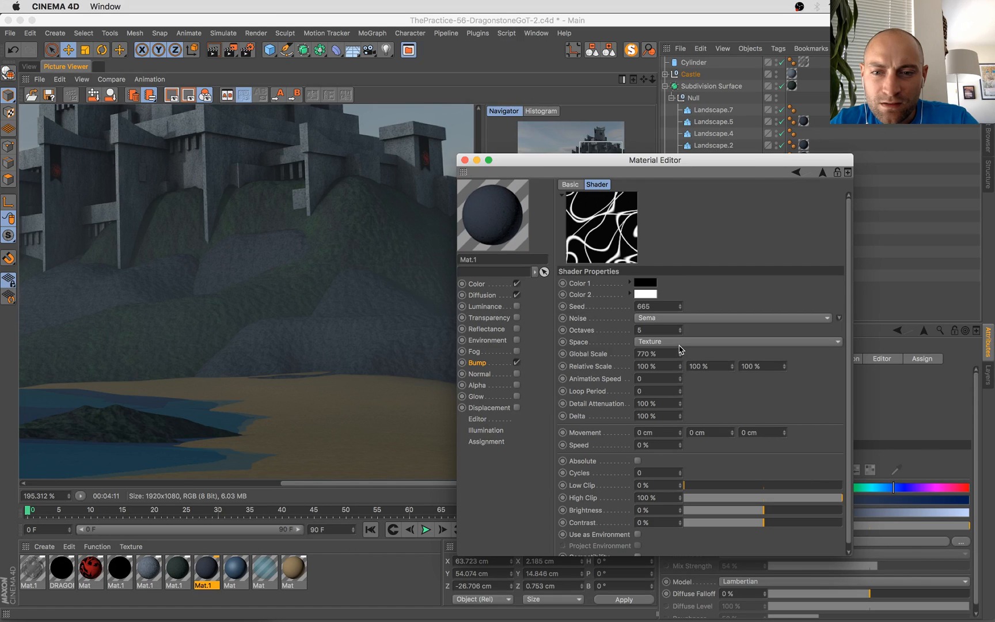
pyautogui.moveTo(680, 353); pyautogui.dragTo(698, 360)
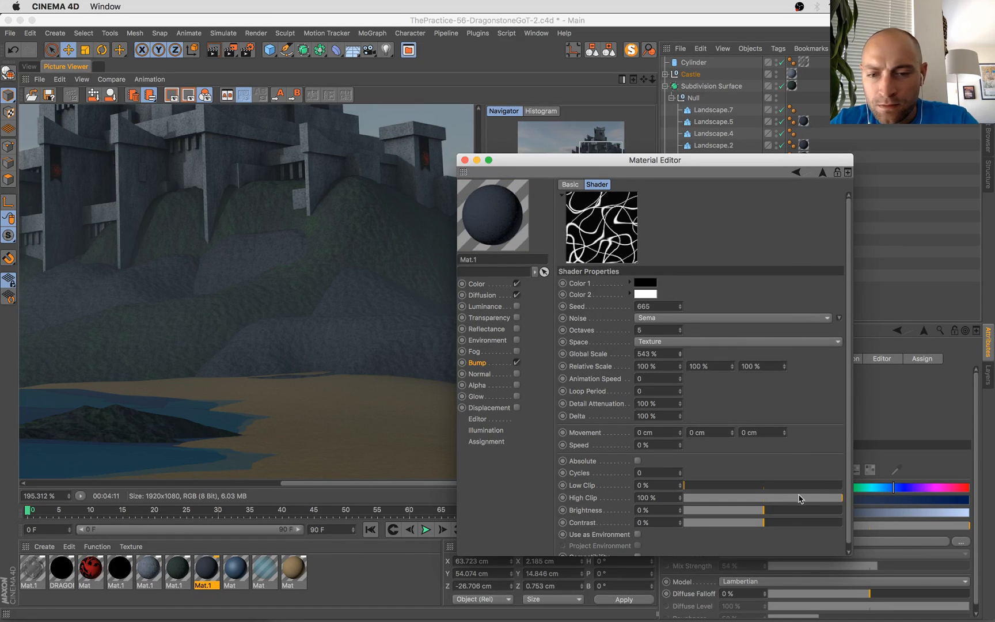
pyautogui.moveTo(751, 499); pyautogui.dragTo(845, 496)
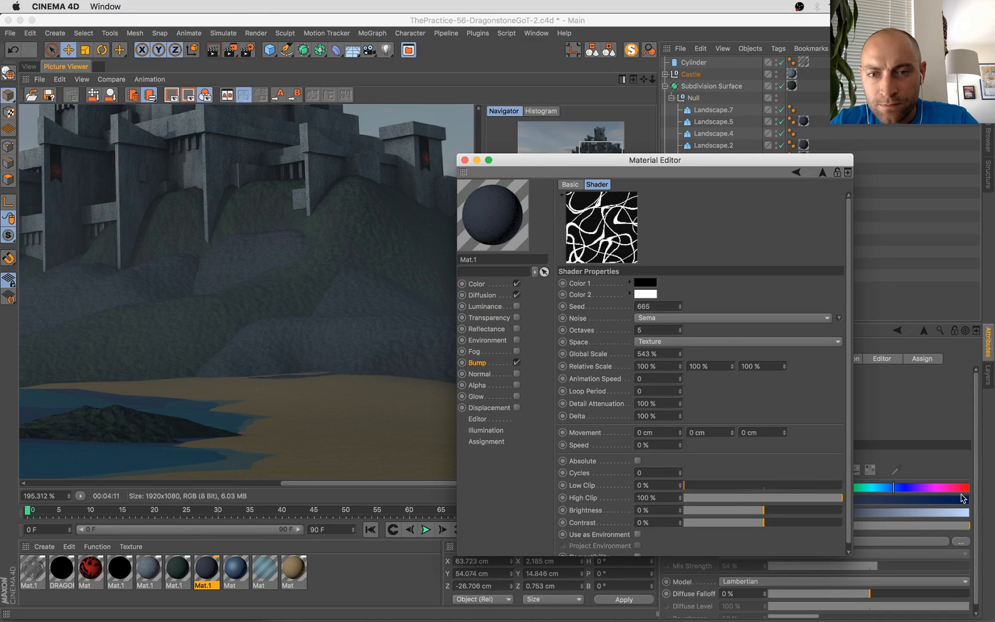
pyautogui.moveTo(709, 485); pyautogui.dragTo(576, 489)
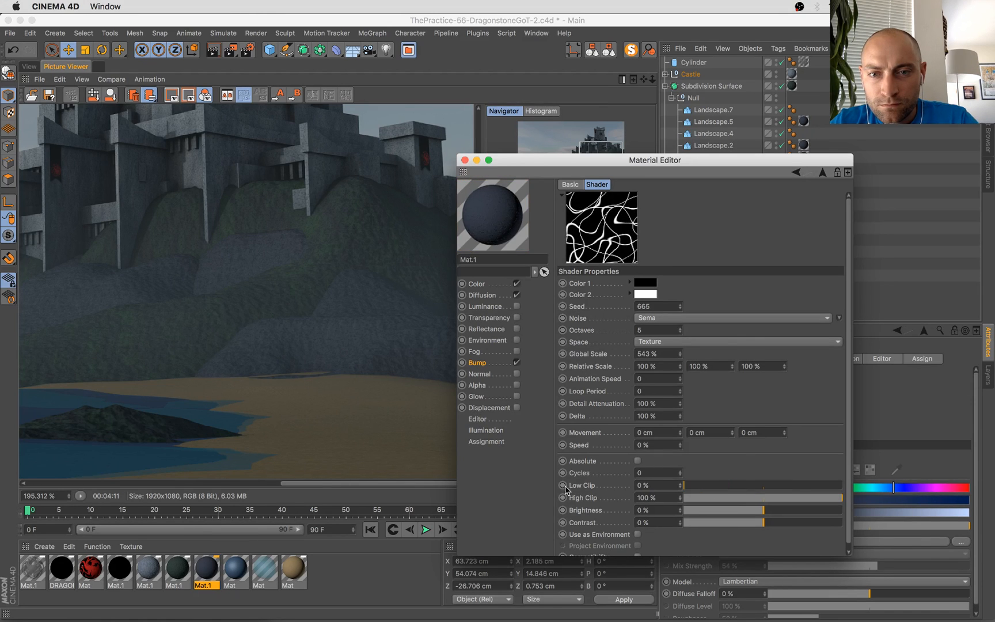
# Open the bump channel's Layer shader and set the upper Noise layer's opacity to 32 %
pyautogui.click(478, 363)
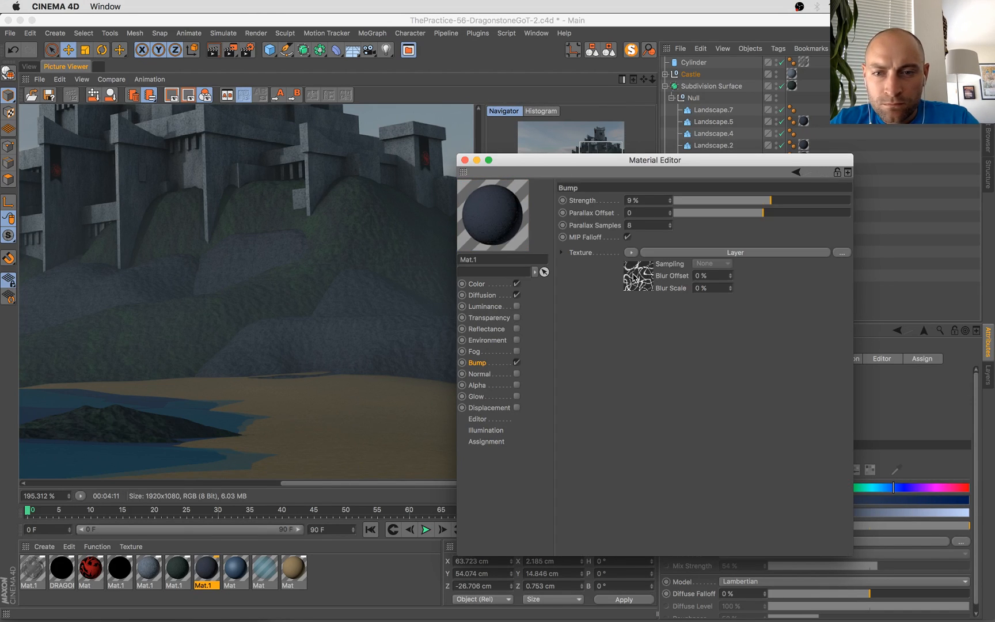
pyautogui.click(634, 278)
pyautogui.moveTo(763, 316); pyautogui.dragTo(731, 311)
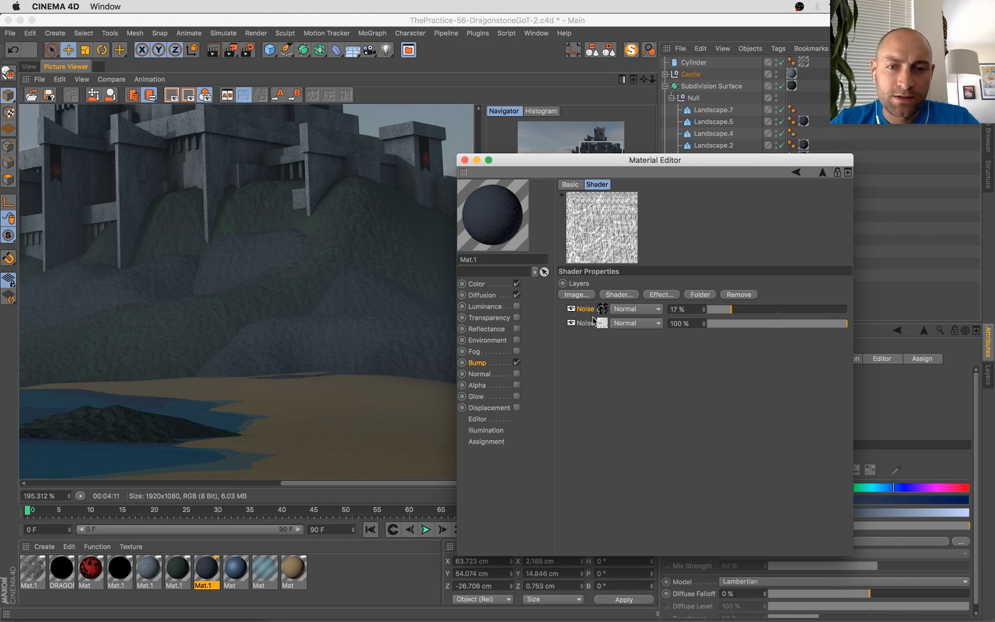
pyautogui.click(492, 369)
pyautogui.click(631, 252)
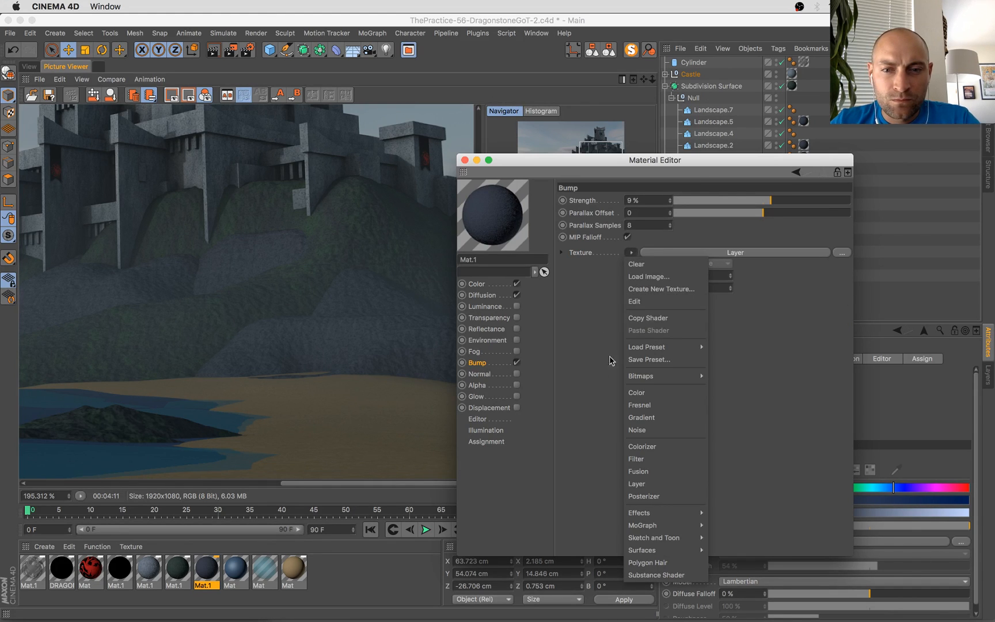
pyautogui.click(593, 408)
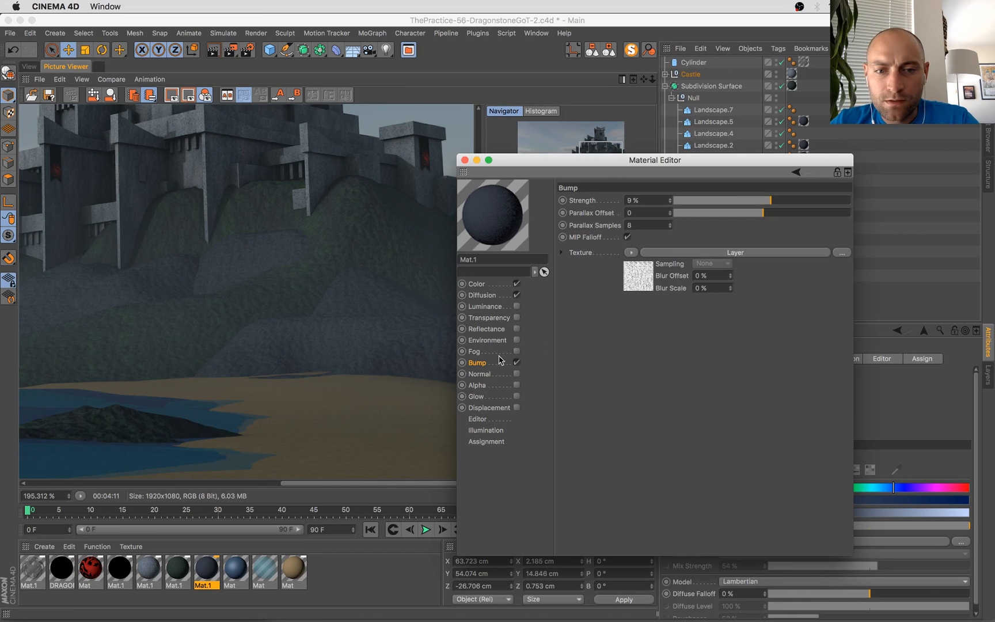
pyautogui.click(637, 275)
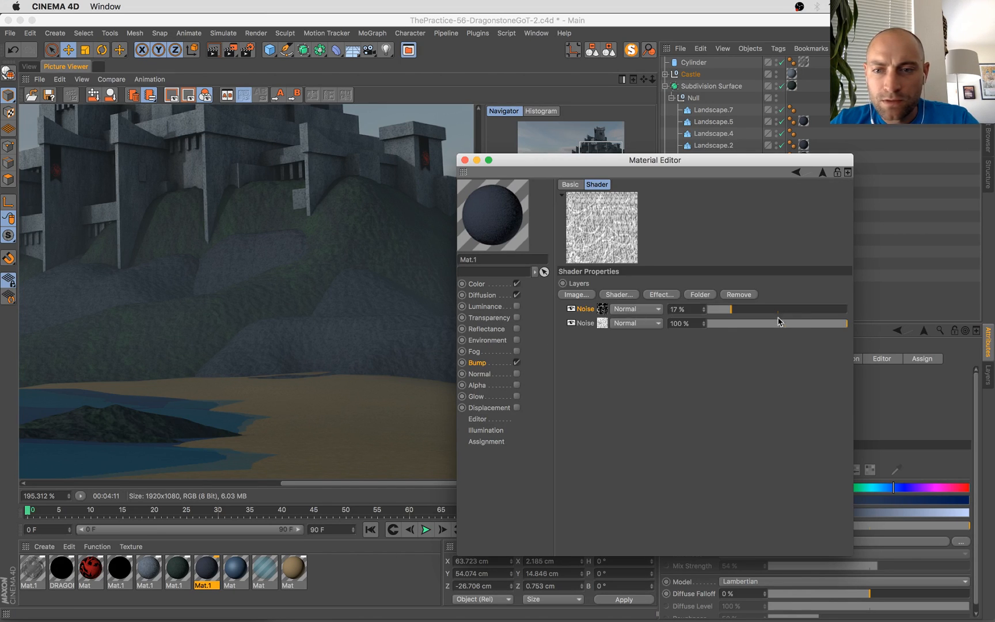
pyautogui.click(759, 309)
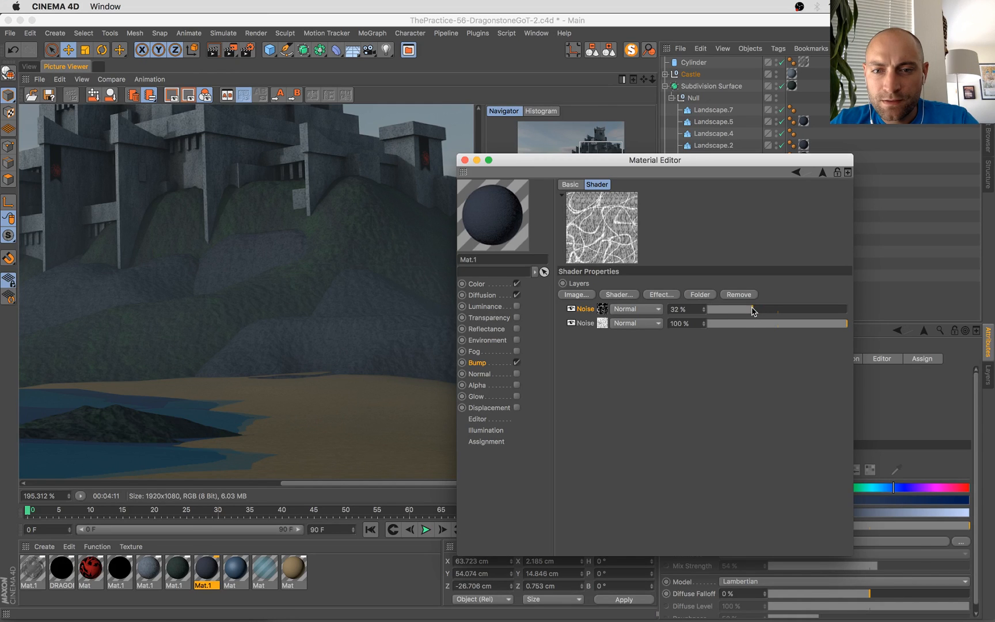
# Try the Screen blend mode at 100 % opacity on the upper Noise layer, then return its mode to Normal
pyautogui.click(635, 309)
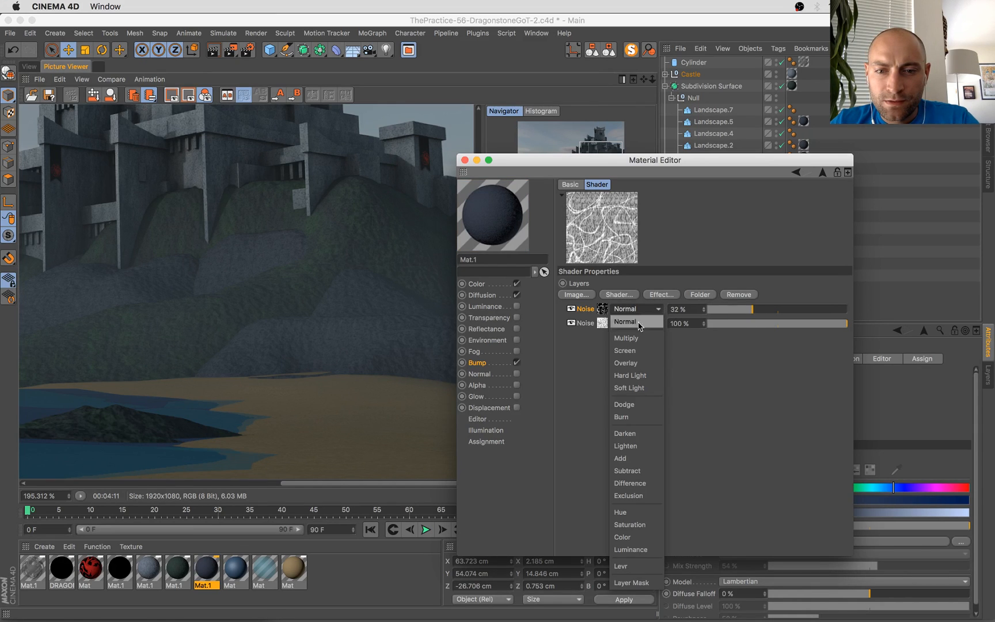
pyautogui.click(651, 351)
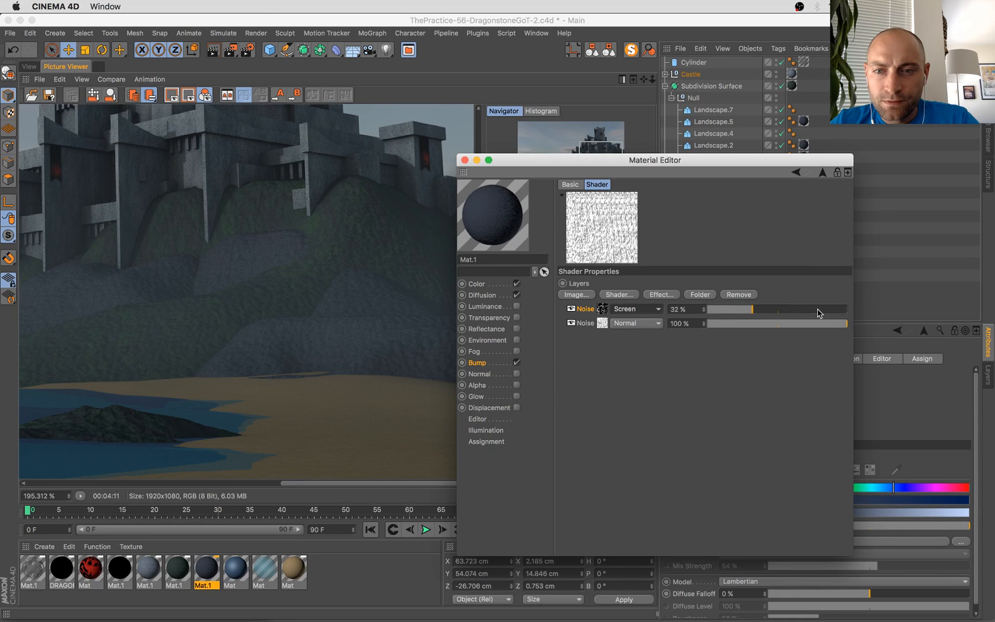
pyautogui.moveTo(820, 314); pyautogui.dragTo(848, 311)
pyautogui.click(644, 309)
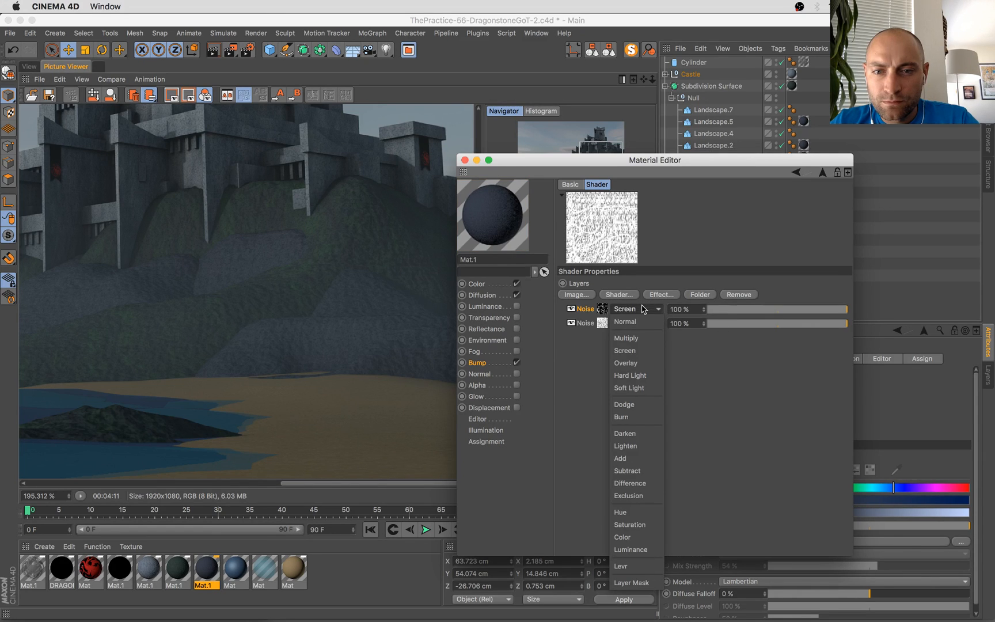
pyautogui.click(643, 323)
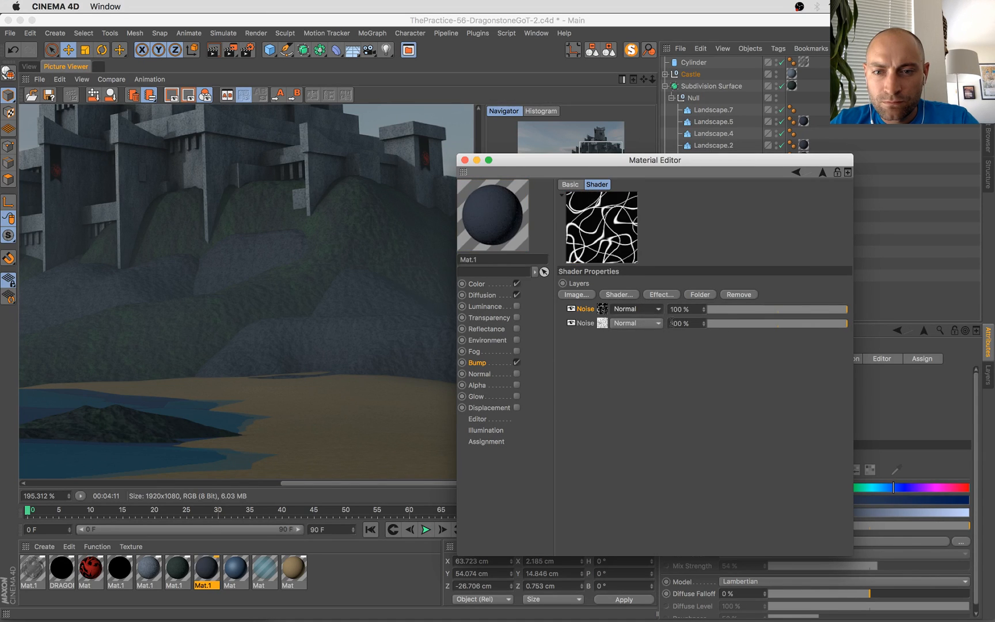
# Set the upper Noise layer's opacity to 34 % and close the Material Editor
pyautogui.click(777, 311)
pyautogui.moveTo(777, 311); pyautogui.dragTo(755, 311)
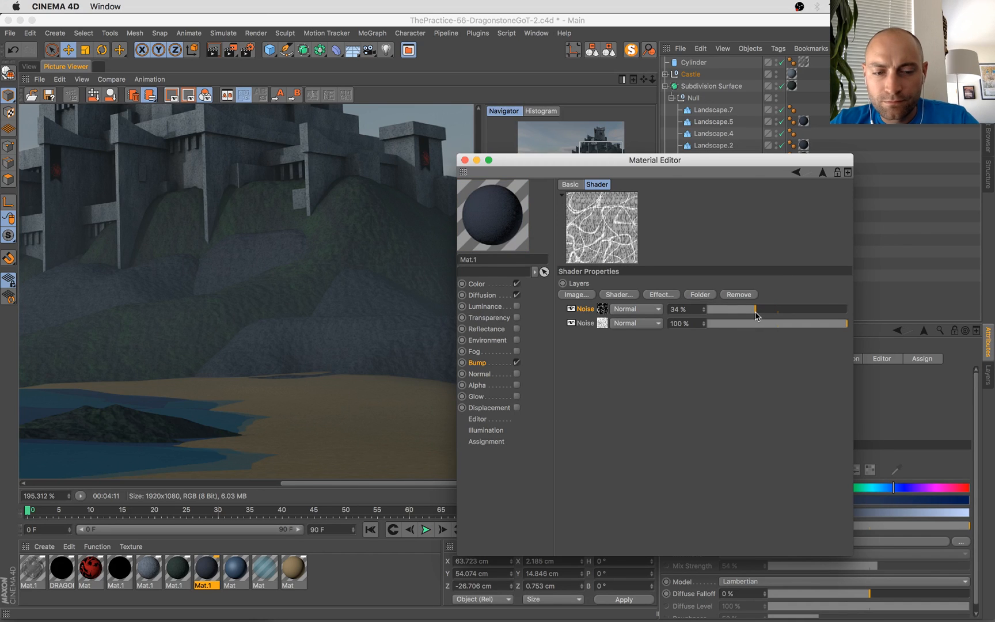
pyautogui.click(465, 160)
# Inspect the castle tower and coastline in the latest render, and render the updated scene to the Picture Viewer
pyautogui.scroll(-3, 353, 212)
pyautogui.moveTo(362, 288); pyautogui.dragTo(281, 293)
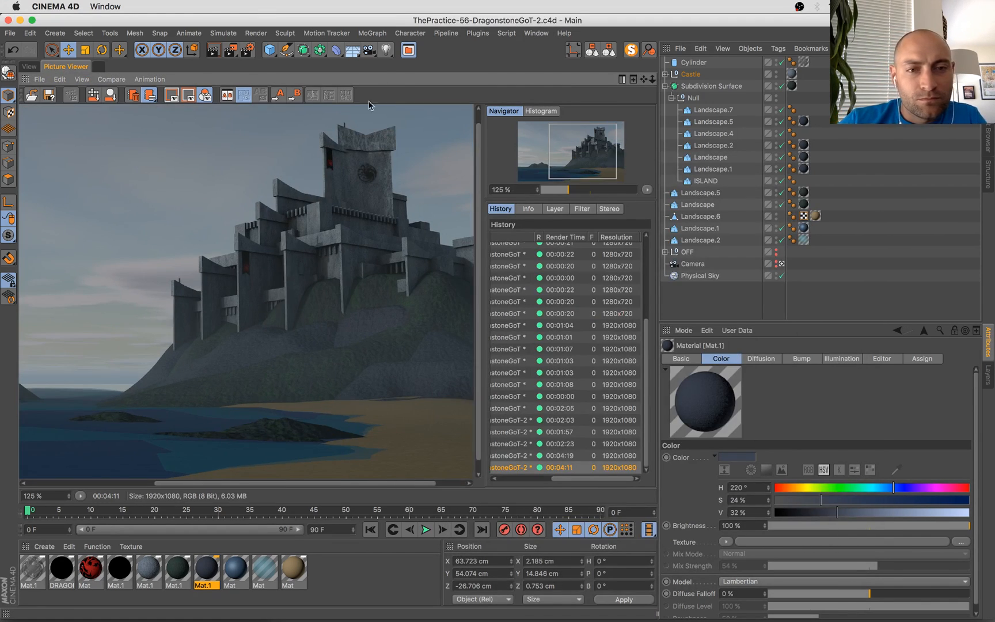
pyautogui.scroll(5, 376, 138)
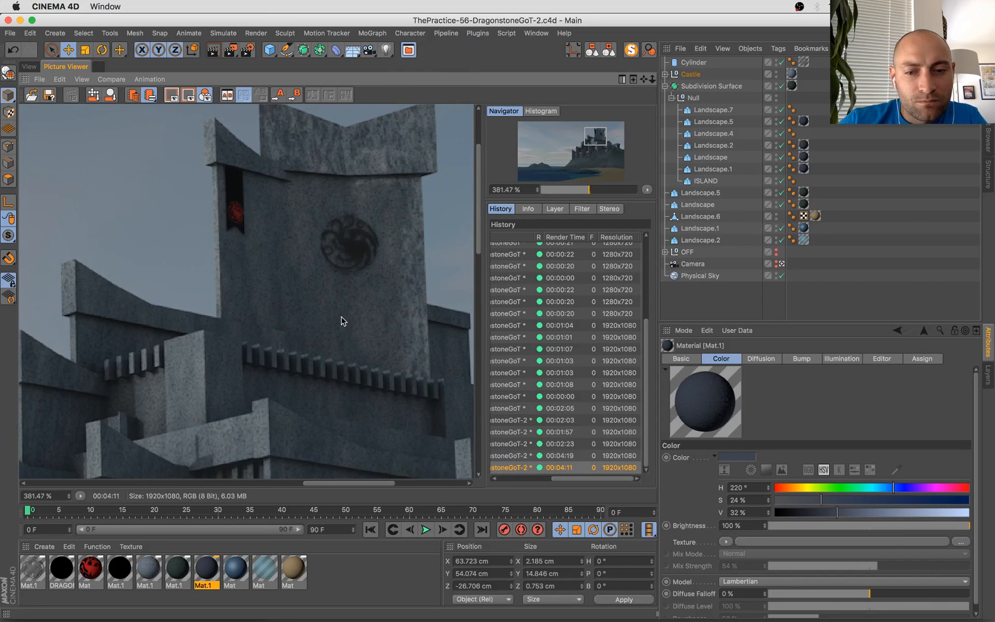
pyautogui.scroll(-7, 342, 321)
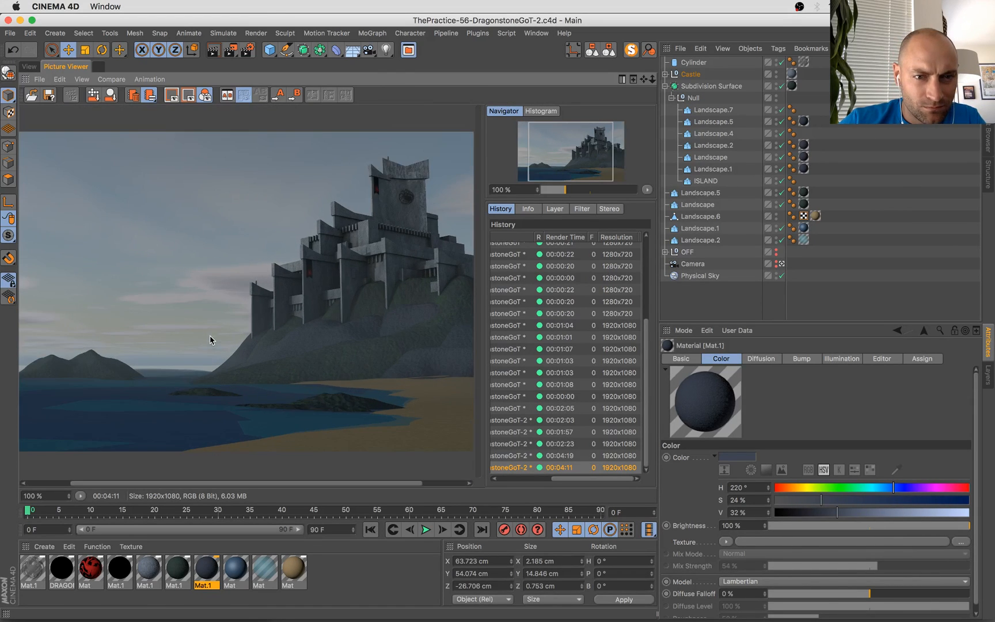
pyautogui.scroll(-2, 211, 340)
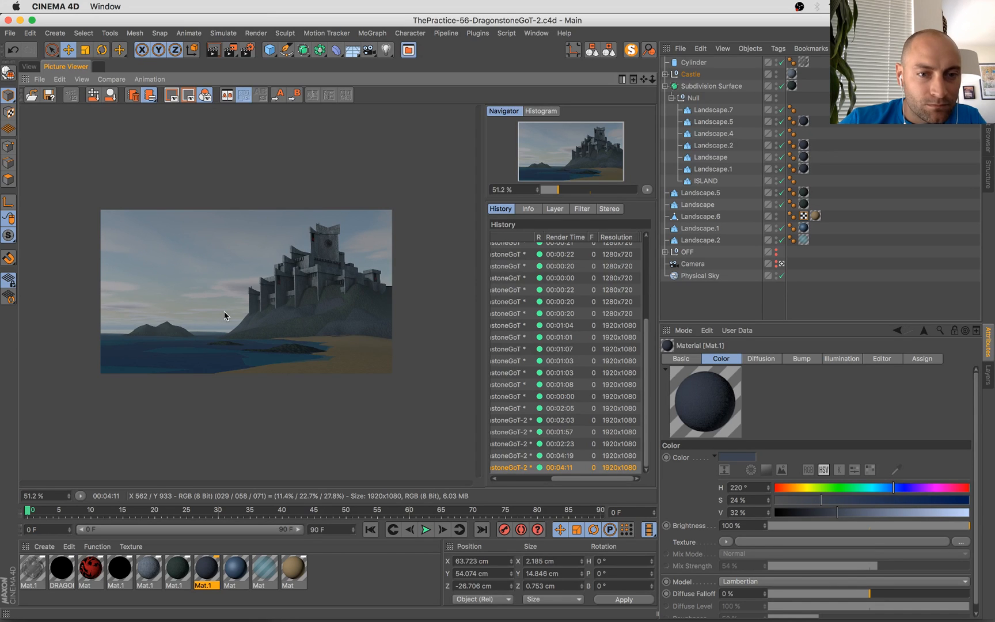
pyautogui.scroll(1, 224, 312)
pyautogui.scroll(1, 236, 322)
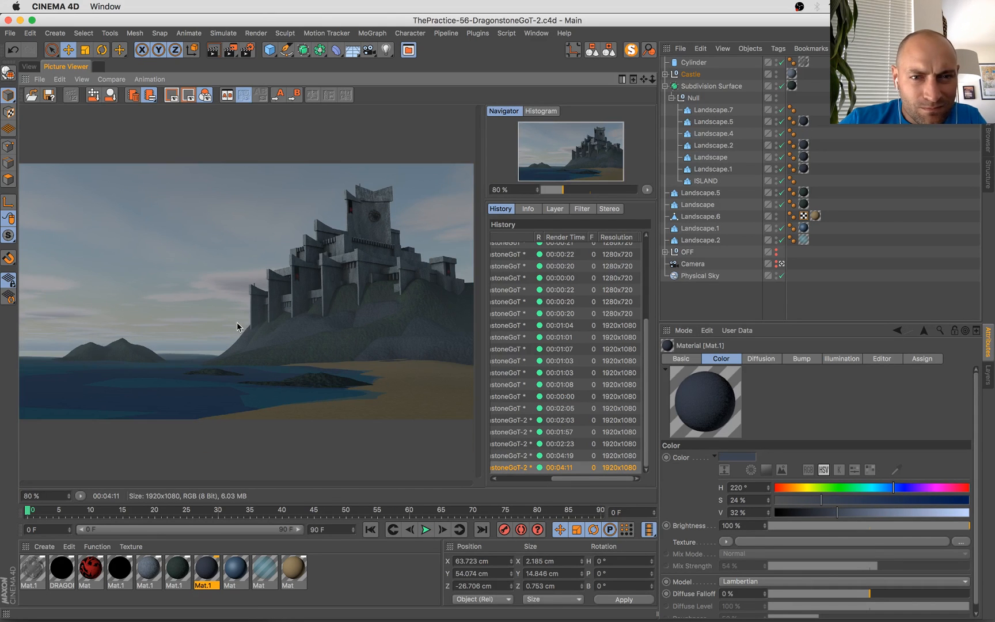
pyautogui.hotkey('shift', 'r')
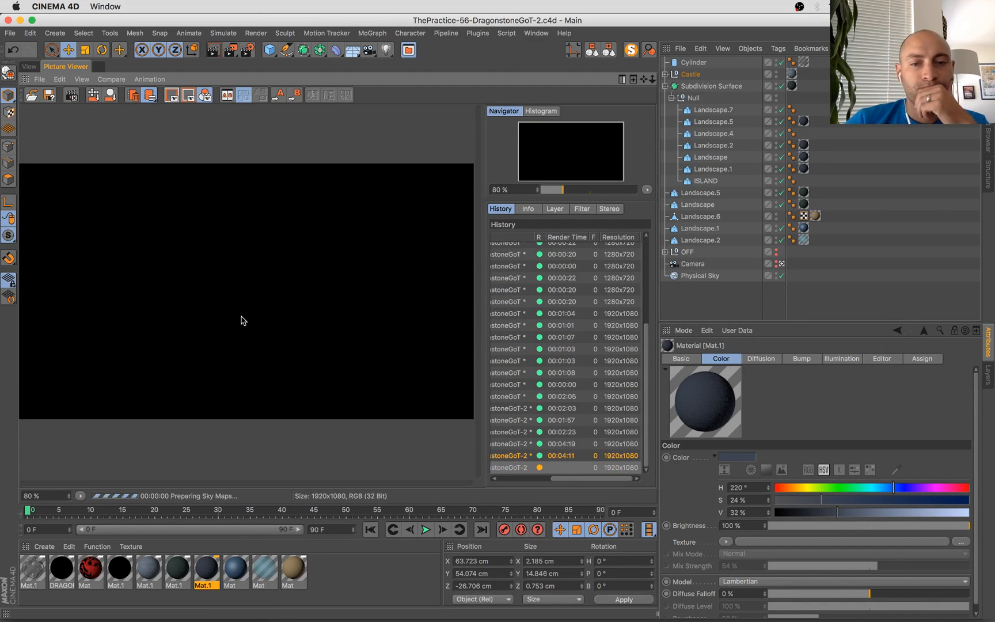
# Check the stream chat in Chrome and the tex folder in Finder, and switch back to Cinema 4D
pyautogui.hotkey('ctrl', 'Up')
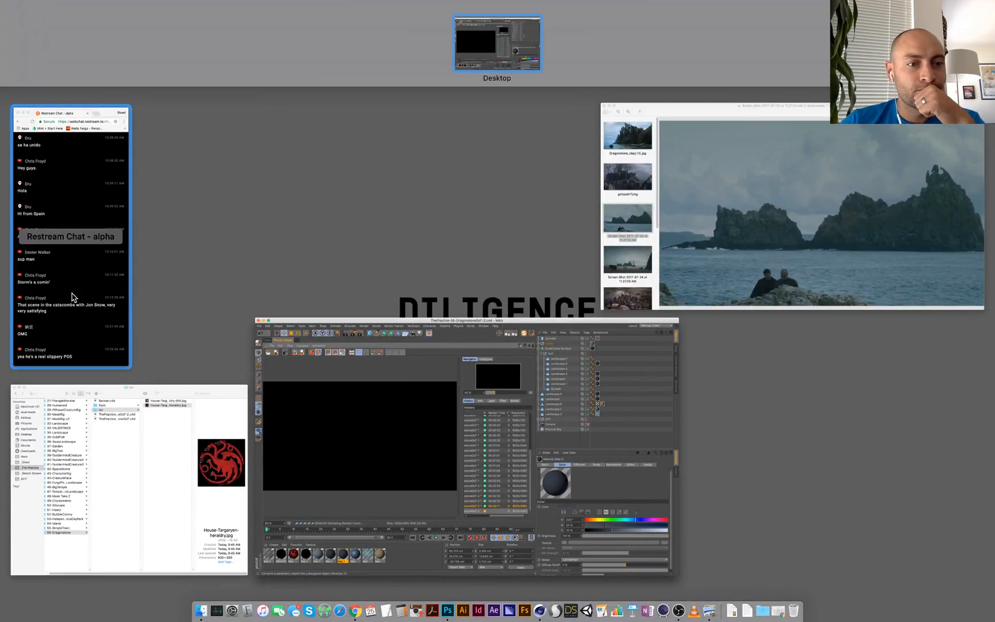
pyautogui.click(72, 297)
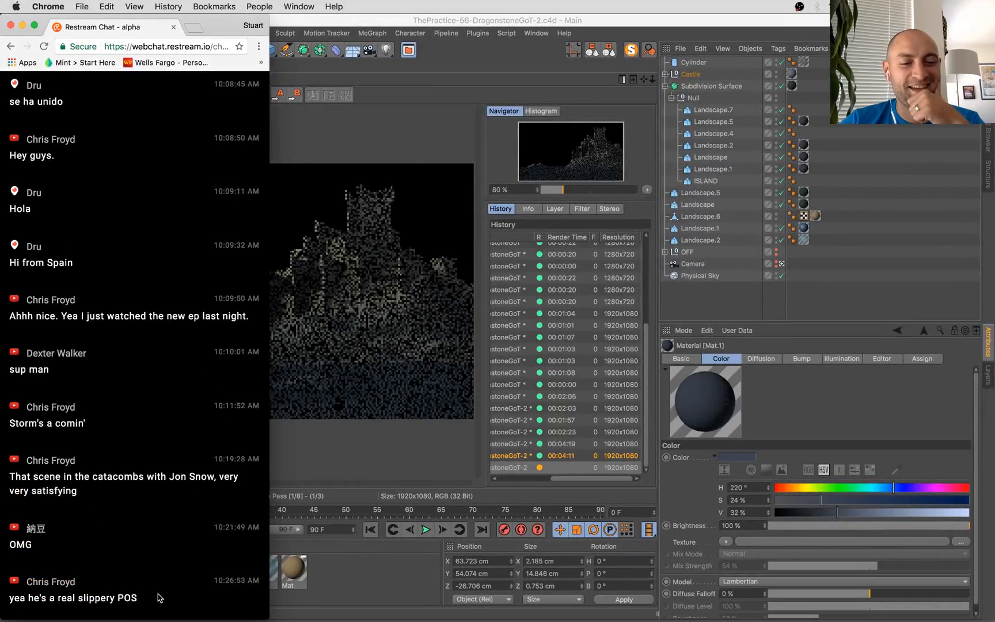
pyautogui.hotkey('ctrl', 'Up')
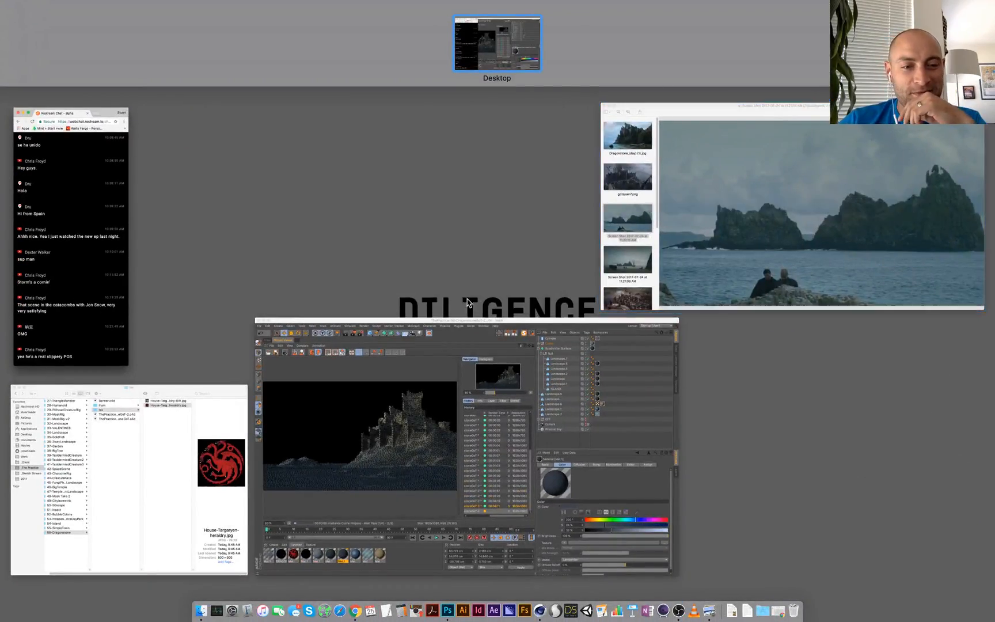
pyautogui.click(158, 515)
pyautogui.click(456, 249)
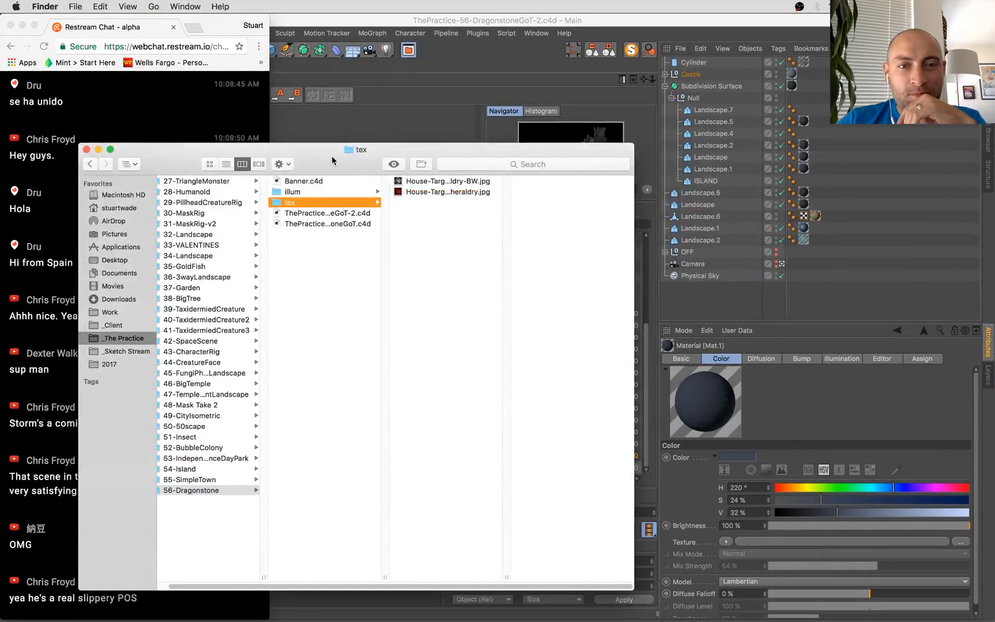
pyautogui.hotkey('ctrl', 'Up')
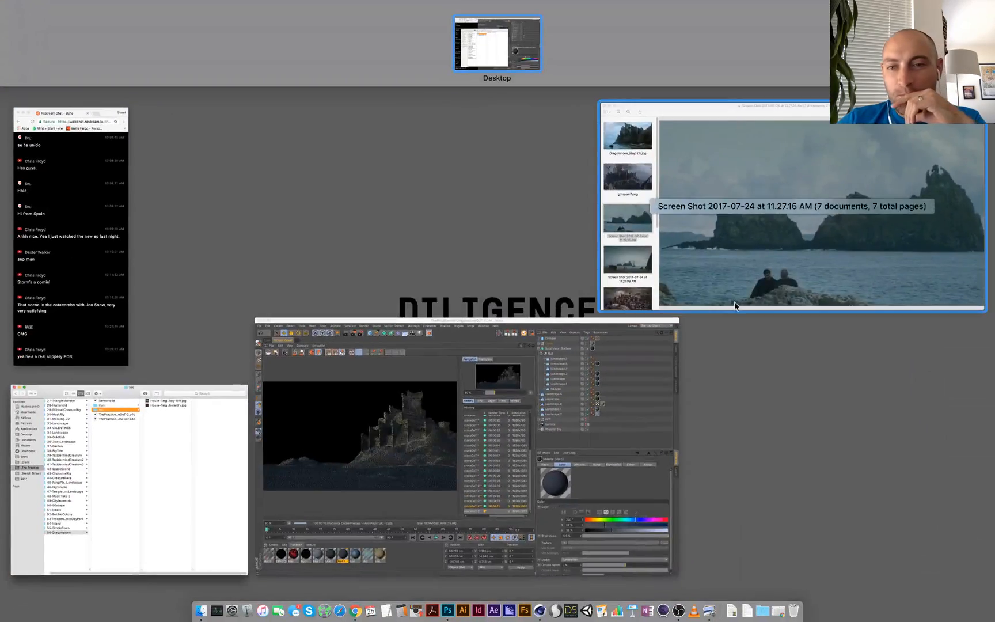
pyautogui.click(494, 415)
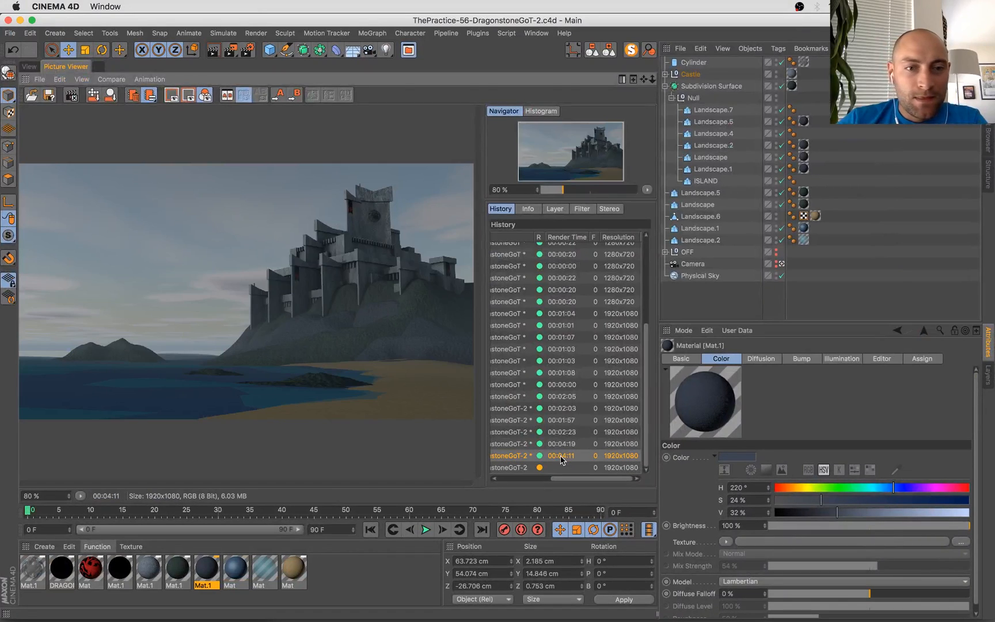
# Compare the recent finished 1920x1080 renders in the history with one another and with the render in progress
pyautogui.press('Up')
pyautogui.press('Up')
pyautogui.press('Up')
pyautogui.press('Up')
pyautogui.press('Up')
pyautogui.press('Down')
pyautogui.press('Down')
pyautogui.press('Down')
pyautogui.press('Down')
pyautogui.press('Down')
pyautogui.press('Down')
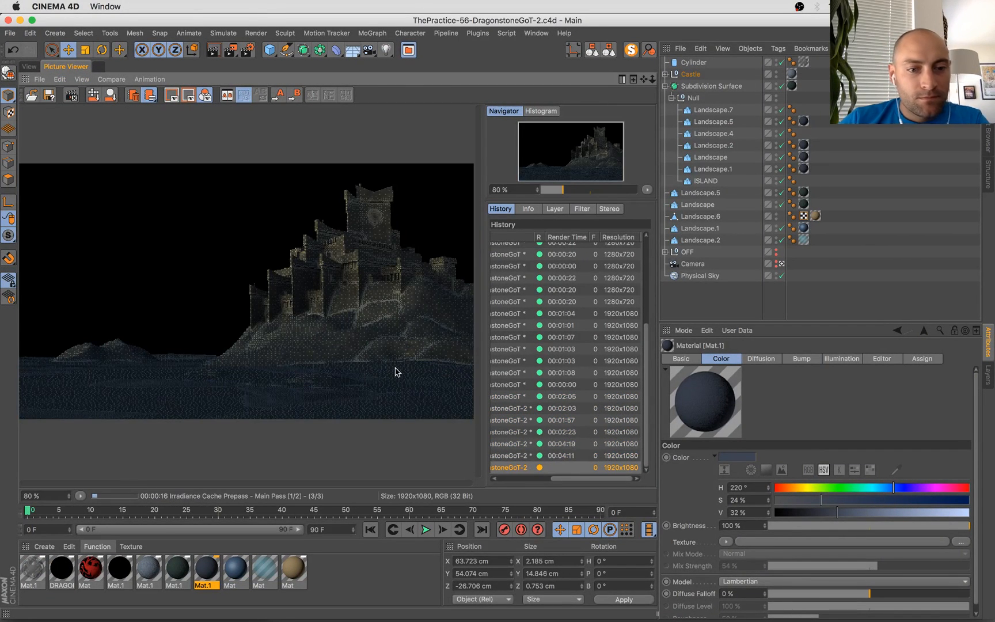
pyautogui.hotkey('ctrl', 'Up')
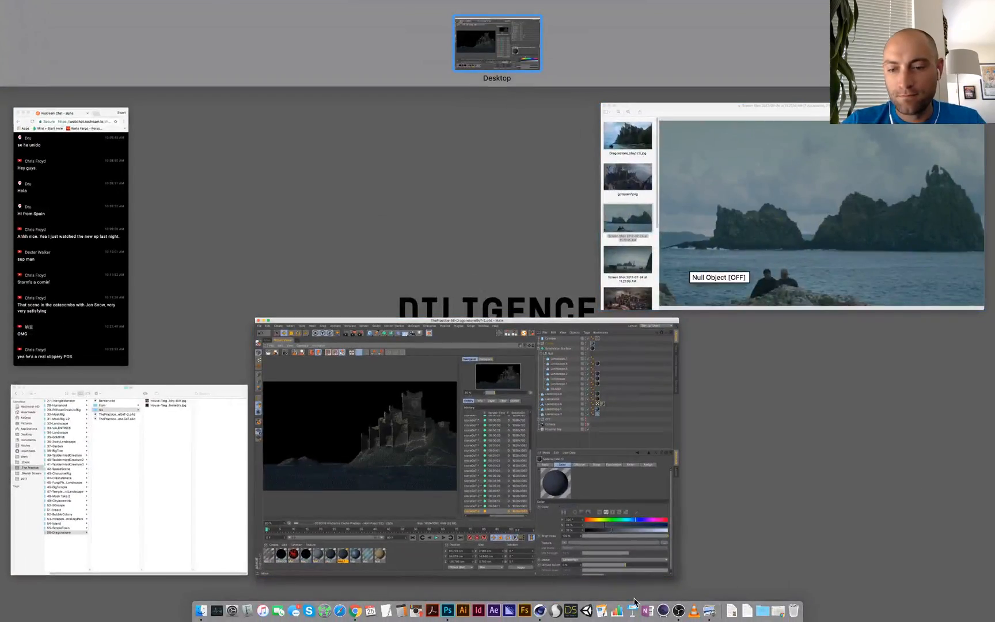
pyautogui.click(342, 405)
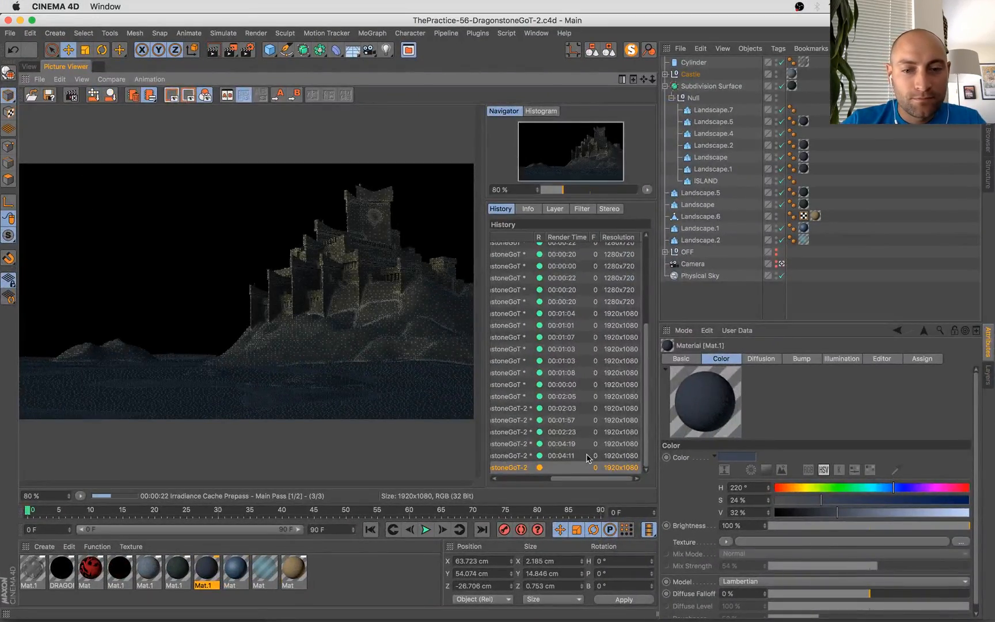
pyautogui.click(587, 457)
pyautogui.press('Up')
pyautogui.press('Up')
pyautogui.press('Up')
pyautogui.press('Up')
pyautogui.press('Up')
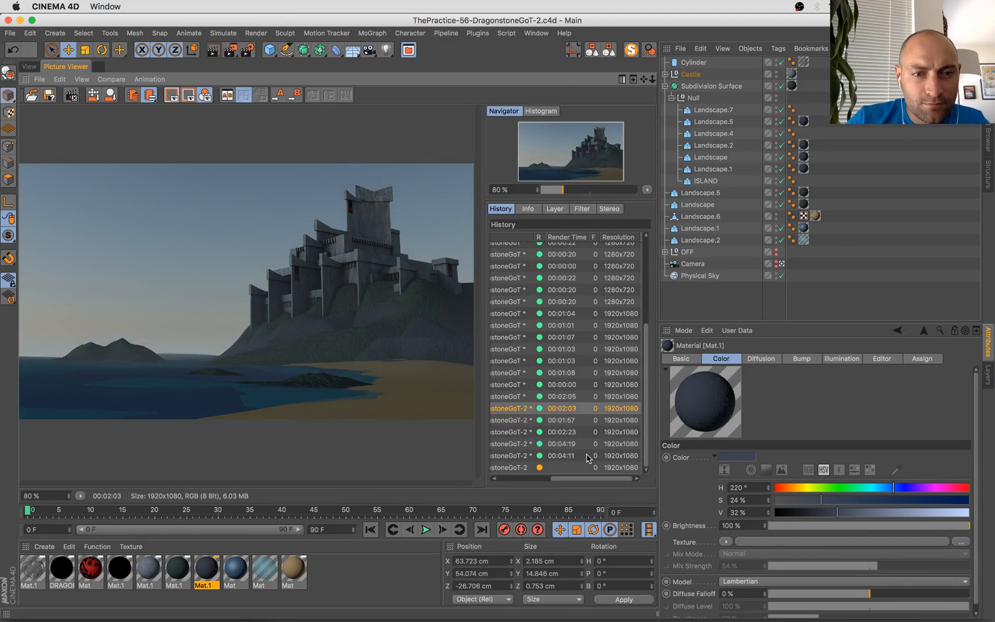
pyautogui.press('Down')
pyautogui.press('Down')
pyautogui.press('Down')
pyautogui.press('Down')
pyautogui.press('Down')
pyautogui.press('Down')
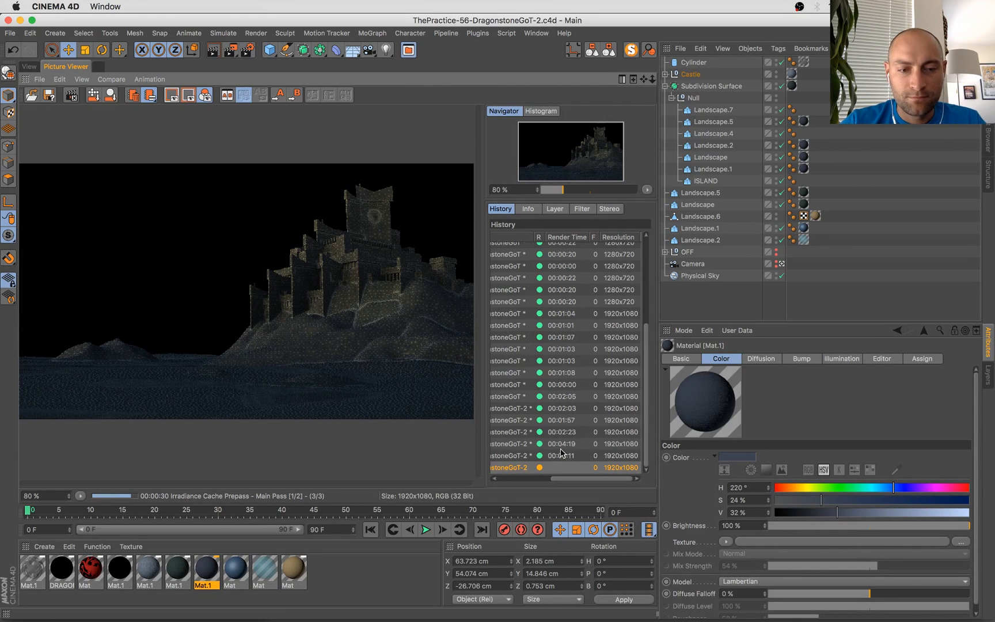
# Examine the castle's walls up close in the latest finished render
pyautogui.click(578, 456)
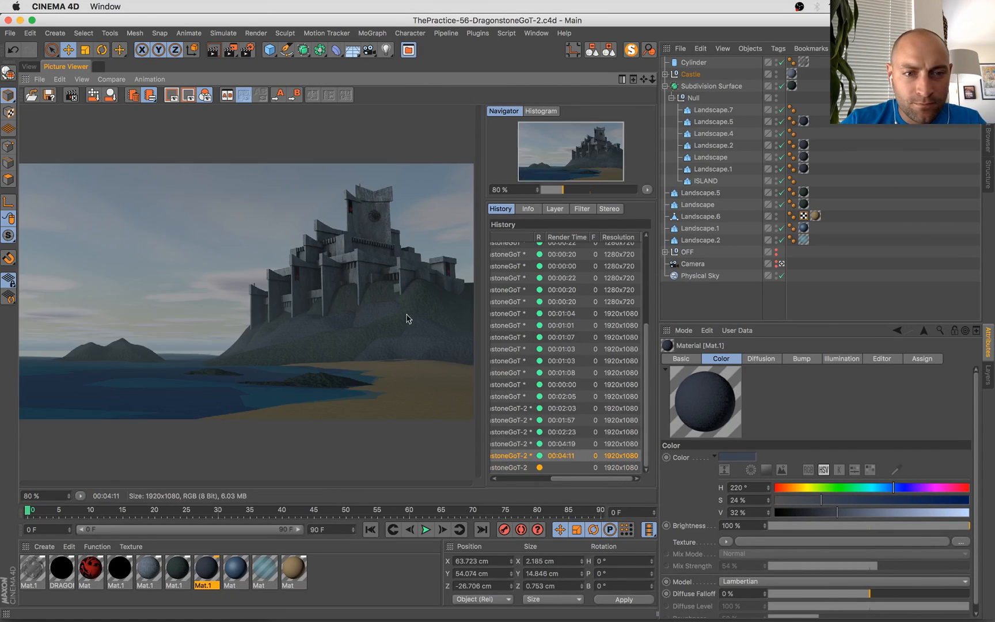
pyautogui.scroll(5, 373, 233)
pyautogui.scroll(3, 333, 305)
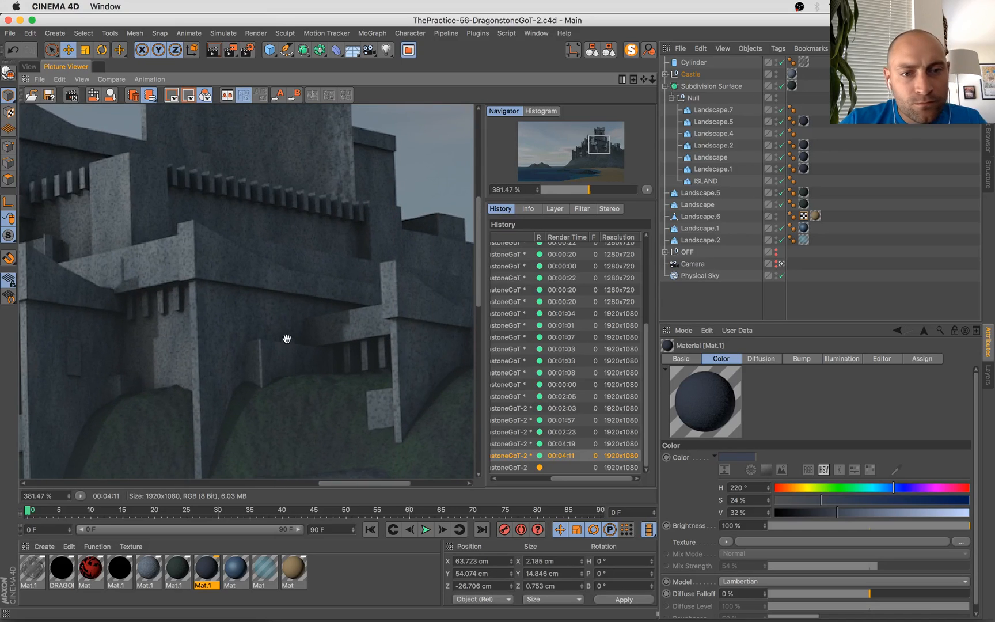
# Shift the row of battlement blocks below the castle's main tower along its depth to Z about -38.7 cm
pyautogui.scroll(-10, 290, 251)
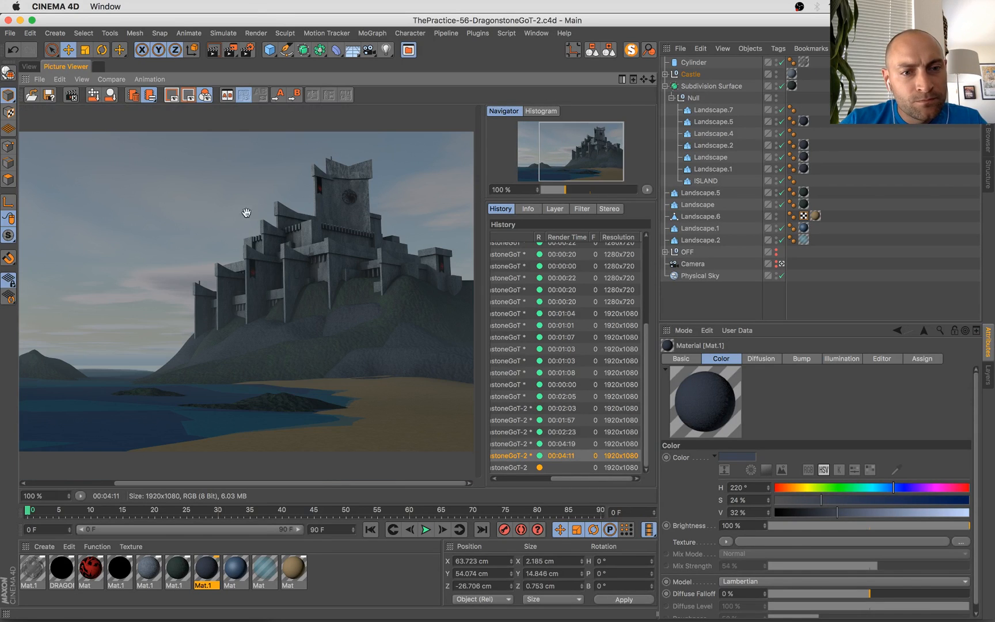
pyautogui.click(29, 66)
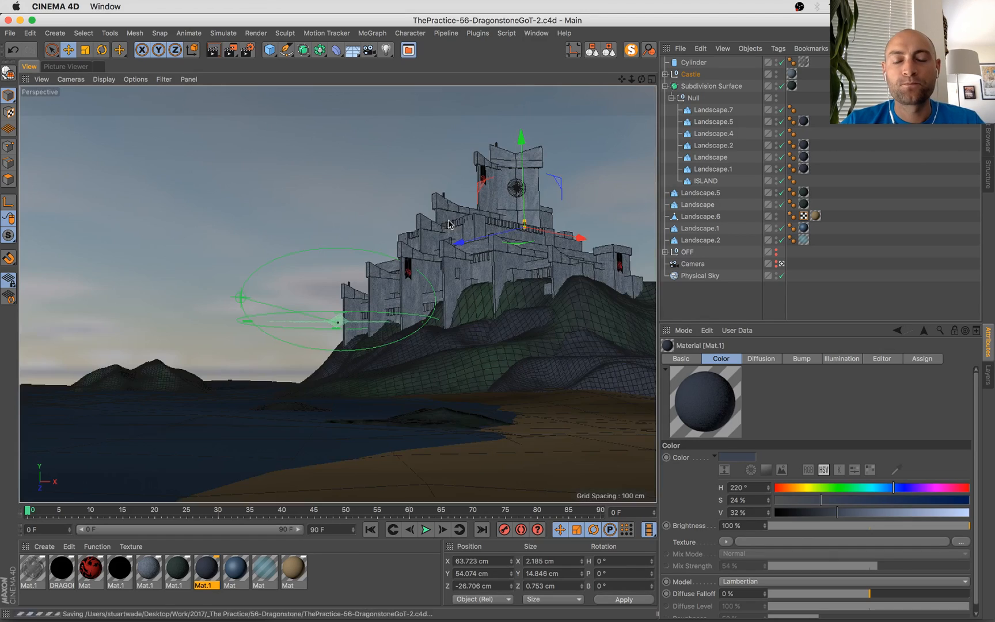
pyautogui.click(480, 223)
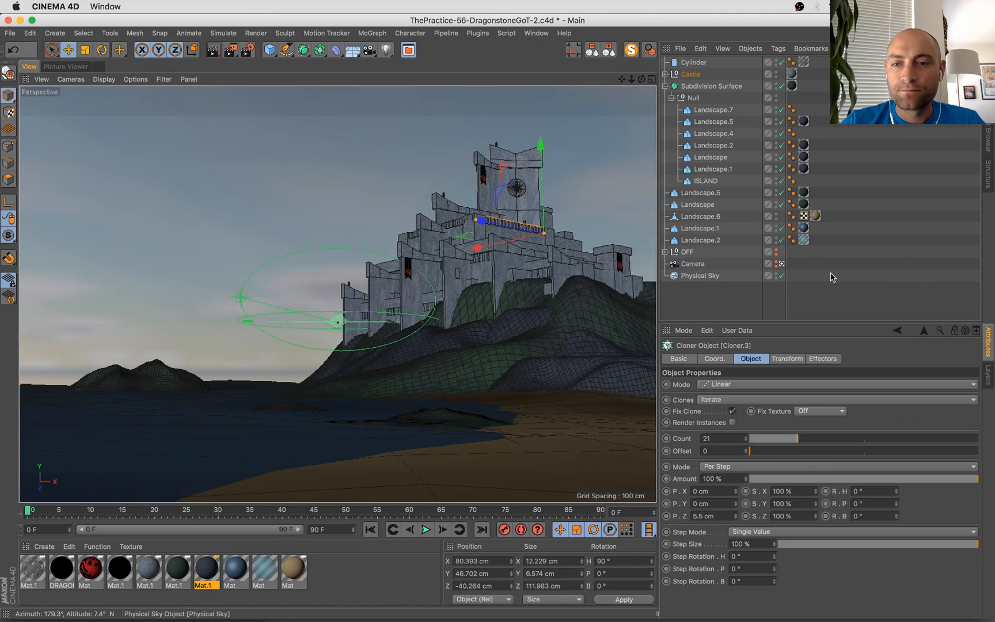
pyautogui.press('o')
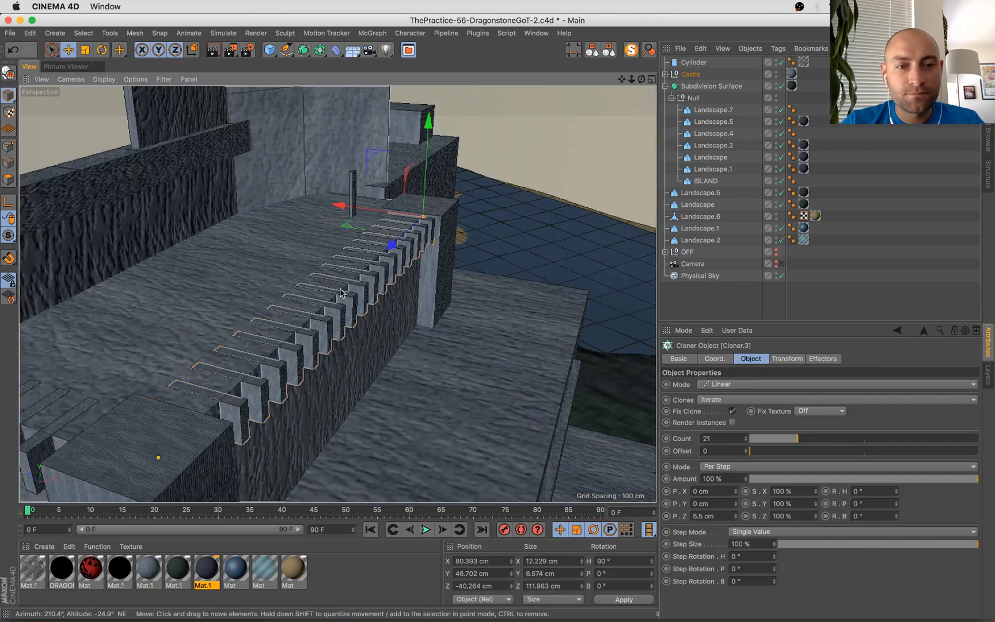
pyautogui.moveTo(375, 213); pyautogui.dragTo(413, 301)
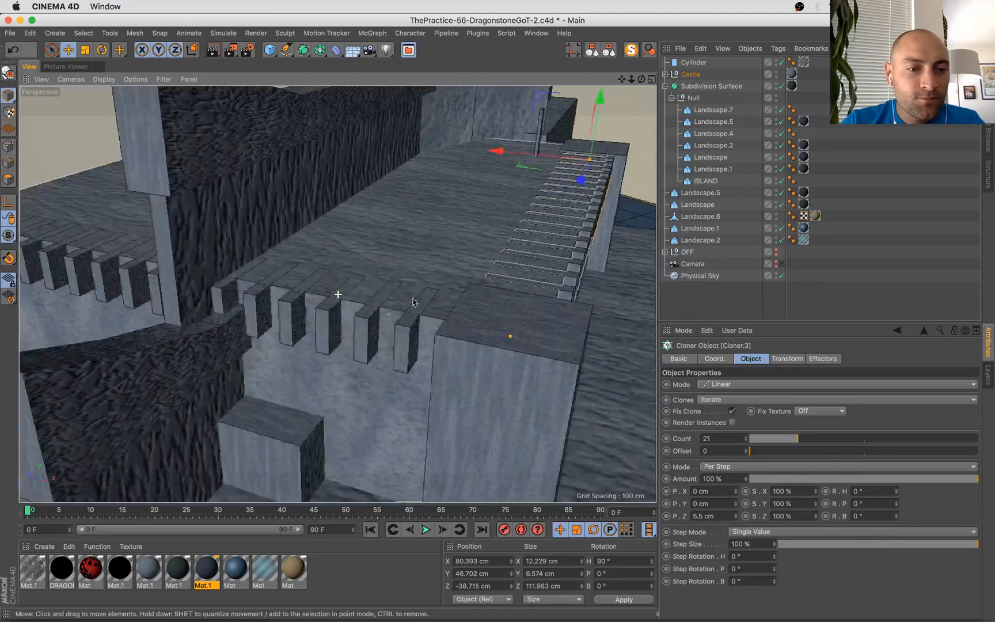
# Shift the adjoining battlement row around the corner to X about -30.7 cm and save the scene
pyautogui.click(324, 337)
pyautogui.keyDown('alt'); pyautogui.moveTo(325, 337); pyautogui.dragTo(278, 344); pyautogui.keyUp('alt')
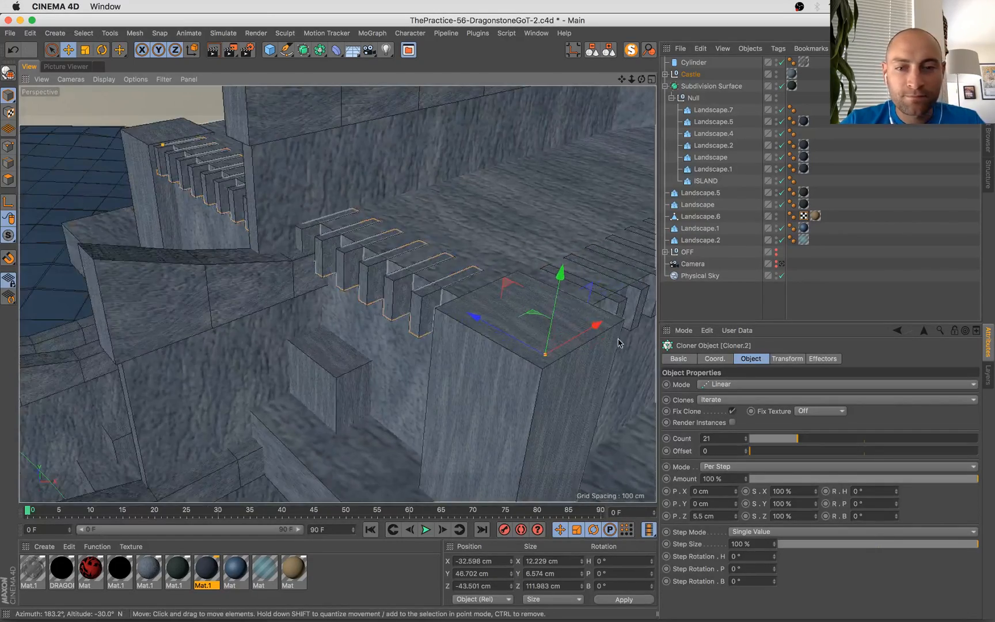
pyautogui.moveTo(595, 324); pyautogui.dragTo(605, 325)
pyautogui.press('super+s')
# Raise both battlement rows together with their three corner blocks to Y about 100.16 cm, save the scene and return to the camera view
pyautogui.keyDown('shift'); pyautogui.click(642, 293); pyautogui.keyUp('shift')
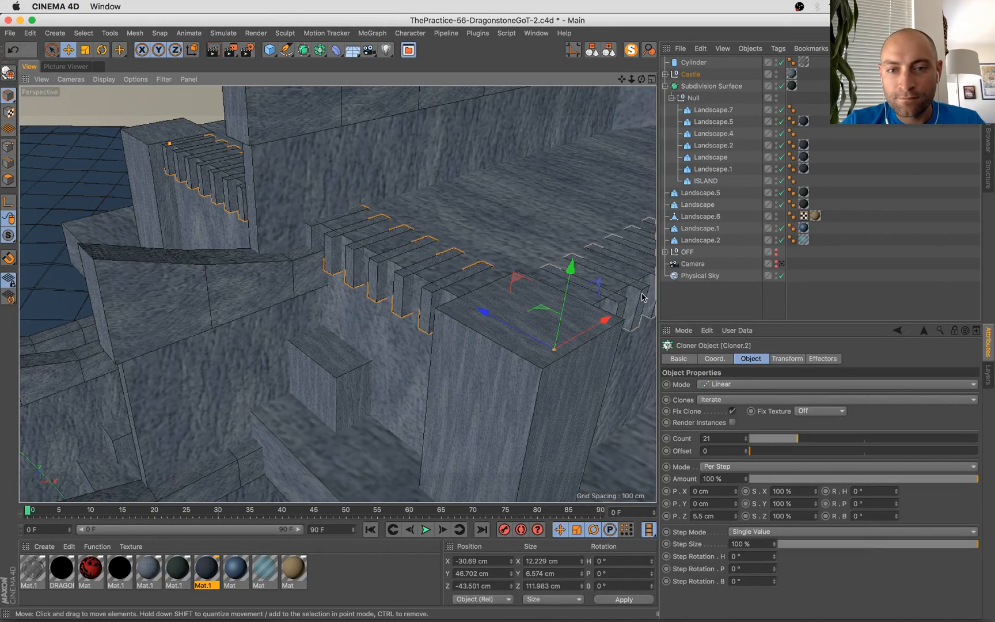
pyautogui.keyDown('alt'); pyautogui.moveTo(468, 269); pyautogui.dragTo(110, 290); pyautogui.keyUp('alt')
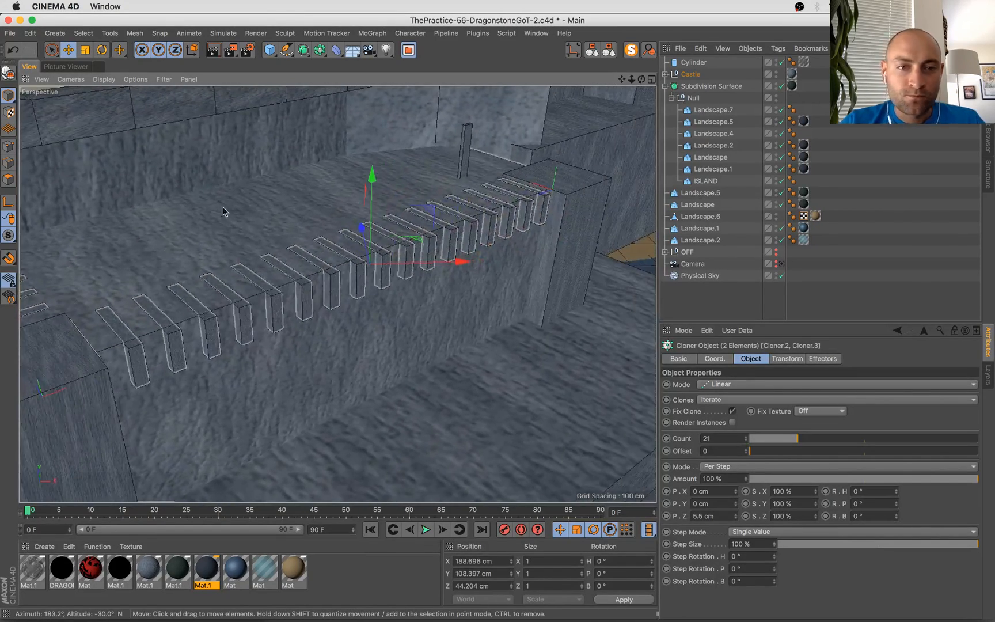
pyautogui.moveTo(370, 173); pyautogui.dragTo(371, 175)
pyautogui.hotkey('ctrl', 'z')
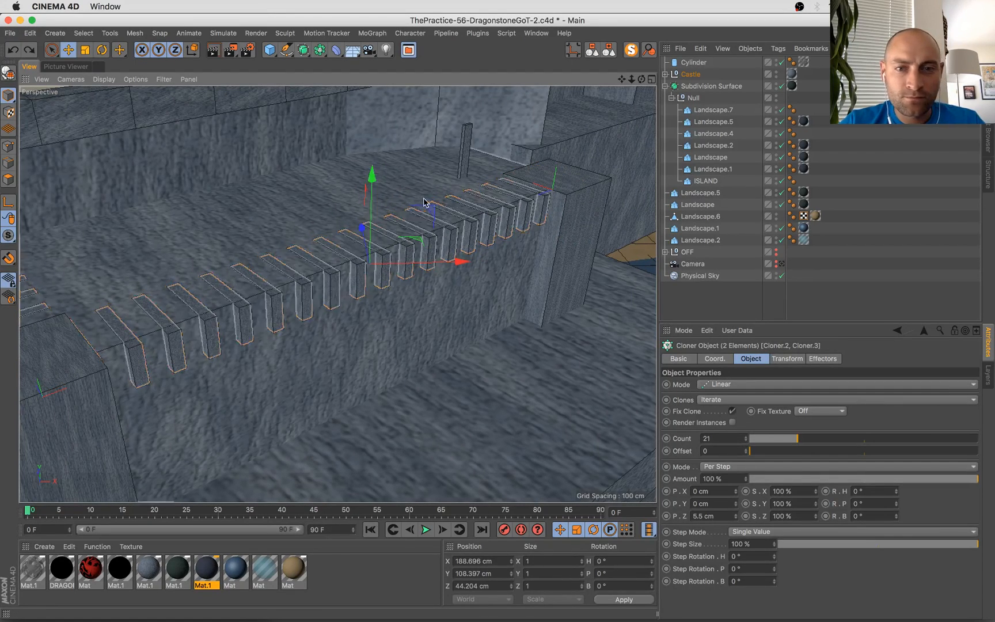
pyautogui.keyDown('shift'); pyautogui.click(571, 235); pyautogui.keyUp('shift')
pyautogui.keyDown('shift'); pyautogui.click(102, 412); pyautogui.keyUp('shift')
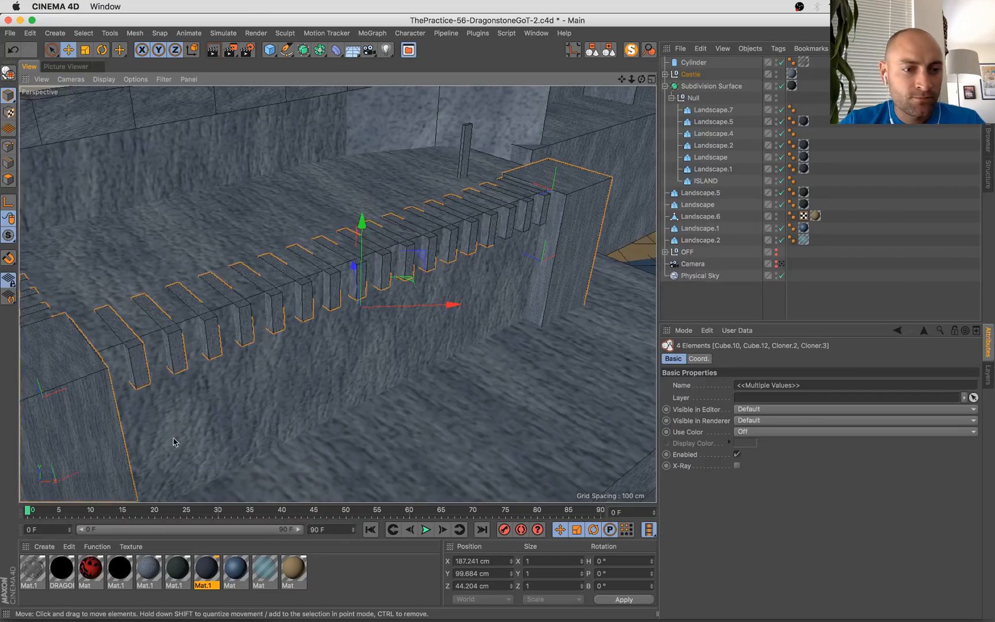
pyautogui.keyDown('alt'); pyautogui.moveTo(173, 438); pyautogui.dragTo(403, 383); pyautogui.keyUp('alt')
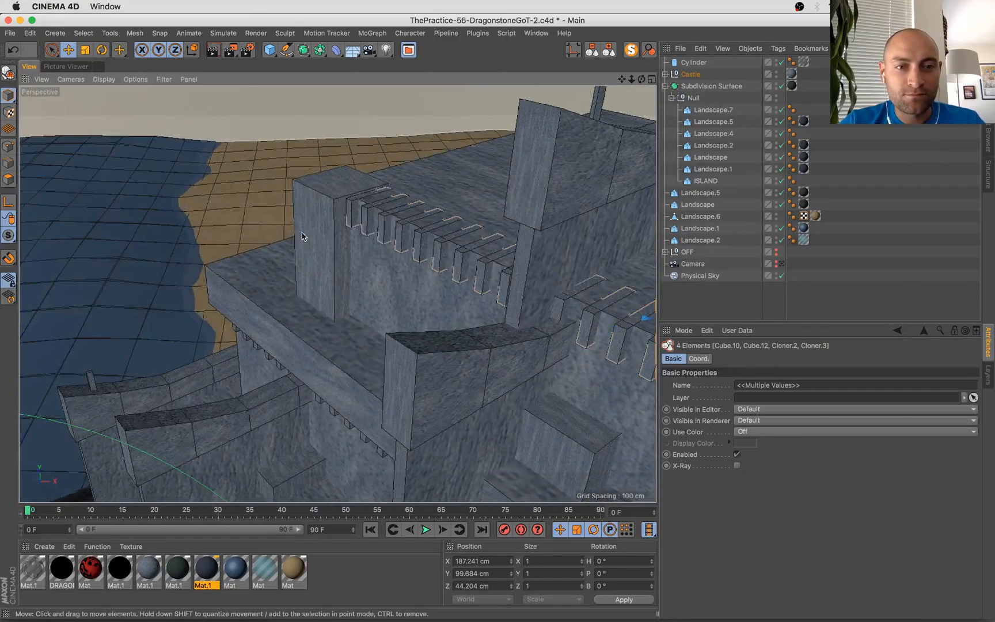
pyautogui.keyDown('shift'); pyautogui.click(308, 234); pyautogui.keyUp('shift')
pyautogui.keyDown('alt'); pyautogui.moveTo(256, 311); pyautogui.dragTo(642, 208); pyautogui.keyUp('alt')
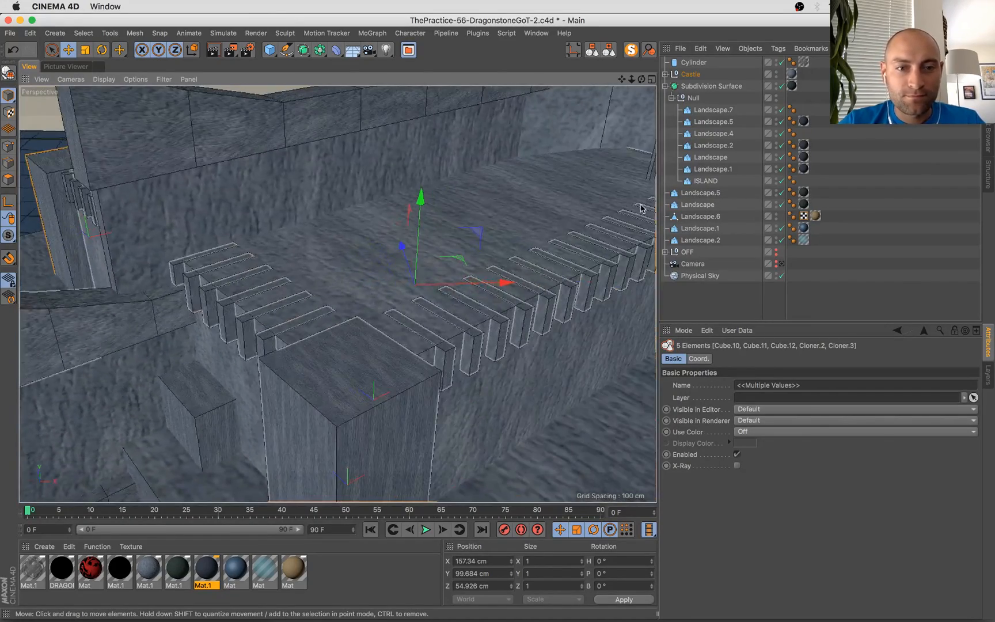
pyautogui.moveTo(421, 198); pyautogui.dragTo(422, 204)
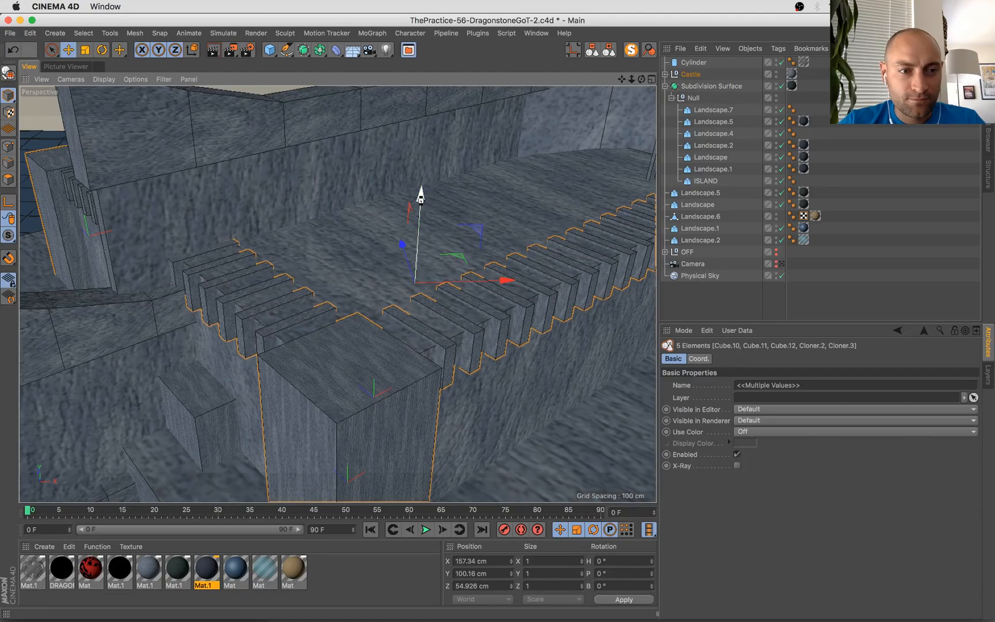
pyautogui.press('super+s')
pyautogui.click(782, 264)
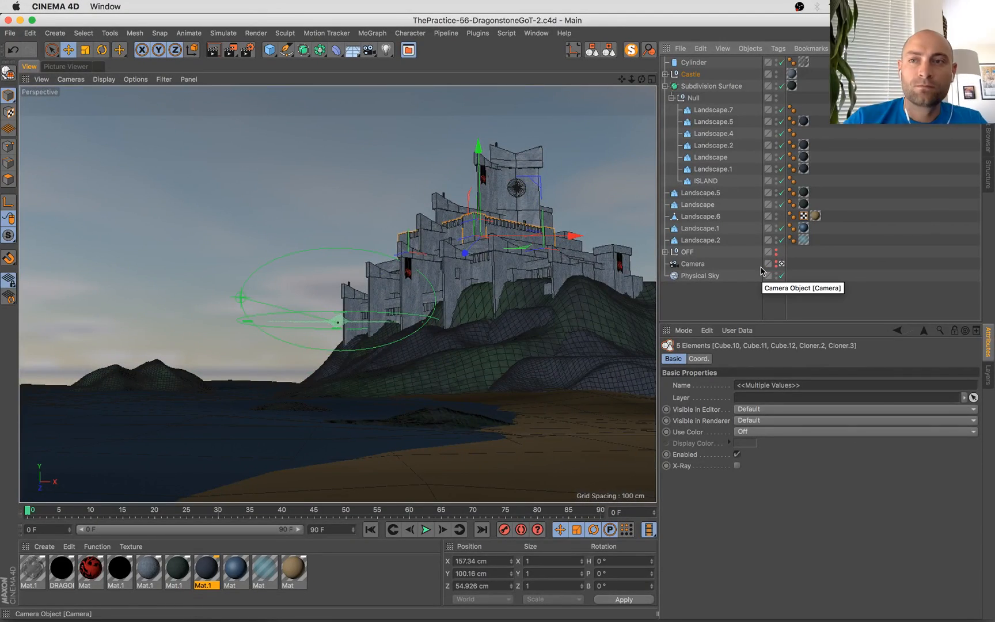
# Compare the latest finished 1920x1080 renders with the one in progress, examining the castle, sky and coastline
pyautogui.click(60, 68)
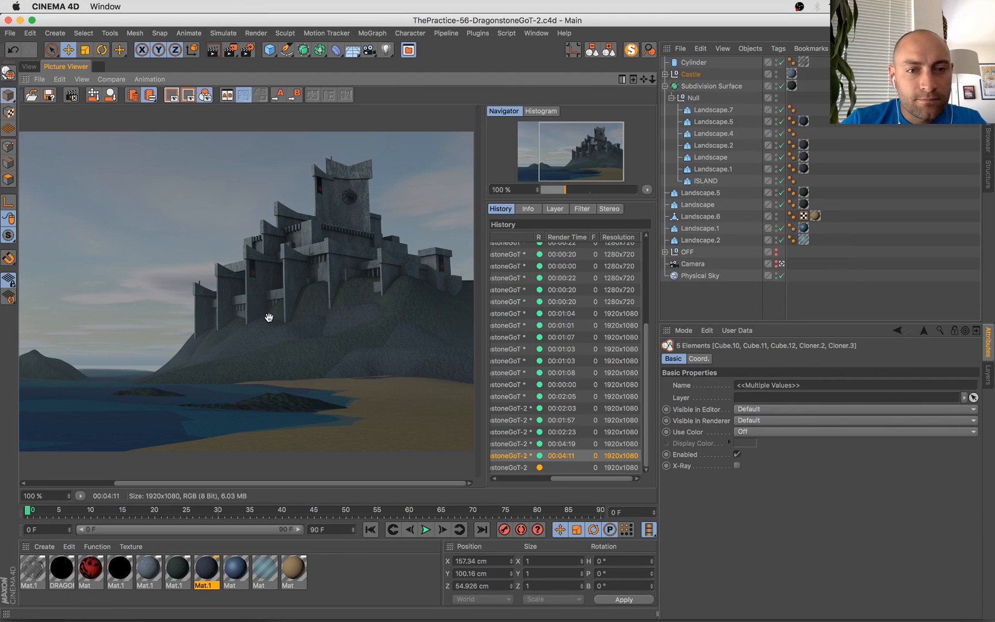
pyautogui.scroll(-3, 269, 317)
pyautogui.scroll(2, 313, 307)
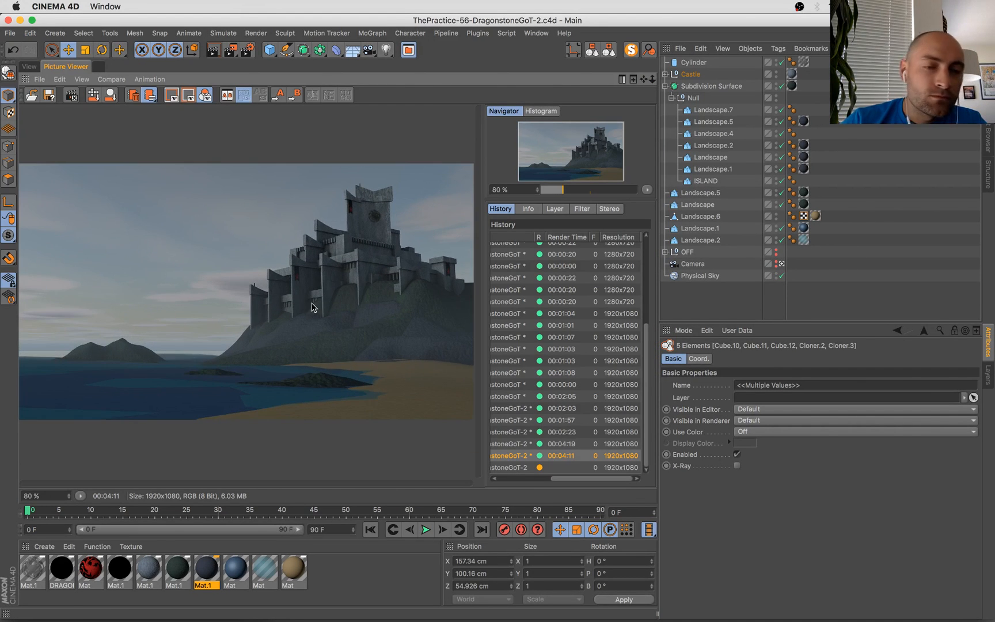
pyautogui.scroll(1, 312, 308)
pyautogui.click(518, 431)
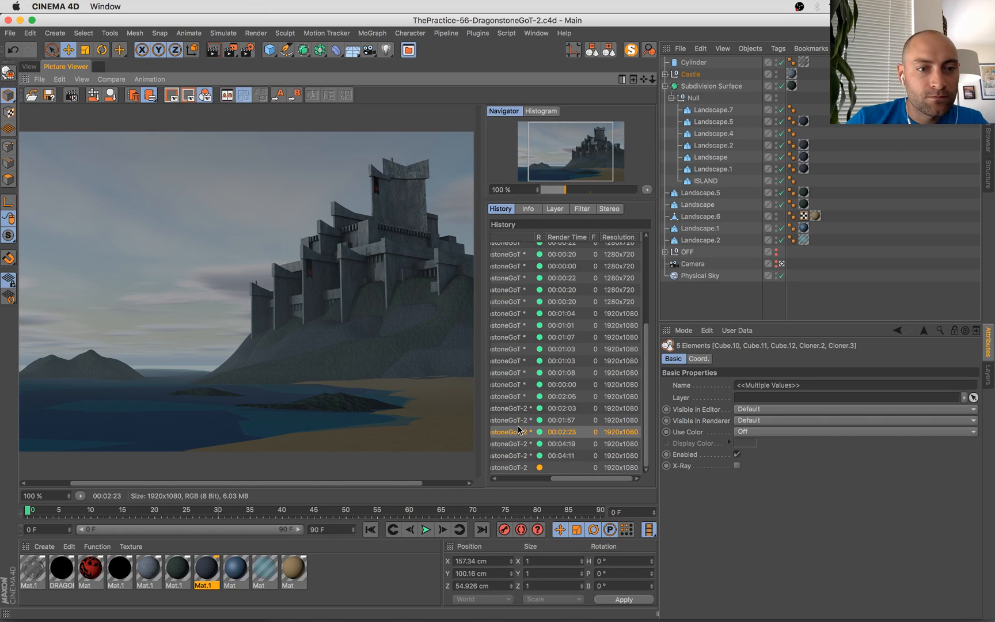
pyautogui.press('Down')
pyautogui.press('Down')
pyautogui.press('Down')
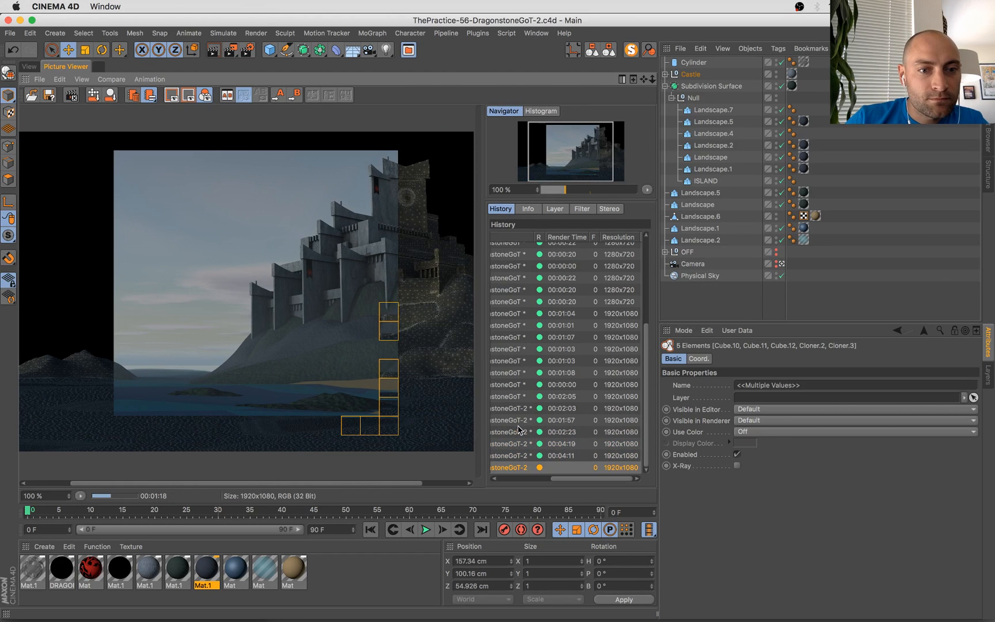
pyautogui.press('Up')
pyautogui.press('Down')
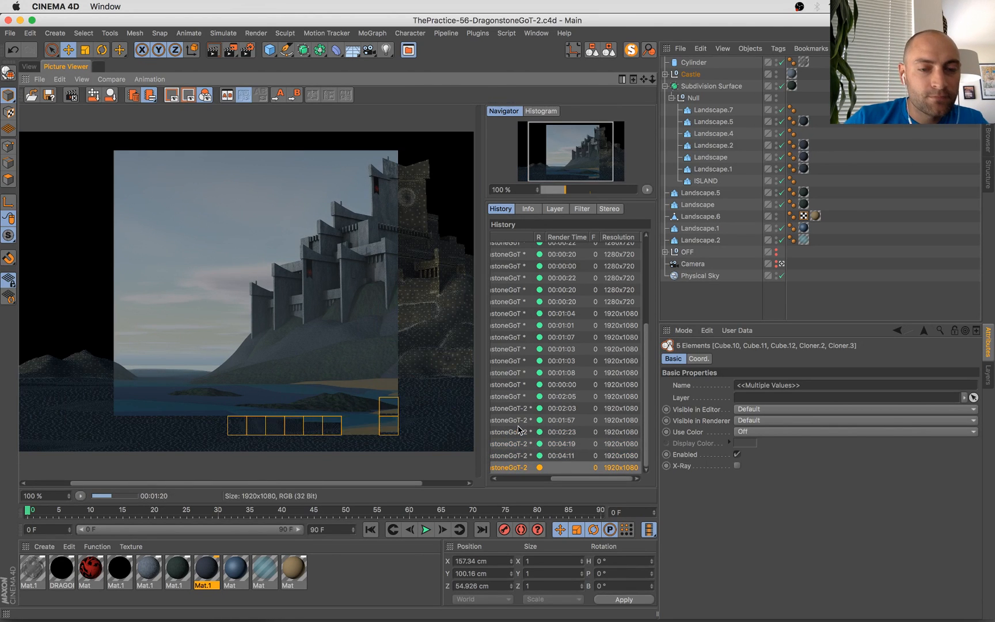
pyautogui.scroll(-1, 347, 314)
pyautogui.scroll(5, 180, 372)
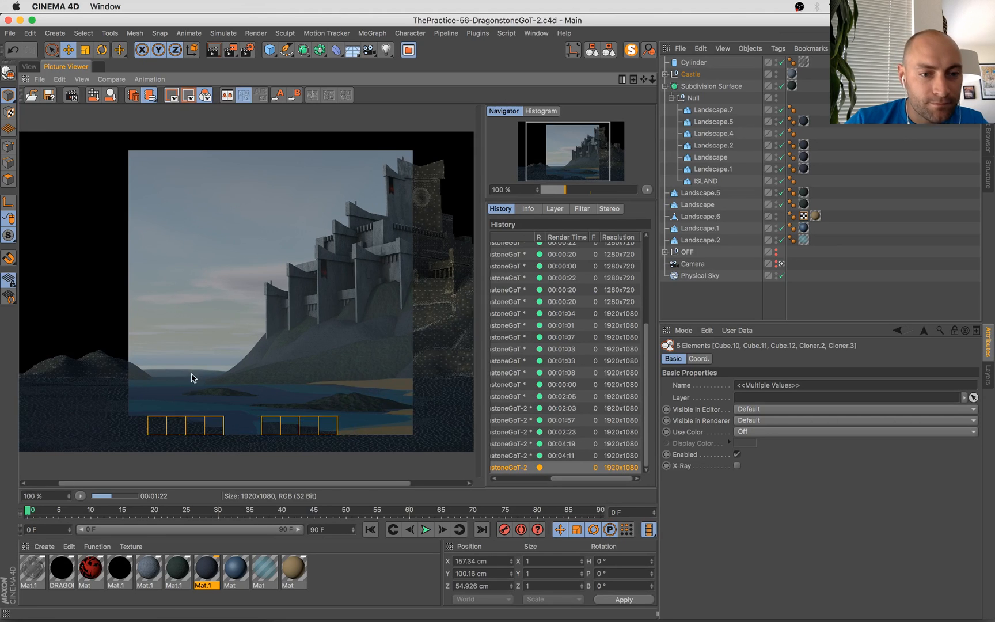
pyautogui.moveTo(211, 417); pyautogui.dragTo(239, 288)
pyautogui.scroll(-4, 239, 288)
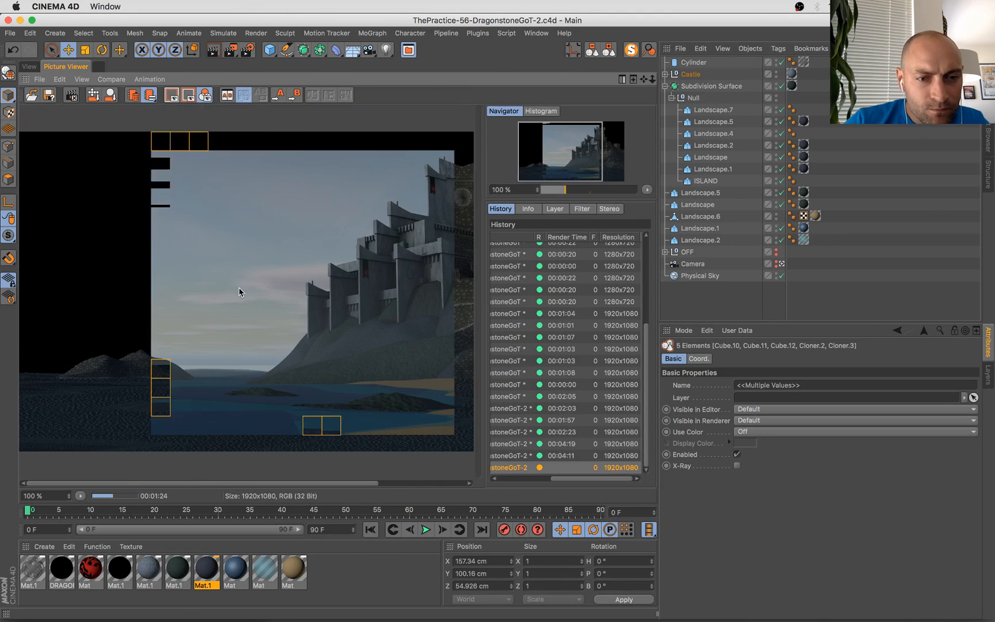
# Duplicate the sea landscape and move the copy behind the island to Z about 500 cm
pyautogui.click(27, 67)
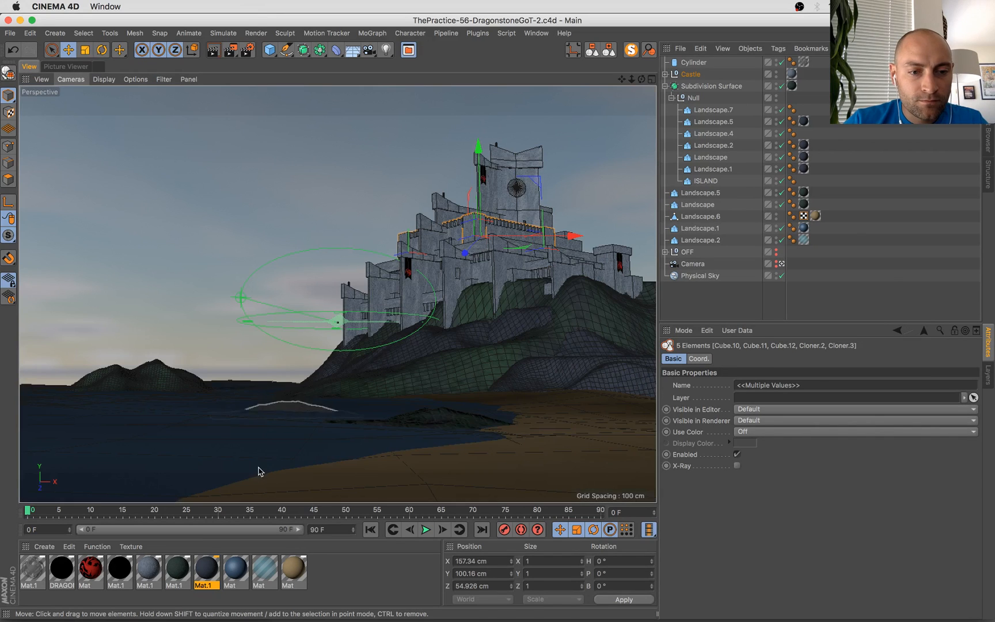
pyautogui.click(251, 453)
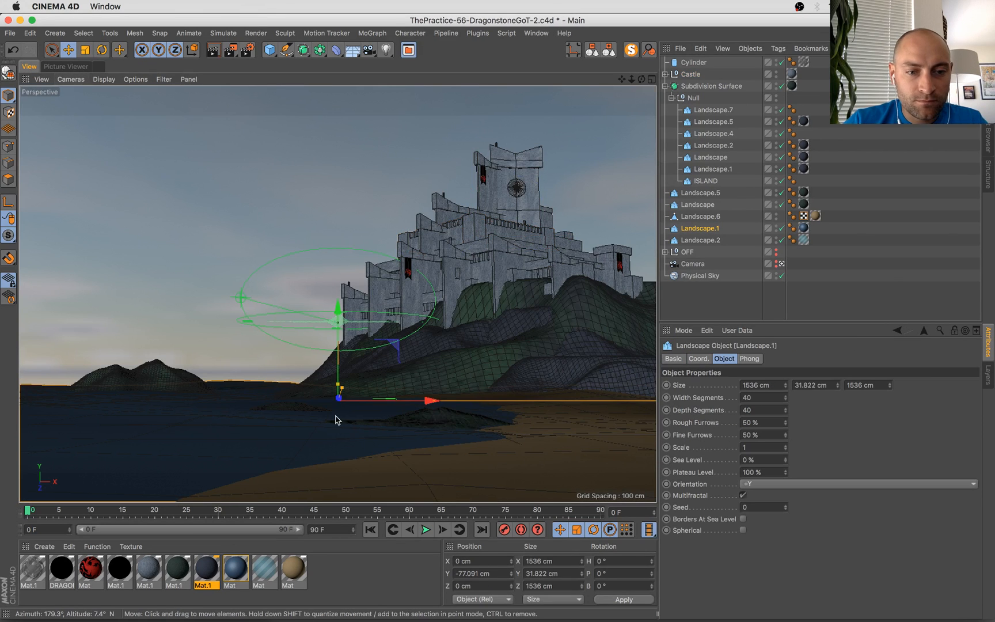
pyautogui.middleClick(509, 349)
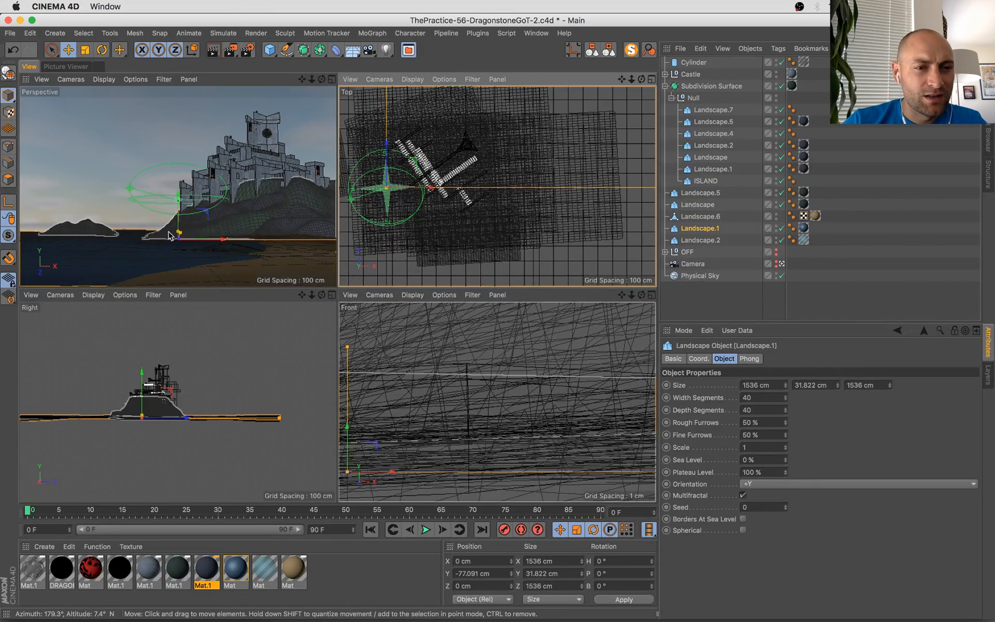
pyautogui.moveTo(473, 166); pyautogui.dragTo(529, 233, button='middle')
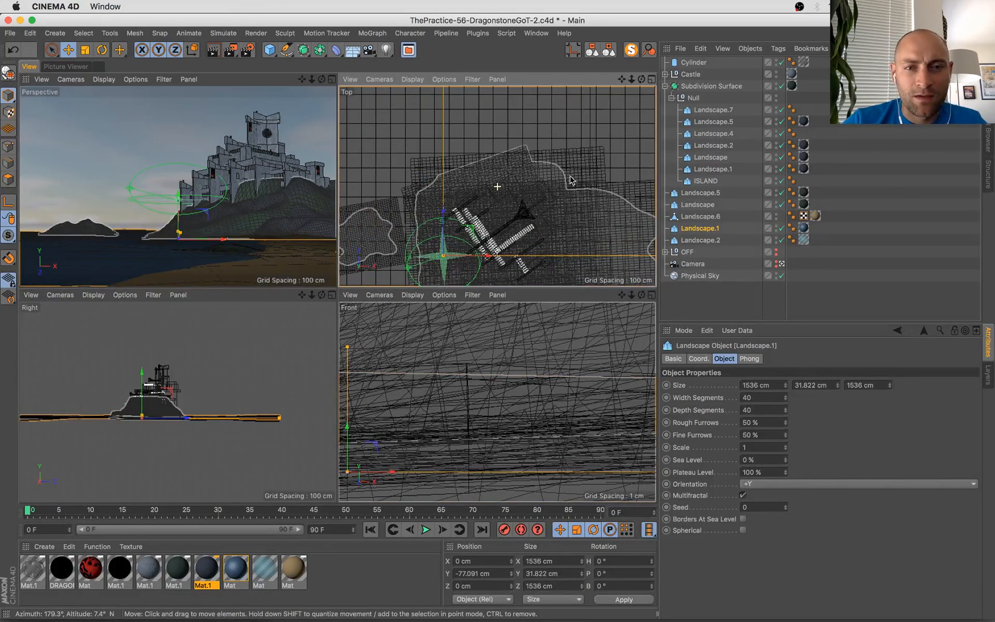
pyautogui.scroll(-3, 483, 199)
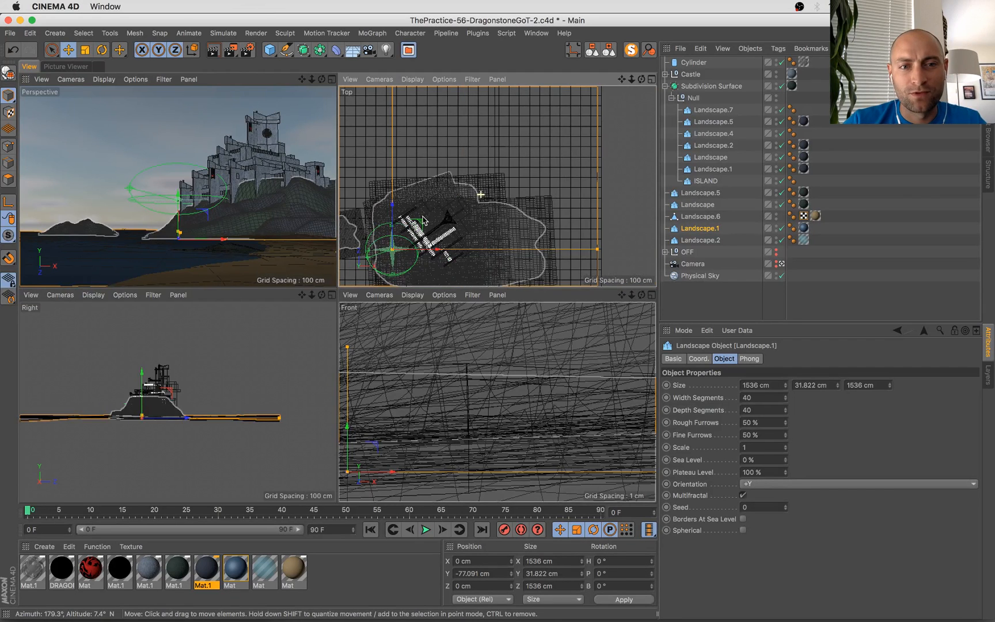
pyautogui.moveTo(390, 204); pyautogui.dragTo(406, 112)
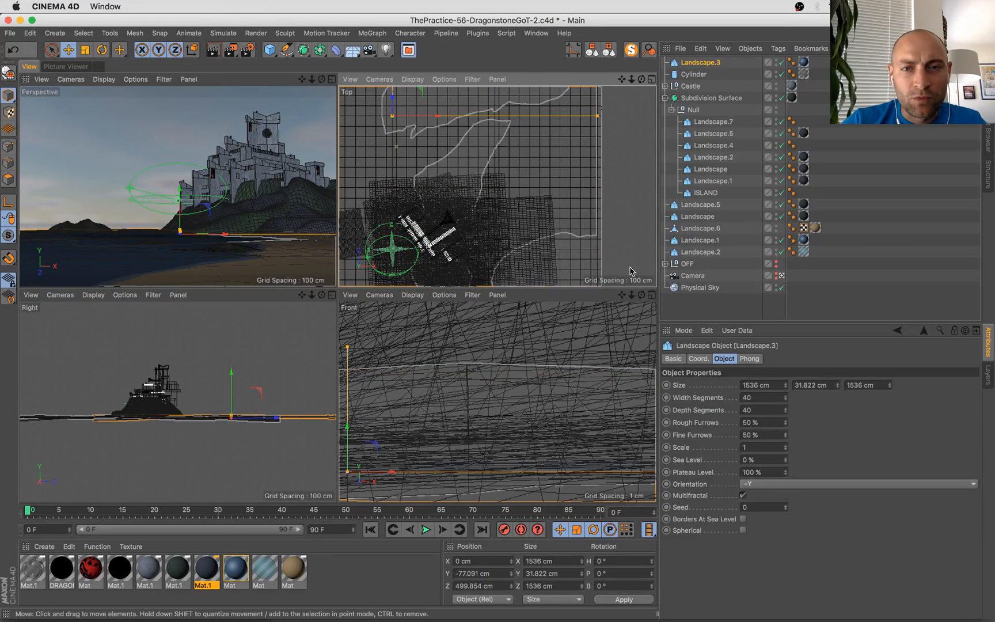
# Widen the copied sea to about 5336.5 cm, and set its height to 1 cm and its width and depth segments to 10
pyautogui.click(651, 79)
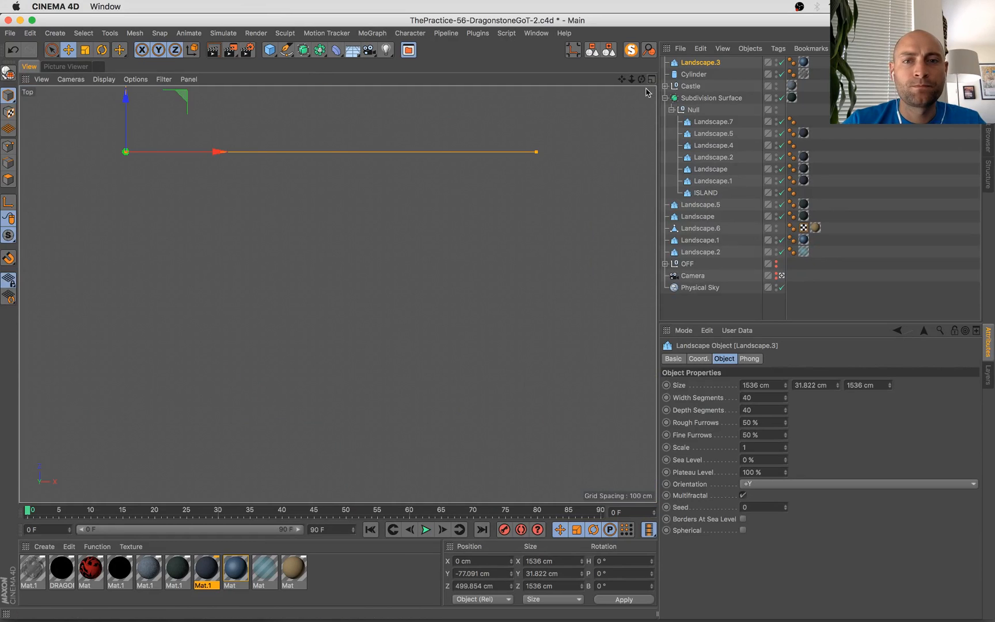
pyautogui.moveTo(536, 153); pyautogui.dragTo(980, 159)
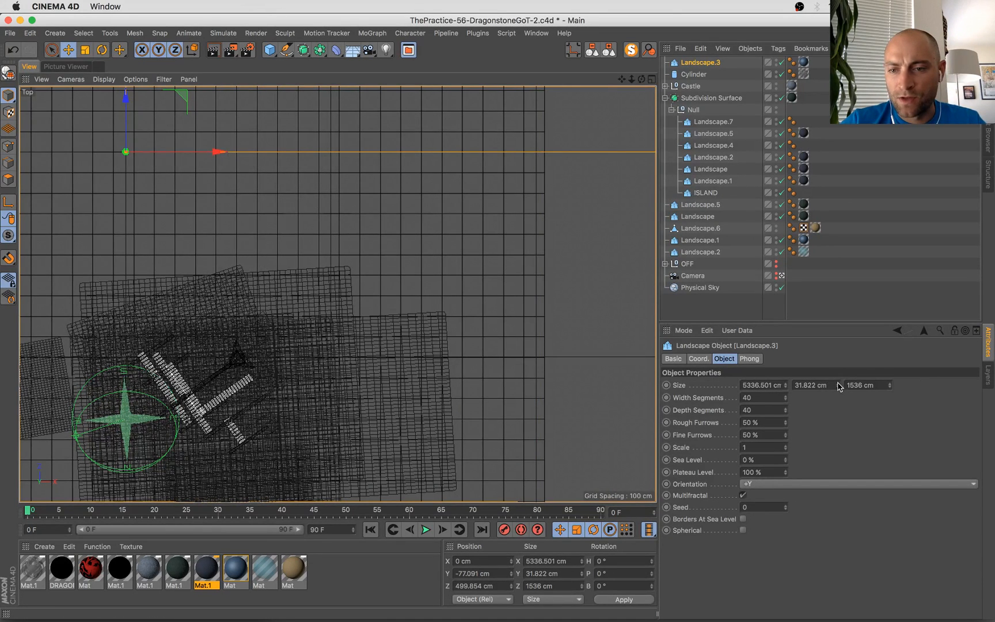
pyautogui.moveTo(838, 386); pyautogui.dragTo(838, 414)
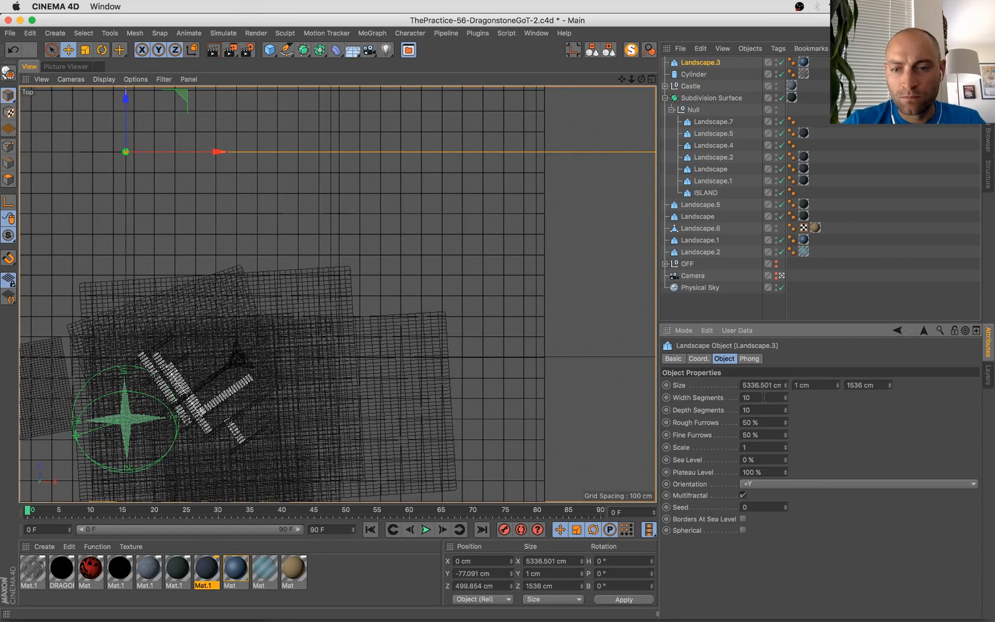
# Raise the flattened sea copy to Y about -65.6 cm at the horizon in the camera view
pyautogui.middleClick(306, 97)
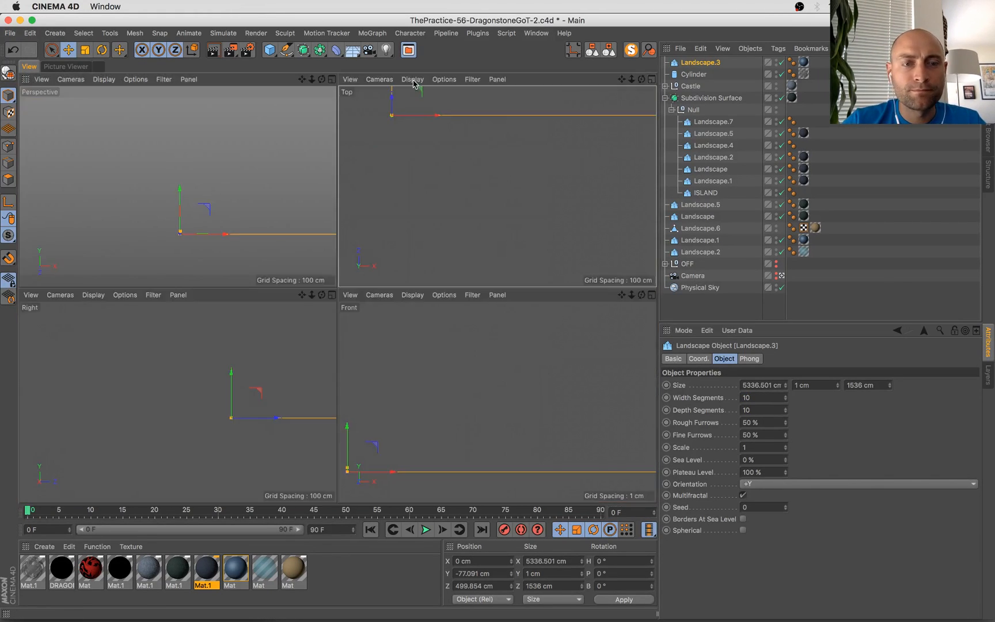
pyautogui.middleClick(218, 285)
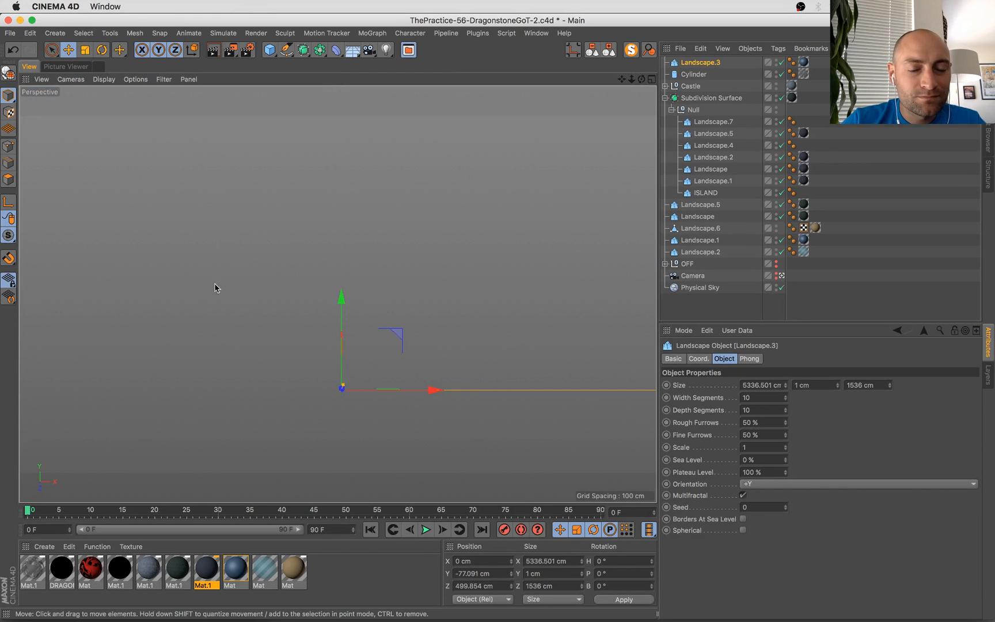
pyautogui.moveTo(344, 352); pyautogui.dragTo(345, 345)
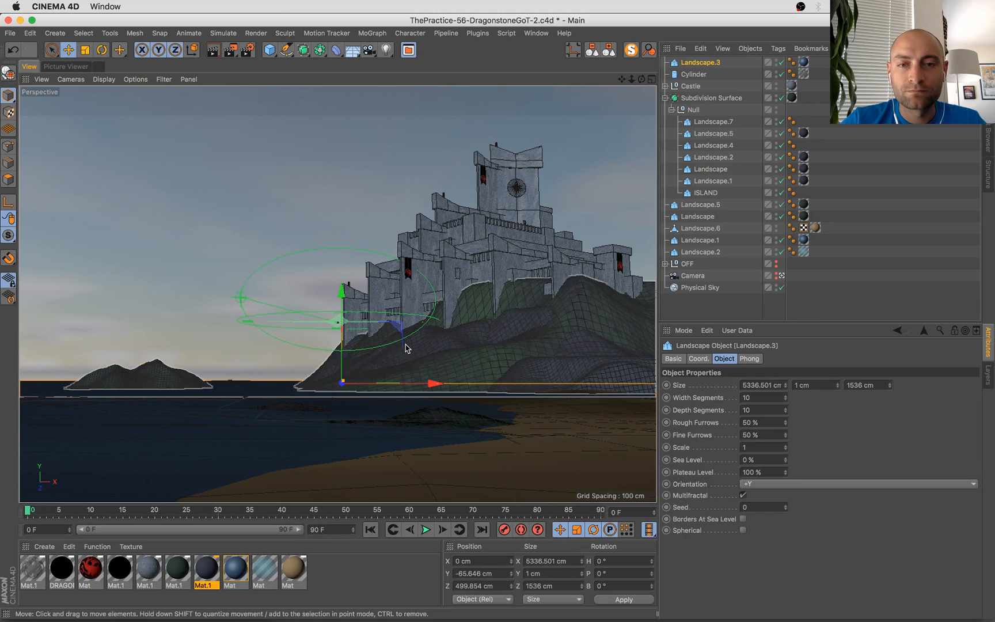
pyautogui.middleClick(562, 188)
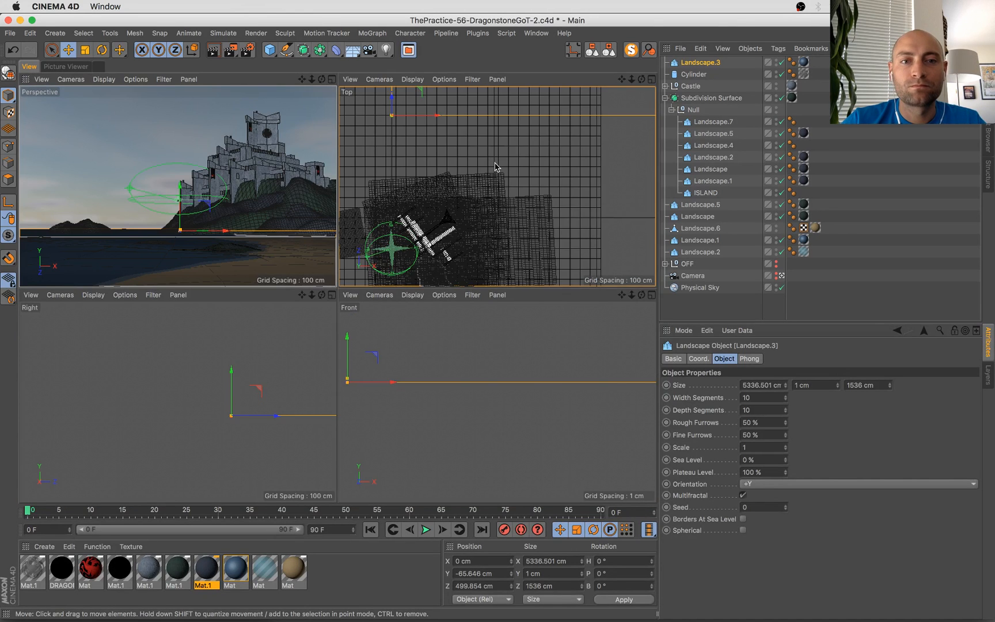
pyautogui.scroll(-6, 495, 163)
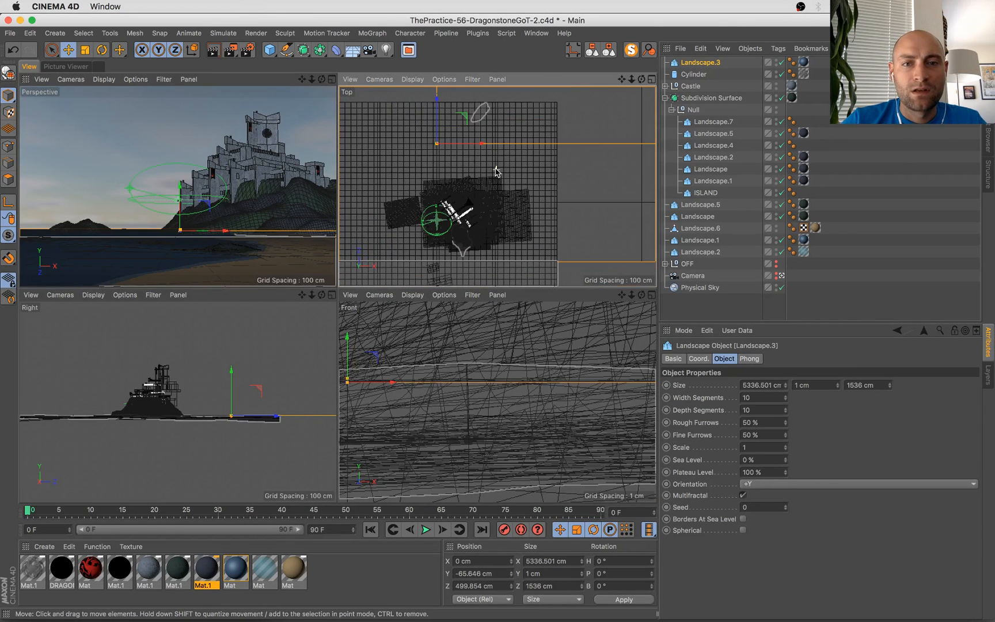
# Move the flattened sea copy farther back behind the island to Z about 1459 cm
pyautogui.scroll(-1, 461, 132)
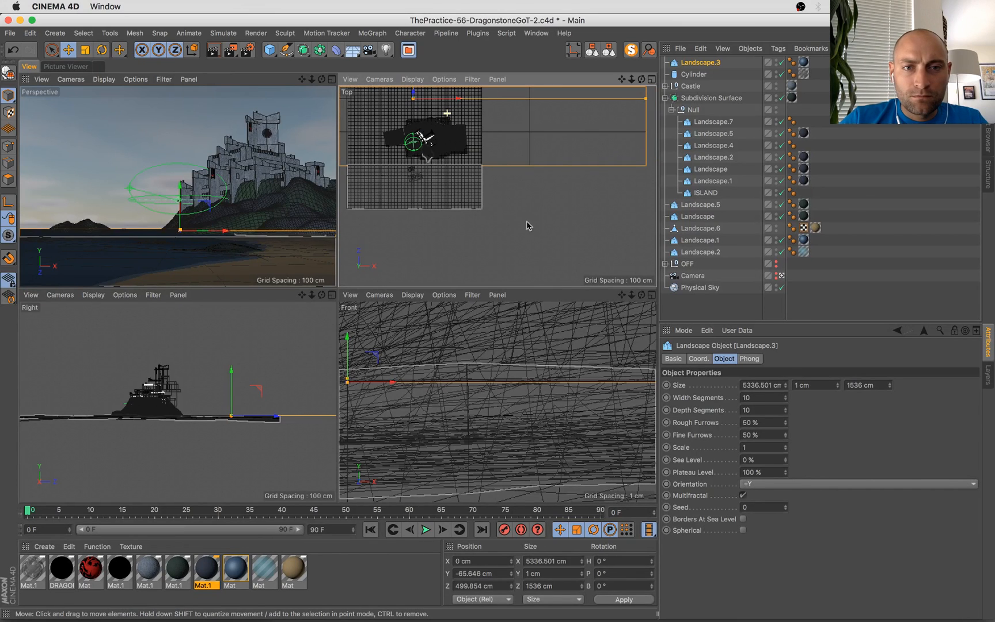
pyautogui.keyDown('alt'); pyautogui.moveTo(529, 225); pyautogui.dragTo(492, 171, button='middle'); pyautogui.keyUp('alt')
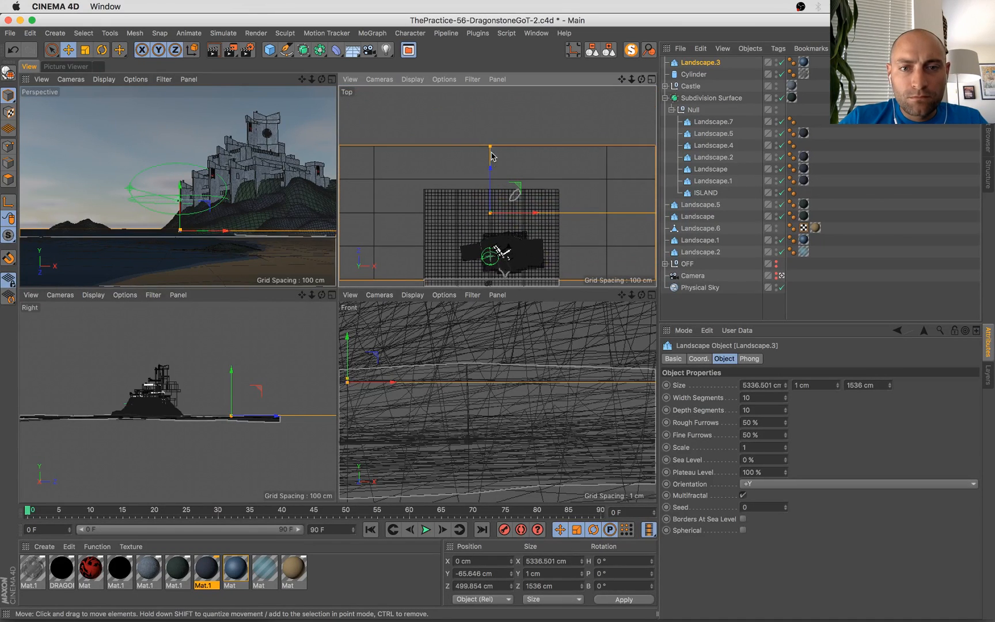
pyautogui.moveTo(493, 155); pyautogui.dragTo(490, 77)
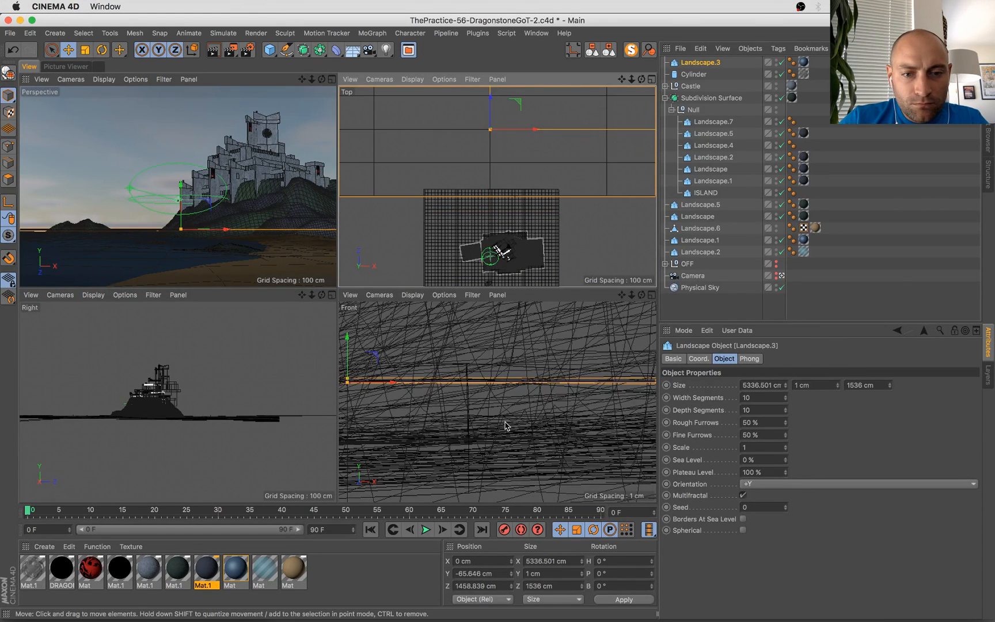
# Extend the sea copy's depth to about 2286 cm in the top view and save the scene
pyautogui.scroll(-10, 474, 371)
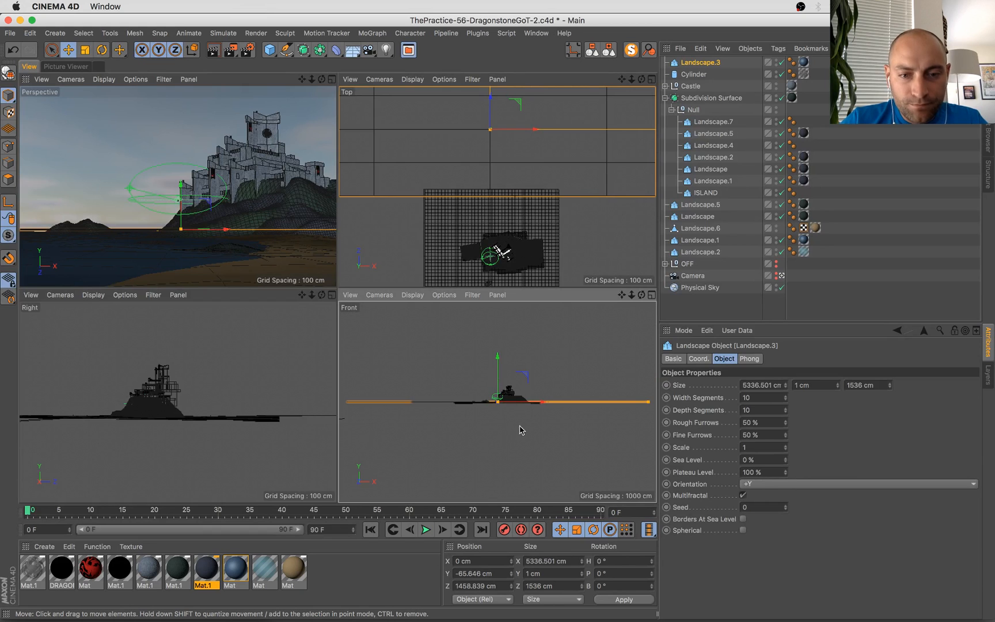
pyautogui.keyDown('alt'); pyautogui.moveTo(477, 413); pyautogui.dragTo(438, 326, button='middle'); pyautogui.keyUp('alt')
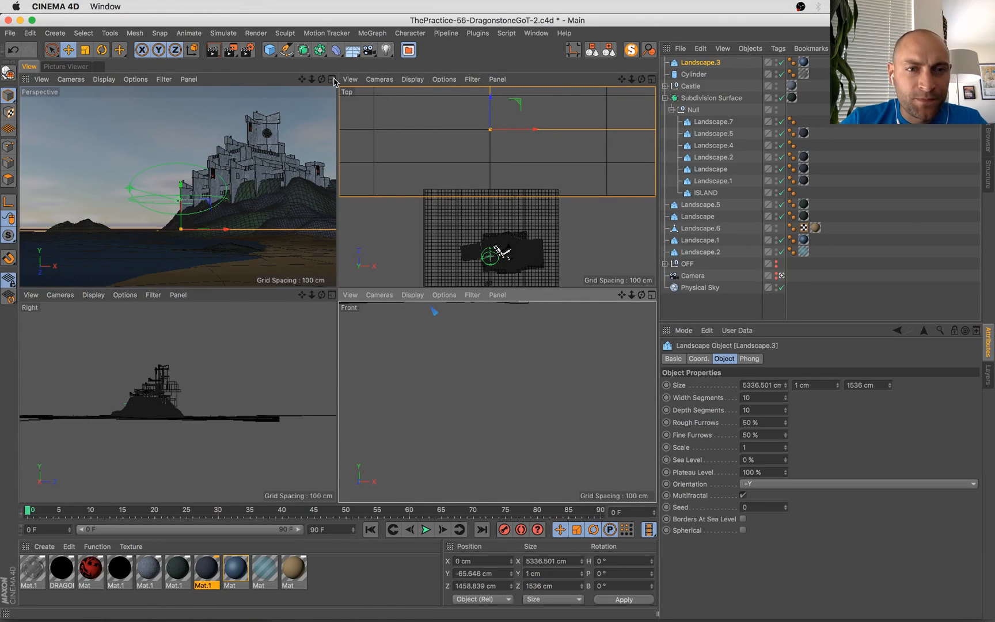
pyautogui.middleClick(200, 249)
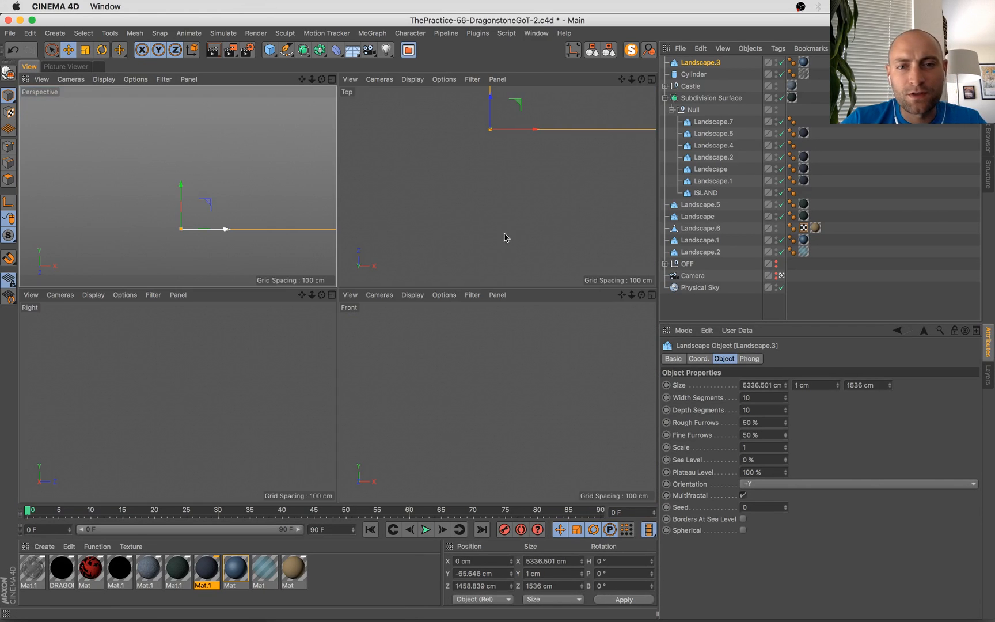
pyautogui.middleClick(507, 236)
pyautogui.keyDown('alt'); pyautogui.moveTo(494, 195); pyautogui.dragTo(498, 246, button='middle'); pyautogui.keyUp('alt')
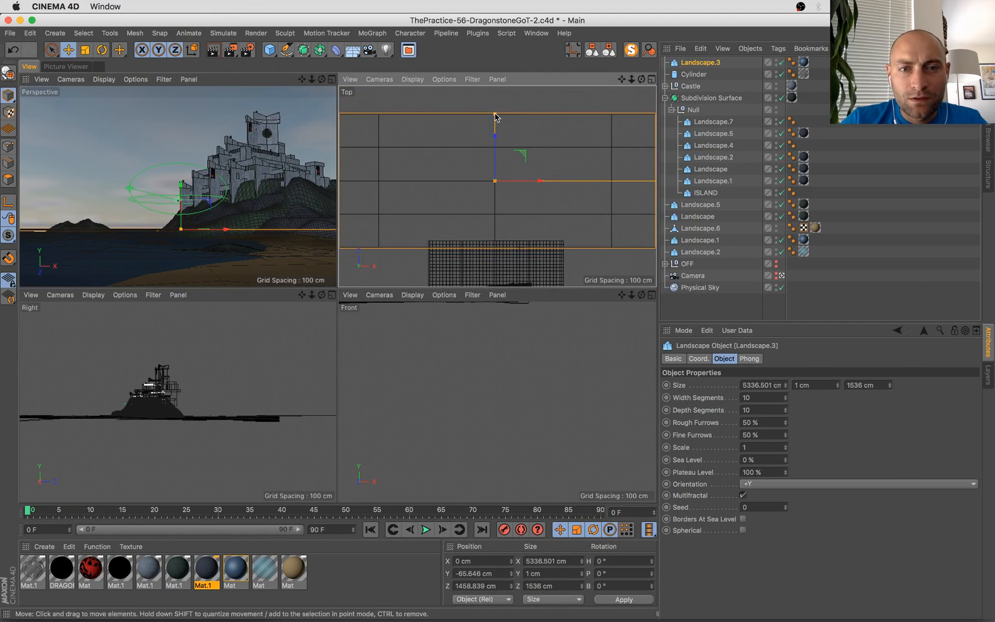
pyautogui.moveTo(496, 109); pyautogui.dragTo(495, 73)
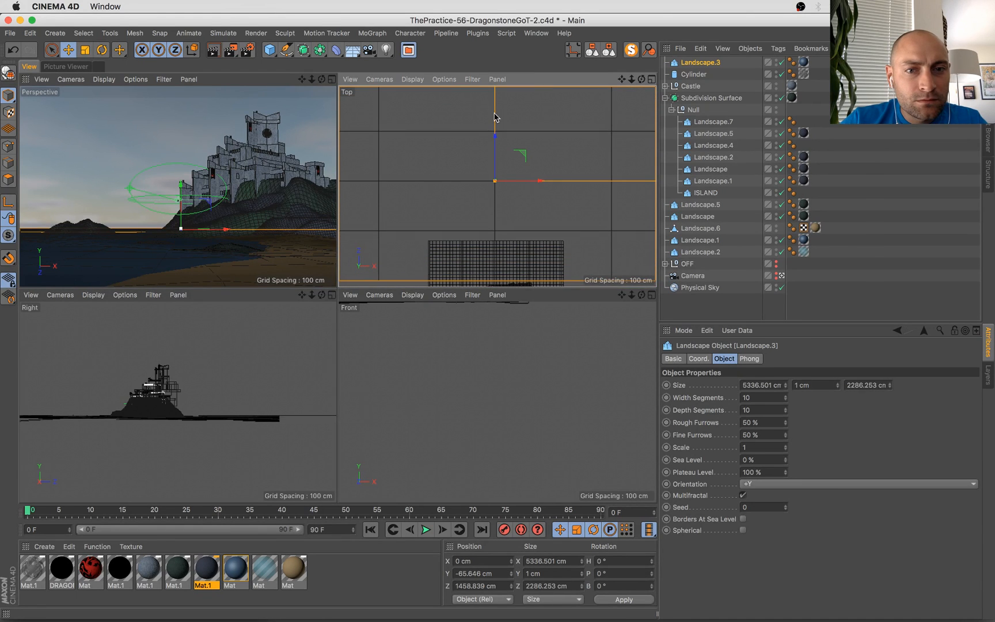
pyautogui.press('super+s')
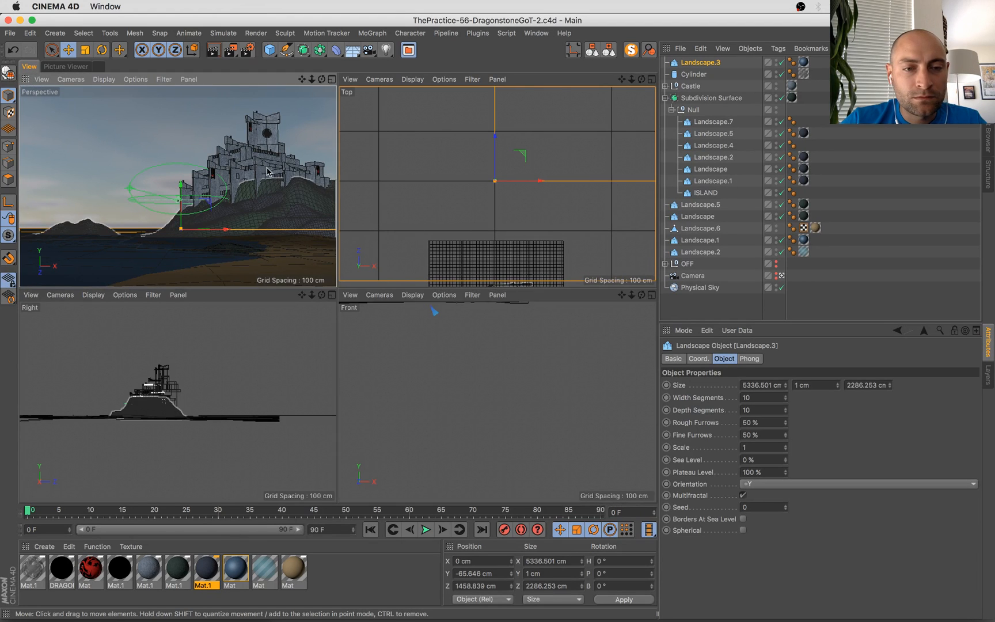
# Lower the sea copy to Y about -67.7 cm in the camera view and tilt its pitch to about 0.4°
pyautogui.middleClick(336, 194)
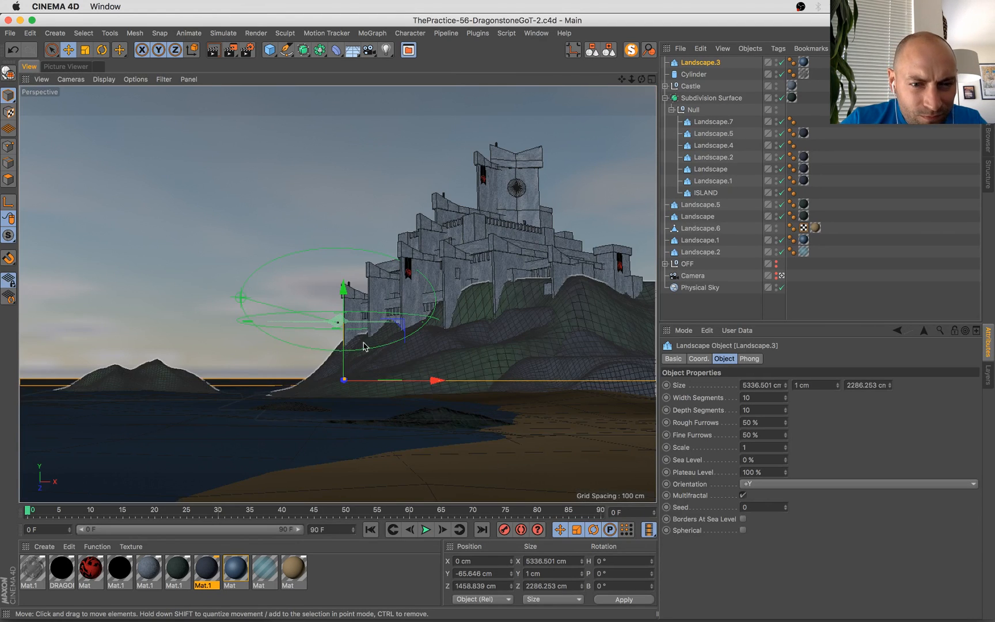
pyautogui.moveTo(344, 287); pyautogui.dragTo(349, 297)
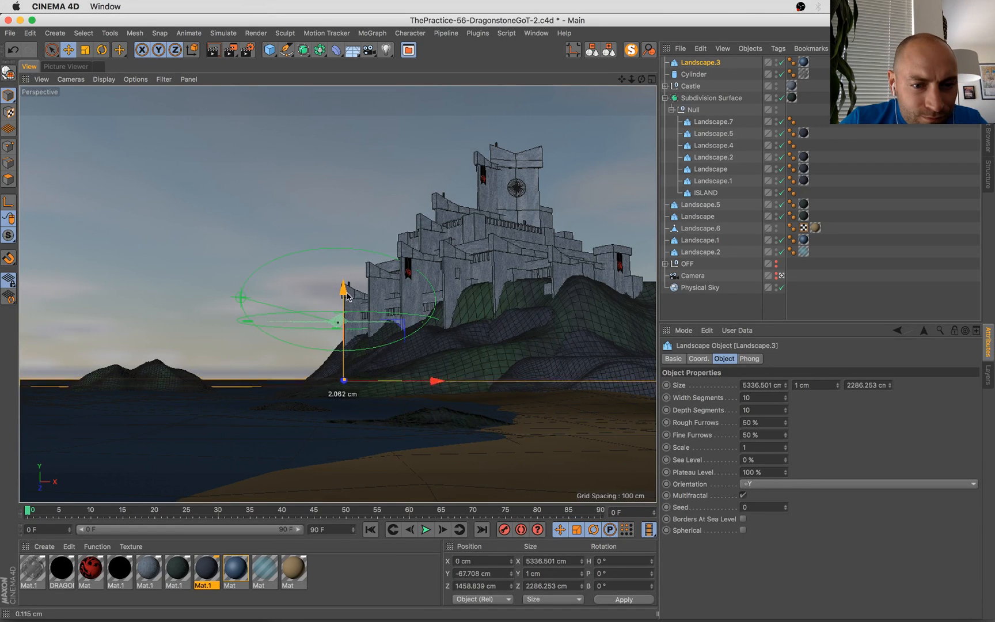
pyautogui.press('r')
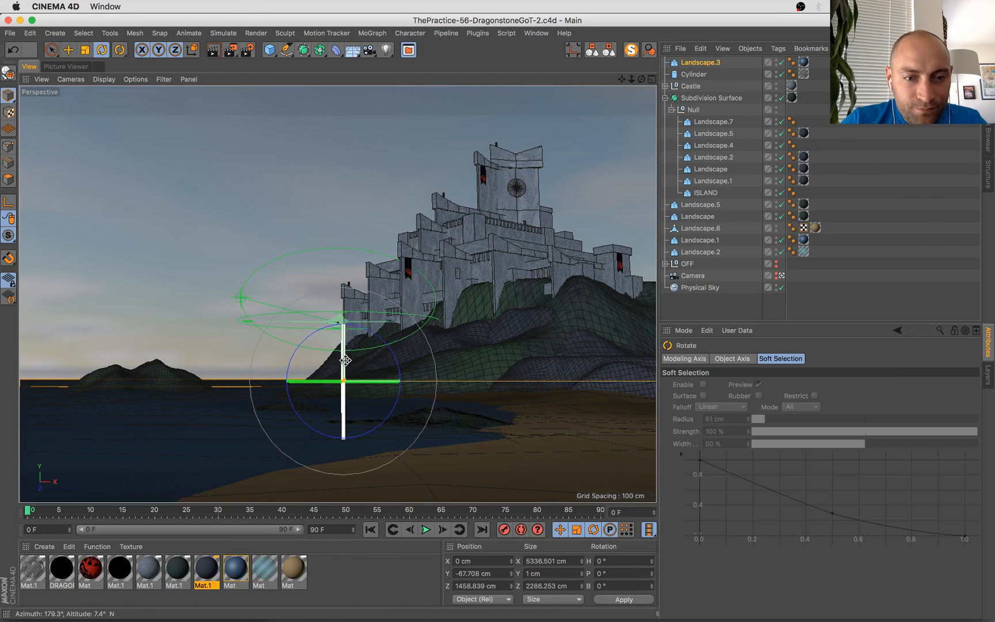
pyautogui.moveTo(344, 348); pyautogui.dragTo(344, 361)
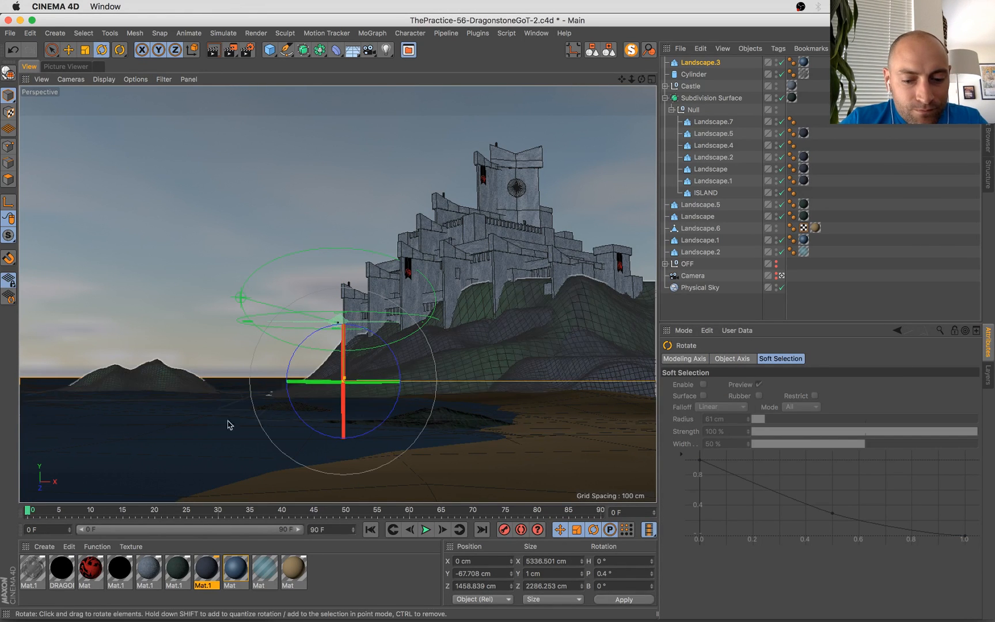
# Scale the sea copy up uniformly to about 6126 cm wide and raise it to Y about -62 cm
pyautogui.press('t')
pyautogui.moveTo(238, 419); pyautogui.dragTo(269, 413)
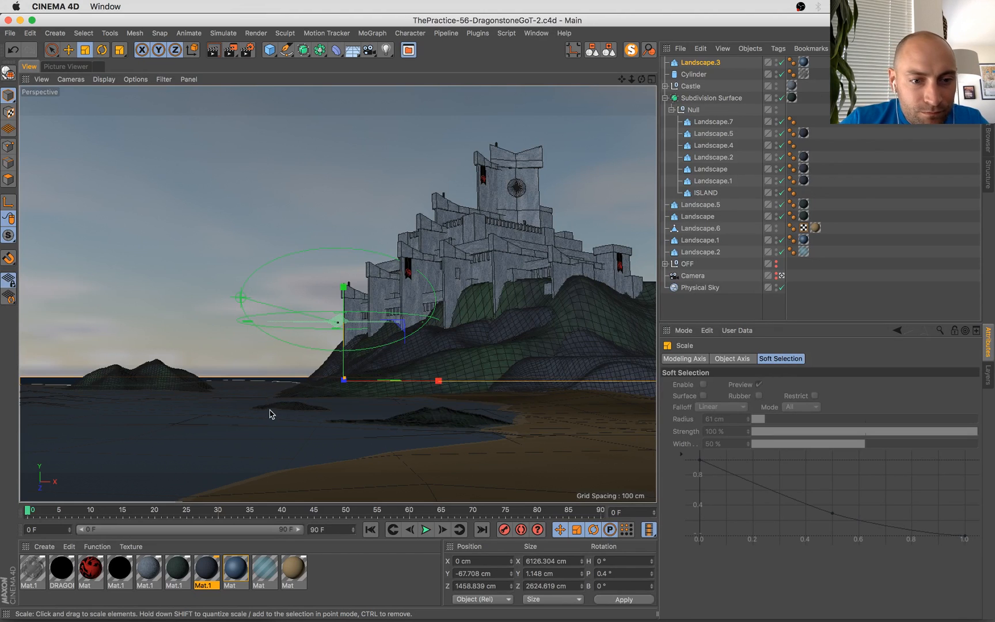
pyautogui.press('e')
pyautogui.moveTo(344, 288); pyautogui.dragTo(344, 296)
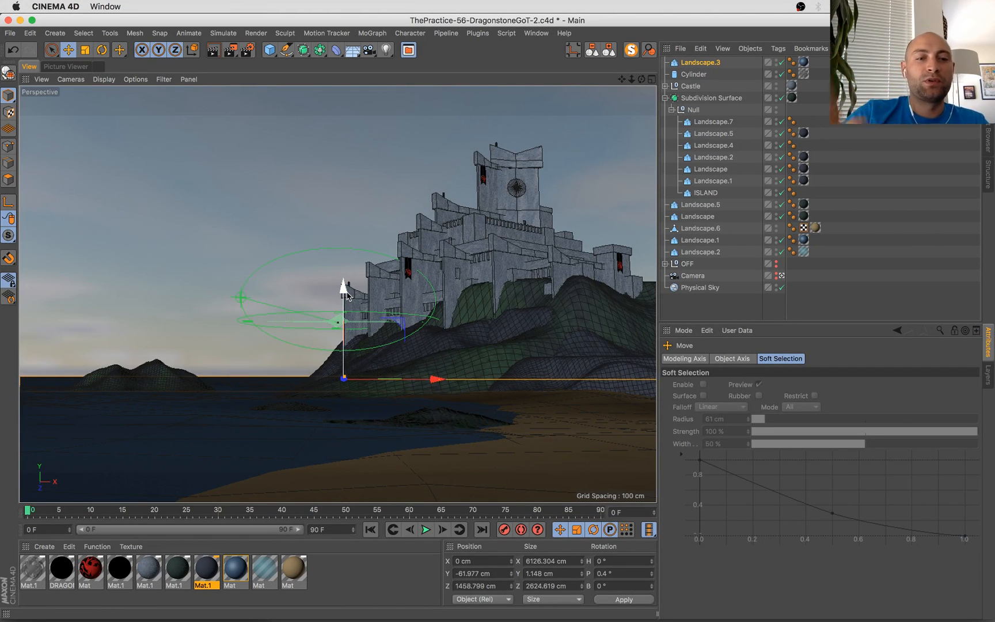
# Save the scene and start a new 1920x1080 render in the Picture Viewer
pyautogui.press('super+s')
pyautogui.hotkey('shift', 'r')
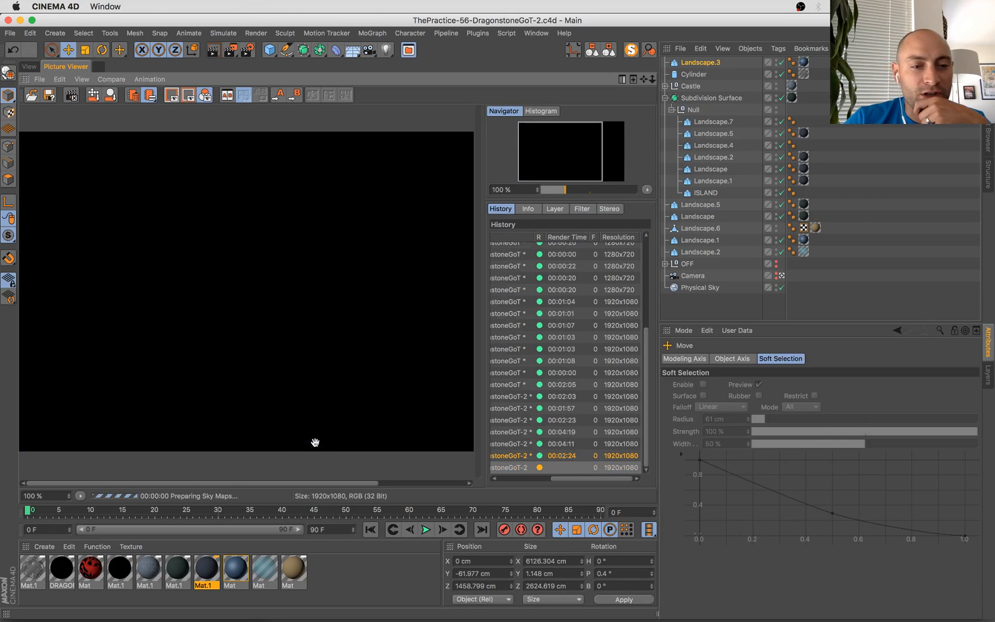
# Compare the render in progress with the preceding finished renders, looking at the sea, horizon and castle
pyautogui.click(573, 456)
pyautogui.press('Up')
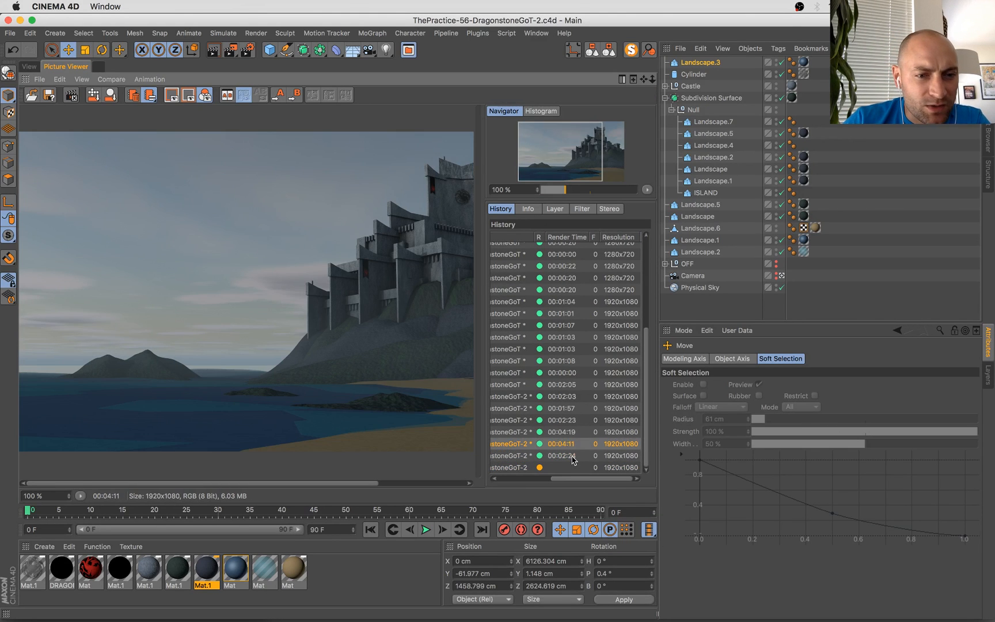
pyautogui.press('Up')
pyautogui.press('Up')
pyautogui.press('Down')
pyautogui.press('Down')
pyautogui.press('Down')
pyautogui.press('Down')
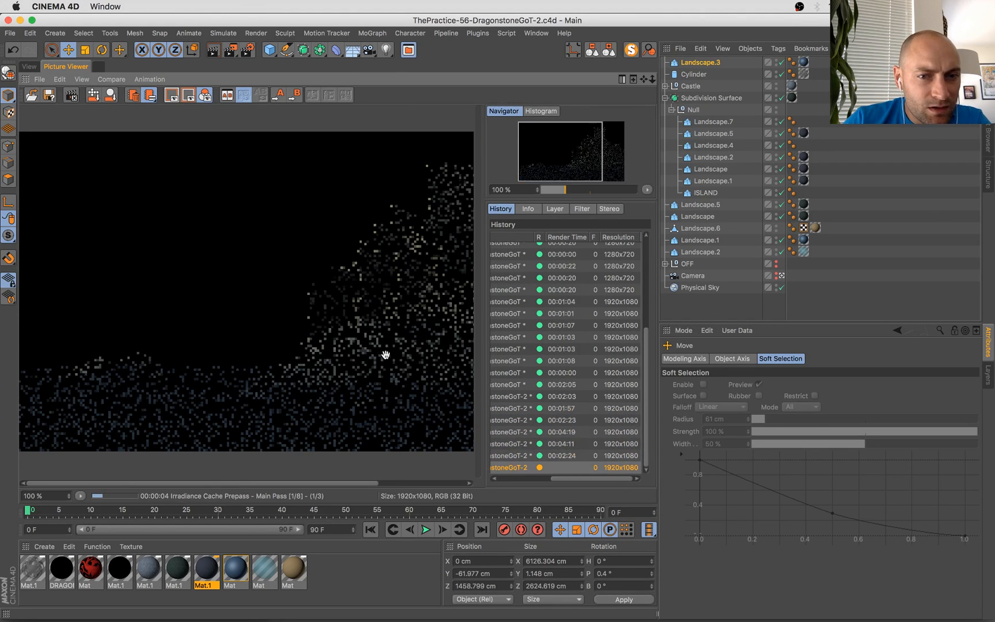
pyautogui.press('Up')
pyautogui.press('Up')
pyautogui.press('Down')
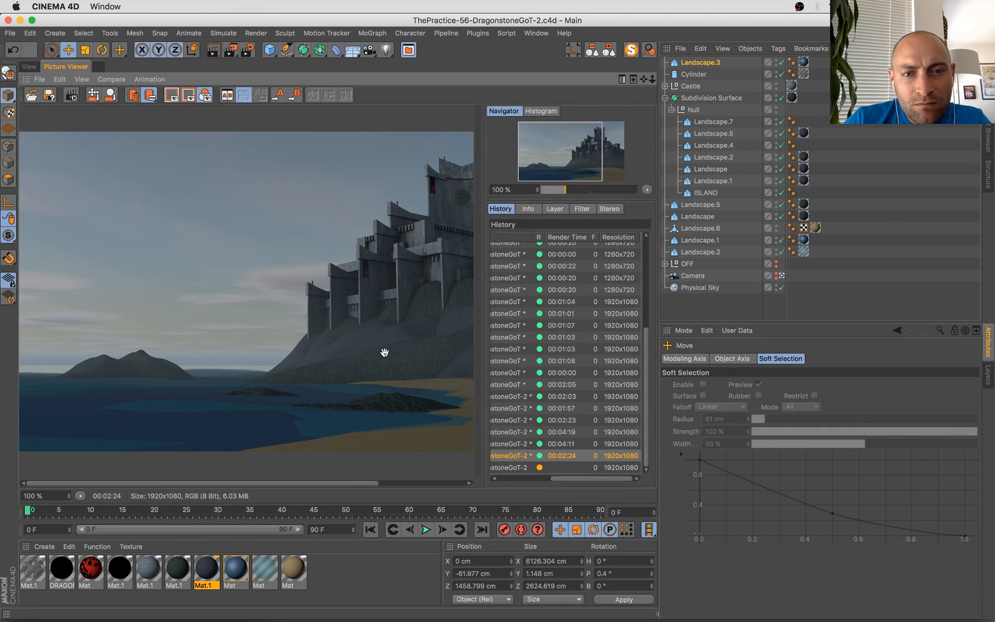
# Examine the tower emblem, castle walls and battlements up close across the recent finished renders
pyautogui.scroll(10, 429, 199)
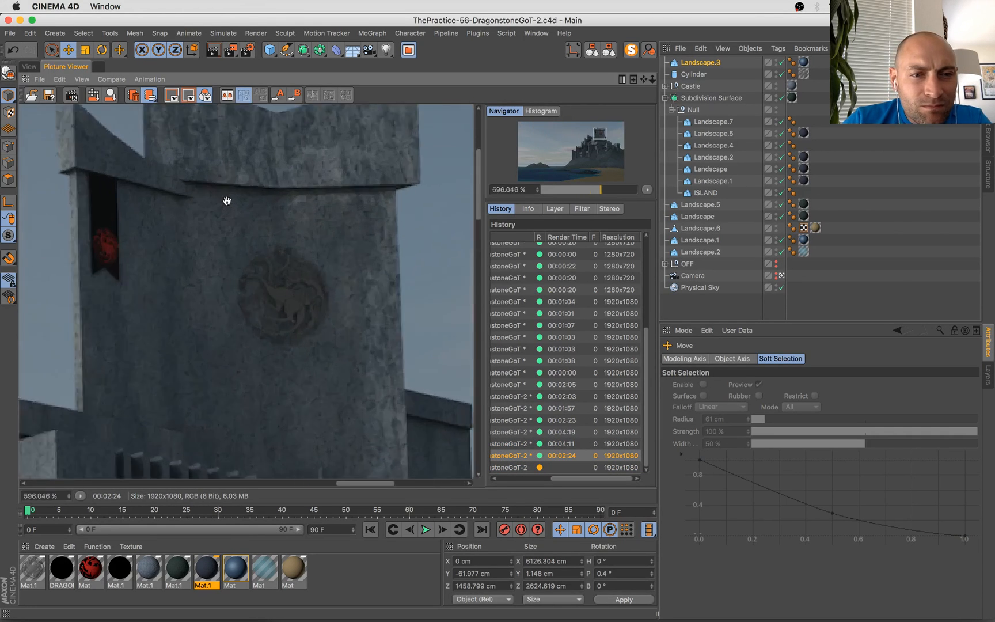
pyautogui.scroll(3, 227, 200)
pyautogui.scroll(-10, 242, 291)
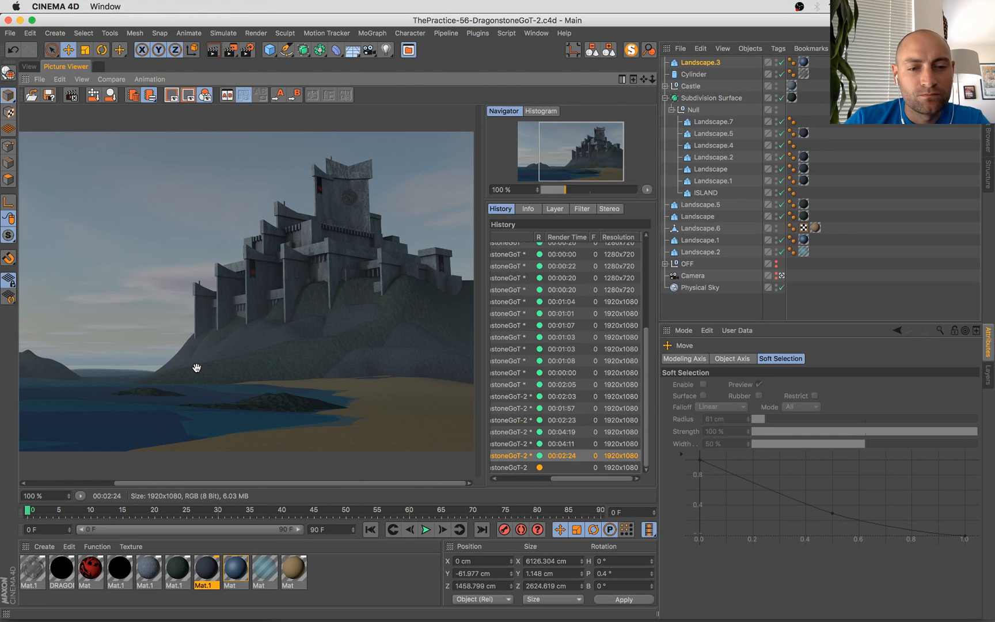
pyautogui.scroll(-2, 197, 367)
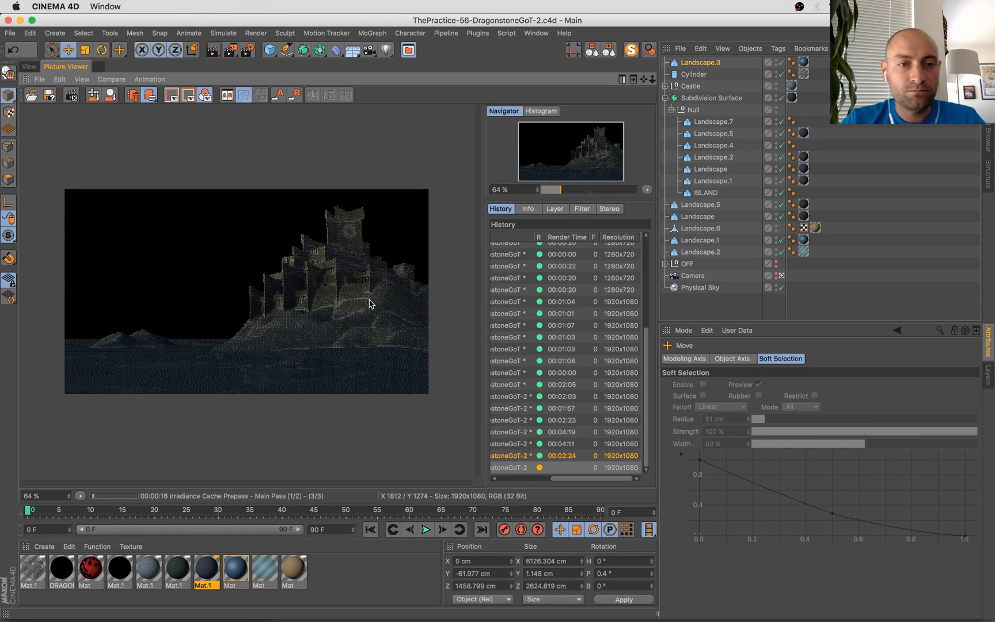
pyautogui.scroll(5, 317, 268)
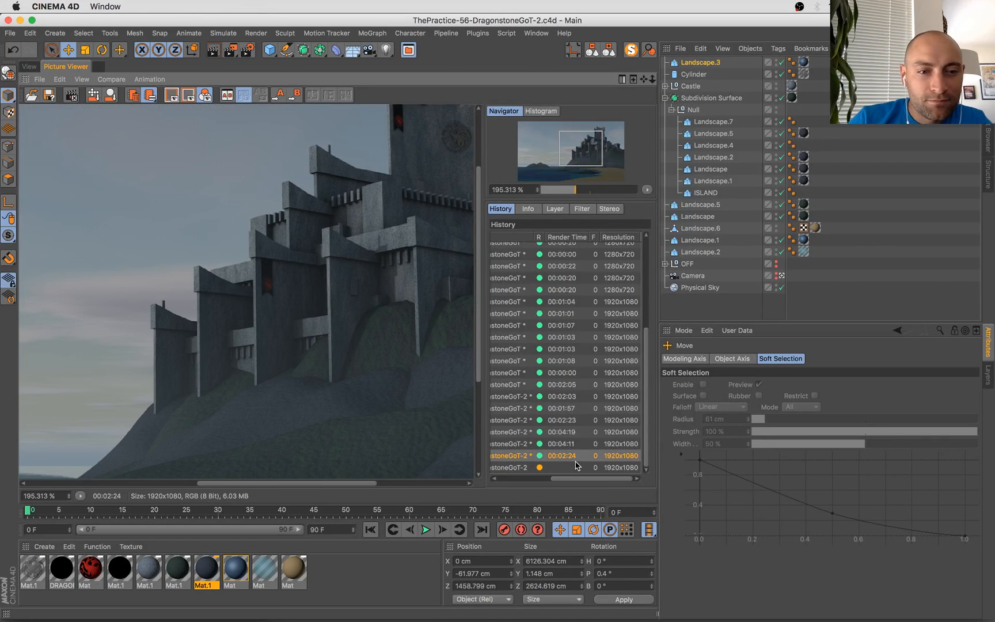
pyautogui.press('Up')
pyautogui.press('Up')
pyautogui.press('Up')
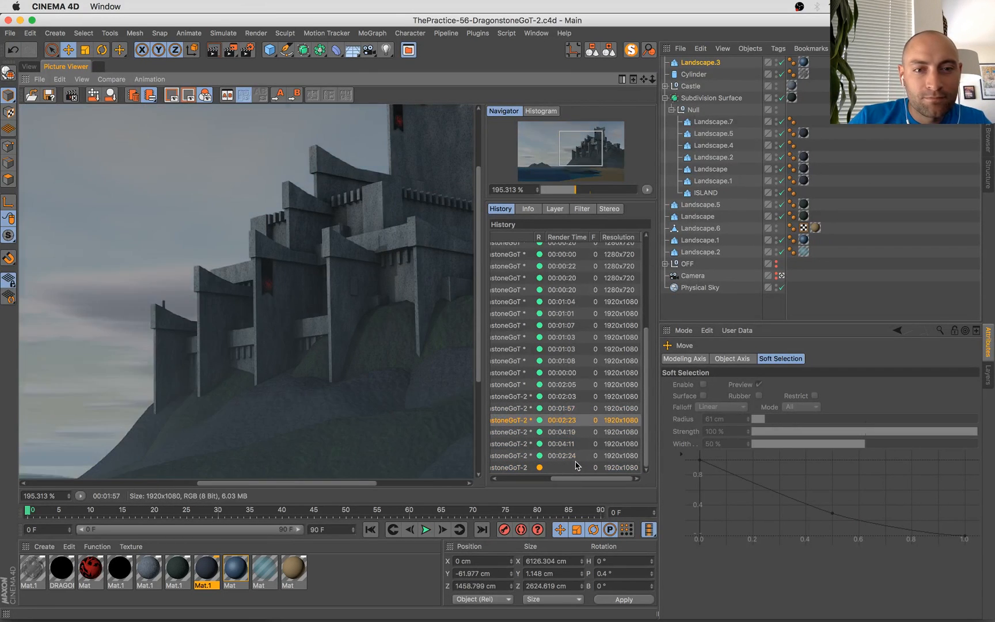
pyautogui.press('Down')
pyautogui.press('Down')
pyautogui.scroll(-4, 369, 227)
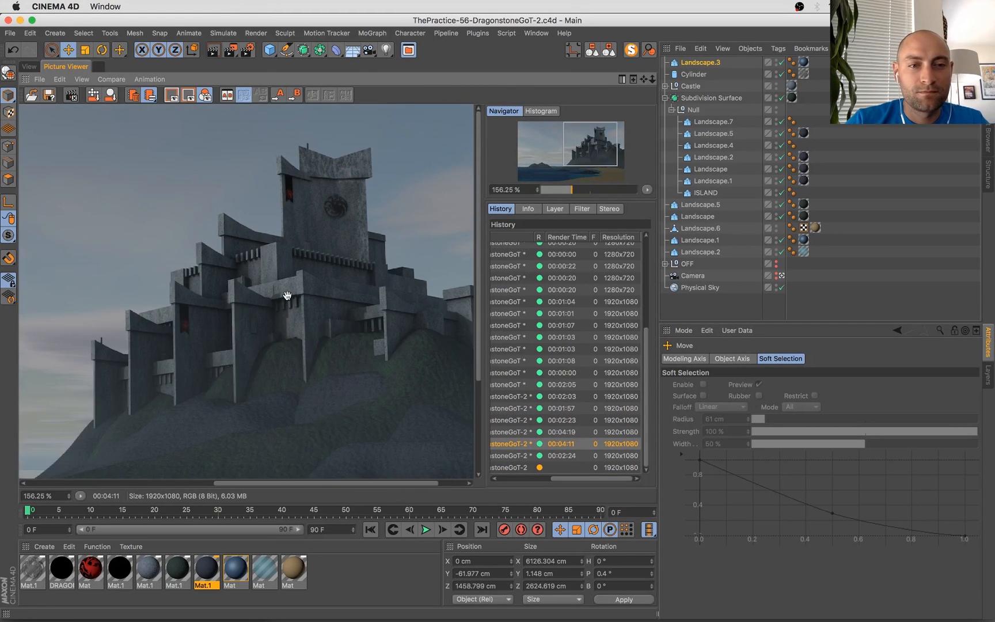
pyautogui.moveTo(323, 305); pyautogui.dragTo(249, 315)
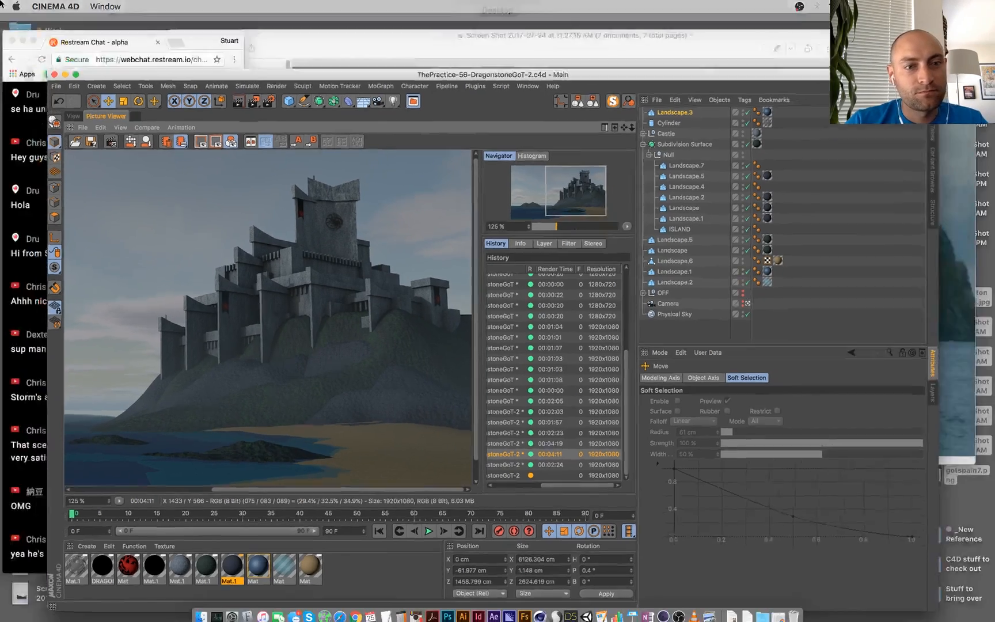
# Switch to Preview to check the reference screenshot of the rocky islands, and return to Cinema 4D
pyautogui.moveTo(2, 3)
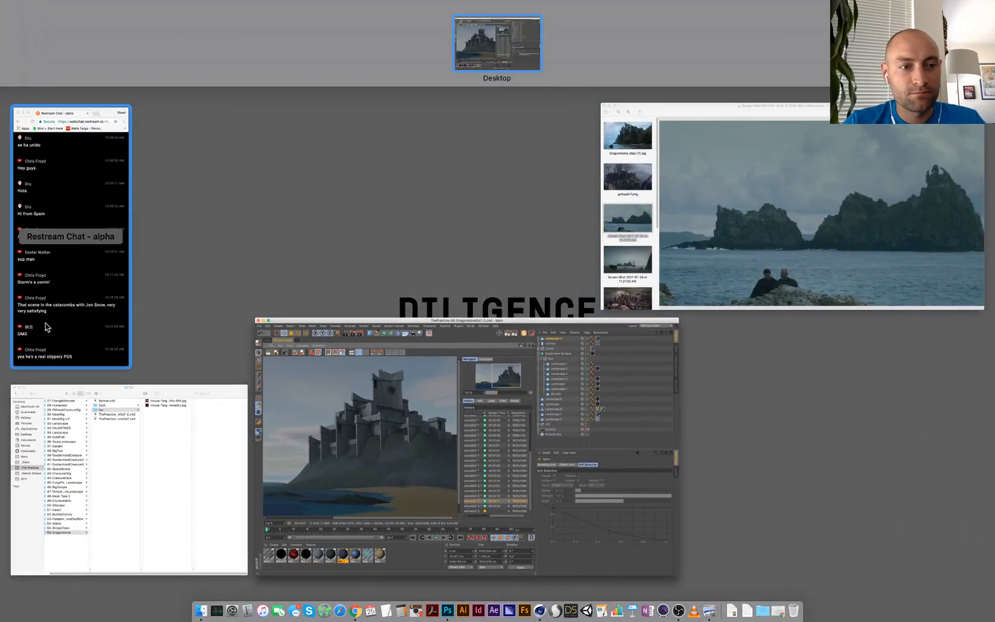
pyautogui.click(732, 250)
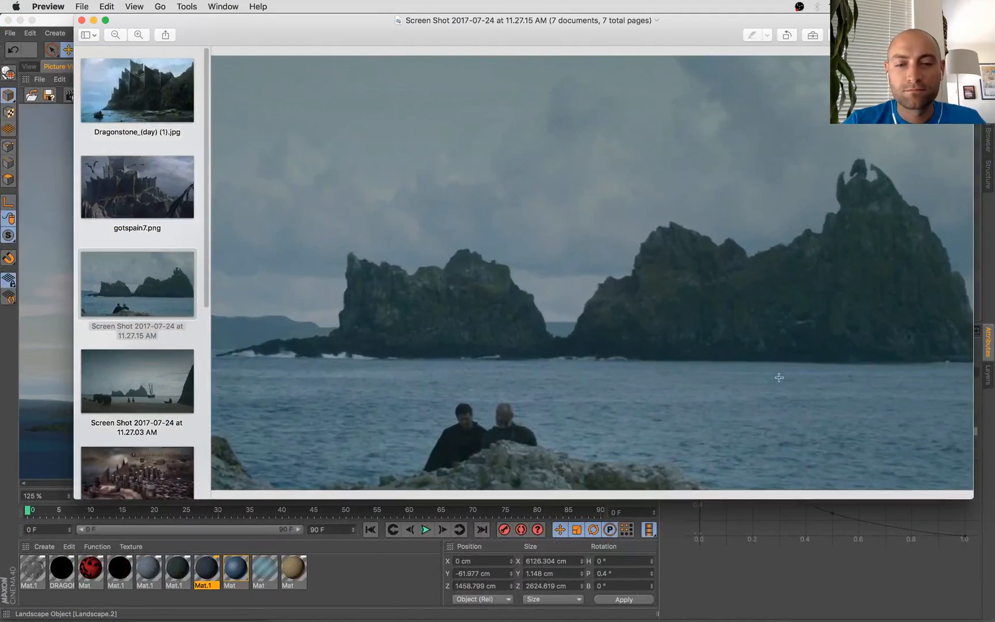
pyautogui.click(790, 618)
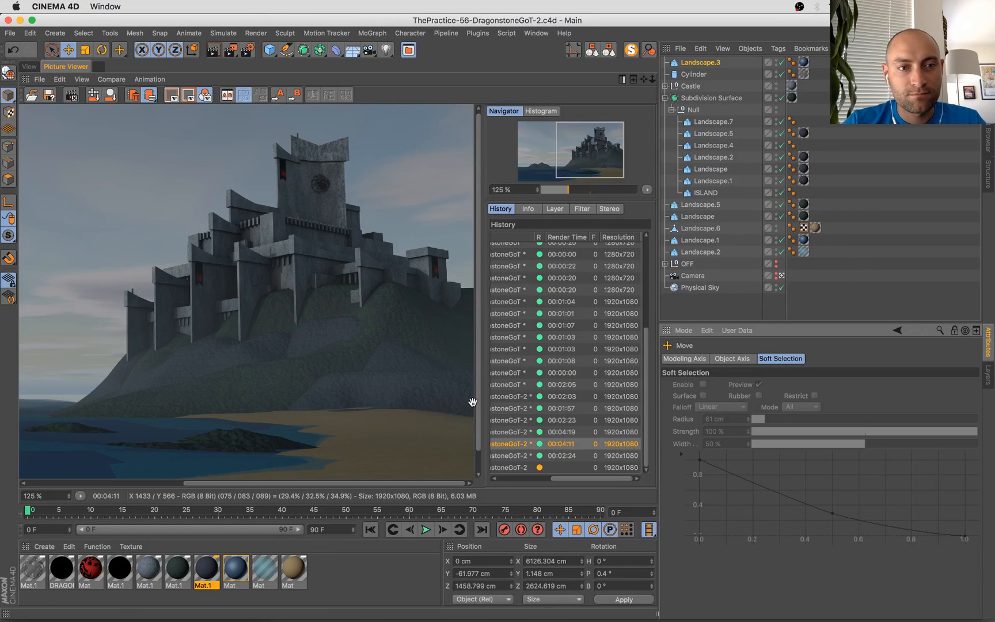
# Examine the castle, hillside and coastline in the render that took 00:04:11
pyautogui.scroll(-1, 309, 260)
pyautogui.scroll(-2, 248, 285)
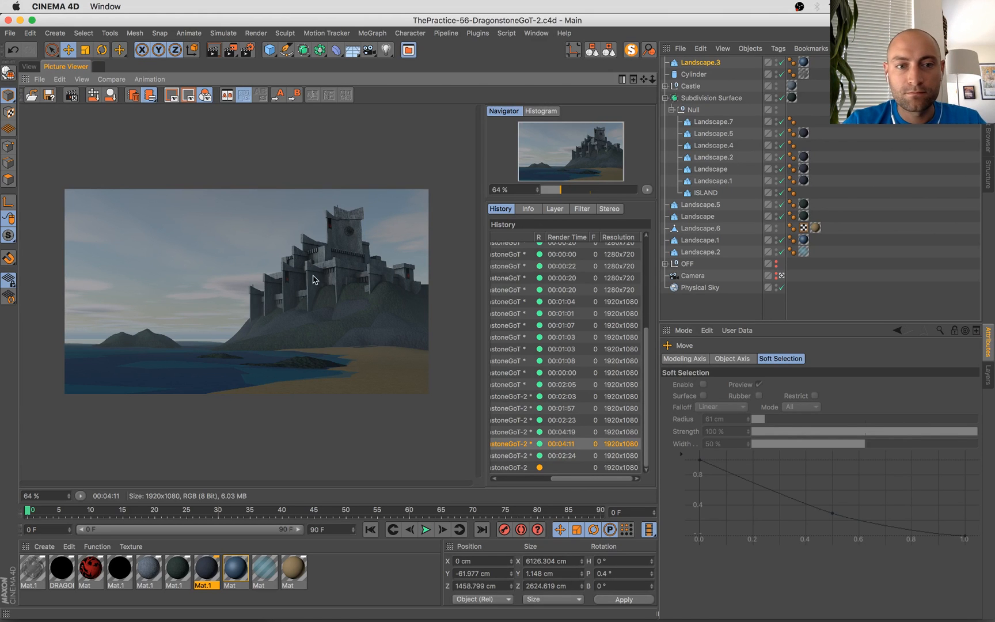
pyautogui.scroll(4, 314, 280)
pyautogui.moveTo(378, 228); pyautogui.dragTo(398, 288)
pyautogui.moveTo(295, 317); pyautogui.dragTo(450, 166)
pyautogui.scroll(-2, 312, 354)
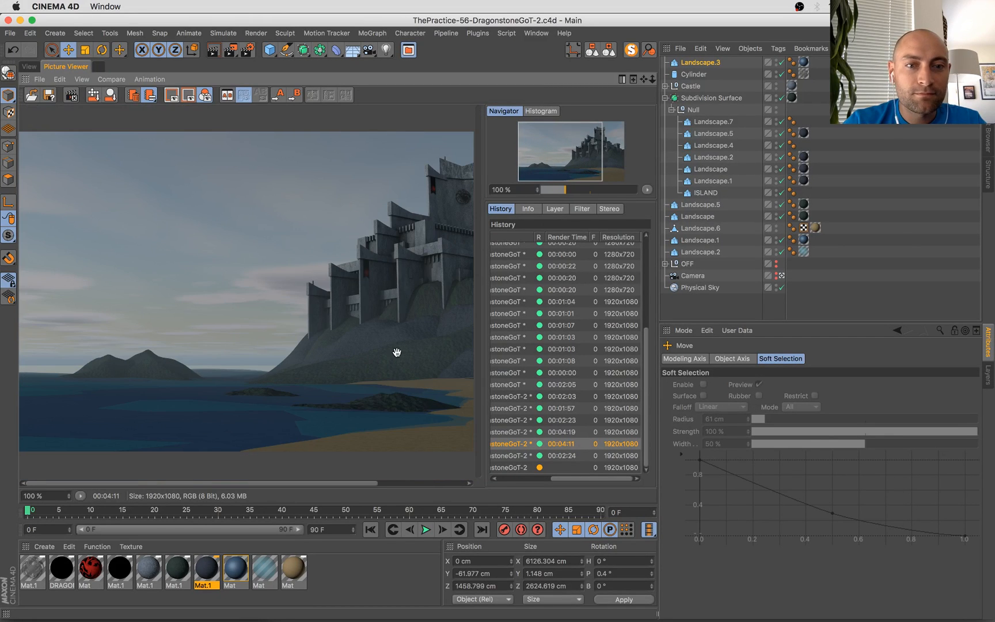
pyautogui.scroll(-1, 392, 351)
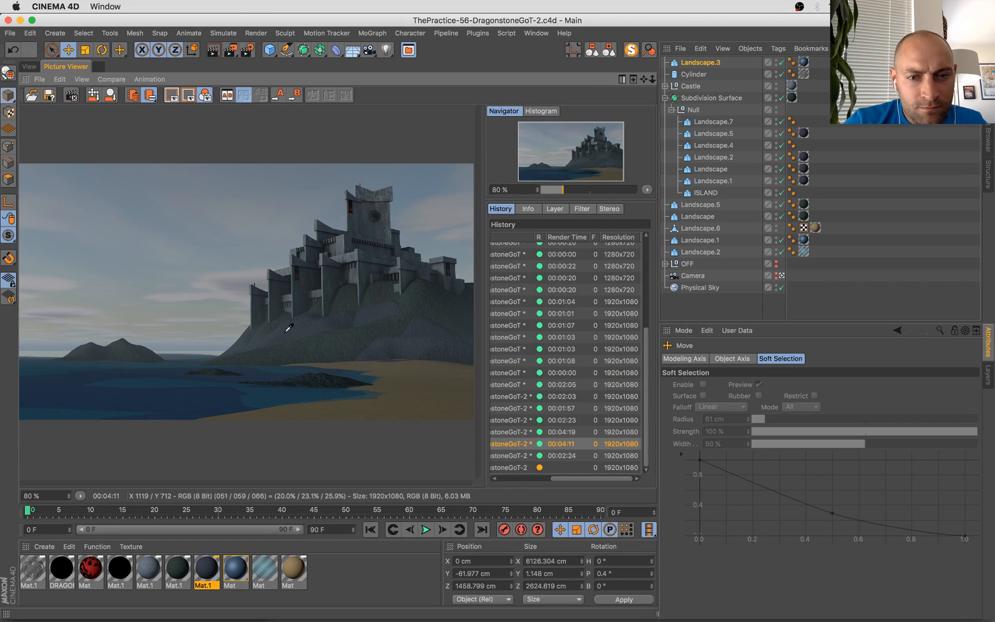
# Disable the island's Subdivision Surface and select the foreground hill landscape beside the beach
pyautogui.press('super+Tab')
pyautogui.click(25, 70)
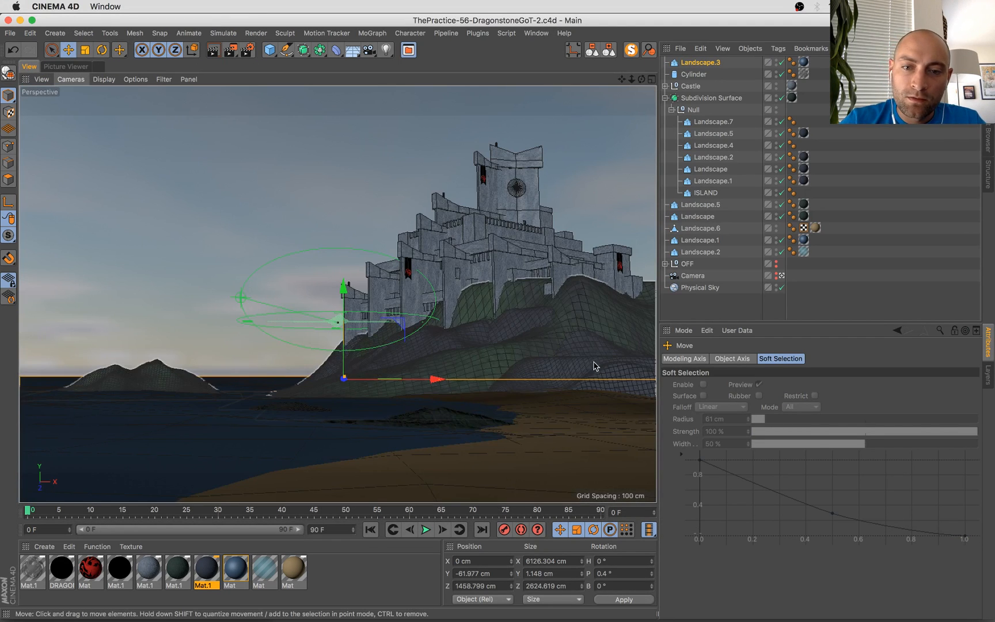
pyautogui.click(577, 367)
pyautogui.click(782, 98)
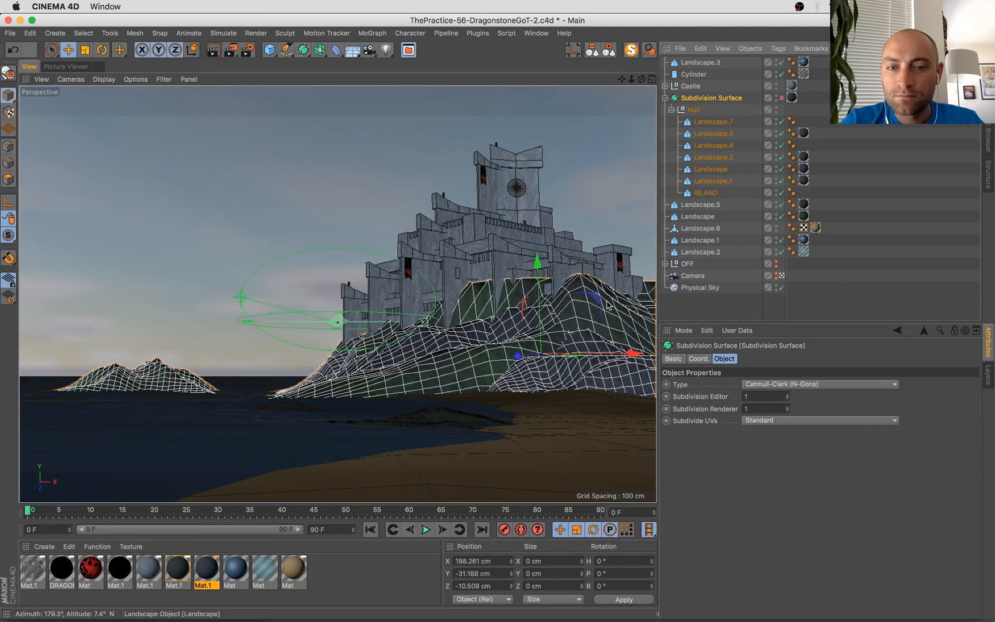
pyautogui.click(535, 371)
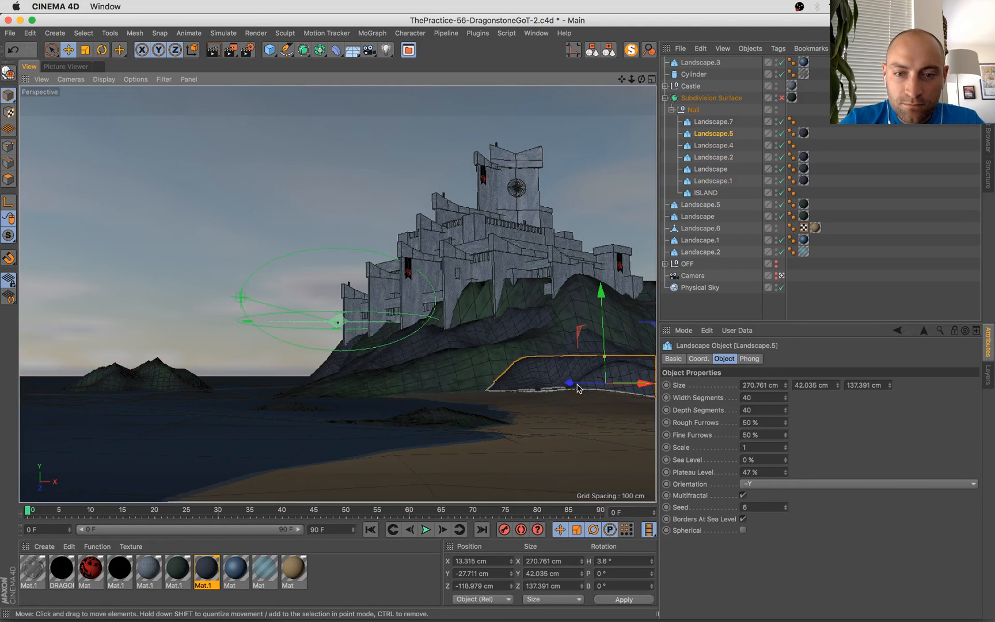
# Duplicate the foreground hill landscape, enlarge the copy to about 350 × 82 × 178 cm and move it toward the island's right side
pyautogui.keyDown('ctrl'); pyautogui.moveTo(534, 370); pyautogui.dragTo(605, 389); pyautogui.keyUp('ctrl')
pyautogui.press('t')
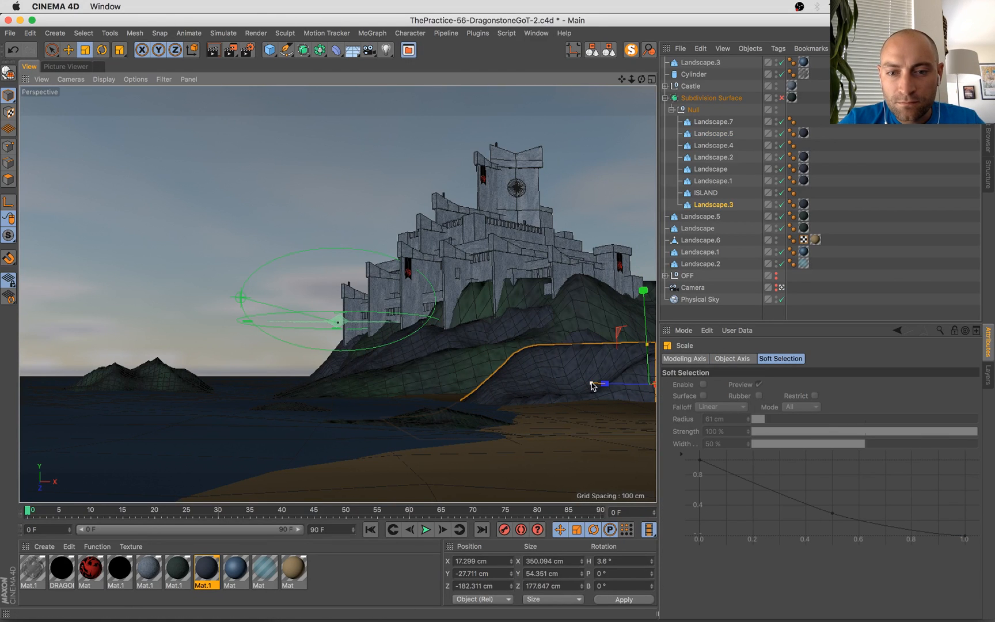
pyautogui.moveTo(645, 324); pyautogui.dragTo(646, 274)
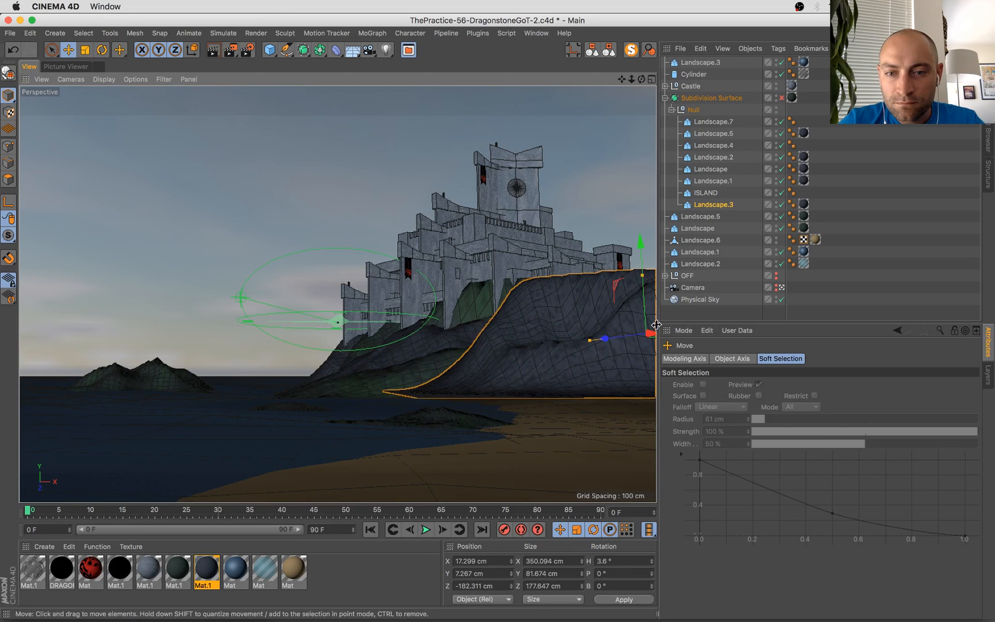
pyautogui.moveTo(653, 336); pyautogui.dragTo(612, 330)
# Rotate the copied hill to about -17.4° heading in the top view and shift it, and copy the adjacent Landscape.5 material onto it
pyautogui.middleClick(613, 330)
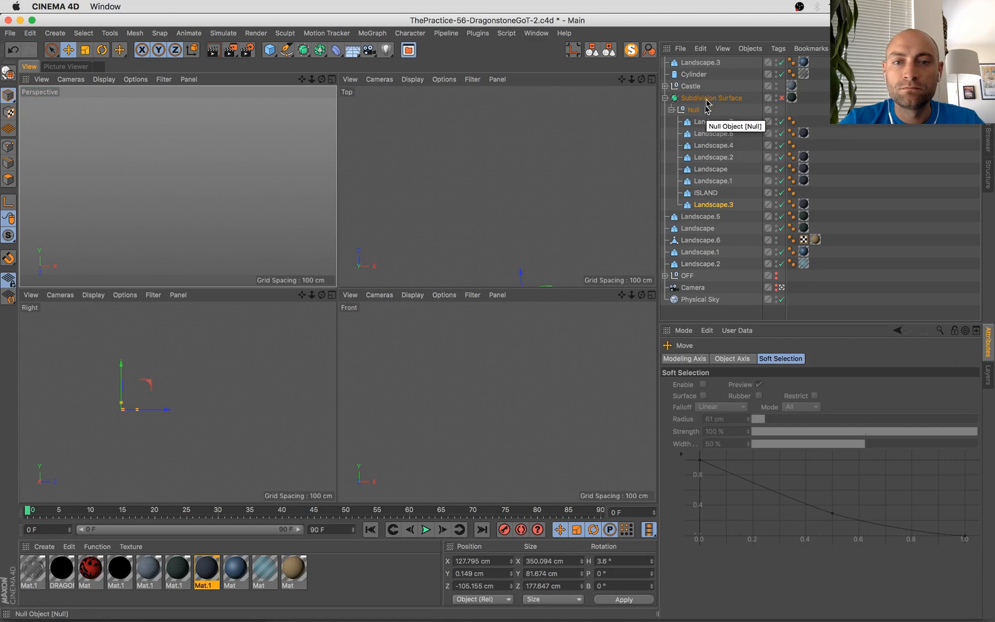
pyautogui.press('o')
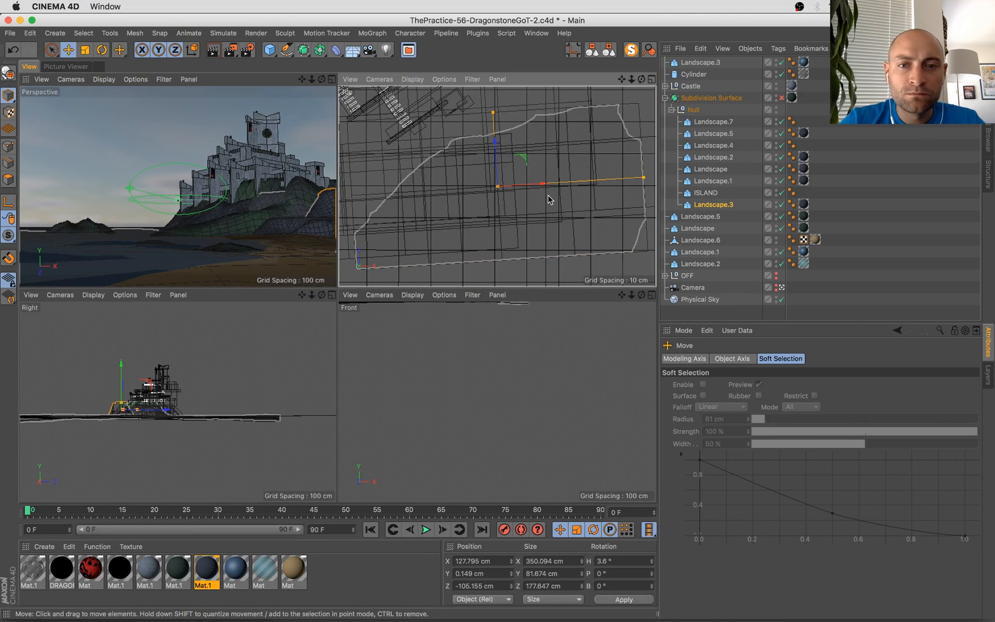
pyautogui.press('r')
pyautogui.moveTo(526, 200)
pyautogui.mouseDown()
pyautogui.moveTo(515, 214)
pyautogui.moveTo(526, 212)
pyautogui.mouseUp()
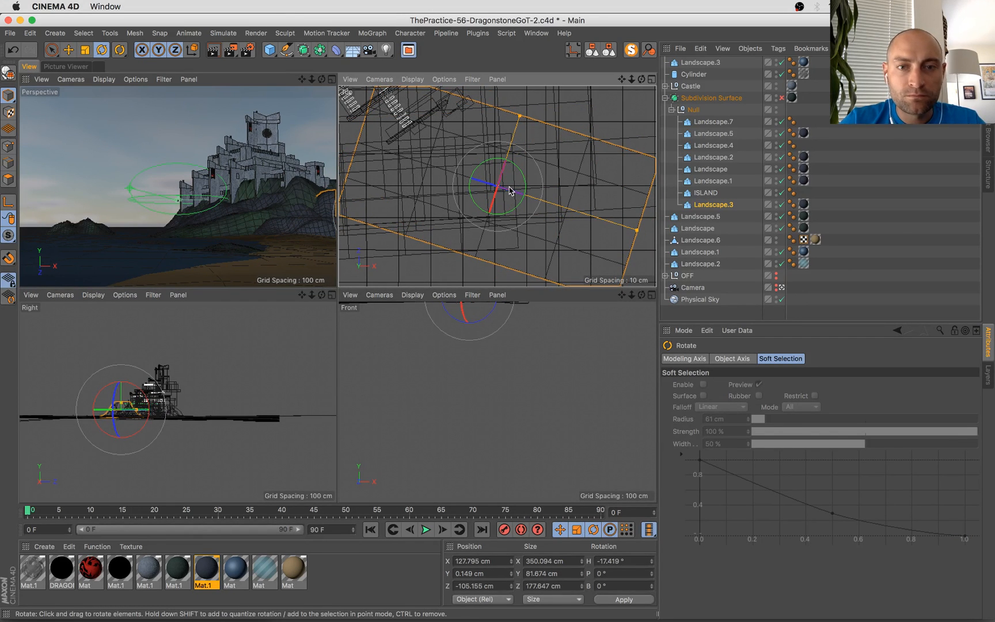
pyautogui.press('e')
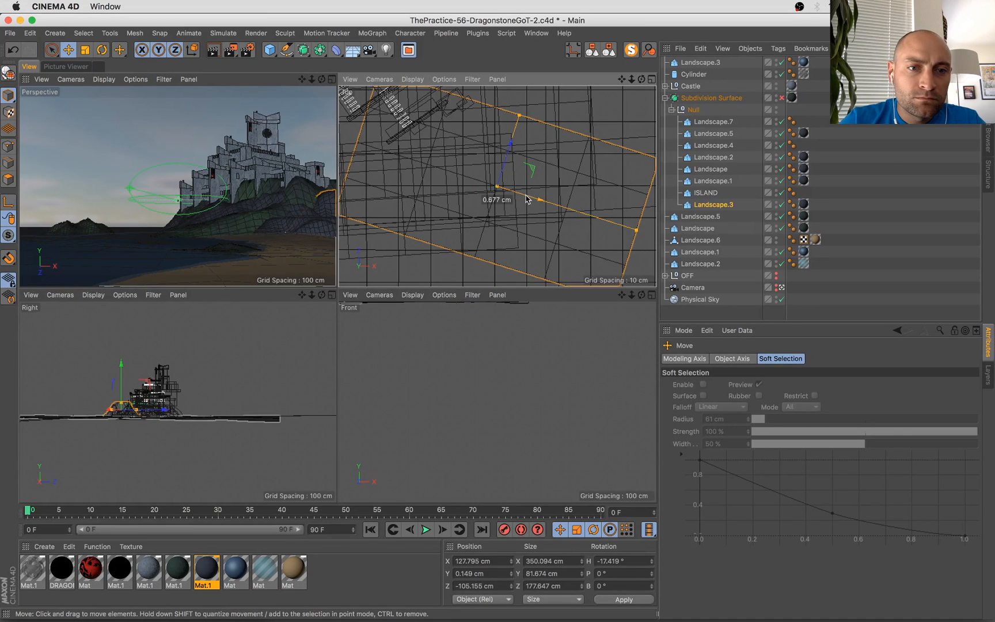
pyautogui.moveTo(528, 199); pyautogui.dragTo(509, 190)
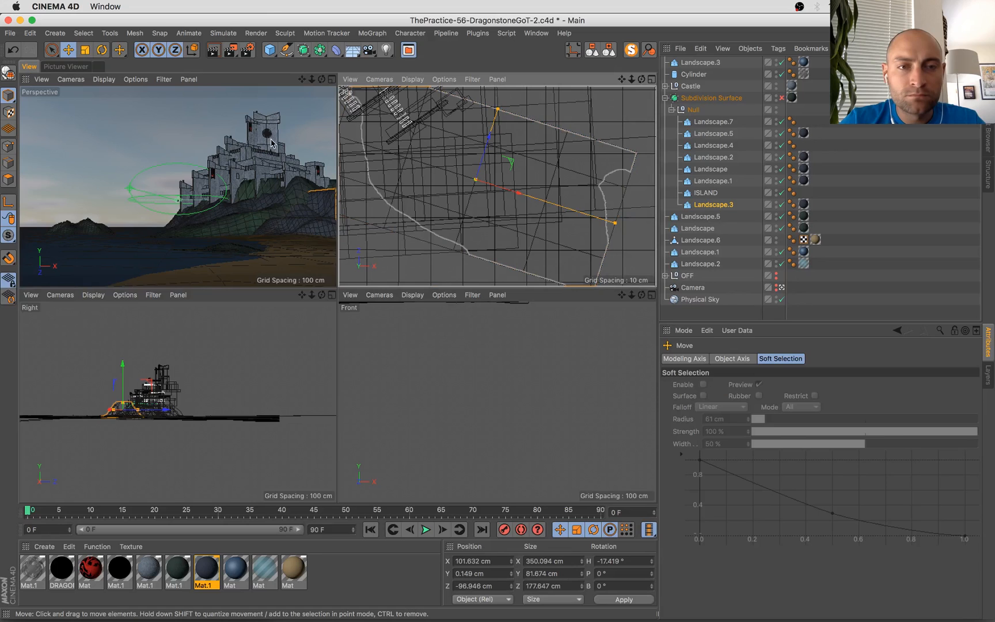
pyautogui.click(332, 80)
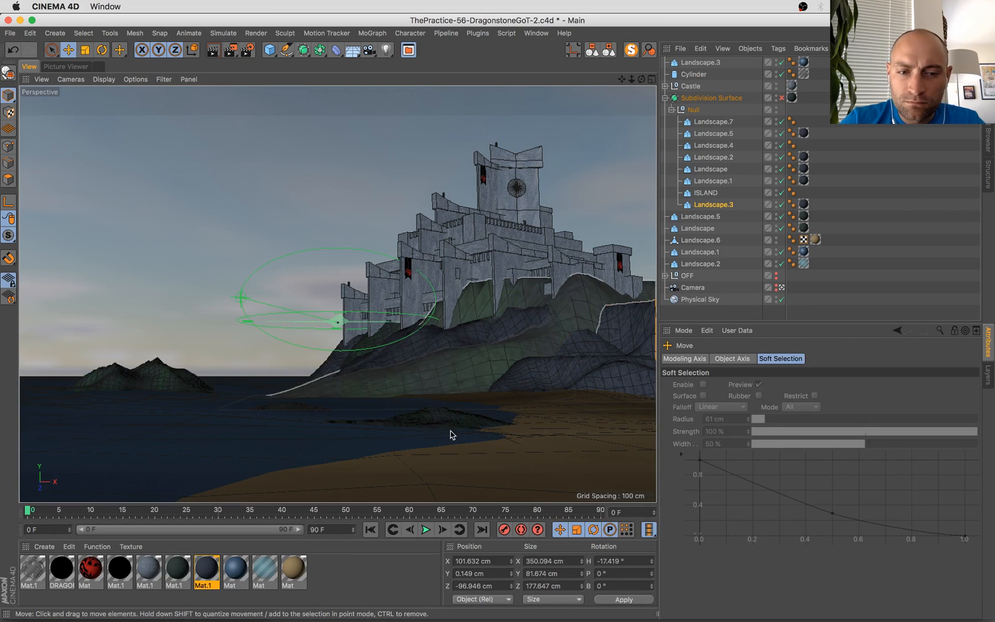
pyautogui.moveTo(802, 215); pyautogui.dragTo(805, 208)
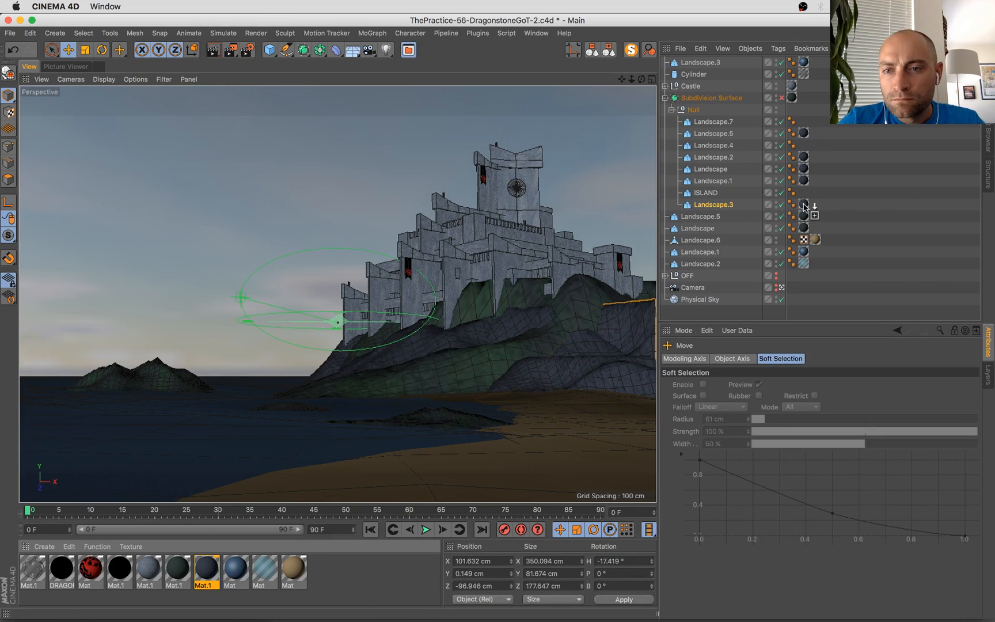
# Examine the castle base and hillside up close in the render in progress
pyautogui.click(58, 66)
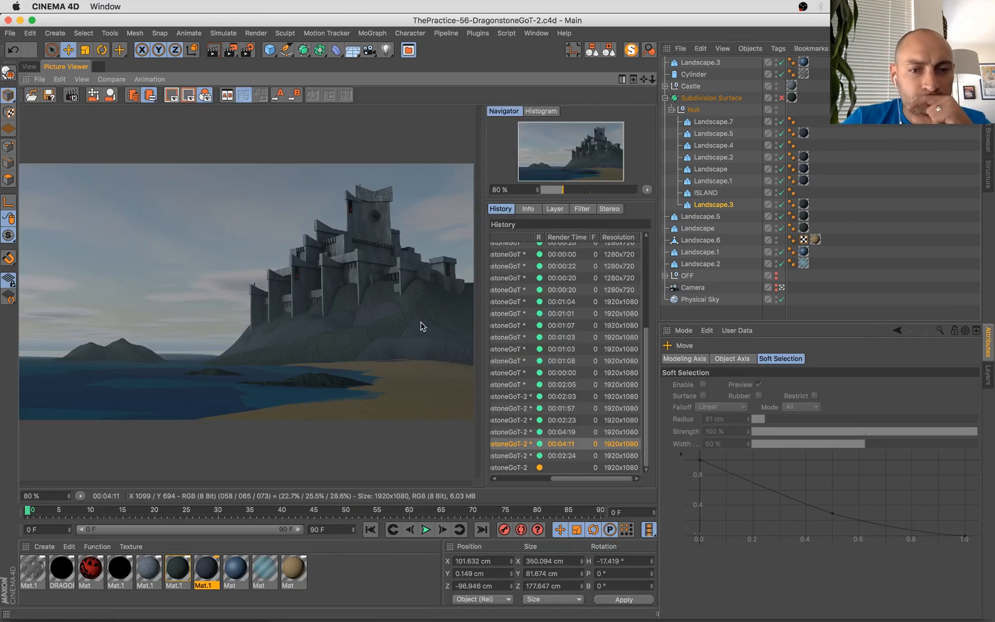
pyautogui.scroll(3, 453, 322)
pyautogui.click(528, 456)
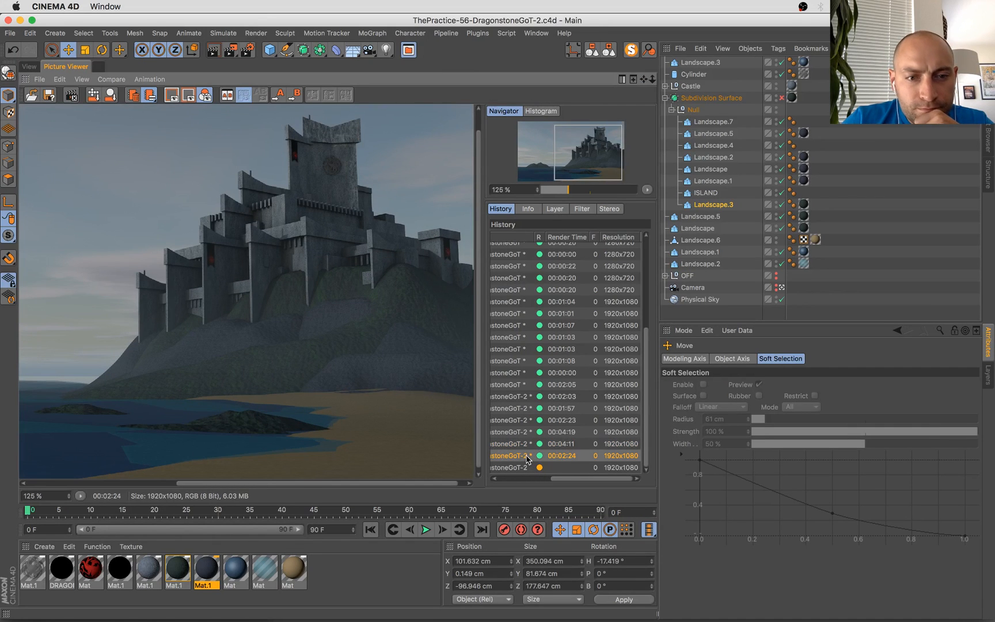
pyautogui.click(524, 467)
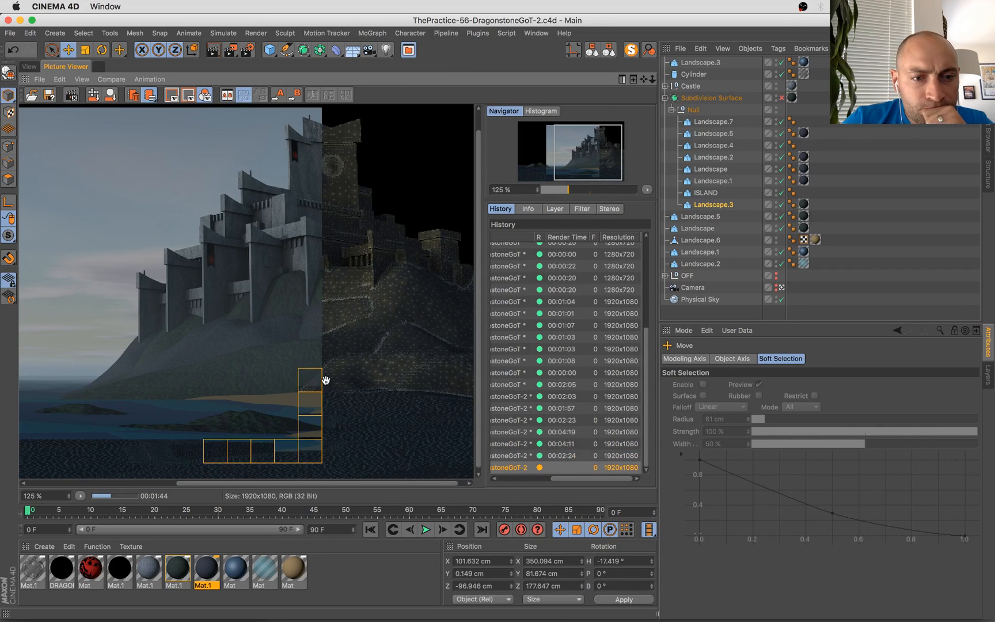
pyautogui.scroll(4, 277, 362)
pyautogui.moveTo(238, 362); pyautogui.dragTo(473, 415)
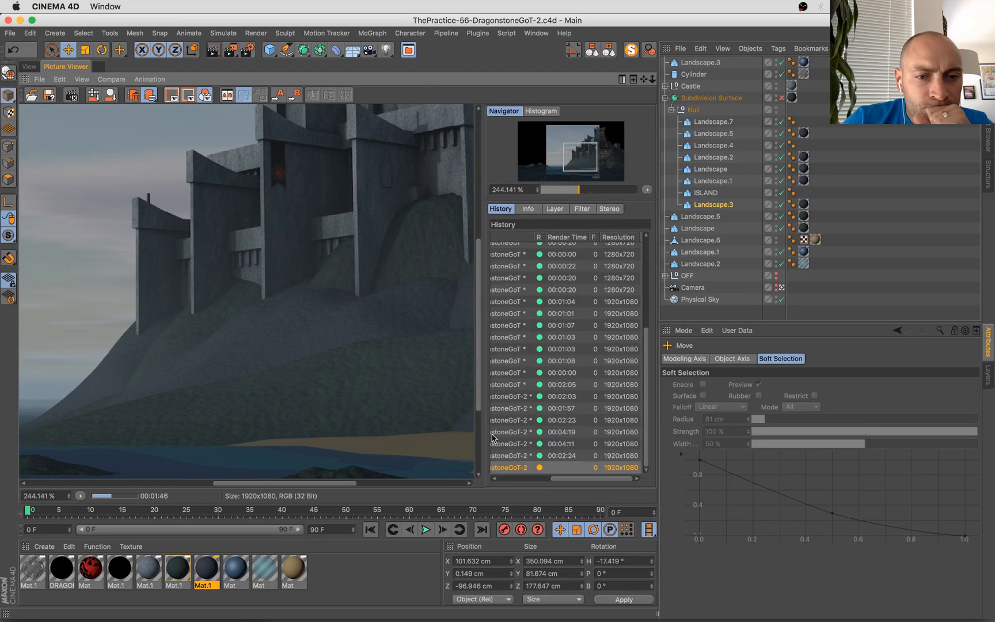
# Compare the close-up of the castle walls and hillside between the current render and the previous finished ones back to 00:02:23
pyautogui.click(510, 456)
pyautogui.press('Up')
pyautogui.press('Up')
pyautogui.press('Up')
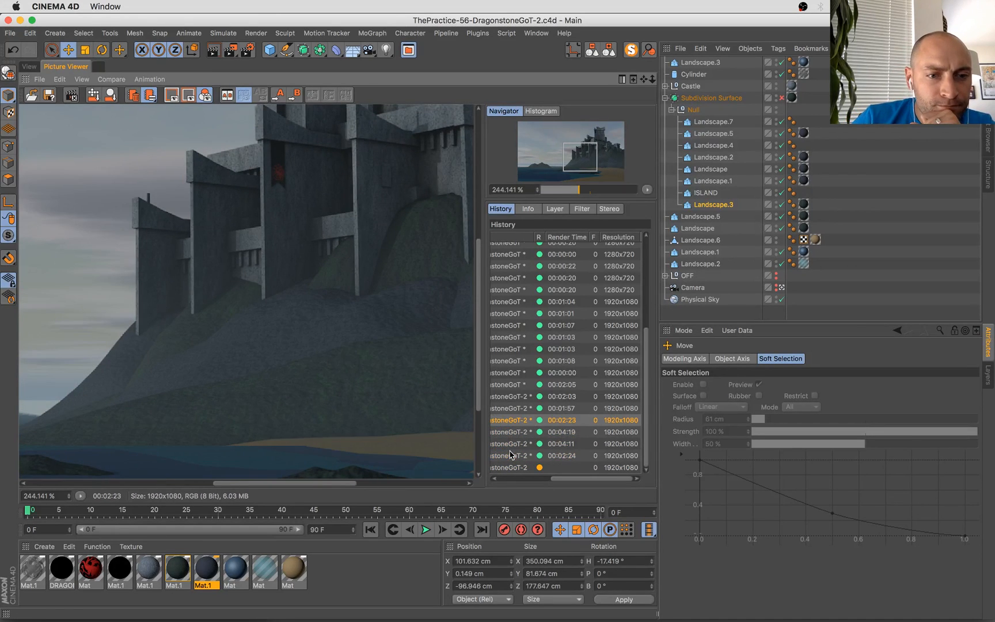
pyautogui.press('Down')
pyautogui.press('Down')
pyautogui.press('Down')
pyautogui.press('Down')
pyautogui.press('Up')
pyautogui.press('Up')
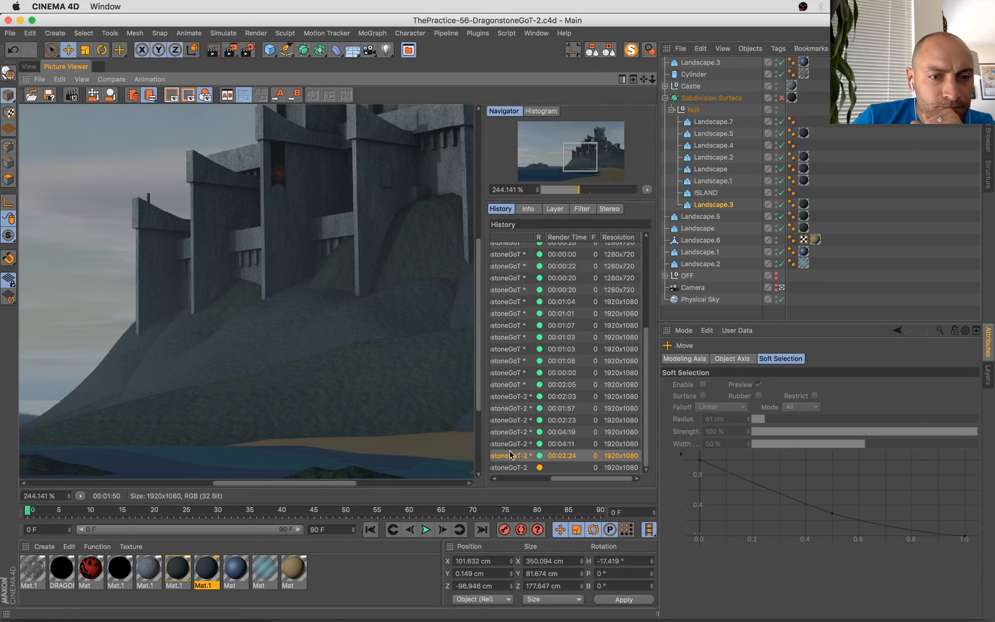
pyautogui.press('Down')
pyautogui.press('Down')
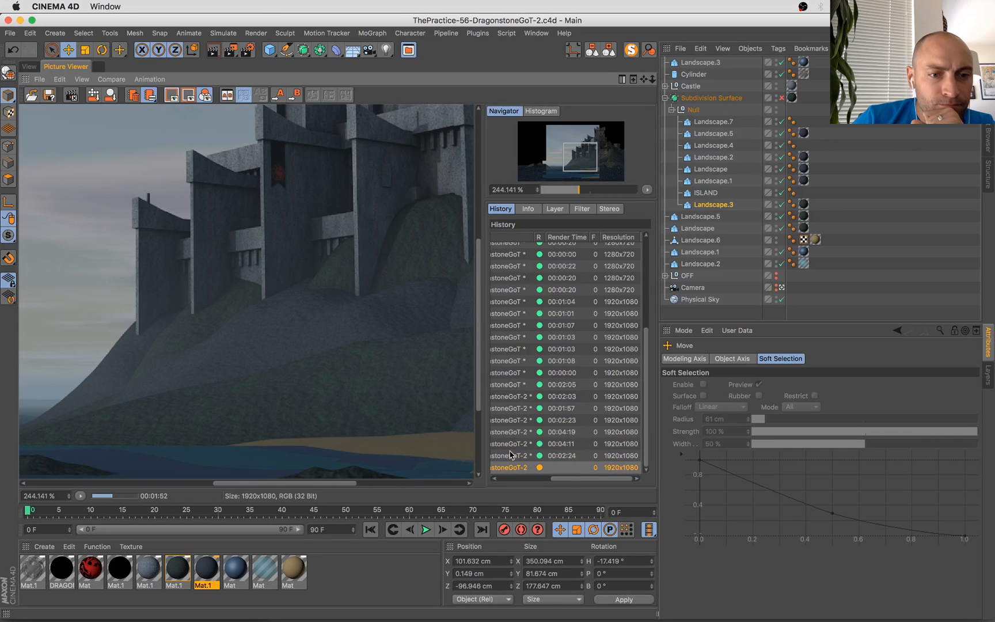
# Review the Noise shader in the blue-grey castle material's bump channel and set its Blur Offset to 1%
pyautogui.doubleClick(147, 570)
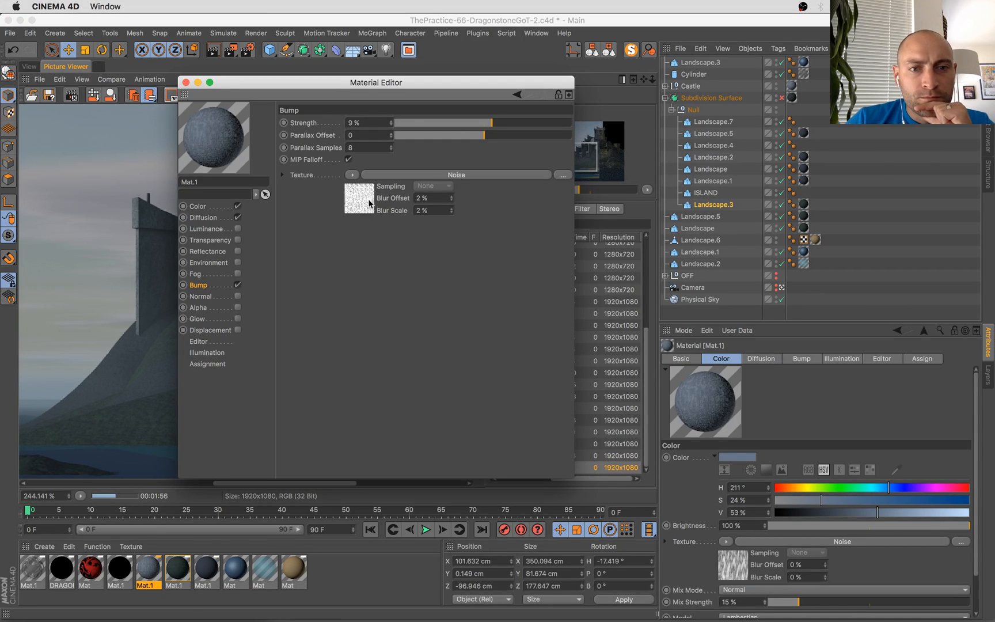
pyautogui.click(369, 203)
pyautogui.click(214, 287)
pyautogui.click(352, 206)
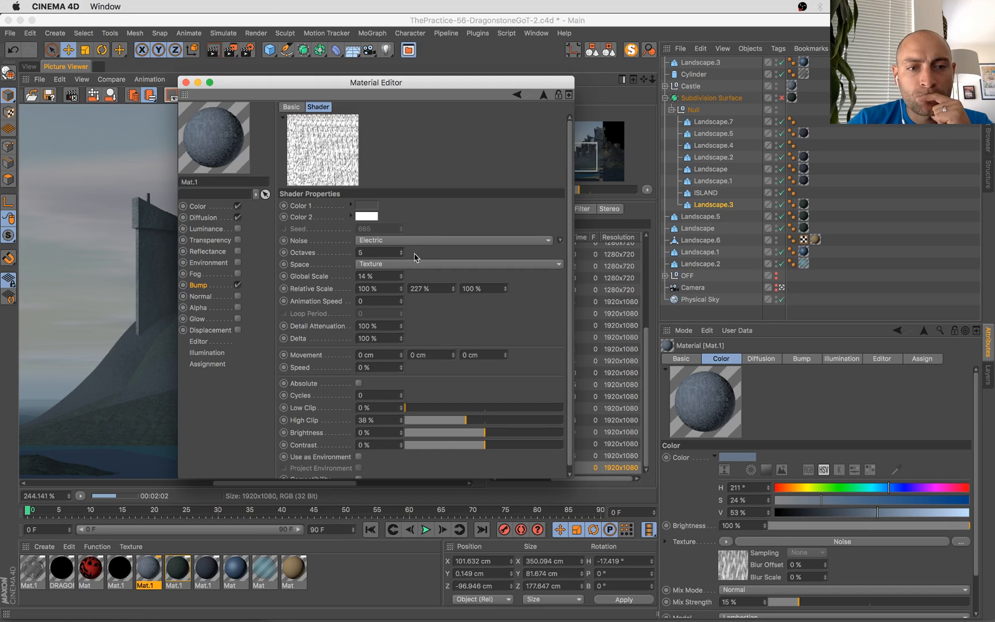
pyautogui.click(208, 290)
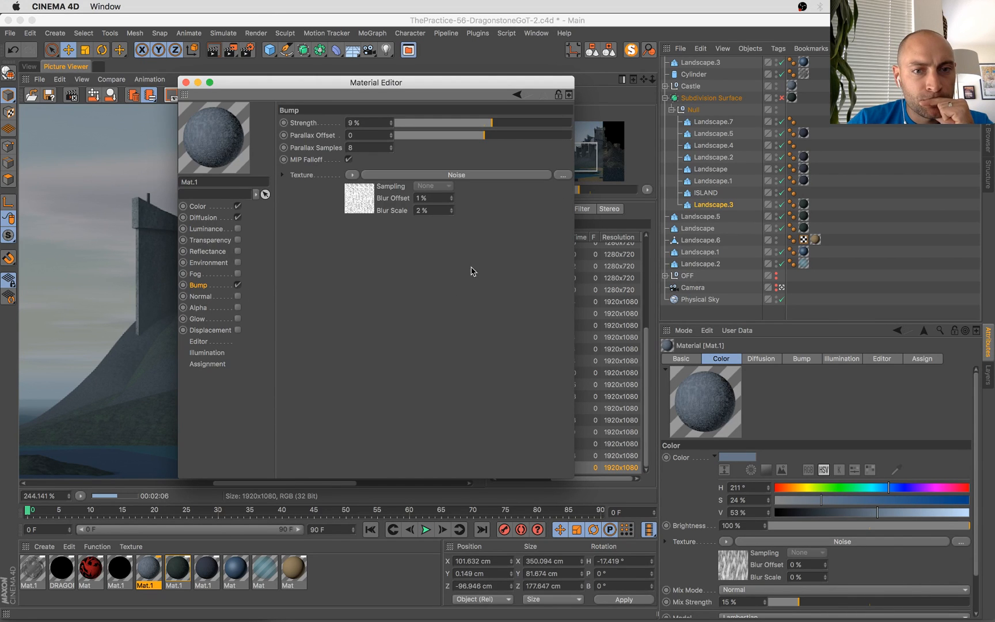
# Set the upper Noise layer in the dark blue rock material's bump texture to 46% opacity
pyautogui.click(212, 575)
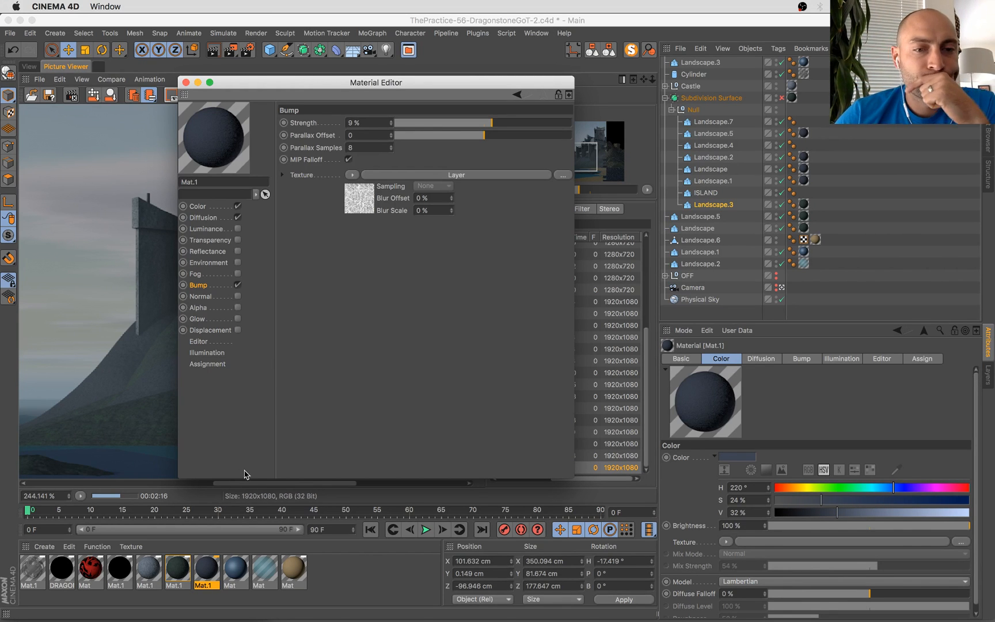
pyautogui.click(356, 209)
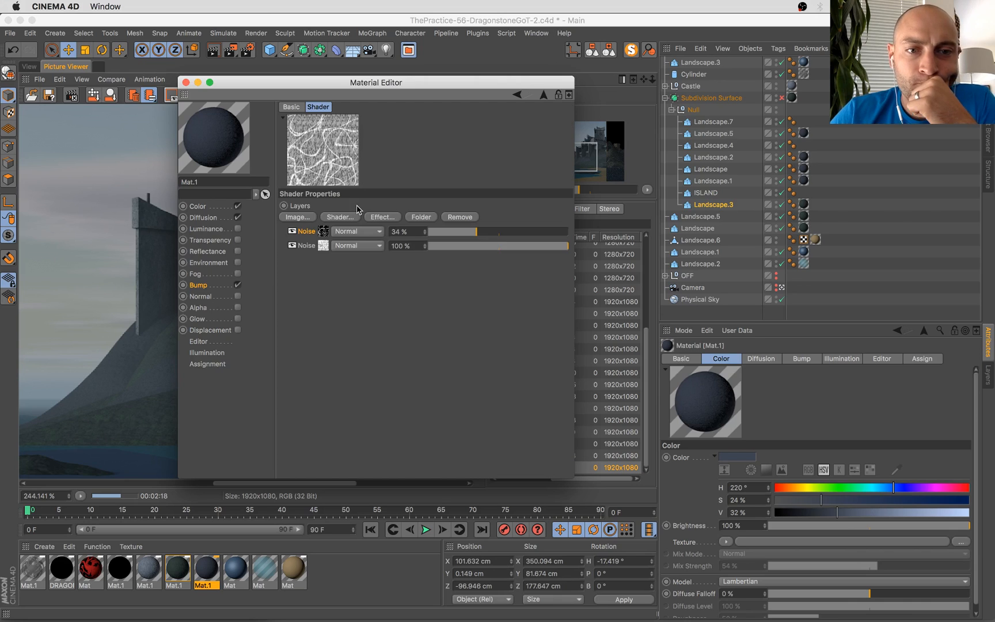
pyautogui.moveTo(483, 237); pyautogui.dragTo(485, 236)
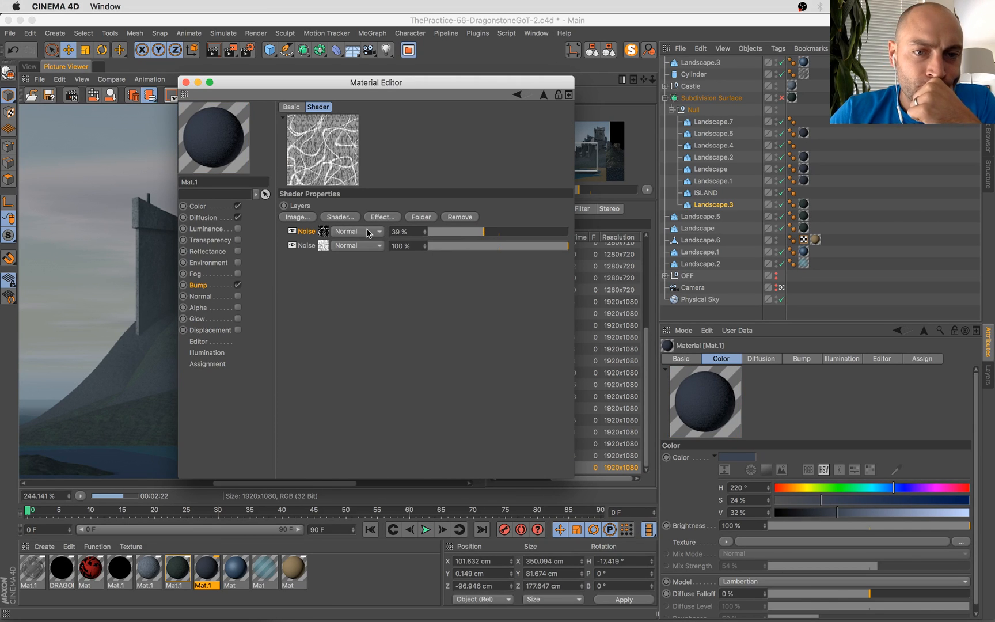
pyautogui.click(198, 285)
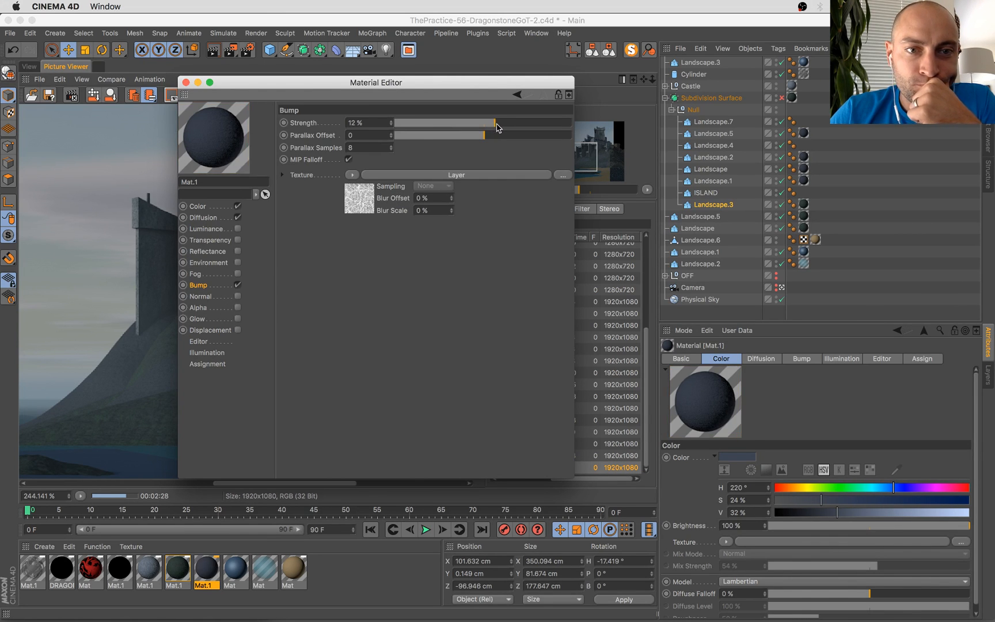
pyautogui.click(362, 198)
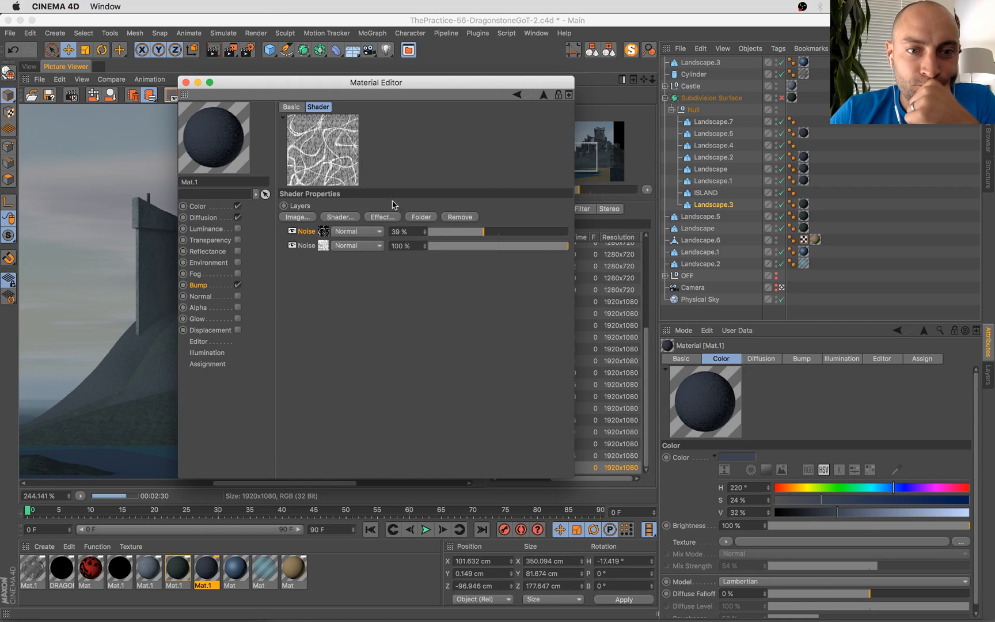
pyautogui.click(492, 231)
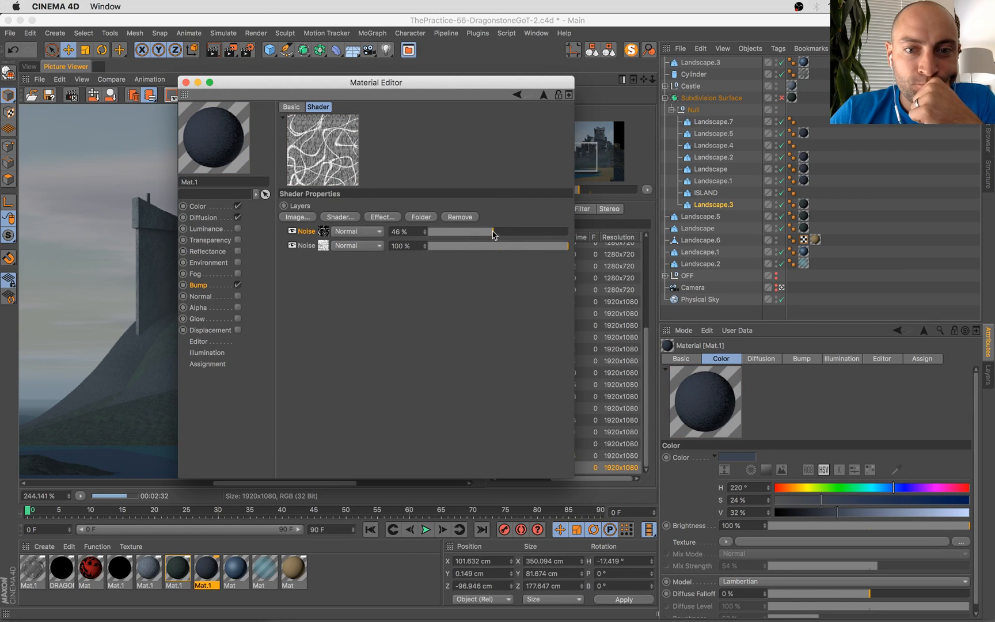
# Set the dark blue rock material's bump strength to 21%, with Blur Offset and Blur Scale at 1%
pyautogui.click(217, 285)
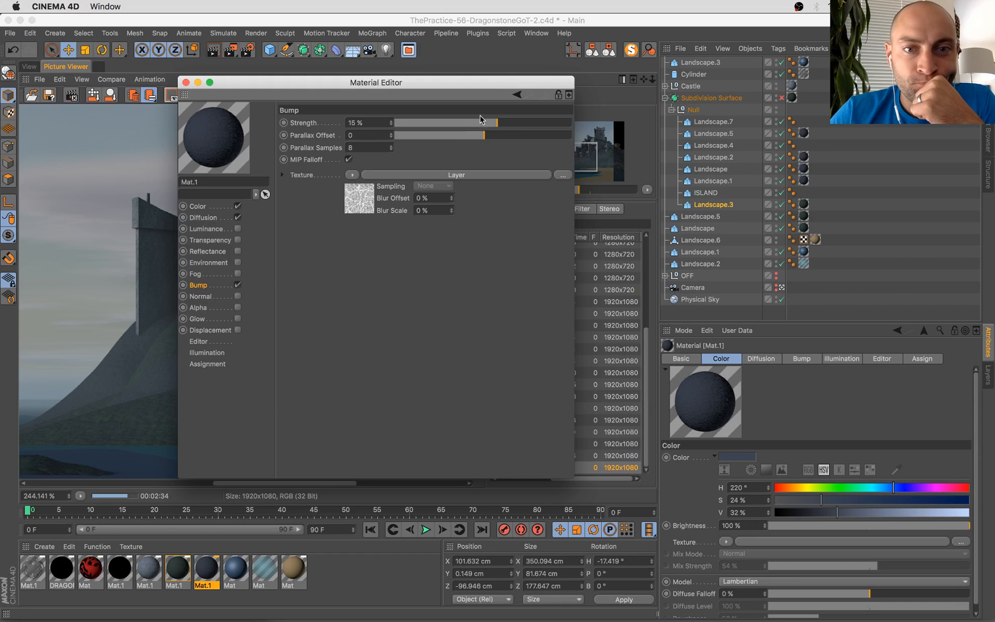
pyautogui.click(502, 124)
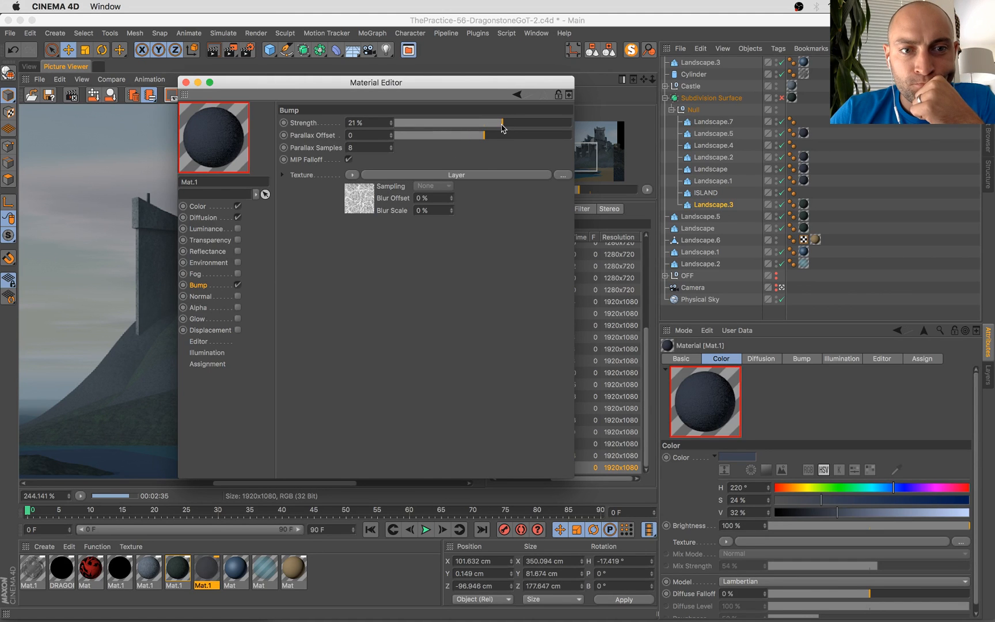
pyautogui.click(452, 195)
pyautogui.click(452, 209)
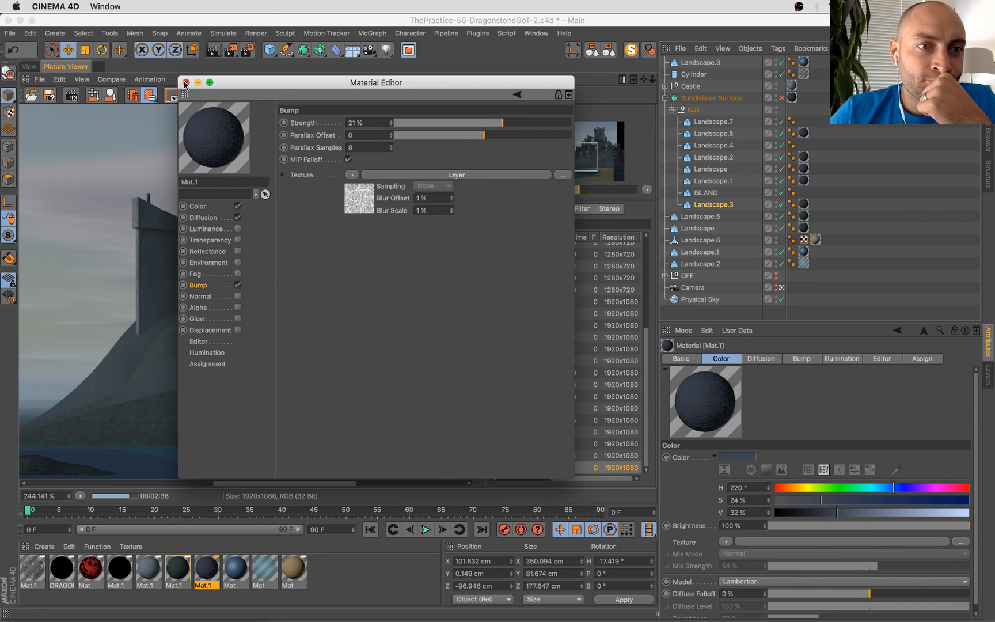
pyautogui.click(185, 83)
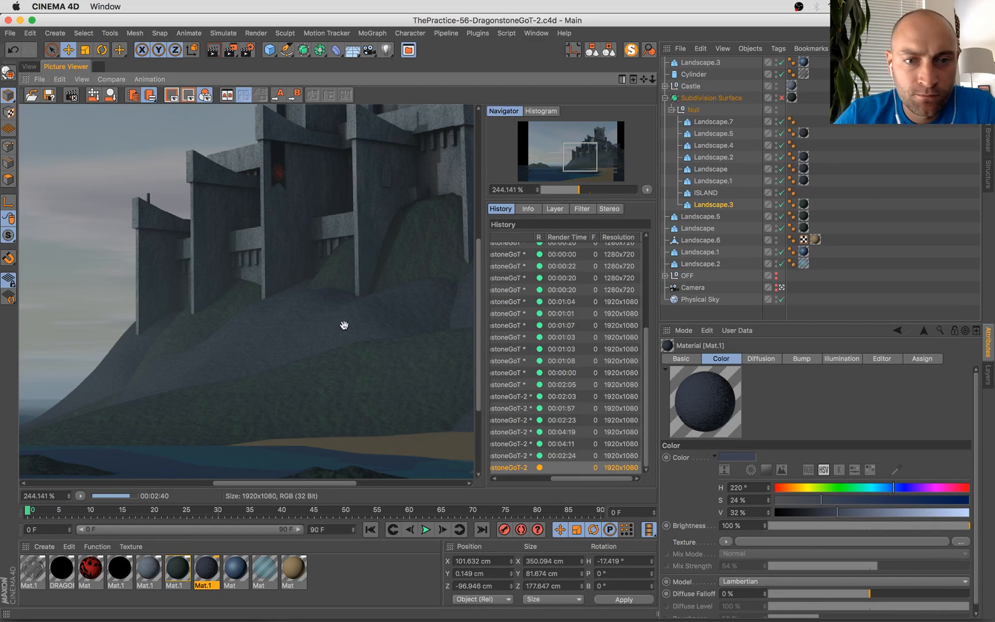
# Inspect the whole scene and the castle's upper walls in the render in progress
pyautogui.scroll(-3, 344, 327)
pyautogui.moveTo(220, 331); pyautogui.dragTo(402, 327)
pyautogui.scroll(-3, 194, 323)
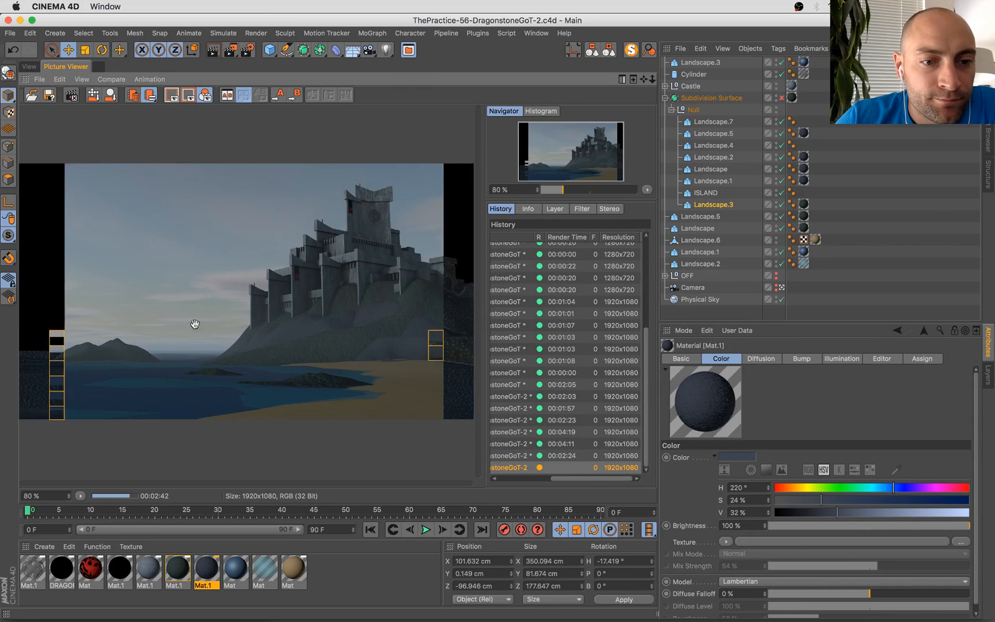
pyautogui.scroll(-1, 195, 324)
pyautogui.scroll(2, 403, 273)
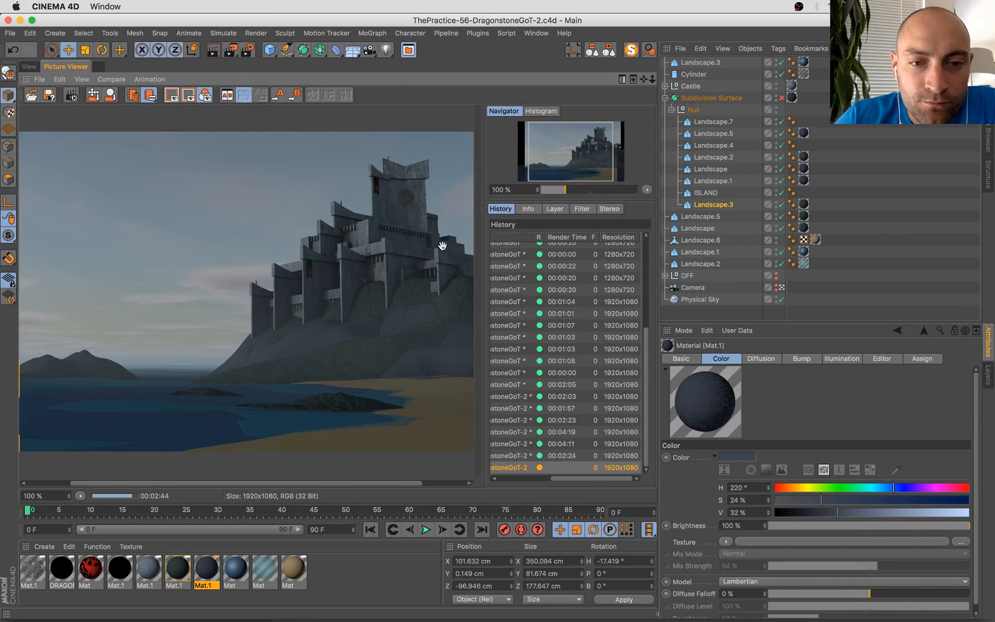
pyautogui.scroll(2, 442, 246)
pyautogui.moveTo(420, 273); pyautogui.dragTo(231, 228)
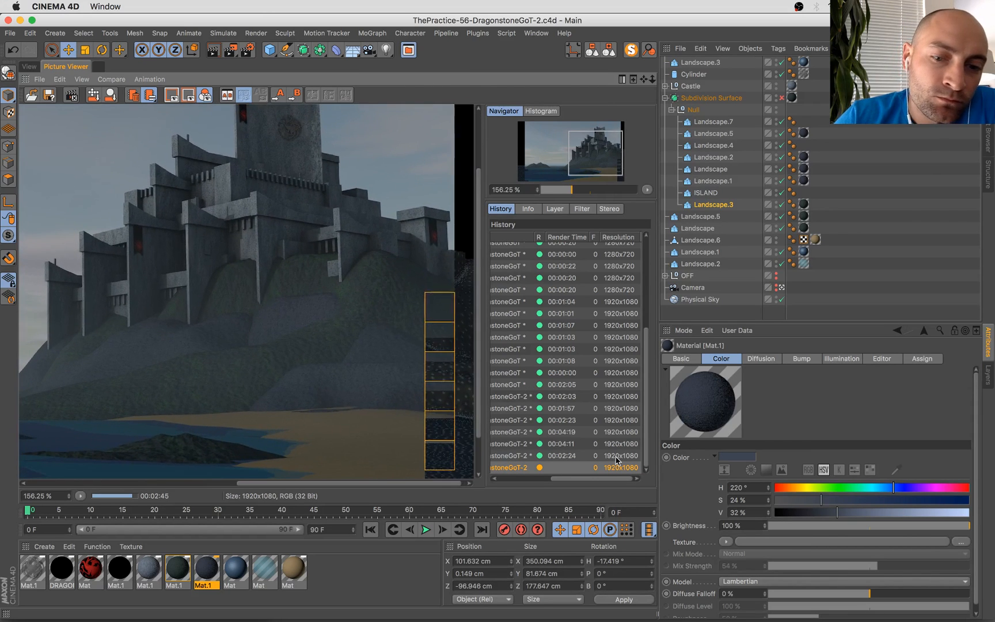
# Compare the castle and rocky slope in the current render against the last several finished renders
pyautogui.click(564, 456)
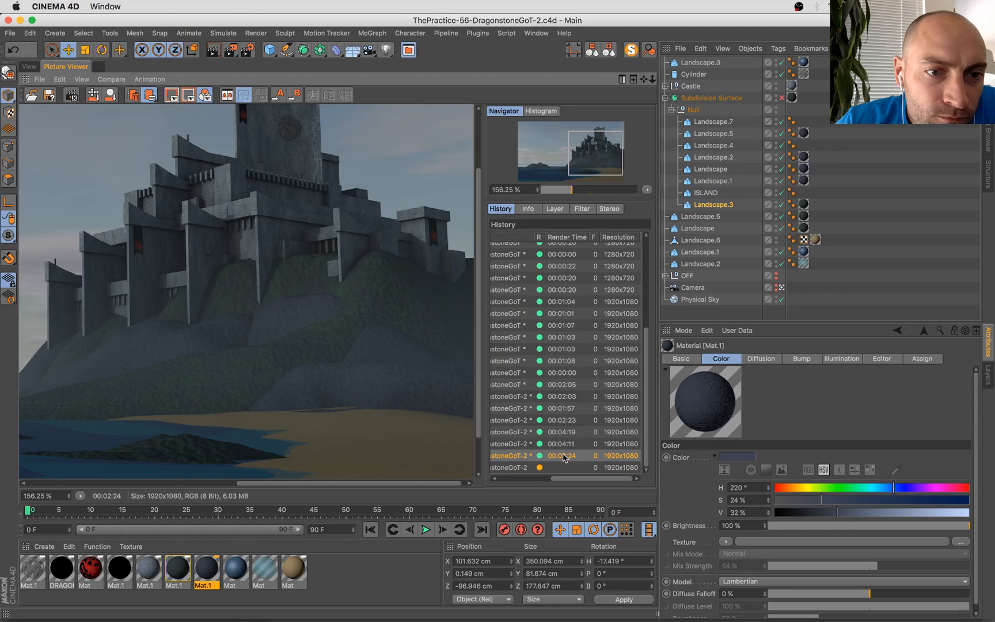
pyautogui.press('Down')
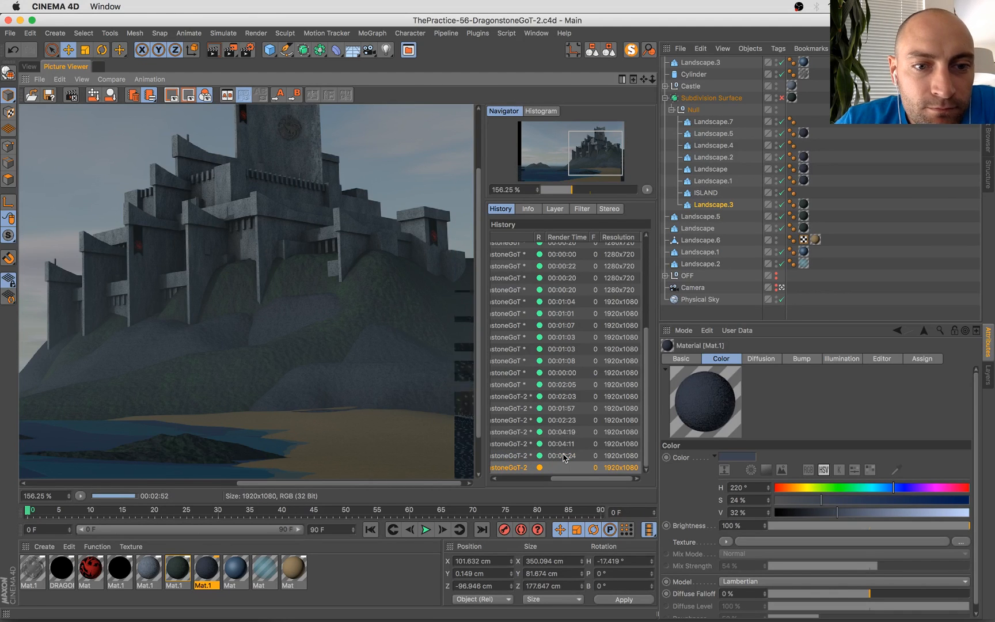
pyautogui.press('Up')
pyautogui.press('Up')
pyautogui.press('Up')
pyautogui.press('Up')
pyautogui.press('Down')
pyautogui.press('Down')
pyautogui.press('Down')
pyautogui.press('Down')
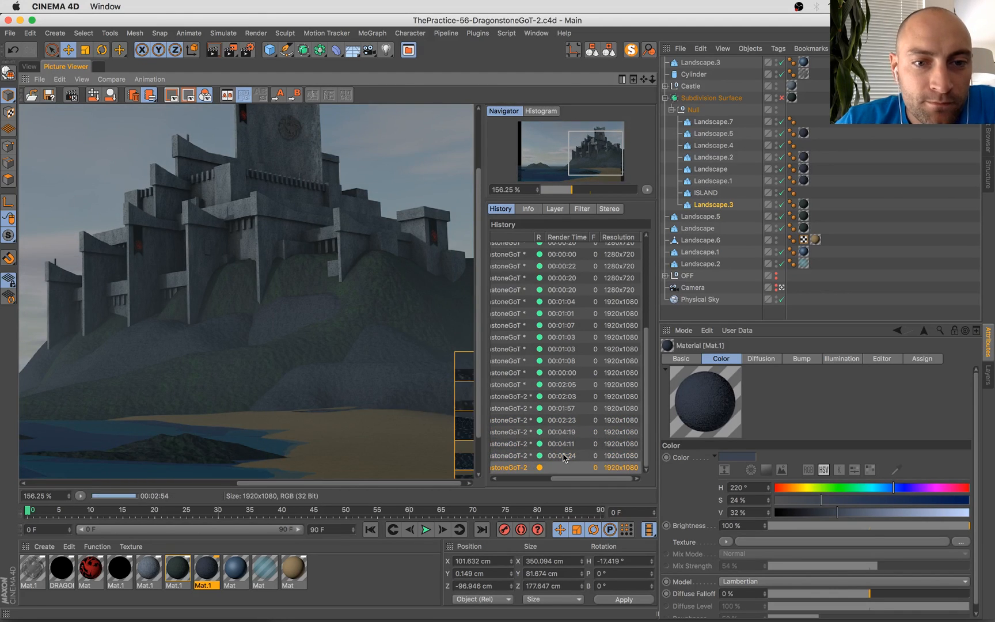
# Nudge the cloner along the castle's lower right wall slightly and select the Landscape.3 terrain in the Subdivision Surface group
pyautogui.scroll(-2, 296, 258)
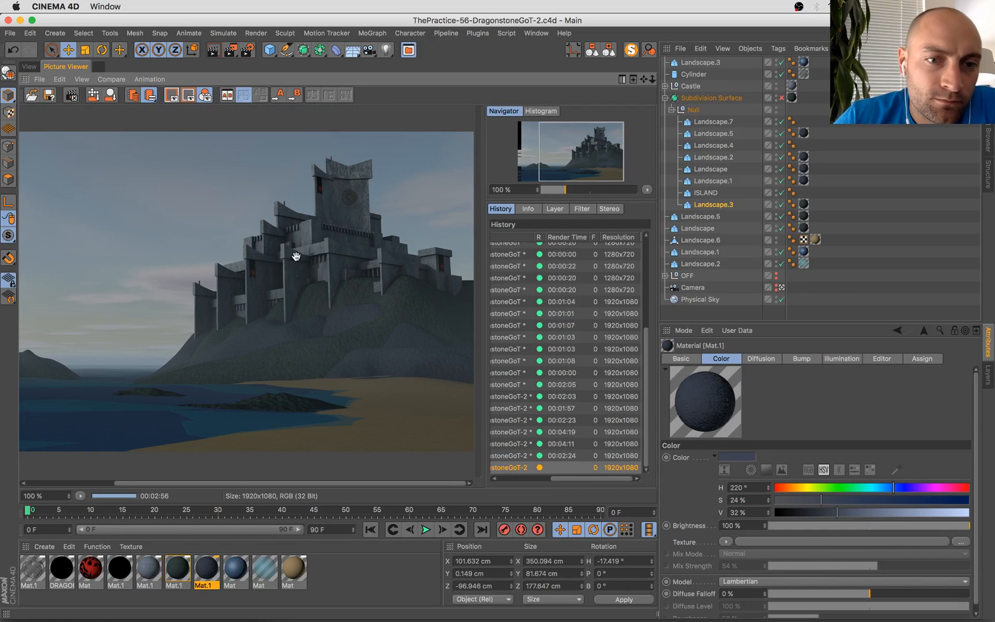
pyautogui.hscroll(-2, 251, 201)
pyautogui.click(32, 67)
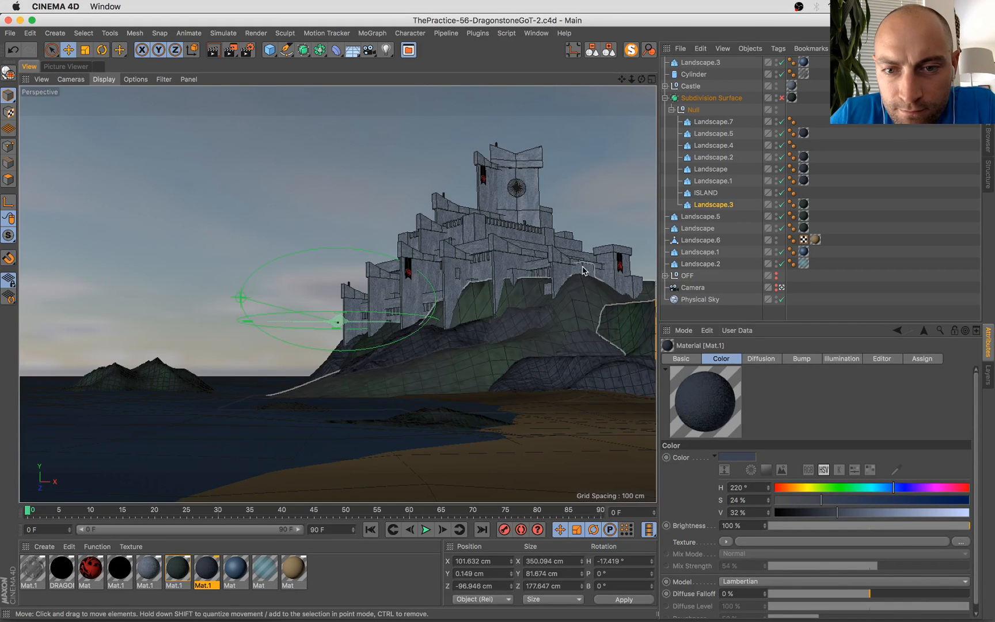
pyautogui.click(583, 271)
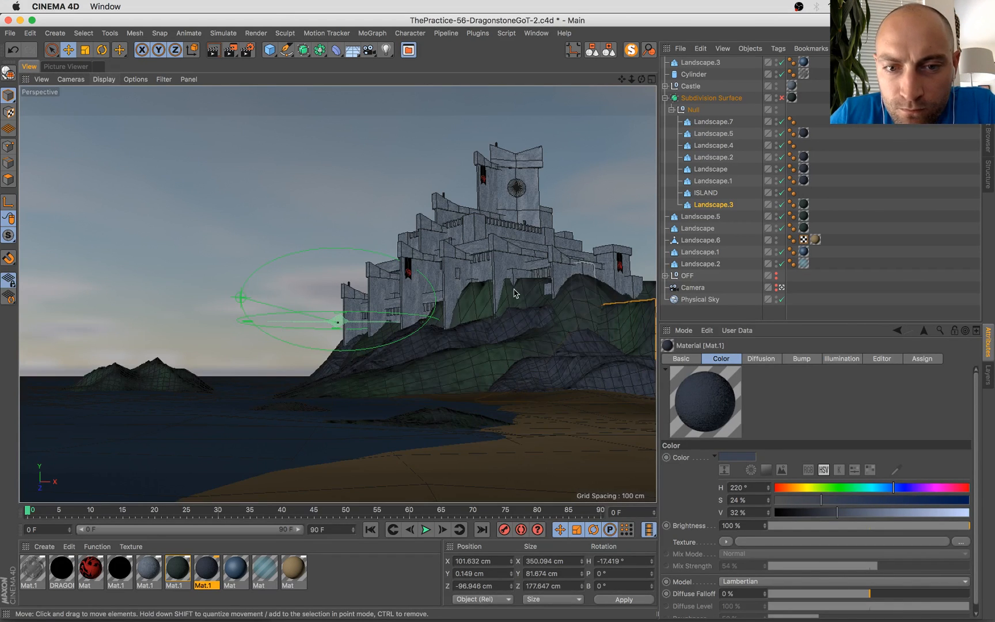
pyautogui.click(548, 277)
pyautogui.moveTo(568, 210); pyautogui.dragTo(564, 209)
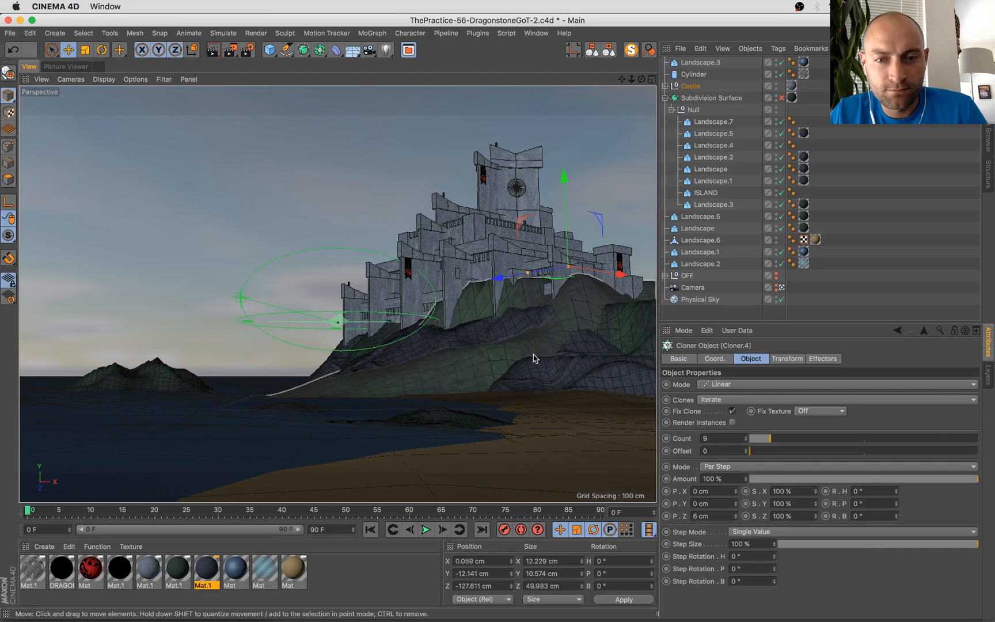
pyautogui.click(612, 321)
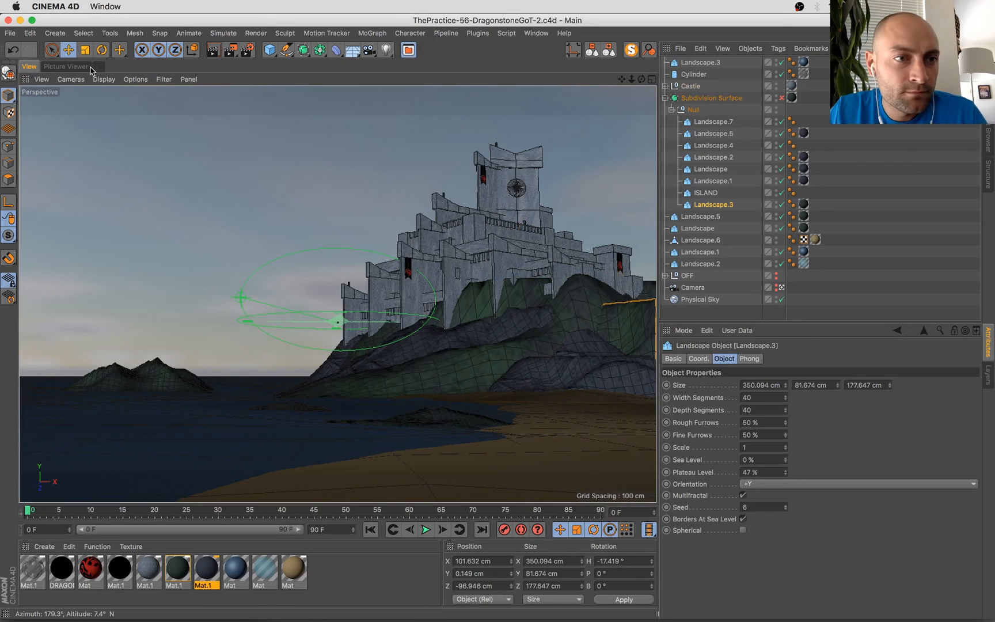
# Inspect the water, distant islands and overall composition in the latest finished render
pyautogui.click(88, 67)
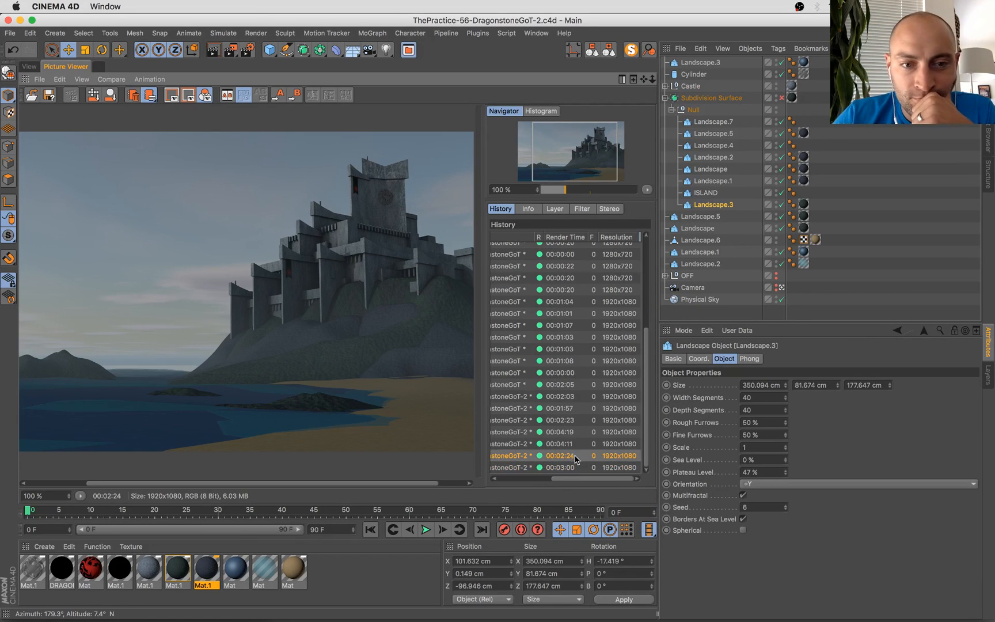
pyautogui.scroll(-2, 269, 404)
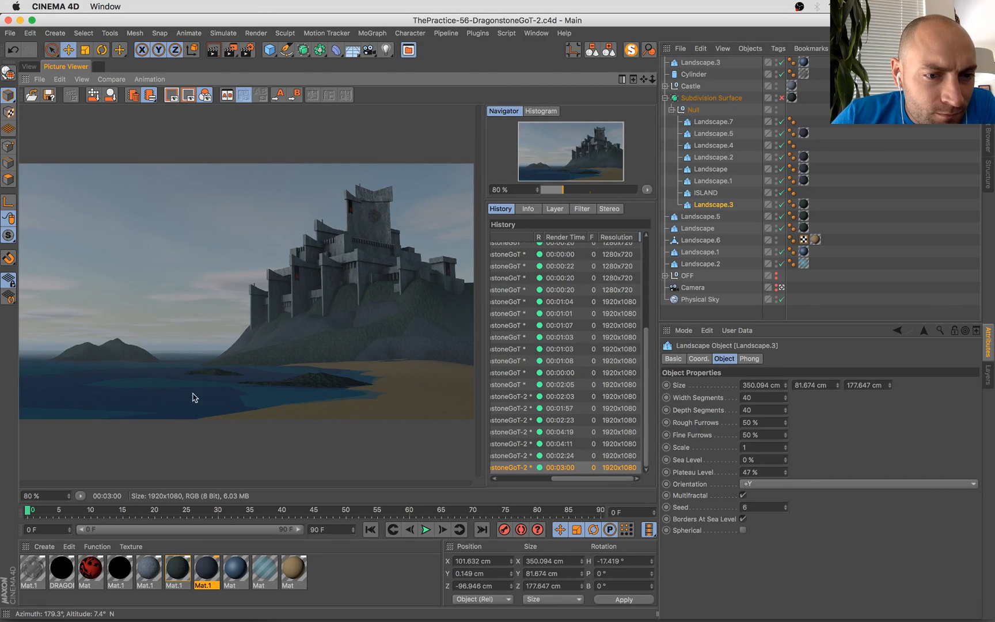
pyautogui.scroll(6, 145, 378)
pyautogui.moveTo(267, 405); pyautogui.dragTo(264, 314)
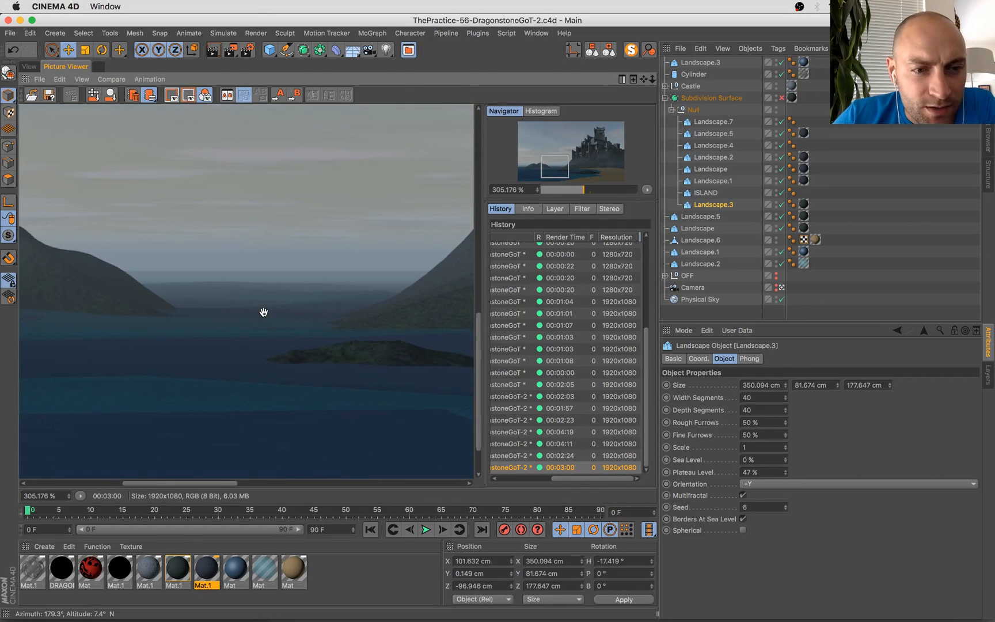
pyautogui.scroll(-5, 264, 313)
pyautogui.scroll(-3, 195, 378)
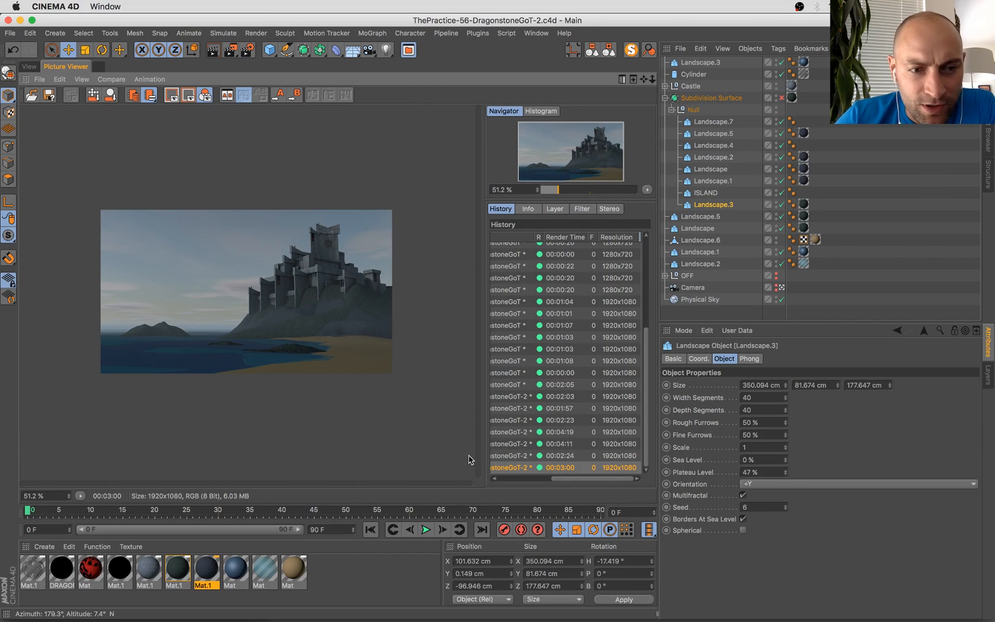
# Compare the horizon and shoreline beside the castle's left slope between the latest and previous renders
pyautogui.scroll(2, 196, 361)
pyautogui.scroll(6, 197, 361)
pyautogui.press('Up')
pyautogui.press('Up')
pyautogui.press('Up')
pyautogui.press('Up')
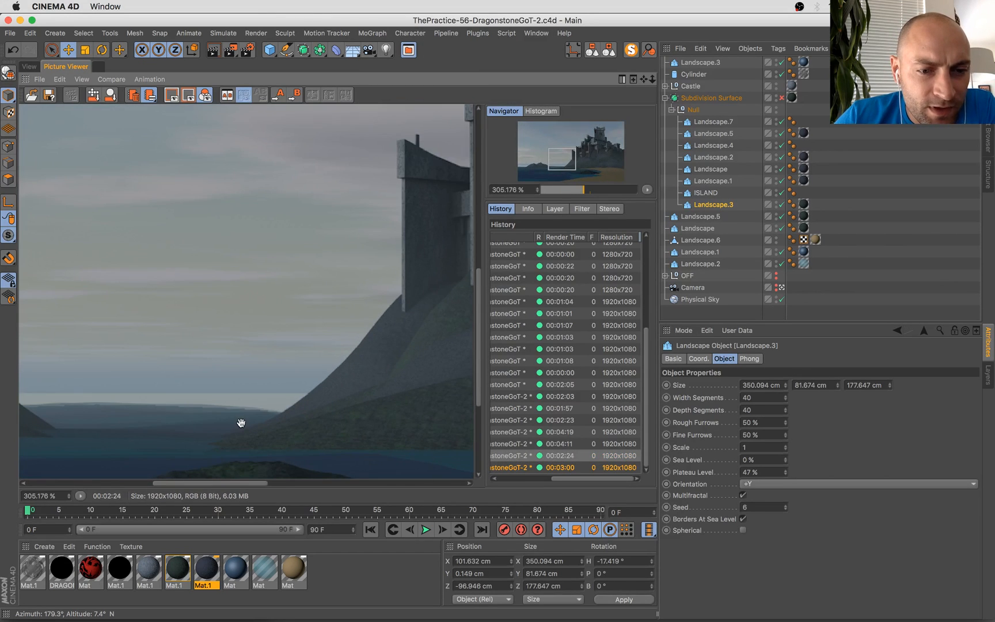
pyautogui.press('Down')
pyautogui.press('Down')
pyautogui.press('Down')
pyautogui.press('Down')
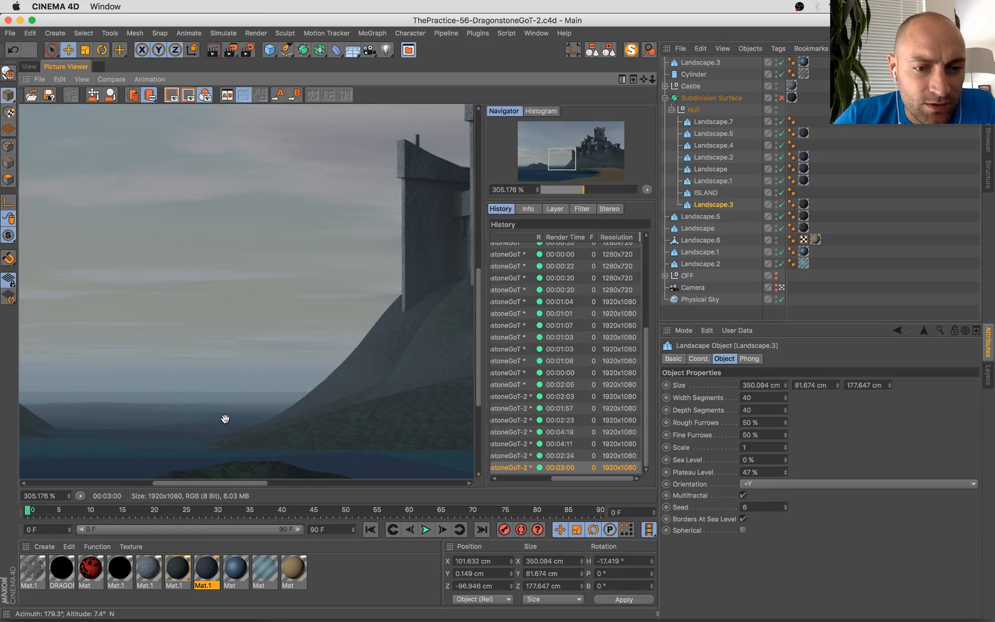
# Examine the castle, beach and left side of the bay in the latest render at several magnifications
pyautogui.scroll(-5, 219, 416)
pyautogui.moveTo(308, 421); pyautogui.dragTo(161, 402)
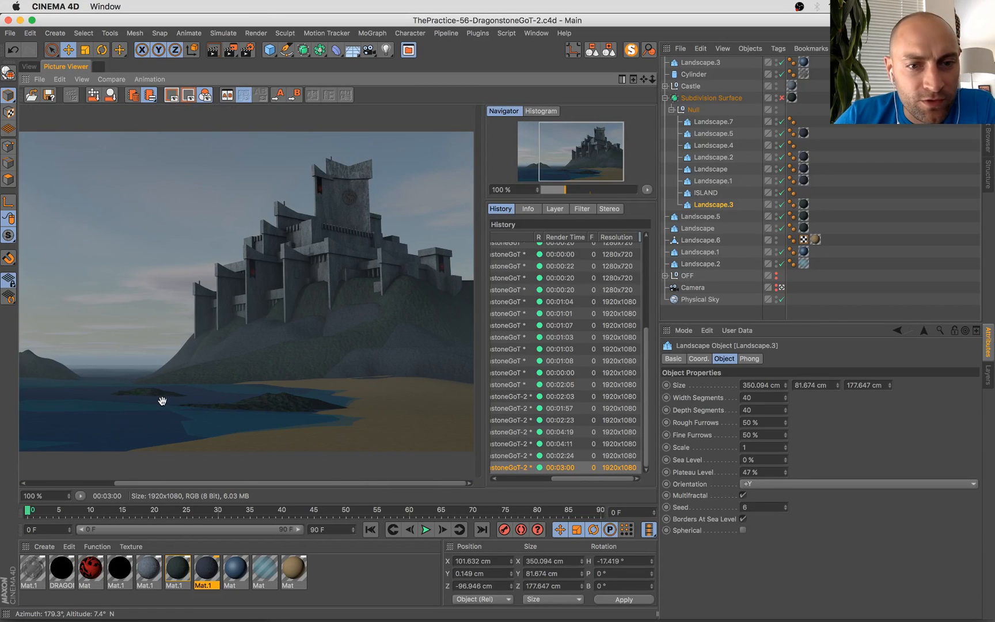
pyautogui.scroll(-2, 211, 369)
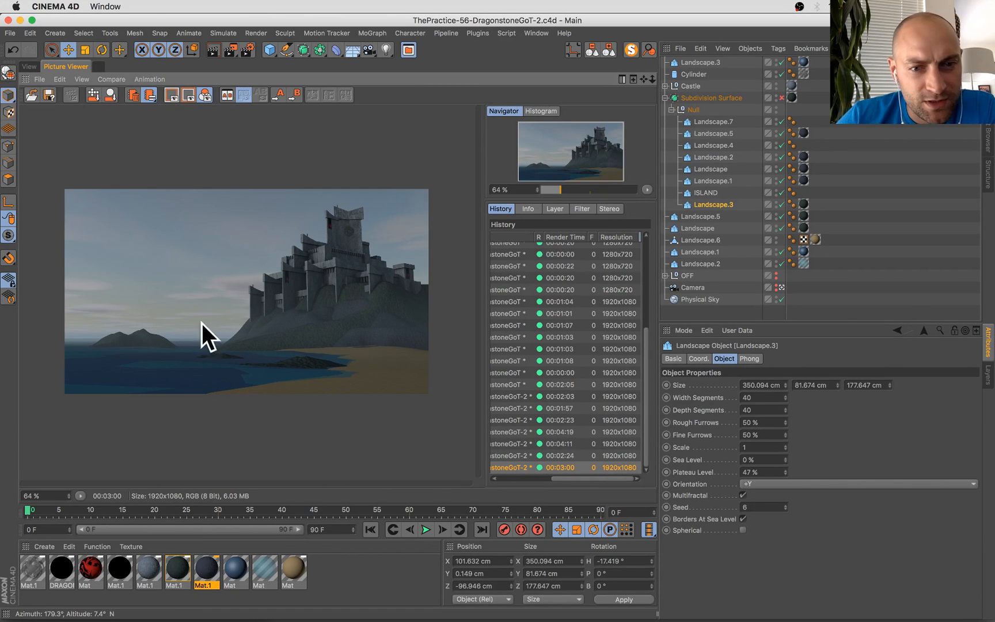
pyautogui.scroll(3, 204, 333)
pyautogui.moveTo(367, 283); pyautogui.dragTo(384, 271)
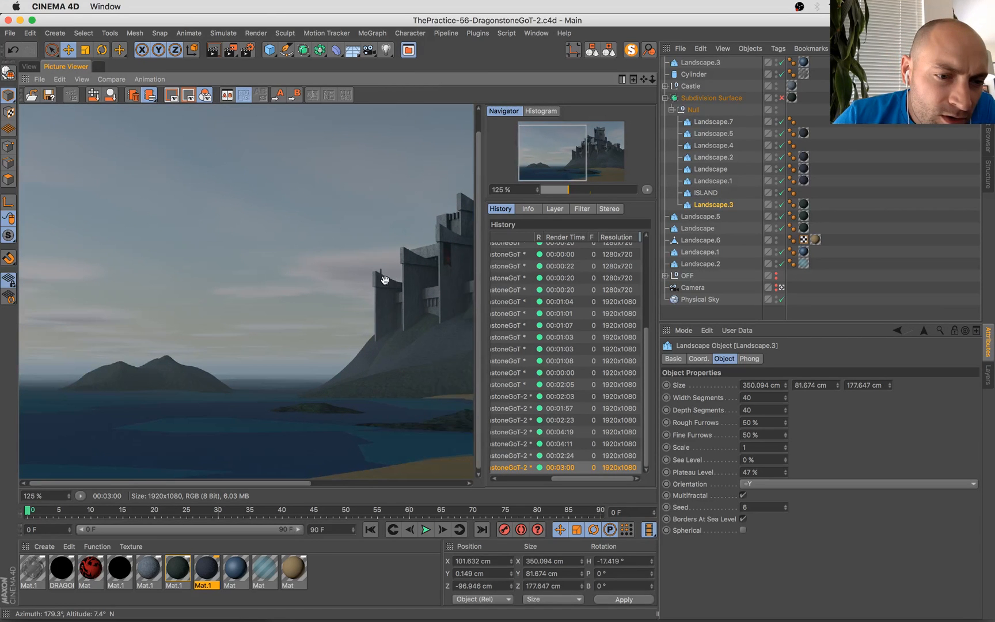
pyautogui.scroll(-3, 305, 363)
pyautogui.scroll(5, 303, 367)
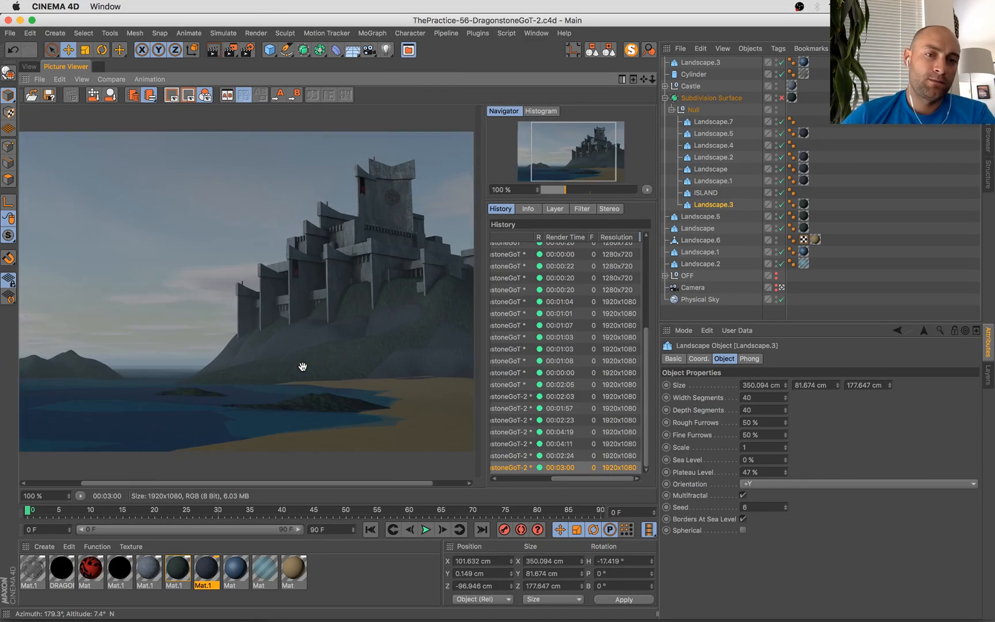
# Compare the castle's lower walls and the rocky slope in the latest render against the five preceding renders
pyautogui.moveTo(348, 260); pyautogui.dragTo(4, 270)
pyautogui.press('Up')
pyautogui.press('Up')
pyautogui.press('Up')
pyautogui.press('Up')
pyautogui.press('Up')
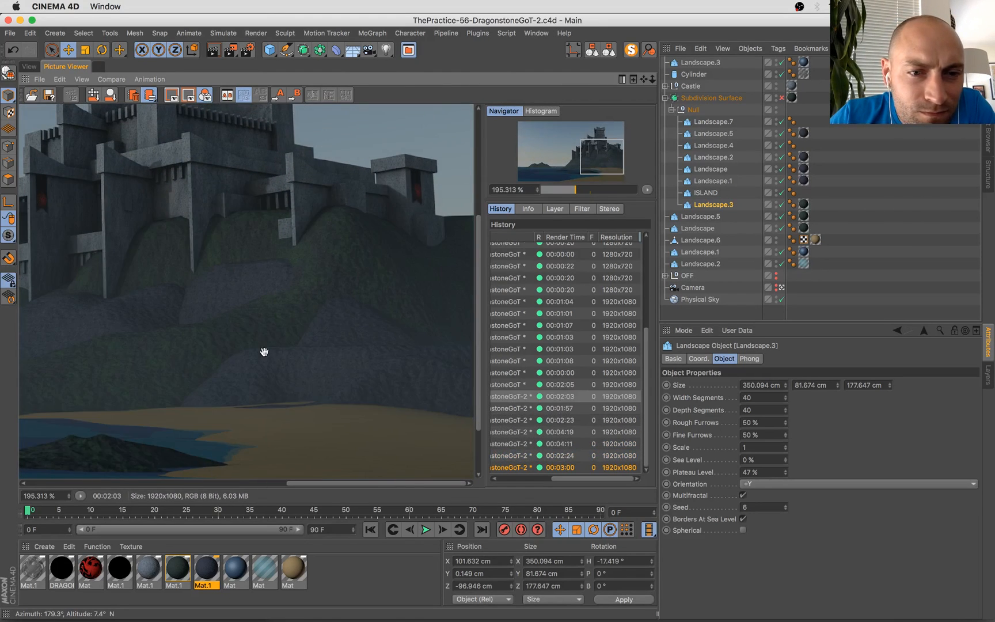
pyautogui.press('Down')
pyautogui.press('Down')
pyautogui.press('Down')
pyautogui.press('Down')
pyautogui.press('Down')
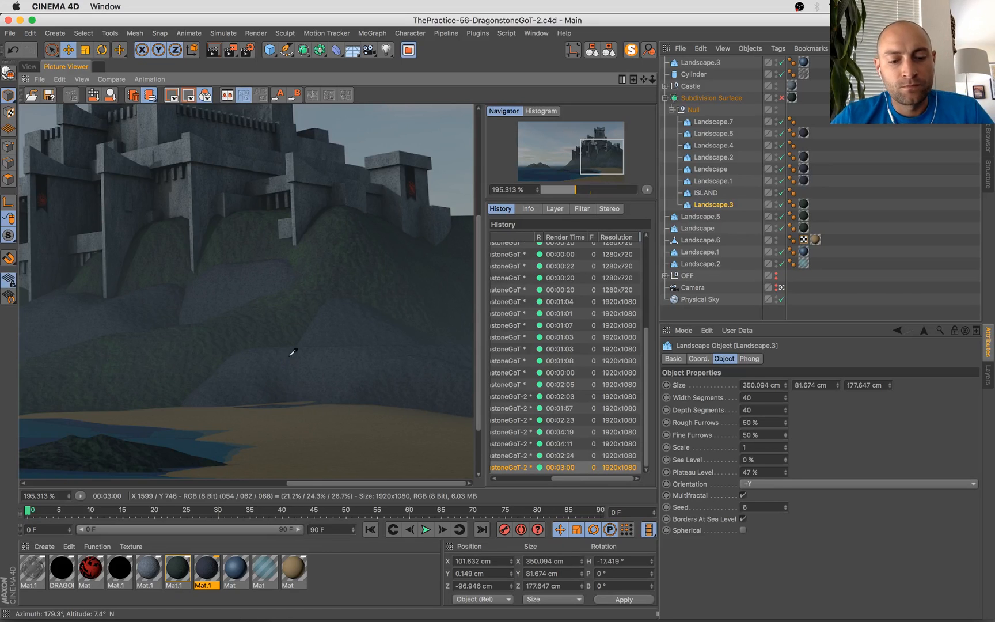
# Start a new project and add a cube primitive to it
pyautogui.rightClick(26, 68)
pyautogui.press('Escape')
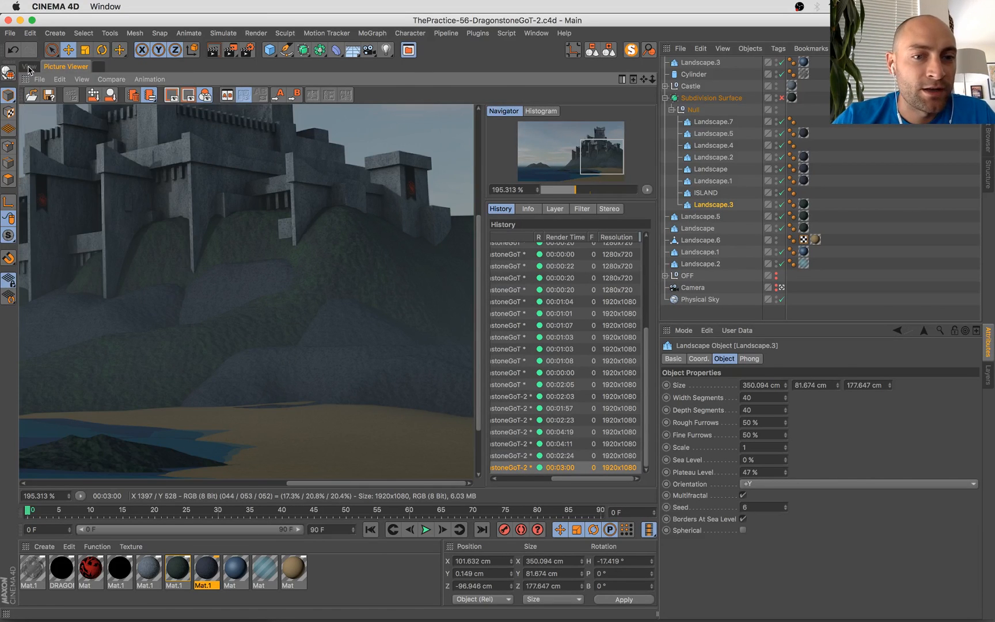
pyautogui.click(28, 66)
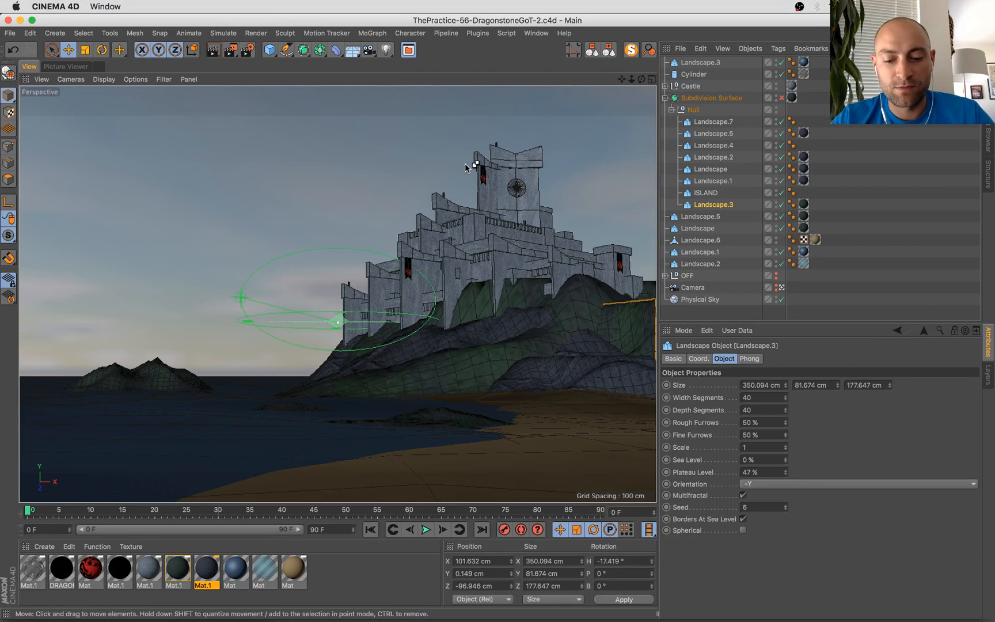
pyautogui.press('super+n')
pyautogui.moveTo(270, 50); pyautogui.dragTo(378, 68)
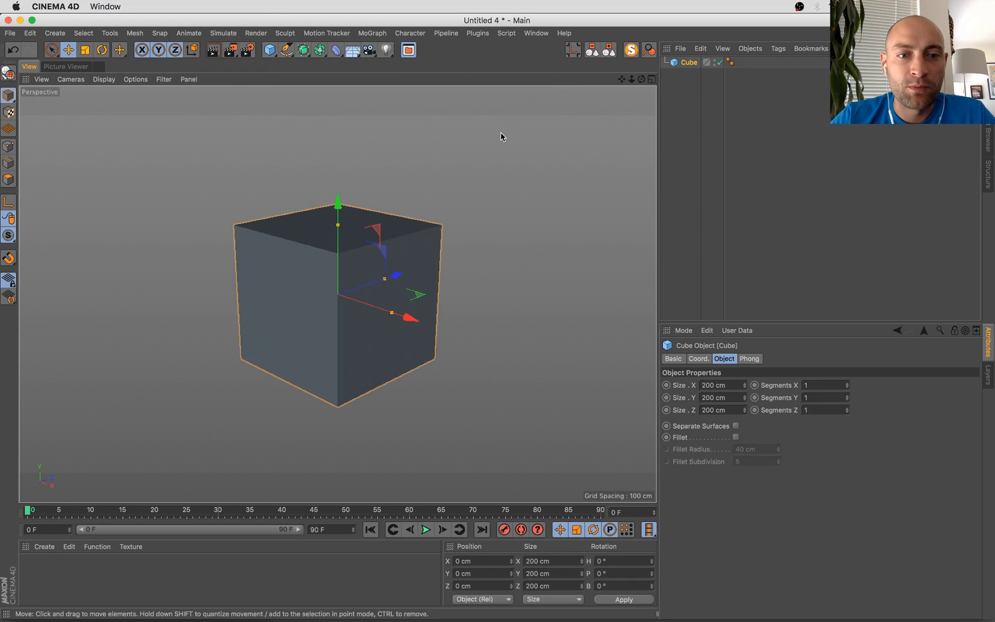
# Add a Voronoi Fracture object and place the cube inside it as its child
pyautogui.click(446, 33)
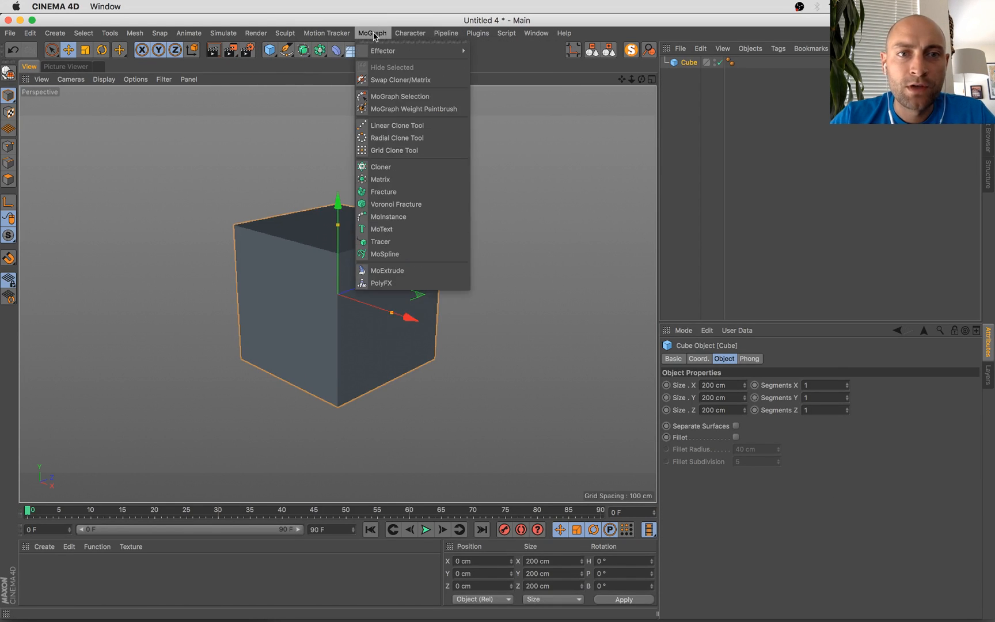
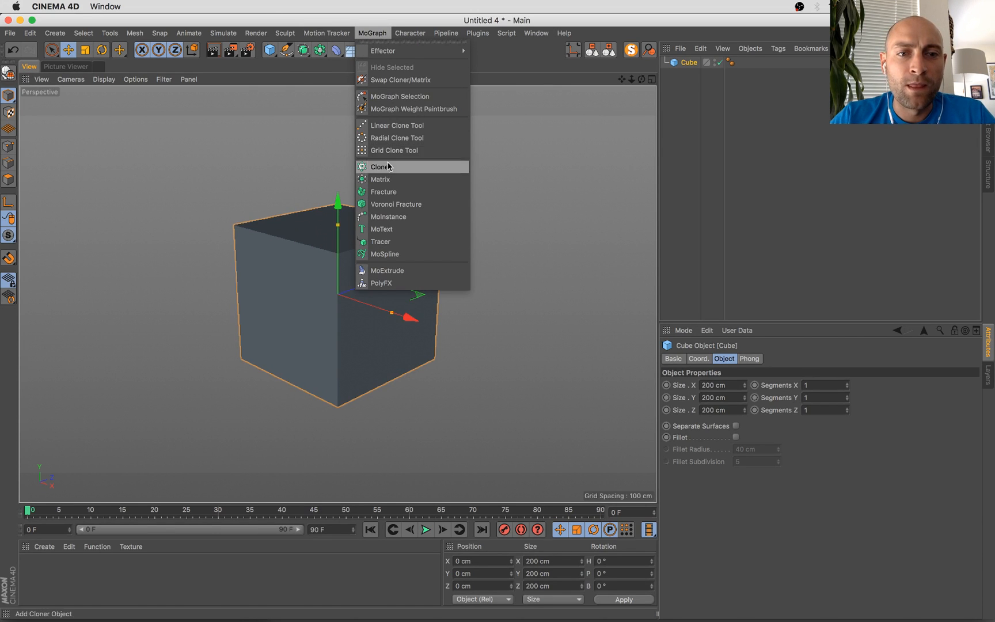
pyautogui.click(397, 205)
pyautogui.moveTo(690, 75); pyautogui.dragTo(705, 64)
pyautogui.click(705, 65)
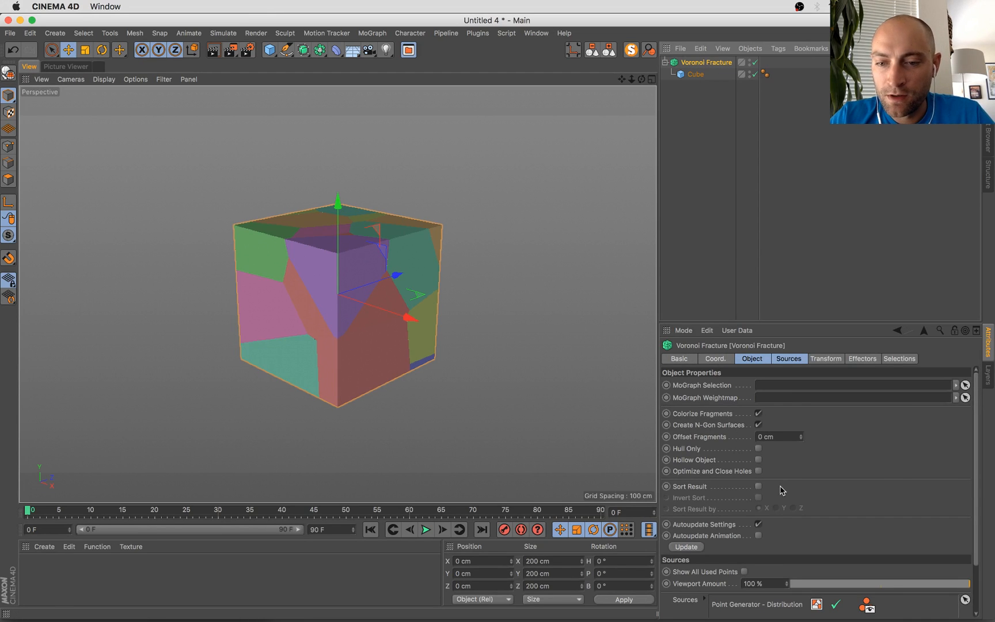
# Increase the point amount of the Voronoi Fracture's Point Generator - Distribution source to break the cube into more fragments
pyautogui.click(792, 360)
pyautogui.click(757, 417)
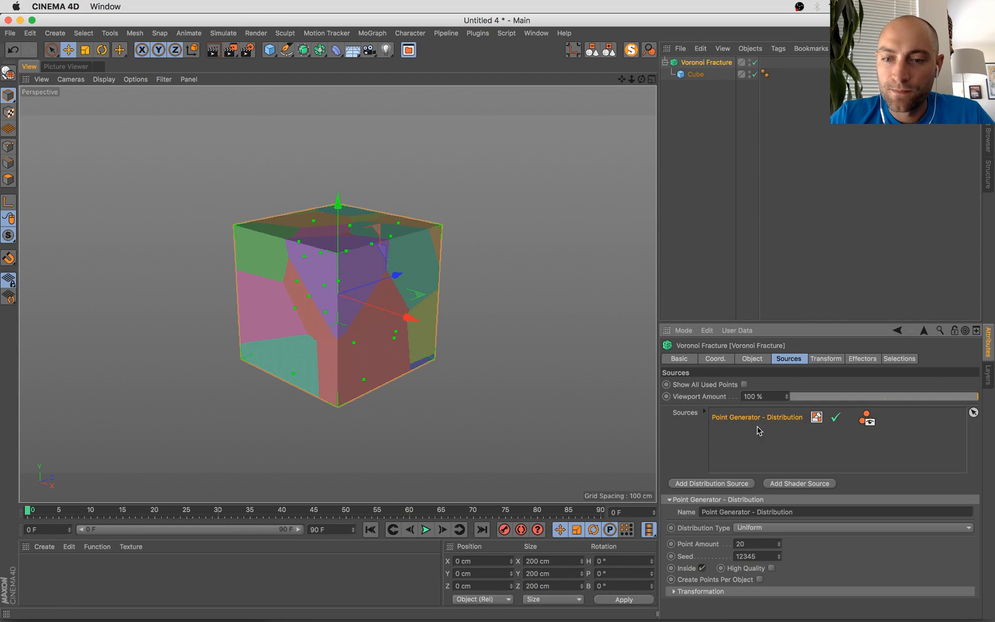
pyautogui.moveTo(780, 546); pyautogui.dragTo(781, 502)
# Turn off Colorize Fragments for the Voronoi Fracture and show the cube shaded with its edge lines
pyautogui.click(744, 359)
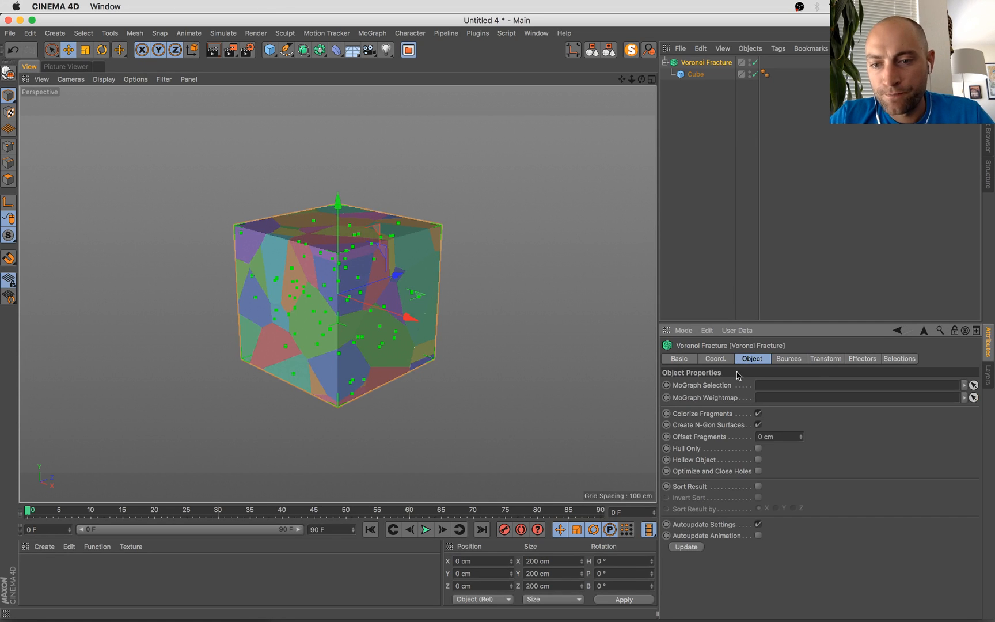
pyautogui.click(758, 414)
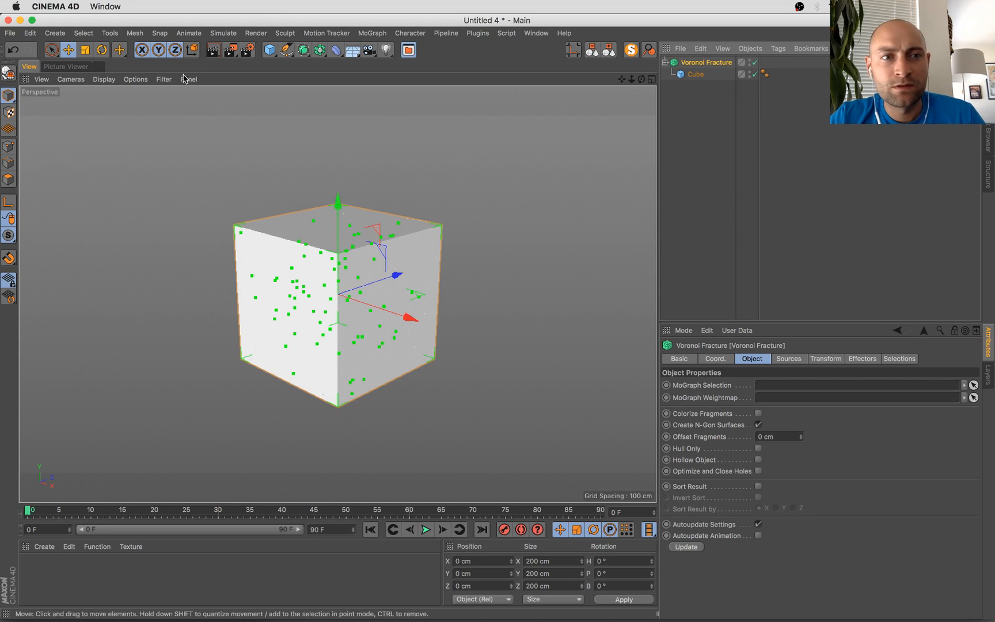
pyautogui.click(104, 79)
pyautogui.click(120, 123)
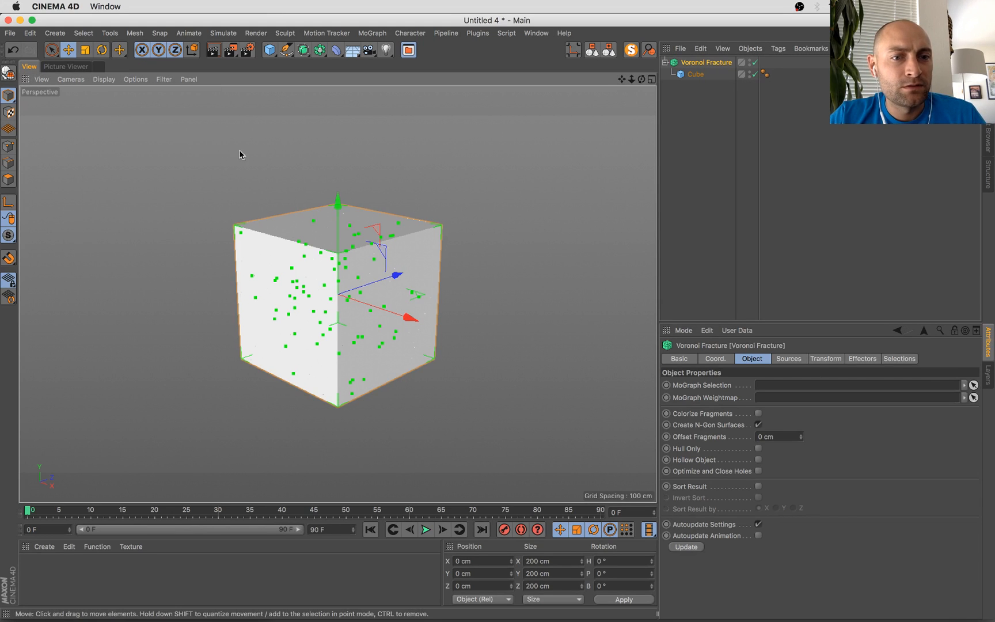
pyautogui.click(100, 81)
pyautogui.click(116, 110)
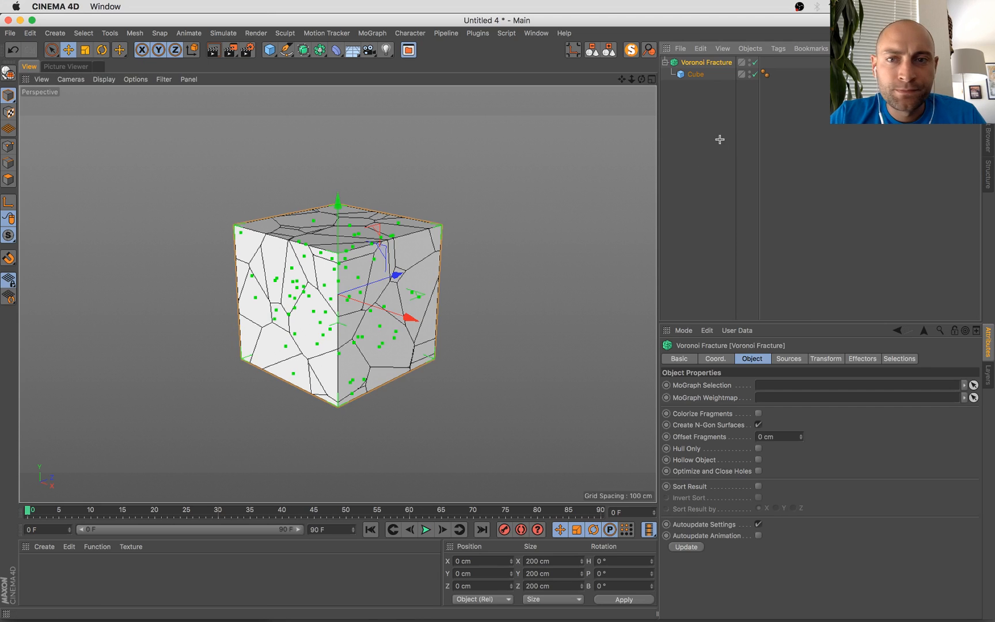
# Convert the Voronoi Fracture into editable polygon pieces and clear the selection
pyautogui.click(703, 98)
pyautogui.click(697, 64)
pyautogui.press('c')
pyautogui.click(467, 138)
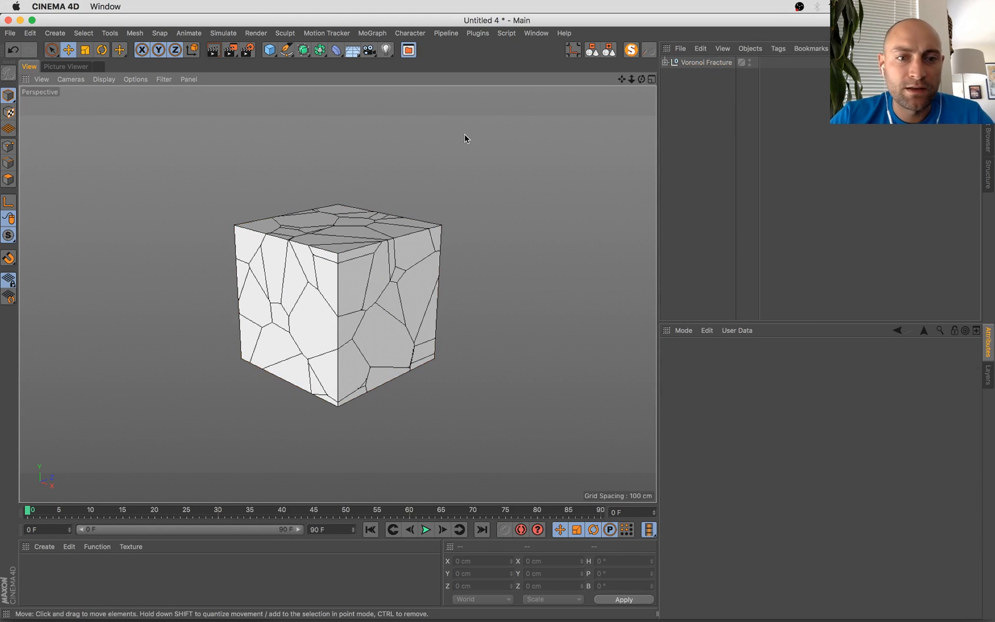
# Delete the two fragments at the cube's front upper corner to expose the inner pieces
pyautogui.click(348, 285)
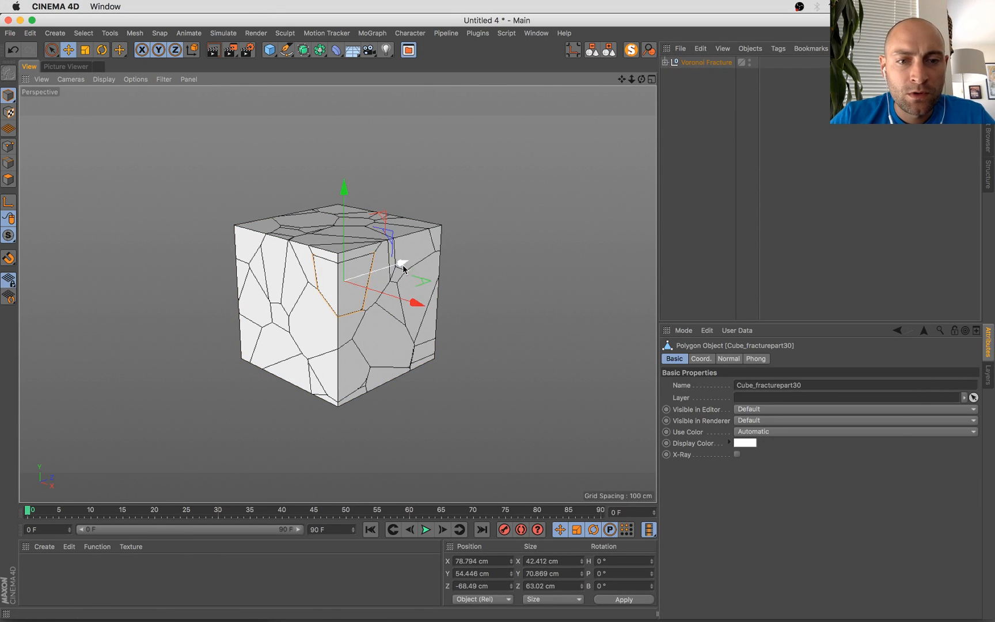
pyautogui.press('Delete')
pyautogui.click(339, 277)
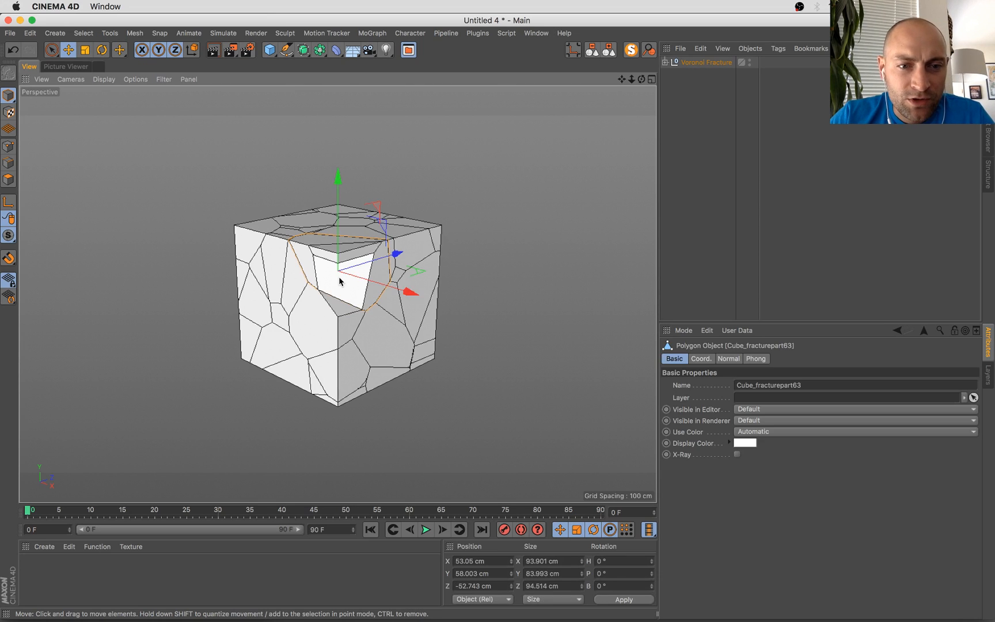
pyautogui.press('Delete')
# Transfer the exposed inner fragment into ThePractice-56-DragonstoneGoT-2.c4d and lower it to the slope's base, at Y about -52 cm
pyautogui.click(342, 276)
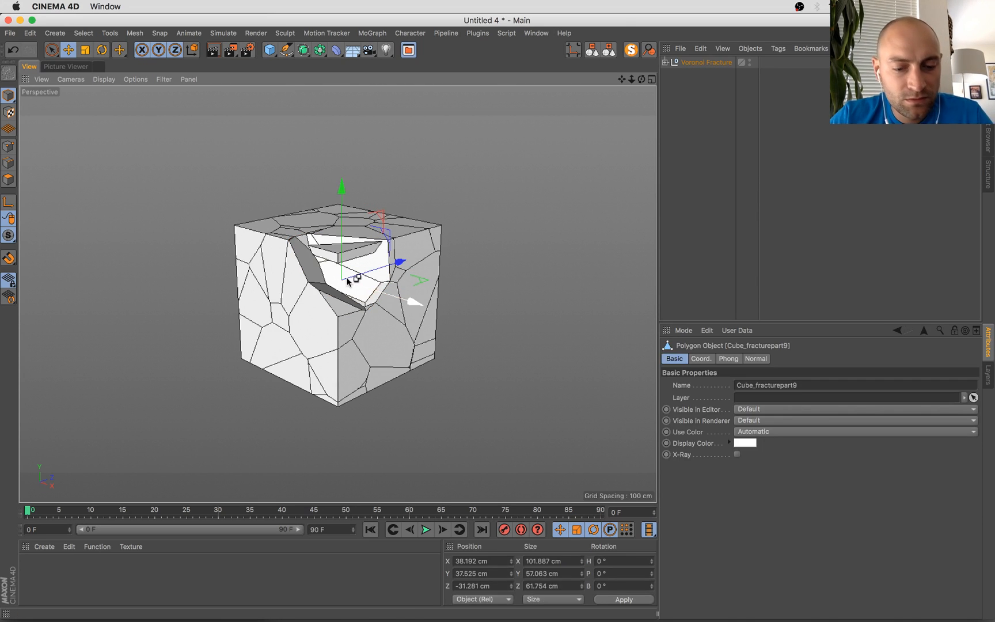
pyautogui.press('Delete')
pyautogui.click(538, 36)
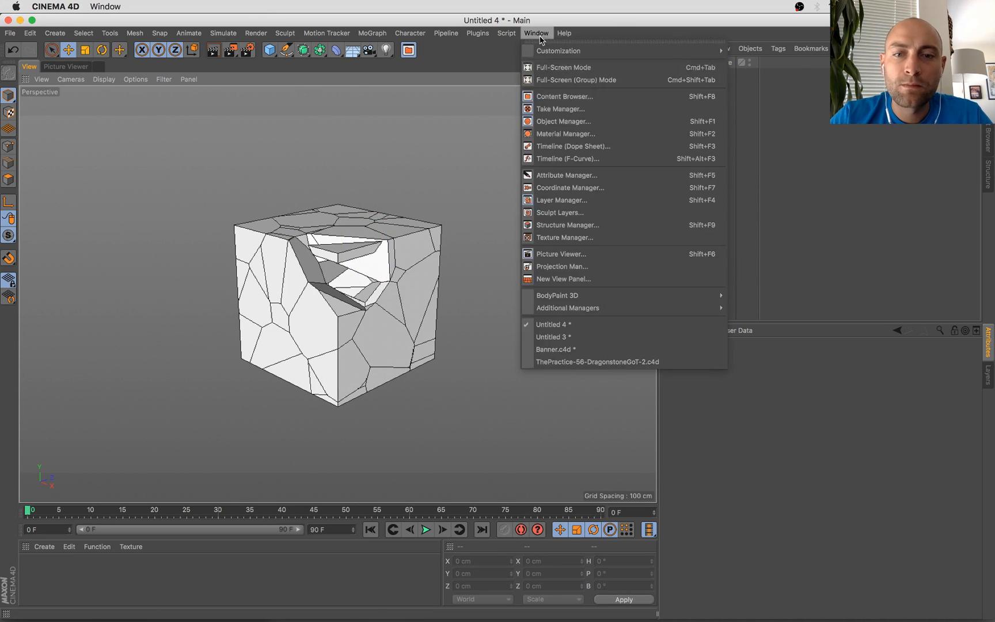
pyautogui.click(582, 362)
pyautogui.press('super+v')
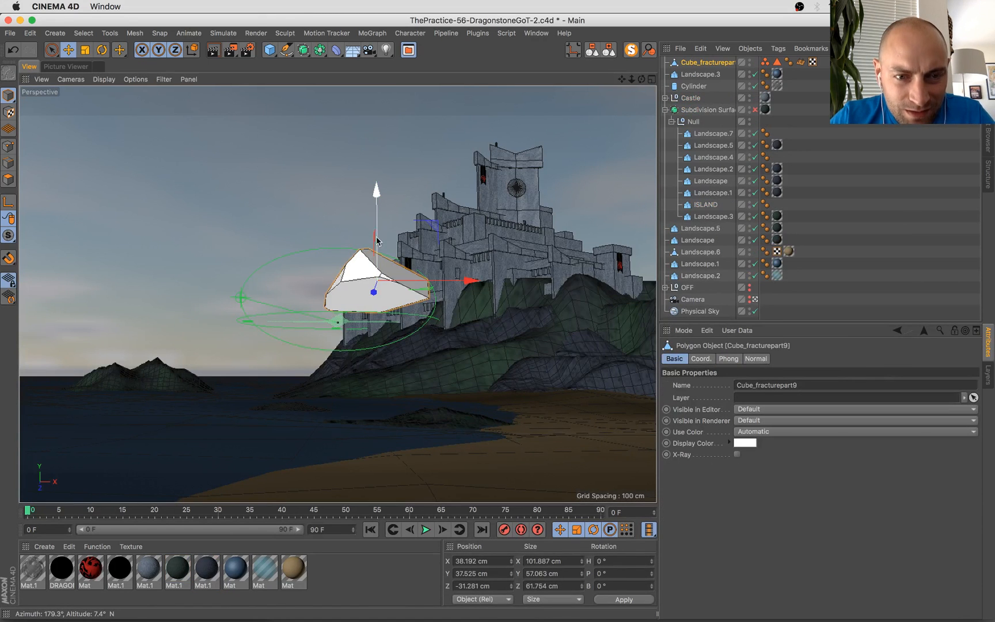
pyautogui.moveTo(379, 218); pyautogui.dragTo(384, 299)
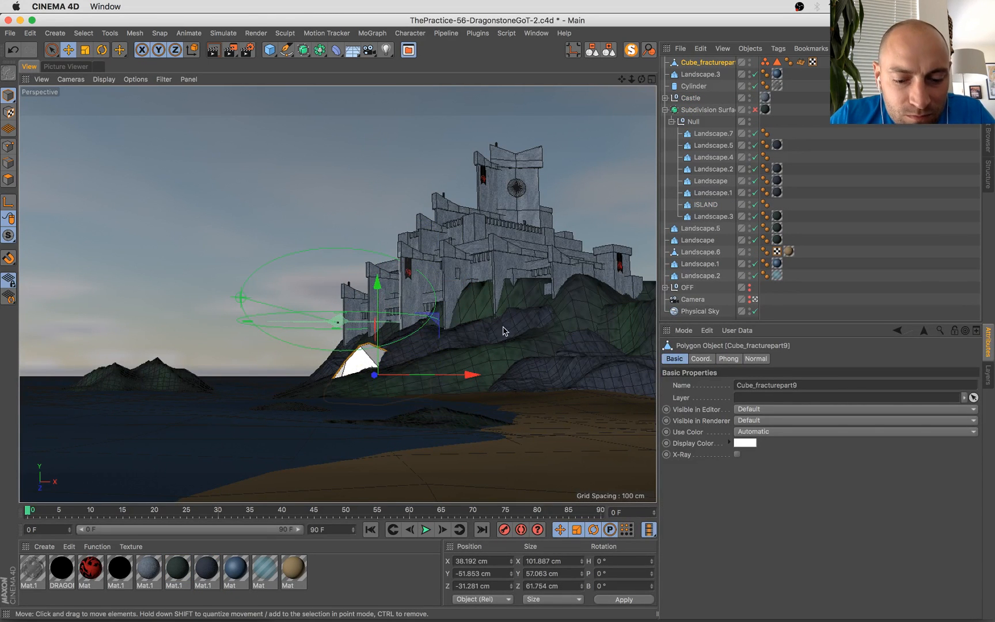
# Scale the fragment down to about 54 x 30 x 33 cm and move it to the beach edge, around X 92, Y -63, Z -140 cm
pyautogui.press('t')
pyautogui.moveTo(539, 322); pyautogui.dragTo(516, 393)
pyautogui.press('e')
pyautogui.moveTo(461, 303); pyautogui.dragTo(452, 317)
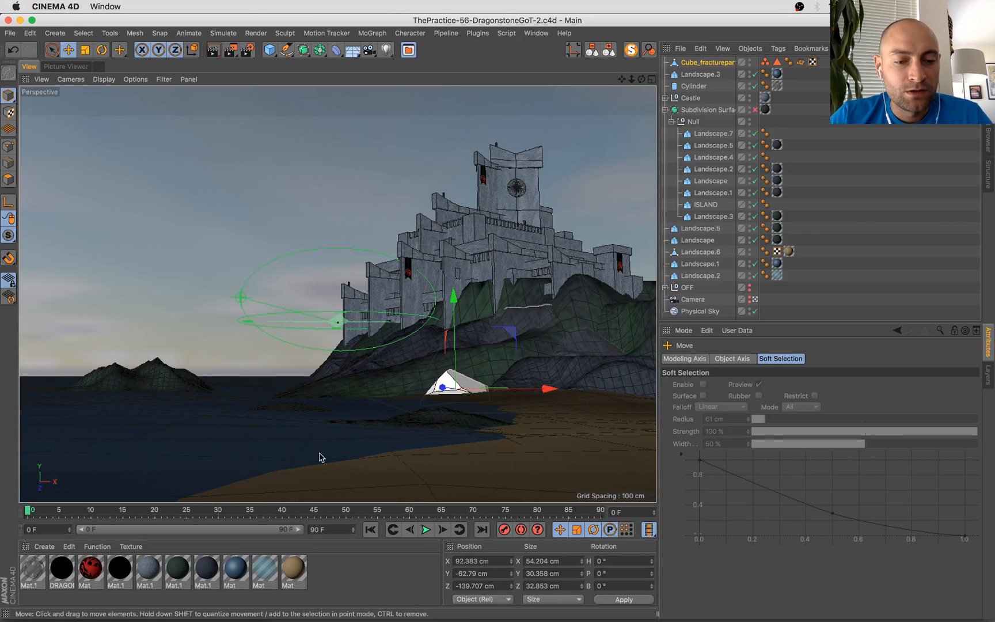
pyautogui.click(632, 52)
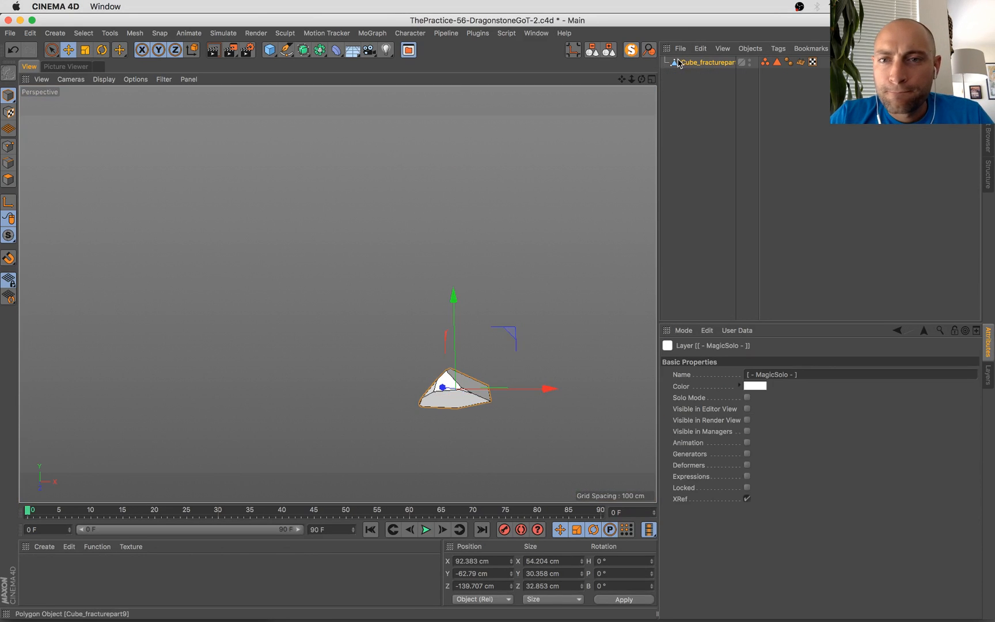
pyautogui.click(631, 52)
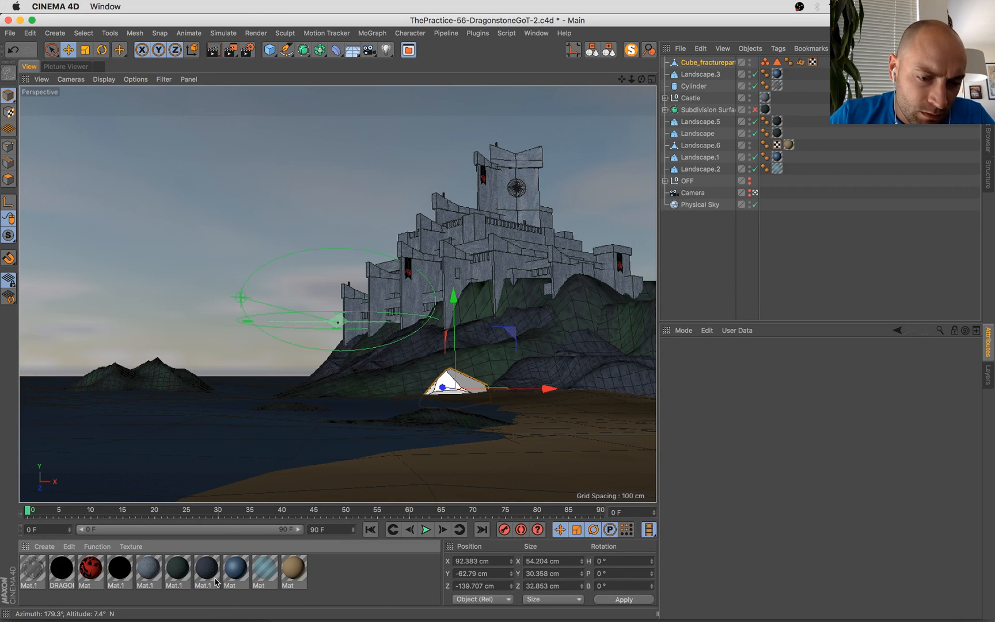
# Duplicate the dark blue-grey rock material and lighten the copy's color to 20% saturation and 52% value
pyautogui.keyDown('ctrl'); pyautogui.moveTo(216, 576); pyautogui.dragTo(233, 574); pyautogui.keyUp('ctrl')
pyautogui.doubleClick(236, 570)
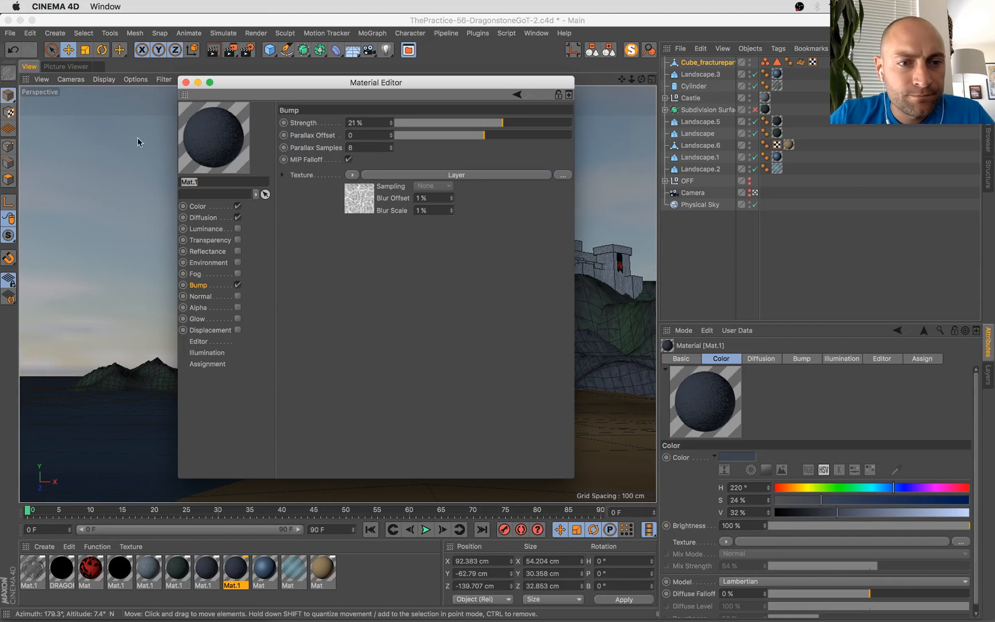
pyautogui.click(217, 207)
pyautogui.moveTo(498, 180); pyautogui.dragTo(486, 178)
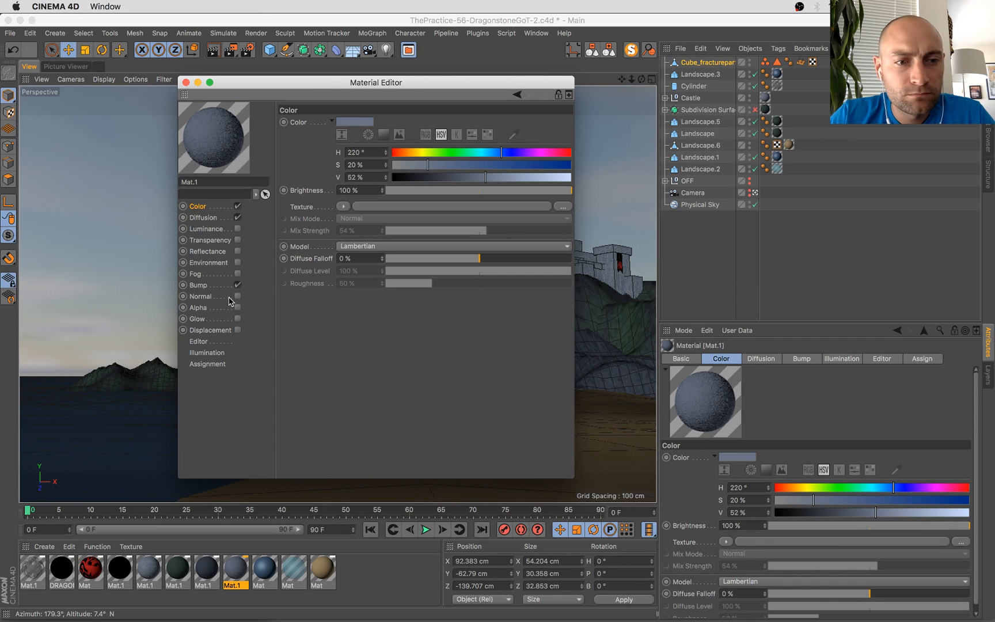
# Reduce the copied material's bump strength to 2%, keeping its Layer texture
pyautogui.click(247, 285)
pyautogui.click(353, 175)
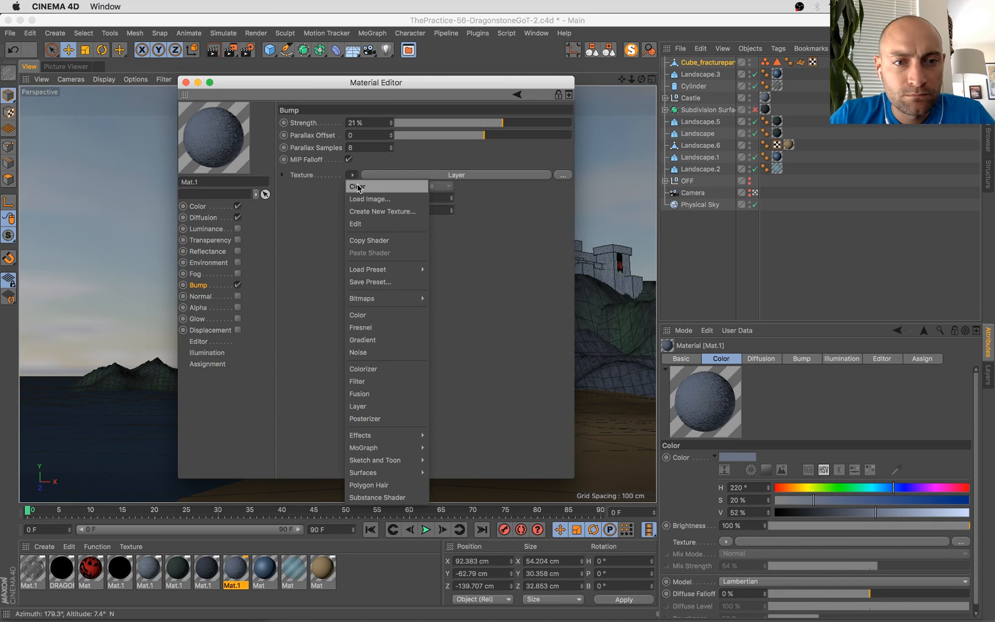
pyautogui.click(296, 211)
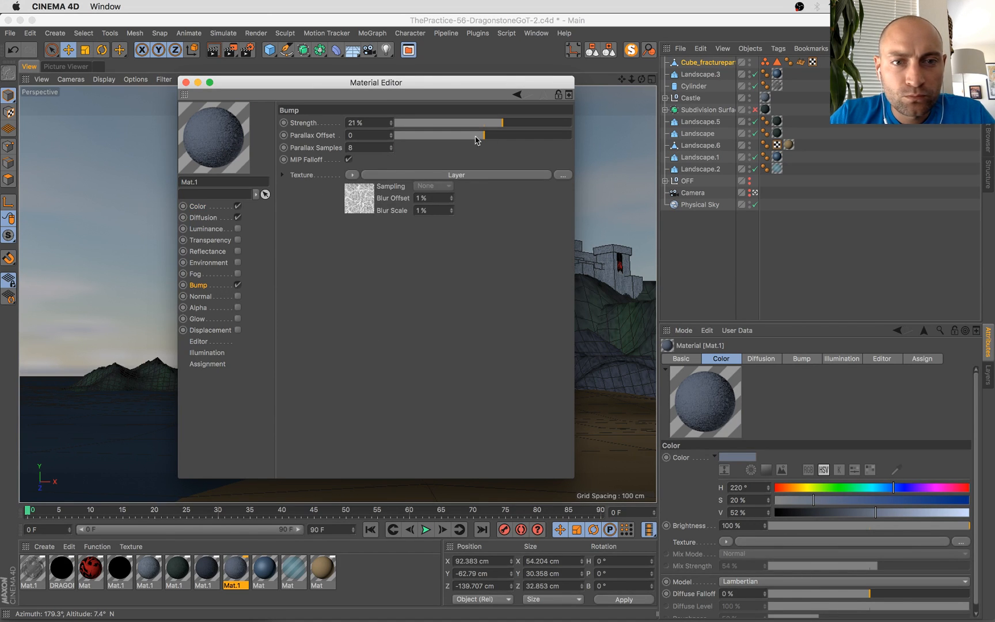
pyautogui.moveTo(492, 128); pyautogui.dragTo(485, 126)
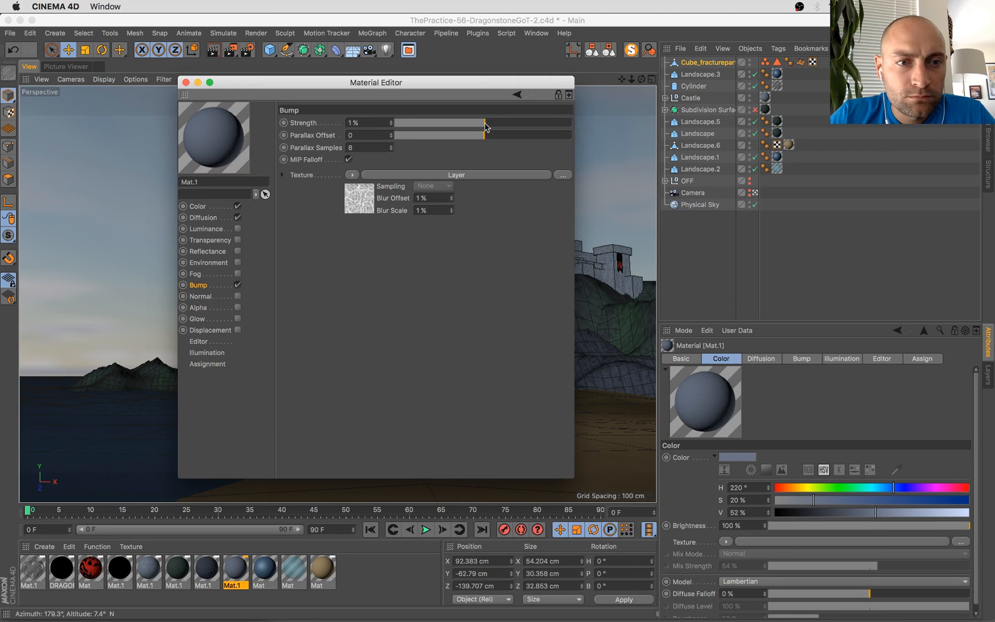
pyautogui.moveTo(393, 122); pyautogui.dragTo(392, 123)
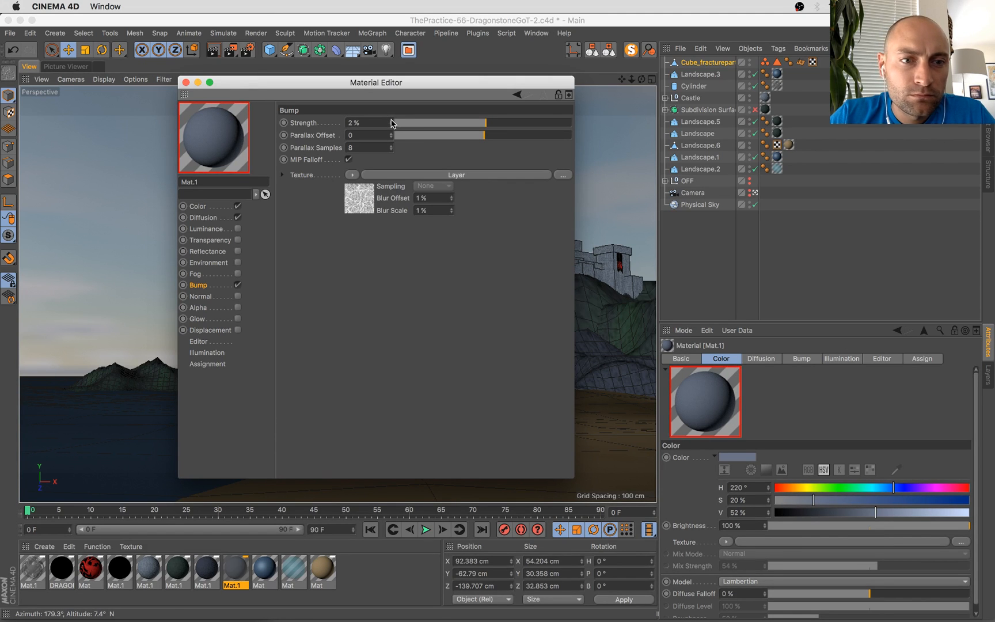
# Set the copied material's color to hue 38°, saturation 10% and value 49%, and apply it to the rock fragment
pyautogui.click(205, 217)
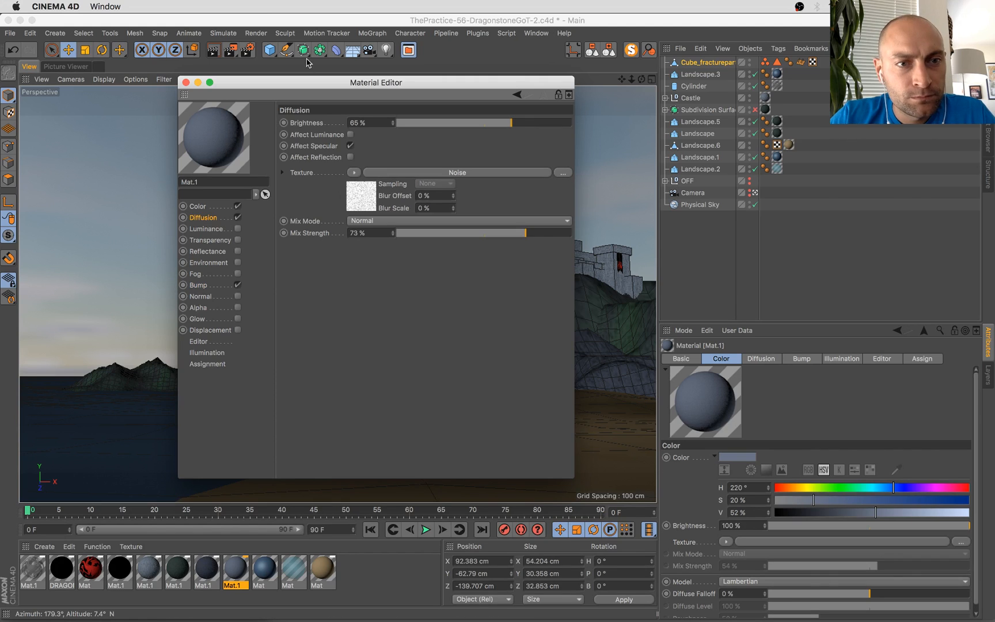
pyautogui.click(207, 207)
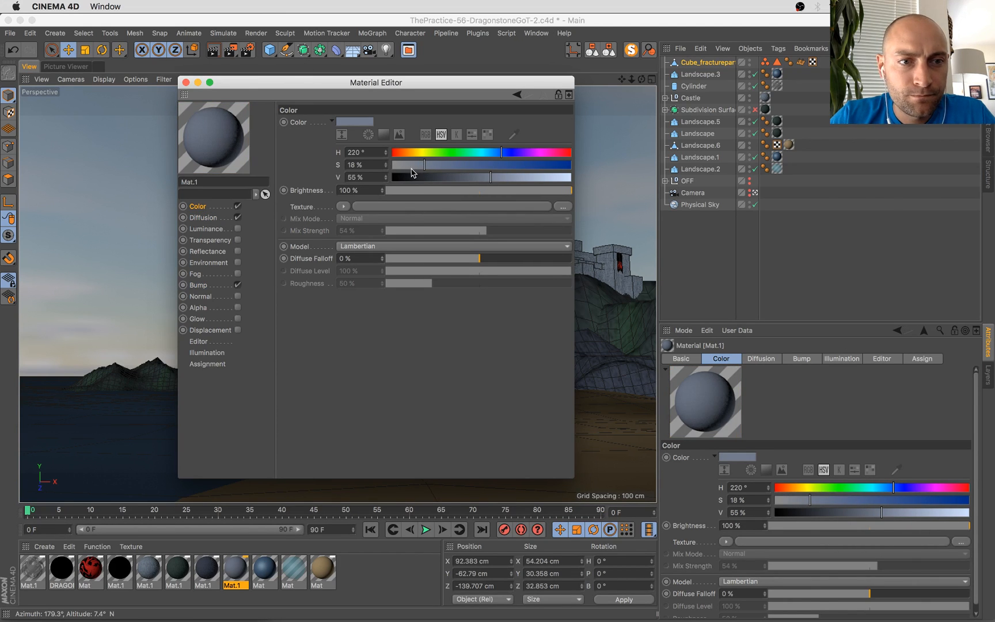
pyautogui.moveTo(417, 157); pyautogui.dragTo(412, 155)
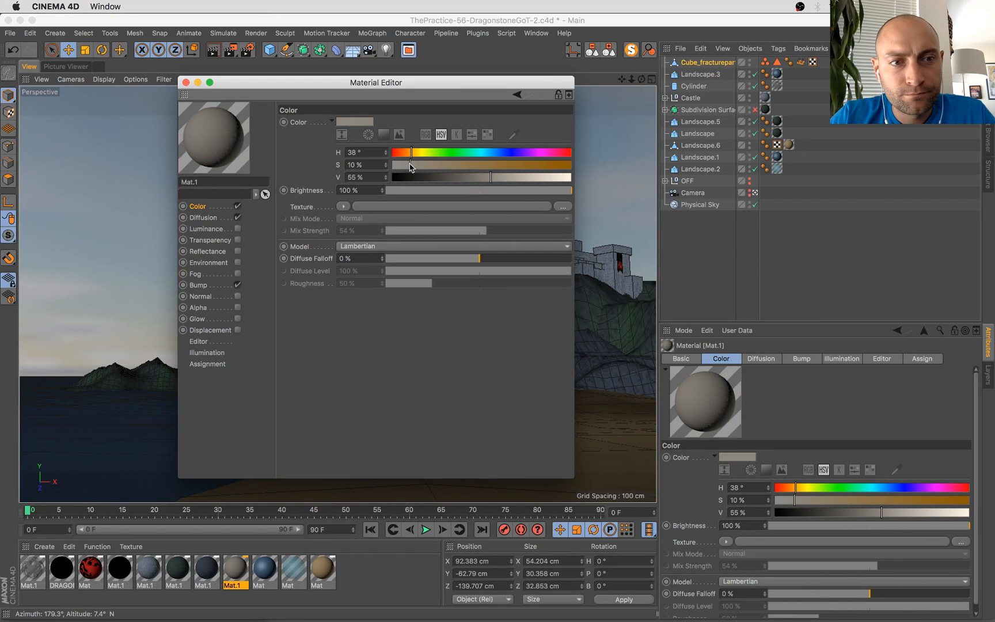
pyautogui.moveTo(485, 176); pyautogui.dragTo(476, 177)
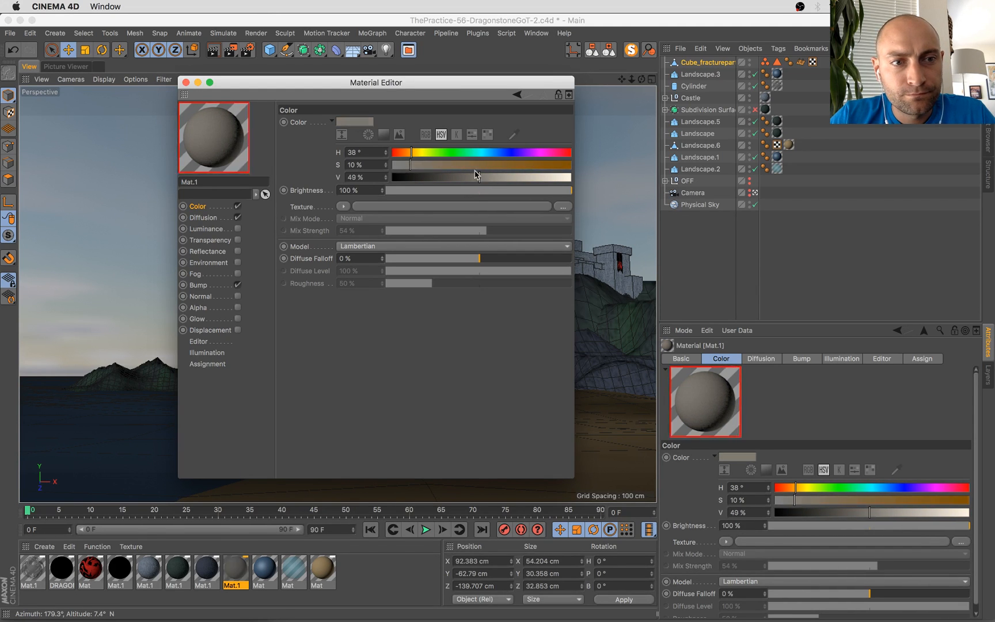
pyautogui.moveTo(278, 86); pyautogui.dragTo(582, 200)
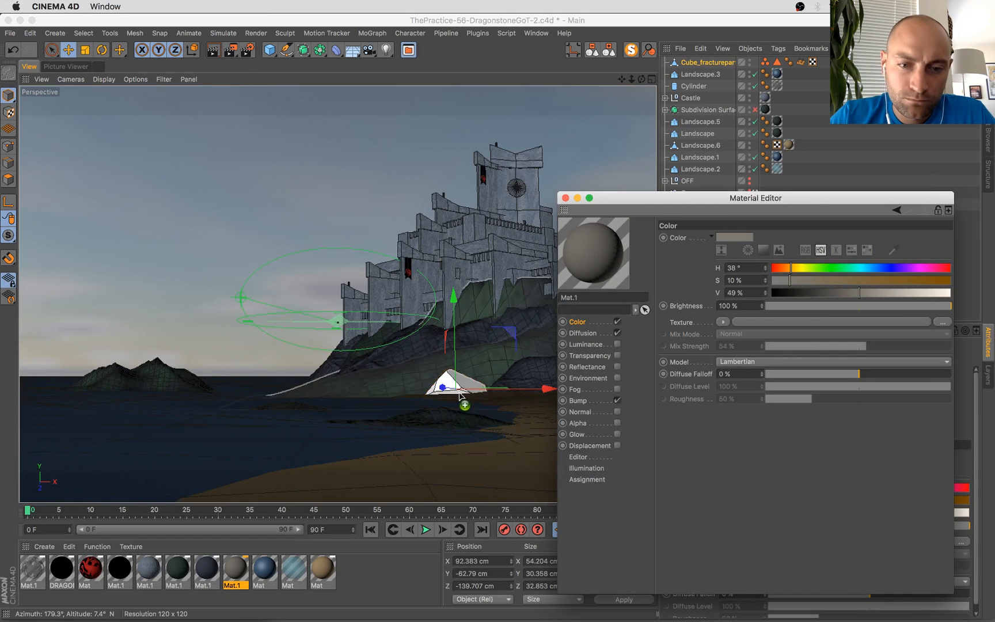
pyautogui.click(566, 198)
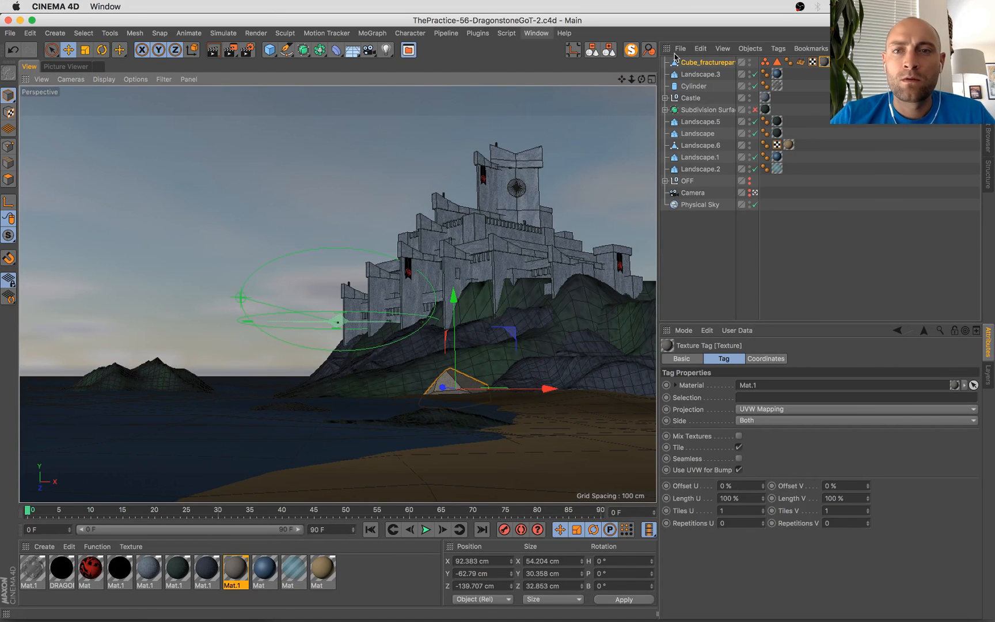
# Group the fragment in a null and transfer its texture tag to the null
pyautogui.click(688, 62)
pyautogui.hotkey('alt', 'g')
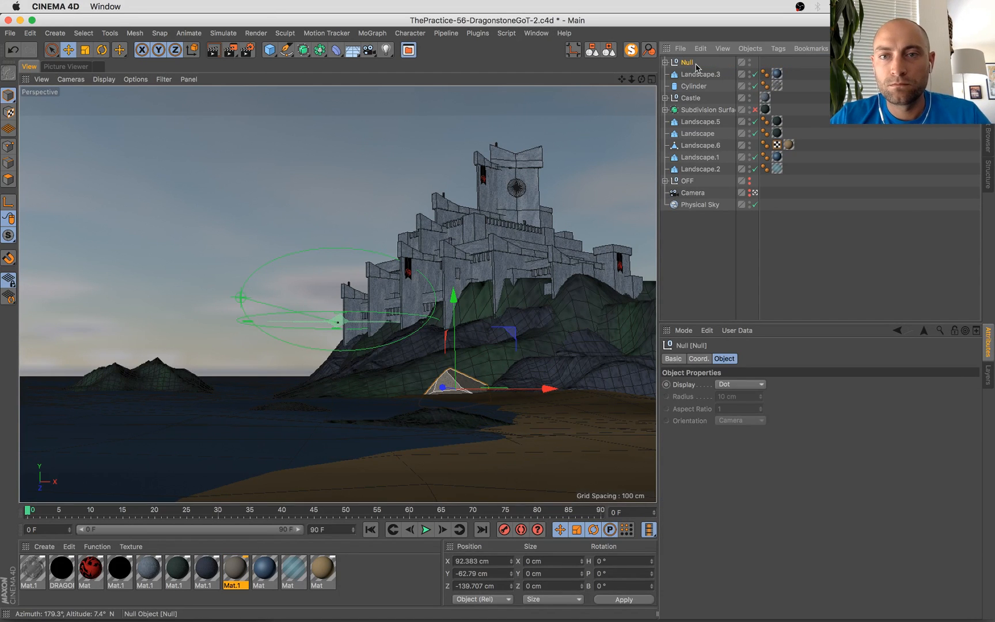
pyautogui.click(665, 62)
pyautogui.click(825, 75)
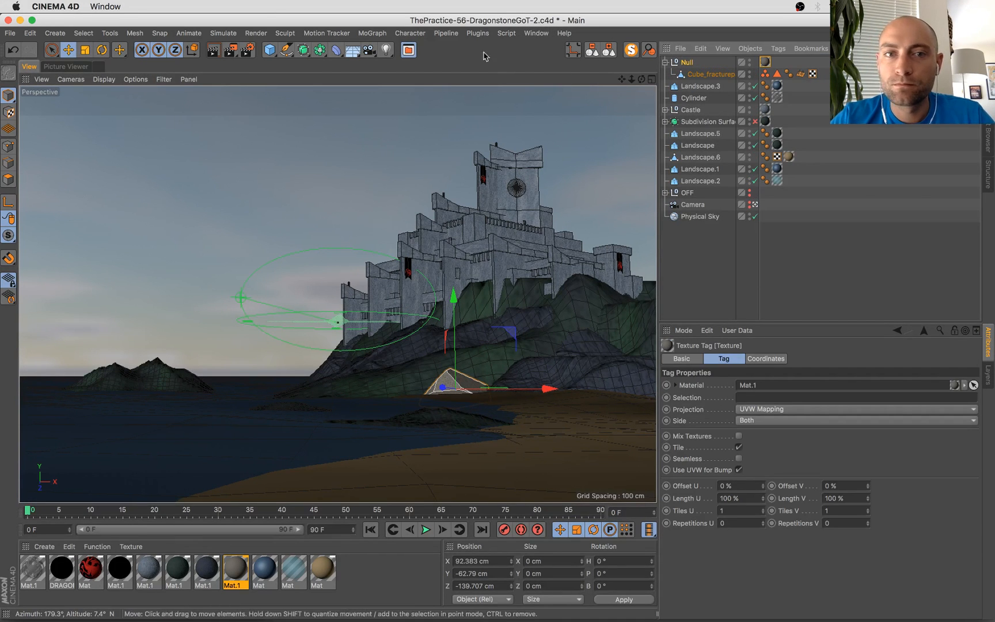
# Copy an exposed inner fragment from Untitled 4 into ThePractice-56-DragonstoneGoT-2.c4d and place it inside the rock null
pyautogui.click(542, 34)
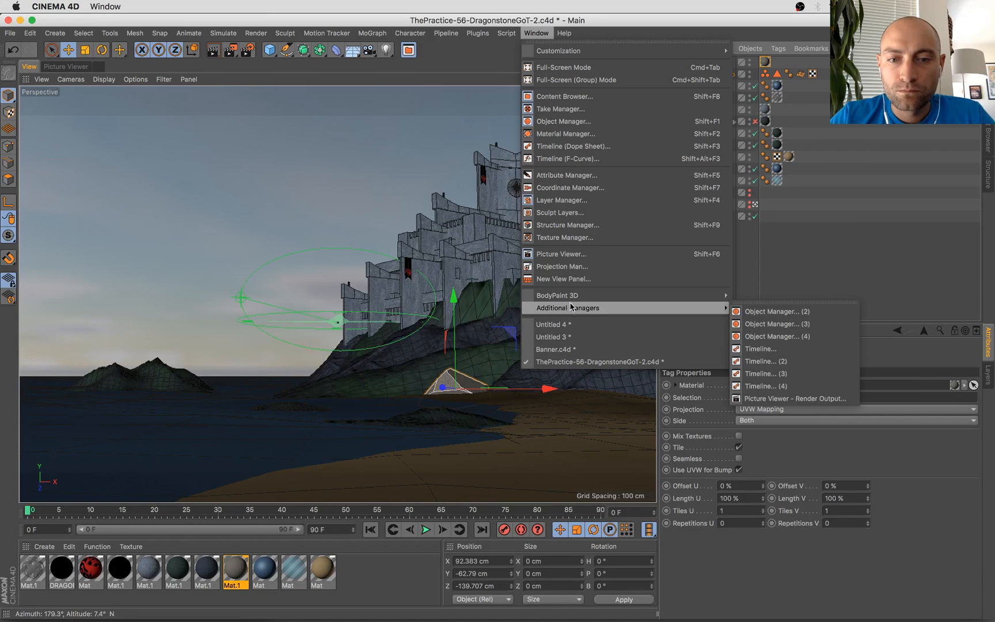
pyautogui.click(575, 324)
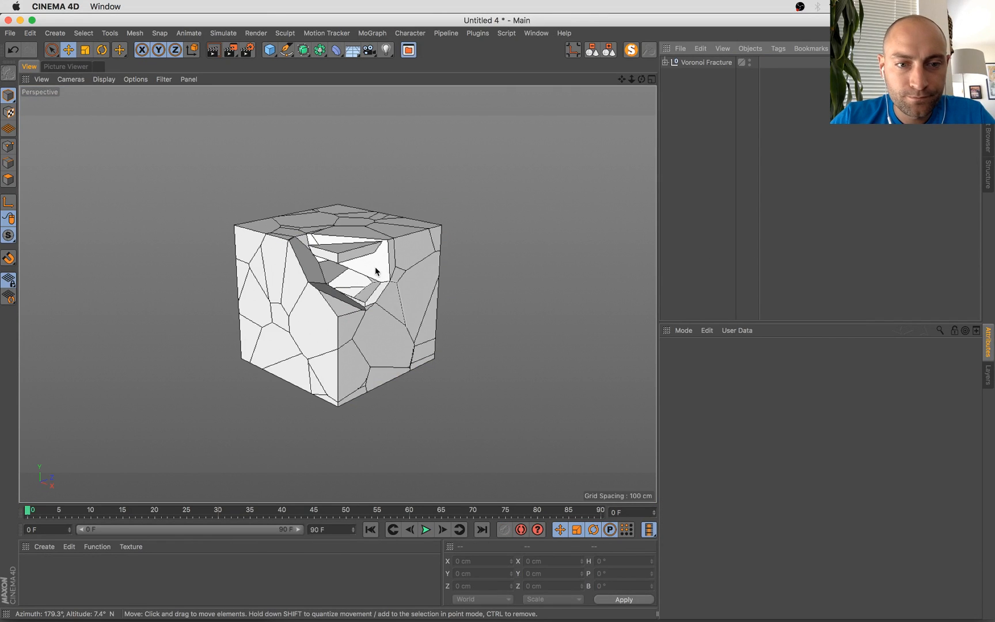
pyautogui.click(354, 286)
pyautogui.click(523, 90)
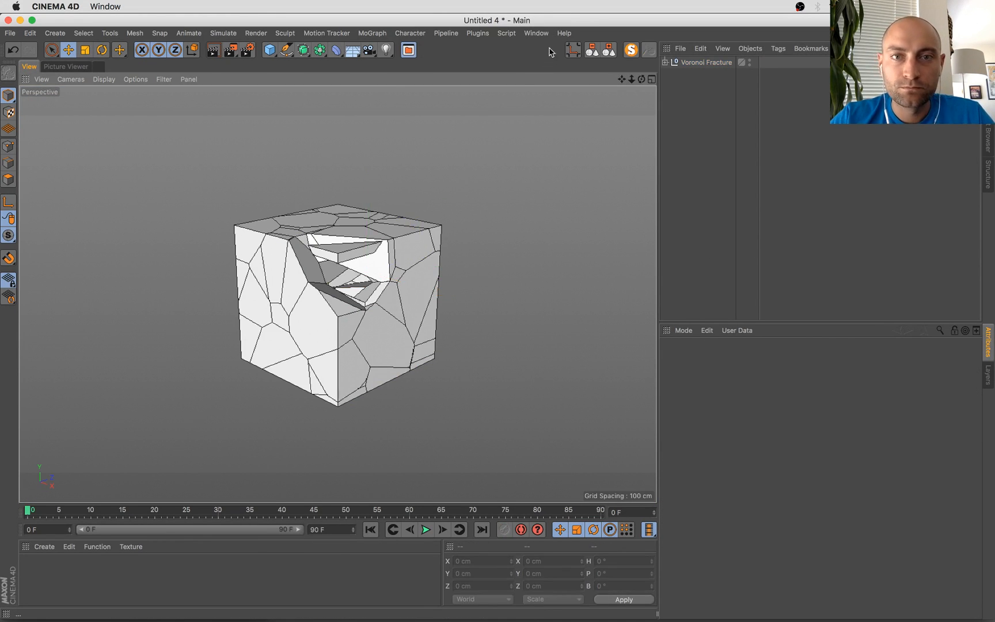
pyautogui.click(537, 33)
pyautogui.click(594, 362)
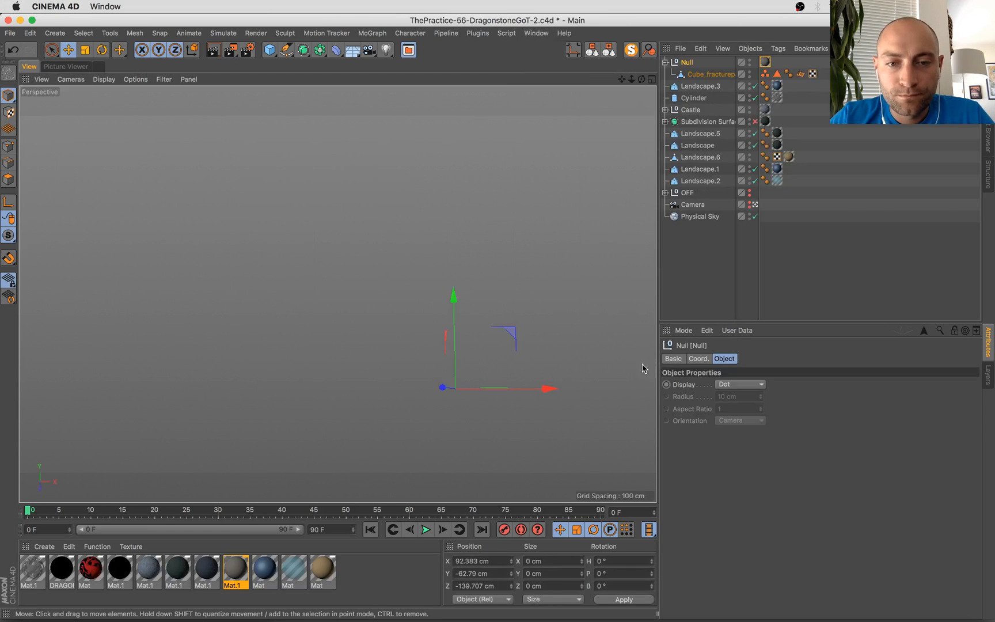
pyautogui.moveTo(423, 299); pyautogui.dragTo(597, 301)
pyautogui.moveTo(693, 61); pyautogui.dragTo(689, 75)
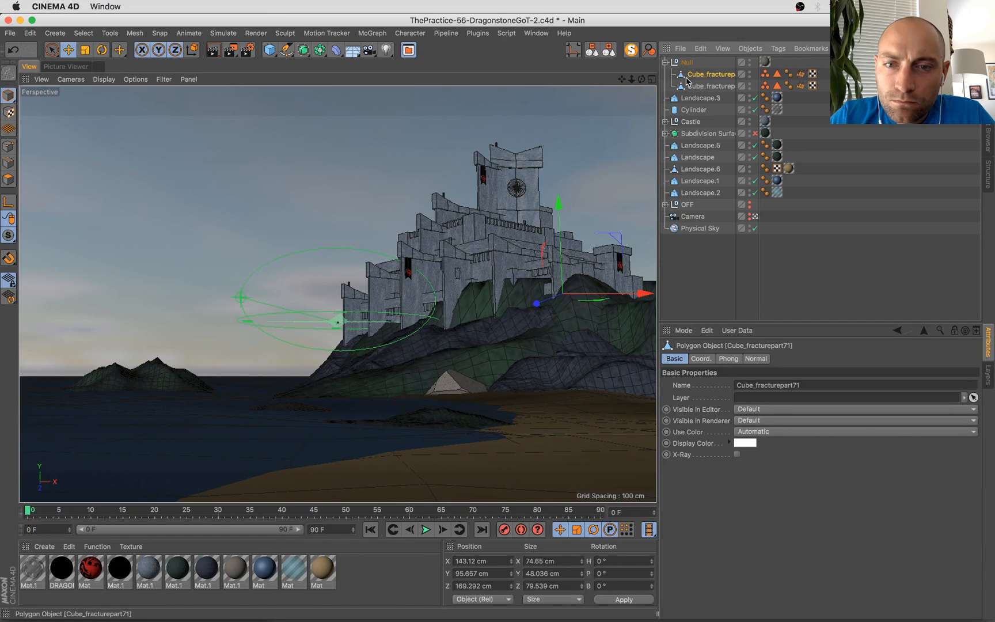
# Narrow the new fragment to about 45 cm in X and embed it in the slope below the castle, around X 148, Y 25, Z 56 cm
pyautogui.moveTo(576, 301); pyautogui.dragTo(617, 230)
pyautogui.moveTo(653, 279); pyautogui.dragTo(611, 280)
pyautogui.press('e')
pyautogui.moveTo(589, 205); pyautogui.dragTo(599, 291)
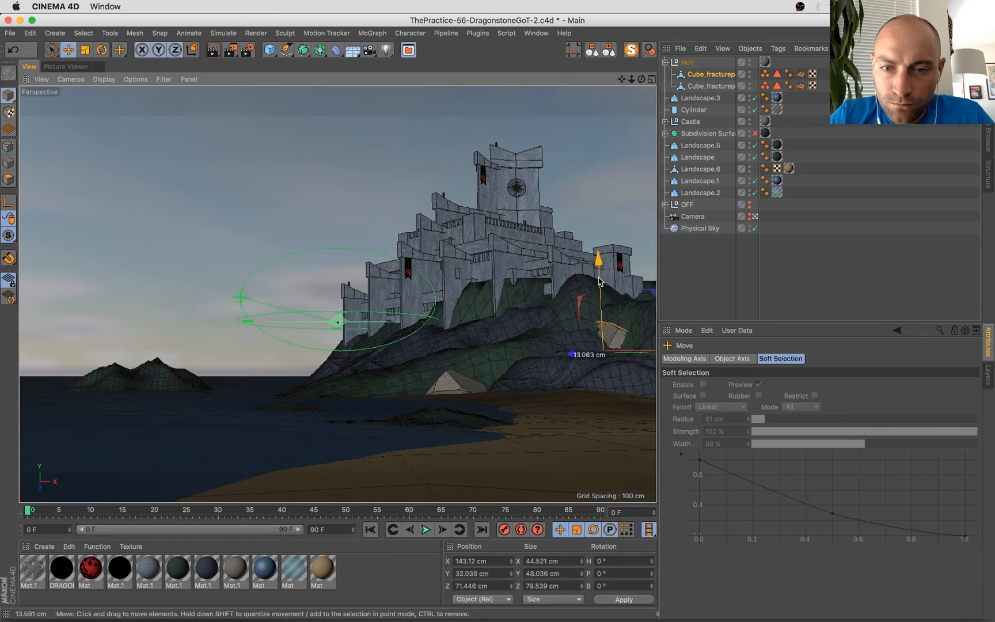
pyautogui.moveTo(612, 350)
pyautogui.mouseDown()
pyautogui.moveTo(639, 353)
pyautogui.moveTo(599, 353)
pyautogui.mouseUp()
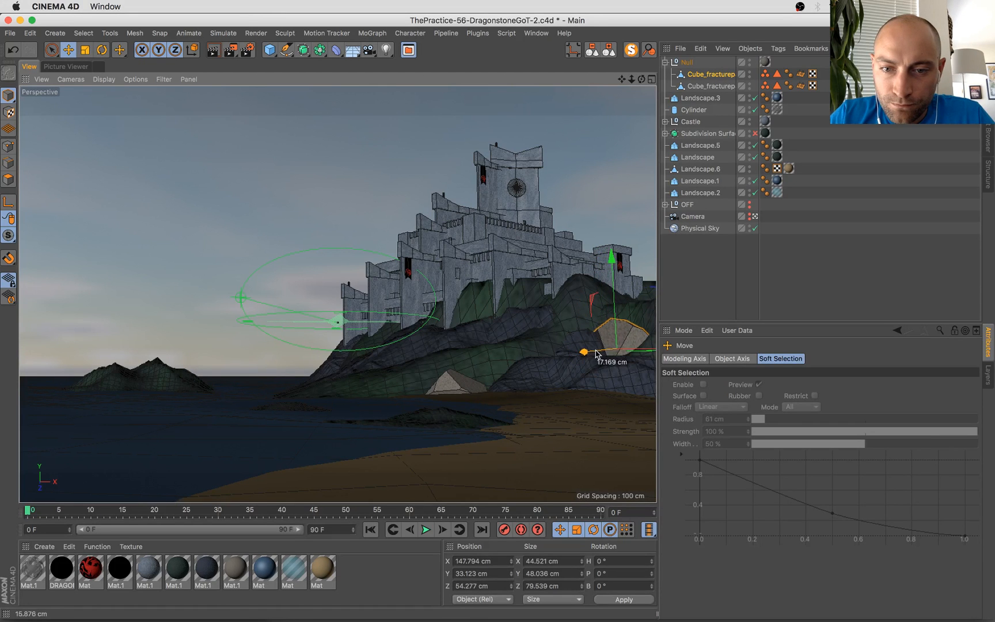
pyautogui.moveTo(611, 284); pyautogui.dragTo(612, 297)
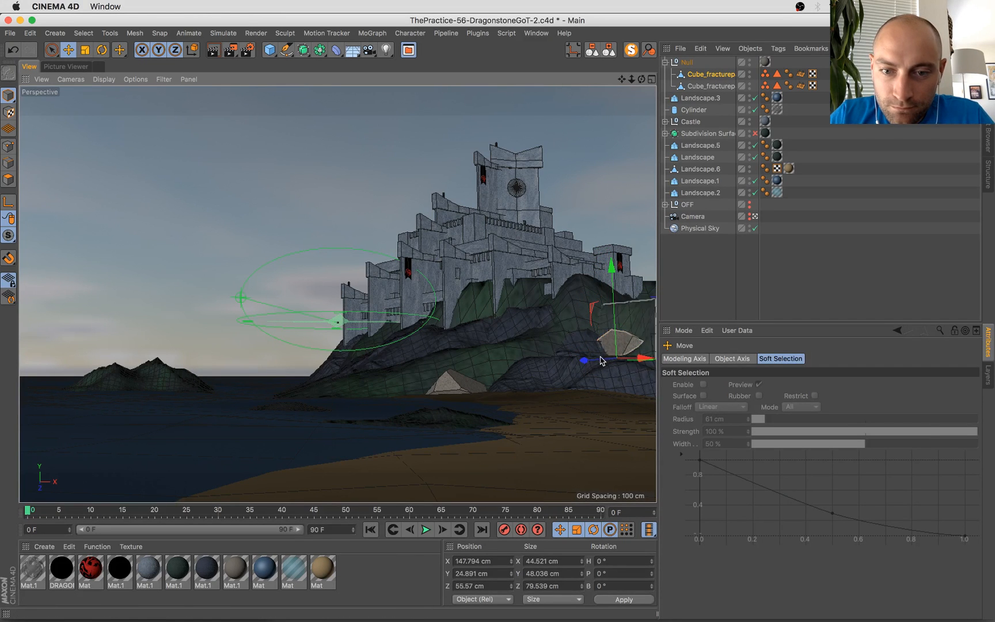
# Duplicate the slope rock, scale the copy to about 30 x 33 x 54 cm, and lower it to the beach at Y about -9 cm
pyautogui.moveTo(649, 362); pyautogui.dragTo(558, 350)
pyautogui.press('t')
pyautogui.press('e')
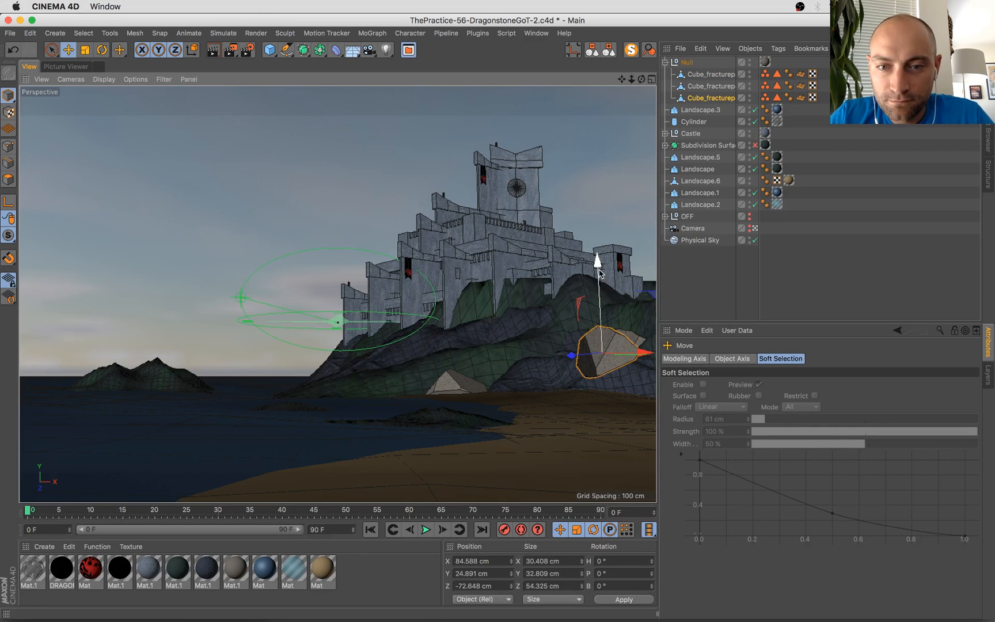
pyautogui.moveTo(599, 289); pyautogui.dragTo(534, 490)
# Rotate the duplicated rock to about H -207°, P 34°, B 95° so it sits in the sand, and save the scene
pyautogui.press('r')
pyautogui.press('e')
pyautogui.press('r')
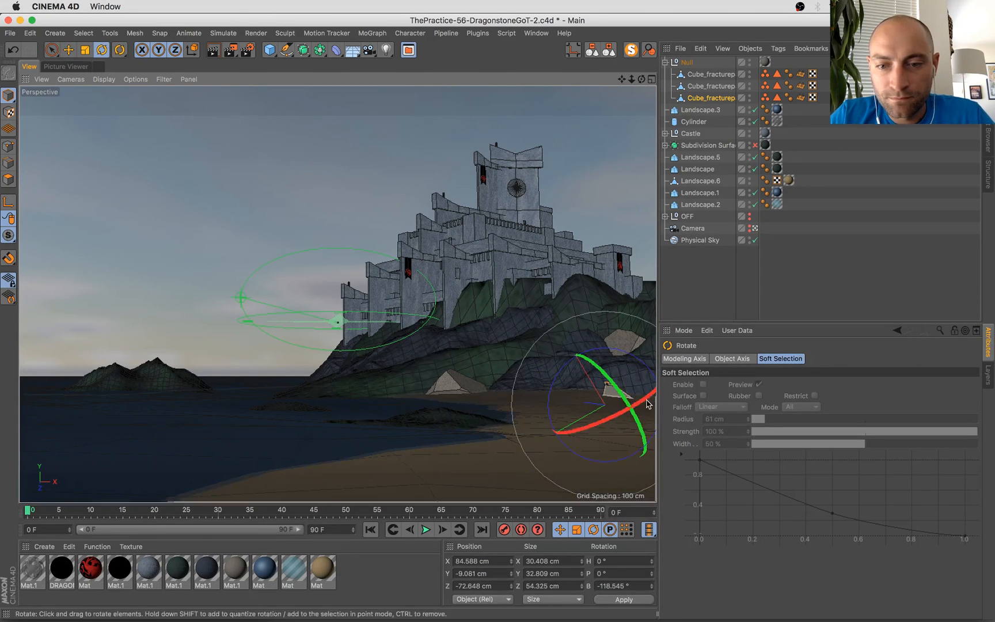
pyautogui.moveTo(599, 381); pyautogui.dragTo(618, 478)
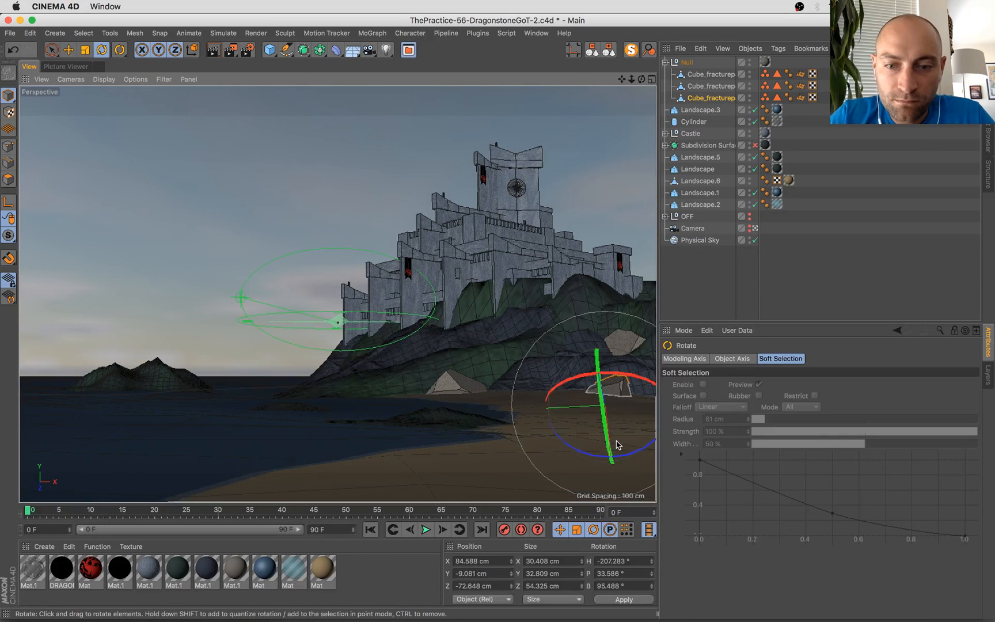
pyautogui.press('e')
pyautogui.press('super+s')
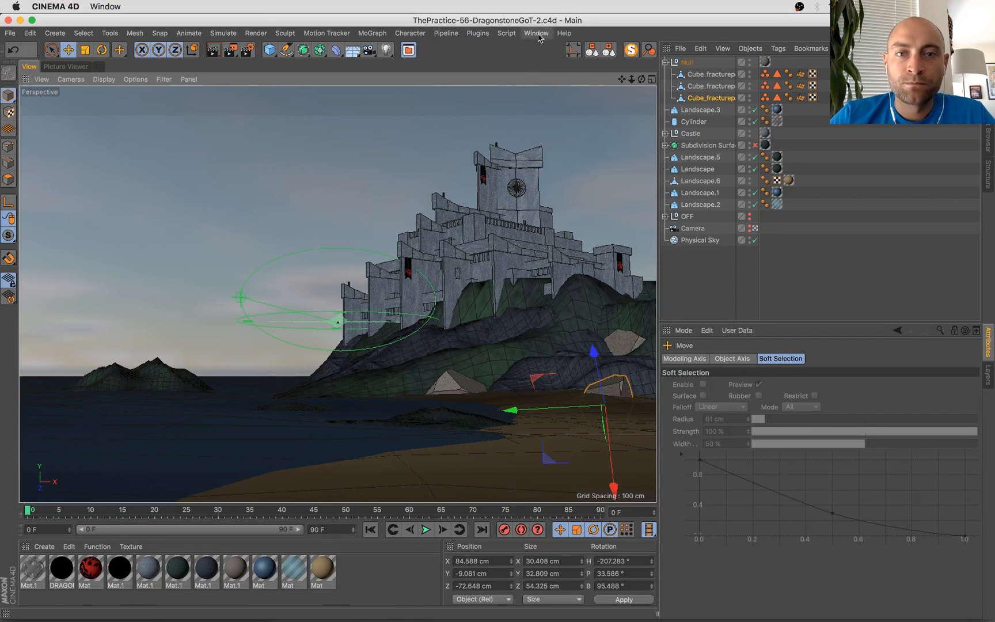
# Bring another inner fragment from Untitled 4 into the Dragonstone scene and nest it in the rock null
pyautogui.click(537, 33)
pyautogui.click(587, 324)
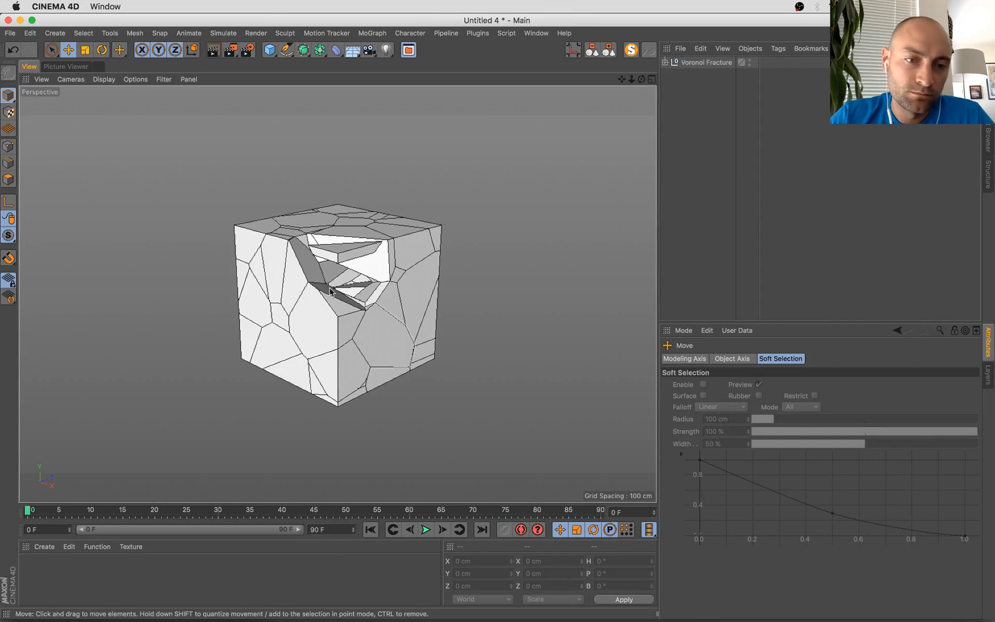
pyautogui.click(357, 286)
pyautogui.click(573, 163)
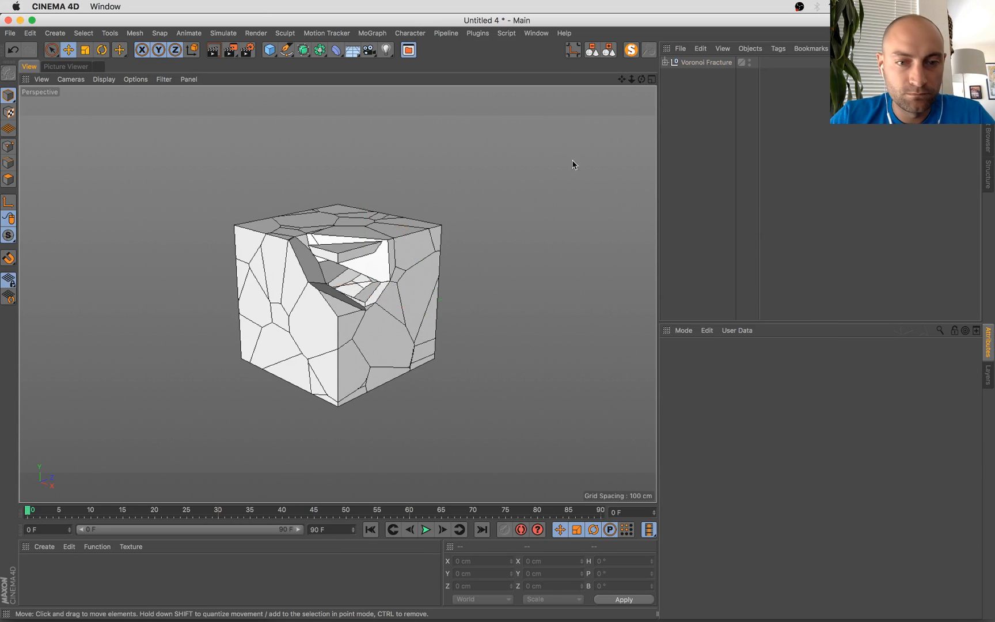
pyautogui.click(536, 32)
pyautogui.click(584, 361)
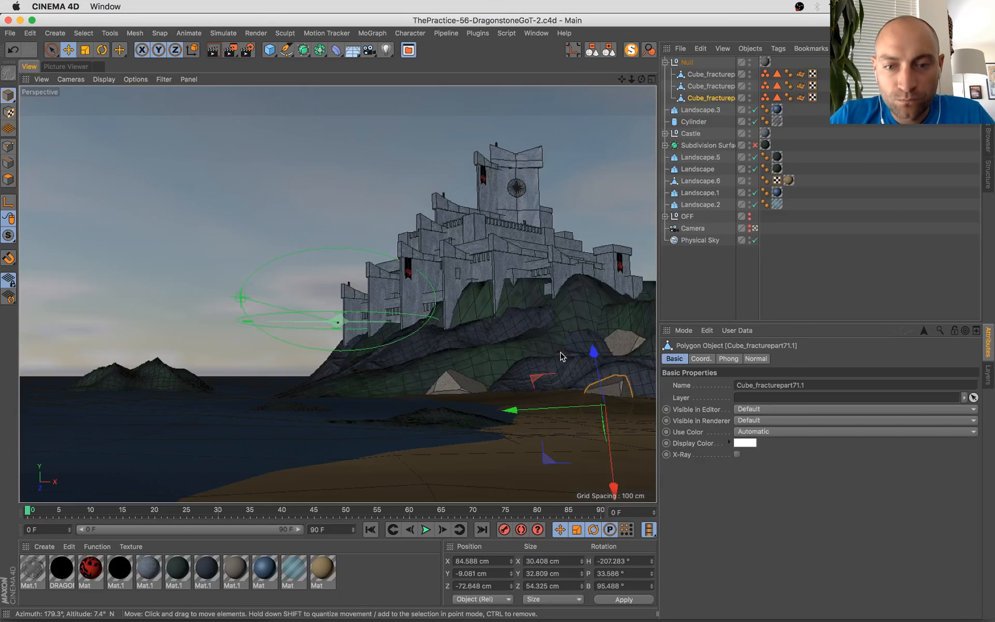
pyautogui.moveTo(699, 79); pyautogui.dragTo(688, 75)
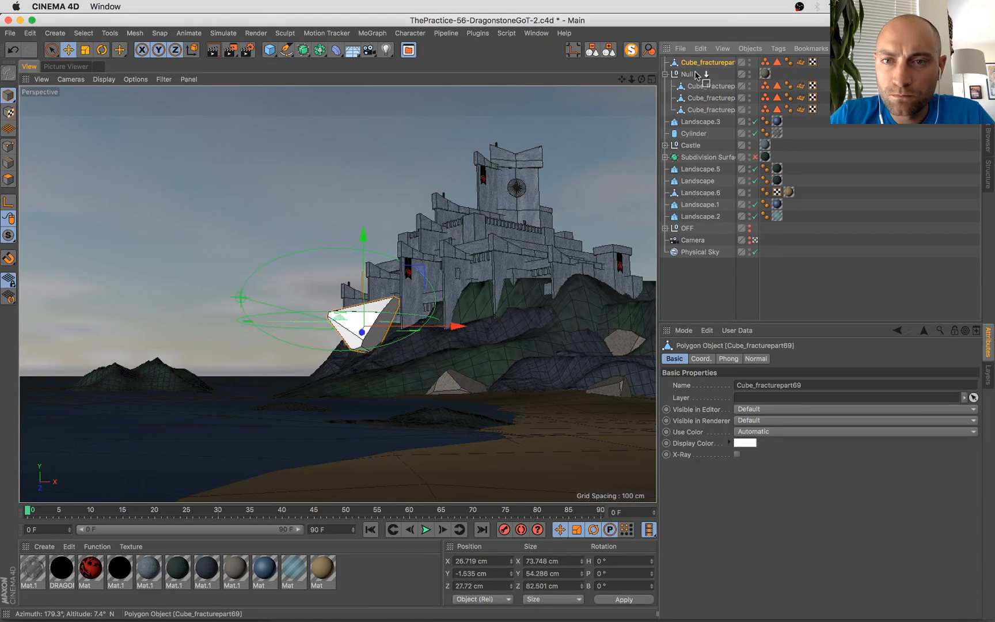
# Move the new fragment down to the water's edge in front of the island, at about X -84, Y -6, Z -162 cm
pyautogui.moveTo(363, 283); pyautogui.dragTo(361, 344)
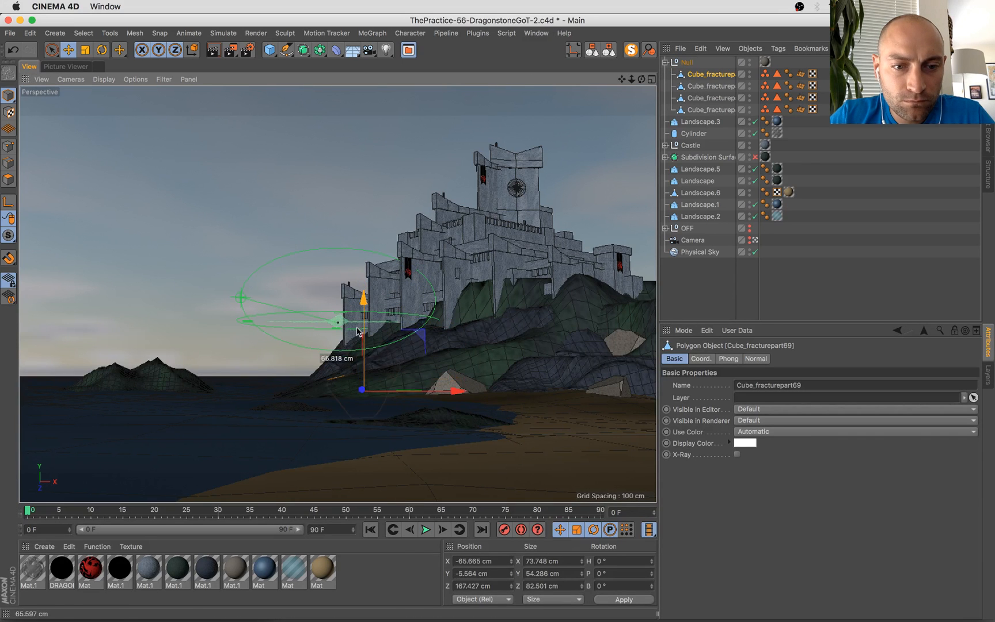
pyautogui.moveTo(437, 393); pyautogui.dragTo(488, 393)
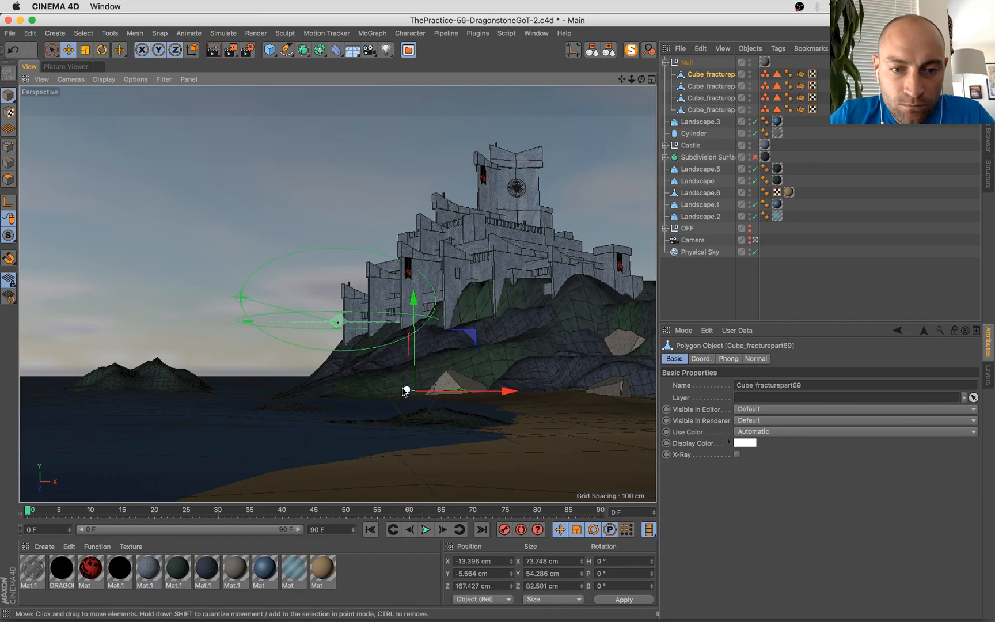
pyautogui.moveTo(409, 392); pyautogui.dragTo(443, 416)
pyautogui.moveTo(593, 405); pyautogui.dragTo(439, 406)
# Rotate the shoreline fragment to about H -217°, P 53°, B 29° and scale it down to about 30 x 22 x 34 cm
pyautogui.press('r')
pyautogui.moveTo(345, 415); pyautogui.dragTo(298, 434)
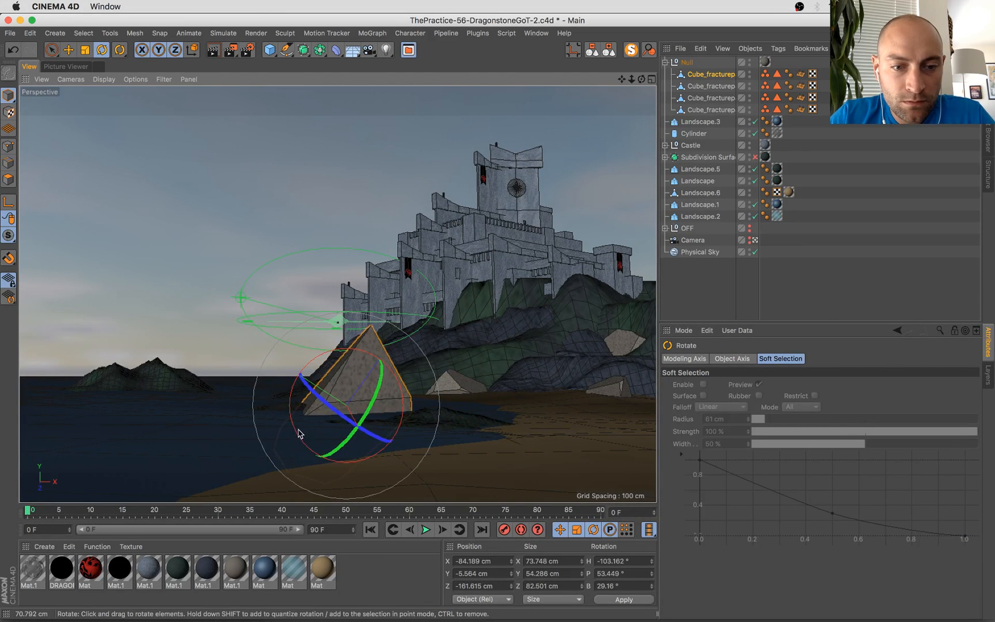
pyautogui.click(192, 50)
pyautogui.moveTo(352, 349); pyautogui.dragTo(338, 433)
pyautogui.press('t')
pyautogui.press('e')
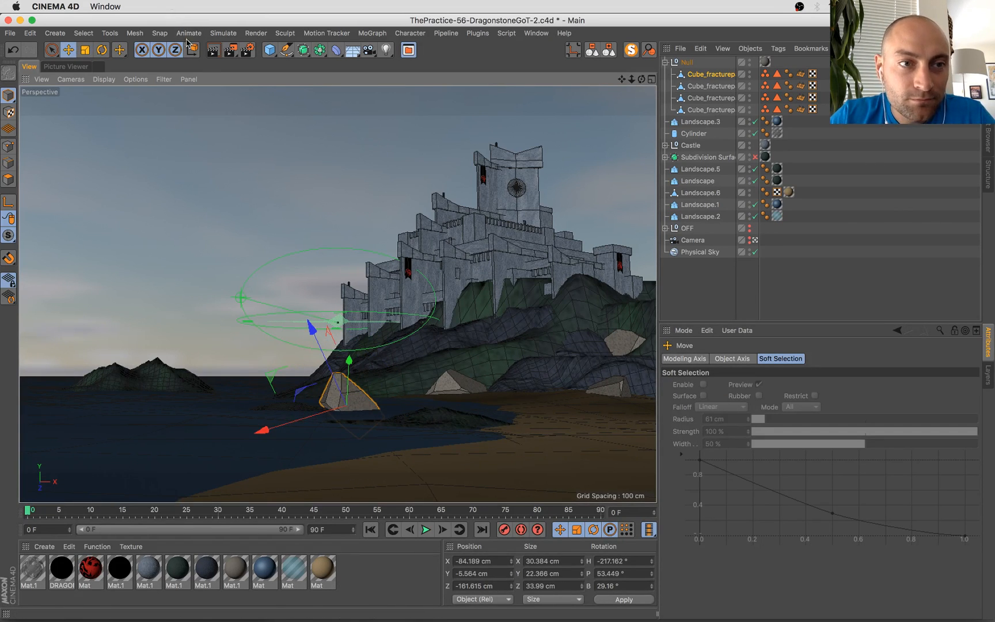
pyautogui.press('w')
pyautogui.moveTo(345, 328); pyautogui.dragTo(346, 334)
# Duplicate the shoreline rock onto the foreground beach around X -53, Z -417 cm, turned to H -603°, P 56°, B -26° and scaled to 20 x 15 x 23 cm
pyautogui.keyDown('ctrl'); pyautogui.moveTo(358, 412); pyautogui.dragTo(405, 411); pyautogui.keyUp('ctrl')
pyautogui.press('r')
pyautogui.press('t')
pyautogui.press('e')
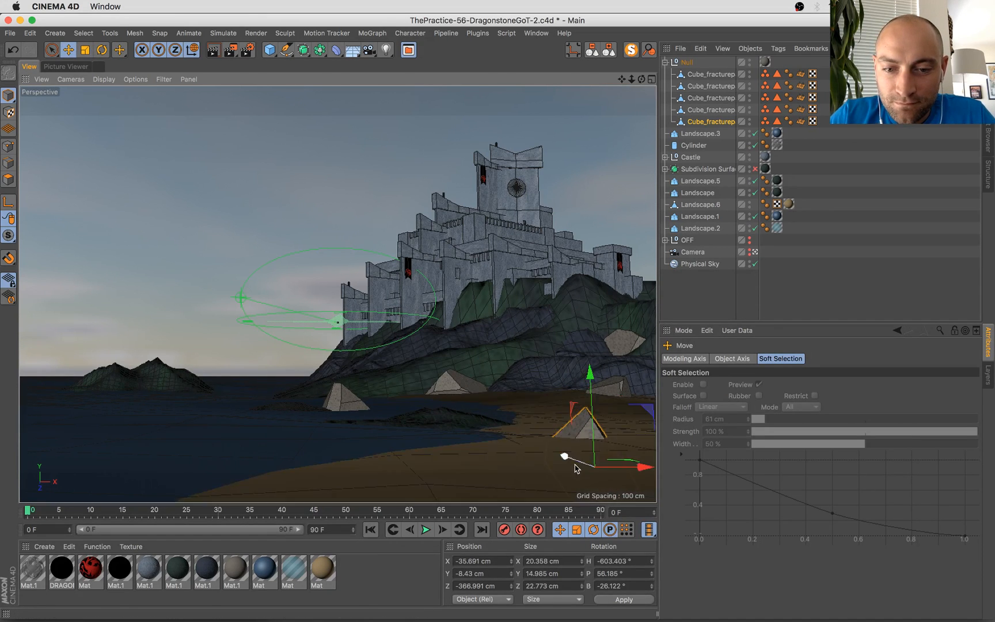
pyautogui.moveTo(606, 486); pyautogui.dragTo(529, 479)
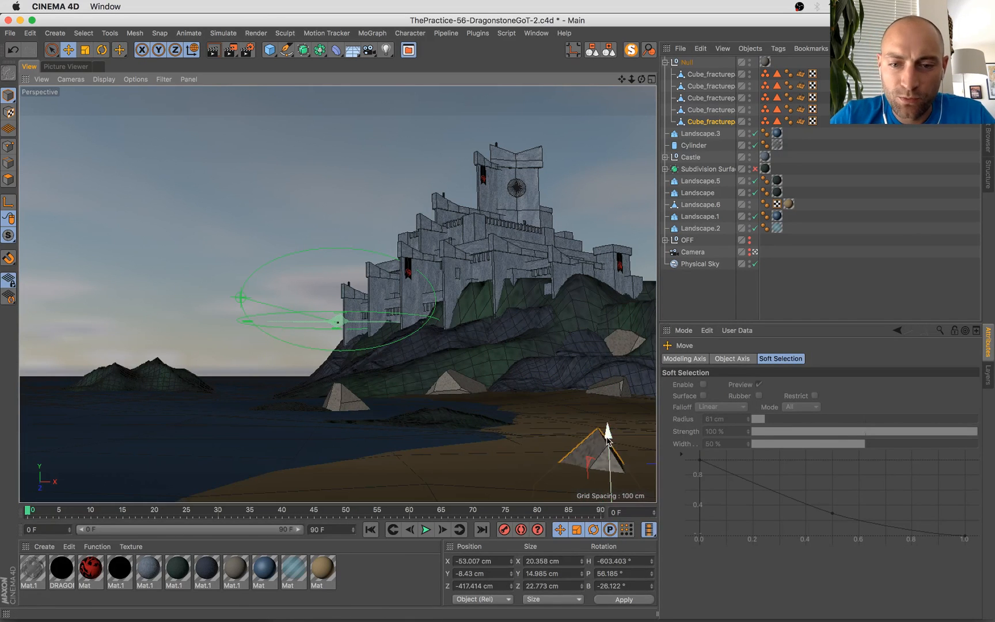
# Reduce the foreground beach rock to about 15 x 12 x 14 cm and settle it into the sand at about X -55, Y -4, Z -416 cm
pyautogui.moveTo(609, 401); pyautogui.dragTo(609, 403)
pyautogui.press('t')
pyautogui.moveTo(553, 478); pyautogui.dragTo(501, 463)
pyautogui.moveTo(577, 471); pyautogui.dragTo(587, 480)
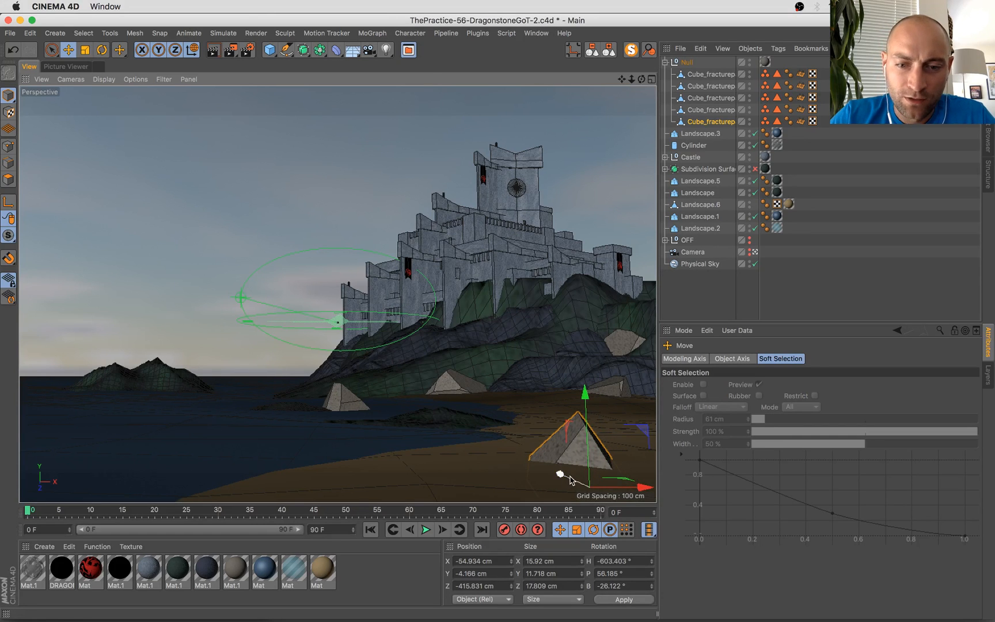
pyautogui.moveTo(596, 482); pyautogui.dragTo(596, 481)
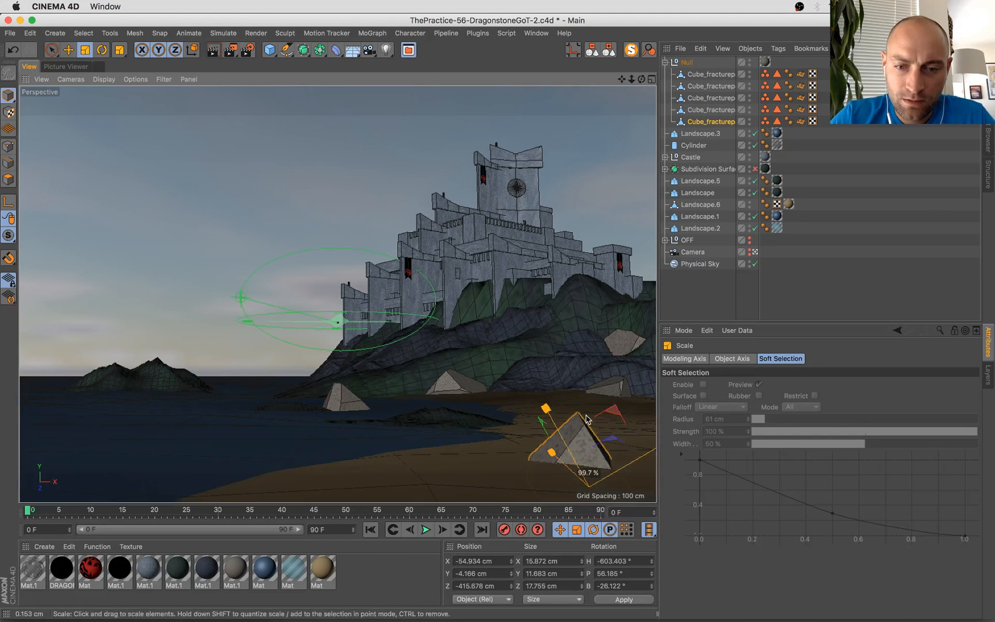
pyautogui.press('t')
pyautogui.moveTo(626, 411); pyautogui.dragTo(609, 446)
pyautogui.click(193, 49)
pyautogui.moveTo(585, 401); pyautogui.dragTo(591, 408)
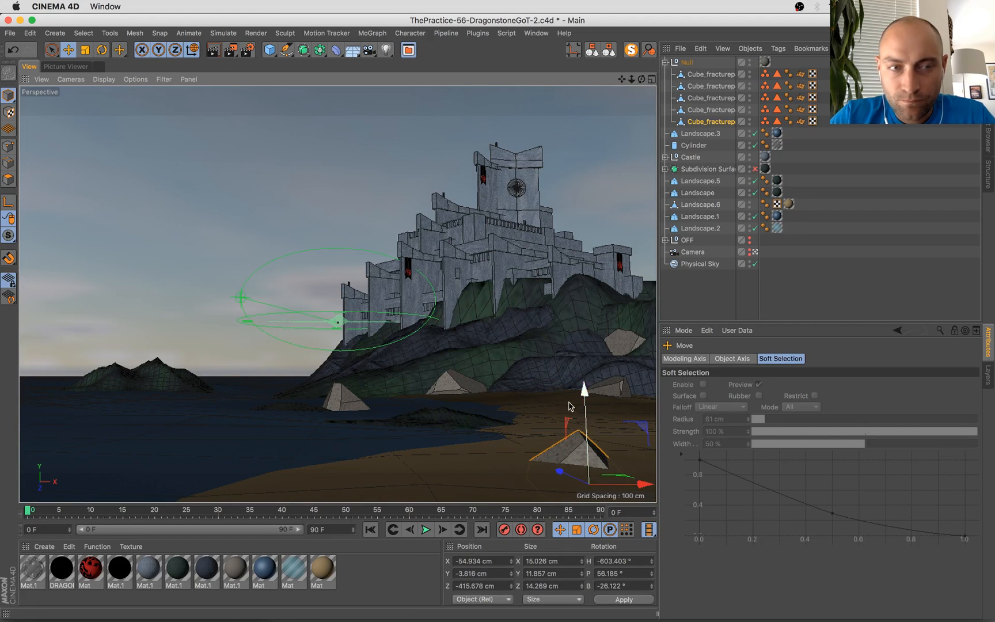
# Duplicate the foreground beach rock to the foot of the castle slope and enlarge the copy to about 25 x 20 x 24 cm
pyautogui.moveTo(576, 472); pyautogui.dragTo(594, 398)
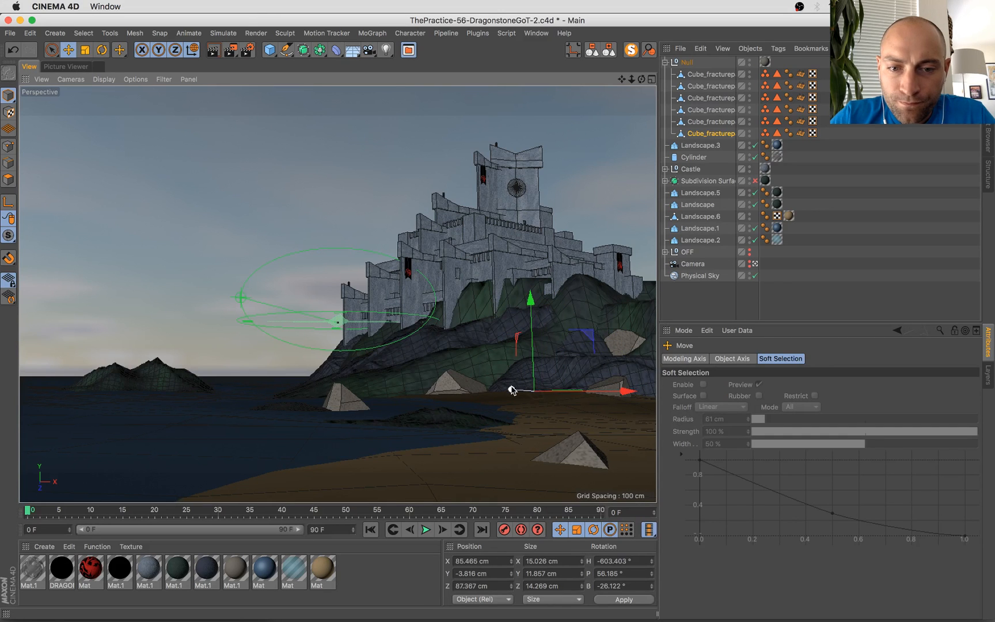
pyautogui.moveTo(512, 391); pyautogui.dragTo(540, 402)
pyautogui.press('t')
pyautogui.press('e')
# Duplicate the rock onto the slope at about X -18, Y 26, Z 80 cm and rotate it to about H -607°, P -22°, B -69°
pyautogui.keyDown('ctrl'); pyautogui.moveTo(615, 395); pyautogui.dragTo(411, 374); pyautogui.keyUp('ctrl')
pyautogui.moveTo(418, 335)
pyautogui.mouseDown()
pyautogui.moveTo(414, 326)
pyautogui.moveTo(410, 355)
pyautogui.mouseUp()
pyautogui.press('r')
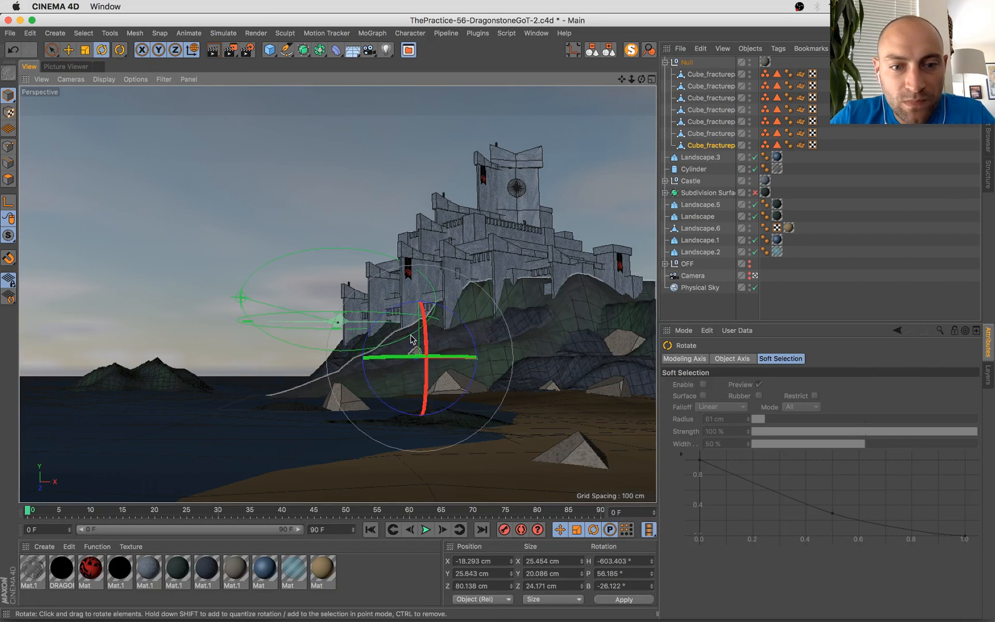
pyautogui.moveTo(411, 432); pyautogui.dragTo(356, 428)
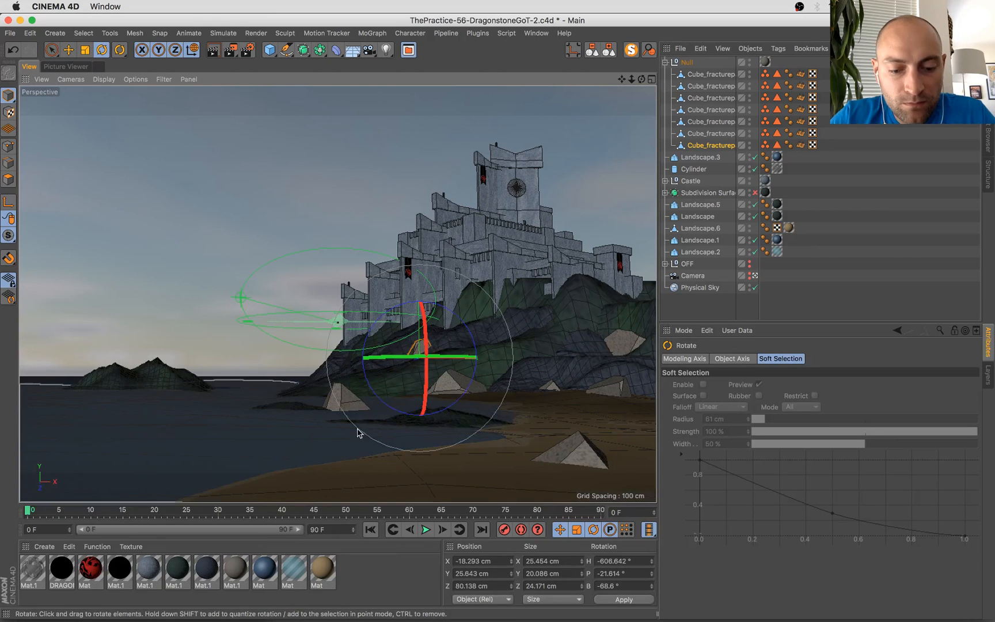
# Enlarge the slope rock to about 43 x 34 x 41 cm and sink it into the hillside at about X -28, Y 11, Z 51 cm
pyautogui.press('t')
pyautogui.moveTo(369, 322); pyautogui.dragTo(462, 291)
pyautogui.press('e')
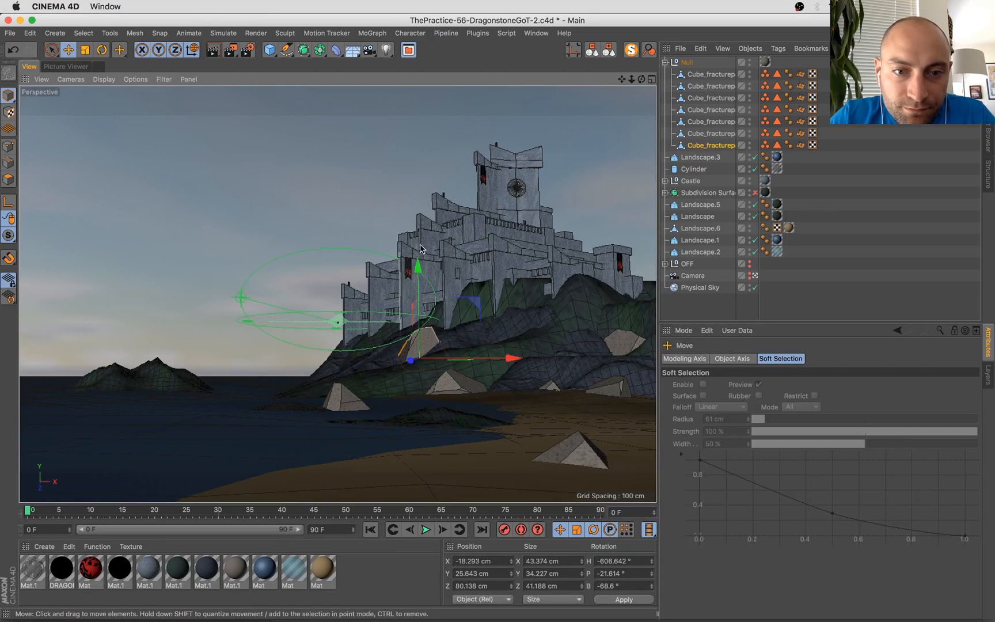
pyautogui.moveTo(414, 337); pyautogui.dragTo(411, 373)
pyautogui.moveTo(482, 367); pyautogui.dragTo(470, 369)
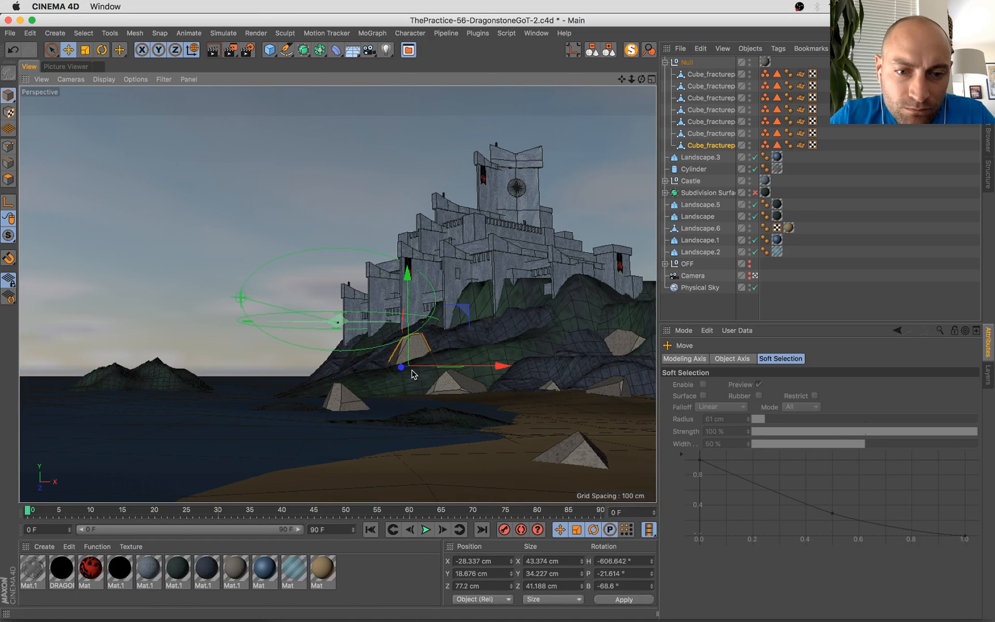
pyautogui.moveTo(404, 369); pyautogui.dragTo(407, 370)
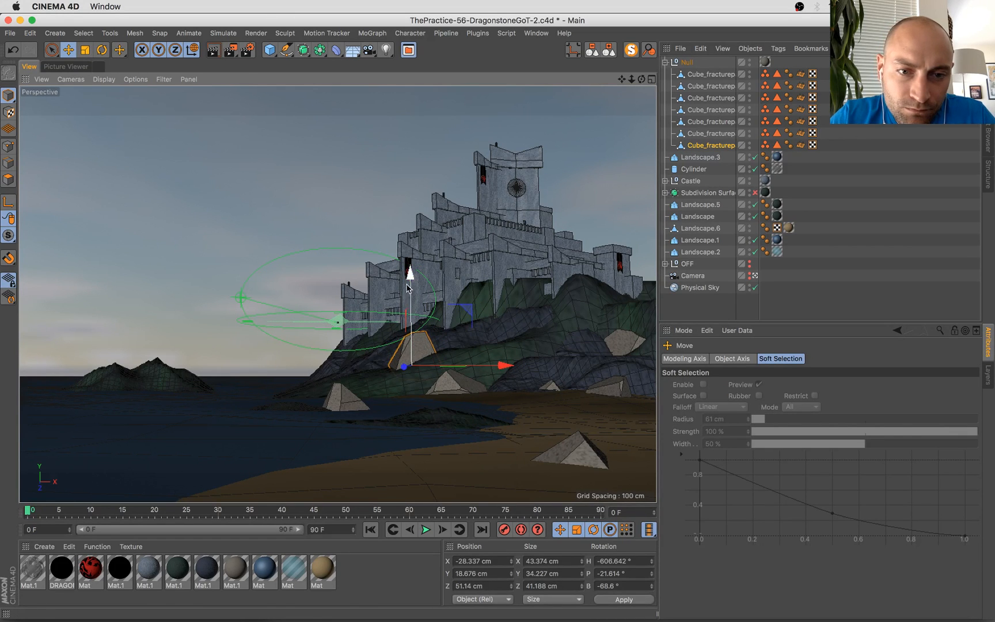
pyautogui.moveTo(408, 288); pyautogui.dragTo(411, 306)
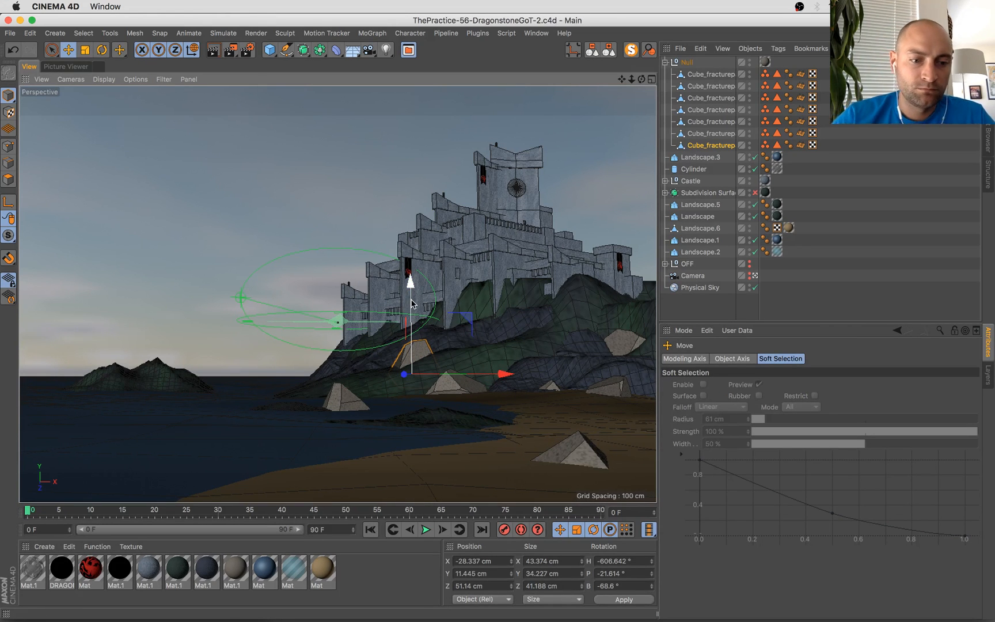
# Apply the dark blue-grey Mat.1 material to the slope rock and duplicate it higher up the slope at about X 66, Y 35, Z 42 cm
pyautogui.moveTo(209, 571); pyautogui.dragTo(730, 148)
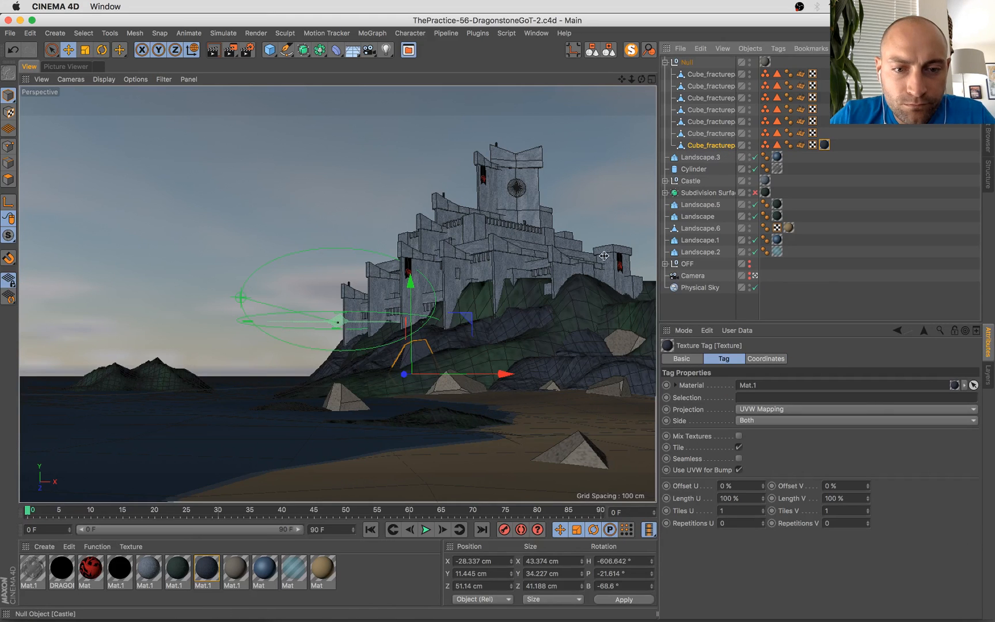
pyautogui.keyDown('ctrl'); pyautogui.moveTo(477, 378); pyautogui.dragTo(573, 378); pyautogui.keyUp('ctrl')
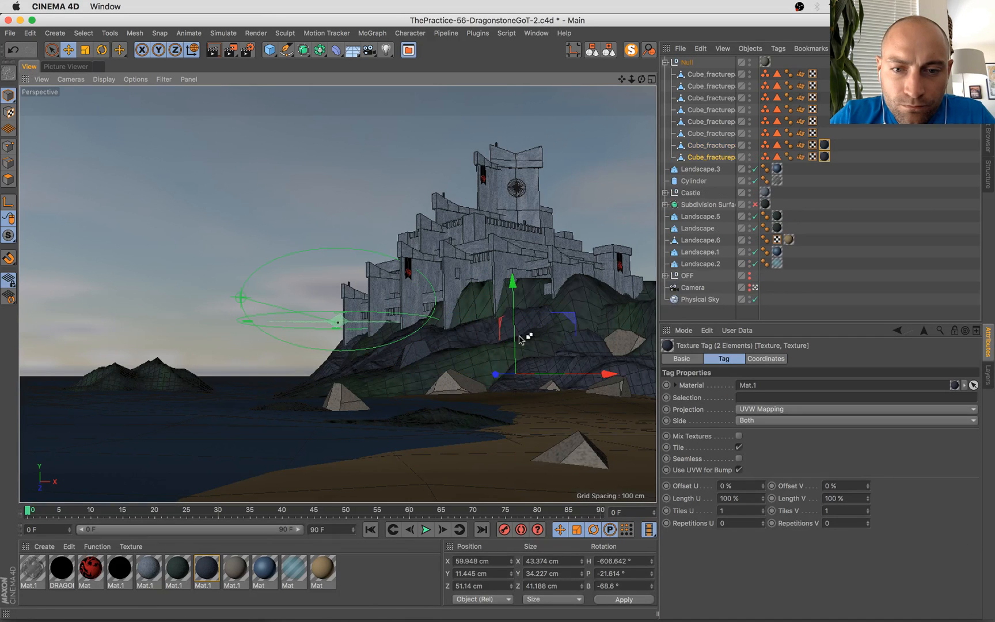
pyautogui.moveTo(521, 340); pyautogui.dragTo(516, 316)
pyautogui.moveTo(500, 363); pyautogui.dragTo(436, 309)
# Rotate the upper rock to about H -430°, P -18°, B 97°, enlarge it to about 58 x 34 x 41 cm, and save the scene
pyautogui.press('r')
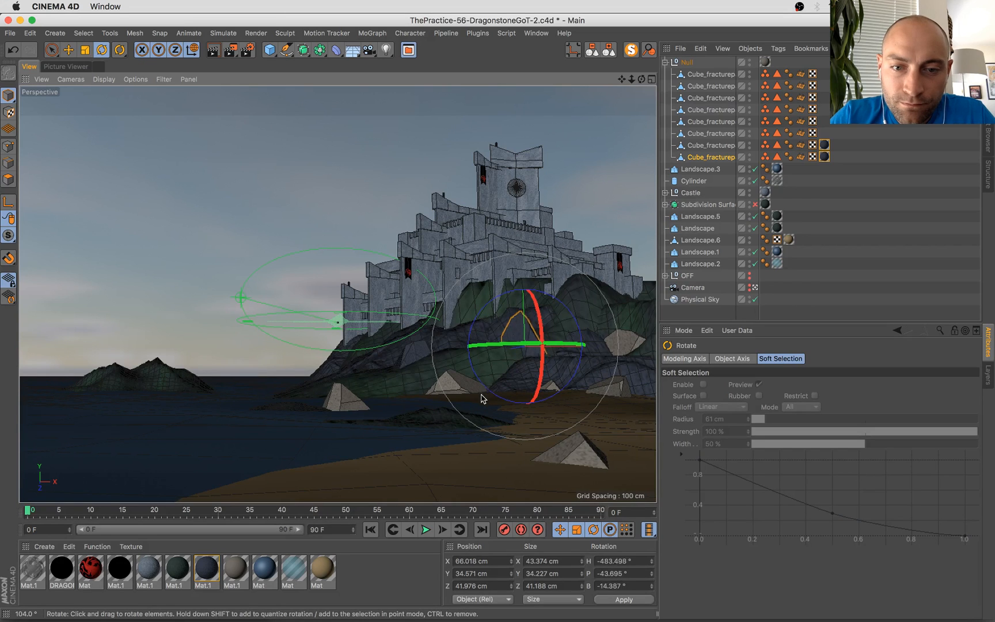
pyautogui.moveTo(481, 398); pyautogui.dragTo(518, 471)
pyautogui.press('t')
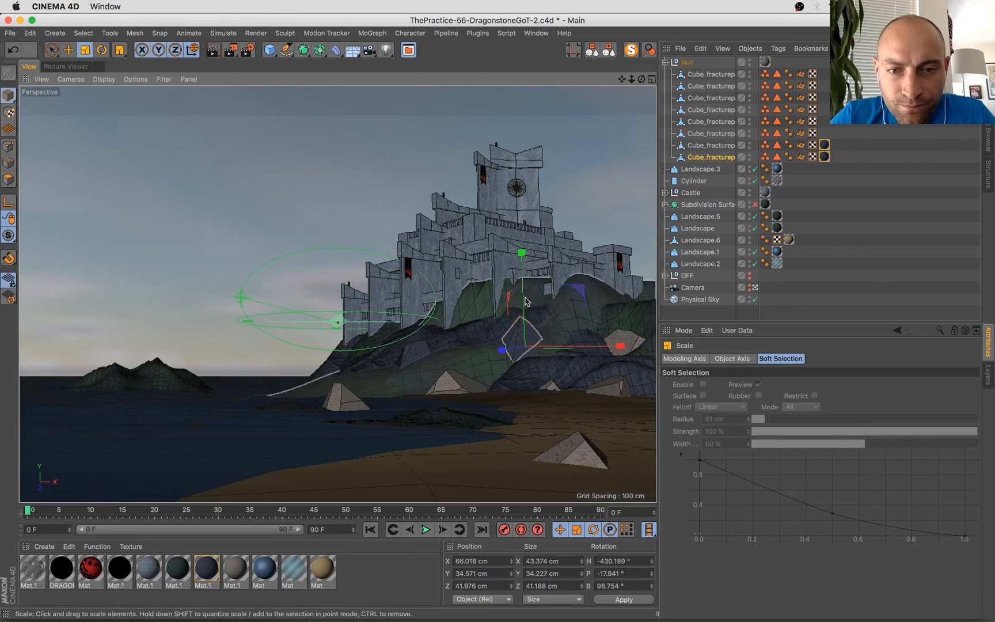
pyautogui.moveTo(518, 333); pyautogui.dragTo(523, 279)
pyautogui.press('e')
pyautogui.press('super+s')
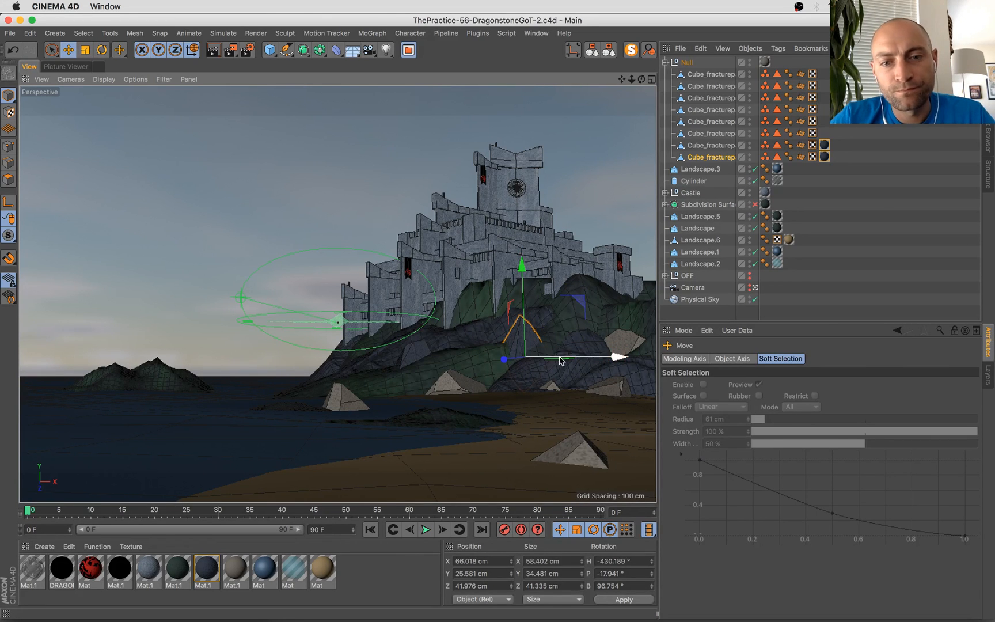
# Duplicate the upper rock to the ridge beside the castle's far tower, at about X 218, Y 90, Z 145 cm
pyautogui.keyDown('ctrl'); pyautogui.moveTo(561, 357); pyautogui.dragTo(502, 233); pyautogui.keyUp('ctrl')
pyautogui.moveTo(546, 280); pyautogui.dragTo(690, 279)
pyautogui.moveTo(616, 292)
pyautogui.mouseDown()
pyautogui.moveTo(574, 305)
pyautogui.moveTo(673, 300)
pyautogui.moveTo(625, 301)
pyautogui.mouseUp()
# Scale the ridge rock to about 57 x 49 x 59 cm, lower it to about Y 88 cm, and save the scene
pyautogui.press('t')
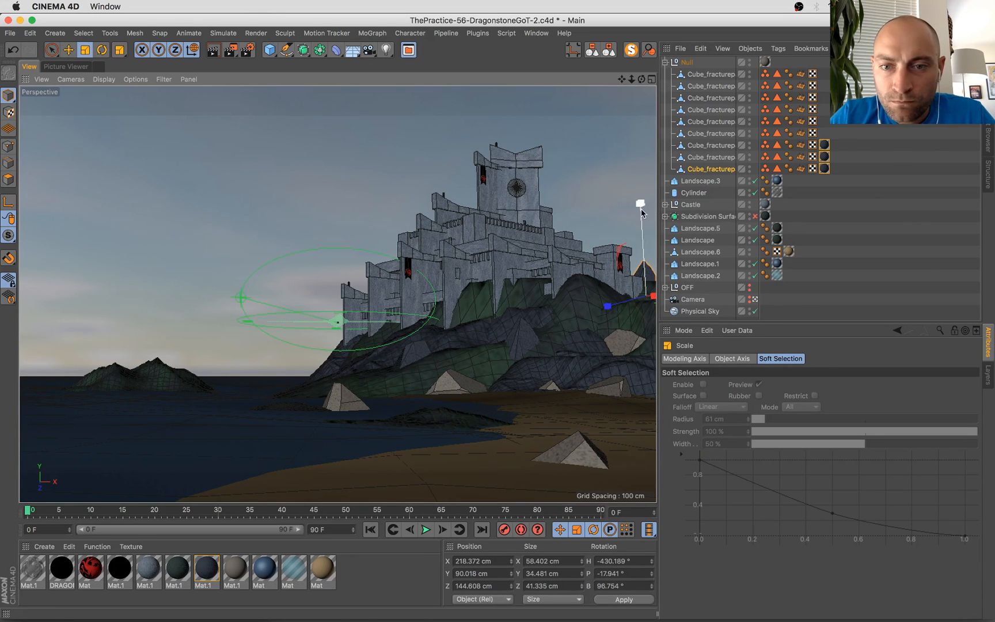
pyautogui.moveTo(645, 217); pyautogui.dragTo(643, 234)
pyautogui.press('e')
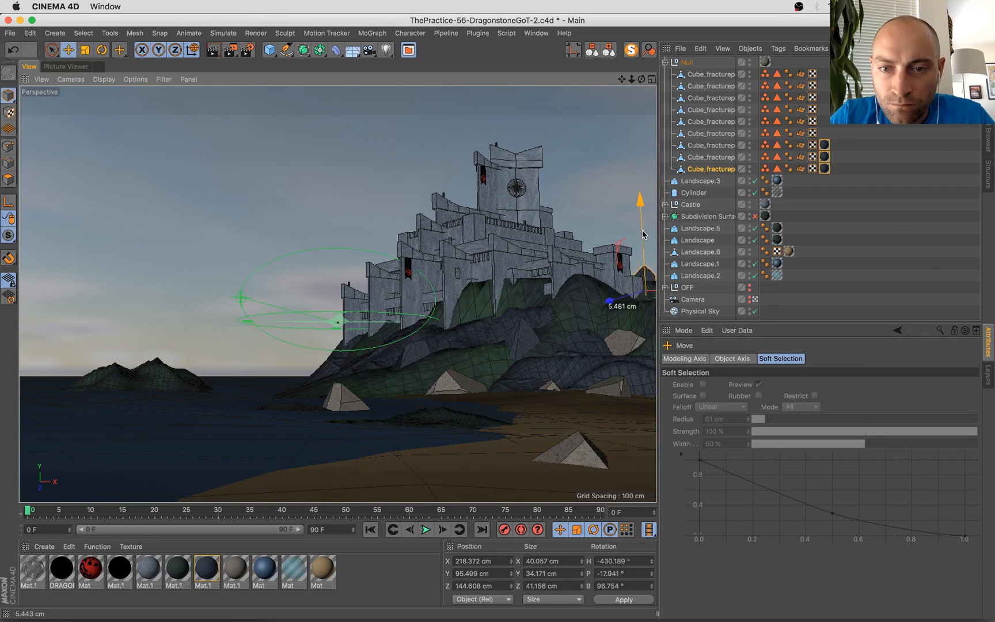
pyautogui.press('t')
pyautogui.moveTo(517, 318); pyautogui.dragTo(565, 316)
pyautogui.press('e')
pyautogui.moveTo(644, 247); pyautogui.dragTo(645, 251)
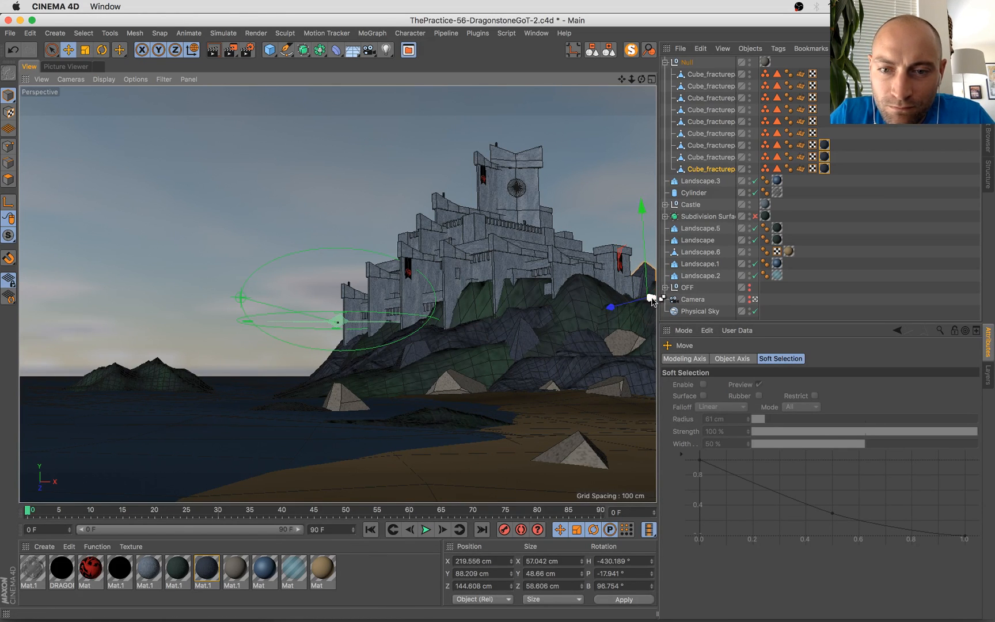
pyautogui.press('super+s')
# Stretch the ridge rock to about 72 cm in Z, shift it to about X 225, Y 85 cm, and save the scene
pyautogui.press('t')
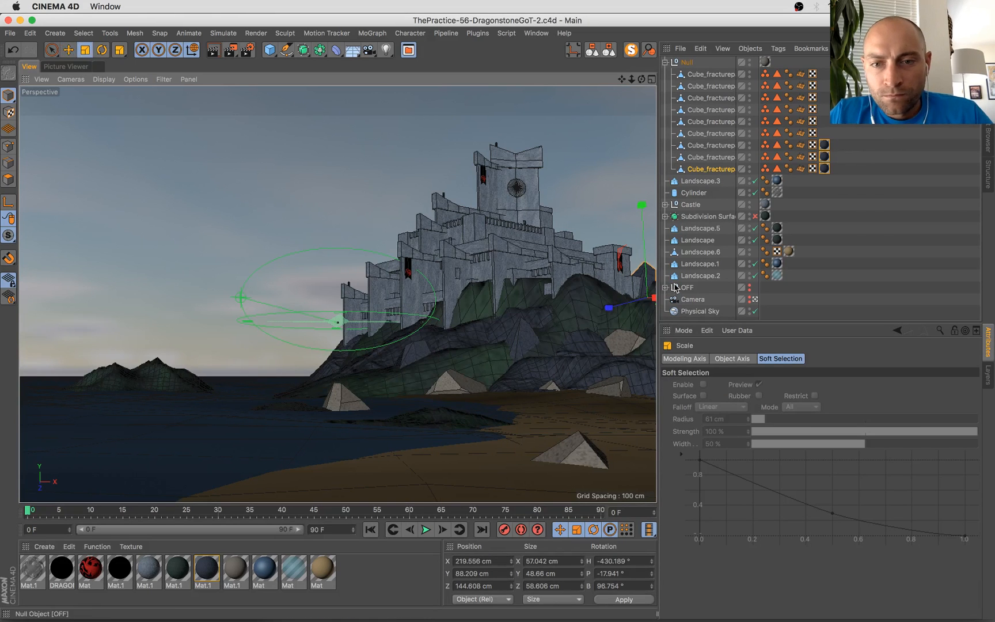
pyautogui.moveTo(655, 301); pyautogui.dragTo(646, 220)
pyautogui.press('e')
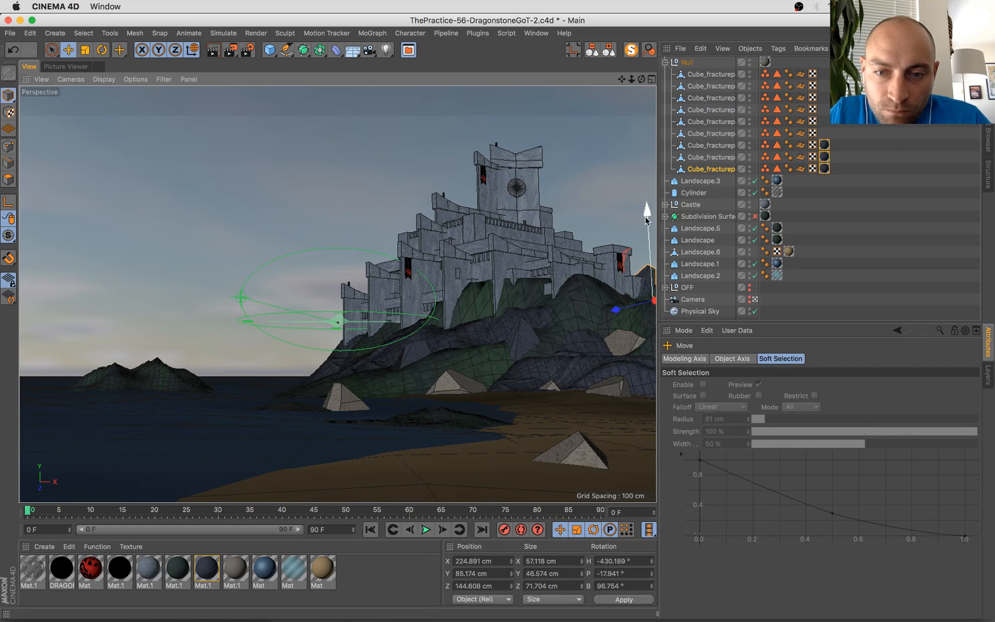
pyautogui.press('super+s')
# Render the scene to the Picture Viewer and display the whole new render
pyautogui.hotkey('shift', 'r')
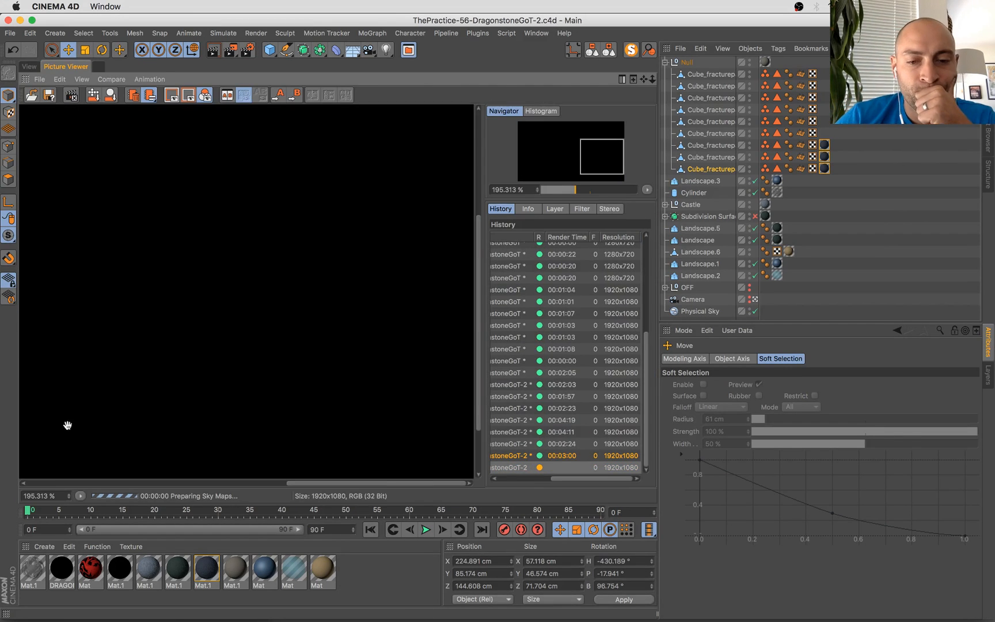
pyautogui.scroll(-1, 187, 350)
pyautogui.scroll(-3, 219, 299)
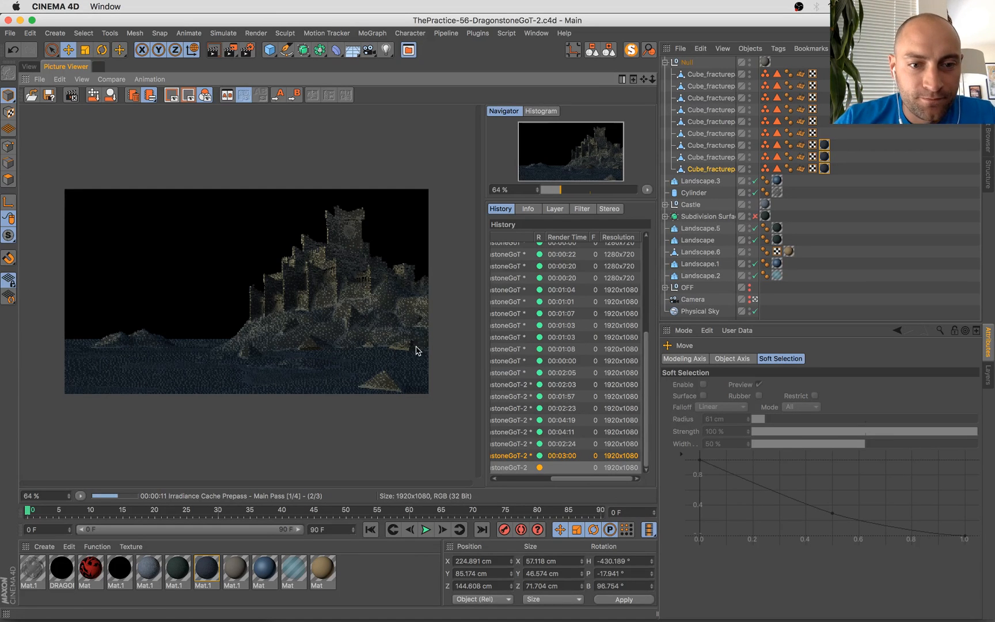
pyautogui.click(520, 467)
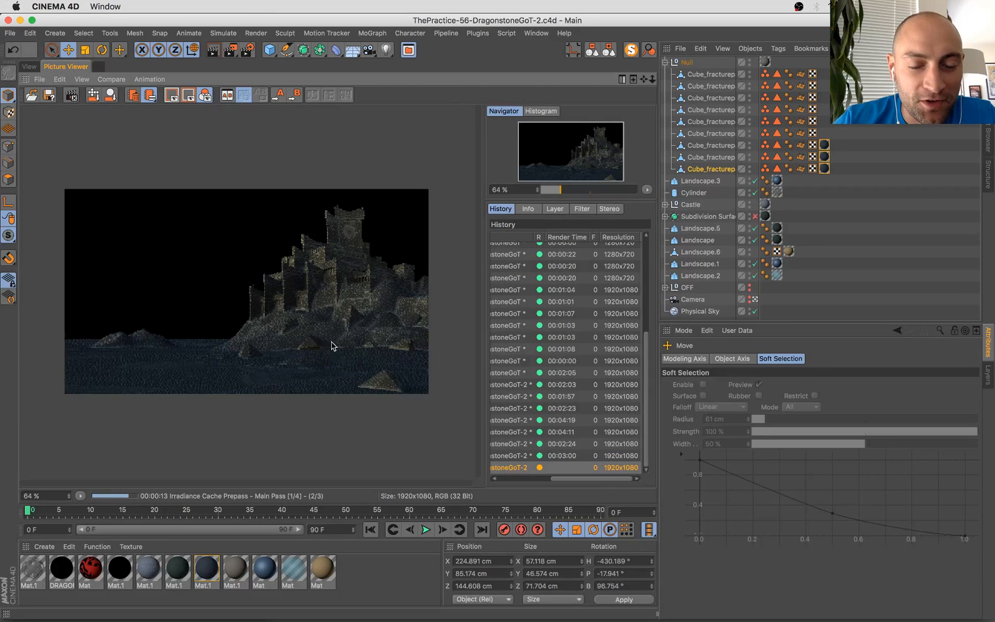
# Compare the castle slope and shore in the new render with the previous render, and return to the viewport
pyautogui.scroll(1, 291, 338)
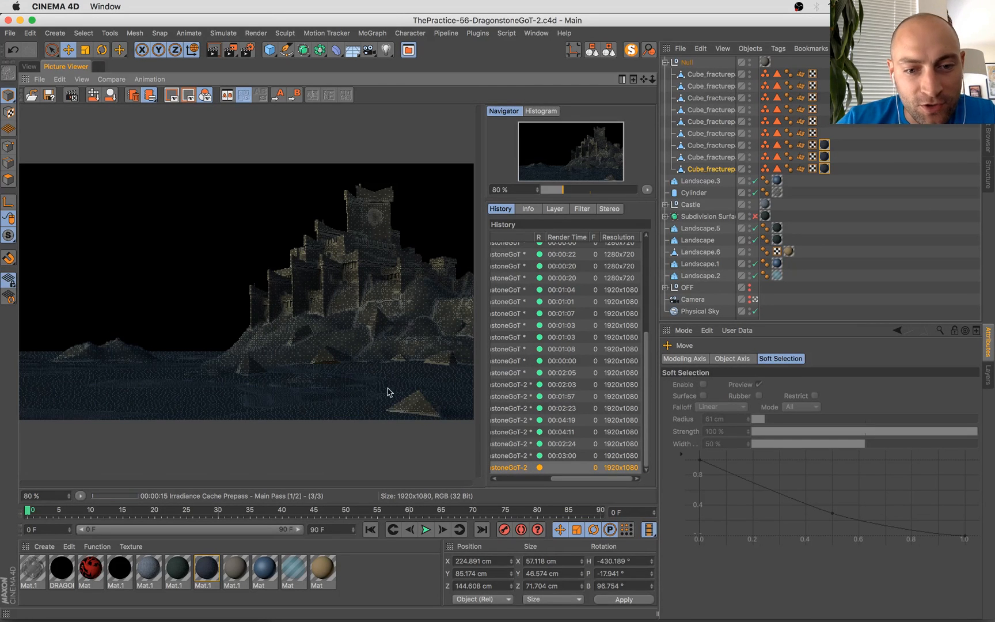
pyautogui.click(511, 455)
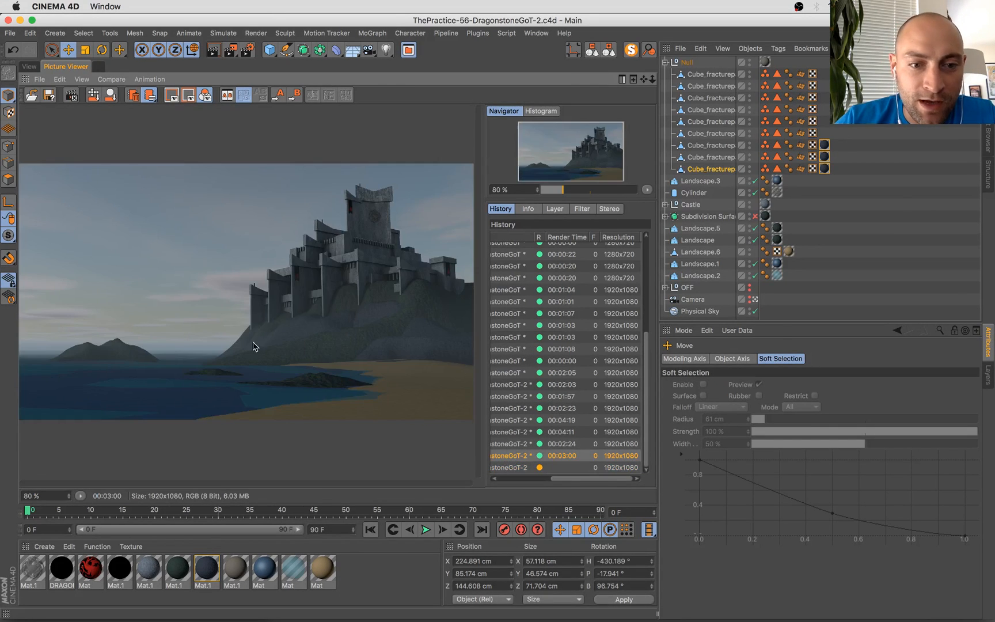
pyautogui.scroll(3, 398, 310)
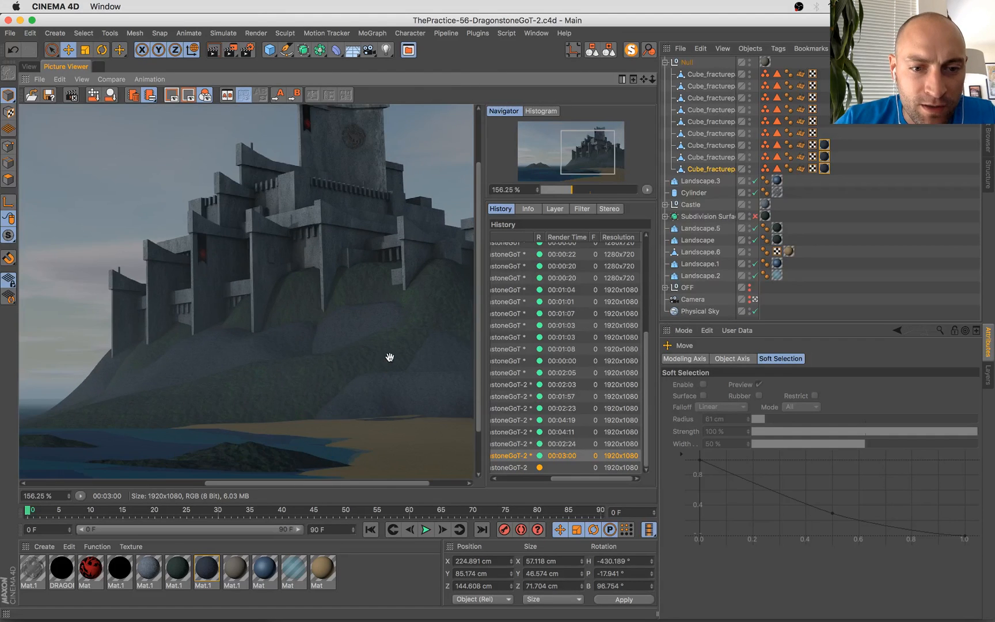
pyautogui.moveTo(389, 356); pyautogui.dragTo(384, 275)
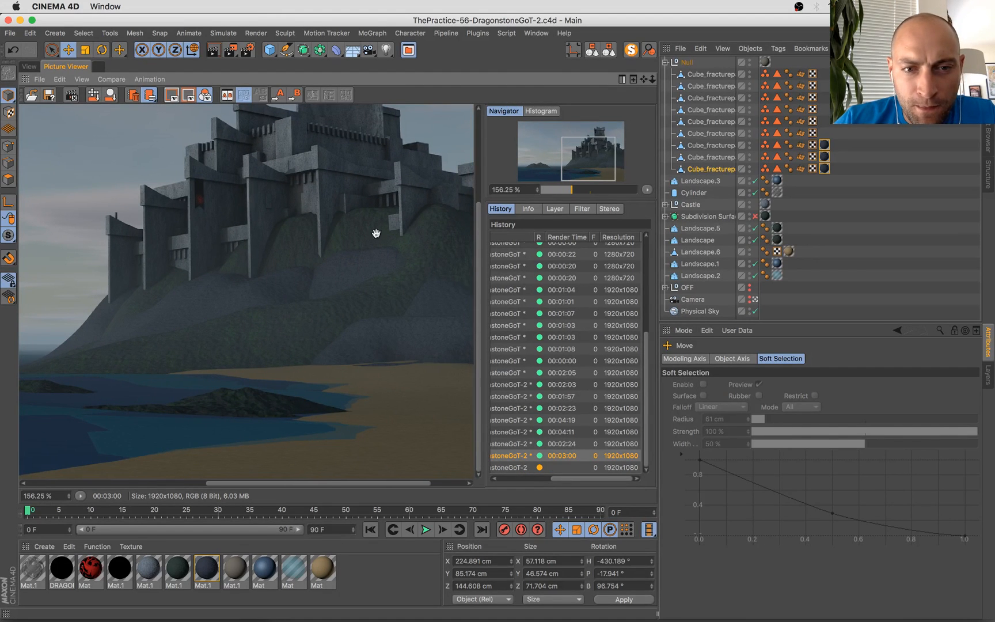
pyautogui.click(522, 468)
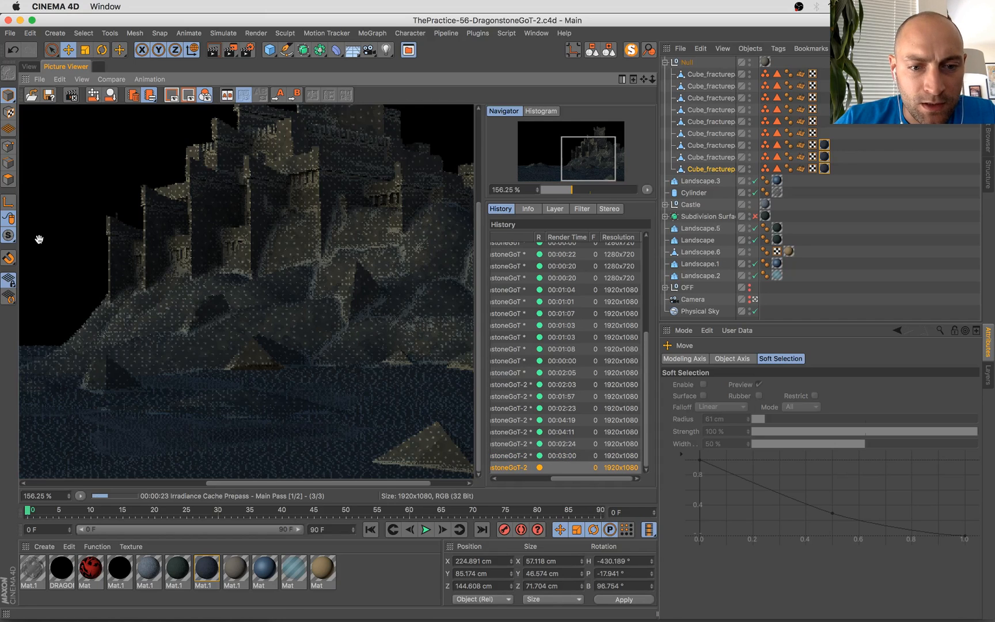
pyautogui.click(29, 66)
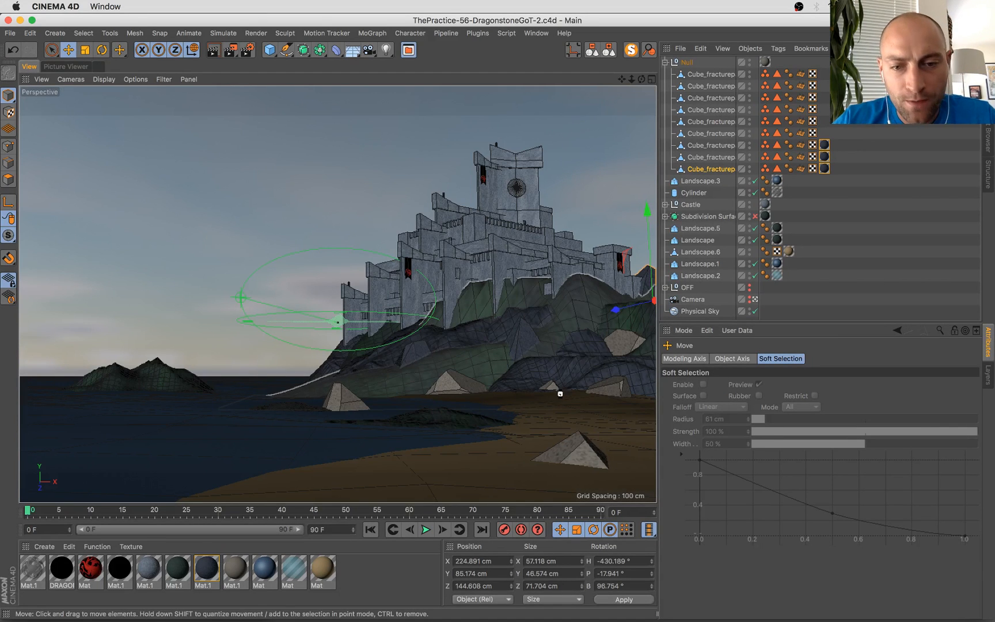
# Move the foreground beach rock to about X -53, Y -4, Z -395 cm, and save the scene
pyautogui.click(553, 392)
pyautogui.press('e')
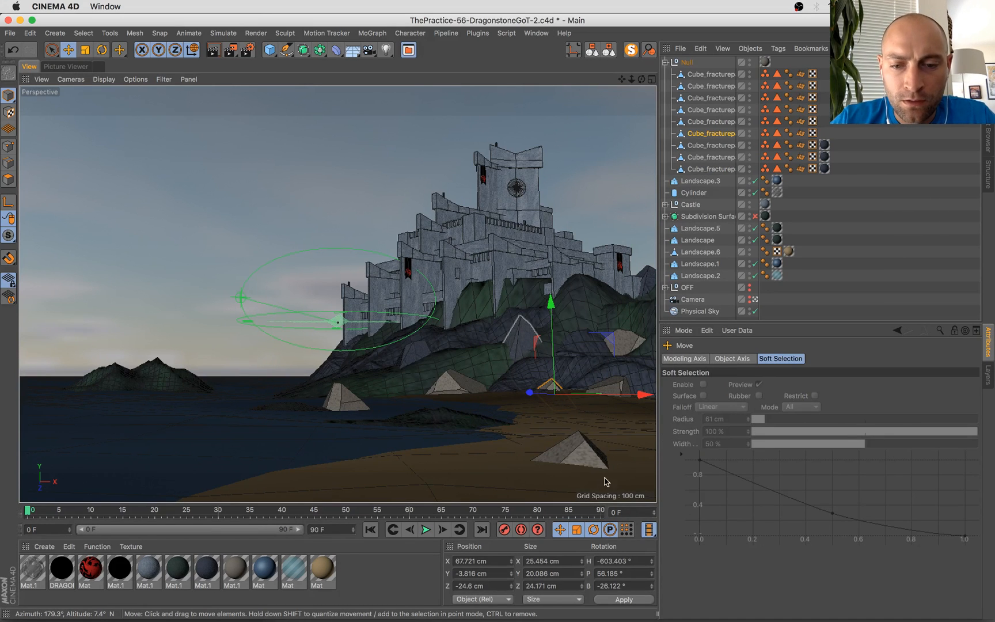
pyautogui.click(588, 458)
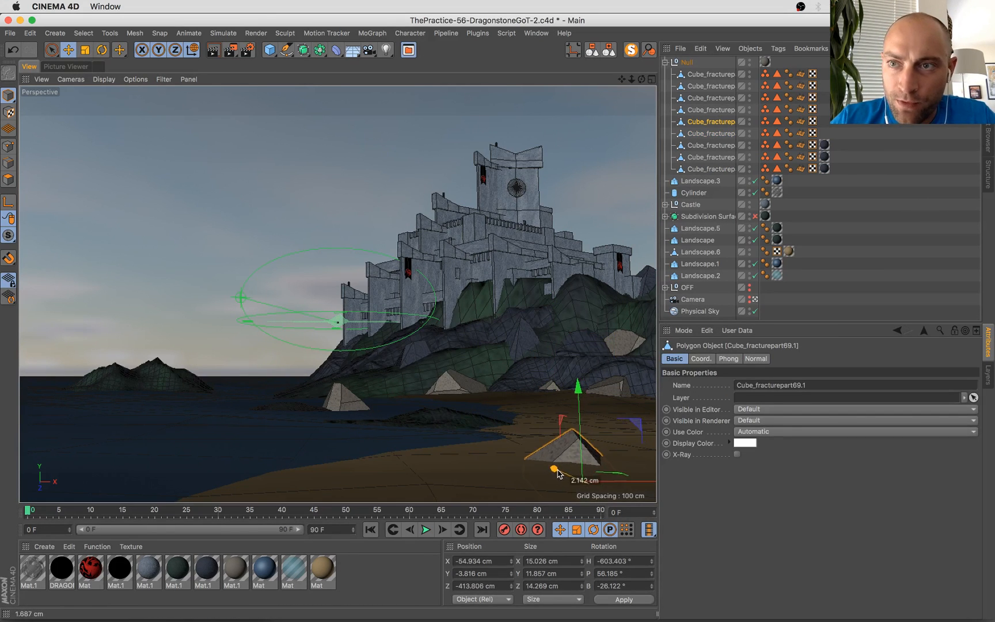
pyautogui.moveTo(558, 473); pyautogui.dragTo(531, 457)
pyautogui.moveTo(551, 378); pyautogui.dragTo(551, 381)
pyautogui.press('super+s')
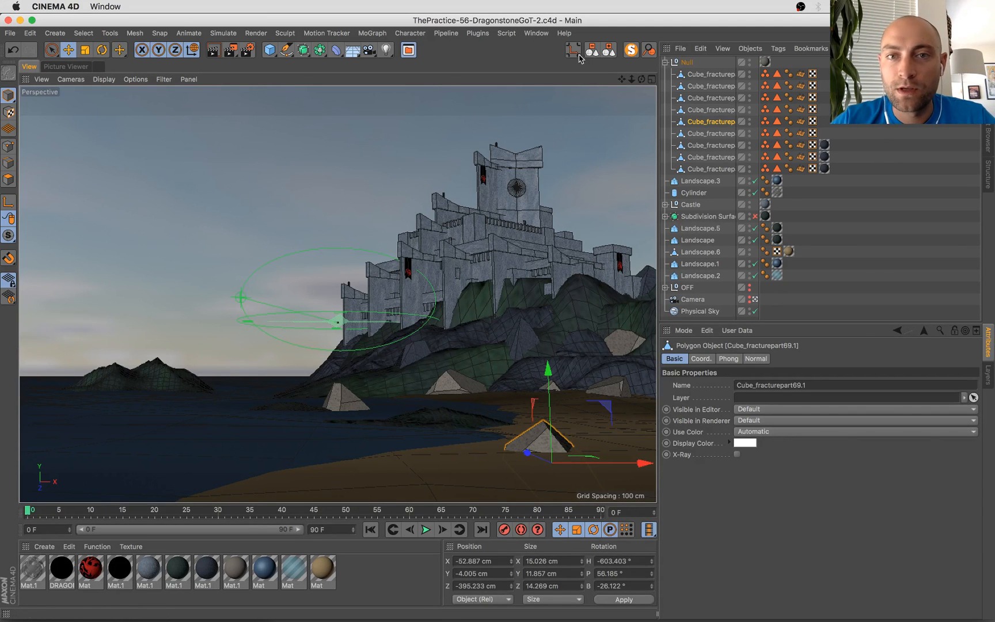
# Collapse the object hierarchy, turn off Show Location HUD in the Physical Sky's details, and save the scene
pyautogui.click(609, 51)
pyautogui.click(700, 207)
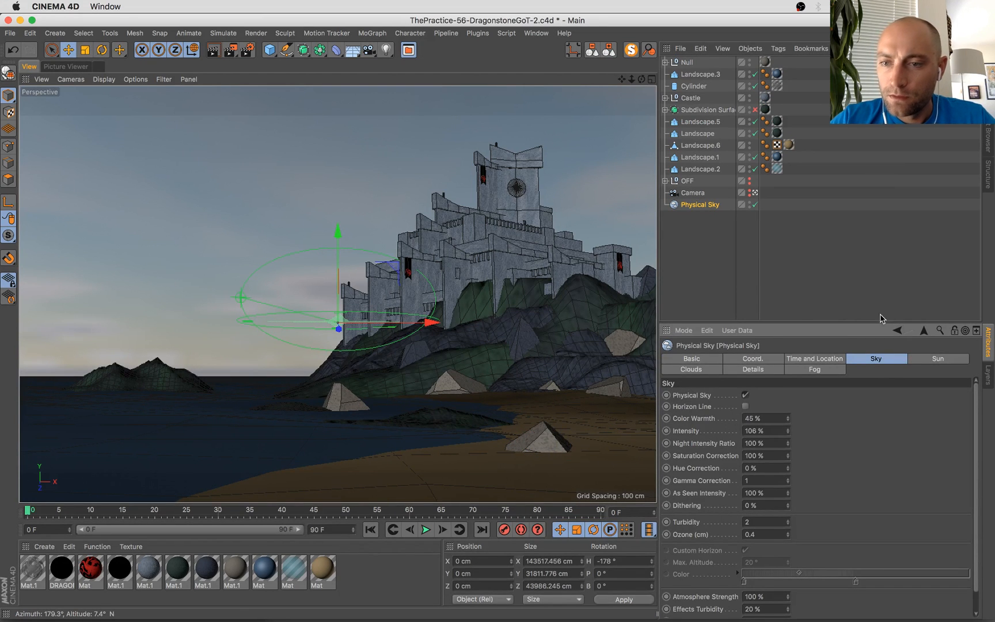
pyautogui.moveTo(880, 319); pyautogui.dragTo(881, 264)
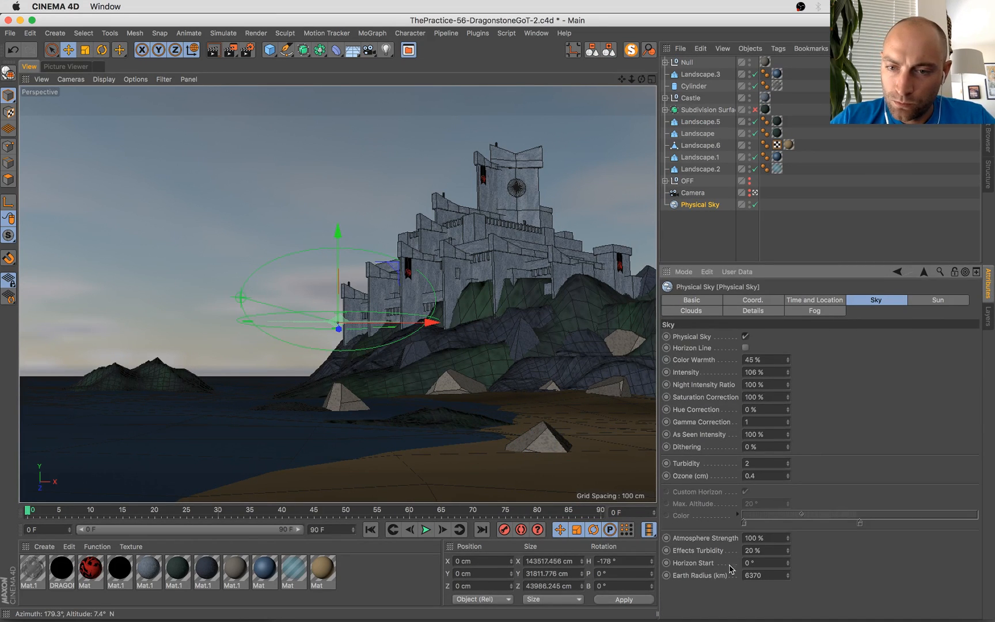
pyautogui.click(699, 299)
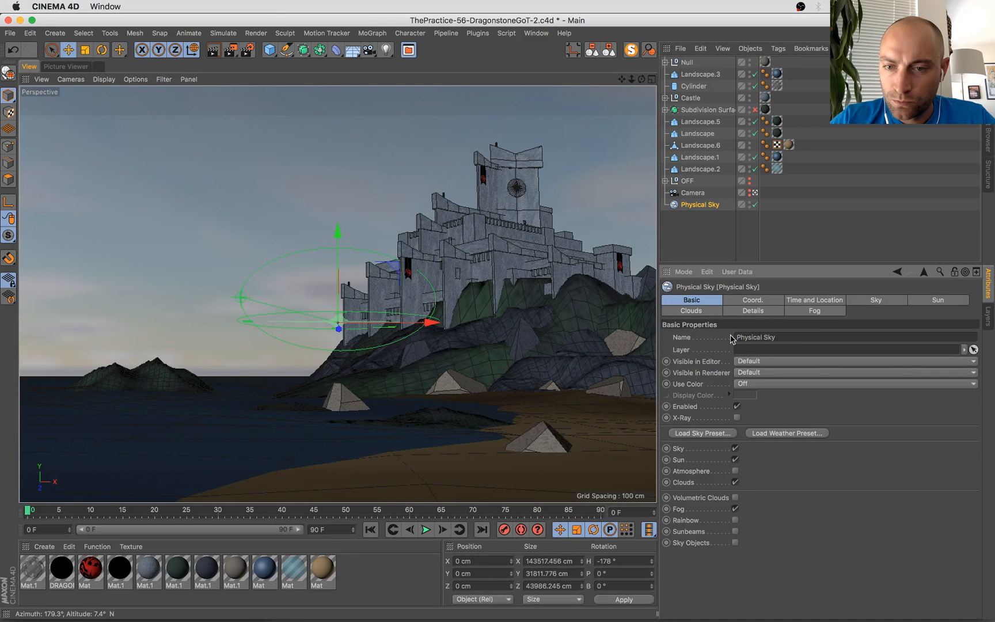
pyautogui.click(761, 312)
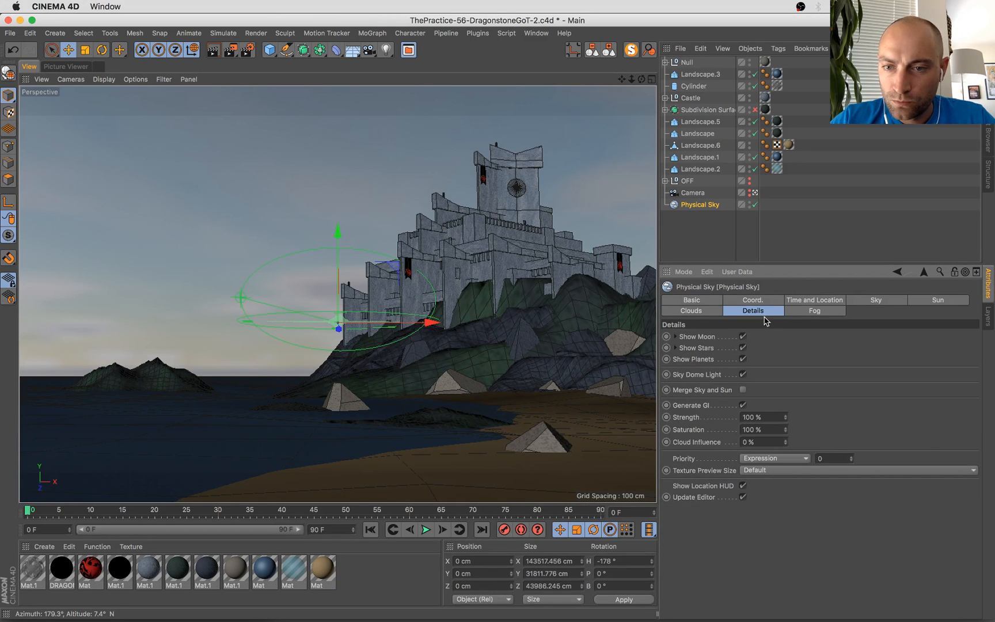
pyautogui.keyDown('shift'); pyautogui.click(792, 312); pyautogui.keyUp('shift')
pyautogui.click(759, 312)
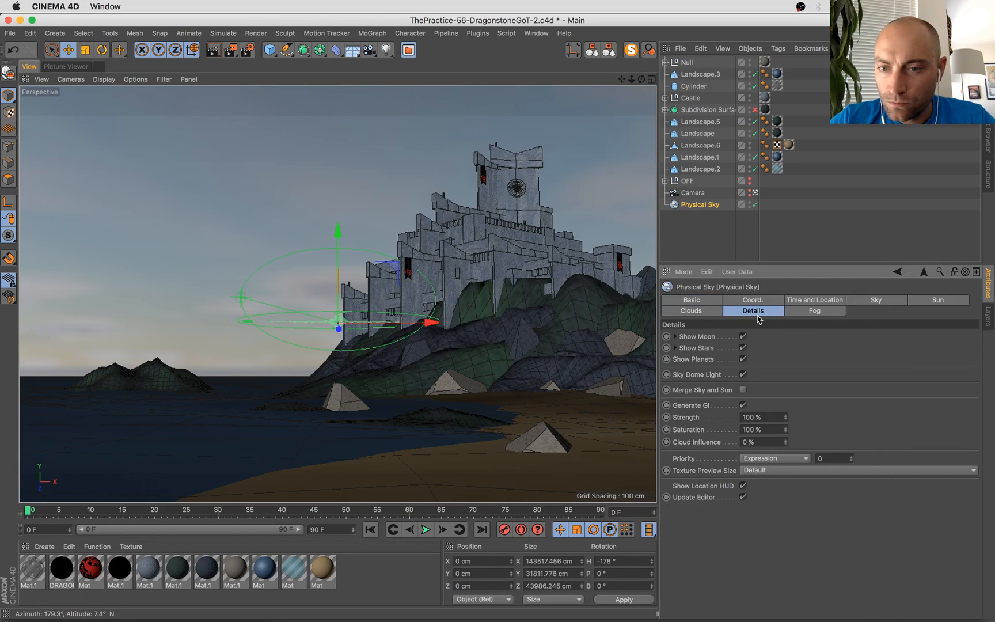
pyautogui.click(742, 486)
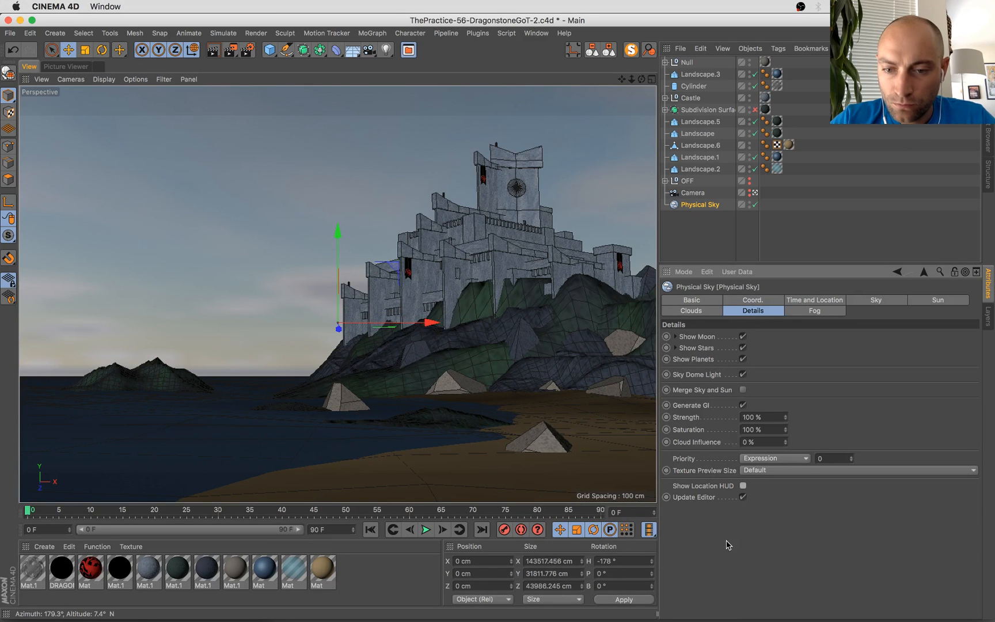
pyautogui.press('super+s')
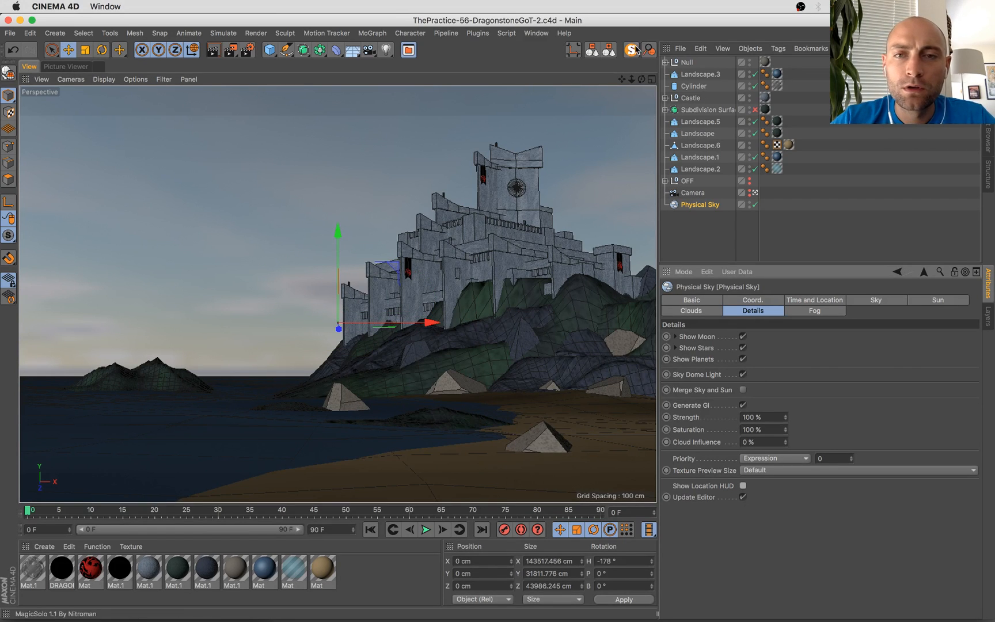
# Display the running render, switch to the live chat in Chrome to read it, and return to the render
pyautogui.click(63, 67)
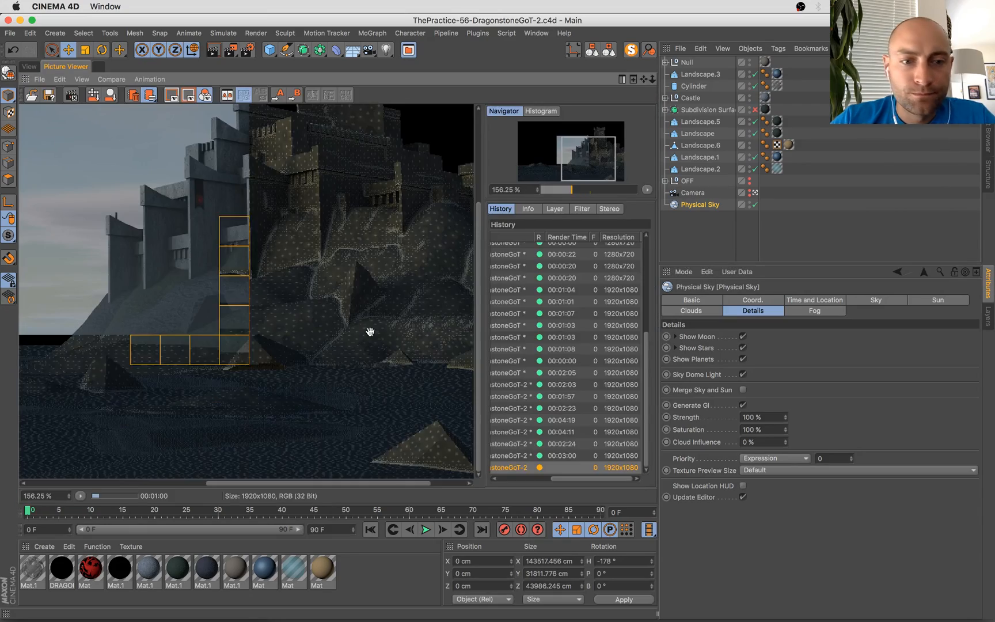
pyautogui.hotkey('ctrl', 'Up')
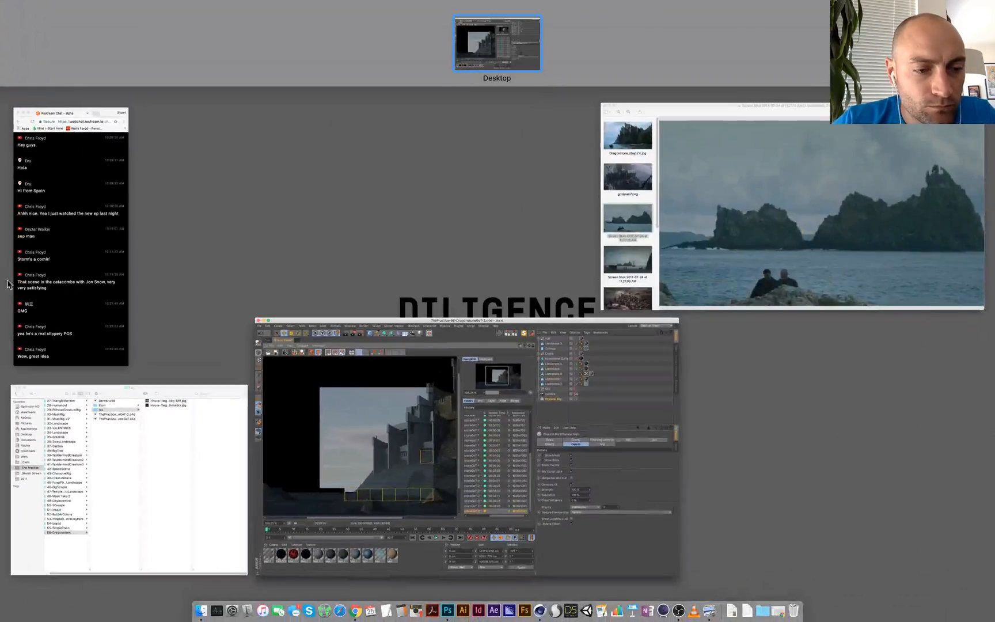
pyautogui.click(104, 280)
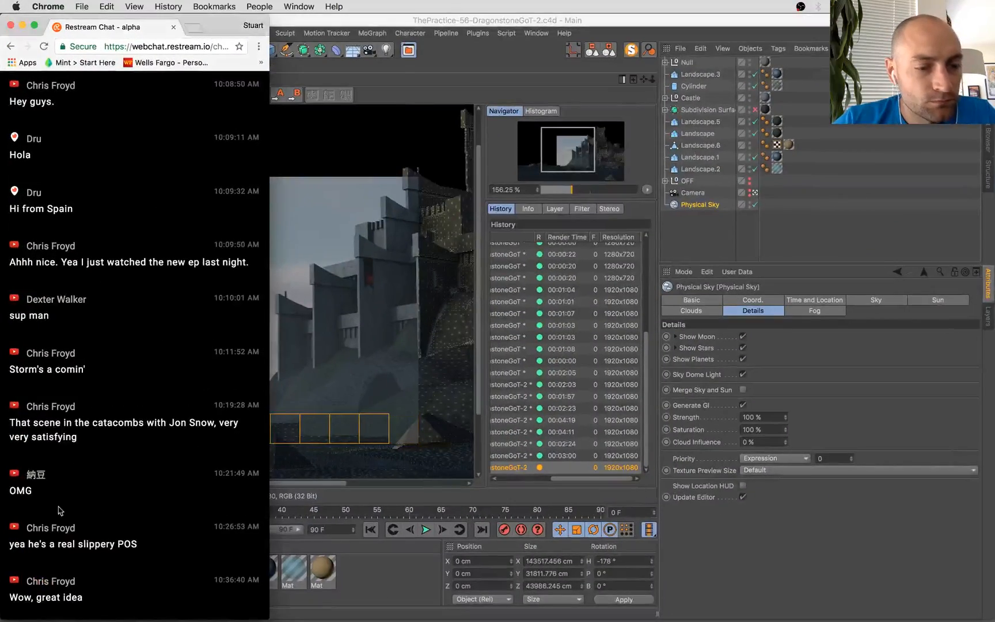
pyautogui.click(341, 303)
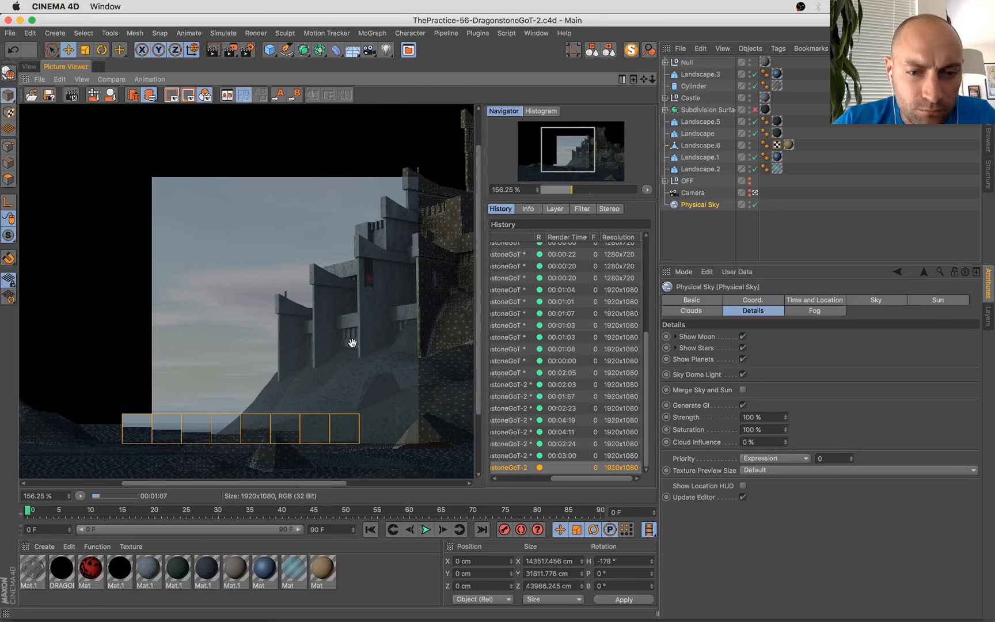
# Inspect the castle slope and the shore rocks up close in the running render
pyautogui.moveTo(356, 344); pyautogui.dragTo(353, 249)
pyautogui.scroll(2, 398, 300)
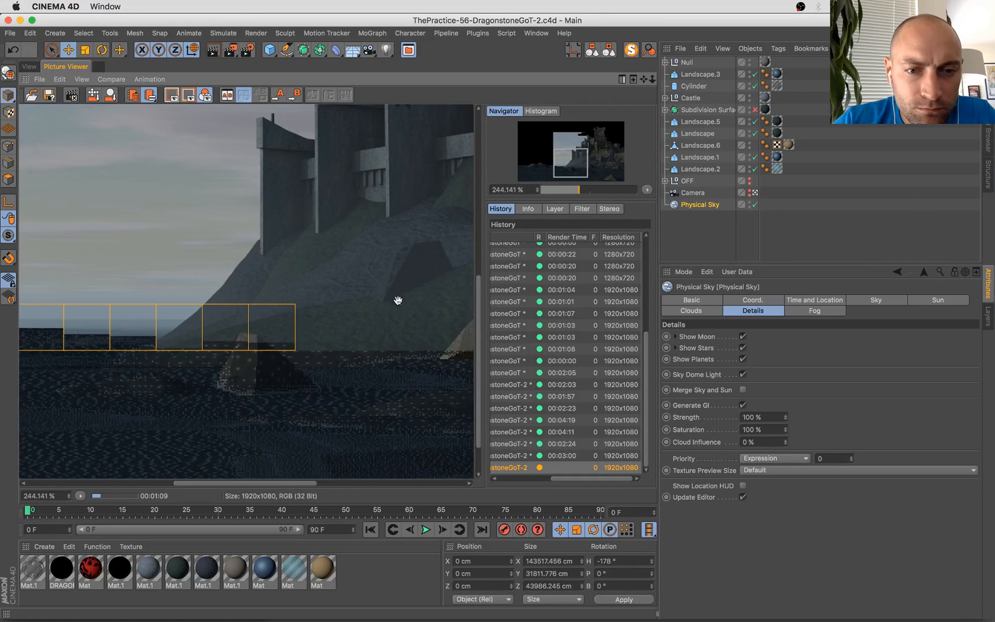
pyautogui.moveTo(371, 291); pyautogui.dragTo(222, 302)
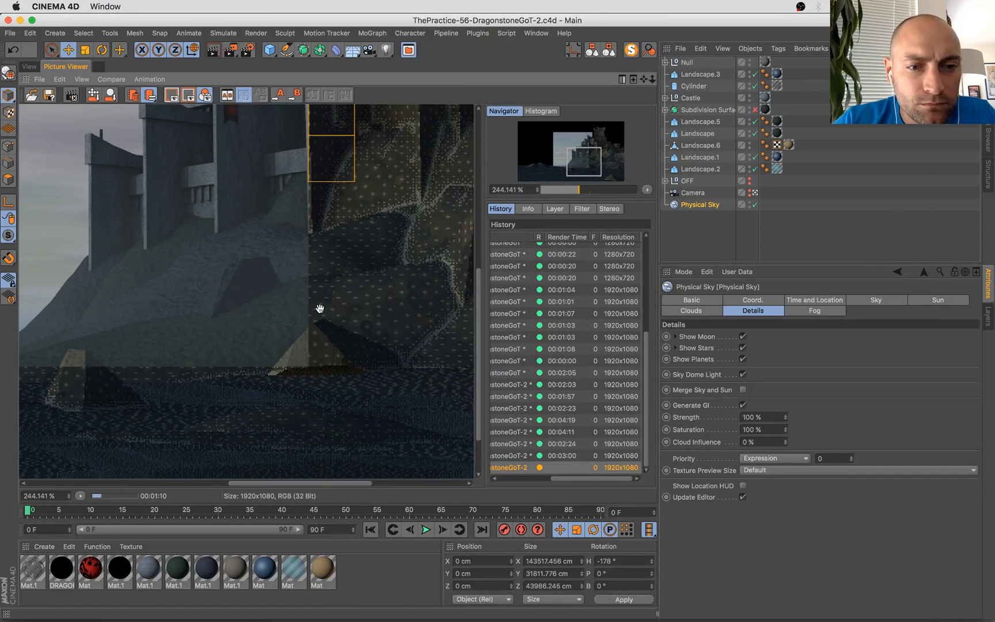
pyautogui.scroll(-4, 318, 310)
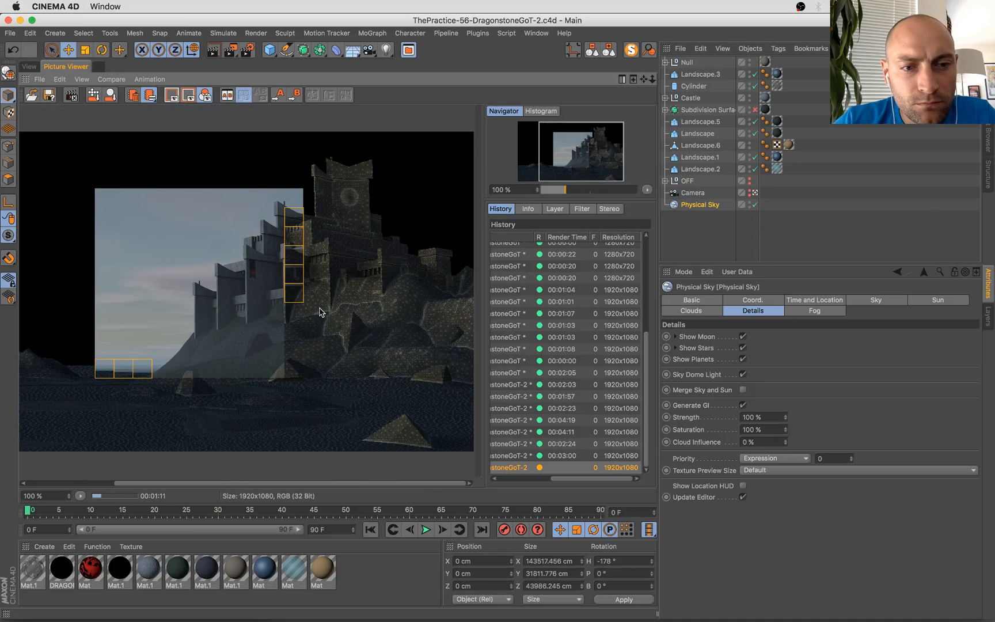
# Compare the running render with the four previous DragonstoneGoT-2 renders, and return to the viewport
pyautogui.click(519, 456)
pyautogui.press('Up')
pyautogui.press('Up')
pyautogui.press('Up')
pyautogui.press('Up')
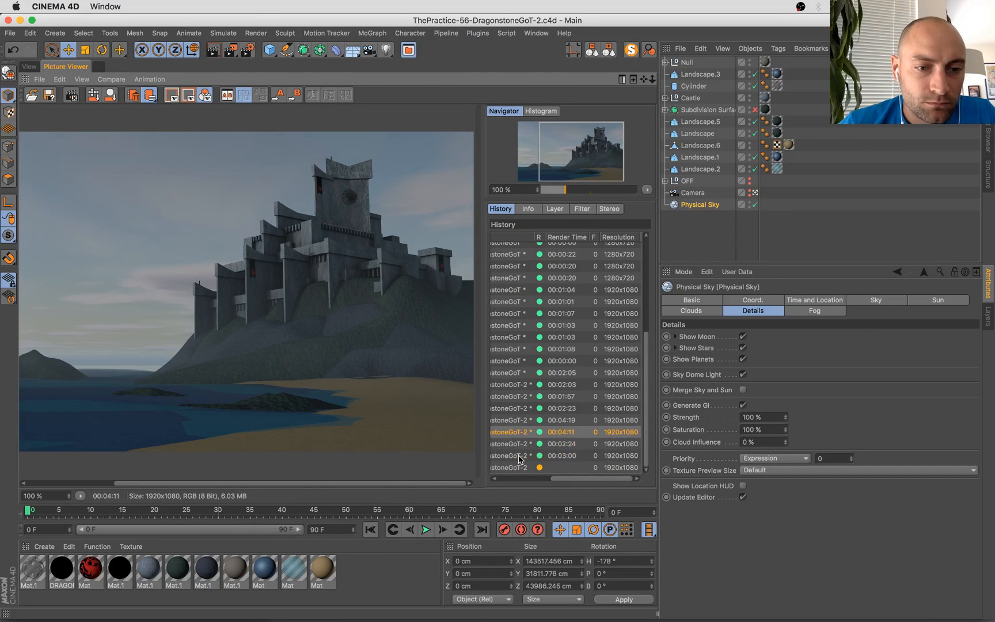
pyautogui.press('Down')
pyautogui.press('Down')
pyautogui.press('Down')
pyautogui.press('Down')
pyautogui.press('Down')
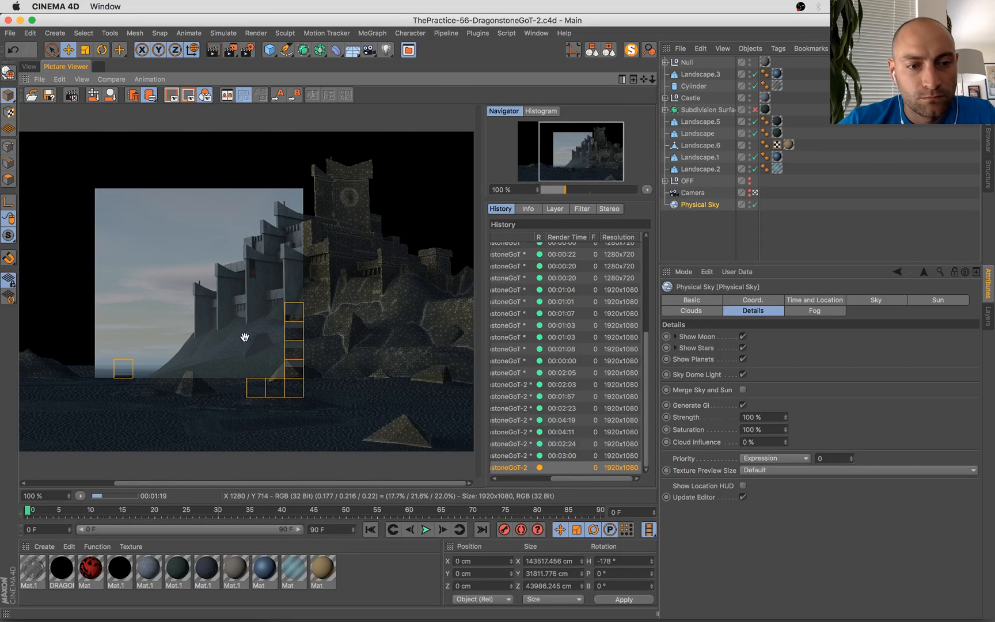
pyautogui.scroll(-1, 229, 333)
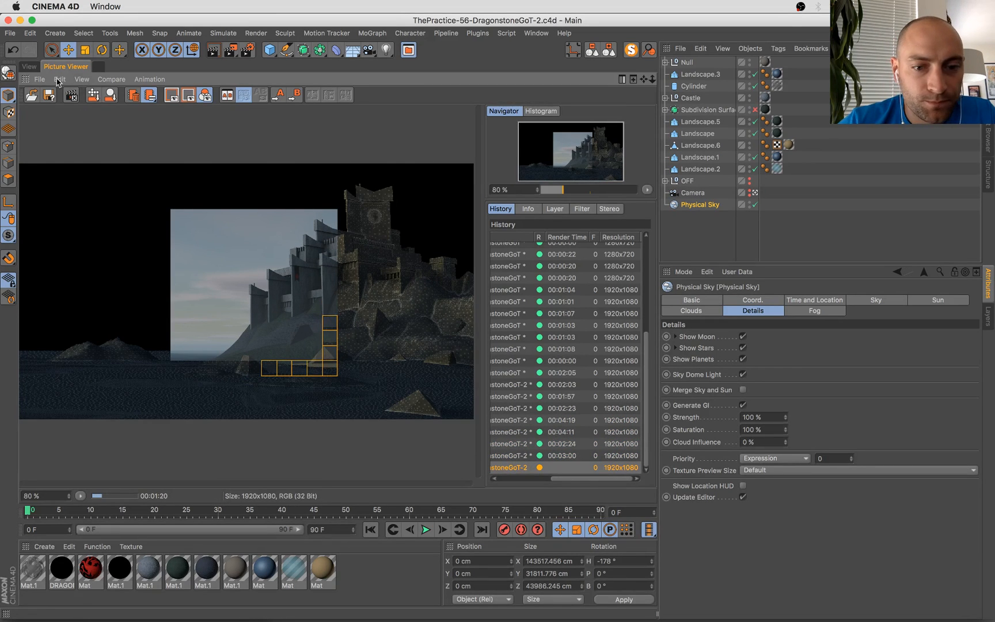
pyautogui.click(34, 67)
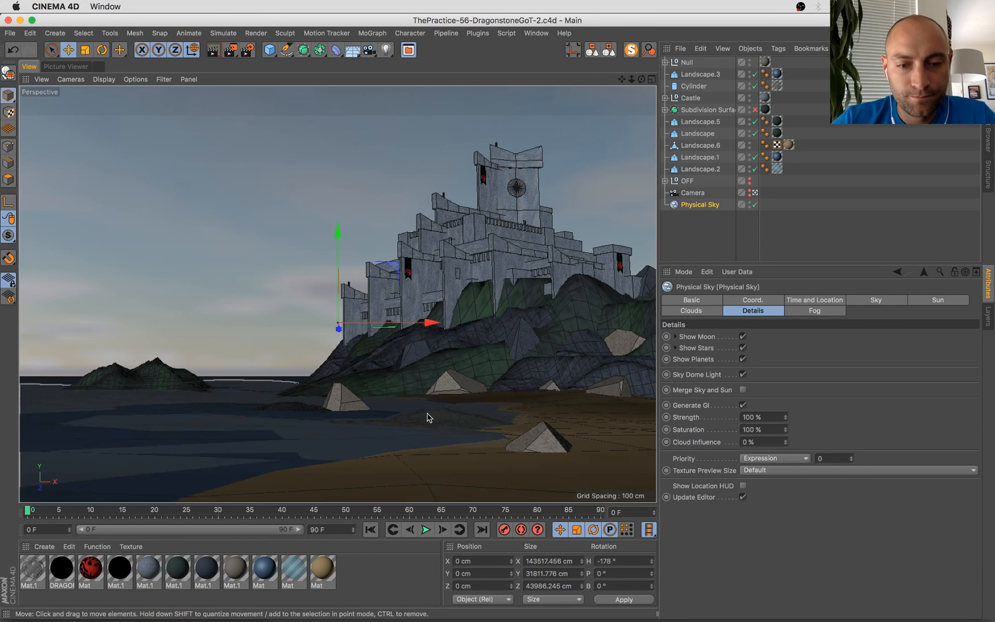
# Duplicate the low shoreline landscape and place the copy by the foreground rock at about X 33, Y -65, Z -507 cm
pyautogui.click(429, 414)
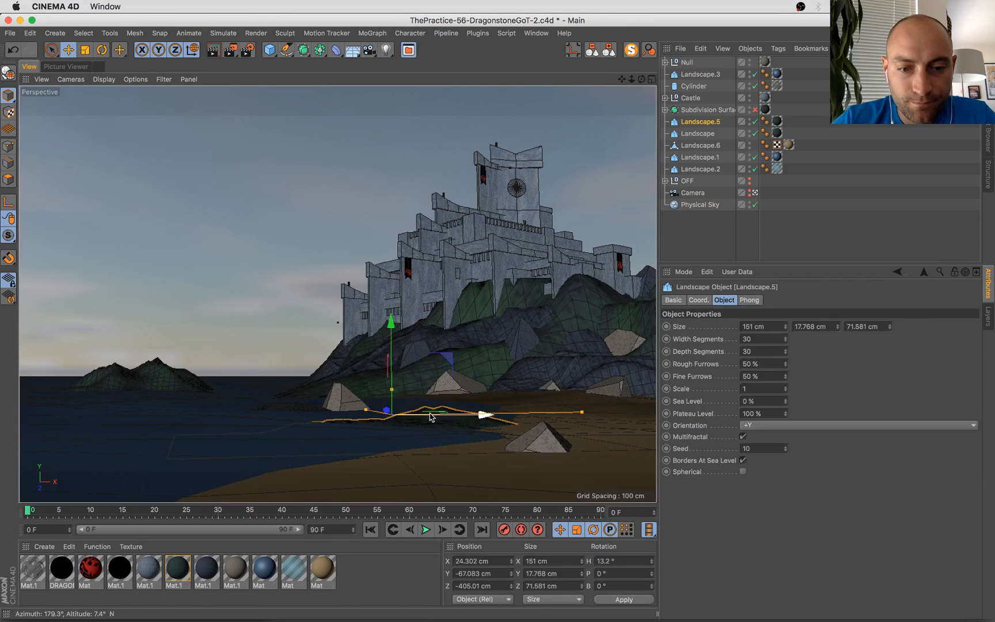
pyautogui.keyDown('ctrl'); pyautogui.moveTo(380, 416); pyautogui.dragTo(419, 449); pyautogui.keyUp('ctrl')
pyautogui.moveTo(521, 445); pyautogui.dragTo(567, 437)
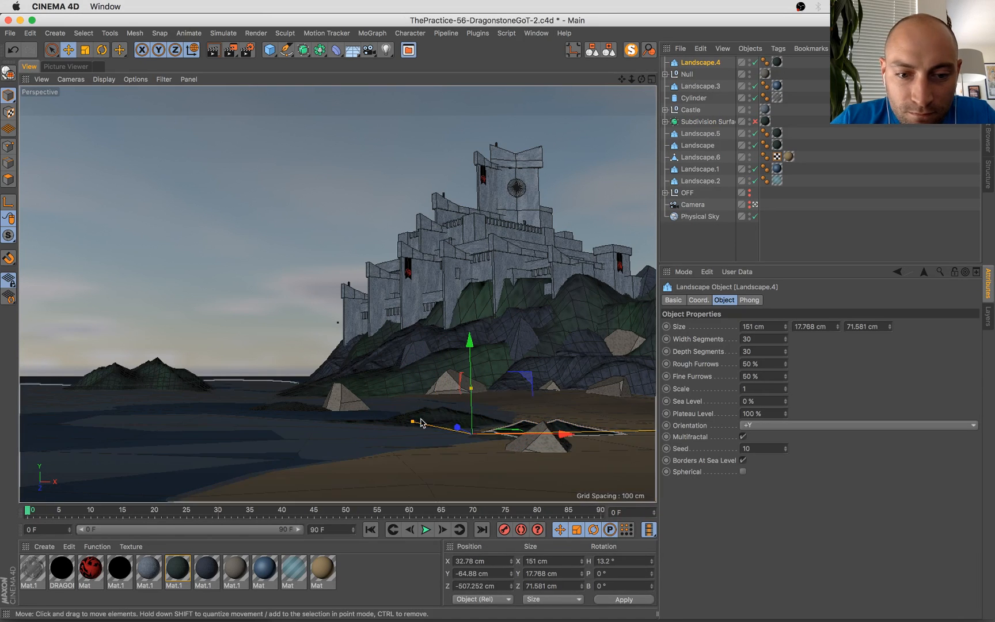
# Scale the copied landscape down to about 90 x 9 x 42 cm and shift it to about Y -63, Z -528 cm
pyautogui.moveTo(417, 419); pyautogui.dragTo(387, 409)
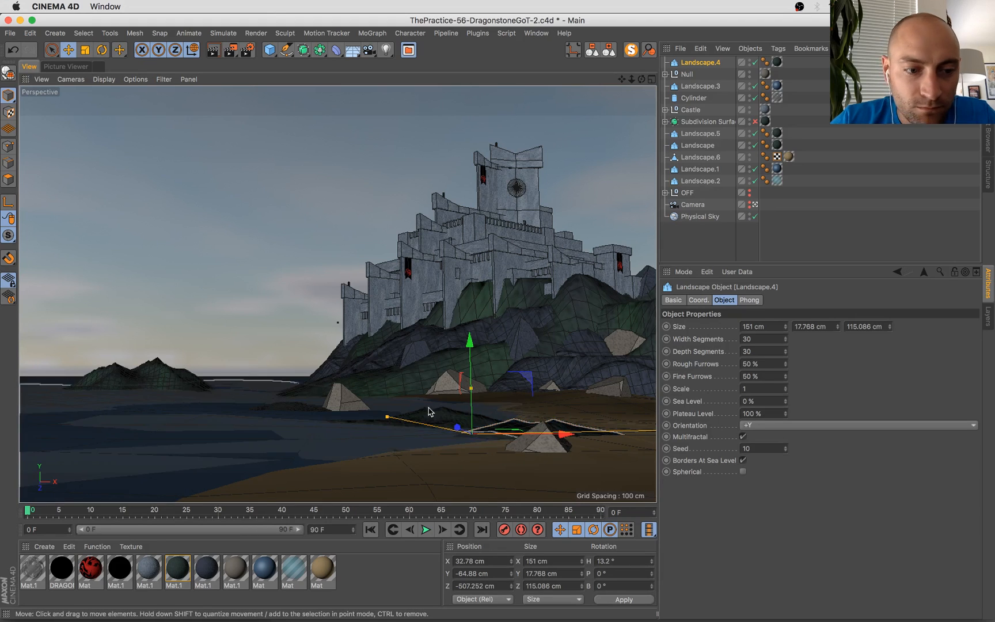
pyautogui.press('super+z')
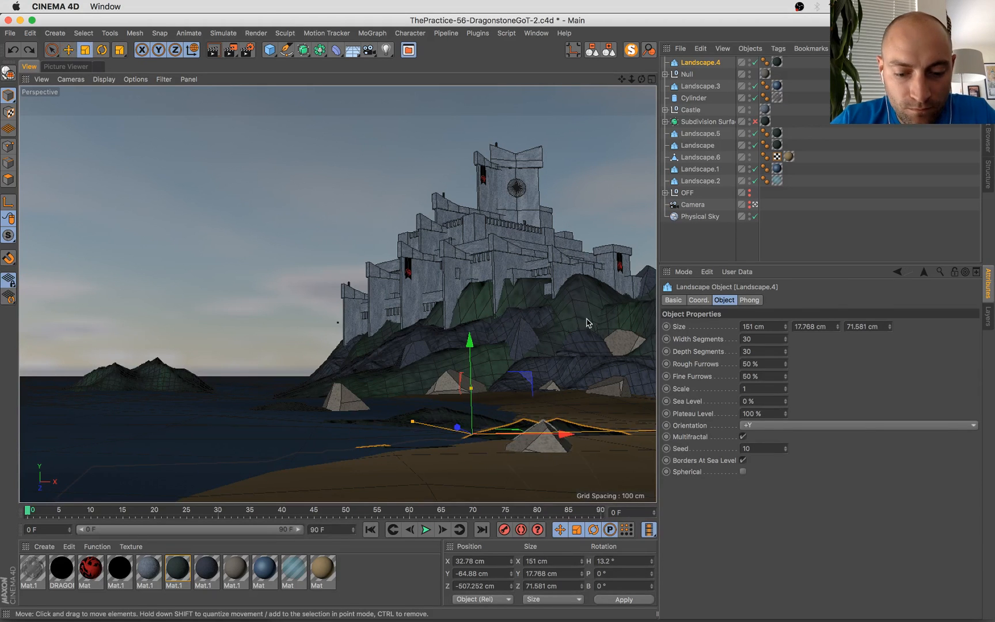
pyautogui.press('e')
pyautogui.moveTo(588, 320); pyautogui.dragTo(495, 407)
pyautogui.press('super+z')
pyautogui.press('t')
pyautogui.press('e')
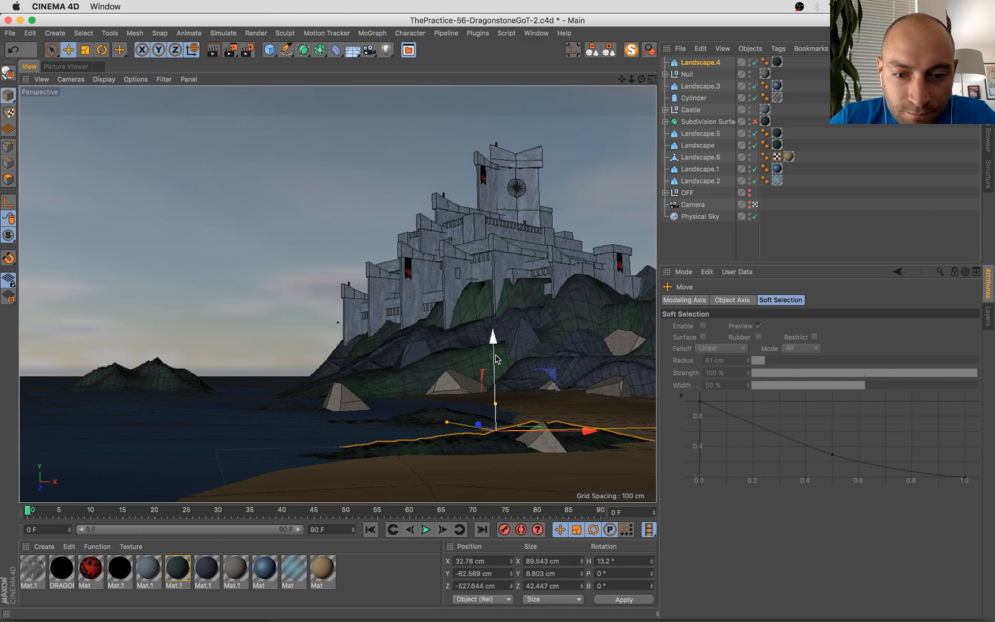
pyautogui.moveTo(496, 358); pyautogui.dragTo(496, 361)
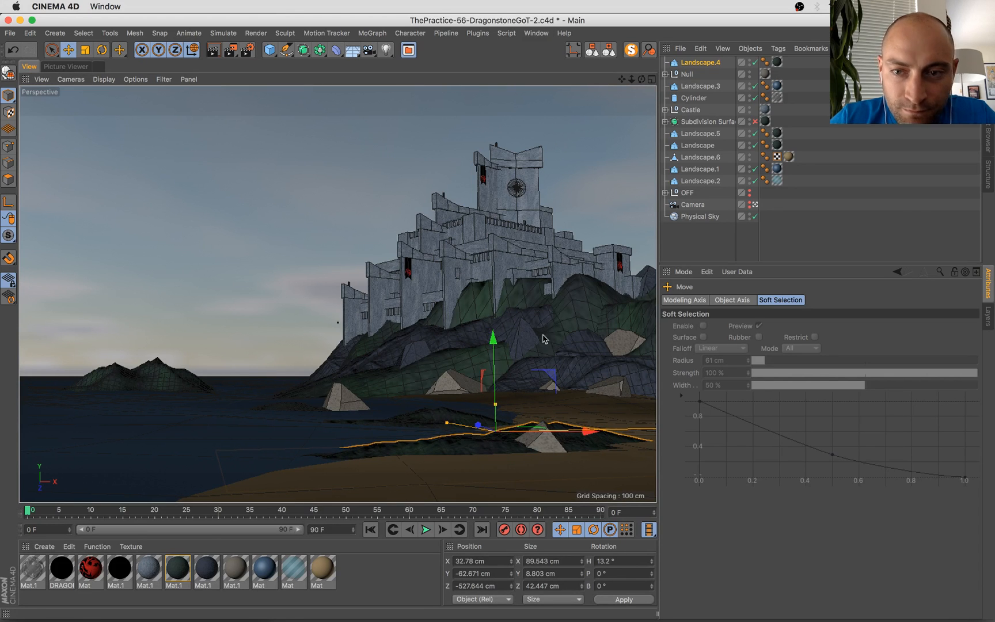
# Reshape Landscape.5 with seed 11, height about 9 cm and 20 width and depth segments, lowered to about Y -68 cm, and save the scene
pyautogui.click(438, 417)
pyautogui.click(786, 447)
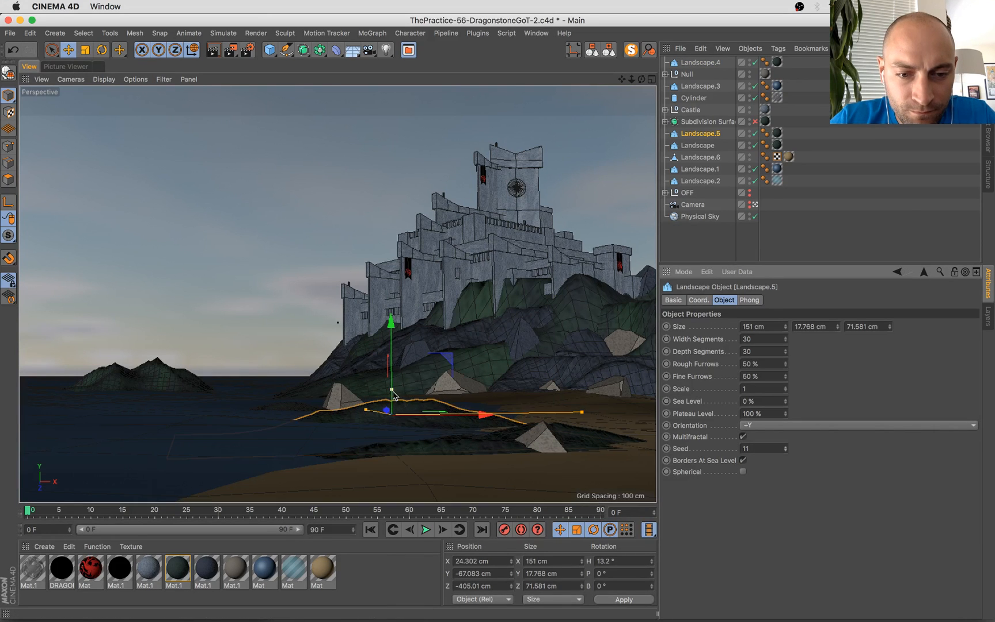
pyautogui.moveTo(392, 390); pyautogui.dragTo(392, 406)
pyautogui.moveTo(395, 353); pyautogui.dragTo(395, 356)
pyautogui.doubleClick(764, 340)
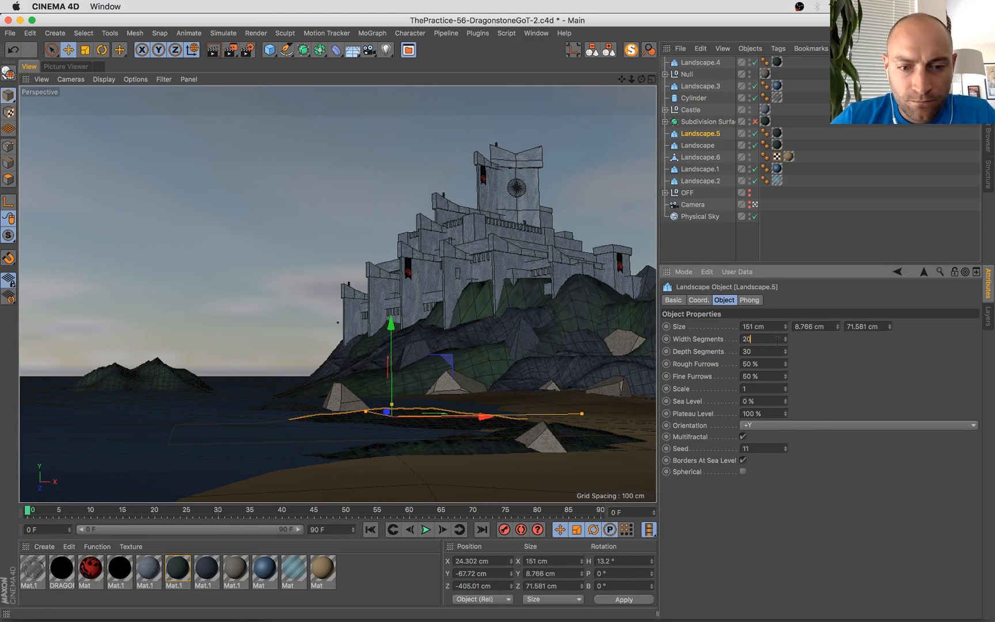
pyautogui.click(736, 490)
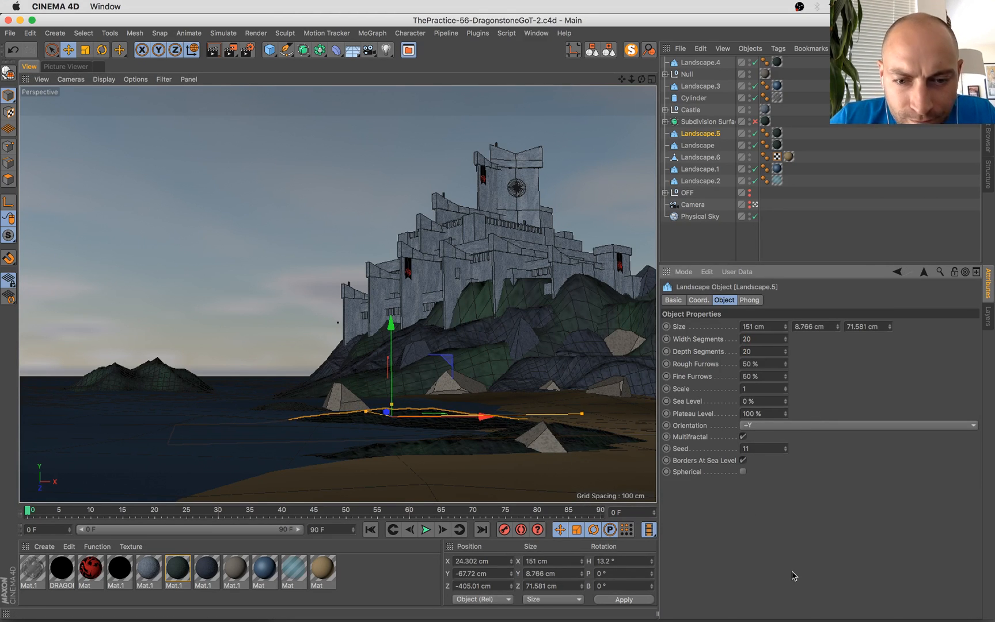
# Push Landscape.5 back to about Z -354 cm, lower it to about Y -68.5 cm, and save the scene
pyautogui.click(538, 444)
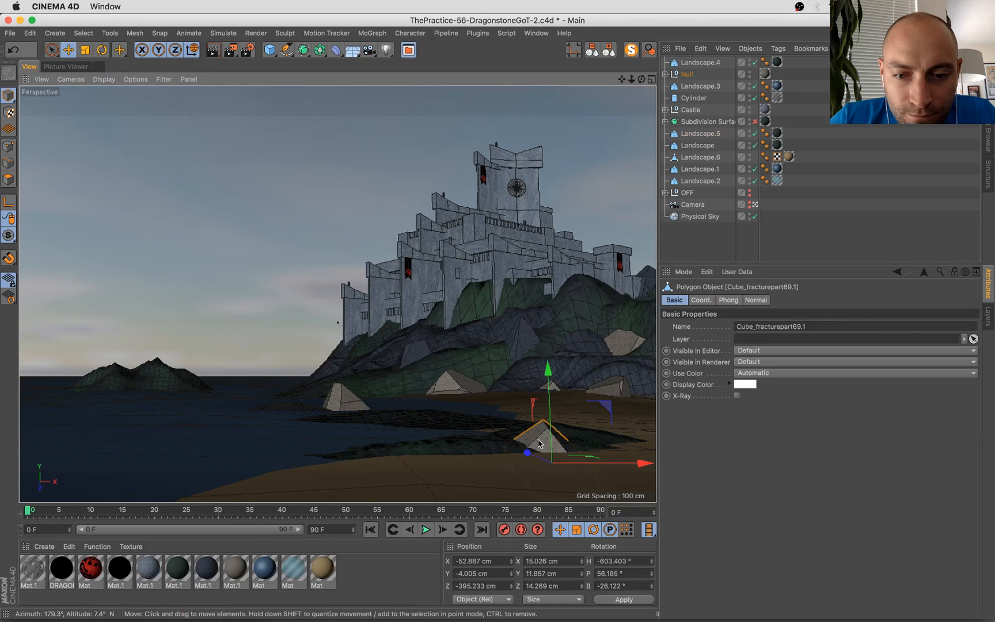
pyautogui.click(408, 417)
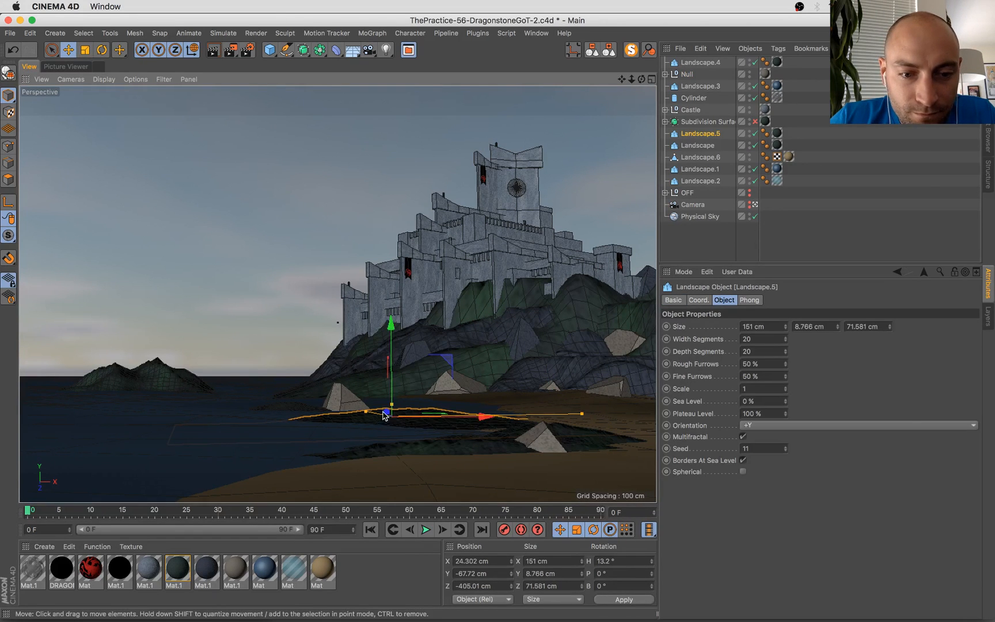
pyautogui.moveTo(384, 415); pyautogui.dragTo(380, 407)
pyautogui.moveTo(383, 323); pyautogui.dragTo(385, 330)
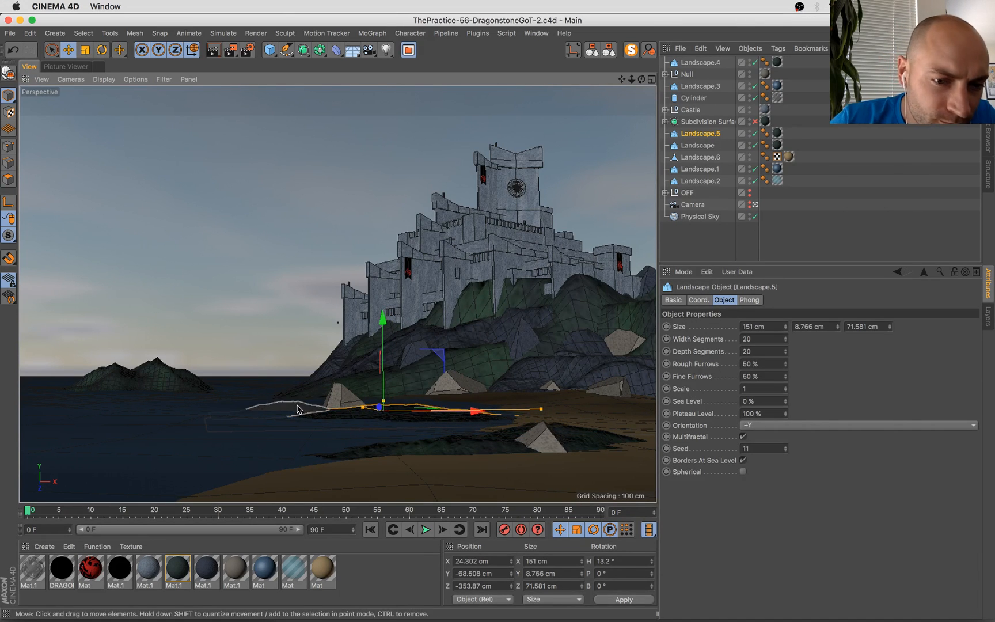
# Move the small landscape beside the shore rock to about Y -68.3, Z -272 cm
pyautogui.click(291, 407)
pyautogui.moveTo(294, 404); pyautogui.dragTo(294, 401)
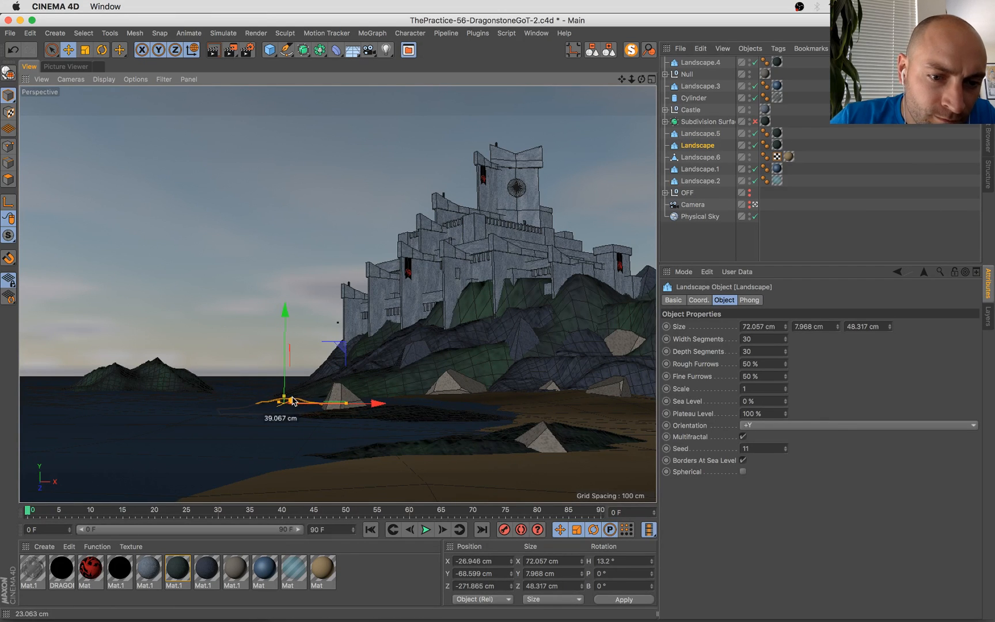
pyautogui.moveTo(285, 313); pyautogui.dragTo(285, 312)
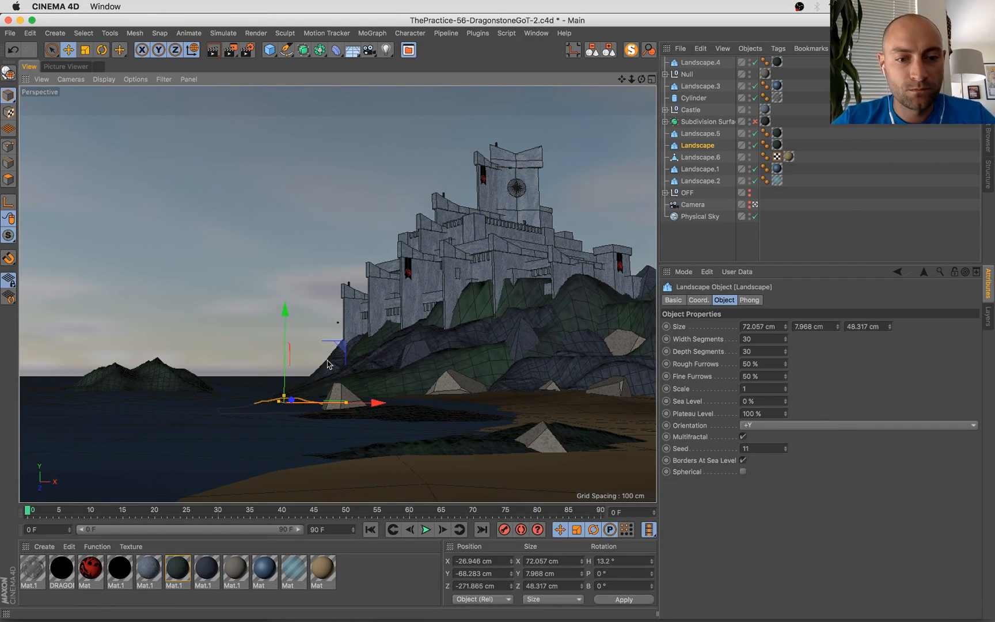
# Shift the small landscape beside the shore rock to about X -22.3 cm and nudge the foreground rock fragment to about Z -395 cm
pyautogui.moveTo(381, 406); pyautogui.dragTo(388, 404)
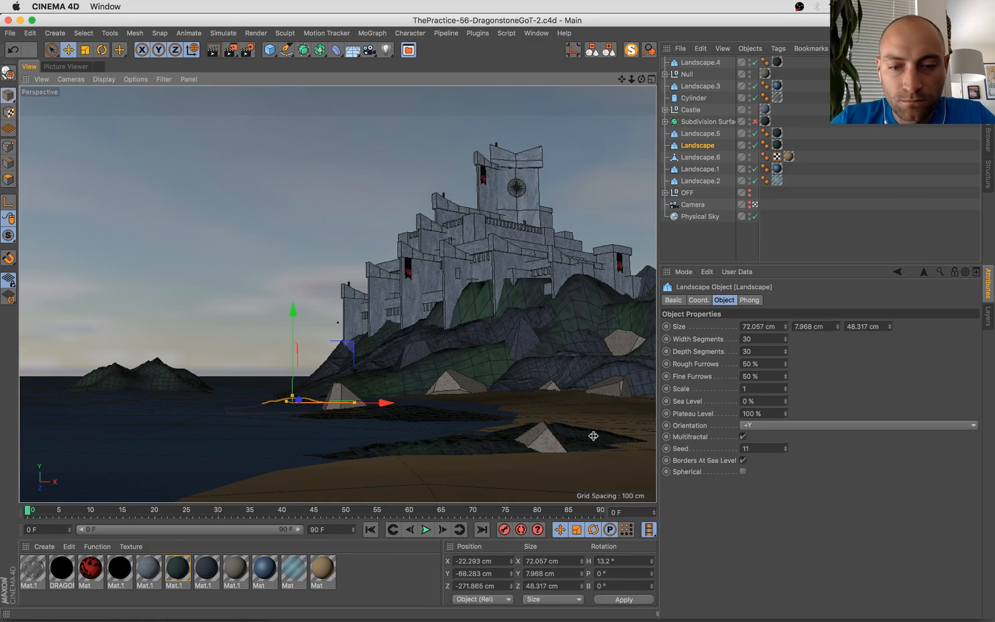
pyautogui.click(518, 448)
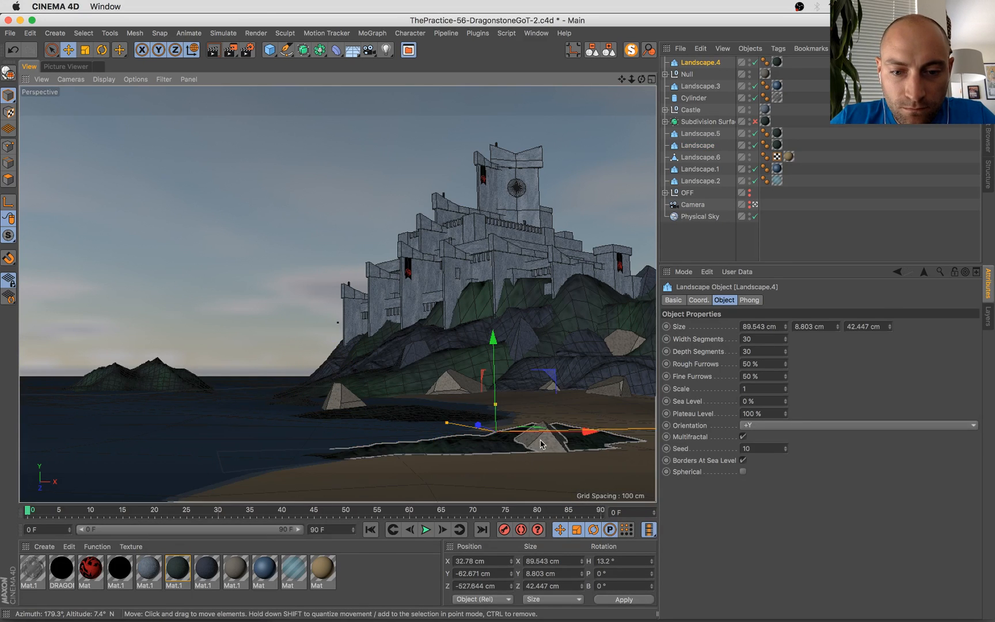
pyautogui.keyDown('shift'); pyautogui.click(512, 445); pyautogui.keyUp('shift')
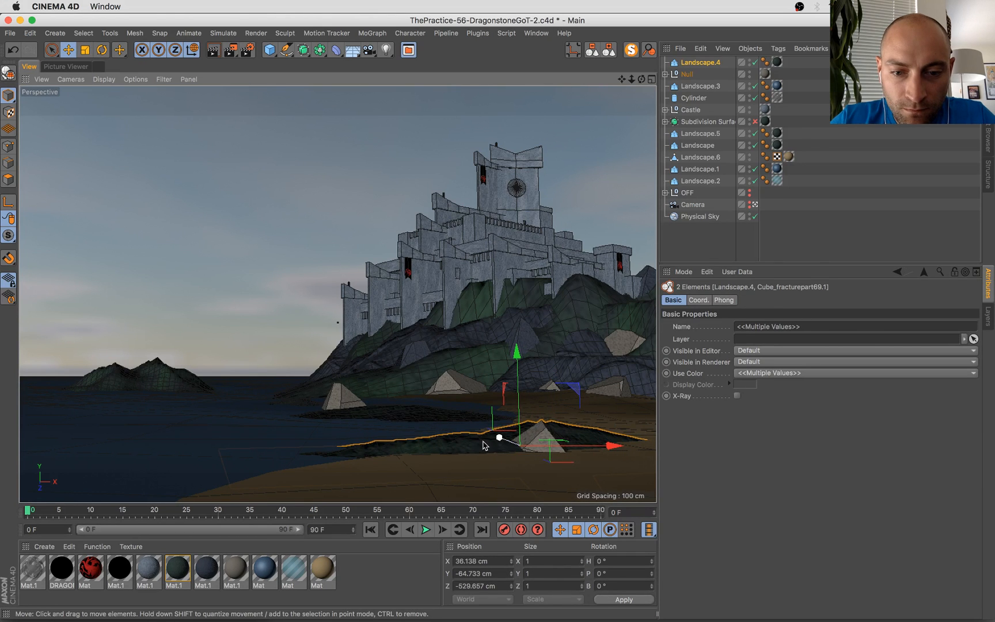
pyautogui.click(517, 446)
pyautogui.click(518, 447)
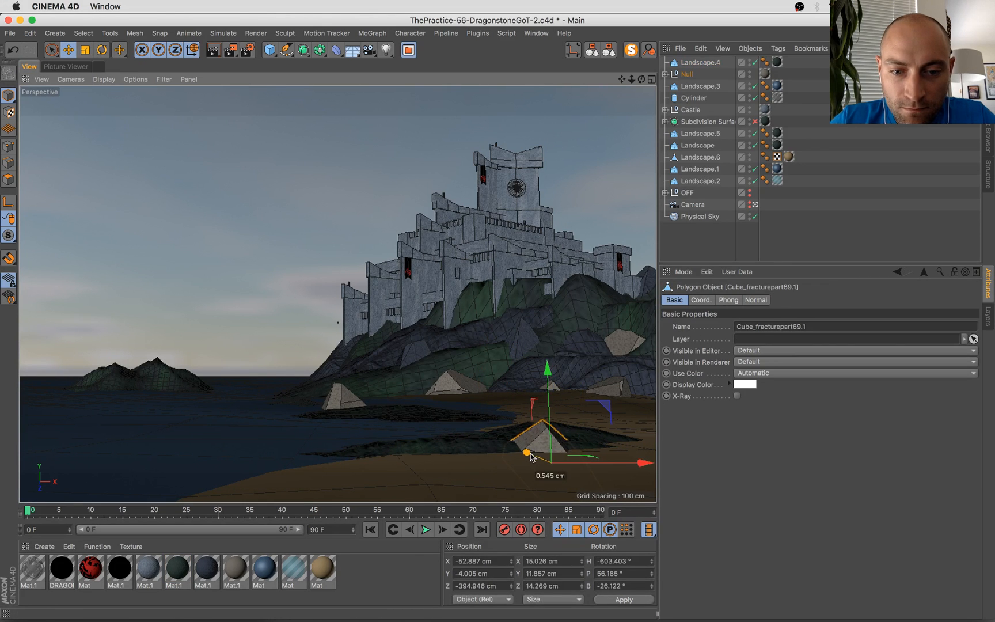
pyautogui.click(420, 413)
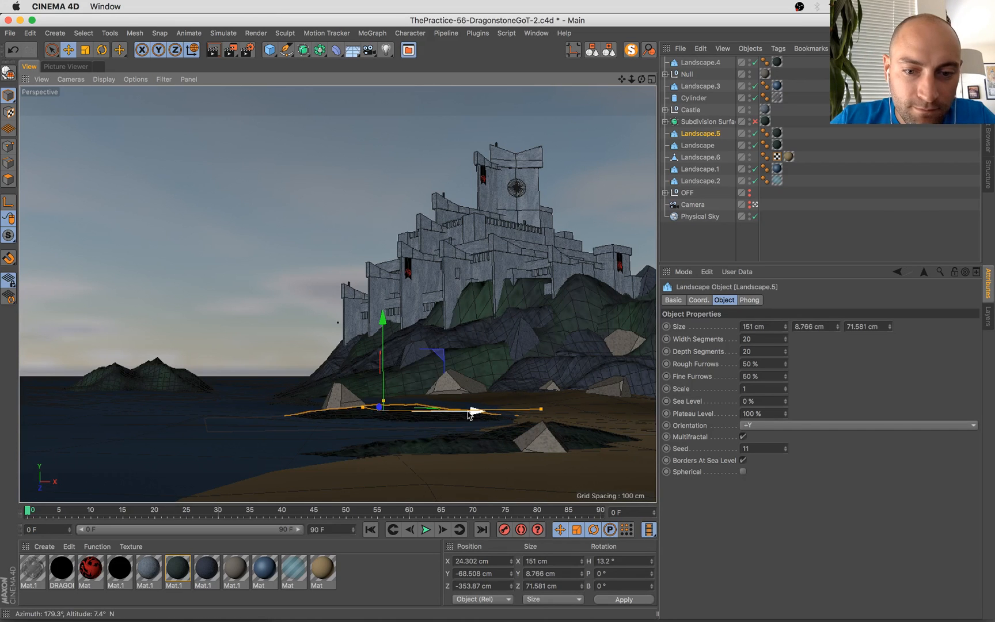
# Switch to Preview and study the reference images of Dragonstone castle, the coastline and the title-sequence island
pyautogui.click(71, 65)
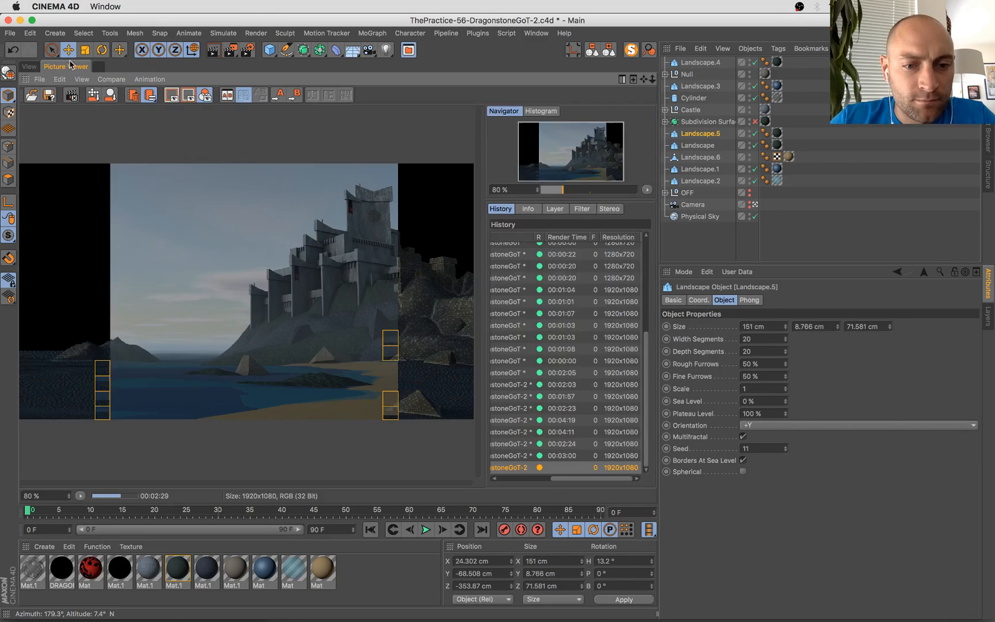
pyautogui.press('super+Tab')
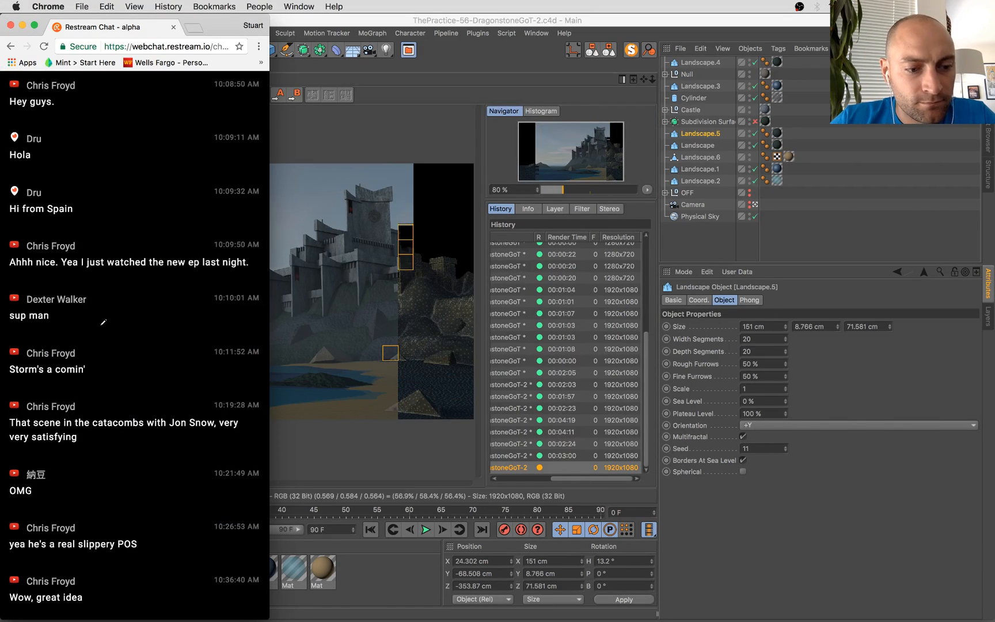
pyautogui.hotkey('ctrl', 'Up')
pyautogui.click(804, 275)
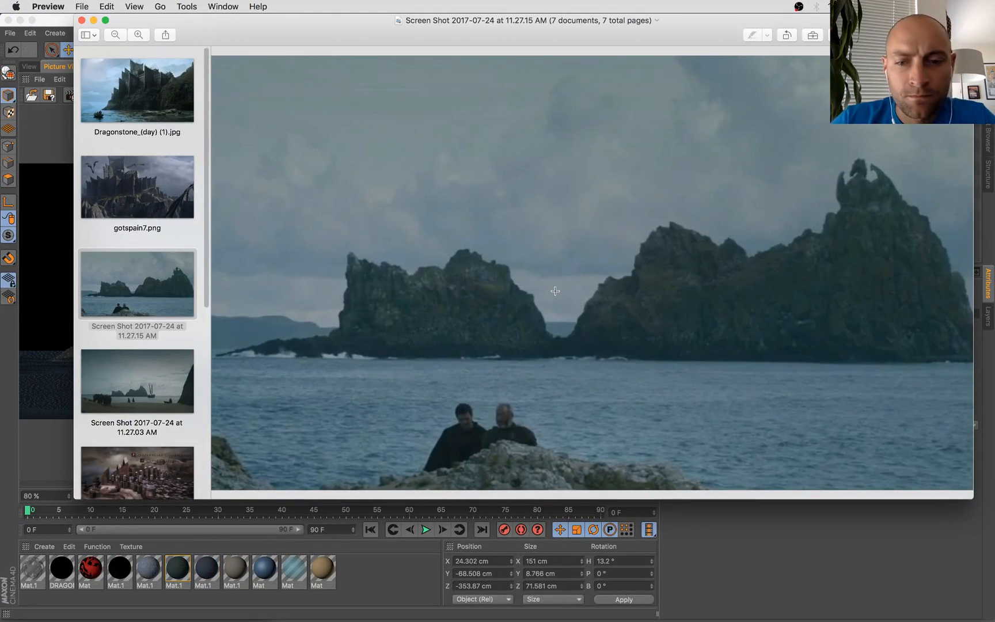
pyautogui.click(130, 86)
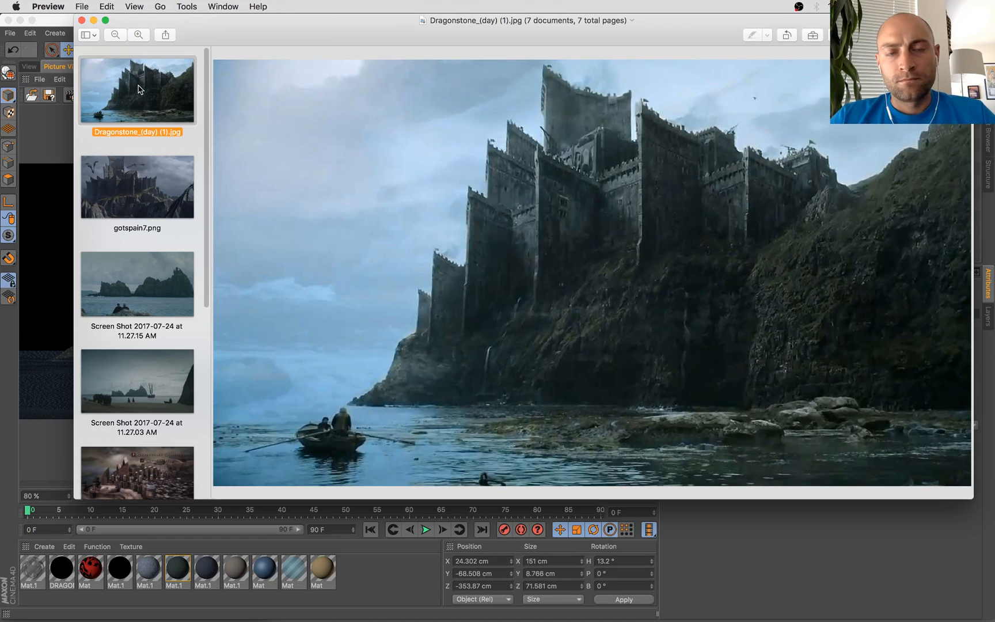
pyautogui.press('Down')
pyautogui.press('Down')
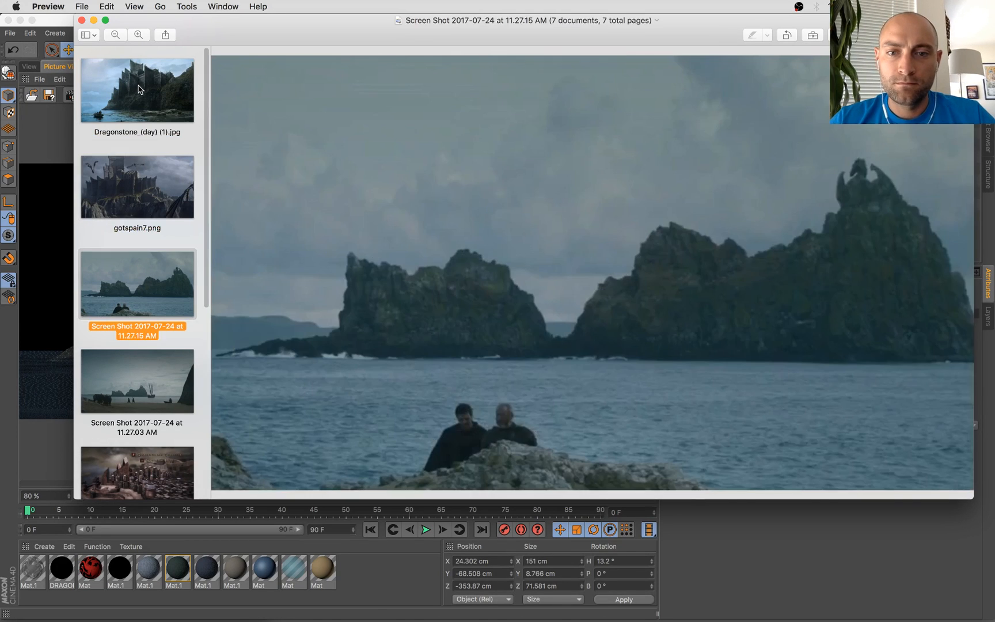
pyautogui.press('Up')
pyautogui.press('Up')
pyautogui.press('Down')
pyautogui.press('Down')
pyautogui.press('Down')
pyautogui.press('Down')
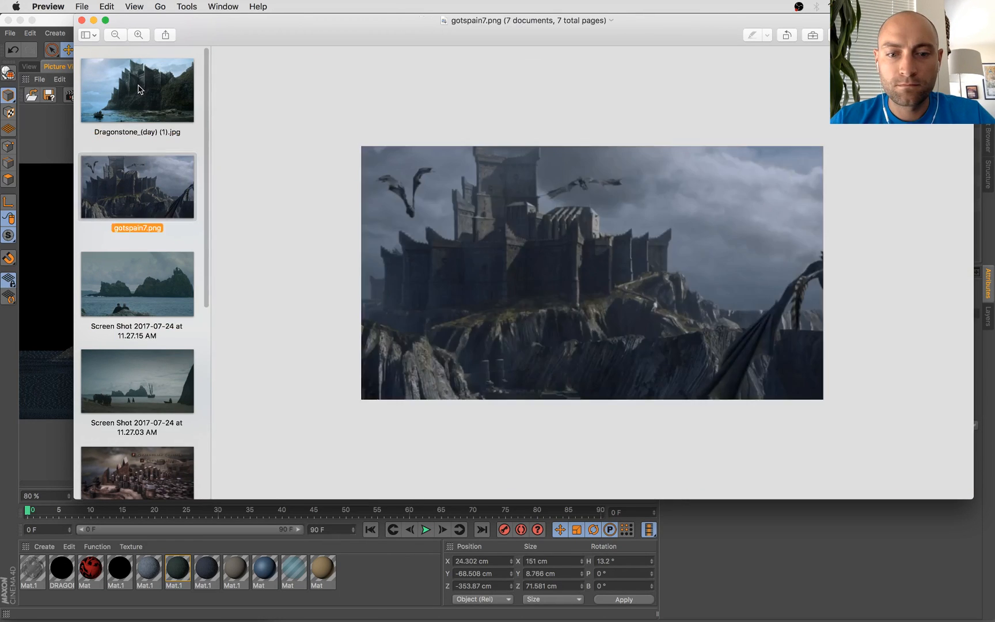
pyautogui.press('Down')
pyautogui.press('Down')
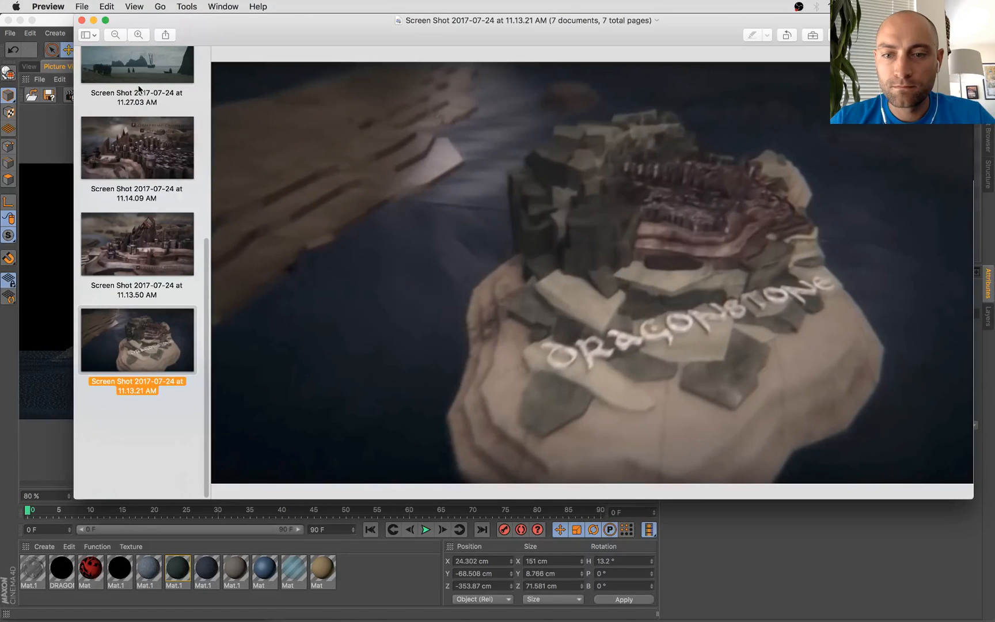
pyautogui.press('Up')
pyautogui.press('Up')
pyautogui.press('Up')
pyautogui.press('Up')
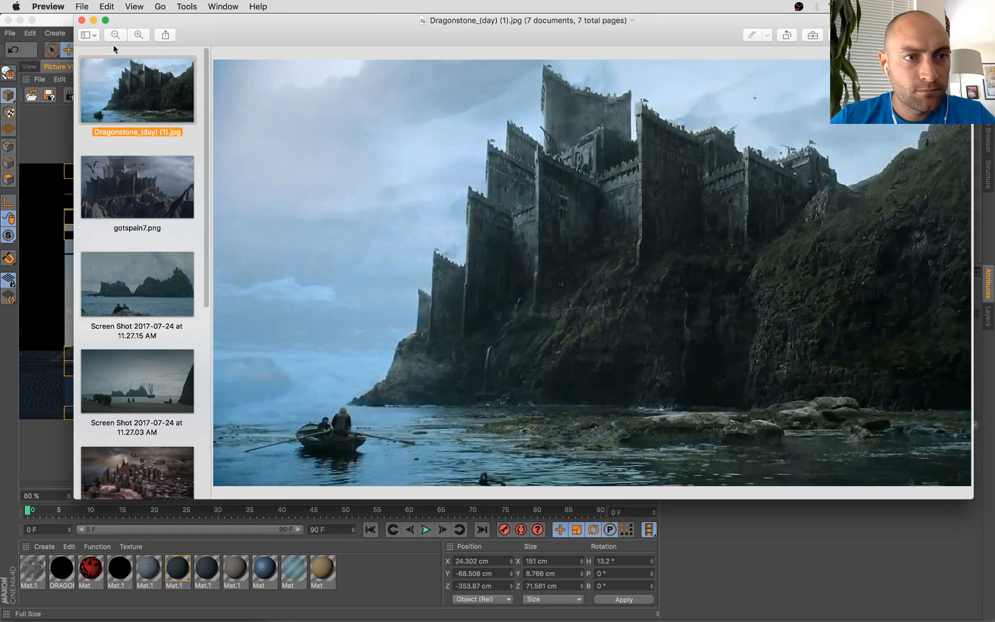
# Return to Cinema 4D and compare the running render with the previous renders in the history
pyautogui.click(27, 168)
pyautogui.scroll(-1, 312, 345)
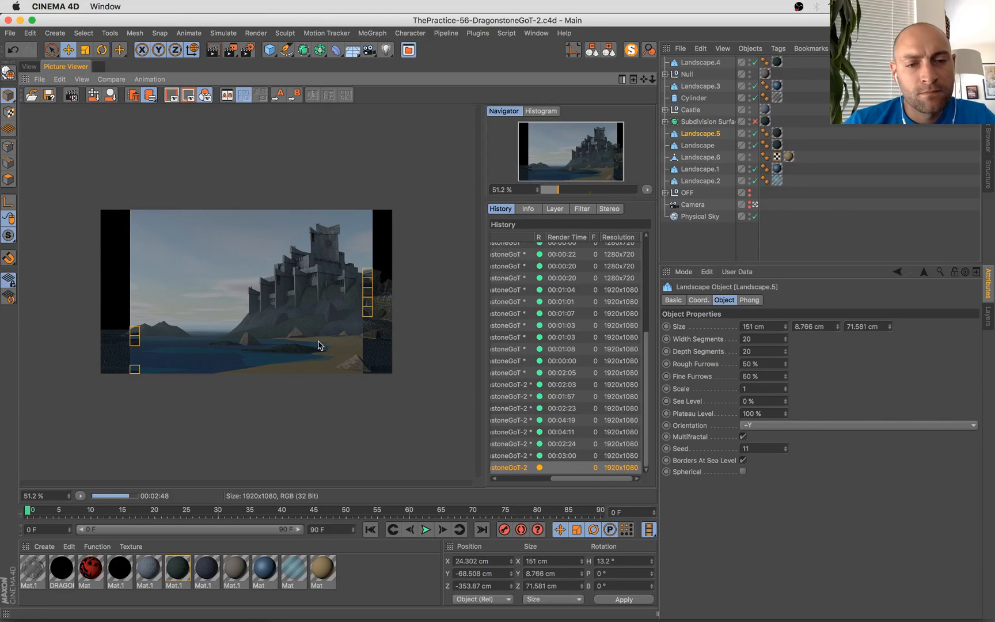
pyautogui.scroll(2, 320, 350)
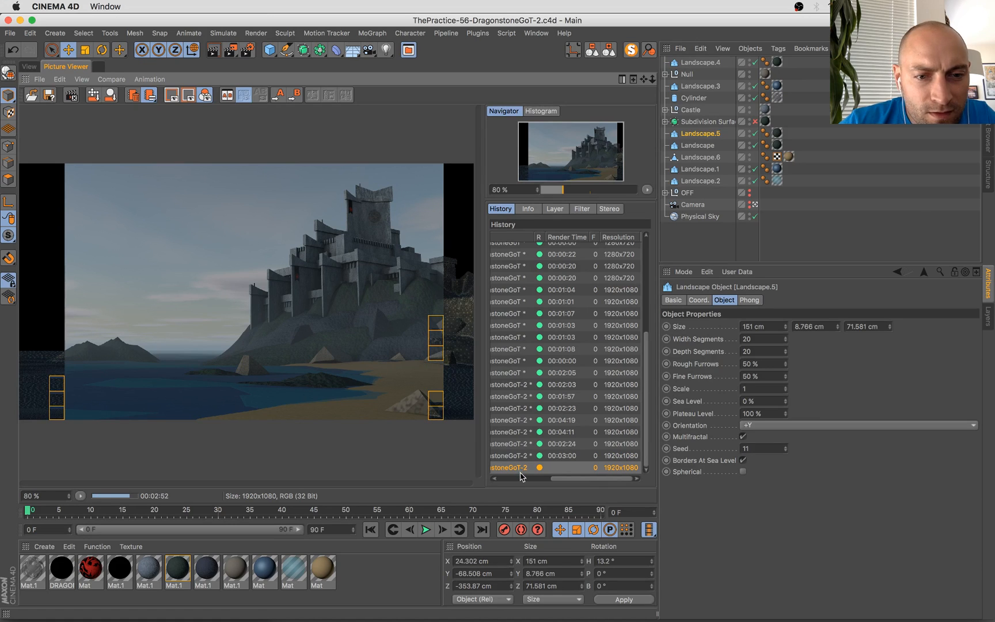
pyautogui.press('Up')
pyautogui.press('Up')
pyautogui.press('Up')
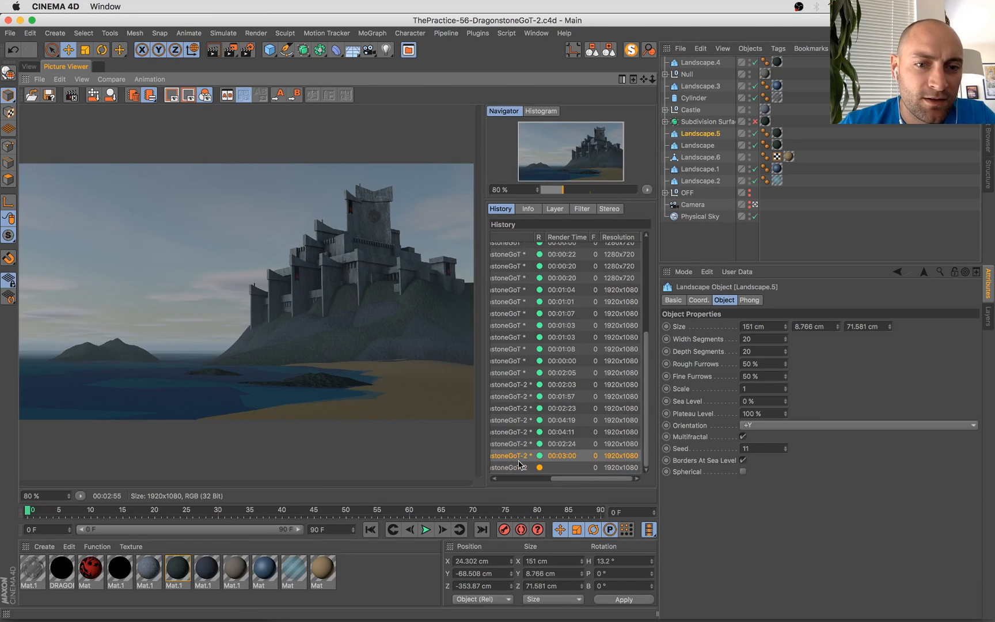
pyautogui.press('Down')
pyautogui.press('Down')
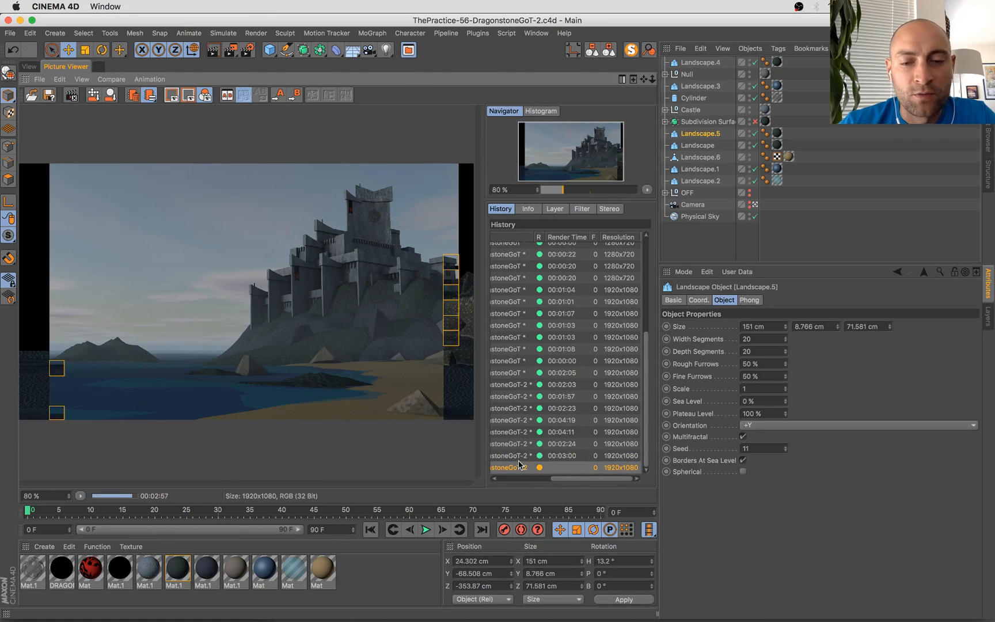
pyautogui.press('Up')
pyautogui.press('Down')
pyautogui.press('Down')
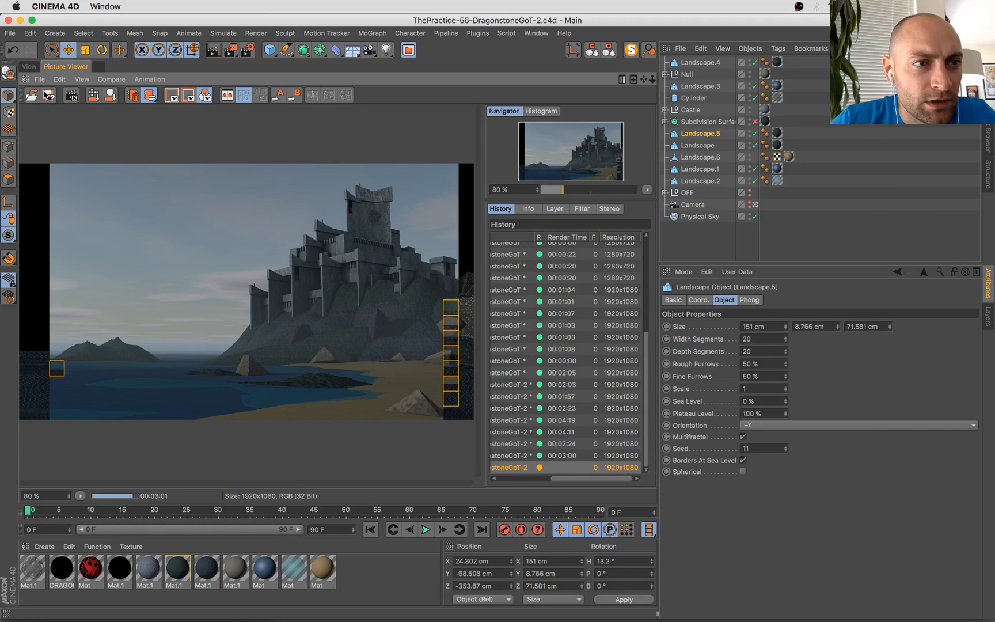
# Duplicate the rock fragment at the castle hill's foot toward the shore and rotate the copy to a heading of about 35.6°
pyautogui.click(30, 67)
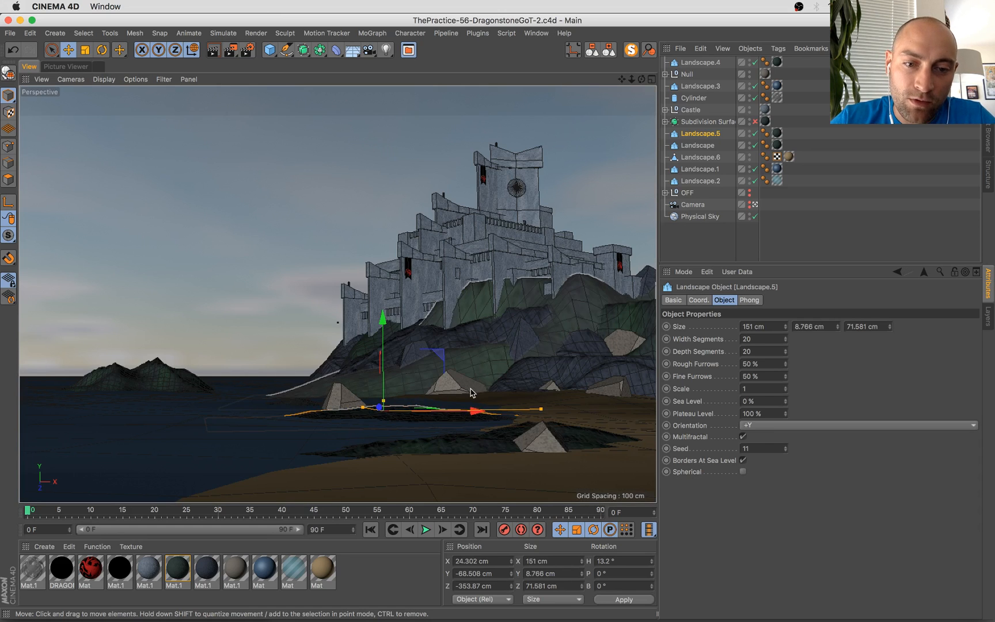
pyautogui.click(446, 391)
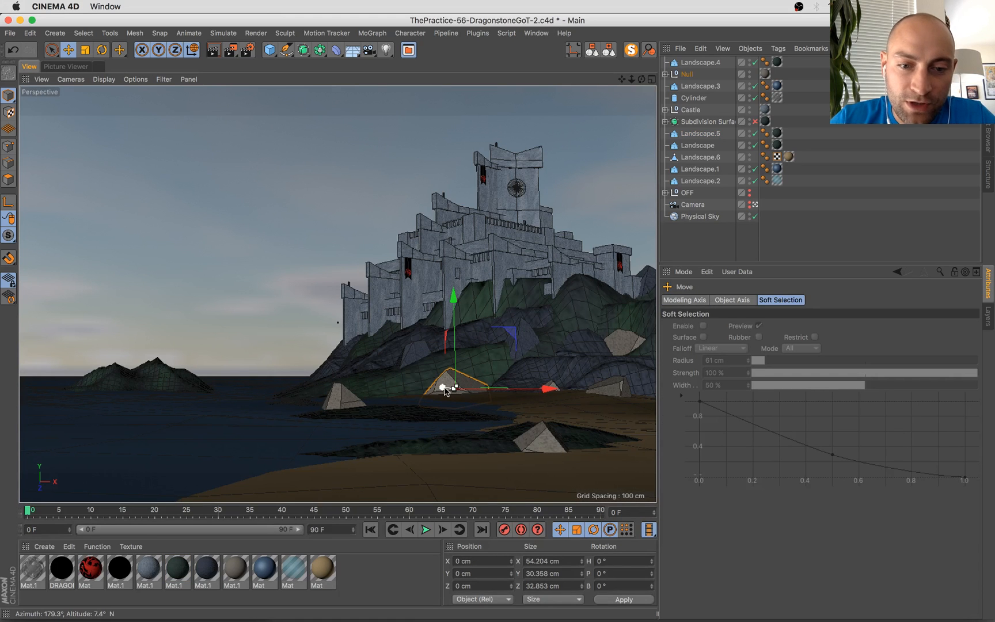
pyautogui.moveTo(445, 390); pyautogui.dragTo(467, 344)
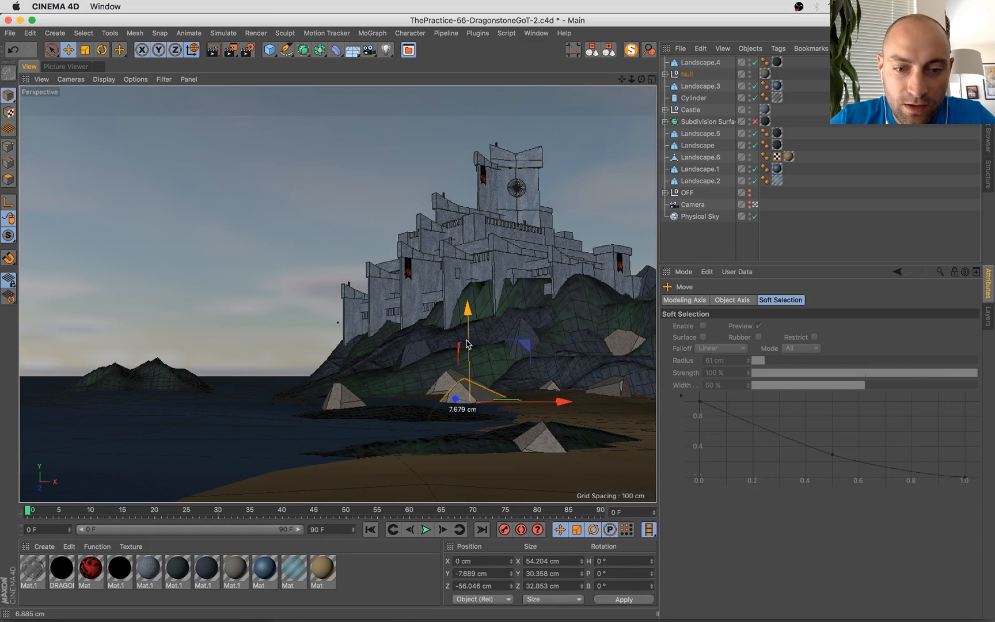
pyautogui.press('r')
pyautogui.moveTo(490, 402); pyautogui.dragTo(518, 399)
# Place the copied rock at about X 8, Y -4.3, Z -32.6 cm, scaled down to about 34 x 19 x 20 cm
pyautogui.press('e')
pyautogui.moveTo(456, 399); pyautogui.dragTo(444, 398)
pyautogui.moveTo(544, 401); pyautogui.dragTo(556, 406)
pyautogui.press('t')
pyautogui.moveTo(473, 329); pyautogui.dragTo(471, 441)
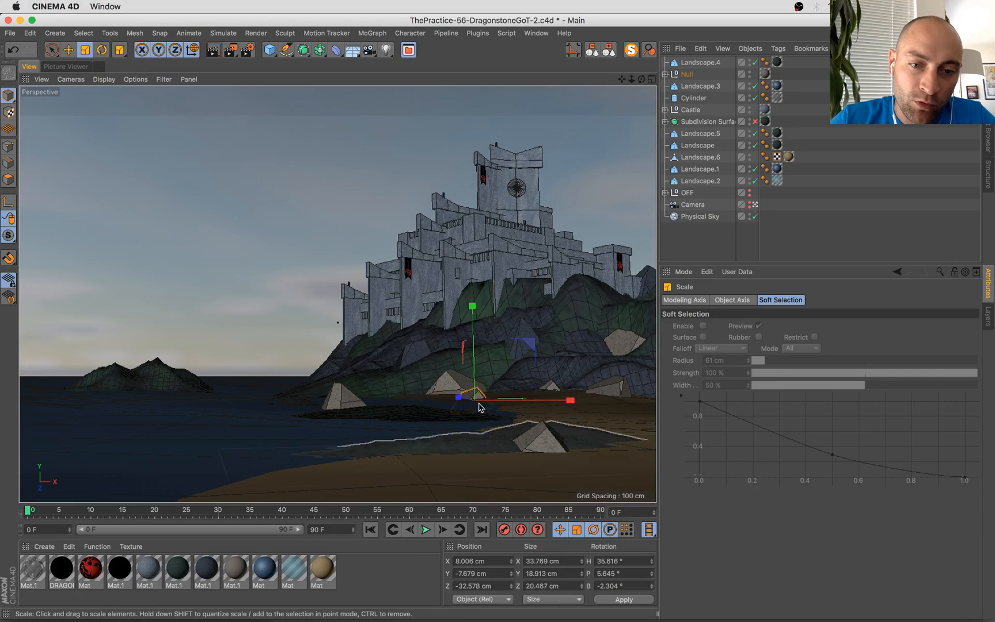
pyautogui.press('e')
pyautogui.moveTo(473, 403); pyautogui.dragTo(473, 396)
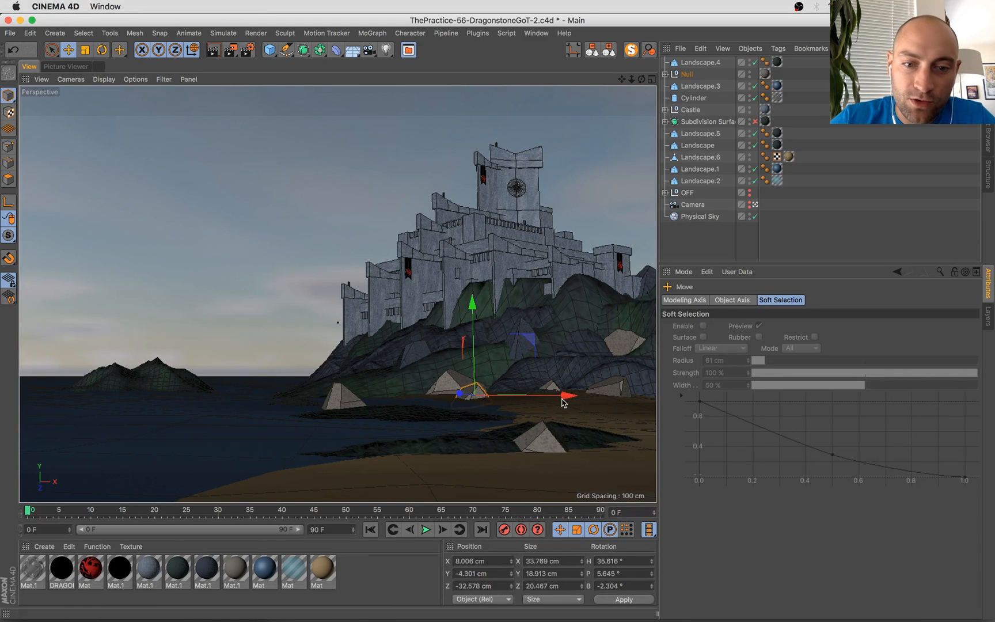
# Duplicate the small rock along the X axis, placing the copy at about X 0.8 cm
pyautogui.moveTo(563, 402); pyautogui.dragTo(553, 397)
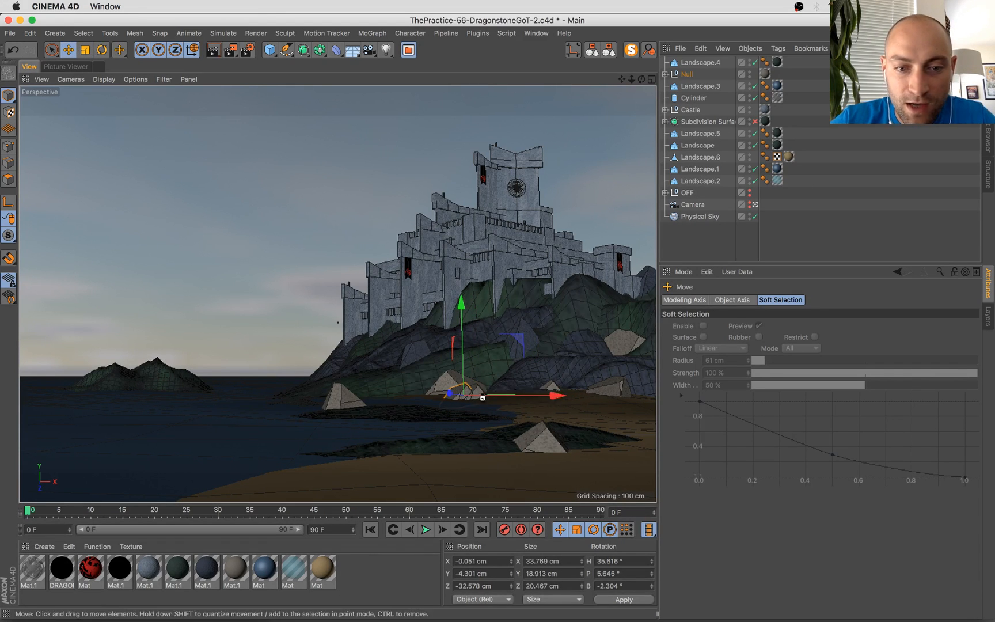
pyautogui.press('super+z')
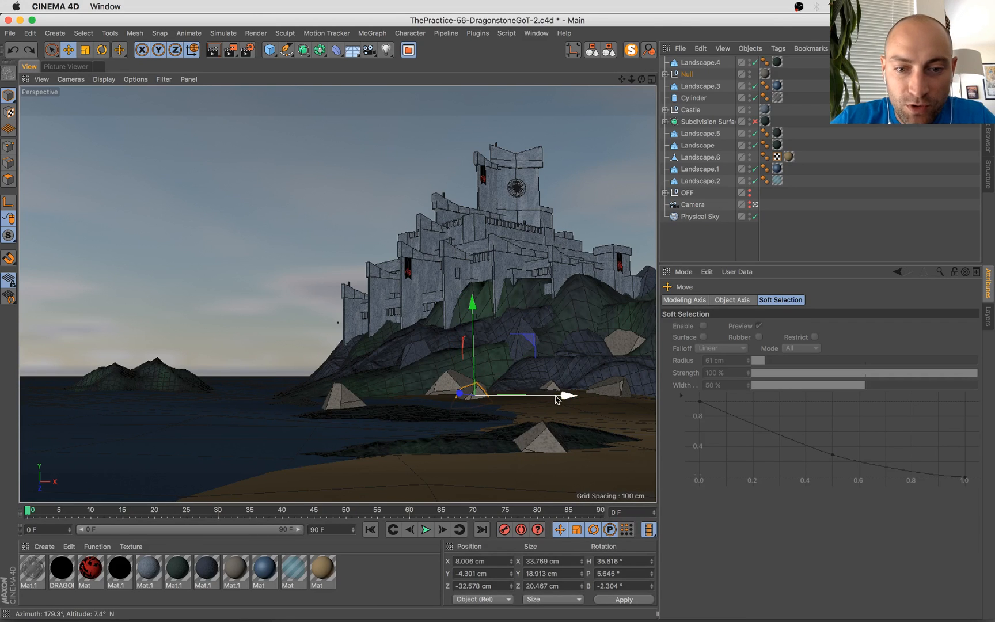
pyautogui.moveTo(553, 398); pyautogui.dragTo(551, 397)
# Move both small rocks together to about Z -164 cm and stretch them to about 20.6 cm high
pyautogui.keyDown('shift'); pyautogui.click(461, 397); pyautogui.keyUp('shift')
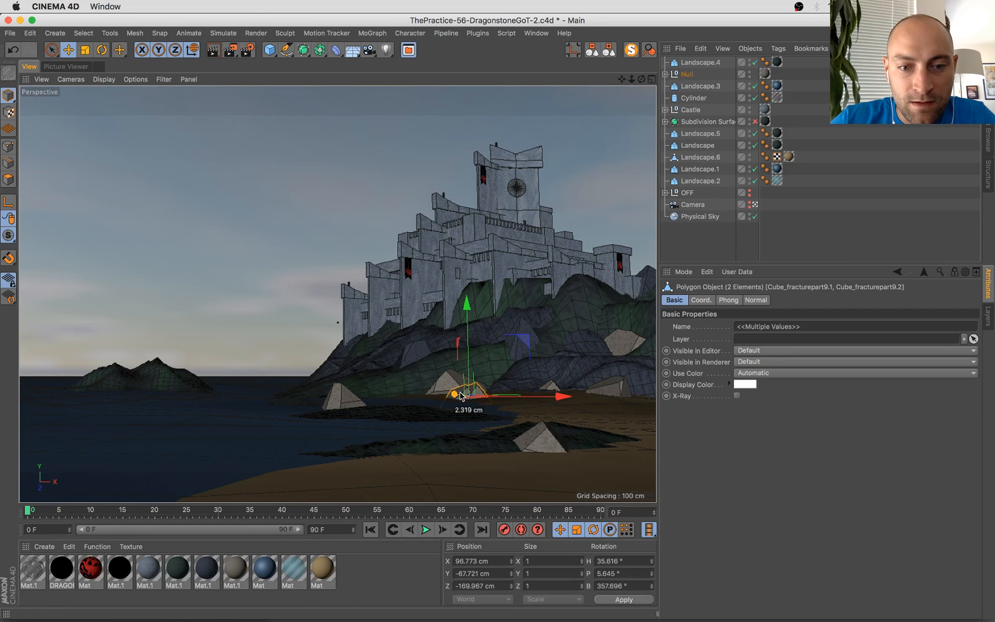
pyautogui.moveTo(461, 396); pyautogui.dragTo(459, 399)
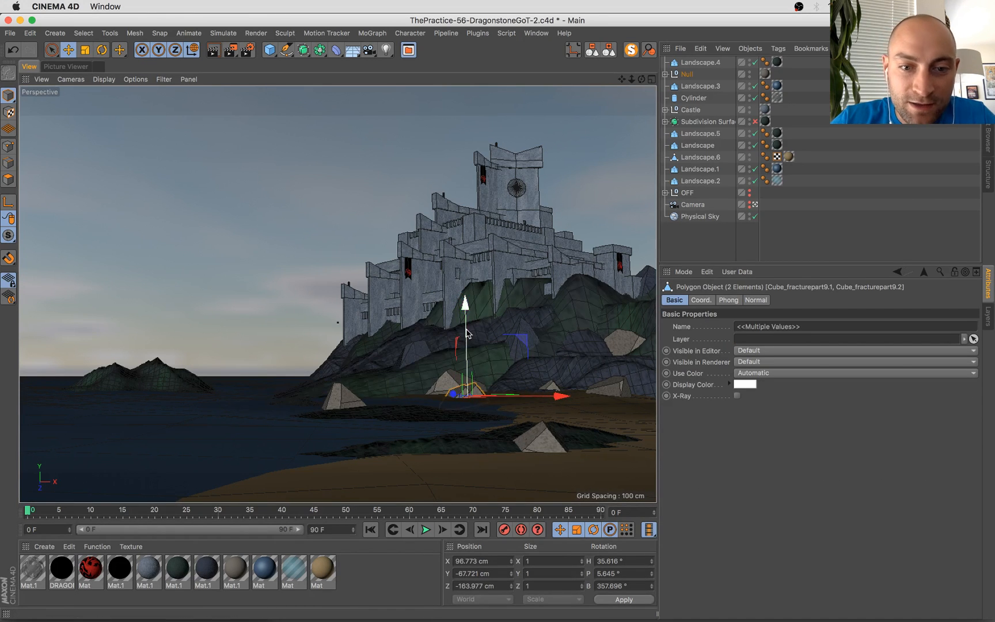
pyautogui.press('t')
pyautogui.moveTo(466, 320); pyautogui.dragTo(466, 316)
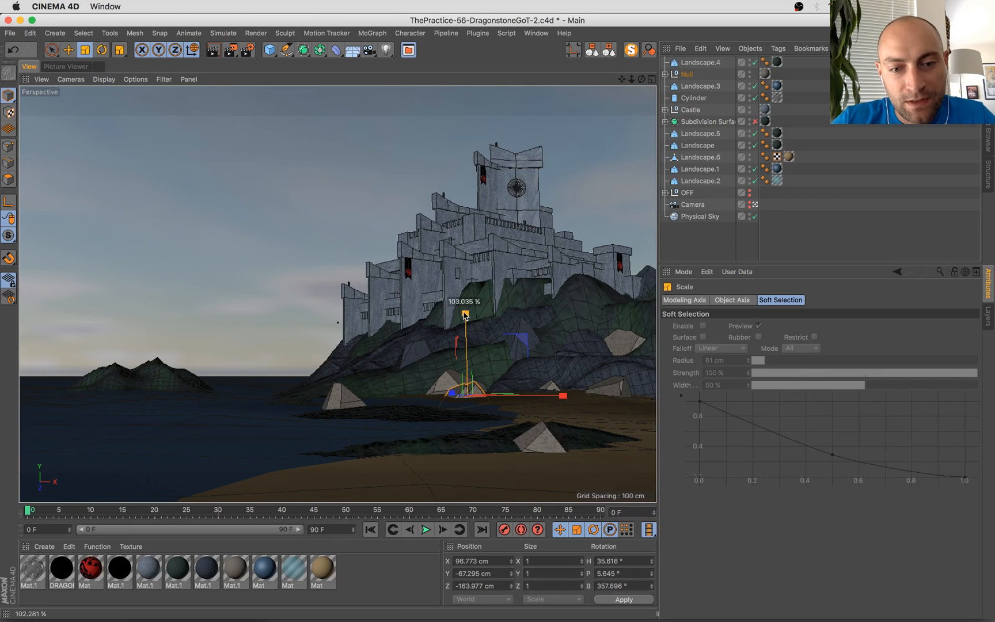
pyautogui.press('e')
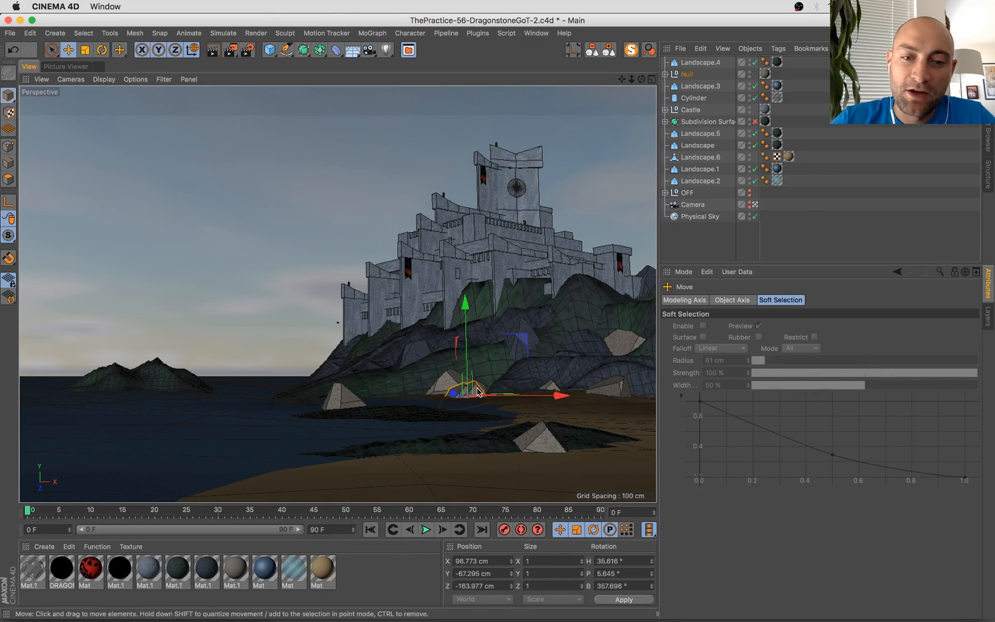
# Spread the two small rocks apart, one to about X 10.1, Z -24.3 cm and the other to about X -1, Z -19.6 cm
pyautogui.click(516, 398)
pyautogui.moveTo(515, 397); pyautogui.dragTo(521, 398)
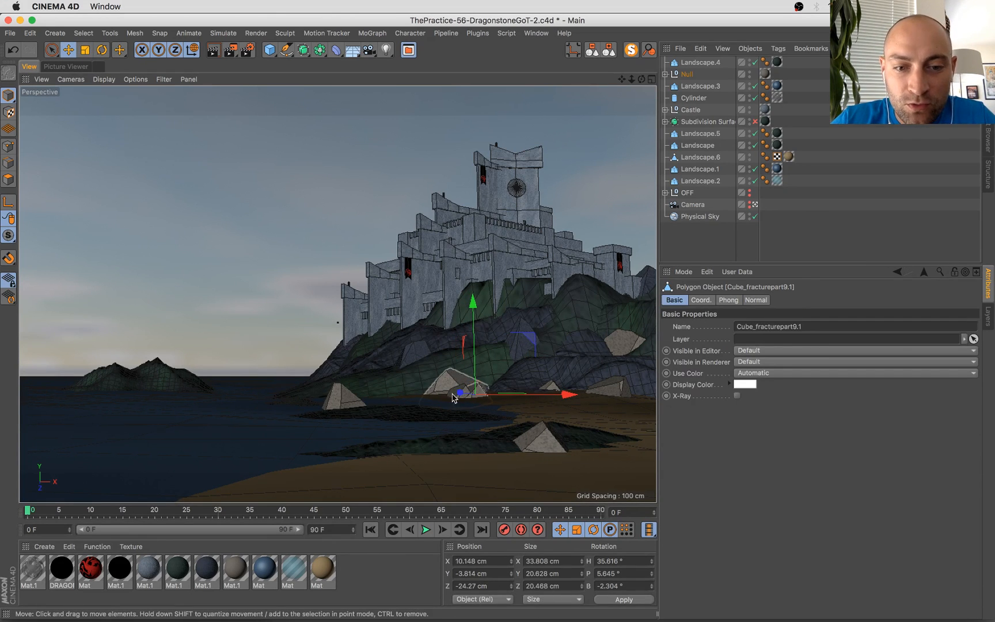
pyautogui.click(454, 400)
pyautogui.moveTo(452, 397); pyautogui.dragTo(452, 397)
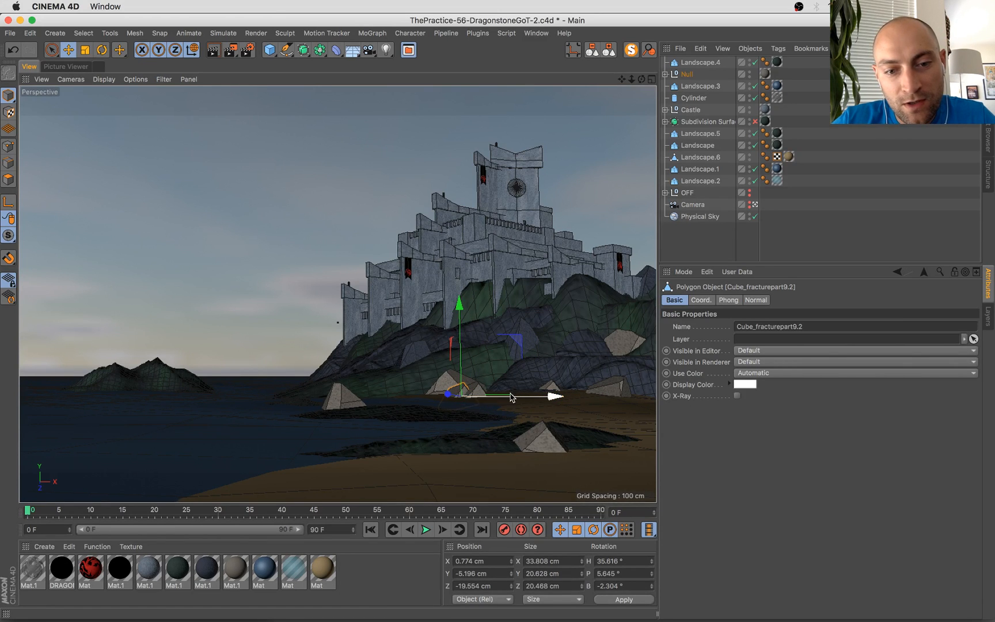
pyautogui.moveTo(511, 398); pyautogui.dragTo(490, 397)
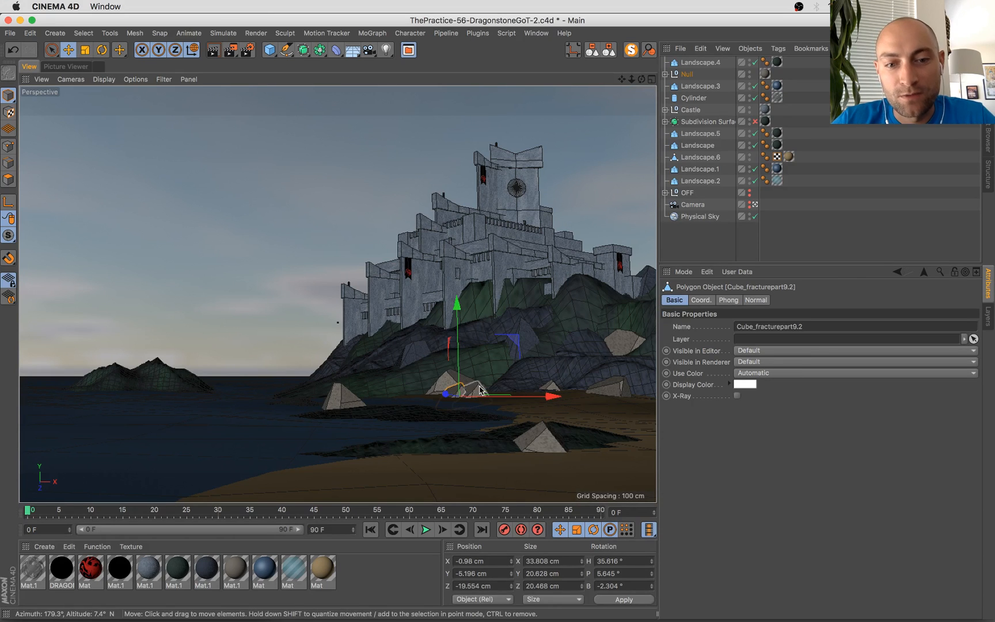
# Move both small rocks together to about X 100, Y -66.9 cm in world coordinates and save the scene
pyautogui.keyDown('shift'); pyautogui.click(480, 390); pyautogui.keyUp('shift')
pyautogui.moveTo(465, 344); pyautogui.dragTo(465, 343)
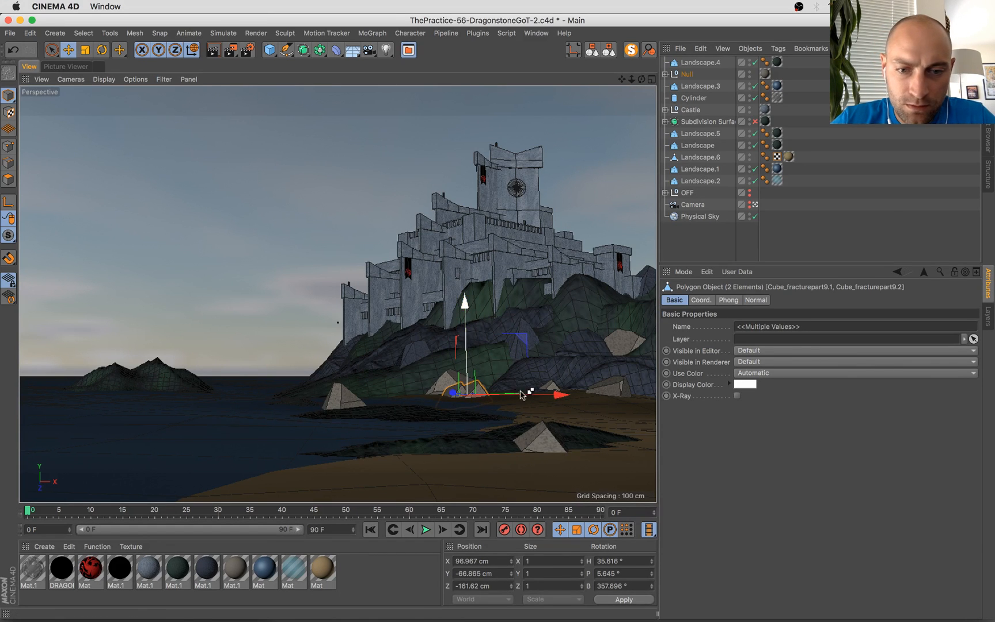
pyautogui.moveTo(537, 398); pyautogui.dragTo(555, 395)
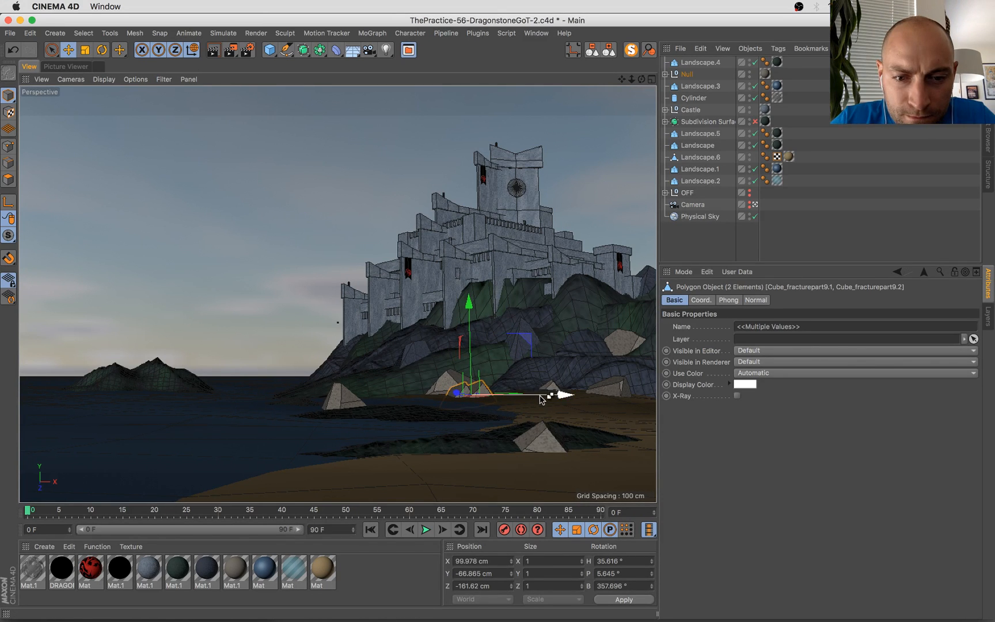
pyautogui.click(295, 262)
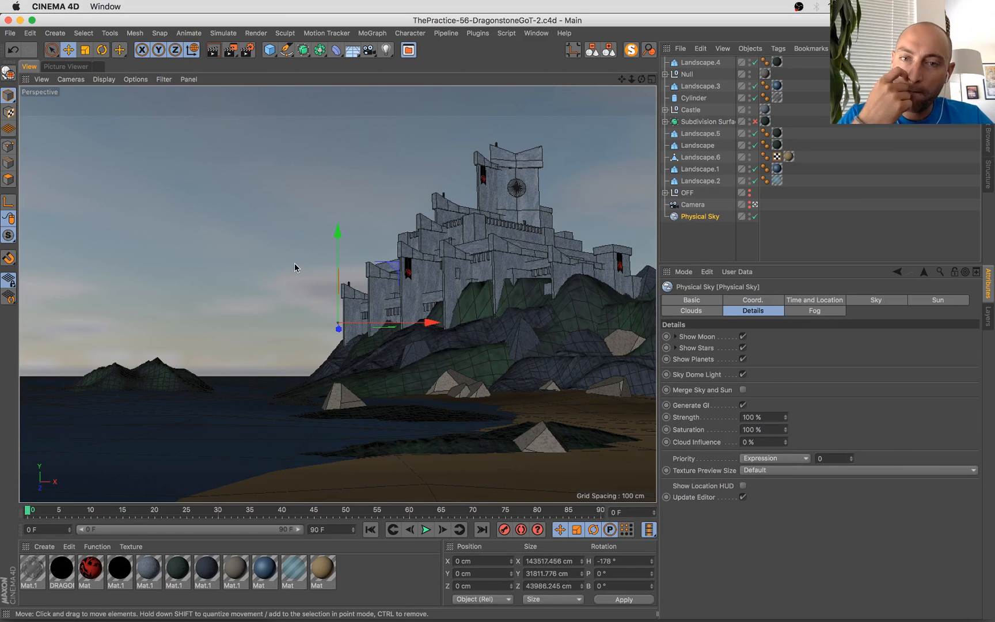
# Examine the latest 1920x1080 render up close, checking the castle walls, the distant island and the rocky slope
pyautogui.press('super+Tab')
pyautogui.press('super+Tab')
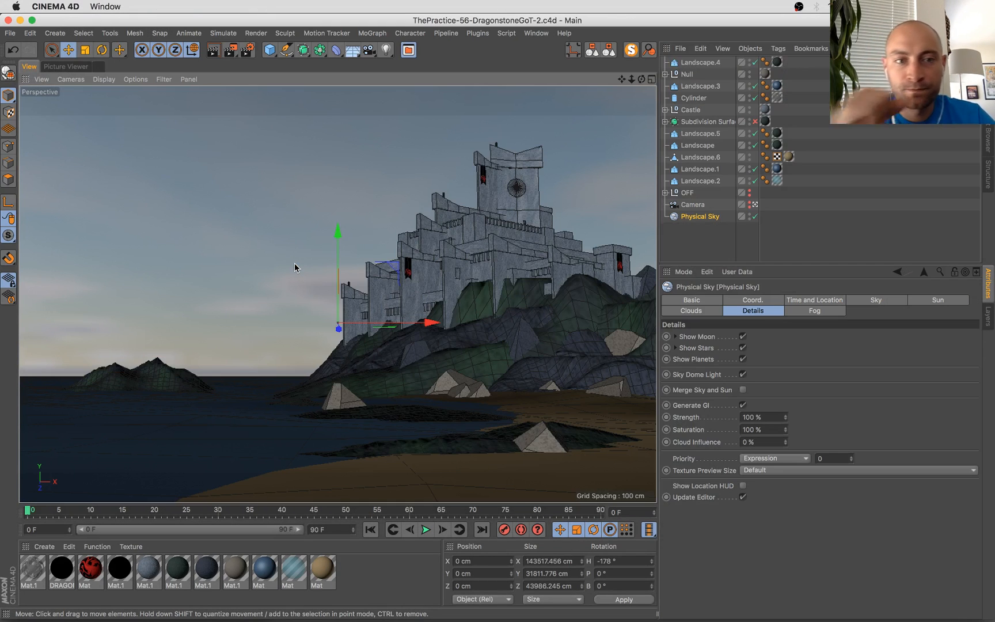
pyautogui.click(88, 67)
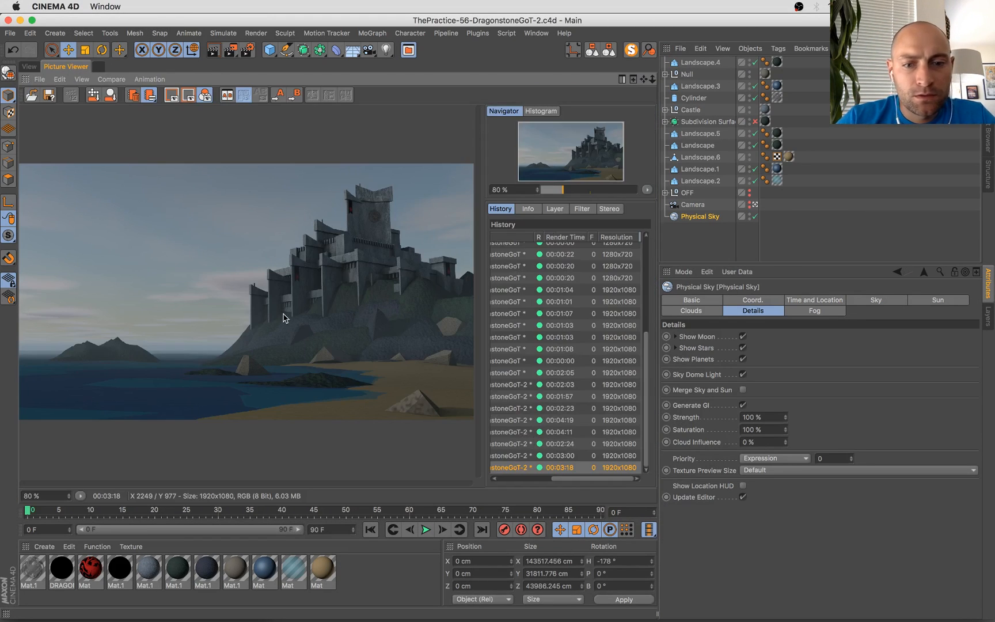
pyautogui.scroll(8, 273, 242)
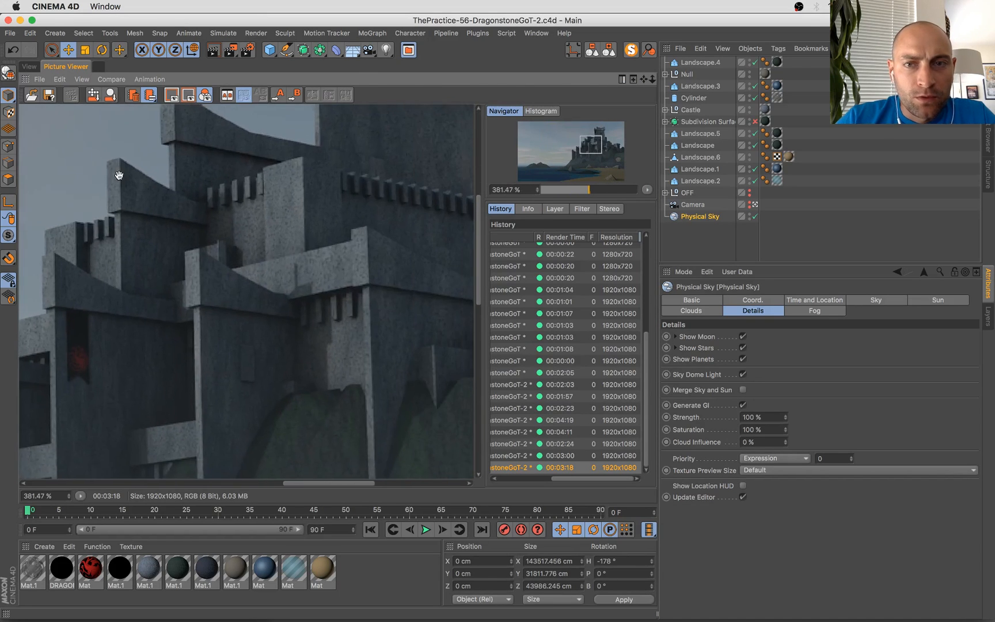
pyautogui.scroll(-10, 224, 212)
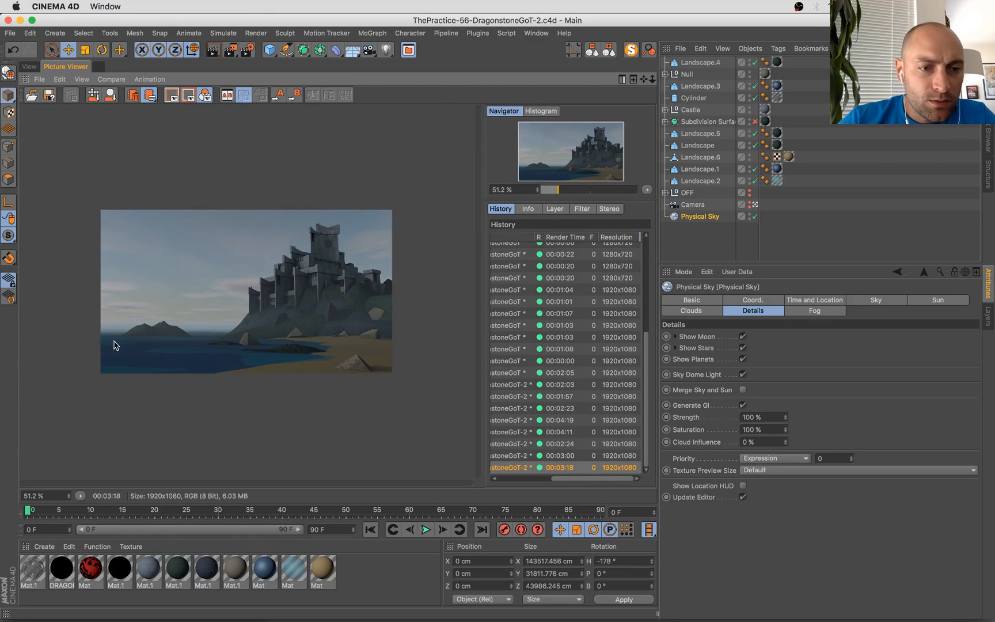
pyautogui.scroll(8, 113, 346)
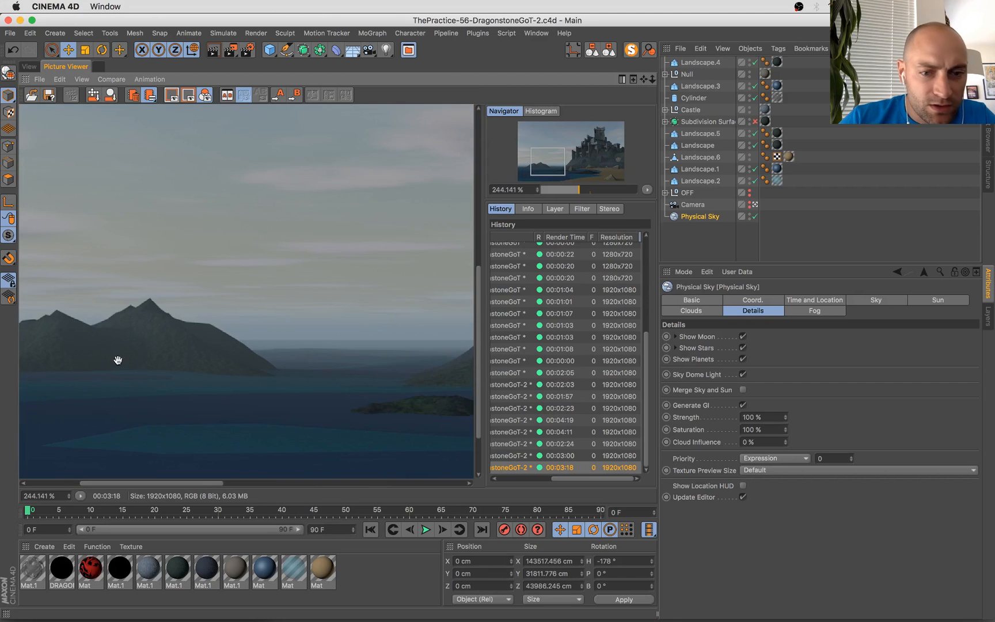
pyautogui.moveTo(118, 360); pyautogui.dragTo(118, 327)
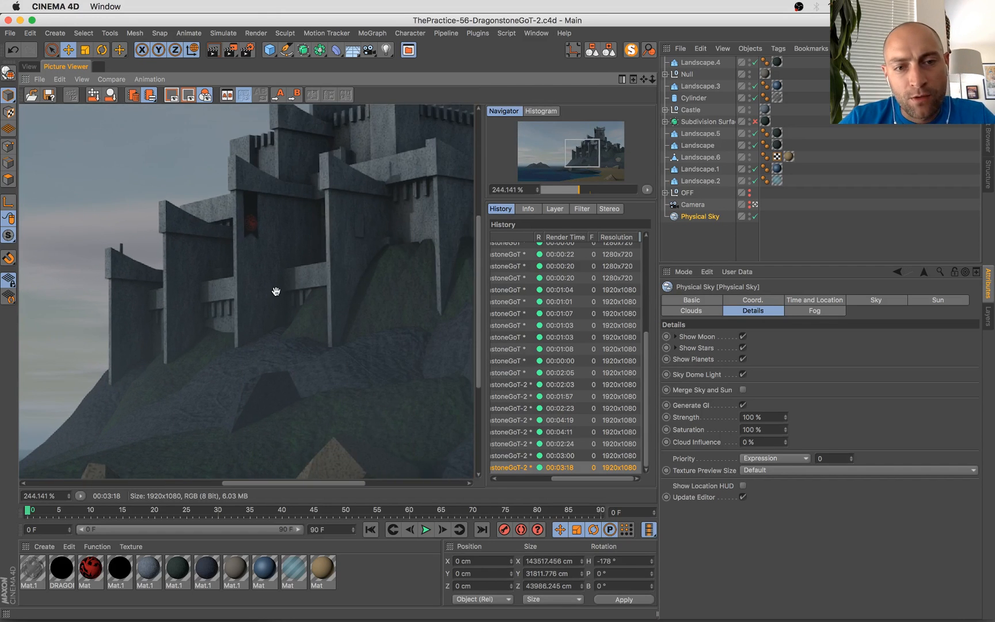
pyautogui.scroll(-3, 275, 291)
pyautogui.moveTo(366, 252); pyautogui.dragTo(345, 230)
pyautogui.scroll(2, 368, 280)
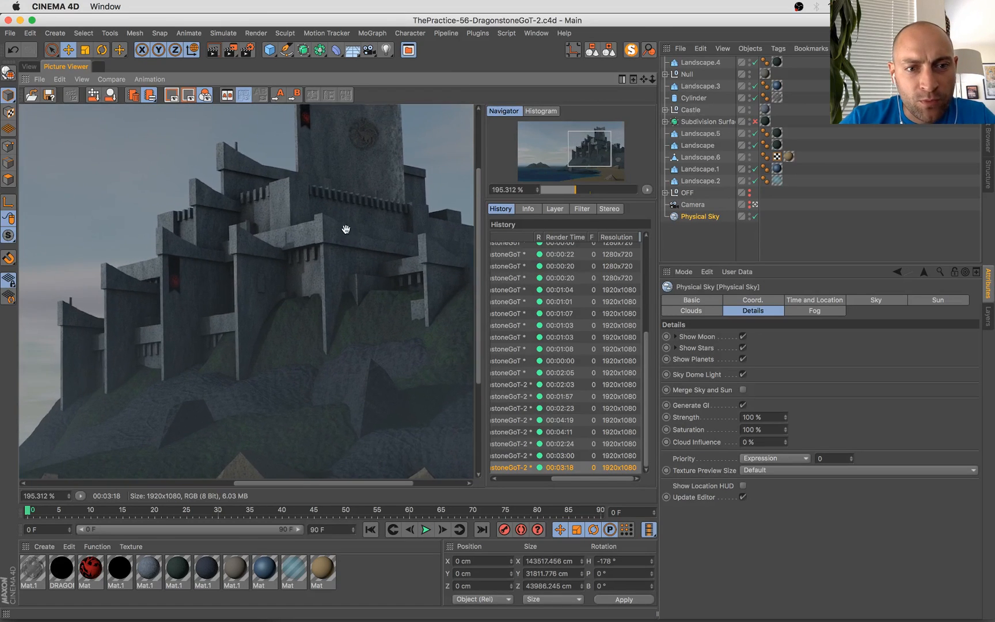
pyautogui.scroll(-1, 378, 195)
pyautogui.scroll(-1, 267, 207)
pyautogui.scroll(-1, 252, 272)
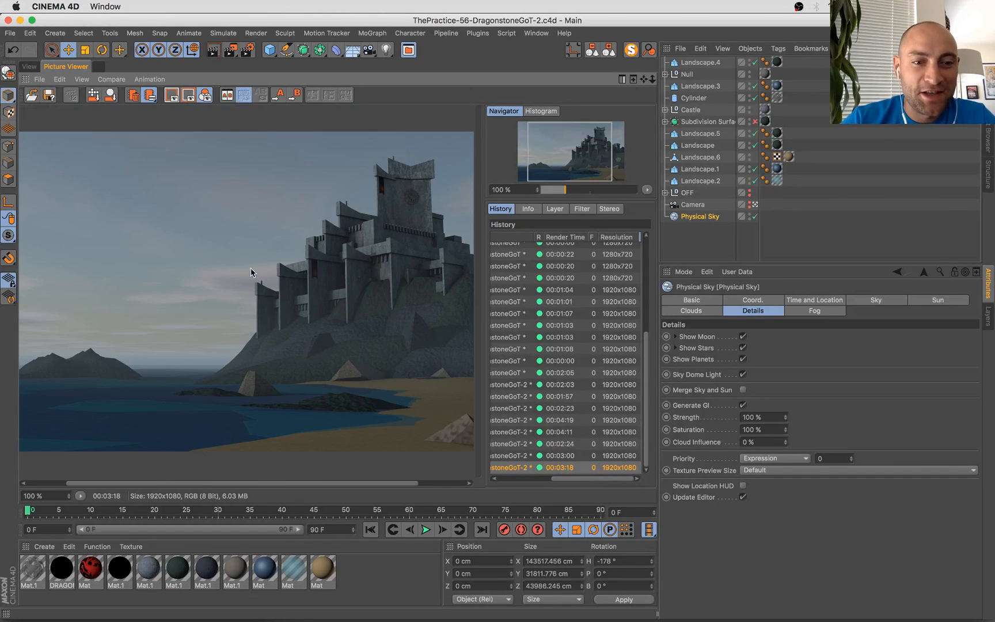
# Look at the viewport scene, then inspect the render's main tower with its dragon emblem and the distant island
pyautogui.click(29, 66)
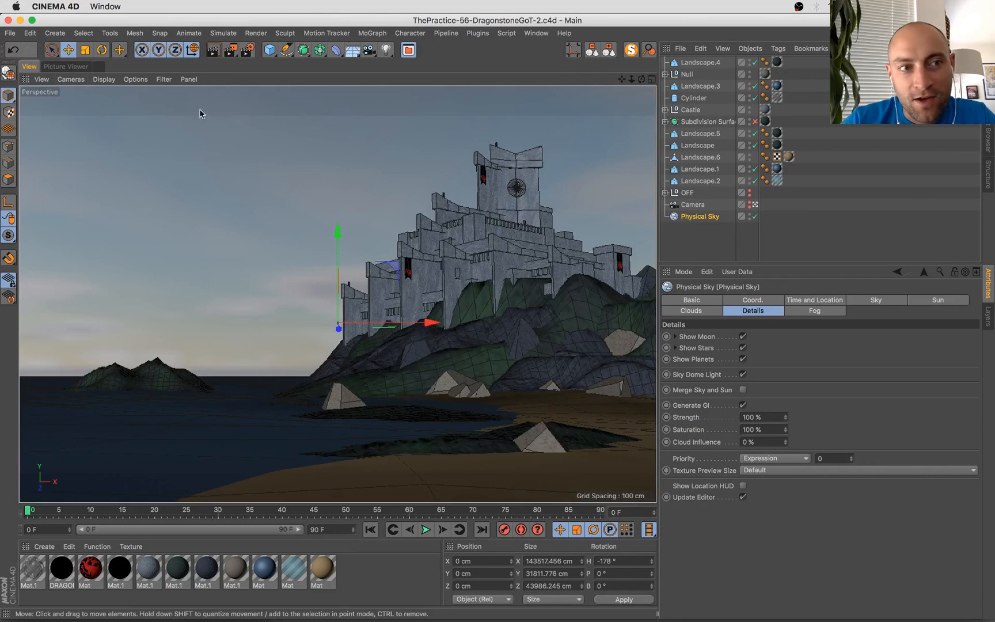
pyautogui.click(55, 69)
pyautogui.scroll(8, 378, 234)
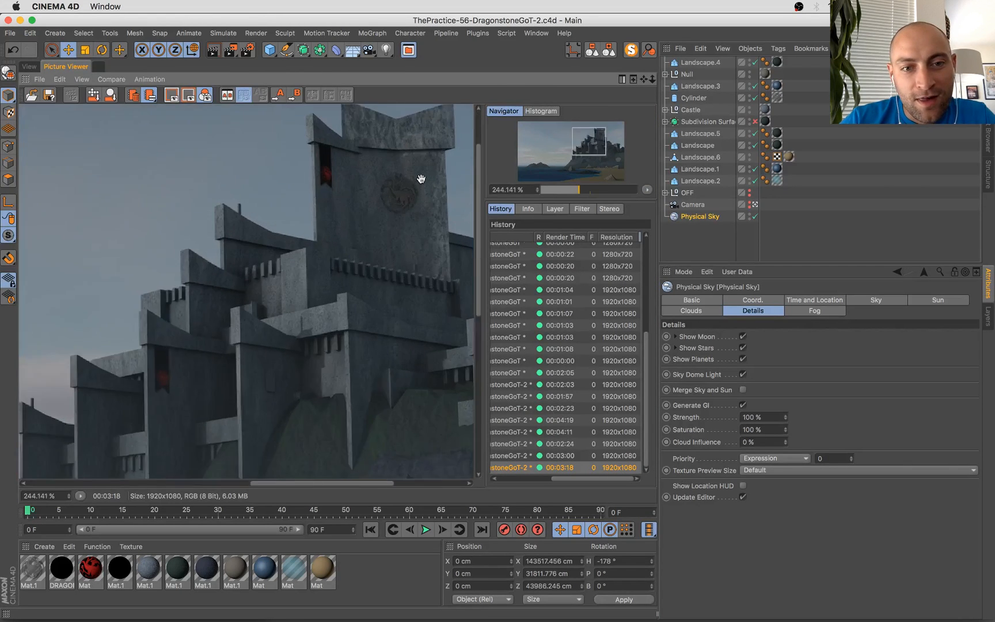
pyautogui.scroll(-8, 306, 217)
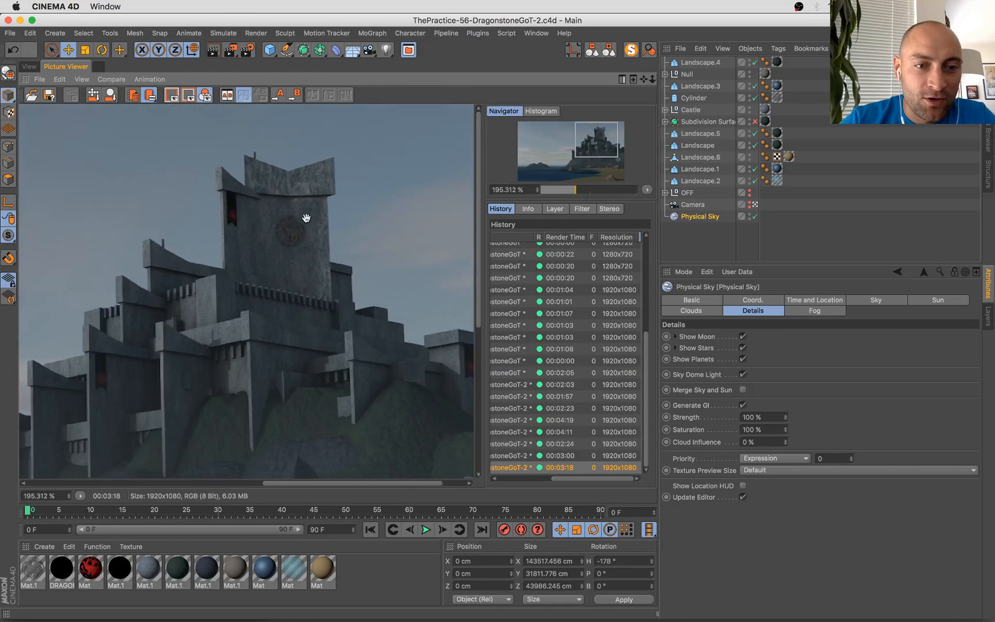
pyautogui.scroll(-2, 242, 352)
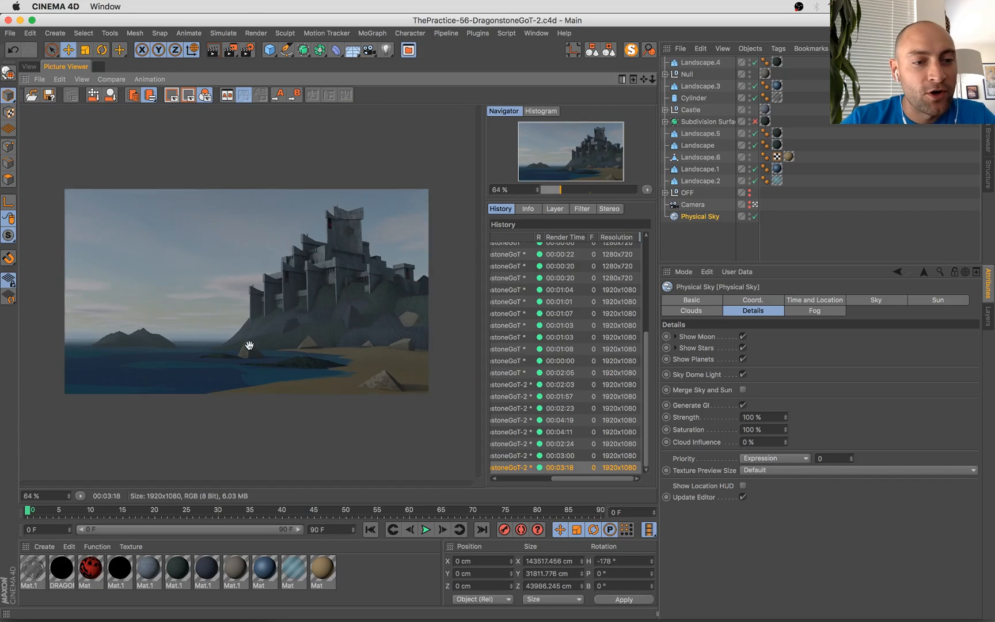
pyautogui.scroll(3, 167, 349)
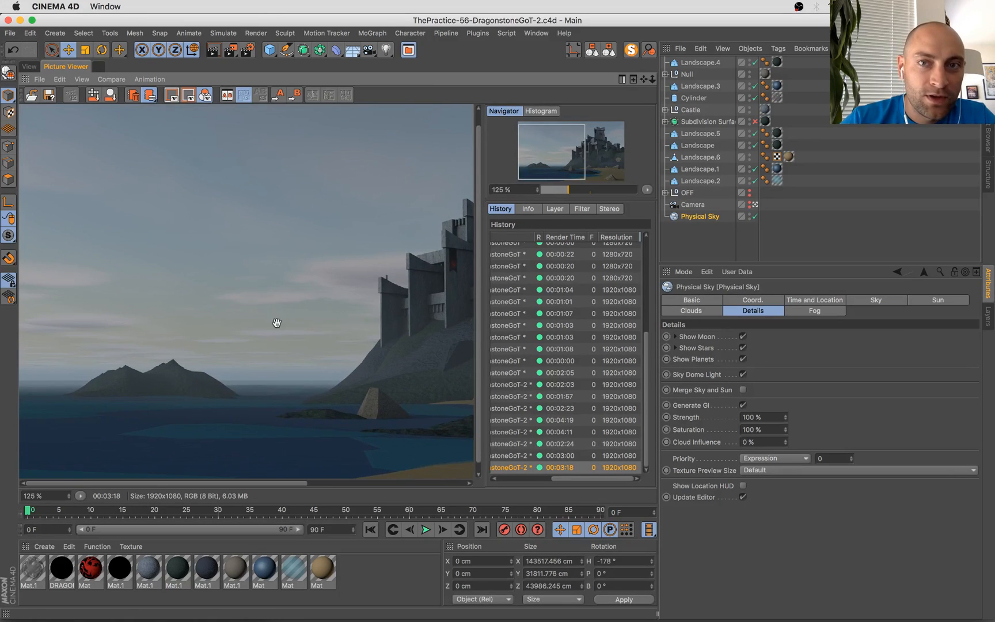
pyautogui.scroll(4, 158, 315)
pyautogui.scroll(-4, 311, 324)
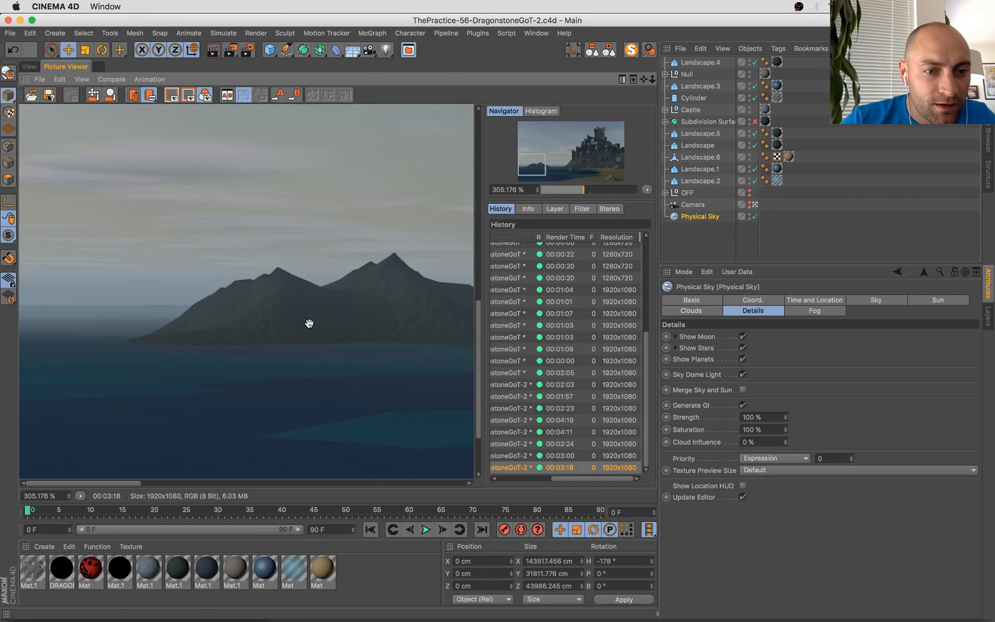
pyautogui.scroll(-2, 333, 315)
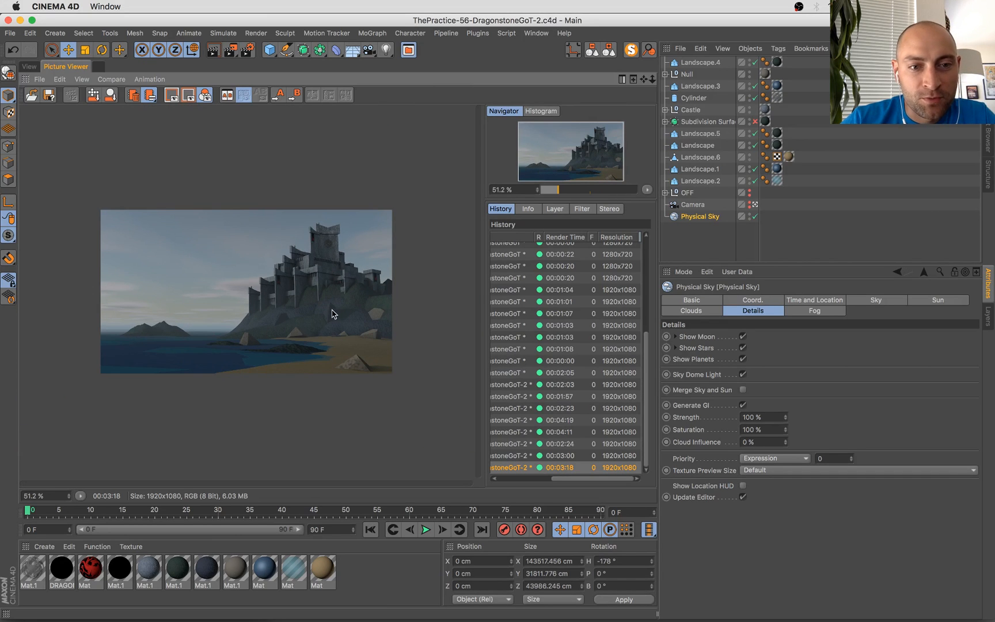
pyautogui.scroll(5, 382, 207)
pyautogui.moveTo(378, 205); pyautogui.dragTo(271, 251)
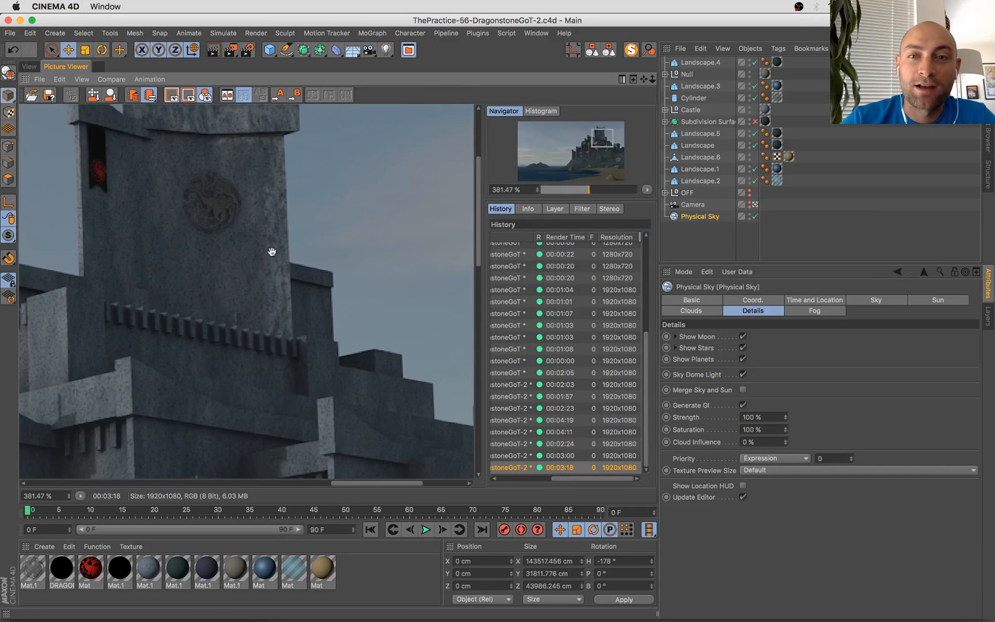
pyautogui.scroll(-2, 285, 270)
pyautogui.scroll(-2, 285, 270)
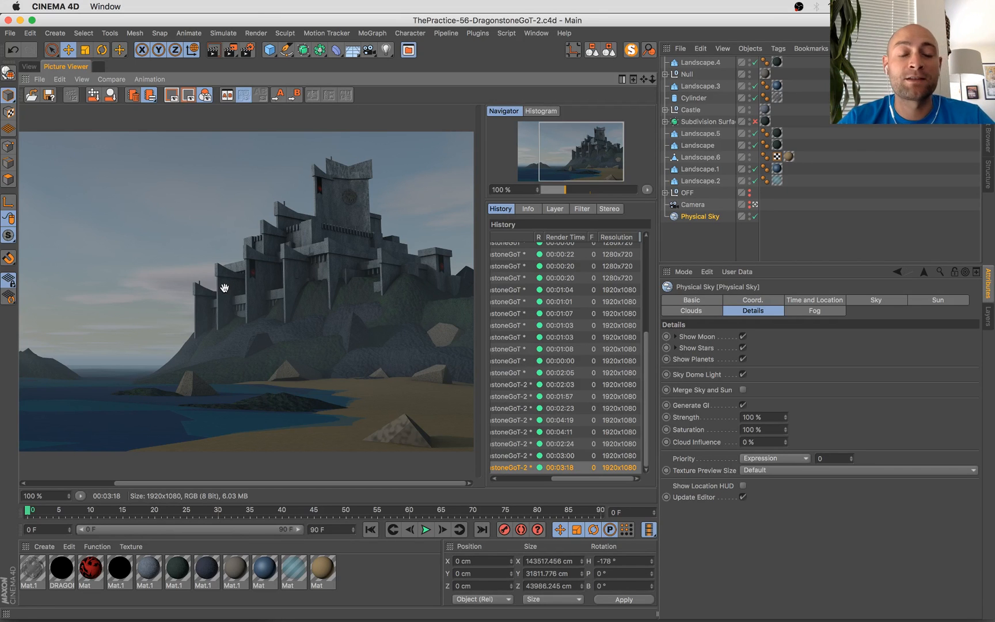
pyautogui.scroll(-2, 233, 284)
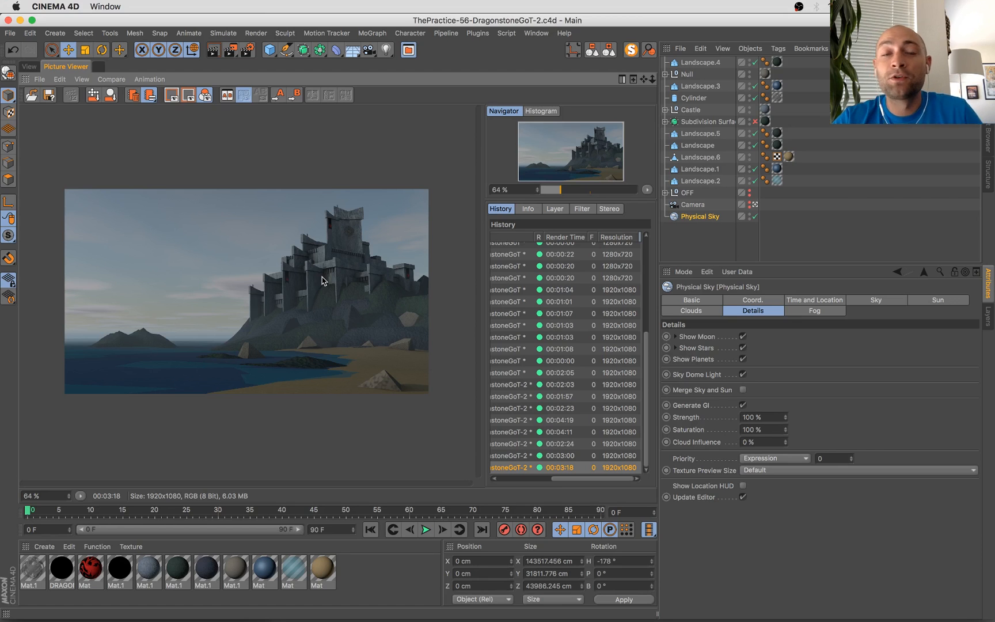
# Review the render's stepped castle walls, banners, cloudy horizon and shoreline rocks, both in close-up and as a whole composition
pyautogui.scroll(5, 322, 255)
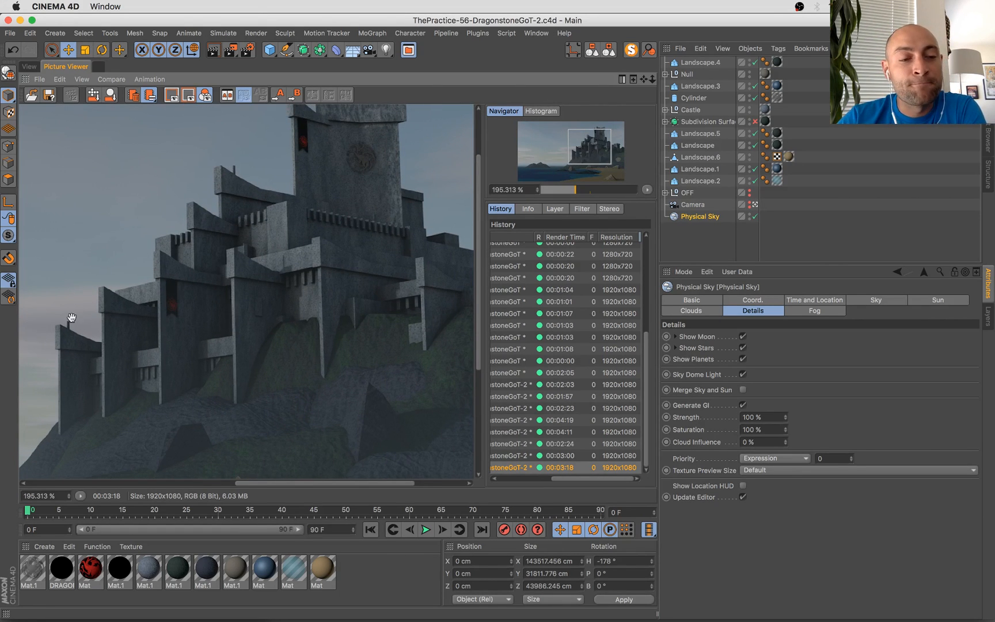
pyautogui.scroll(-4, 71, 317)
pyautogui.scroll(4, 369, 265)
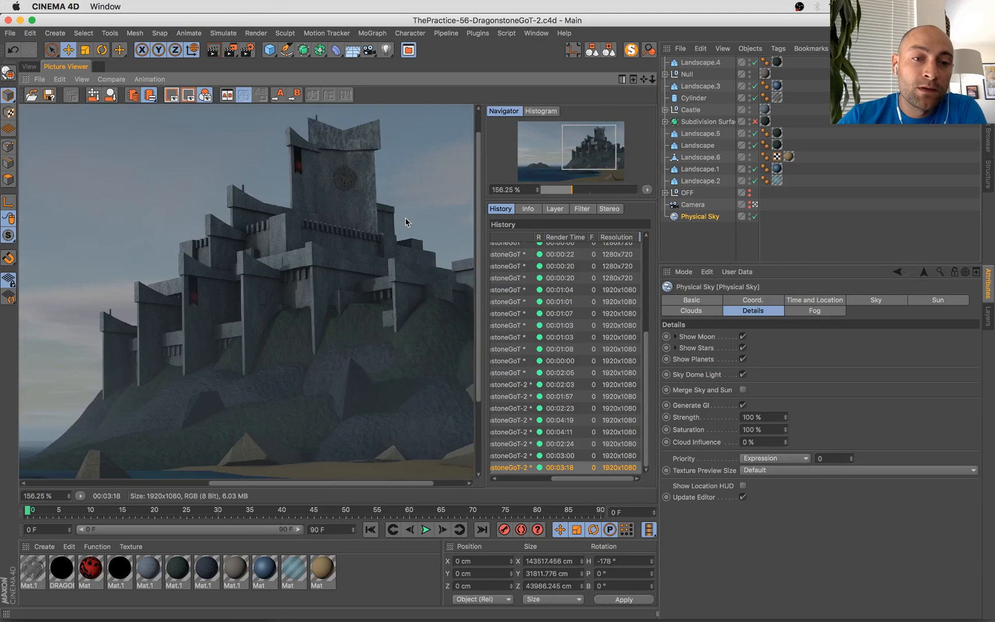
pyautogui.scroll(-4, 306, 242)
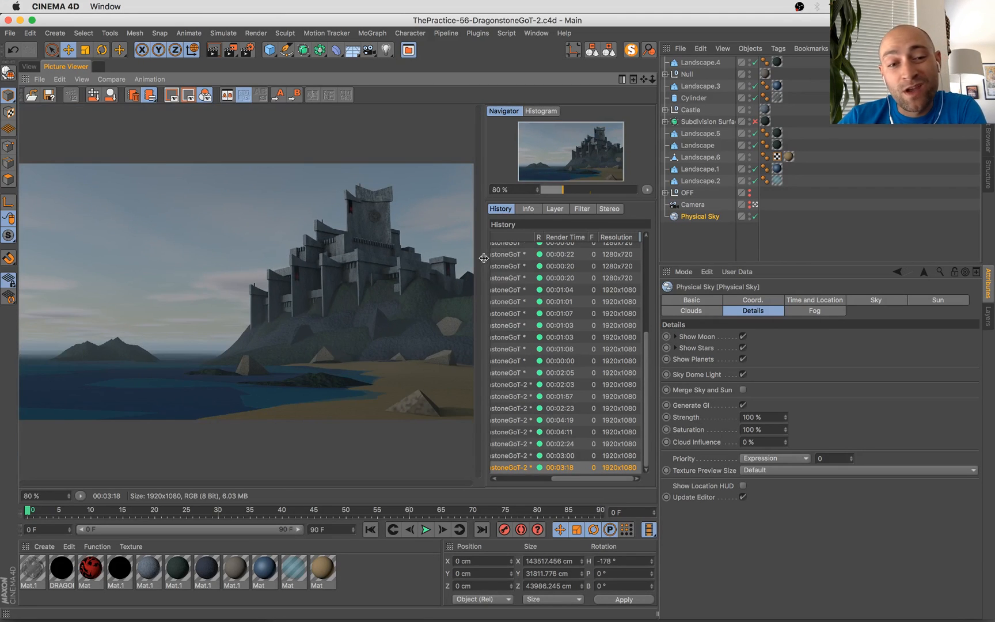
pyautogui.scroll(4, 129, 327)
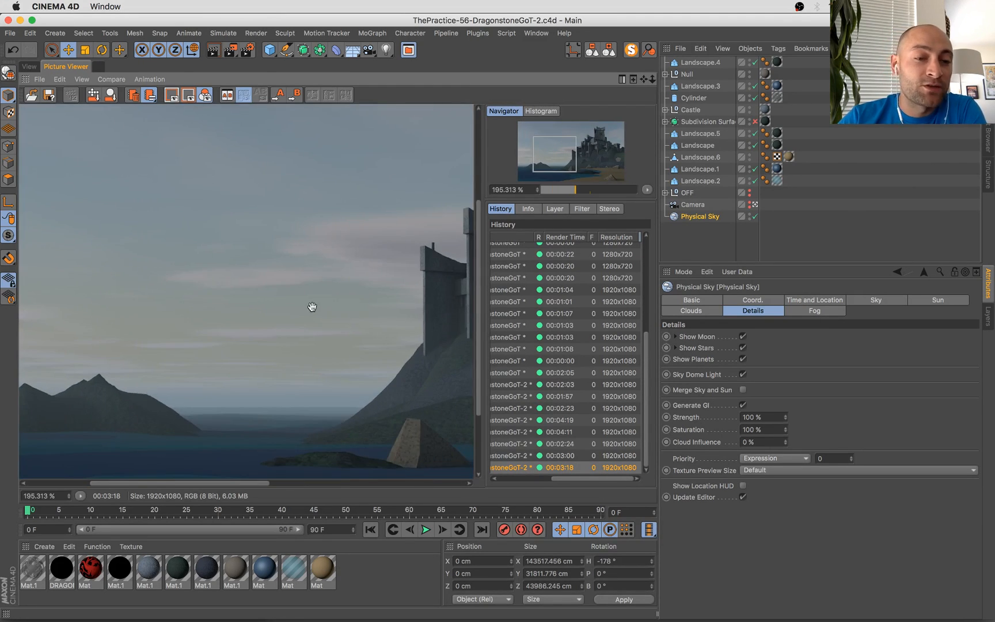
pyautogui.moveTo(311, 308); pyautogui.dragTo(280, 321)
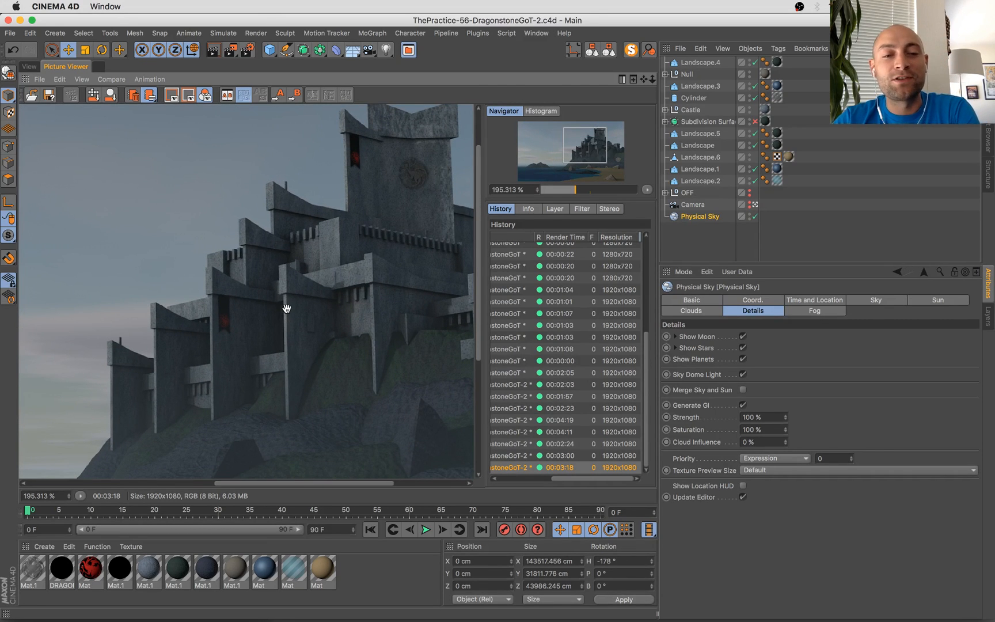
pyautogui.scroll(-3, 292, 282)
pyautogui.scroll(-3, 297, 277)
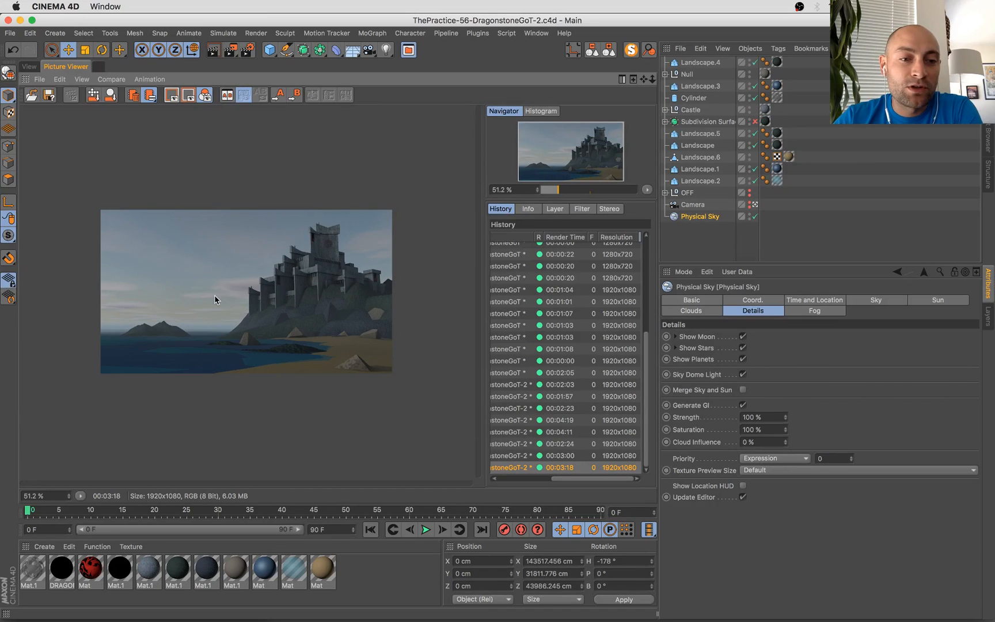
pyautogui.scroll(5, 371, 263)
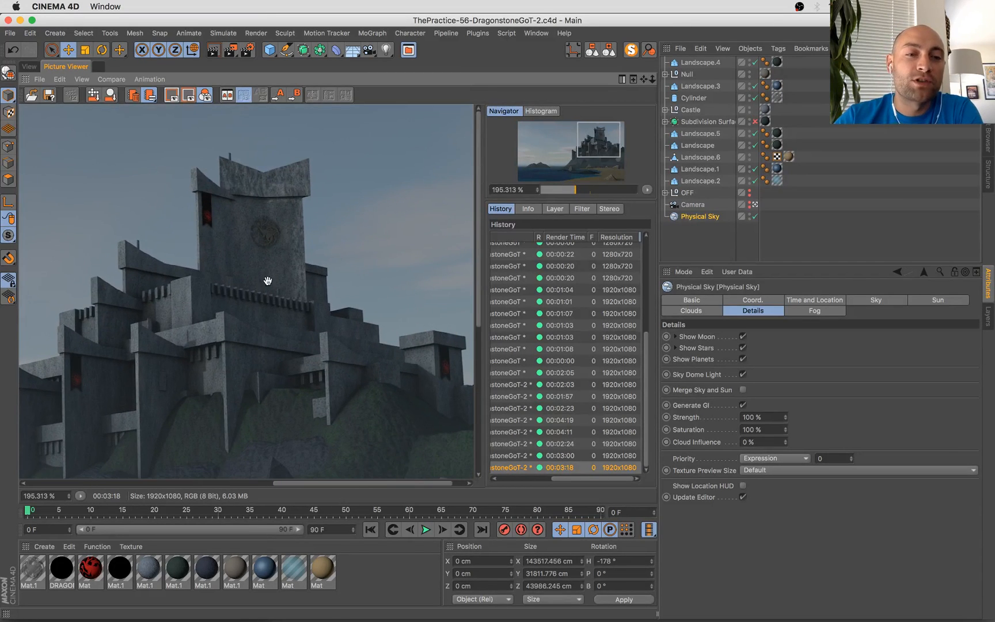
pyautogui.scroll(-3, 269, 271)
pyautogui.moveTo(201, 311); pyautogui.dragTo(268, 315)
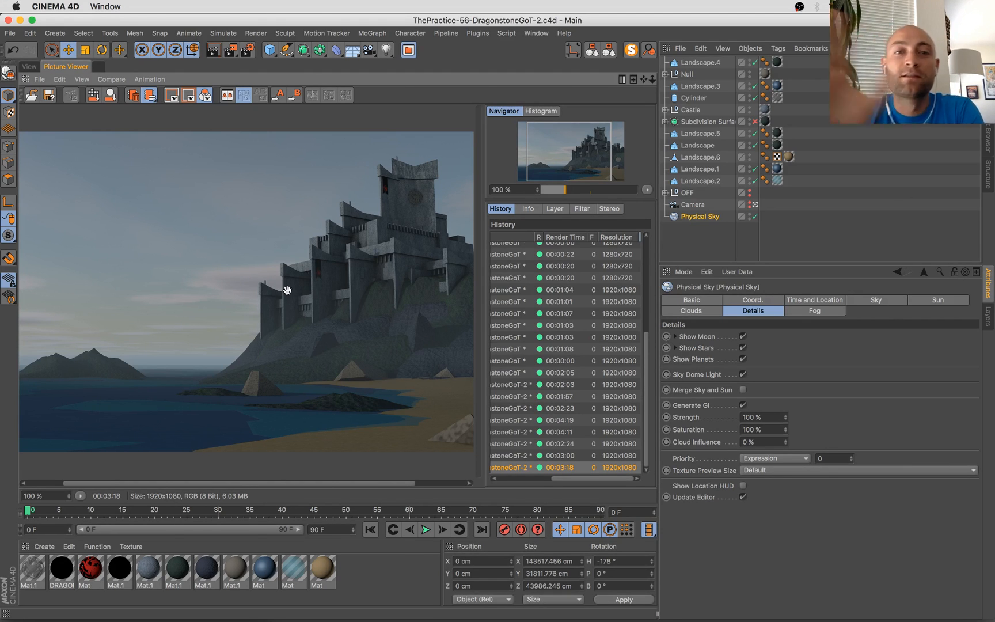
pyautogui.click(799, 6)
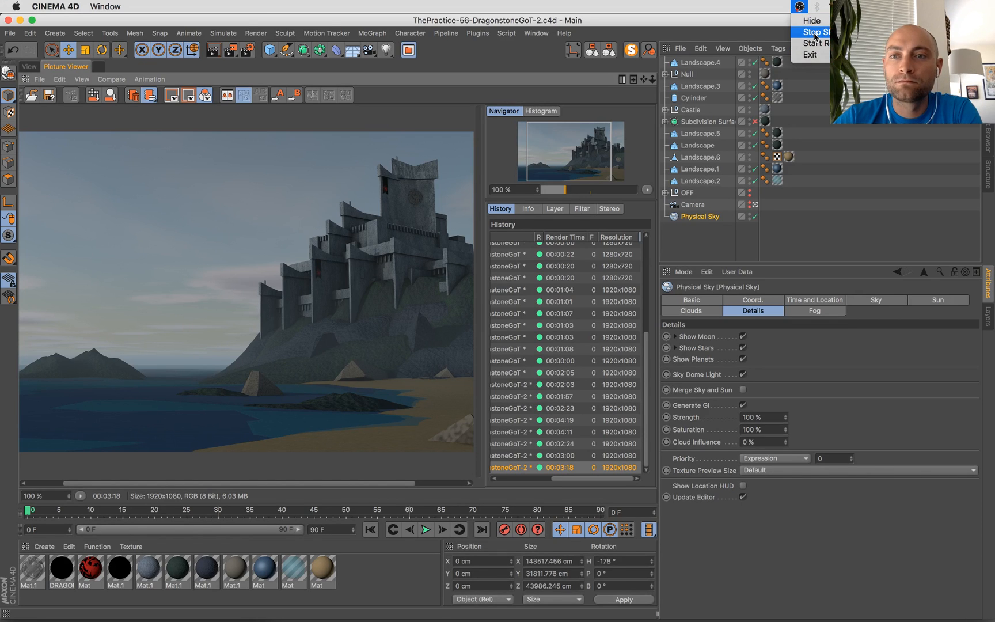